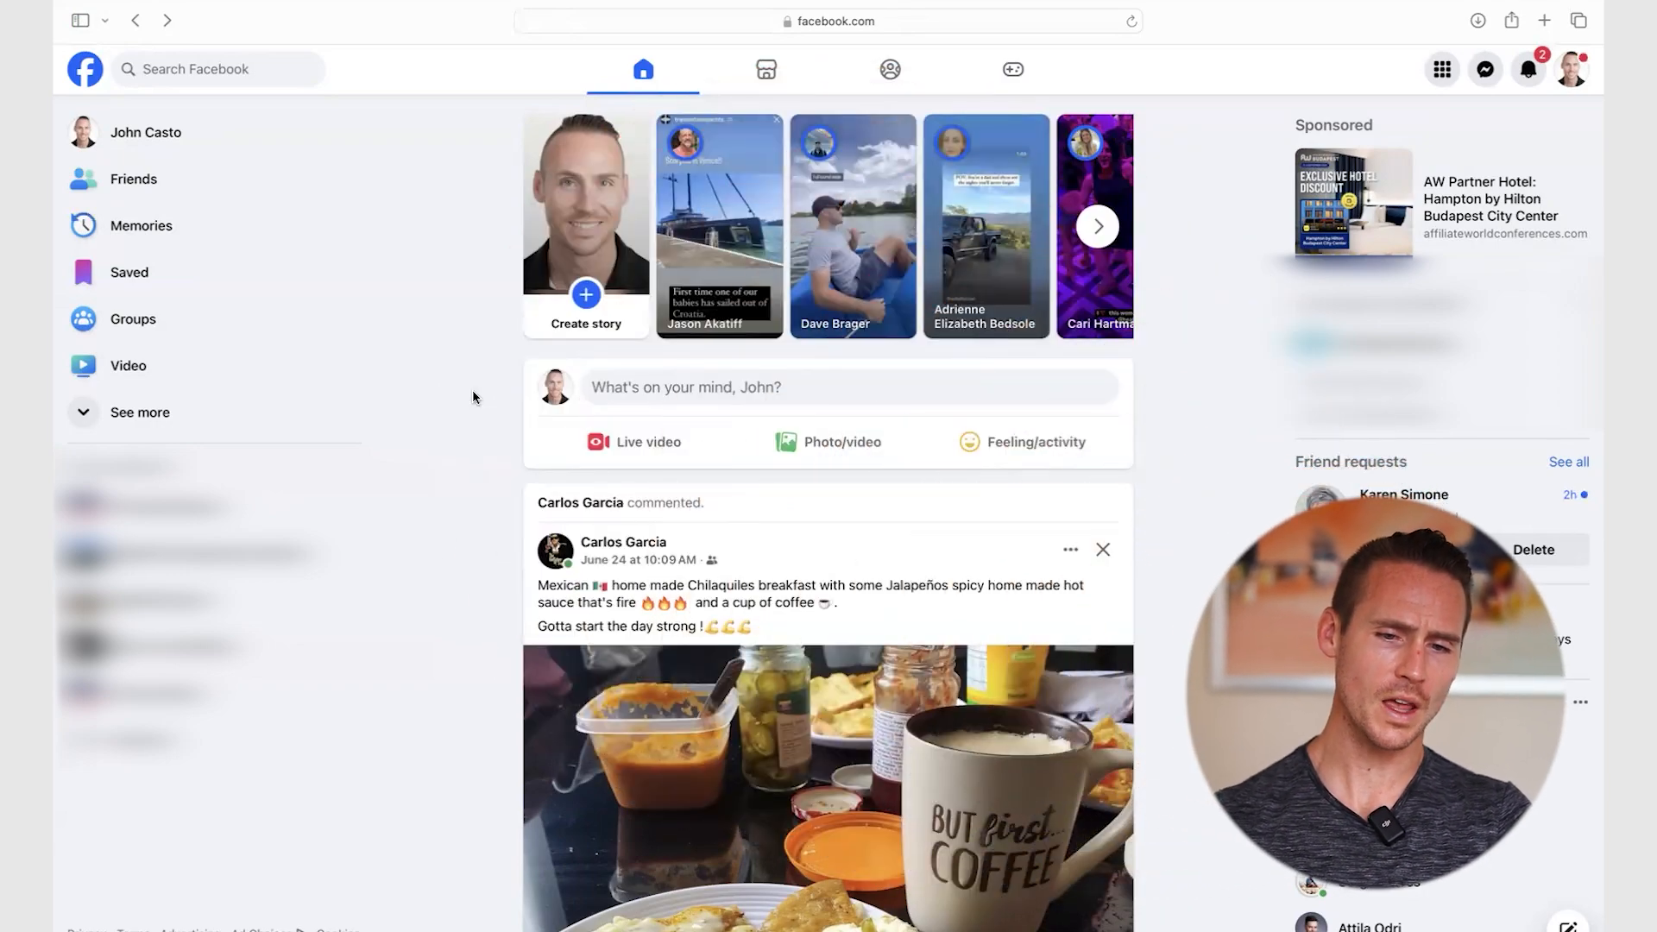
- Go to business.facebook.com/create and start creating a new business account
left_click(905, 17)
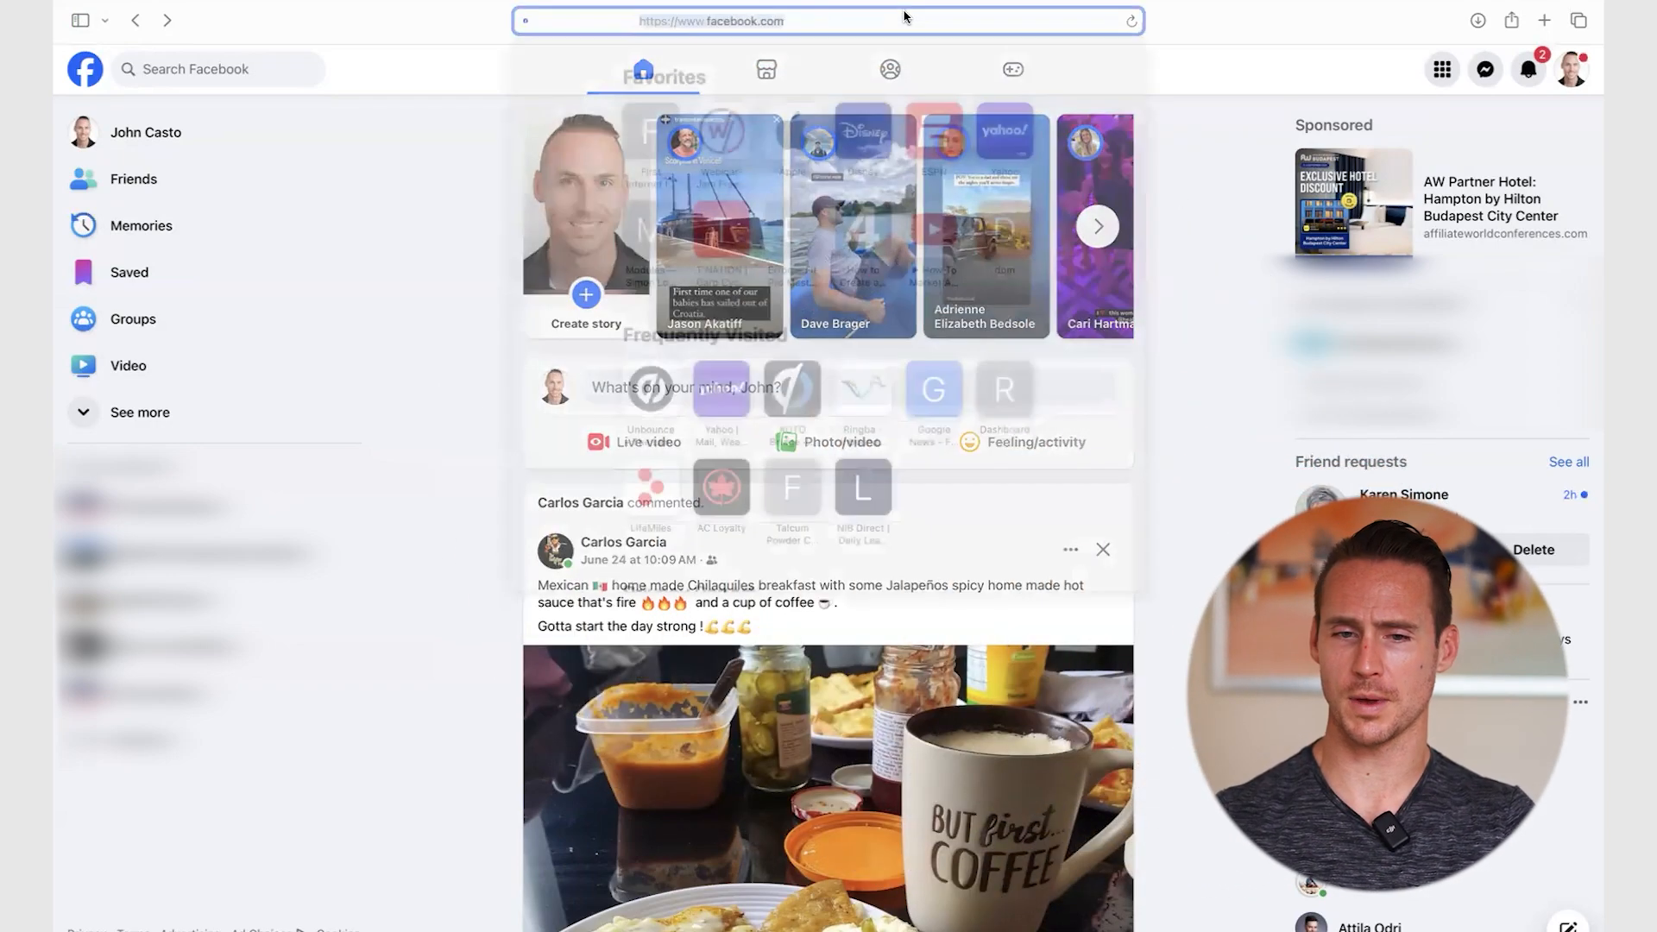
type("business.facebook.com")
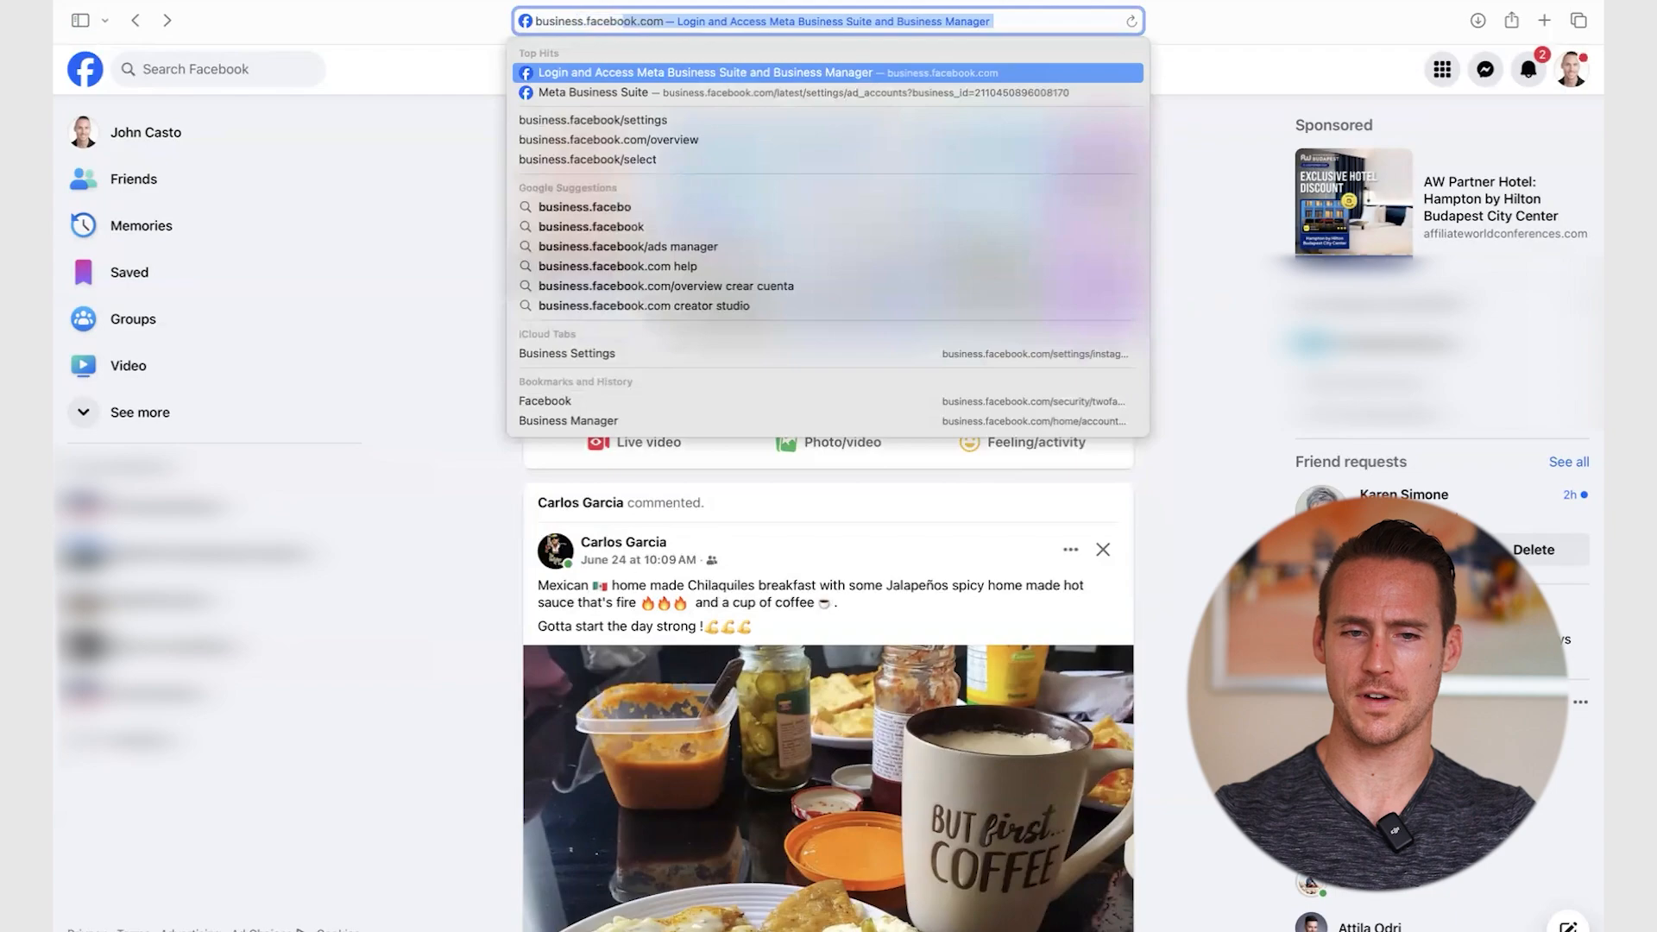
type("/create")
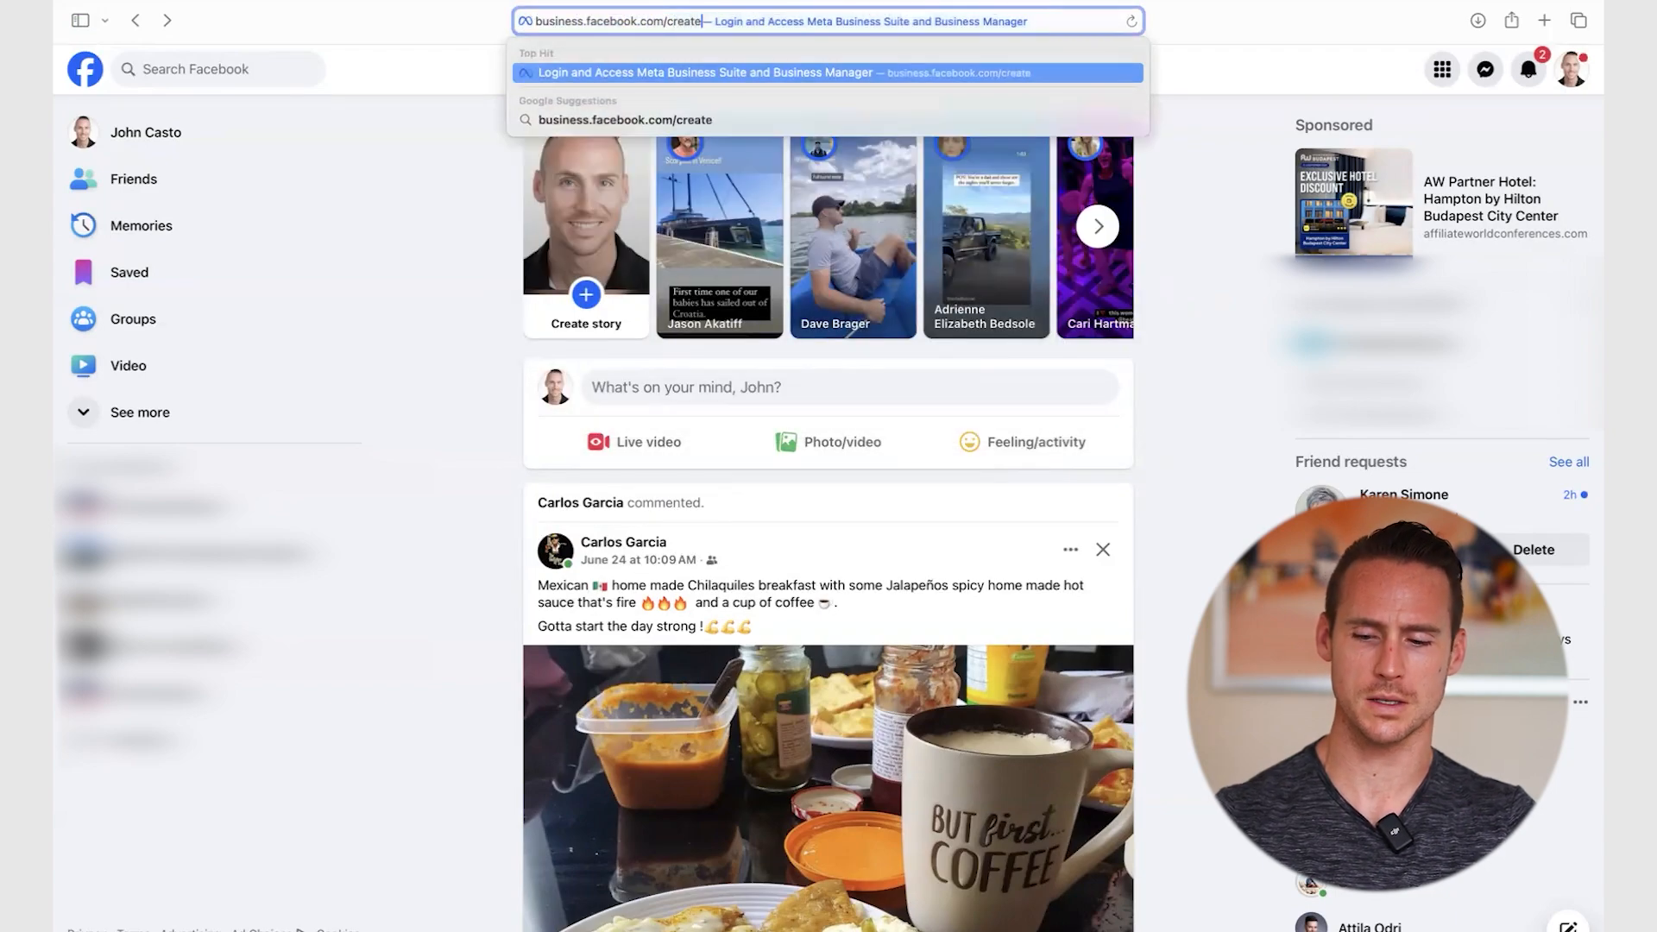
key("Return")
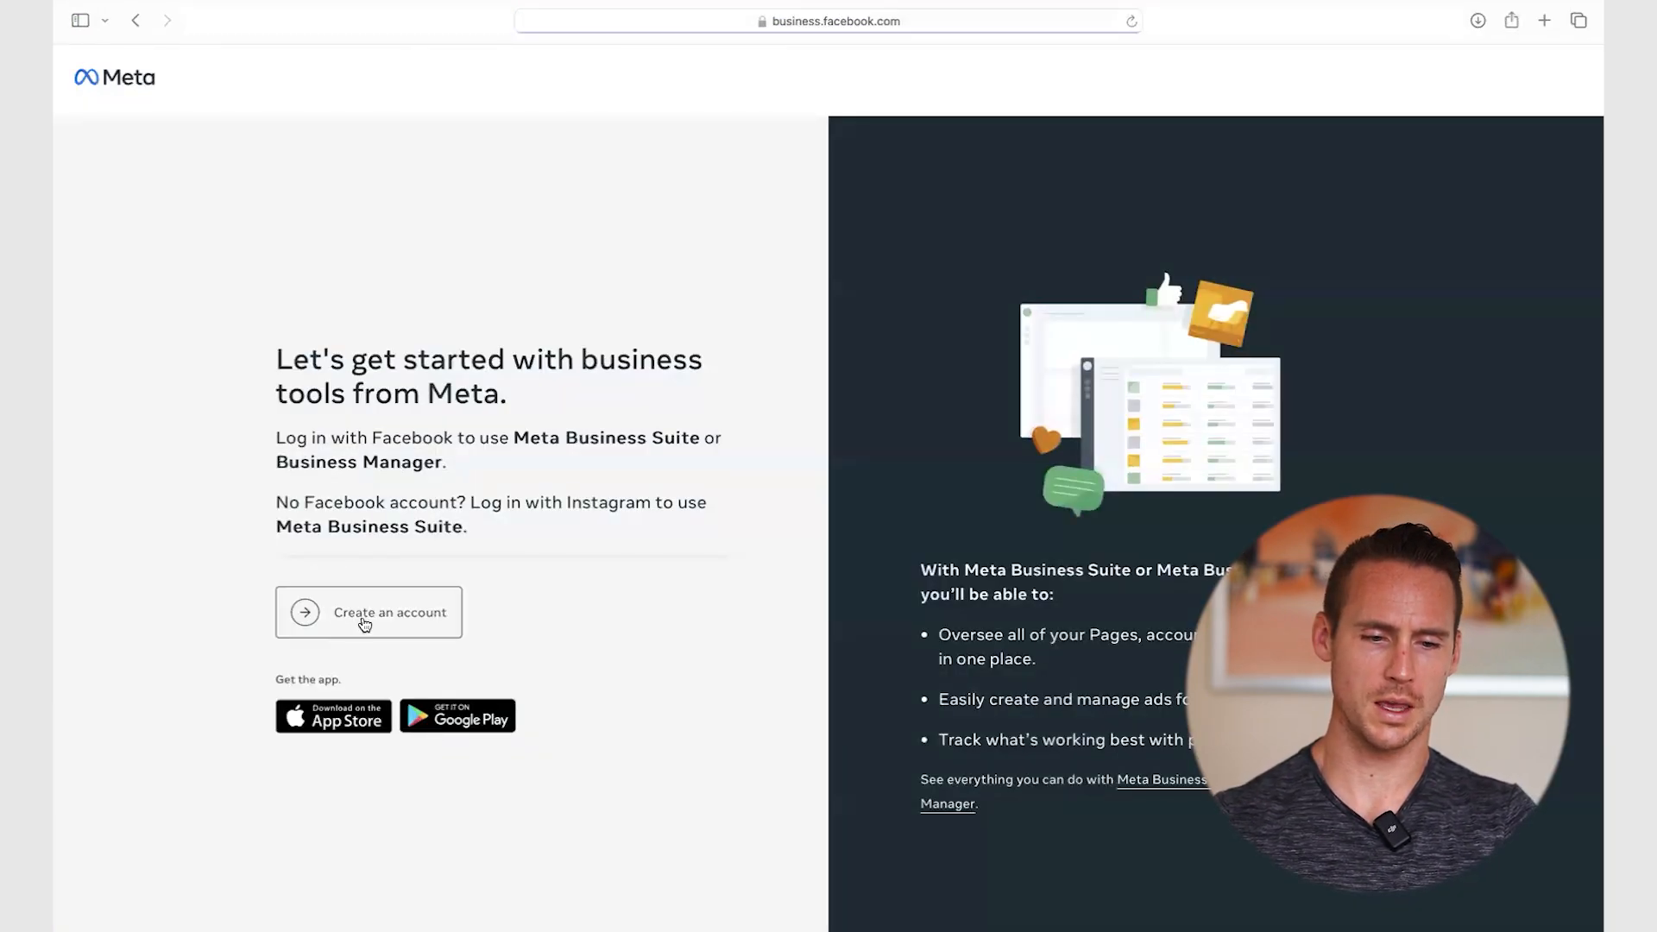
left_click(364, 615)
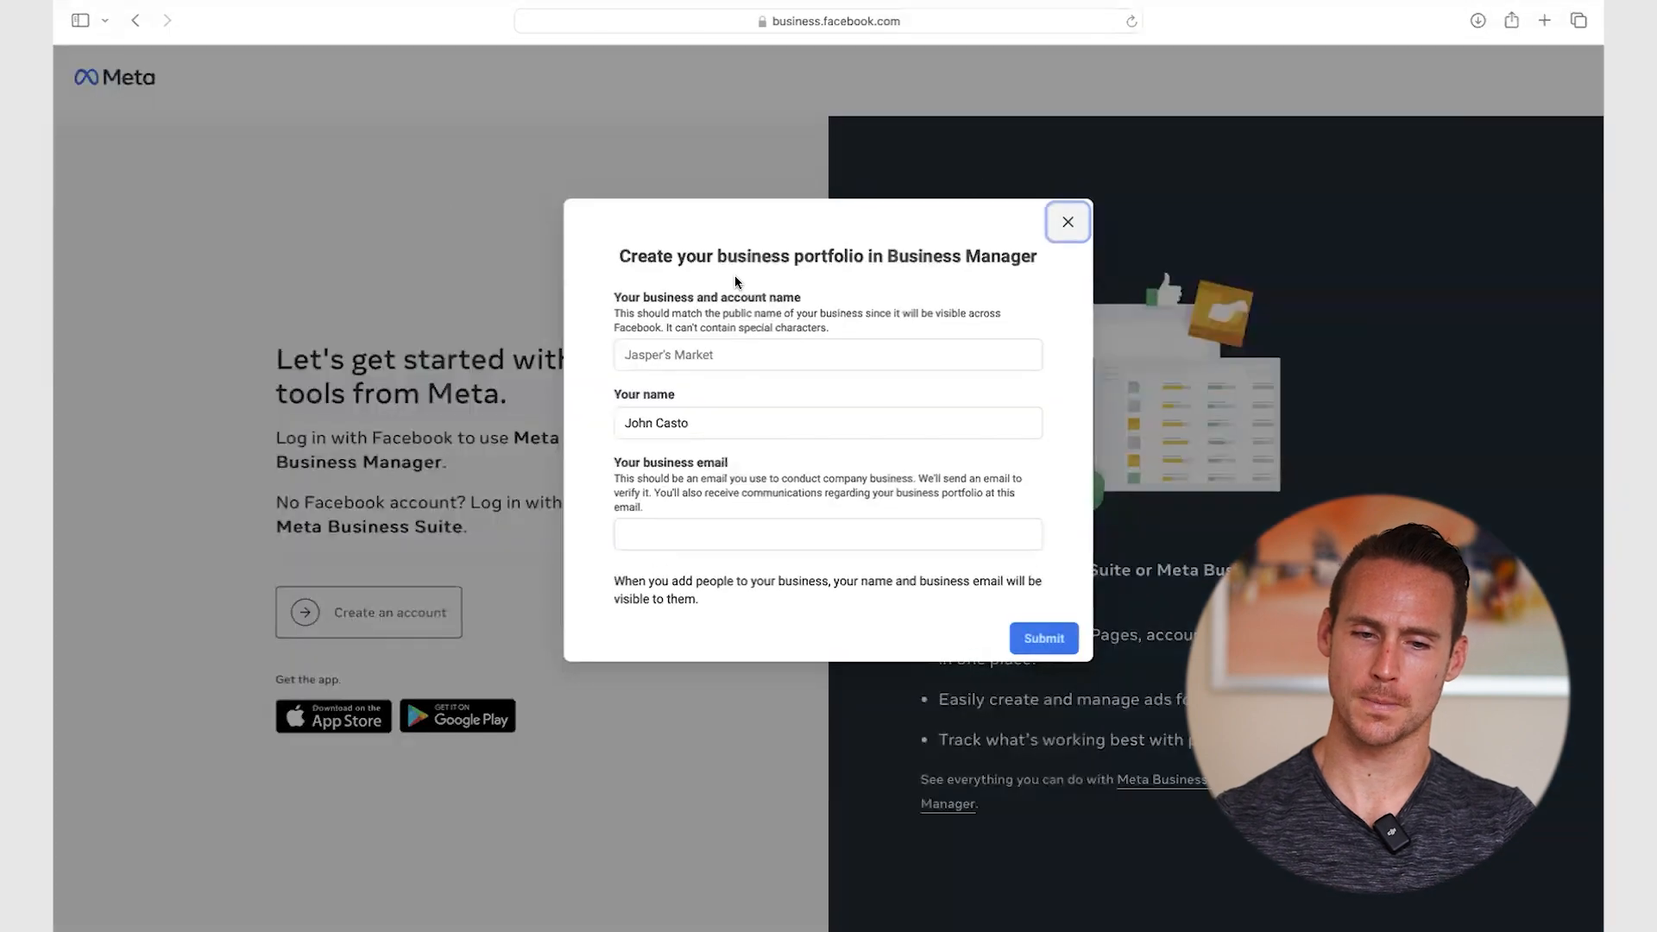
- Fill in the business name and the work e-mail address for the new portfolio
left_click(669, 363)
type("J")
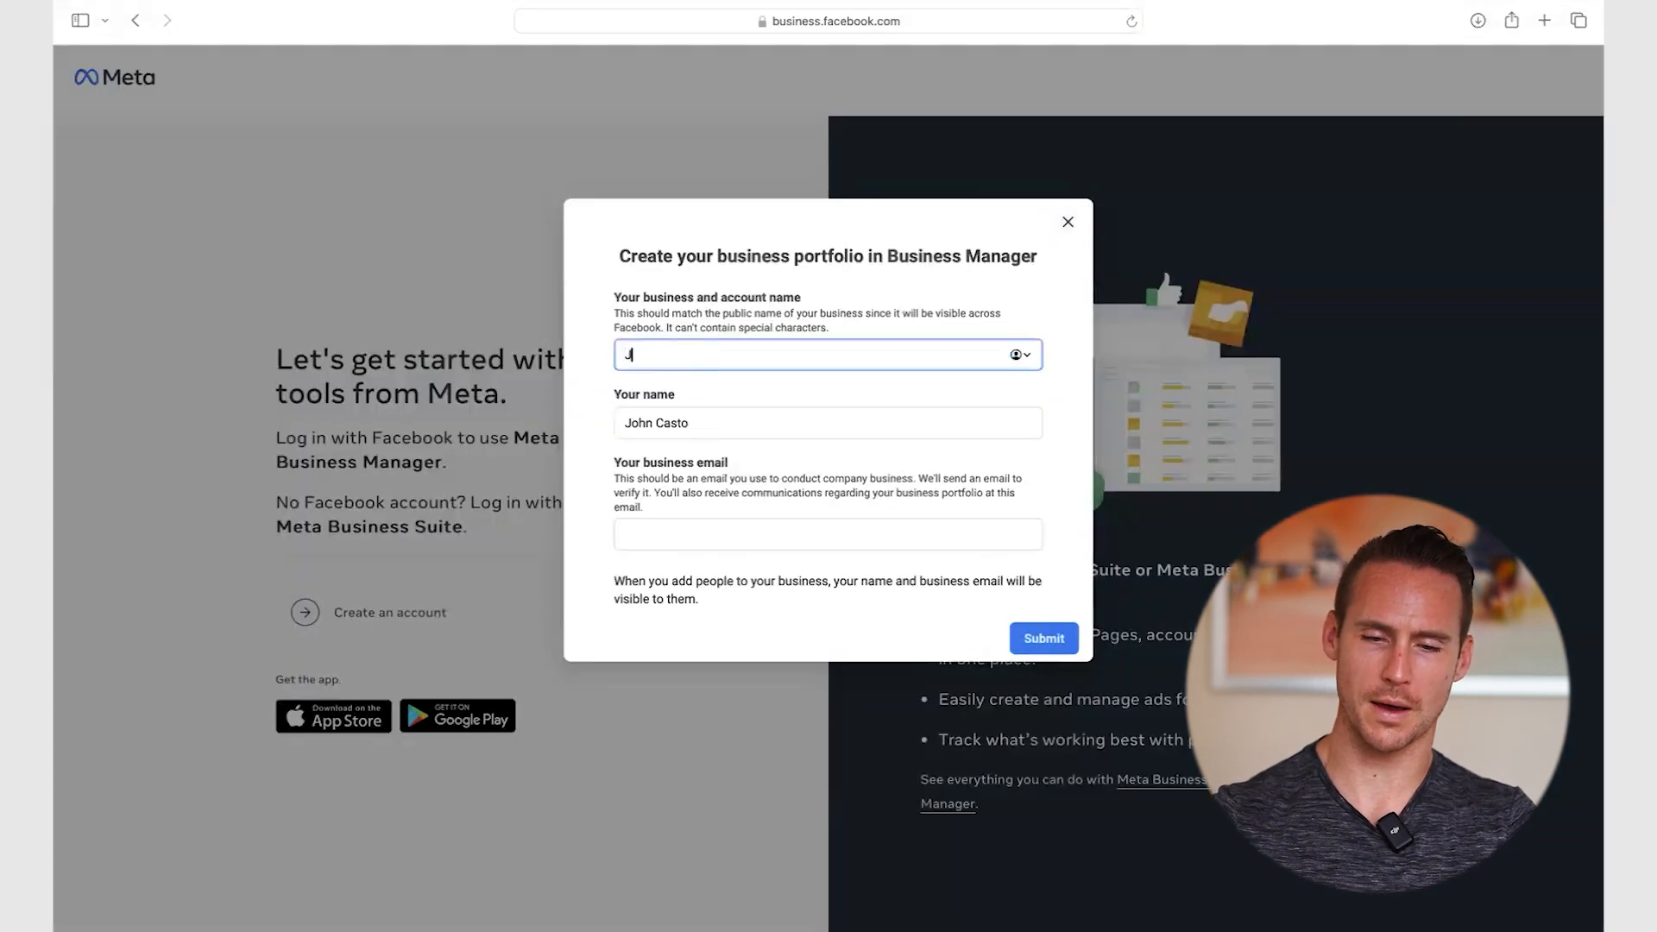
type("ohn BM")
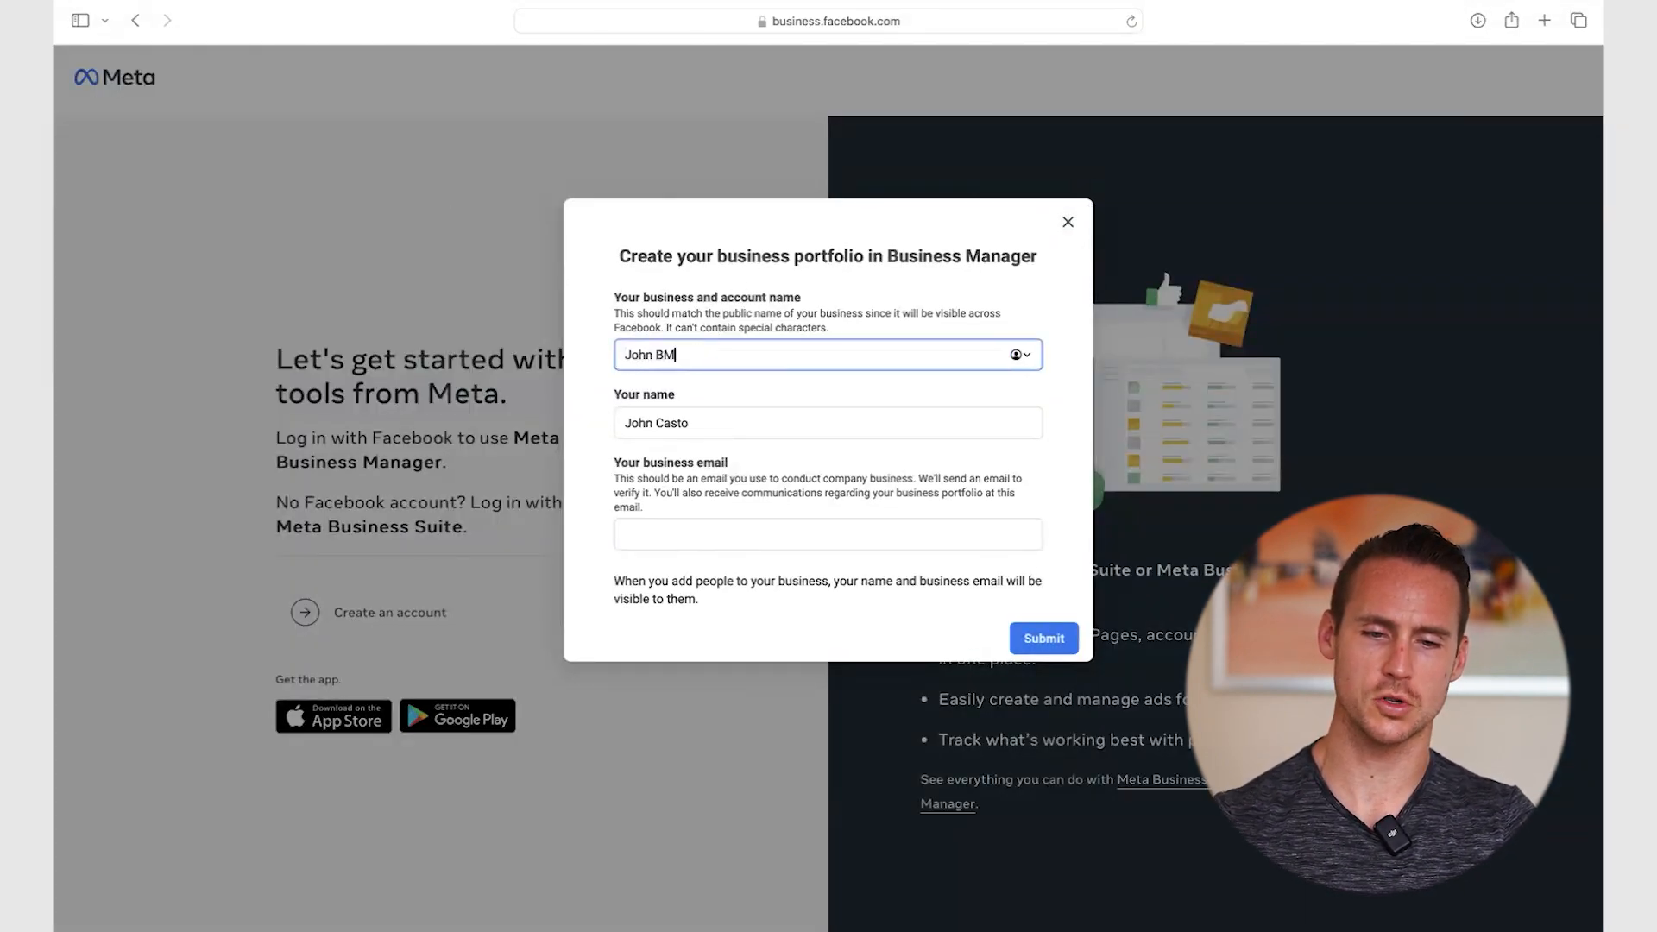
left_click(712, 418)
left_click(705, 533)
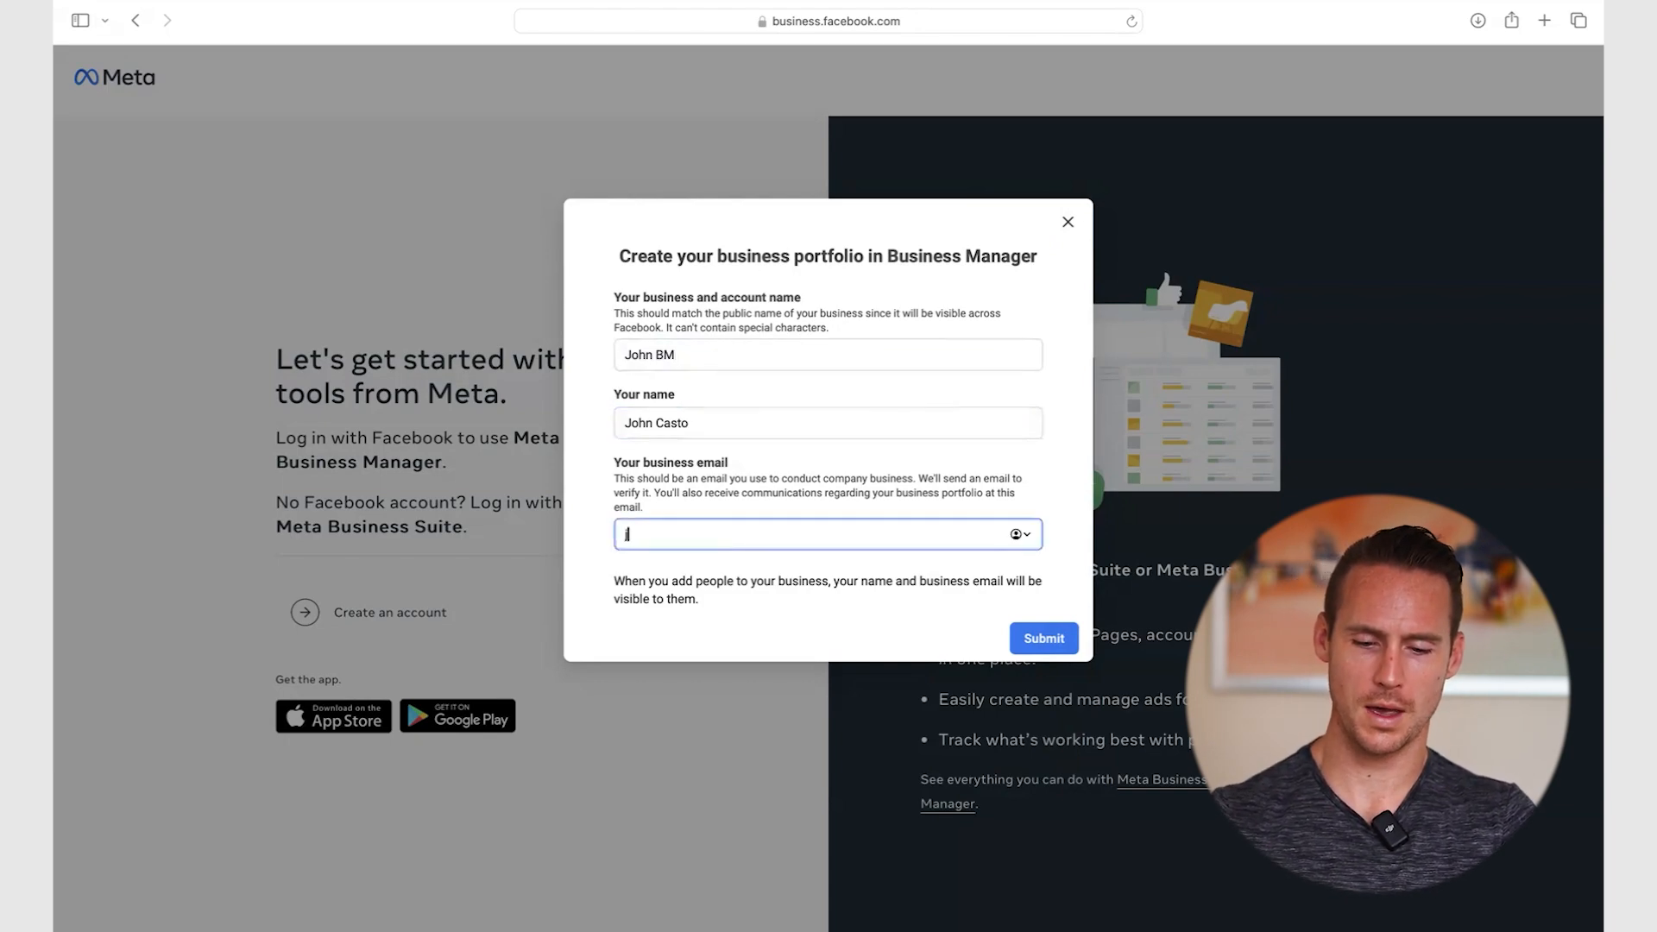
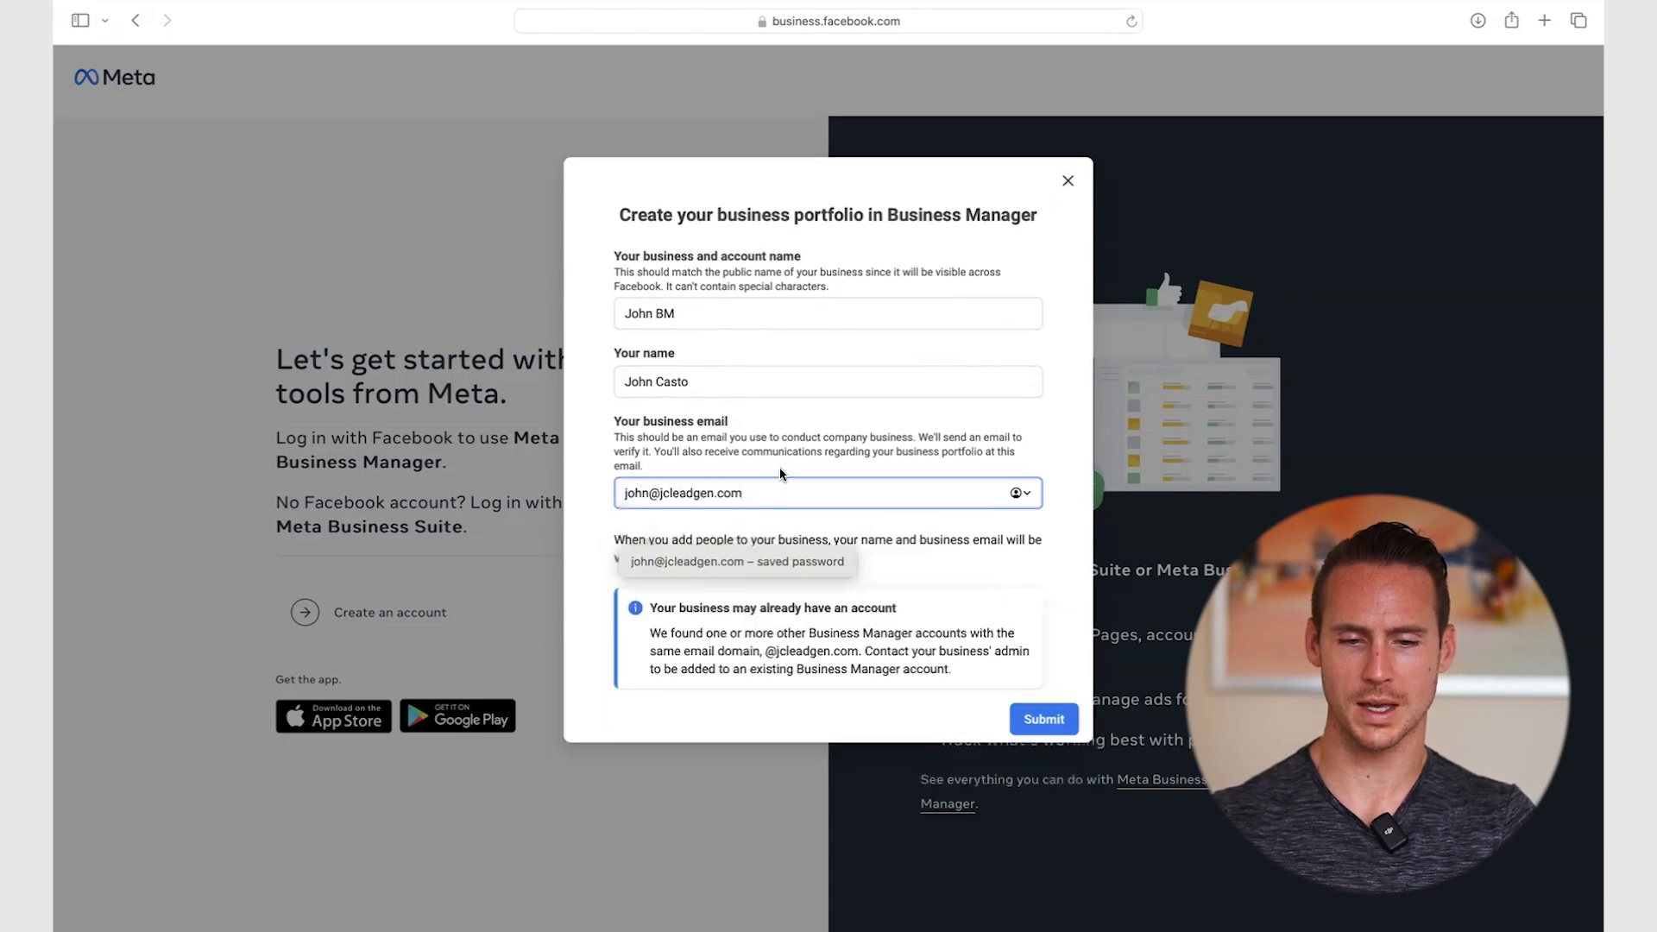
left_click(779, 467)
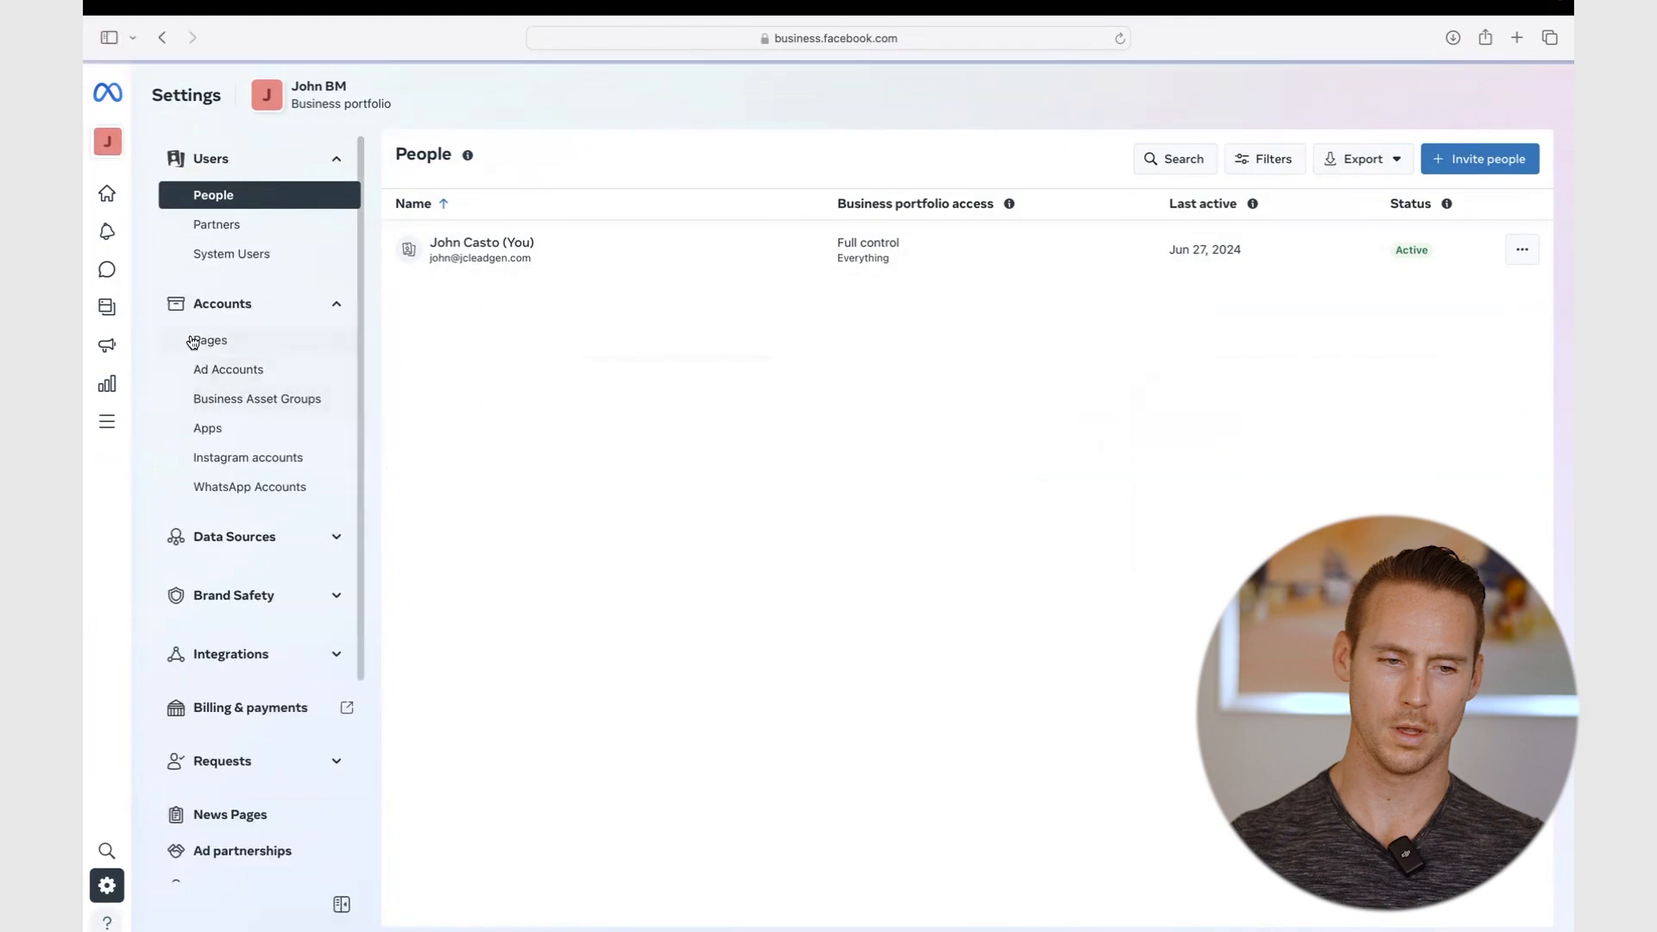
- List the portfolio's ad accounts and try adding another one, then close the choices
left_click(226, 369)
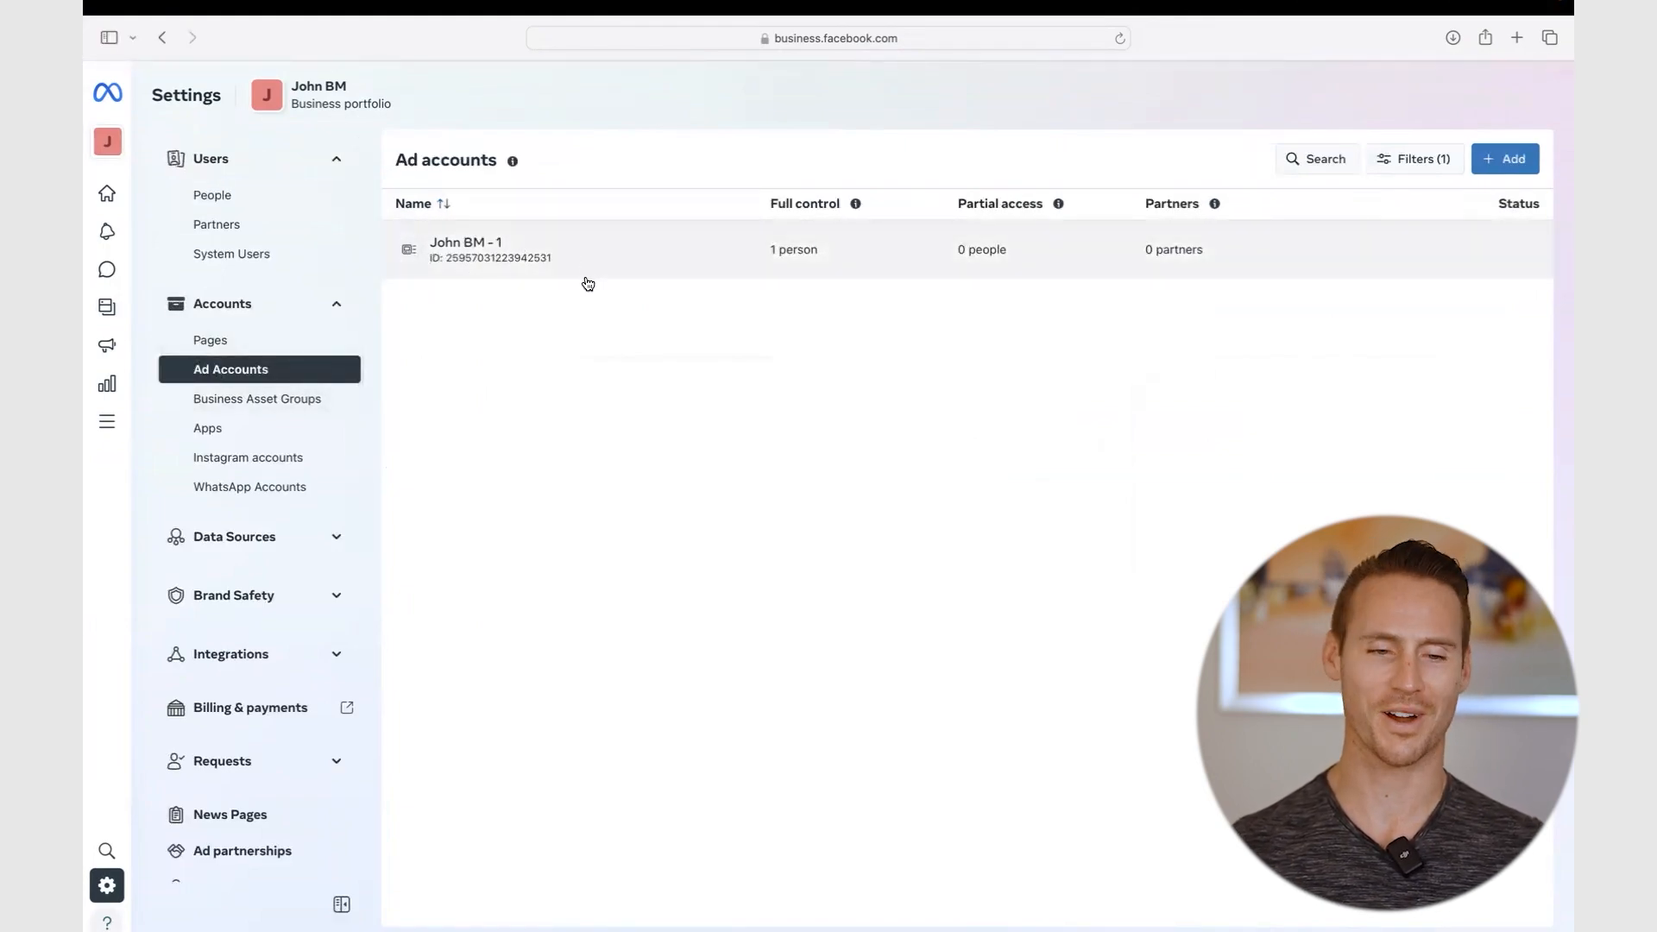
left_click(1509, 164)
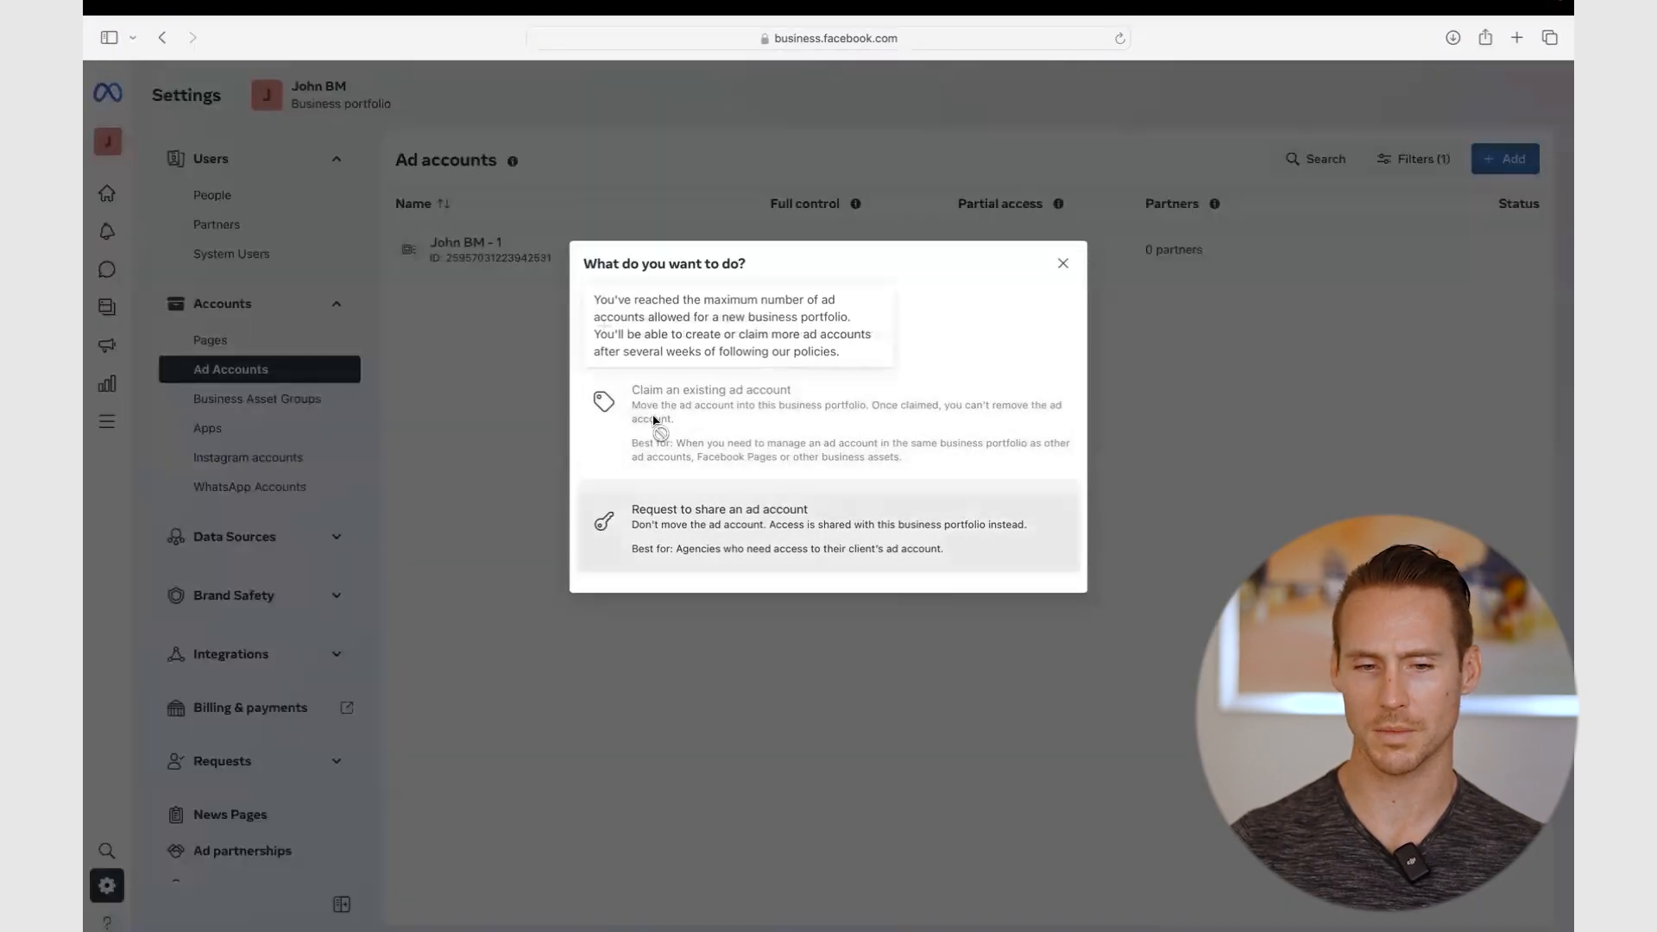
left_click(1059, 260)
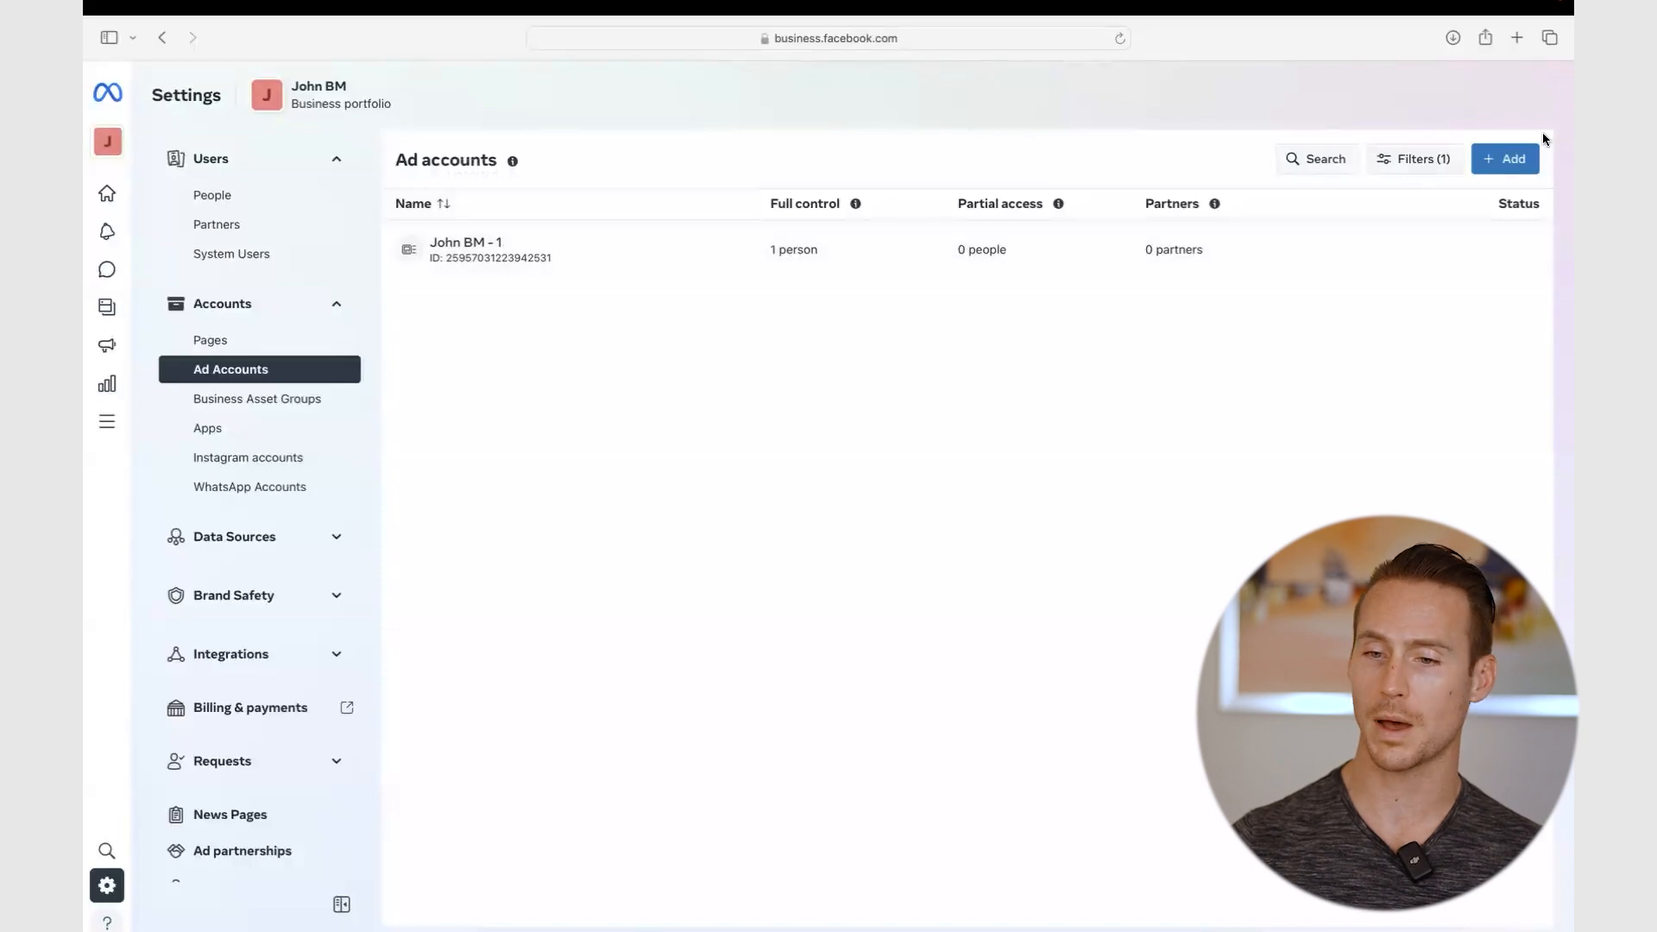
left_click(1506, 159)
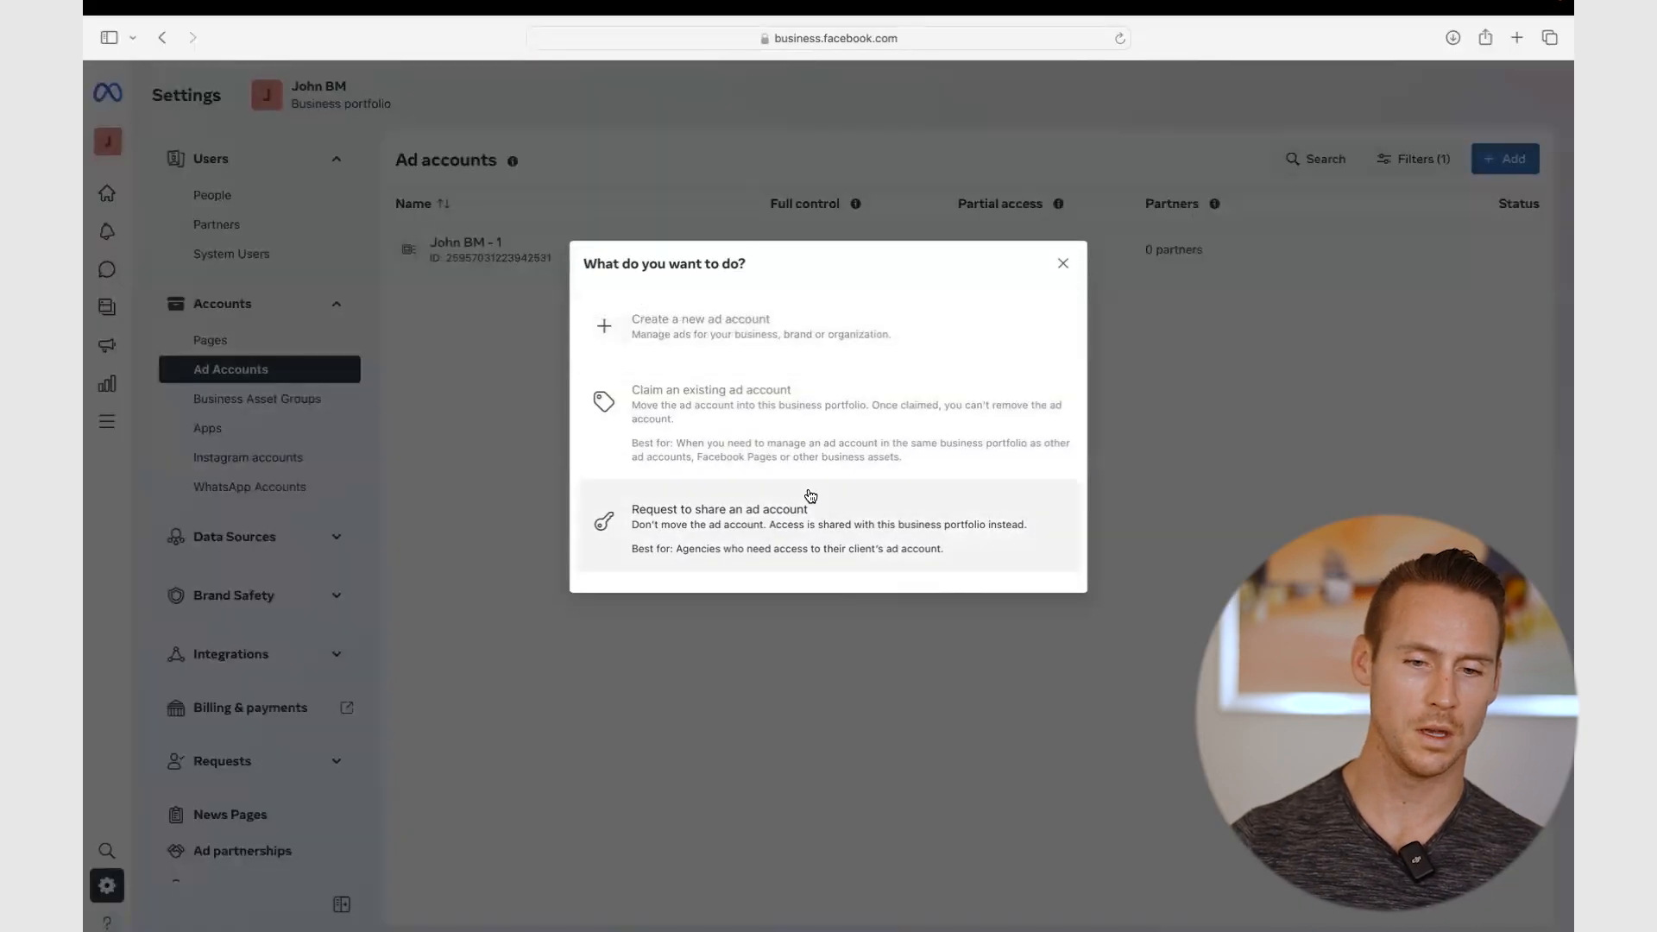
left_click(1064, 264)
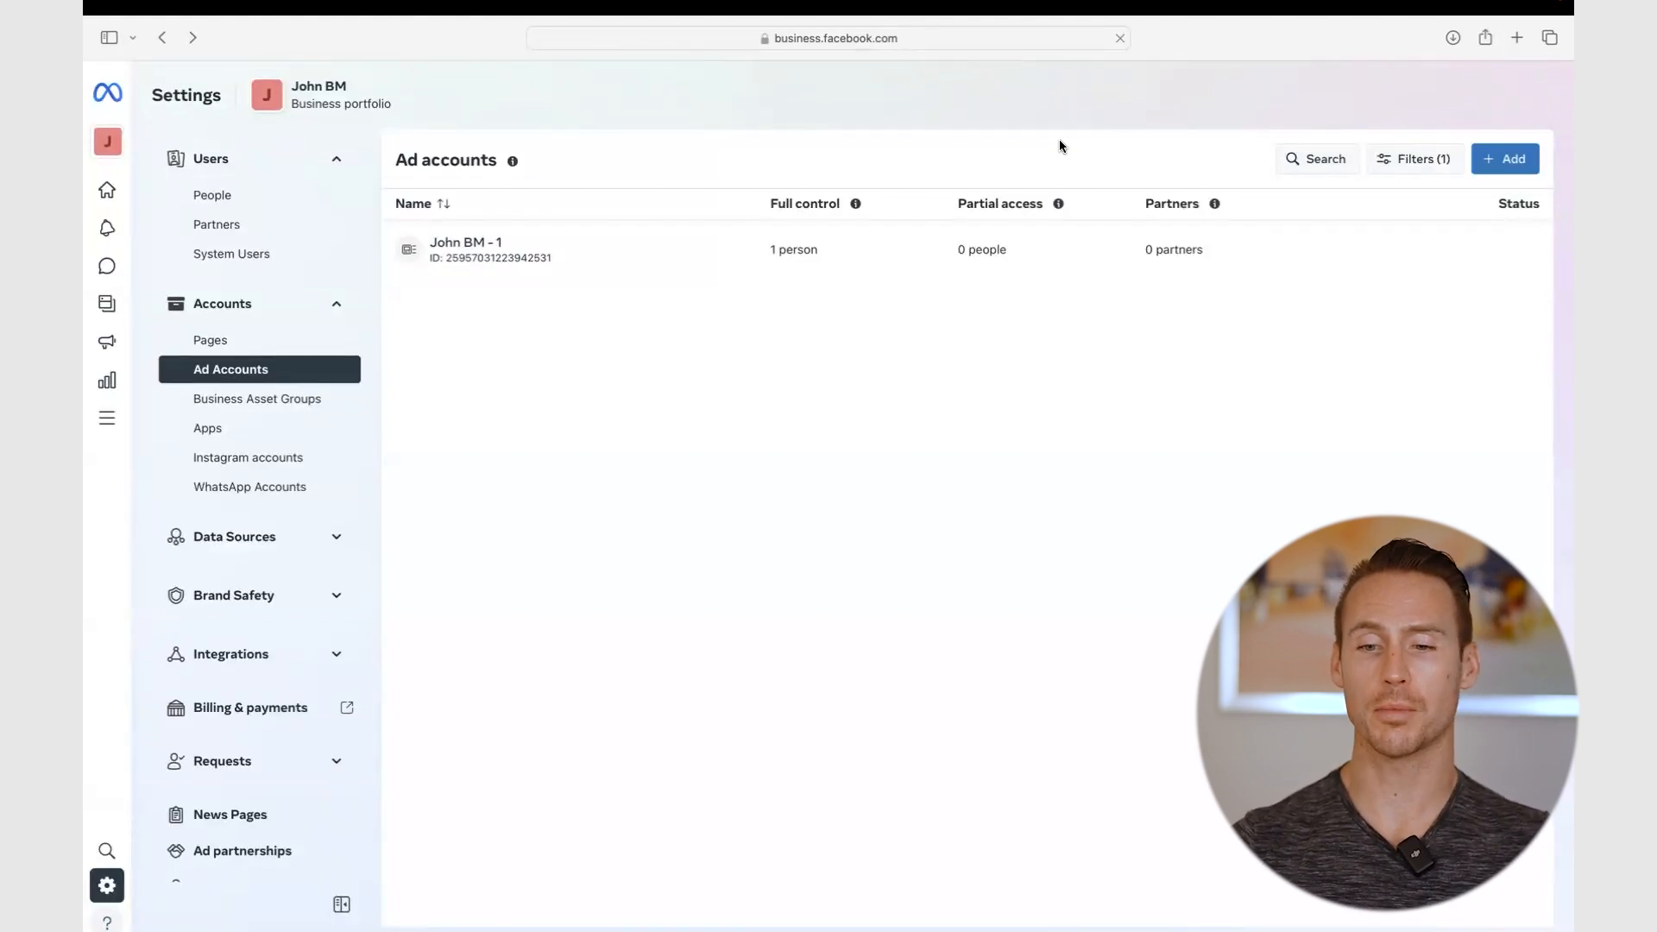
- Review the add-account options once more, then open the existing ad account's details
left_click(1511, 171)
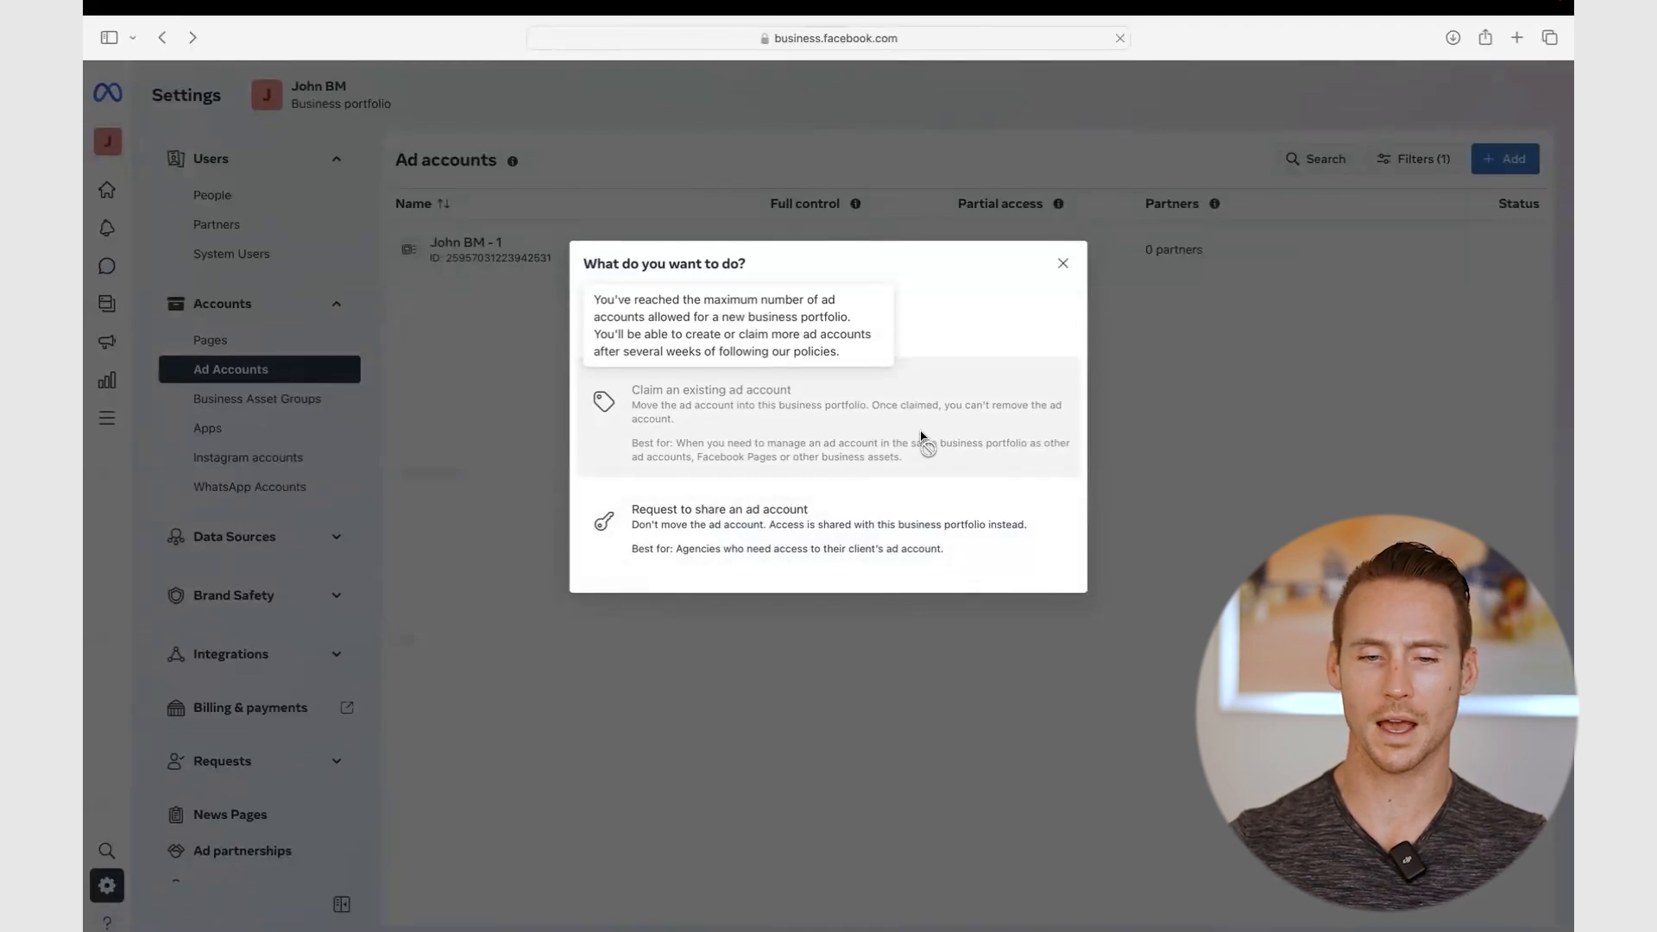
mouse_move(740, 332)
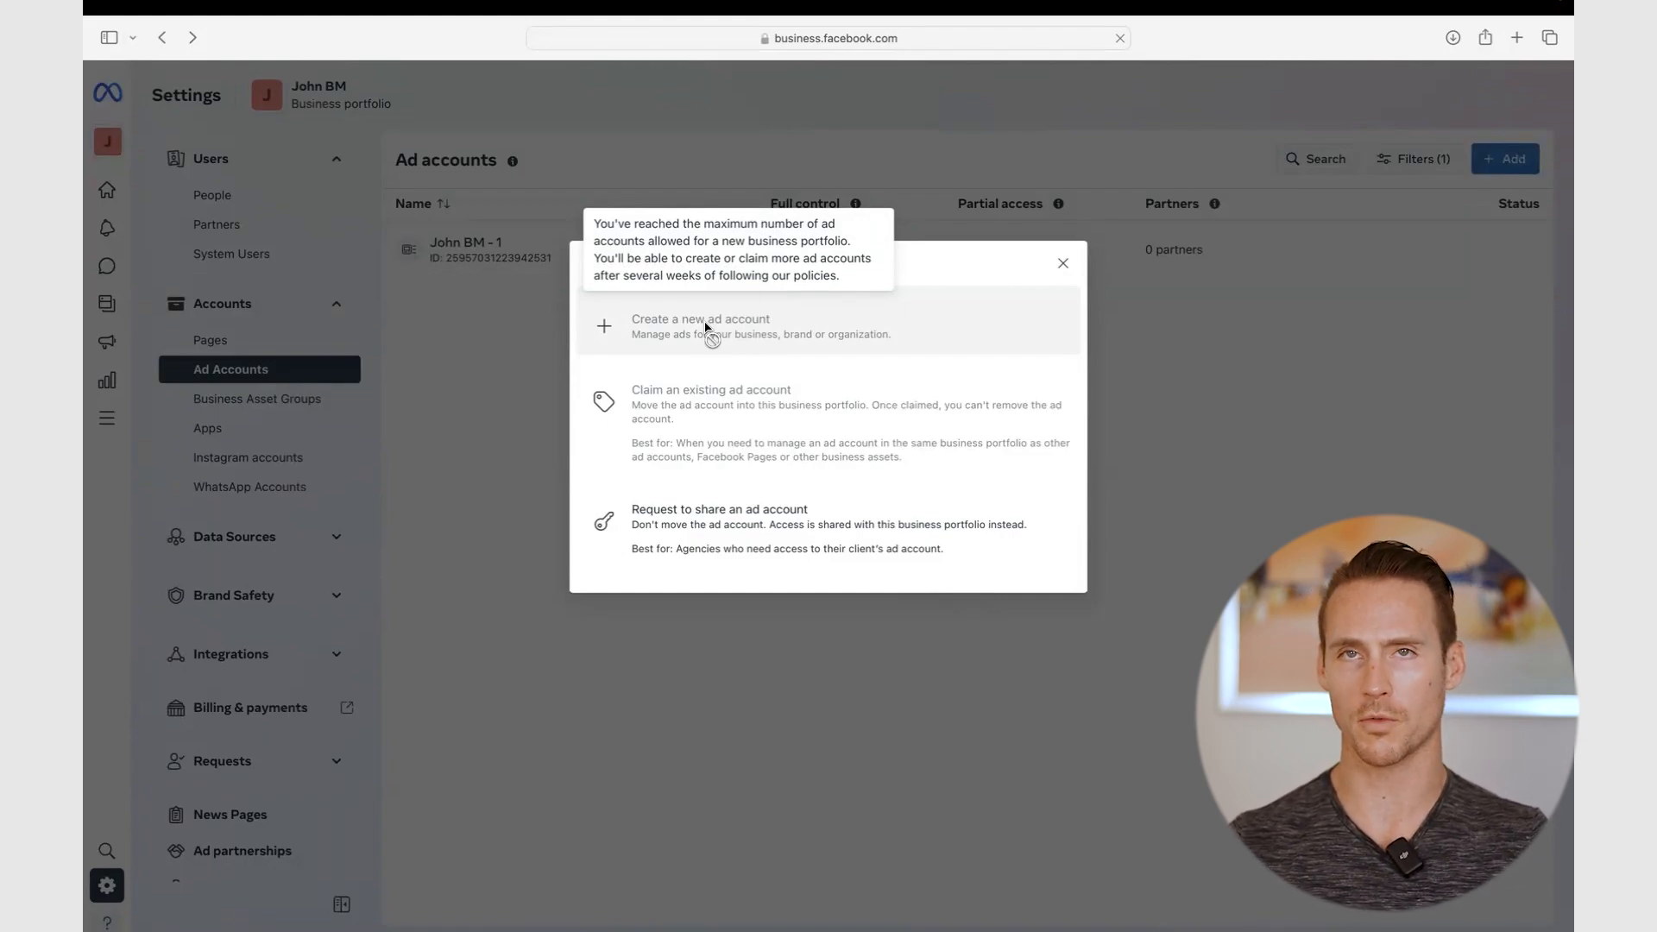
left_click(1060, 262)
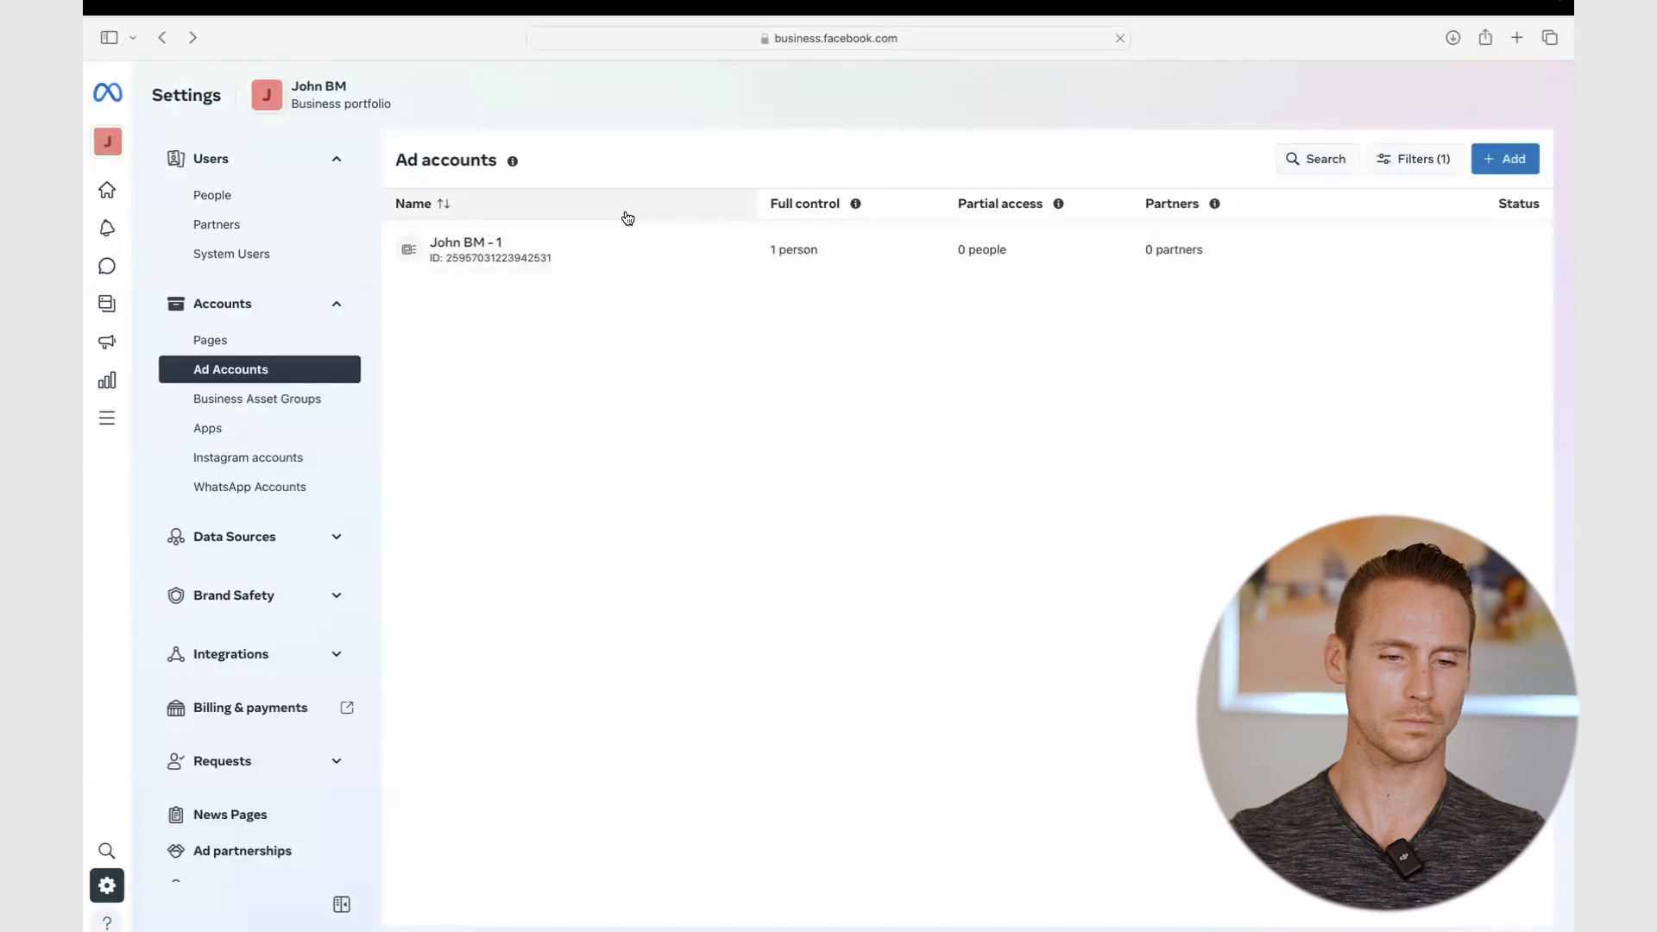
left_click(581, 271)
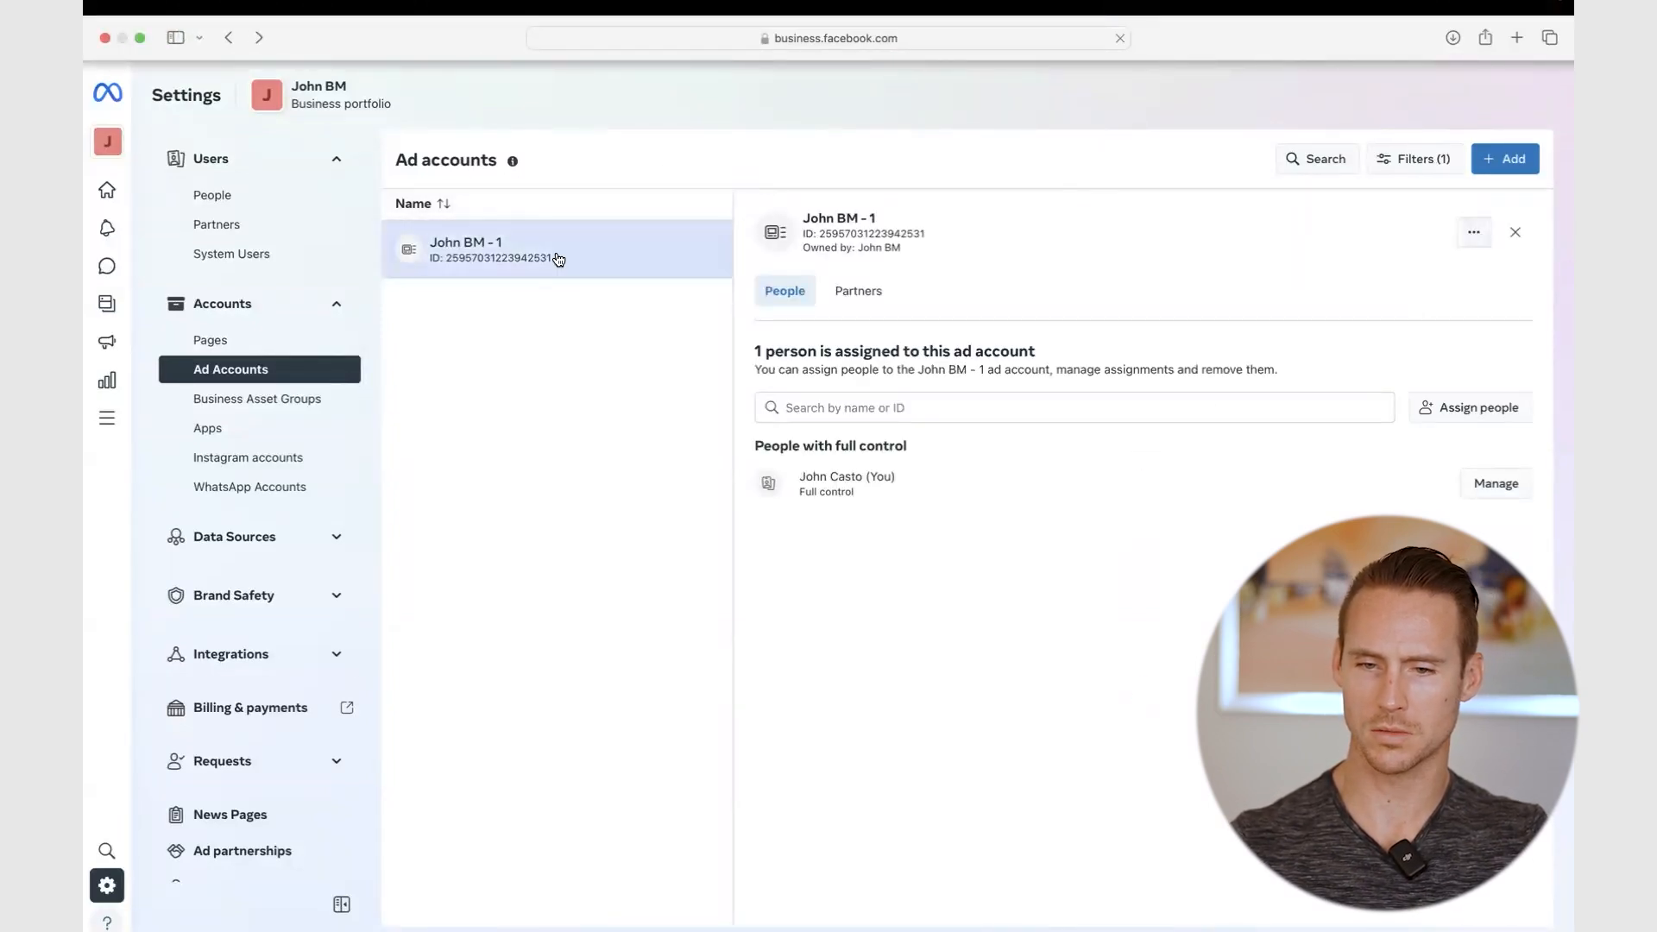
- Open the ad account in Ads Manager, close the updates panel, and answer No to political ads
left_click(1477, 234)
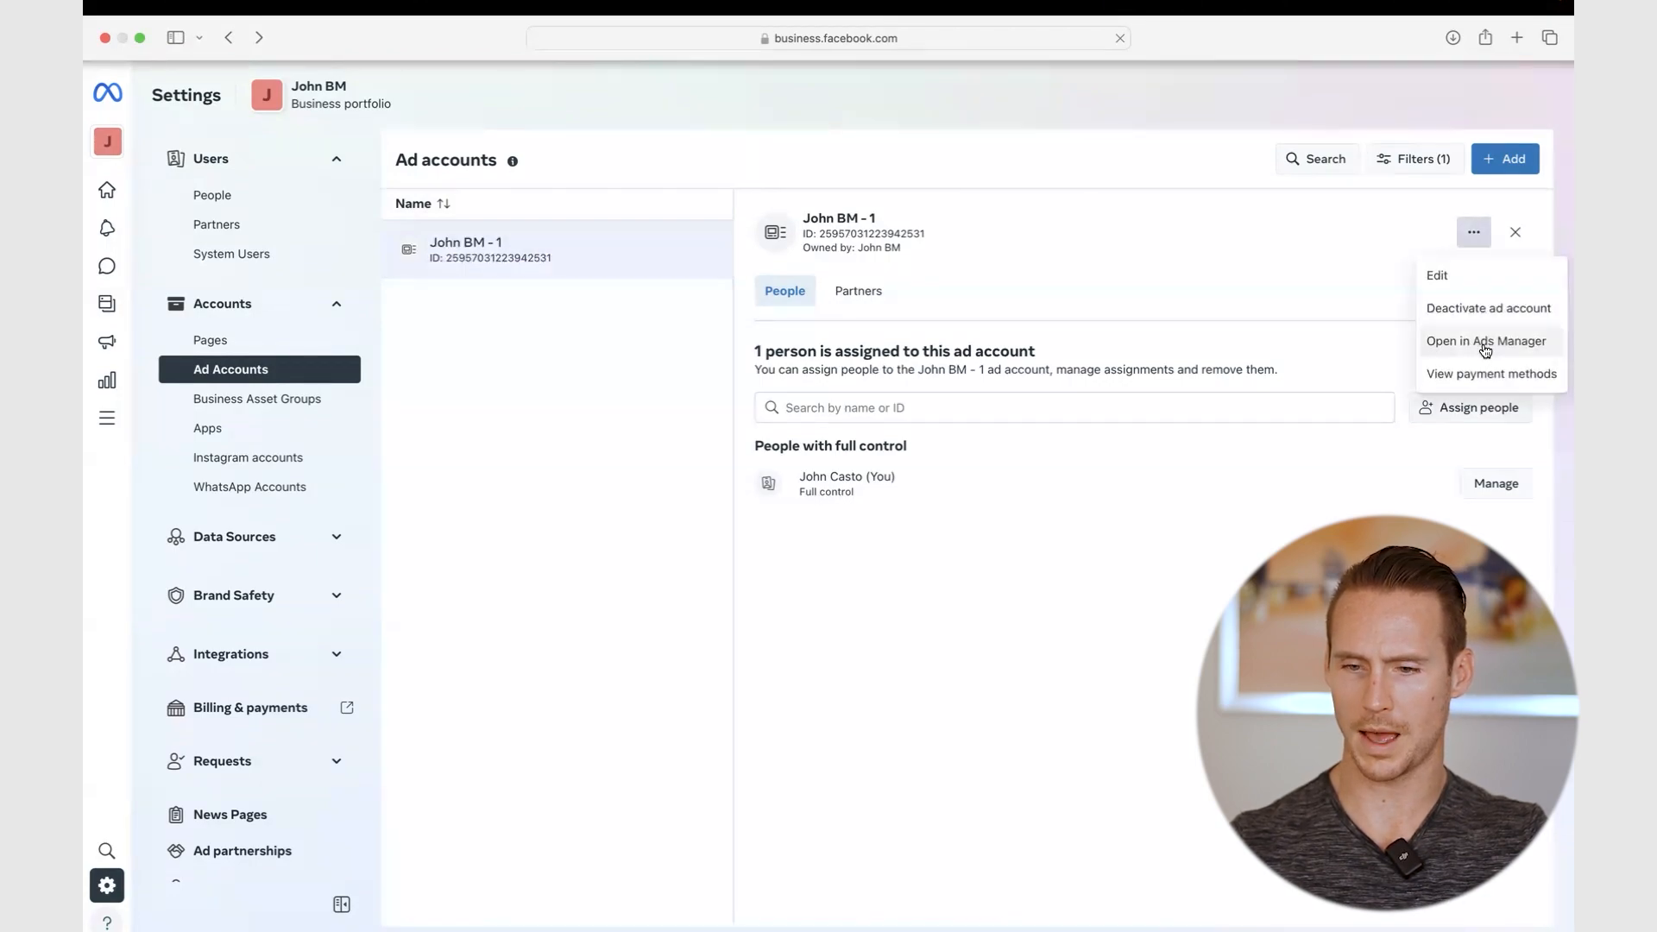
left_click(1484, 346)
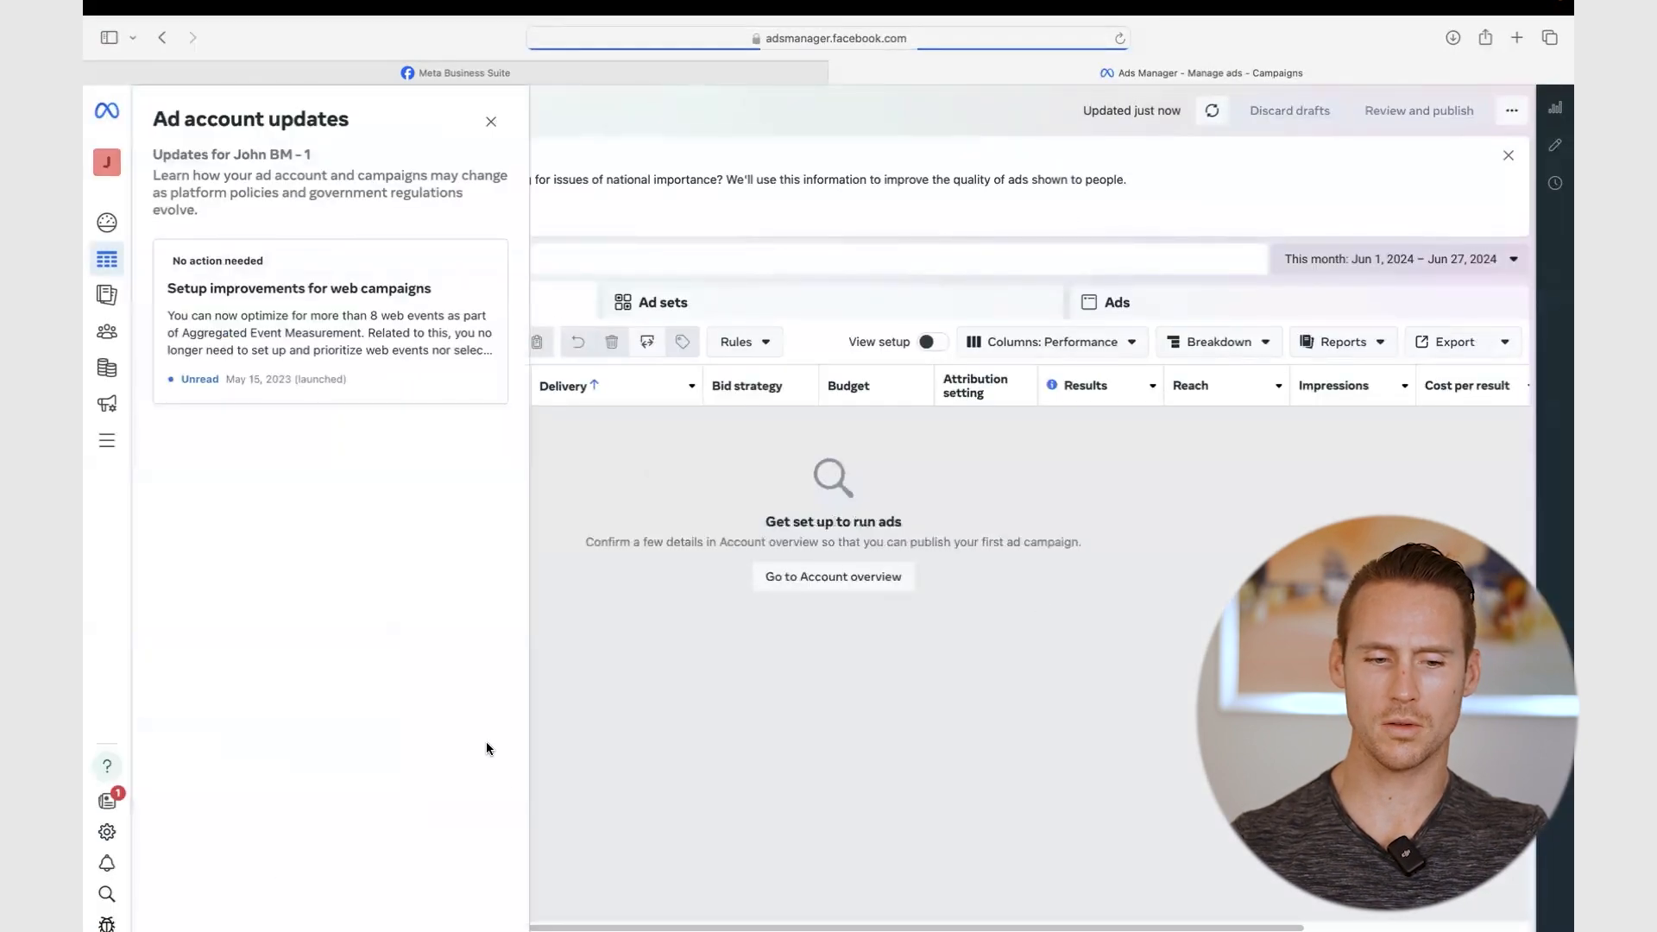
left_click(492, 122)
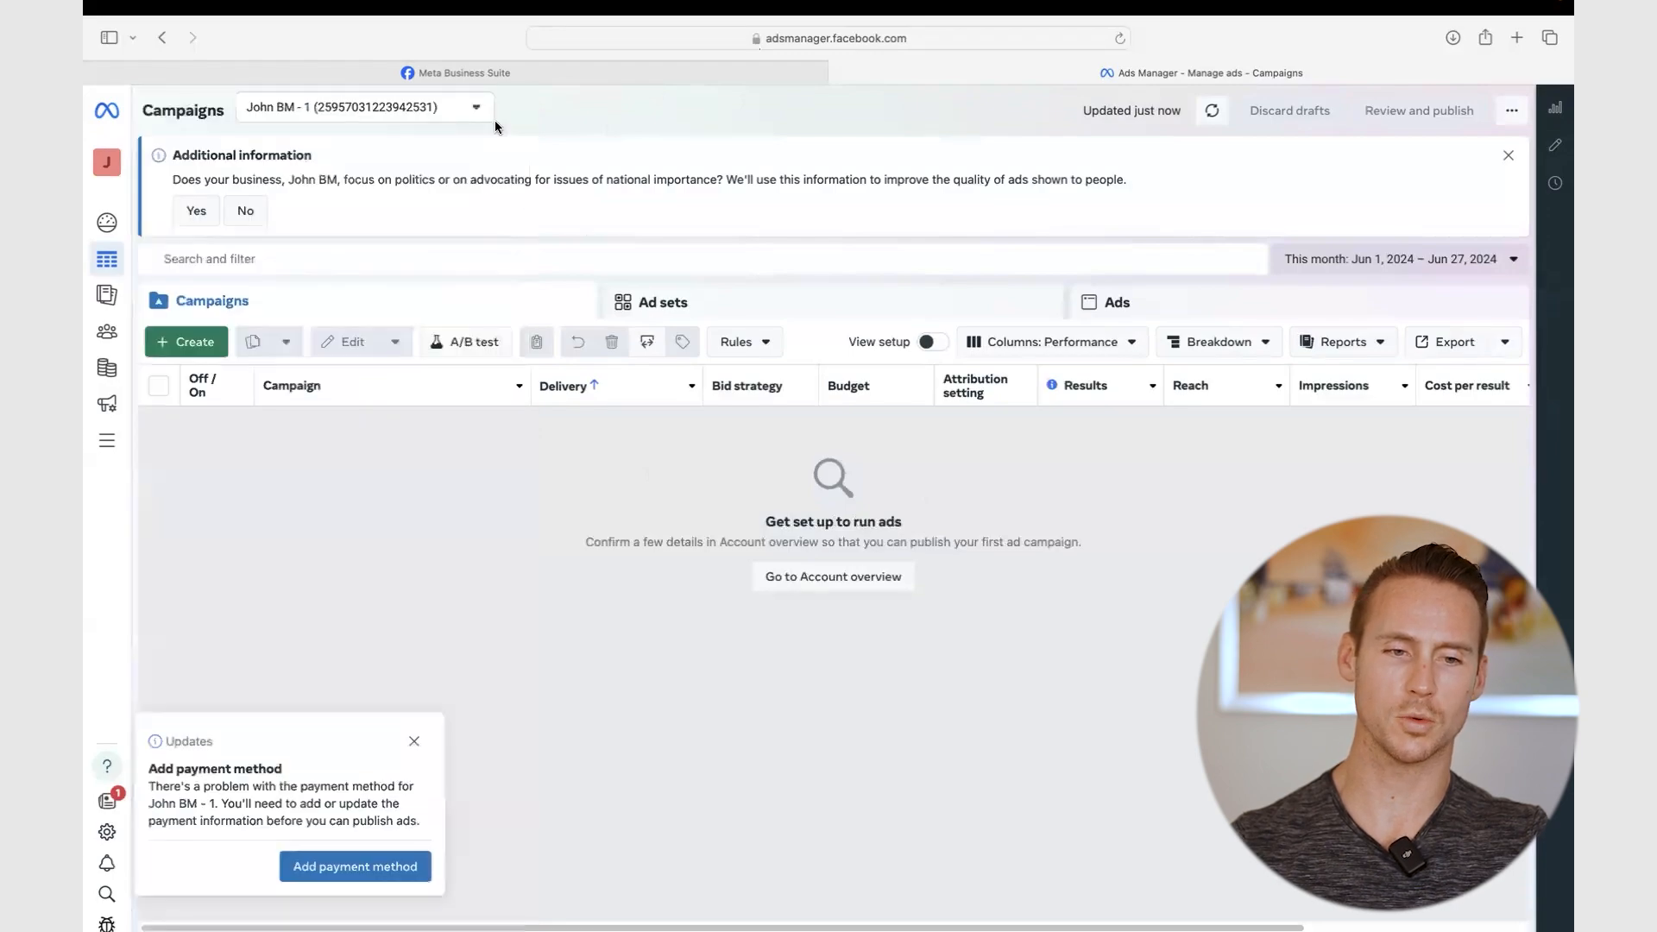
left_click(247, 213)
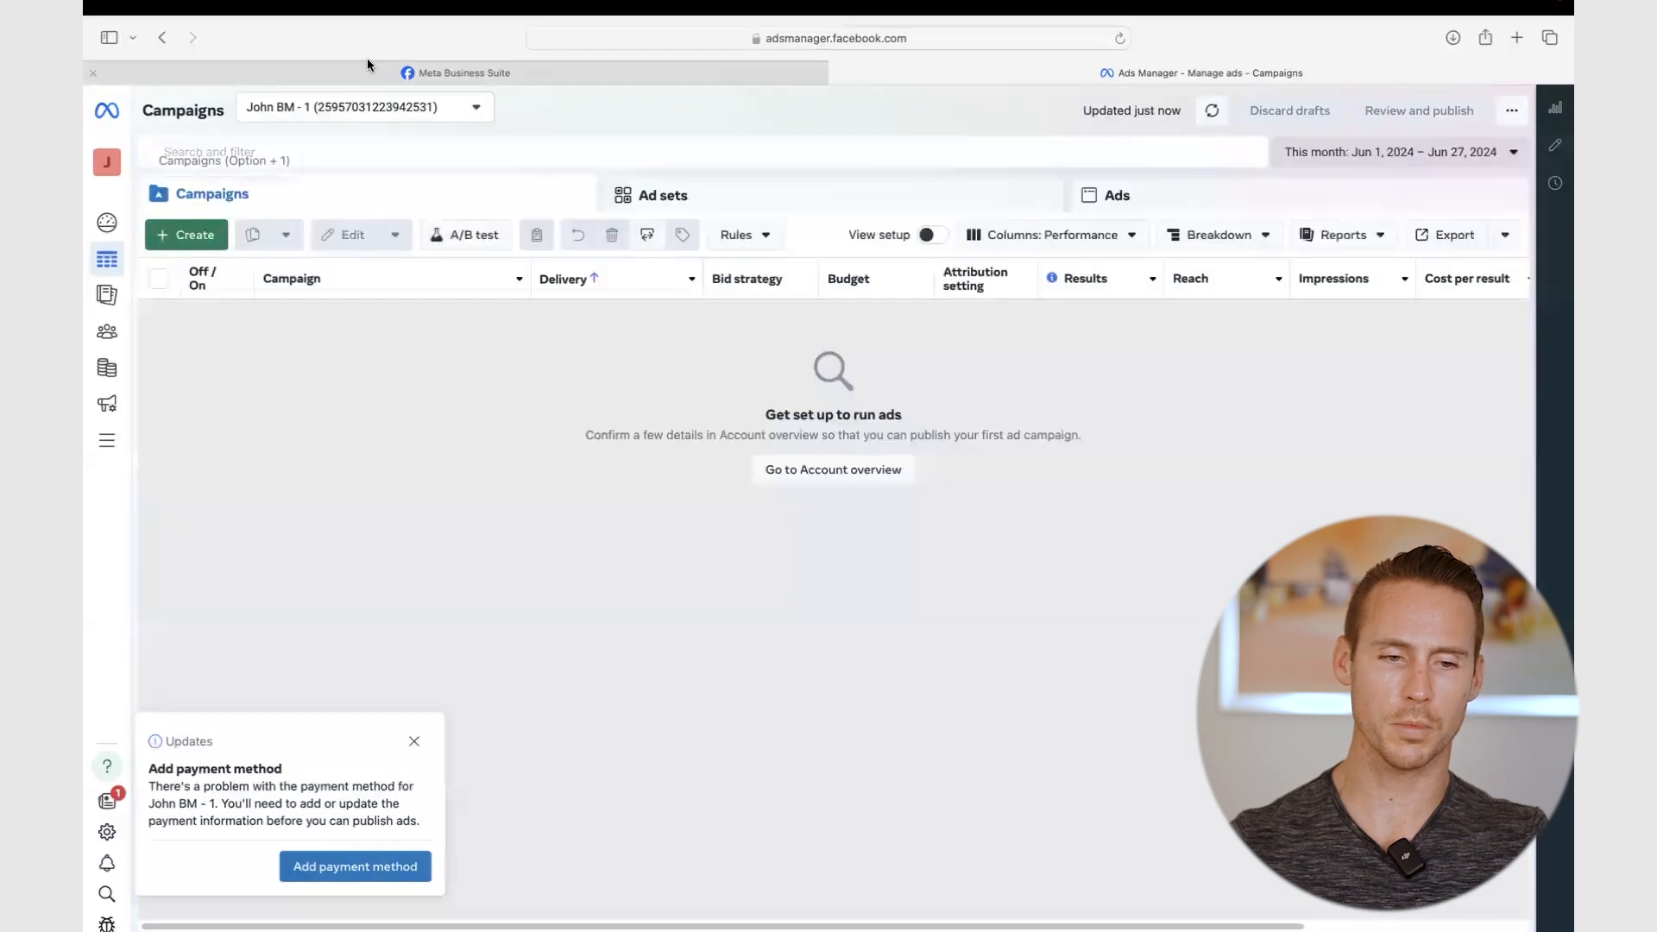
- Add a debit or credit card as the payment method, entering the cardholder's name
left_click(366, 871)
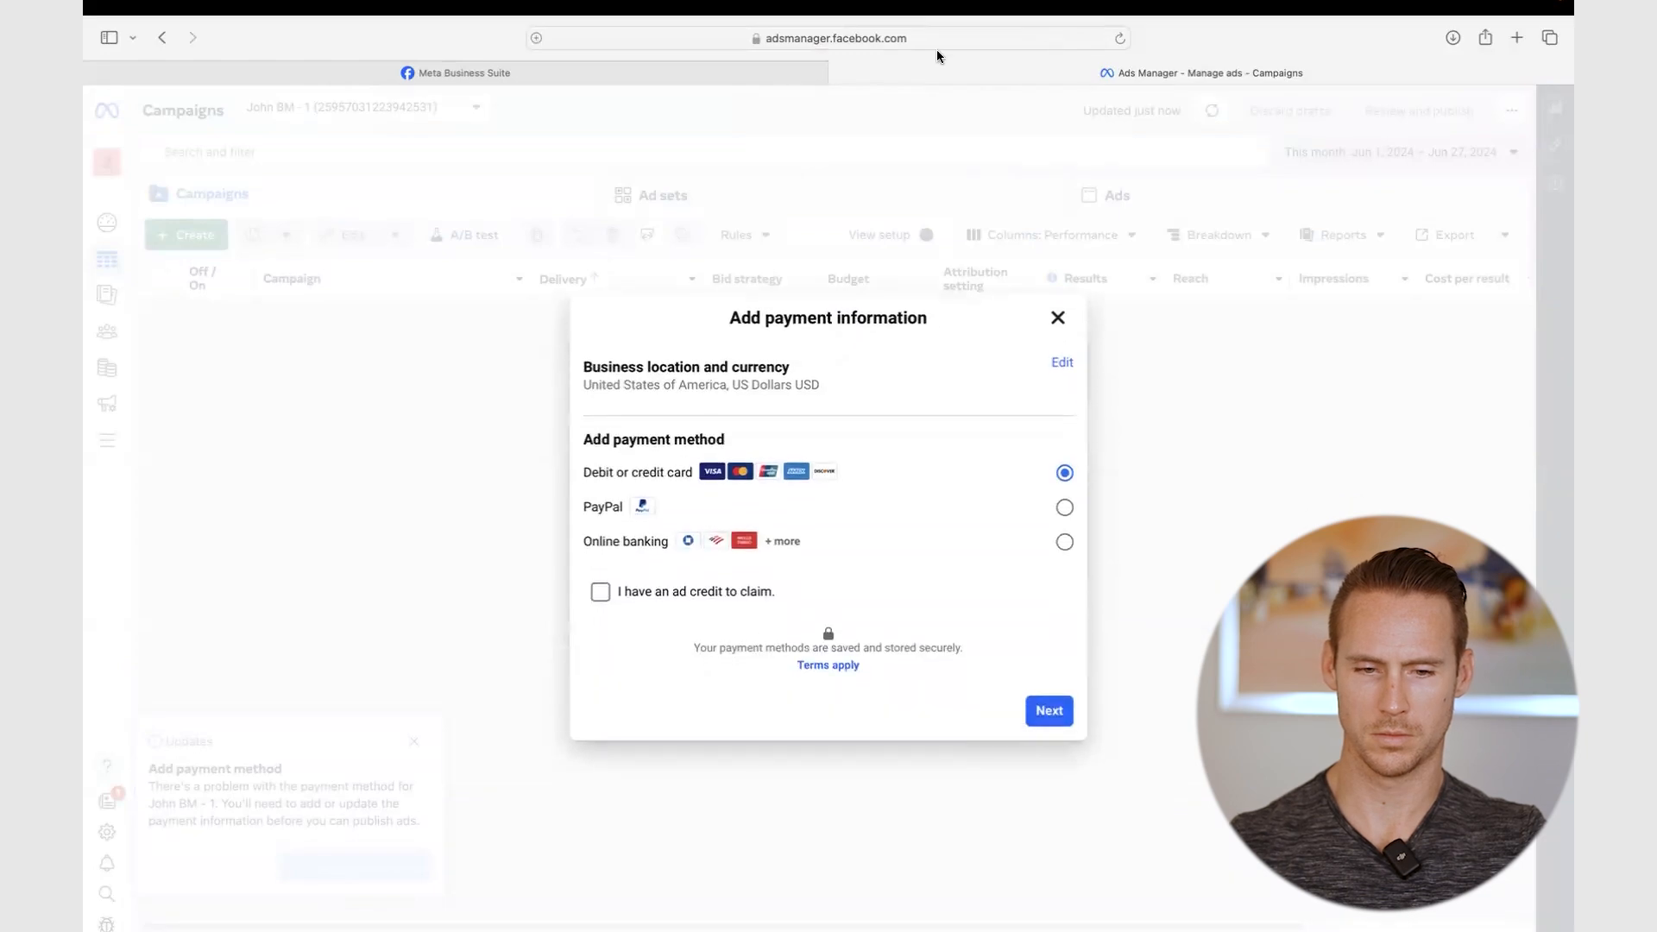
left_click(1041, 713)
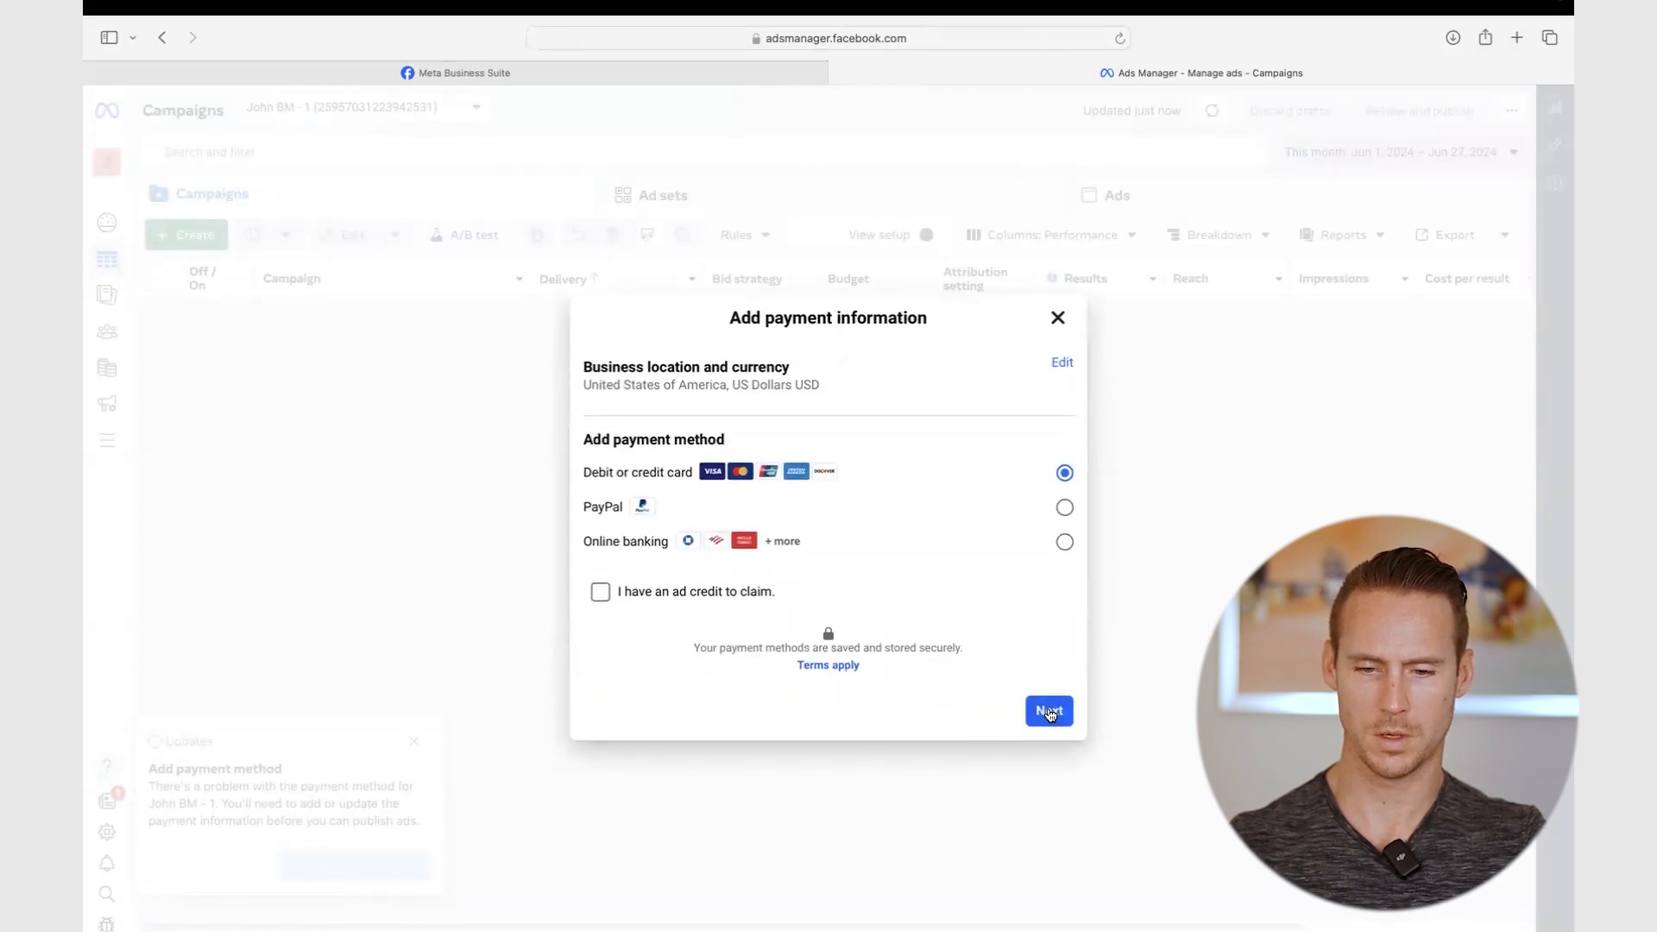
left_click(640, 441)
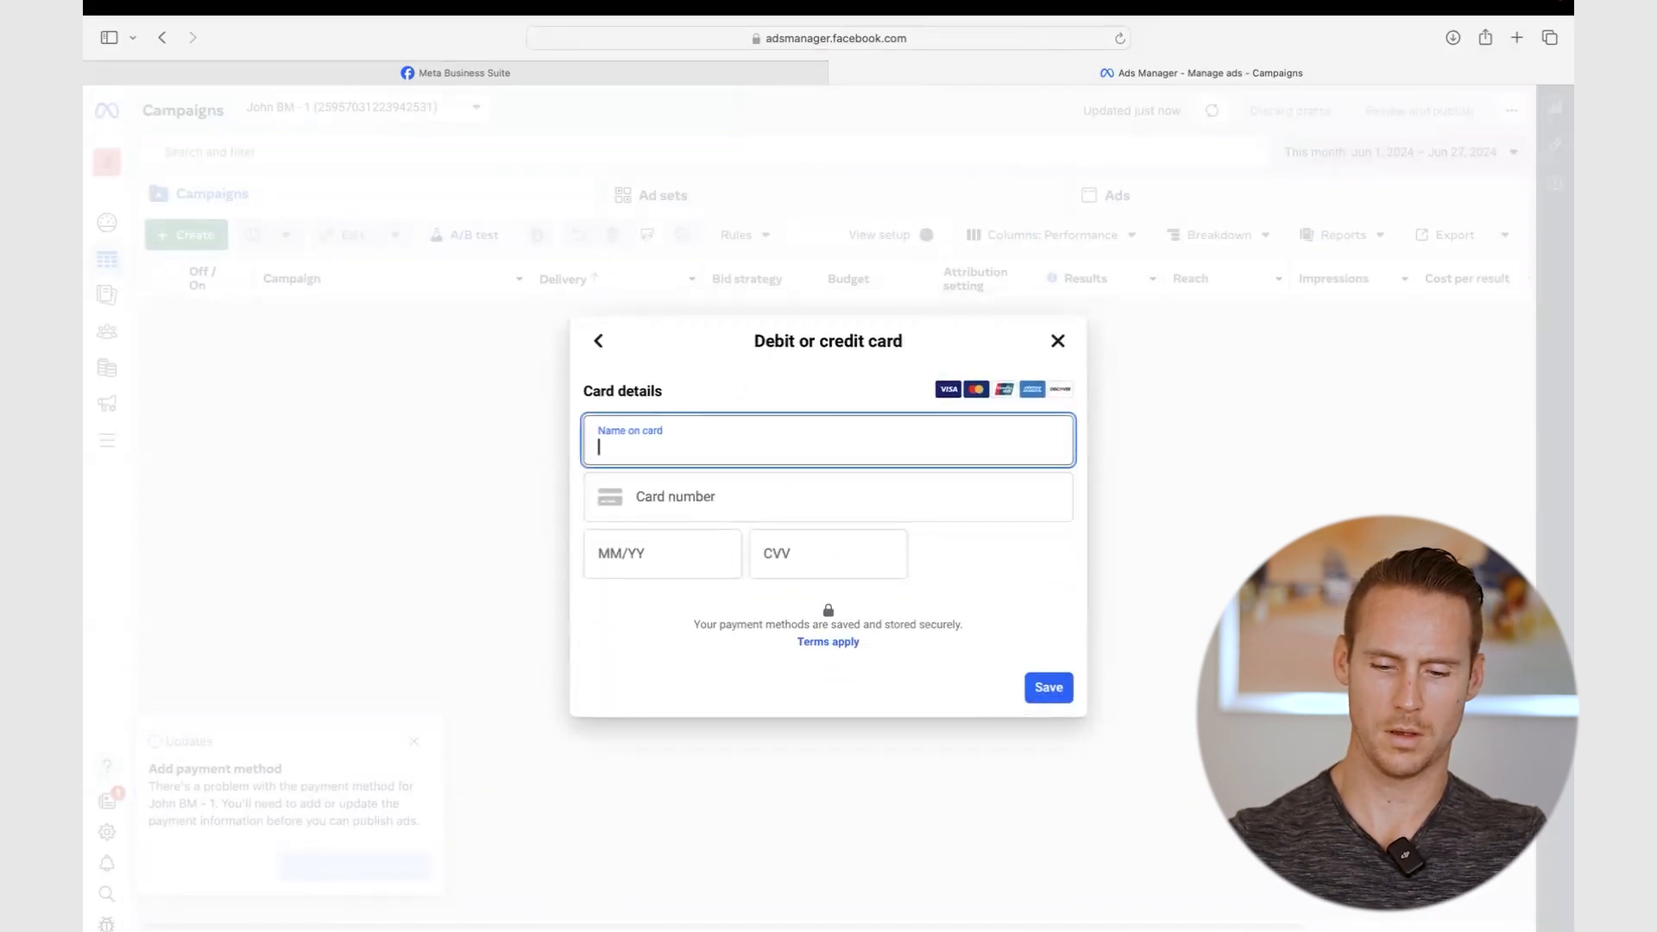
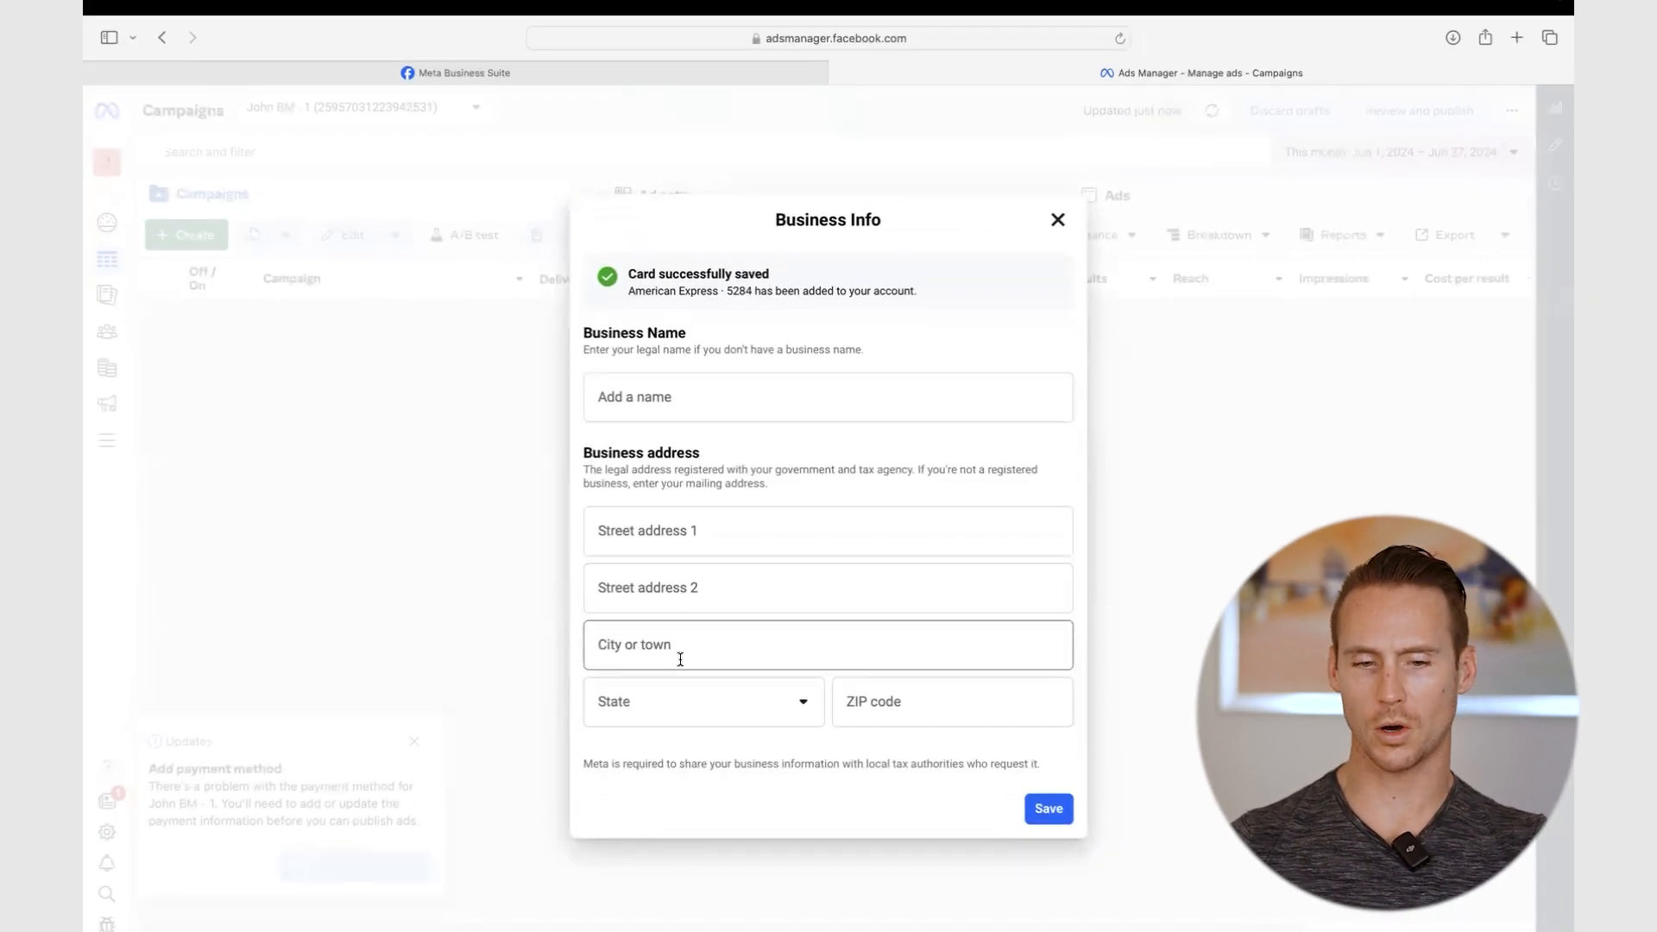
- Fill in the business city, state and ZIP code, then save the business information
left_click(674, 634)
type("reston")
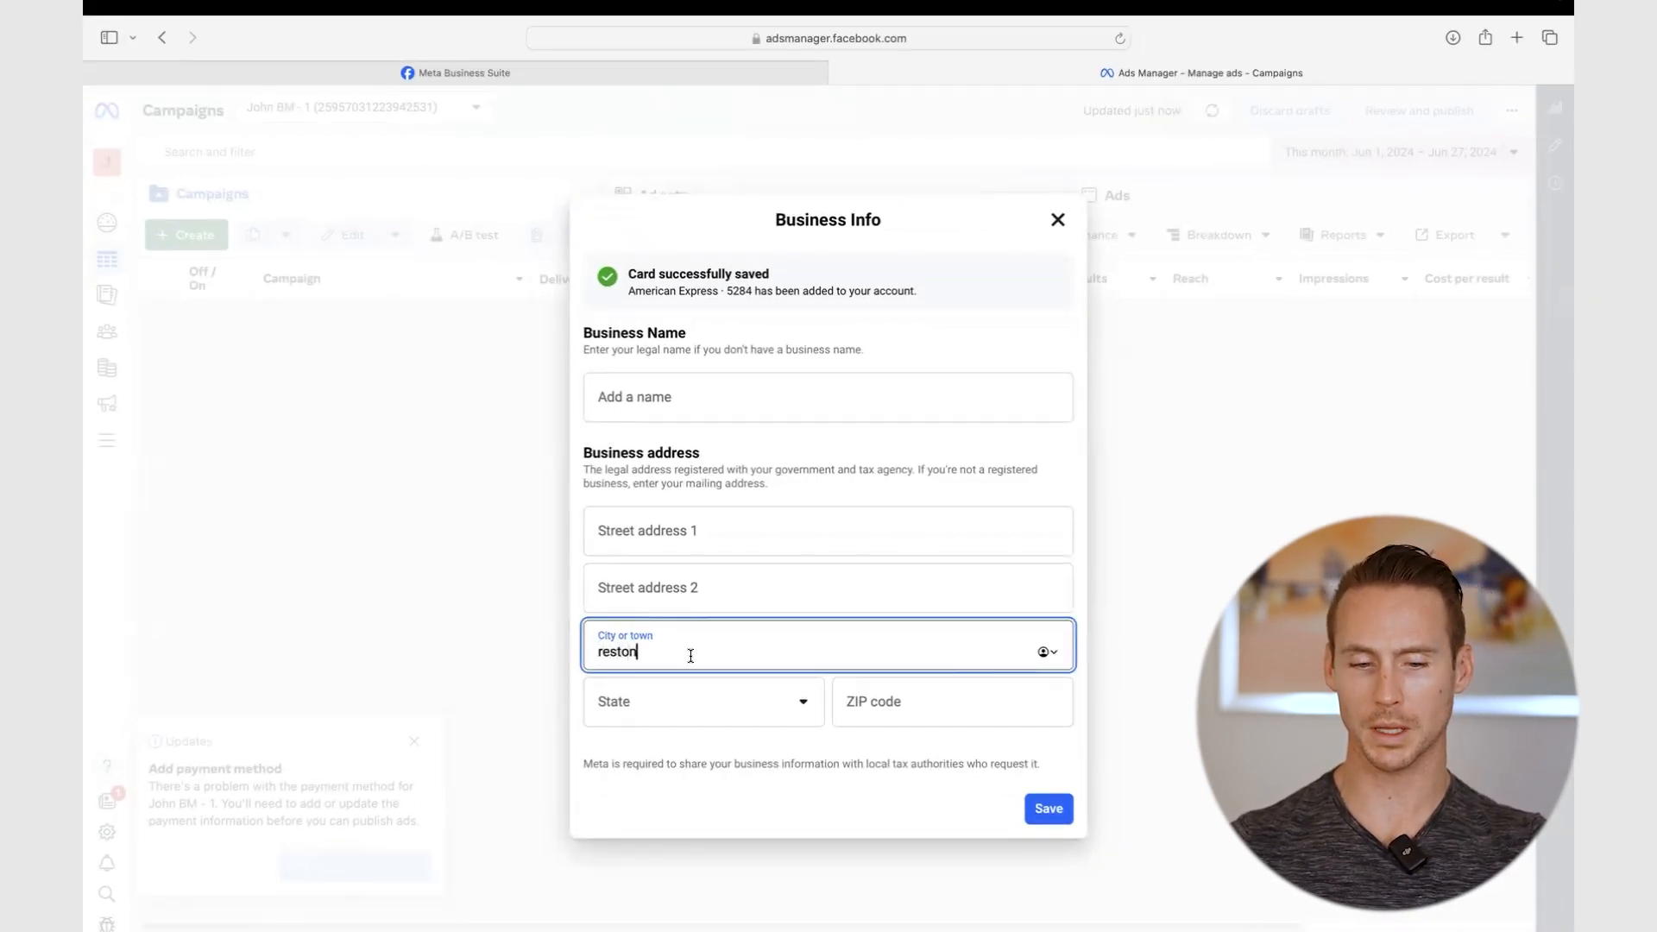
left_click(706, 684)
scroll(699, 788, "down", 20)
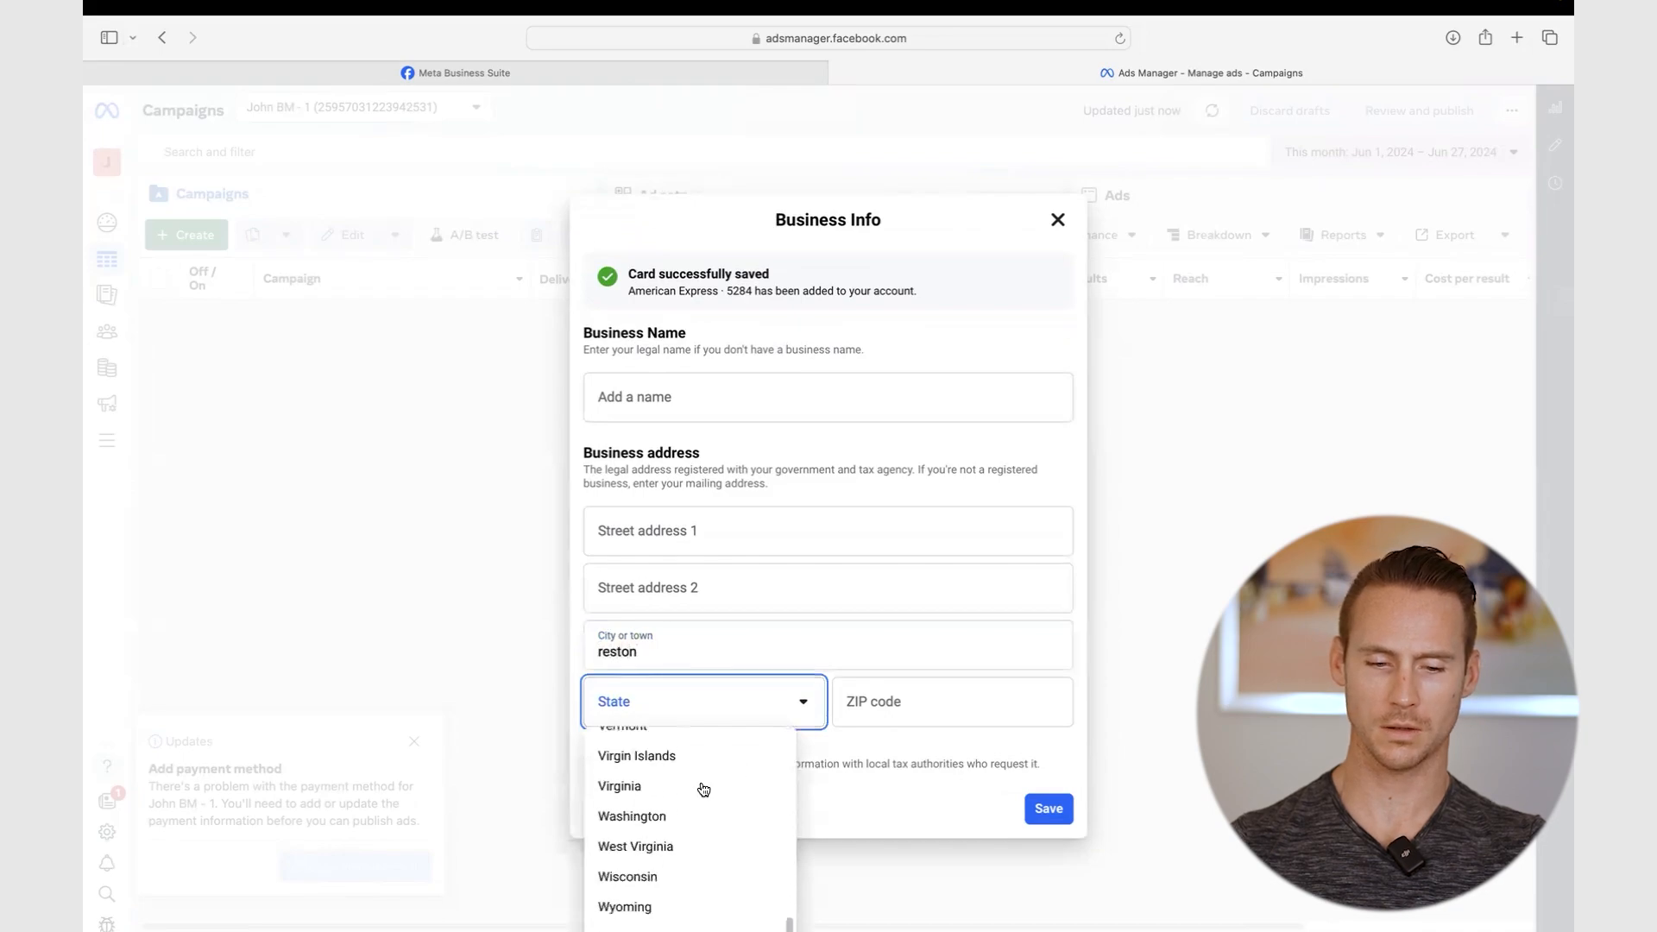
left_click(653, 799)
left_click(913, 701)
type("20191")
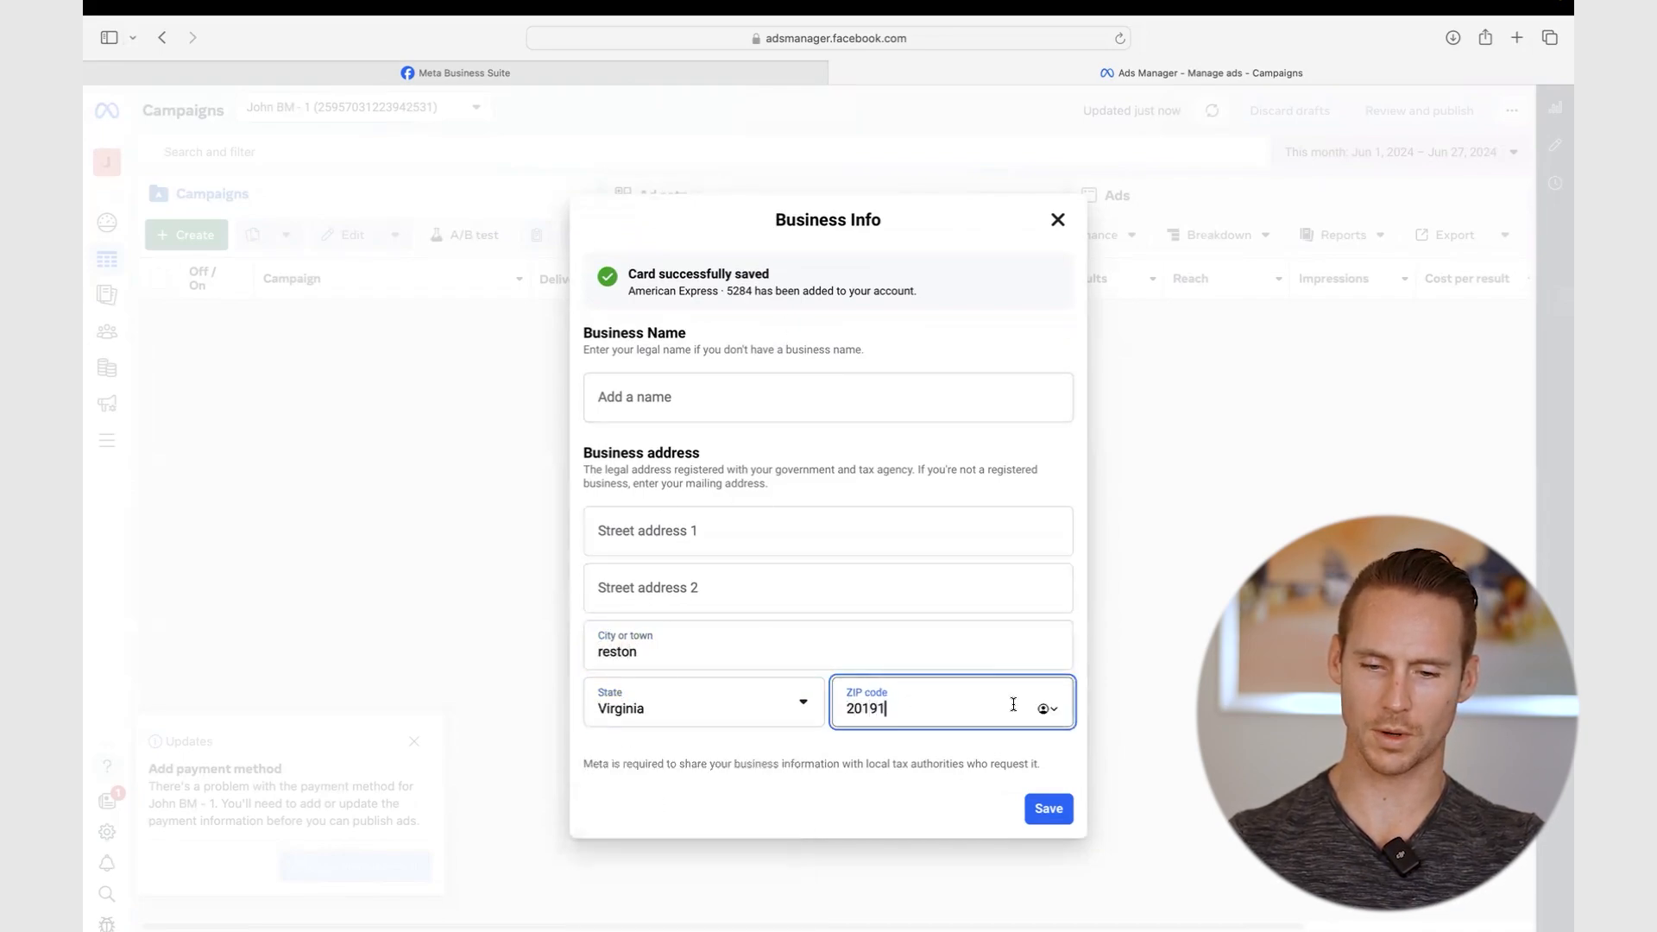
left_click(1047, 808)
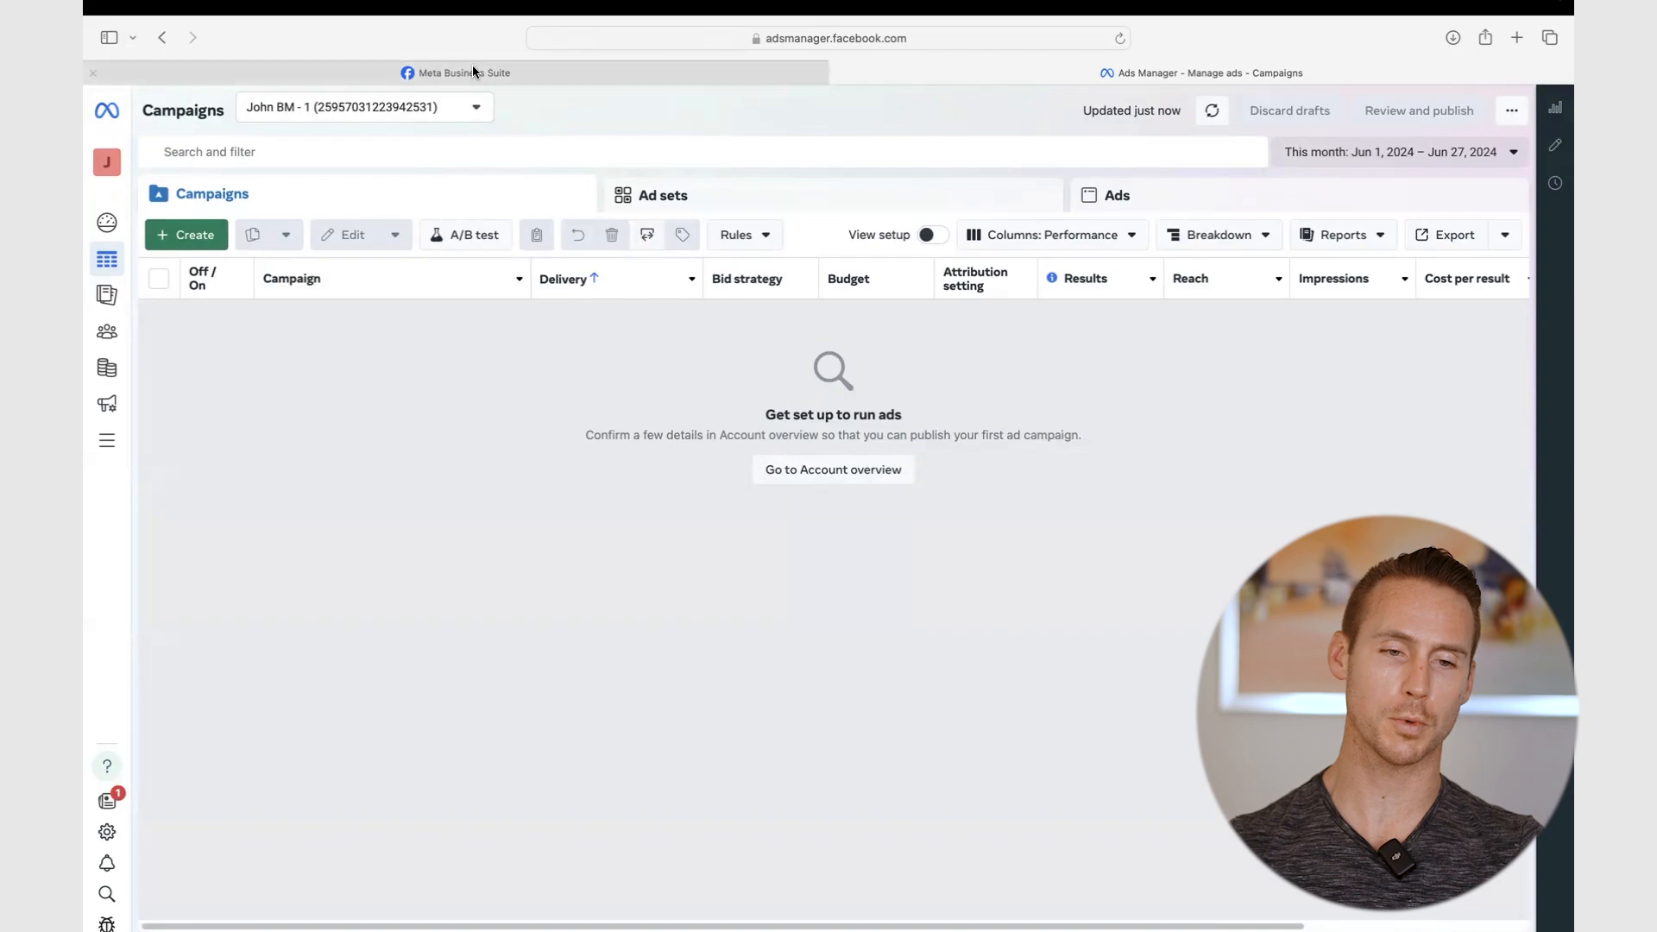
- In the portfolio settings, expand Data Sources and go from Pixels to the empty Datasets page
mouse_move(473, 68)
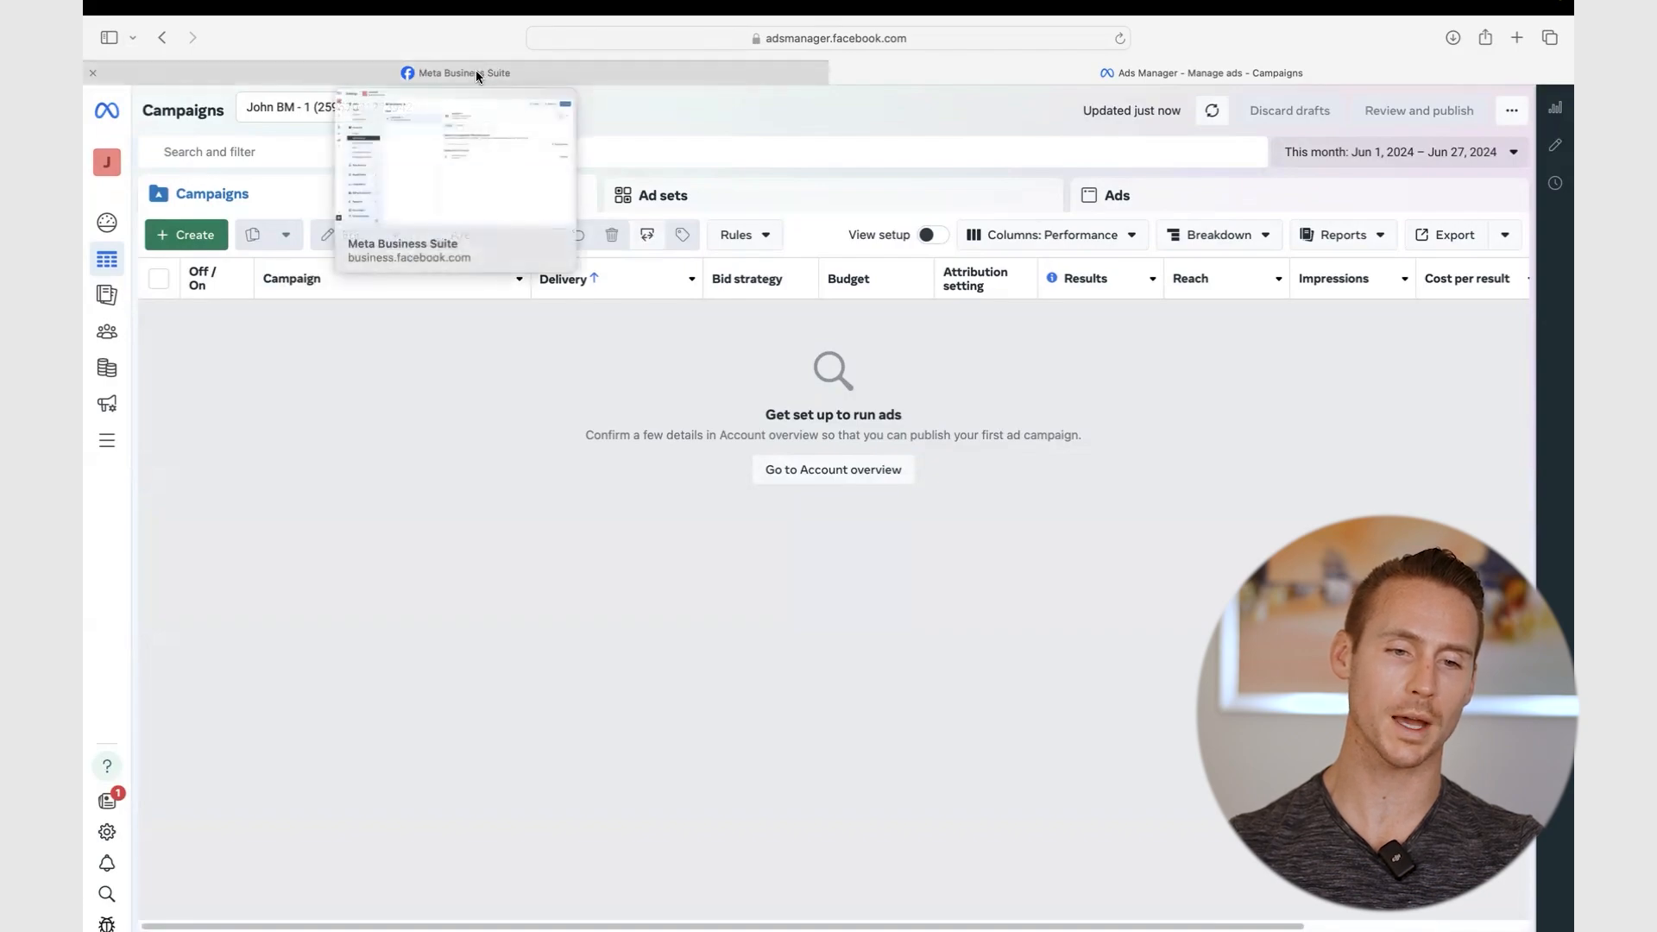
left_click(477, 74)
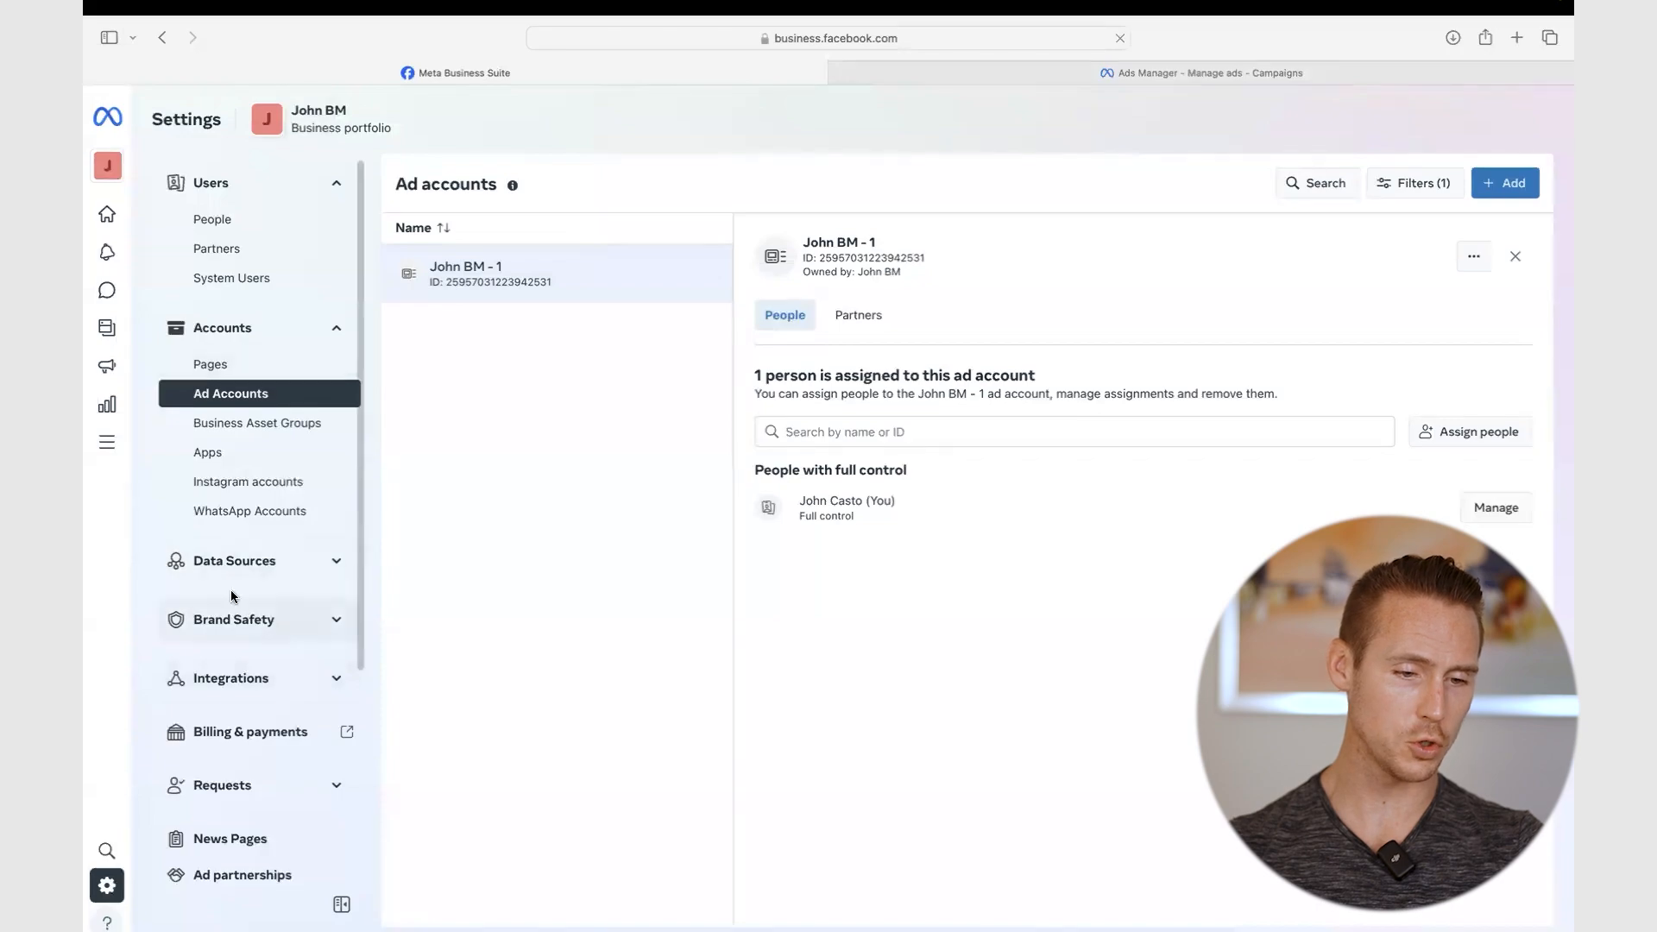
left_click(257, 562)
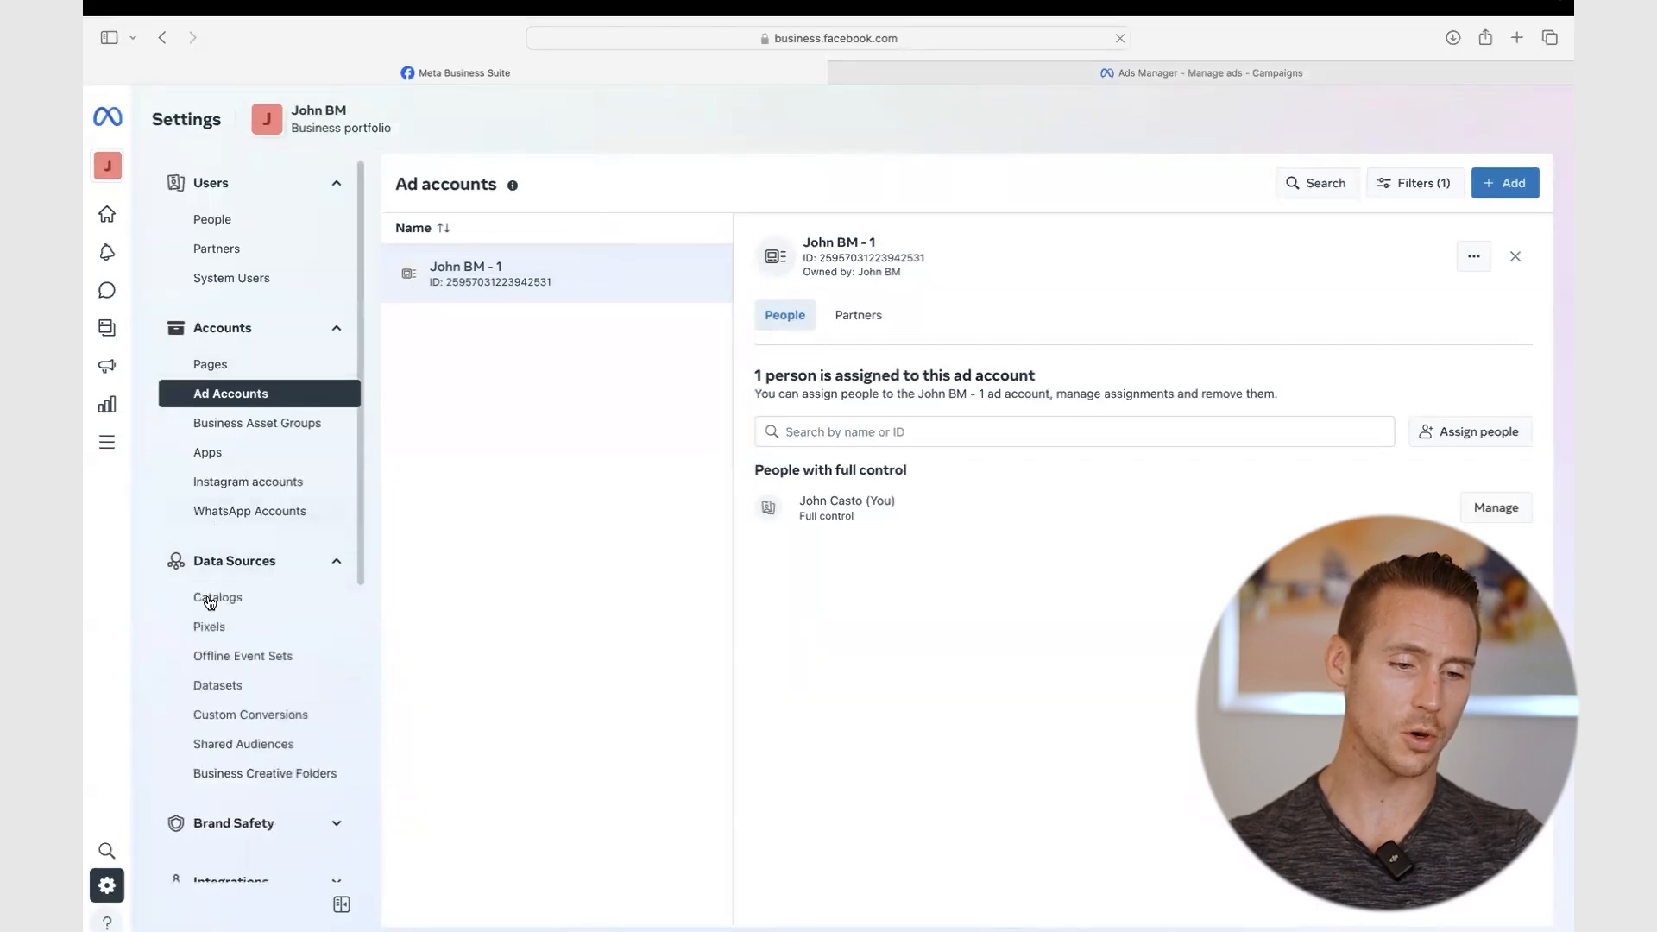
left_click(240, 687)
left_click(231, 626)
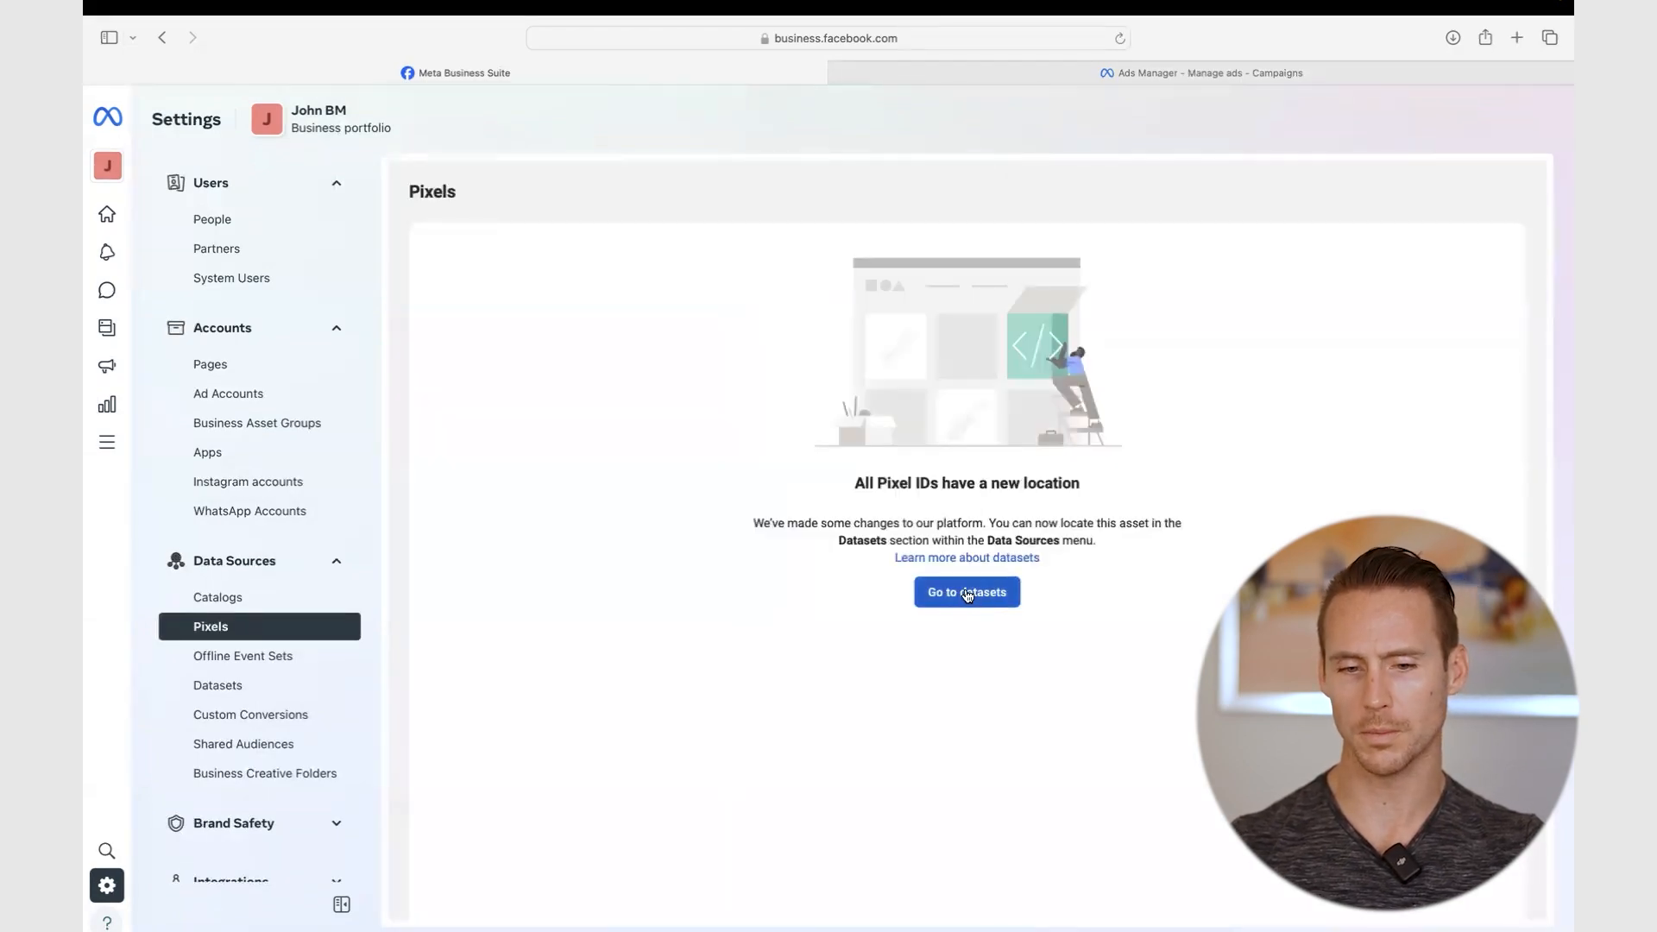
left_click(233, 688)
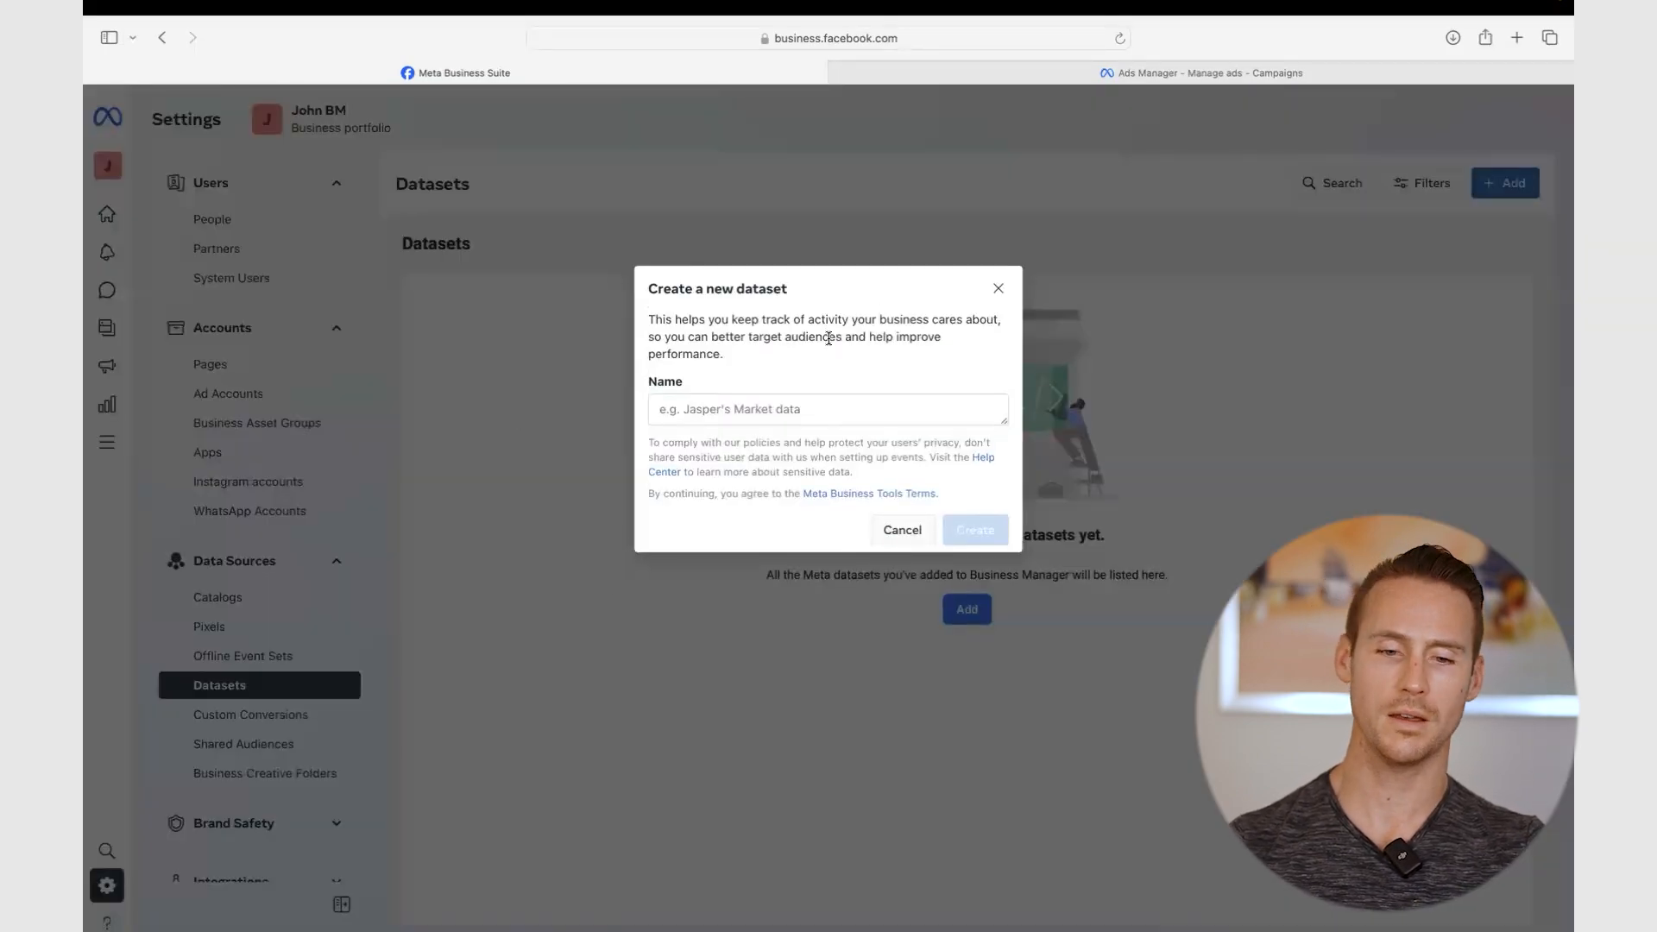
- Add a dataset named Travel Offer and reload the Datasets page to show it
left_click(701, 402)
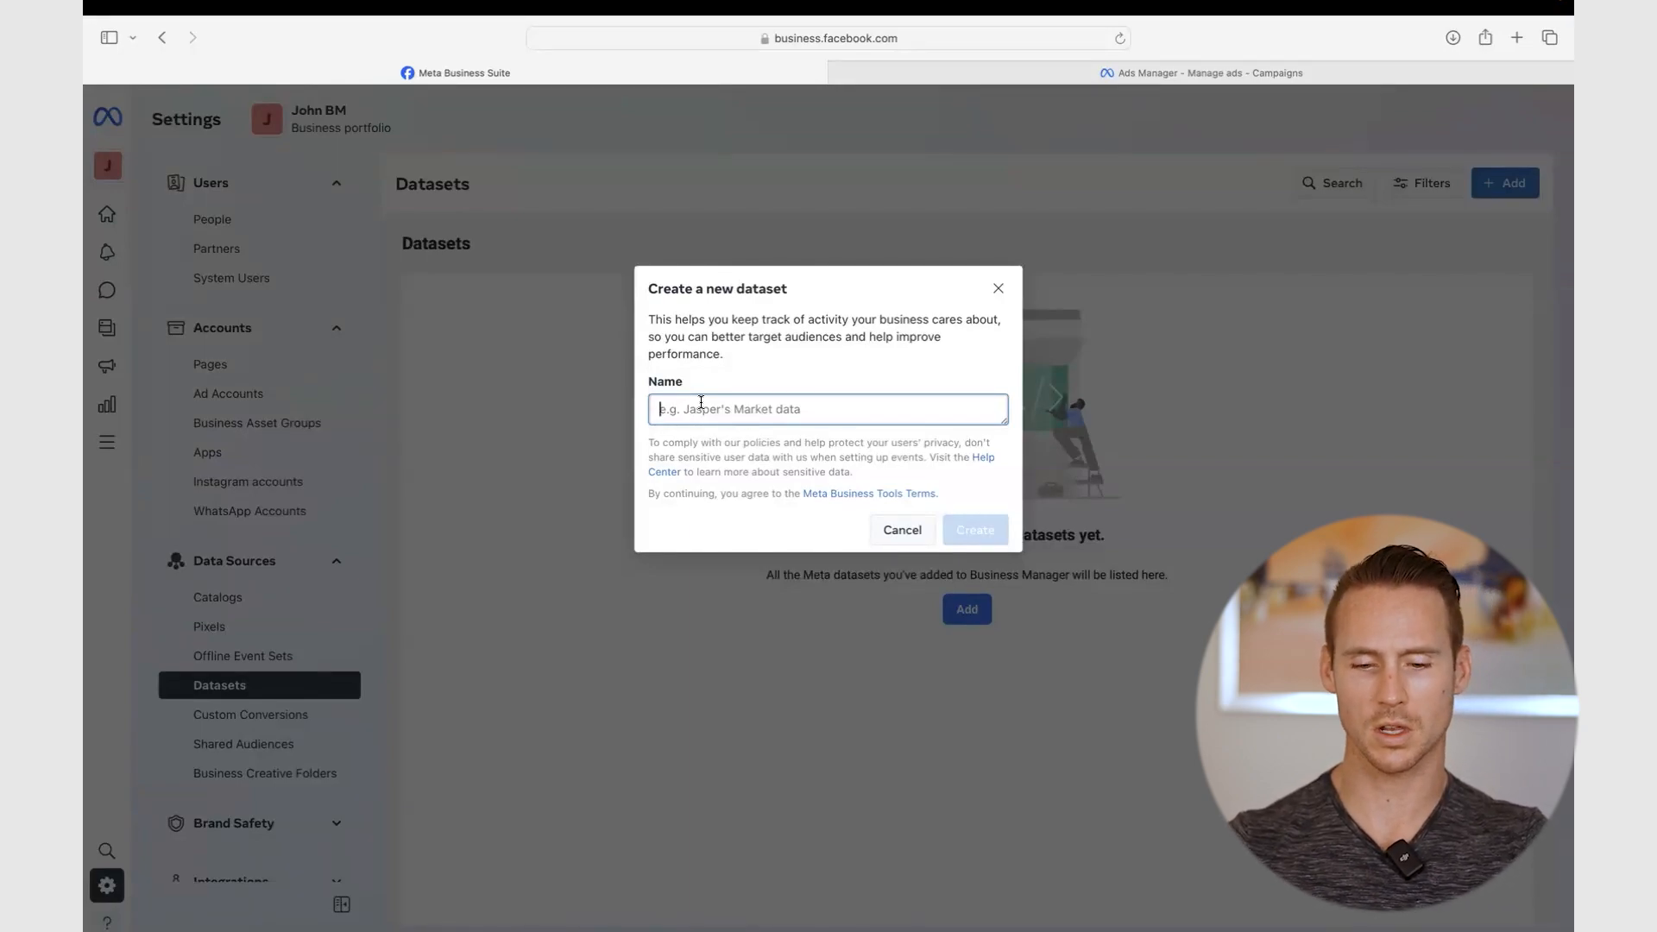
type("Travel Offer")
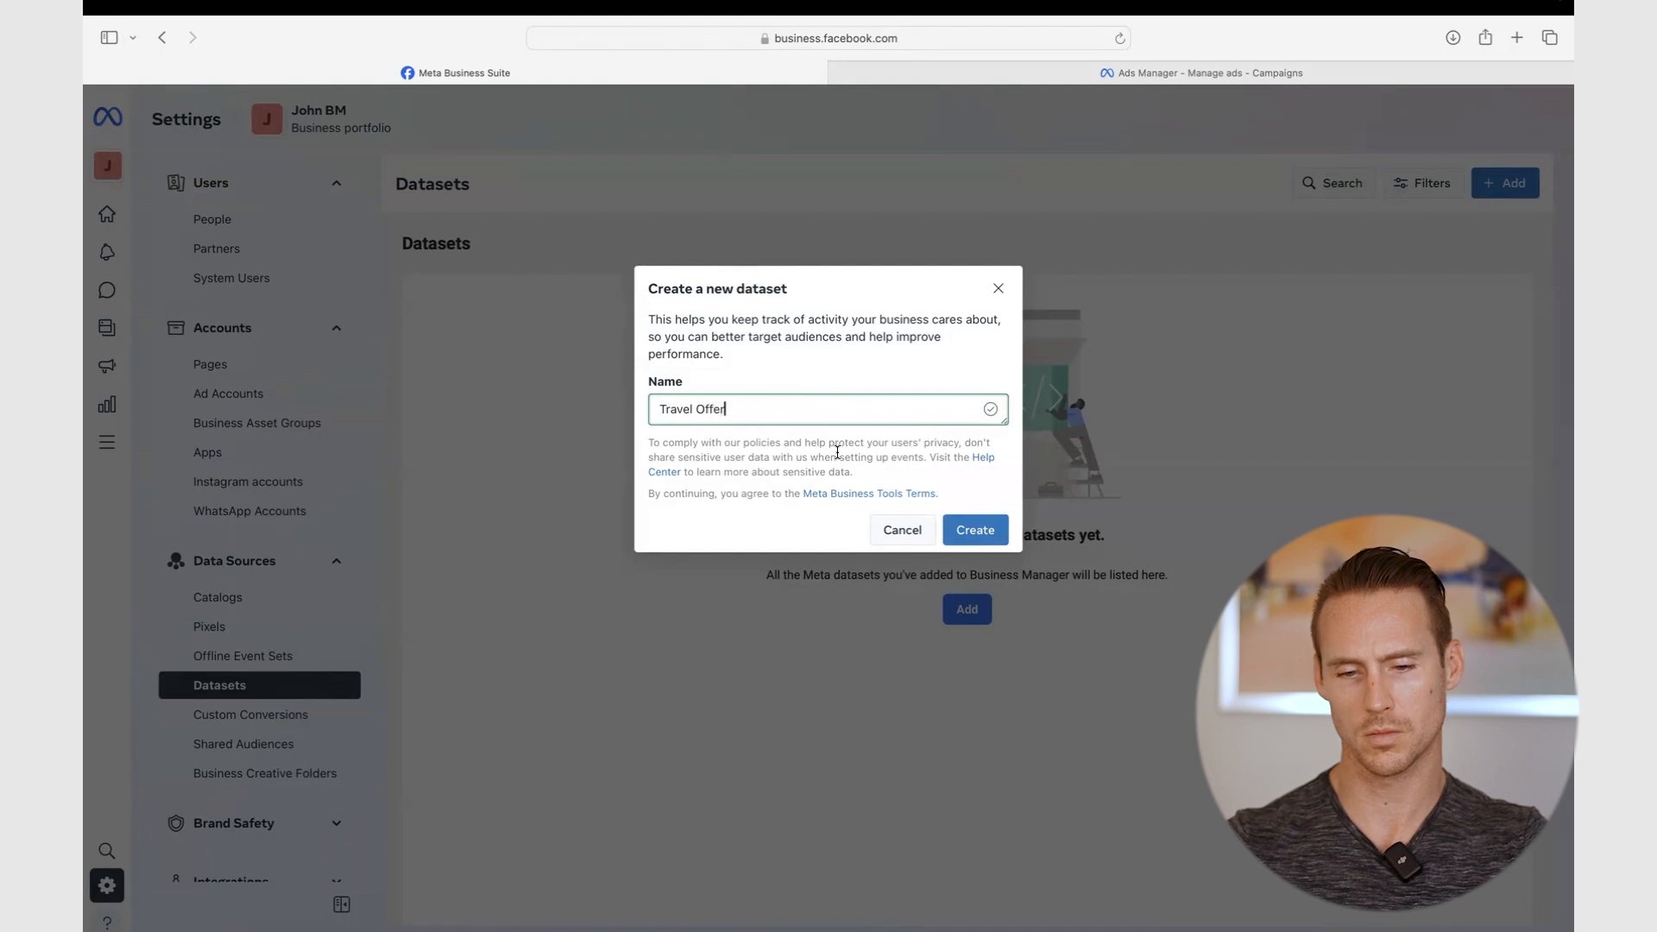
left_click(975, 529)
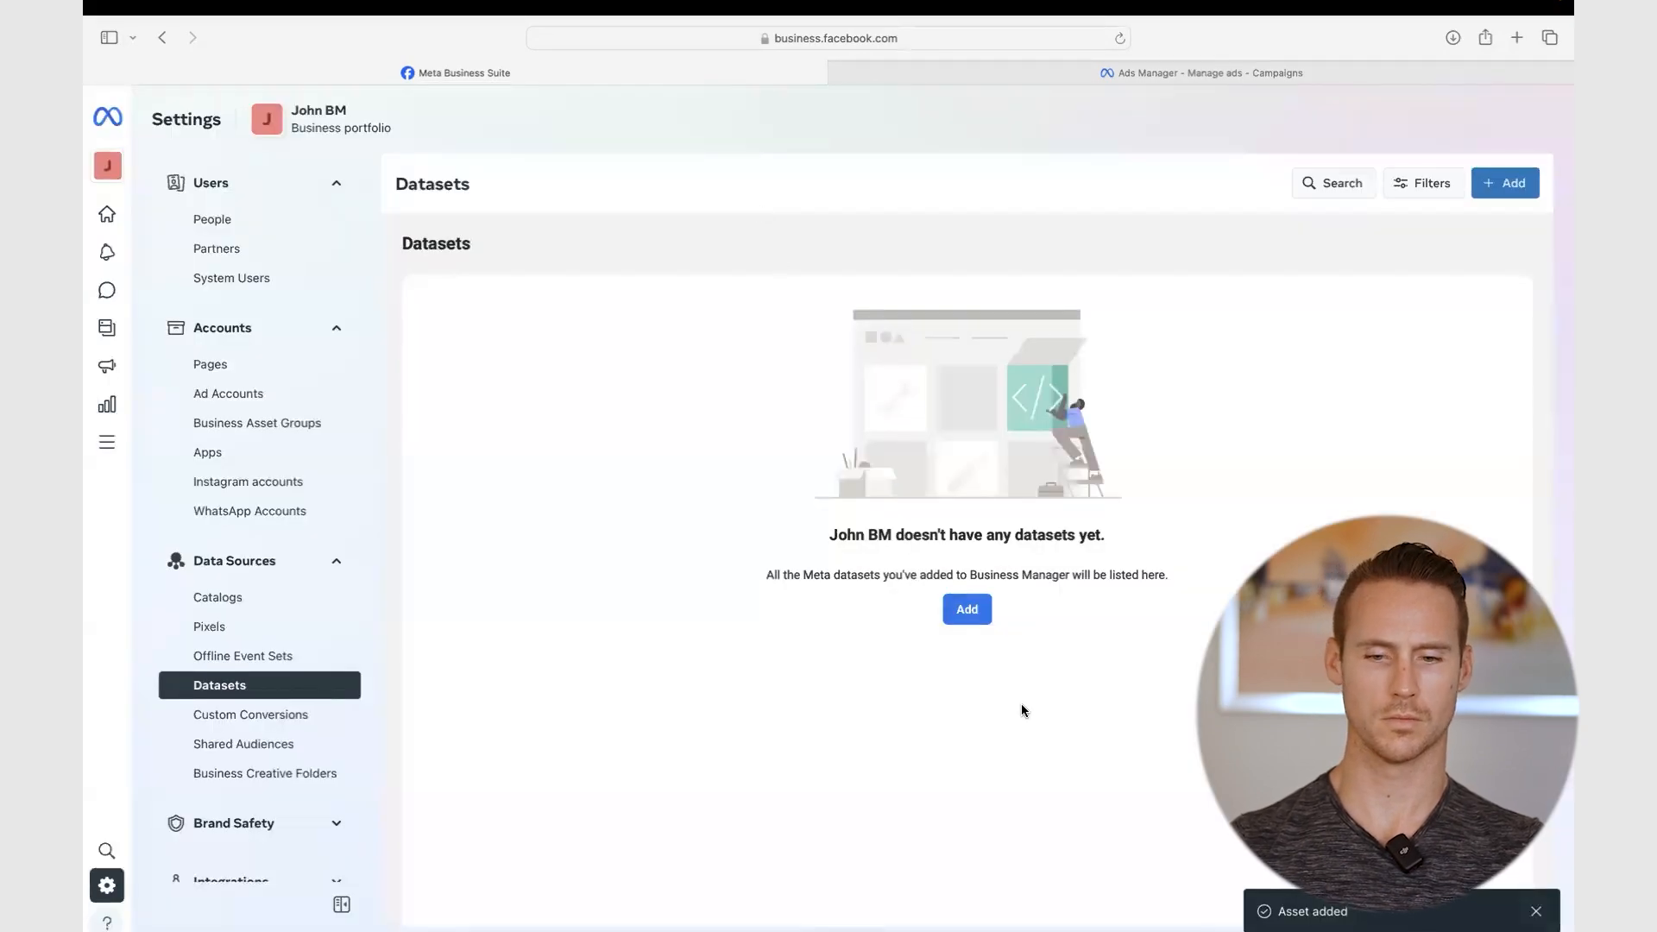
left_click(730, 38)
key("Return")
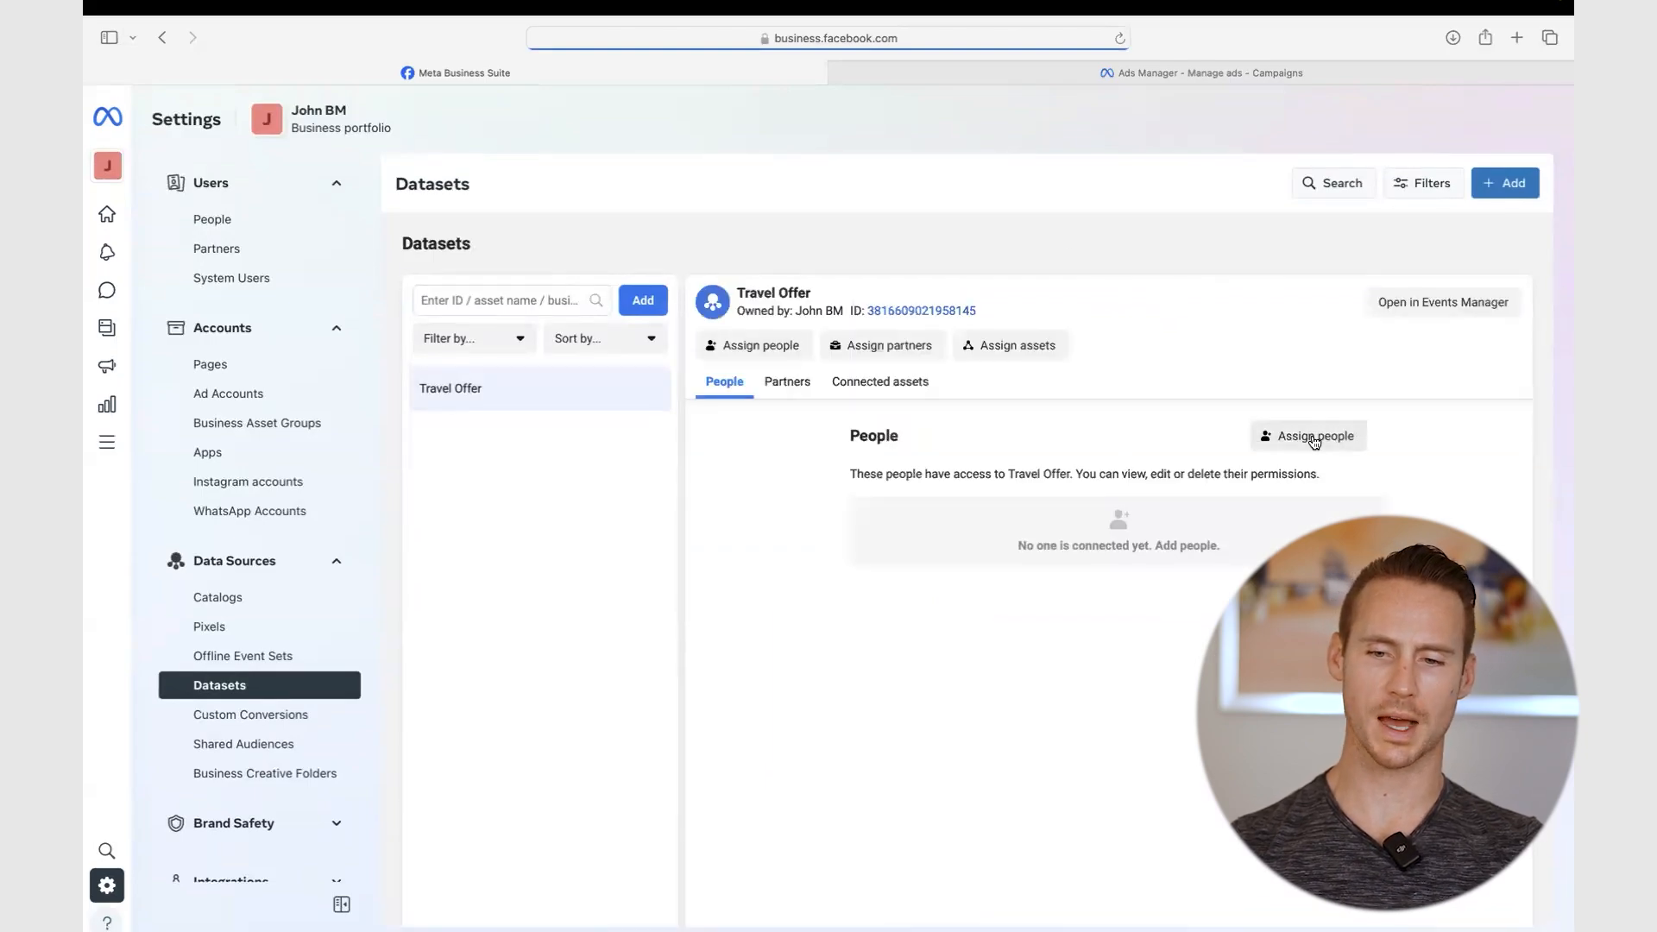
- Assign the admin to the Travel Offer dataset with full control
left_click(1309, 435)
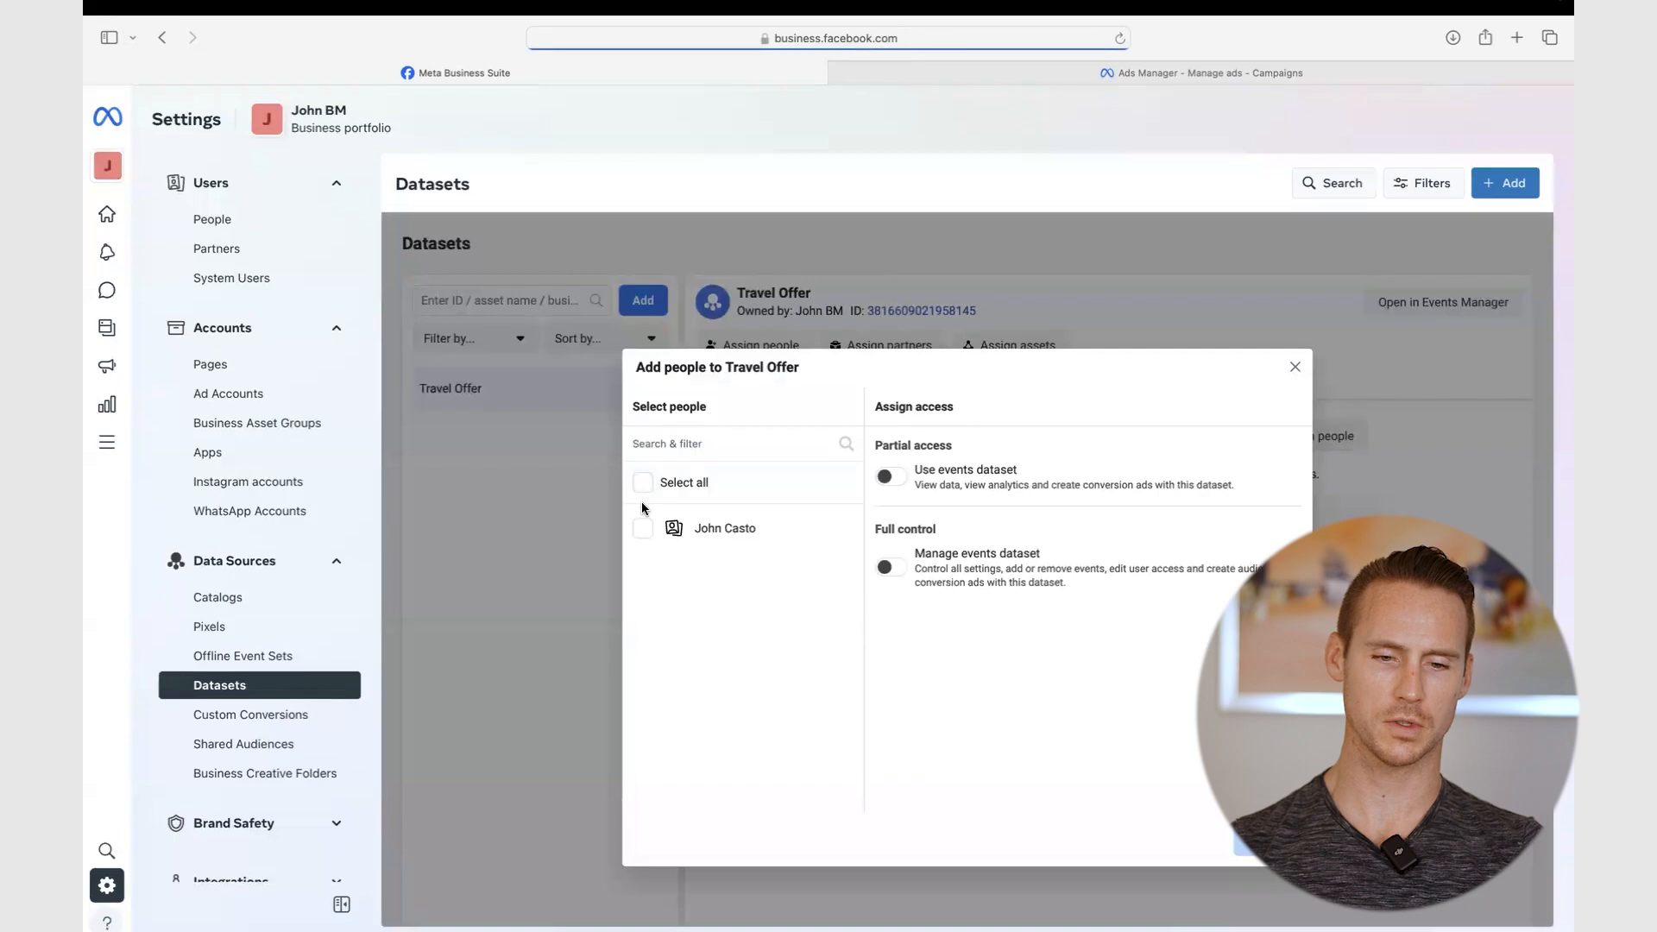
left_click(642, 528)
left_click(889, 568)
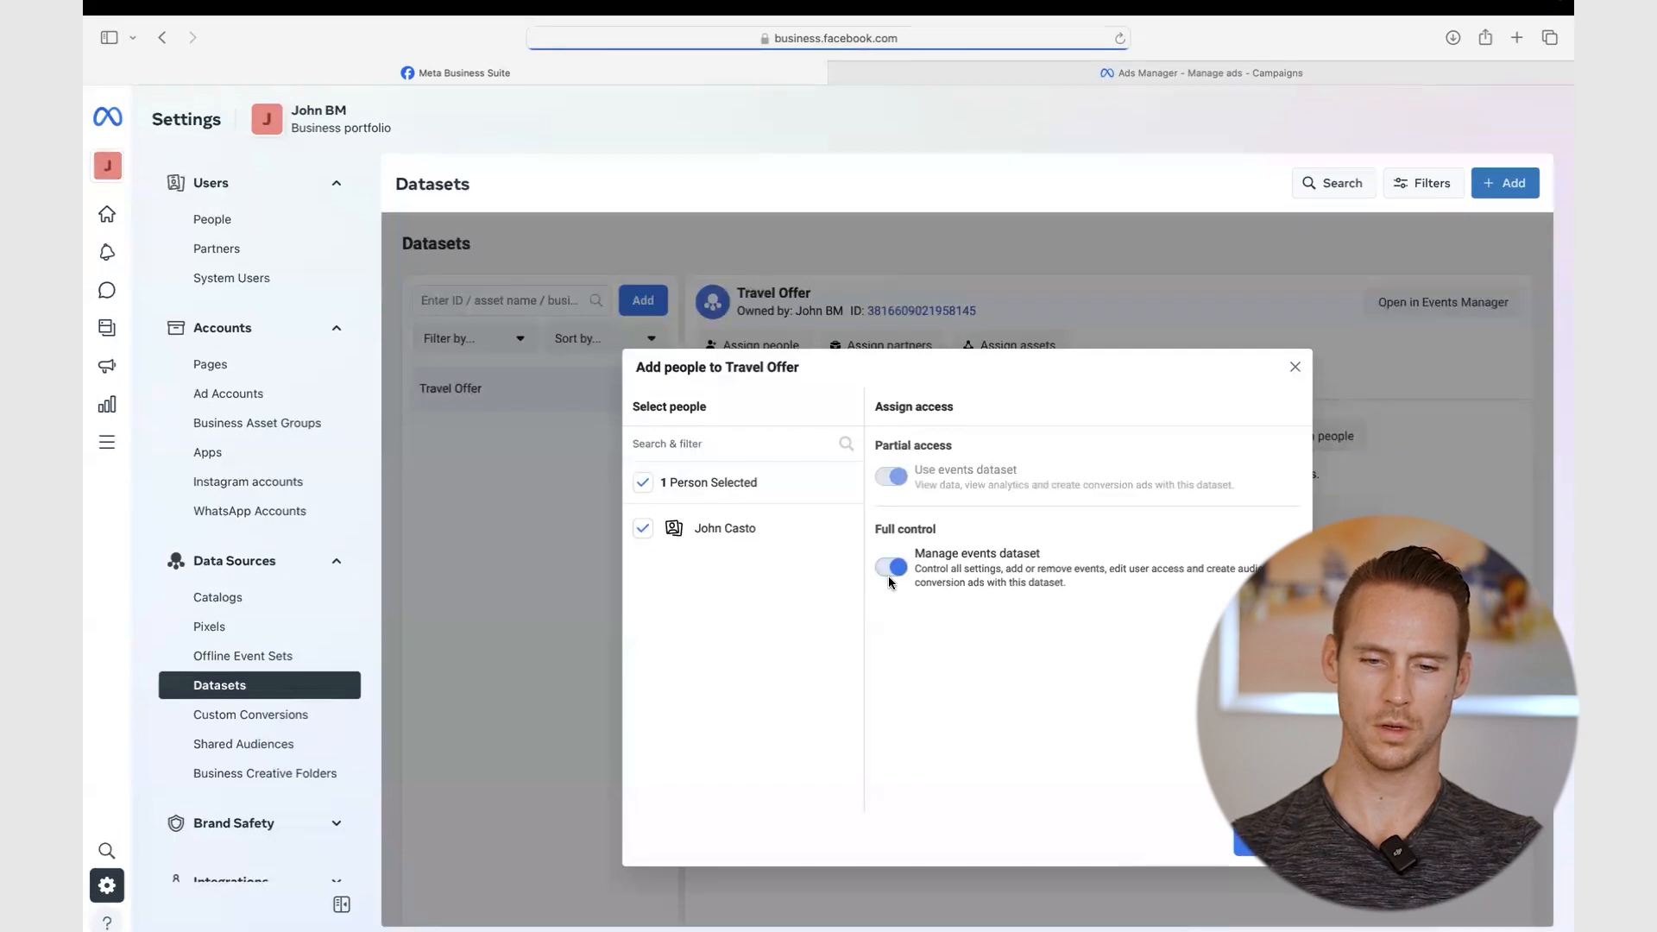
left_click(1247, 844)
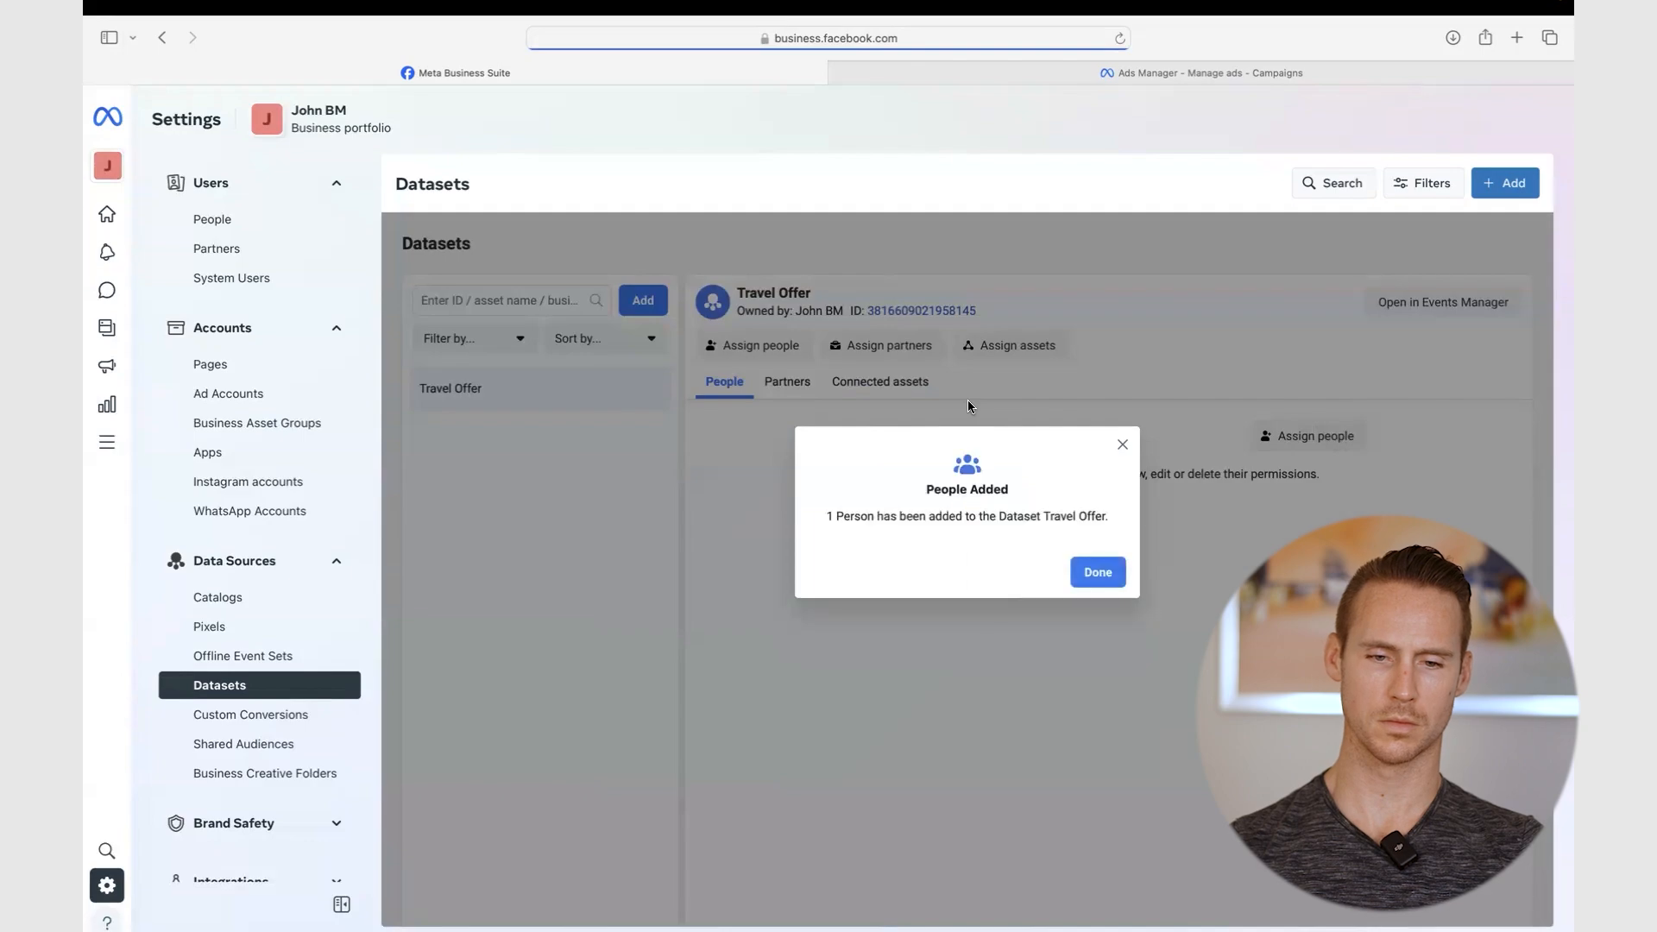
left_click(1098, 571)
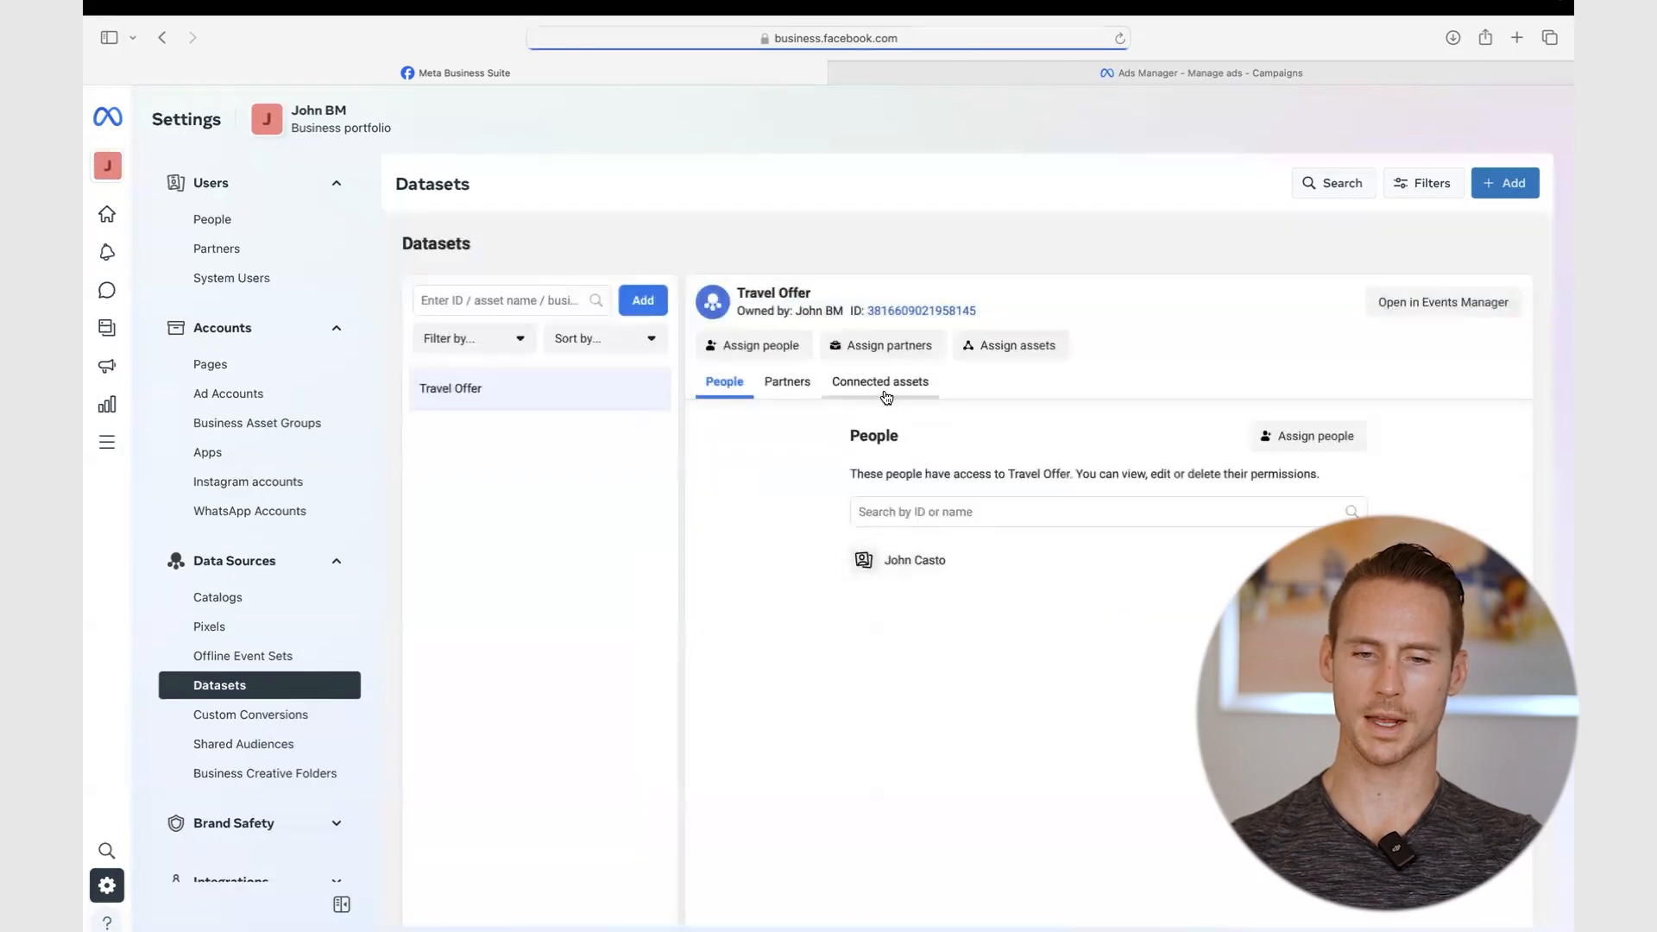
- Connect the business ad account to the Travel Offer dataset as an asset
left_click(886, 398)
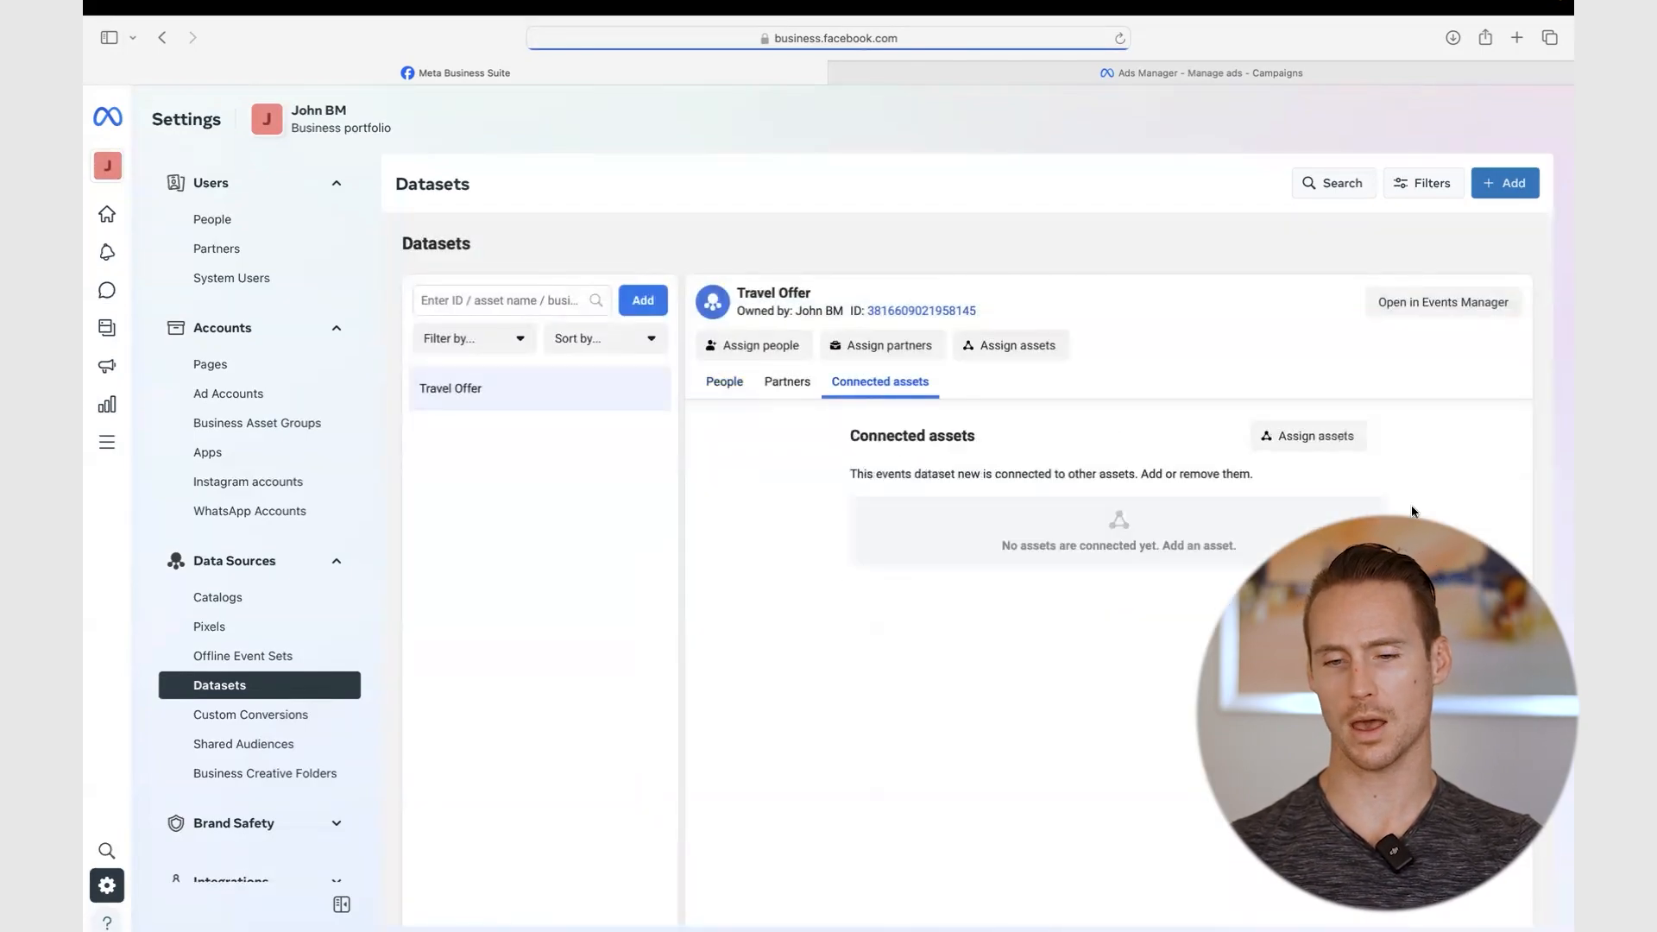
left_click(1301, 438)
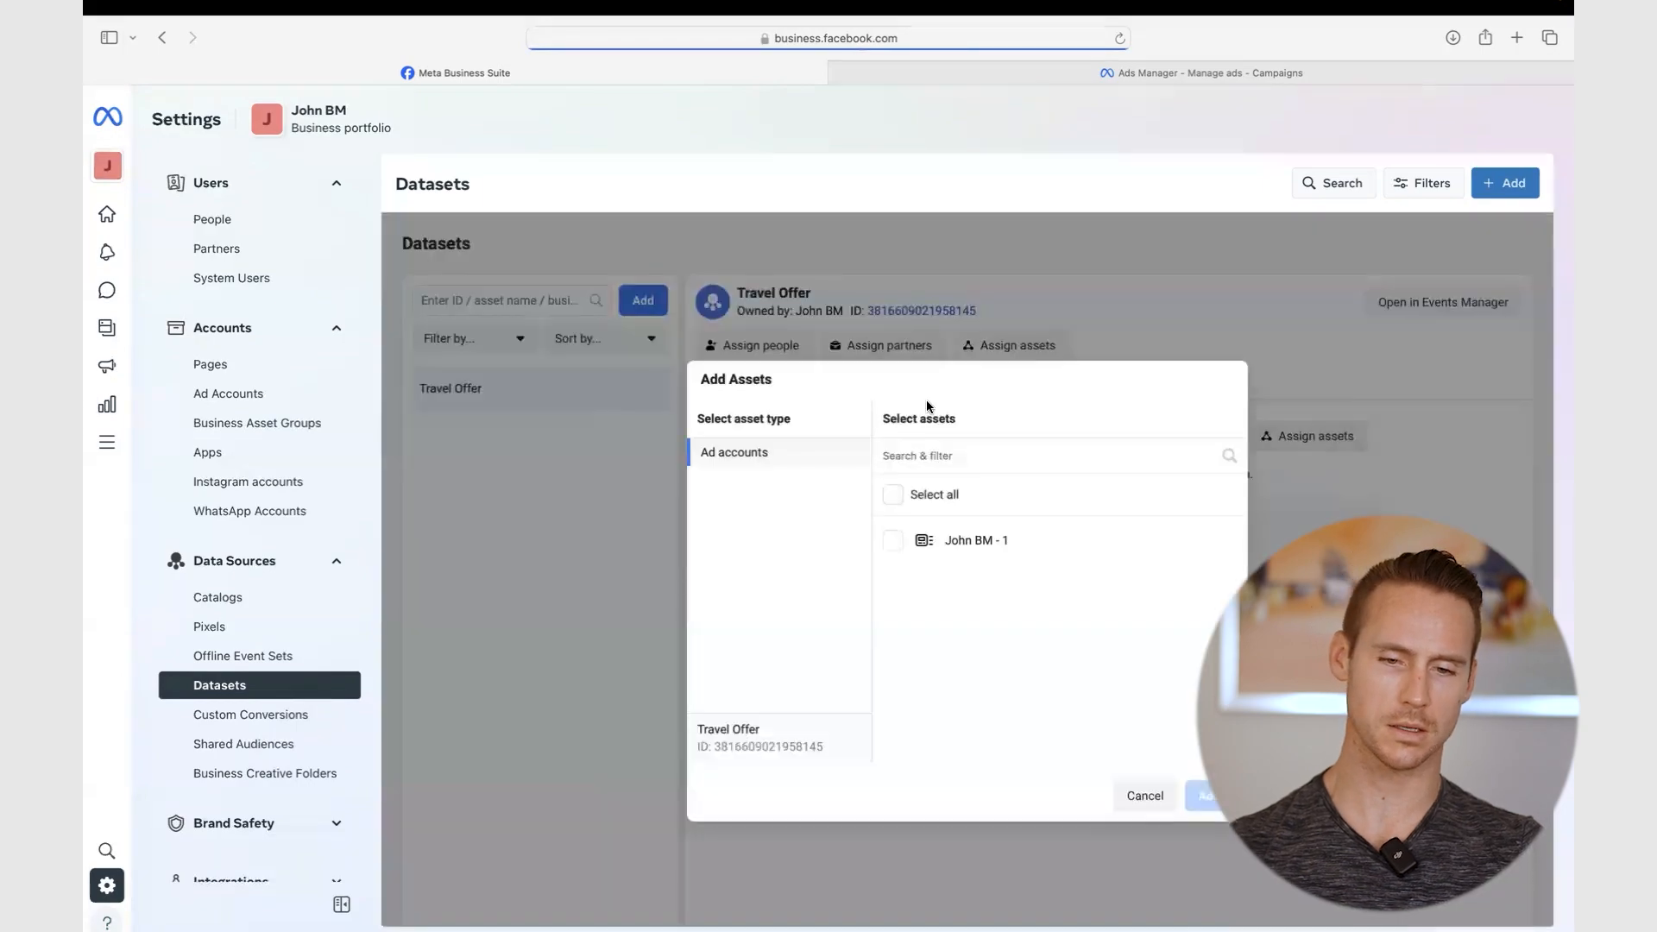
left_click(893, 540)
left_click(1206, 795)
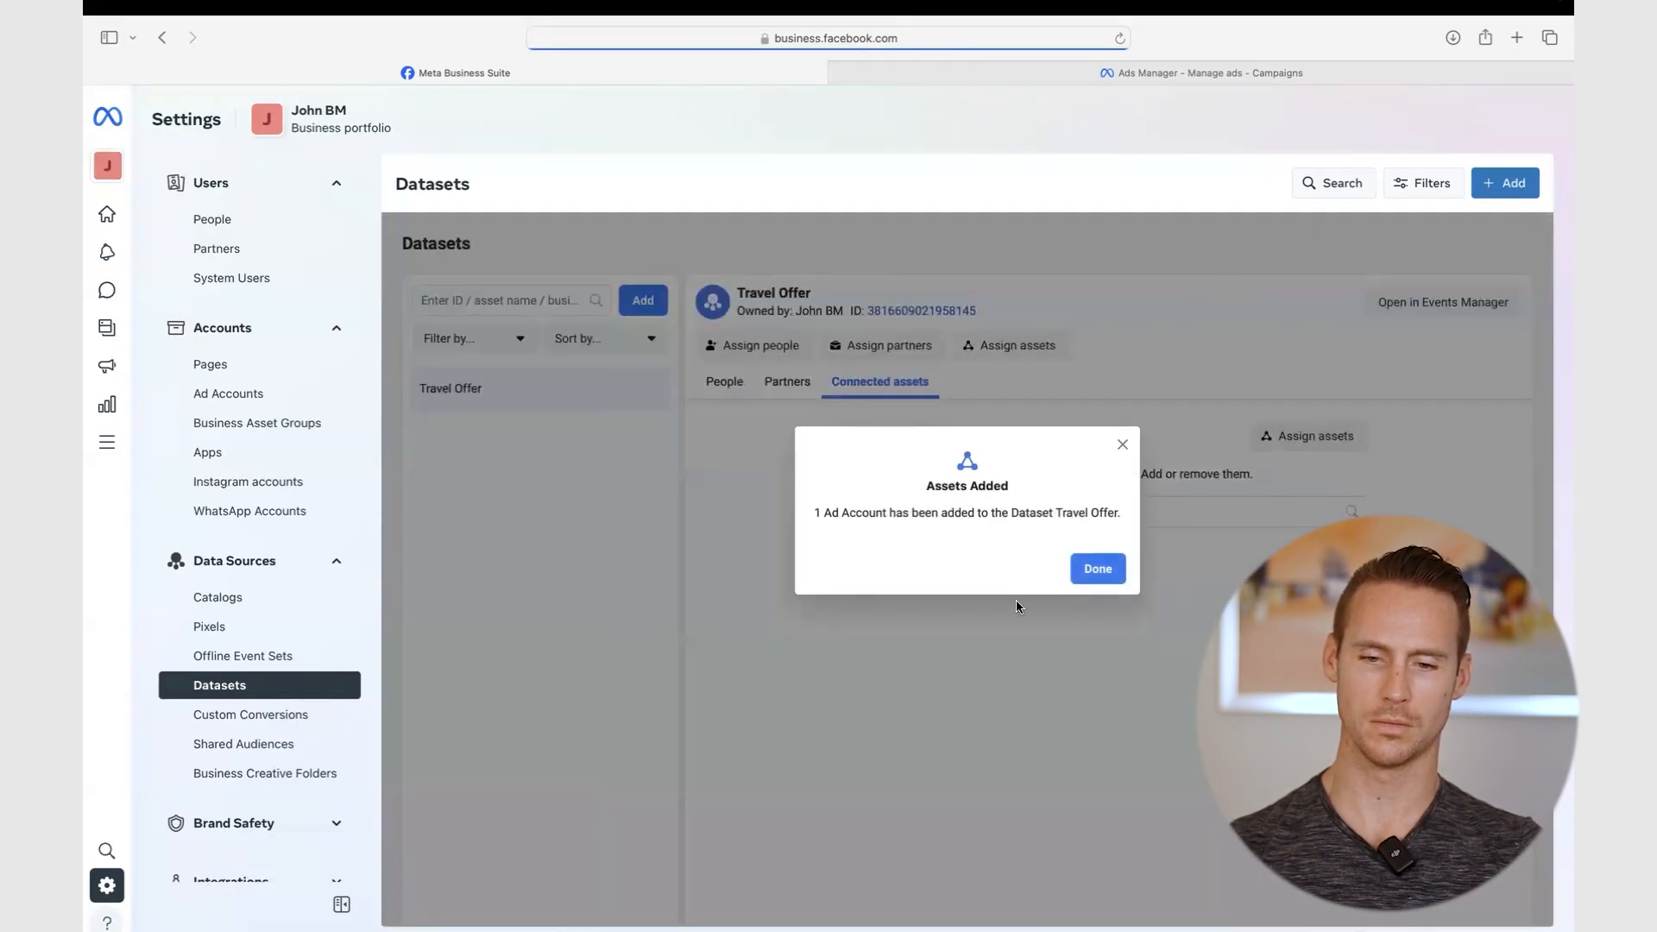
left_click(1091, 568)
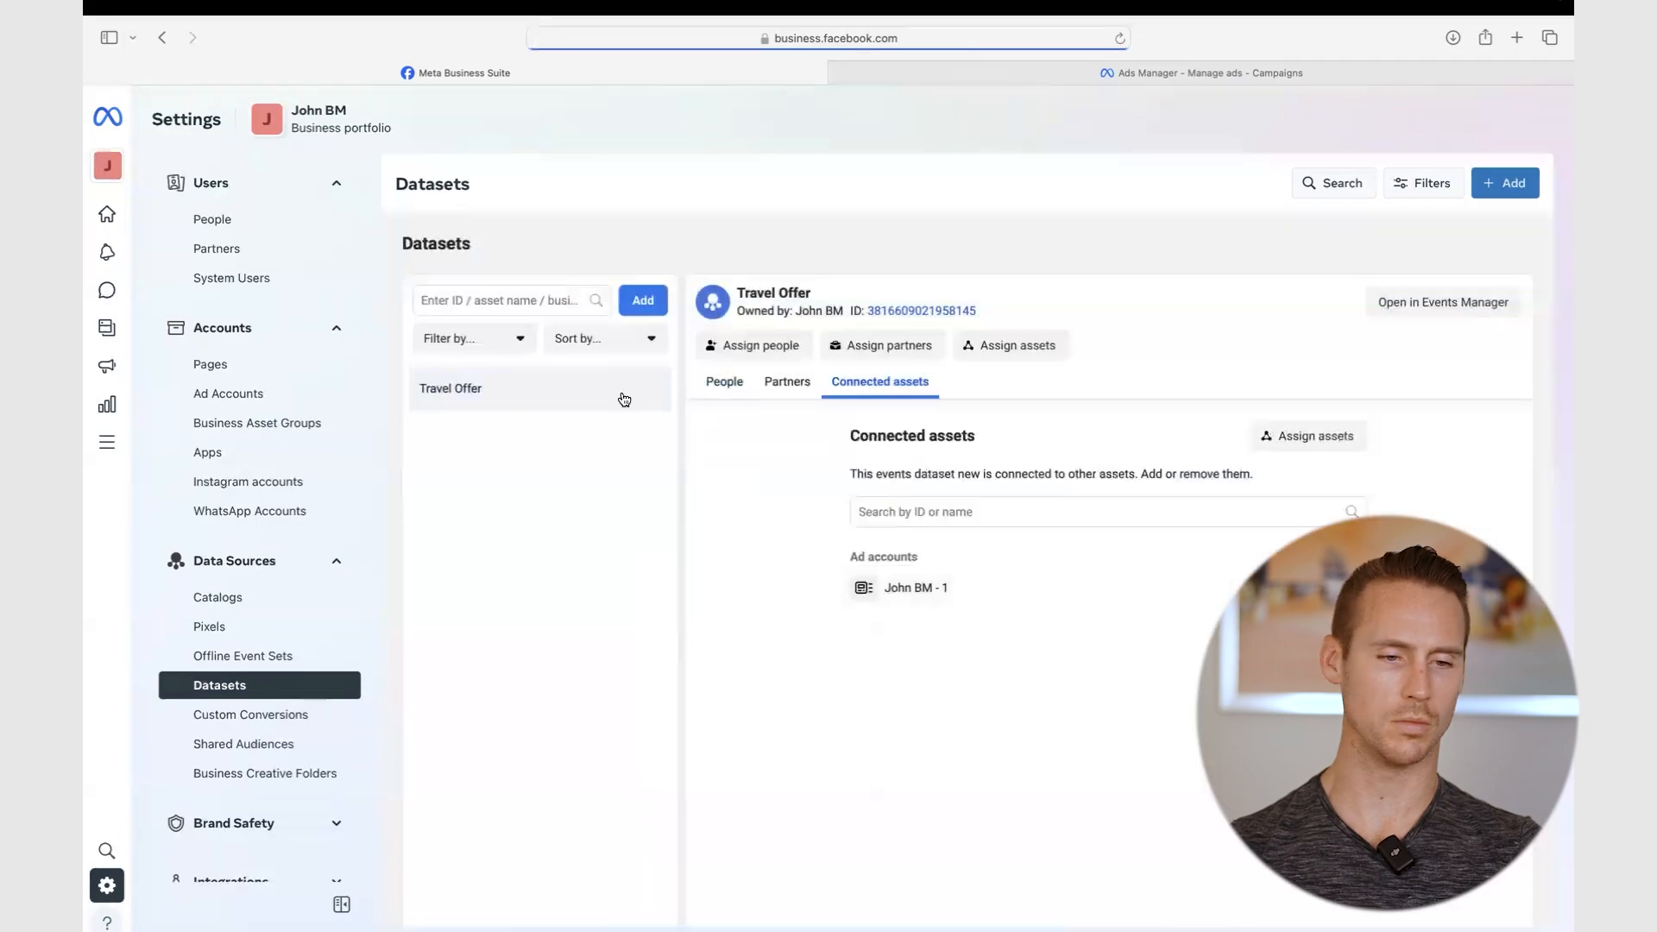
left_click(1023, 75)
left_click(980, 38)
- Reload the Ads Manager campaigns page, then go back to the Business Suite settings
key("Return")
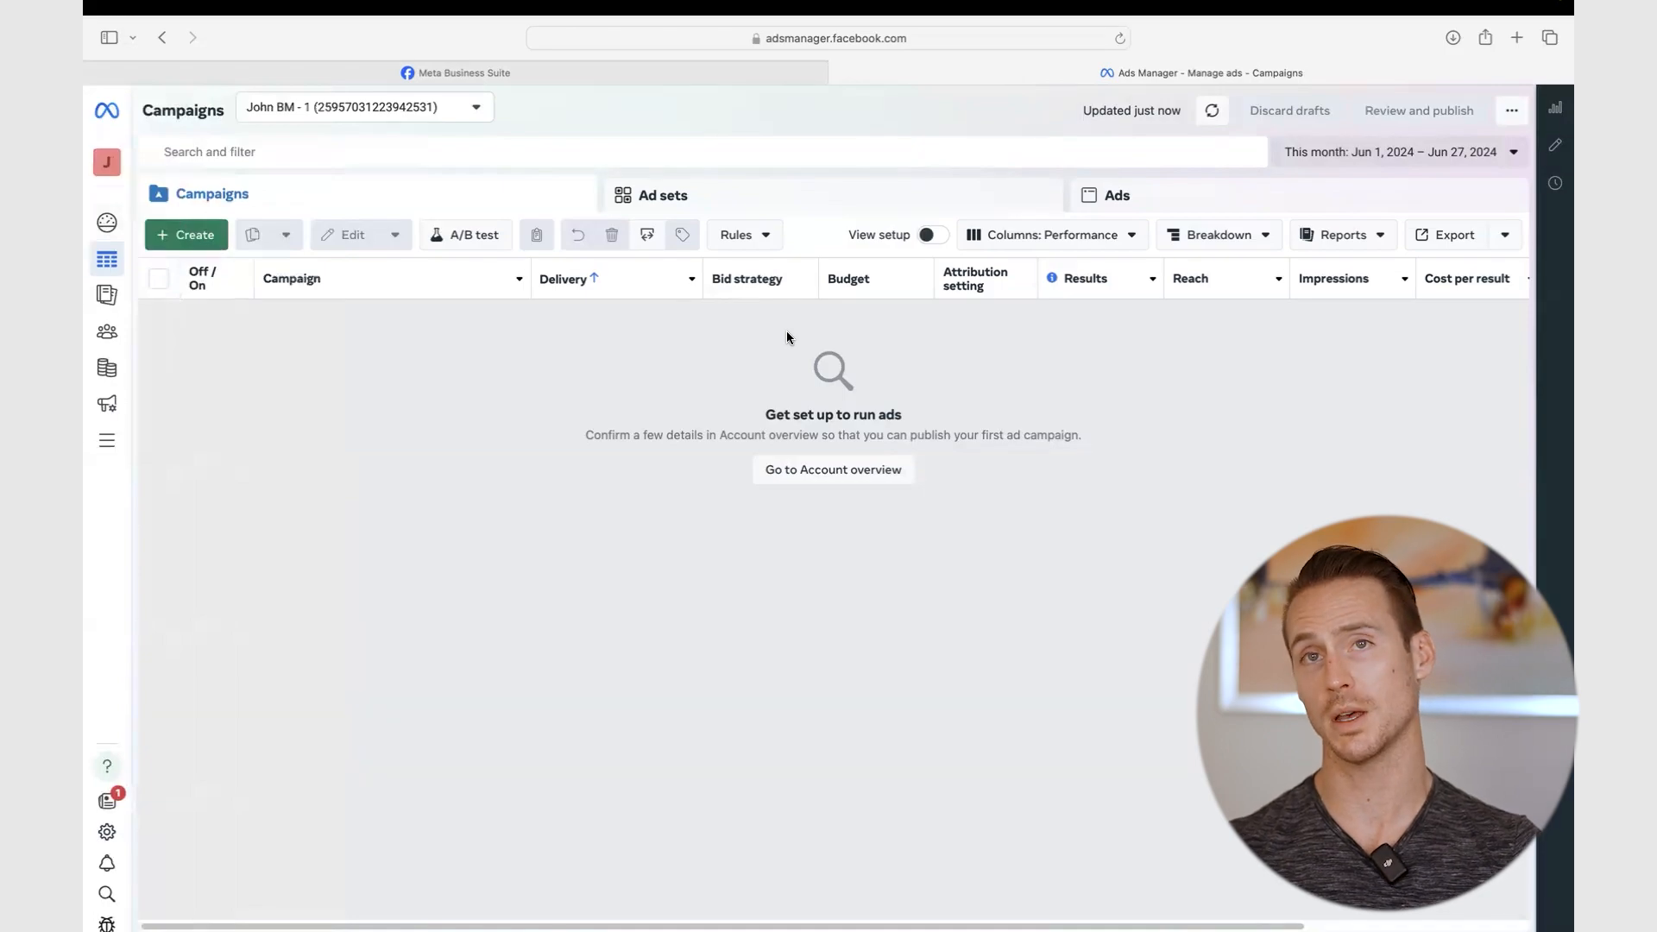
left_click(640, 72)
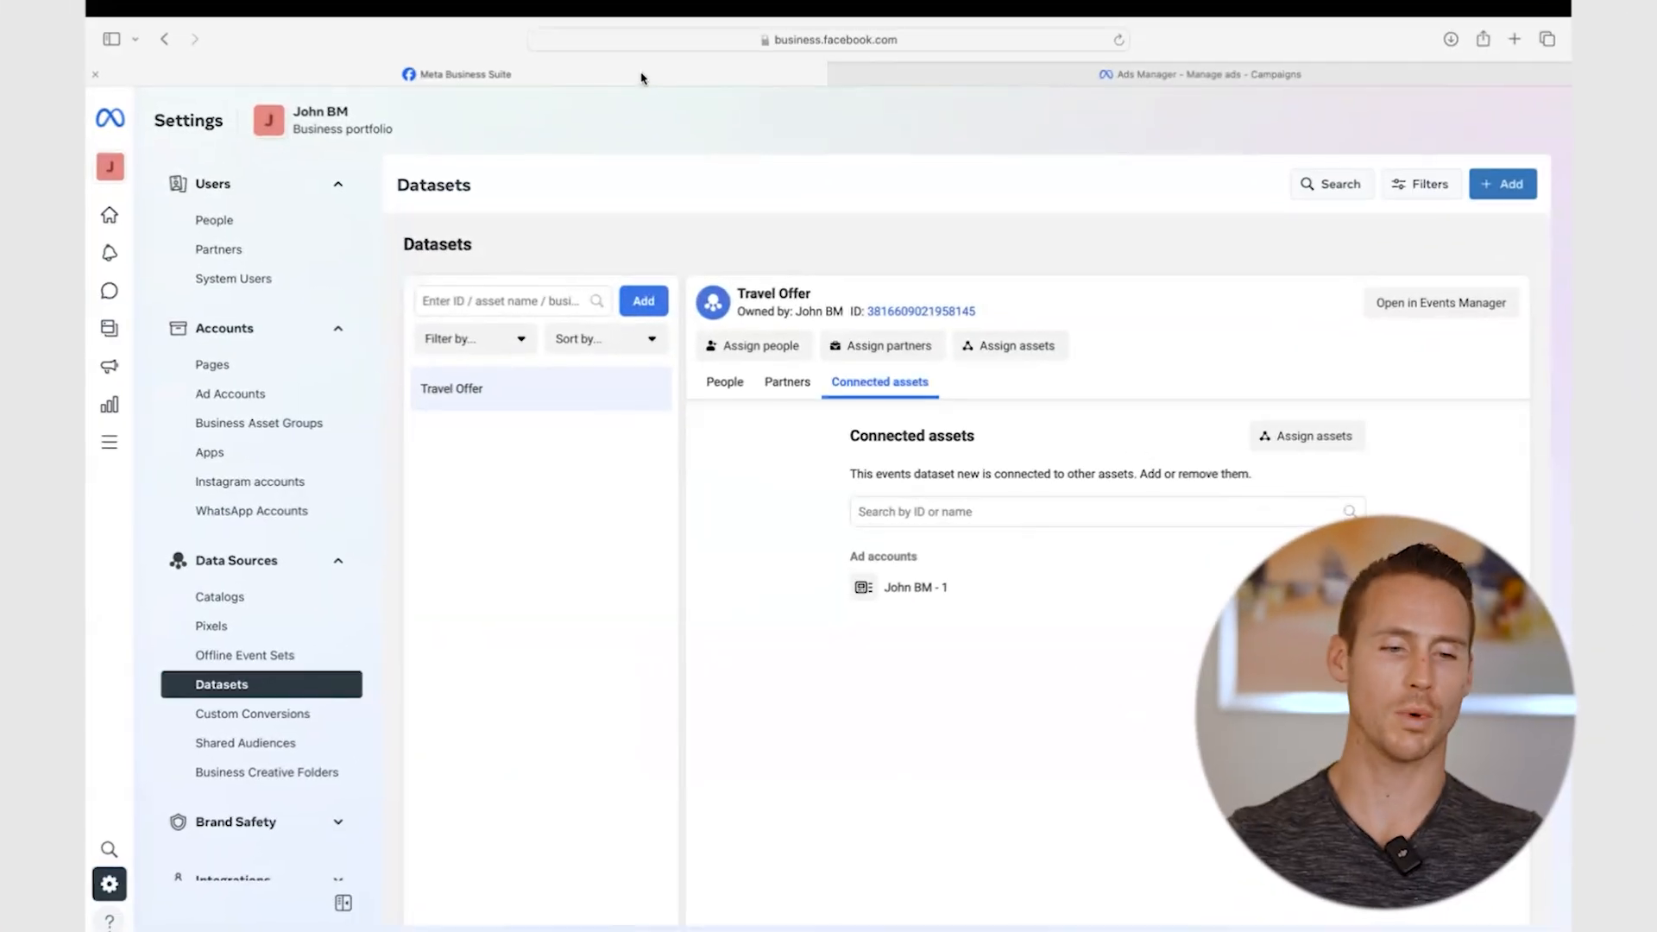
- From Pages settings, start a new Facebook Page and name it Fly First Class
left_click(216, 366)
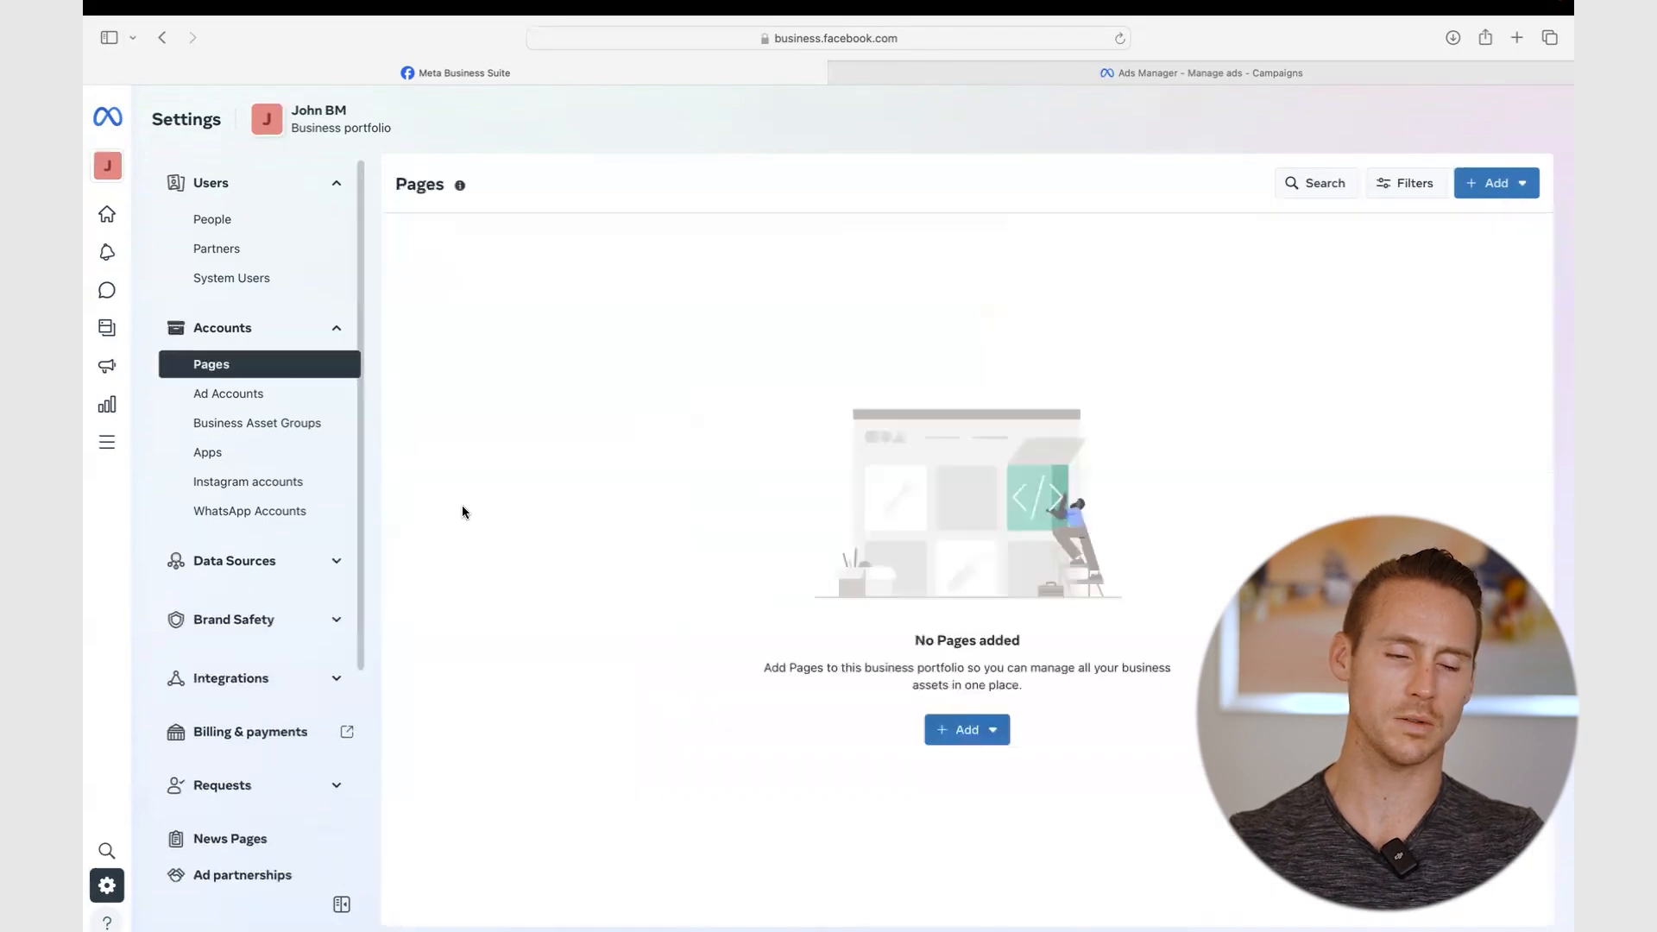
left_click(980, 733)
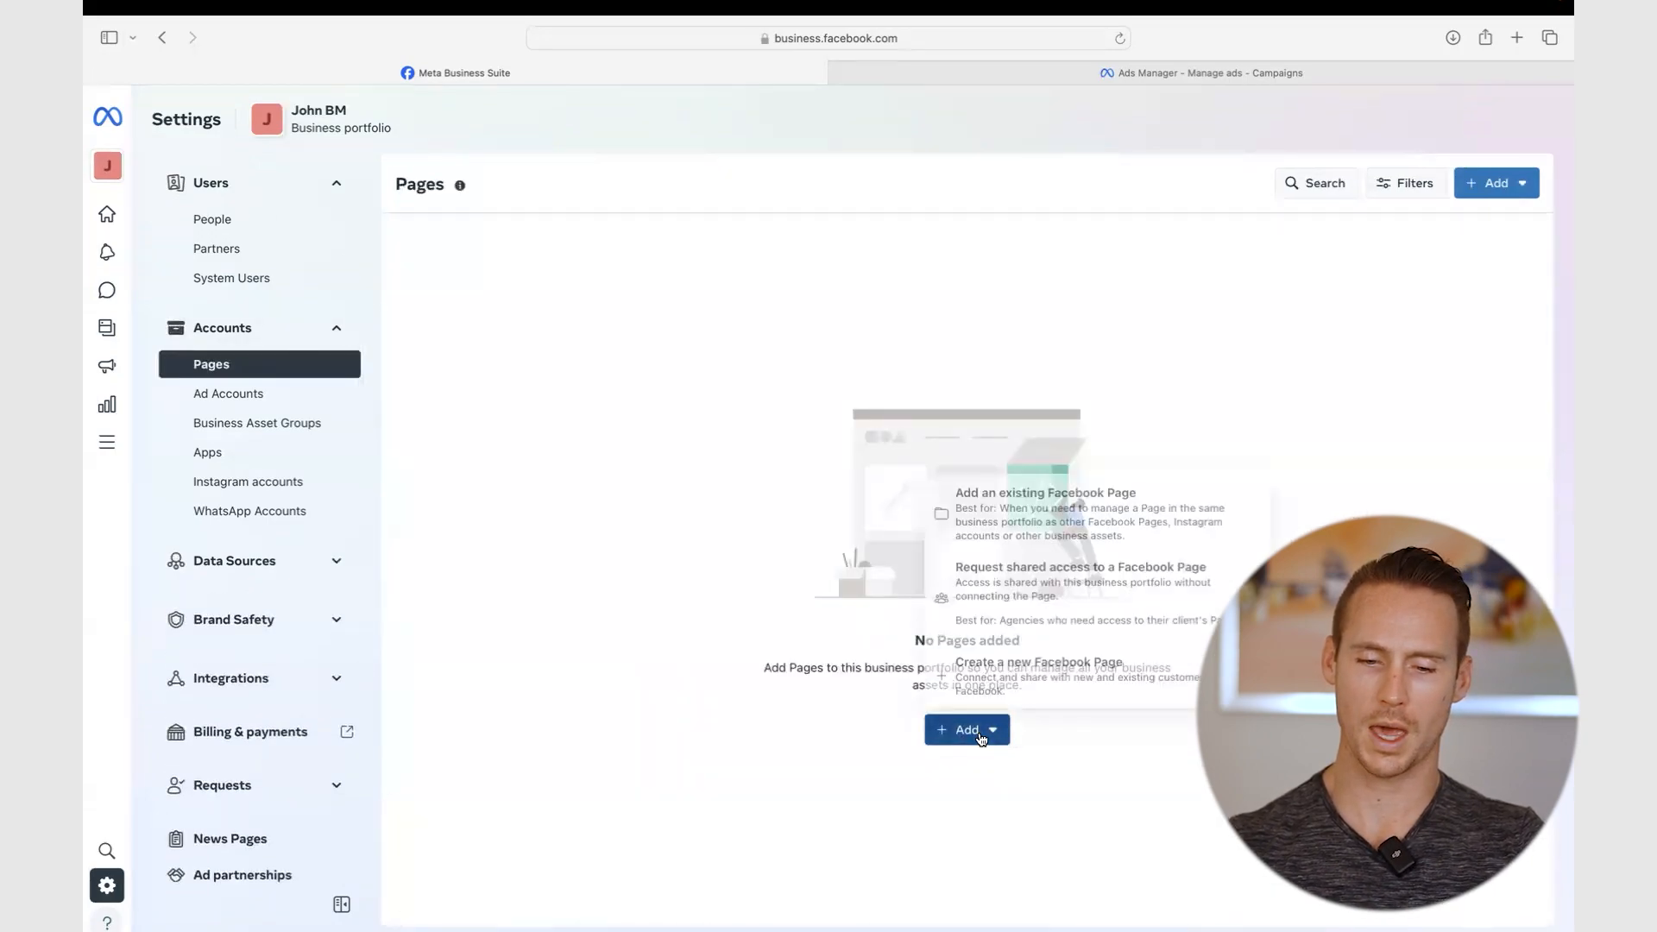
left_click(1064, 676)
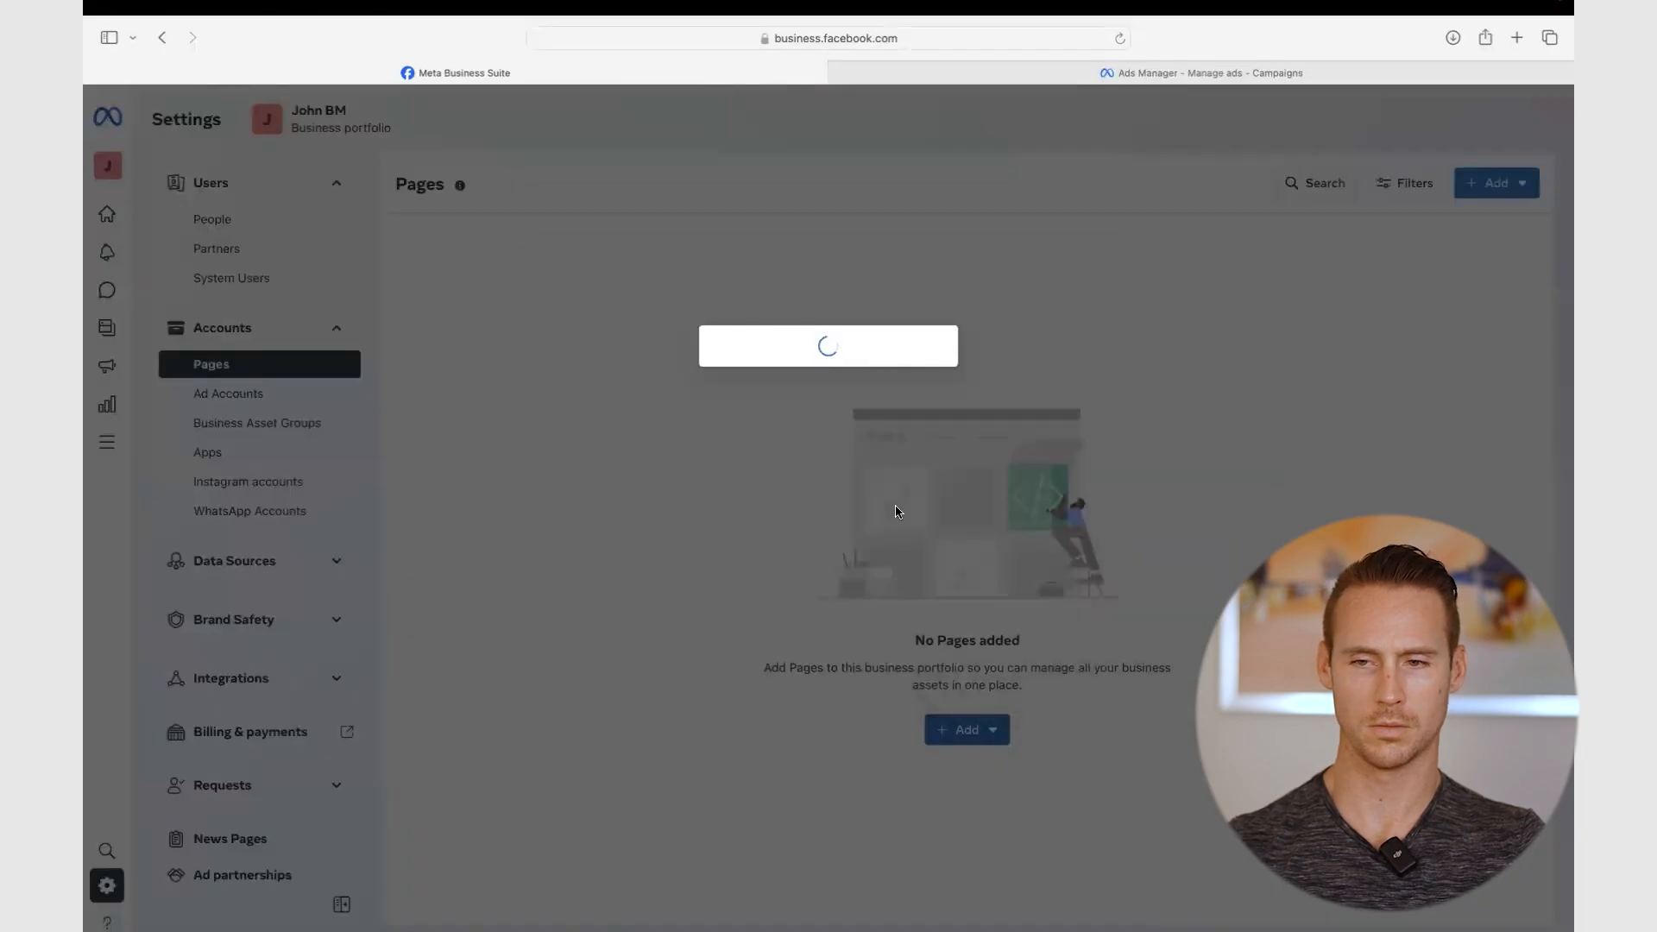
left_click(764, 359)
type("Tr")
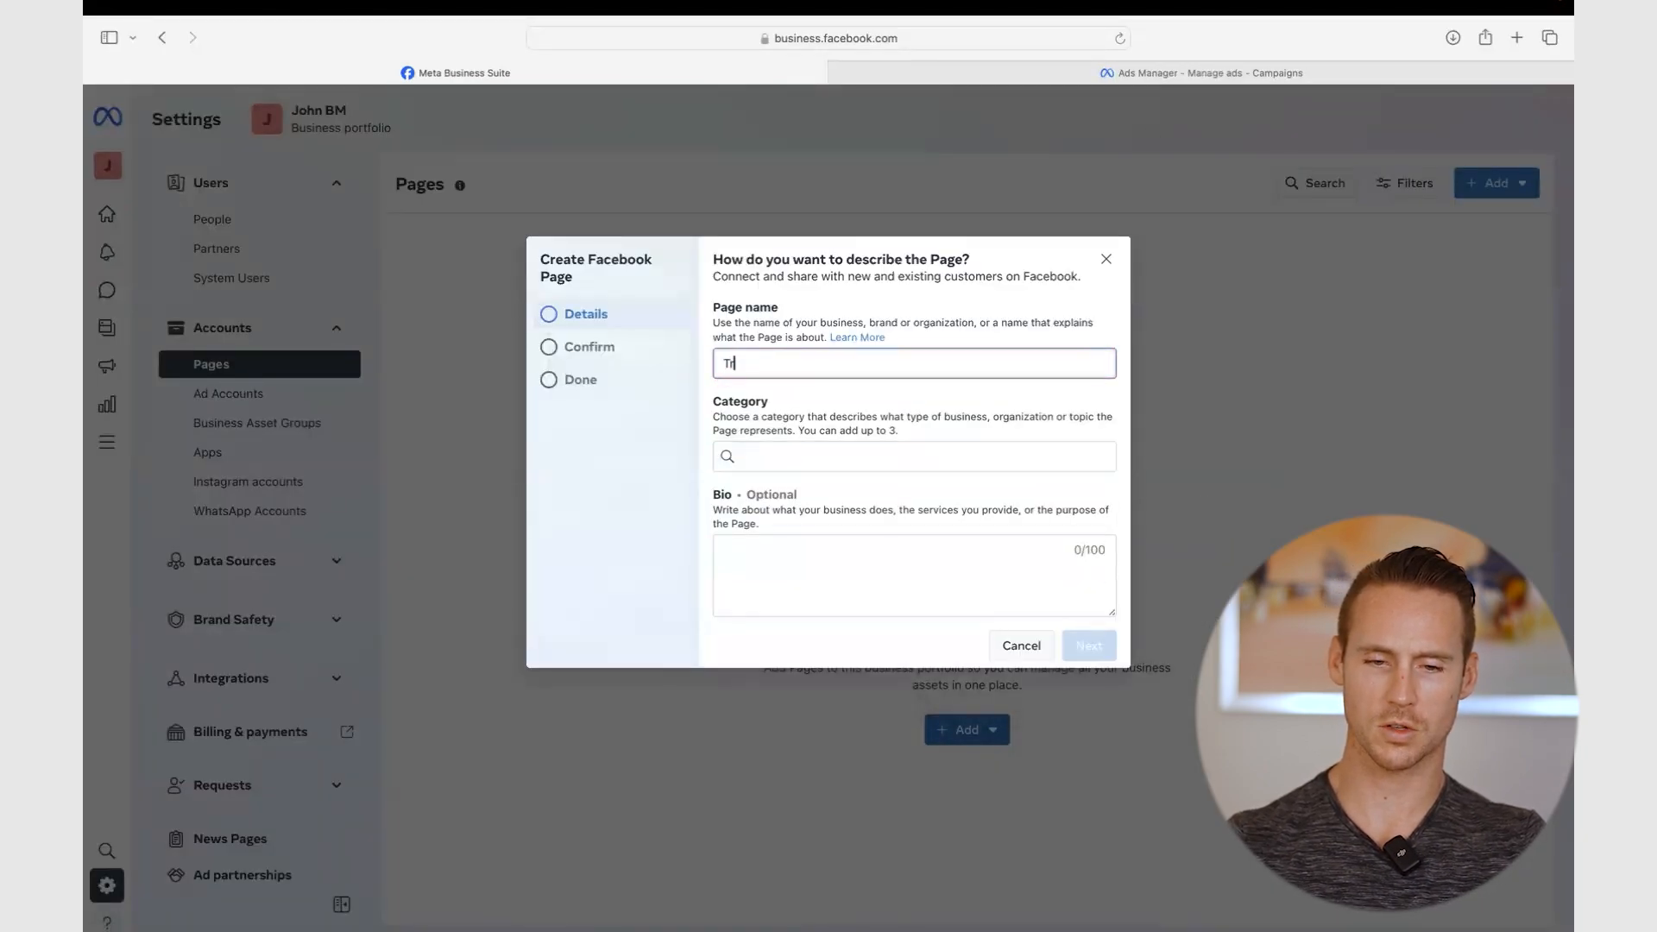
type("avel Hacking Secrets")
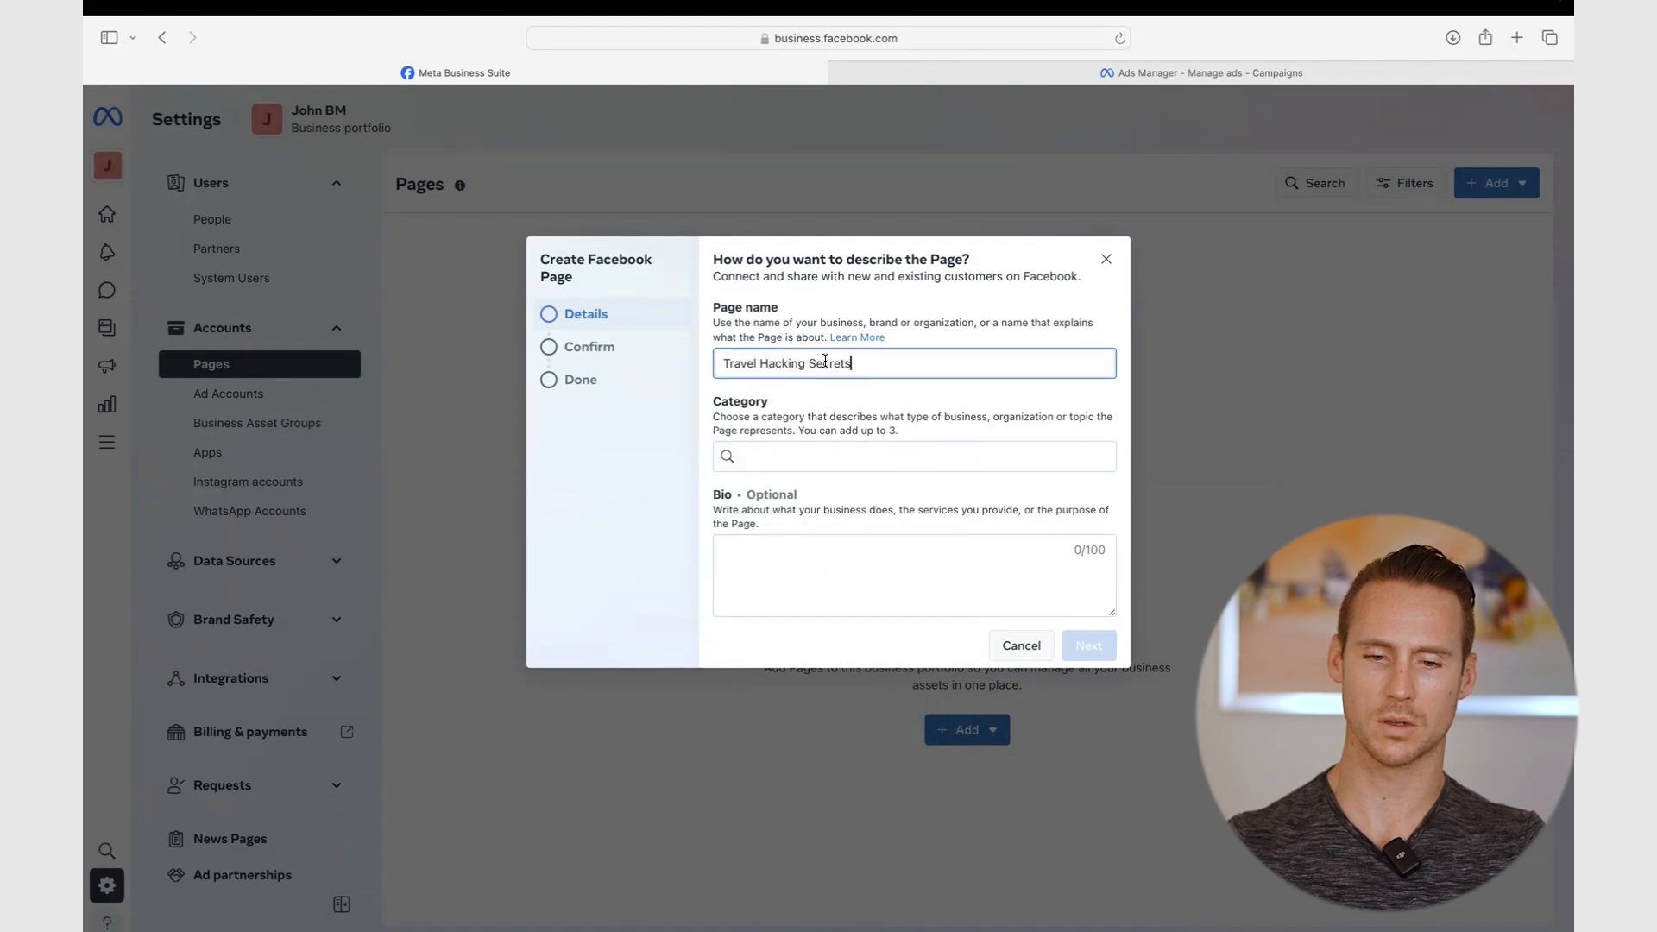
triple_click(825, 361)
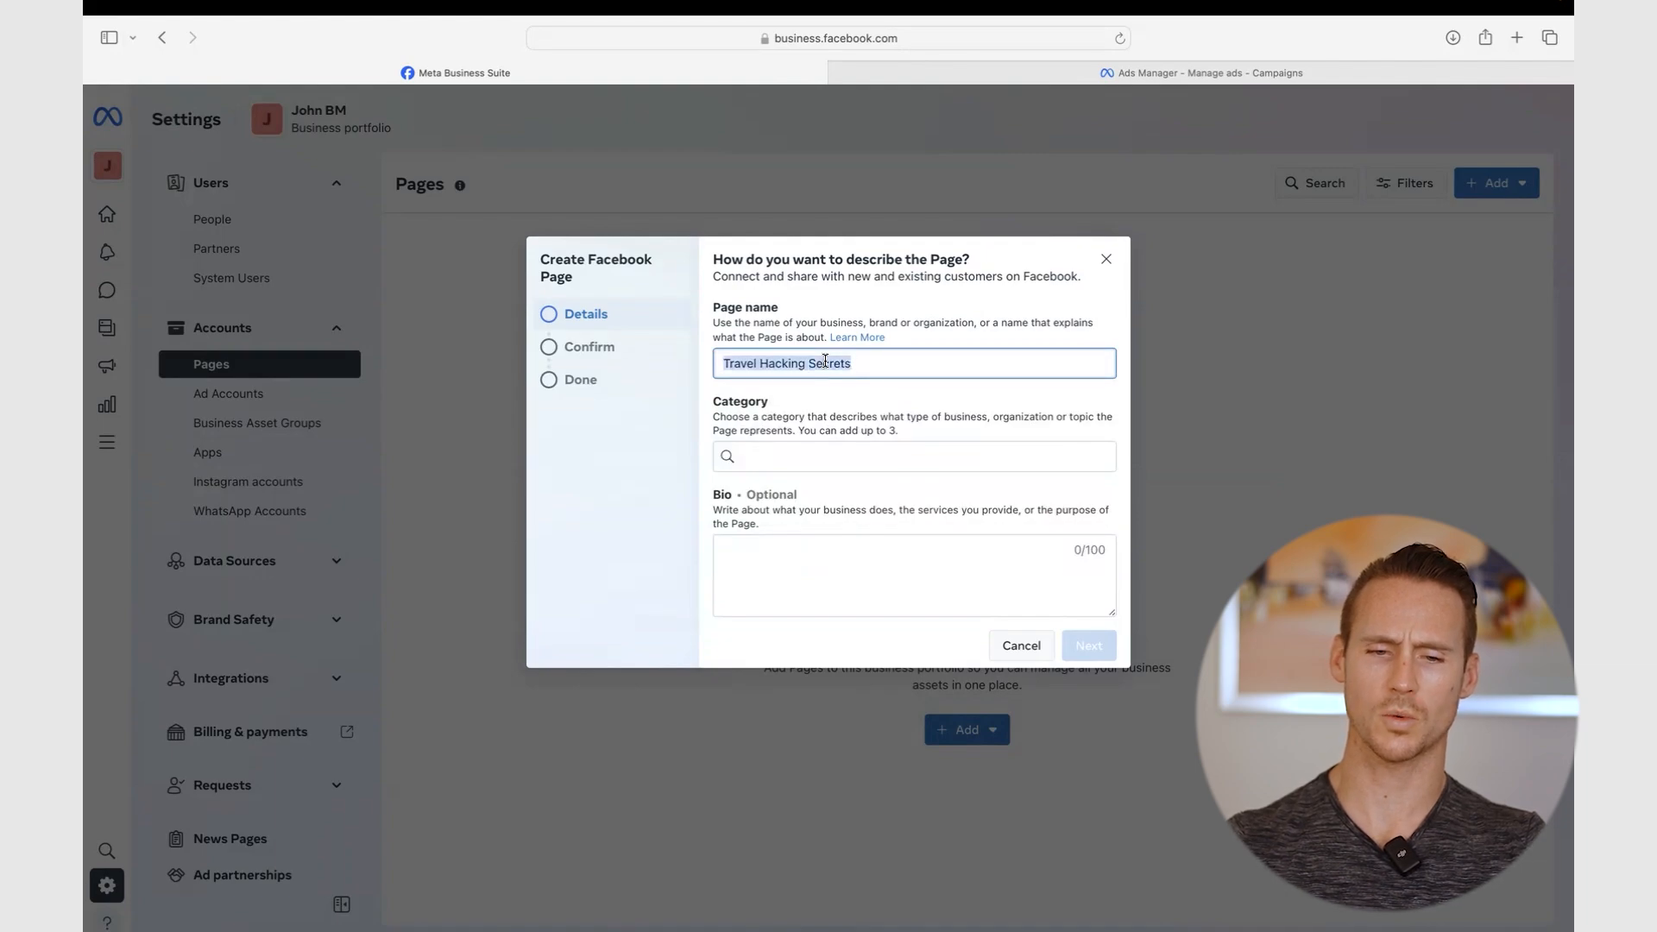
type("Fly First Class")
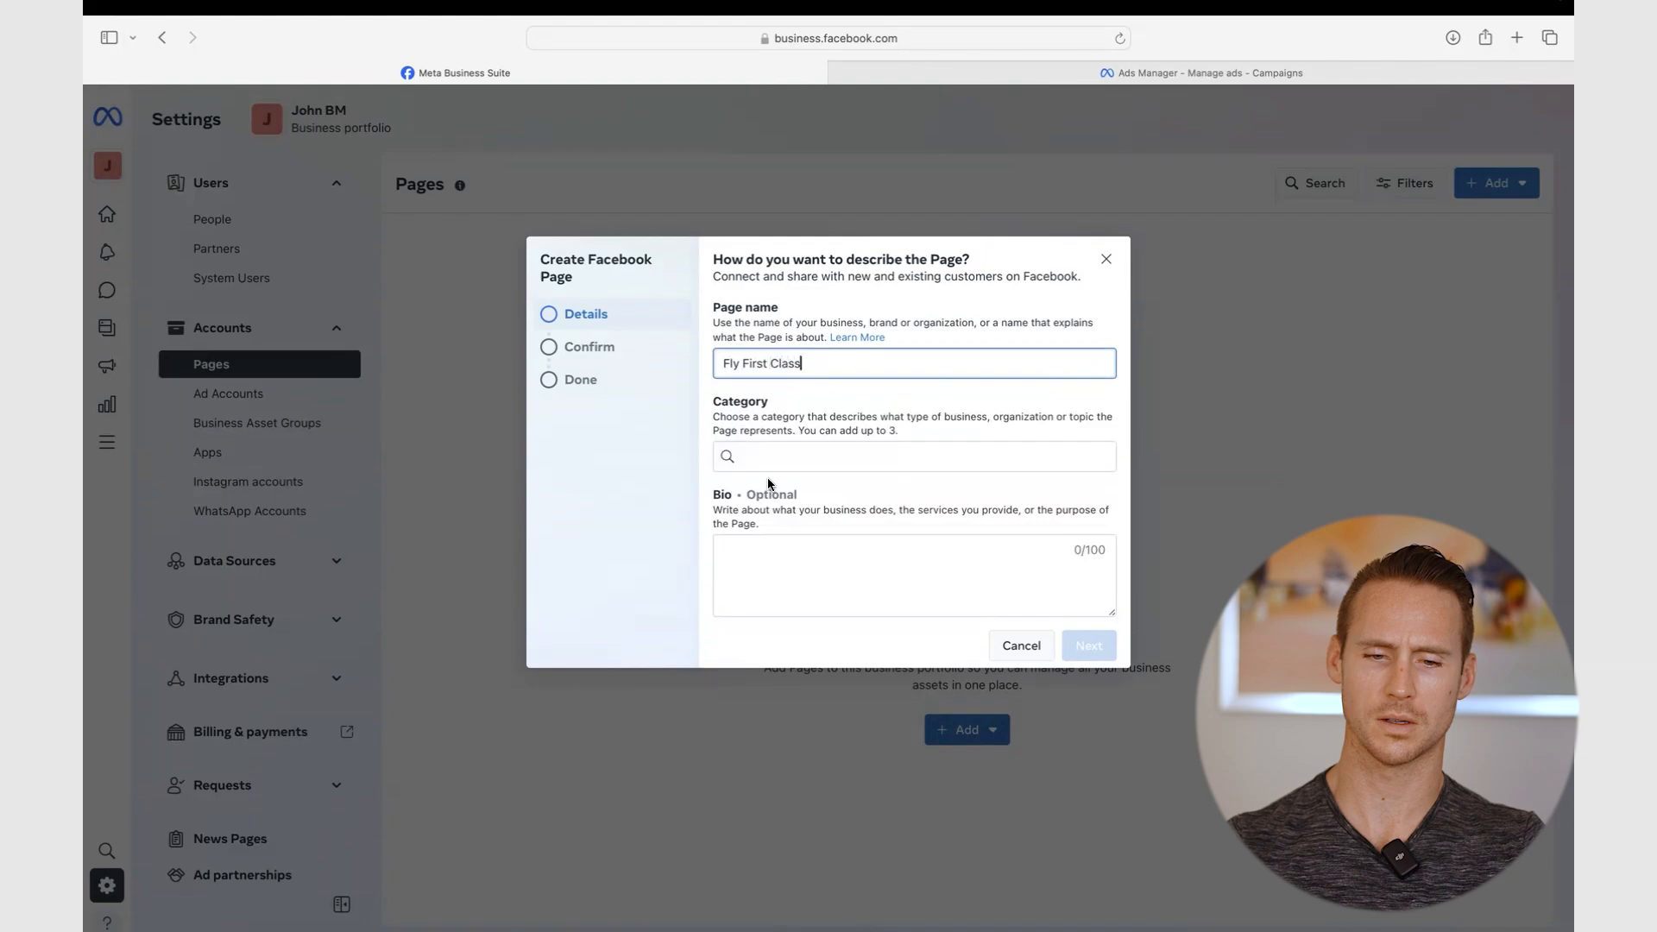
- Choose the Travel Service category, accept the terms, create the page and open its details
left_click(783, 454)
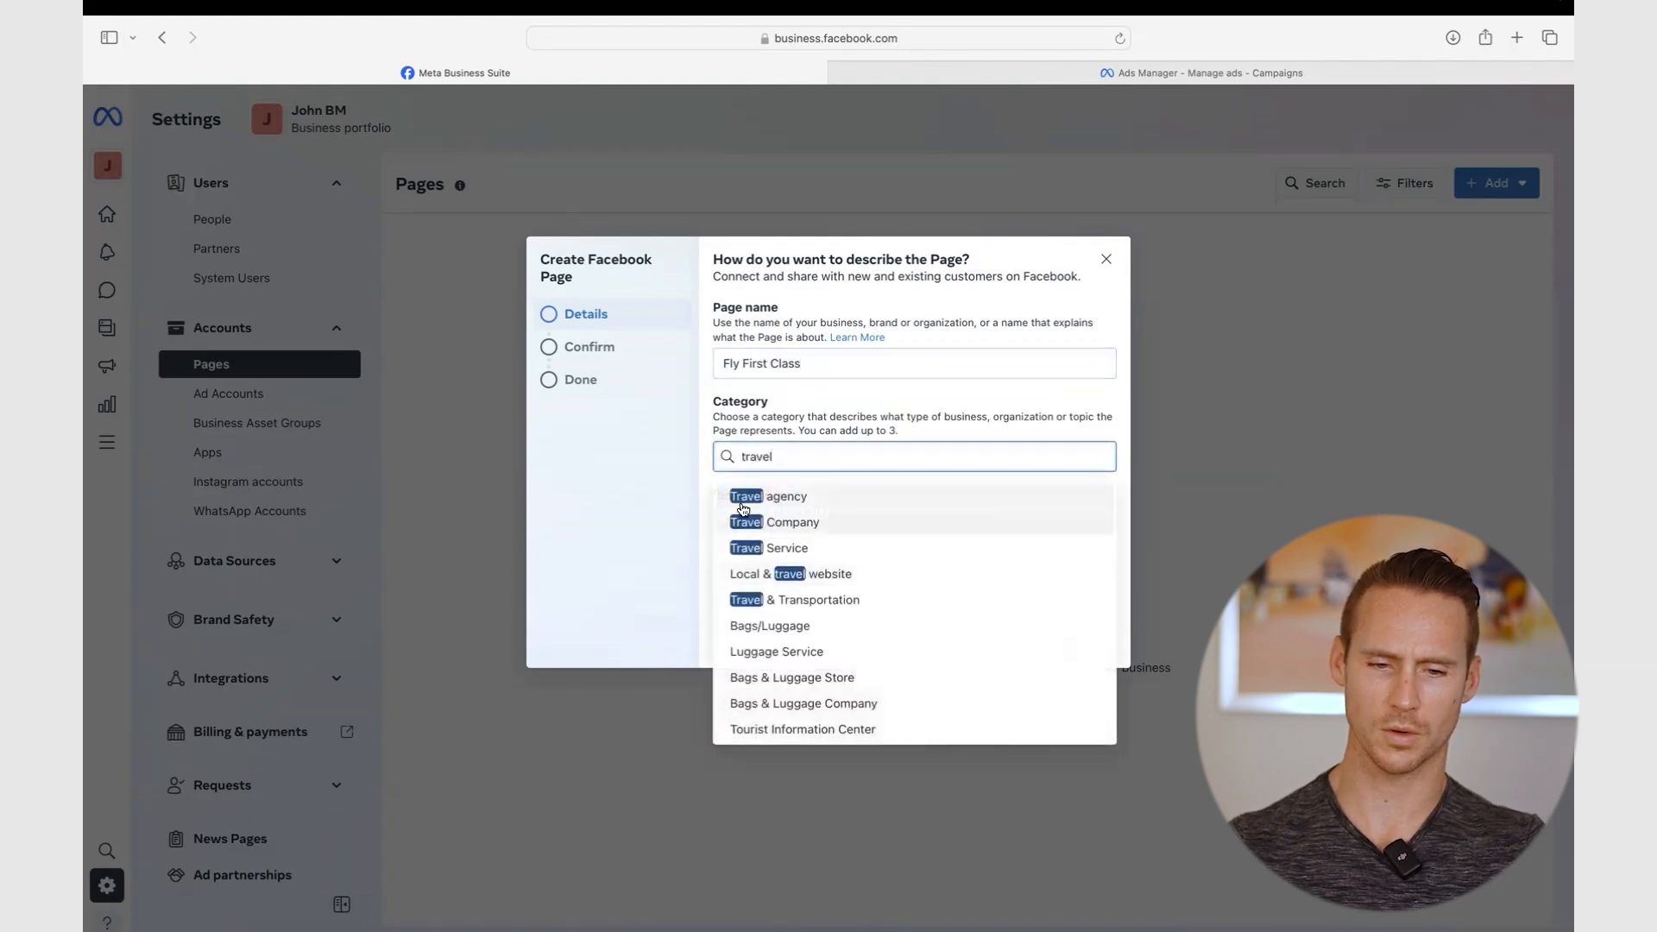
left_click(789, 553)
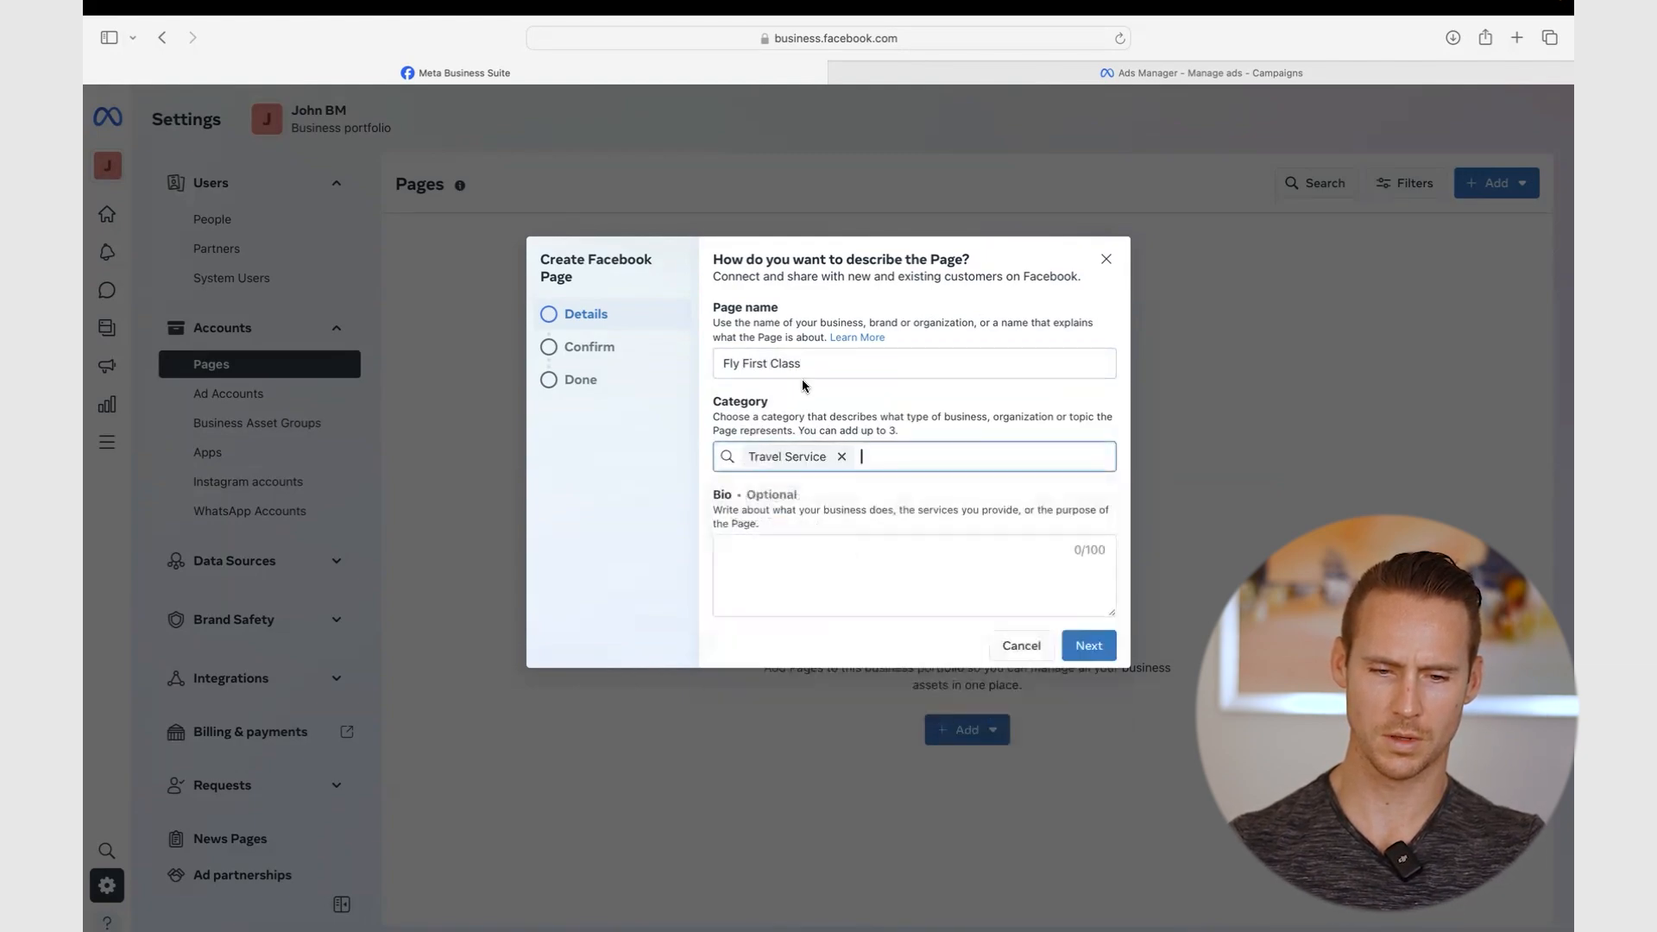
left_click(1092, 647)
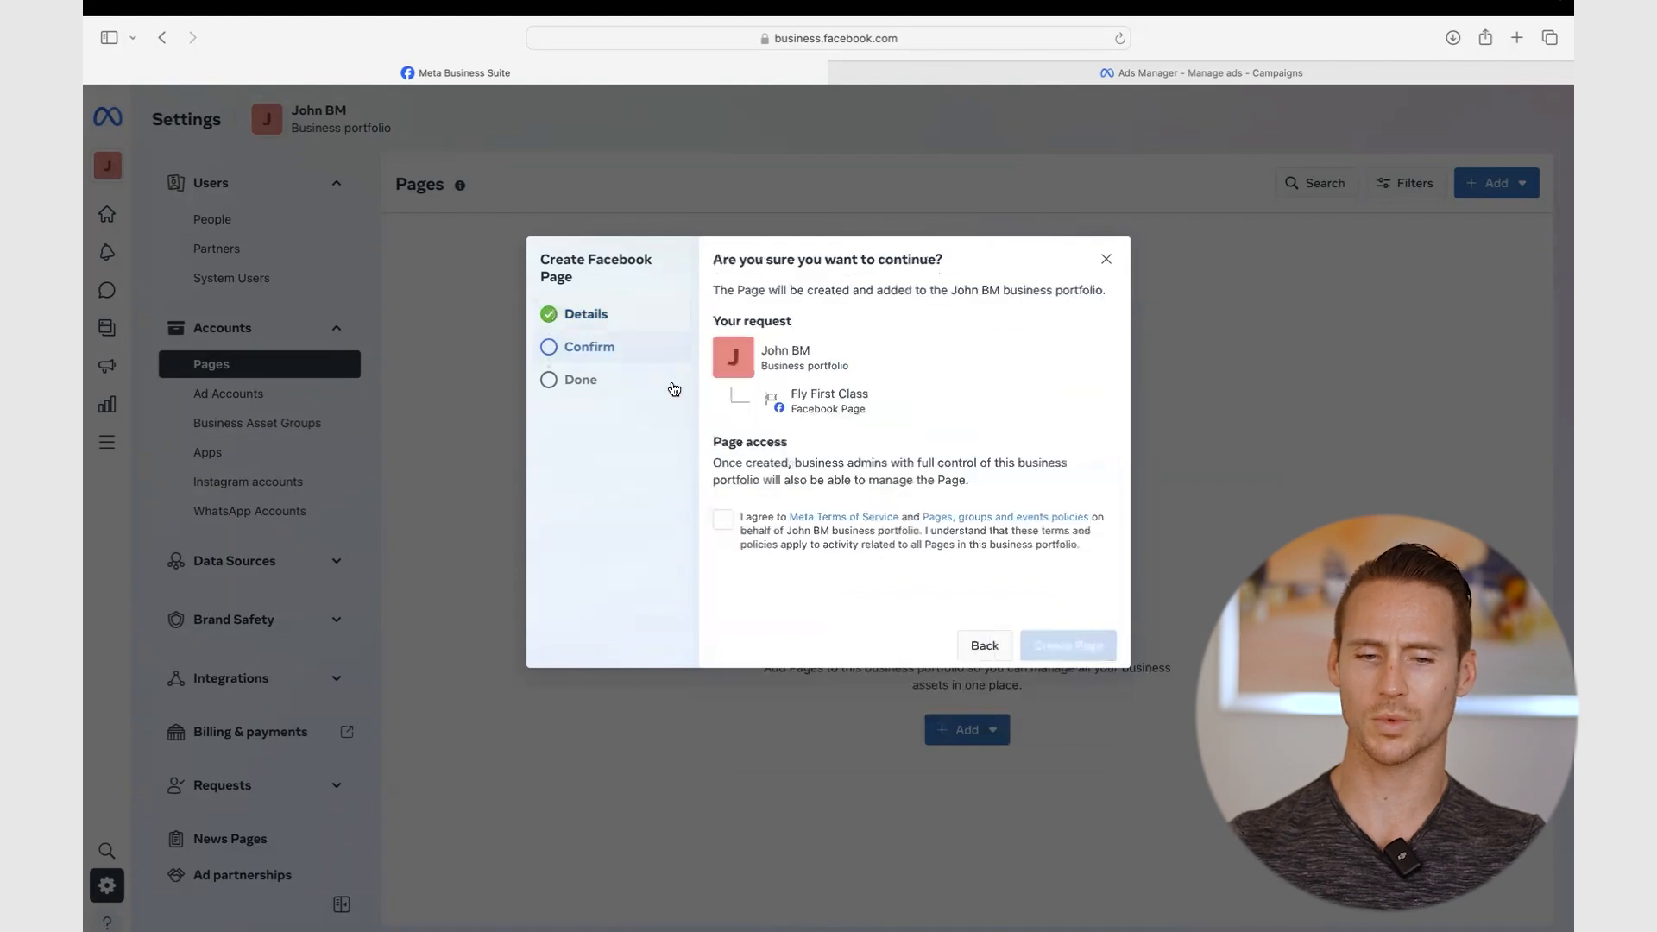
left_click(720, 518)
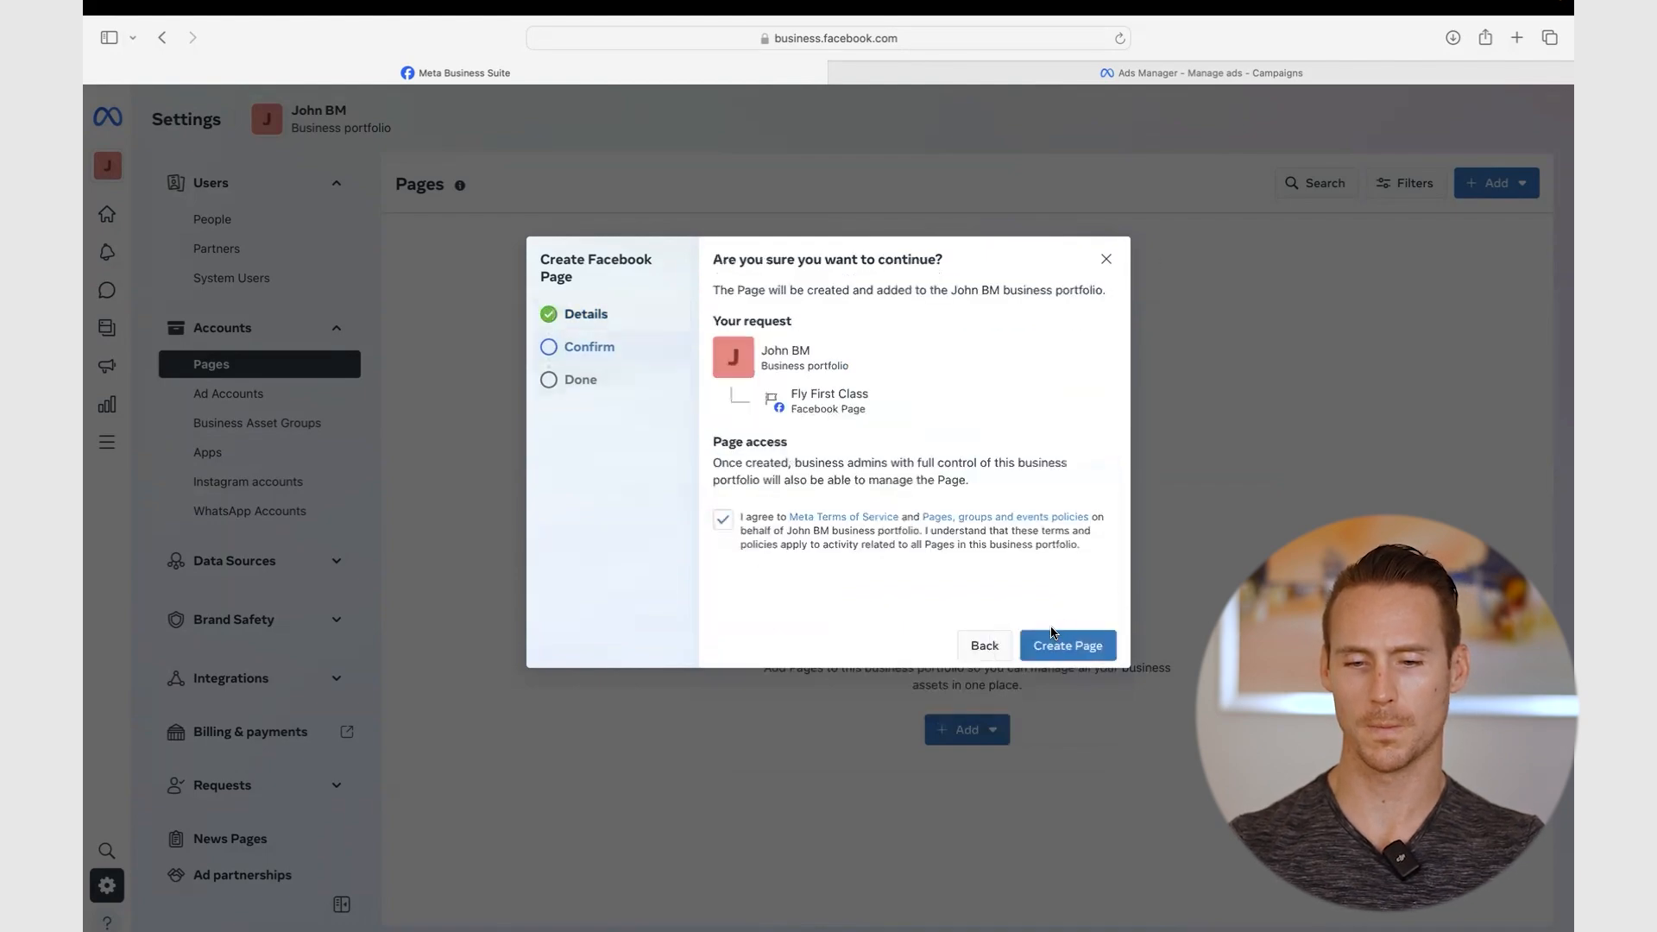
left_click(1058, 649)
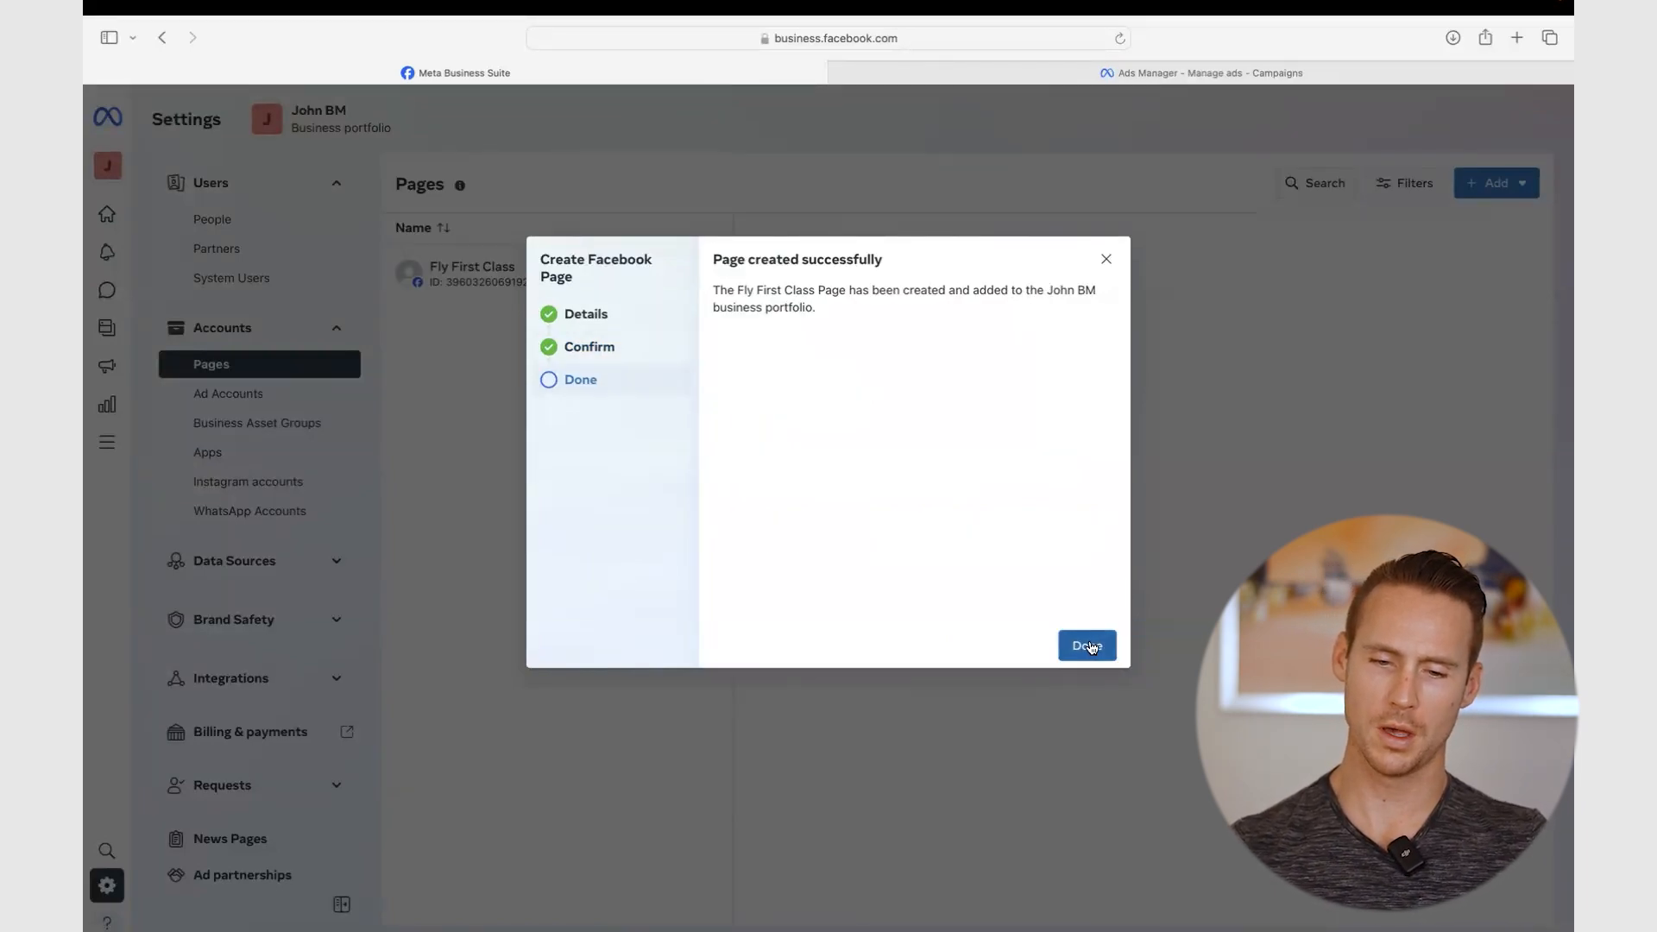
left_click(1087, 646)
left_click(473, 283)
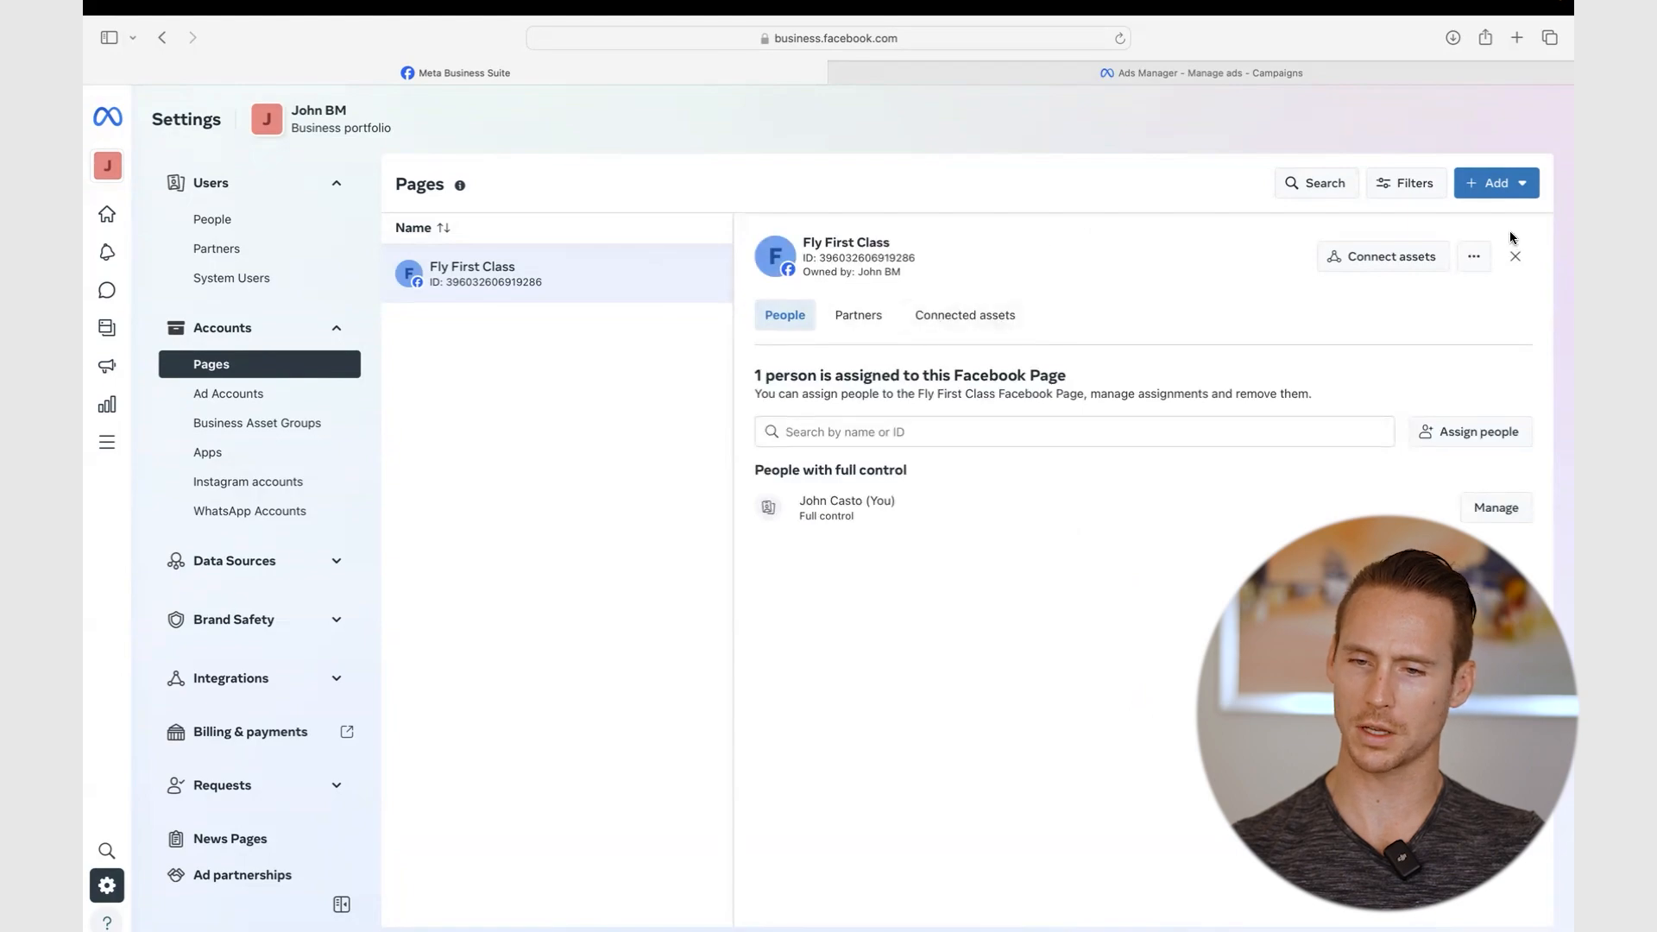
- Use the Fly First Class menu to view the Page on Facebook
left_click(1486, 255)
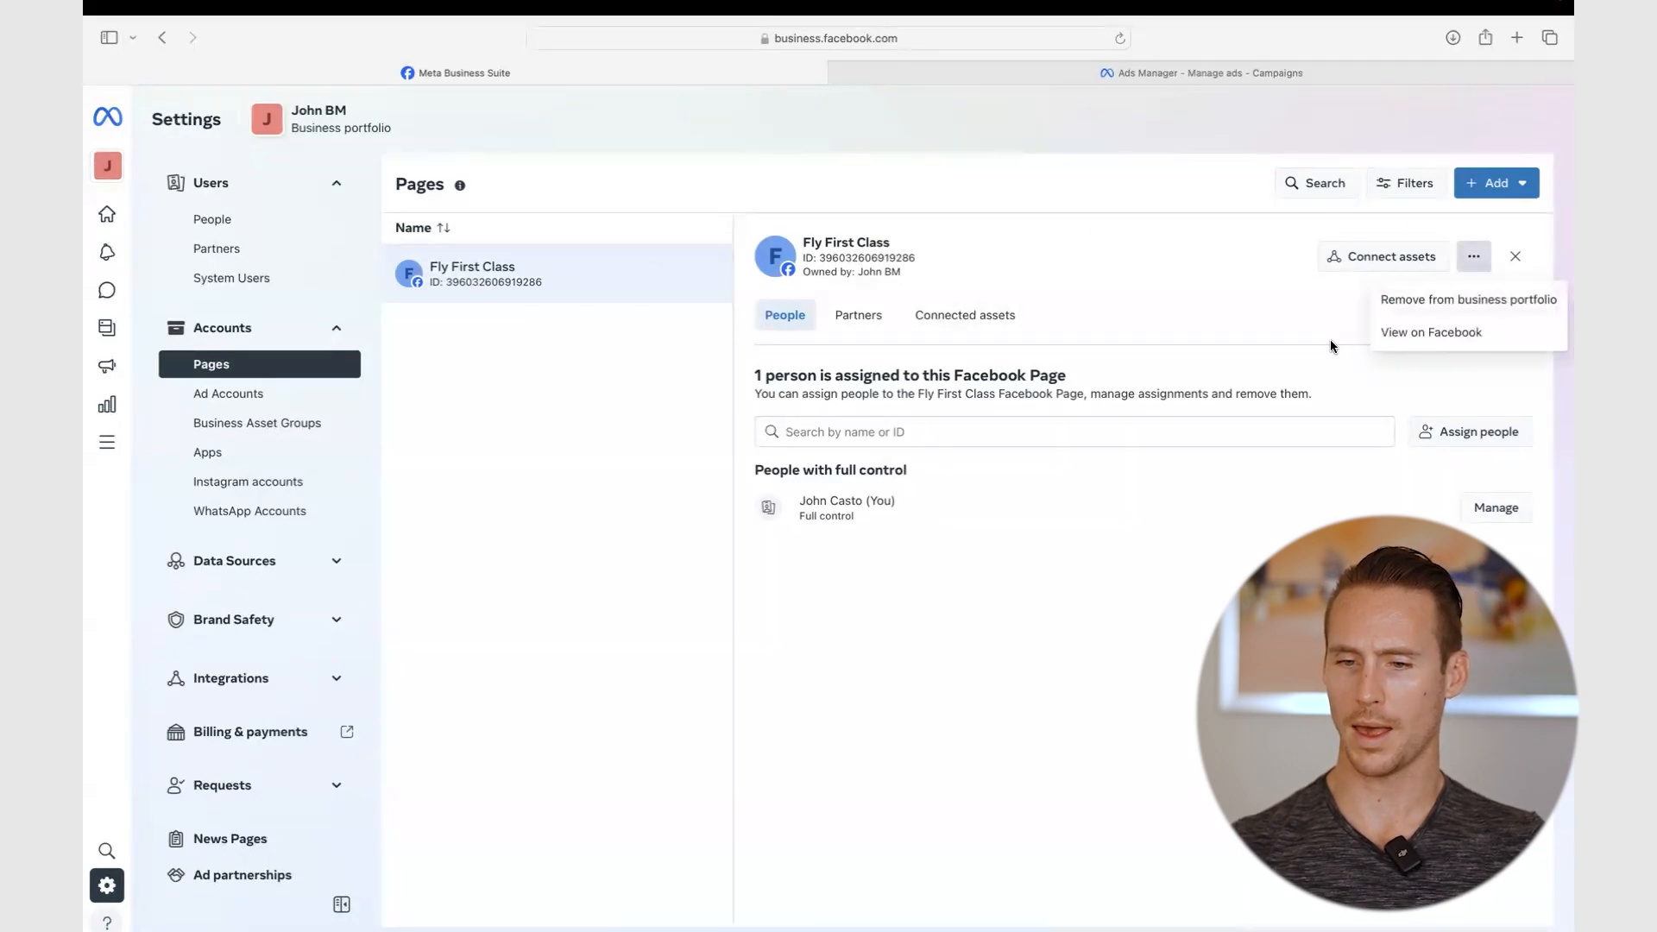
left_click(1431, 332)
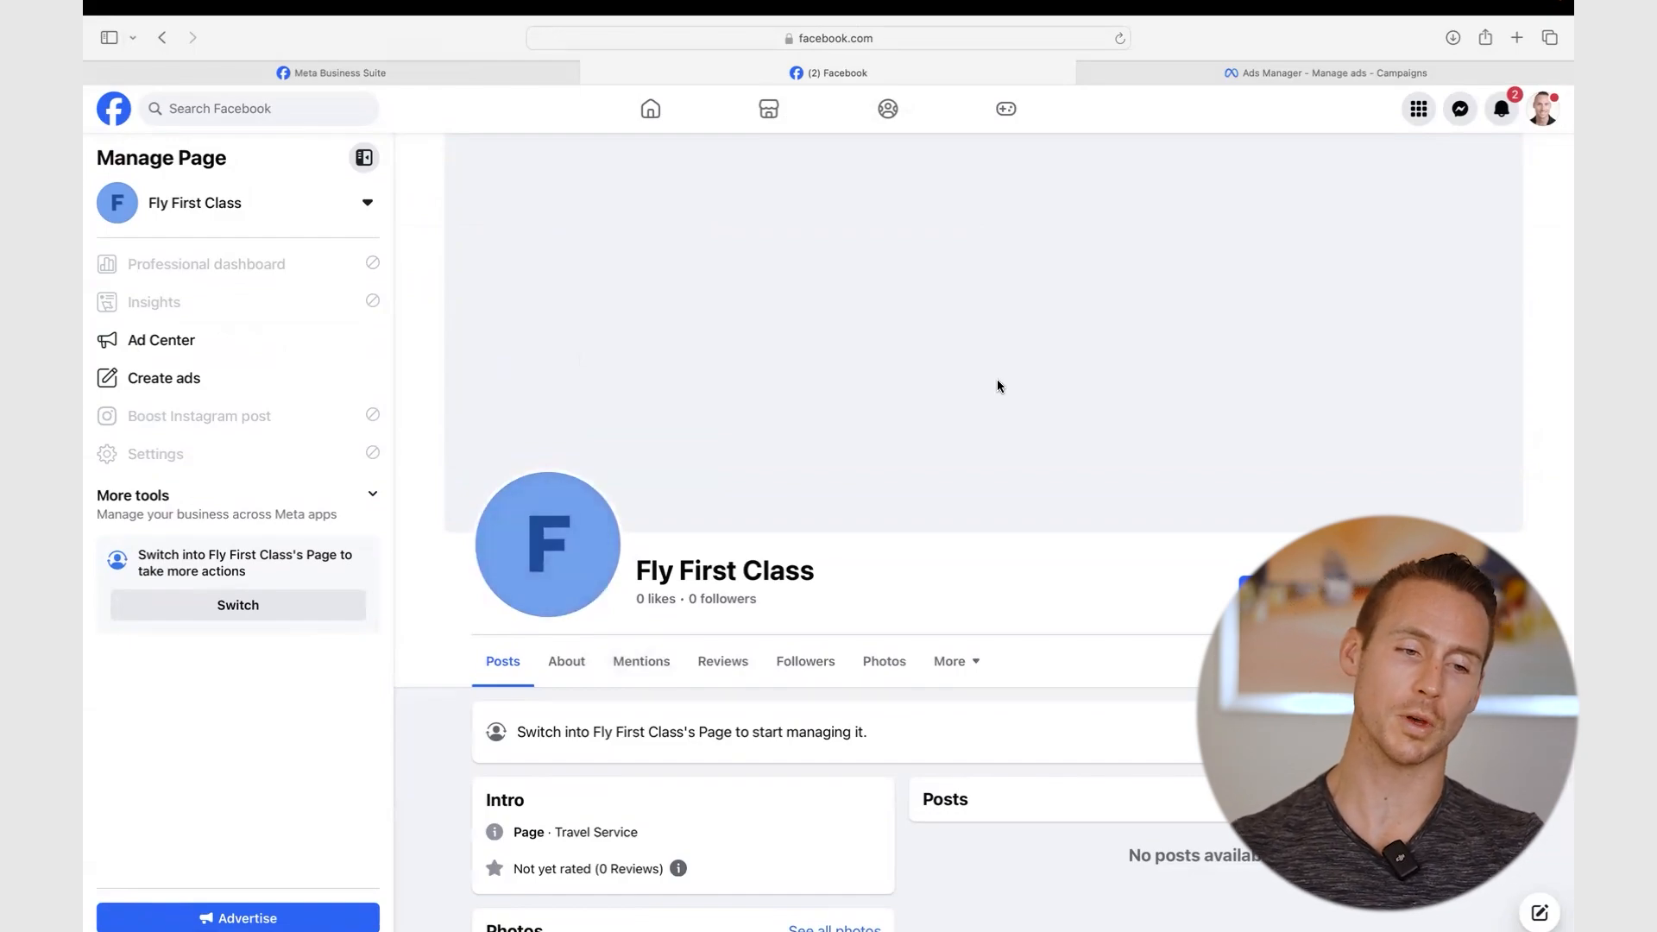
- Switch Facebook to act as the Fly First Class Page and dismiss its welcome message
left_click(224, 618)
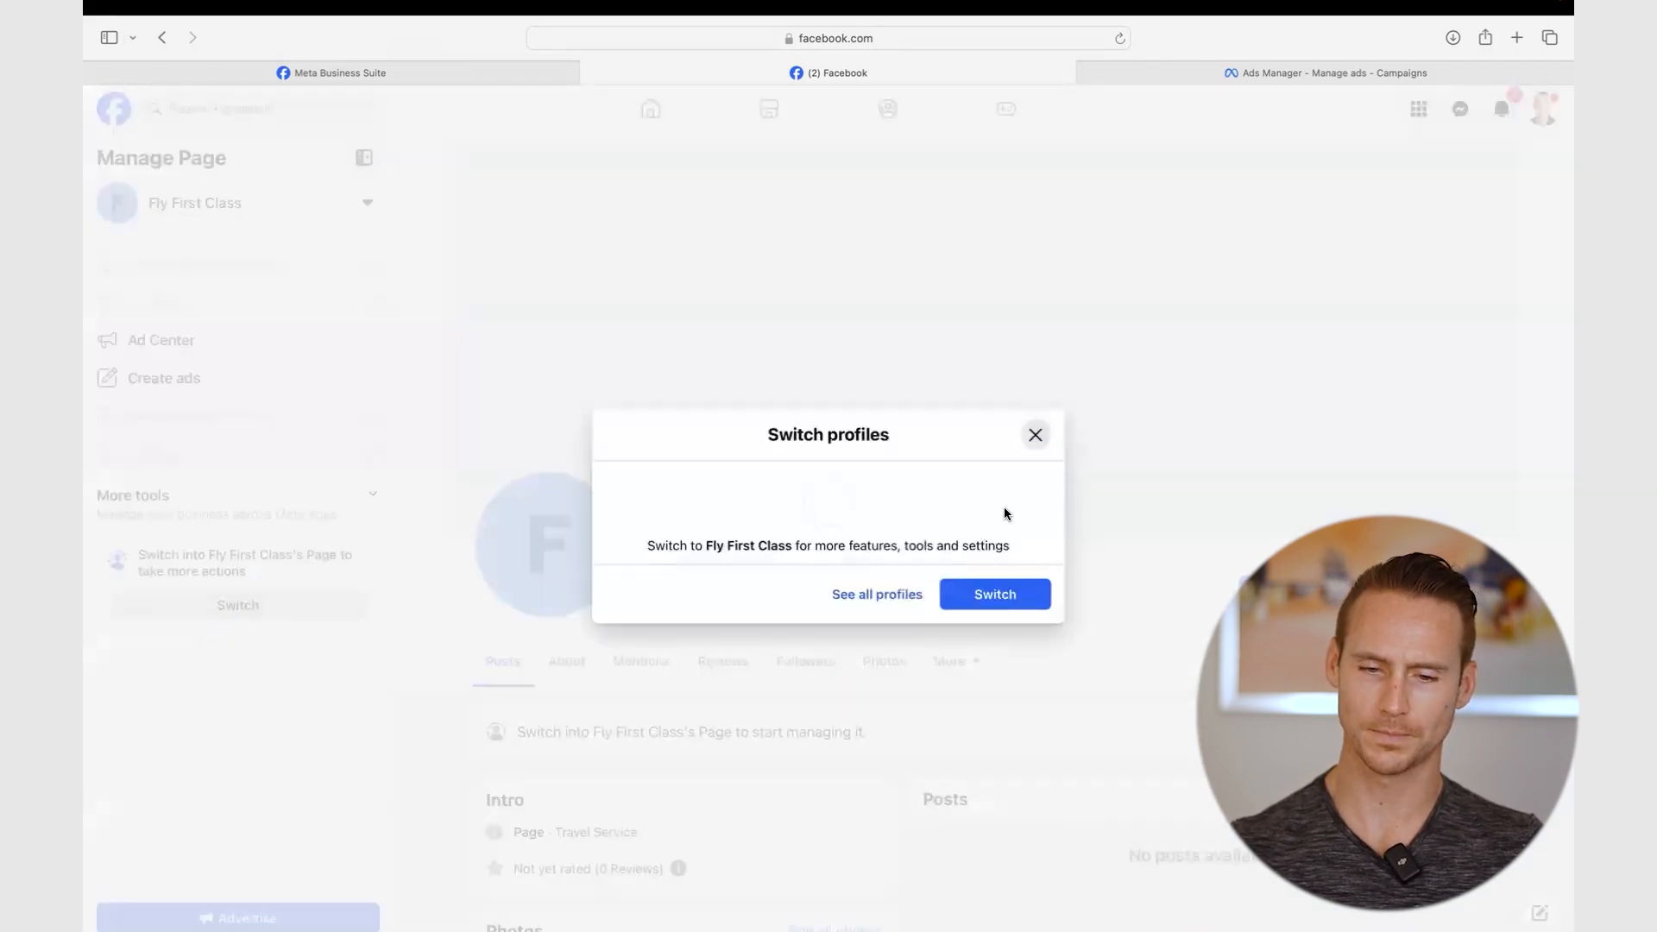
left_click(999, 597)
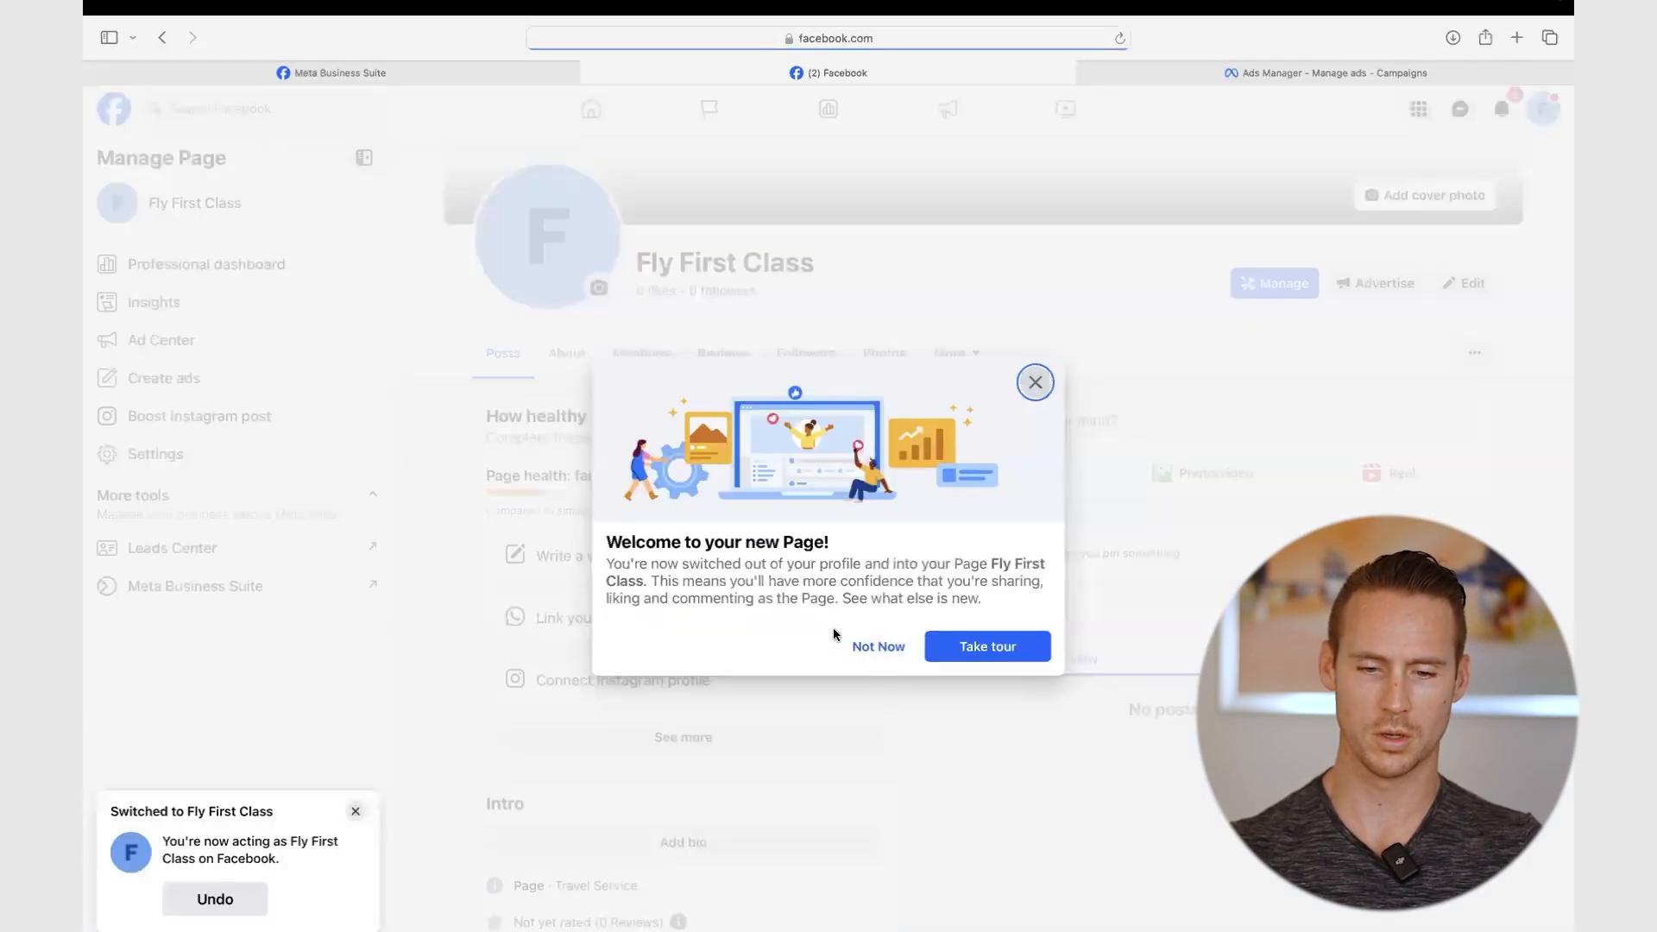
left_click(880, 639)
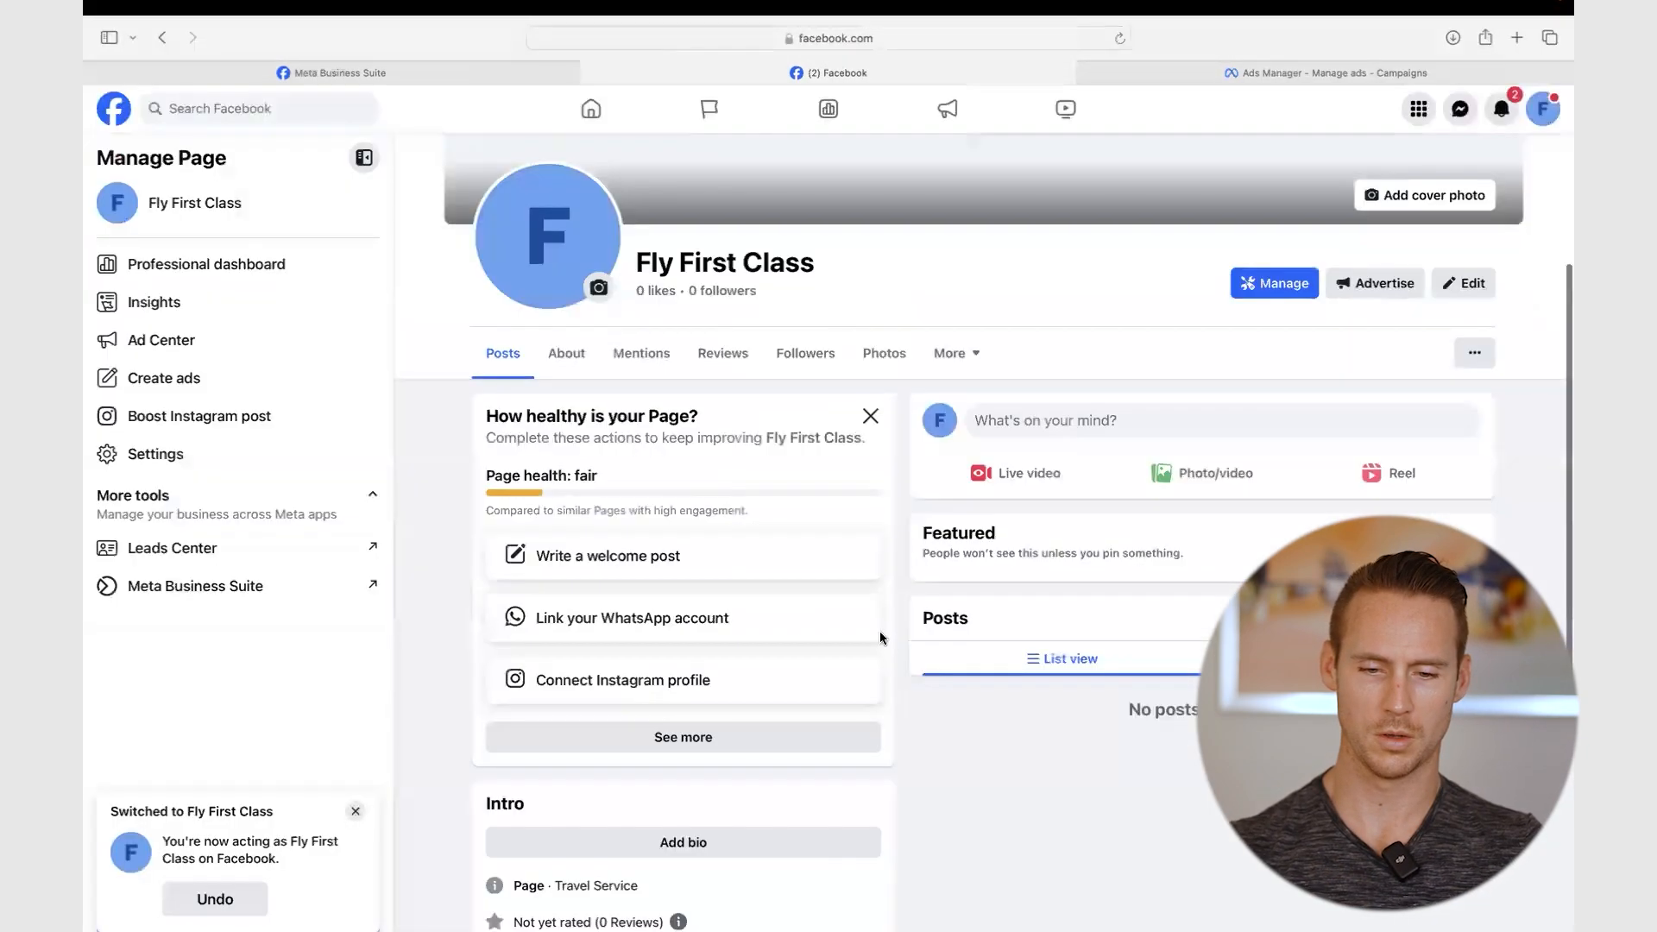
scroll(880, 638, "up", 4)
key("ctrl+Left")
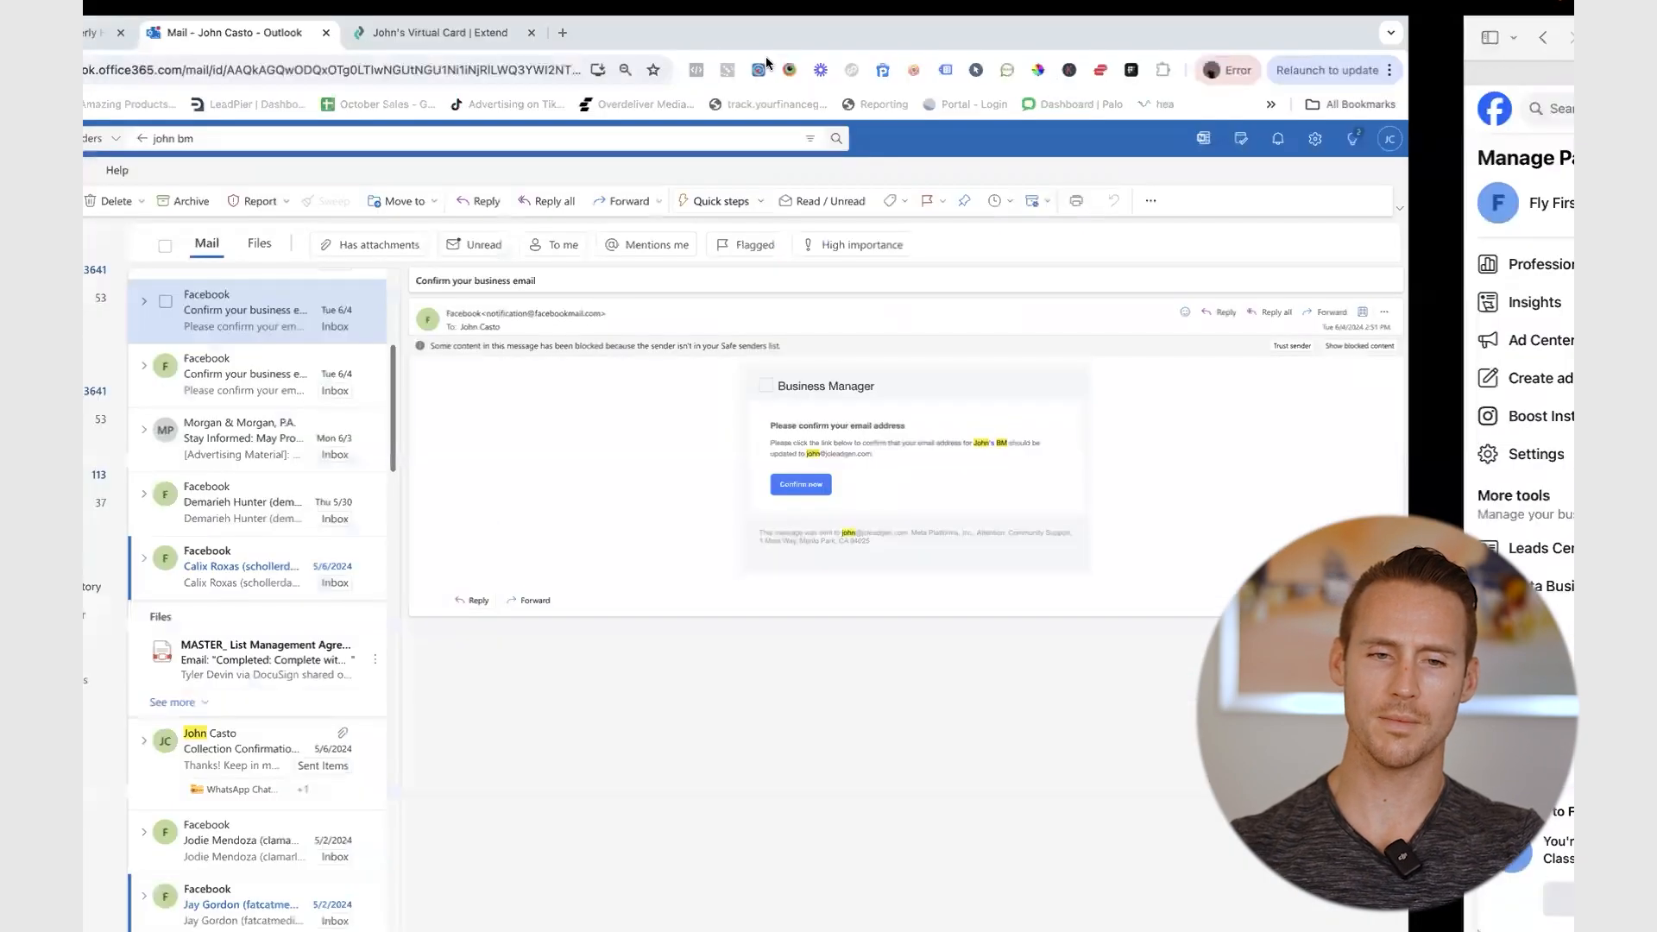
- Load canva.com in a new browser tab
left_click(730, 32)
type("canva")
key("Return")
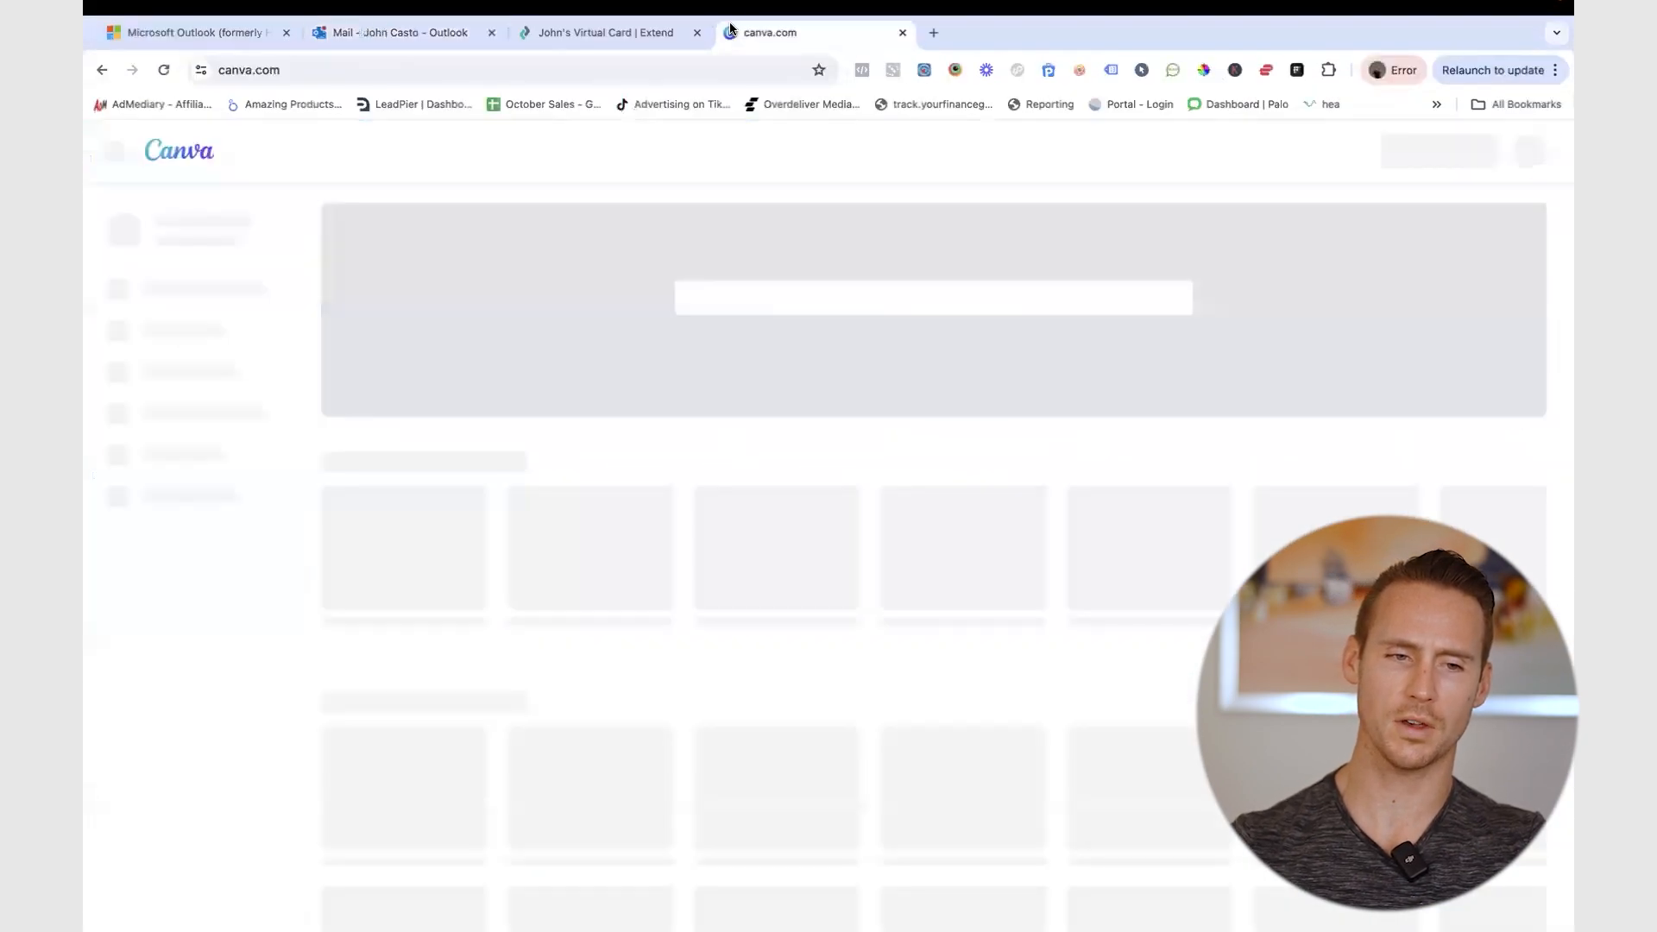
- Start a new blank Facebook Cover (Landscape) design
key("ctrl+Right")
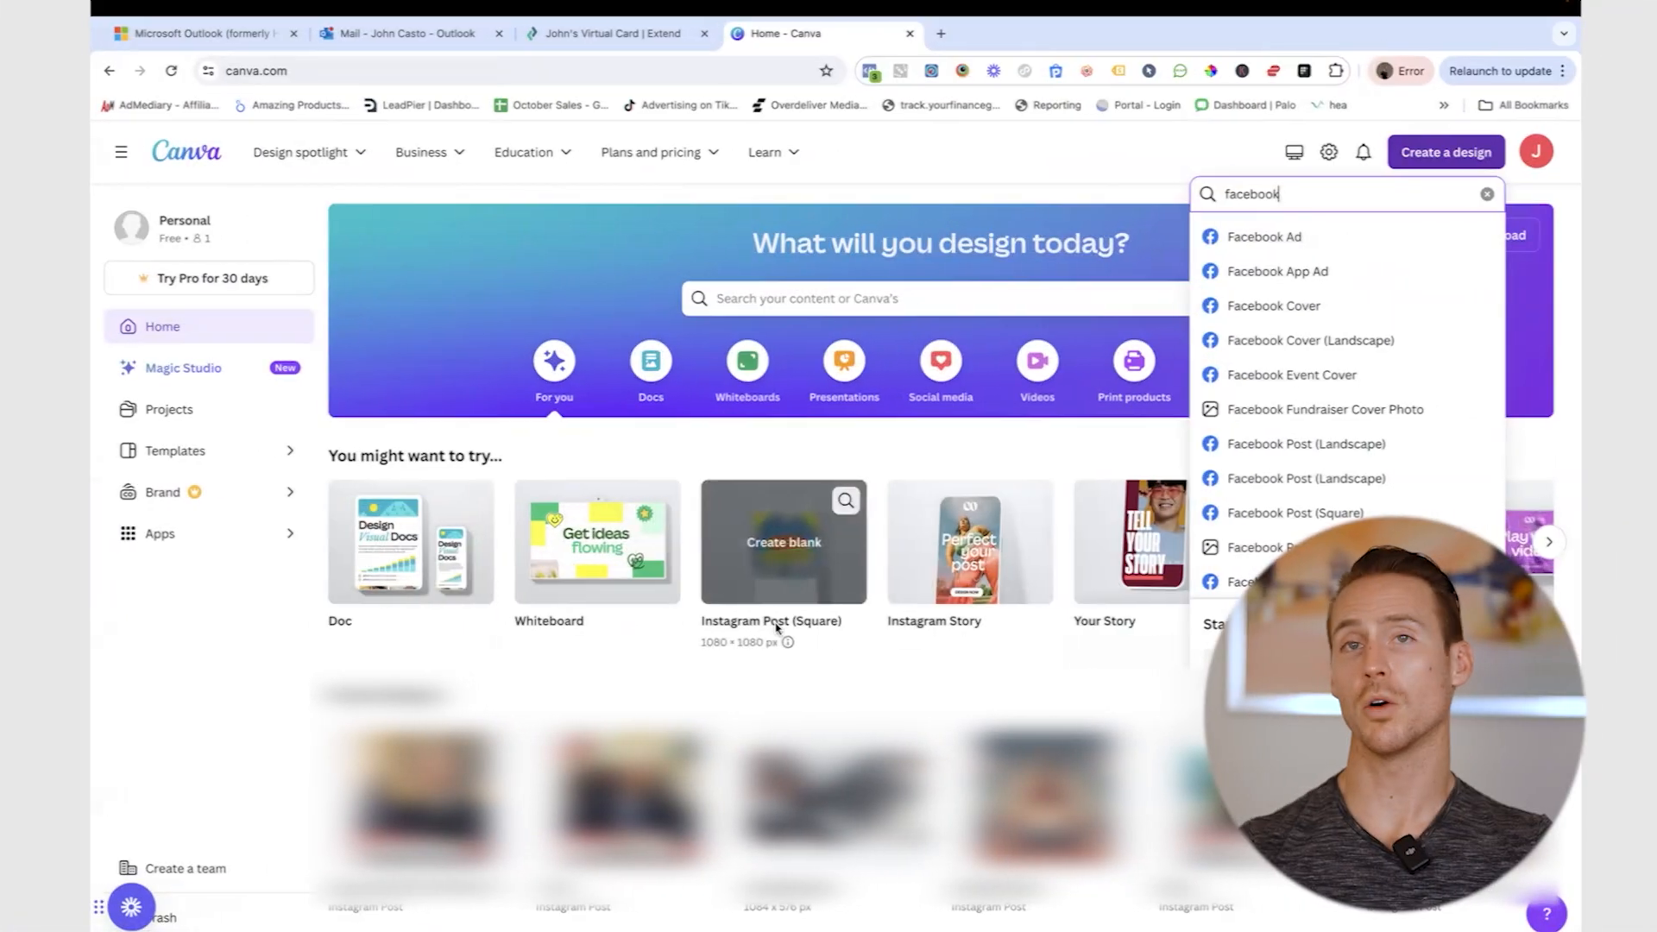
scroll(1338, 369, "down", 3)
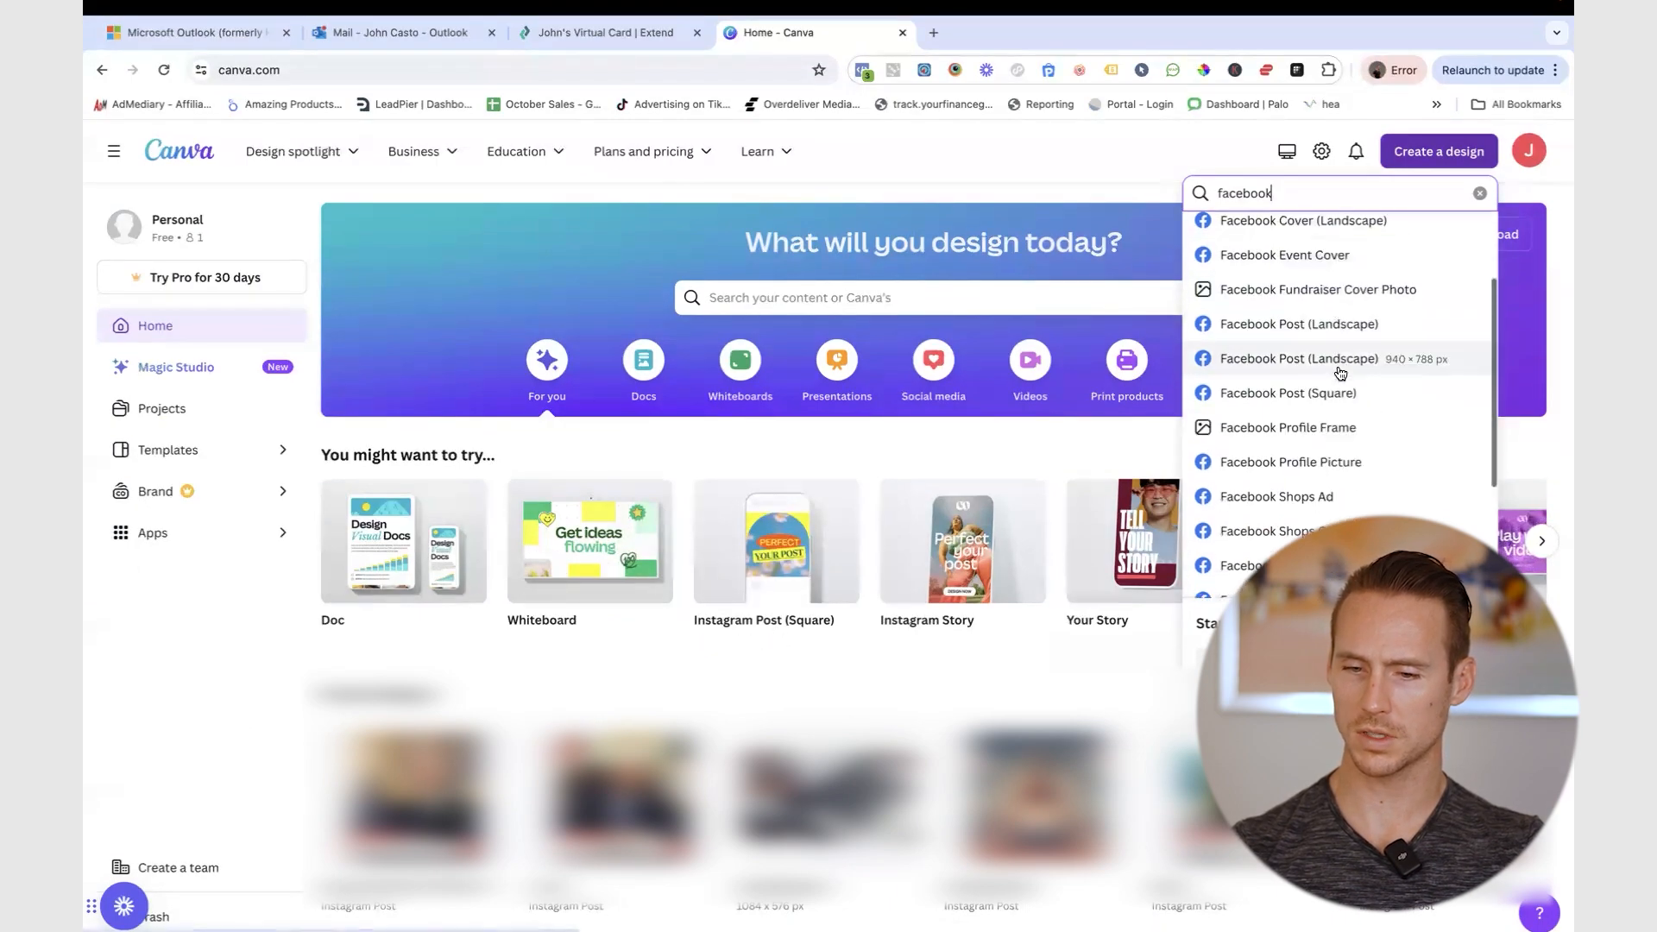
scroll(1345, 447, "down", 1)
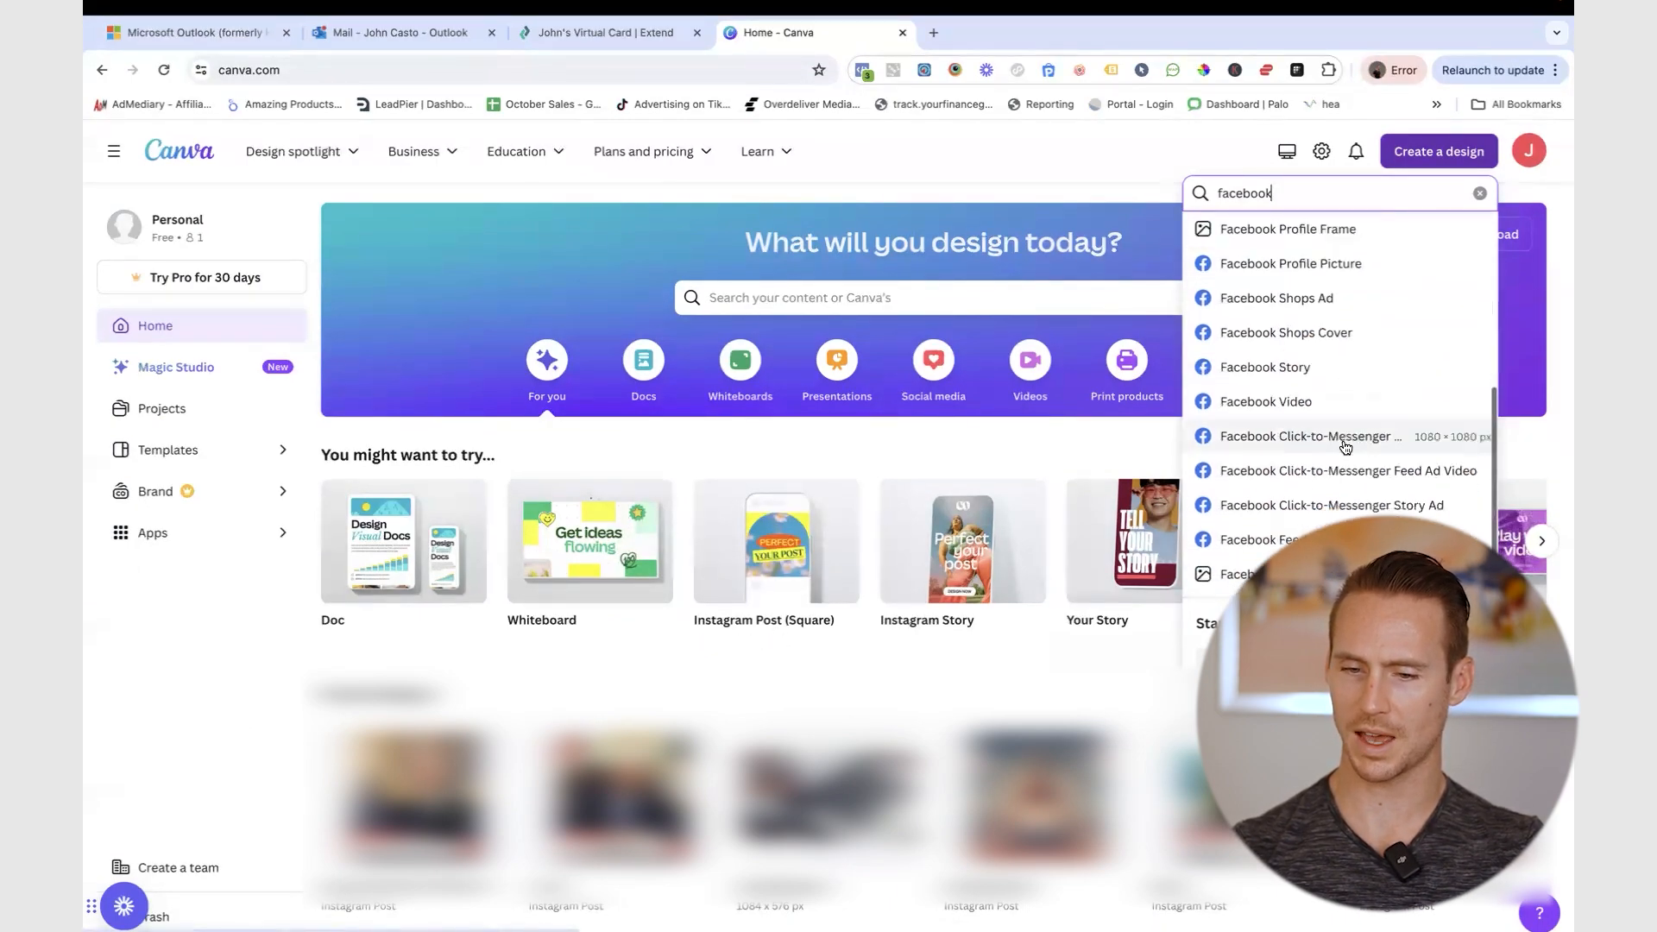
scroll(1346, 447, "up", 5)
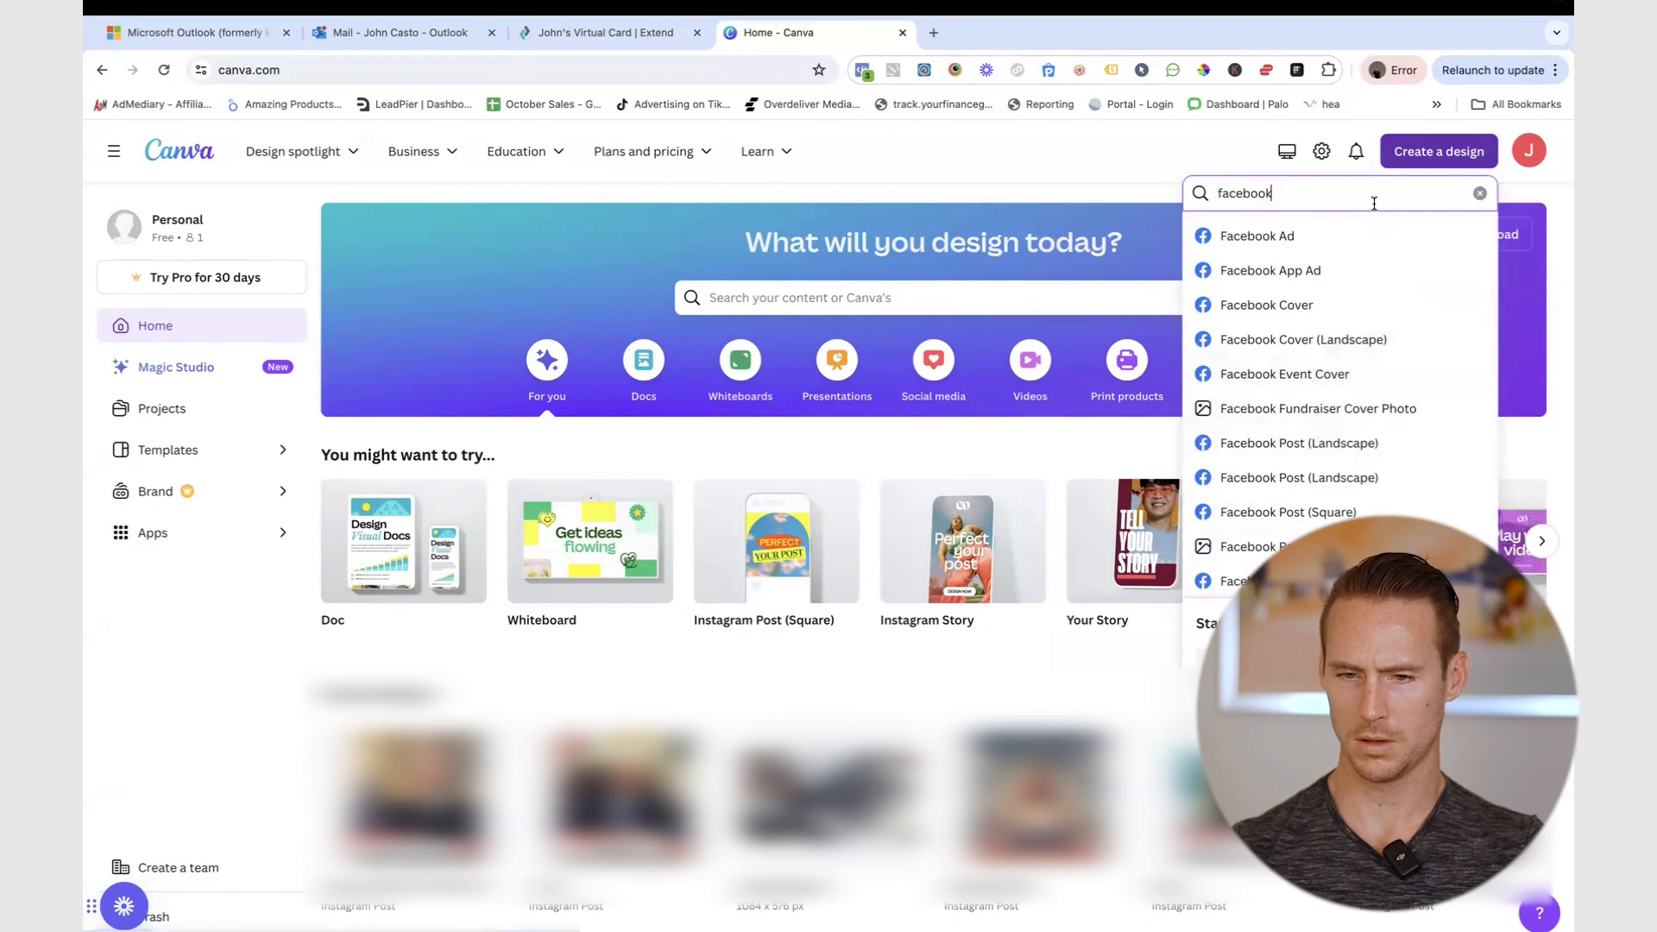
scroll(1297, 376, "down", 1)
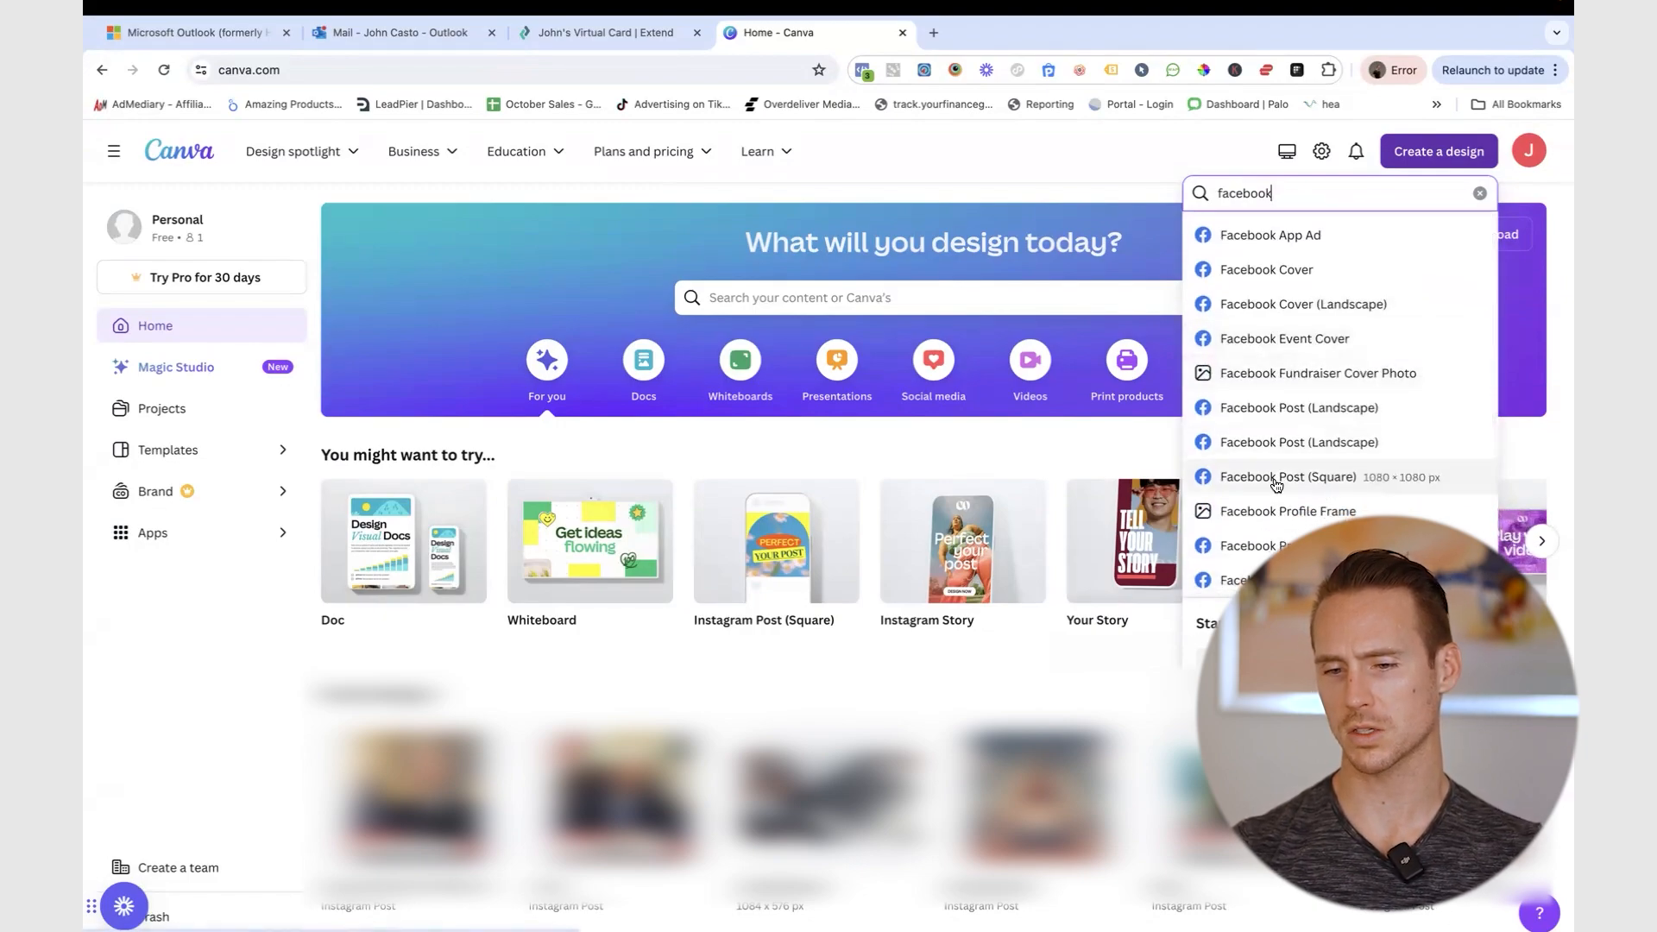
left_click(1431, 302)
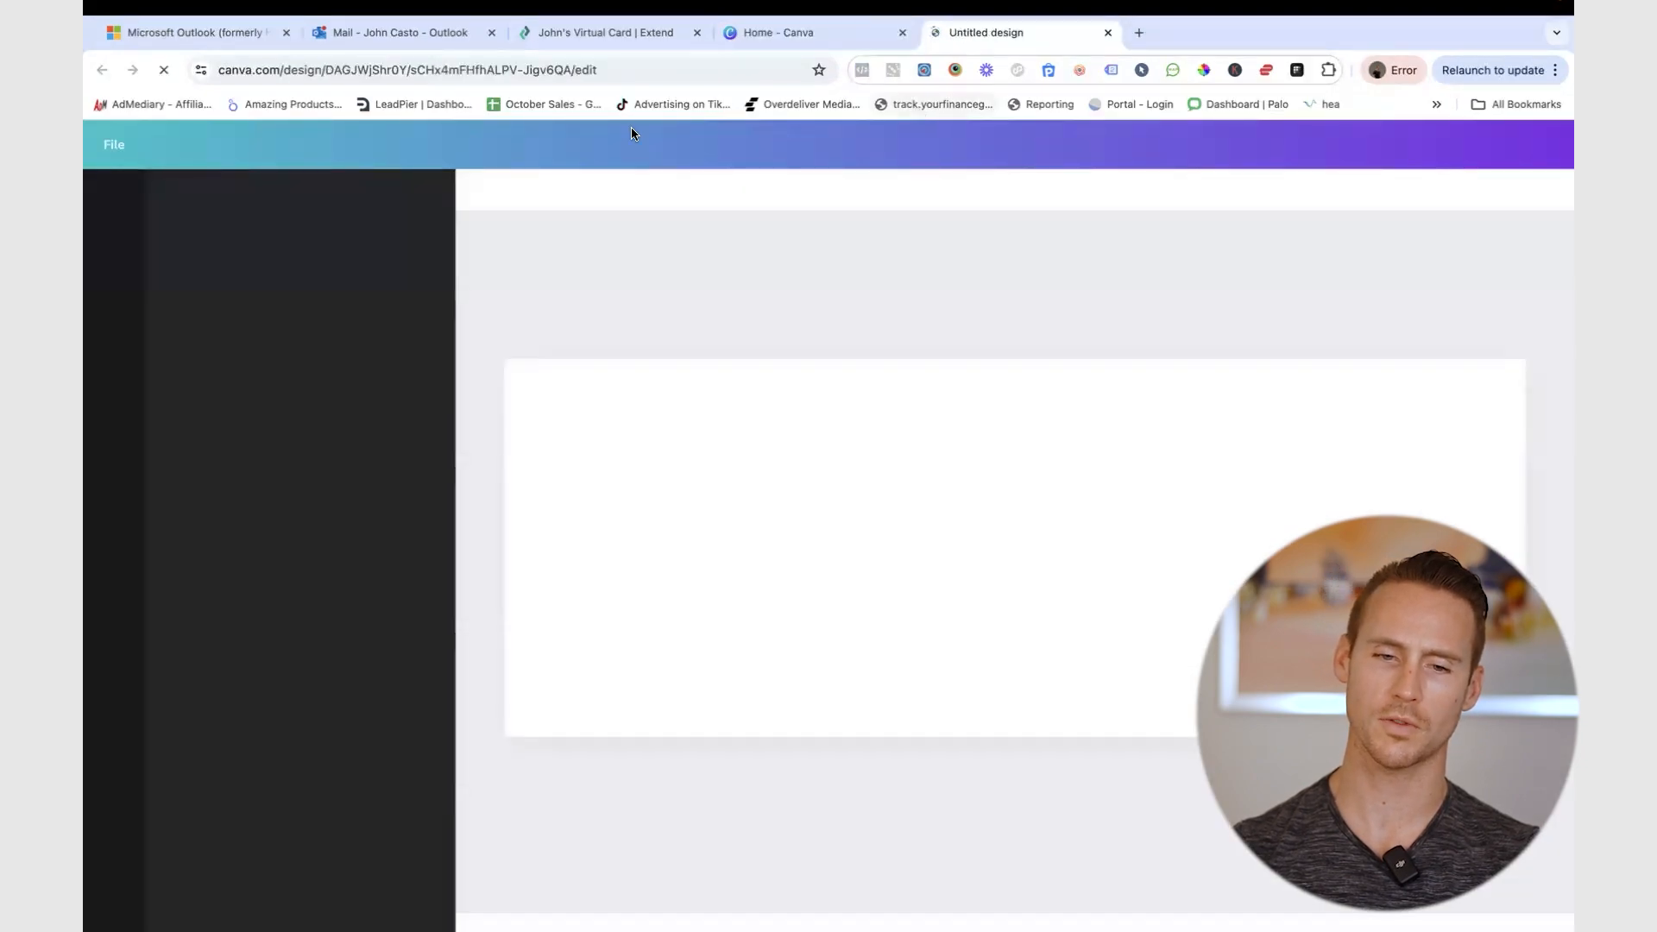
- Search the Canva design templates for 'travel'
key("ctrl+Right")
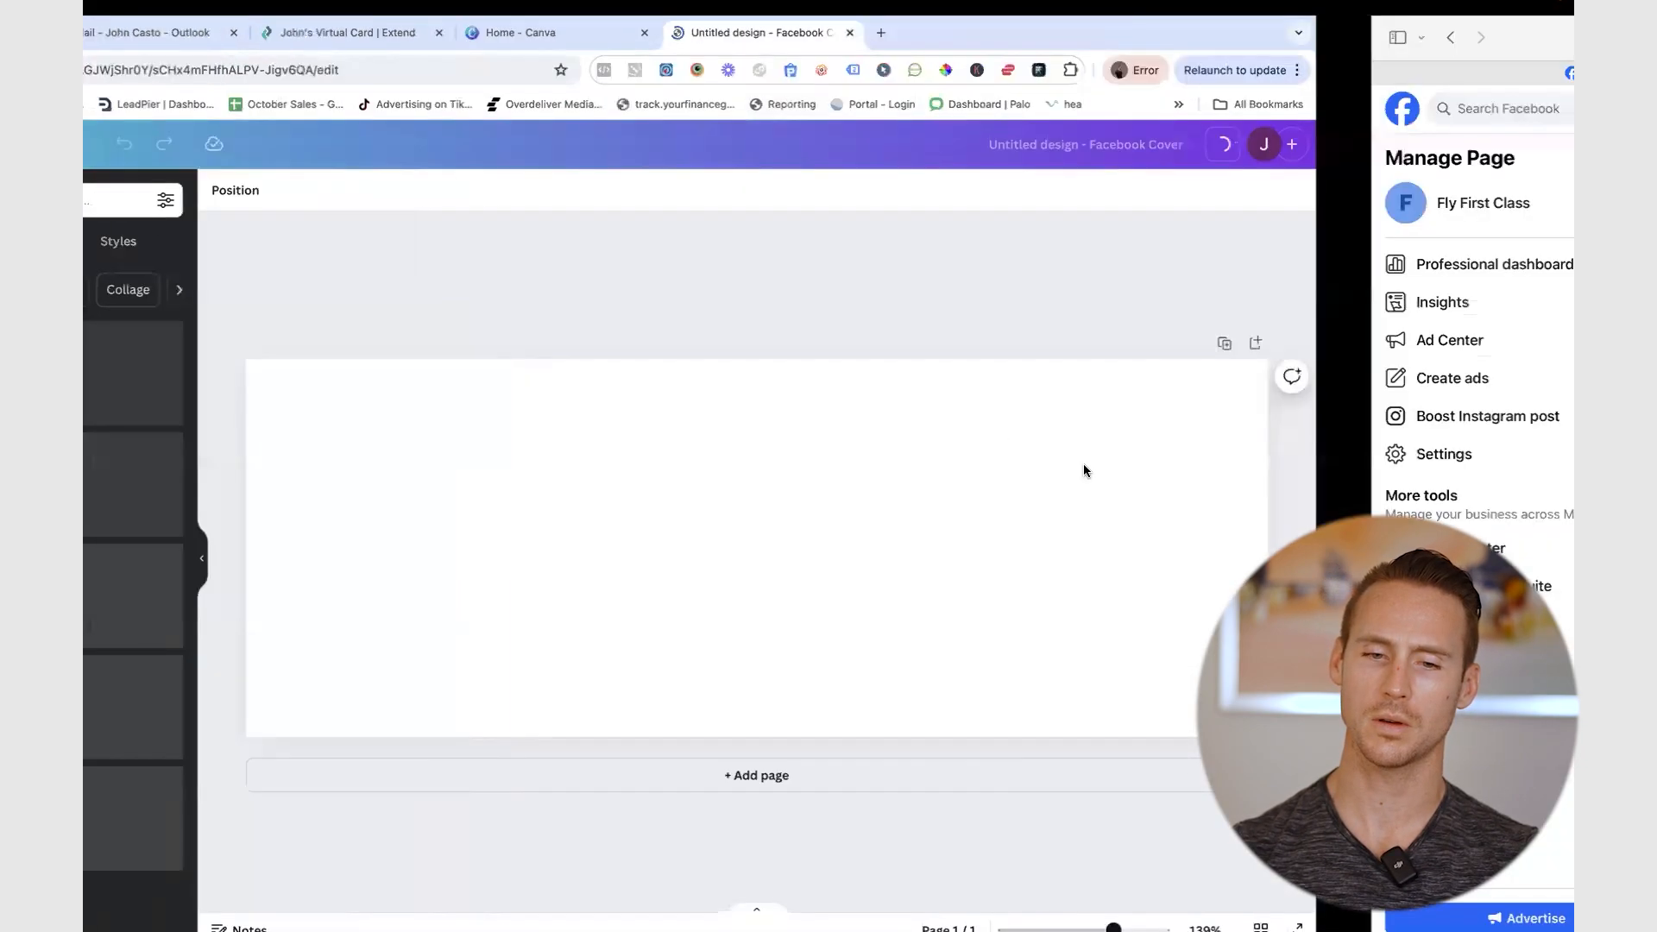
key("ctrl+Left")
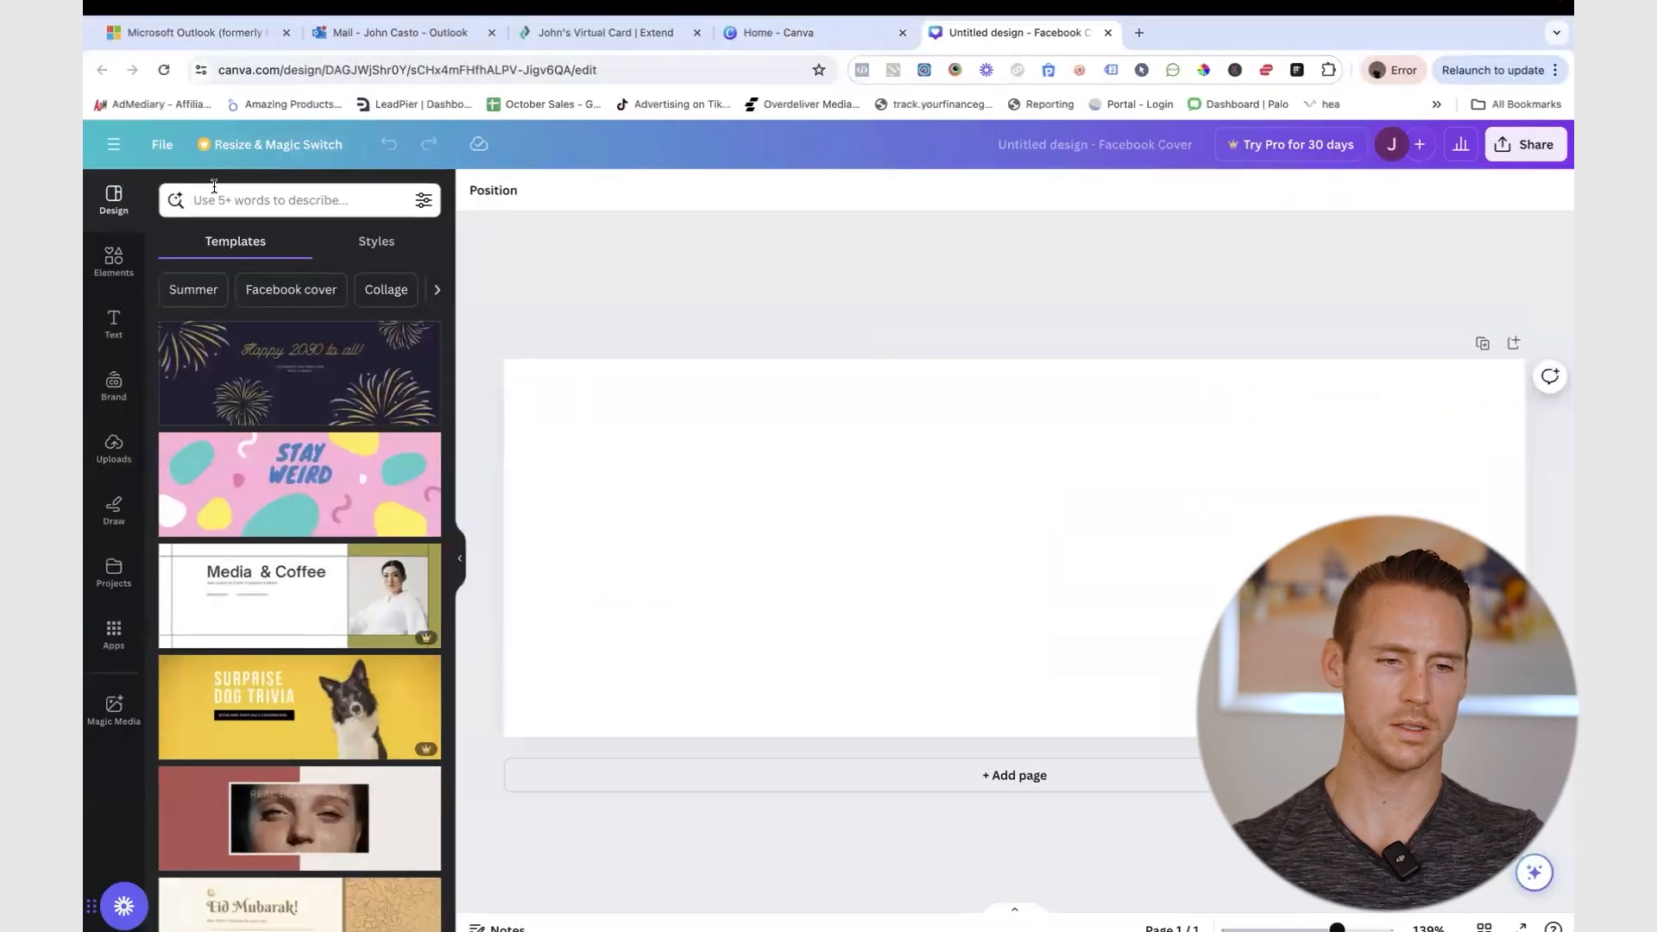
left_click(282, 201)
type("travel")
key("Return")
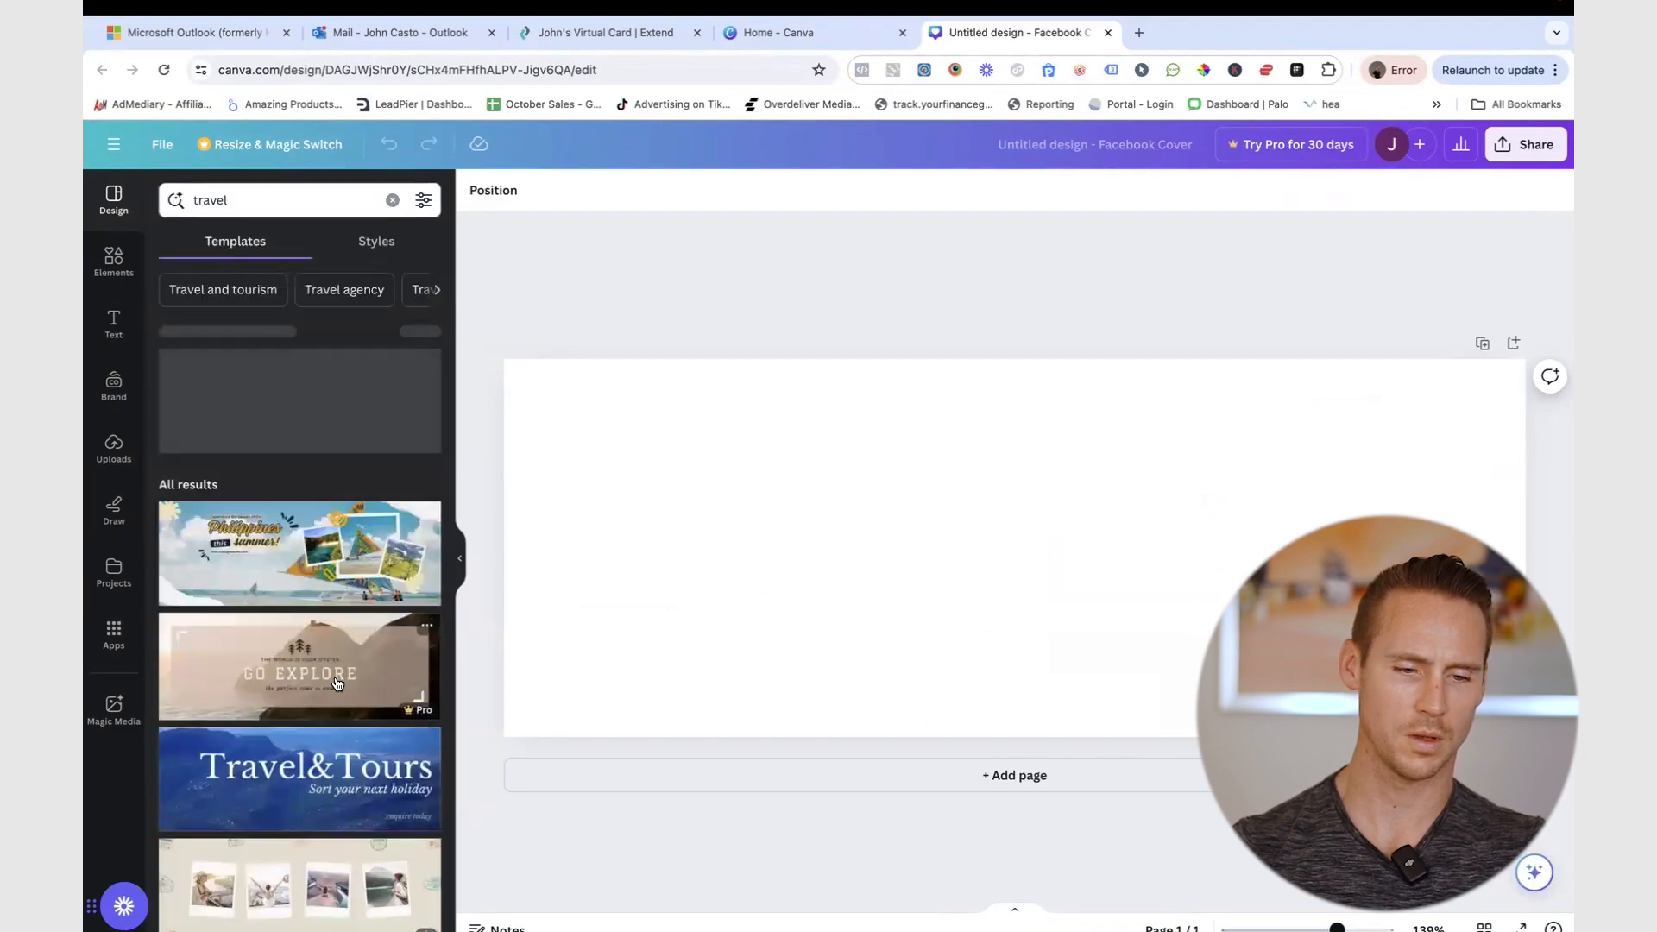
- Try the Enjoy Your Dream template, decline its Pro upgrade, and return to the travel results
scroll(336, 685, "down", 3)
scroll(337, 684, "down", 5)
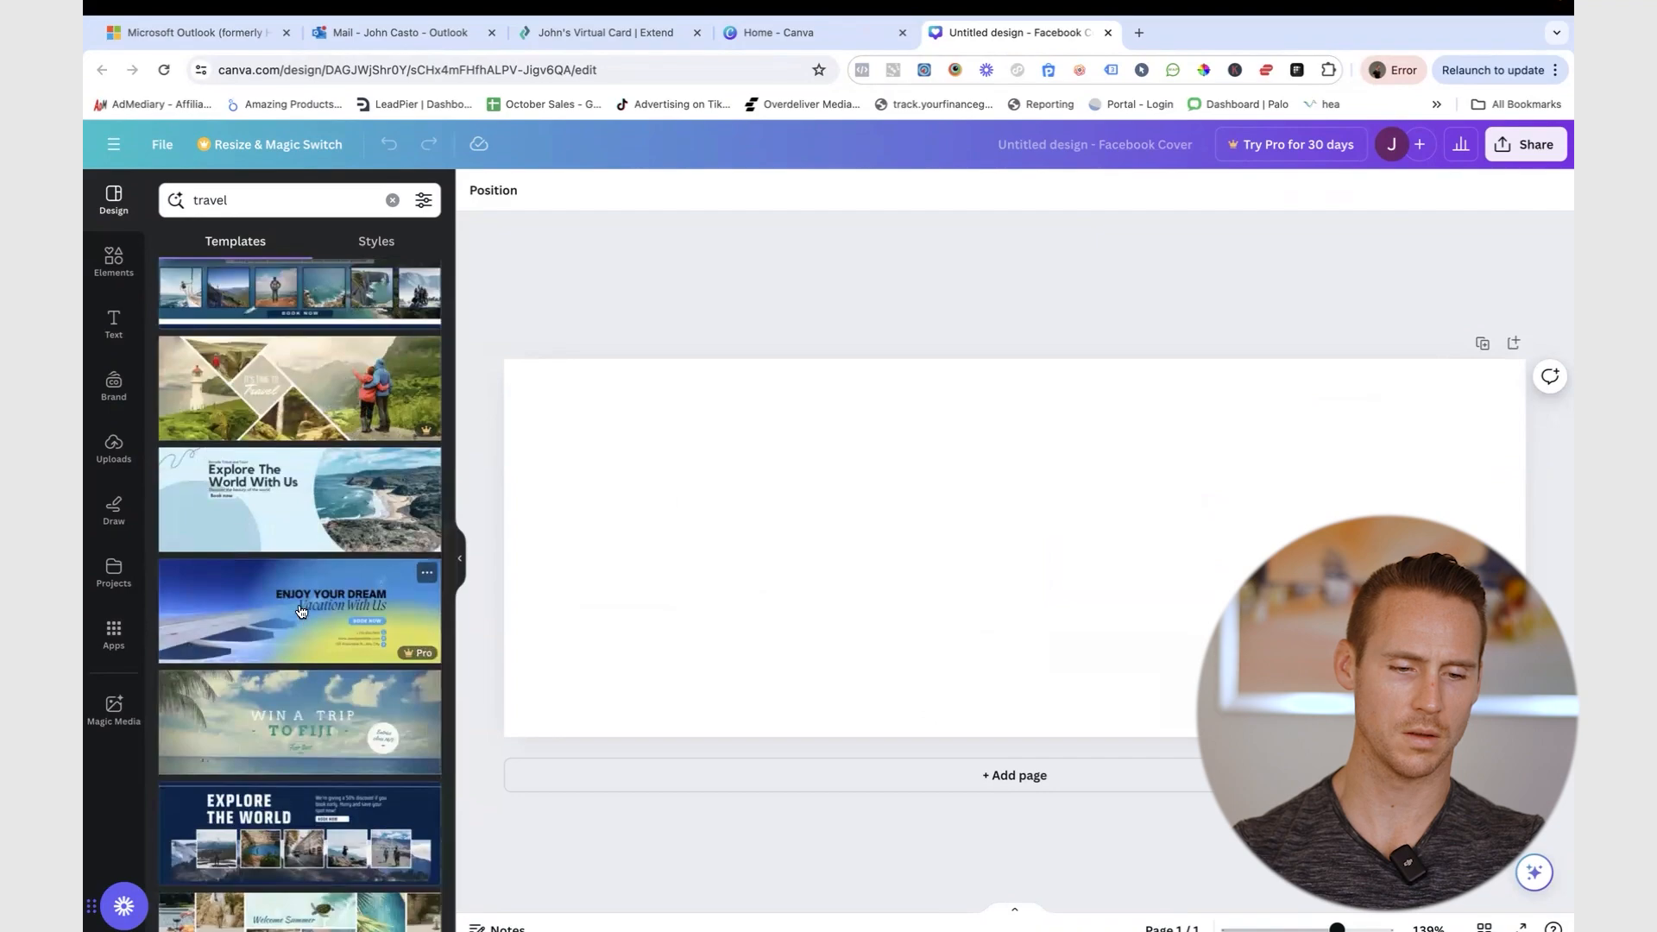
scroll(301, 612, "down", 1)
left_click(299, 528)
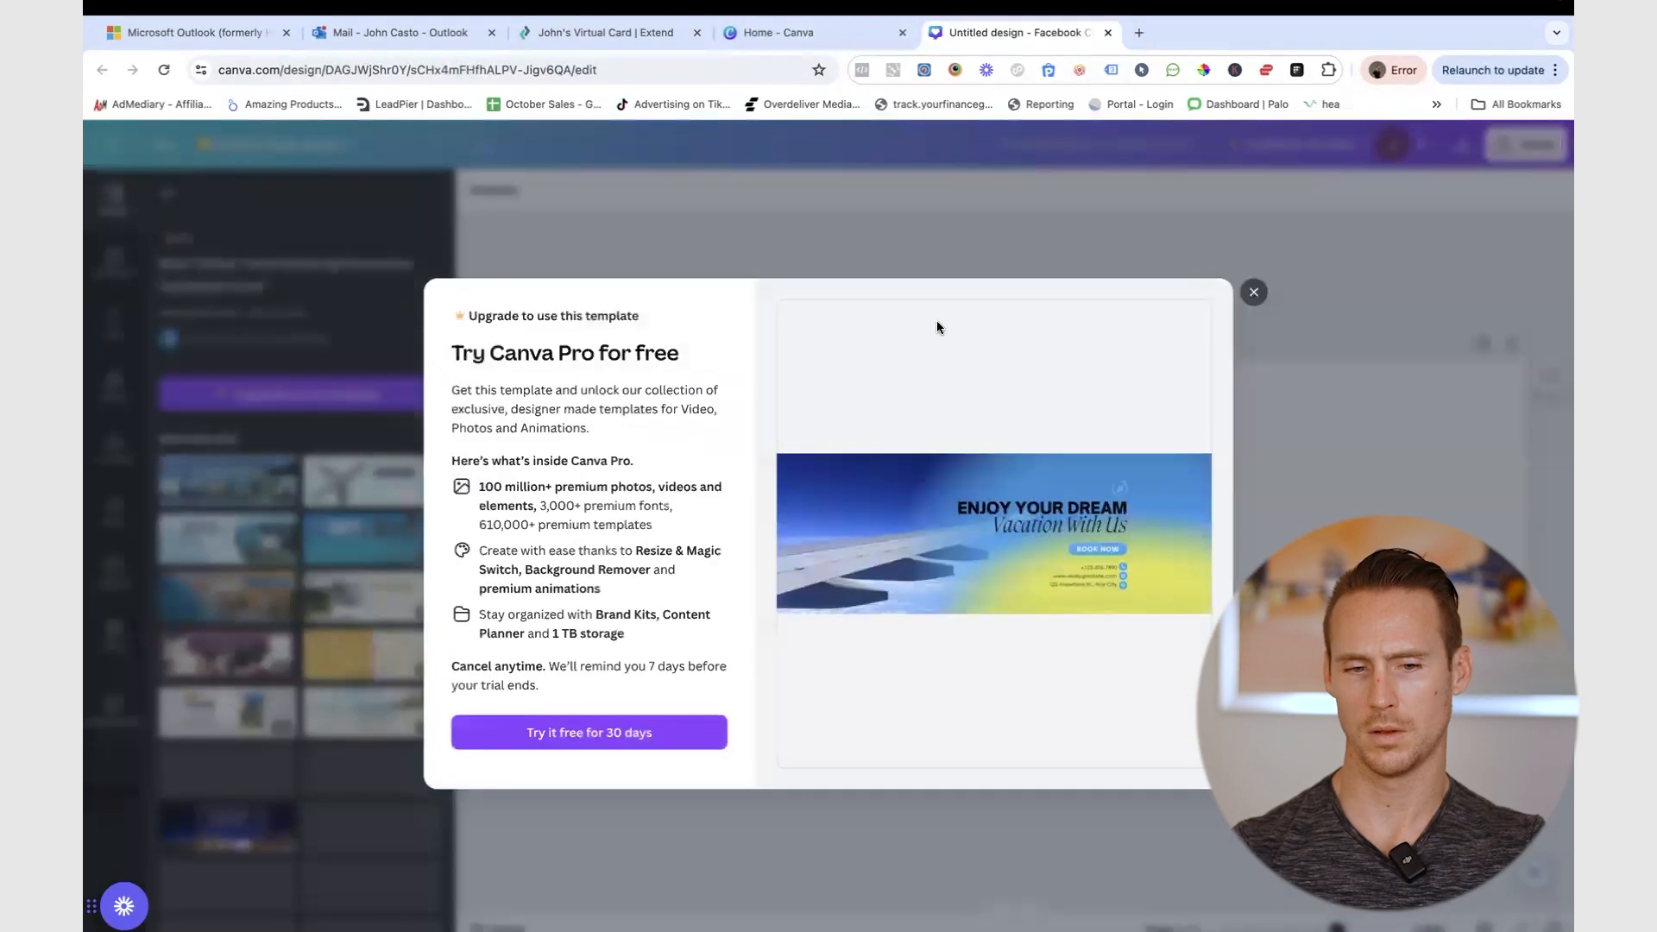
left_click(1254, 292)
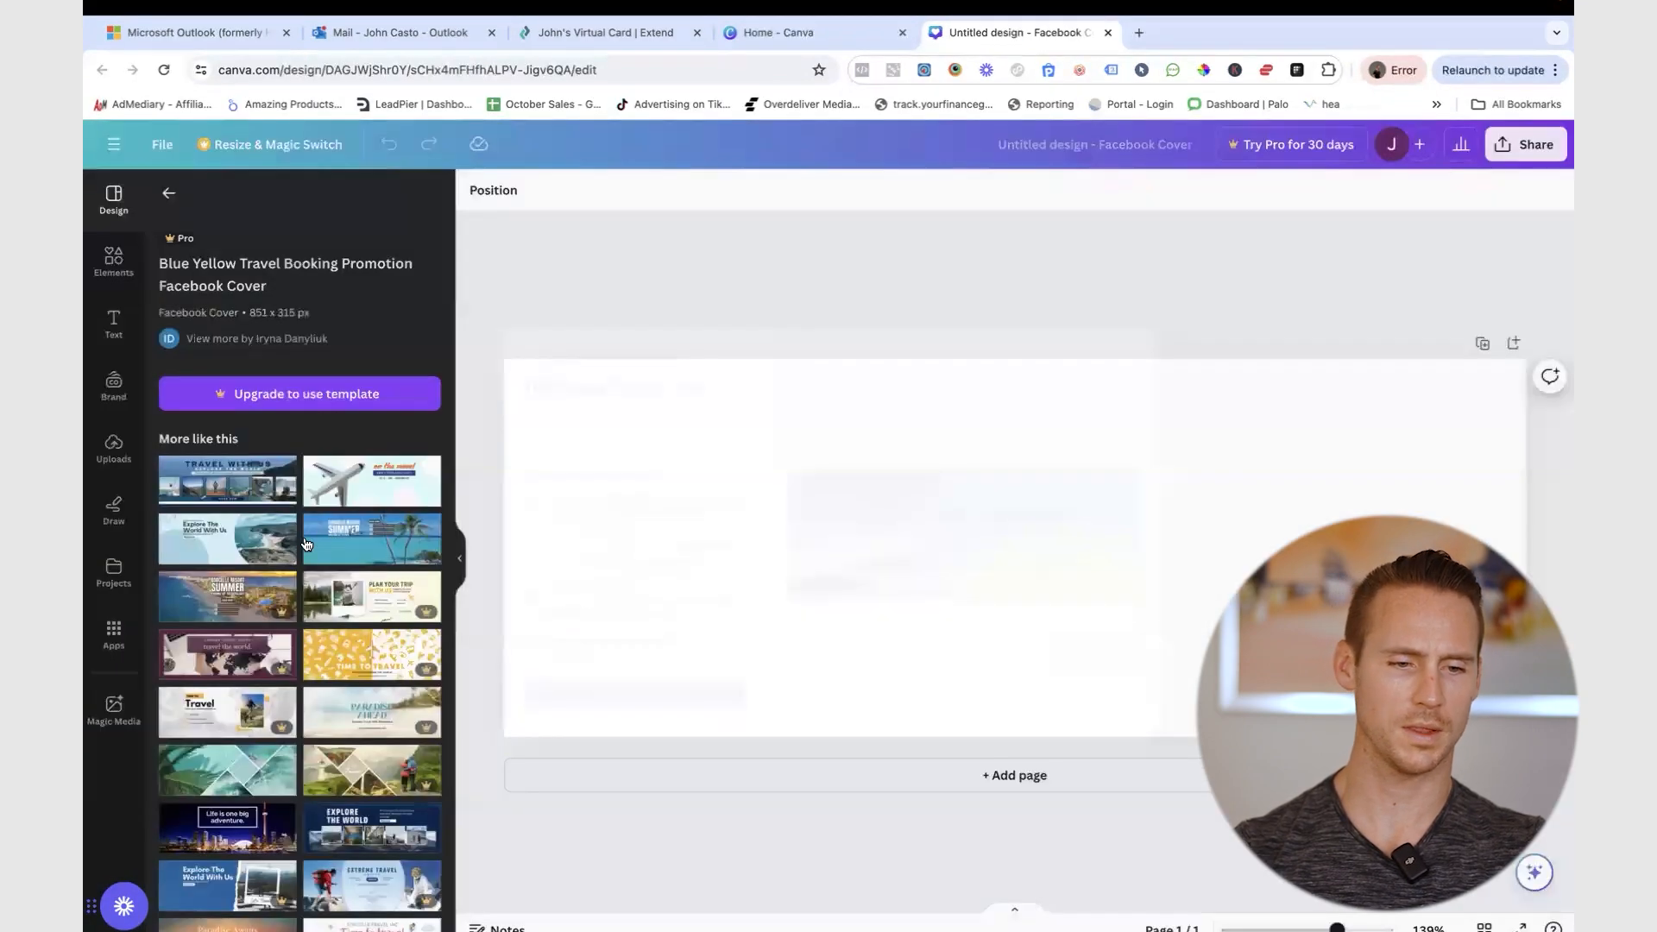
left_click(168, 192)
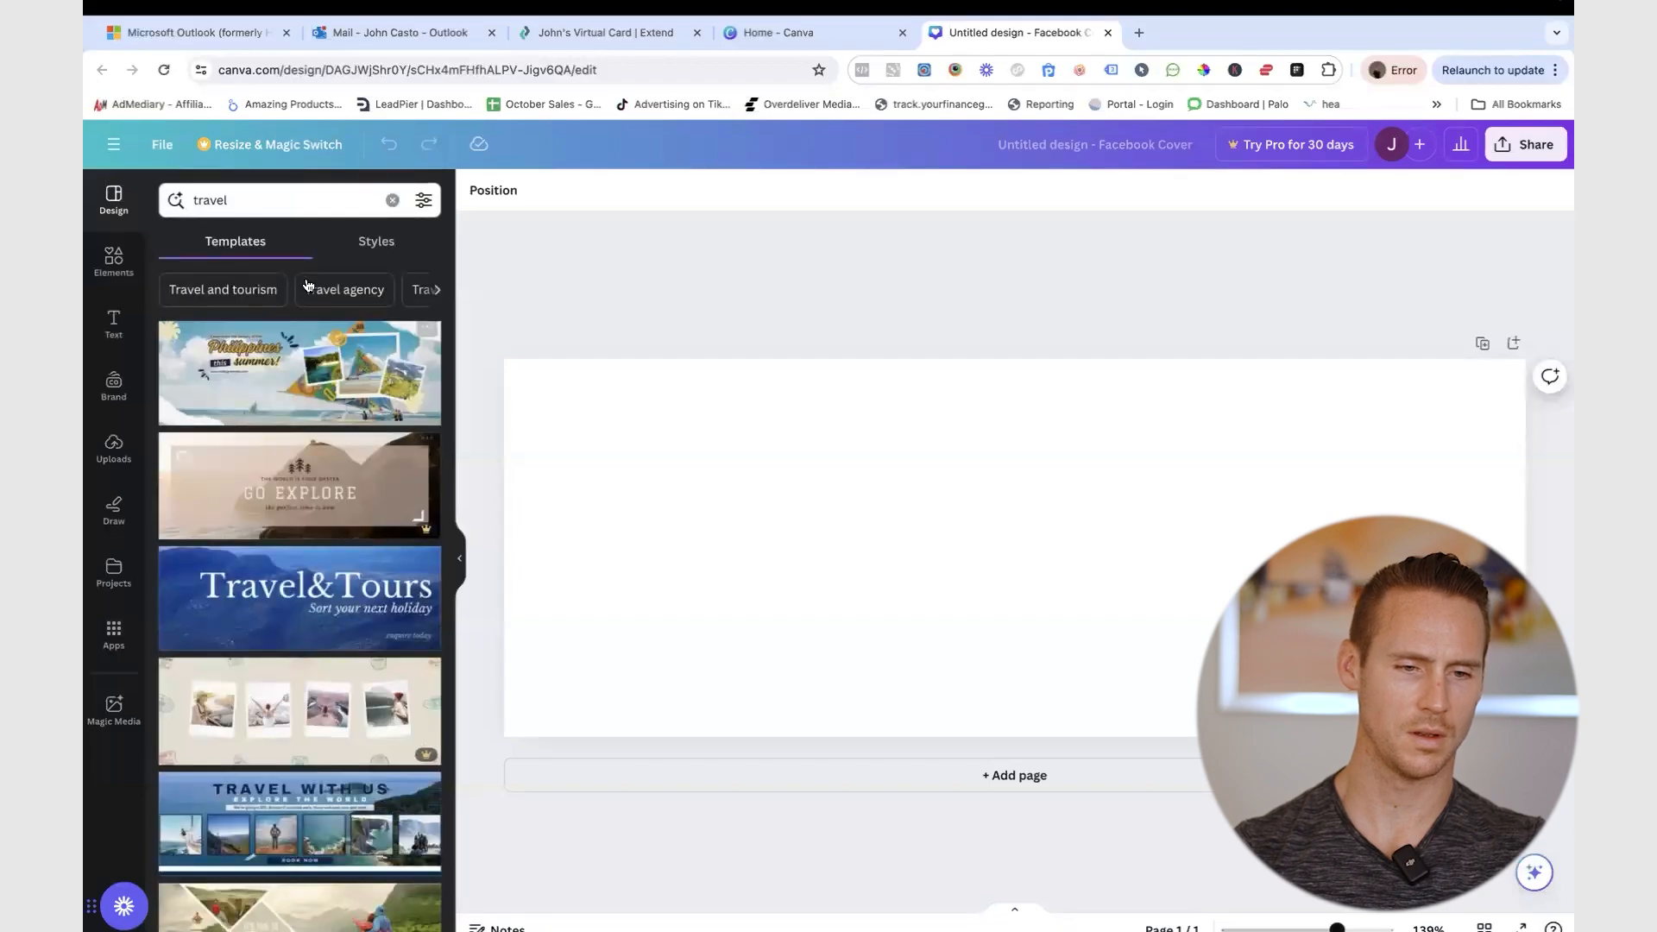
- Search Google Images for 'airplane flying banner image' in a new tab
left_click(1141, 33)
type("airplan")
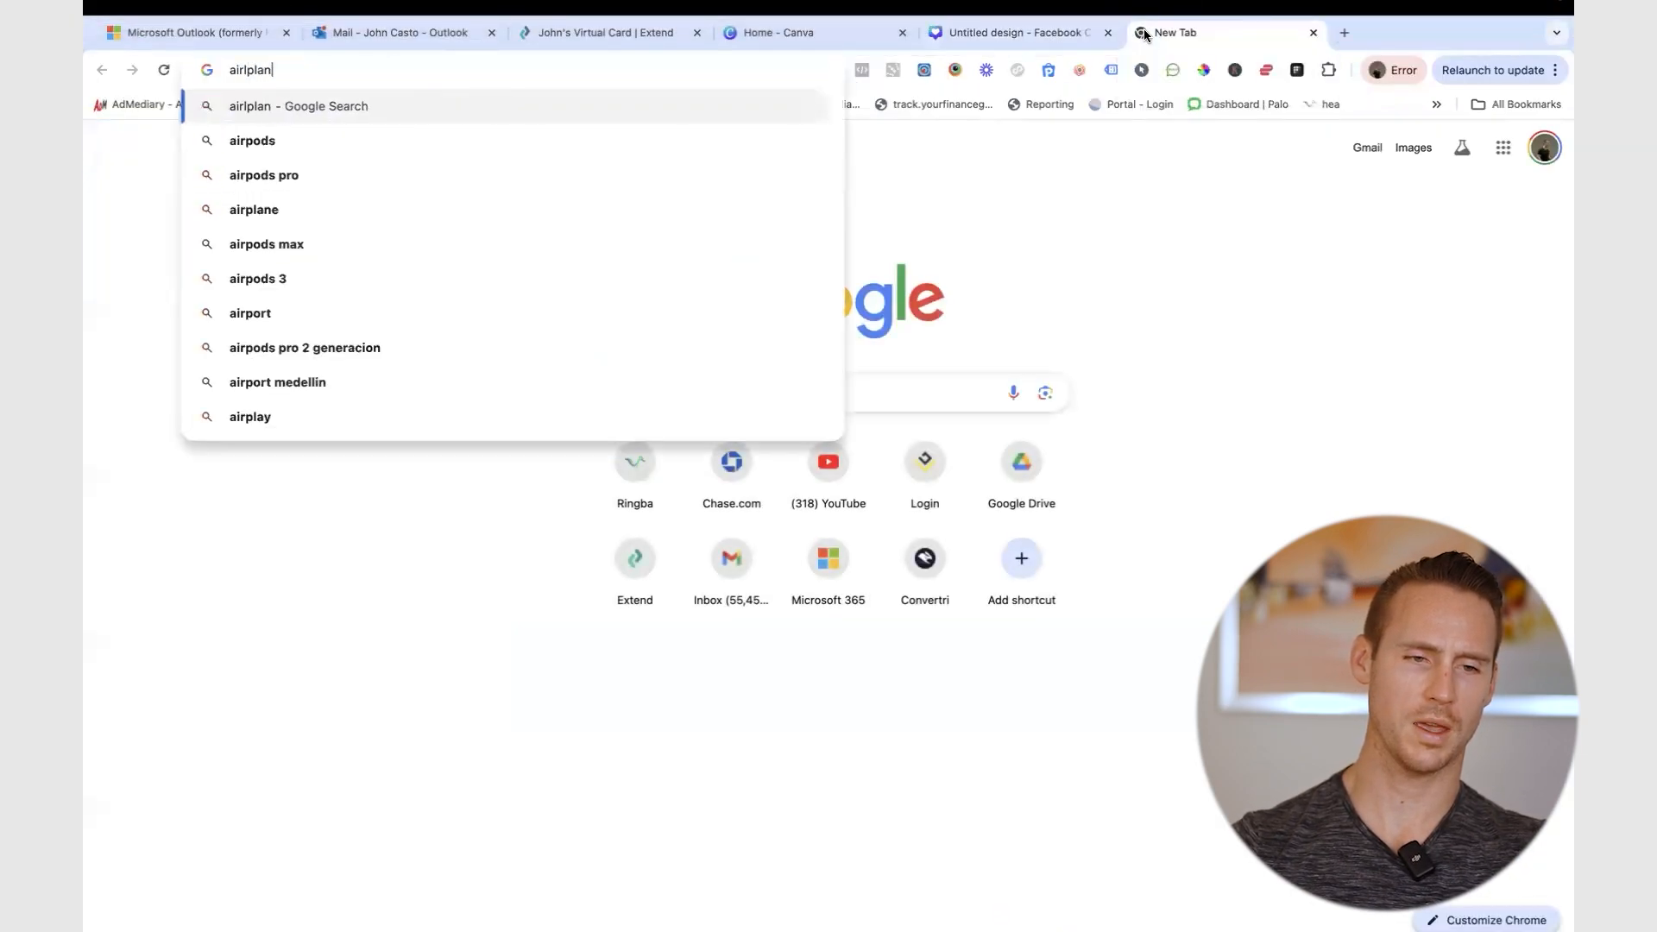
key("BackSpace")
key("BackSpace")
key("BackSpace")
key("BackSpace")
type("plane fly")
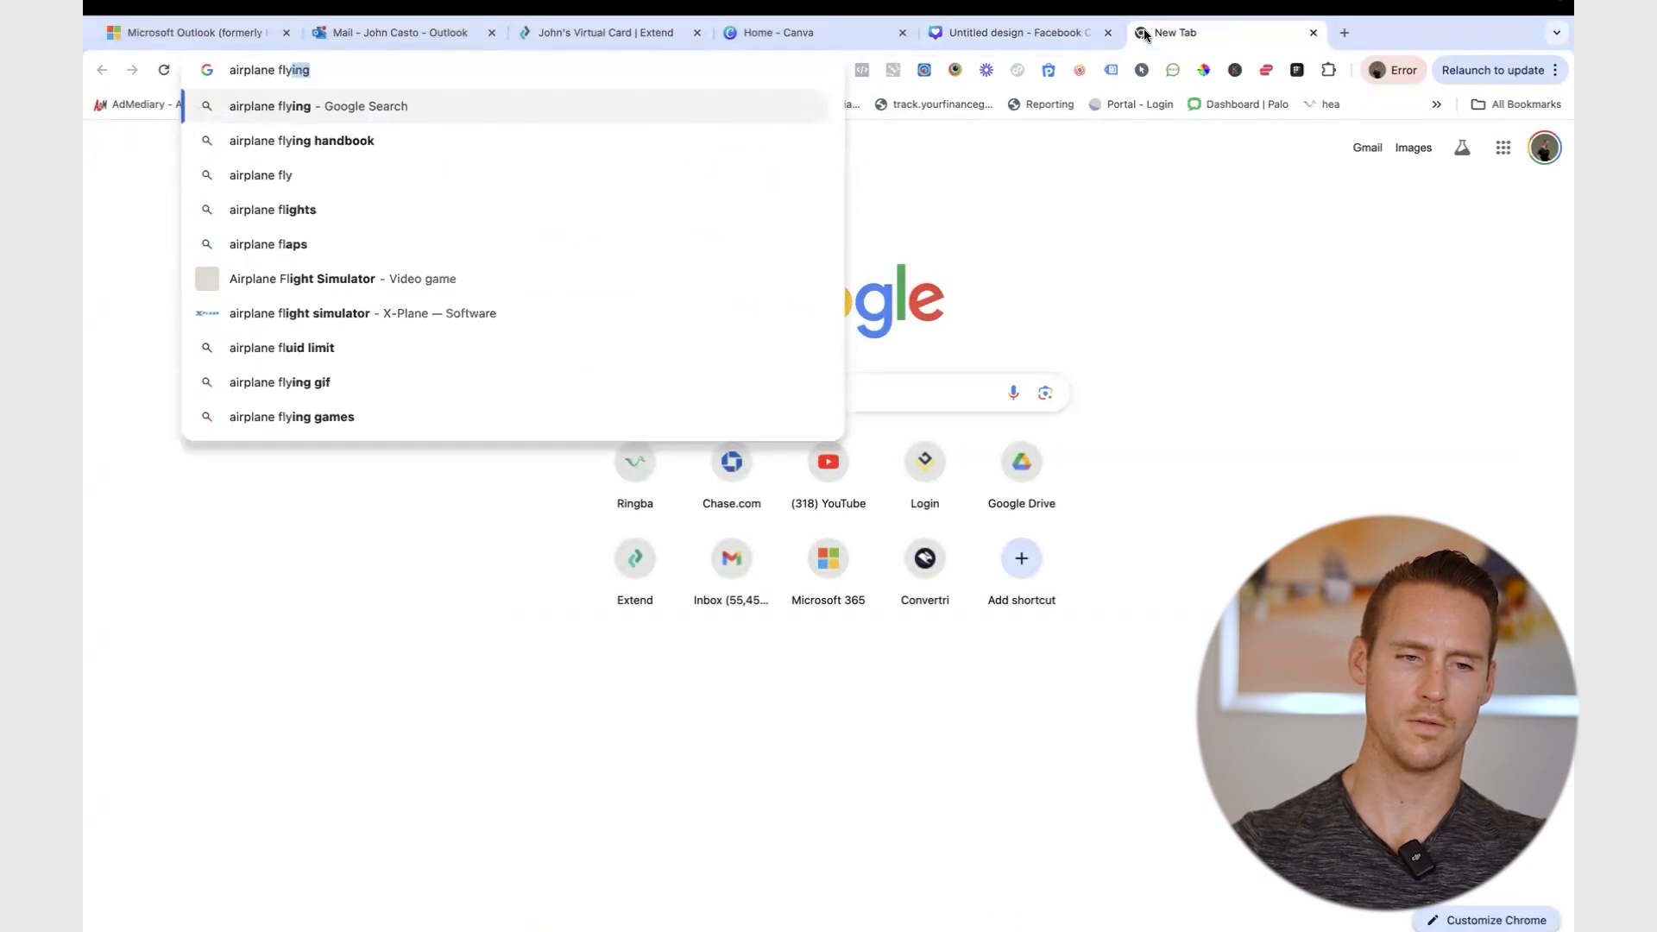
type("ing banner image")
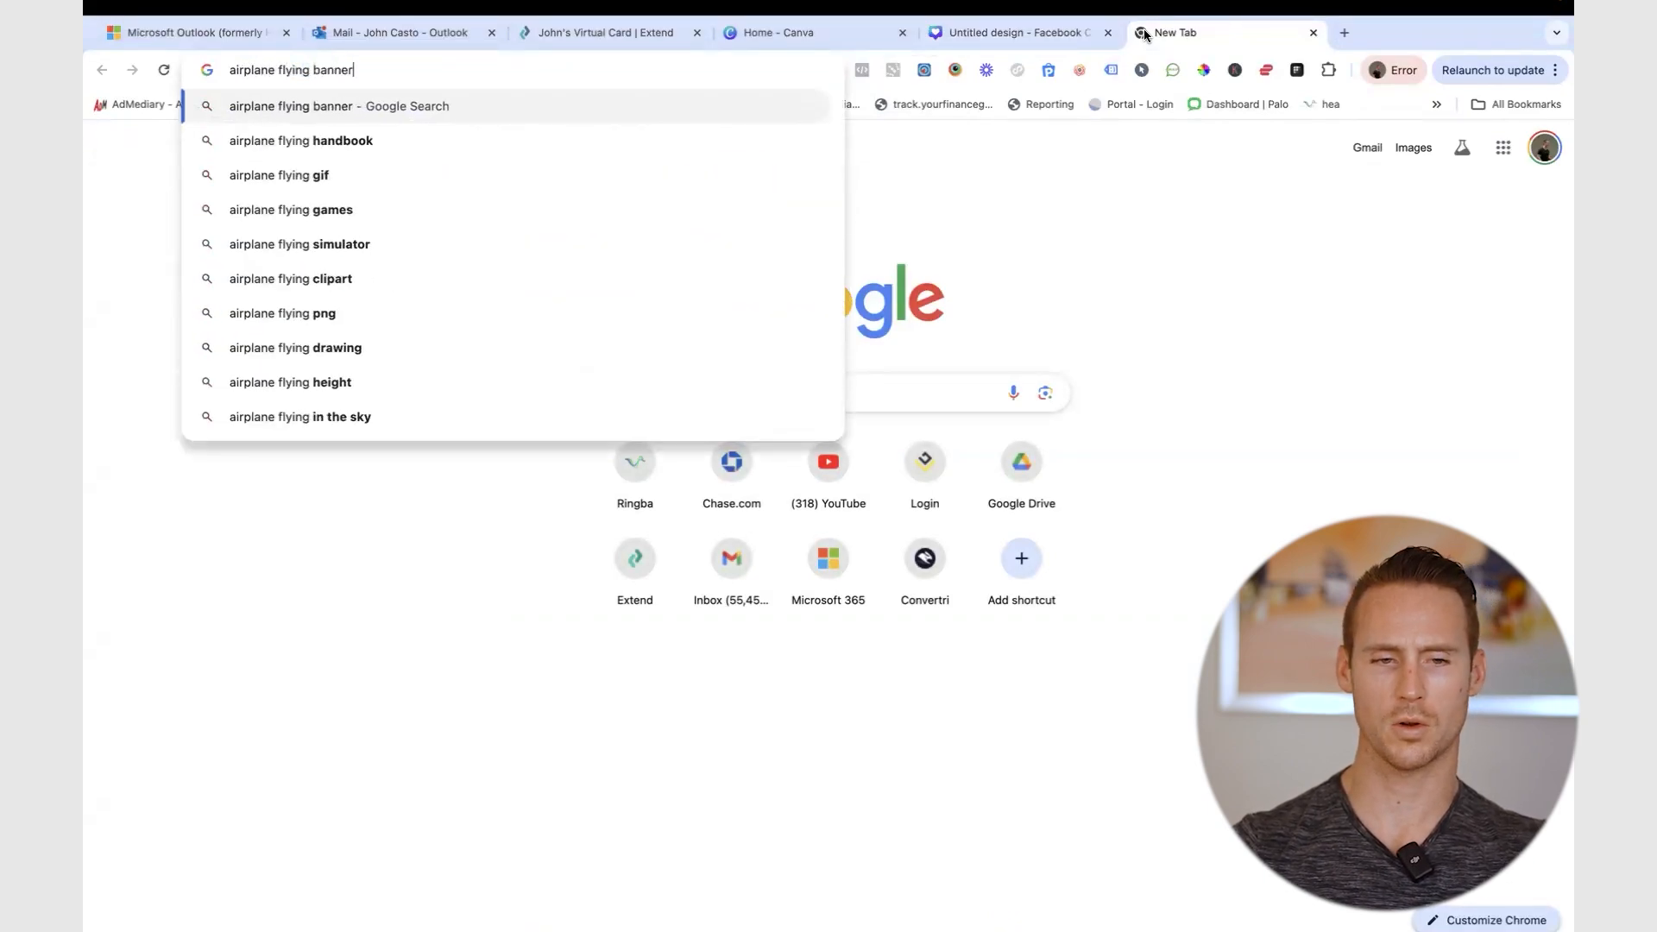
key("Return")
left_click(342, 214)
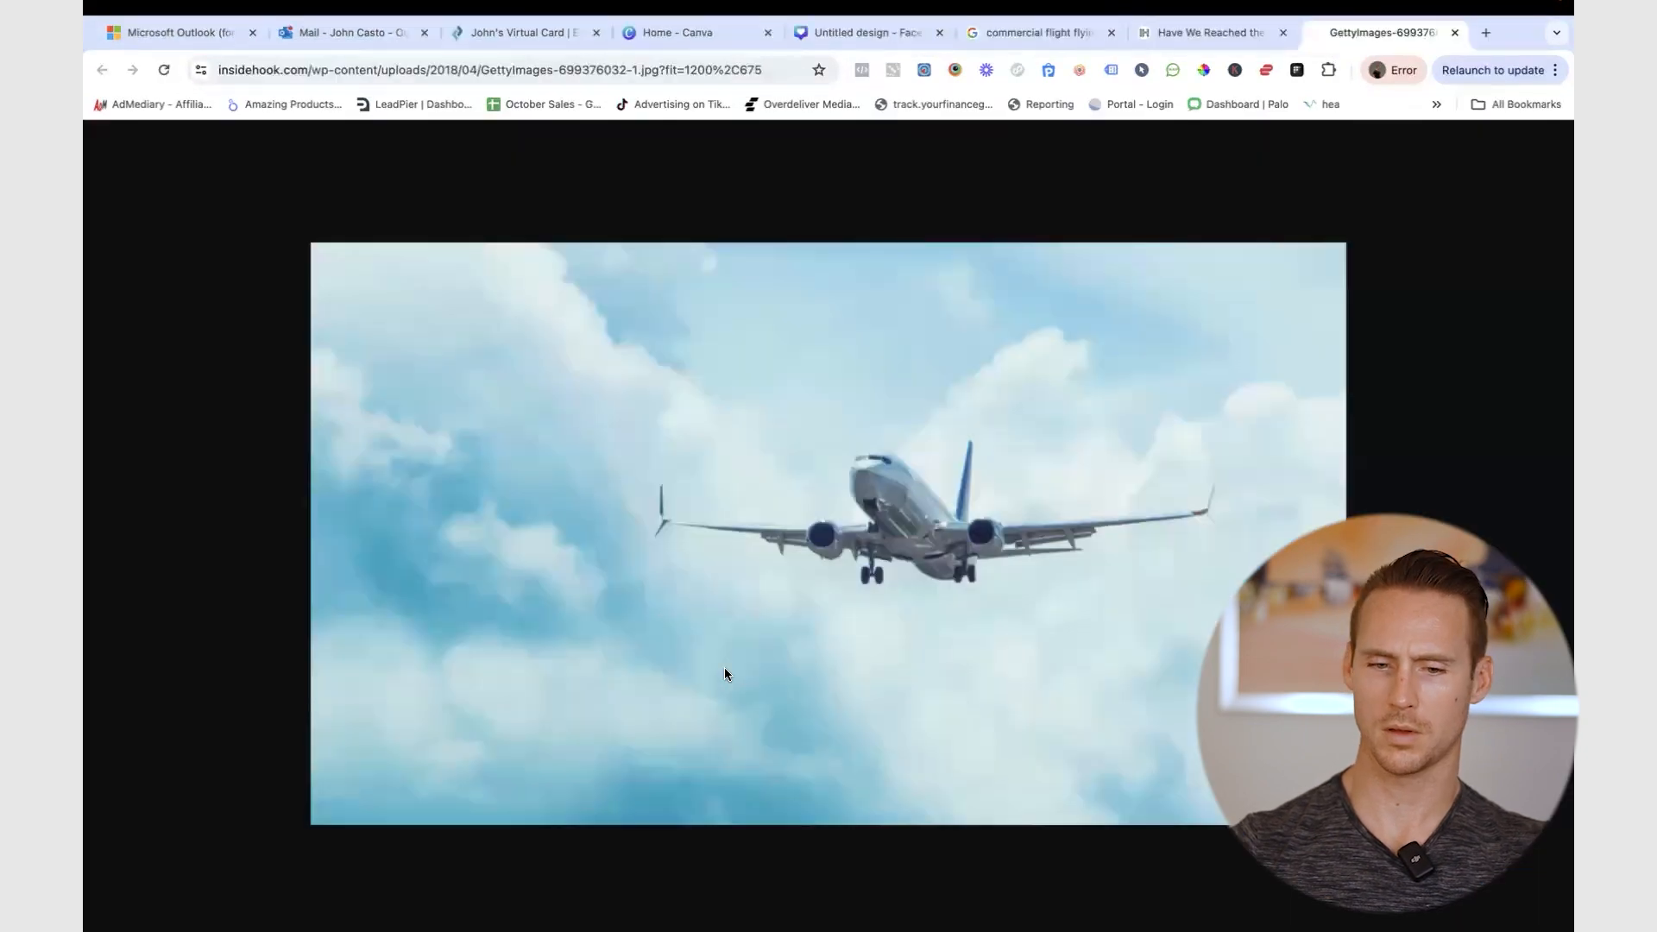
- Copy the airliner-in-clouds photo and go back to the Canva cover
right_click(724, 666)
left_click(768, 716)
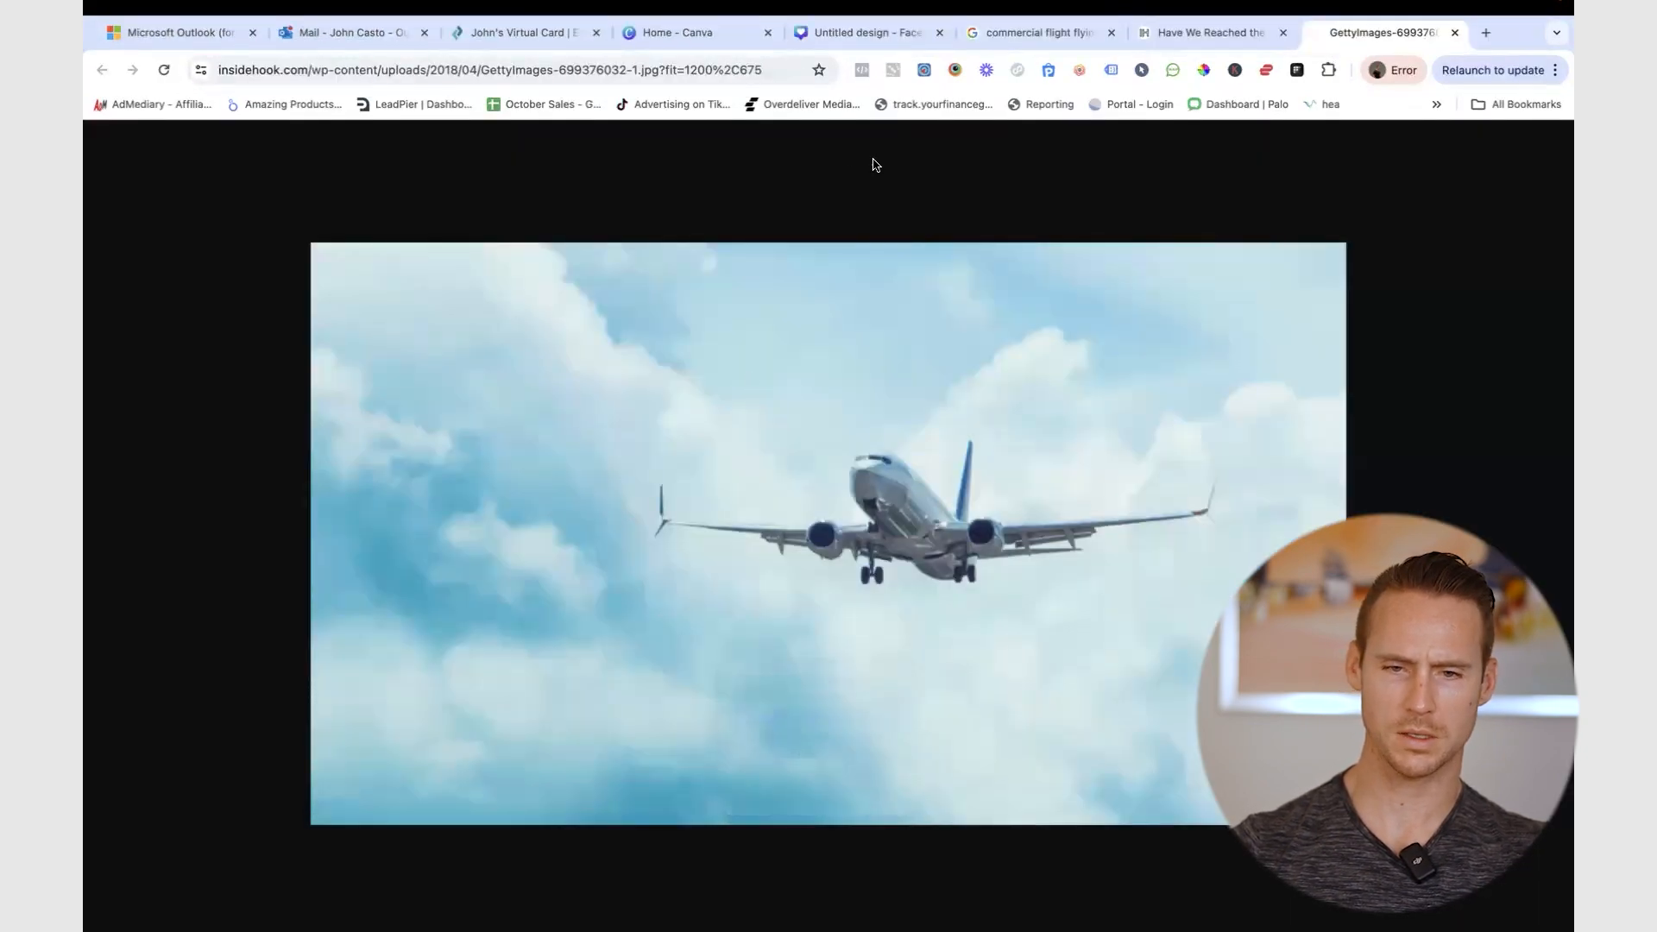
left_click(825, 34)
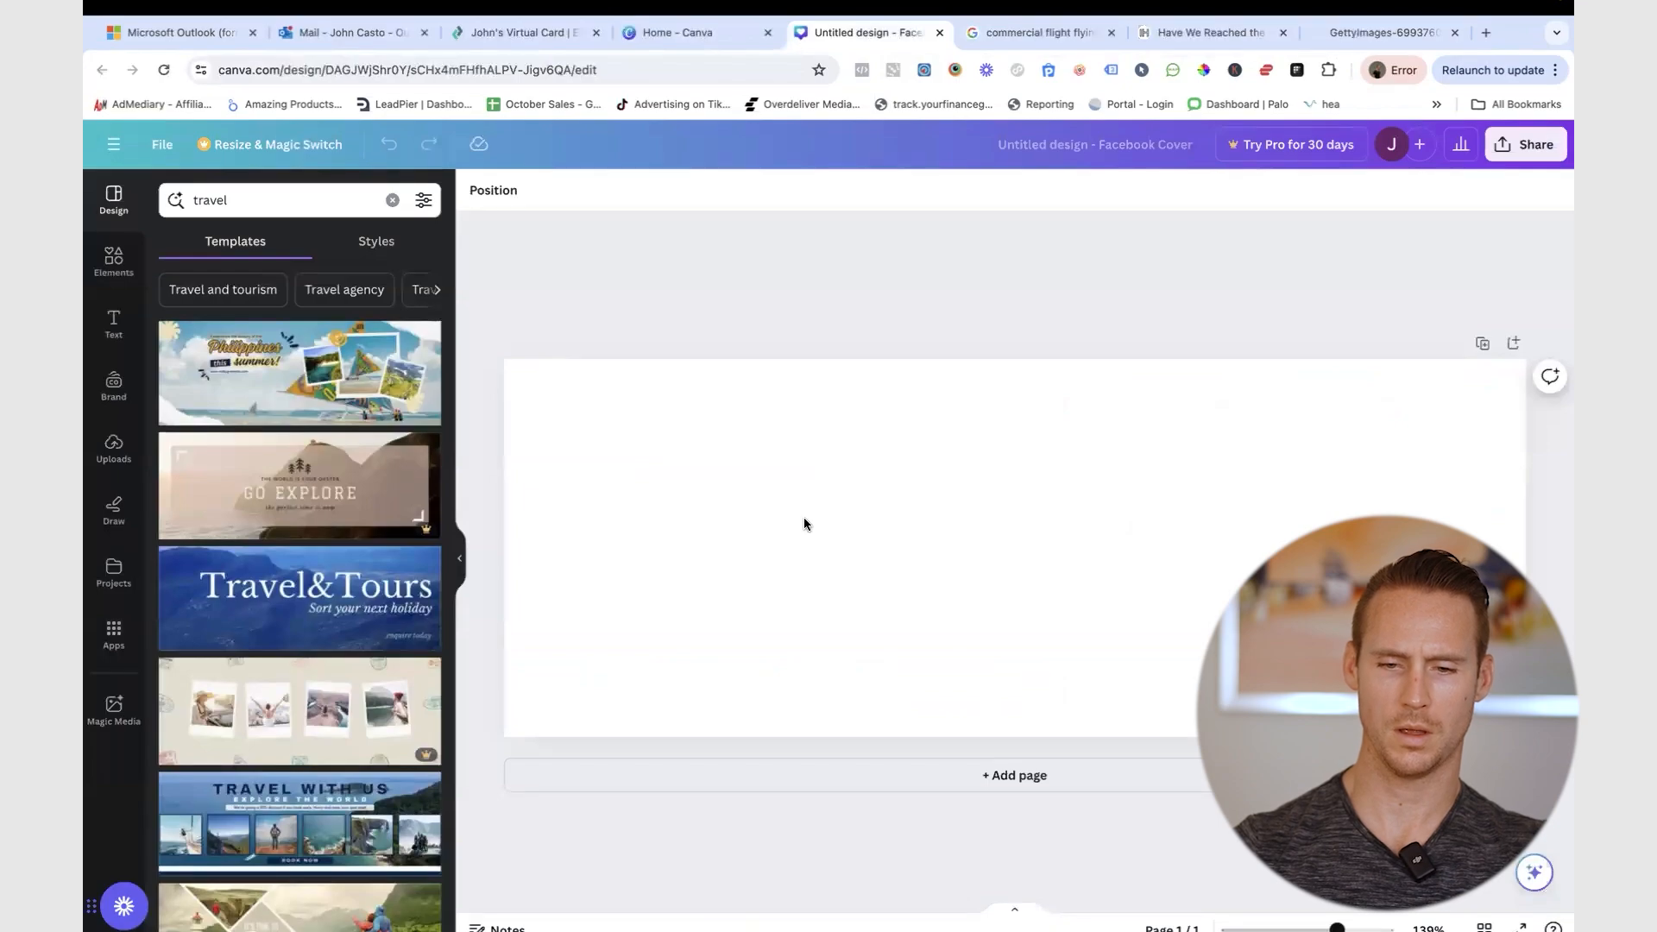
- Paste the airliner photo and stretch it to fill the whole Facebook cover
key("ctrl+v")
left_click_drag(813, 434, 566, 296)
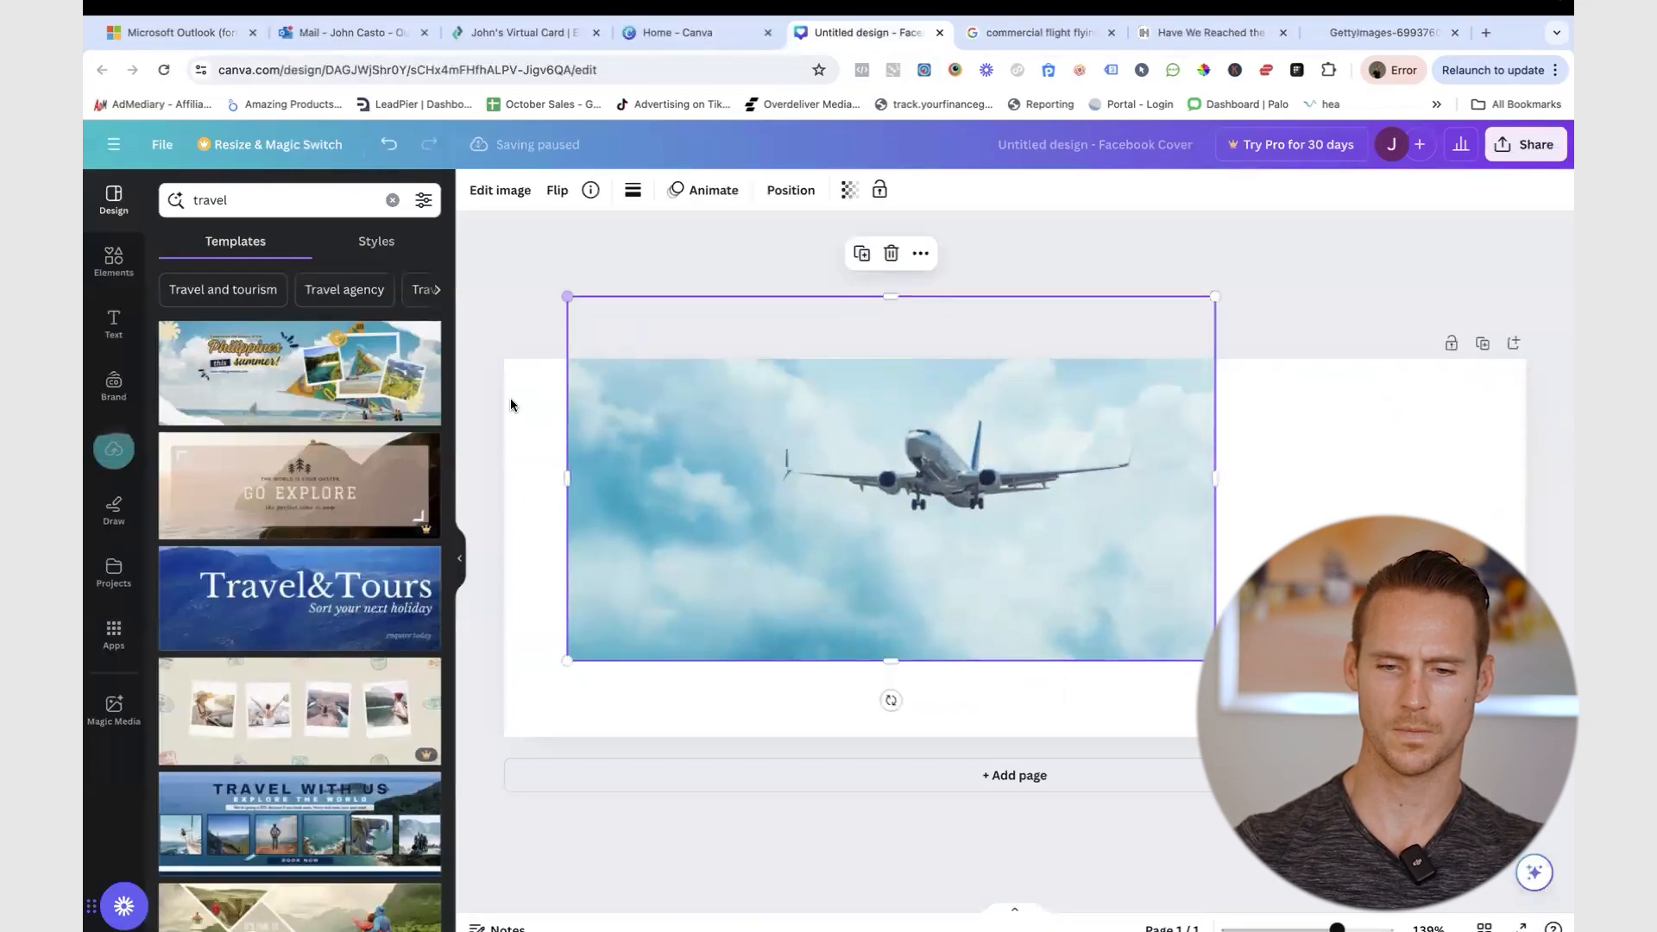
left_click_drag(694, 440, 632, 444)
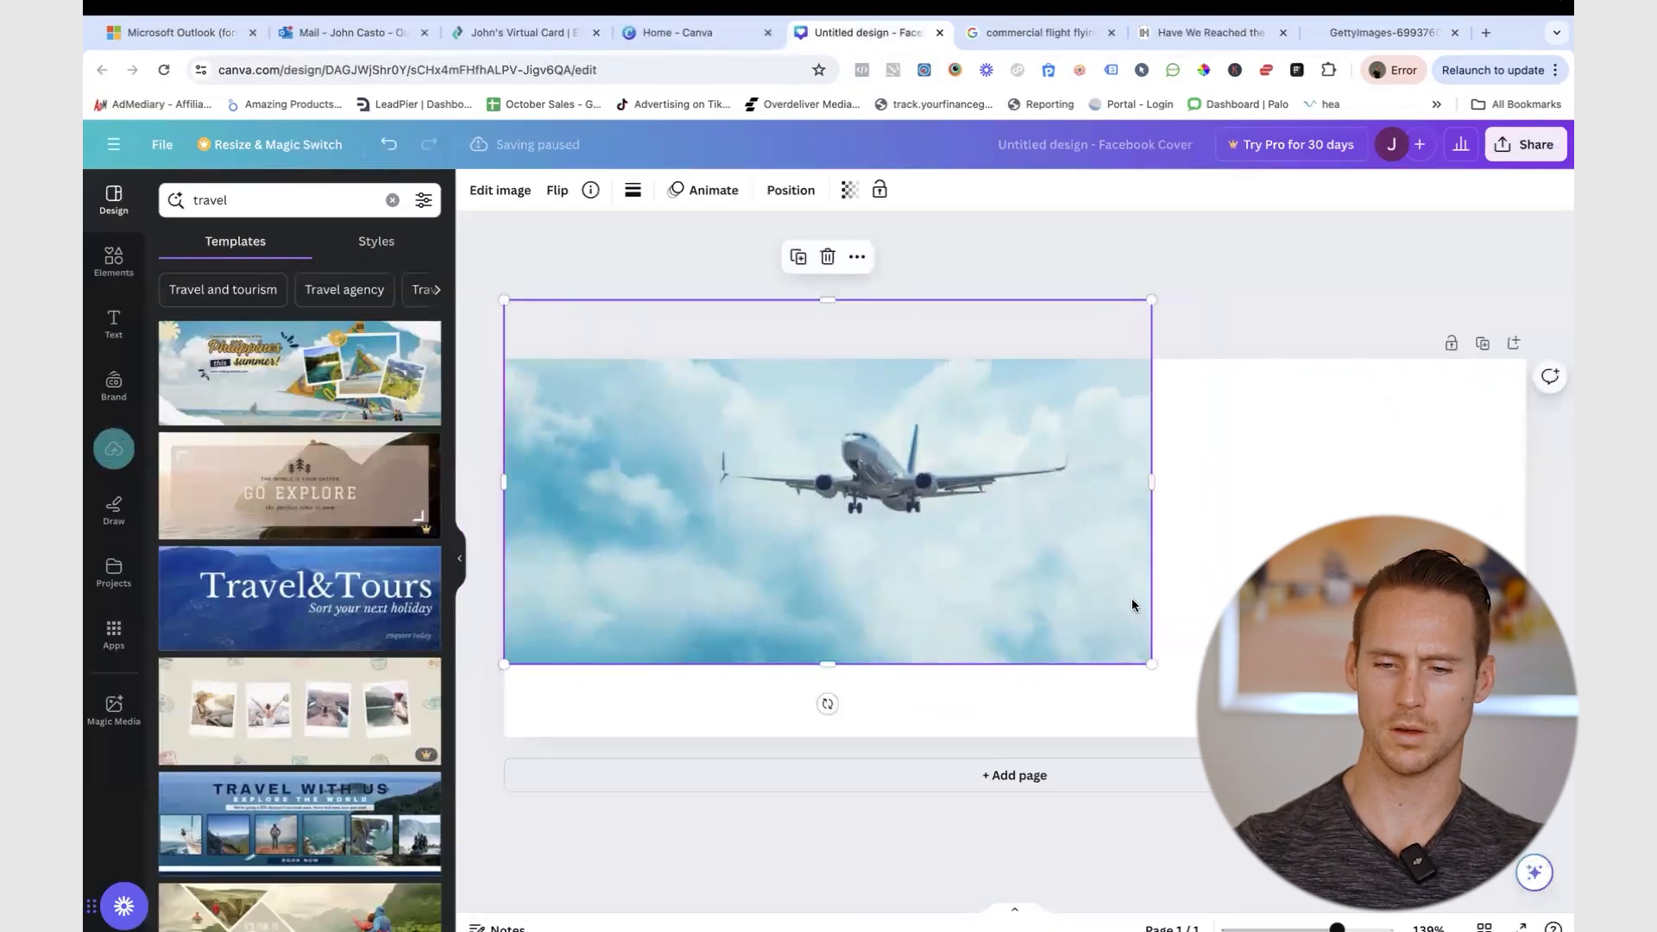
left_click_drag(1151, 664, 1555, 816)
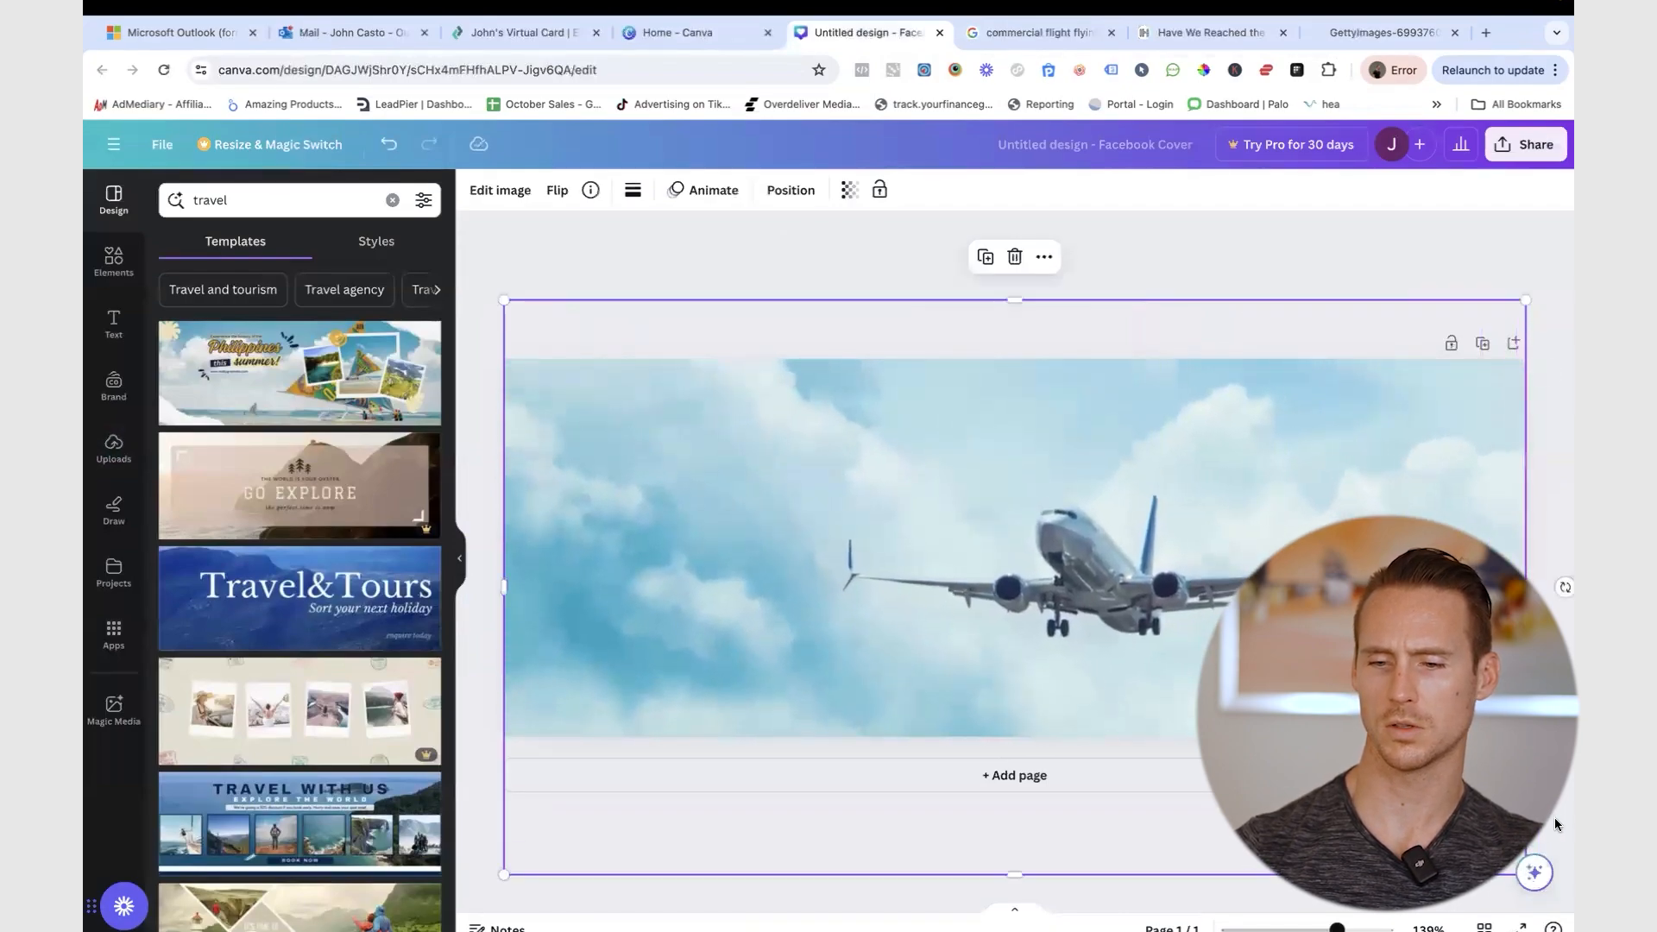
left_click(1121, 235)
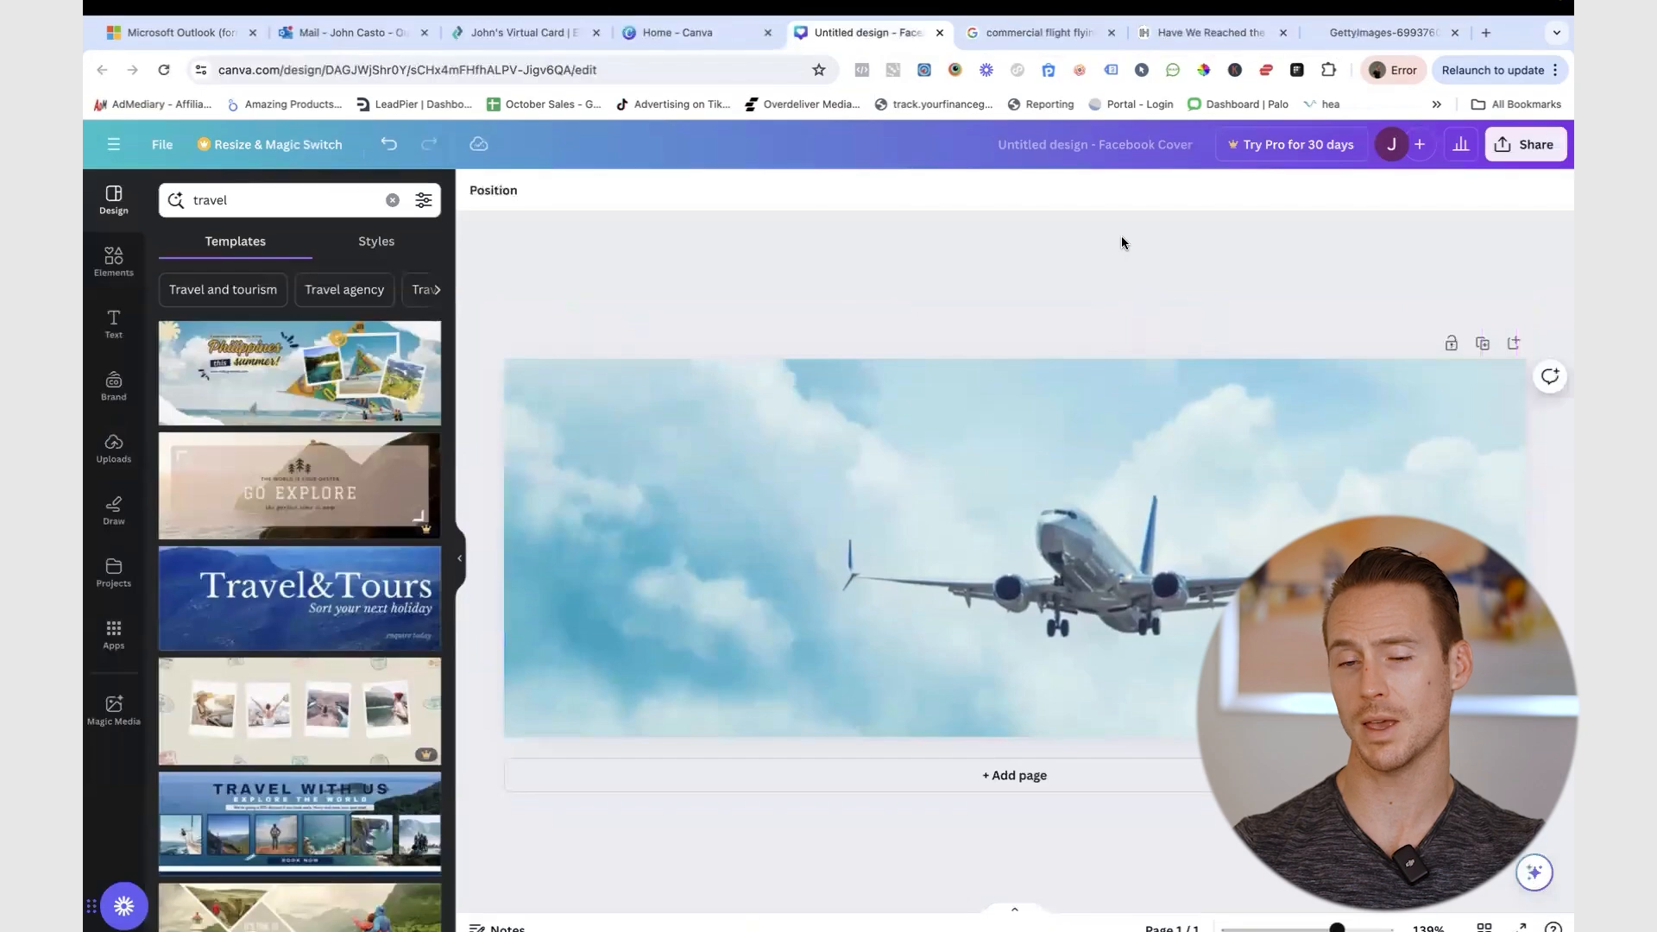
- Download the finished cover design as a PNG
left_click(1519, 147)
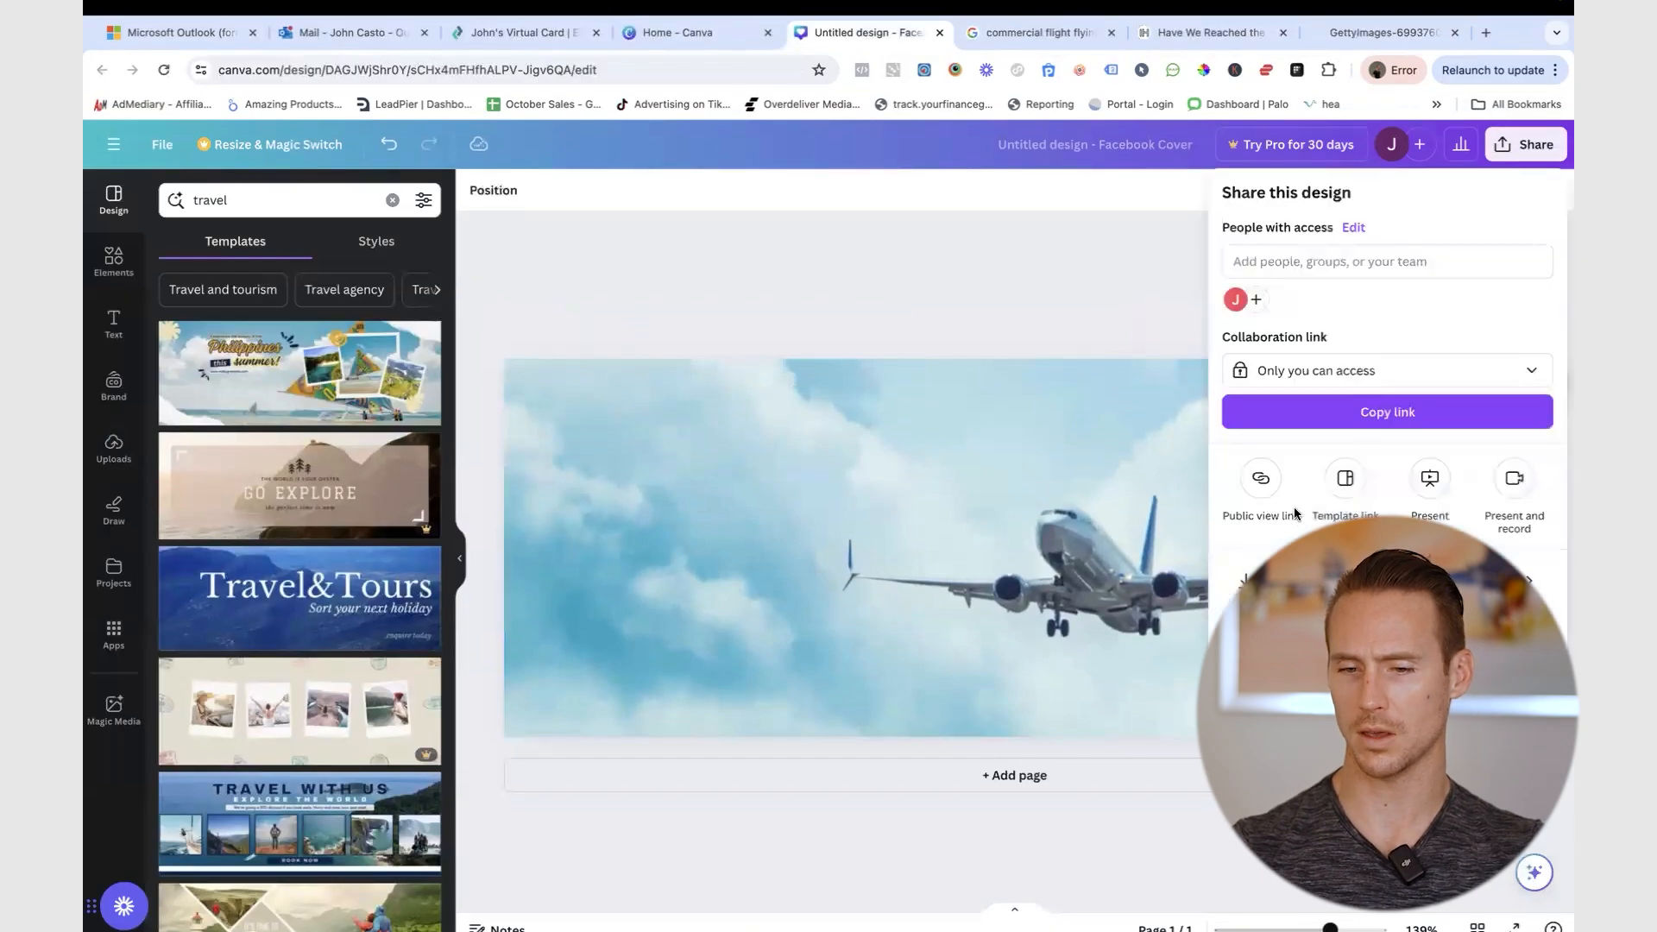
left_click(1381, 580)
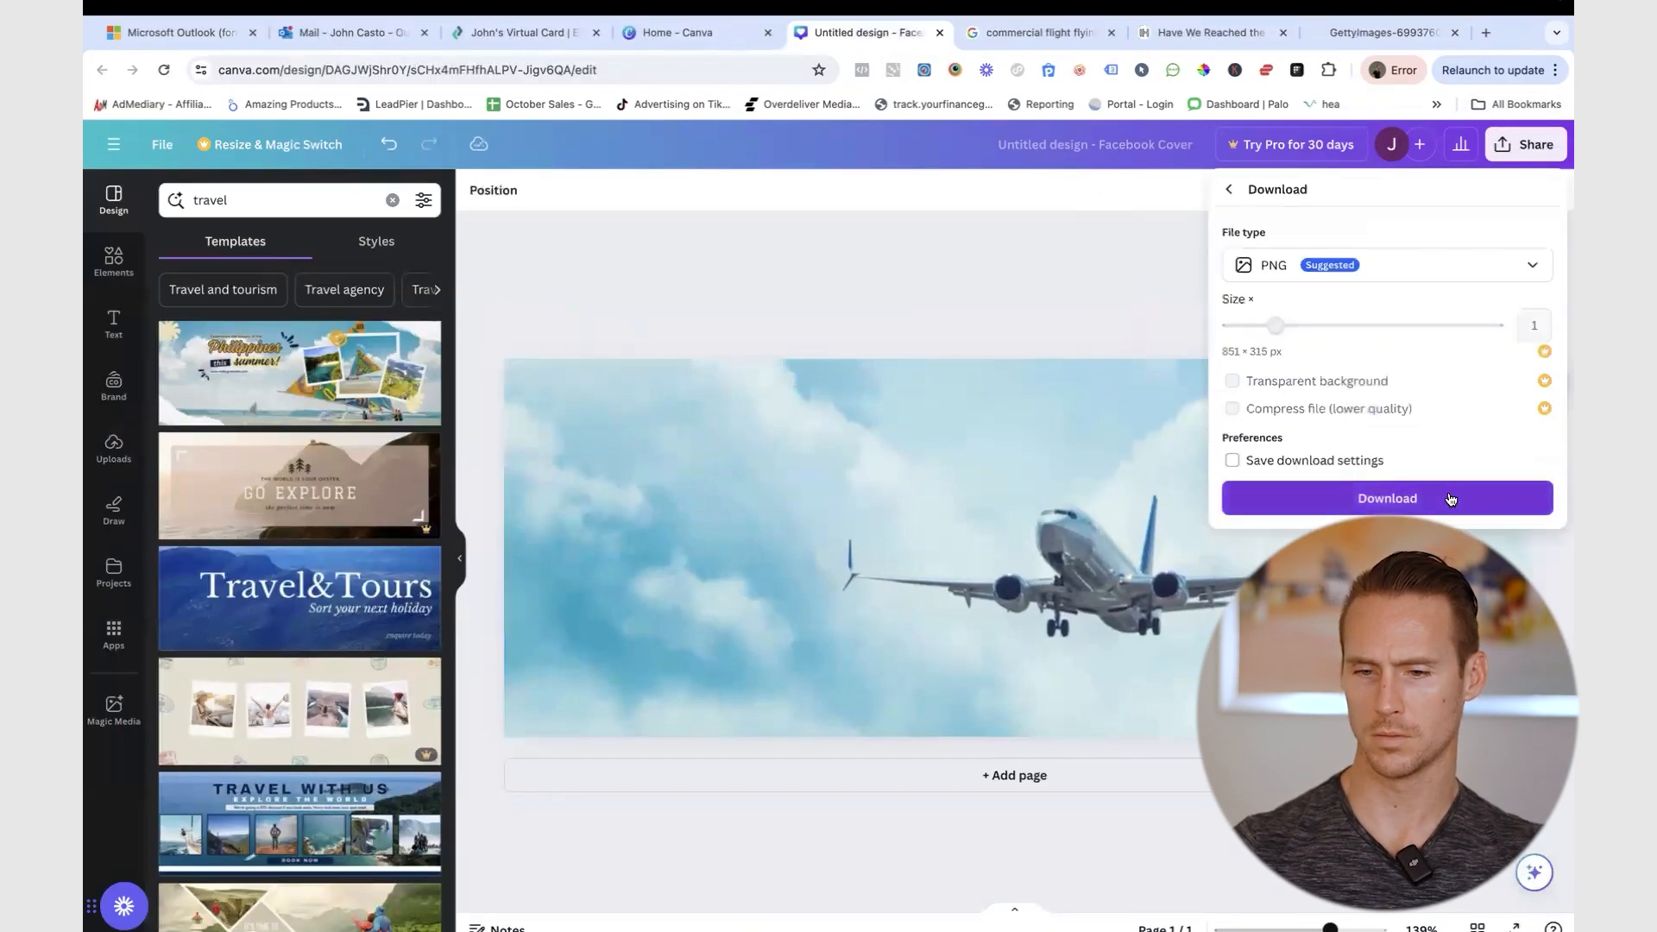
left_click(1450, 495)
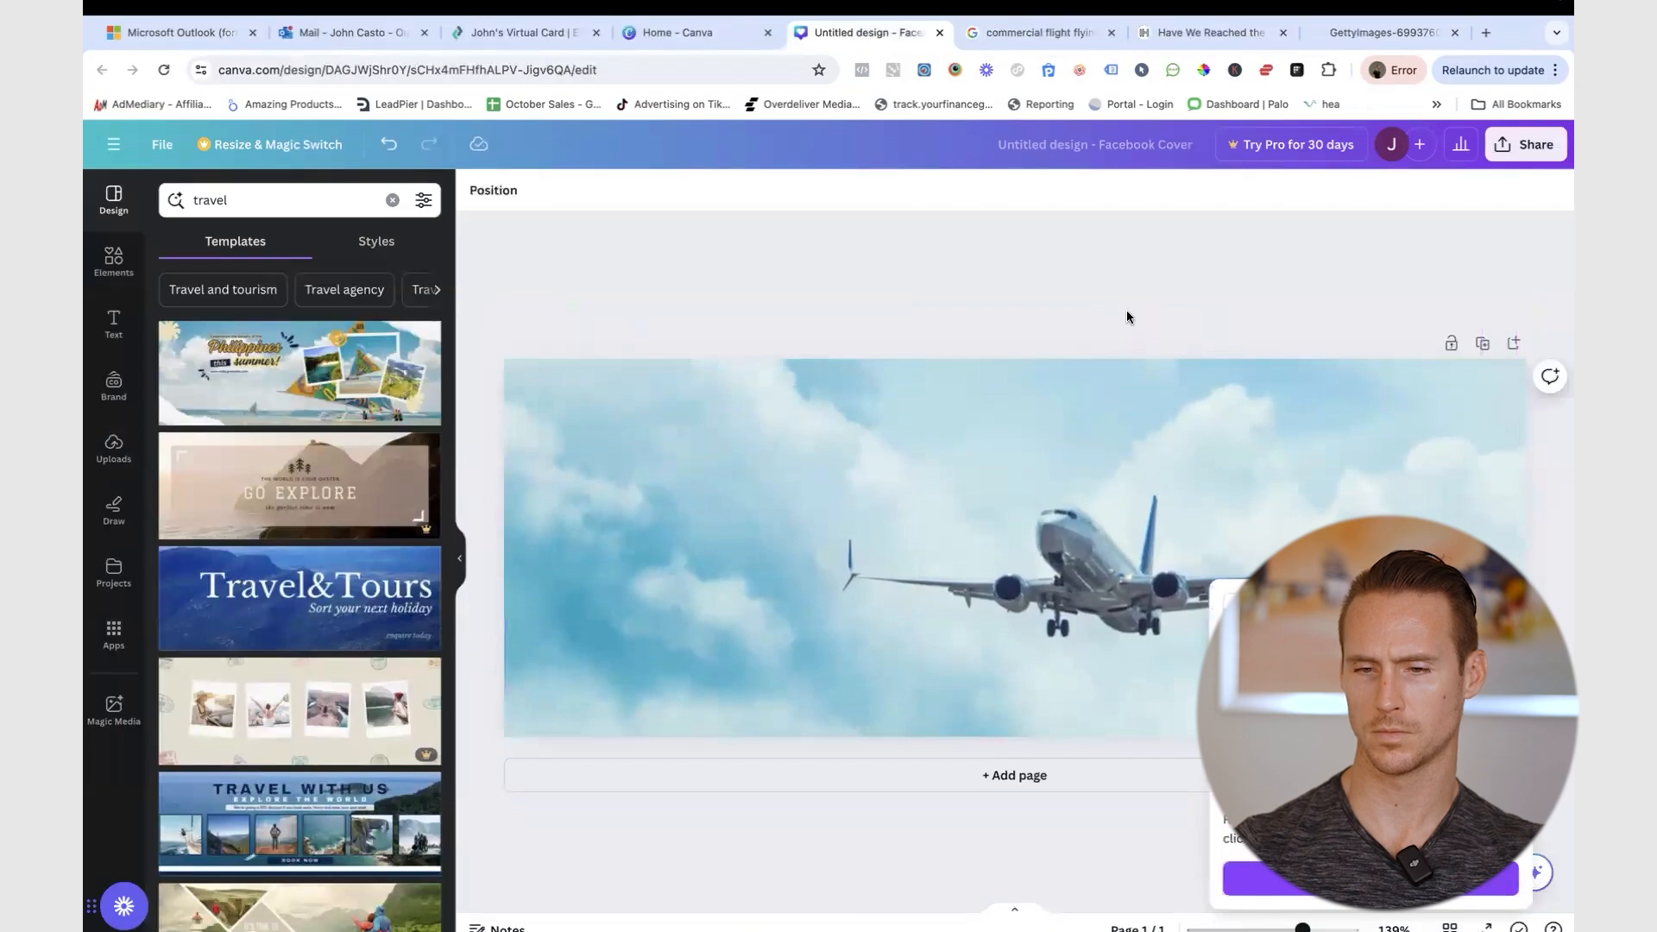
key("ctrl+Right")
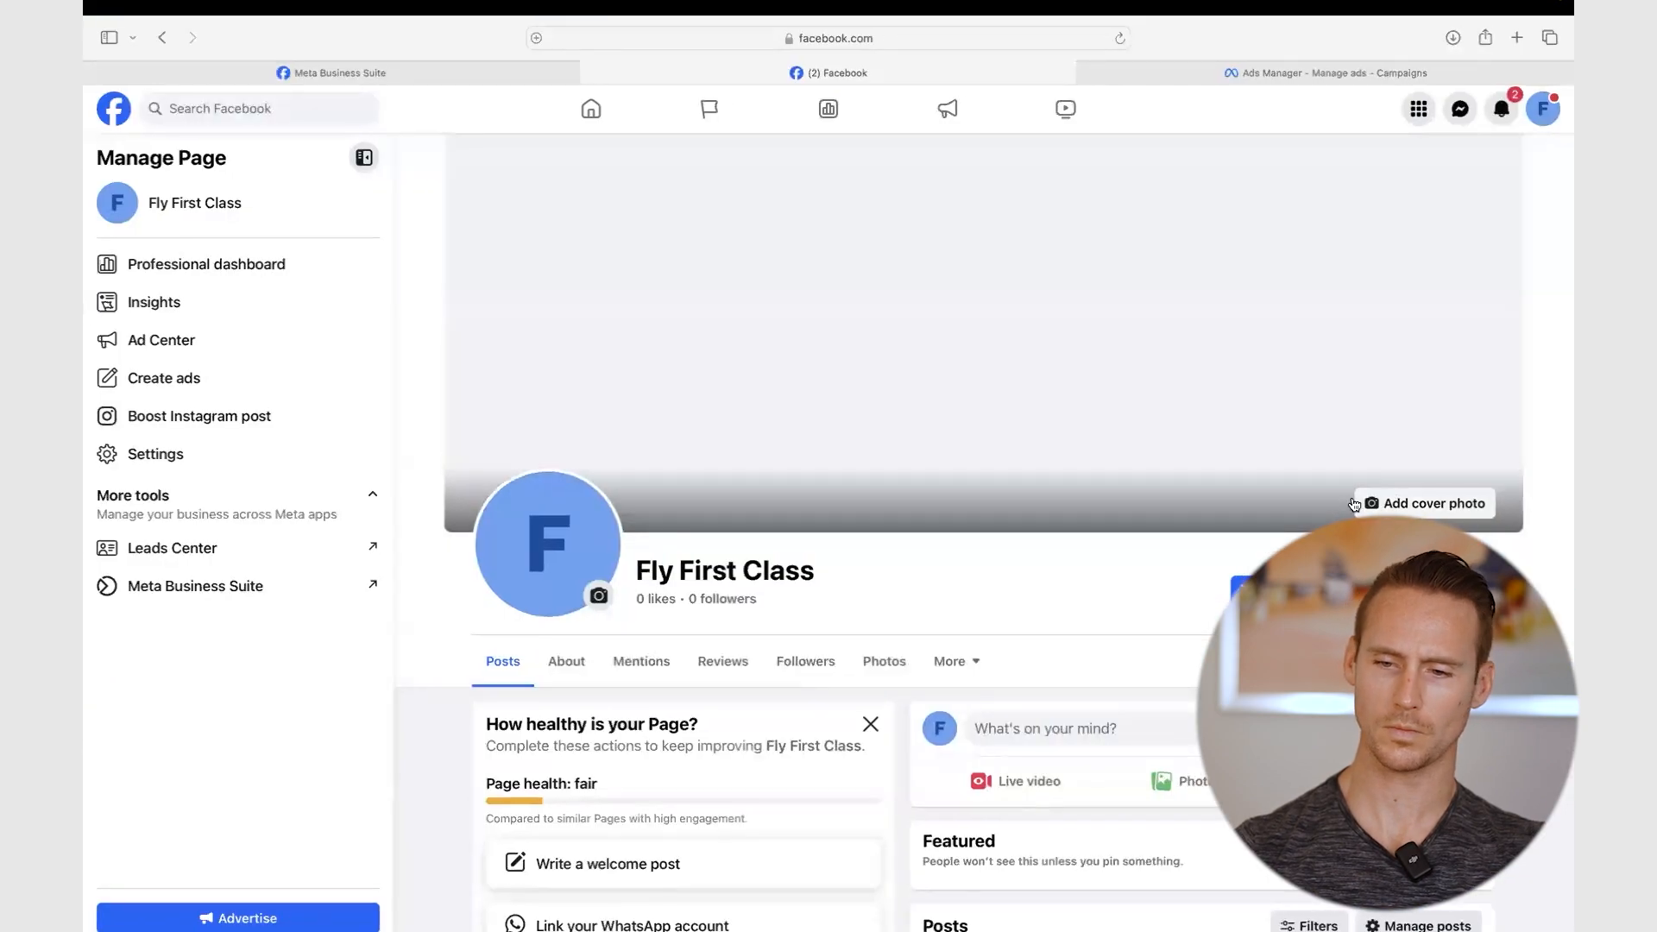
- Upload Untitled design (16).png from Downloads as the cover photo and save changes
left_click(1421, 511)
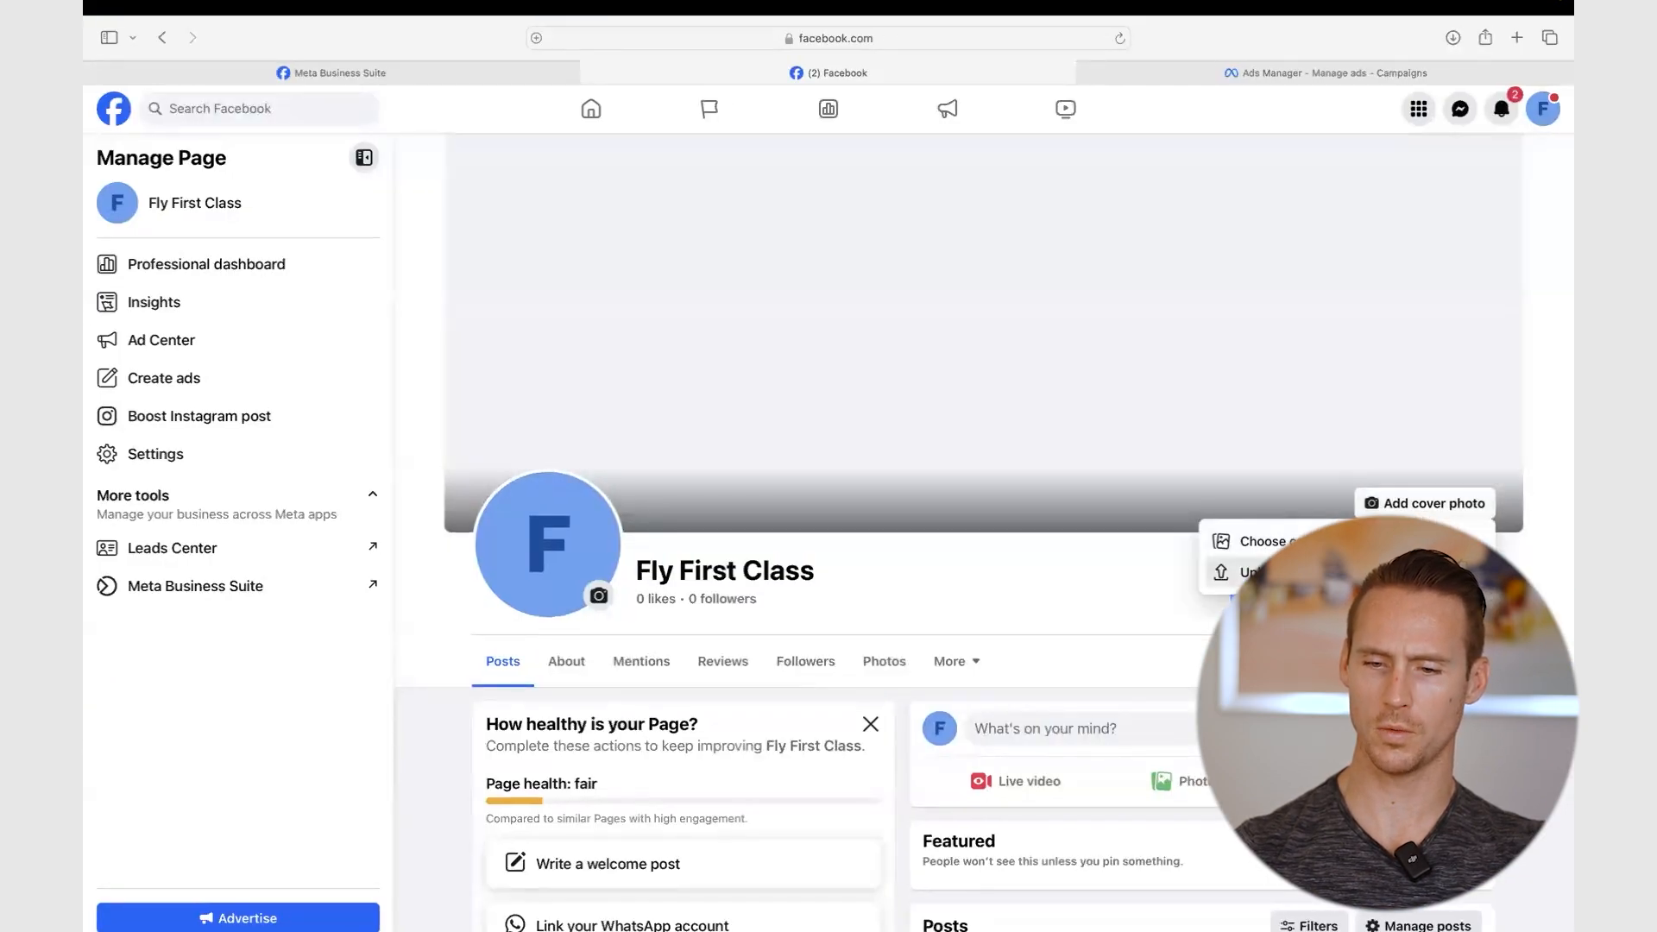
left_click(1242, 573)
left_click(544, 528)
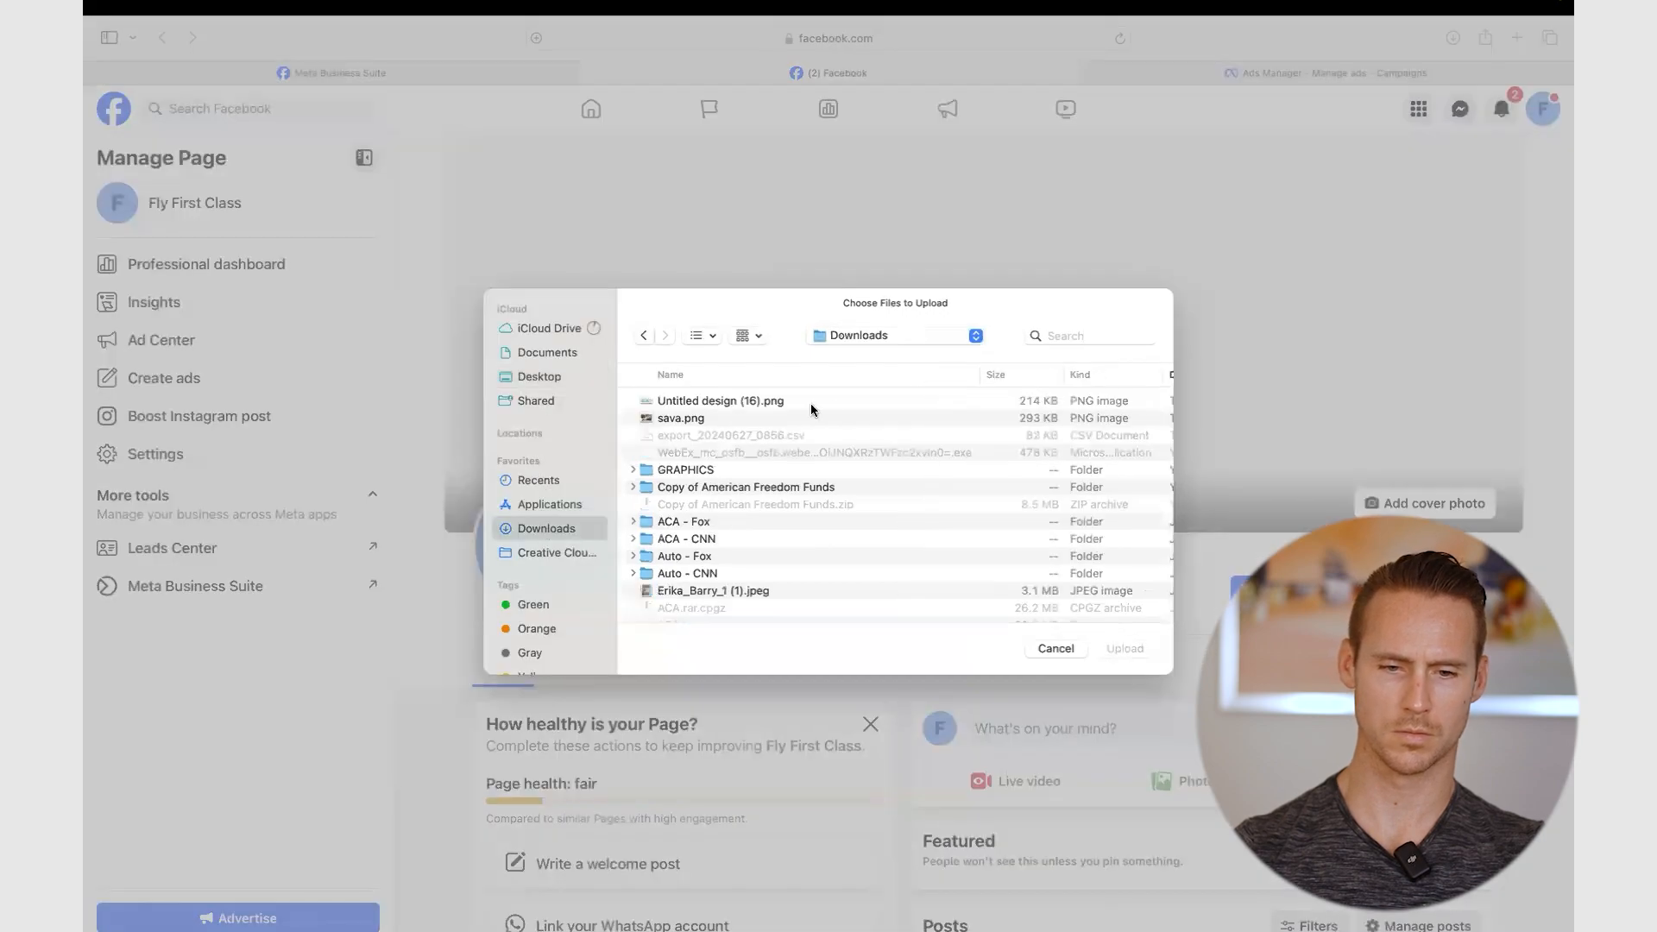
double_click(768, 401)
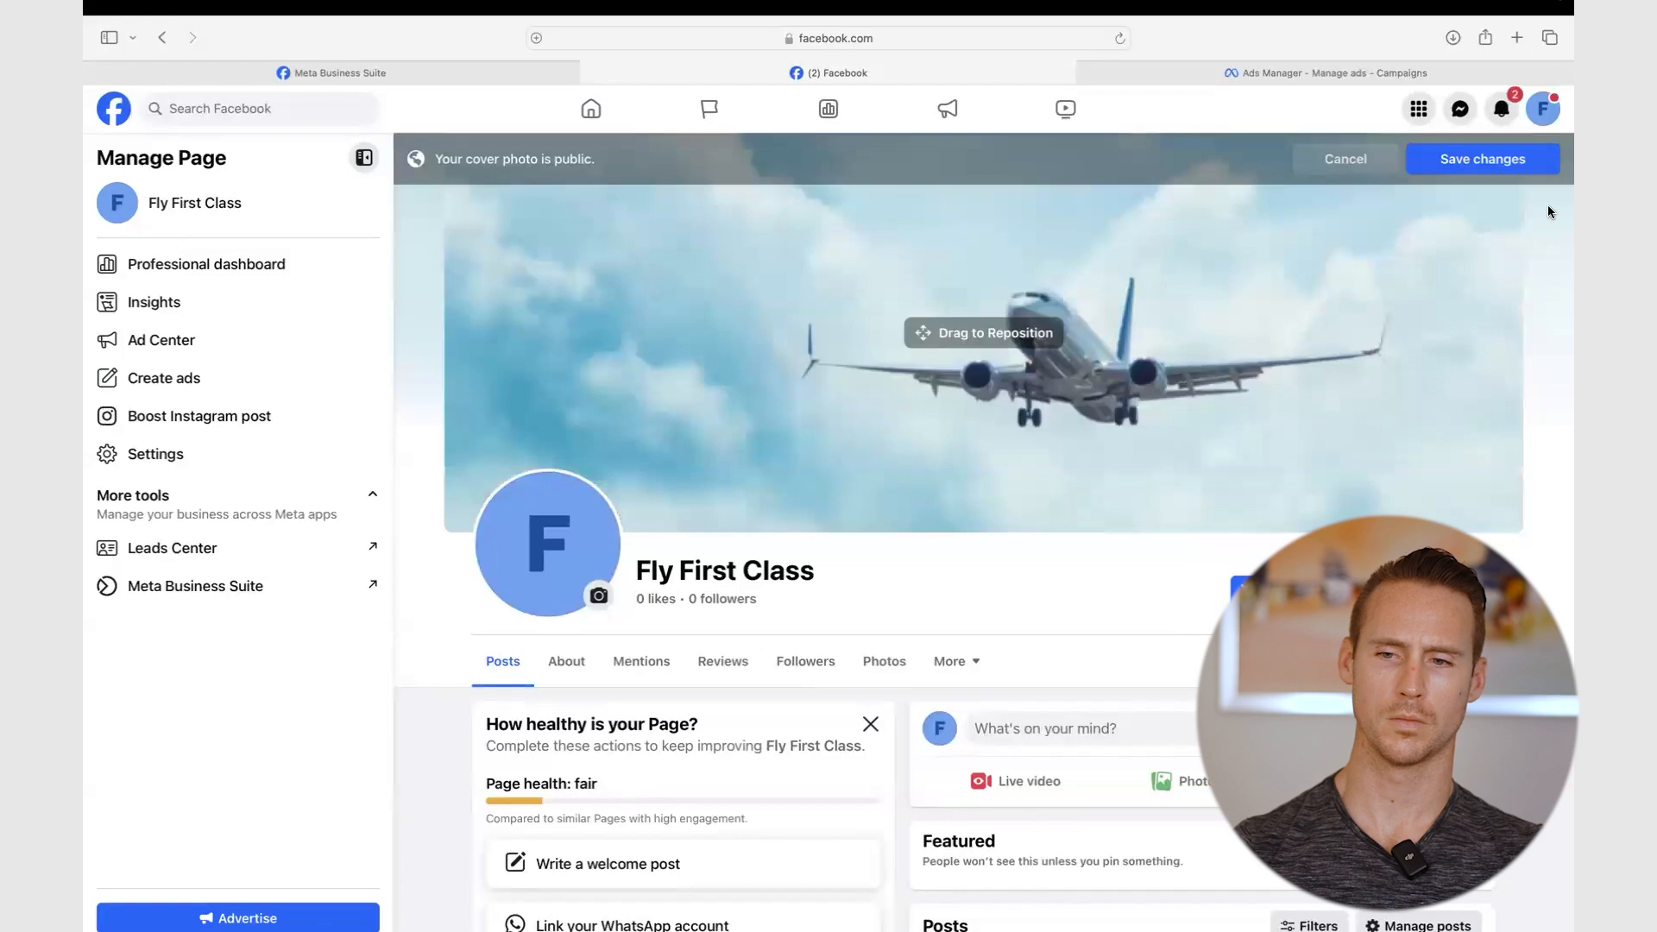
left_click(1483, 158)
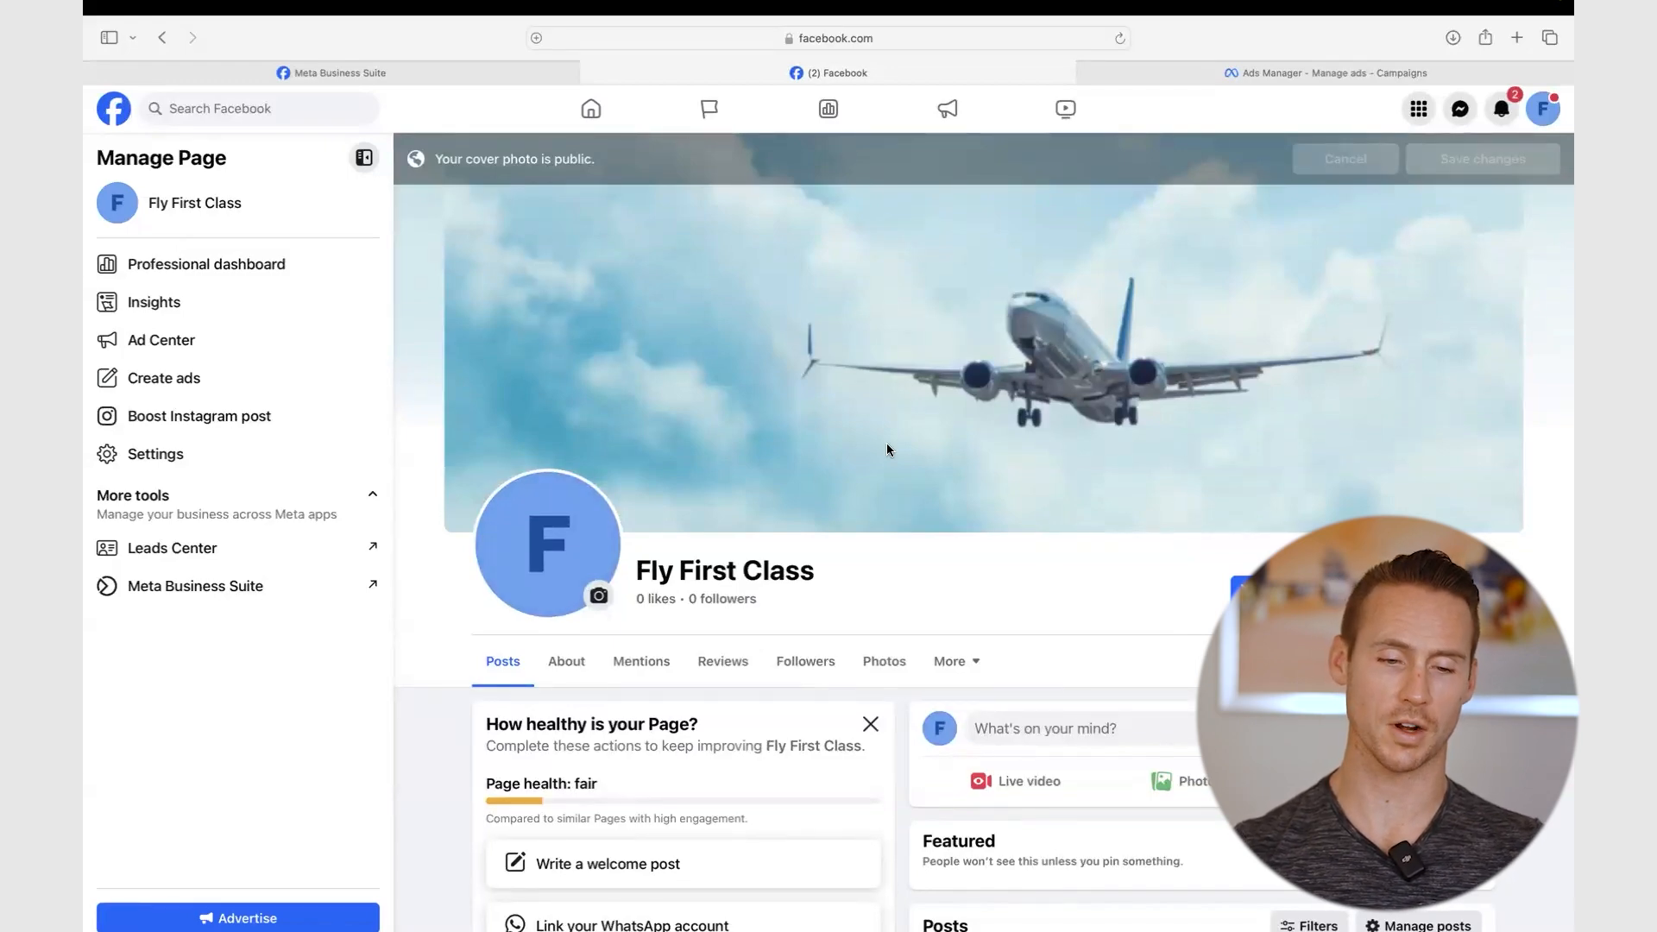
- Upload a first-class cabin photo as the page's profile picture, adjust its crop, and save
left_click(599, 597)
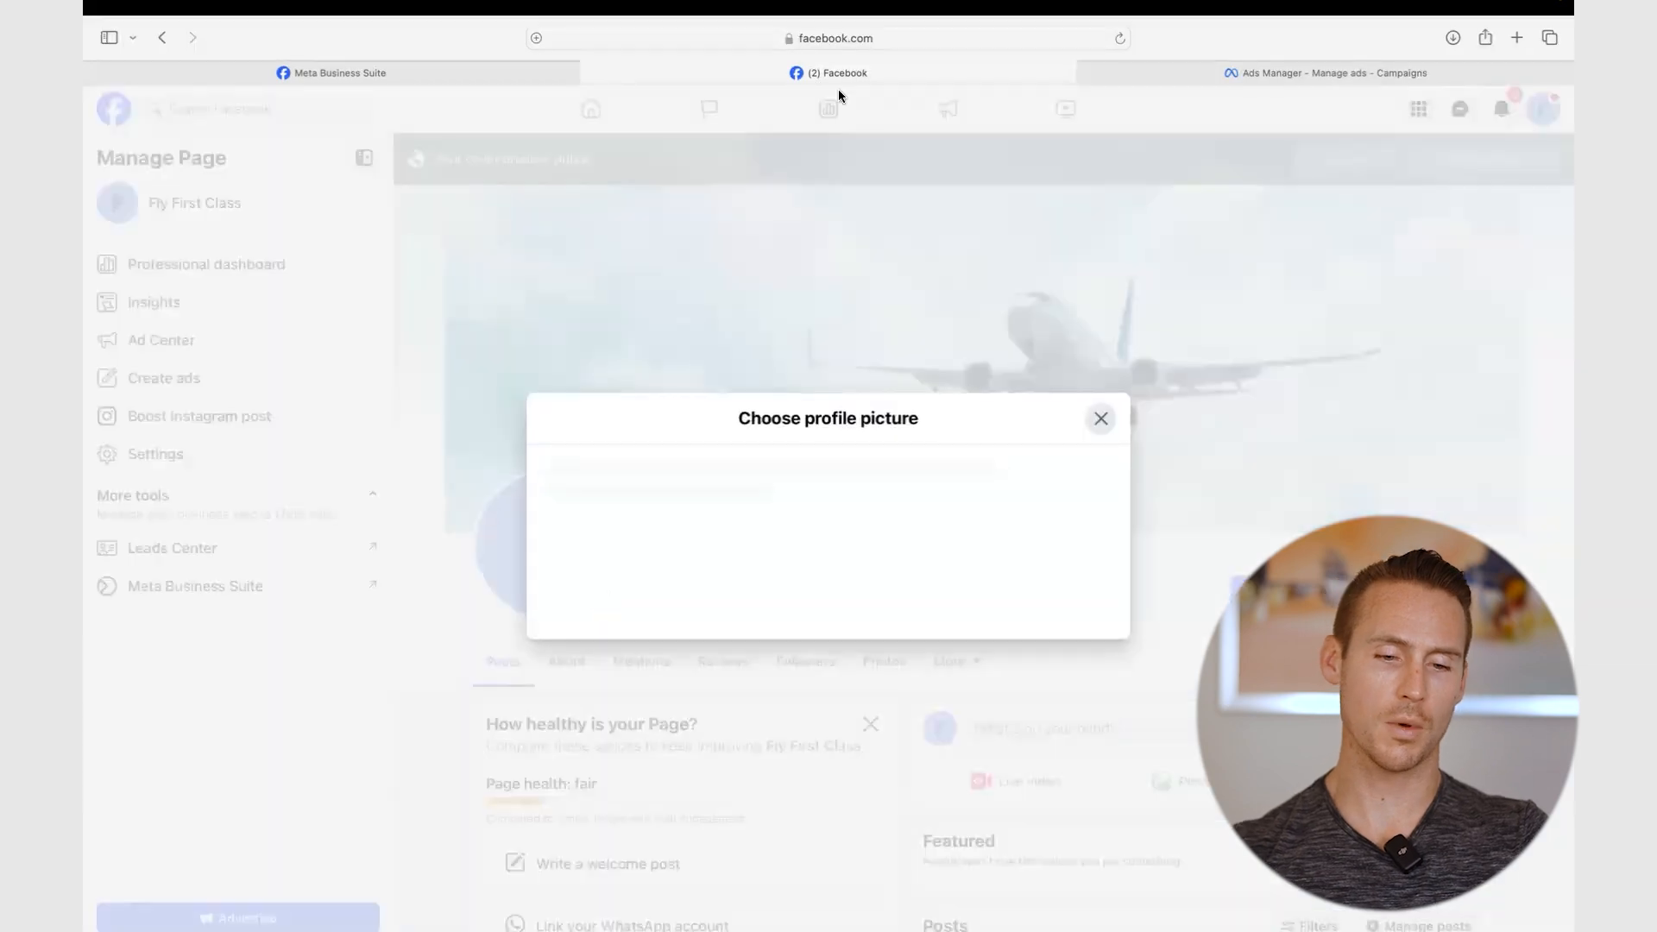
left_click(706, 314)
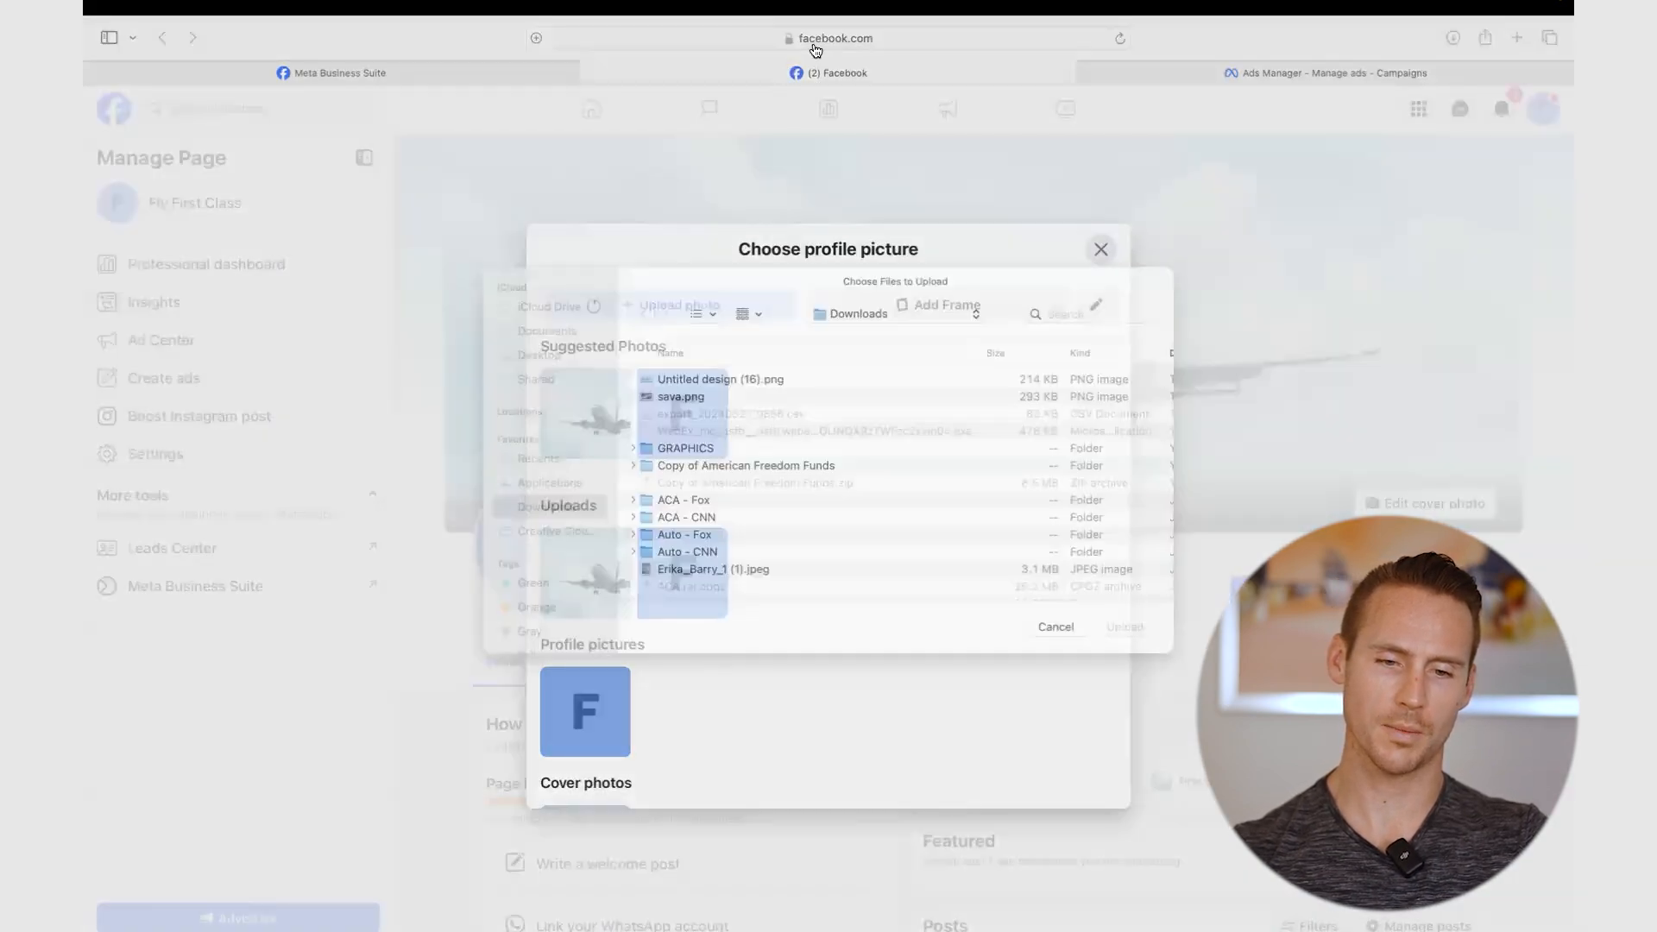
scroll(706, 401, "down", 1)
scroll(706, 401, "down", 5)
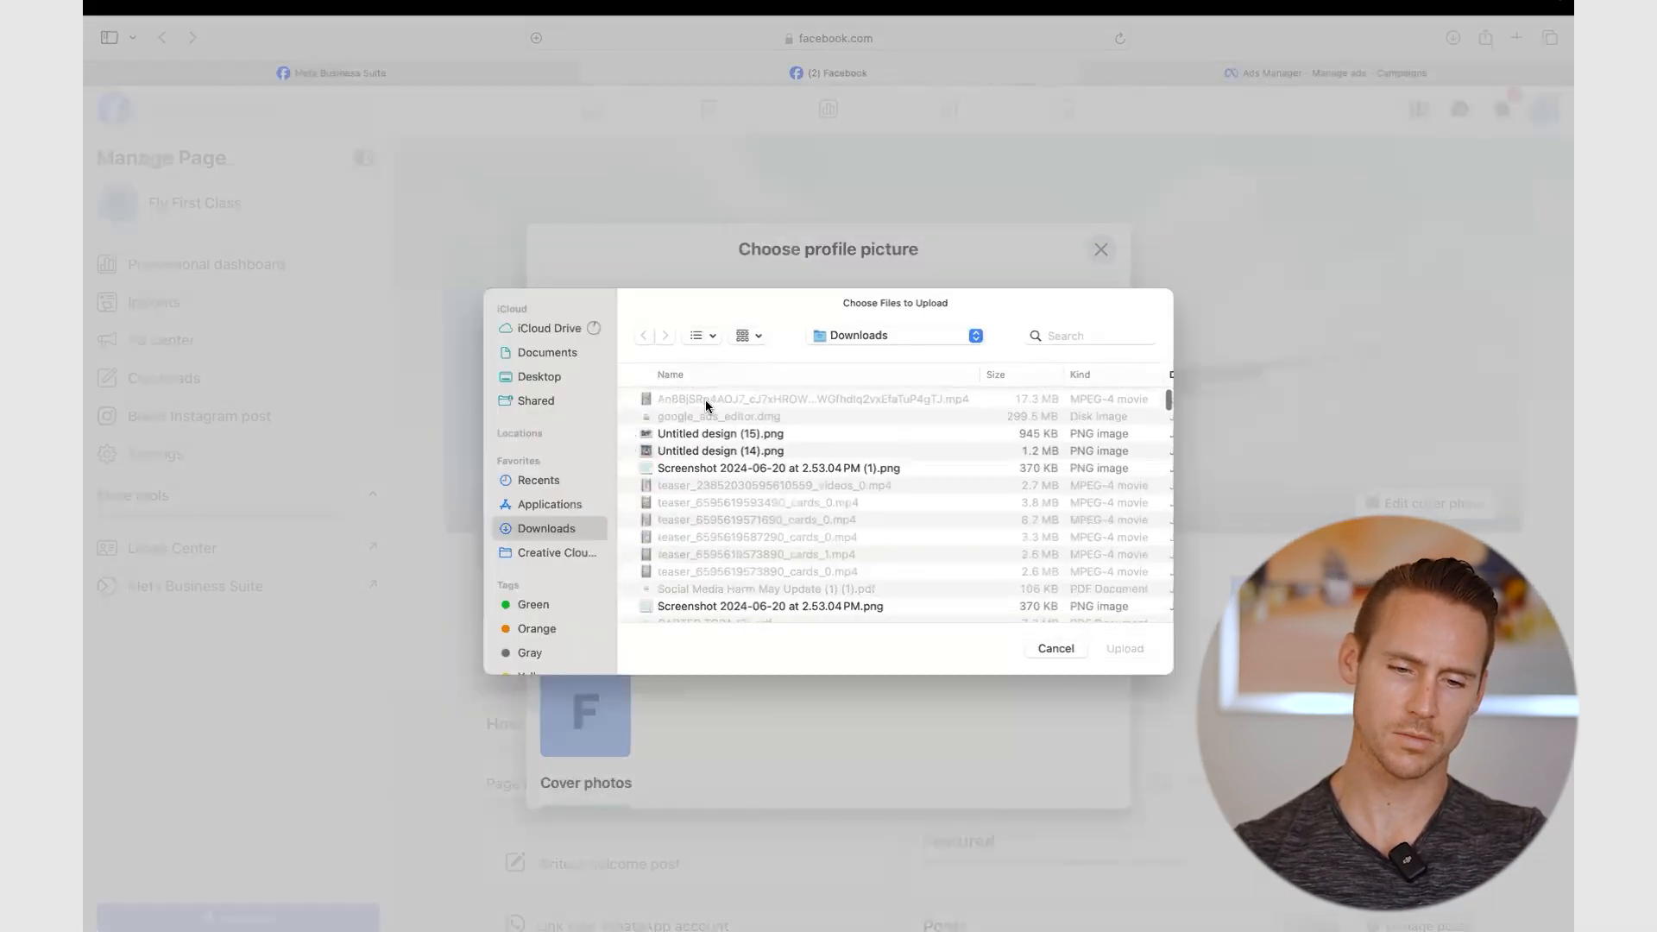
scroll(847, 547, "down", 5)
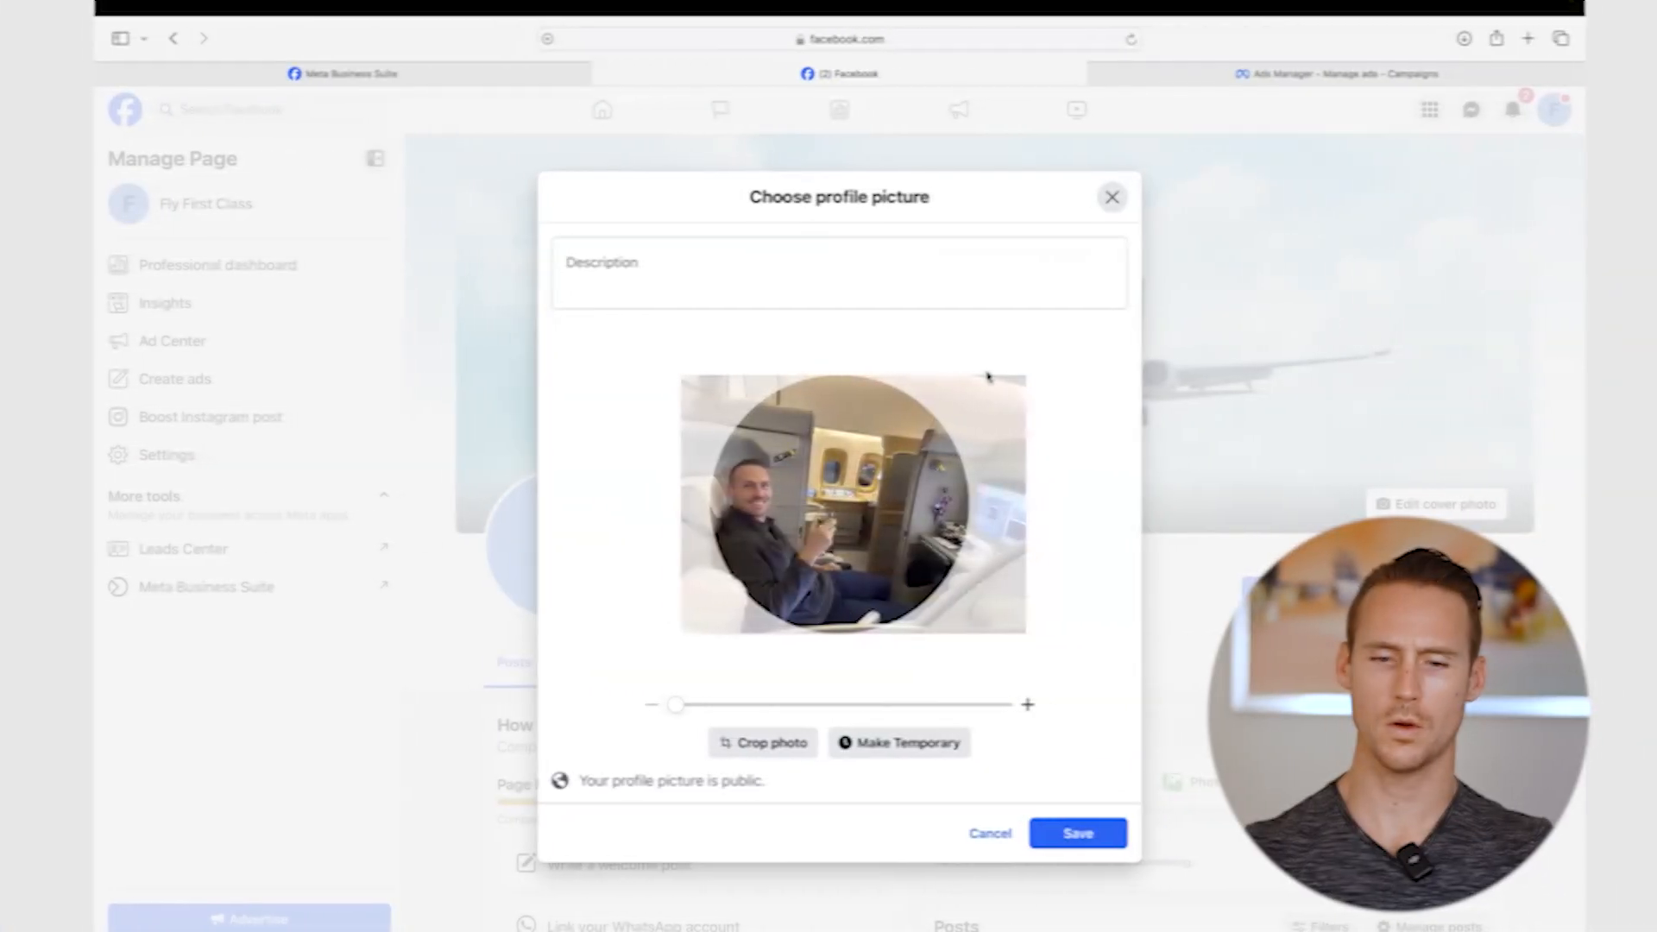
left_click_drag(987, 374, 976, 375)
left_click(1076, 833)
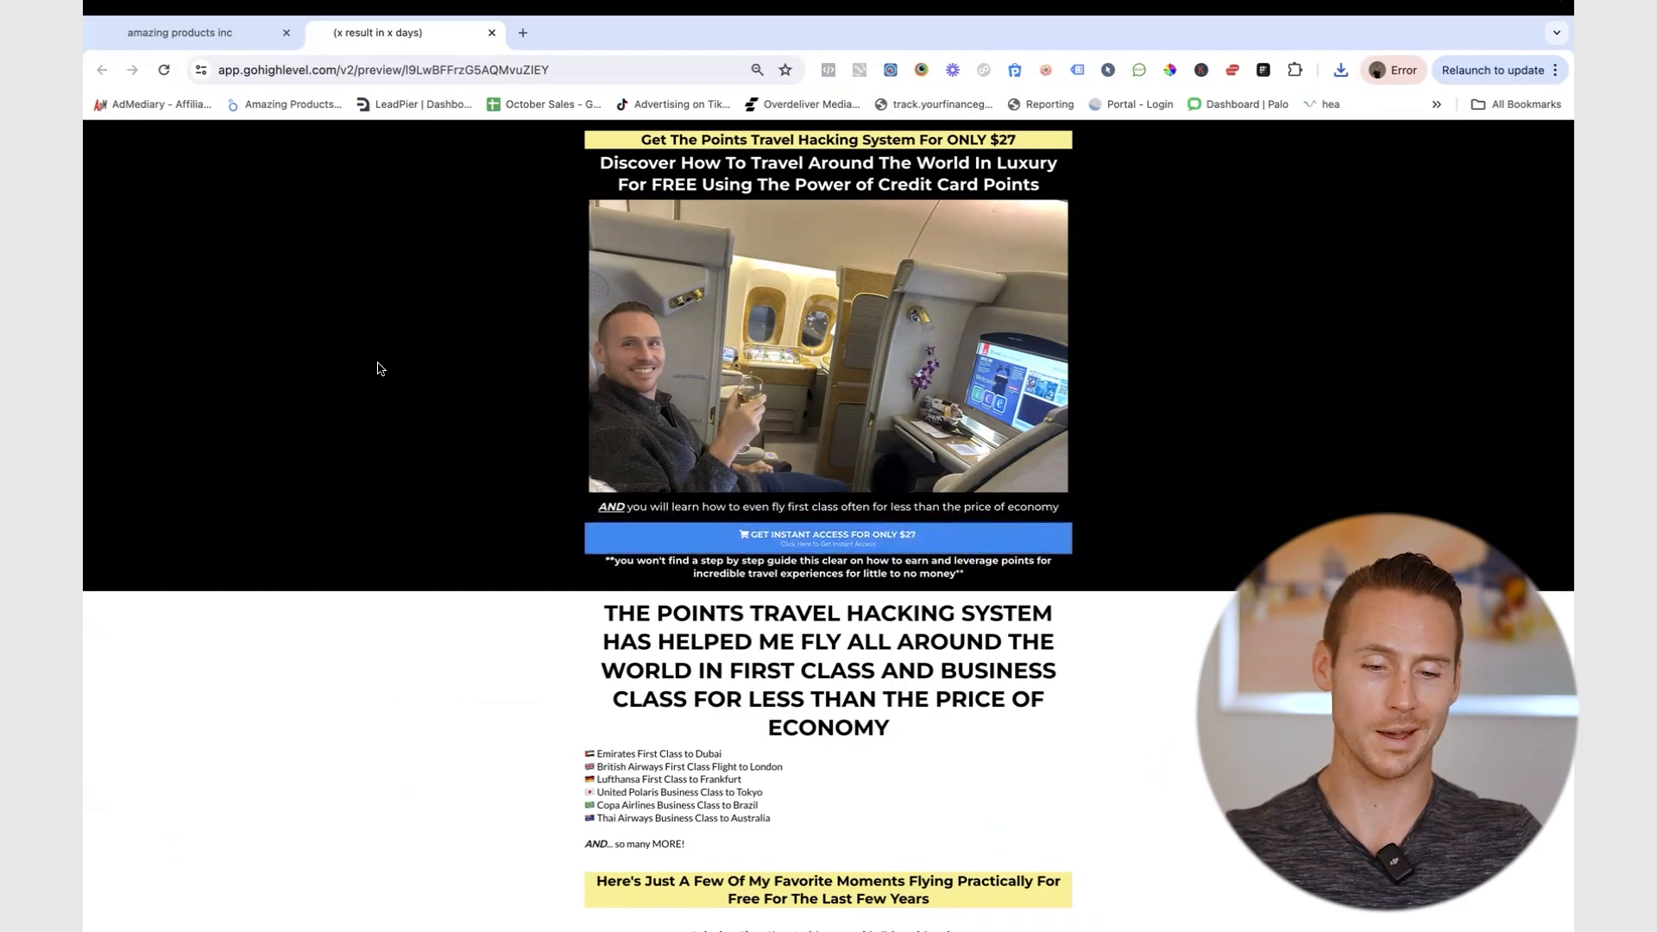
- Scroll through the Points Travel Hacking System landing page down to the FAQ and back up
scroll(462, 661, "down", 5)
scroll(462, 661, "down", 15)
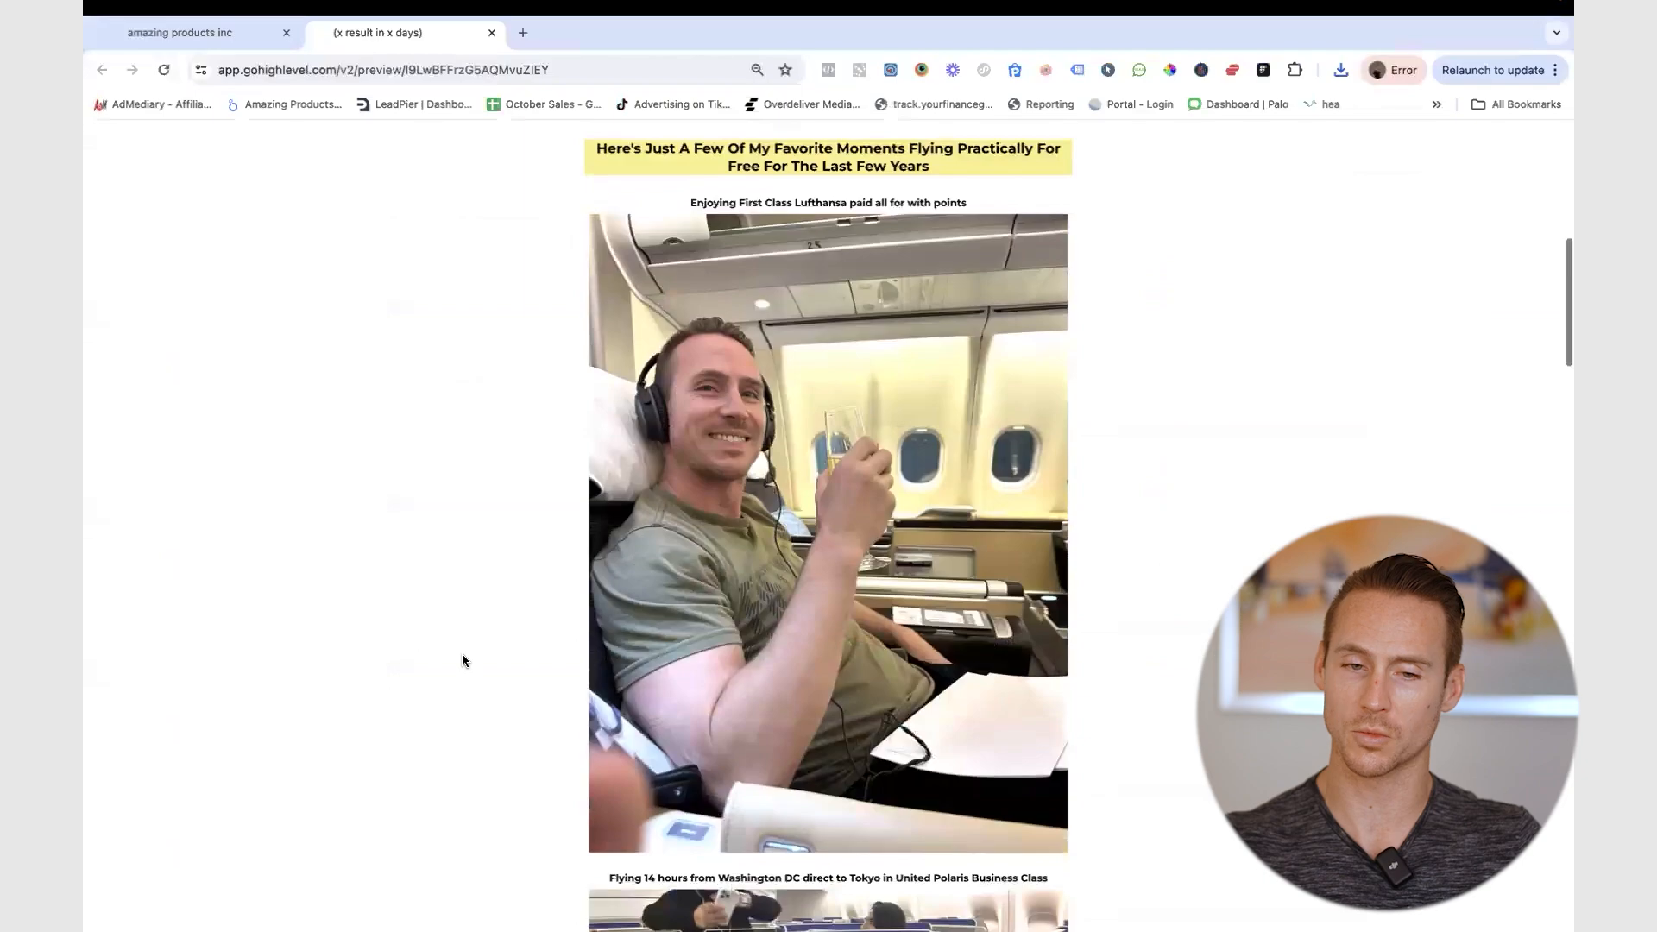
scroll(463, 661, "down", 15)
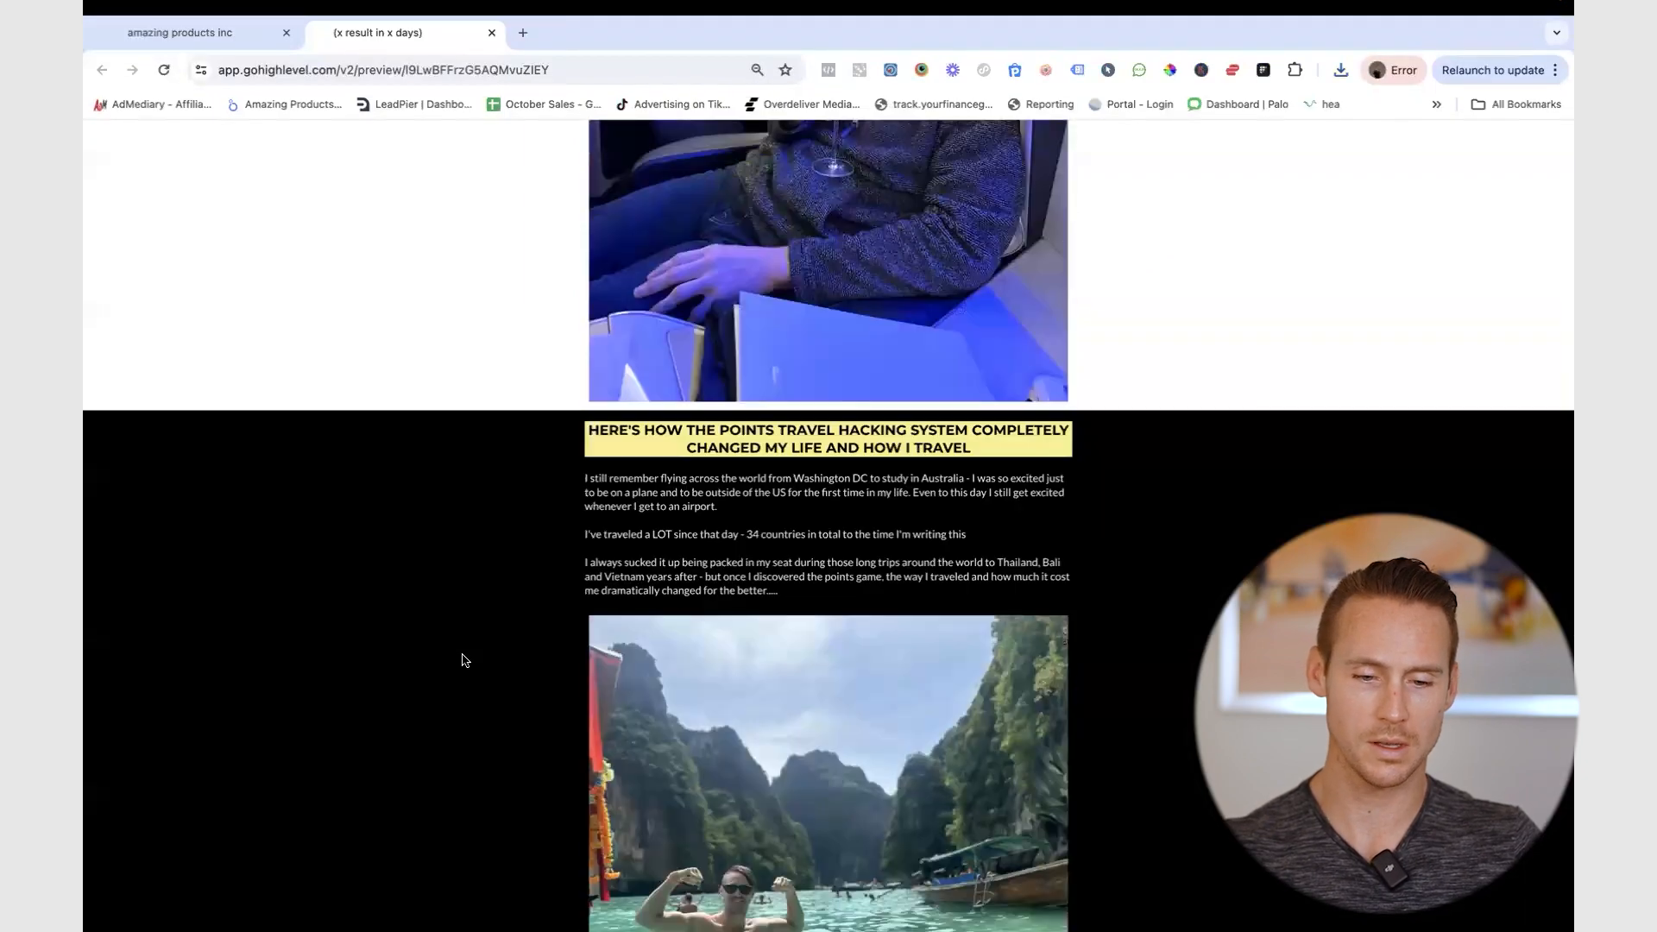
scroll(466, 661, "down", 15)
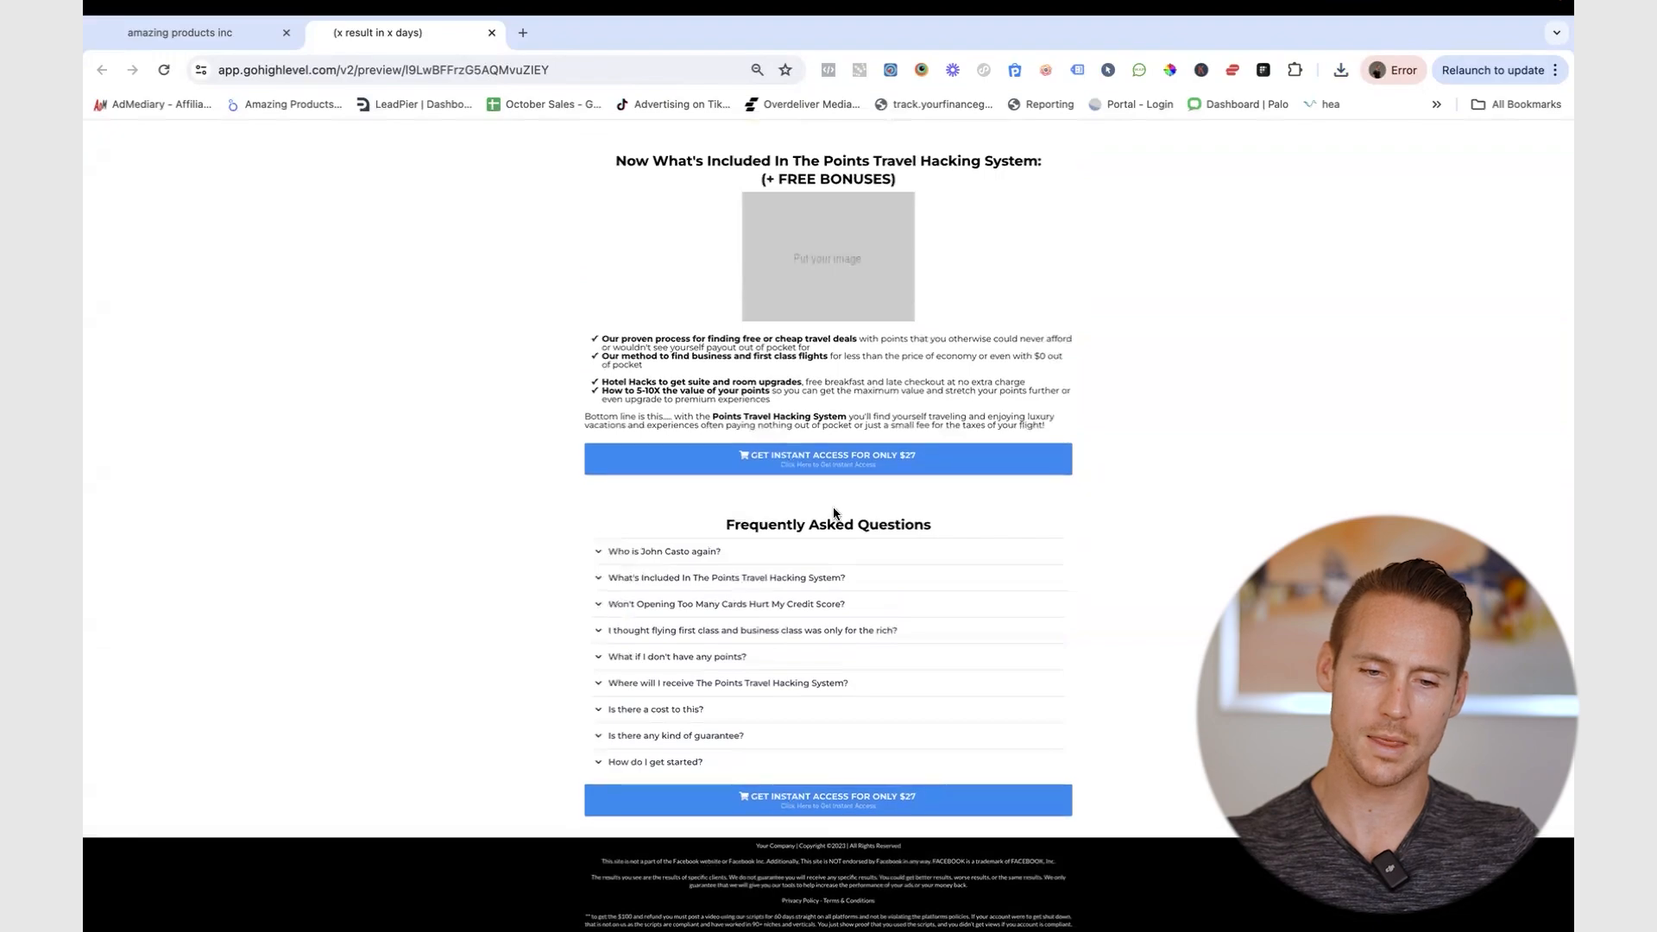
scroll(1108, 363, "up", 20)
scroll(883, 383, "up", 15)
scroll(882, 389, "up", 2)
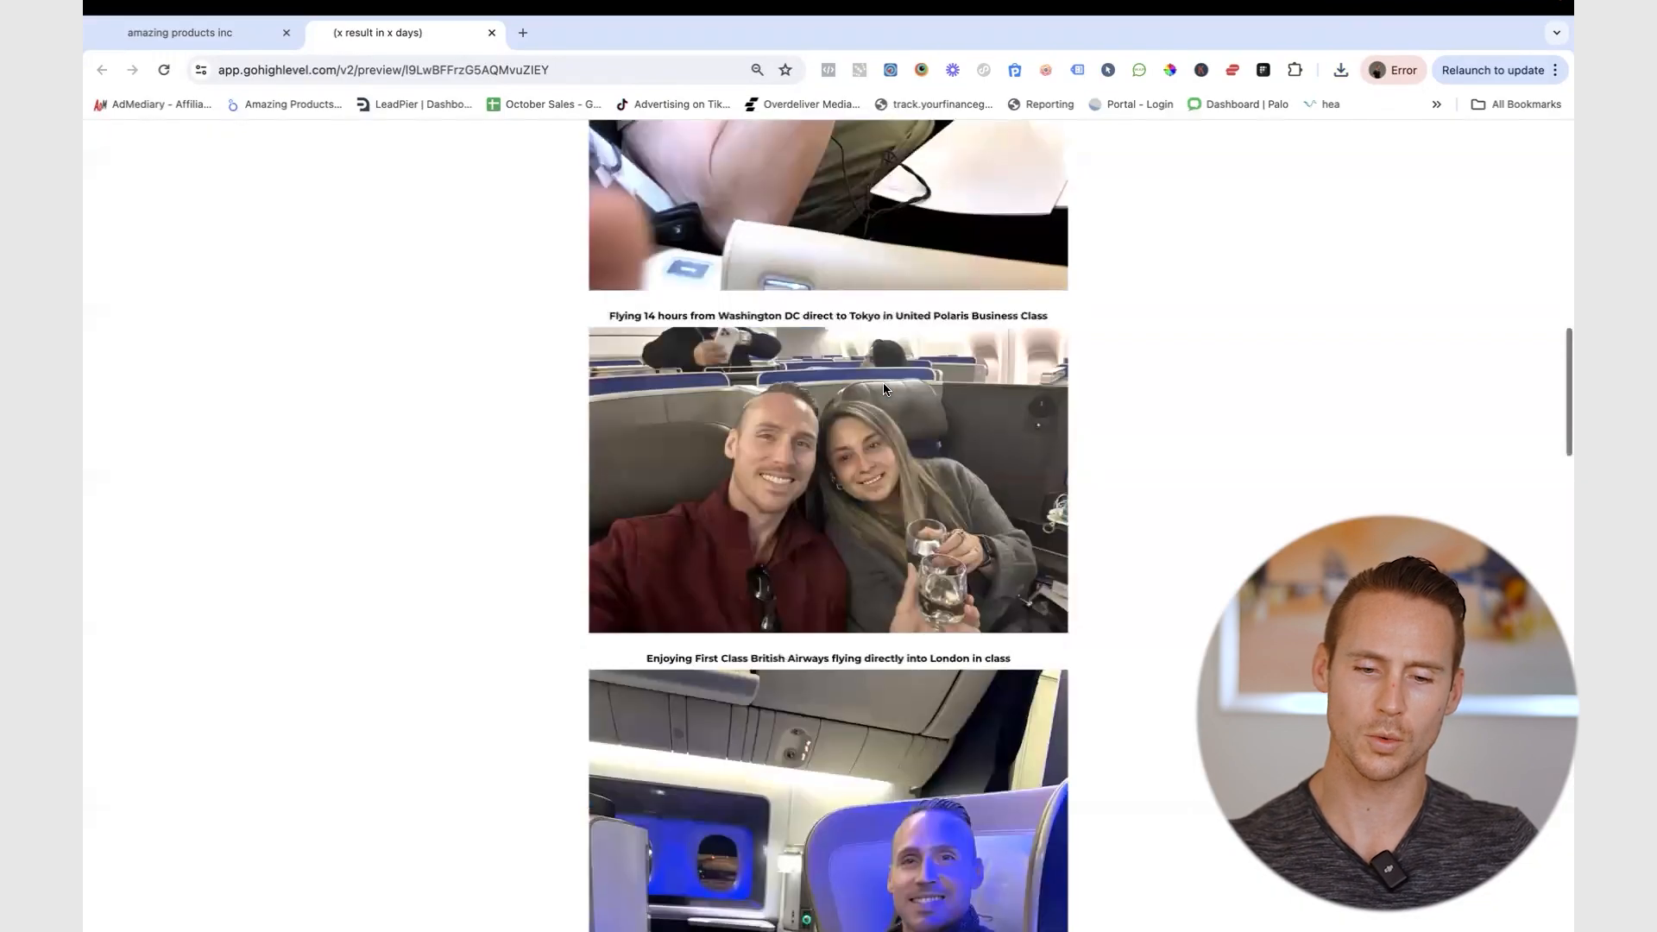
scroll(883, 389, "up", 15)
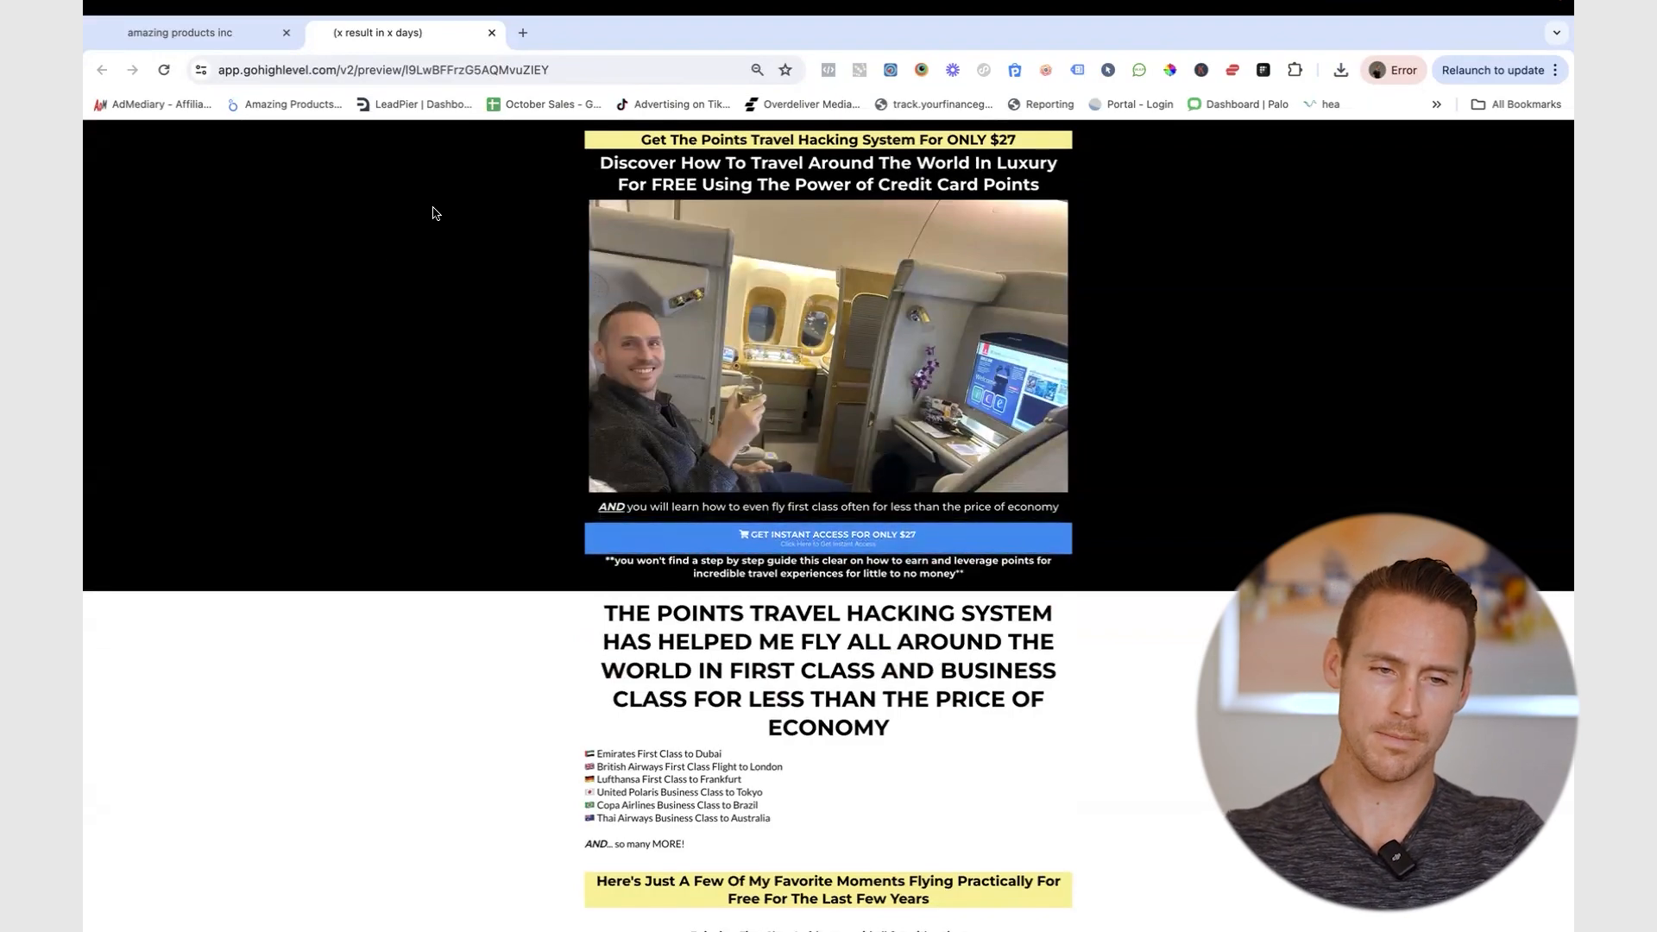
- Select the landing page URL in the address bar, then return to the Facebook window
left_click(337, 71)
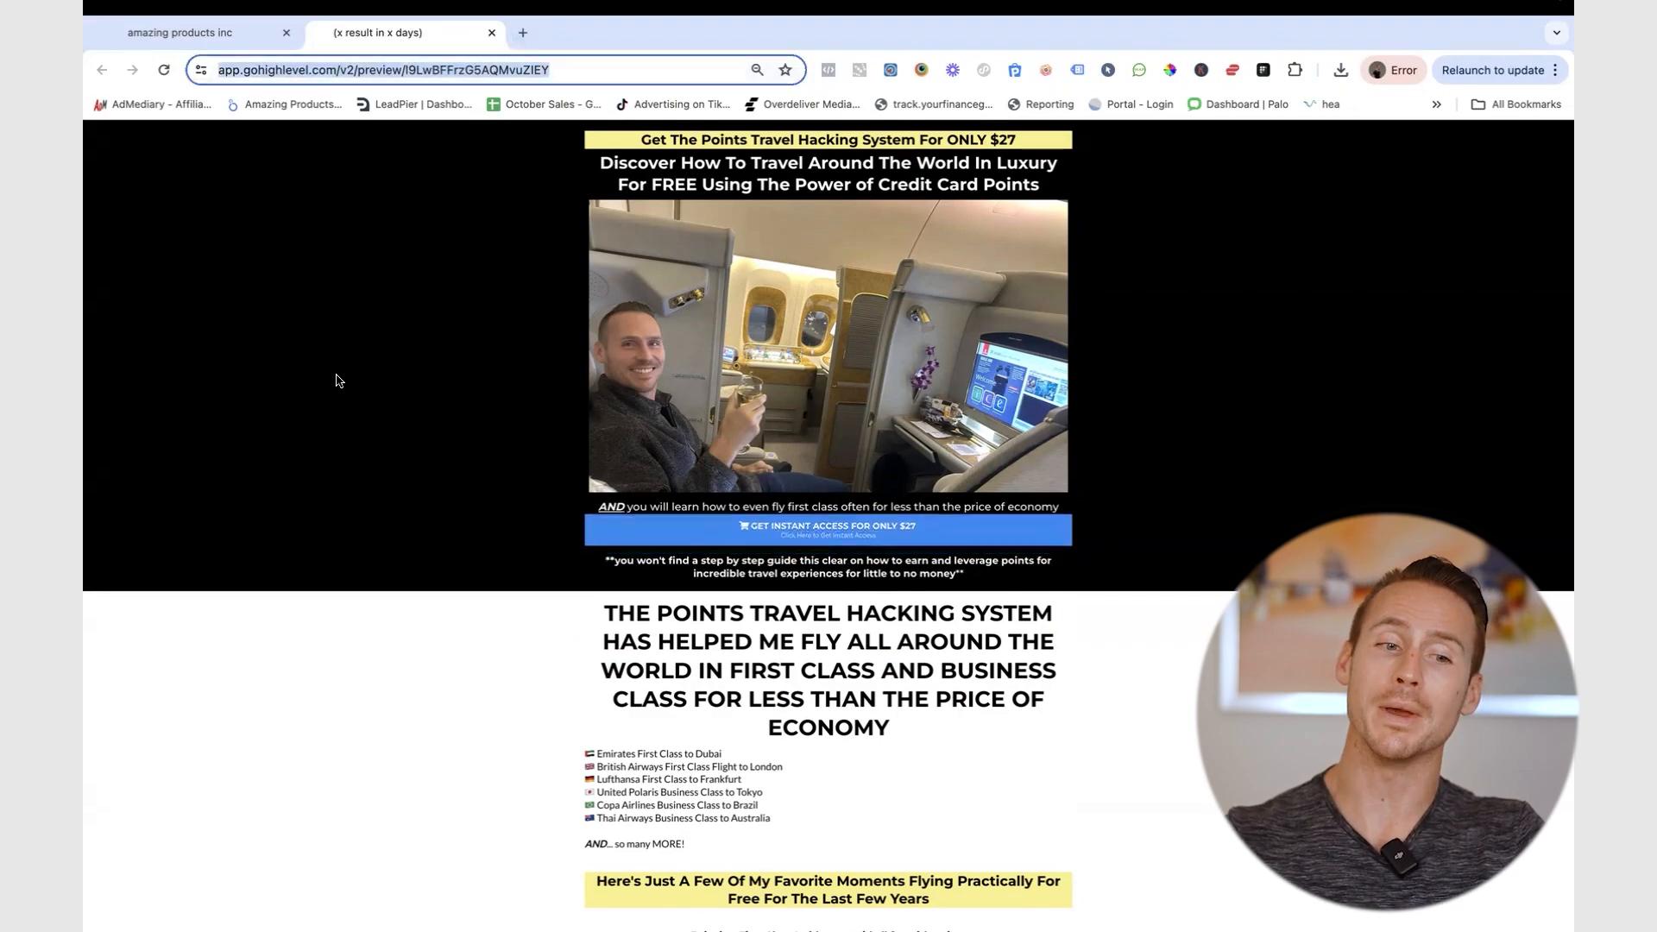
left_click(337, 376)
left_click(414, 70)
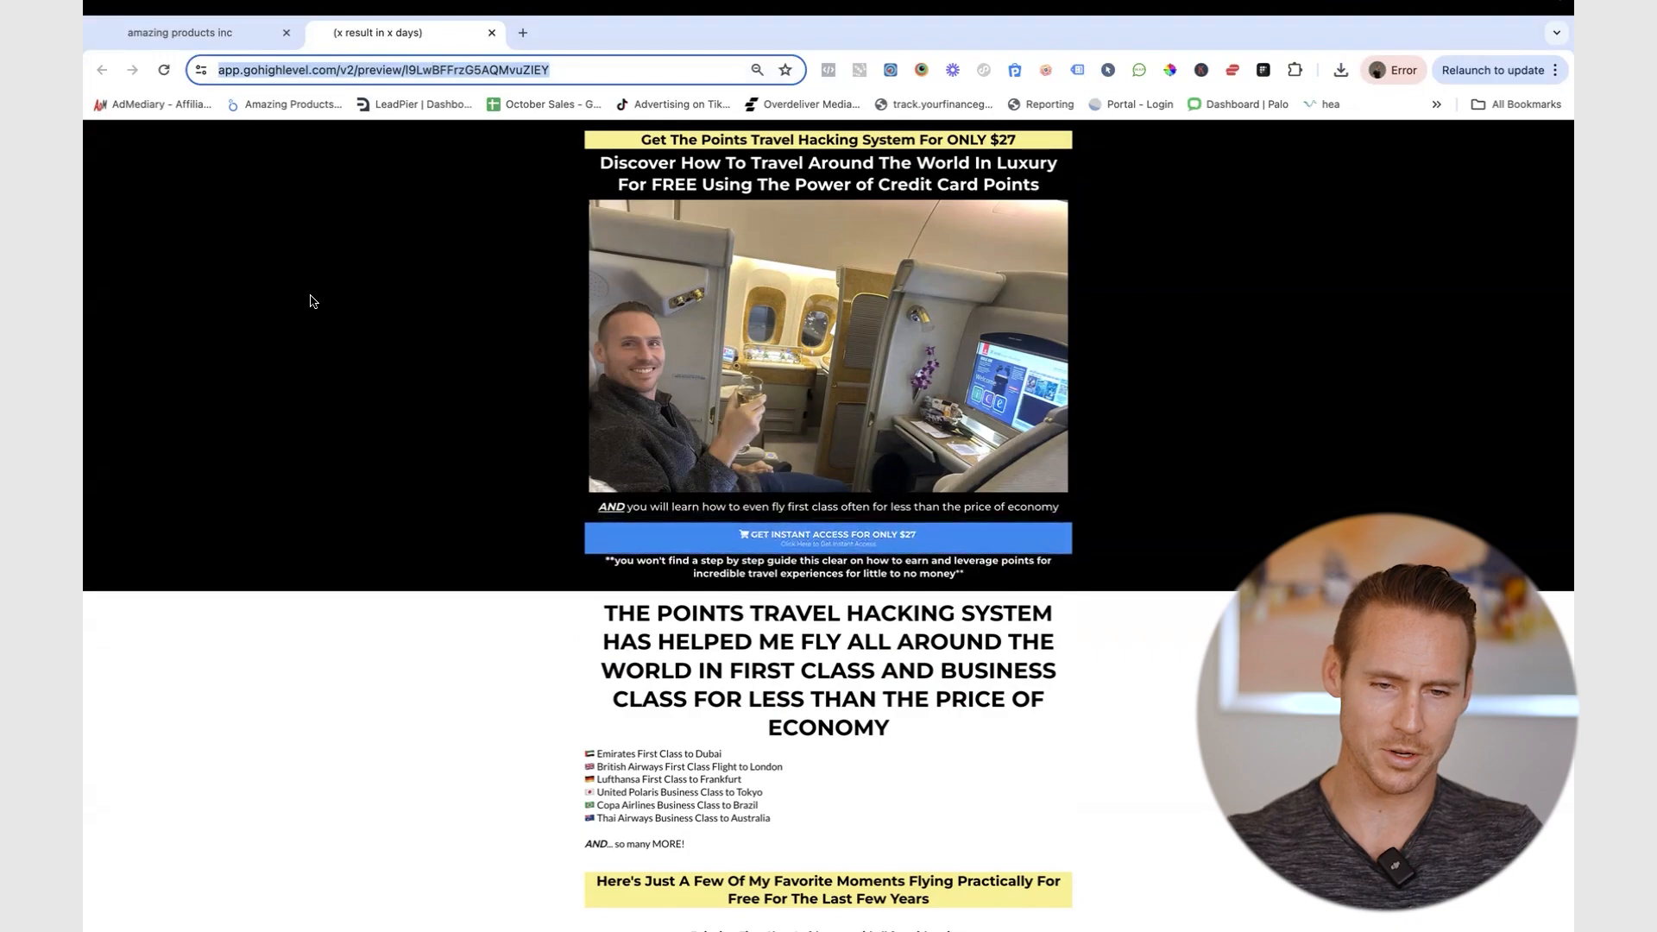
left_click(313, 374)
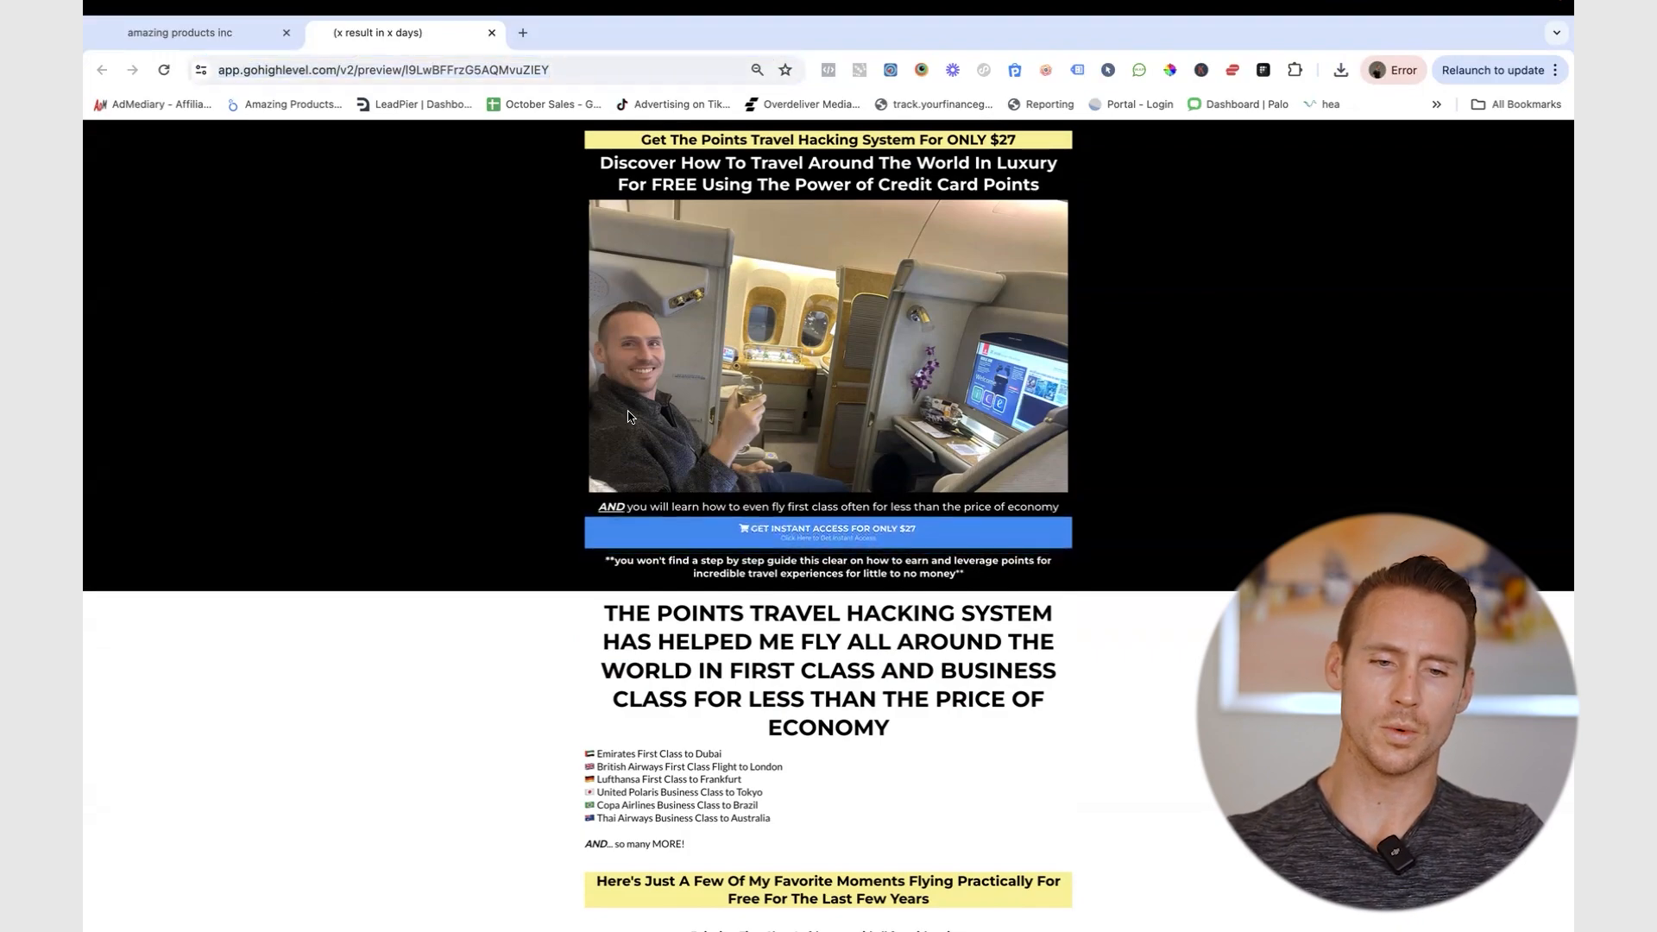
key("ctrl+Left")
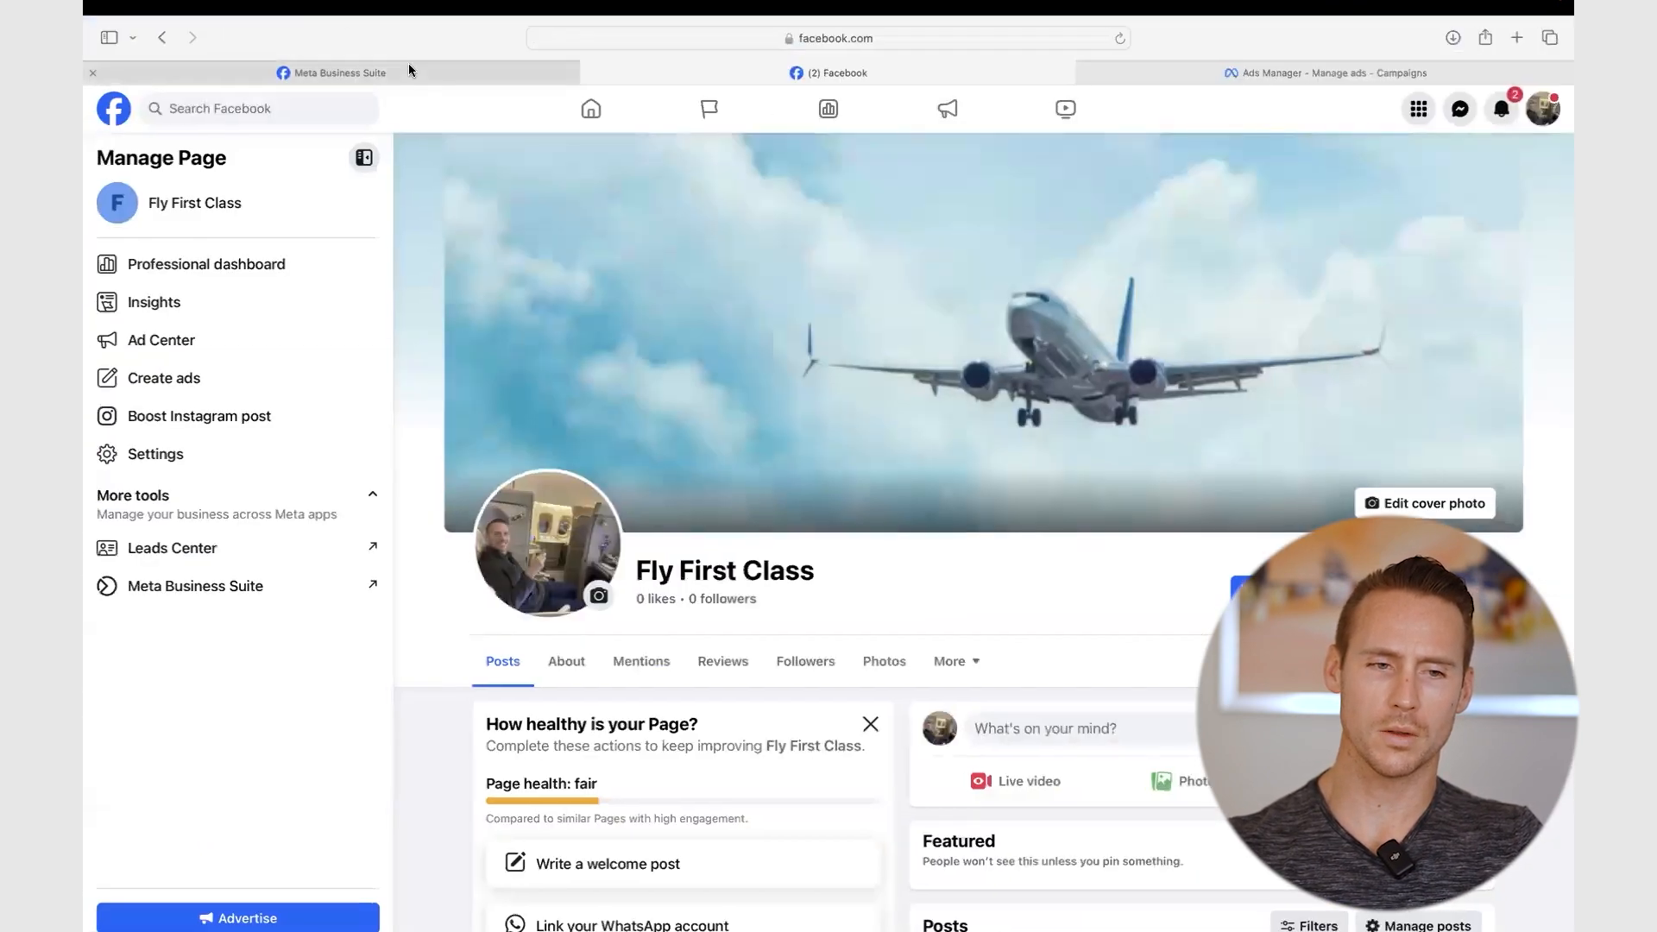
- Check Fly First Class in Business Suite page settings and the empty Ads Manager campaigns list
left_click(409, 71)
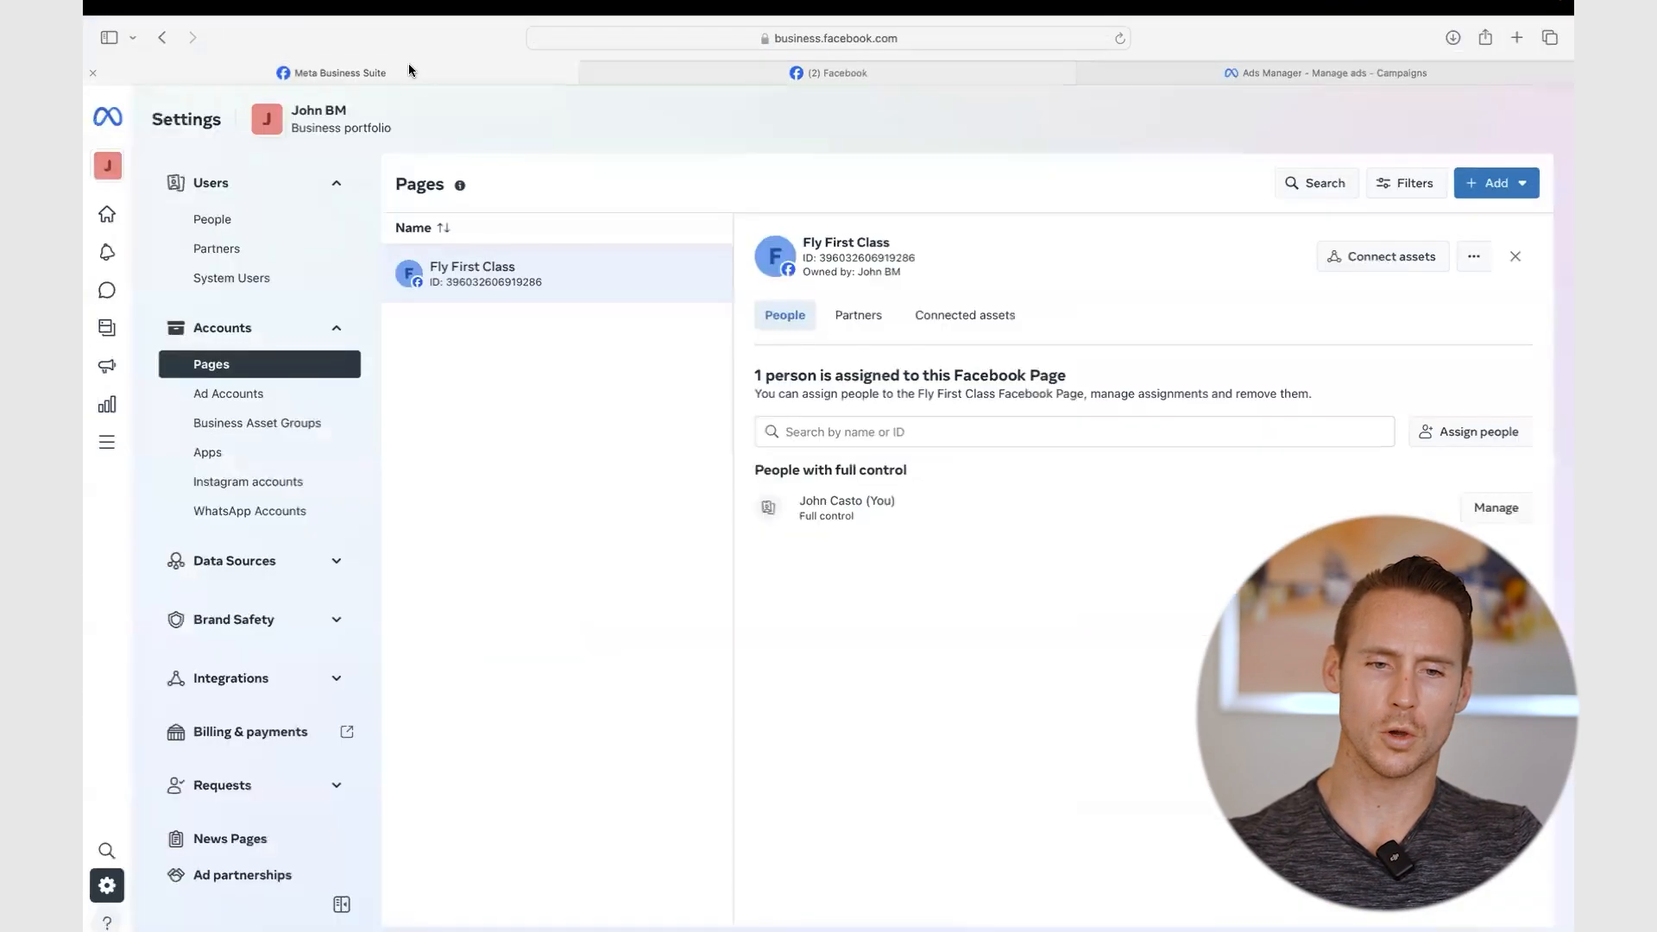
left_click(1251, 70)
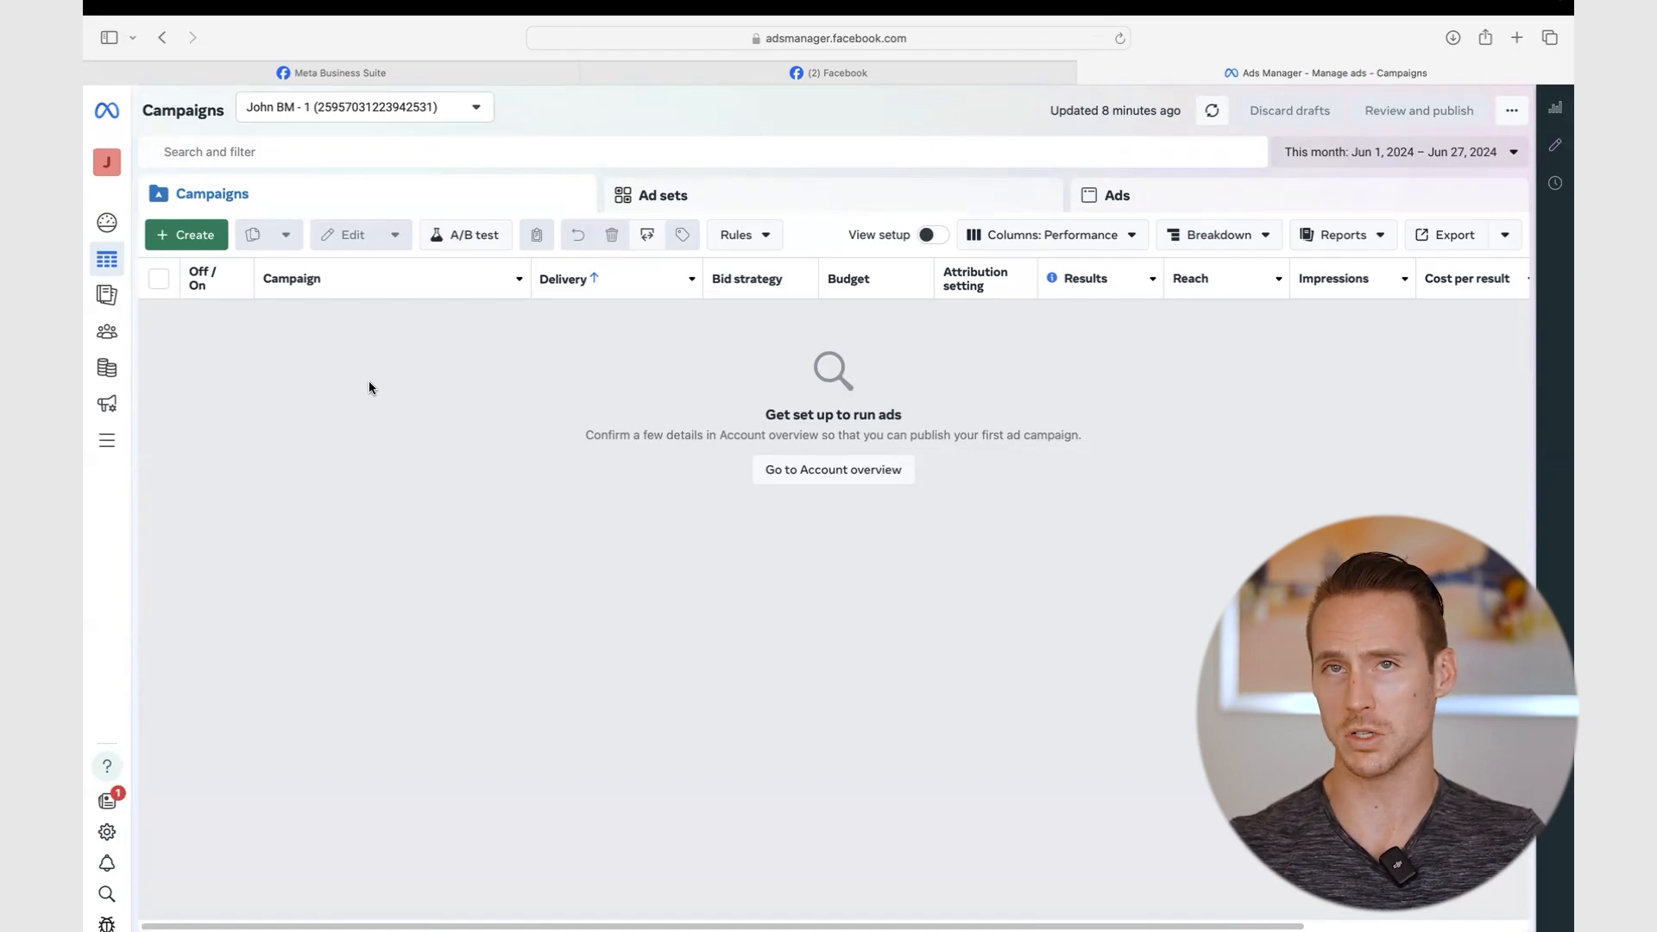
key("ctrl+Right")
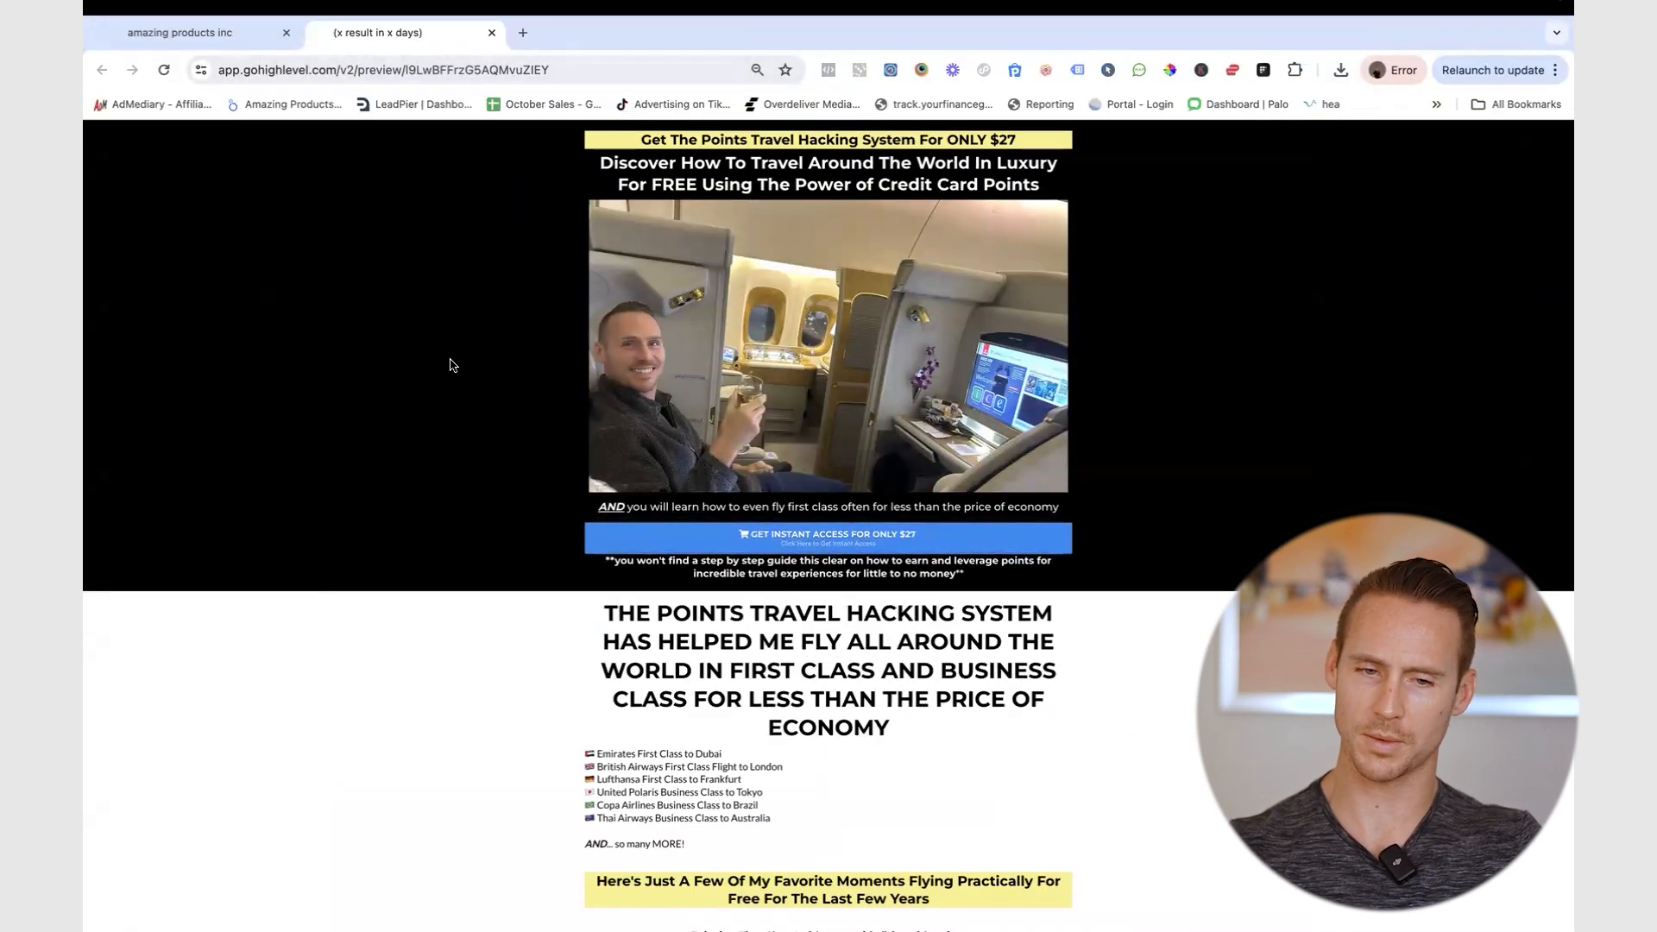
- Recheck the landing page, then take the TRAVEL GUIDE HACK Finder folder out of full screen
scroll(561, 505, "down", 15)
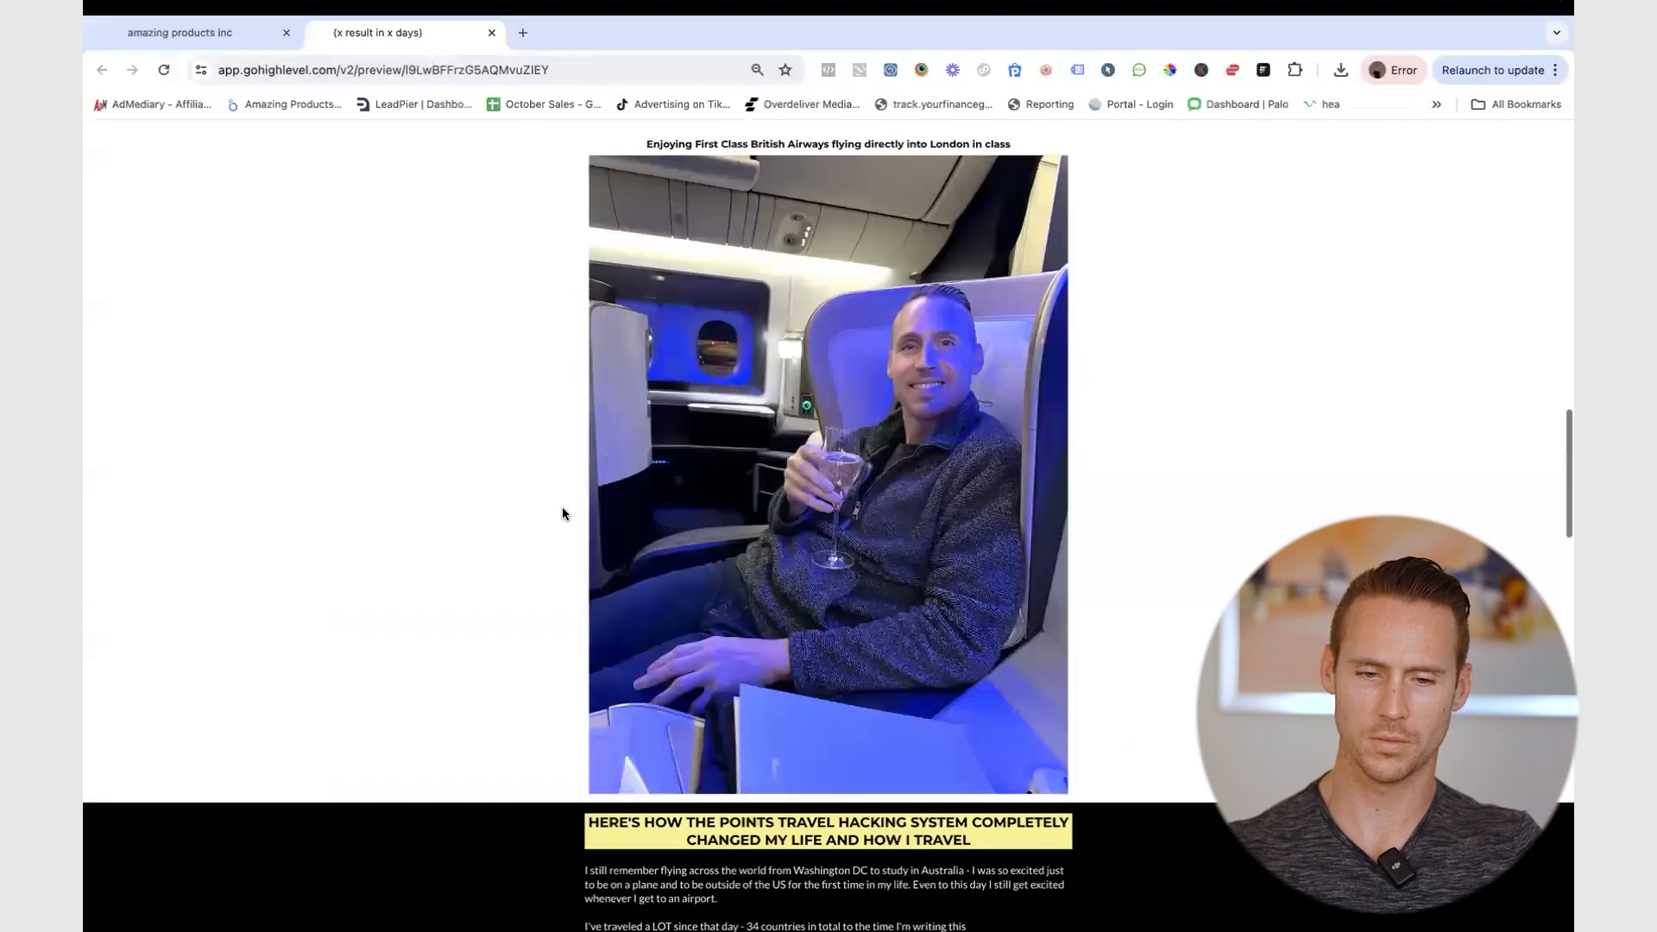
scroll(562, 513, "up", 15)
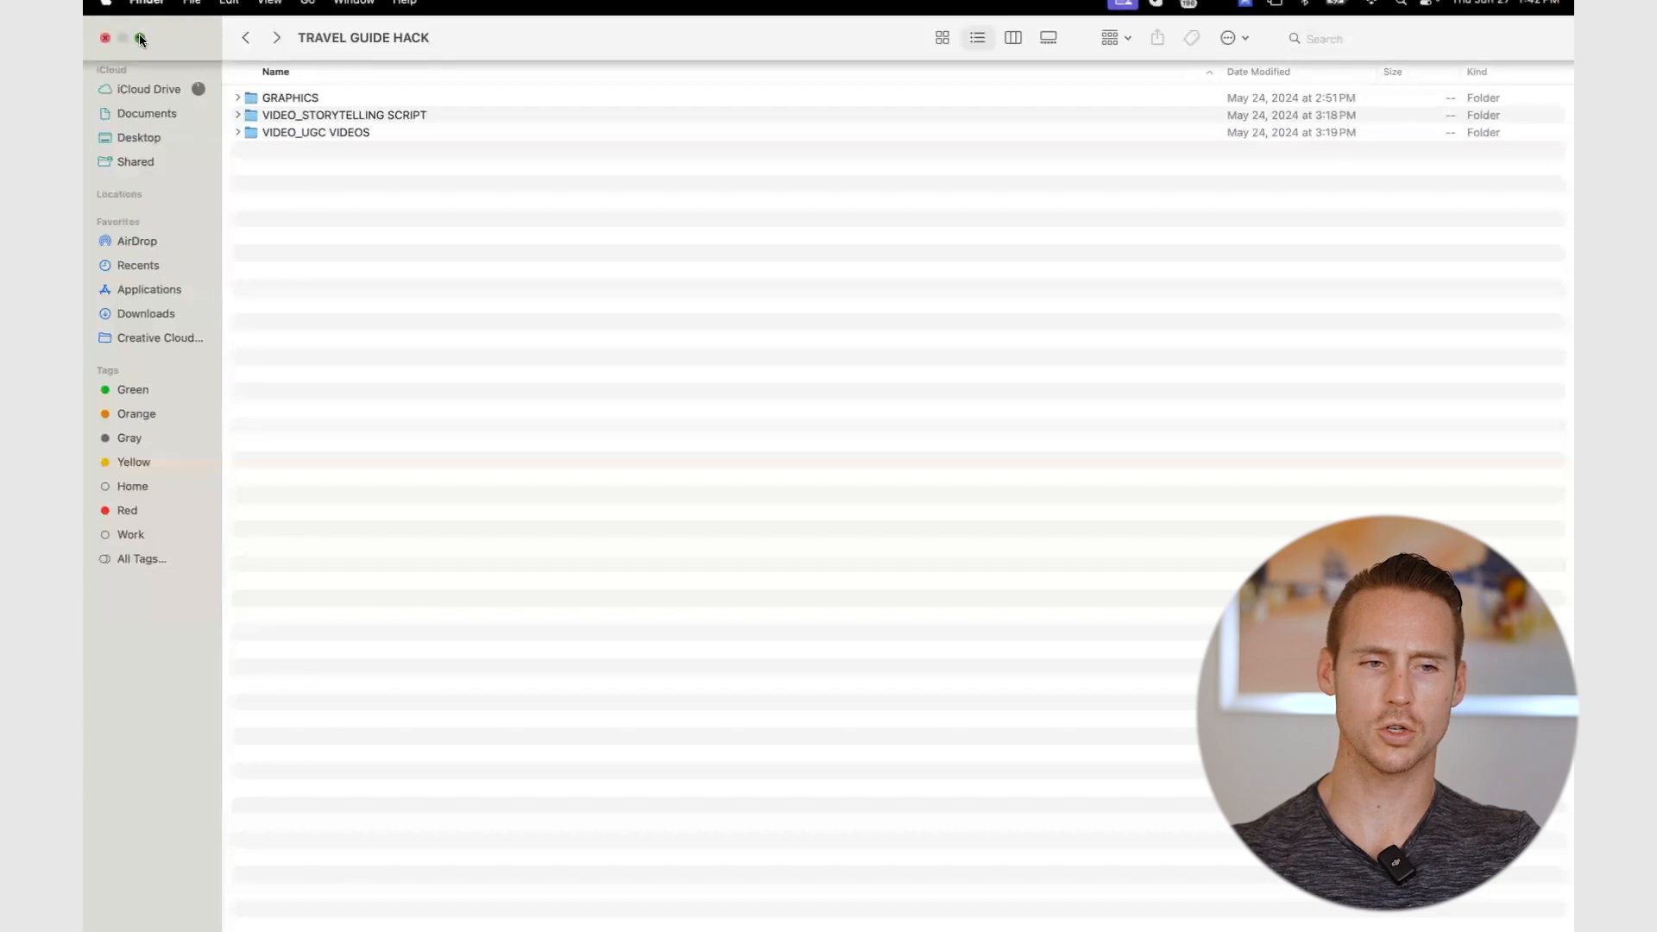
left_click(140, 38)
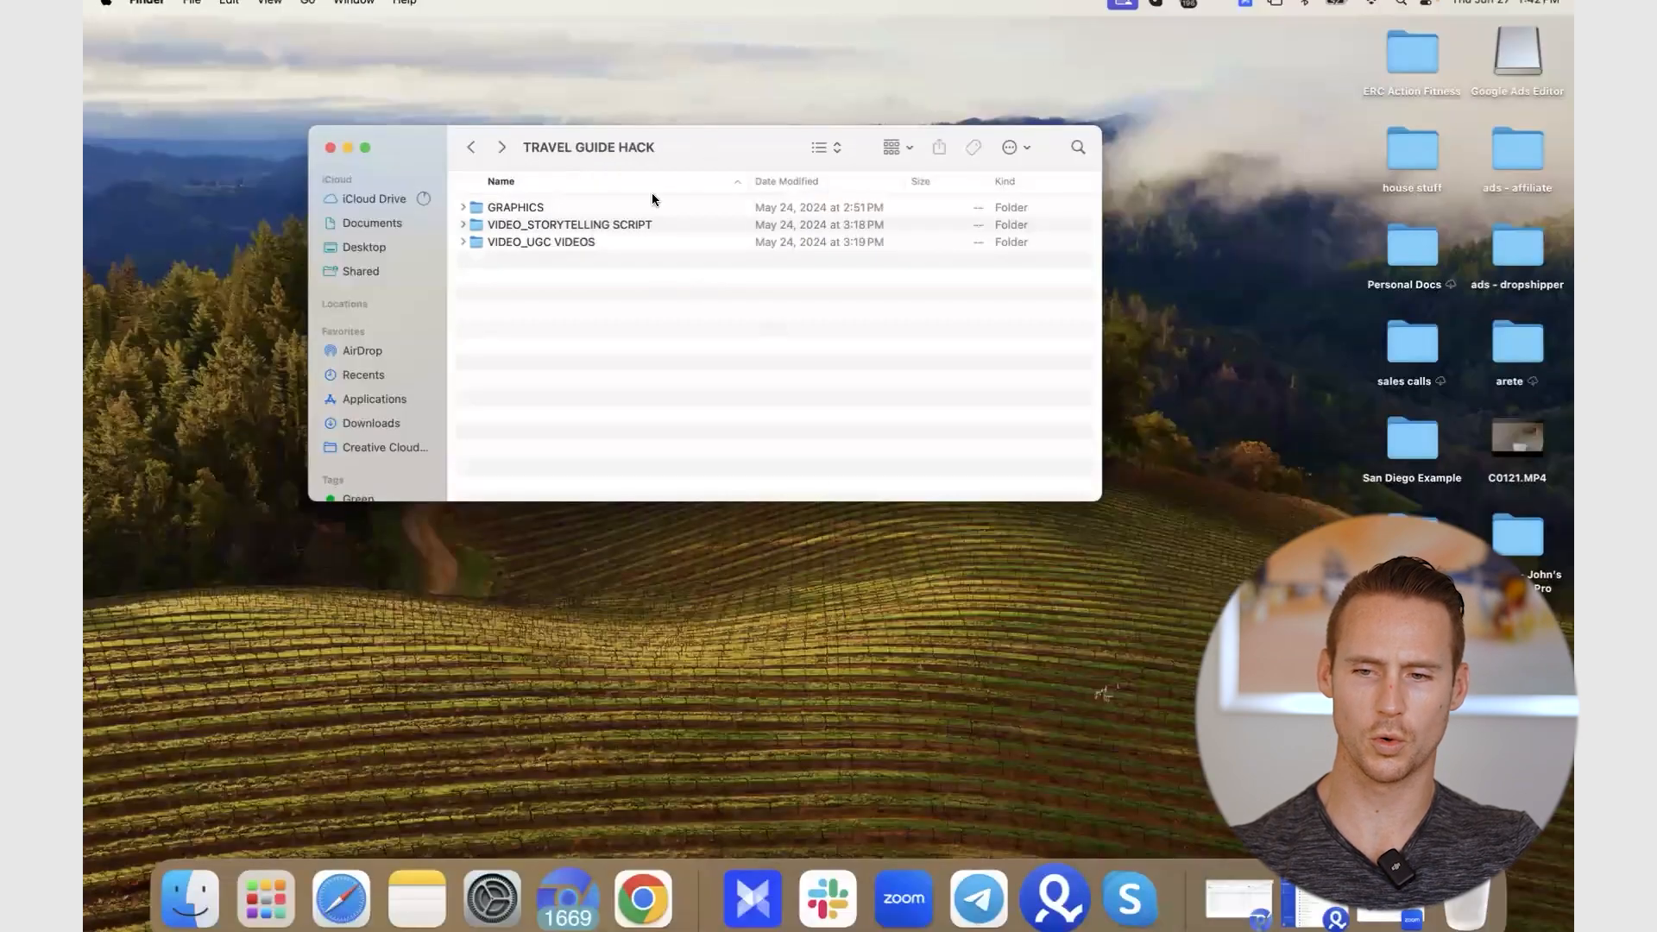
- Preview the HEADLINE 2 graphics H2G3.jpg and H2G14.jpg from the GRAPHICS folder
double_click(542, 210)
left_click(522, 224)
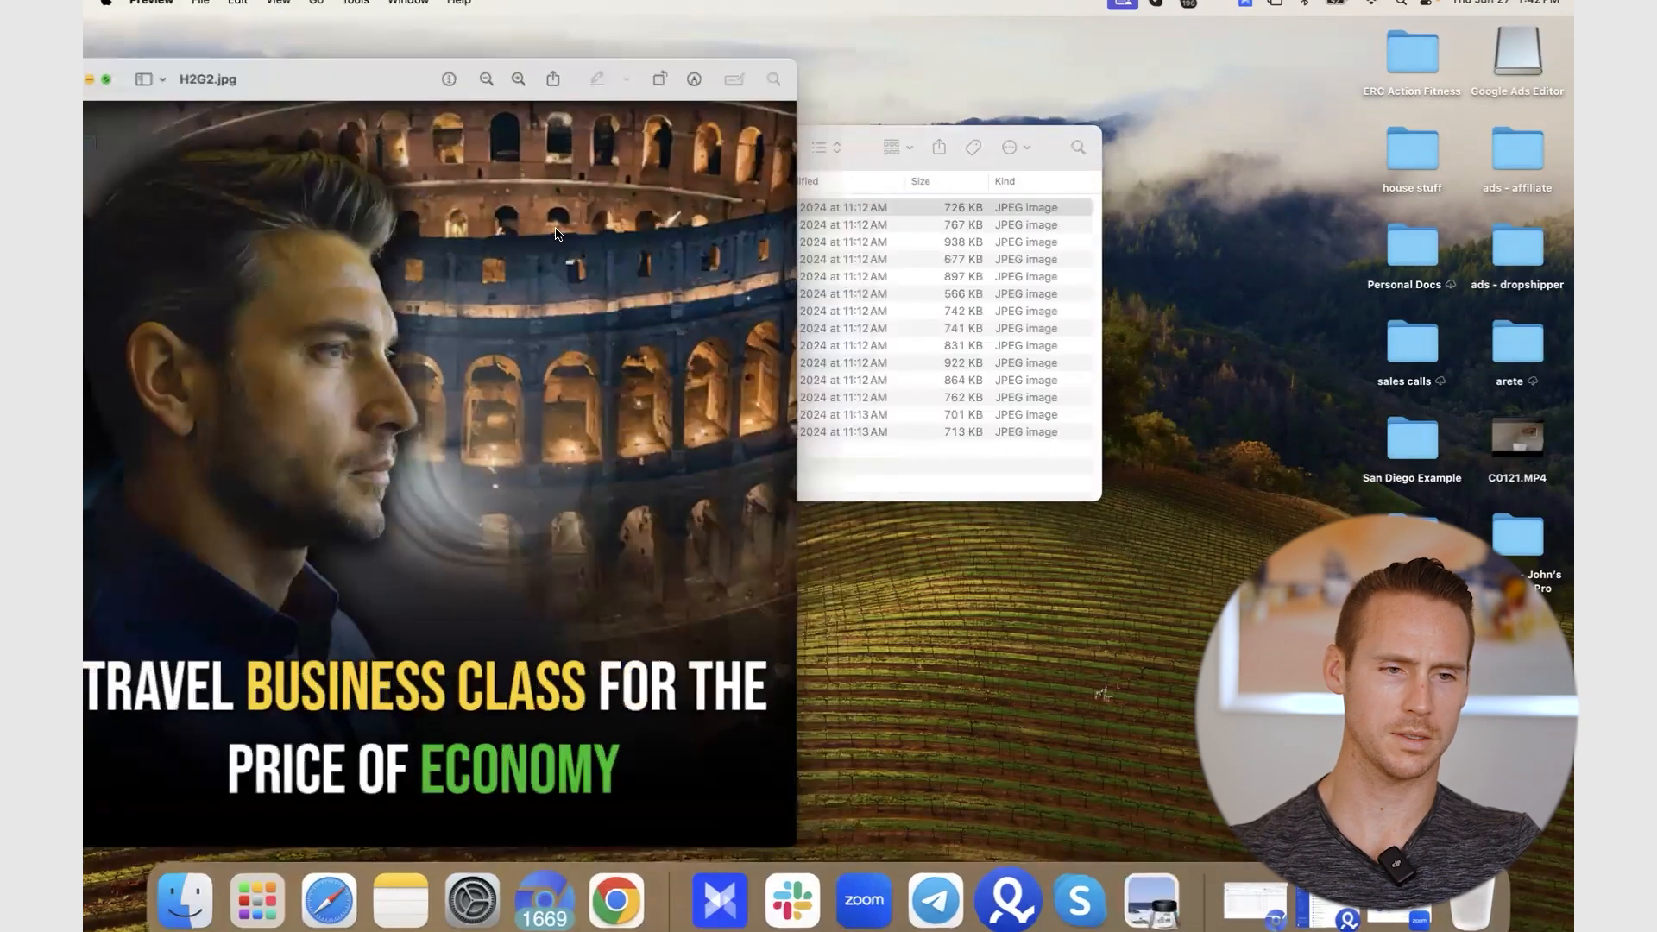
left_click(108, 42)
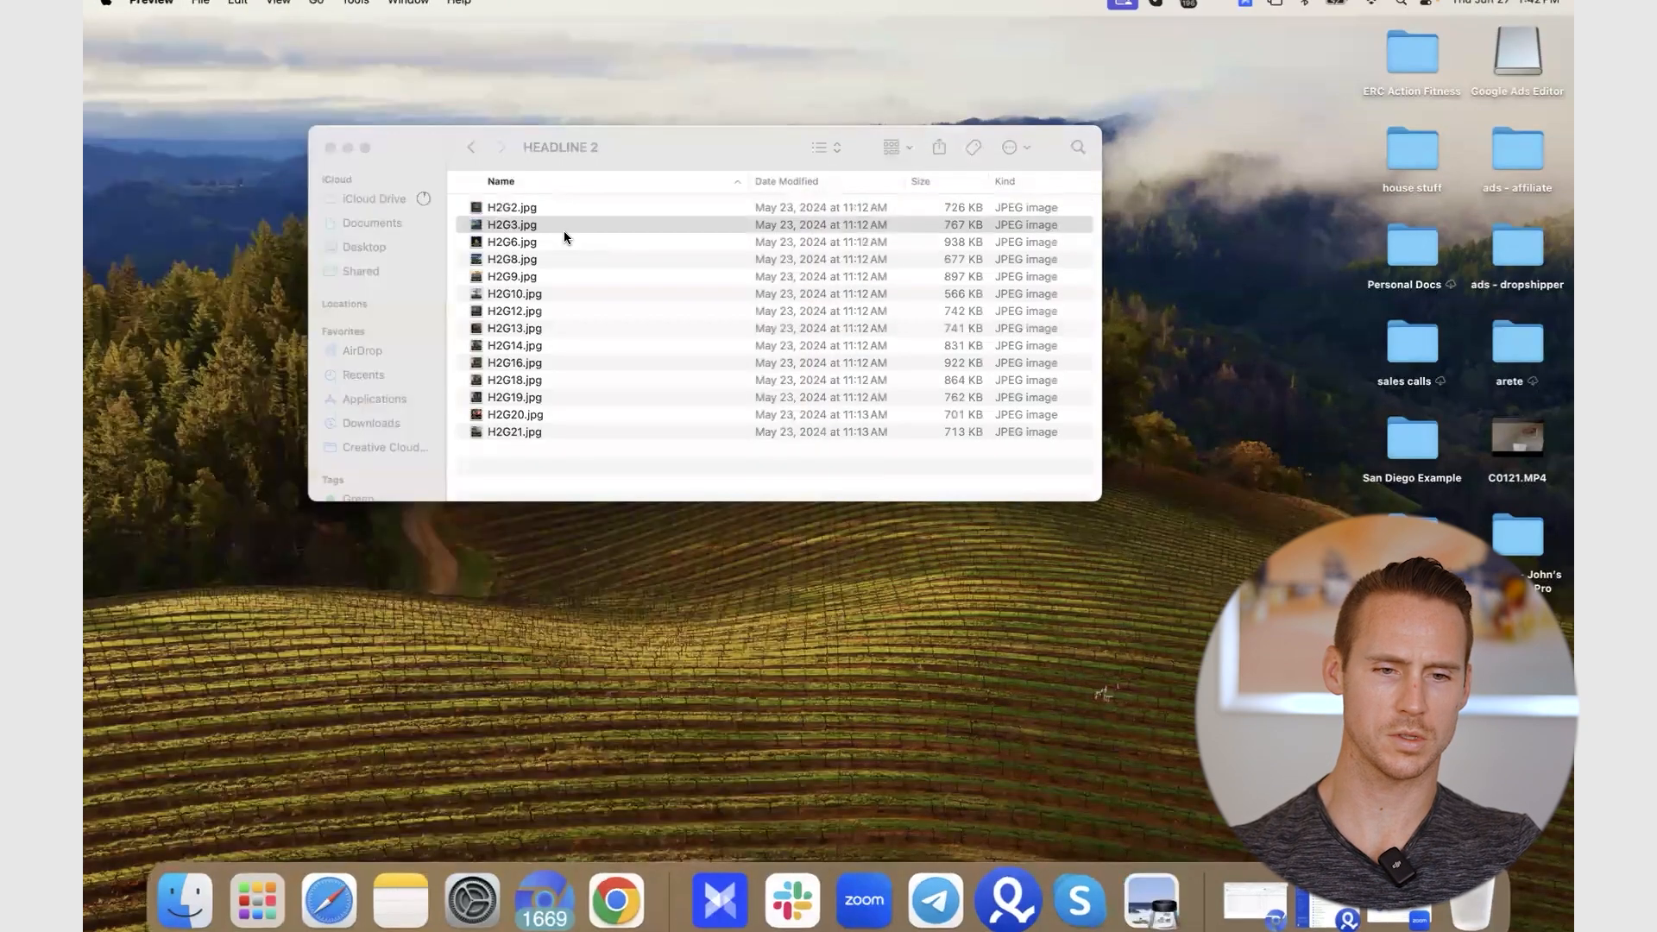
double_click(562, 231)
left_click(108, 42)
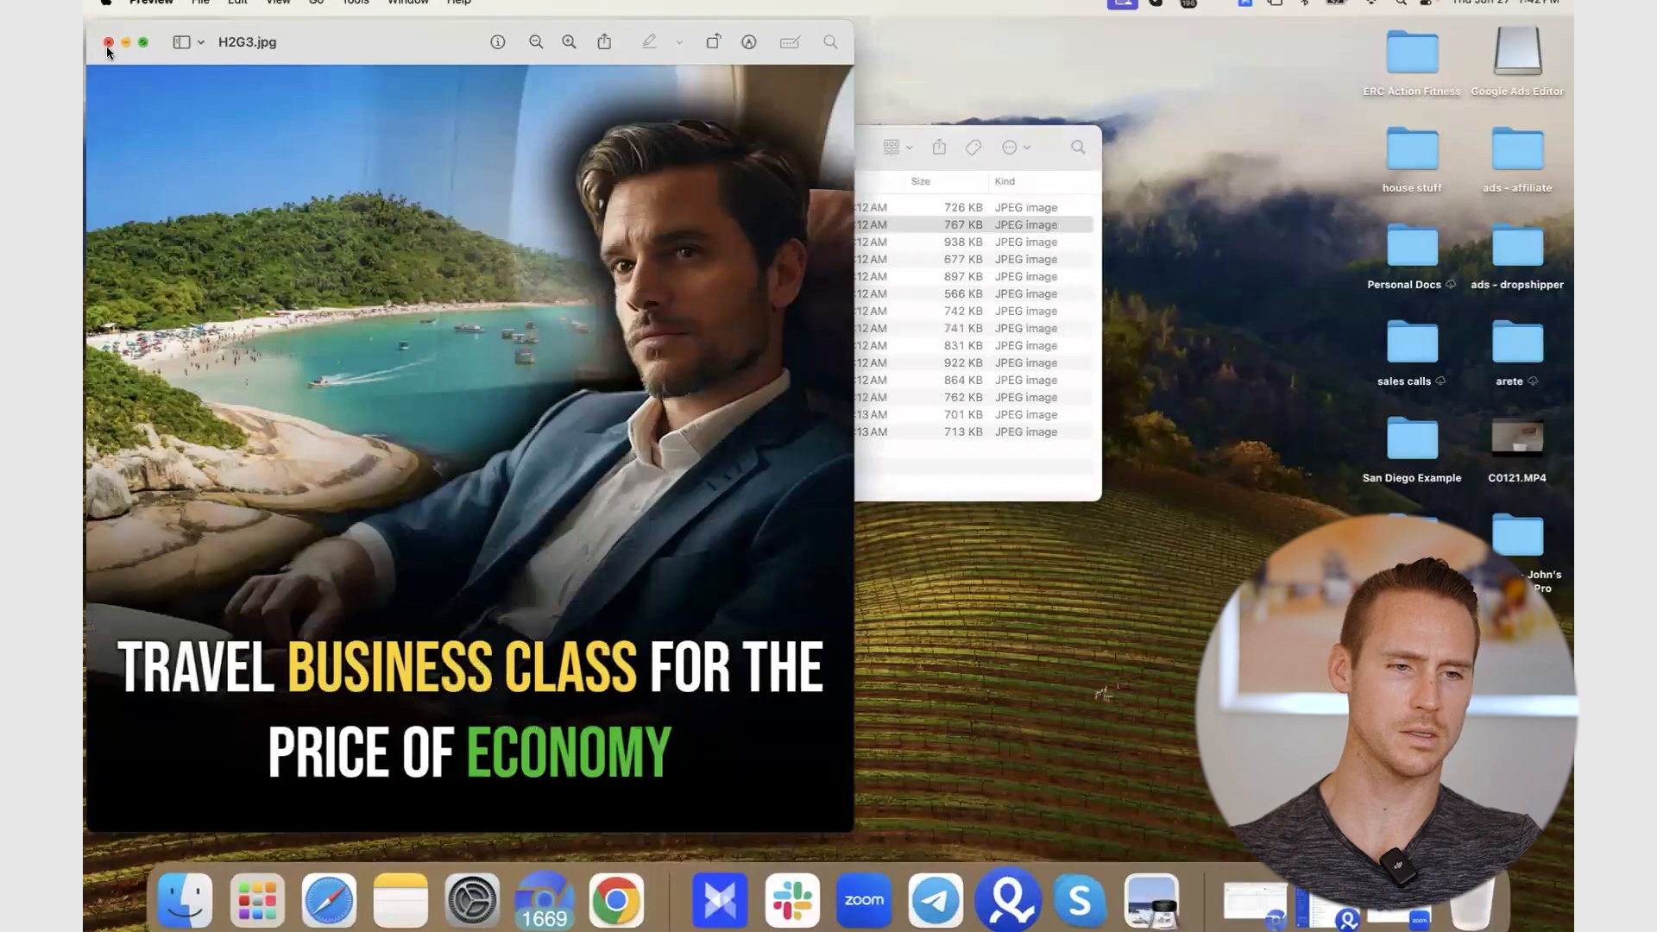
double_click(573, 345)
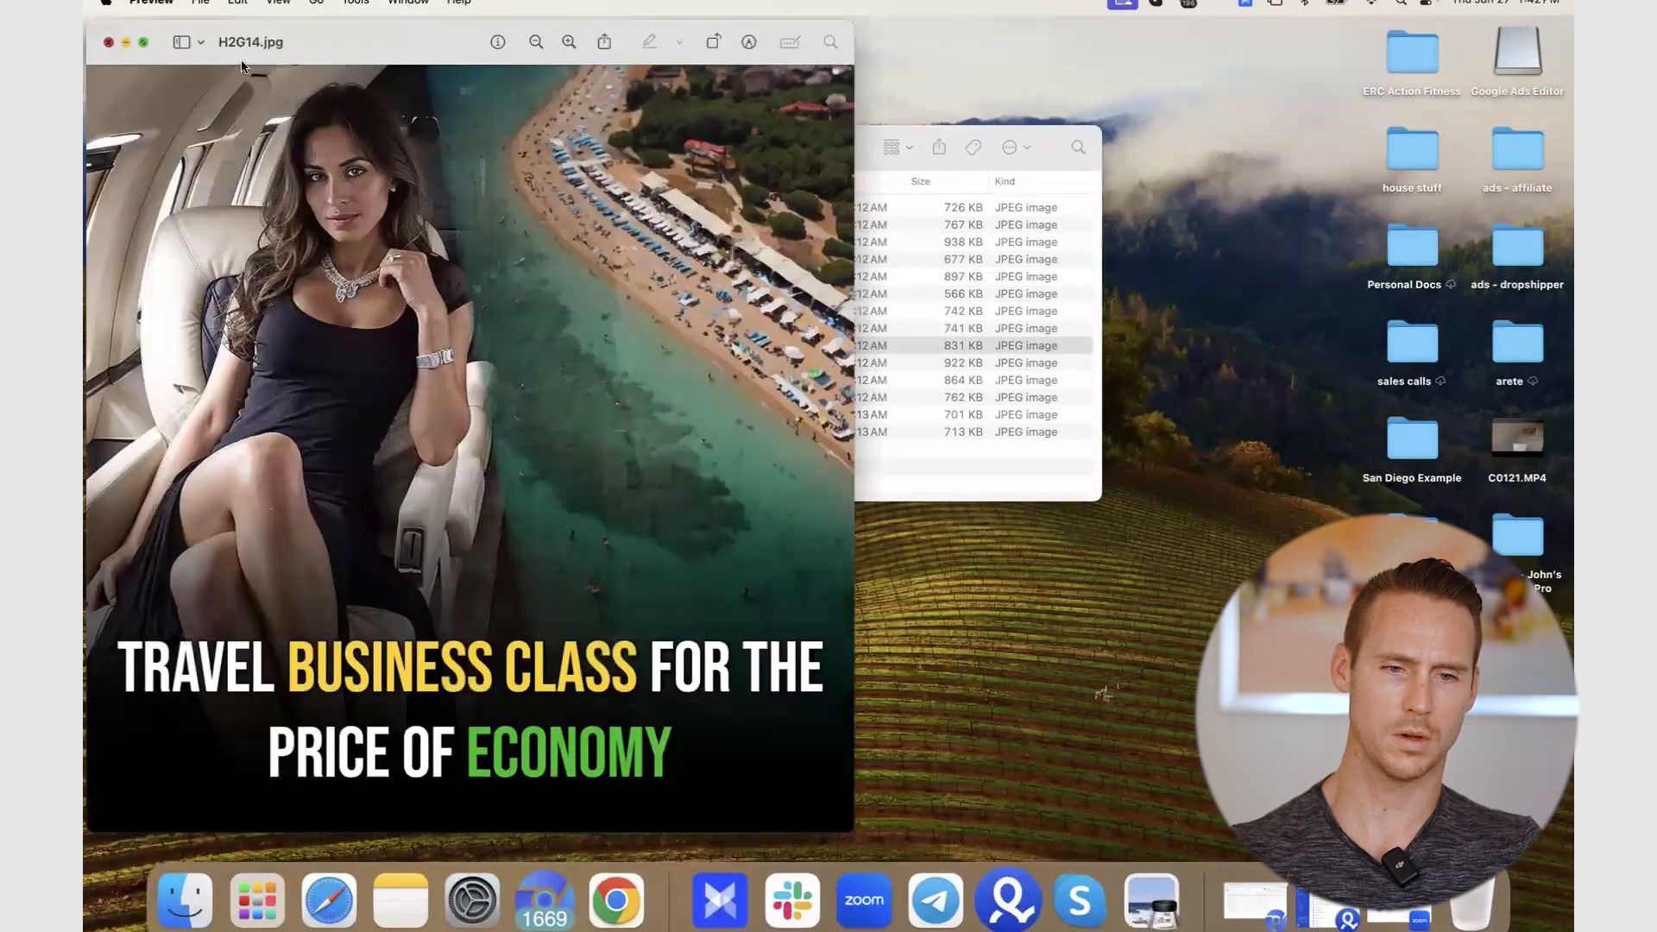
left_click(111, 40)
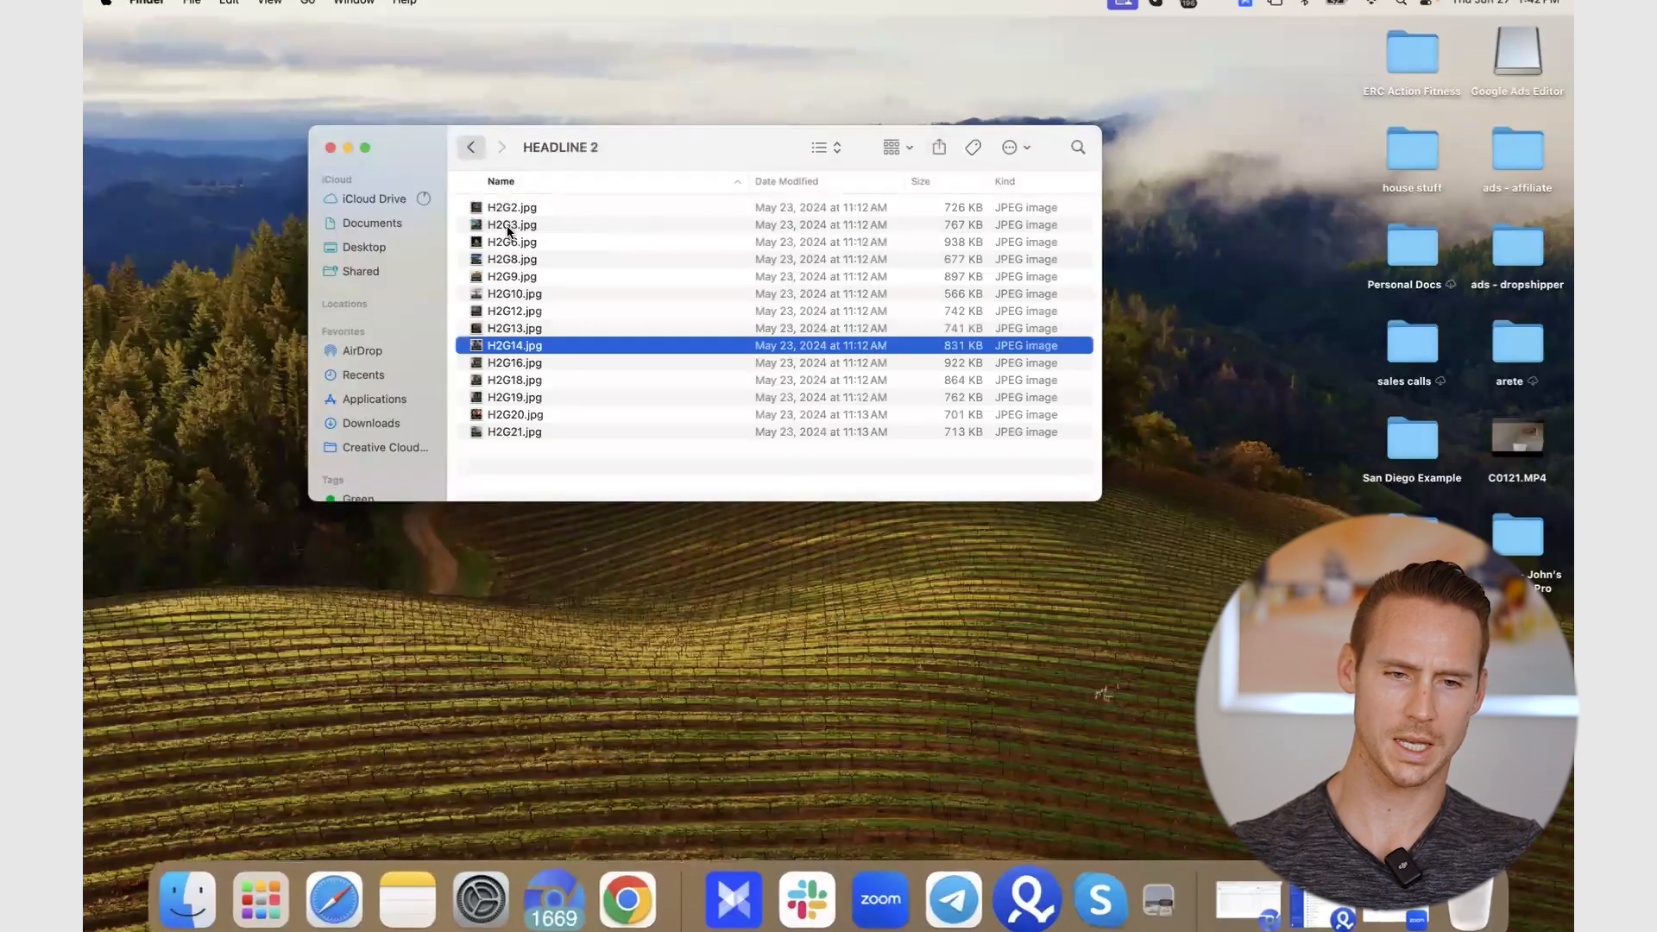
key("super+bracketleft")
- Preview the HEADLINE 3 images H3G5.jpg and H3G16.jpg, then return to GRAPHICS
left_click(509, 246)
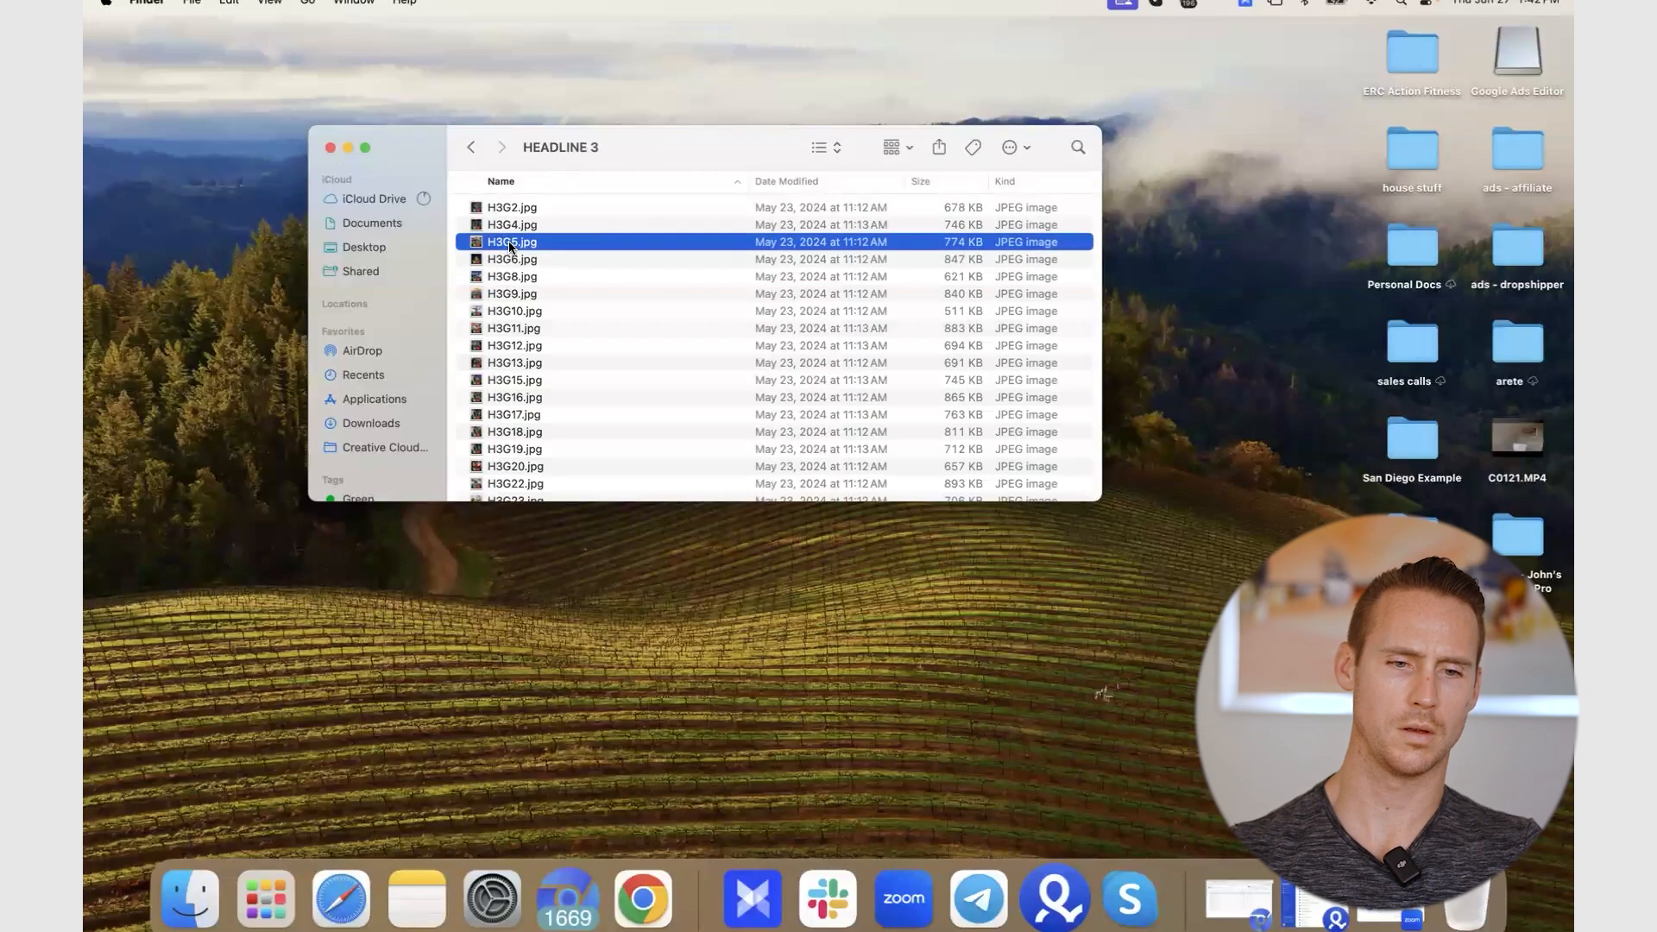
double_click(578, 242)
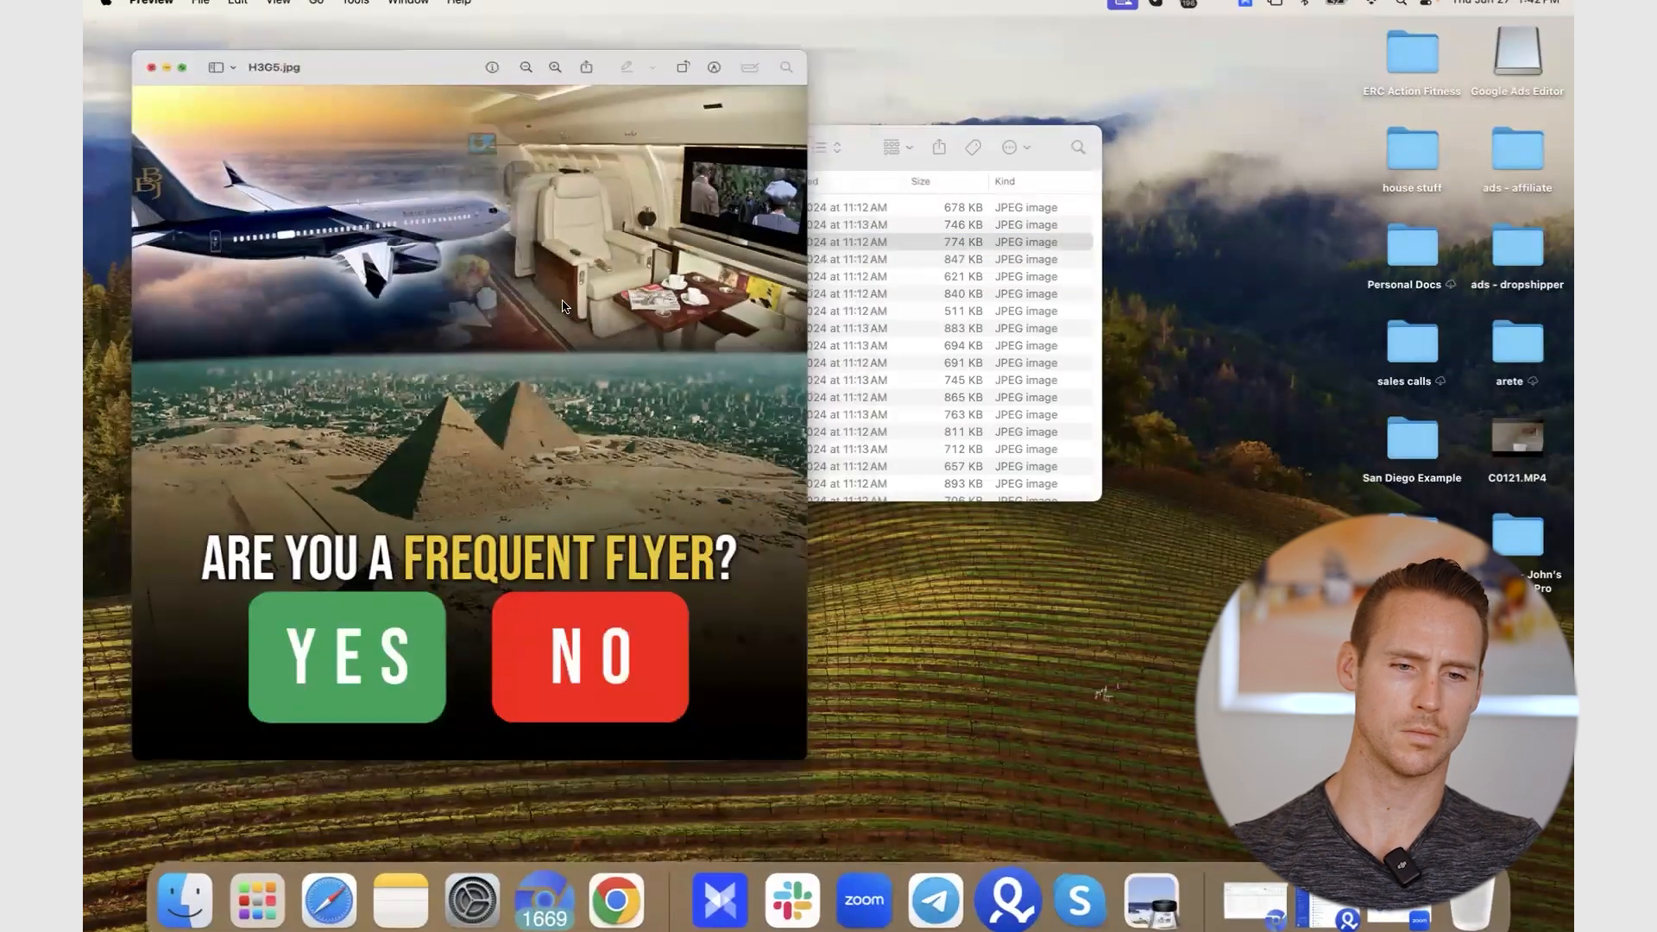
key("super+w")
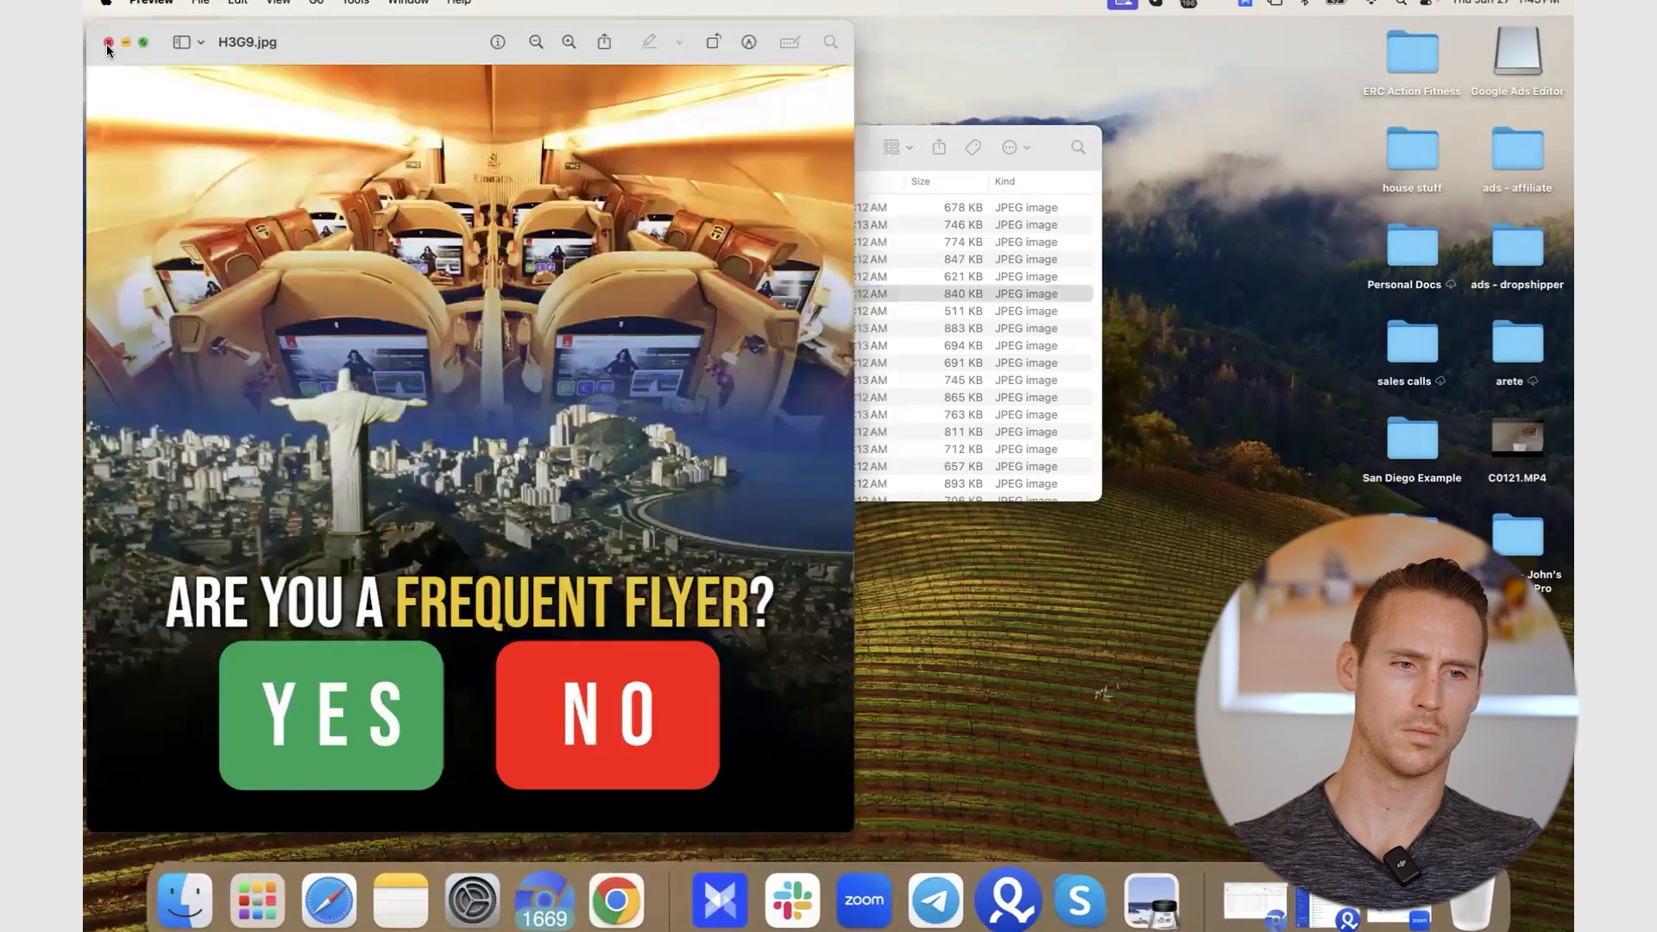
key("super+w")
left_click(620, 395)
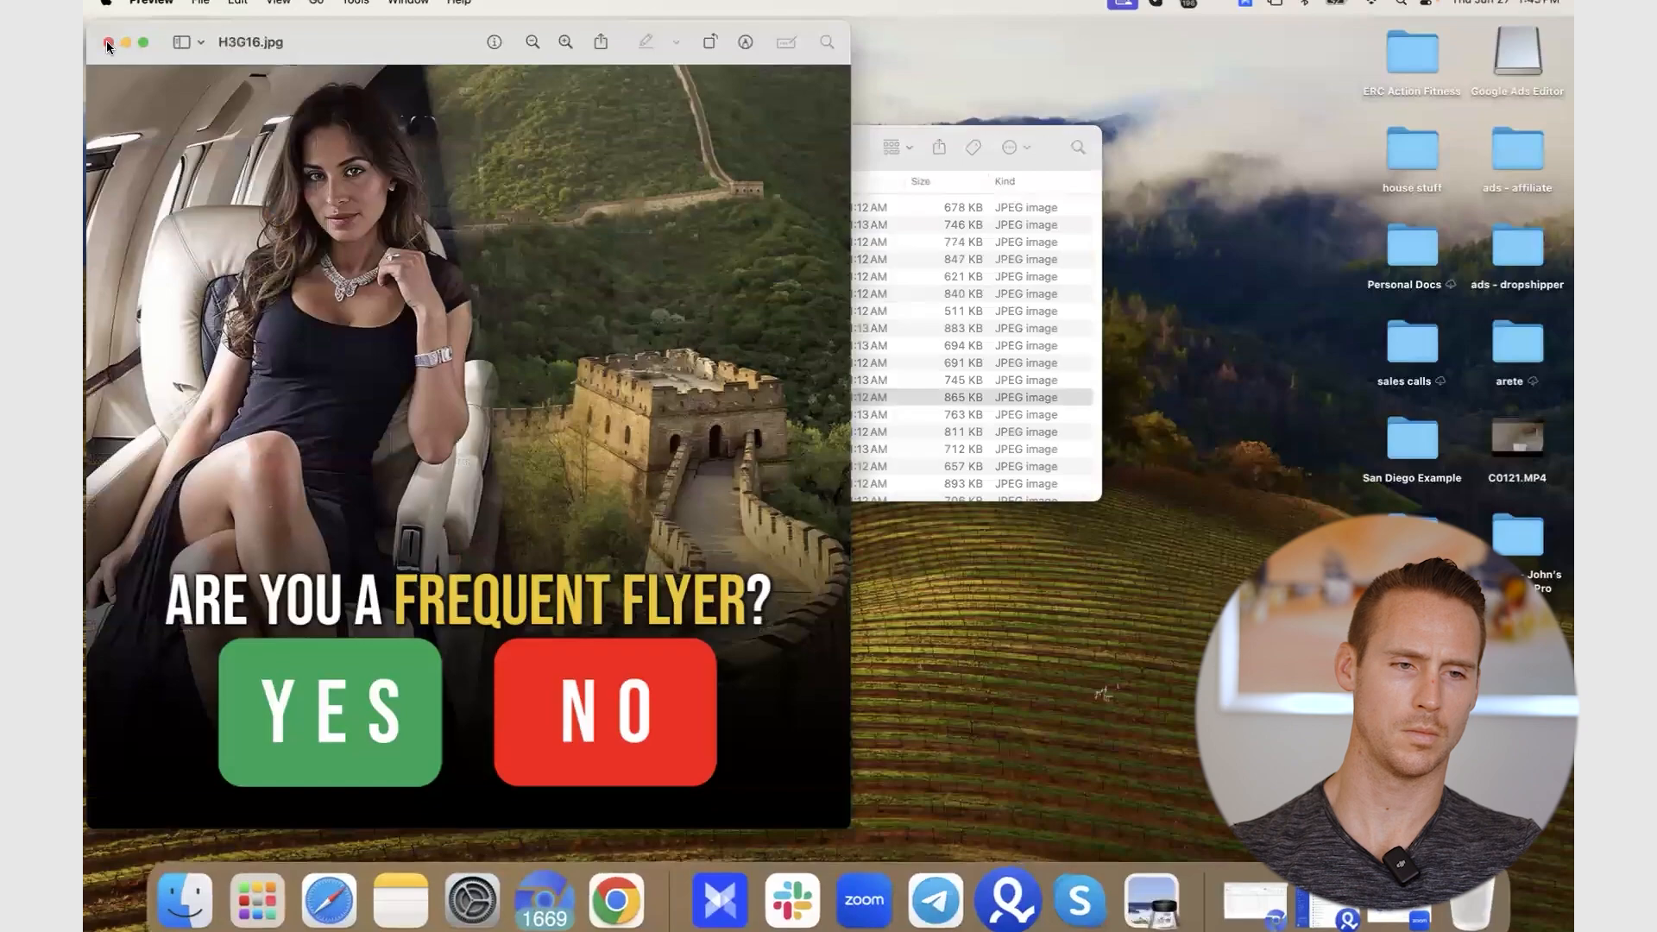
left_click(108, 46)
left_click(470, 147)
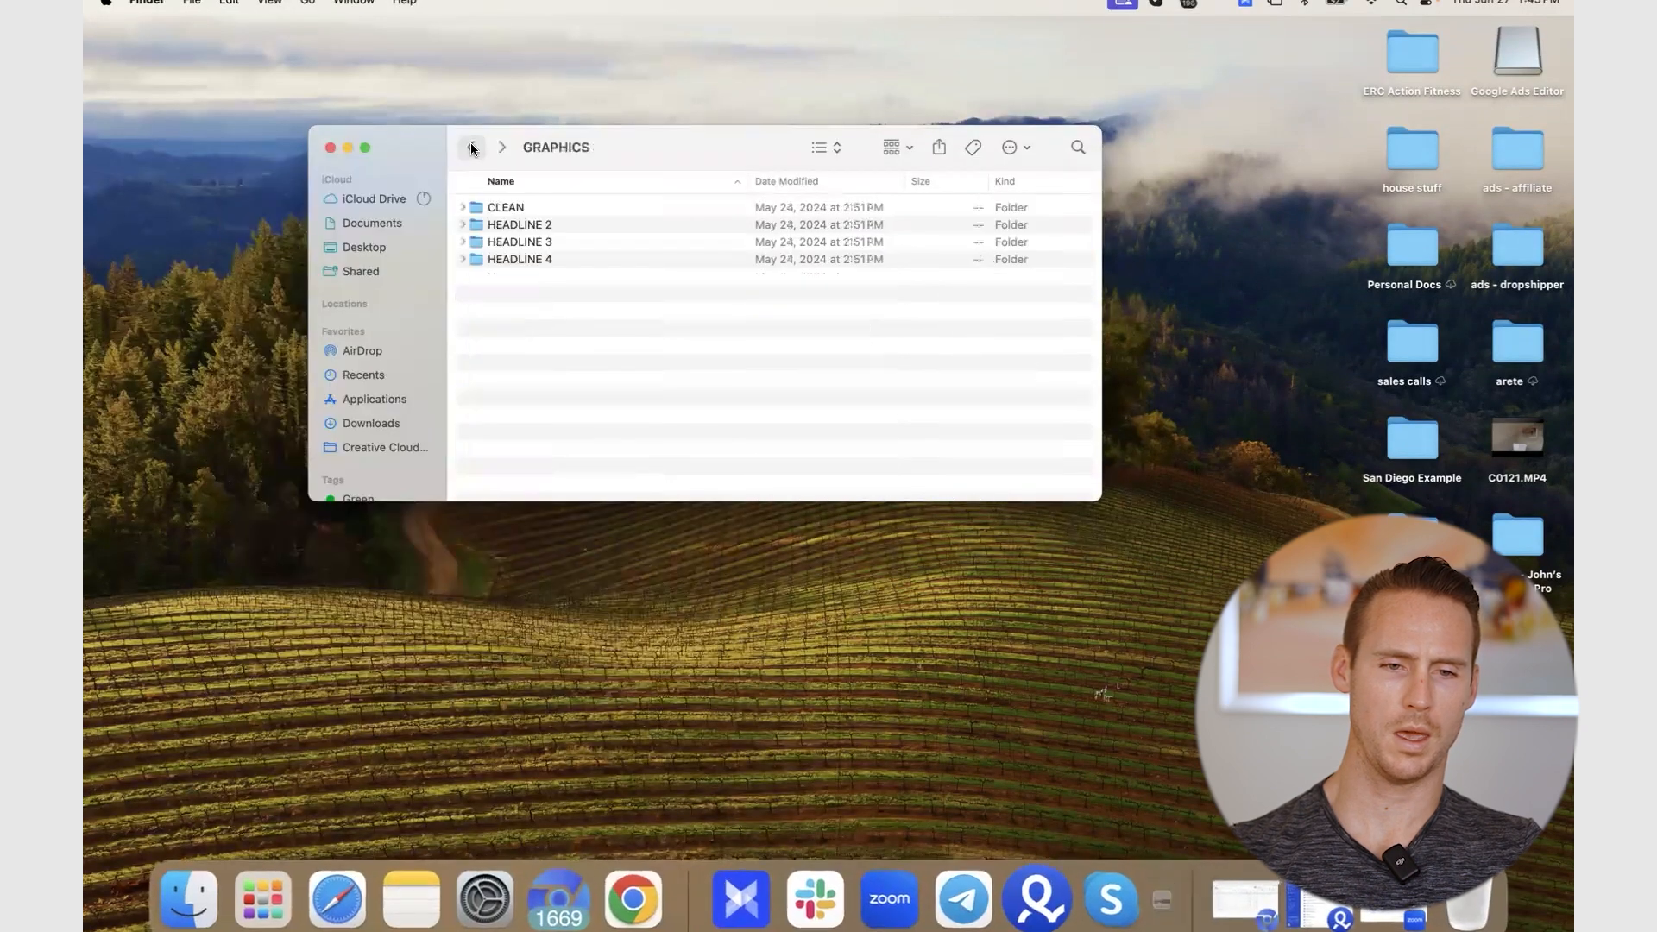
- Preview HEADLINE 4's H4G4.jpg and H4G8.jpg, then go back to TRAVEL GUIDE HACK's VIDEO_UGC VIDEOS folder
double_click(512, 256)
double_click(535, 255)
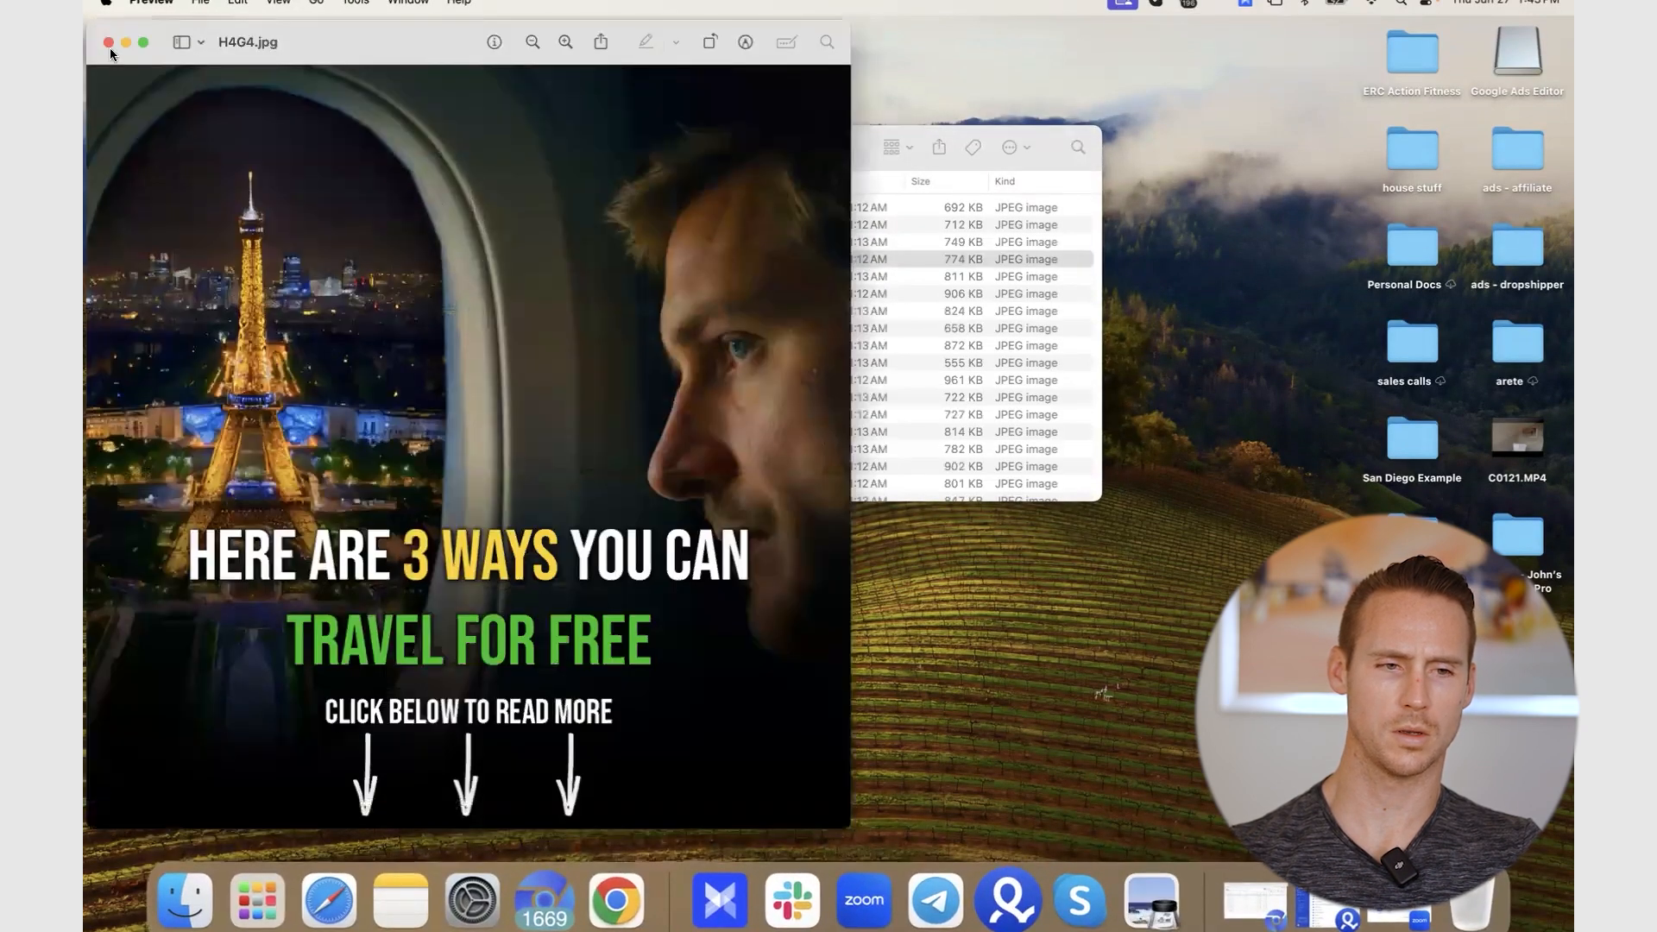
left_click(108, 41)
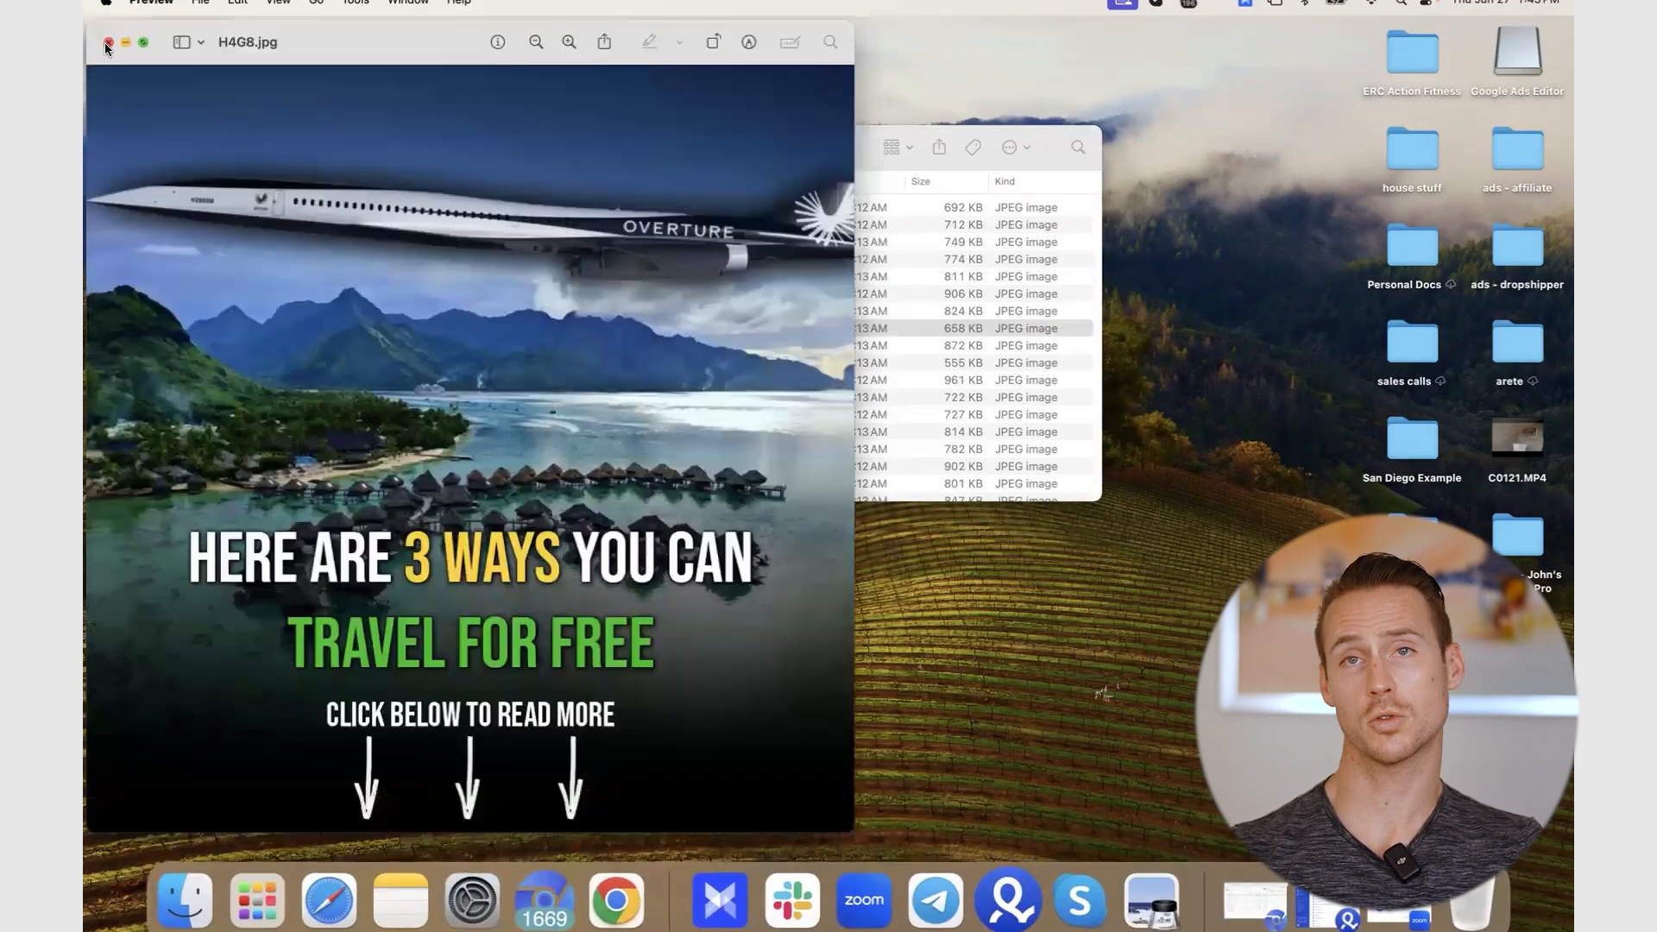
left_click(105, 43)
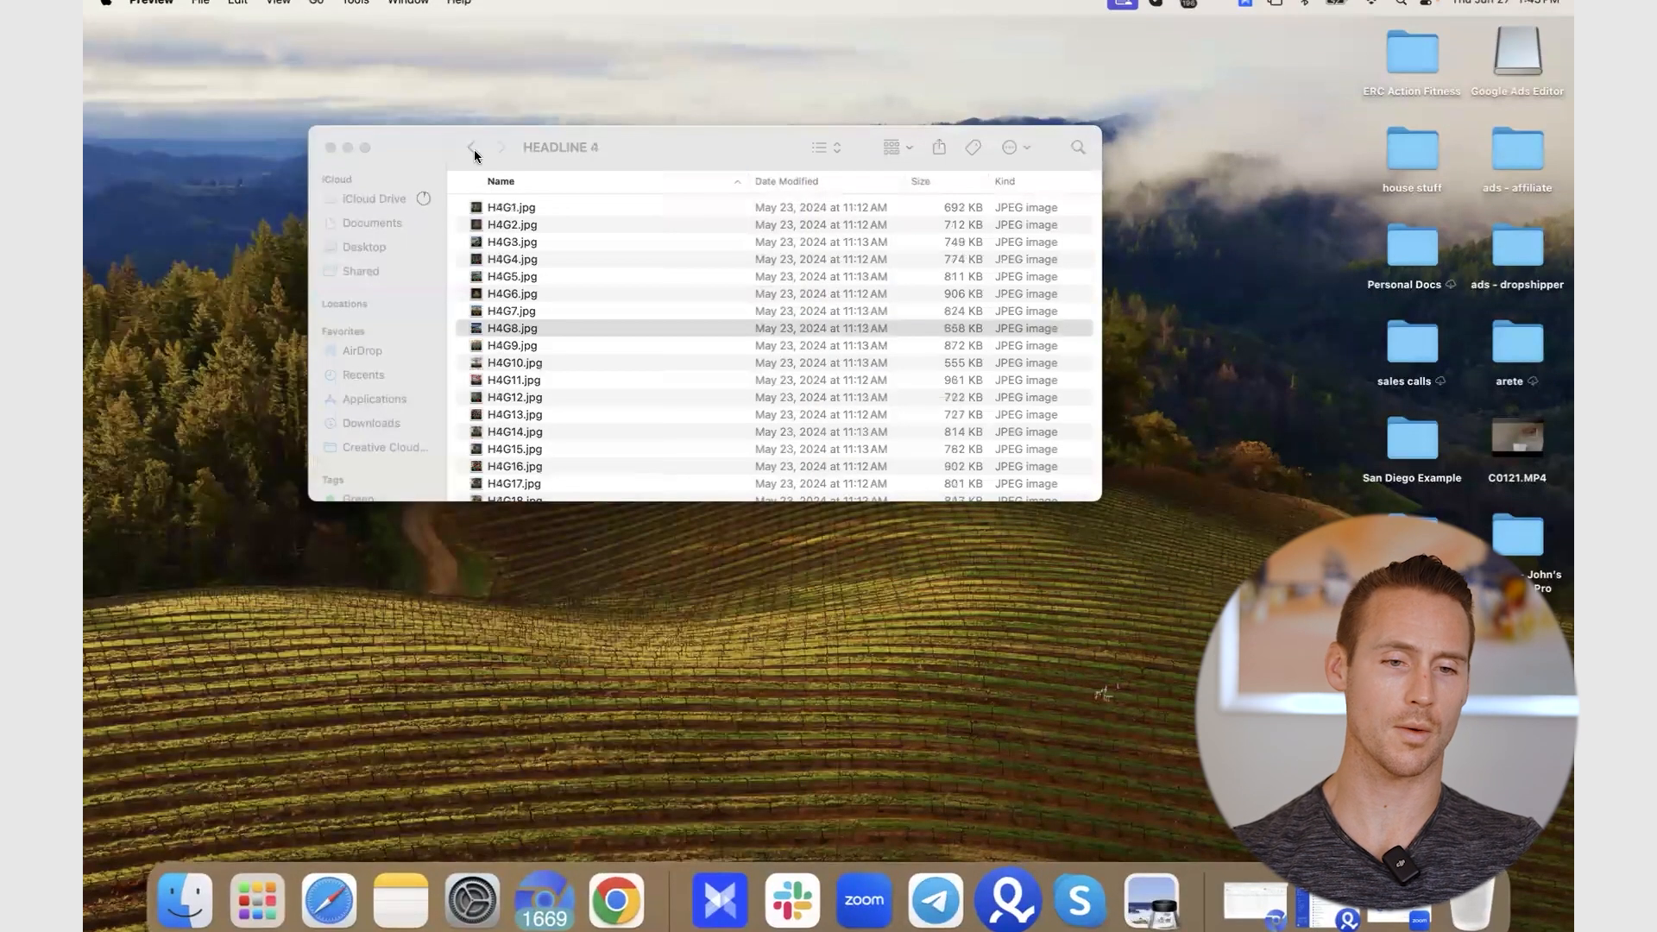
left_click(473, 148)
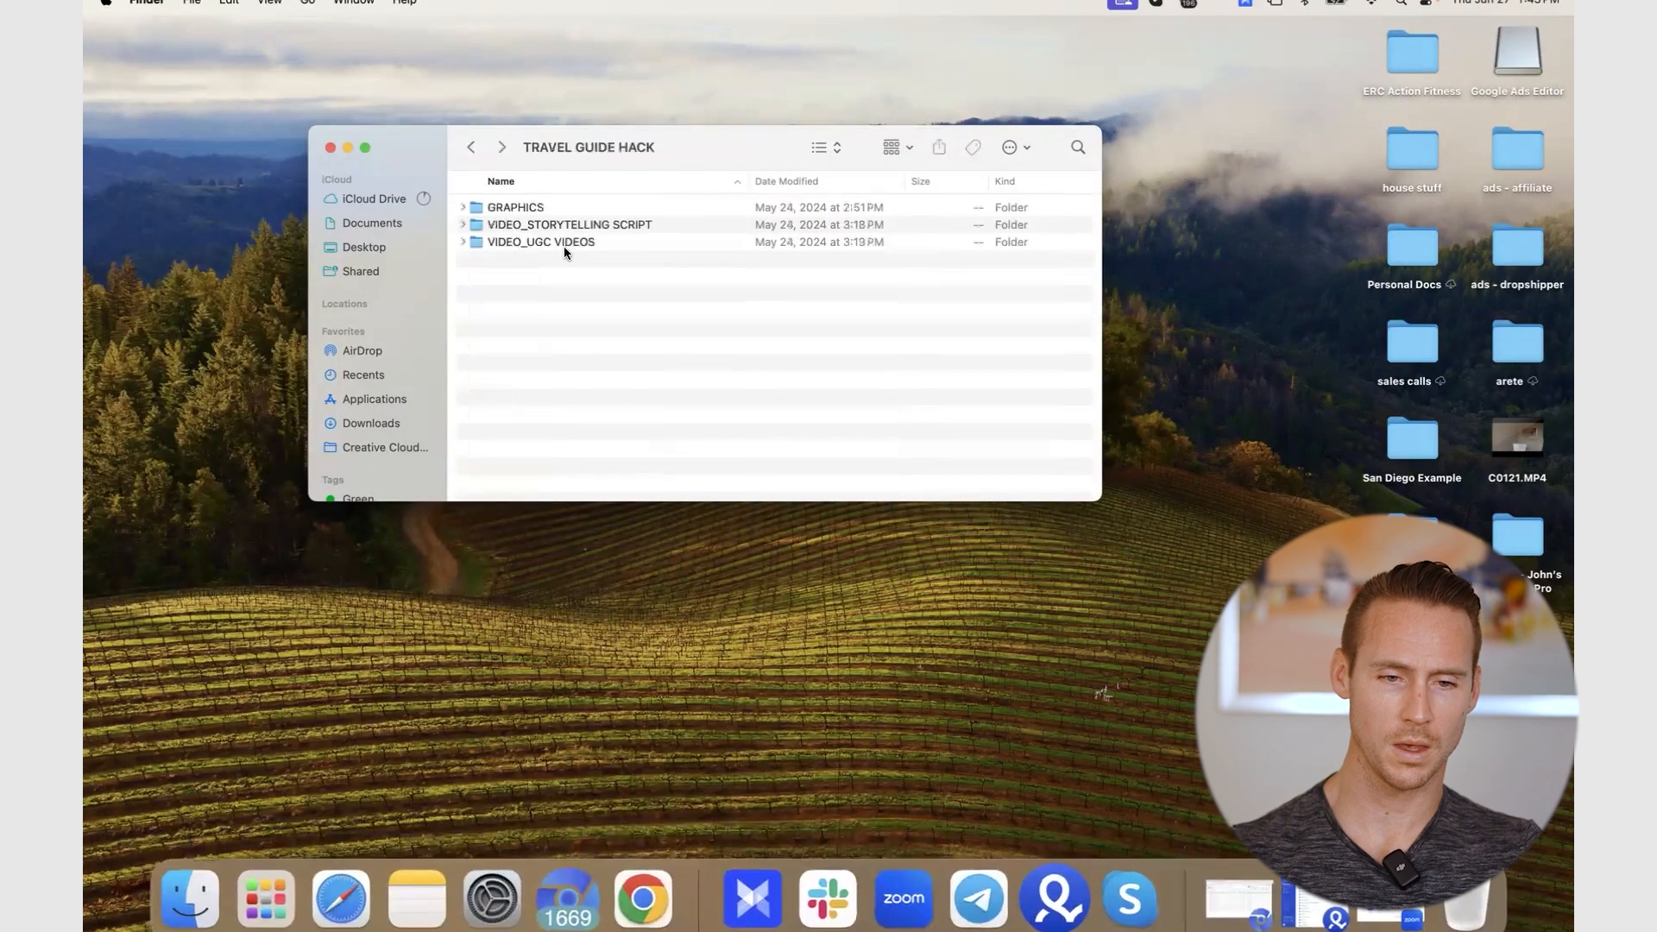
double_click(552, 241)
left_click(518, 208)
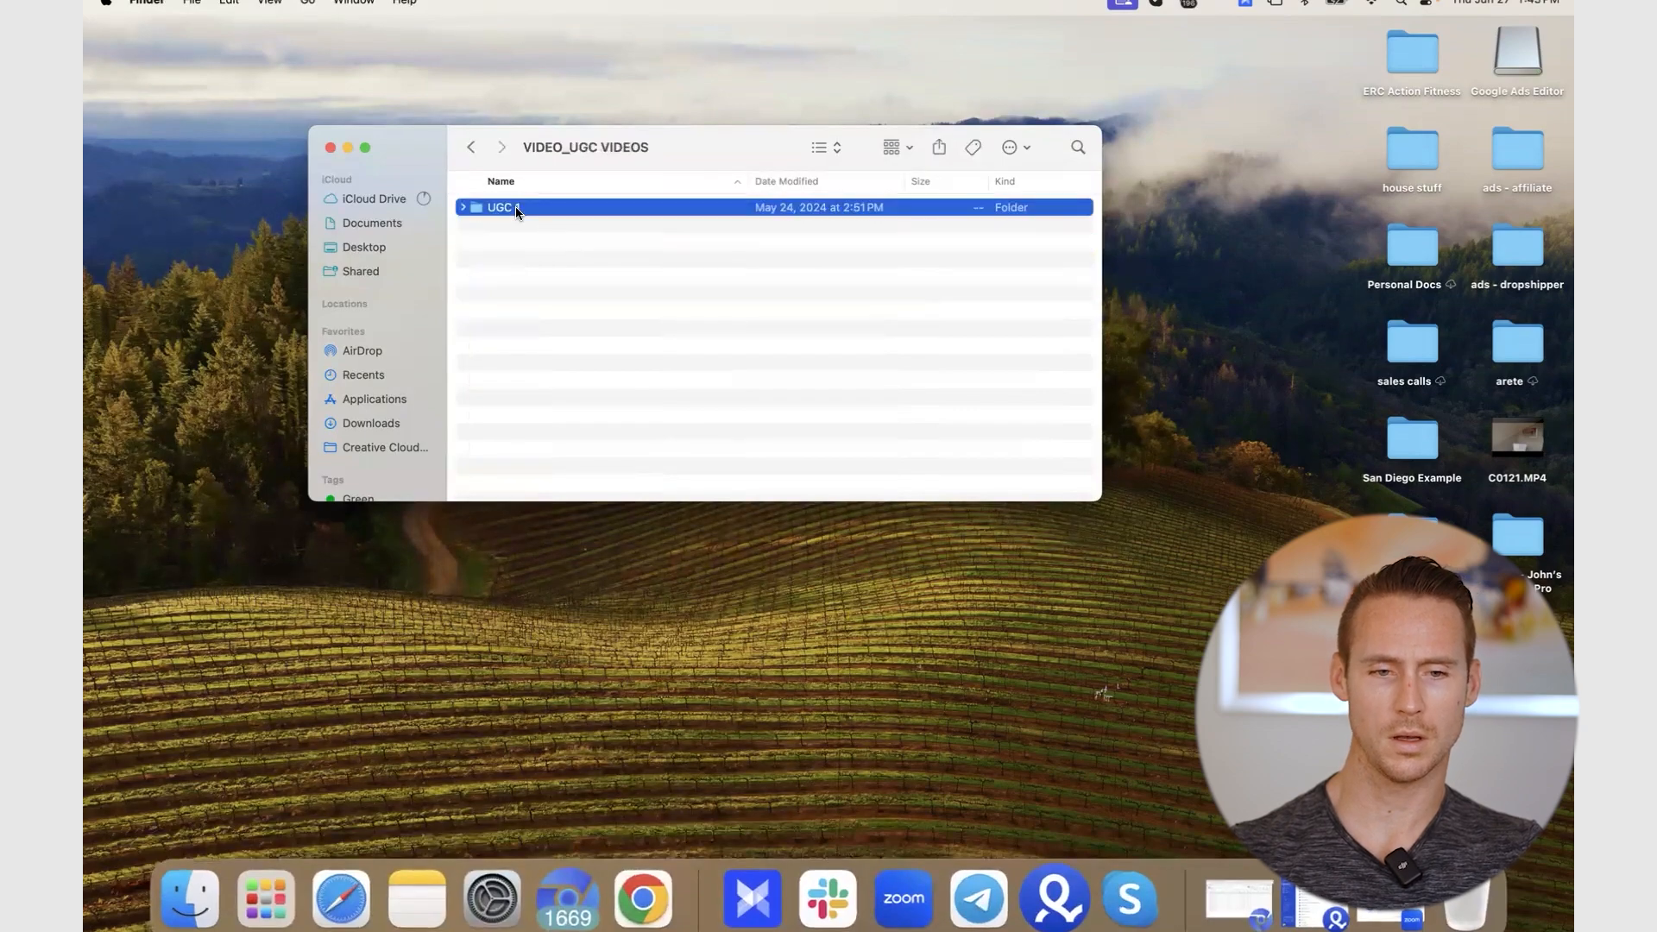
double_click(515, 207)
double_click(515, 207)
key("XF86AudioRaiseVolume")
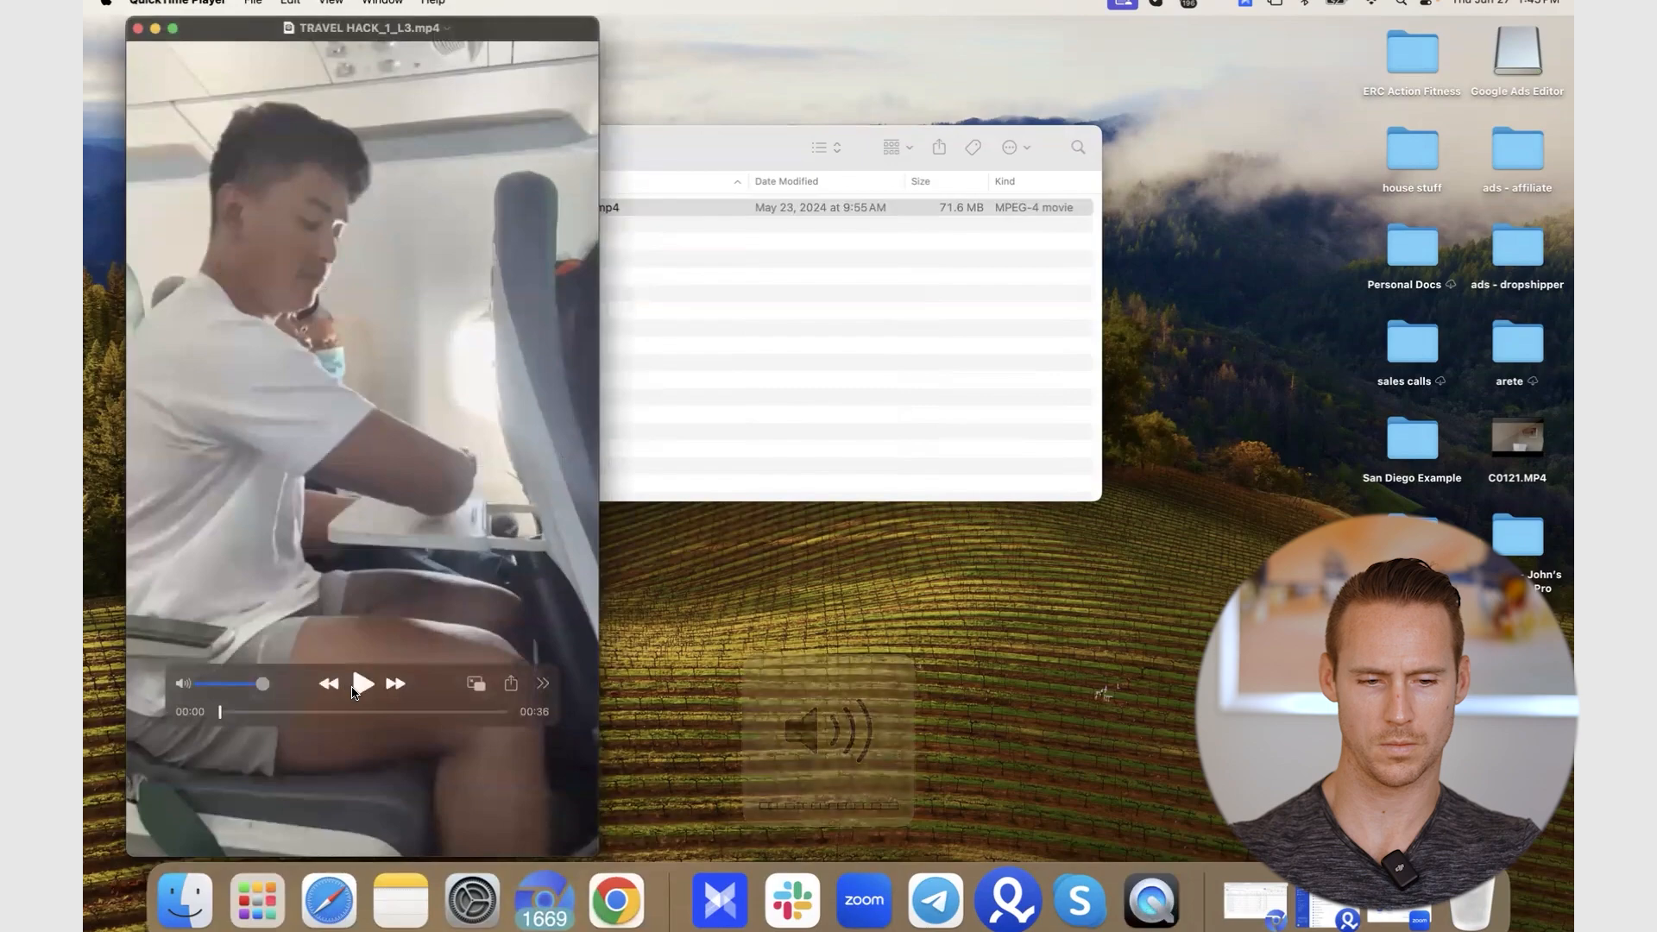
key("space")
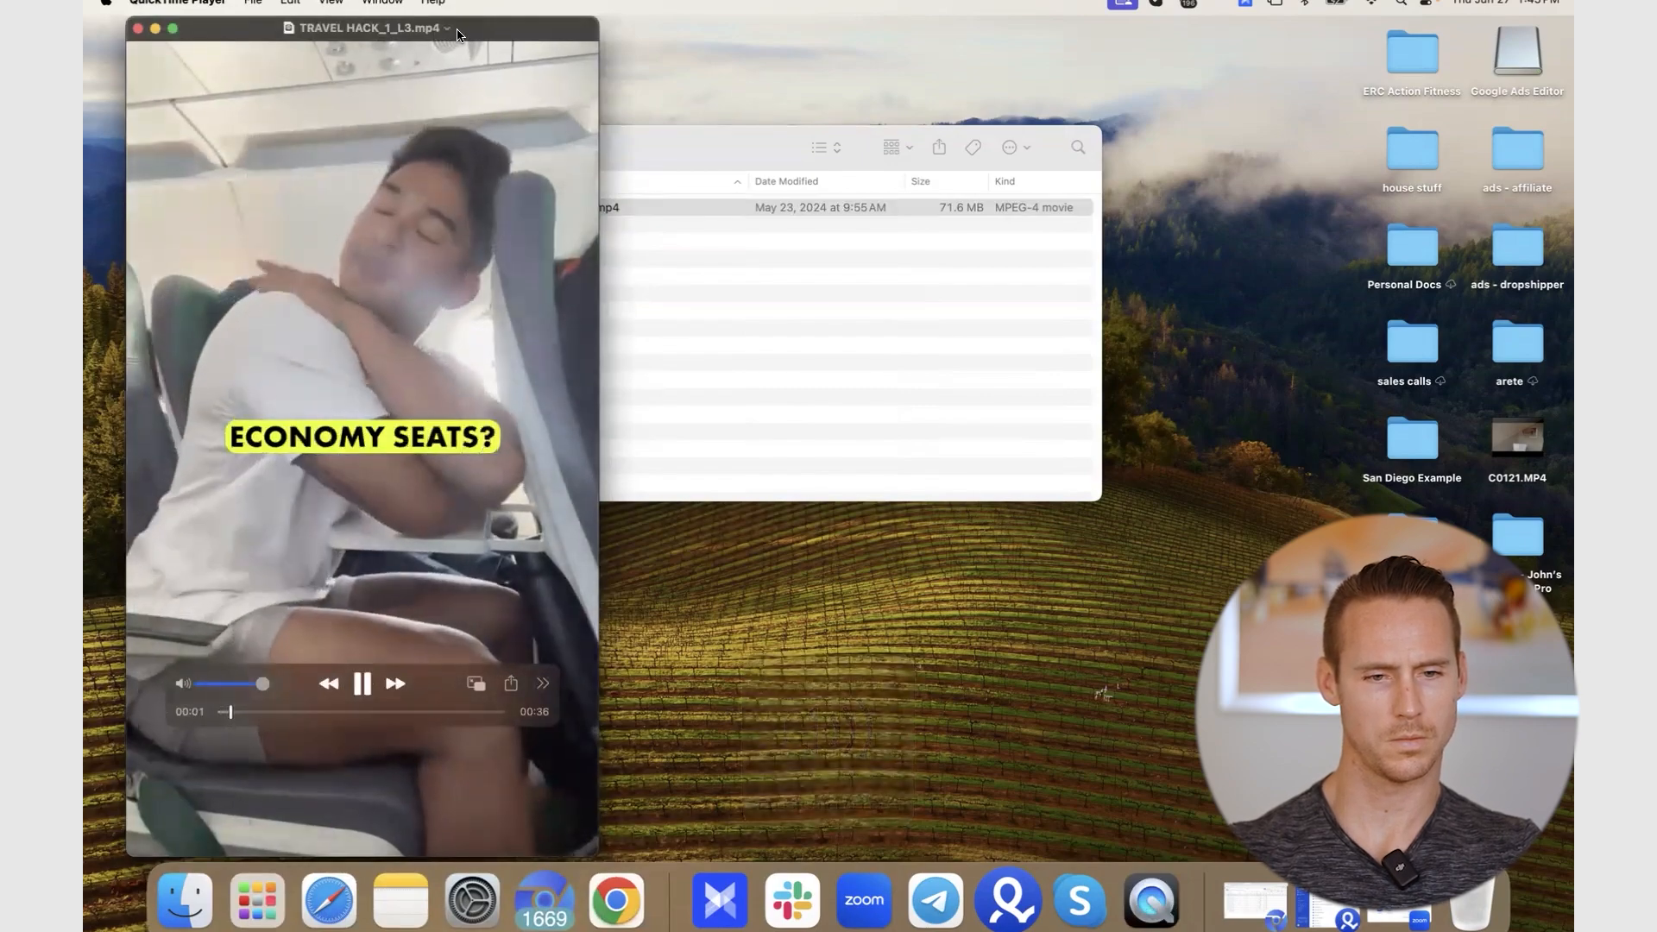
left_click_drag(459, 27, 746, 10)
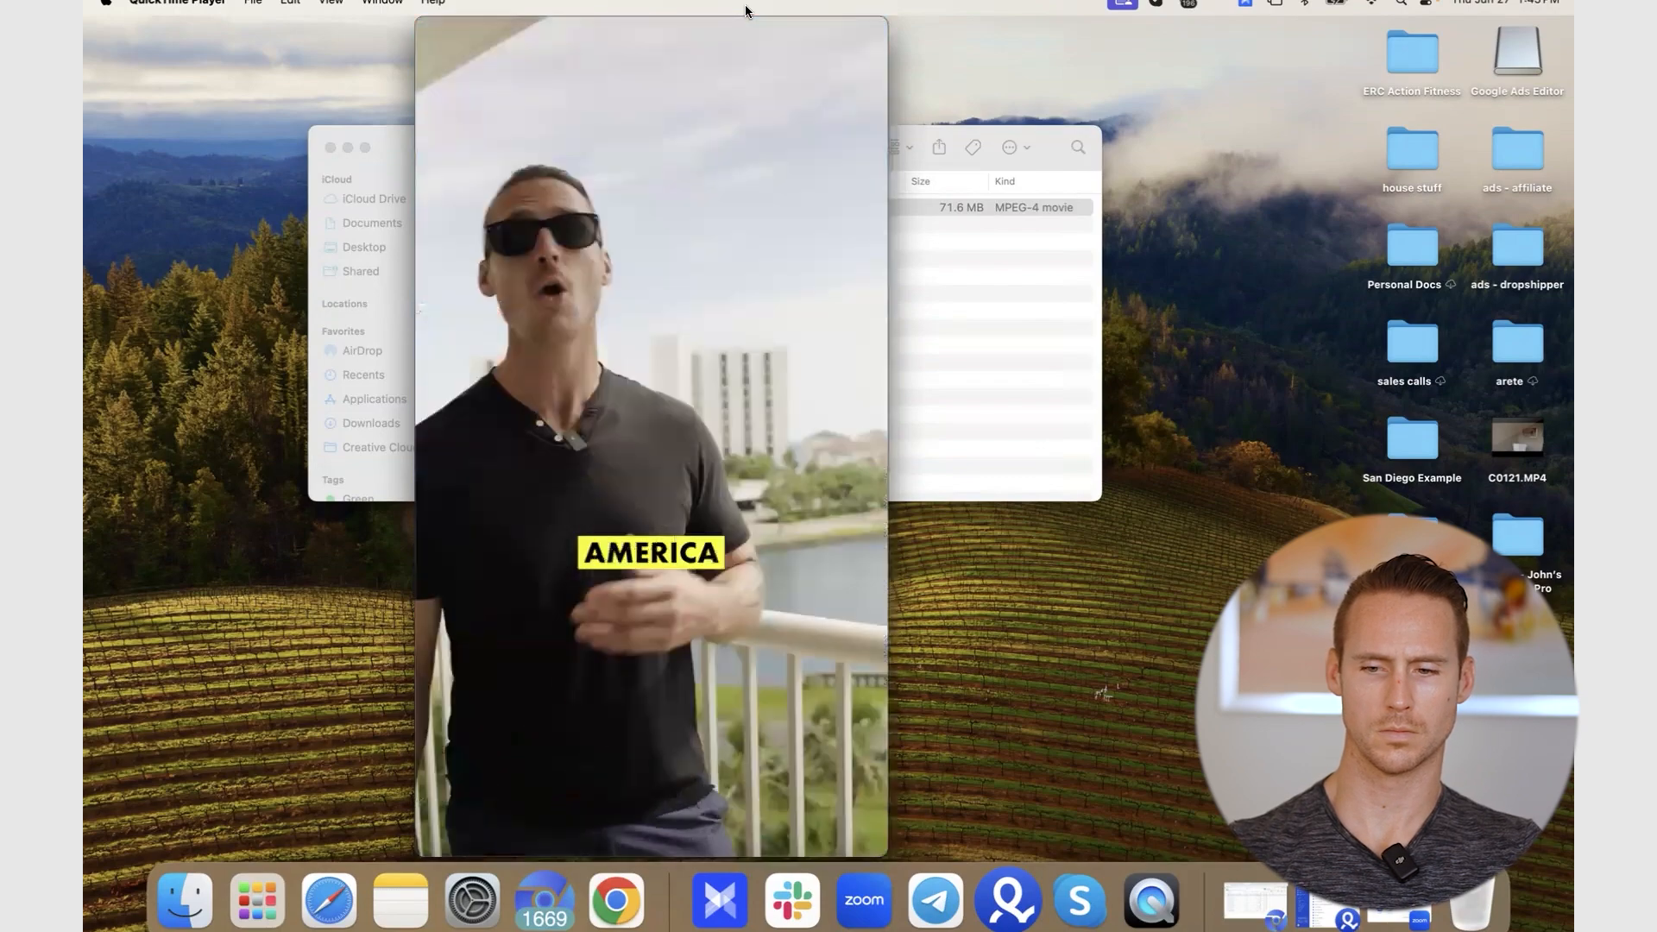
mouse_move(736, 268)
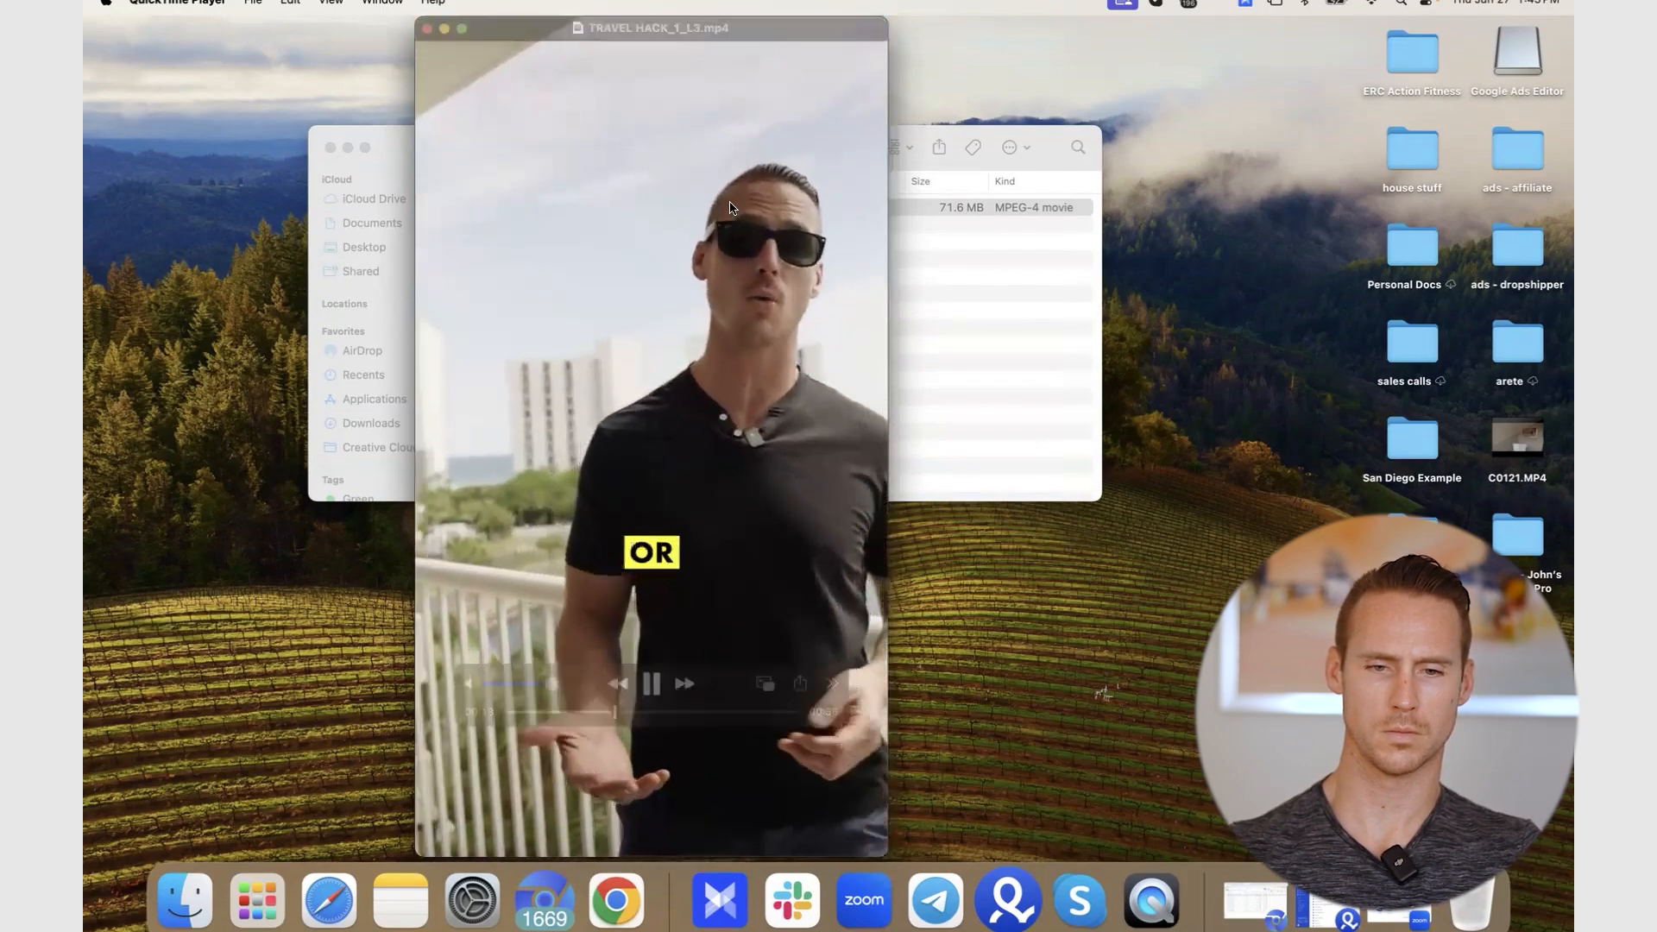
left_click(436, 33)
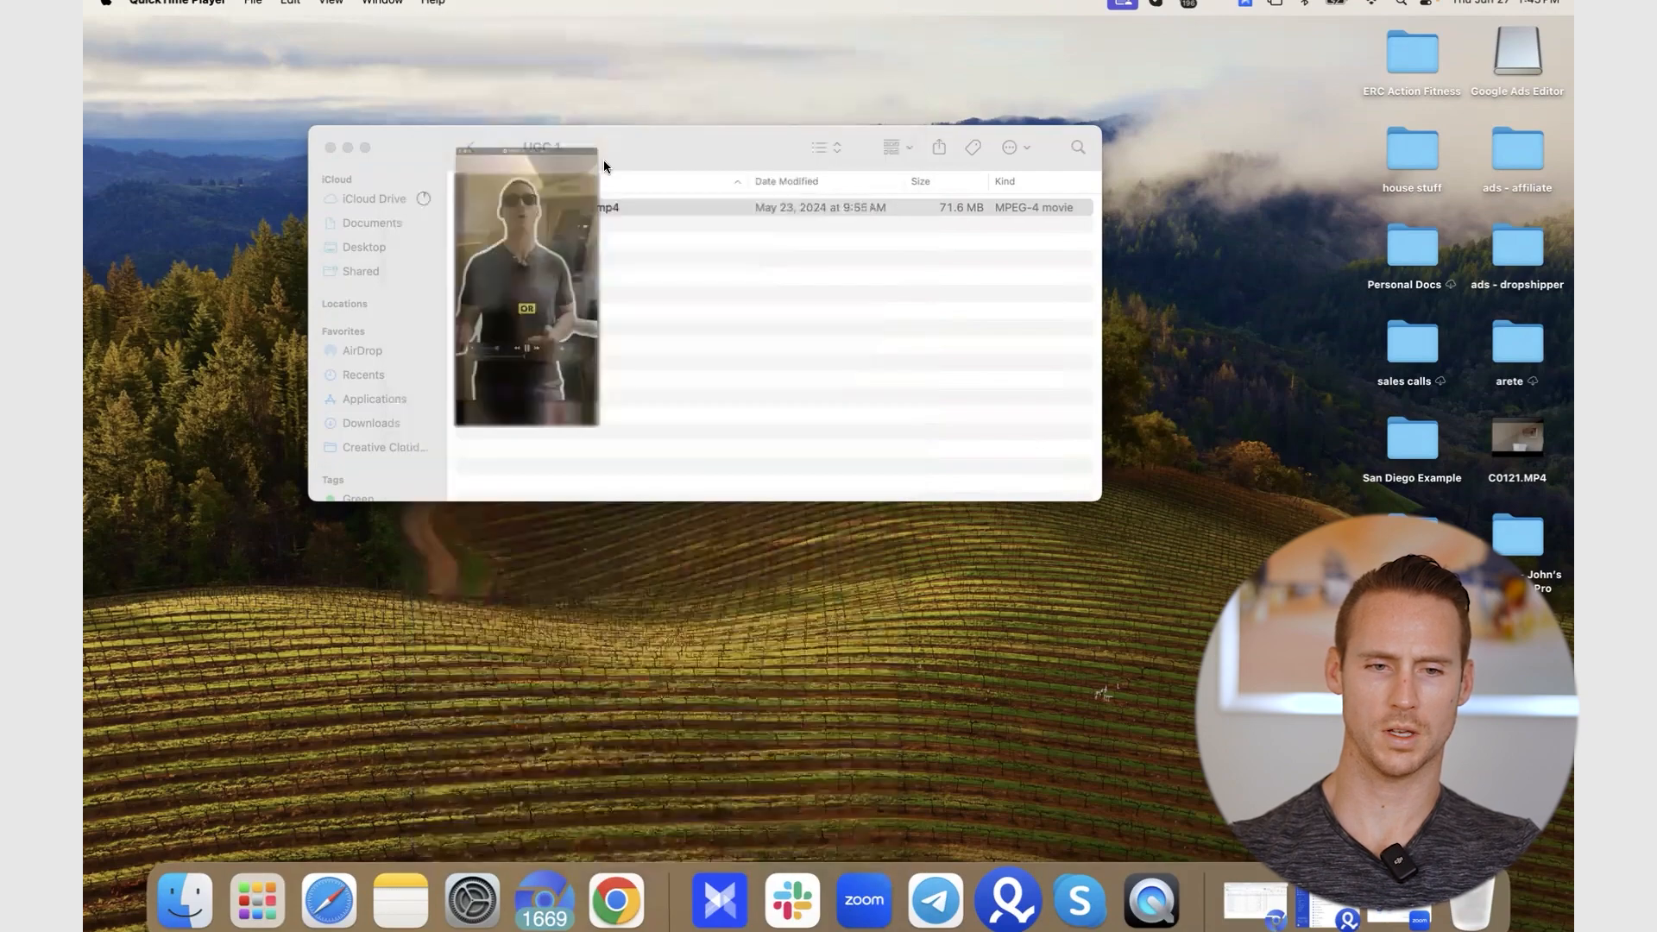
left_click(472, 149)
left_click(471, 148)
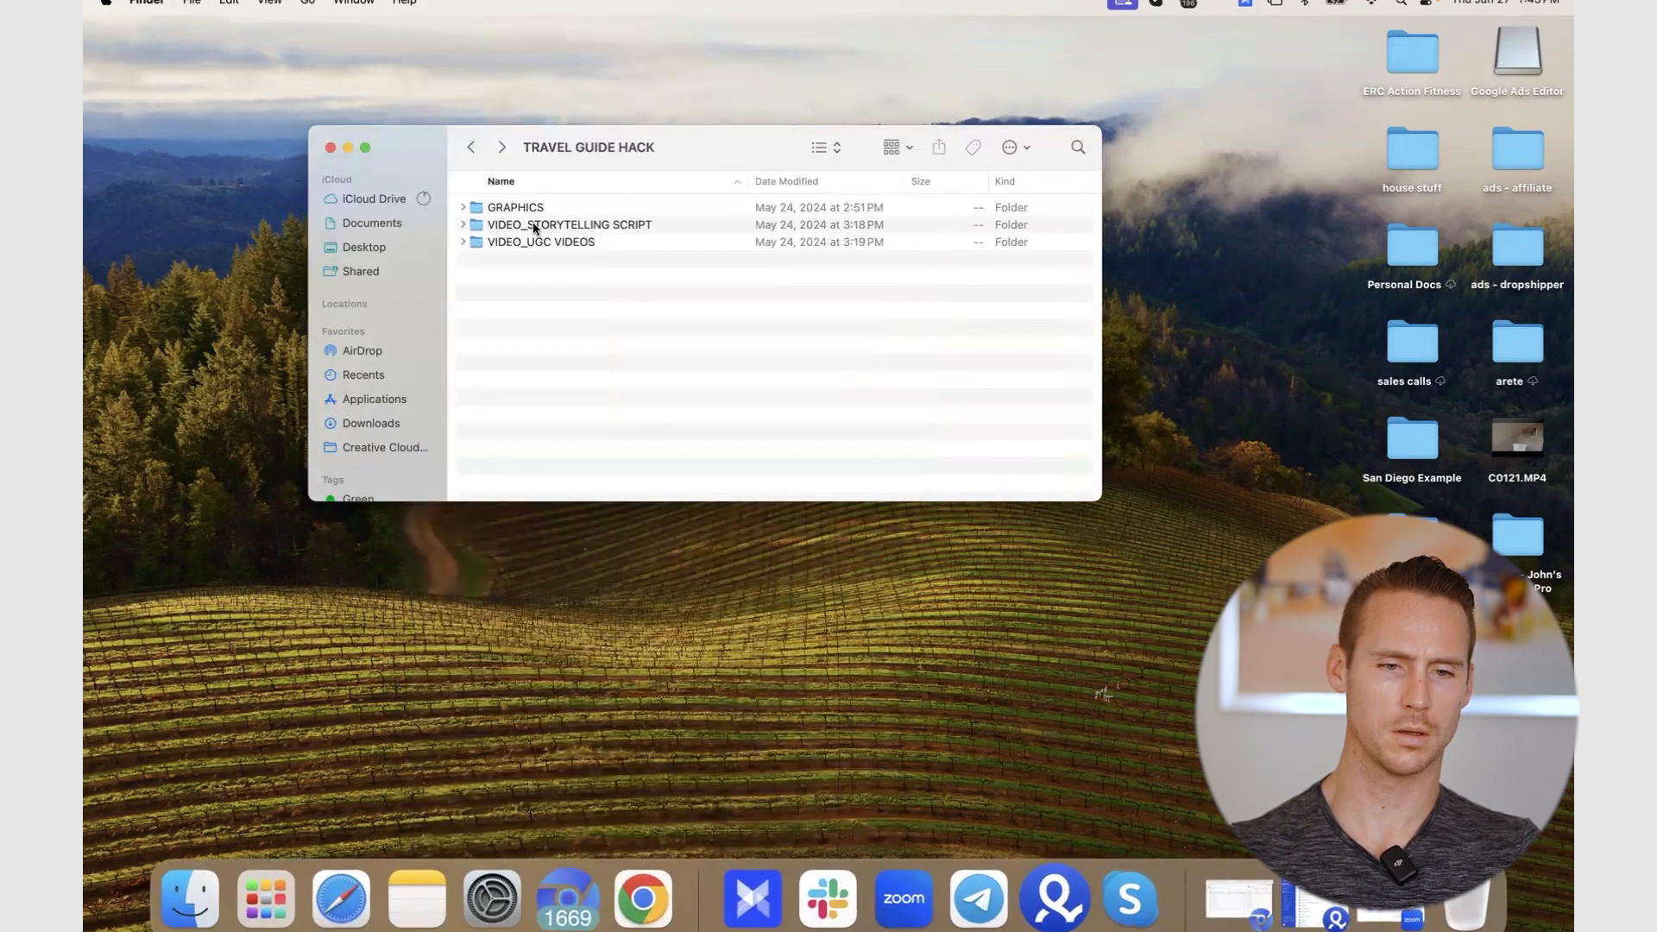
- Open VIDEO_STORYTELLING SCRIPT > CAPTION 2 and watch Body2.mp4 in QuickTime Player
left_click(537, 226)
double_click(536, 227)
double_click(536, 228)
left_click(536, 228)
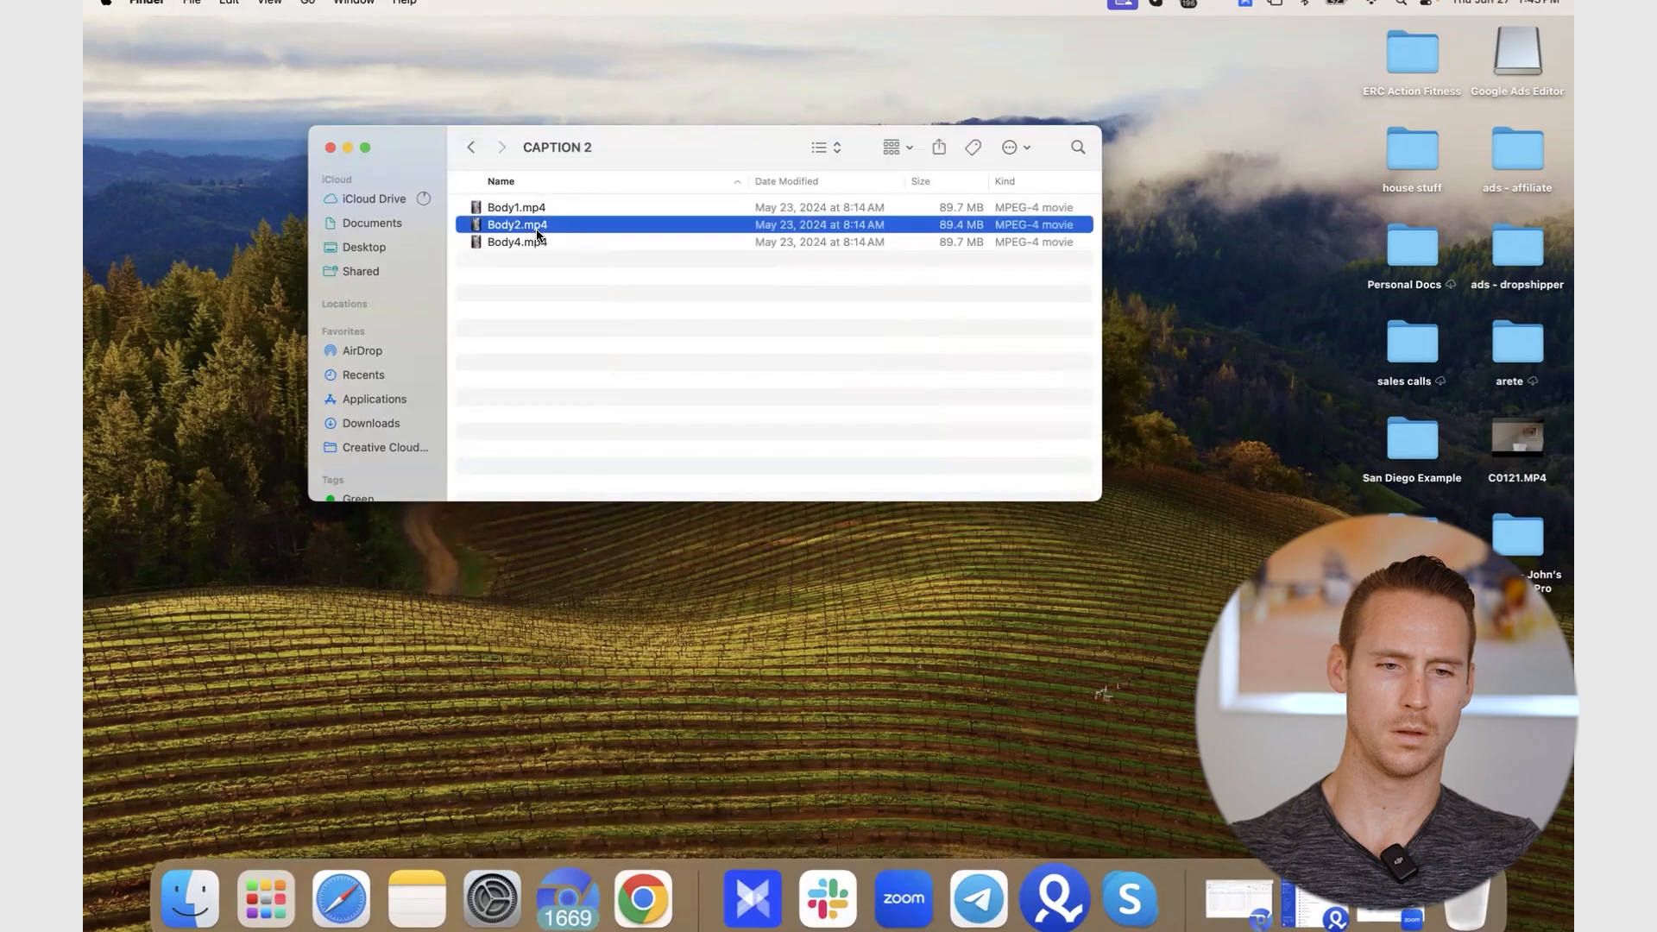
double_click(549, 226)
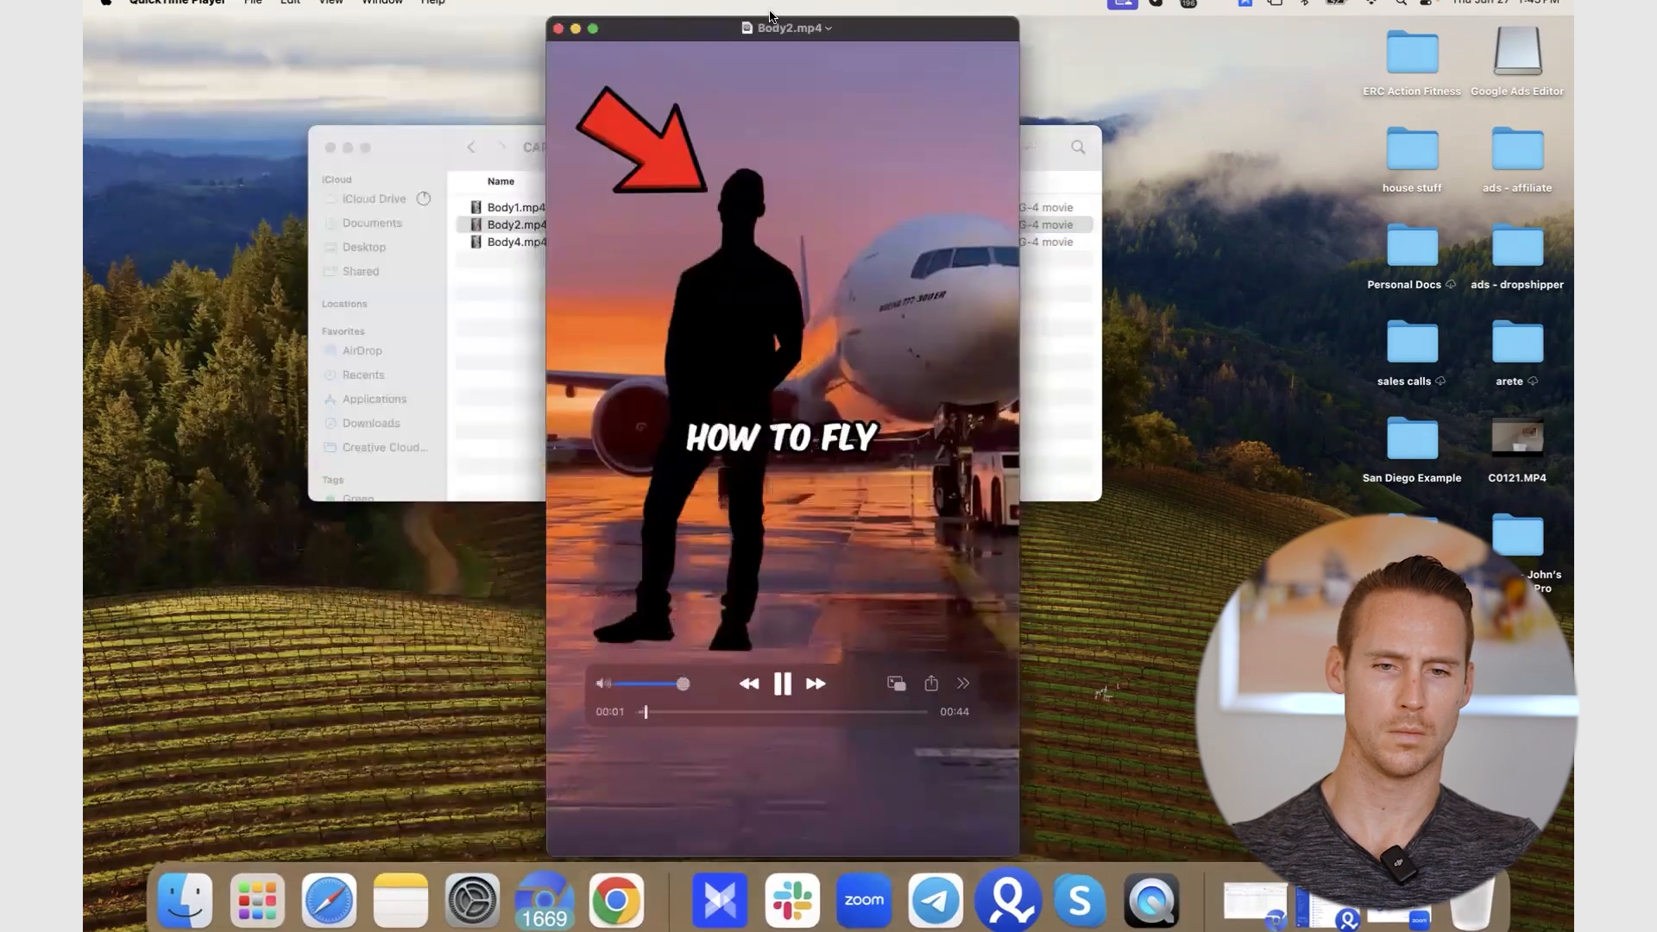
left_click_drag(771, 16, 705, 17)
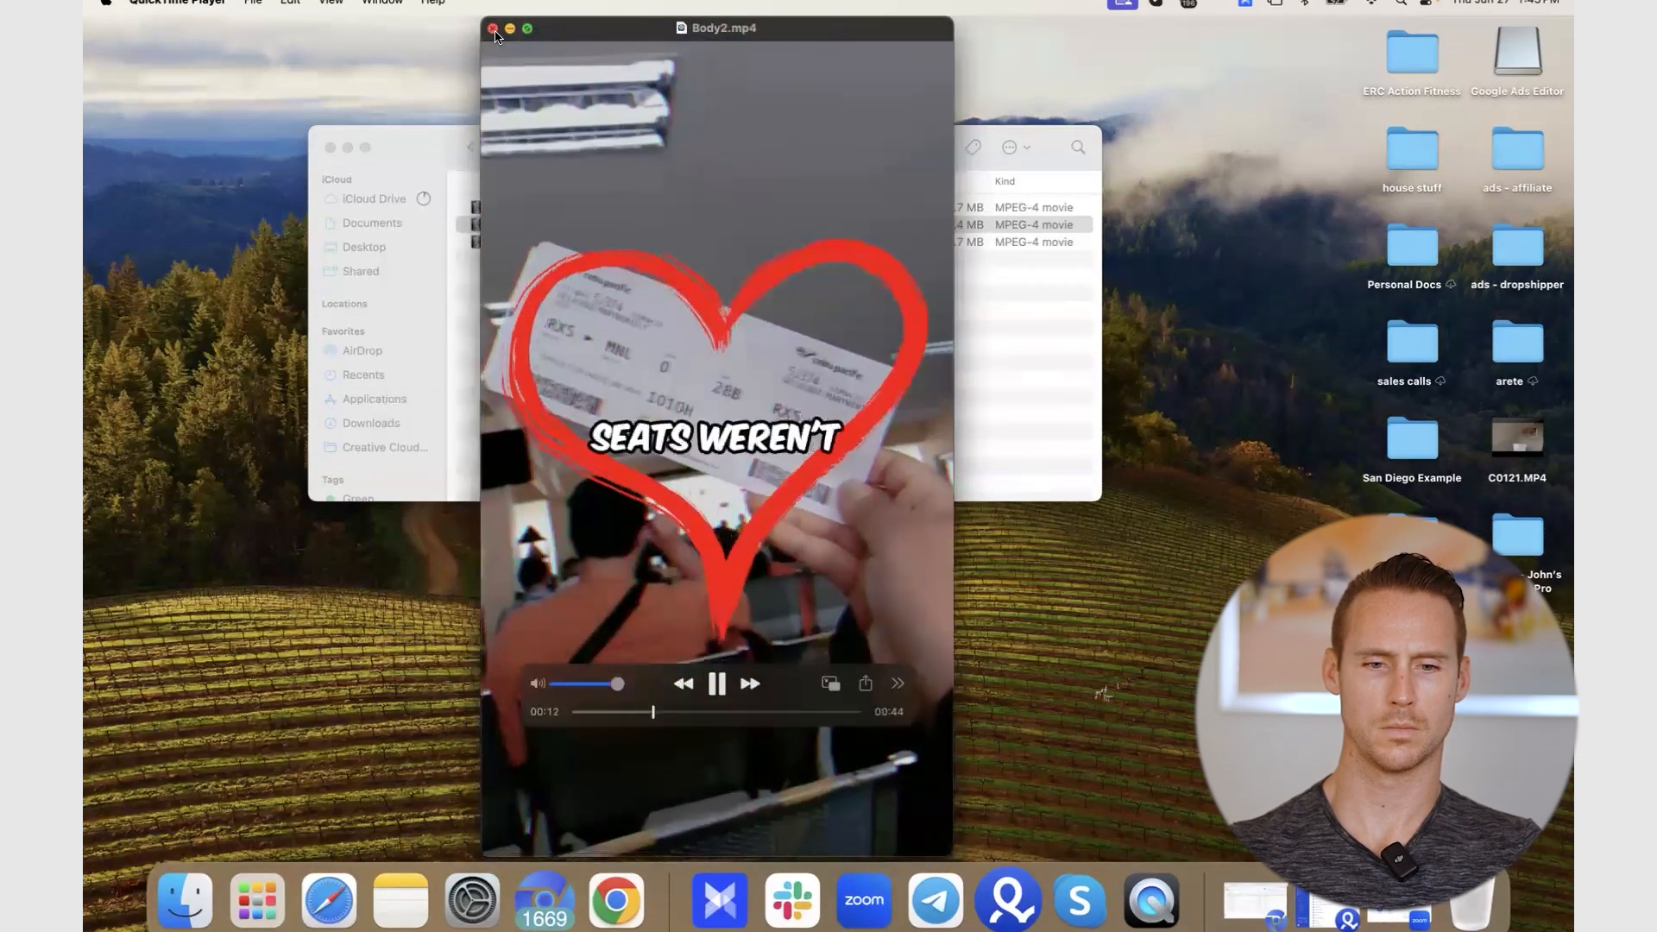
left_click(493, 31)
- Play Body4.mp4 and Body1.mp4 in turn, closing each and quitting QuickTime Player
double_click(638, 242)
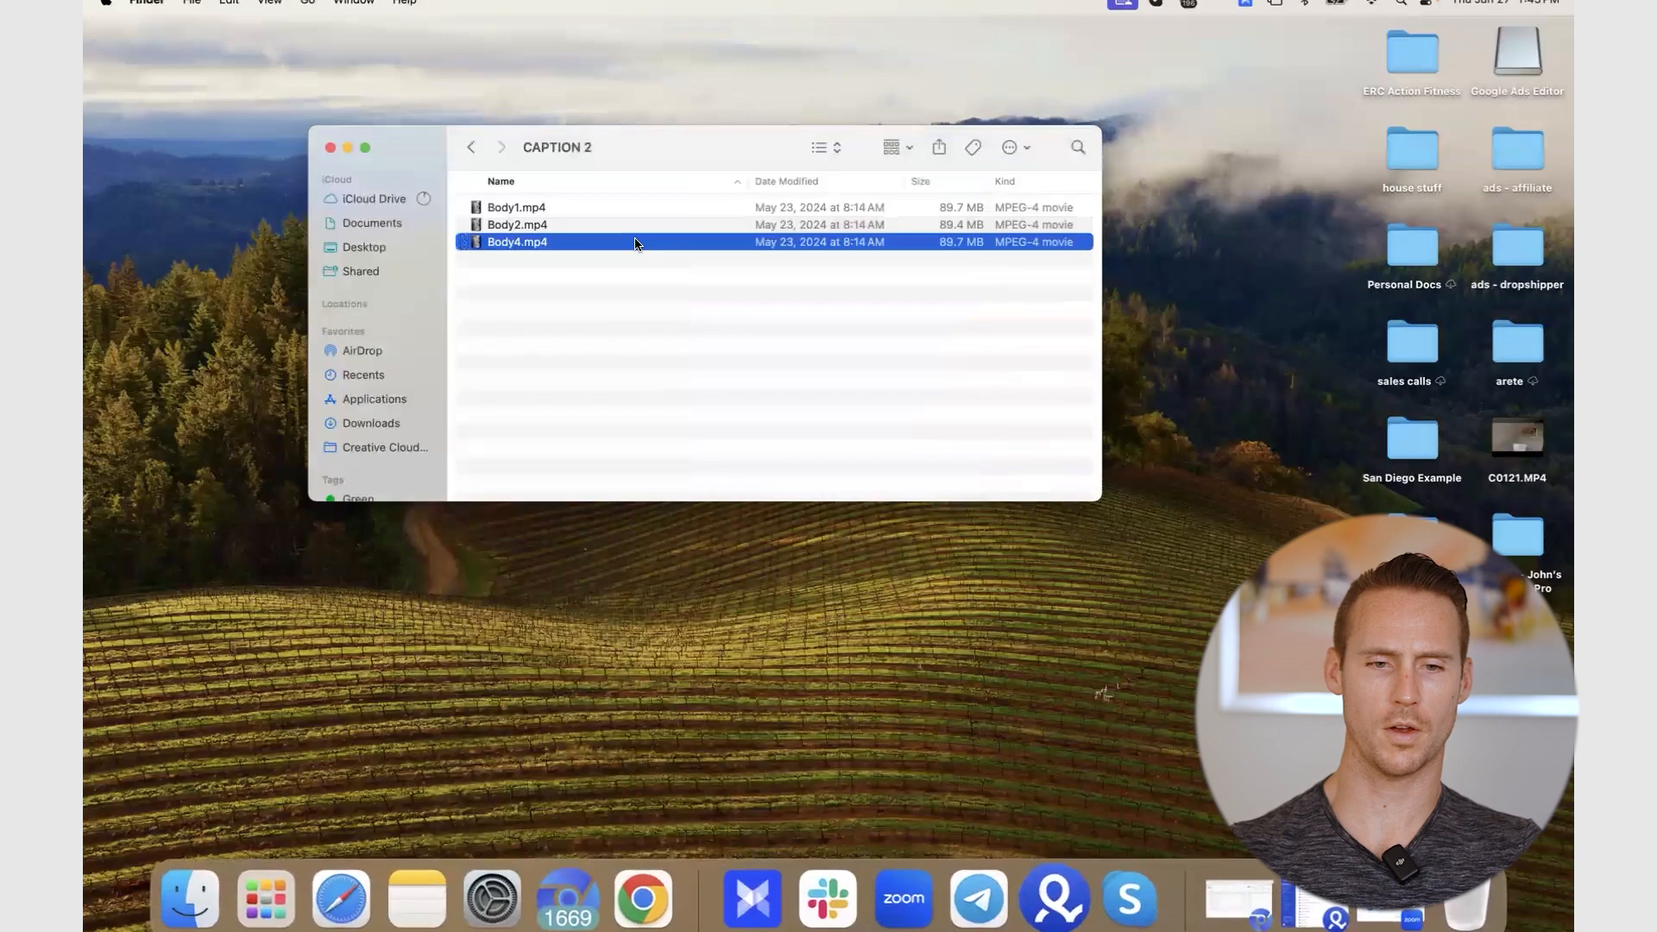
key("space")
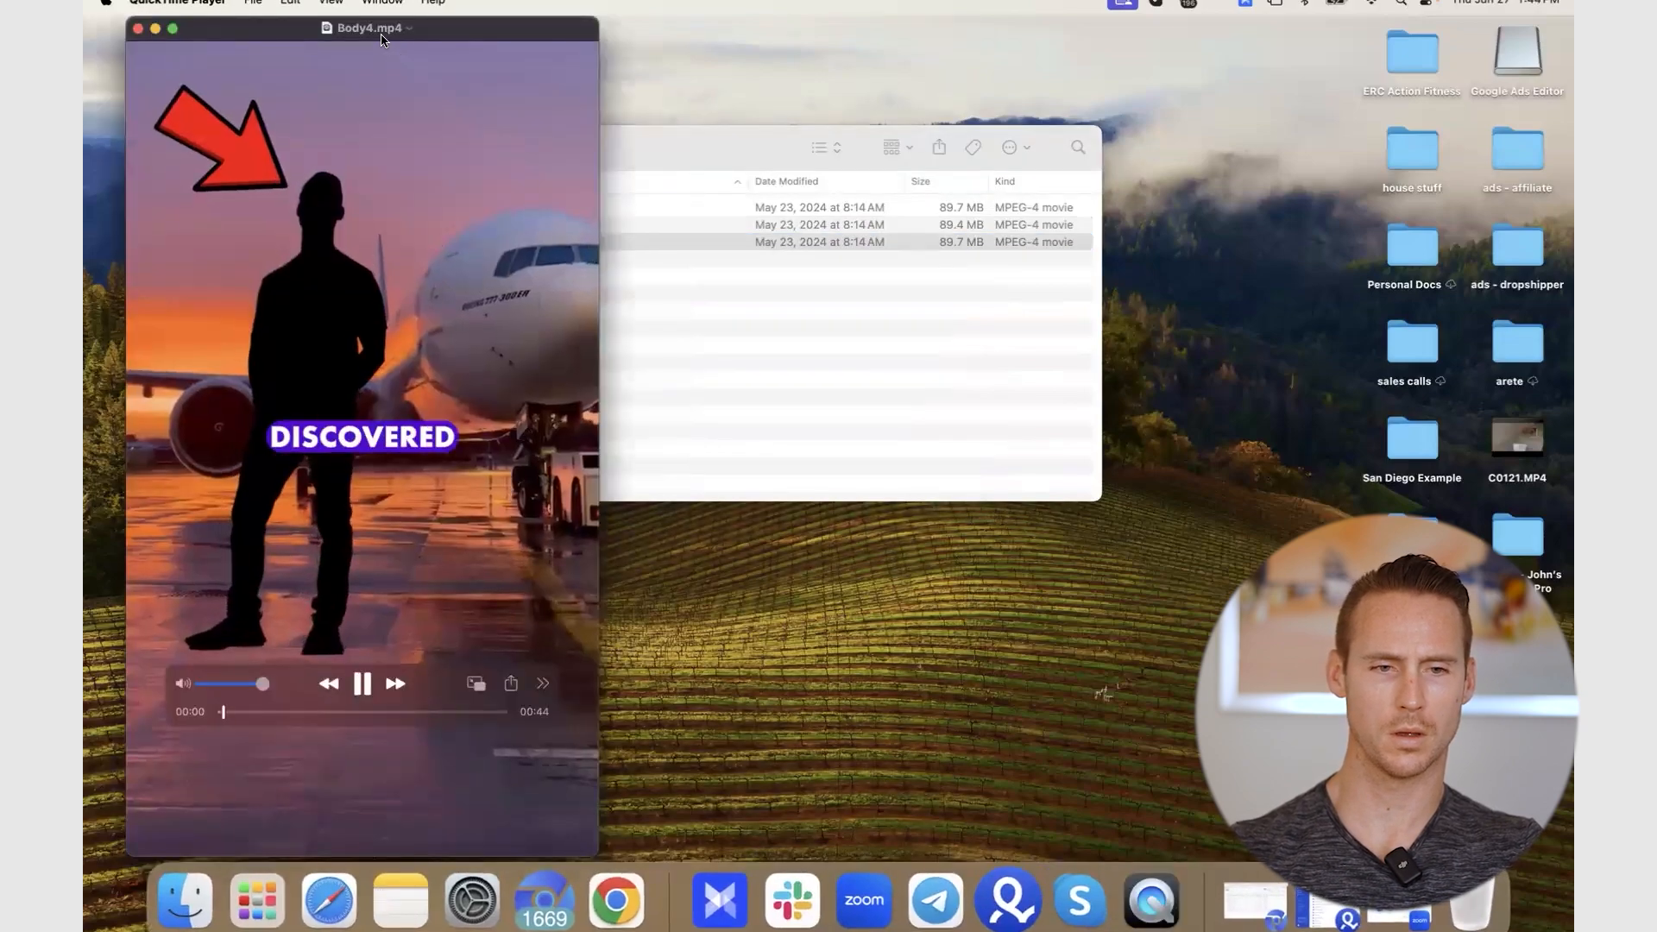
left_click_drag(377, 21, 725, 14)
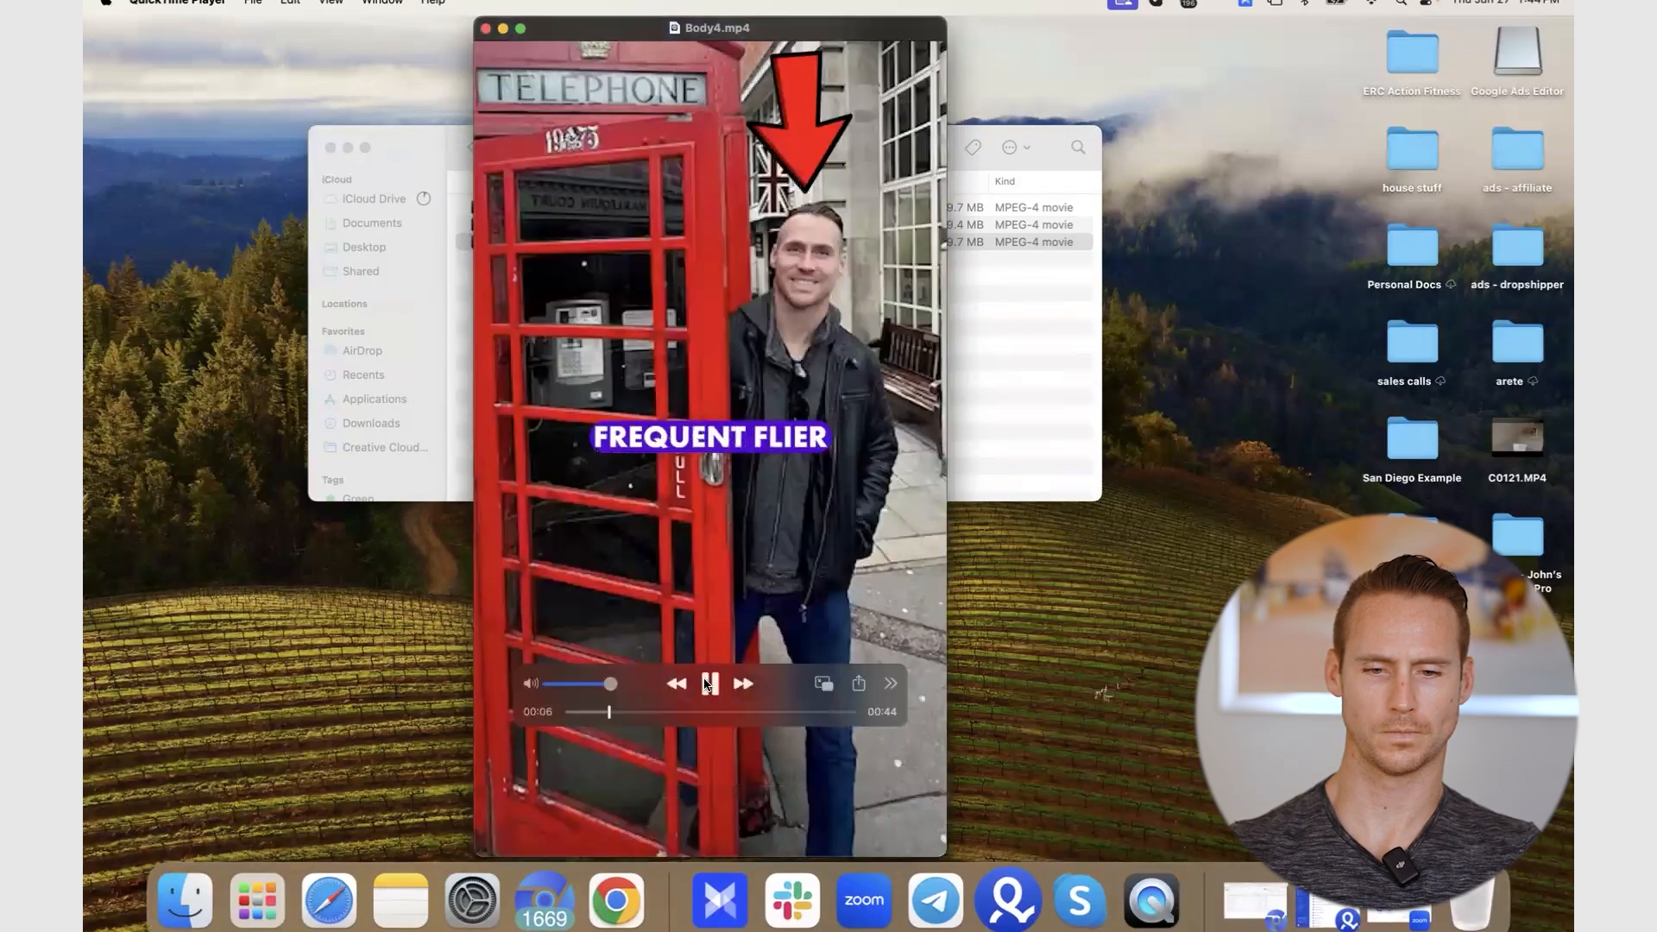
left_click(707, 683)
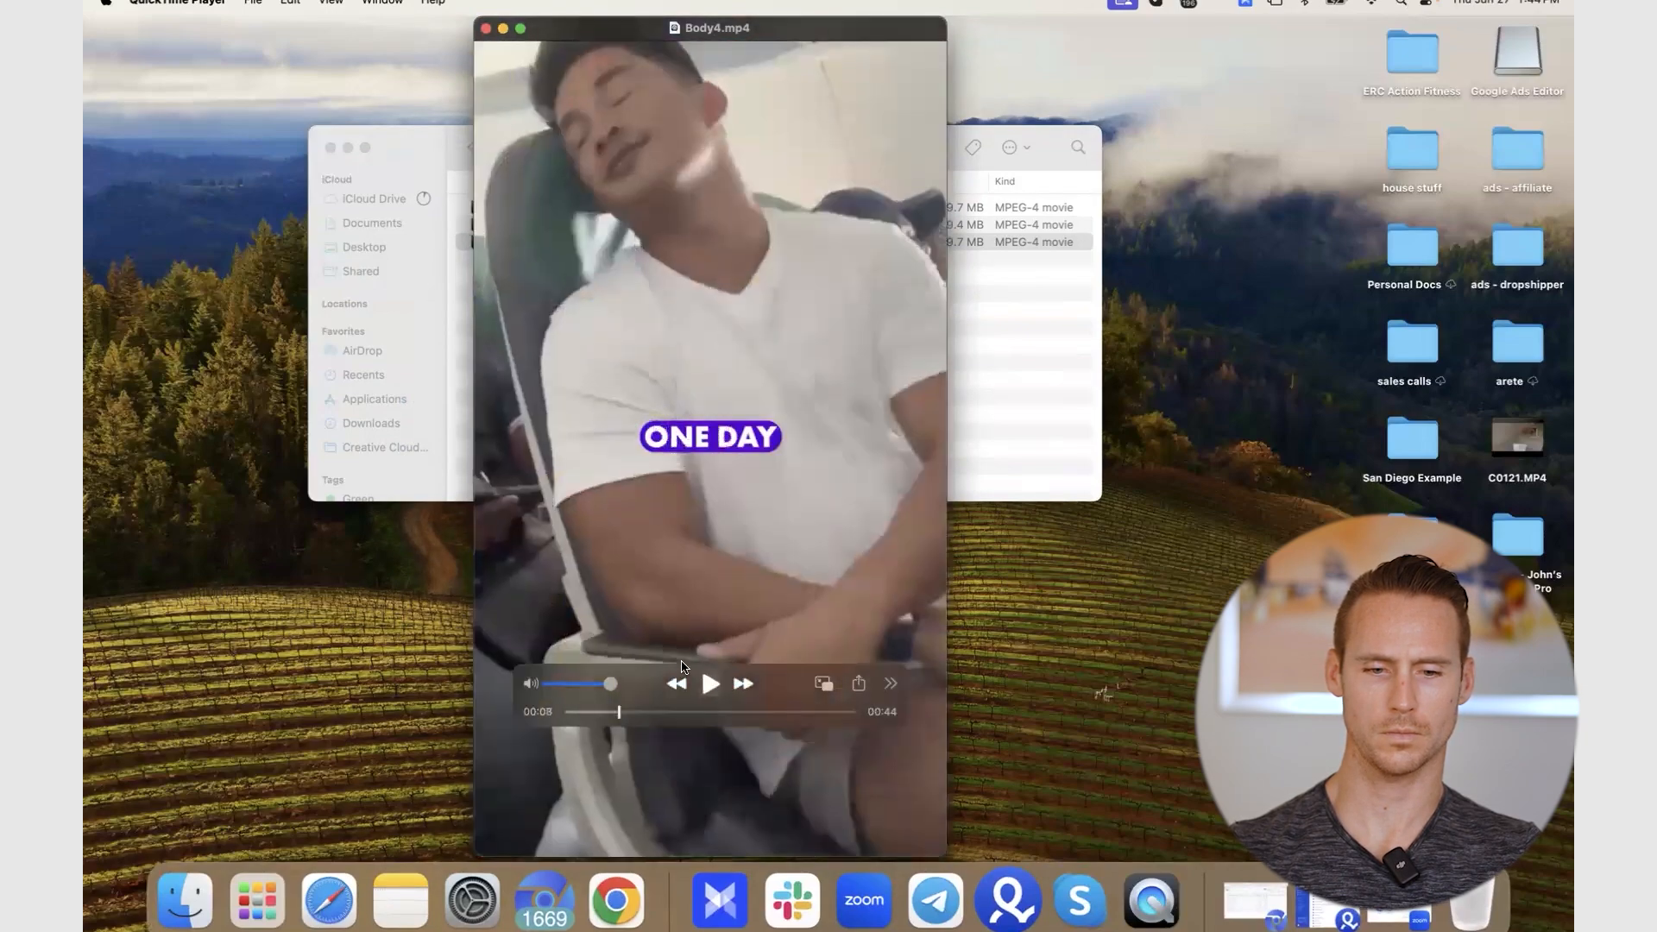
left_click(486, 29)
double_click(549, 207)
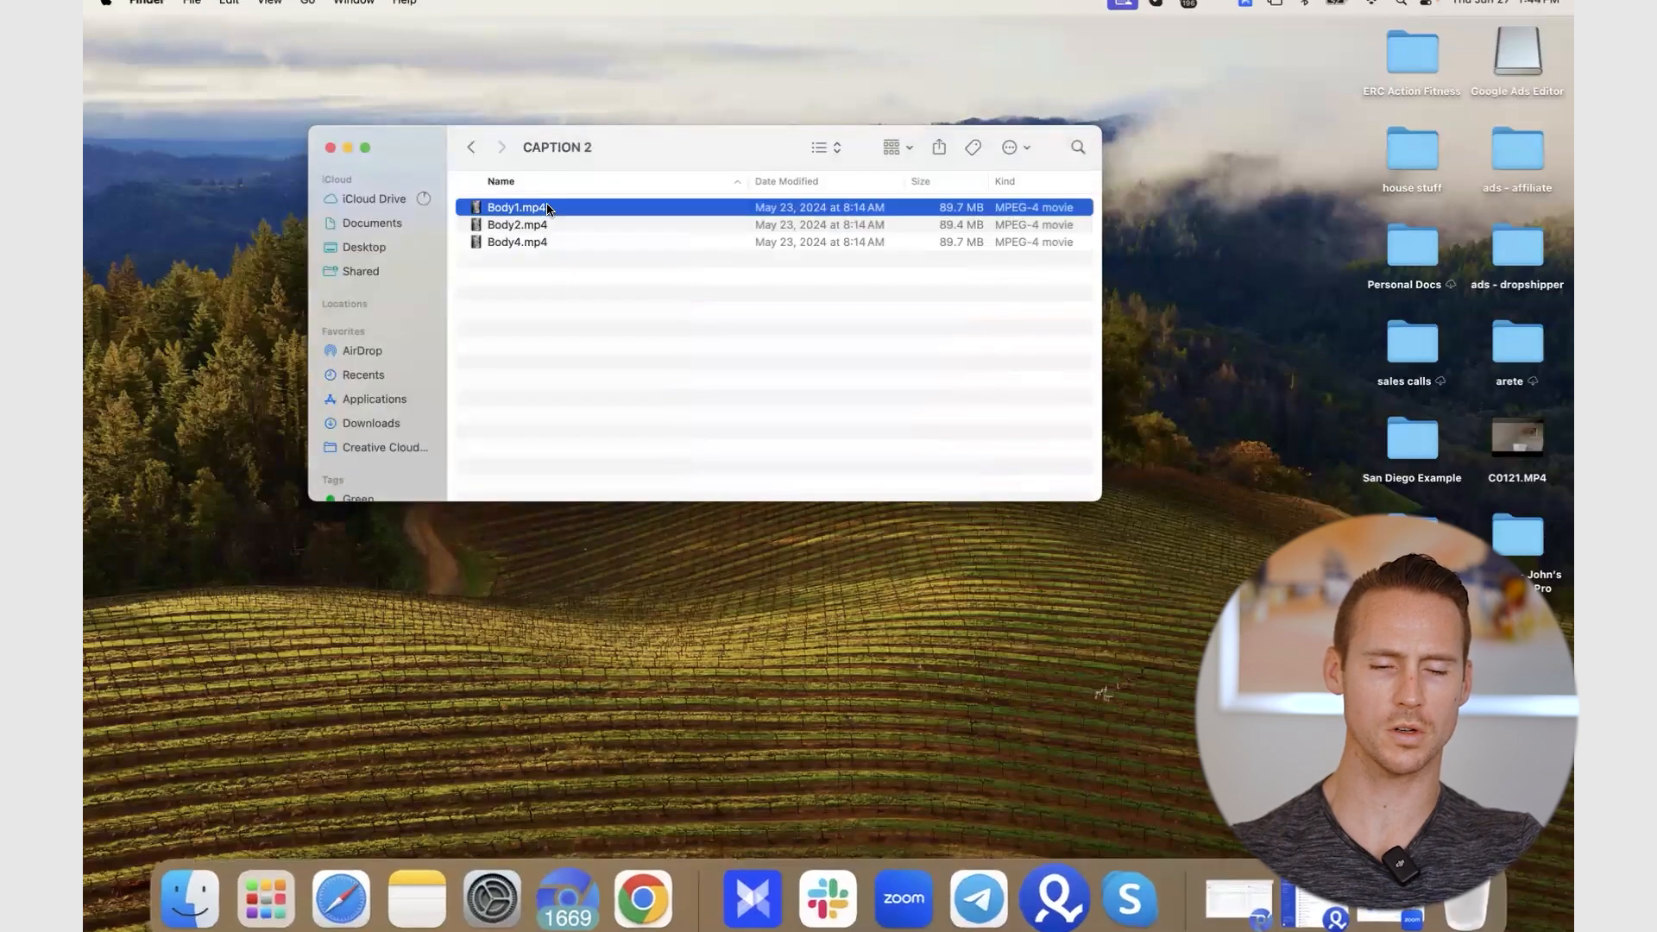
key("space")
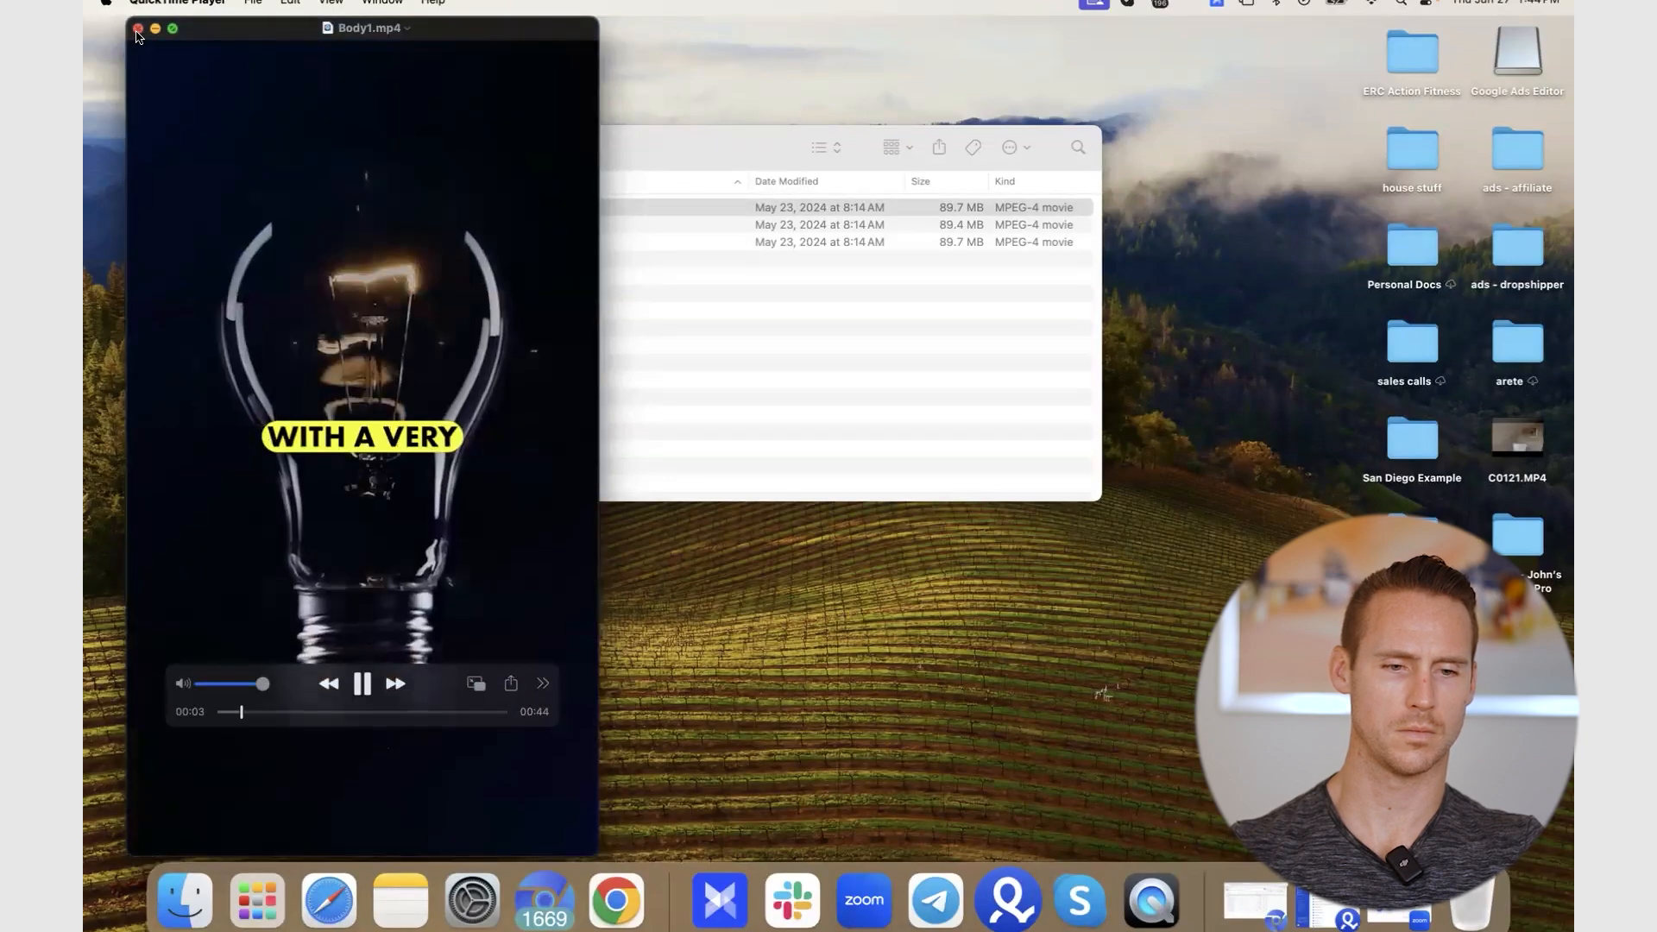
left_click(138, 29)
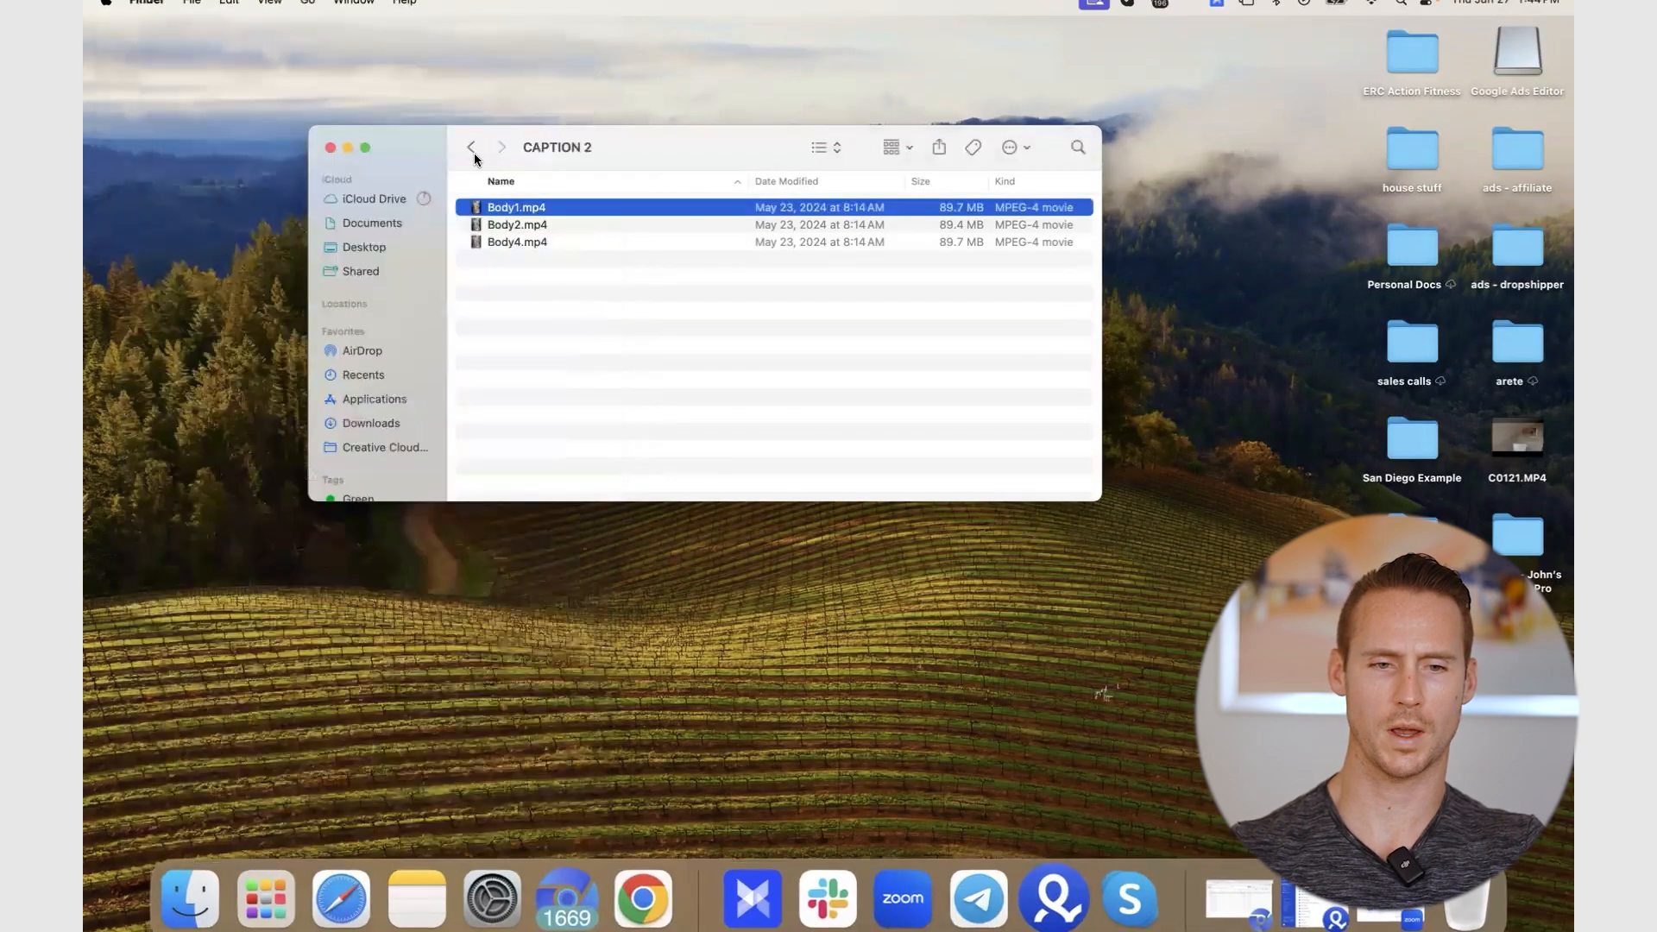
- Watch CAPTION 1's Body1.mp4, then switch back to the full-screen Ads Manager browser
left_click(471, 148)
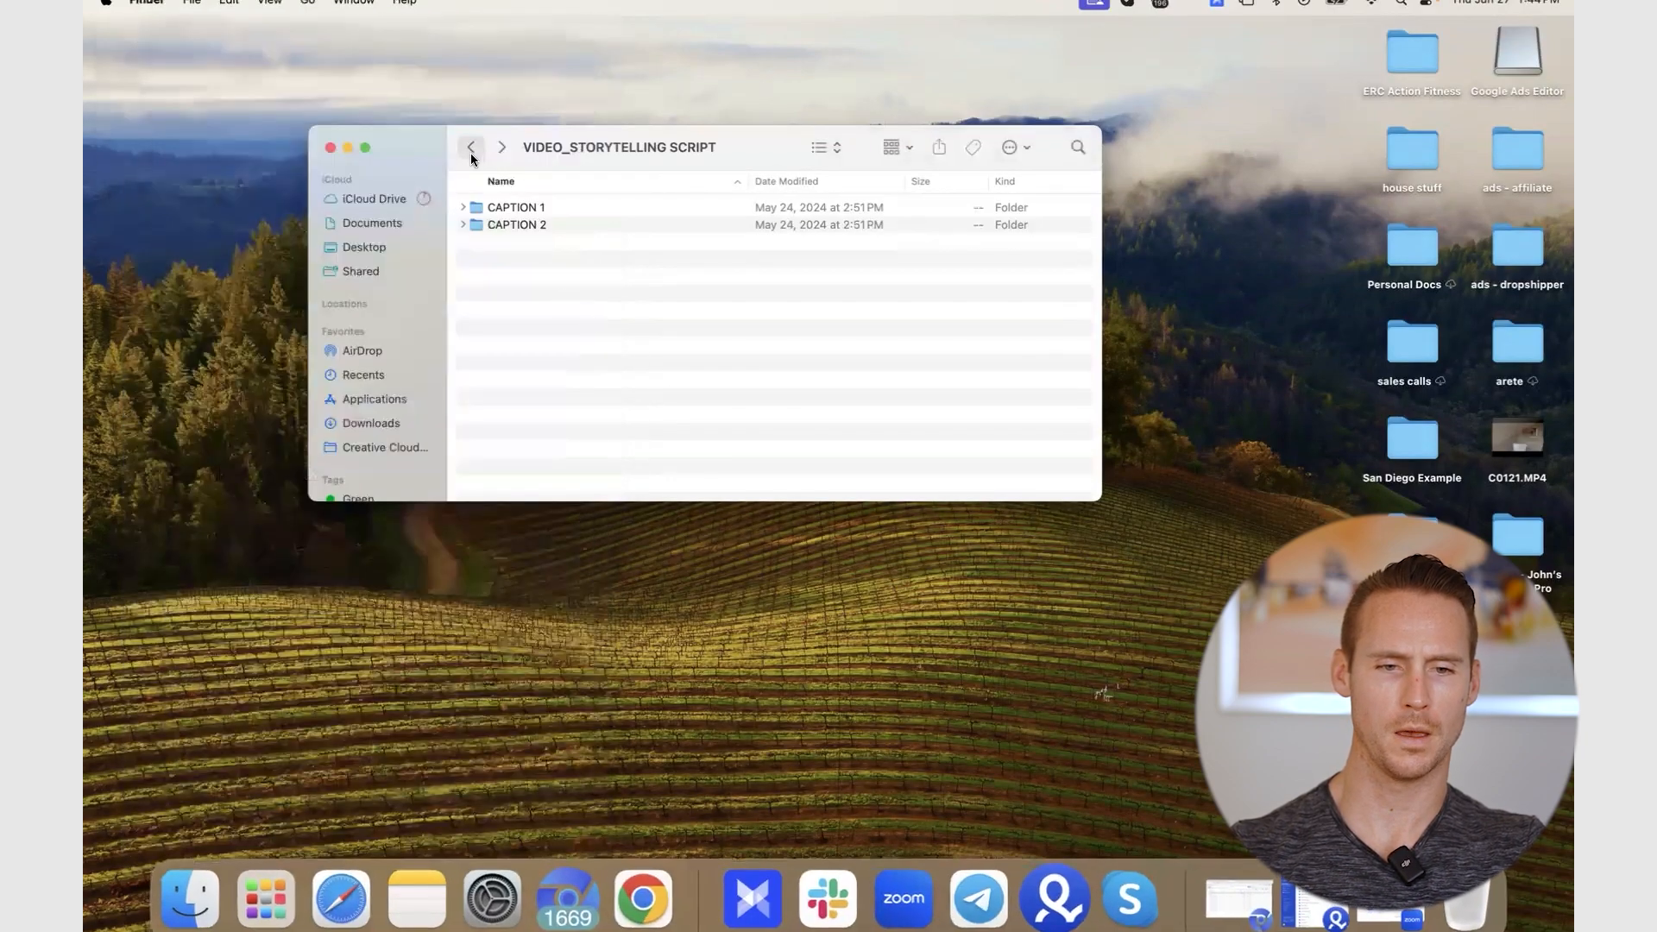
double_click(504, 209)
double_click(521, 207)
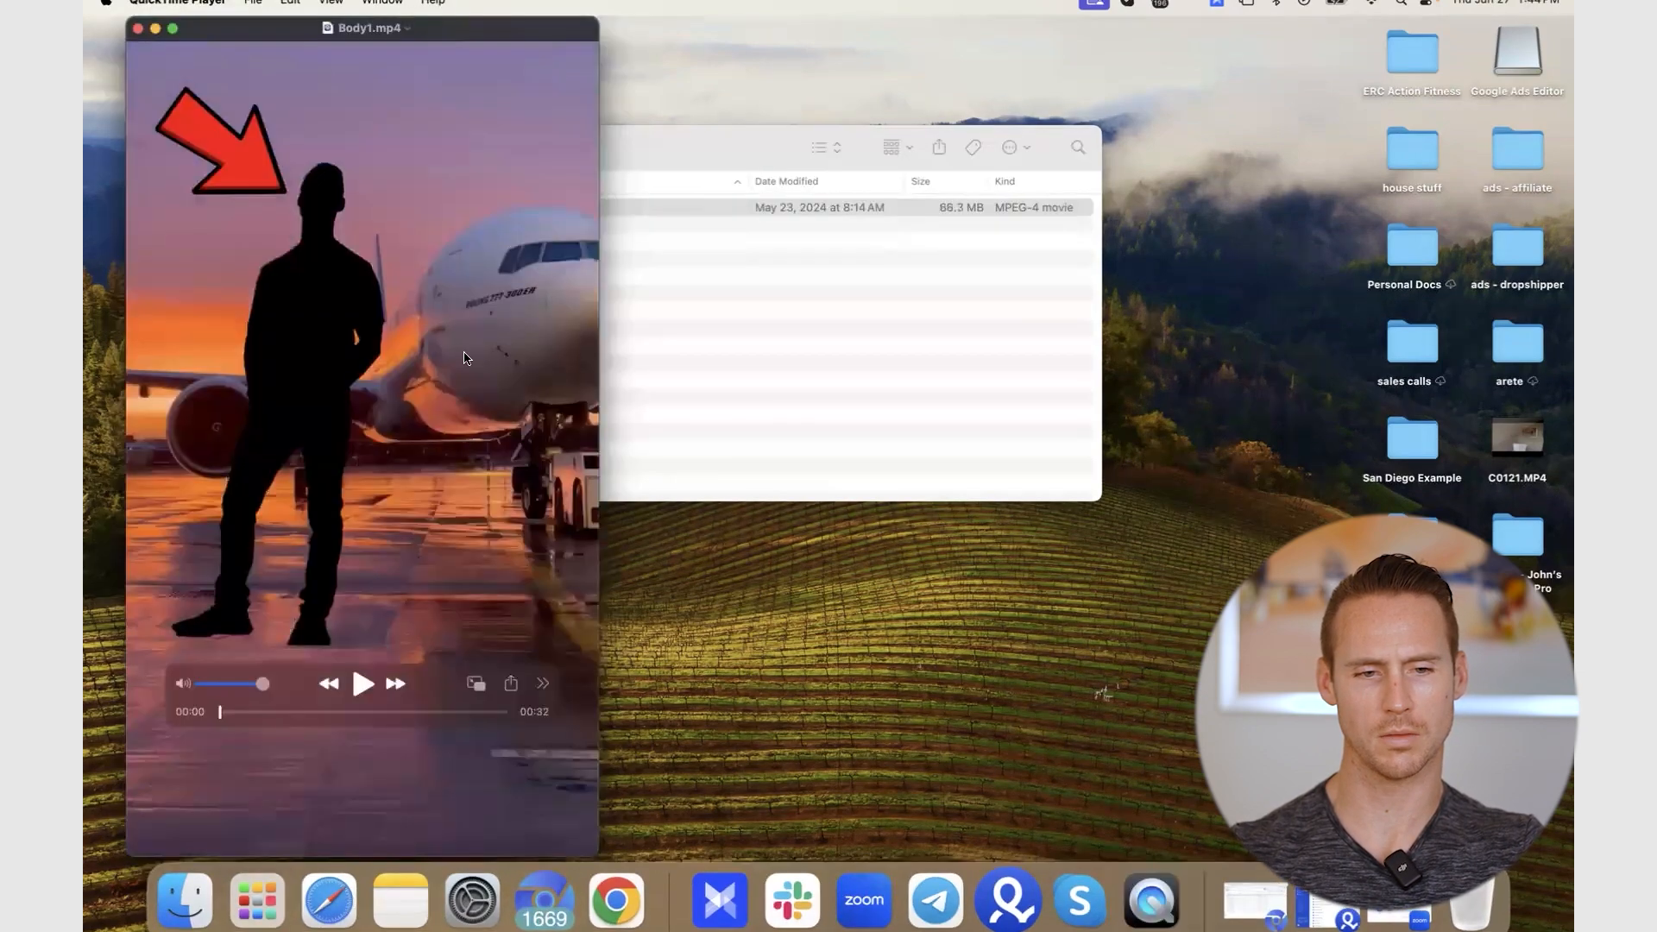
key("space")
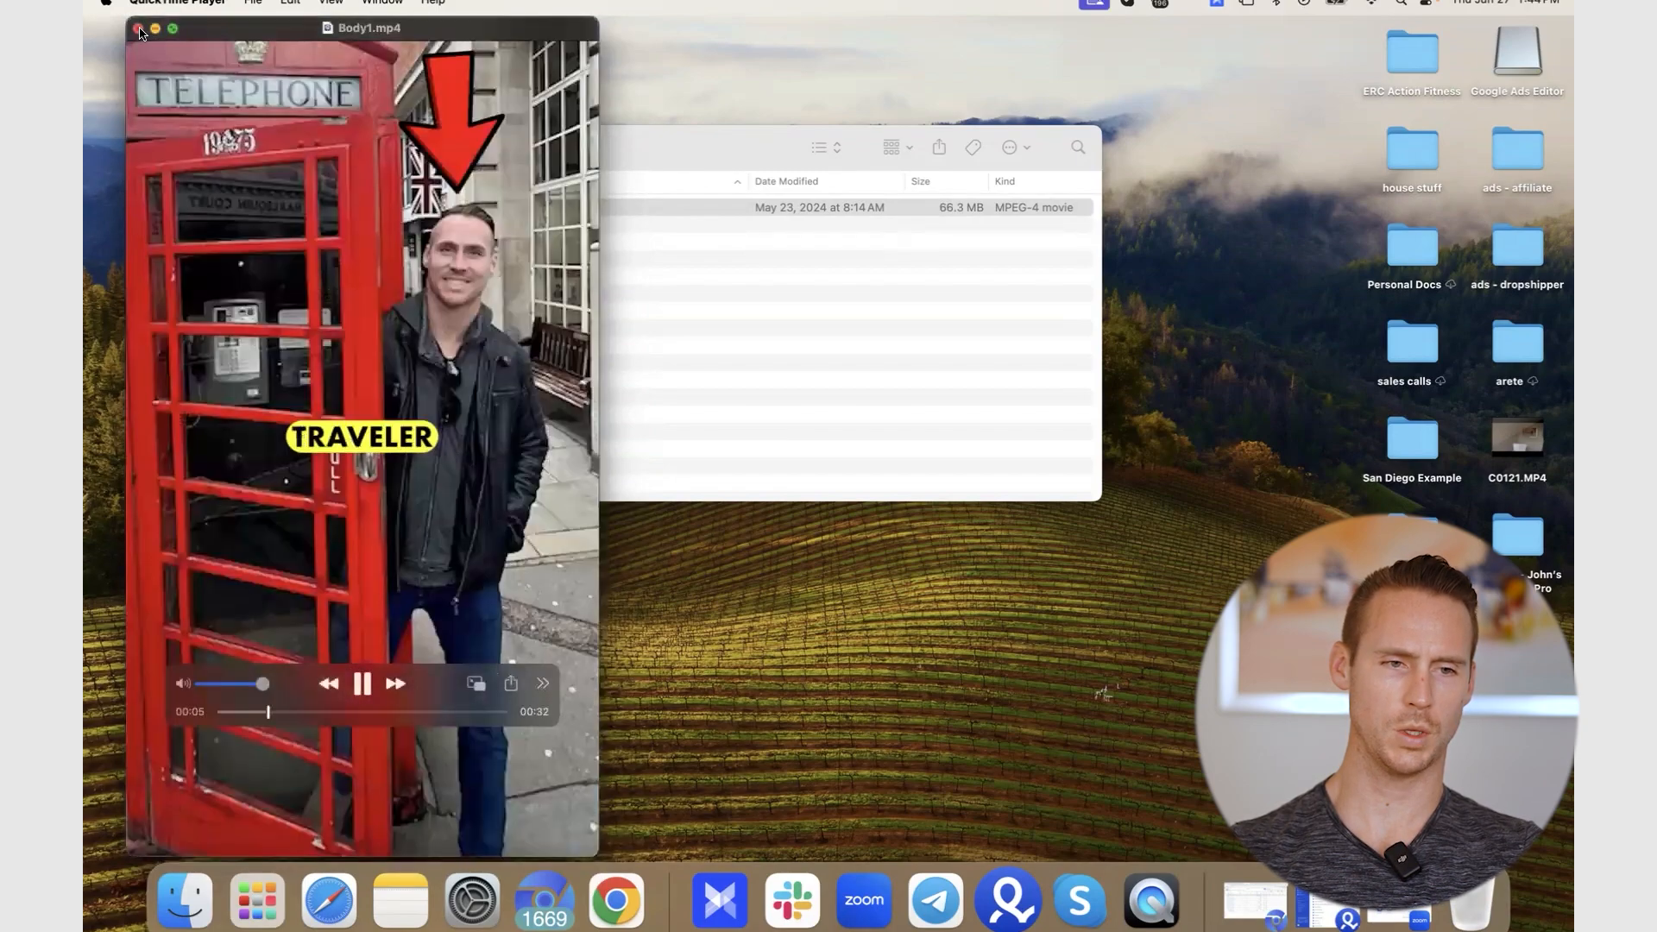
left_click(138, 29)
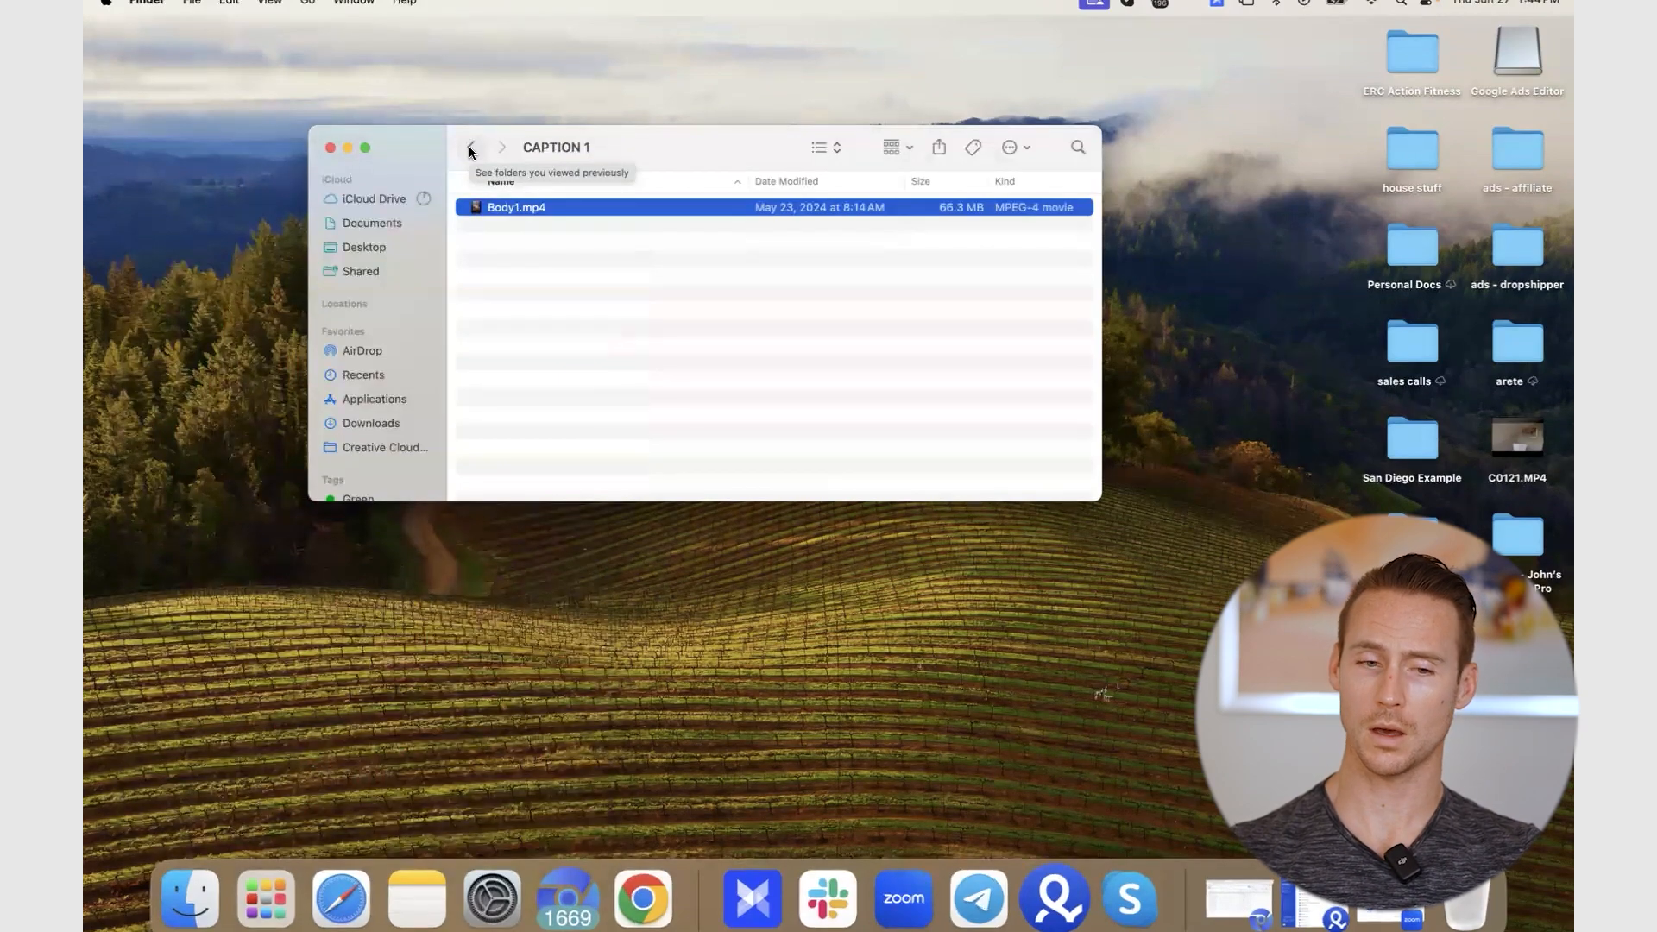
left_click(470, 147)
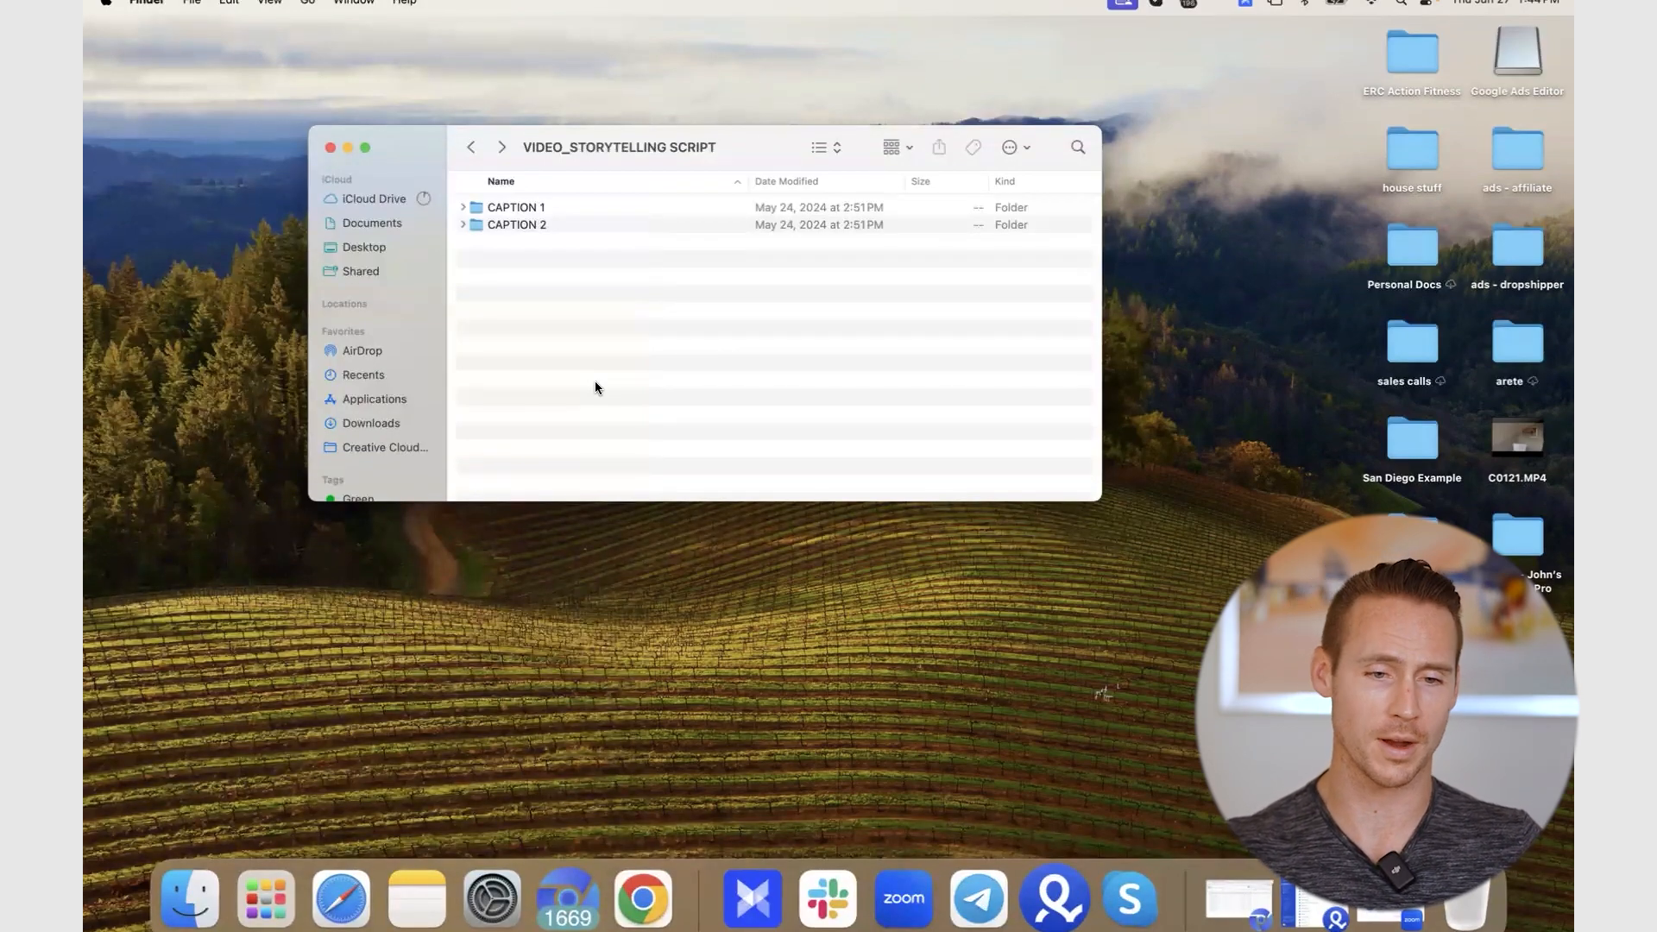
key("ctrl+Right")
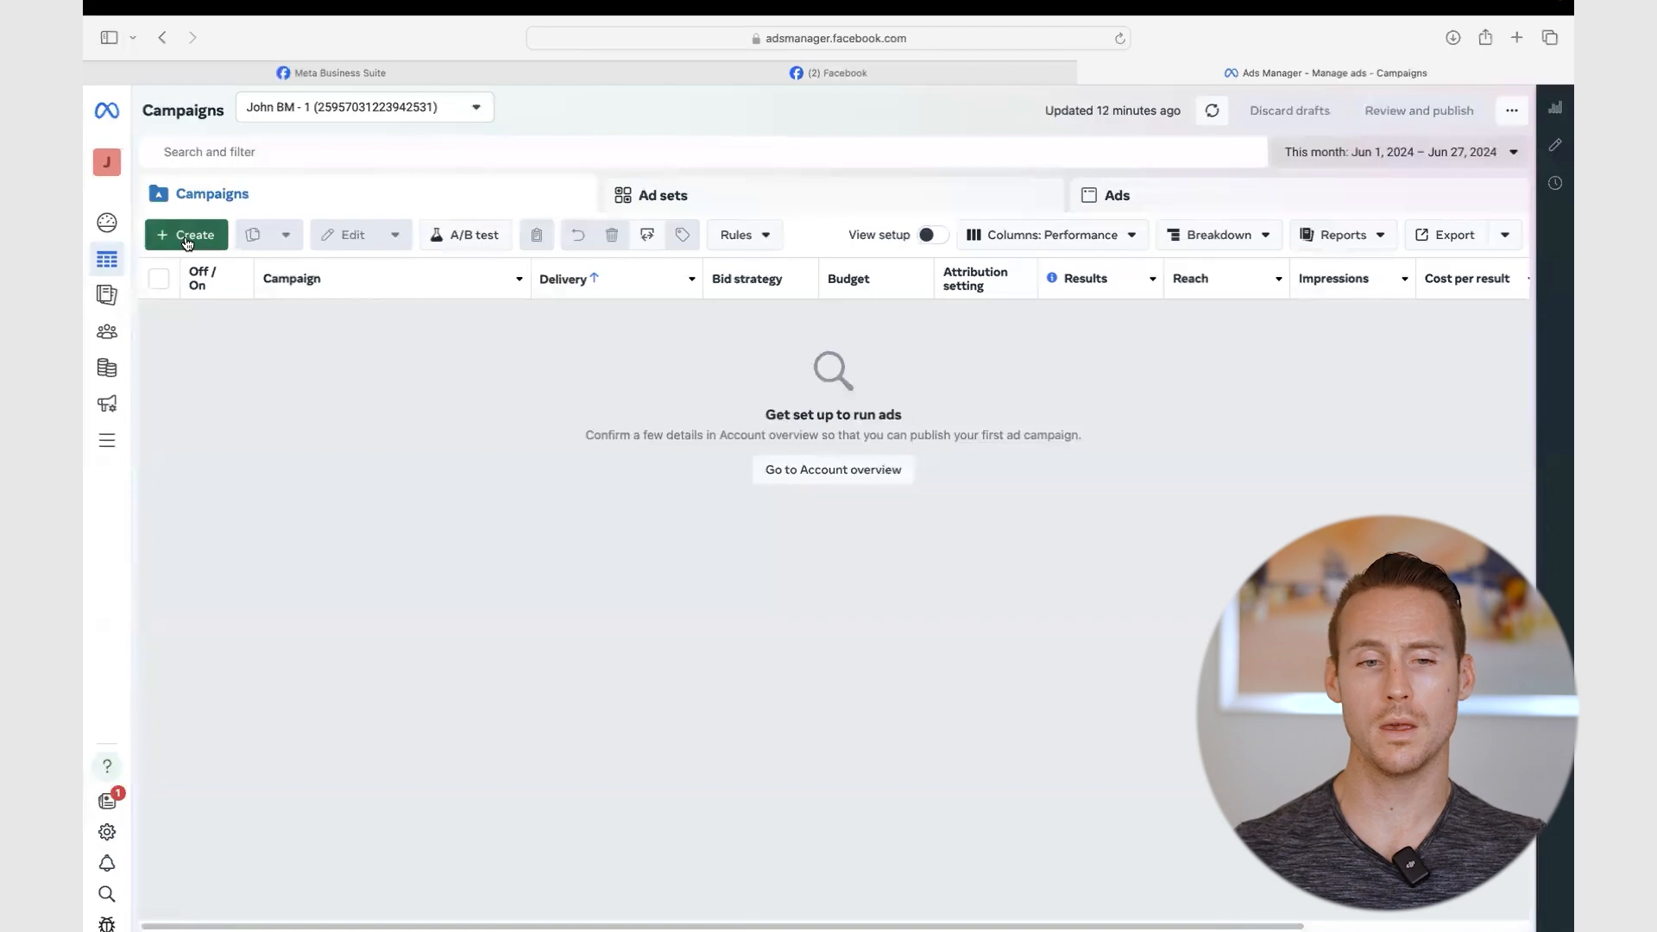
- Start a new campaign and follow the Account info notice to the Account overview checklist
left_click(186, 239)
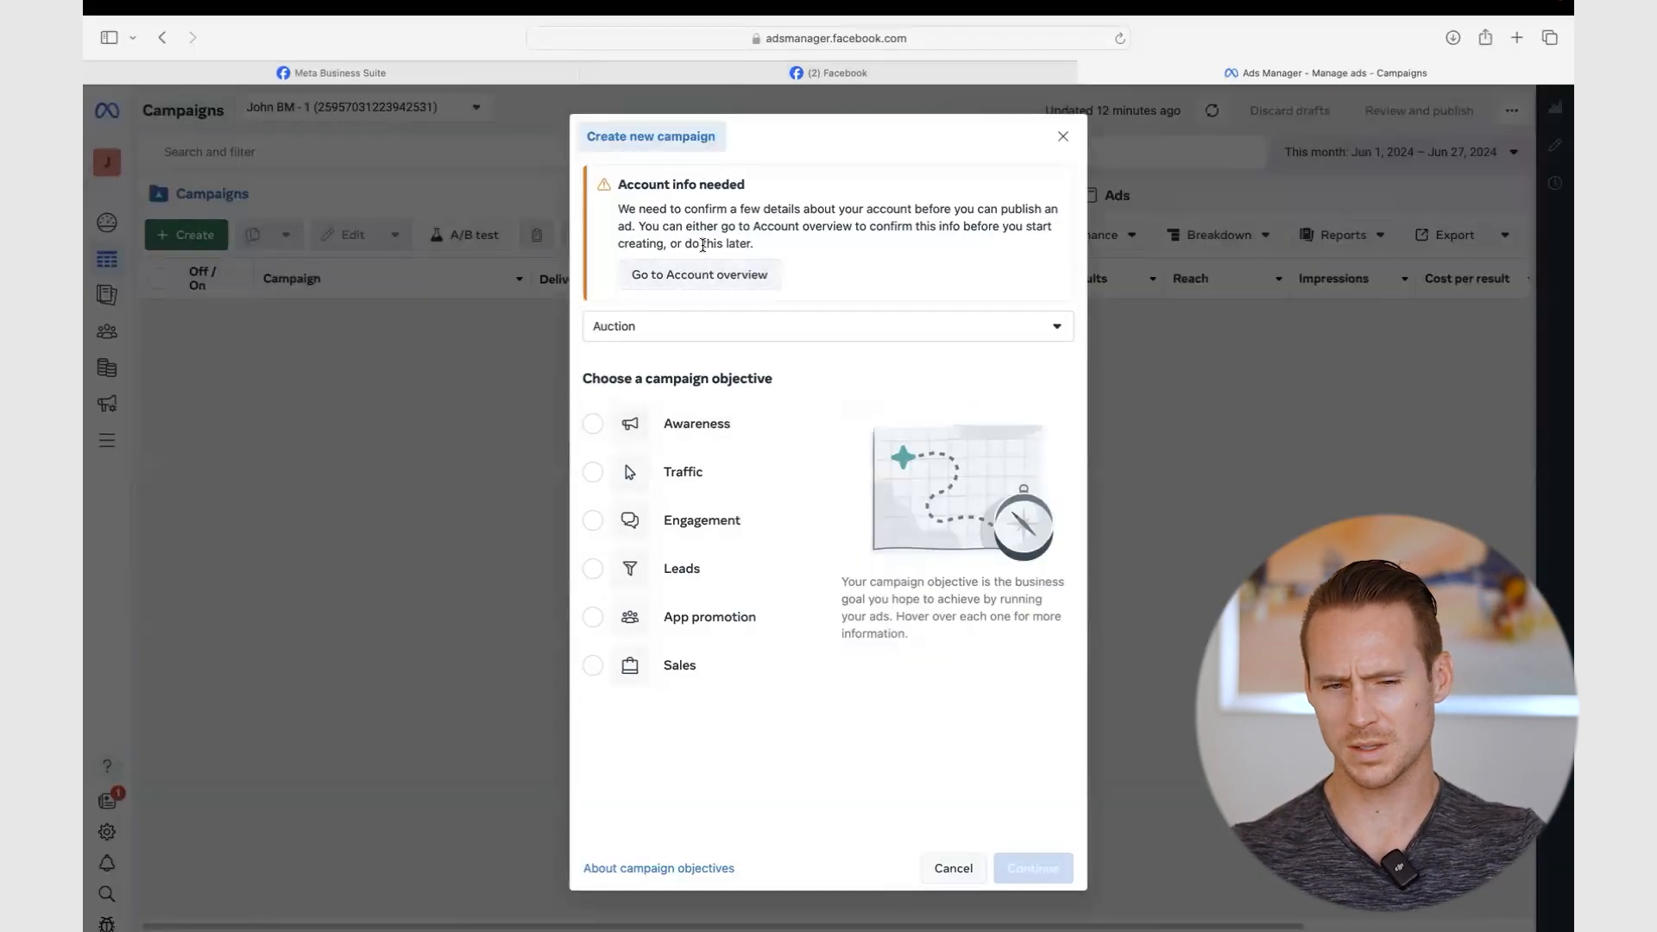
left_click(709, 276)
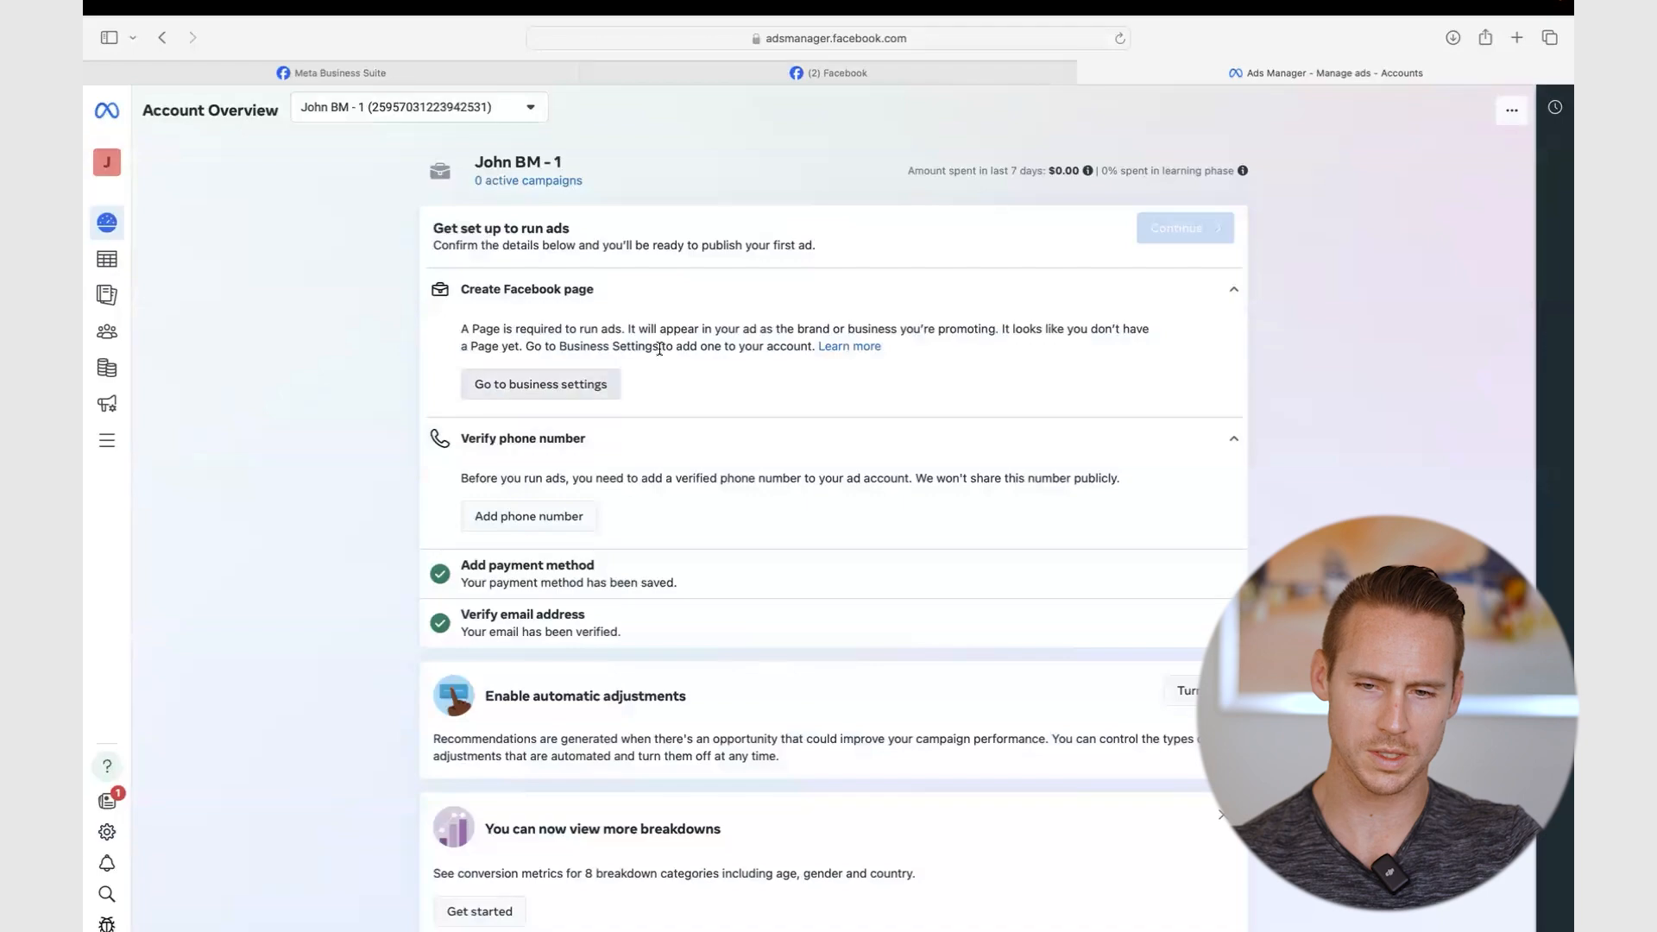
- Confirm the Fly First Class Facebook Page and add the already verified phone number
left_click(540, 384)
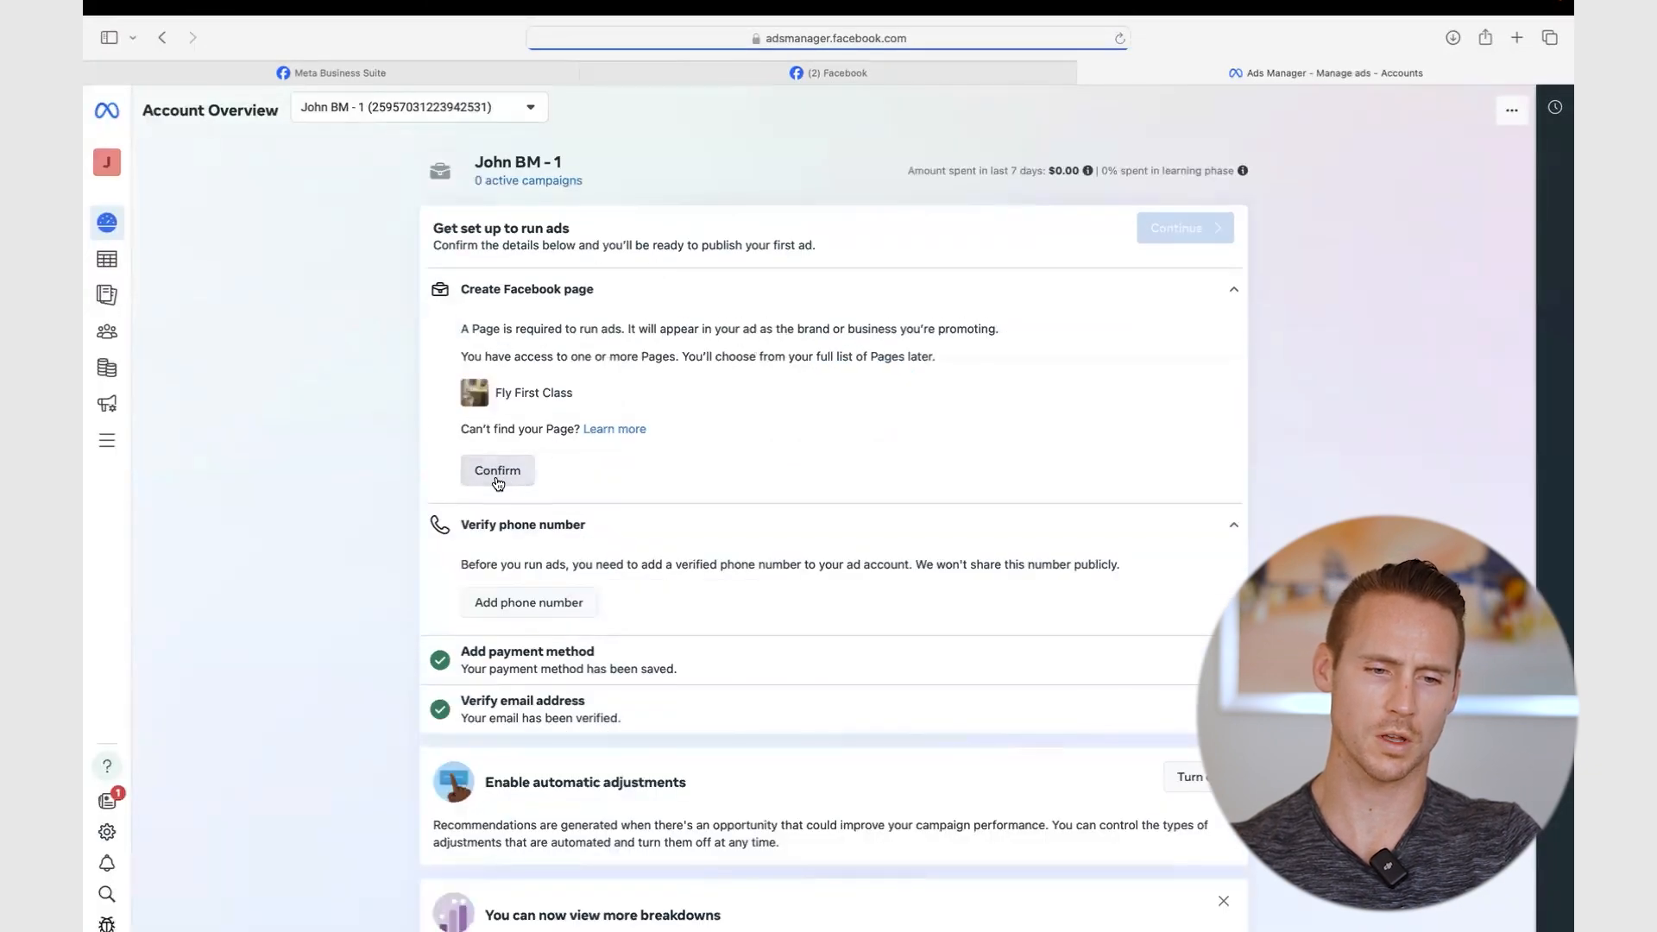
left_click(498, 473)
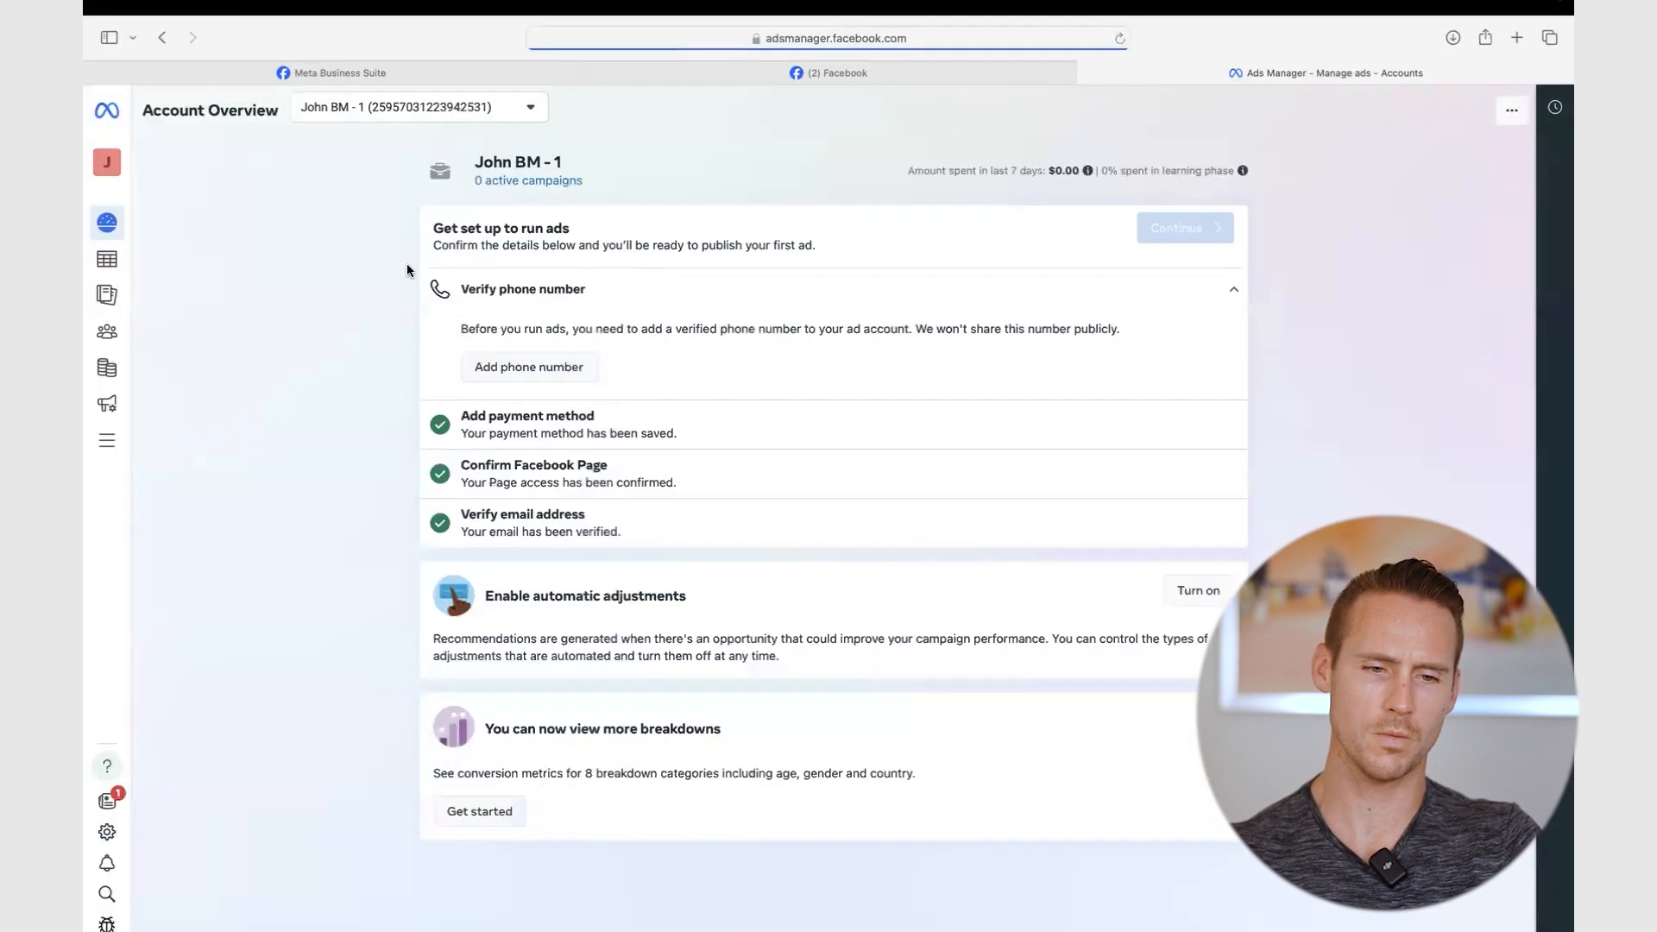
left_click(516, 371)
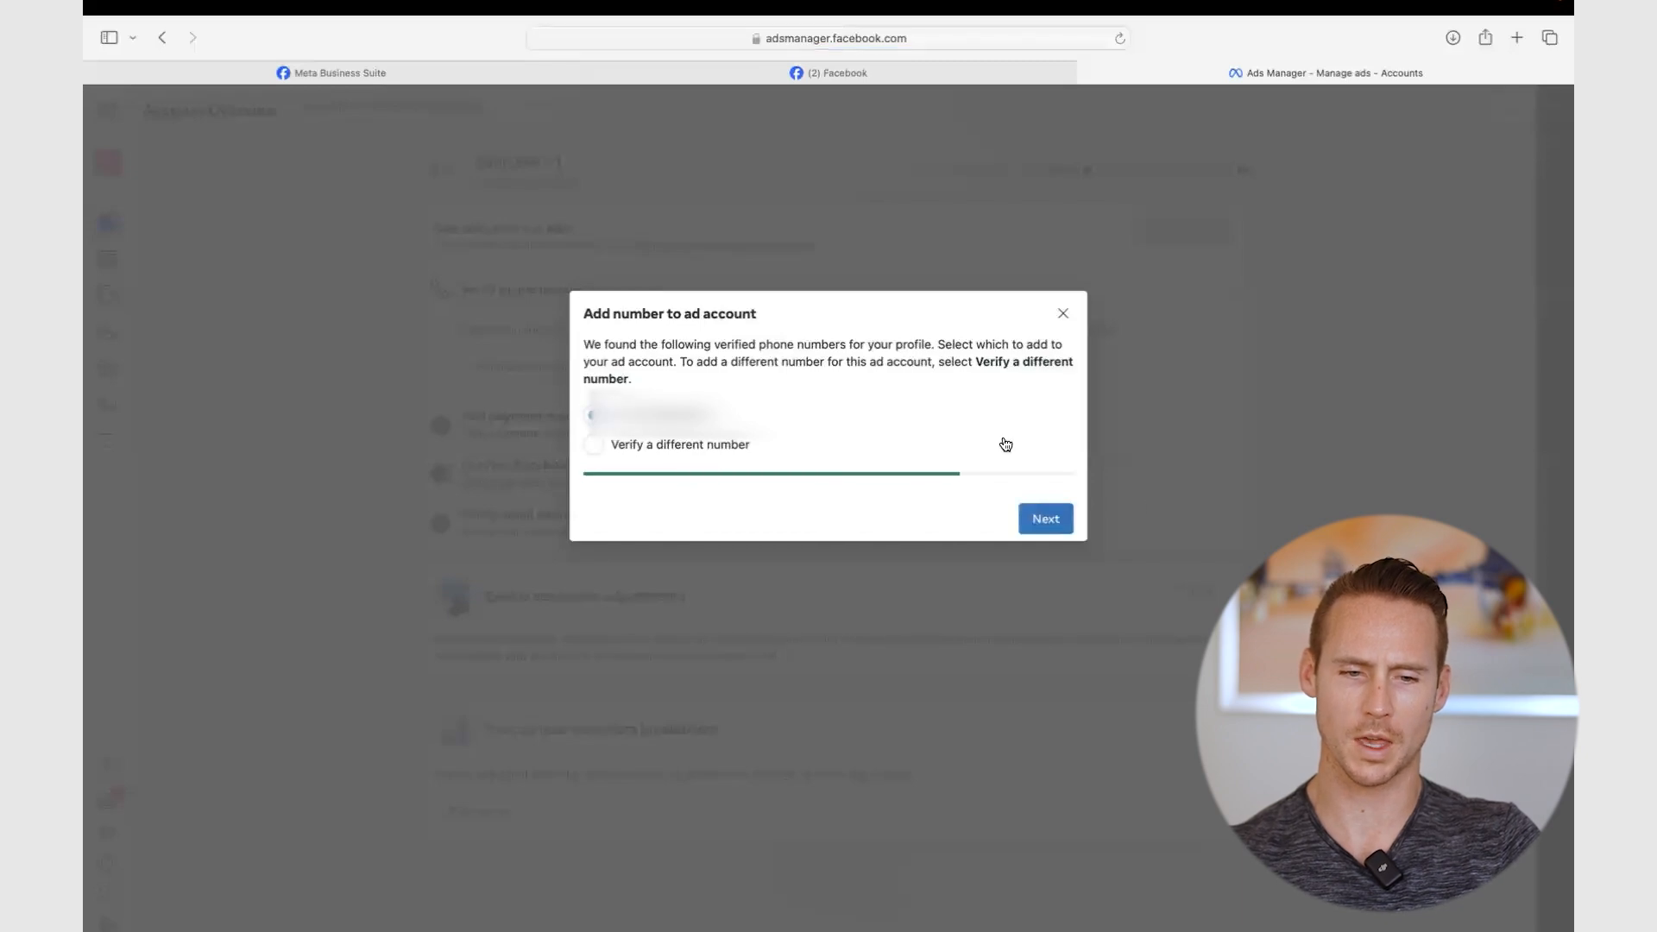
left_click(1058, 518)
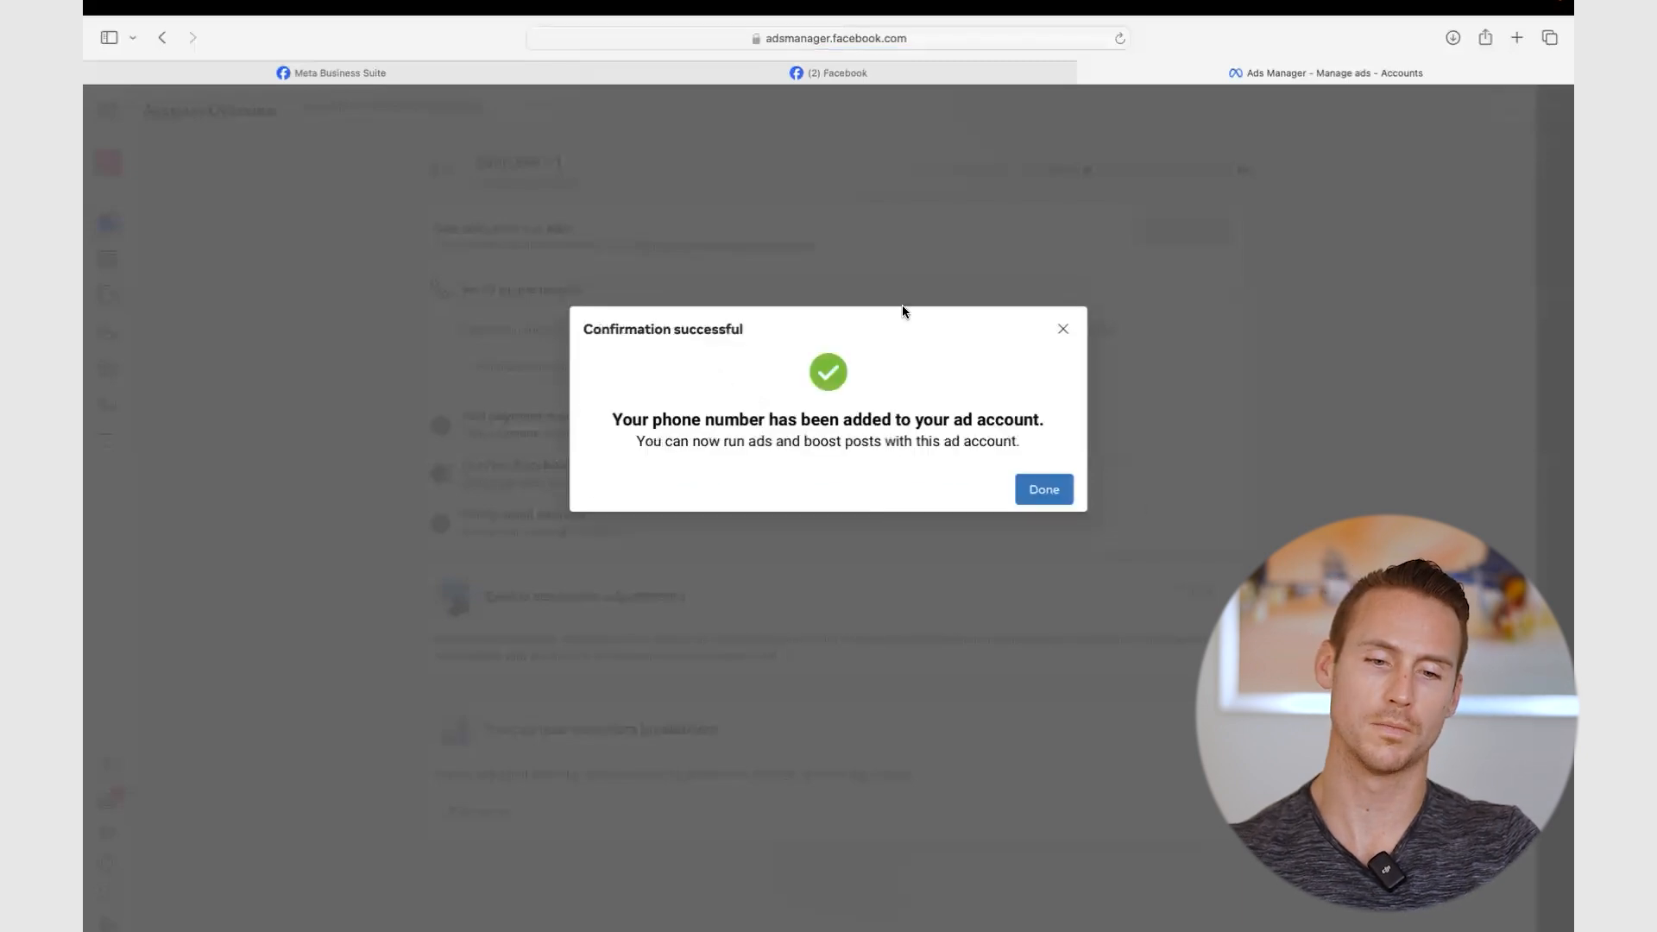
left_click(1060, 492)
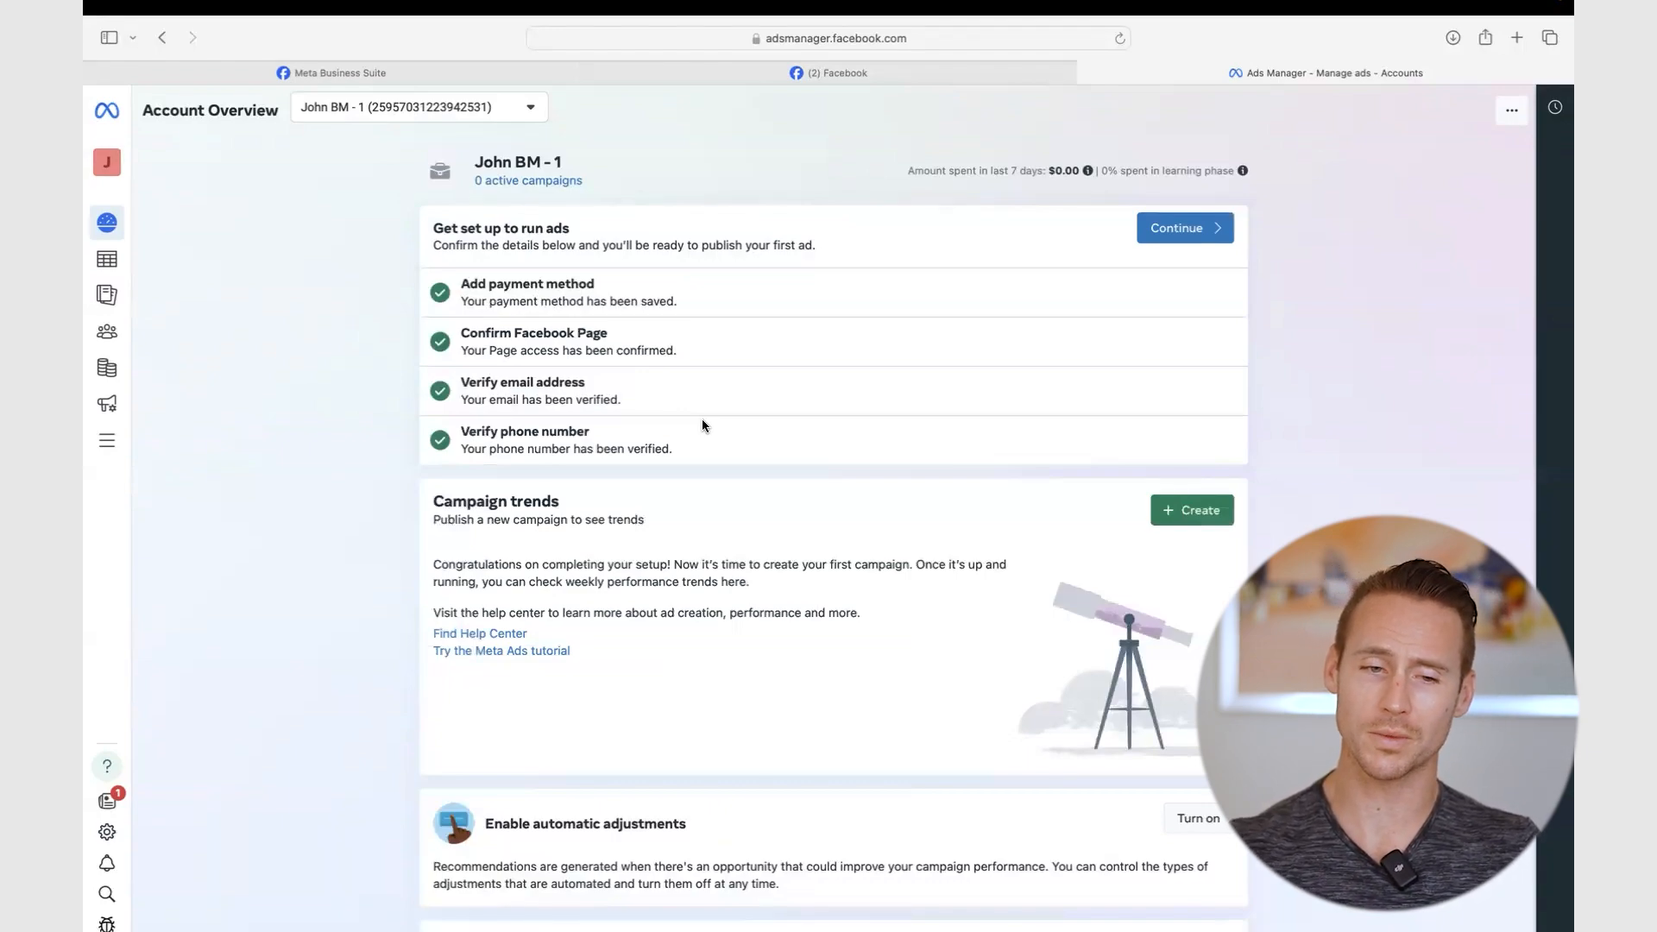
- Close the stray campaign dialog and start + Create from the Campaigns page to list objectives
left_click(1182, 234)
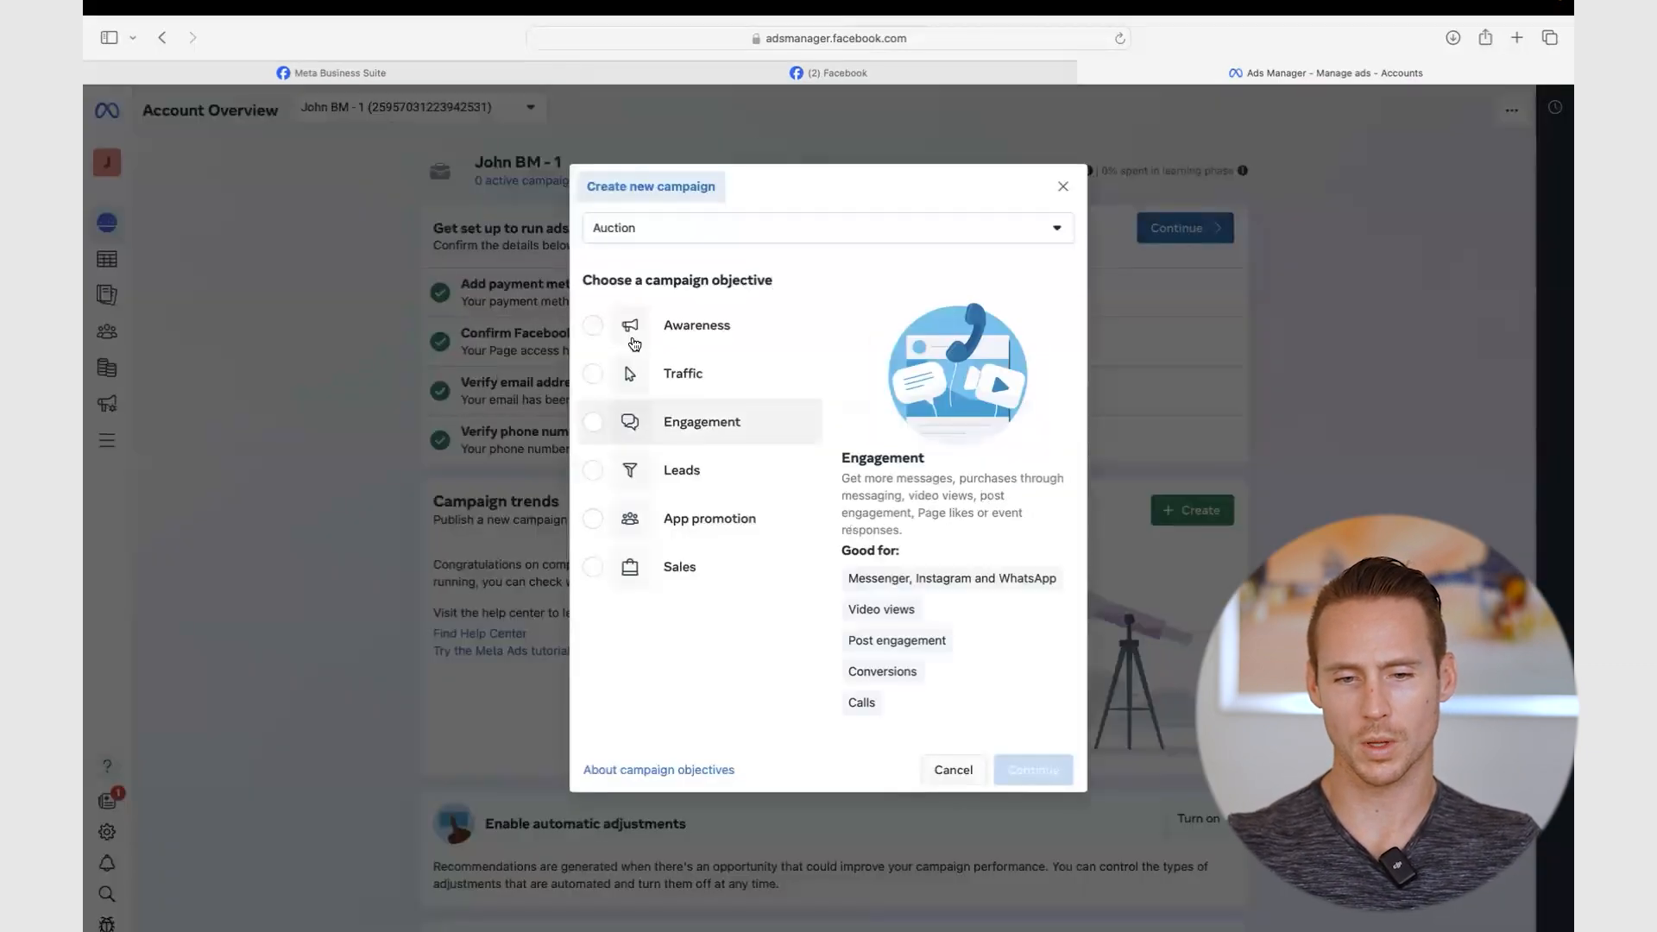
left_click(1062, 181)
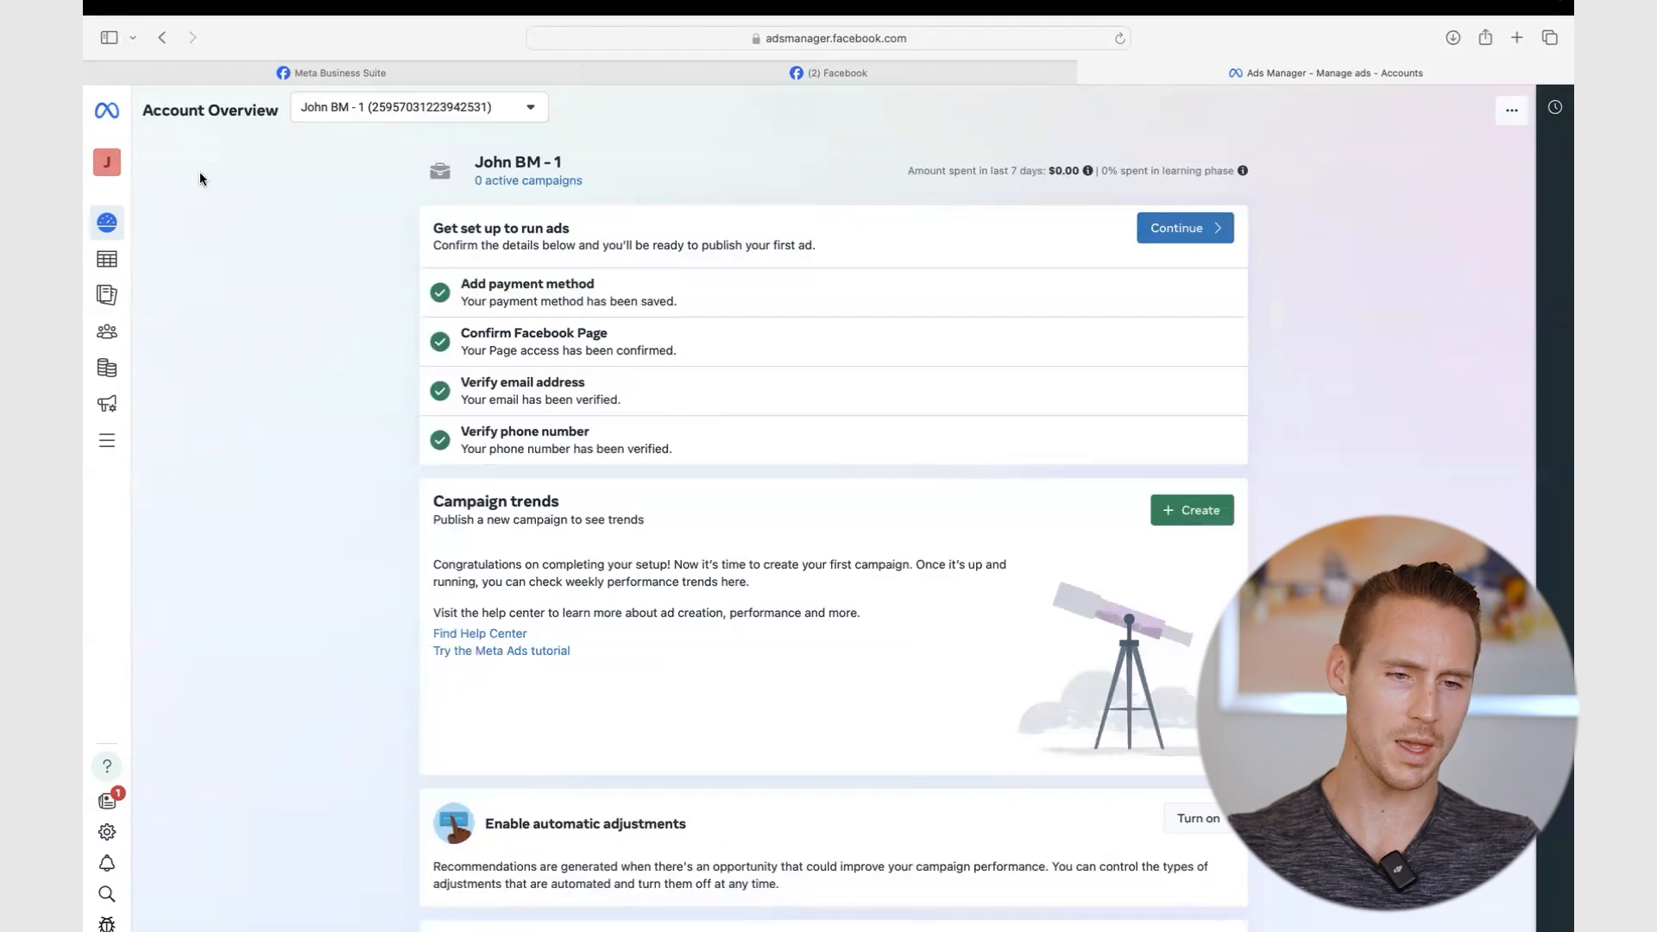
left_click(107, 259)
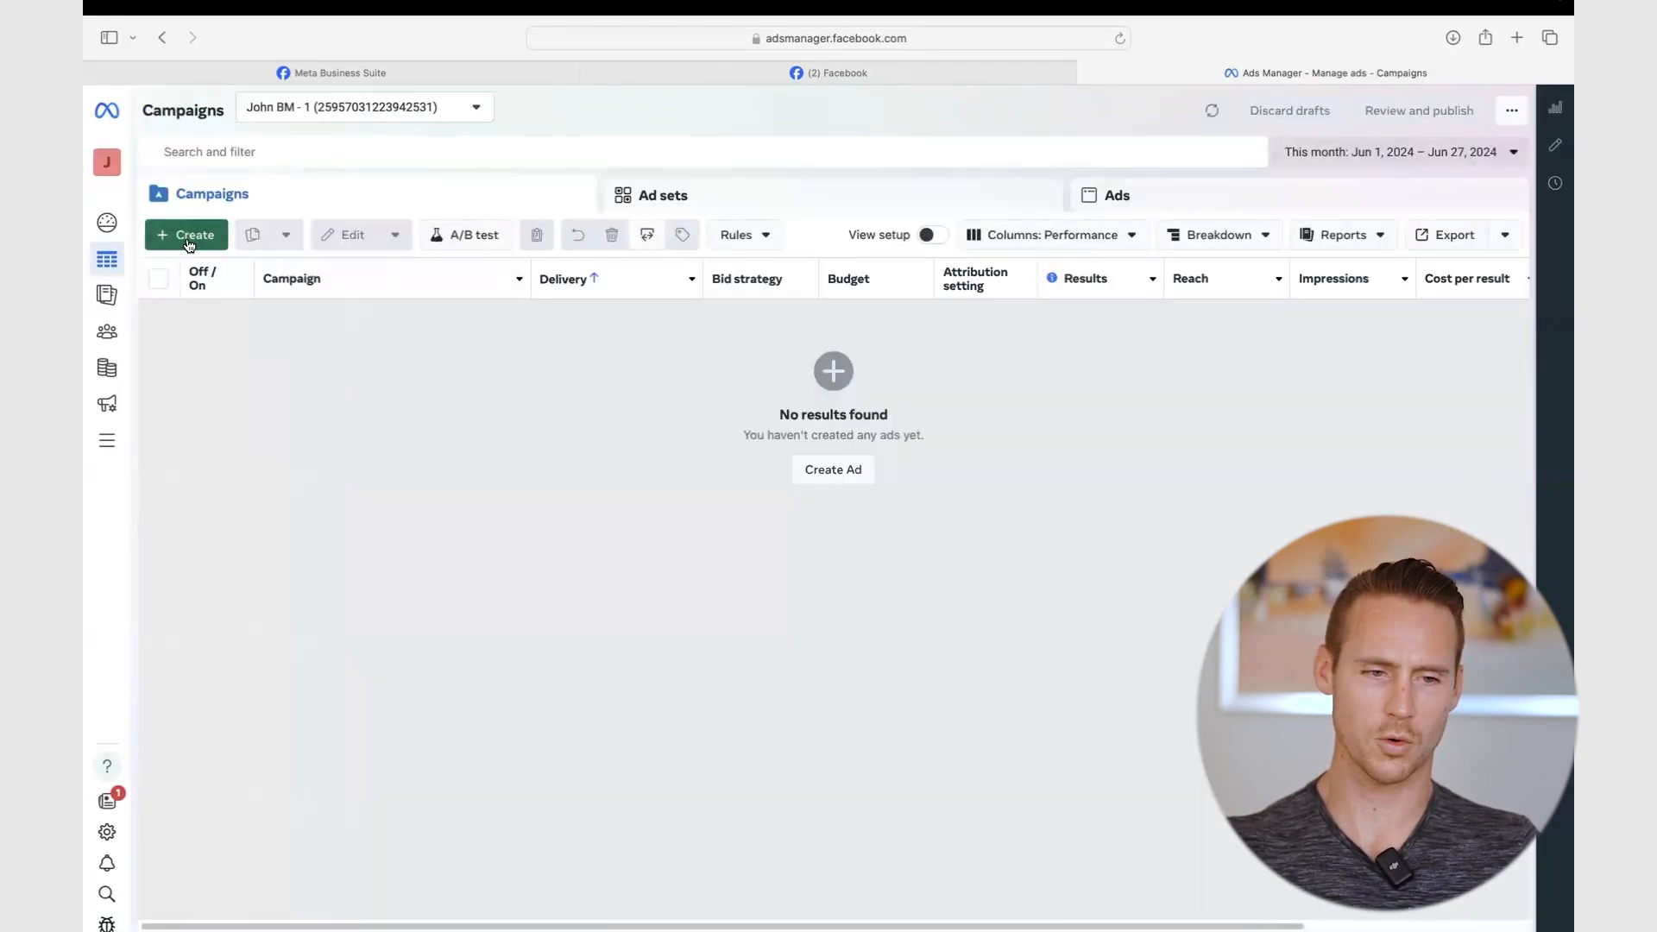
left_click(189, 244)
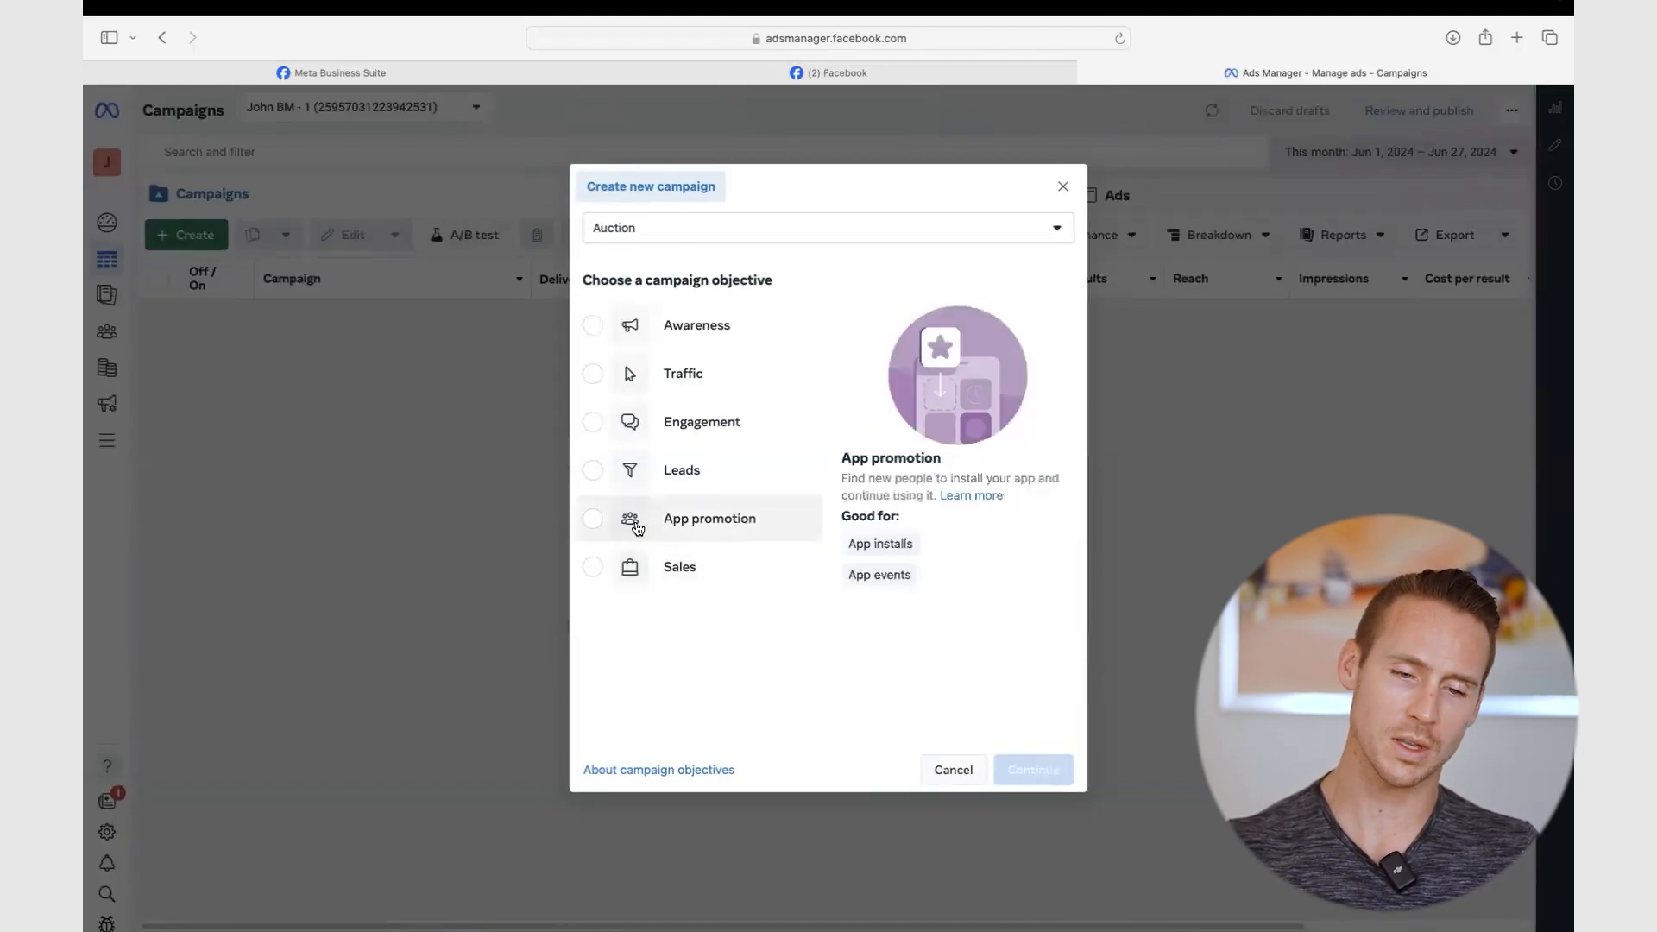
mouse_move(688, 422)
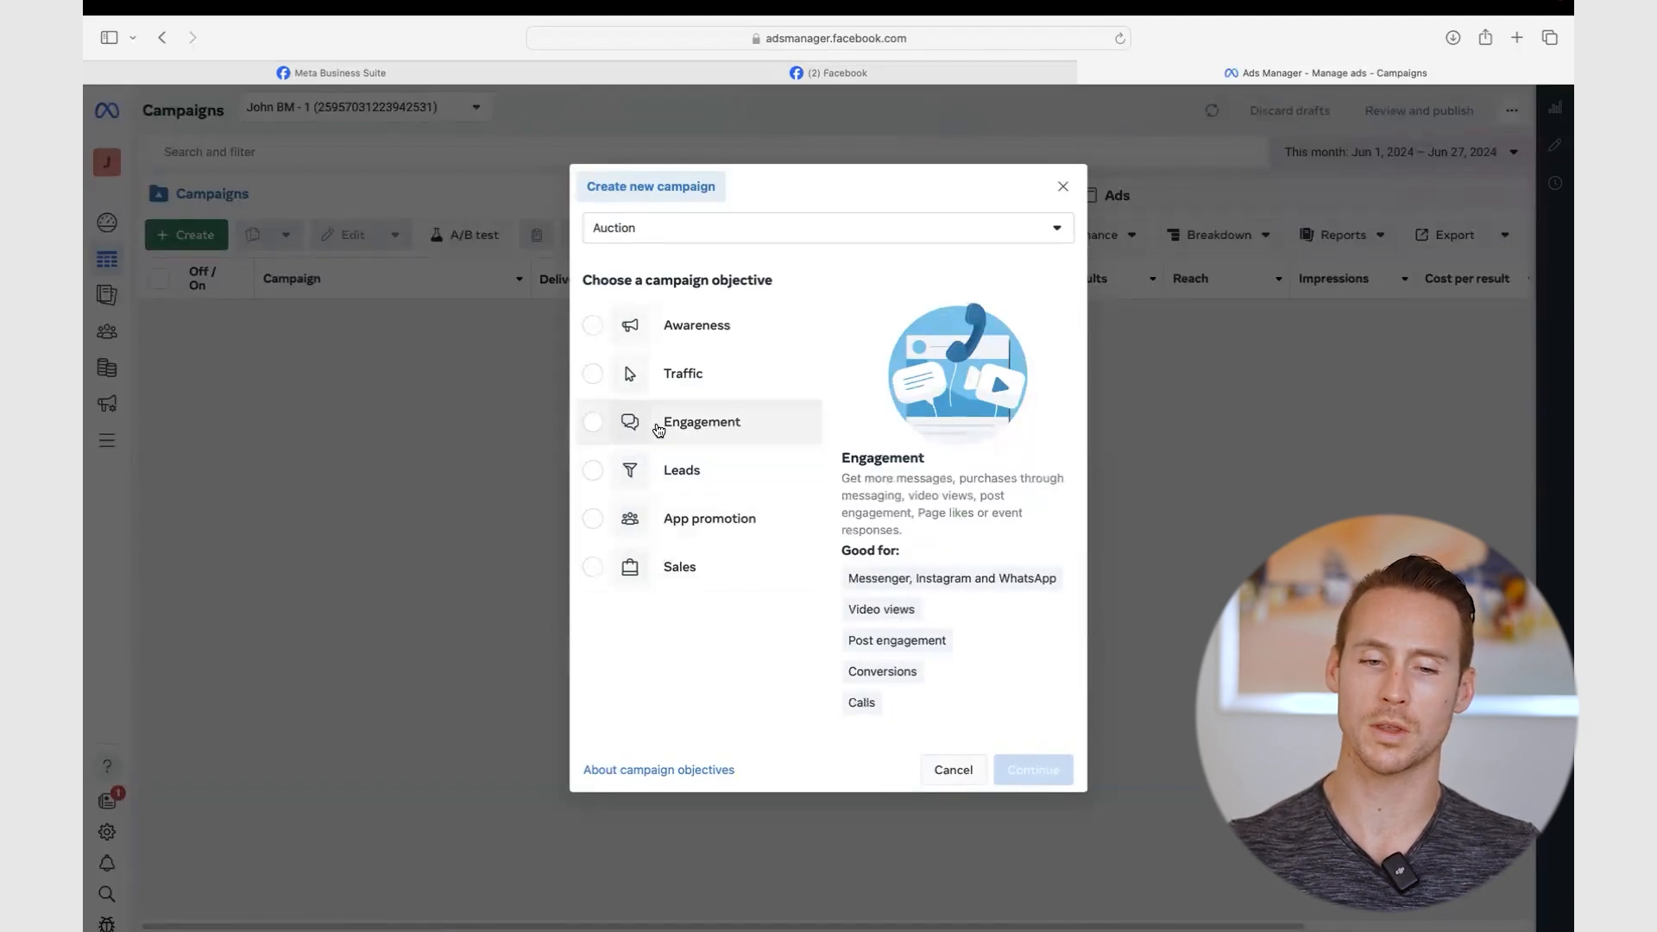
mouse_move(703, 393)
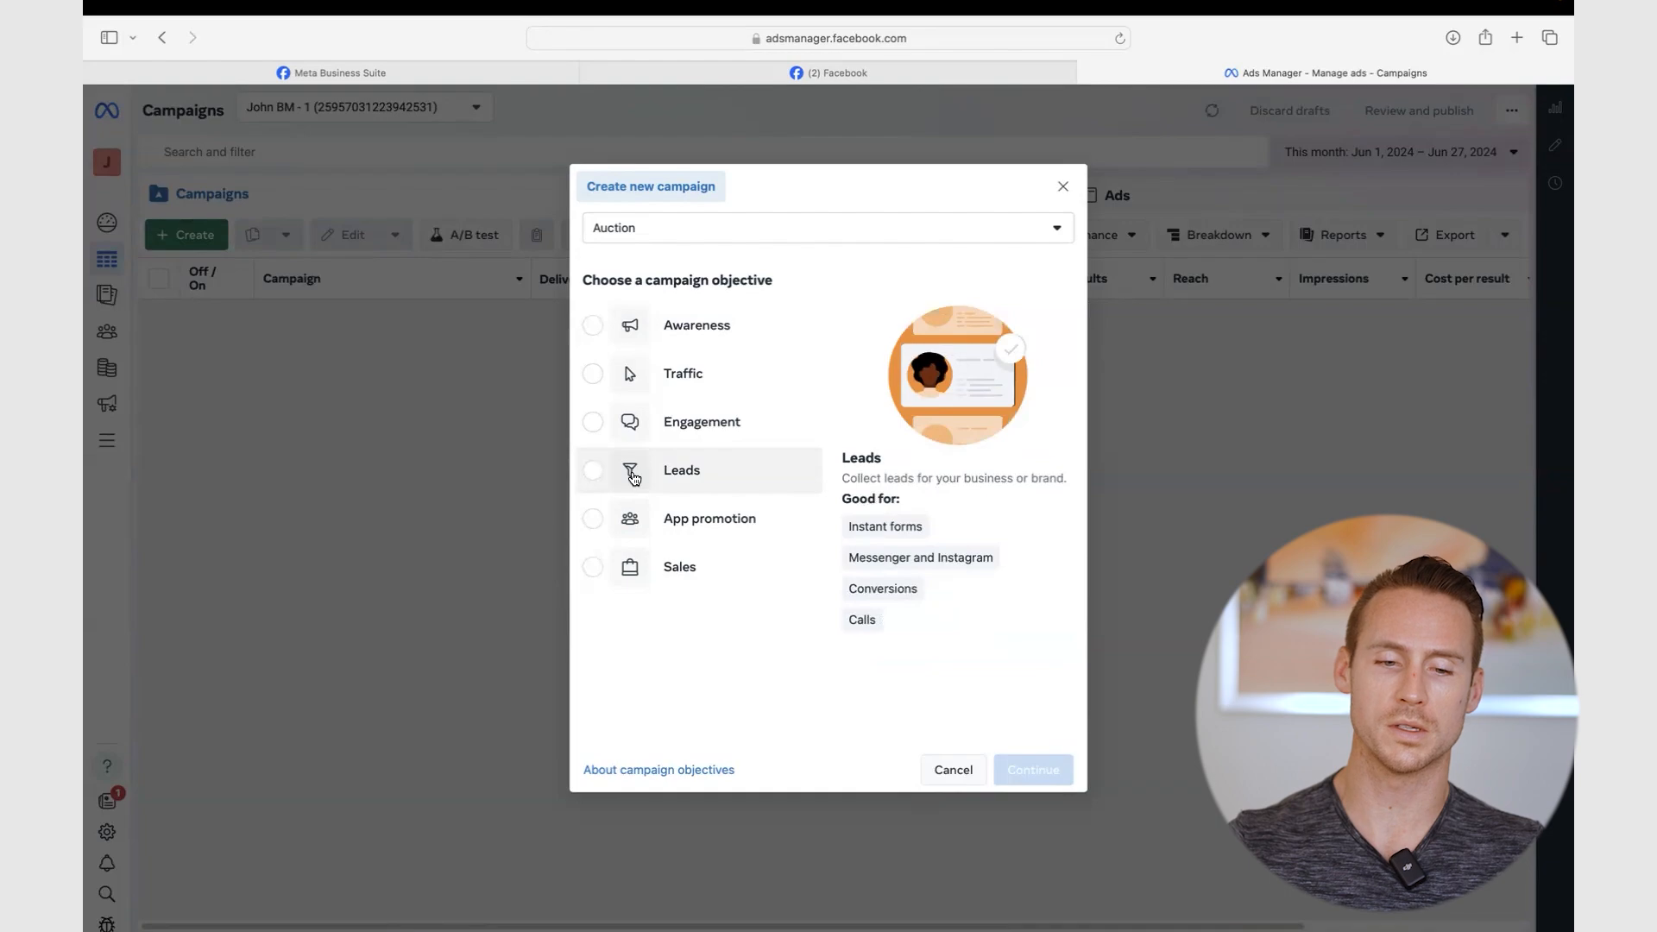
key("XF86AudioMute")
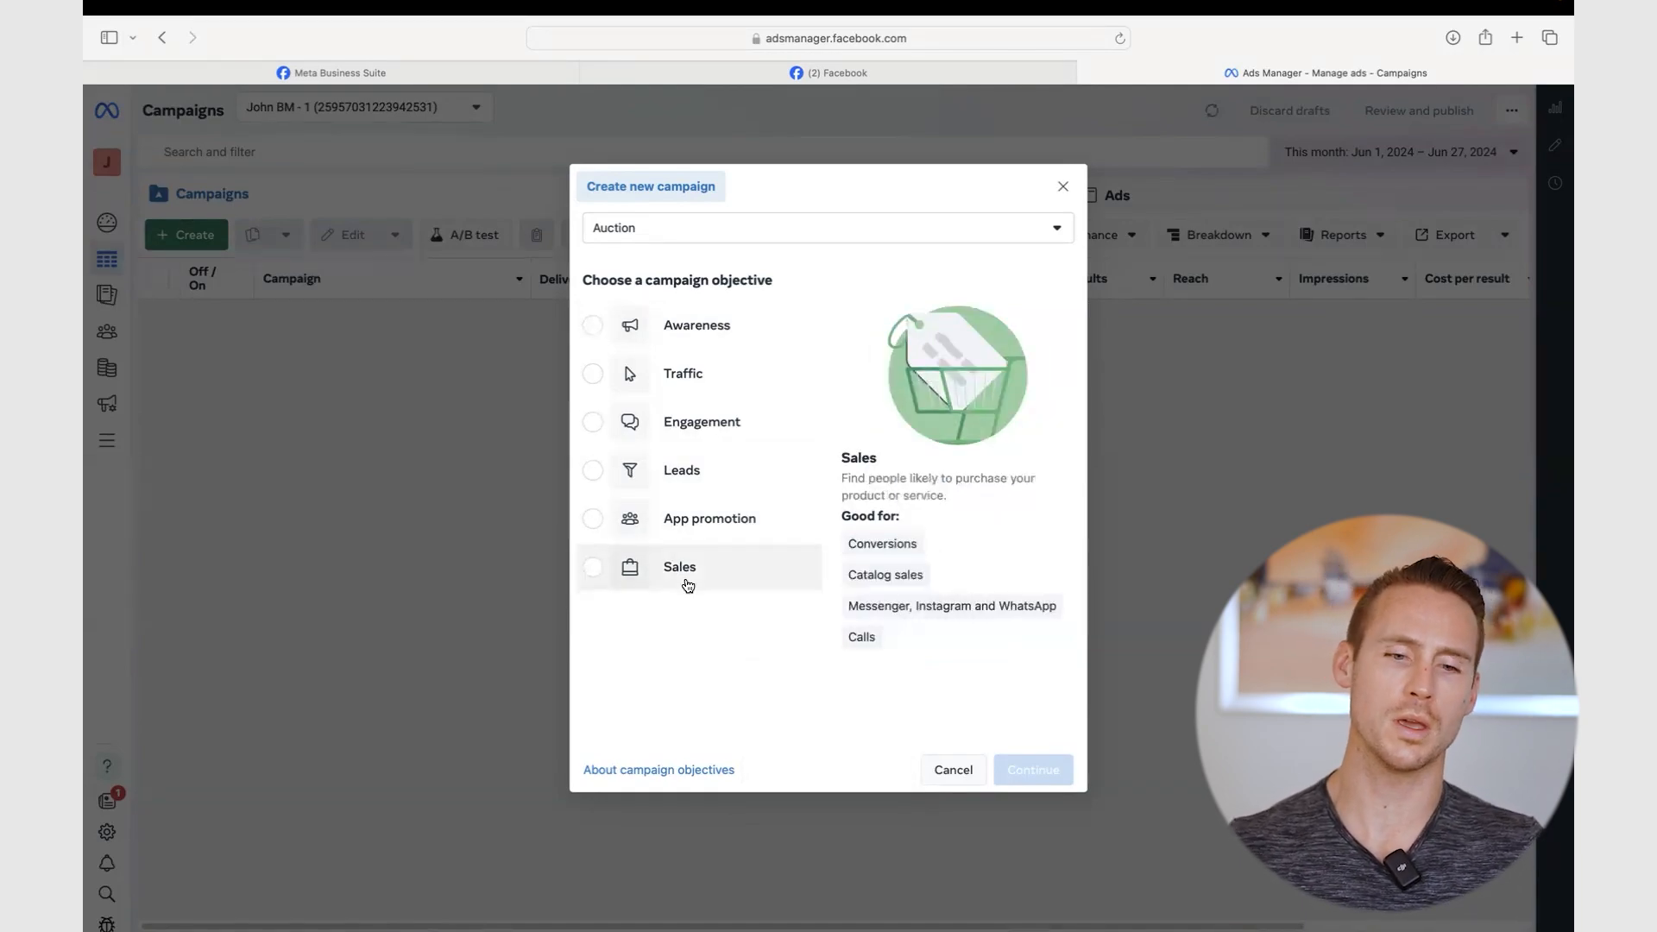
- Pick the Sales objective with a manual sales campaign setup to create the draft
left_click(591, 569)
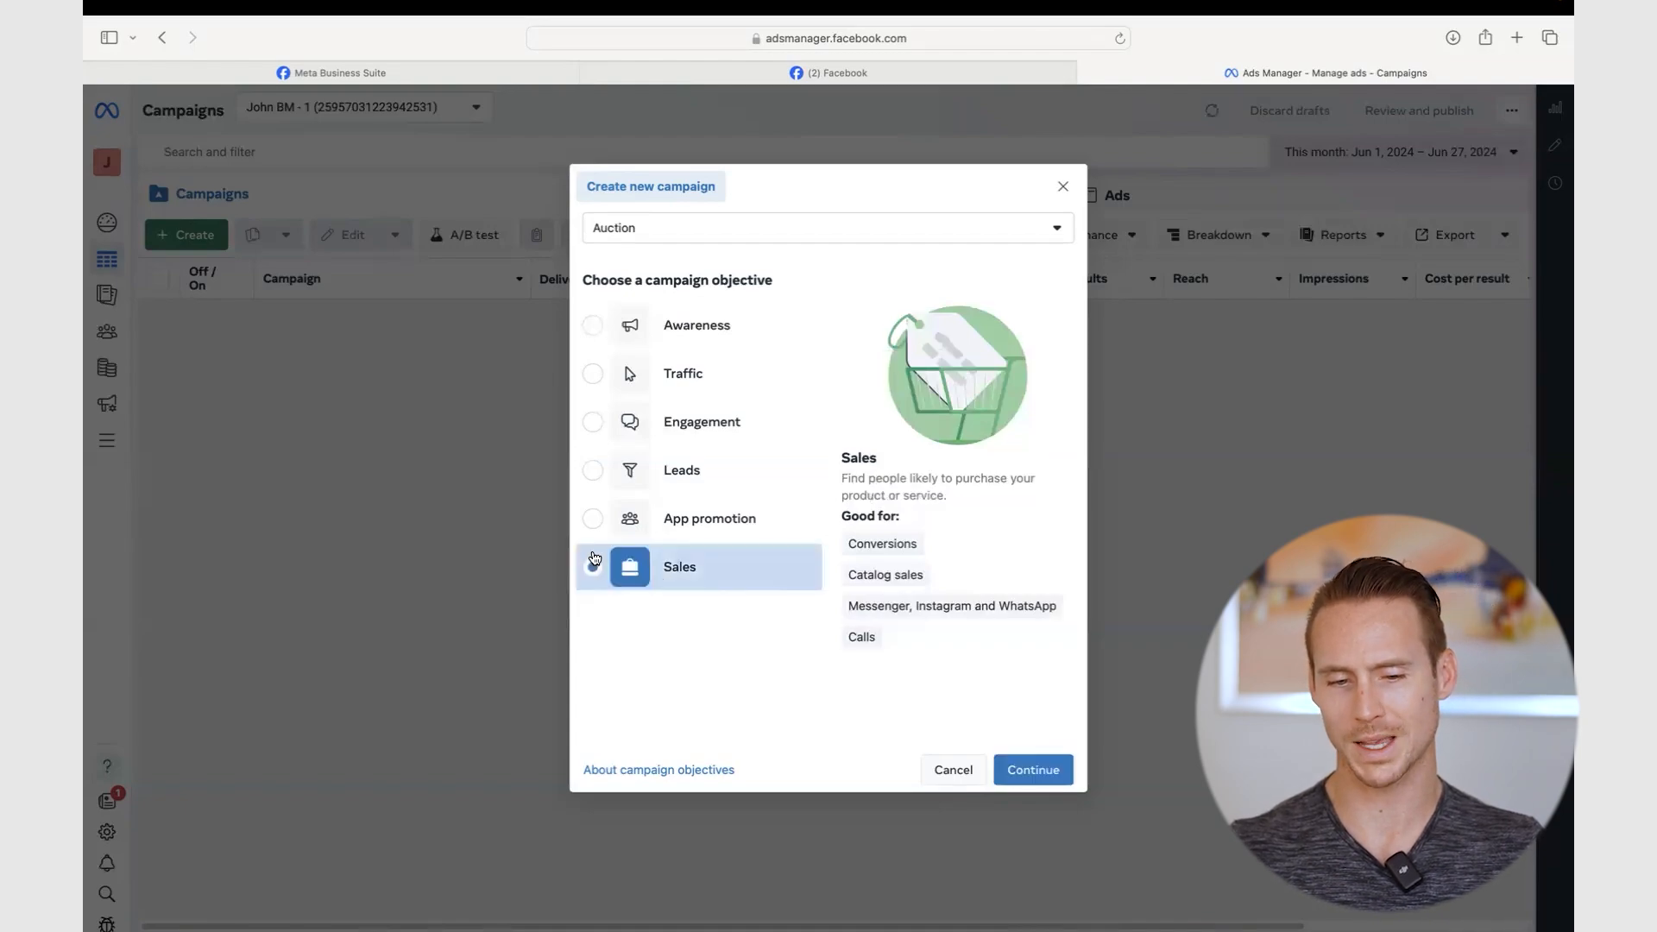
left_click(1035, 770)
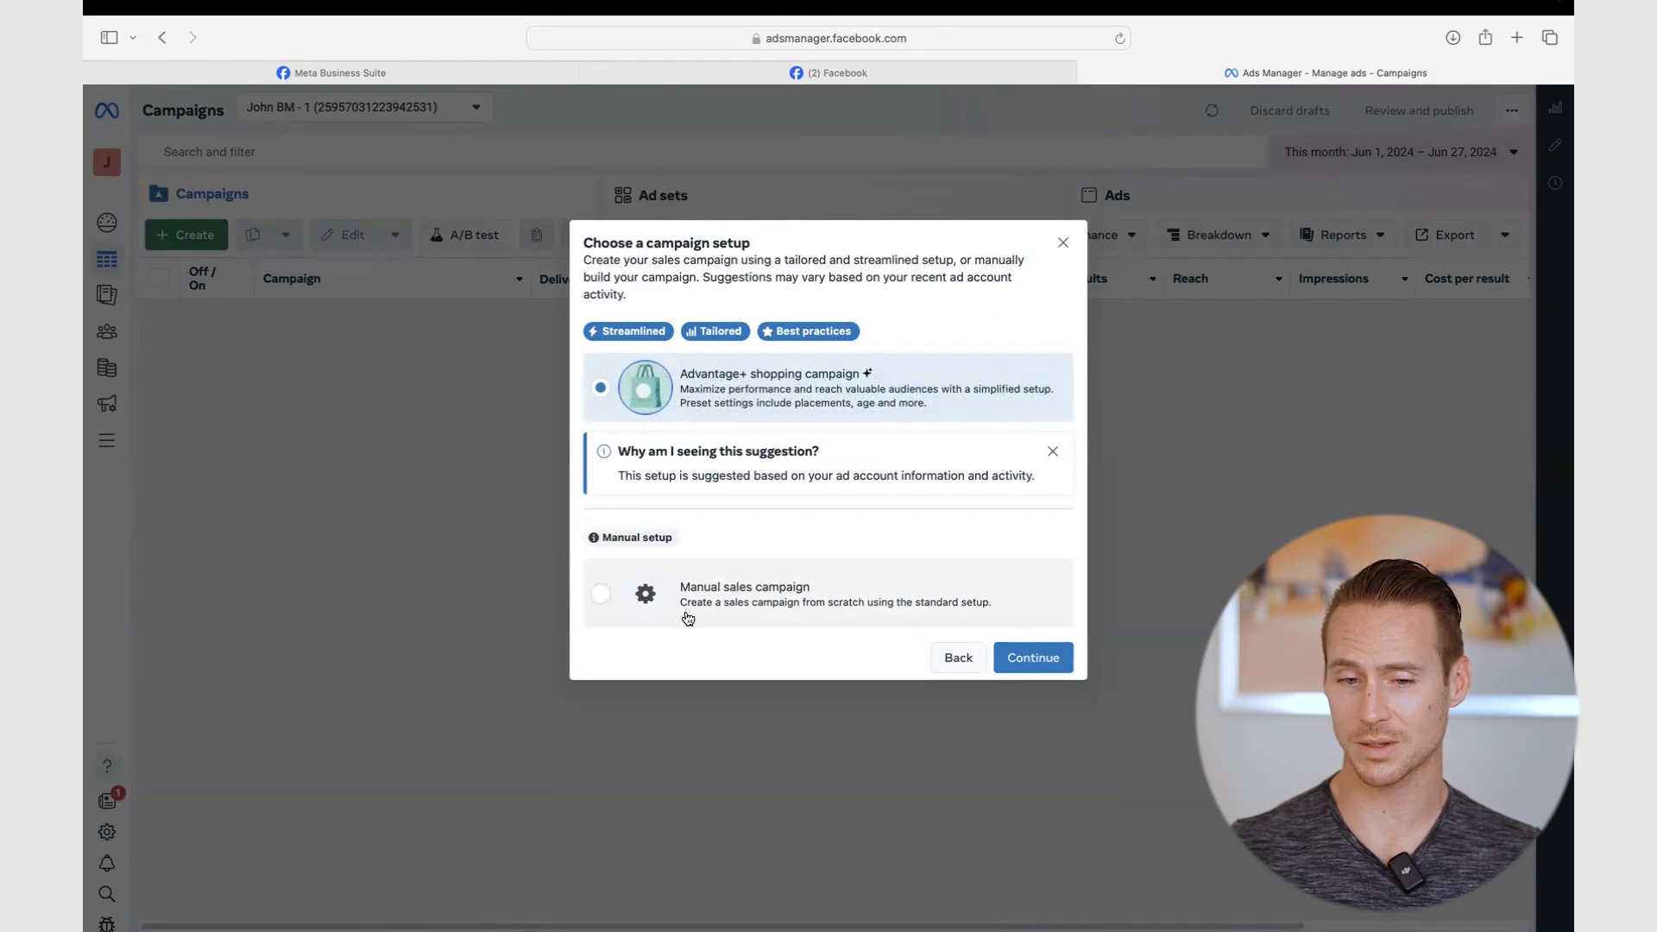
left_click(591, 602)
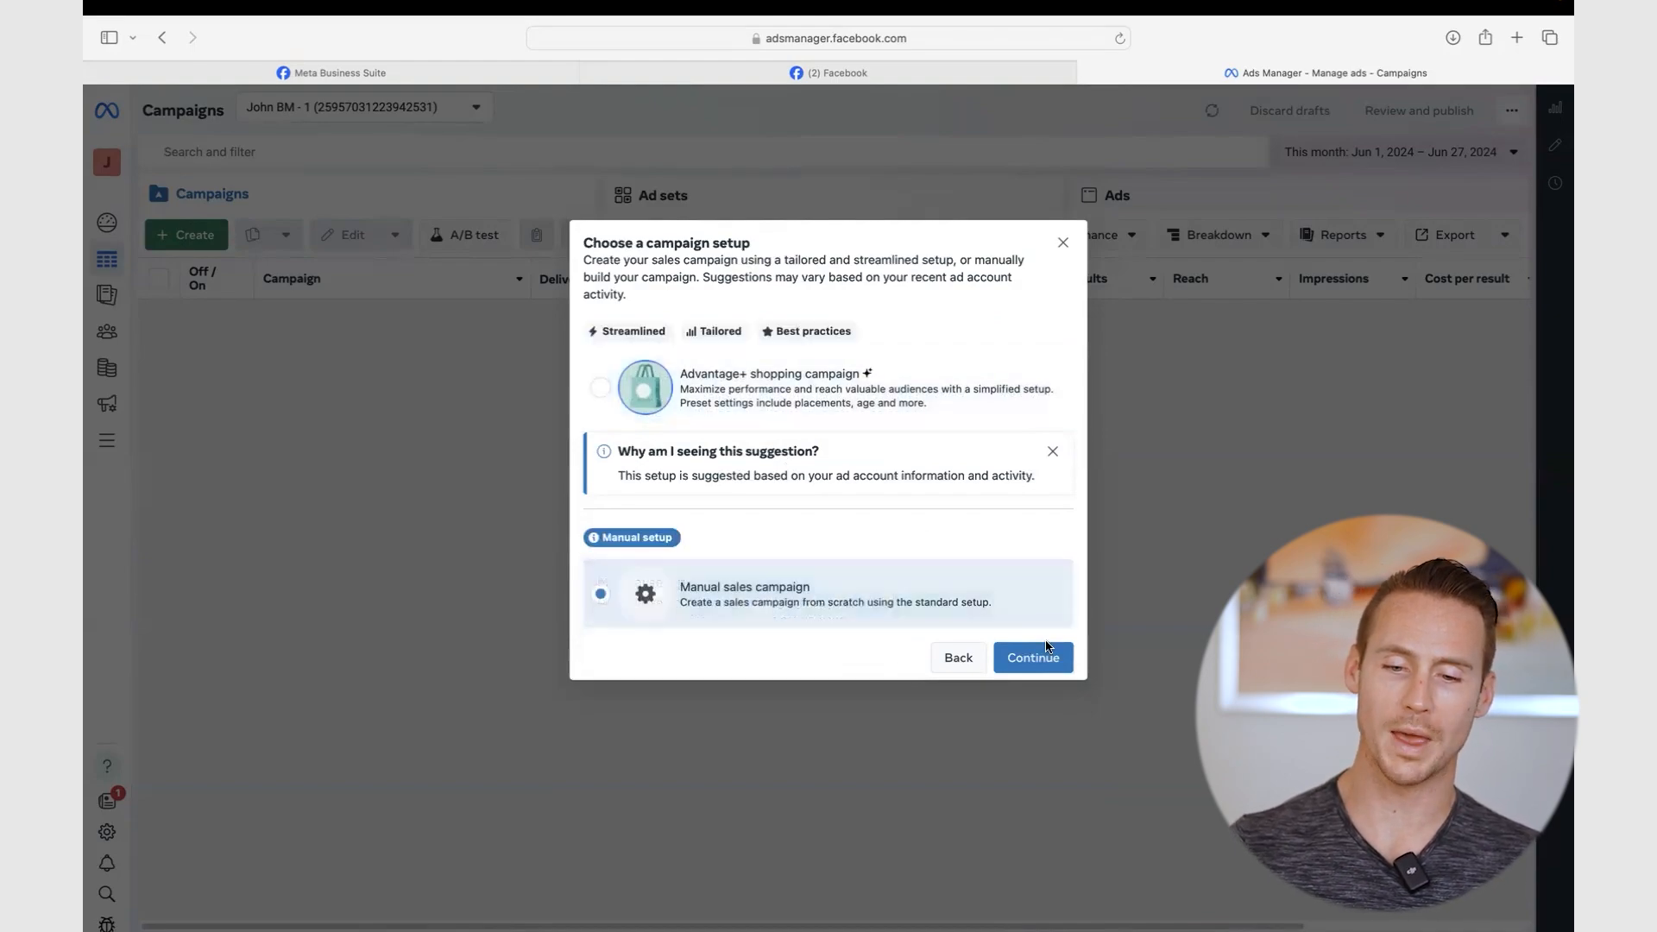
left_click(1028, 655)
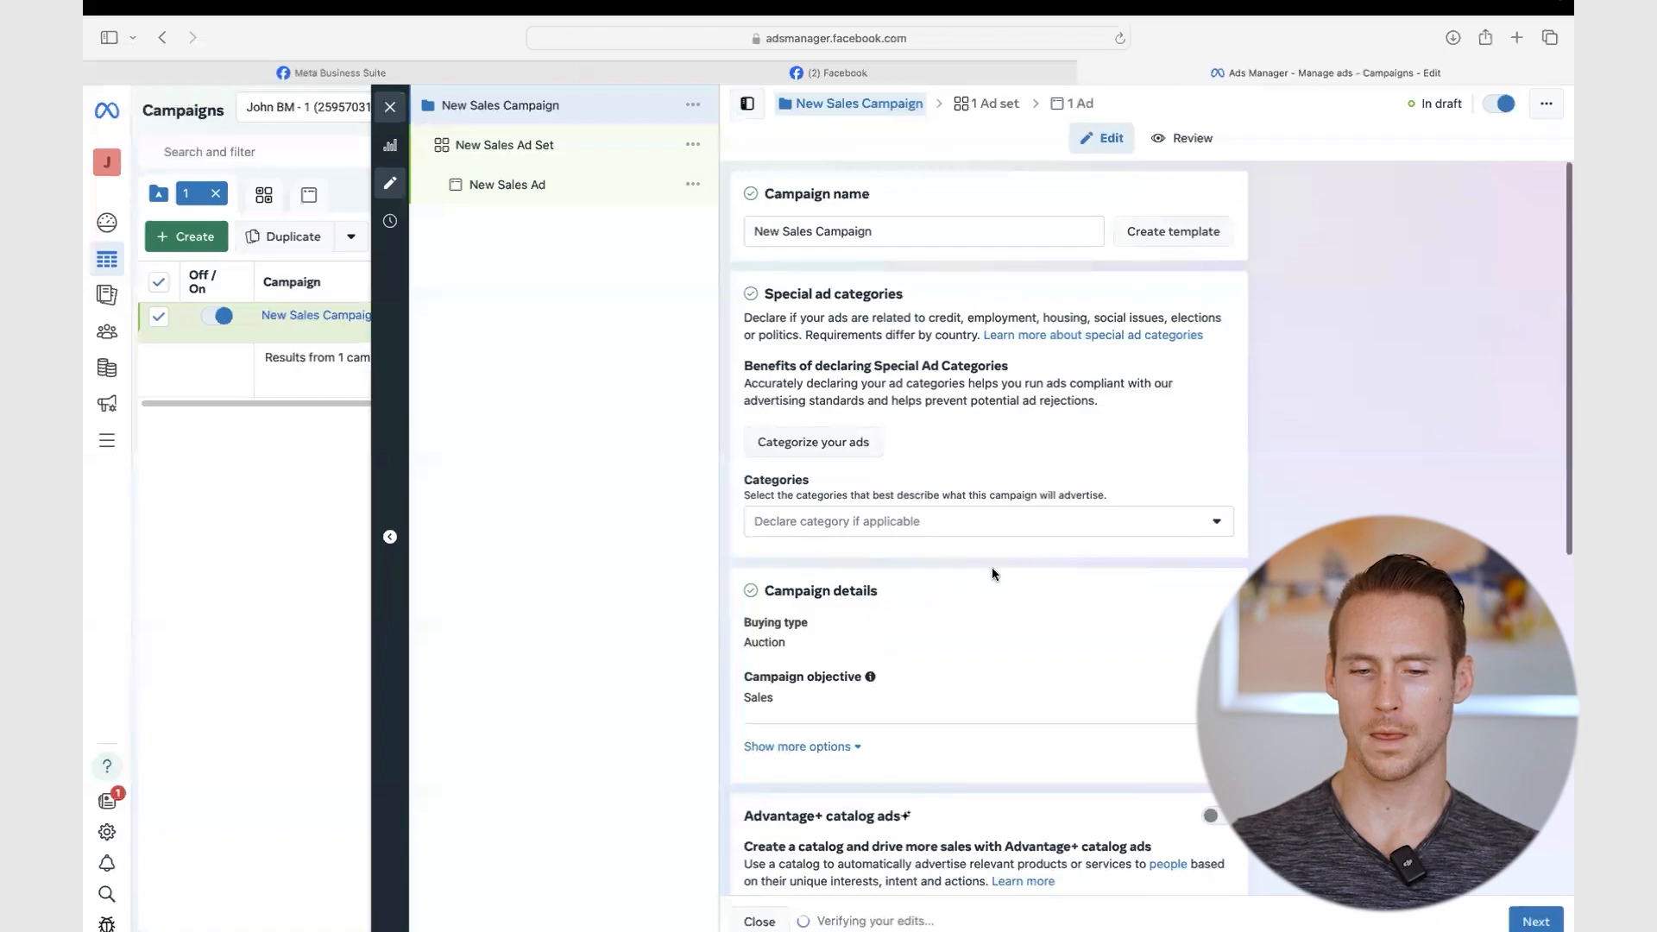
- Review the New Sales Campaign settings and continue to the New Sales Ad Set editor
scroll(994, 618, "down", 6)
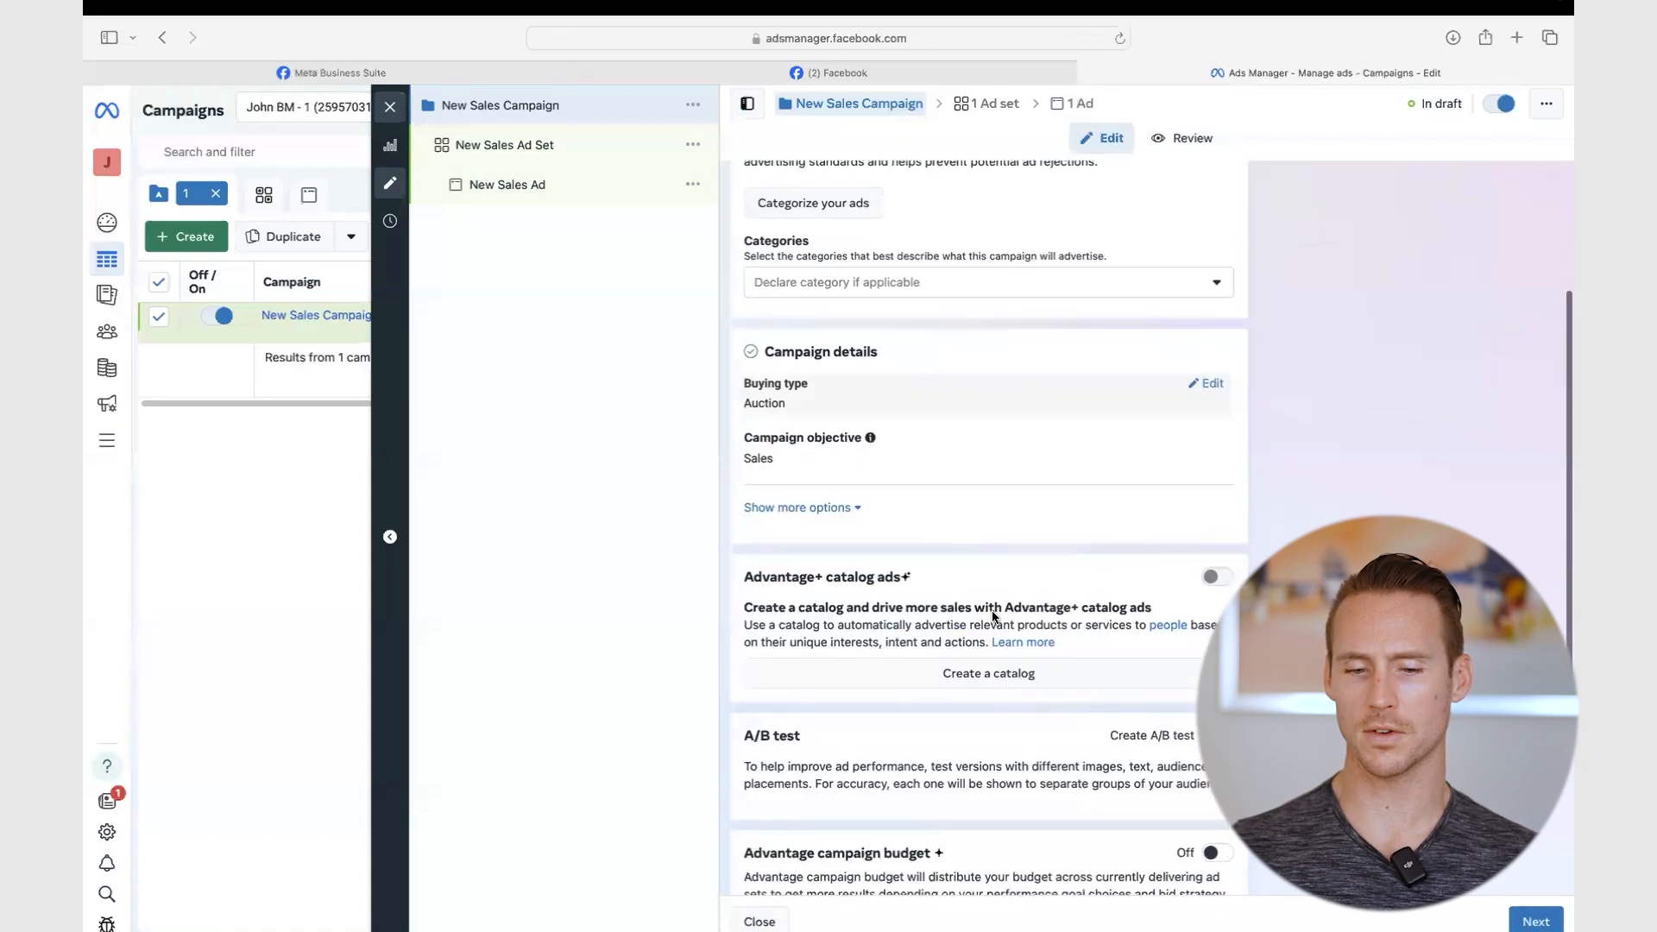
scroll(994, 617, "up", 6)
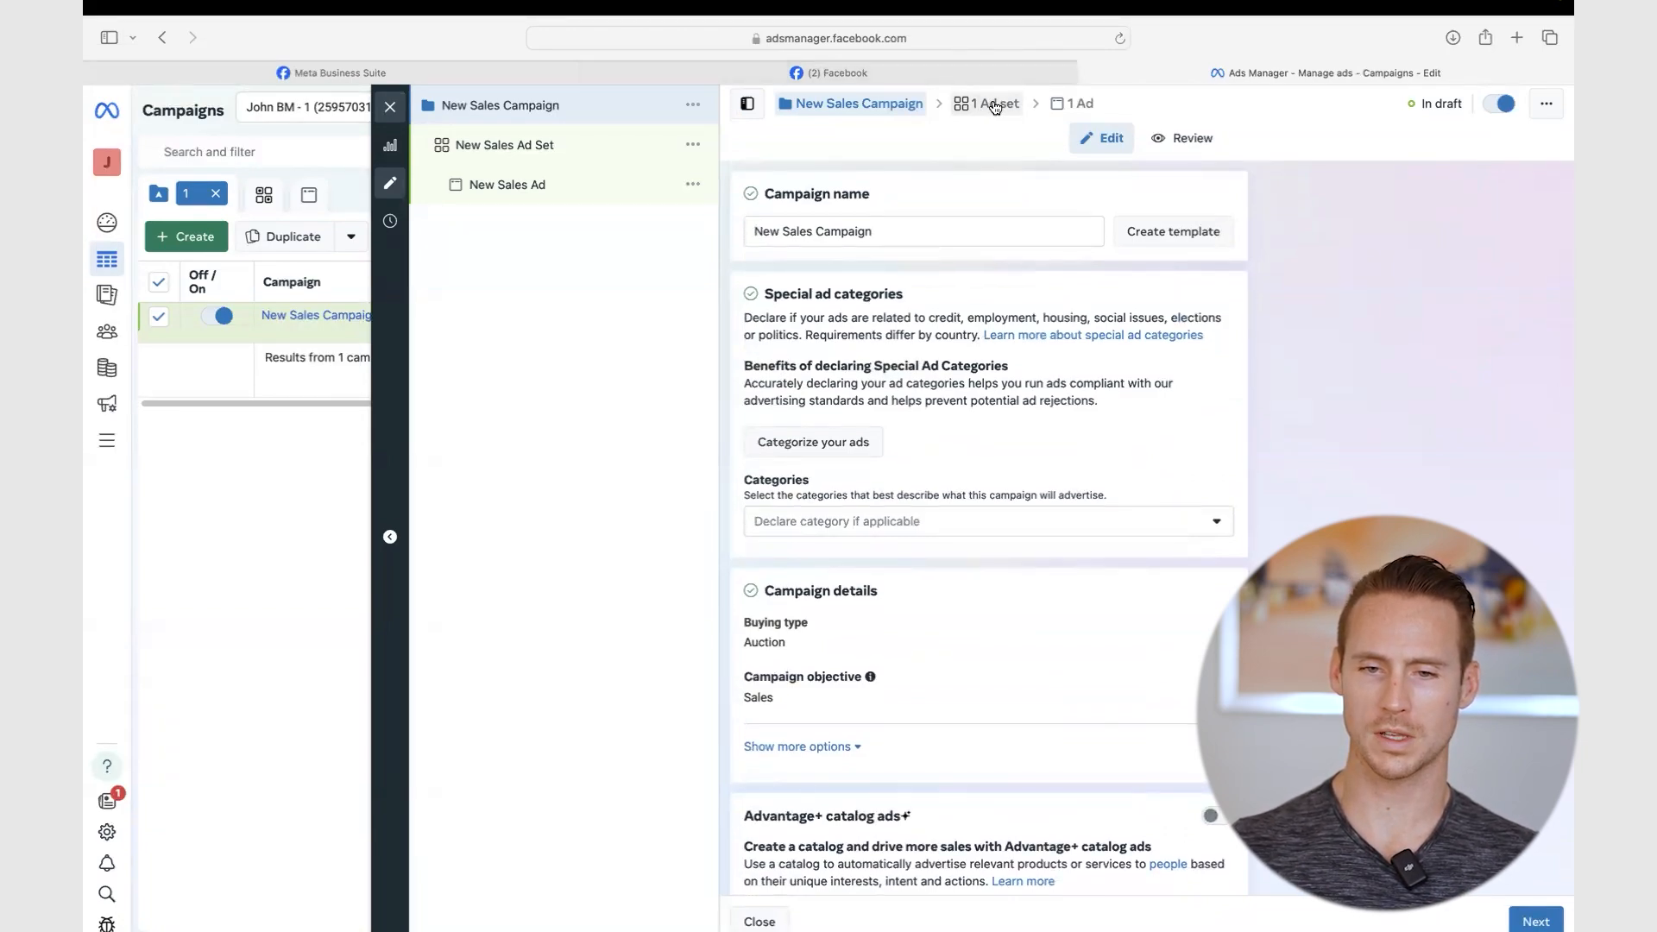
left_click(1536, 921)
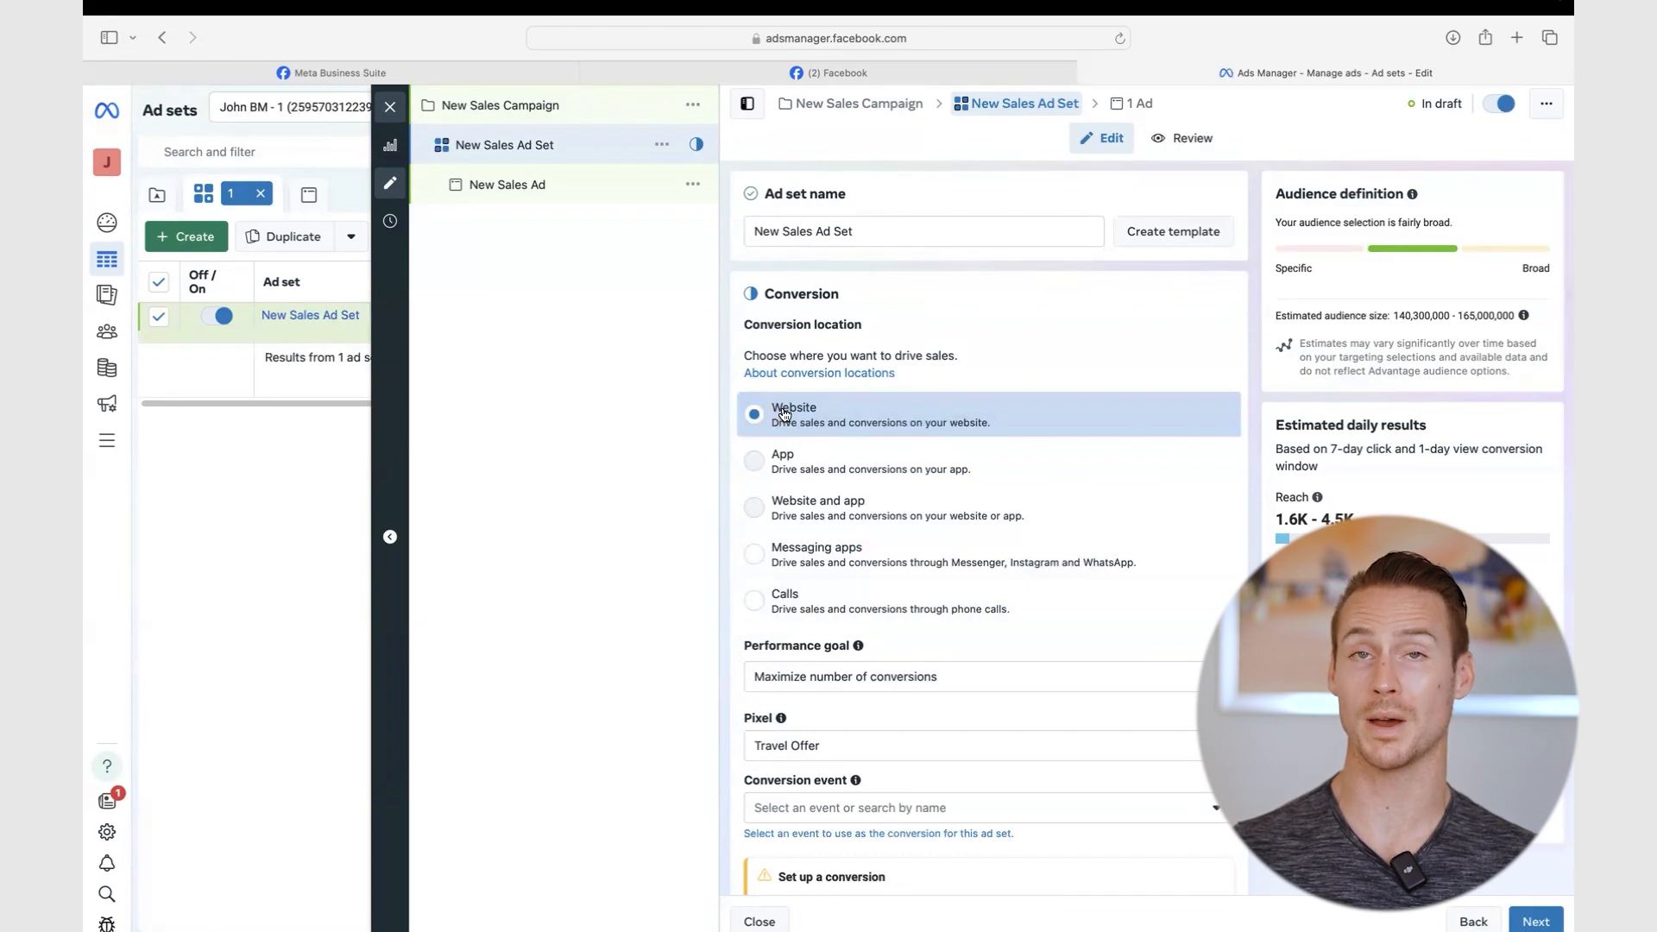
- Keep the Travel Offer pixel, set Purchase as conversion event, and check the $20.00 daily budget
scroll(785, 414, "down", 2)
scroll(784, 414, "down", 3)
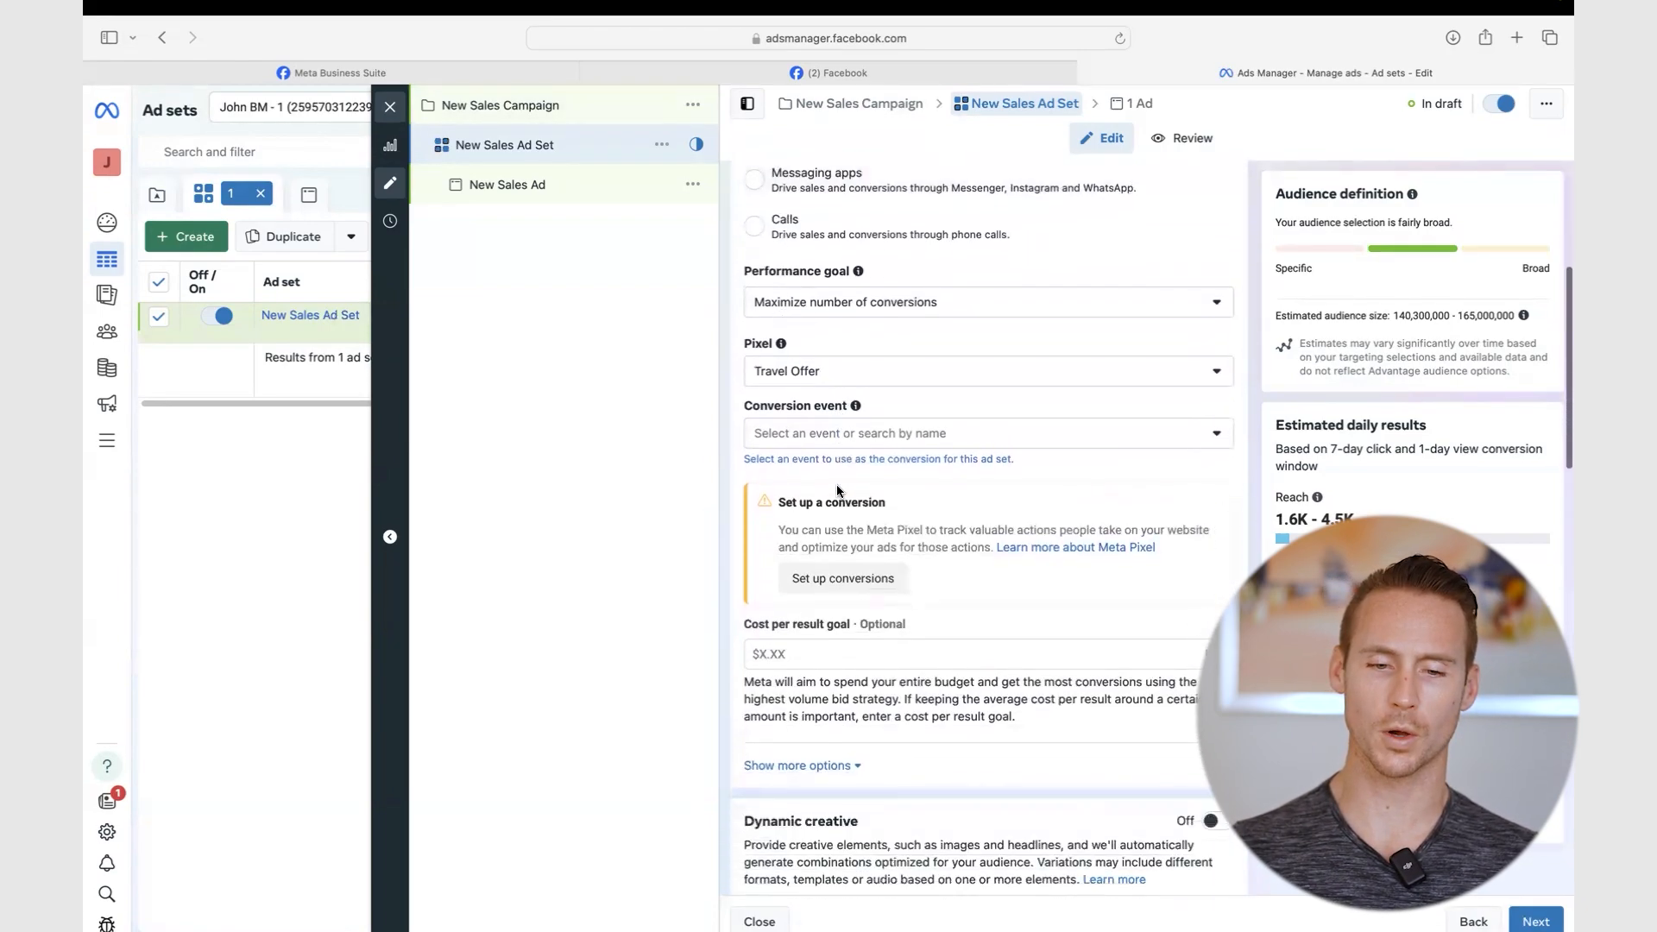
left_click(811, 380)
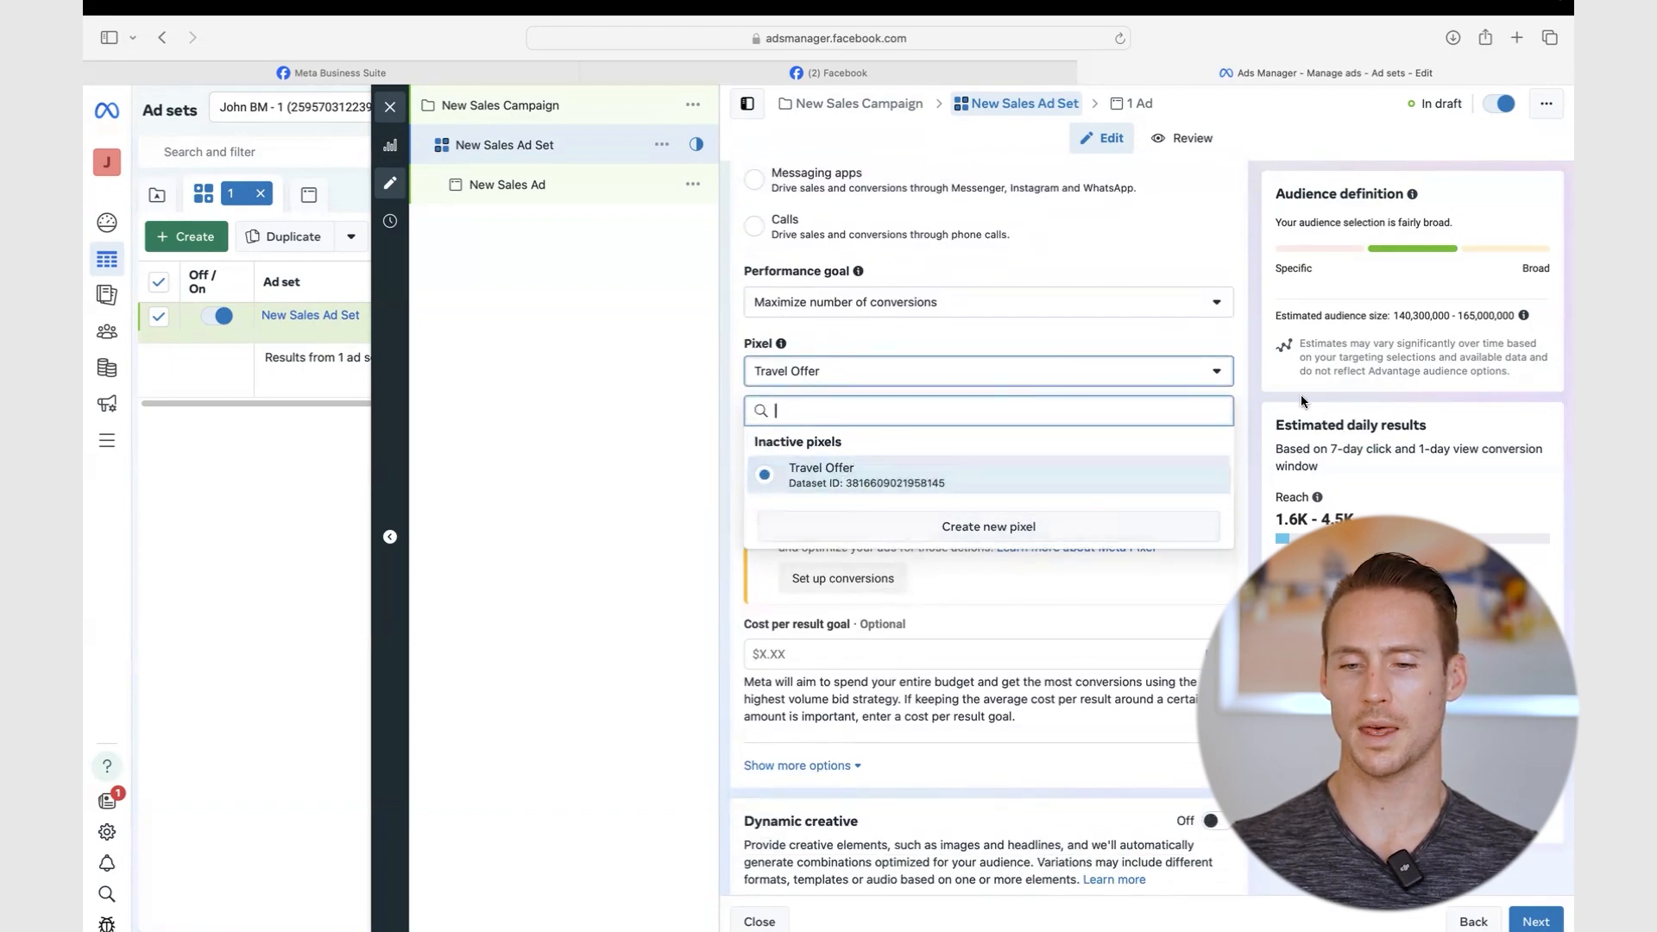
left_click(1260, 360)
left_click(827, 433)
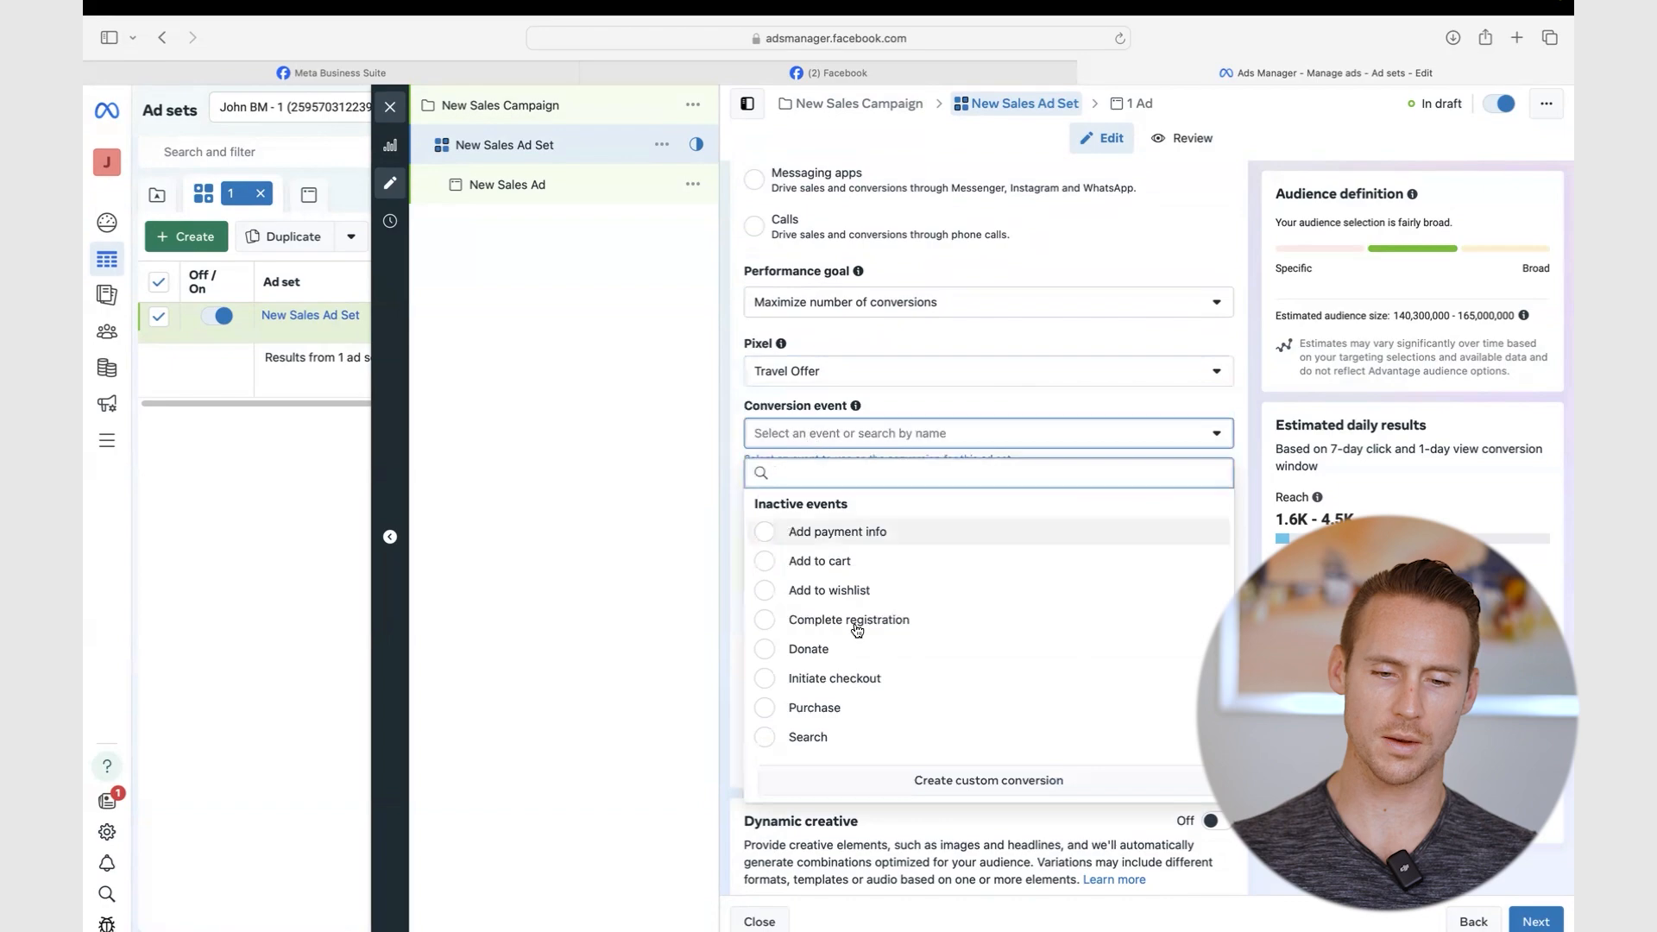
scroll(854, 630, "down", 2)
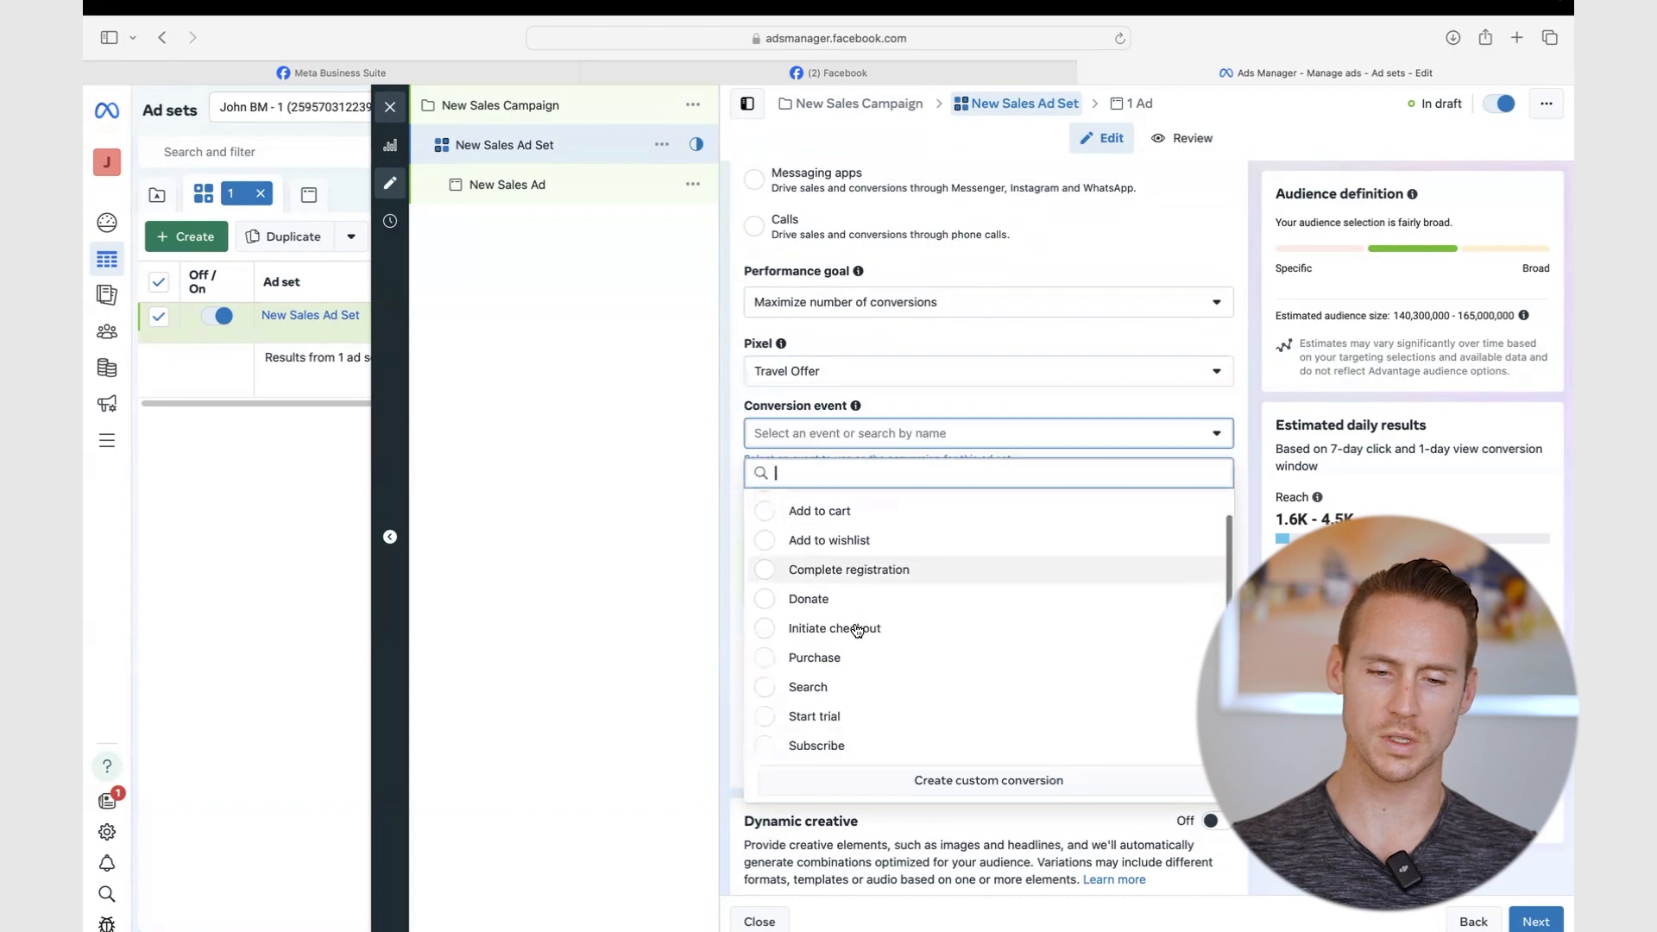
left_click(770, 657)
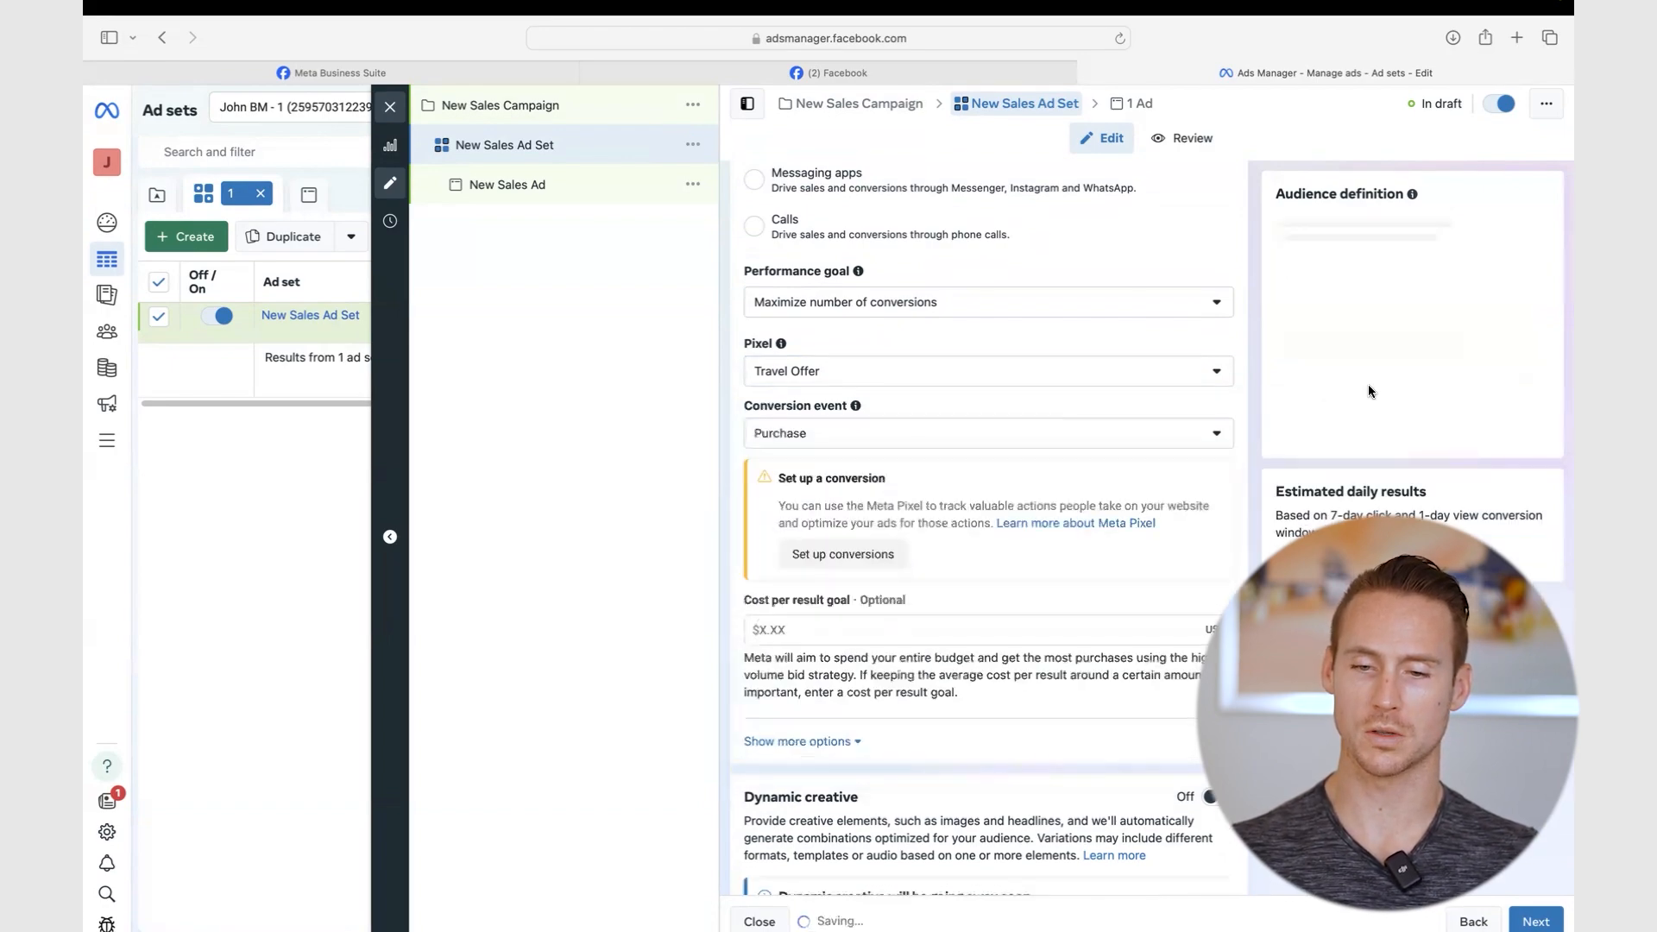
scroll(997, 405, "down", 2)
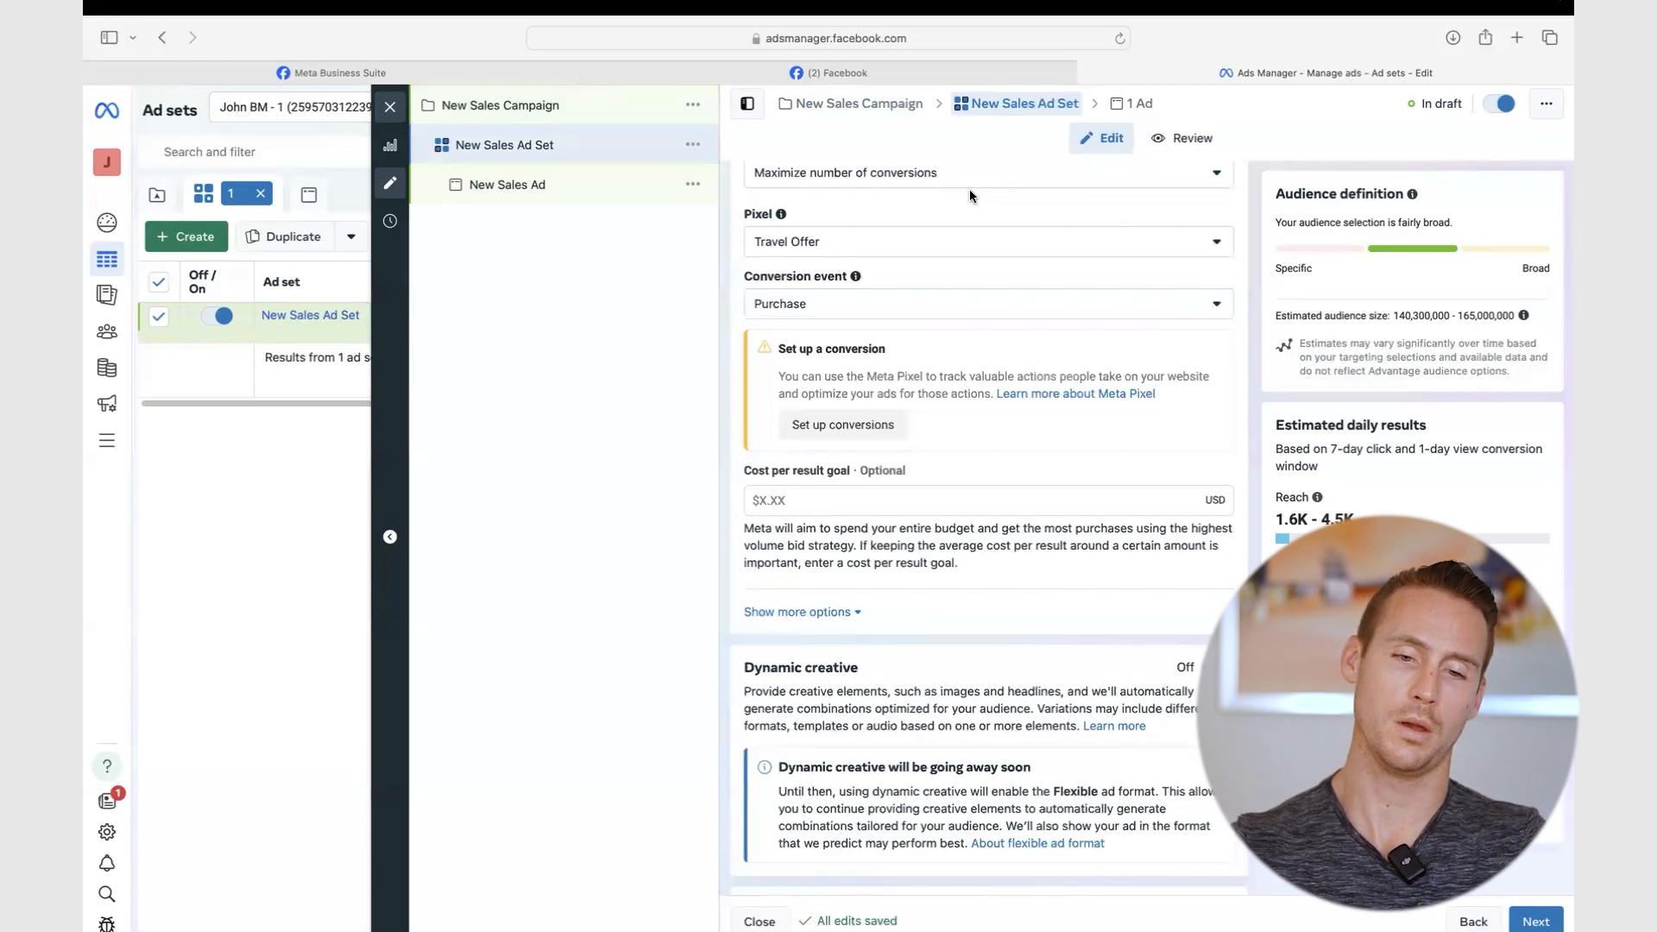
scroll(855, 404, "down", 3)
scroll(854, 404, "down", 8)
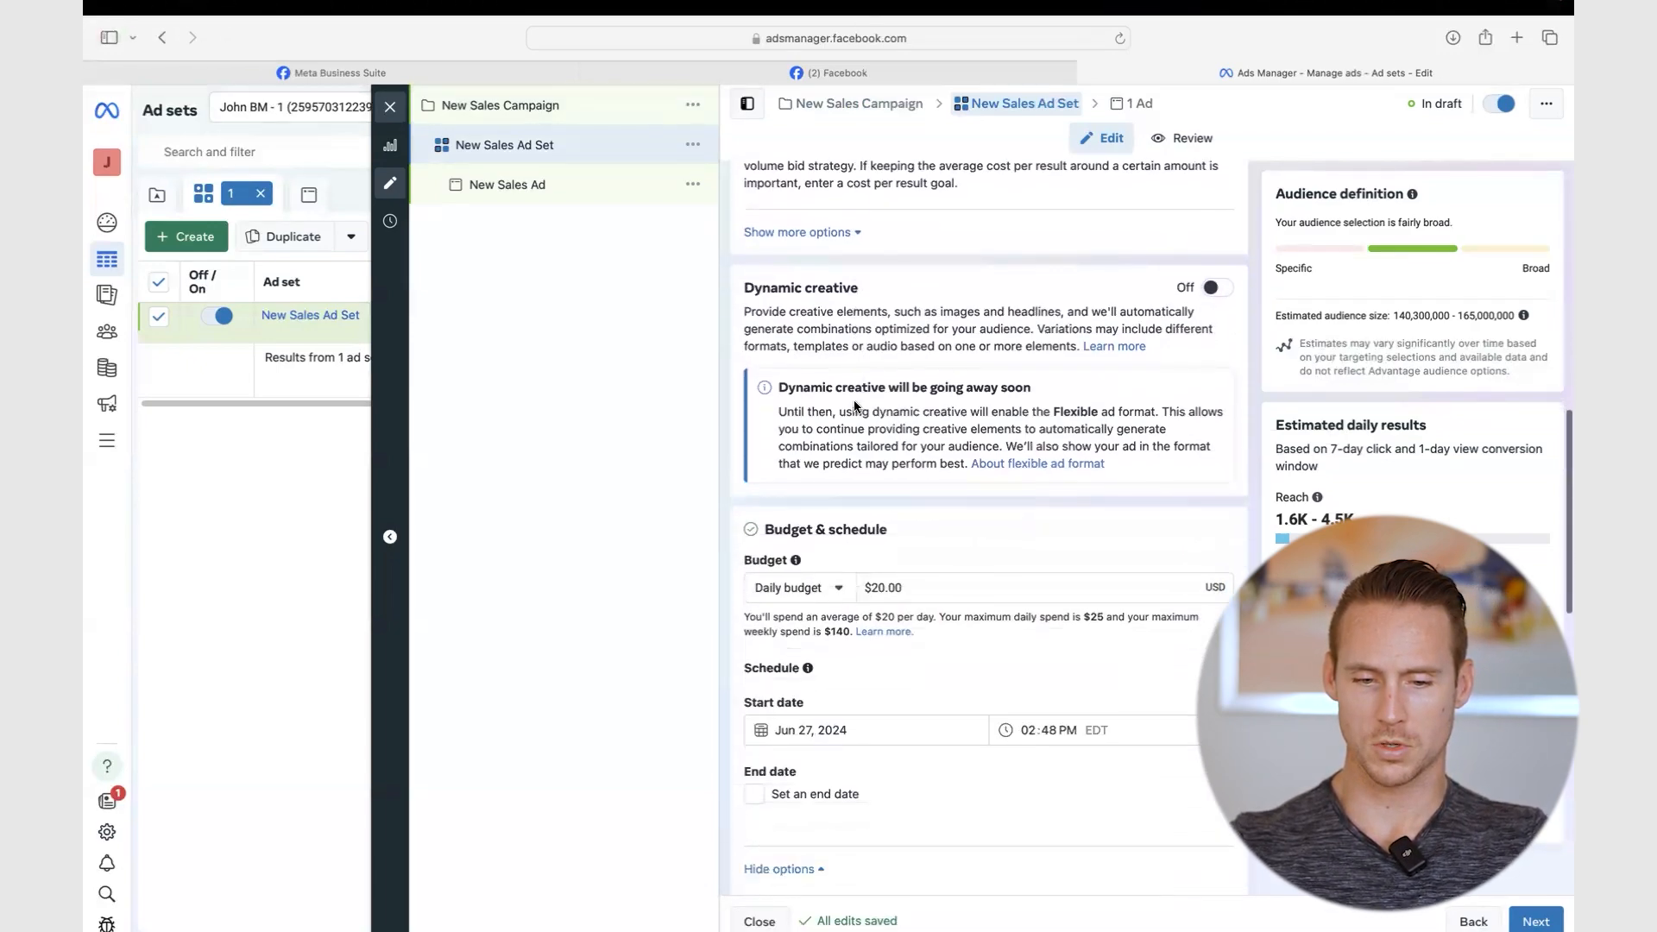
scroll(923, 547, "down", 5)
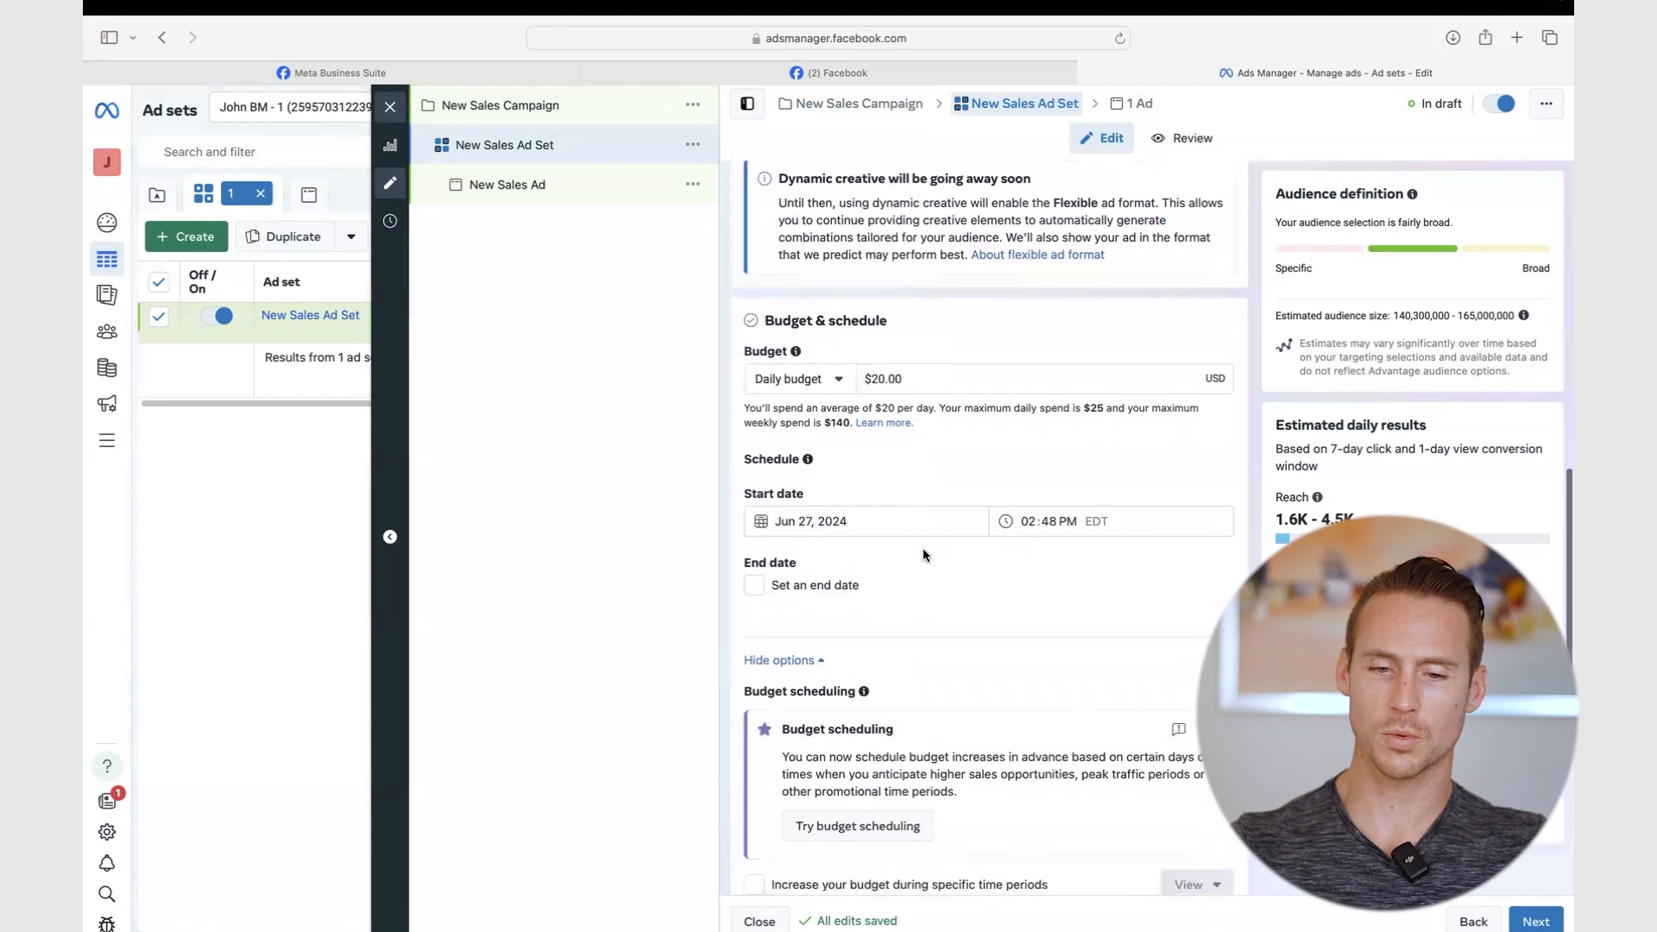
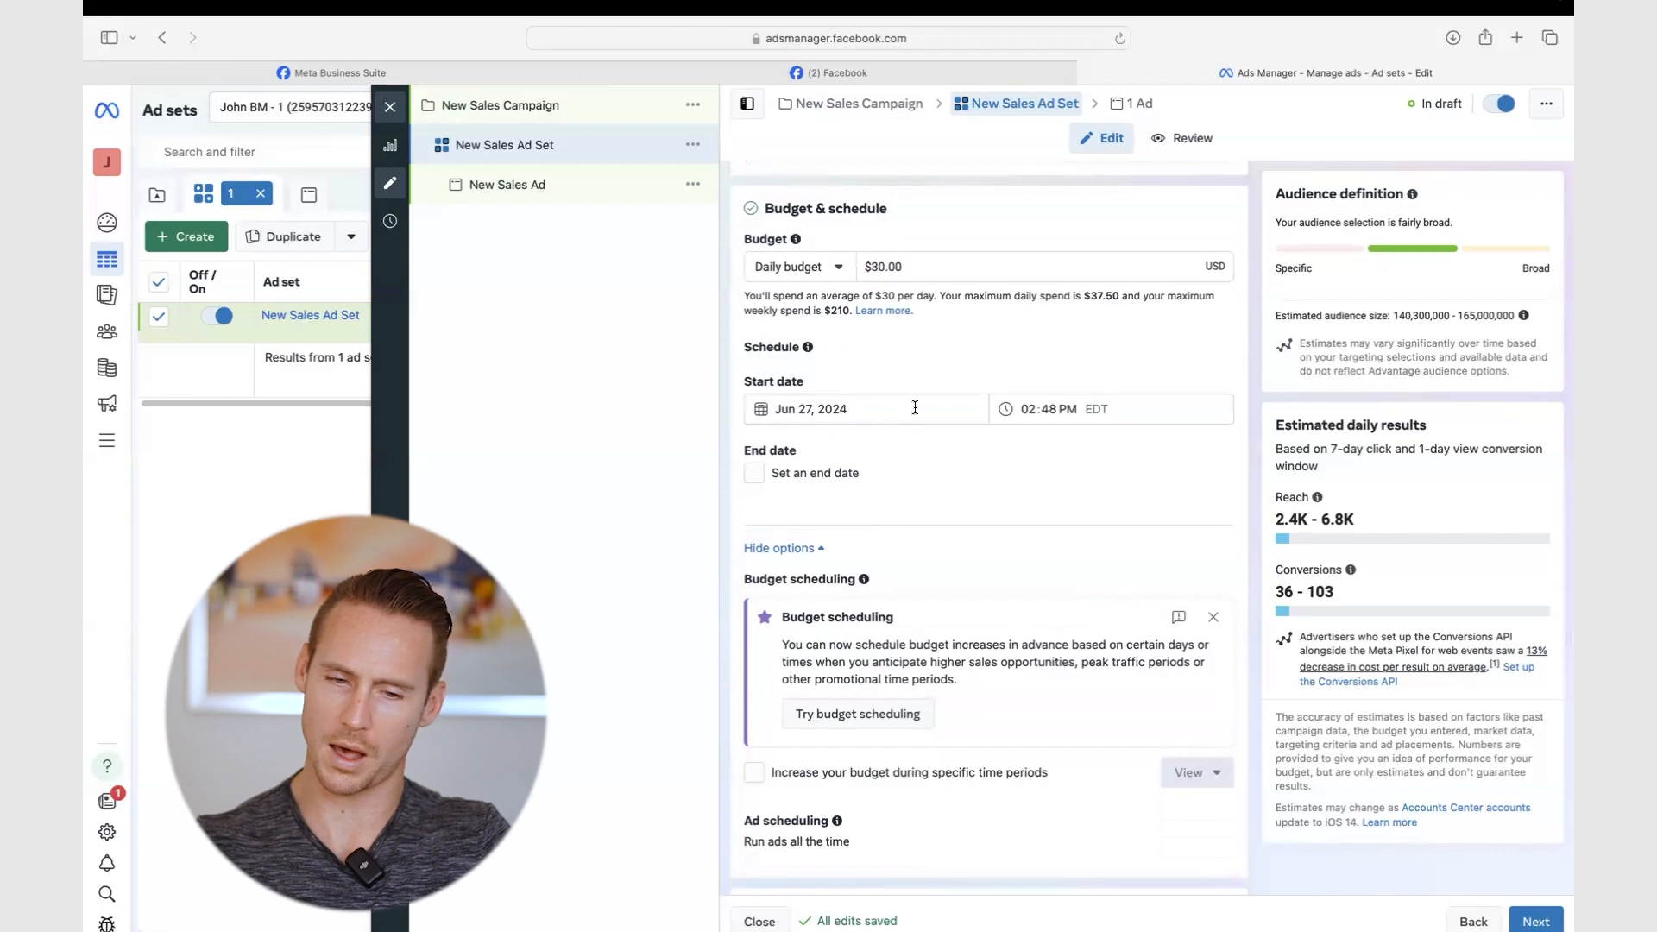
- Set the ad set start date to Jun 27, 2024, leaving no end date
left_click(767, 405)
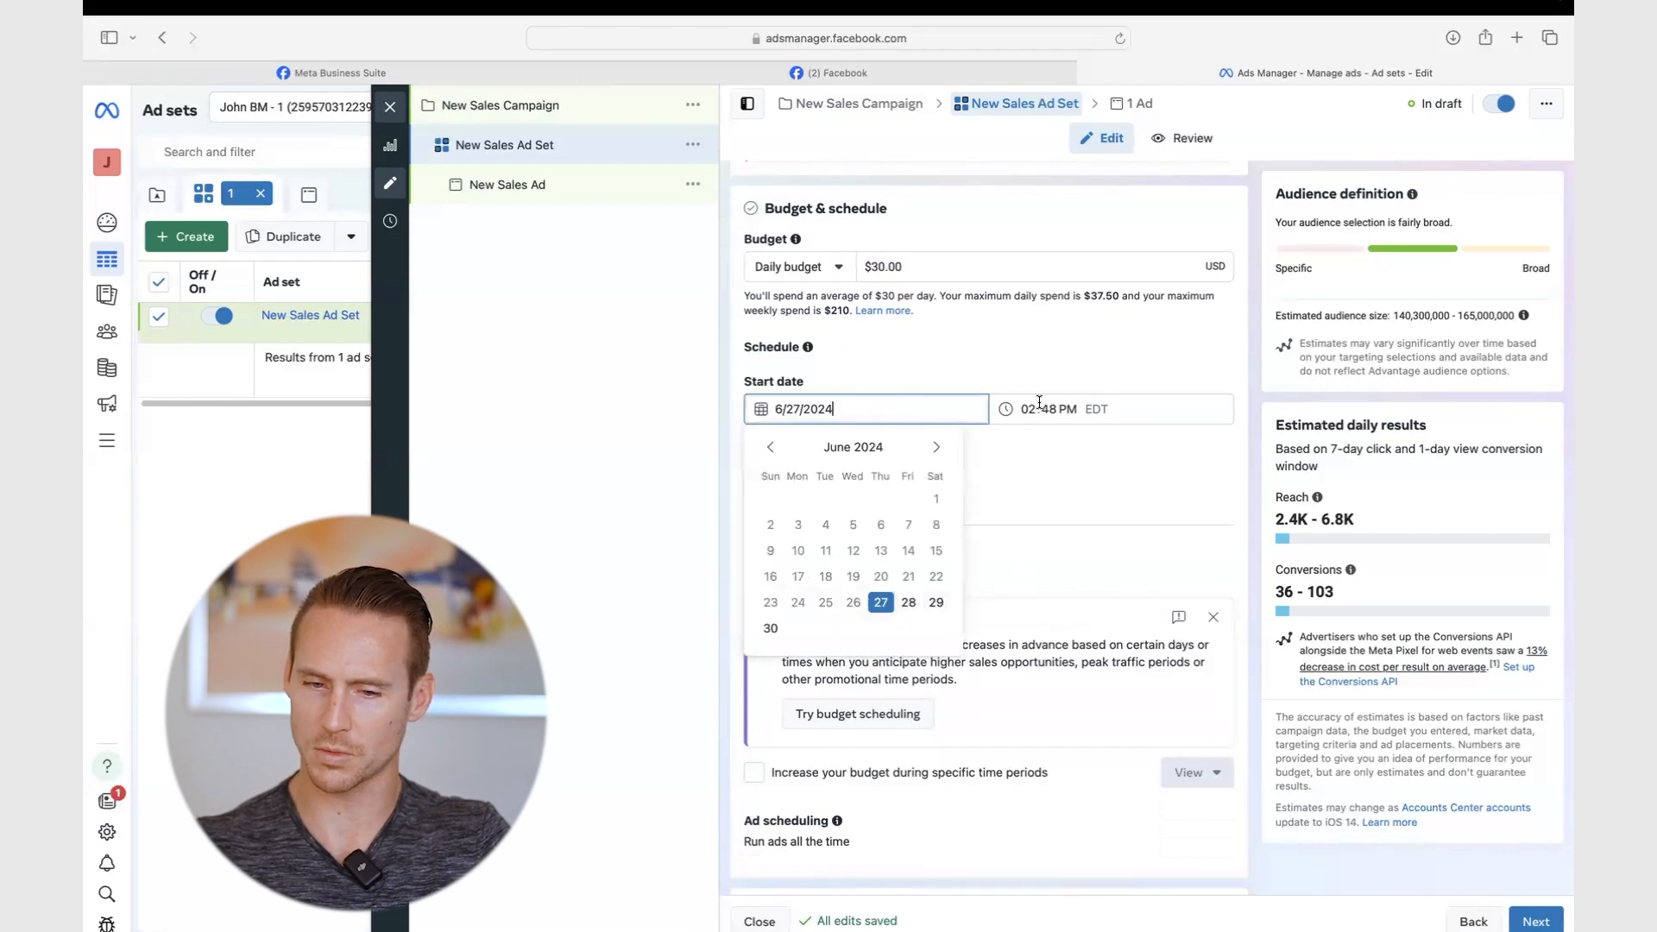
left_click(1069, 485)
left_click(754, 473)
left_click(754, 474)
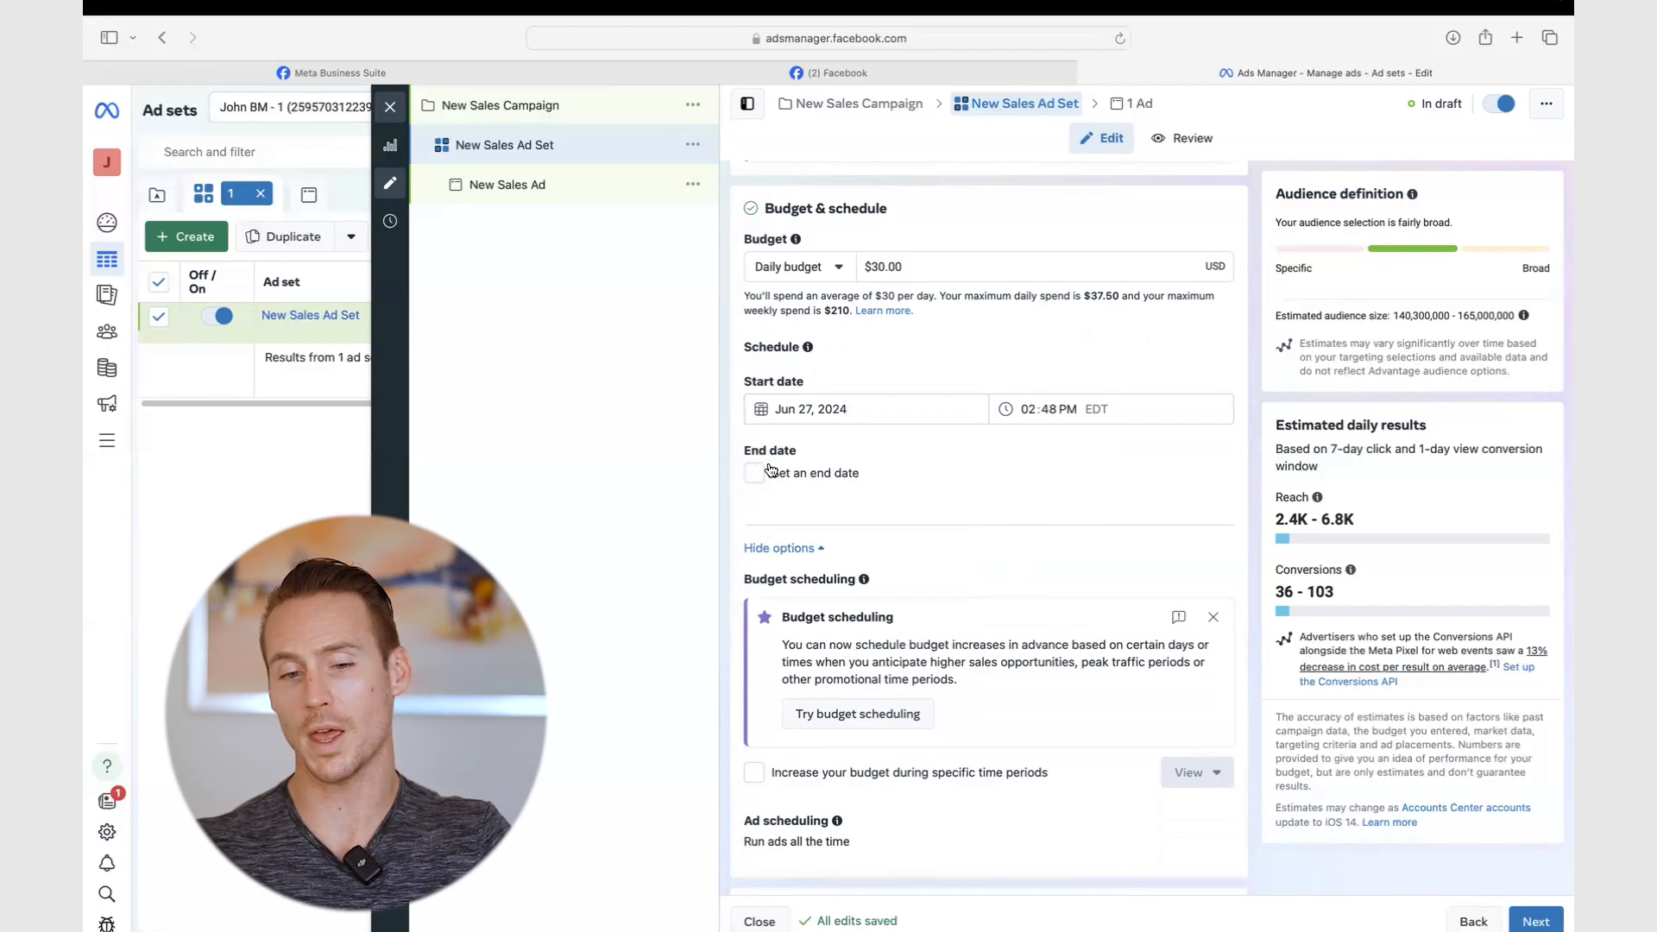
- Review the budget type options while keeping the $30.00 daily budget
left_click(814, 268)
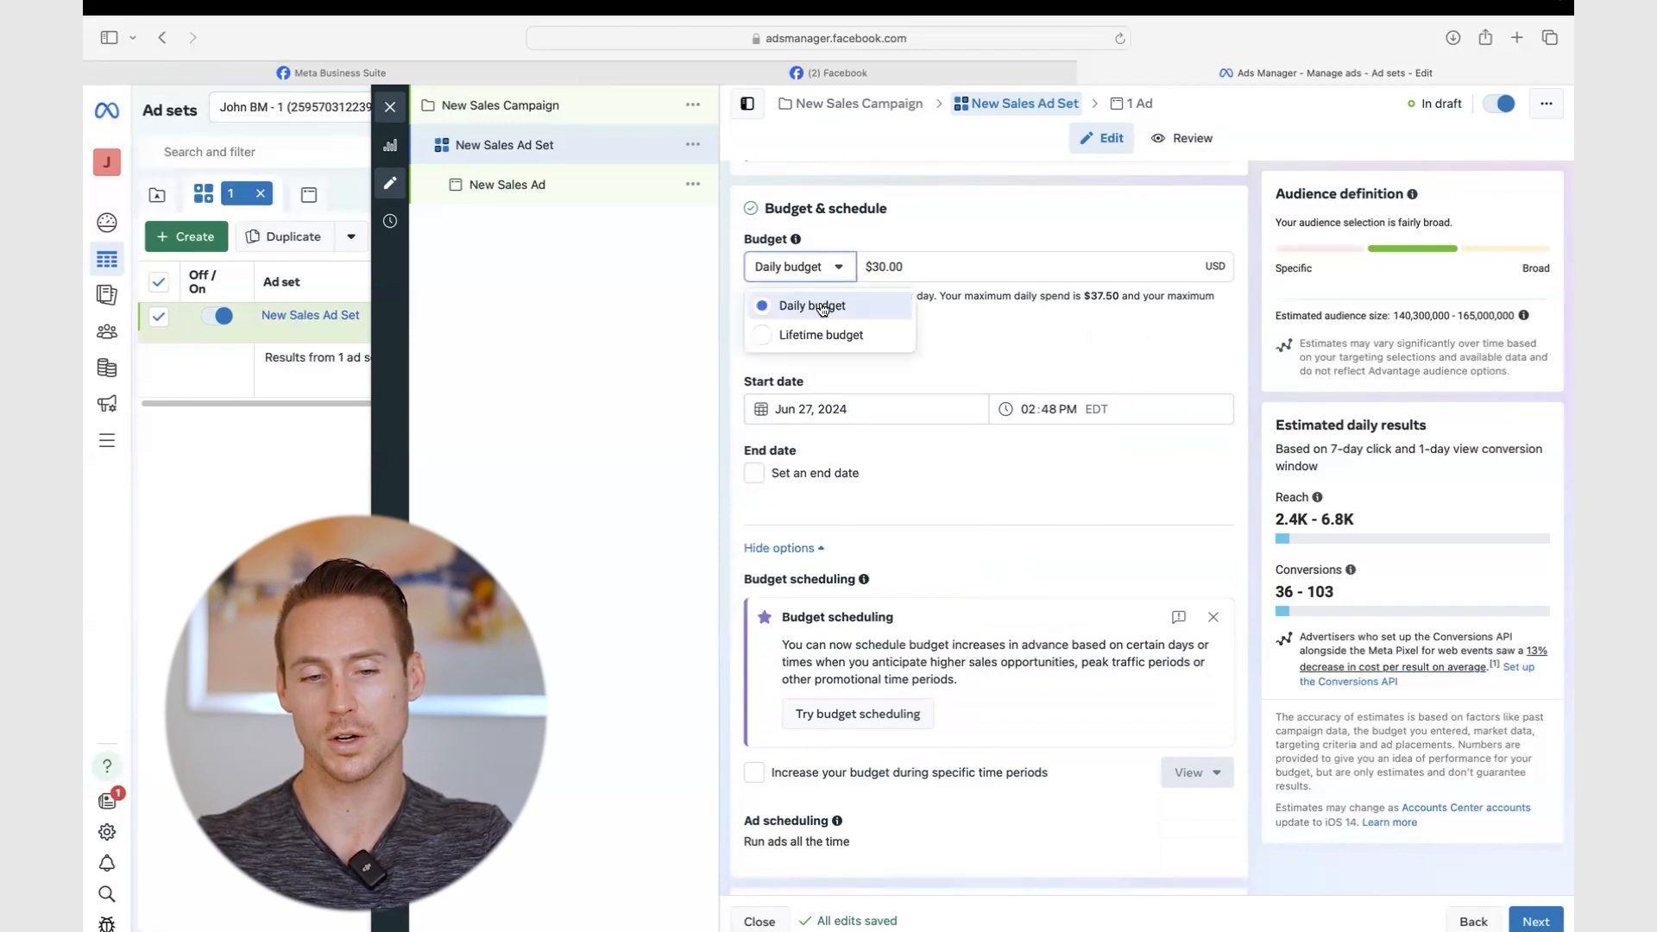
left_click(868, 235)
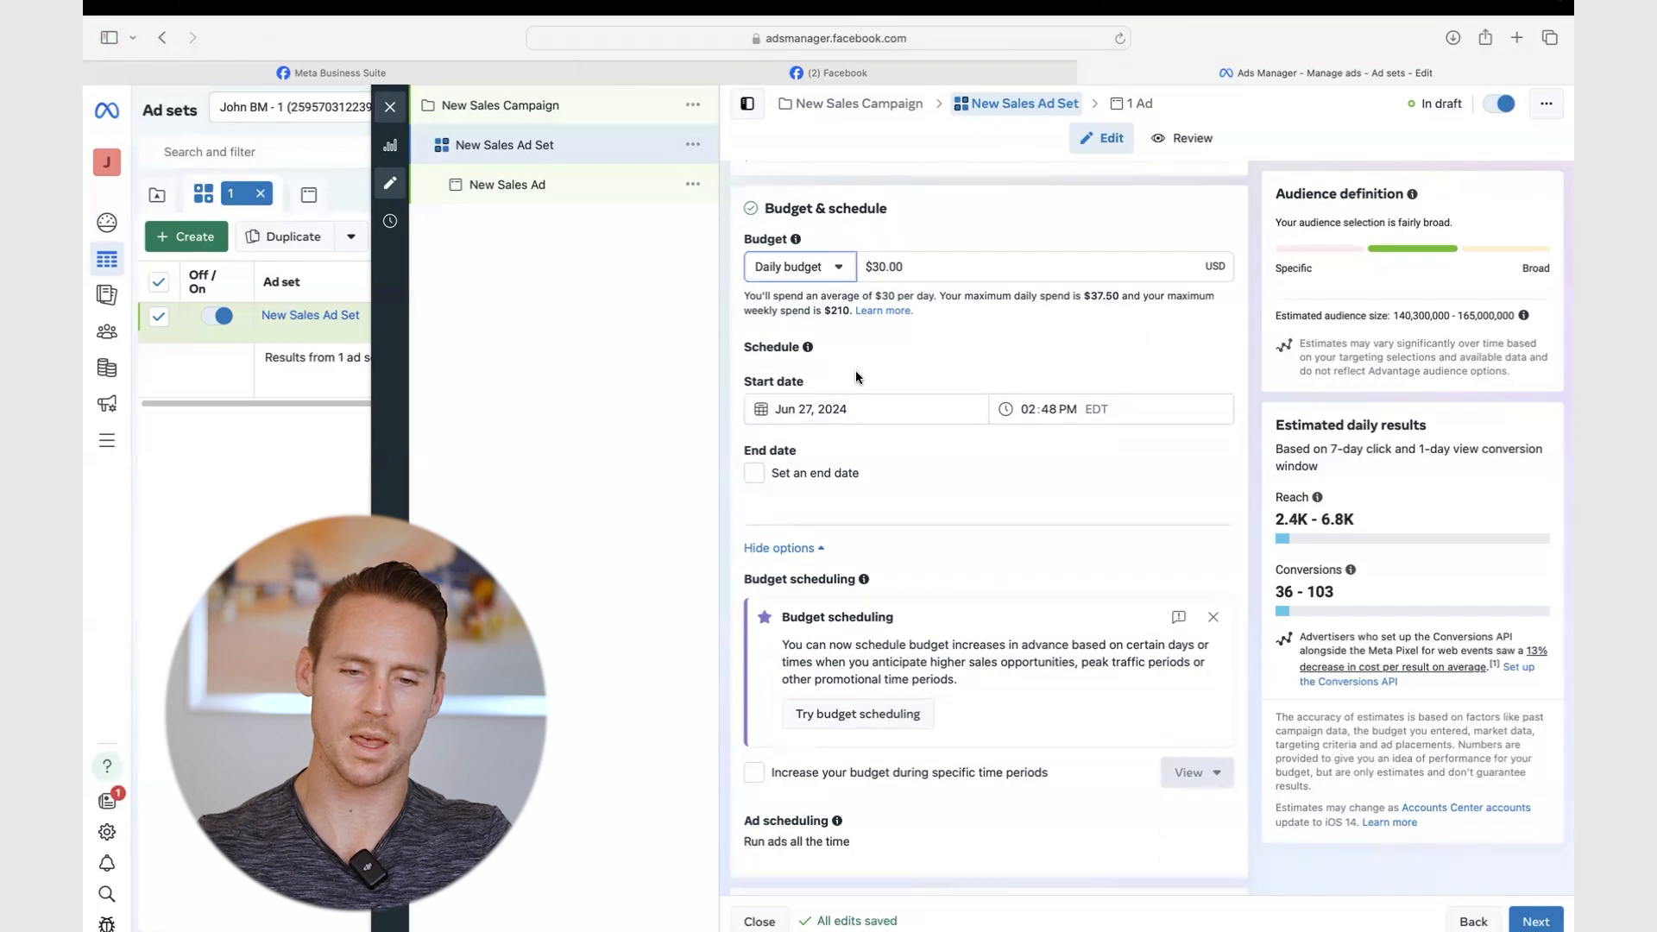
left_click(827, 277)
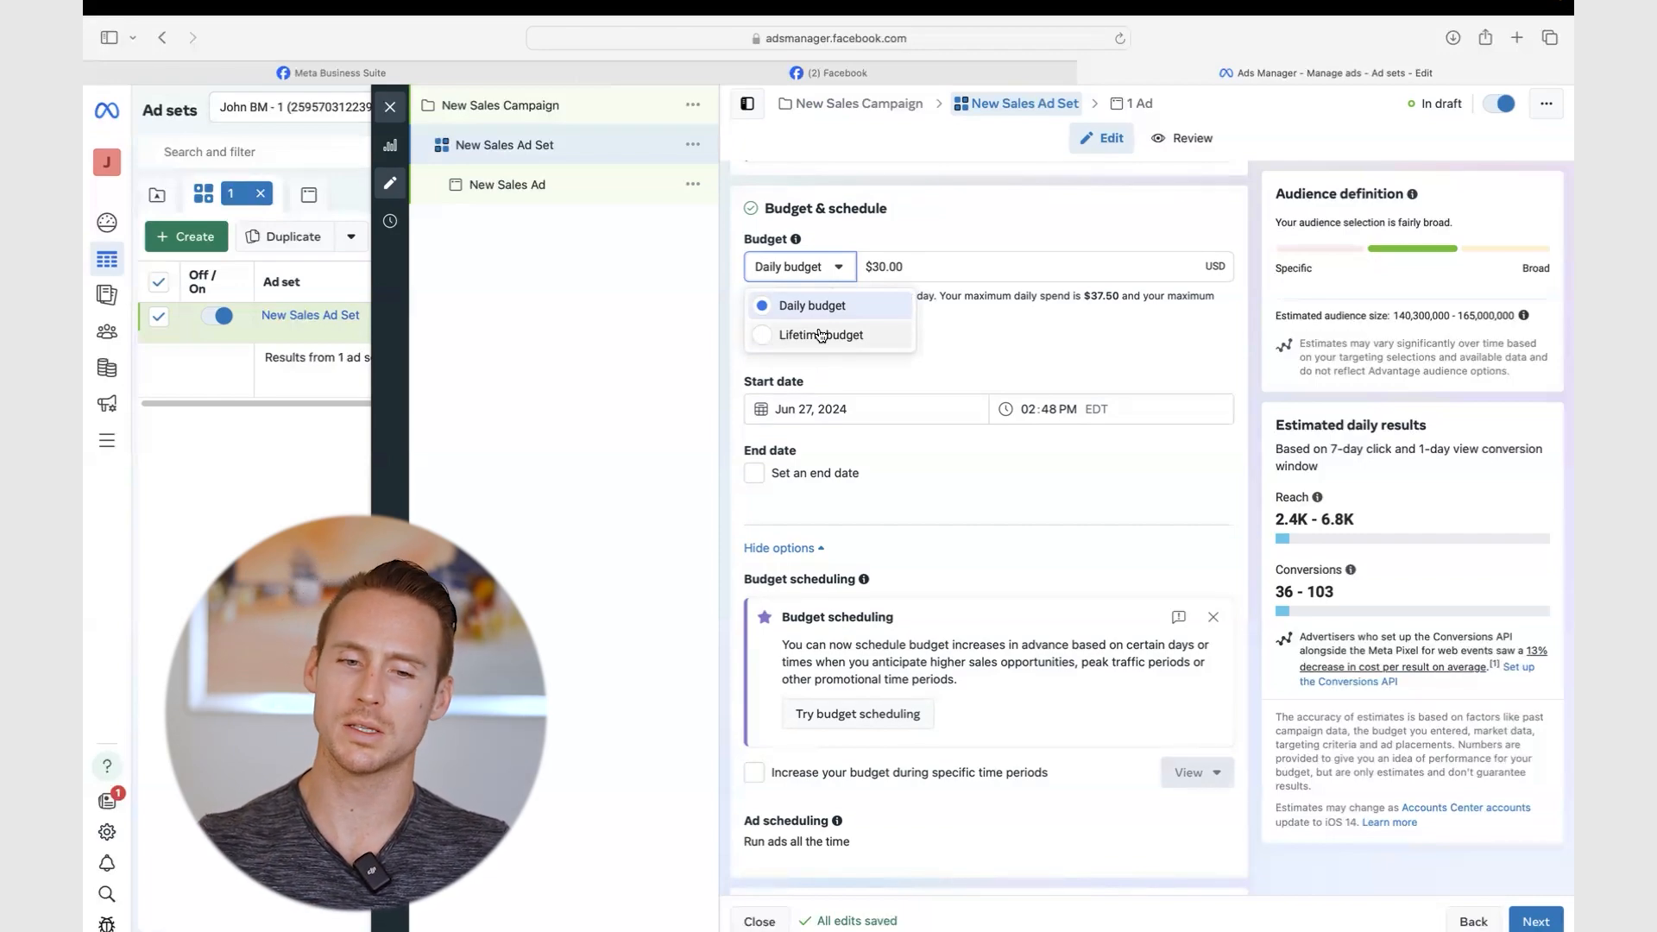
left_click(868, 220)
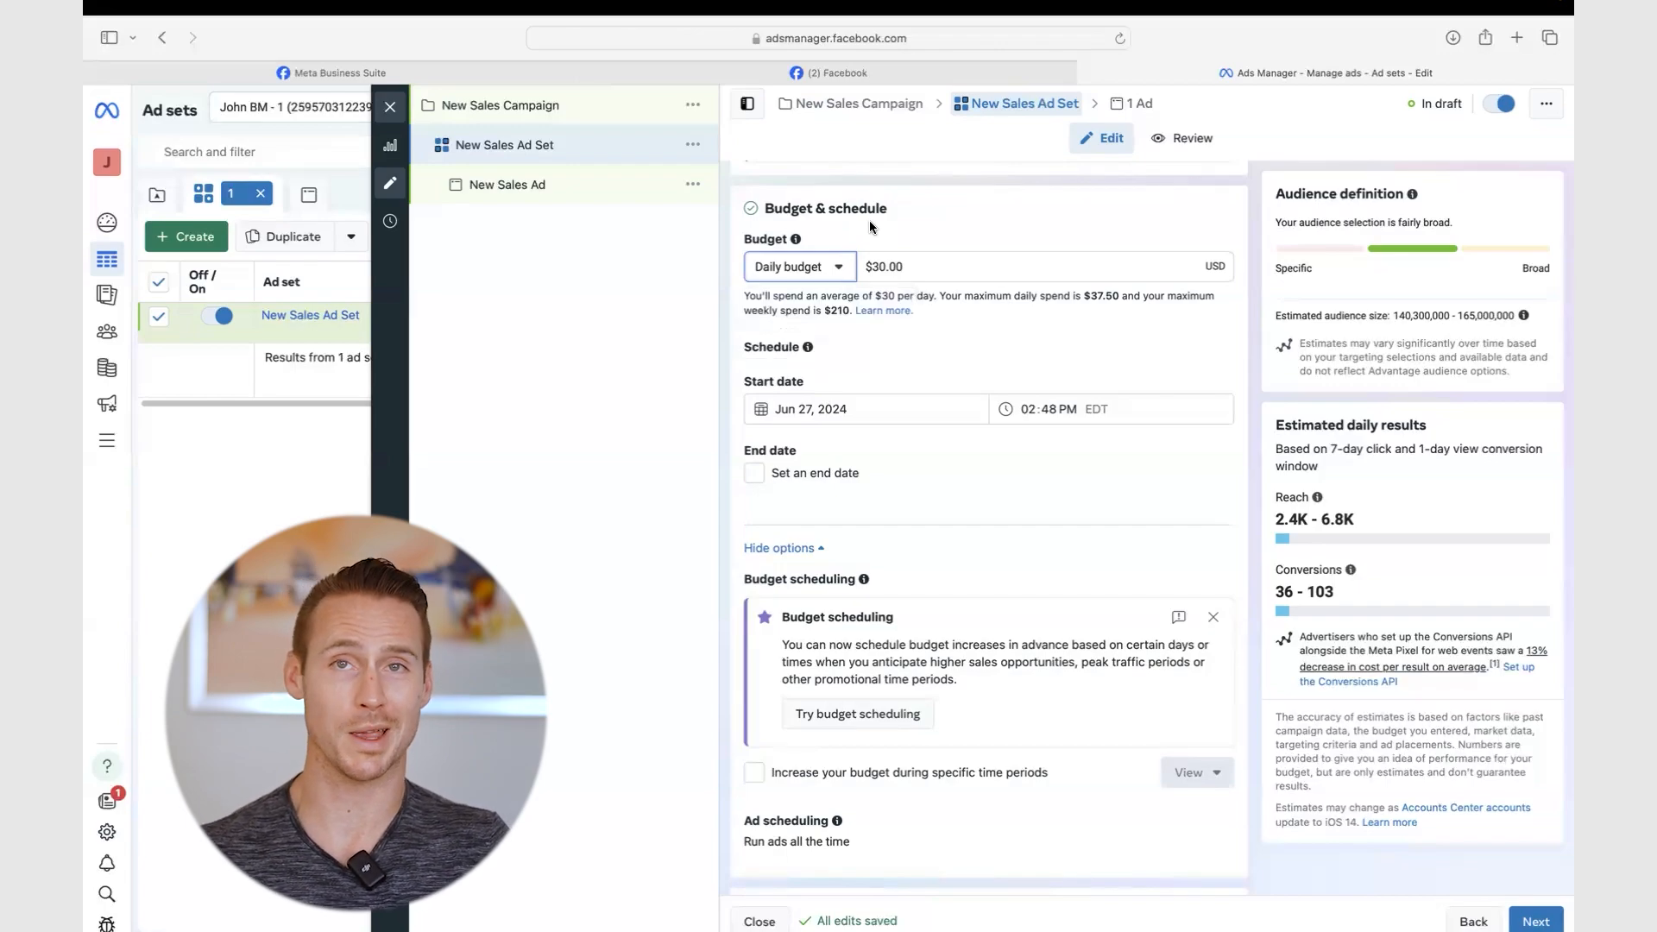
left_click(795, 266)
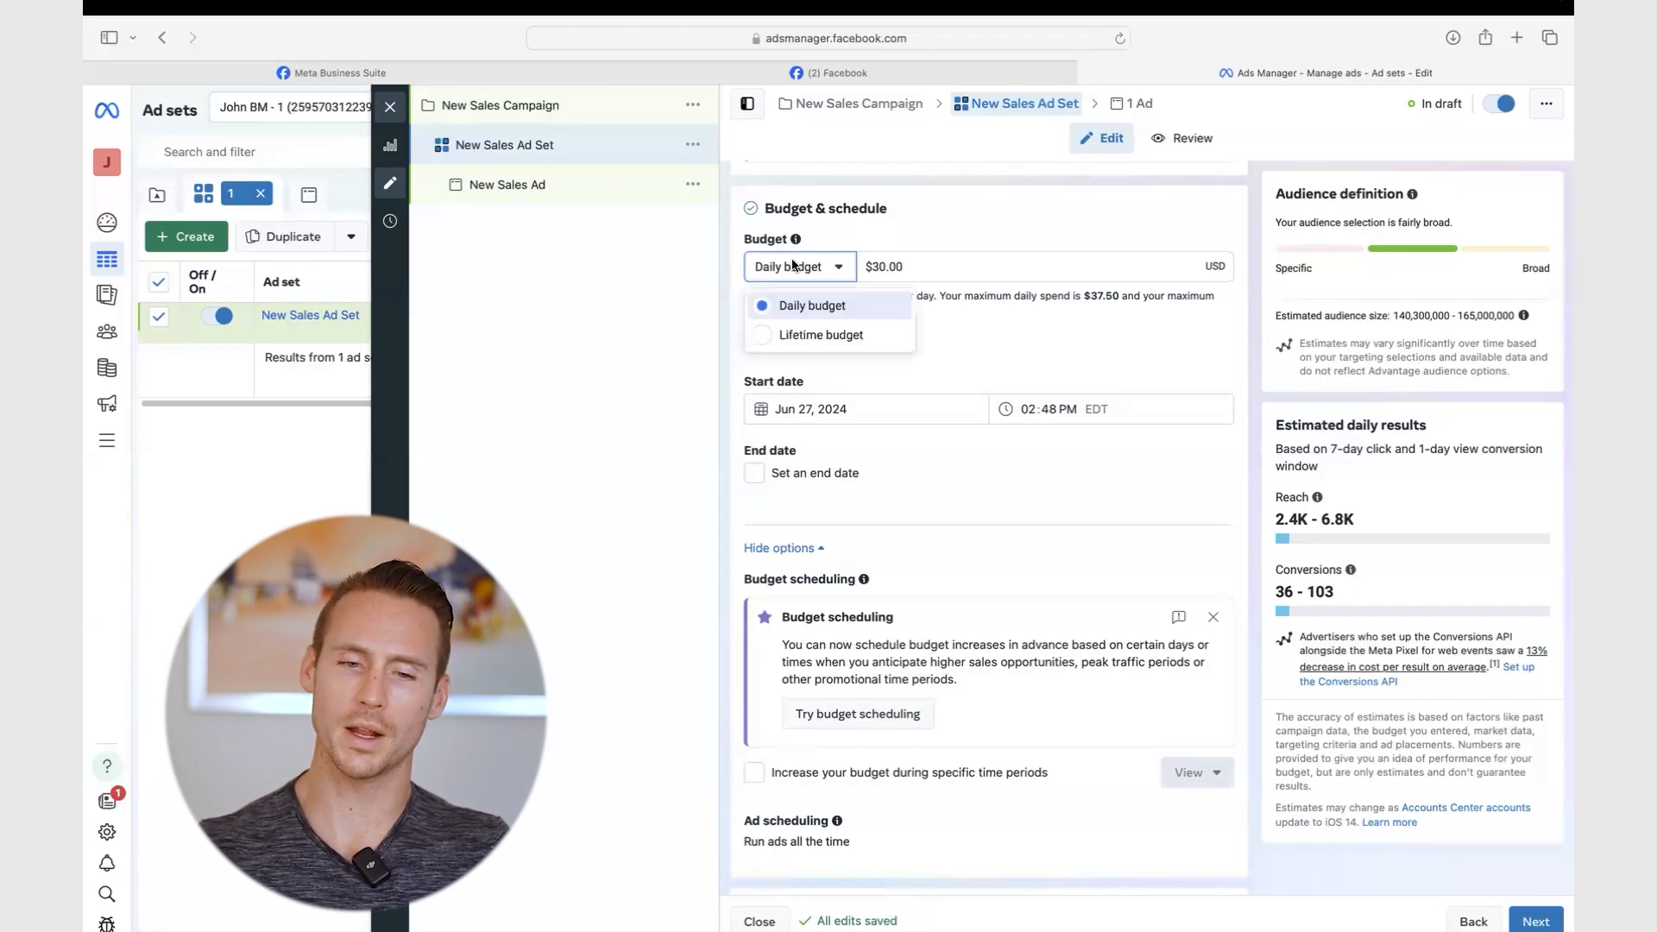
- Switch to a lifetime budget of $1,000.00
left_click(767, 336)
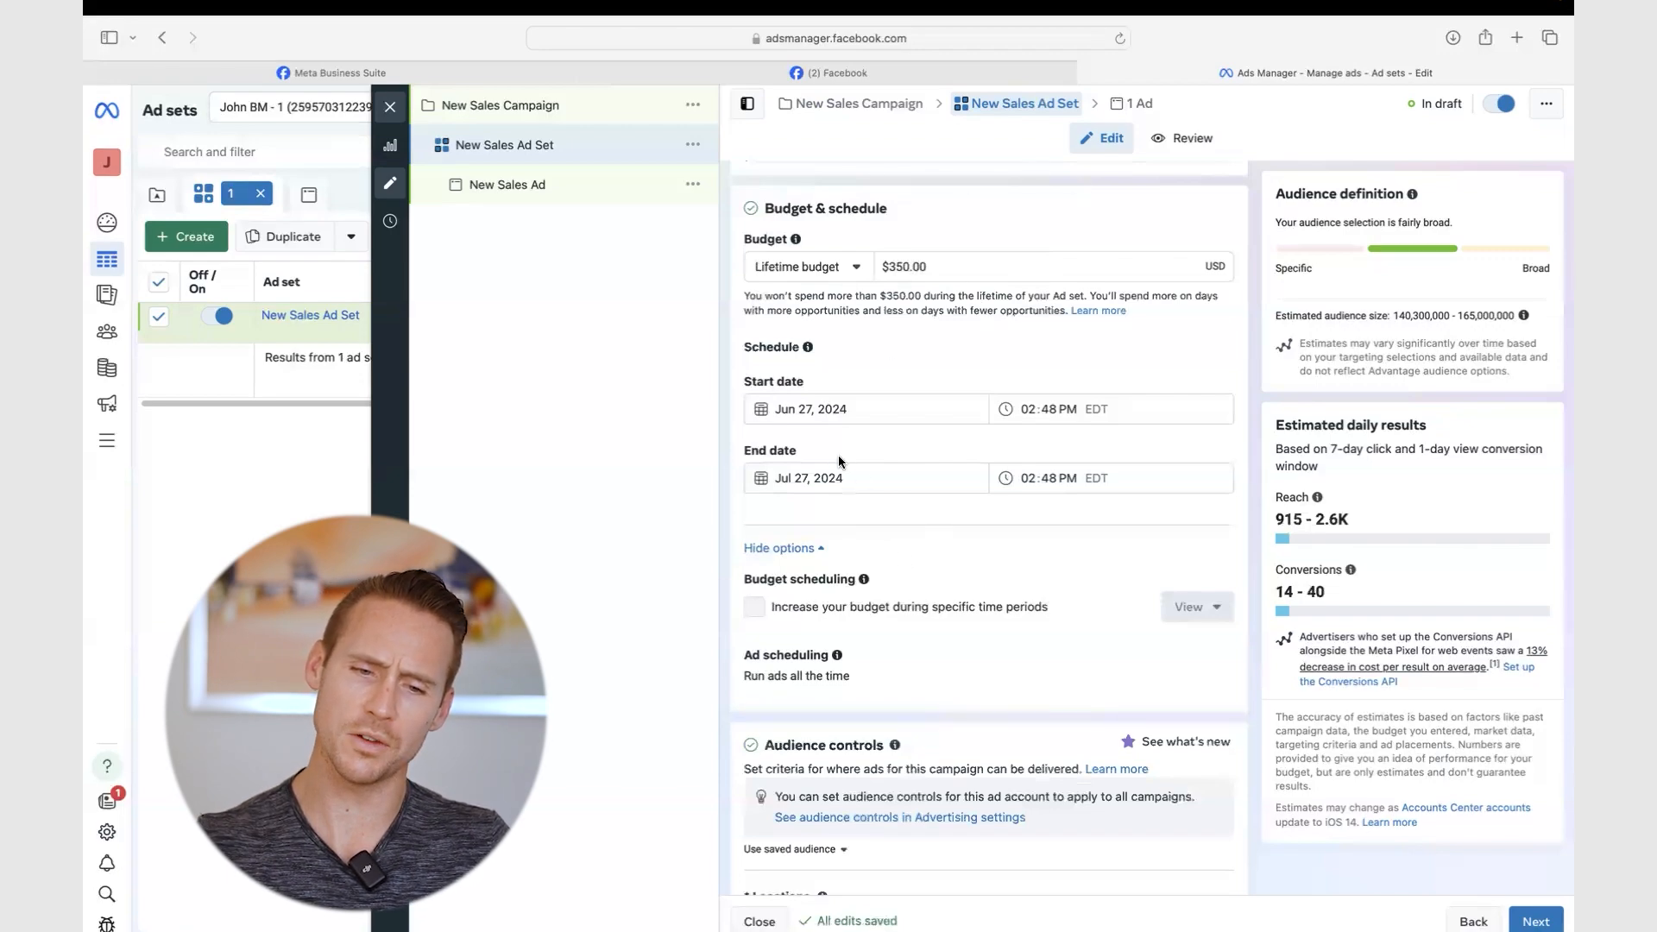
left_click_drag(958, 270, 884, 267)
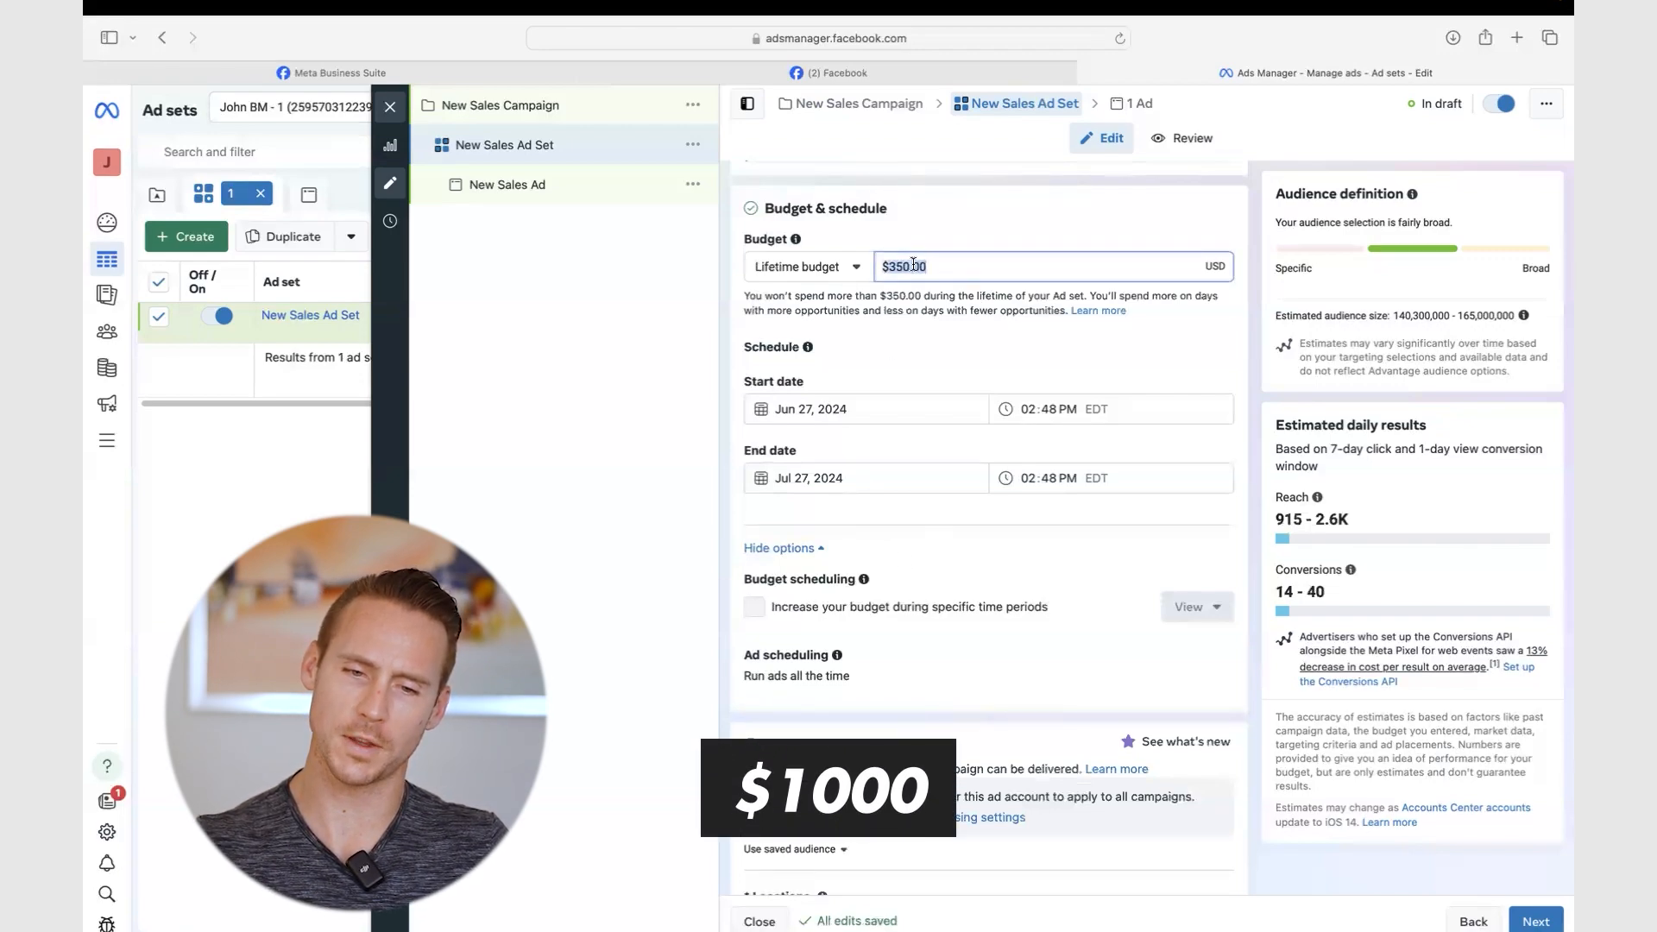
type("1000")
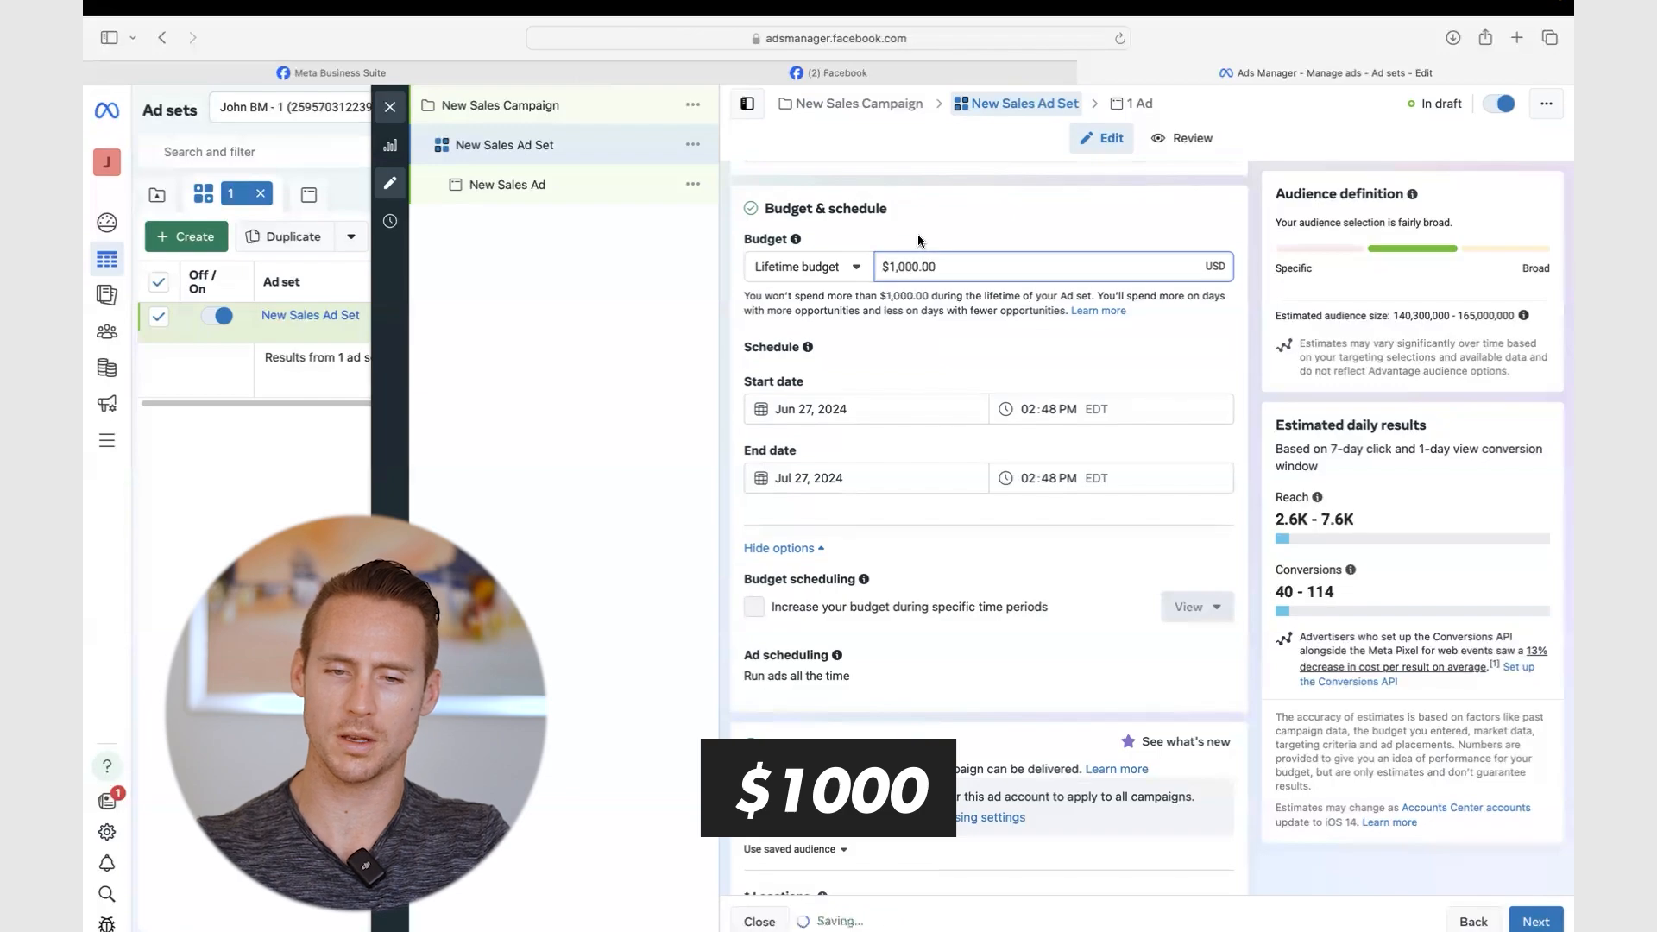
left_click(812, 443)
- Set the lifetime budget end date to Jul 4, 2024
left_click(798, 477)
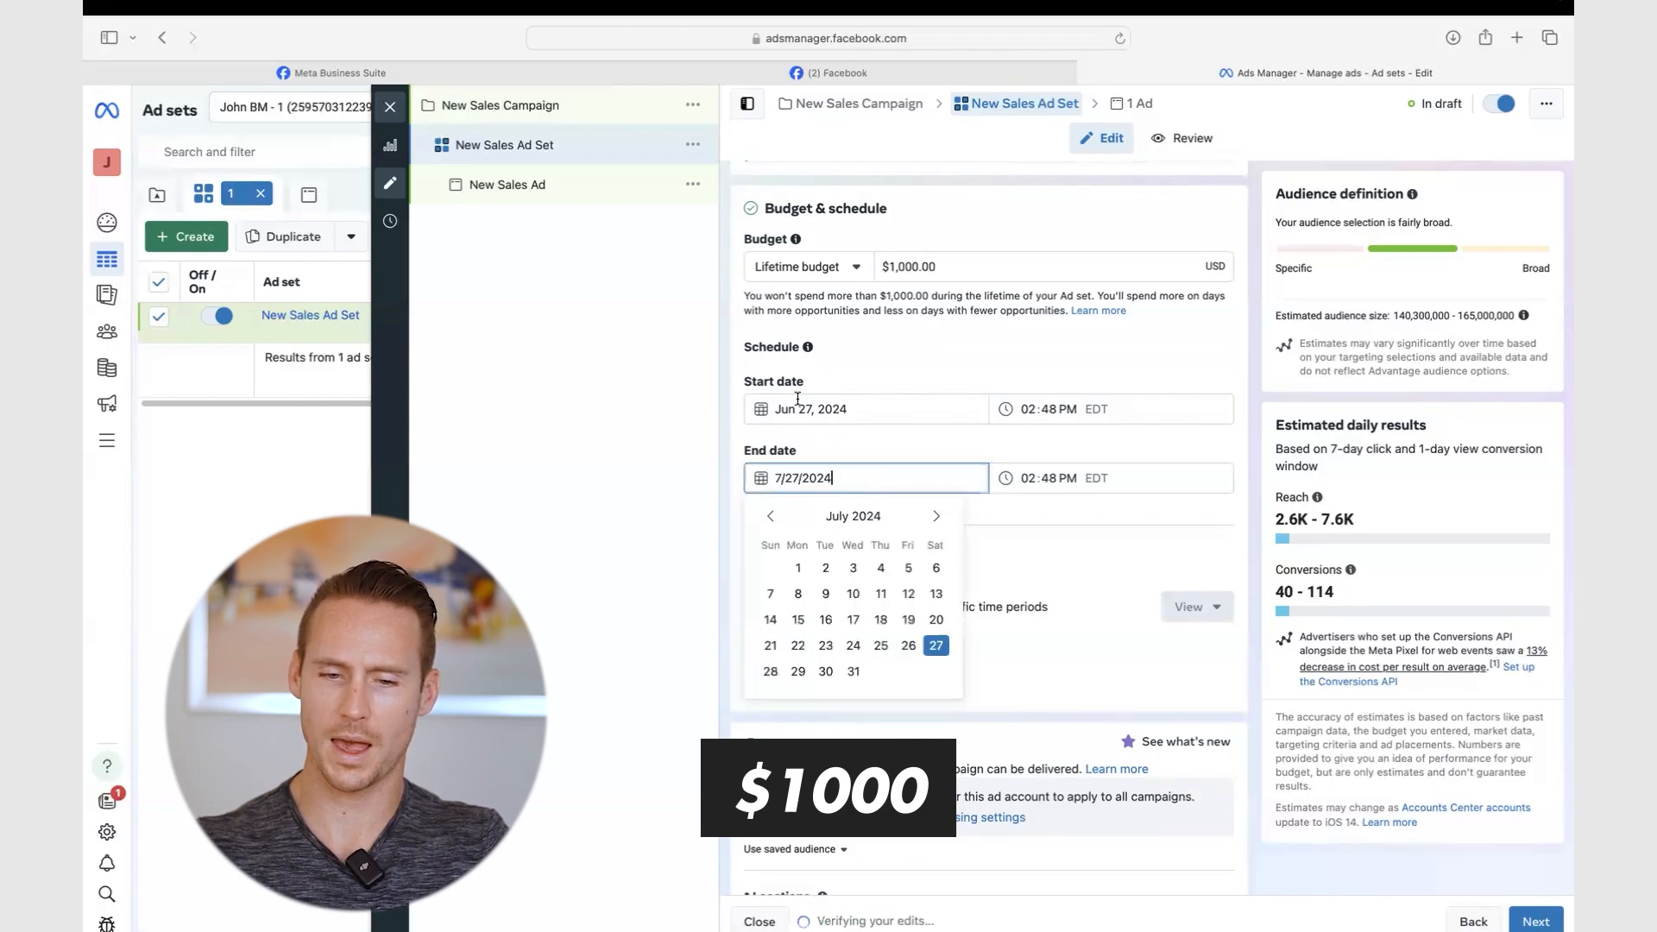
left_click(772, 510)
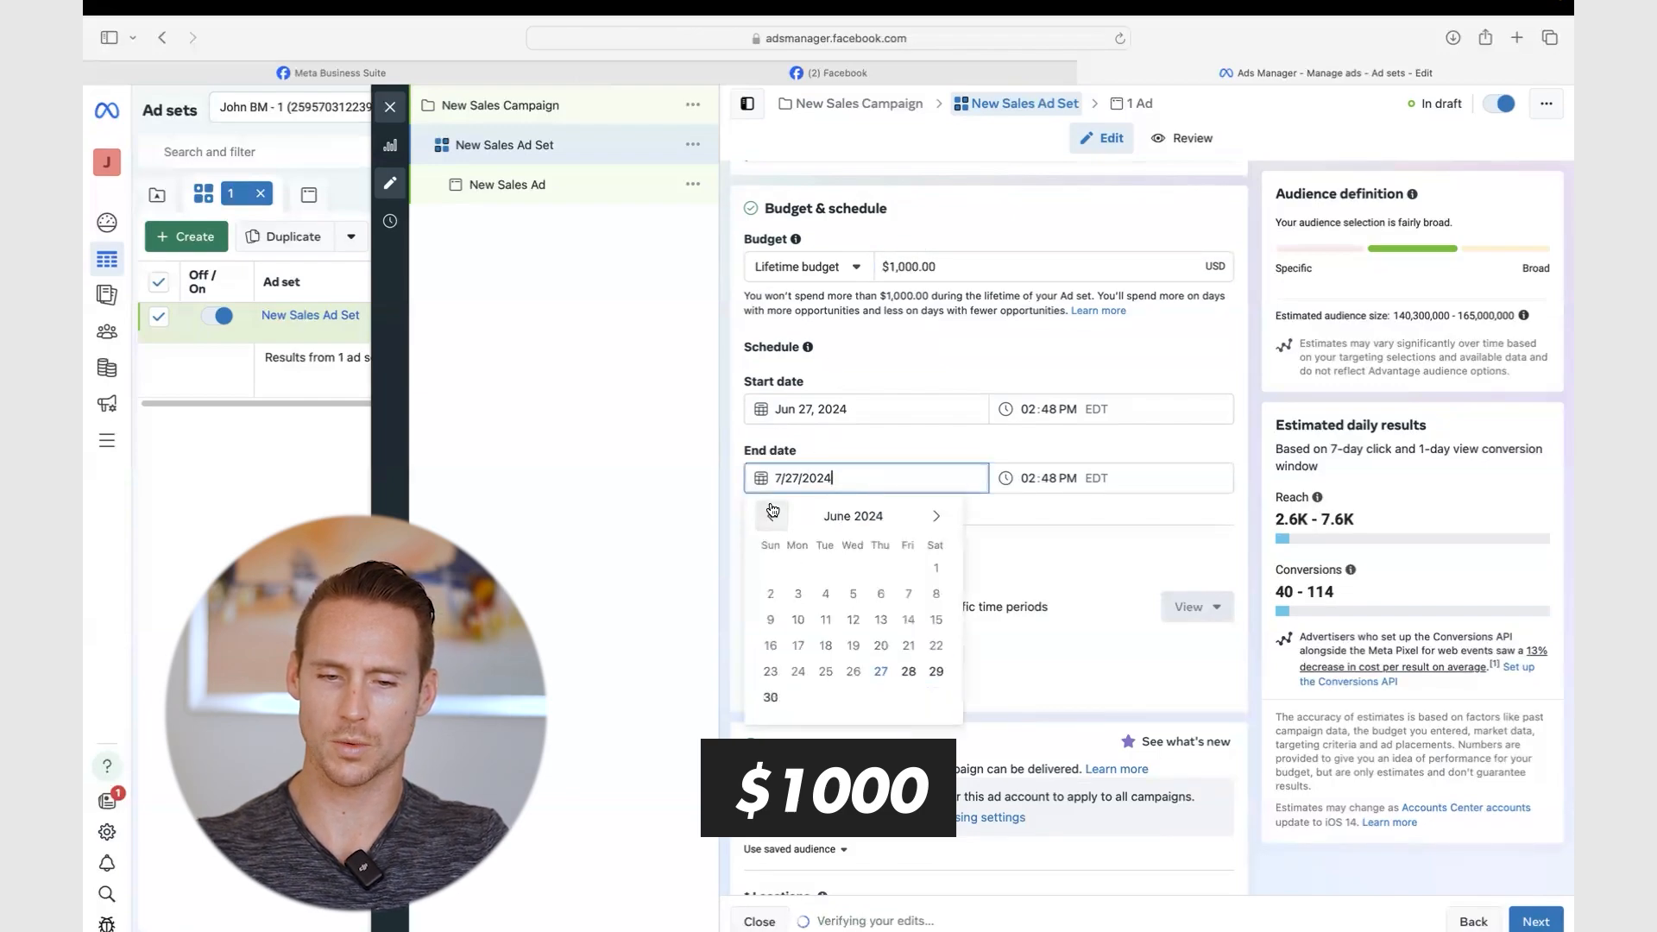
left_click(943, 516)
left_click(880, 645)
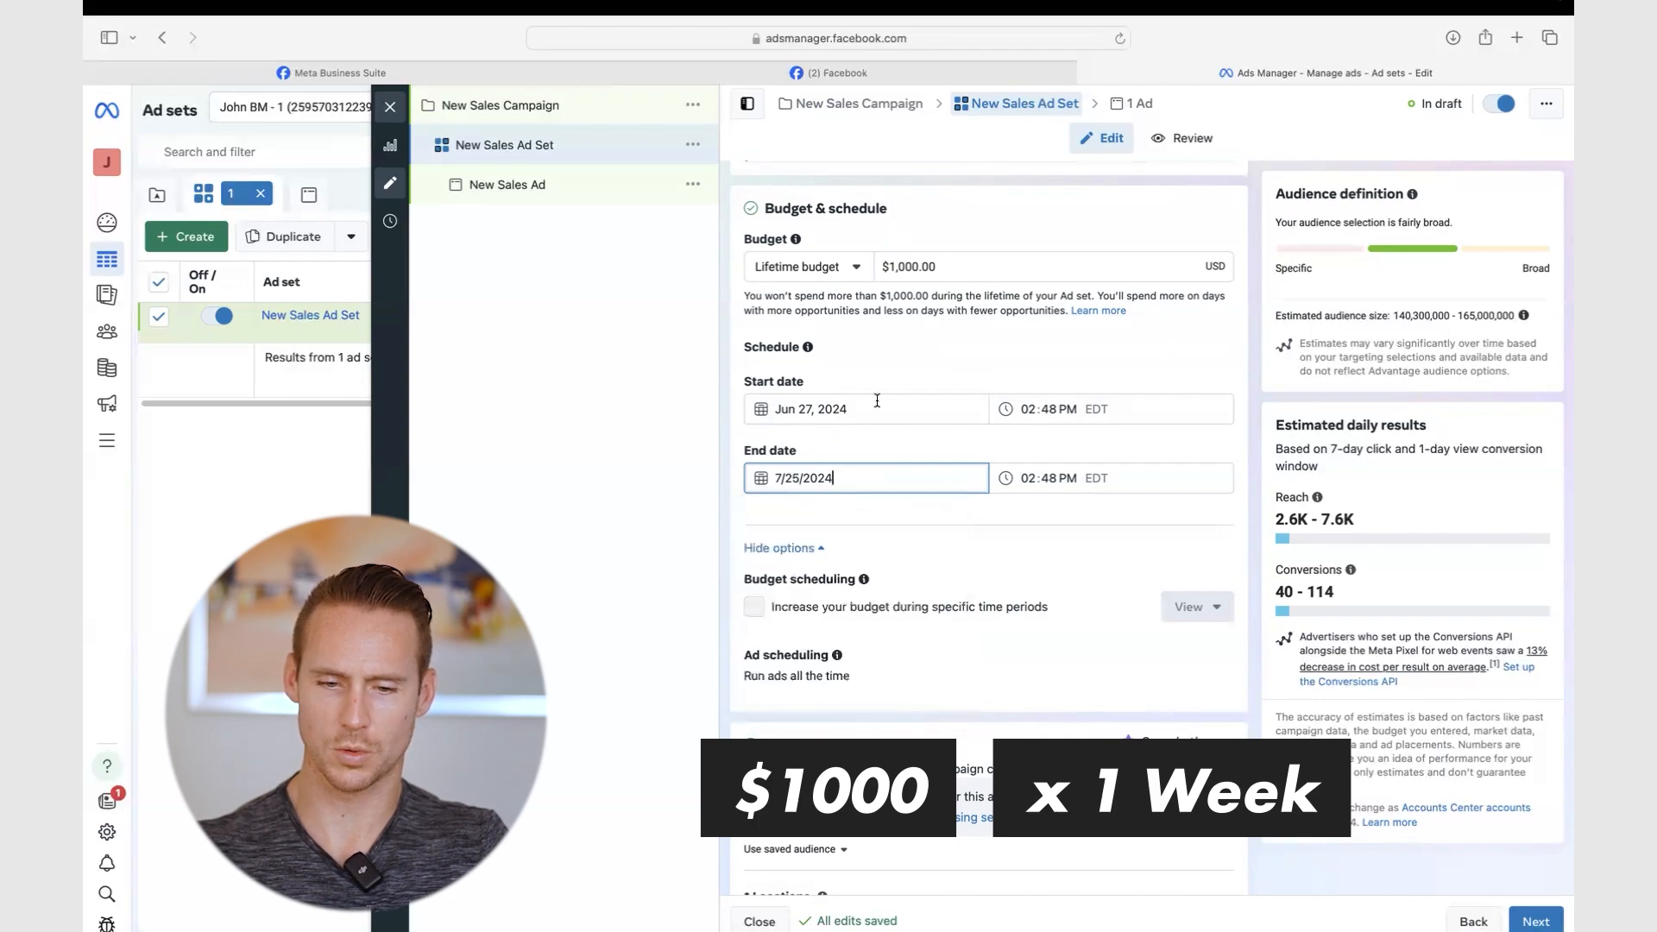
left_click(898, 479)
left_click(880, 568)
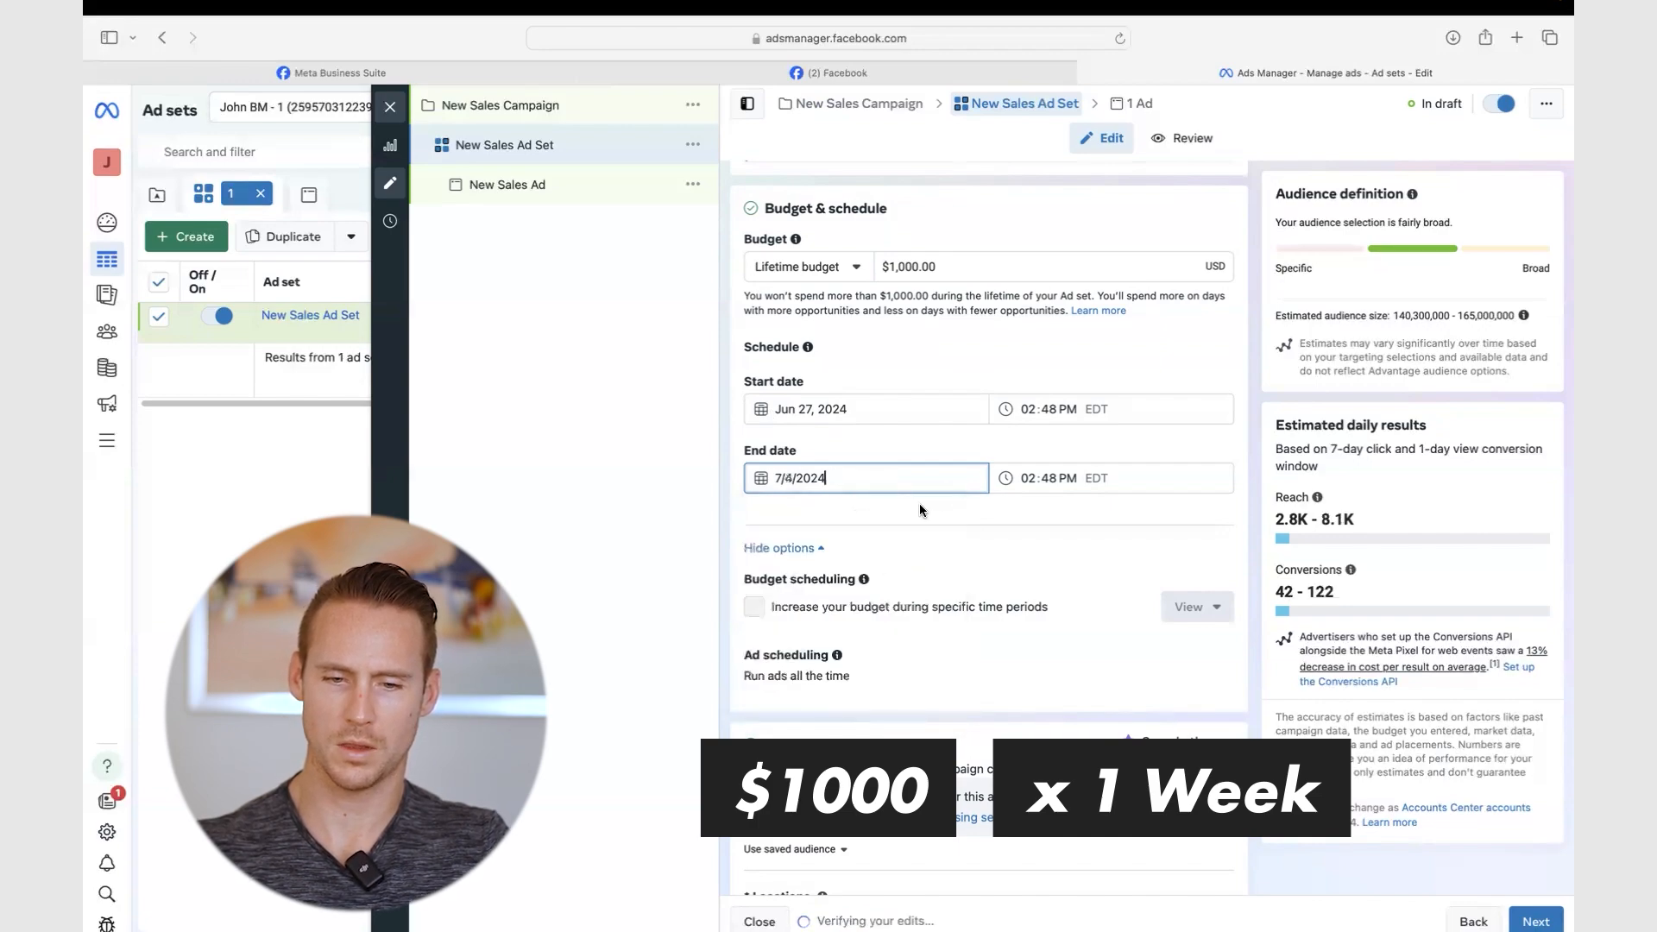
left_click(940, 450)
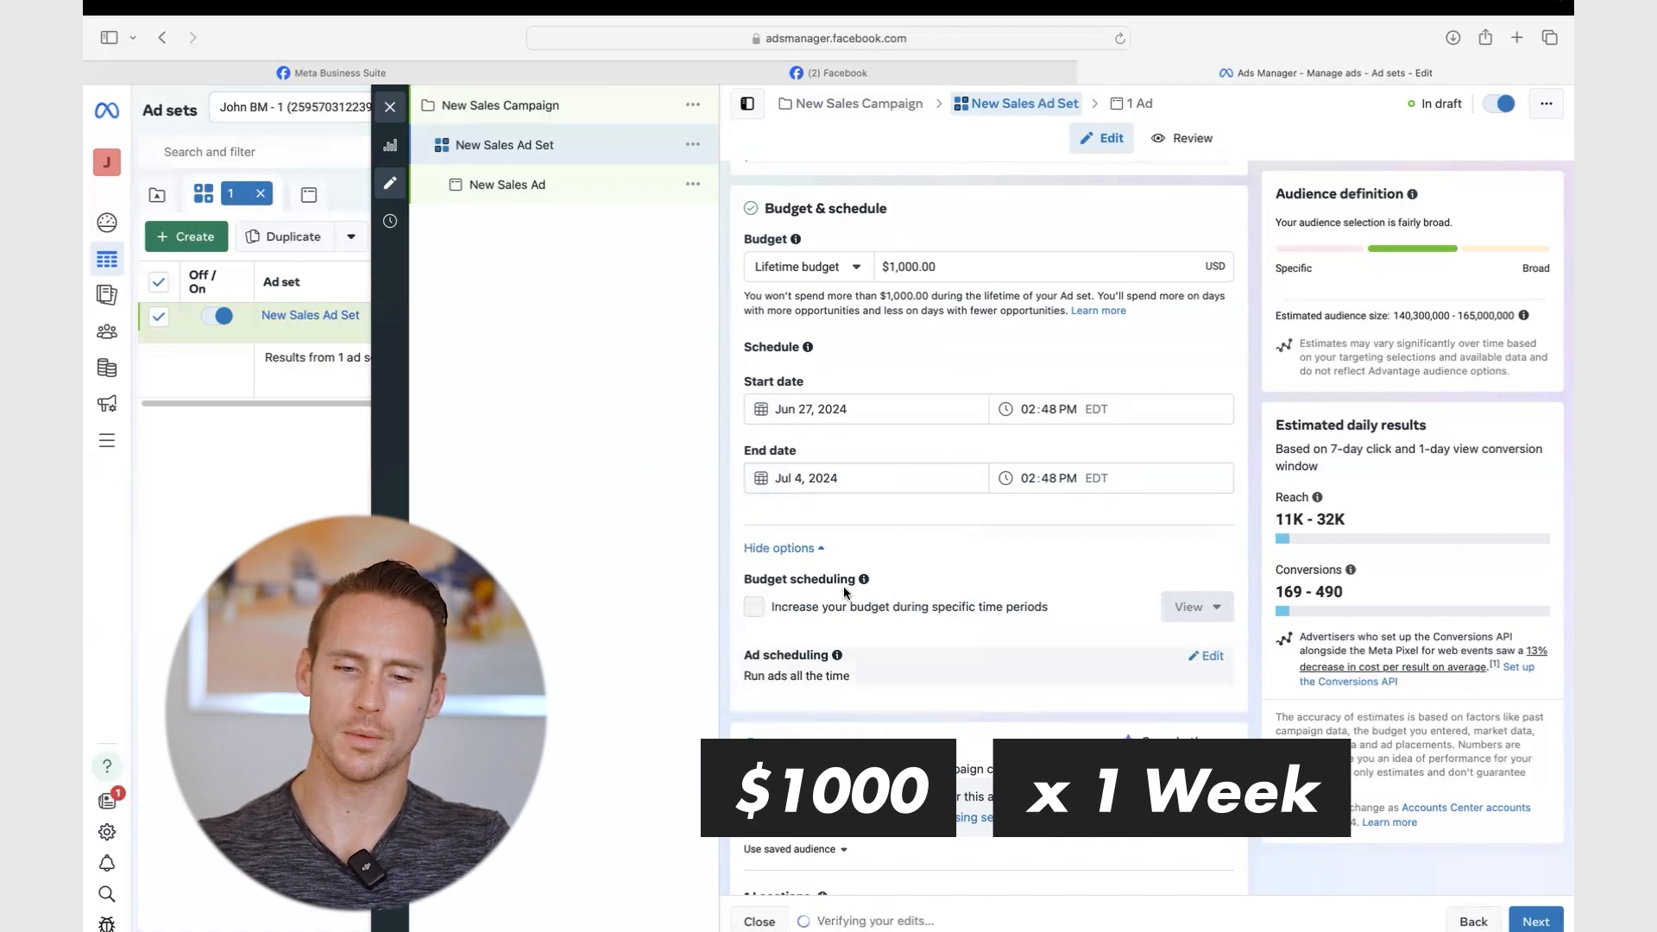
- Turn on 'Run ads on a schedule' under Ad scheduling
left_click(1211, 657)
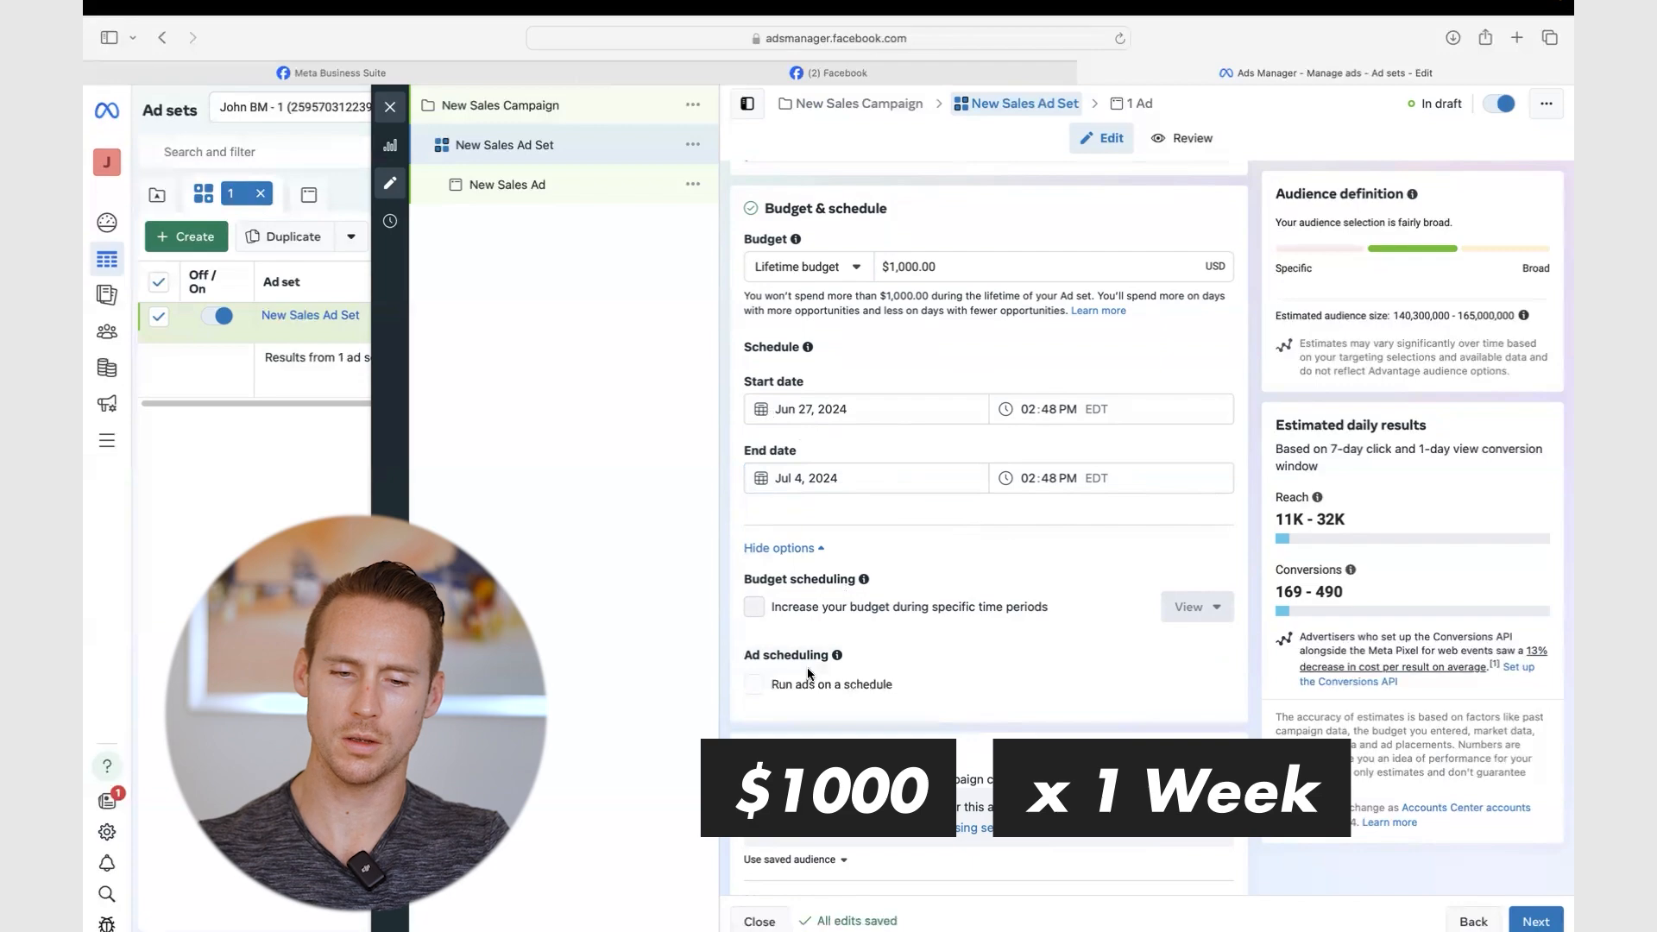
scroll(768, 685, "down", 2)
left_click(754, 571)
scroll(777, 604, "down", 2)
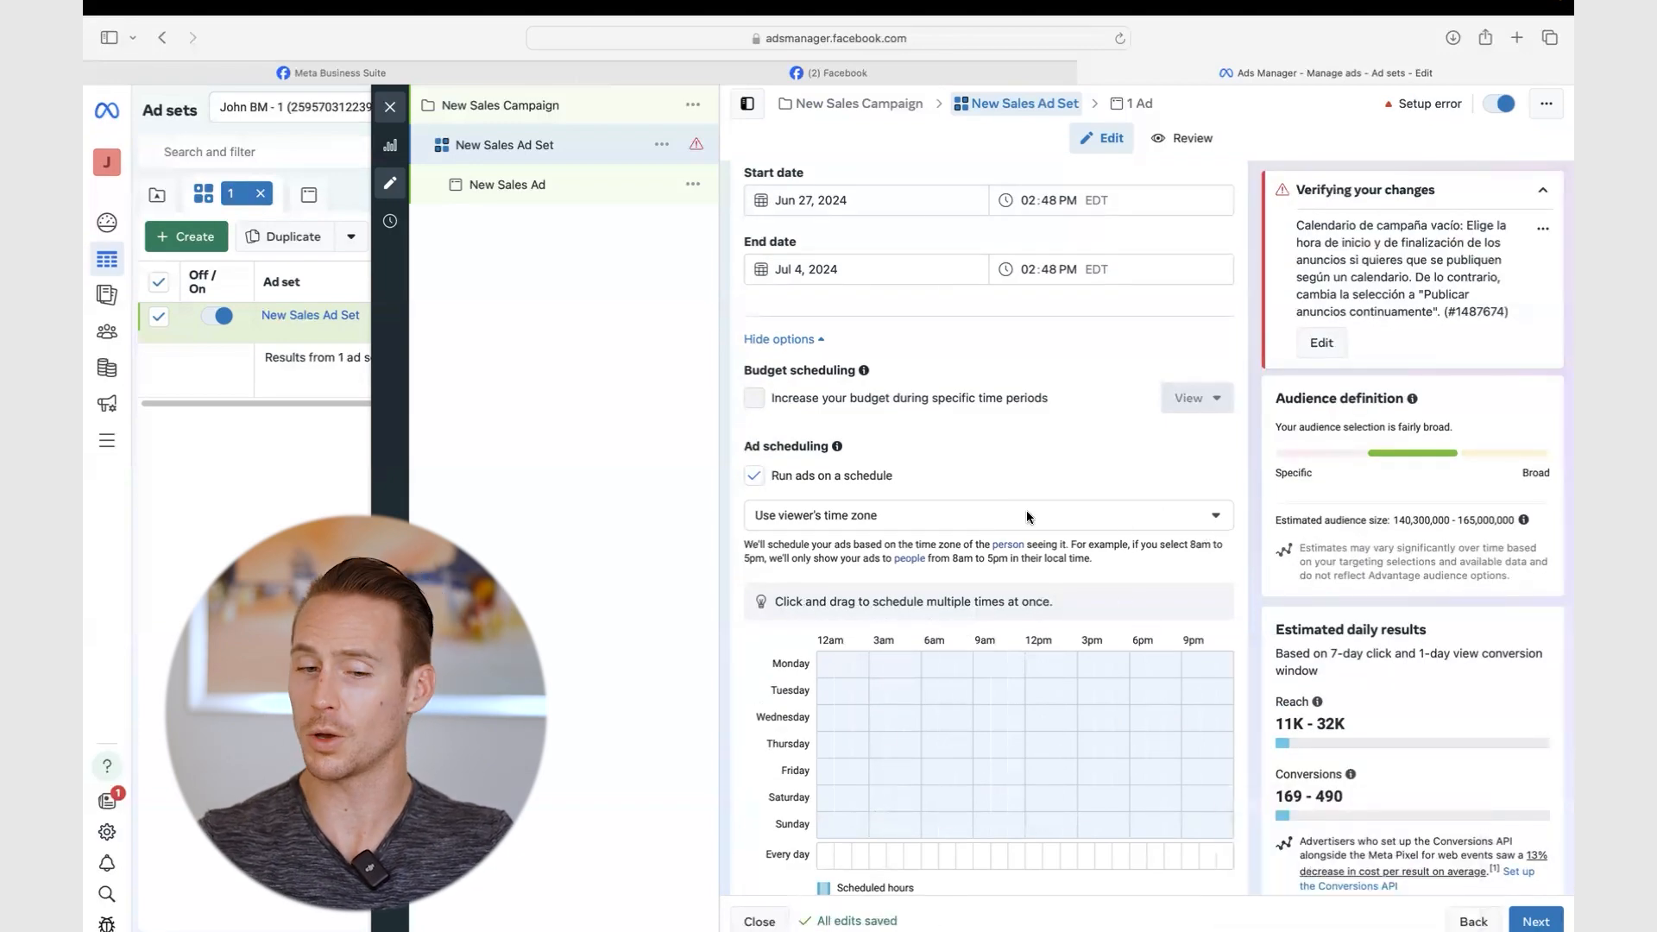
- Turn off ad scheduling and revert to a $30.00 daily budget with no end date
left_click(754, 477)
scroll(754, 366, "up", 3)
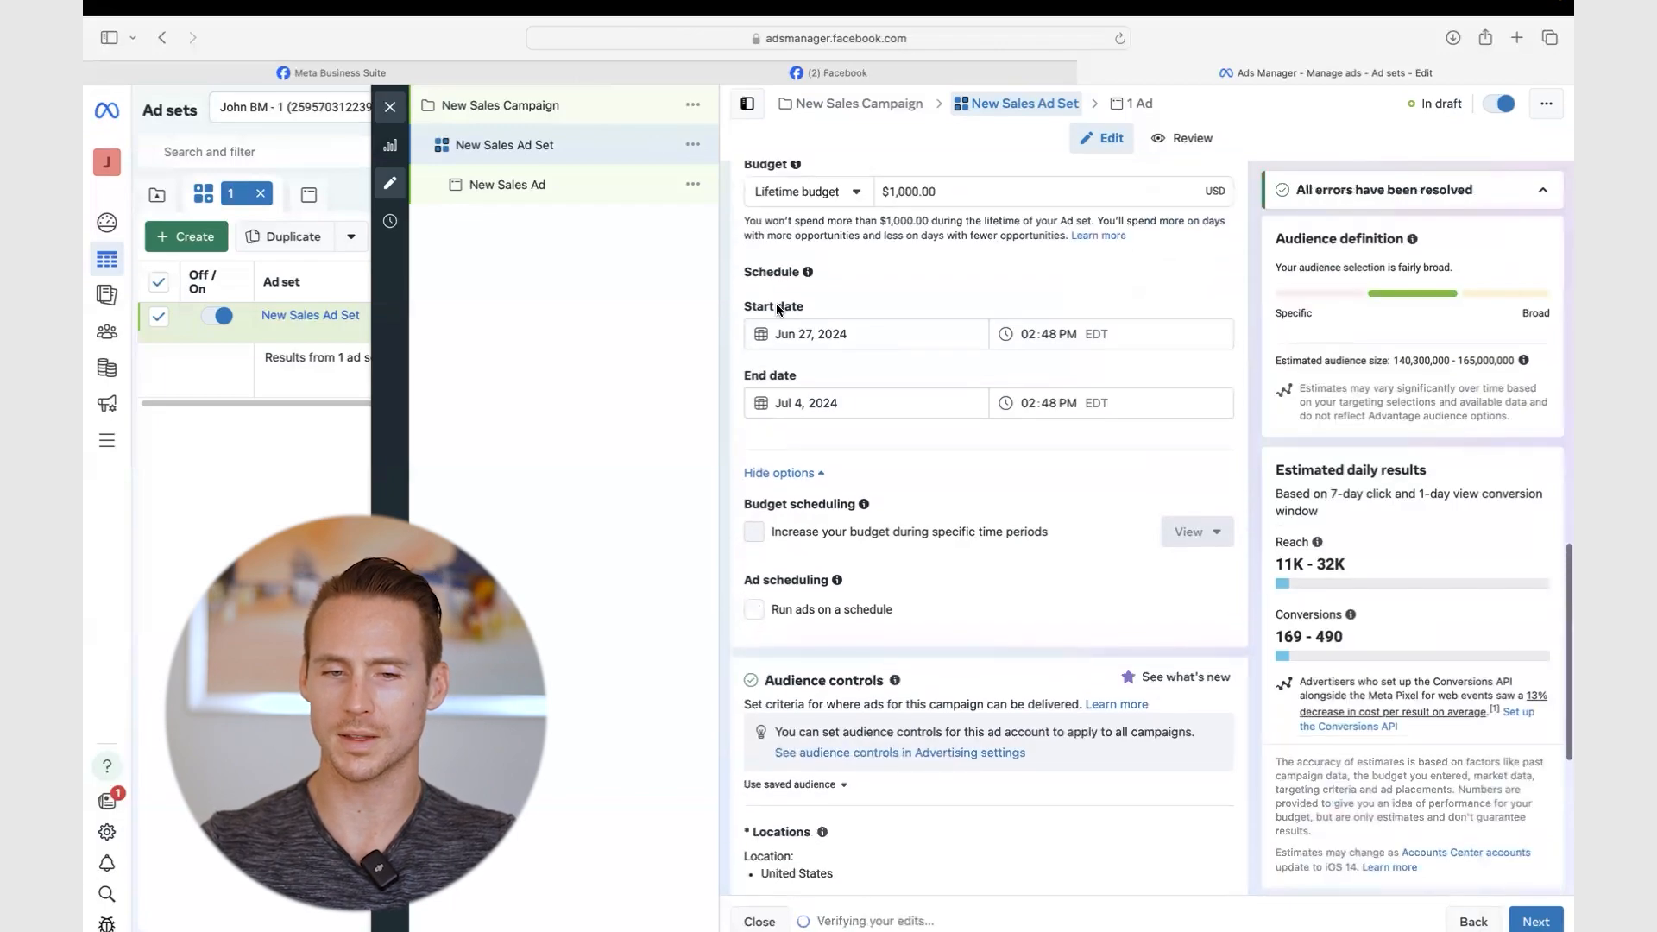
left_click(846, 200)
left_click(798, 229)
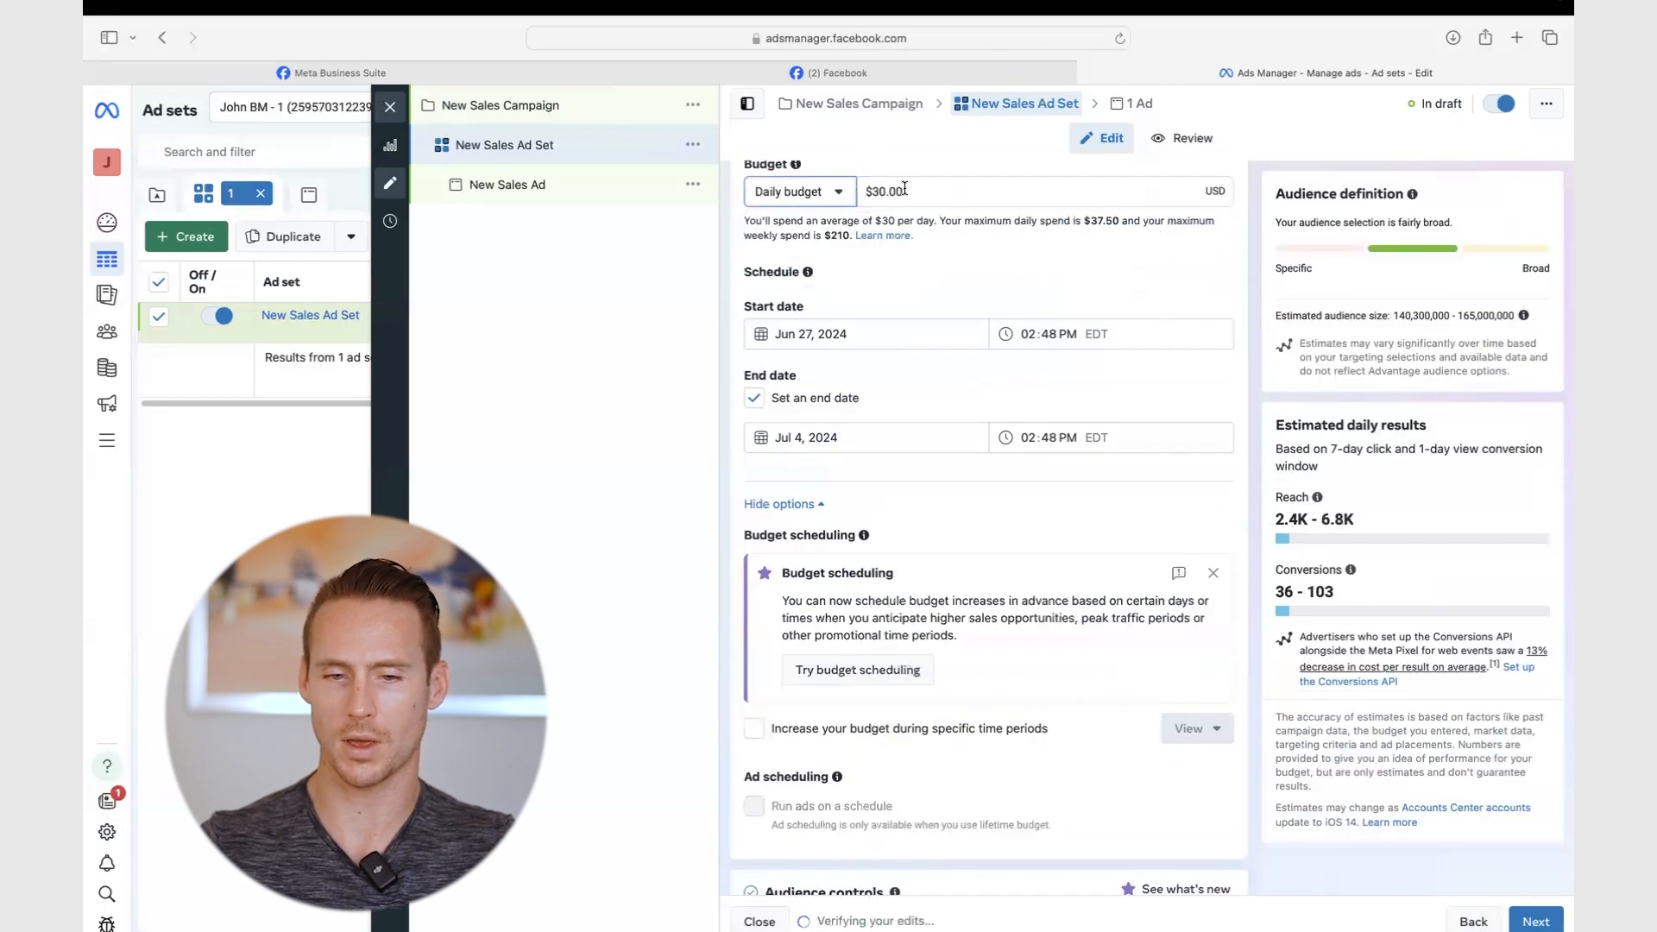
left_click(754, 397)
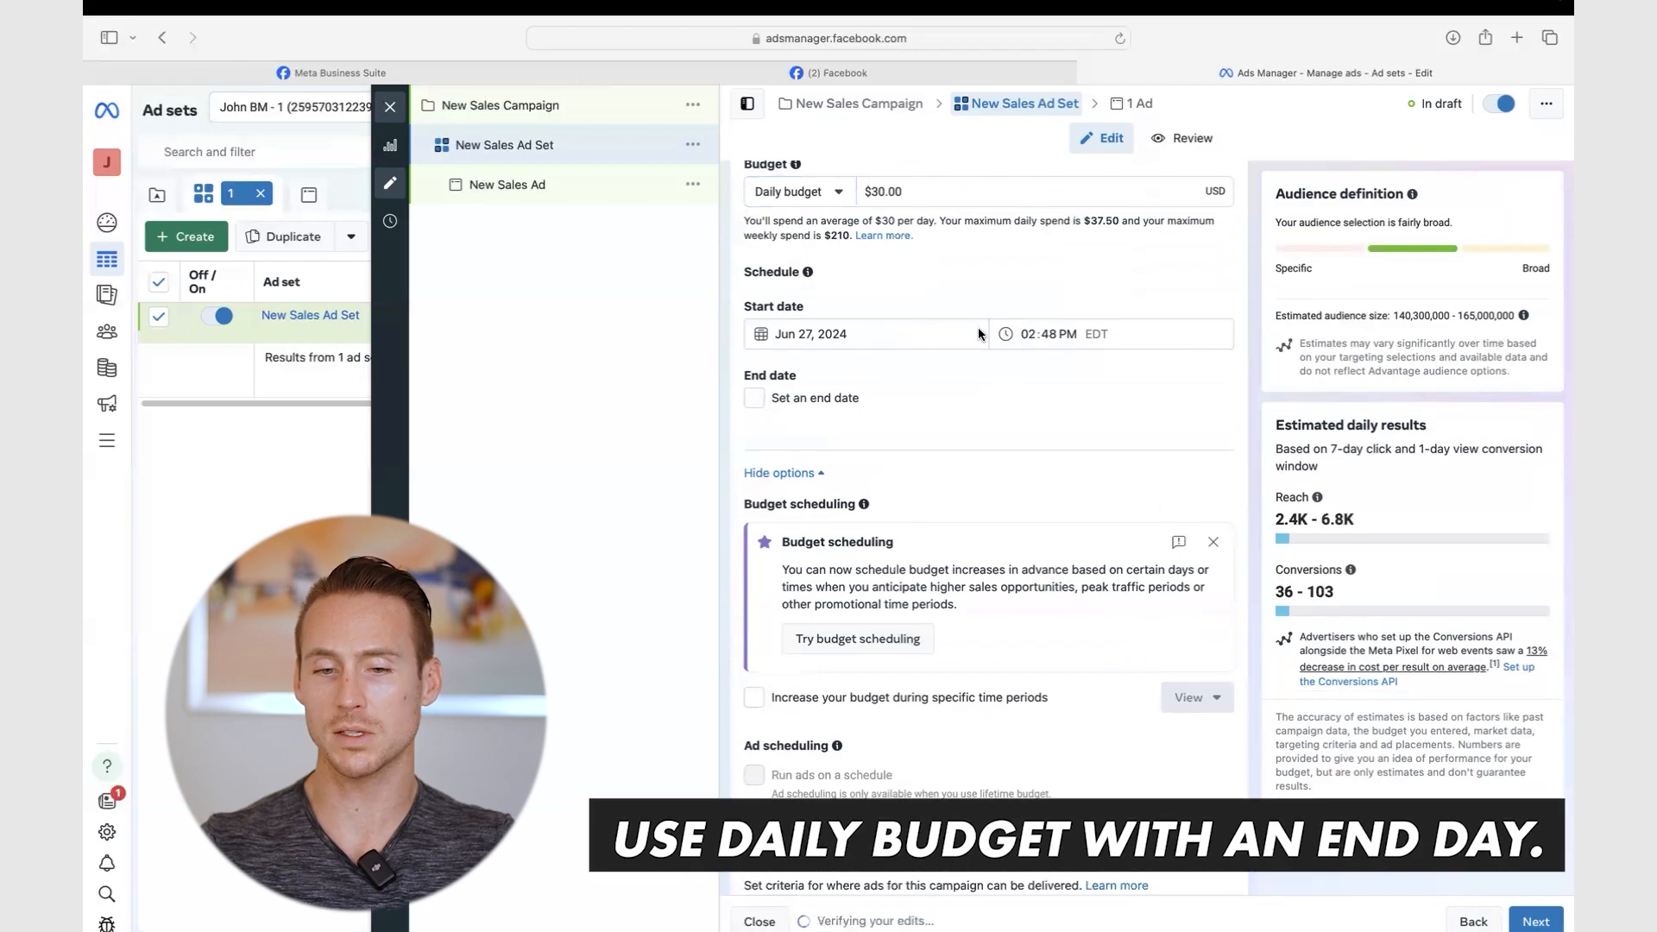
- Scroll down past Budget & schedule to the Audience controls and Locations sections
scroll(960, 293, "up", 1)
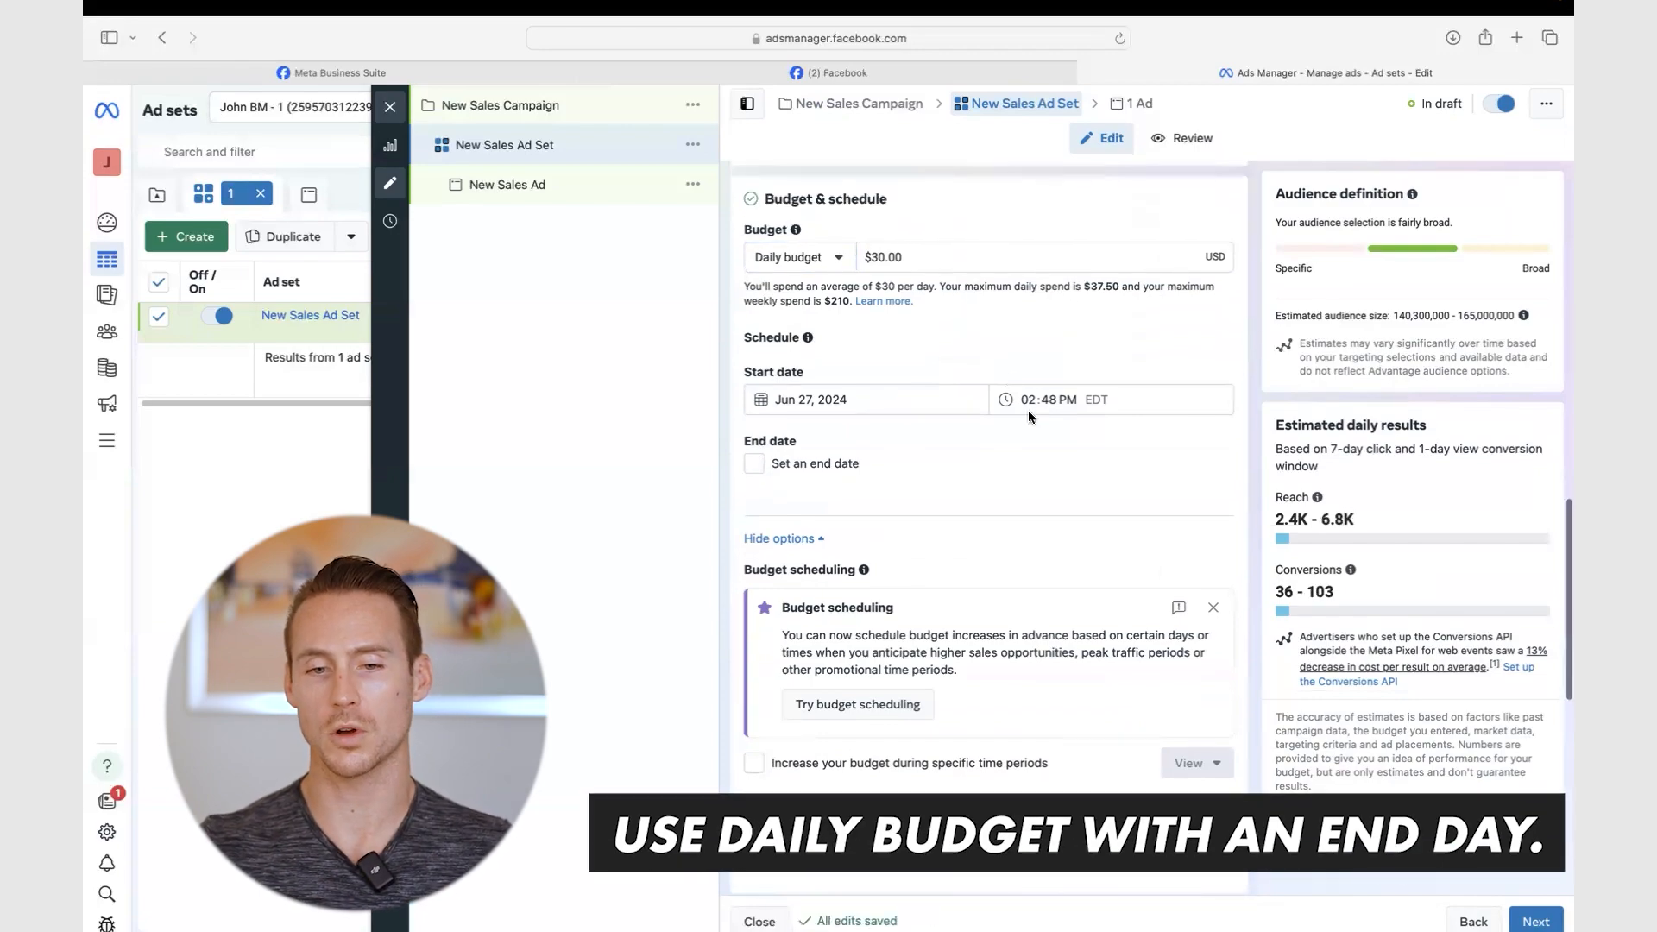
scroll(955, 364, "down", 1)
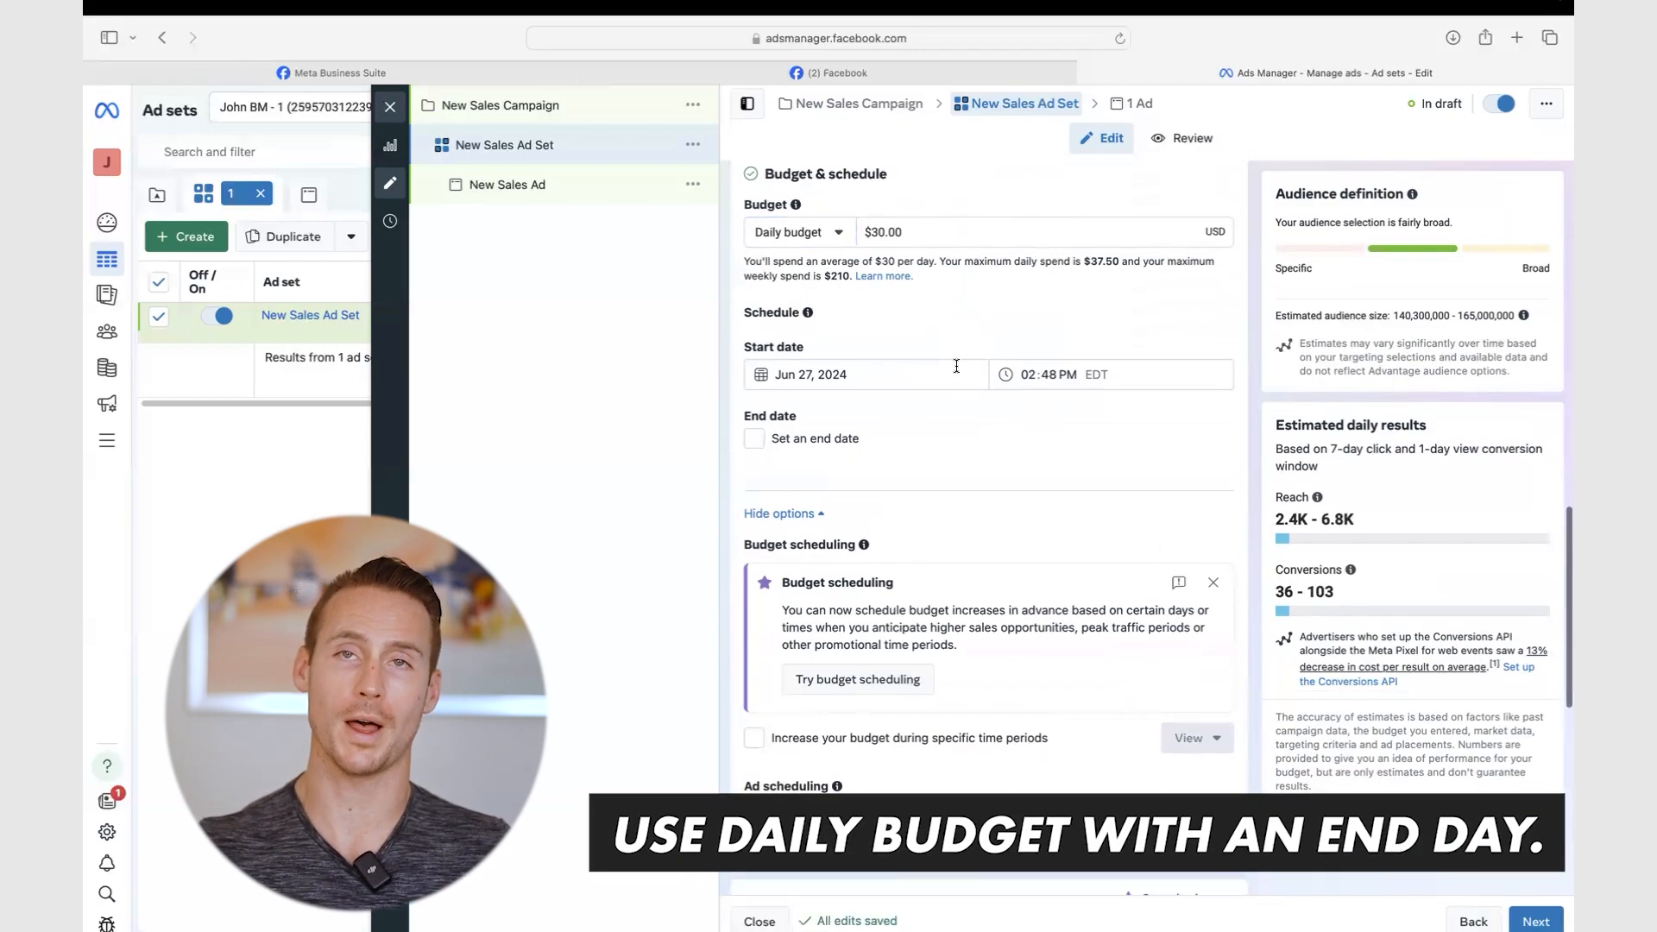
scroll(955, 366, "down", 4)
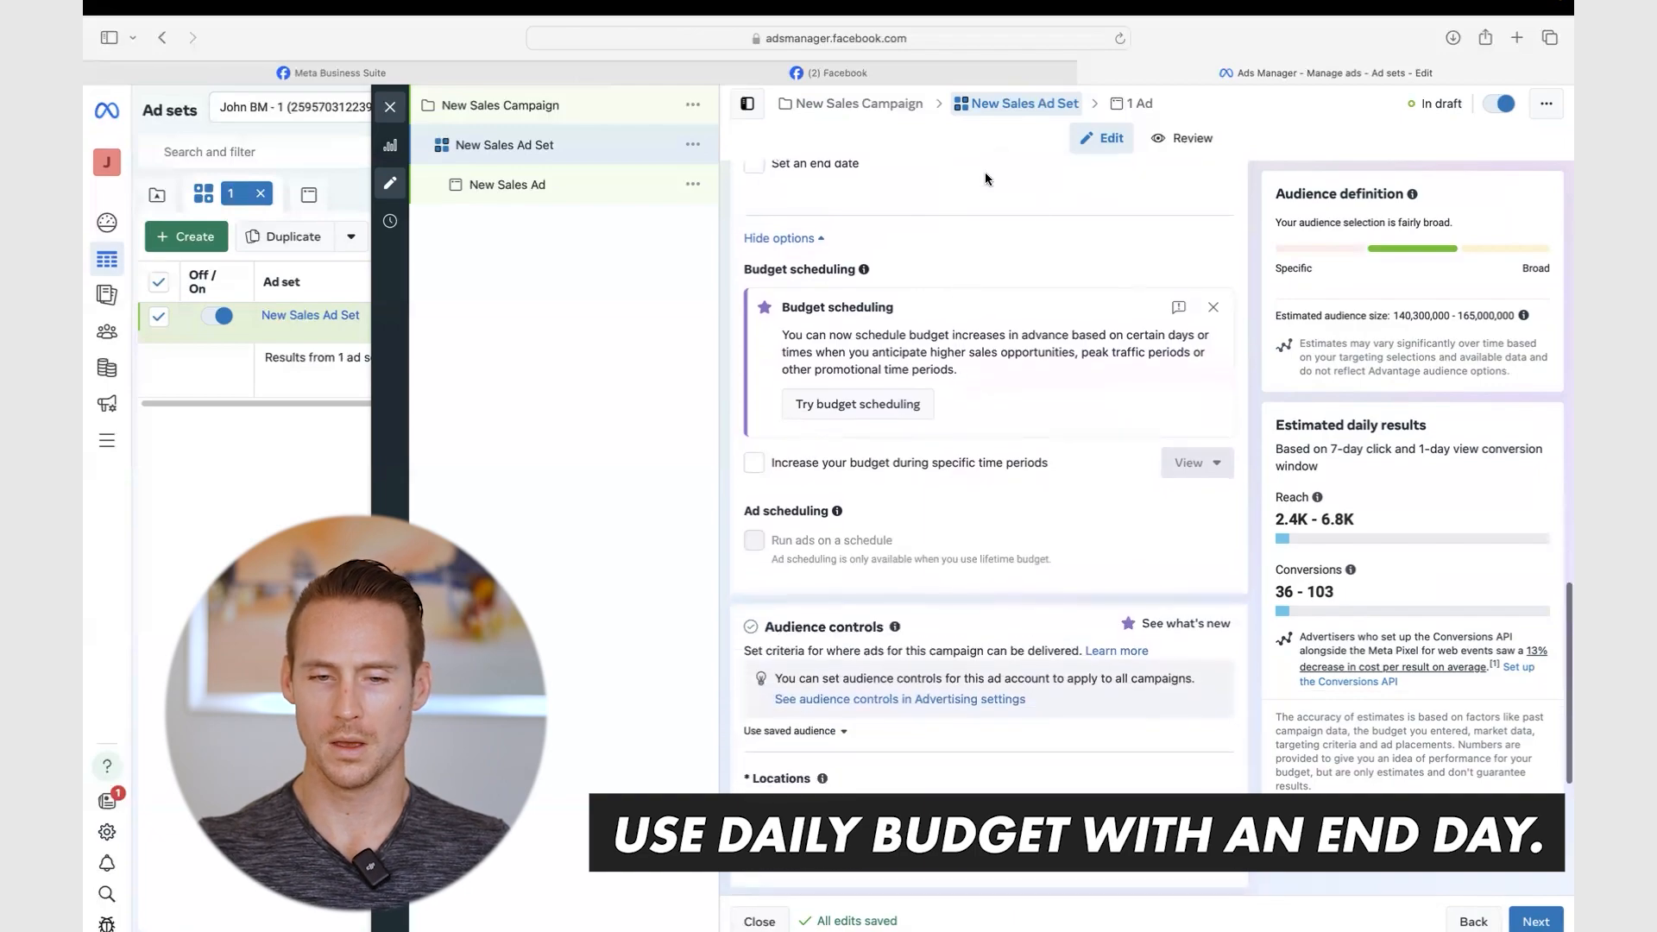
scroll(945, 536, "down", 5)
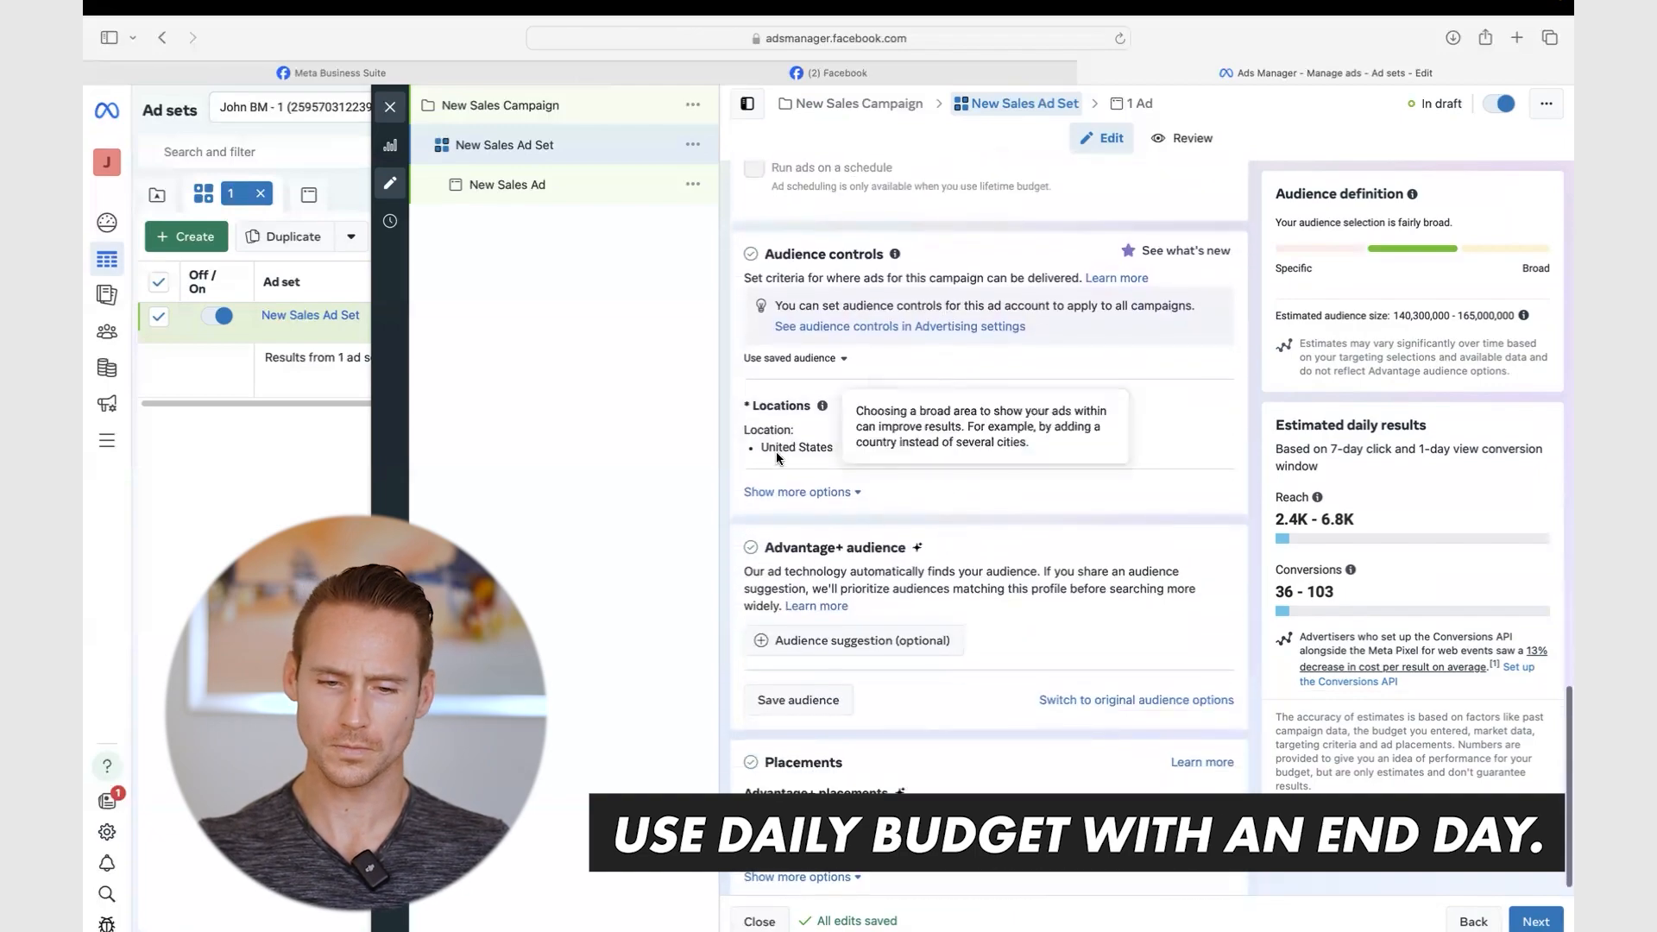
- Expand the Locations editor, showing United States as the included location
mouse_move(1149, 439)
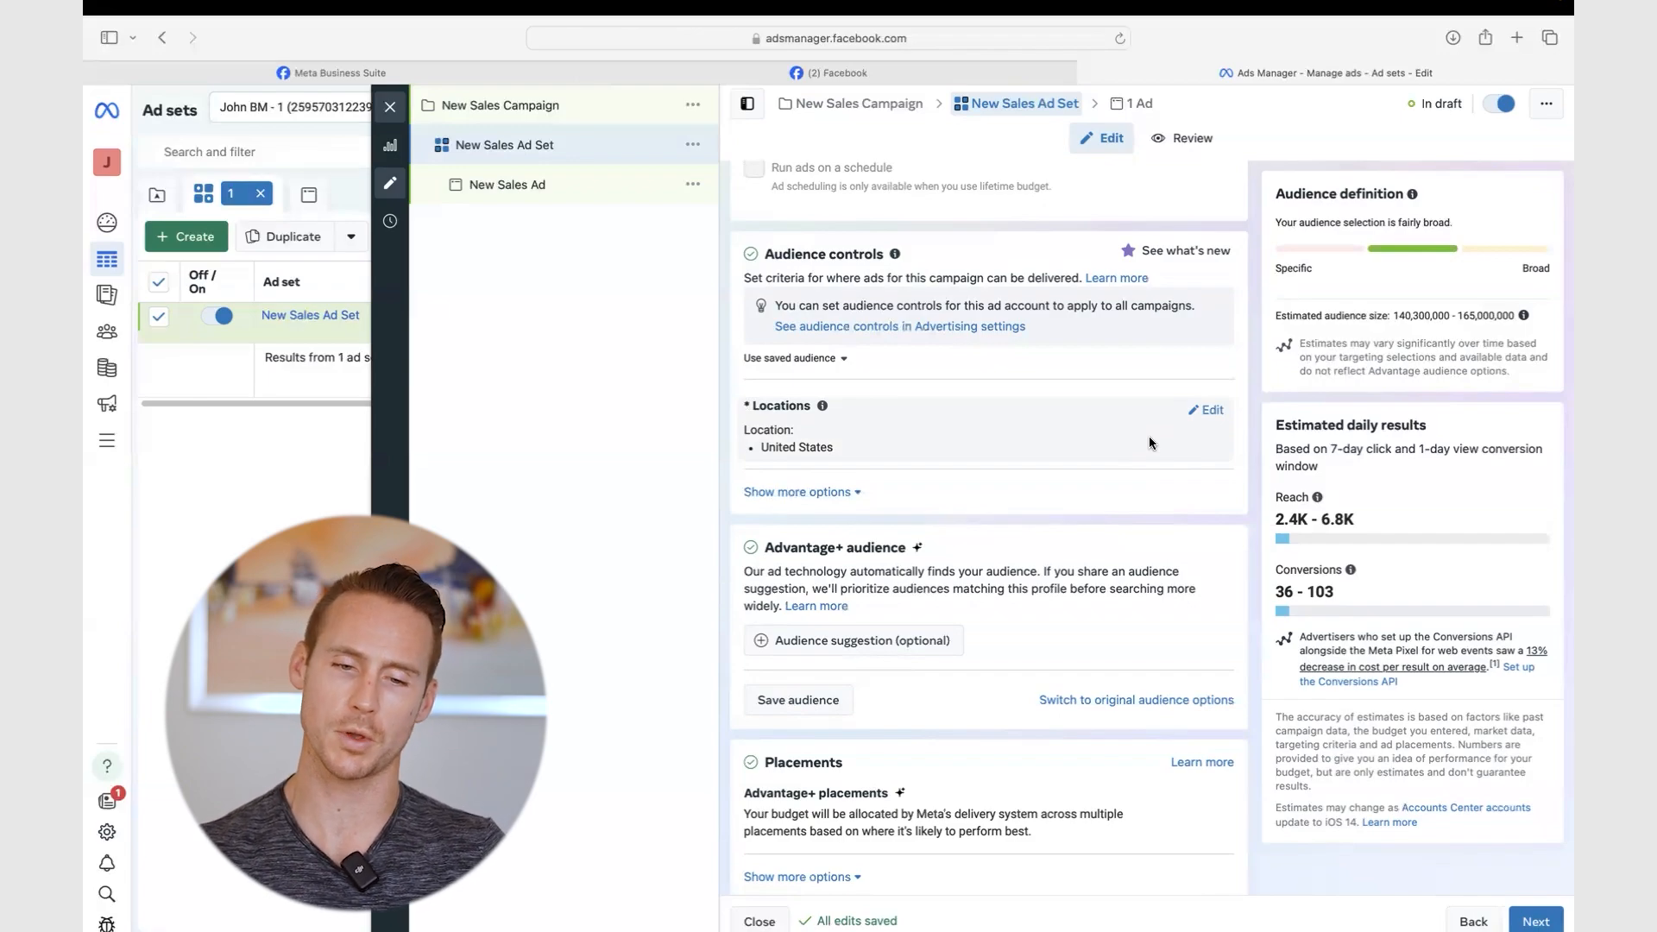
scroll(1150, 437, "down", 1)
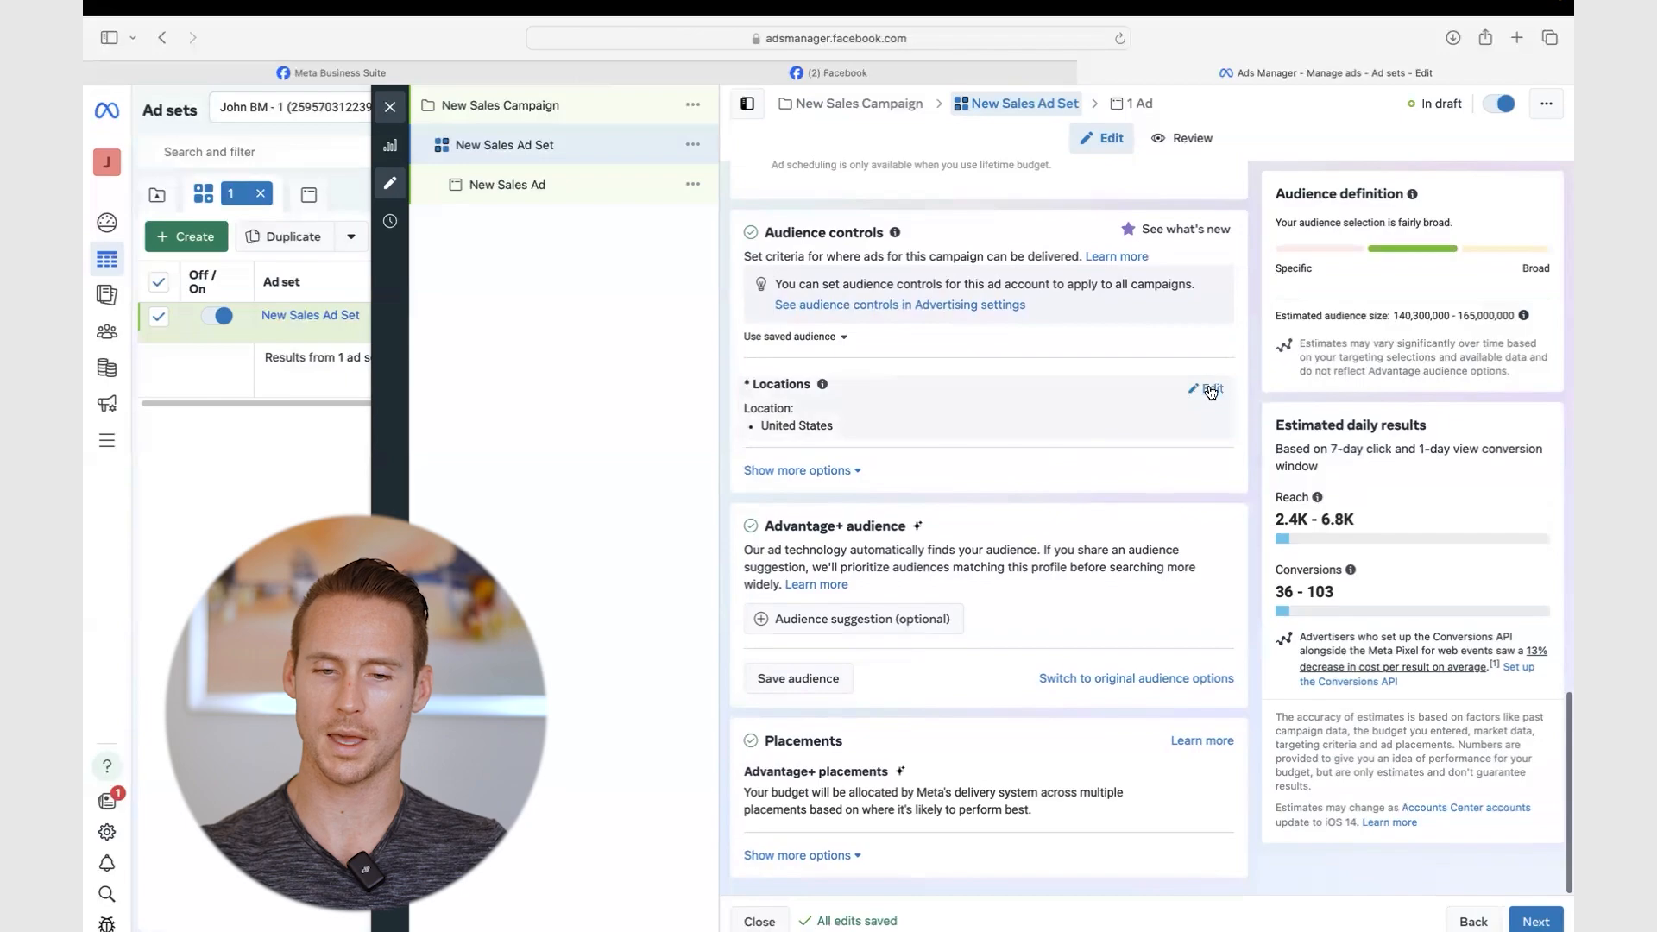
left_click(1206, 388)
scroll(784, 371, "down", 2)
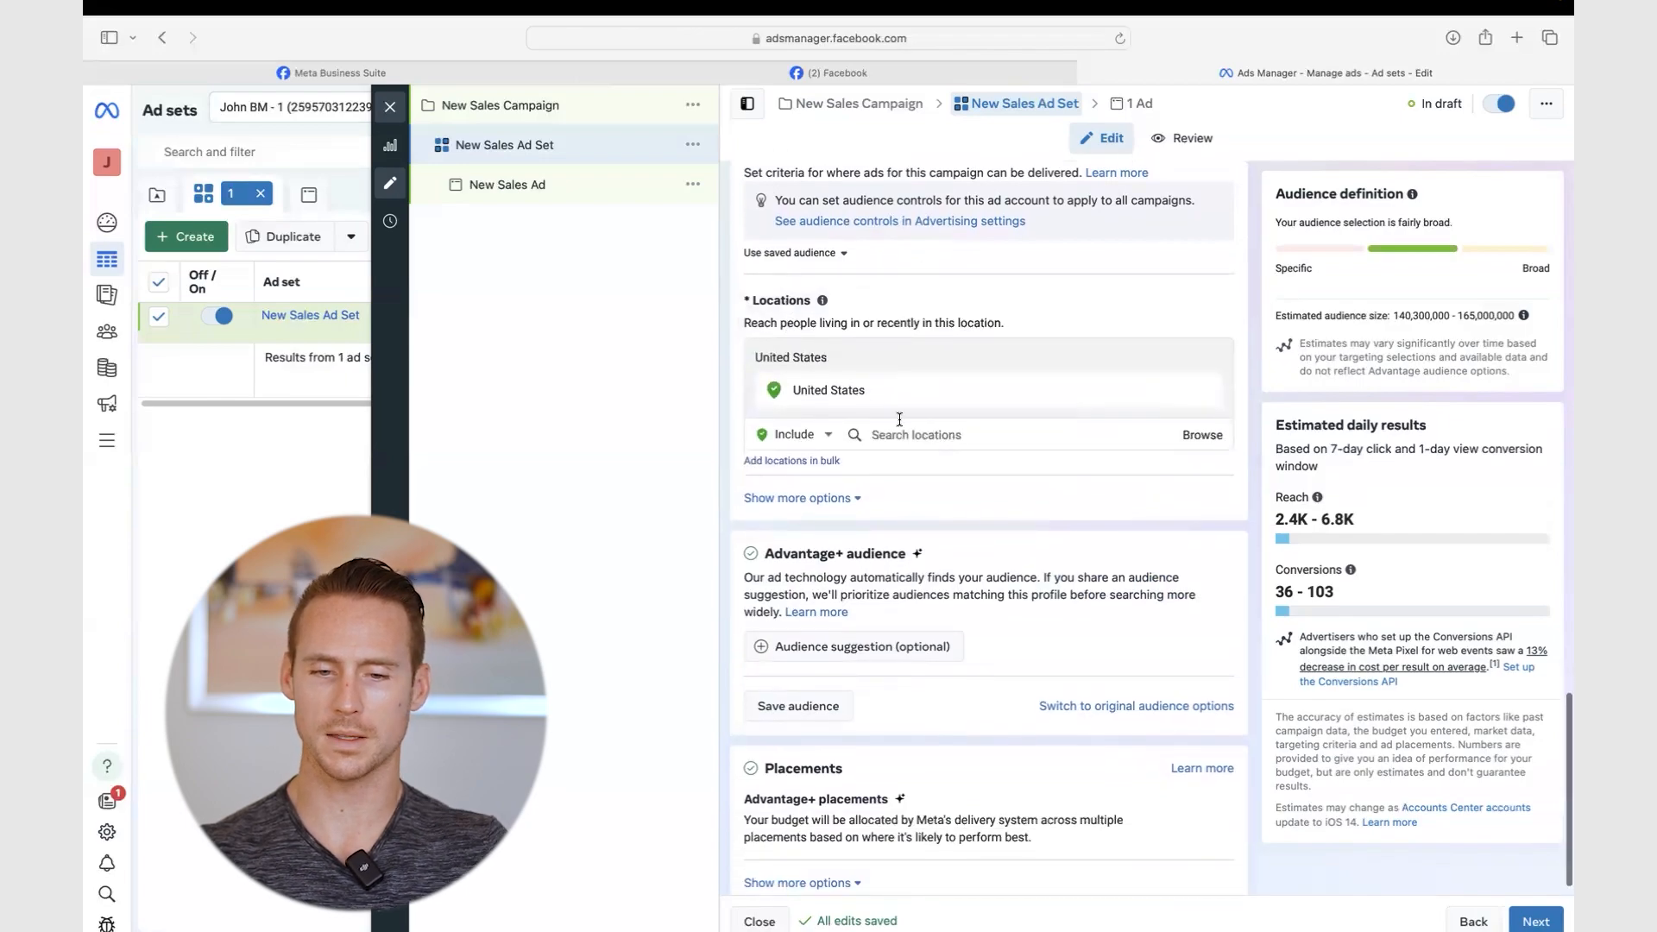
- Swap United States for Virginia, then remove Virginia and re-add United States
left_click(1205, 393)
type("virginia")
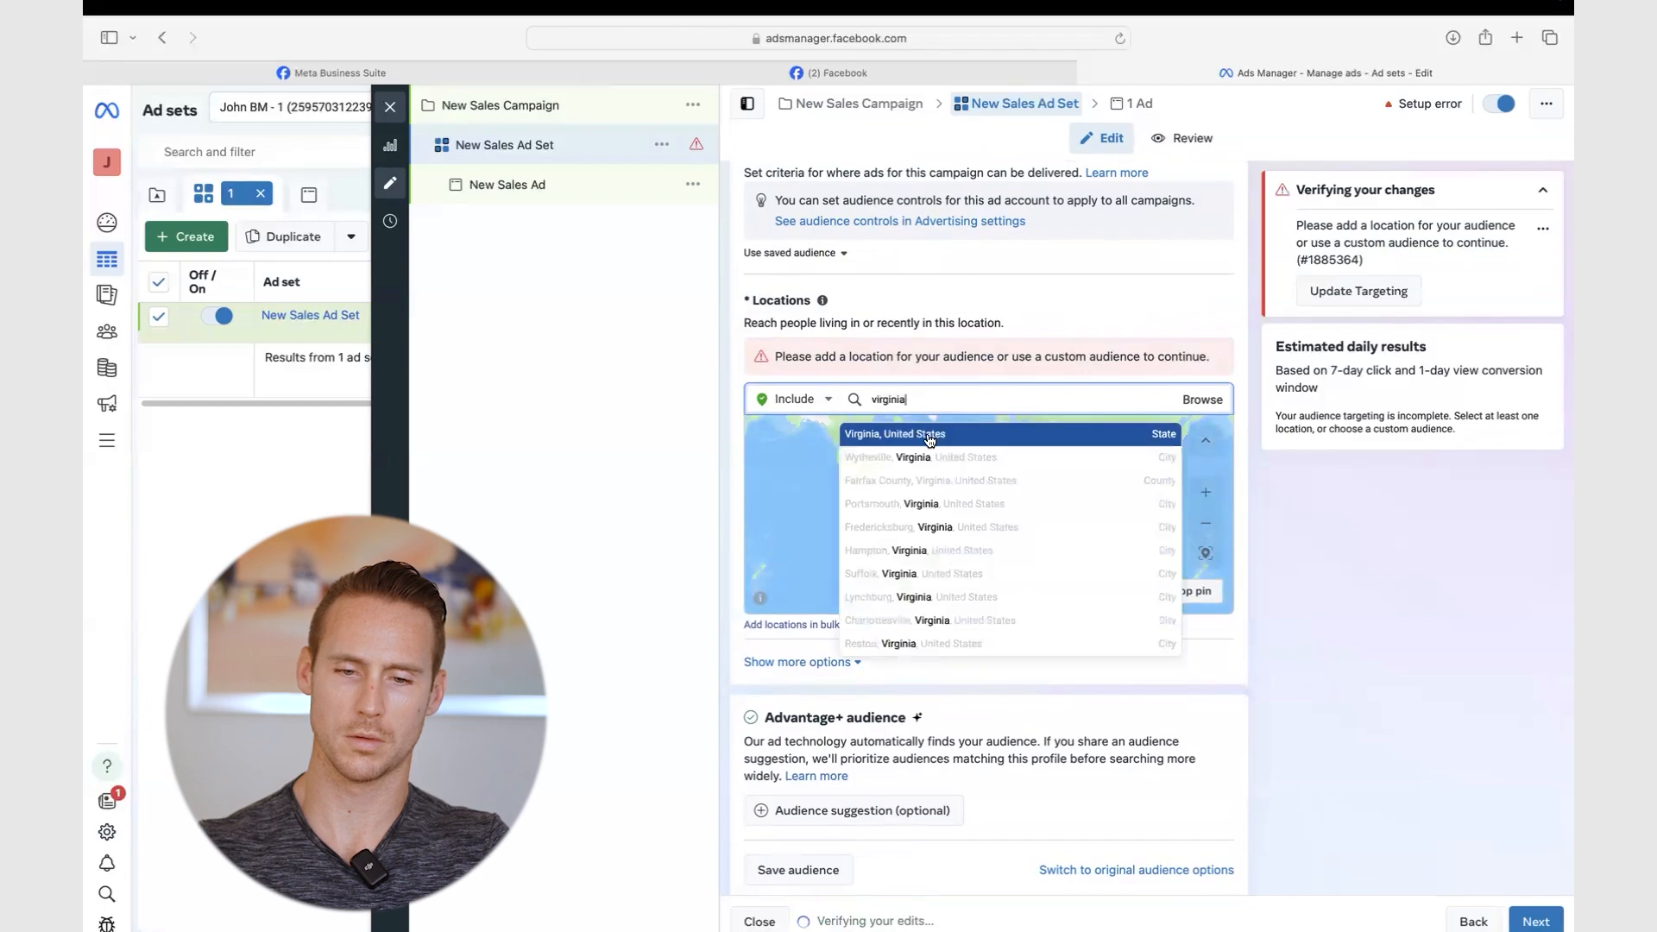
left_click(814, 434)
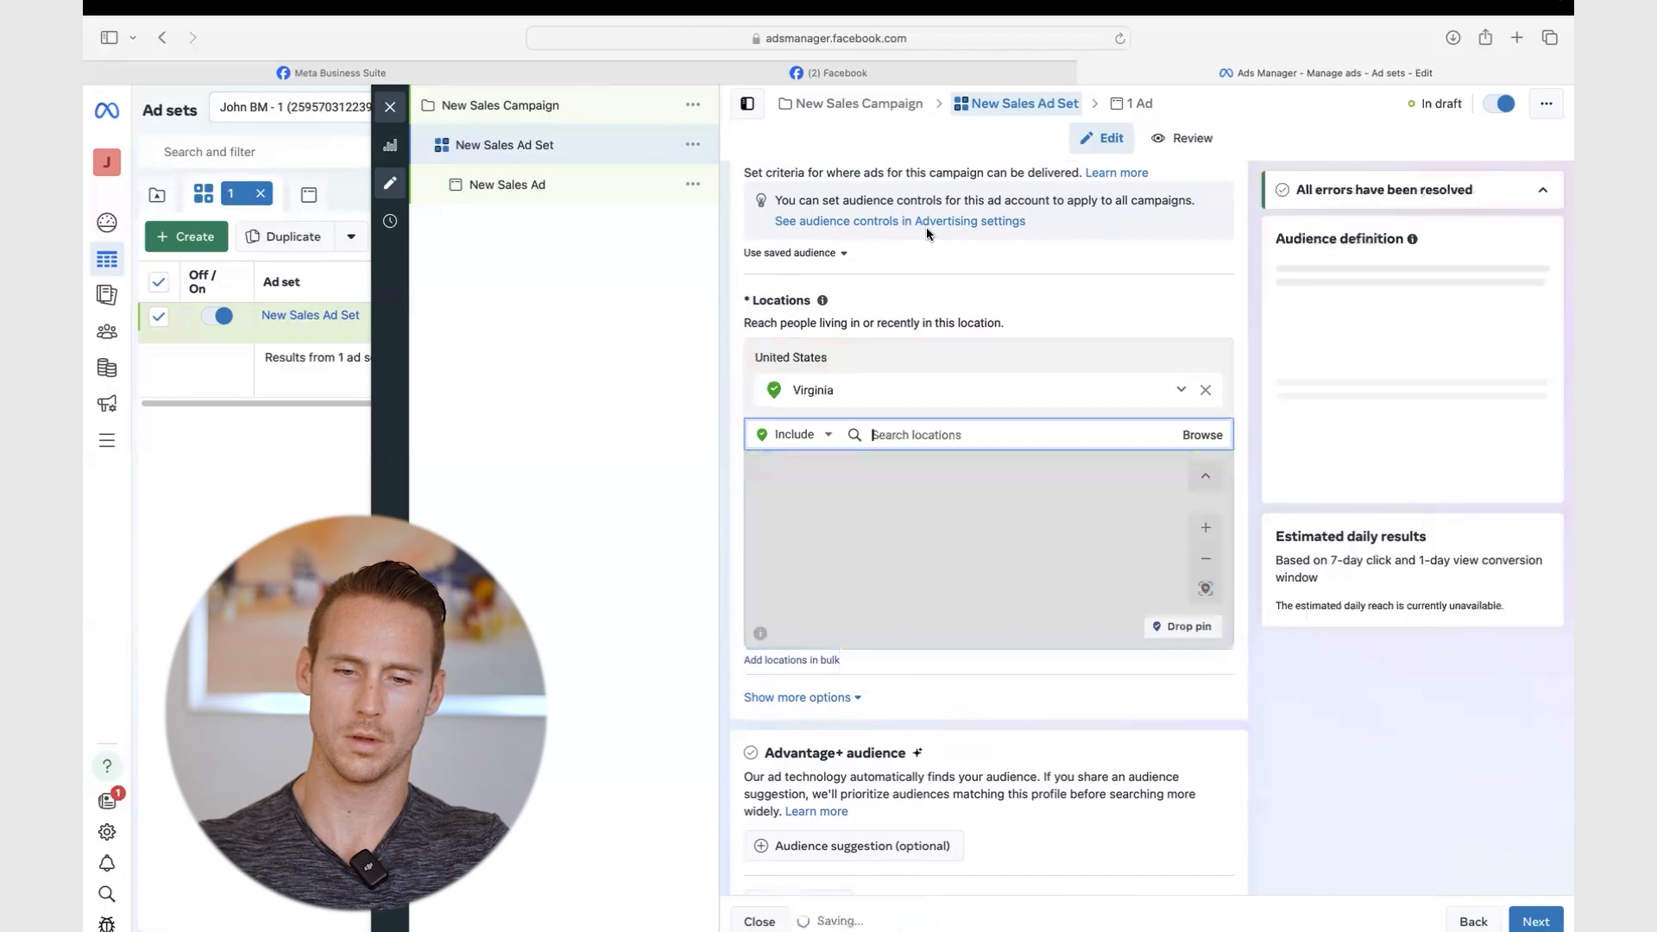
left_click(814, 432)
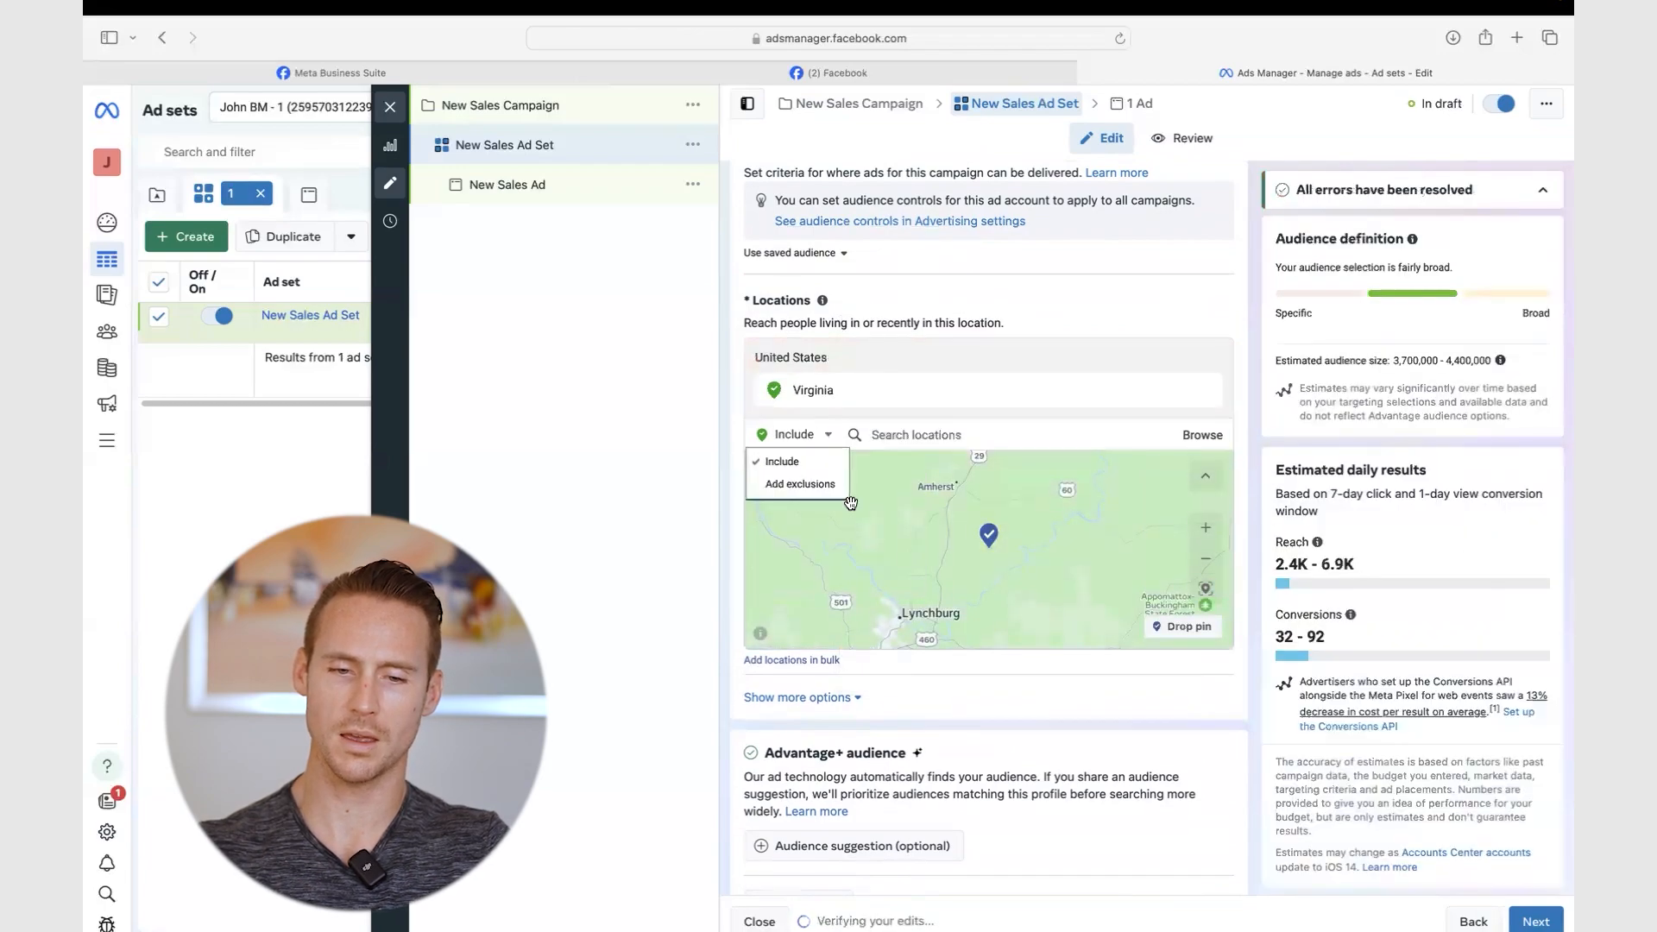
scroll(1171, 408, "up", 1)
left_click(1206, 464)
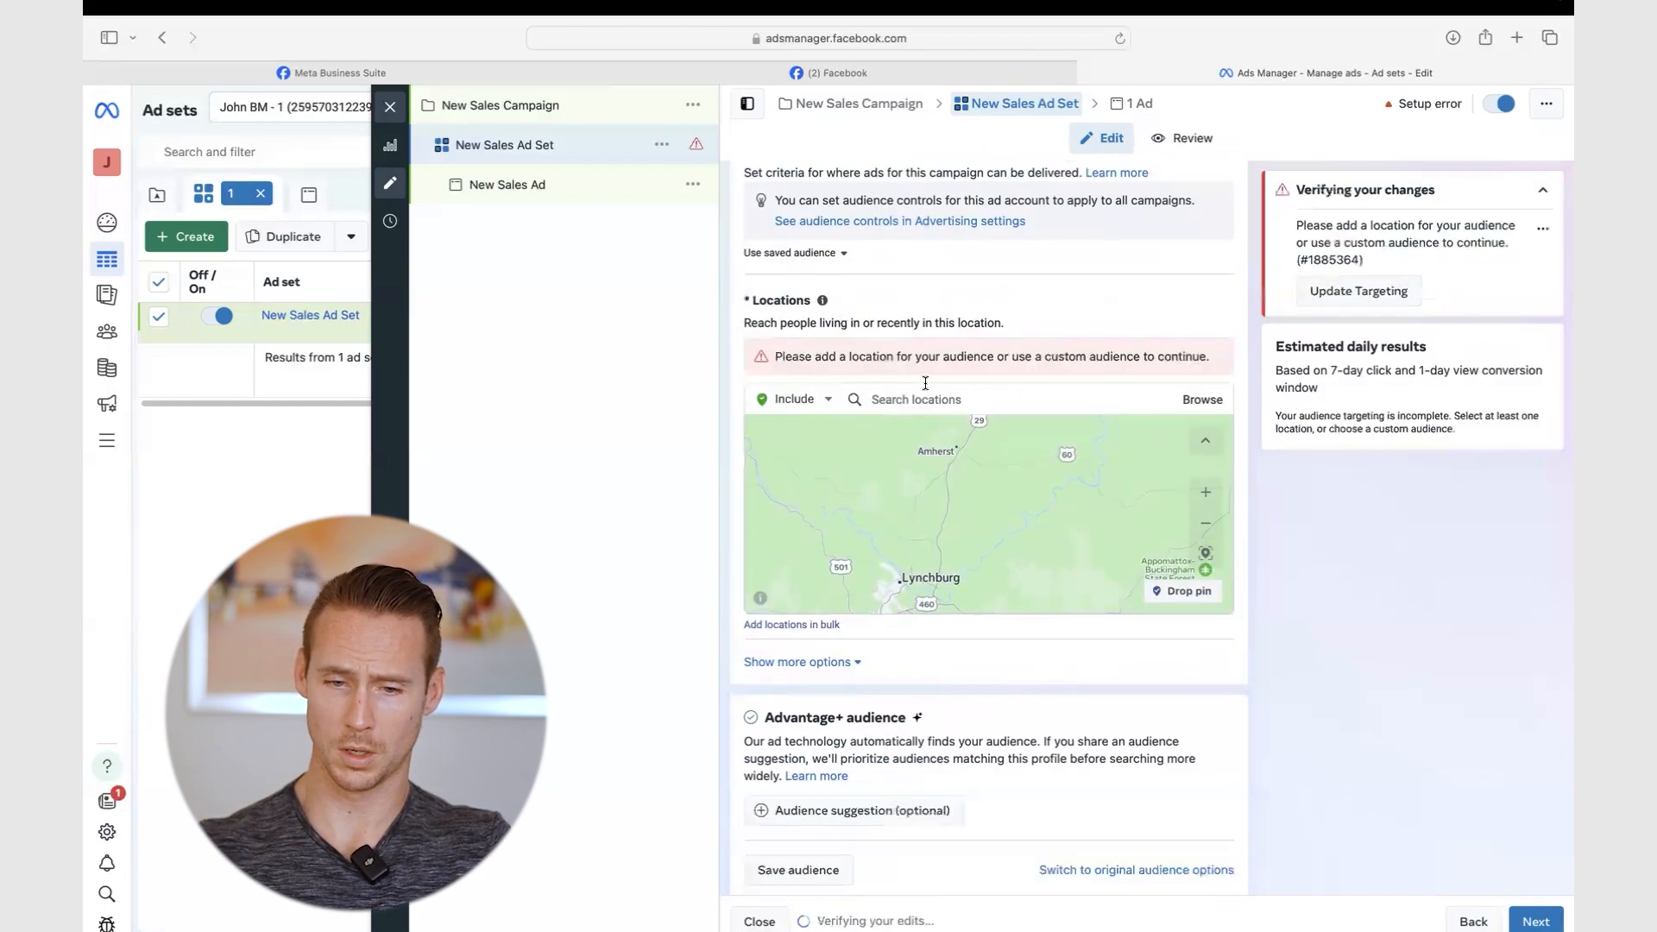
type("united states")
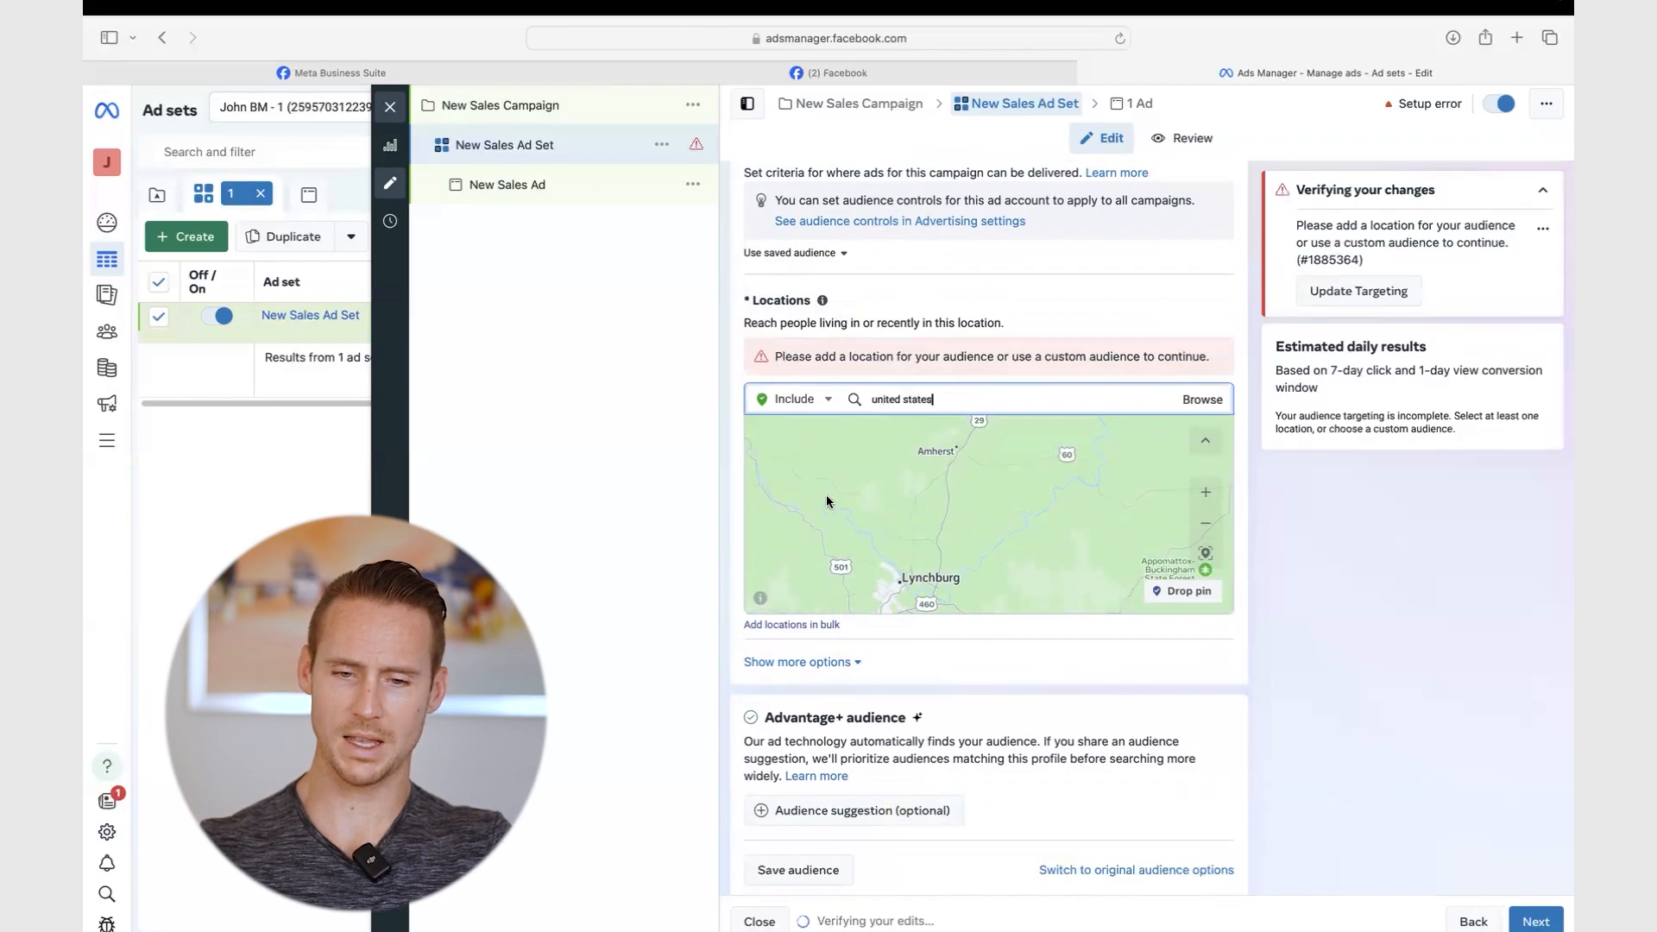
left_click(930, 432)
- Exclude Kentucky from the United States location targeting
left_click(802, 434)
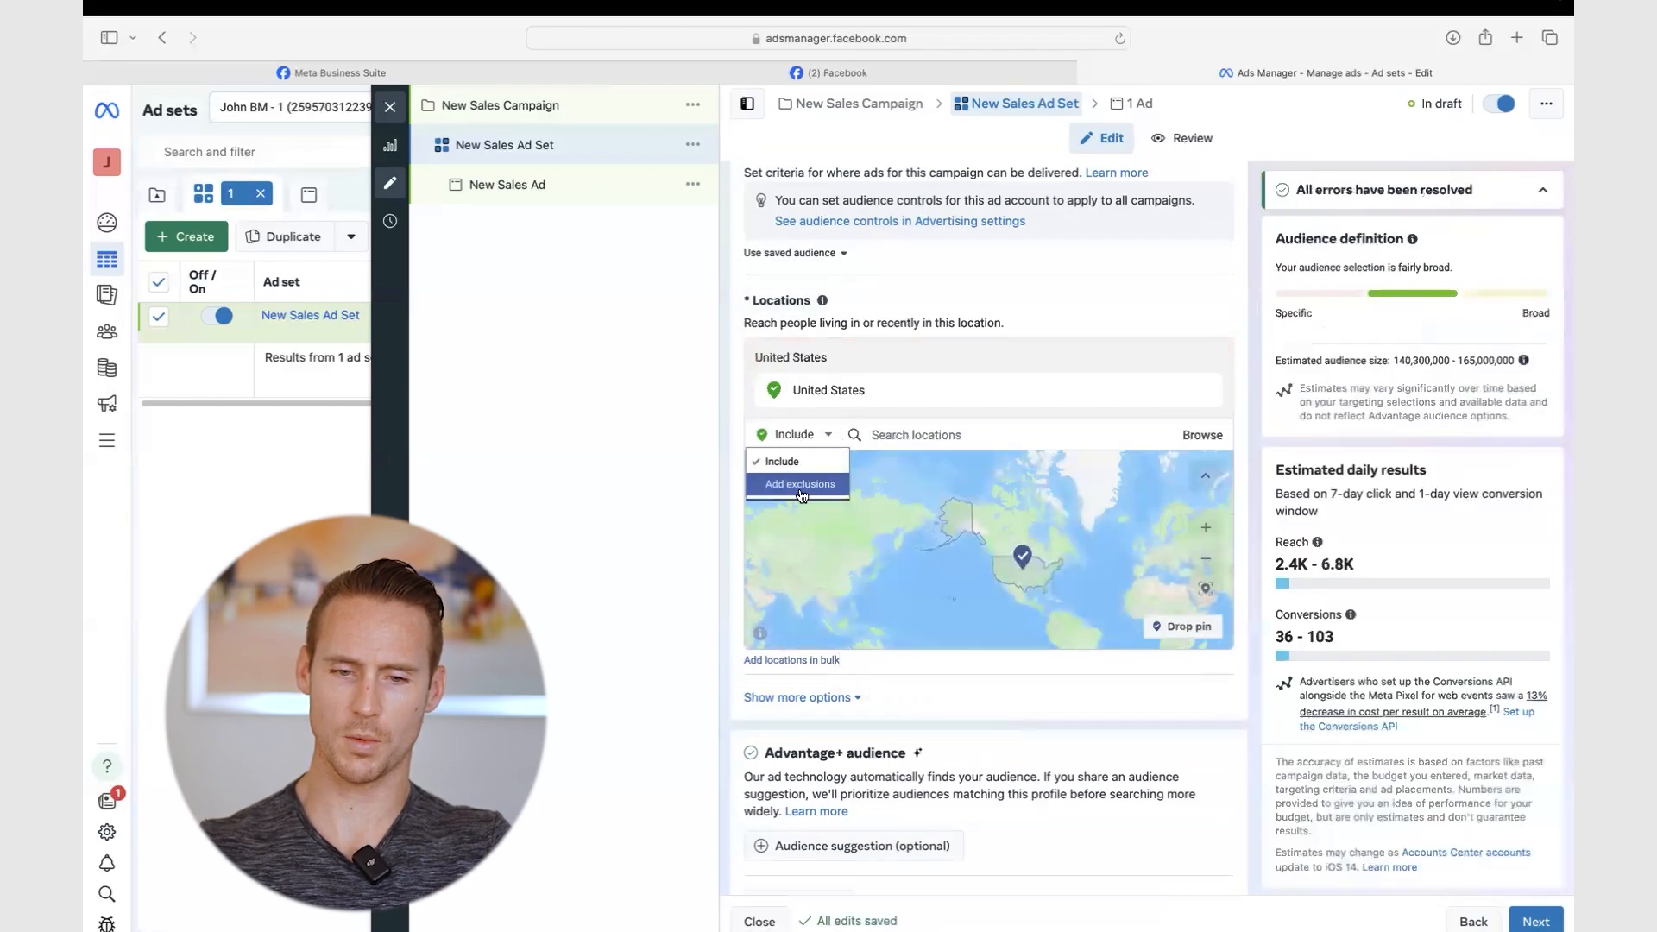
left_click(825, 477)
left_click(922, 435)
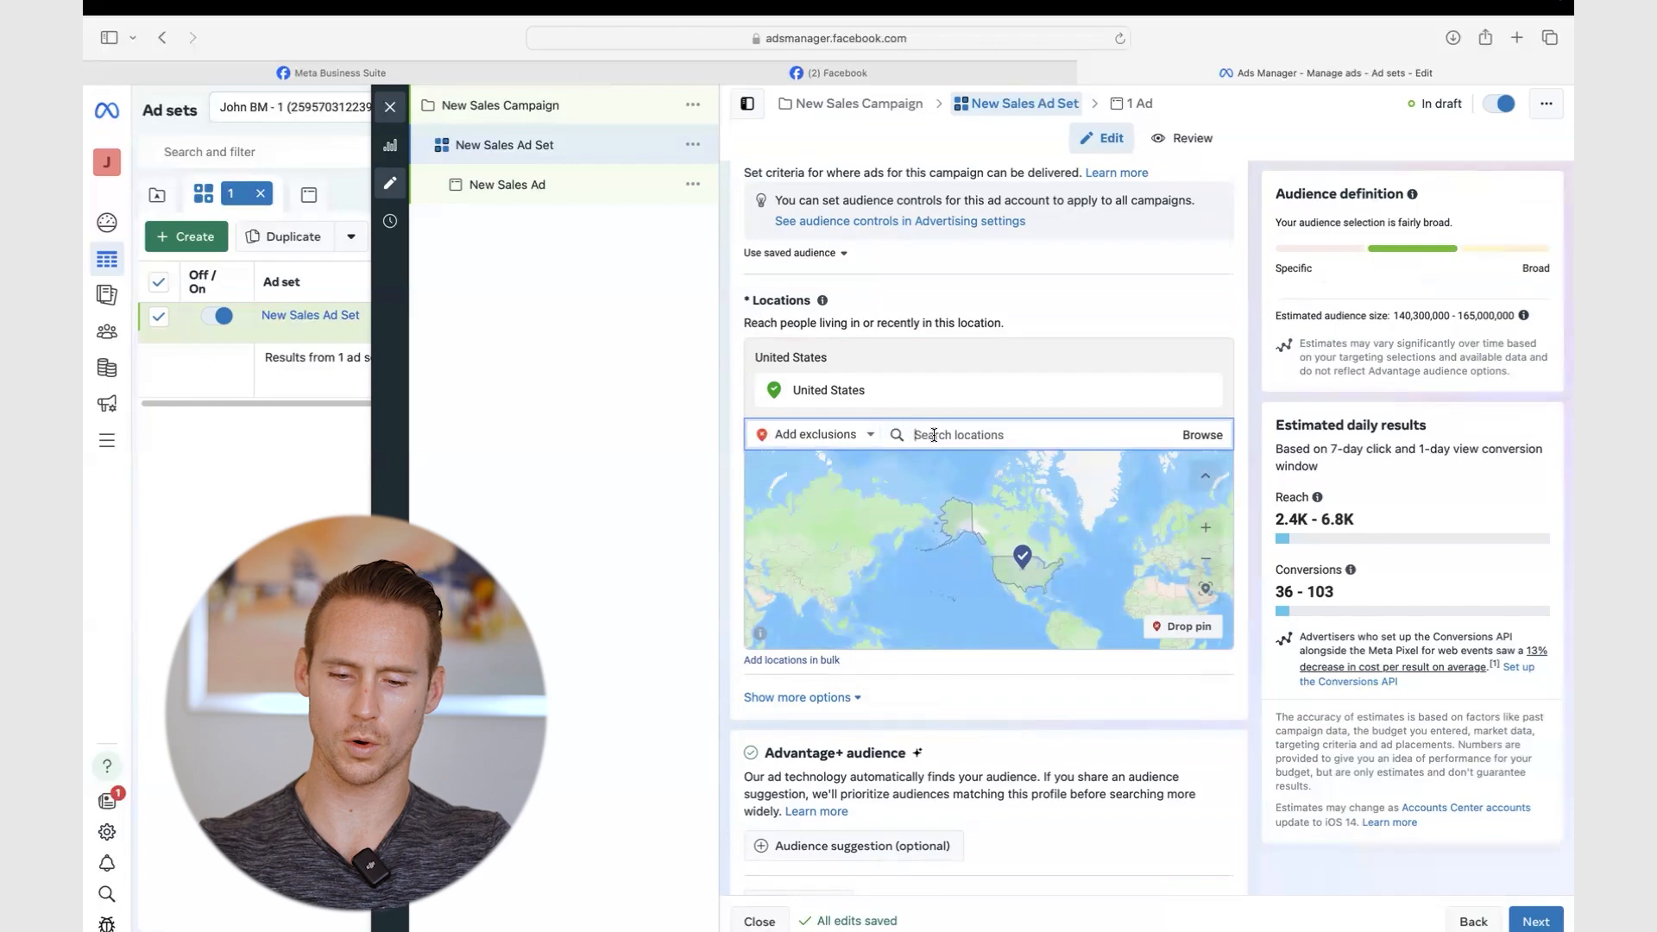
type("kentucky")
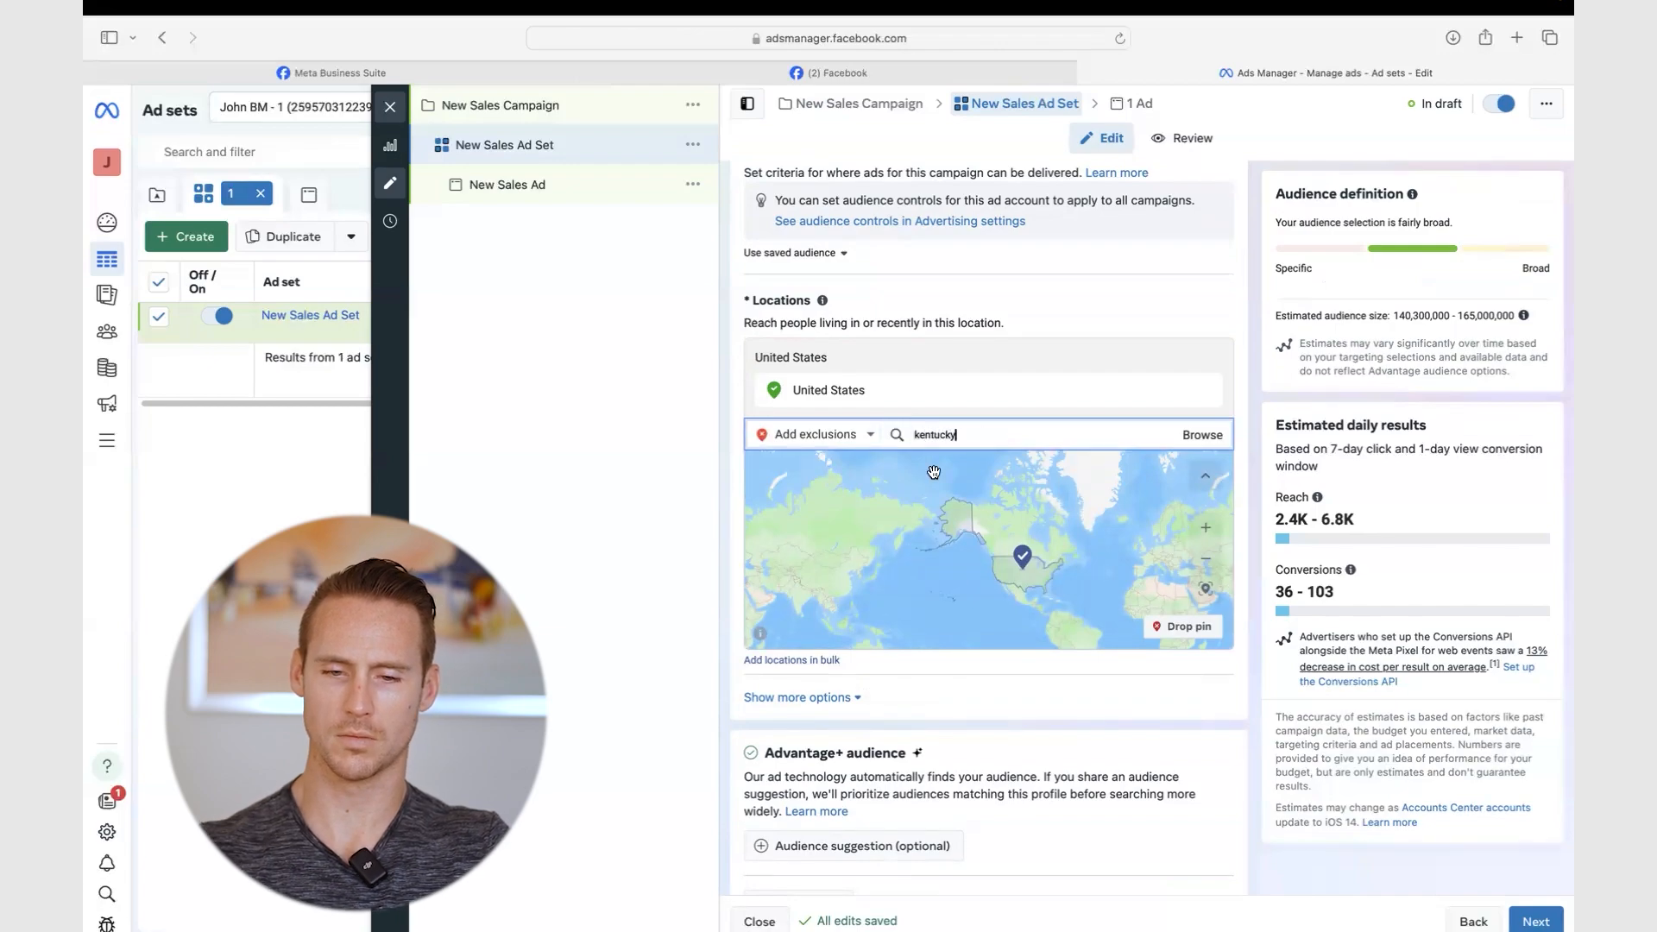
left_click(943, 470)
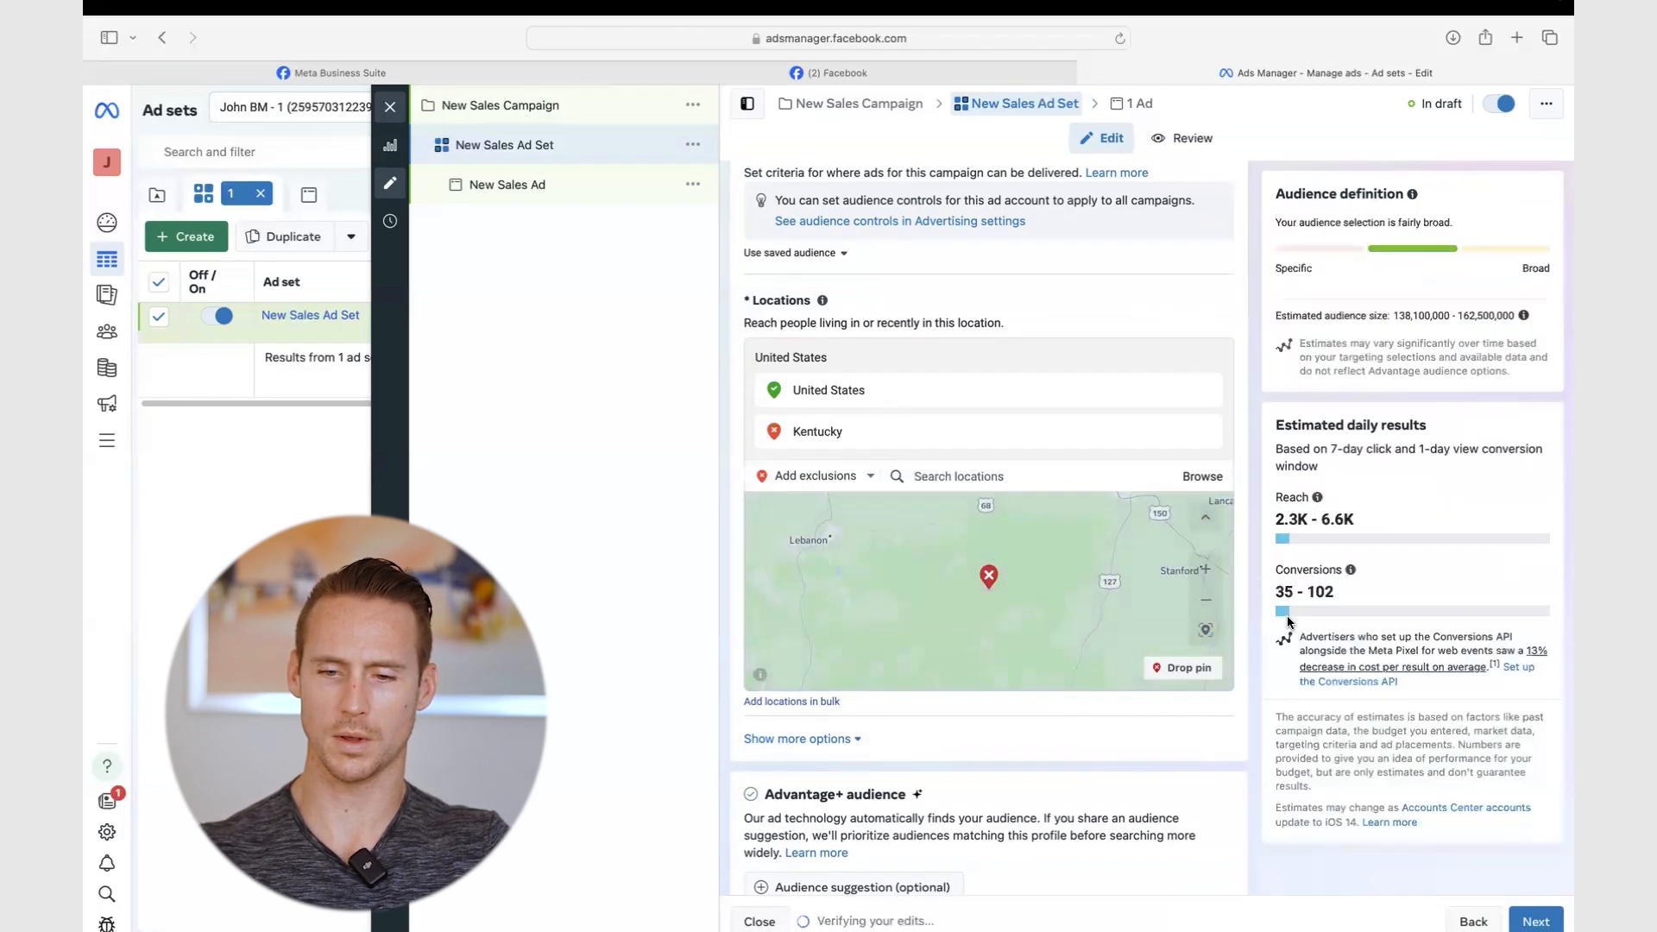
scroll(1198, 765, "down", 2)
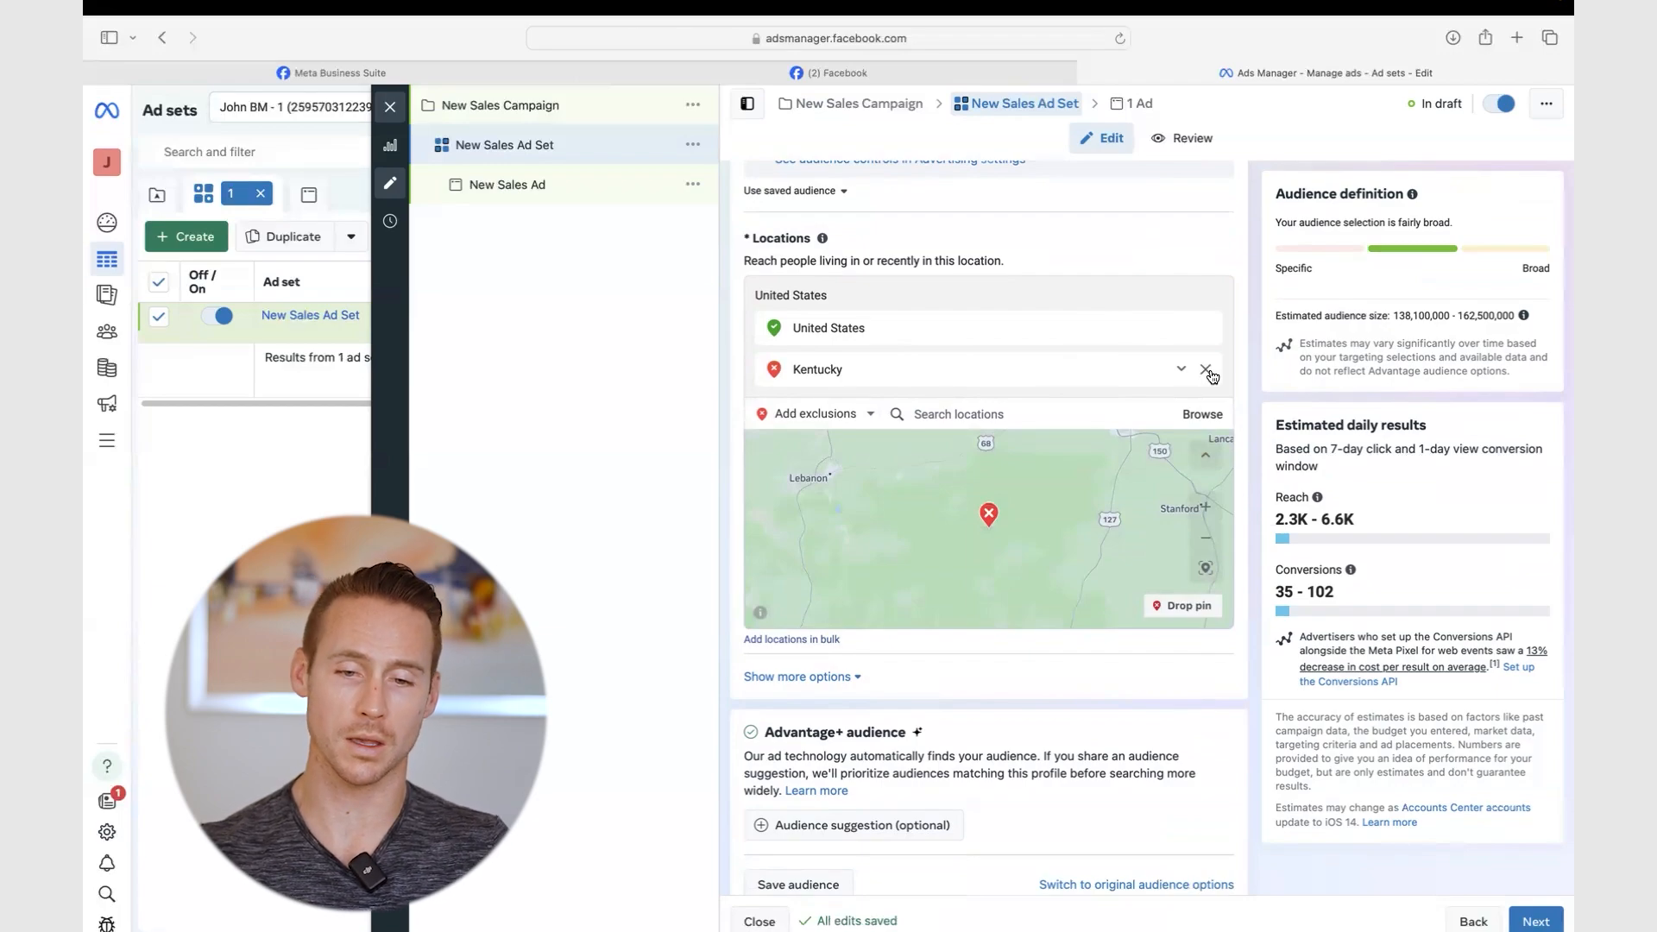
- Highlight the Locations description about people living in or recently in the area
left_click_drag(1032, 262, 725, 266)
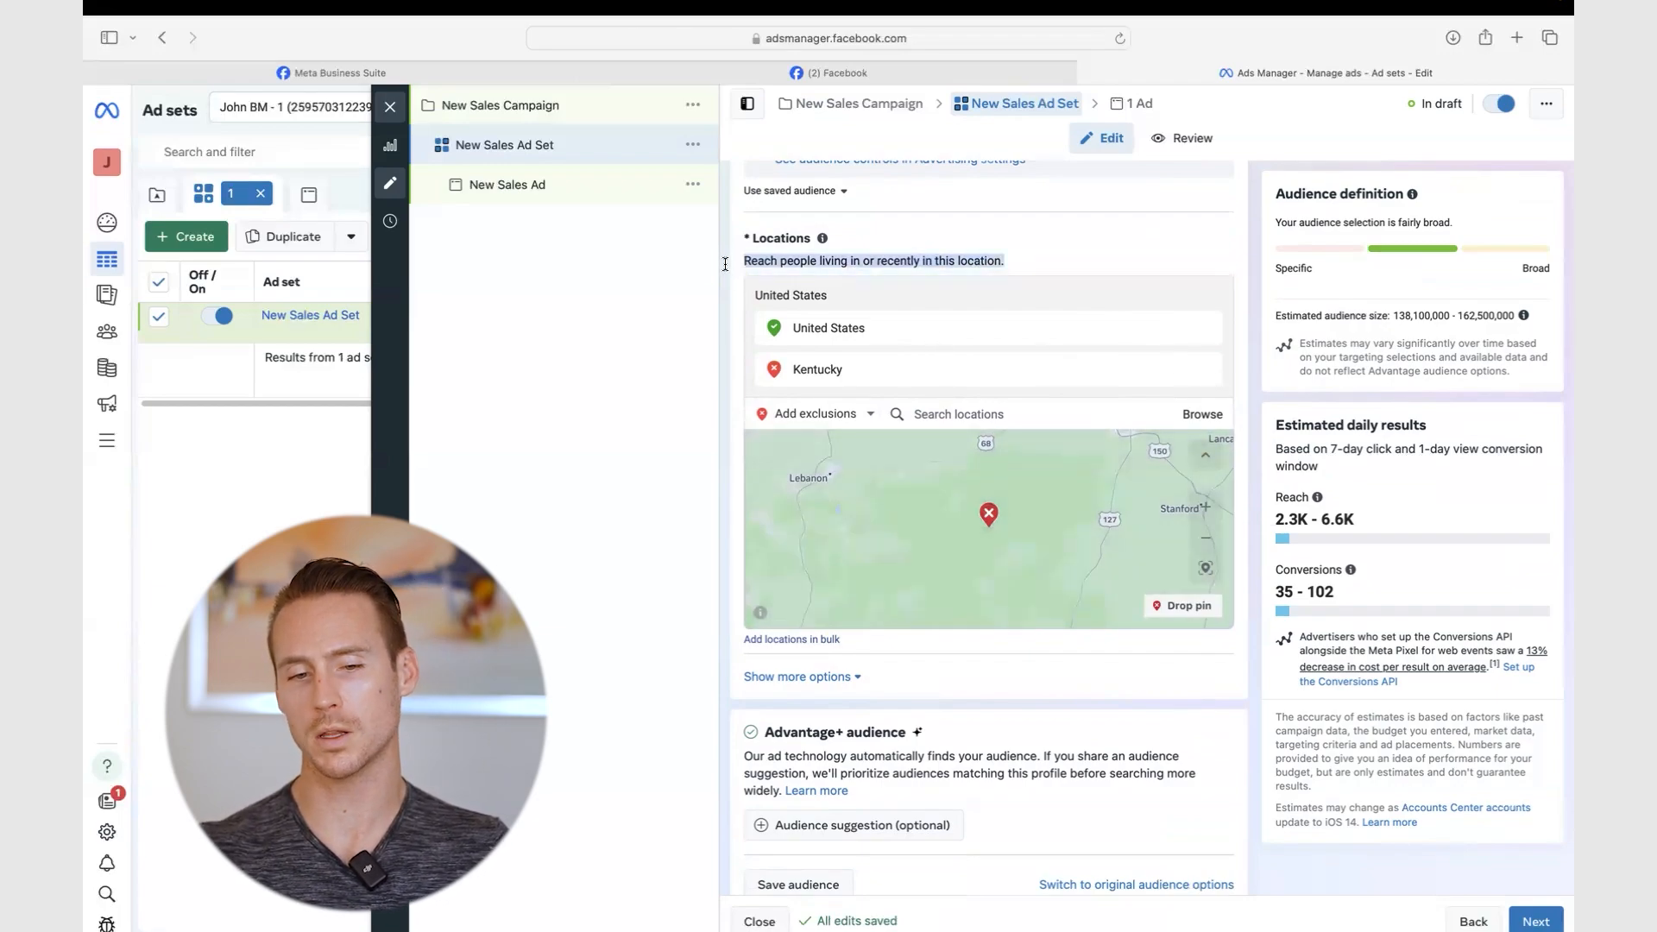
left_click(767, 258)
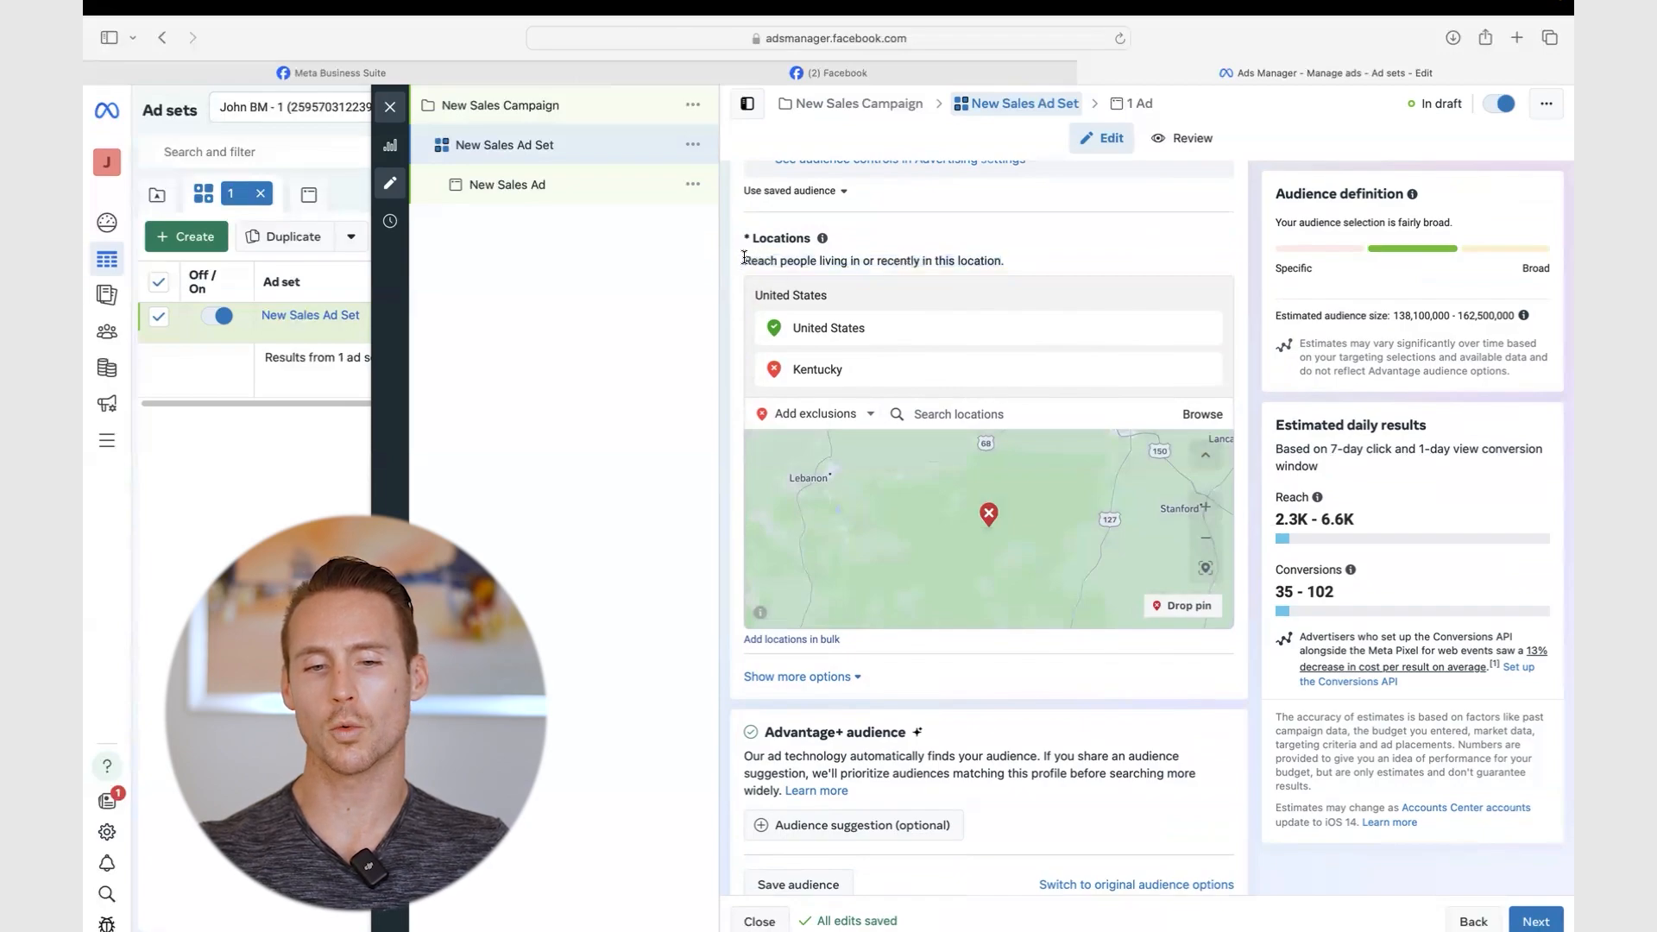
left_click_drag(744, 259, 1011, 265)
left_click(1011, 265)
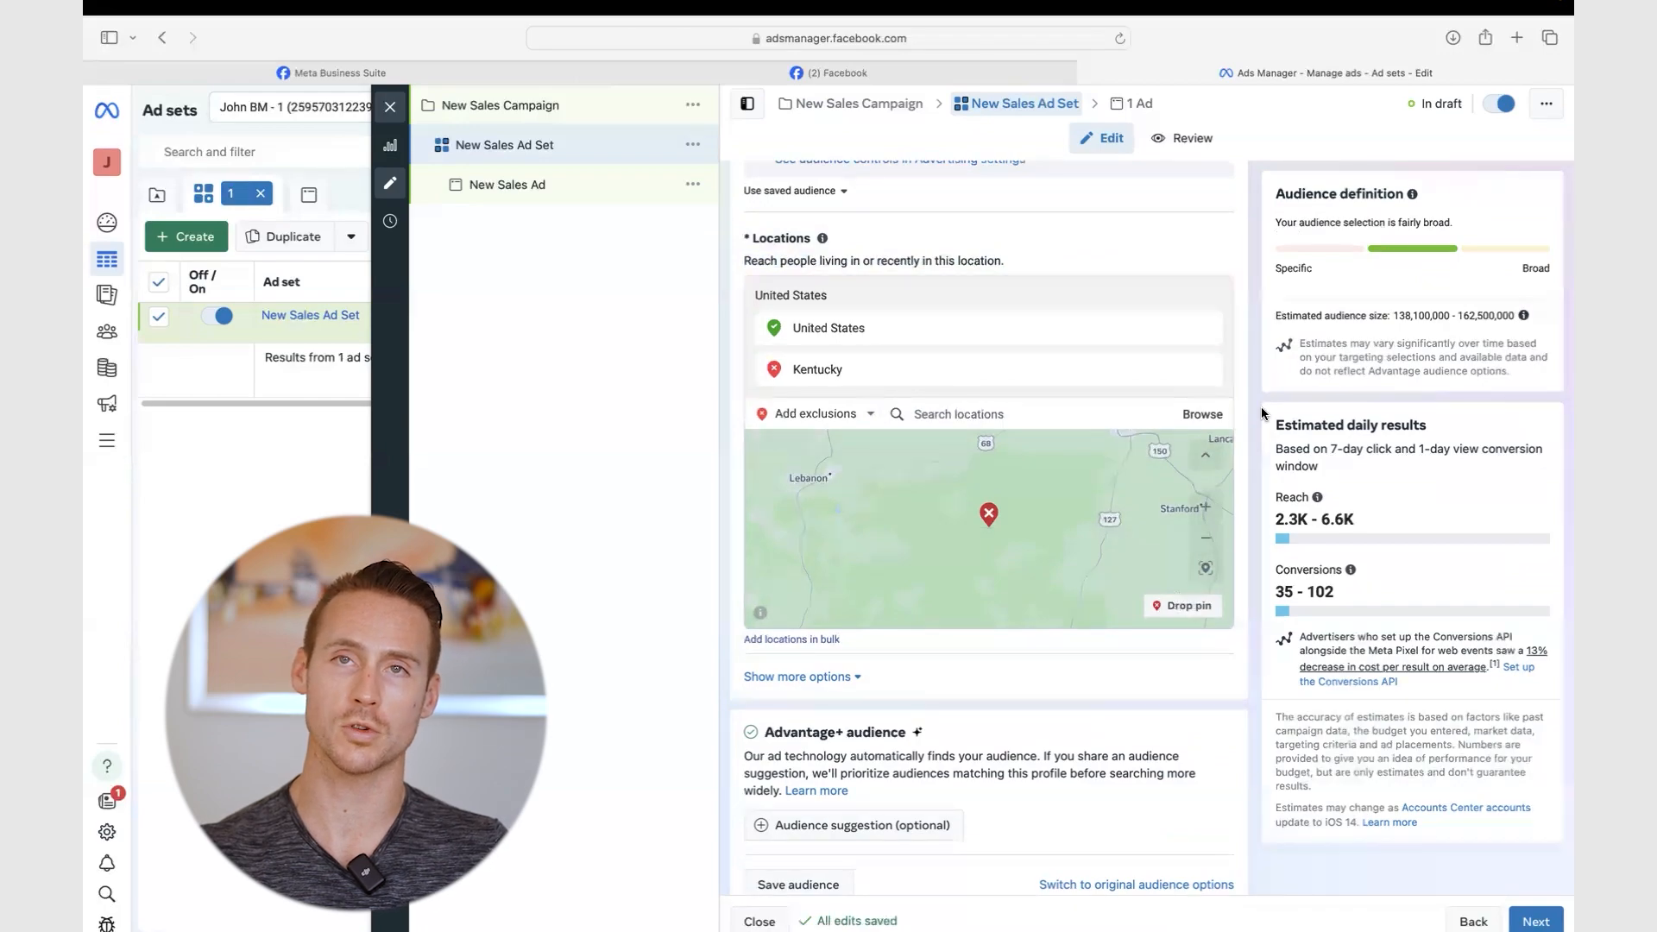
- Remove the Kentucky exclusion so all of the United States is targeted
mouse_move(1209, 370)
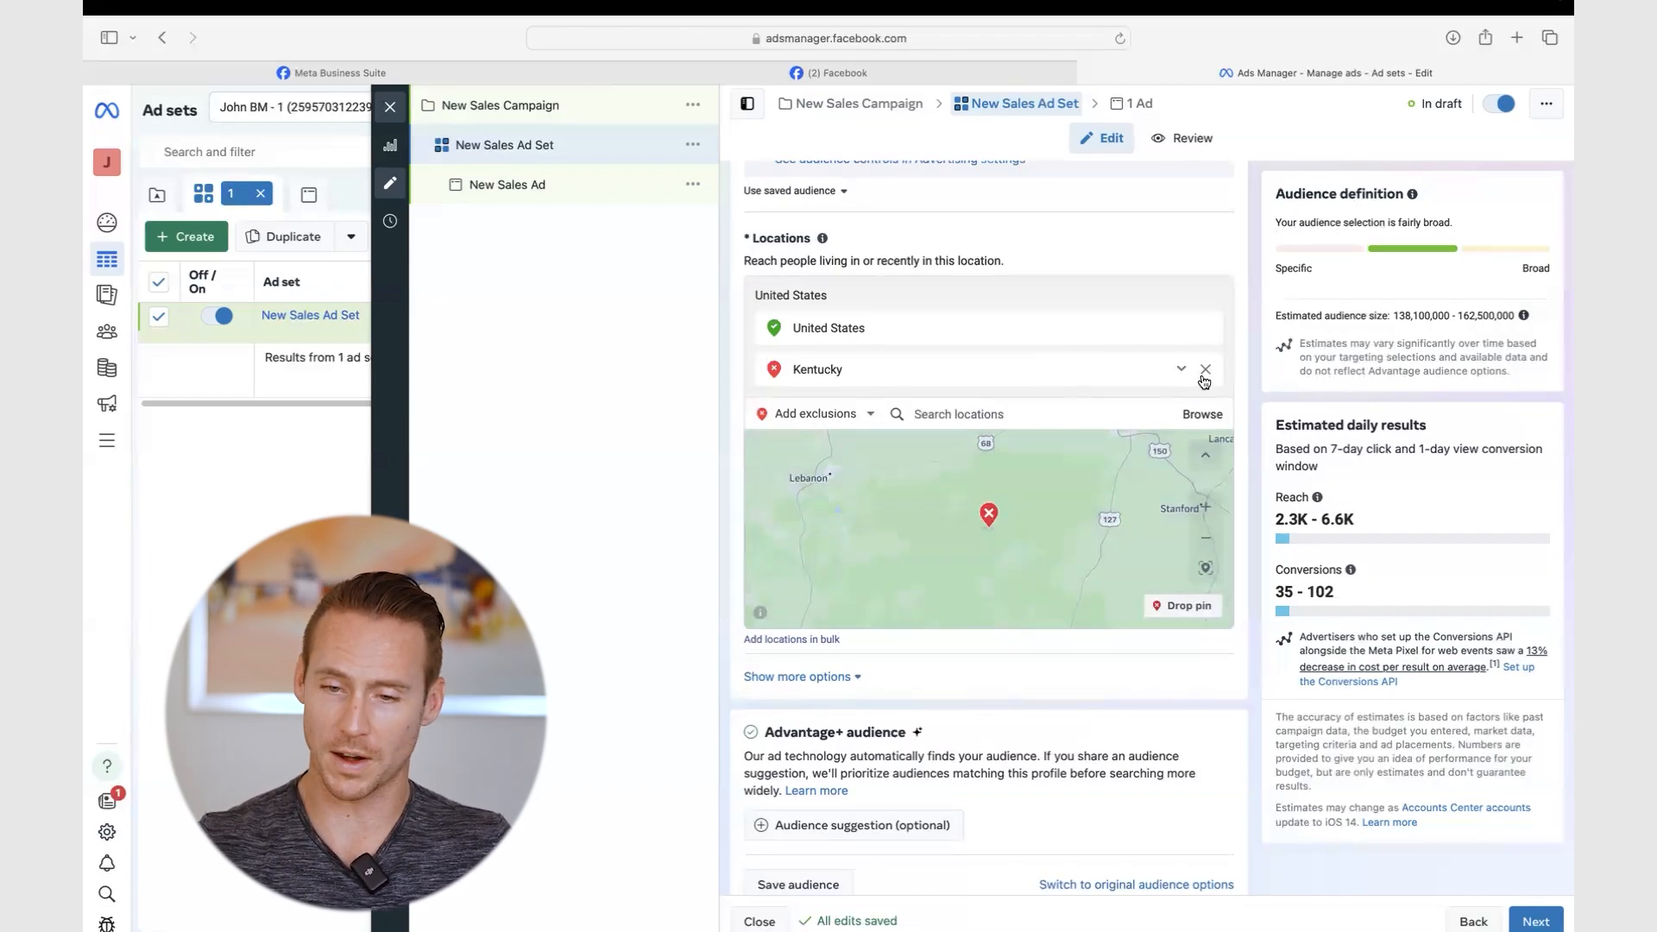
scroll(1203, 380, "up", 2)
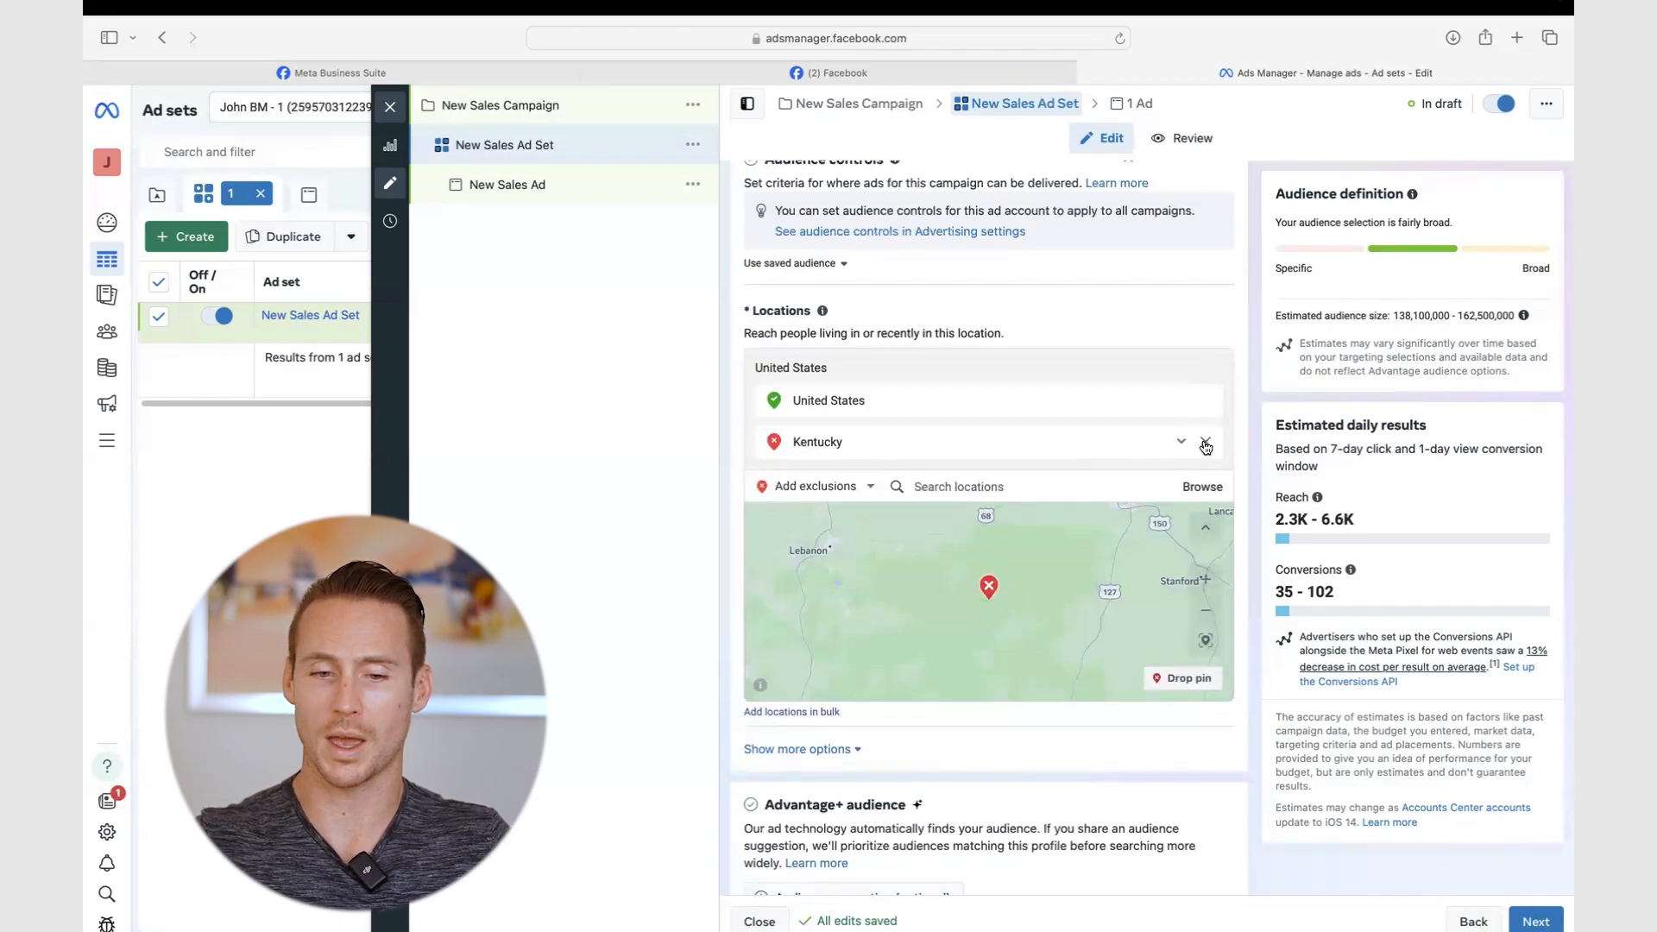
left_click(1206, 445)
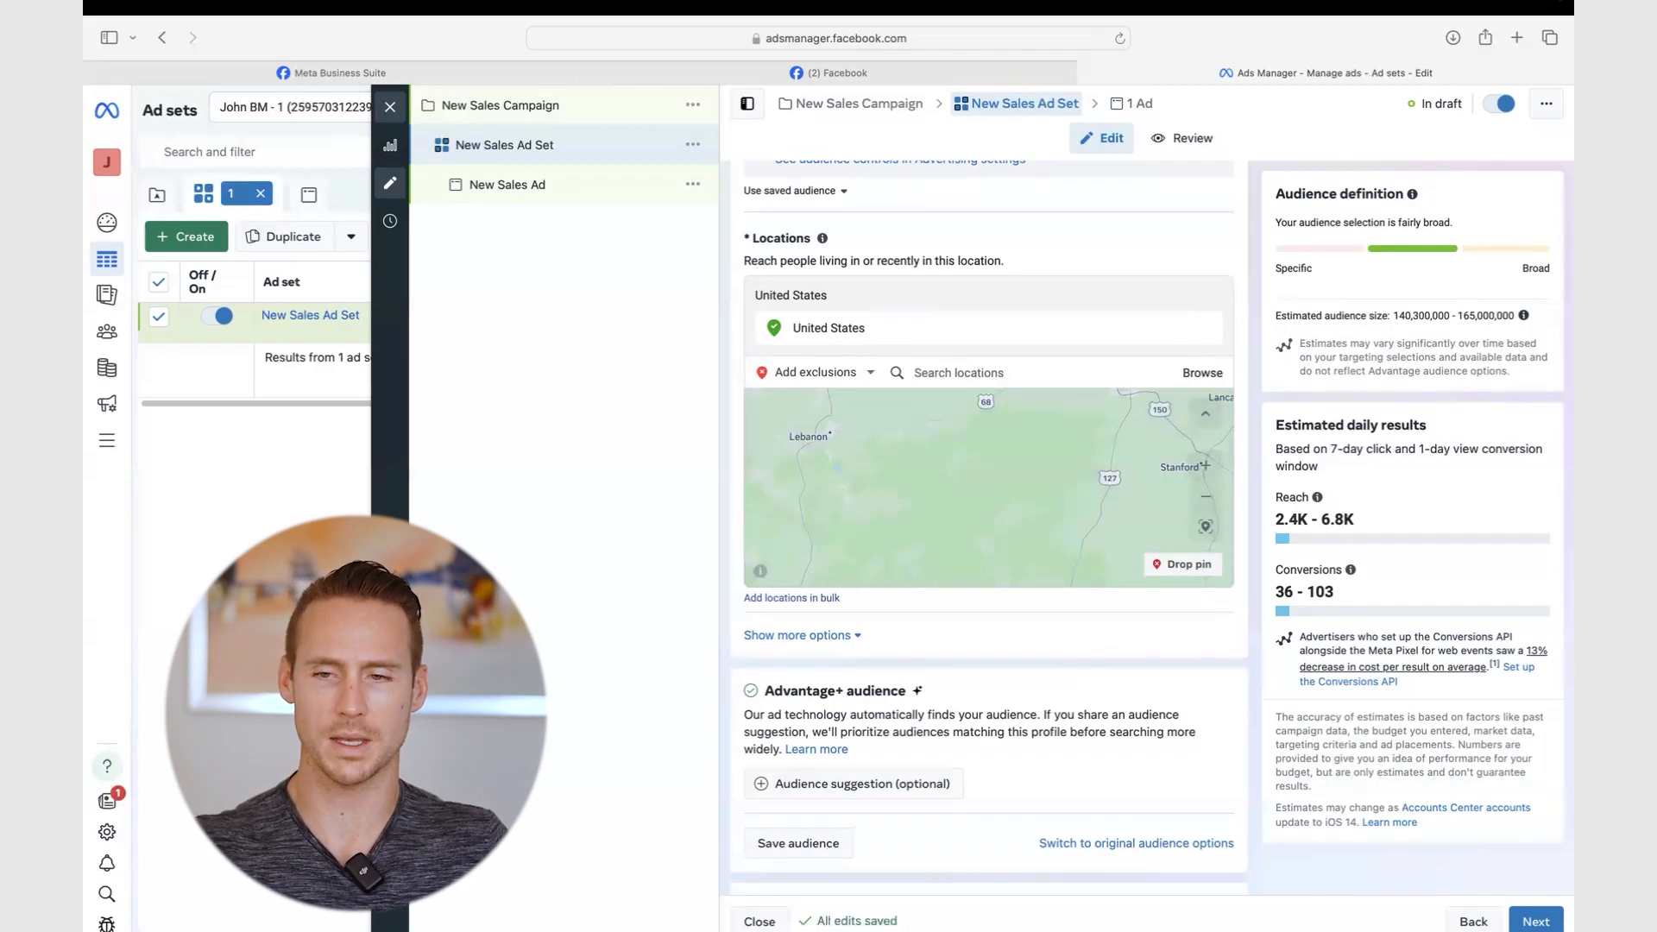
scroll(878, 649, "down", 3)
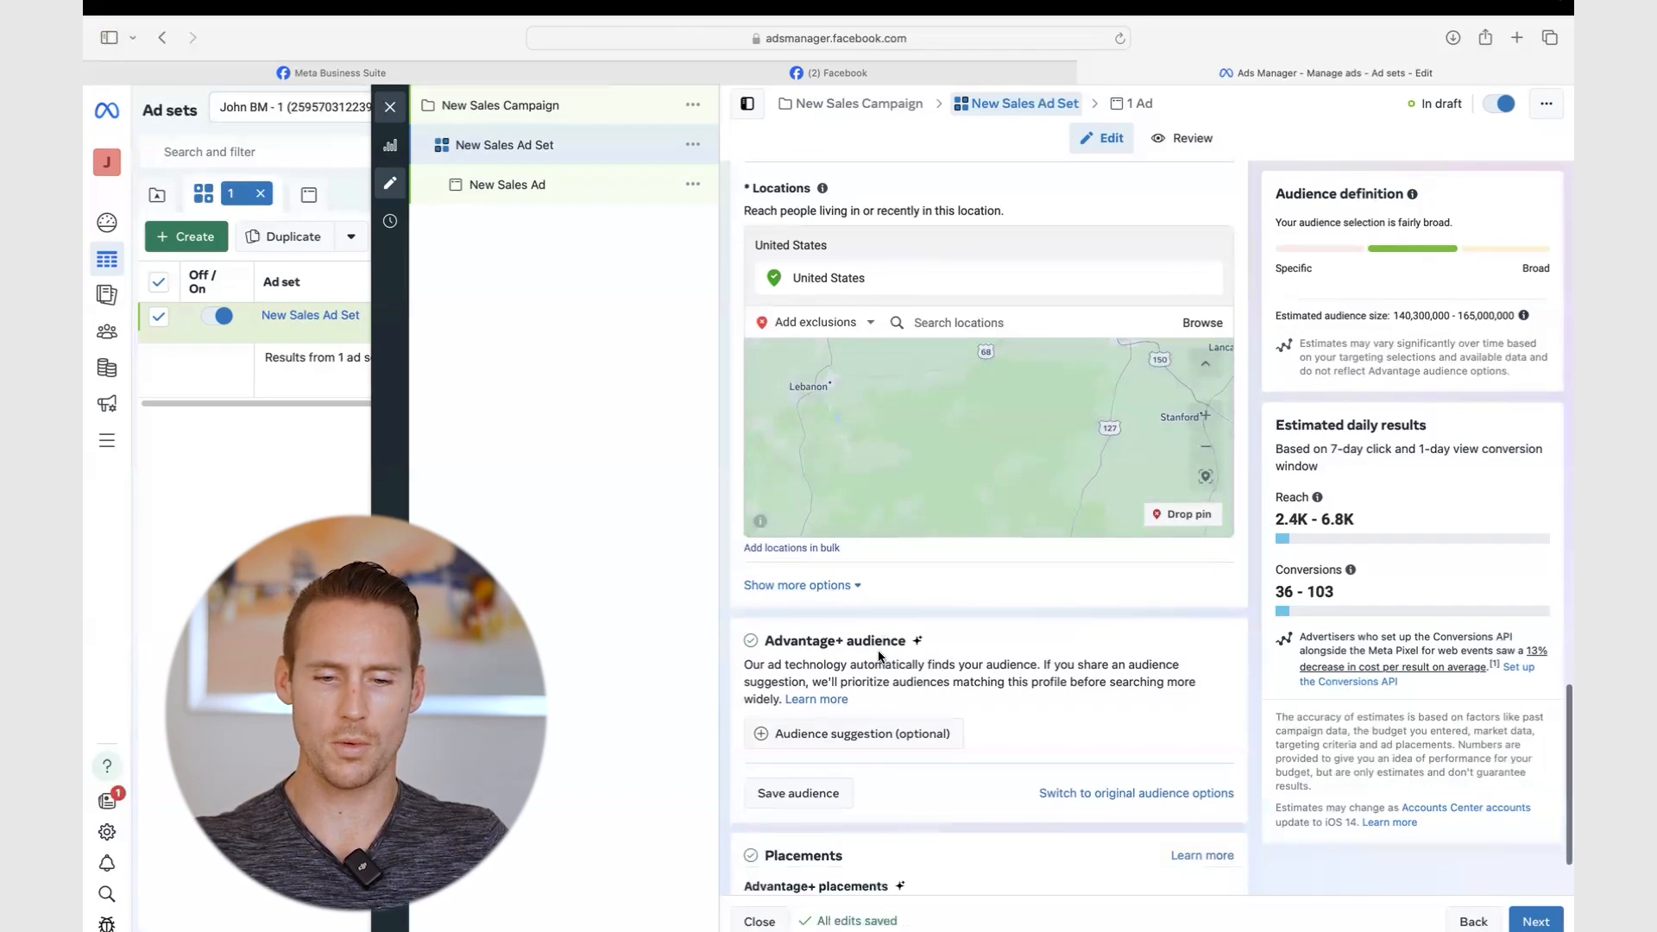
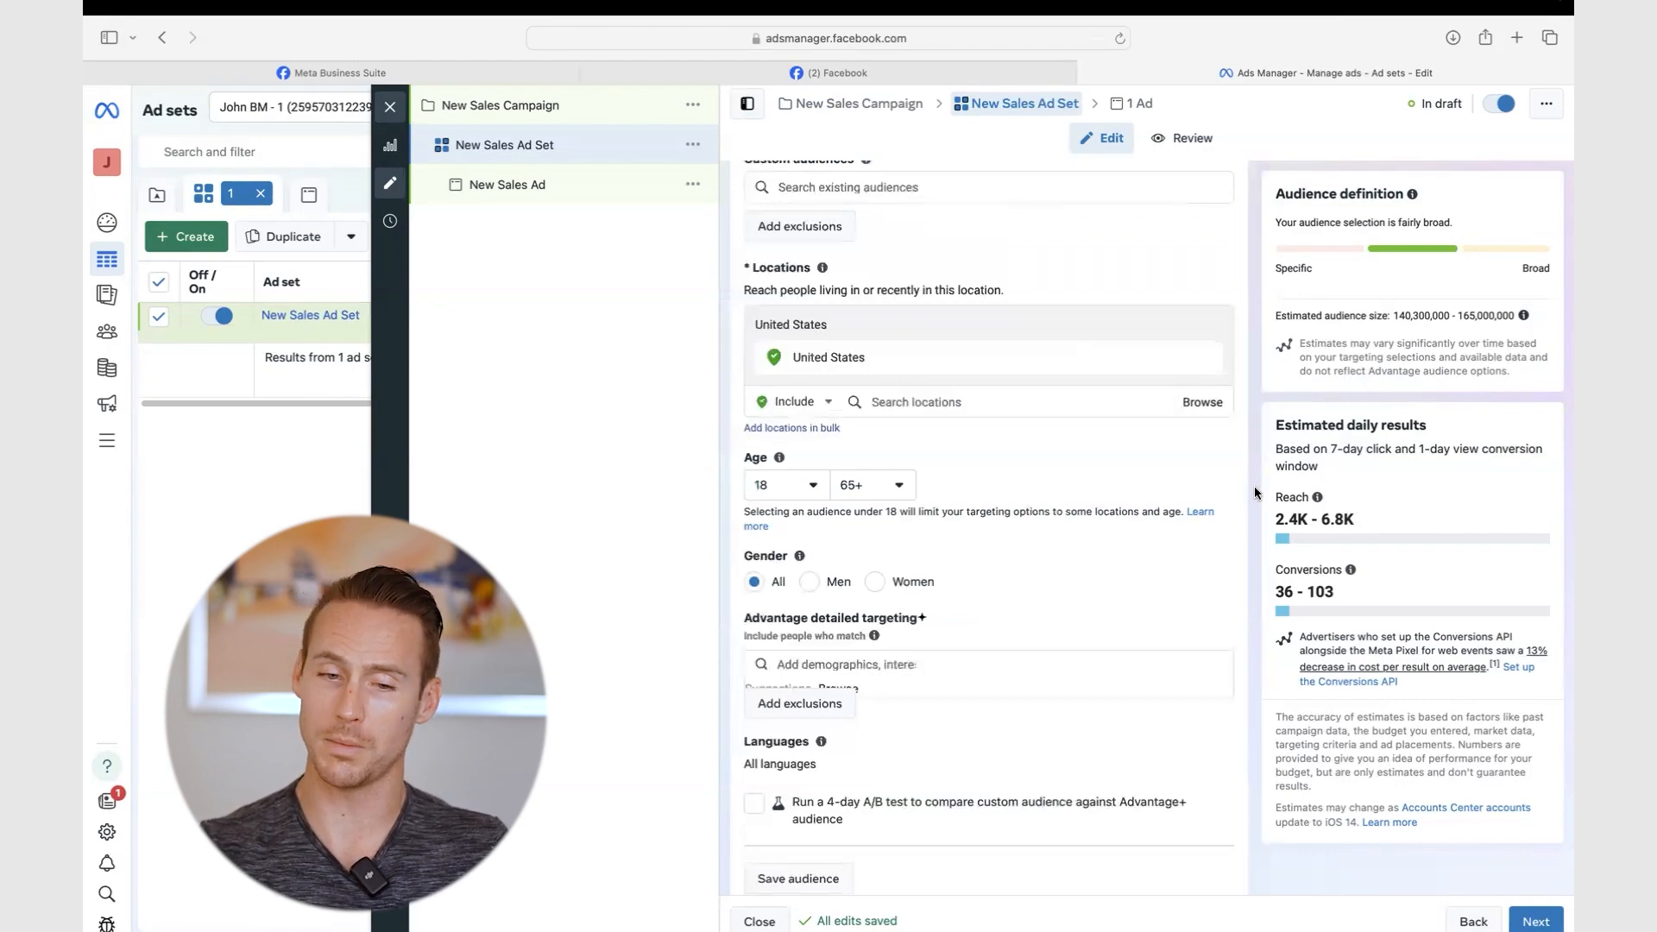
- Leave detailed targeting empty to keep the audience broad
scroll(1256, 493, "down", 3)
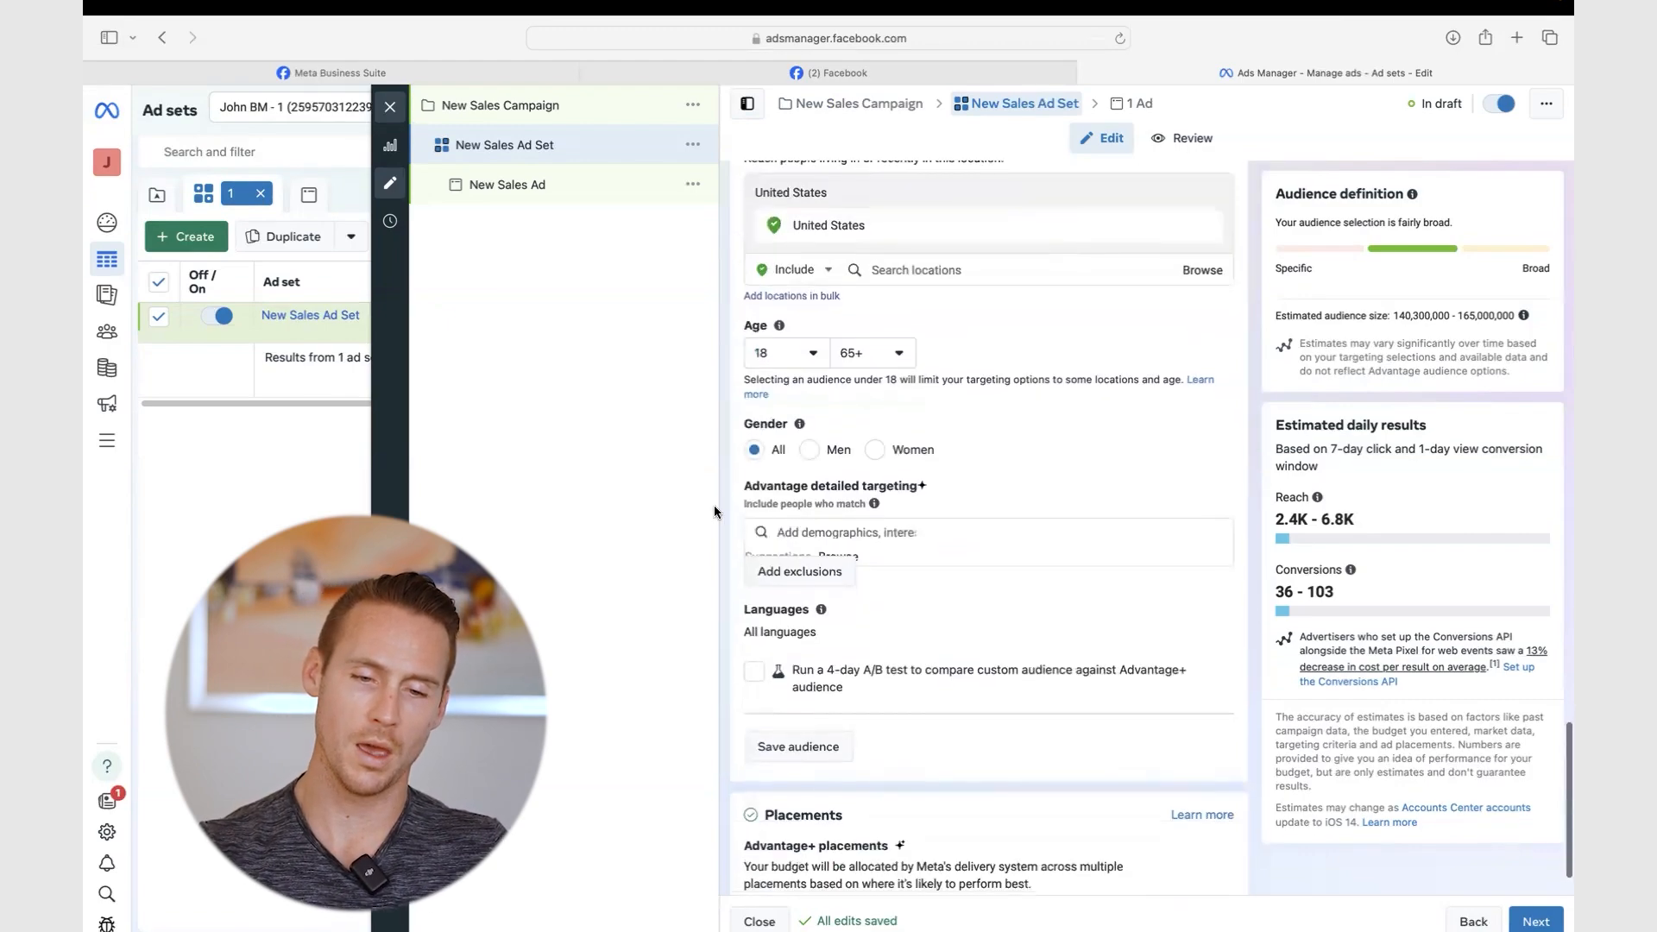
left_click(827, 531)
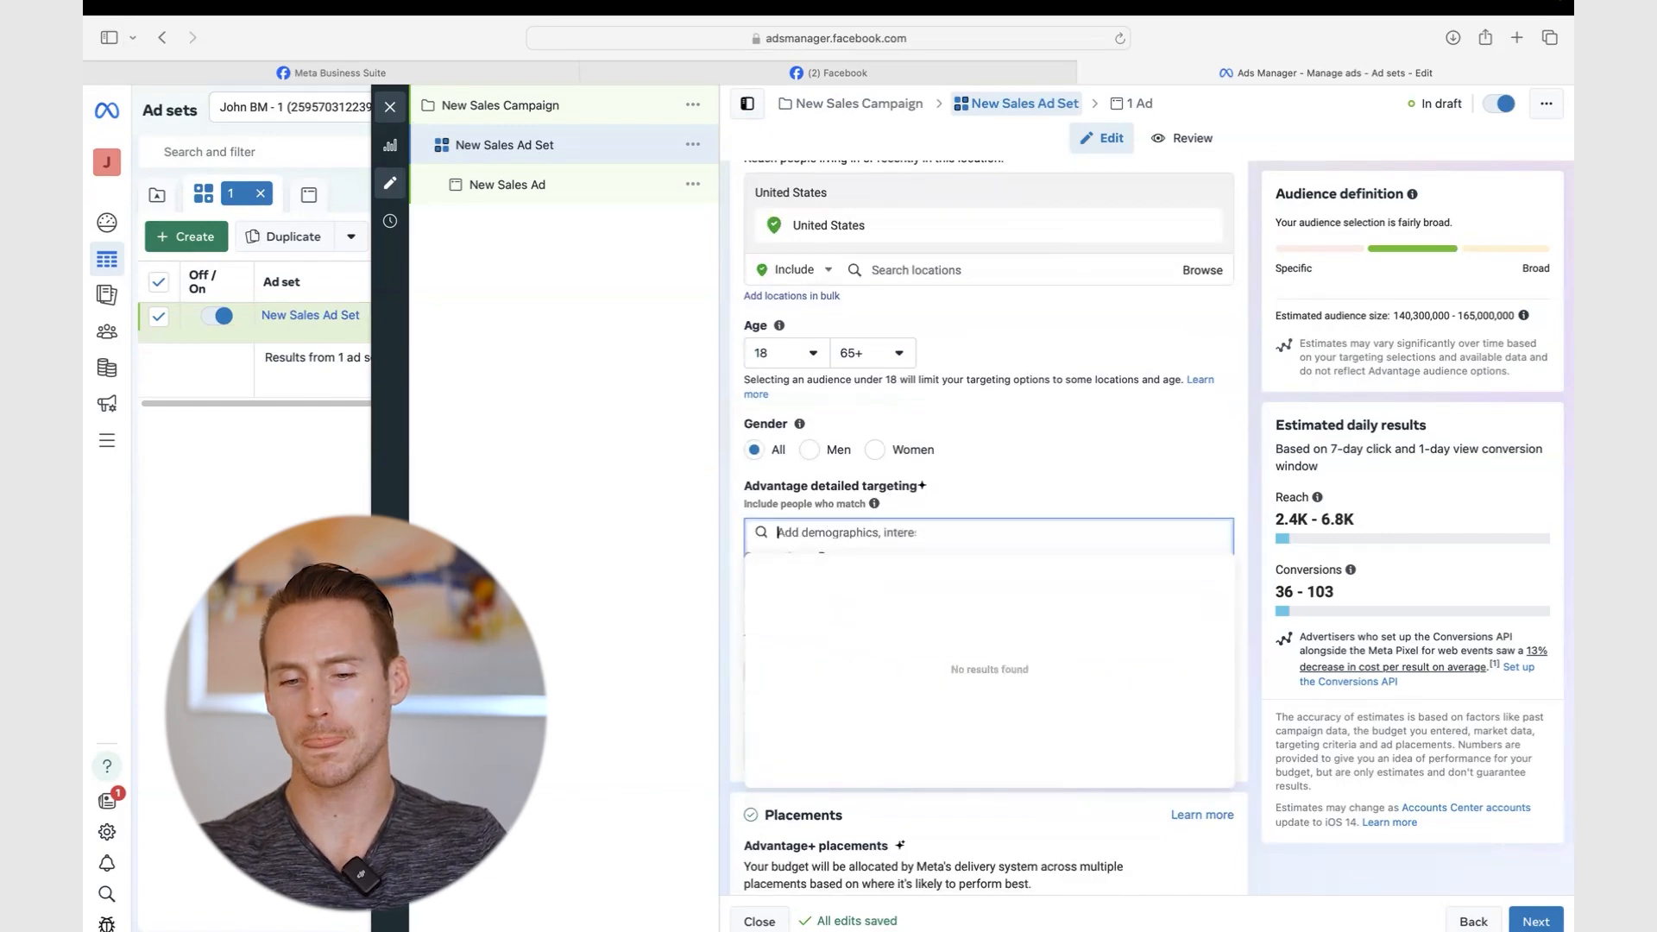
left_click(1242, 533)
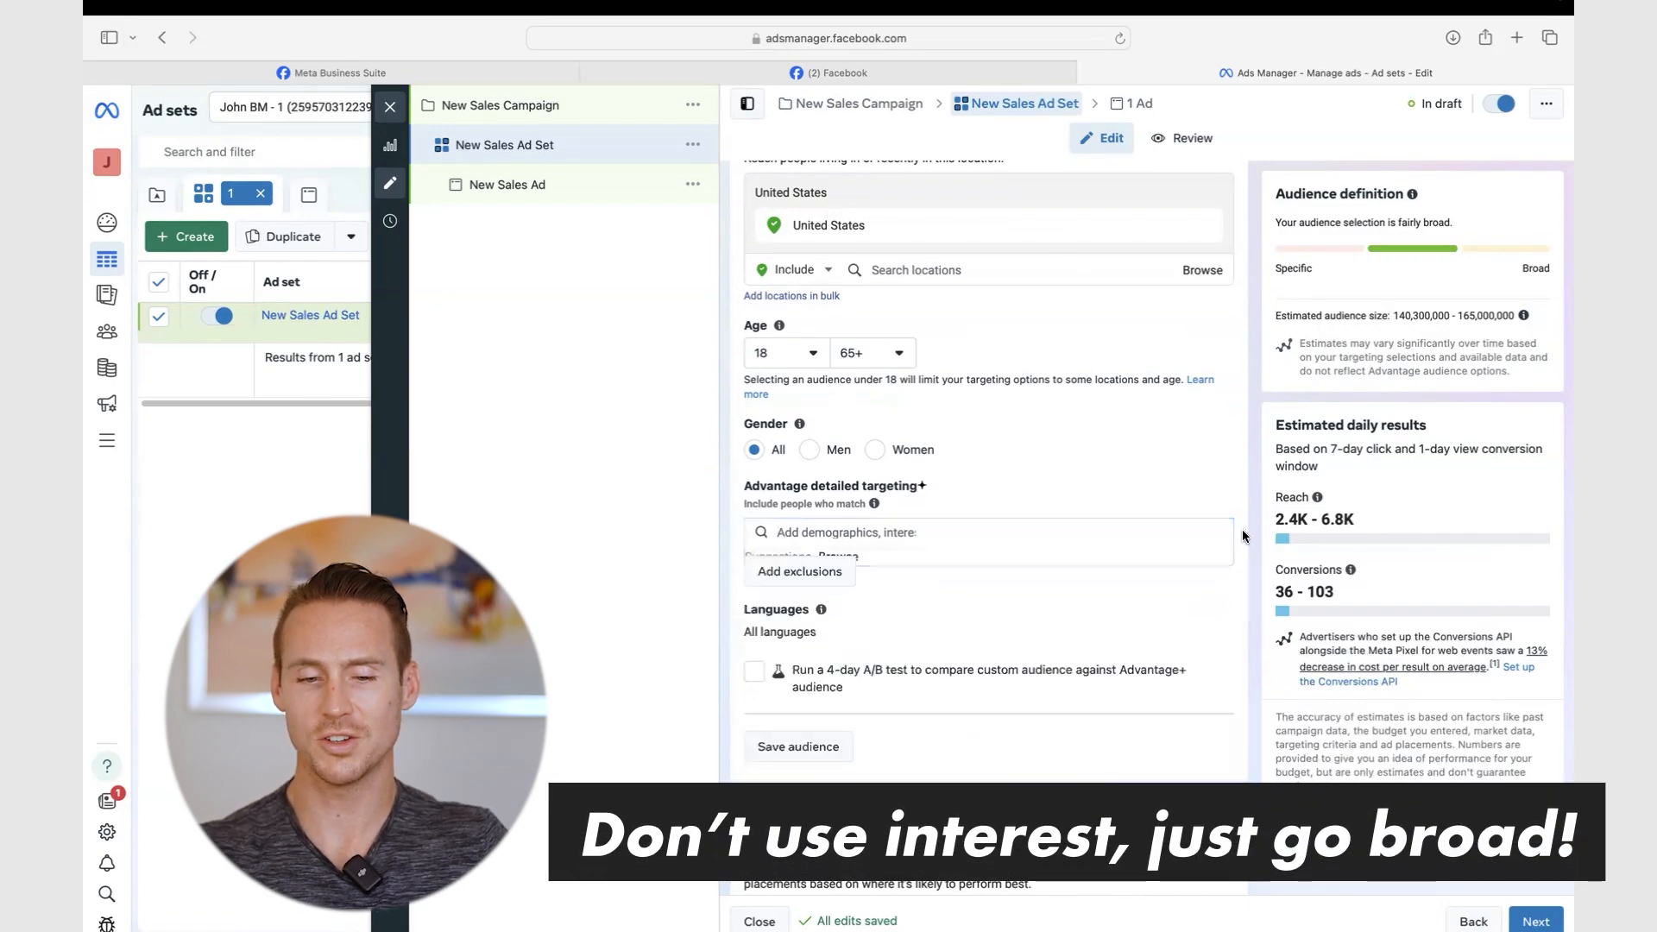
left_click(1067, 543)
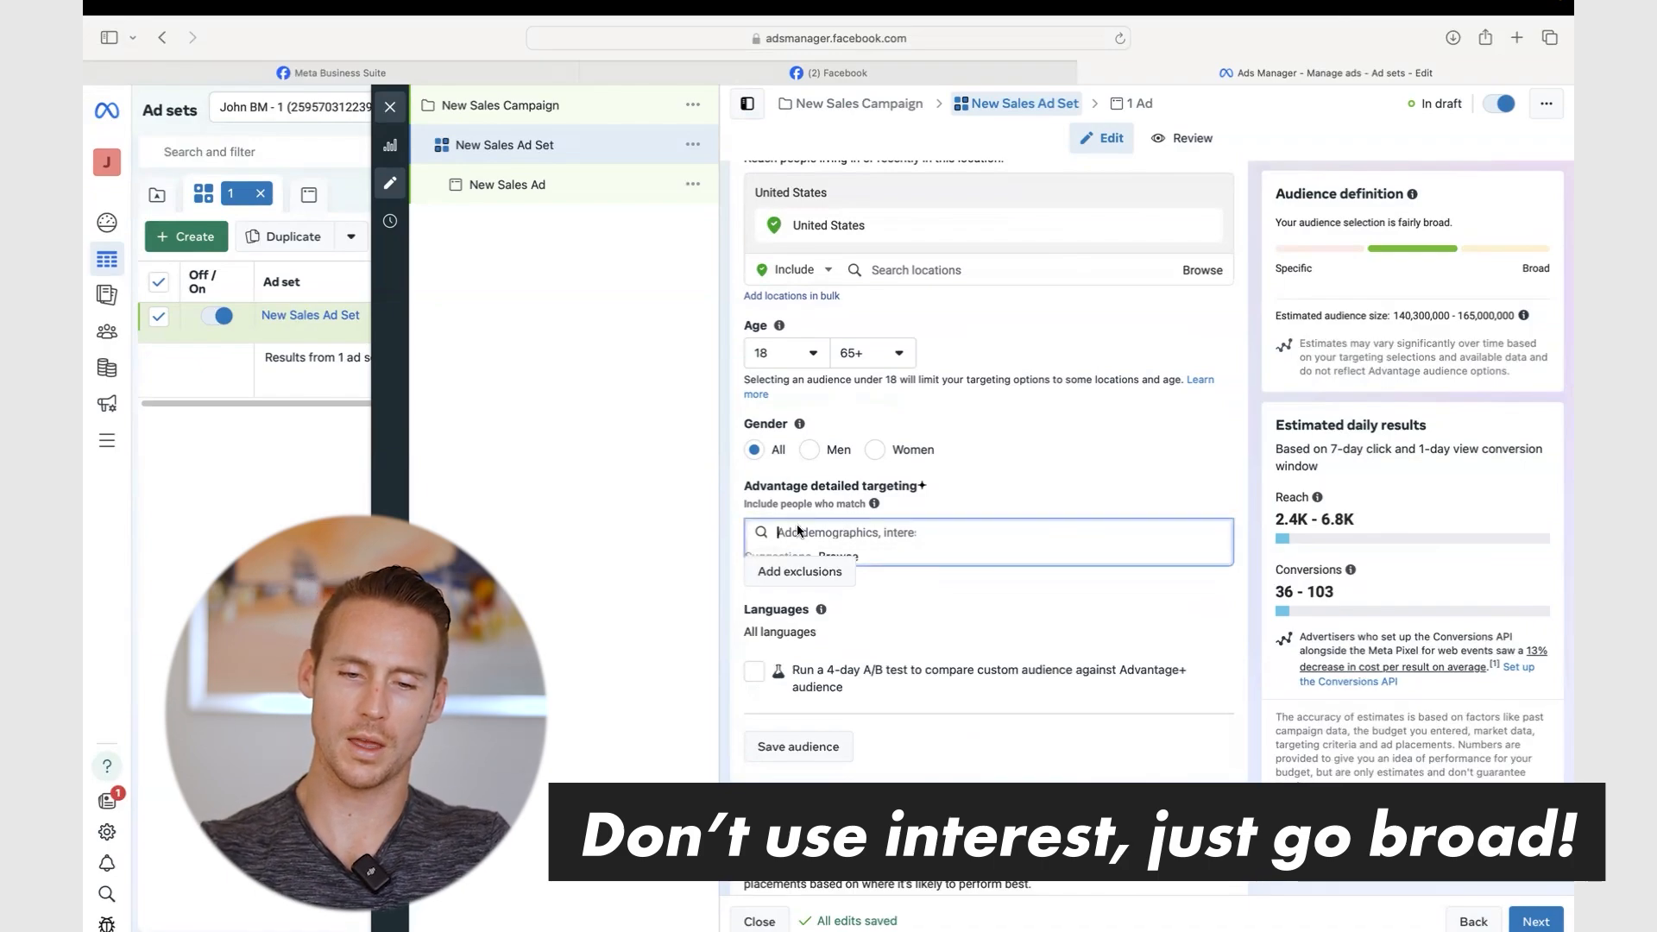
left_click(675, 509)
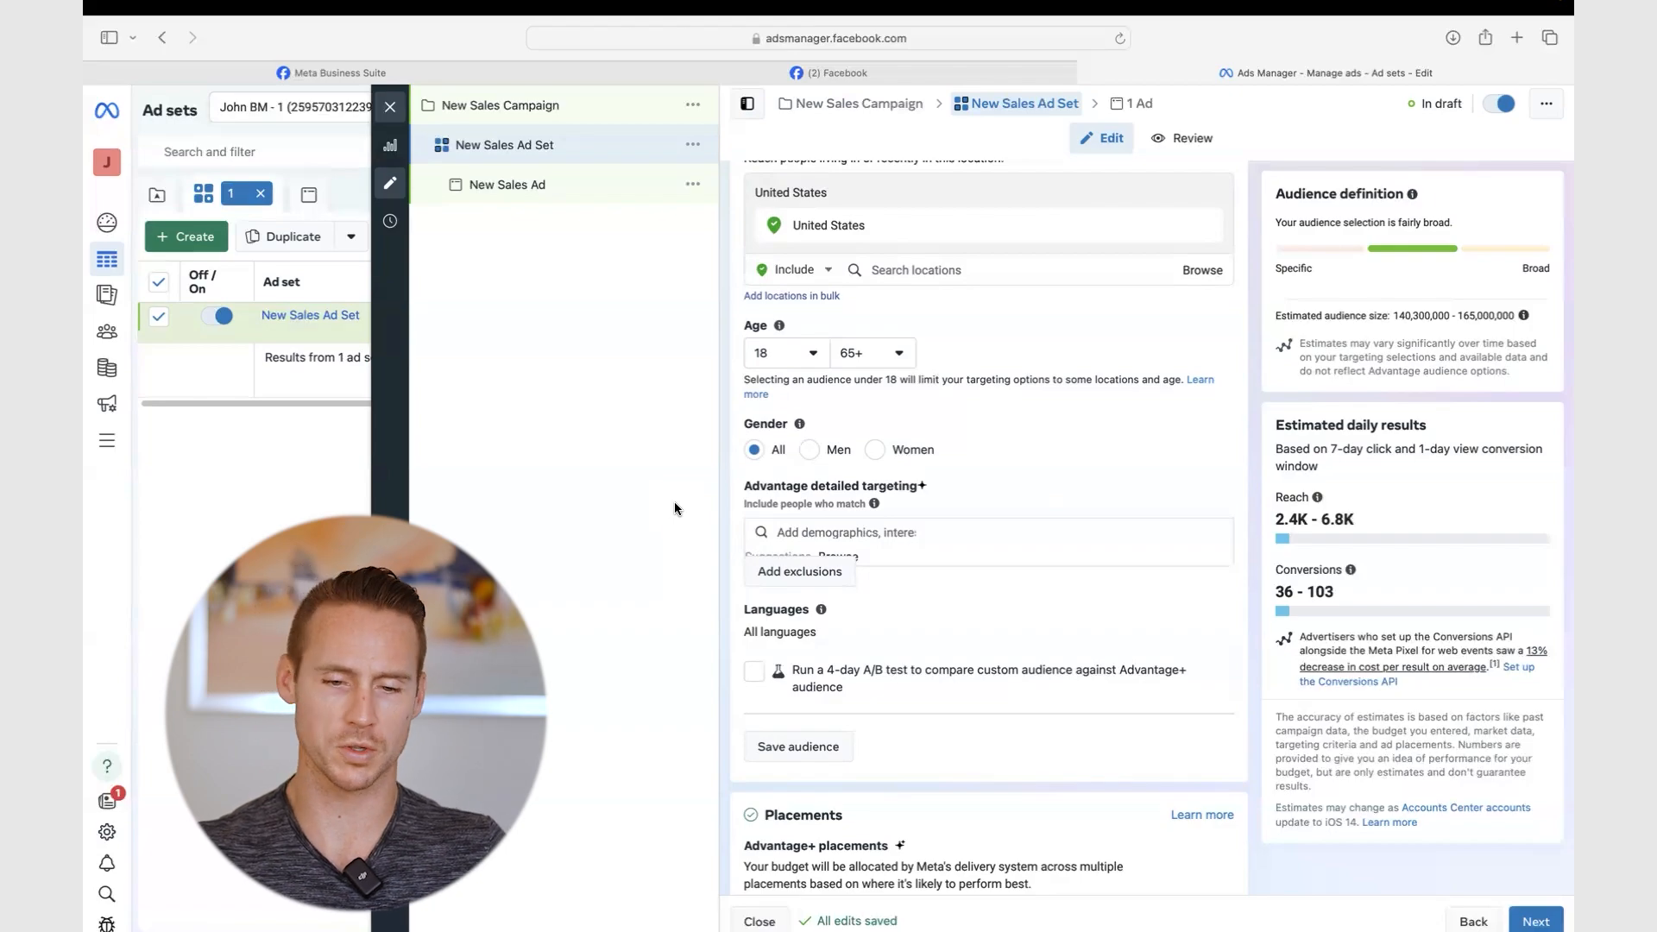
- Search detailed targeting for 'basketball' and 'travel' interests without adding any
left_click(816, 541)
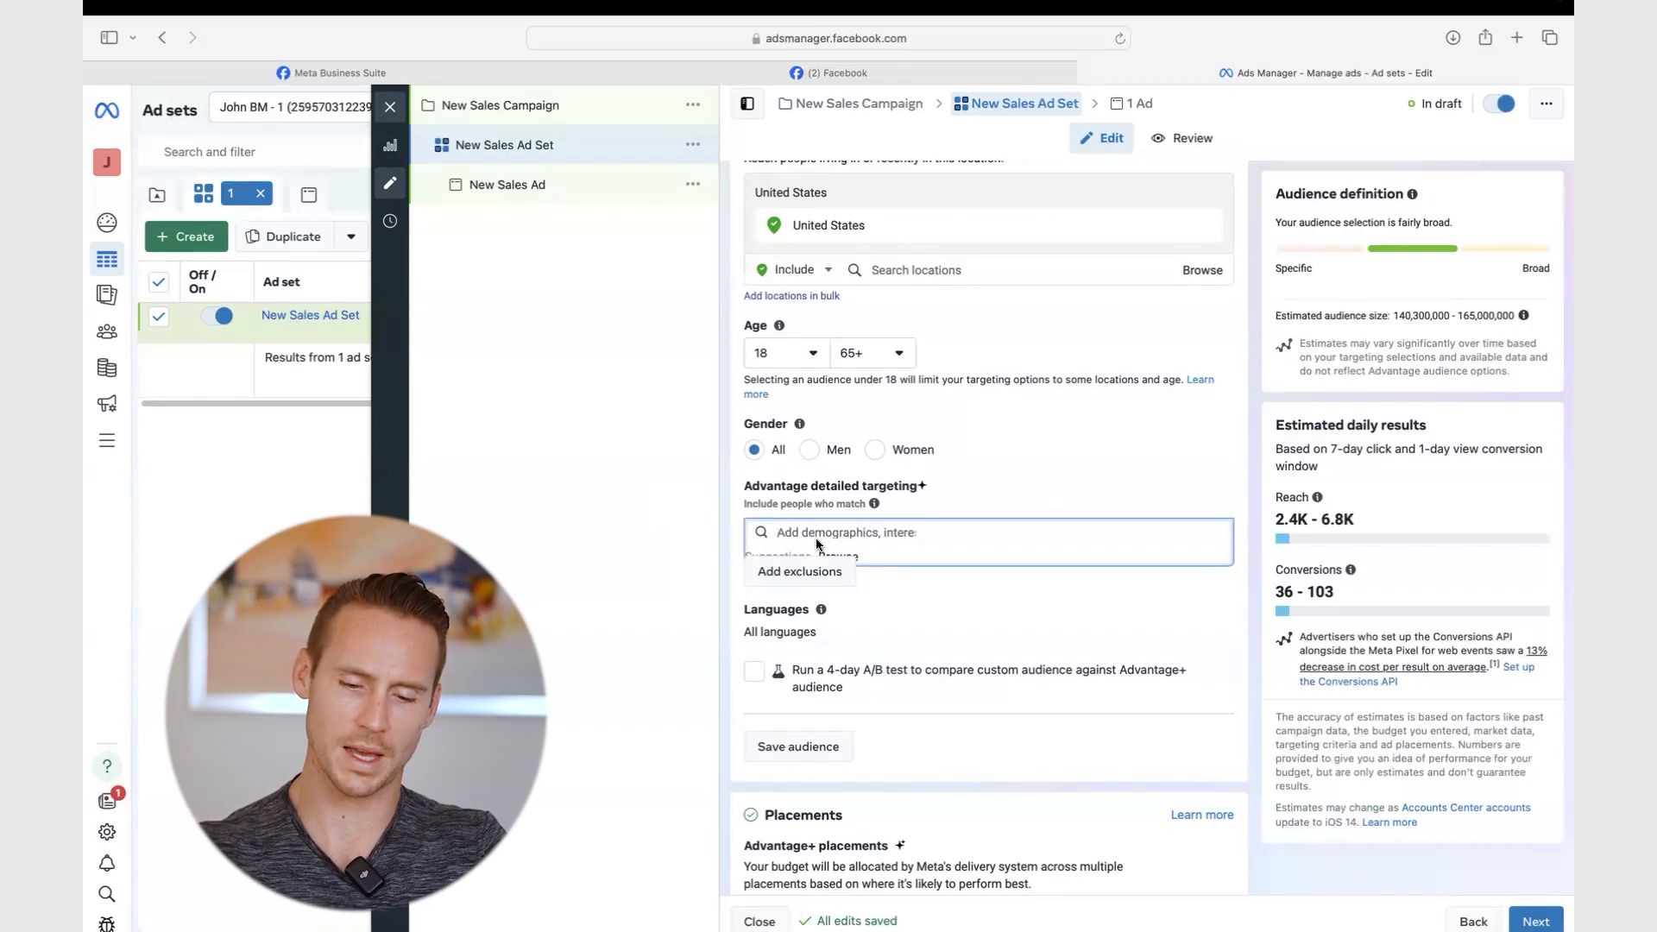
type("just")
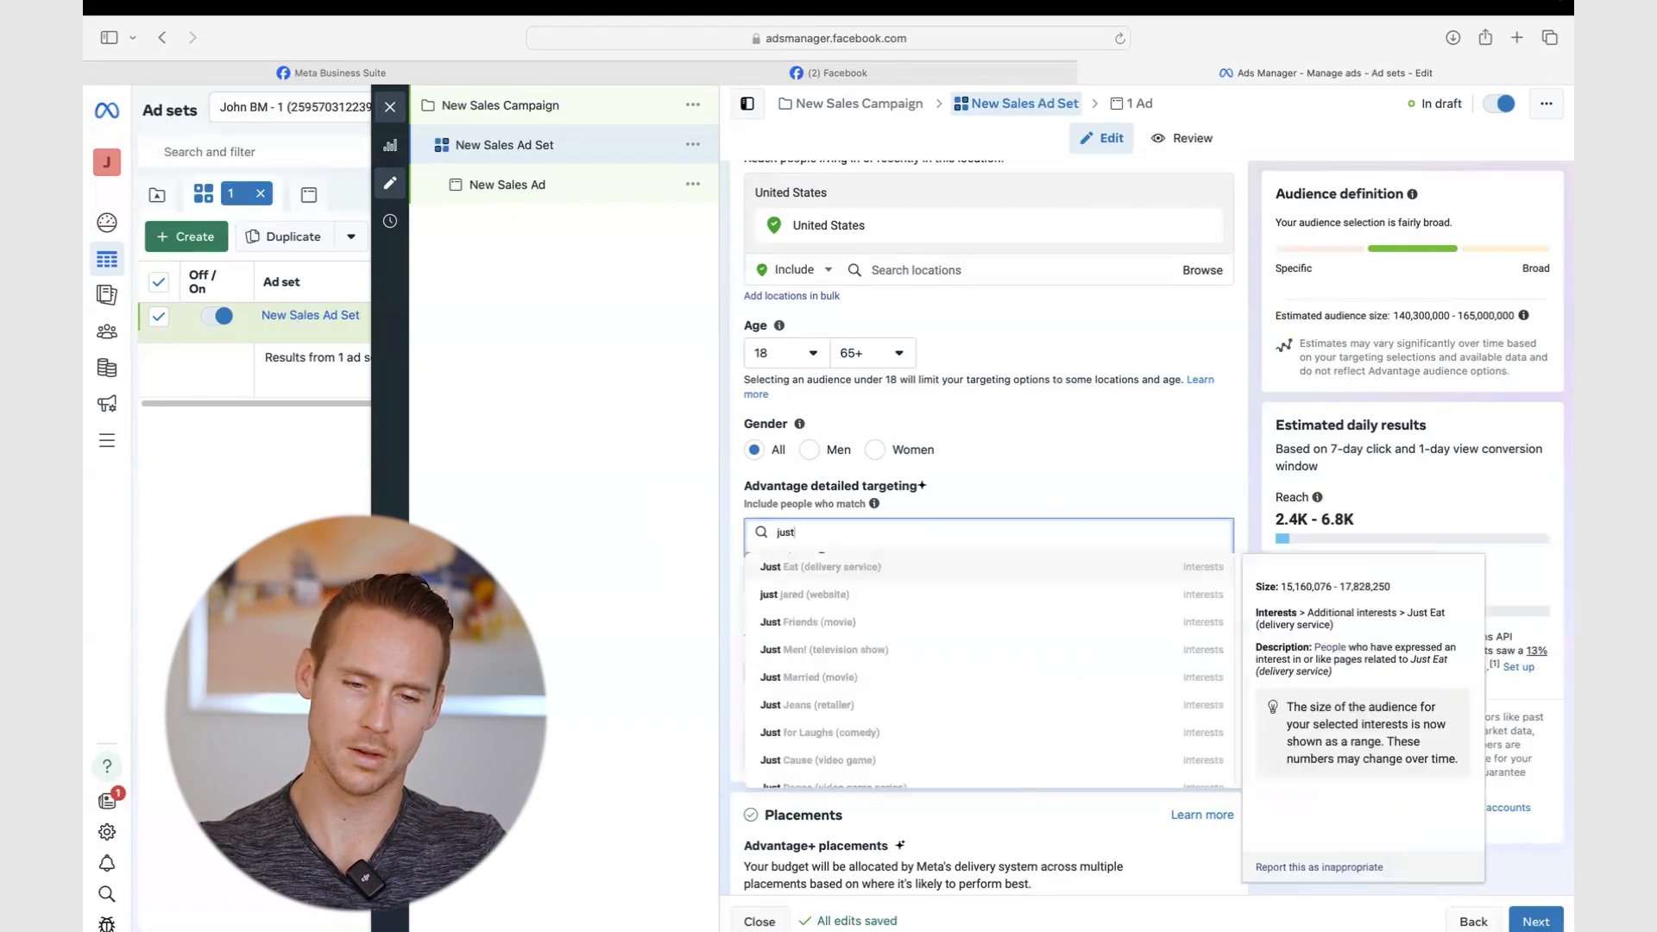
key("BackSpace")
key("BackSpace")
key("BackSpace")
type("b")
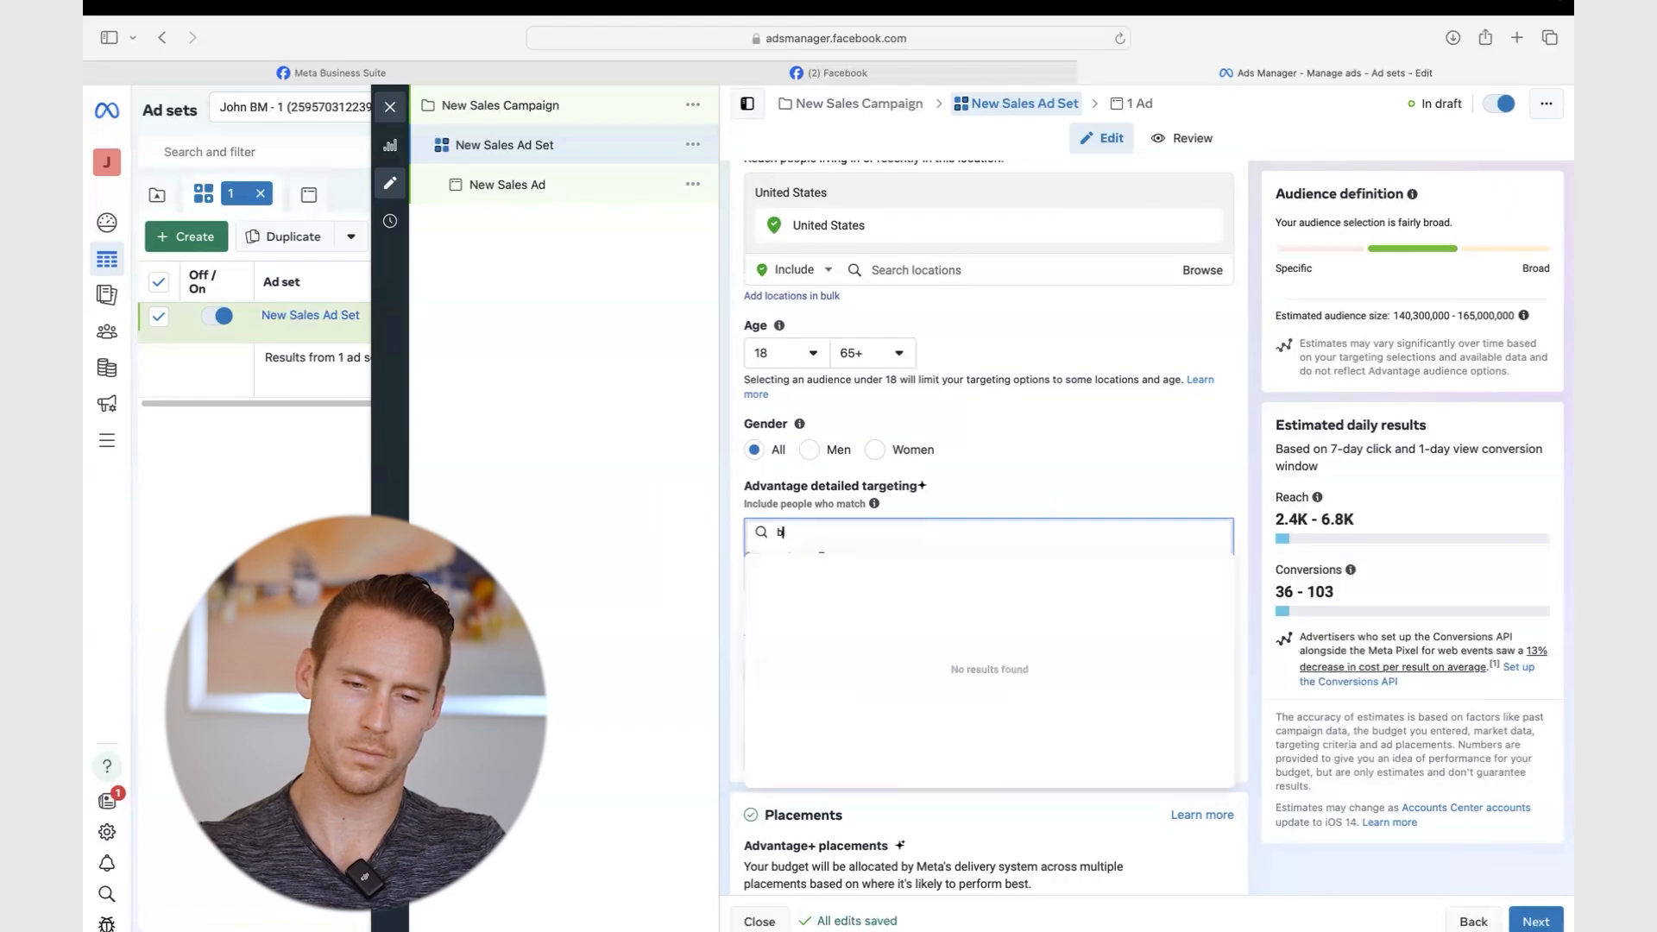
type("asketball")
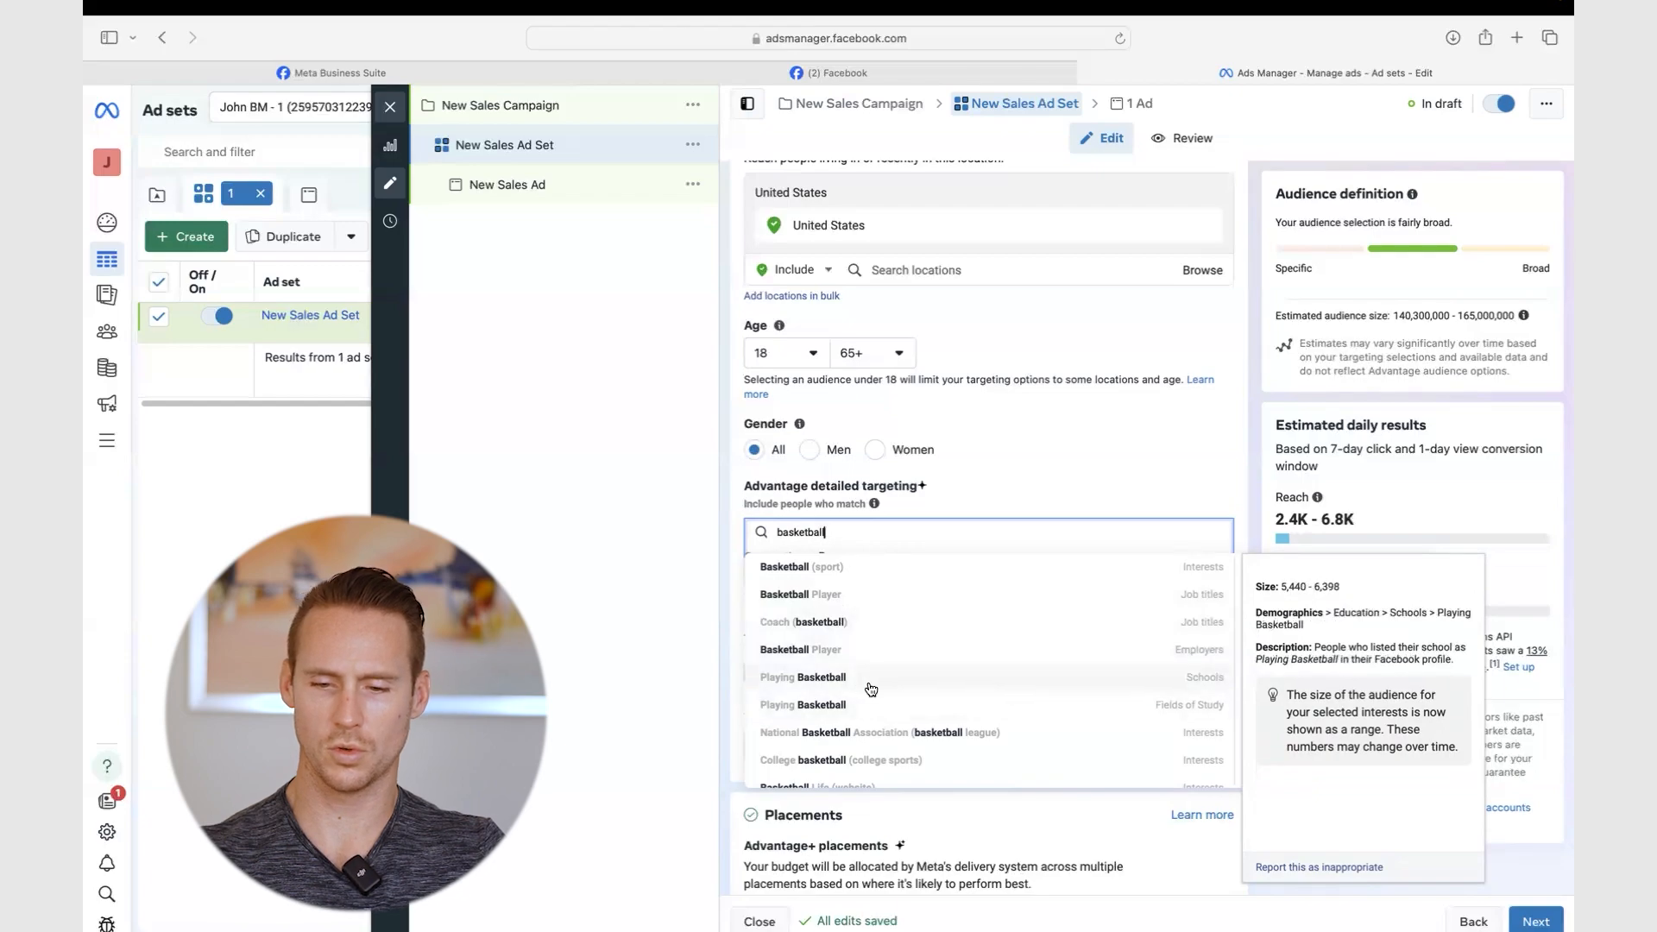
scroll(869, 686, "down", 2)
scroll(949, 691, "down", 1)
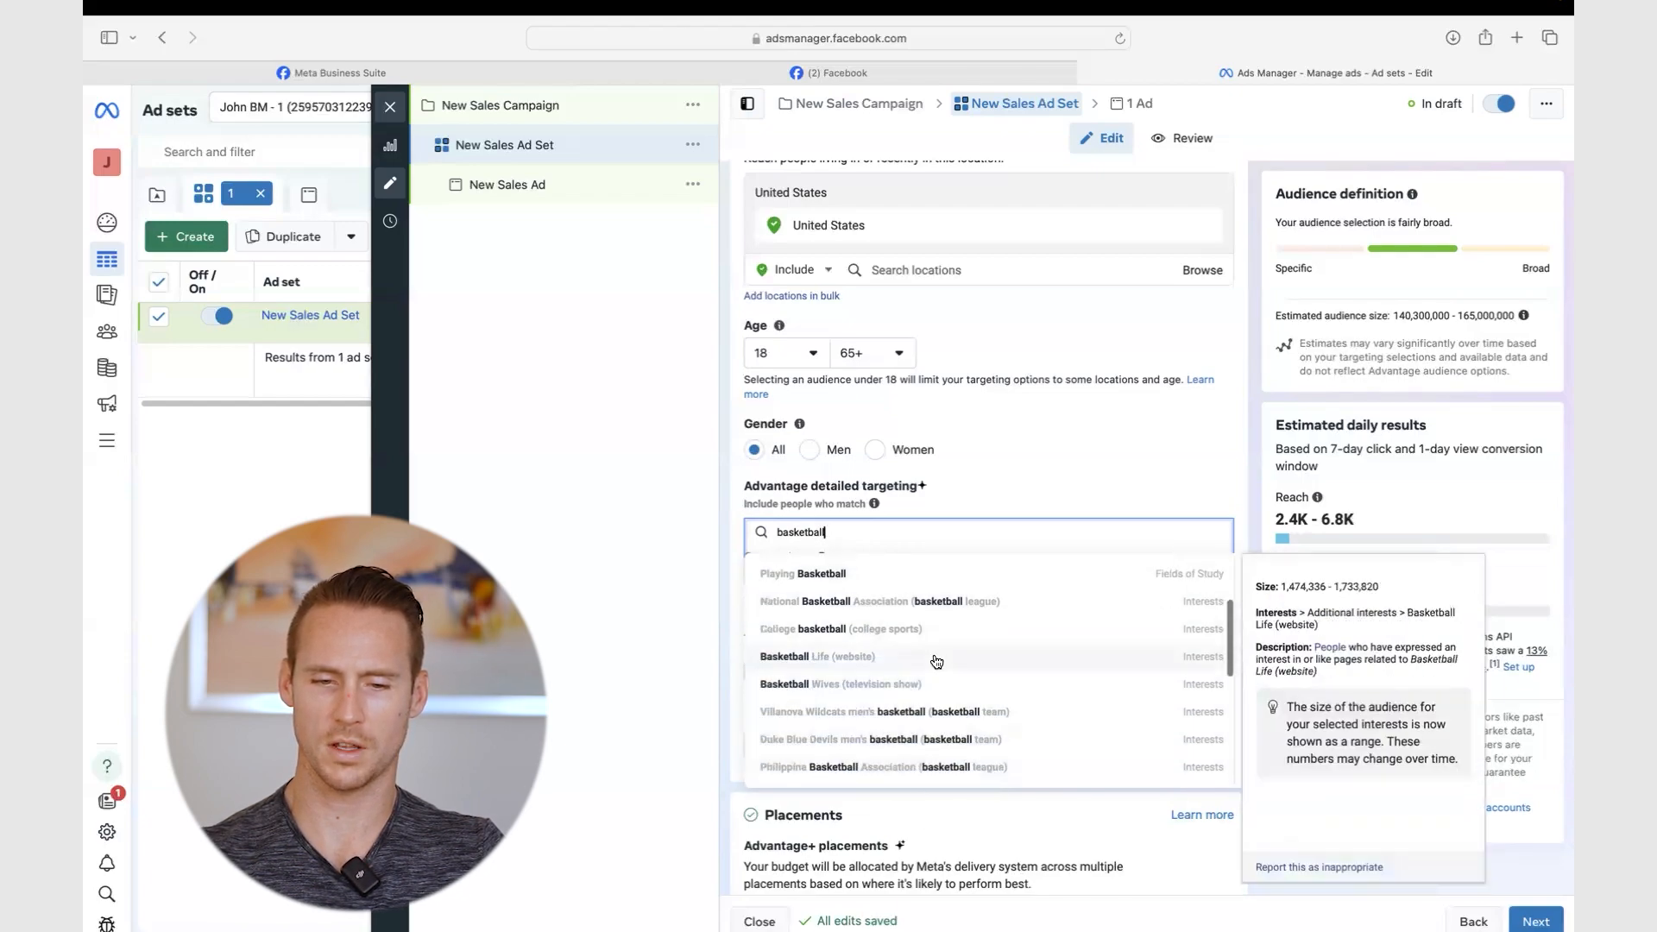
double_click(836, 534)
type("travel")
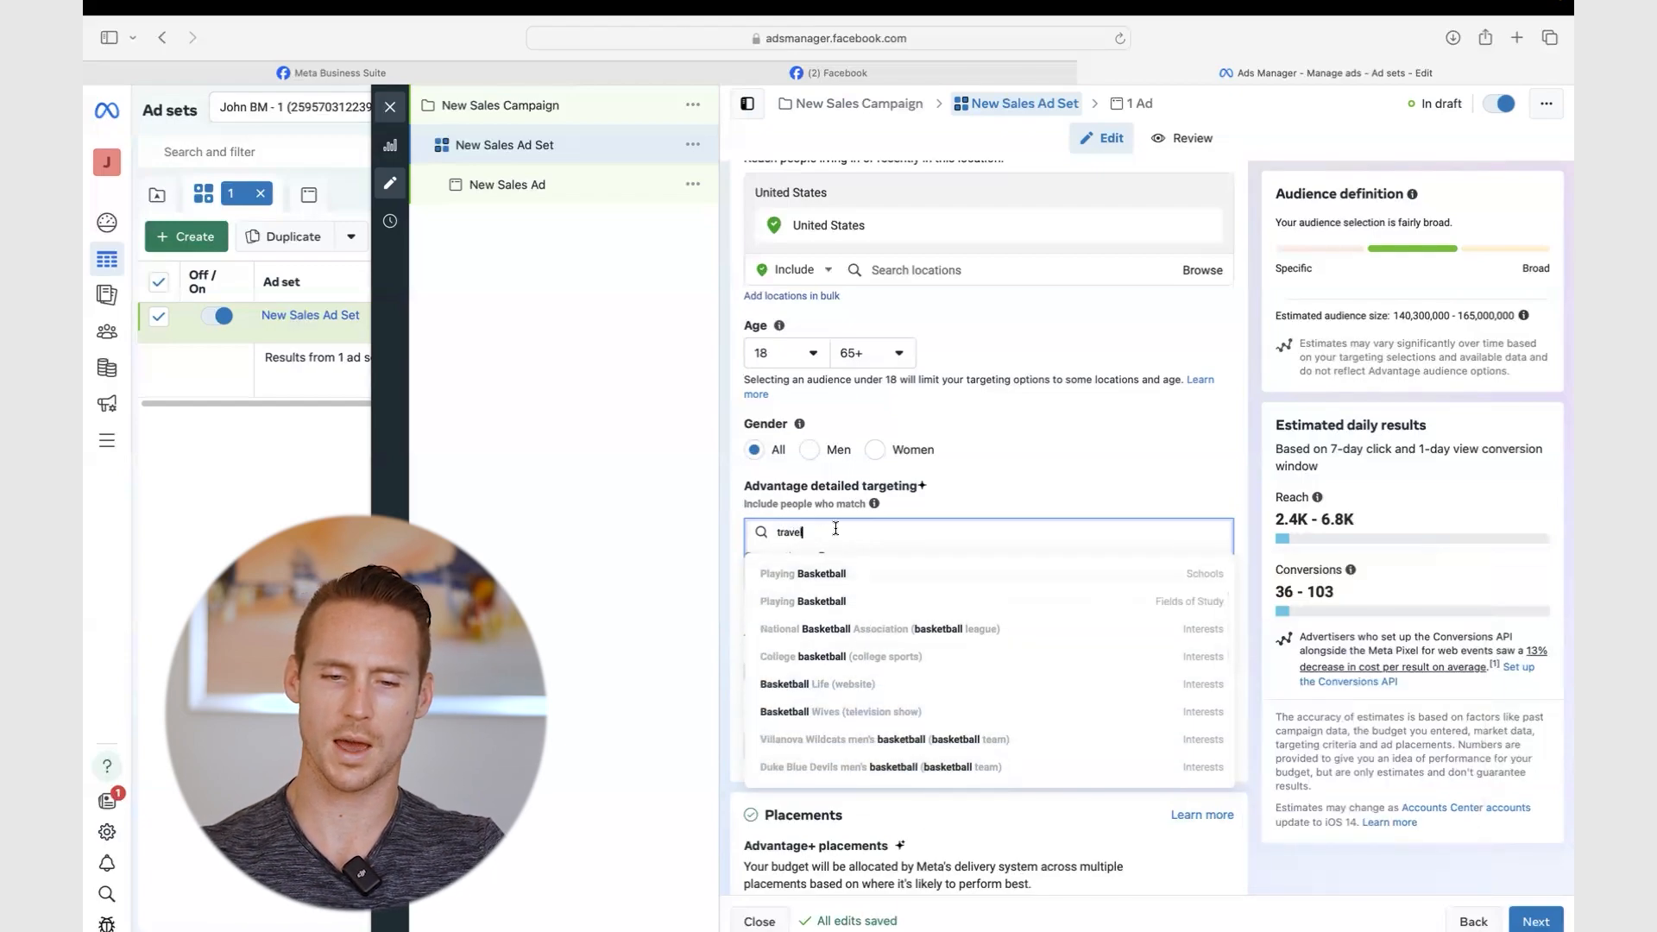
scroll(946, 589, "down", 1)
scroll(947, 591, "up", 2)
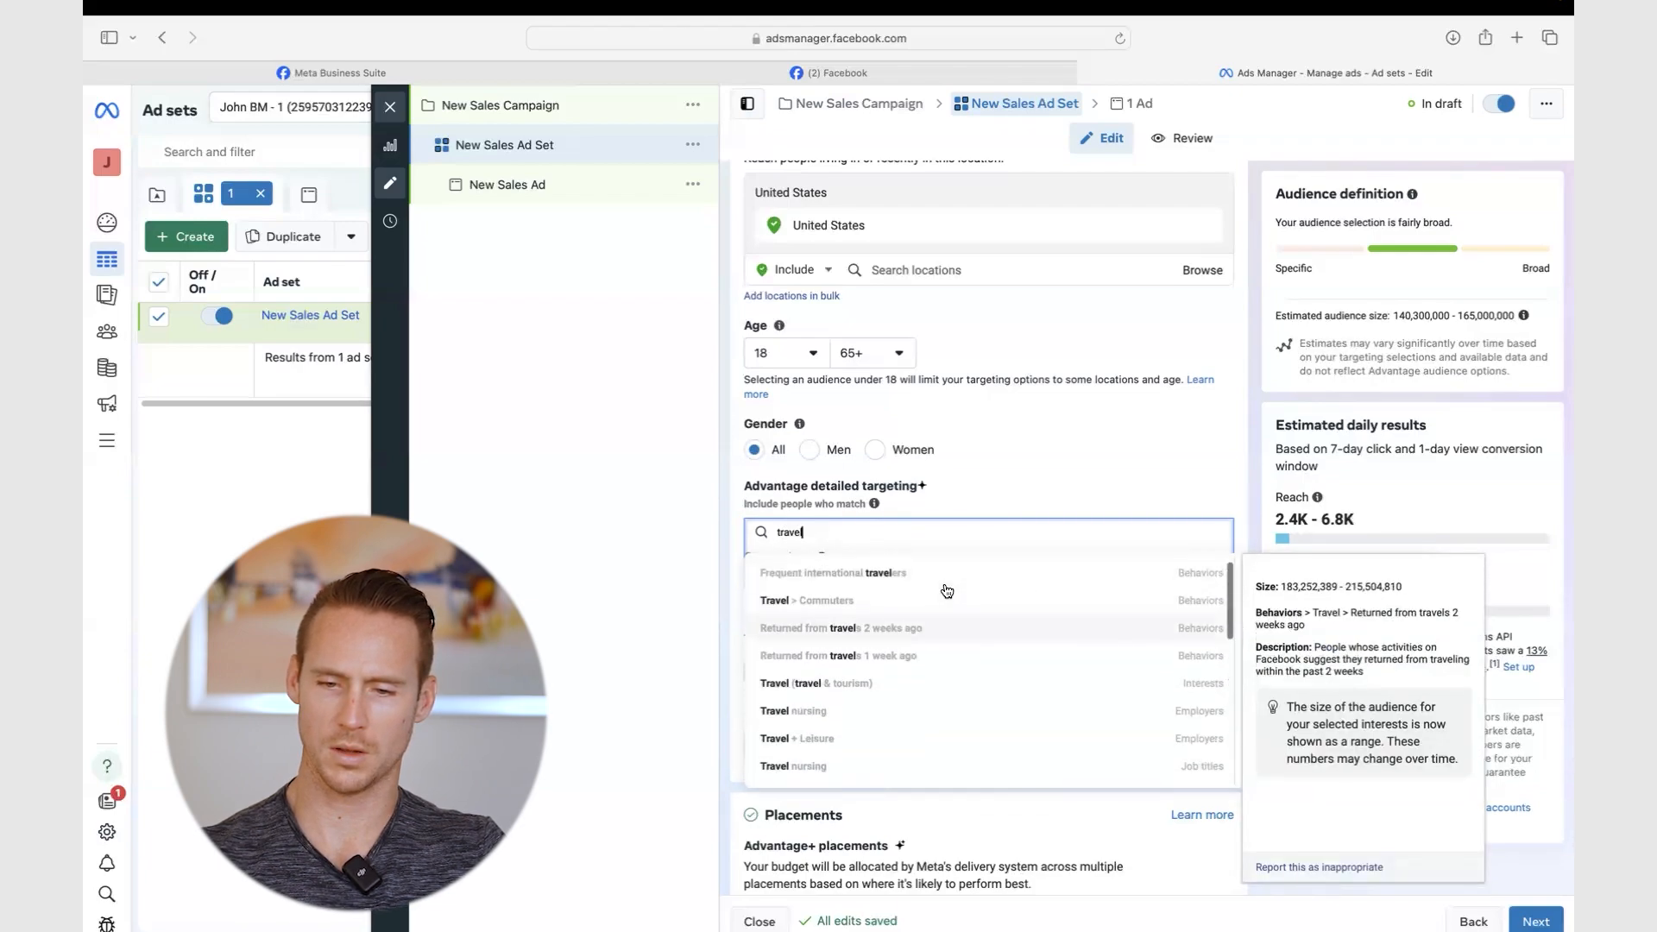
scroll(897, 621, "up", 1)
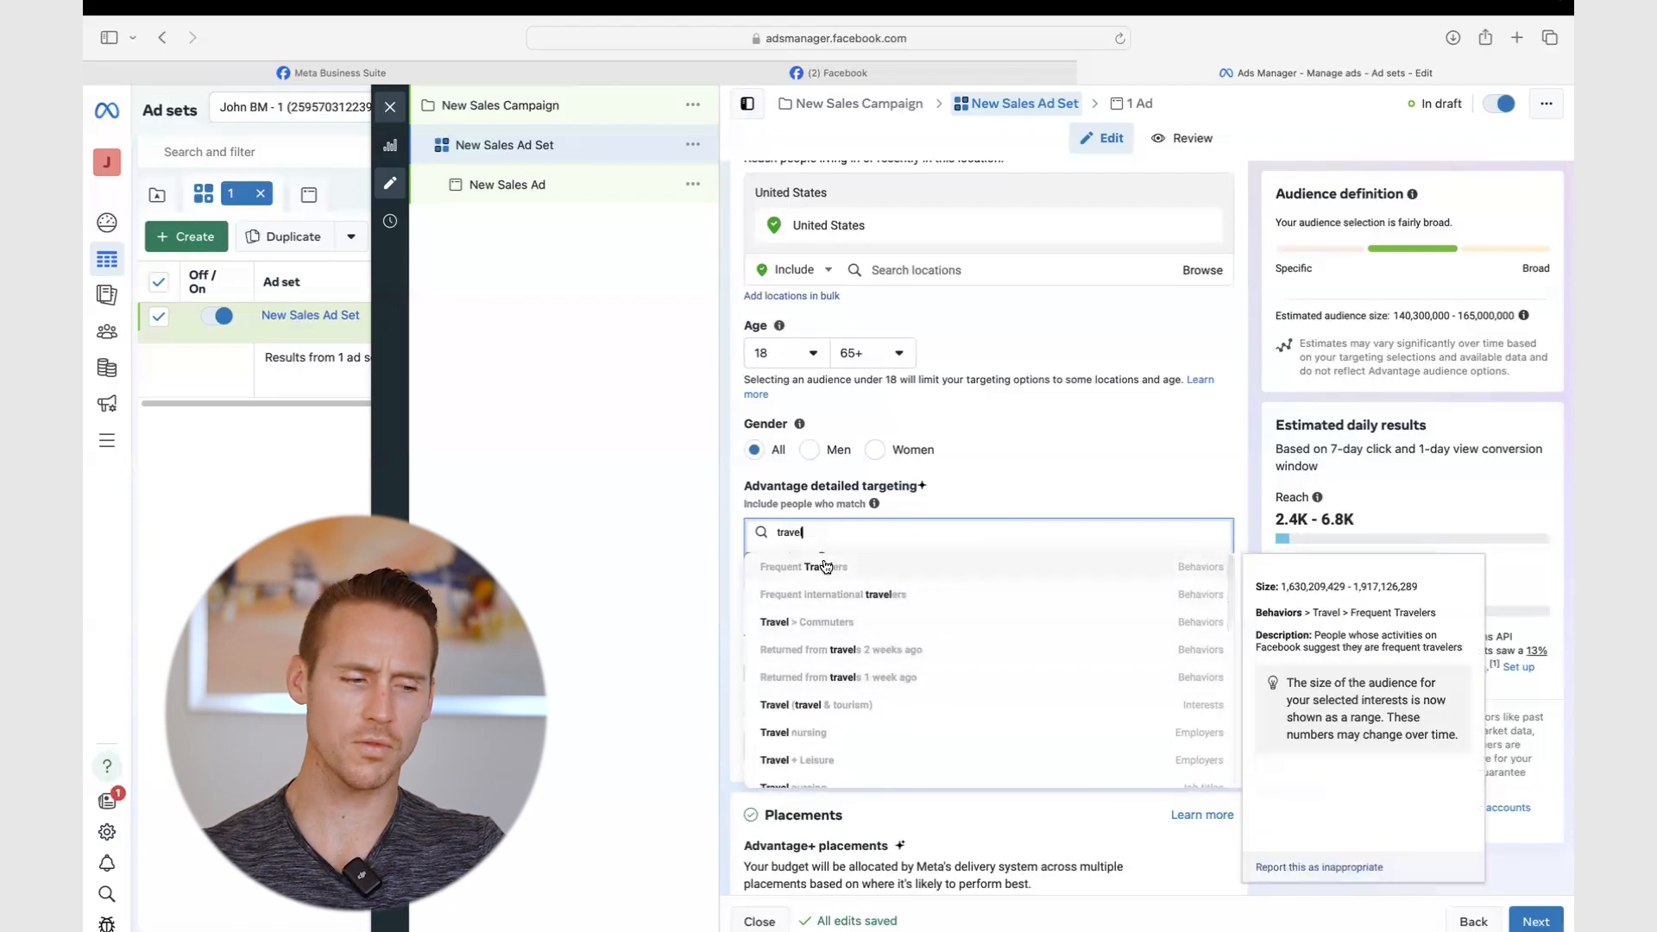
scroll(828, 587, "down", 3)
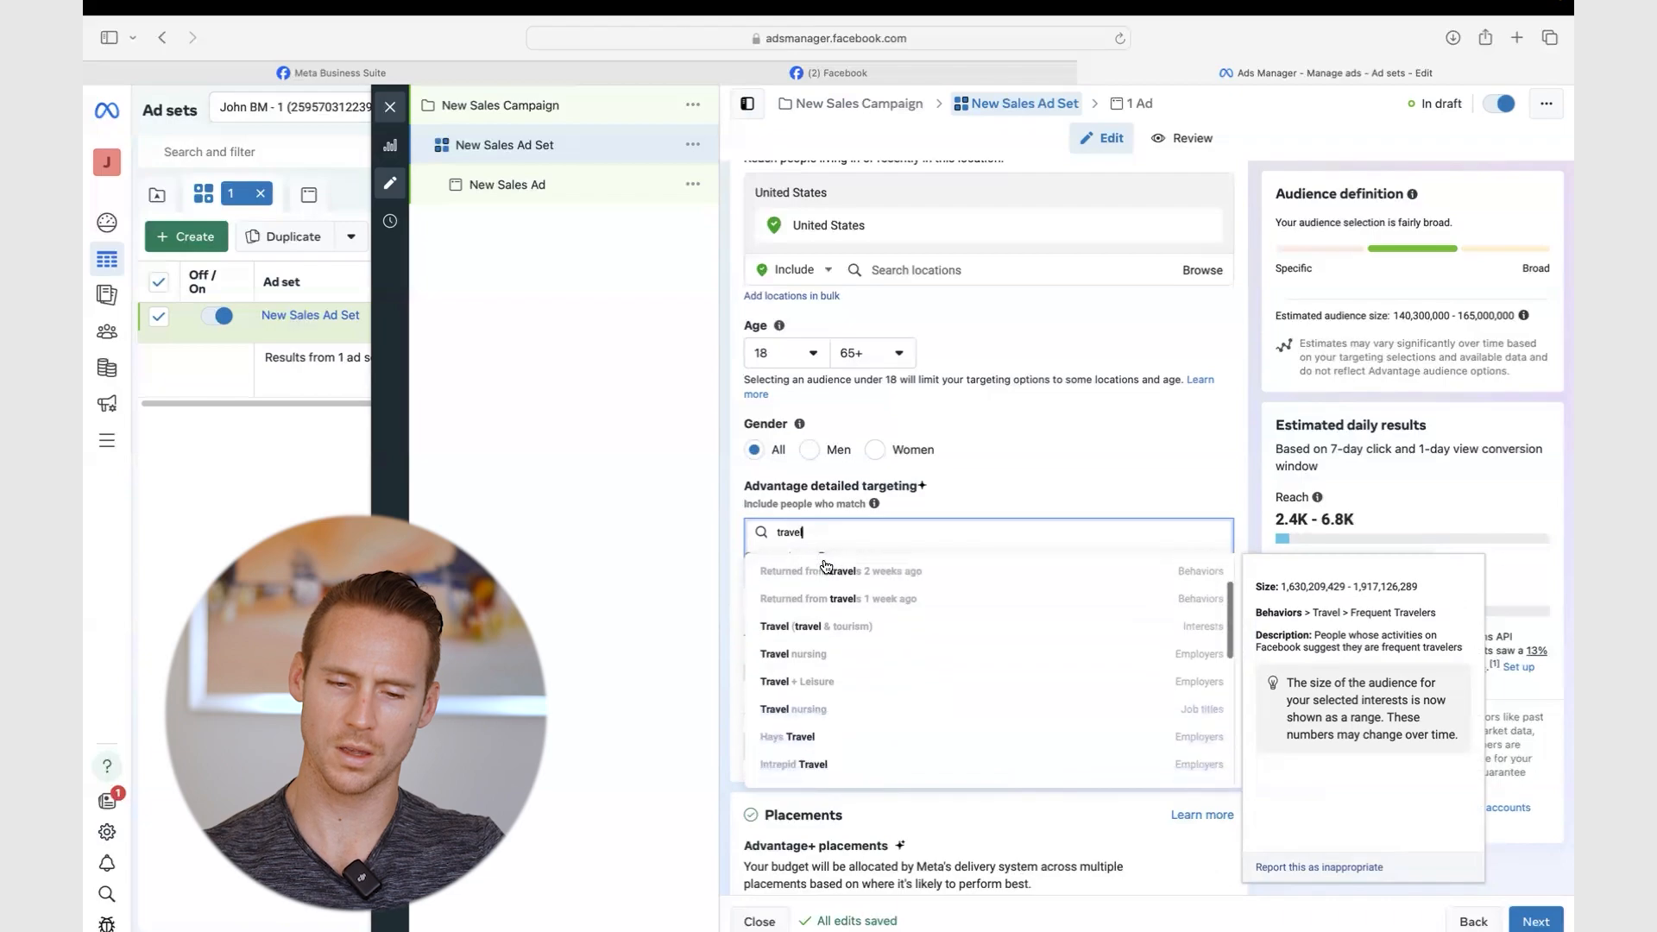
mouse_move(948, 634)
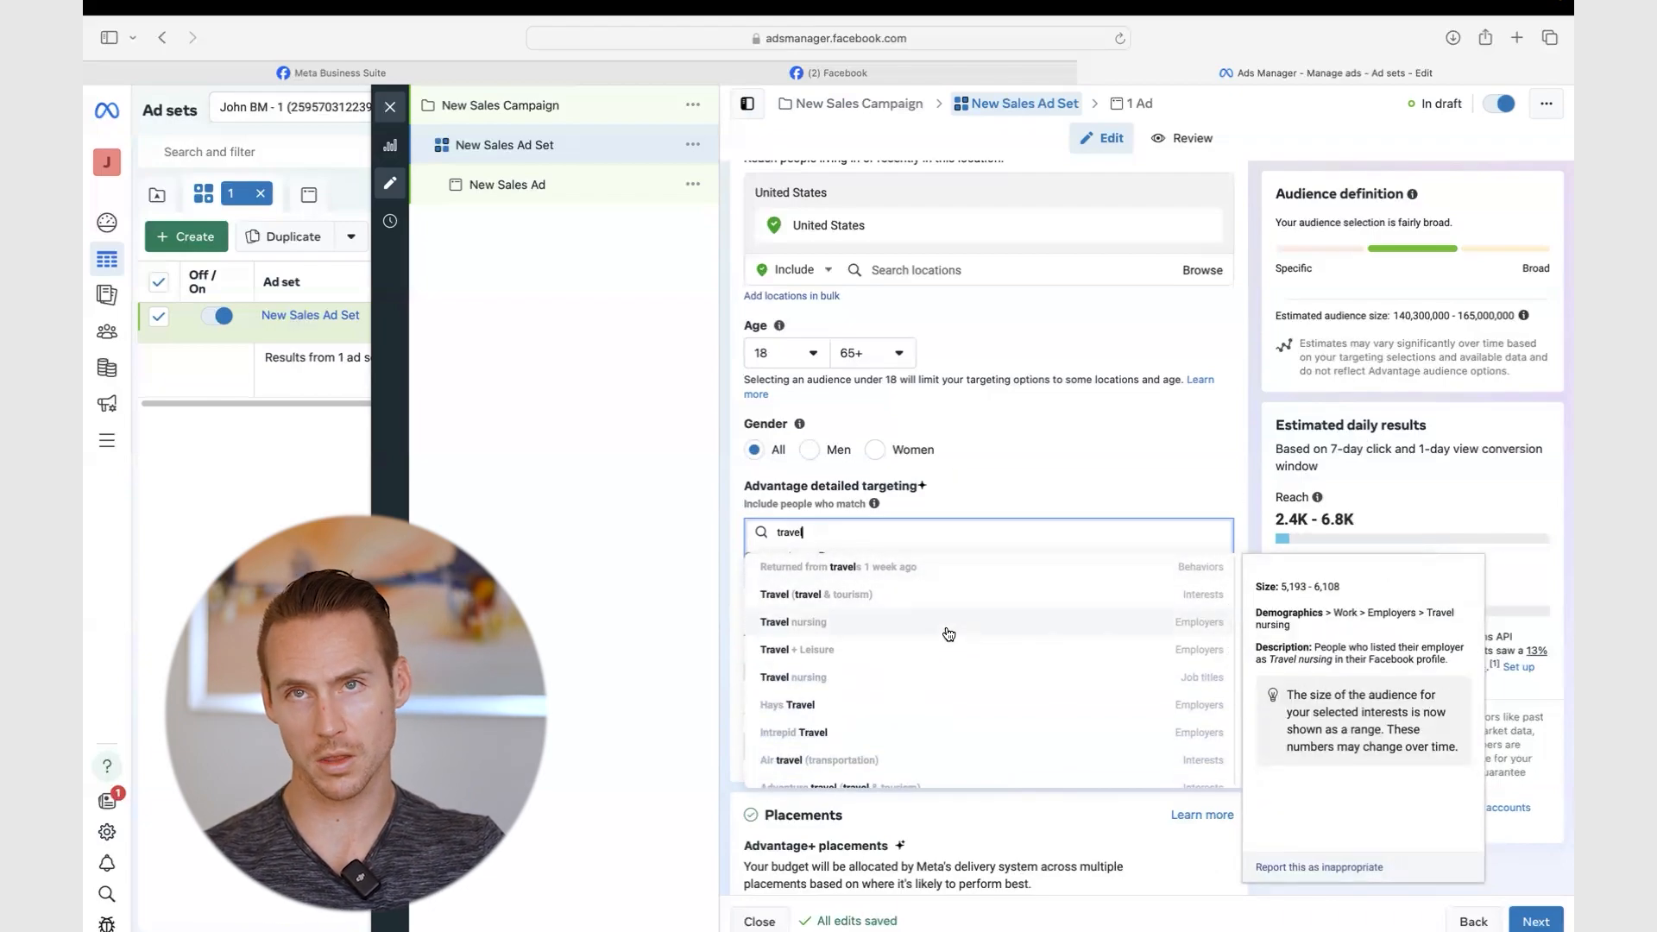
scroll(948, 634, "down", 5)
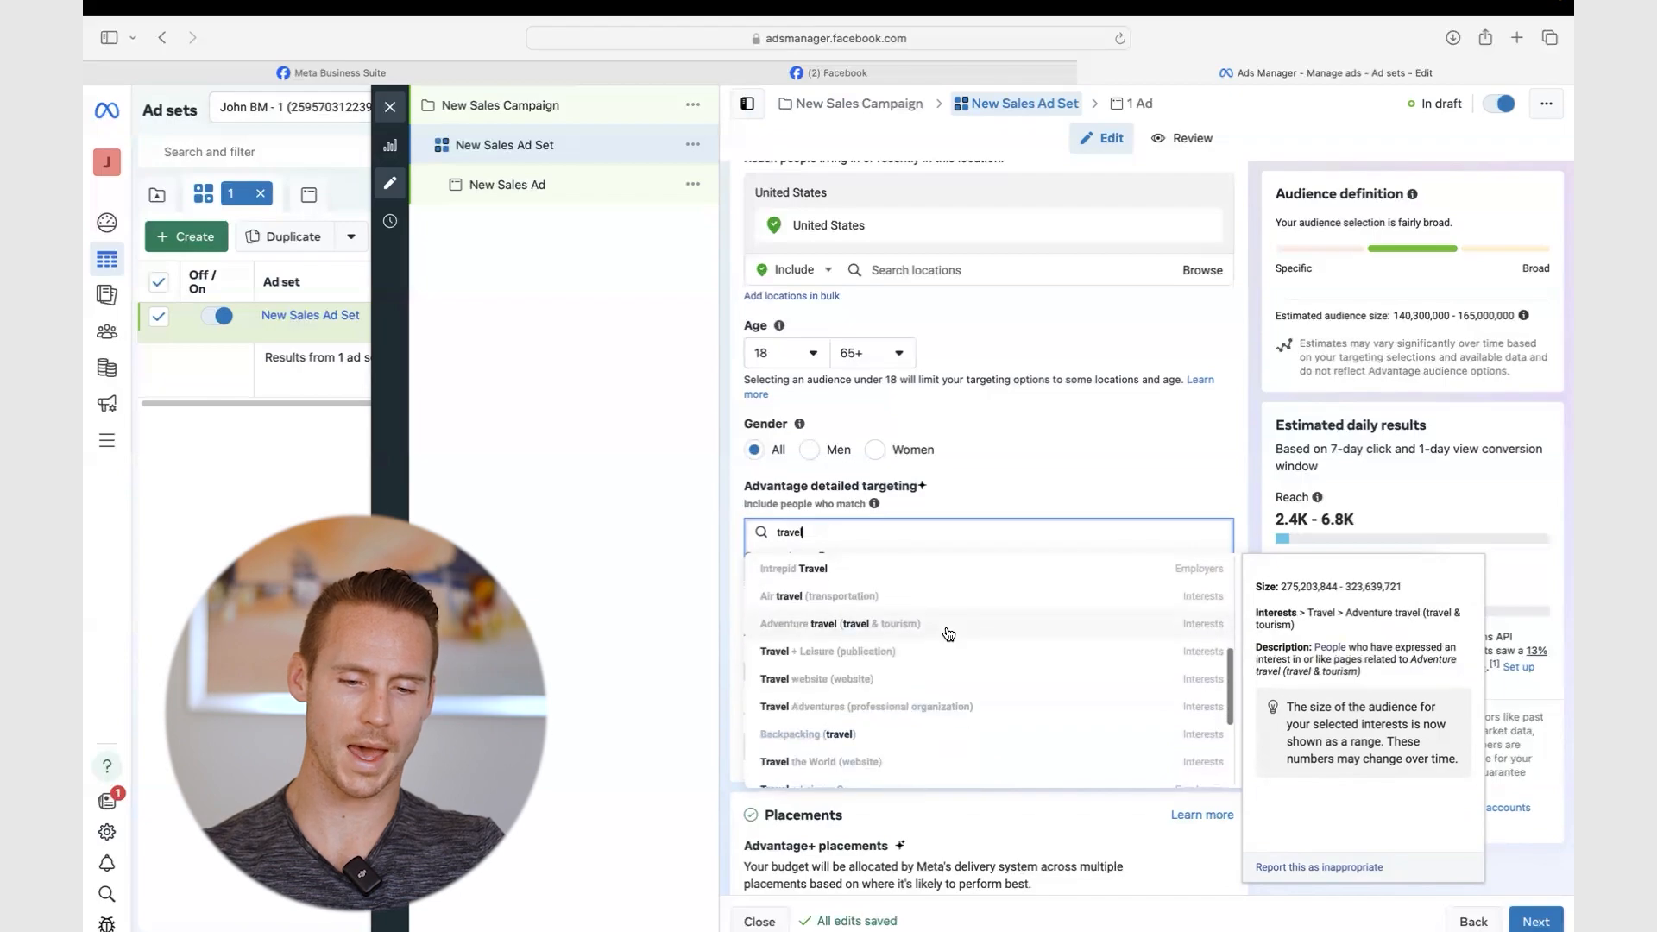
left_click(1231, 470)
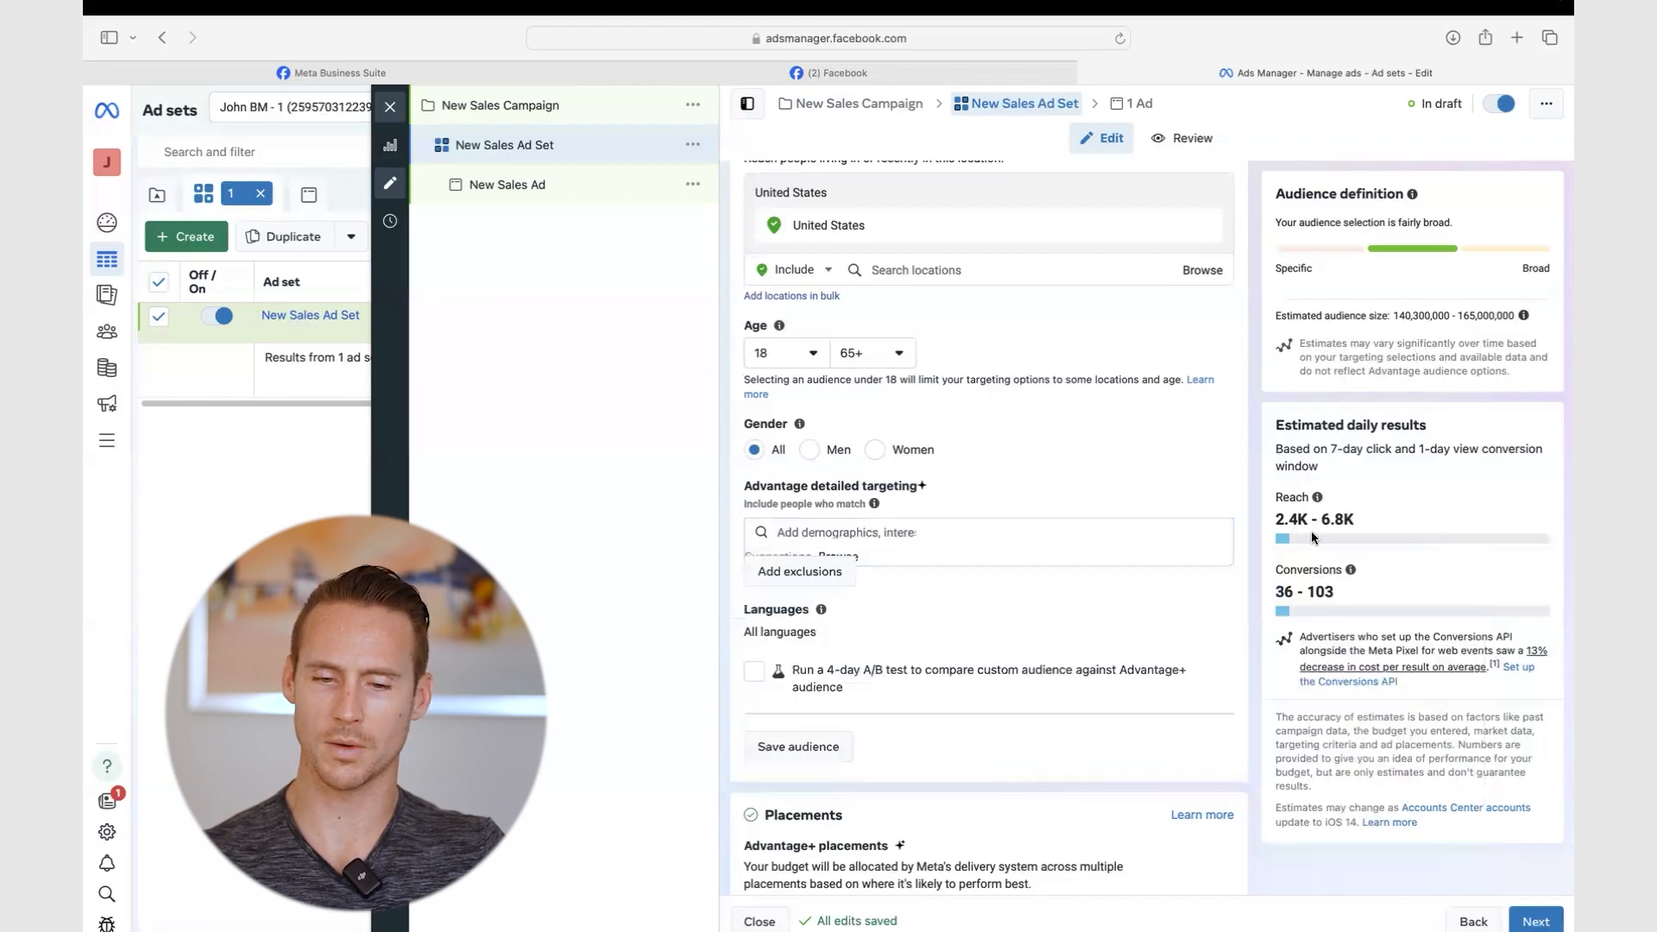
- Reveal brand safety and placement options, try Manual placements, then review the Audience section
scroll(1237, 596, "down", 2)
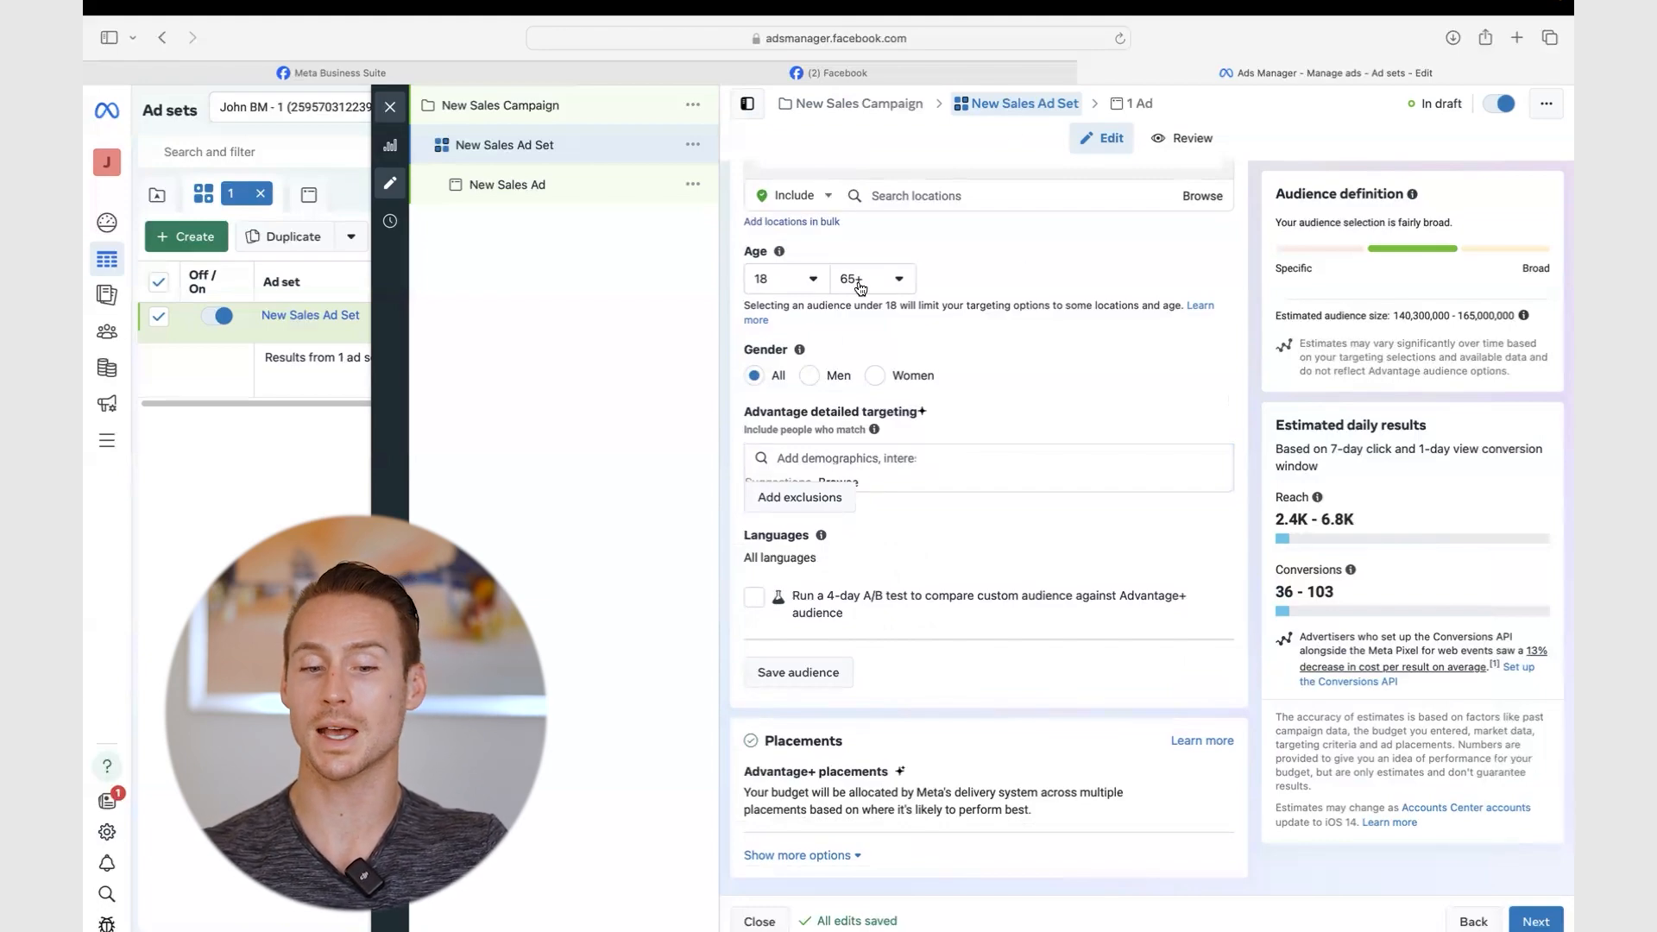
left_click(840, 855)
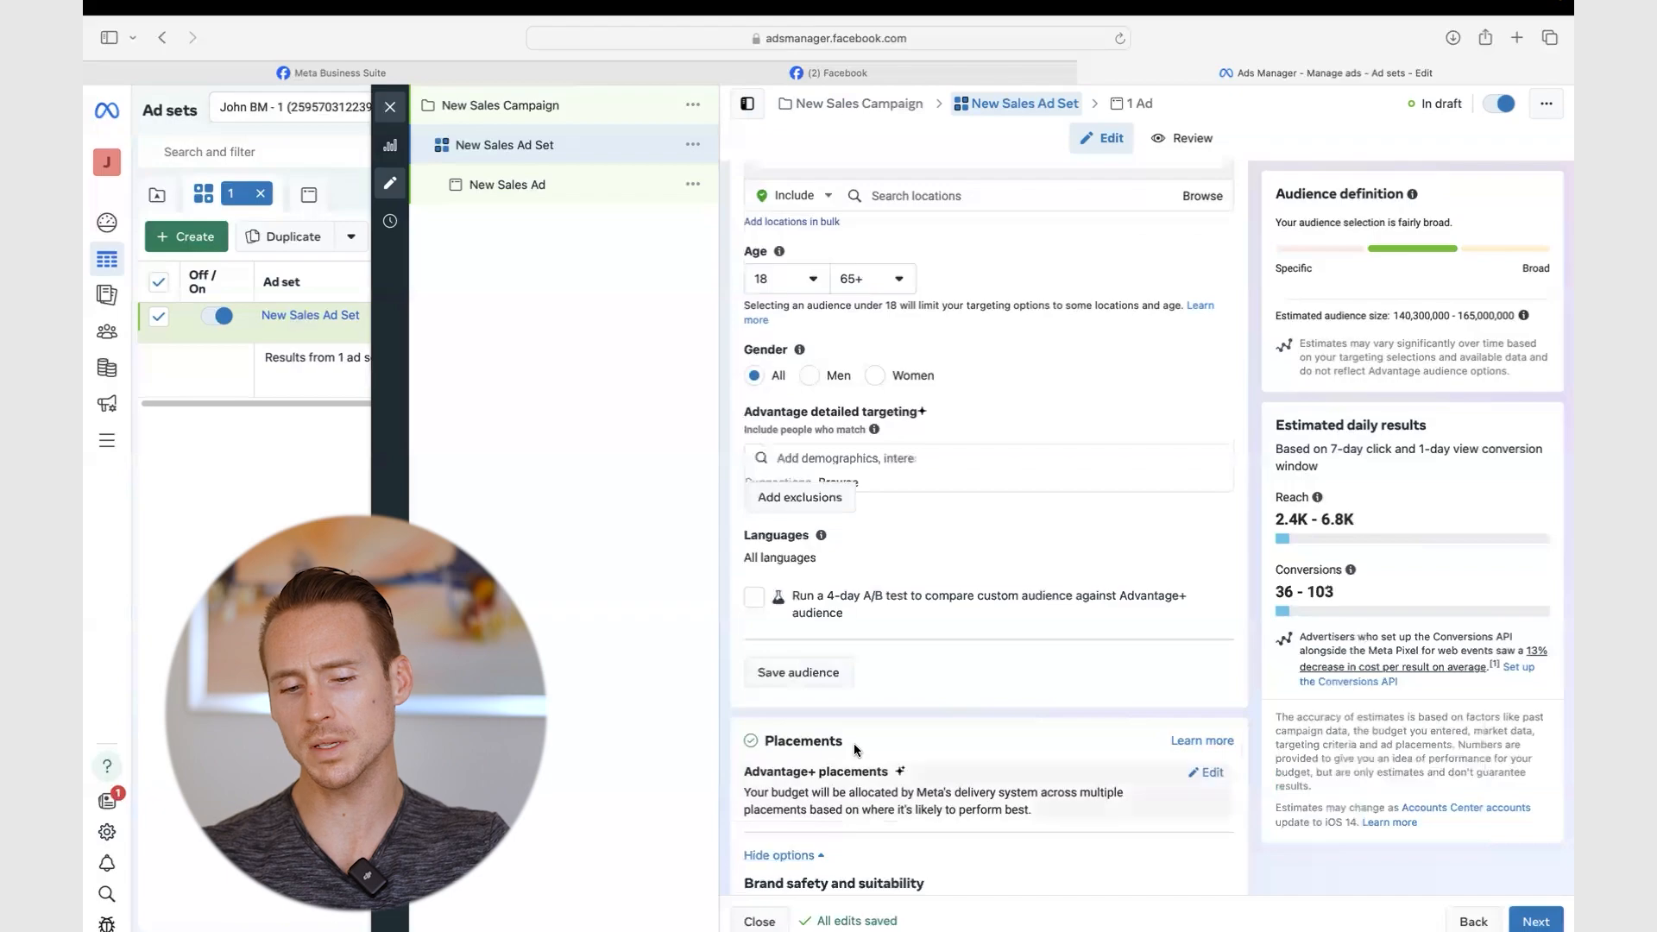
scroll(855, 734, "down", 4)
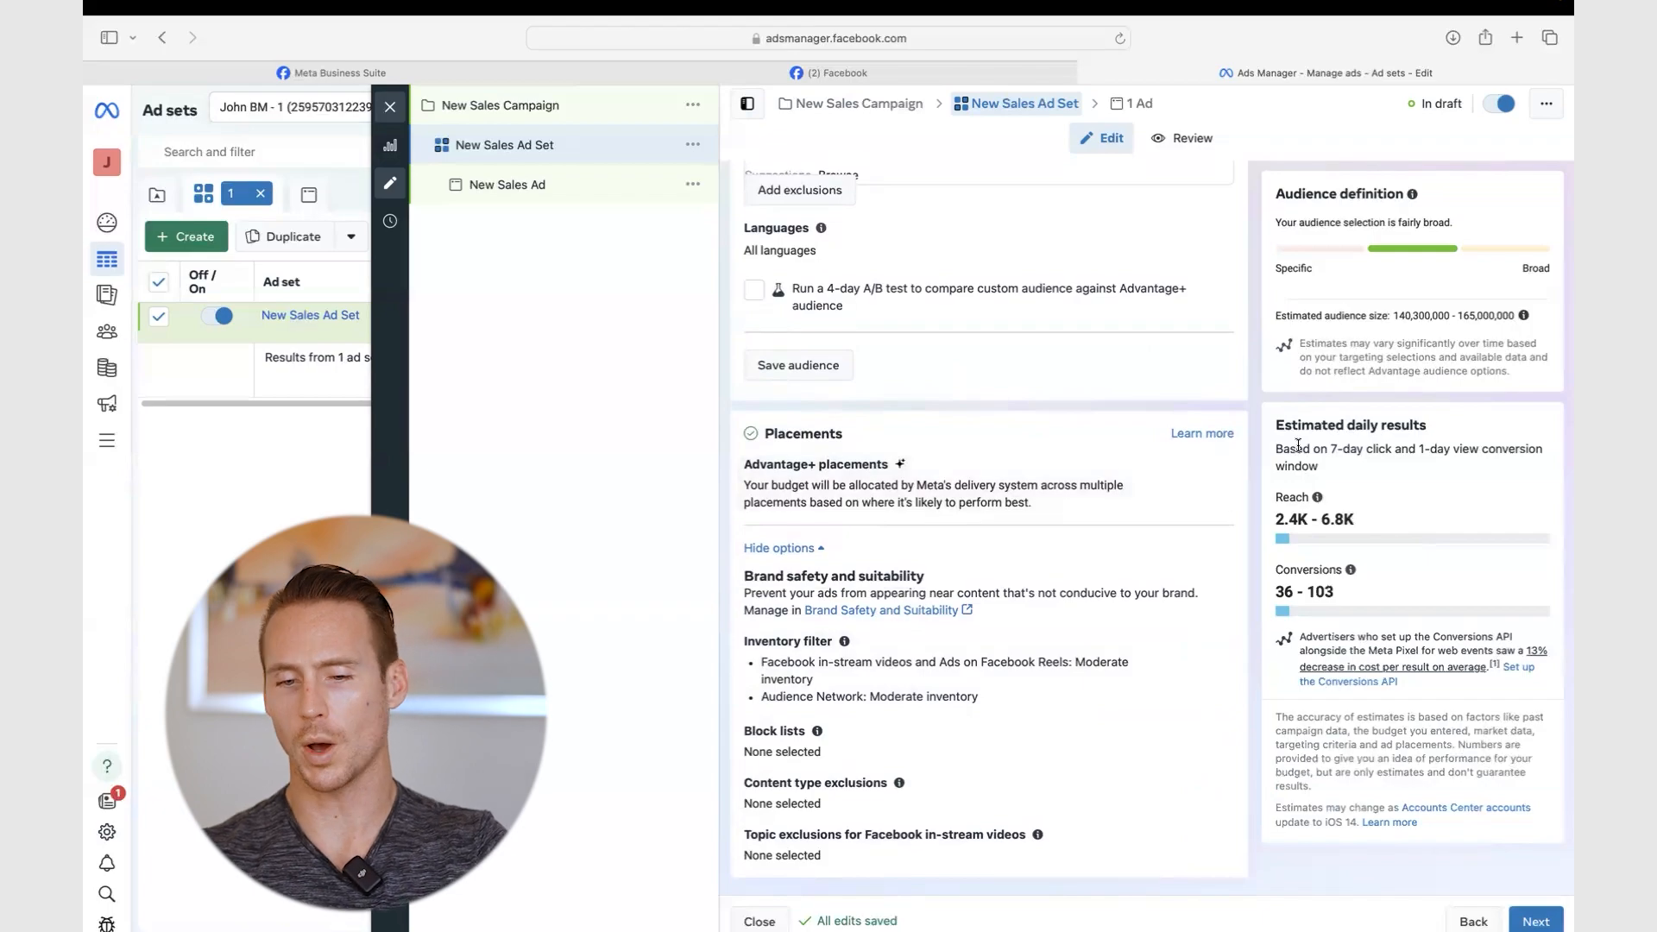
left_click(1207, 469)
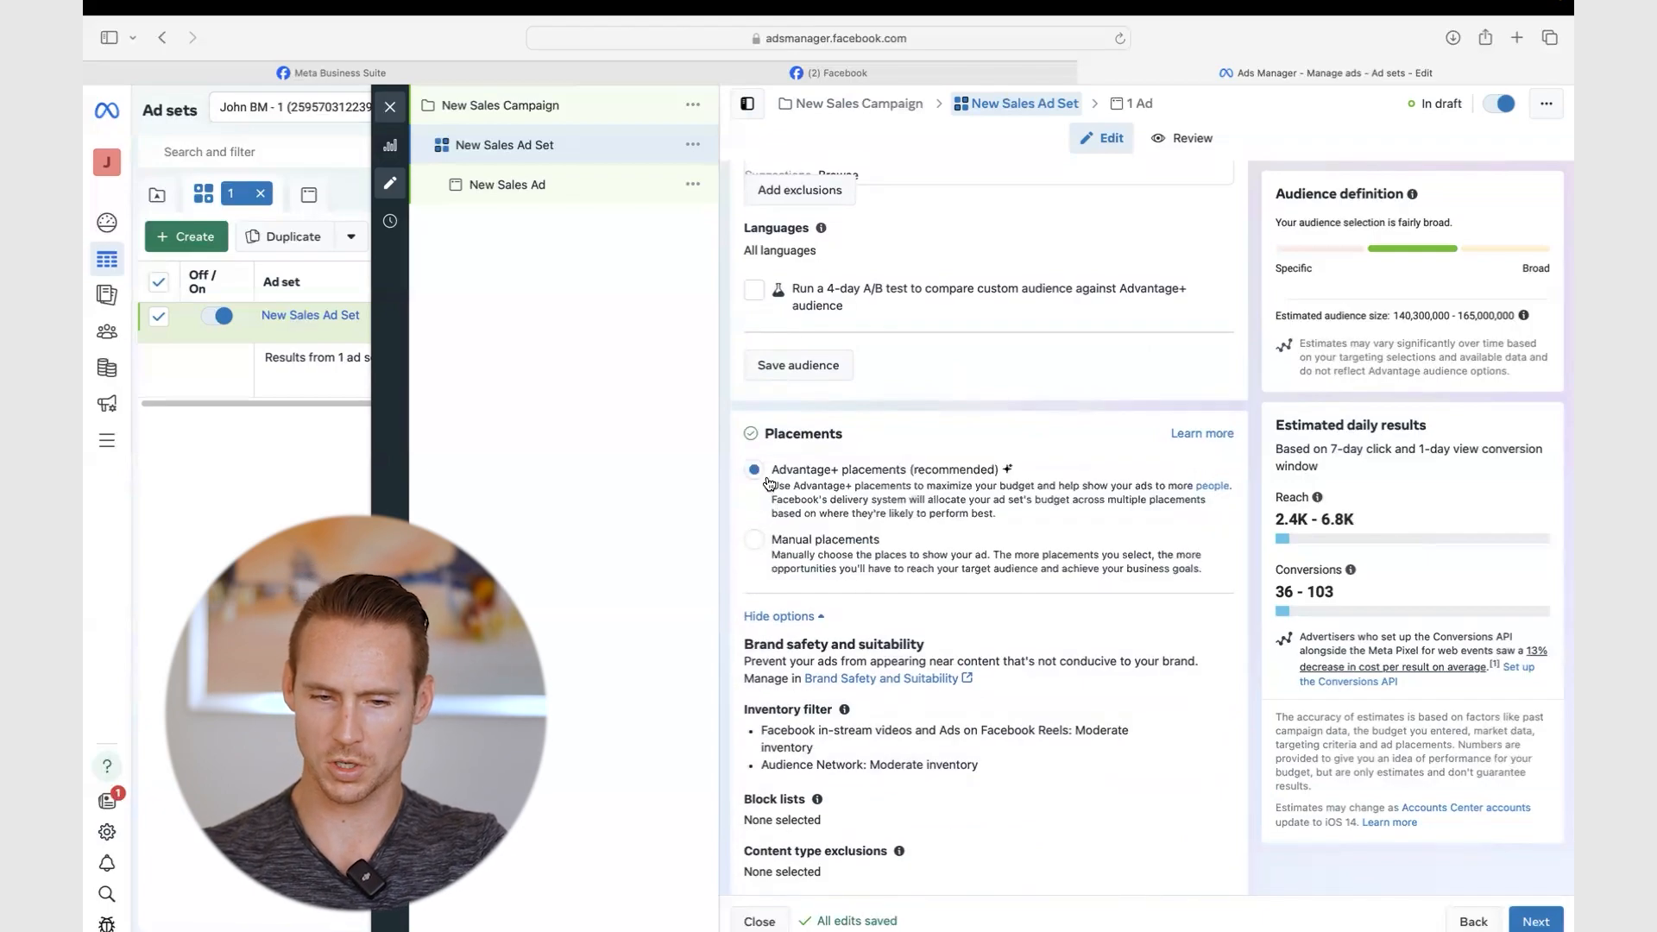
left_click(755, 537)
scroll(934, 520, "down", 4)
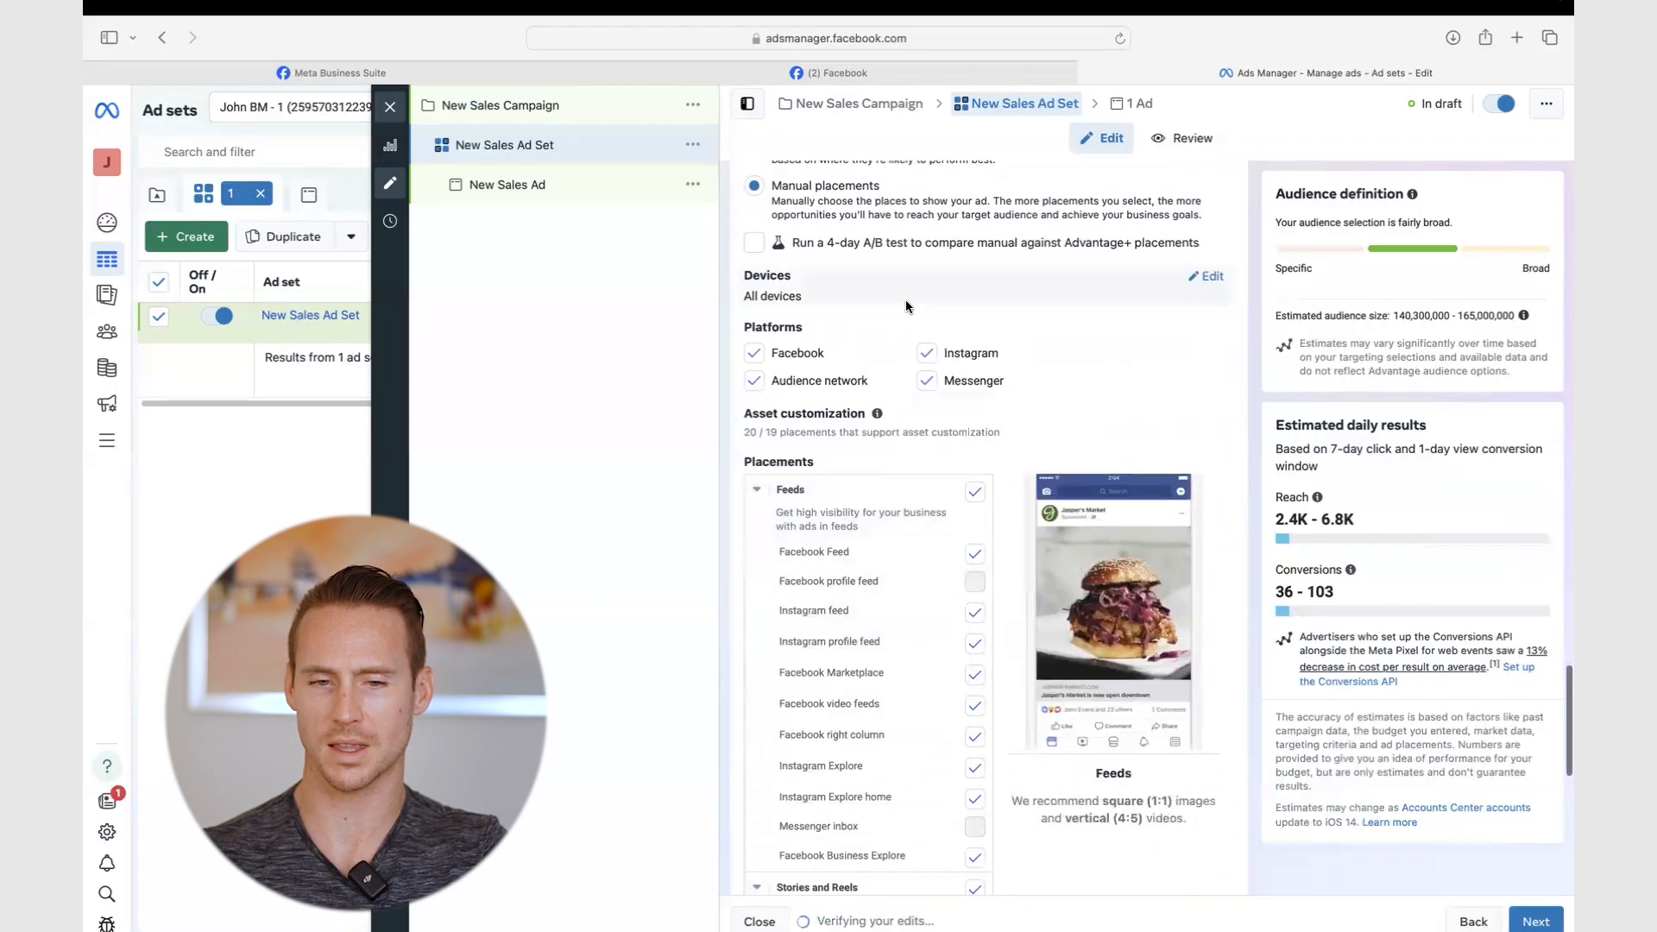
scroll(951, 733, "up", 4)
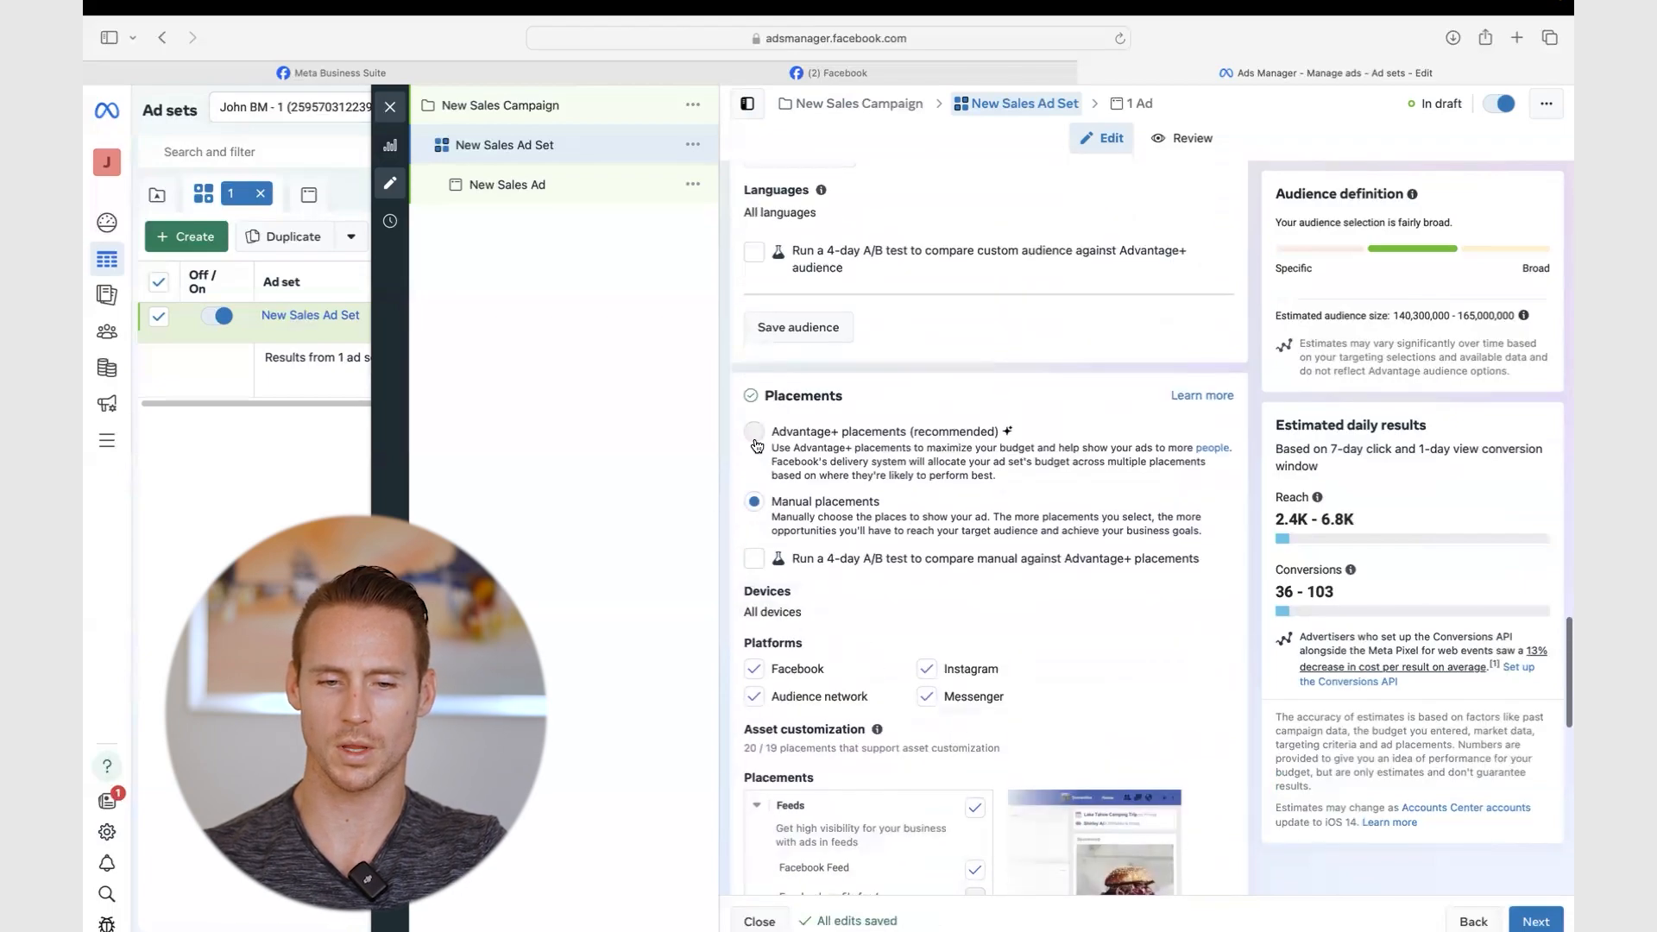
scroll(755, 466, "up", 8)
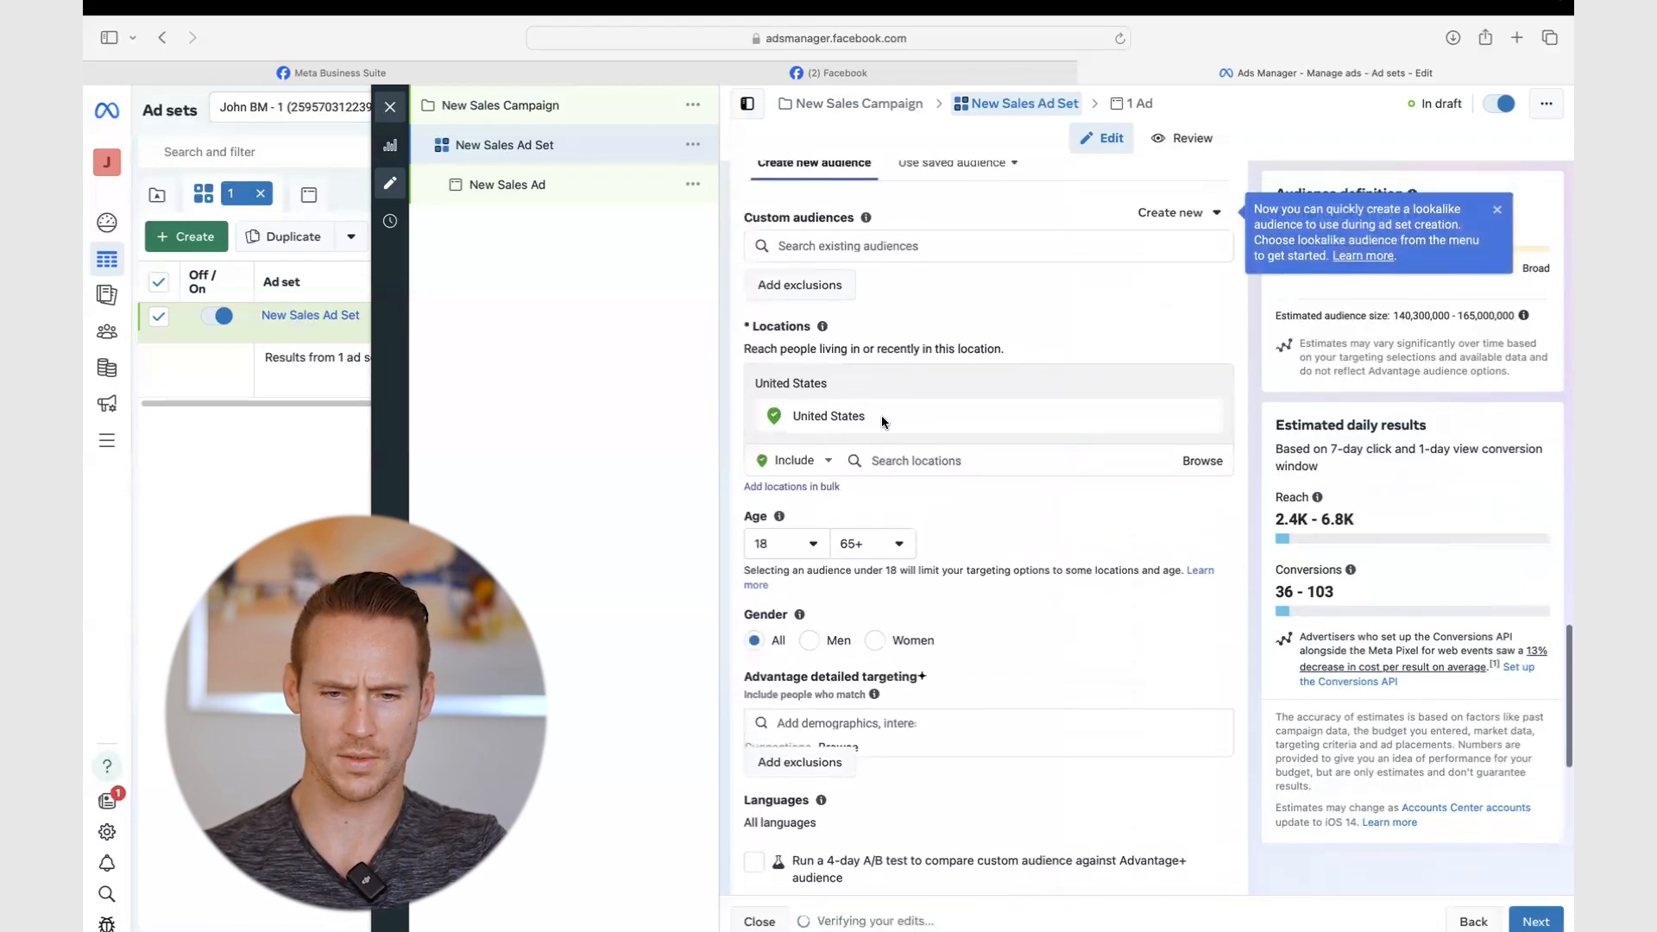
scroll(919, 490, "up", 3)
scroll(919, 494, "up", 3)
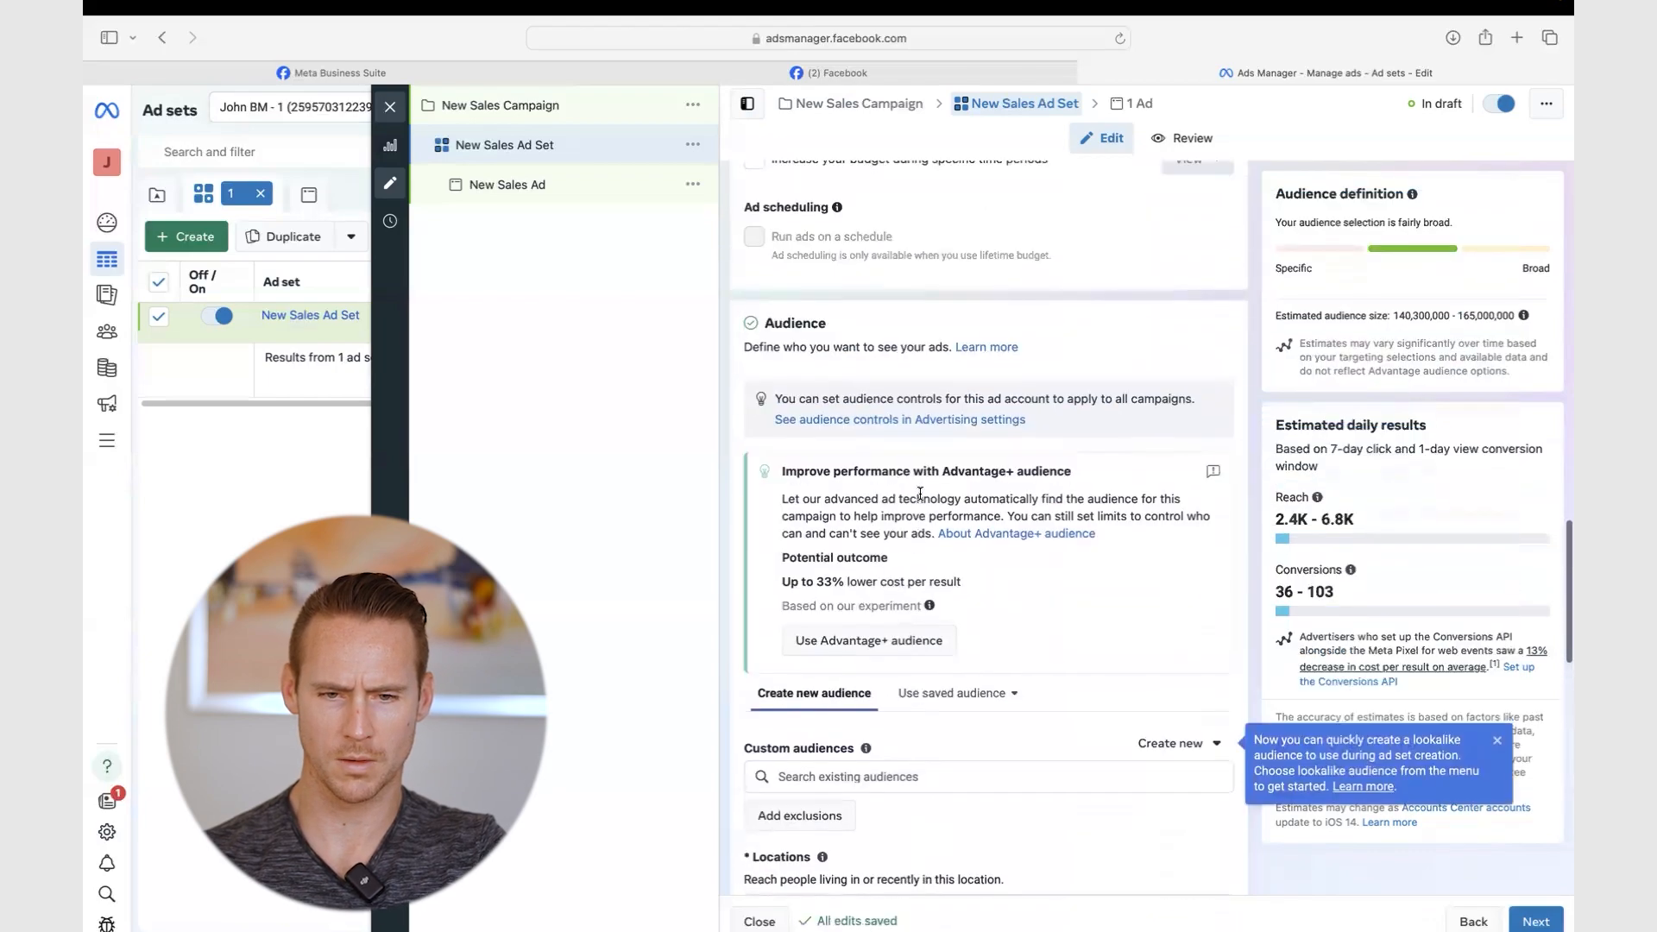
scroll(830, 408, "down", 7)
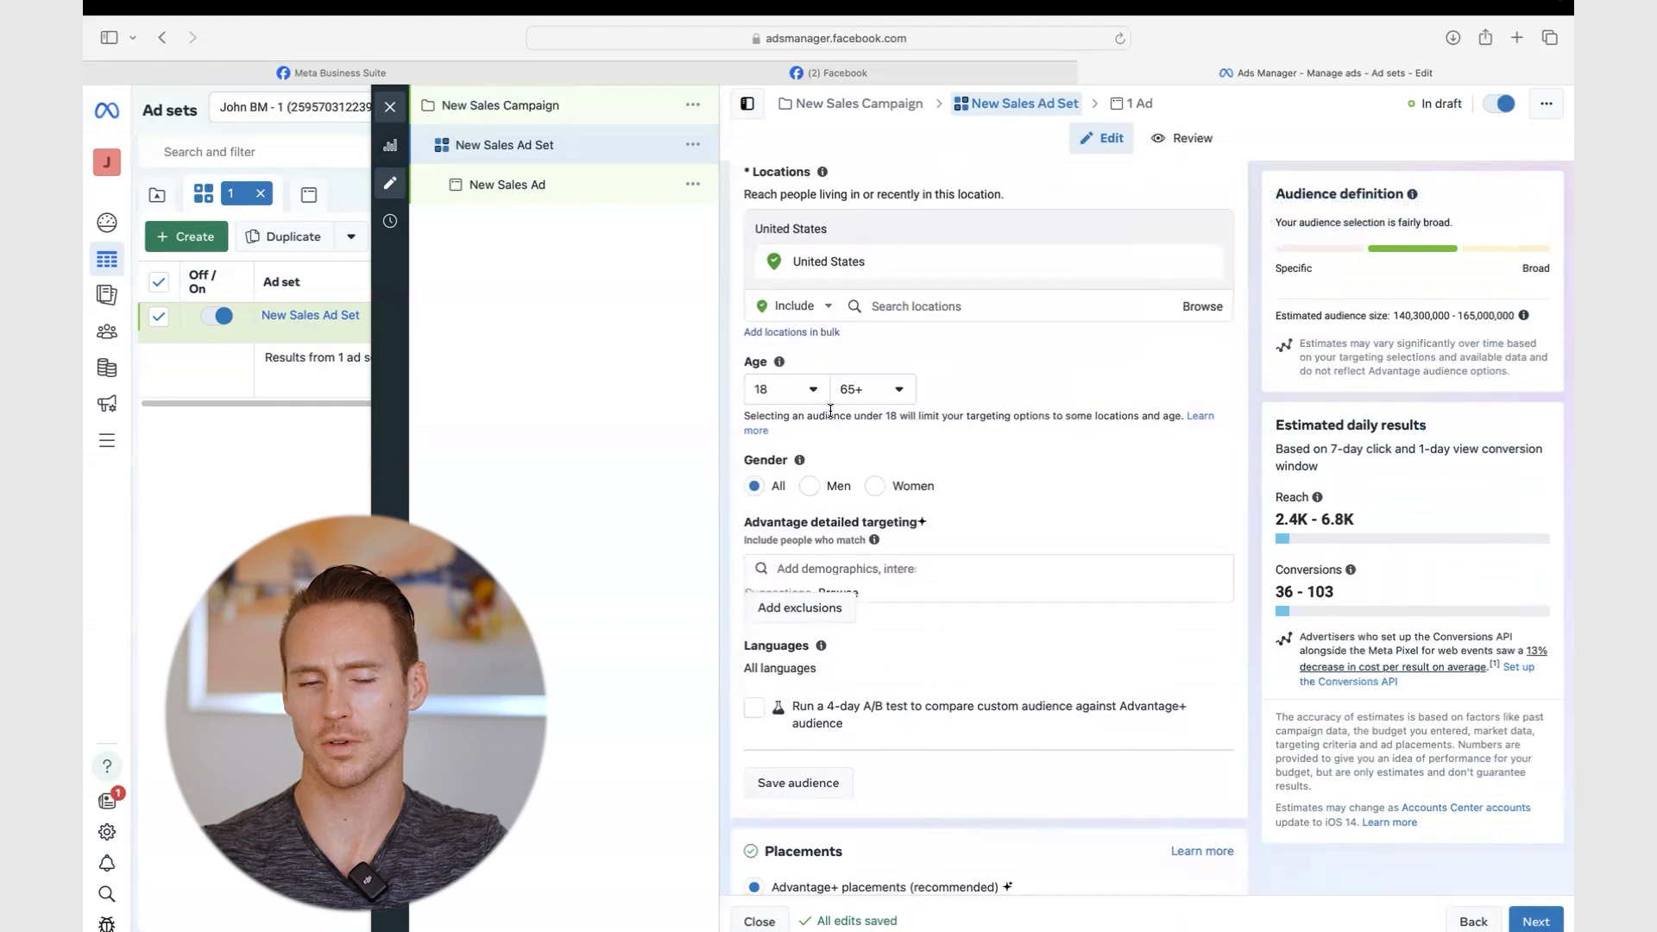
scroll(830, 411, "up", 1)
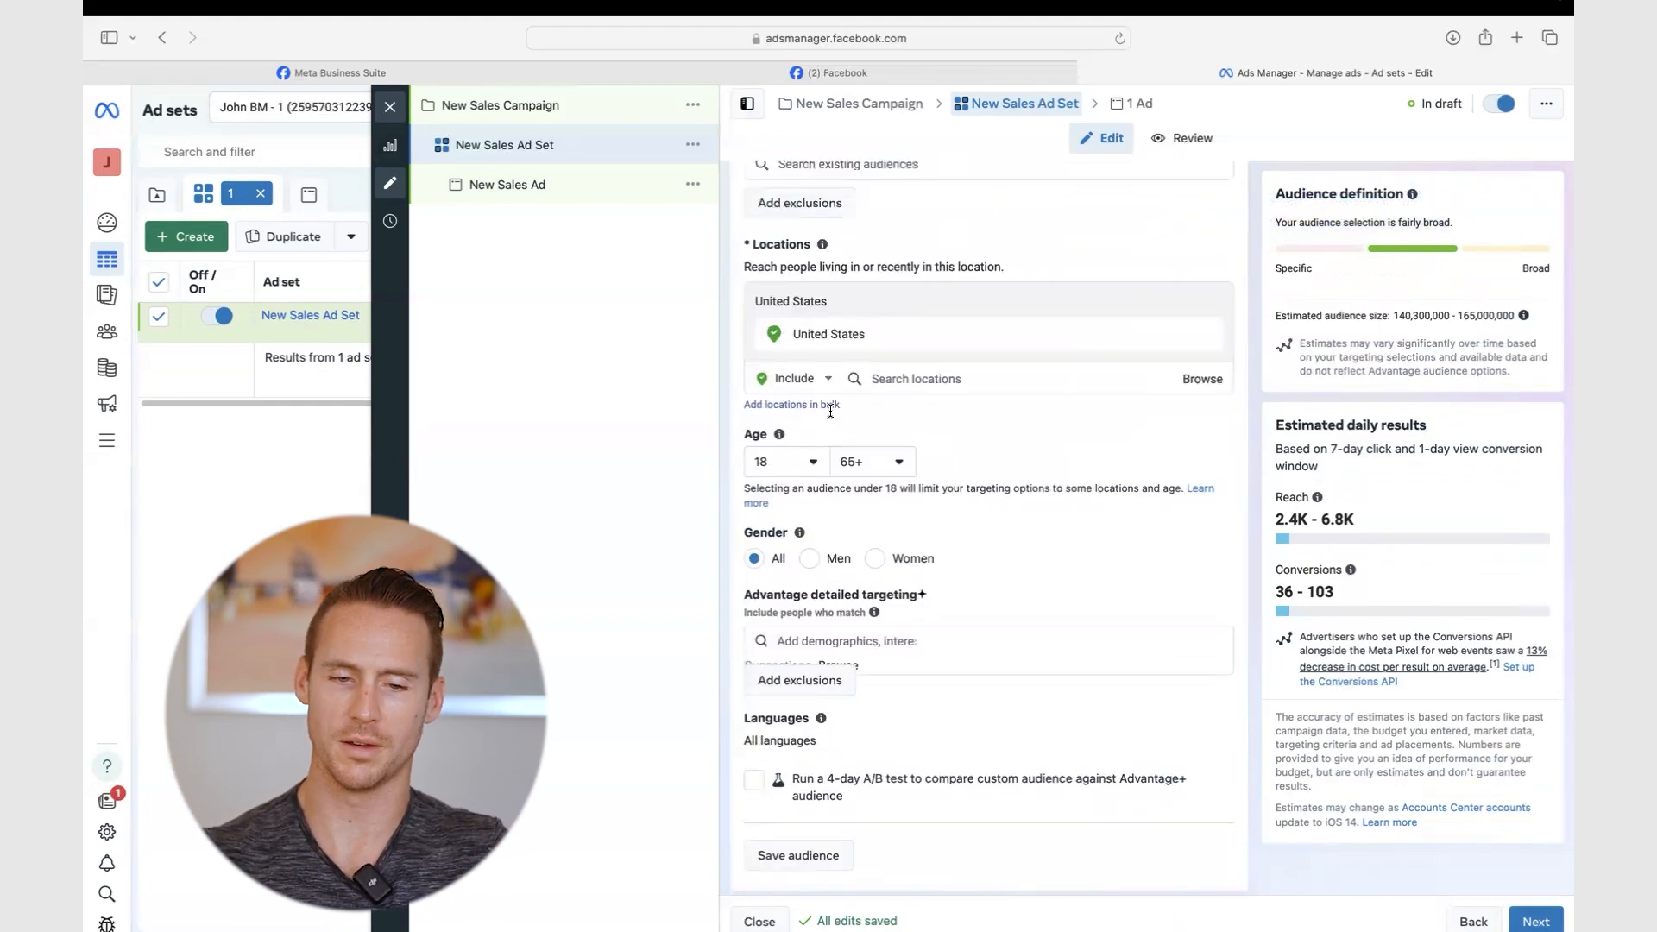
scroll(1142, 400, "up", 5)
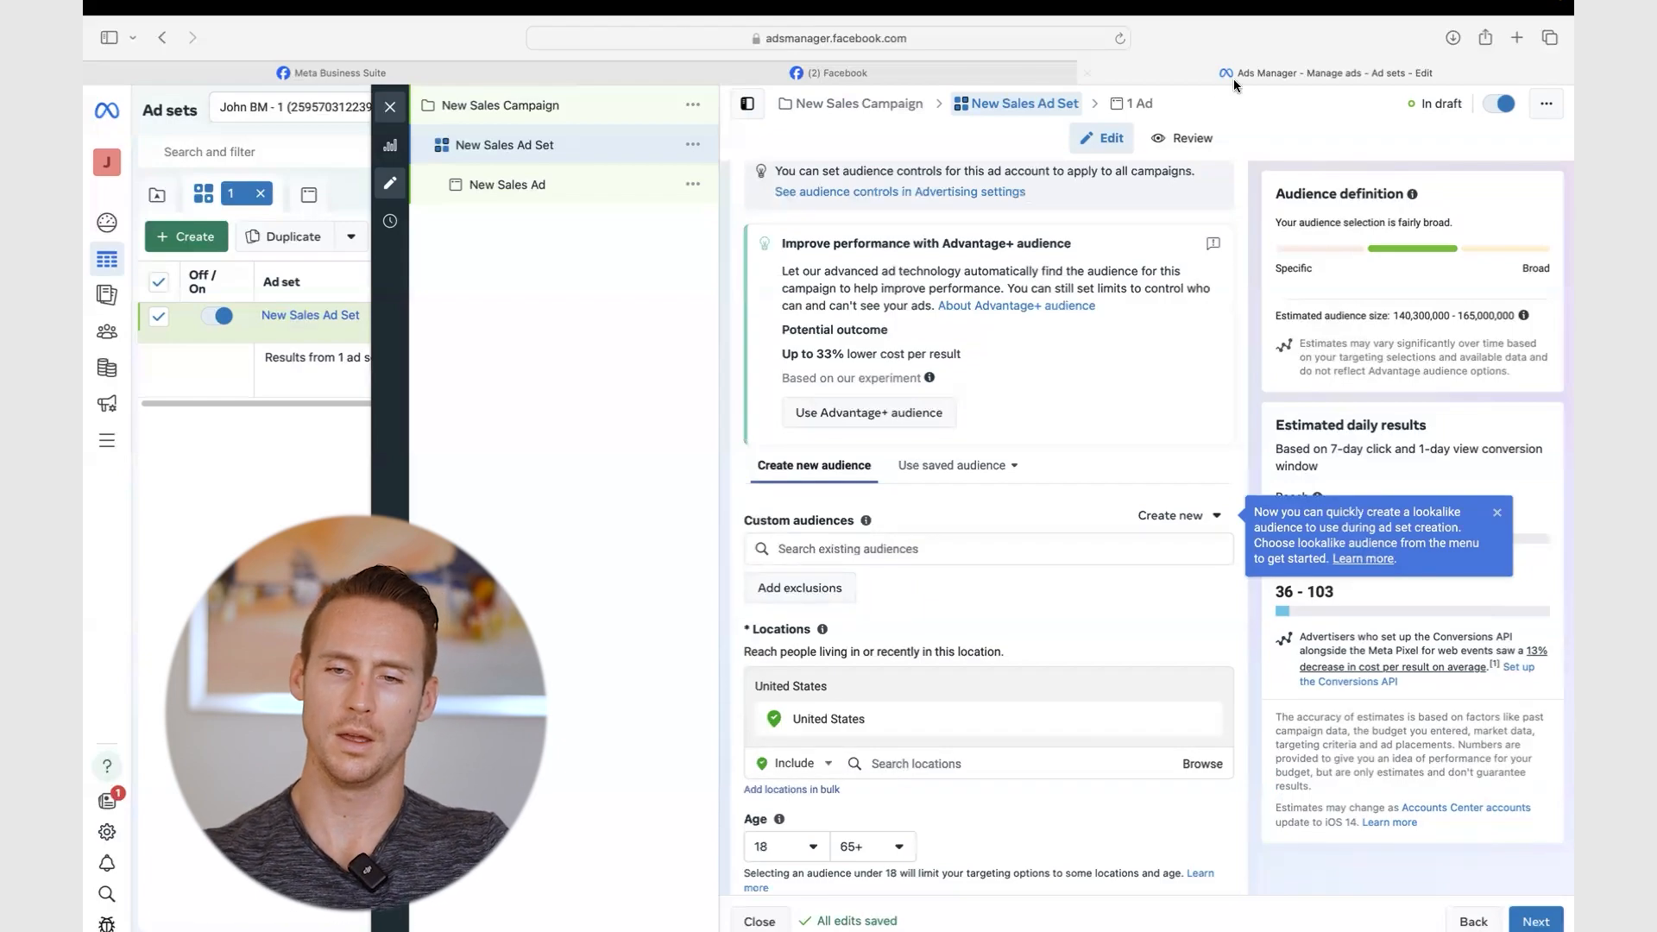
- Keep the ad's identity as Fly First Class, with Instagram using the Facebook Page
left_click(1136, 104)
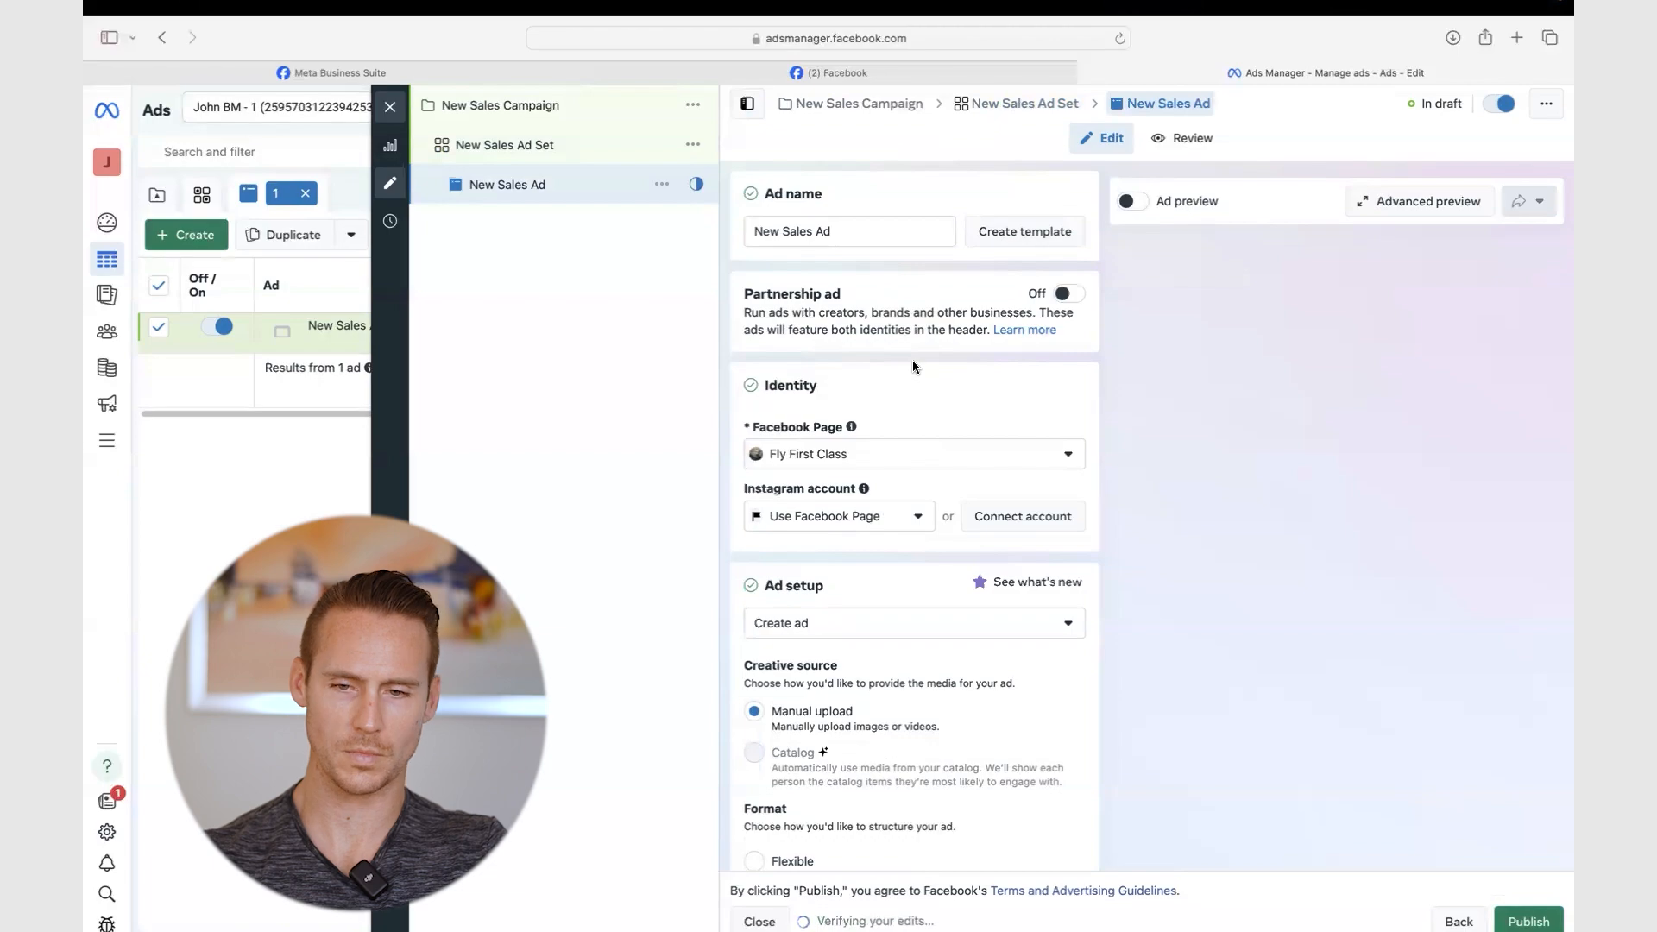
scroll(880, 345, "down", 2)
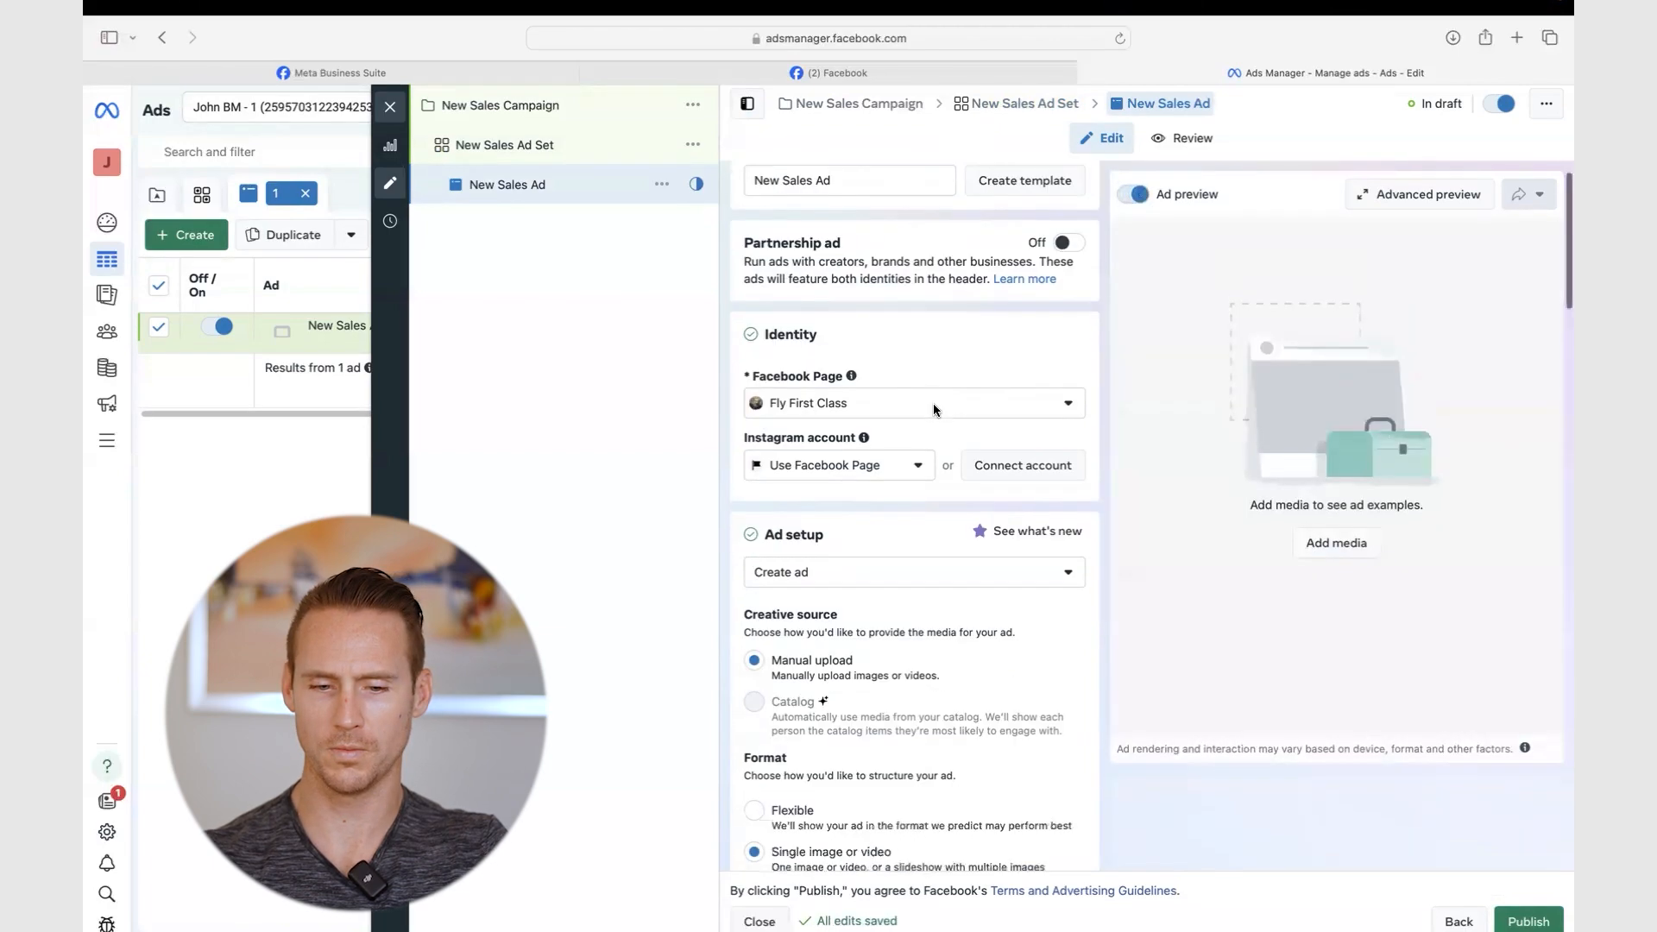
left_click(924, 372)
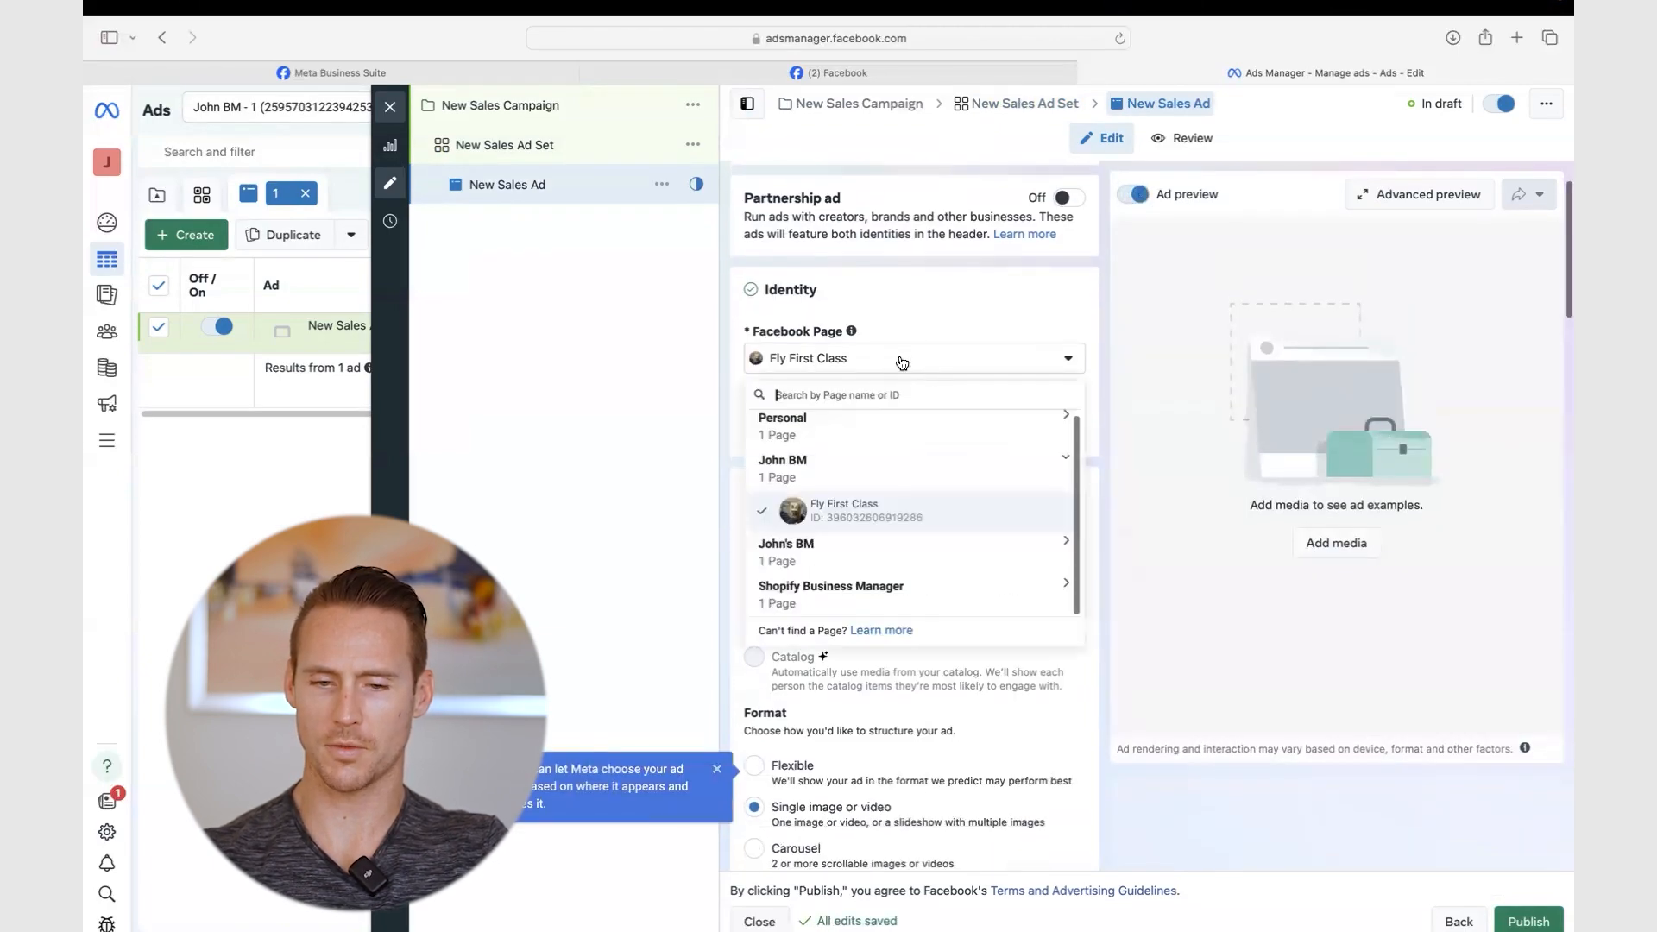
left_click(902, 363)
left_click(833, 423)
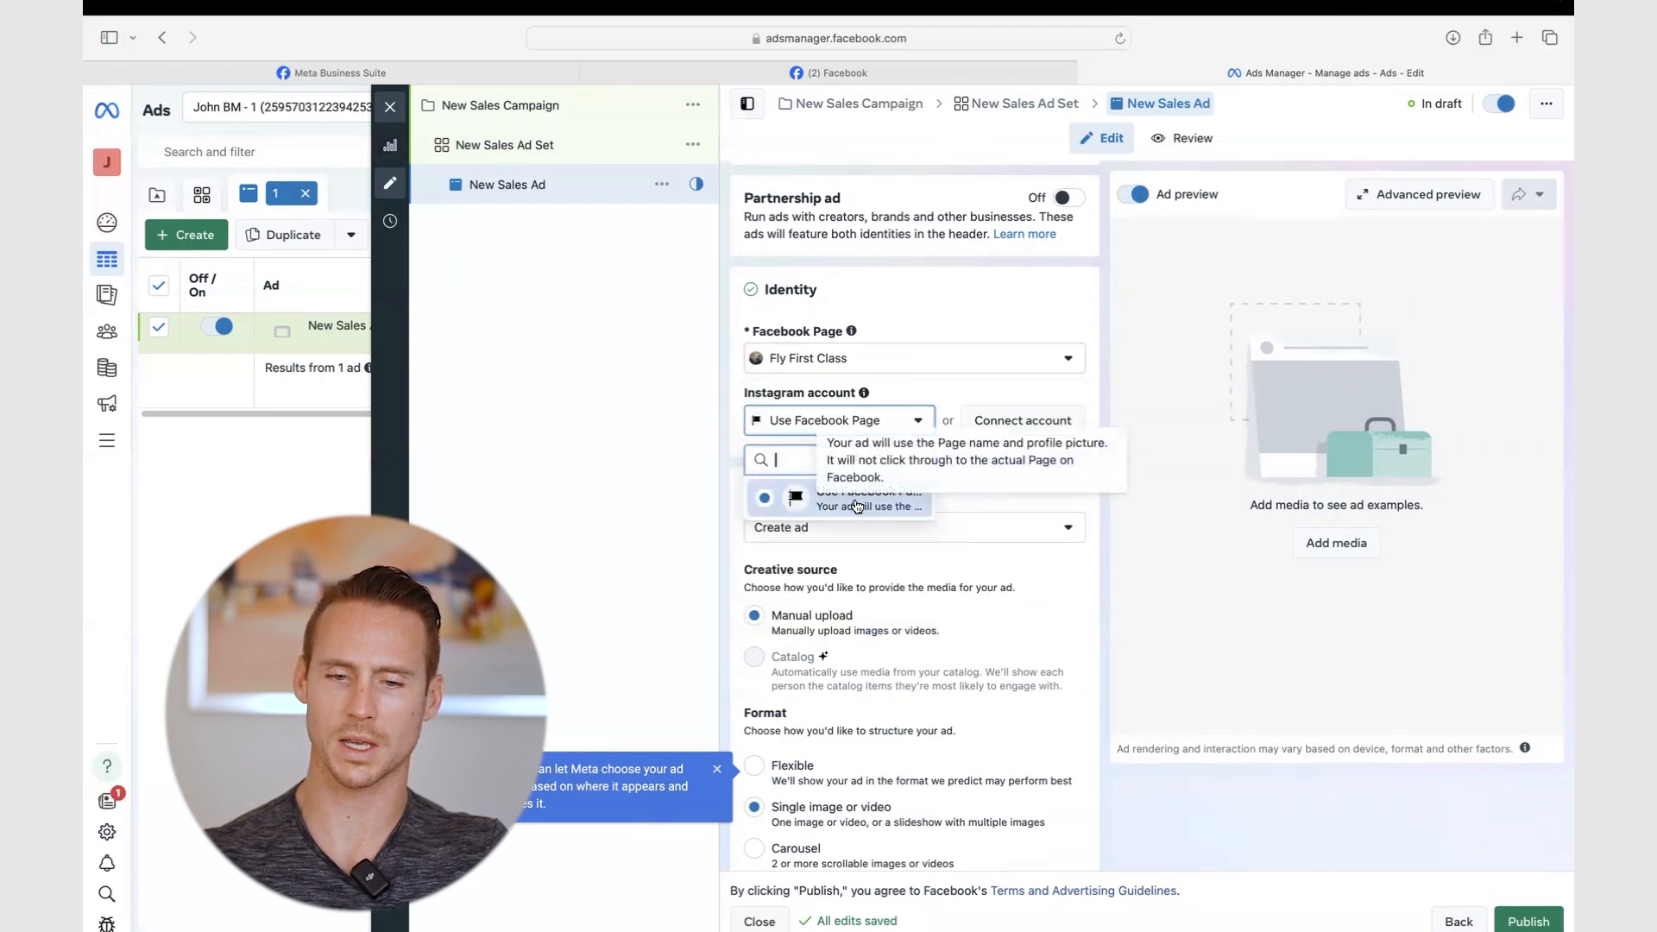
left_click(1101, 509)
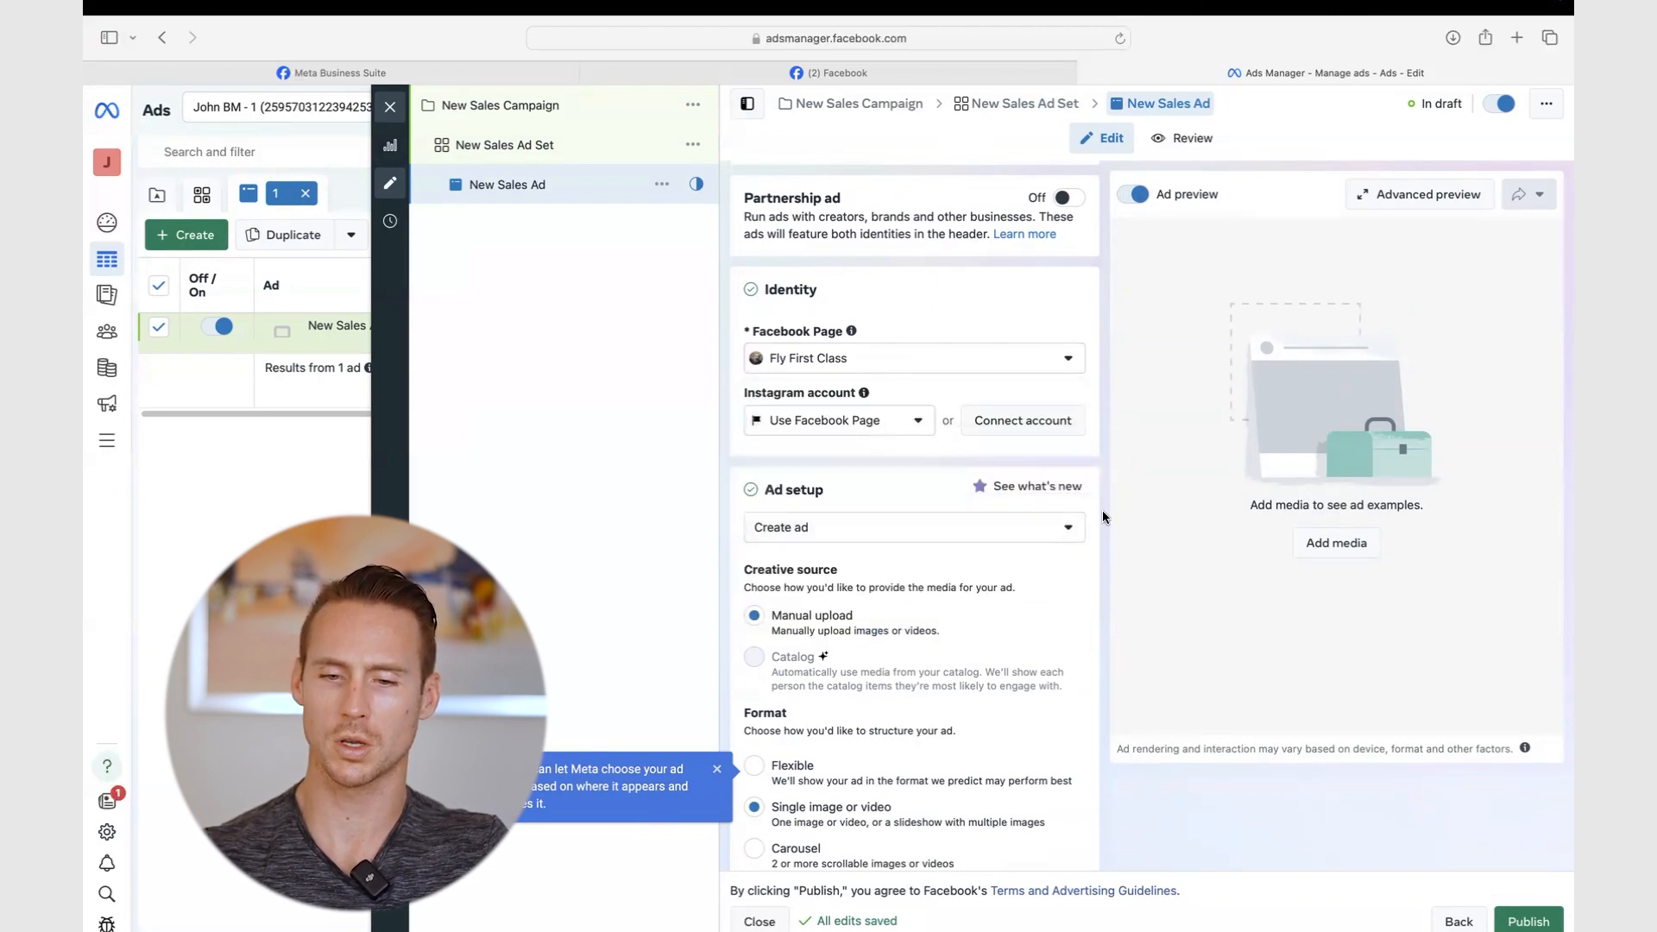
- Try the Flexible format, then go back to Single image or video
scroll(976, 578, "down", 3)
scroll(976, 572, "down", 2)
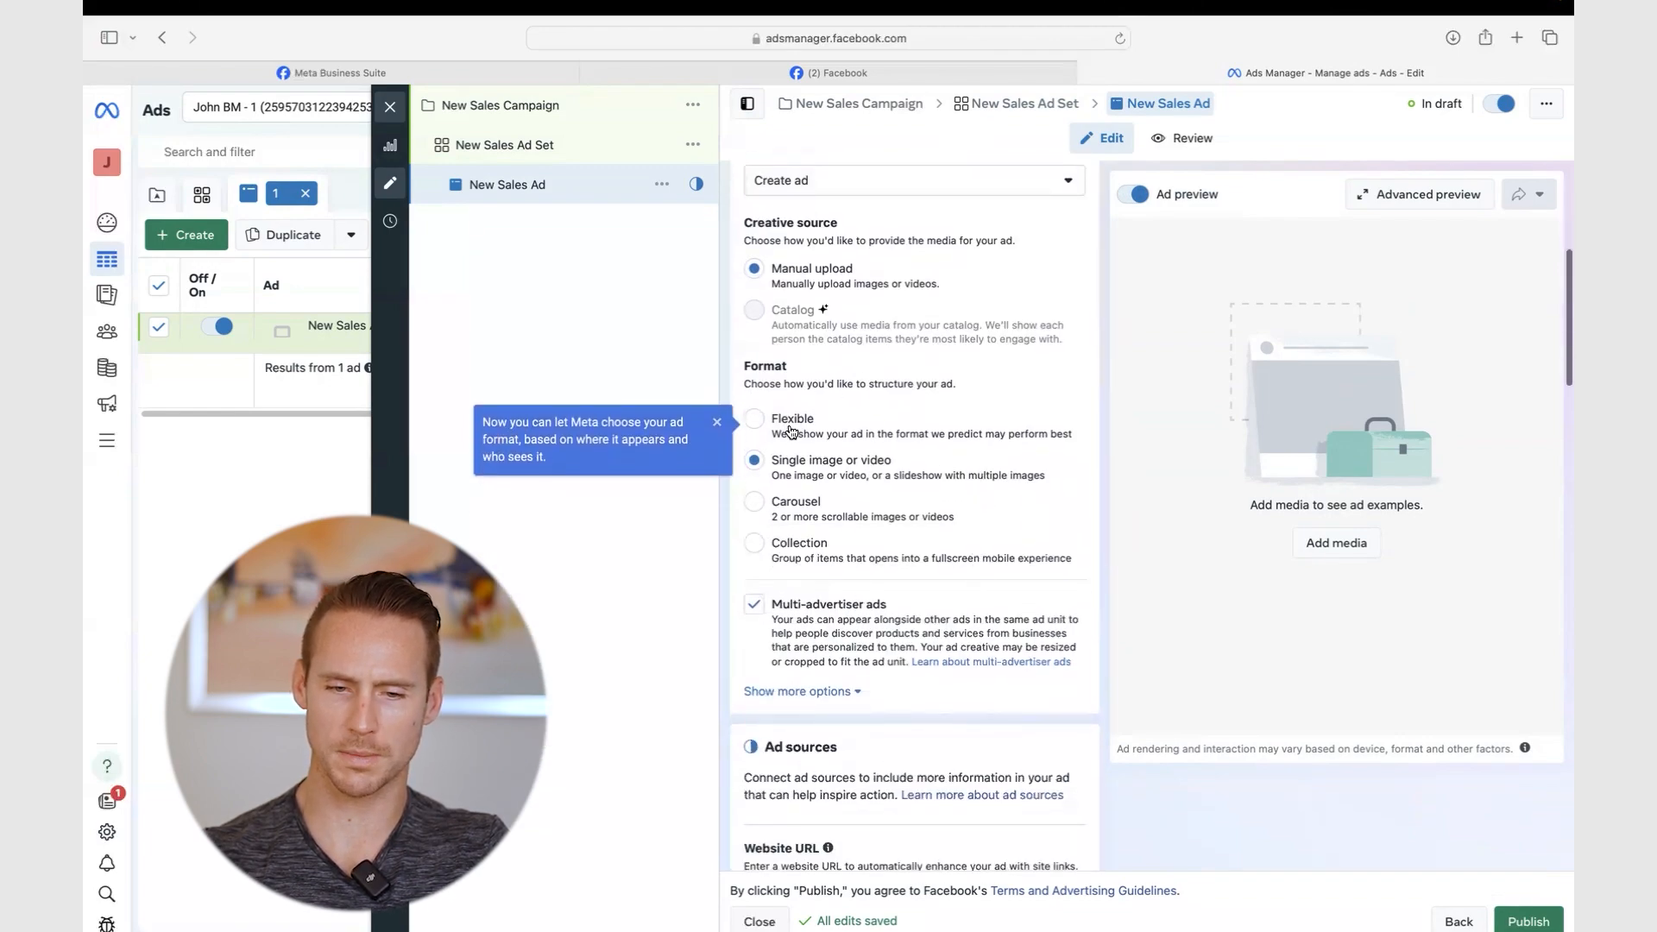
left_click(766, 417)
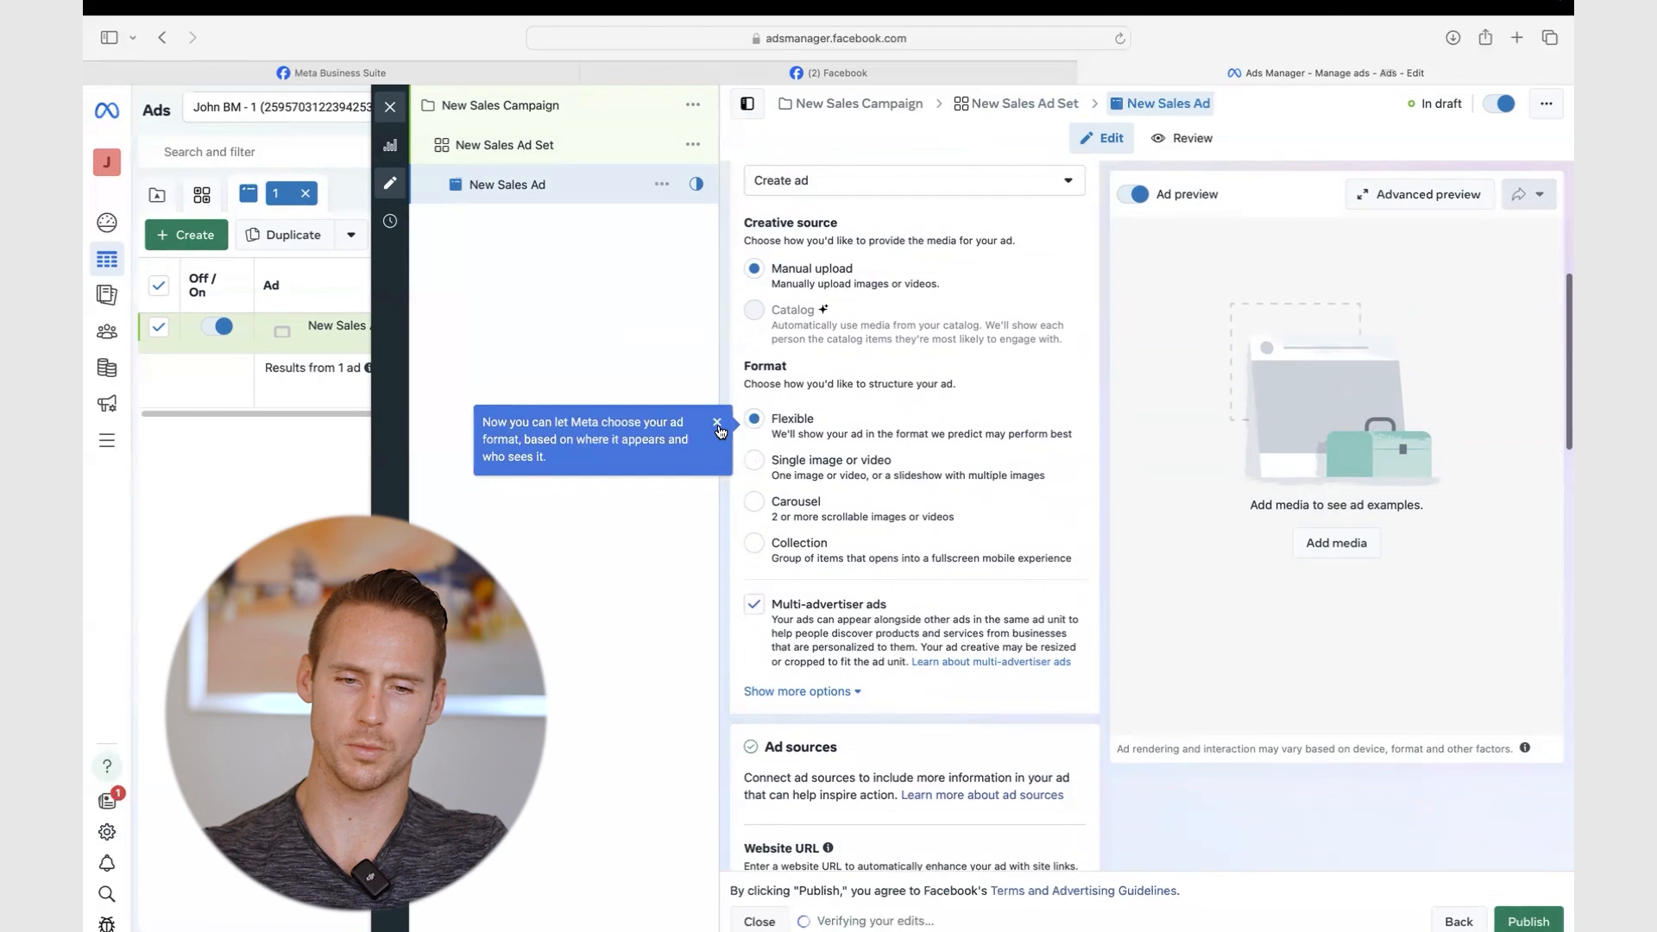
left_click(758, 459)
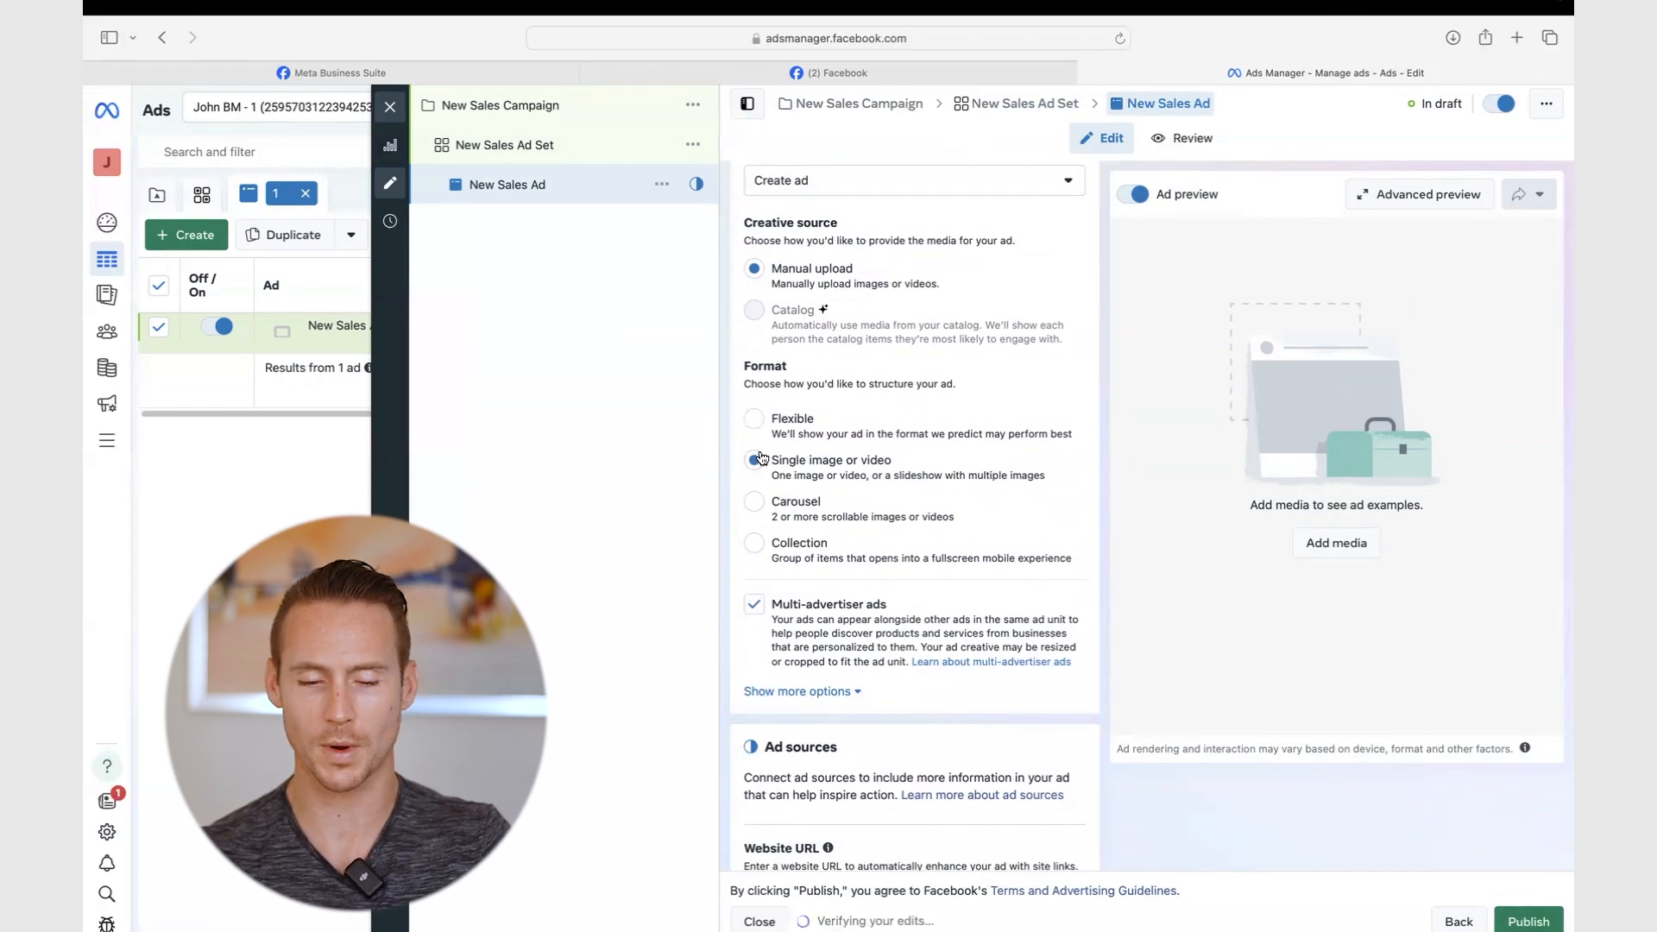
- Turn off multi-advertiser ads and glance at the extra schedule options
left_click(753, 607)
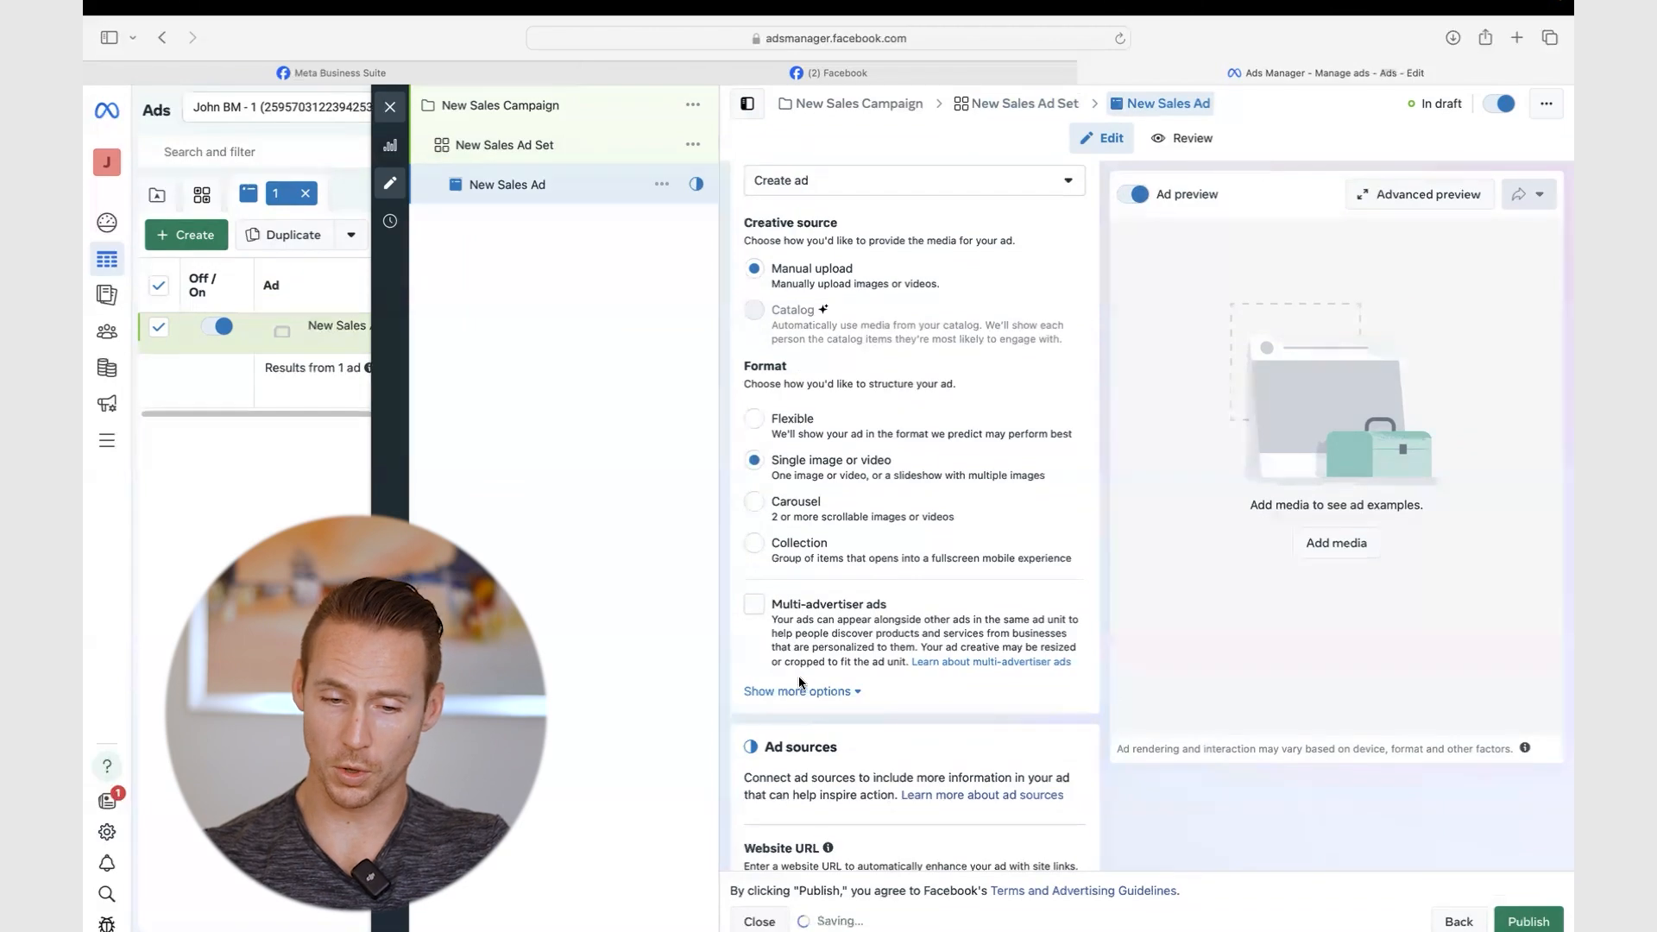
left_click(799, 691)
scroll(801, 692, "down", 2)
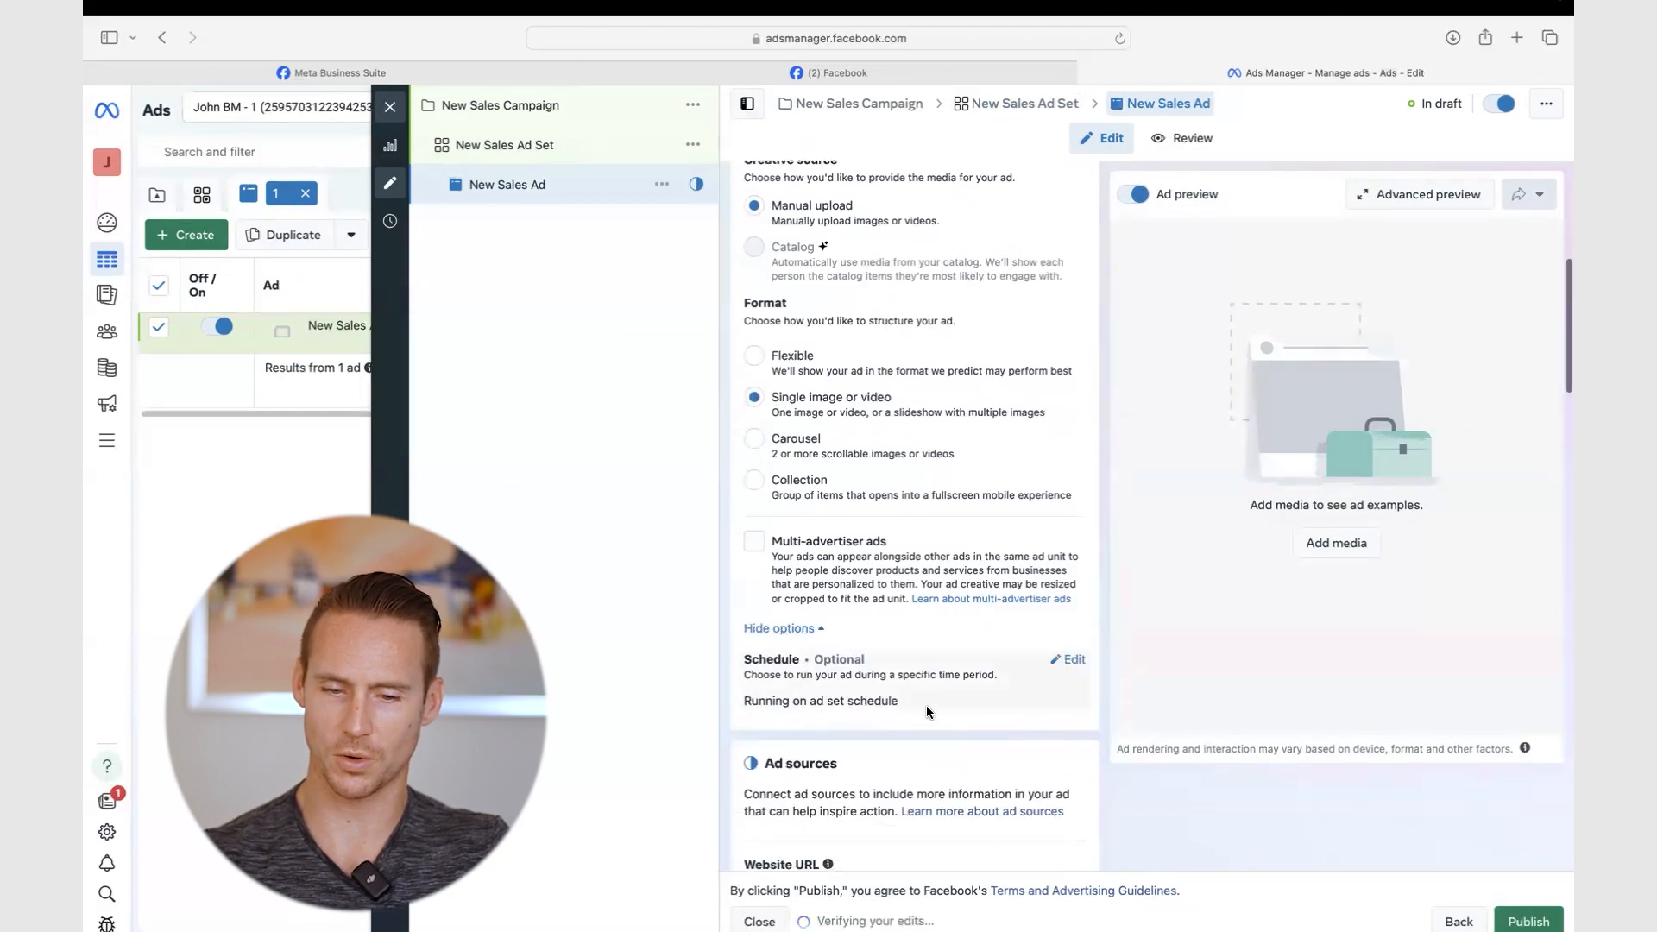
left_click(1070, 660)
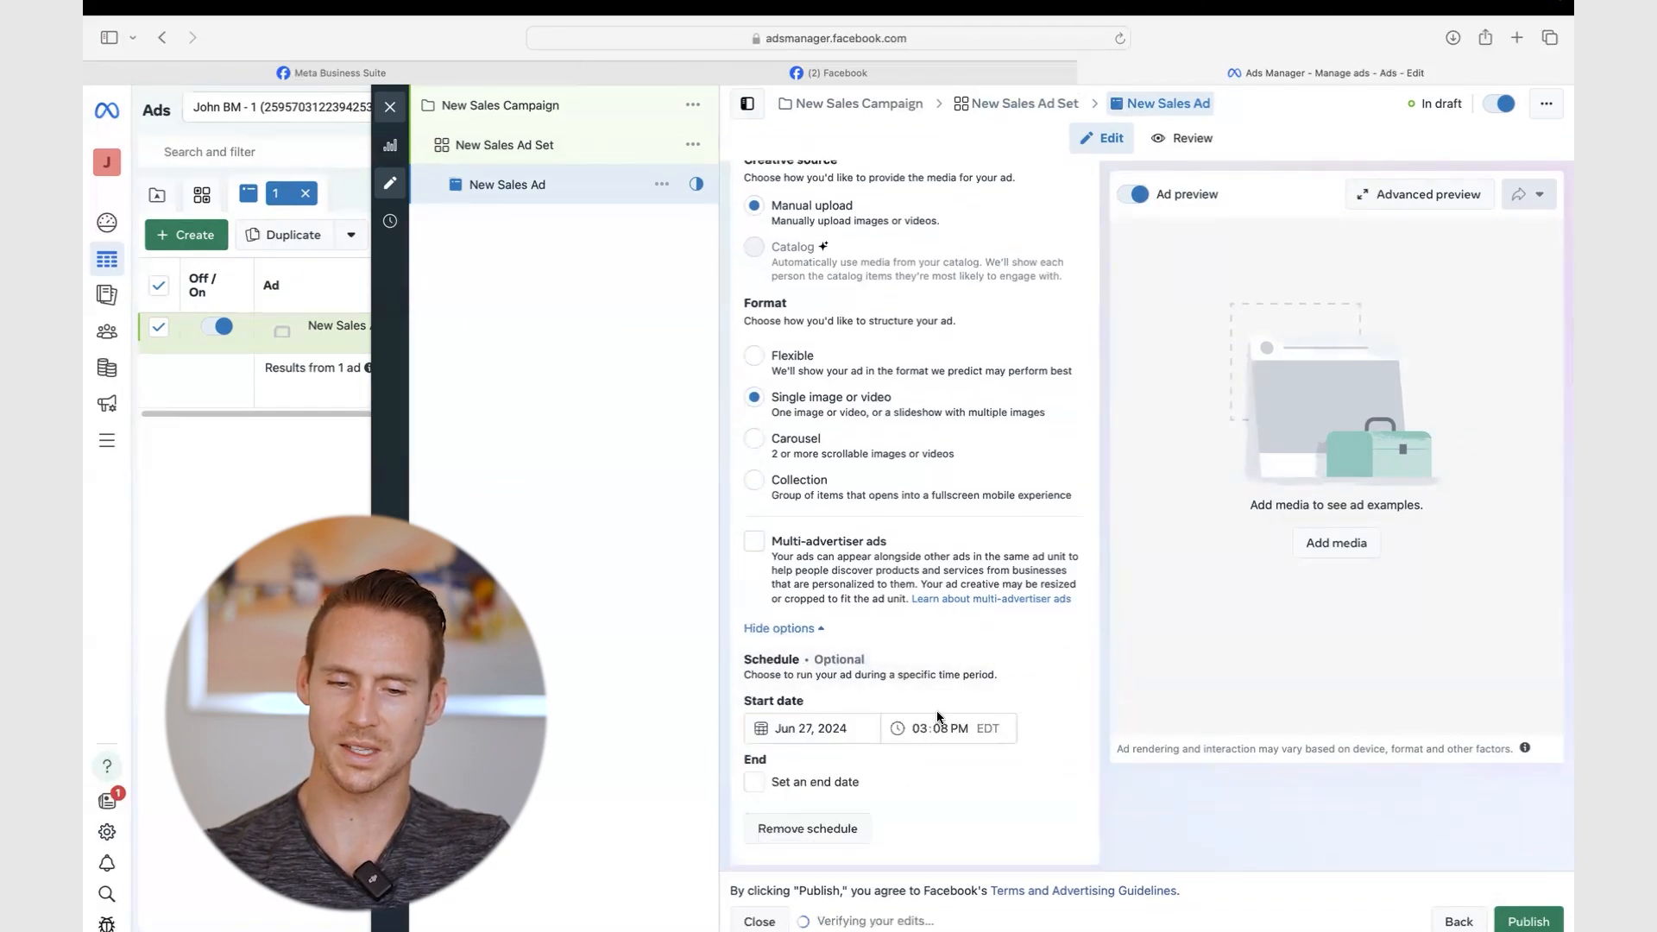
left_click(805, 629)
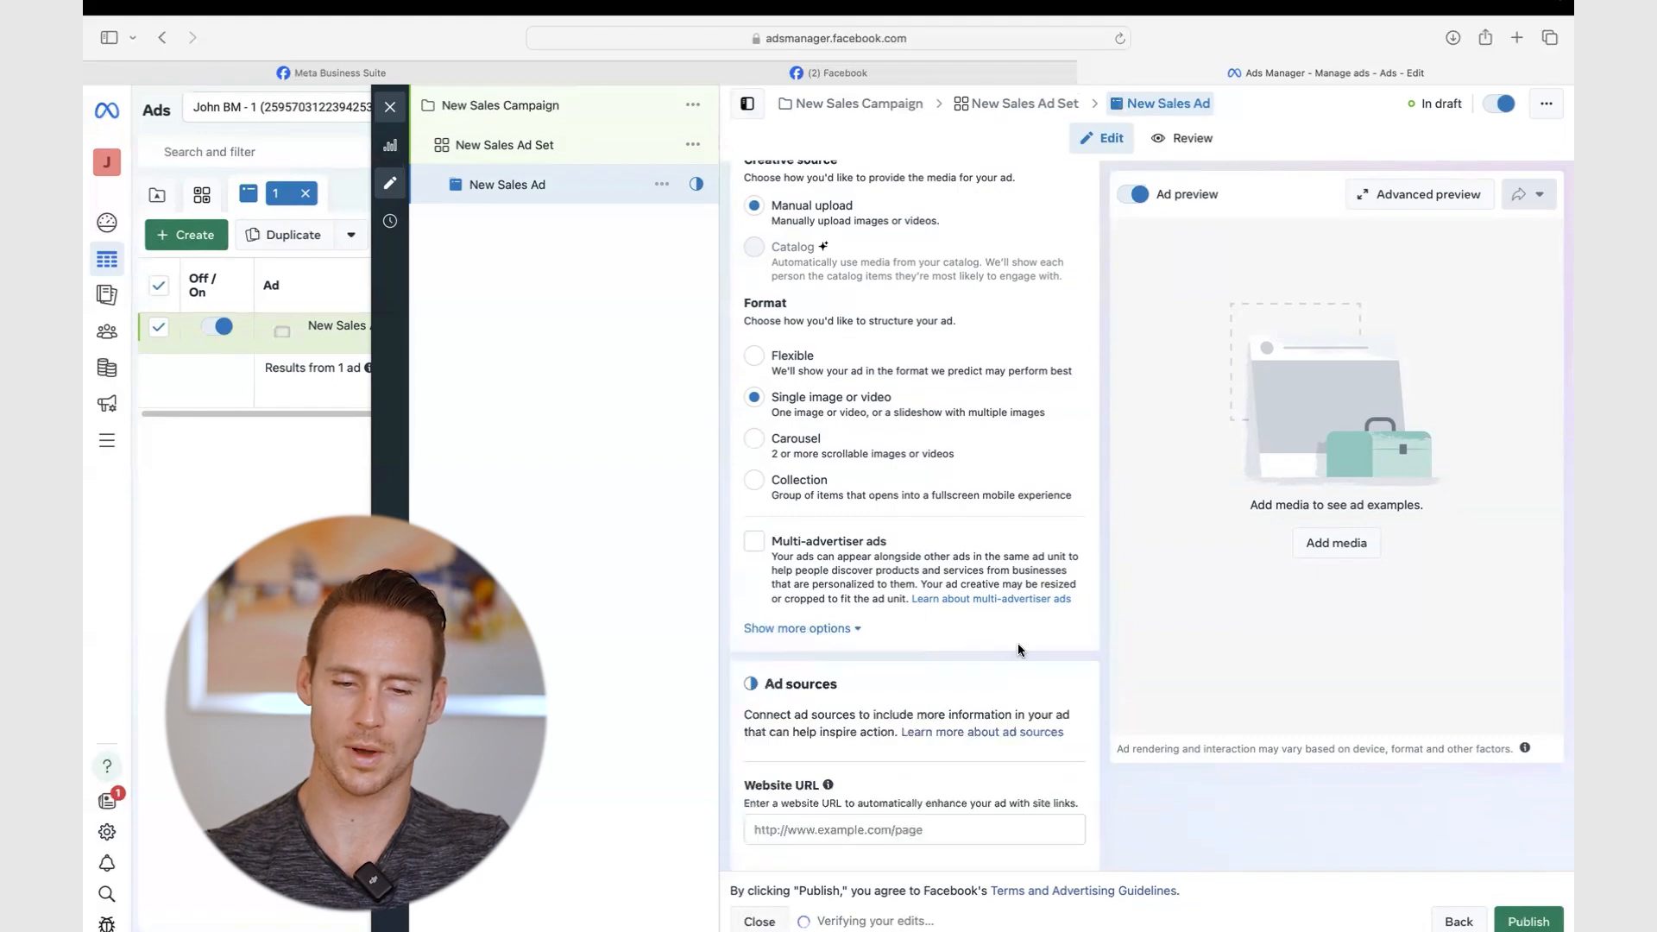
- Review the ad's schedule start and end settings, then hide the extra options
left_click(837, 630)
scroll(837, 630, "down", 2)
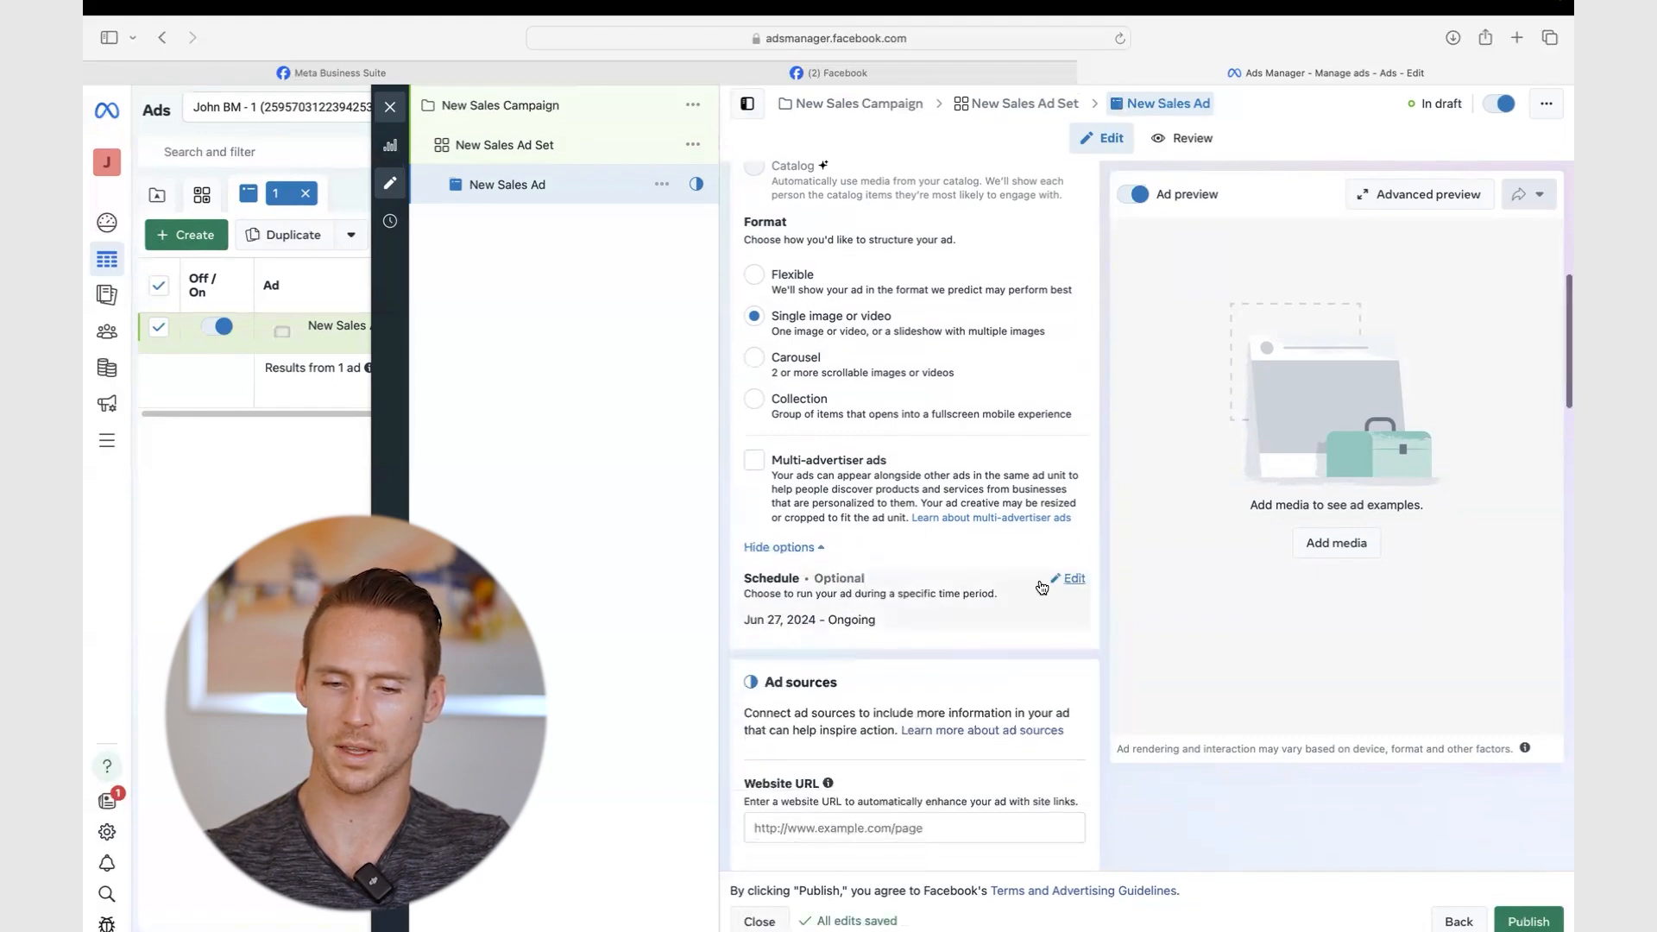
left_click(1070, 578)
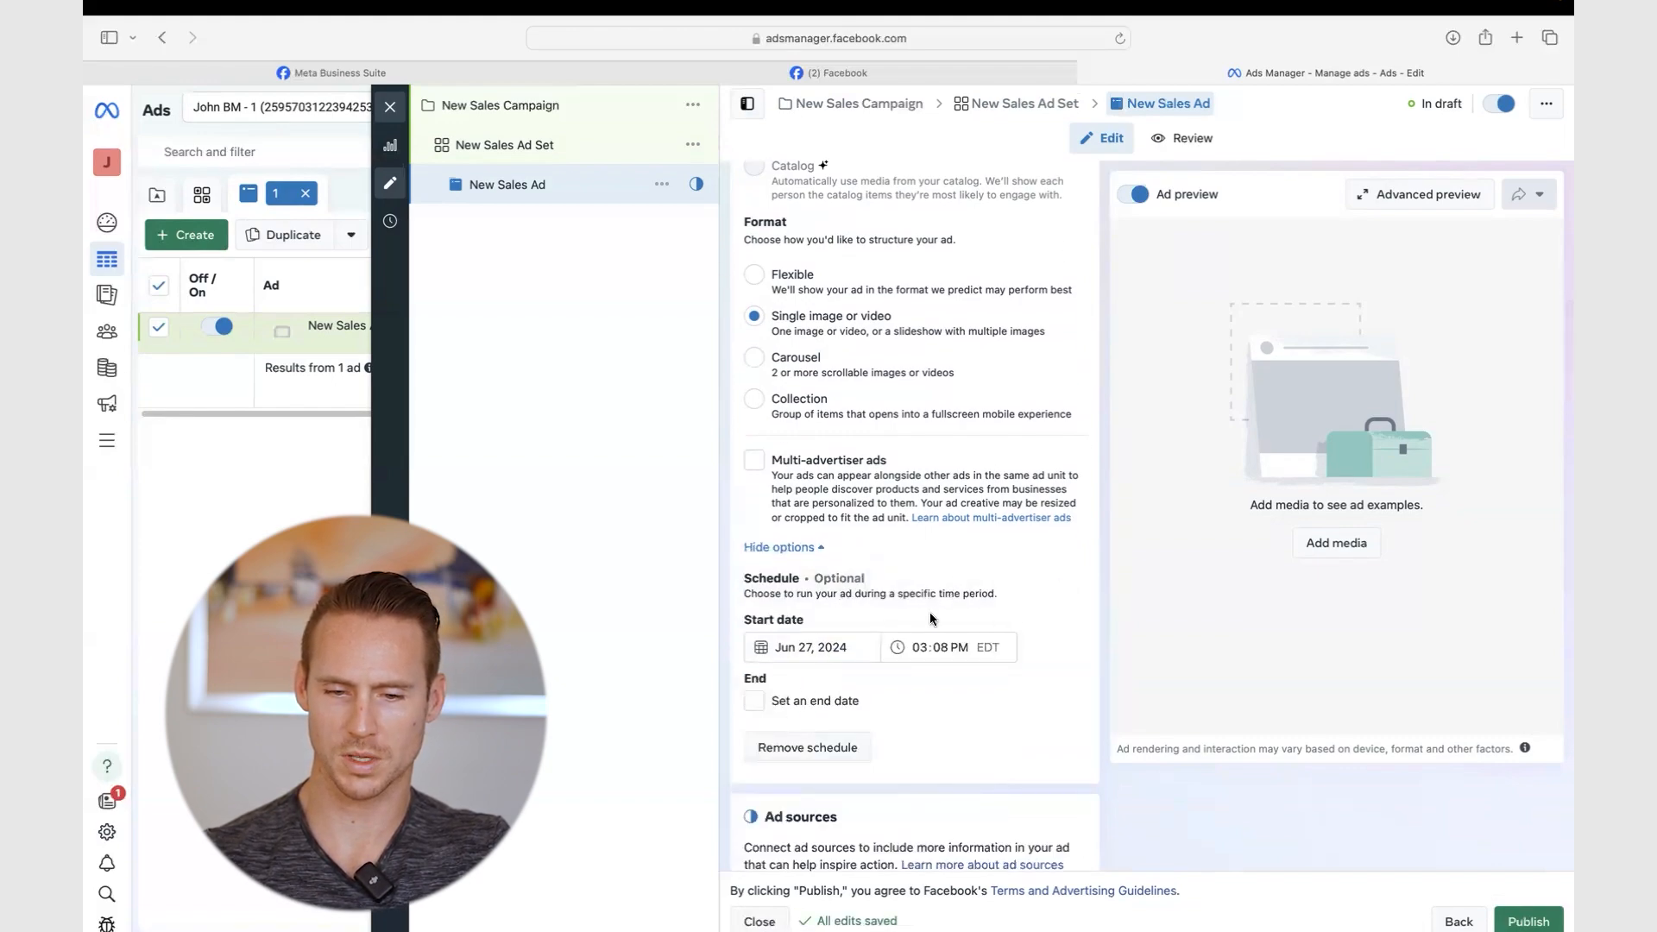
left_click_drag(998, 593, 760, 598)
left_click(760, 598)
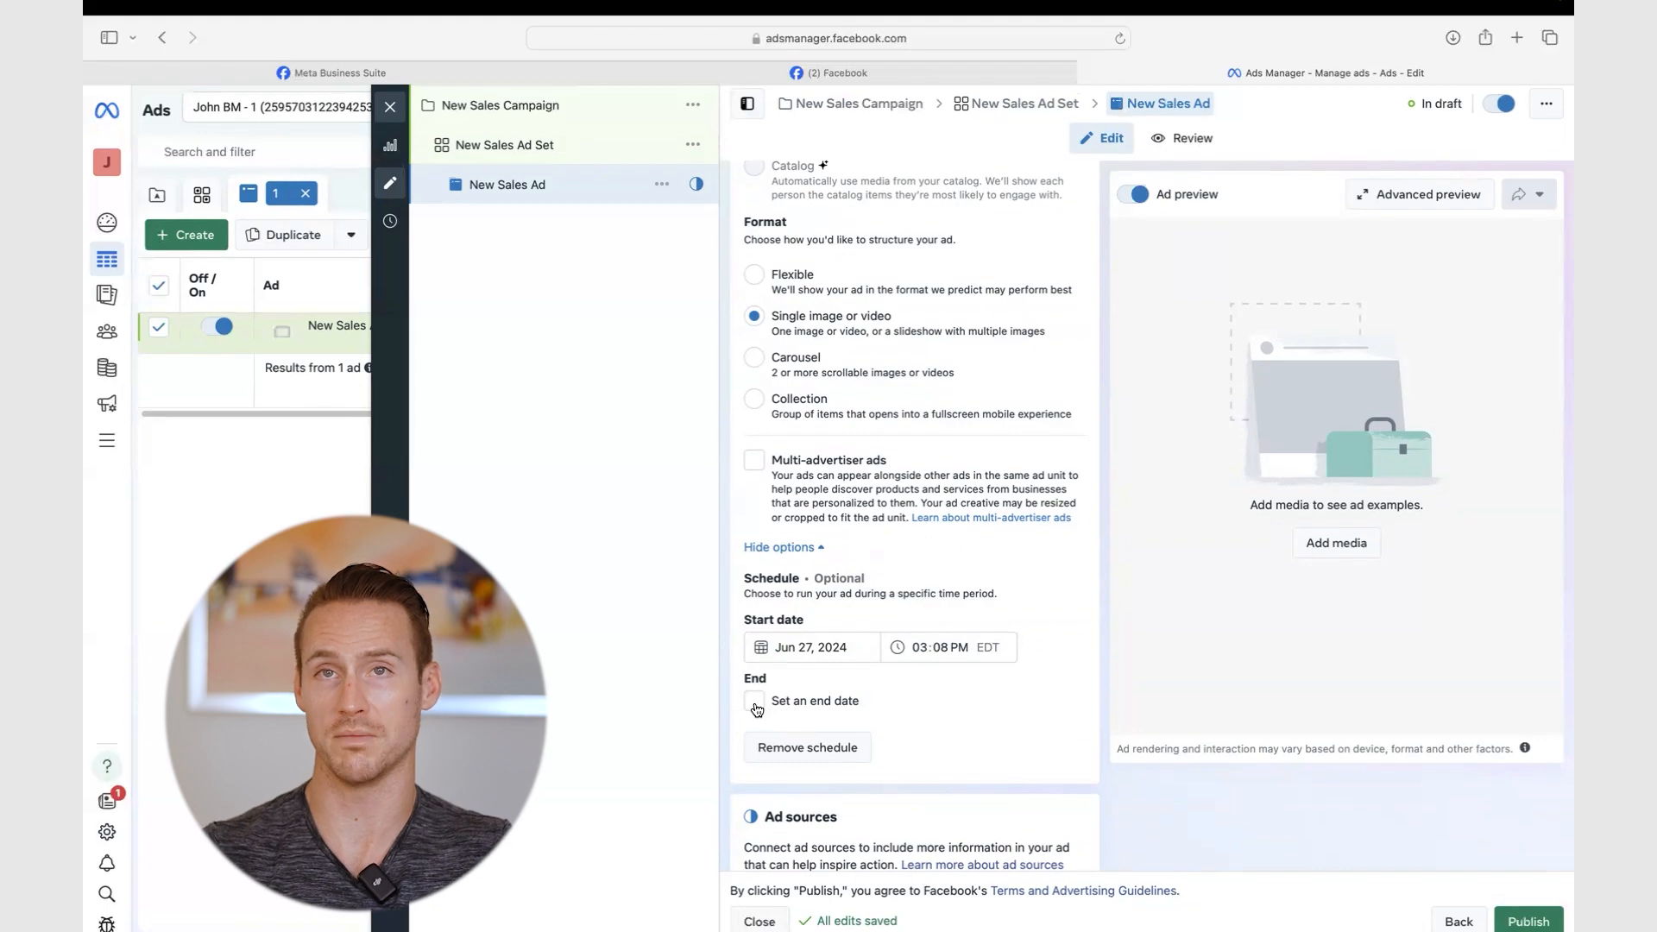
left_click(802, 546)
scroll(800, 541, "down", 3)
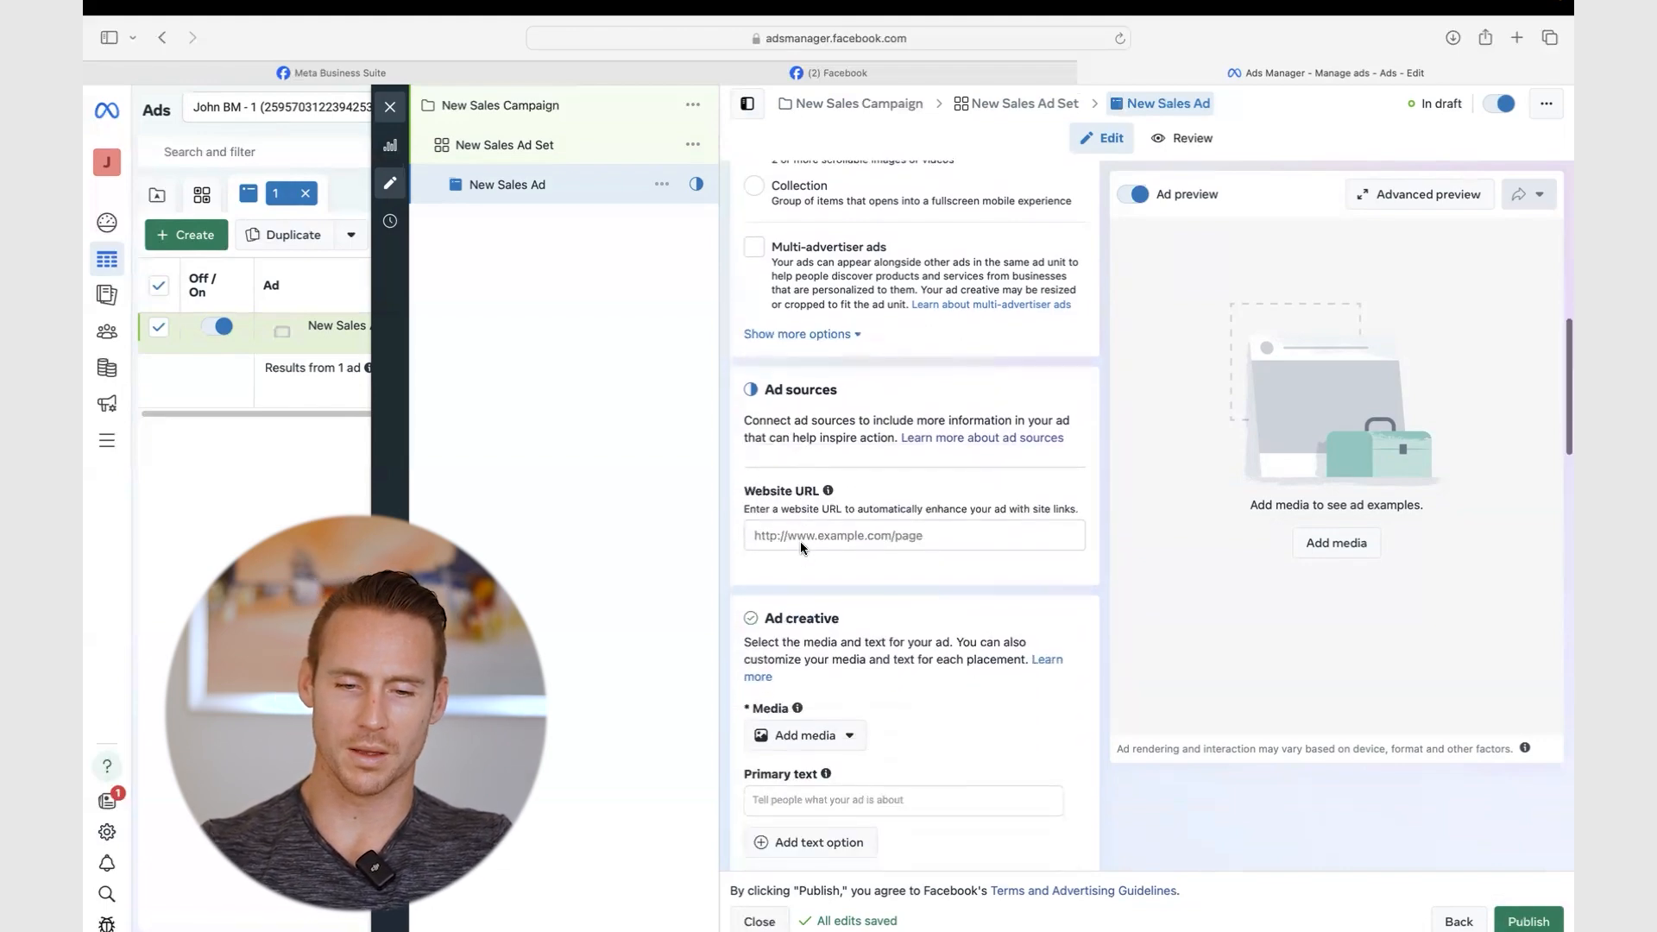
scroll(935, 474, "down", 2)
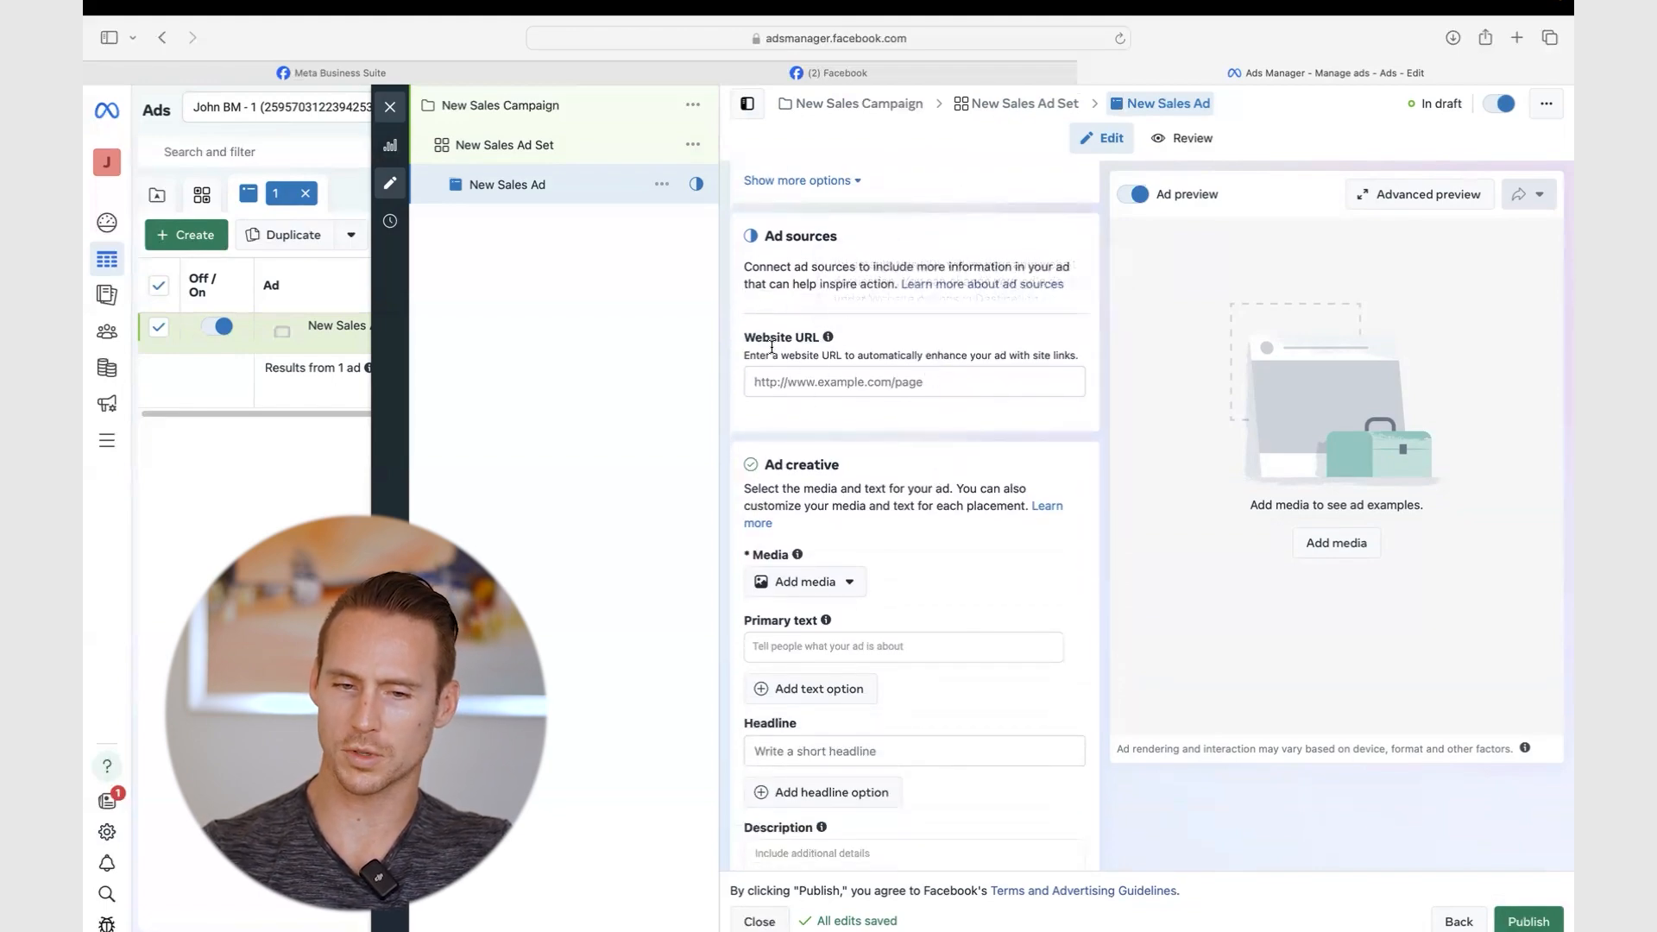
scroll(741, 275, "down", 4)
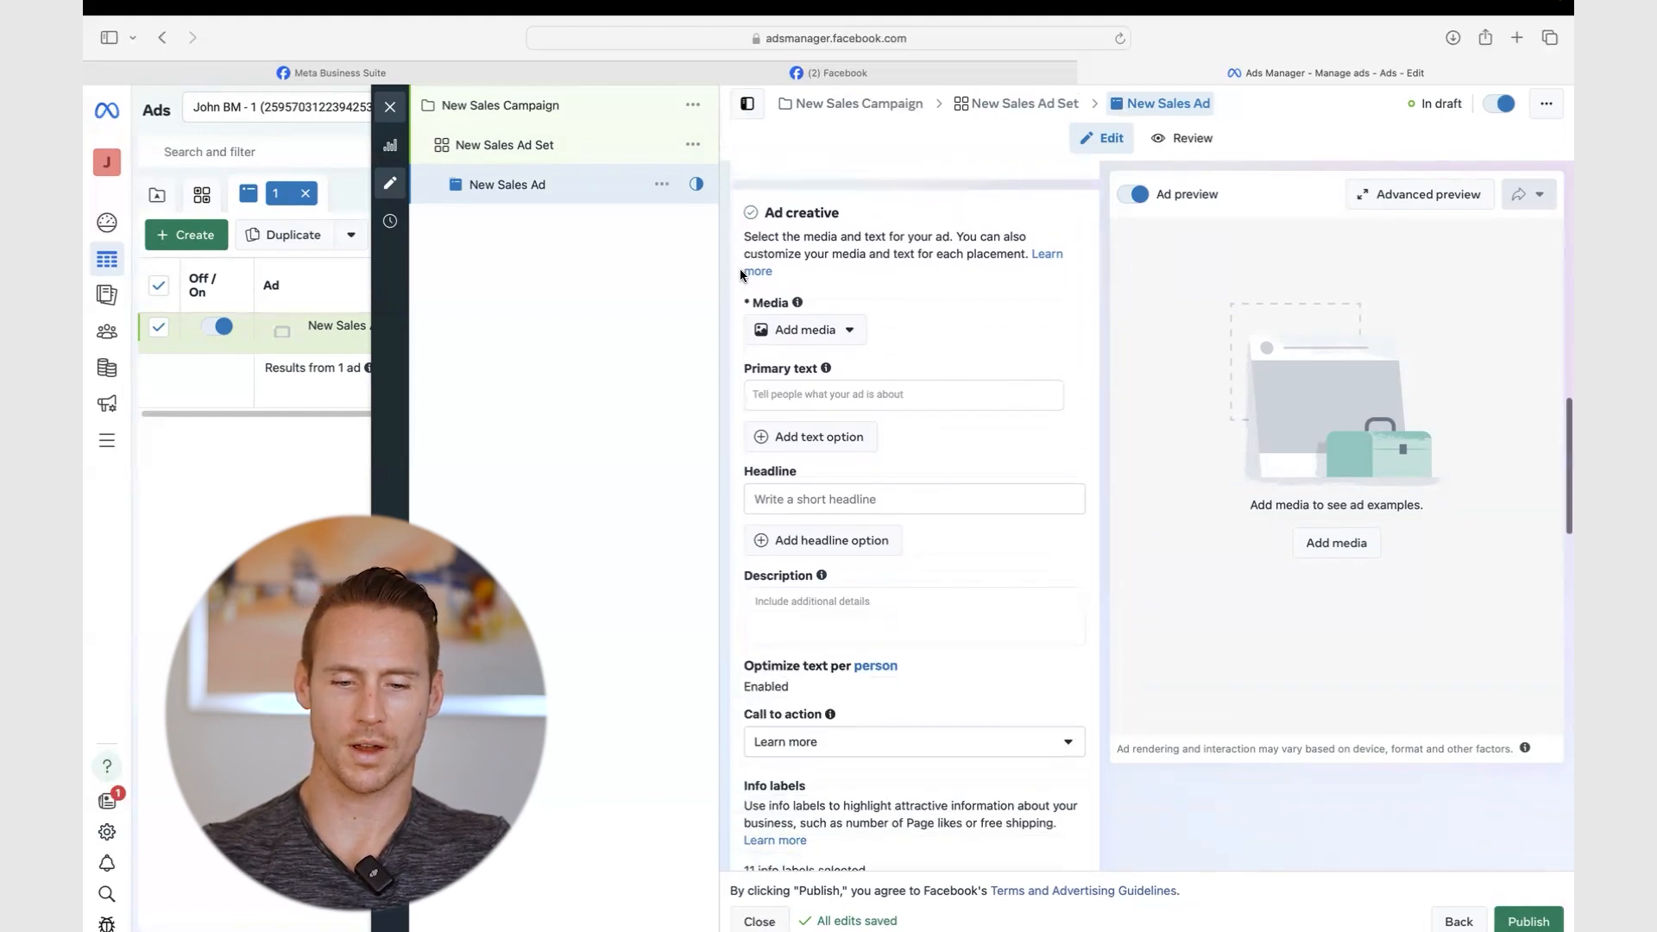
scroll(740, 275, "up", 12)
scroll(738, 268, "up", 3)
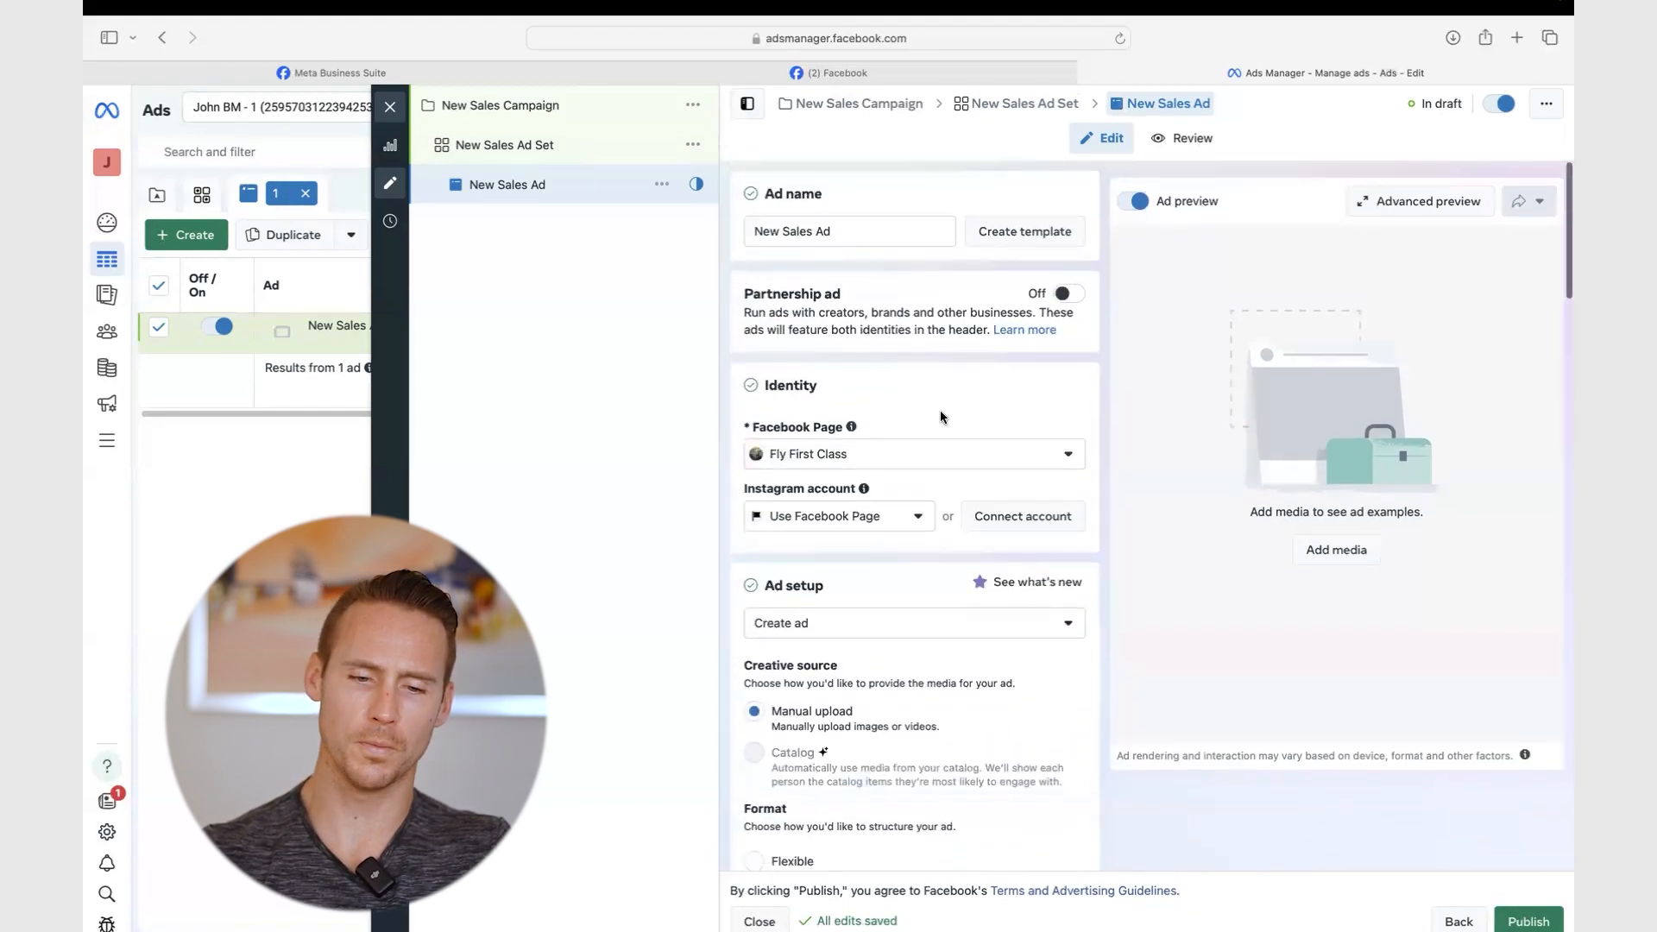
scroll(940, 411, "down", 5)
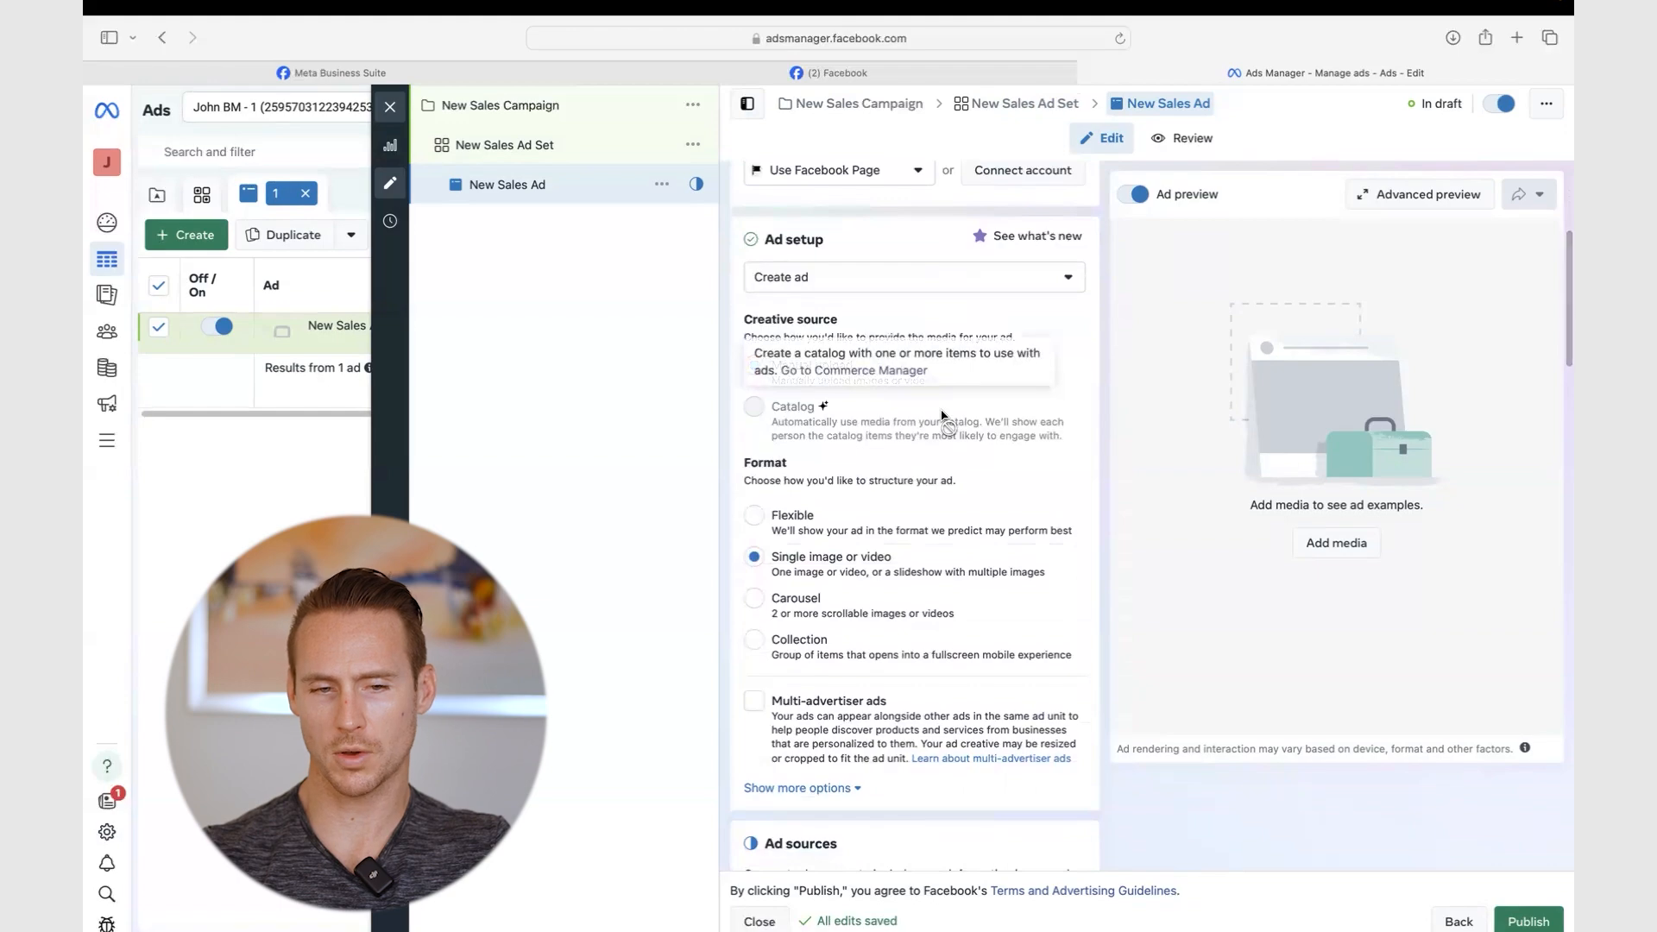
scroll(940, 411, "down", 6)
scroll(942, 416, "down", 2)
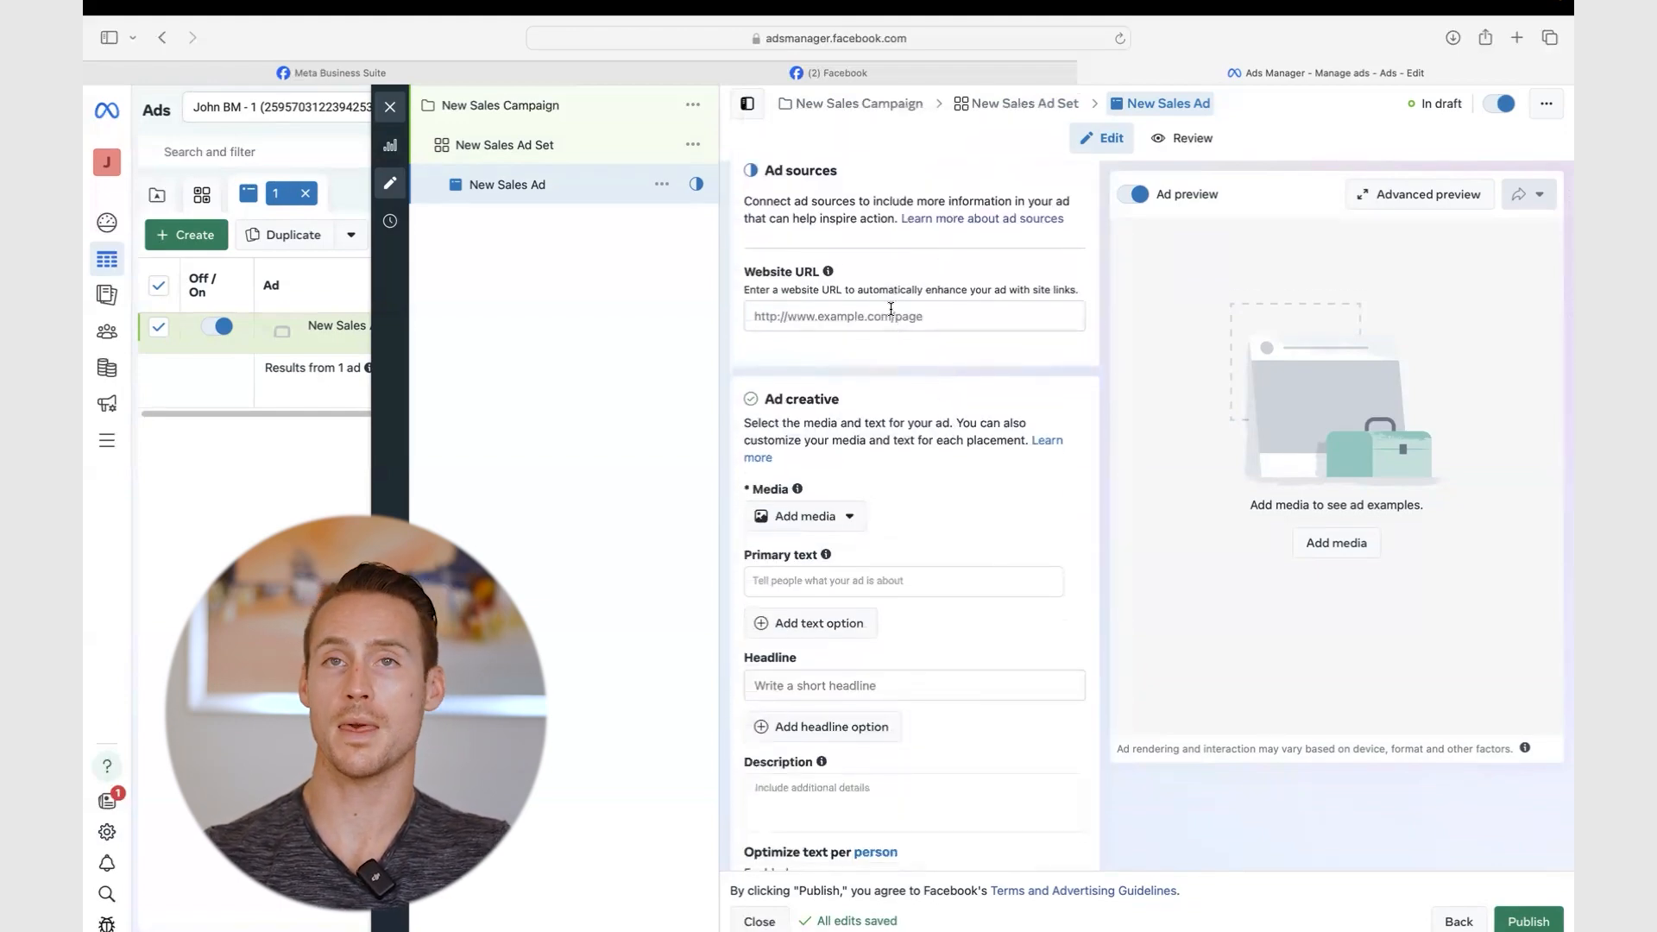
- Paste the landing page's gohighlevel.com address into the Website URL to load the ad preview
key("ctrl+Right")
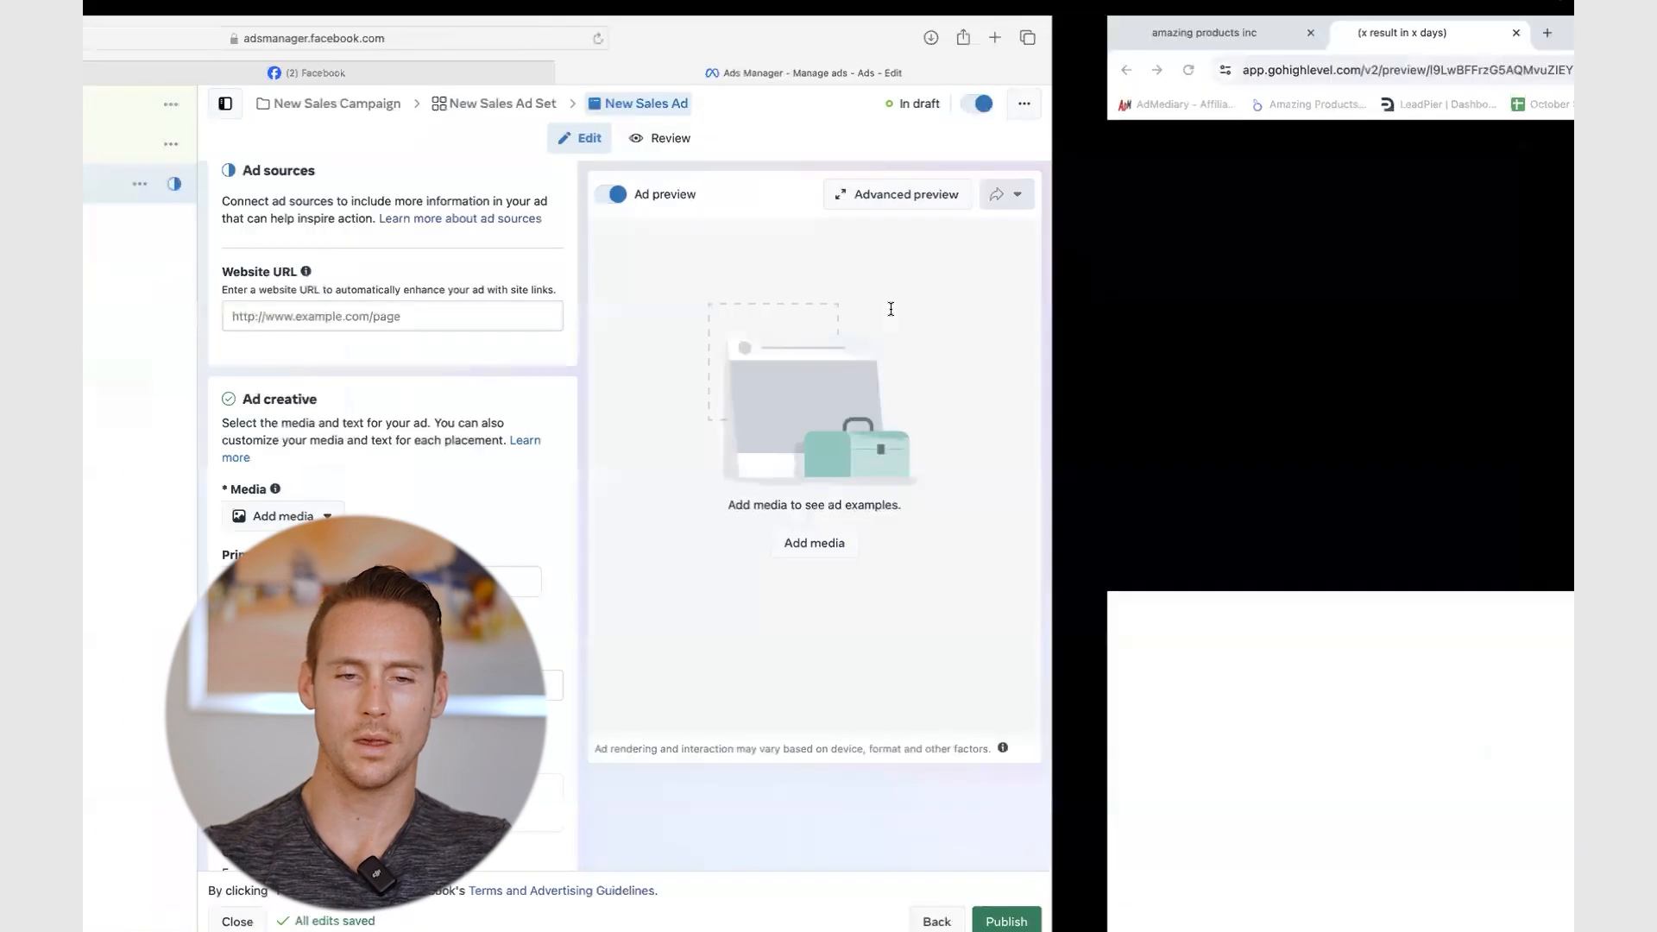
left_click(504, 65)
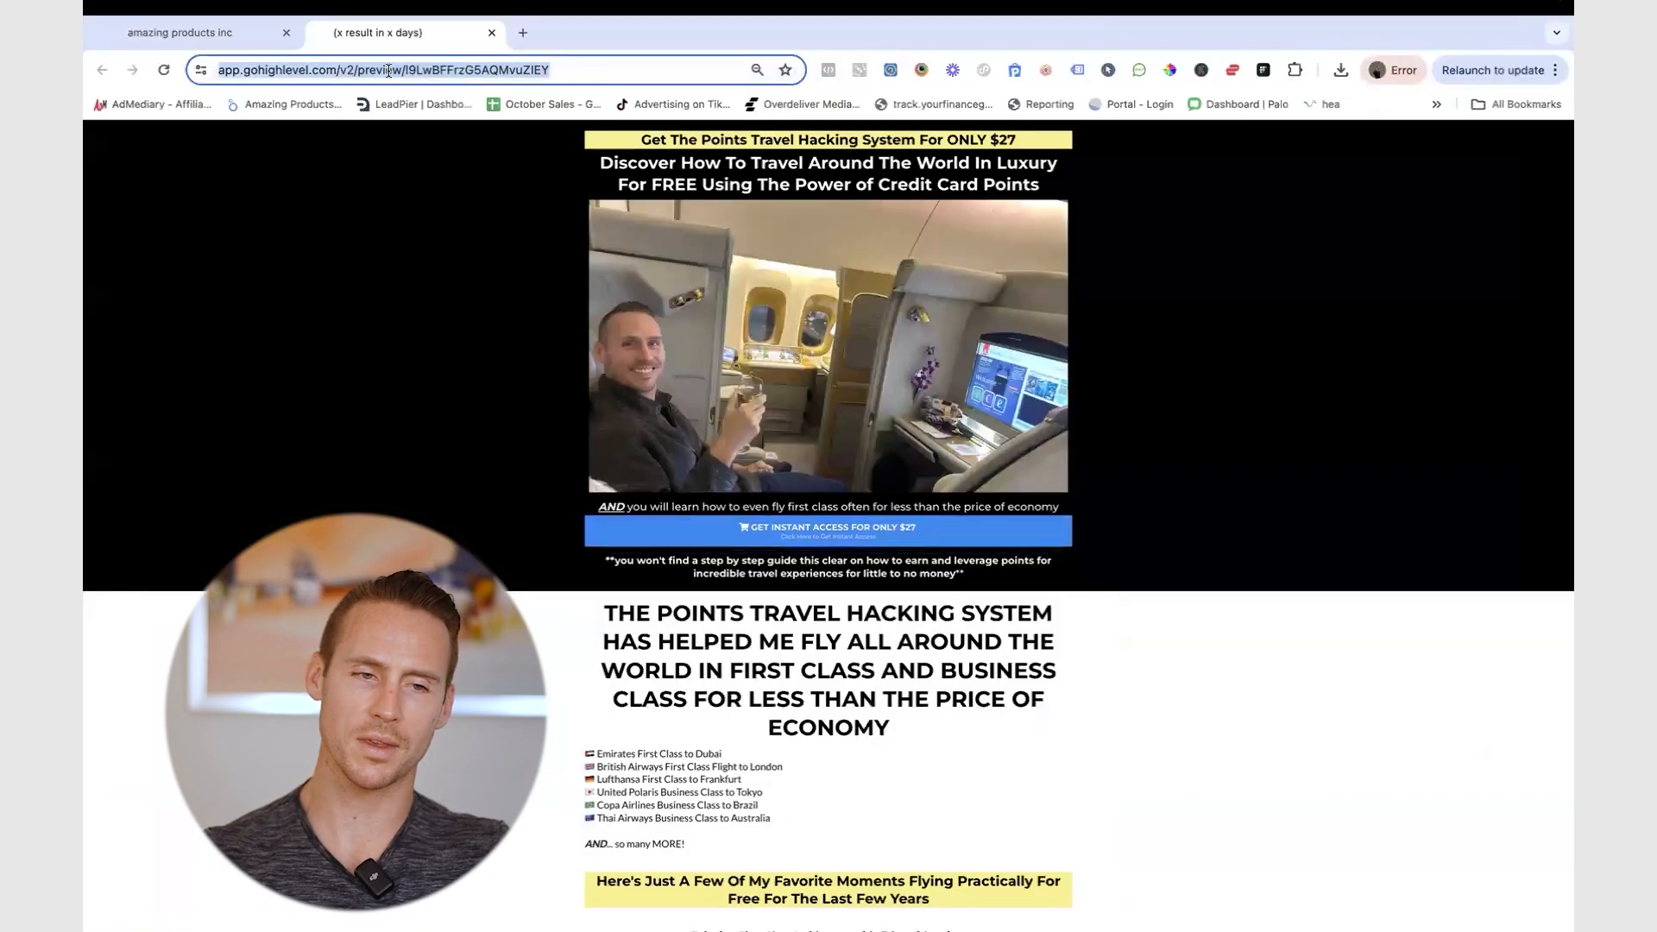
key("super+c")
key("ctrl+Left")
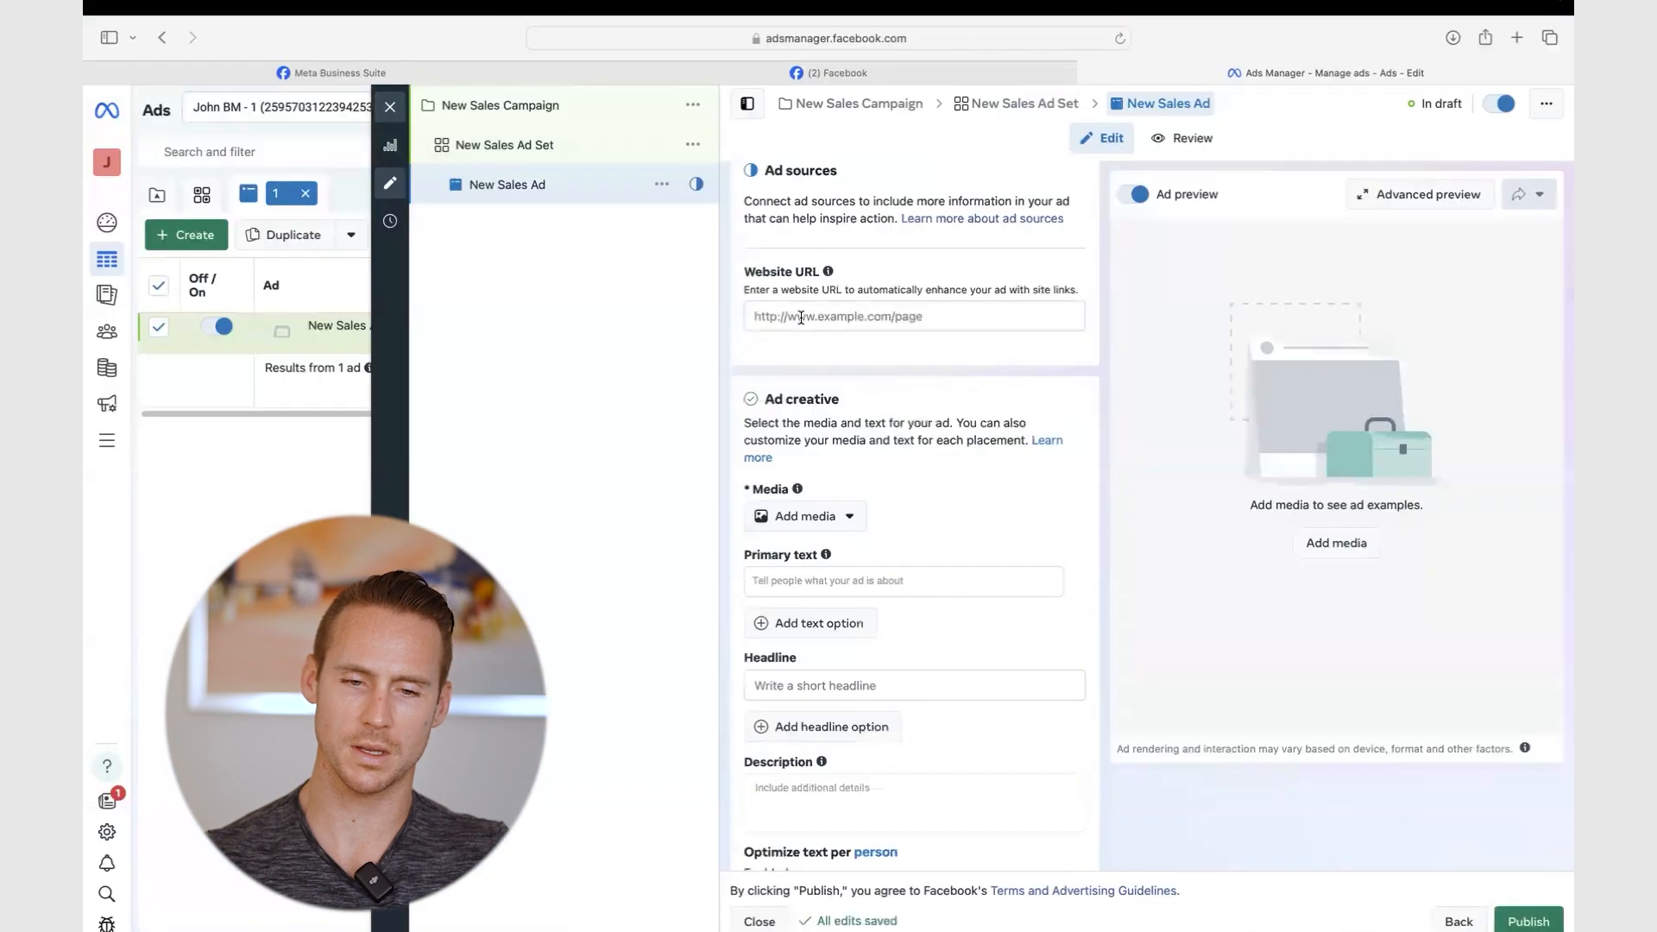
key("super+v")
left_click(1019, 289)
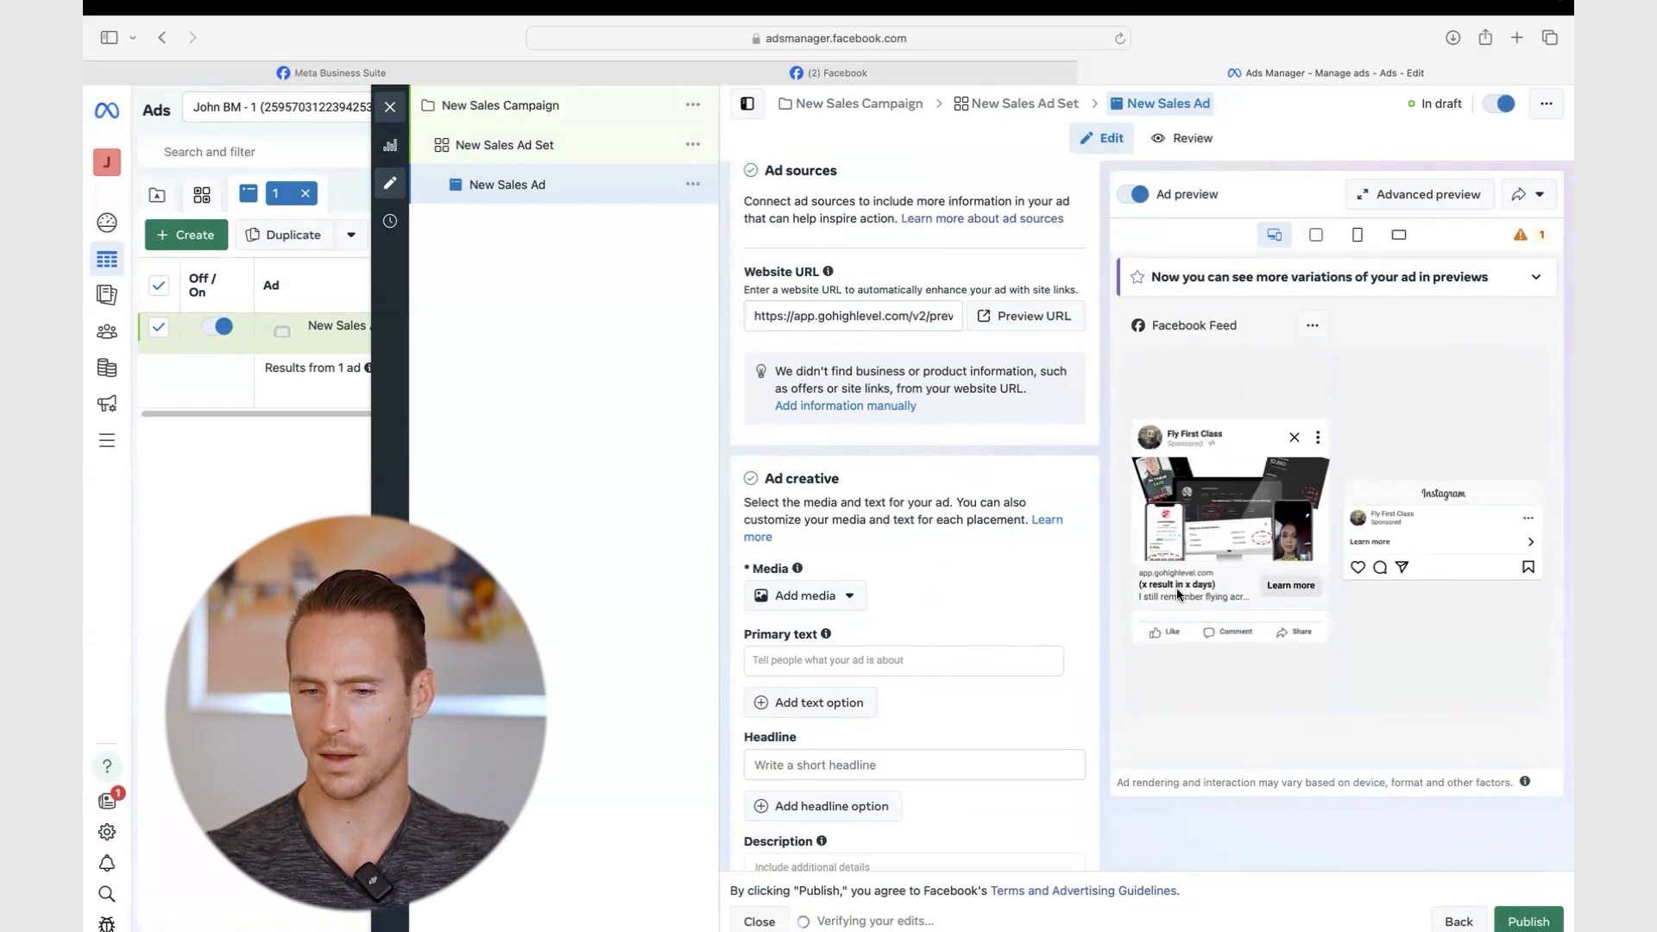
scroll(1001, 488, "down", 2)
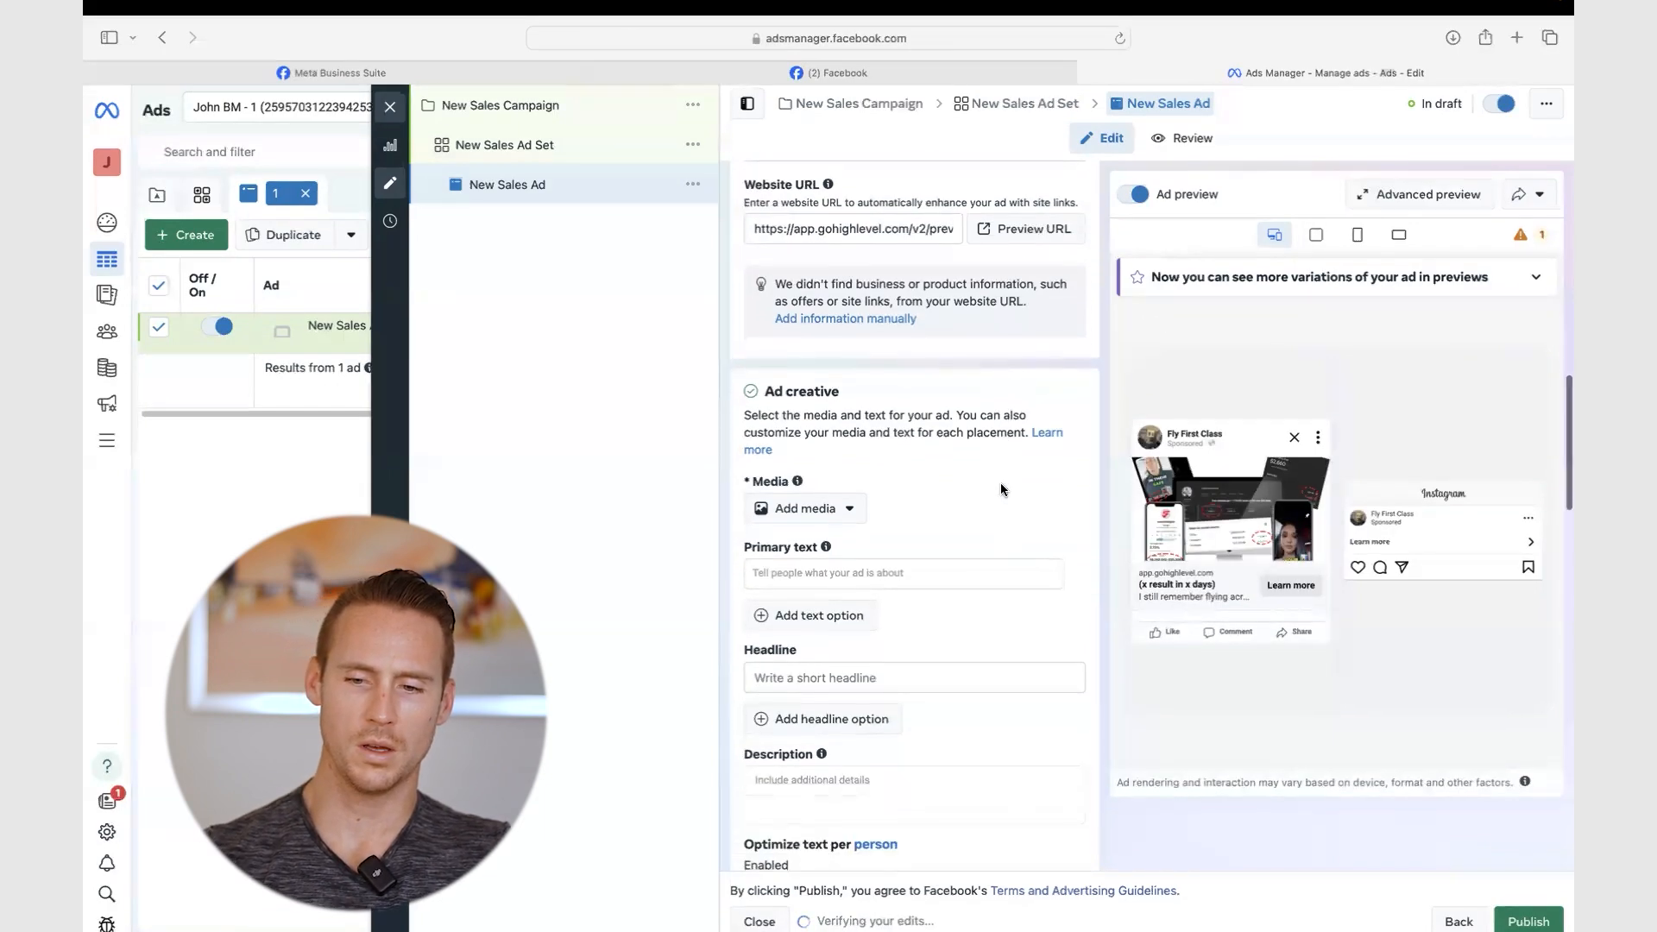
scroll(1001, 485, "down", 3)
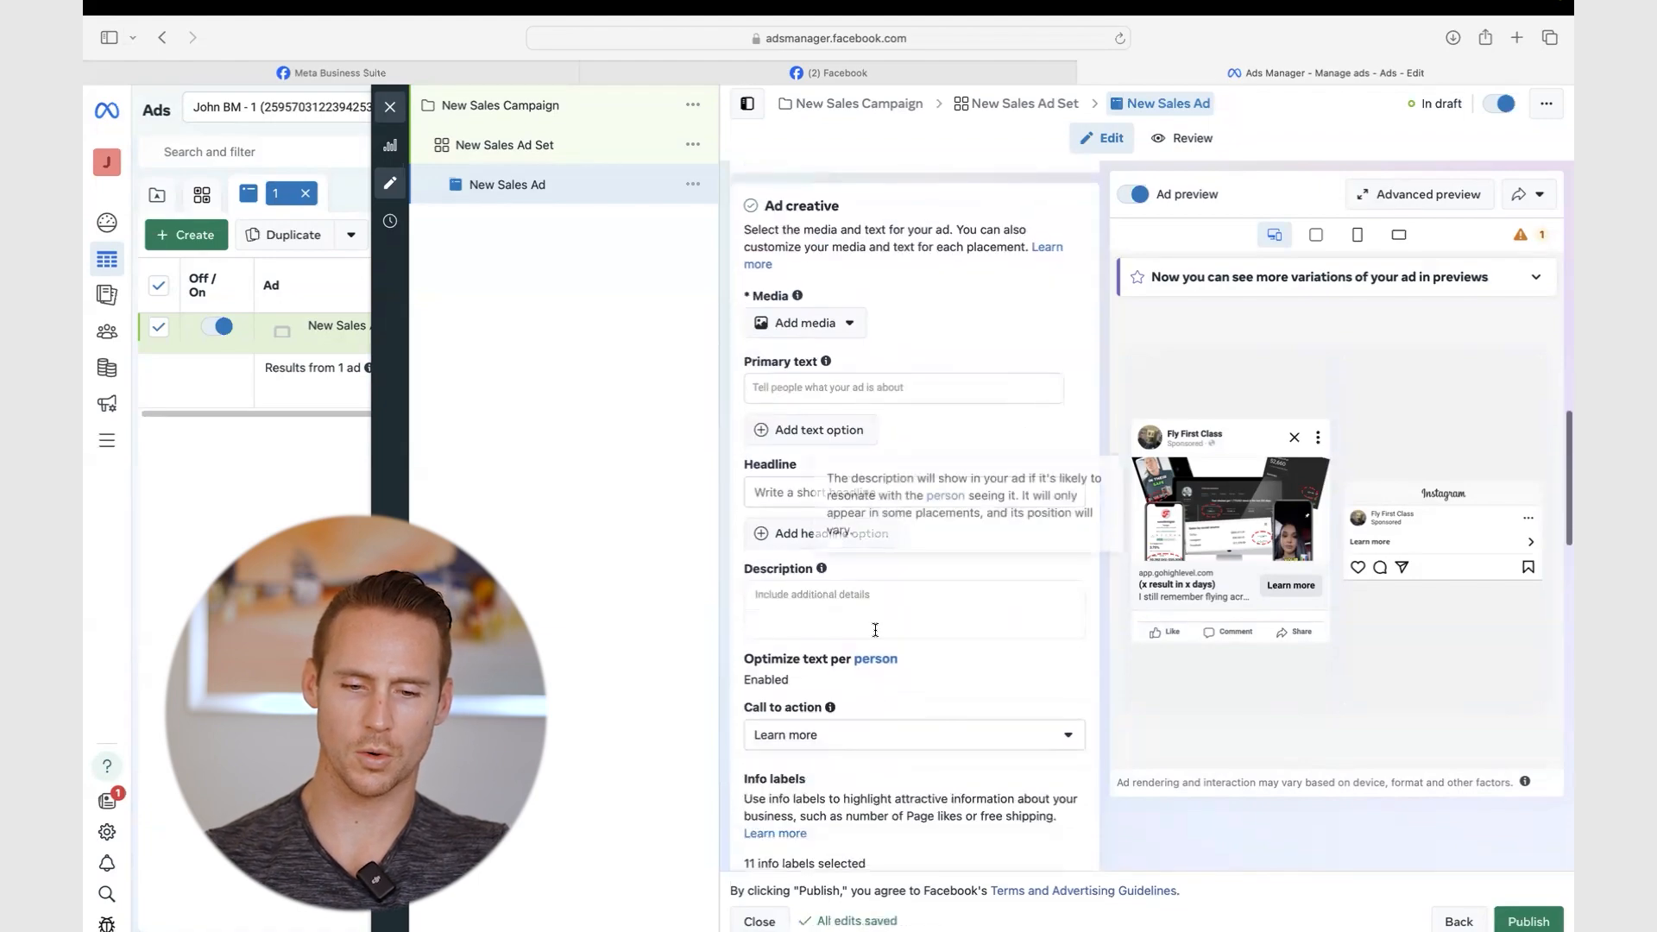
scroll(875, 630, "down", 1)
- Write primary text 'Fly First Class For FREE (Or The Price Of Economy)' plus Travel Hacking and lay-flat paragraphs
left_click(794, 352)
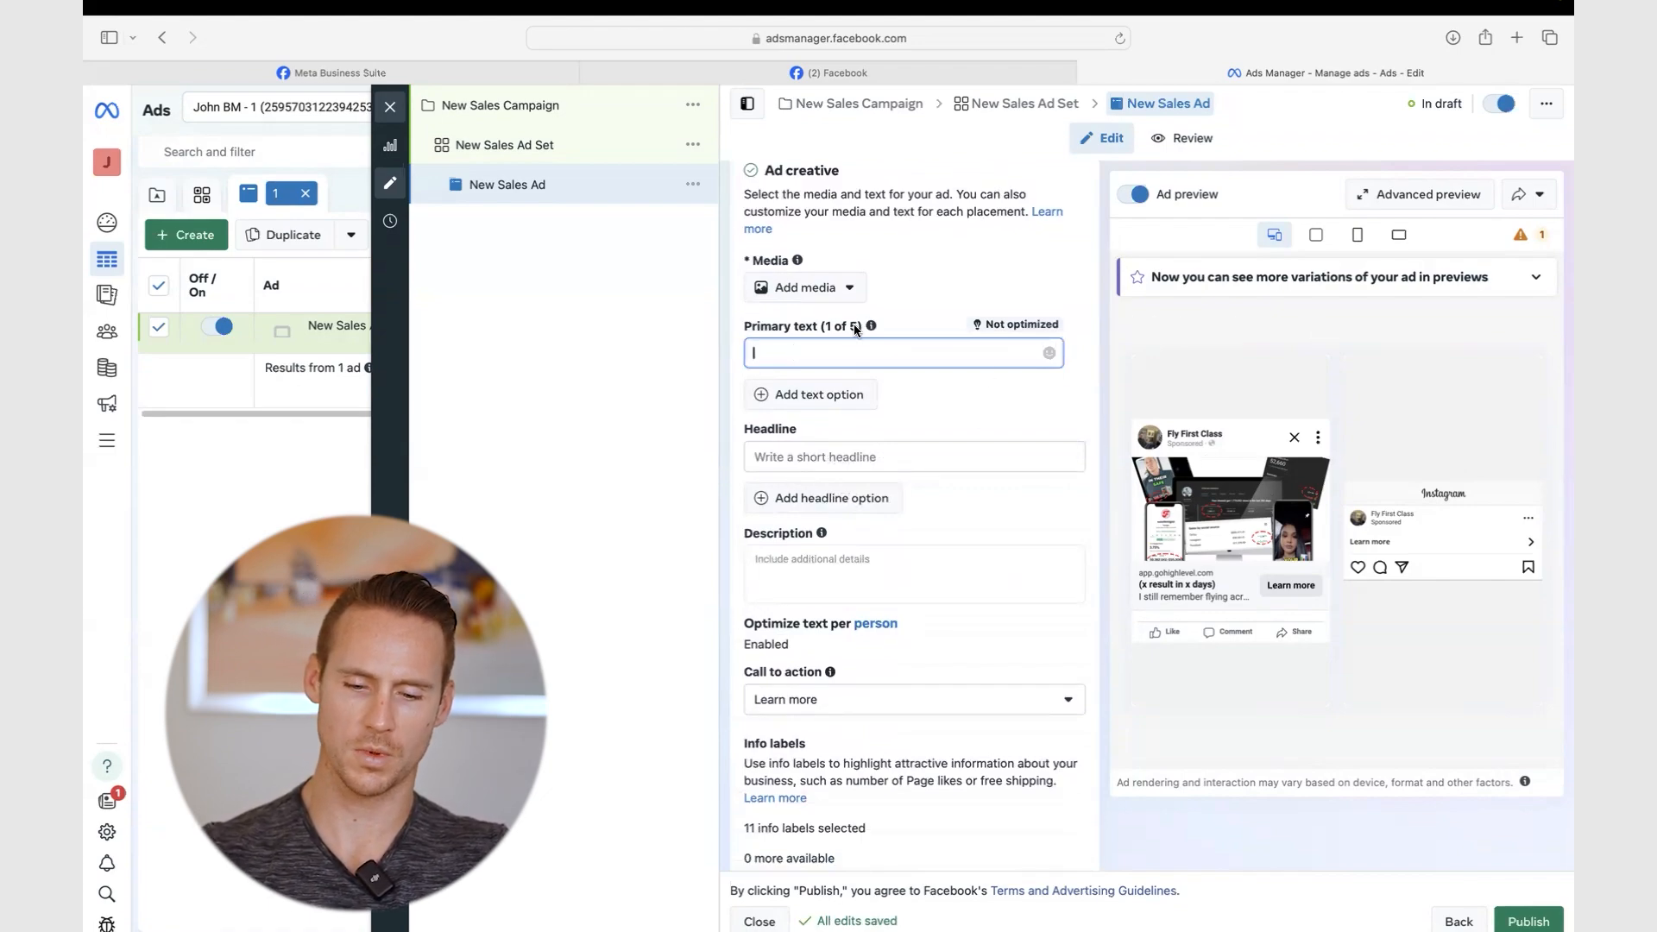
type("Fly")
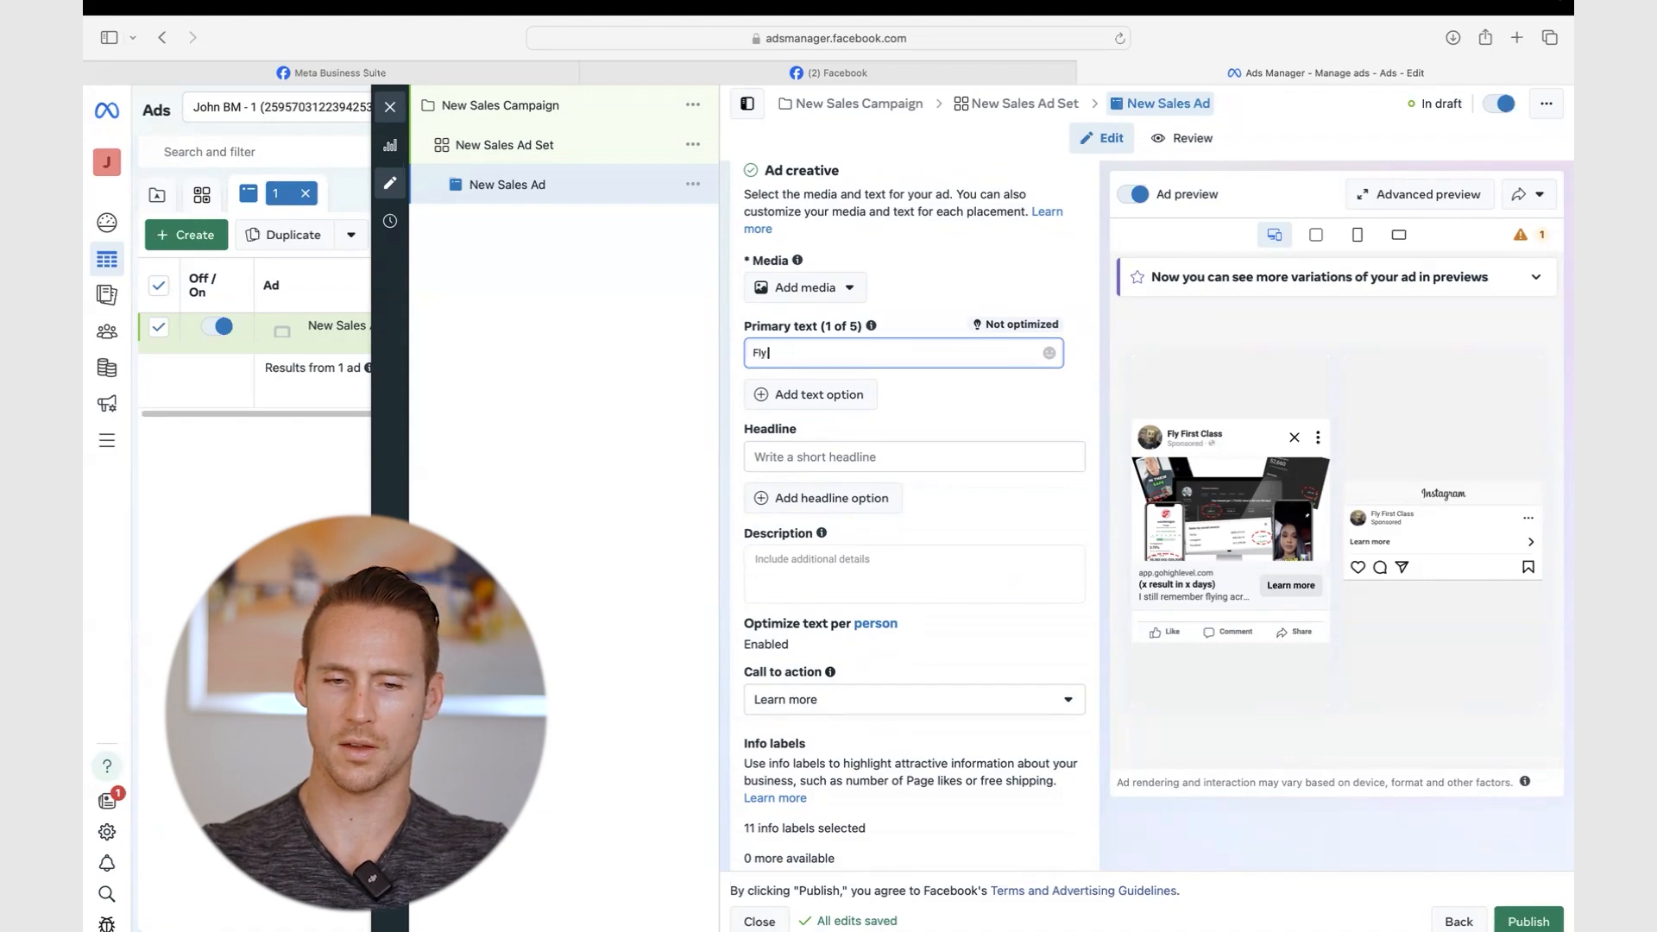
type(" First Class For")
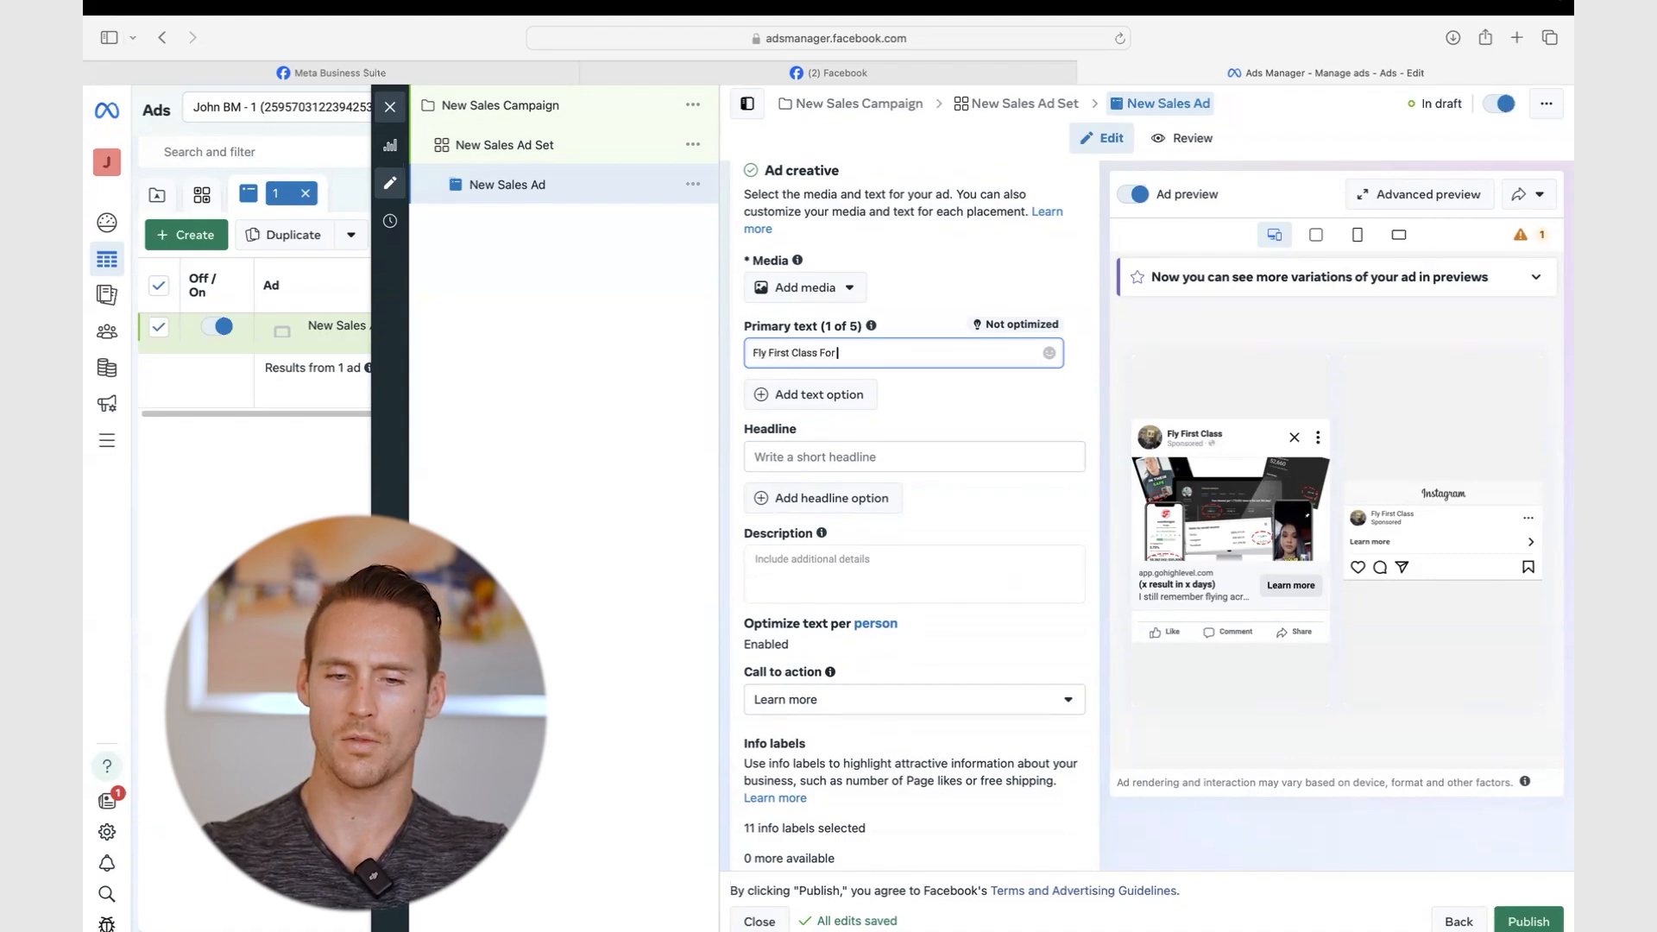
type(" FREE (Or T")
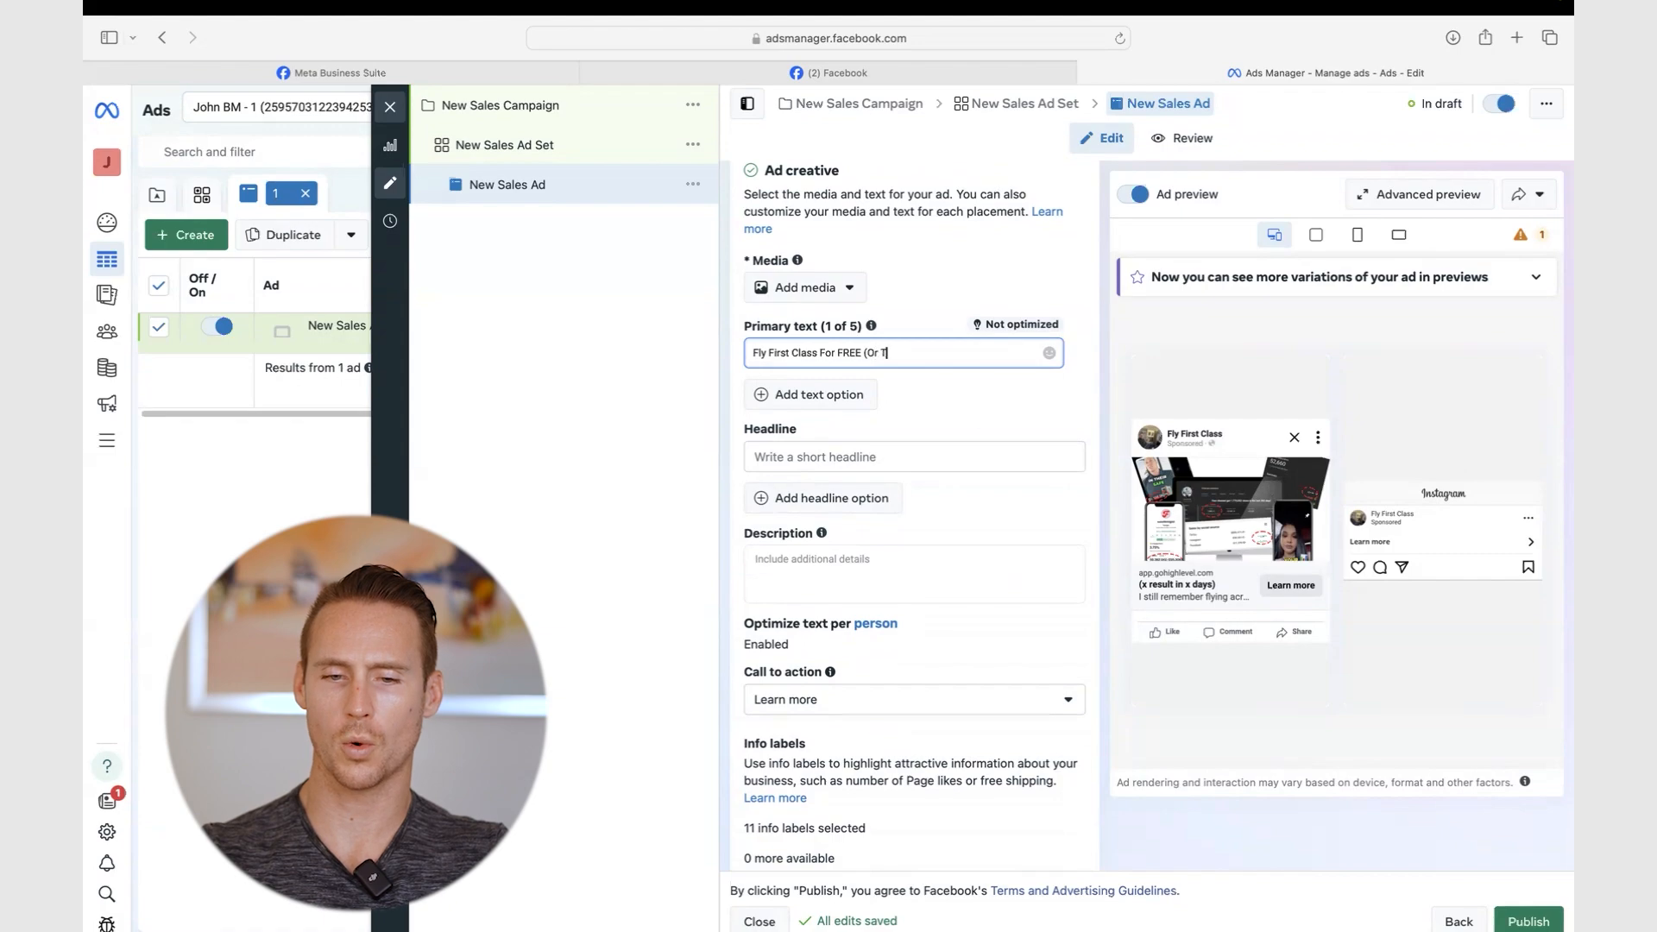
type("he Price Of")
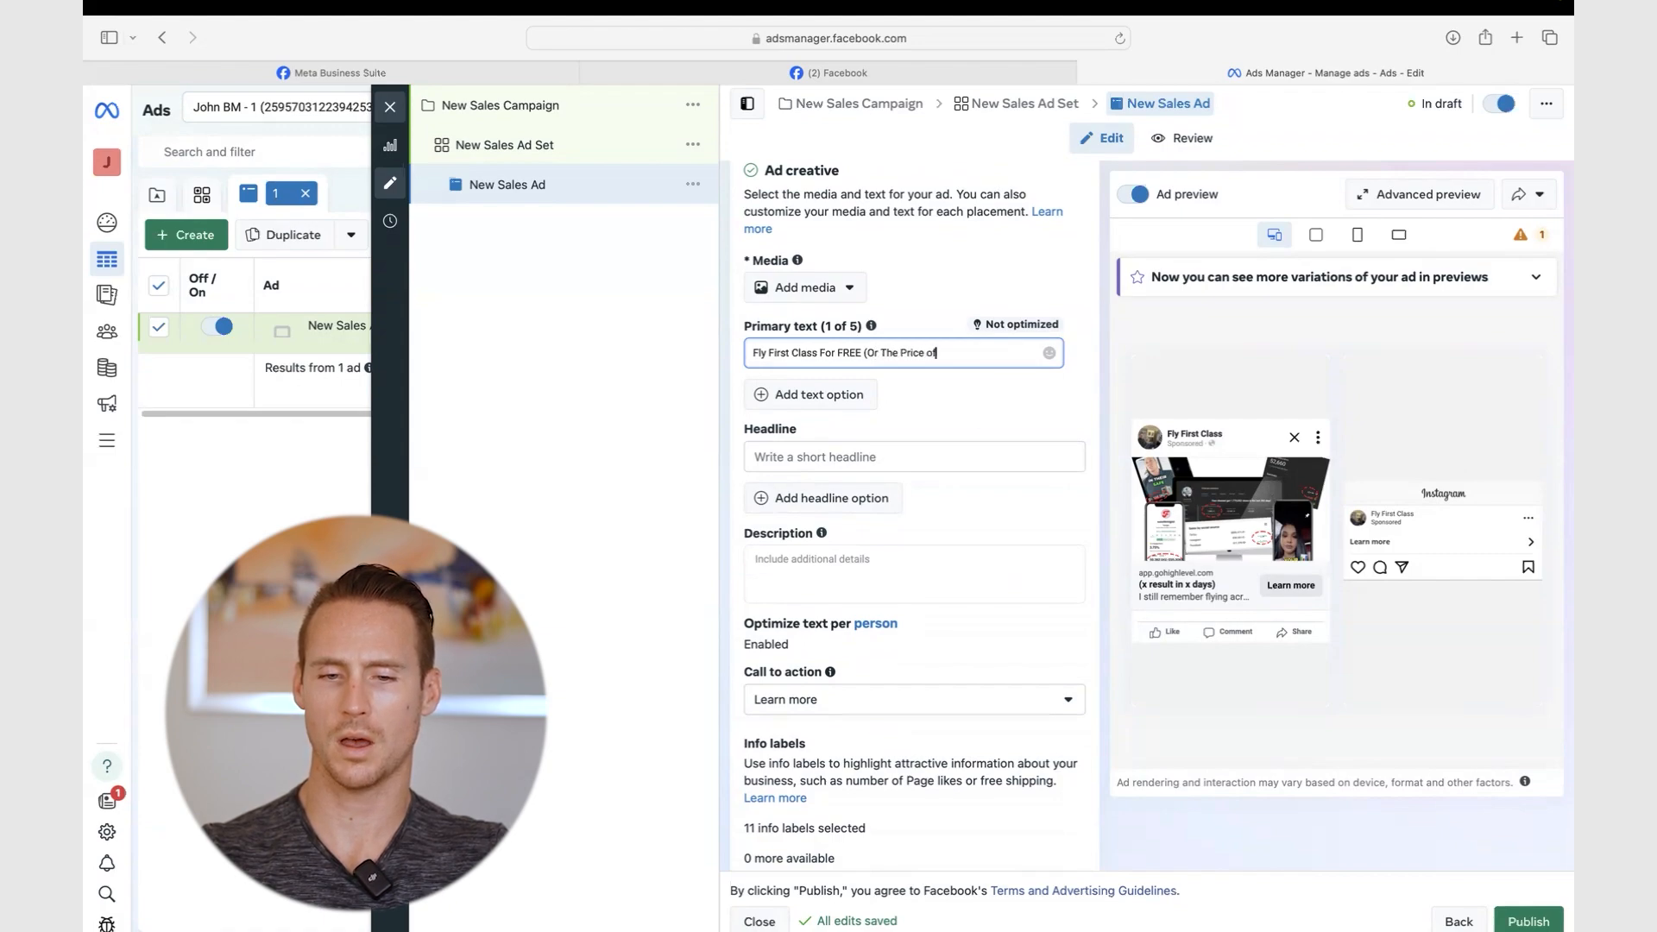
type(" Economy)")
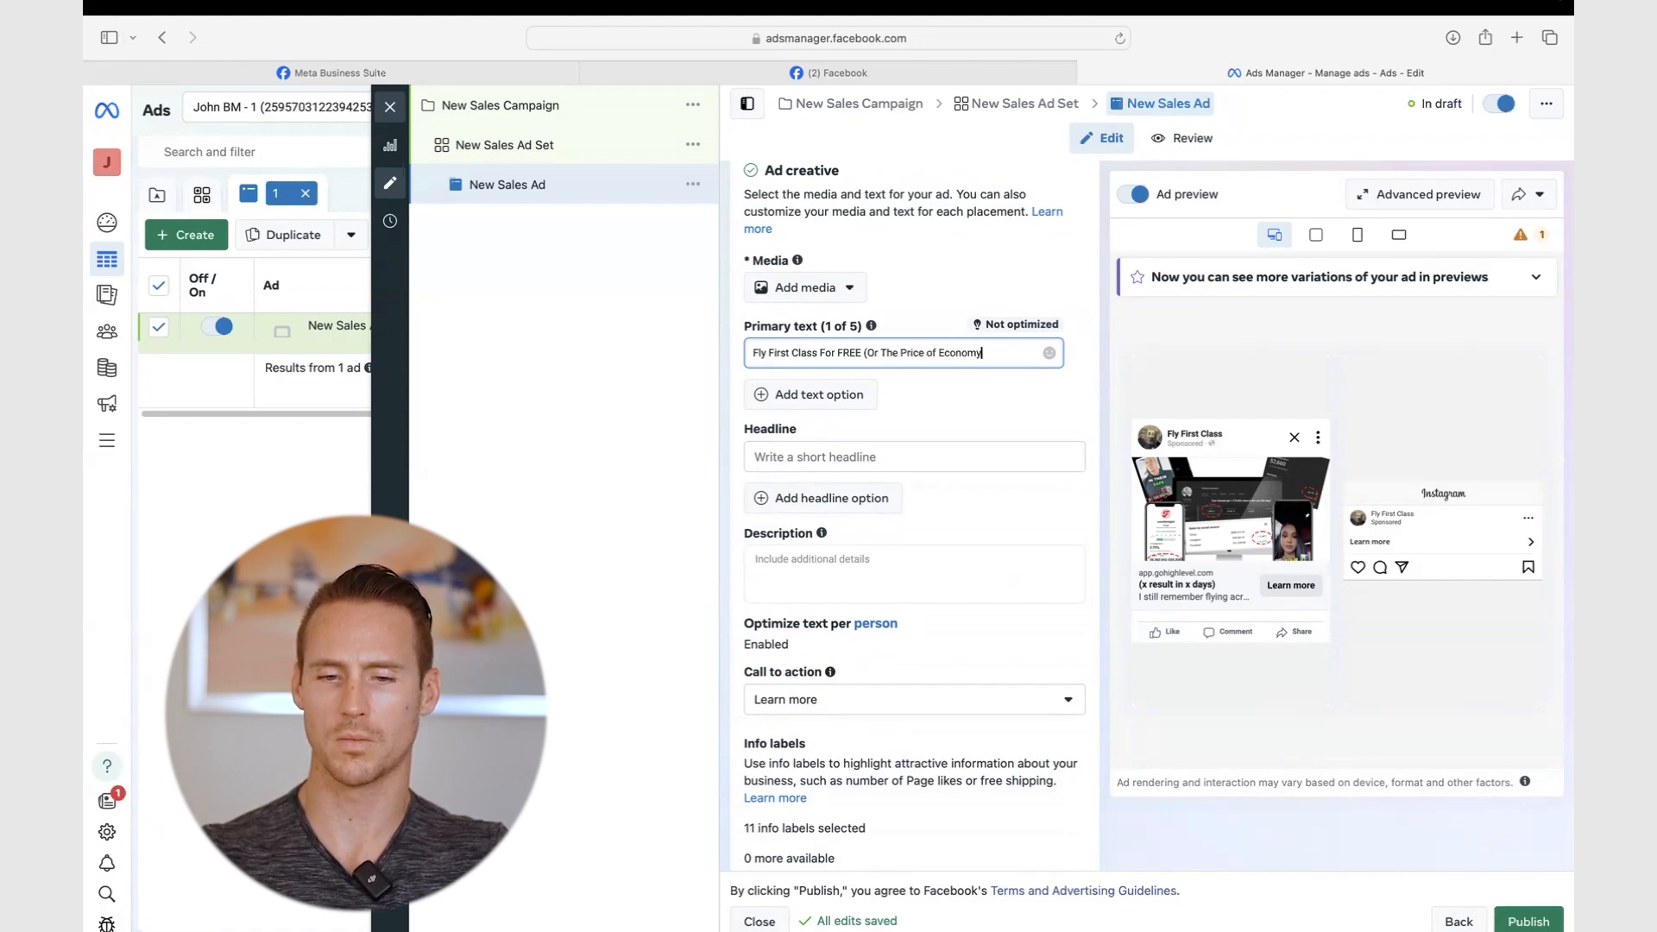
key("Return")
type("Learn the T")
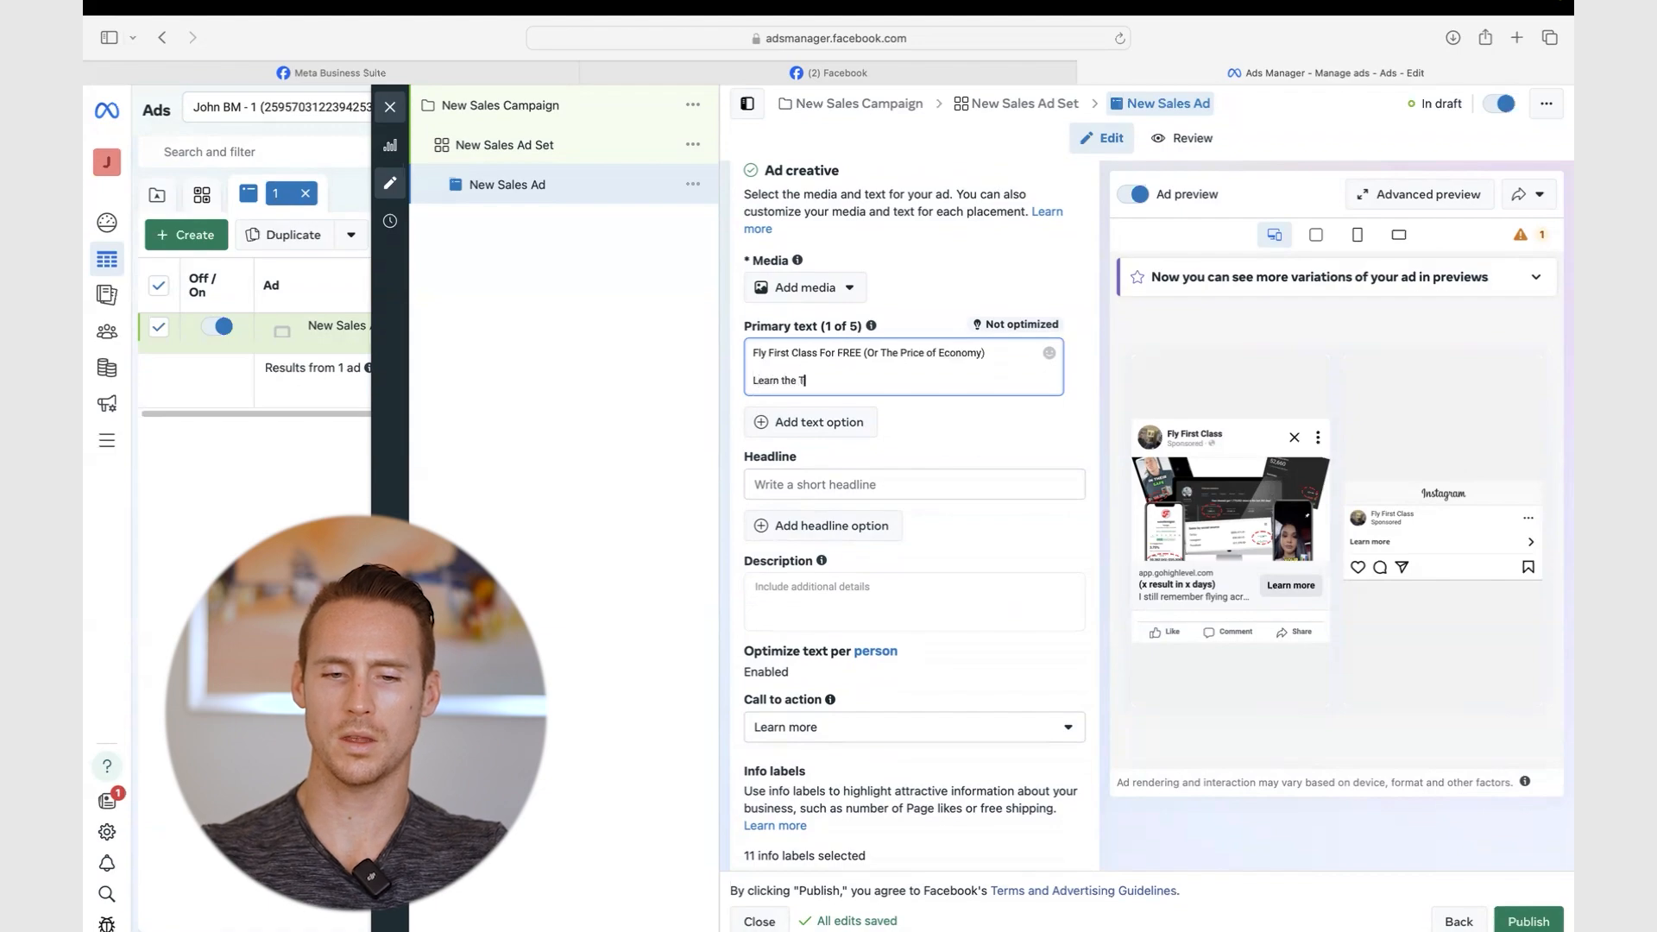
type("ravel Hacking Sec")
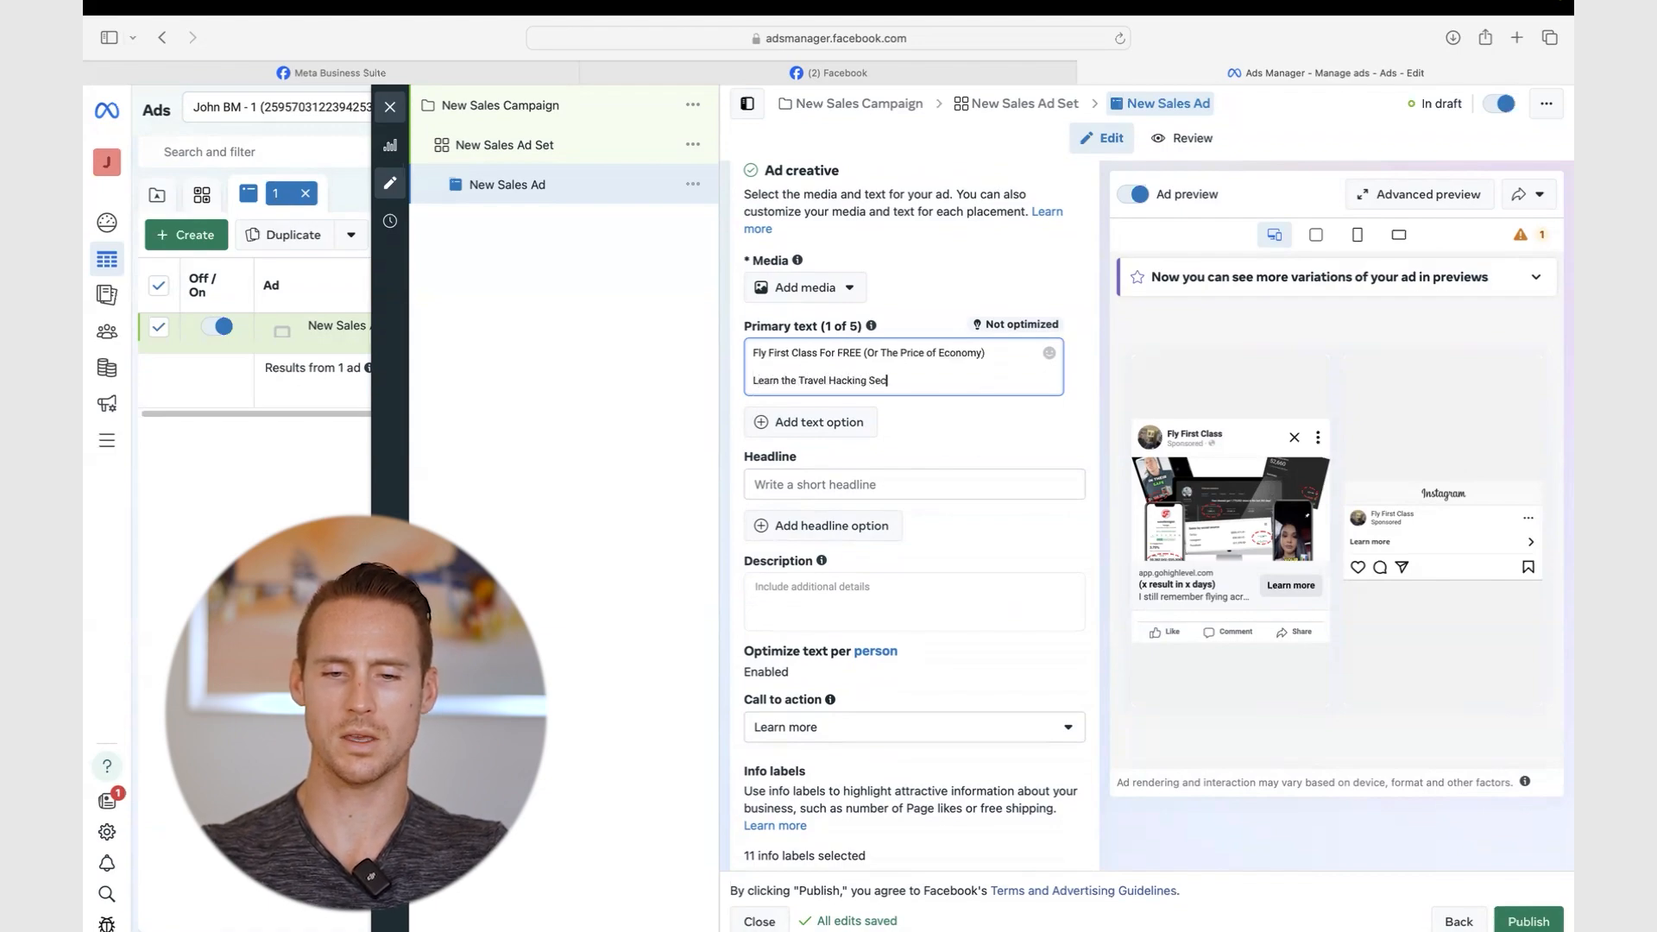
type("rets that only ")
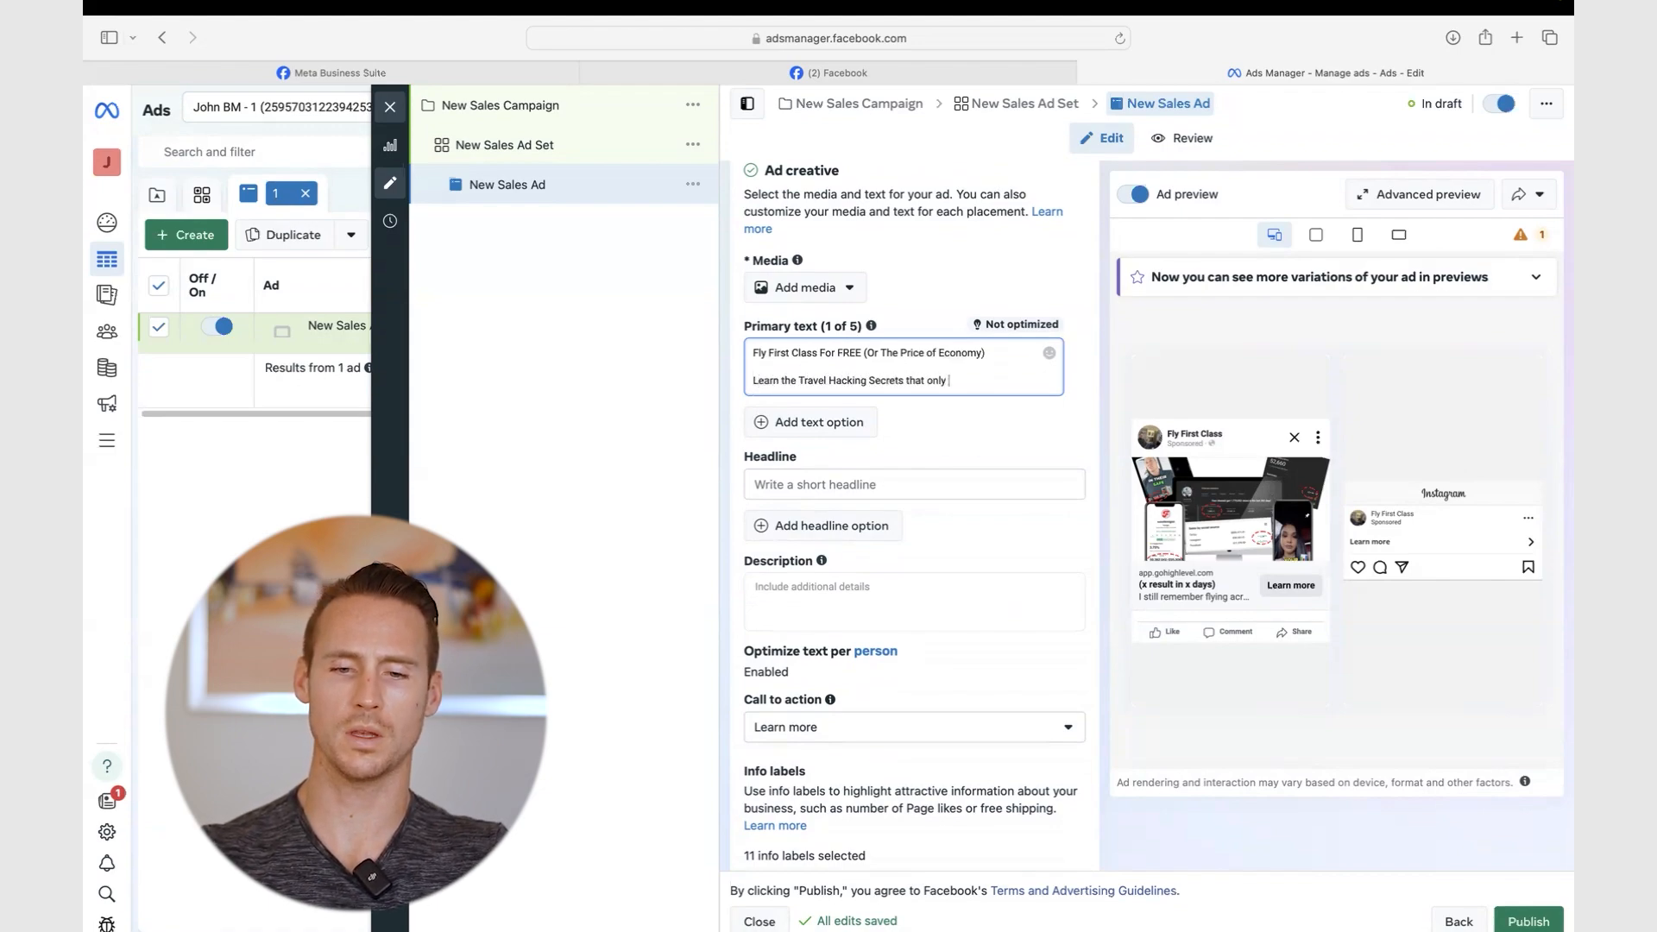
type("save")
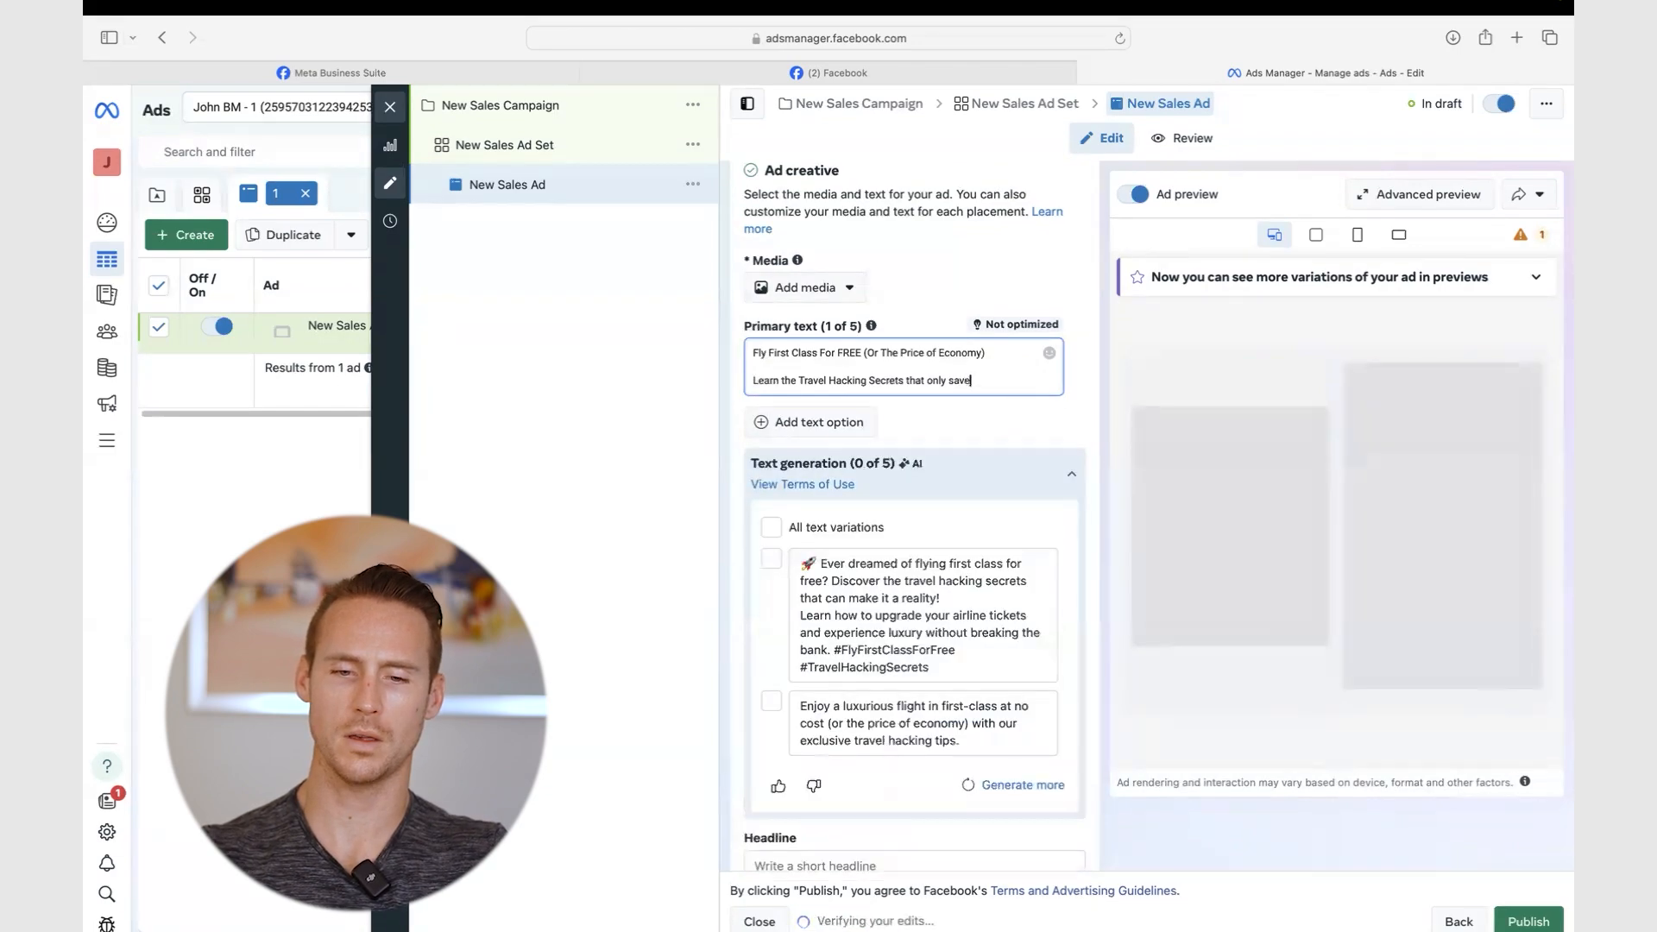
key("BackSpace")
type("y travelers k")
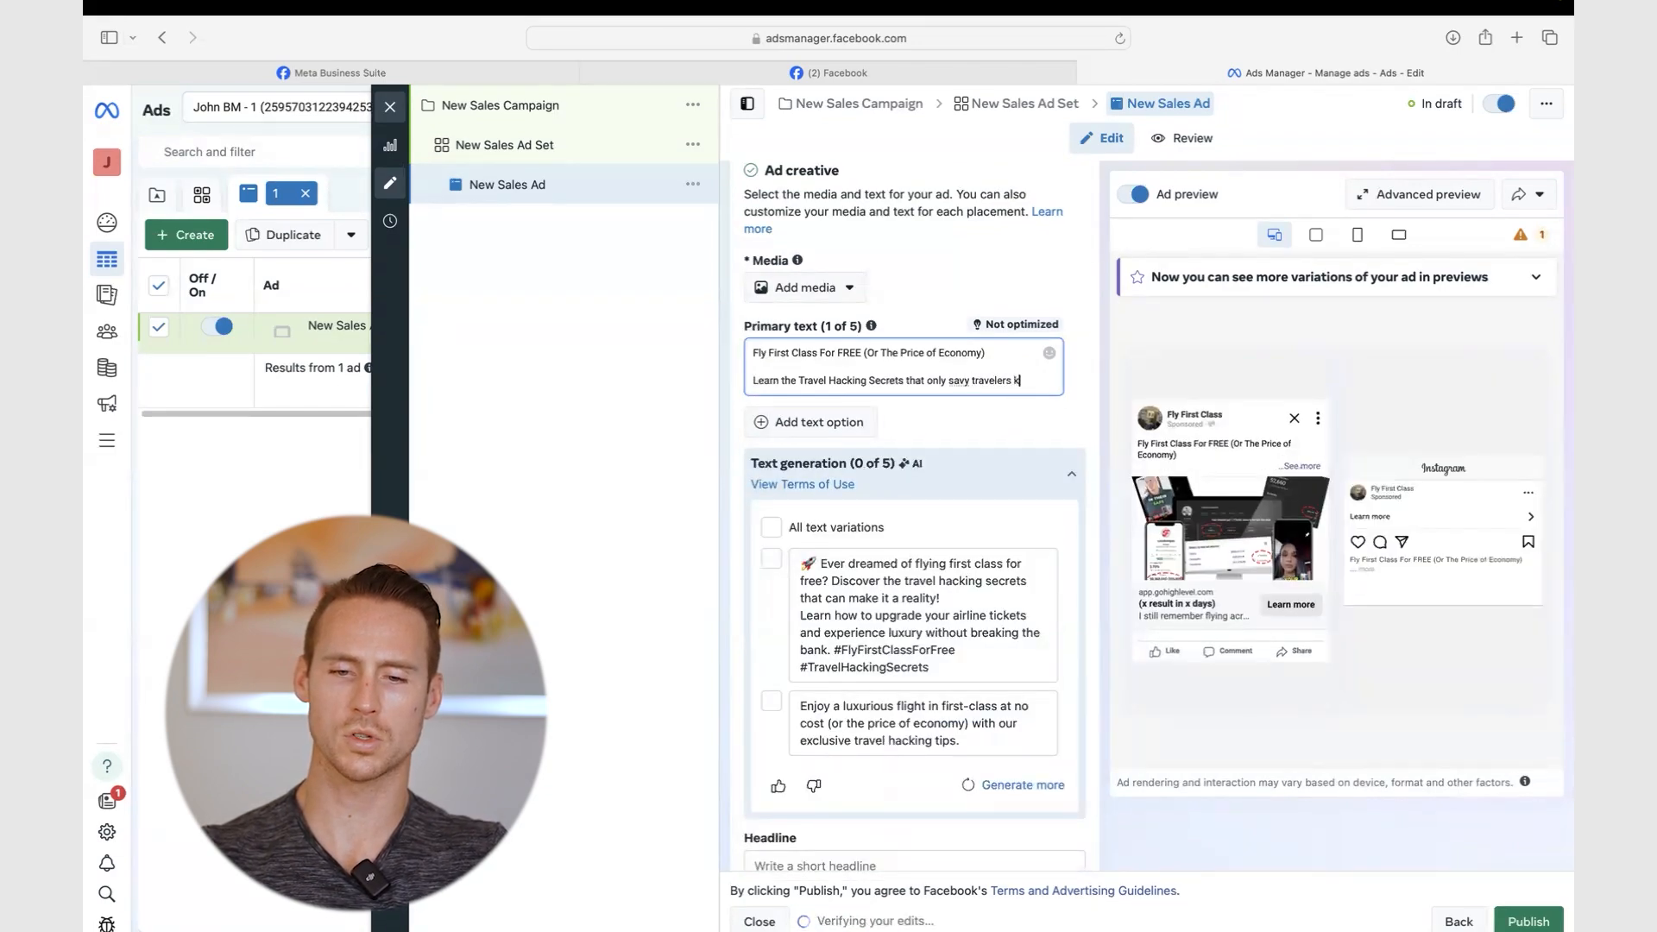
type("now about and use ")
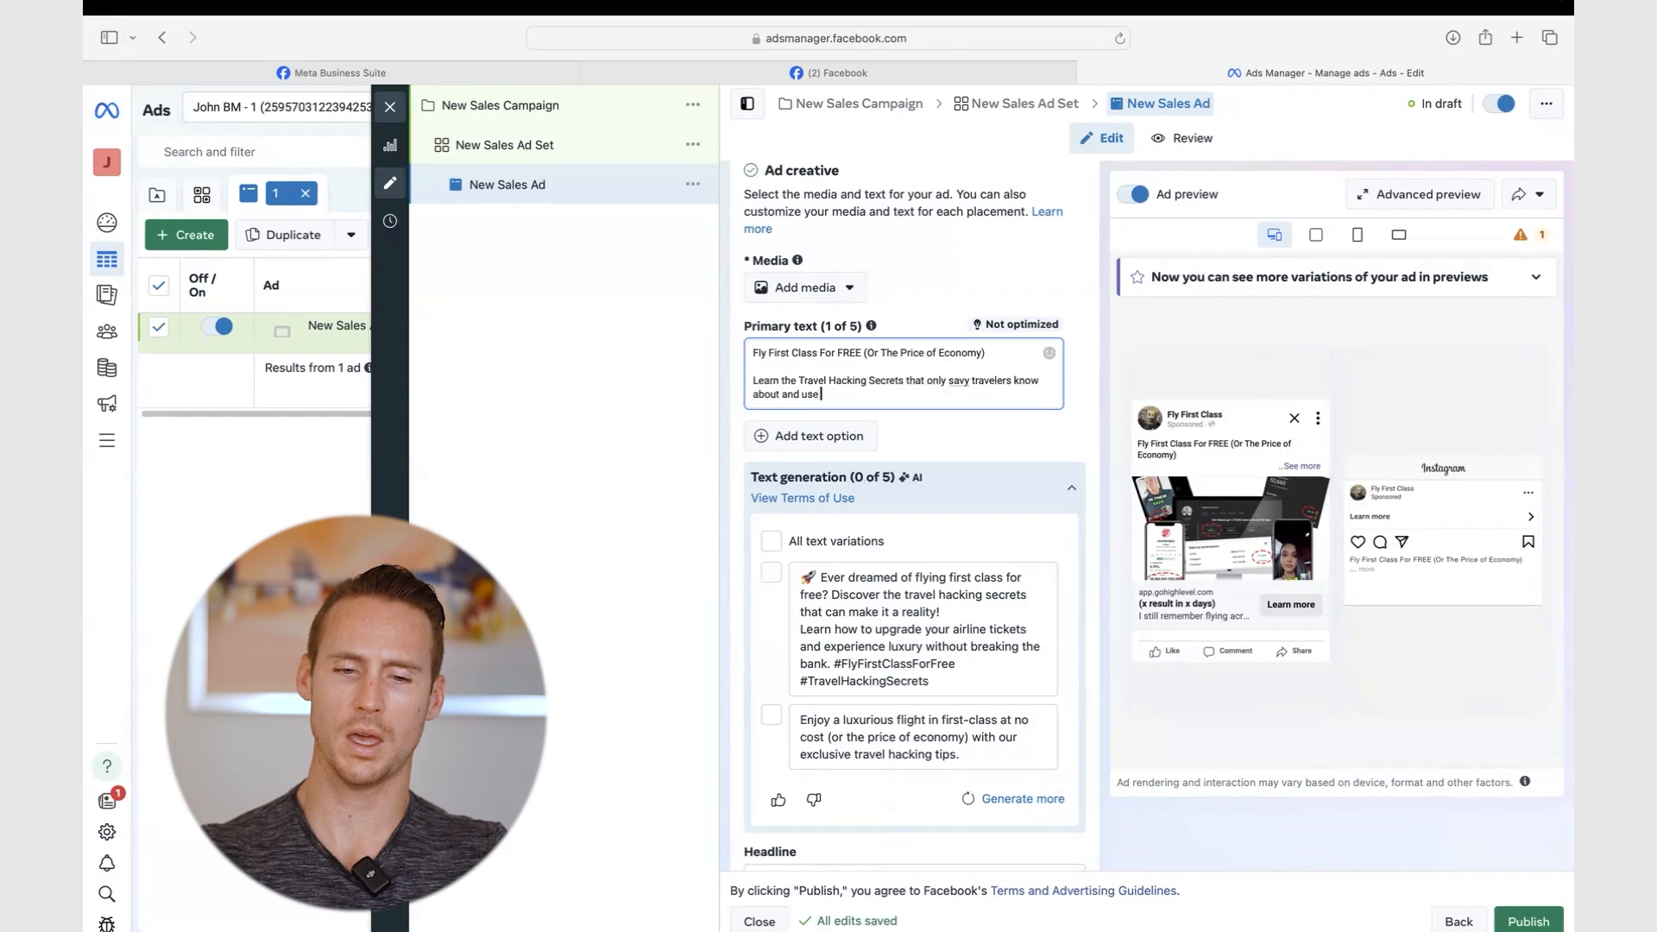
type("to fly for ")
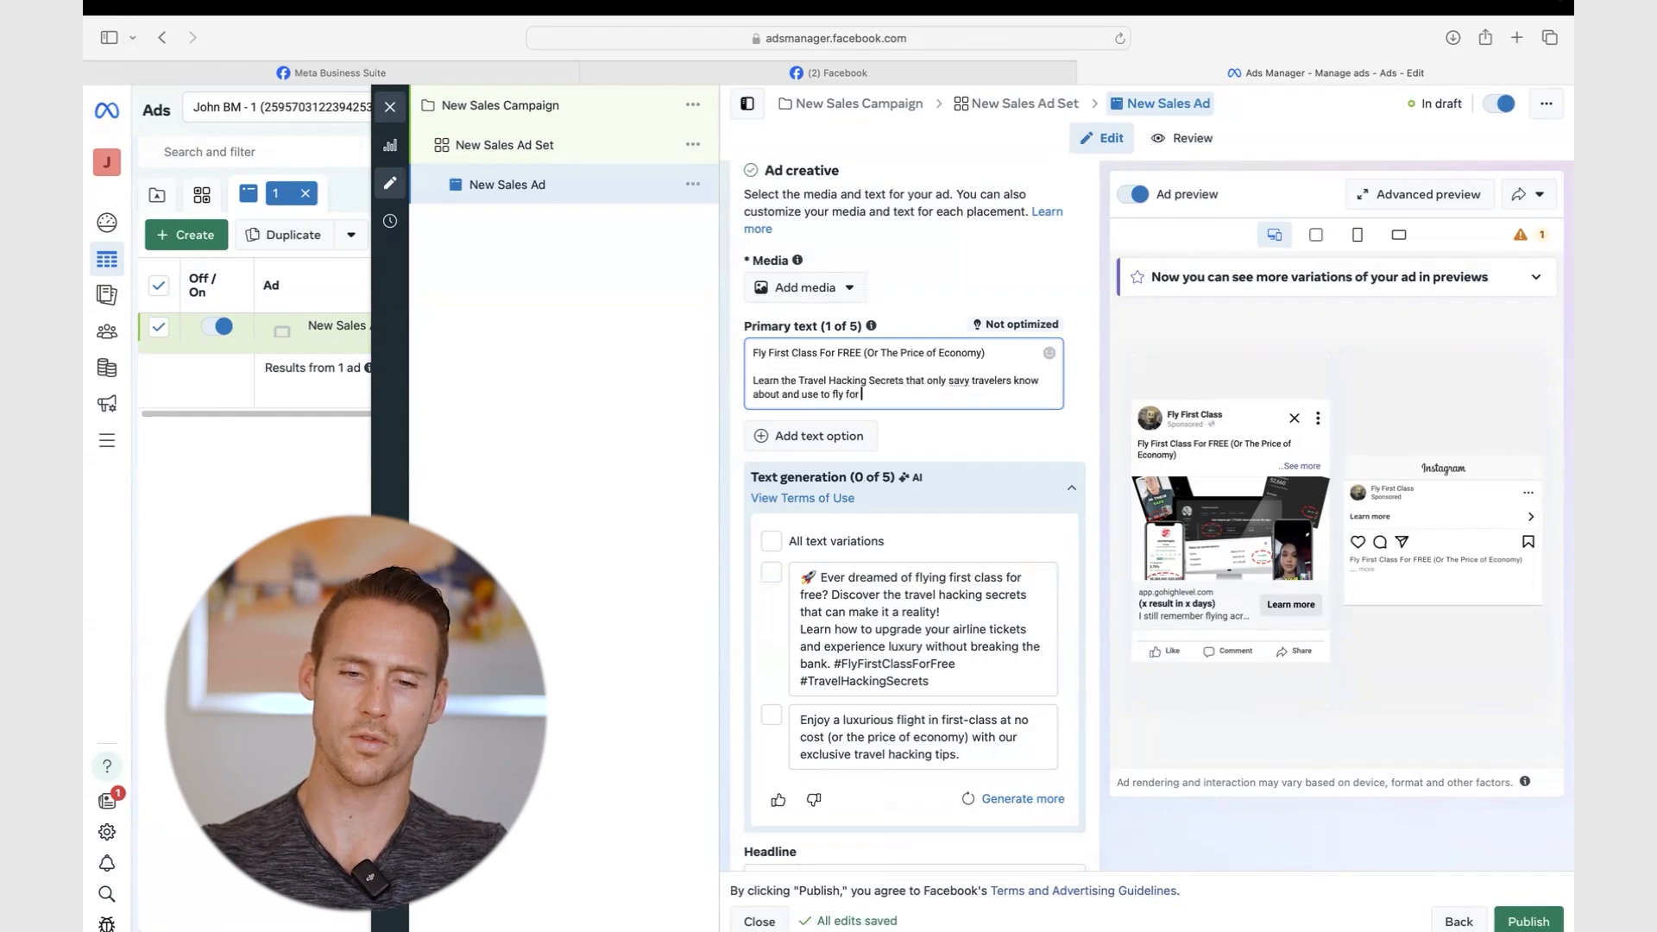
type("pennies on the dollar")
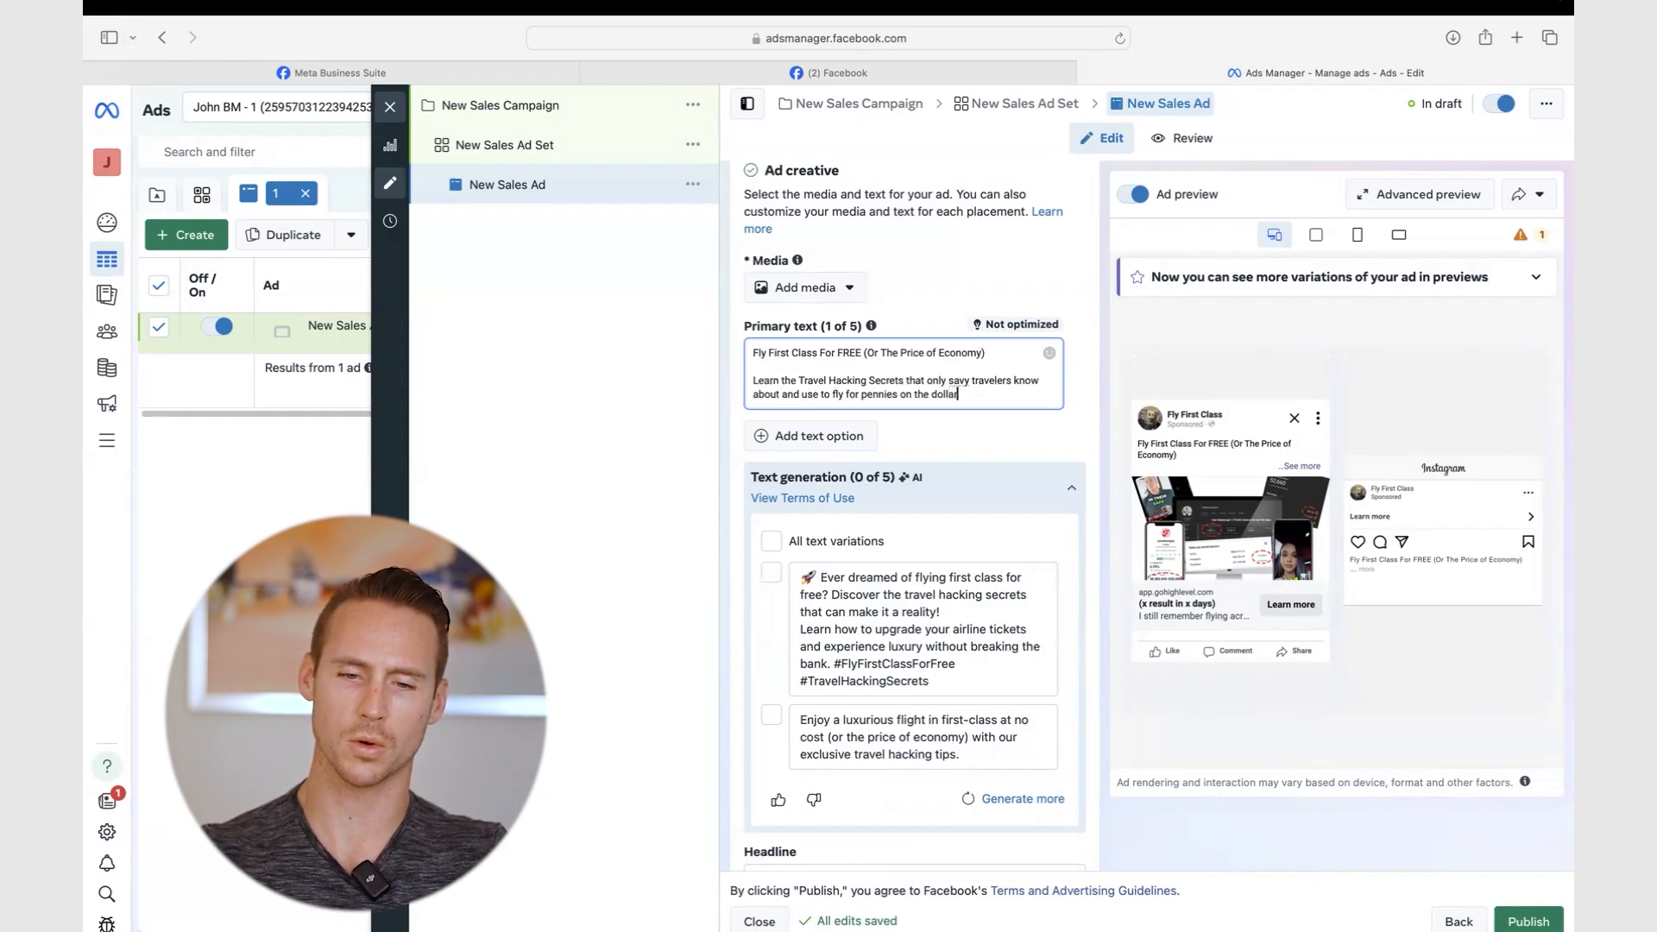
key("Return")
key("Return")
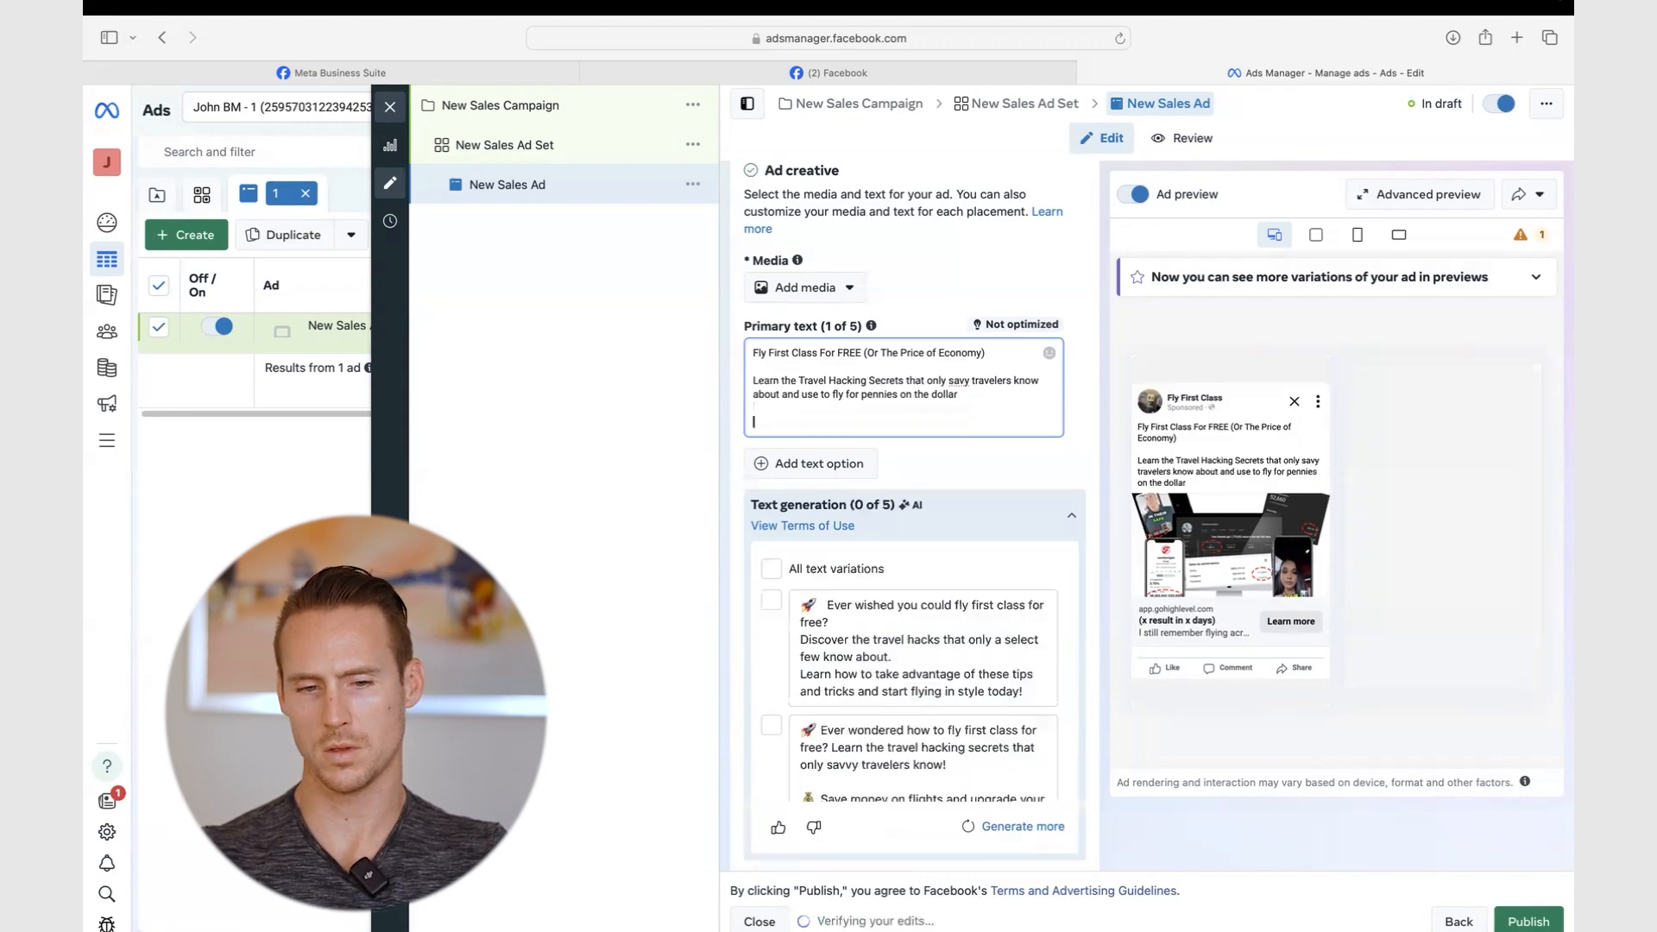
type("No more cramped")
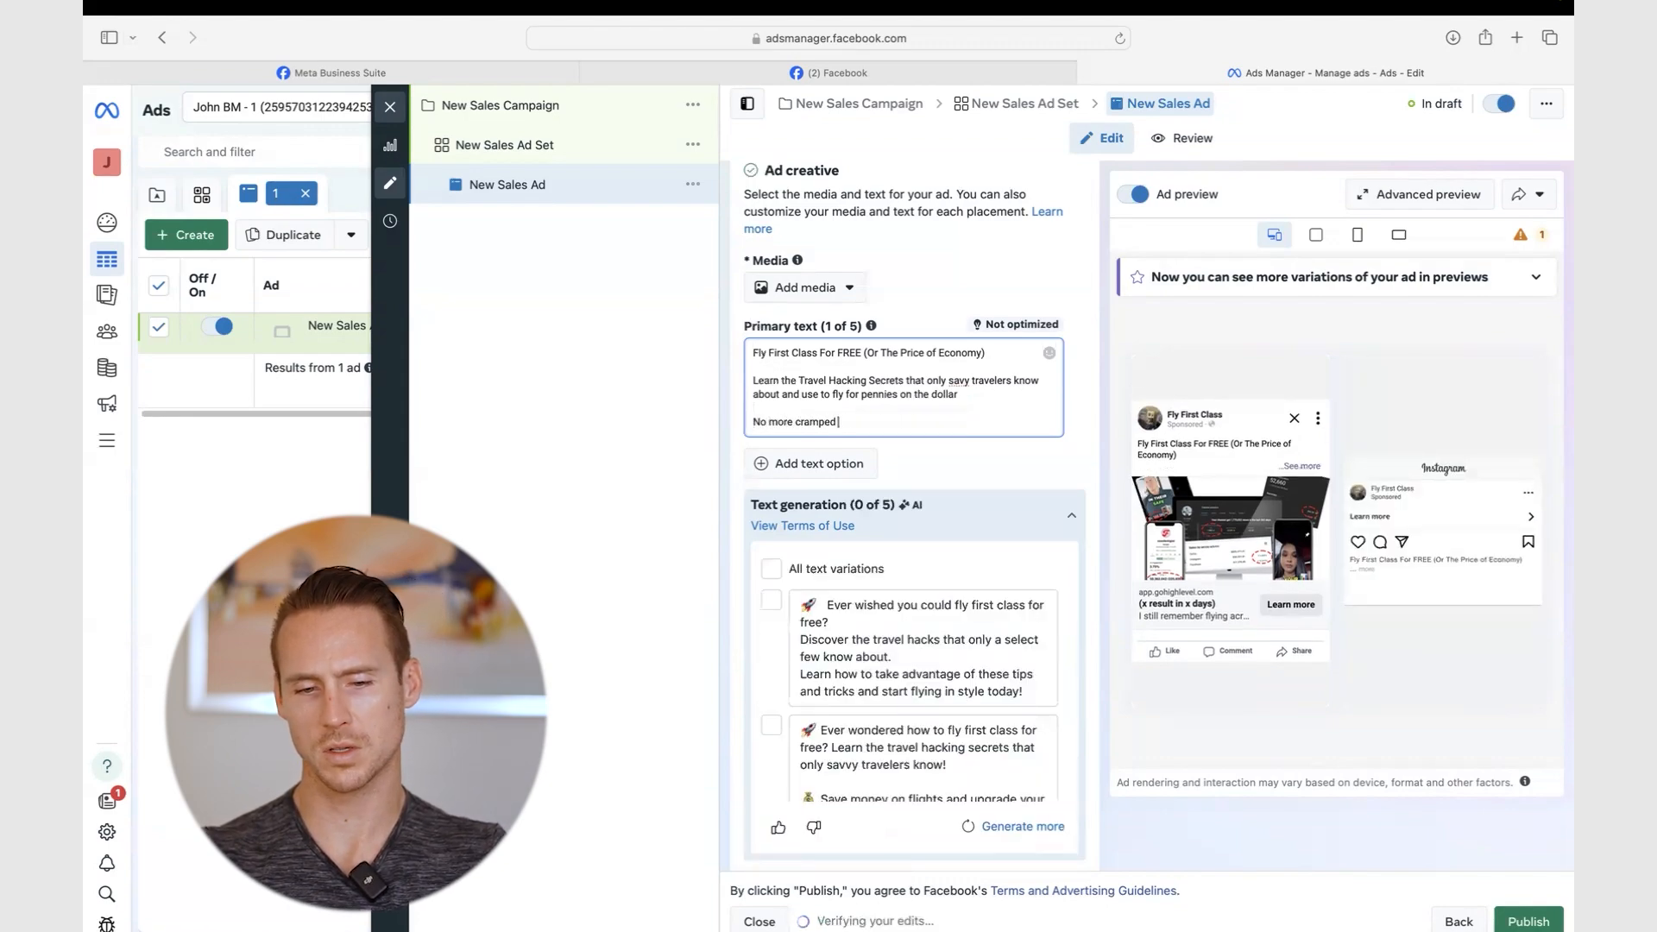
type(" economy sea")
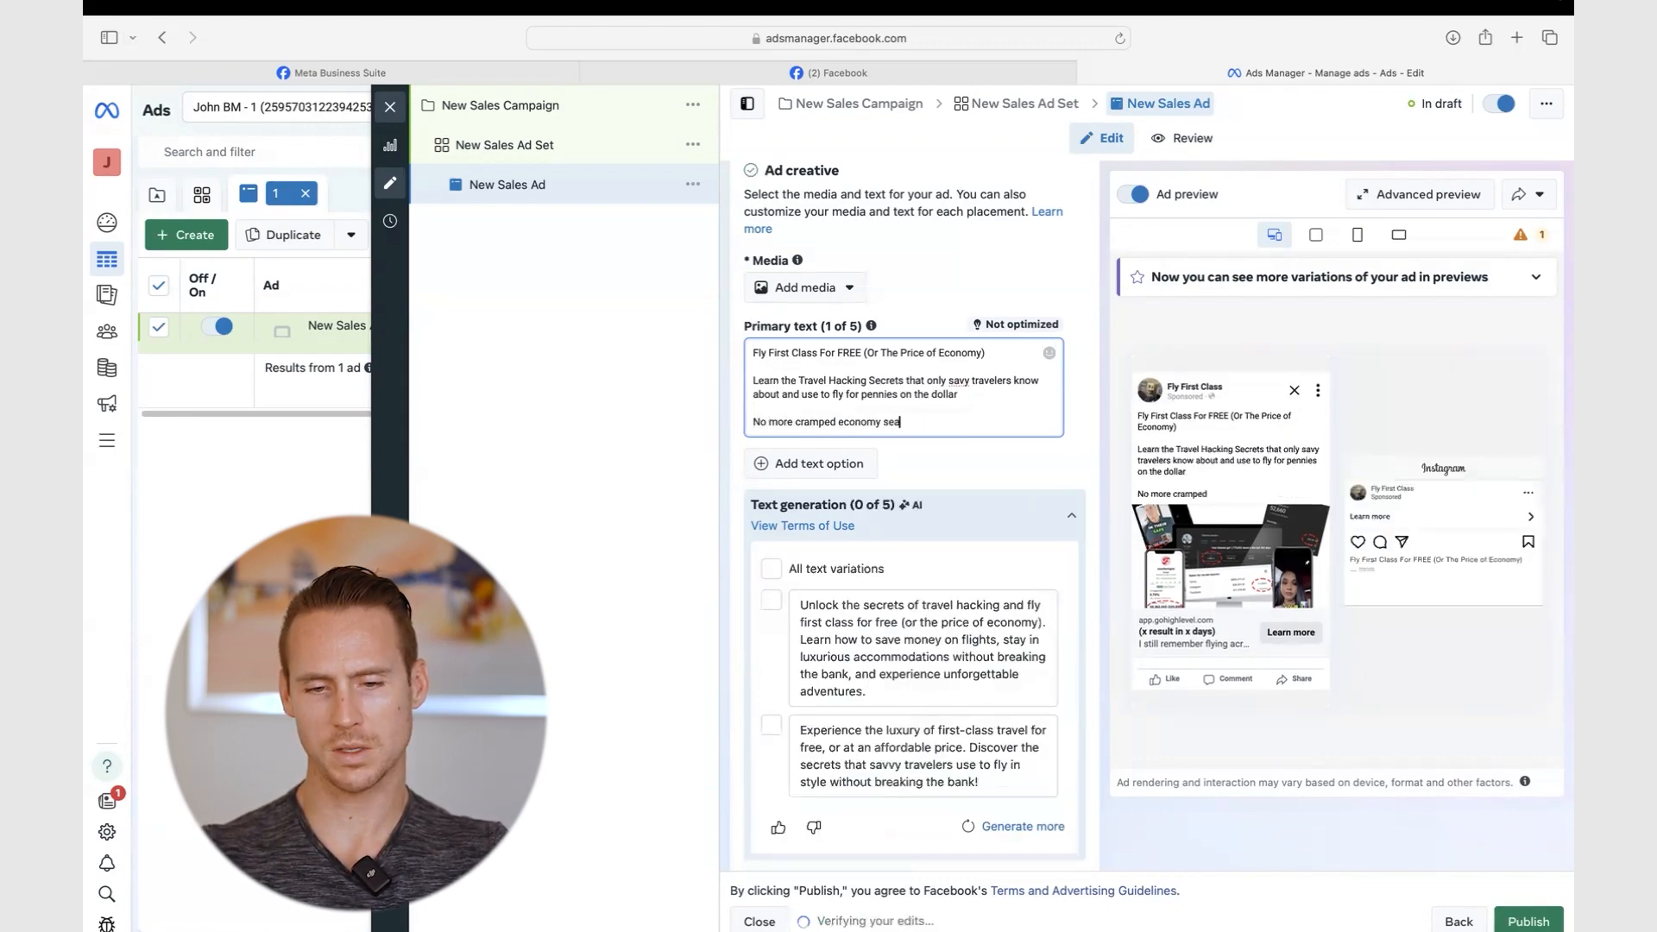
type("ts, ")
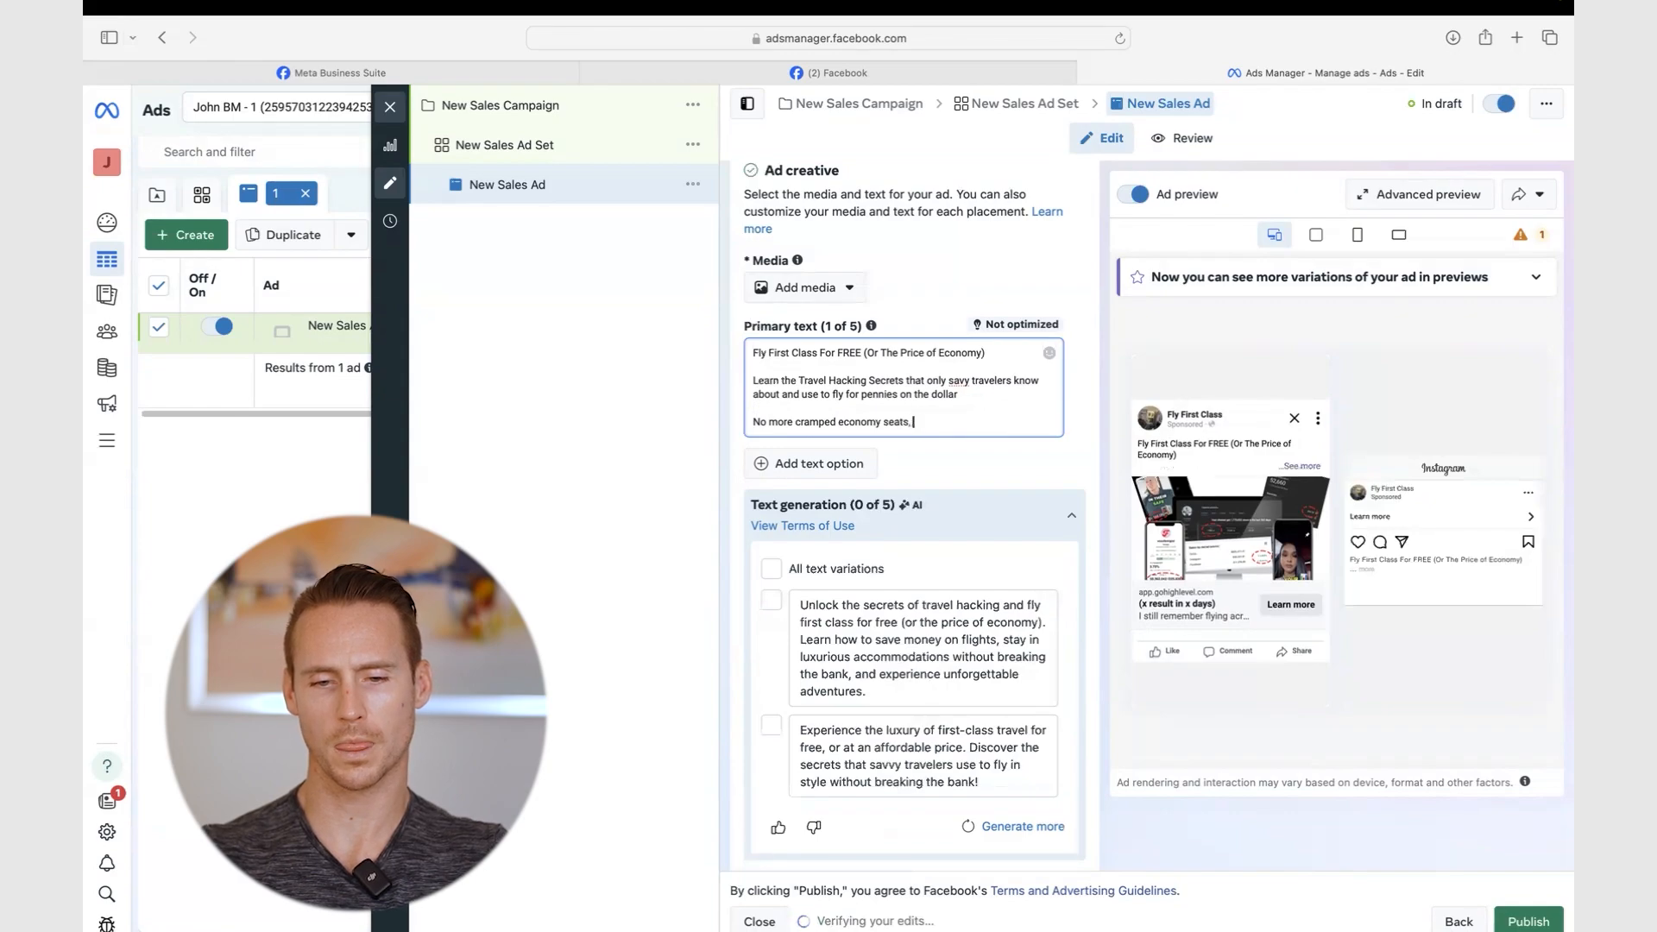
key("BackSpace")
key("BackSpace")
type(" - why not lay")
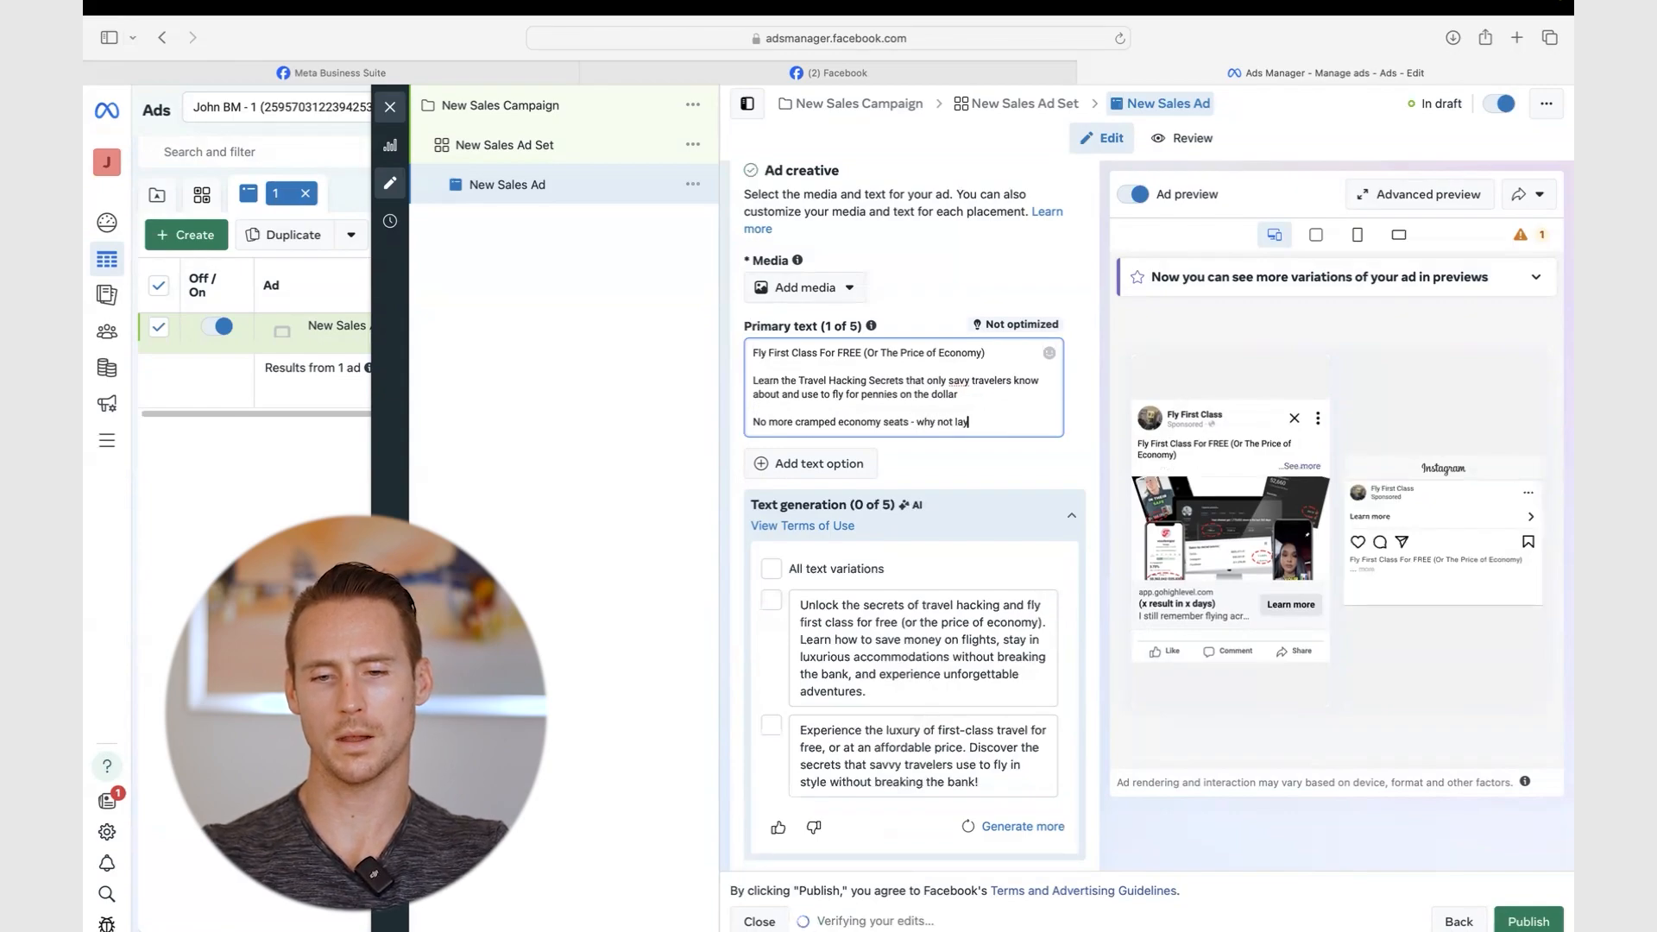
type(" flat in a bed")
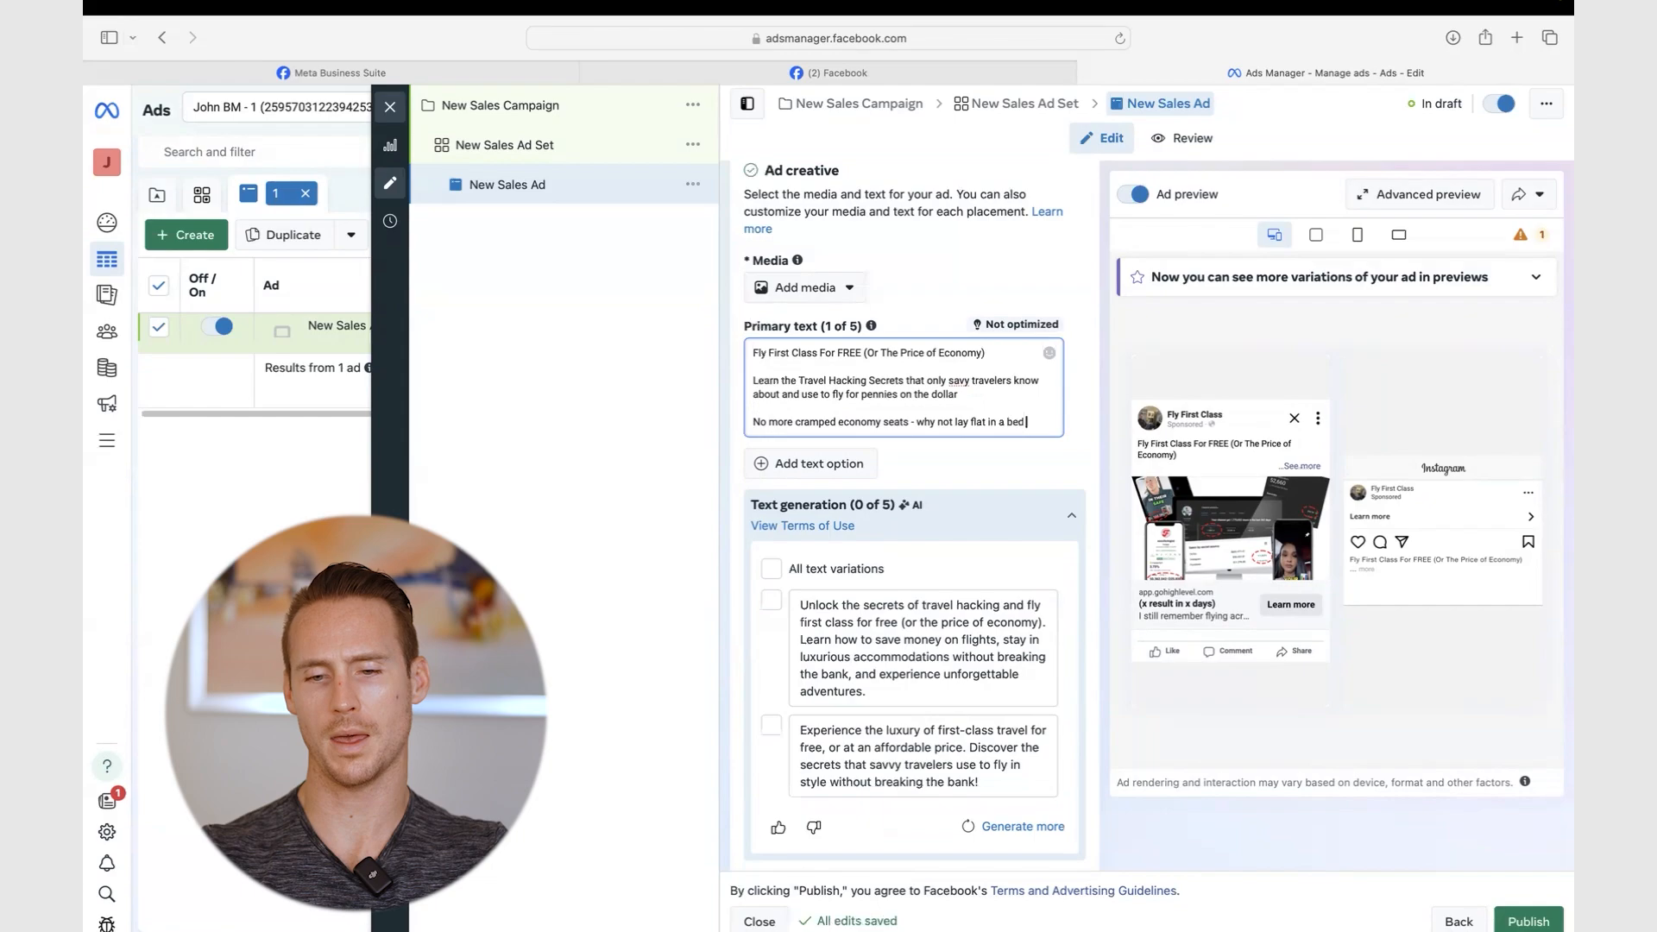
type(" in the sk")
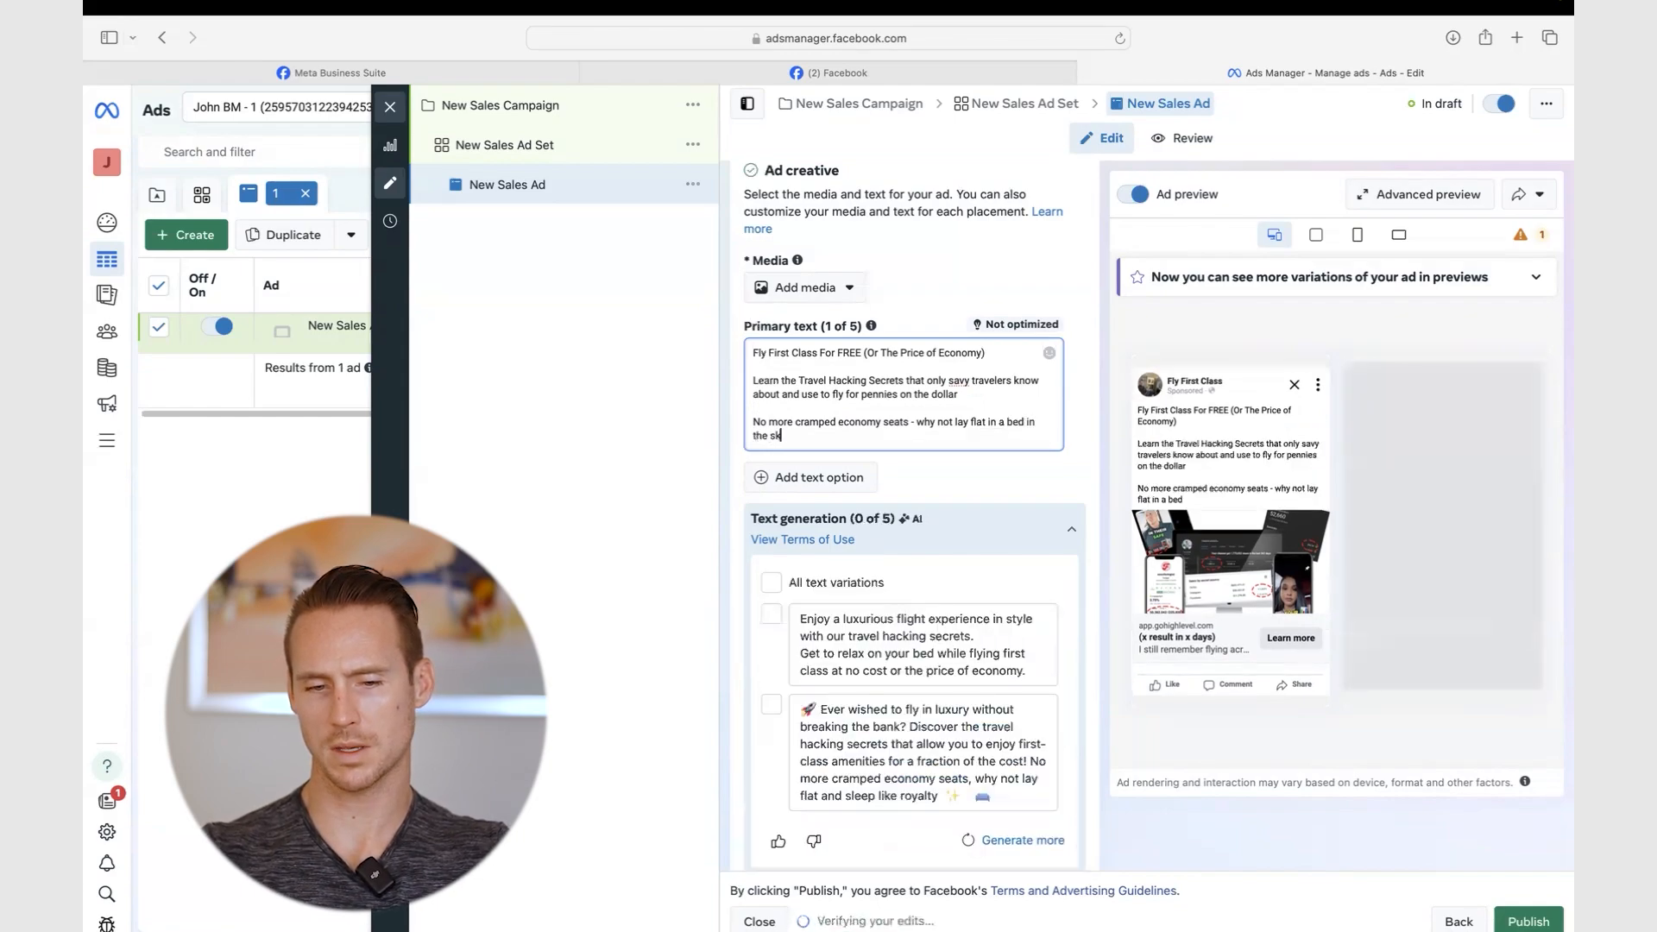
type("y for your next trip")
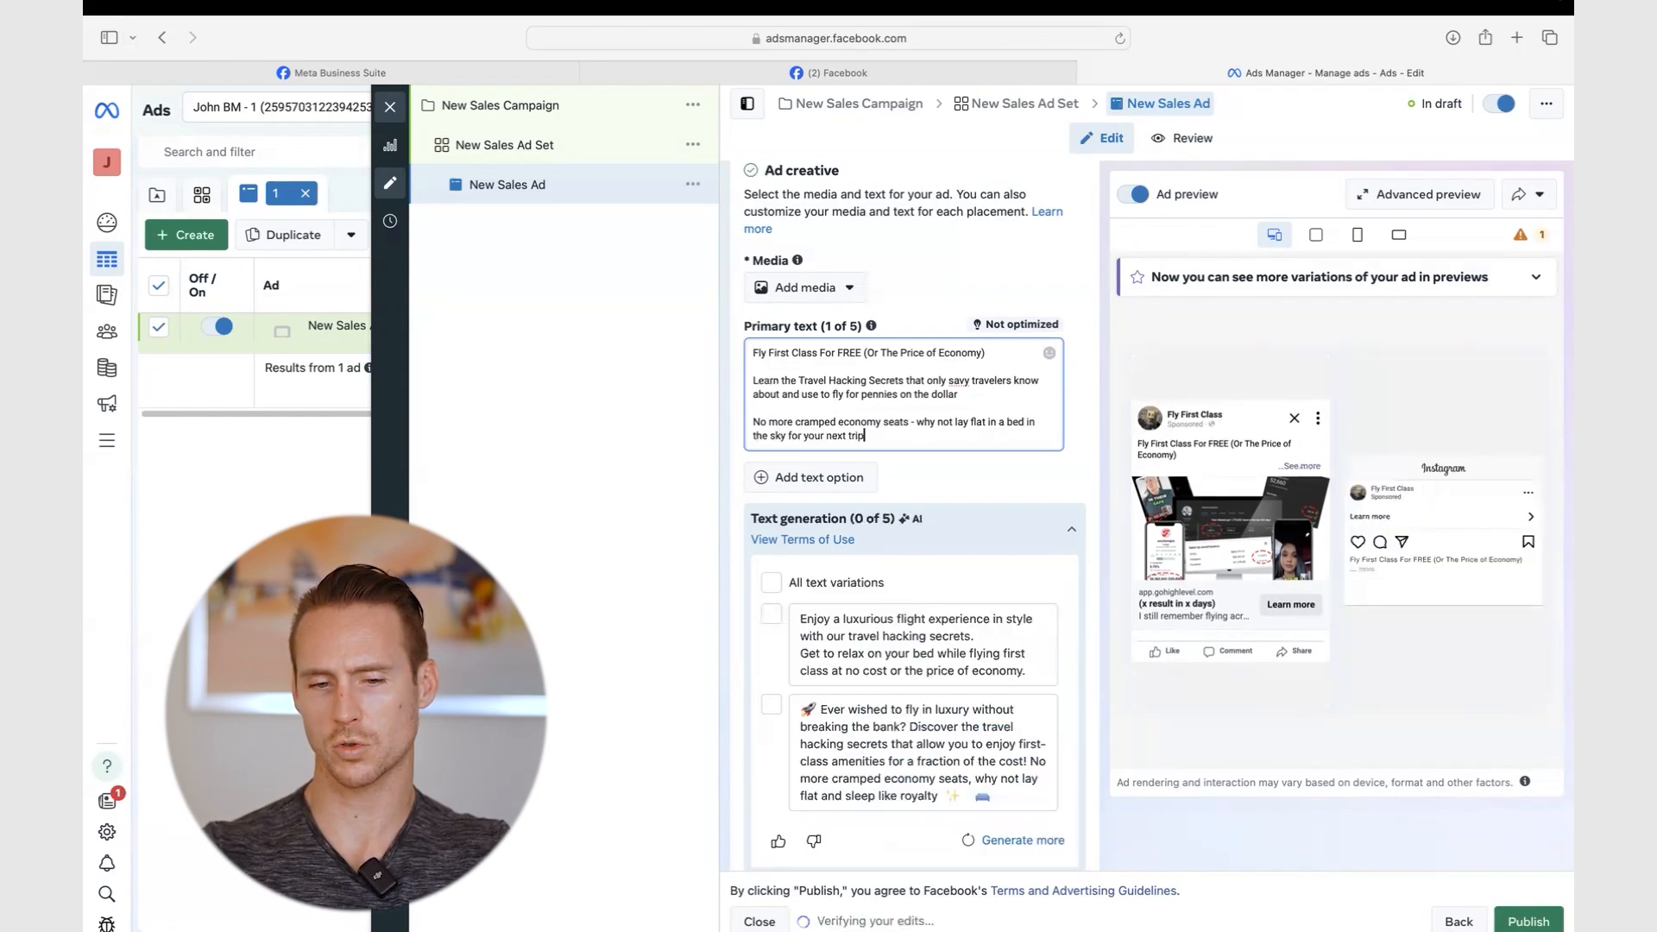
type(" that comes")
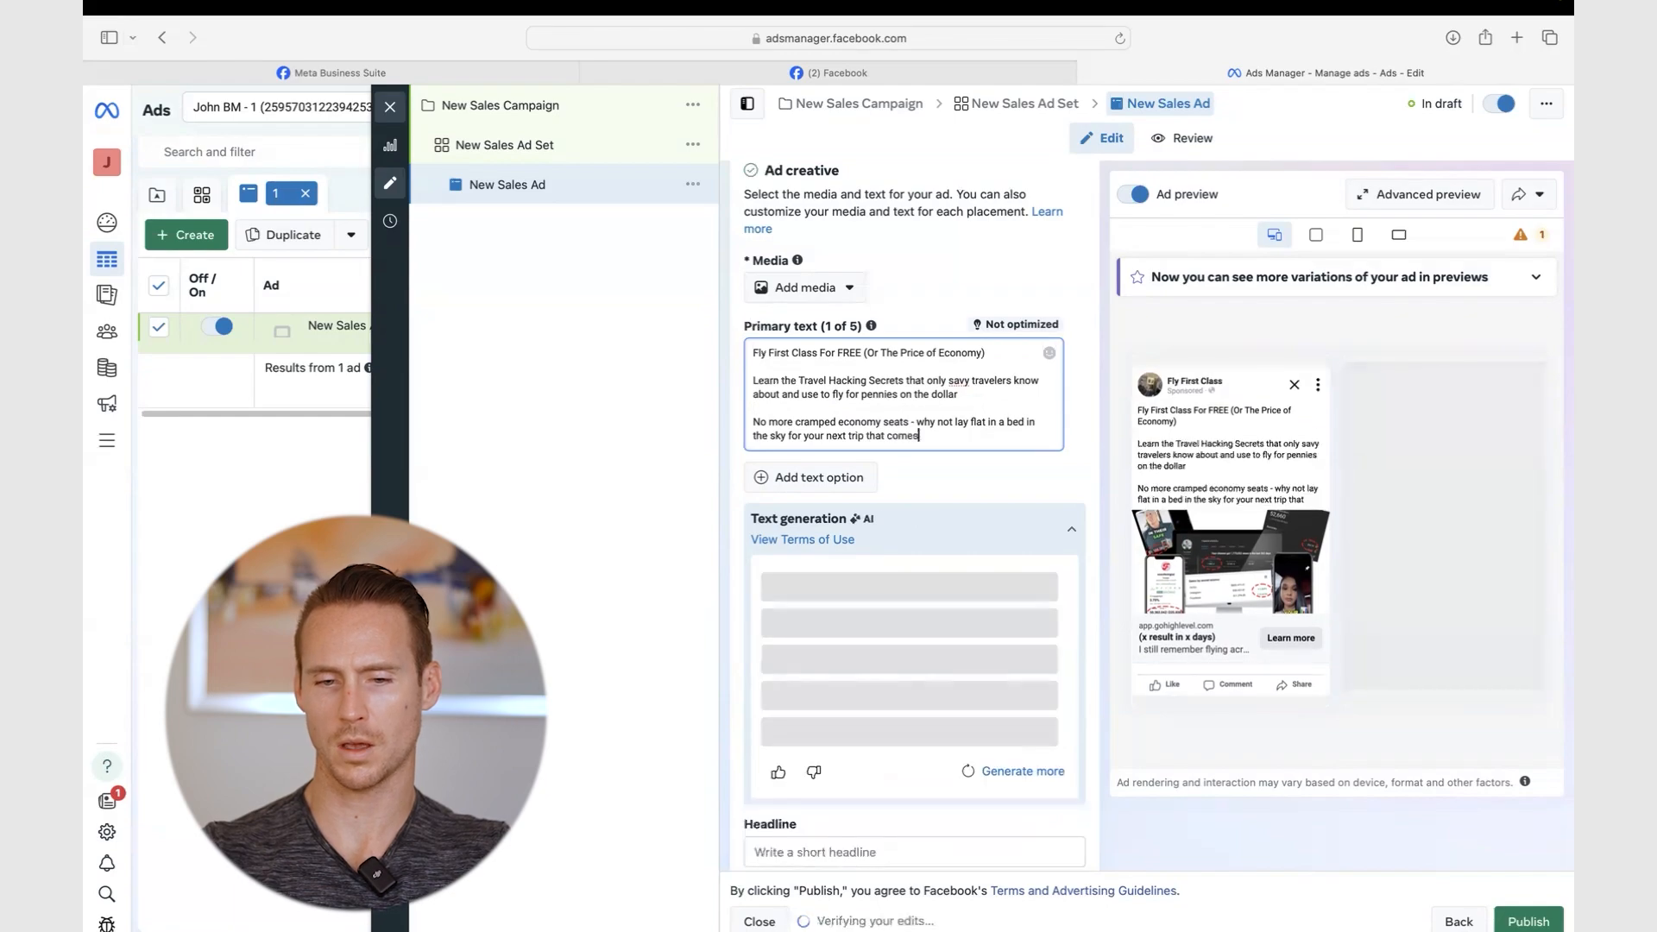
type(" at a fraction of the. ose")
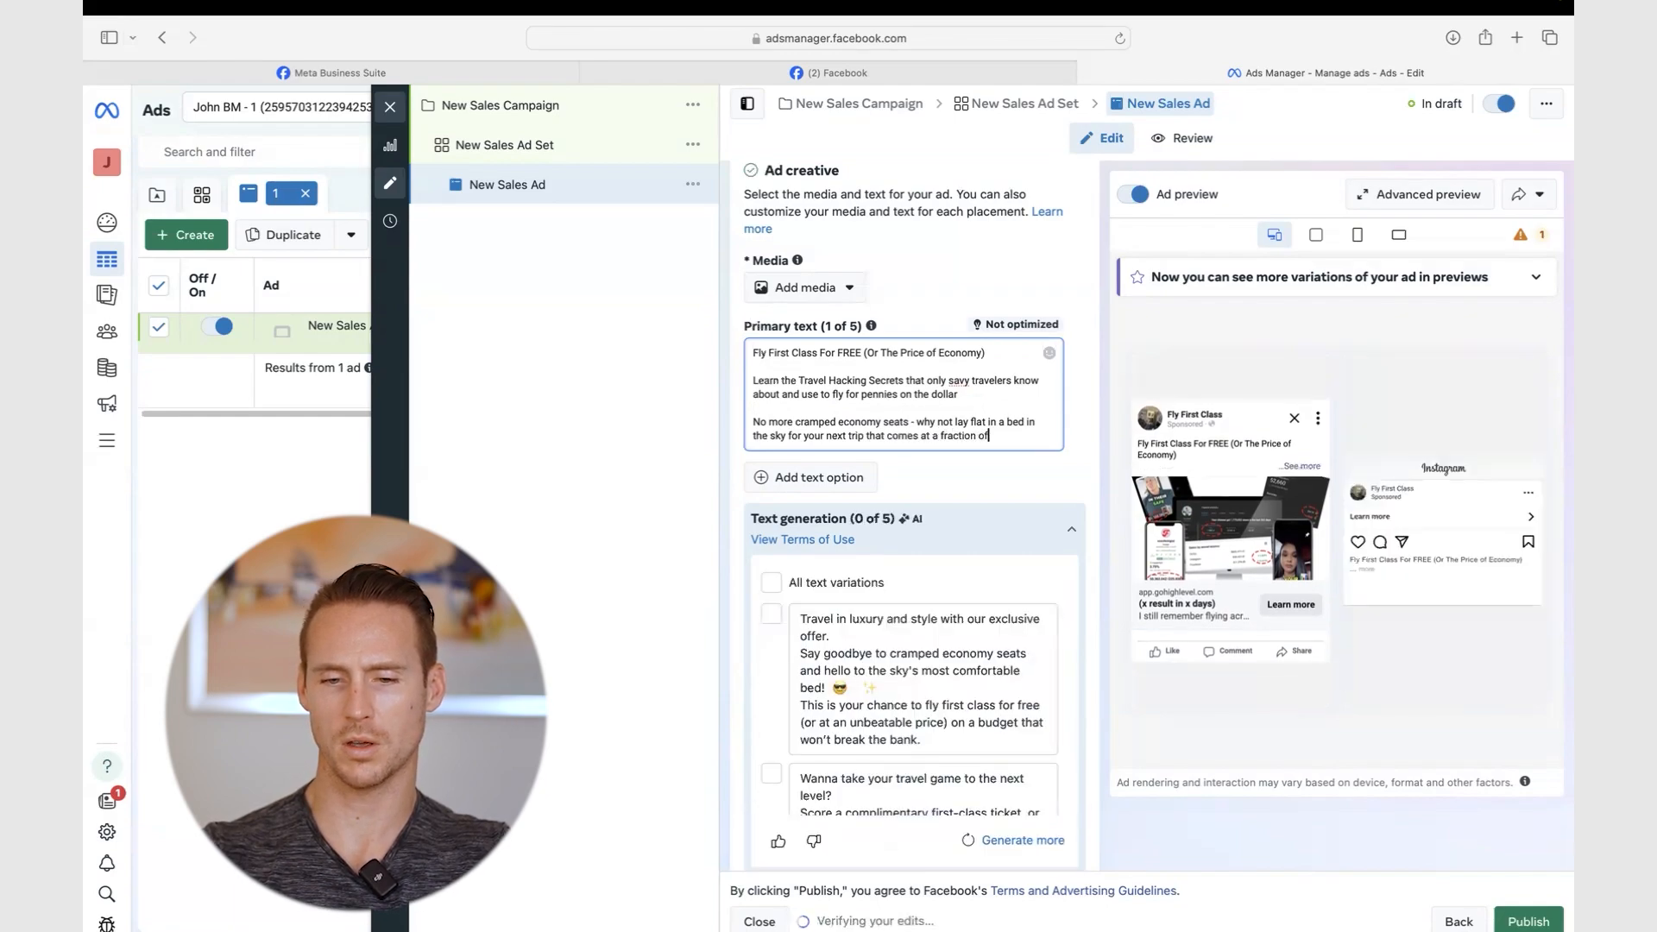
key("BackSpace")
key("BackSpace")
key("BackSpace")
- Finish the text with 'cost', then browse AI text variations without keeping the luxury-travel one
type("c")
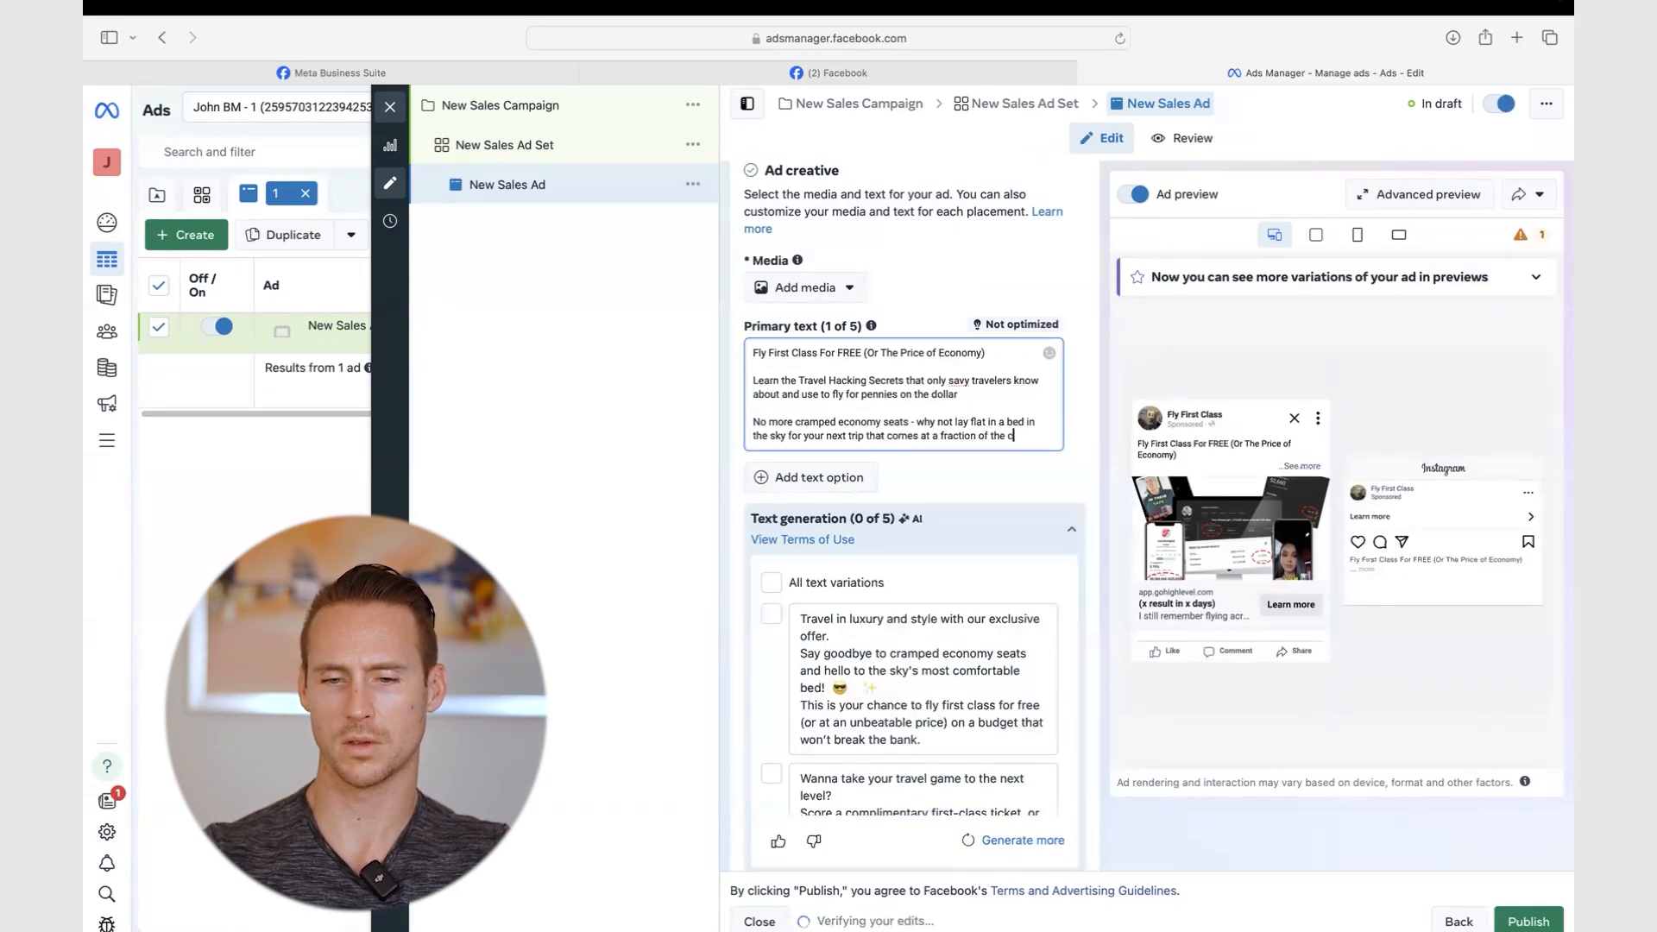
type("ost")
scroll(1084, 407, "down", 2)
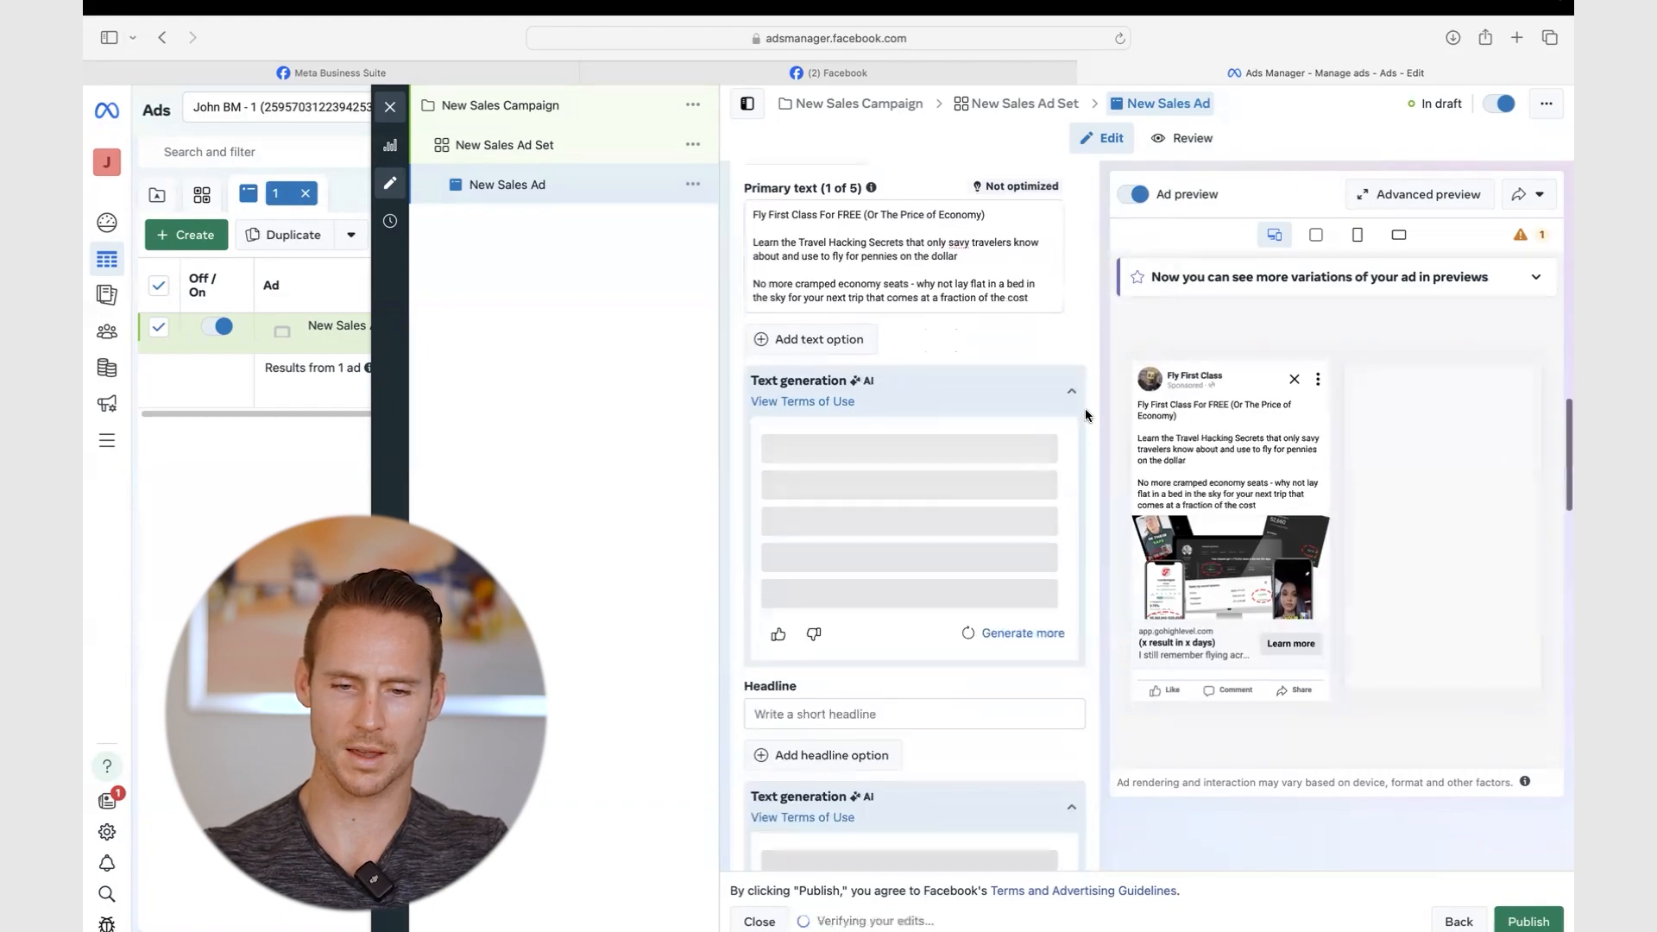
scroll(1085, 407, "down", 1)
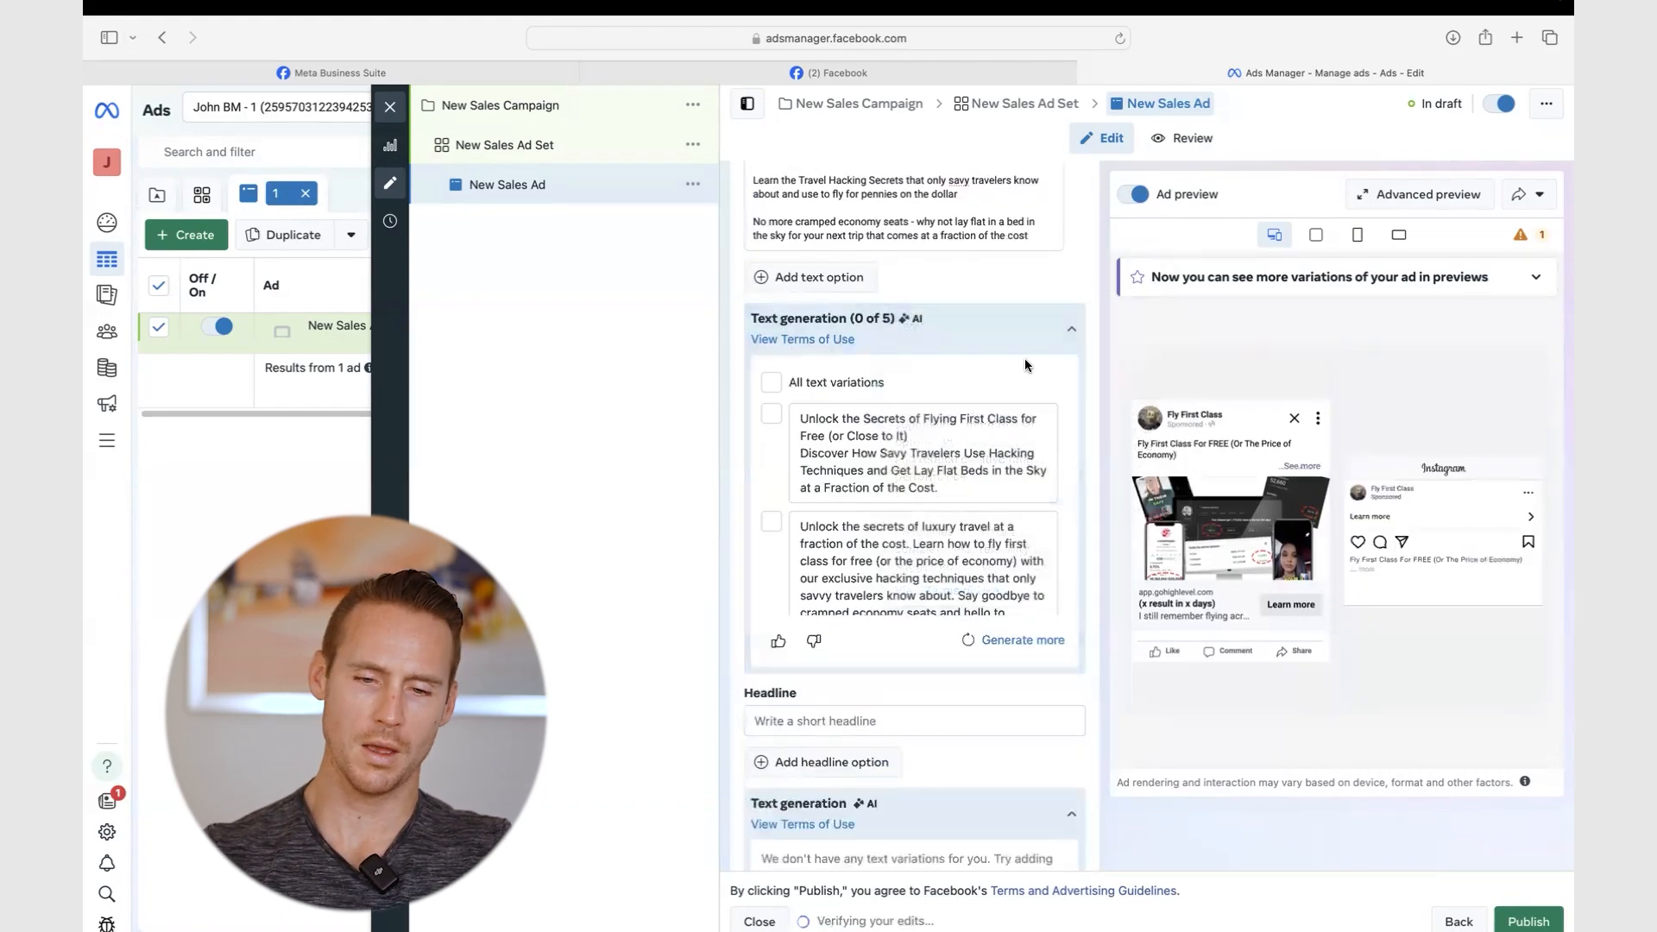
scroll(852, 507, "down", 3)
scroll(853, 511, "up", 3)
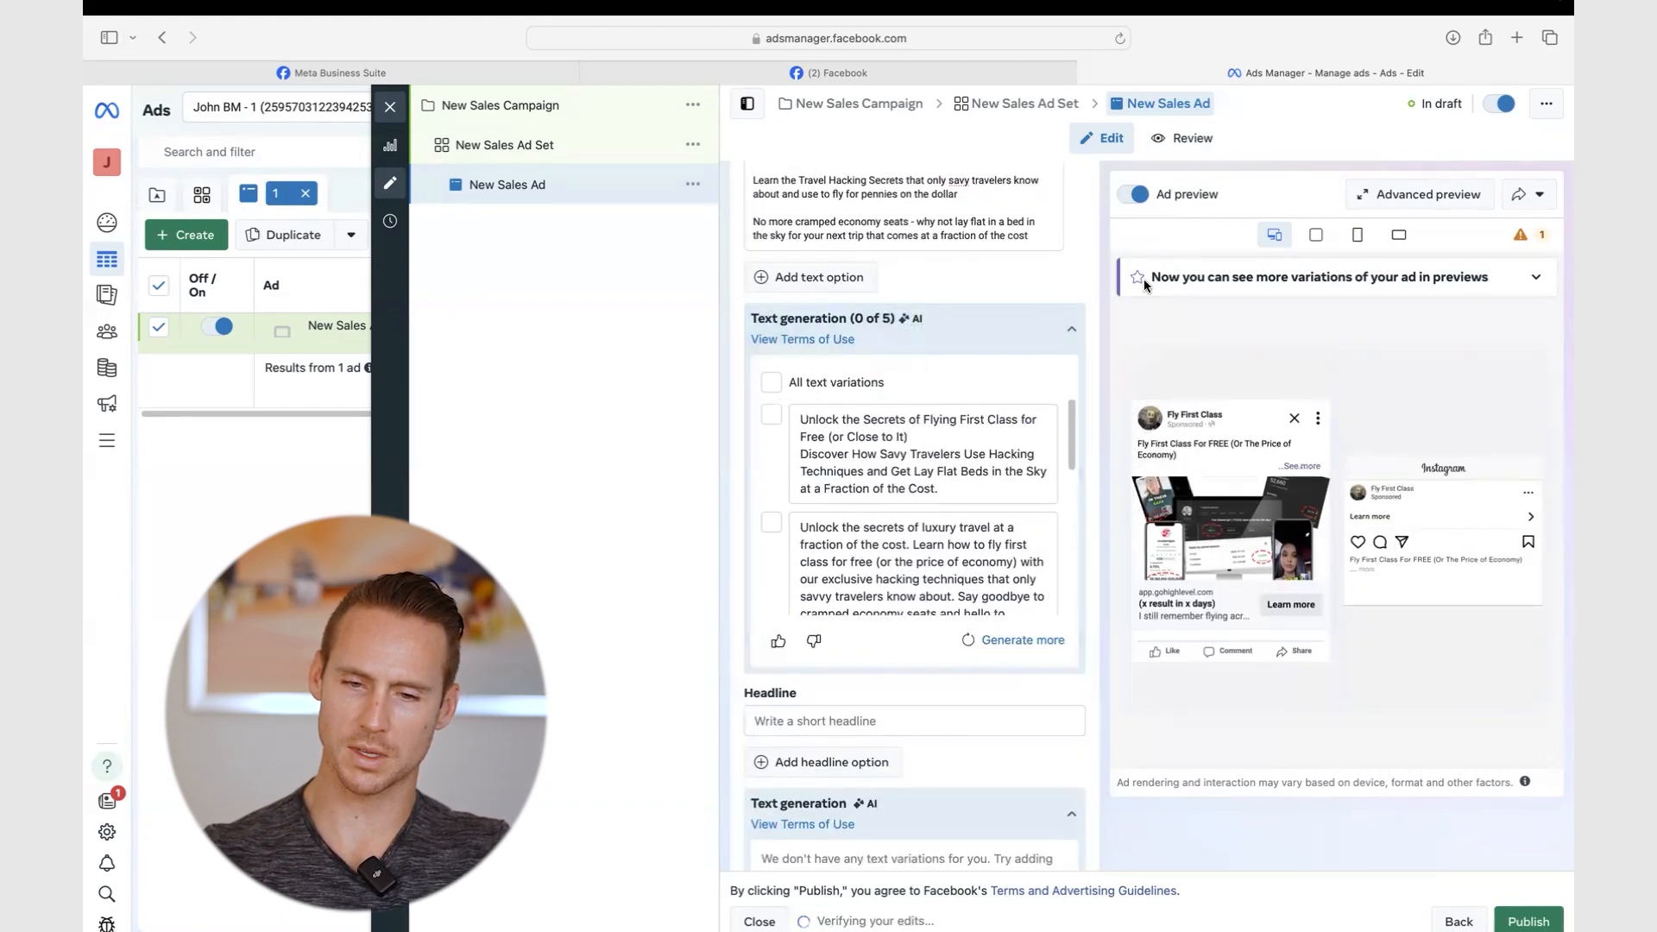
scroll(872, 513, "down", 2)
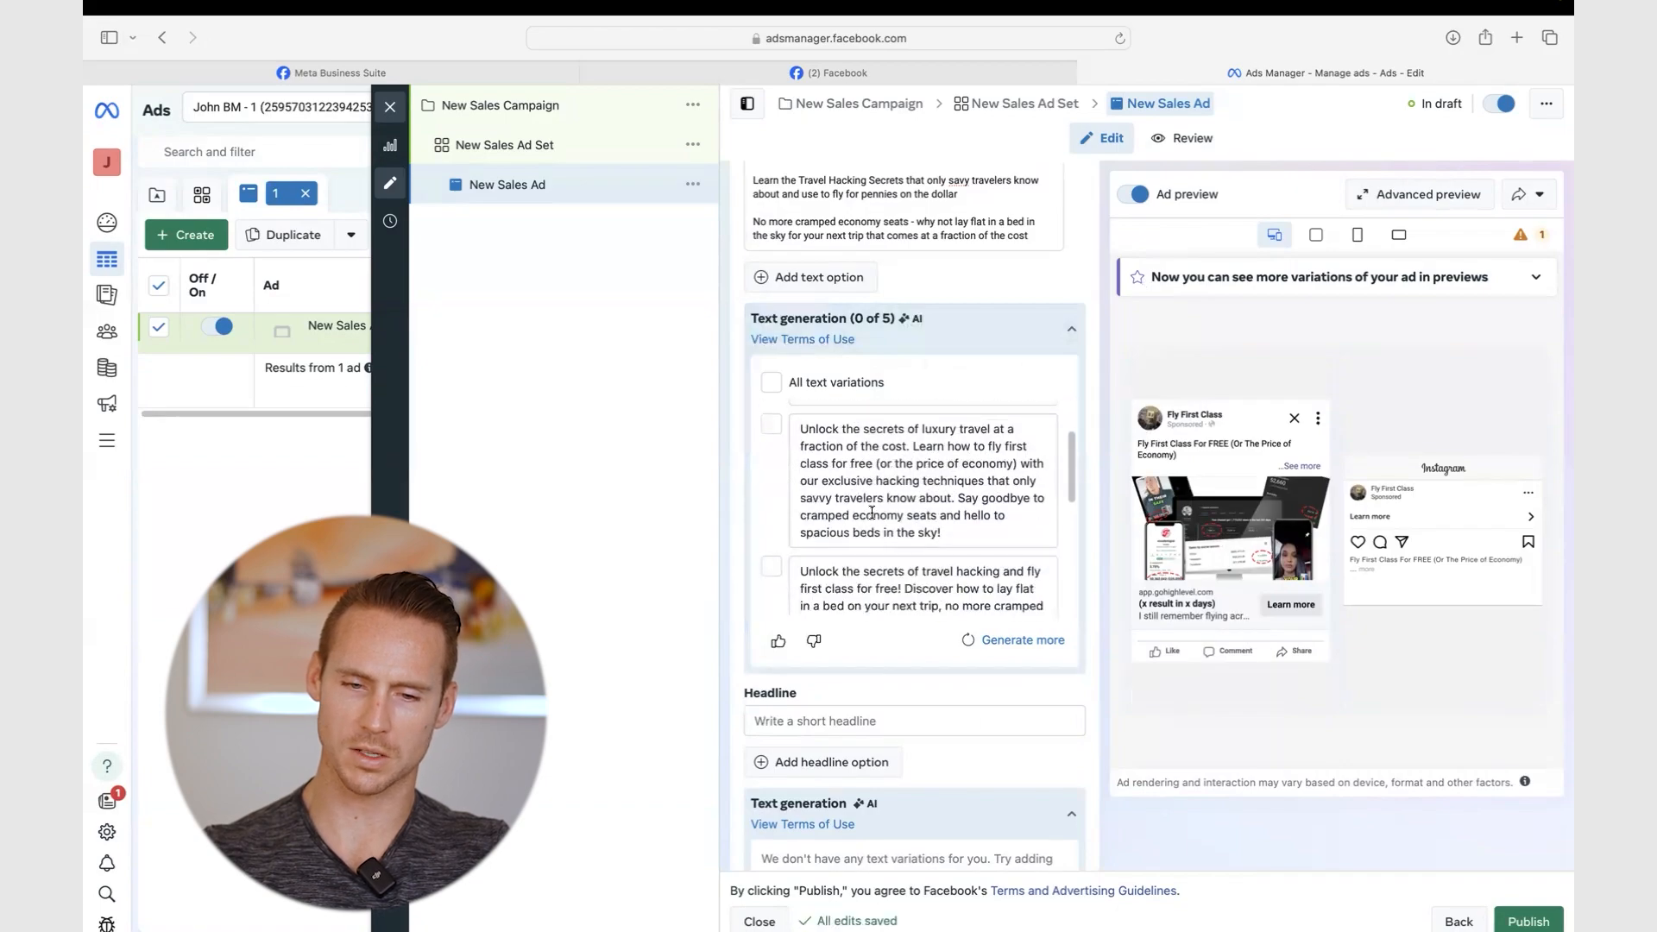
scroll(872, 513, "down", 5)
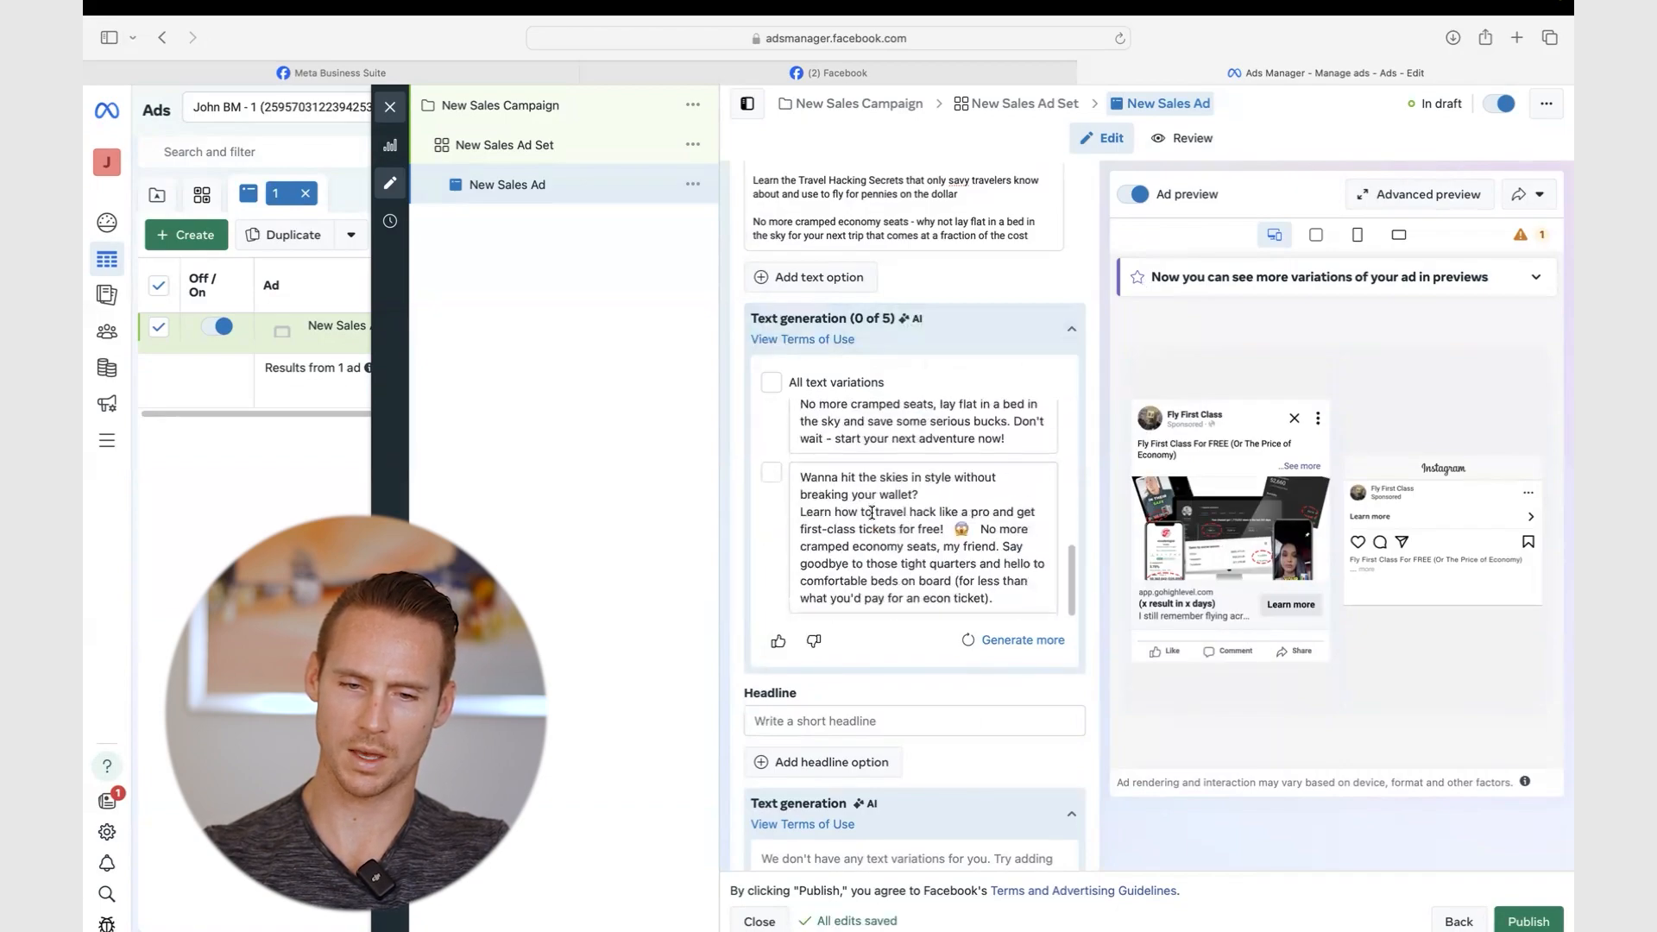
scroll(872, 513, "up", 4)
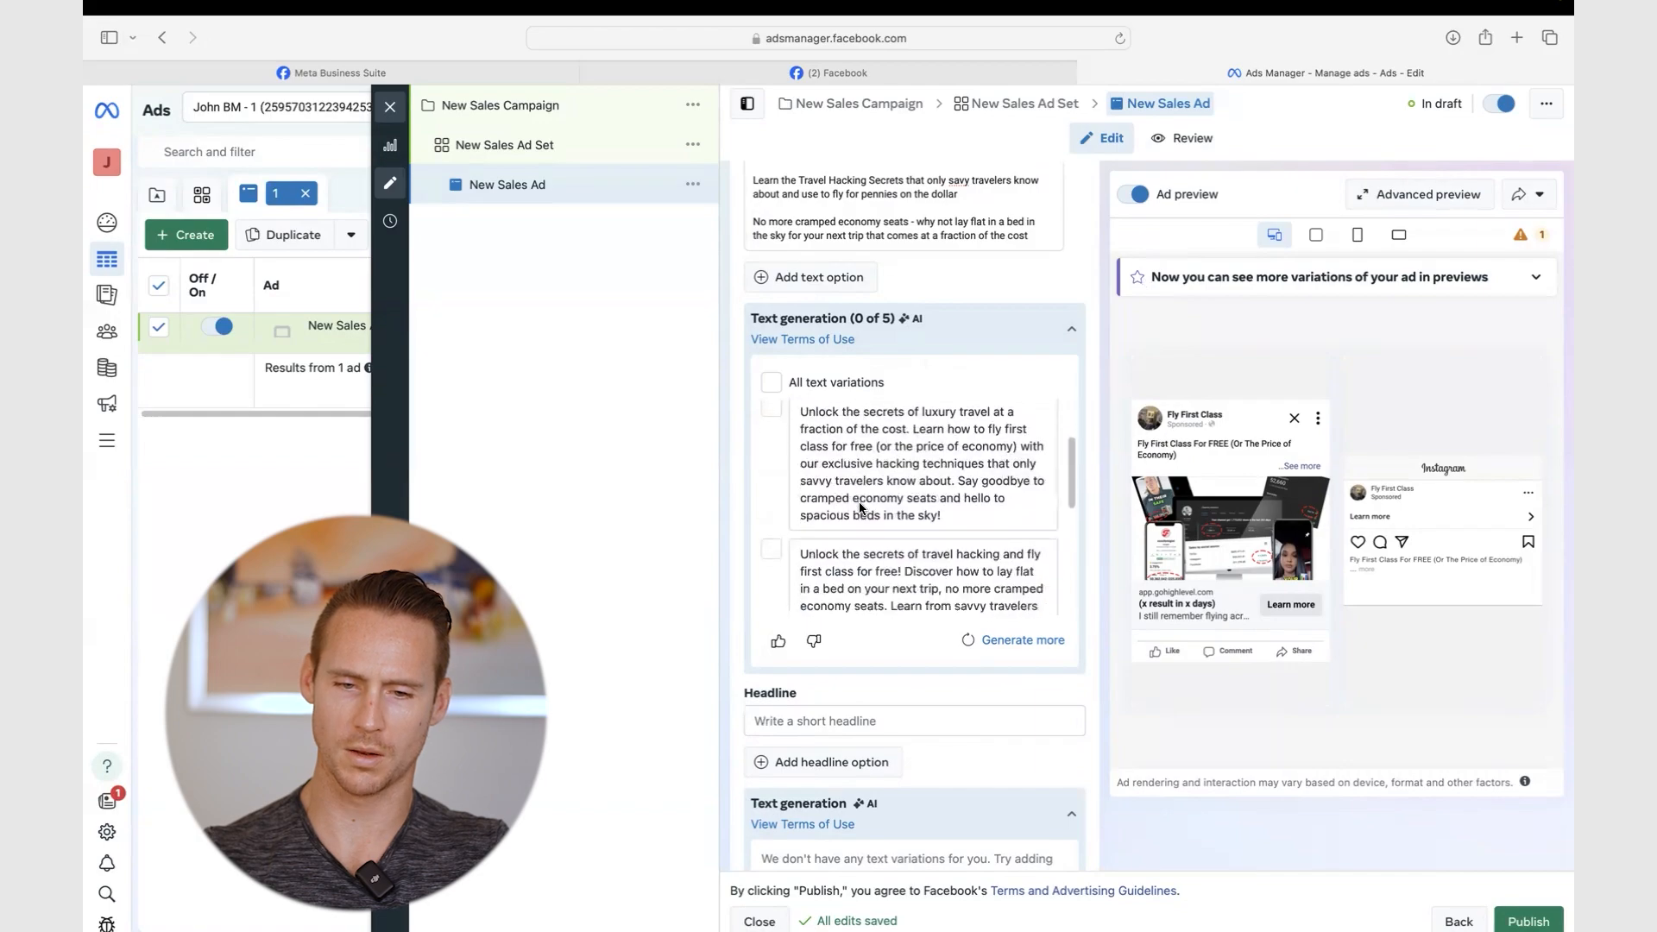
left_click_drag(965, 523, 804, 427)
left_click(904, 439)
scroll(904, 439, "up", 1)
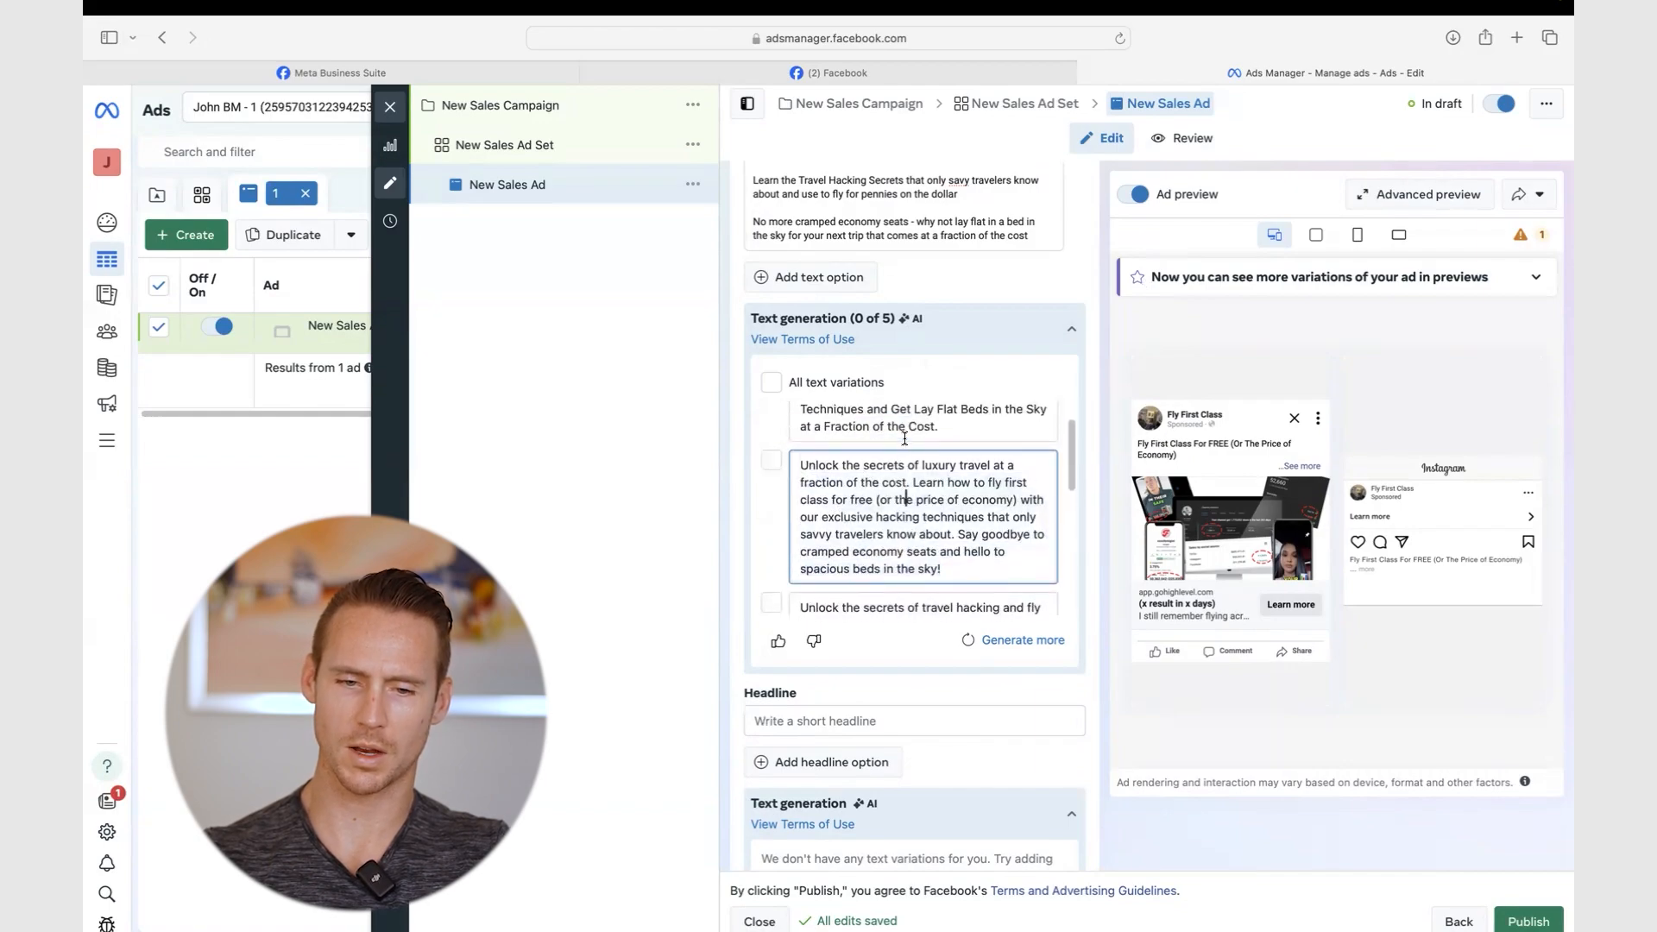
left_click(768, 460)
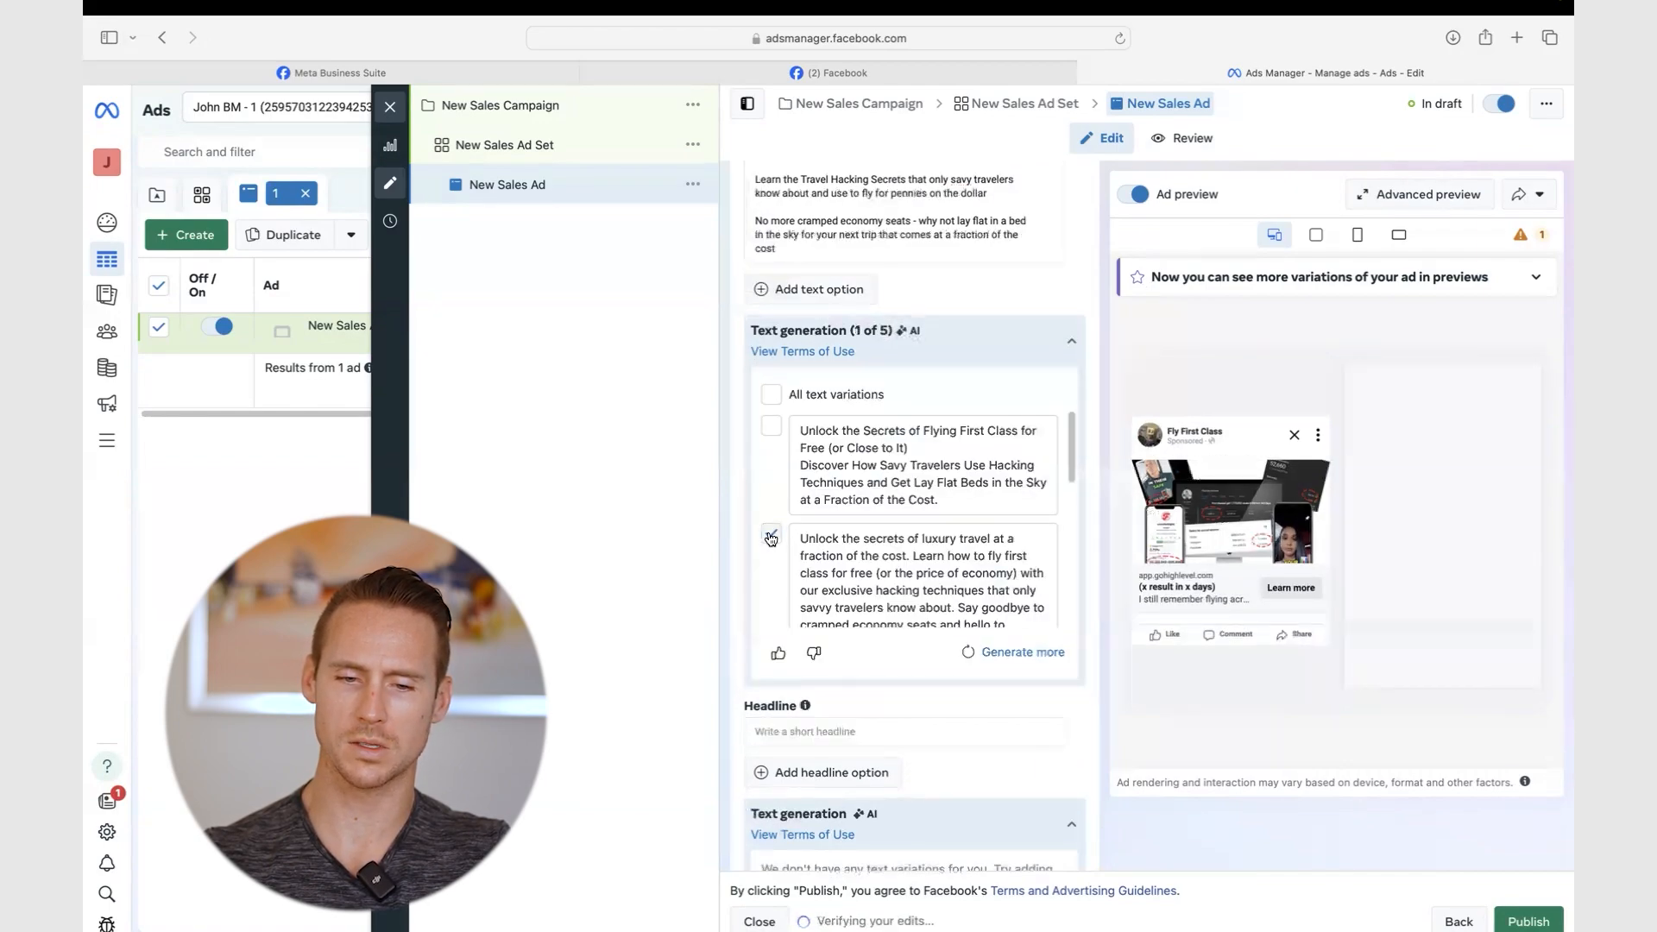
left_click(771, 536)
left_click(1071, 329)
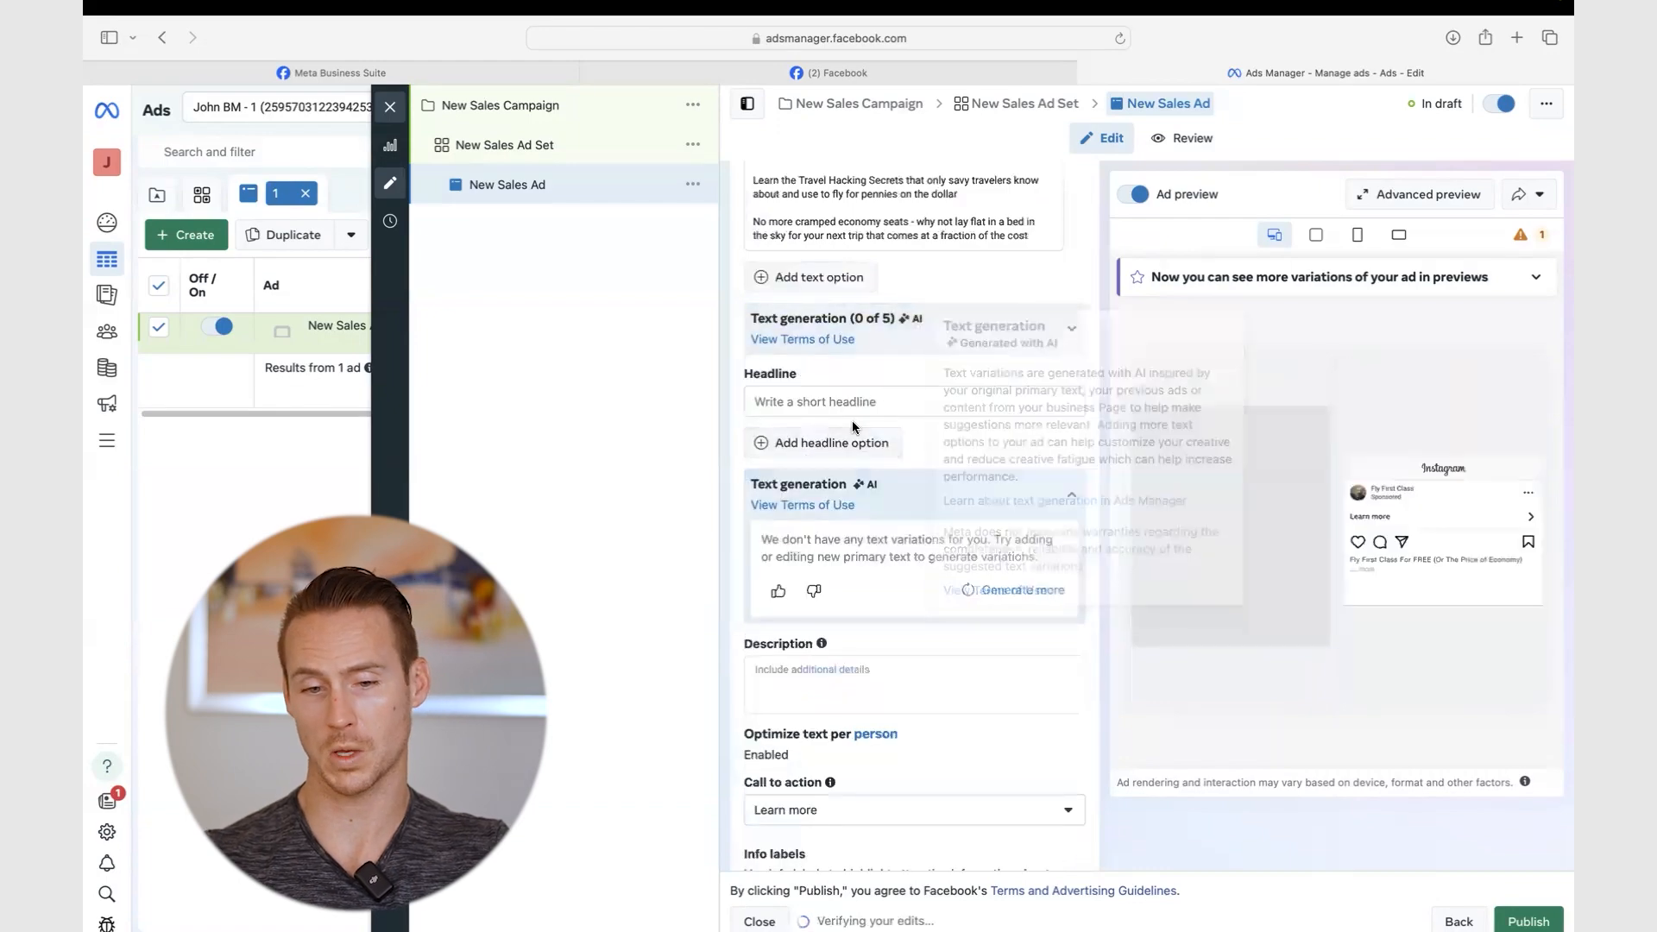
- Add a second, empty primary text option
left_click(834, 404)
scroll(834, 404, "up", 4)
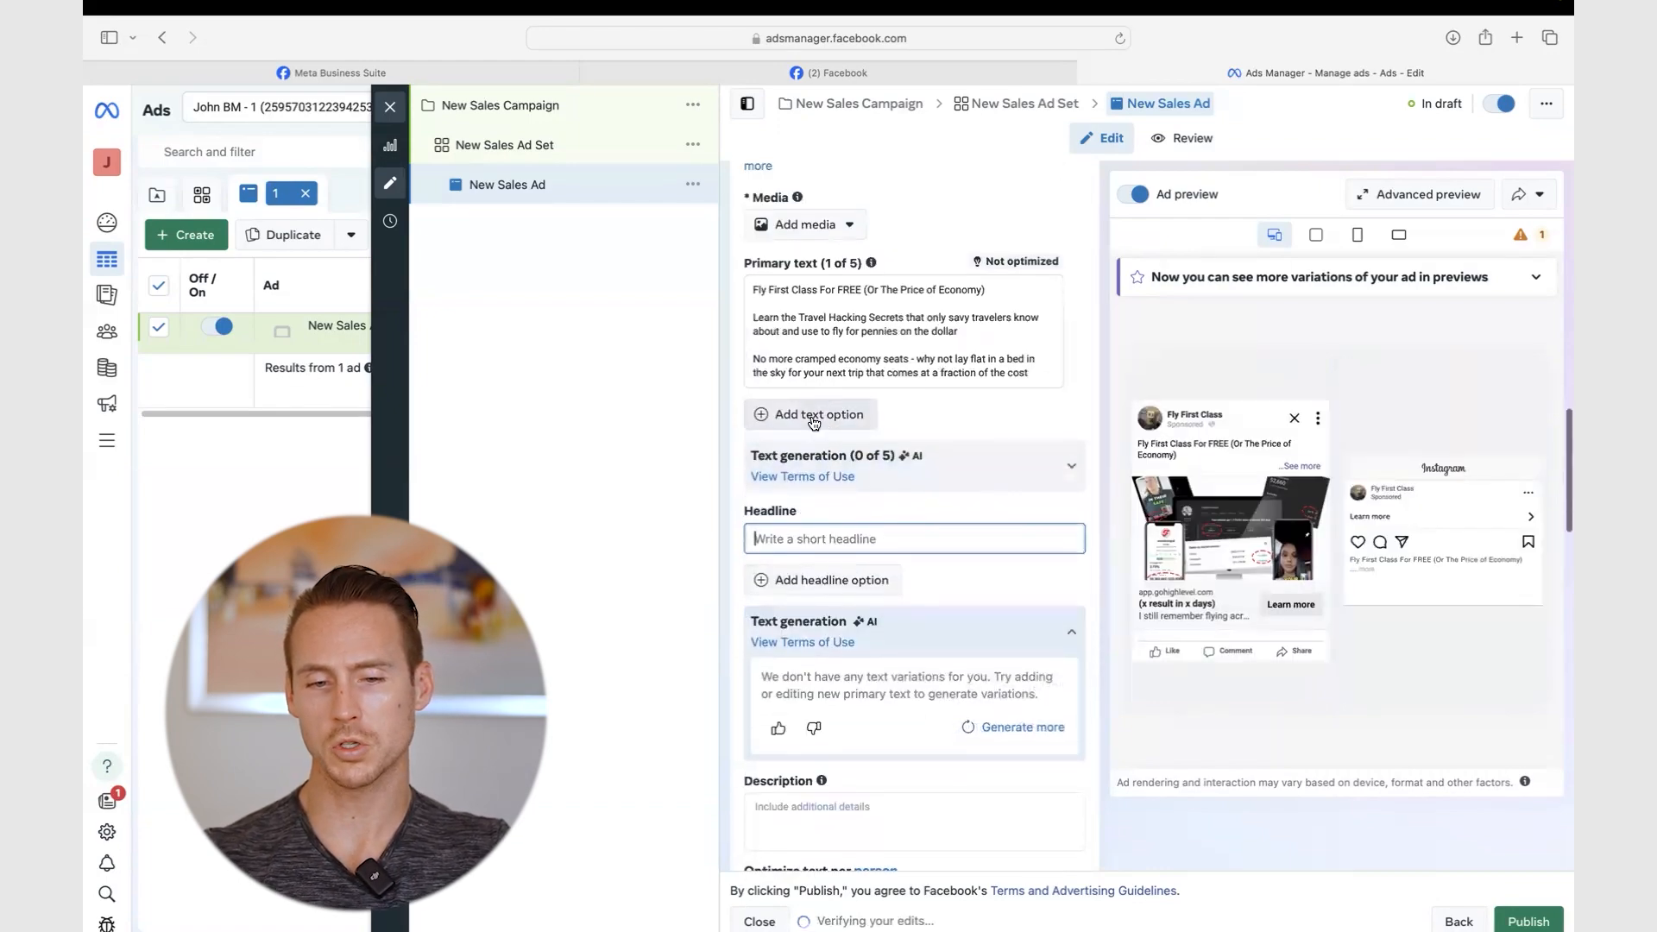
left_click(855, 420)
left_click(855, 423)
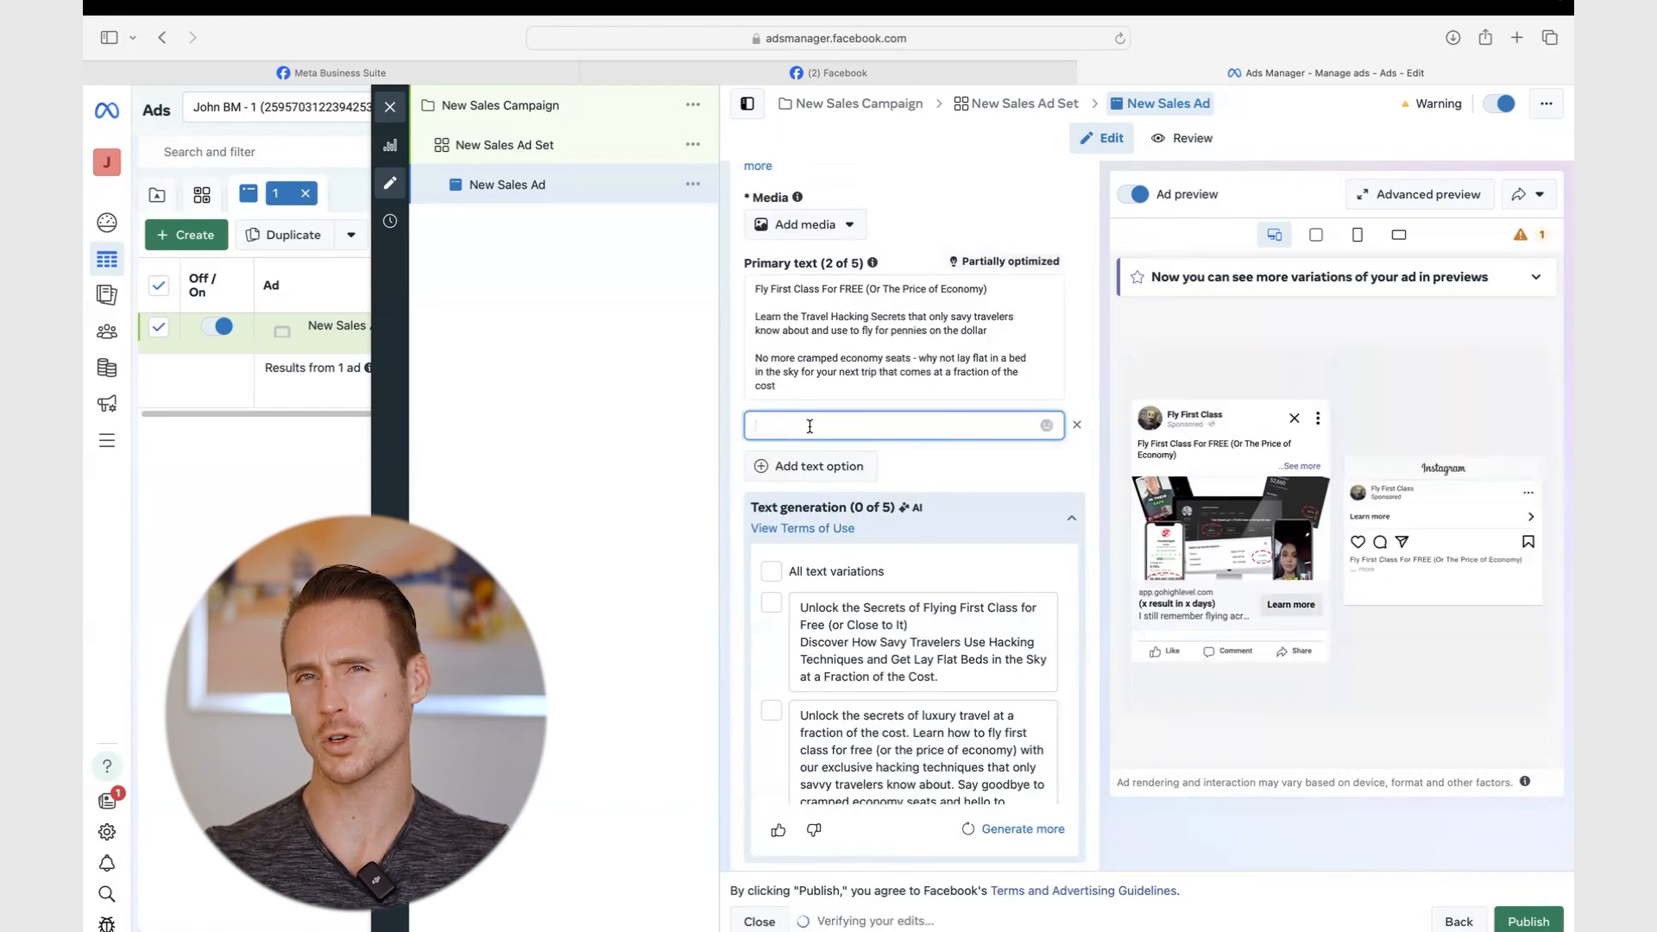
- Remove the empty text option and set headline 'Fly First Class For Free ✈️ (Or the Price of Economy)'
left_click(1077, 426)
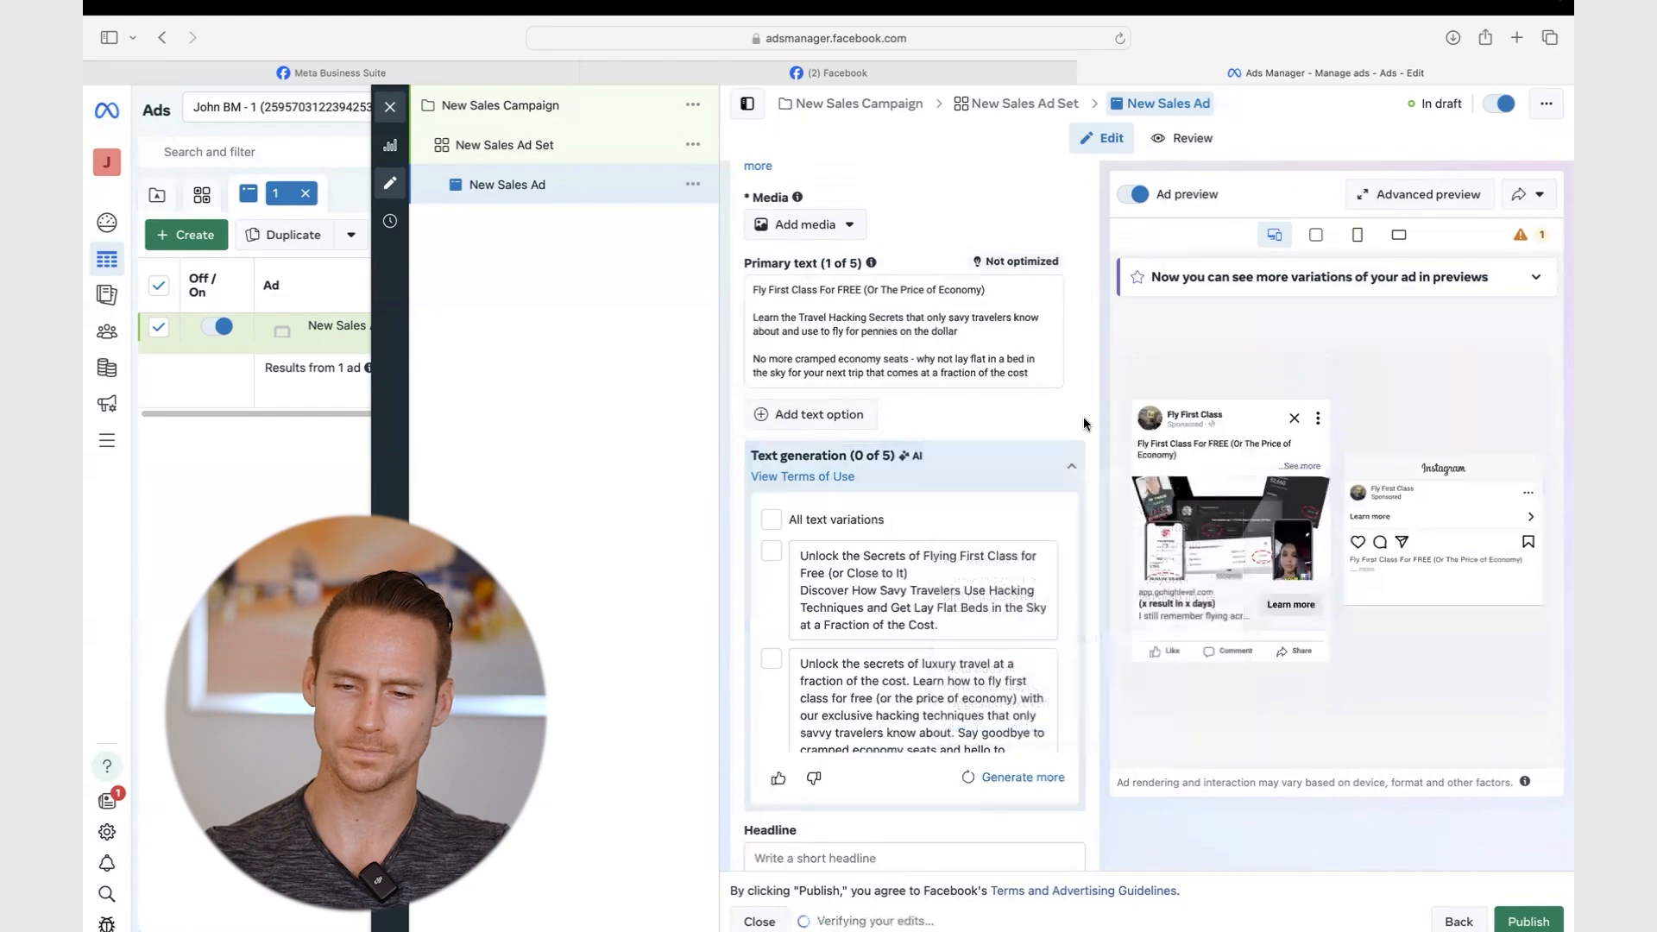
left_click(1071, 466)
left_click(834, 538)
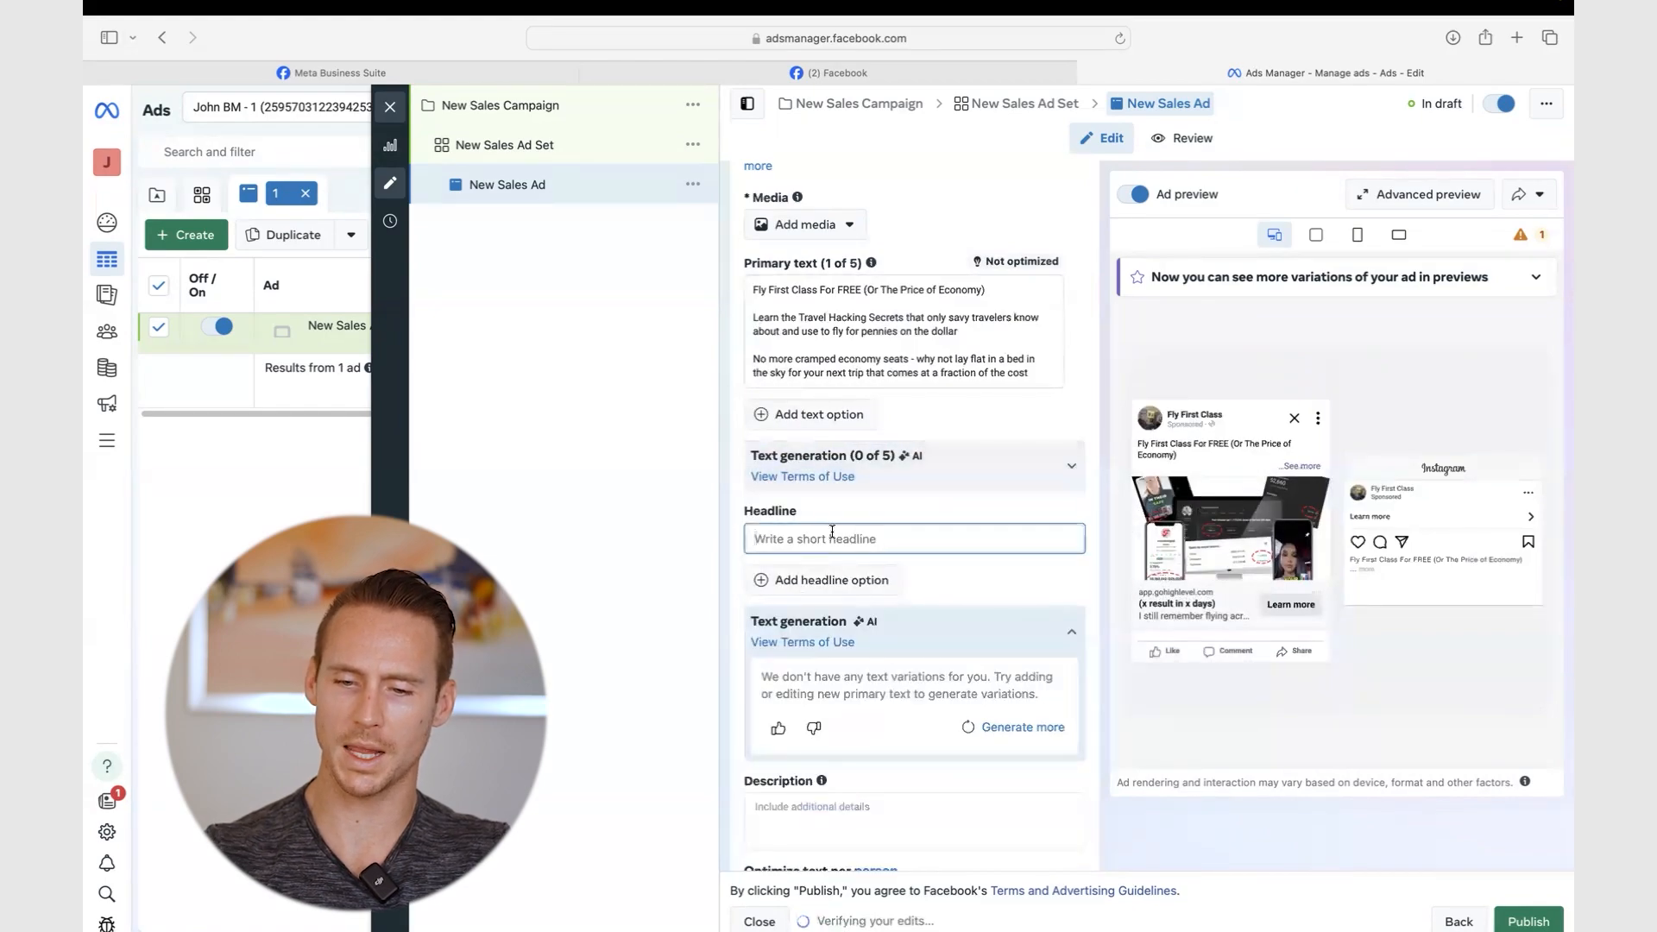
type("Fly First")
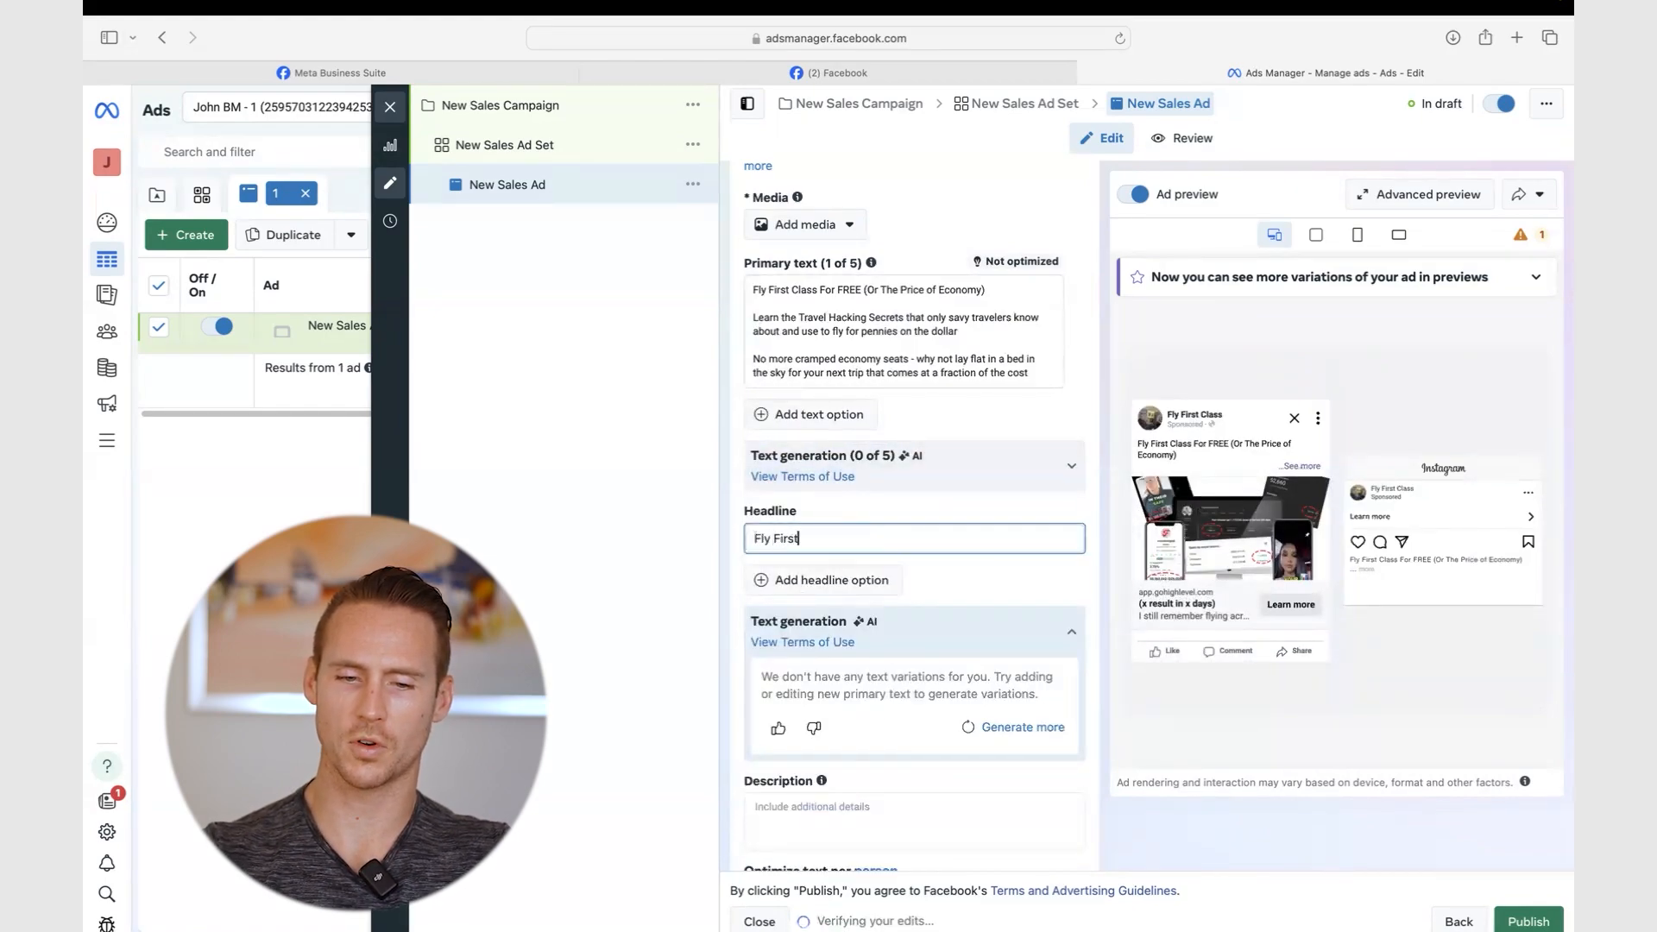
type(" Class For Free ")
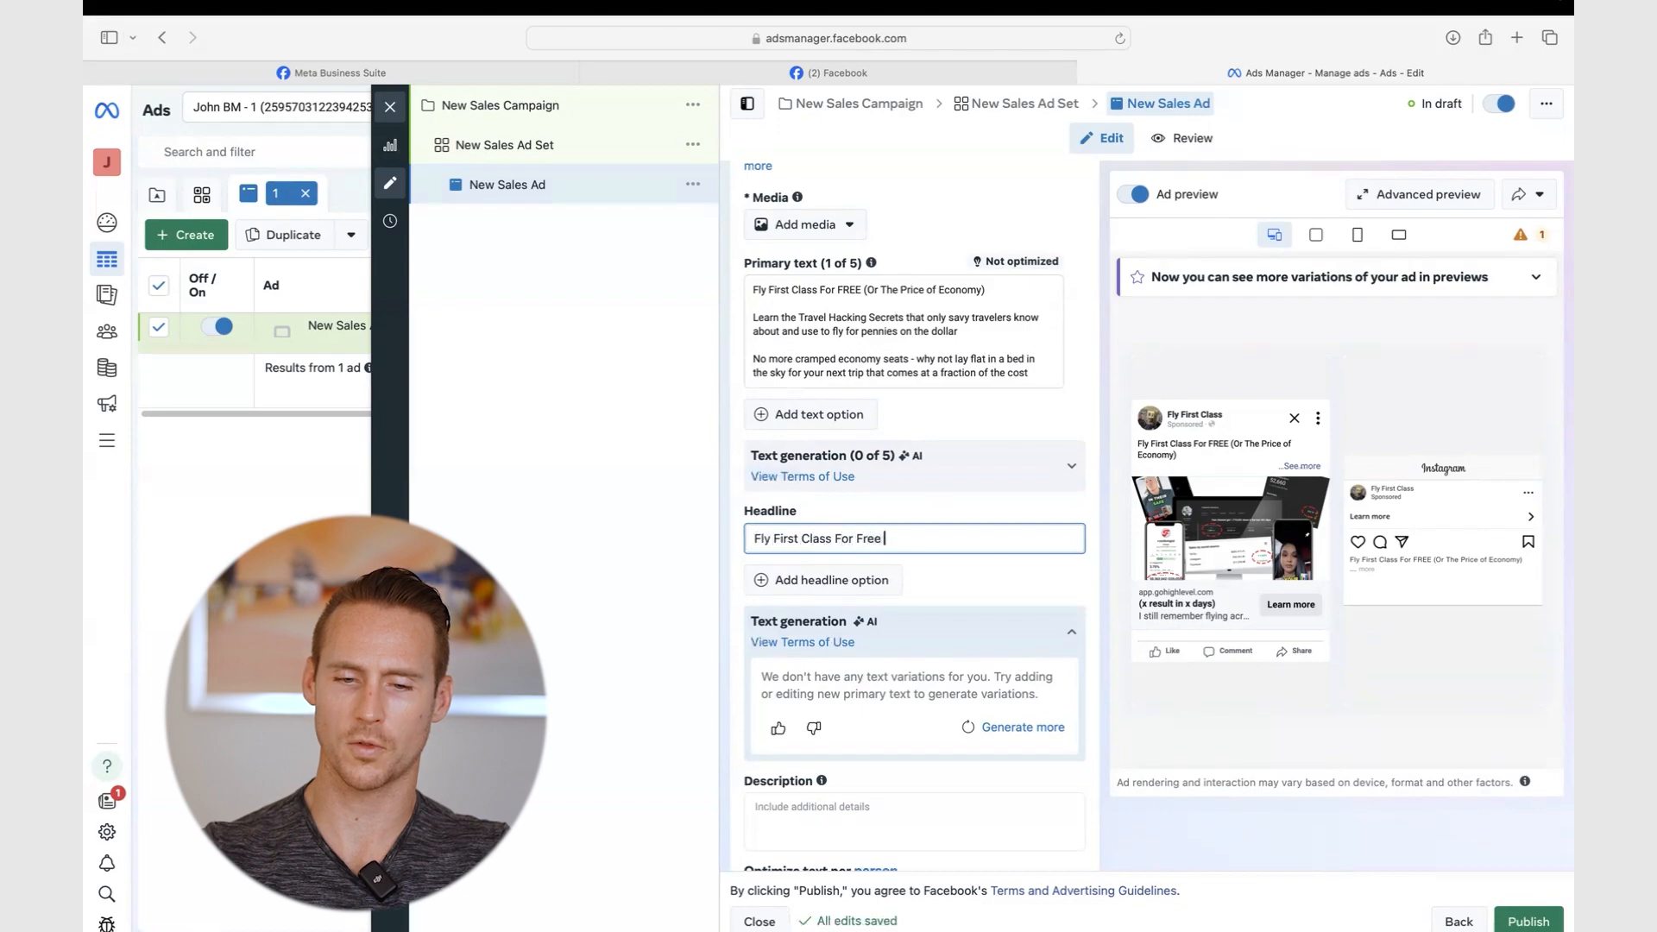
type("(O")
type("r ")
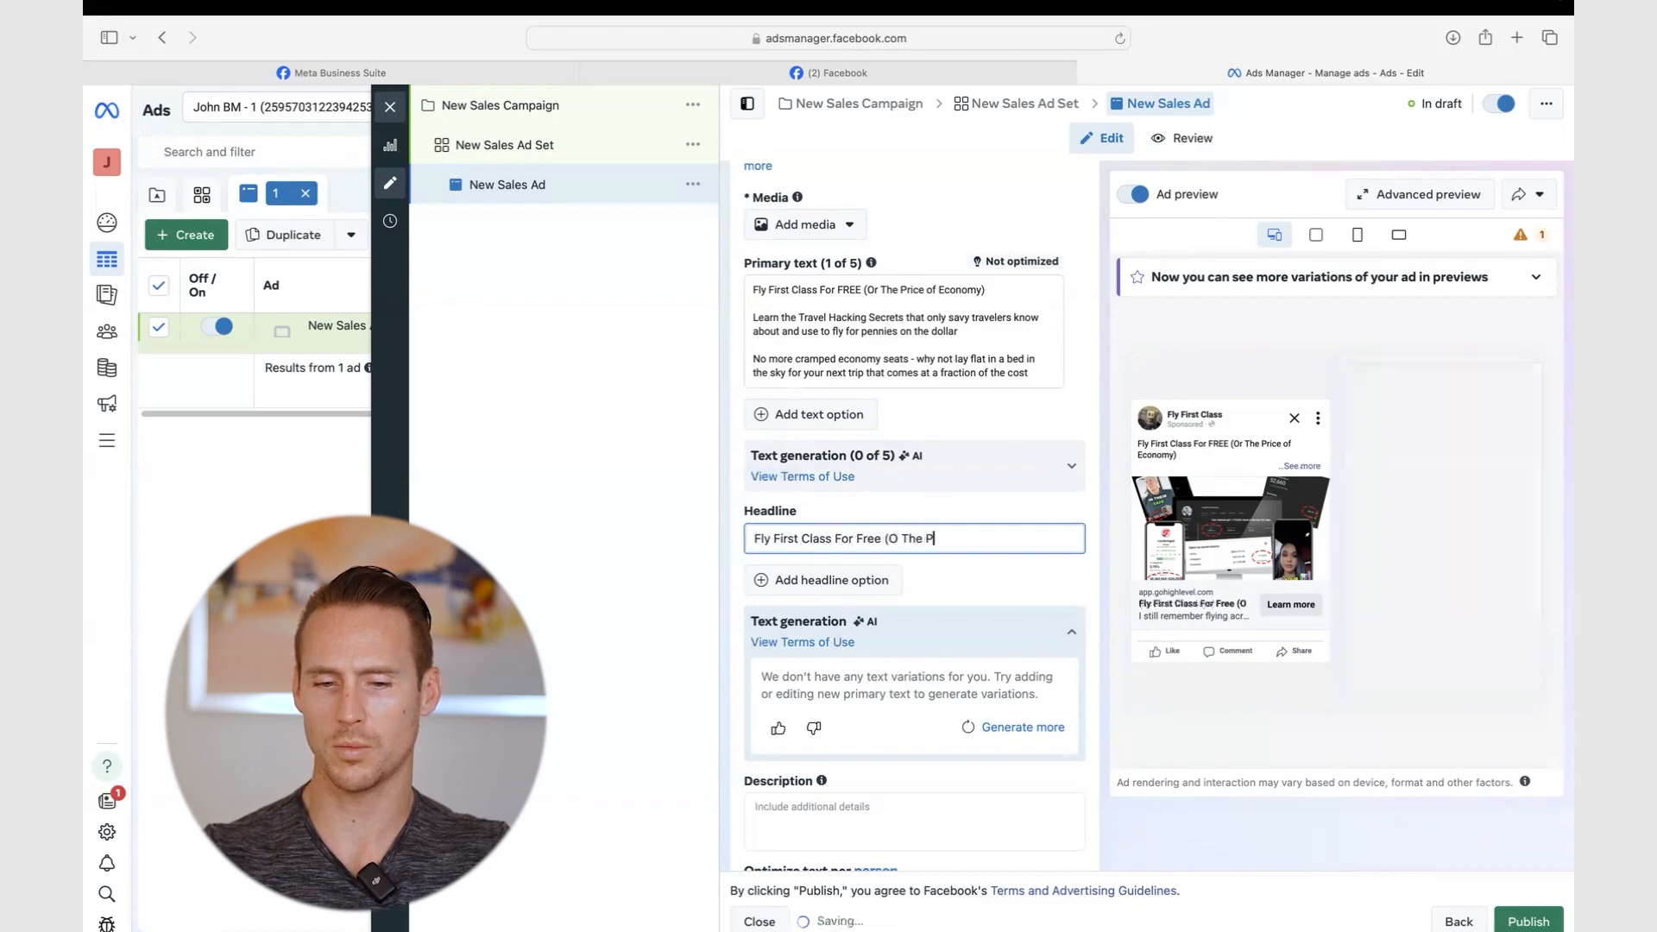
type("the Price of E")
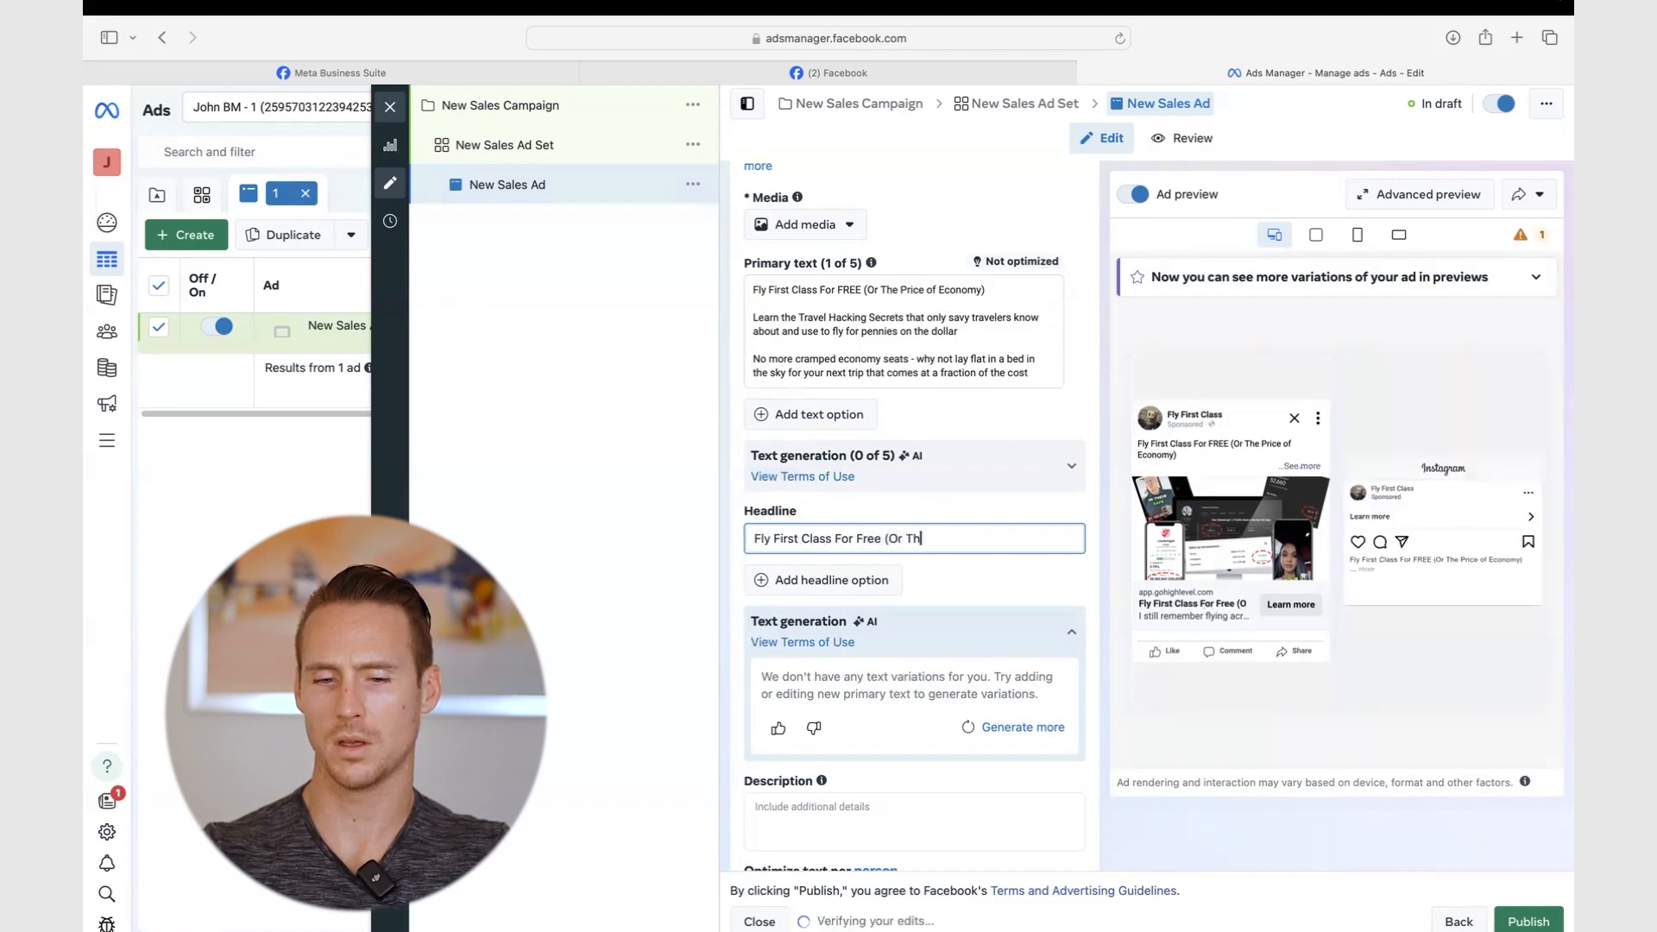
type("conomy)")
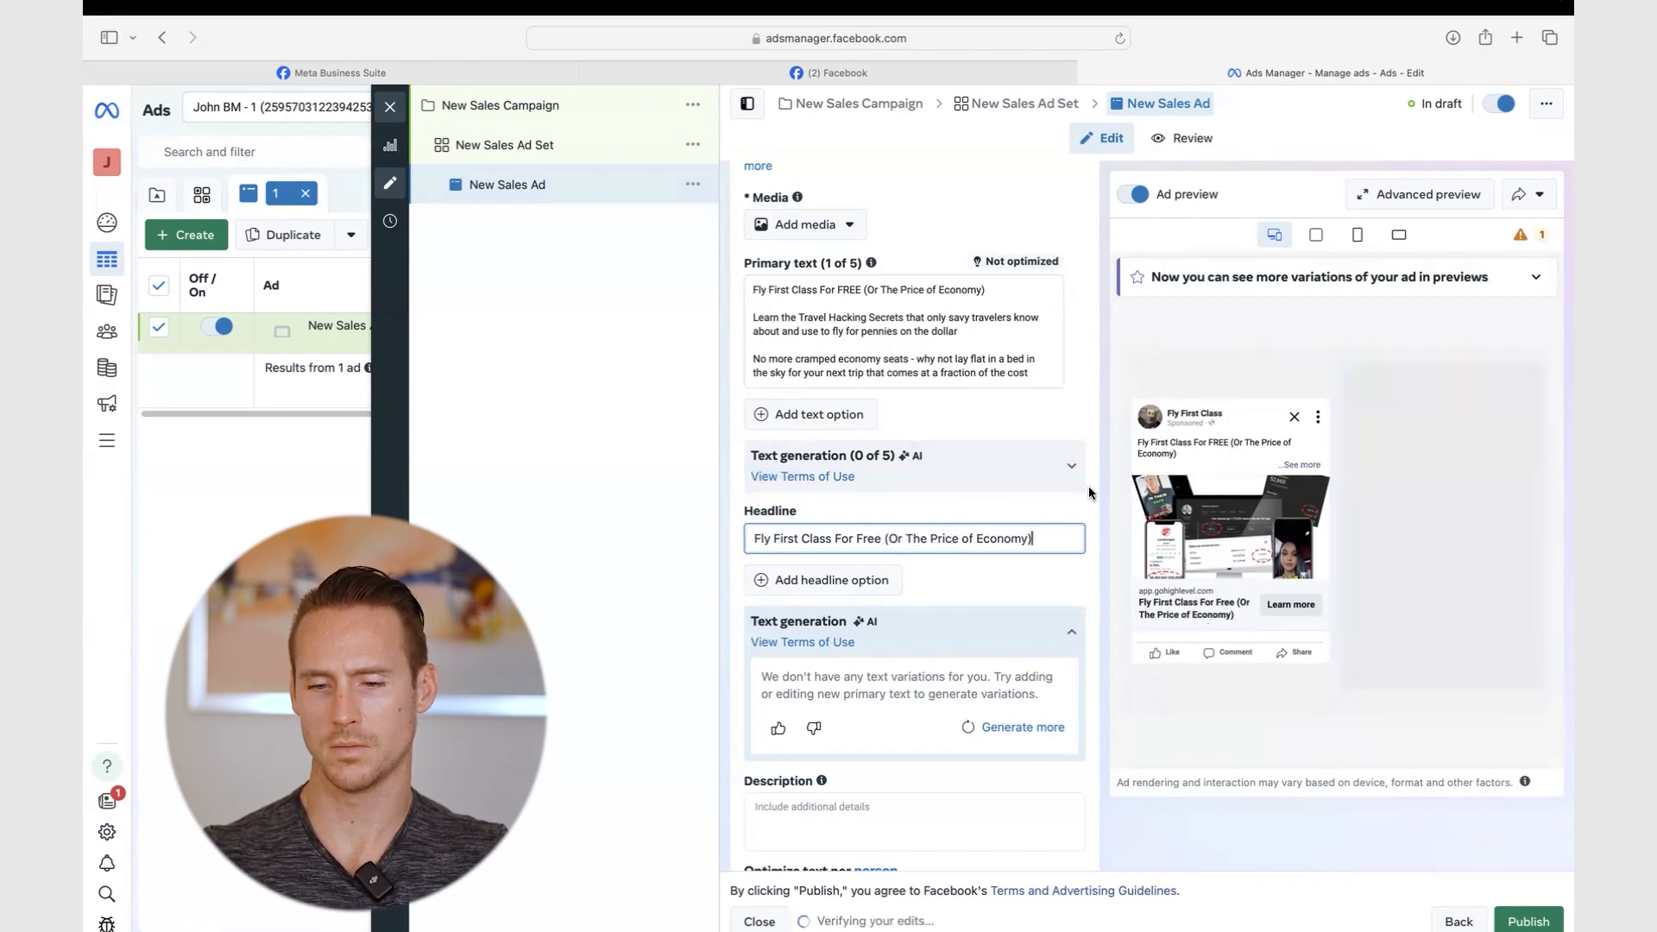
left_click(882, 538)
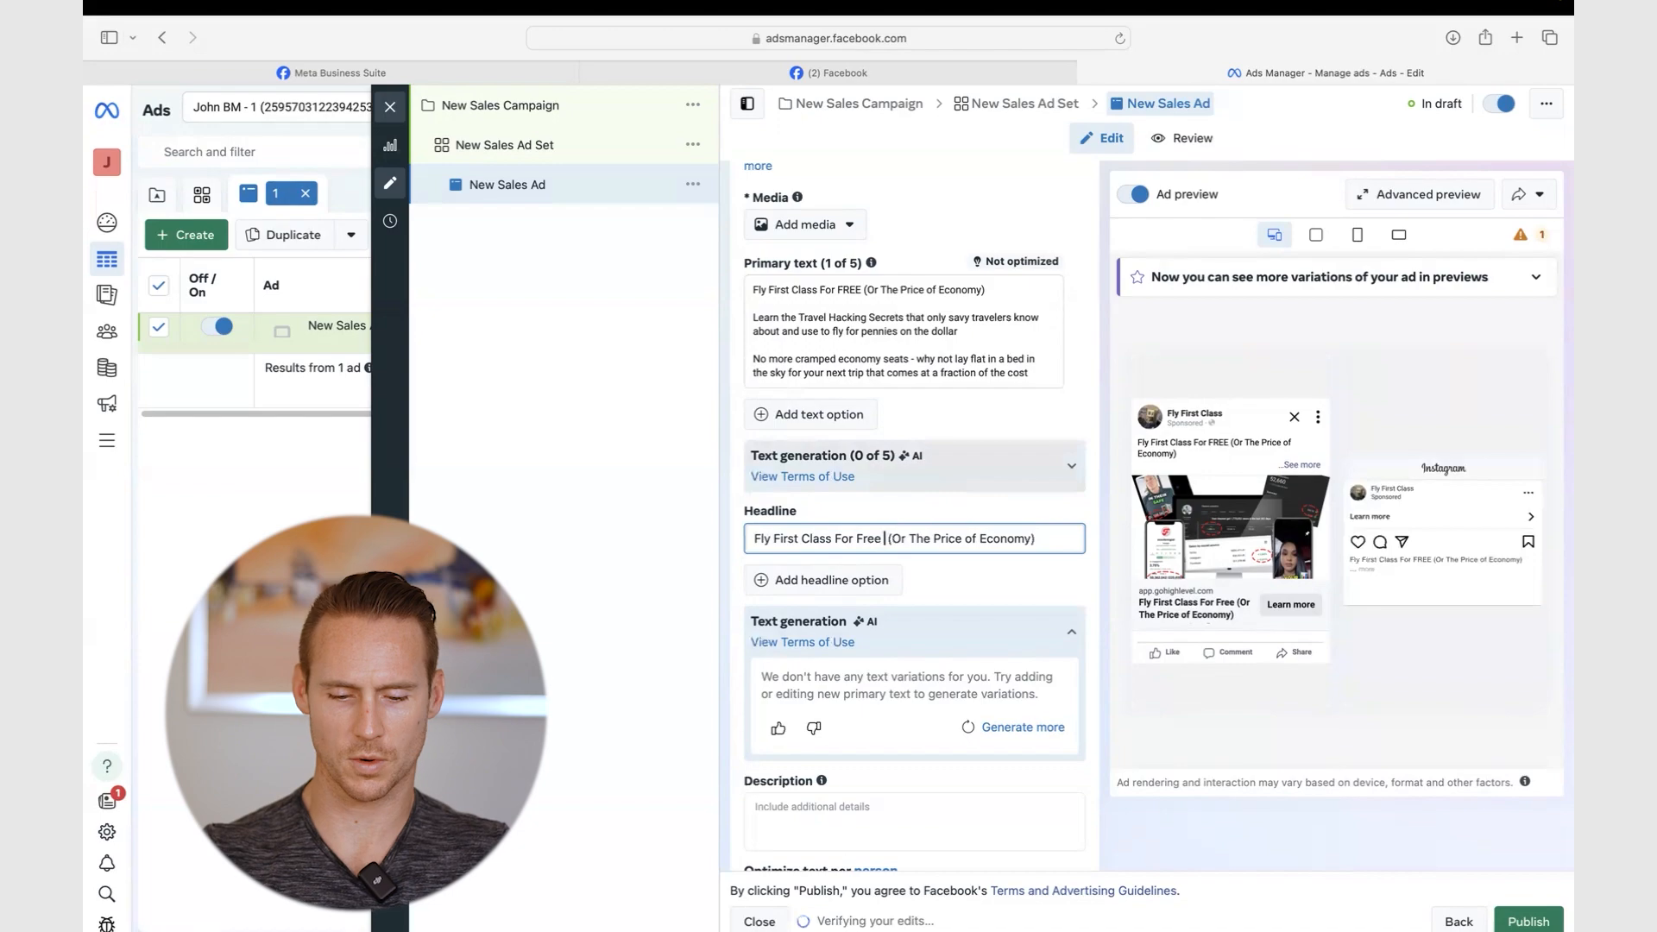
left_click(914, 556)
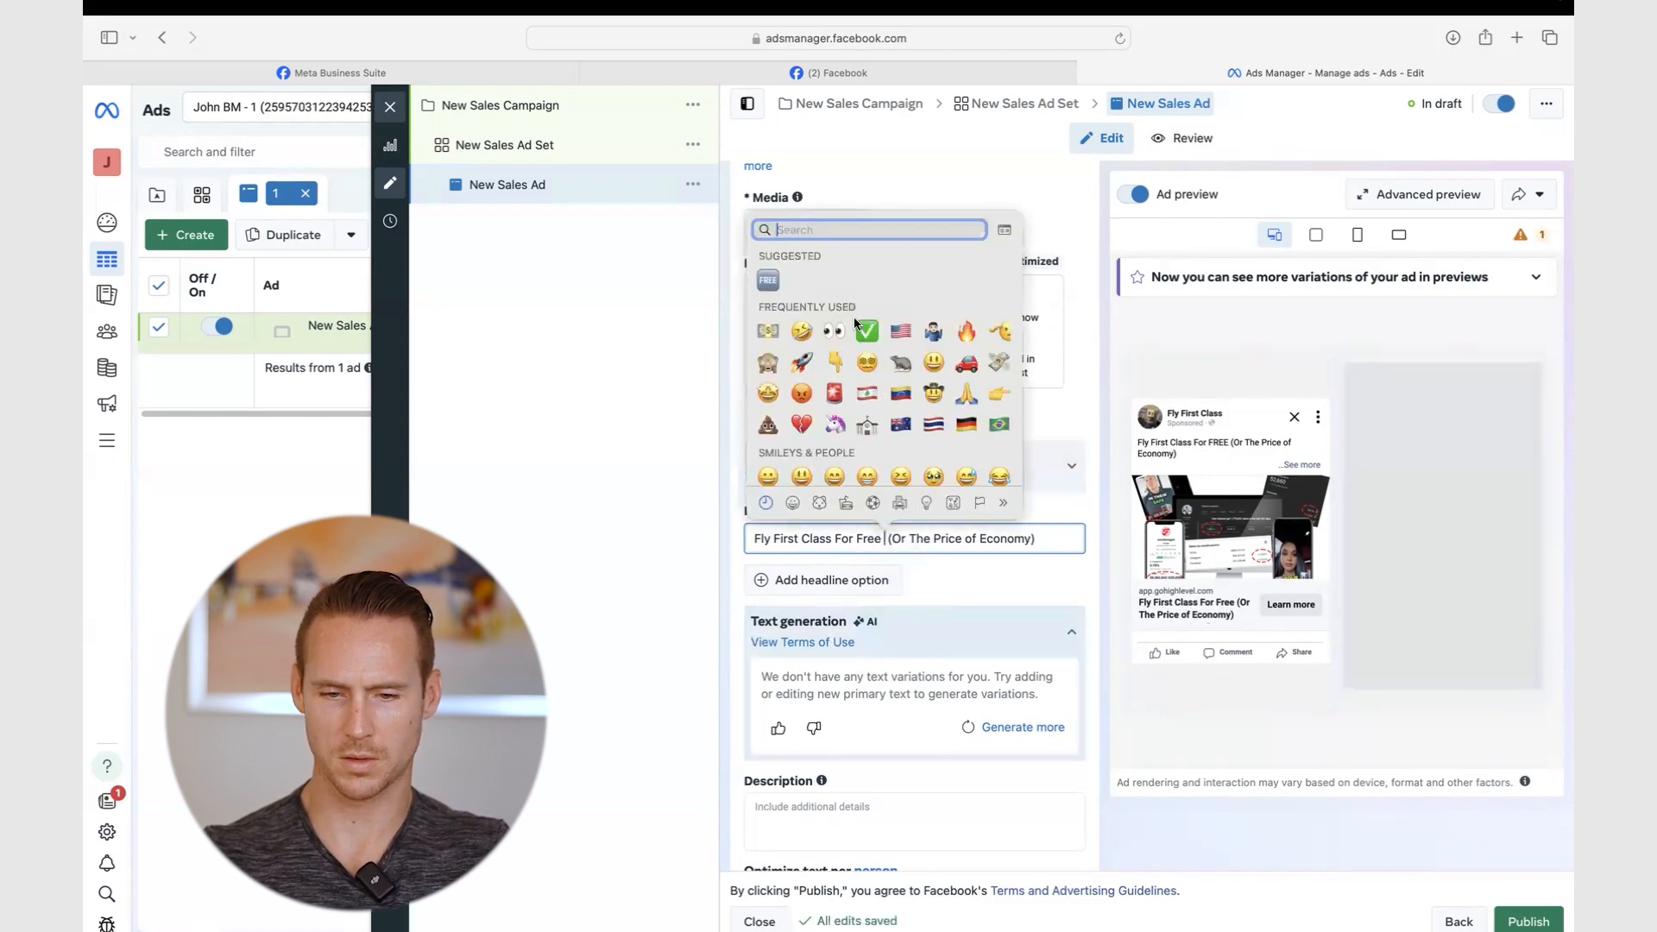
type("airplane")
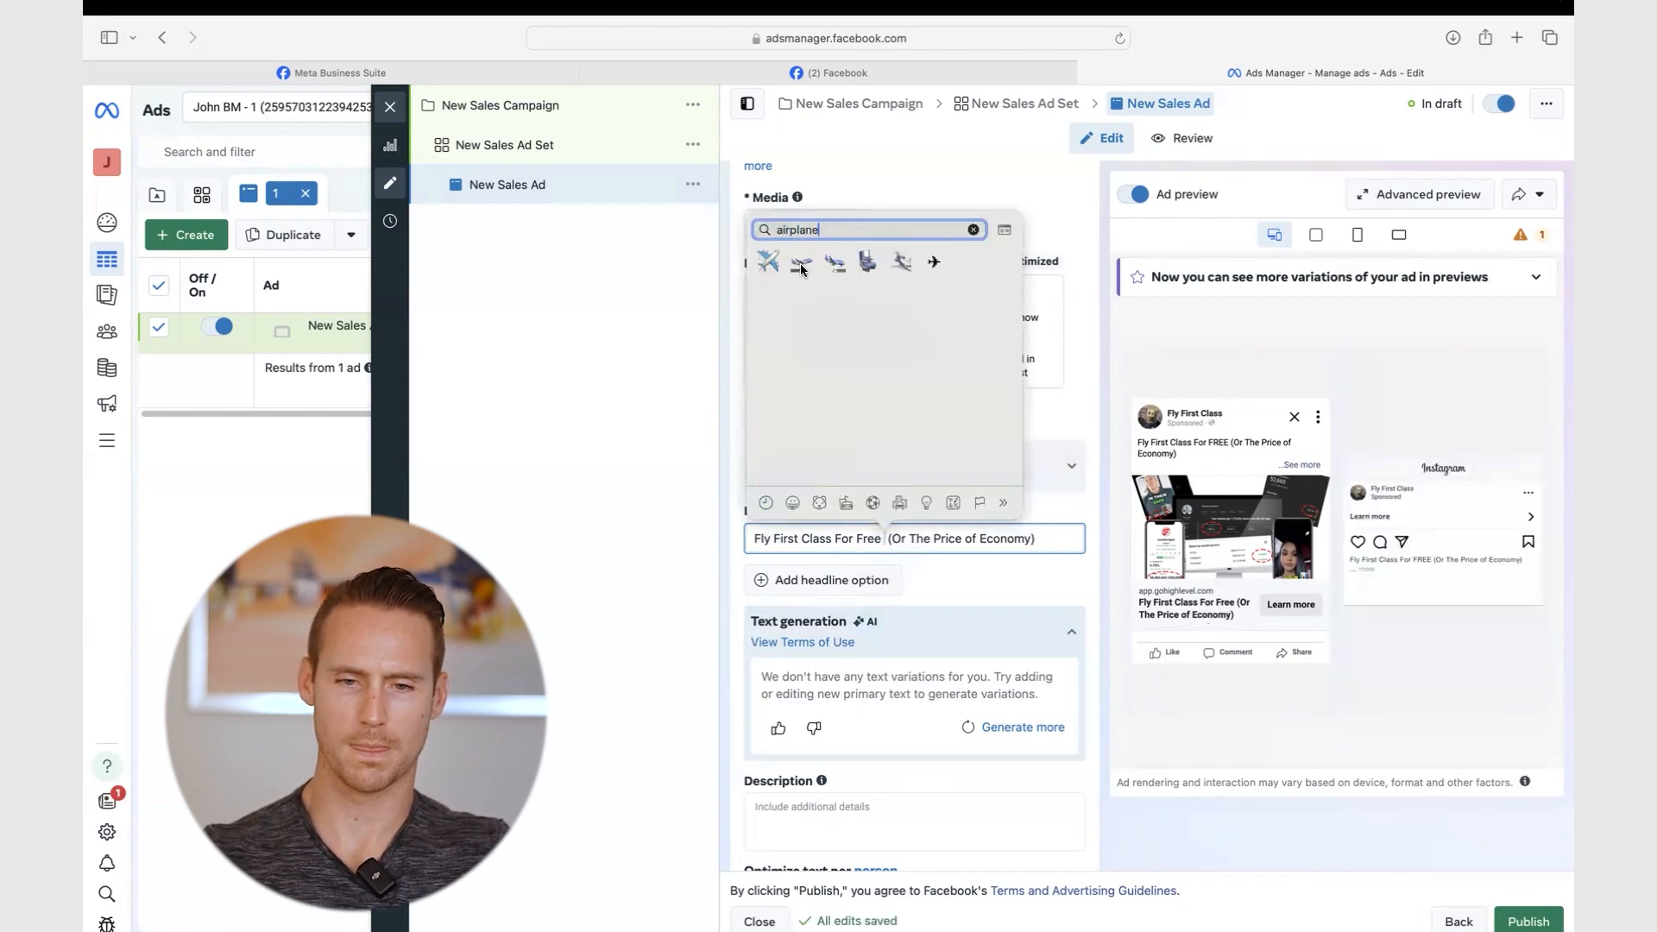
left_click(773, 261)
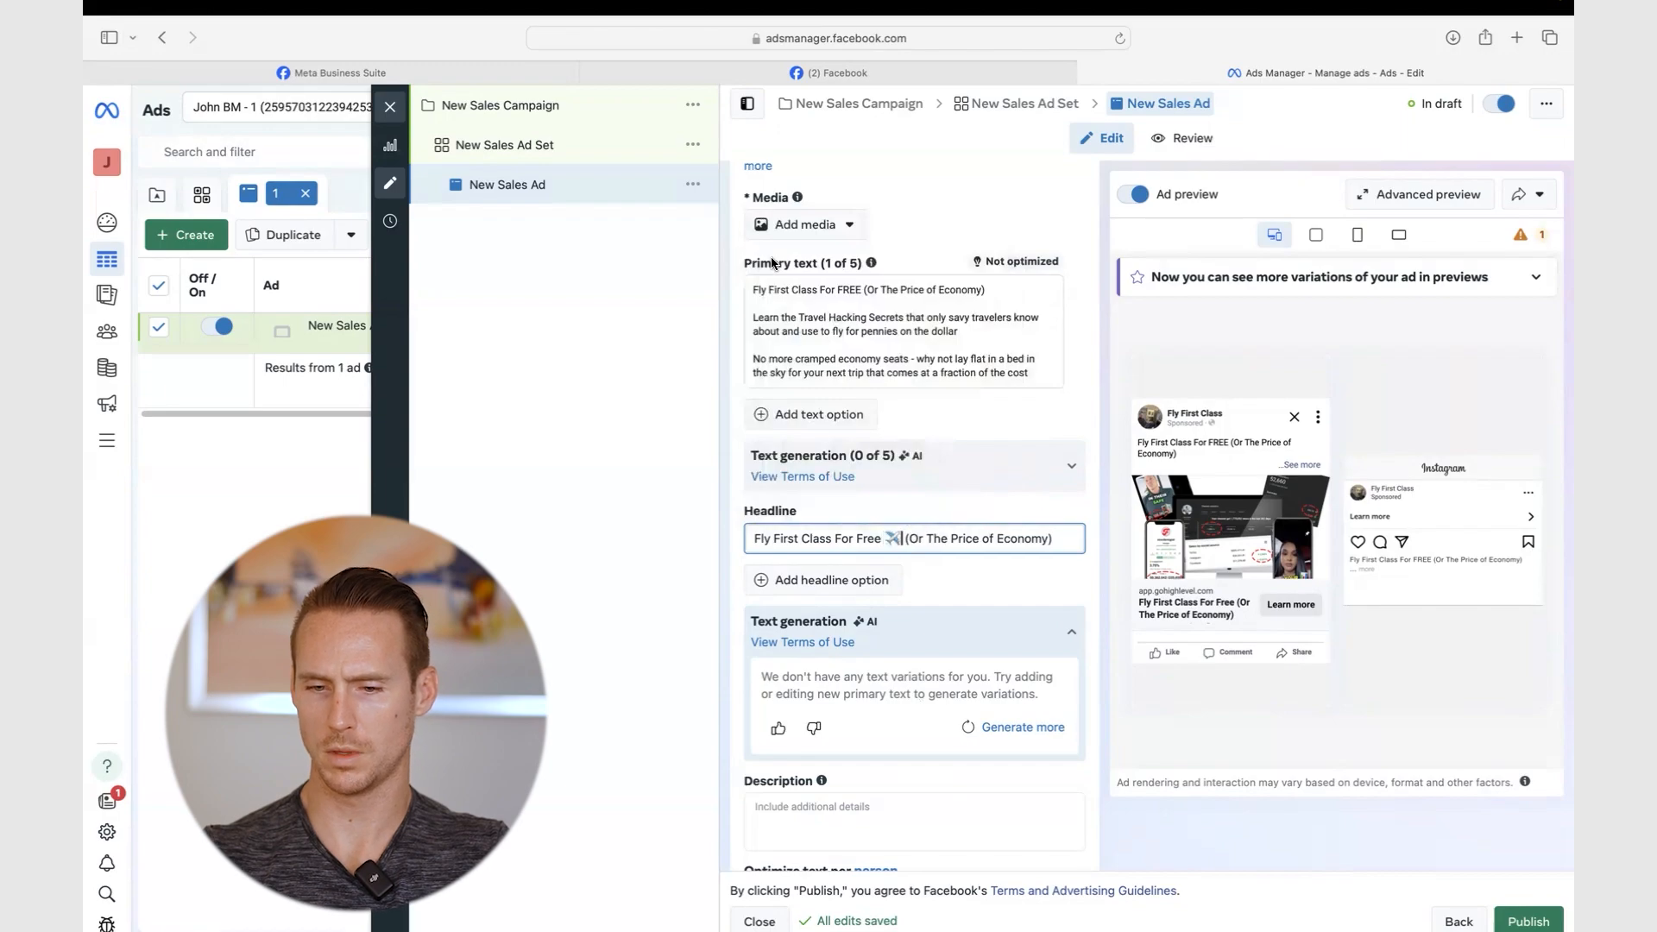
left_click(1091, 565)
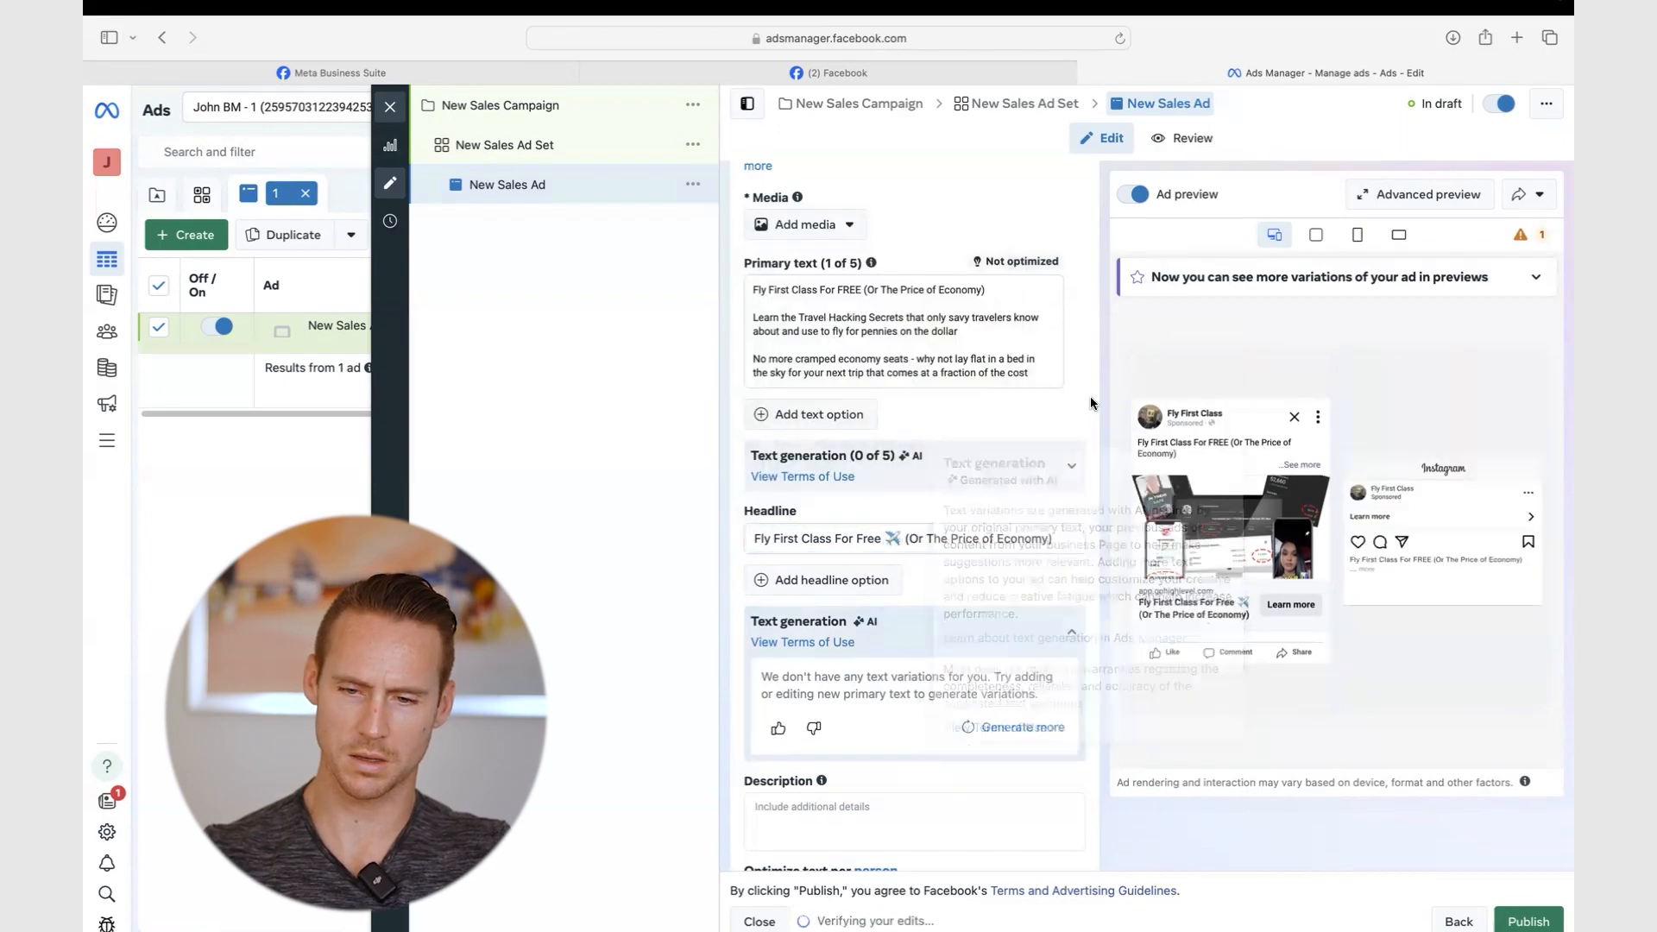
scroll(1090, 400, "down", 10)
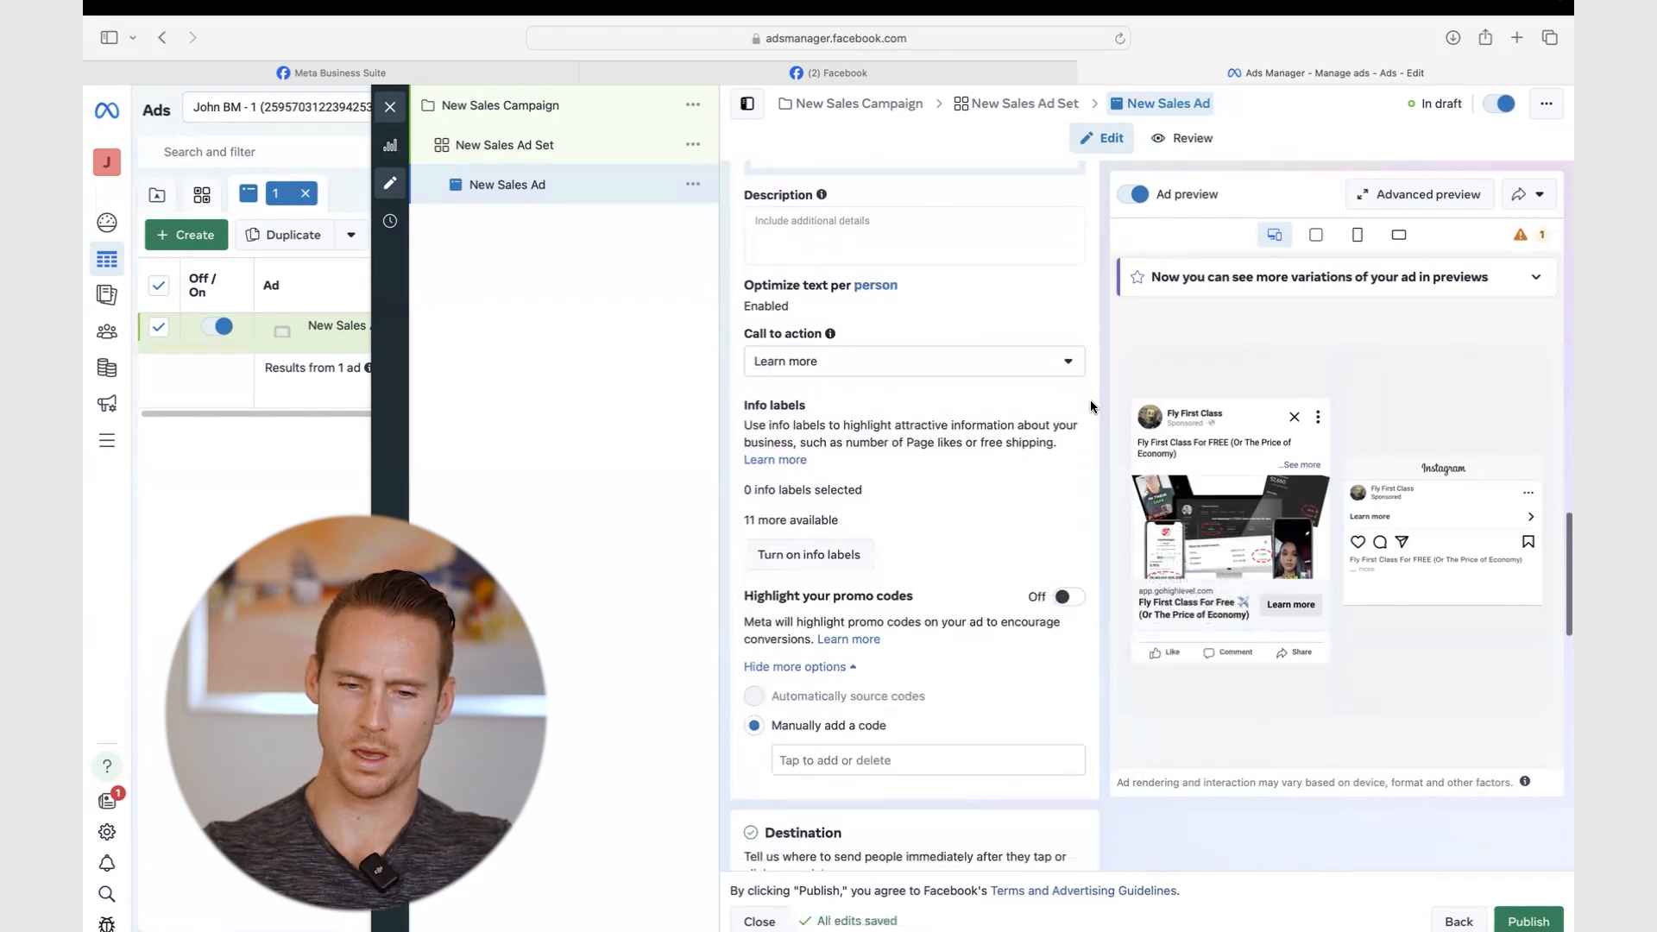
scroll(949, 395, "down", 2)
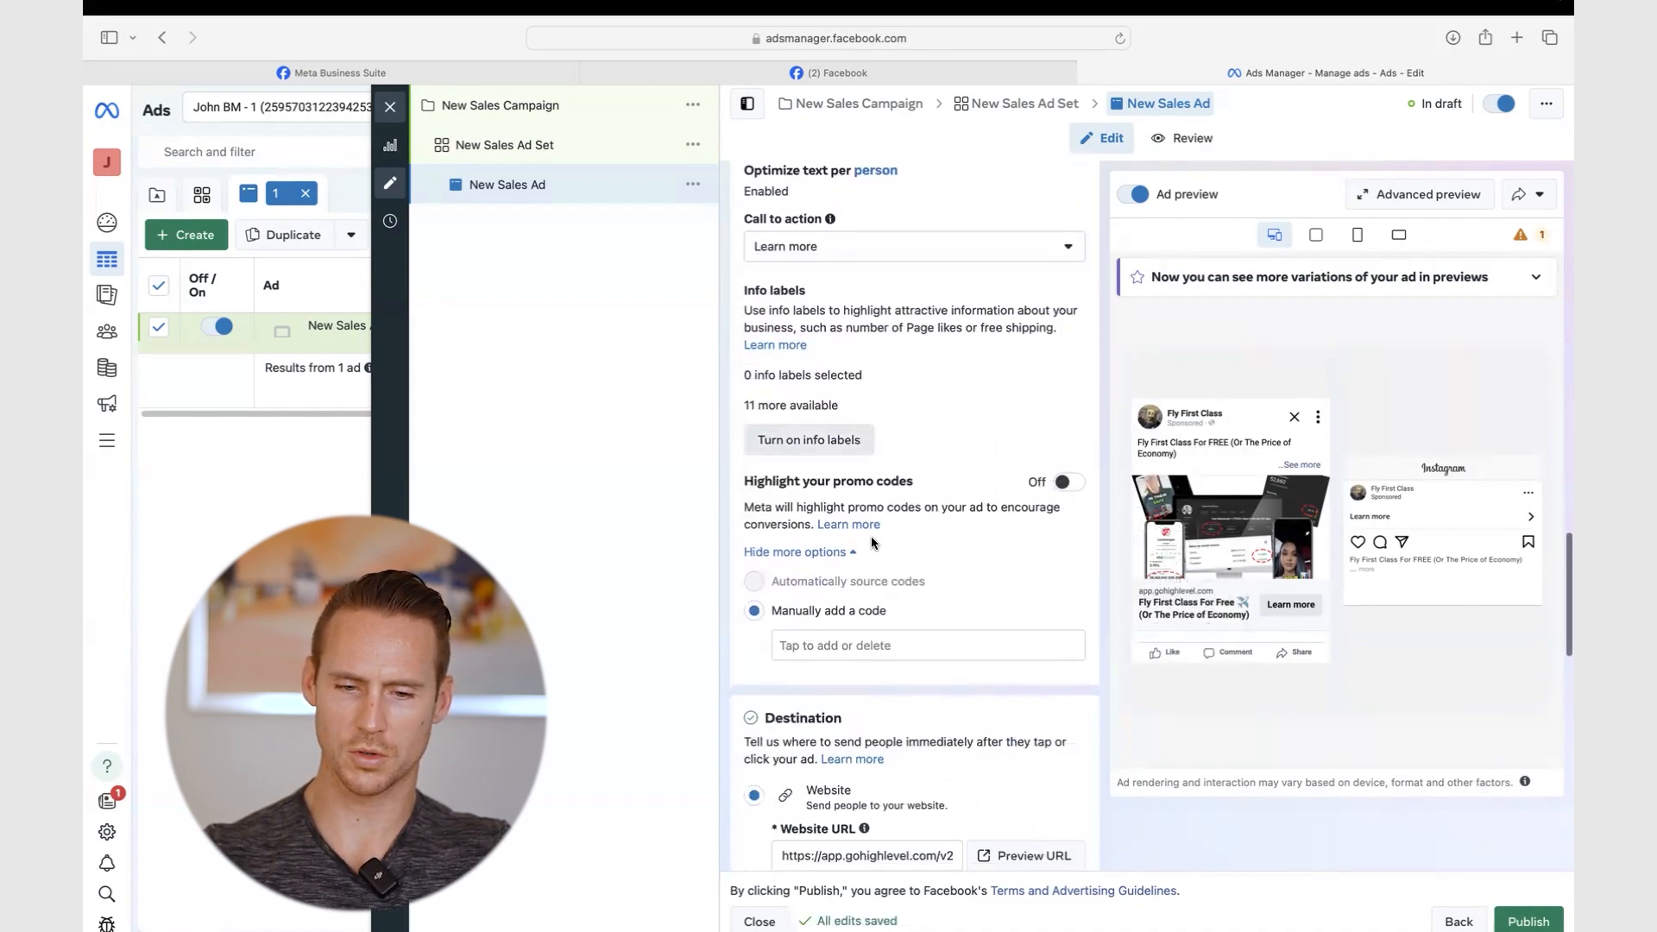
scroll(872, 541, "down", 2)
mouse_move(918, 469)
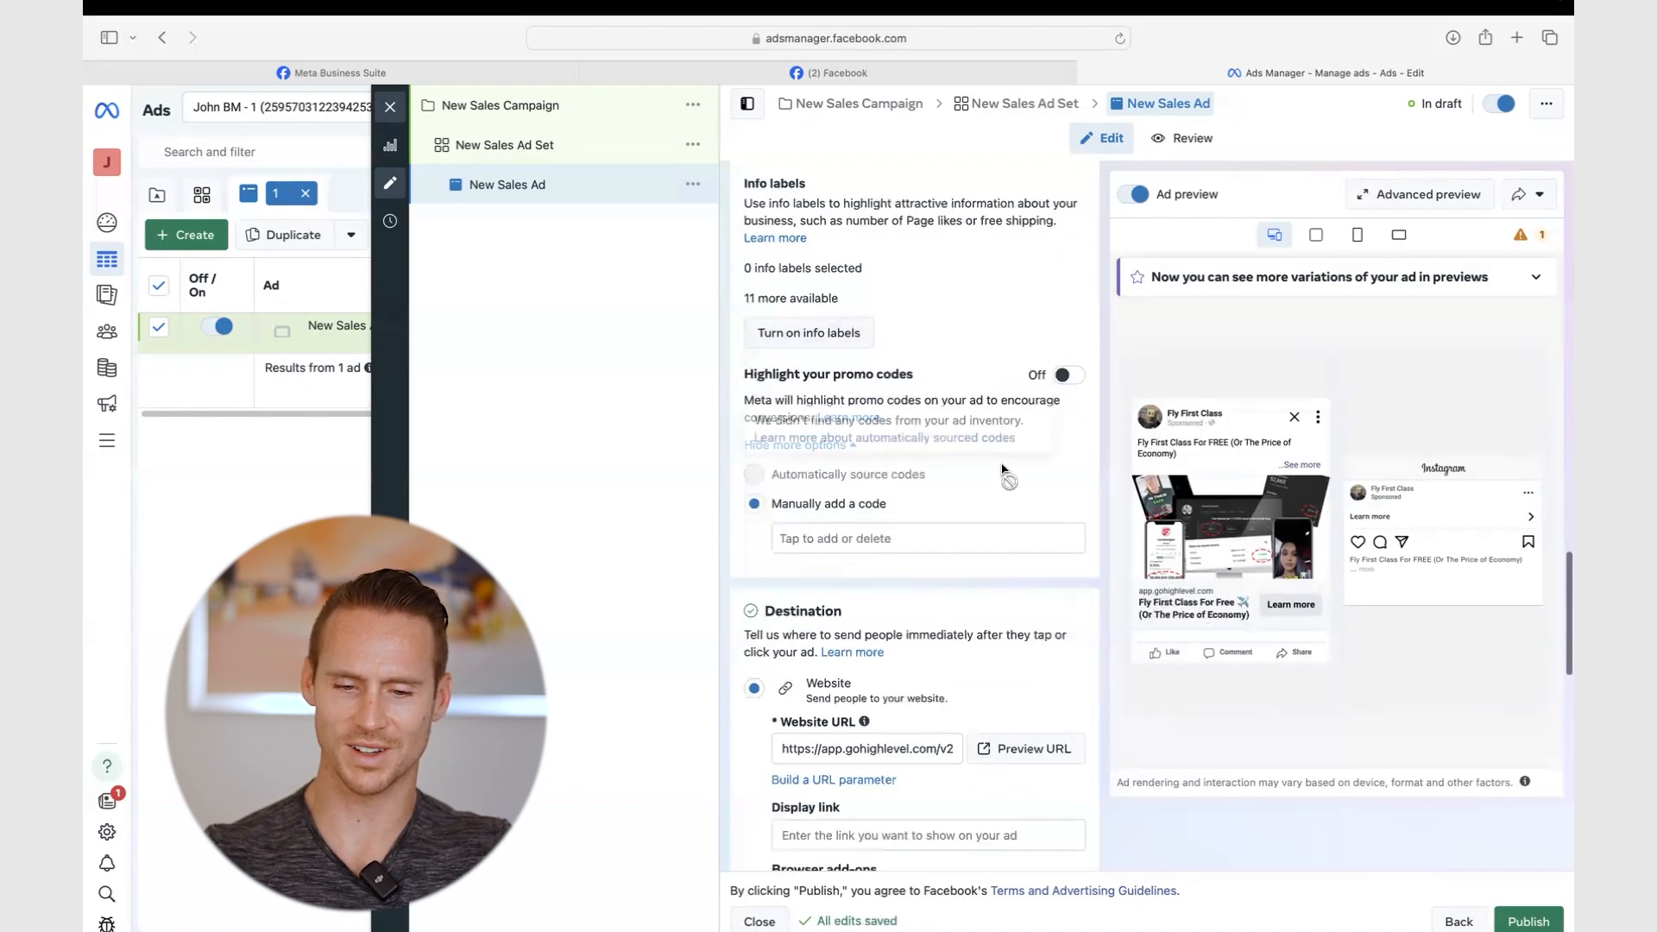
scroll(1002, 469, "down", 2)
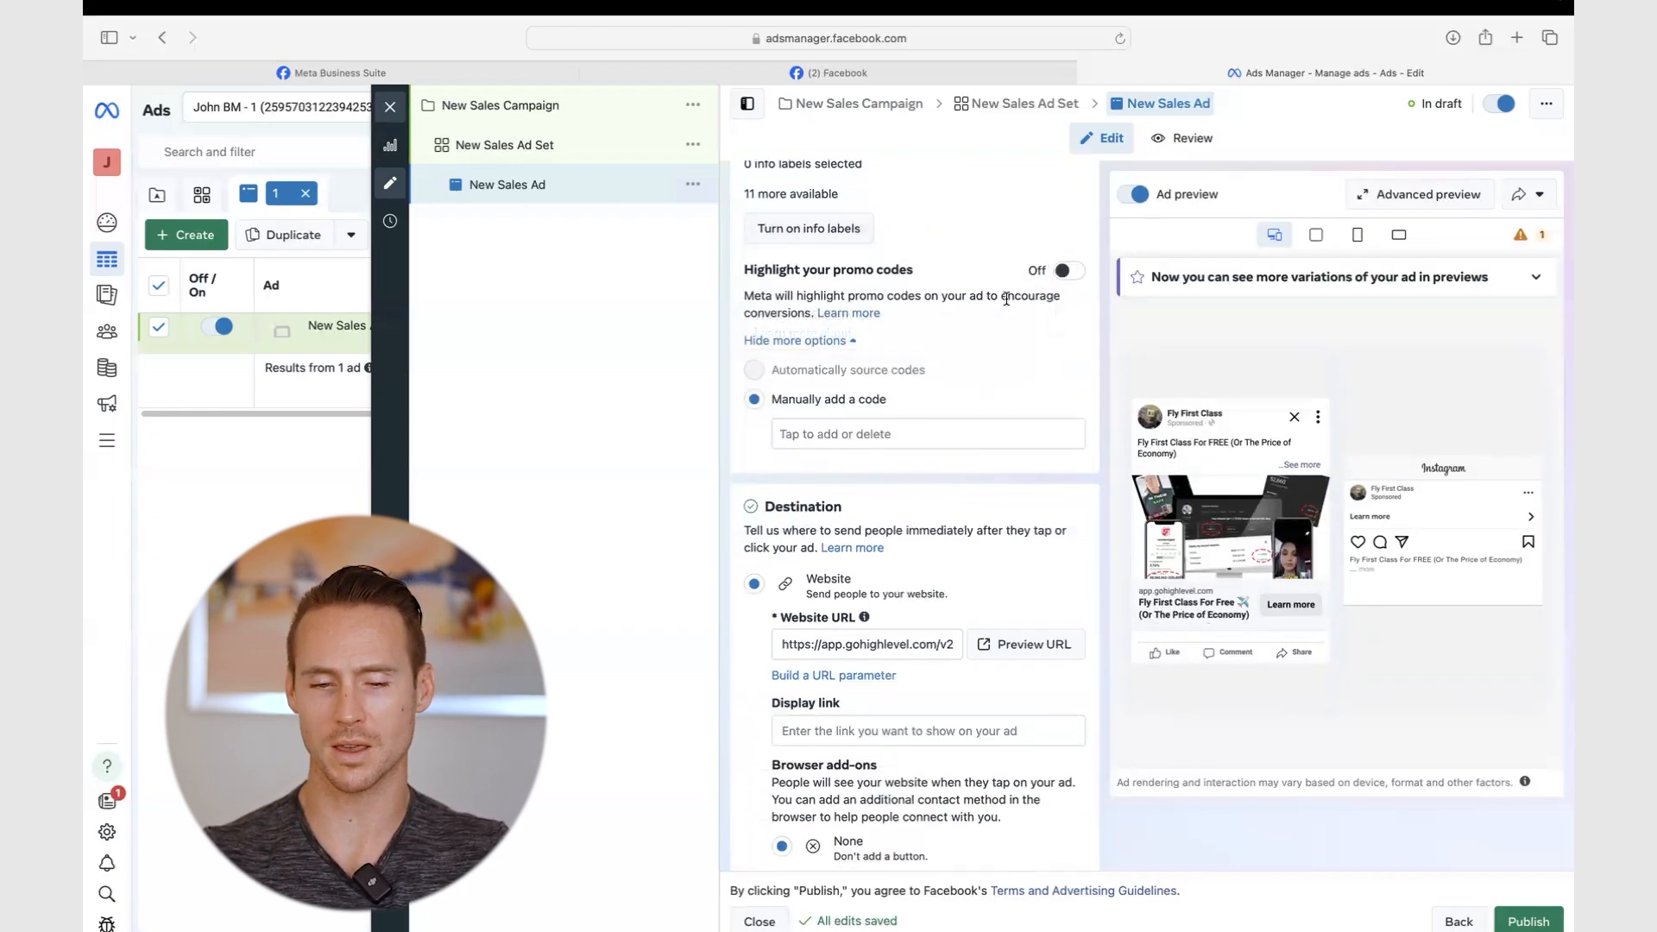
scroll(1007, 298, "down", 2)
scroll(758, 398, "down", 1)
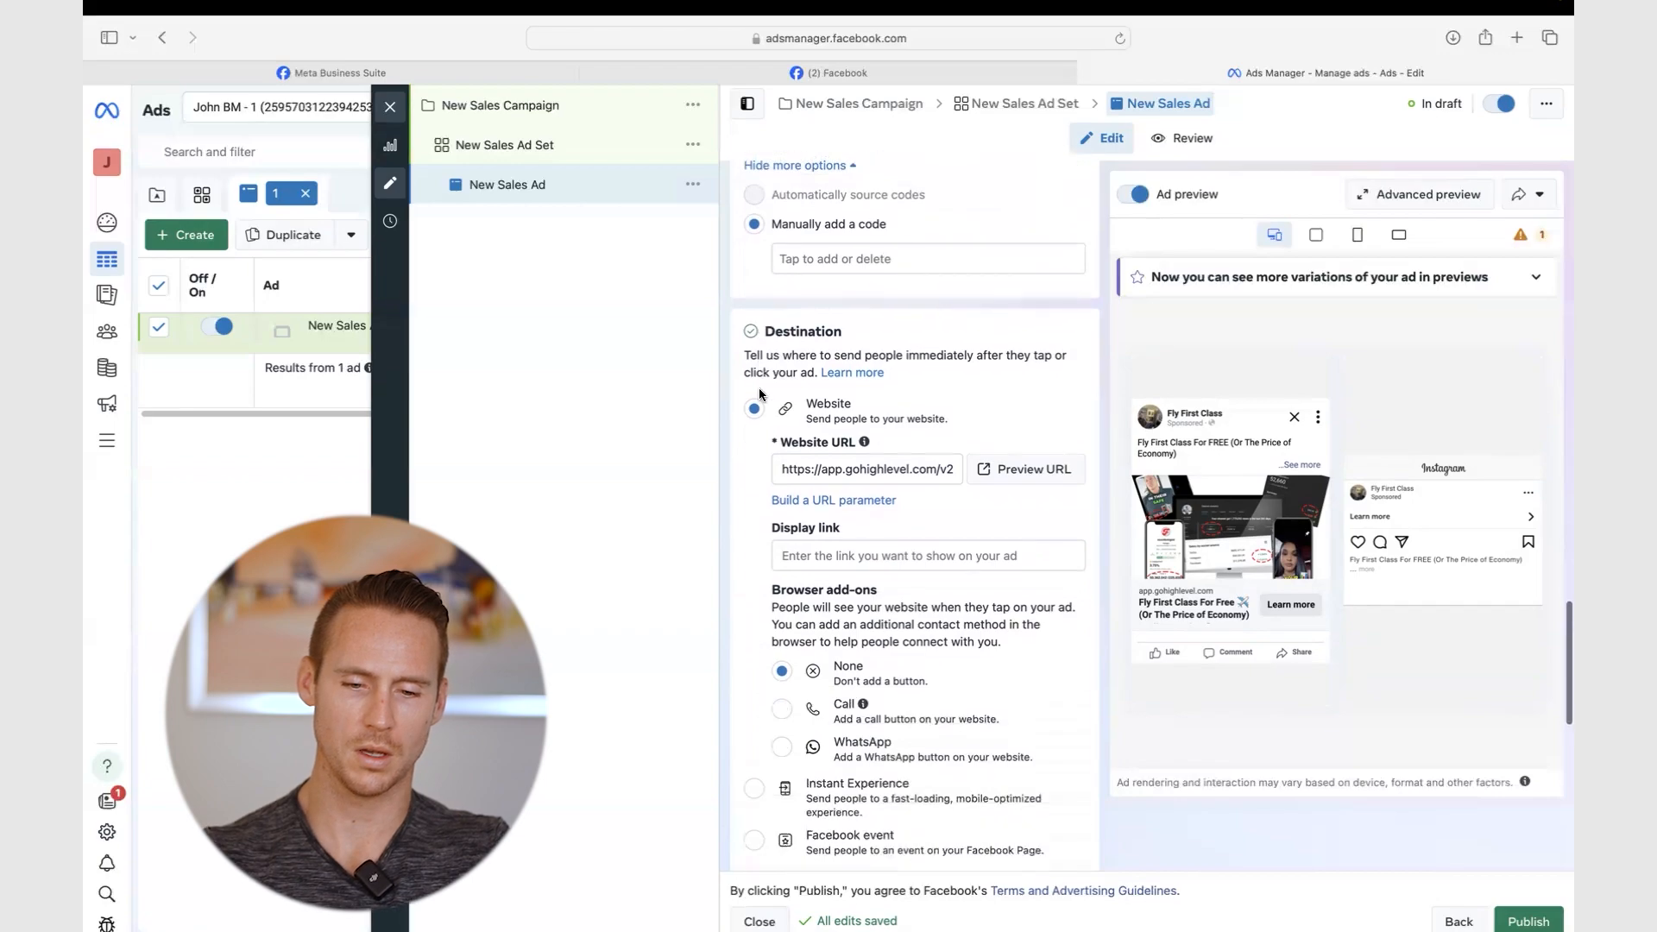
scroll(760, 394, "down", 3)
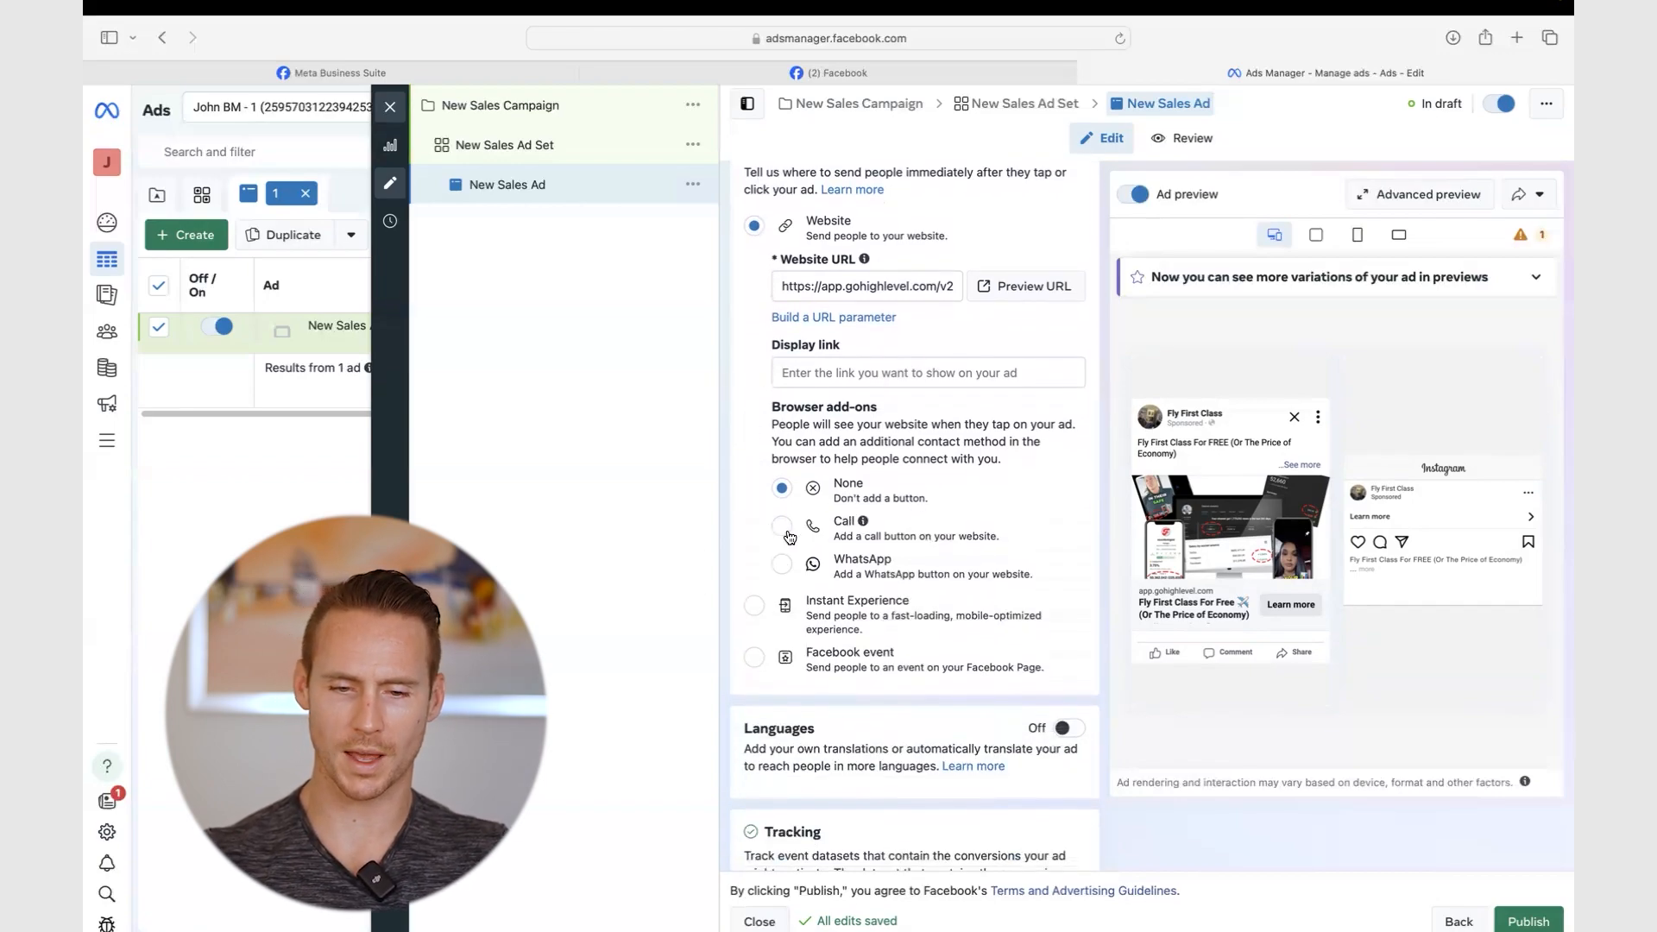
left_click(782, 525)
scroll(794, 389, "down", 3)
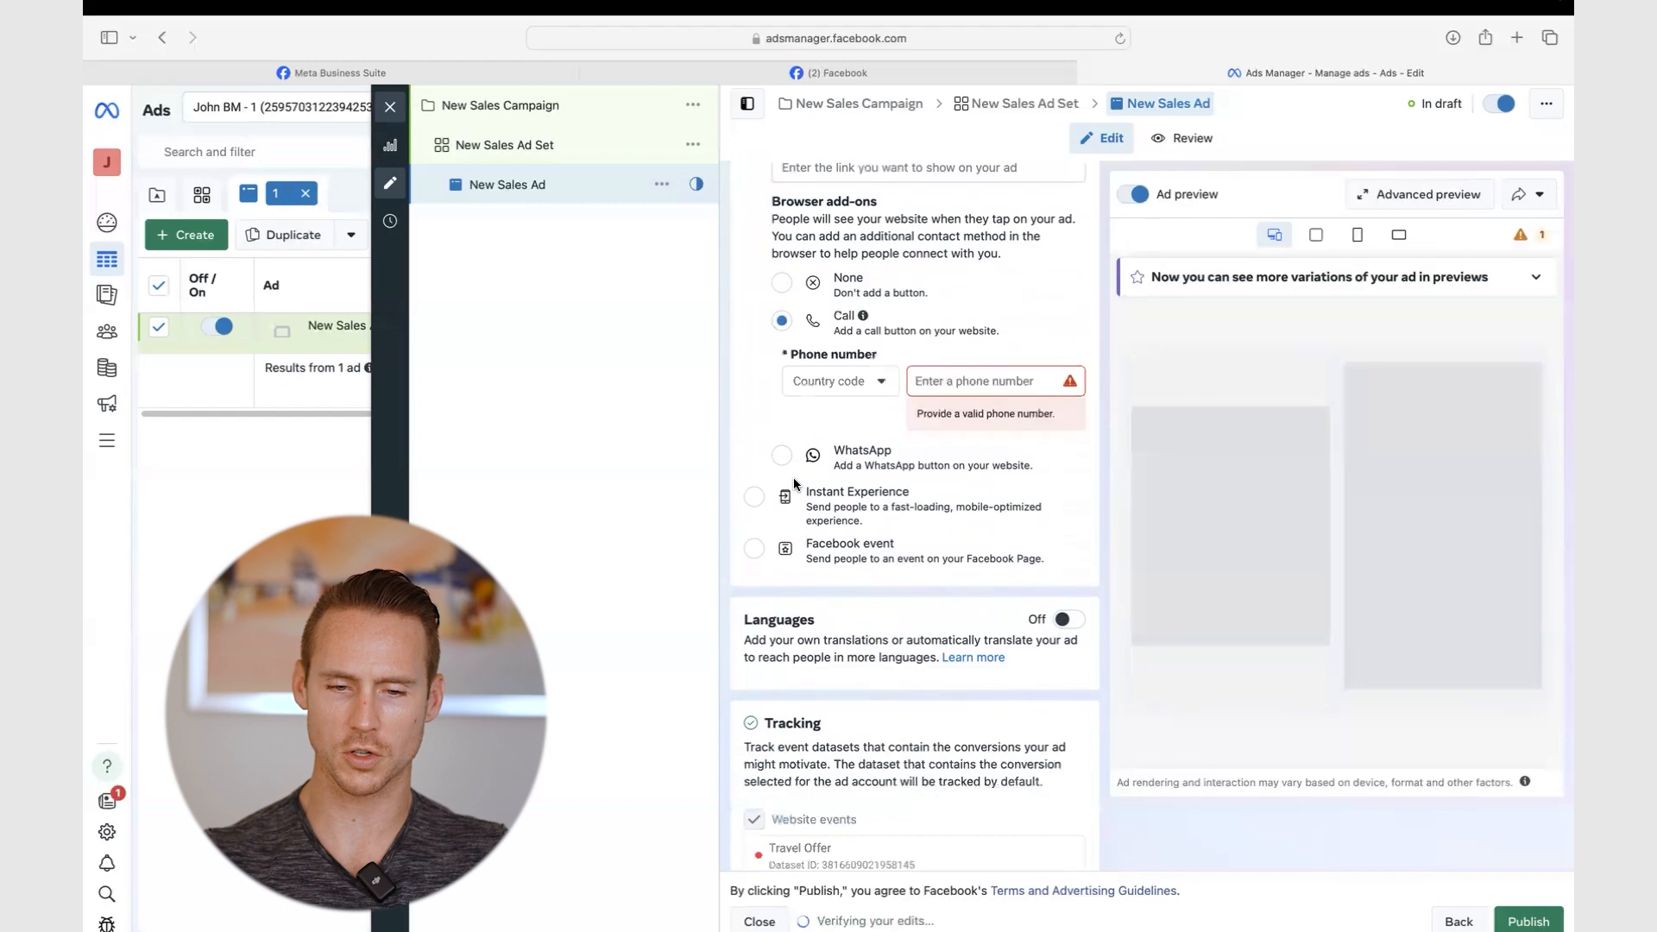
left_click(781, 282)
scroll(798, 431, "up", 3)
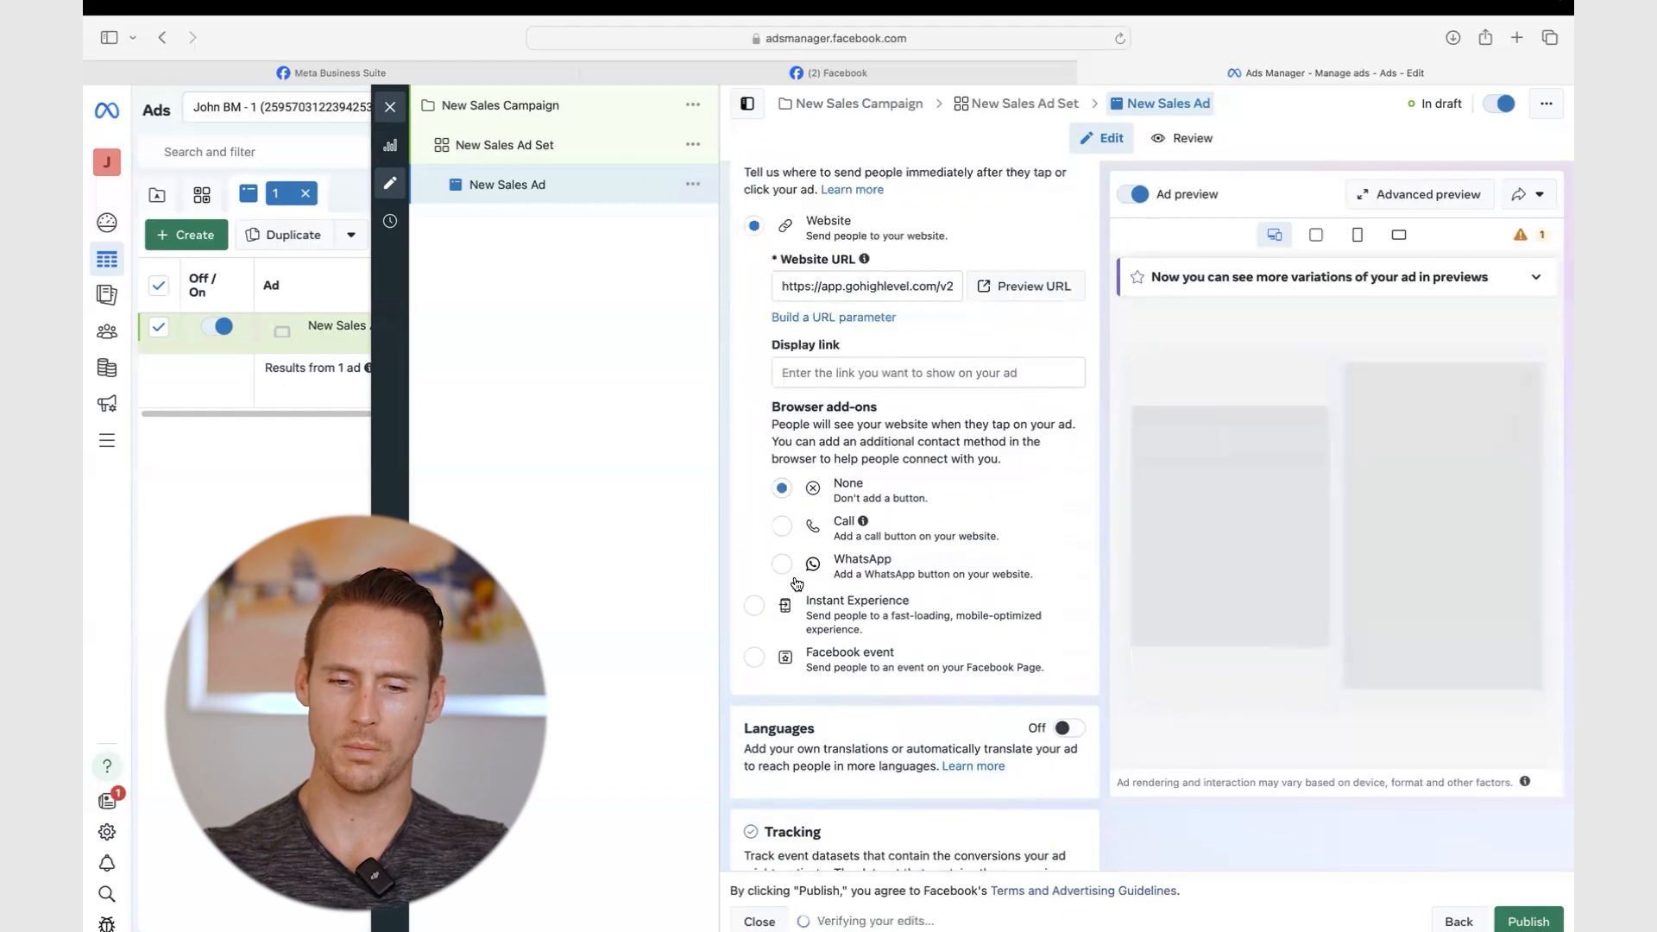
scroll(796, 583, "down", 2)
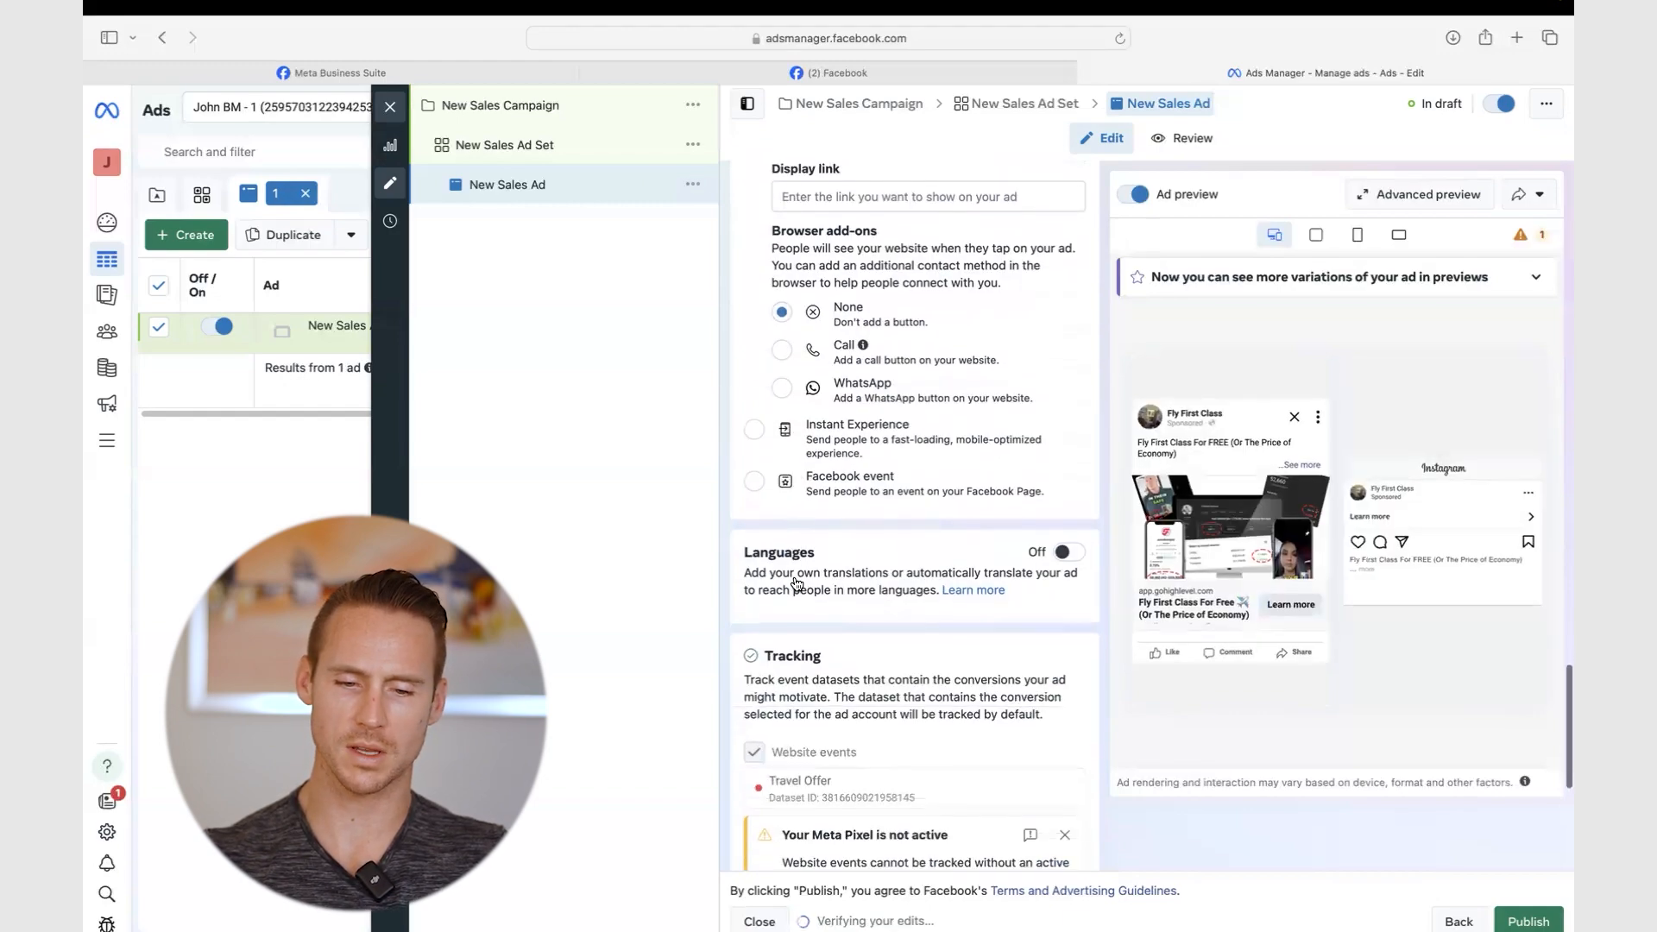
scroll(796, 583, "down", 4)
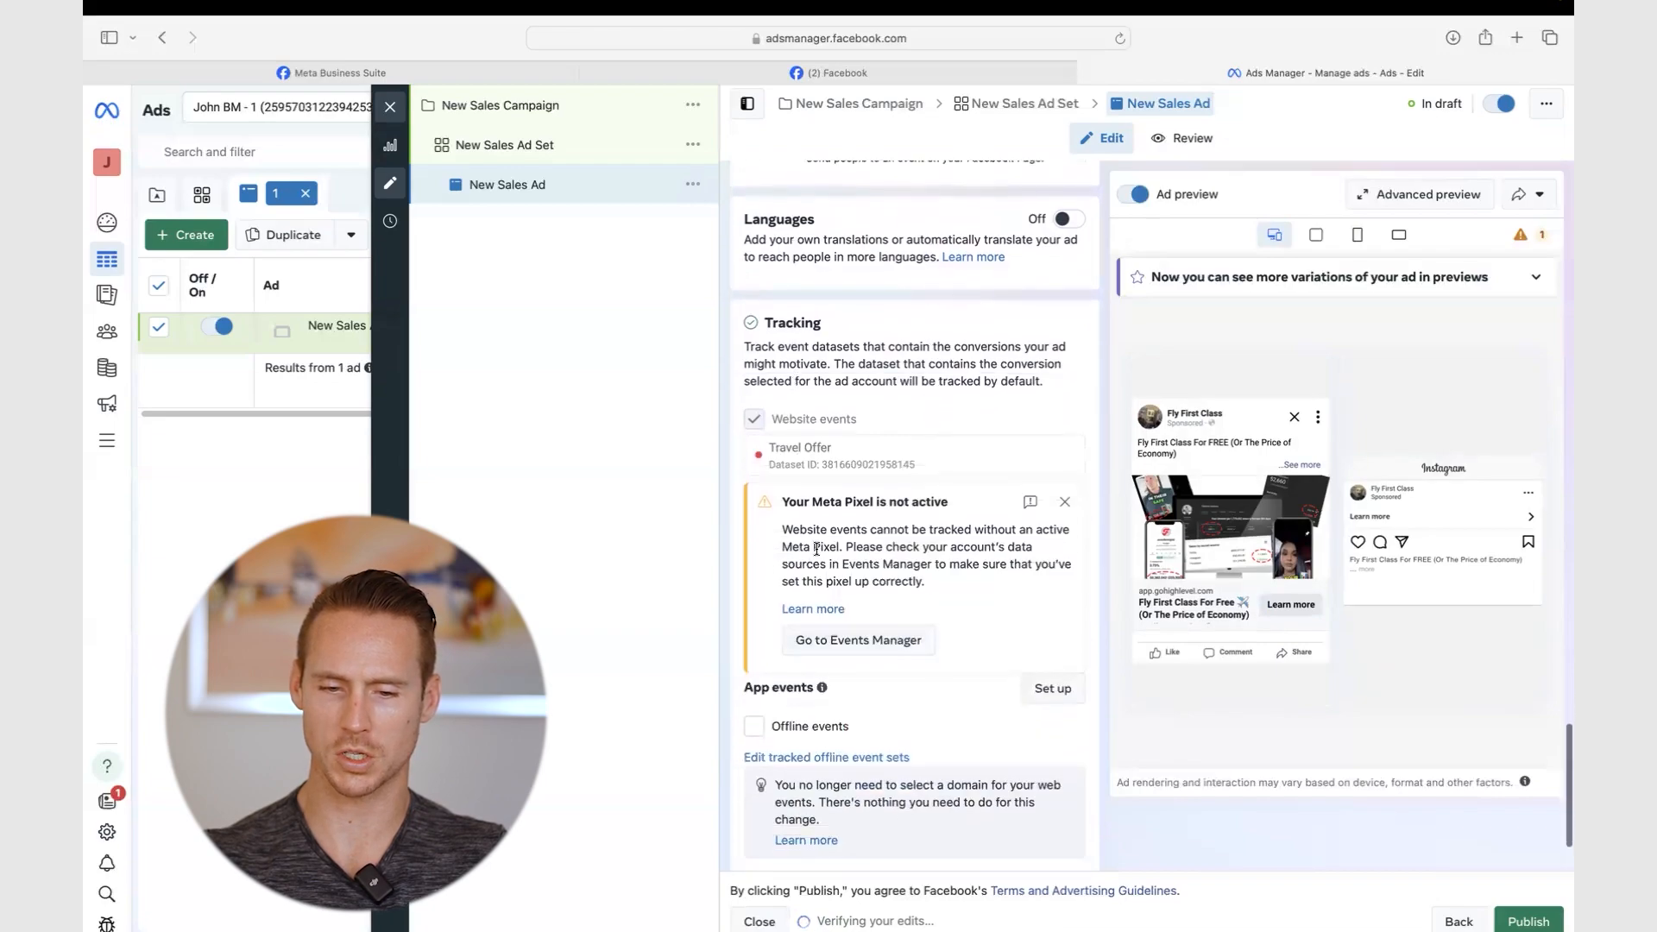
left_click_drag(835, 447, 740, 446)
left_click(894, 459)
scroll(894, 459, "down", 1)
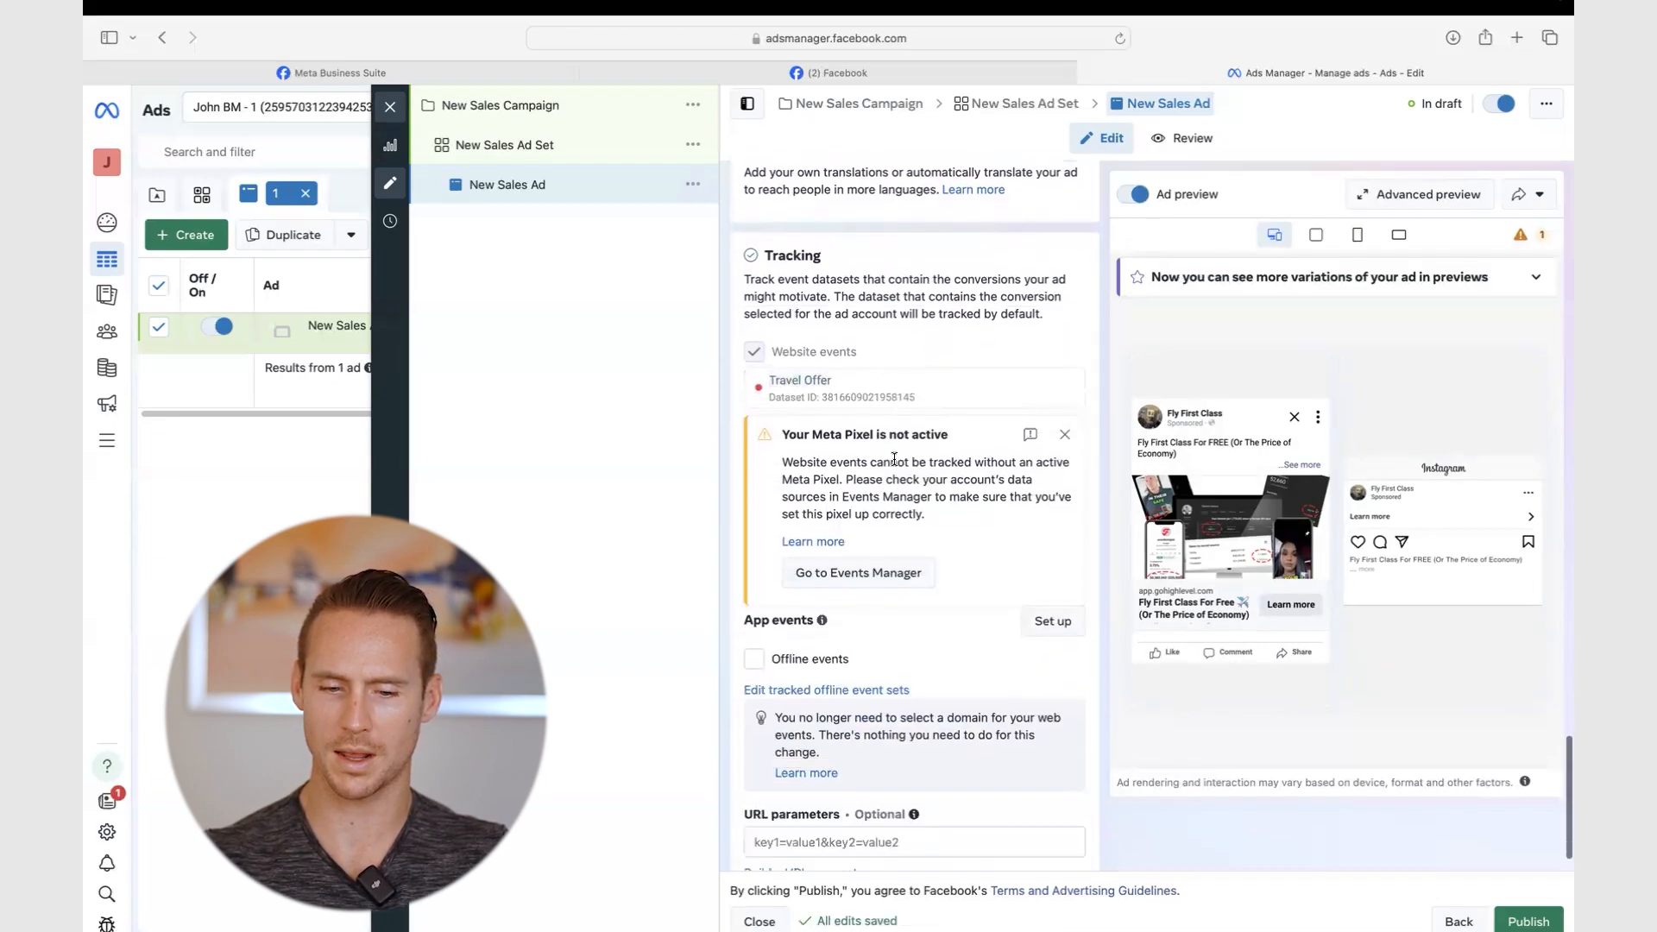
scroll(894, 459, "down", 1)
left_click(837, 788)
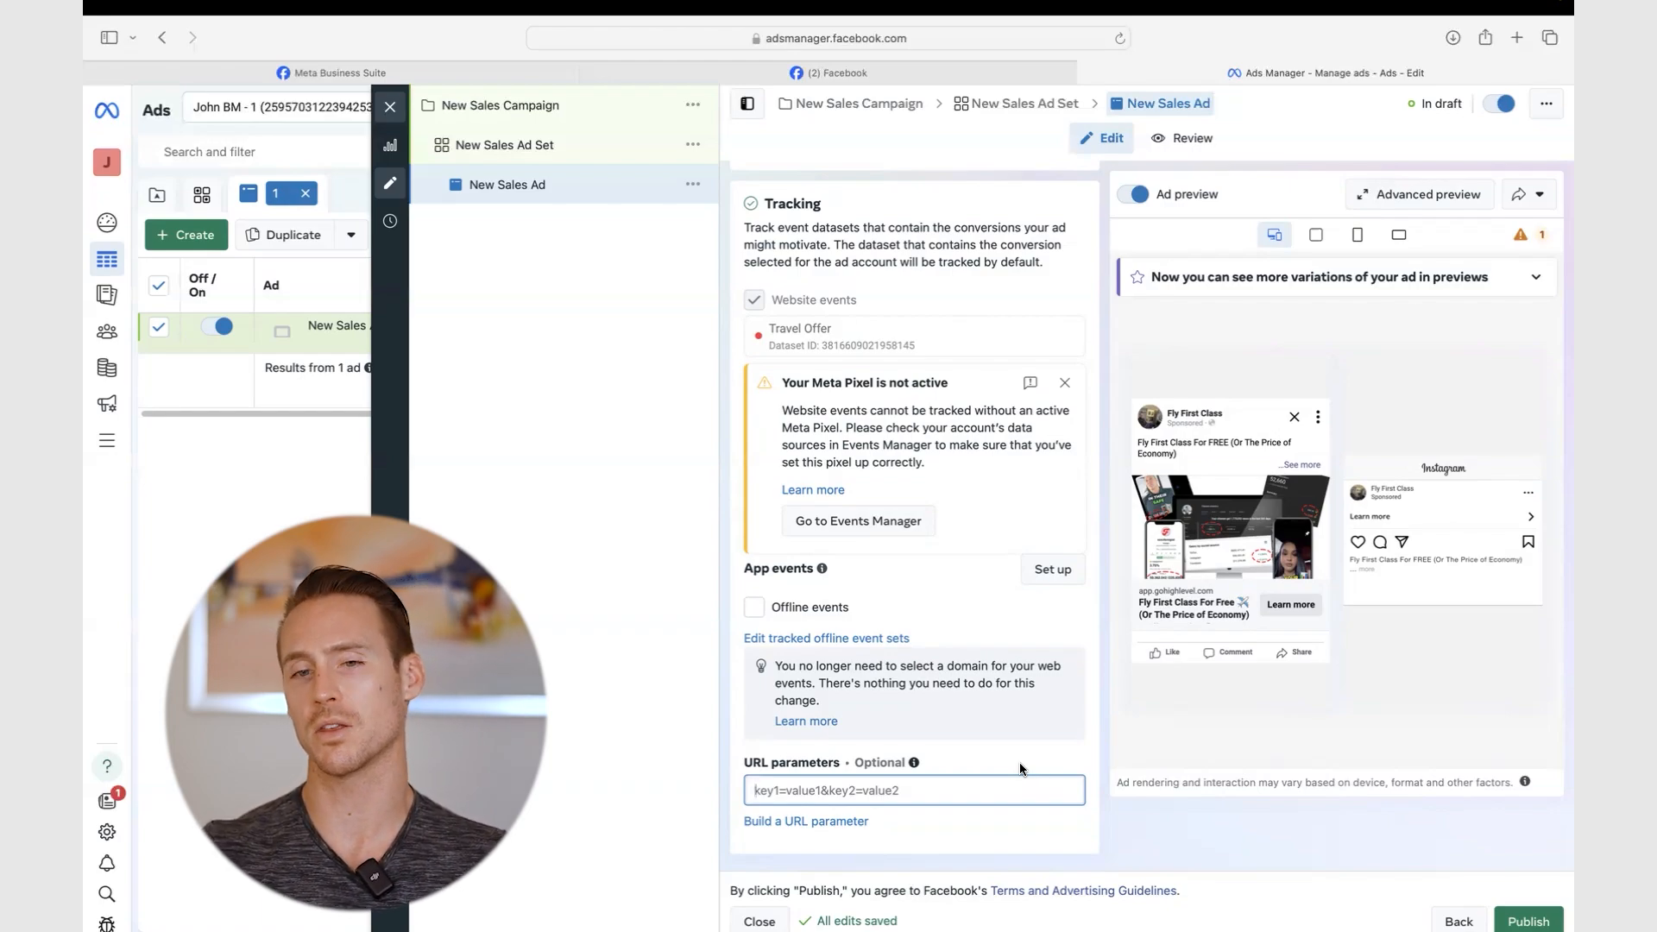
scroll(843, 704, "up", 5)
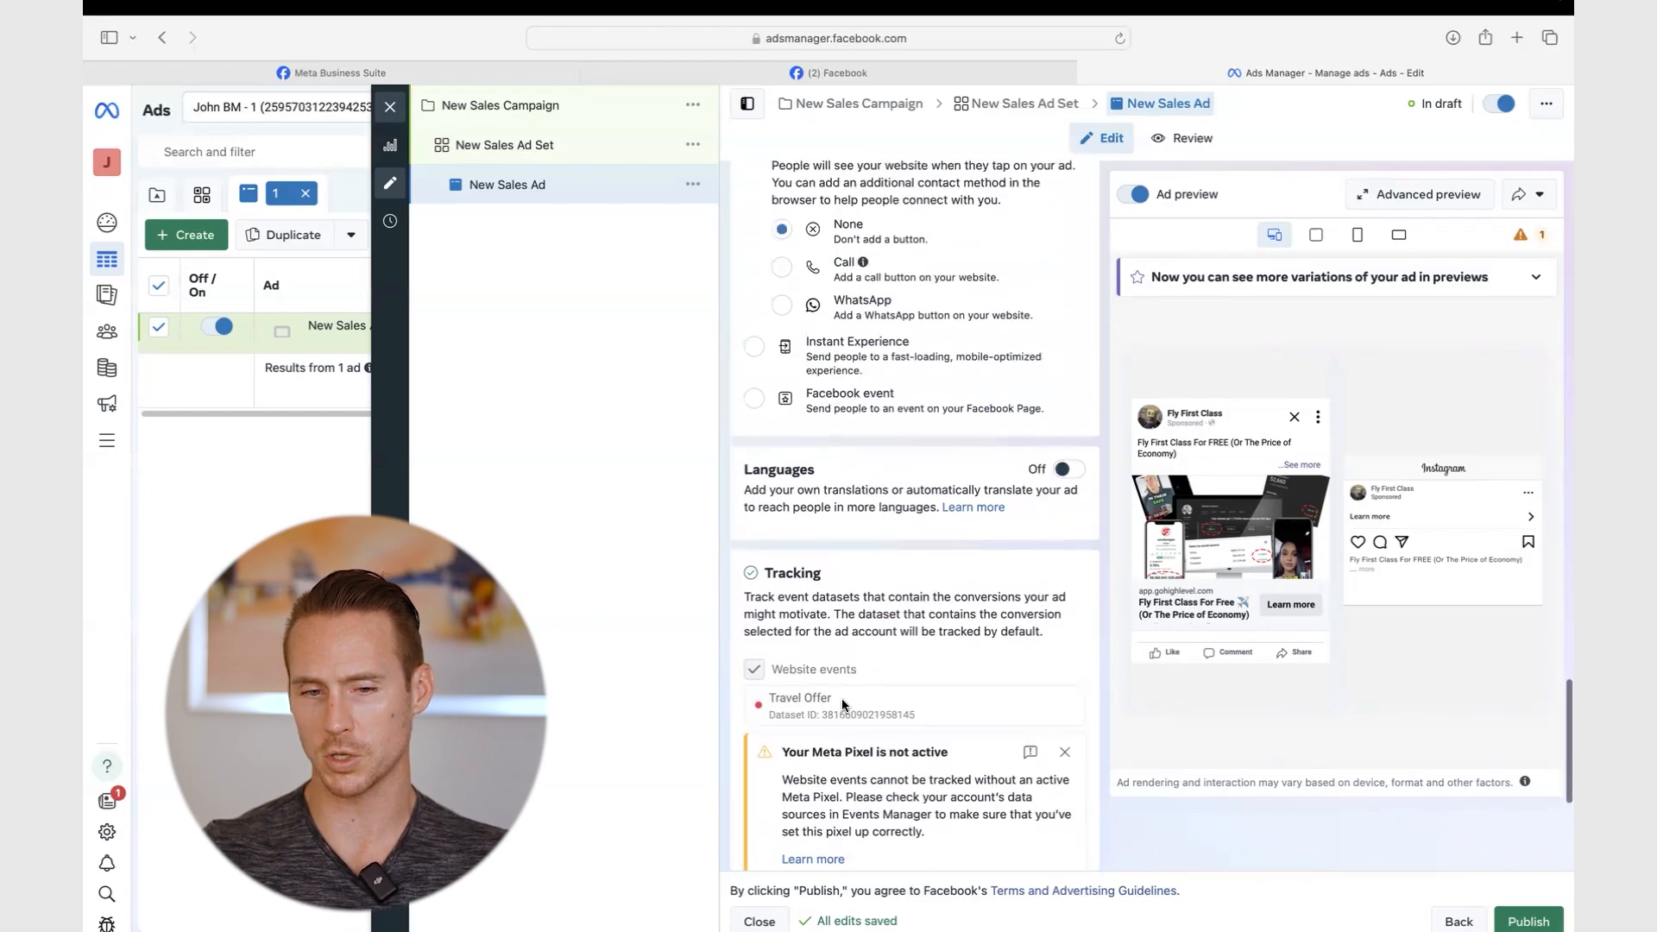
scroll(878, 375, "down", 5)
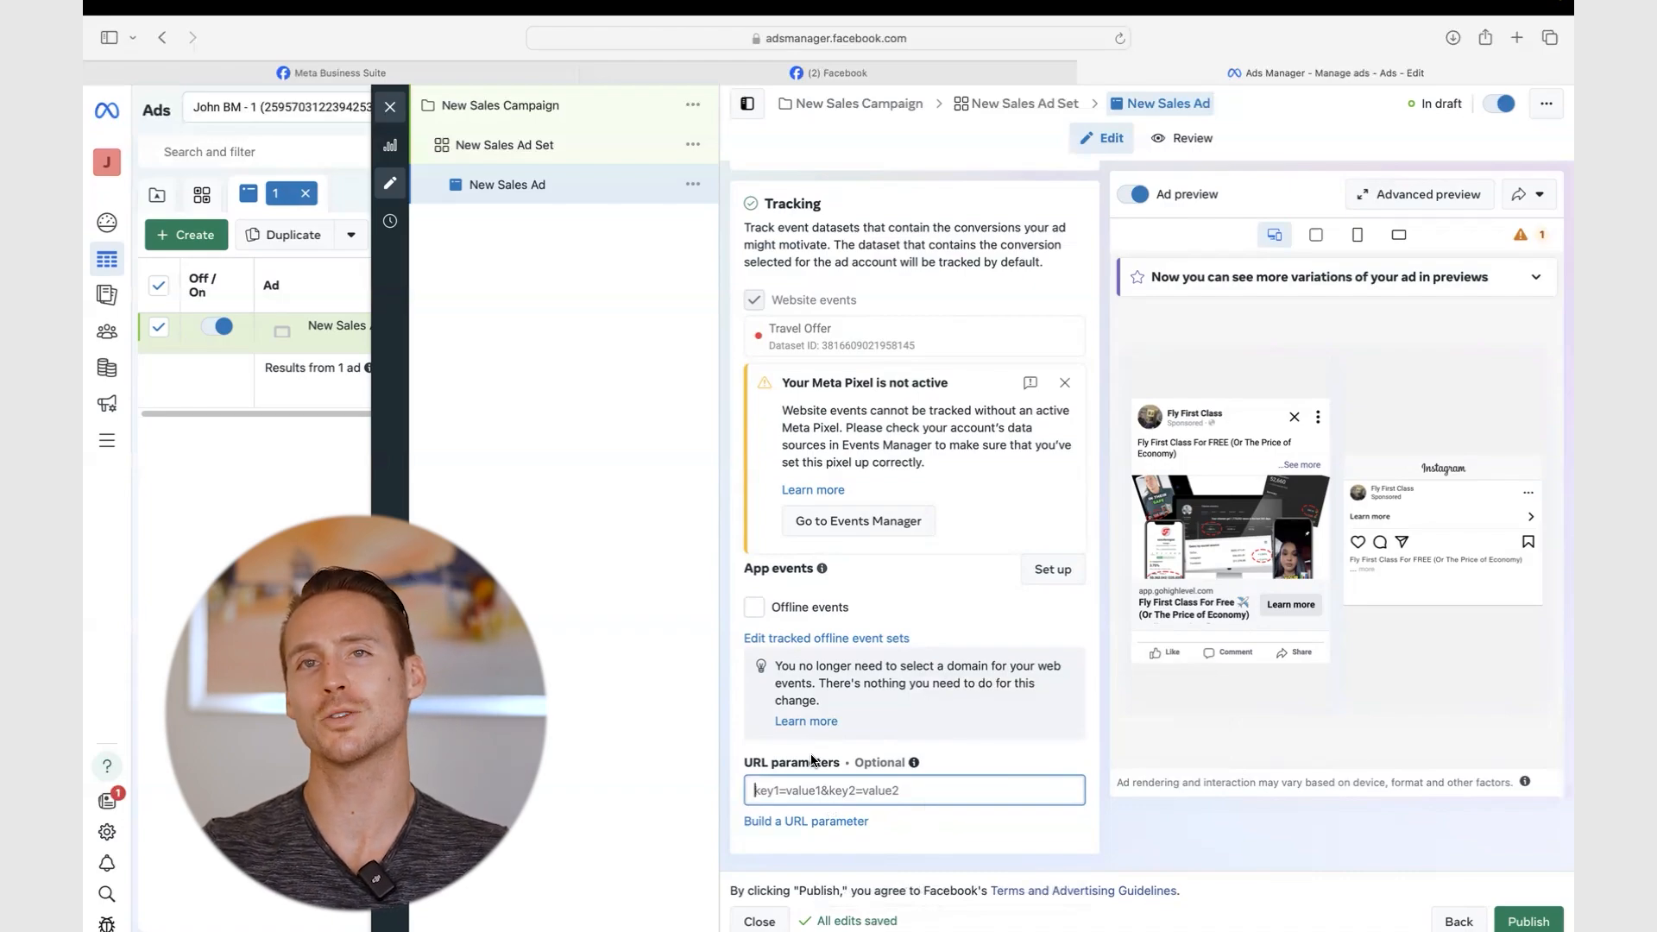
scroll(810, 759, "up", 8)
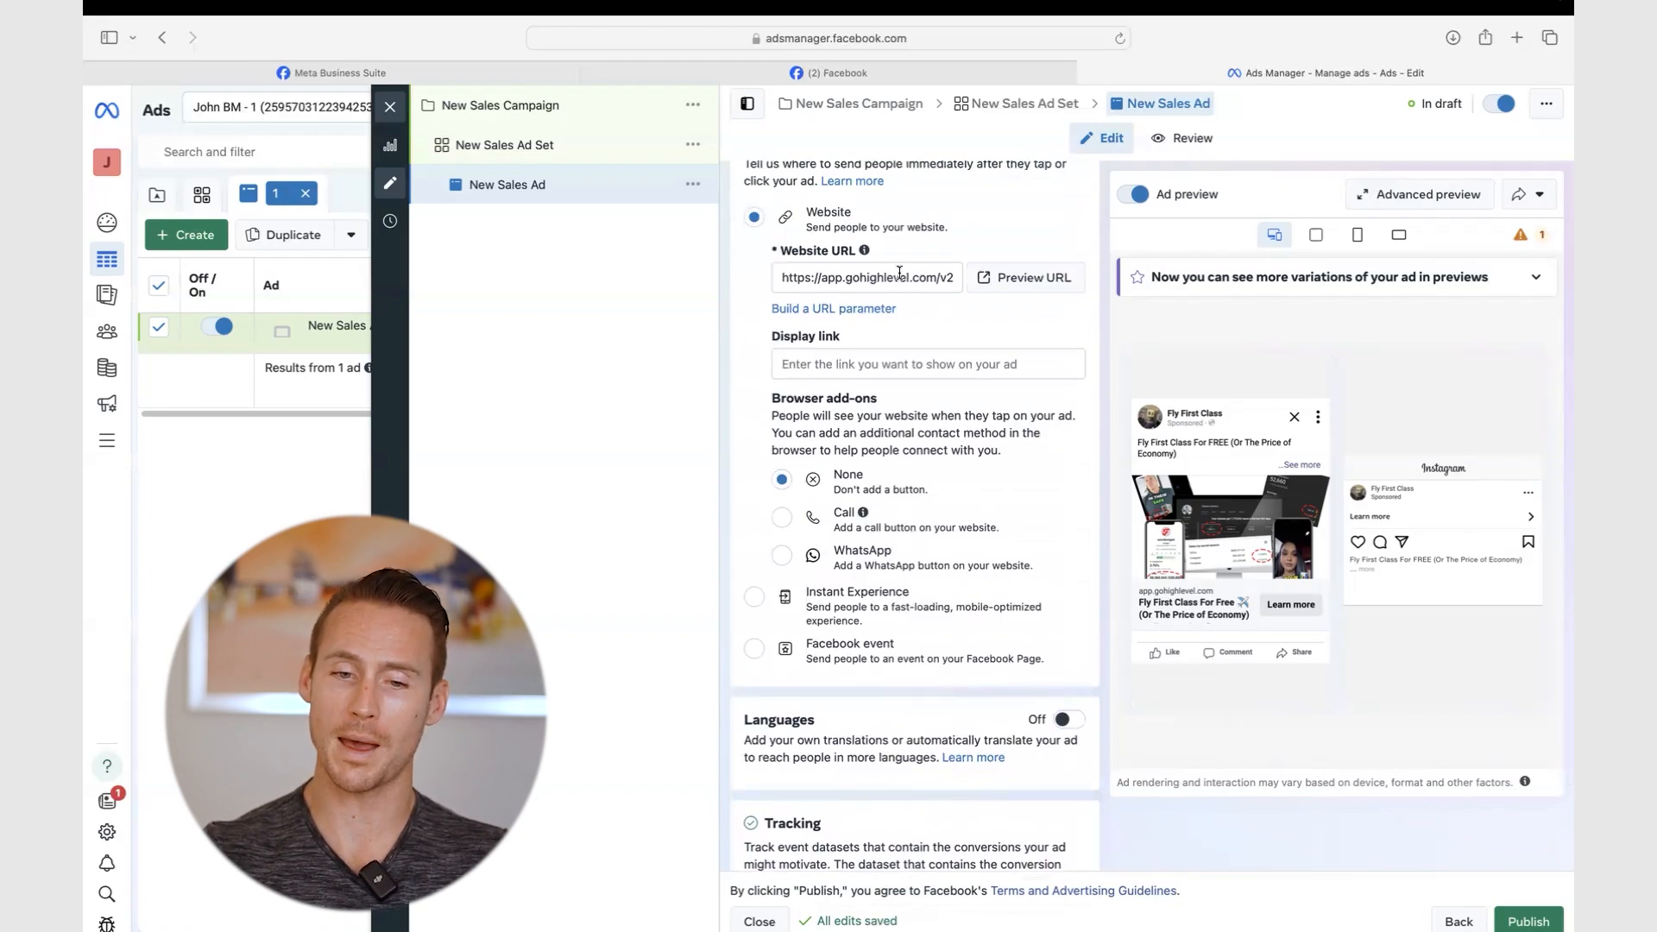
left_click(899, 273)
left_click(1104, 264)
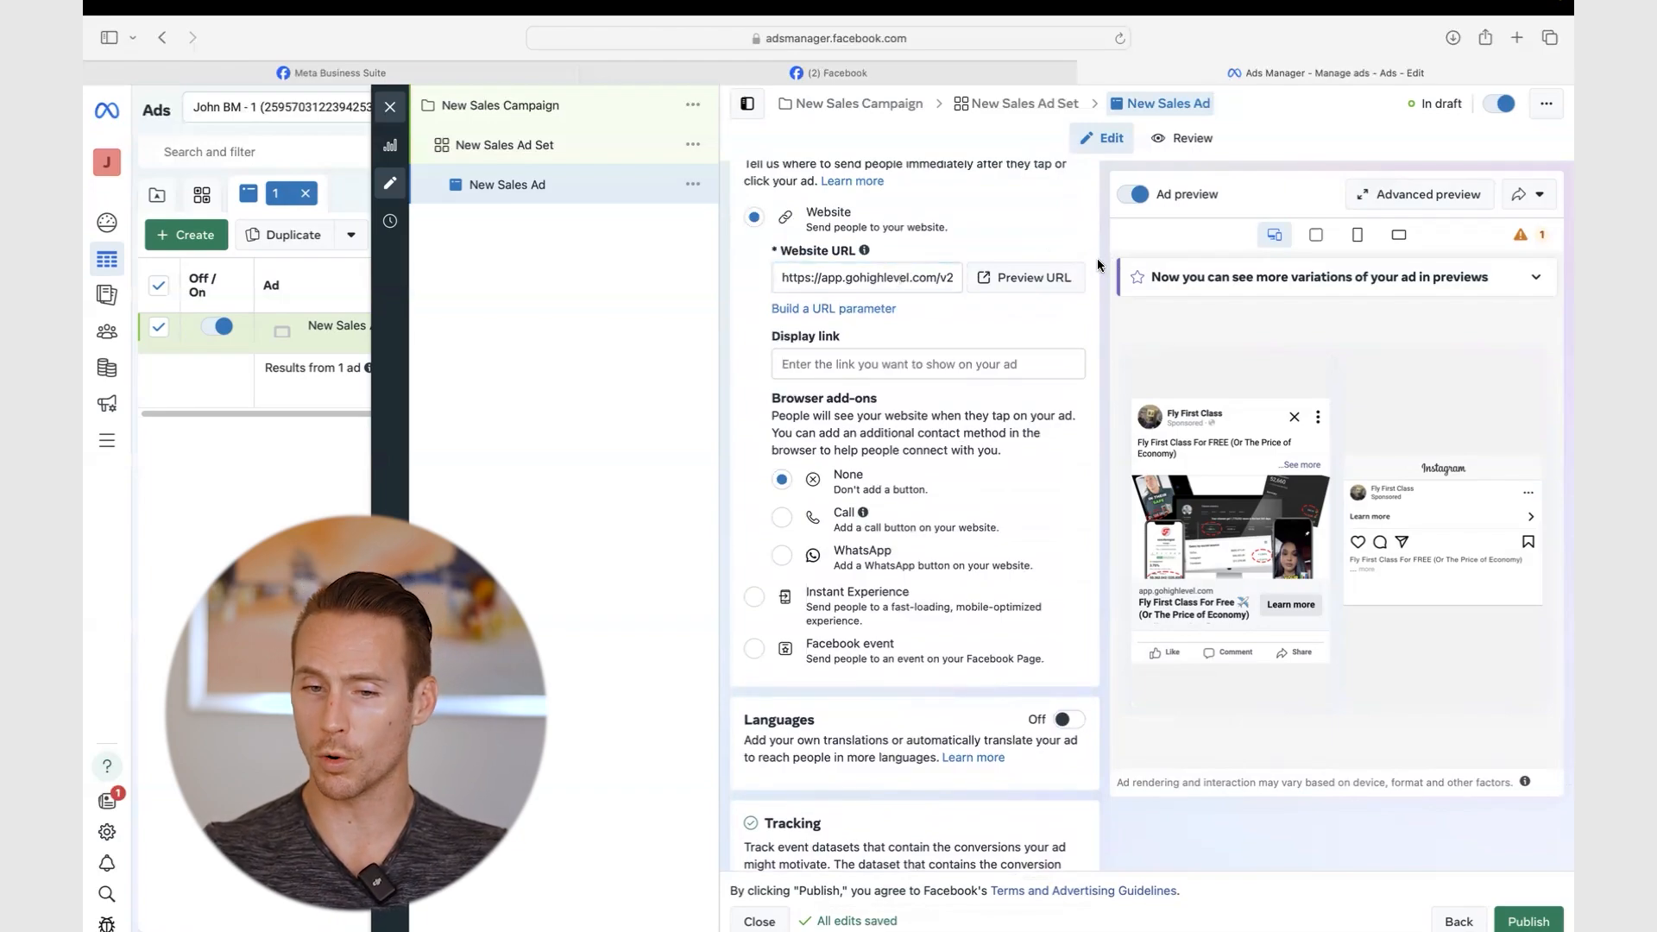
scroll(1099, 264, "up", 2)
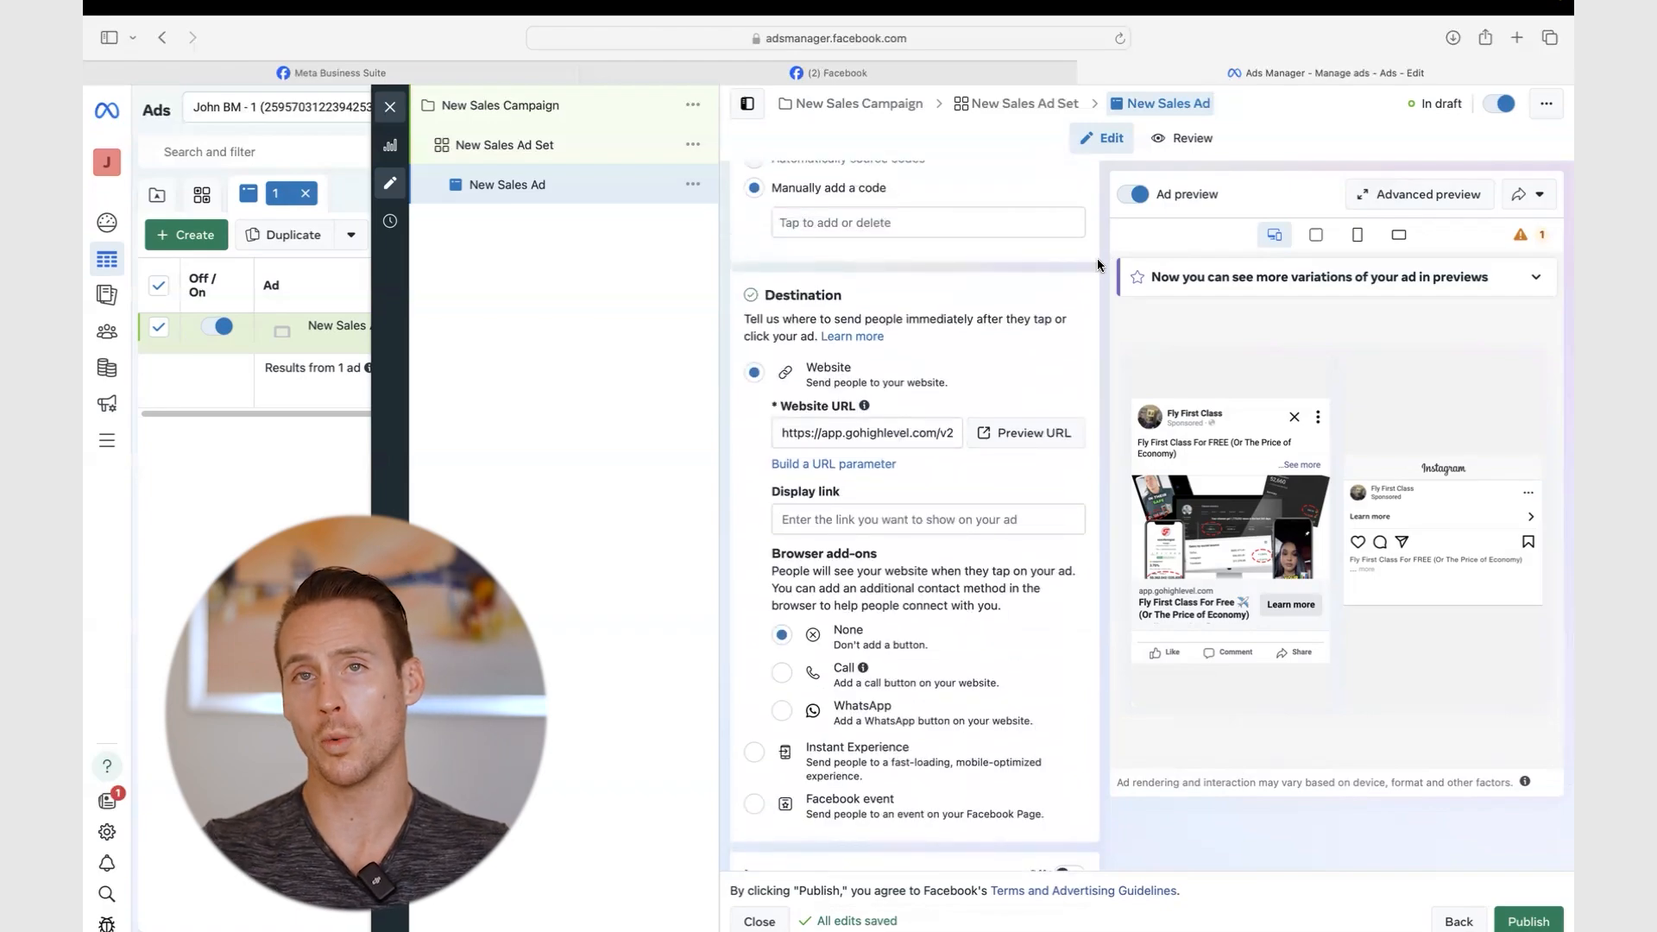
scroll(1099, 264, "up", 2)
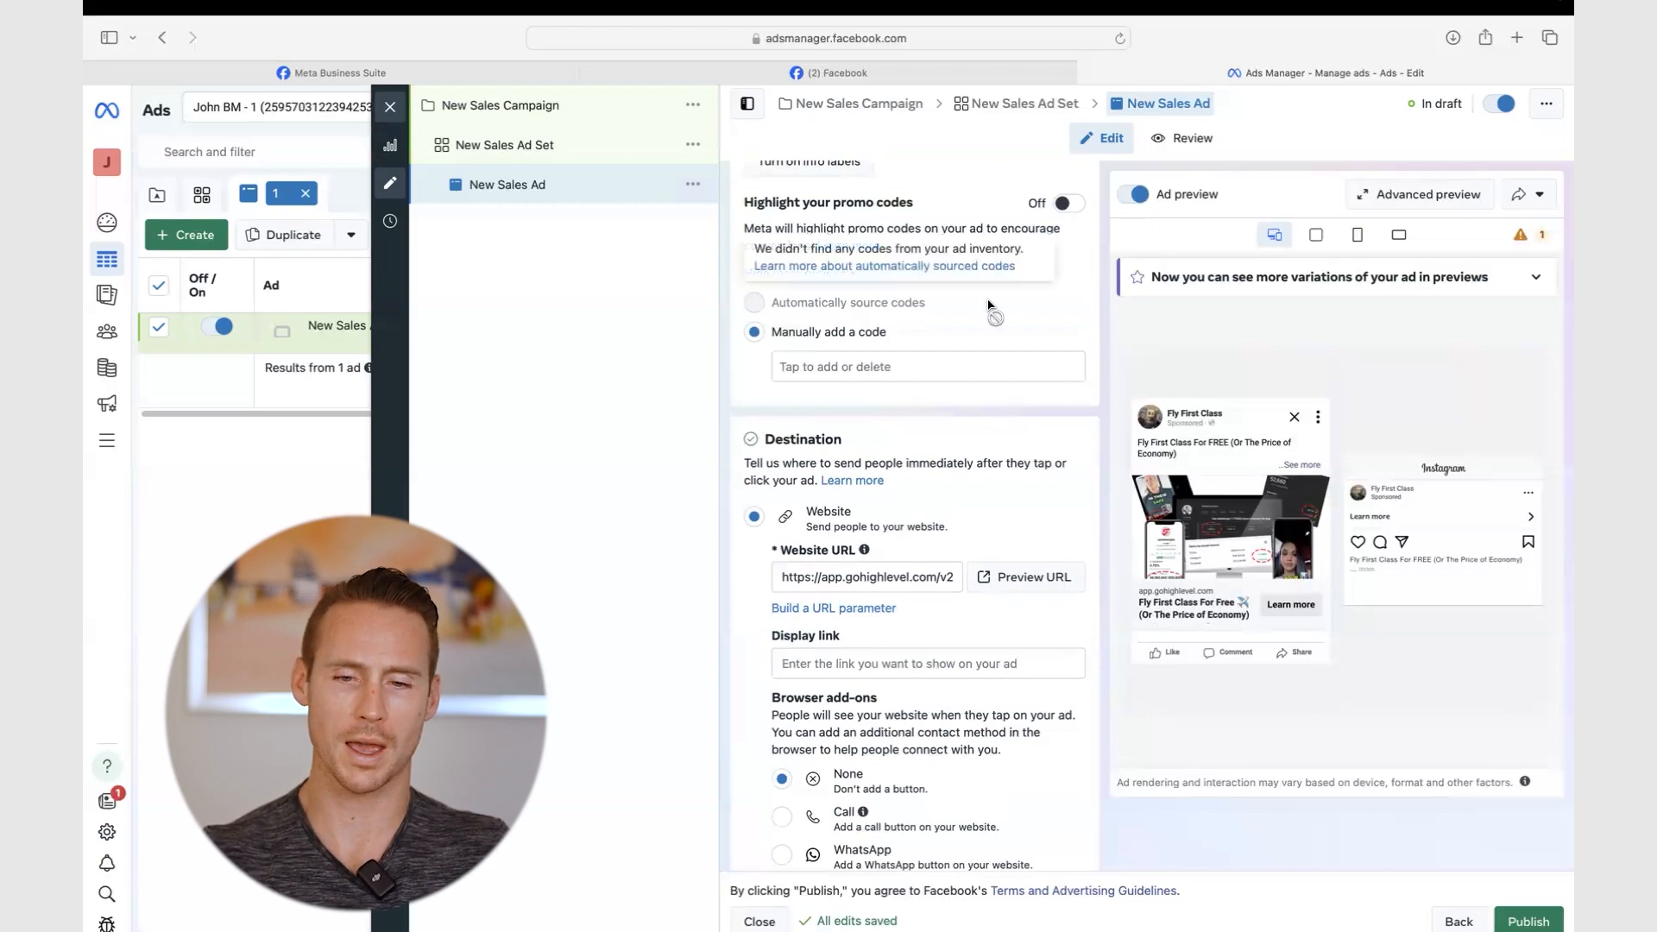
scroll(993, 350, "up", 10)
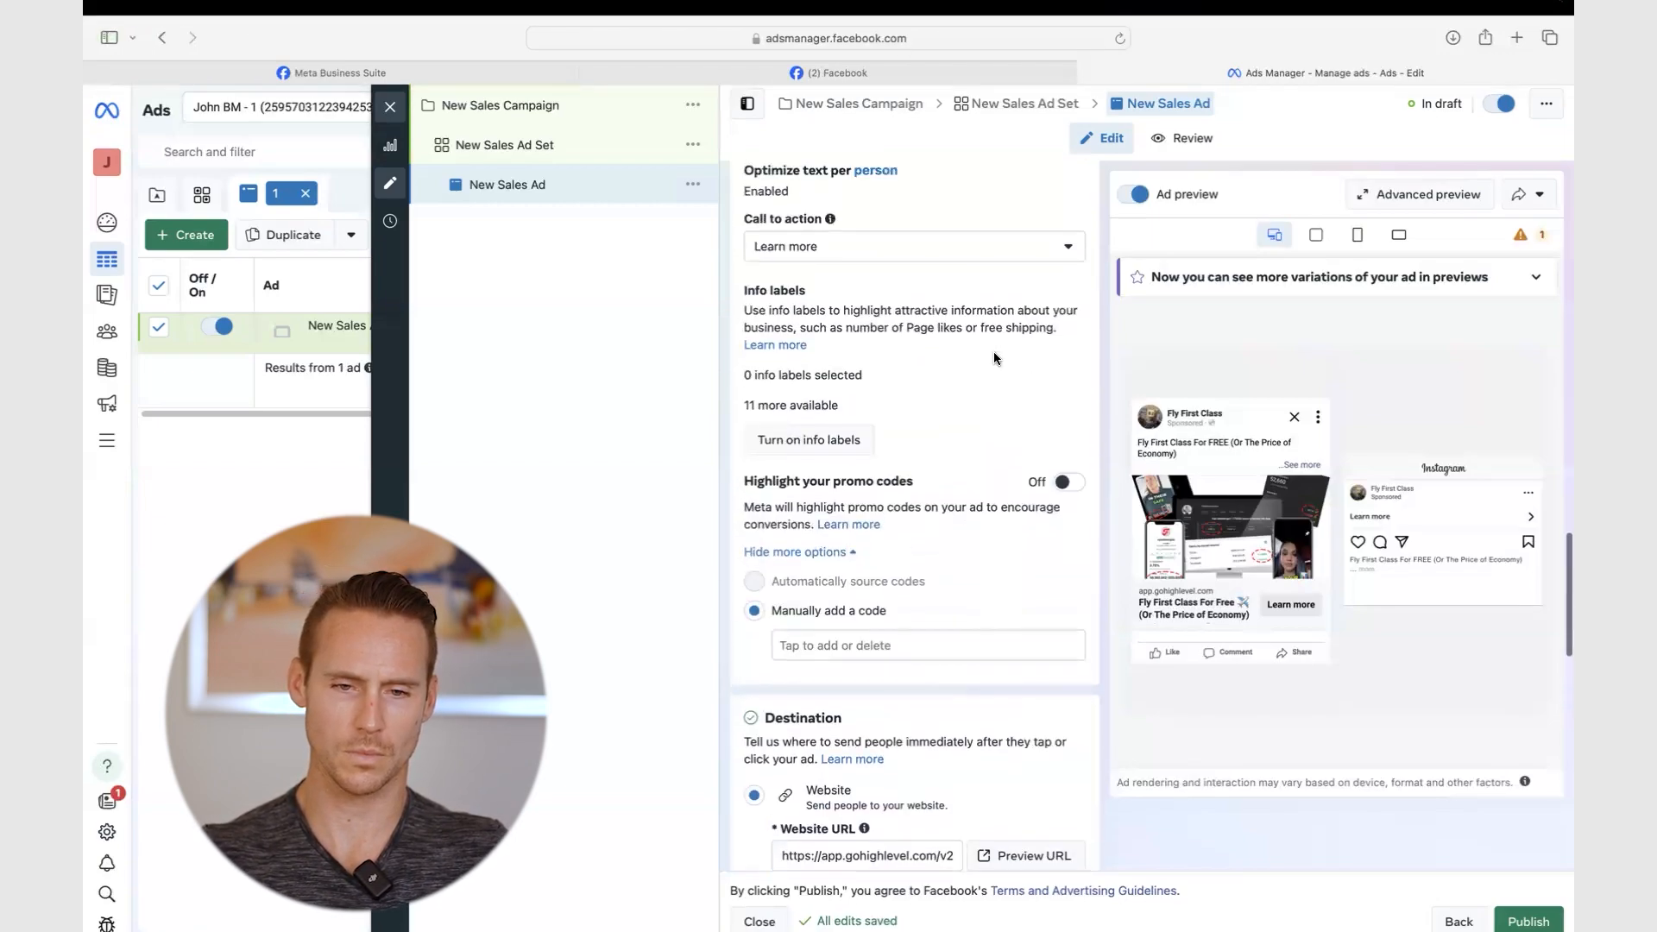
scroll(1028, 318, "up", 6)
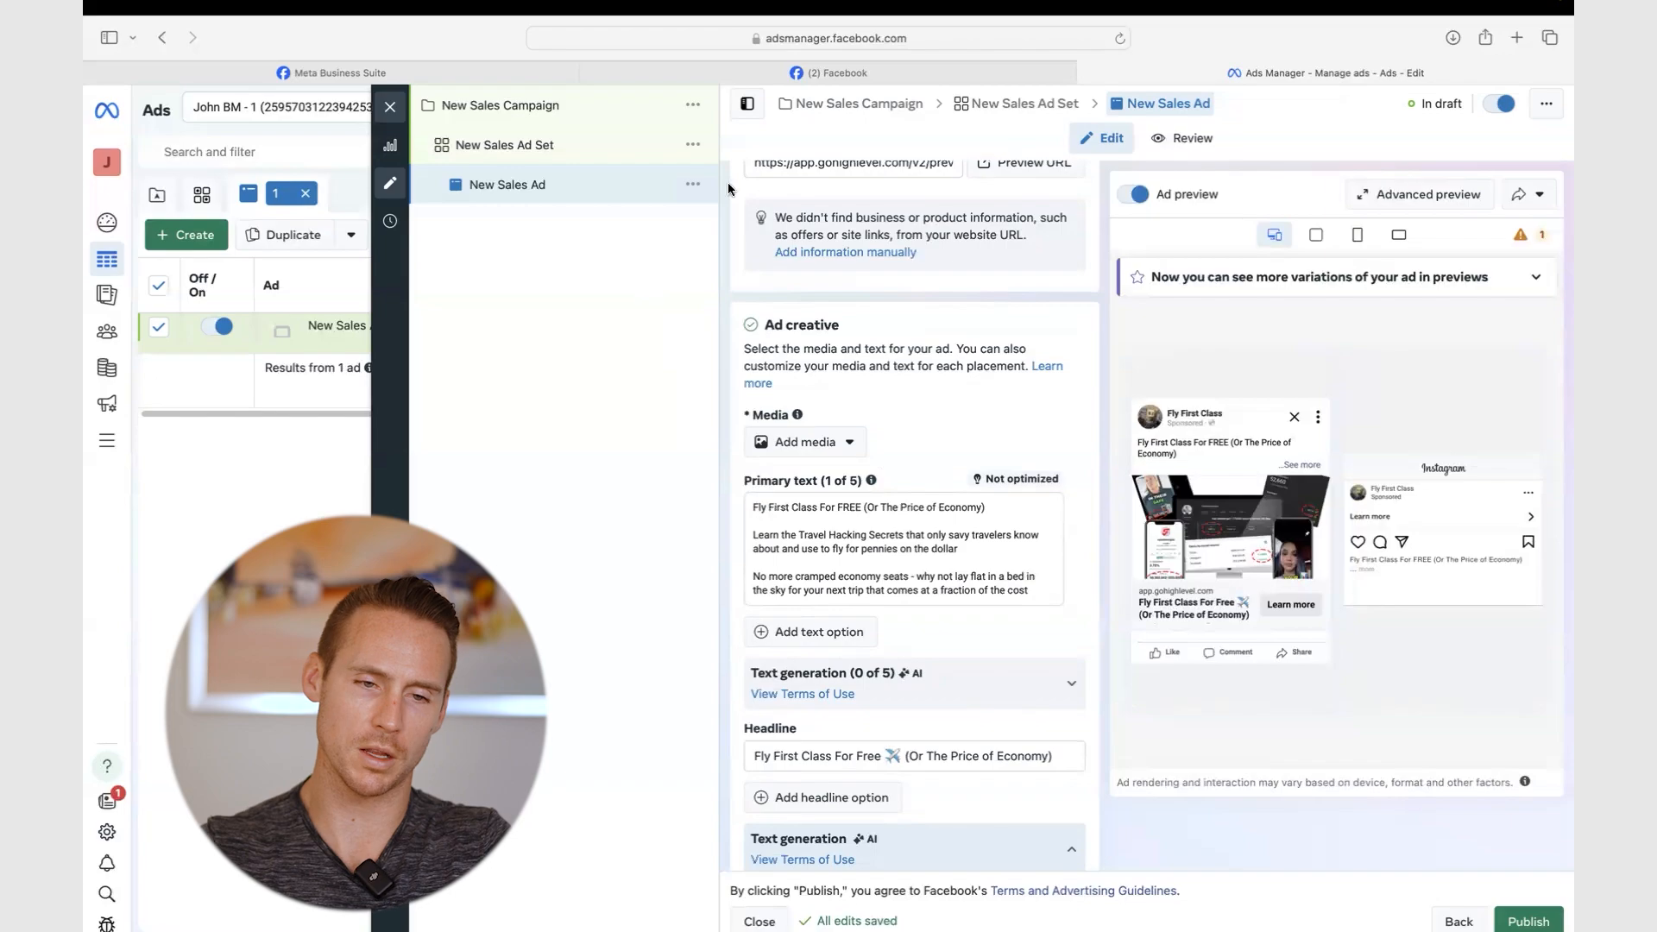
- Open the New Sales Ad Set's actions menu, then open a new browser tab
left_click(639, 134)
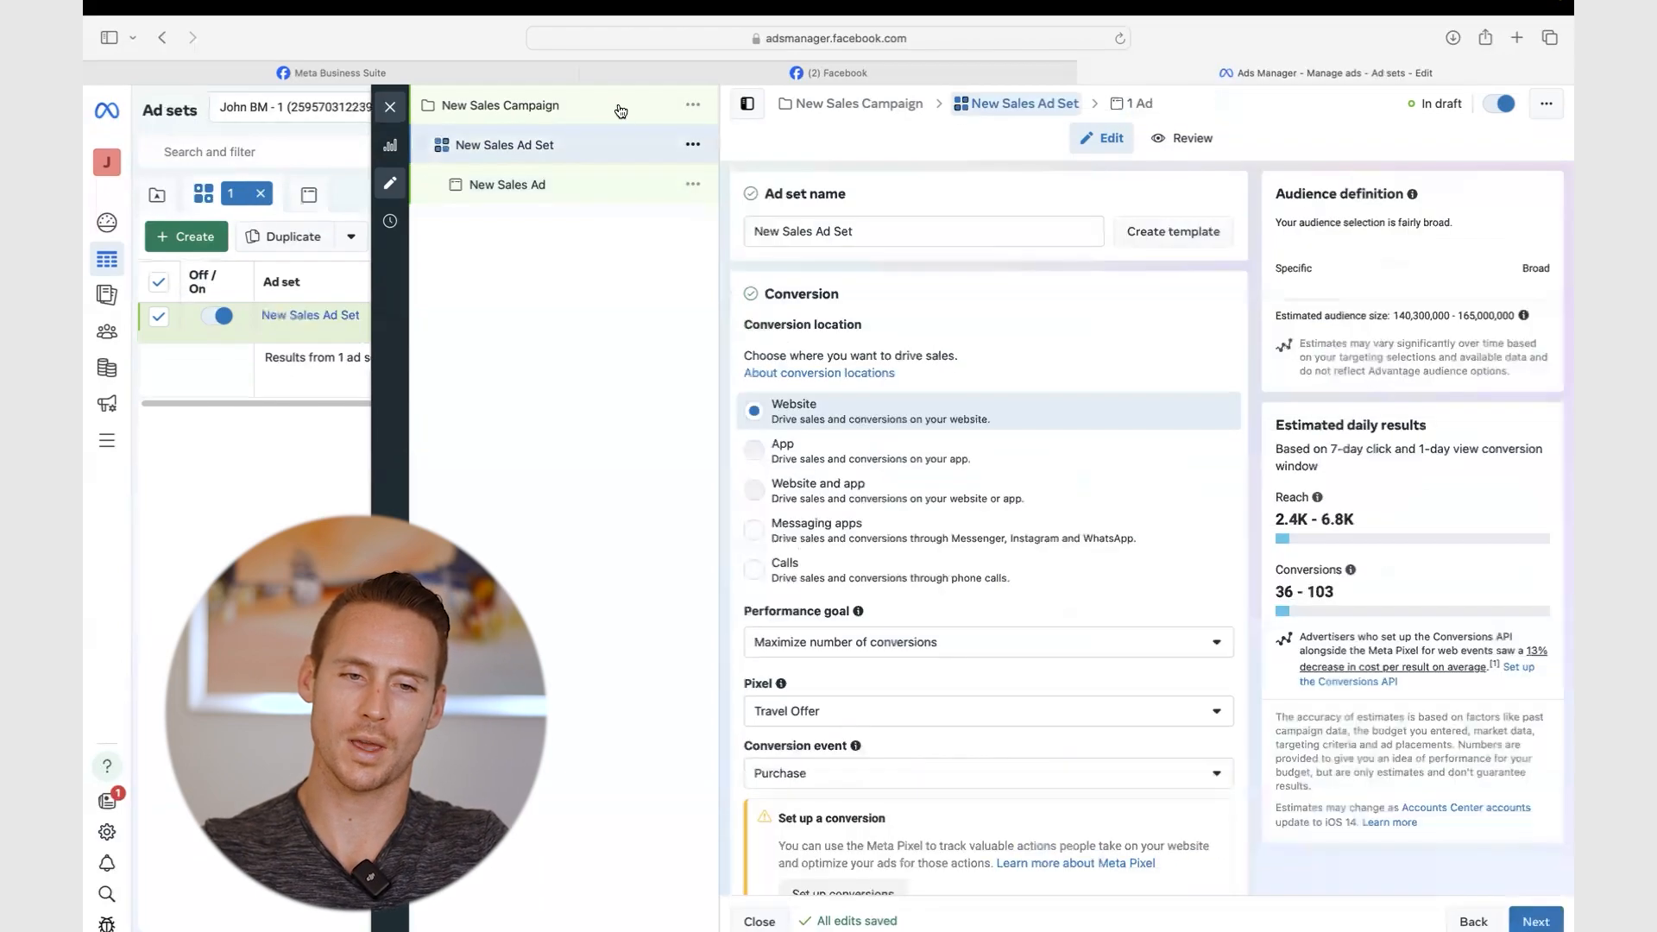
left_click(692, 147)
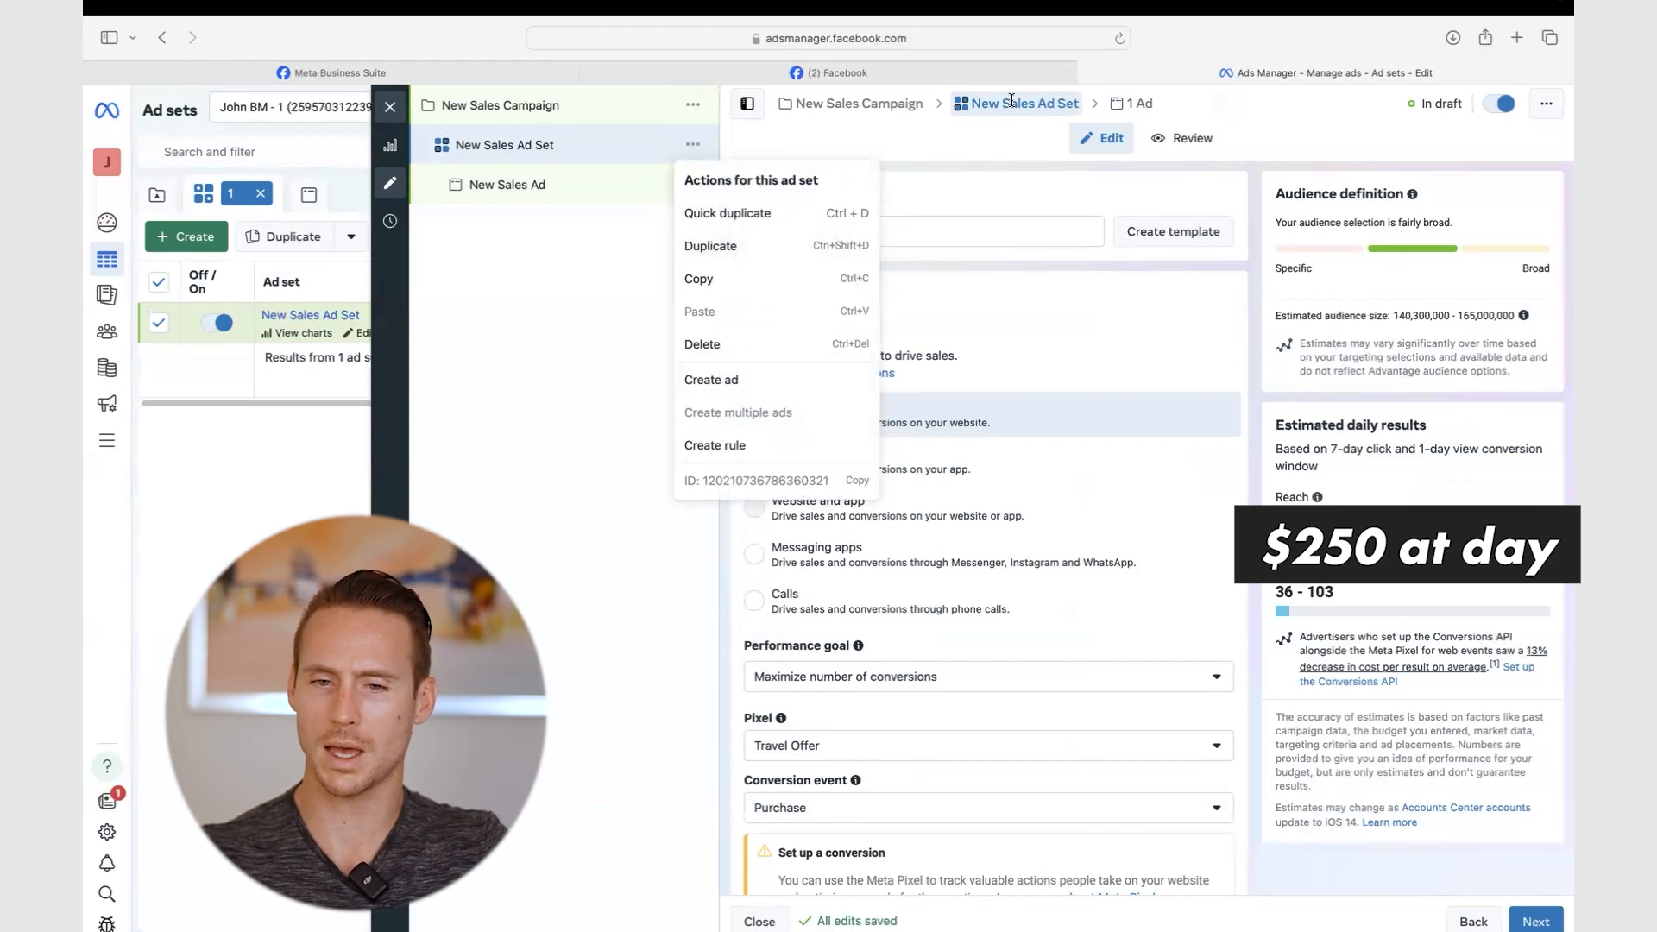
left_click(1517, 35)
- Calculate 250/30 (8.33) with Google, then close the ad set's actions menu in Ads Manager
type("31250")
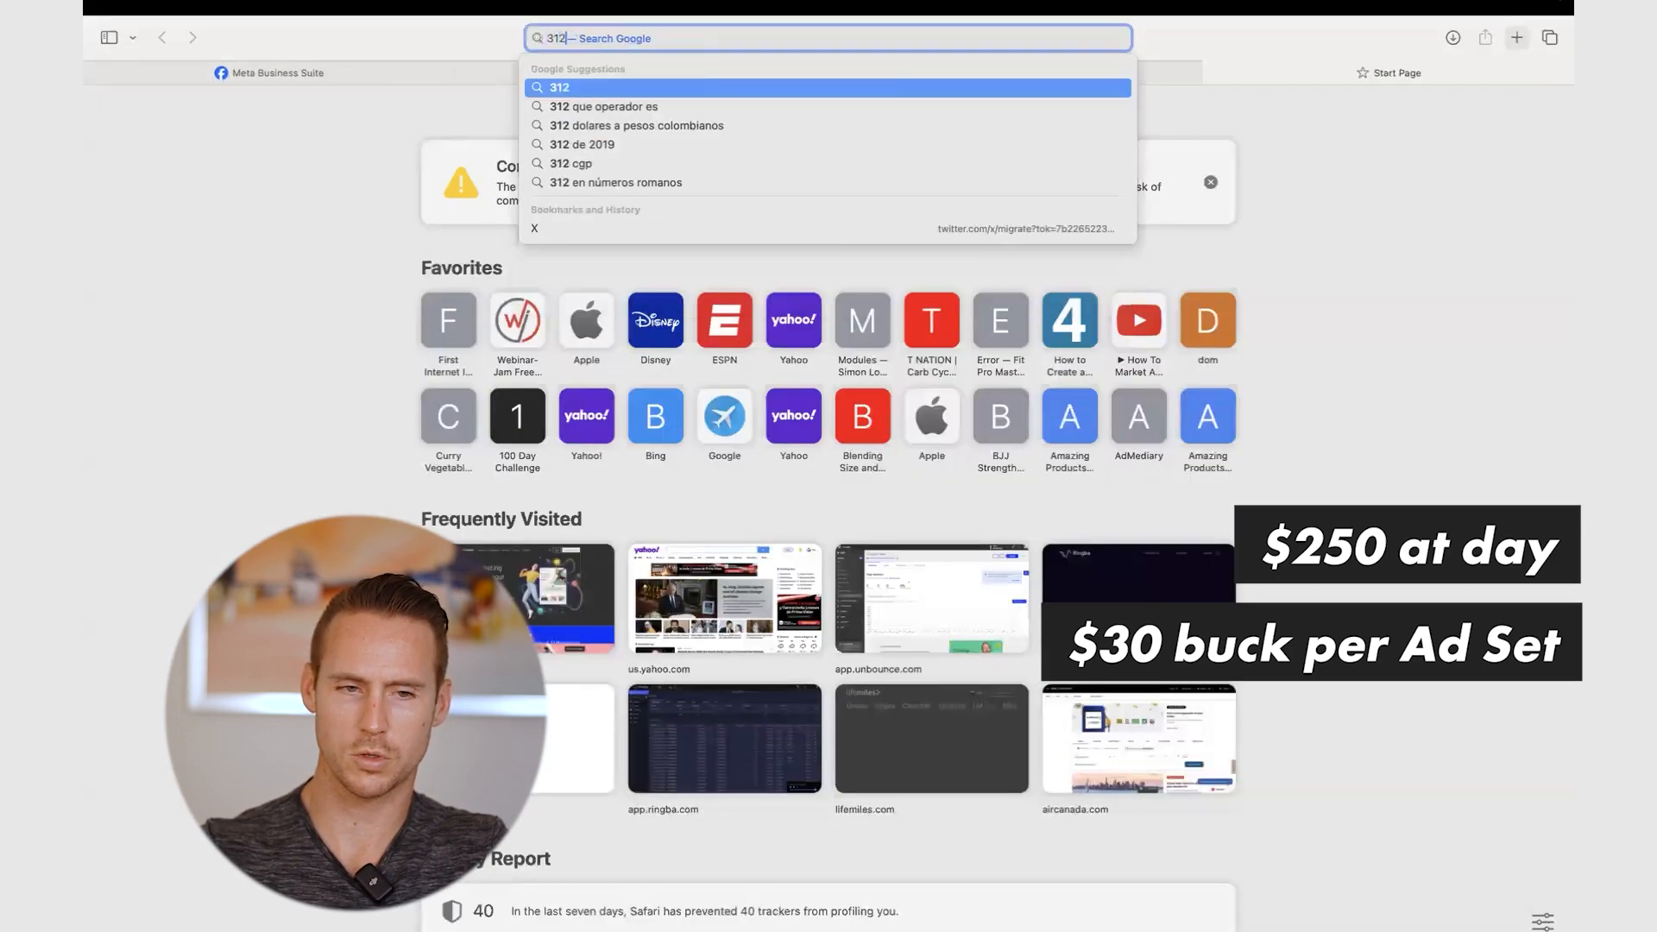
key("BackSpace")
key("BackSpace")
key("BackSpace")
key("BackSpace")
key("BackSpace")
type("250/")
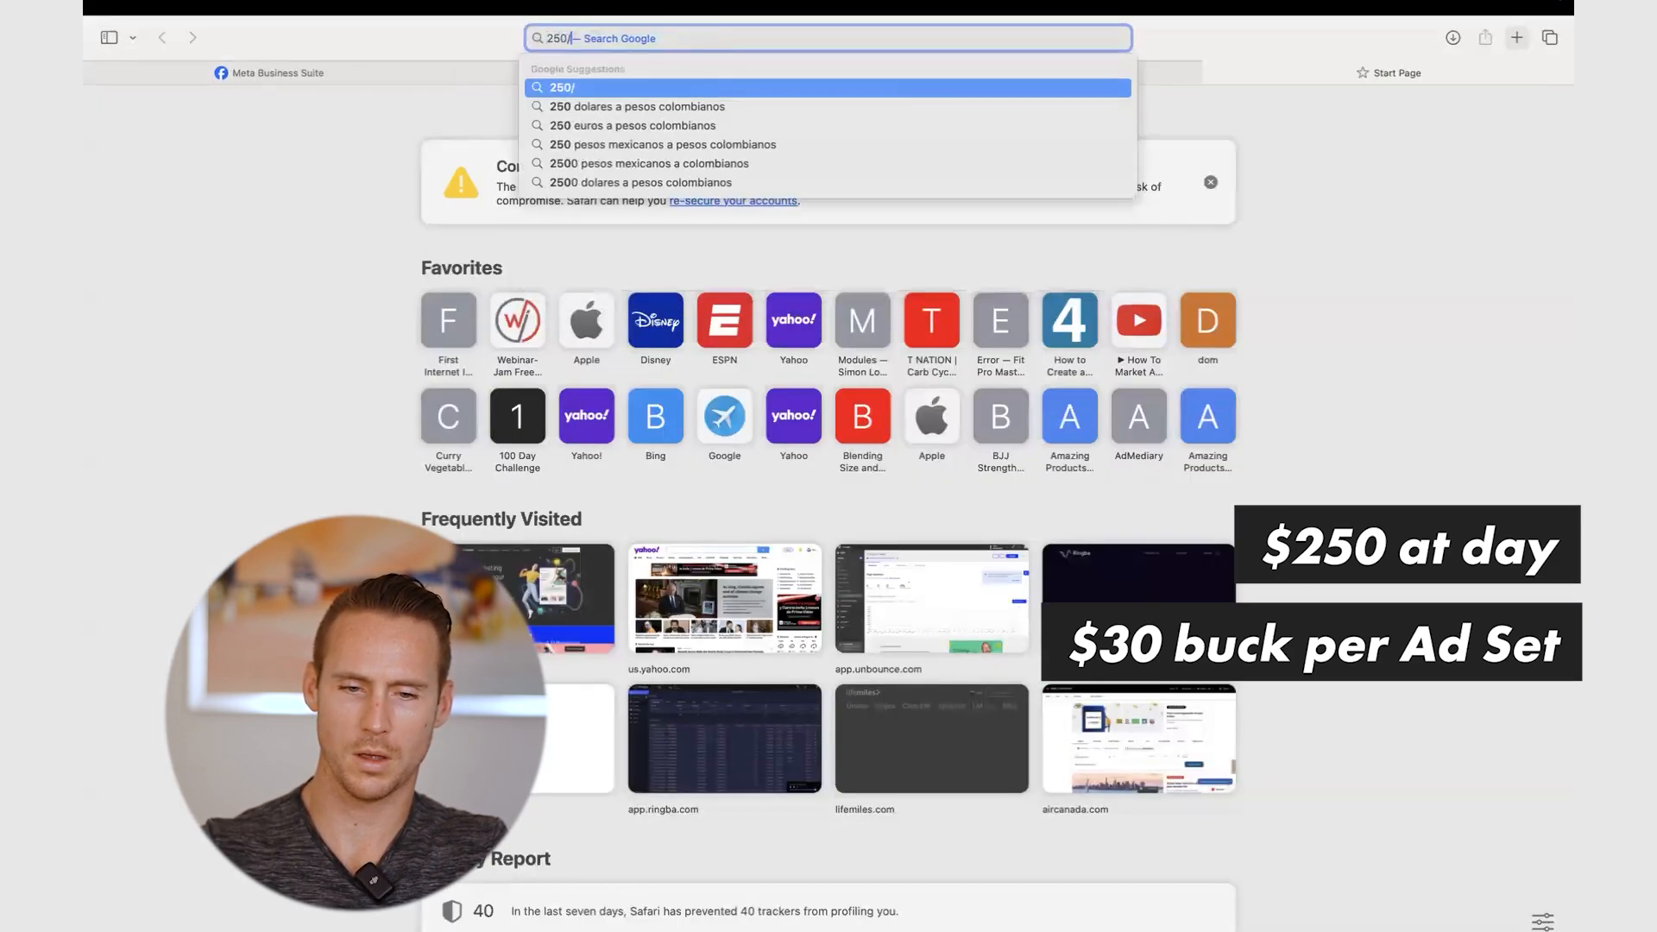
type("30")
key("Return")
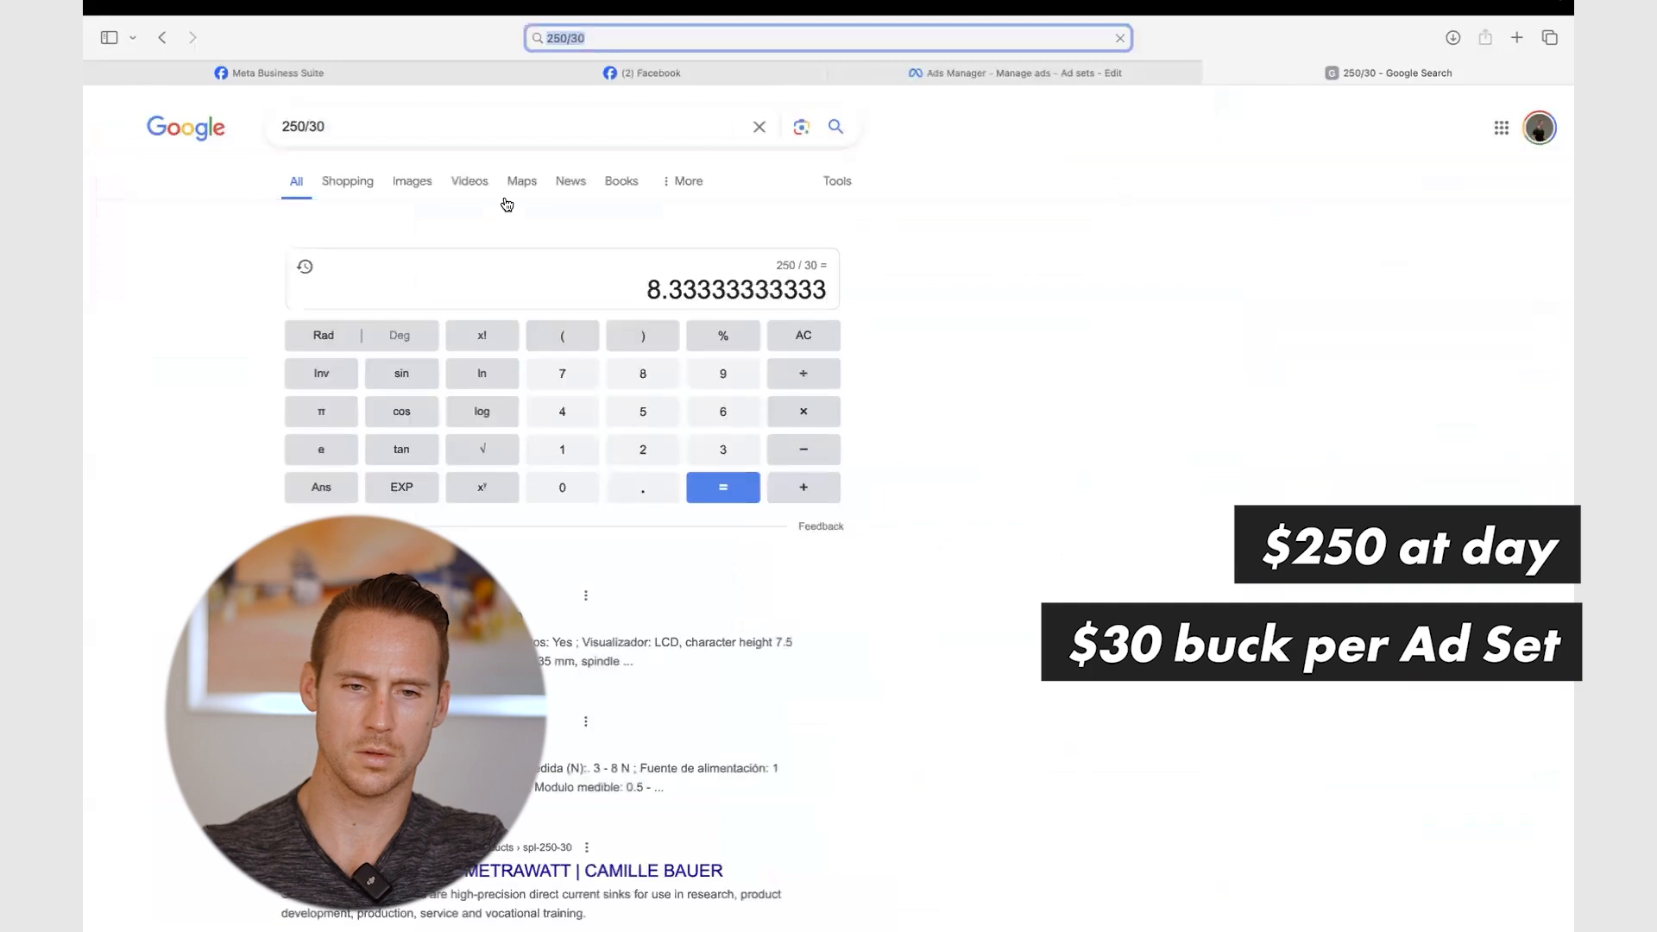
left_click(970, 63)
left_click(1023, 160)
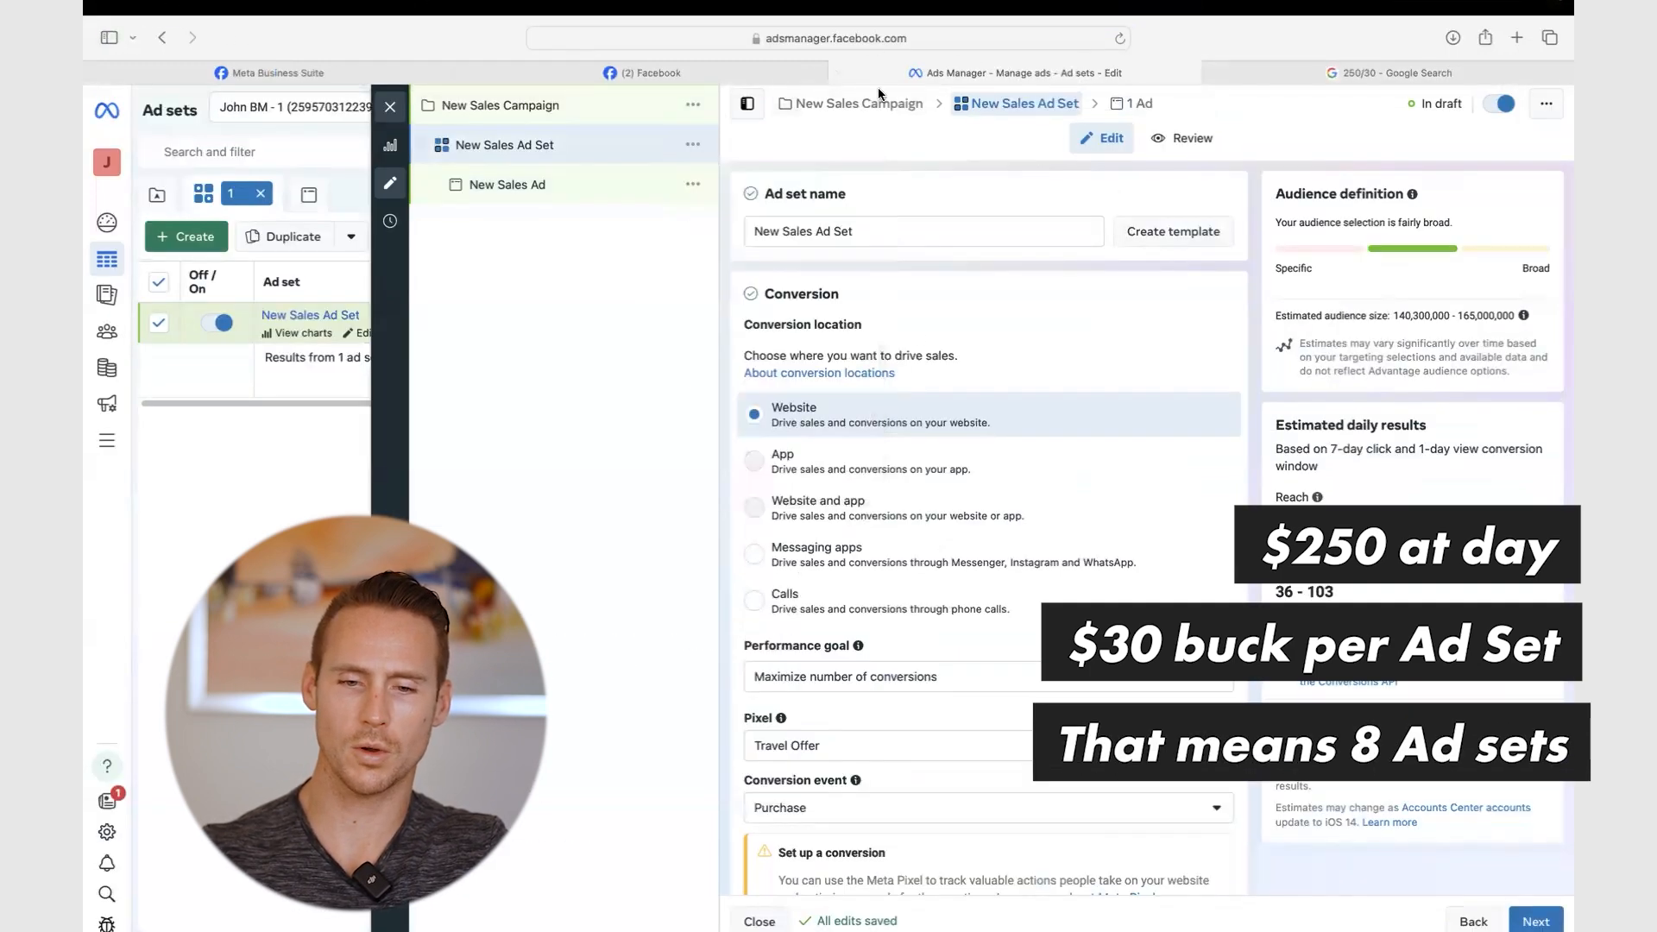
- Duplicate the New Sales Ad Set 7 times in the original campaign, then open the first copy's ad
left_click(692, 144)
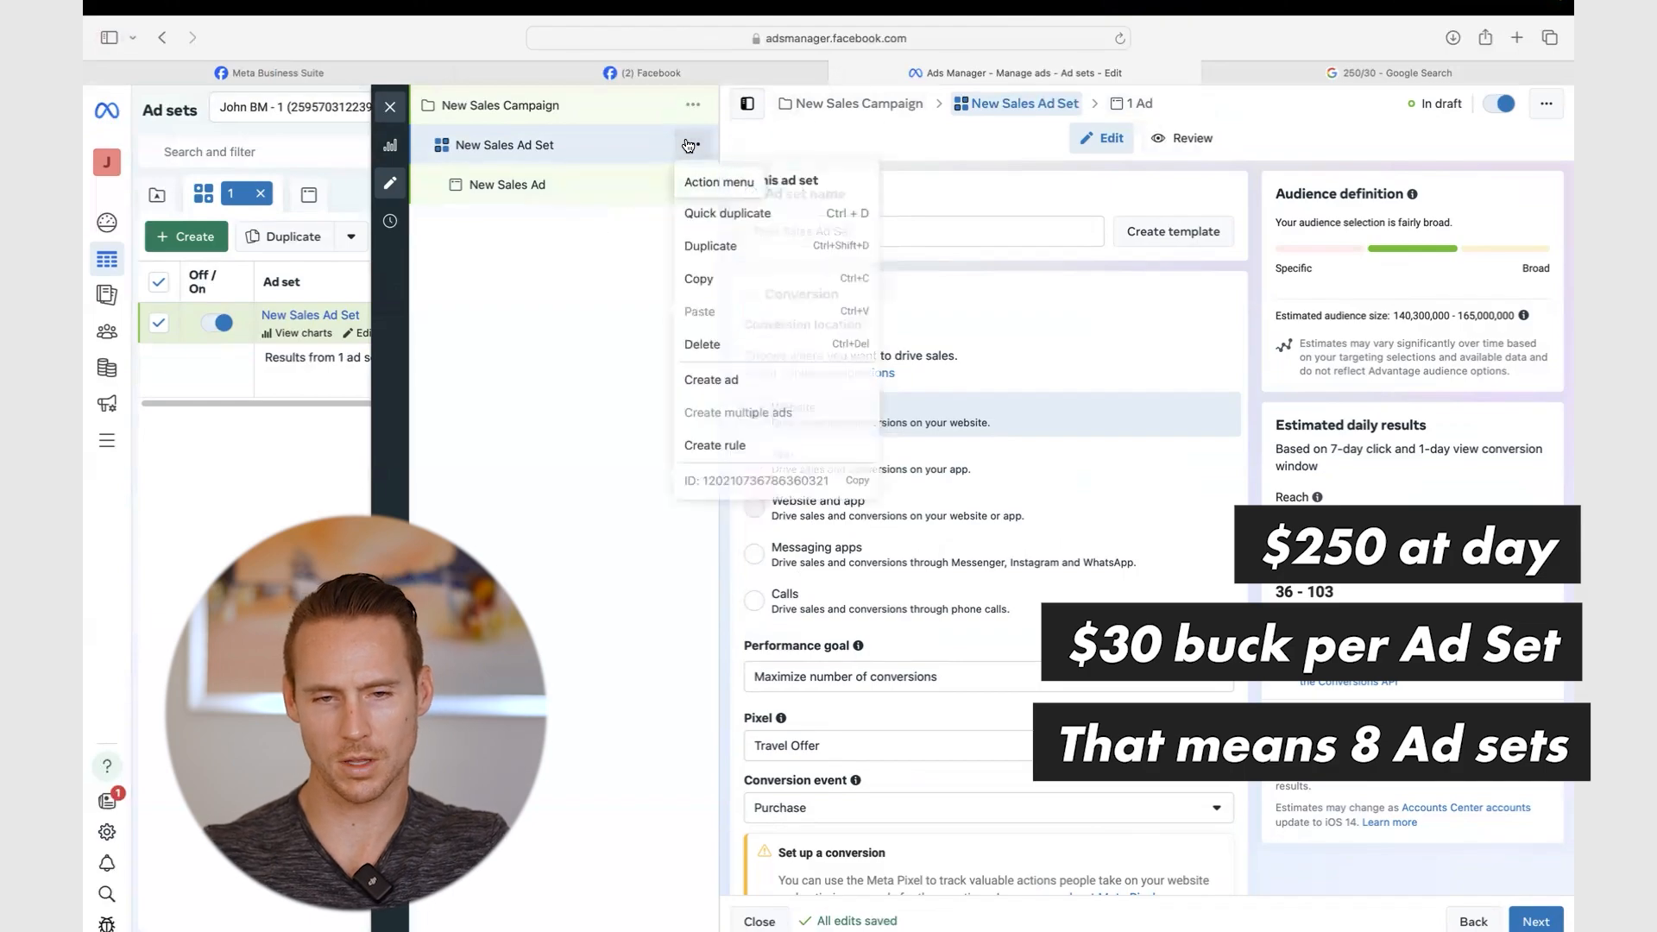
left_click(736, 244)
left_click(620, 644)
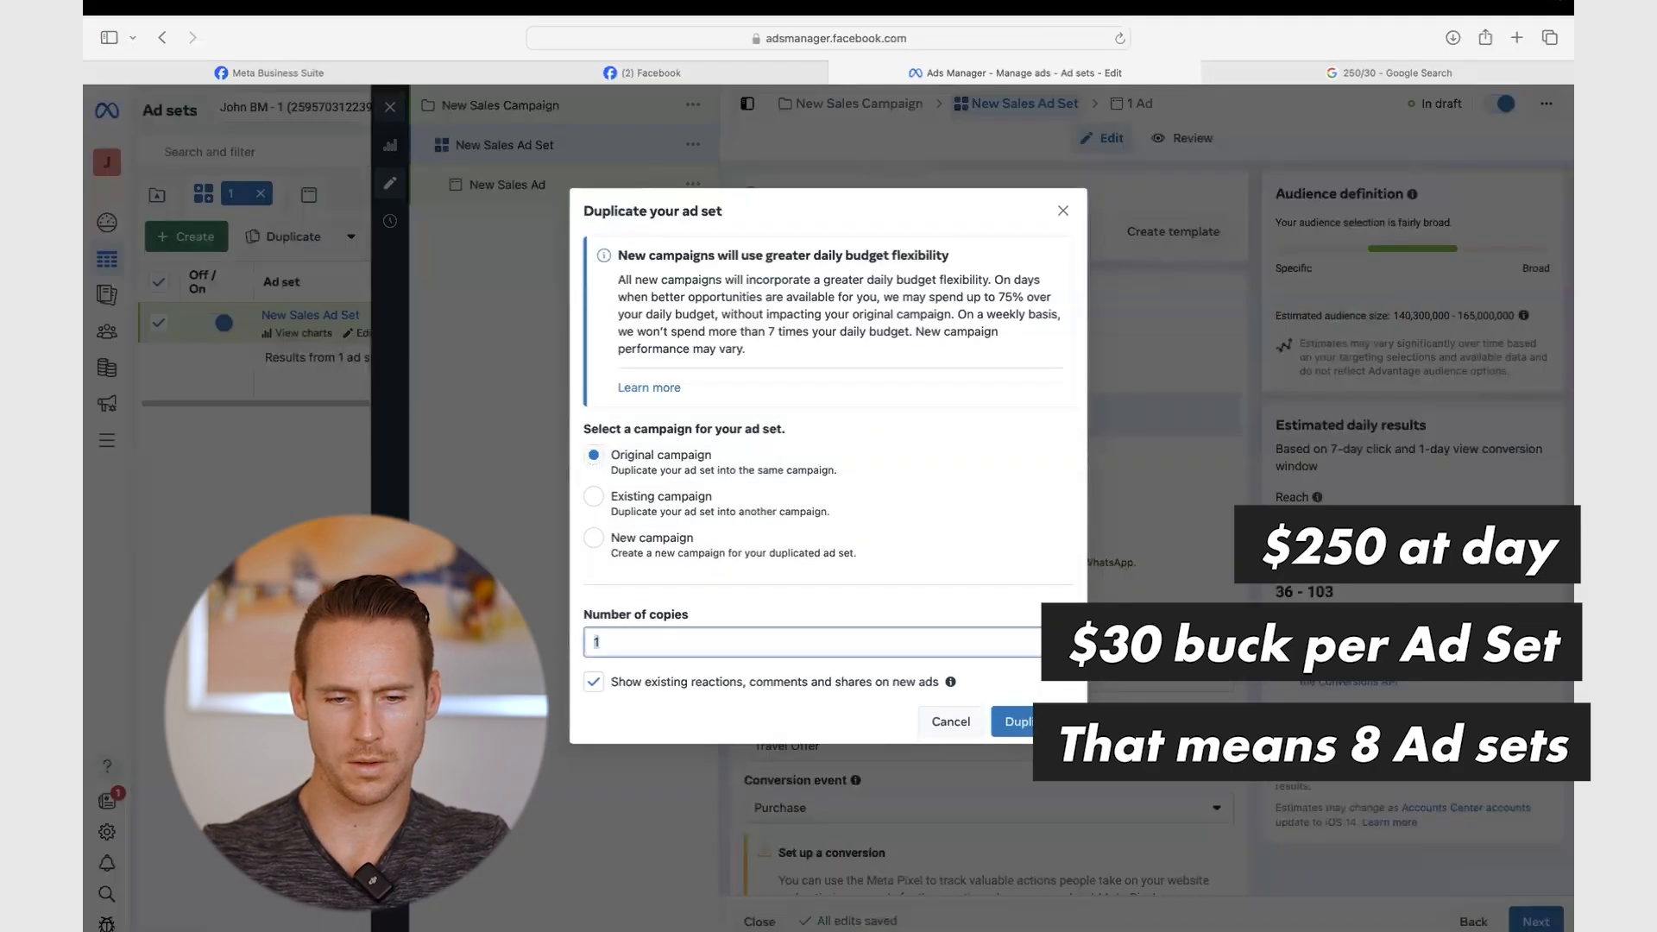
key("BackSpace")
type("7")
left_click(1017, 721)
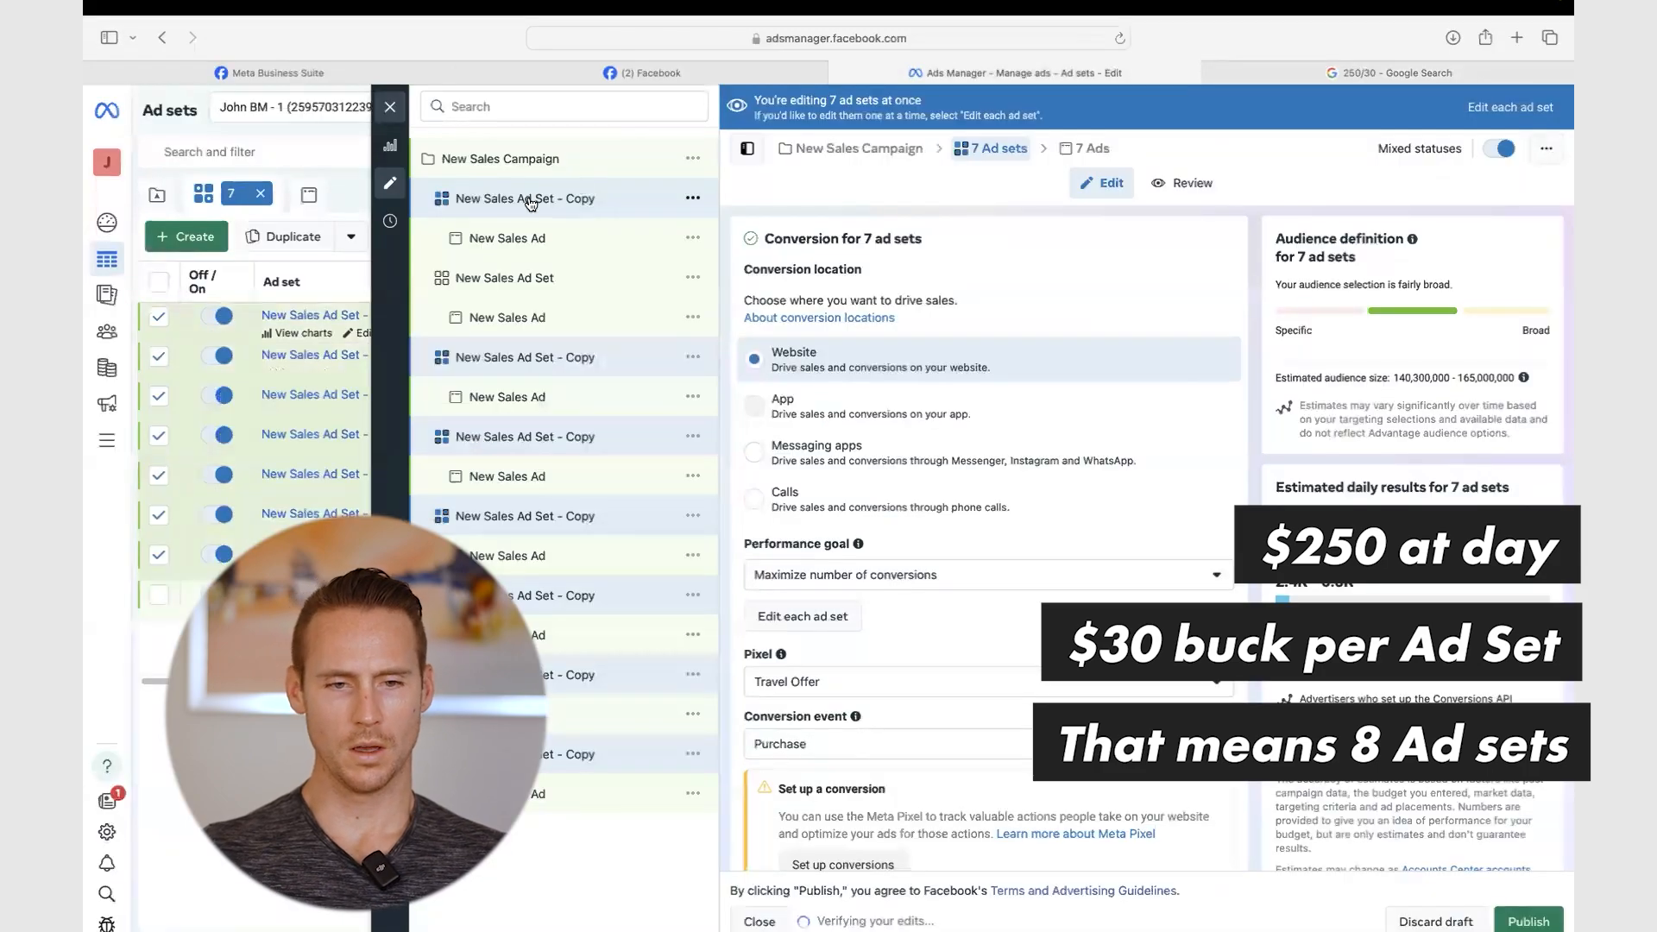
left_click(565, 199)
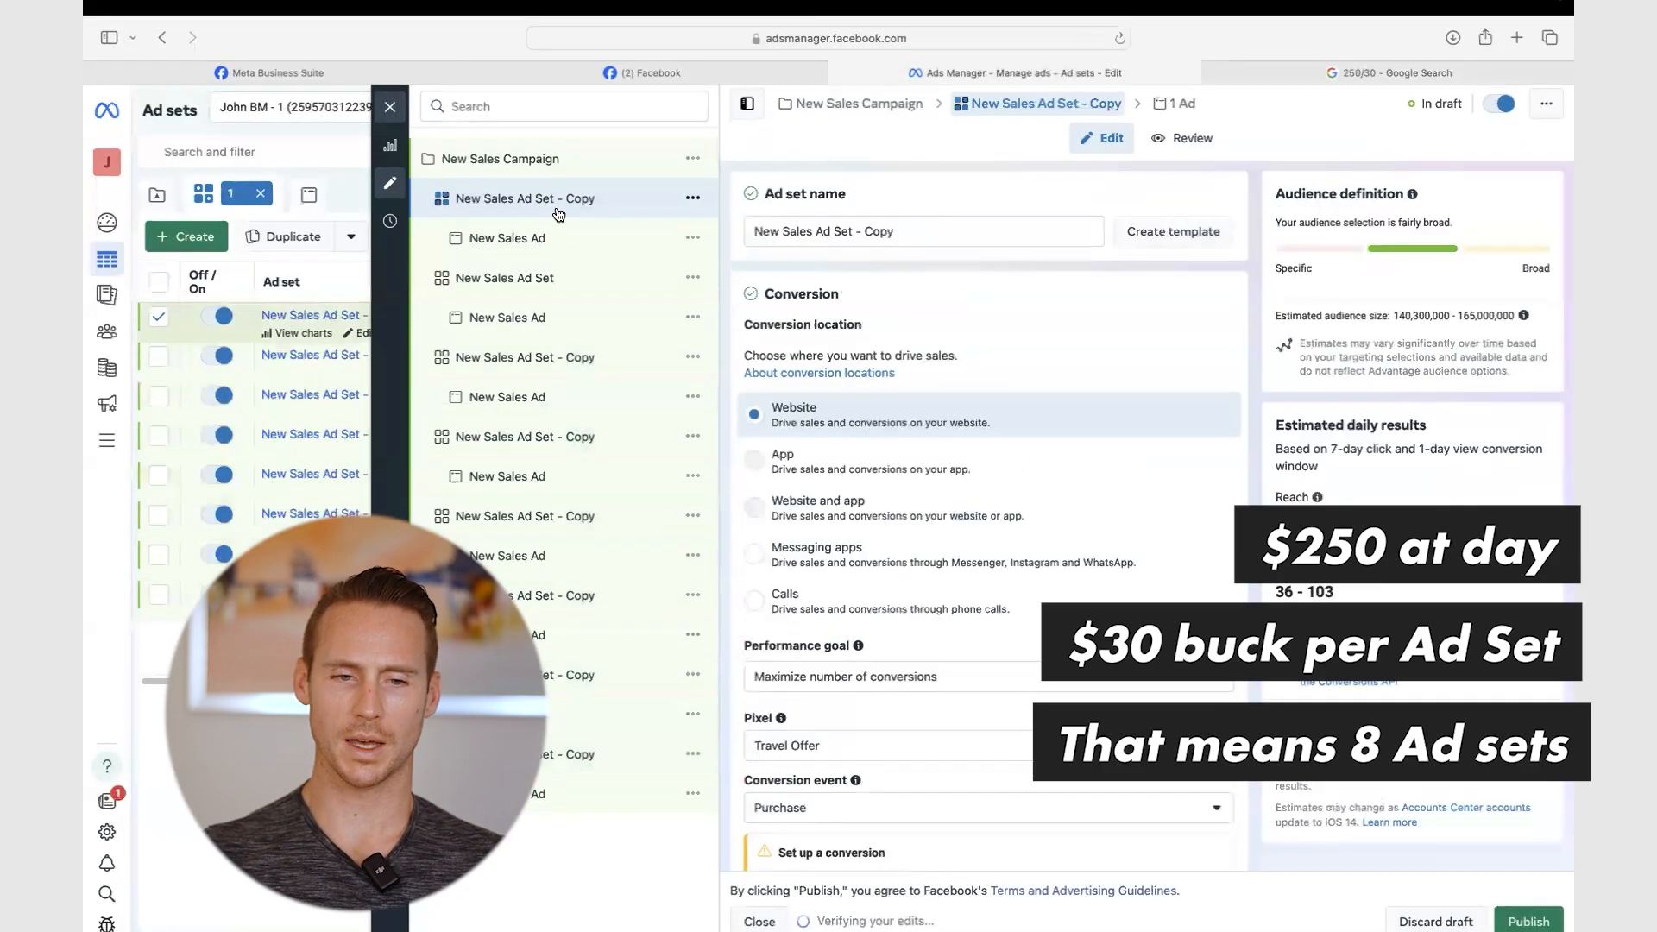
left_click(497, 239)
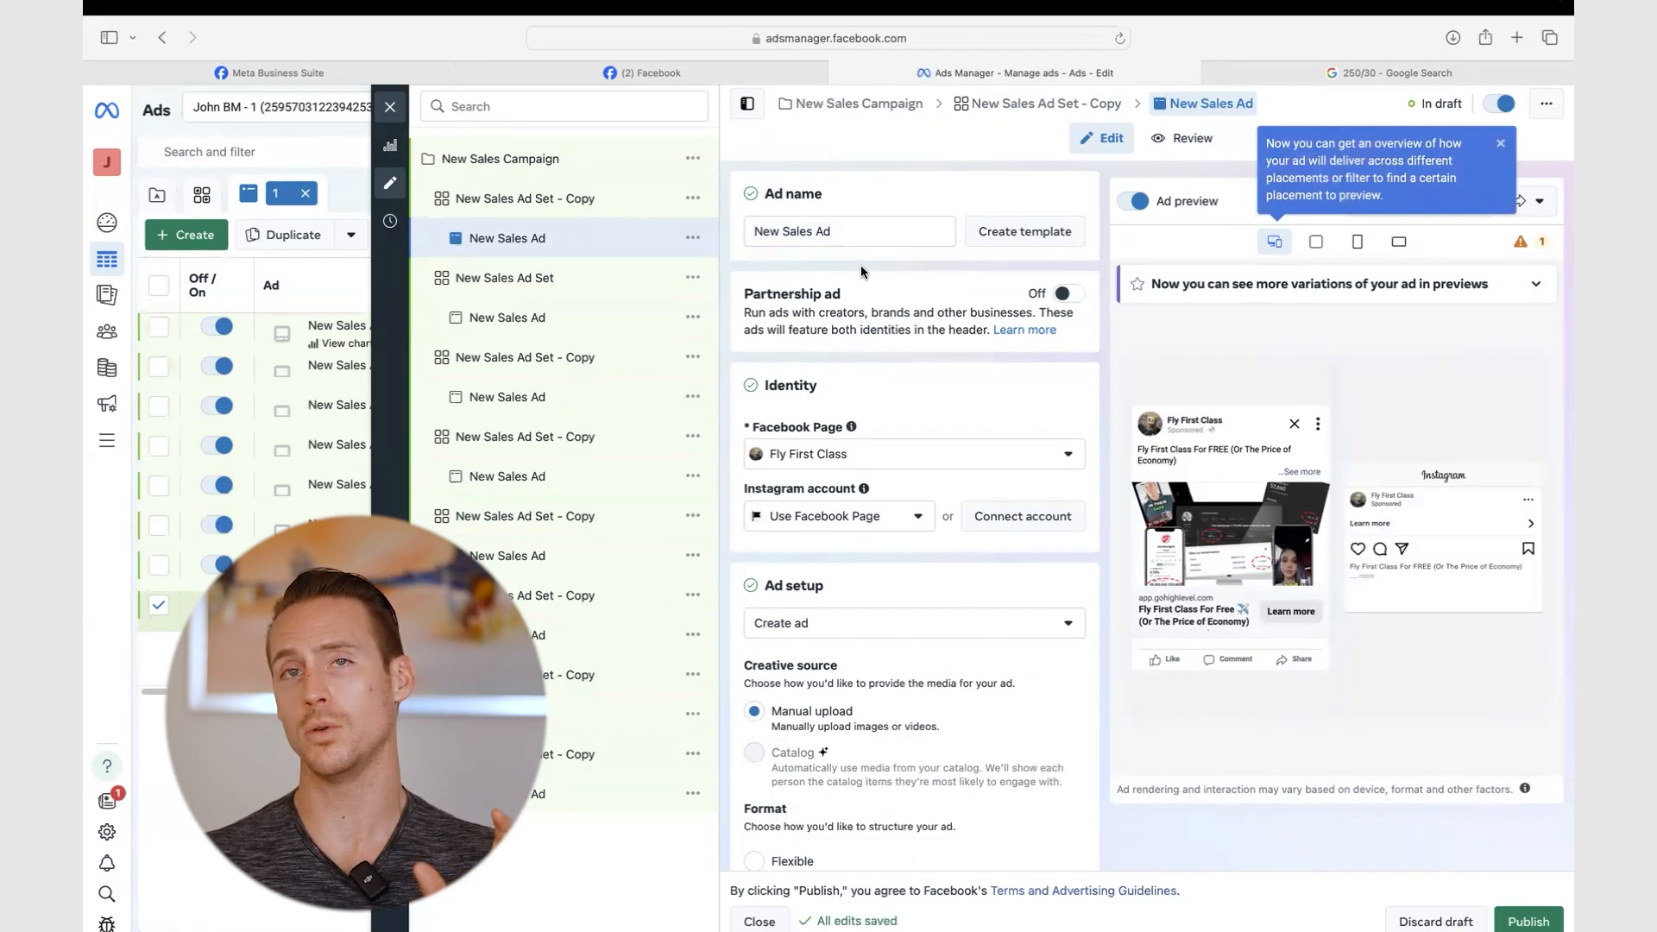
left_click(537, 173)
triple_click(846, 230)
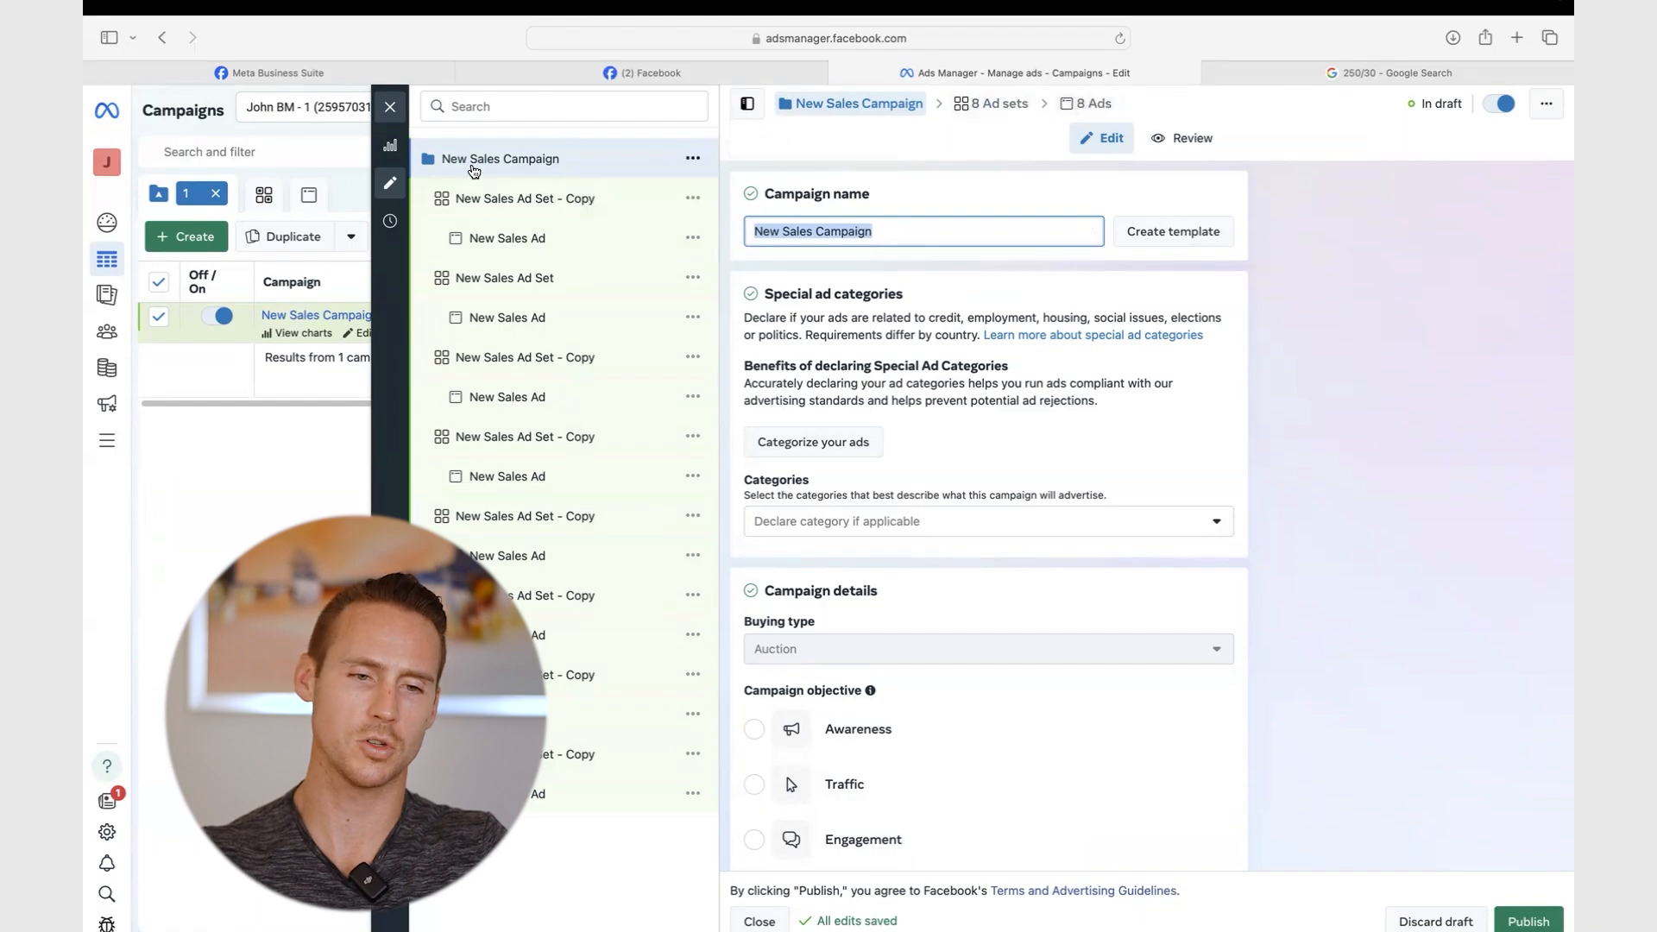
left_click(476, 198)
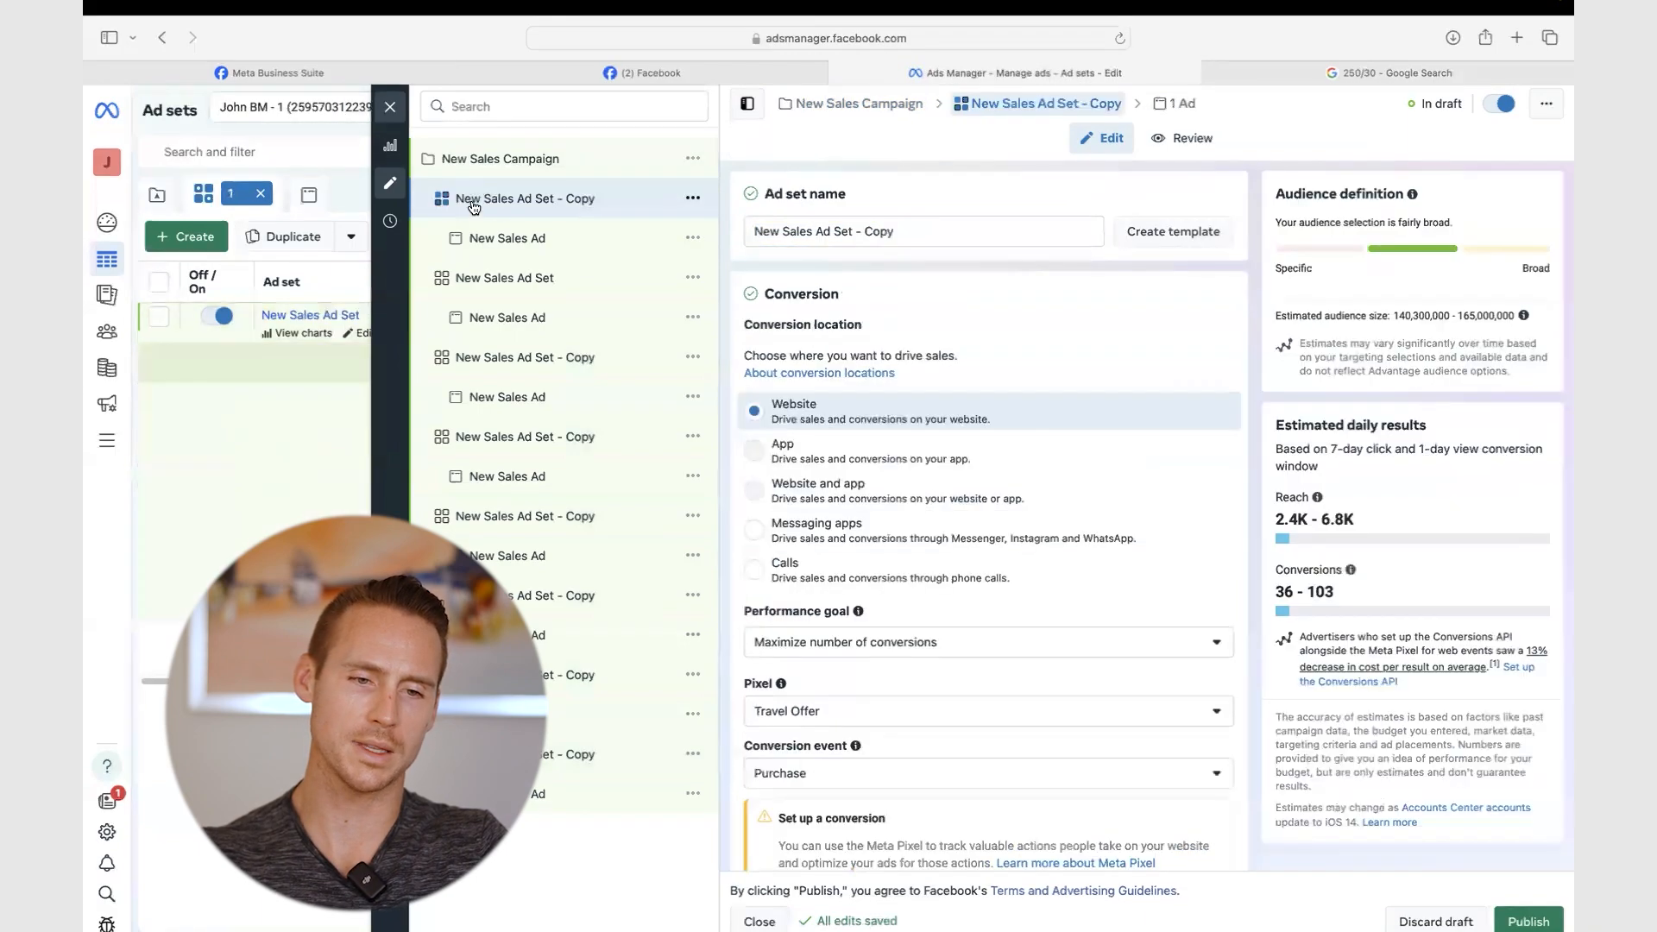
scroll(845, 328, "down", 2)
scroll(830, 335, "down", 10)
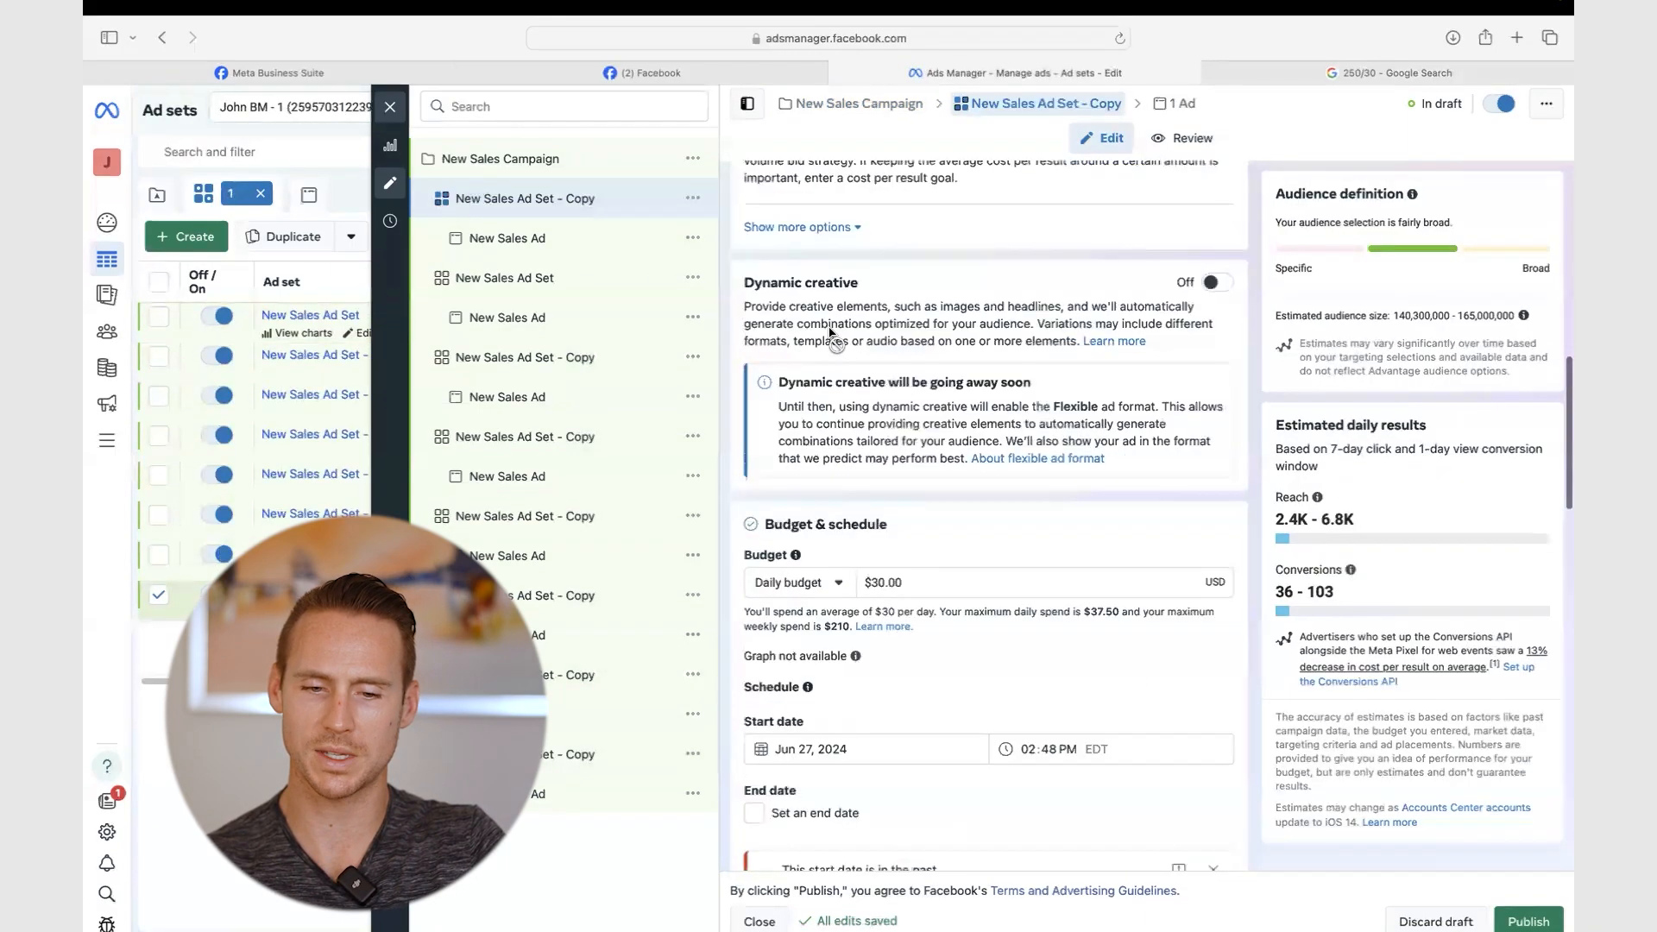
scroll(831, 336, "up", 5)
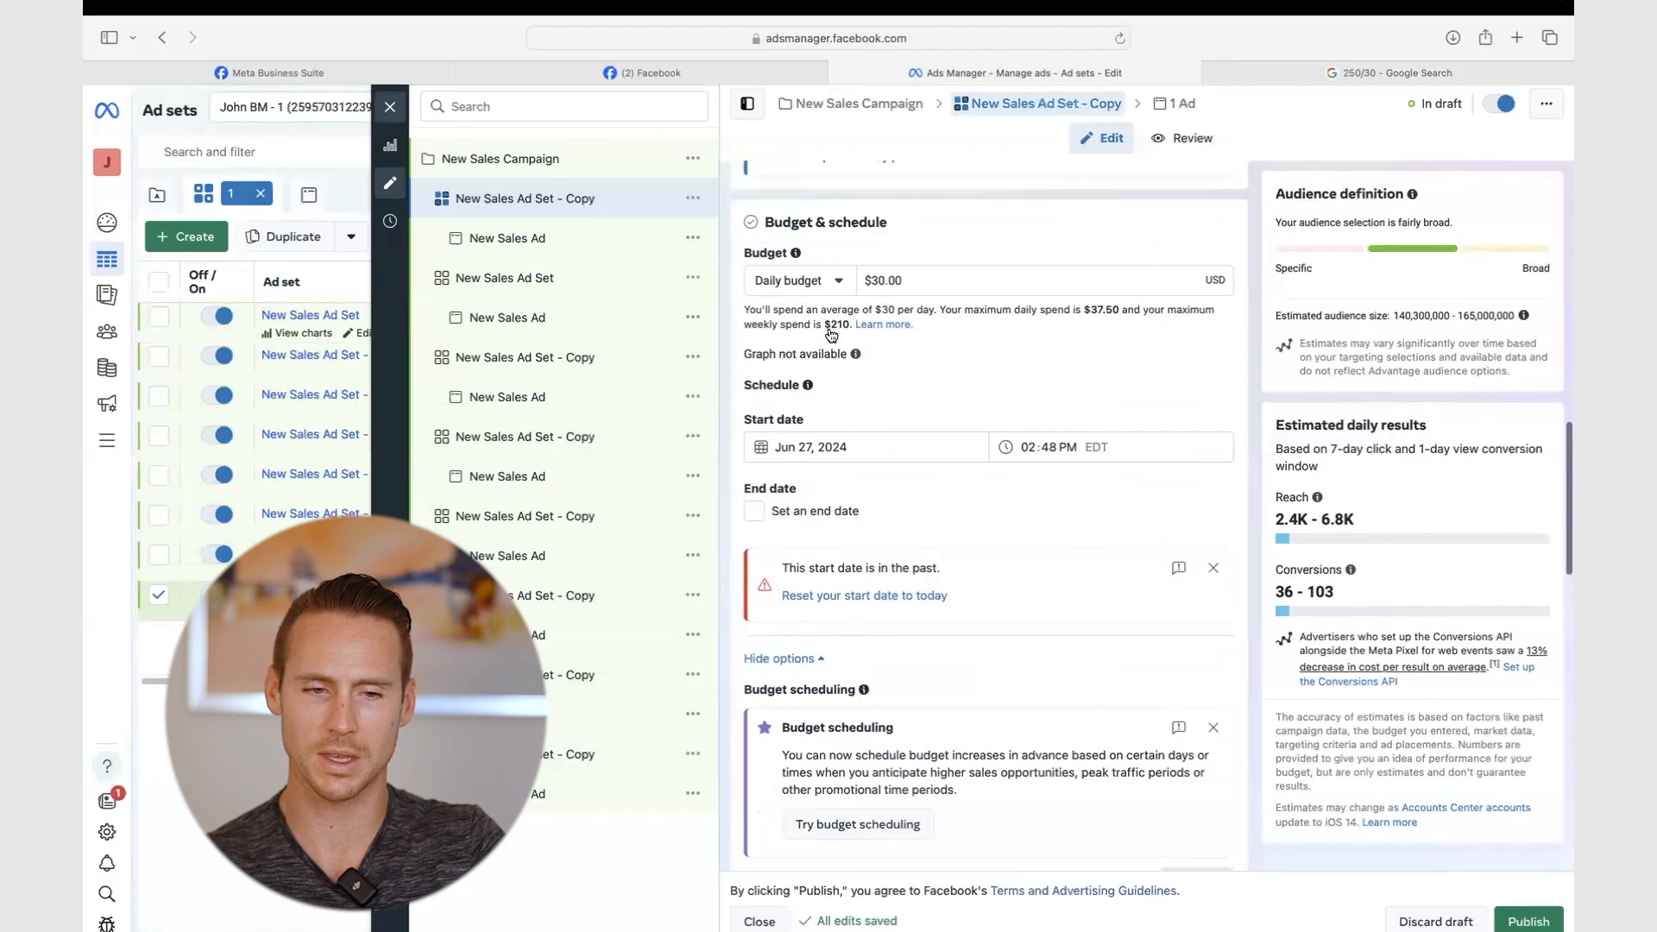
left_click(509, 238)
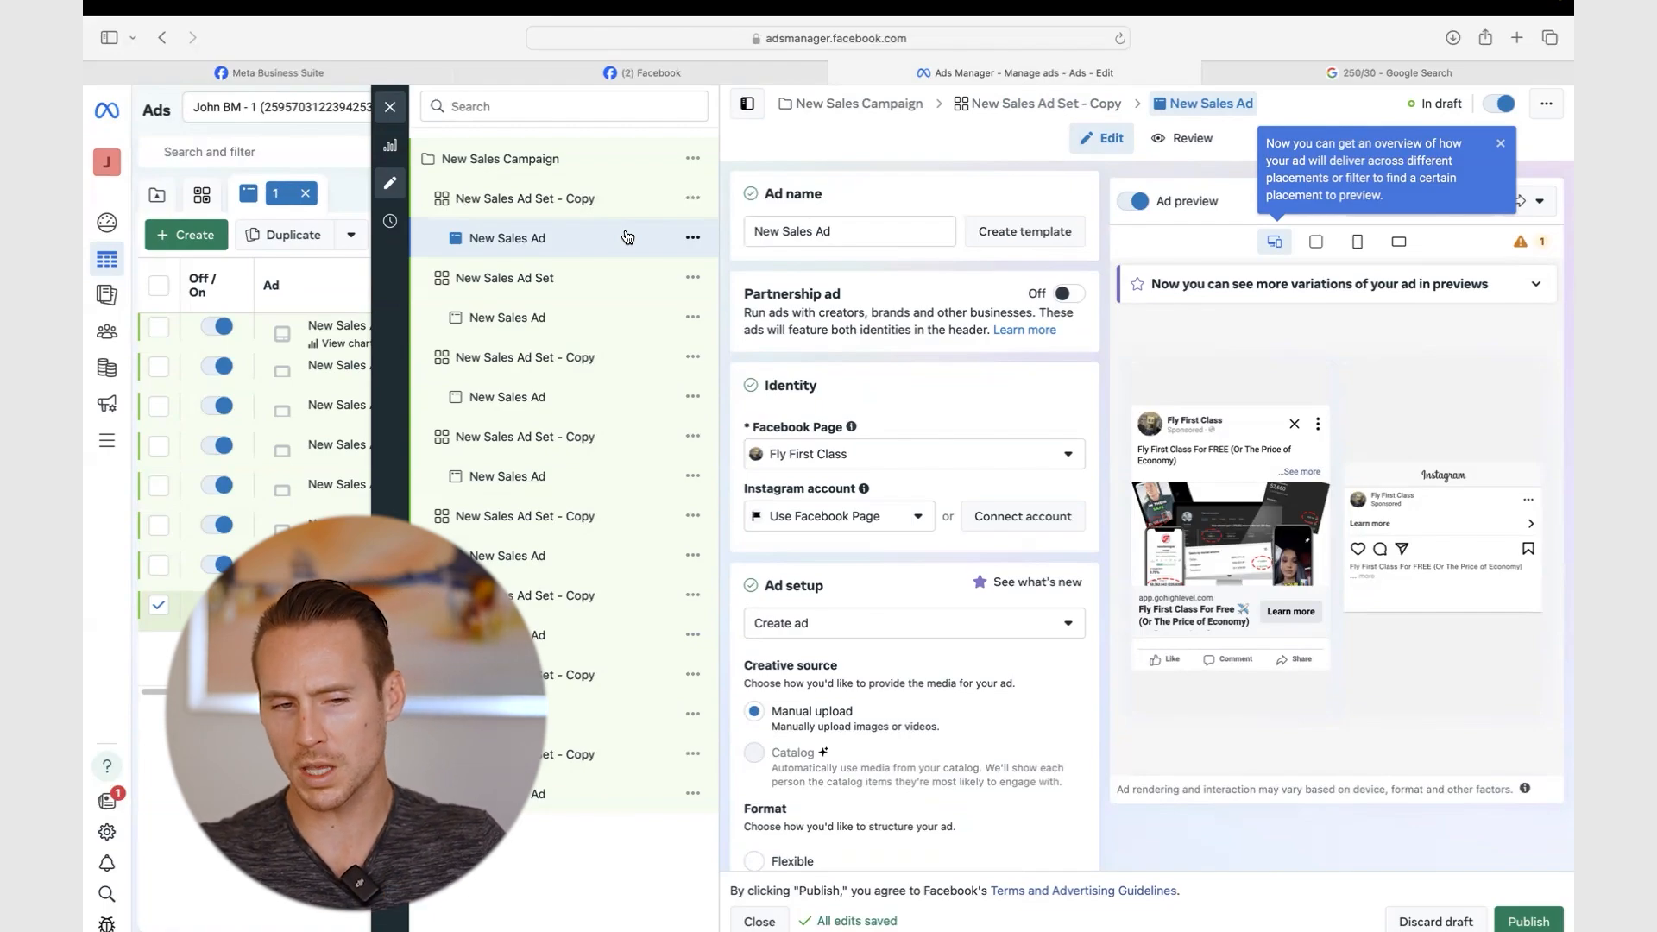
- Rename the campaign to 'Travel Hacking - Creative Testing'
left_click(542, 164)
triple_click(847, 234)
type("T")
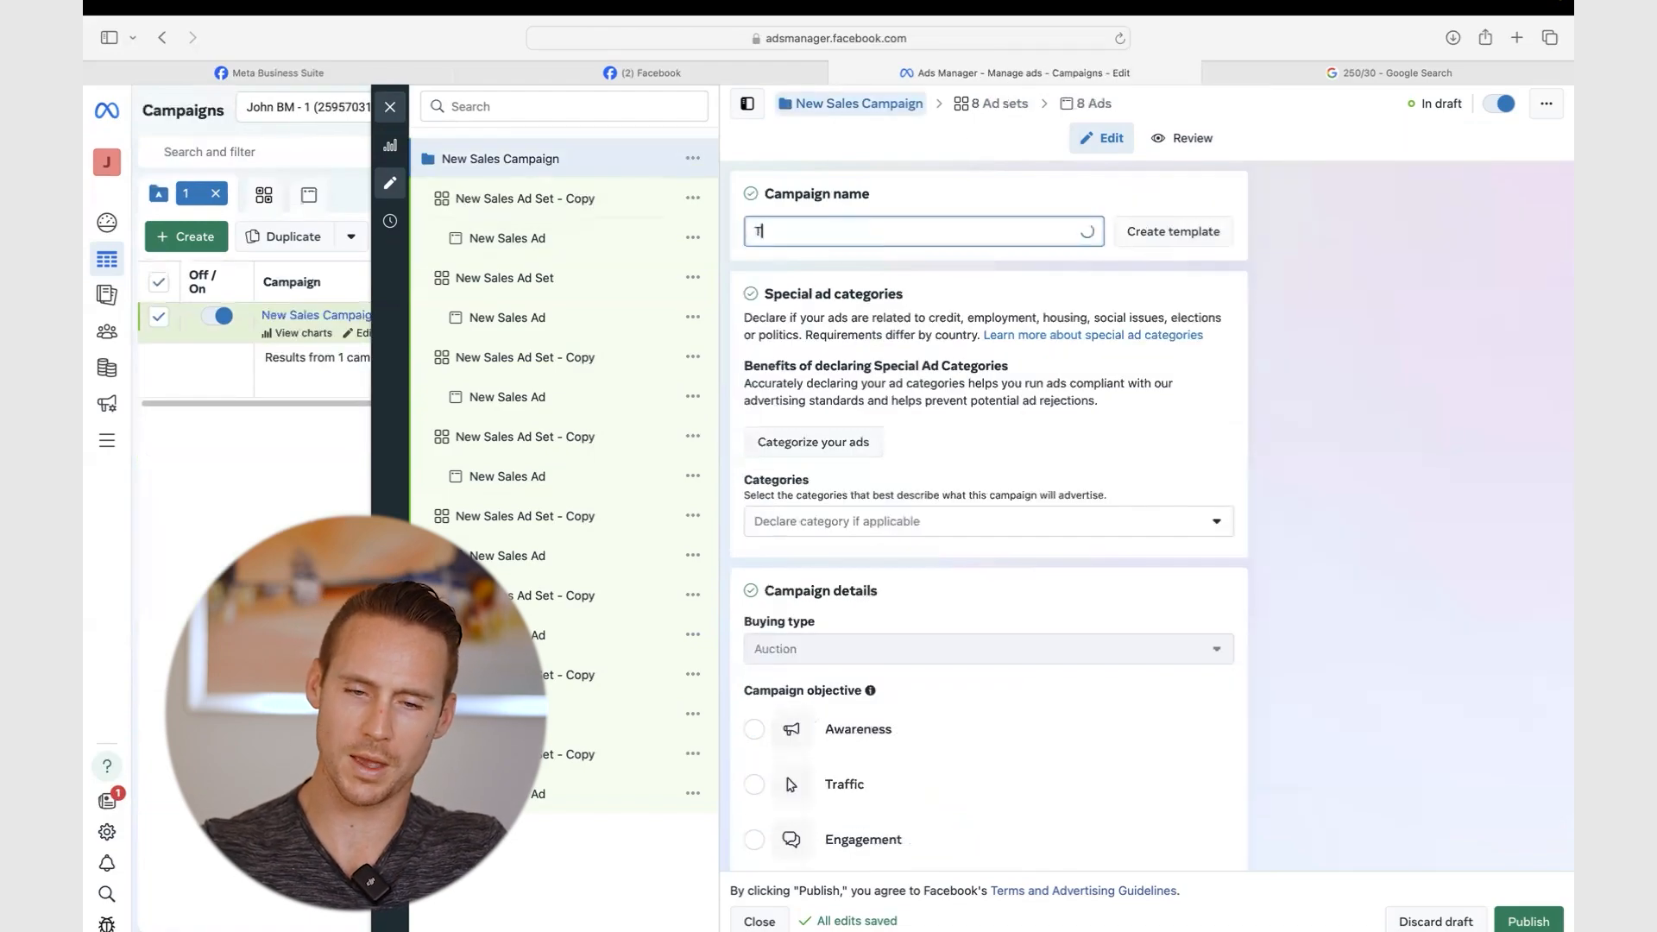
type("ravel Hacking - Creative T")
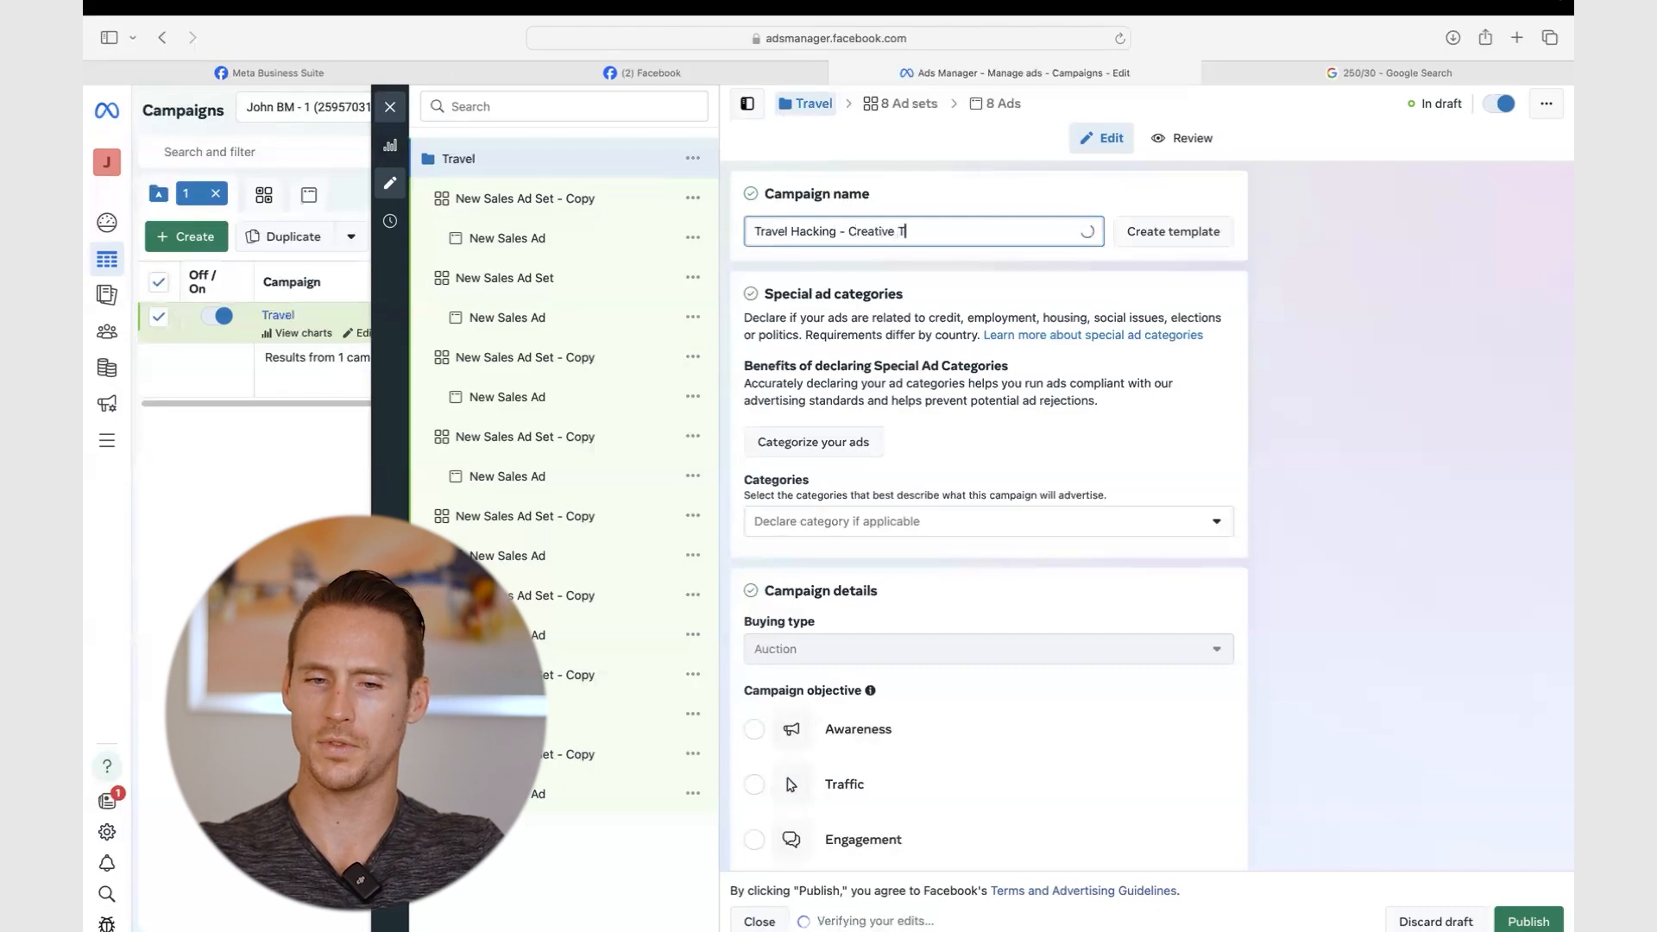
type("esting")
left_click(964, 190)
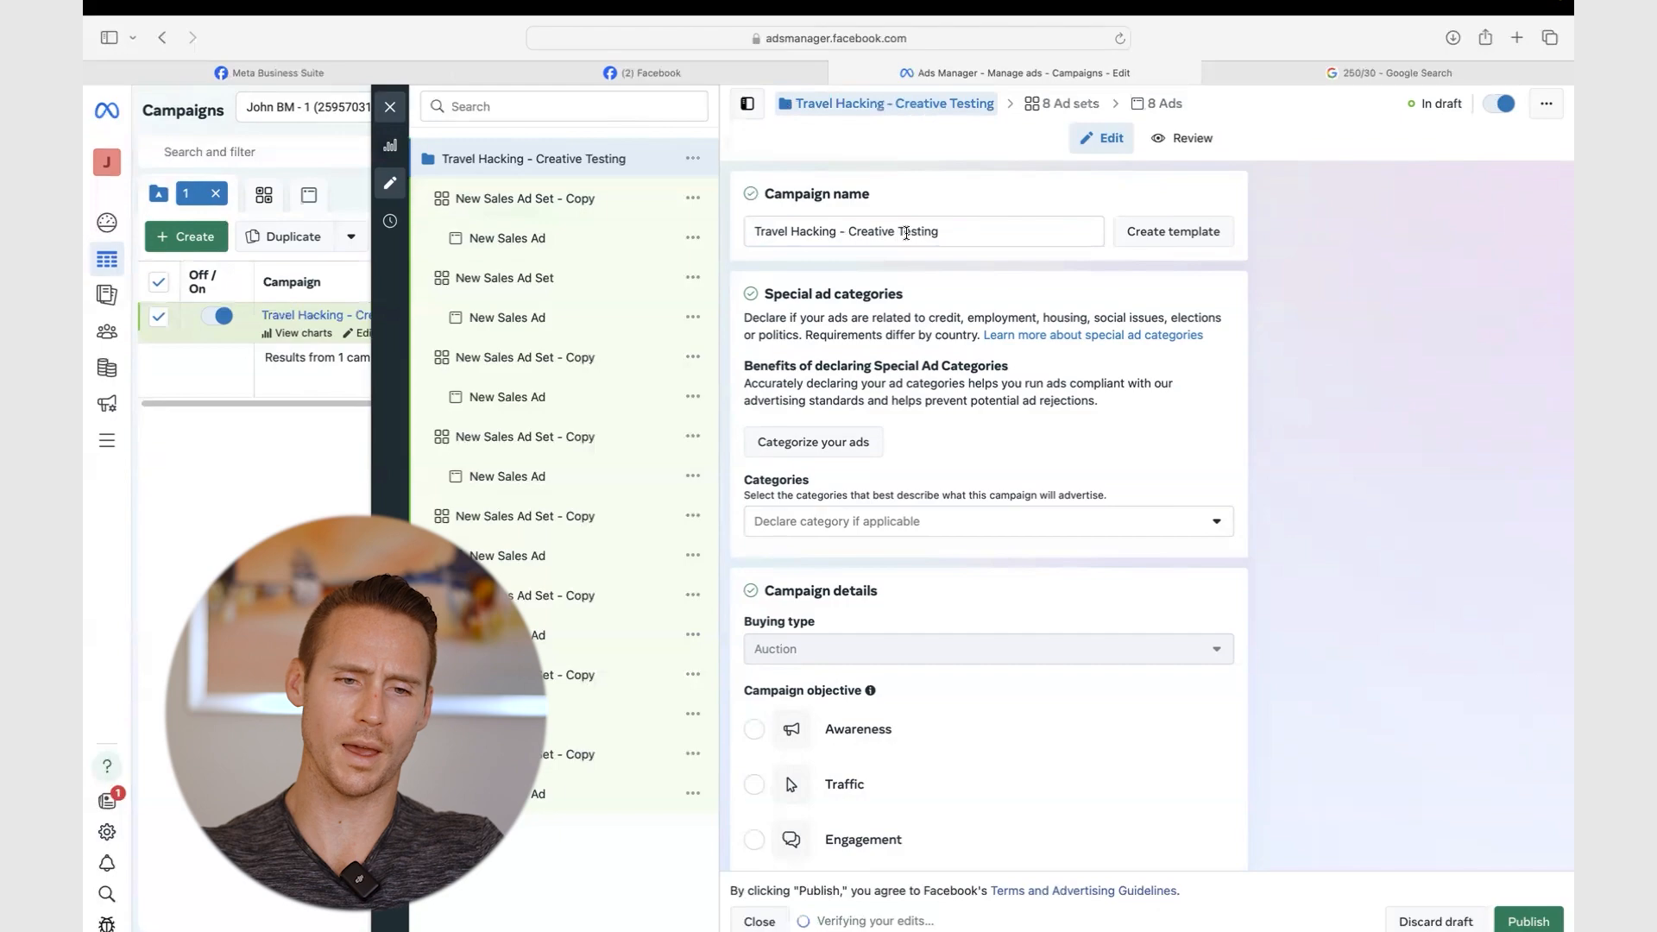
- Return to the ad sets table and select all eight ad sets
left_click(535, 197)
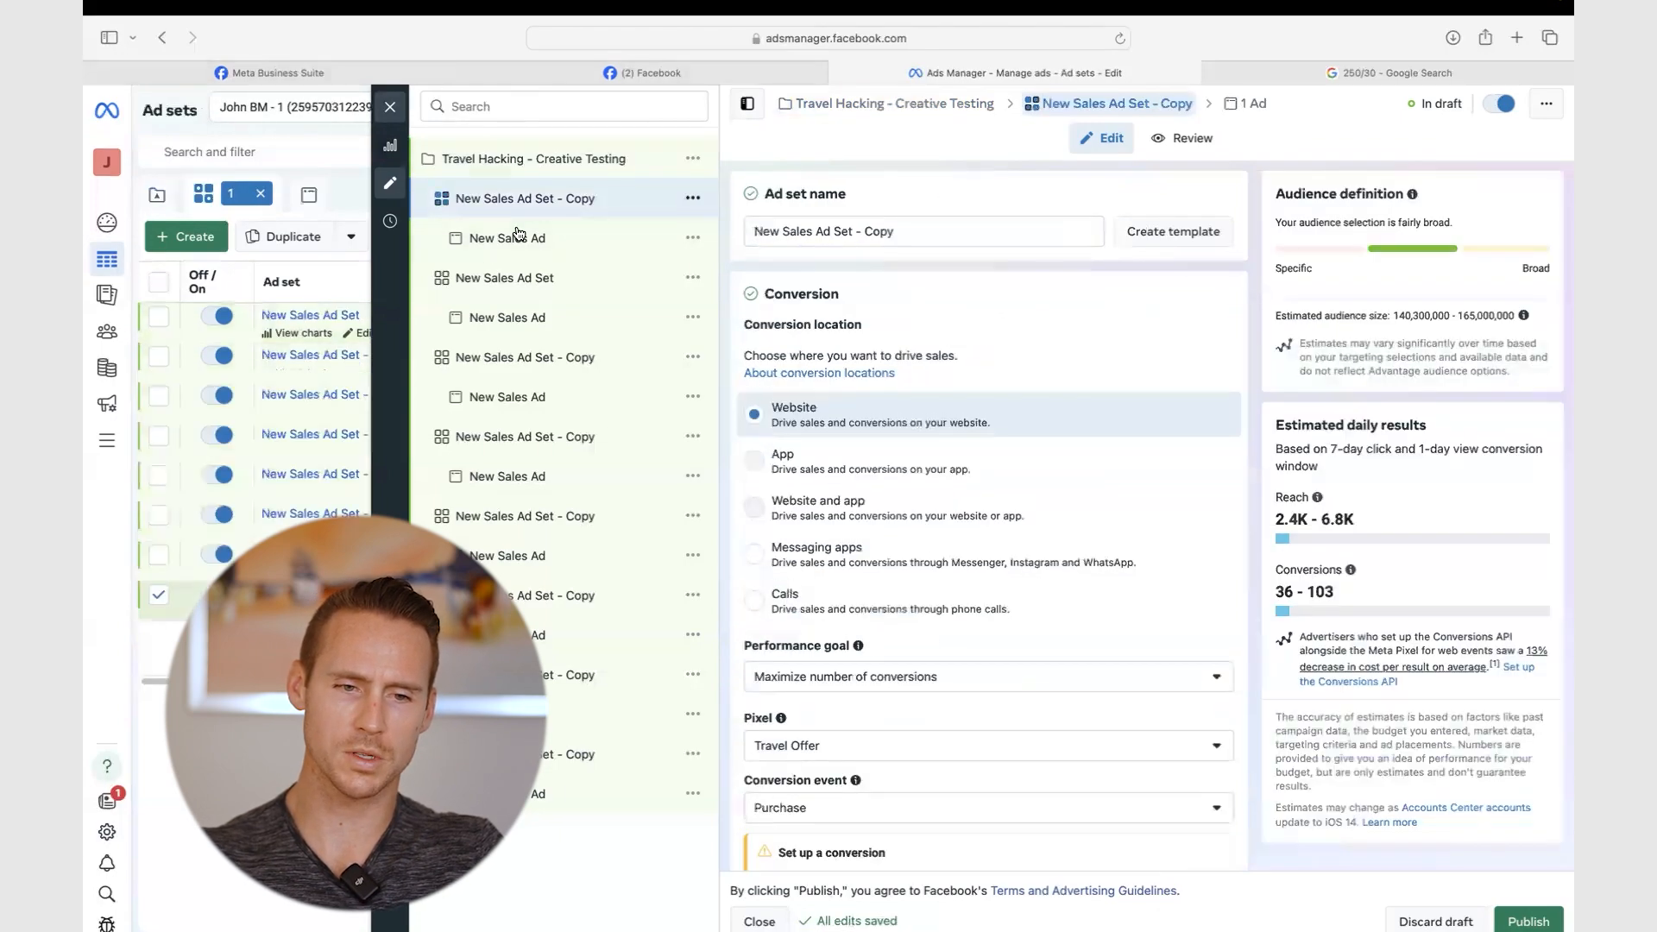
left_click(390, 106)
left_click(158, 281)
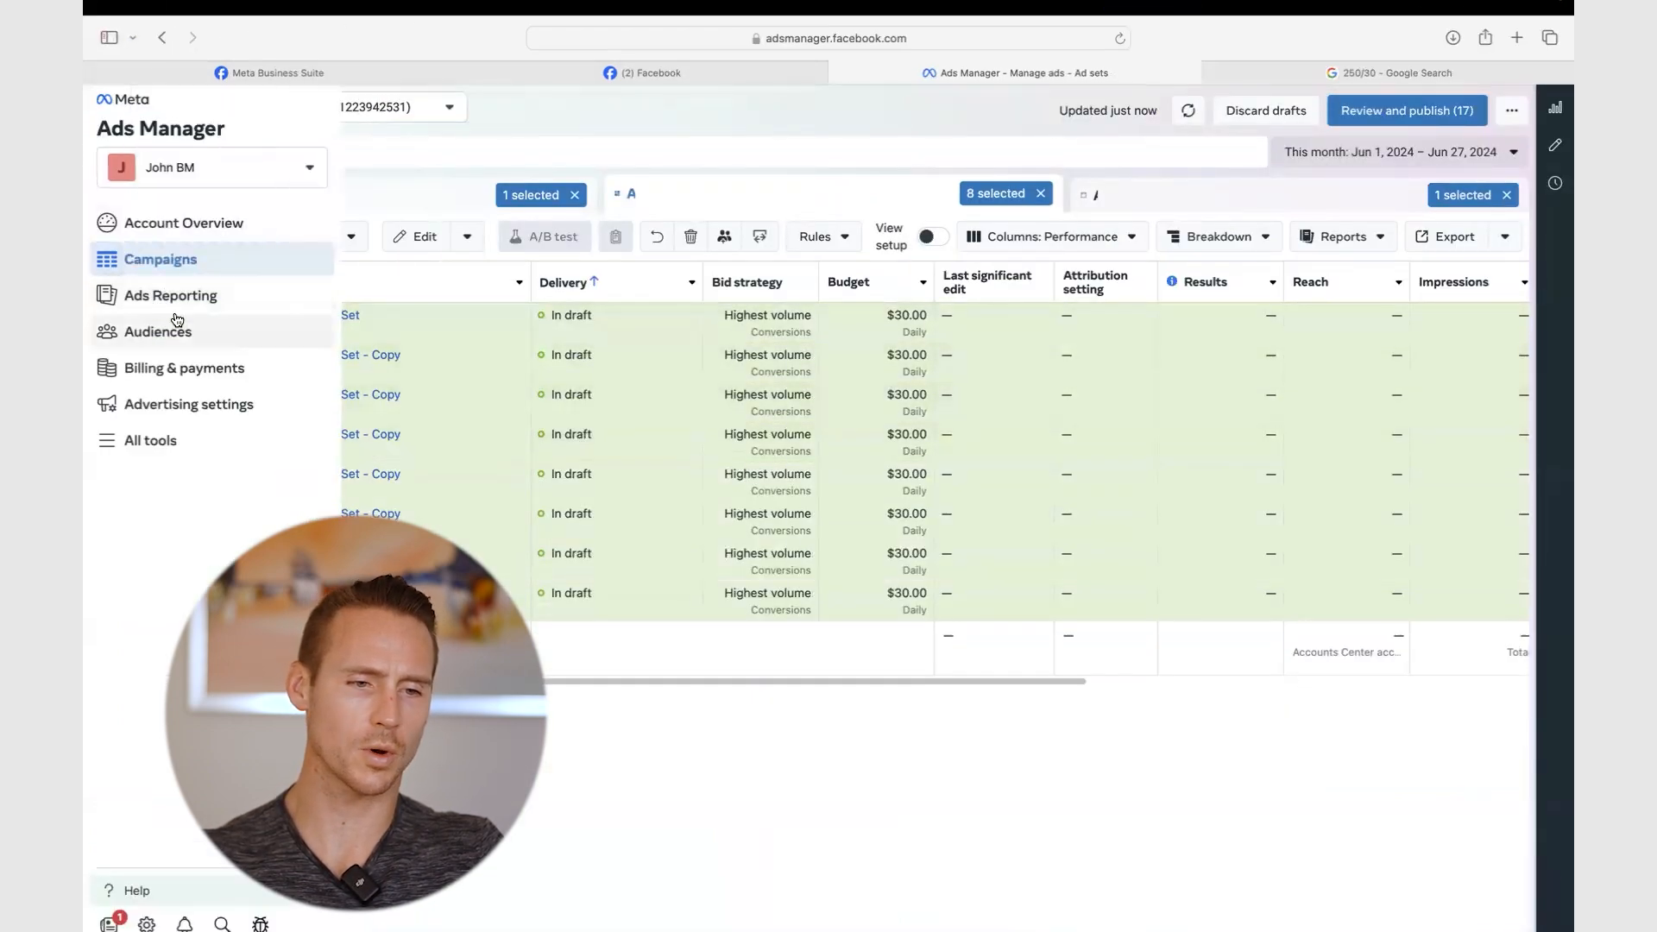
- Bulk-rename the ad sets with an 'Image - ' prefix, numbering the first five Image - 1 to Image - 5
left_click(467, 238)
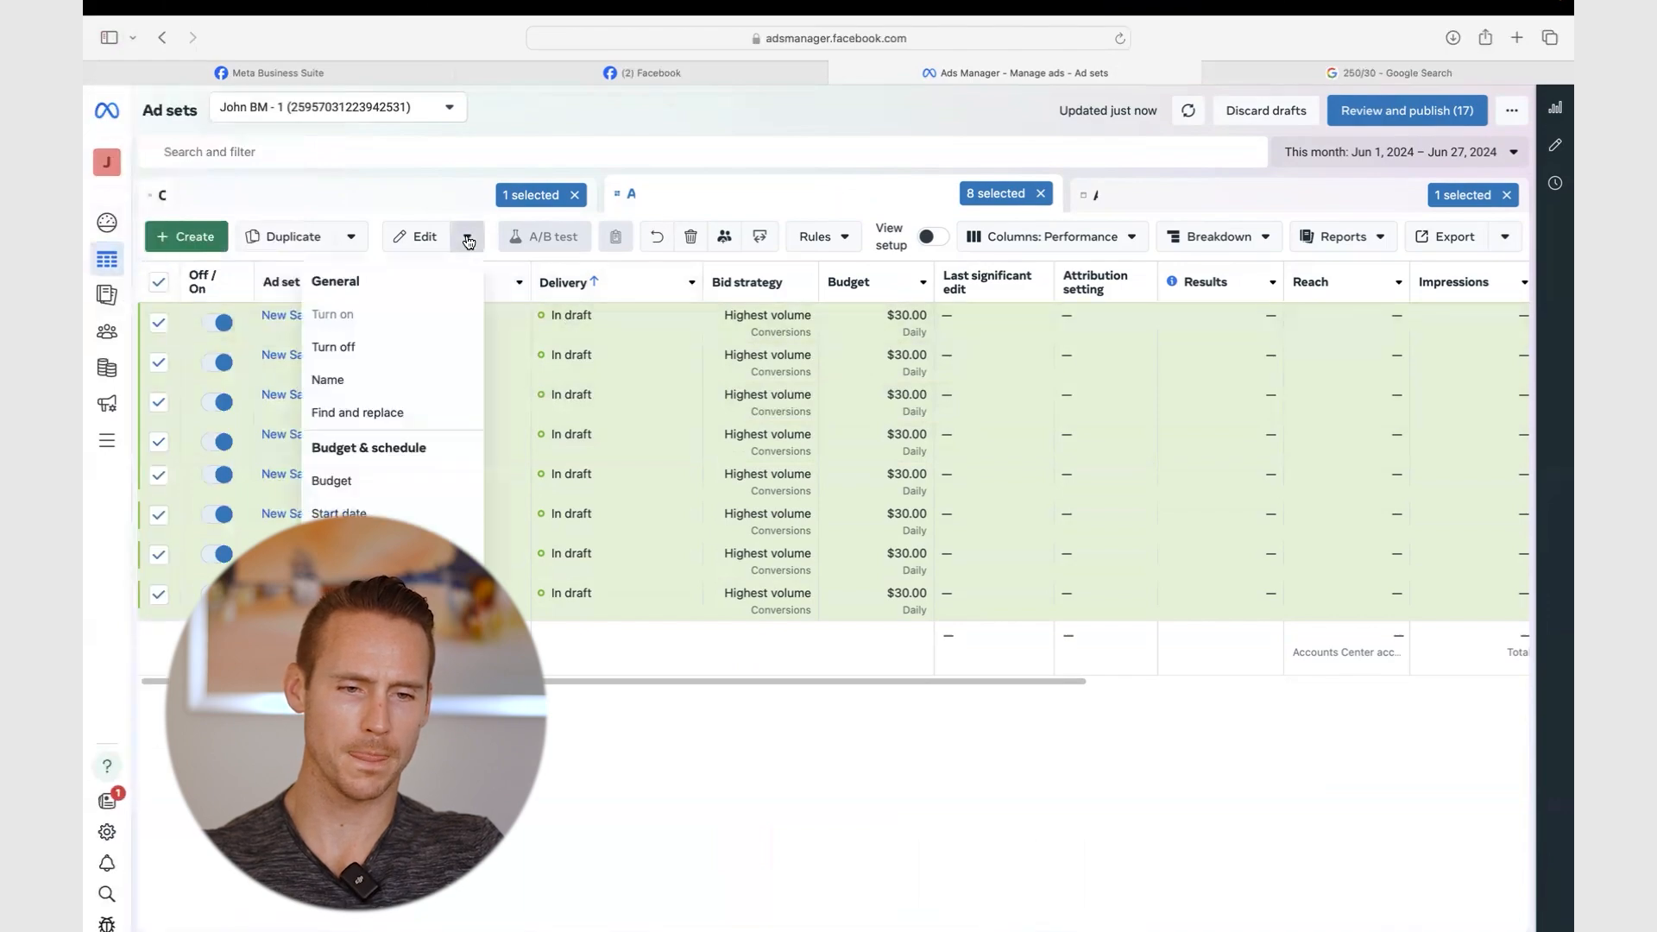
left_click(384, 379)
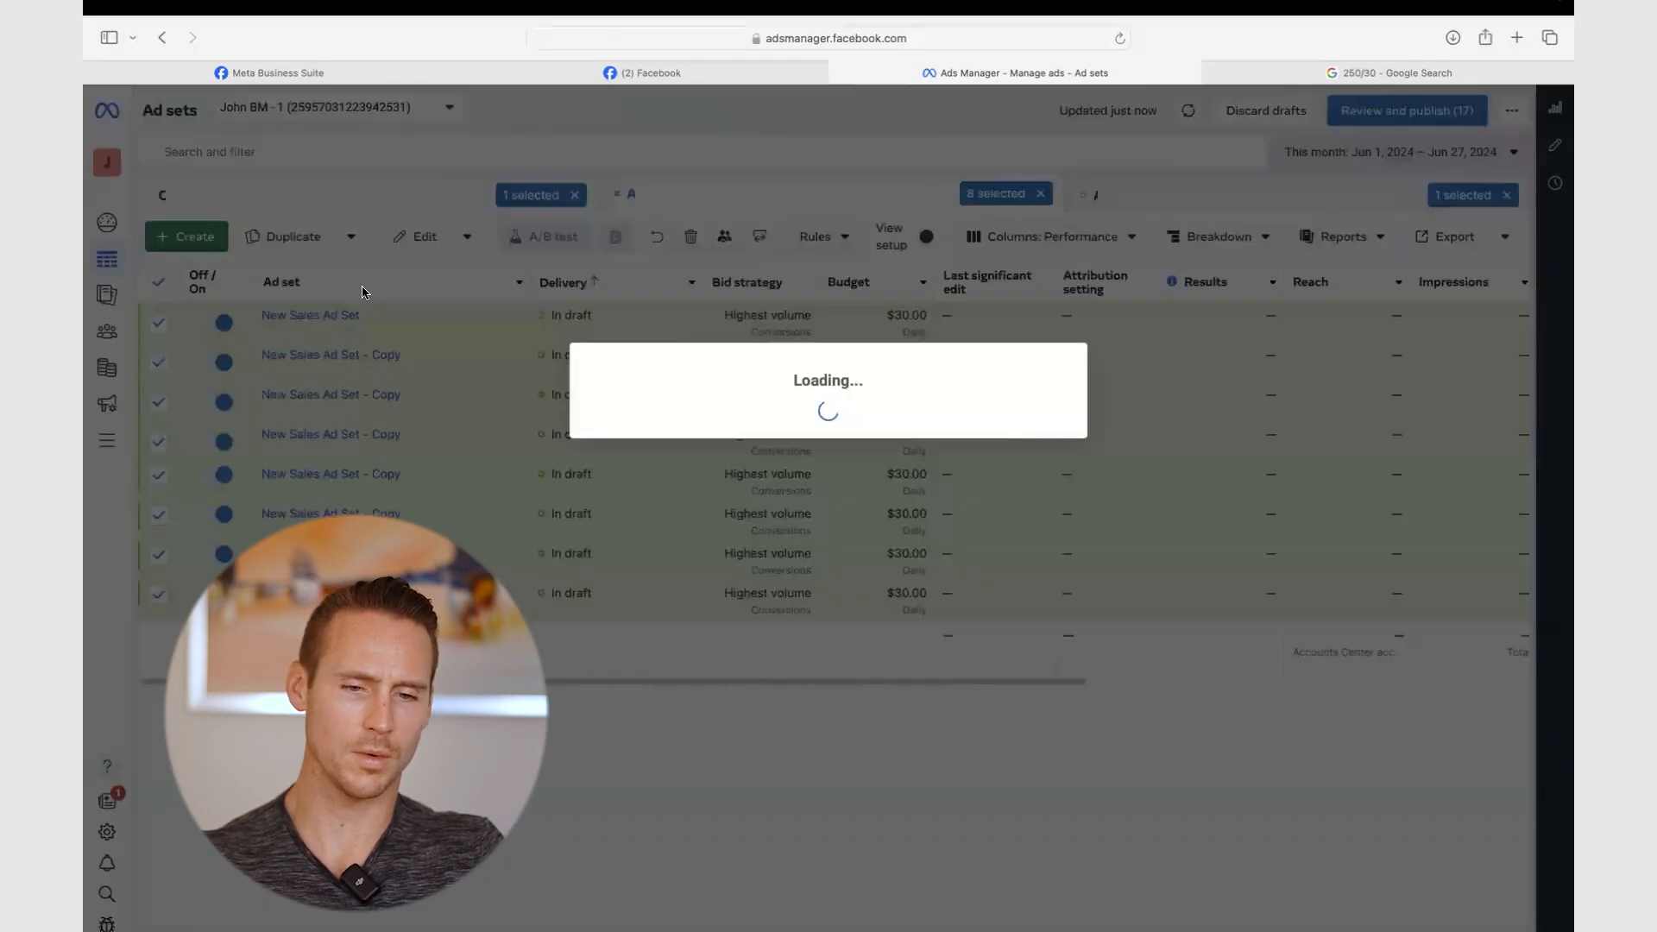
left_click(855, 273)
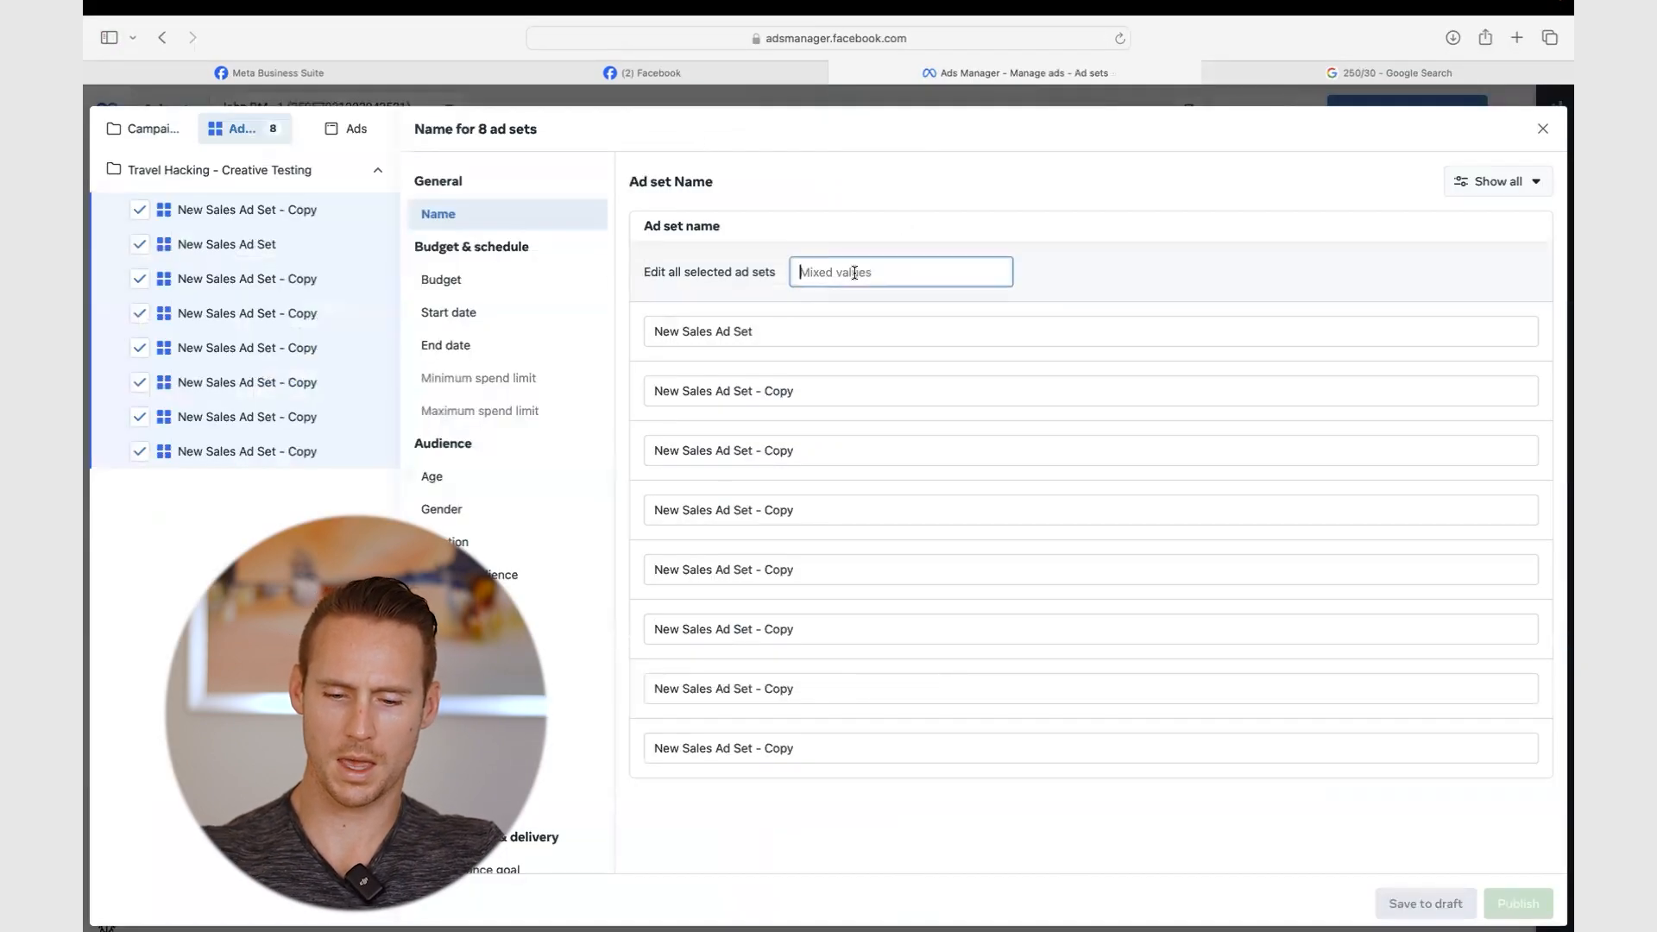
type("Image -")
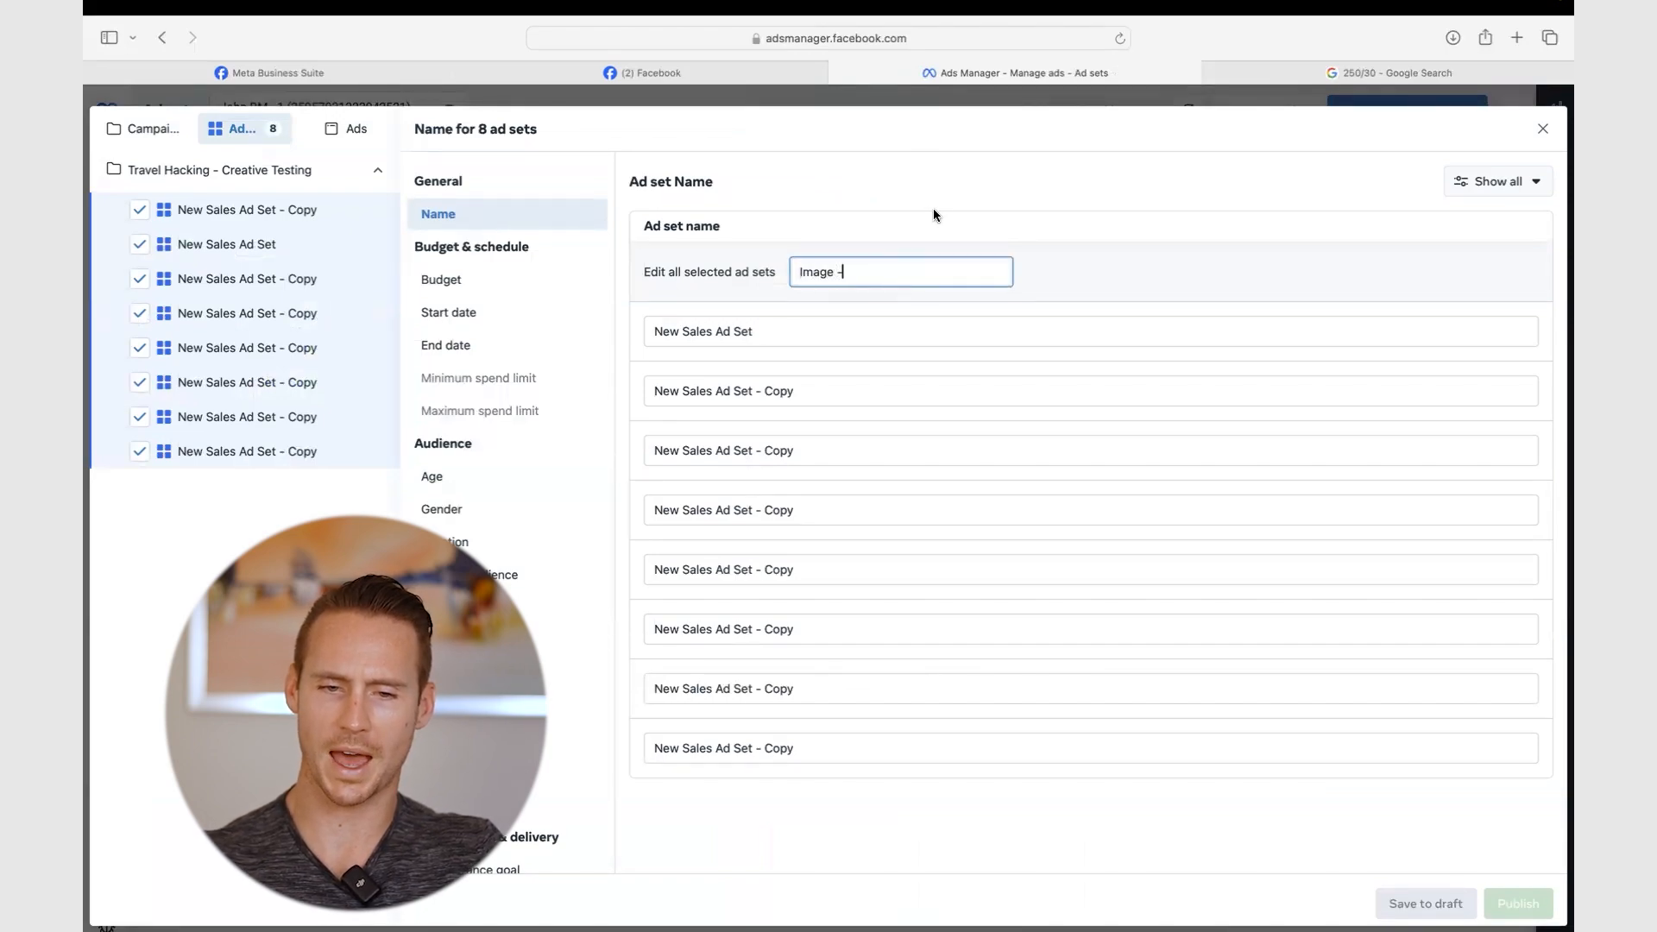
left_click(933, 215)
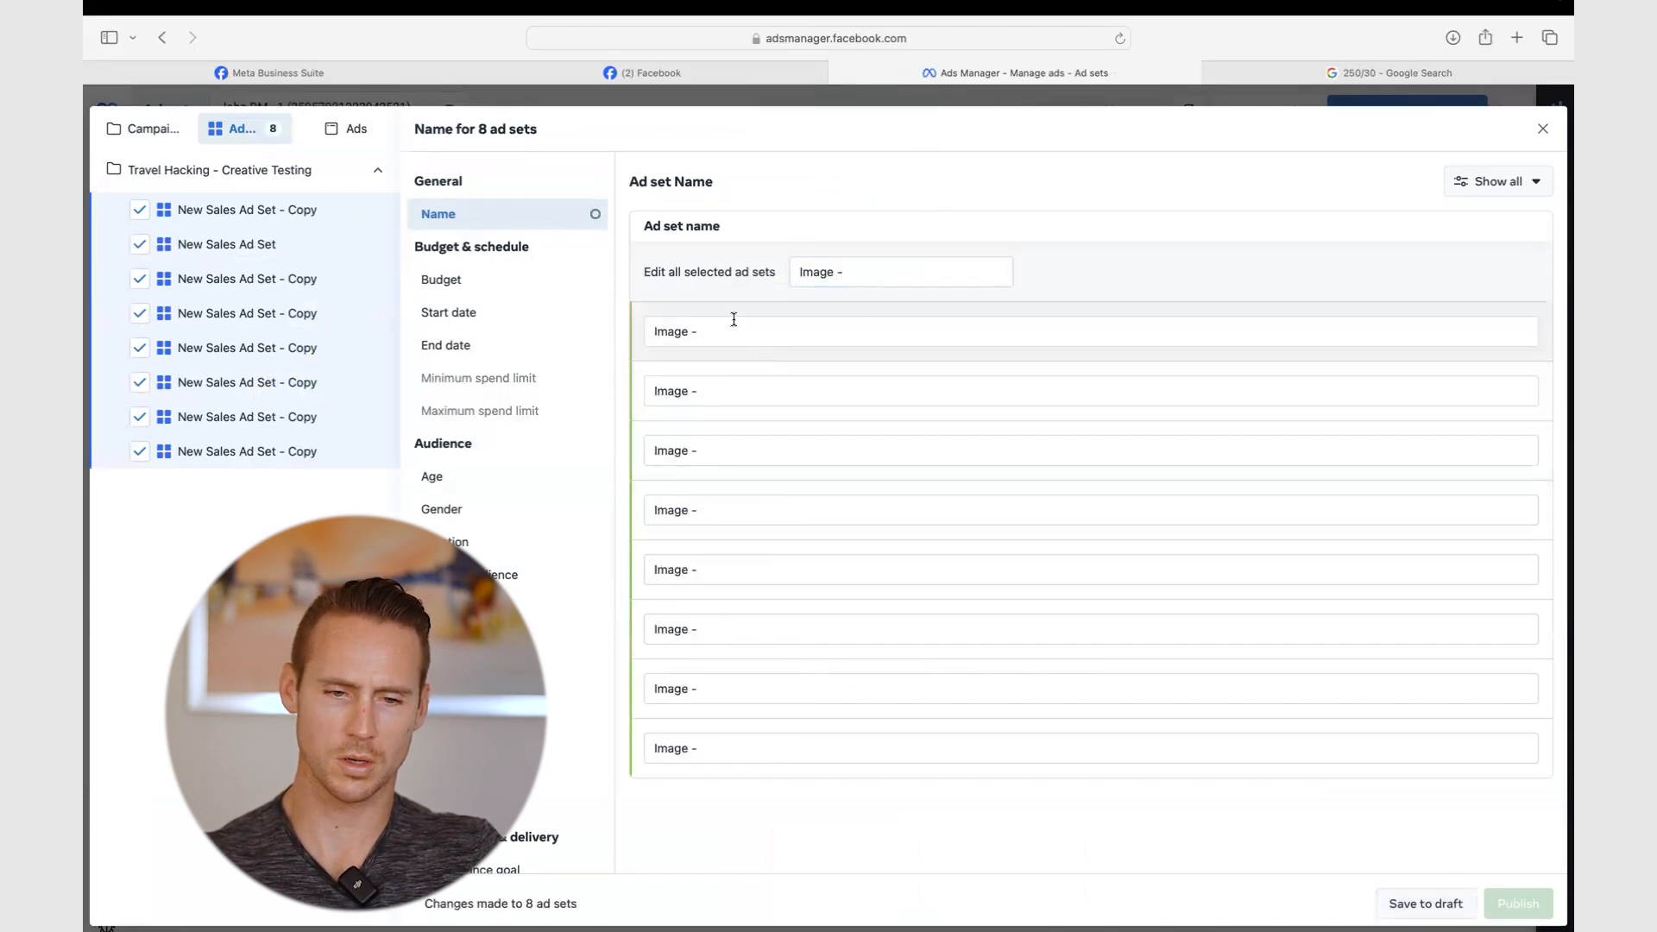
left_click(732, 326)
type("1")
left_click(728, 384)
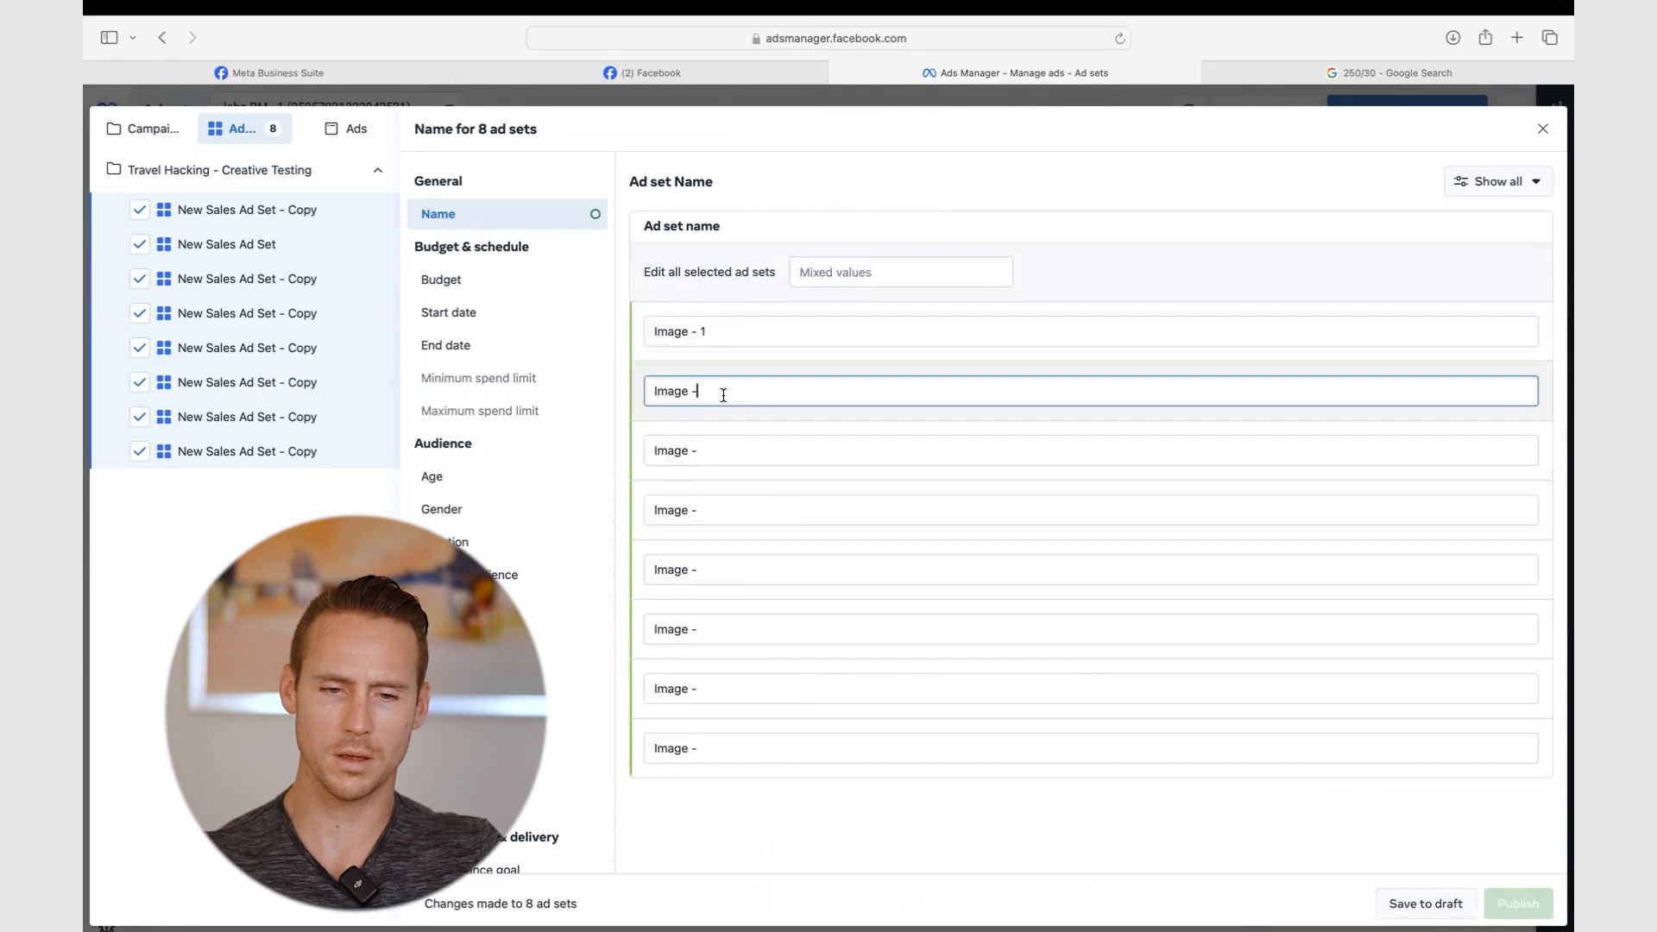
left_click(729, 449)
type("3")
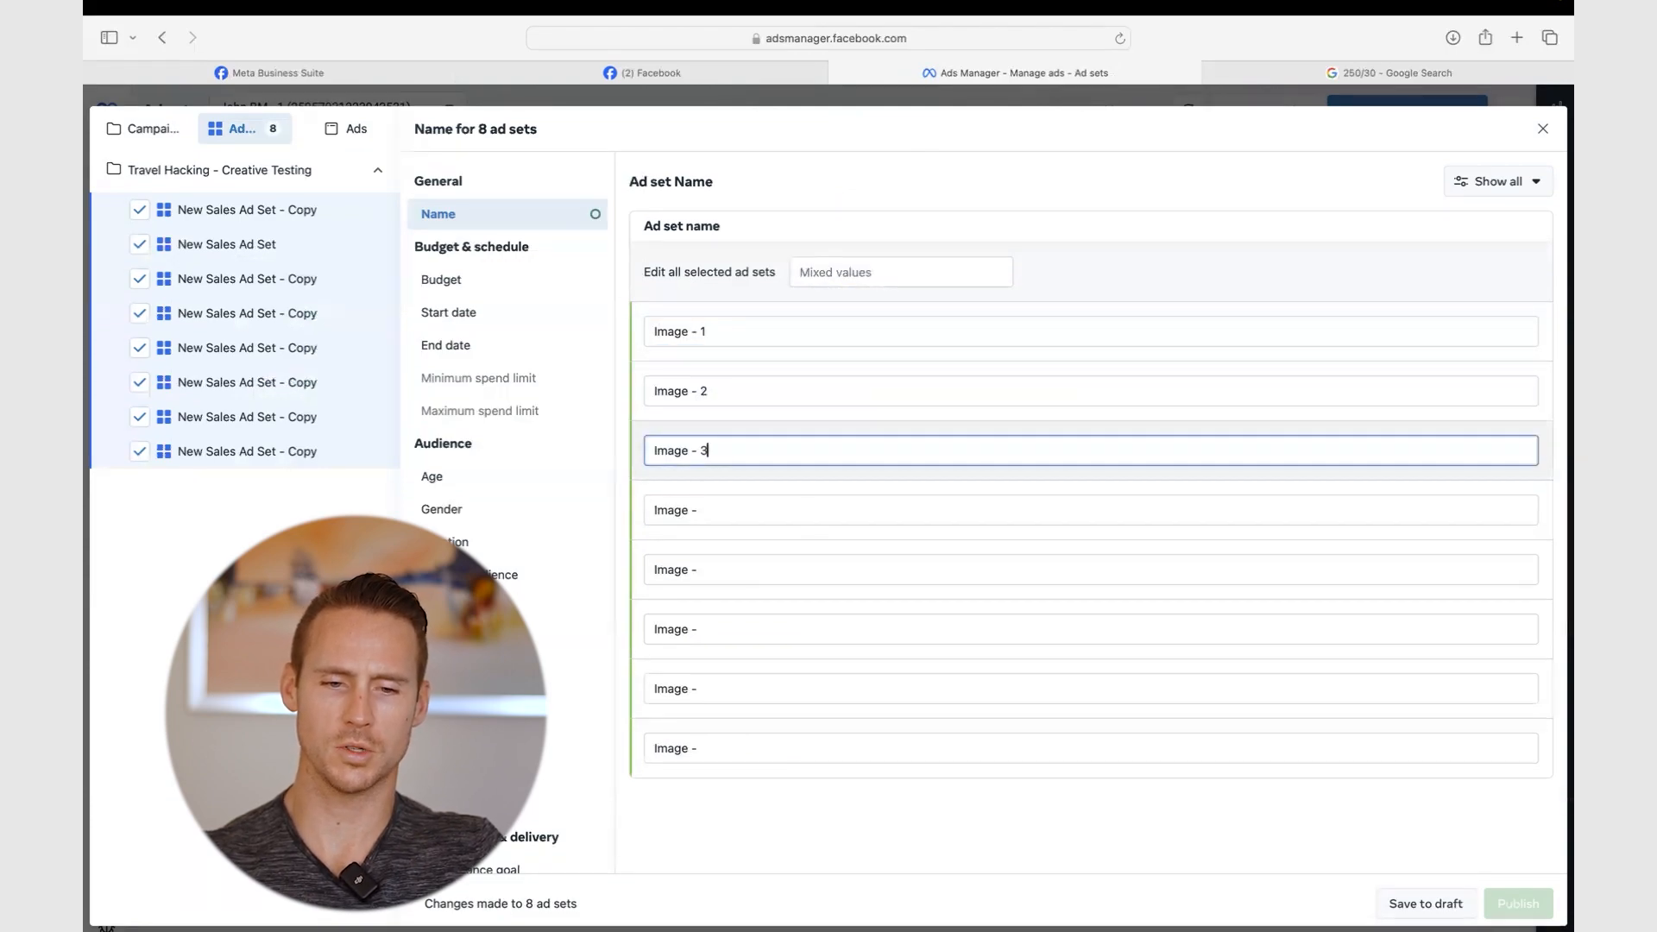
left_click(727, 510)
type("4")
left_click(726, 567)
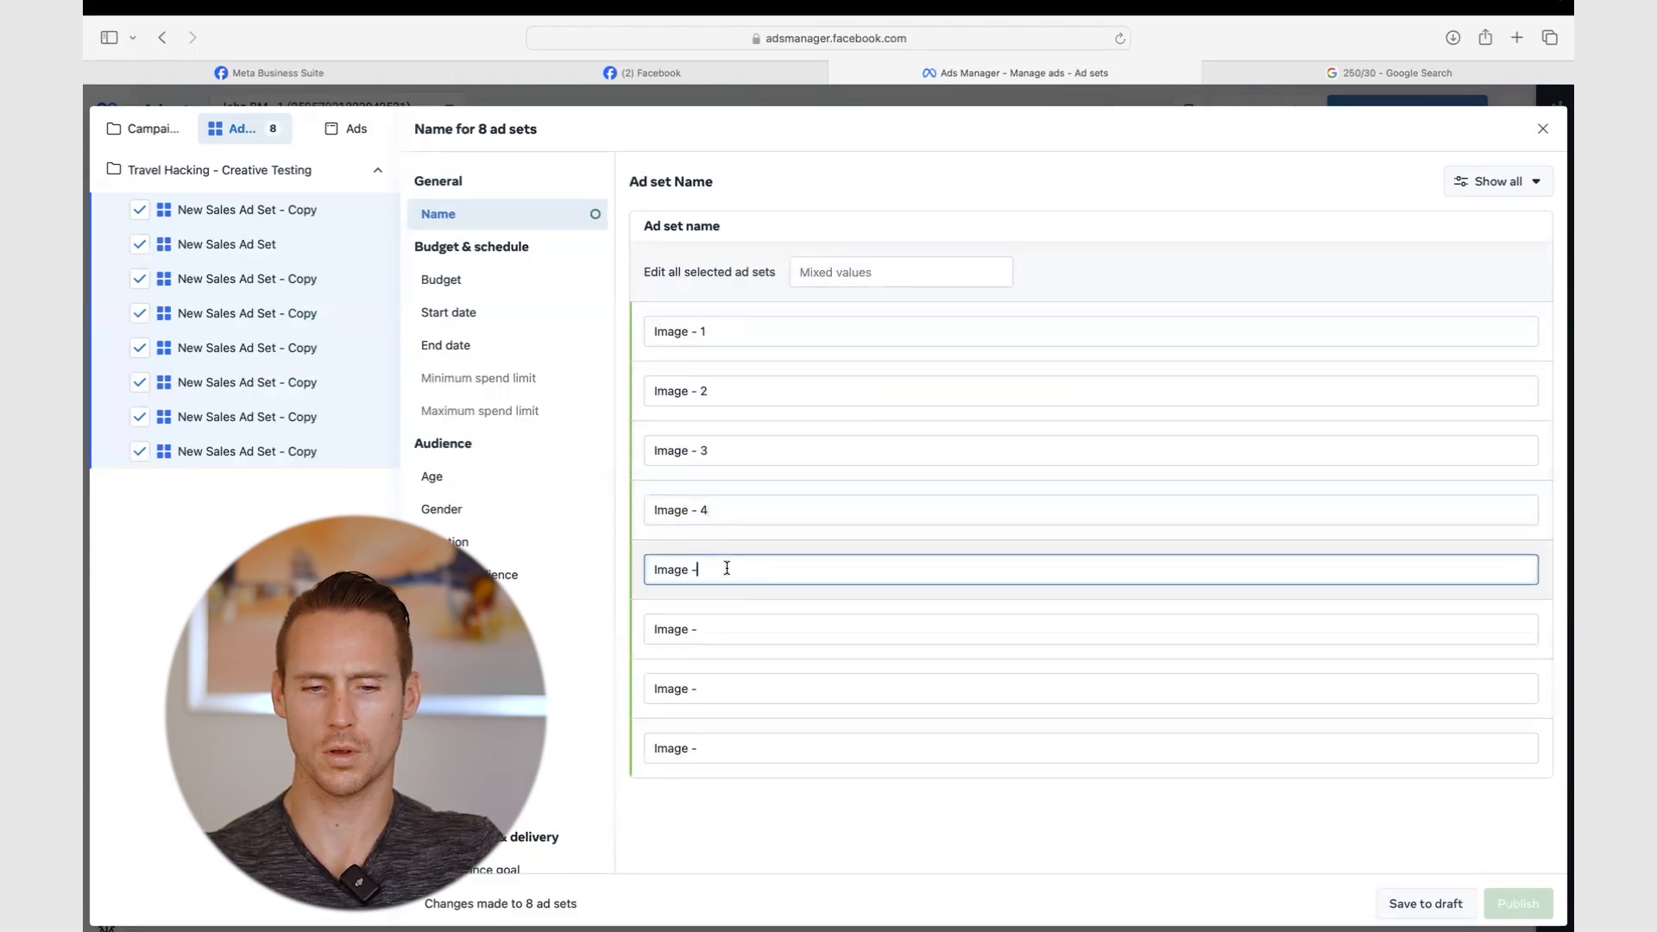
- Rename the last three ad sets Video - 1, Video - 2 and Video - 3, and save to draft
left_click(730, 627)
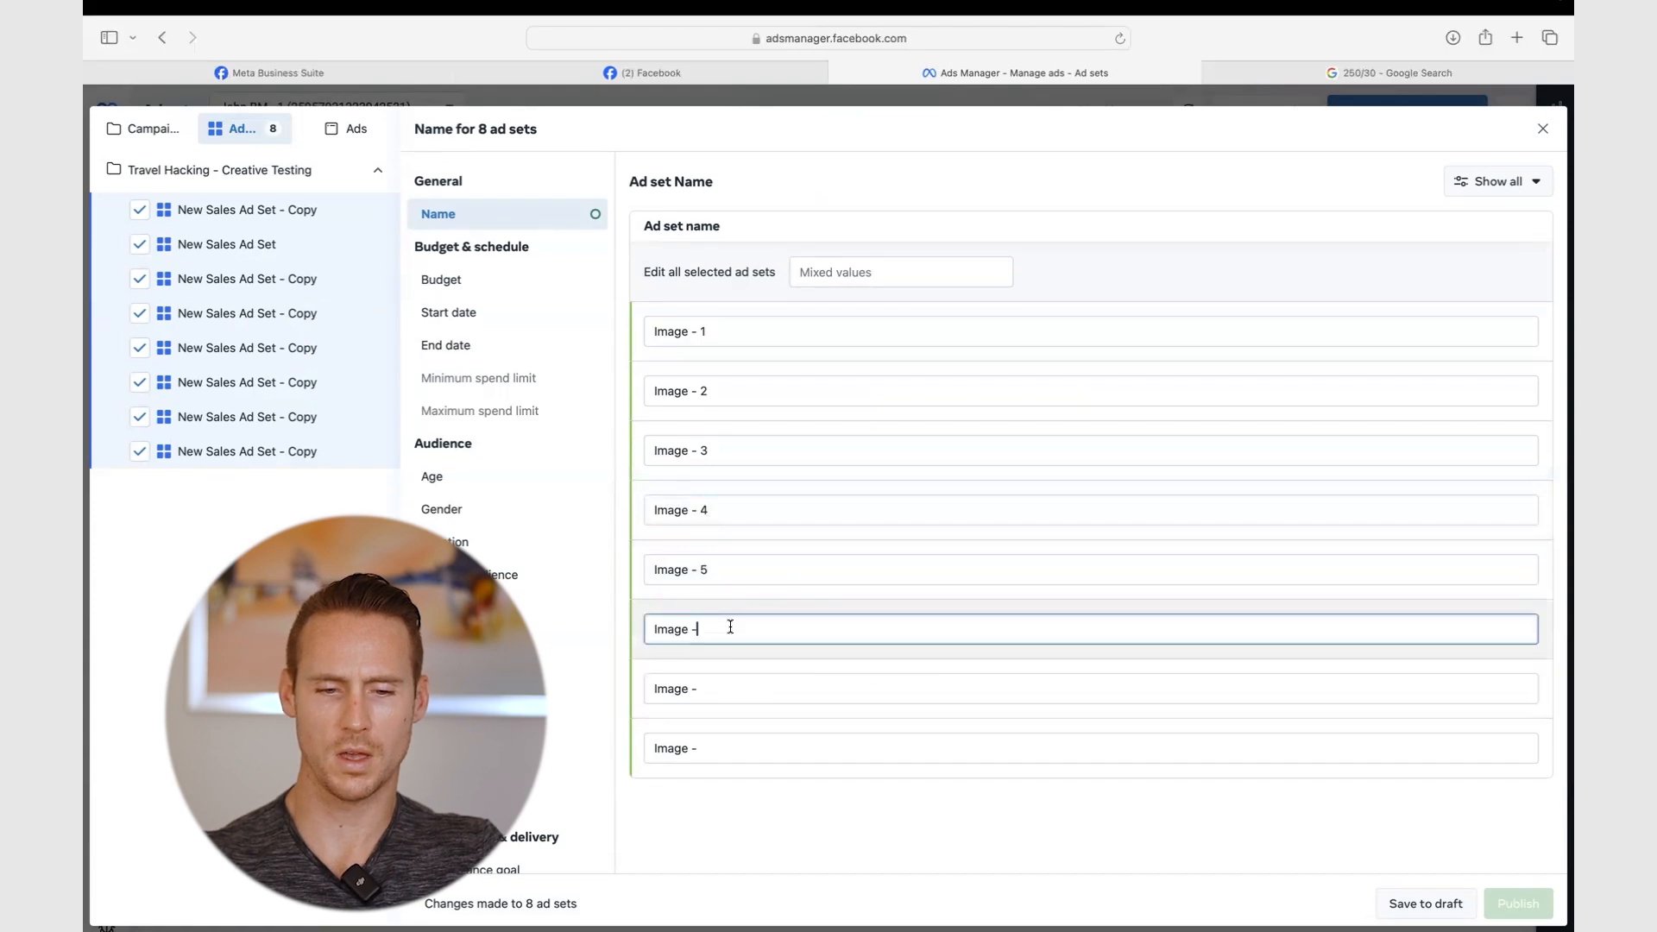
left_click_drag(730, 628, 573, 633)
type("Video")
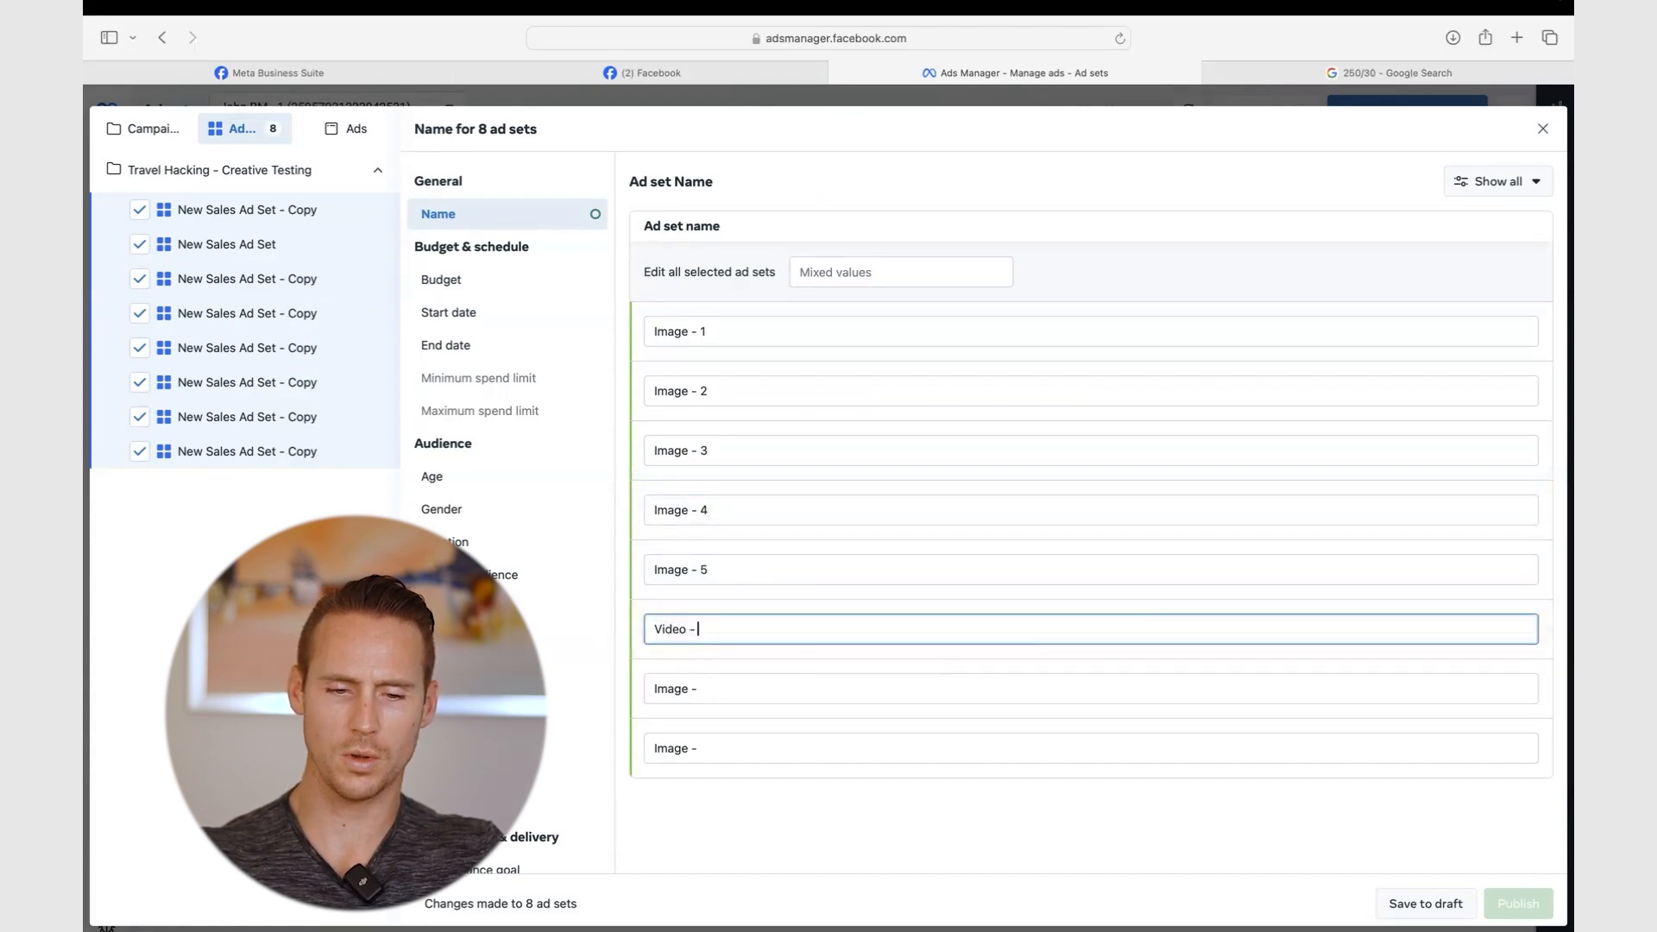
triple_click(710, 629)
key("super+c")
triple_click(710, 688)
key("super+v")
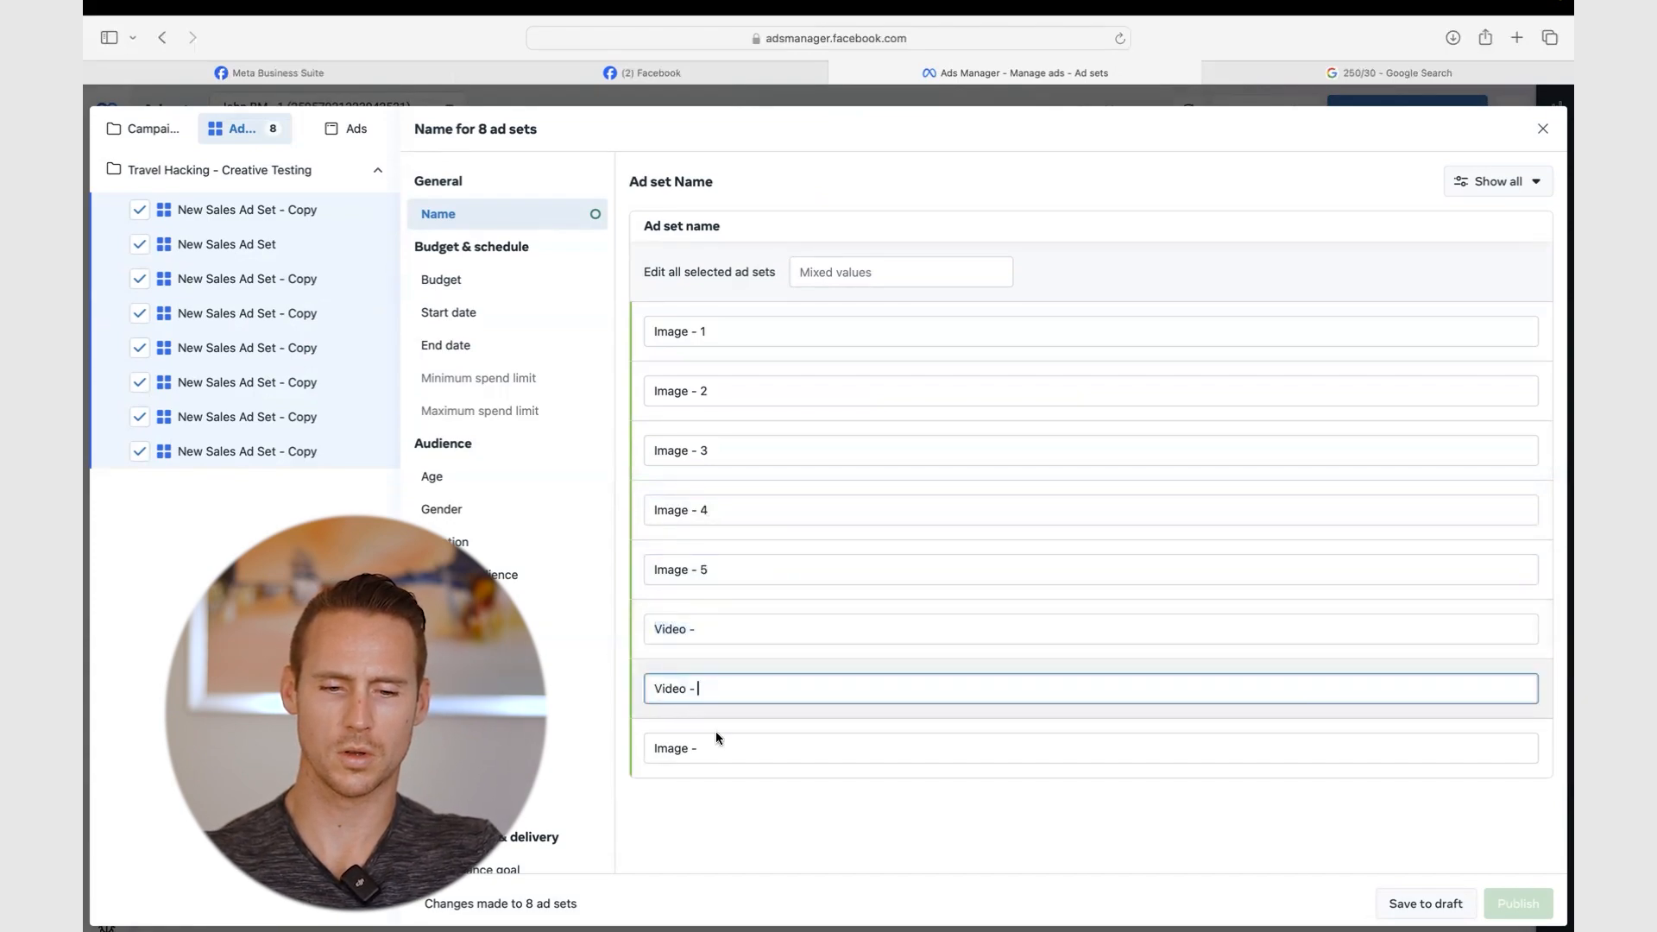
left_click(716, 747)
triple_click(717, 747)
key("super+v")
type("1")
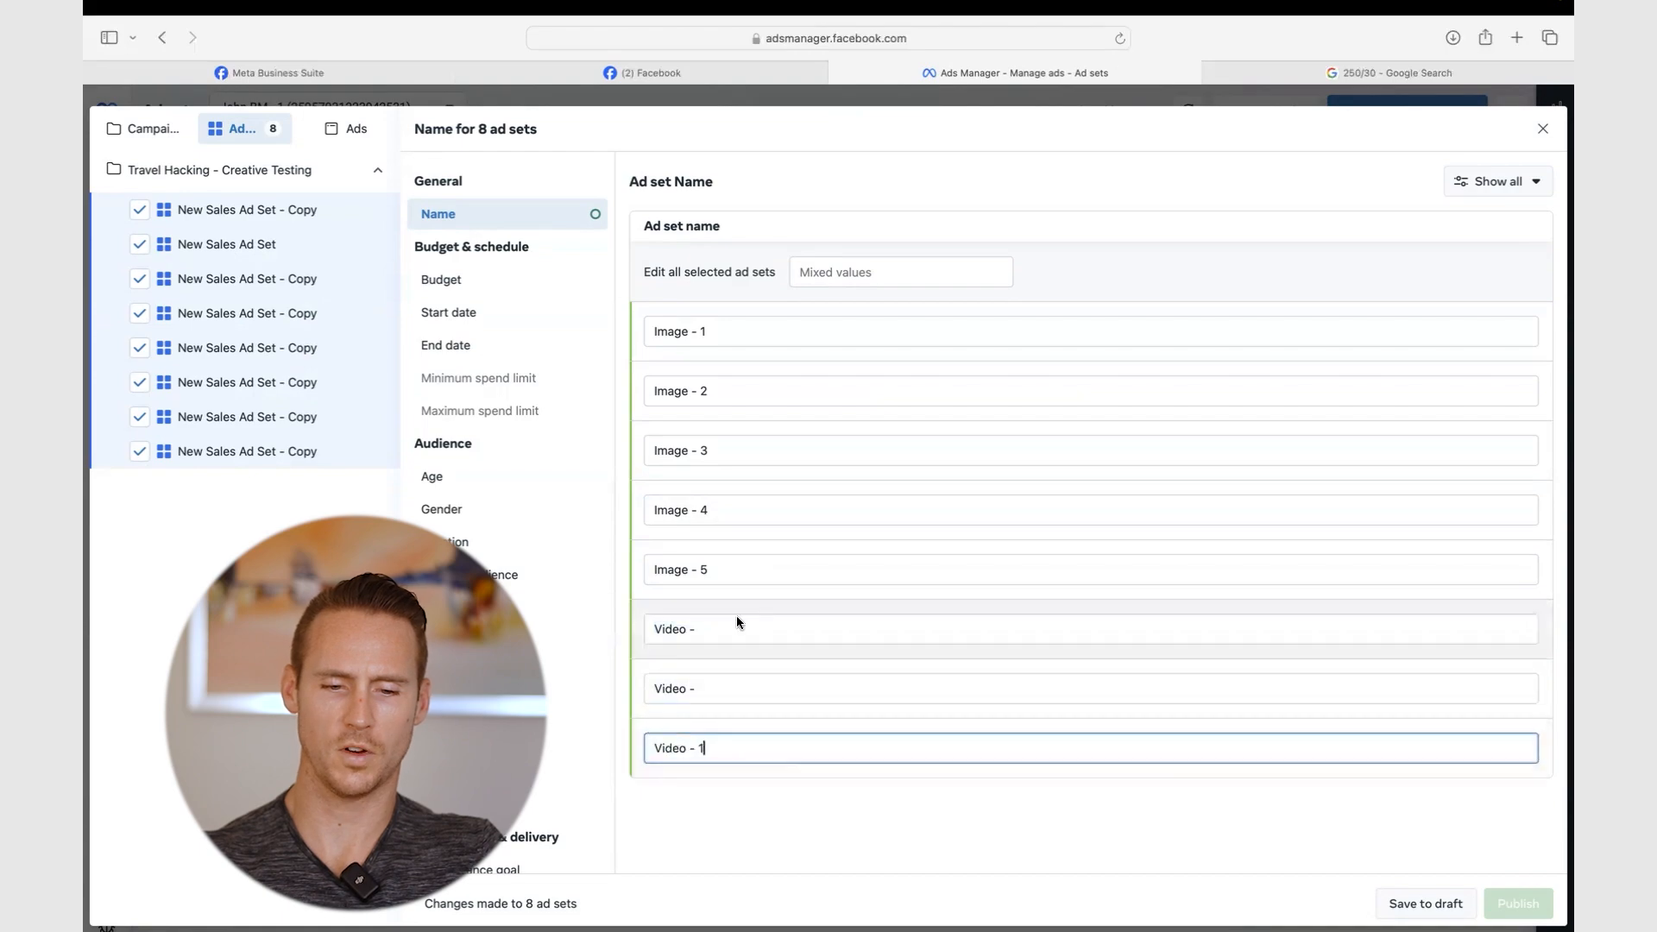
left_click(728, 685)
type("2")
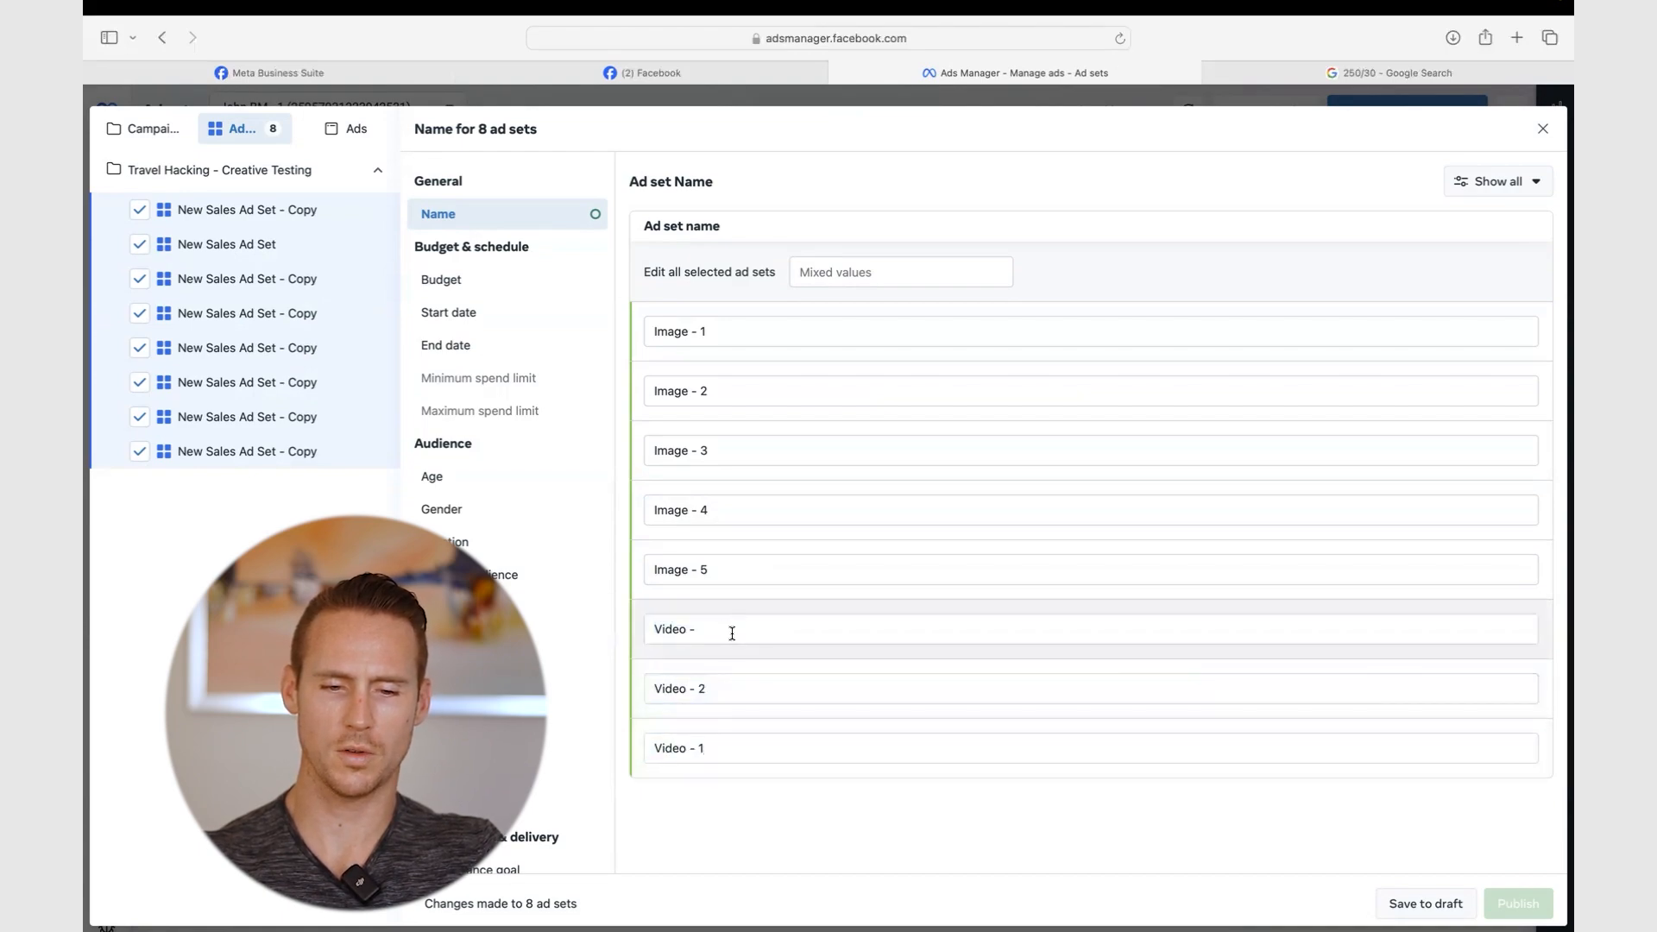
left_click(731, 632)
type("3")
left_click(1422, 903)
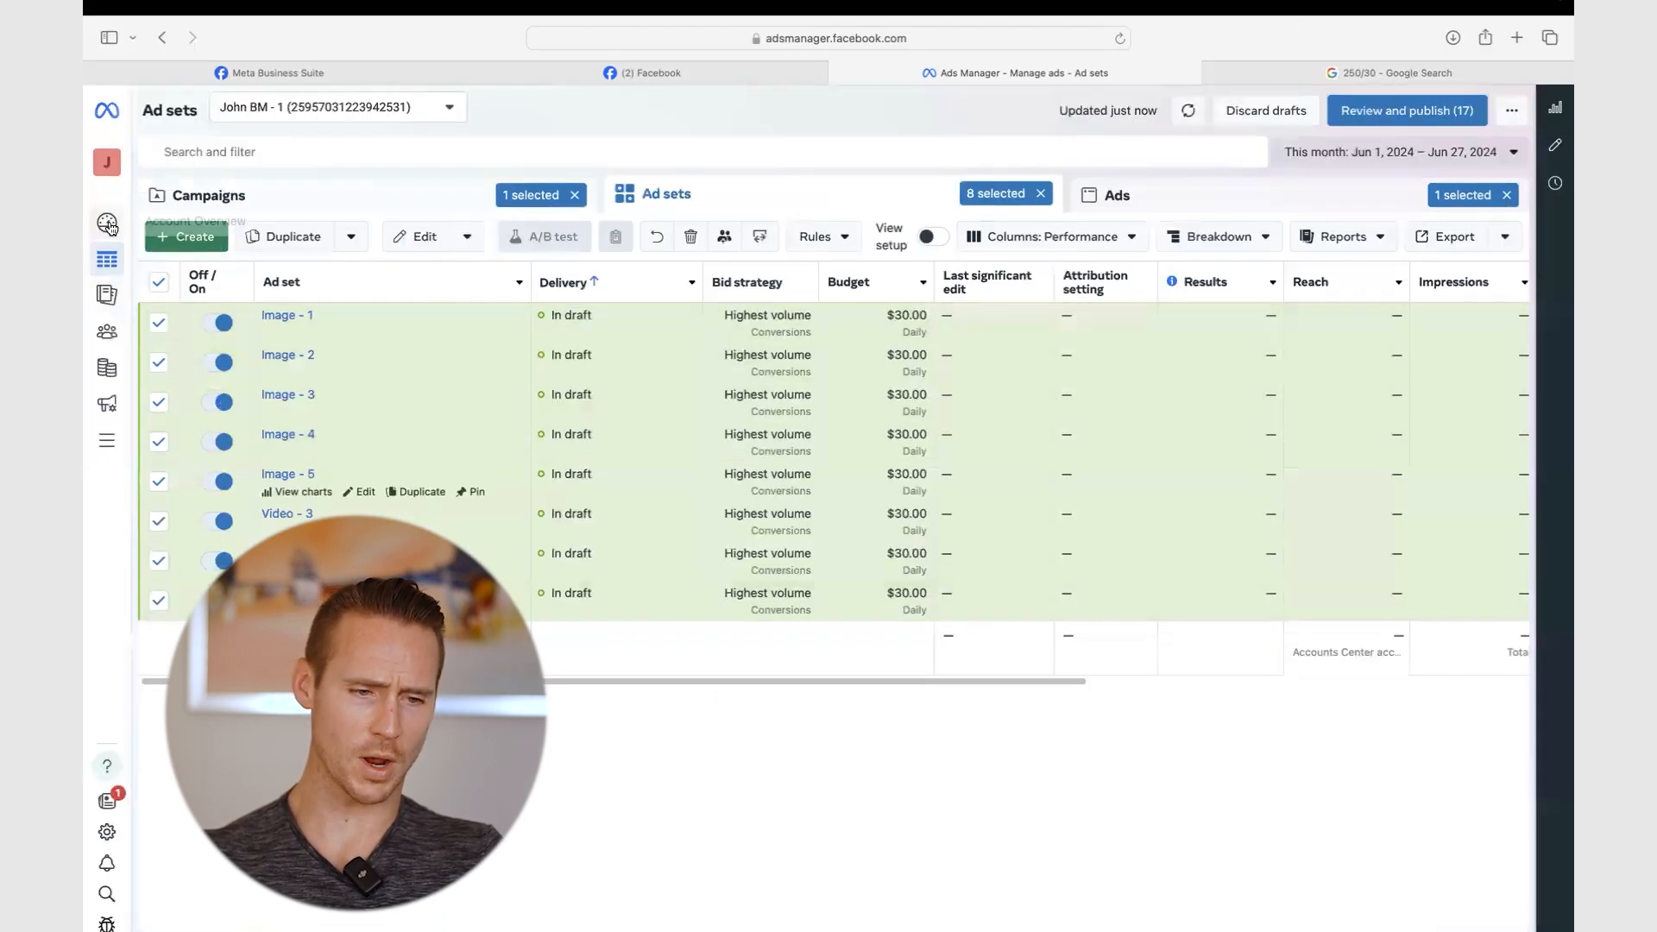
- Open all eight ads together in the ad editor
left_click(1183, 199)
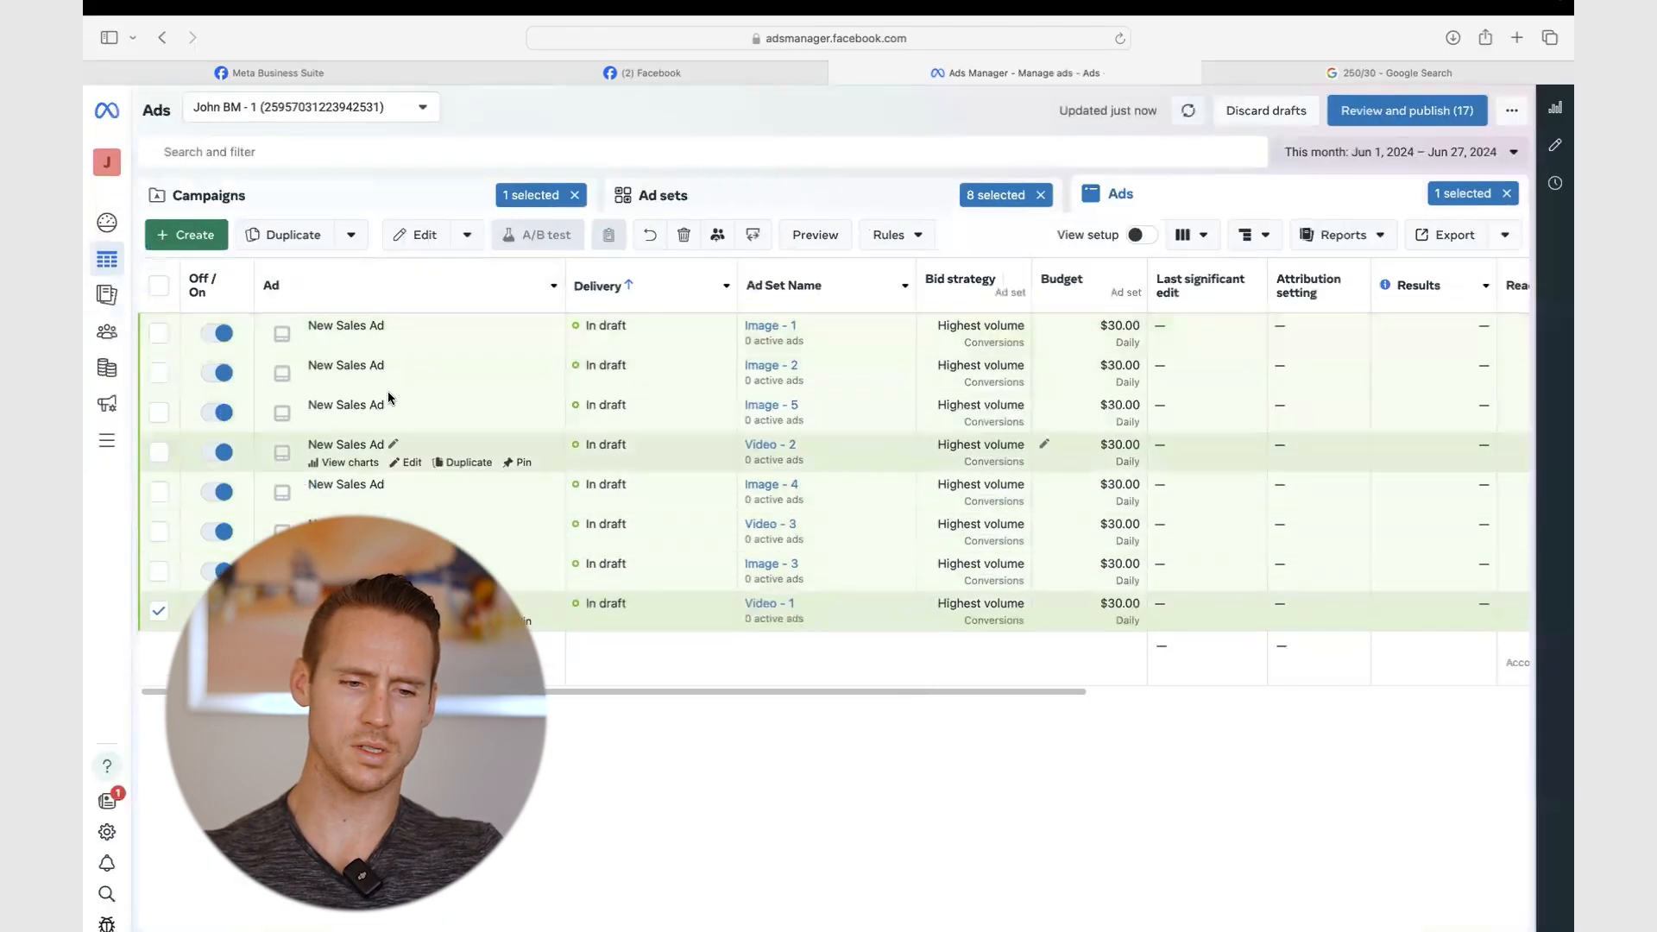
left_click(158, 285)
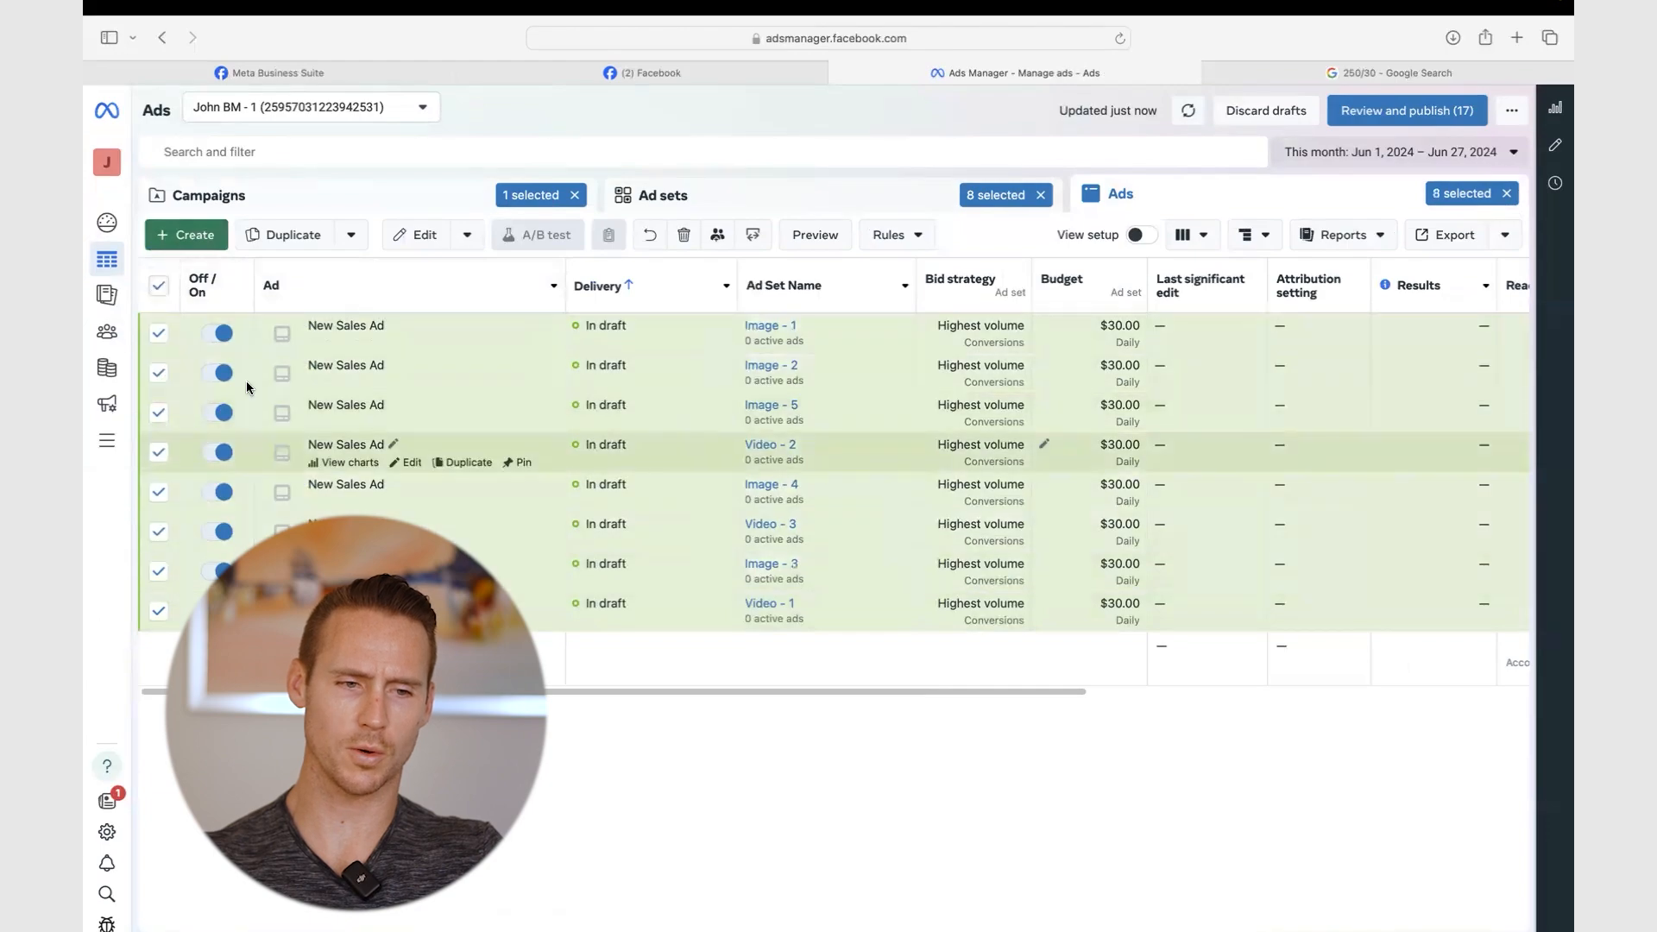
left_click(416, 235)
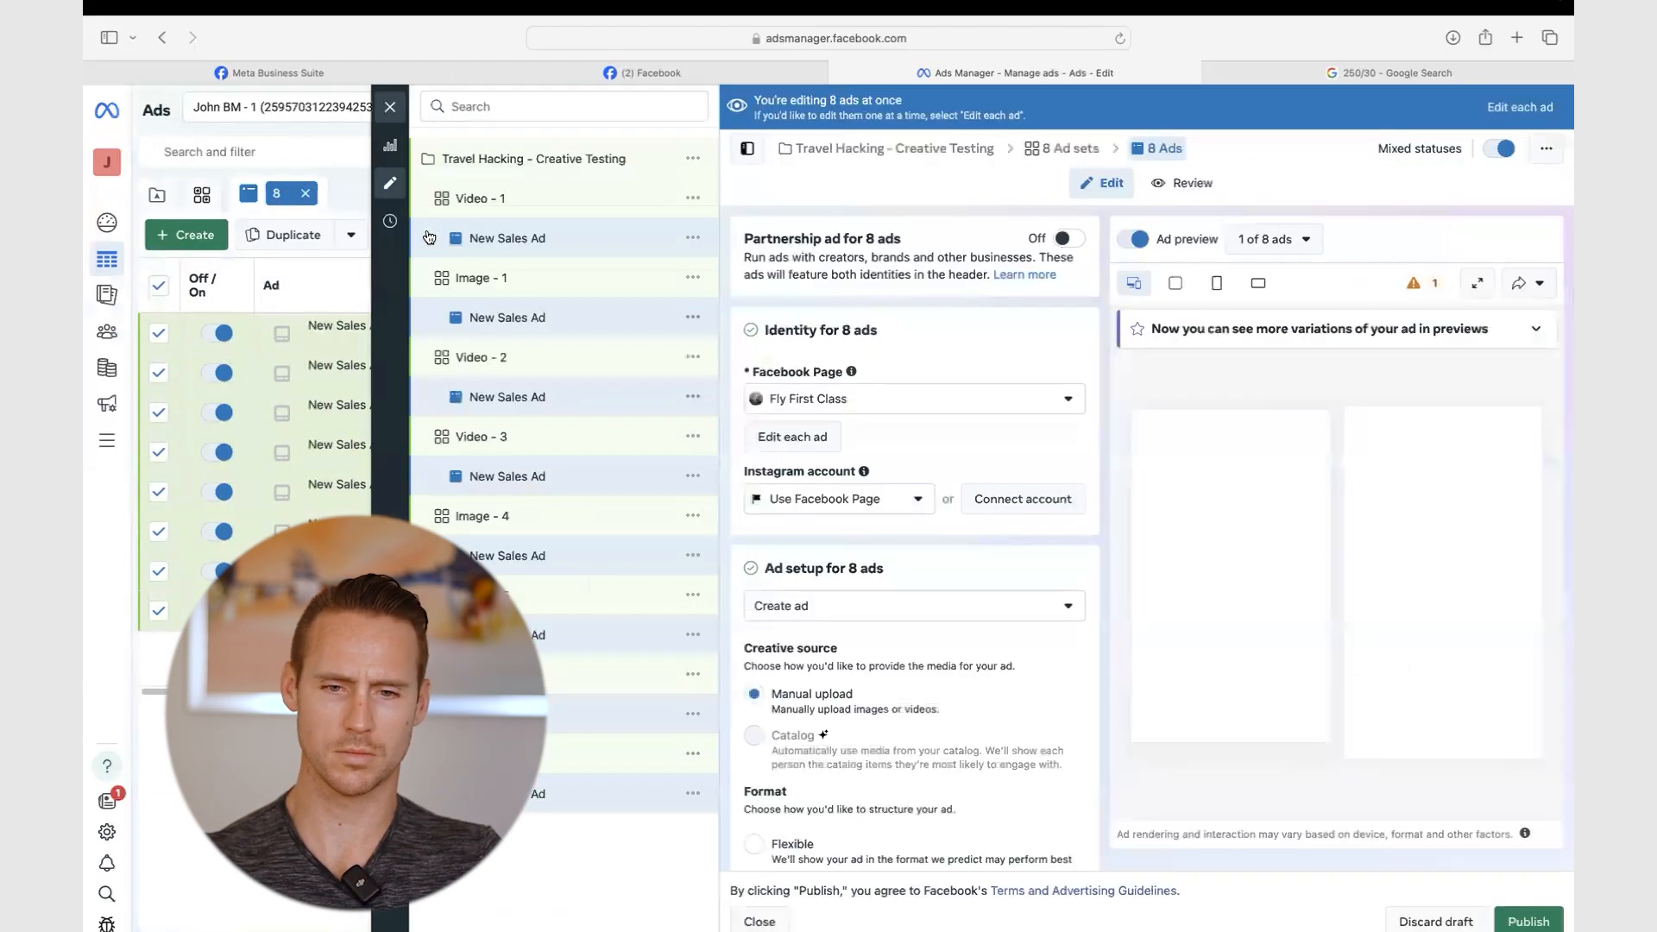
- Name the Video - 1 ad set's ad 'Video - 1' and the Image - 1 ad set's ad 'Image - 1'
left_click(429, 237)
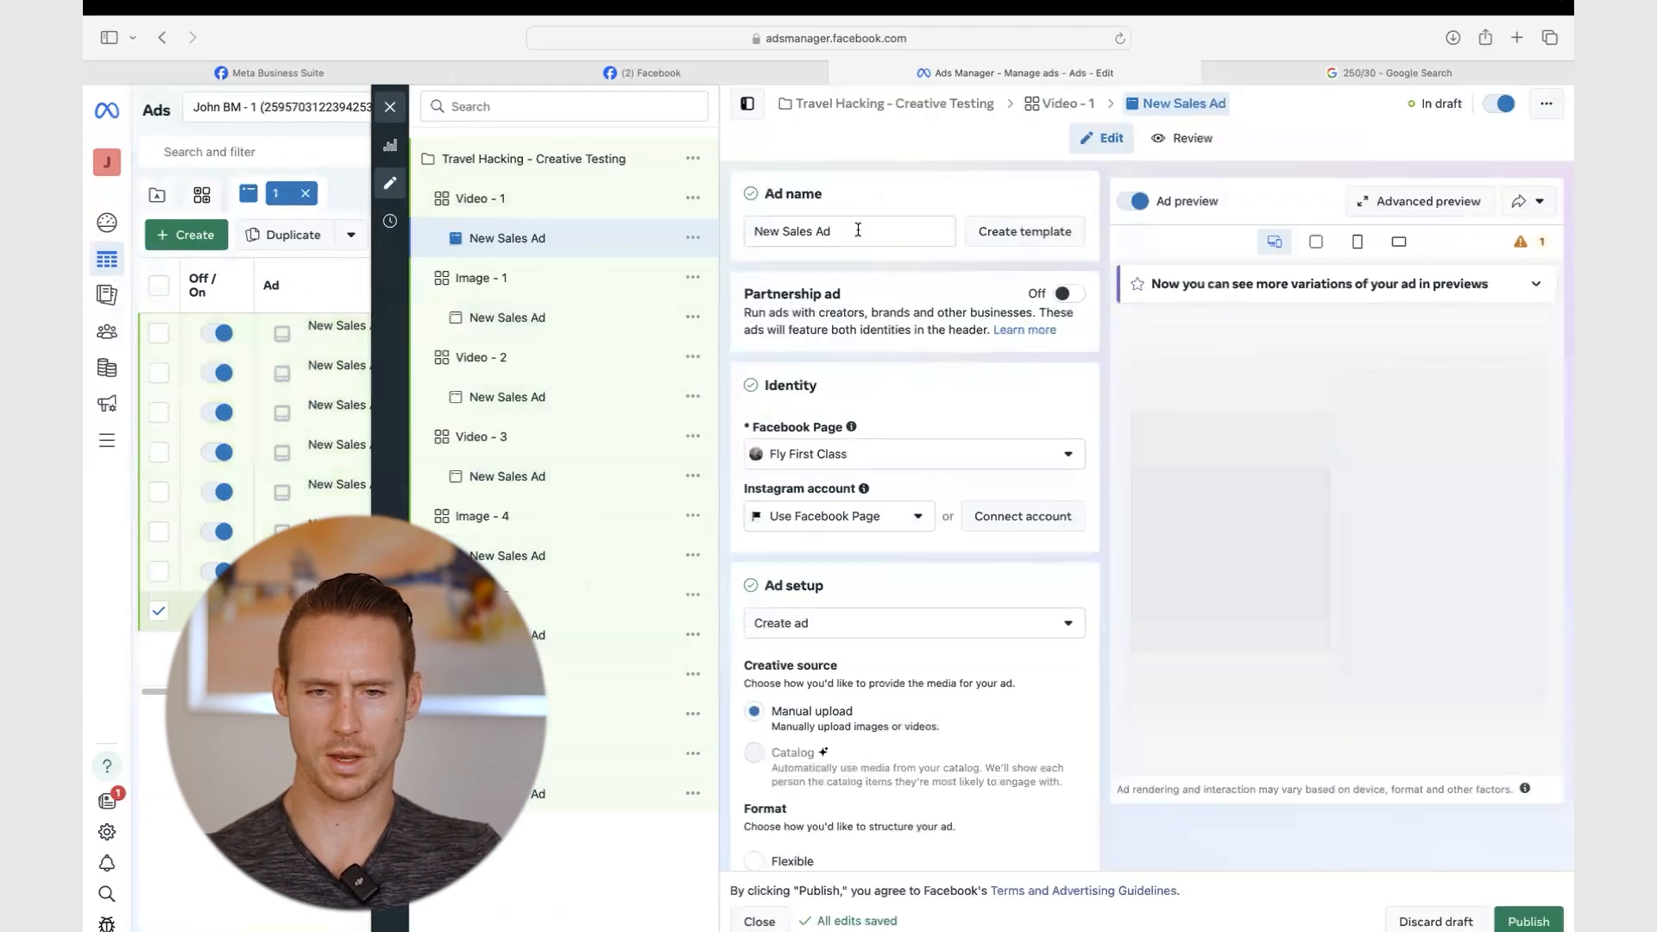
triple_click(858, 229)
type("Video - 1")
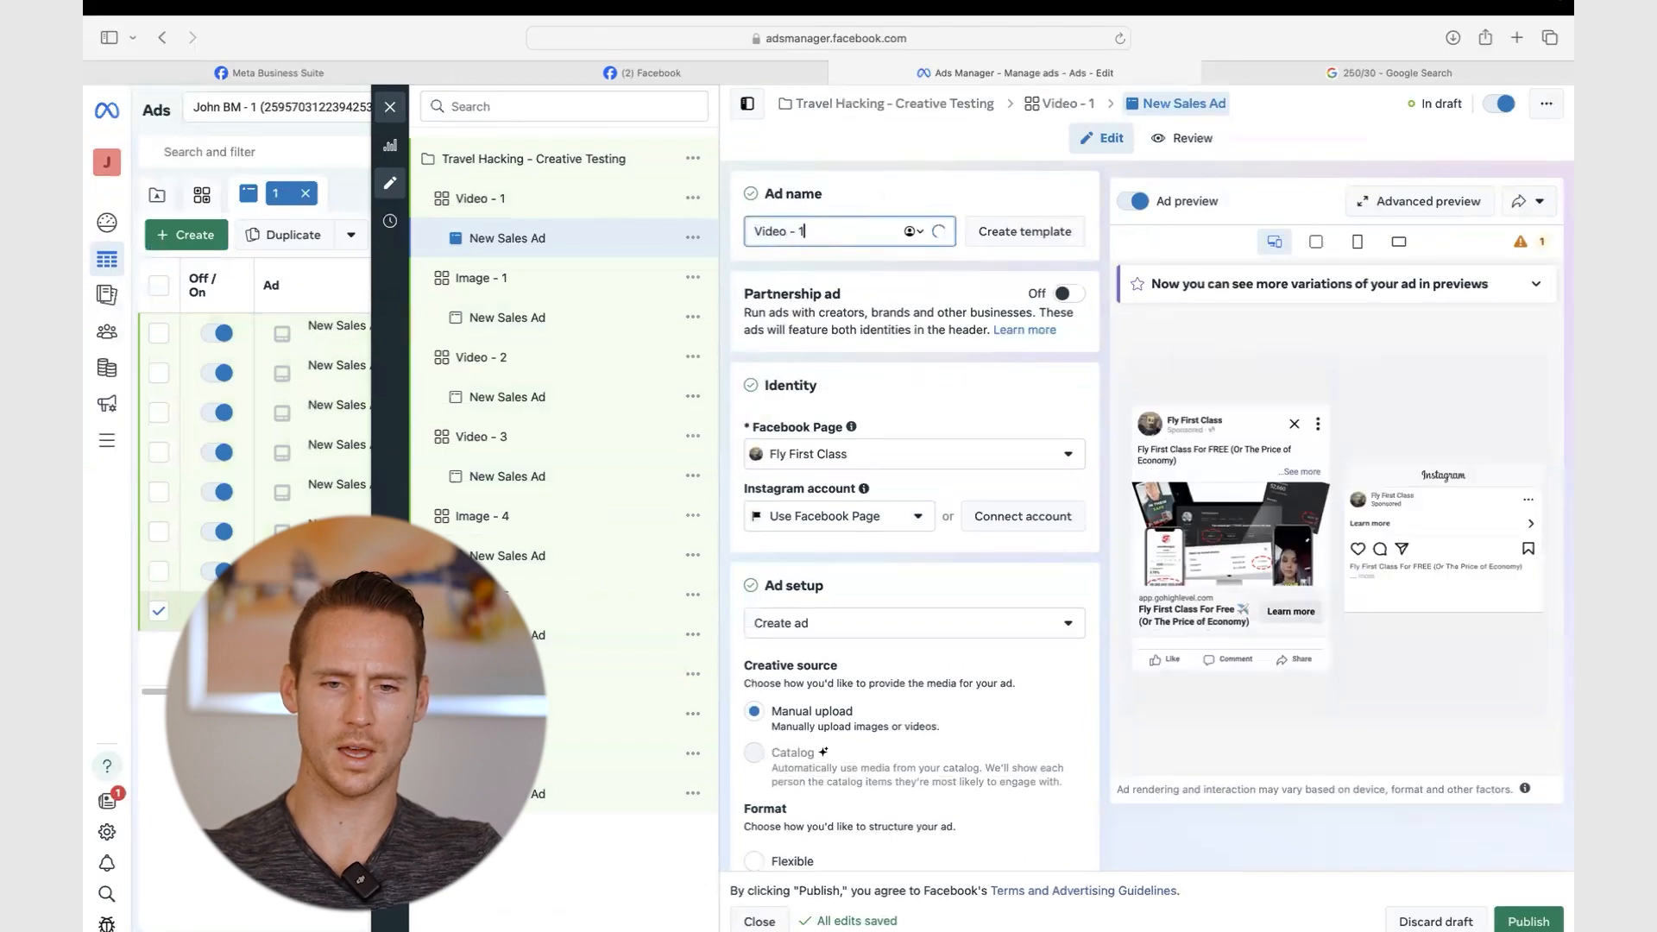
left_click(506, 319)
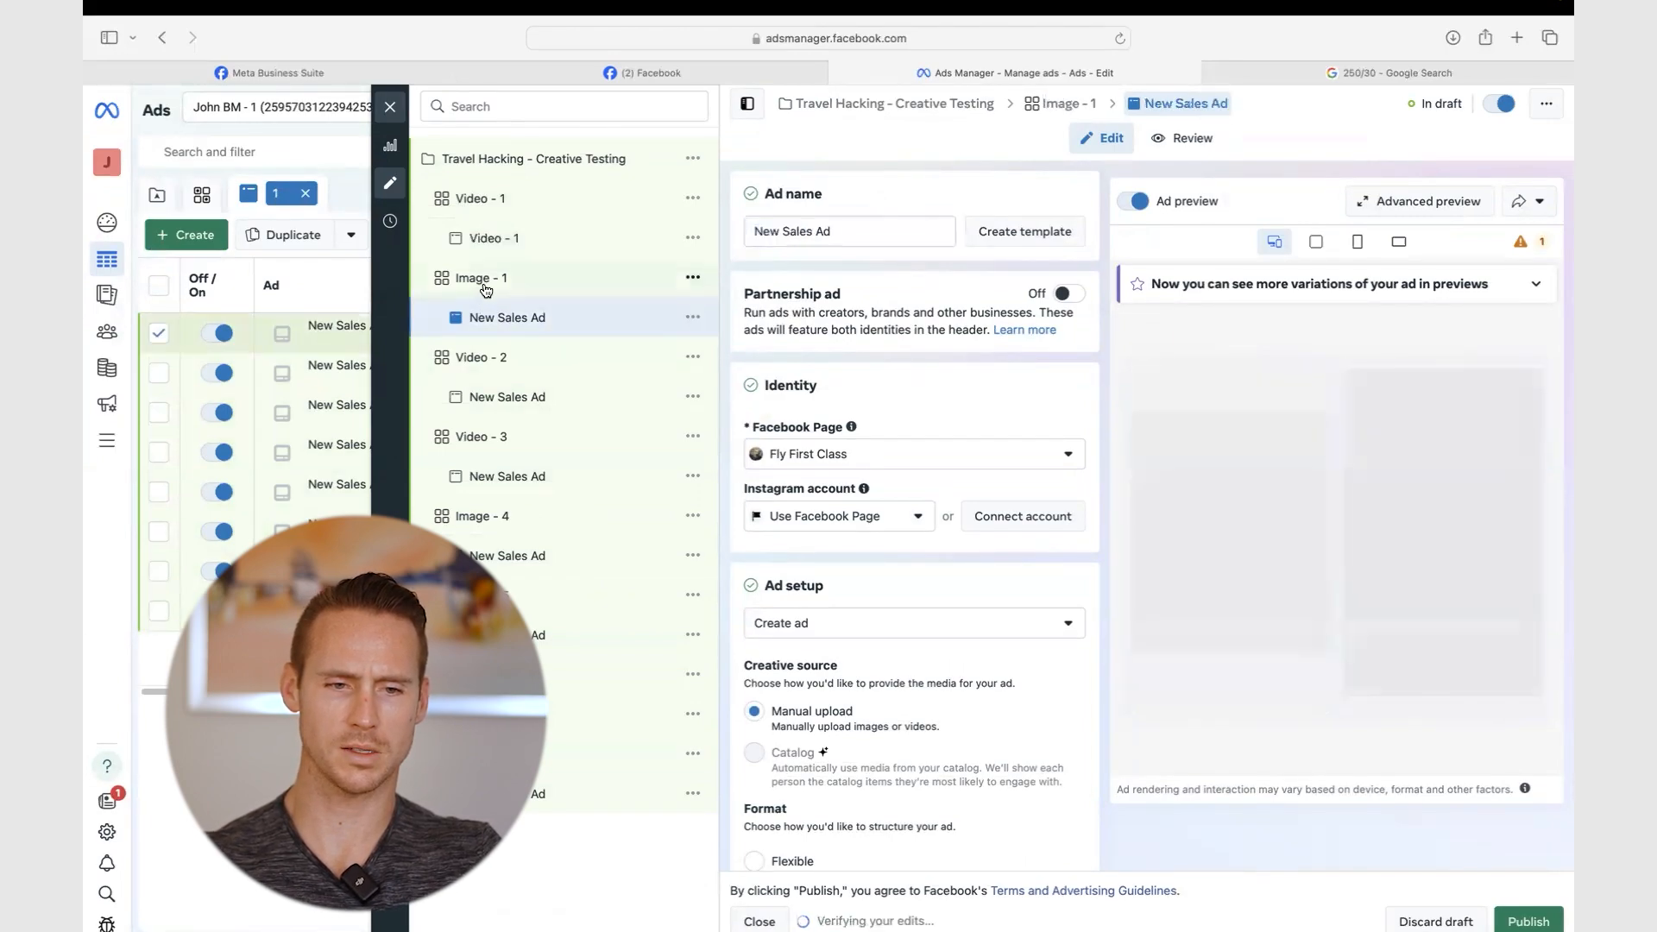
triple_click(824, 231)
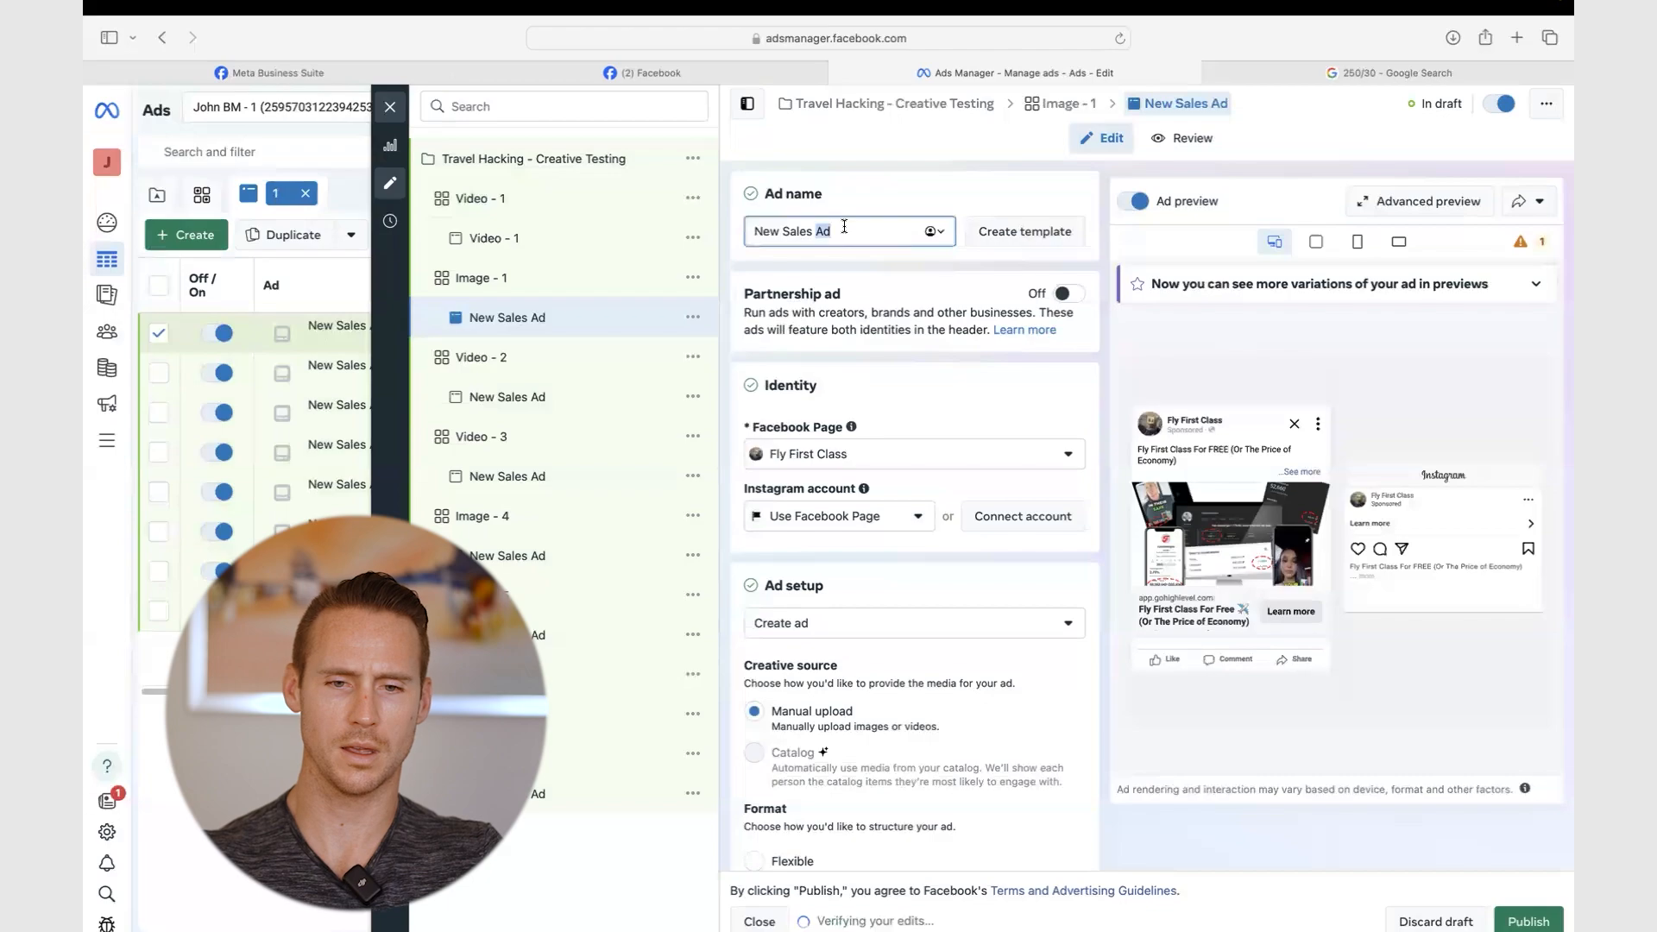
type("Image - 1")
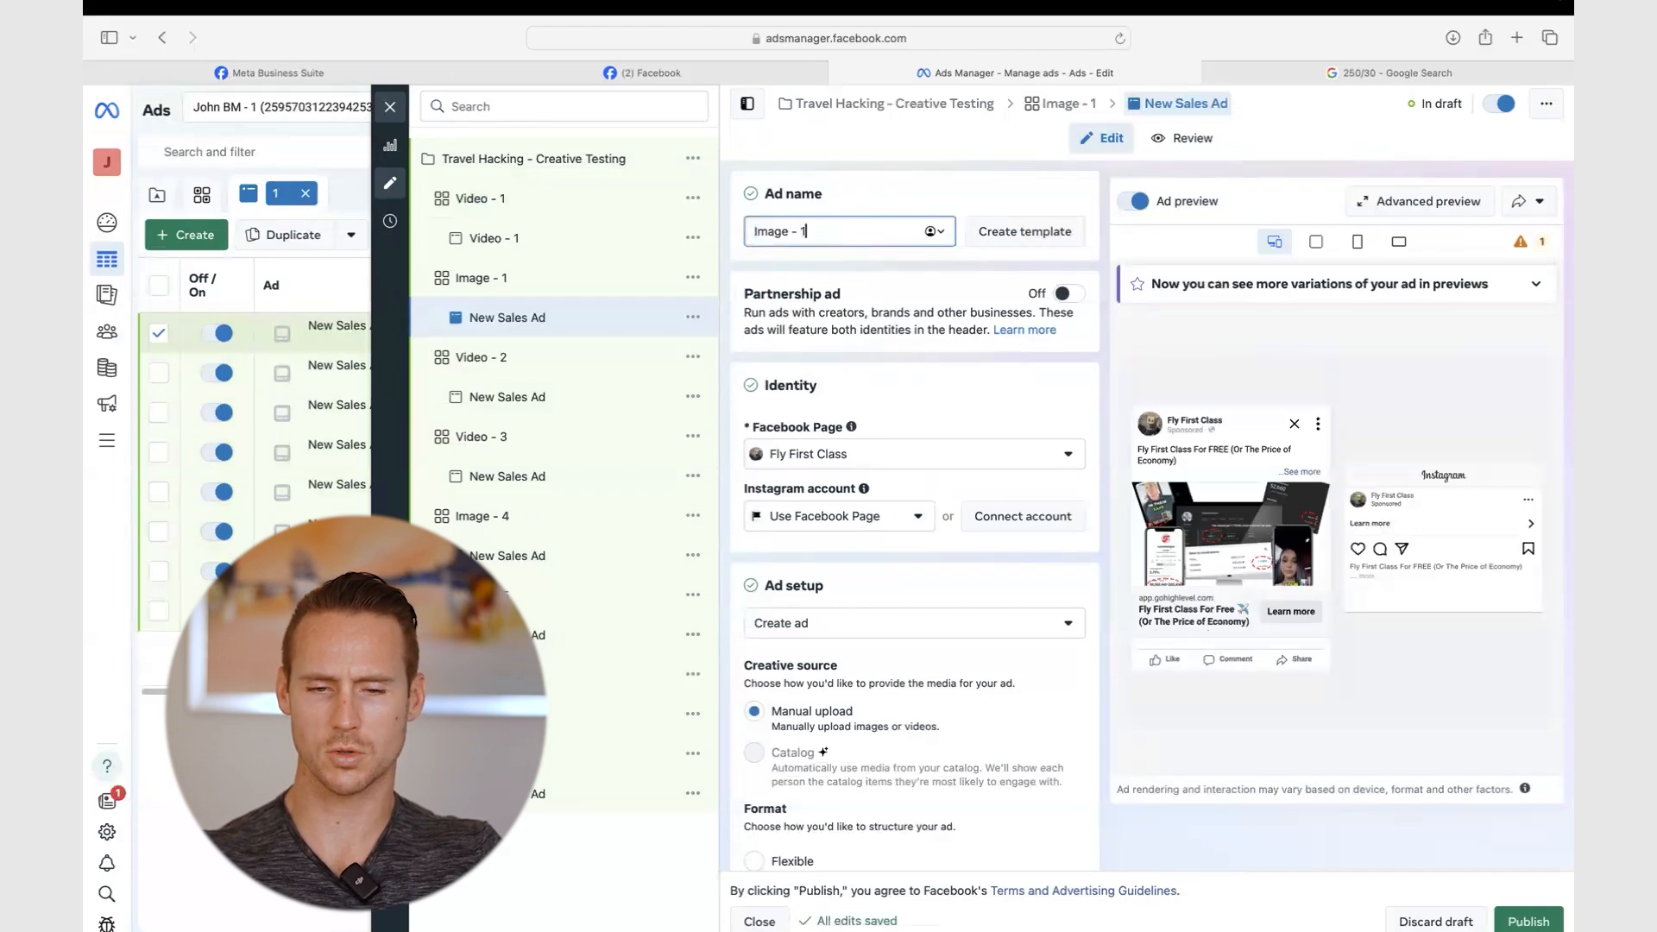
left_click(868, 210)
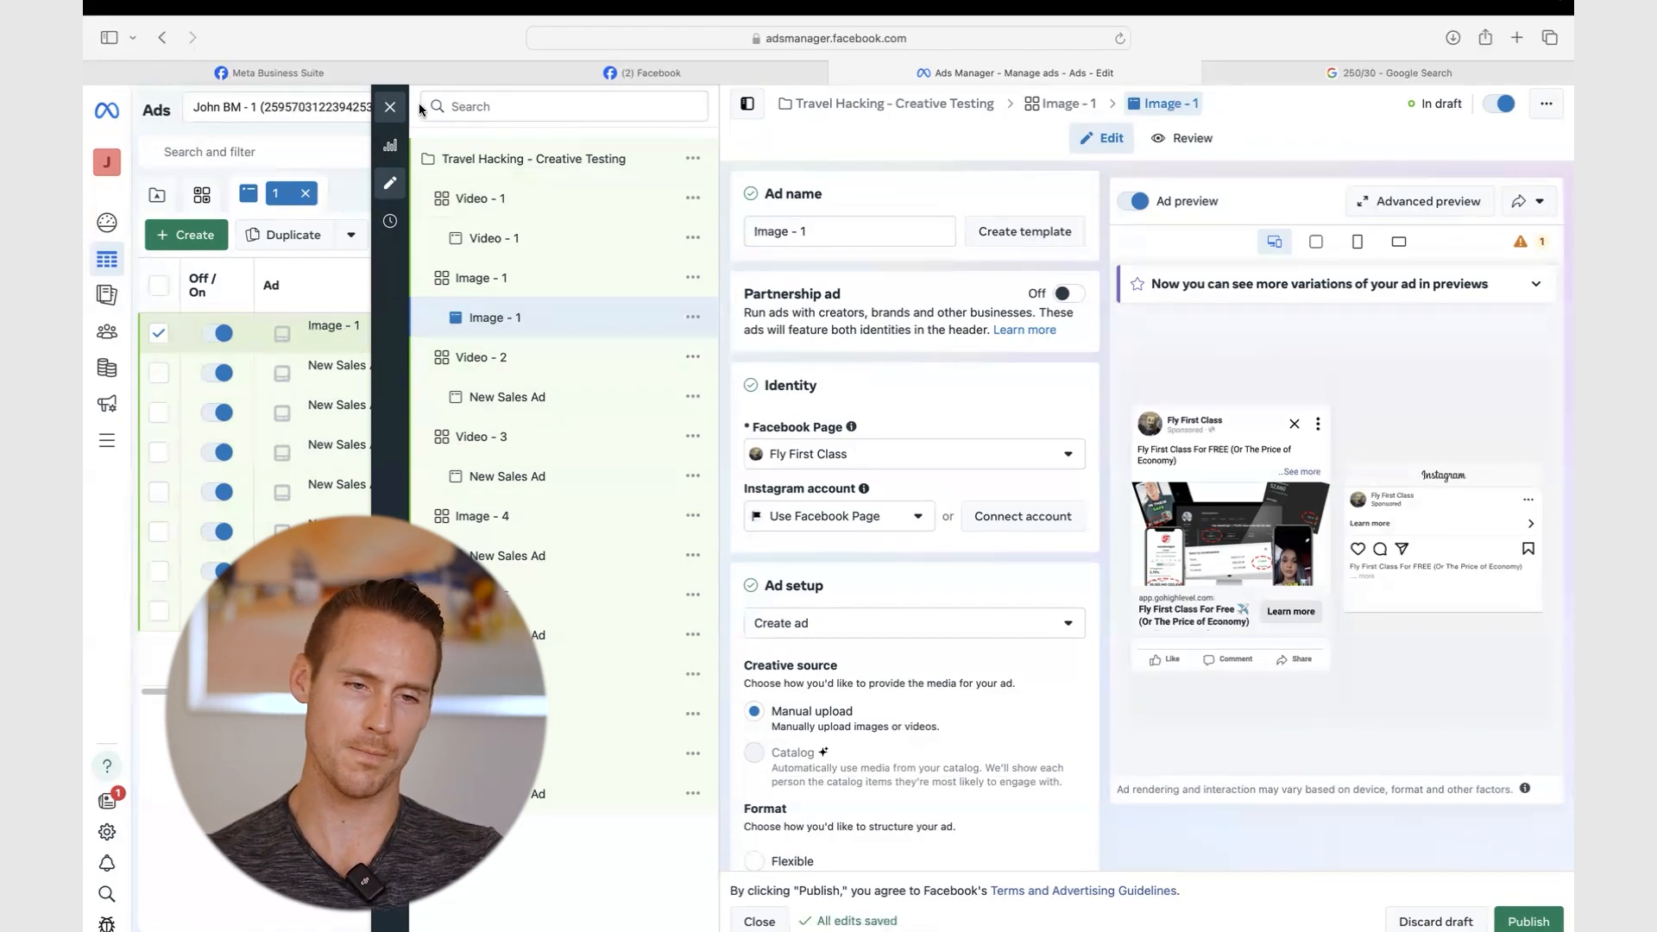
scroll(827, 359, "down", 3)
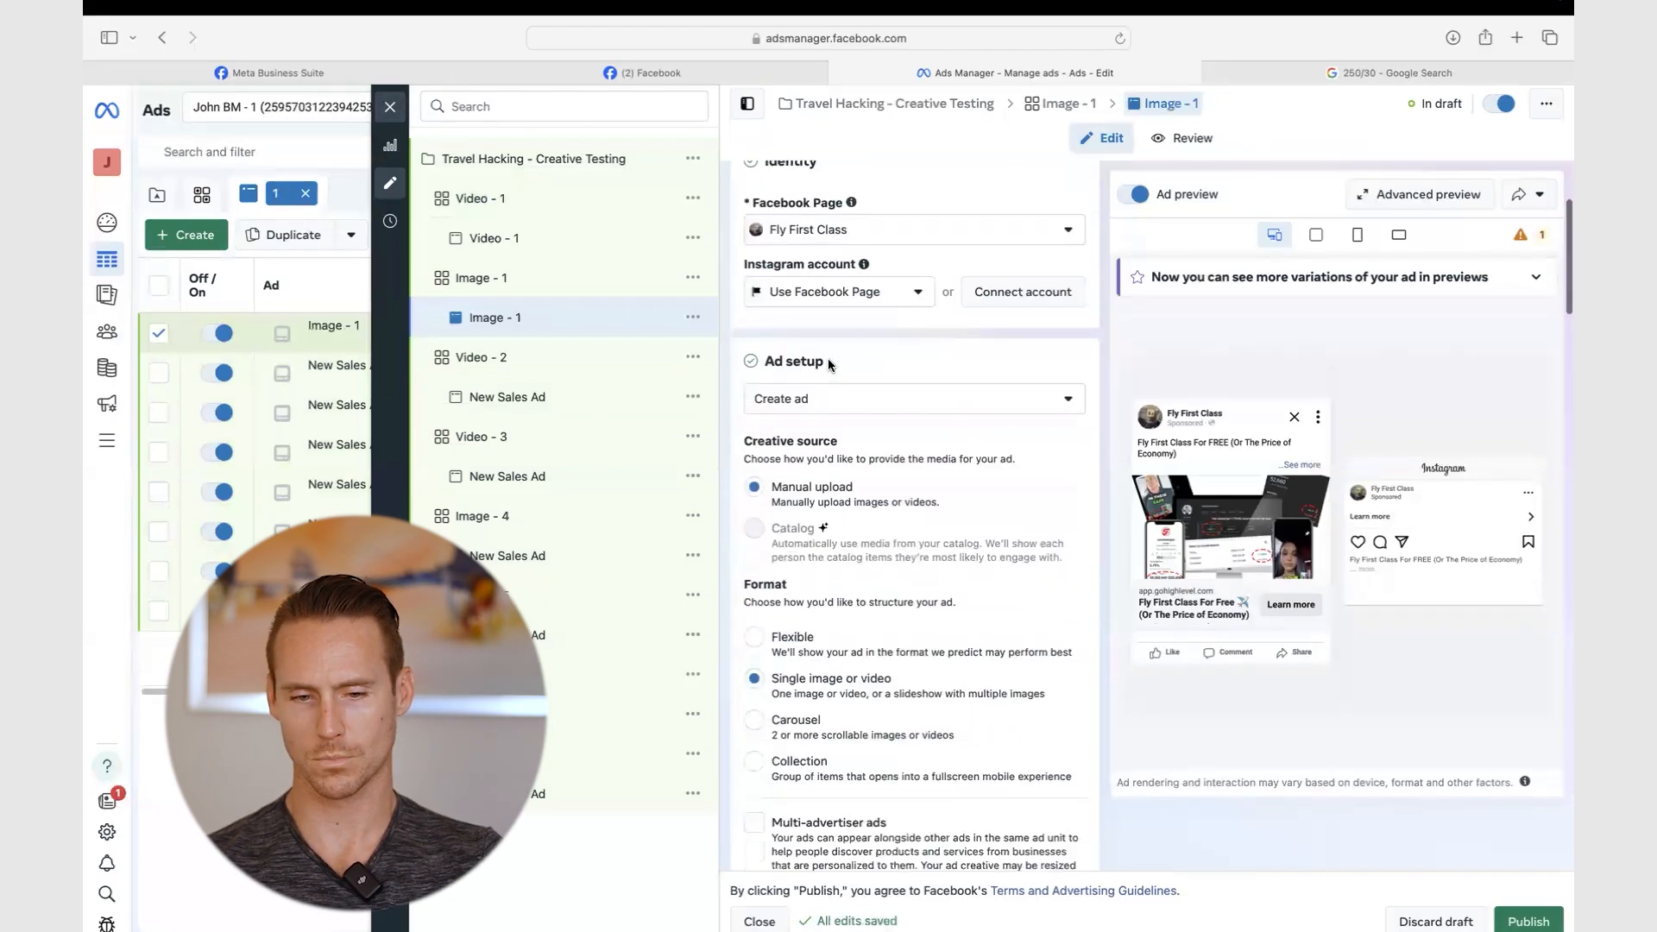
- Upload TRAVEL HACK_1_L3.mp4 from VIDEO_UGC VIDEOS > UGC 1 as the Video - 1 ad's video
left_click(529, 251)
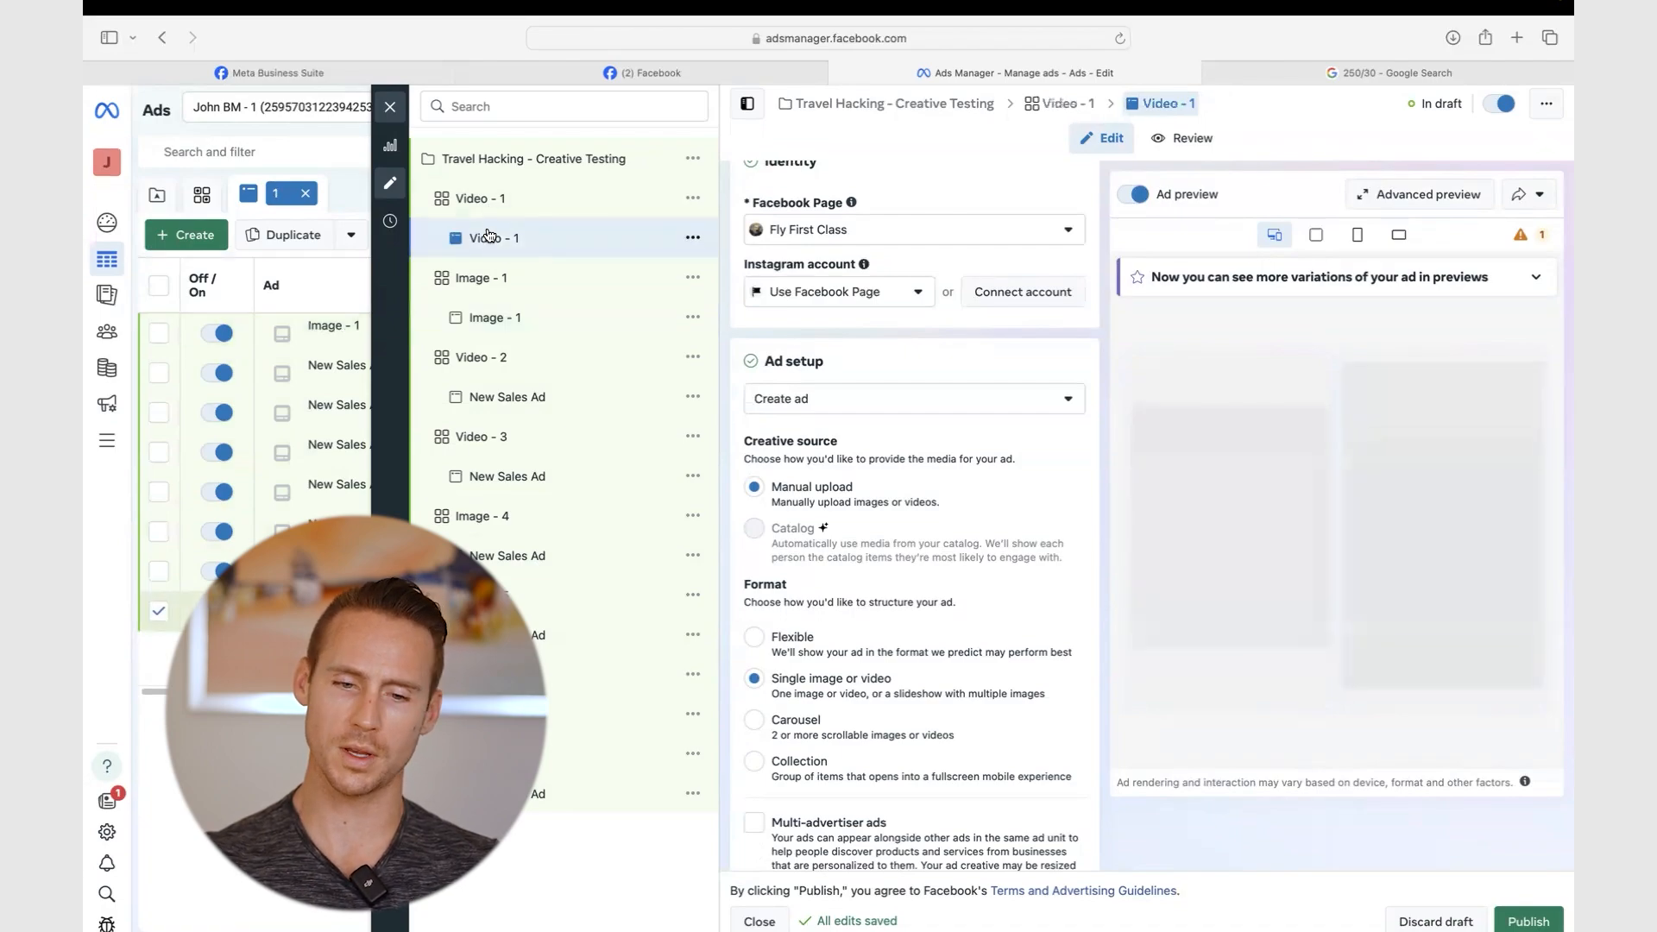
scroll(898, 349, "down", 10)
scroll(897, 349, "down", 5)
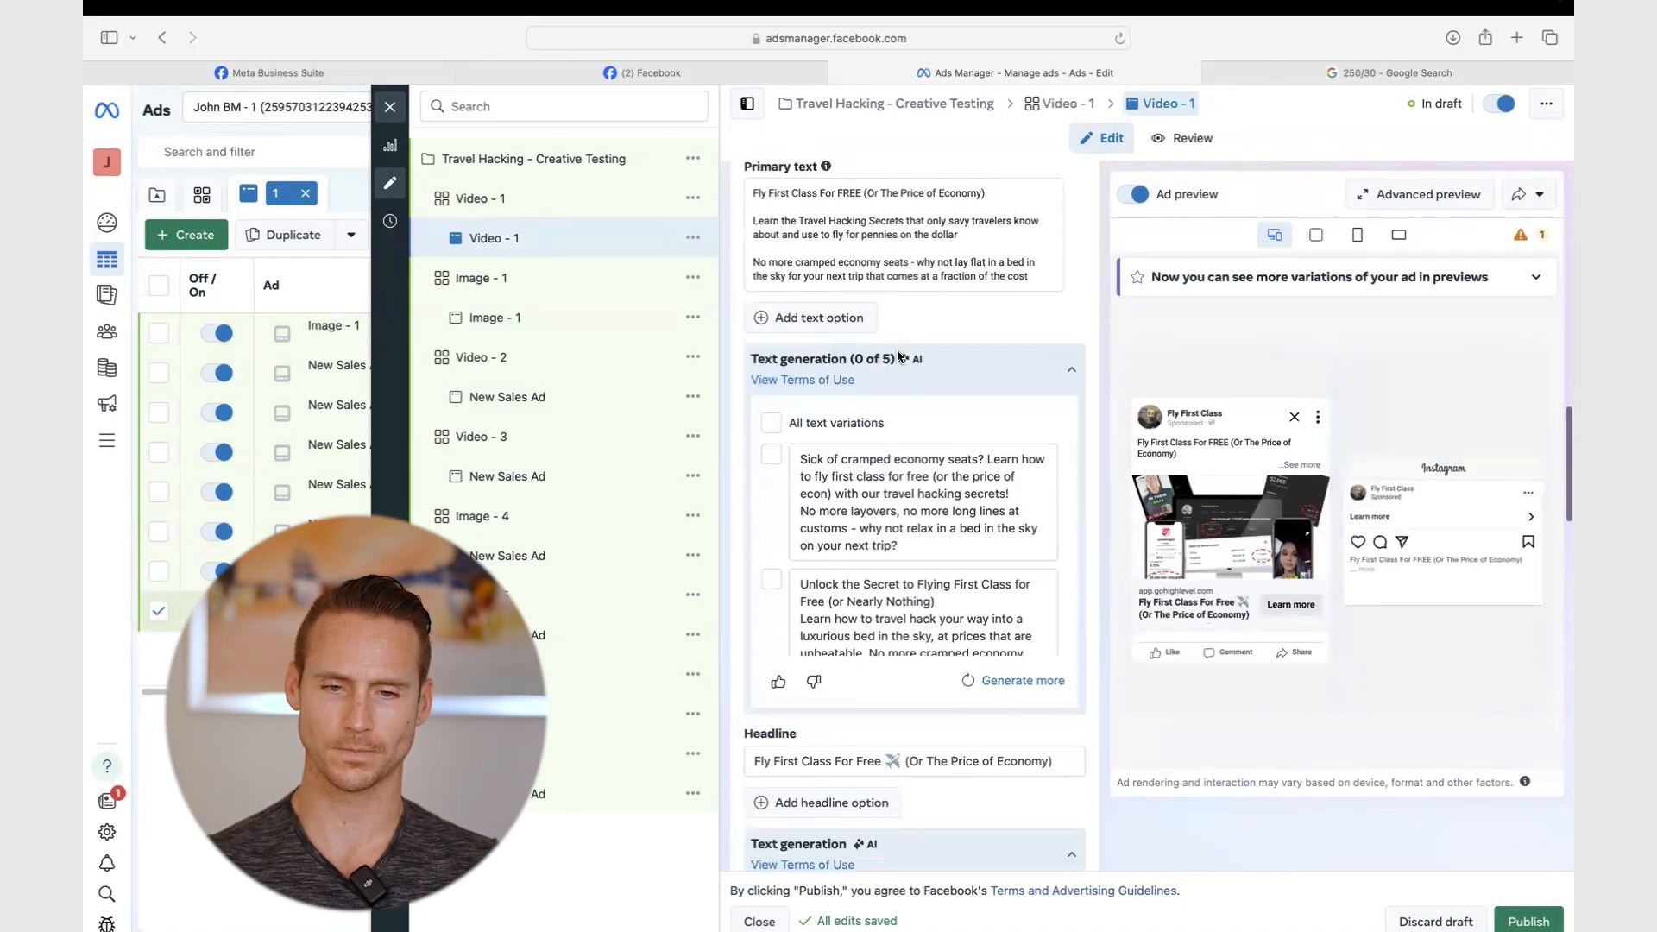
scroll(863, 328, "up", 2)
left_click(810, 286)
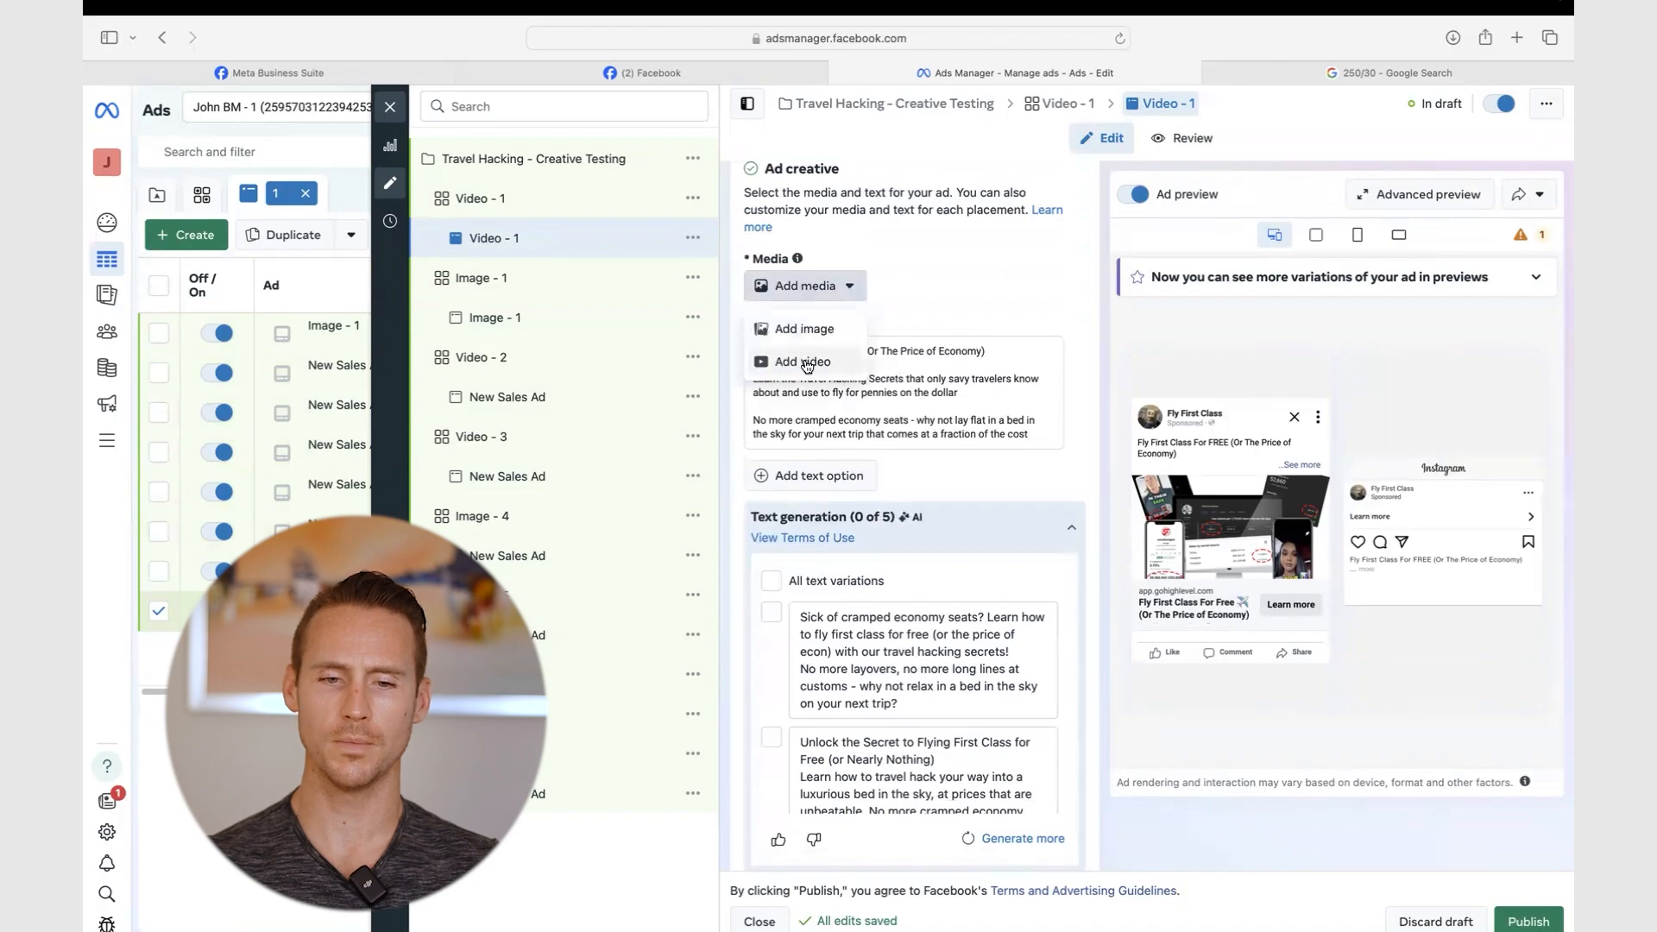
left_click(805, 362)
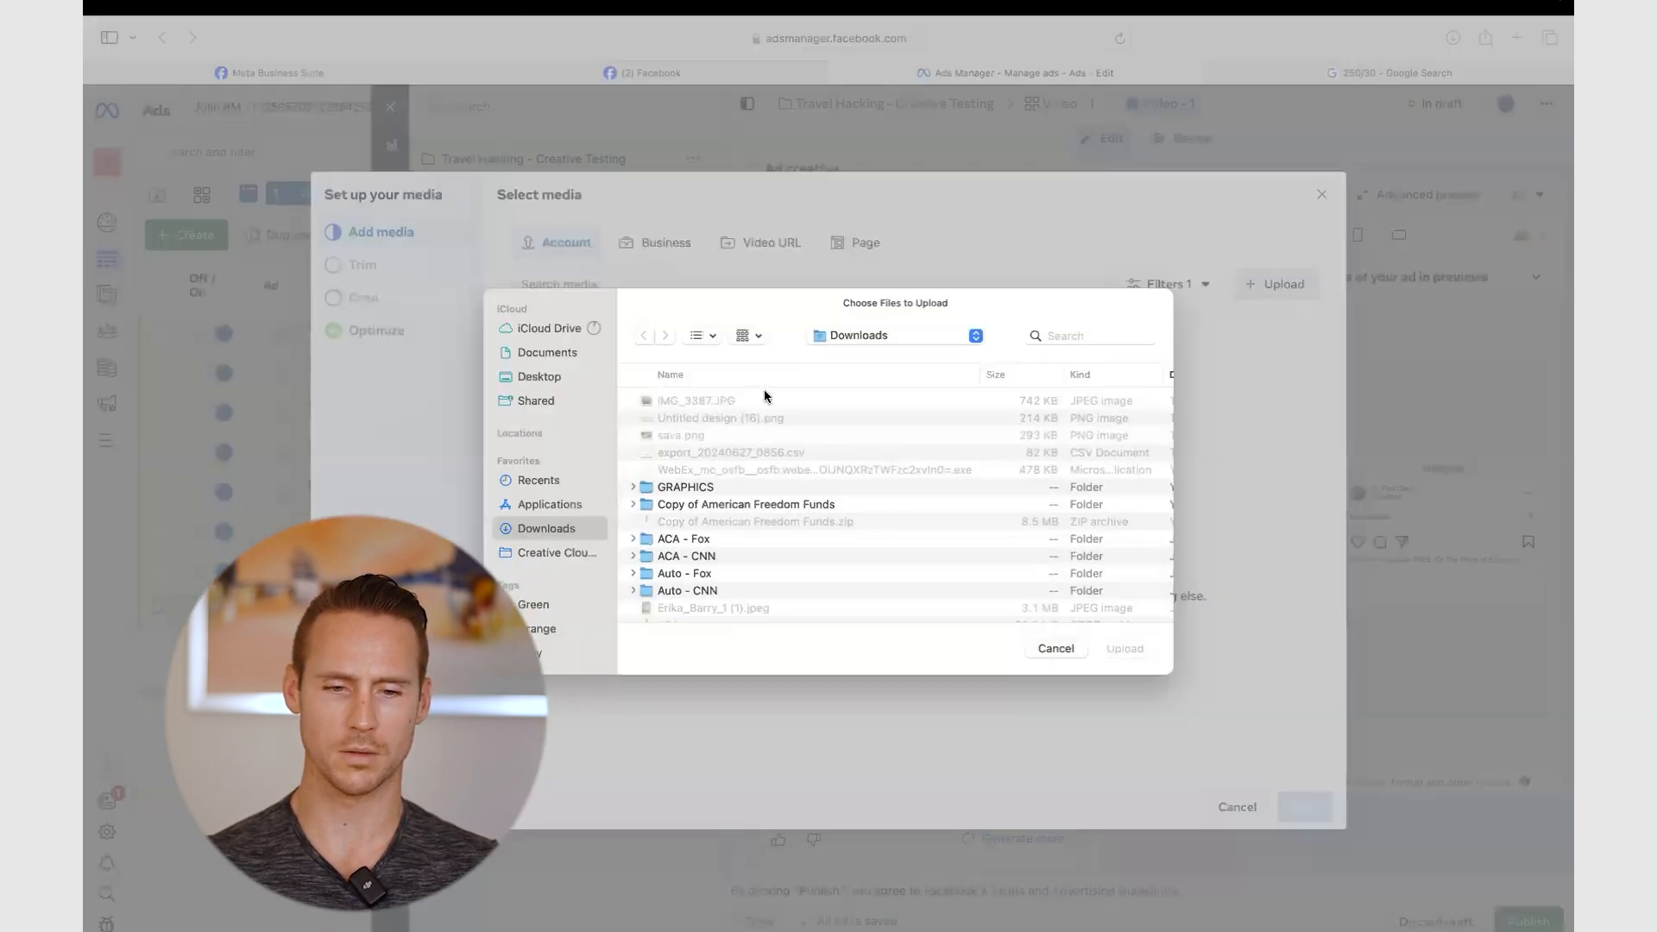
key("ctrl+Left")
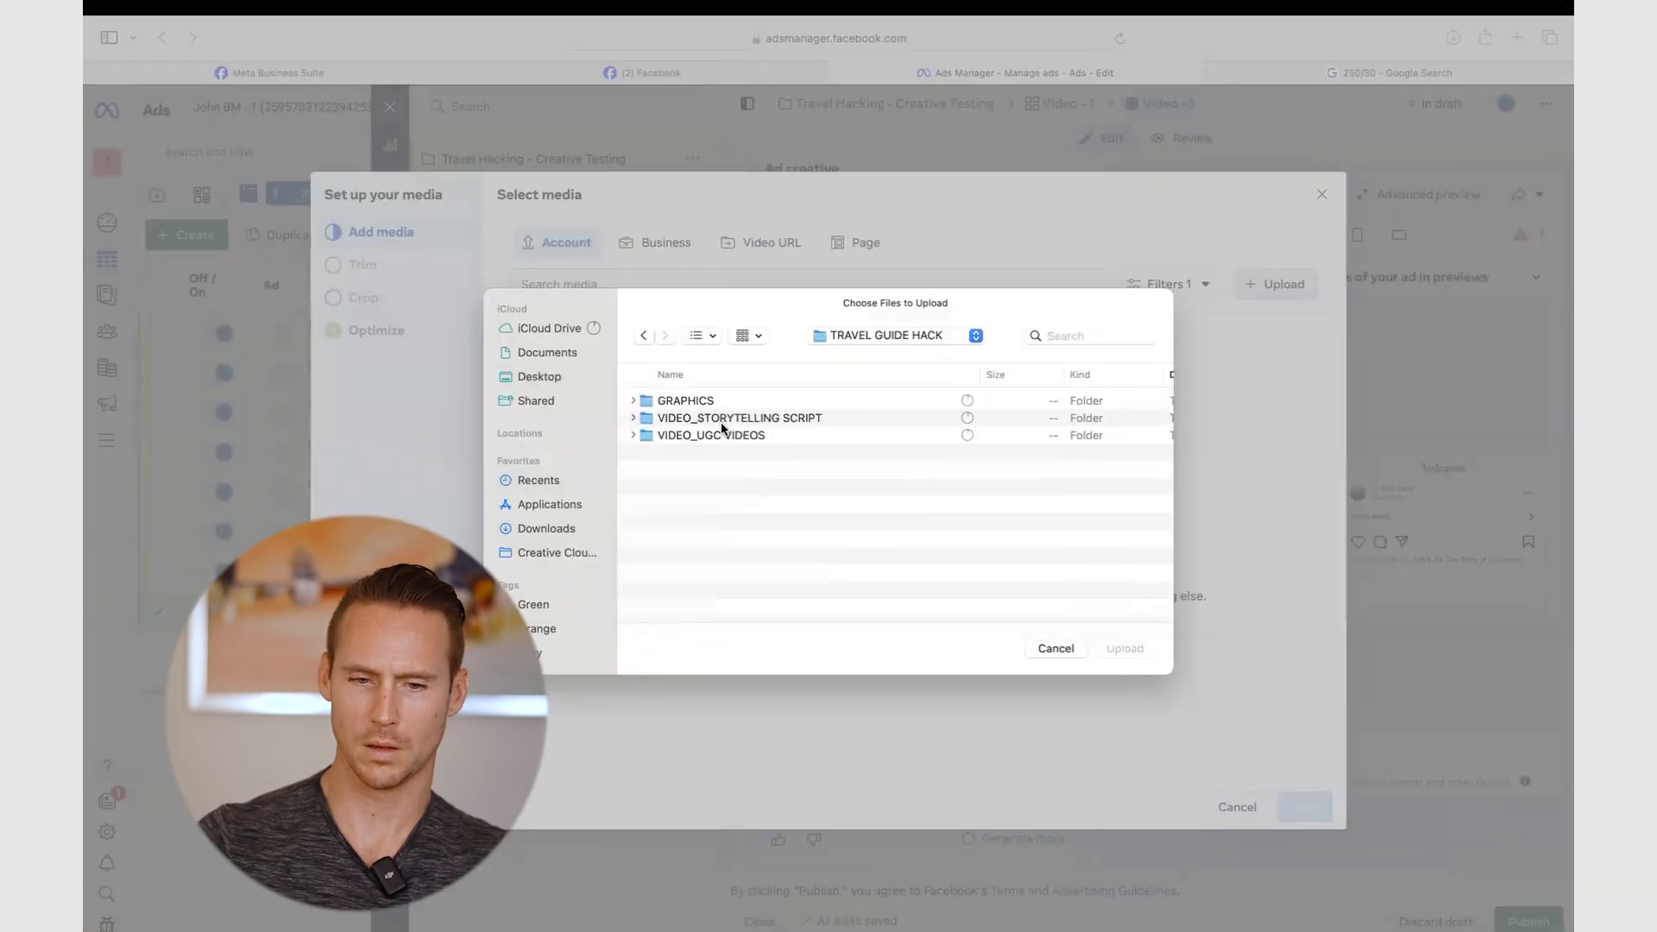
double_click(717, 437)
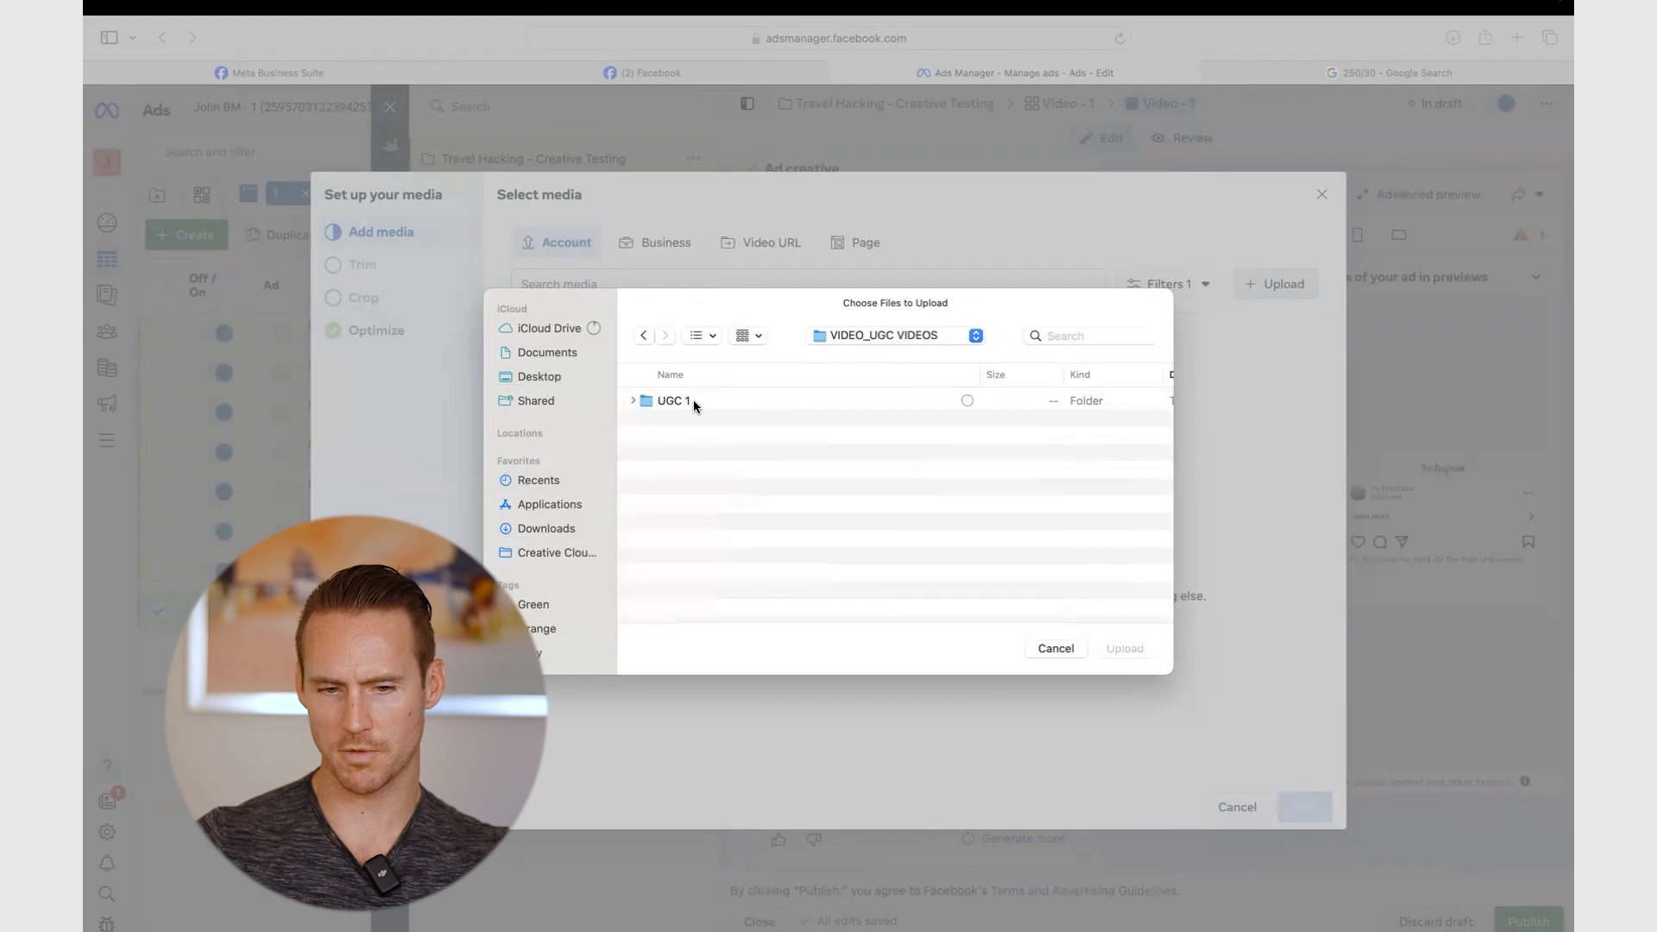
double_click(692, 400)
double_click(693, 403)
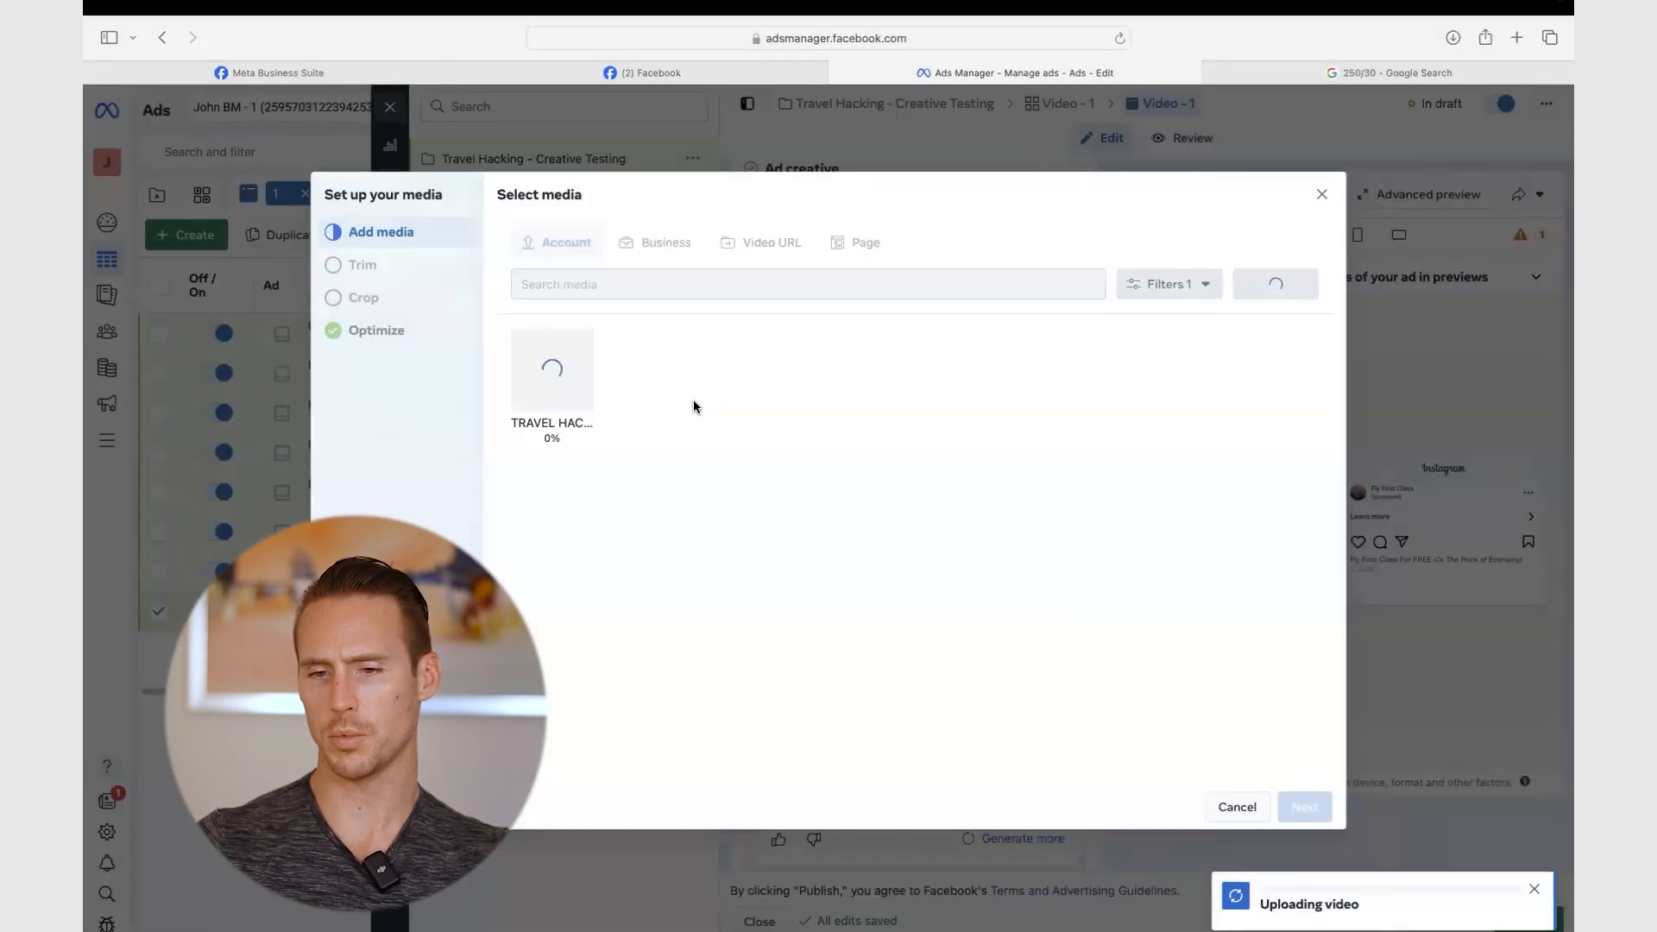
- Turn off all Advantage+ creative optimizations for the uploaded video
left_click(1307, 807)
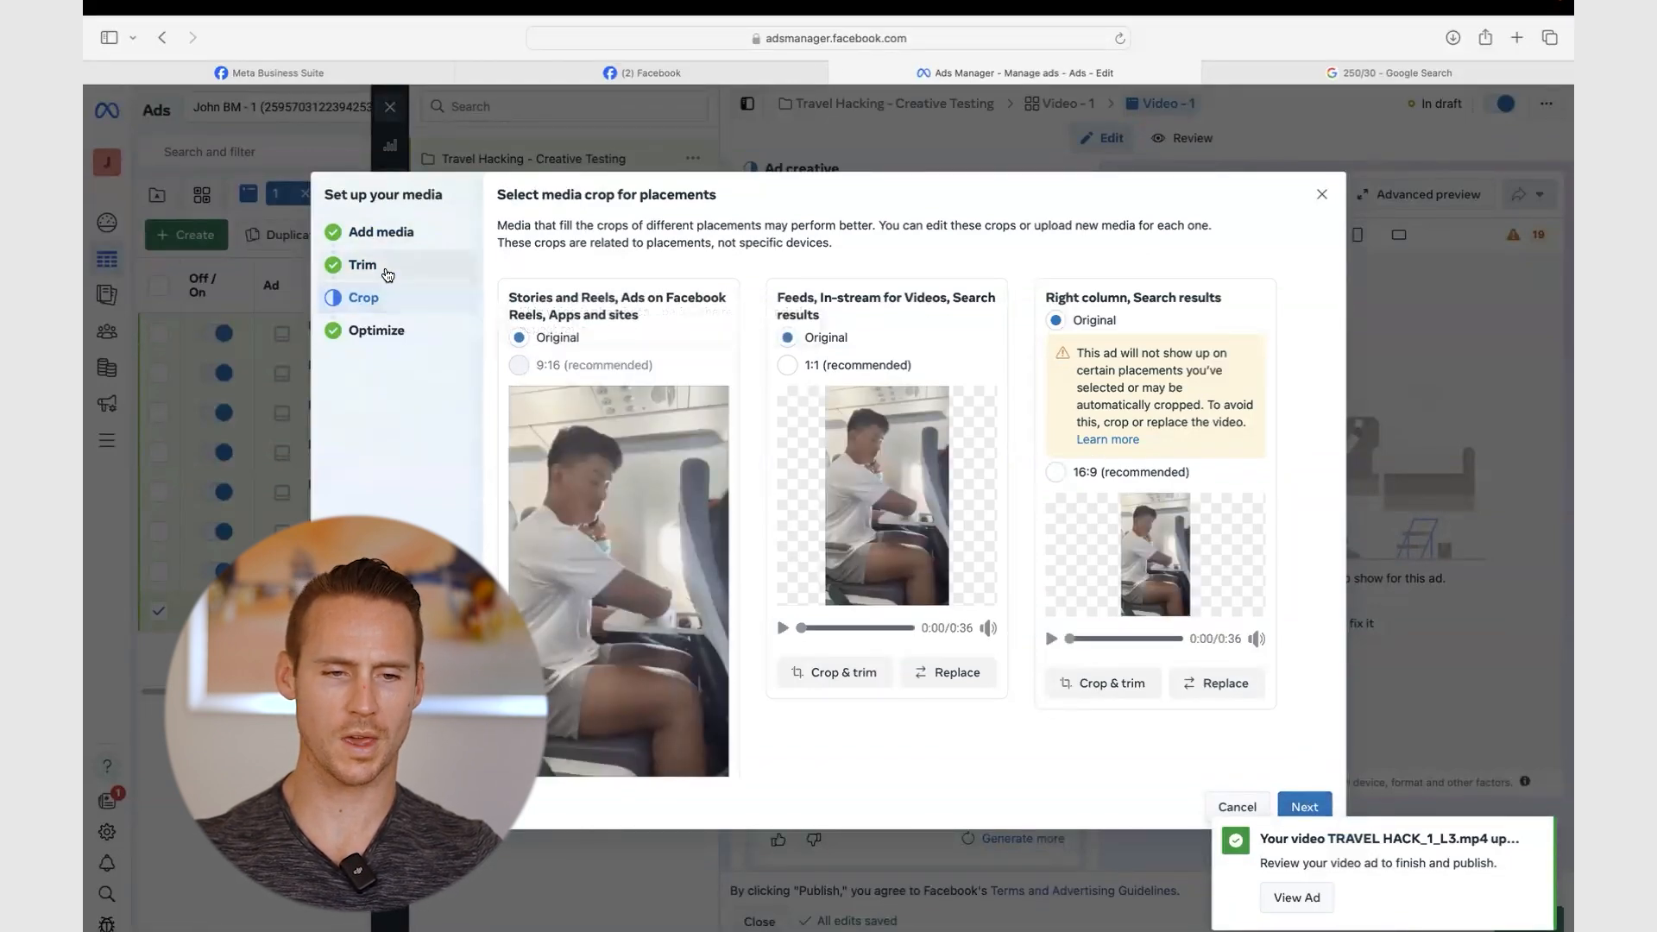
left_click(1304, 806)
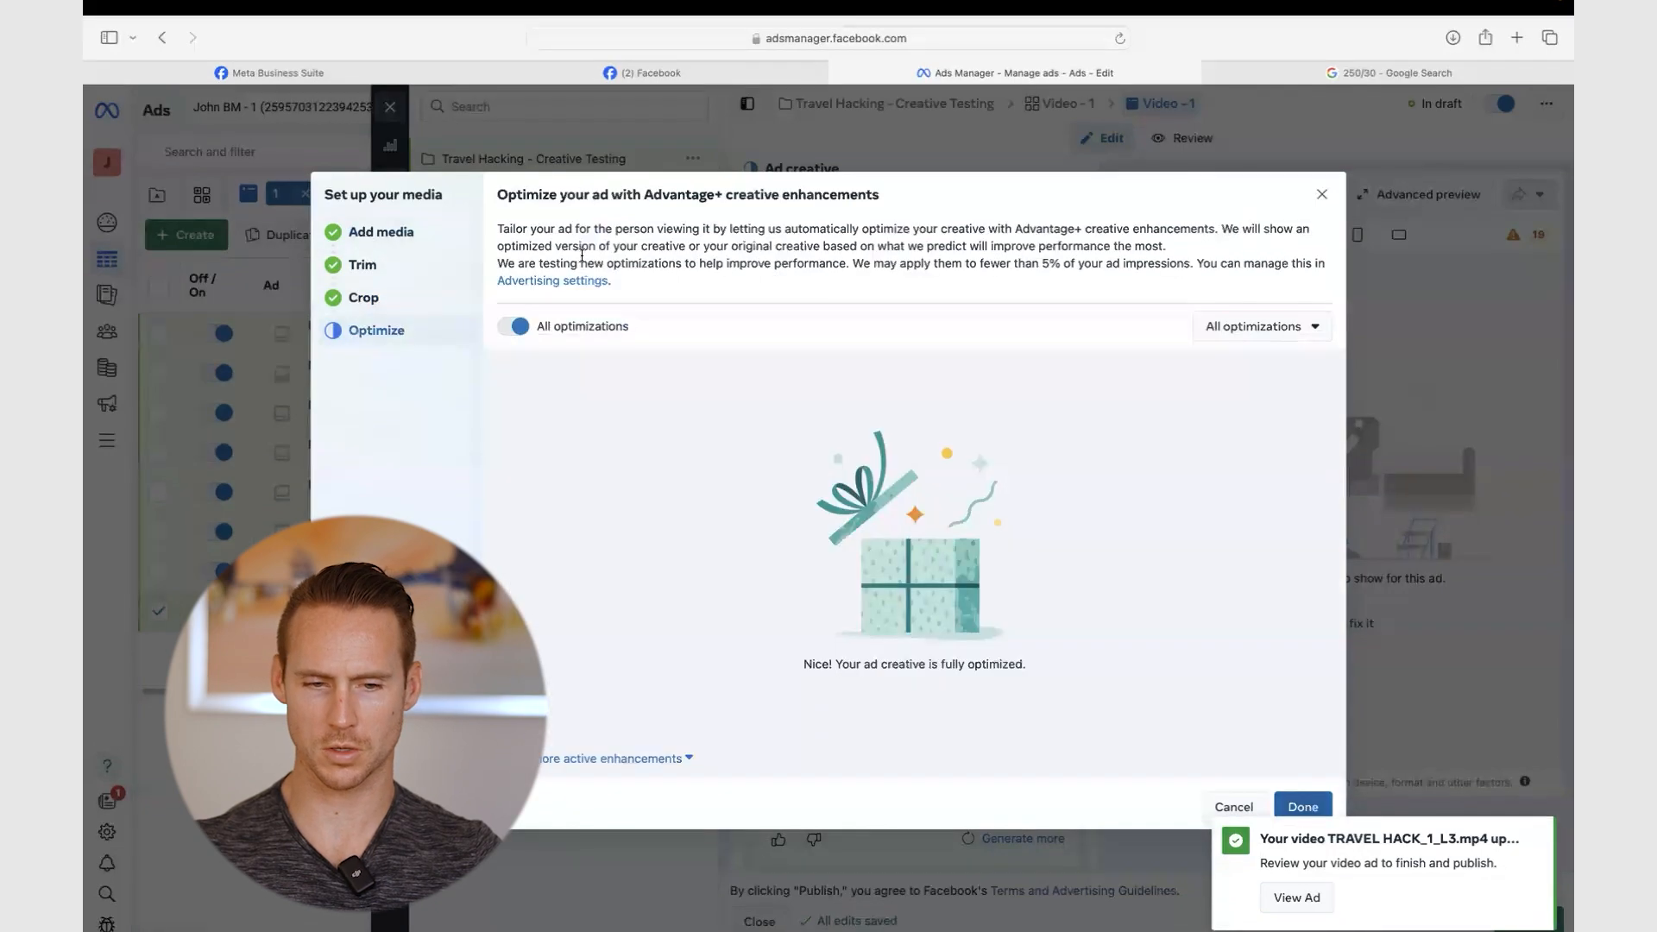
left_click(515, 327)
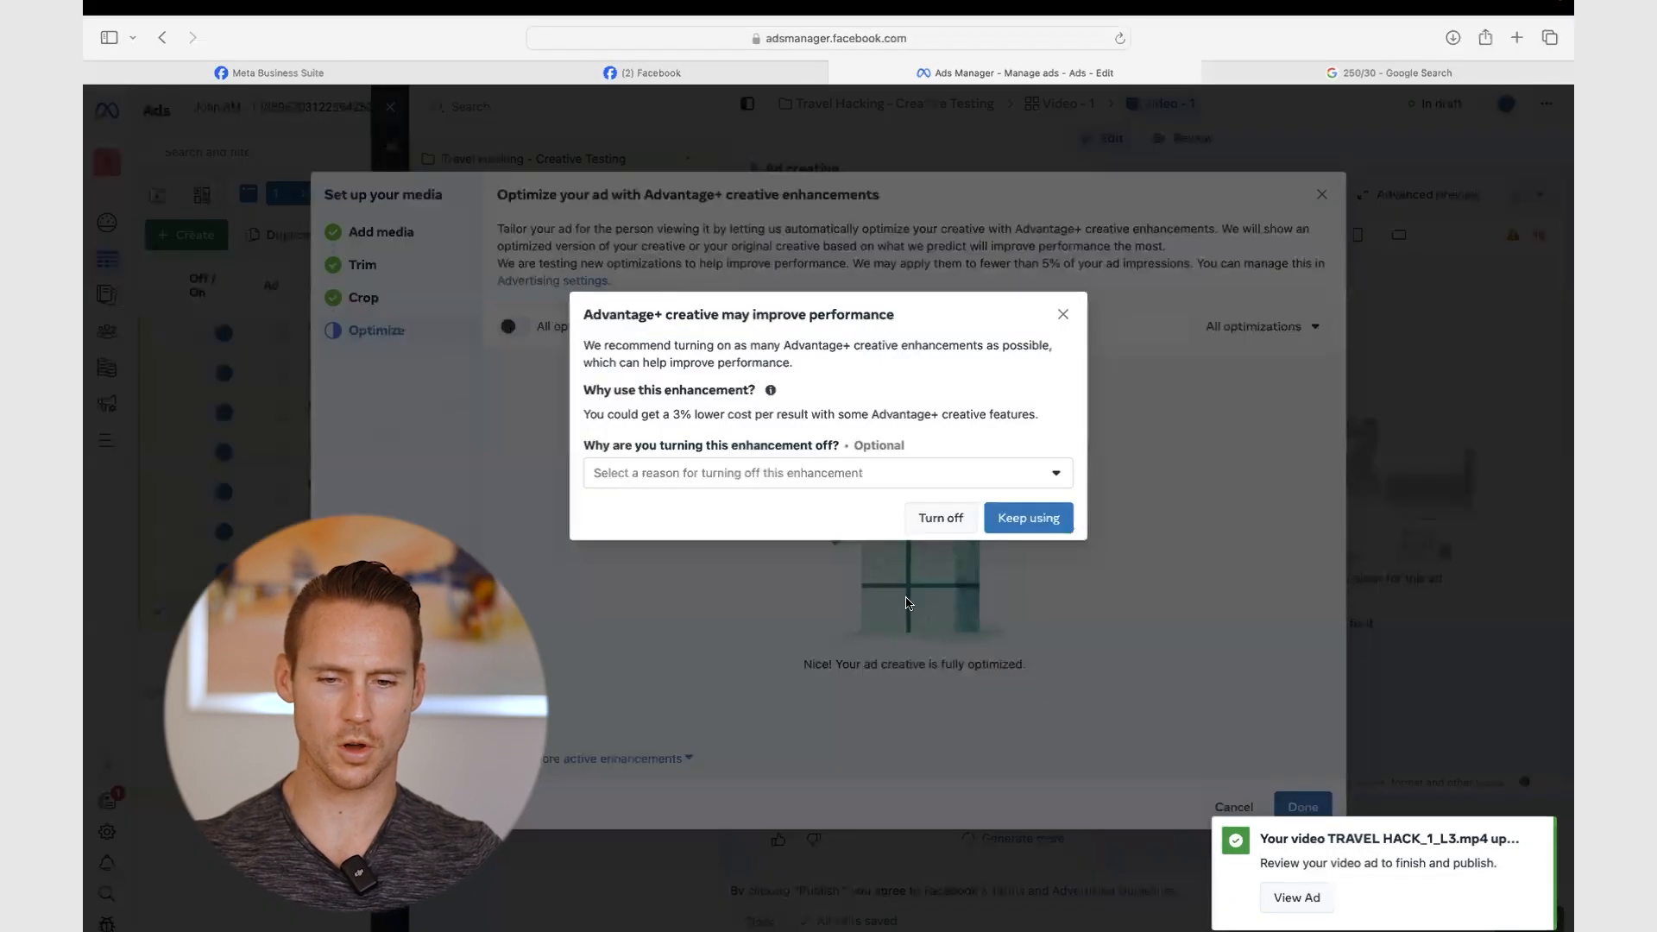
left_click(939, 518)
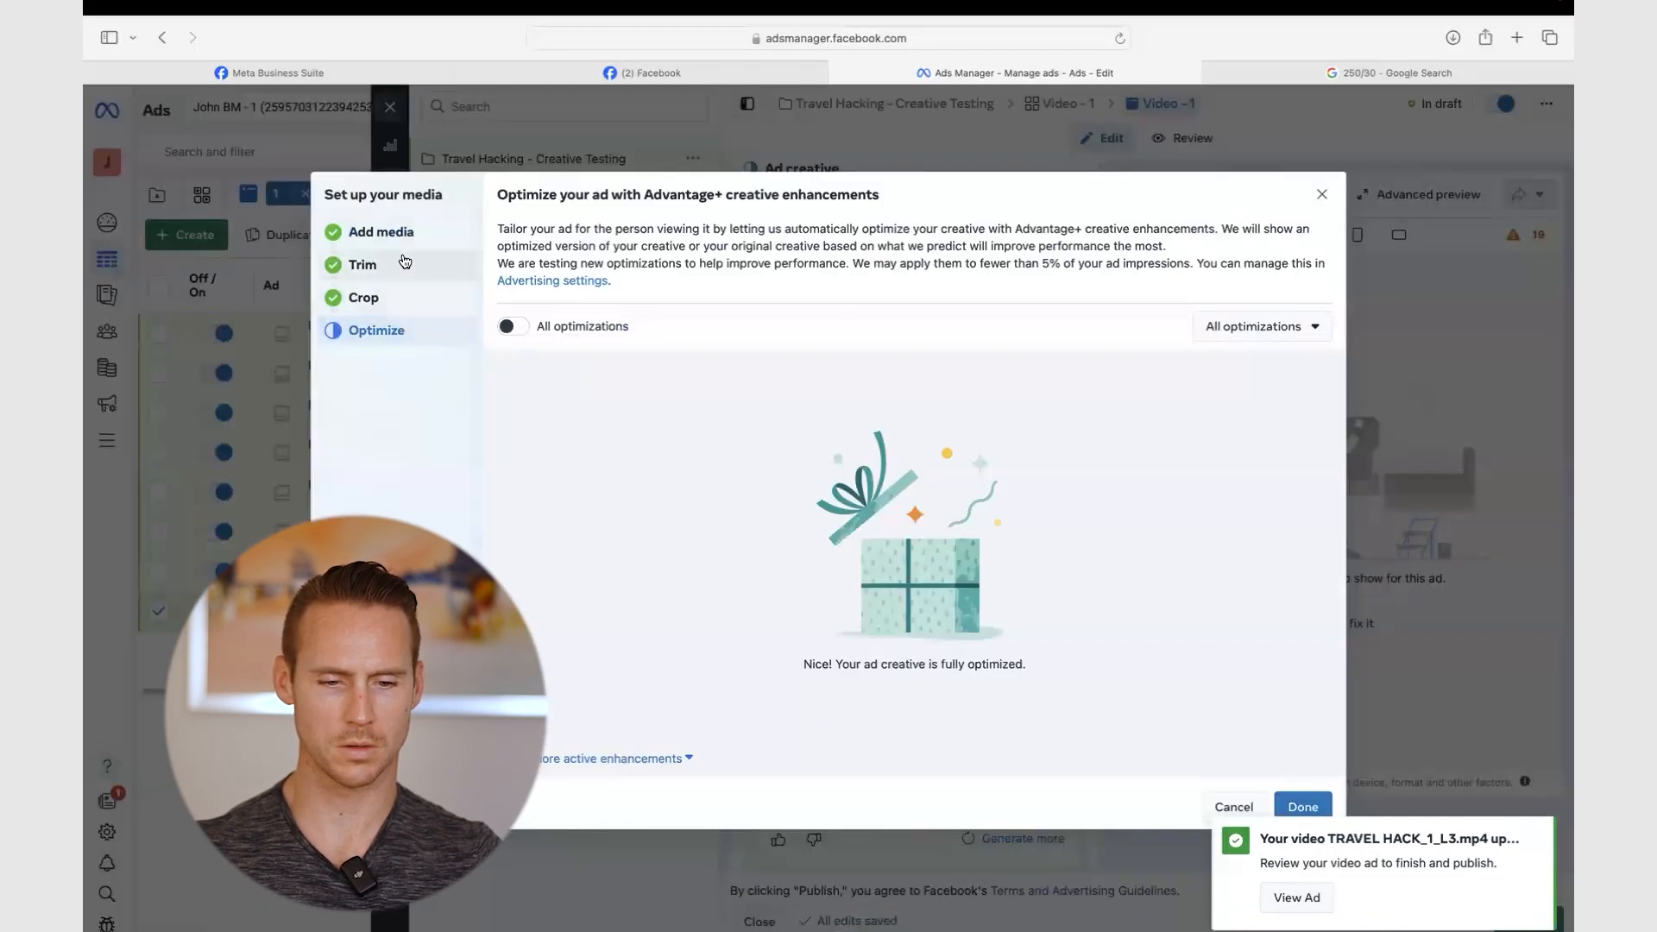
left_click(378, 271)
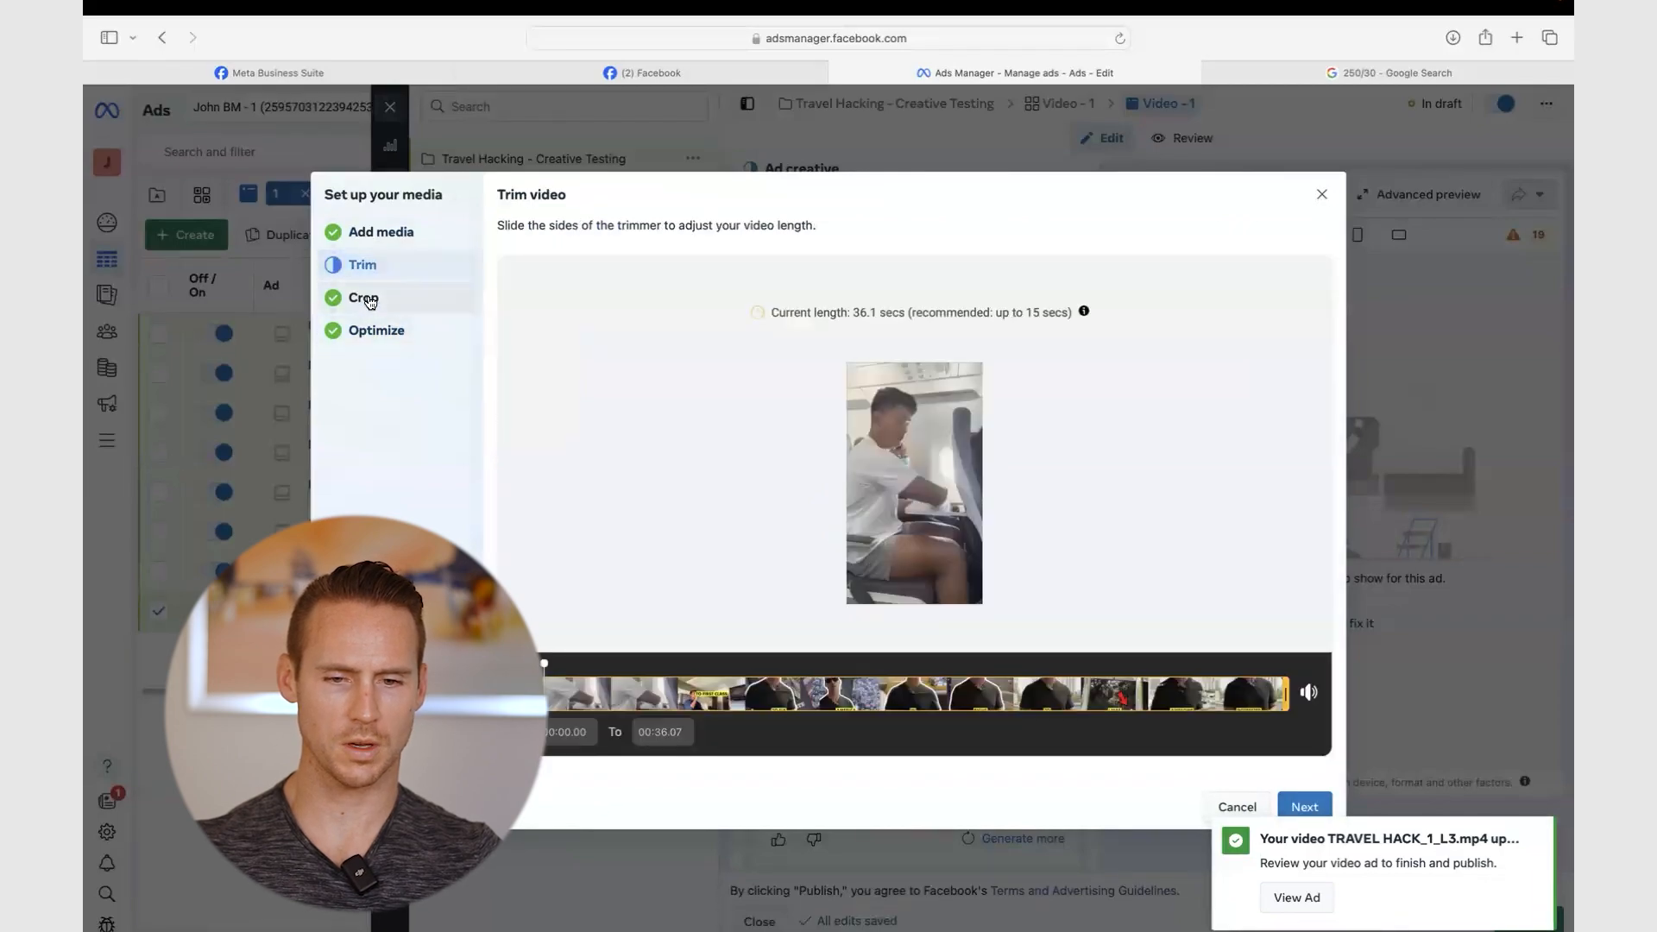
left_click(363, 299)
left_click(374, 331)
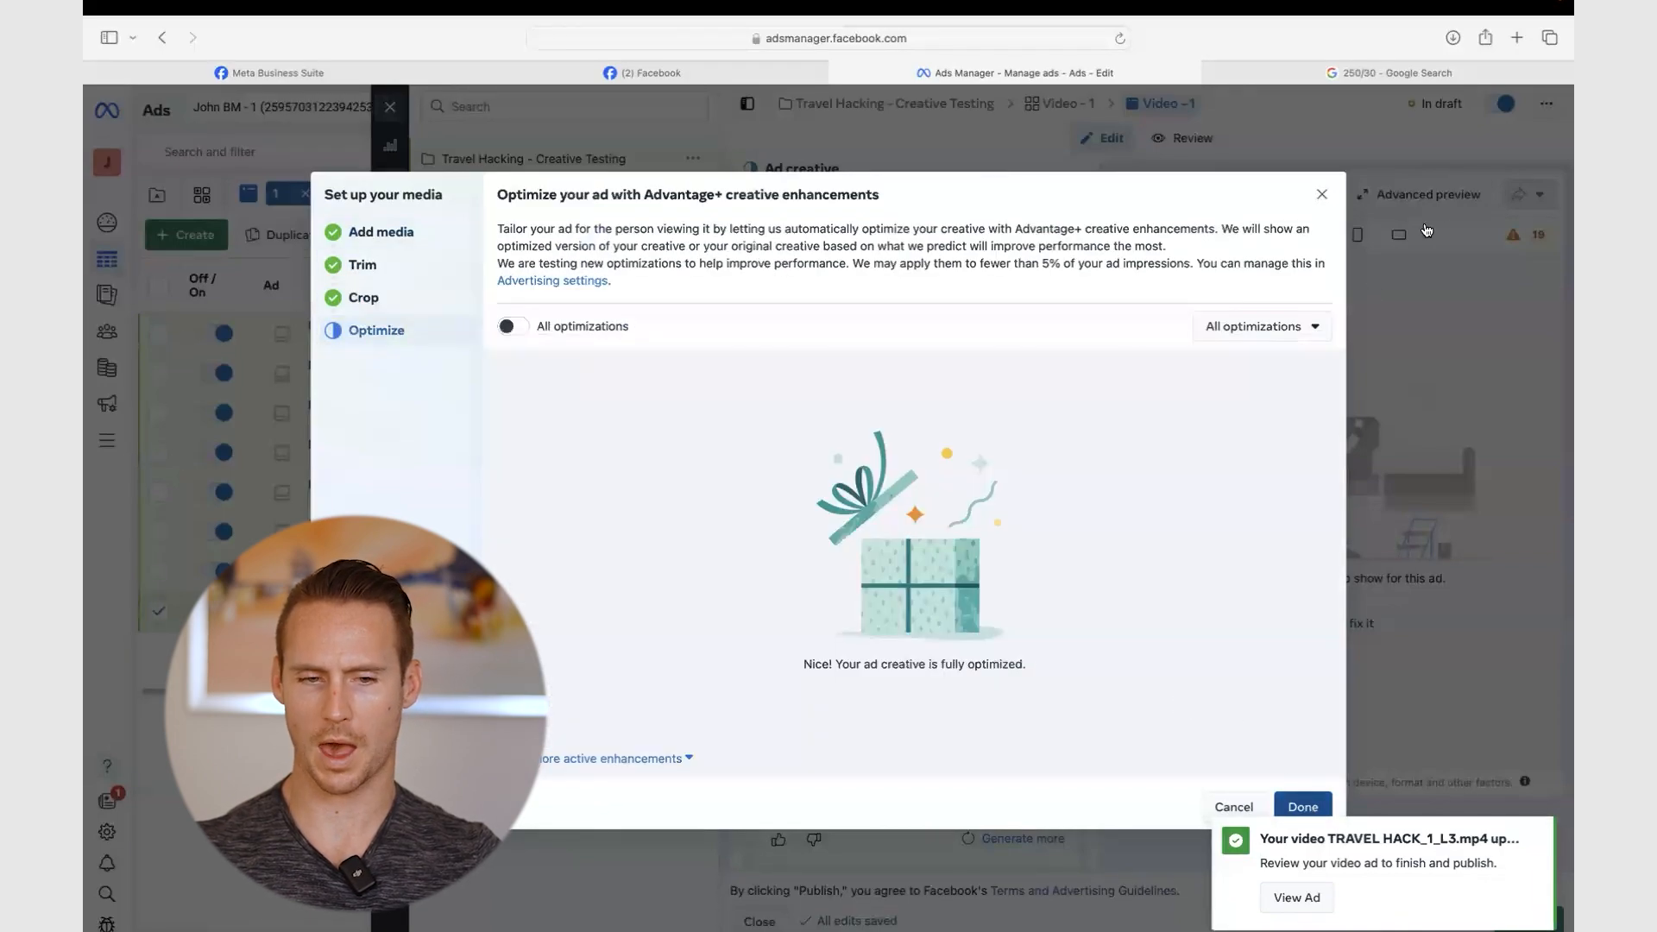
scroll(1021, 579, "down", 2)
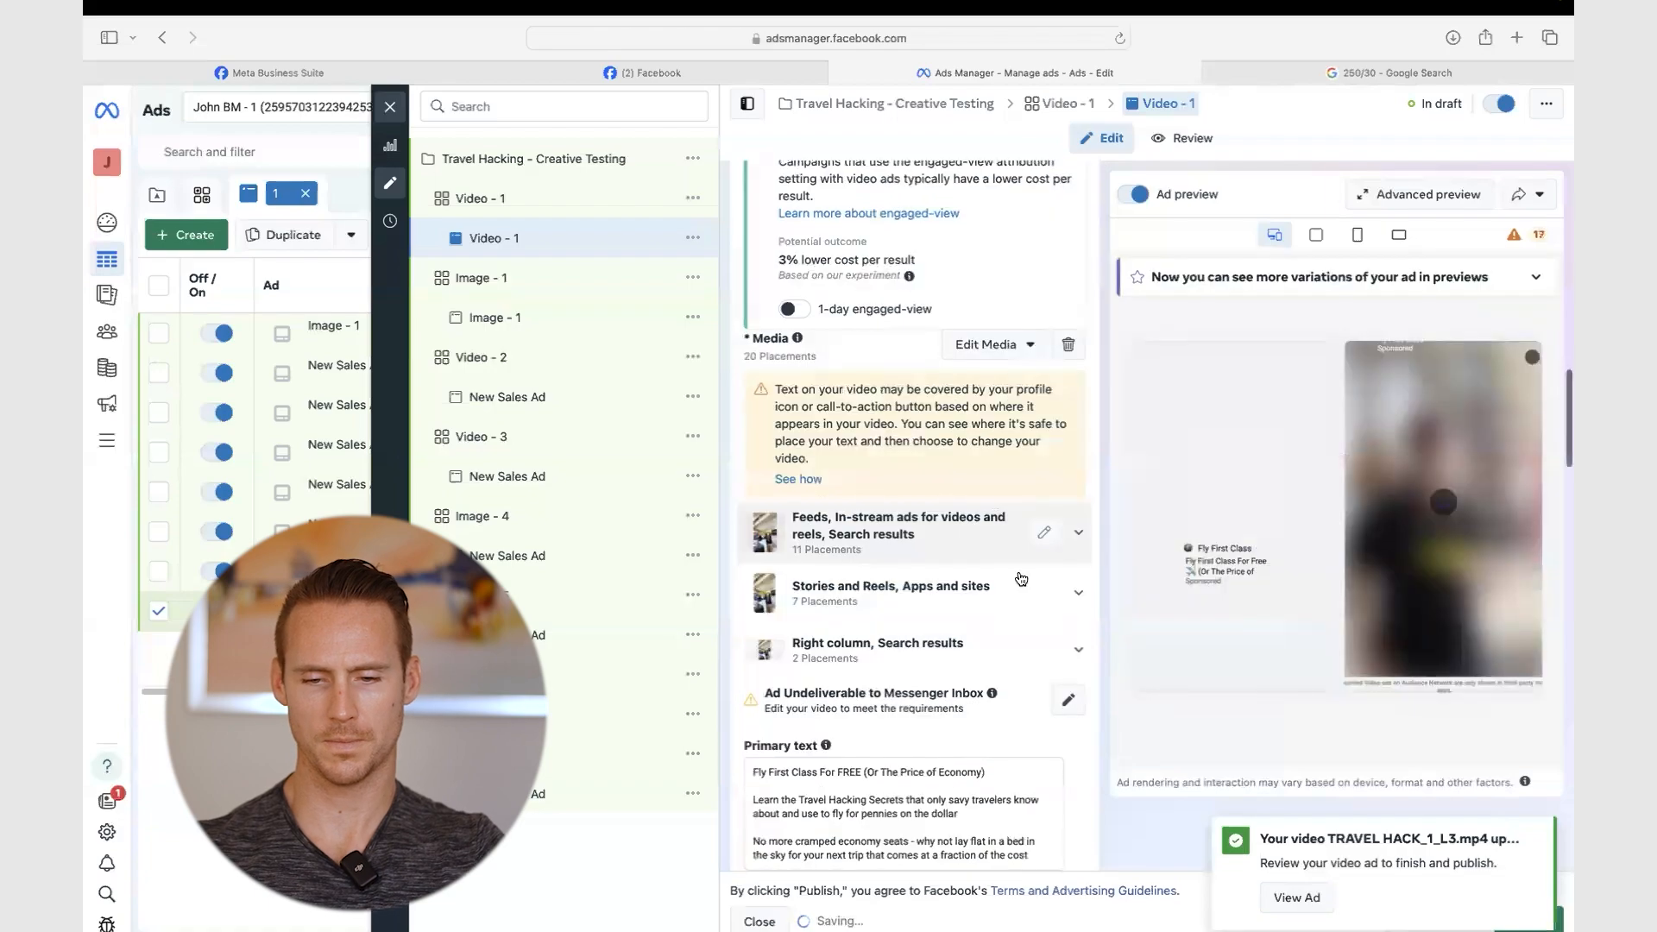
scroll(1021, 579, "down", 1)
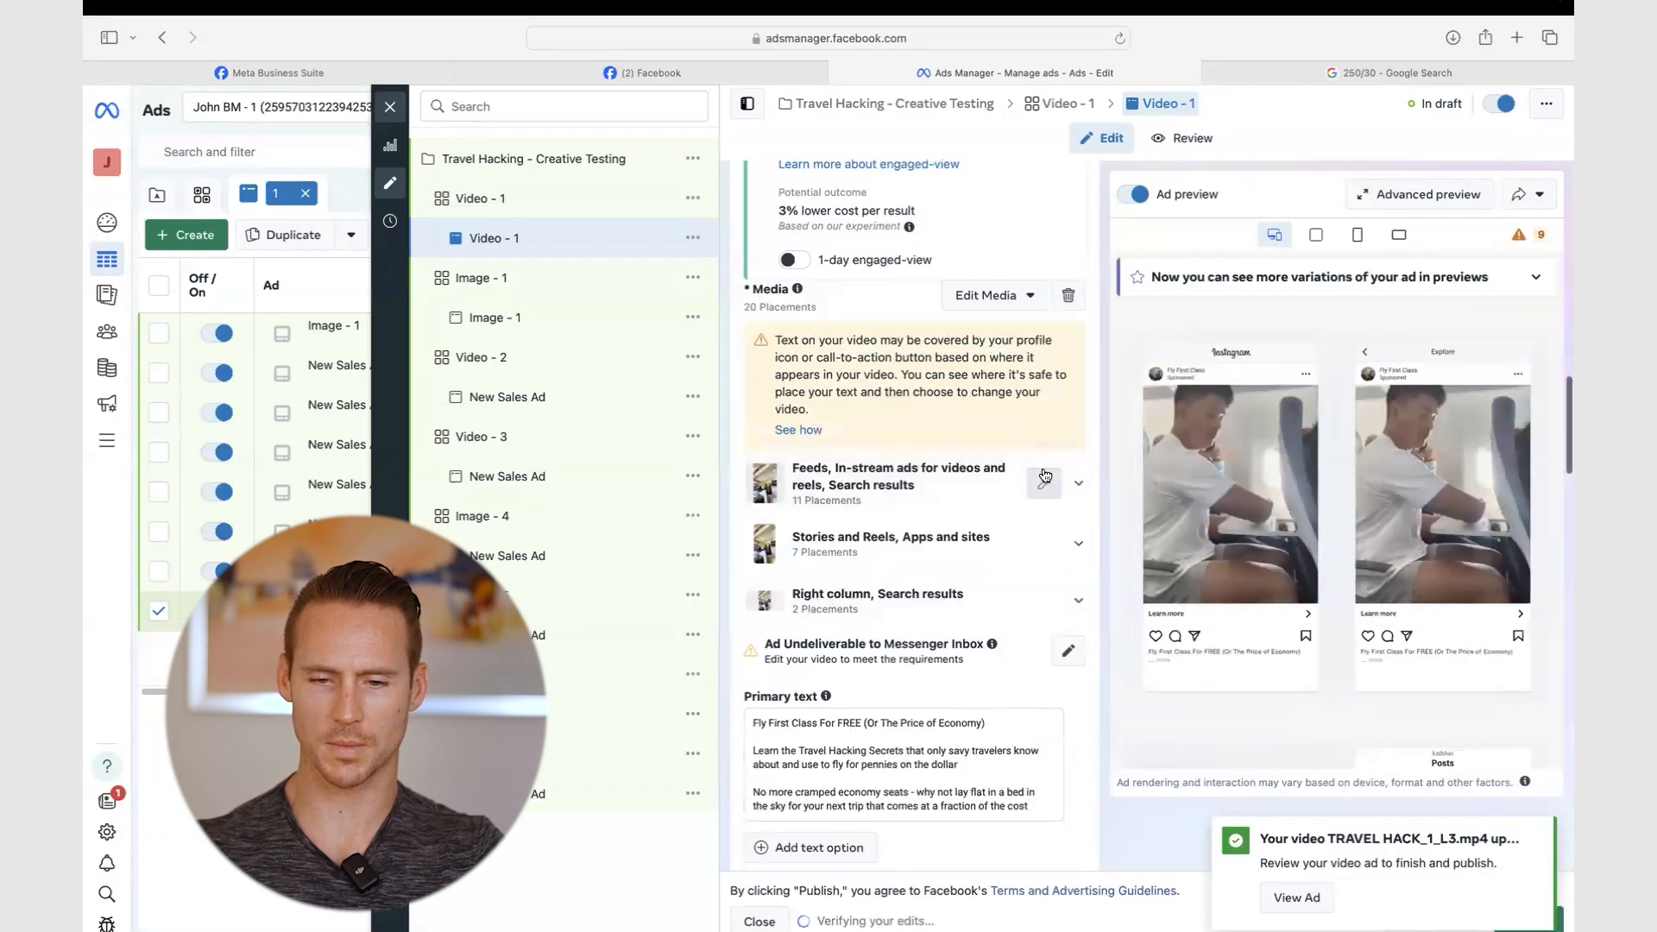
- Set a manually chosen thumbnail frame for the feeds video and close the placements window
left_click(1044, 477)
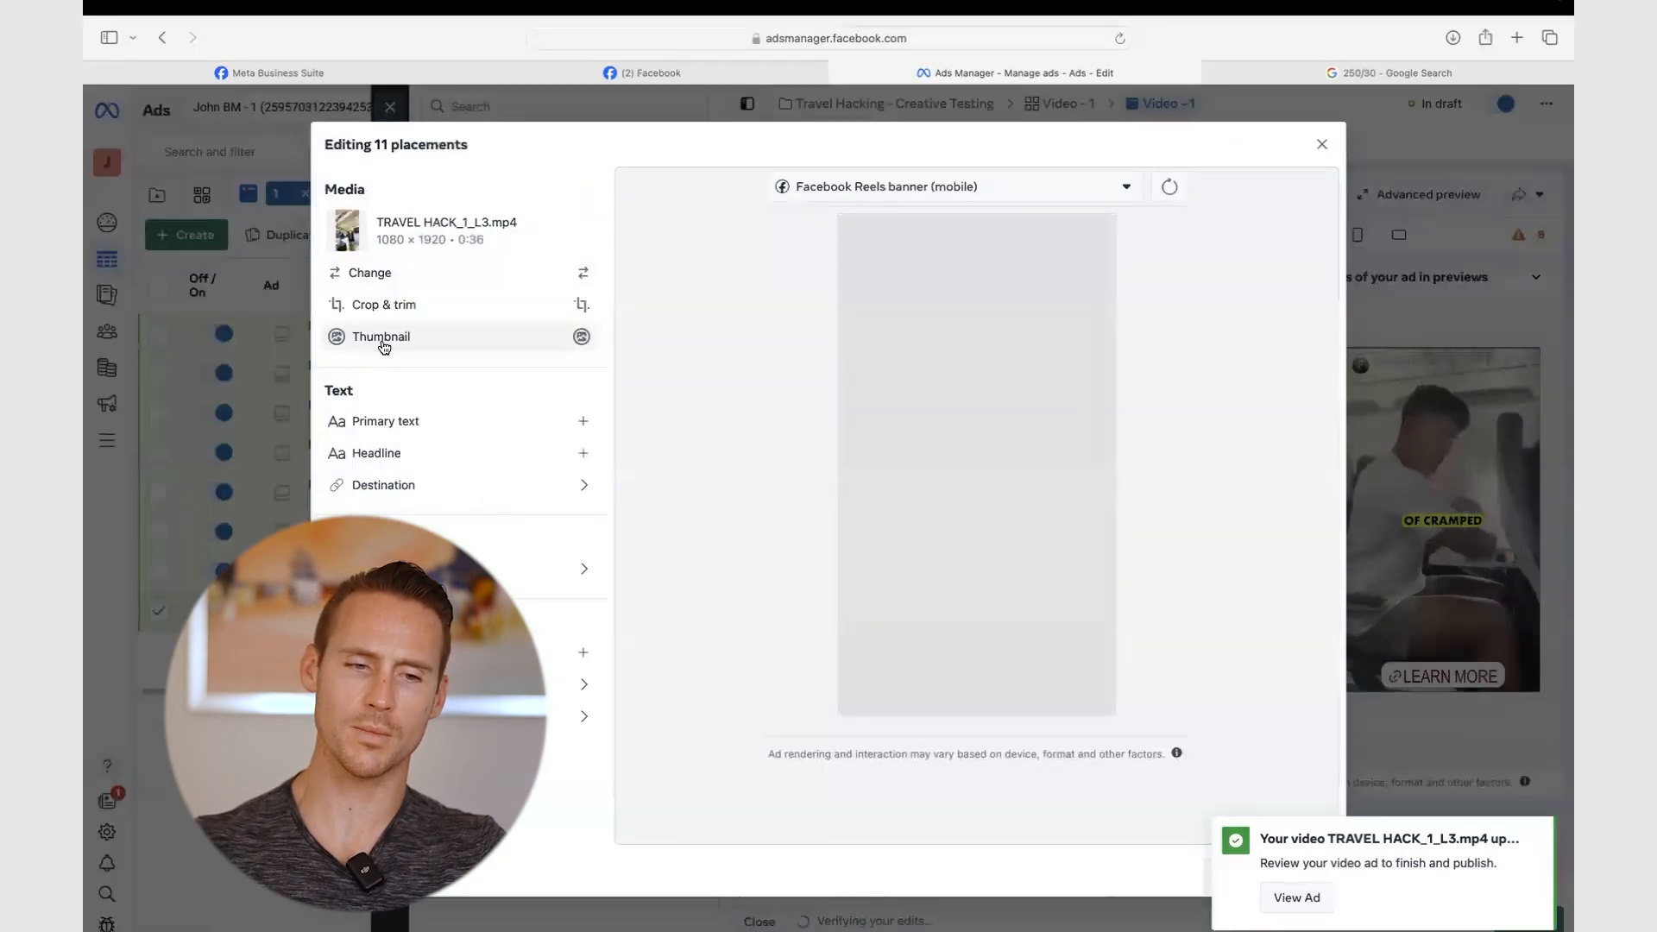
left_click(382, 343)
left_click(796, 286)
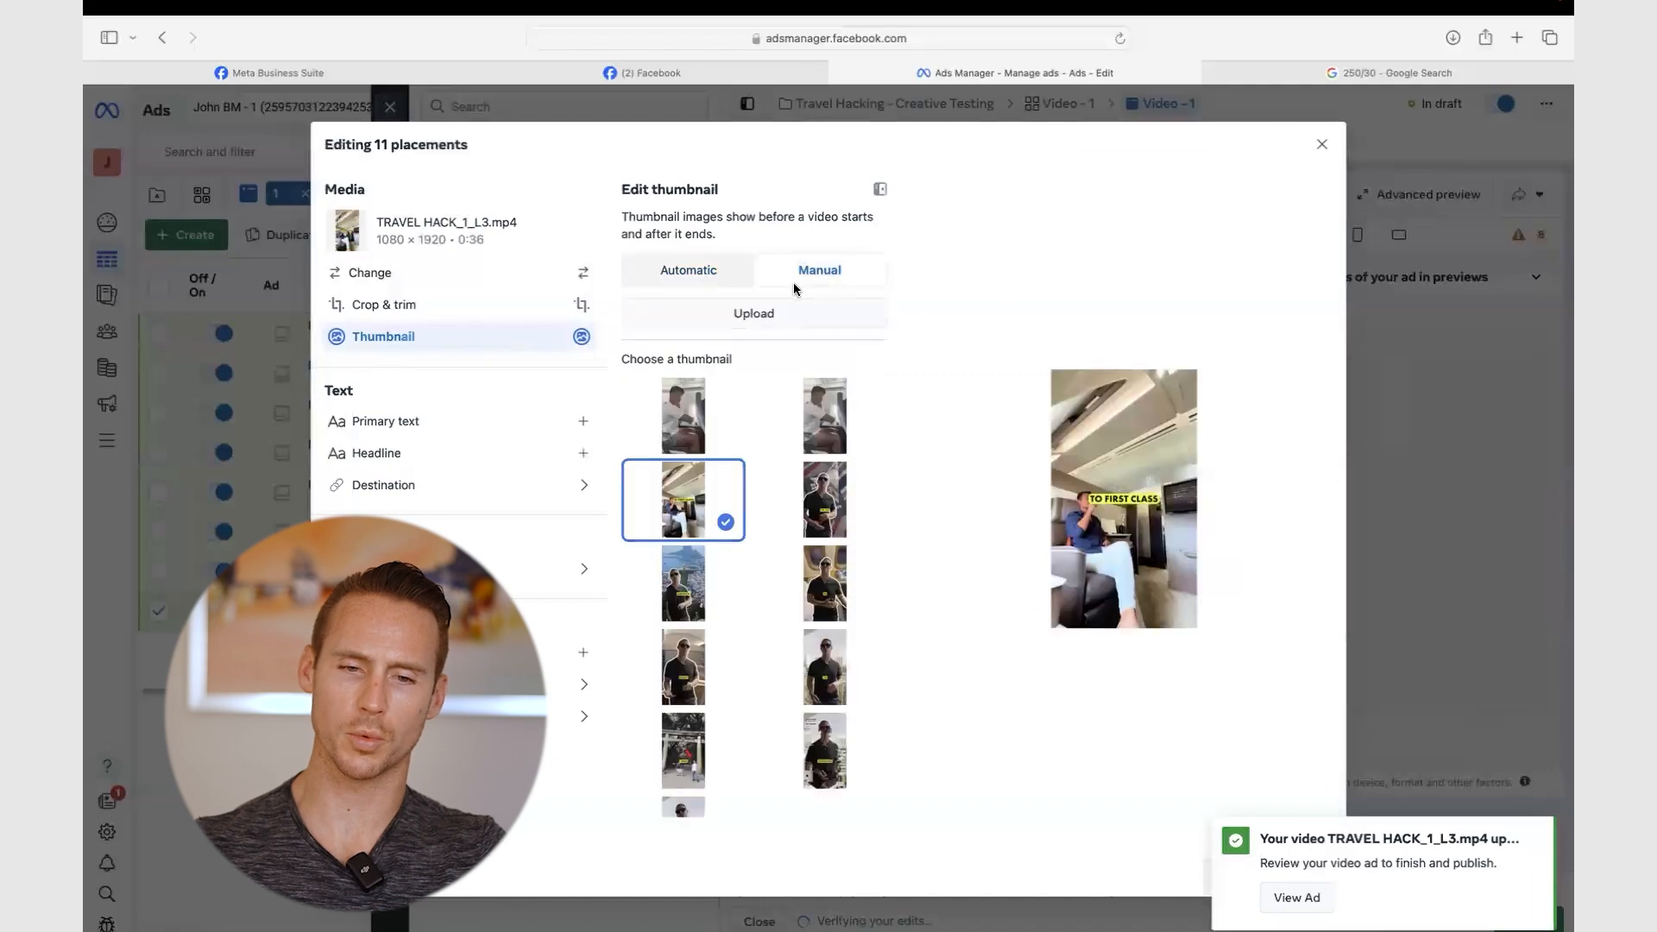
left_click(680, 696)
left_click(683, 583)
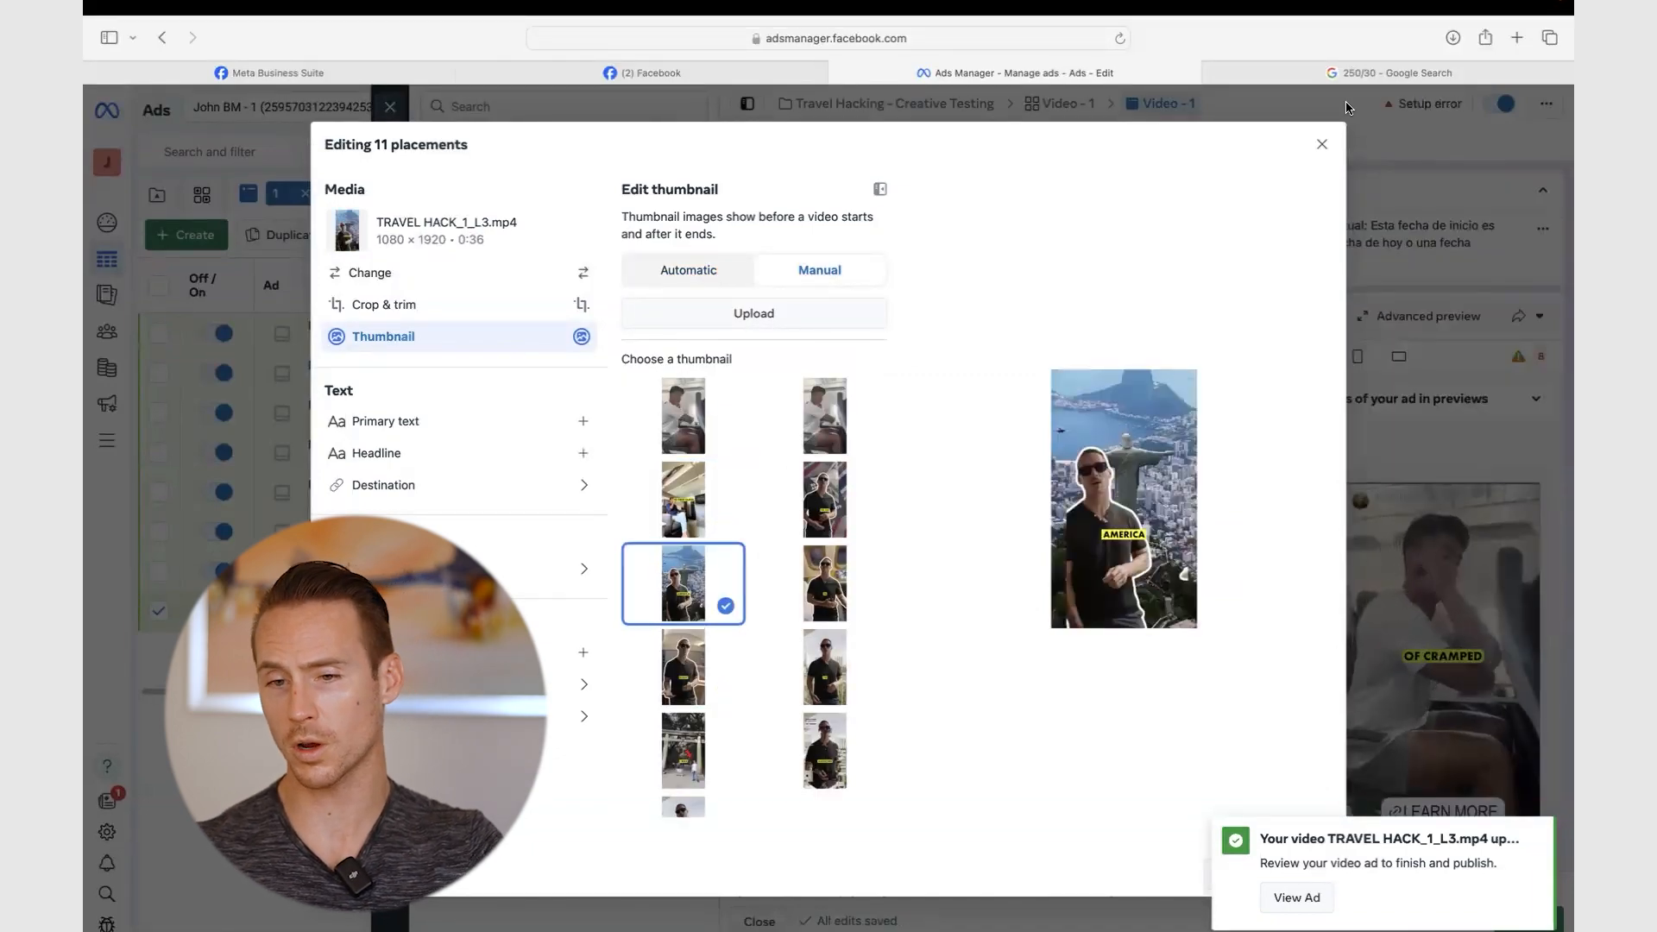
left_click(1323, 144)
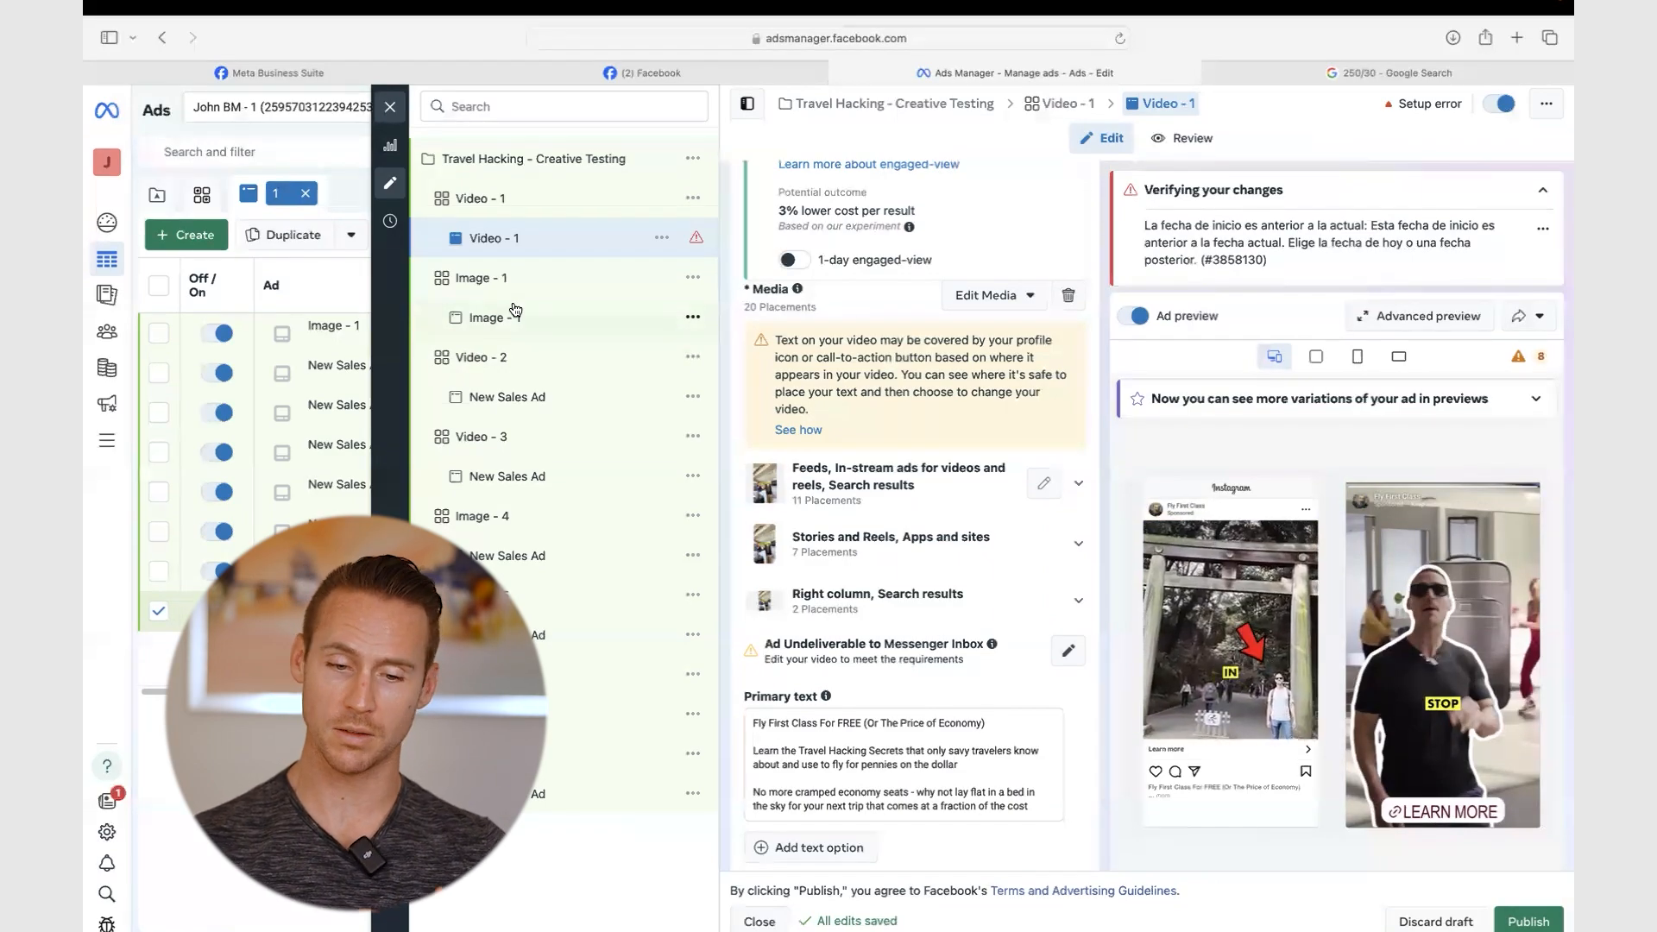
- Upload H2G9.jpg from TRAVEL GUIDE HACK > GRAPHICS > HEADLINE 2 as the Image - 1 ad's image
left_click(493, 324)
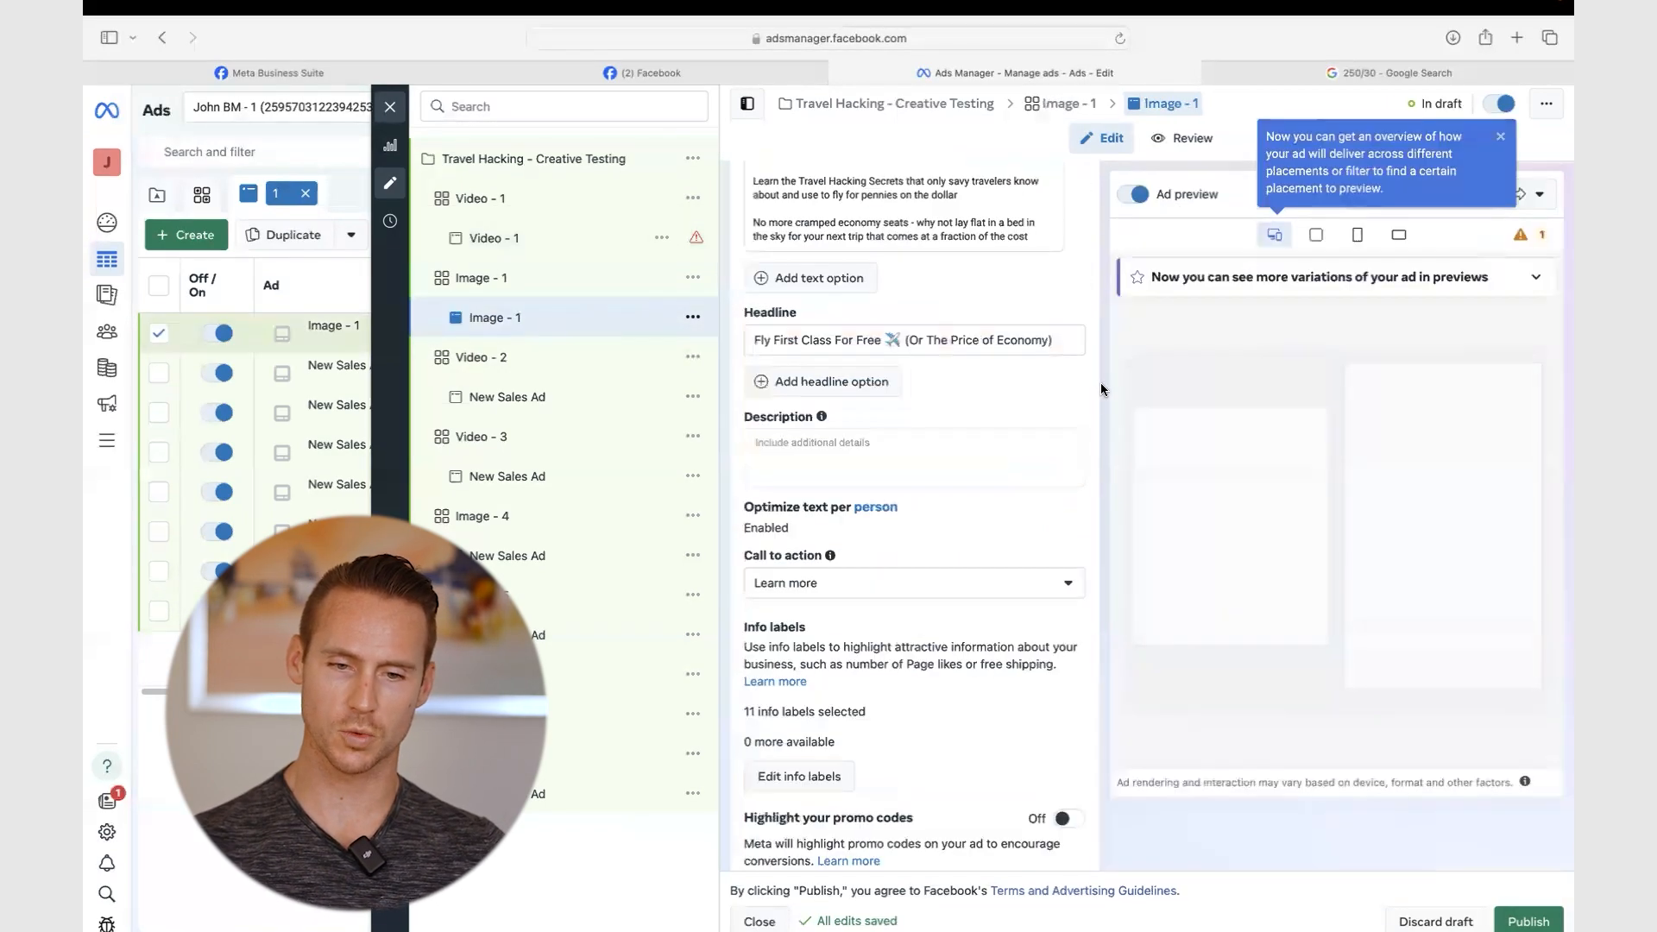
scroll(940, 373, "up", 7)
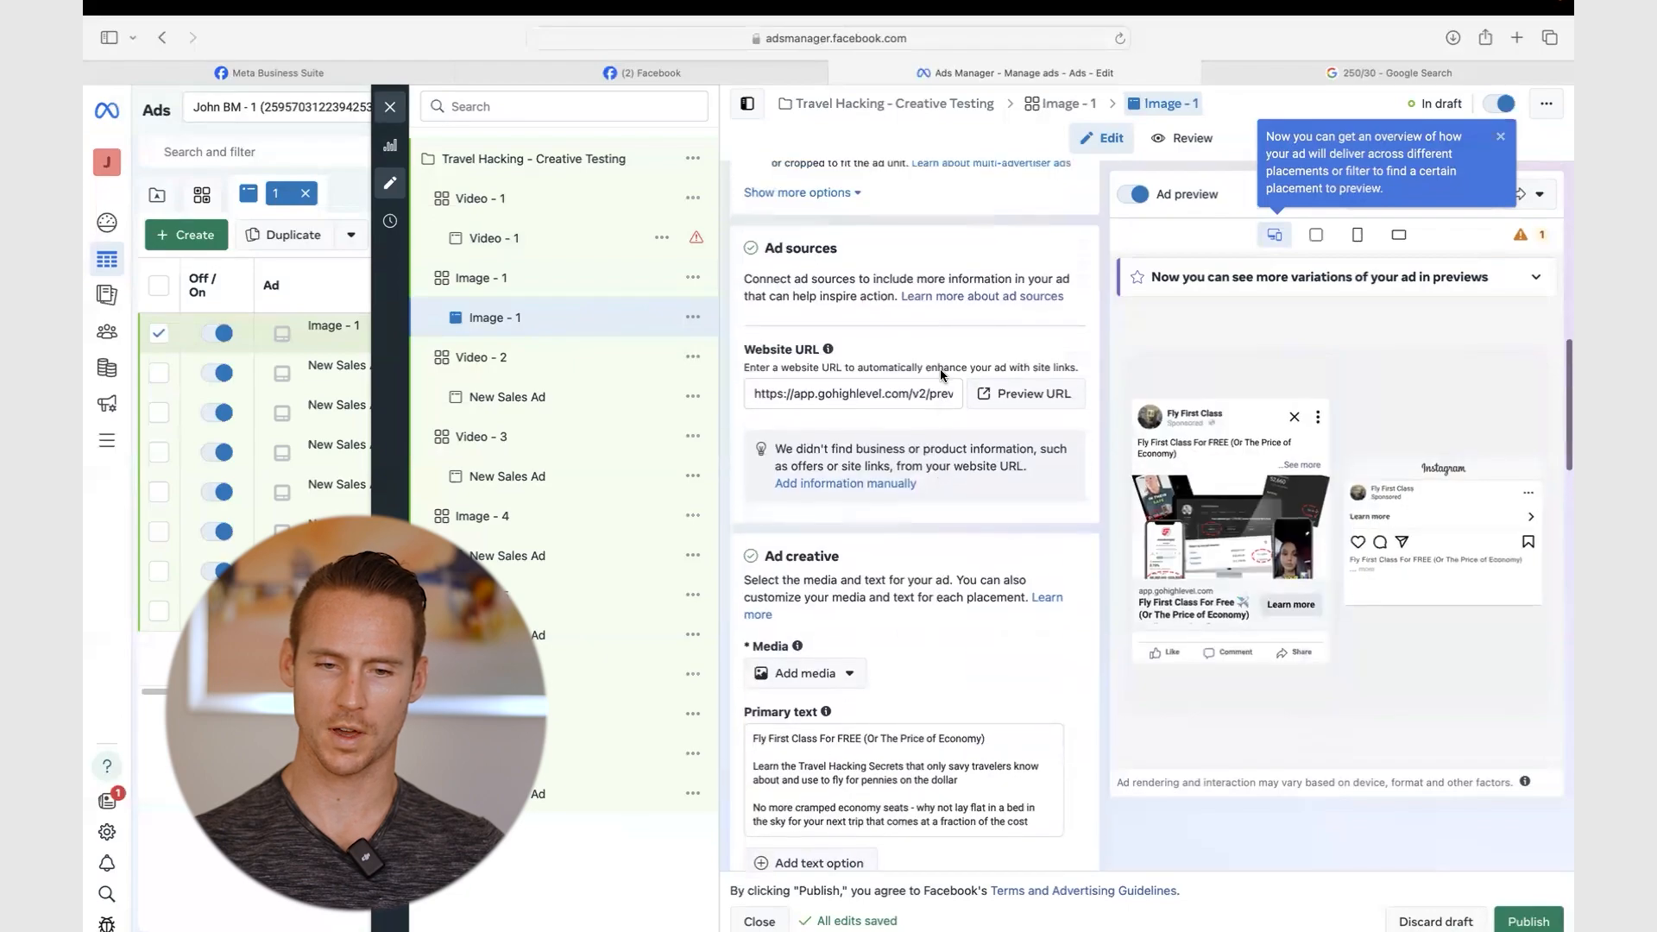
scroll(940, 369, "down", 10)
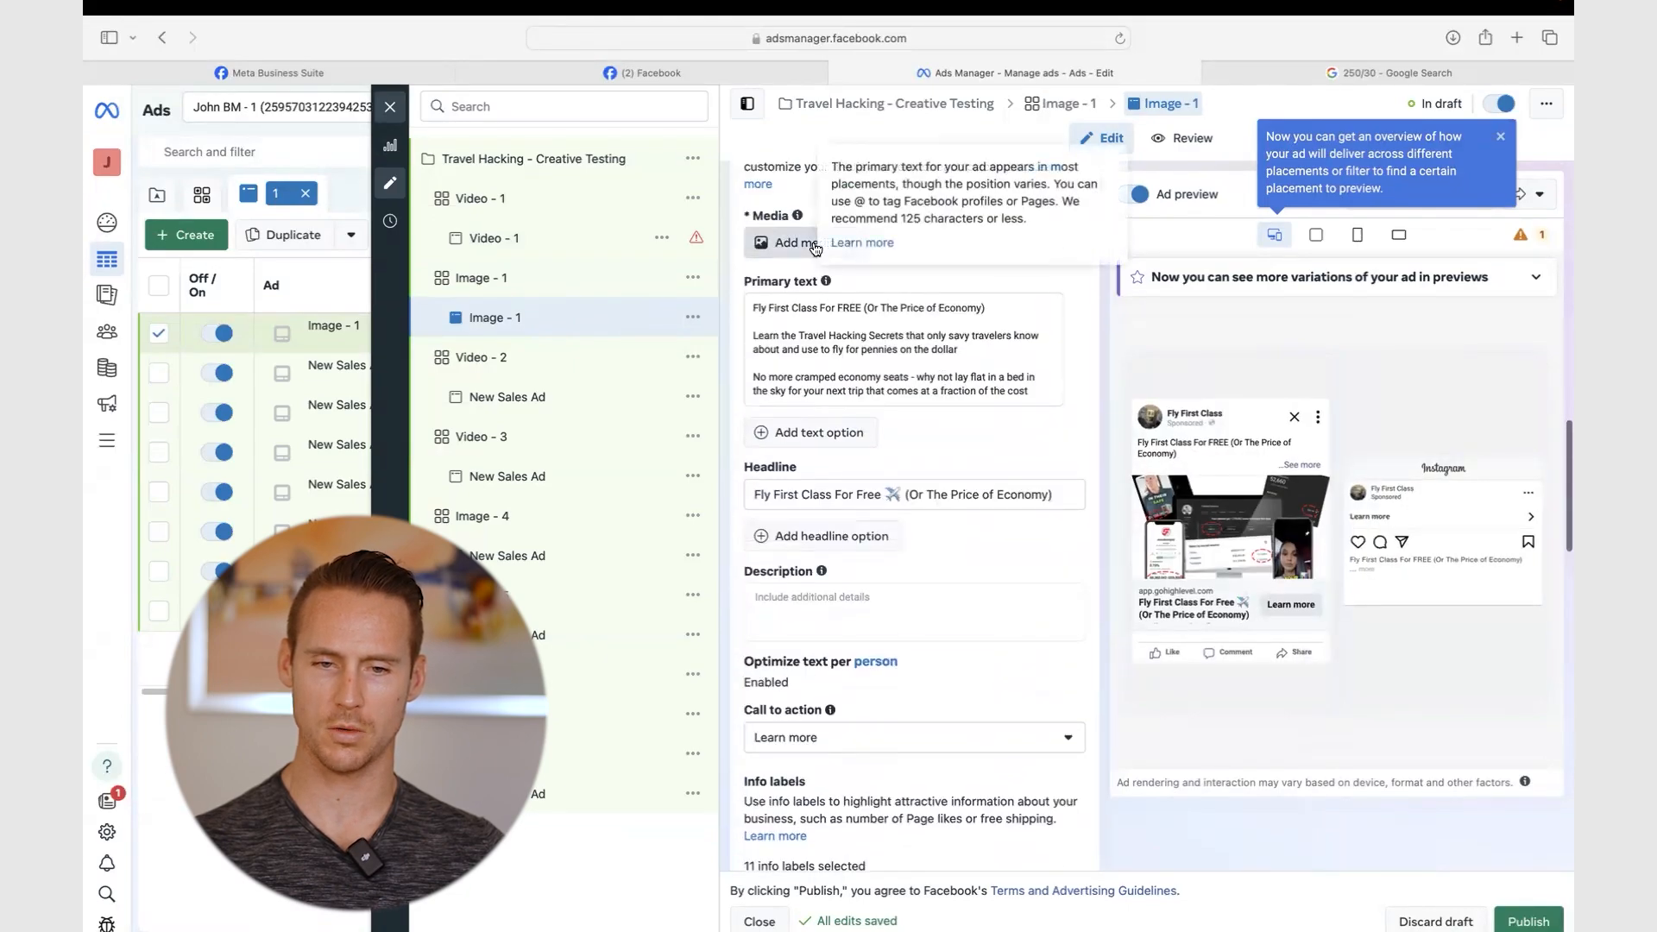
left_click(815, 246)
left_click(793, 285)
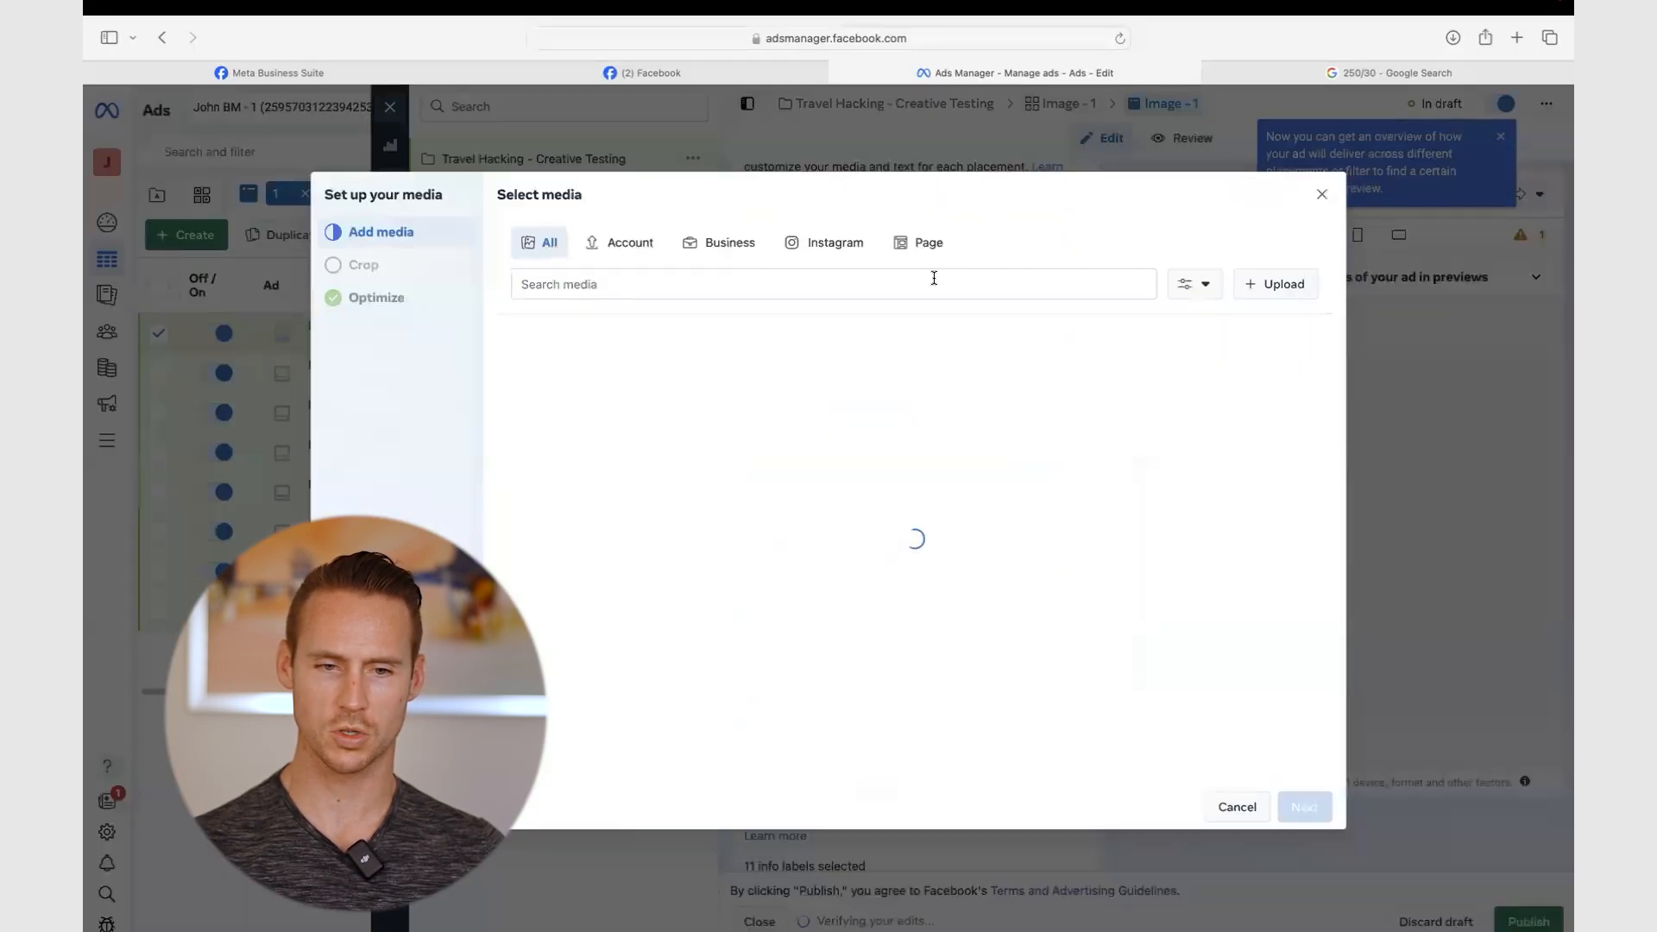
left_click(1260, 284)
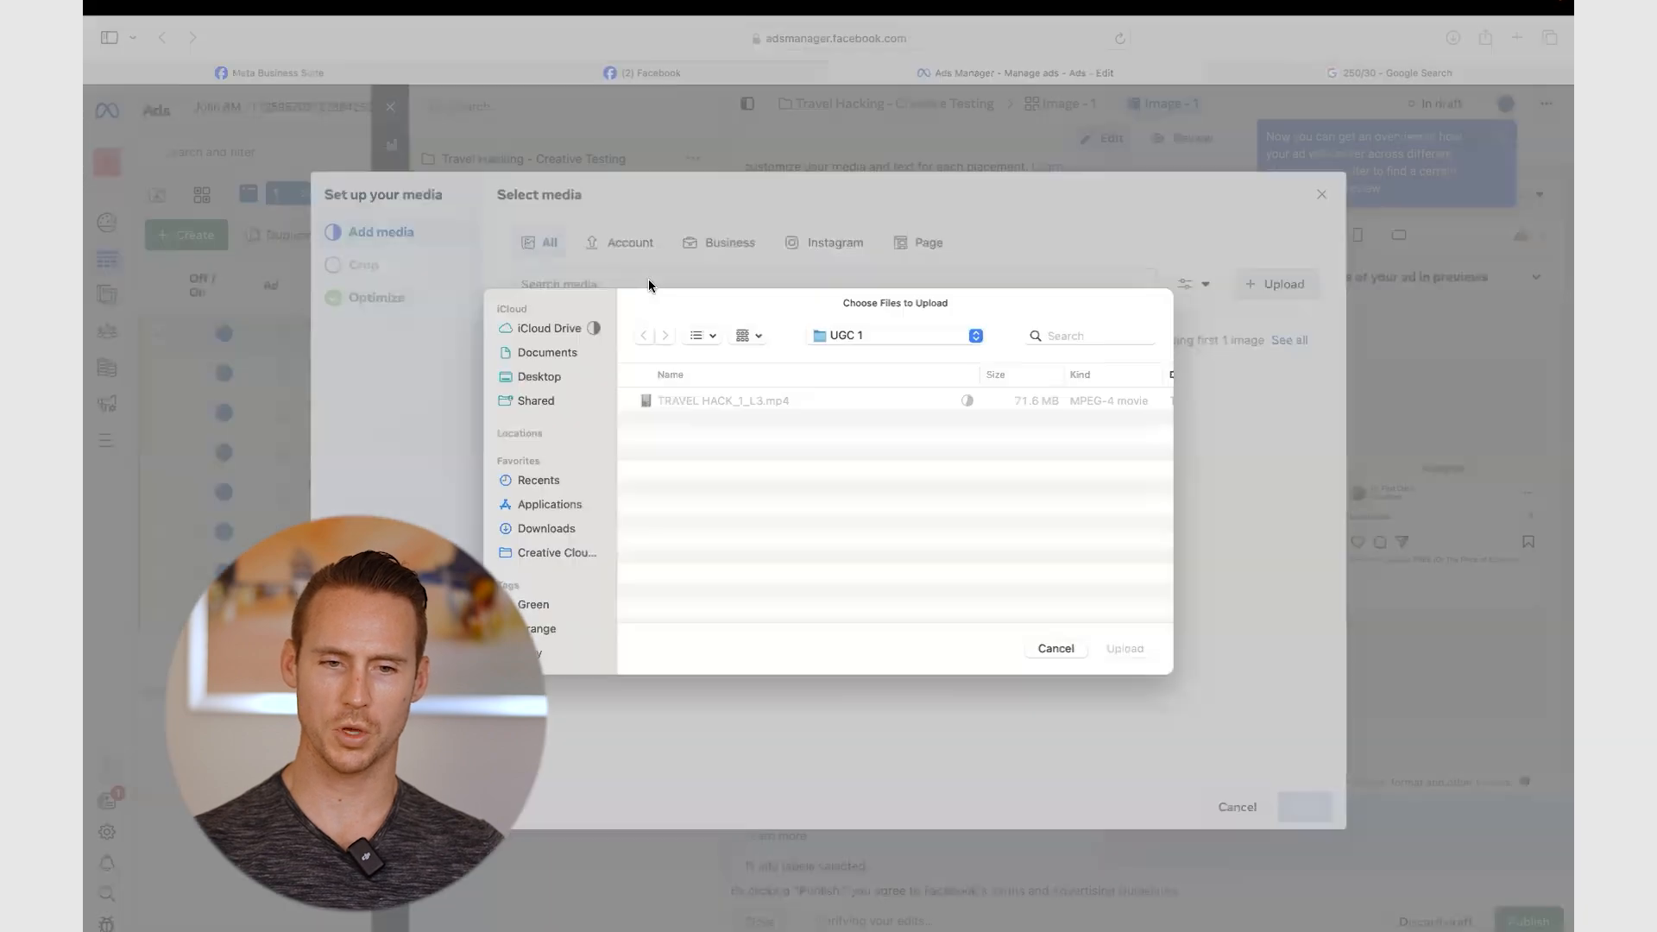
left_click(869, 335)
left_click(879, 374)
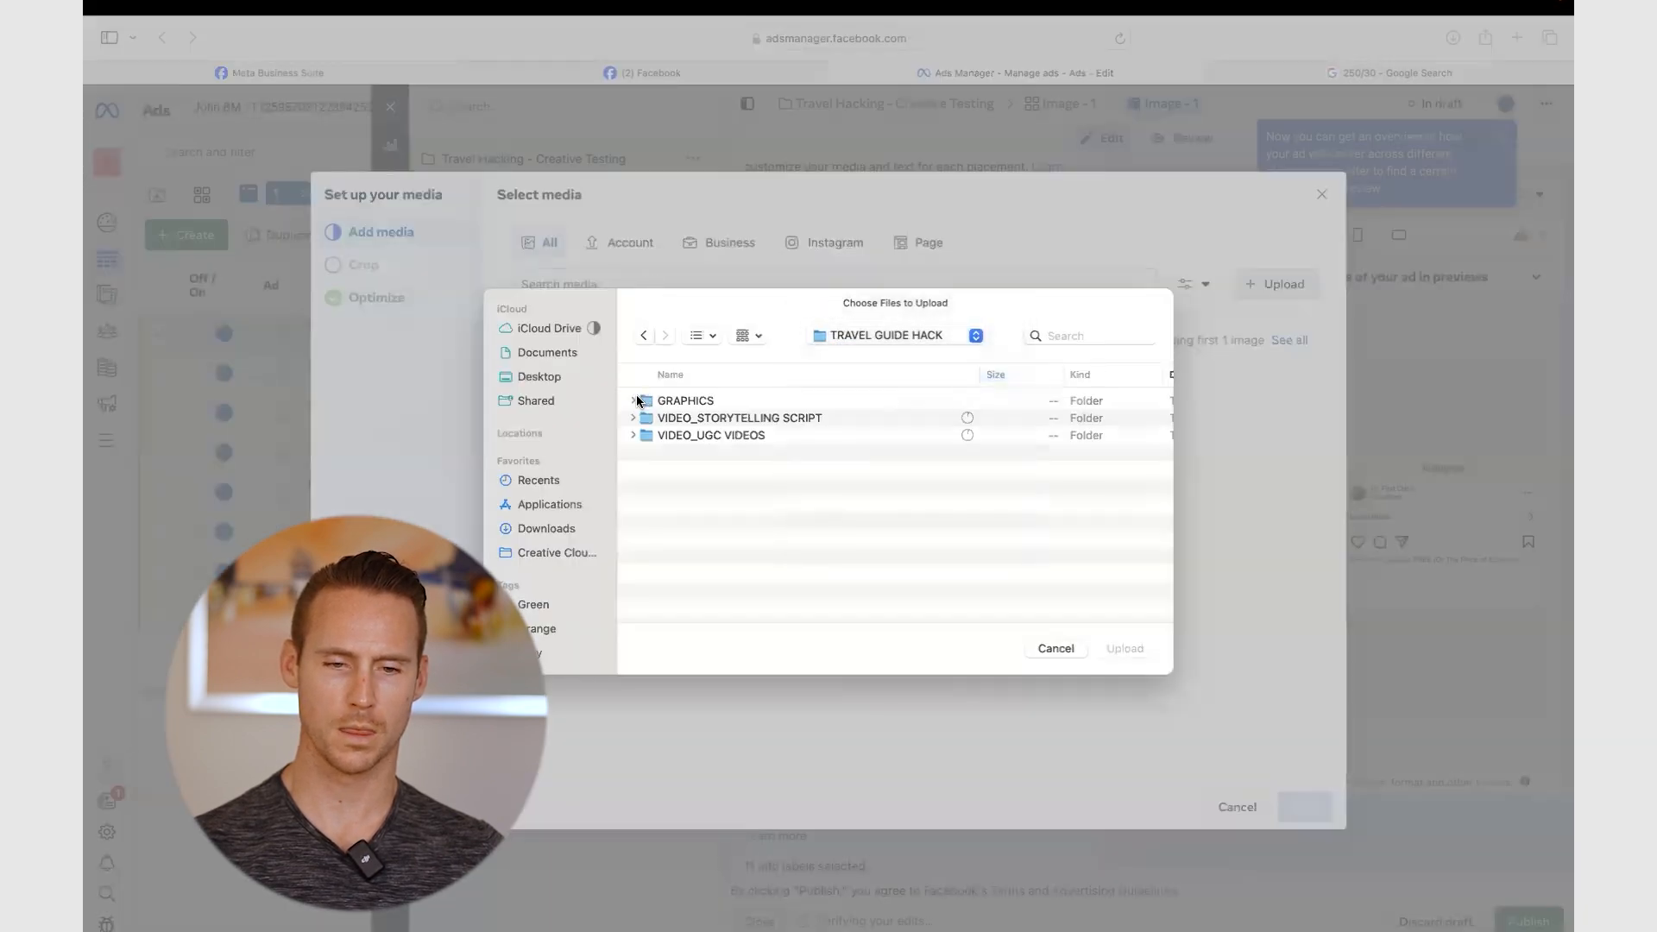
double_click(701, 399)
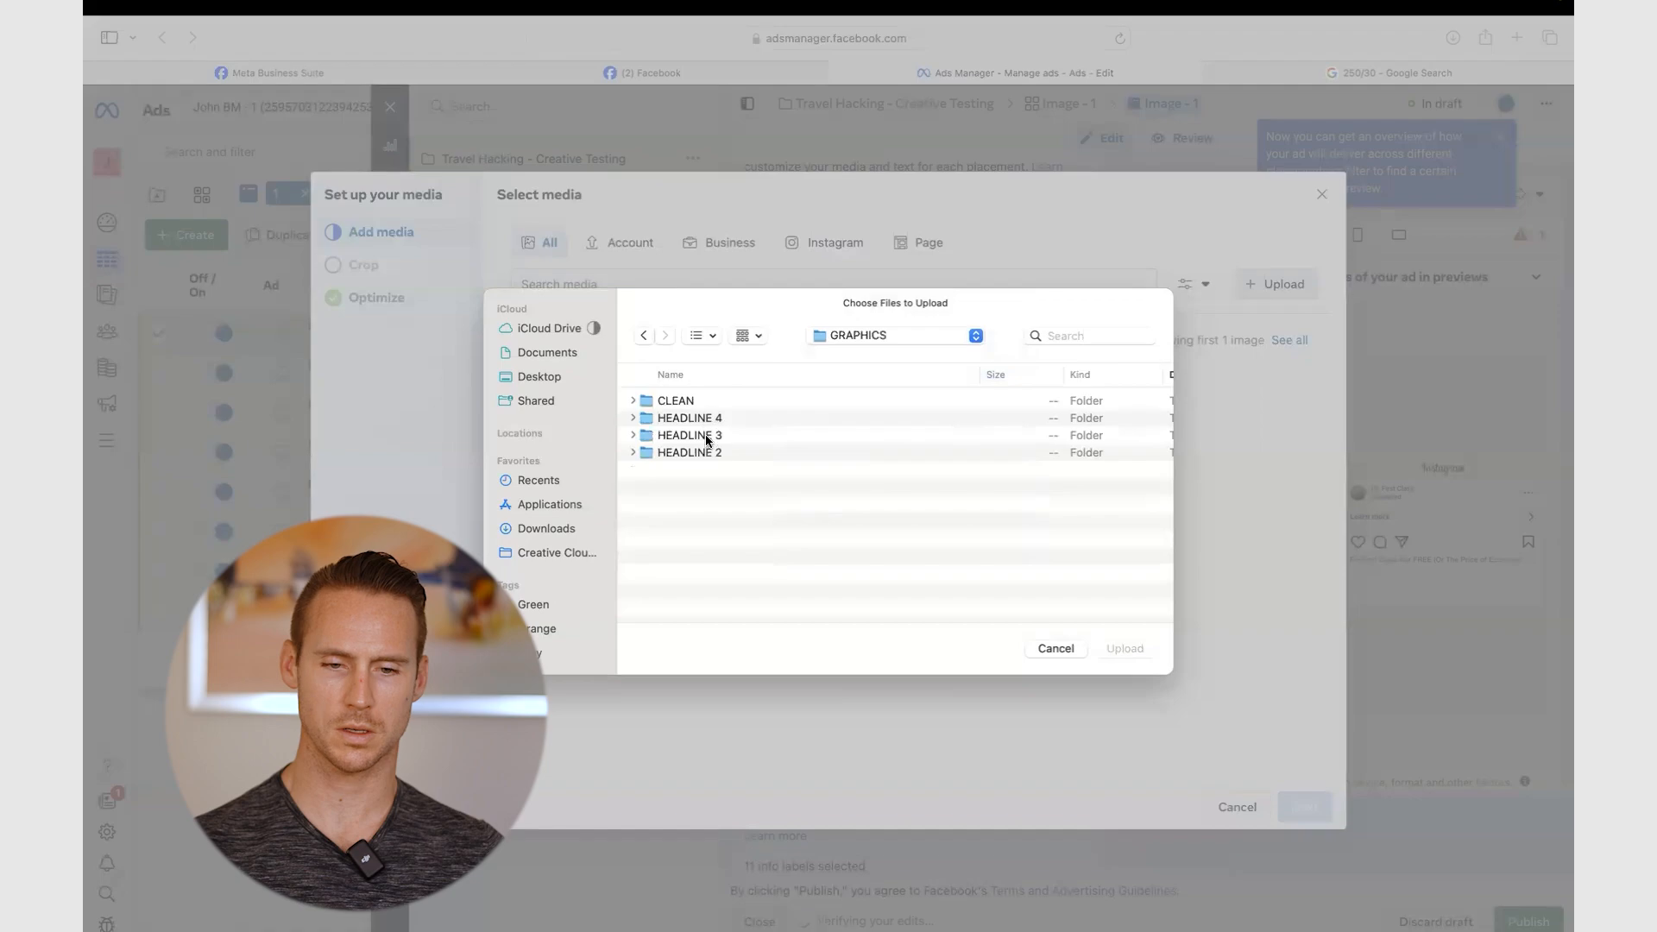
double_click(697, 452)
double_click(680, 402)
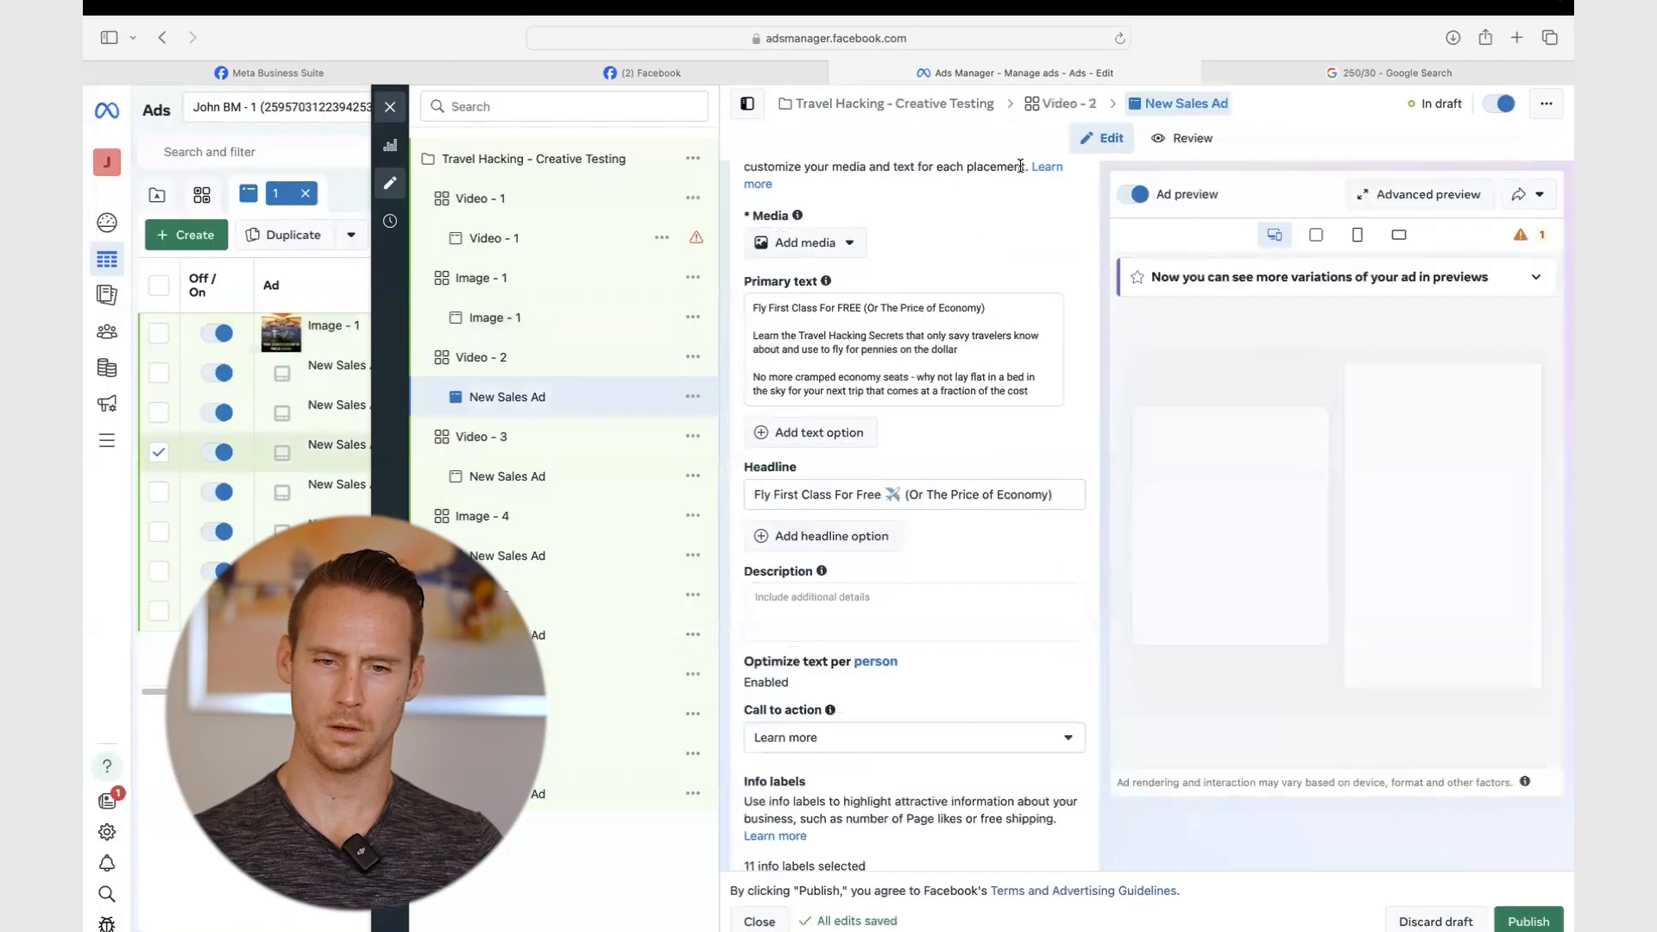
left_click(802, 243)
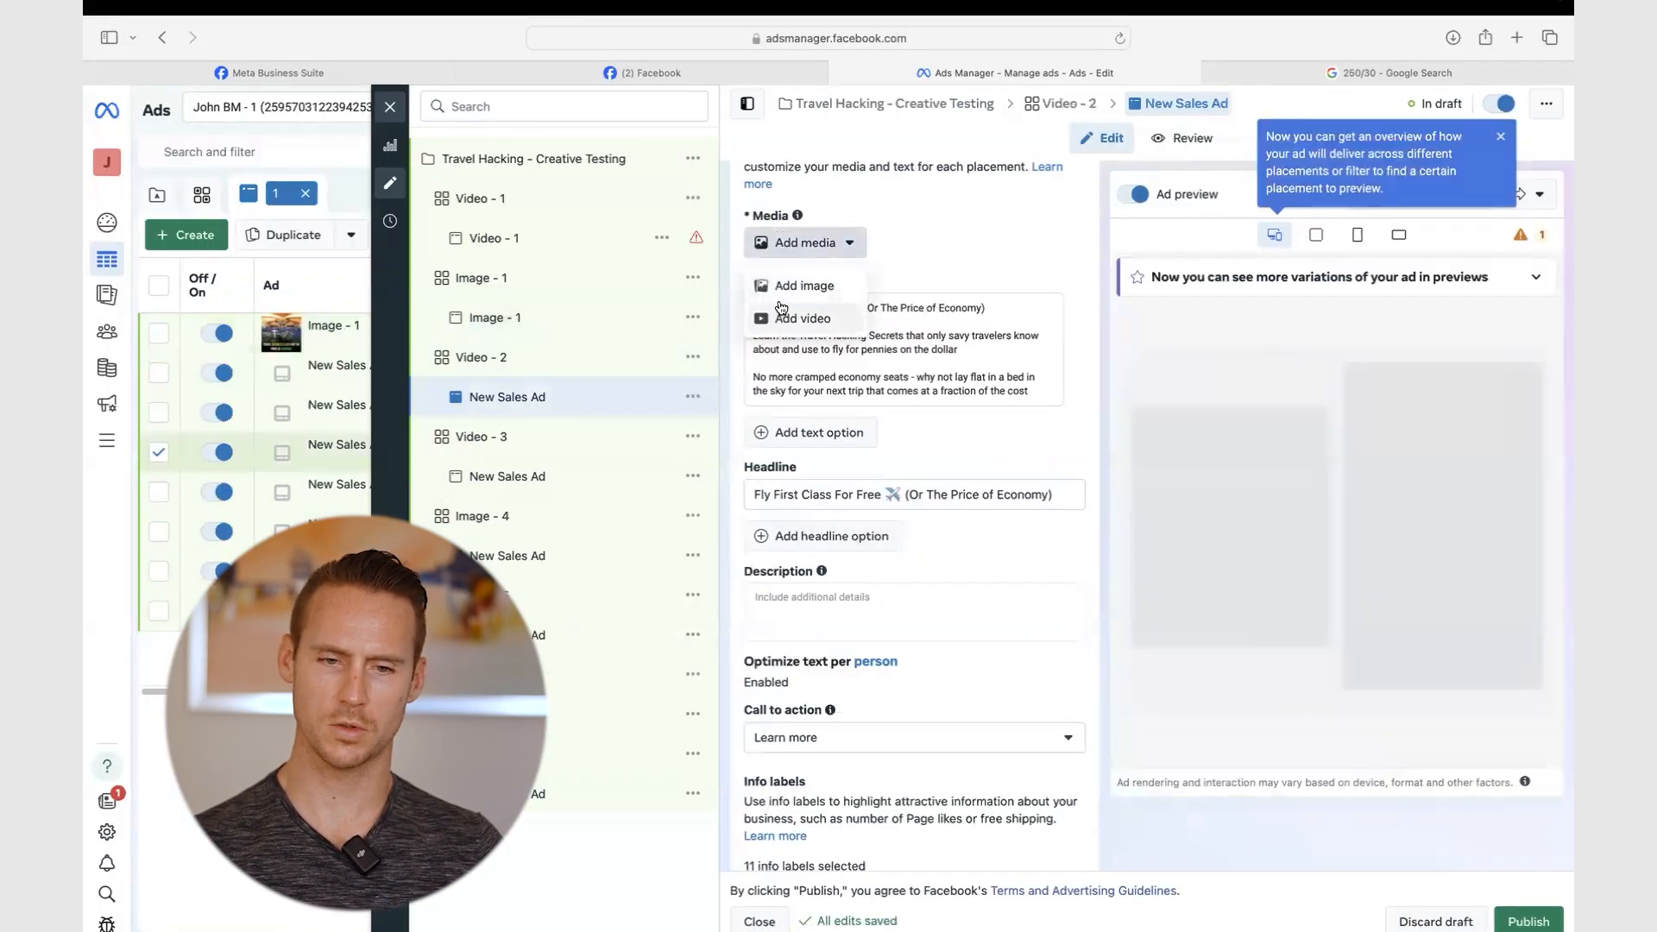
- Upload Body1.mp4 from VIDEO_STORYTELLING SCRIPT > CAPTION 1 as the Video - 2 ad's video
left_click(788, 318)
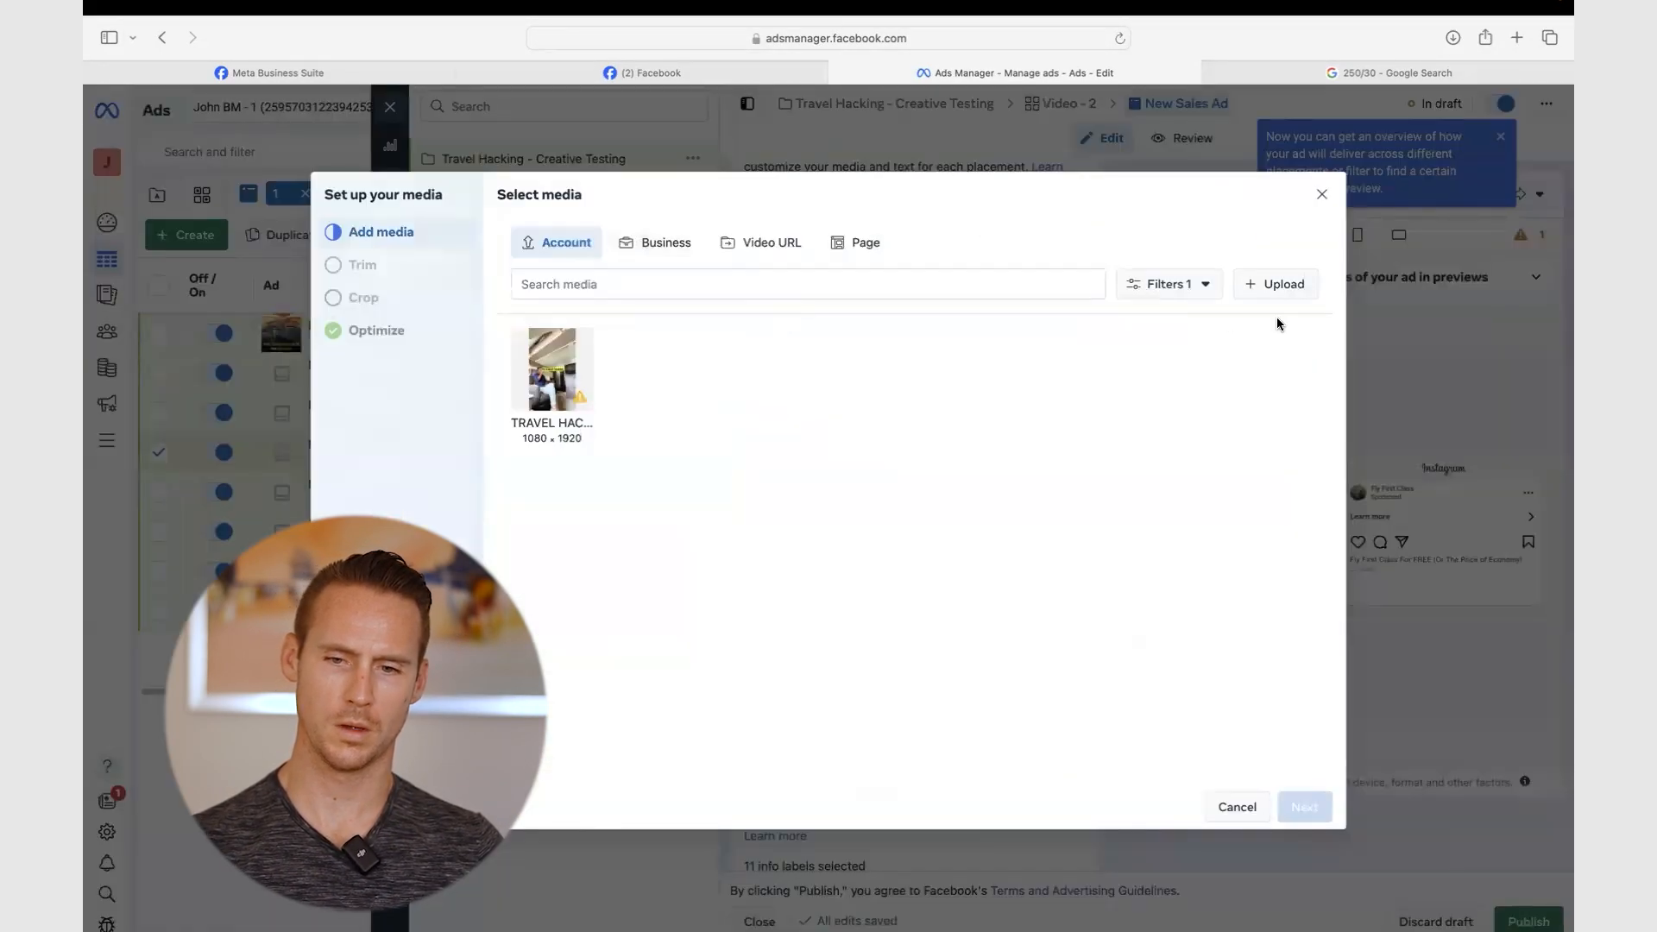
left_click(1275, 283)
left_click(828, 342)
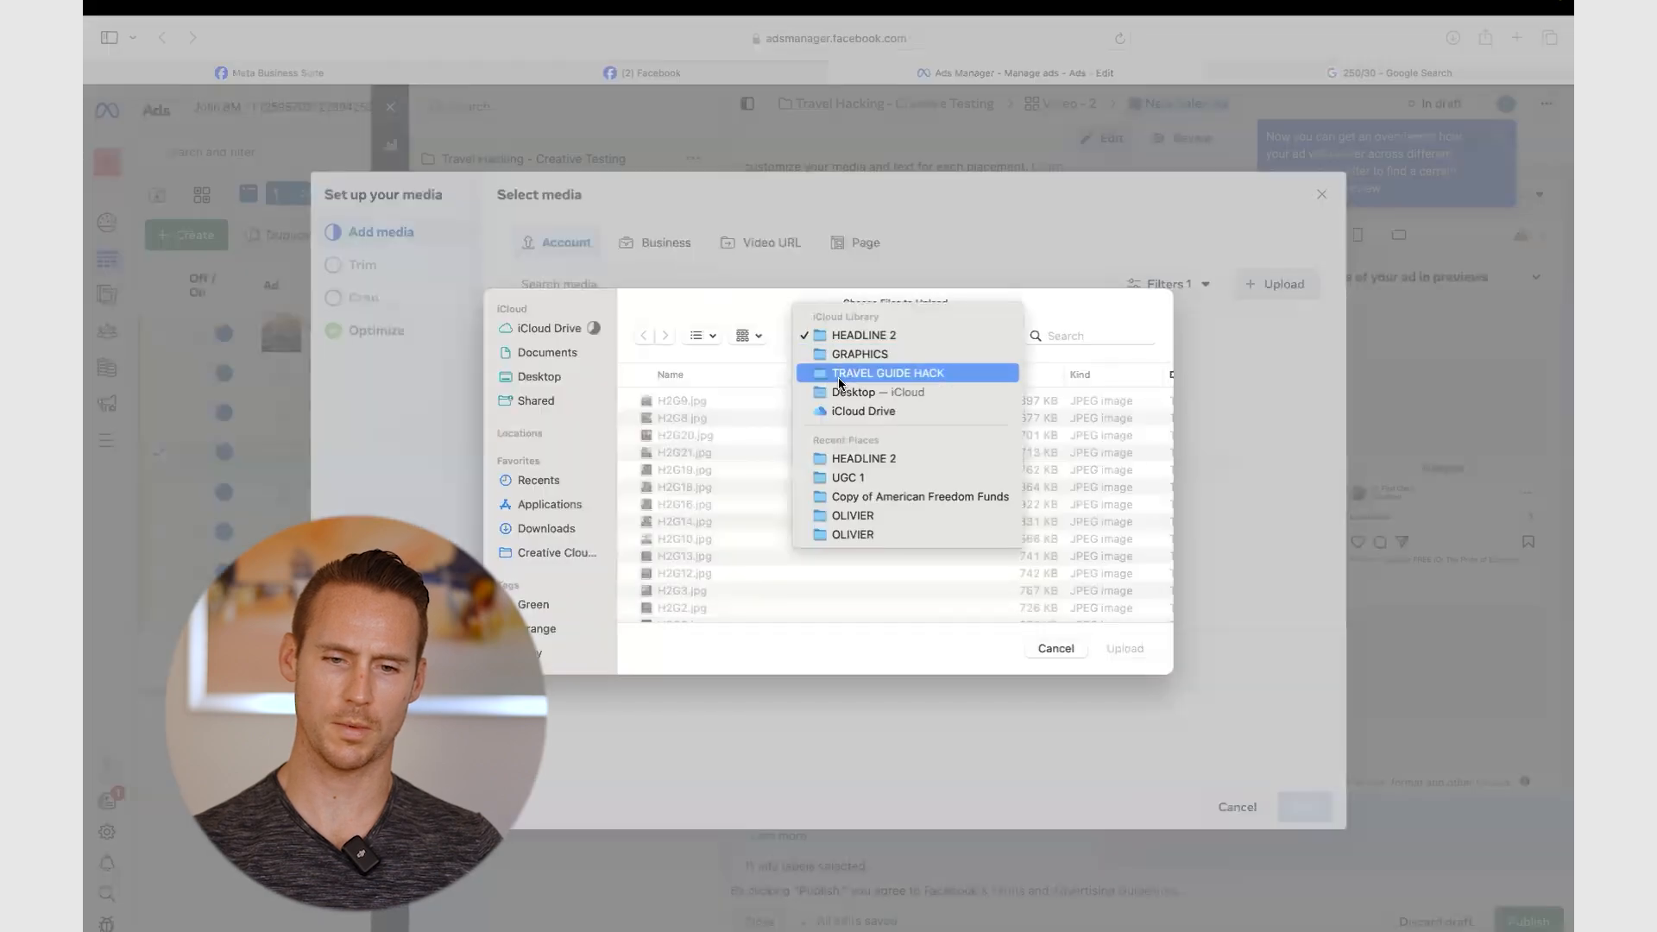
left_click(840, 374)
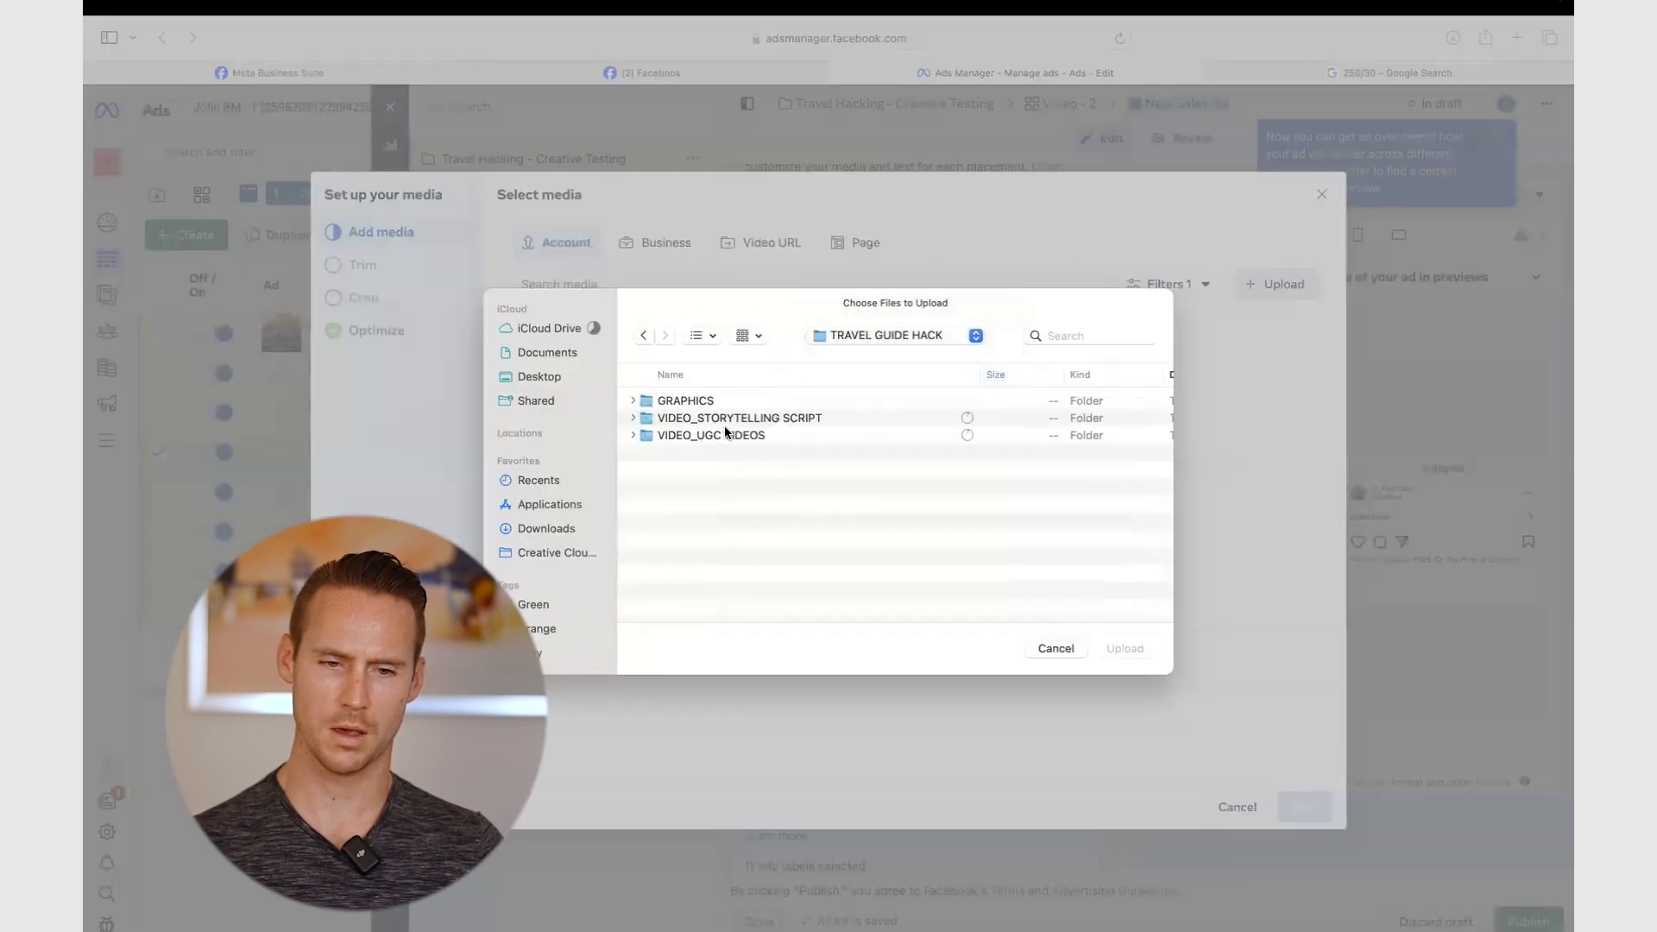
double_click(721, 417)
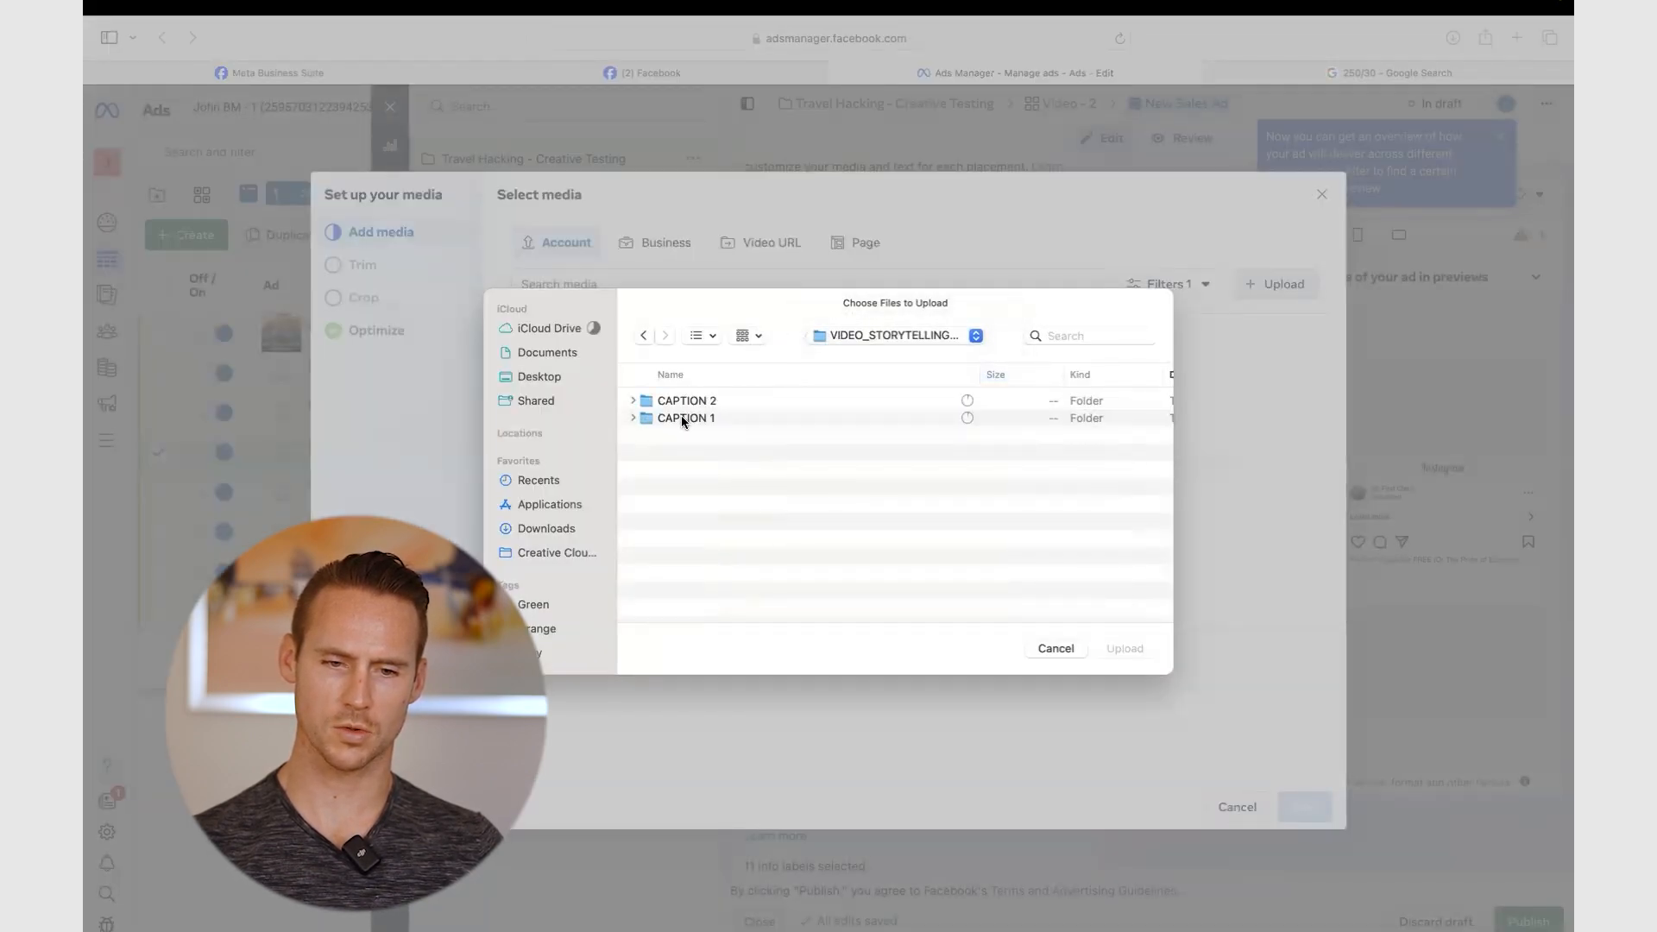
double_click(681, 418)
double_click(701, 398)
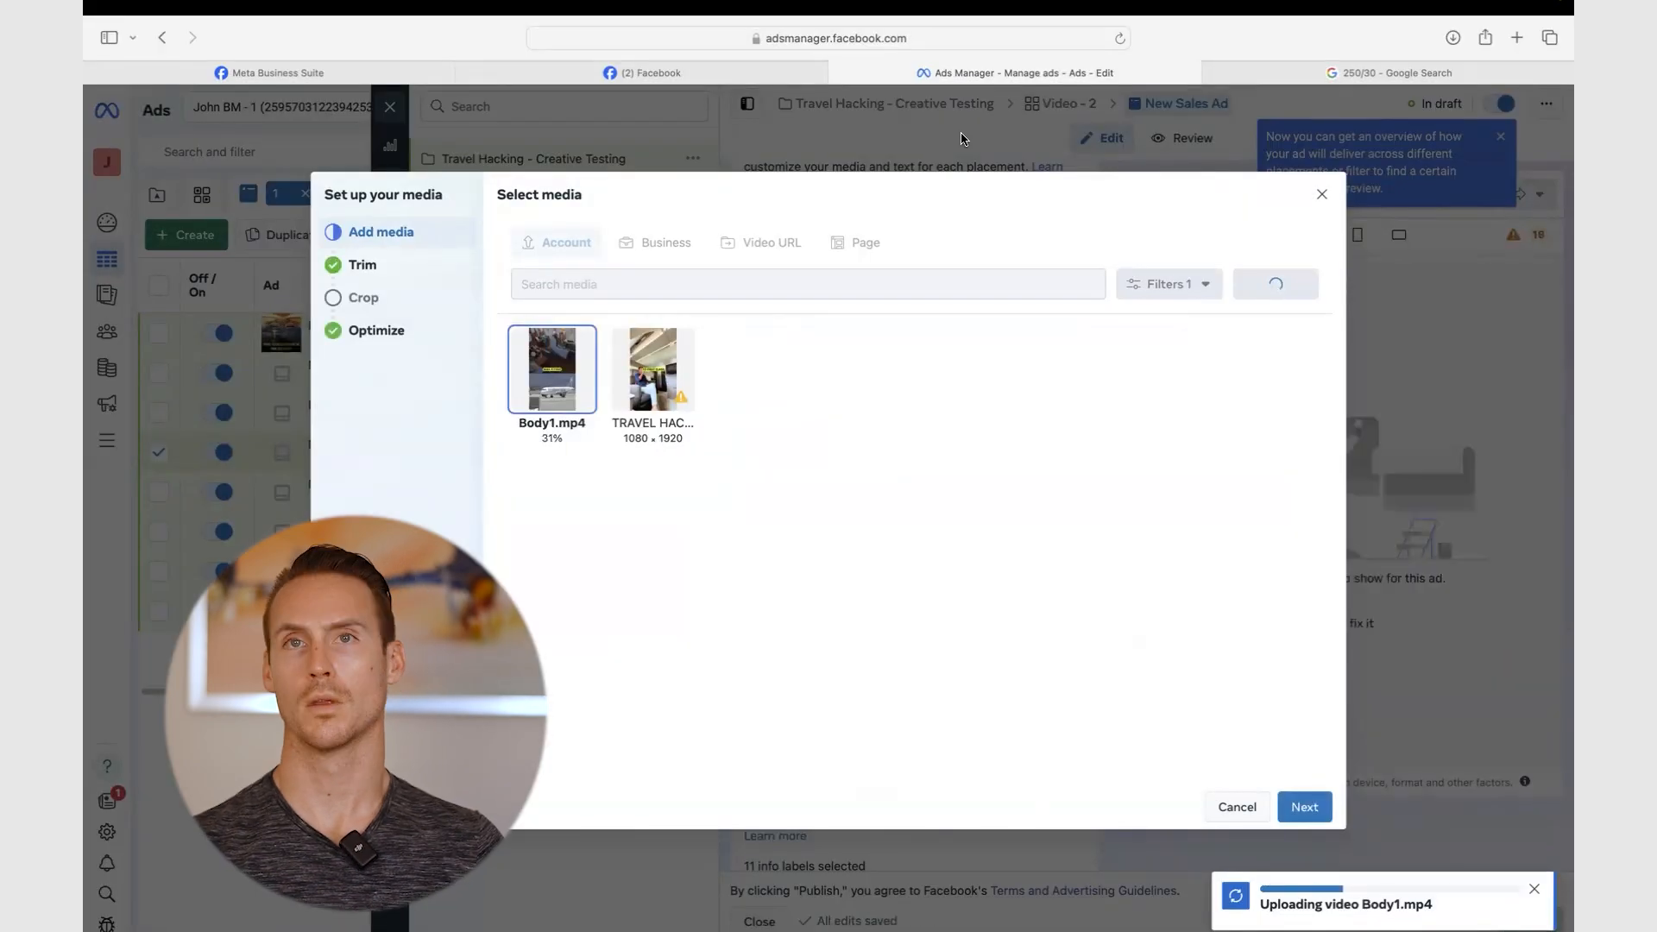
- Pass the trim and crop steps, switch off all Advantage+ optimizations, and finish the video setup
left_click(1324, 808)
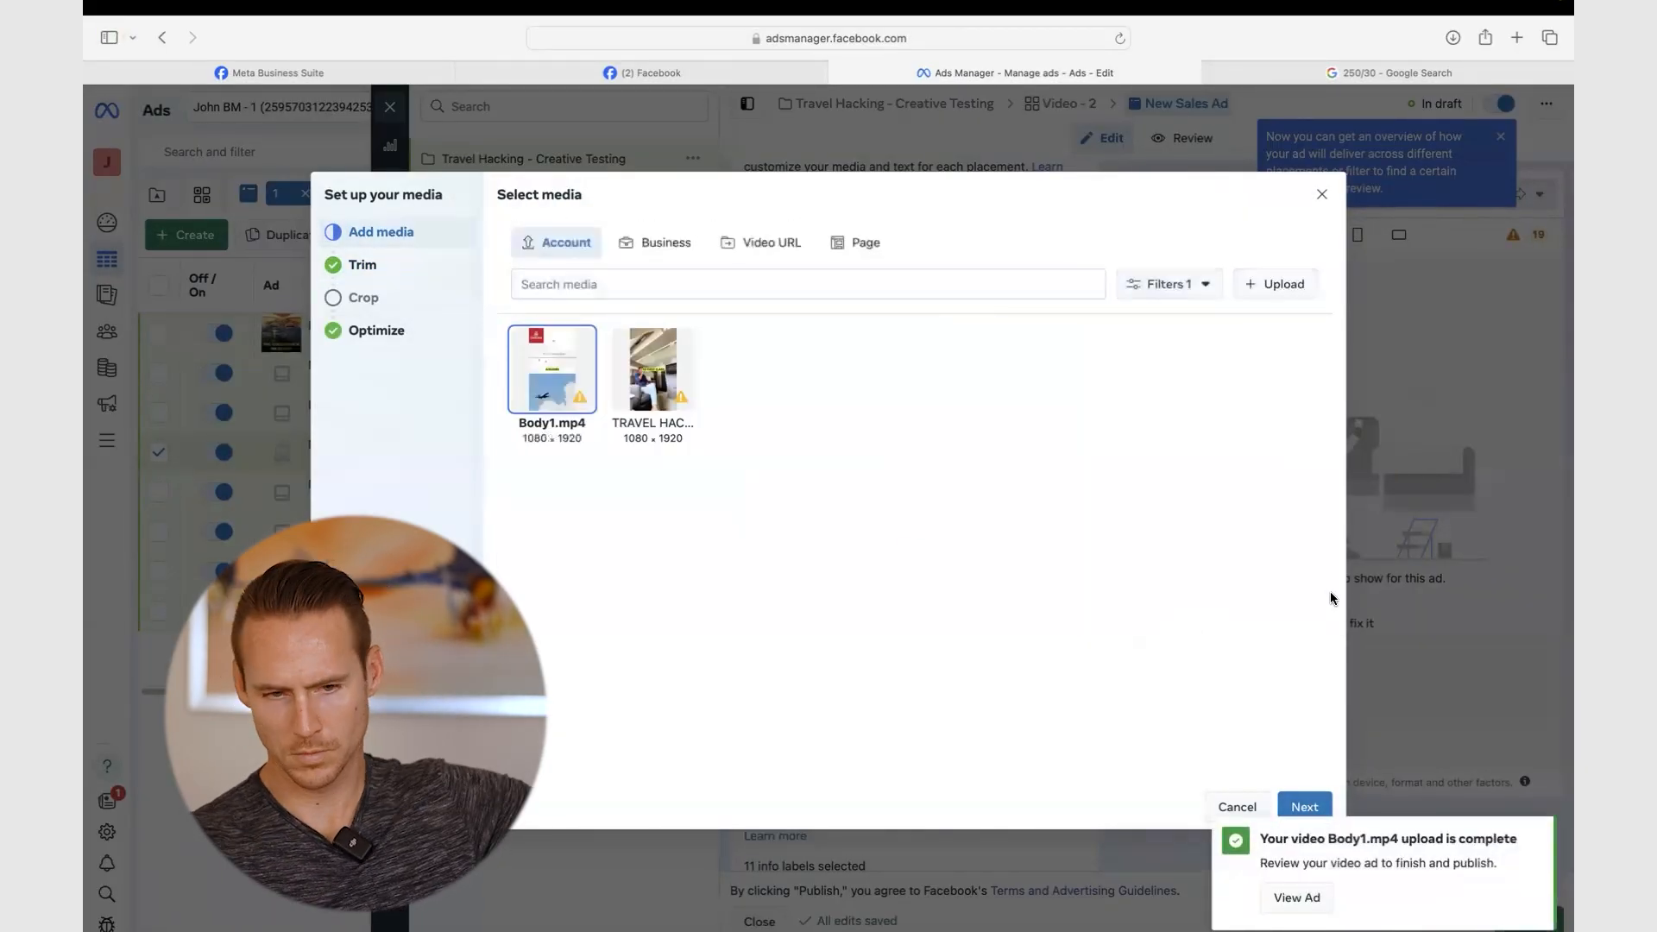
left_click(1305, 806)
left_click(1305, 807)
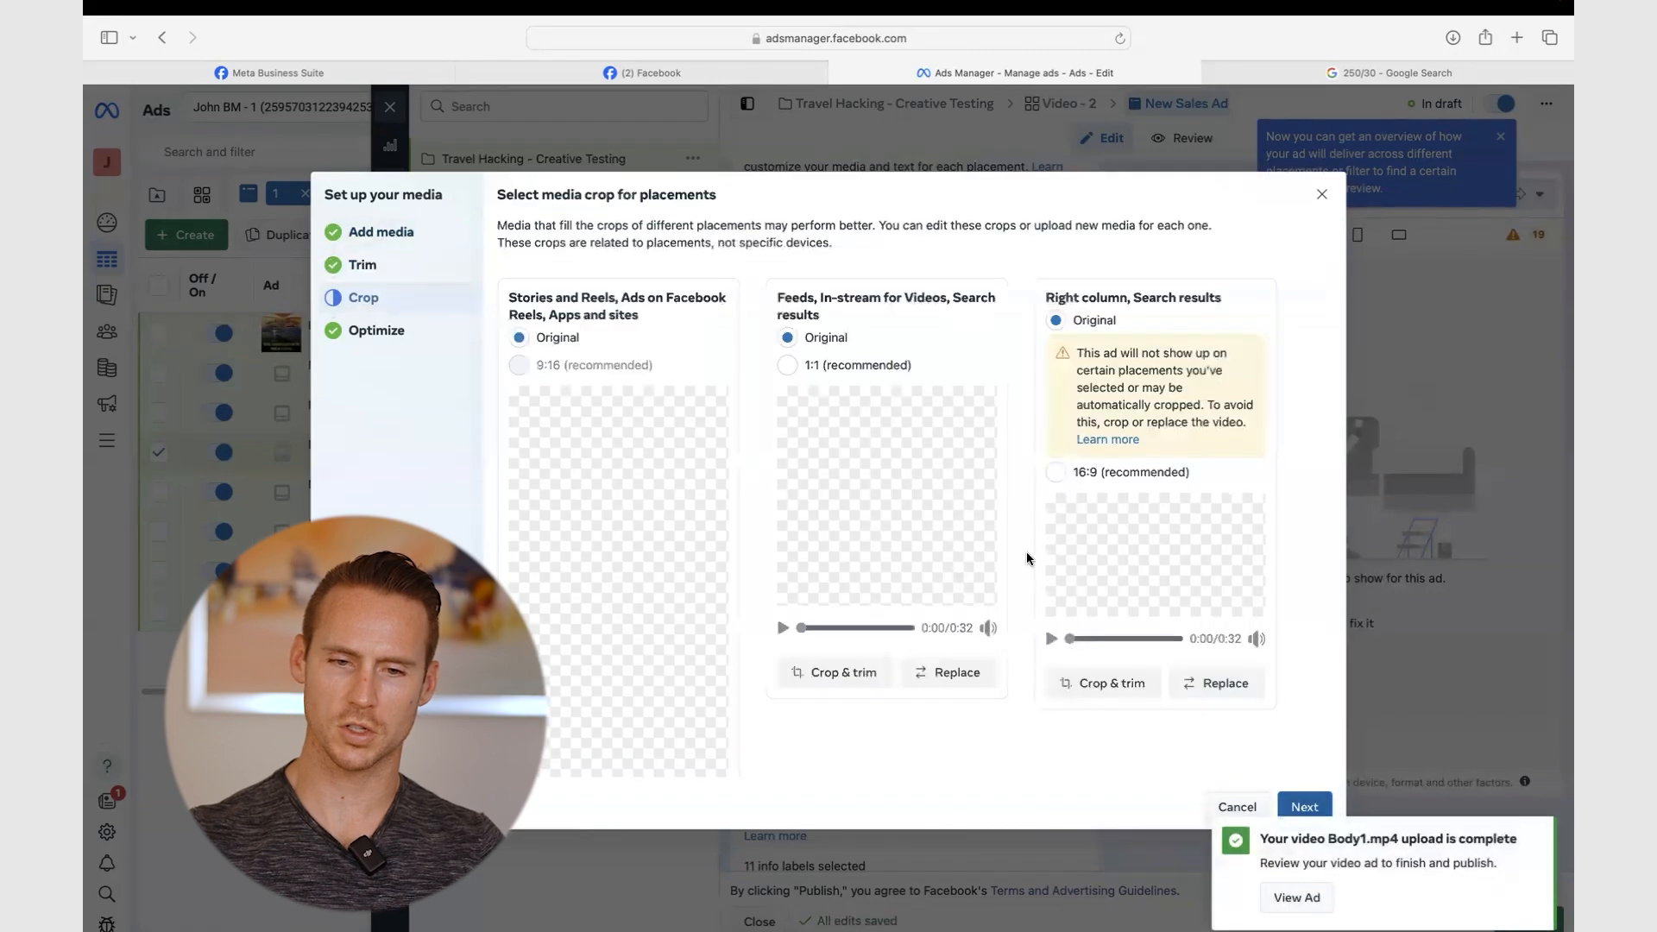
left_click(1304, 806)
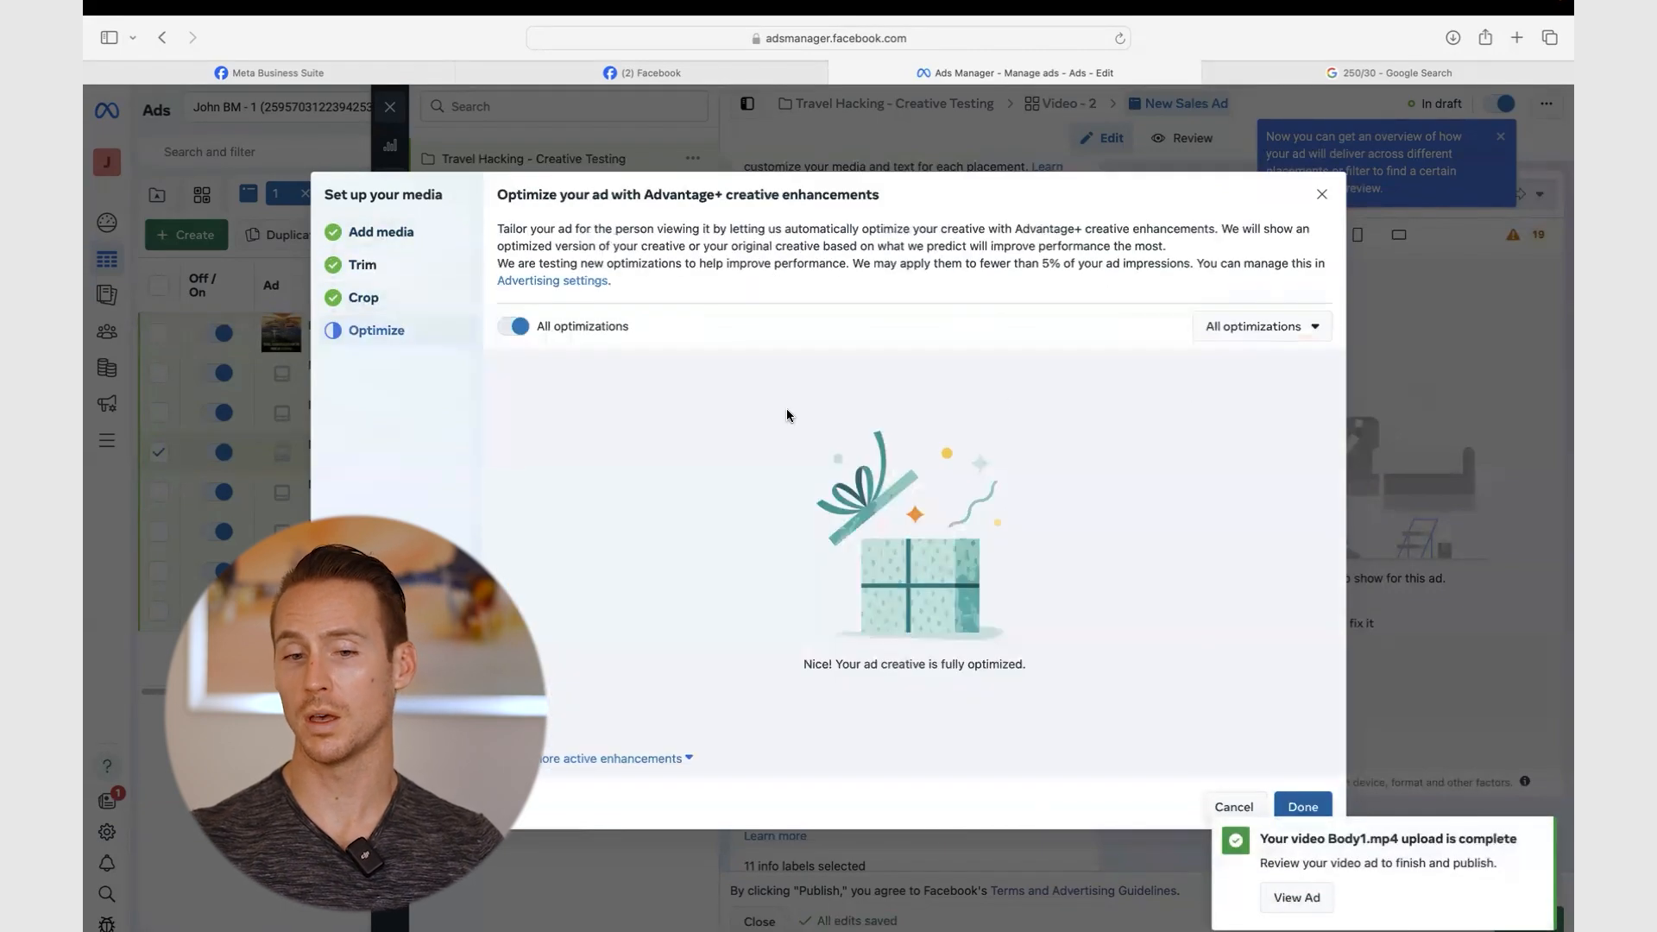
left_click(587, 333)
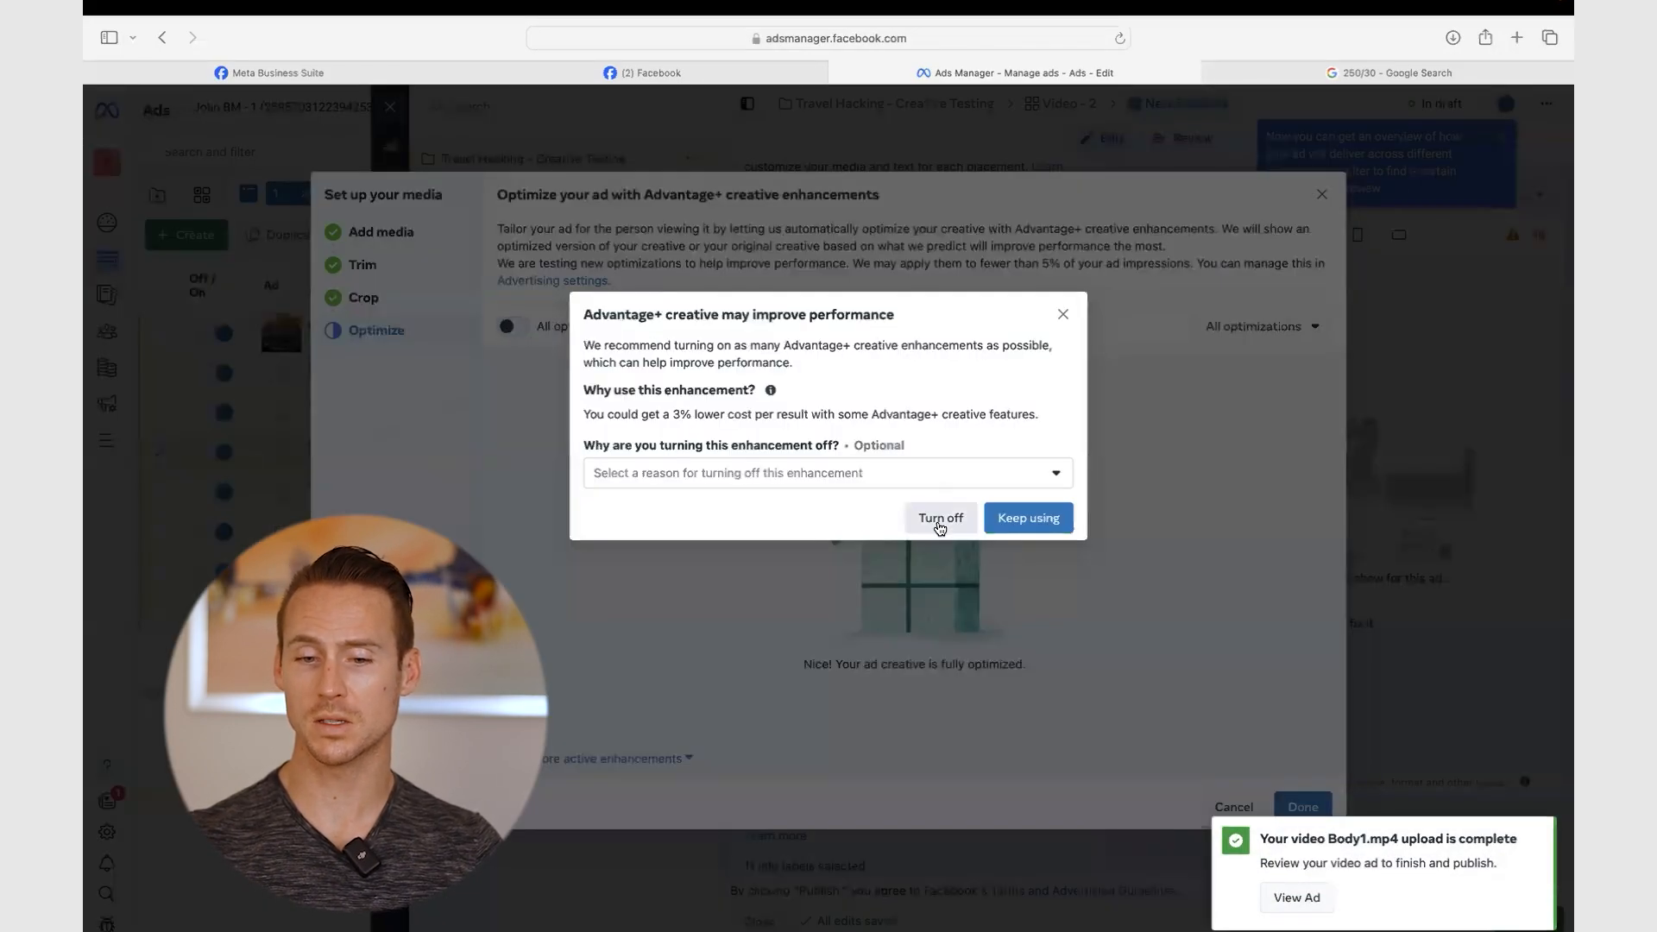
left_click(941, 520)
left_click(1299, 809)
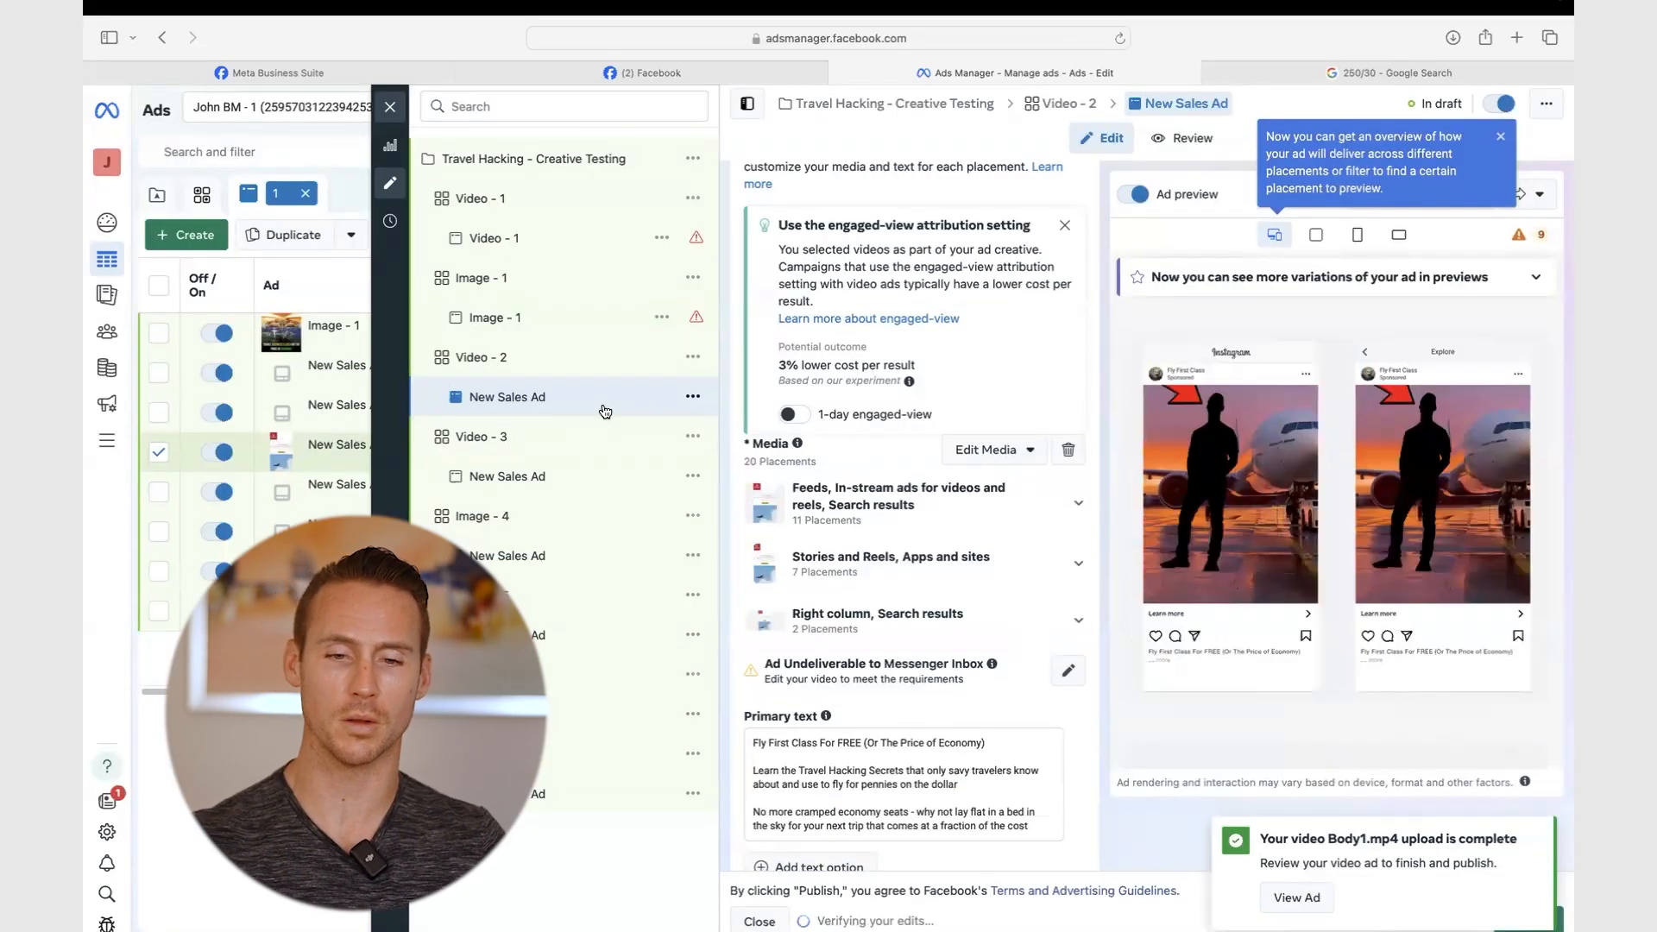
- Add media to the Video - 3 ad, then close the ad editor
left_click(547, 475)
left_click(812, 263)
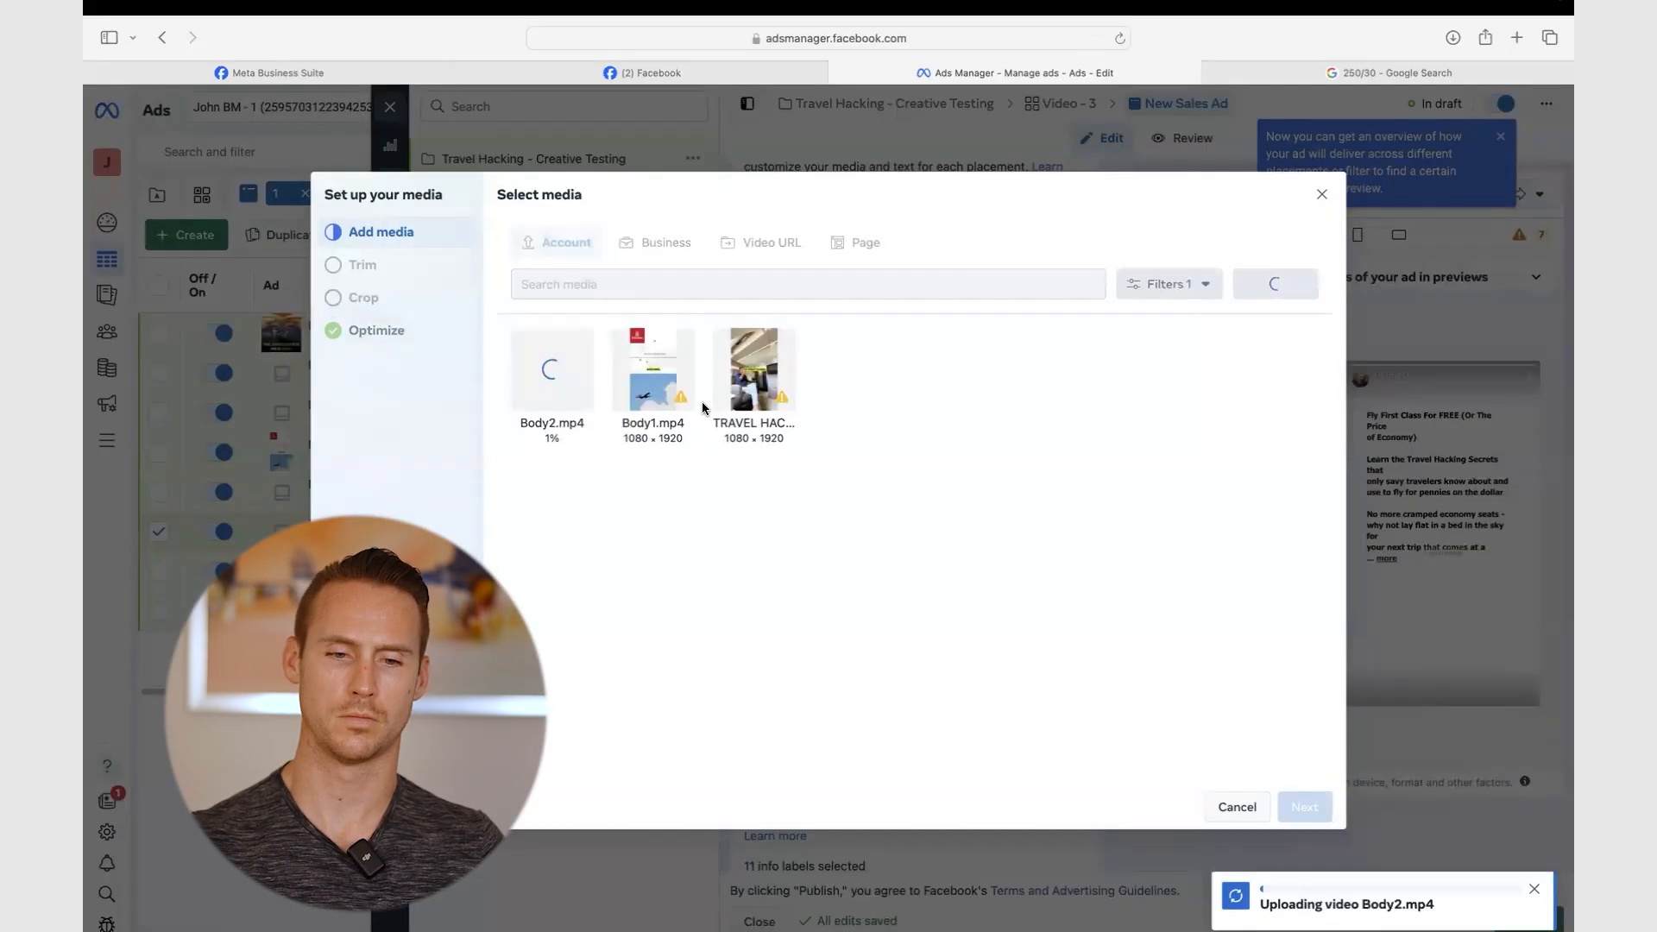
left_click(555, 414)
left_click(1303, 807)
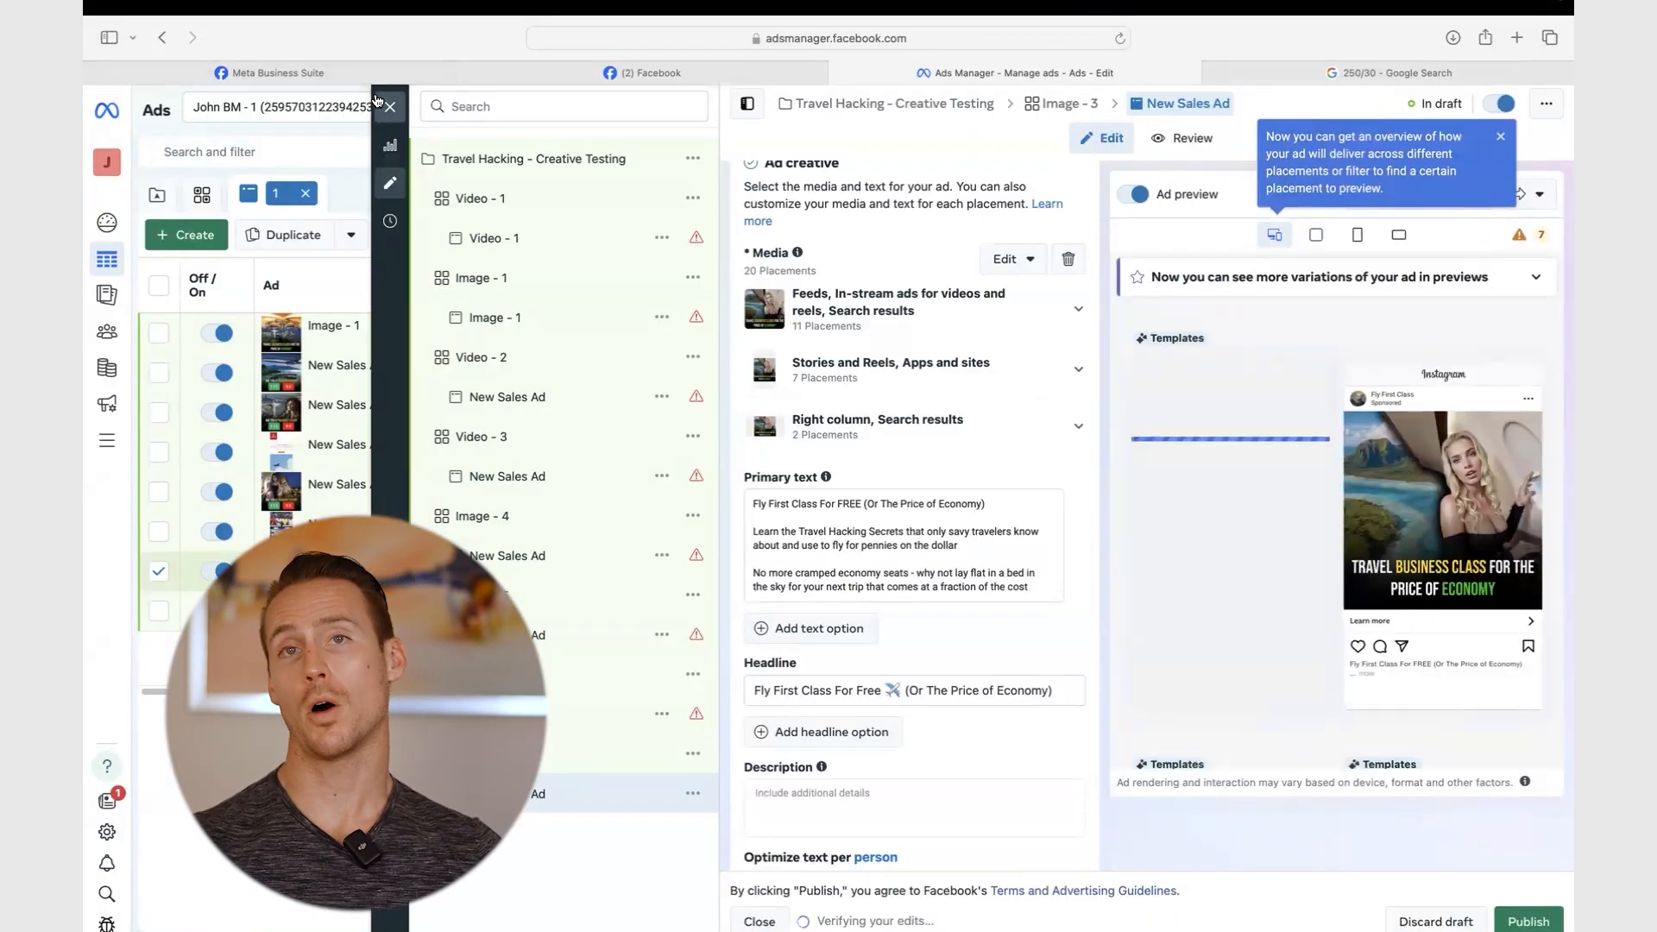
left_click(385, 108)
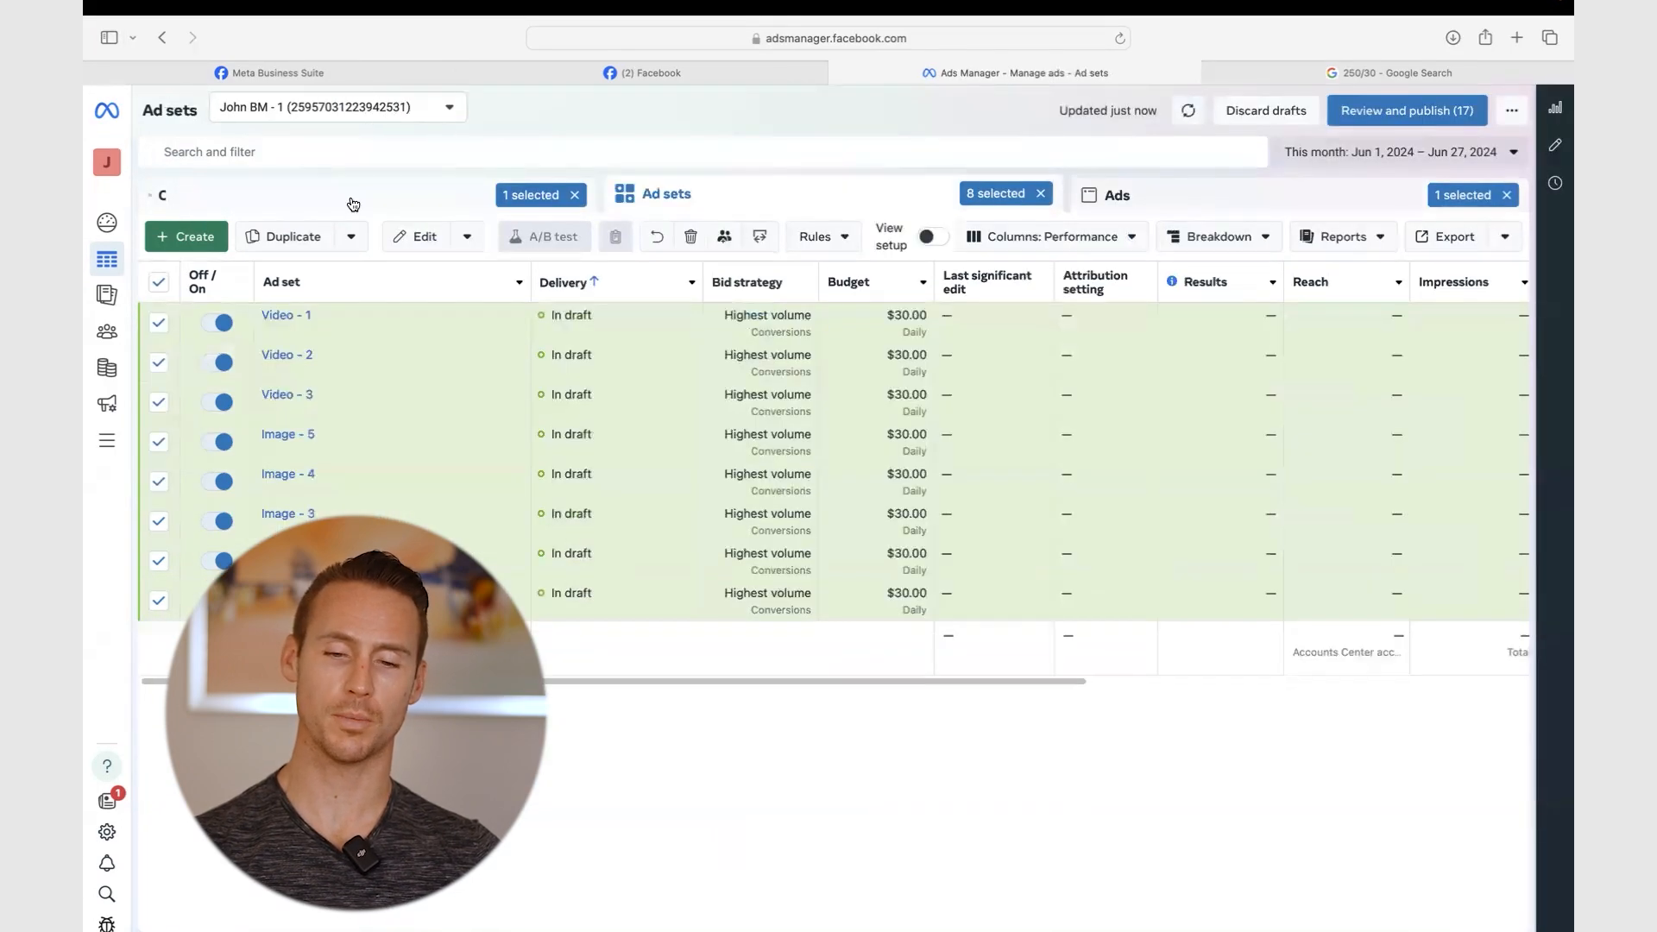
- Review the campaign drafts and open all 8 ads with errors together for editing
left_click(353, 204)
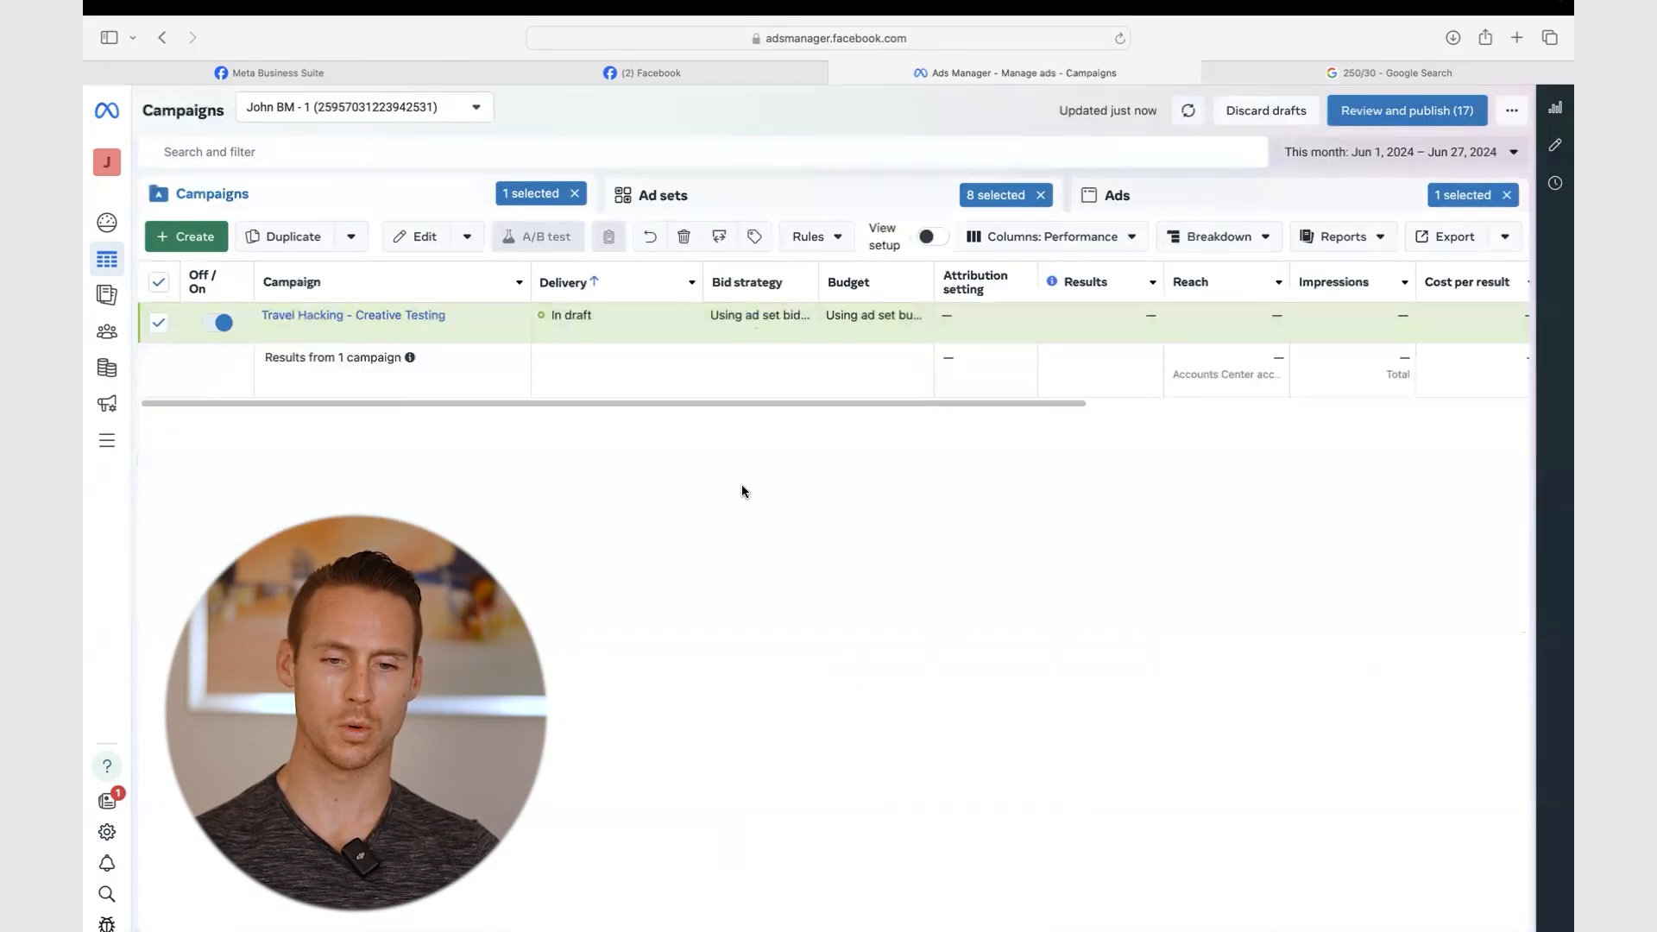
left_click(1405, 111)
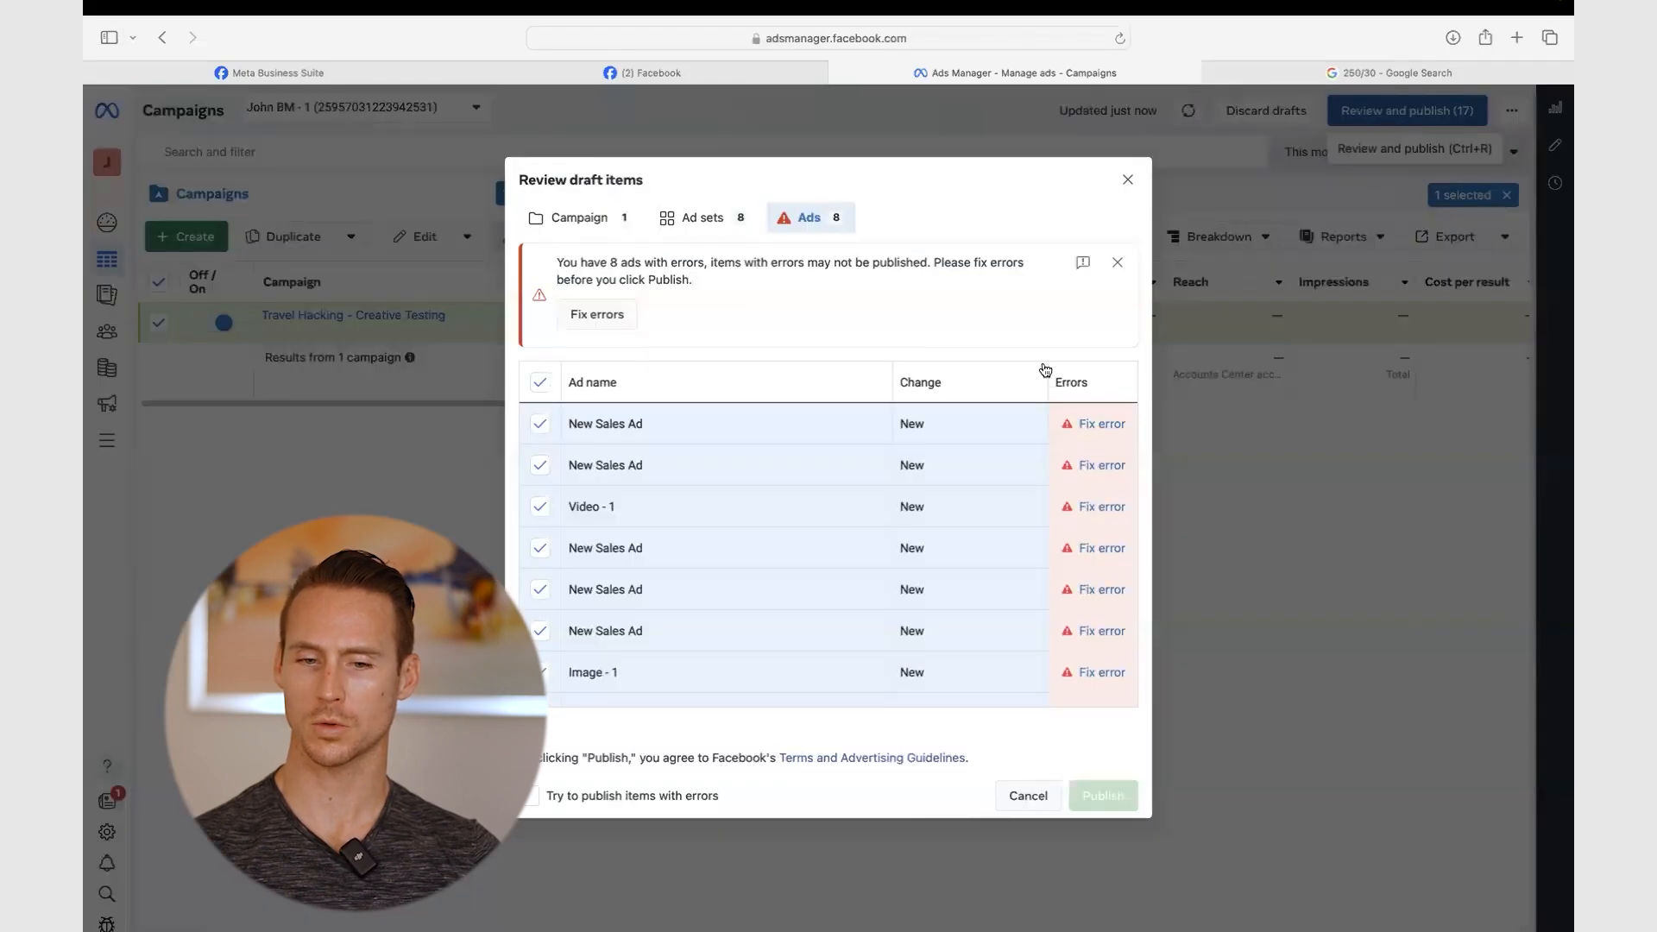
left_click(595, 314)
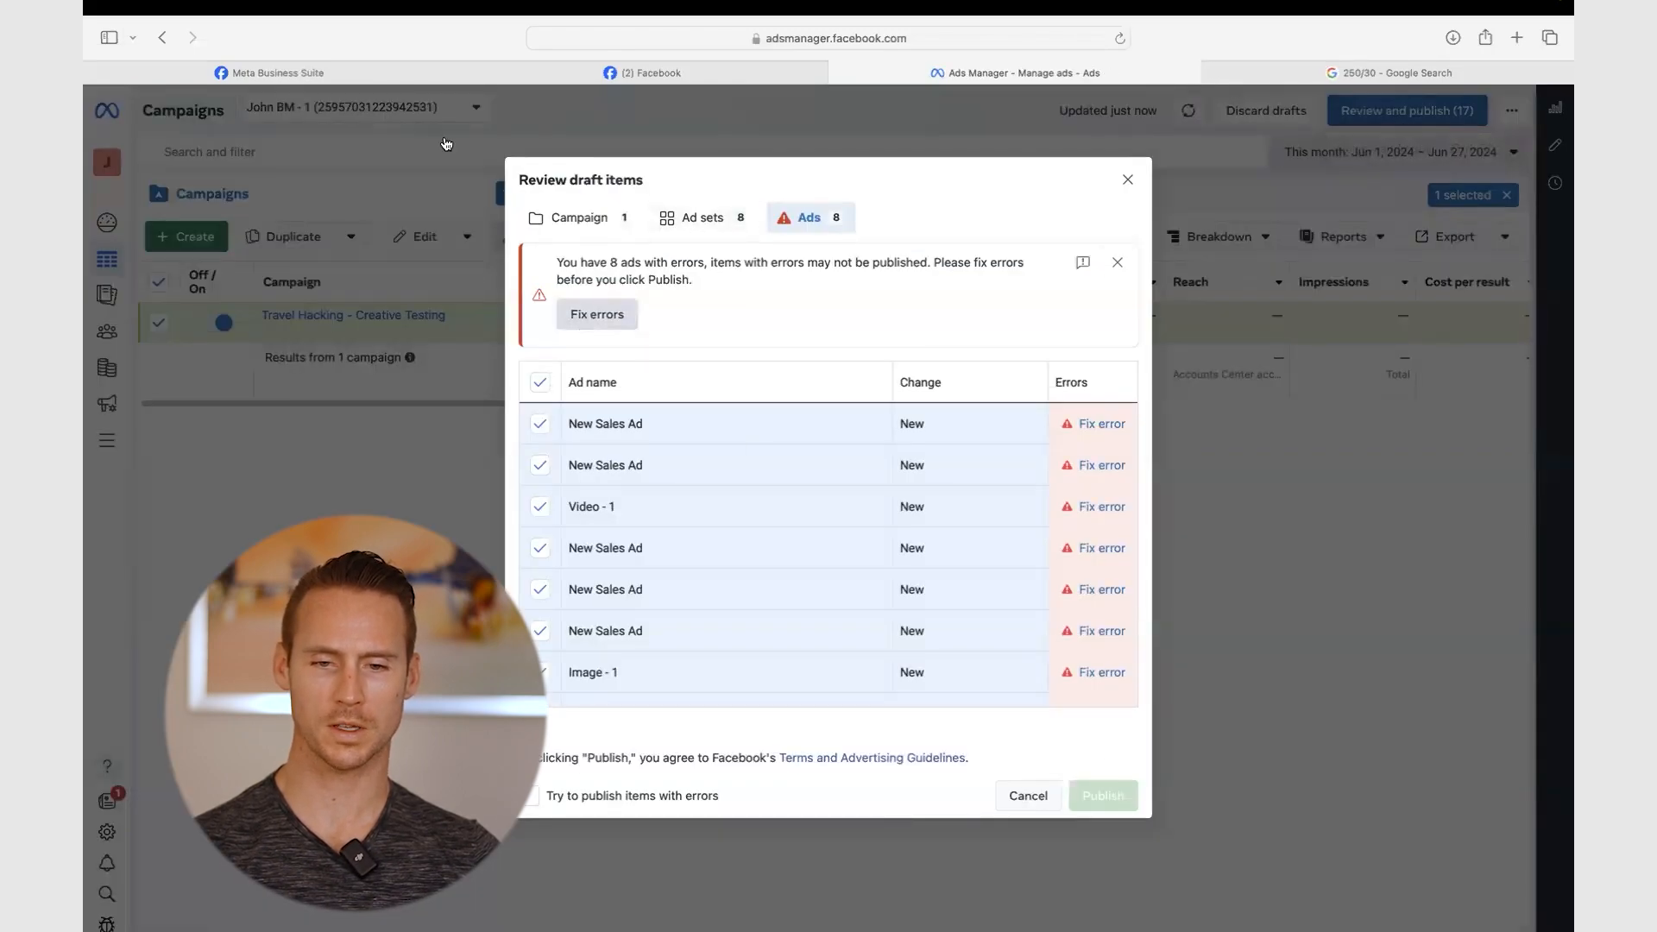
left_click(159, 285)
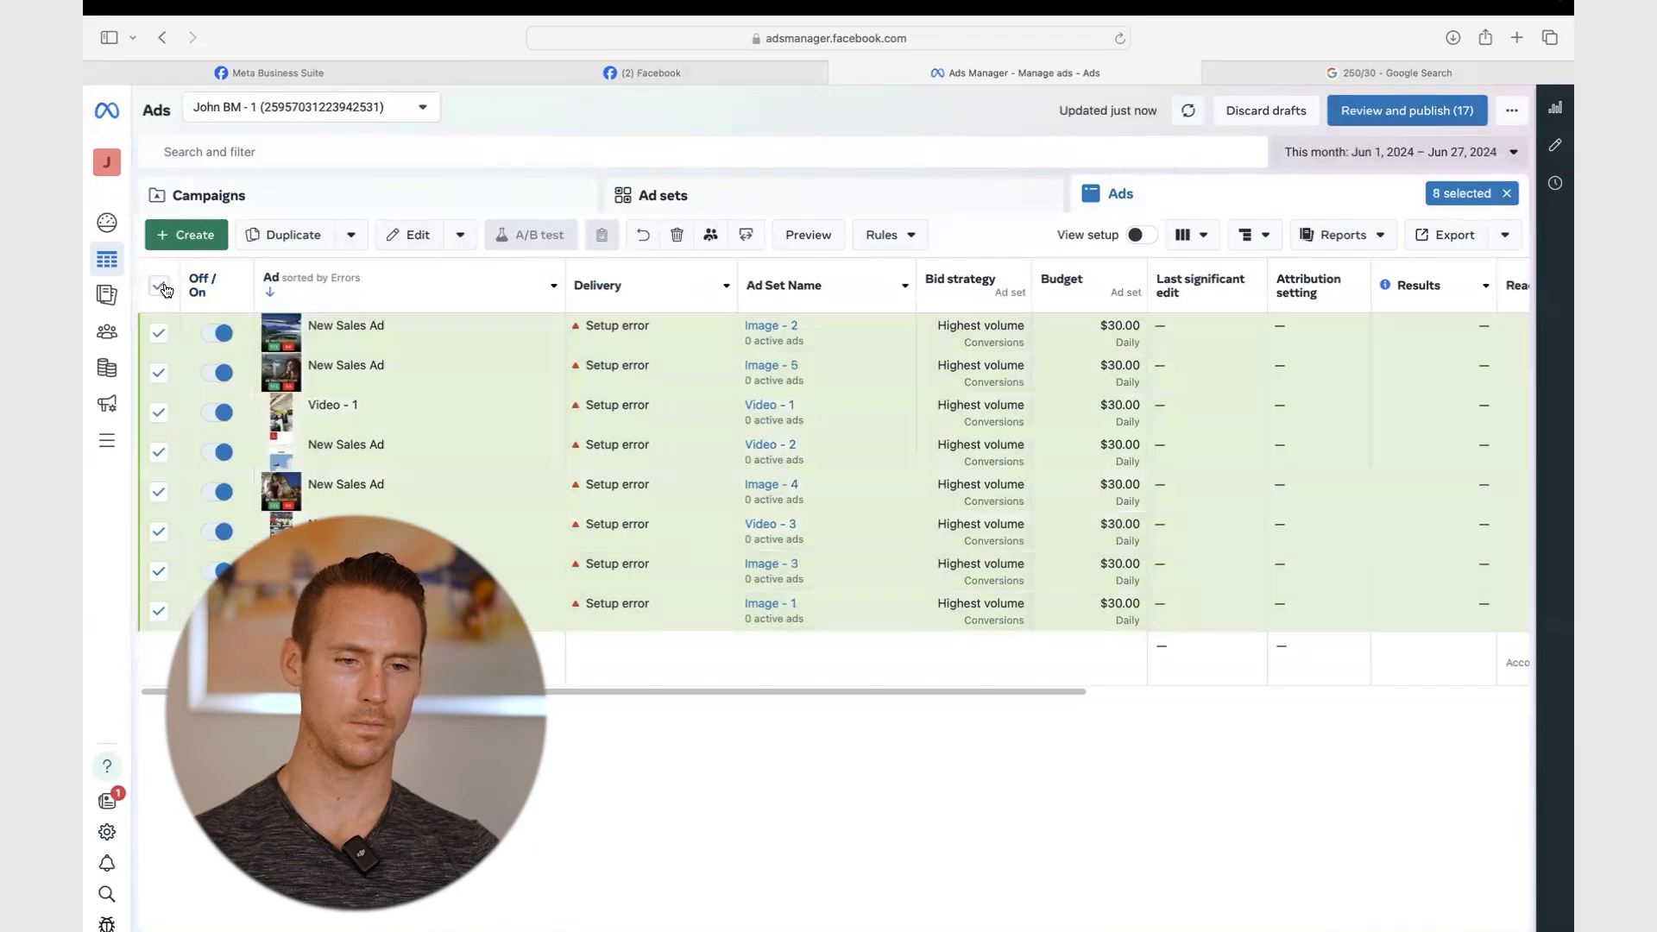
left_click(408, 232)
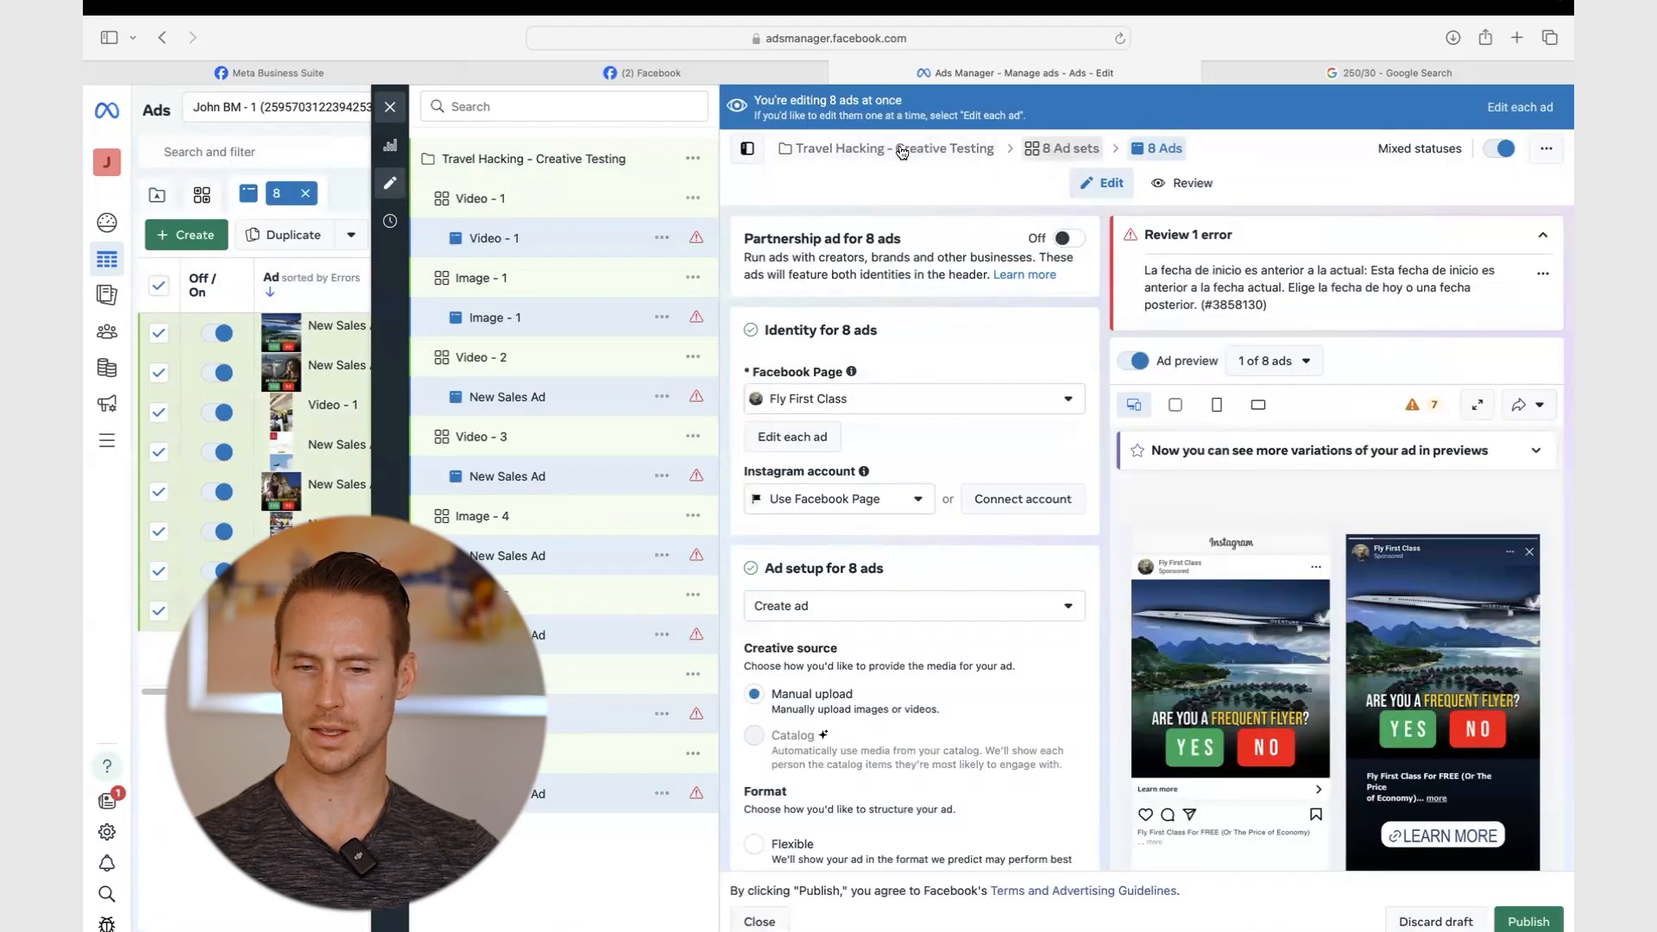
- Set the 8 ad sets' start date to Jun 27, 2024
left_click(1062, 152)
scroll(836, 425, "down", 5)
scroll(836, 424, "down", 10)
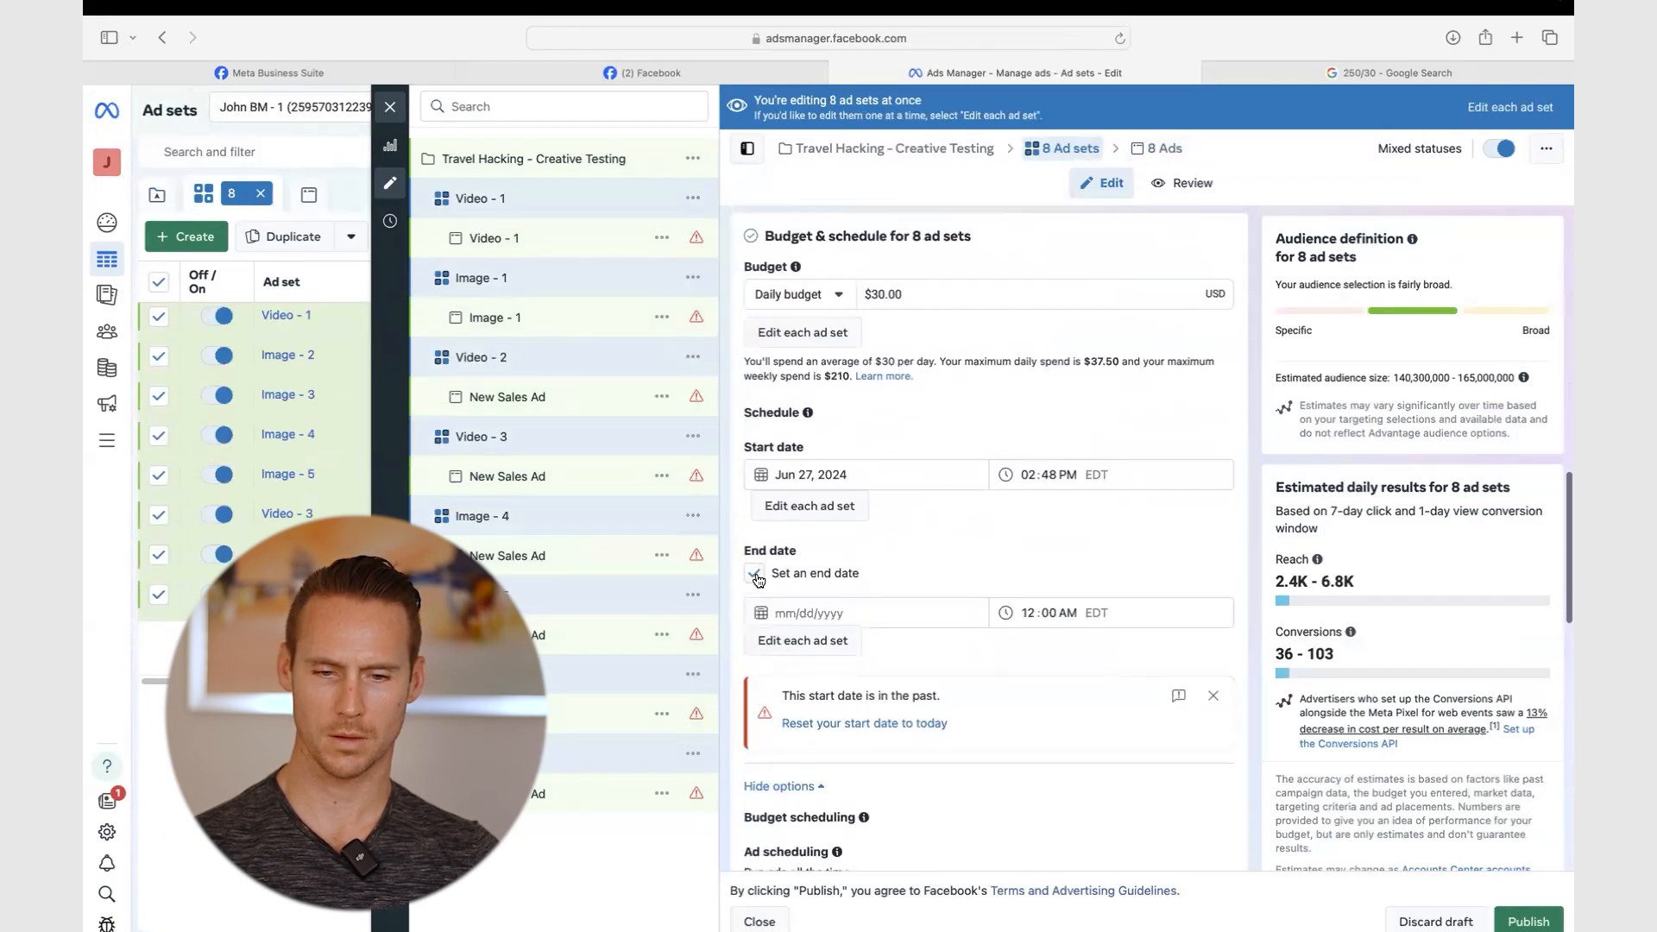
left_click(831, 474)
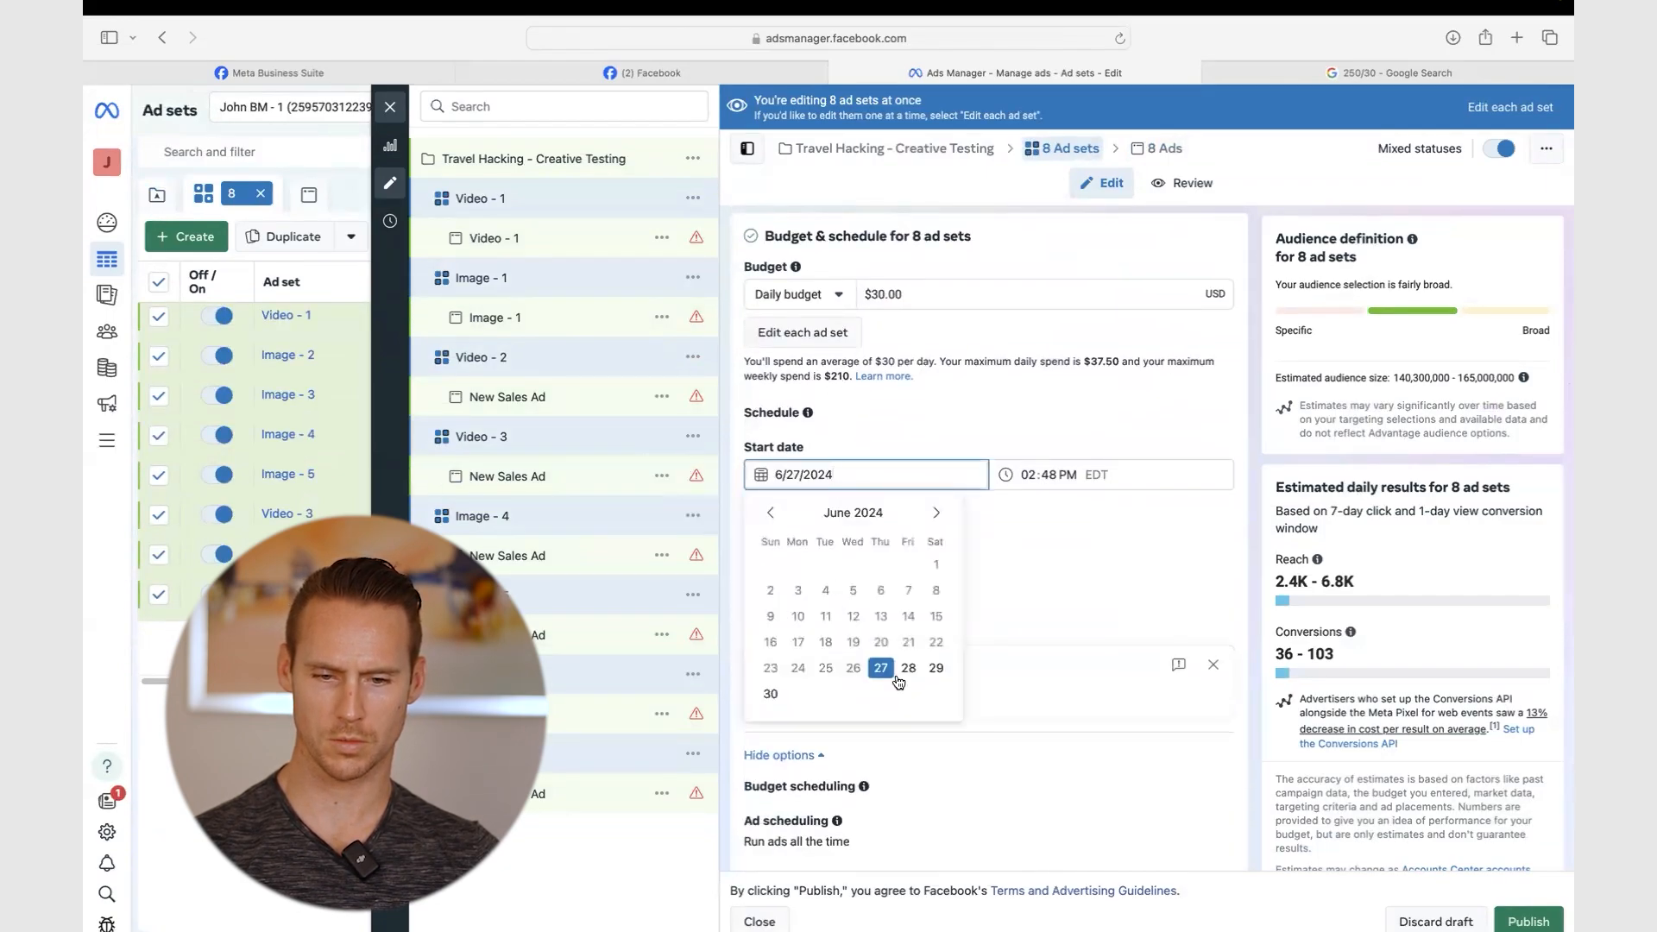
left_click(908, 670)
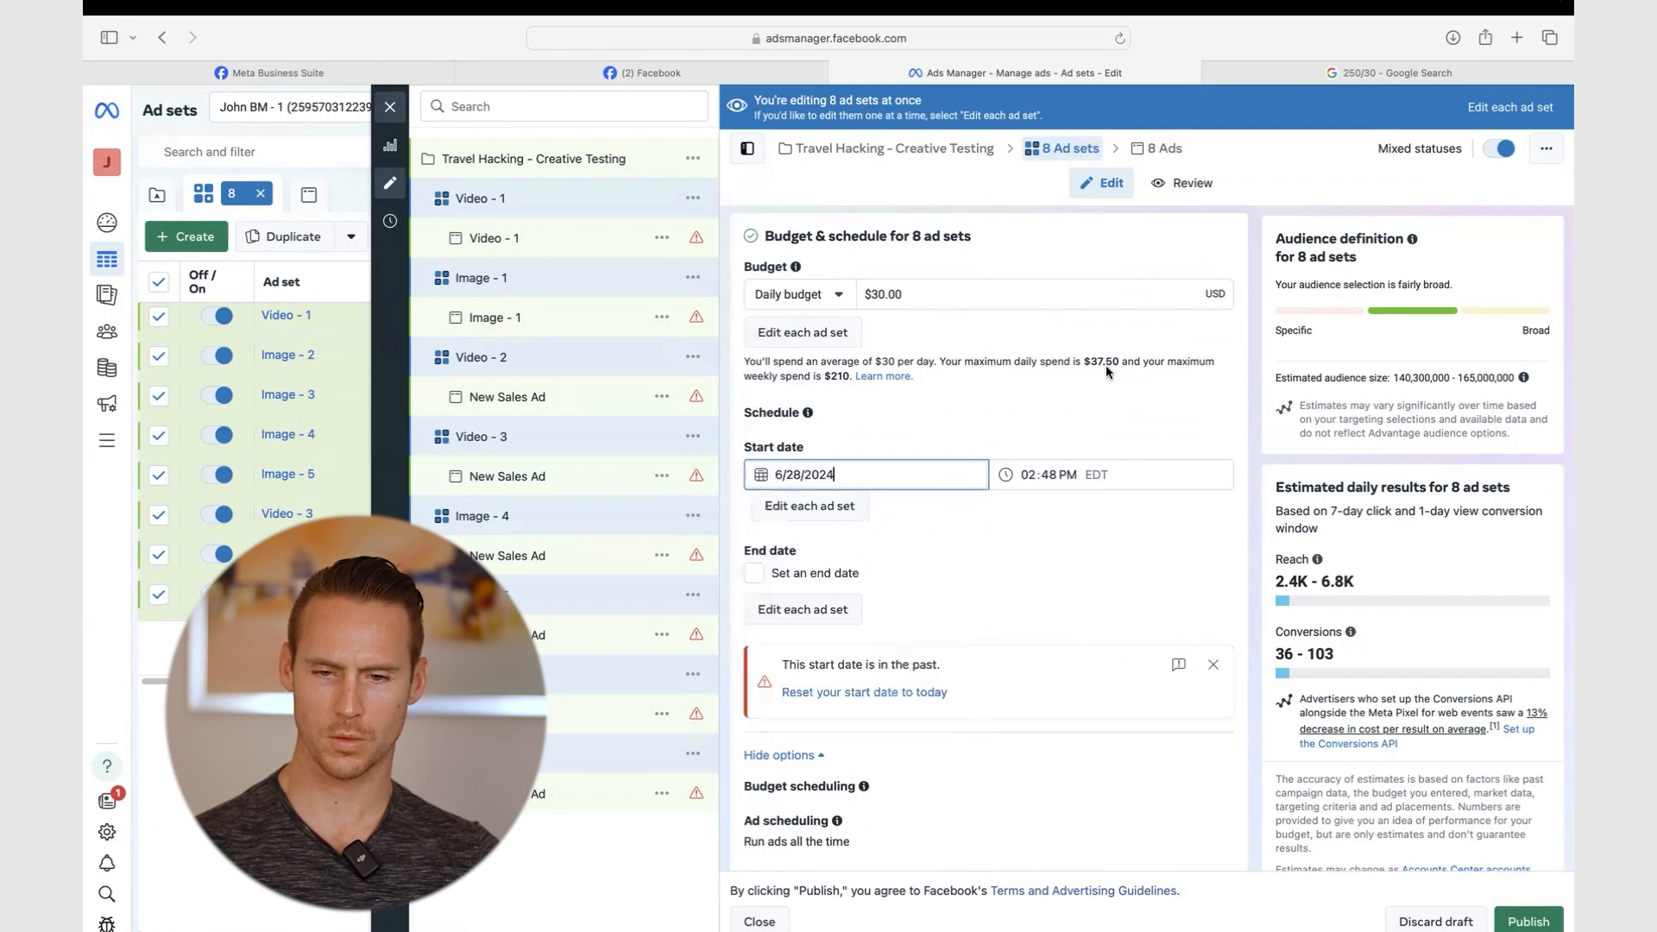
left_click(830, 474)
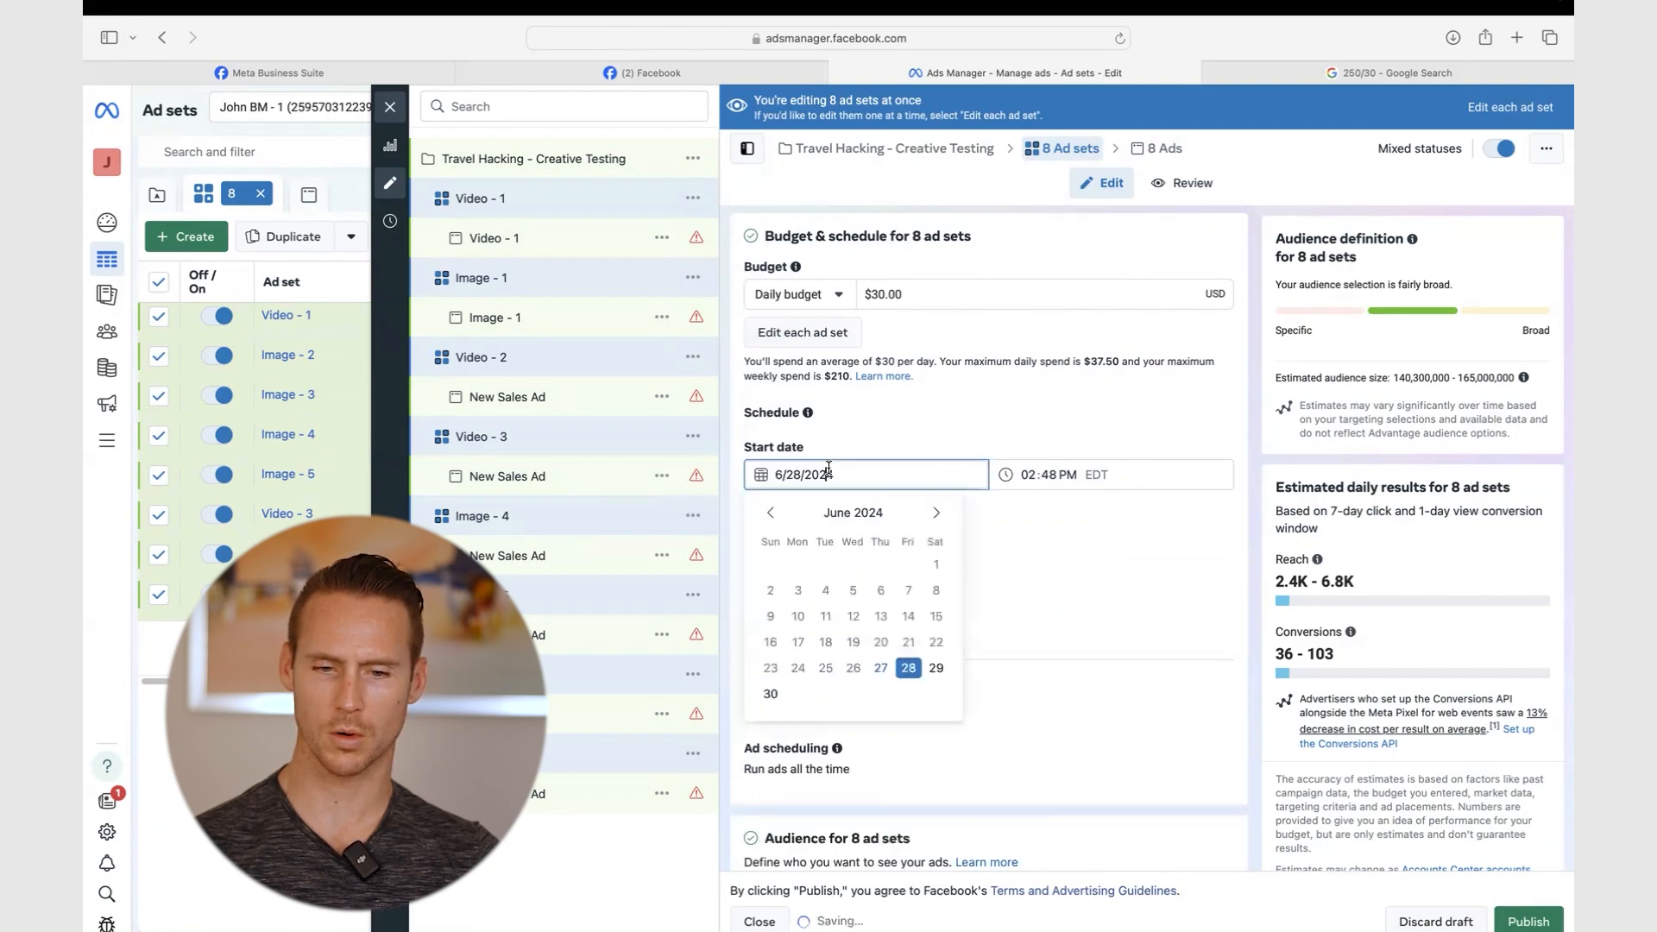
left_click(881, 670)
- Set the start time to 03:00 PM and publish the schedule
left_click(1025, 475)
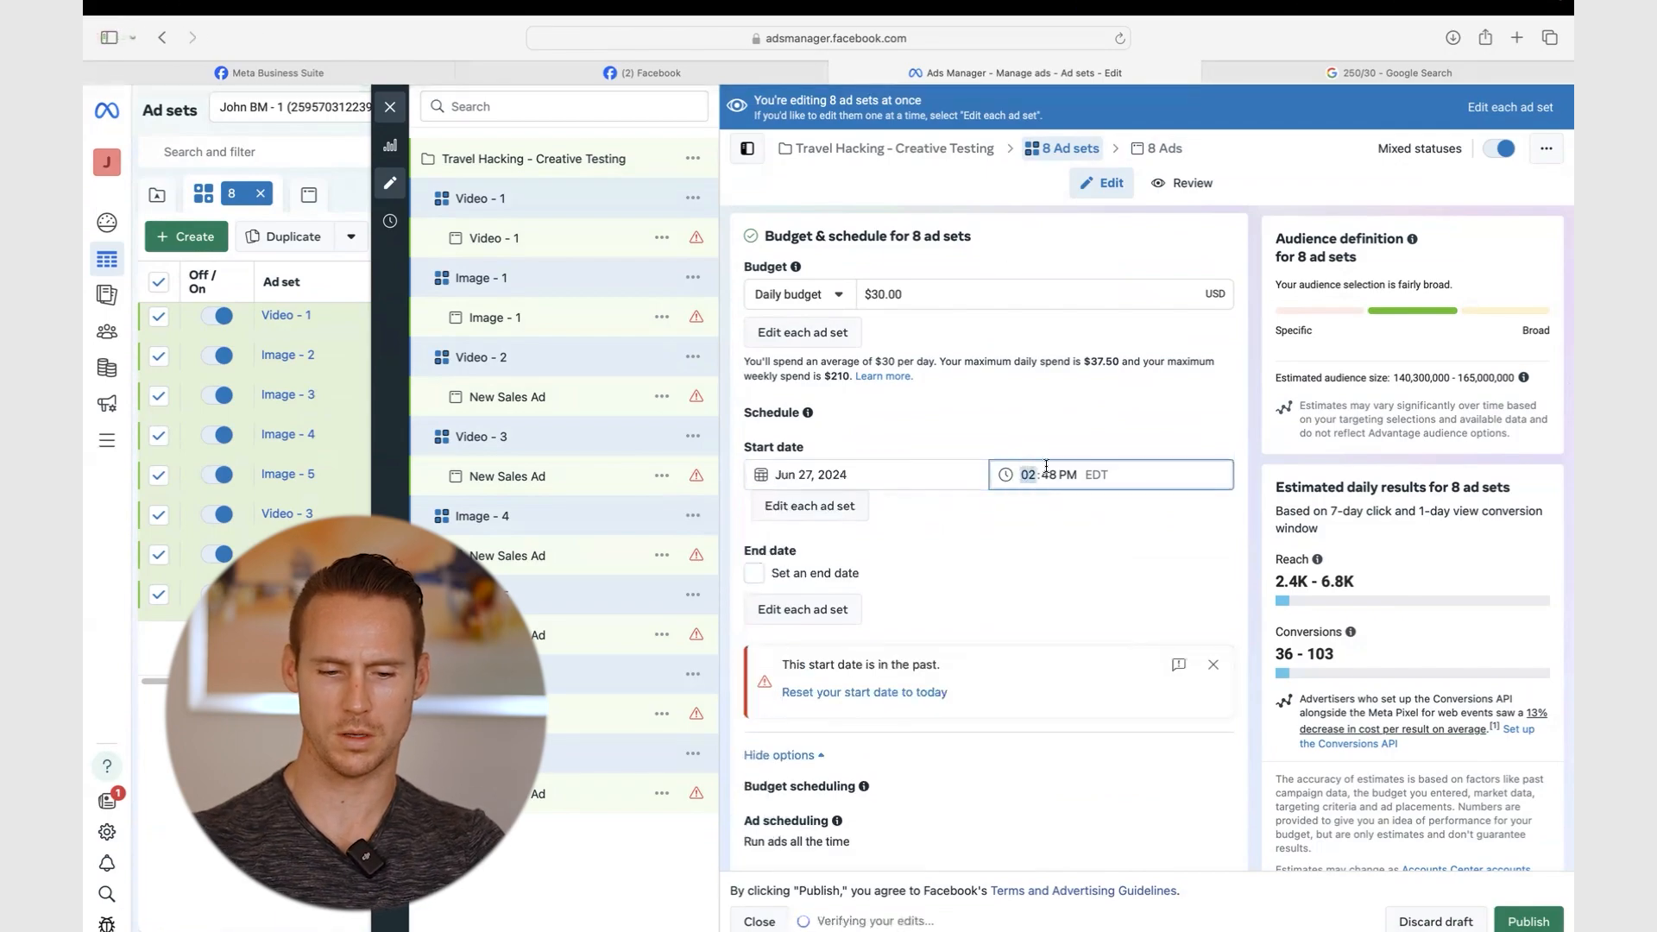
key("Tab")
type("00")
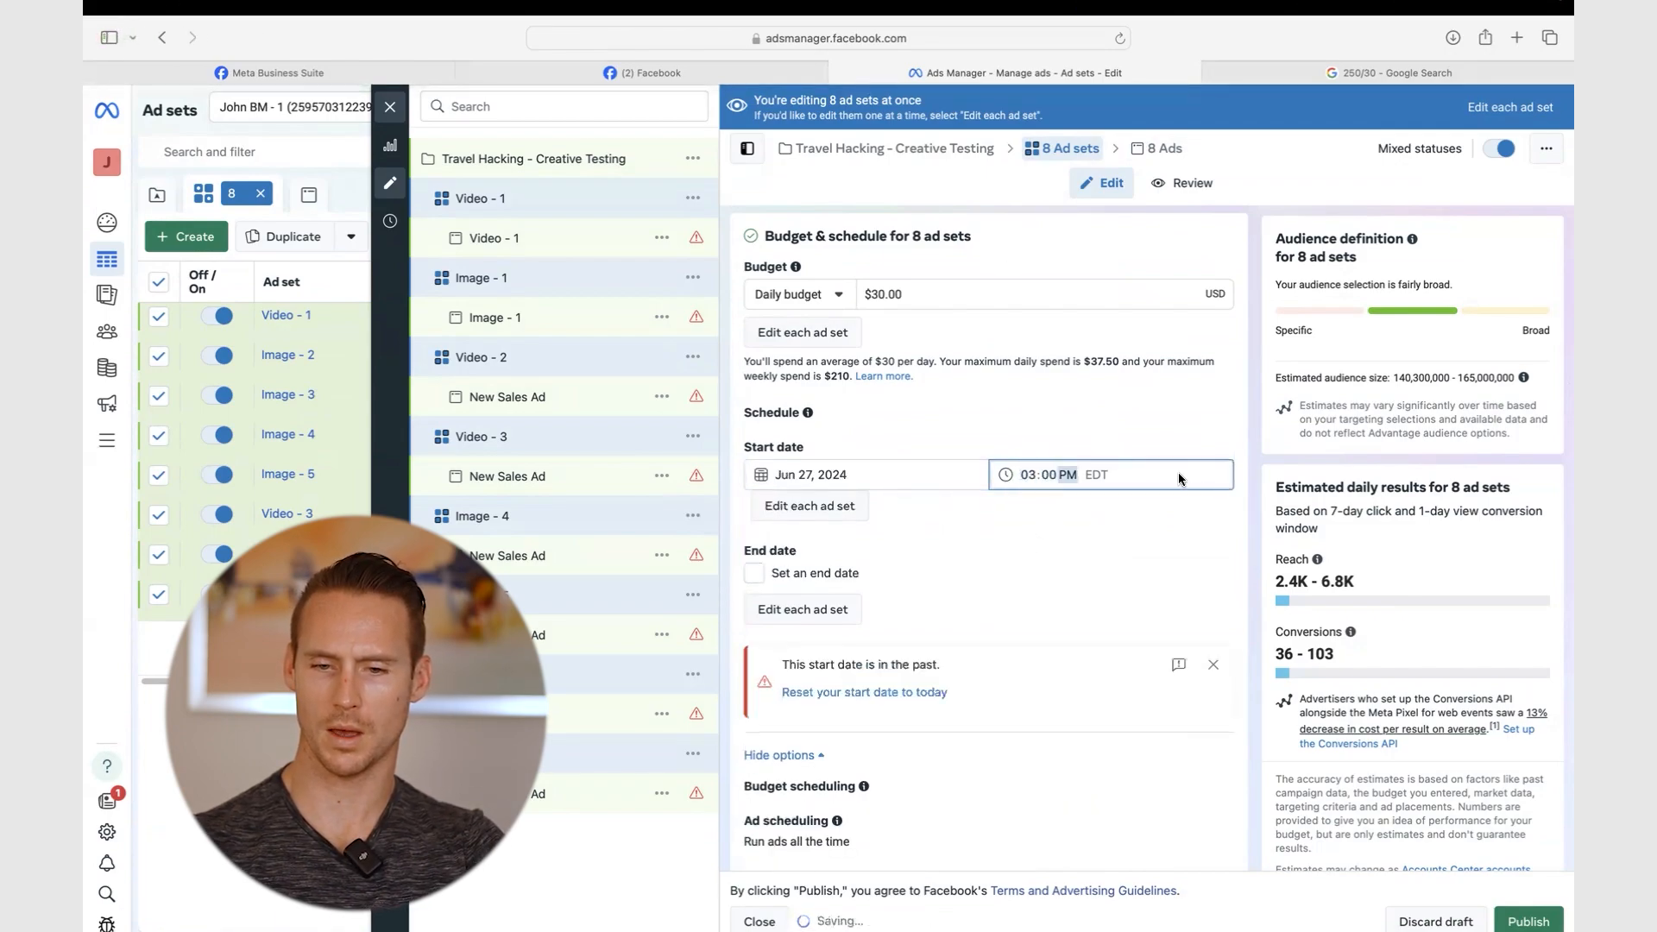
left_click(1222, 529)
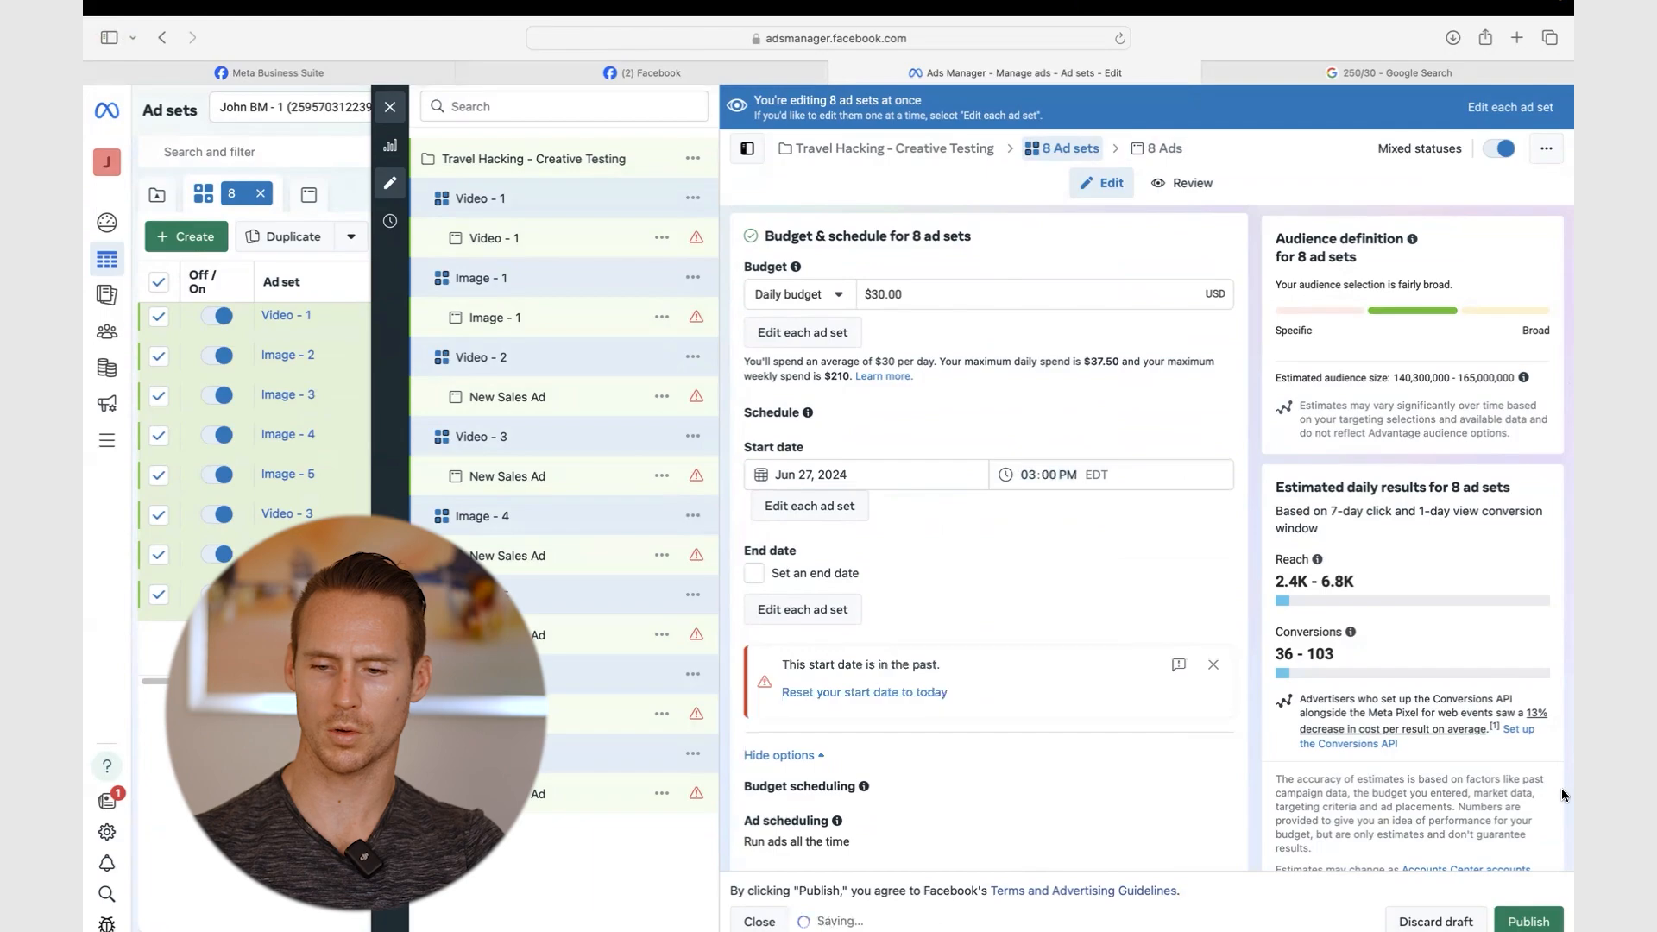
left_click(1528, 921)
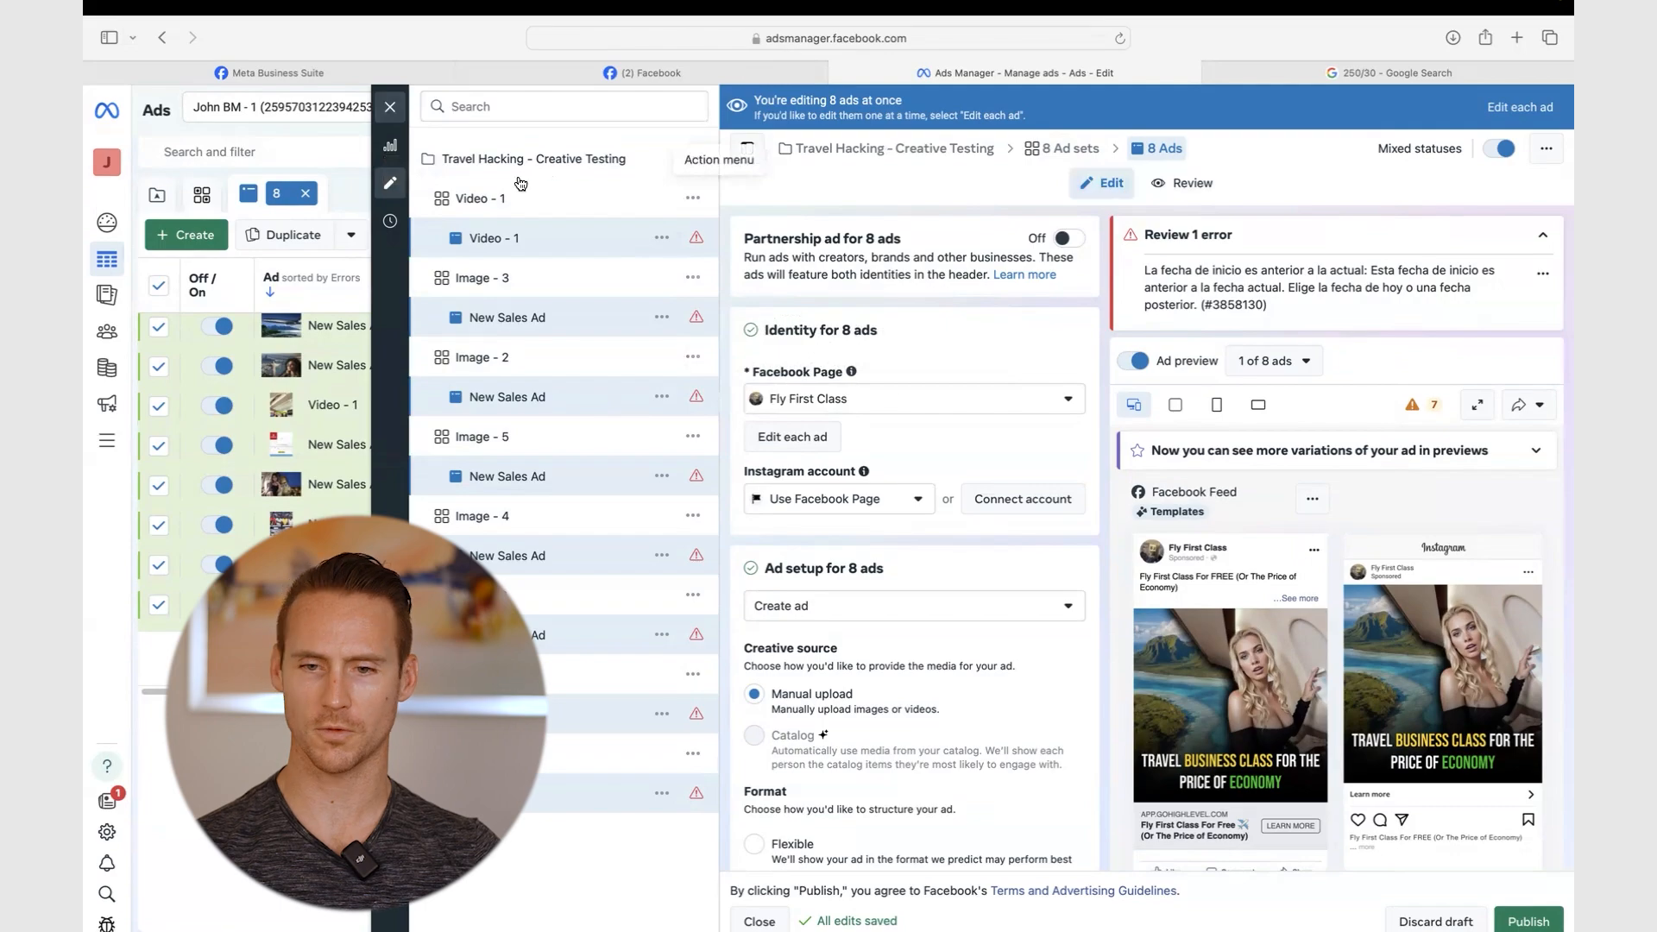
- Quick-duplicate the 8 selected ads and publish the copies
left_click(211, 162)
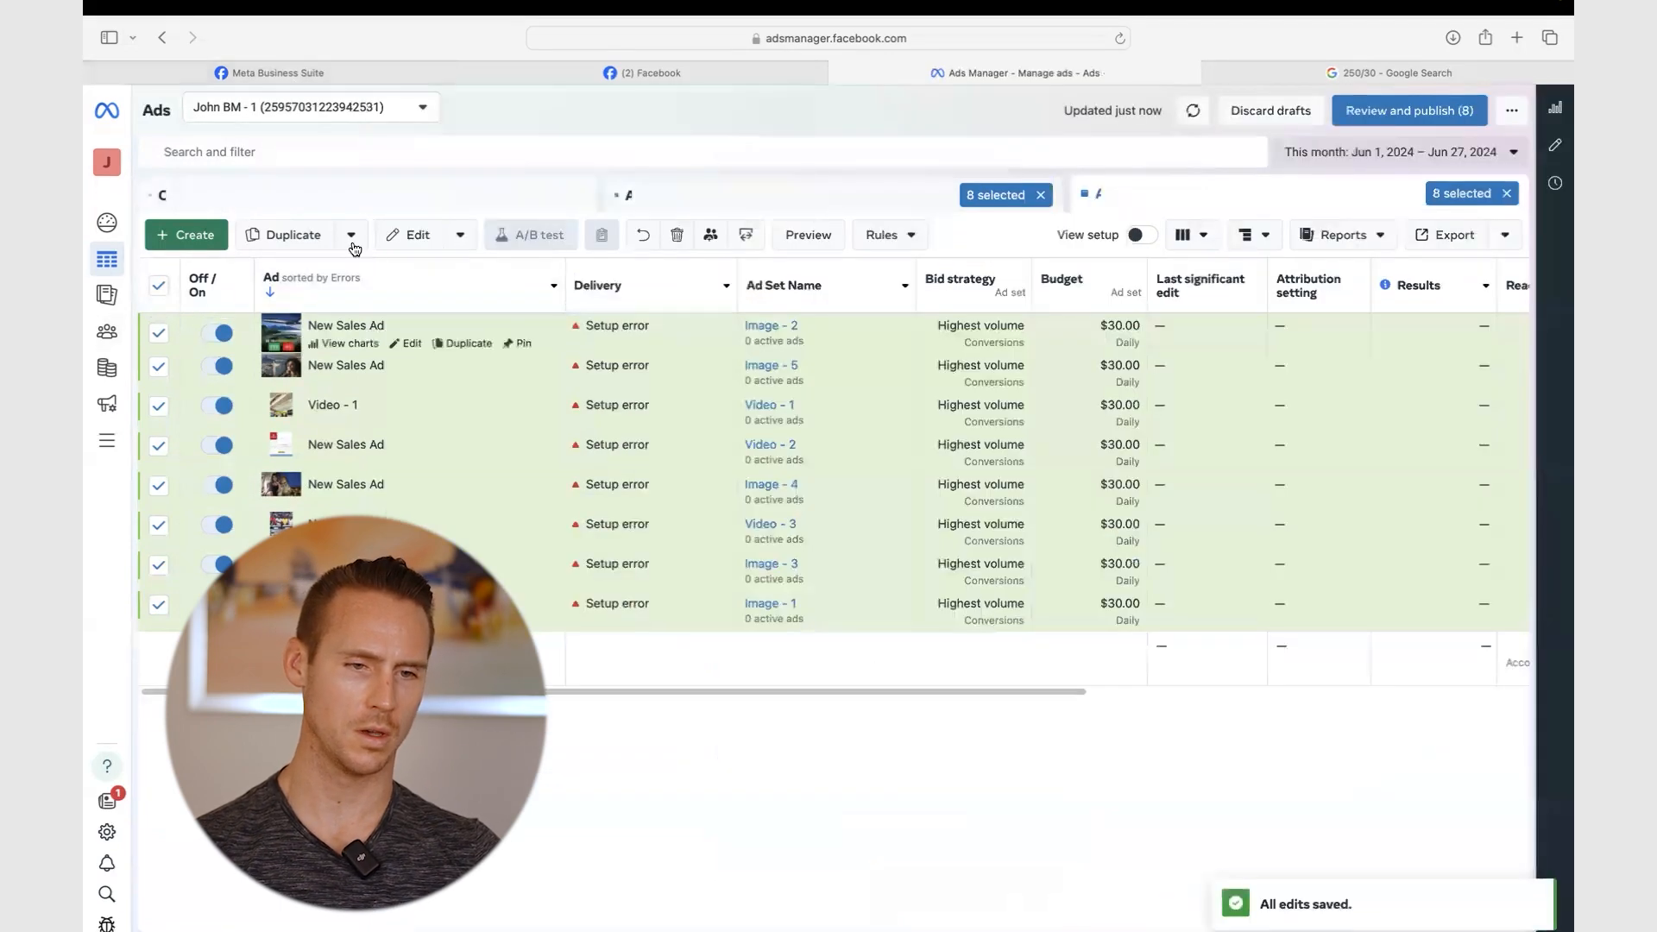
left_click(351, 236)
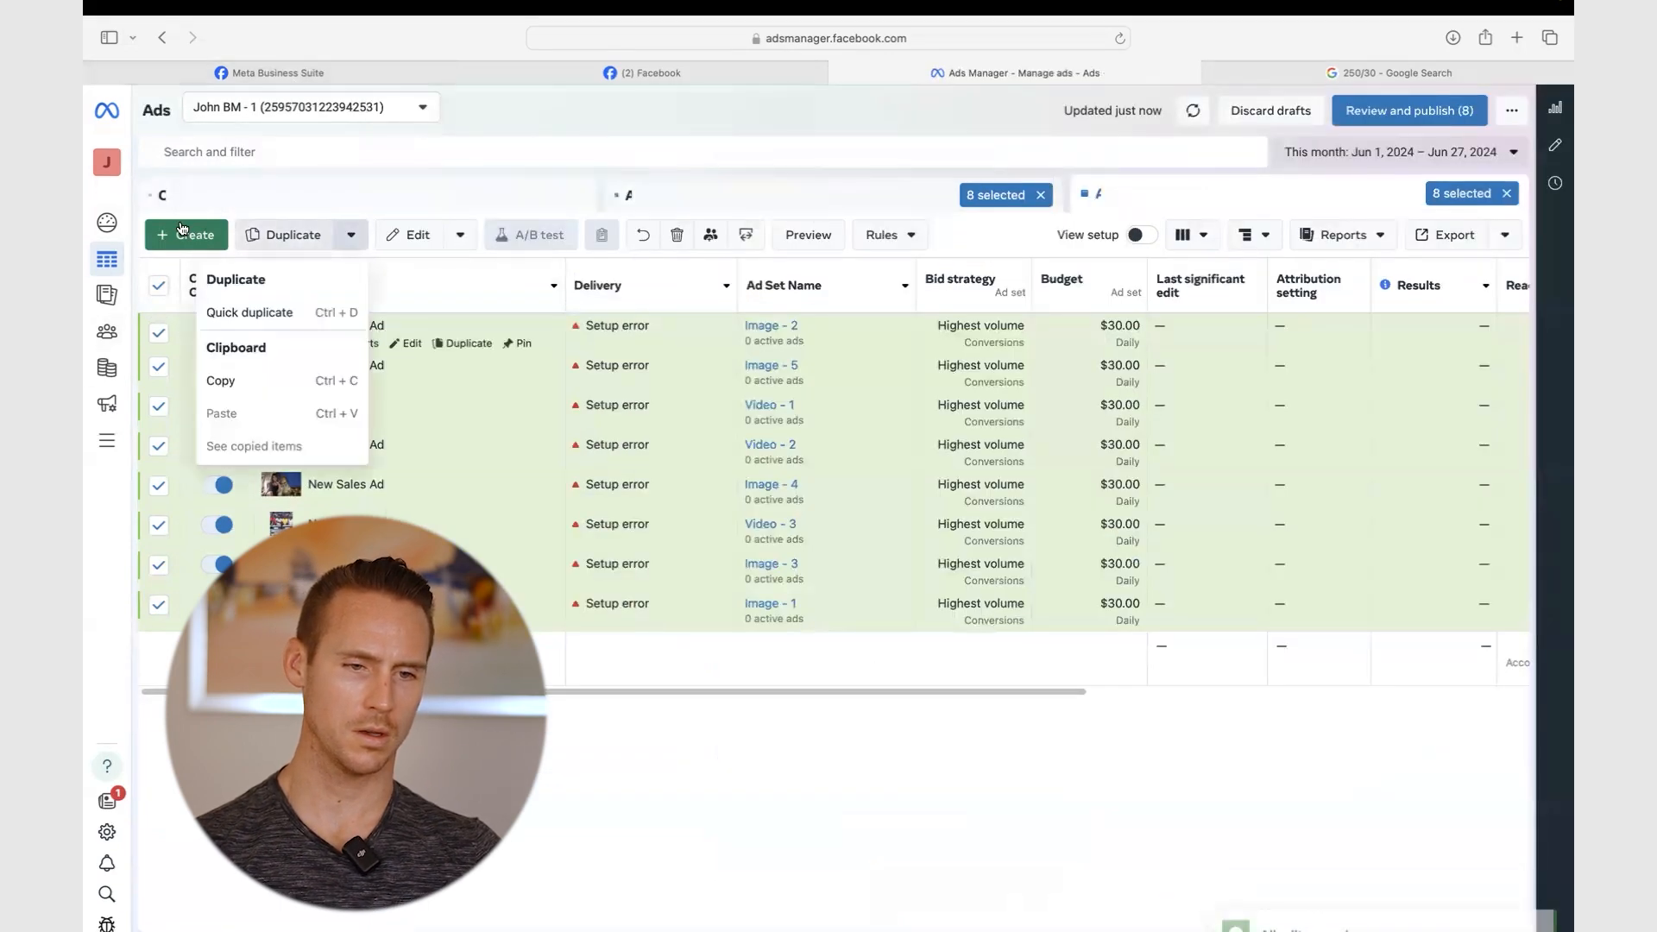
left_click(259, 312)
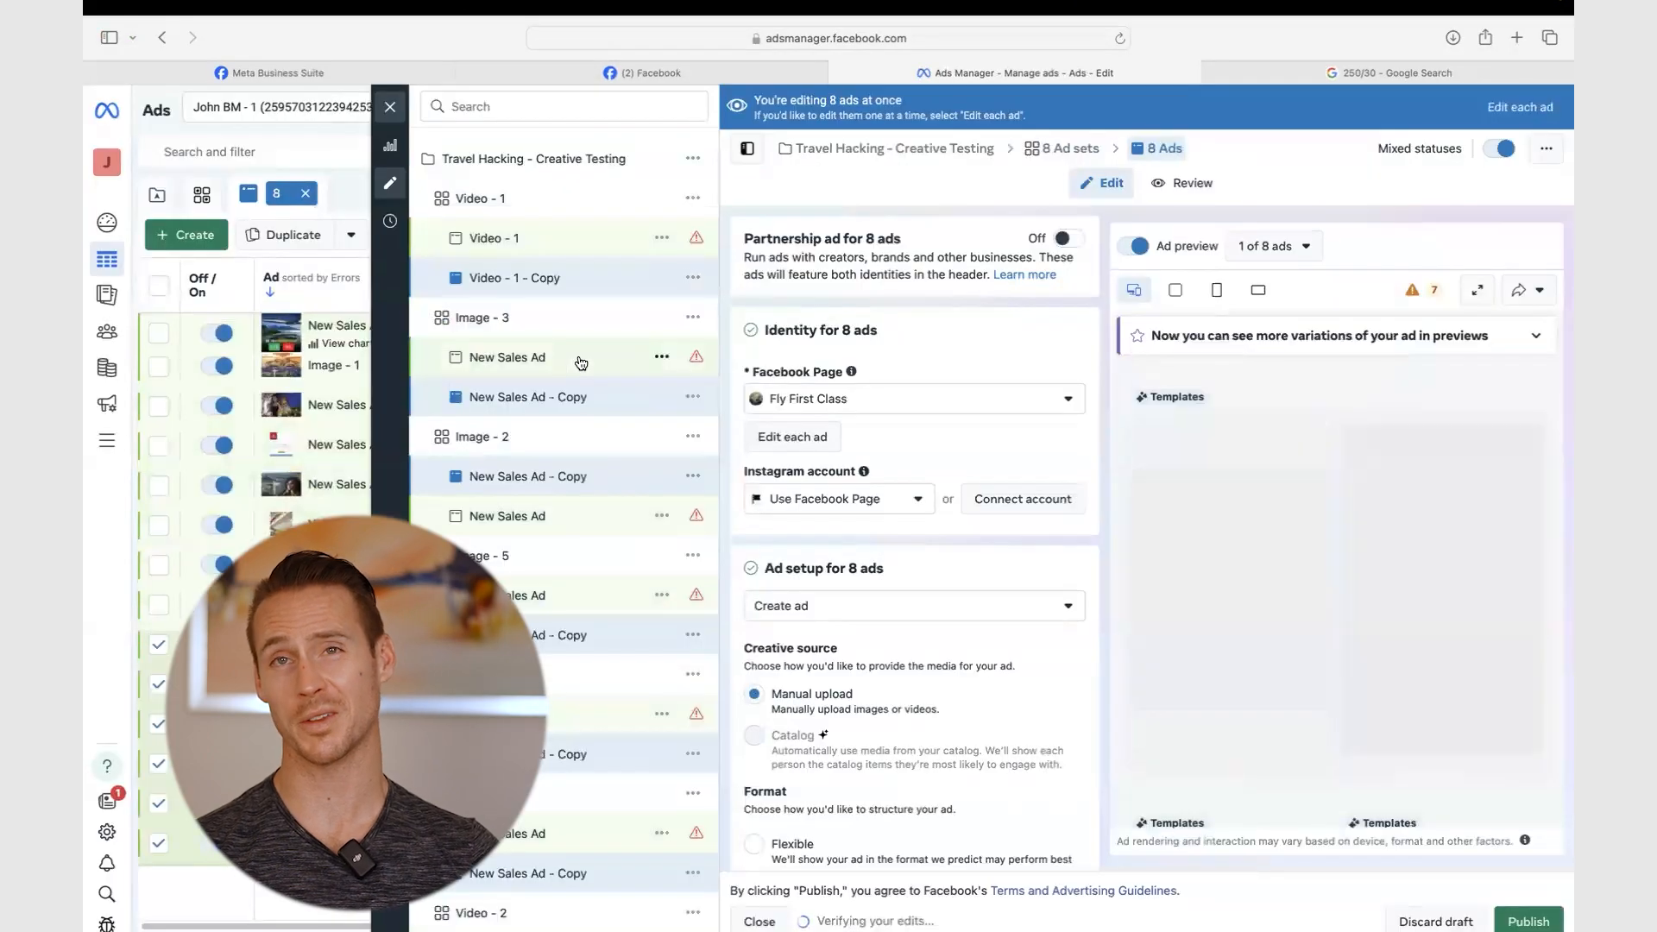
left_click(1528, 921)
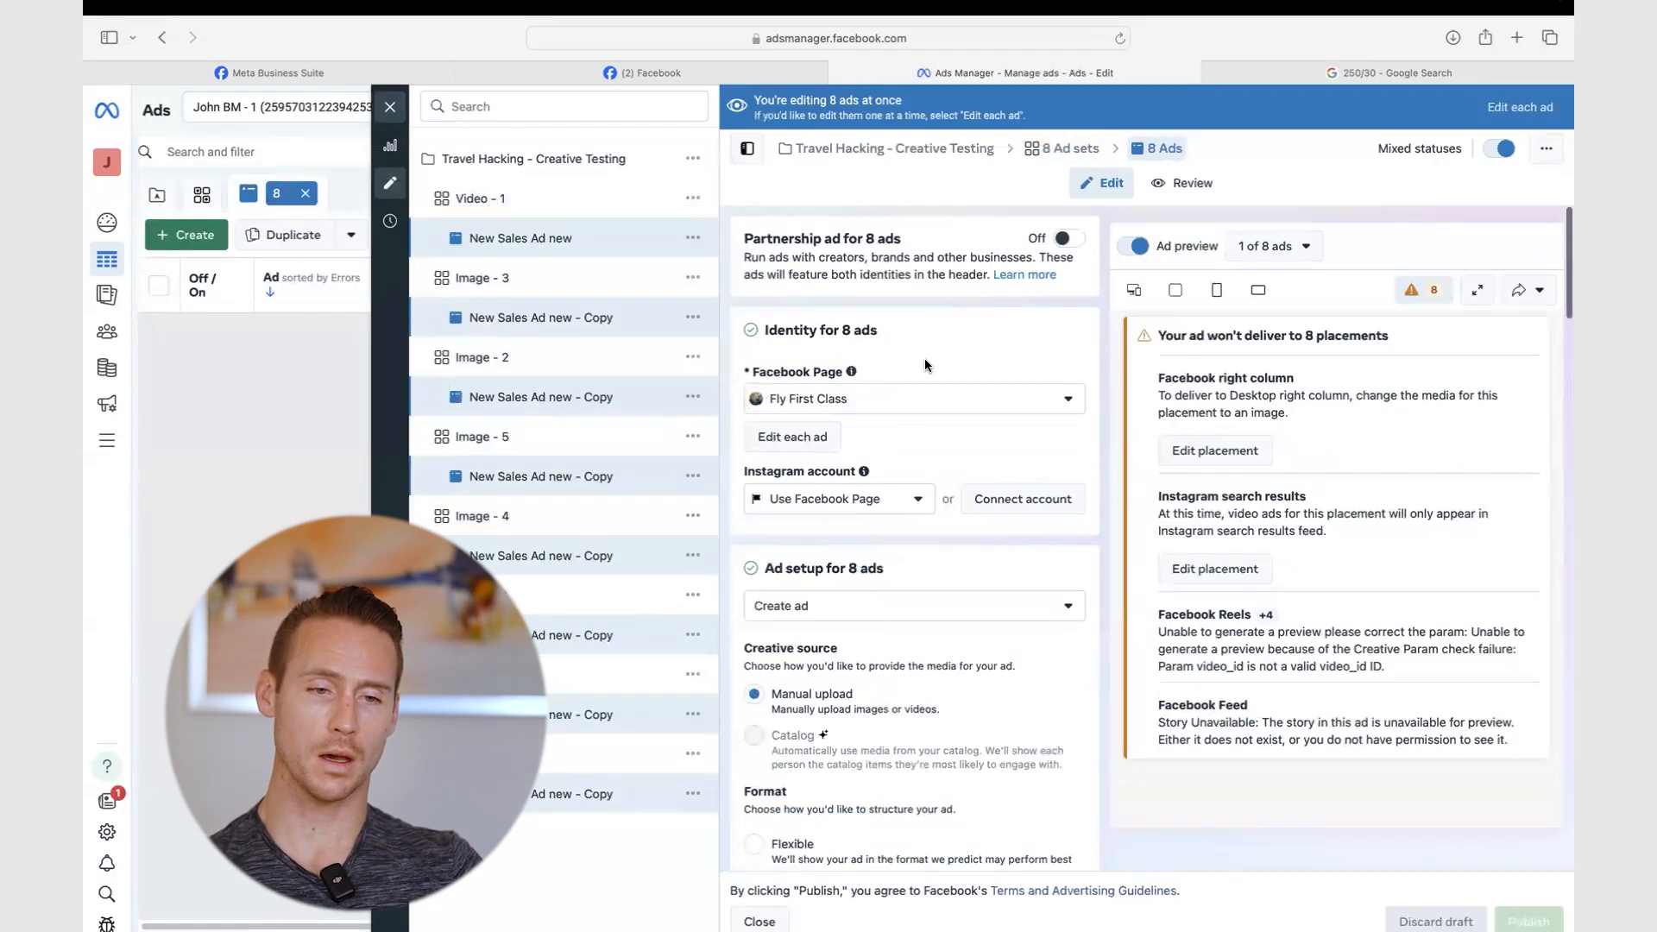
- Clear the ad-sources Website URL and turn off multi-advertiser ads for the eight ads
scroll(924, 358, "down", 10)
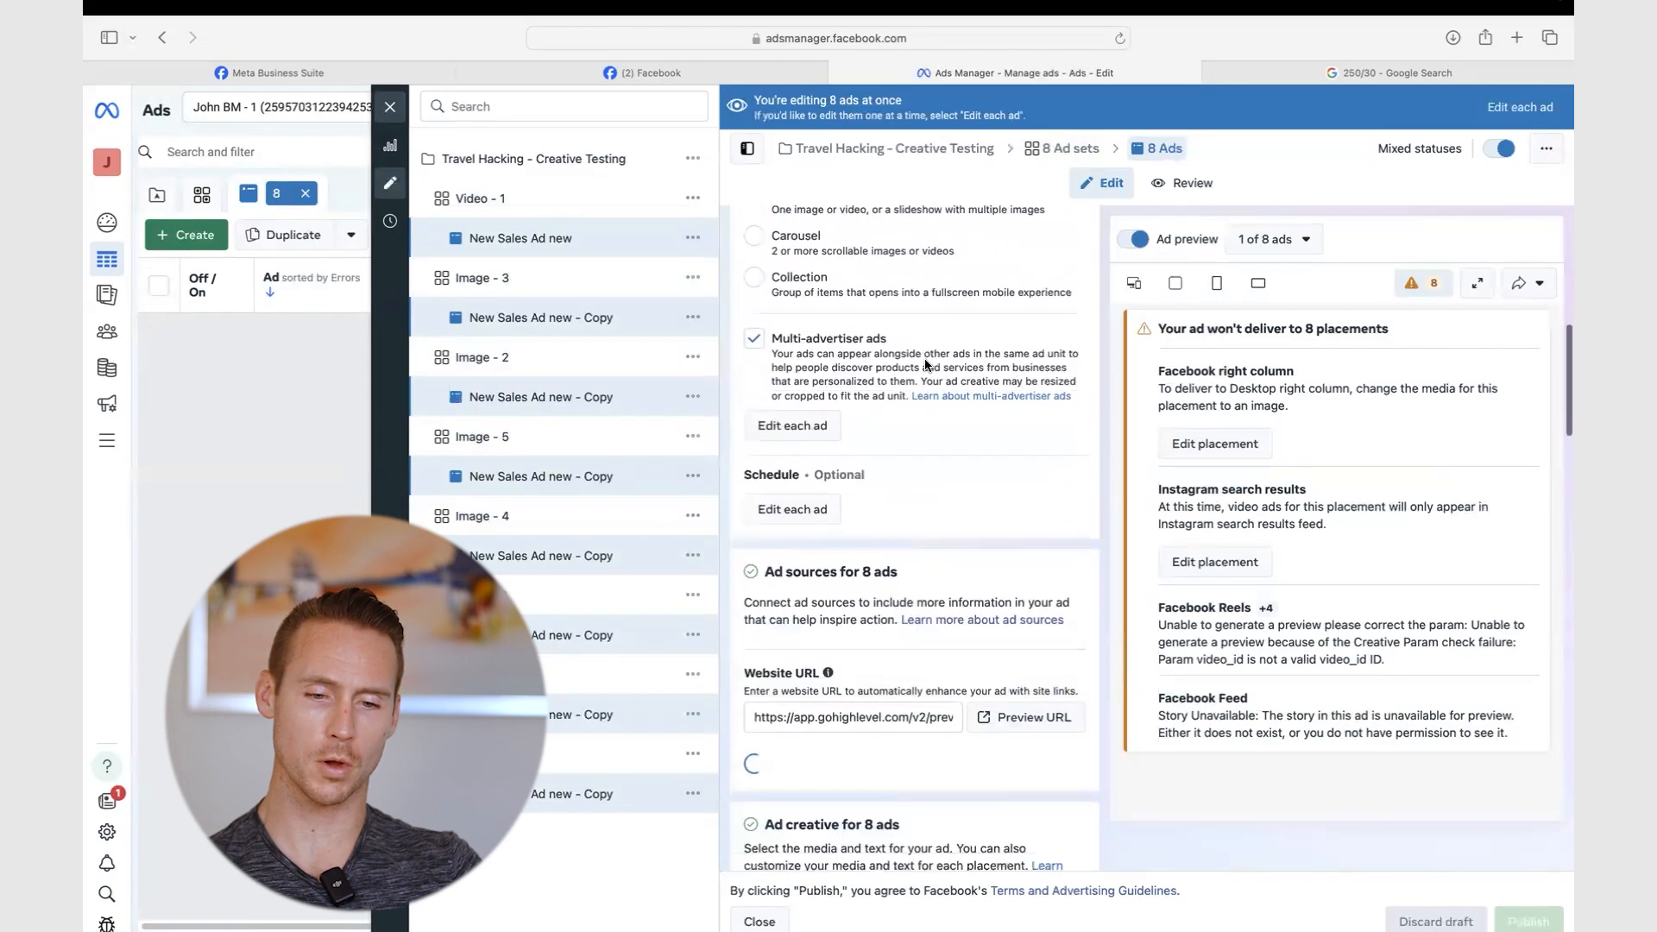
scroll(924, 364, "up", 5)
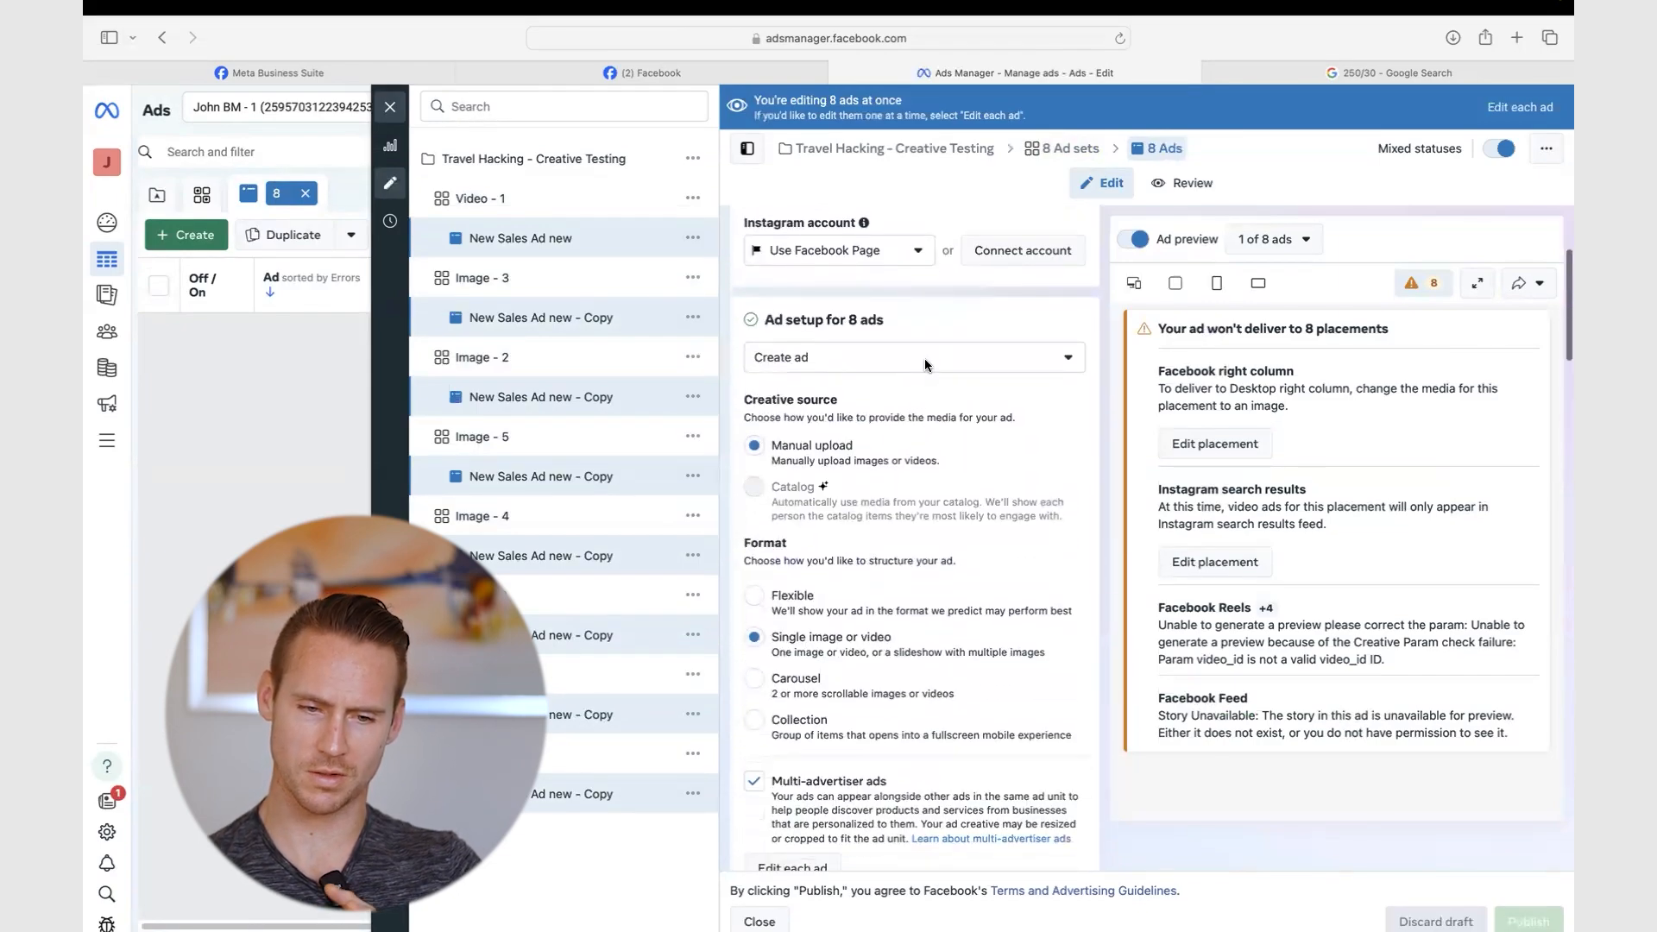
scroll(924, 359, "down", 8)
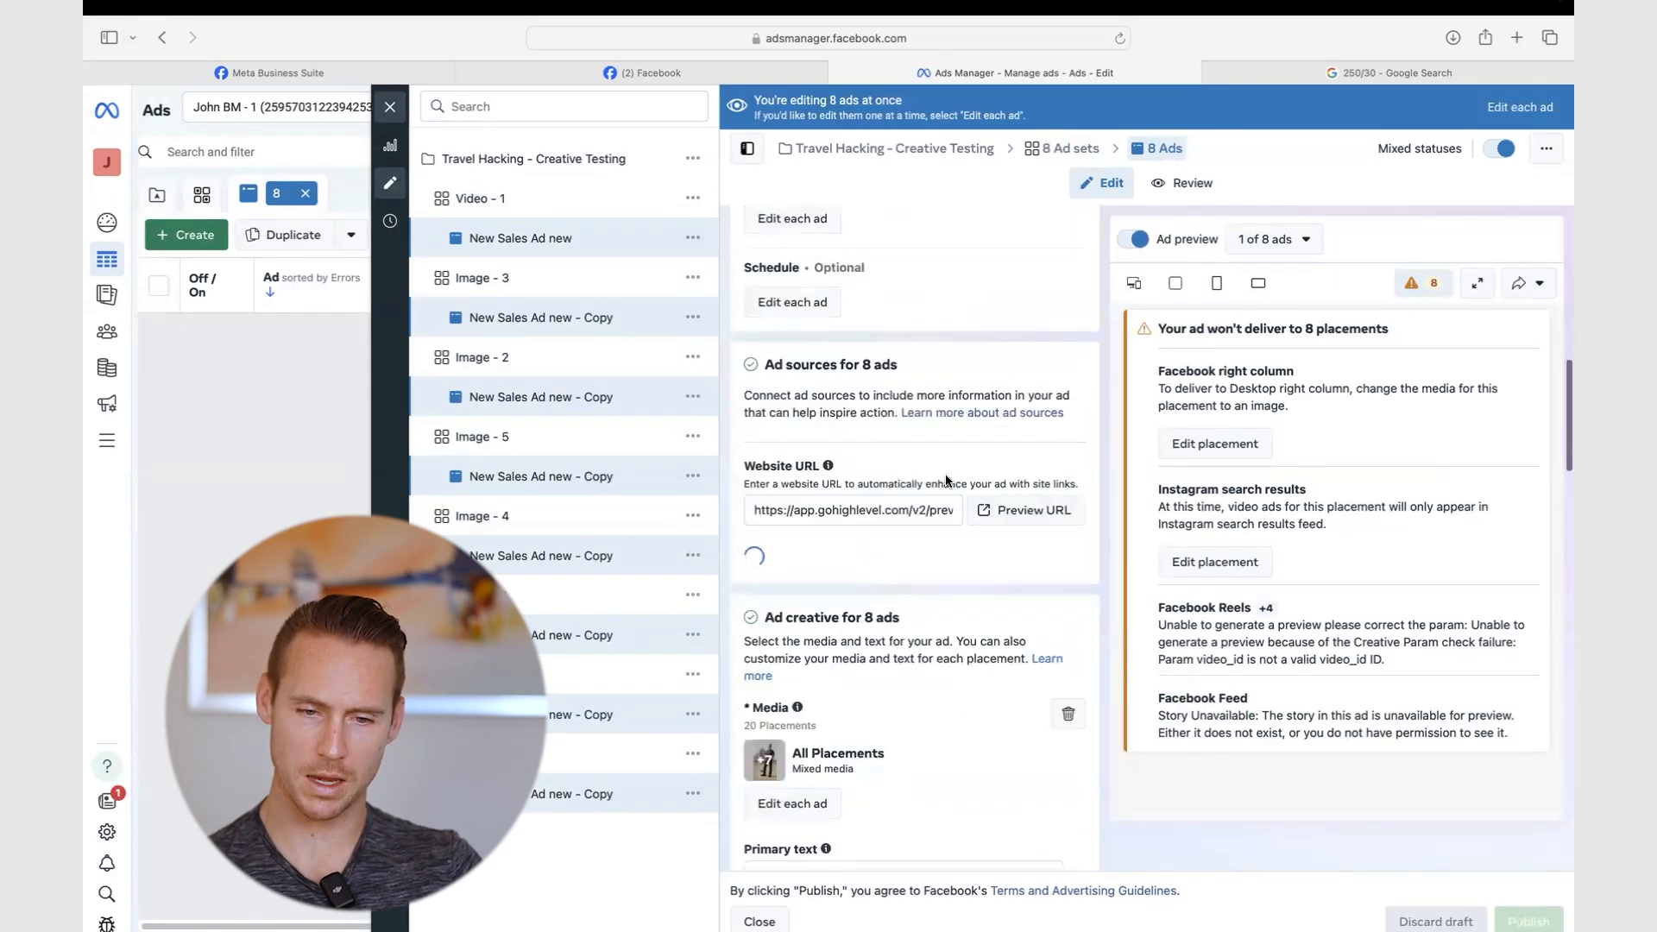
triple_click(883, 507)
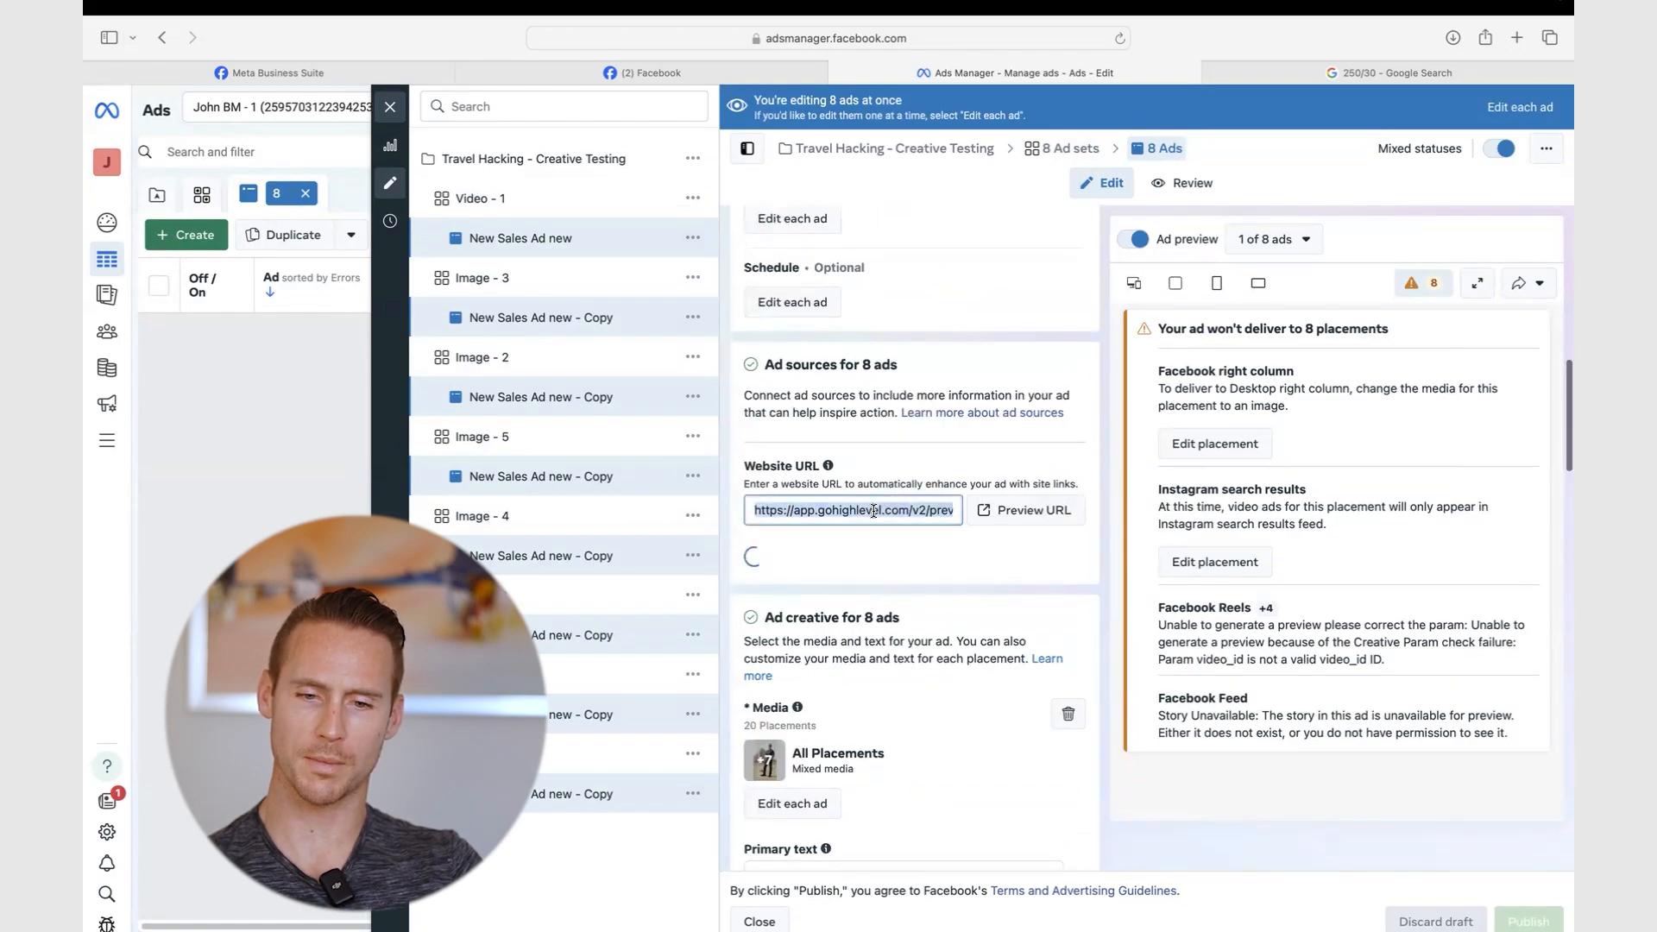
left_click_drag(1070, 481, 725, 485)
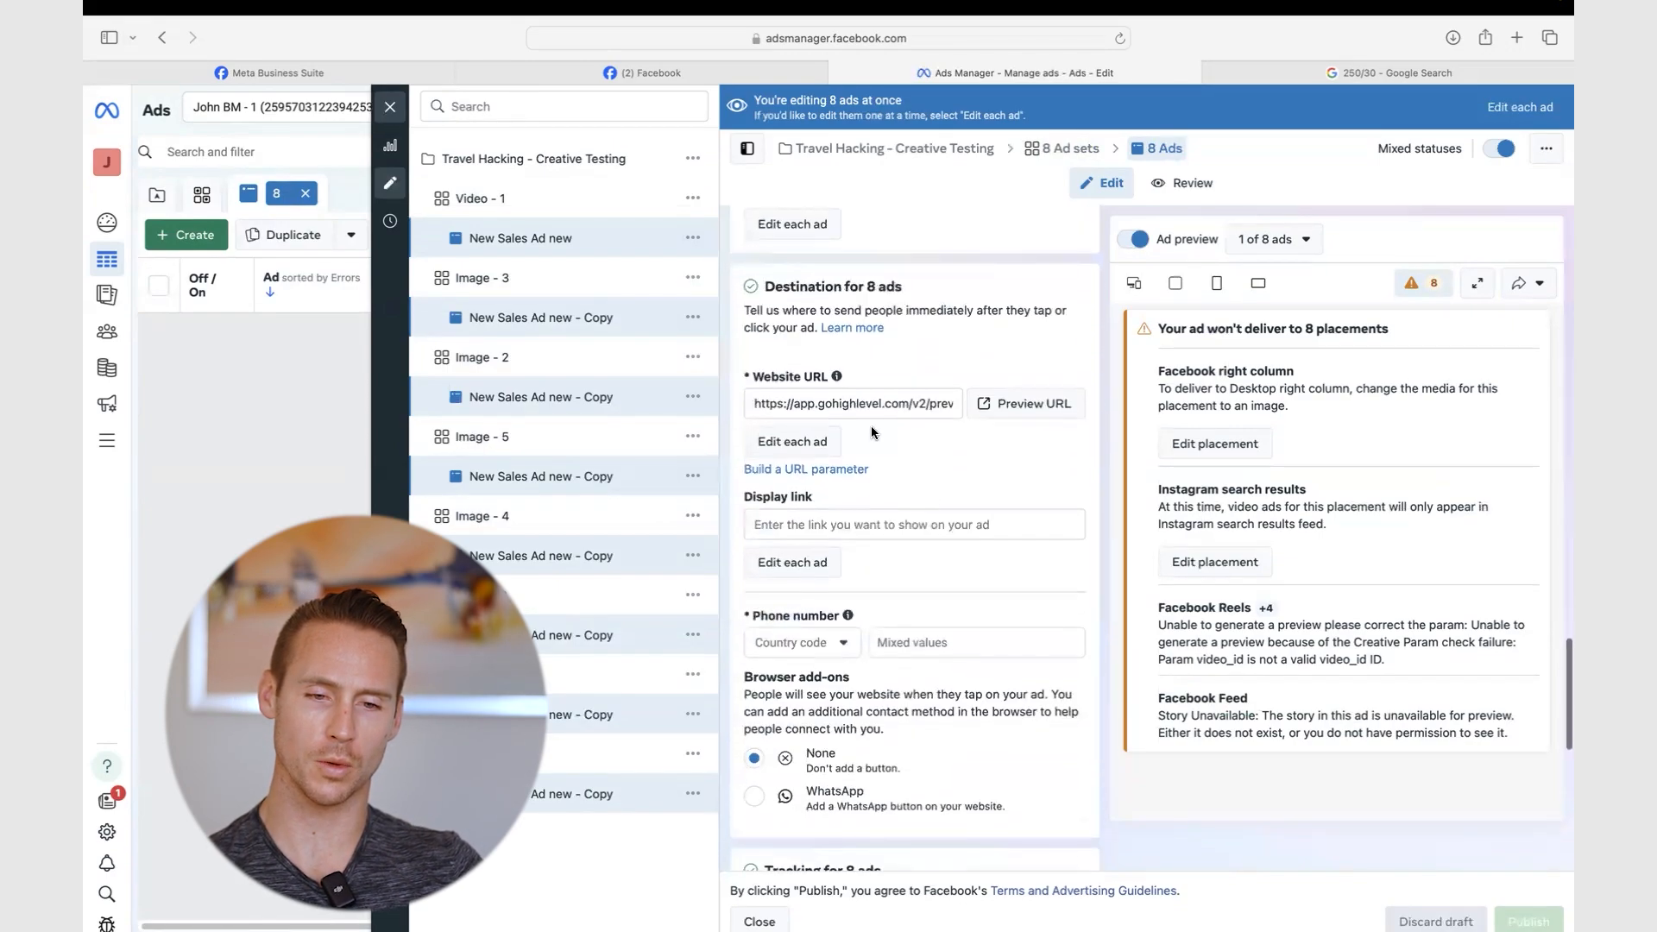
triple_click(854, 396)
left_click(1088, 311)
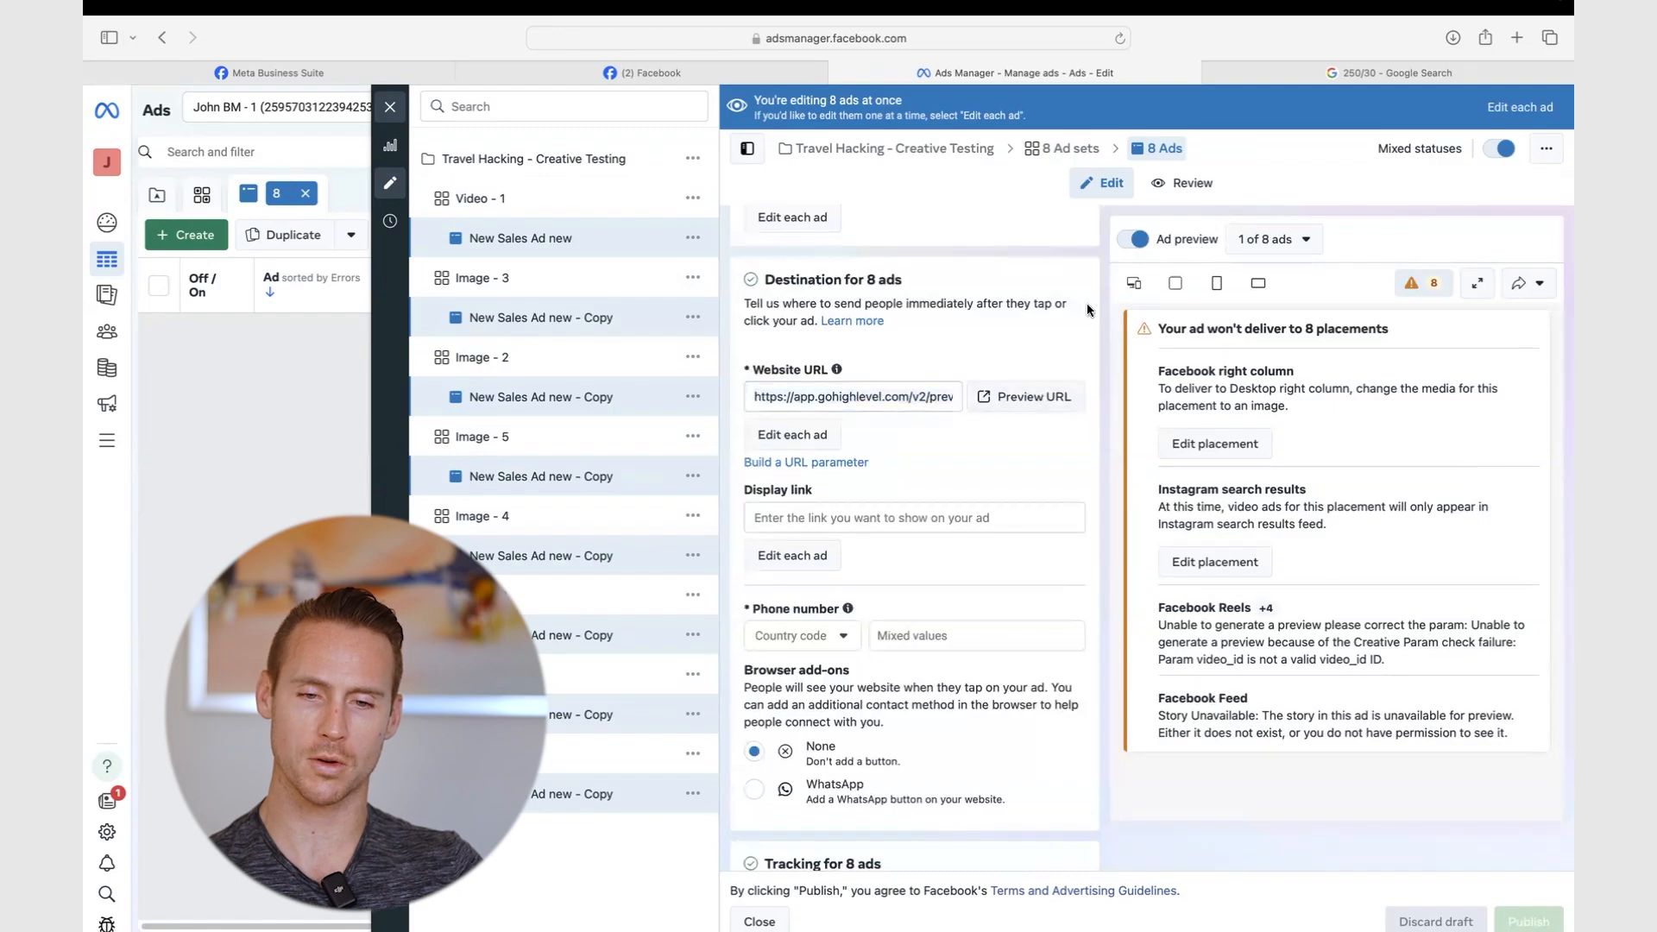
scroll(1086, 303, "up", 15)
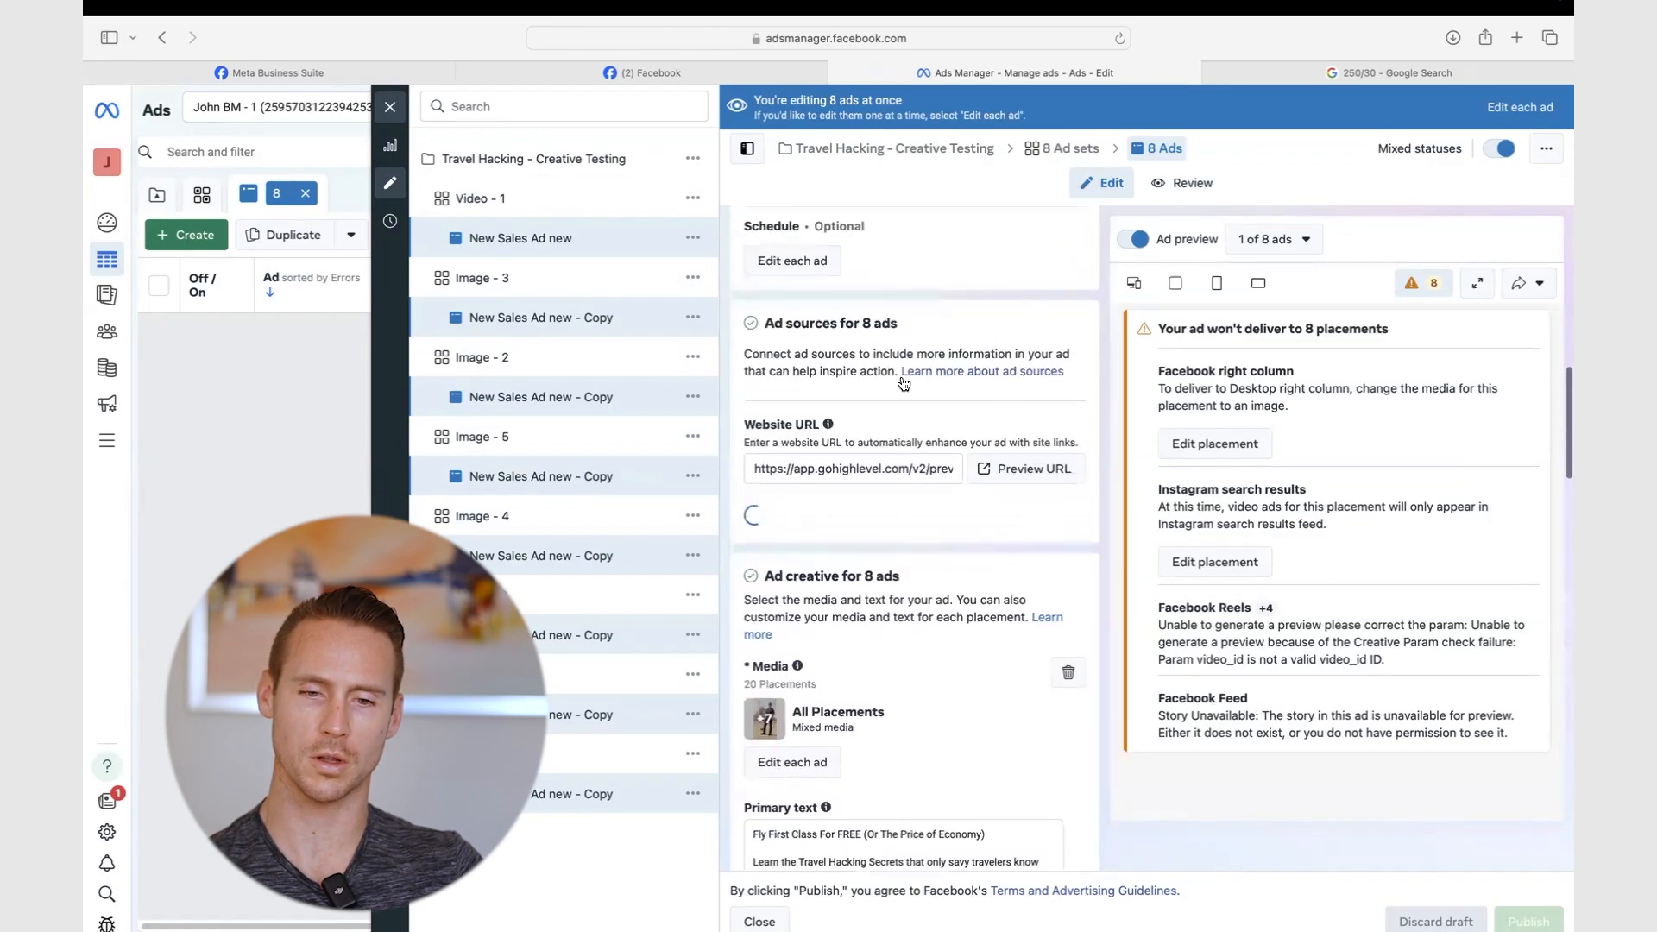
triple_click(852, 471)
left_click(1063, 432)
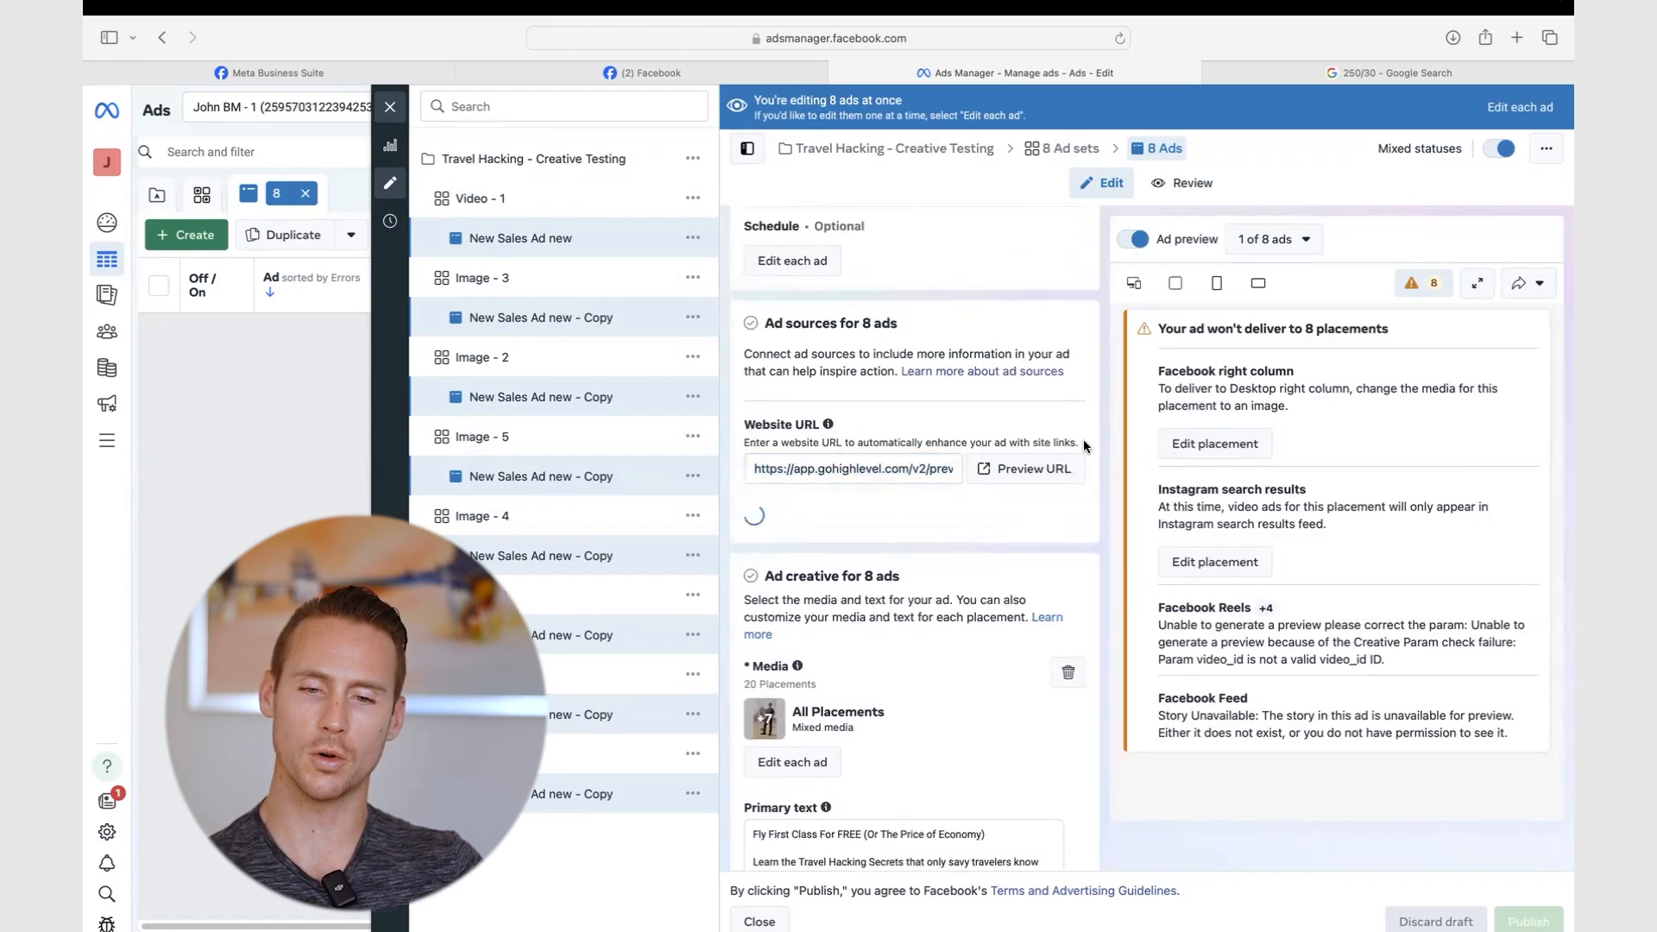
left_click_drag(1085, 445, 1029, 442)
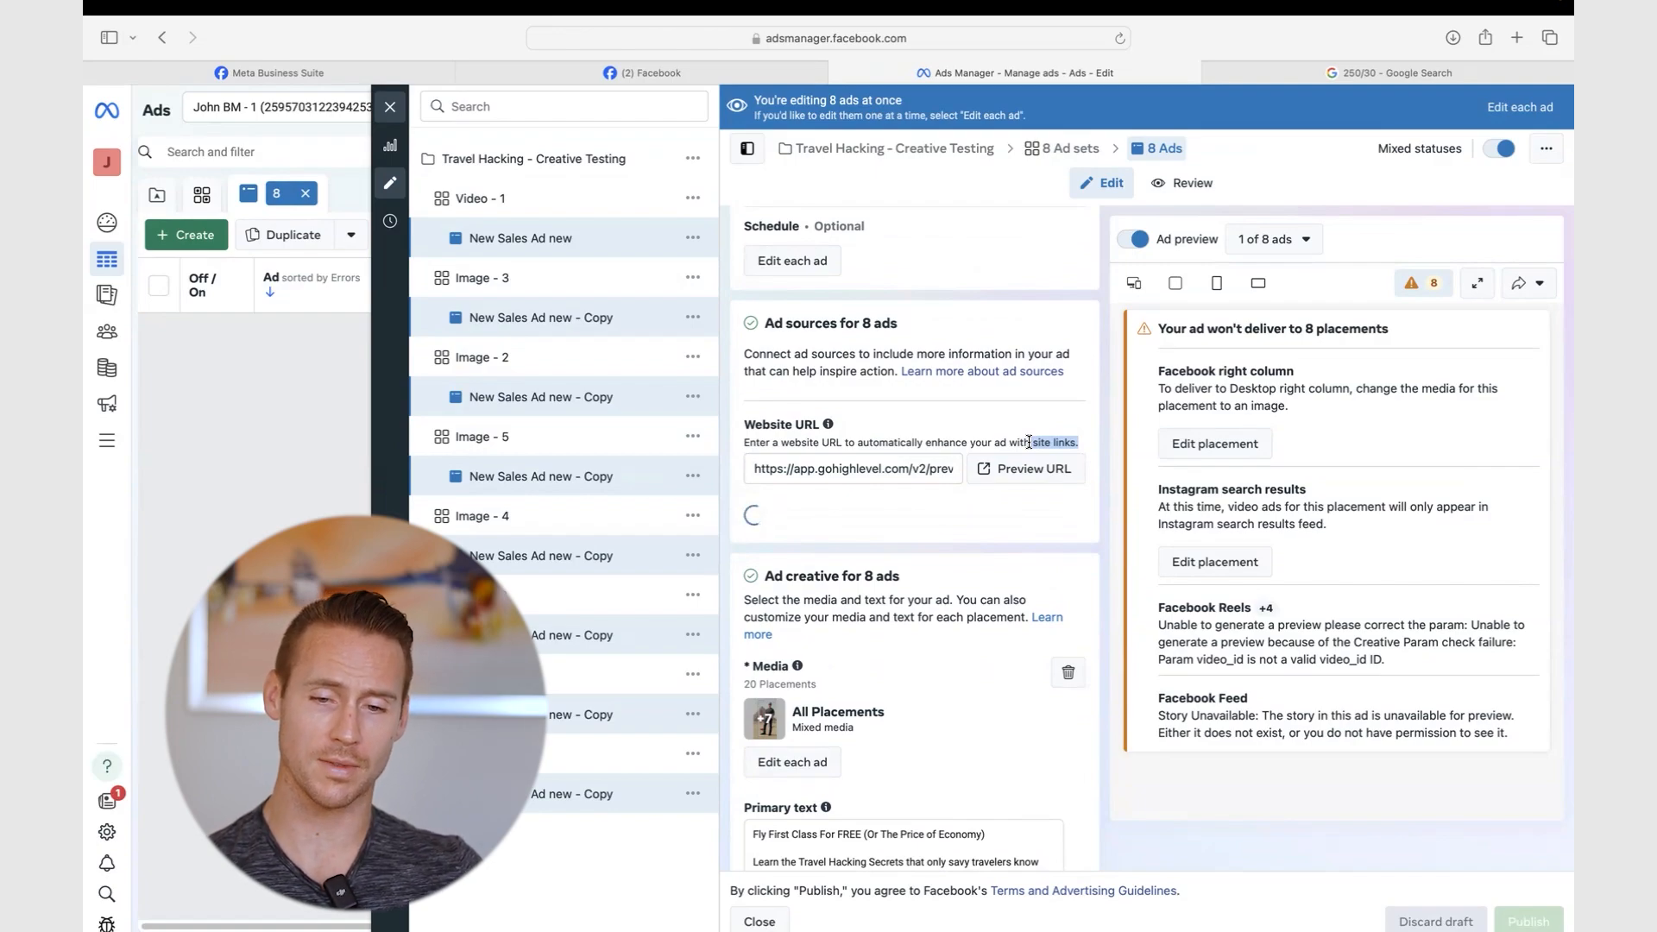
triple_click(868, 470)
key("BackSpace")
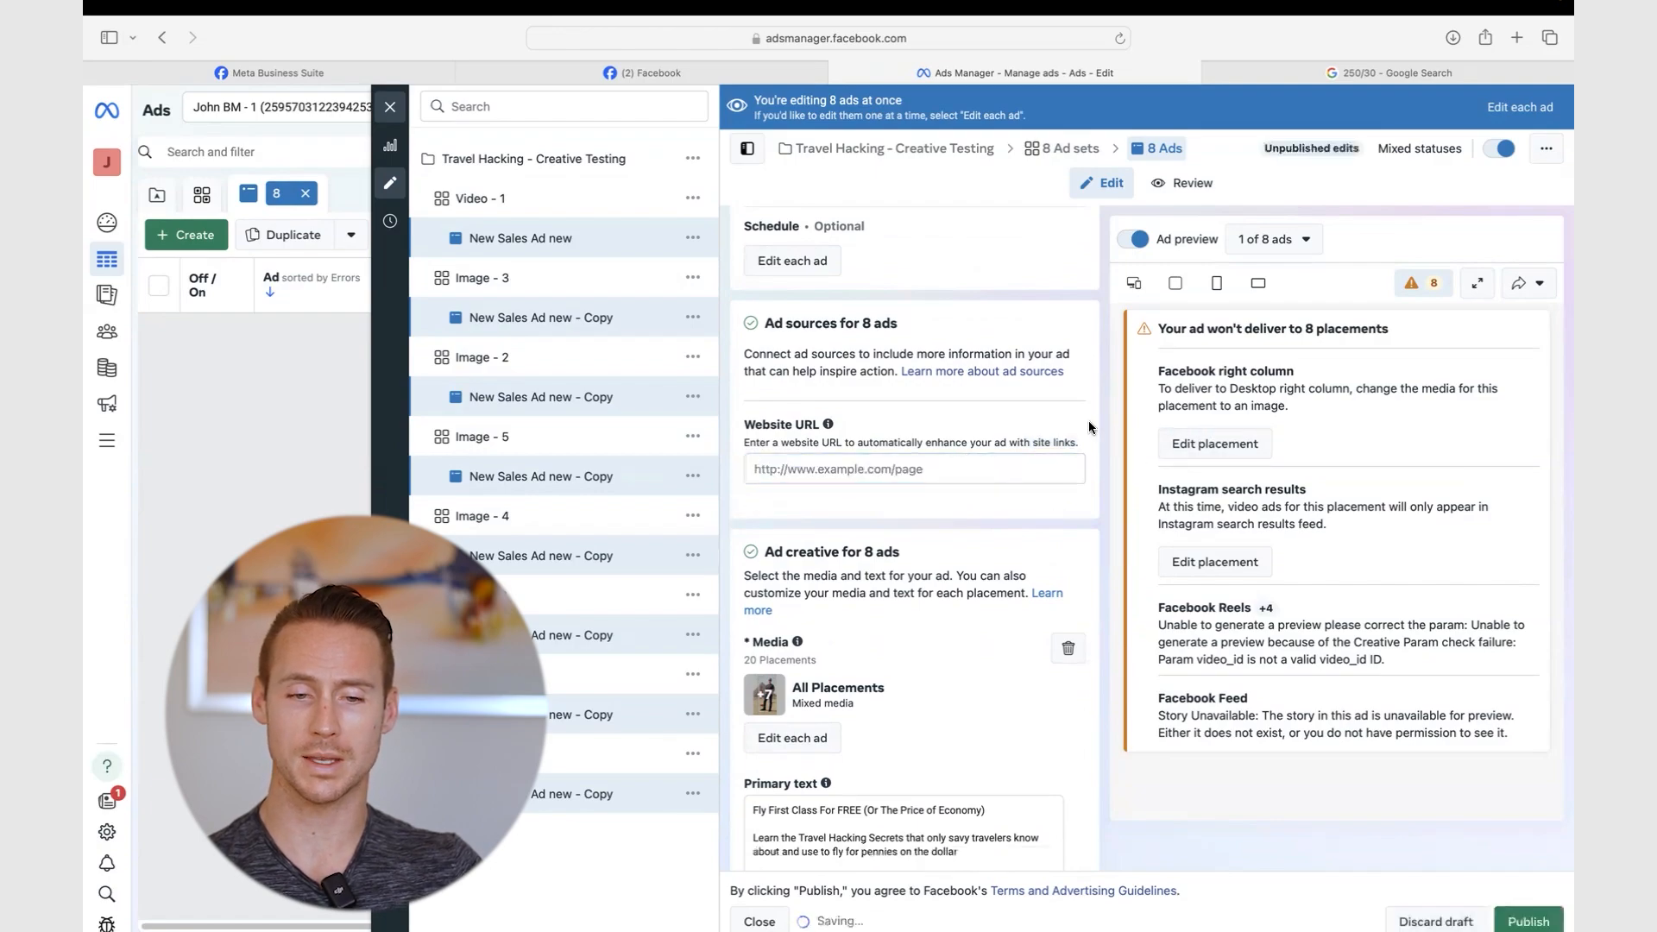
scroll(1089, 421, "up", 5)
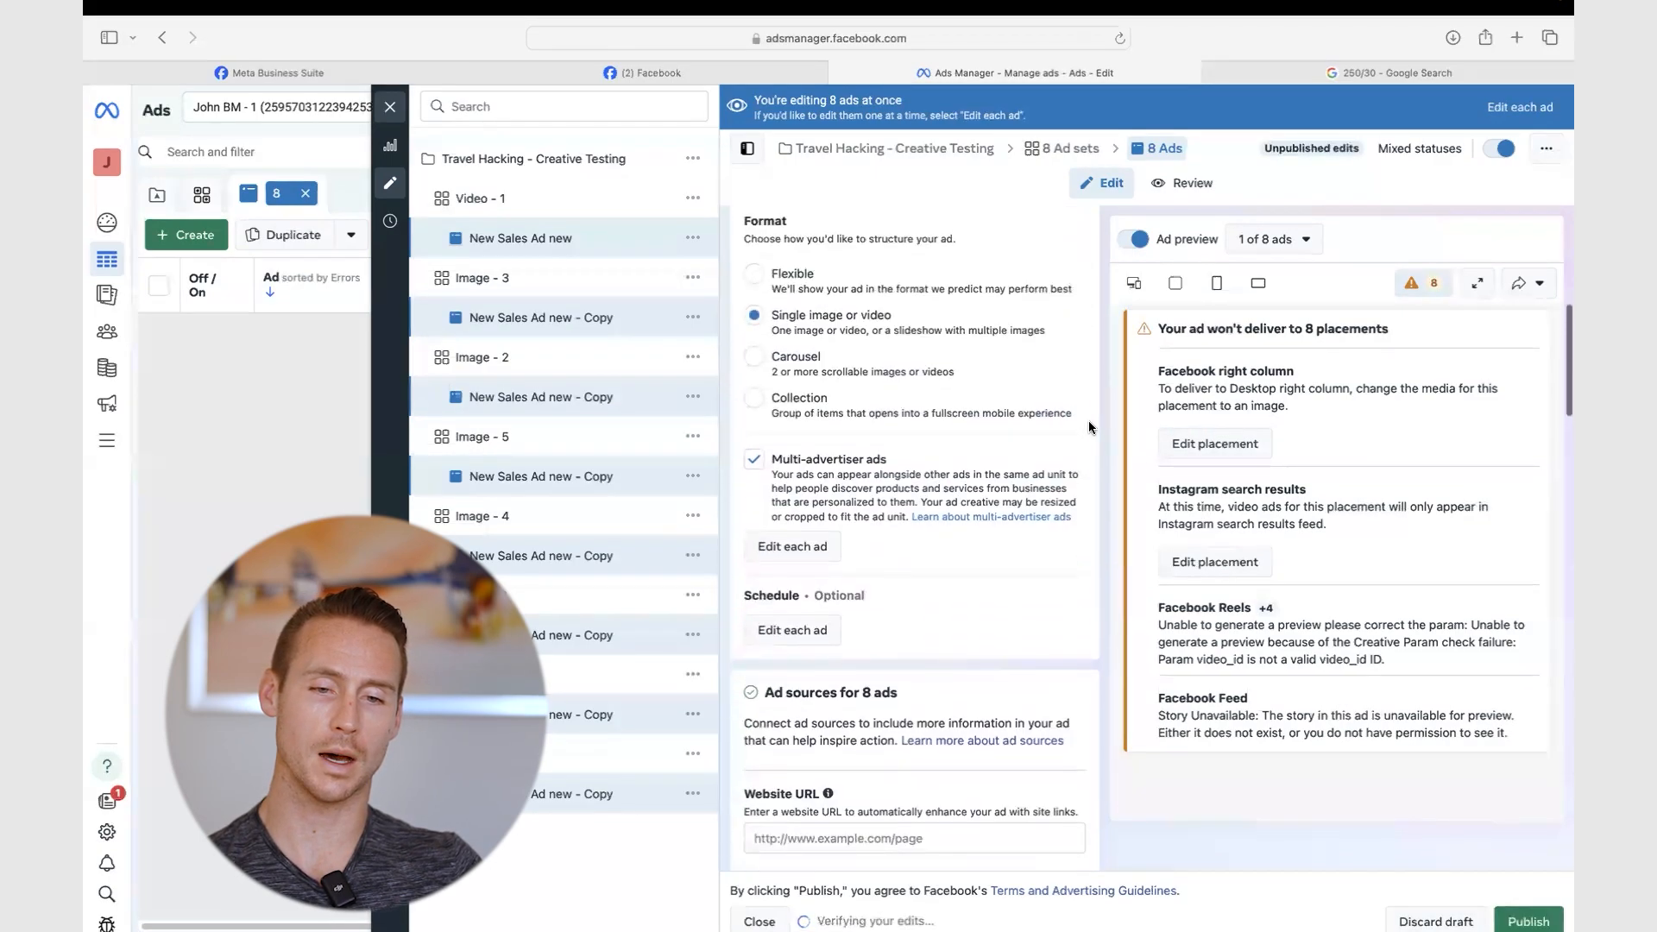
left_click(755, 465)
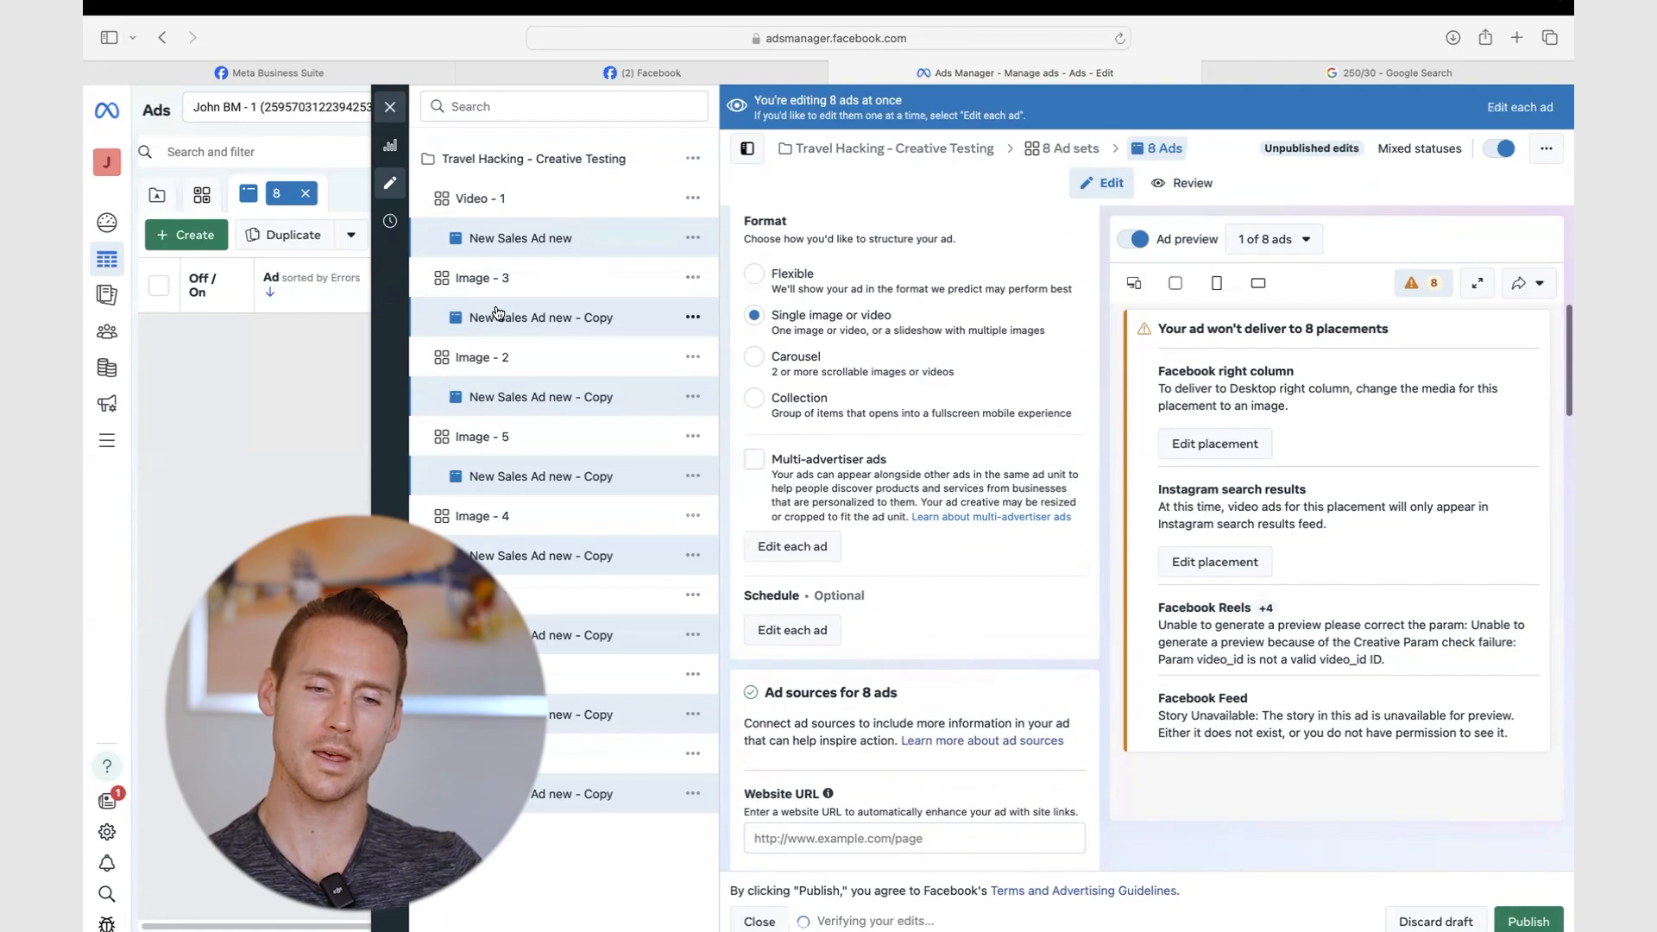
- Review the Image - 3 copy ad's Fly First Class headline, primary text and gohighlevel.com destination URL
scroll(886, 428, "up", 4)
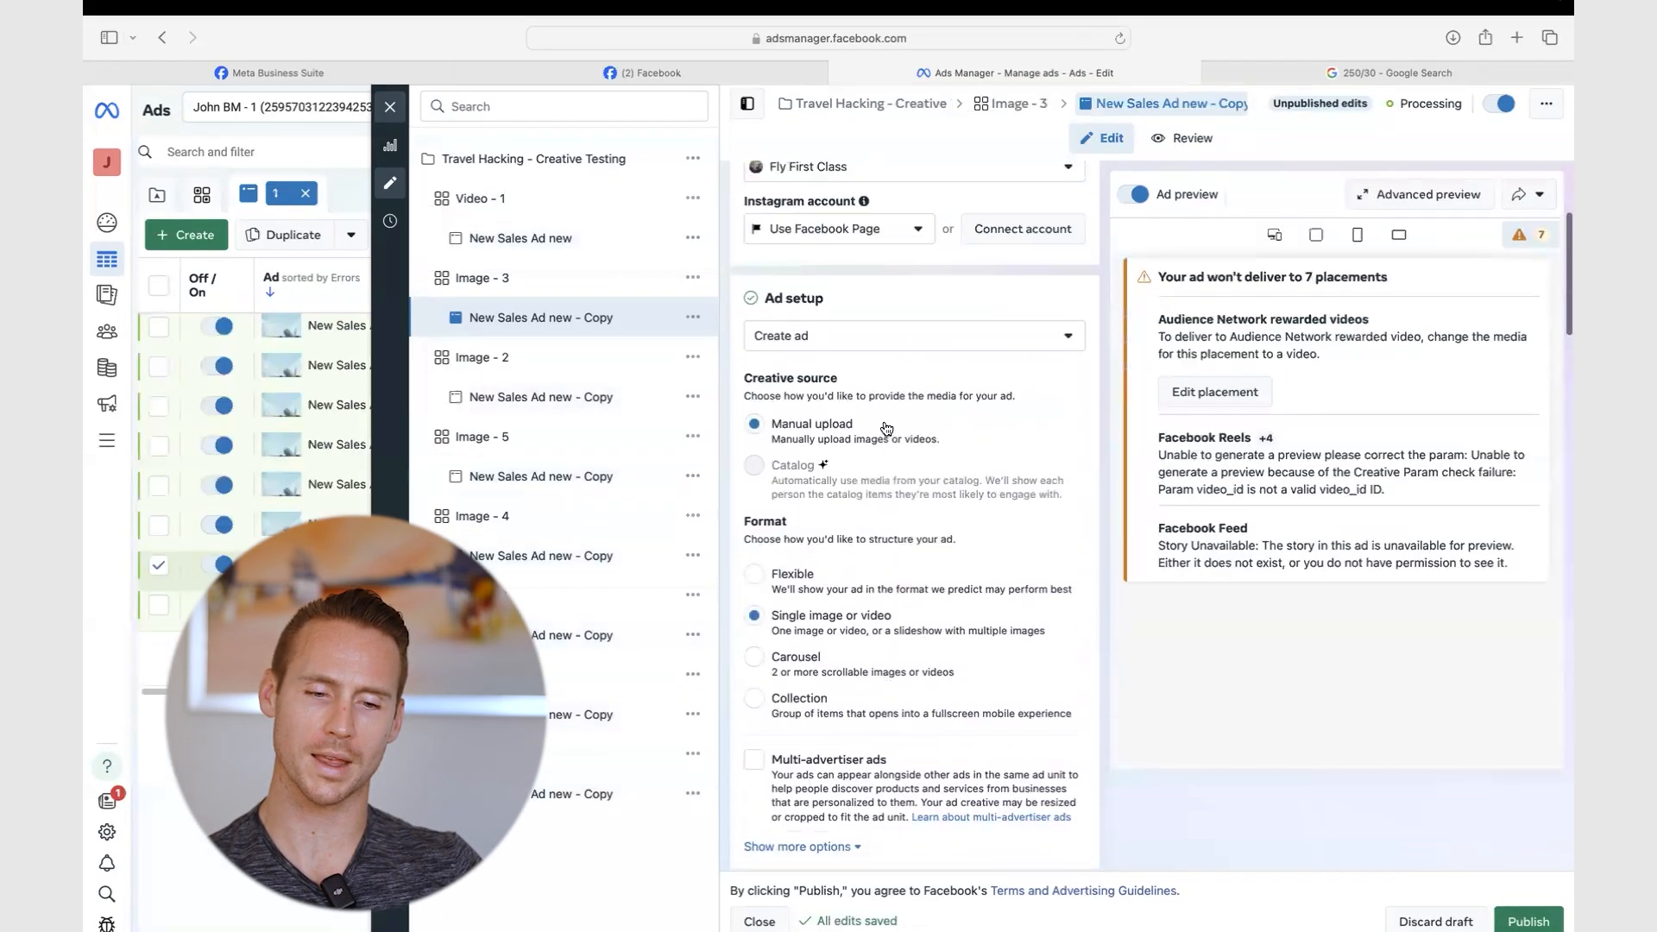
scroll(883, 421, "up", 3)
scroll(884, 421, "down", 6)
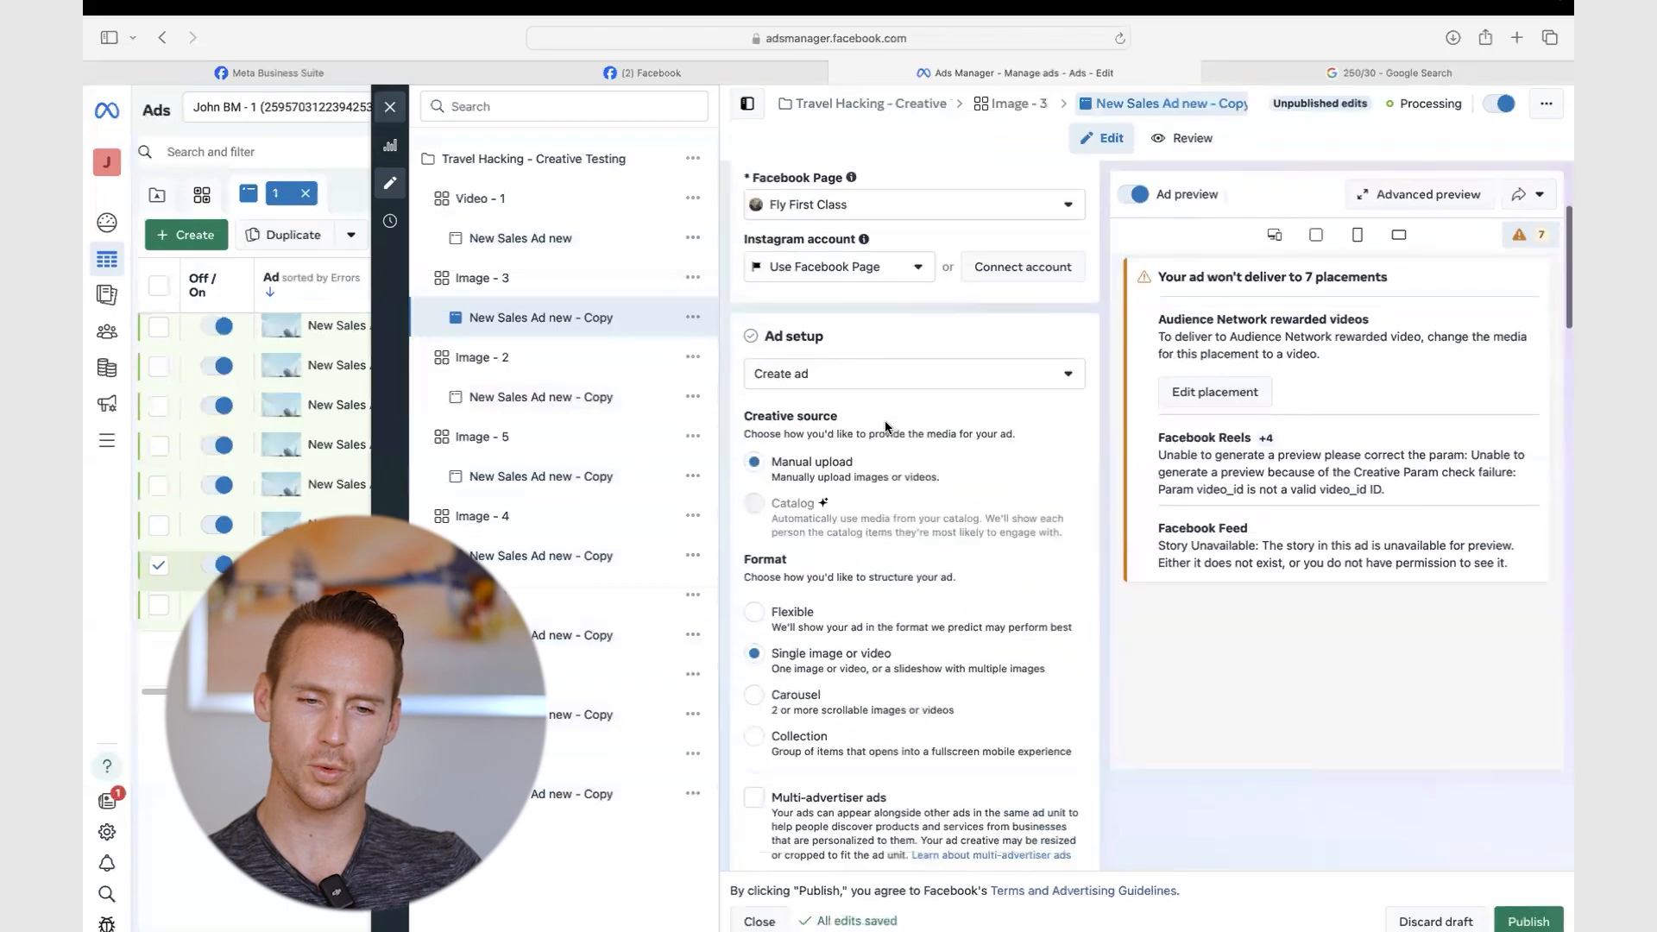
scroll(884, 421, "down", 10)
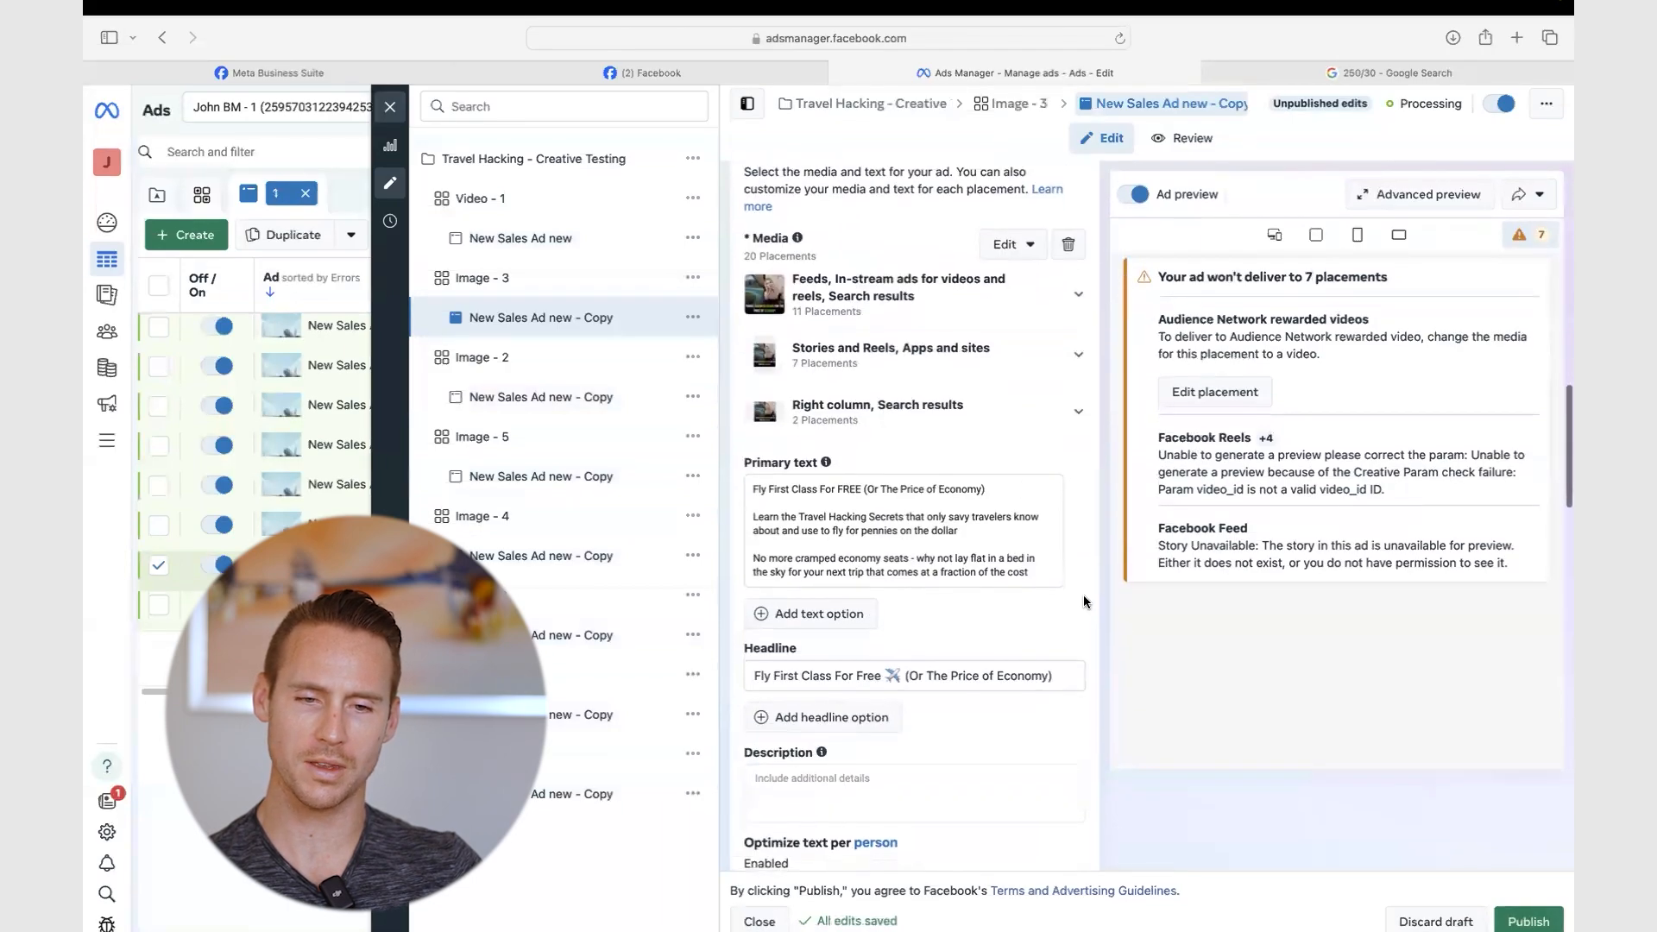
scroll(1084, 594, "down", 9)
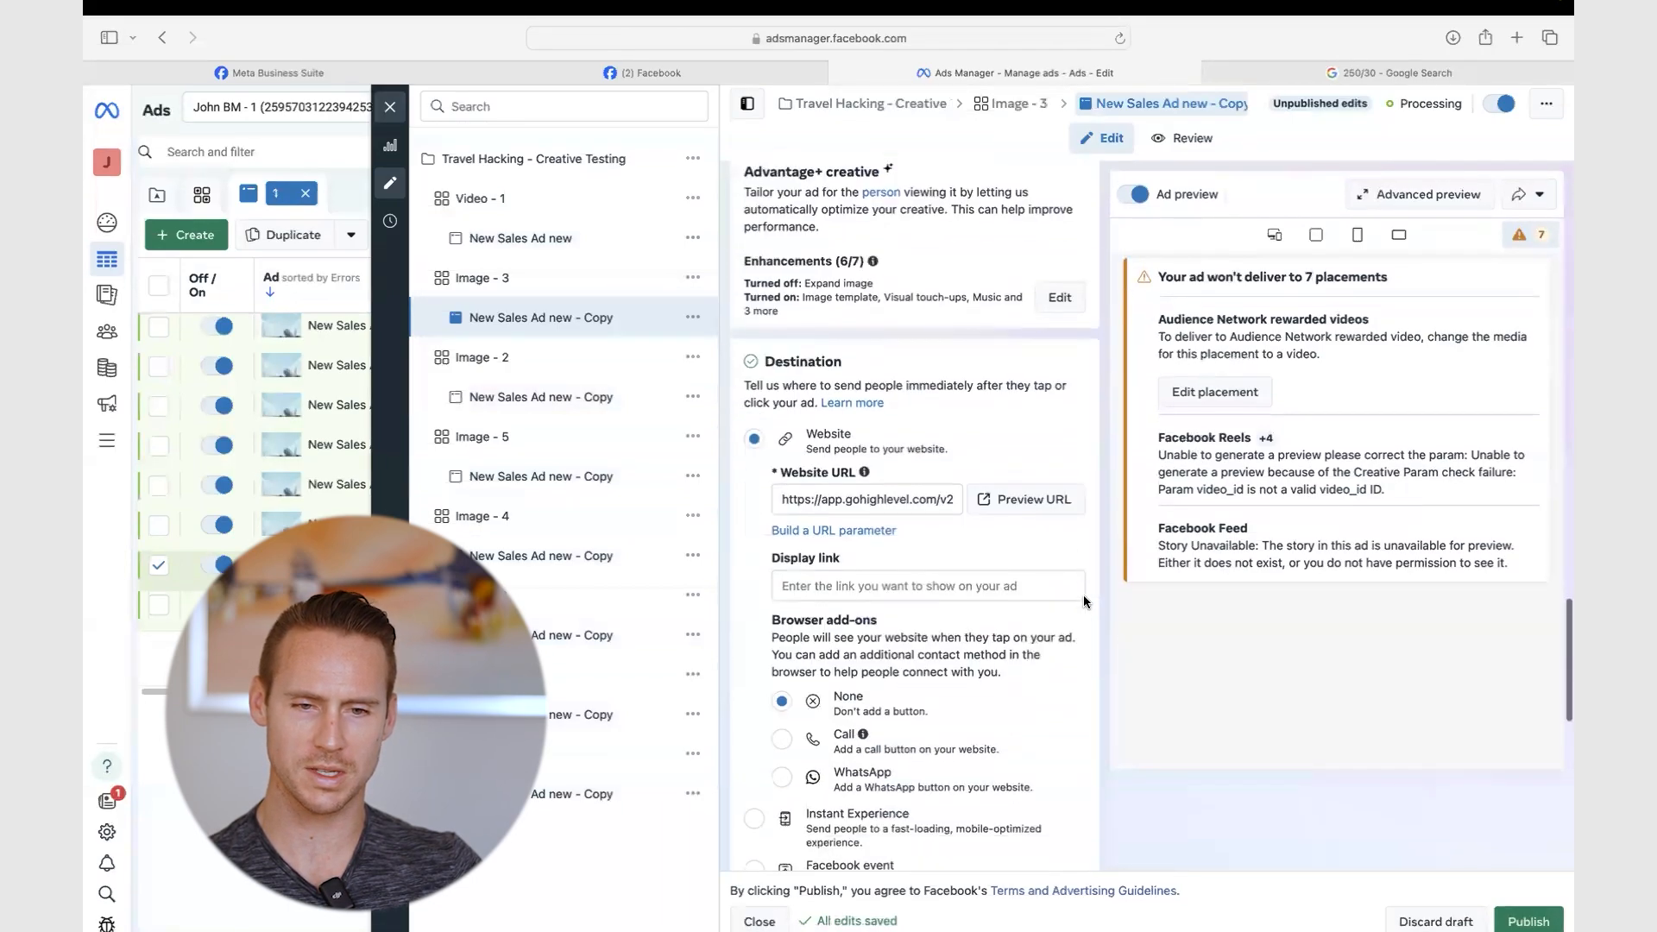
scroll(1084, 593, "down", 8)
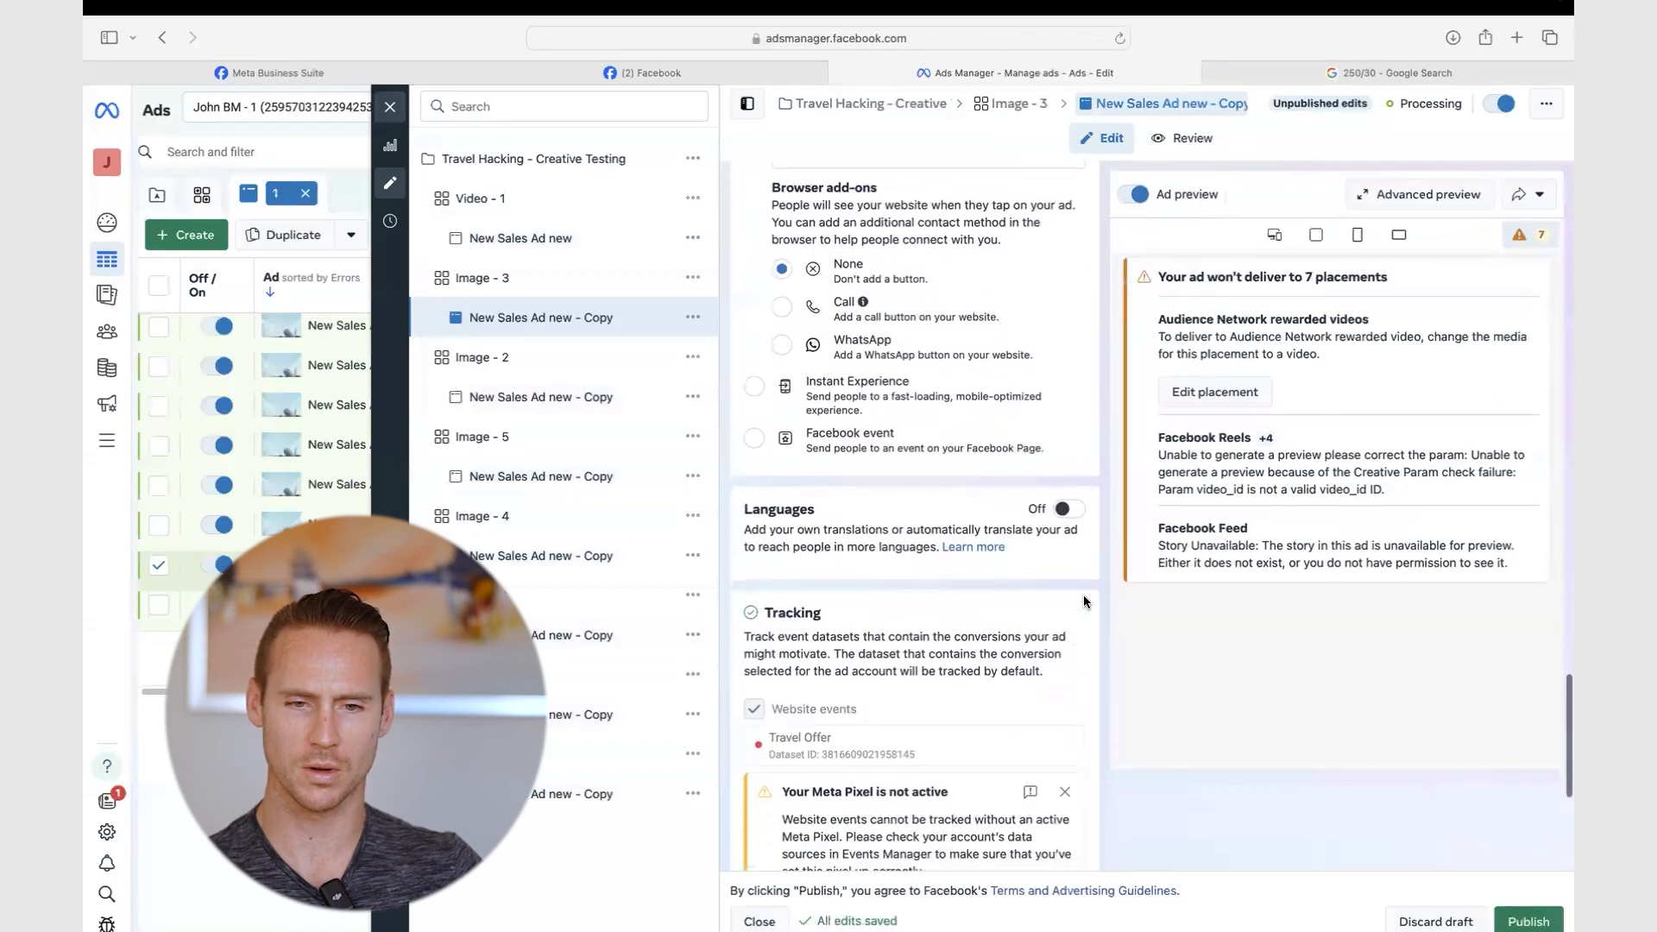
scroll(1084, 594, "down", 3)
scroll(1084, 594, "up", 9)
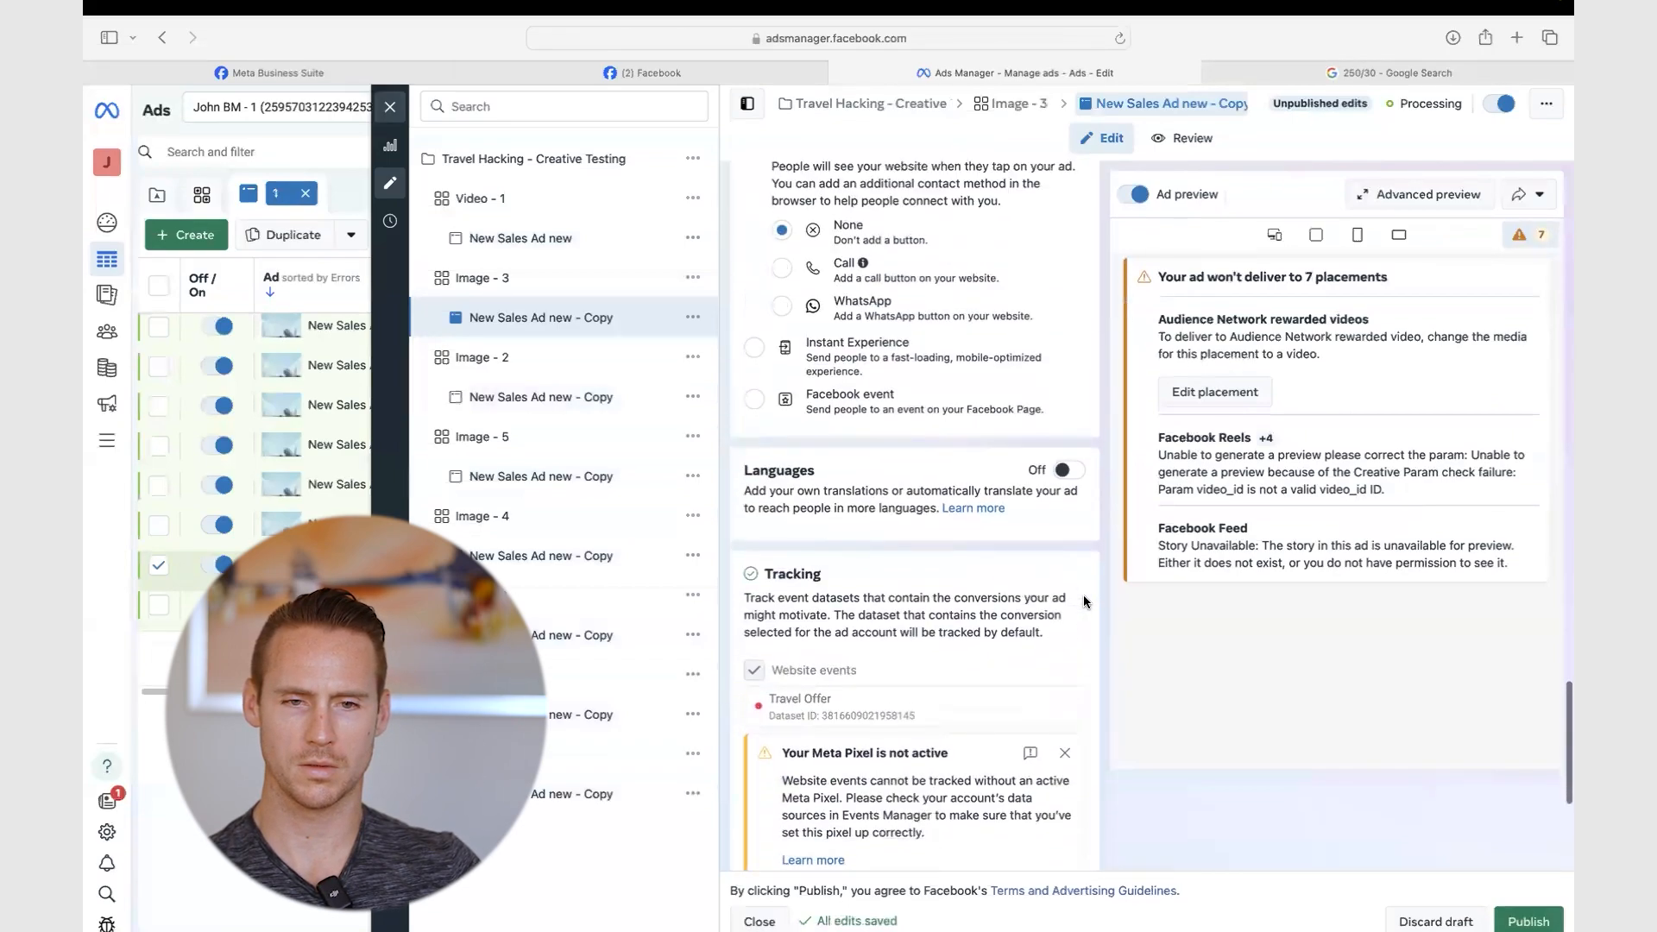
scroll(1084, 594, "up", 8)
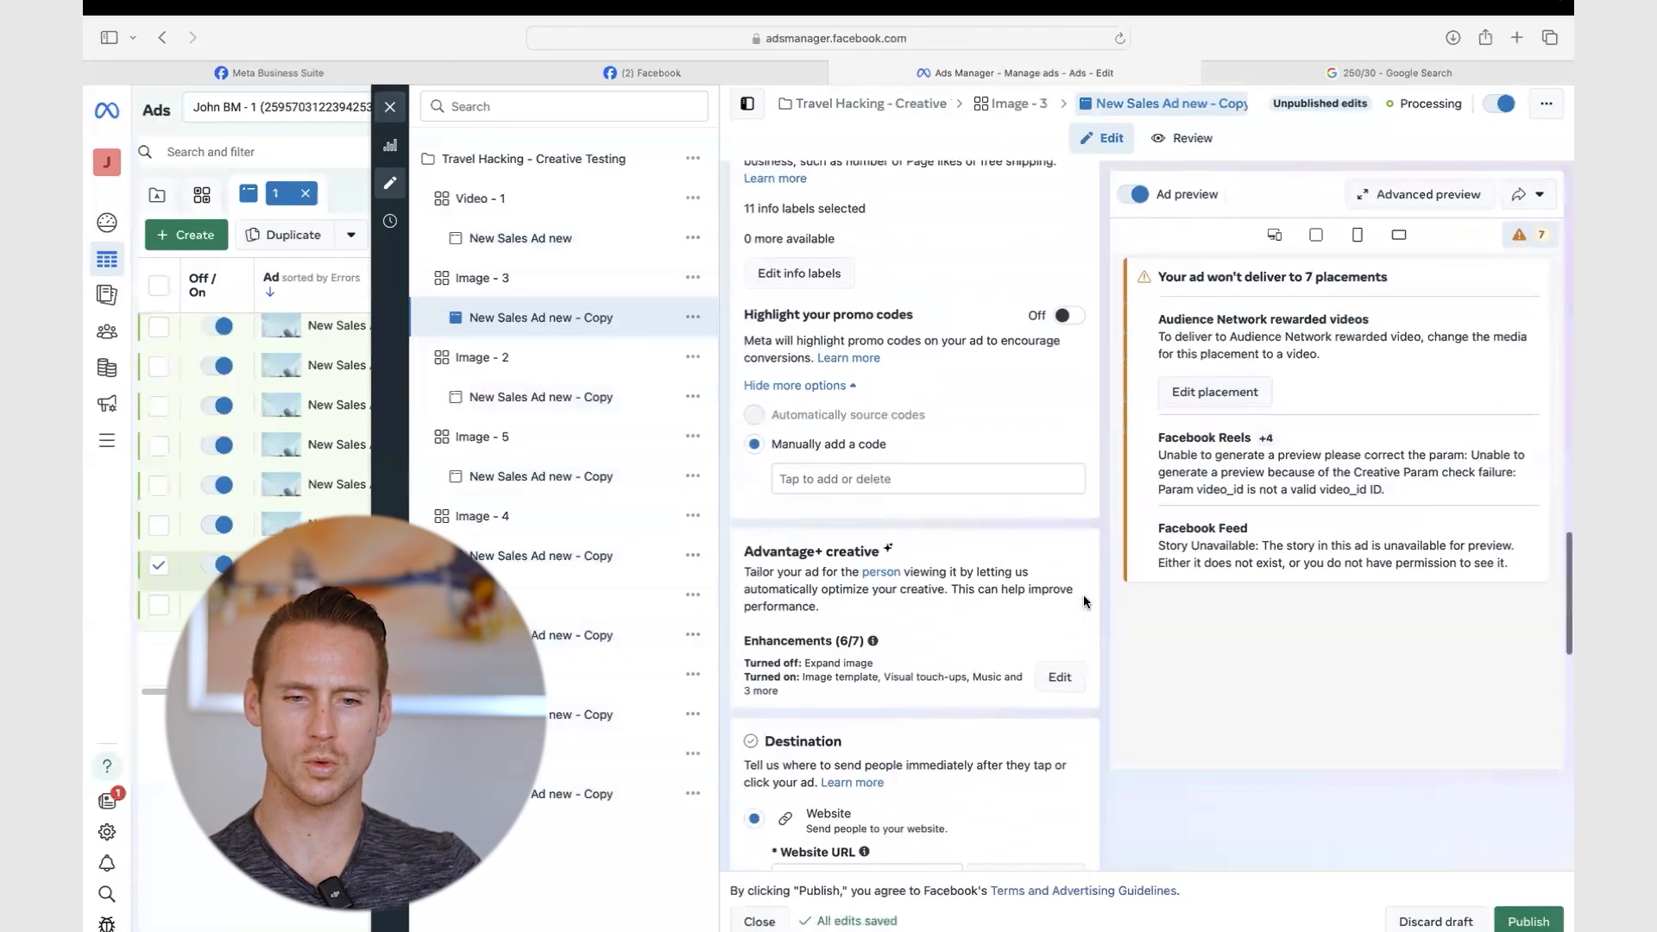
scroll(1083, 595, "up", 4)
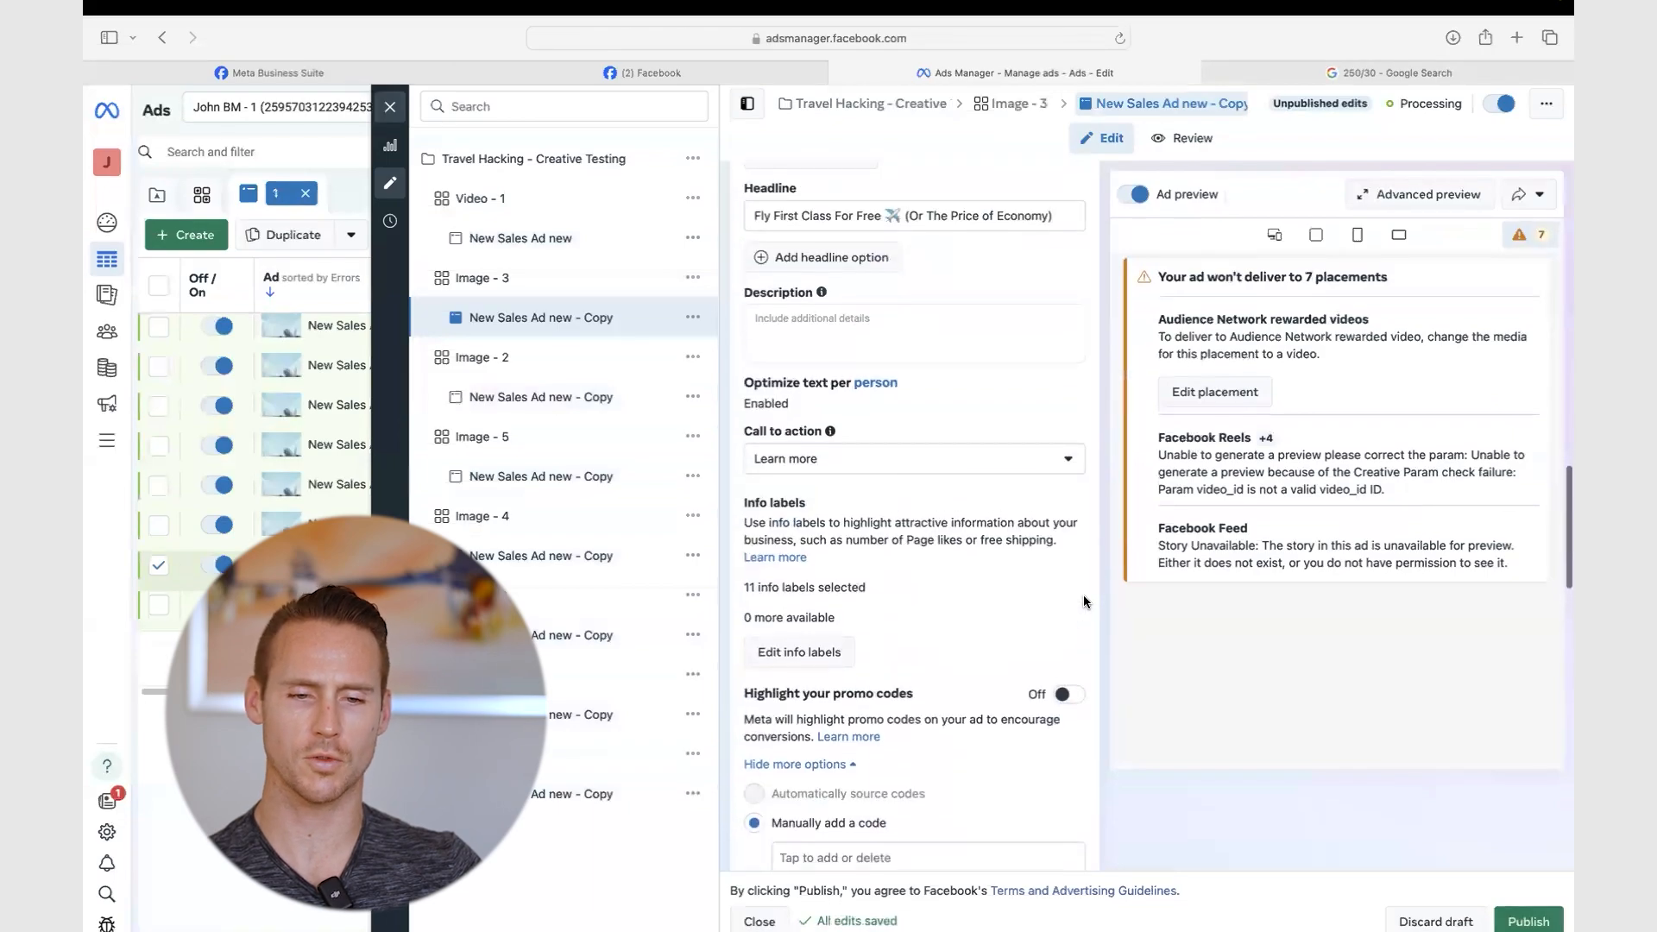
scroll(1084, 596, "down", 3)
scroll(1084, 596, "down", 1)
scroll(1052, 708, "up", 10)
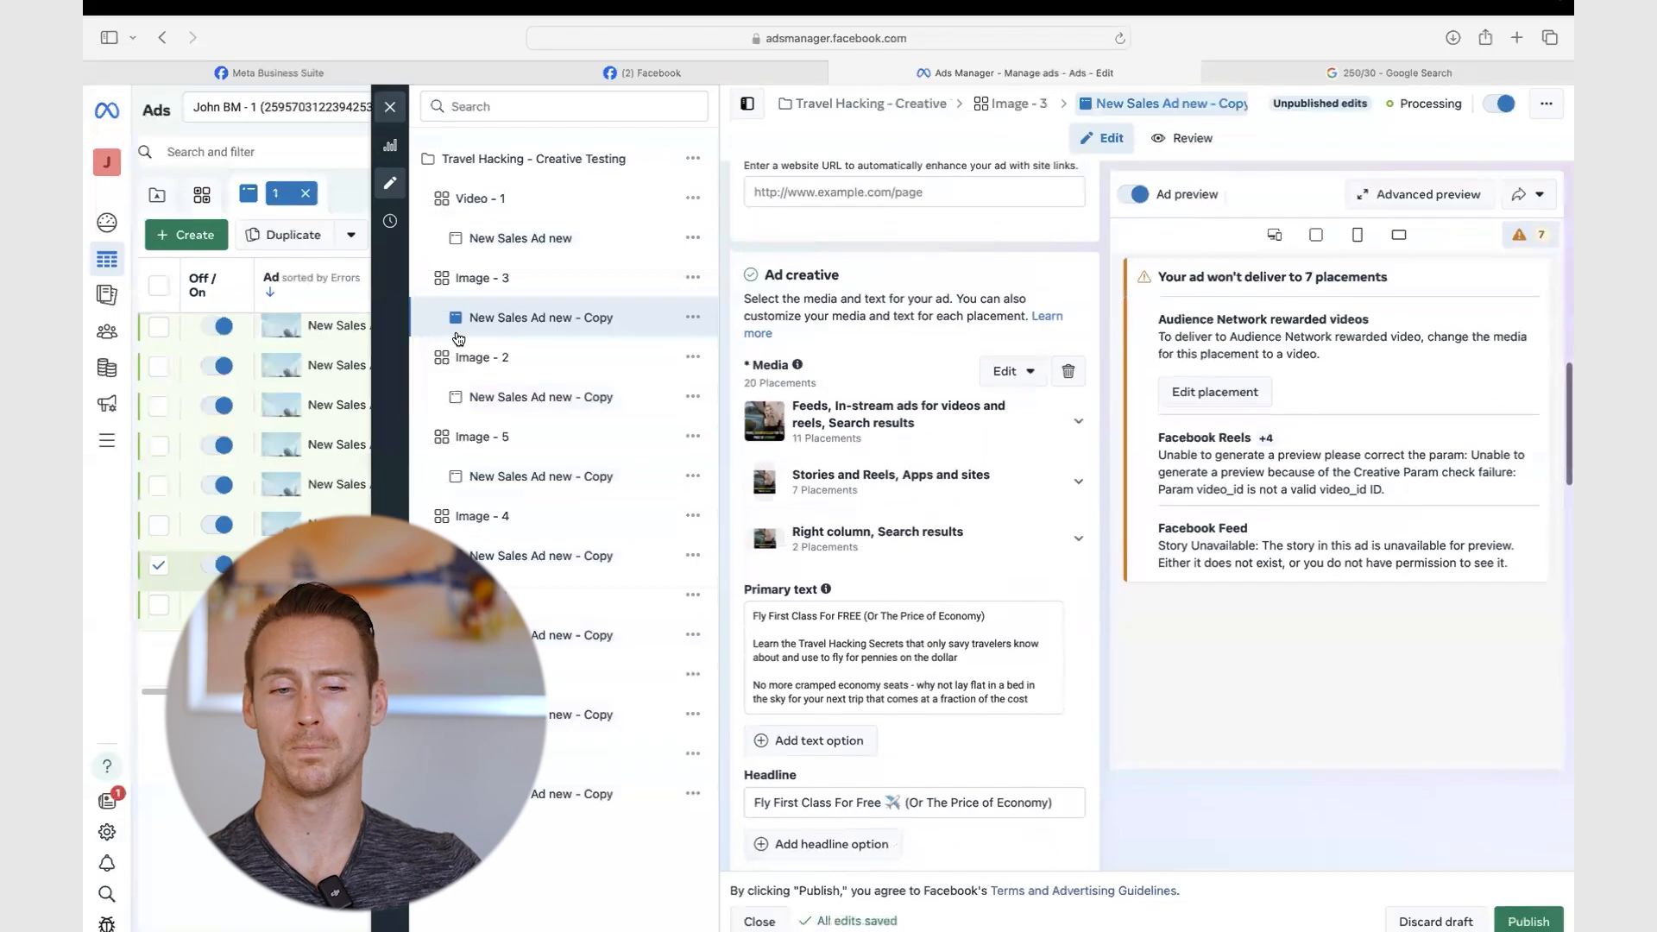
- Publish all 8 draft ads and return to the Campaigns list
left_click(390, 106)
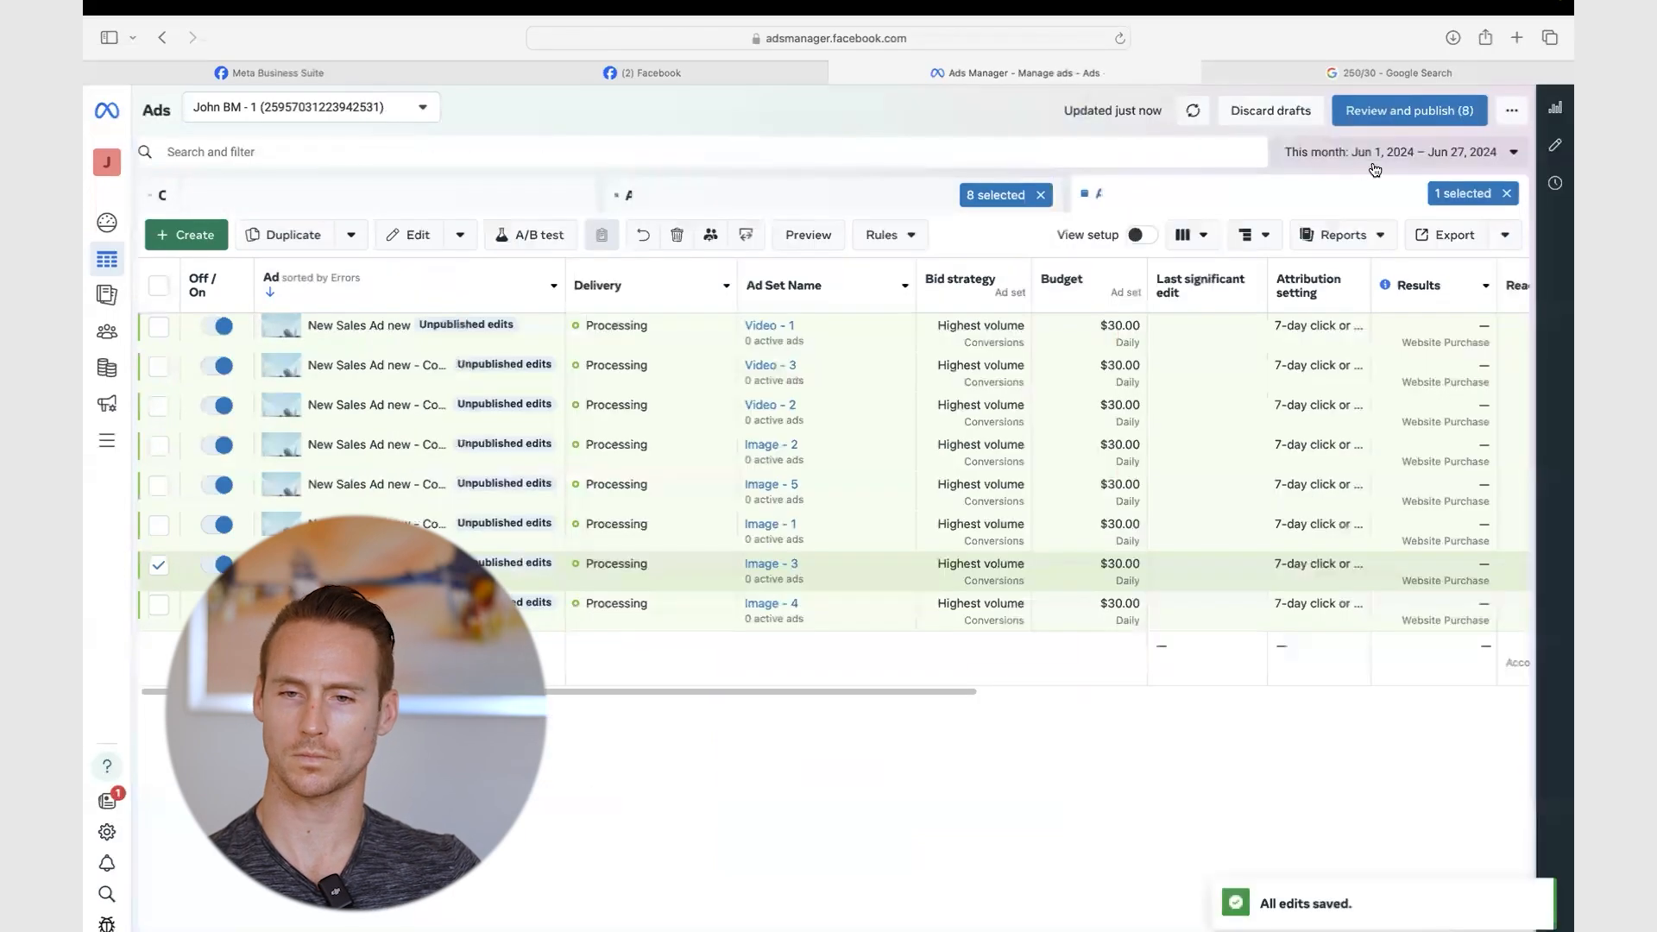
left_click(1392, 114)
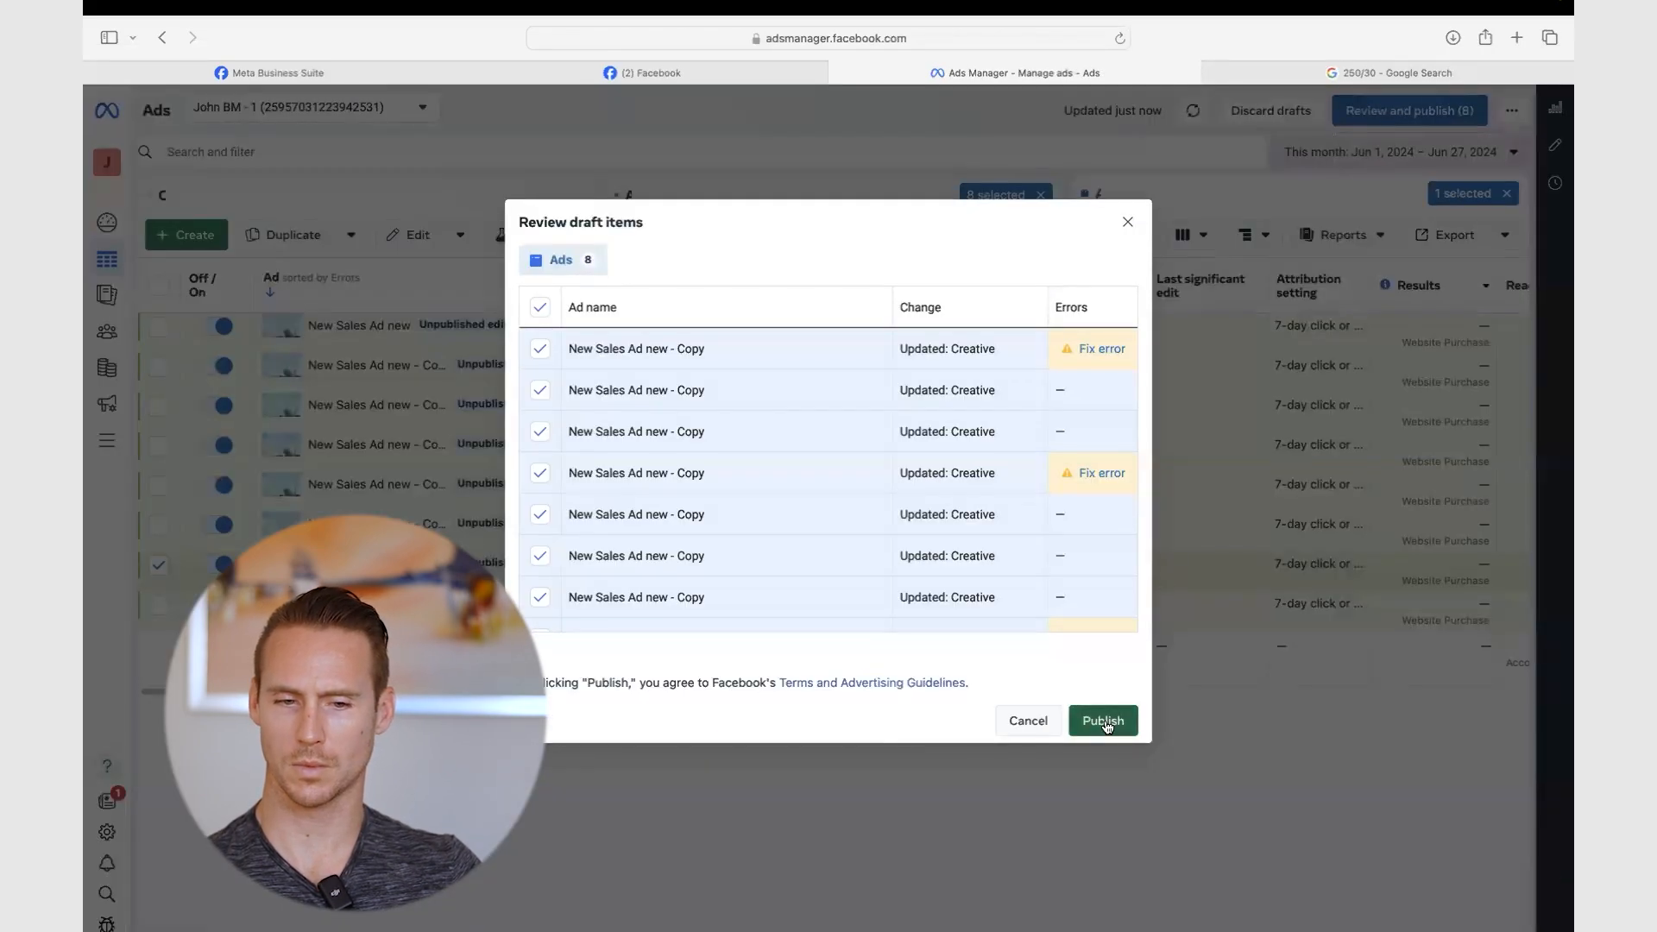
left_click(1104, 723)
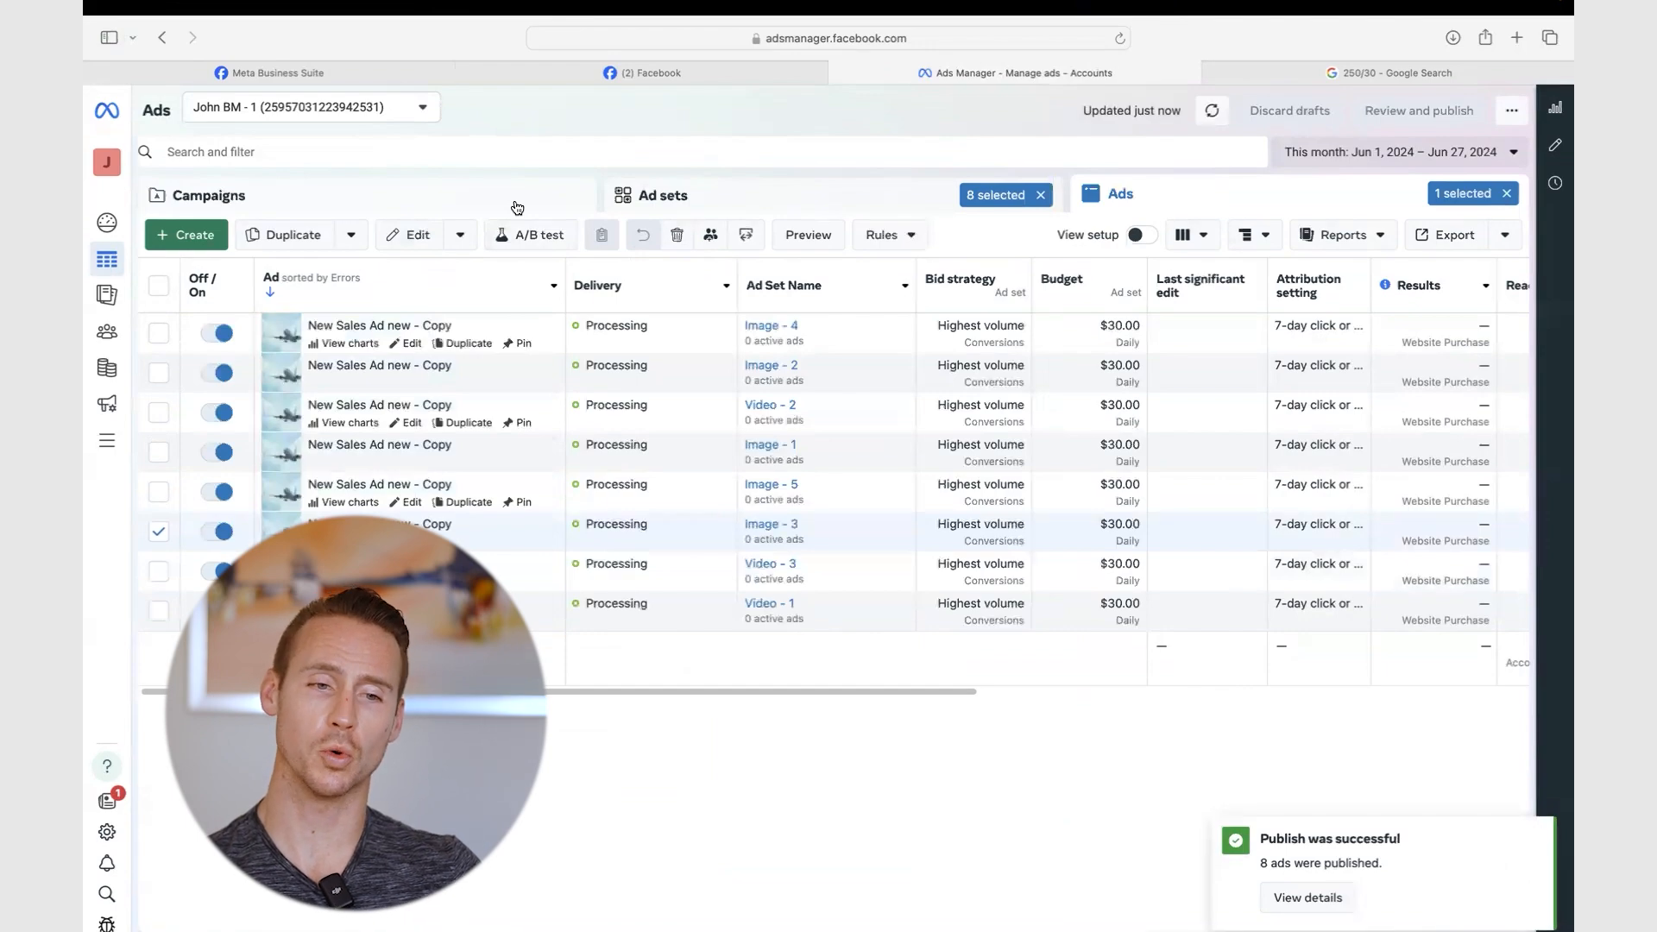
left_click(464, 204)
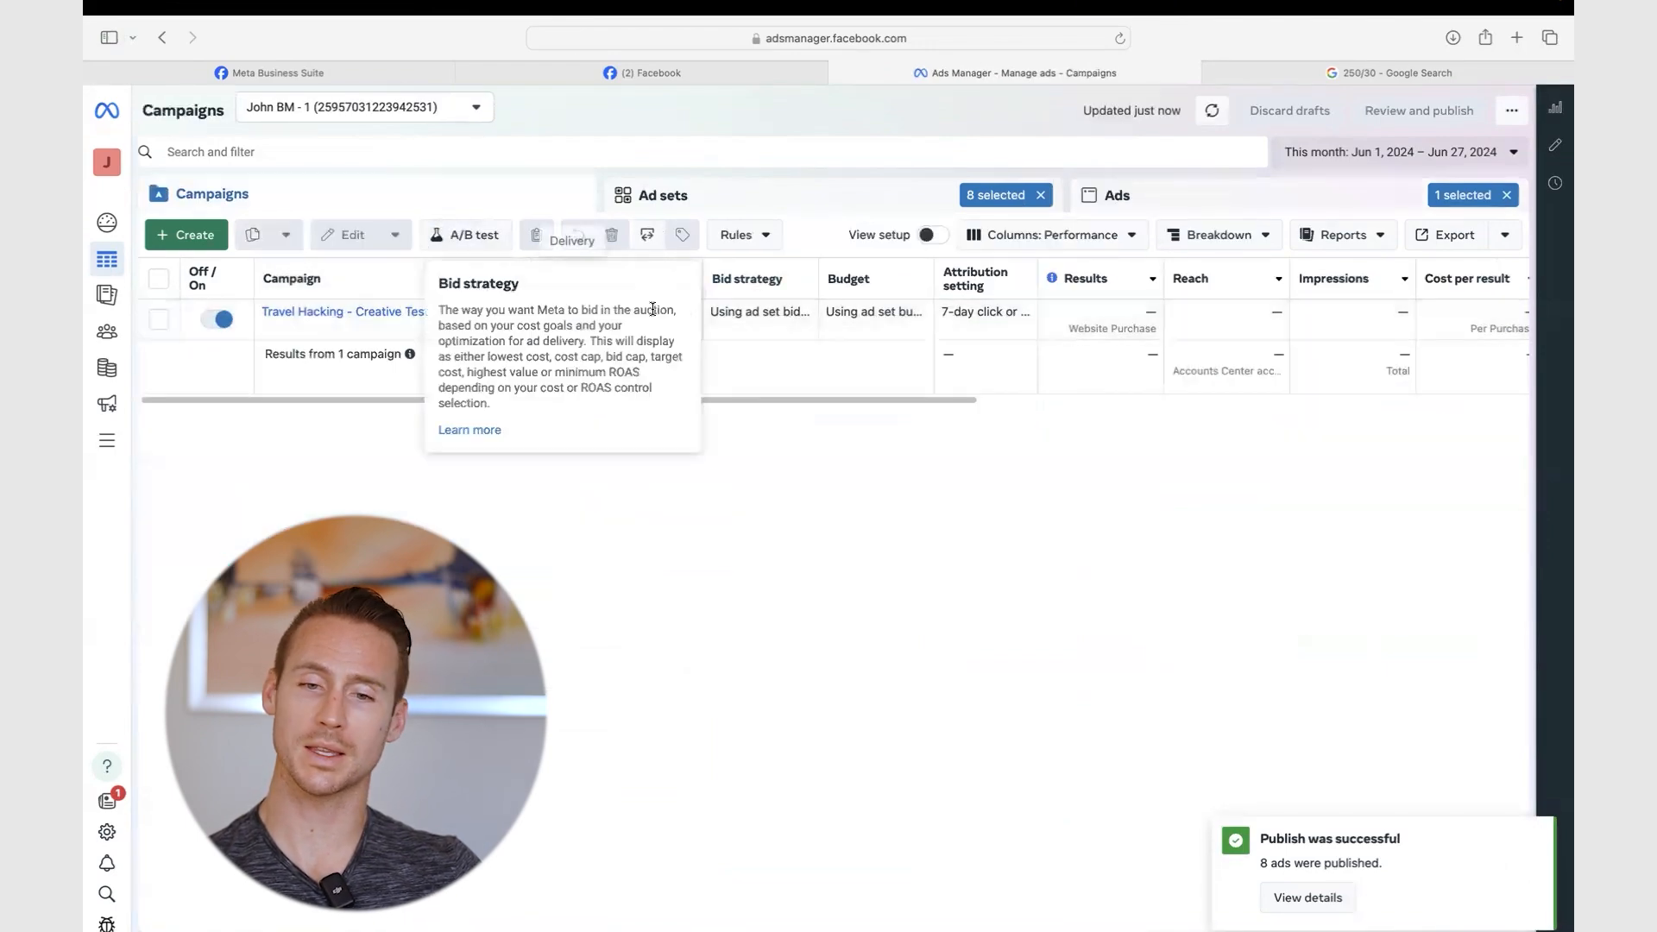
- Select the Travel Hacking - Creative Testing campaign row
left_click(779, 323)
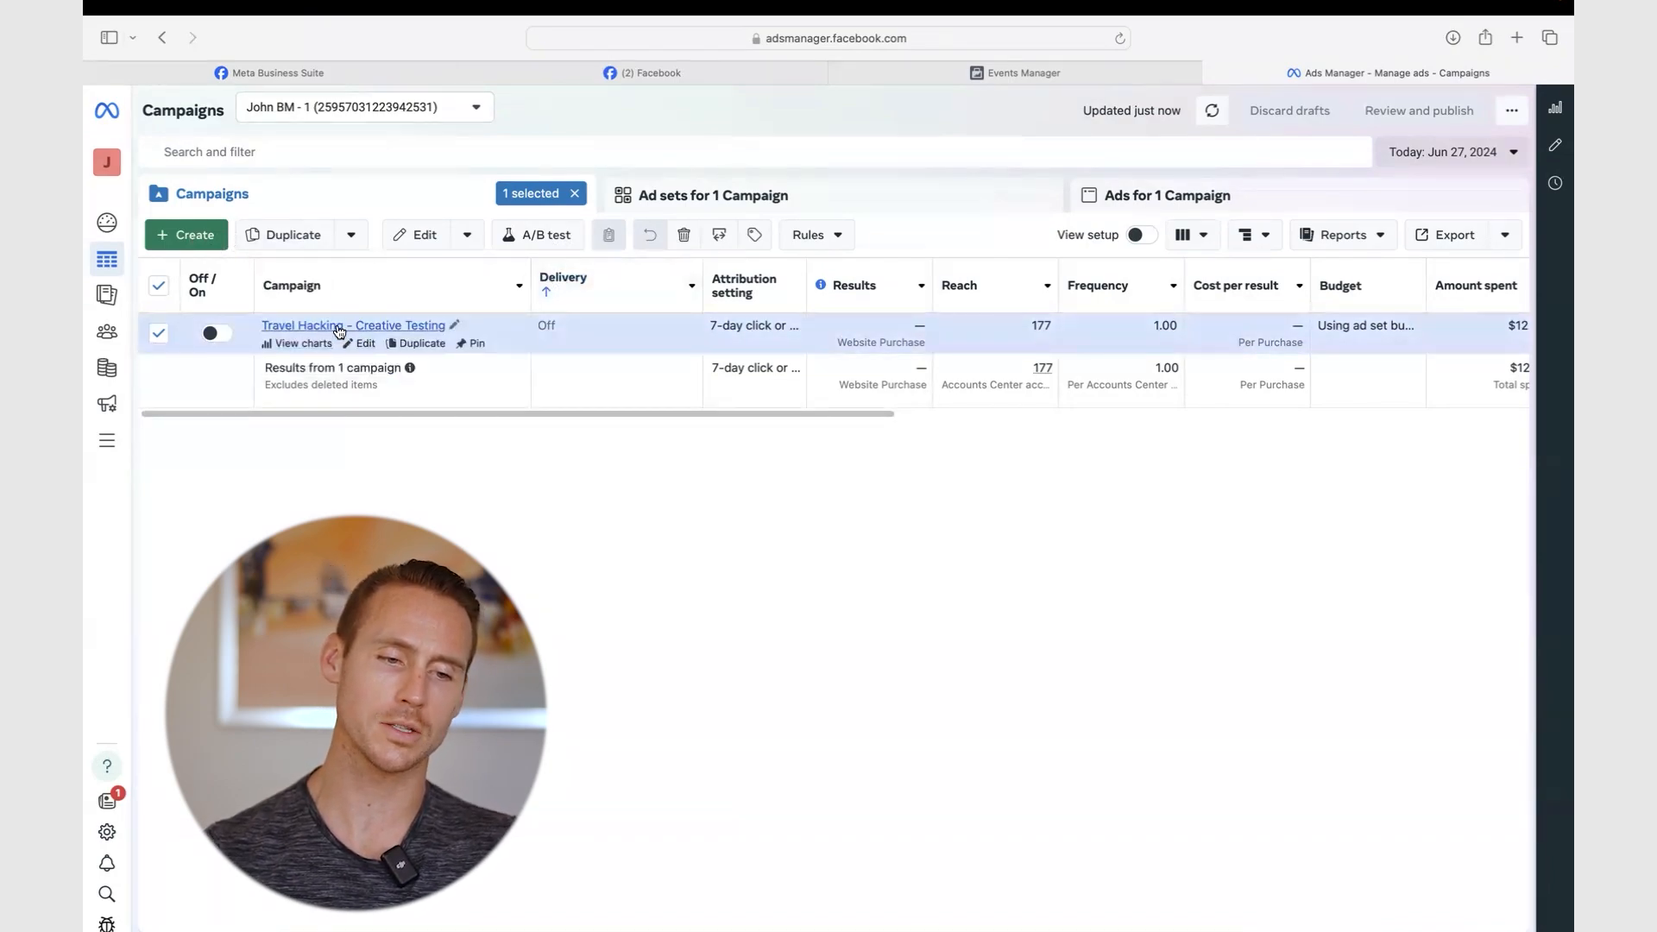
- Quick duplicate the Video - 1 ad set in the Travel Hacking campaign
left_click(339, 325)
left_click(376, 333)
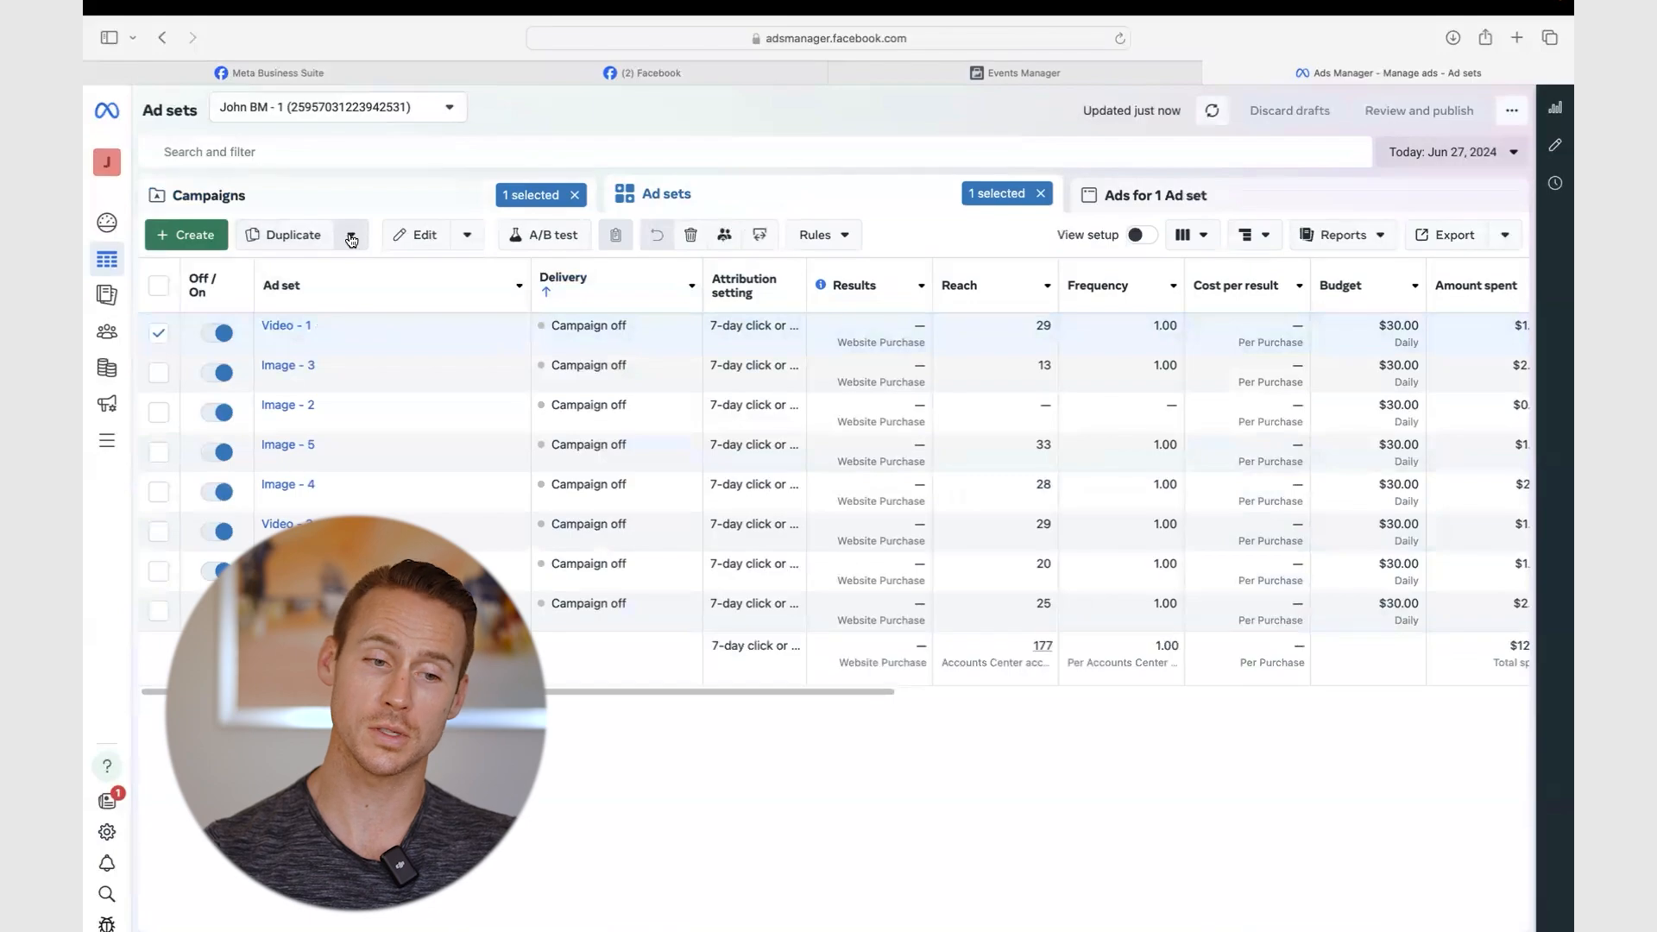
left_click(352, 235)
left_click(219, 327)
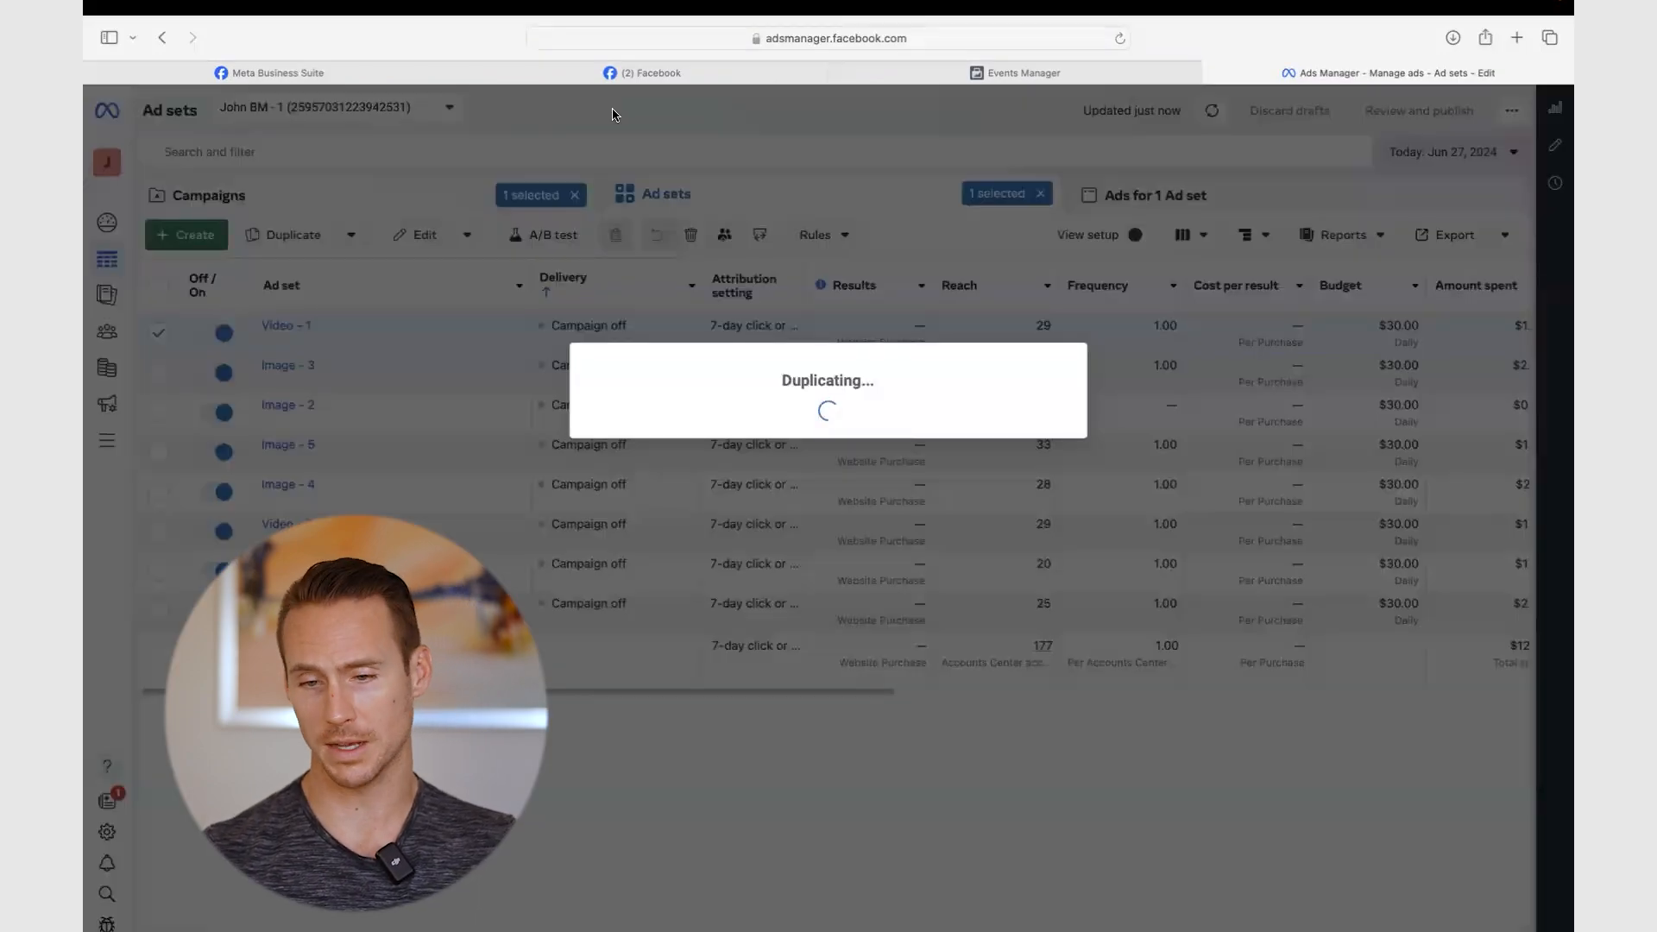
- Check the copy's conversion event options, keeping Purchase on the Travel Offer pixel
scroll(949, 409, "down", 5)
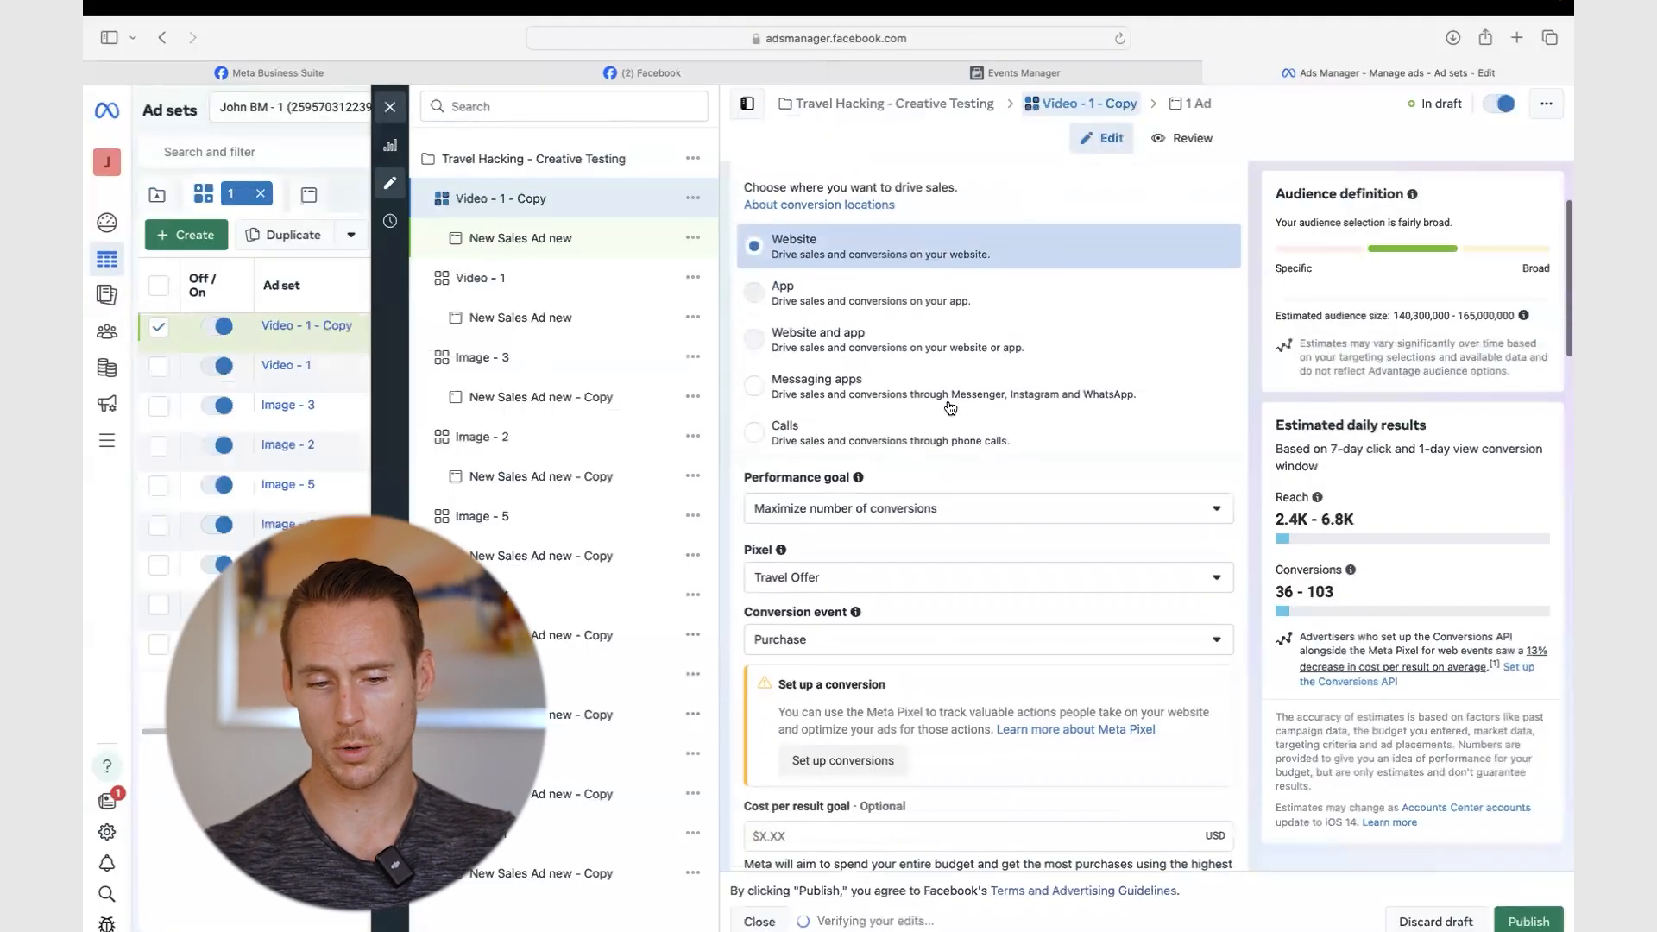
scroll(898, 449, "down", 1)
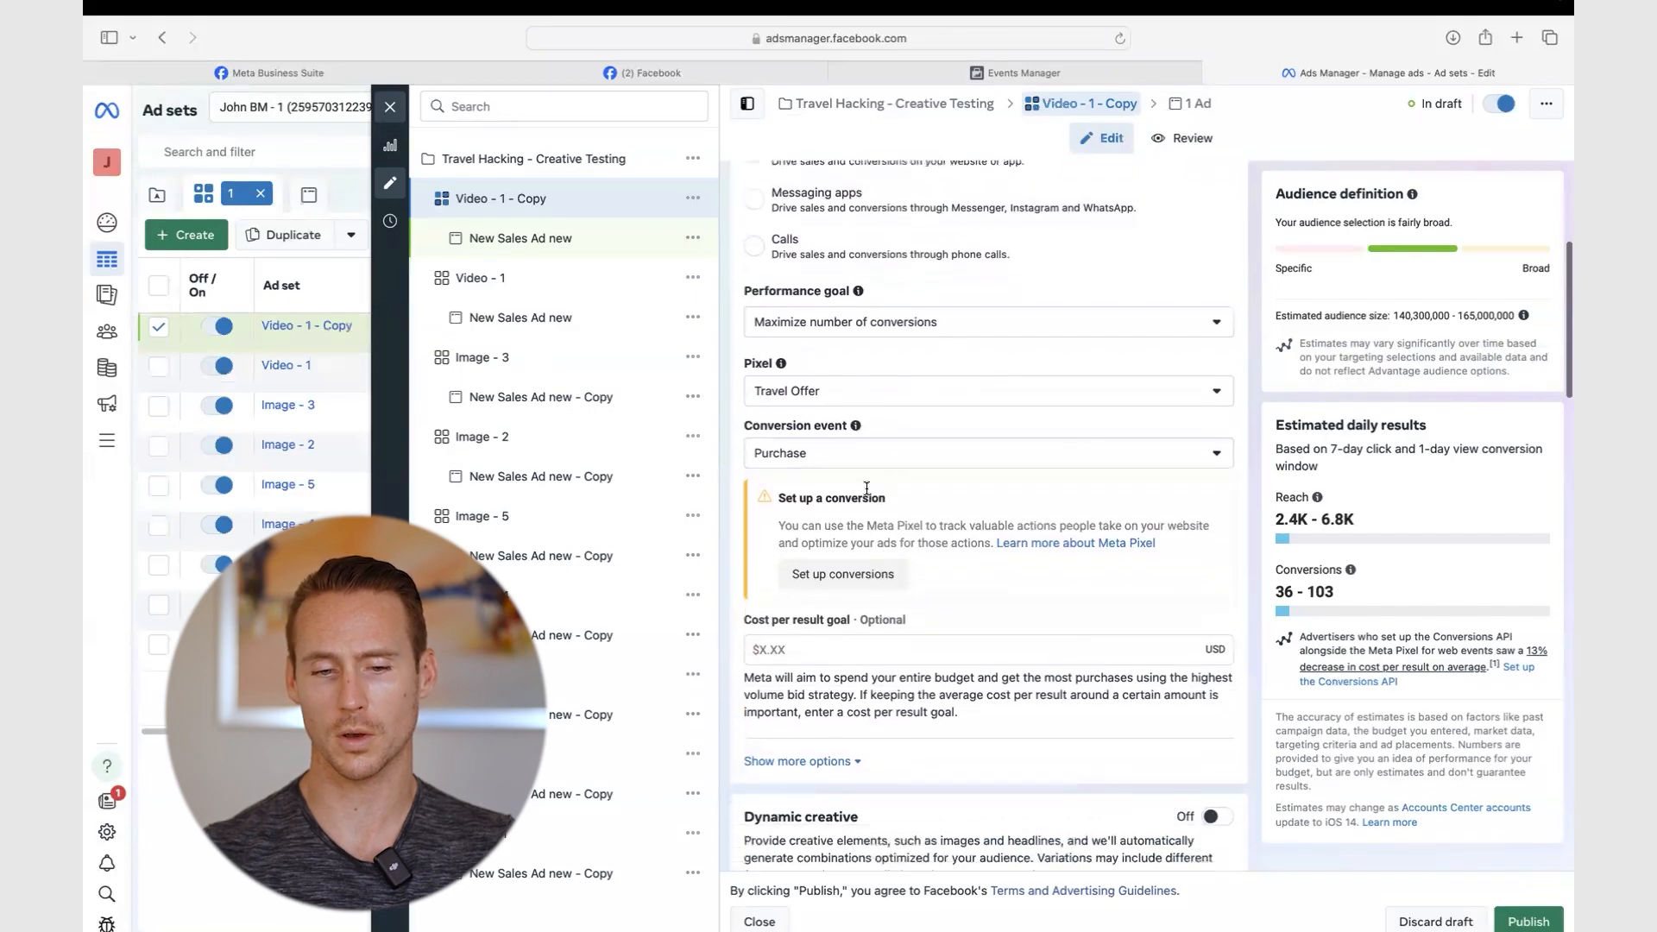
left_click(892, 453)
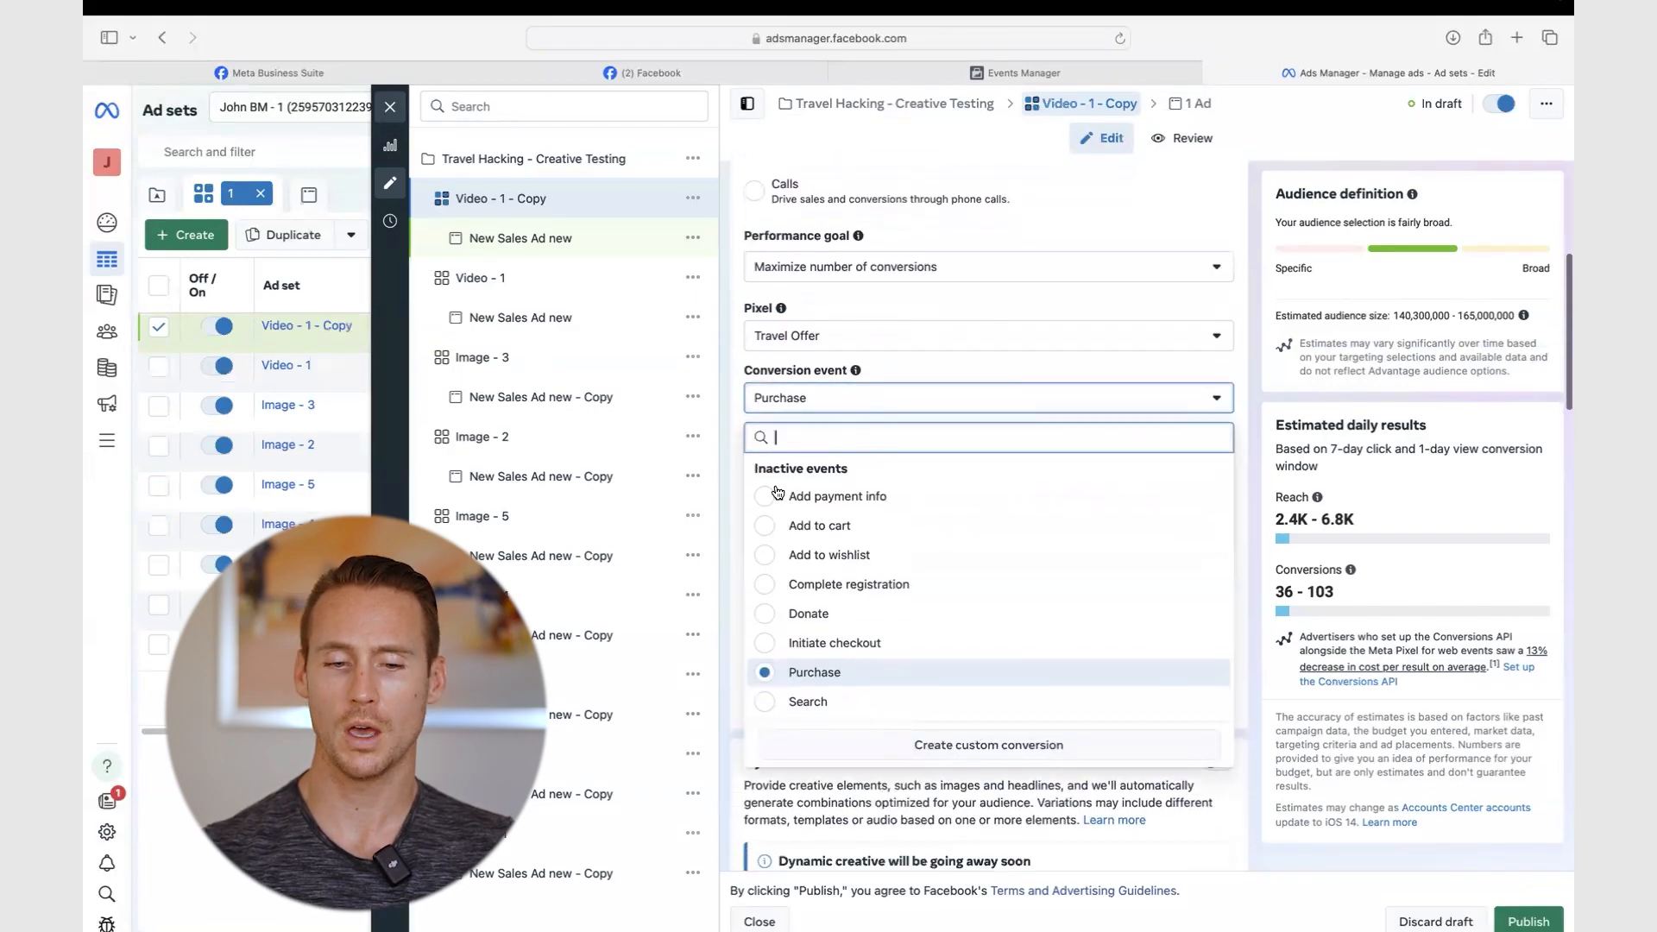
mouse_move(926, 498)
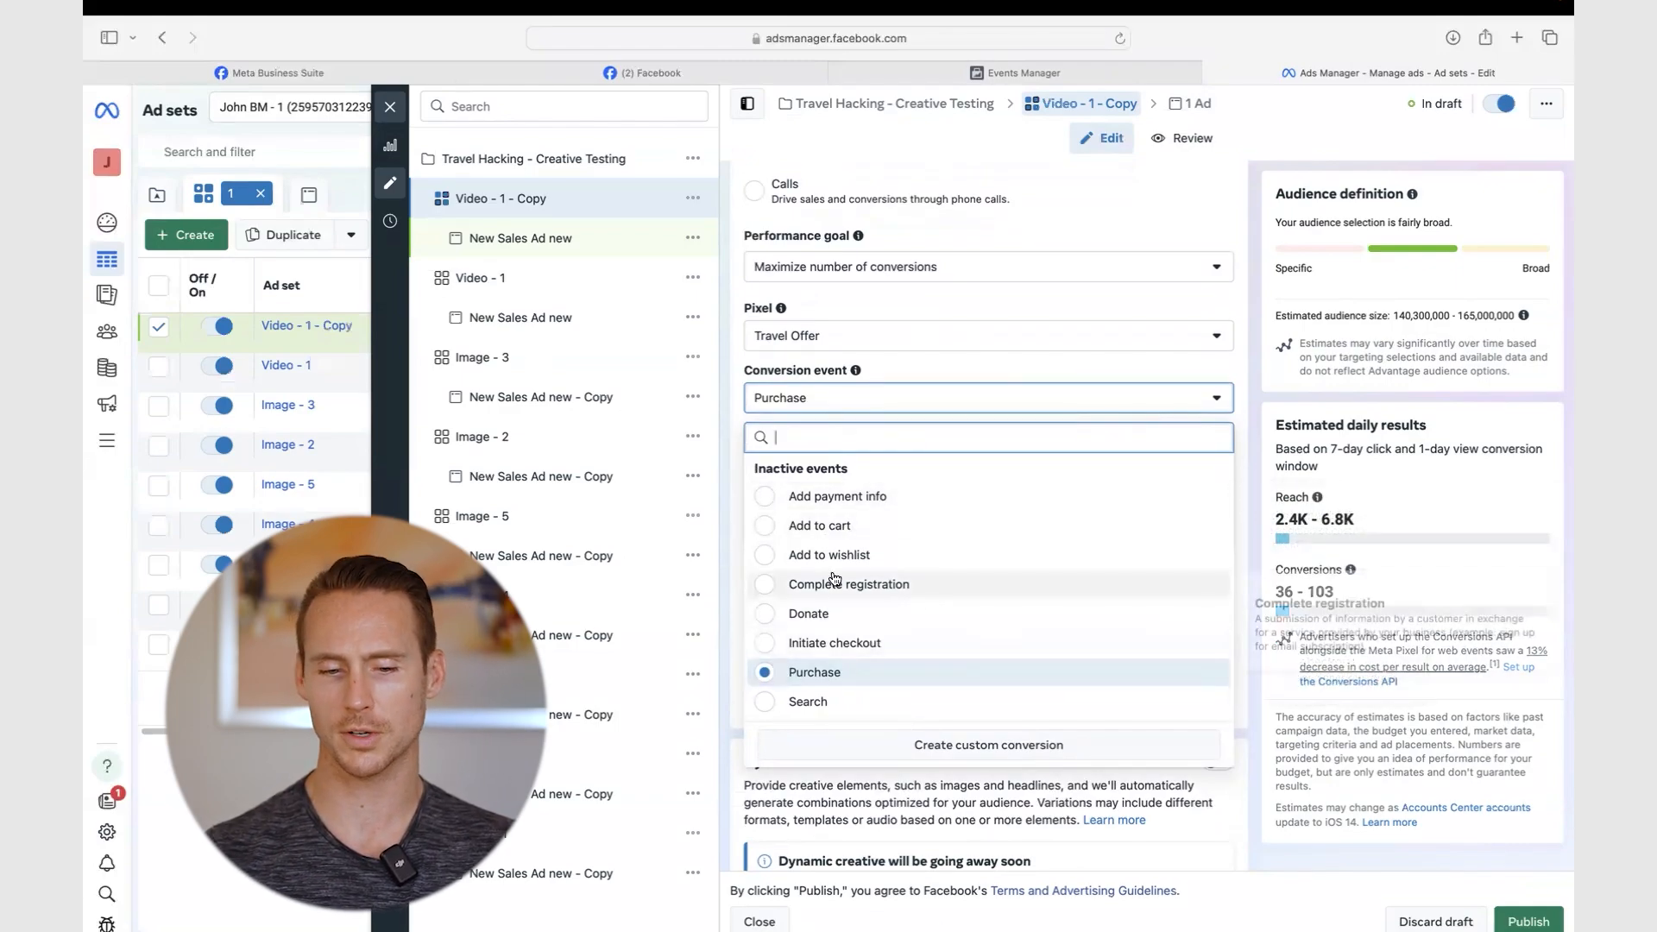
scroll(828, 612, "down", 4)
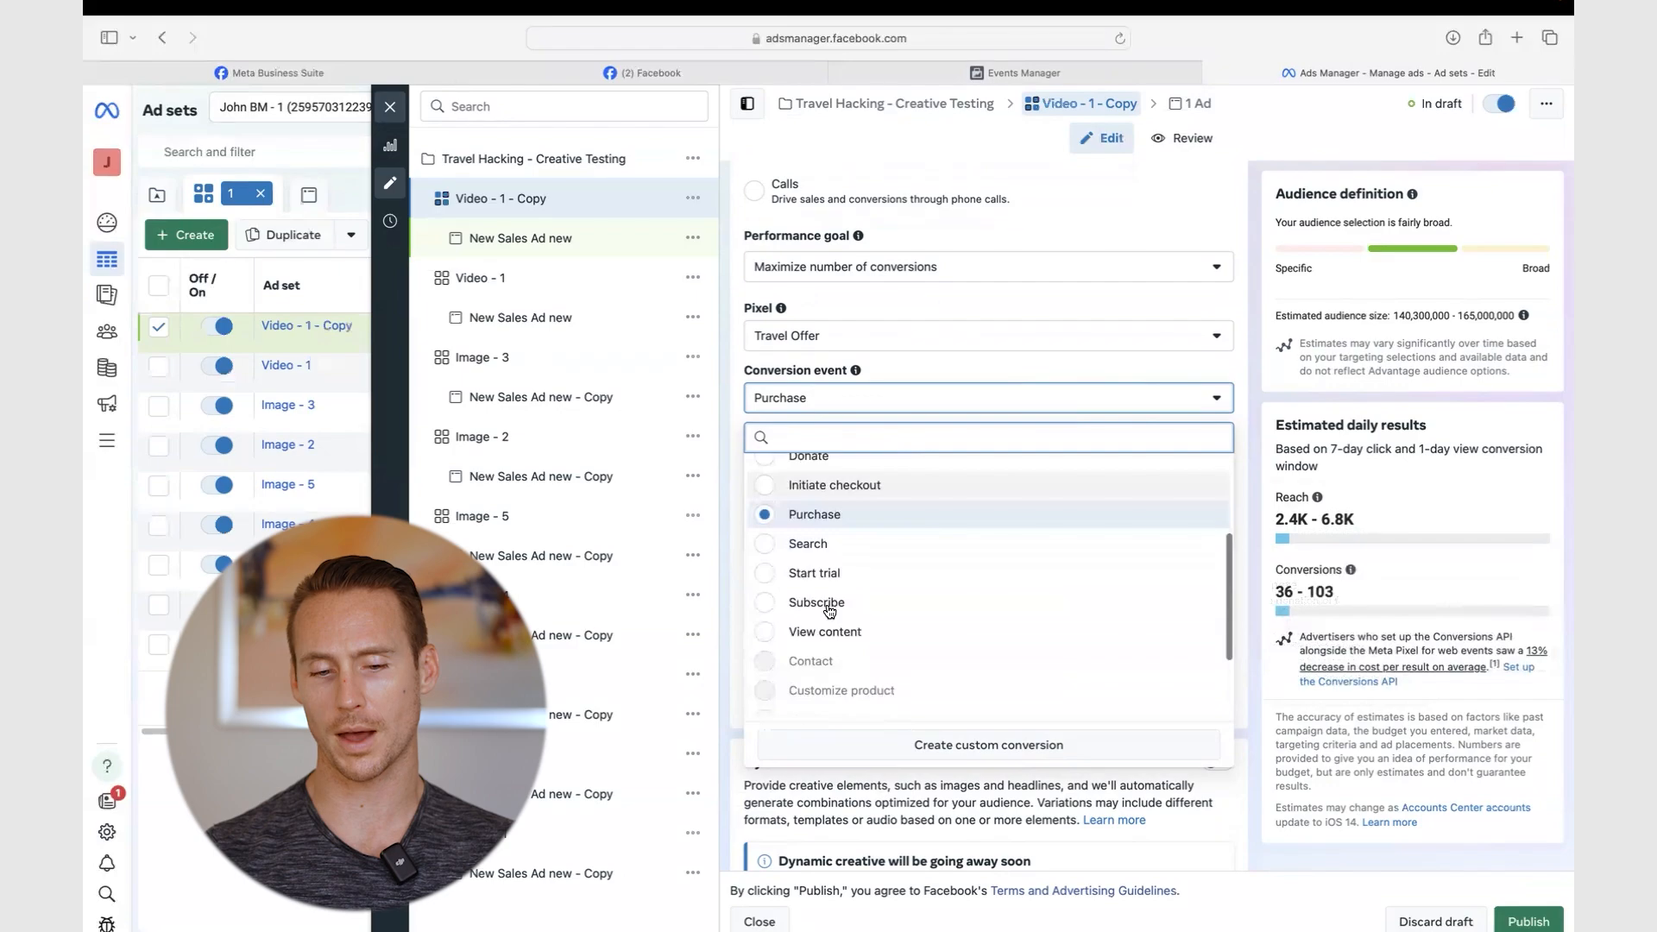
scroll(829, 613, "up", 3)
scroll(829, 611, "up", 1)
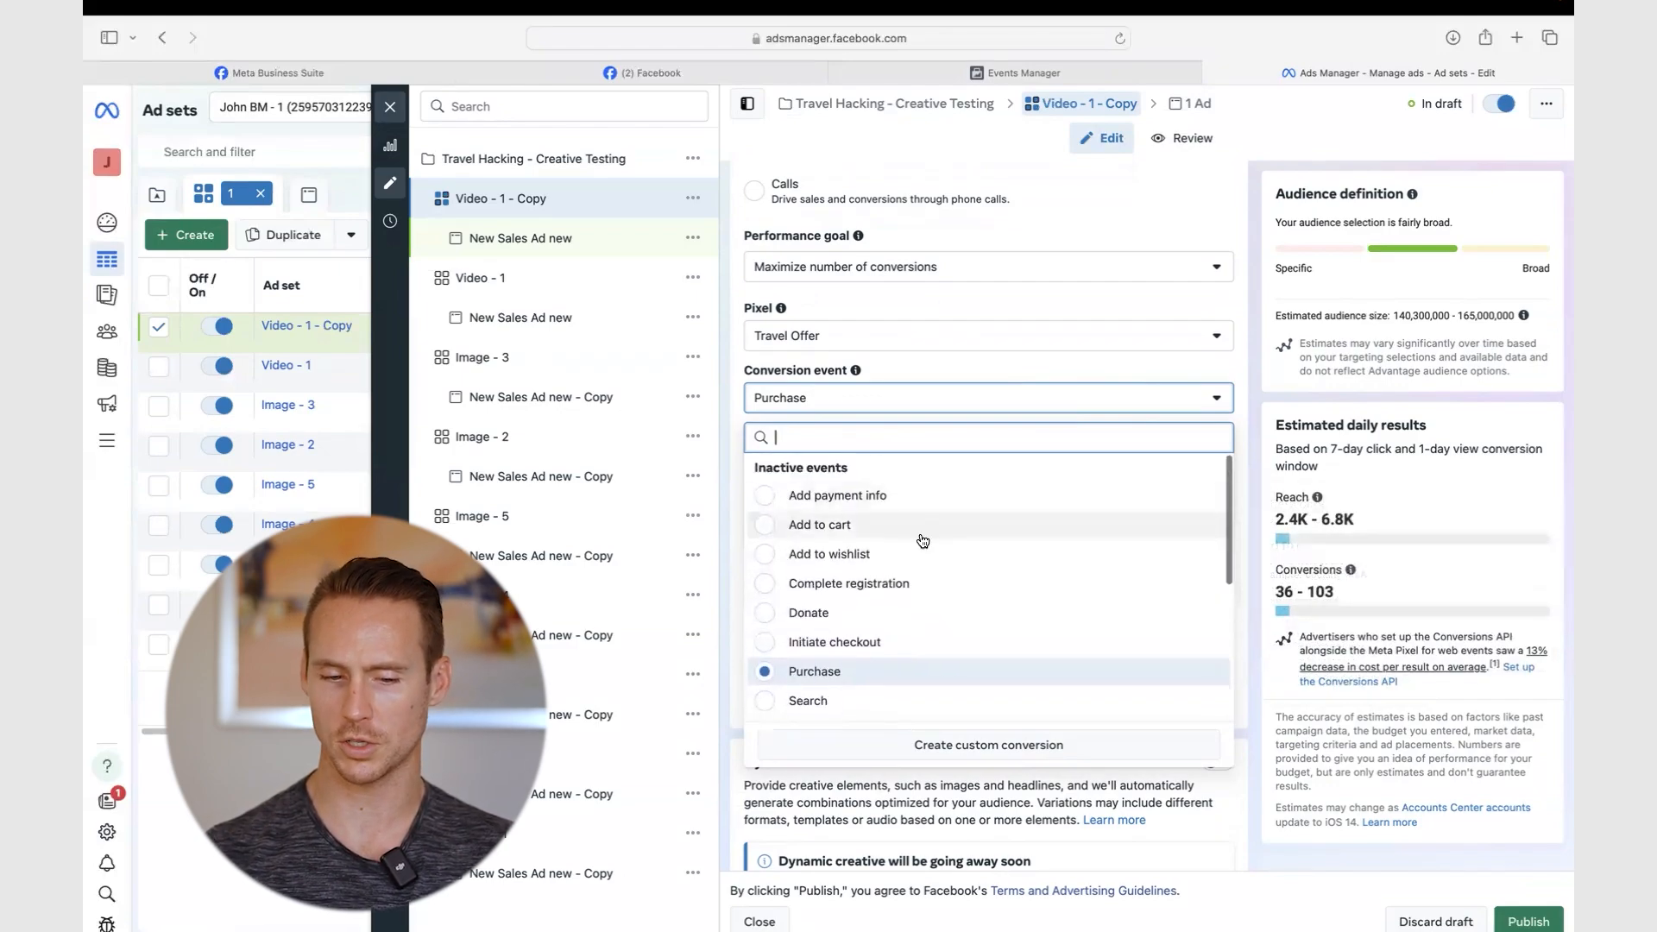
scroll(774, 600, "down", 2)
scroll(832, 656, "down", 1)
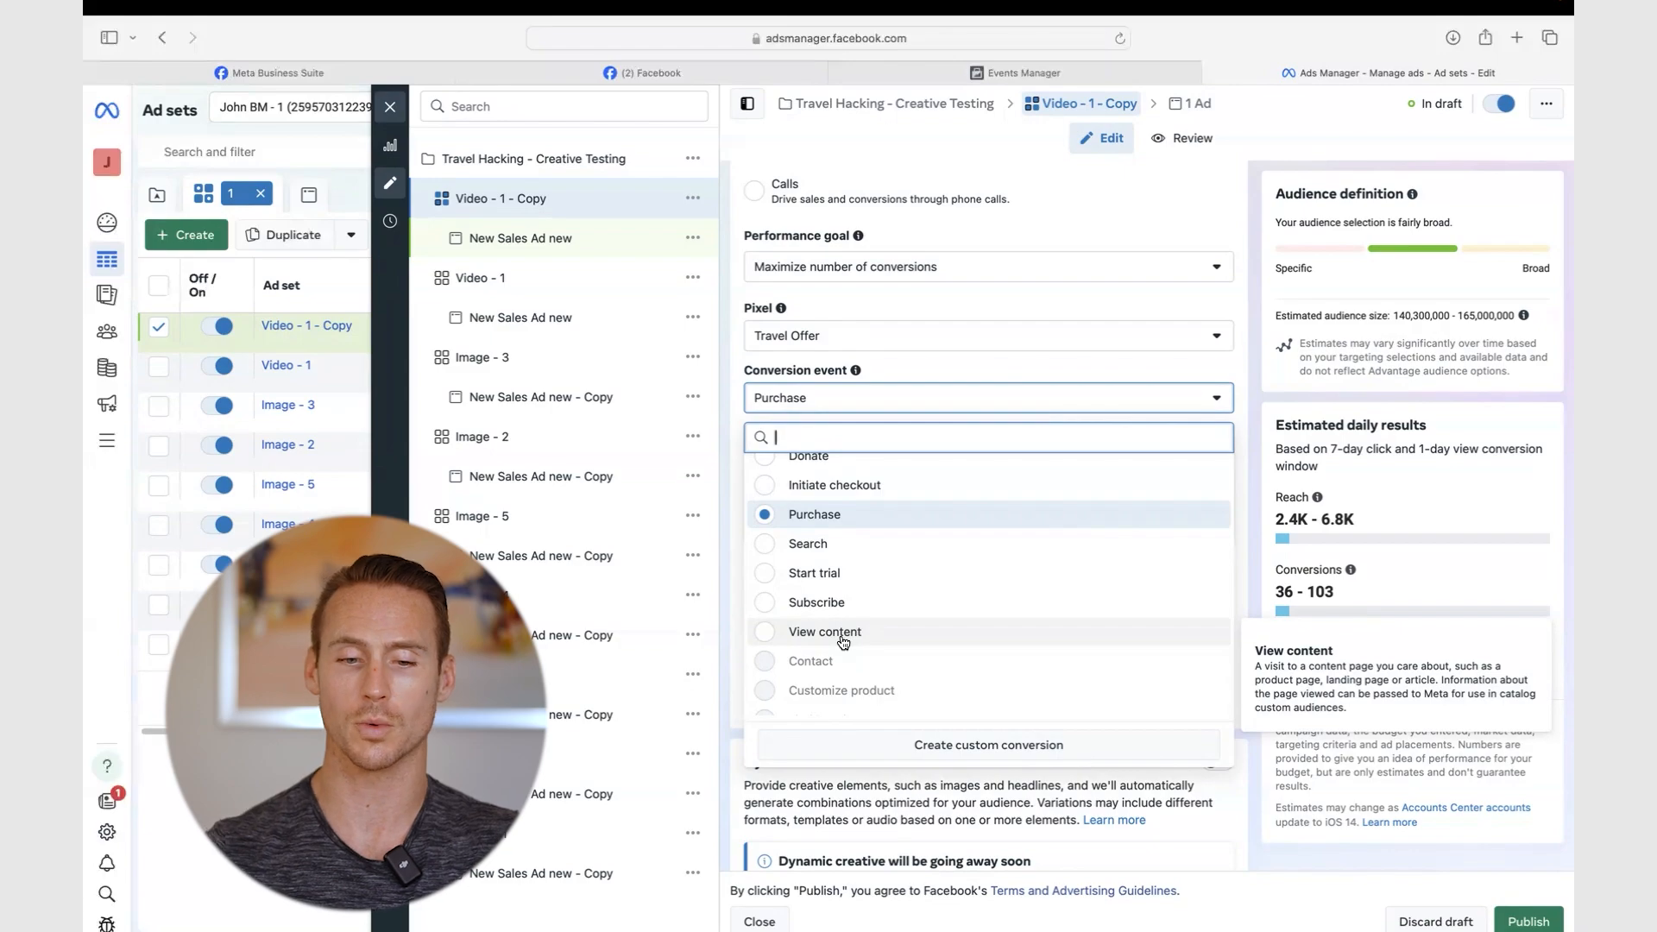
left_click(1252, 369)
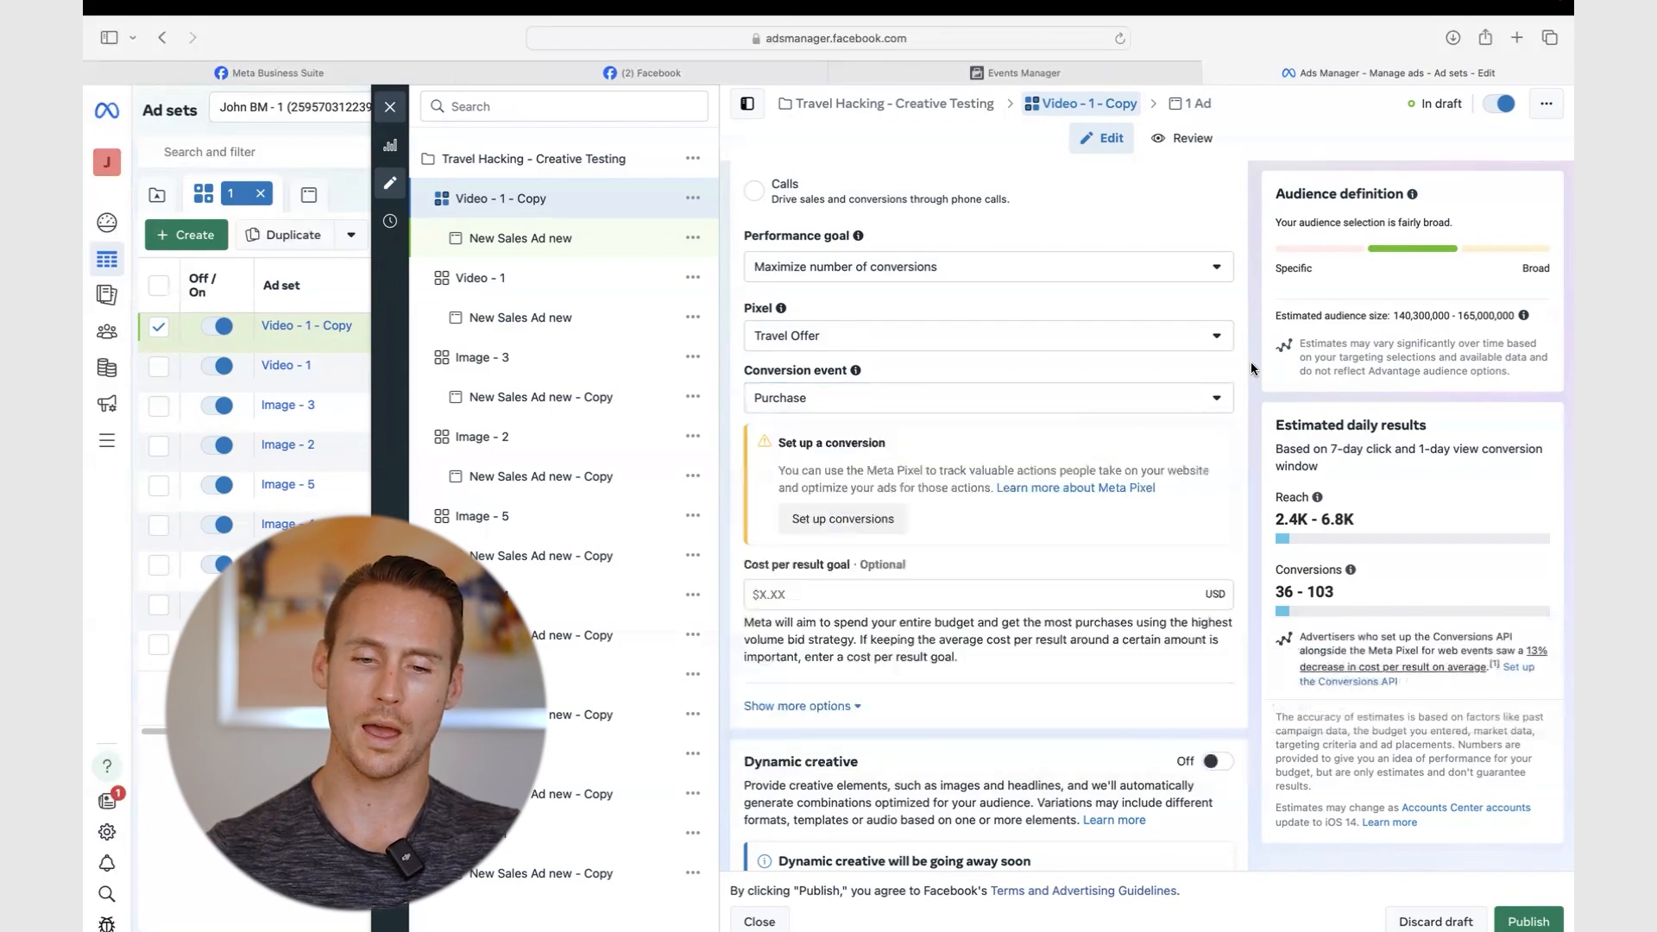
- Discard the unpublished Video - 1 - Copy ad set draft
left_click(391, 105)
left_click(1271, 110)
left_click(979, 446)
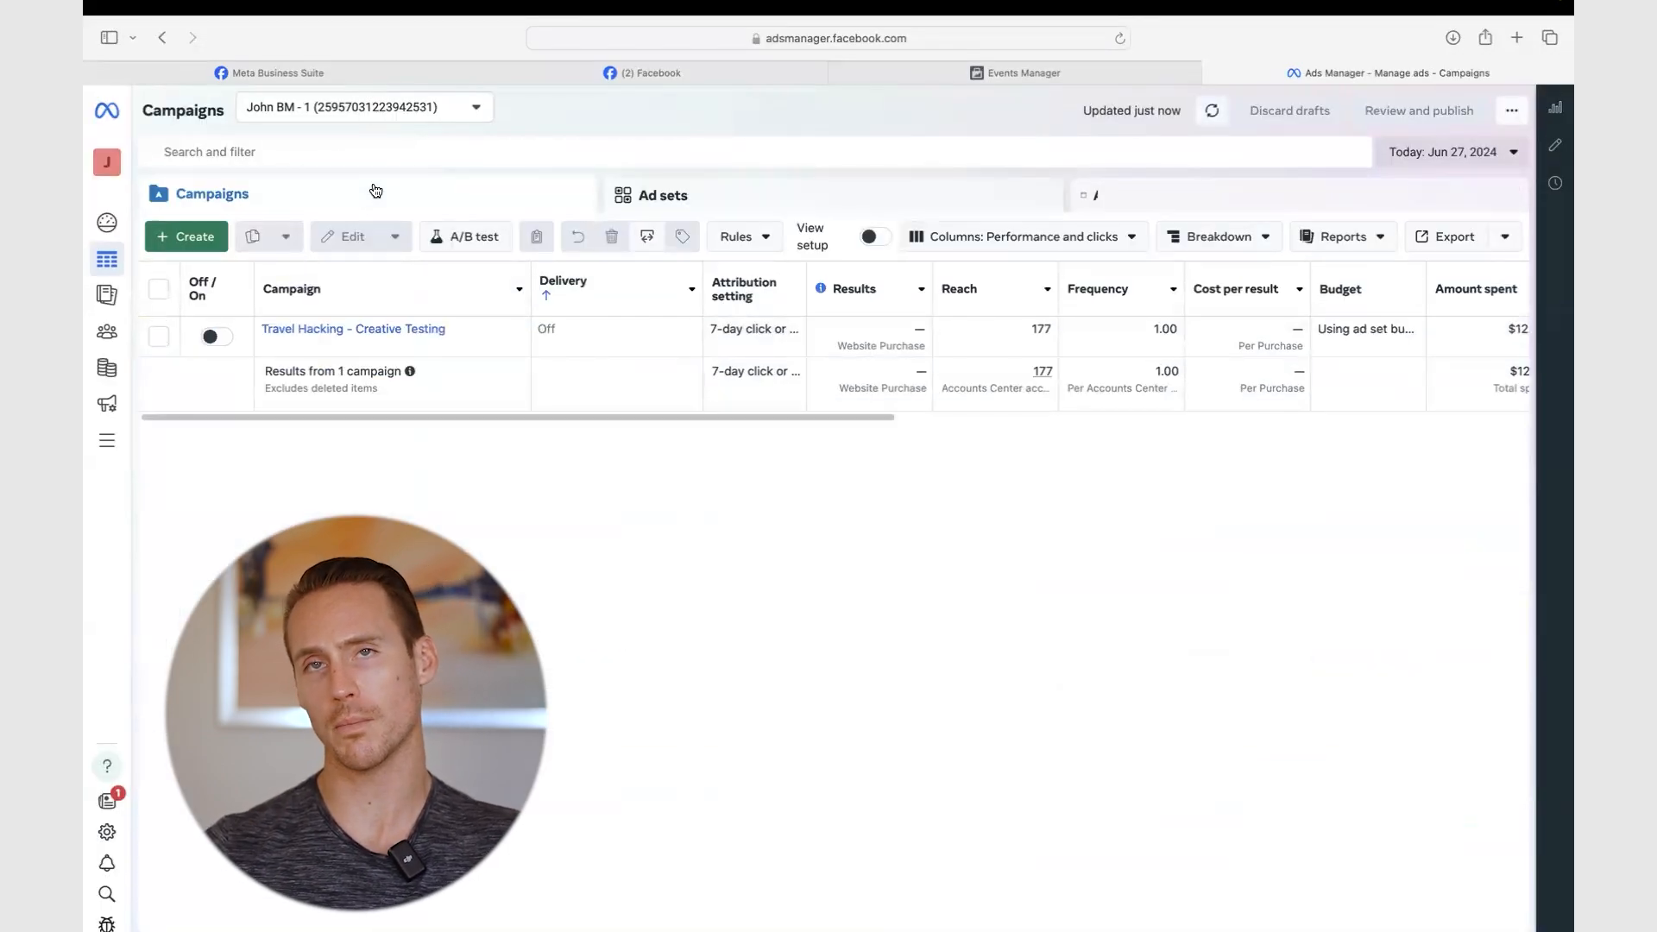
- Create a new campaign with the Leads objective using manual setup
left_click(189, 240)
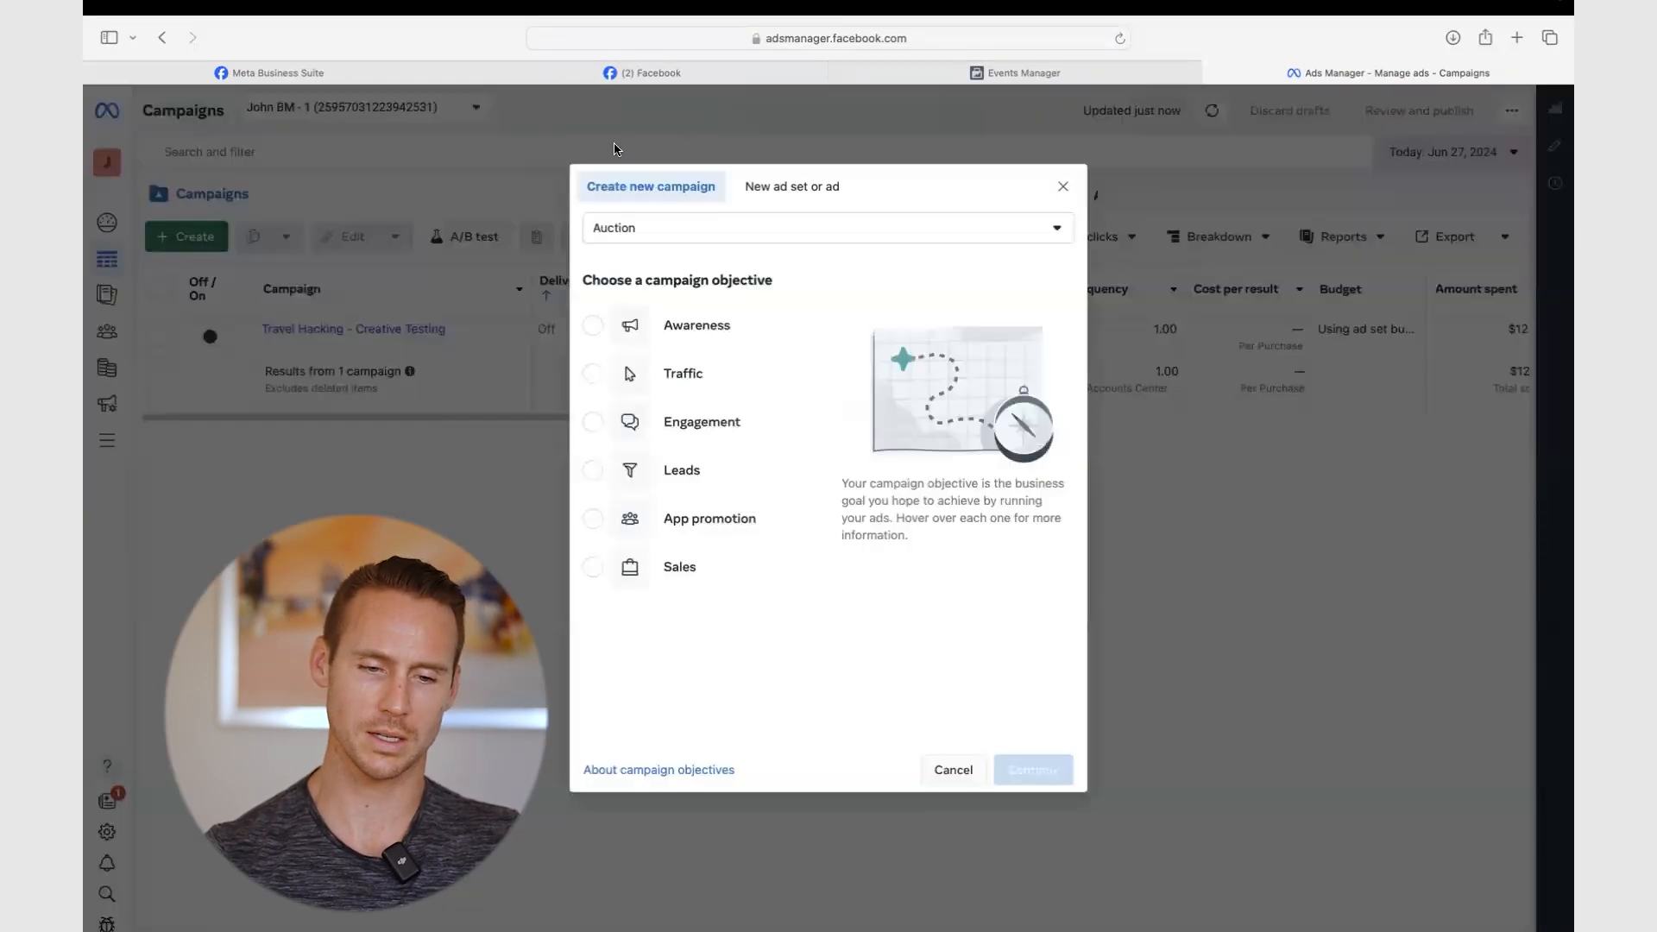
left_click(590, 472)
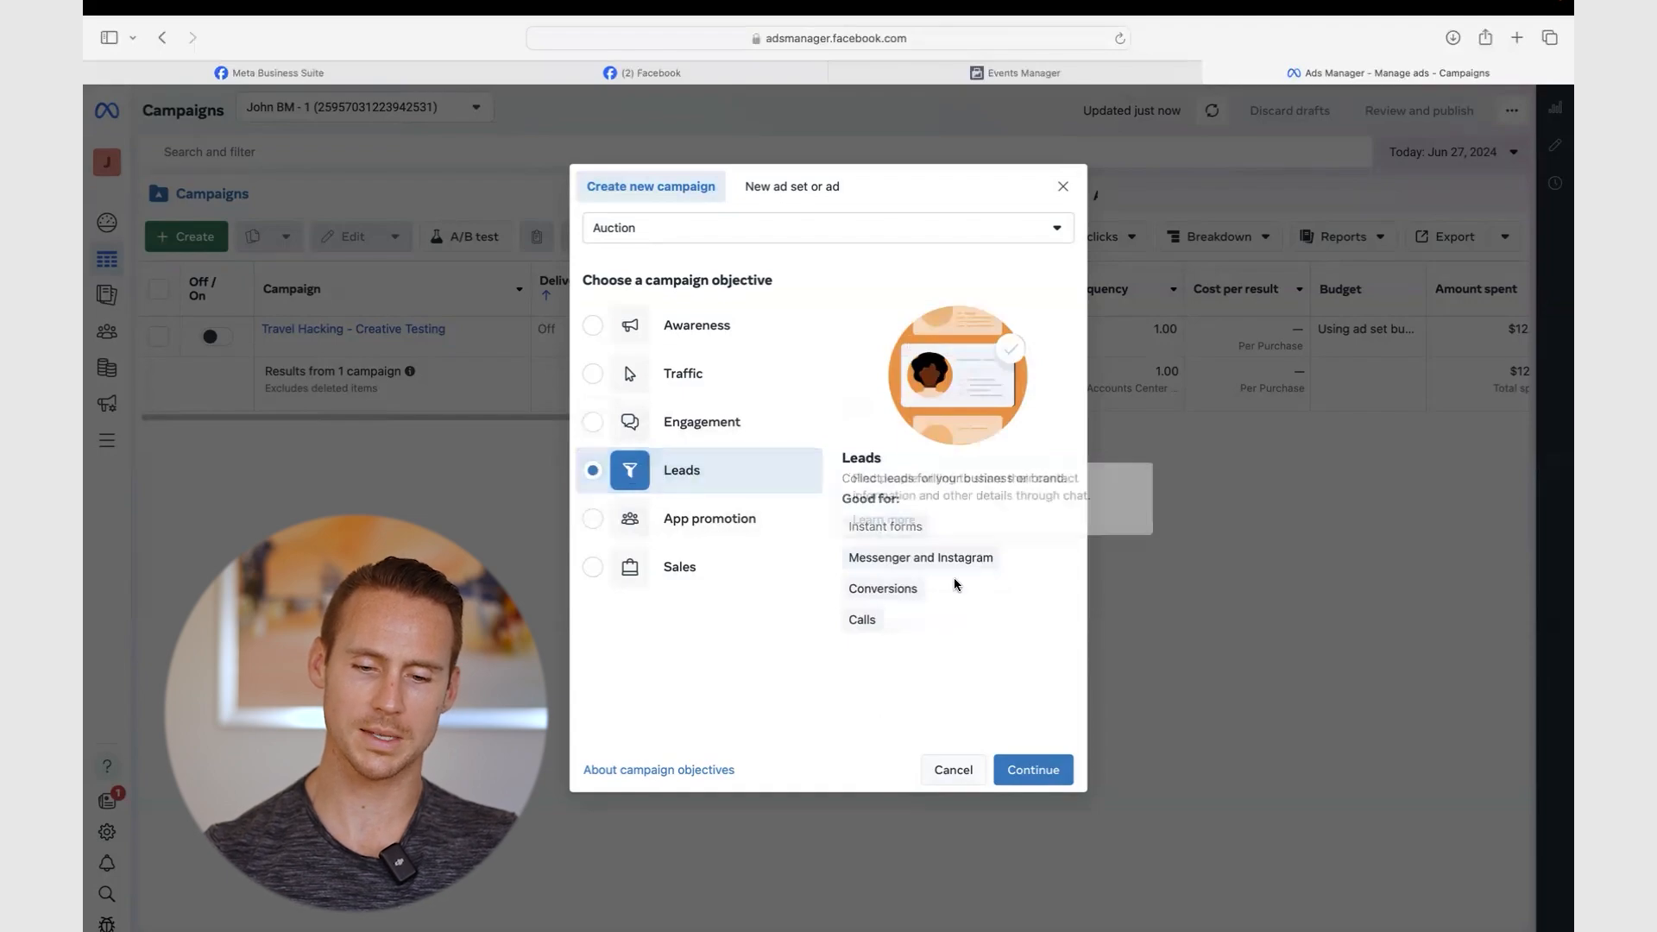
left_click(1034, 769)
left_click(717, 526)
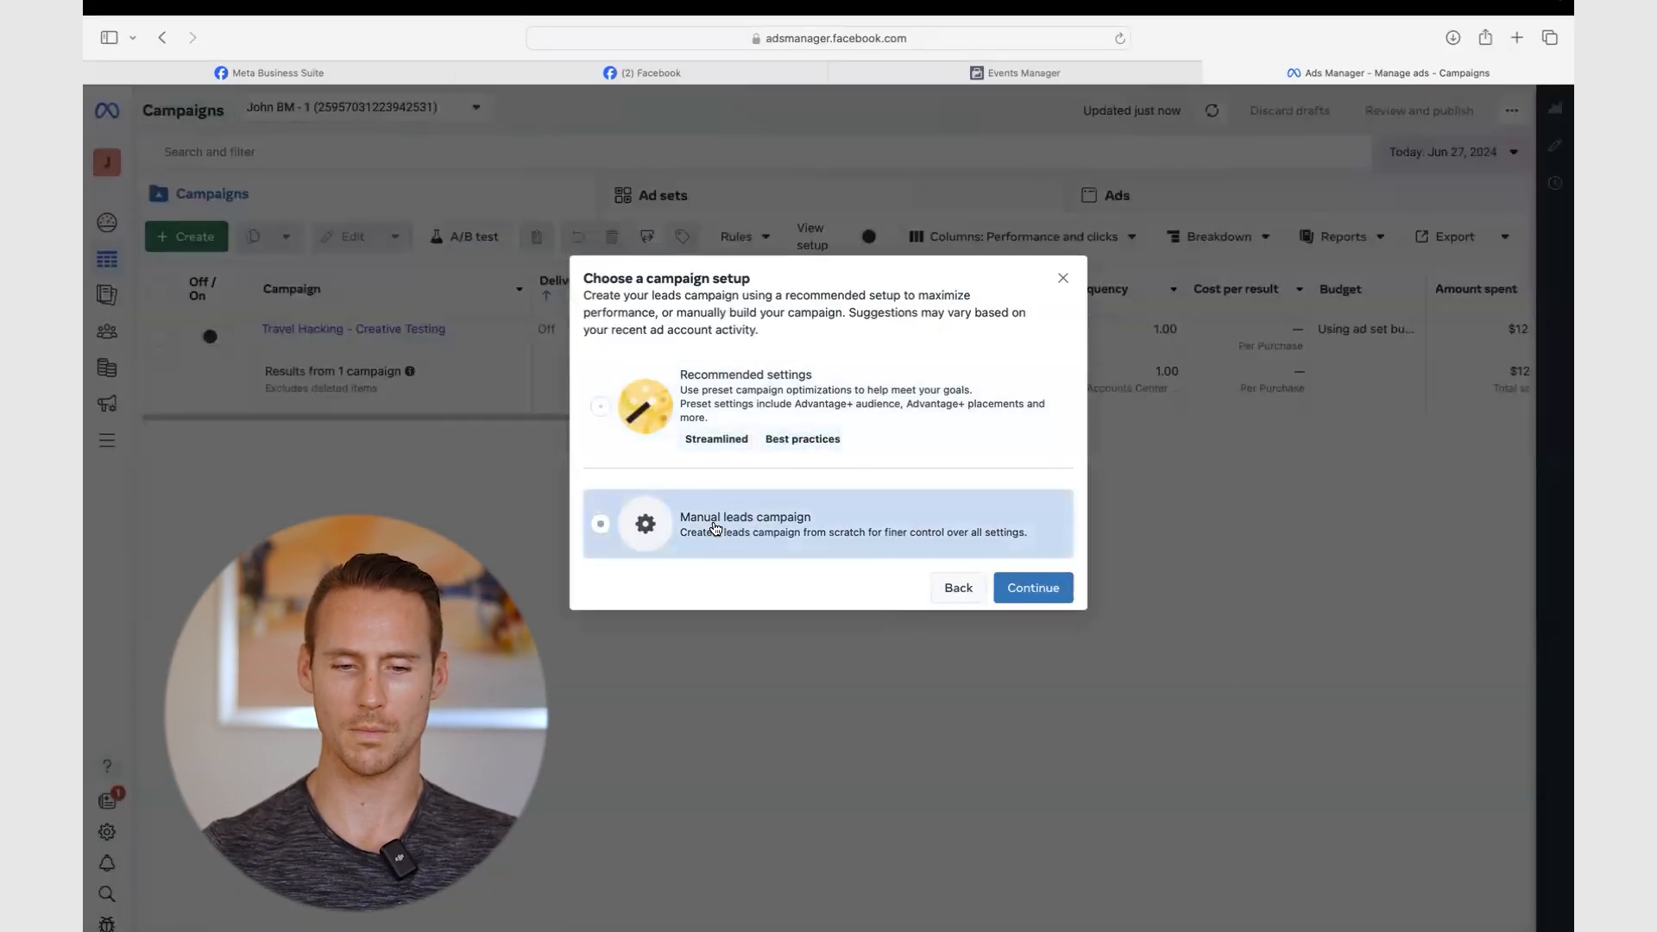
left_click(1046, 590)
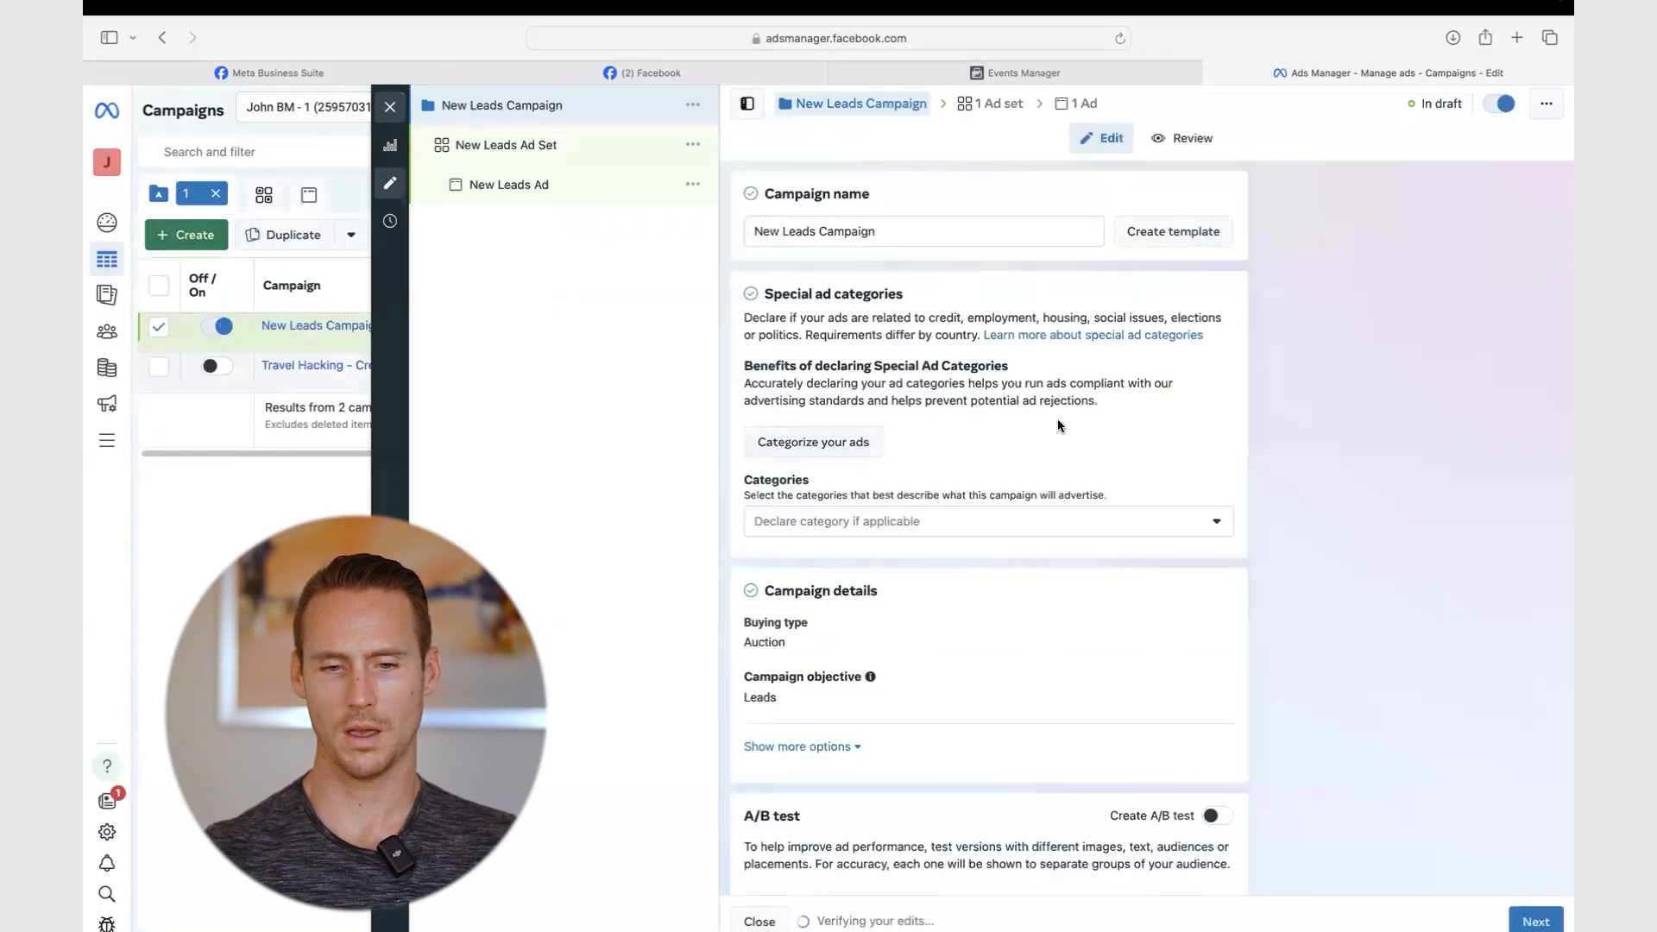
- Set the new Leads ad set's conversion location to Website
scroll(1057, 417, "down", 3)
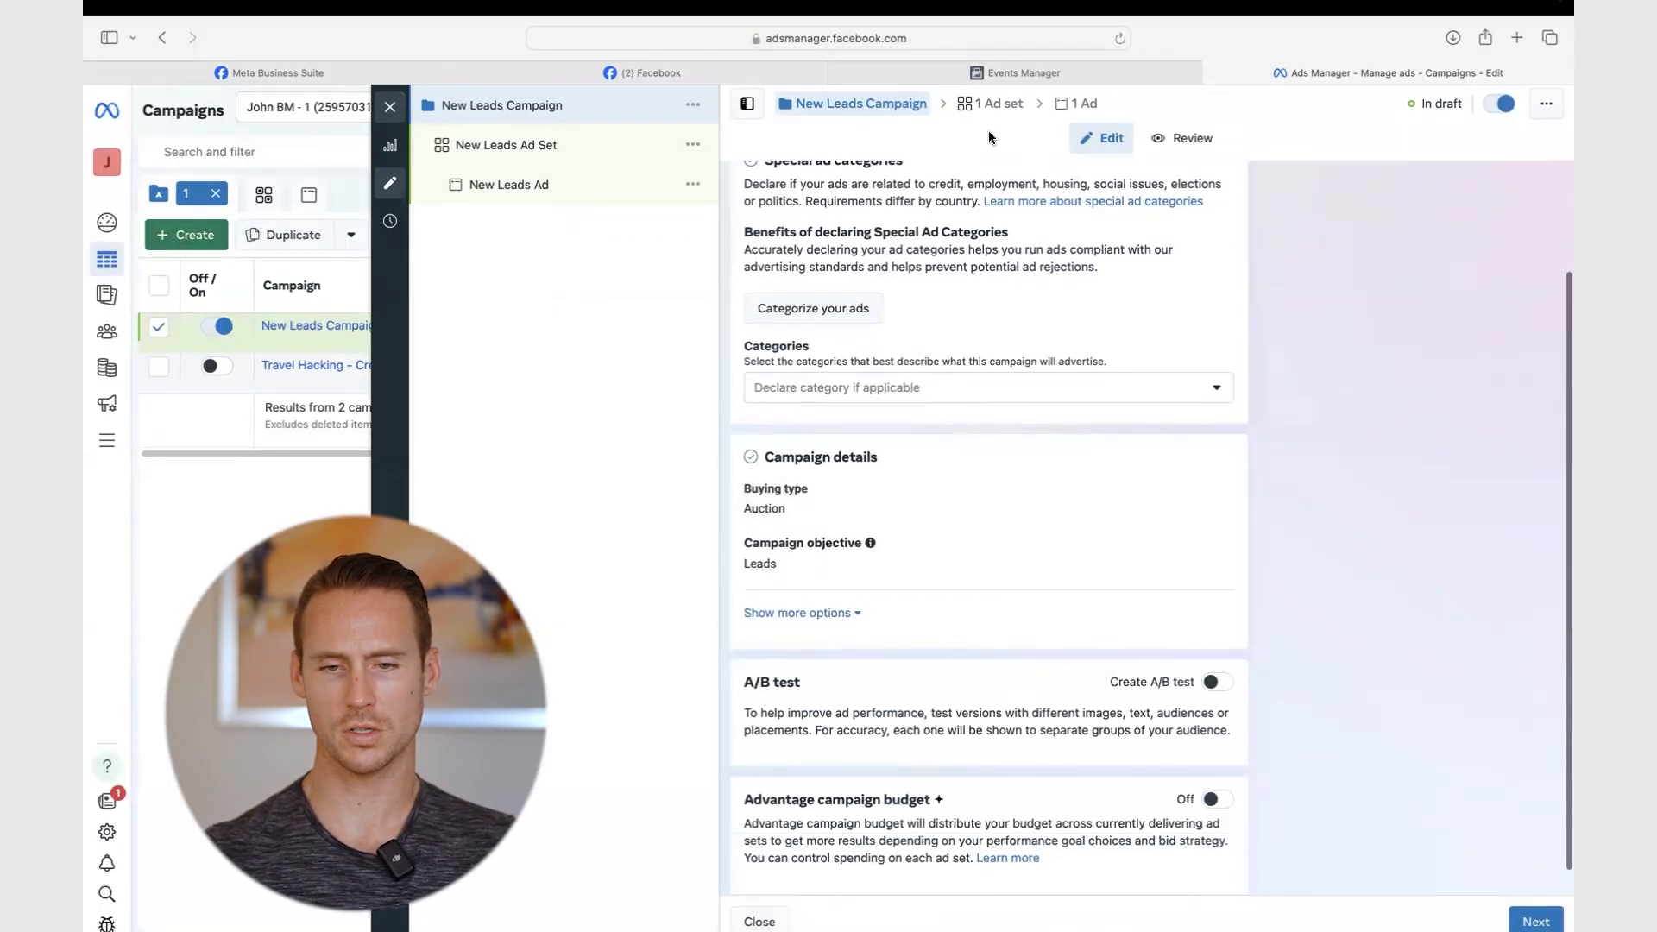
left_click(992, 104)
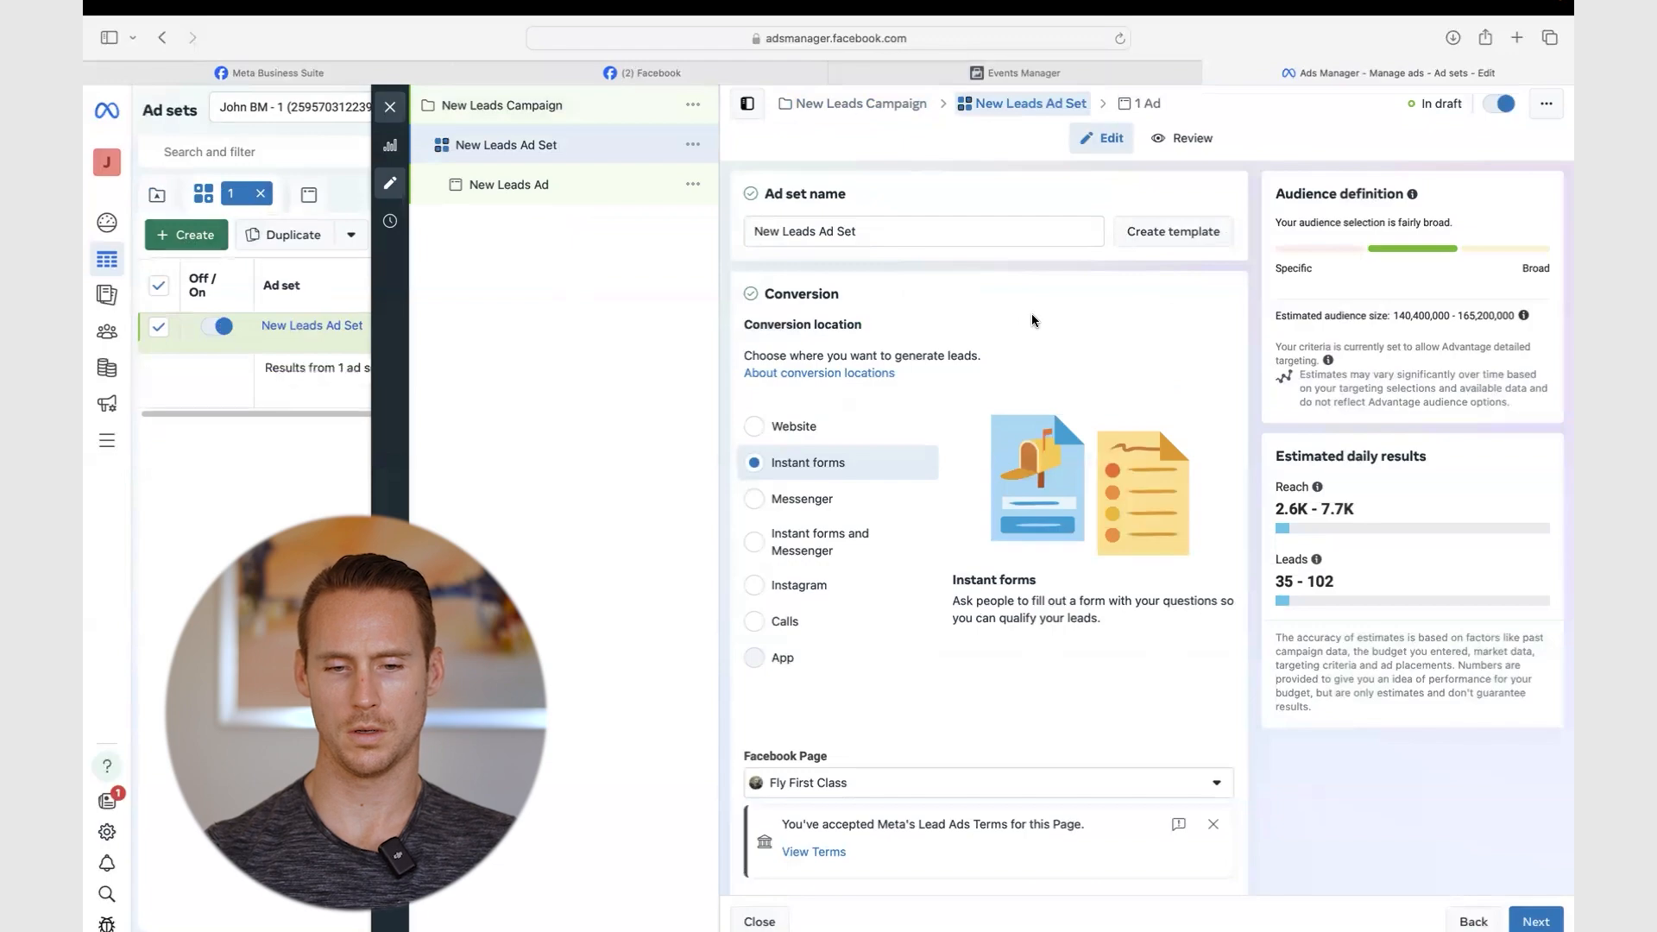
scroll(1032, 320, "down", 2)
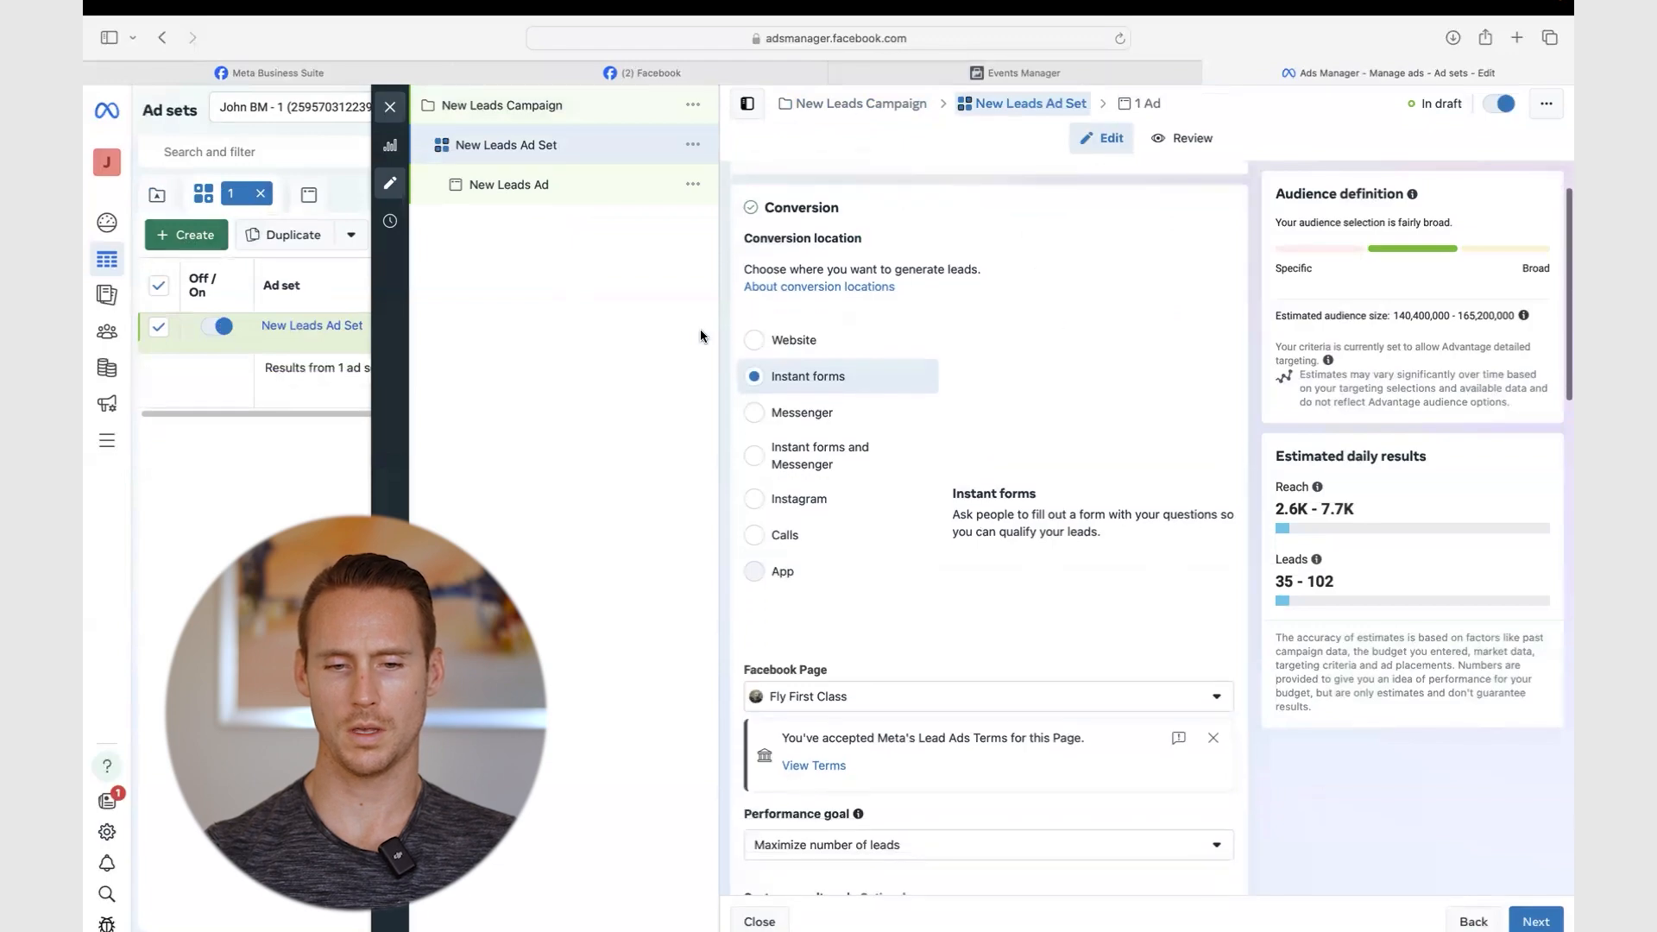
left_click(767, 348)
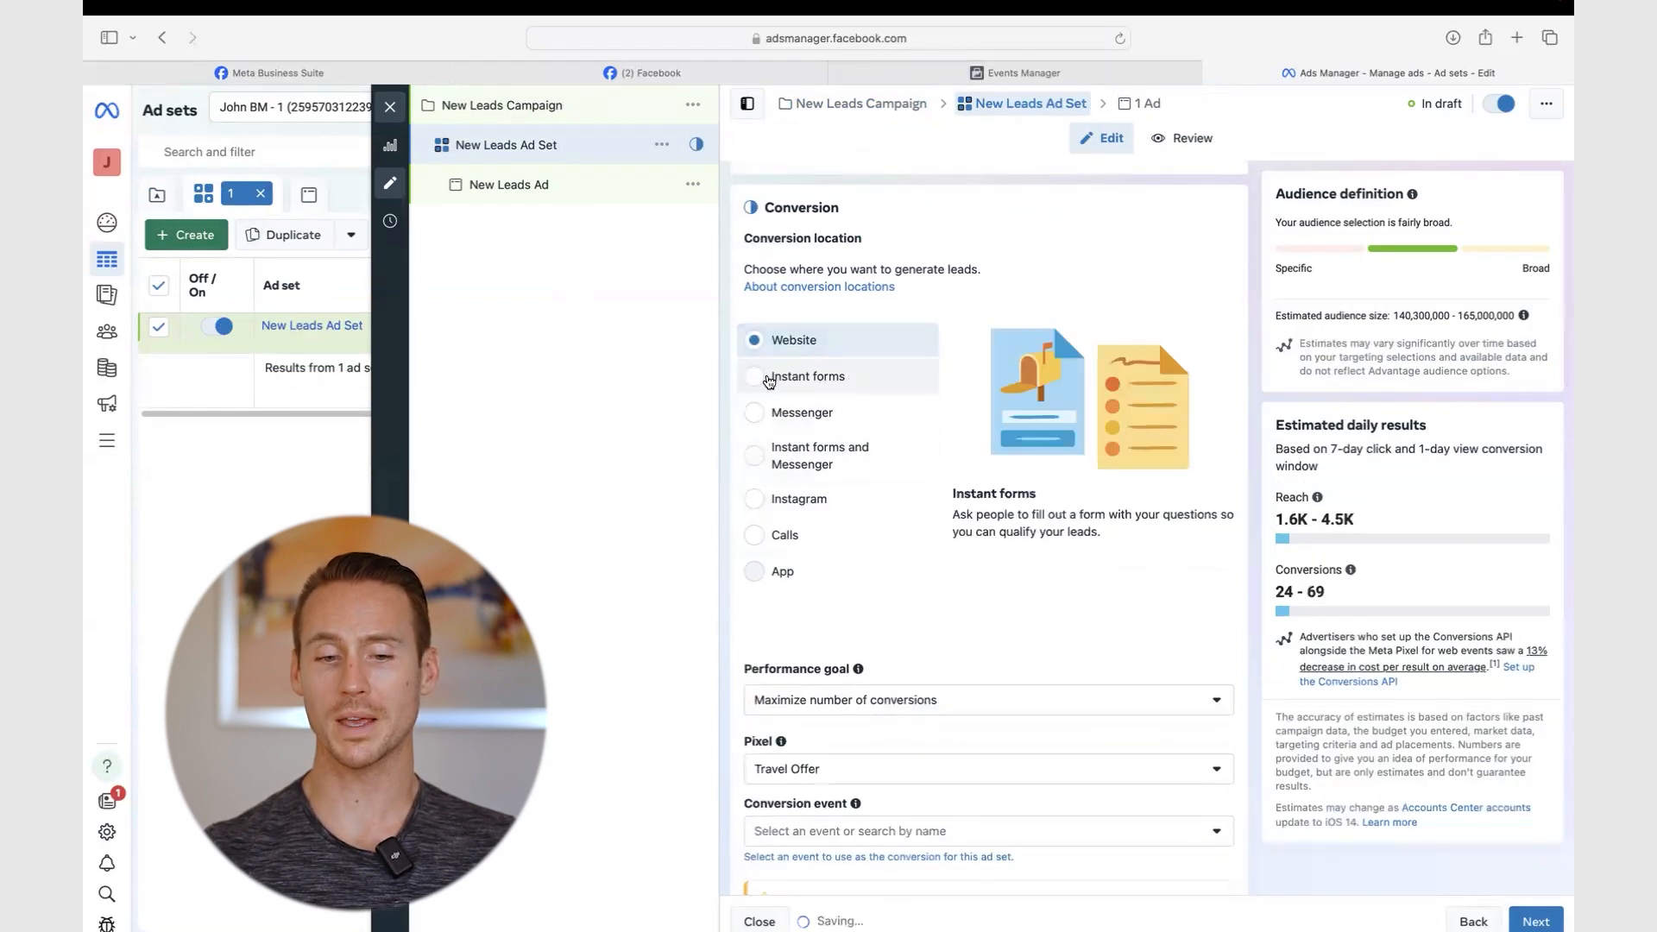
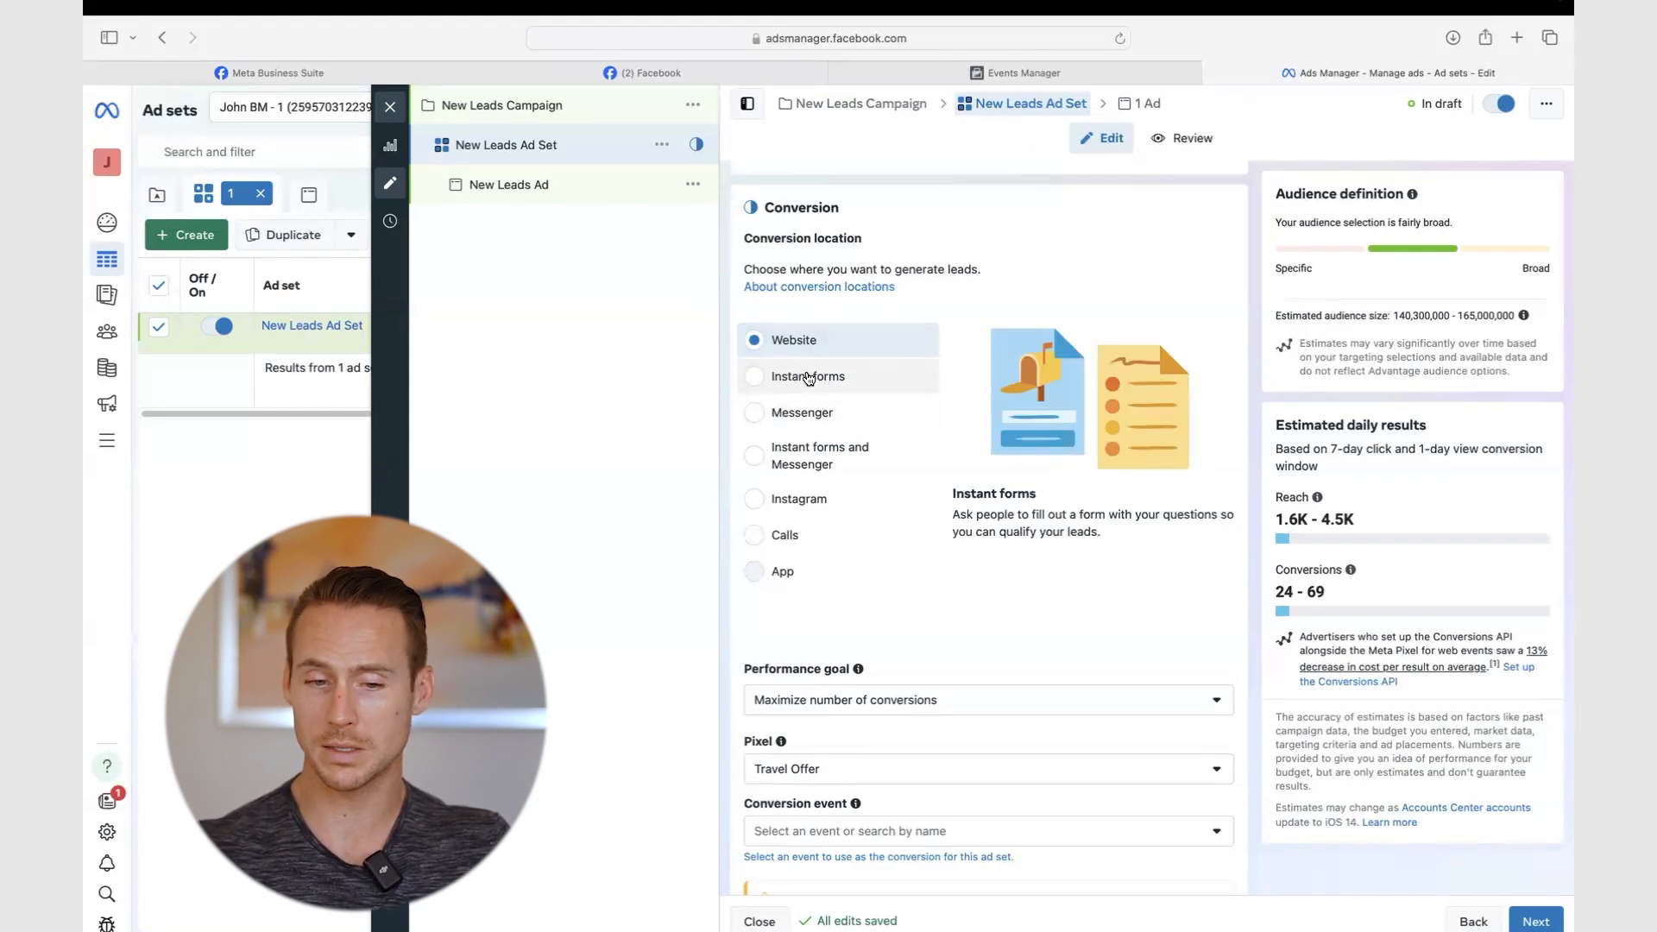
- Choose Lead from the Inactive events list as the ad set's Travel Offer conversion event
scroll(809, 378, "down", 5)
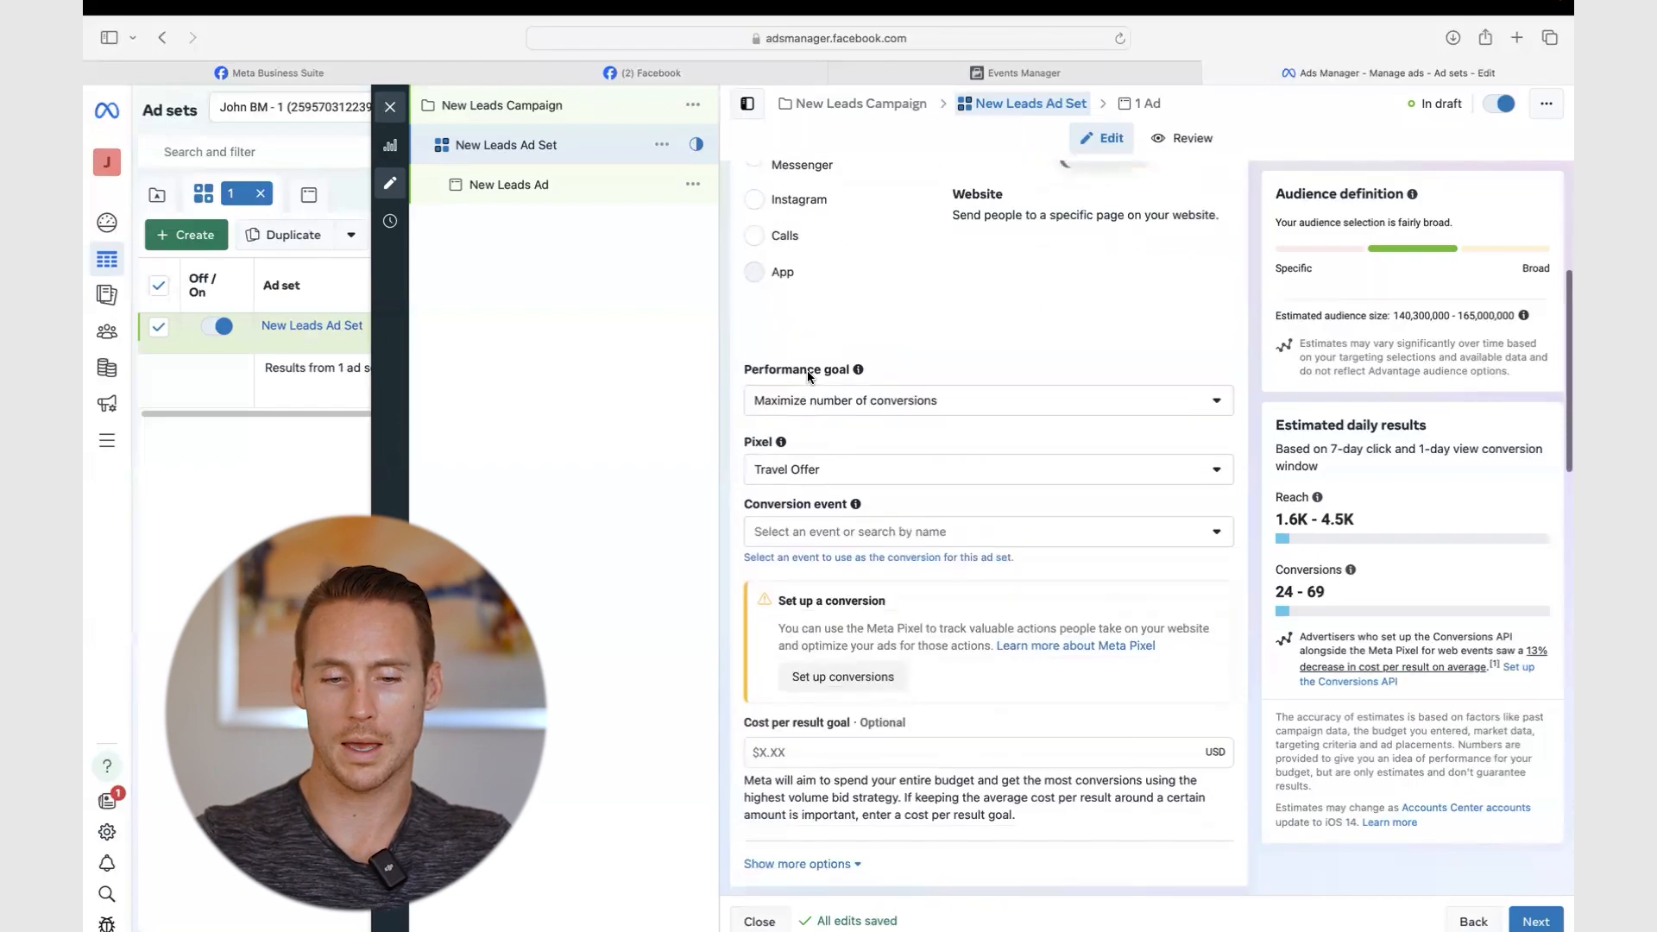
left_click(854, 433)
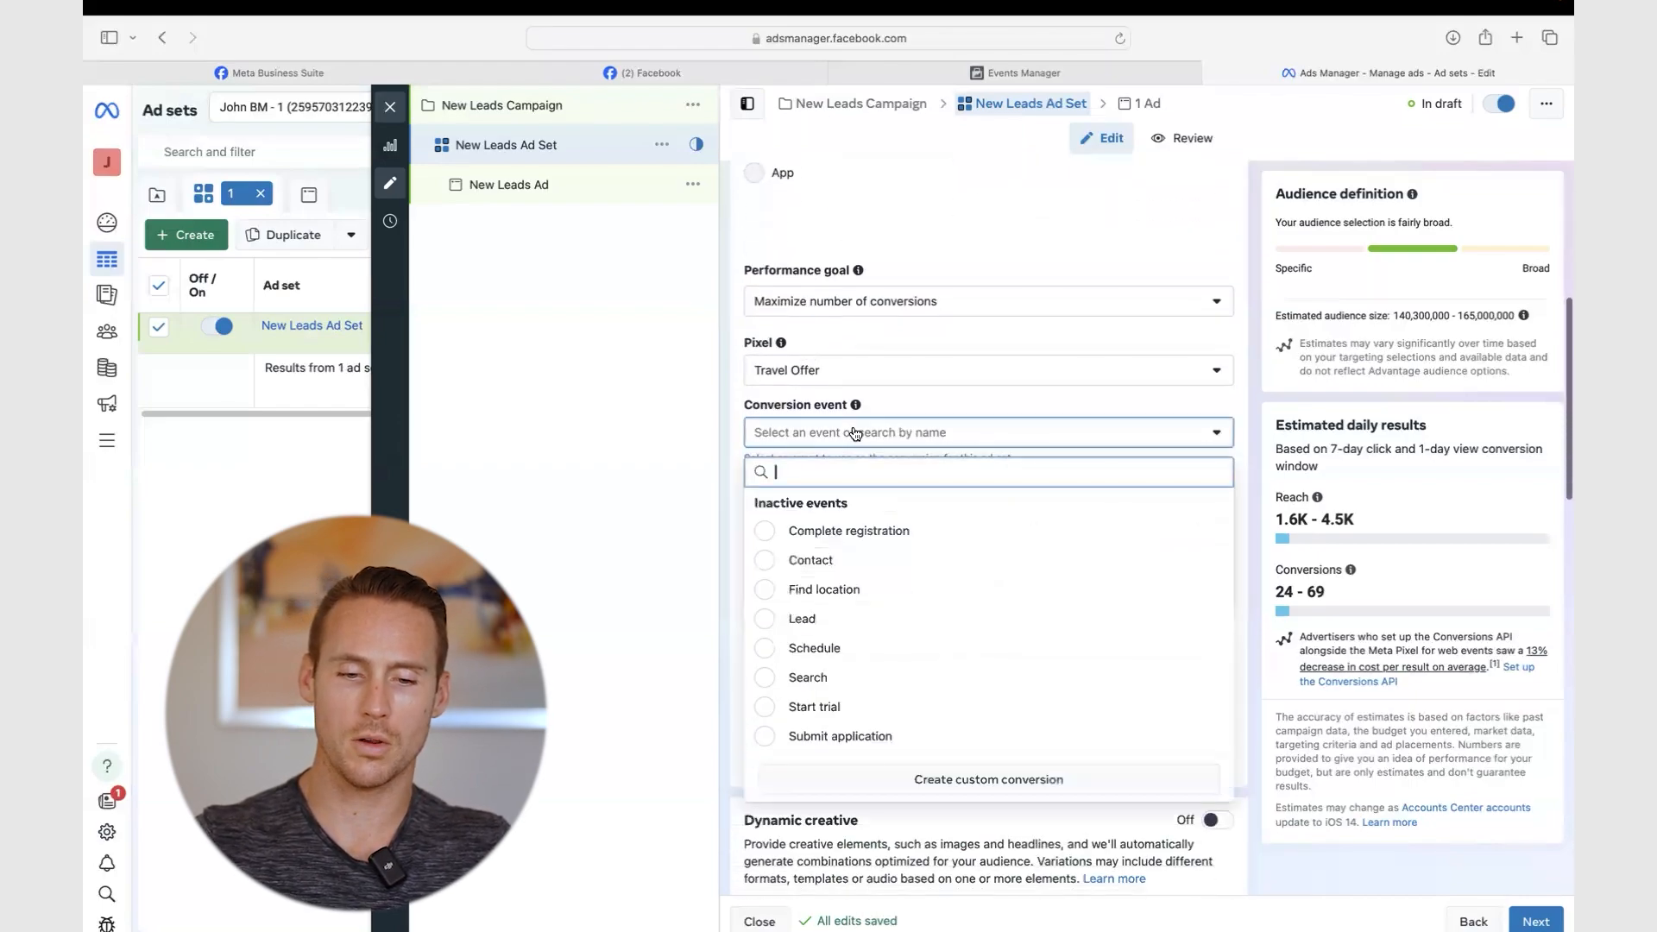
left_click(770, 620)
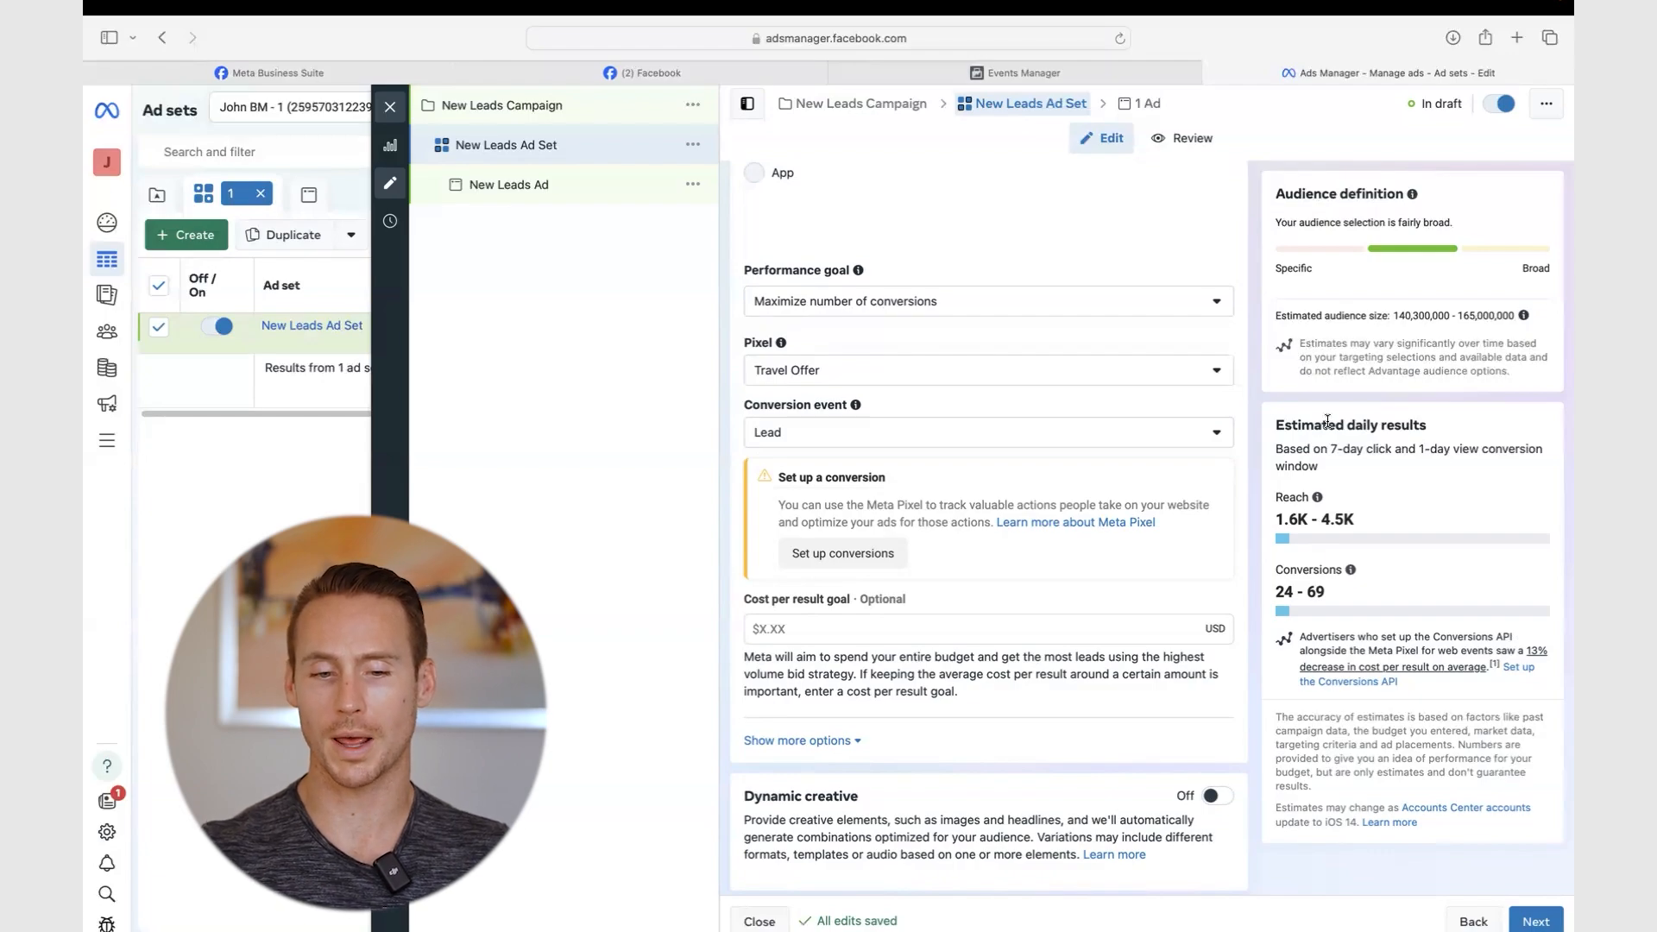
left_click(1019, 434)
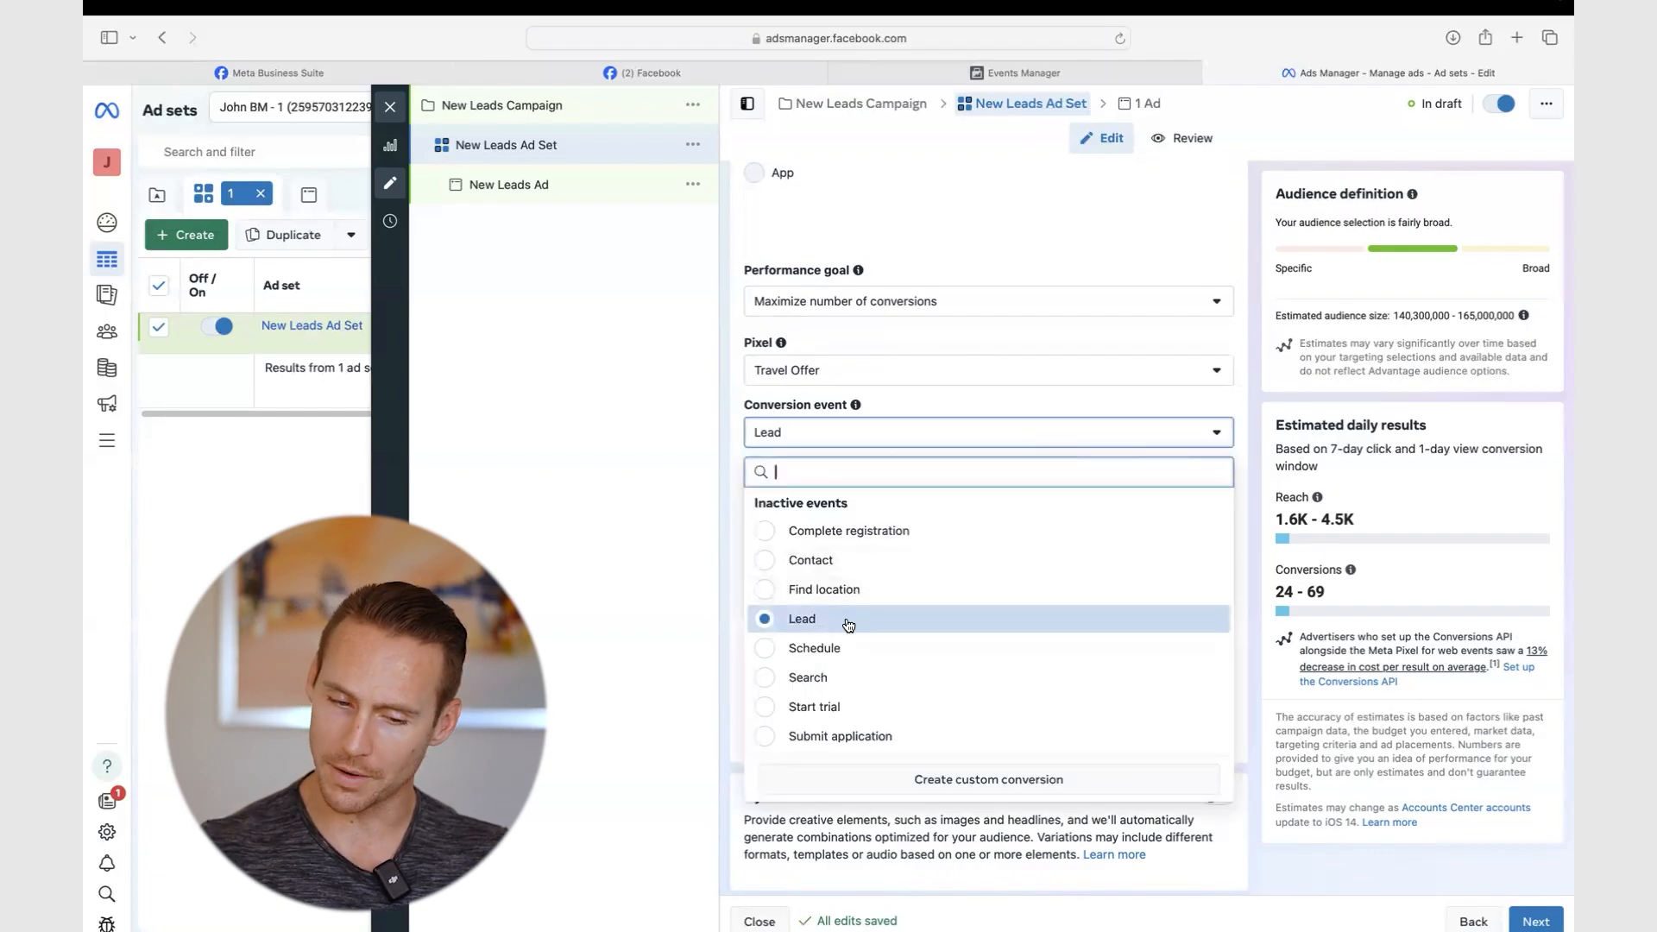
mouse_move(838, 623)
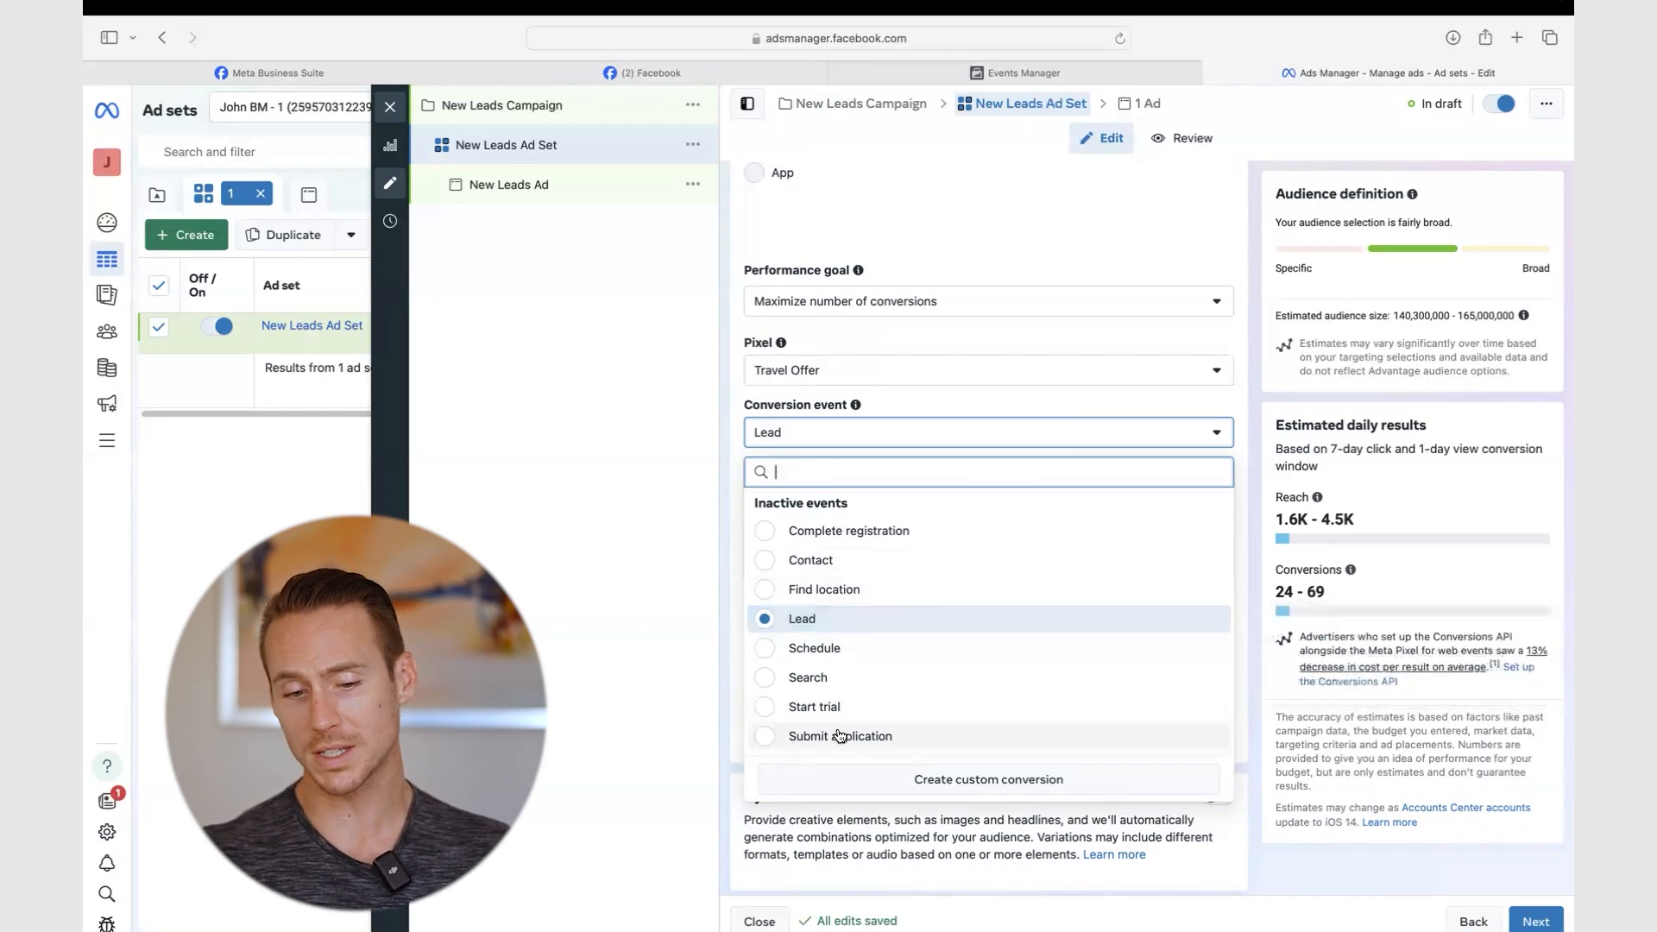
mouse_move(857, 734)
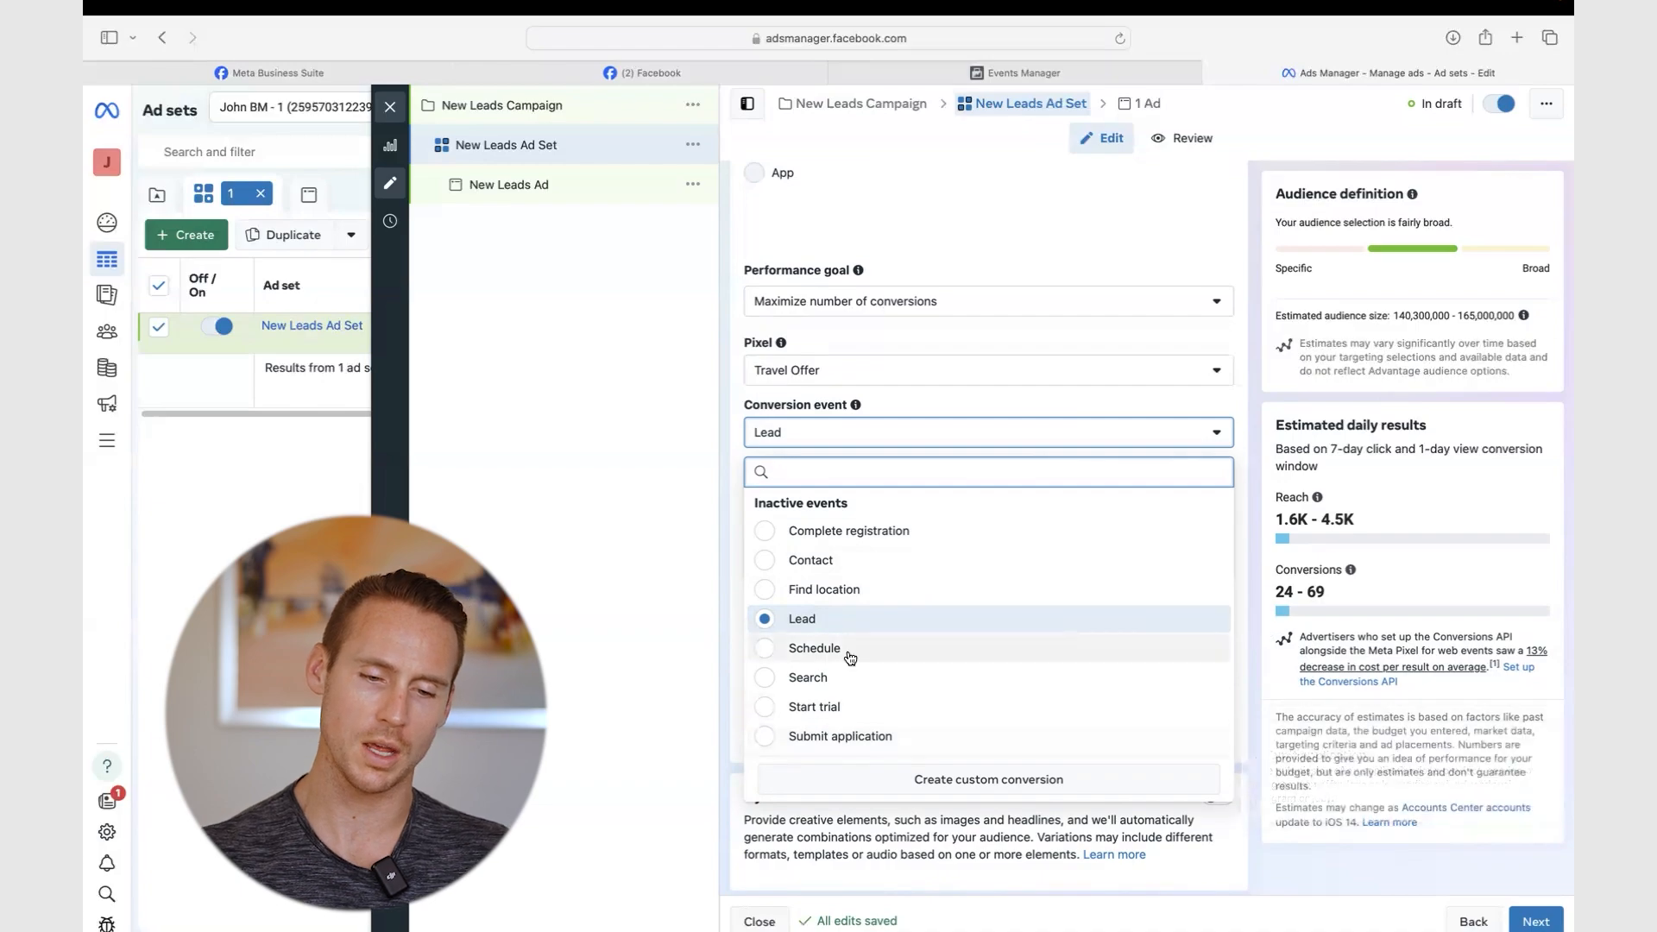
scroll(850, 638, "down", 5)
scroll(864, 602, "up", 3)
scroll(864, 602, "up", 2)
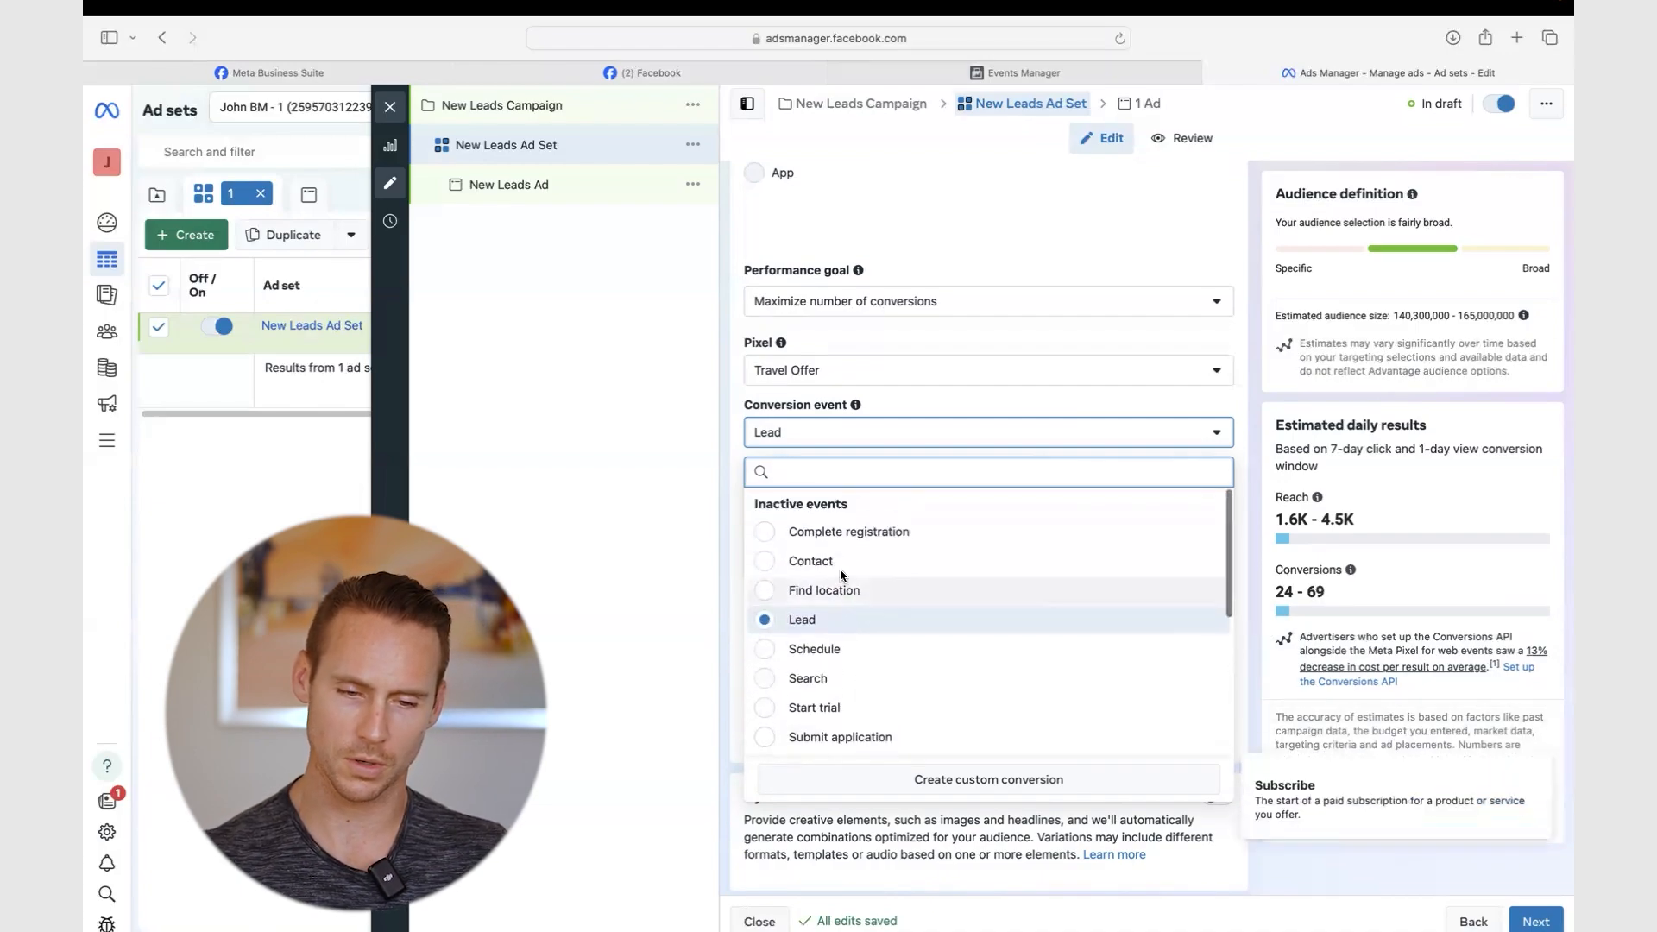
mouse_move(817, 660)
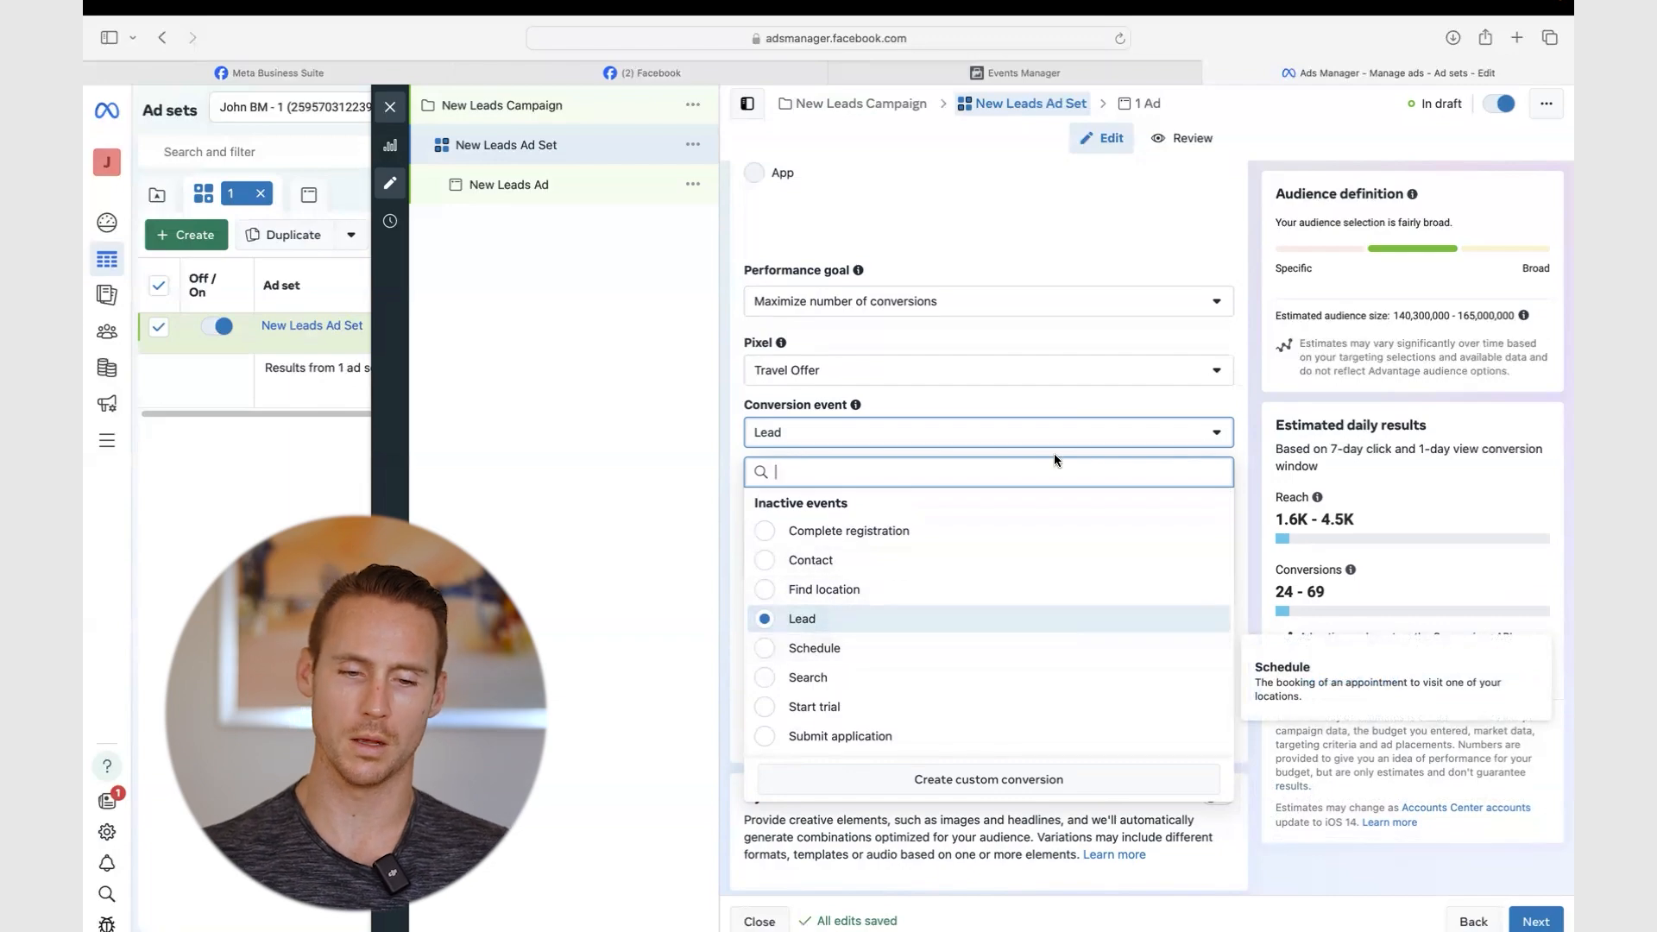
left_click(1252, 440)
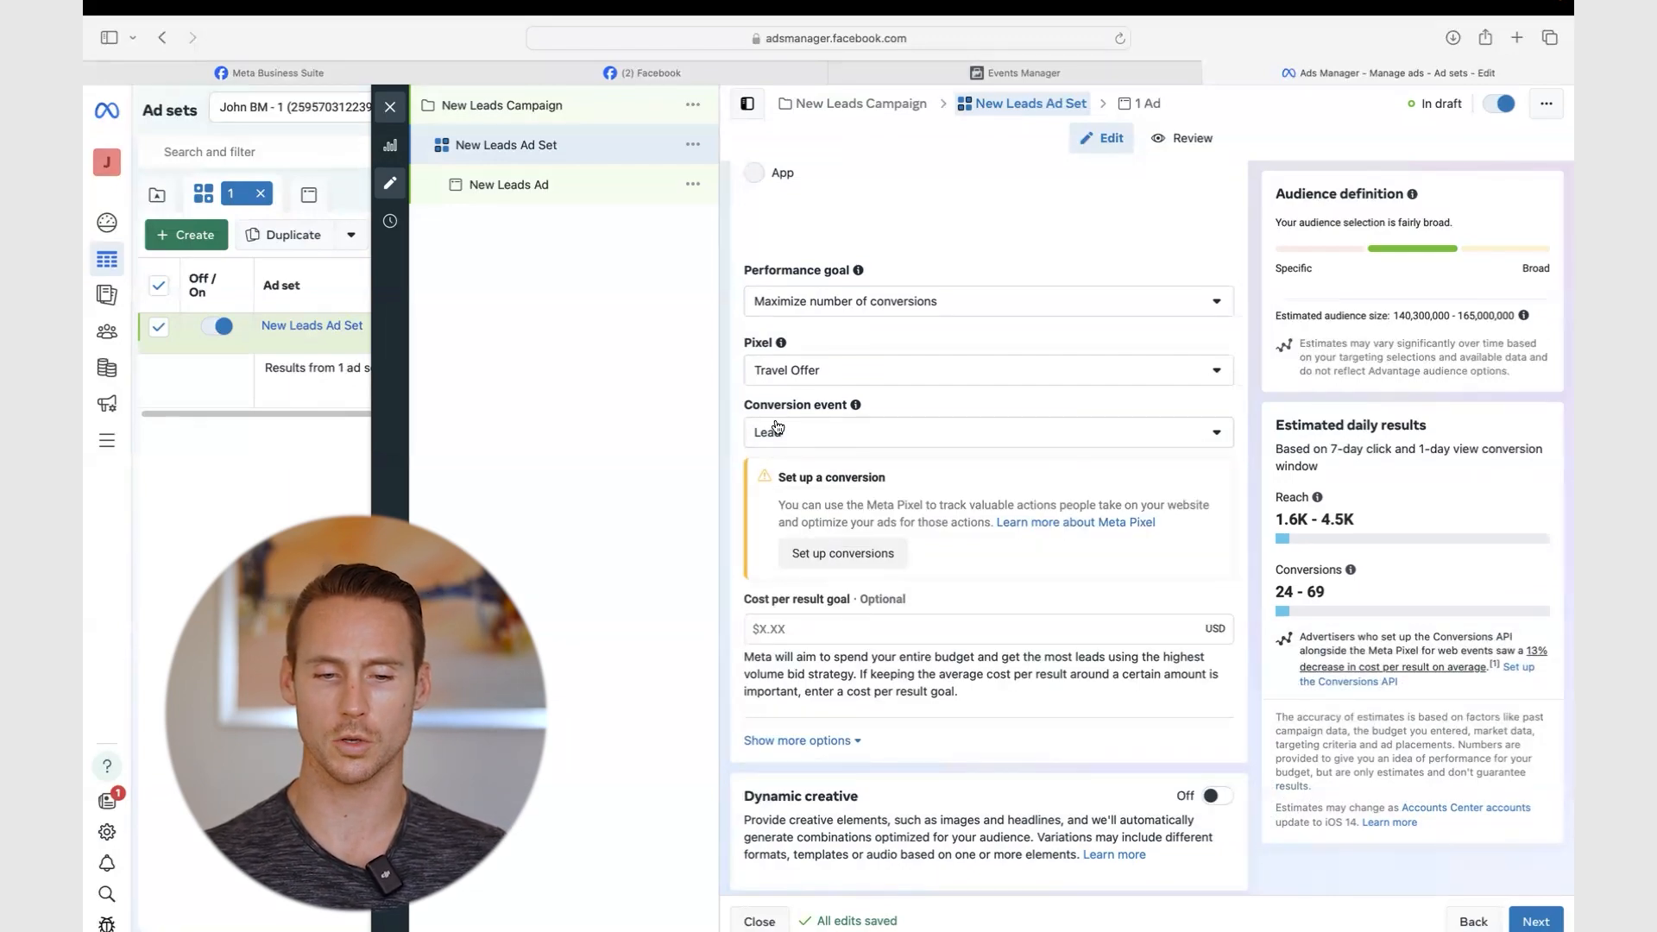
scroll(781, 426, "down", 1)
scroll(781, 426, "down", 4)
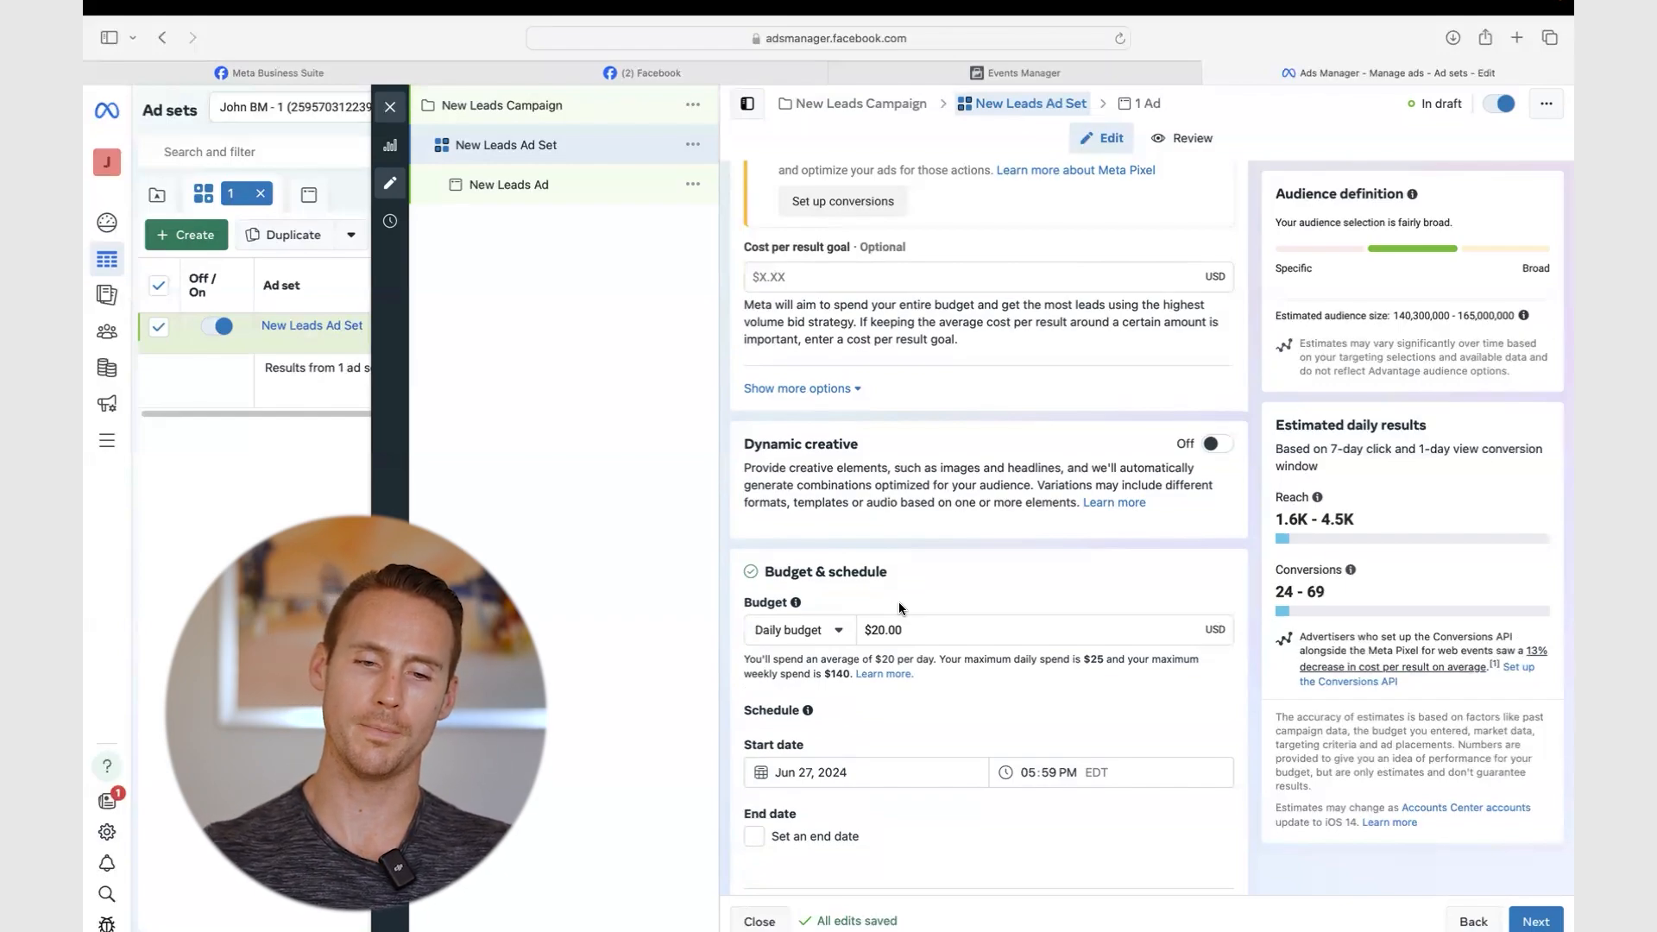
scroll(898, 607, "down", 1)
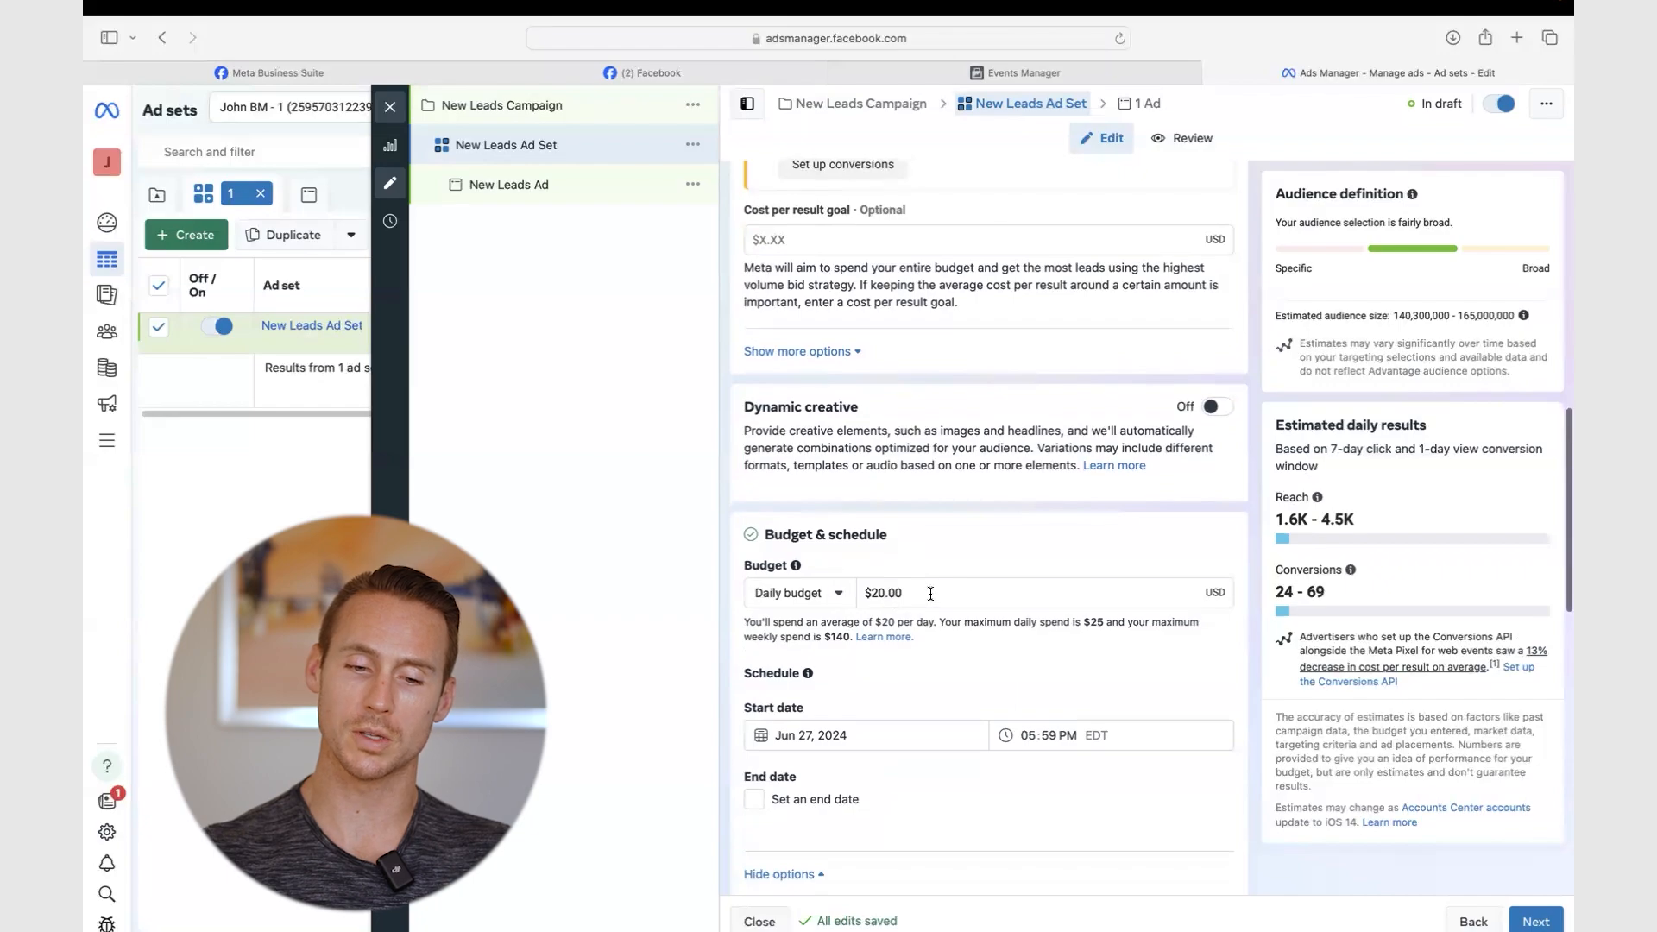
left_click(877, 593)
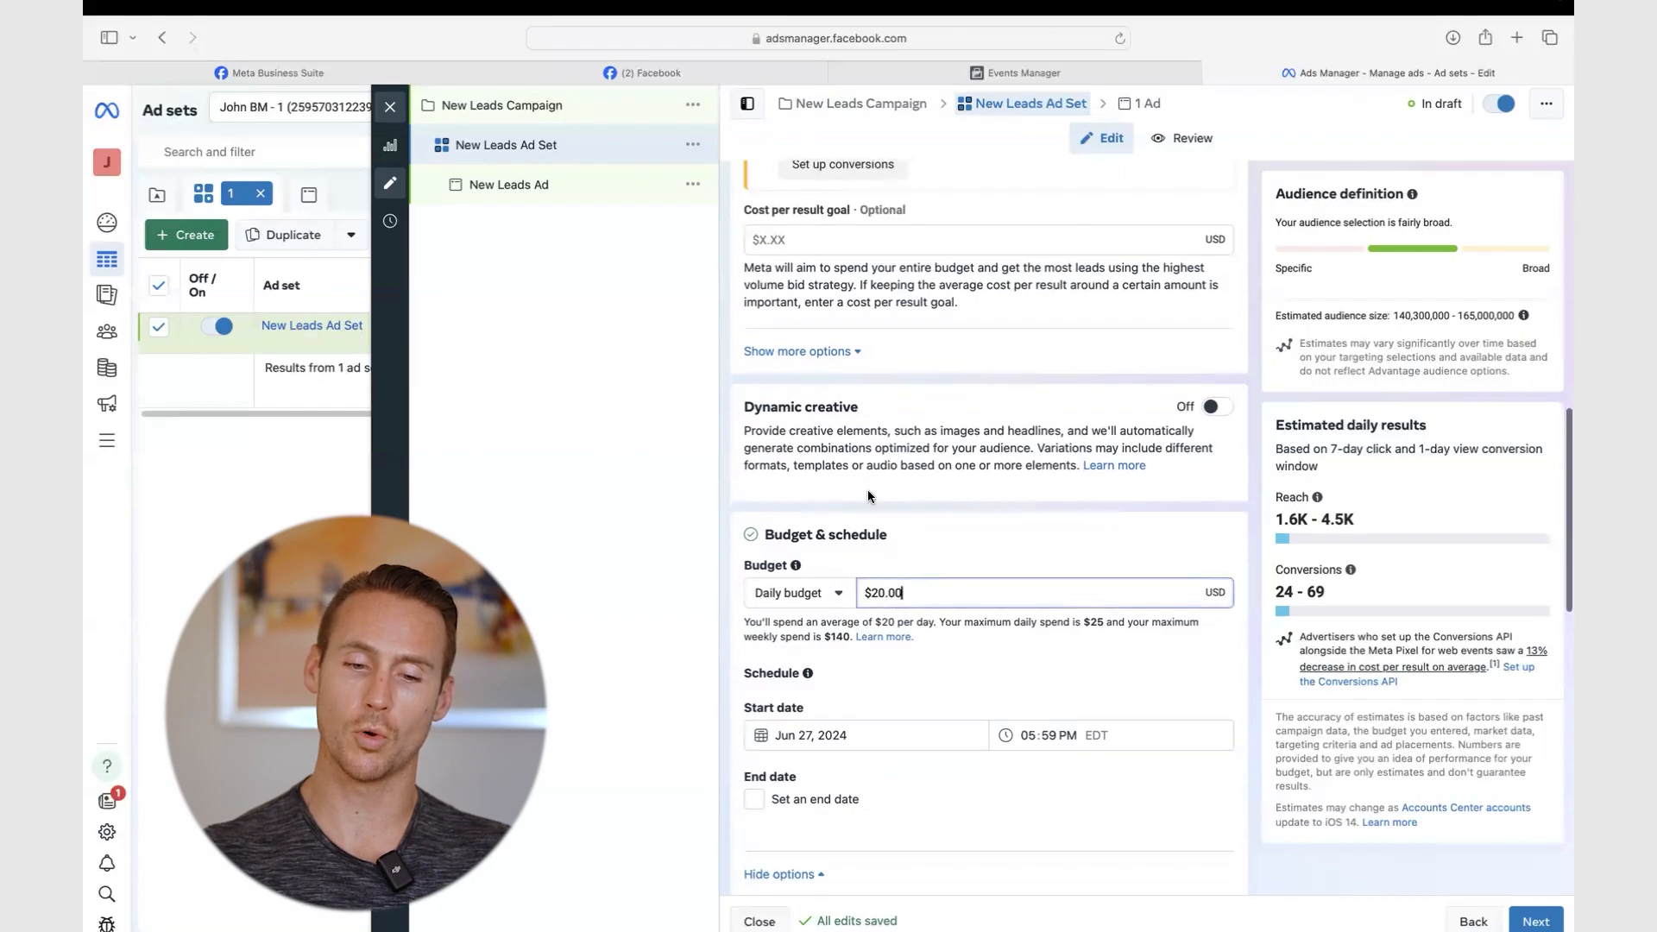
double_click(877, 593)
left_click(920, 529)
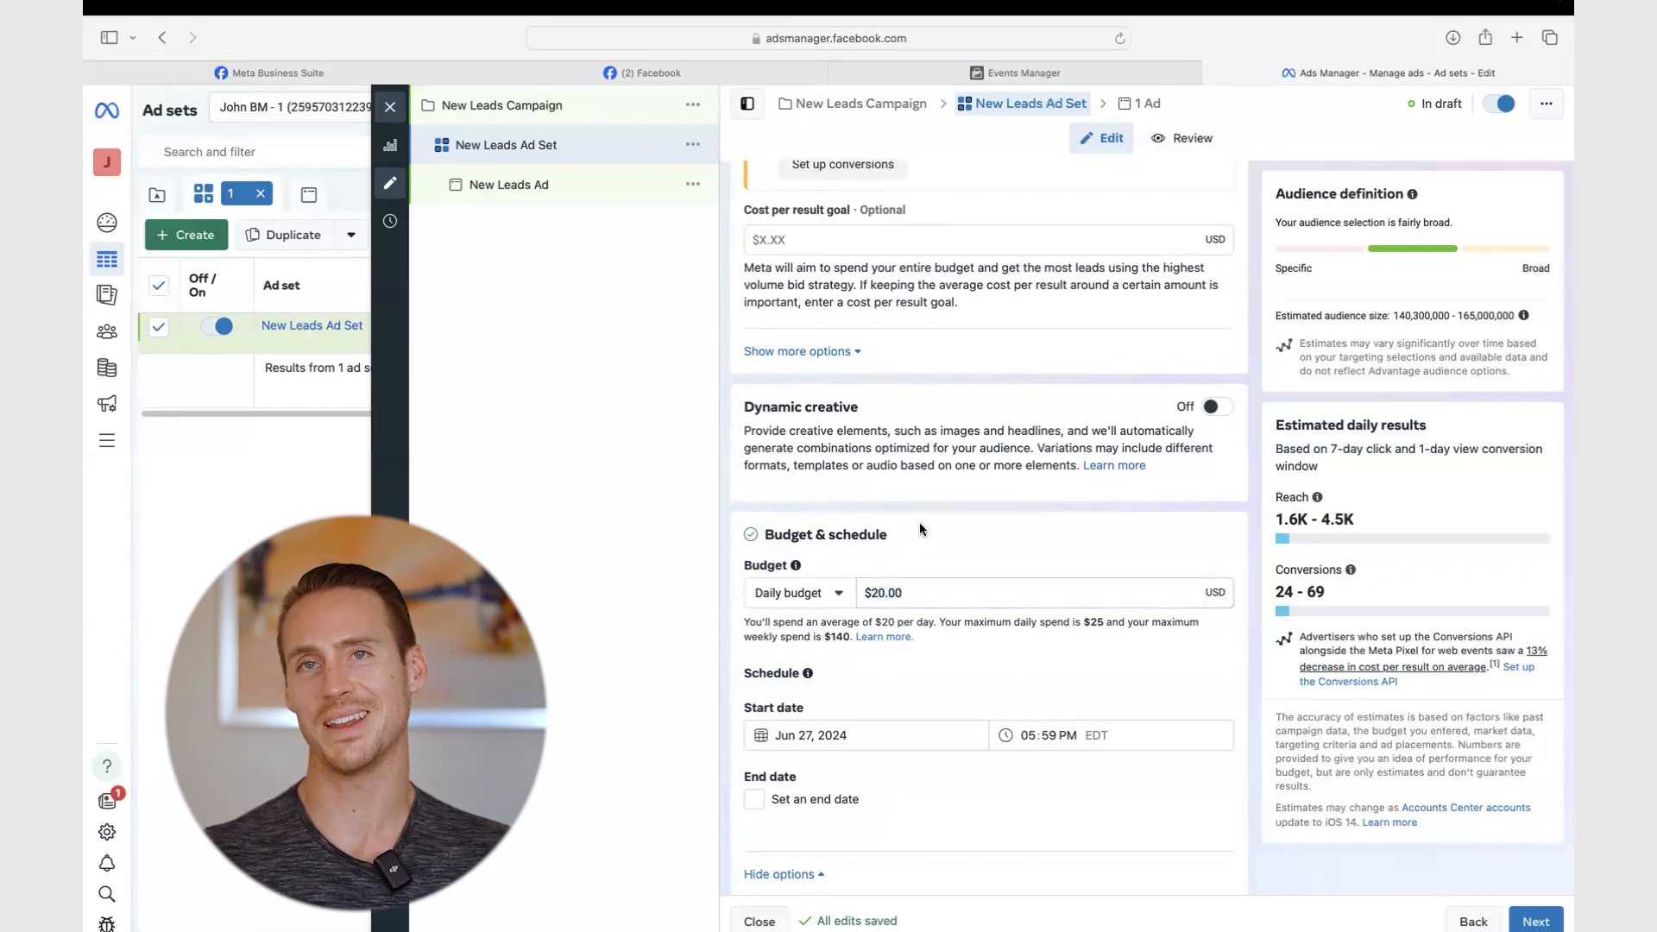
left_click(918, 595)
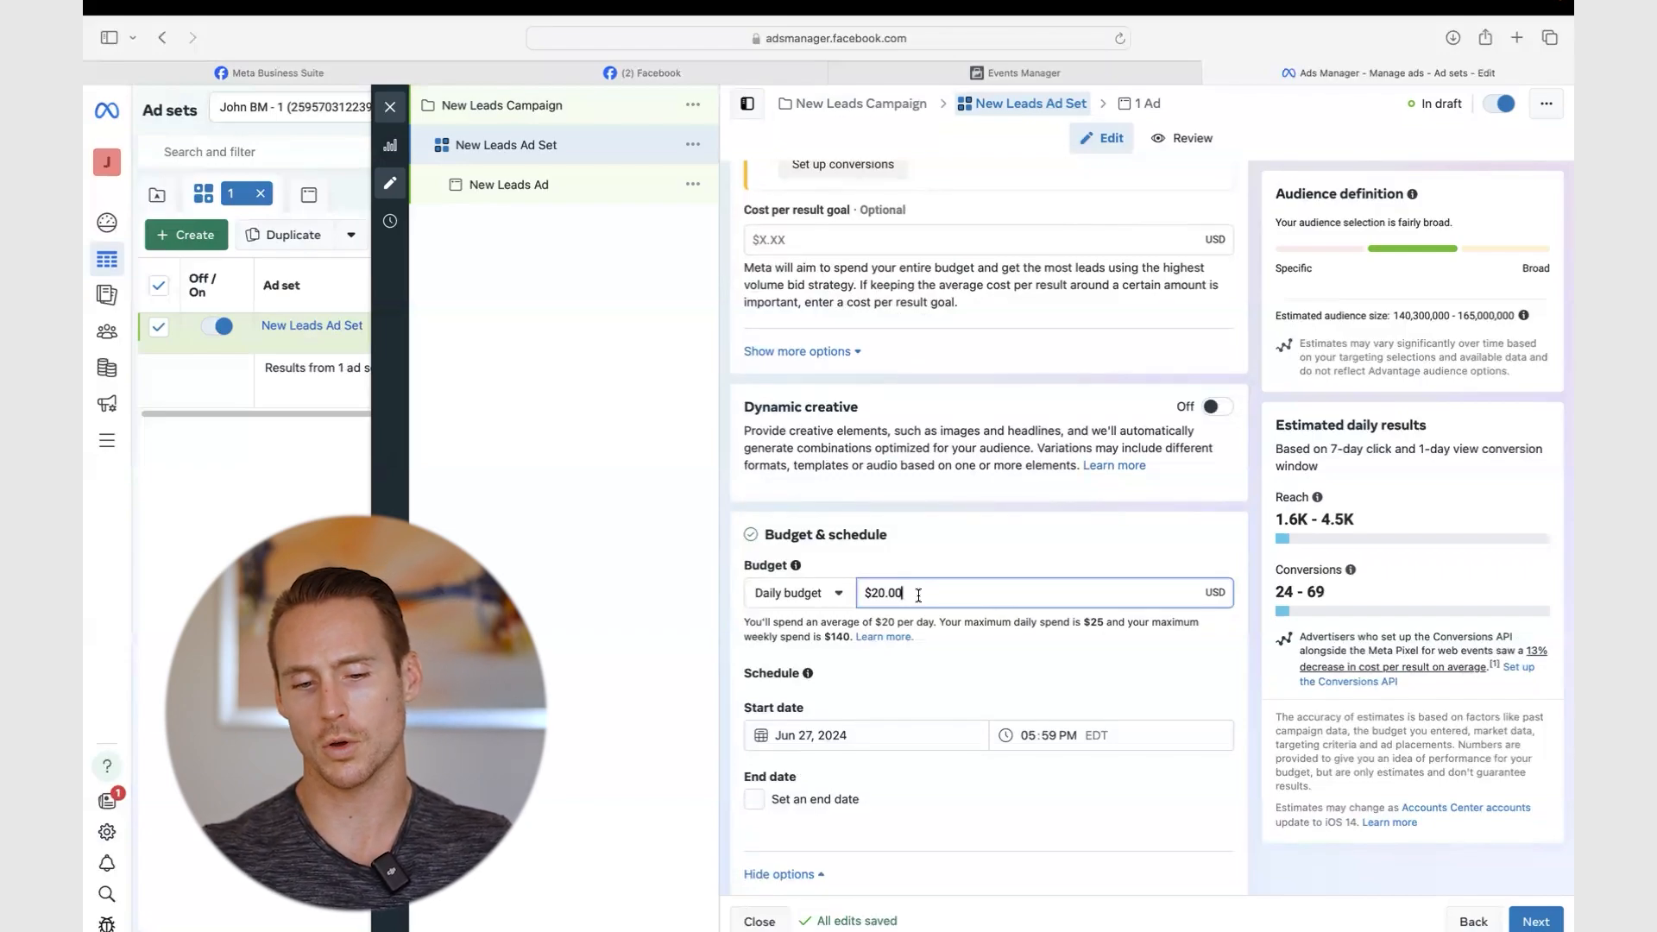
left_click(913, 573)
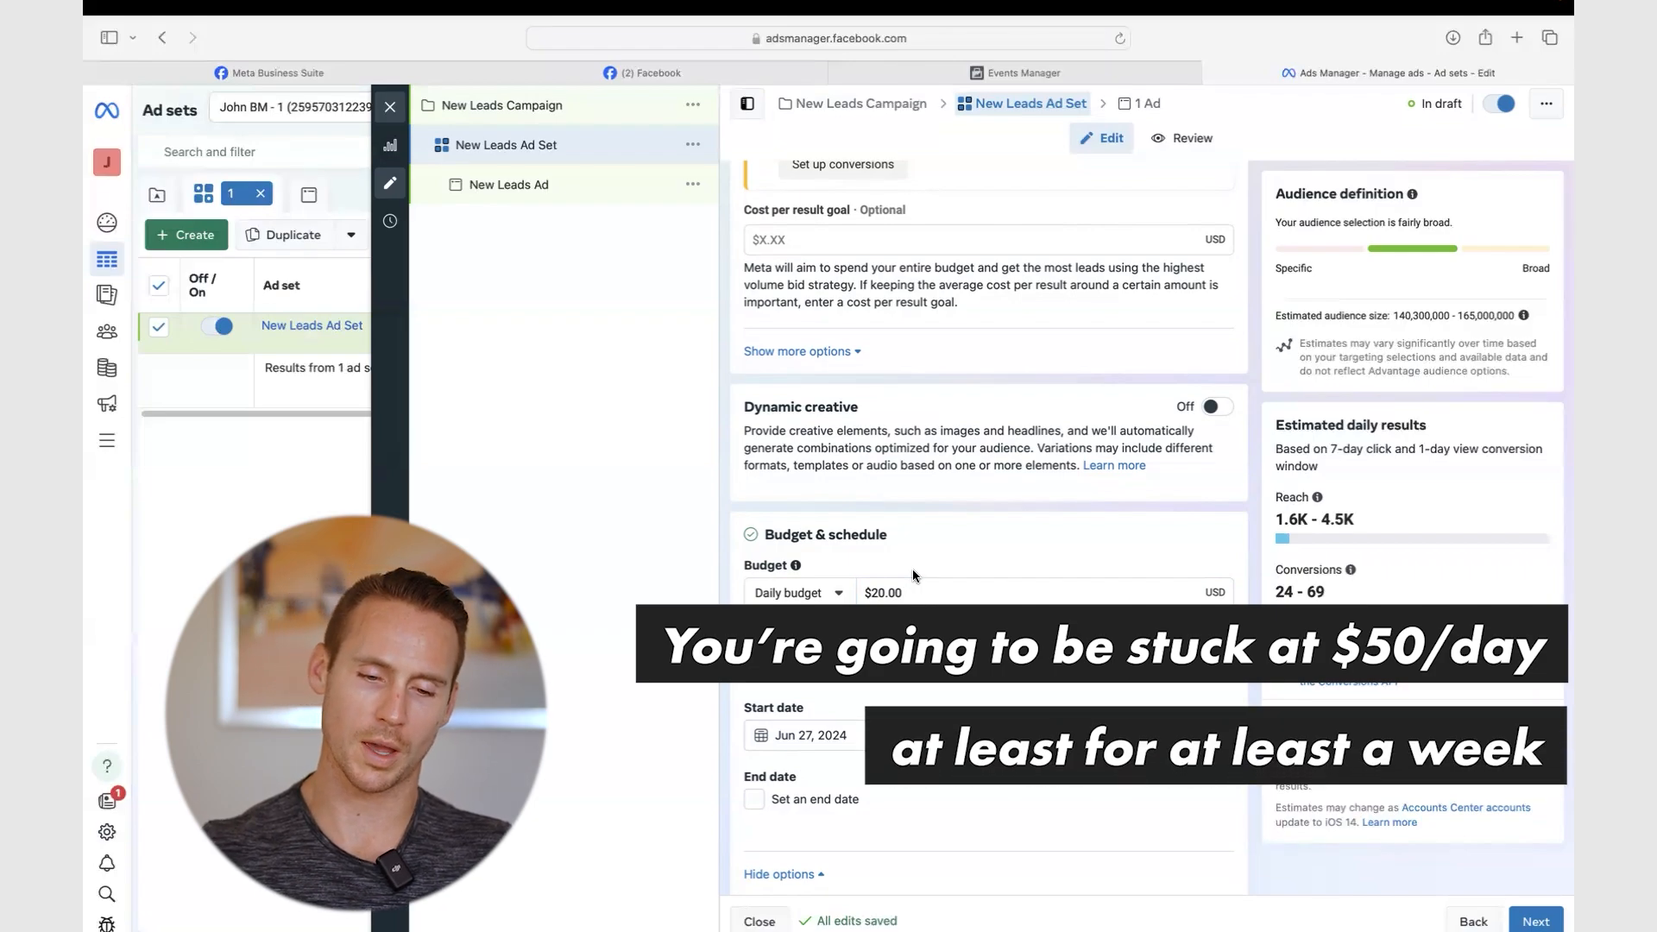
scroll(850, 397, "down", 3)
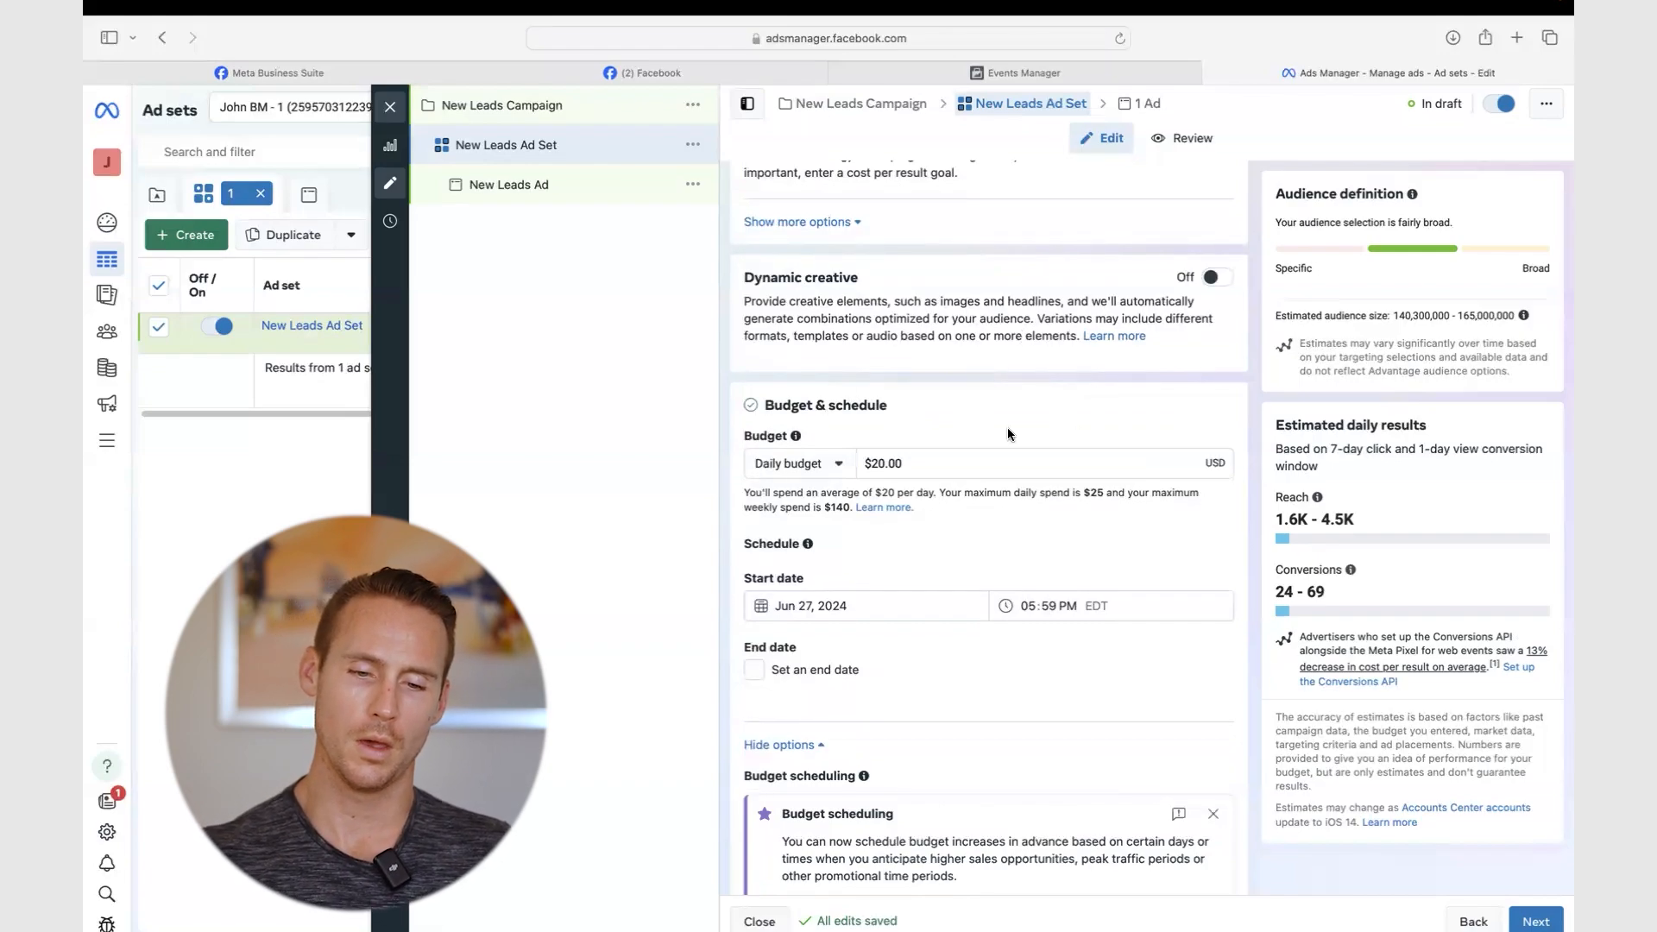
- Close the ad set editor, select the Travel Hacking - Creative Testing campaign, then go to Datasets settings
left_click(390, 108)
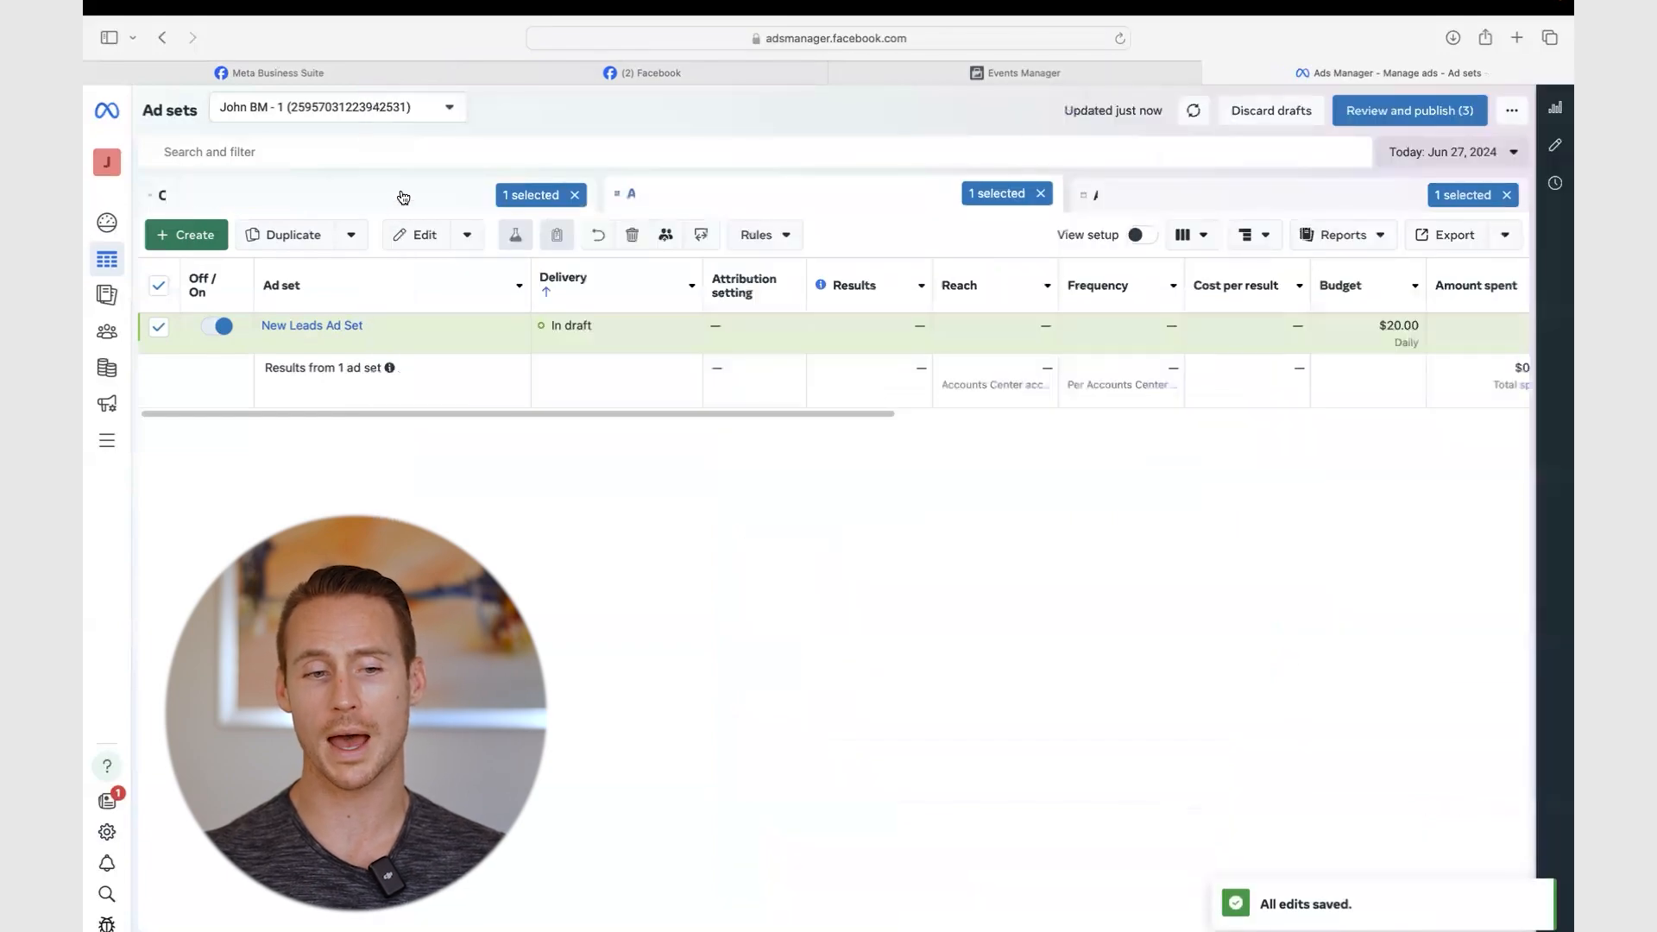
left_click(399, 195)
left_click(405, 371)
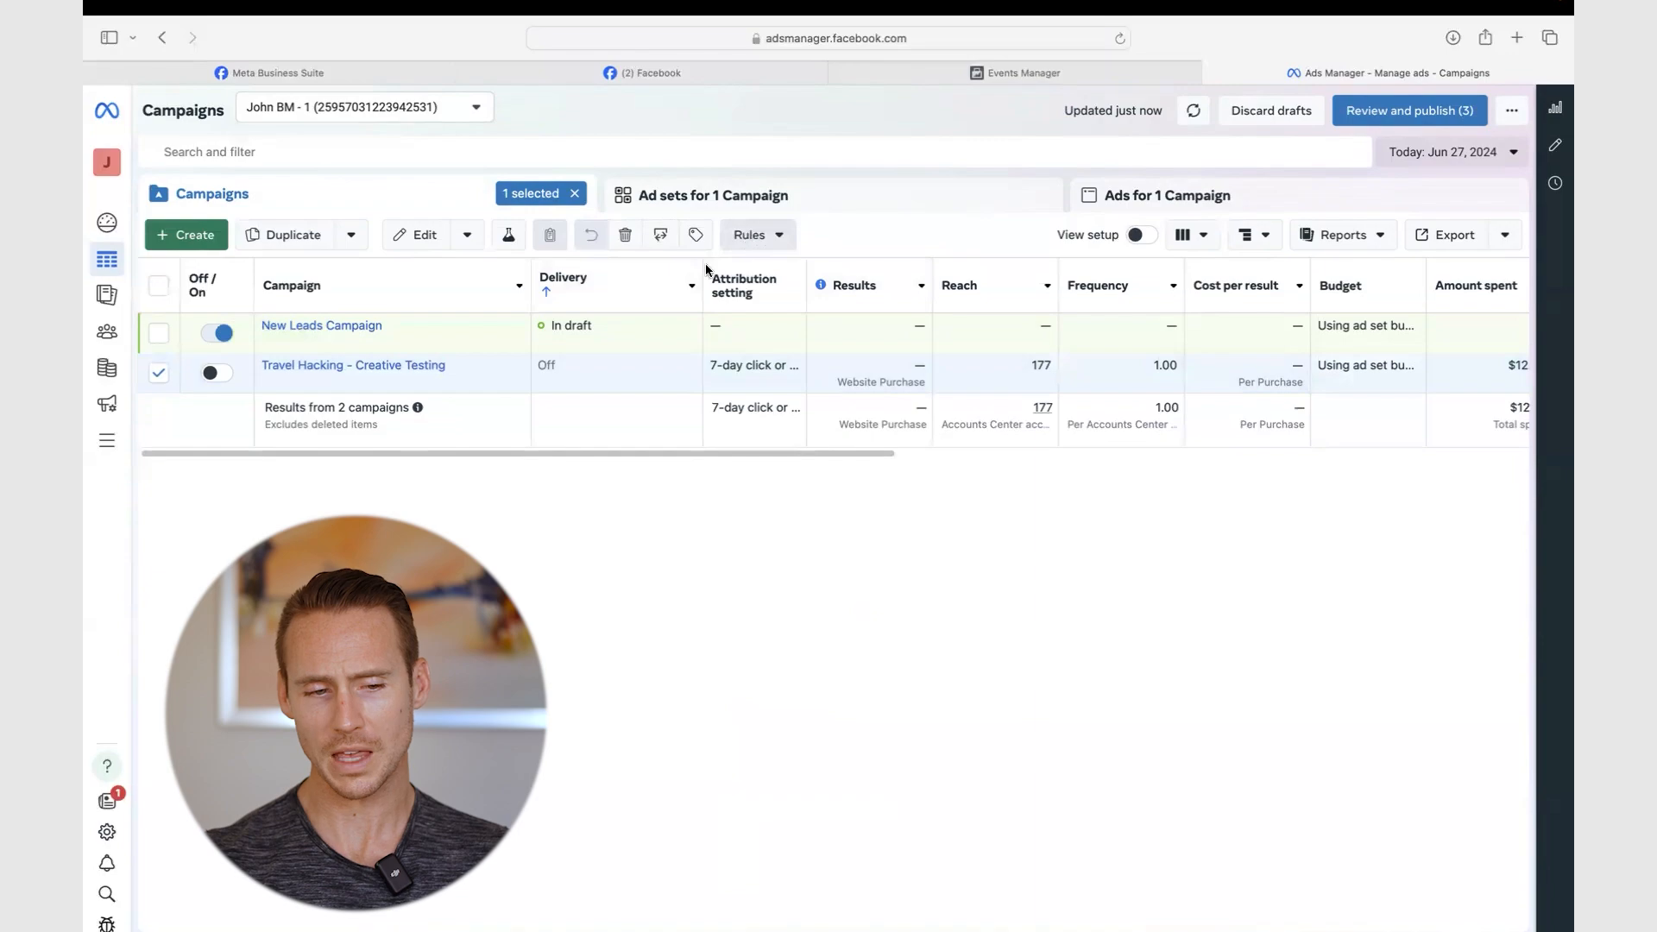
left_click(1022, 78)
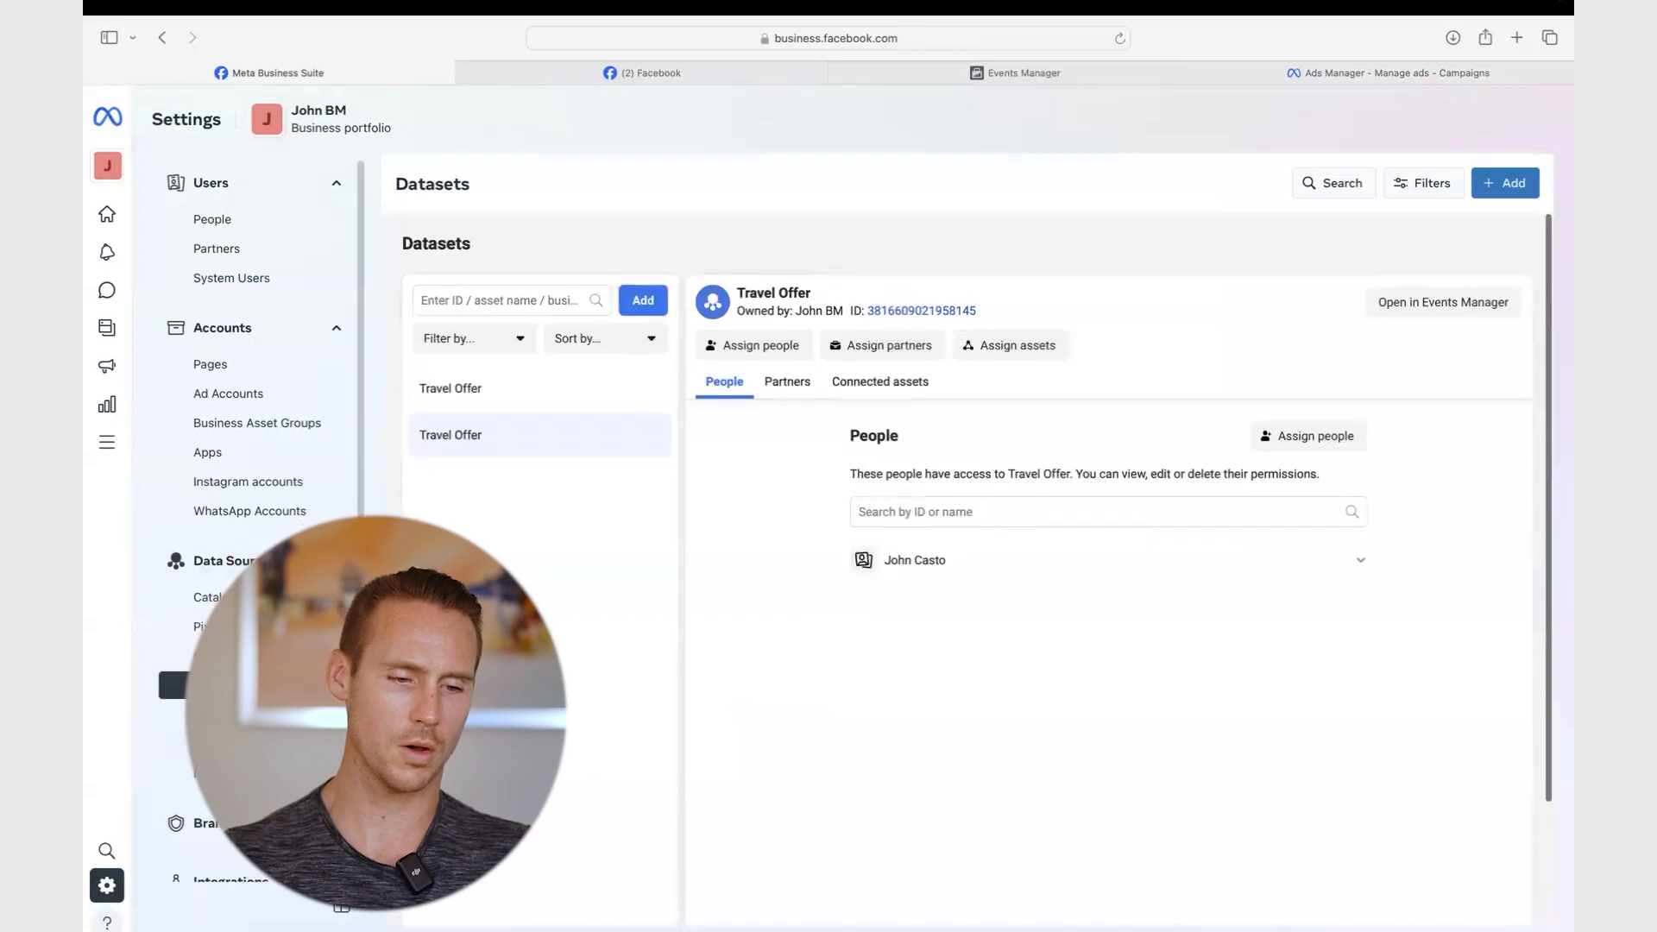
- Select the second Travel Offer dataset in Datasets and open it in Events Manager
left_click(242, 667)
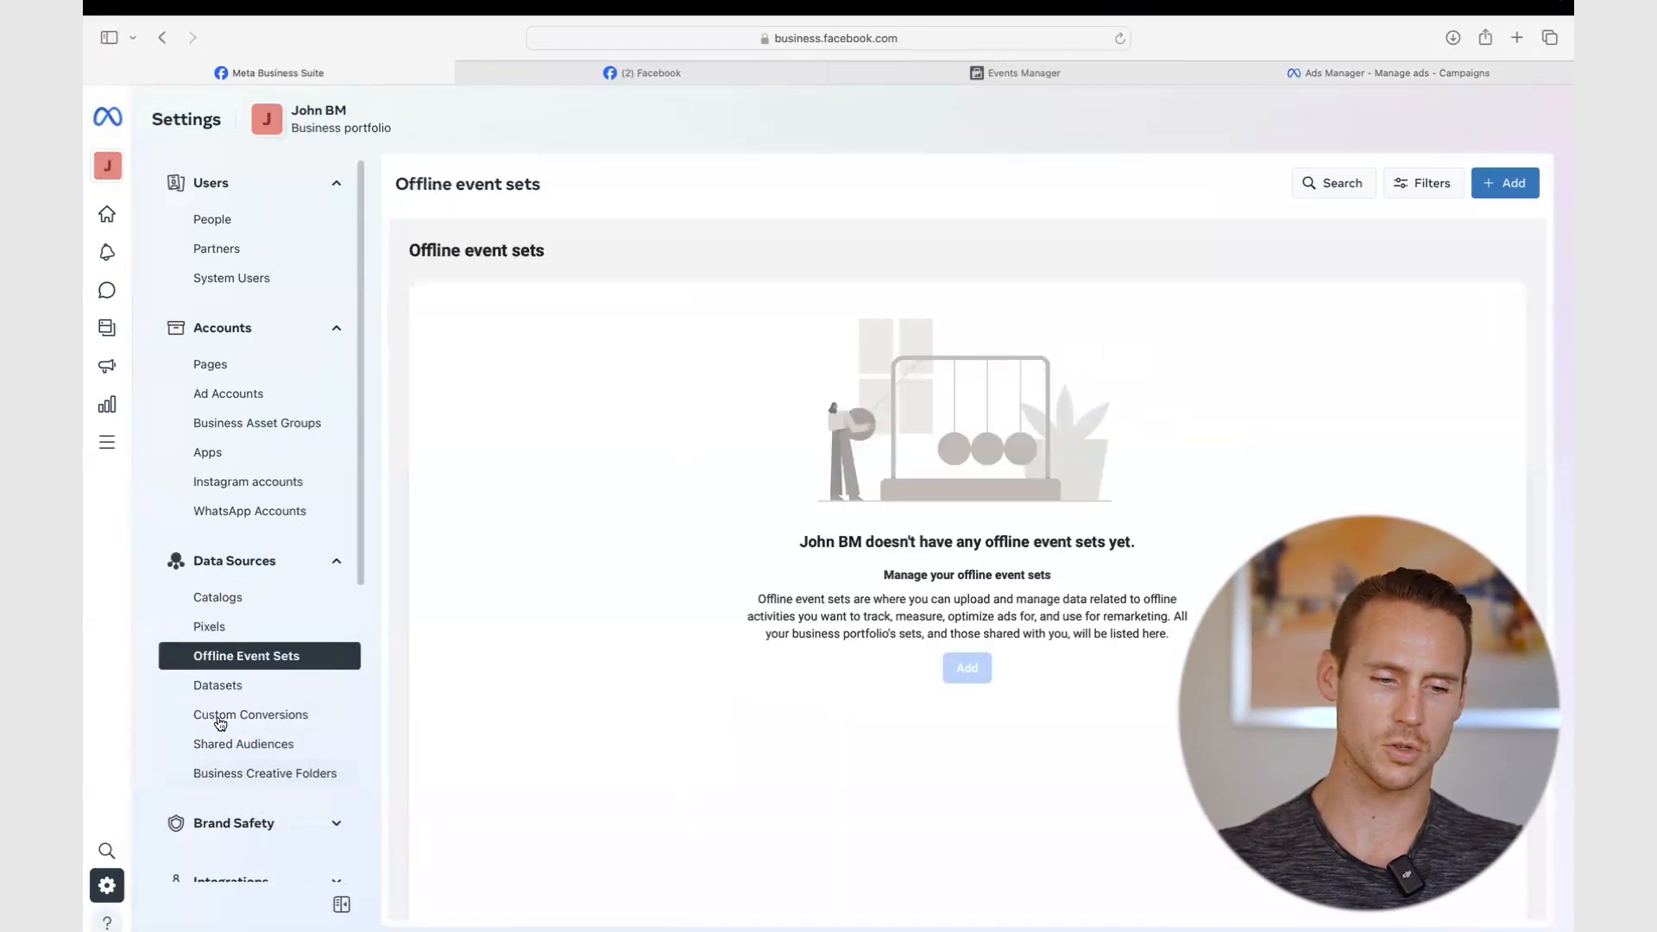
left_click(223, 685)
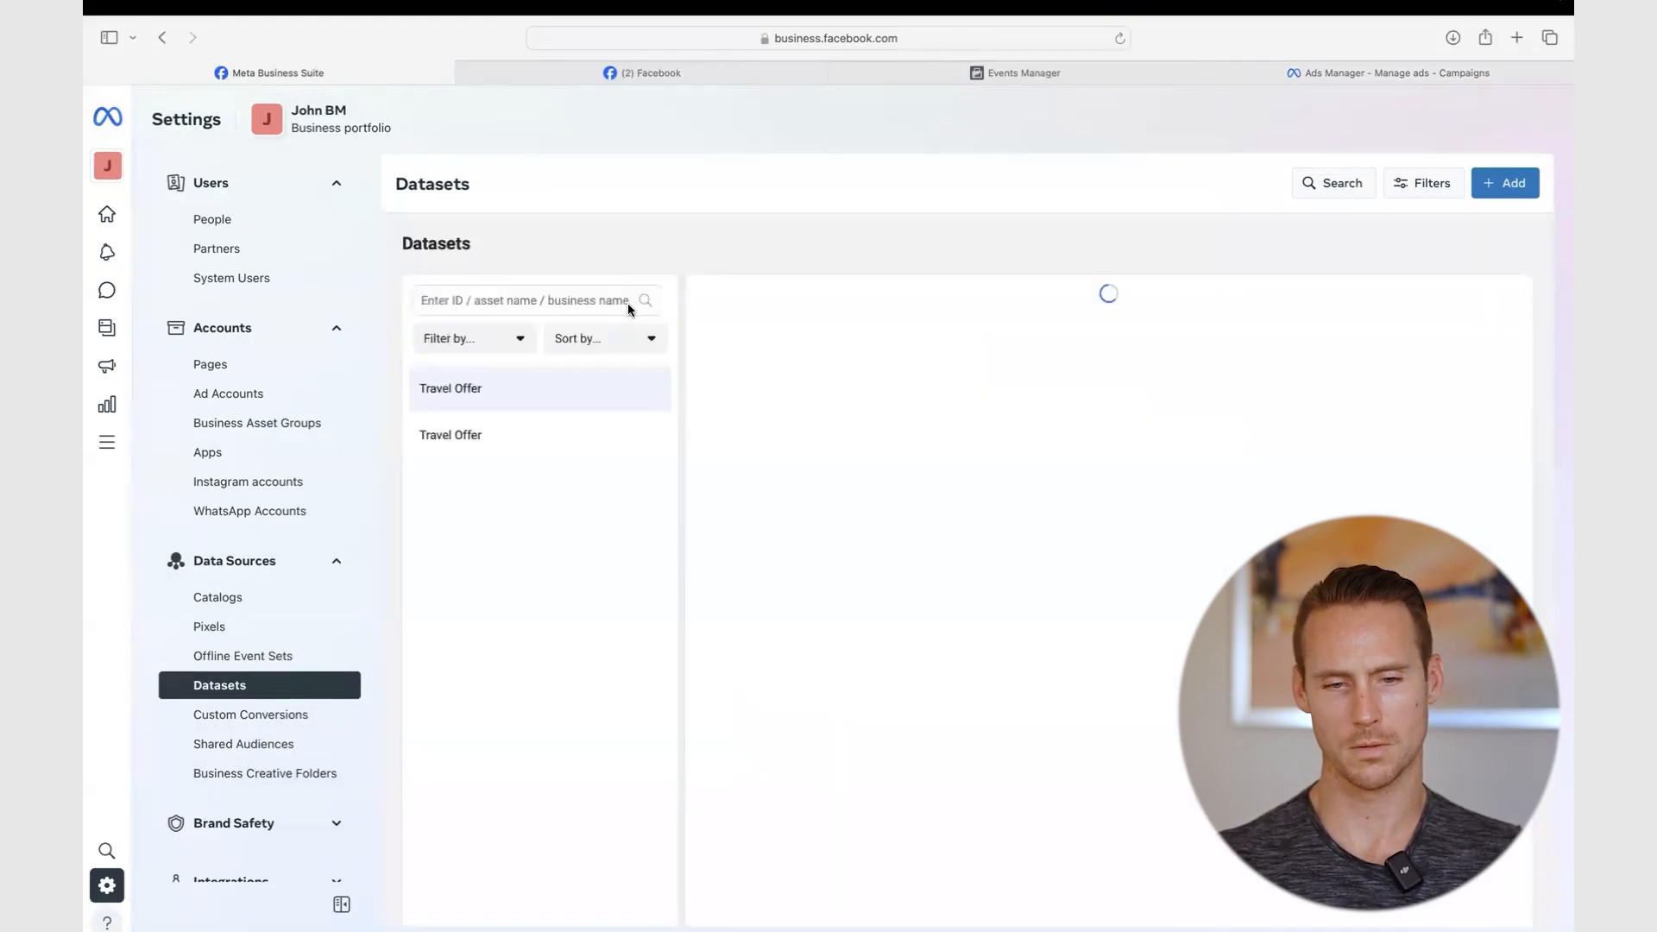
left_click(515, 427)
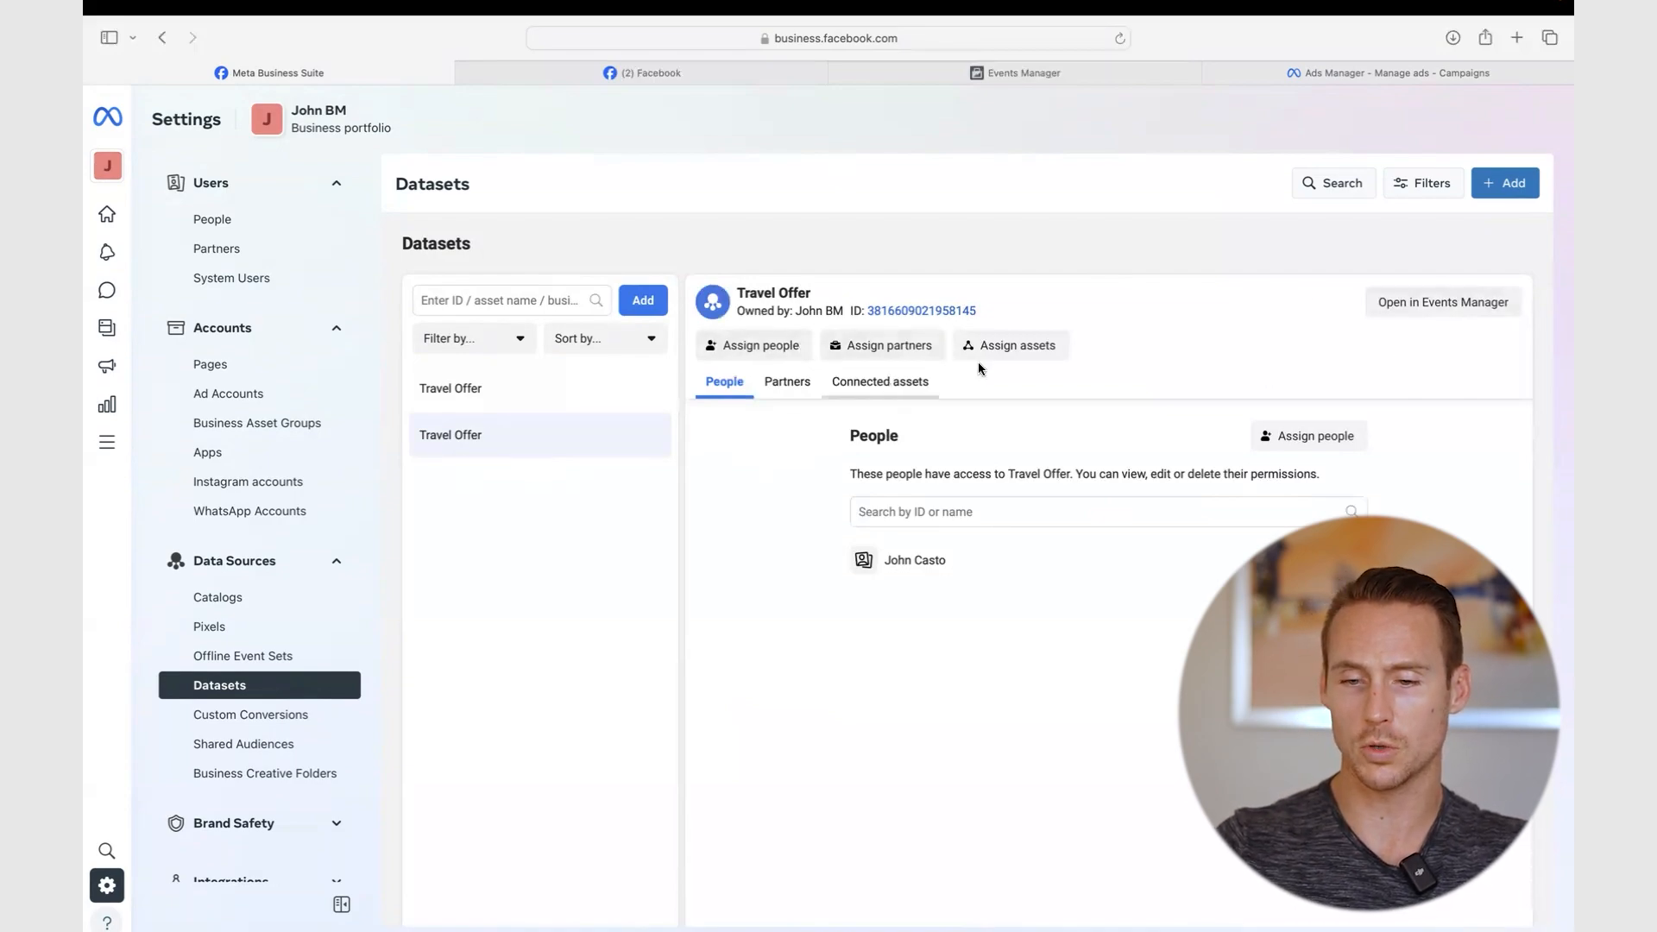
left_click(1472, 305)
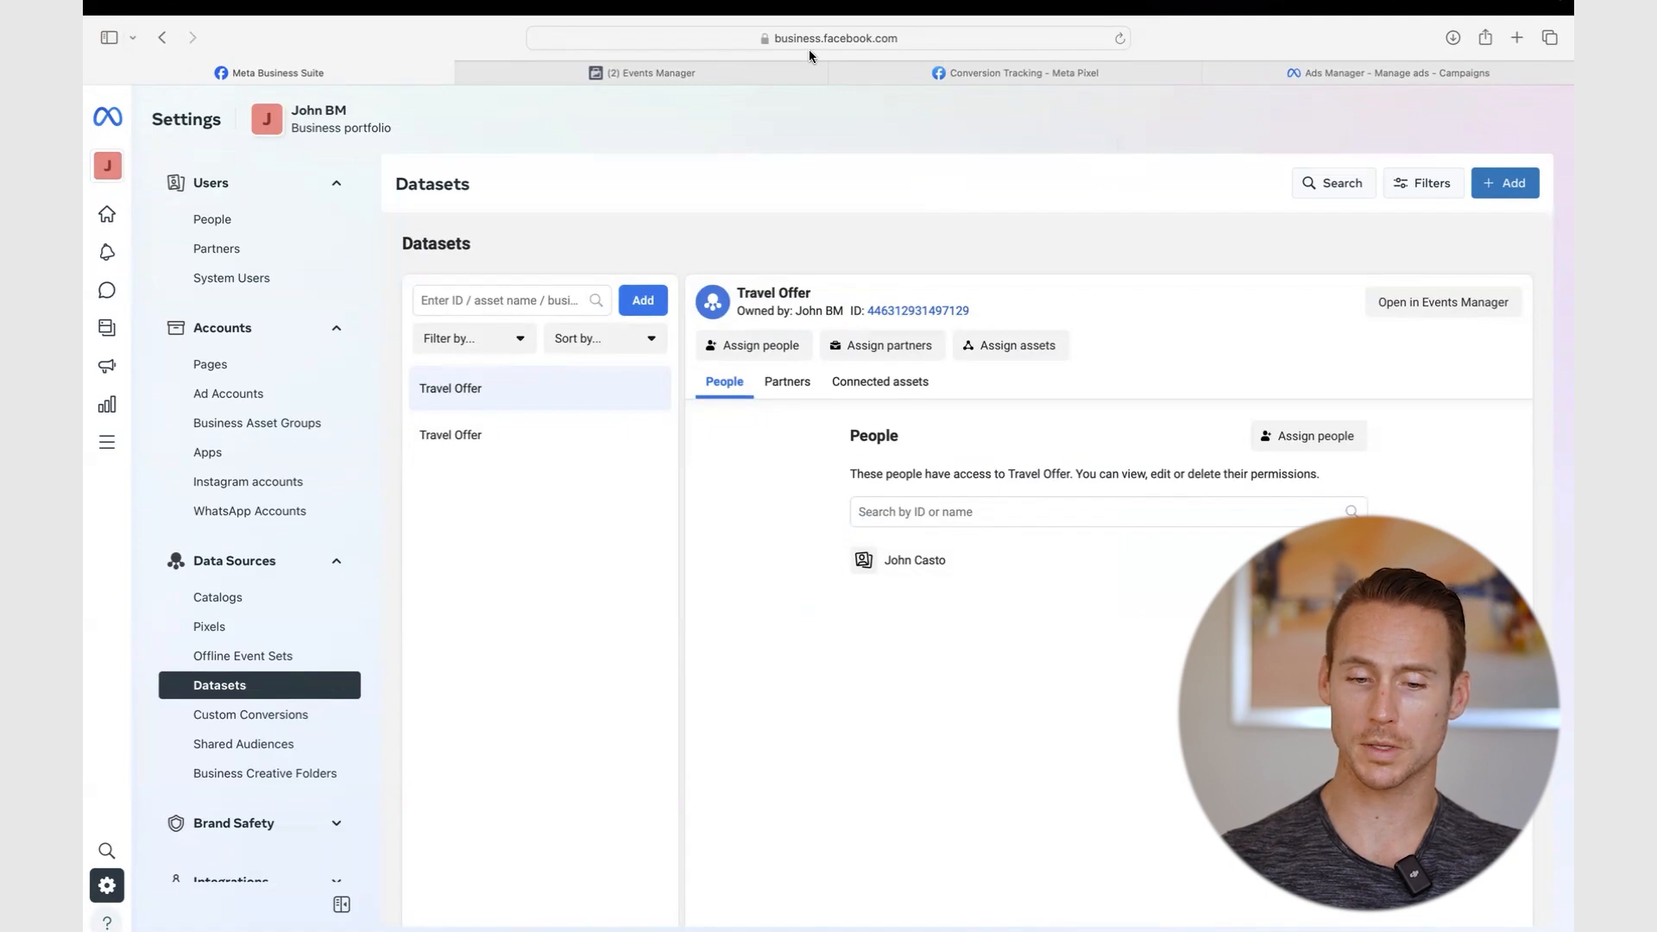
mouse_move(583, 79)
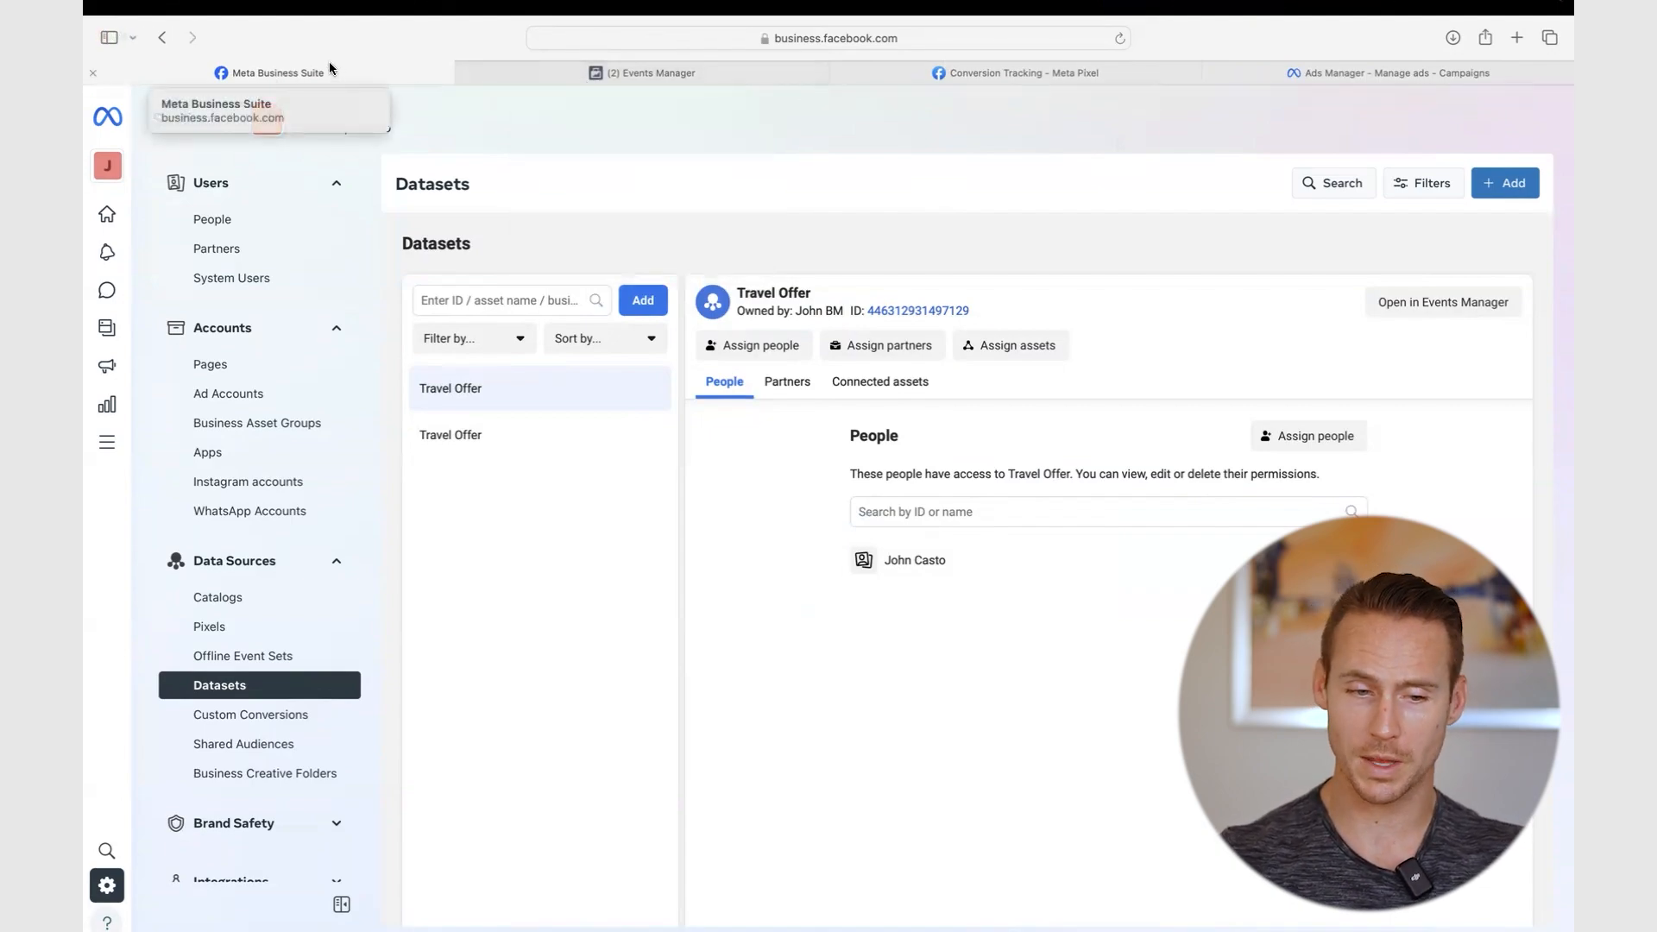
left_click(1464, 311)
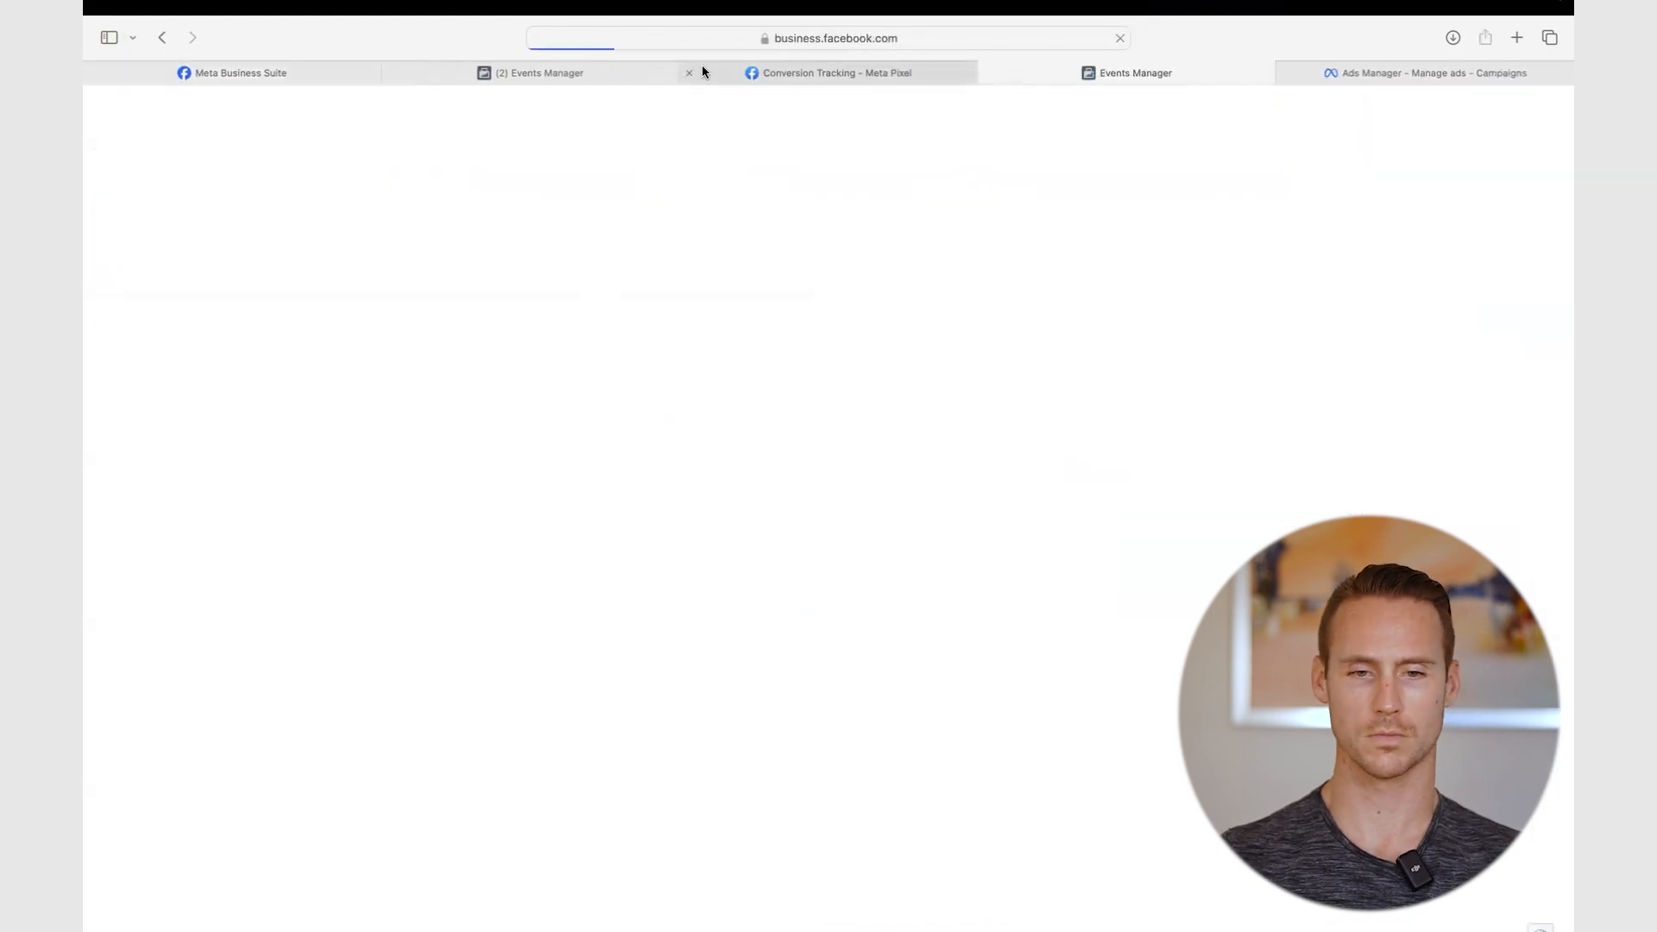
- Copy the Travel Offer Meta Pixel base code via manual installation, then return to GoHighLevel
left_click(690, 72)
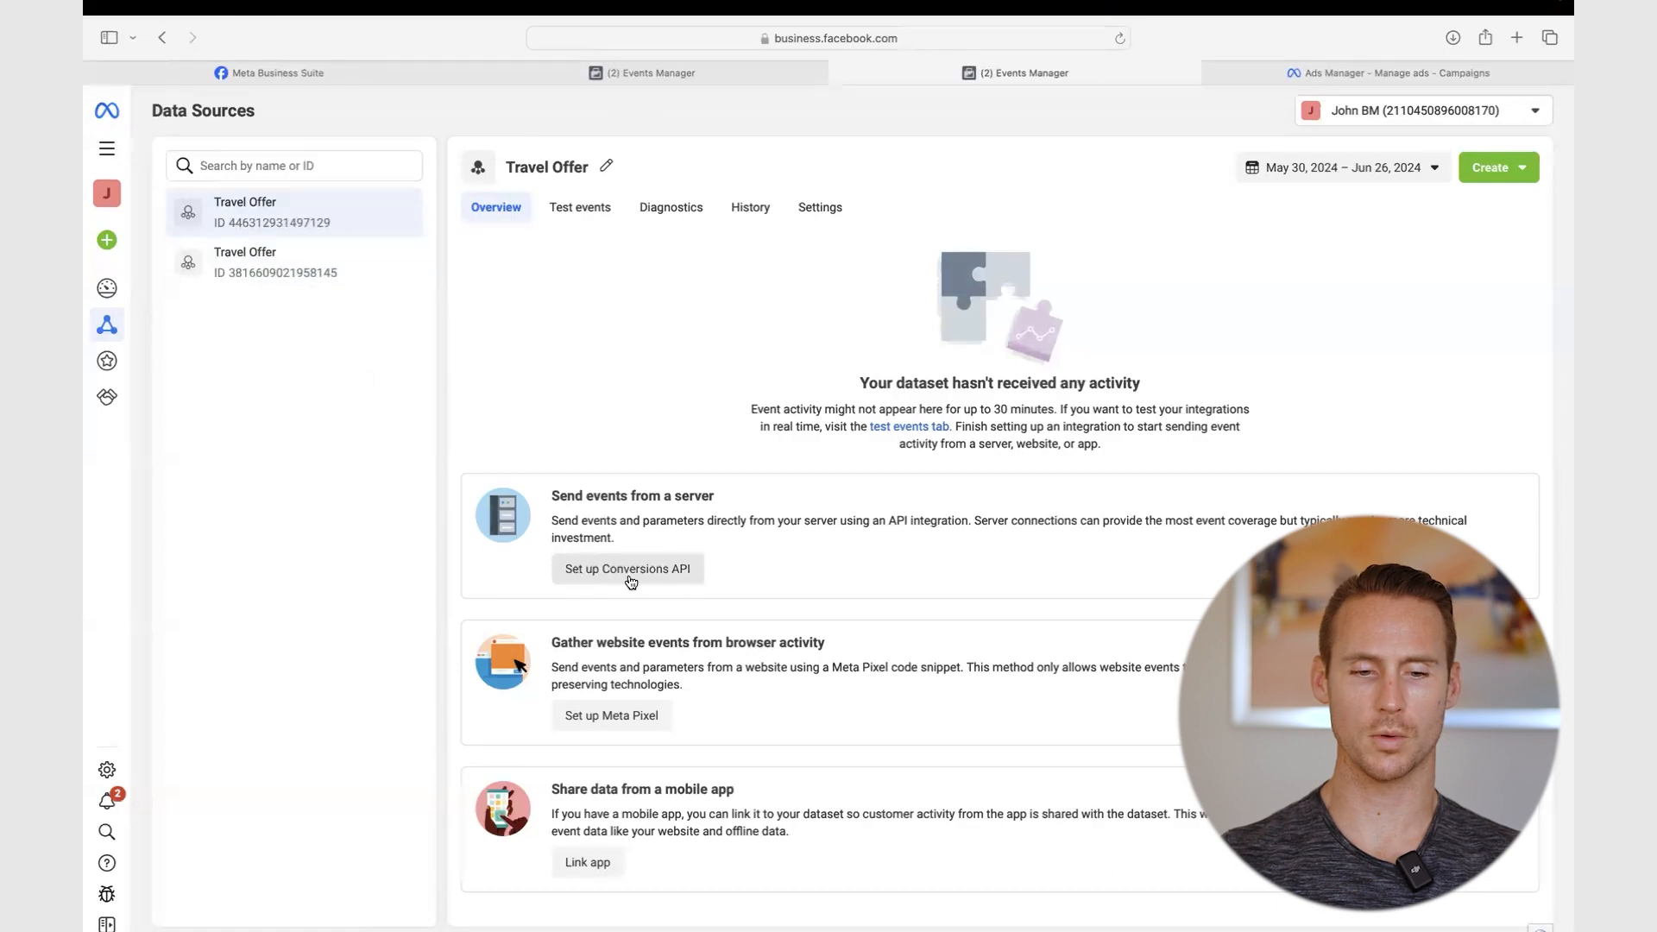
left_click(608, 723)
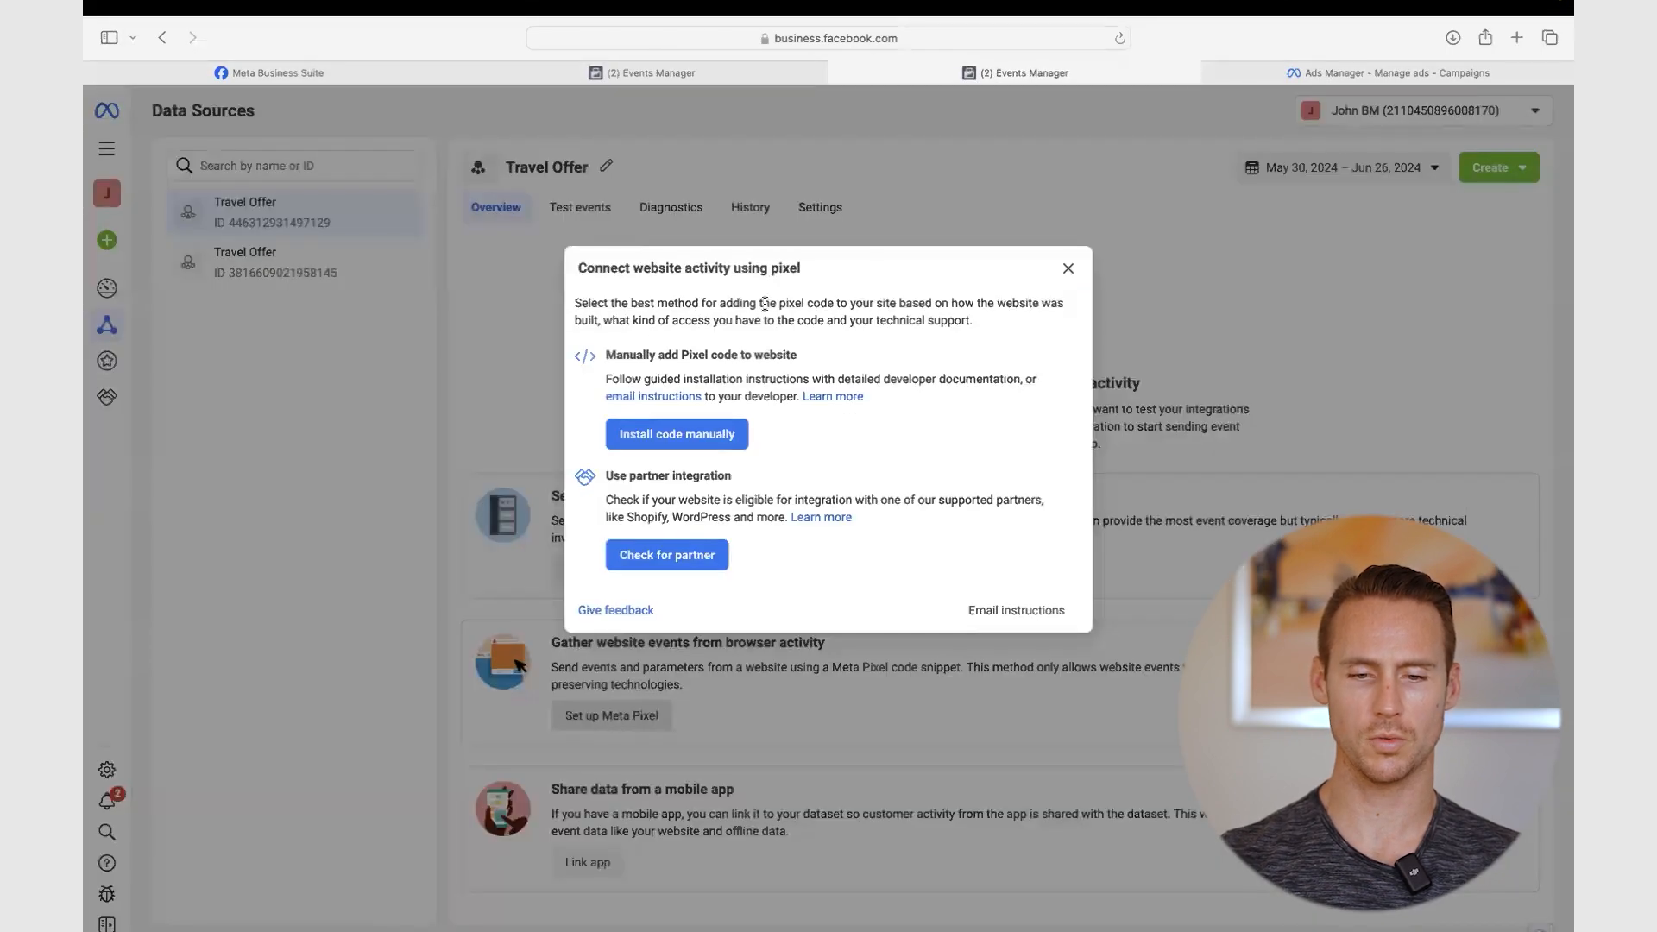
left_click(675, 434)
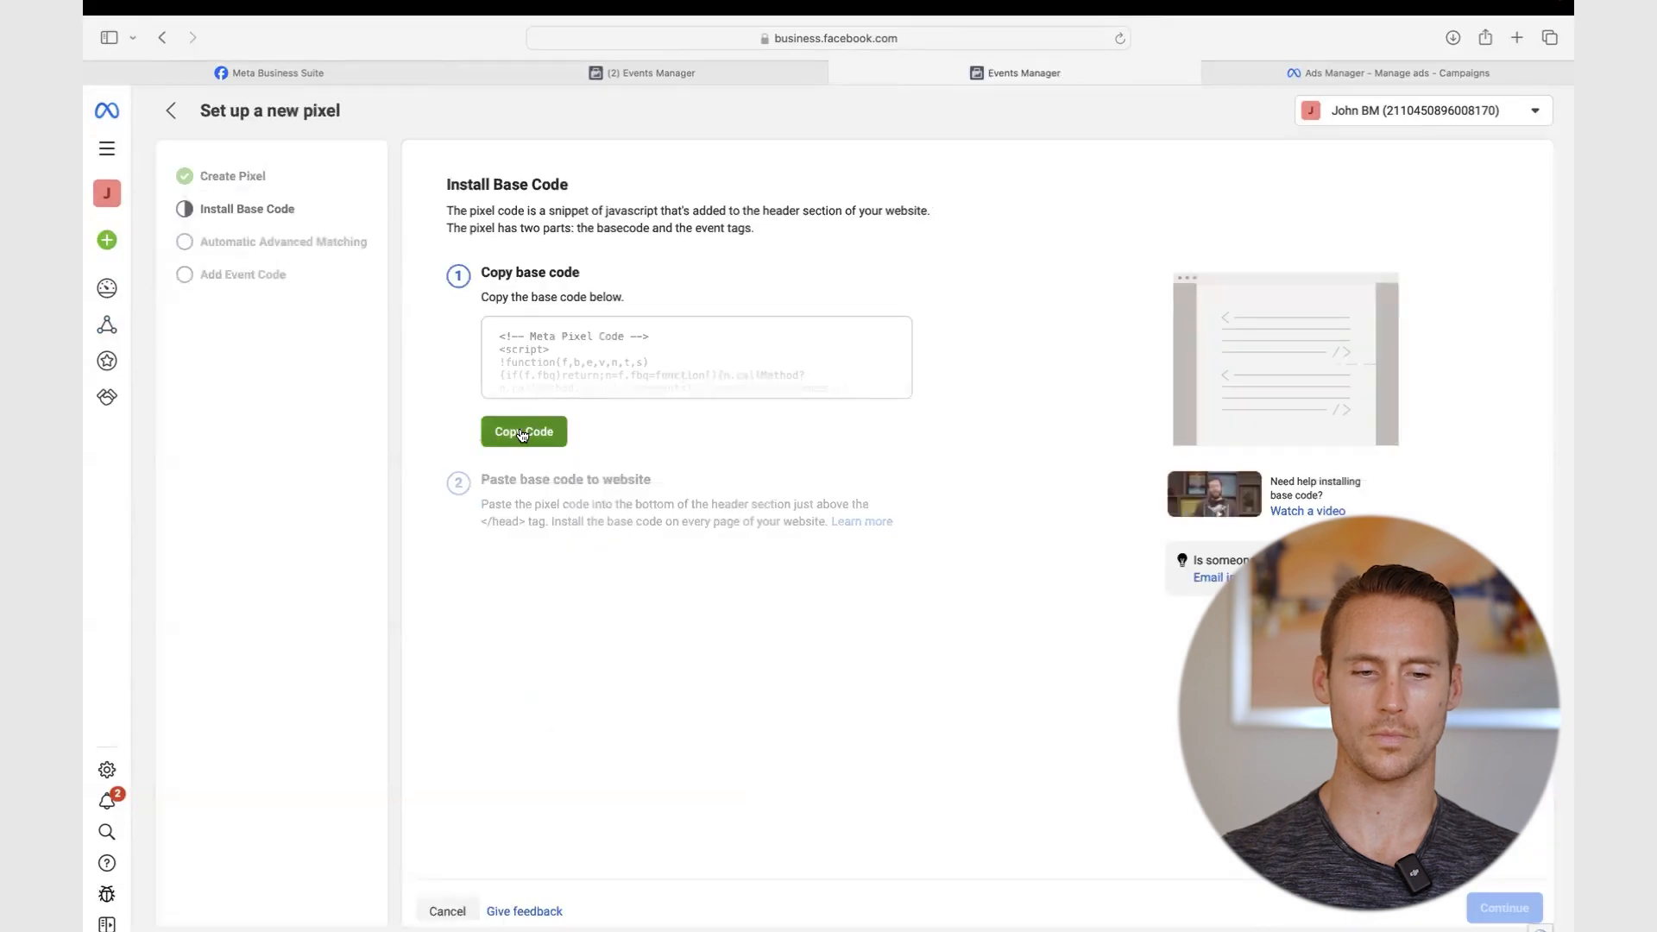
left_click(522, 433)
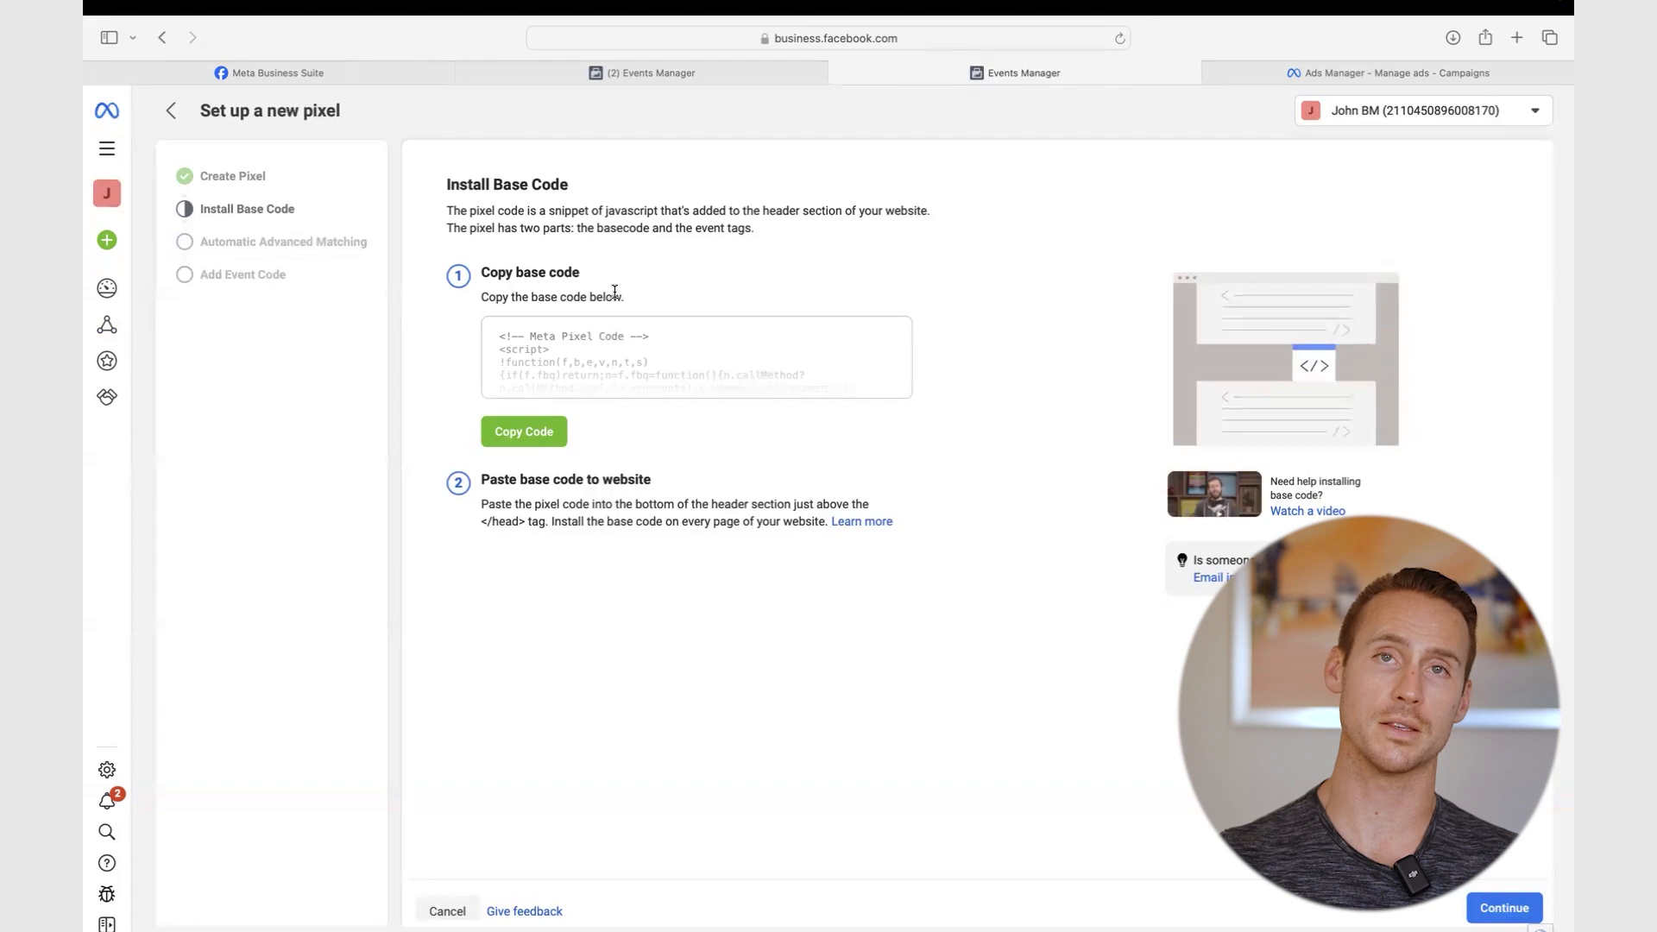
key("ctrl+Right")
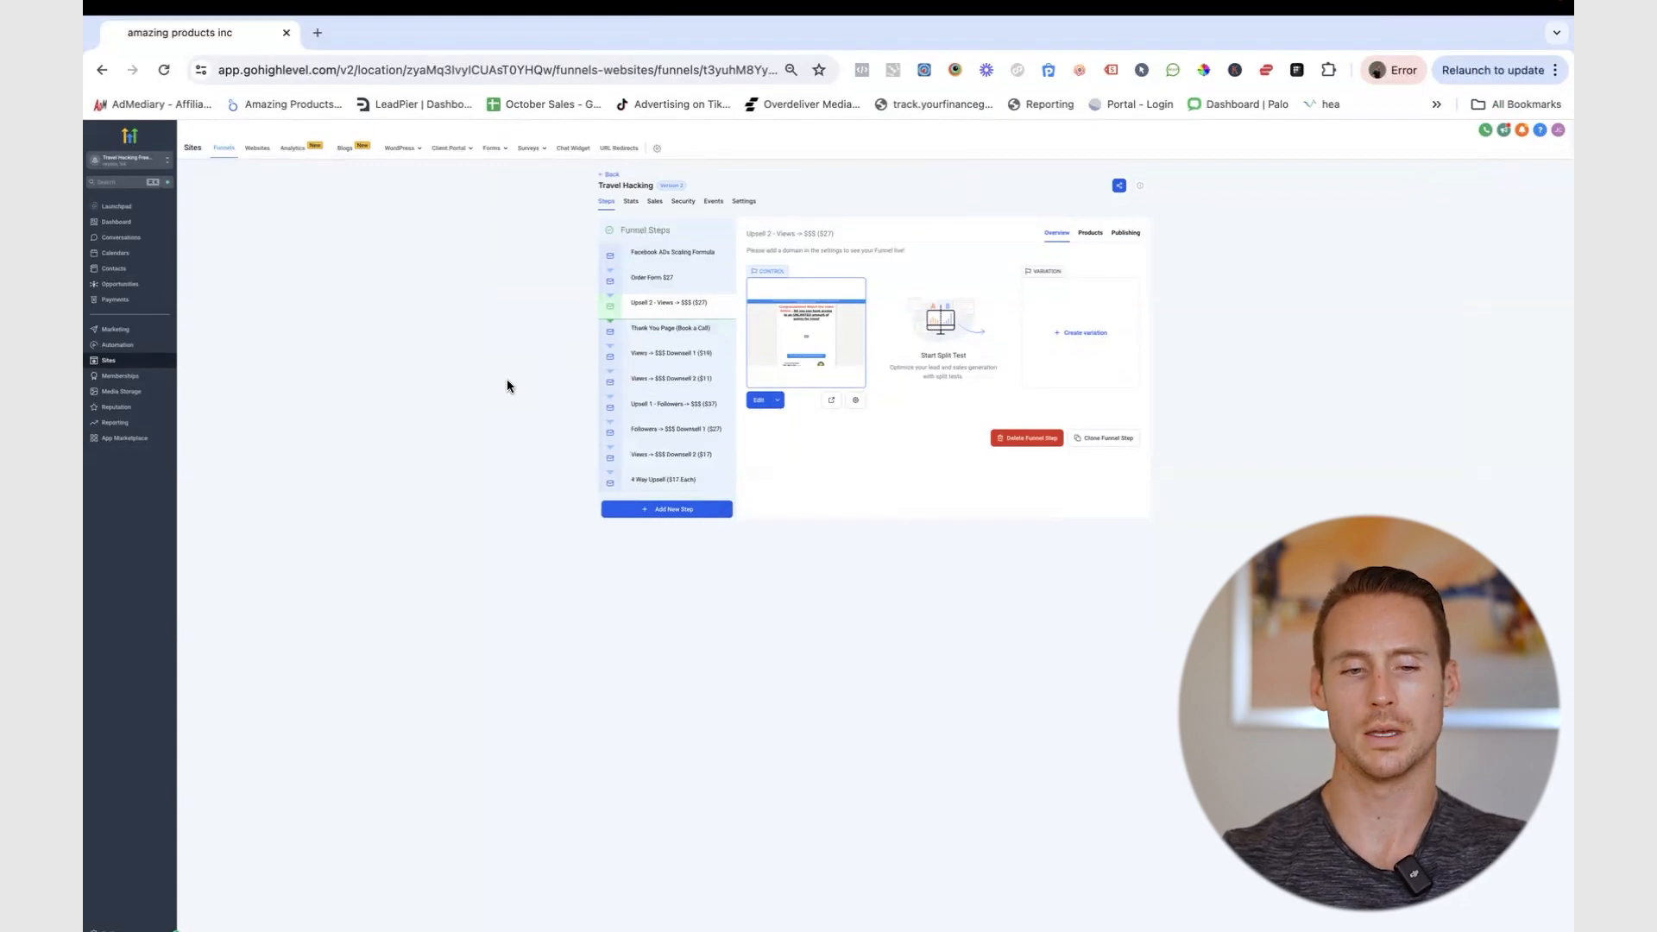
- Paste the Meta Pixel base code into the funnel's Head tracking code and save the settings
left_click(747, 203)
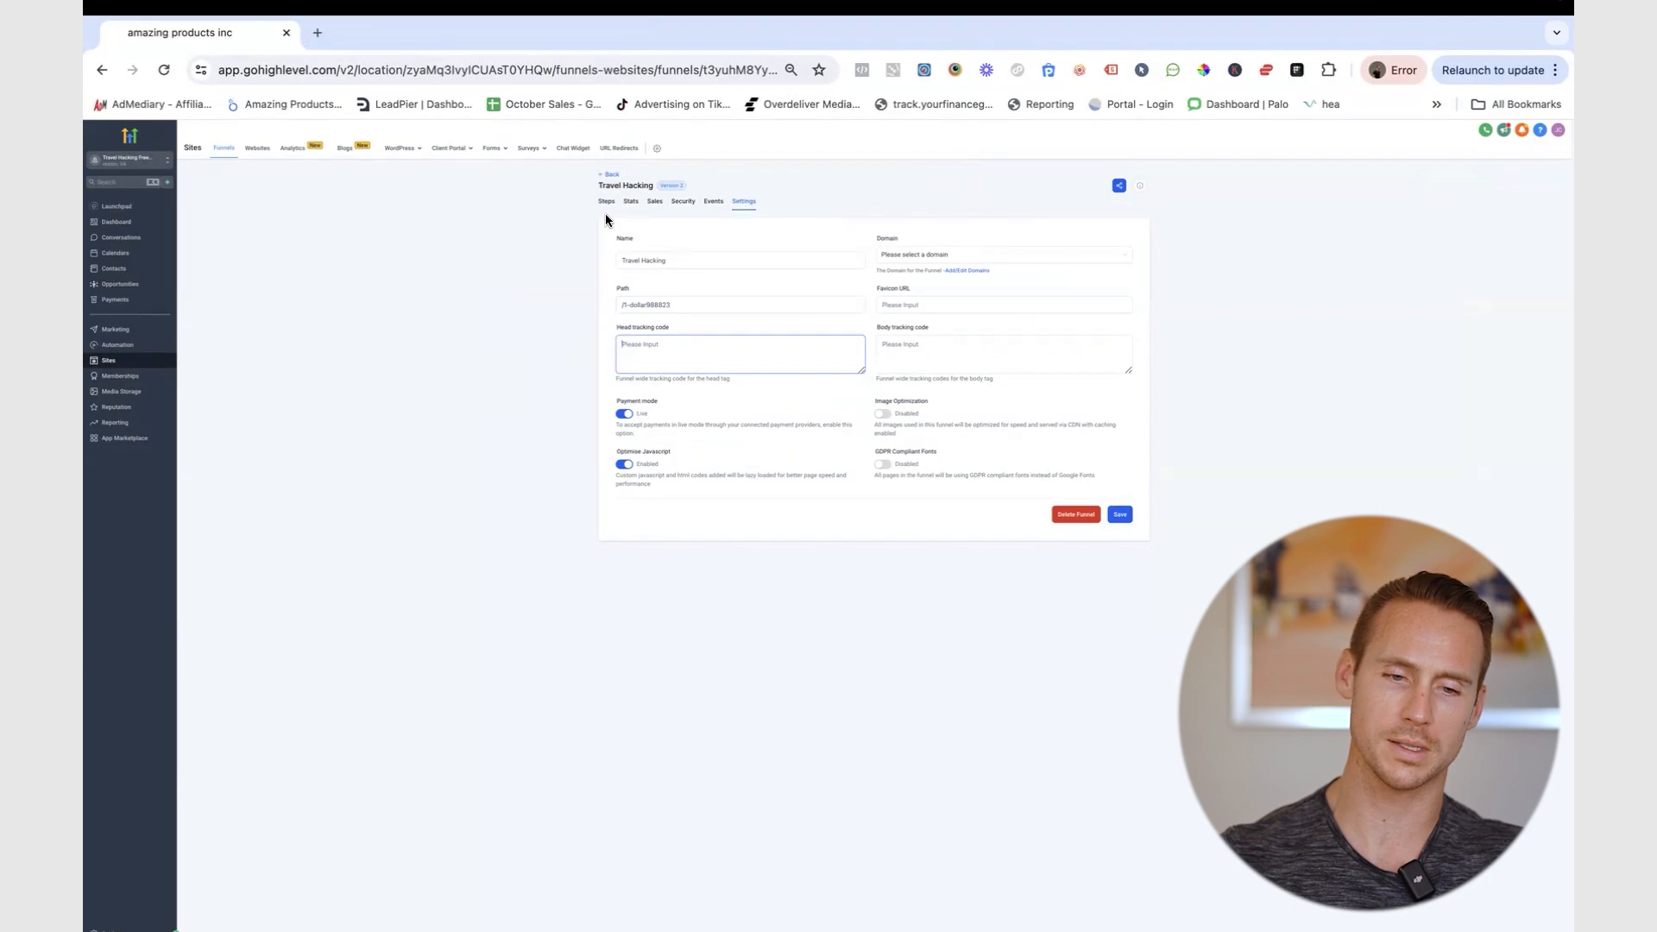
left_click(639, 350)
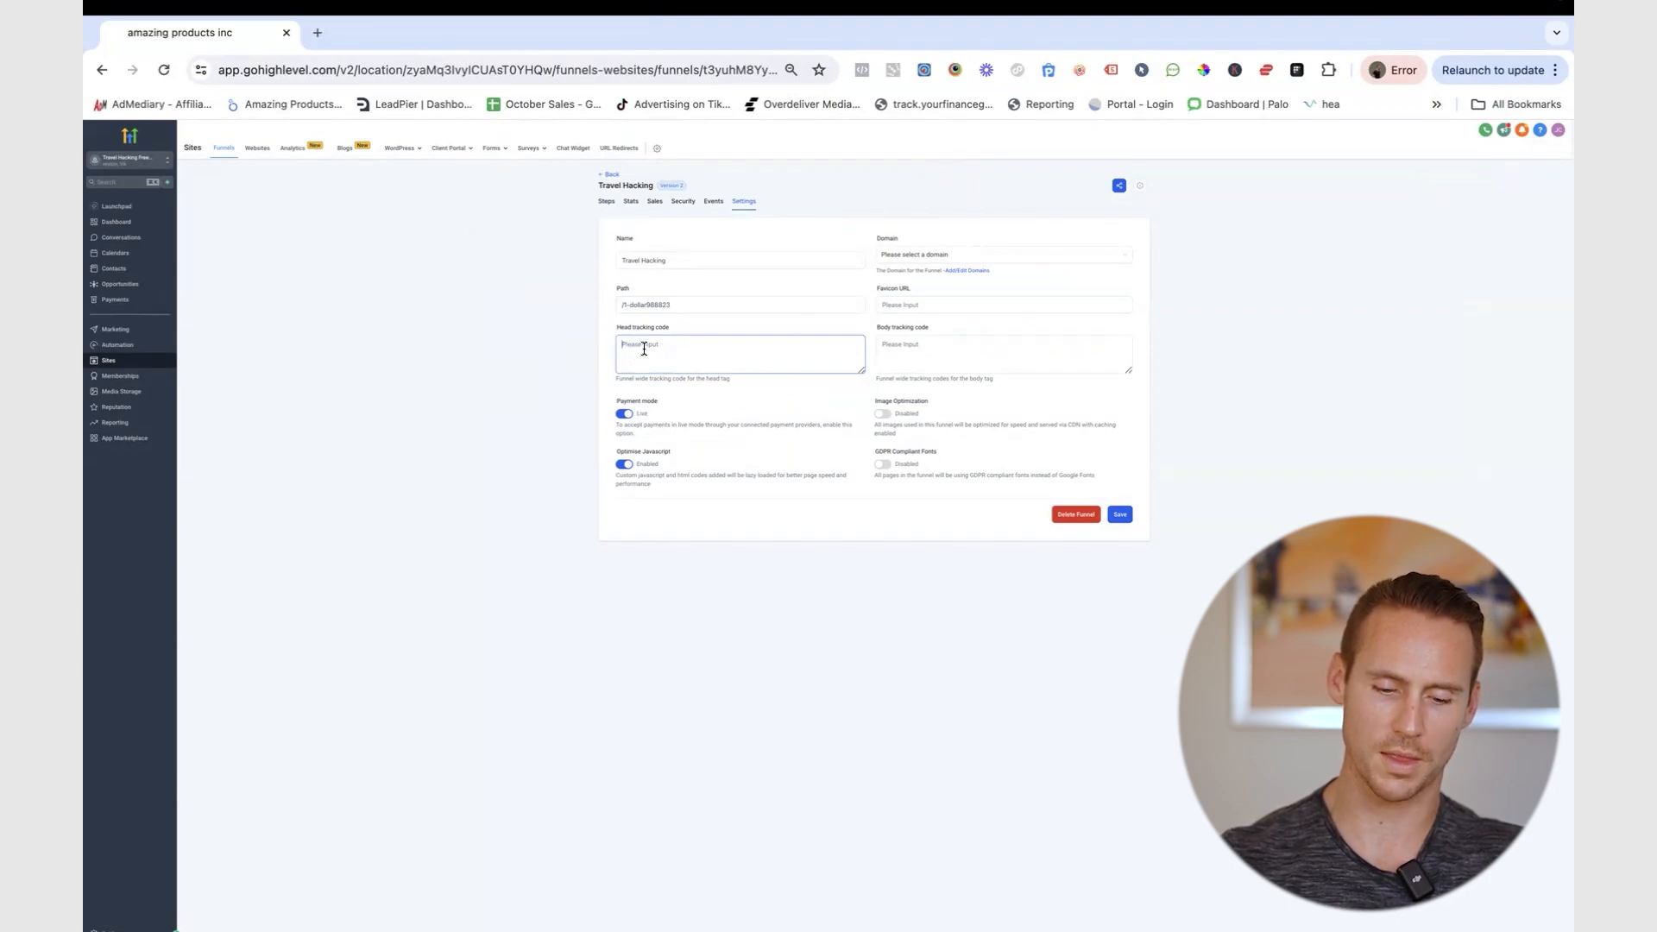
key("super+v")
left_click(1119, 514)
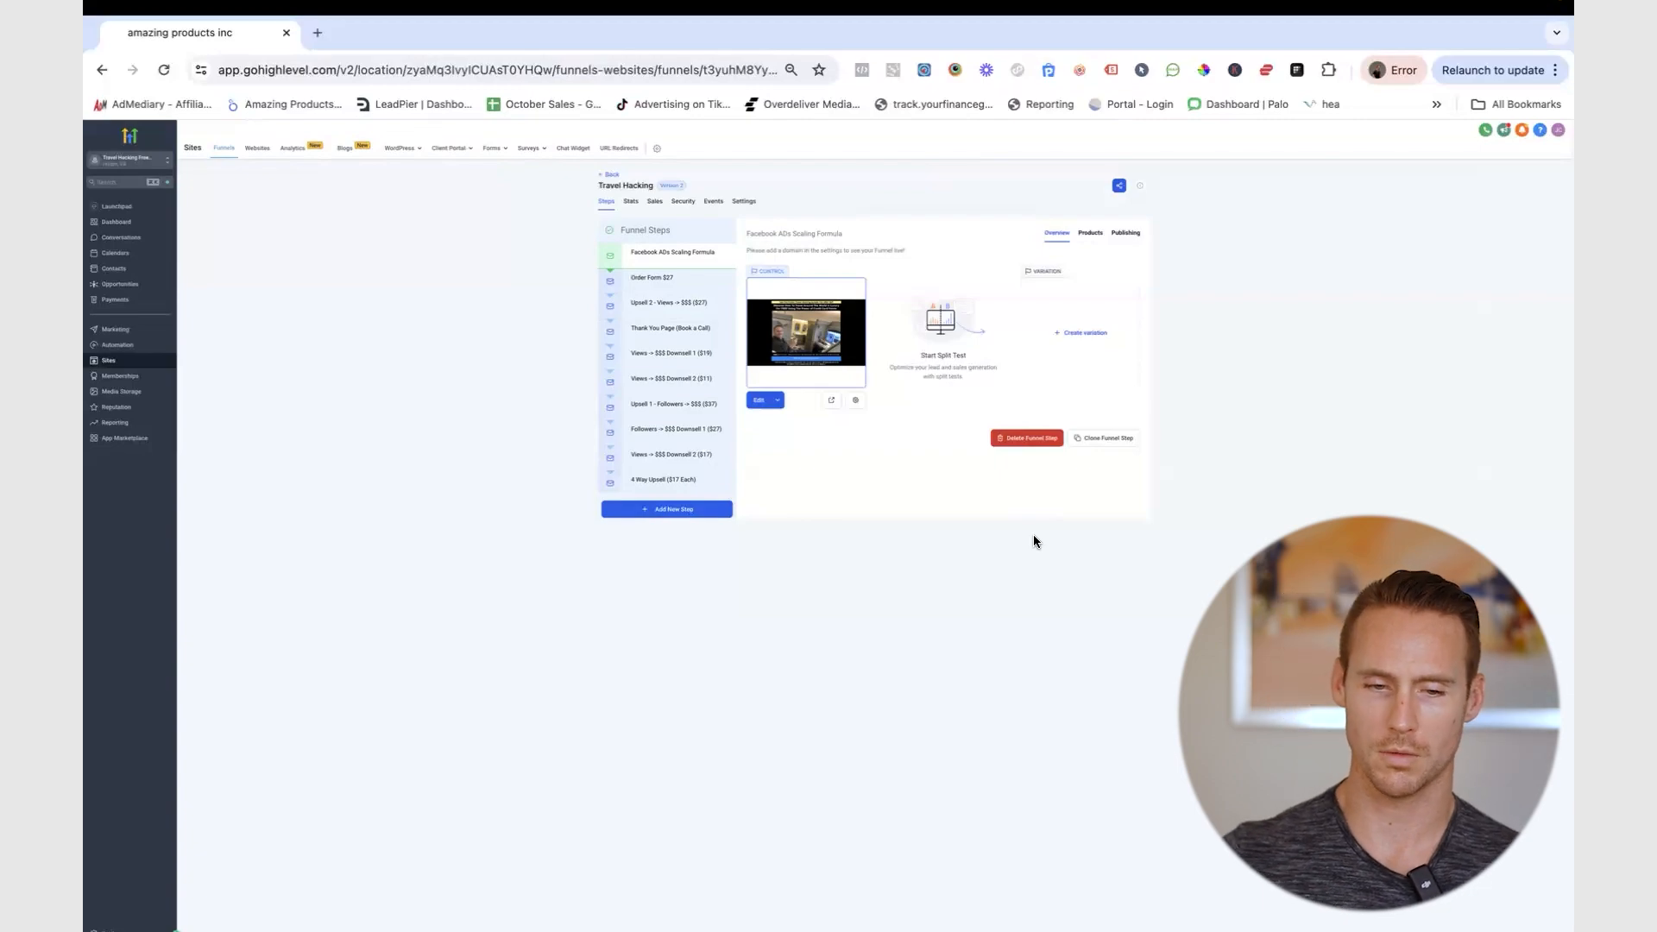
- Open the Upsell 2 - Views -> $$$ ($27) step's page in the page builder
left_click(657, 307)
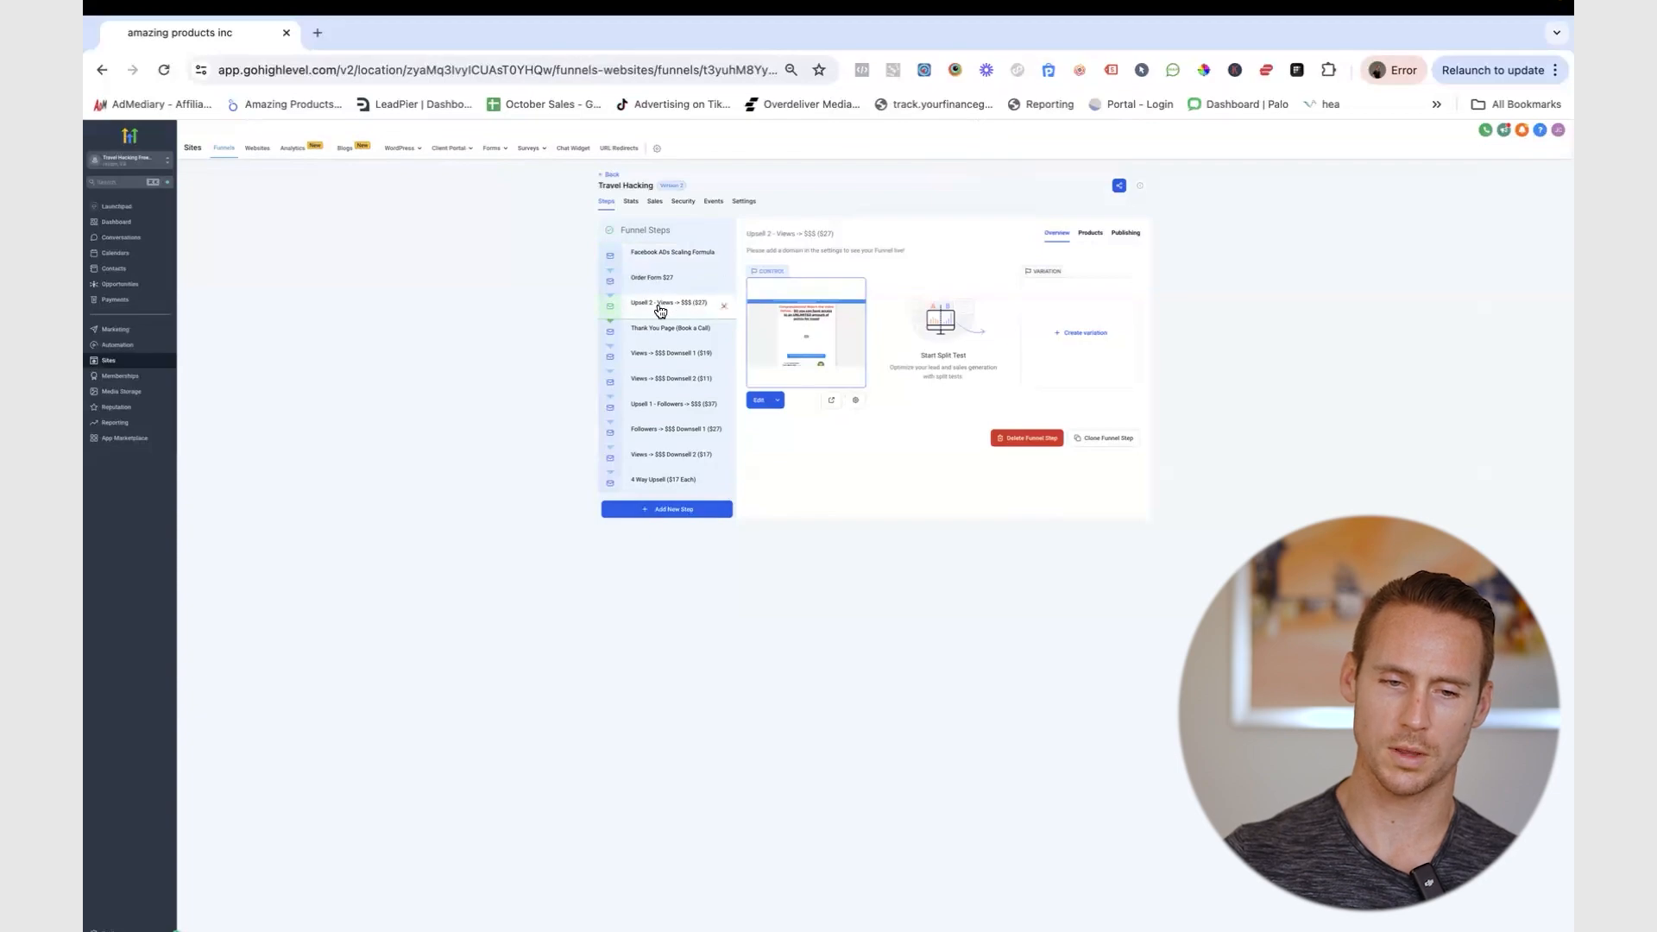
left_click(758, 402)
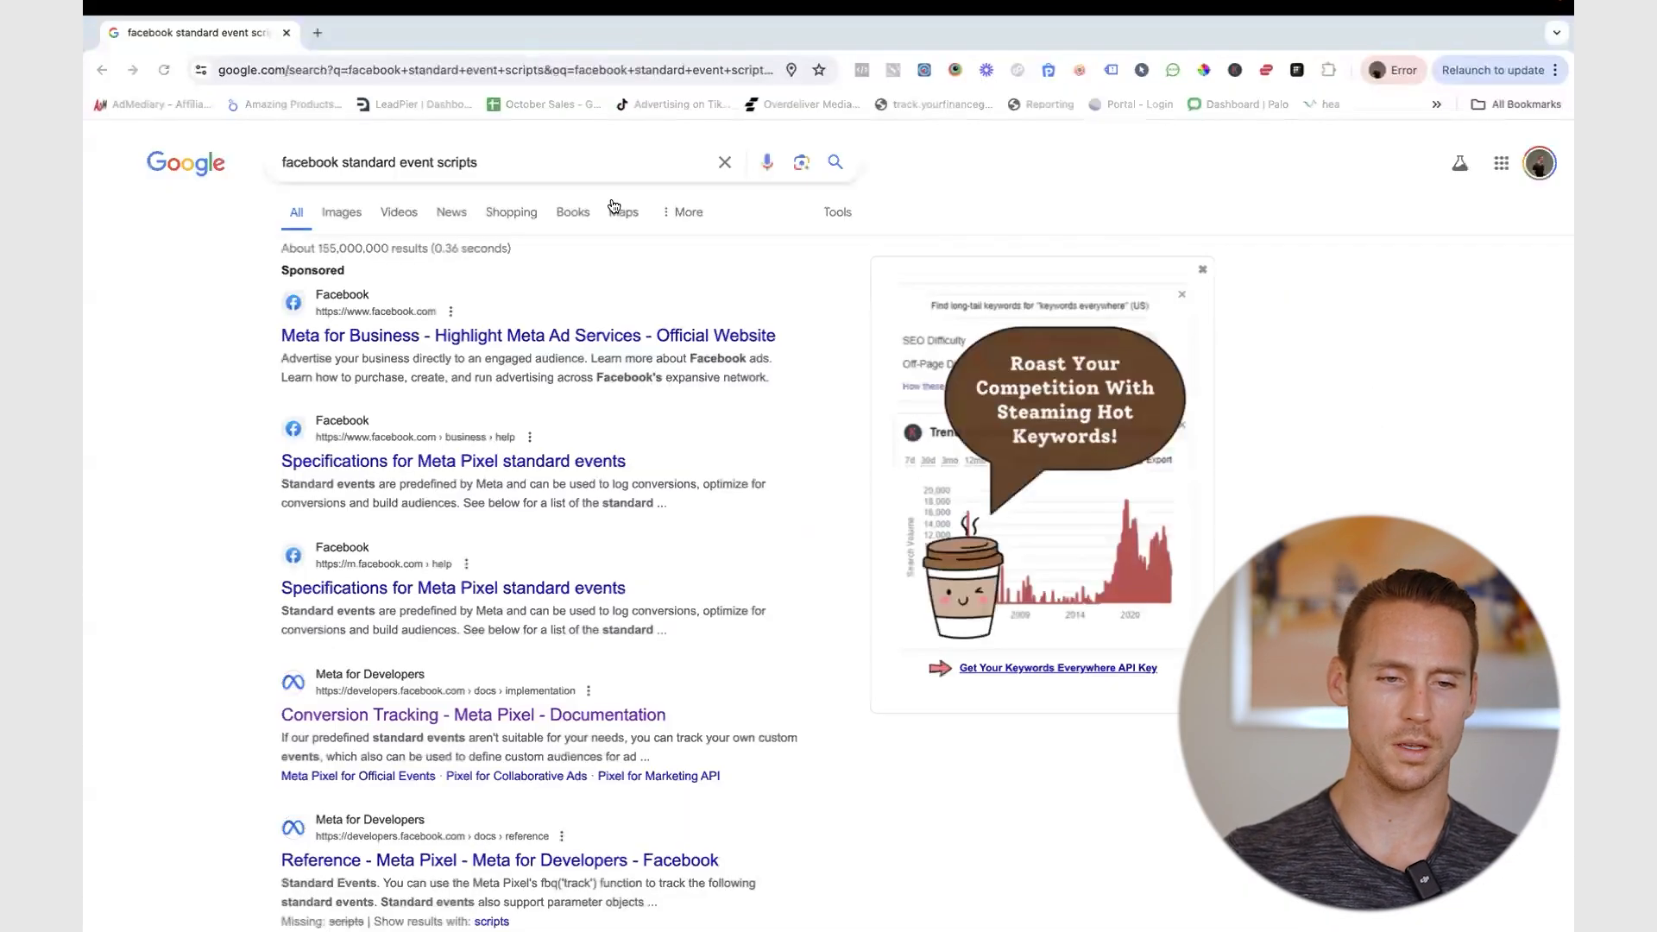
- Open the Meta Conversion Tracking docs and select the purchase example's <script> lines
left_click_drag(499, 163, 251, 167)
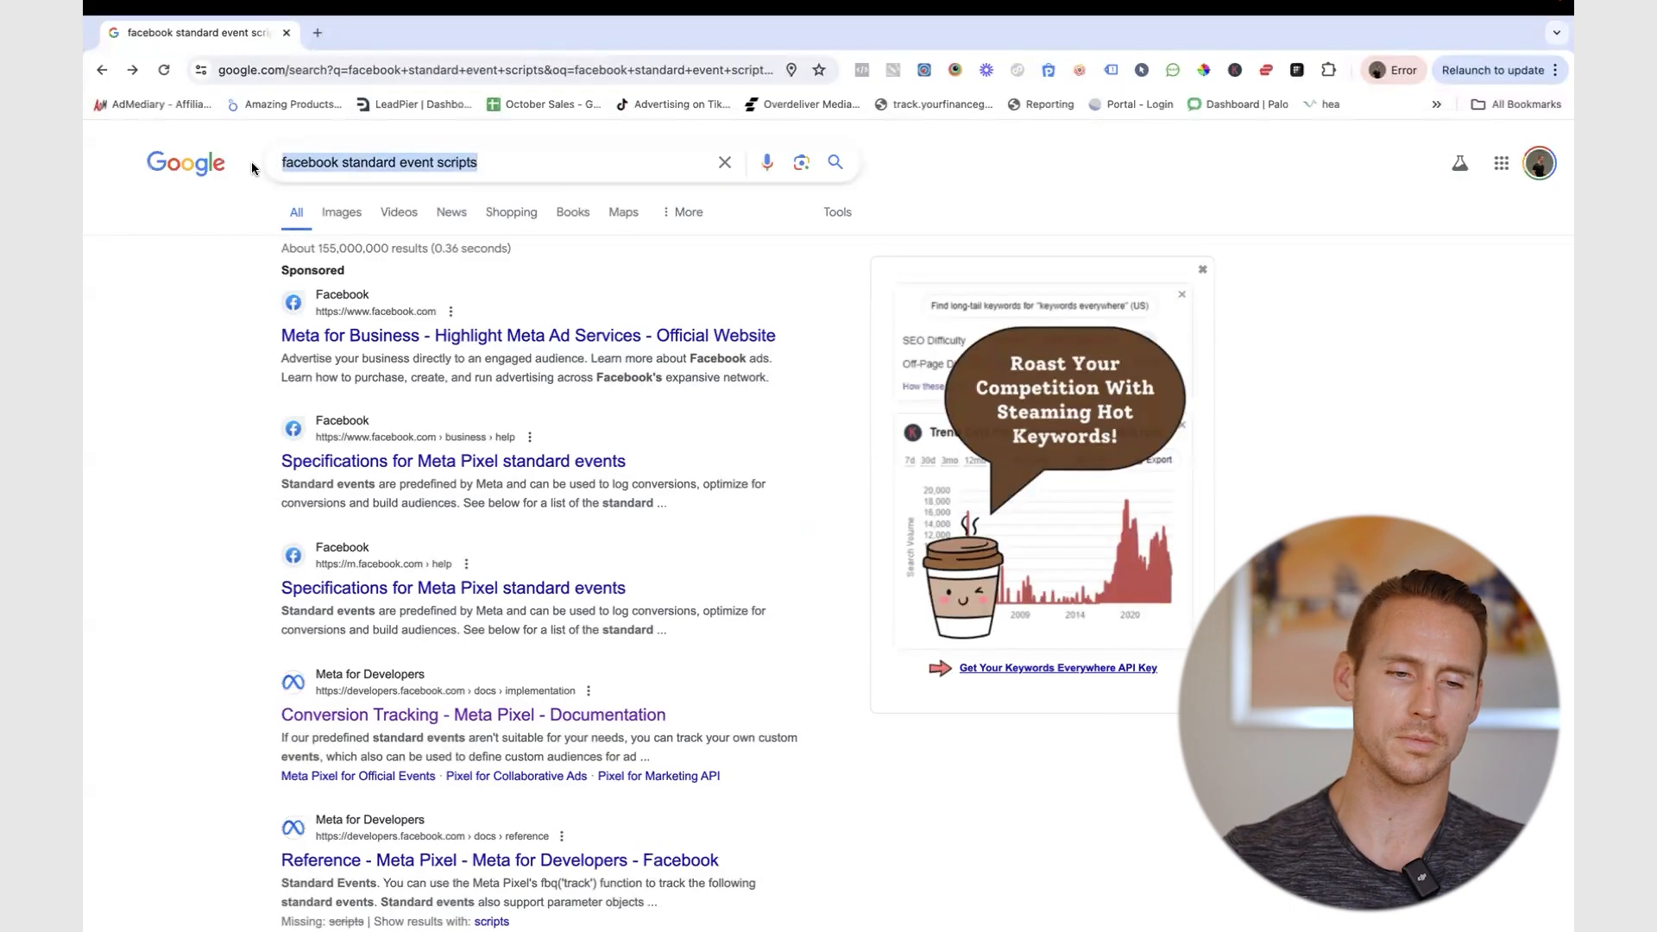
left_click(194, 379)
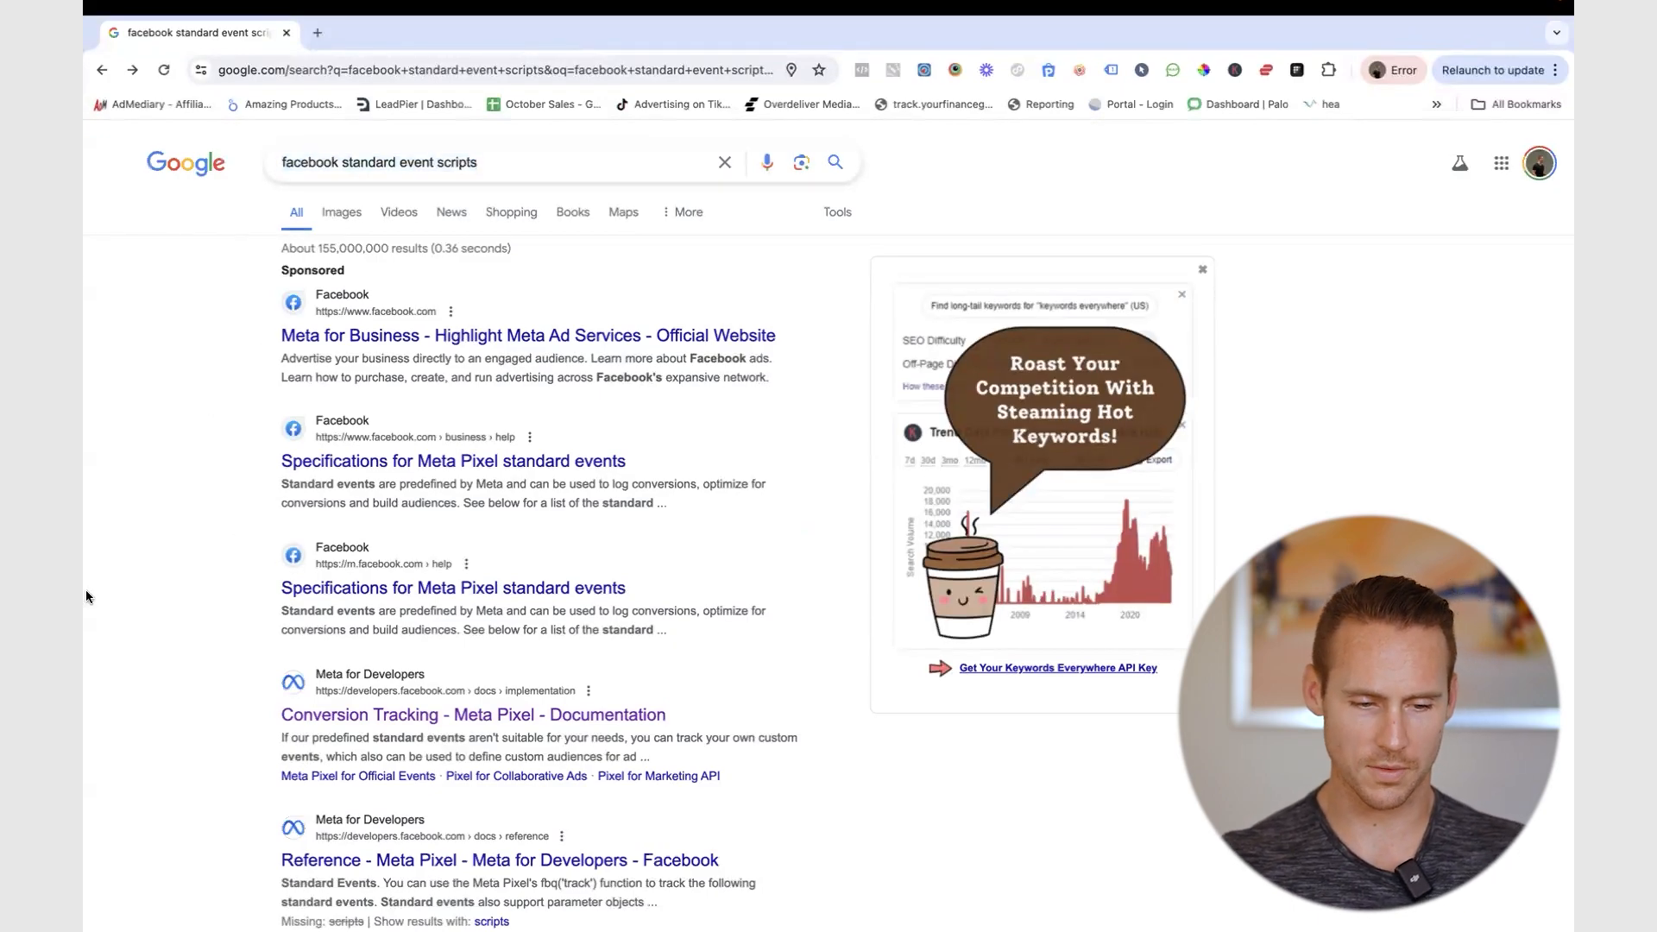
left_click_drag(538, 164, 198, 162)
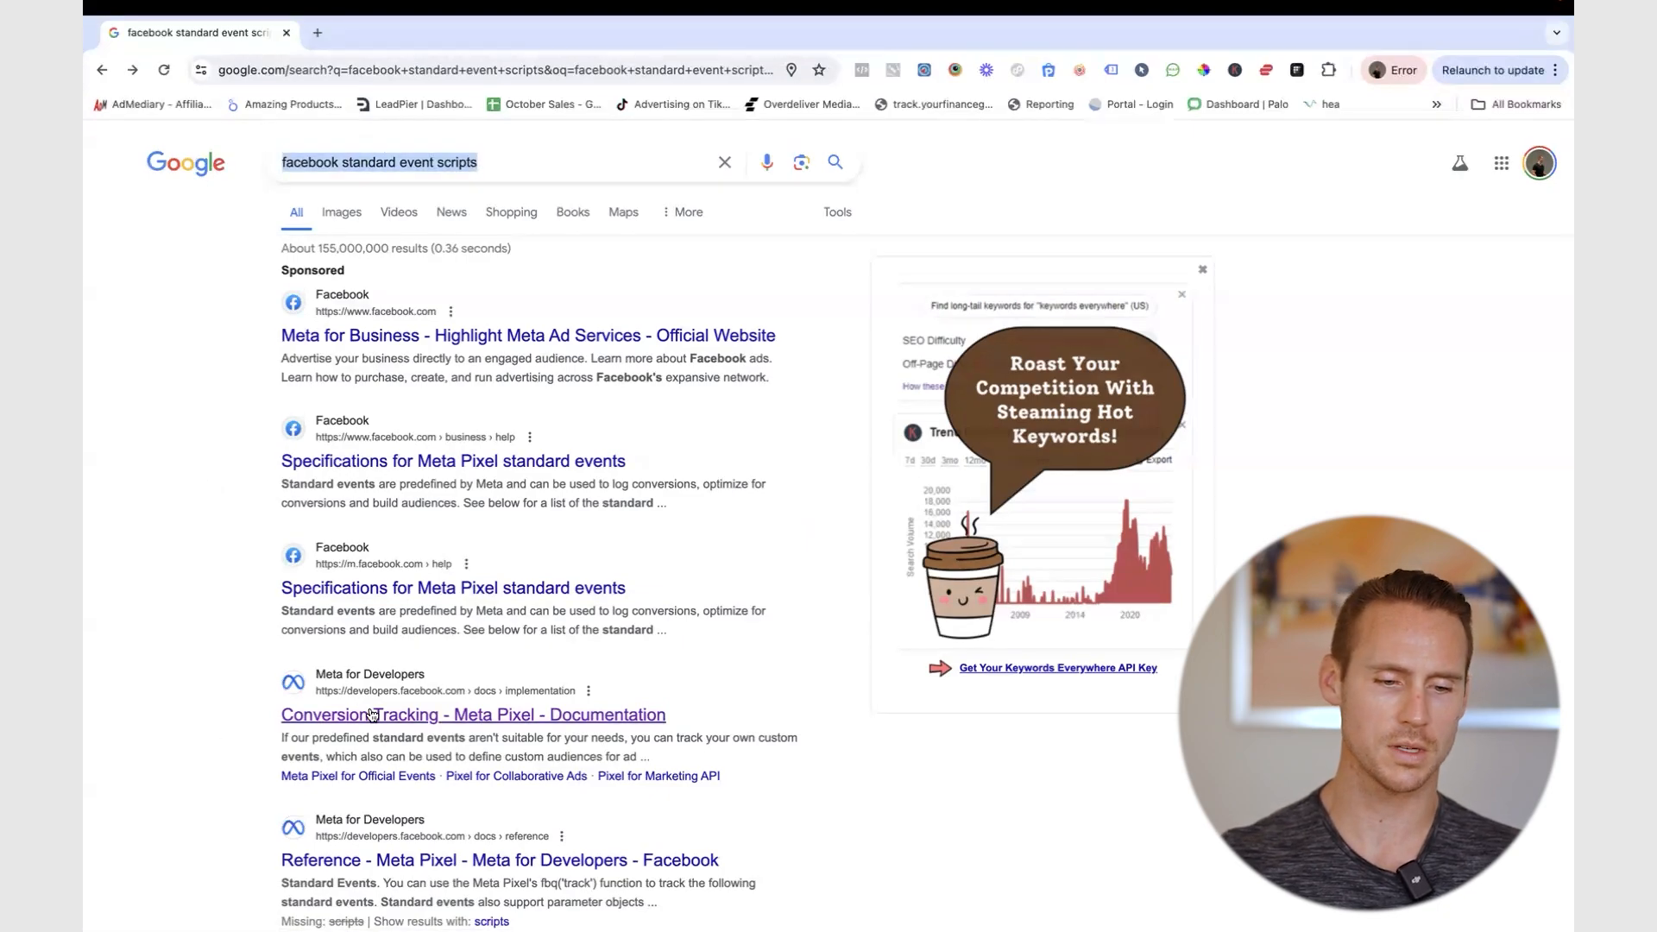
left_click(405, 714)
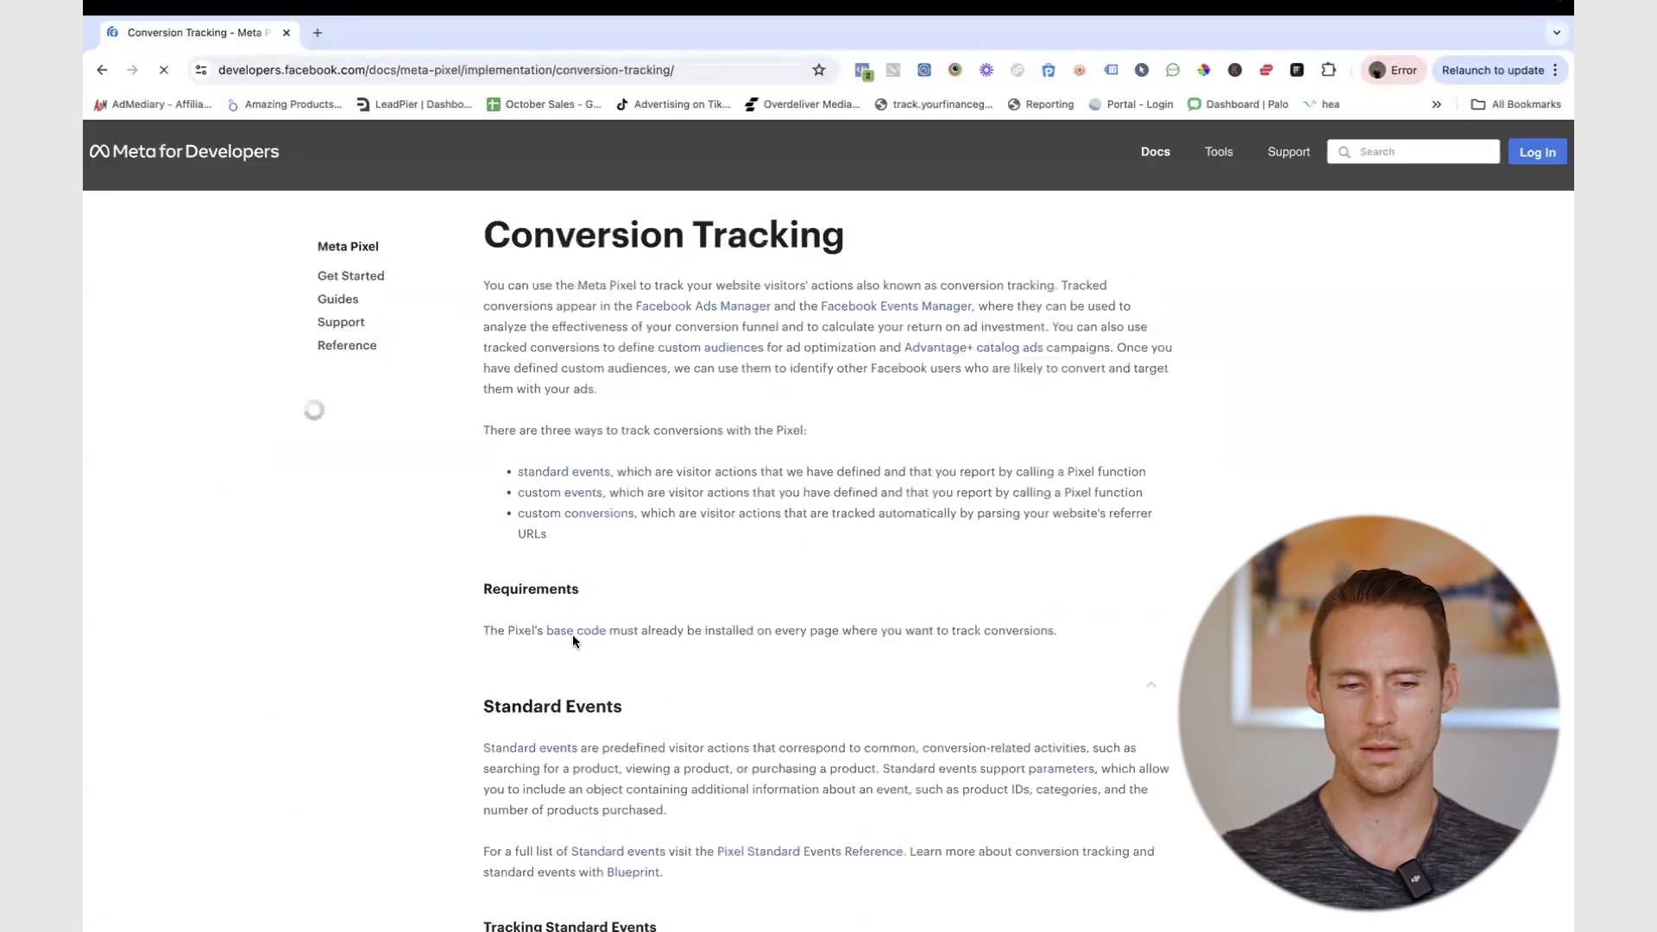
scroll(573, 637, "down", 2)
scroll(573, 637, "down", 10)
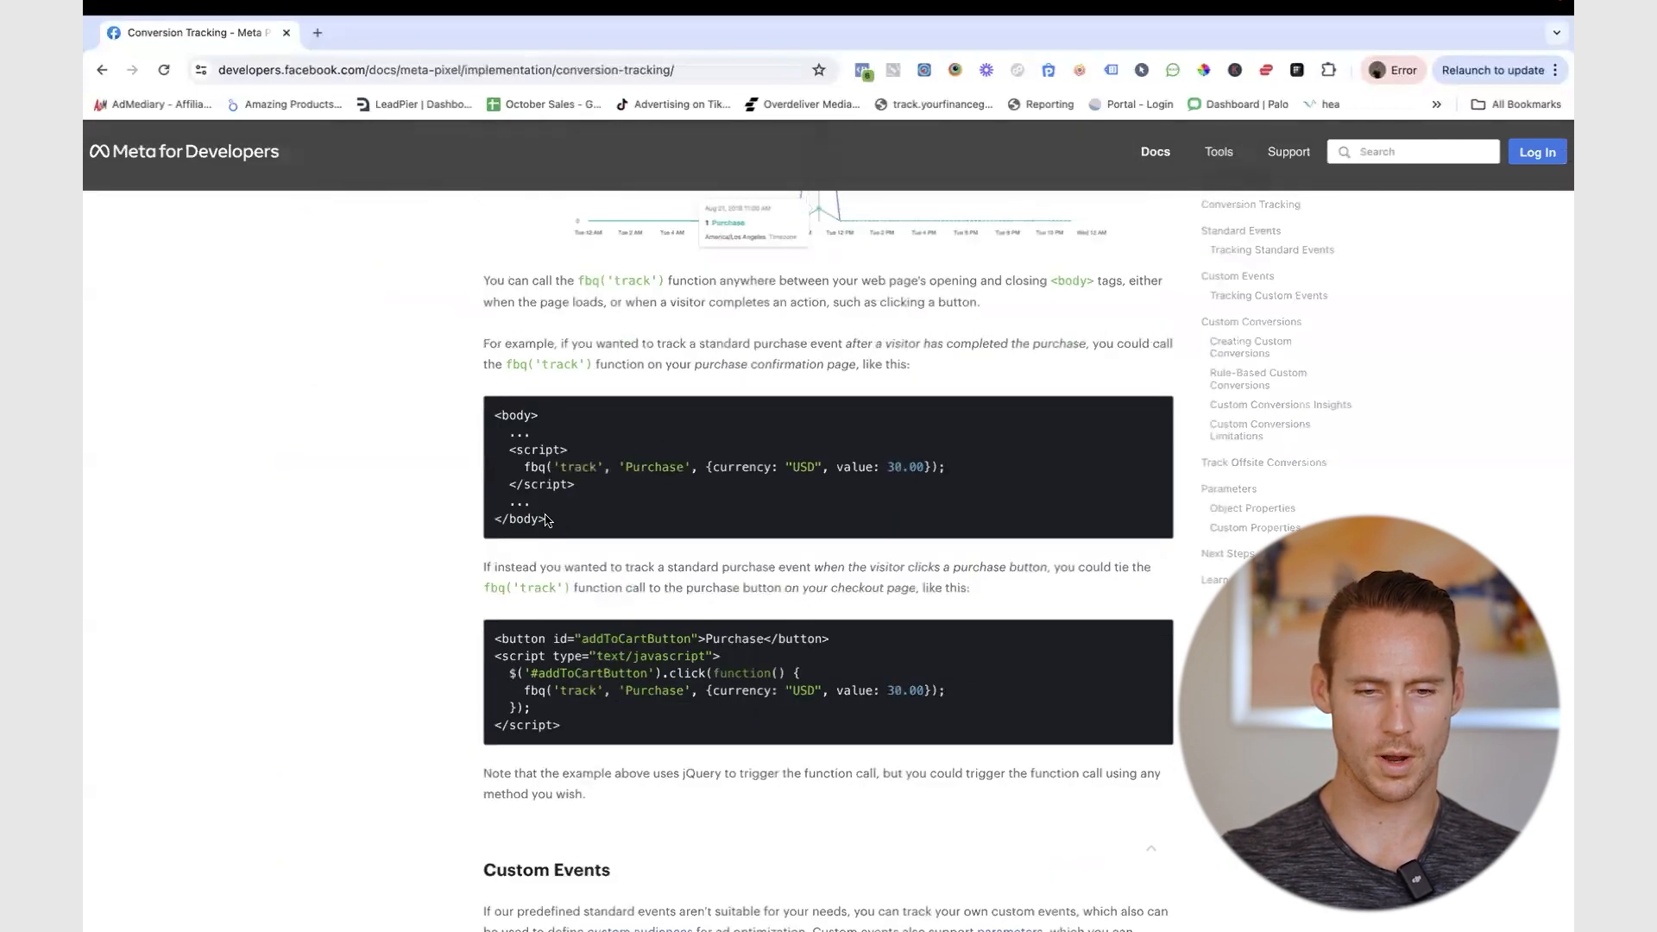
left_click_drag(547, 520, 489, 412)
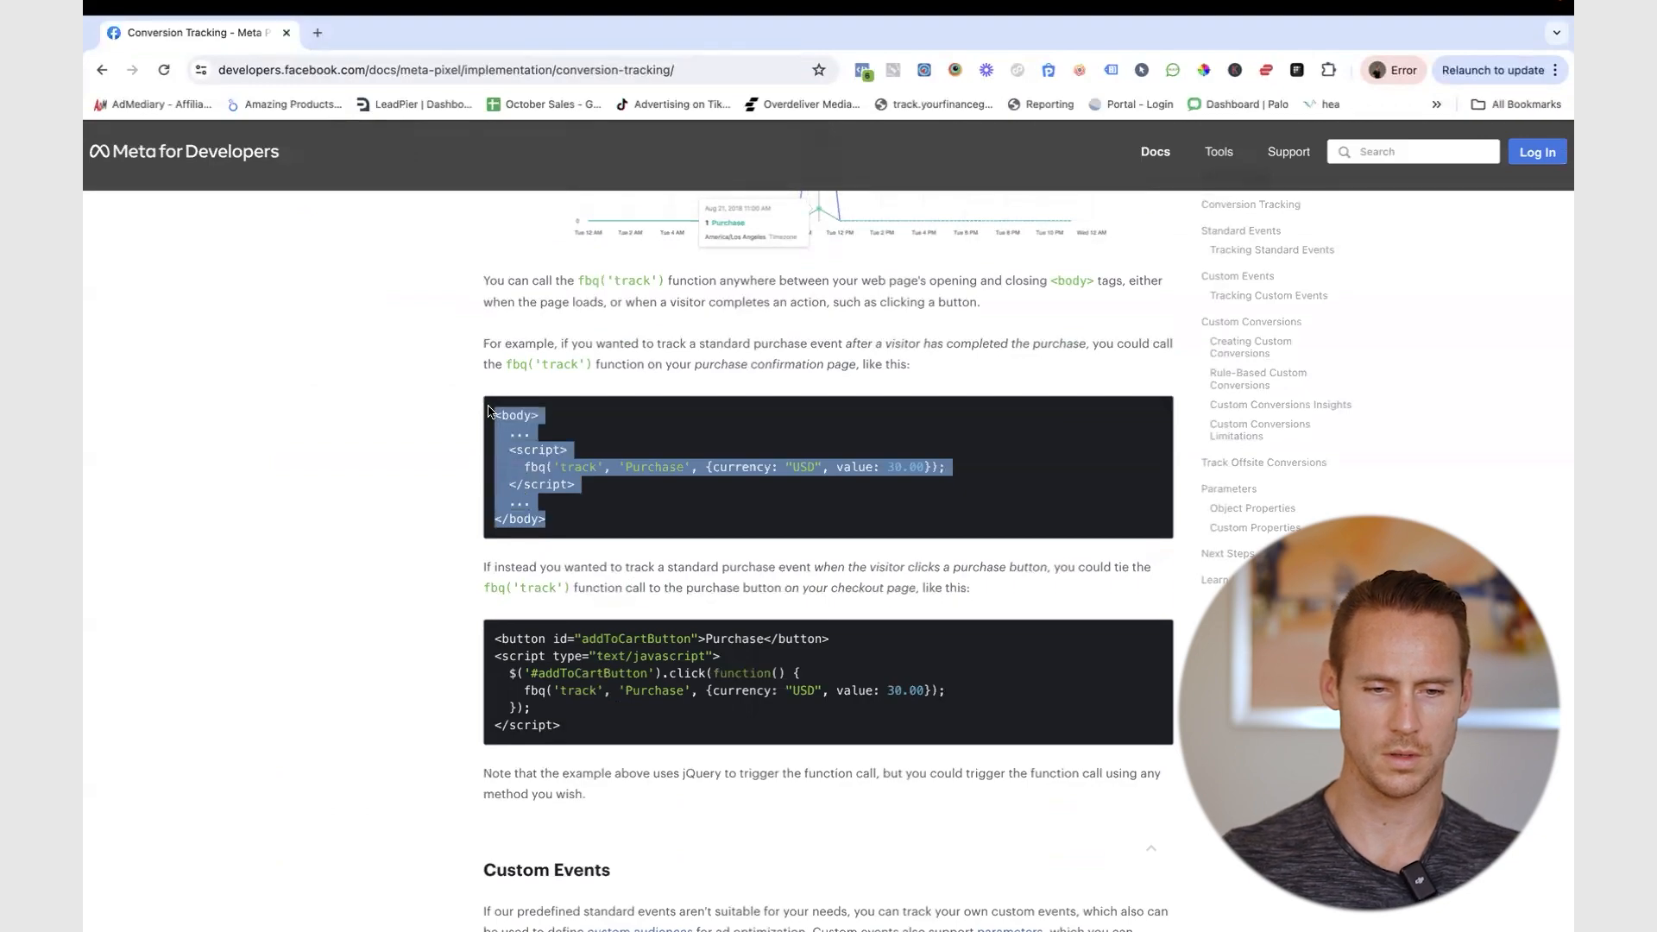
left_click_drag(575, 486, 502, 453)
key("super+c")
- Paste the Purchase event script into the Upsell 2 page's tracking code
key("ctrl+Left")
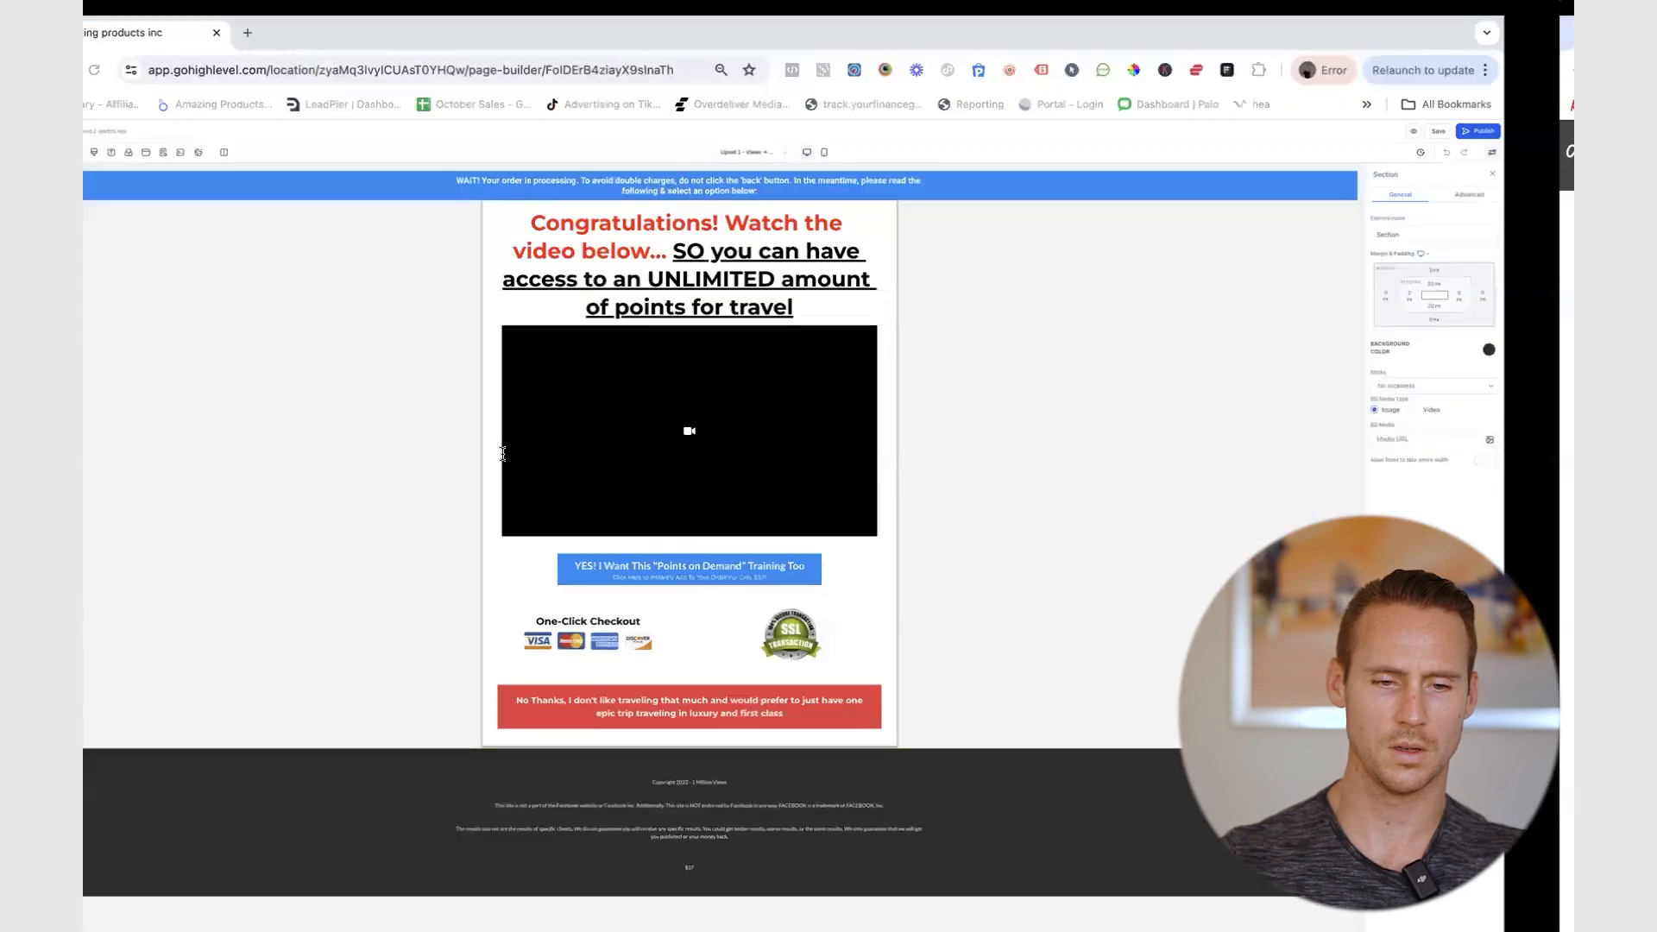
key("ctrl+Left")
key("ctrl+Right")
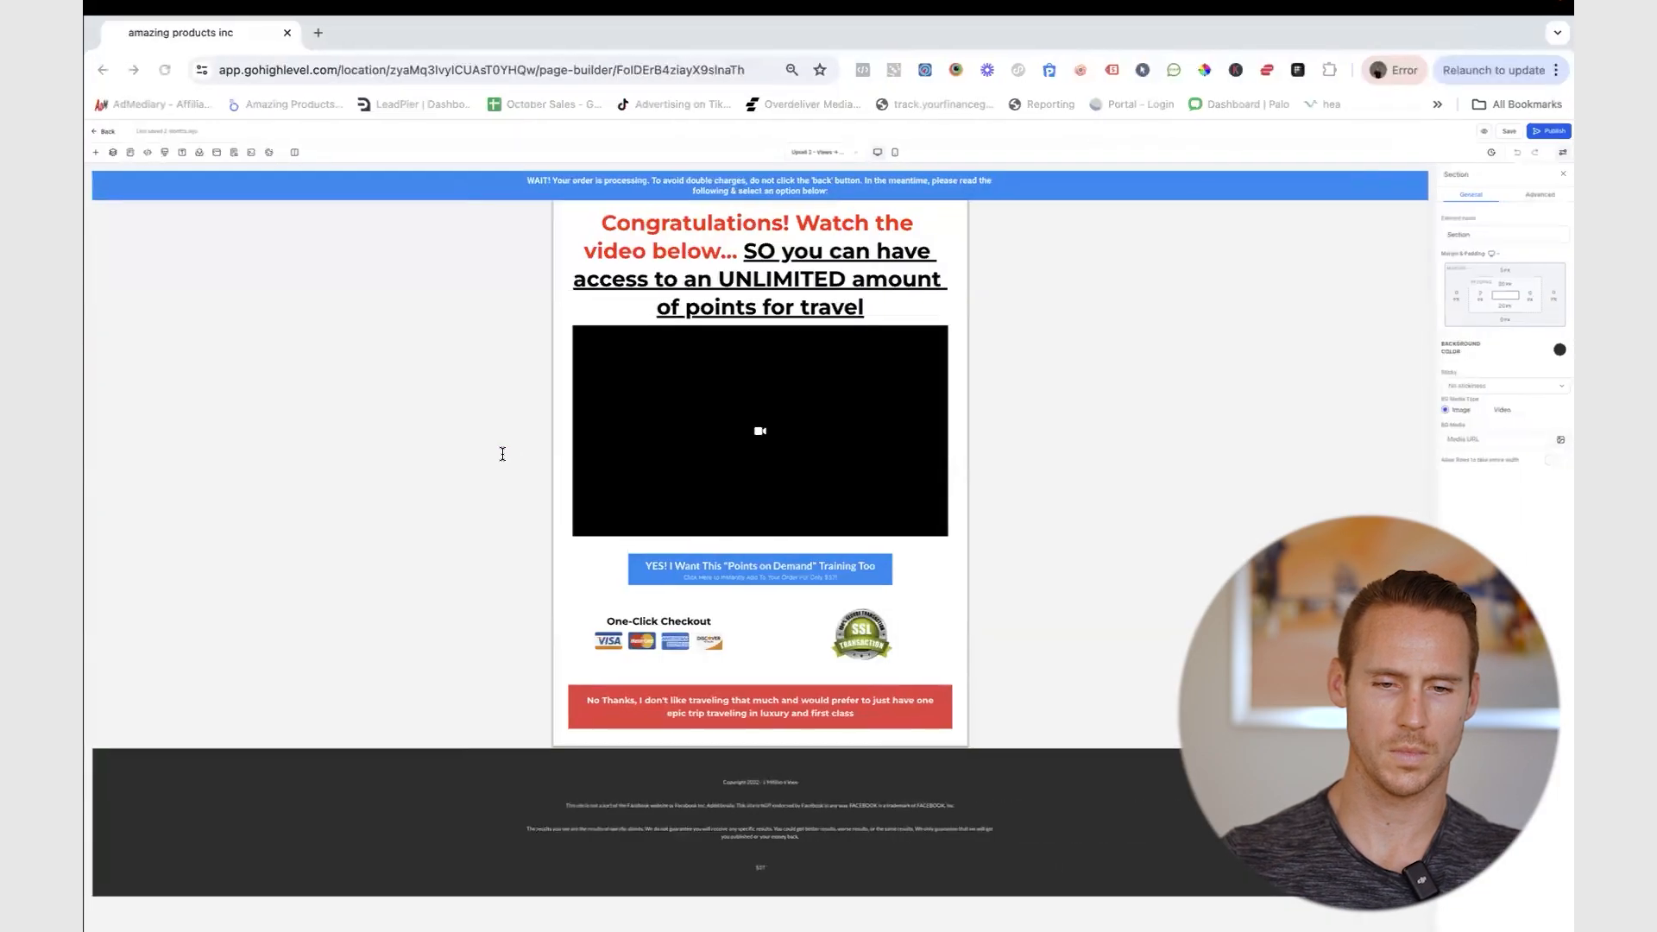
key("ctrl+Left")
key("ctrl+Right")
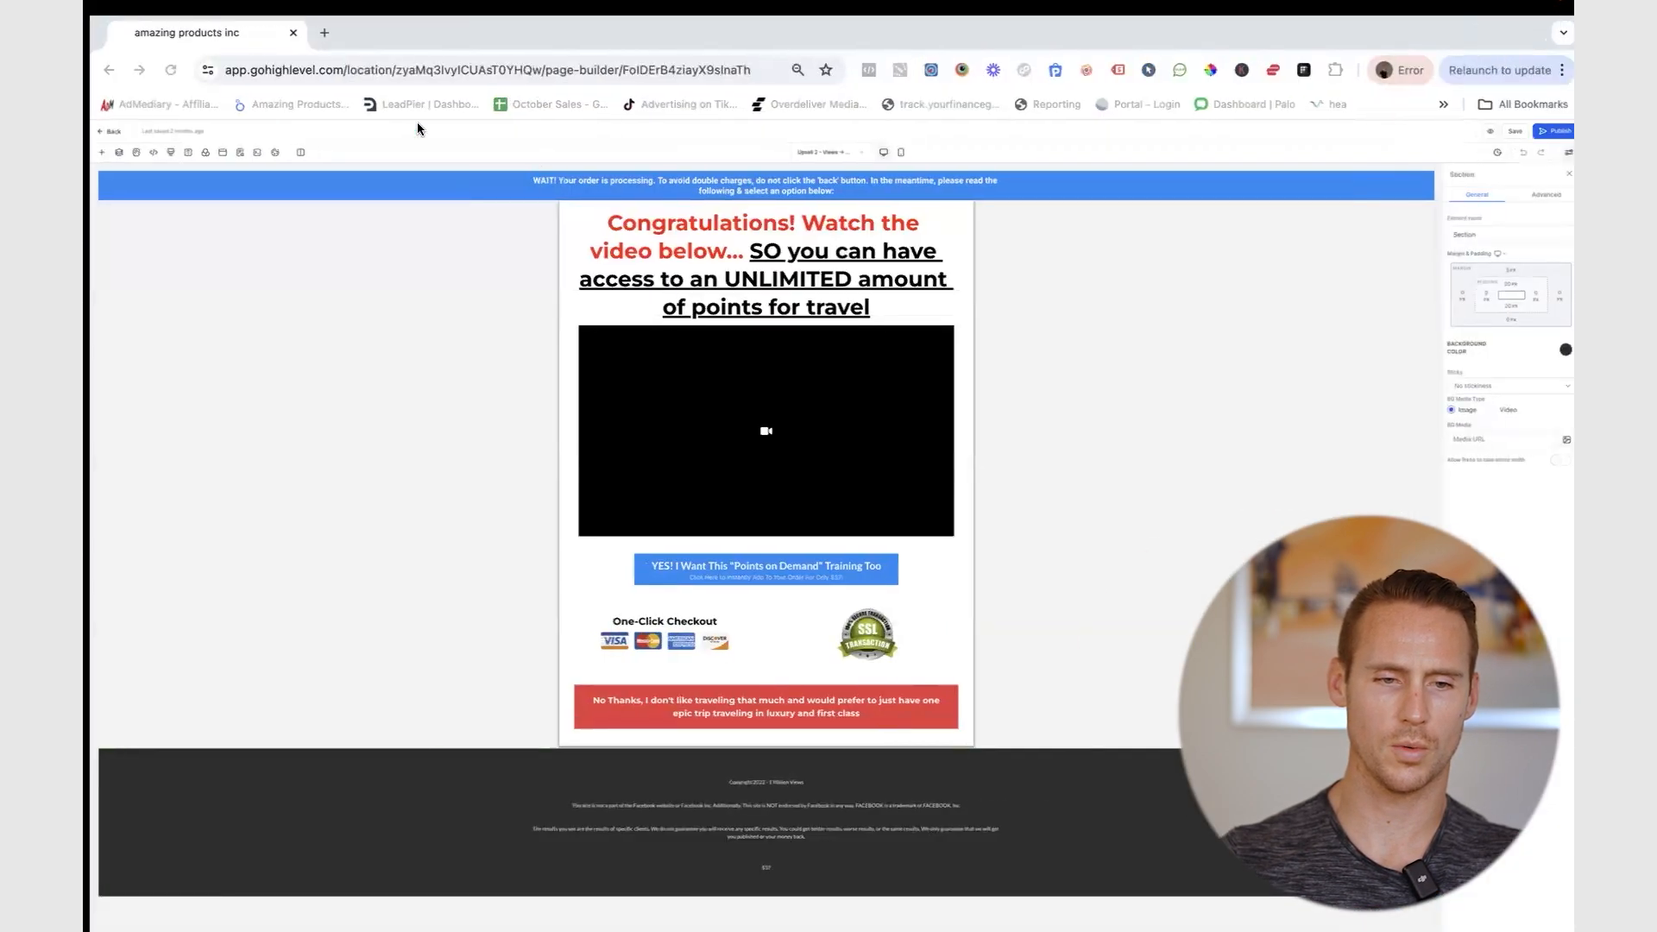
left_click(147, 152)
left_click(869, 521)
key("super+v")
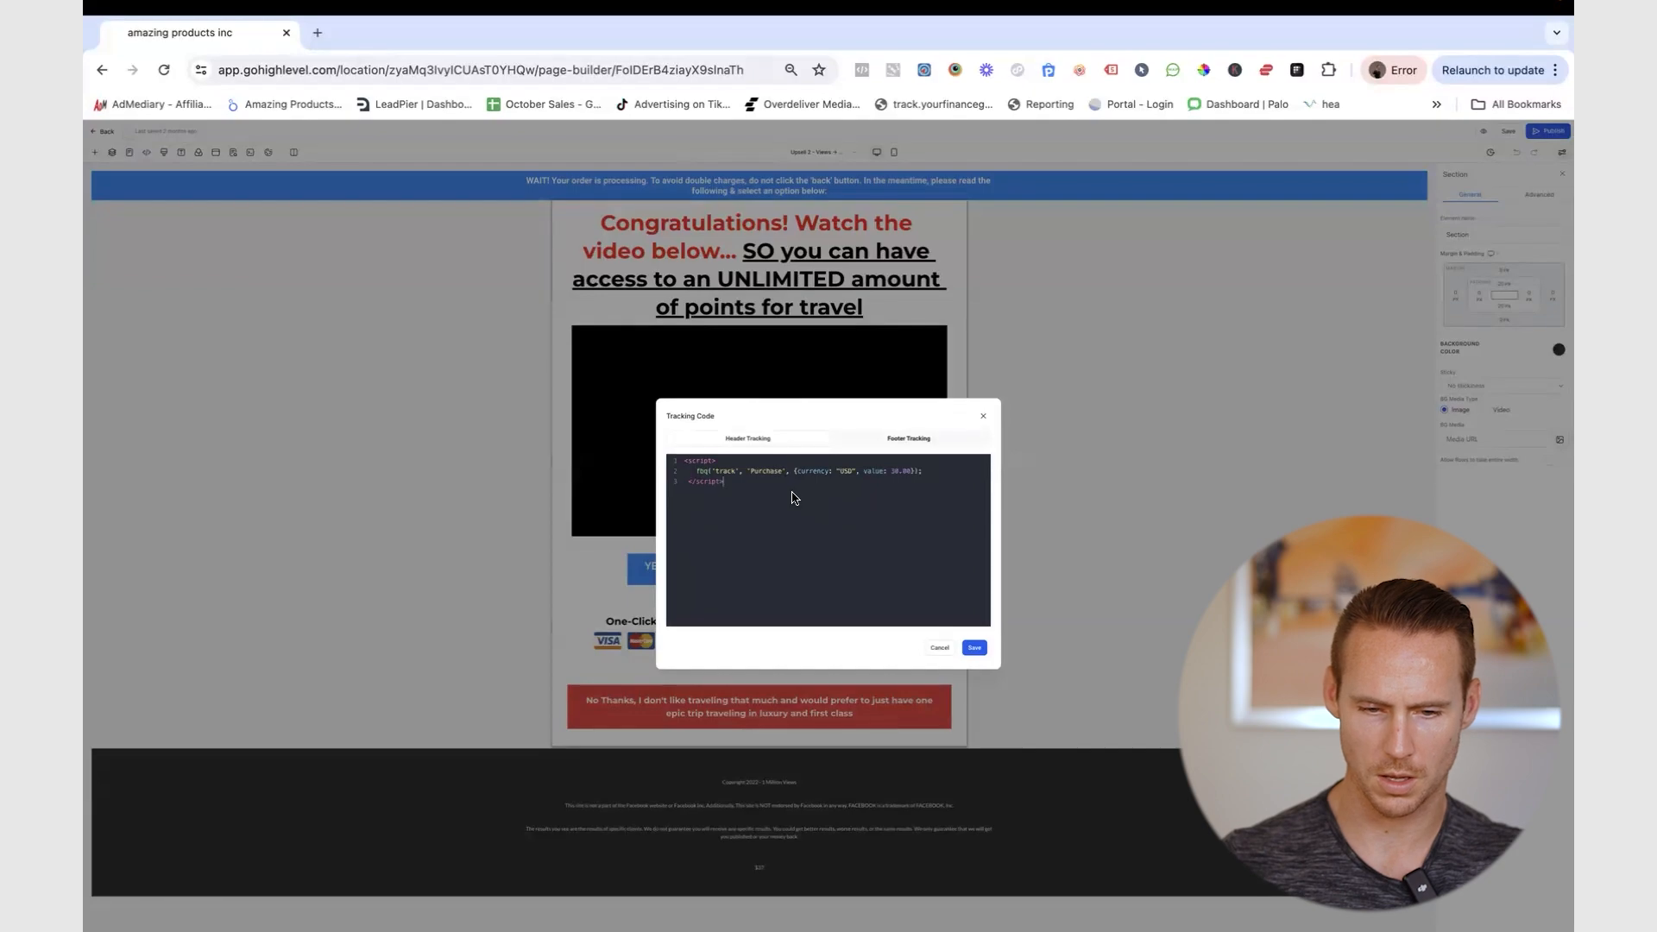
- Strip the currency and value parameters, leaving fbq('track', 'Purchase');, and save
left_click_drag(790, 473, 915, 470)
key("BackSpace")
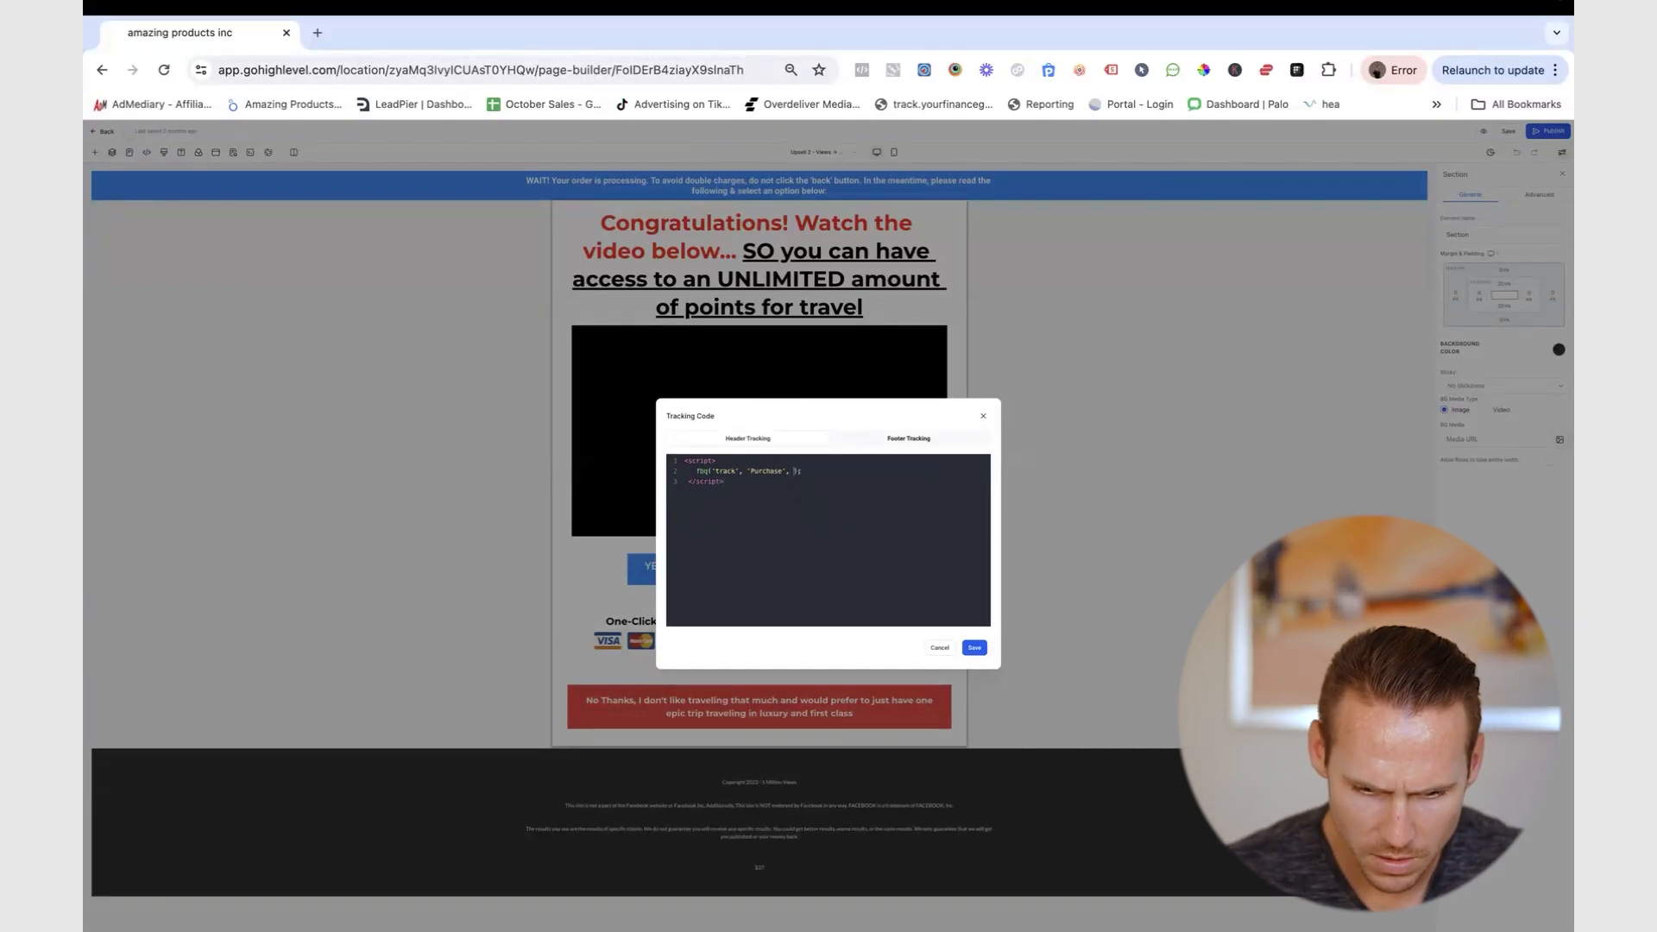
key("BackSpace")
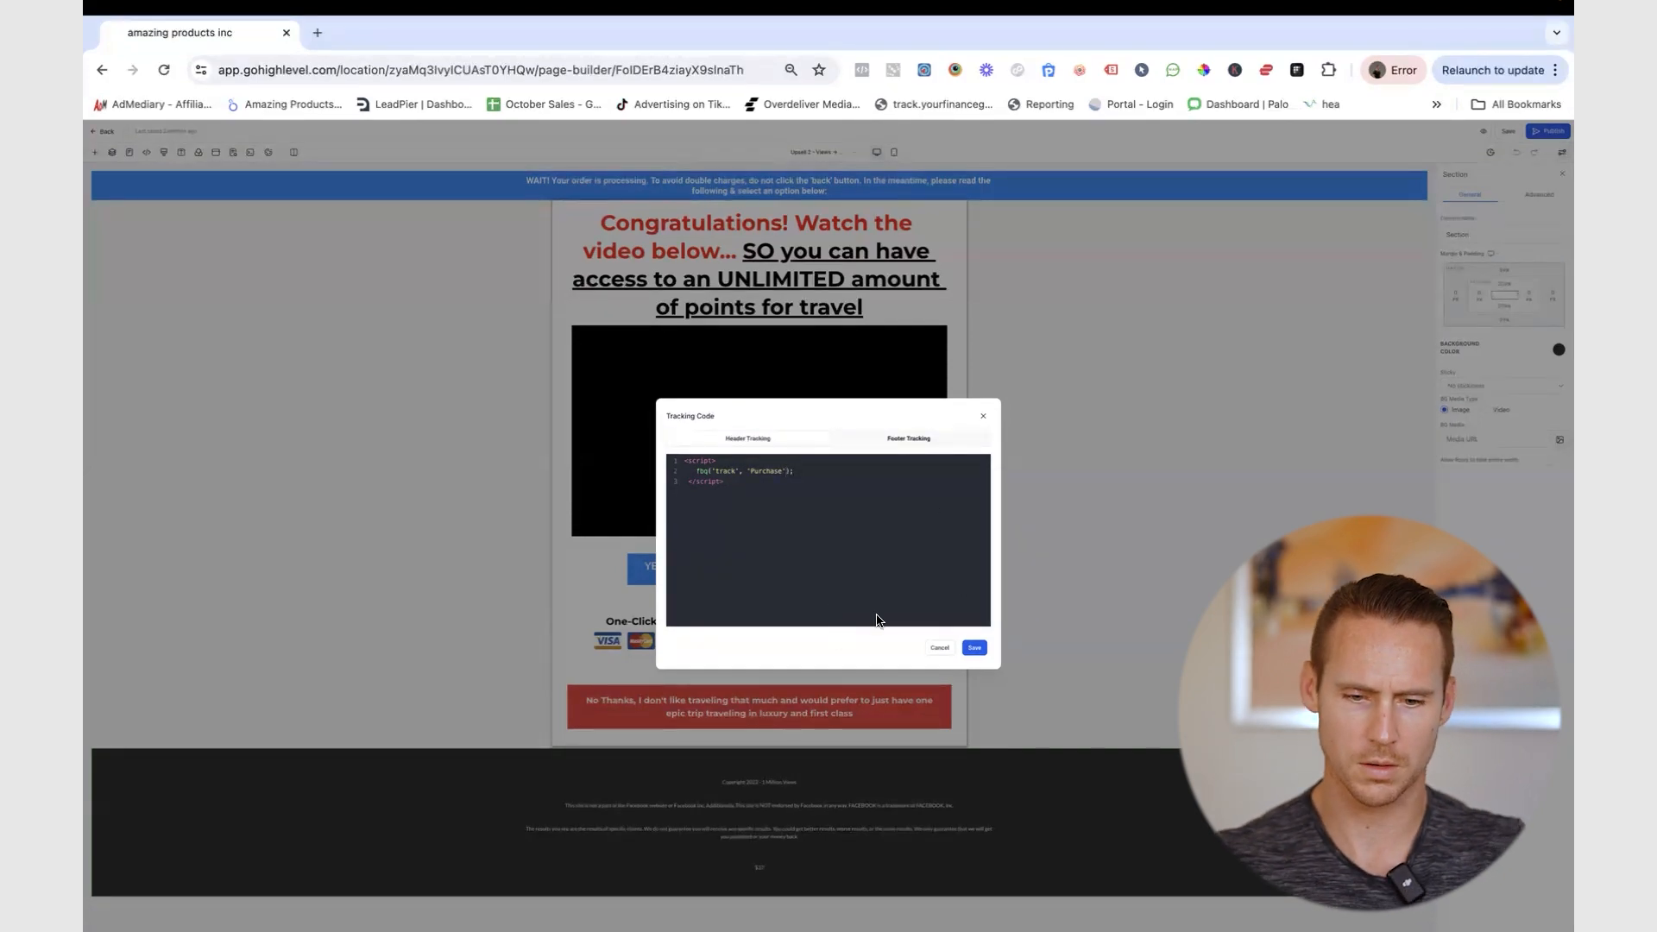
left_click(975, 649)
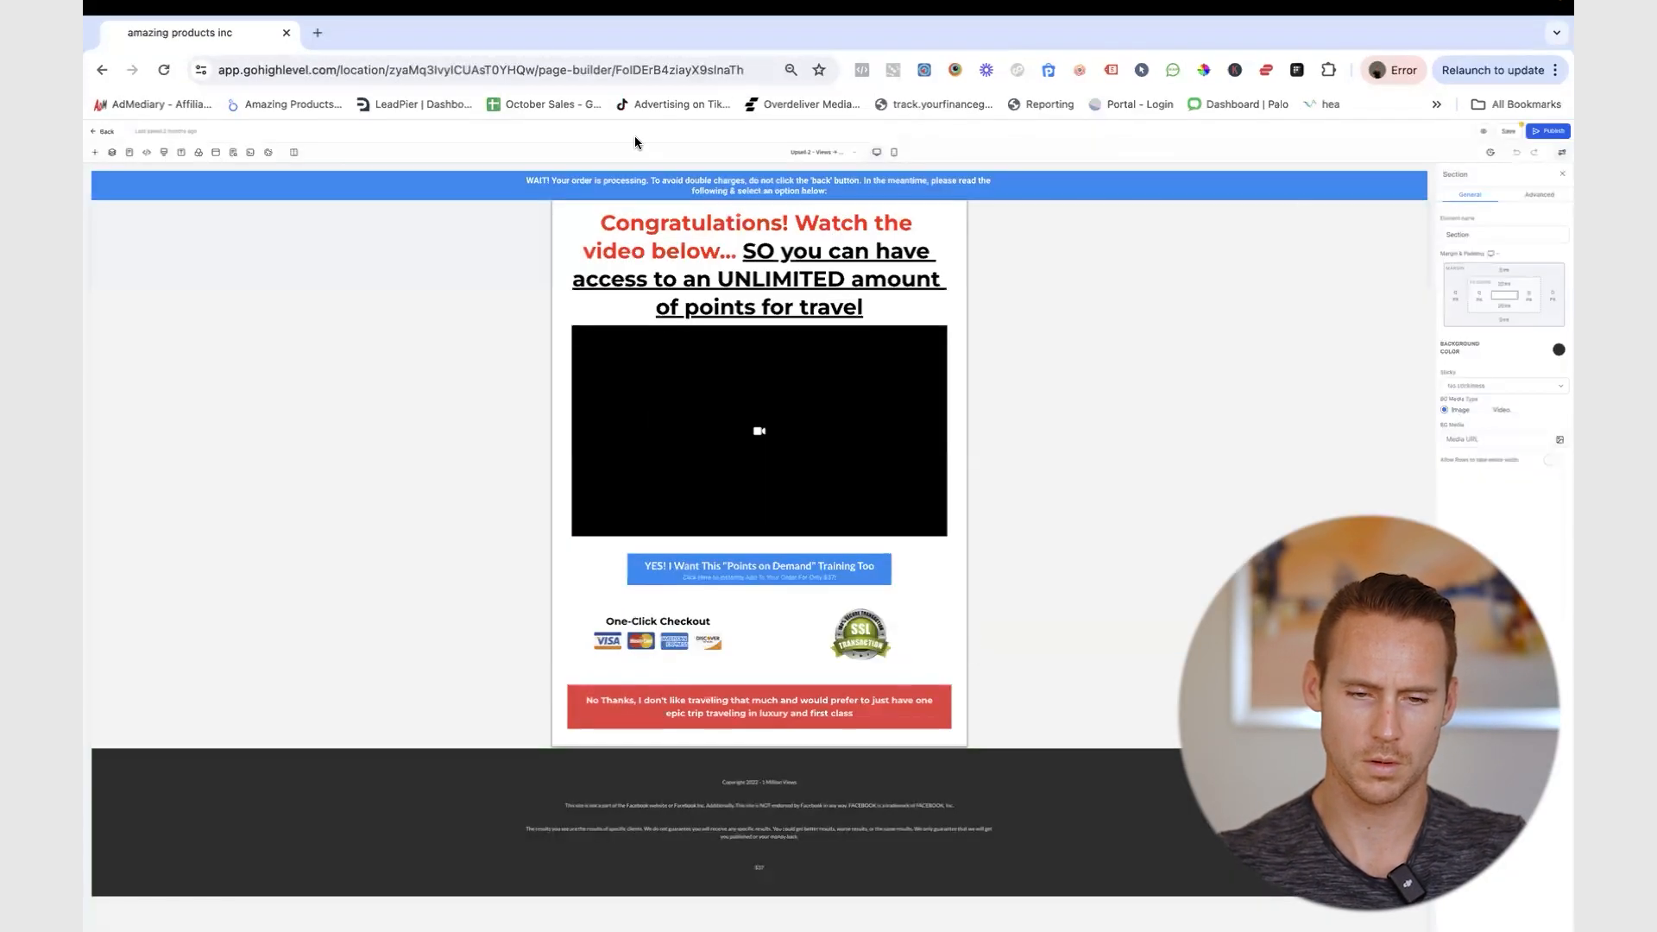
- Save the Upsell 2 page and confirm the tracking code script is still there
left_click(1506, 132)
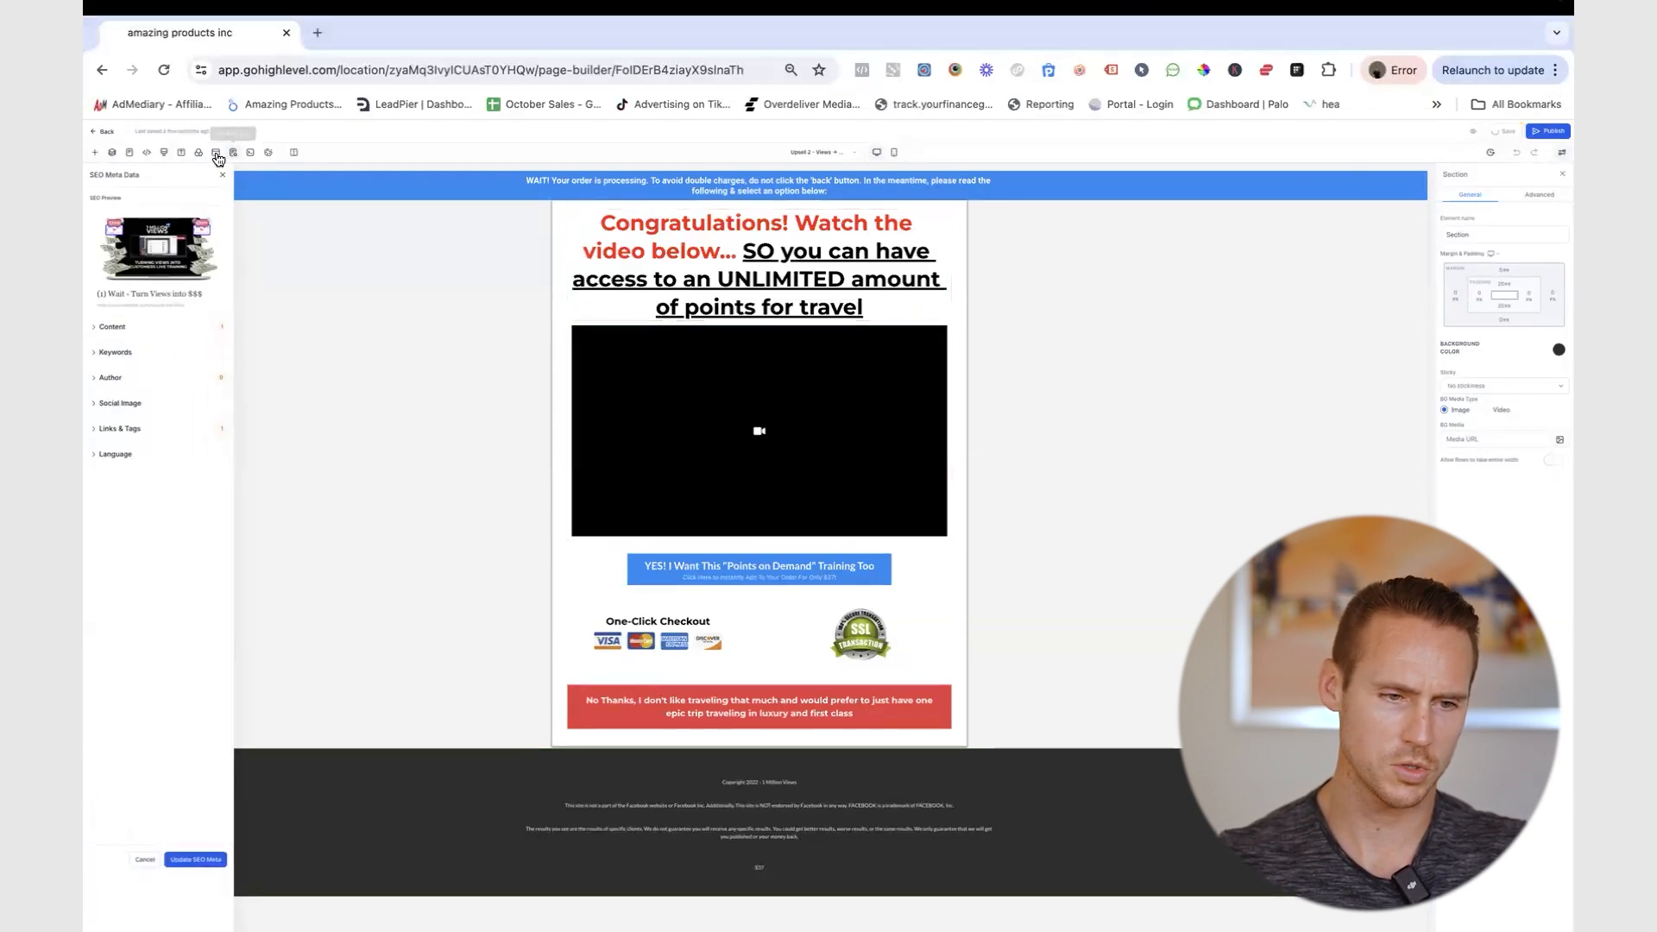
left_click(188, 153)
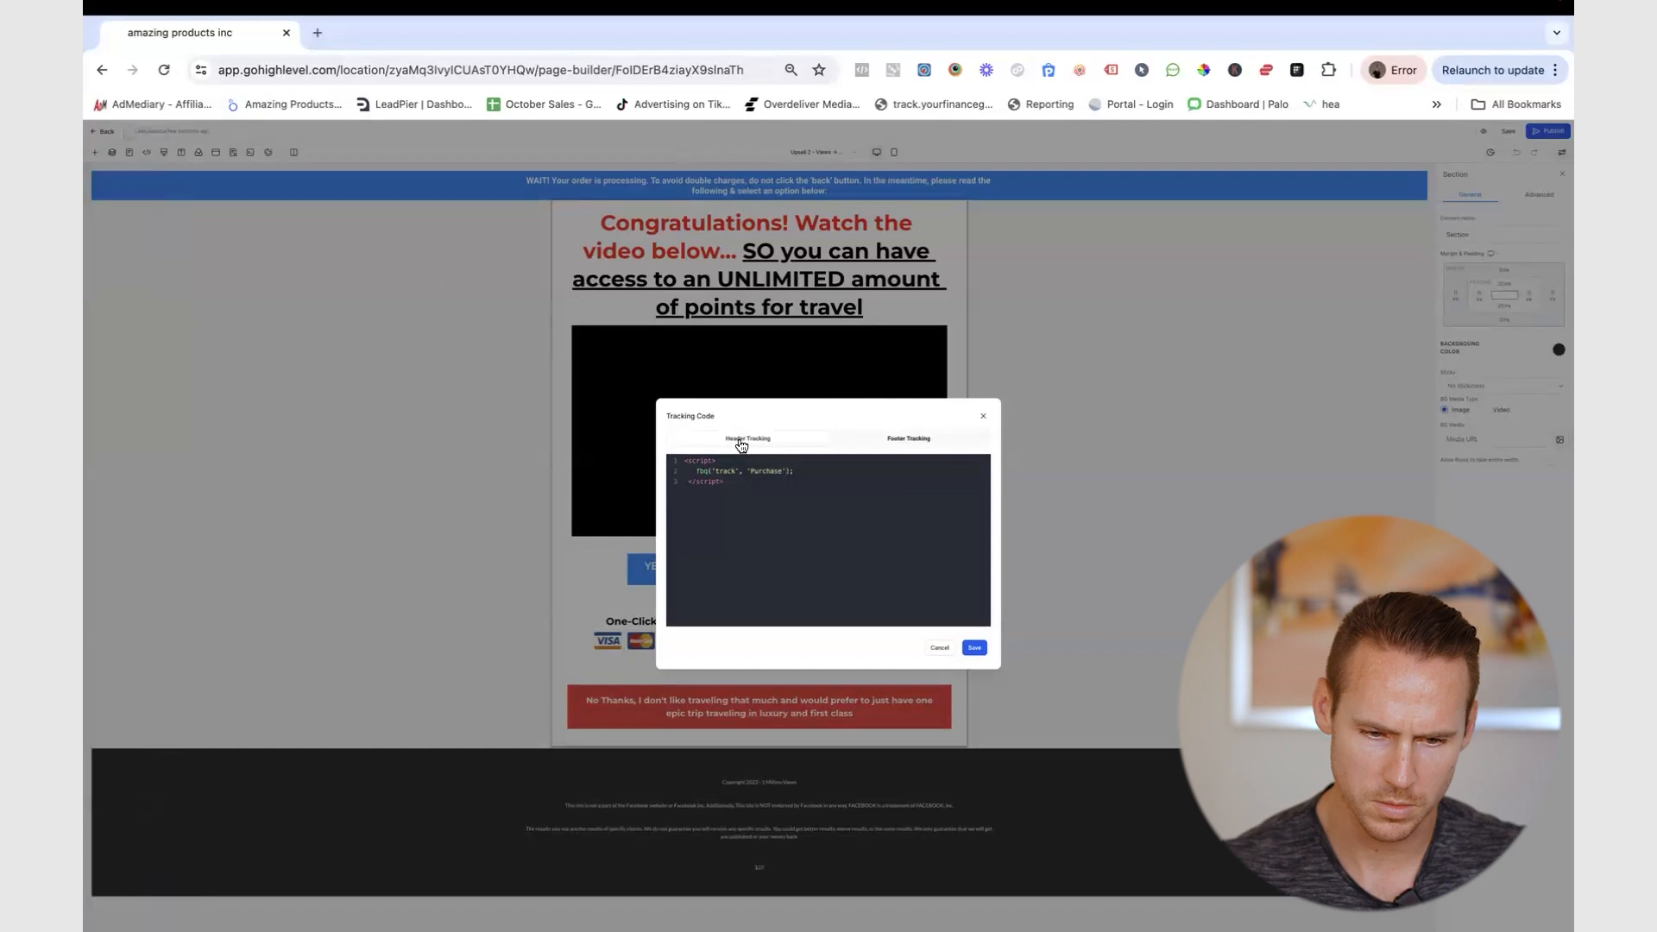
left_click(973, 647)
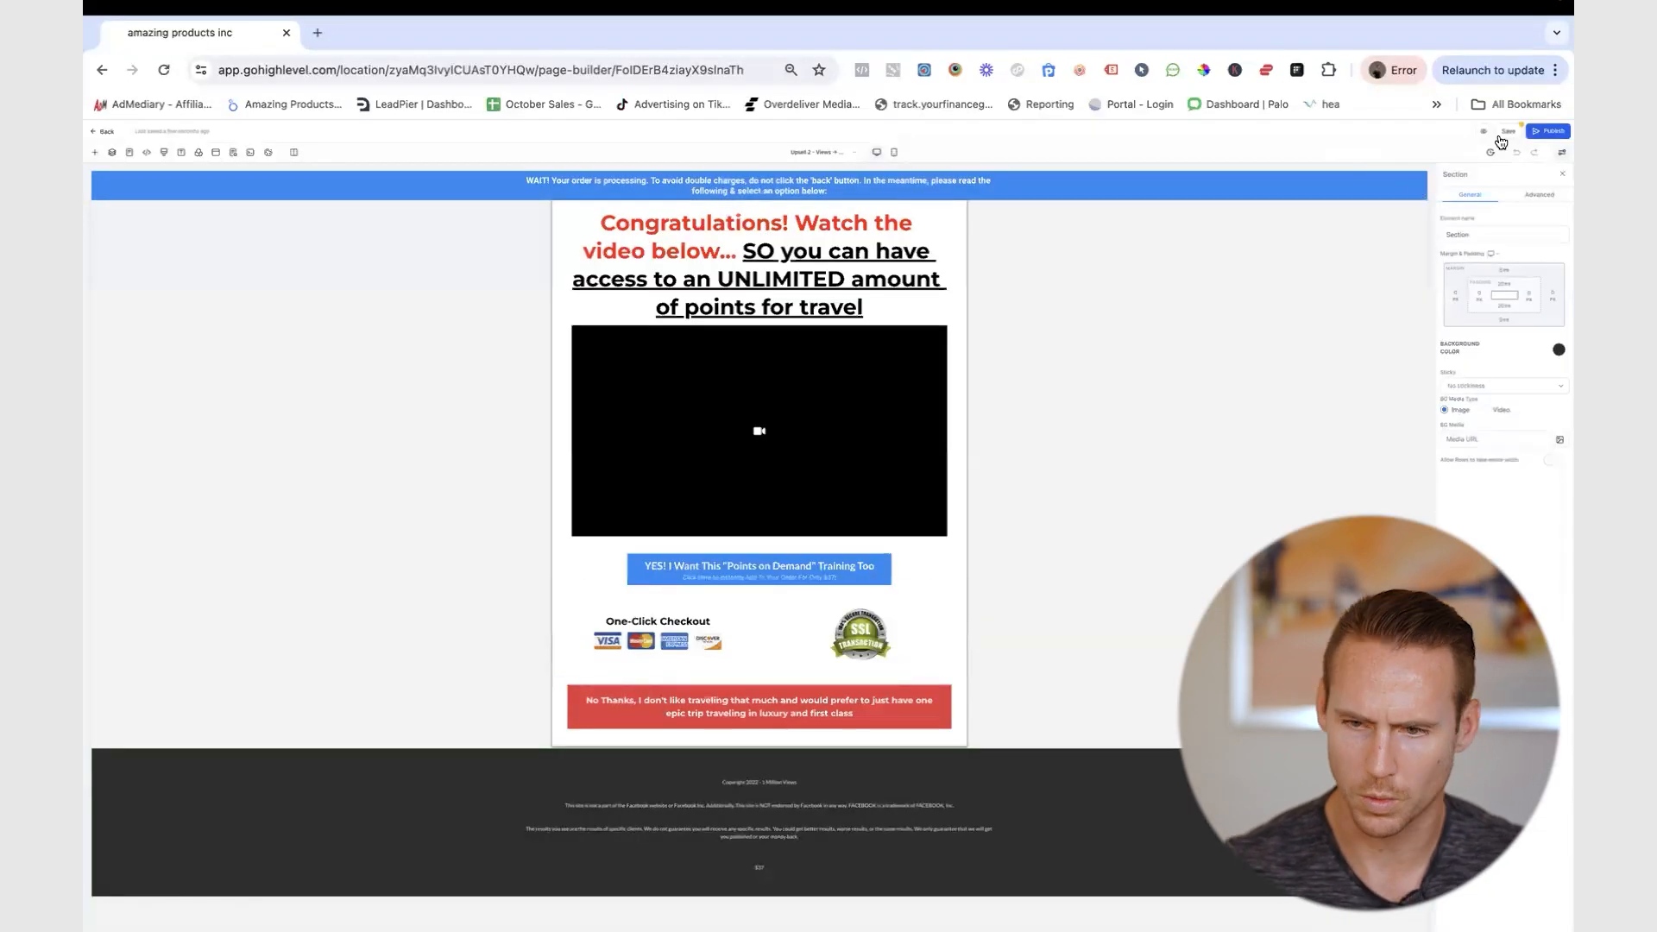
- Try publishing the page, then cancel since the Domain list is empty
left_click(1540, 132)
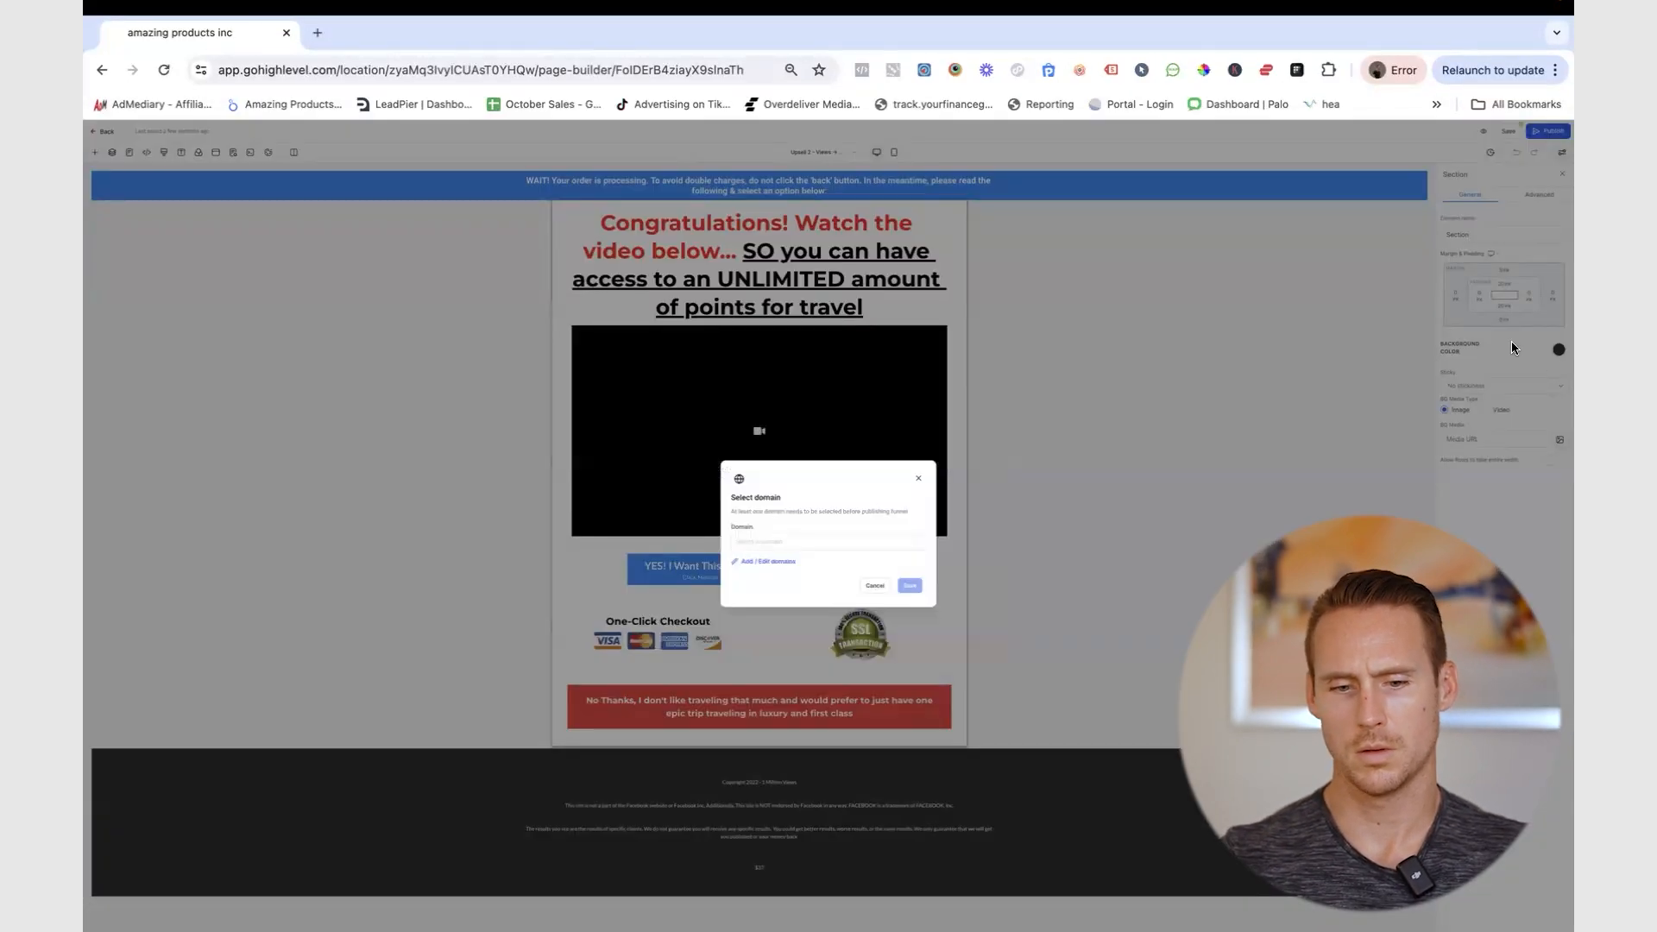
left_click(782, 542)
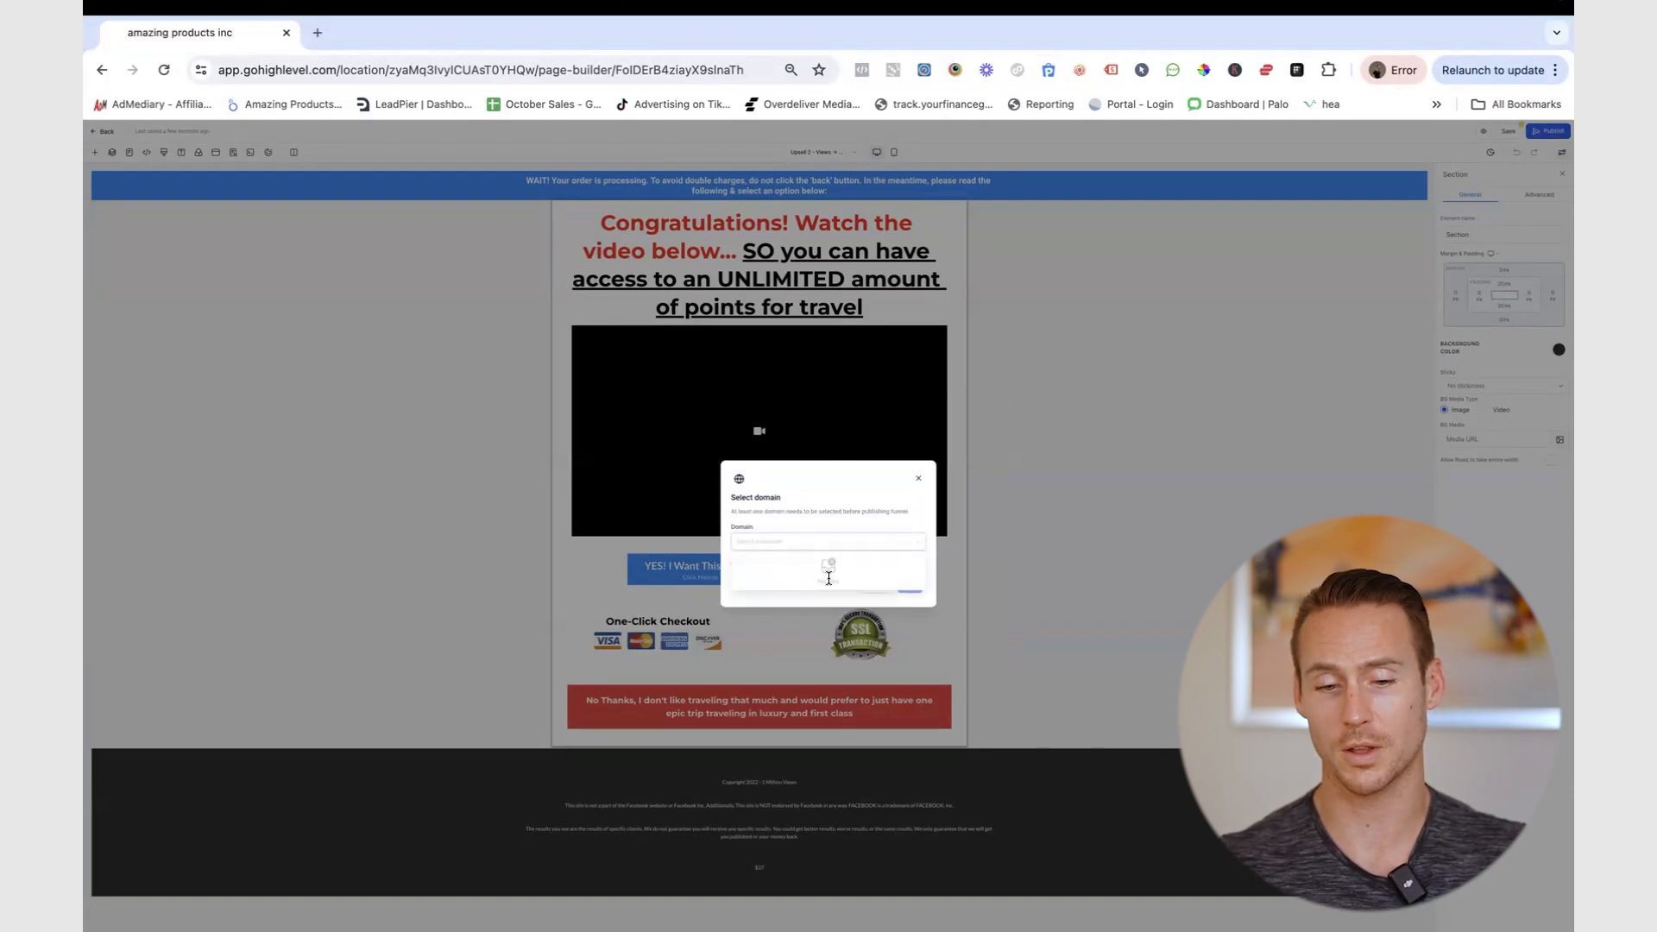
left_click(863, 510)
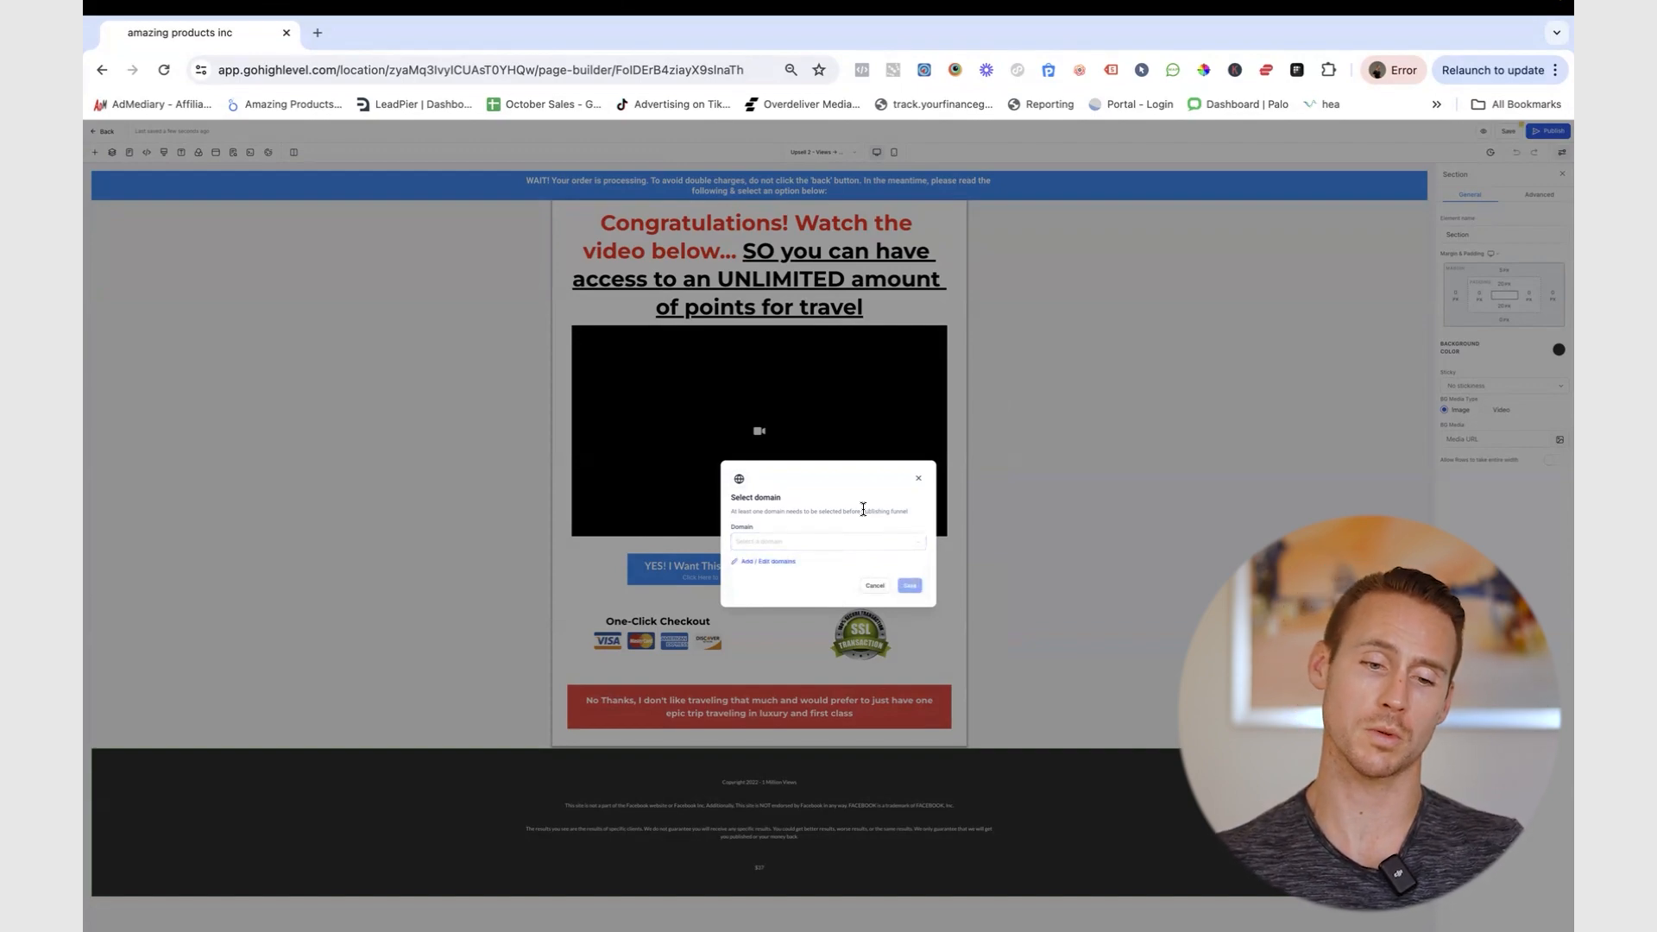
left_click(875, 587)
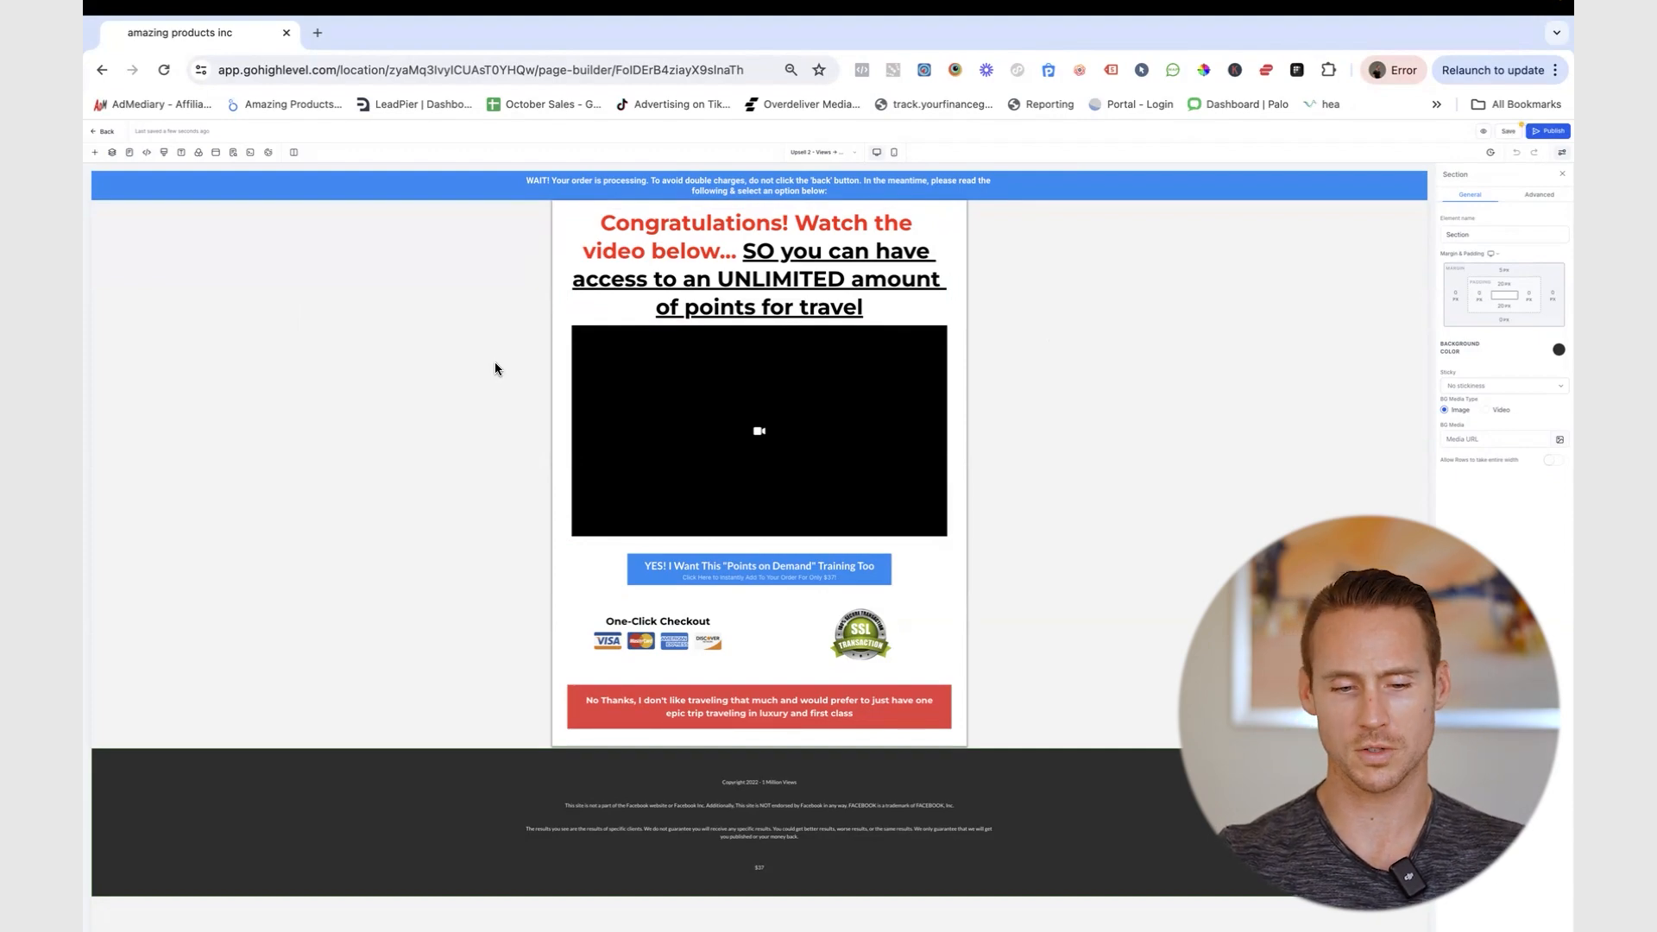
- Scroll the Conversion Tracking docs down to the Parameters section's multi-product Purchase example
key("ctrl+Right")
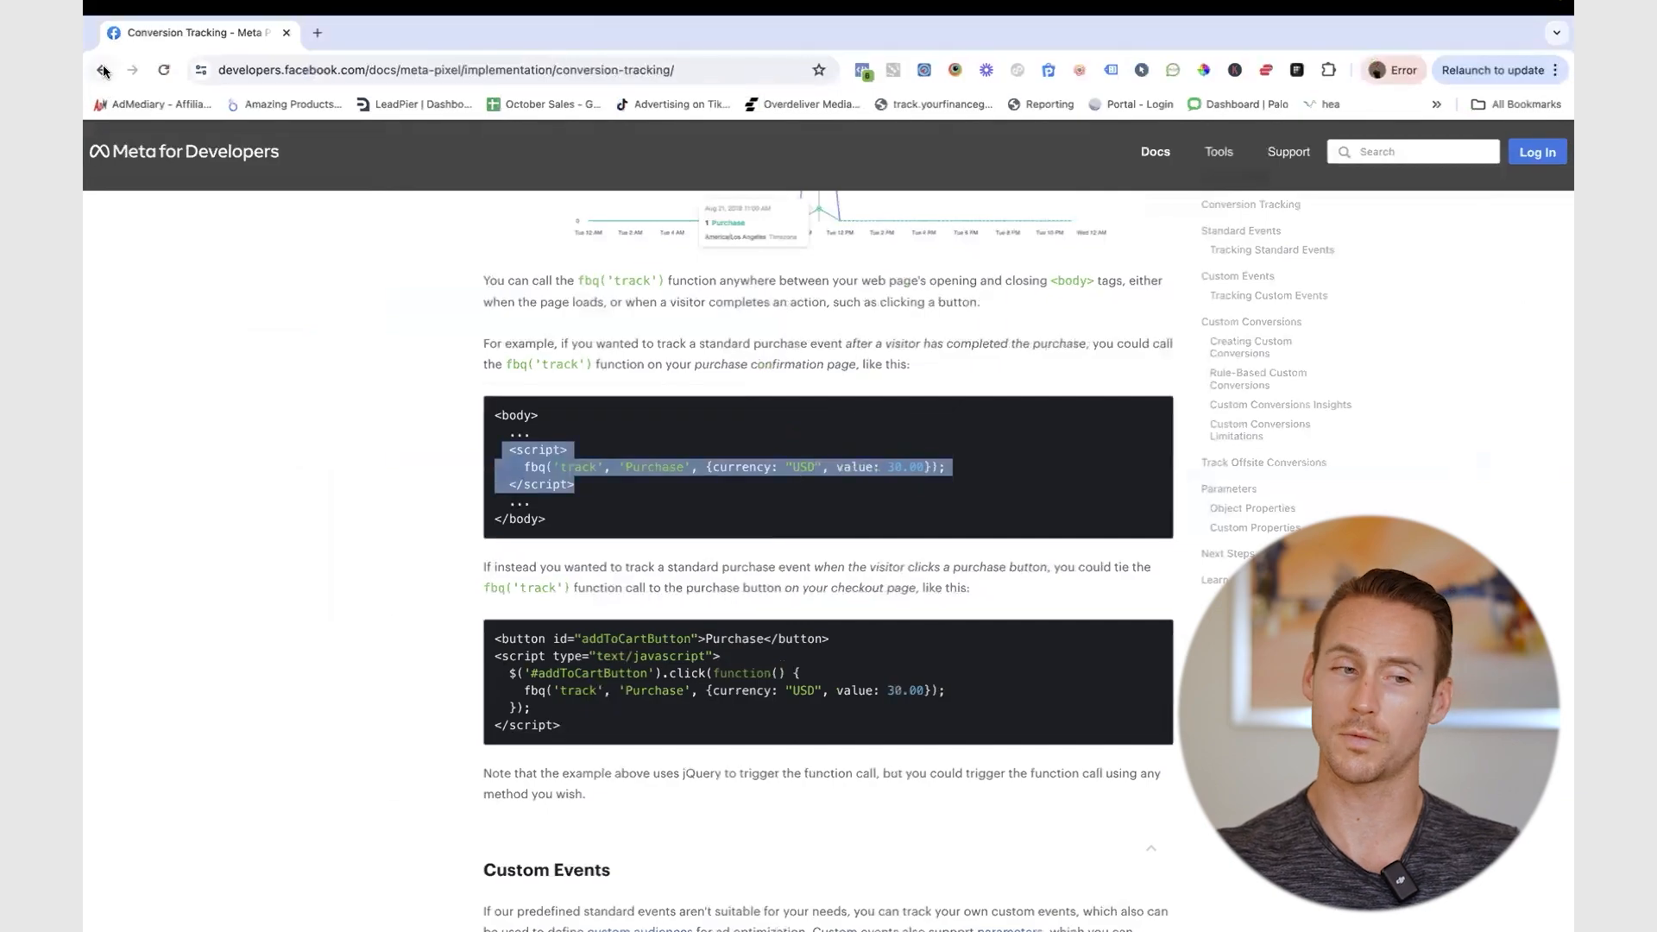
scroll(281, 451, "down", 10)
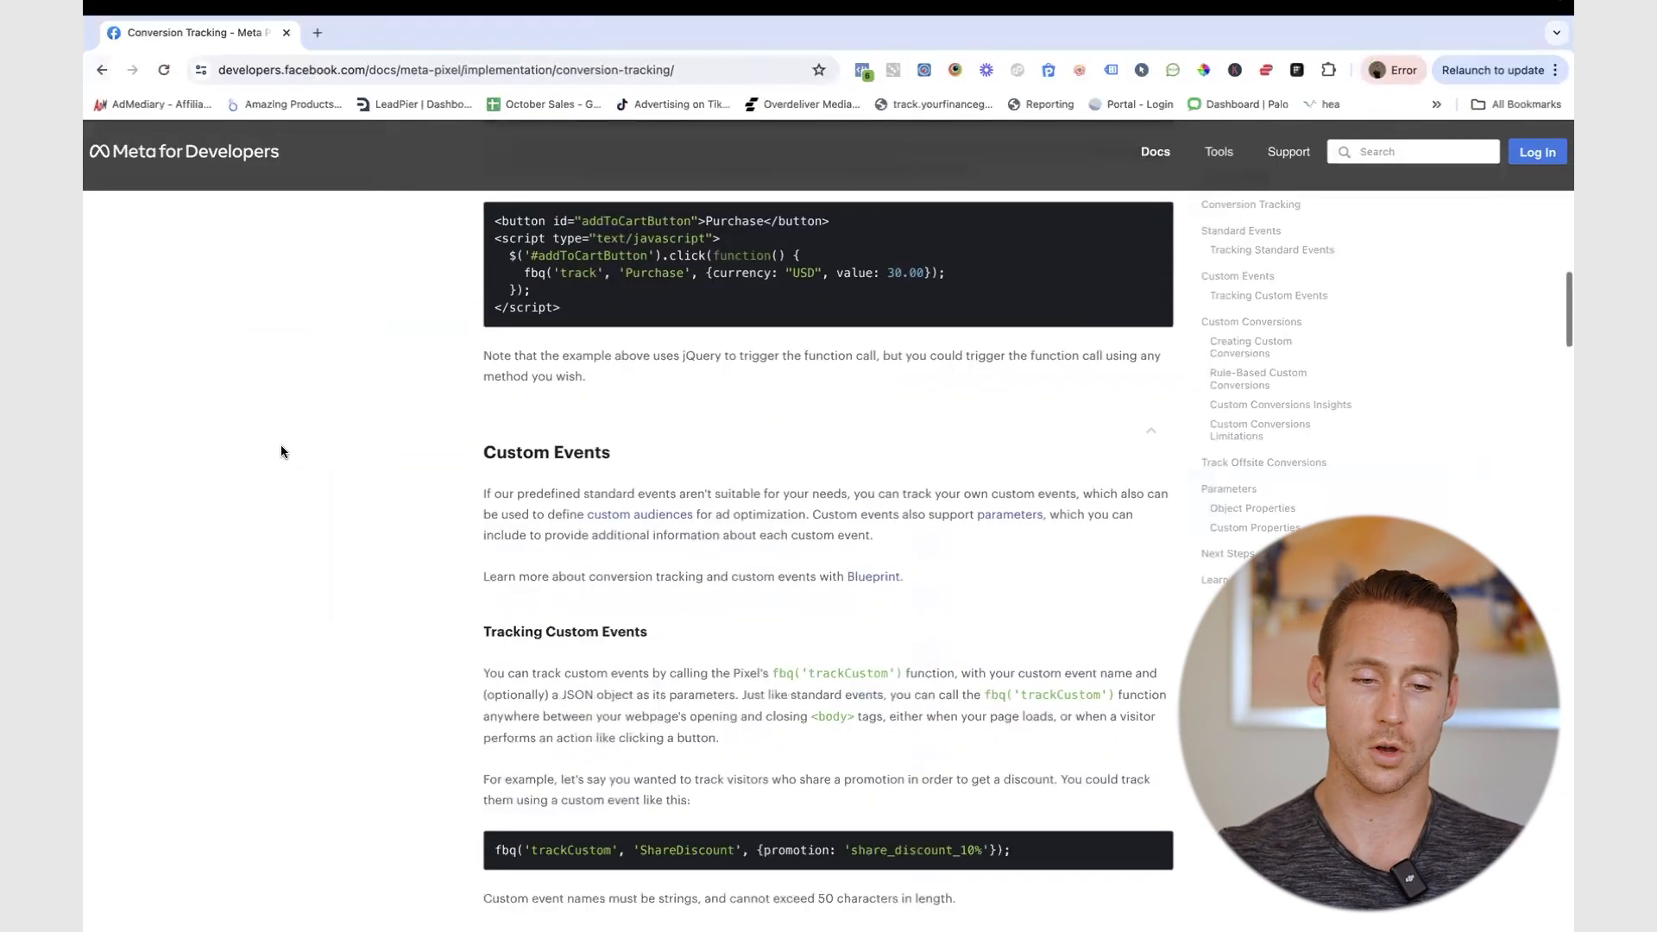
scroll(282, 447, "down", 15)
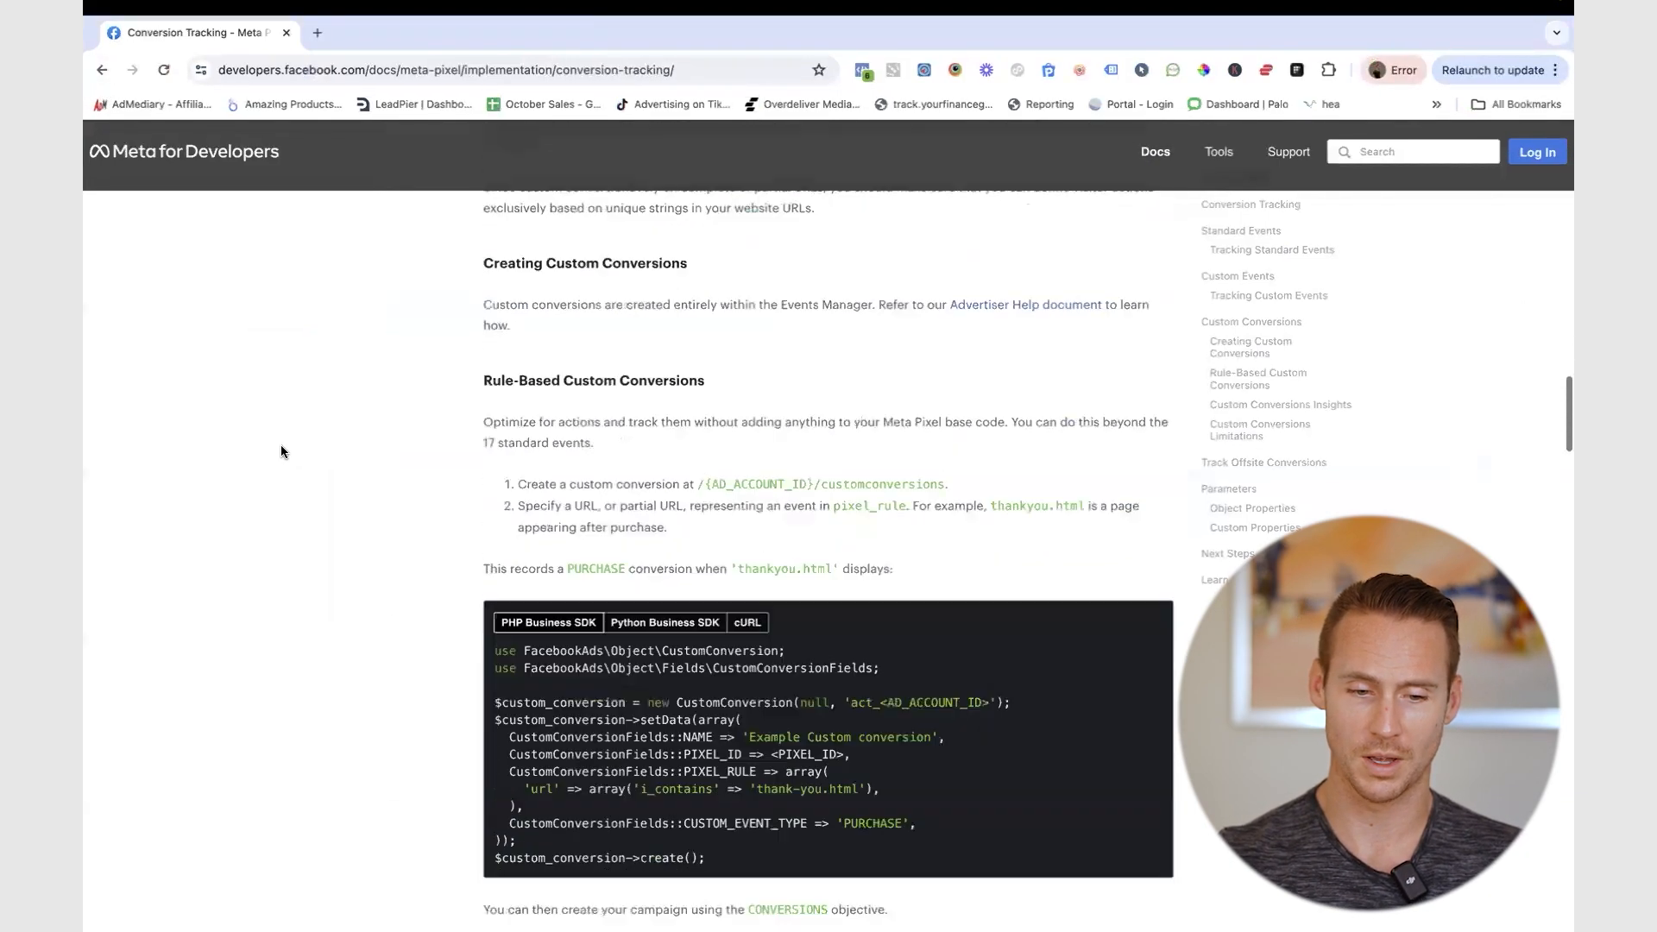
scroll(281, 447, "down", 15)
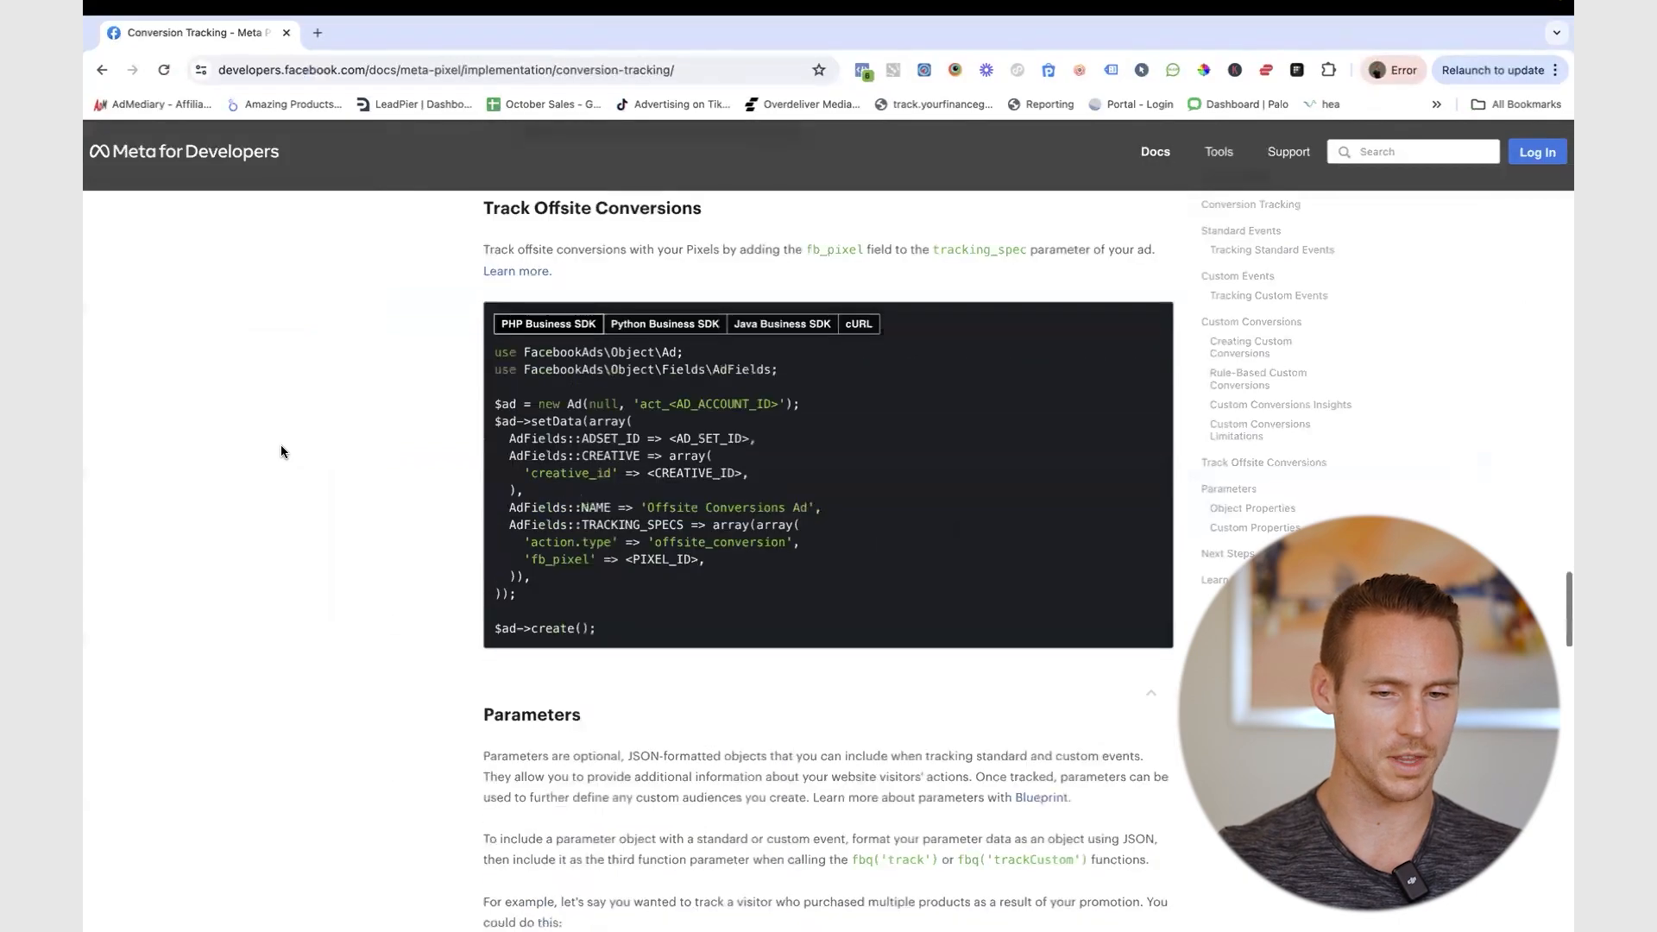
scroll(282, 450, "up", 9)
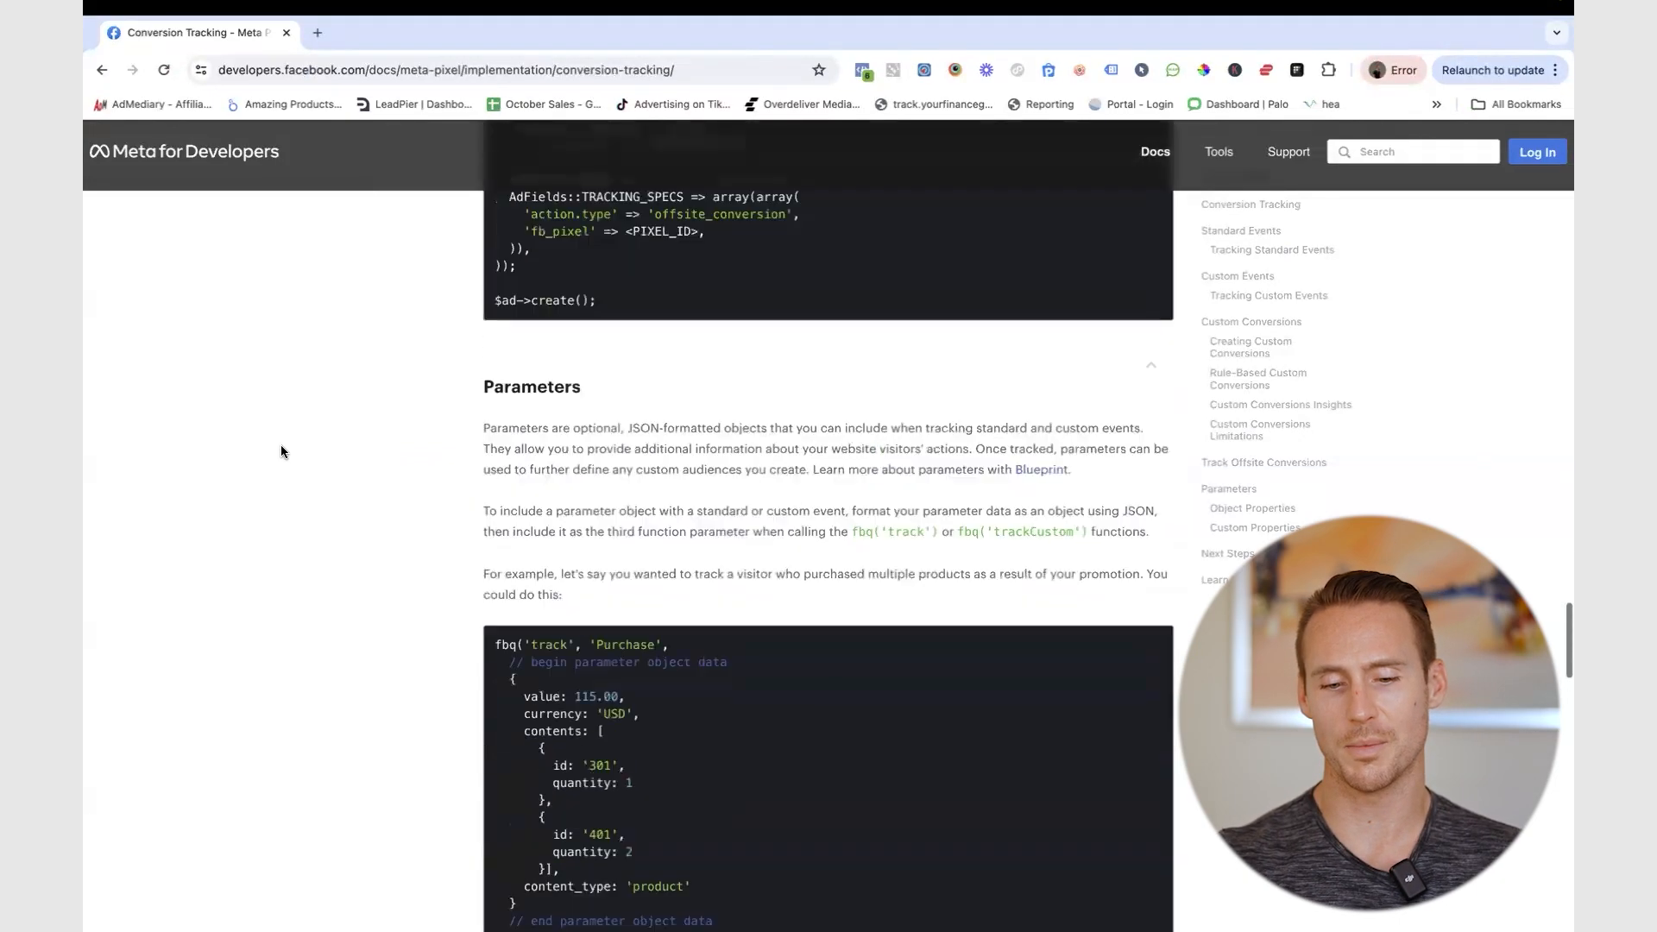
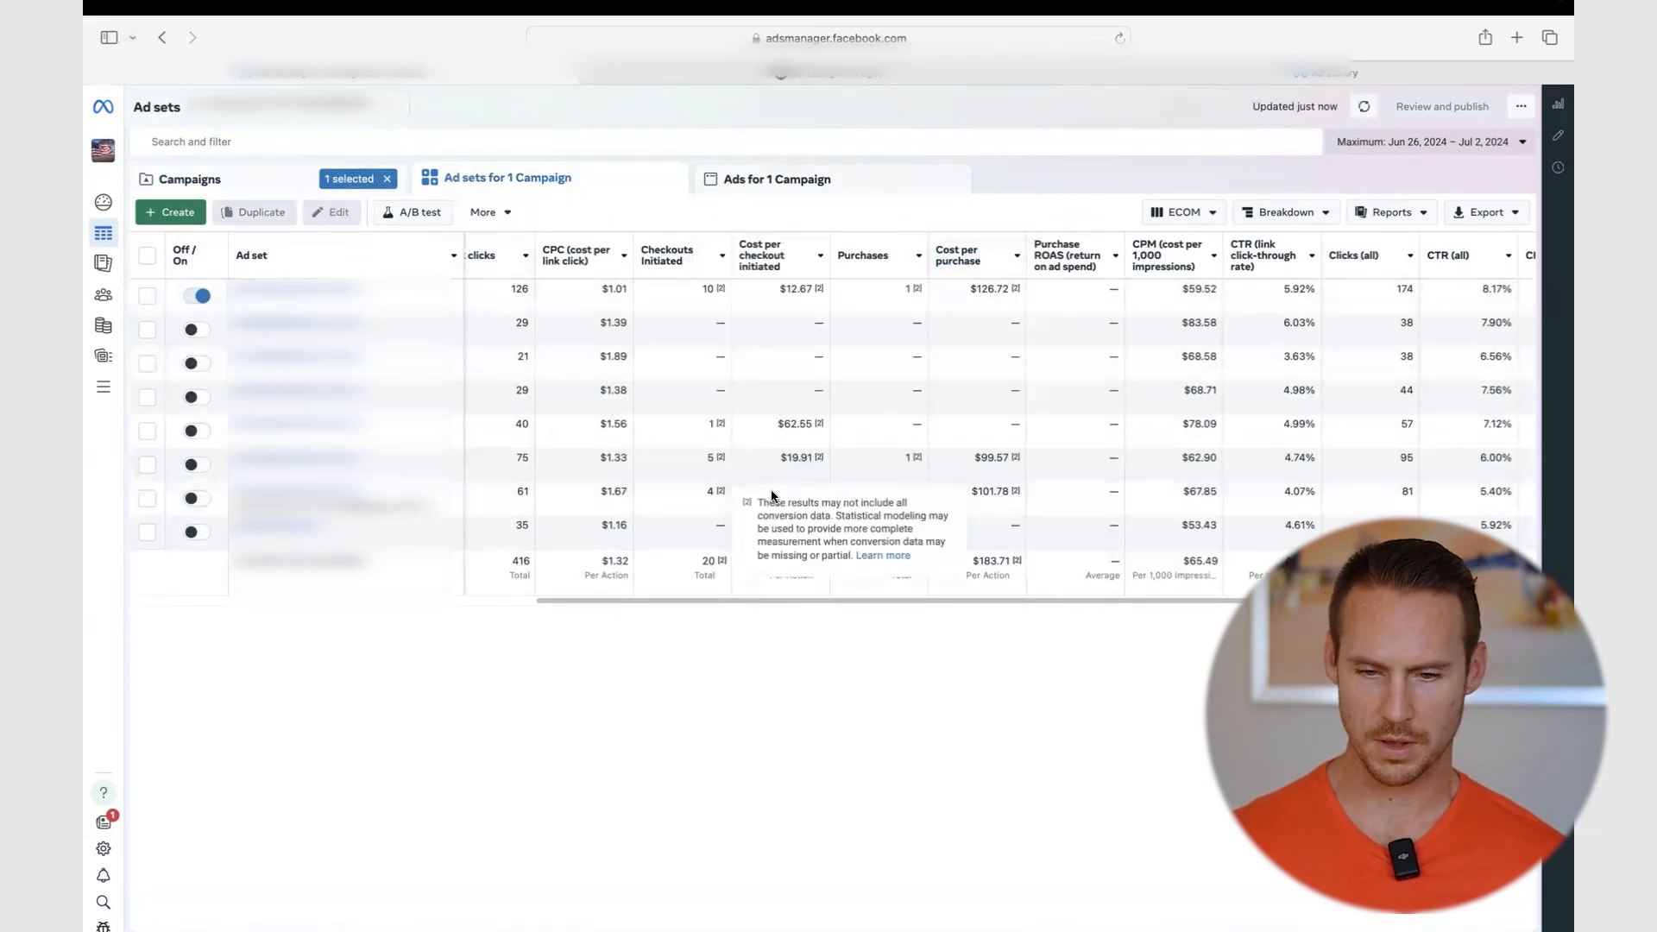
- Return to Ads Manager and show the selected campaign's ad sets
scroll(768, 491, "left", 5)
key("ctrl+Right")
key("ctrl+Left")
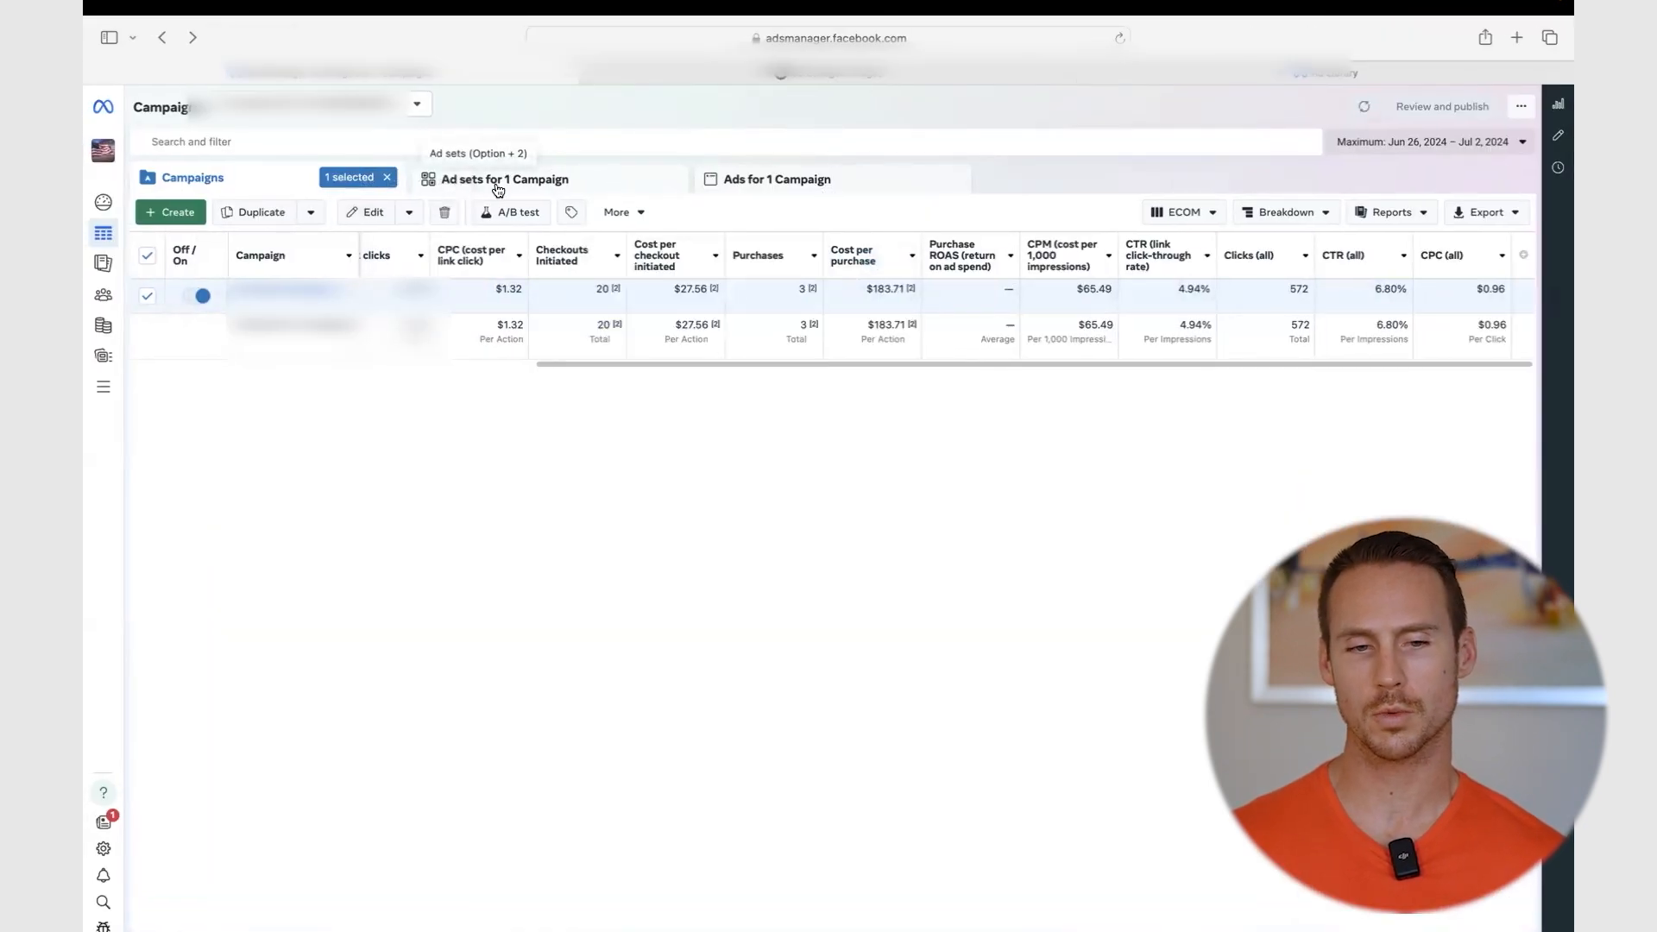
left_click(498, 182)
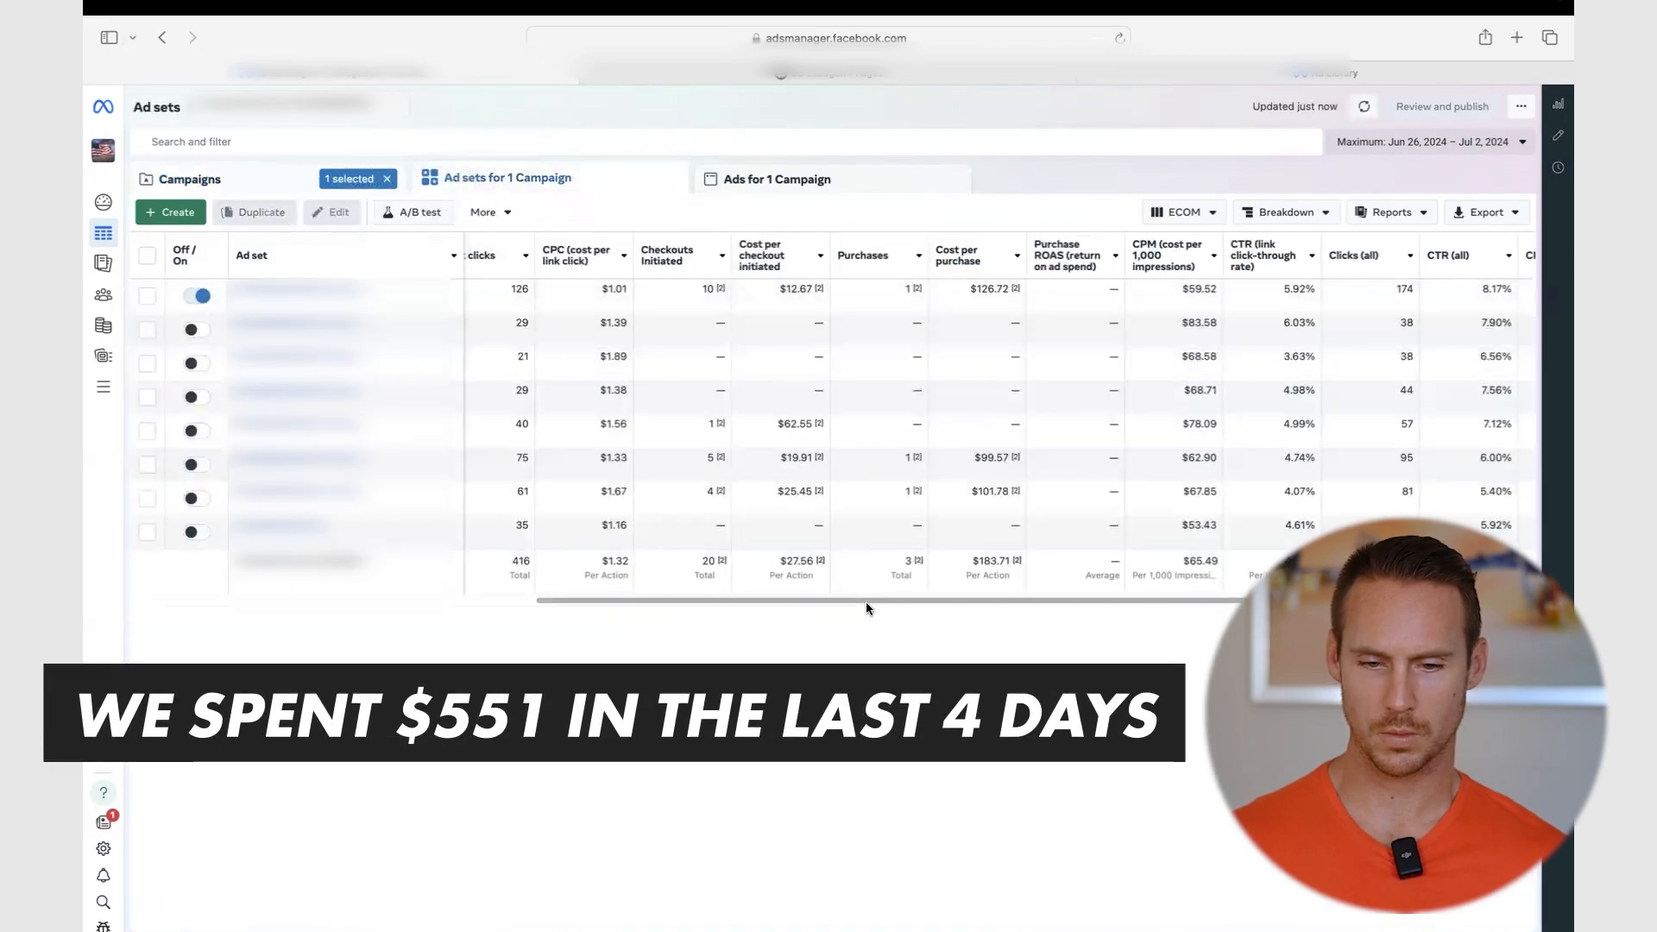
- Sort the ad sets by Checkouts Initiated, highest first (10, 5, 4, 1)
left_click_drag(867, 602, 529, 598)
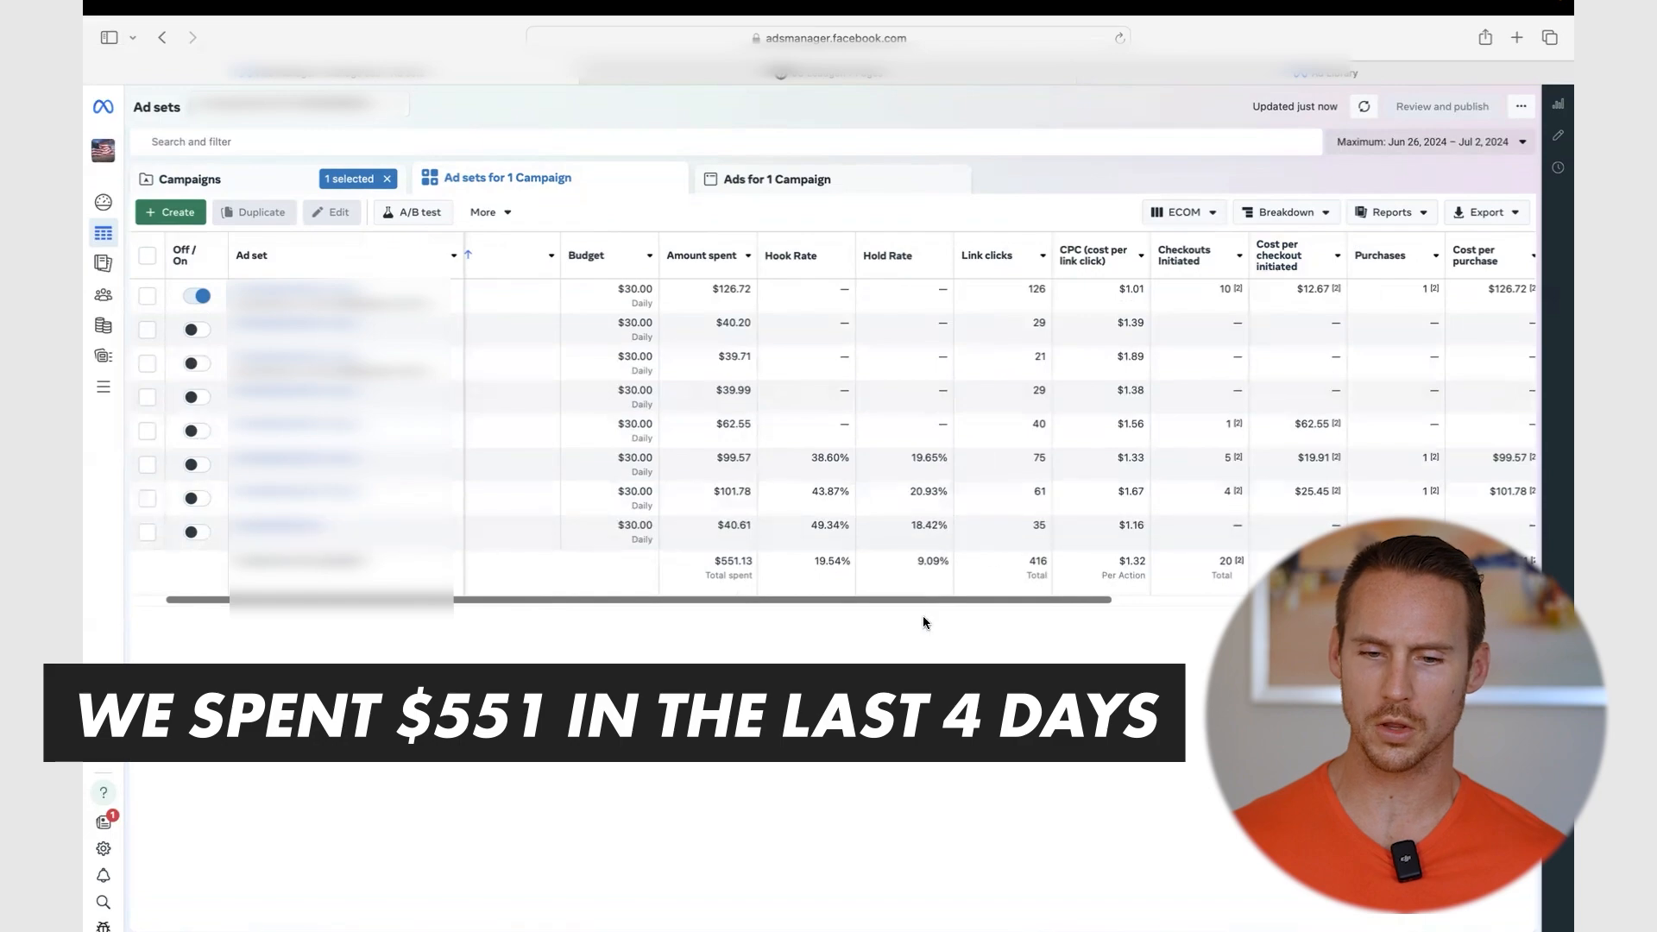
left_click_drag(915, 599, 1338, 600)
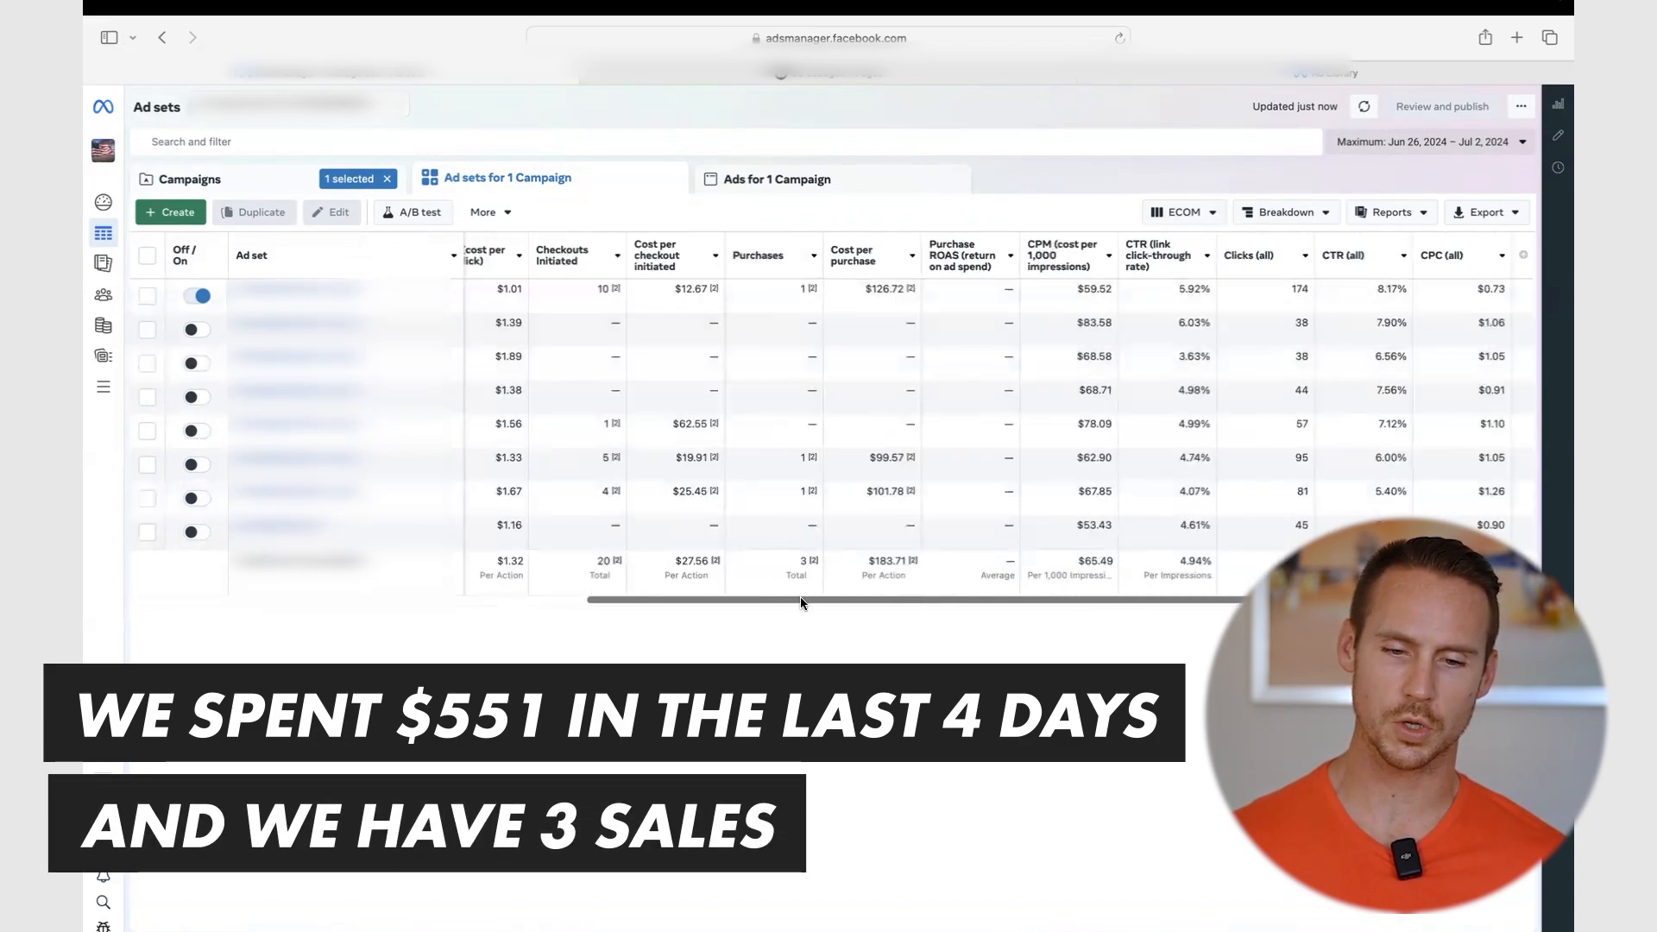
left_click_drag(800, 599, 686, 599)
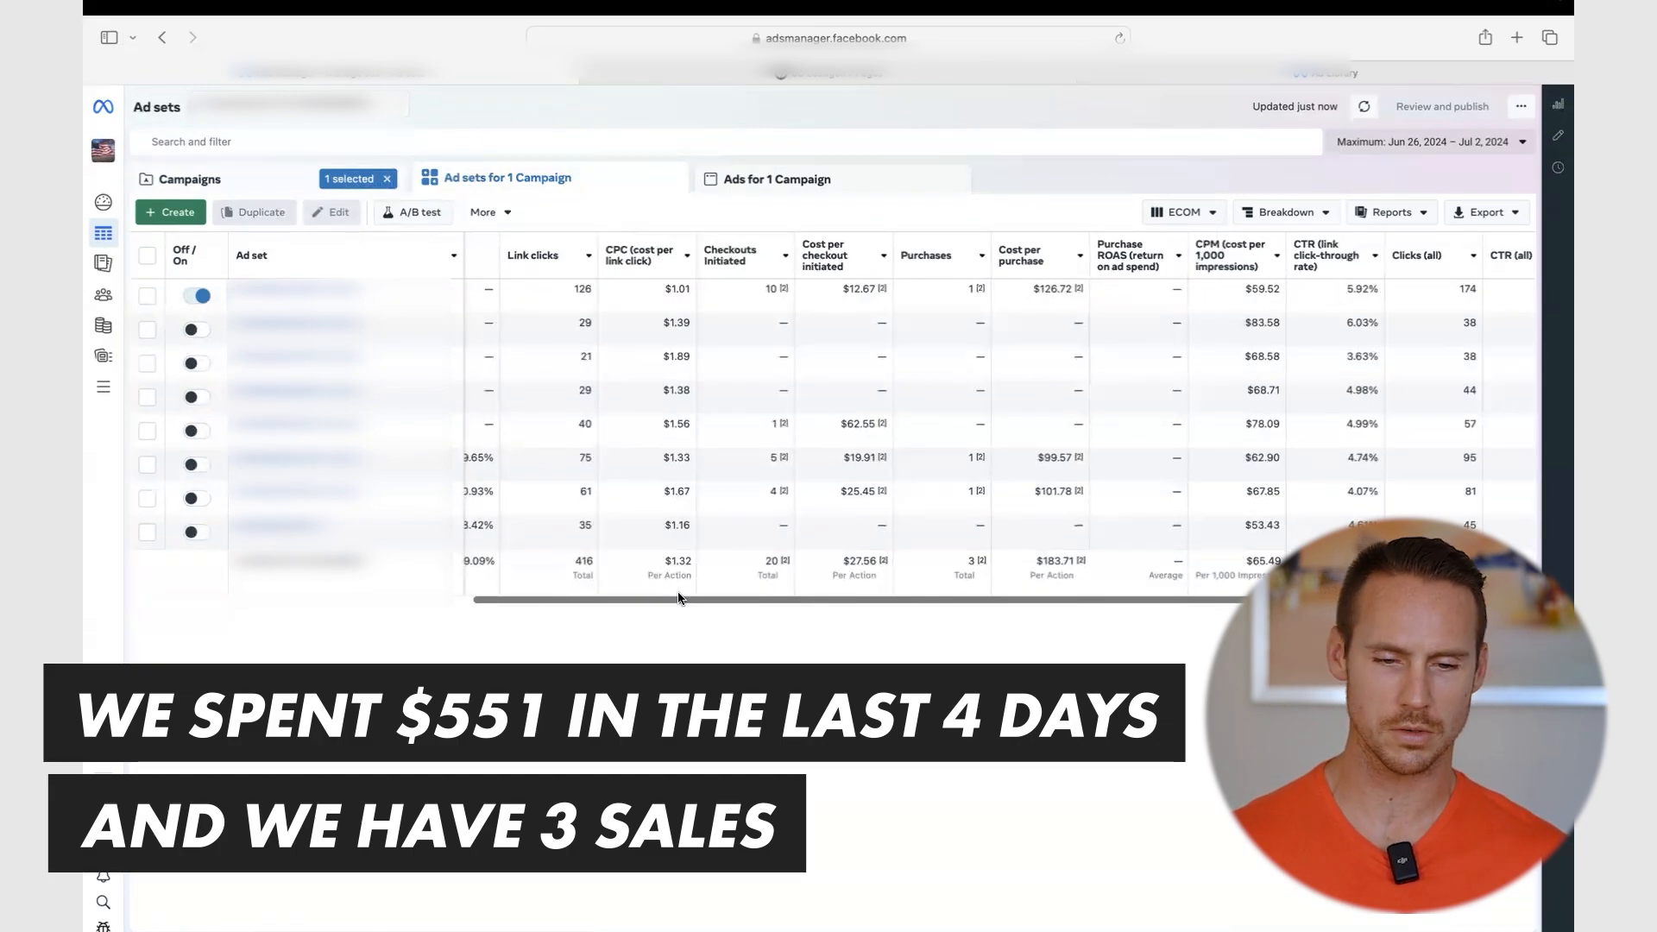
left_click_drag(686, 599, 490, 608)
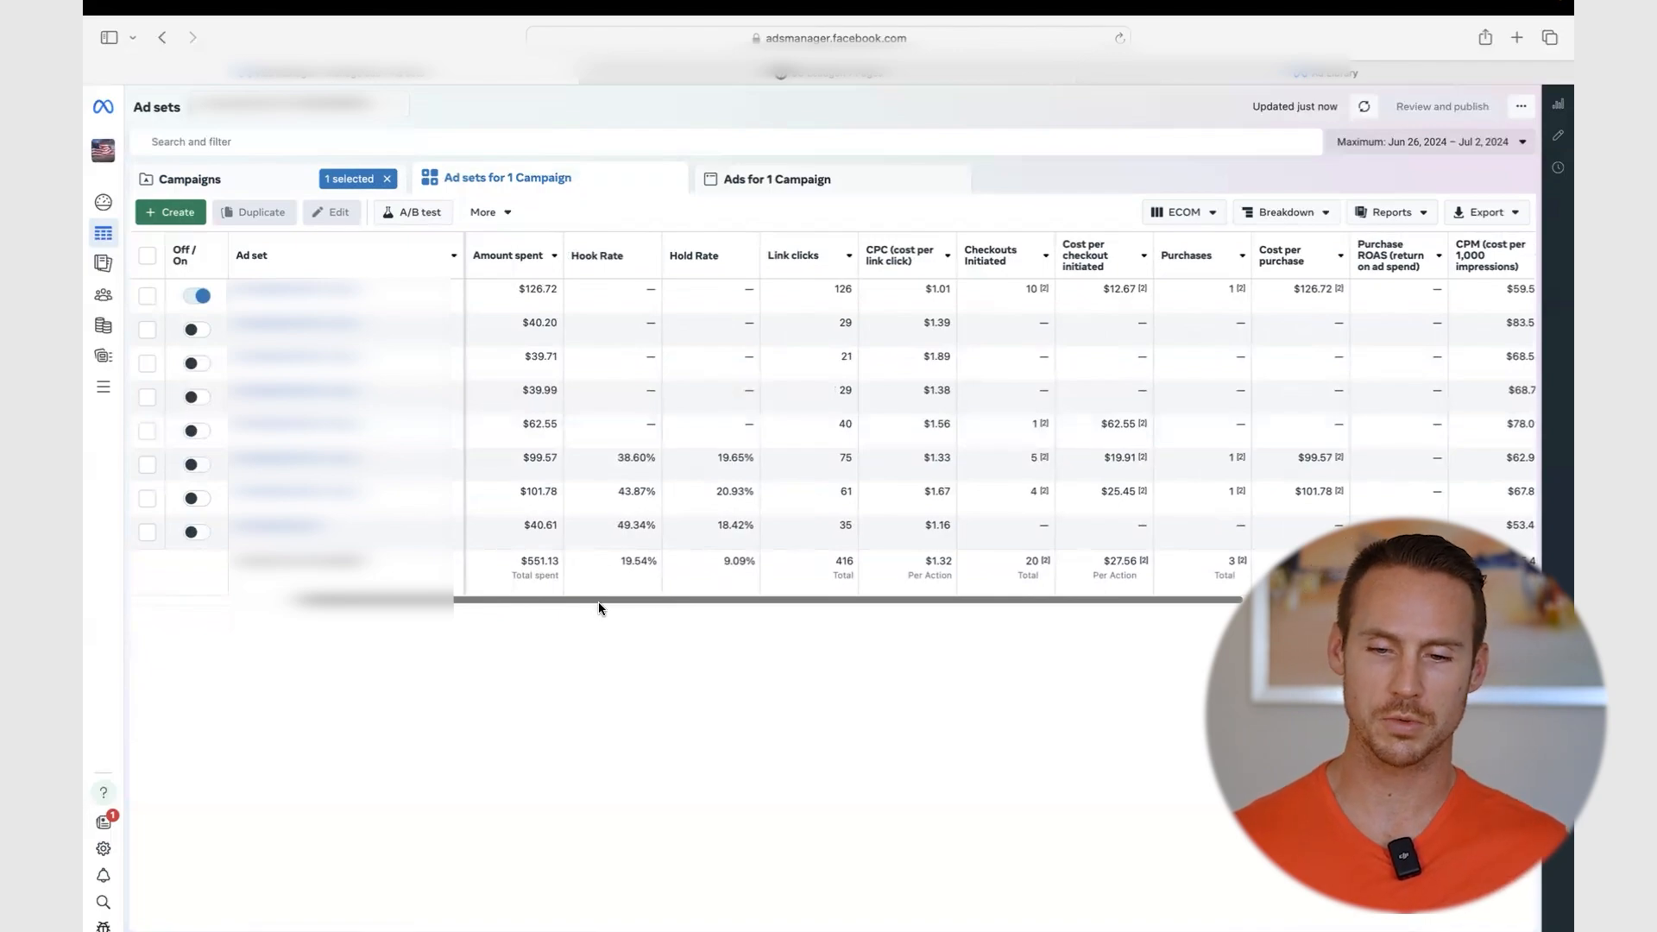
left_click(990, 250)
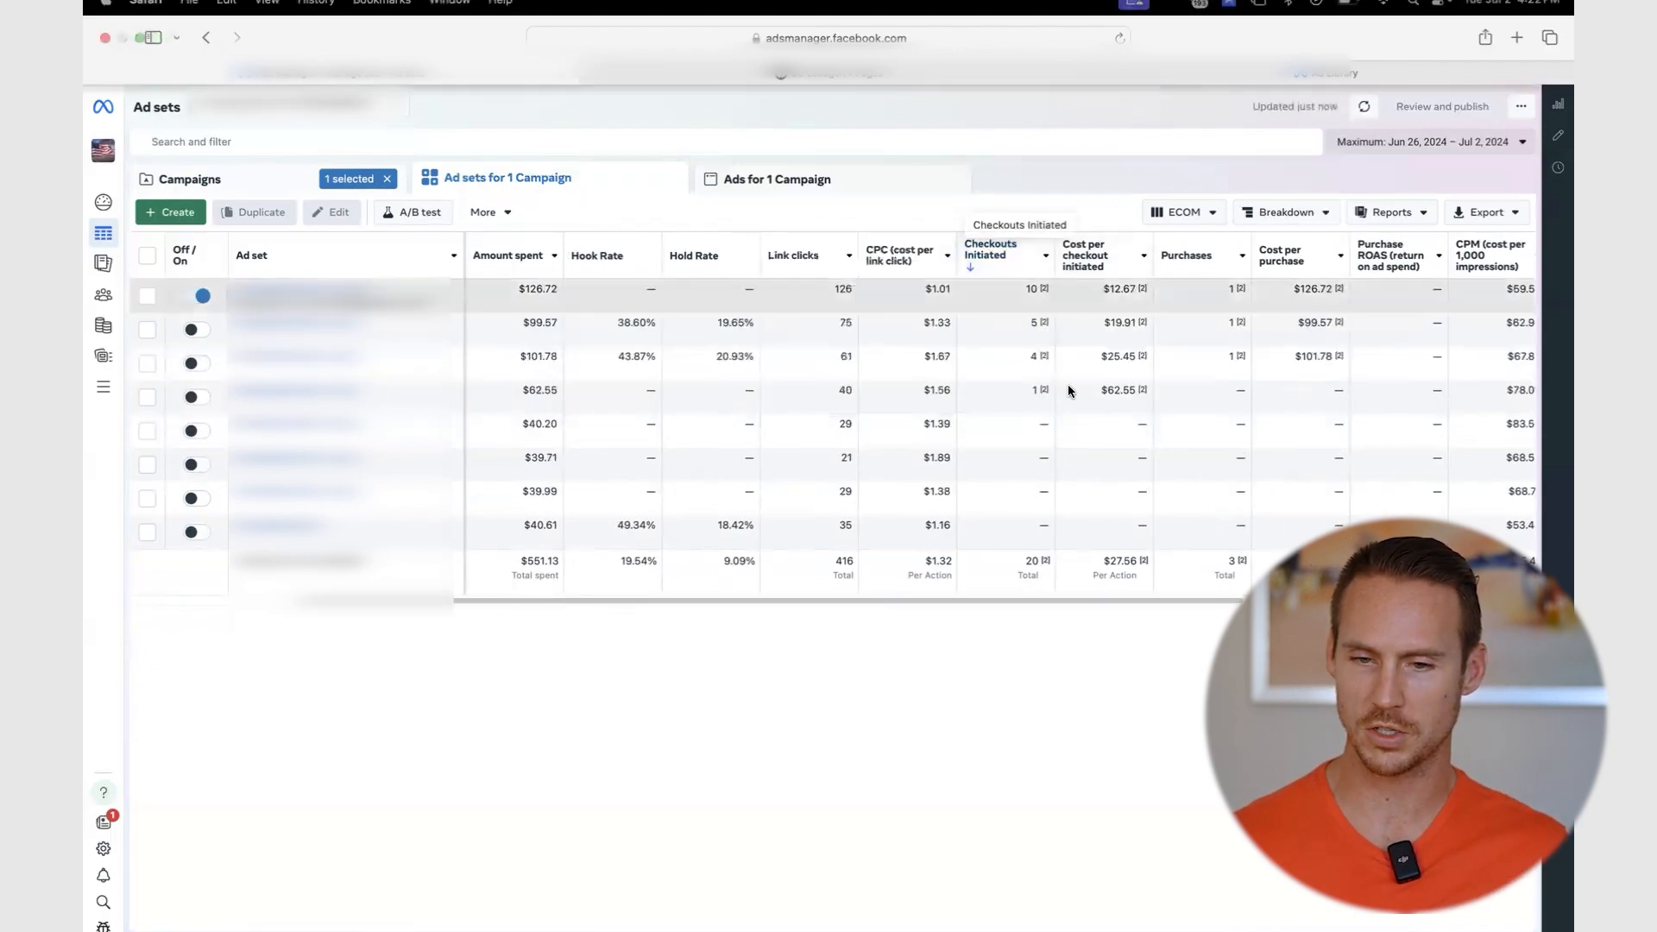
left_click_drag(1137, 576, 1100, 561)
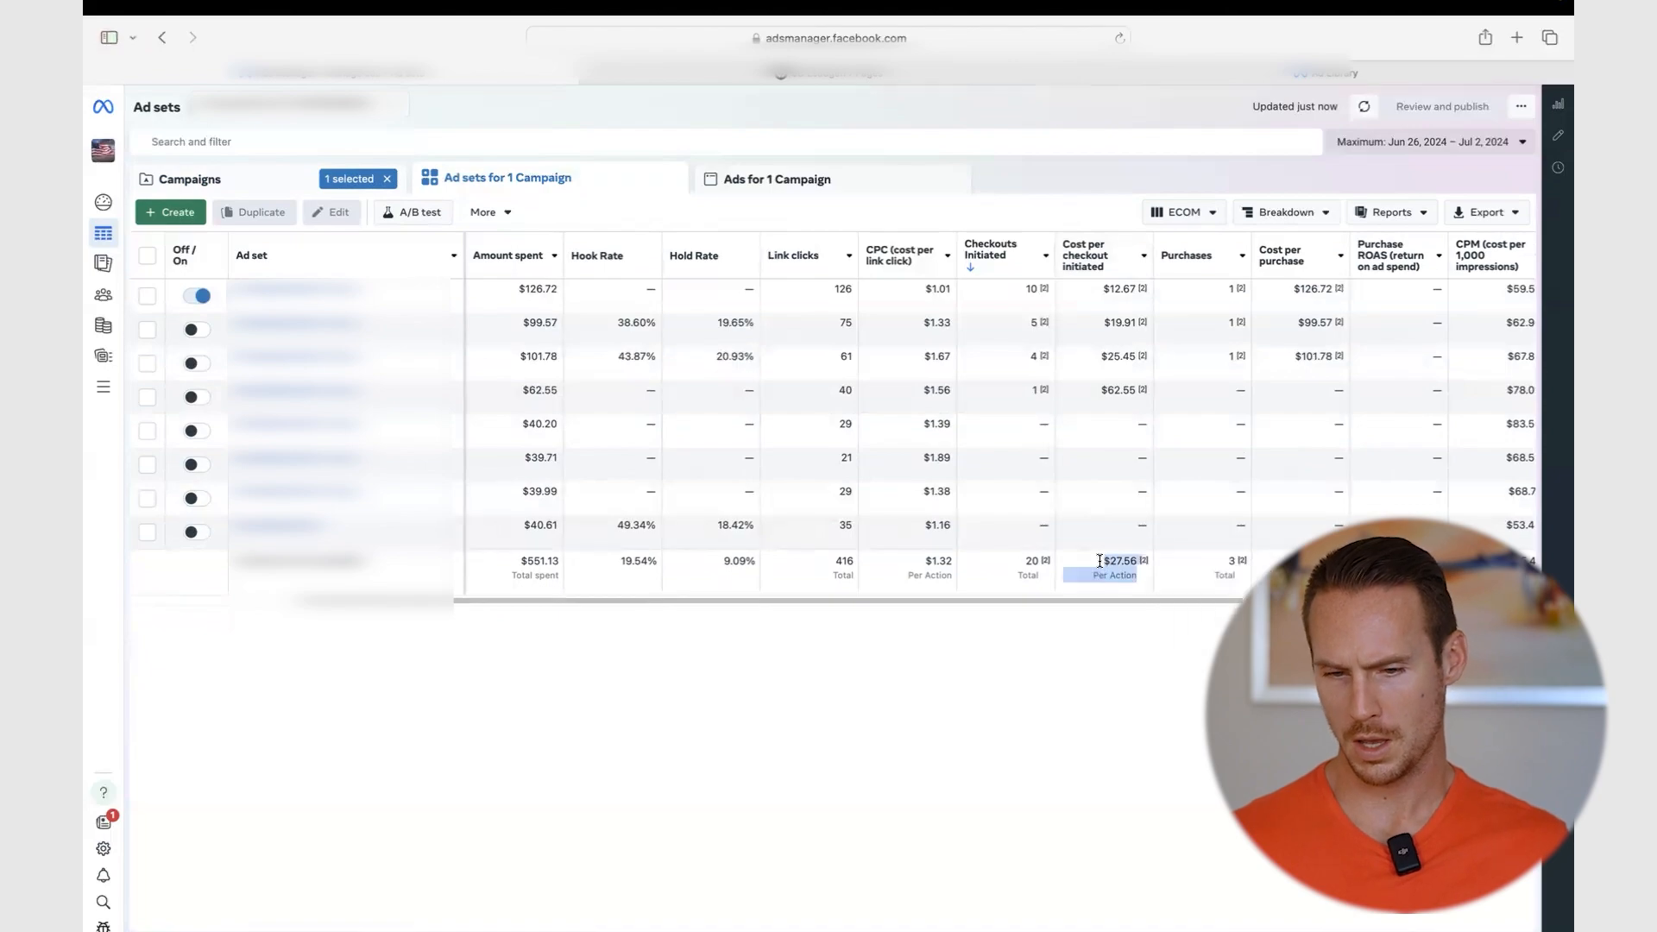
left_click(1127, 657)
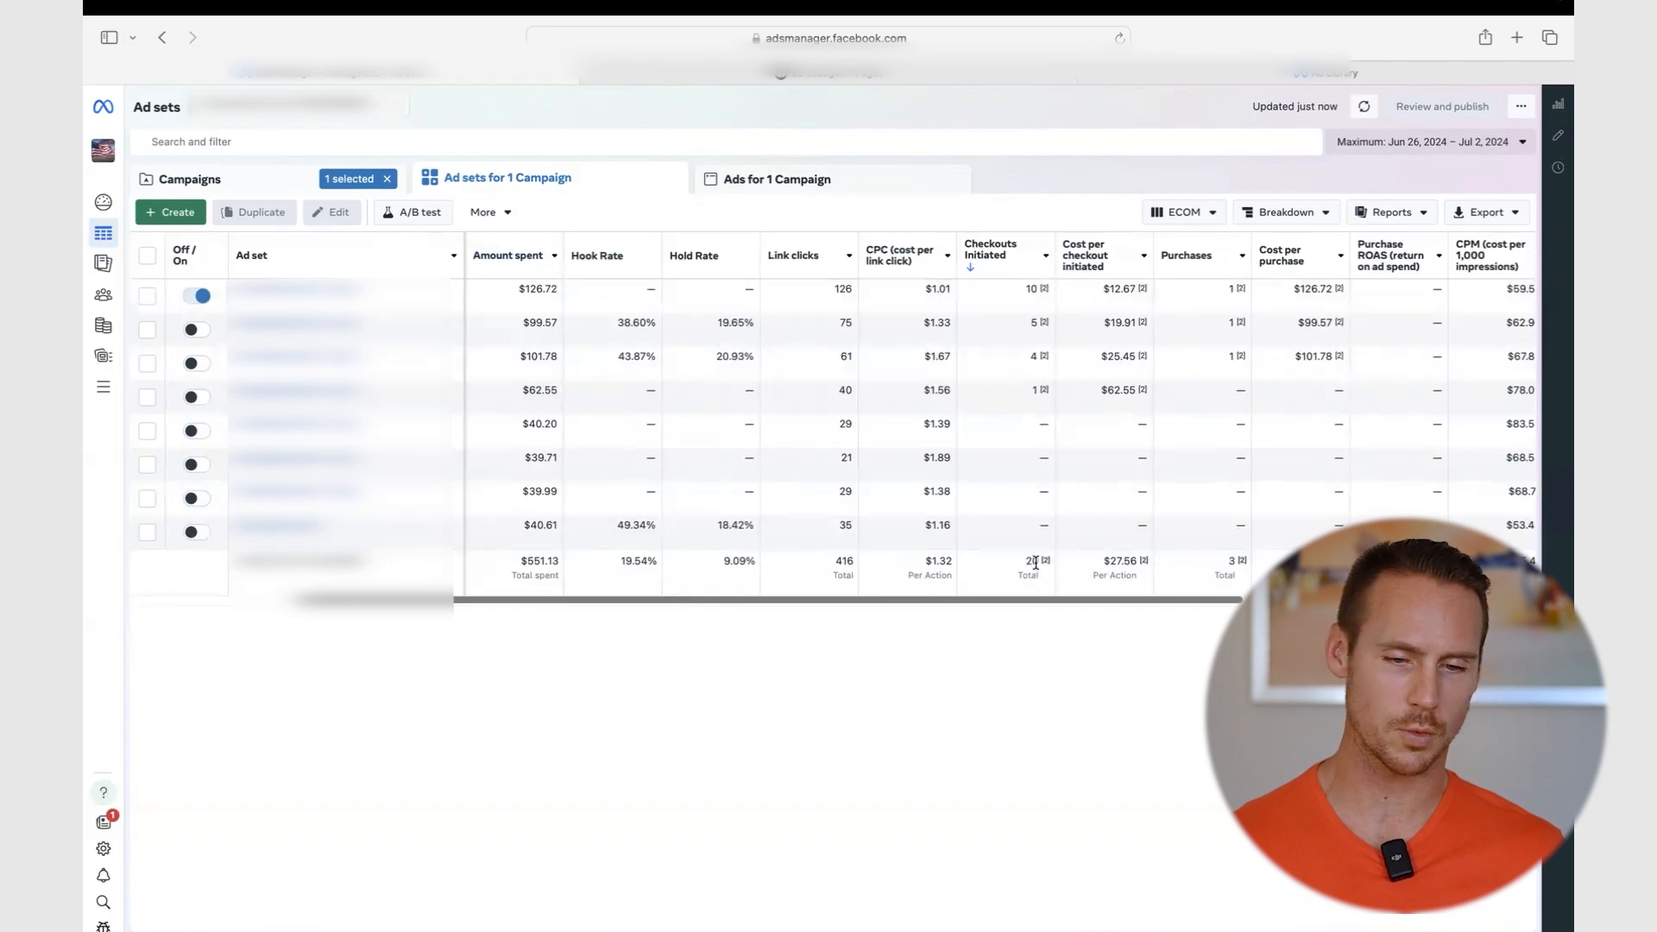
scroll(1035, 563, "left", 5)
scroll(1035, 562, "right", 10)
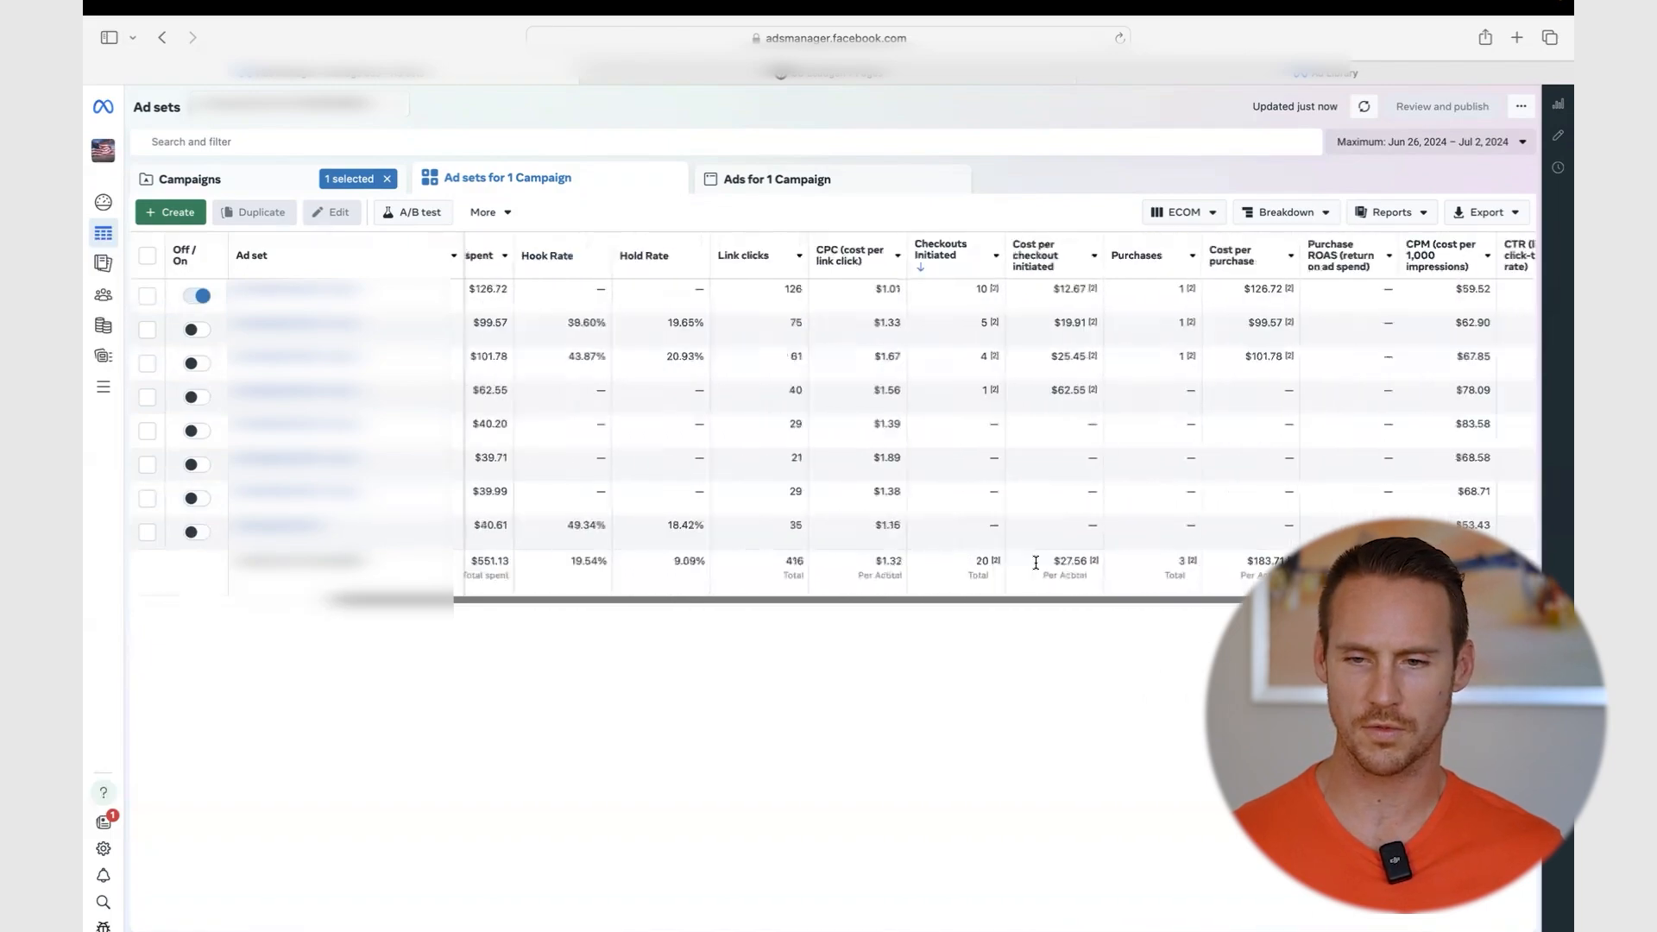
scroll(894, 526, "left", 2)
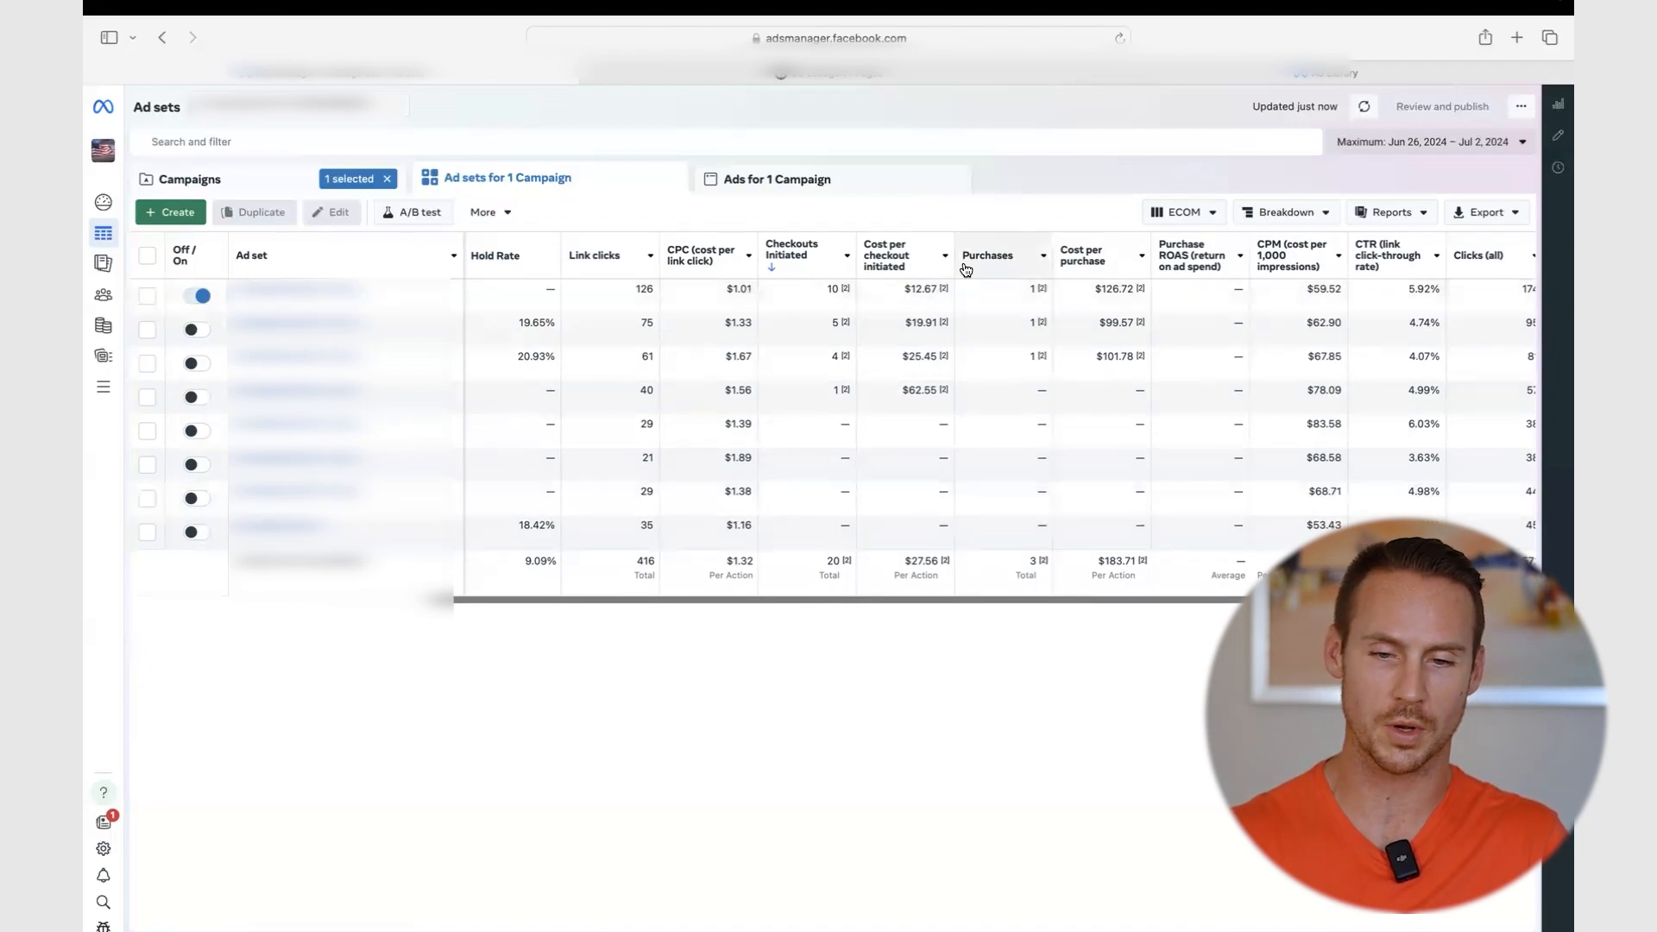
scroll(958, 388, "right", 4)
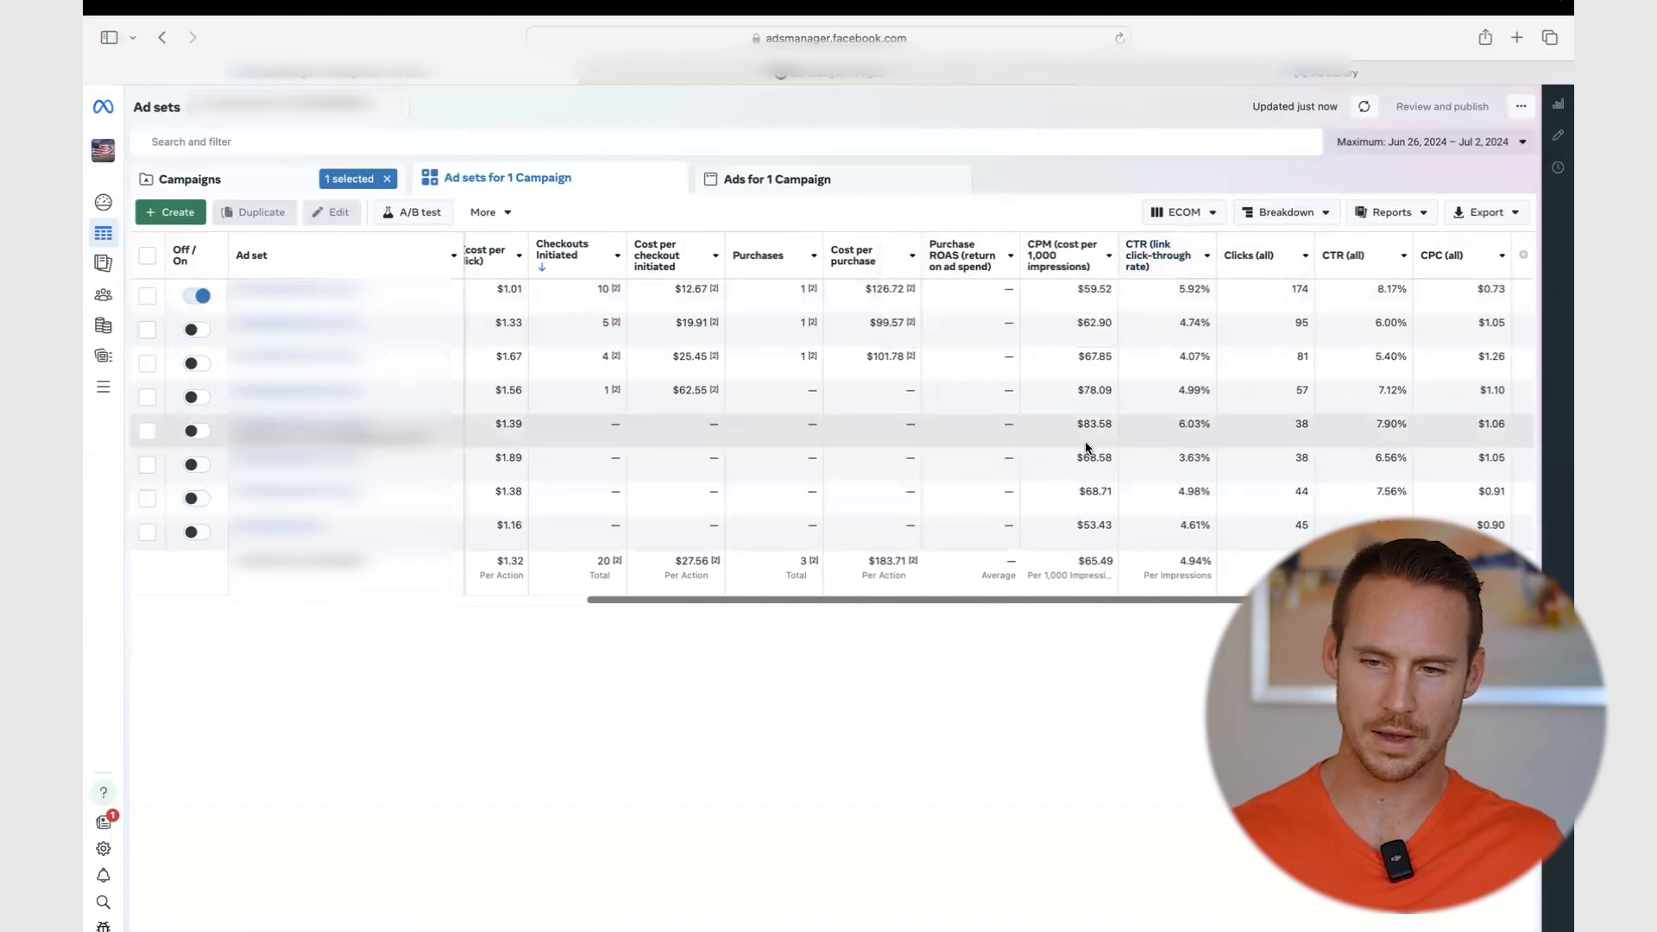
scroll(1084, 441, "left", 5)
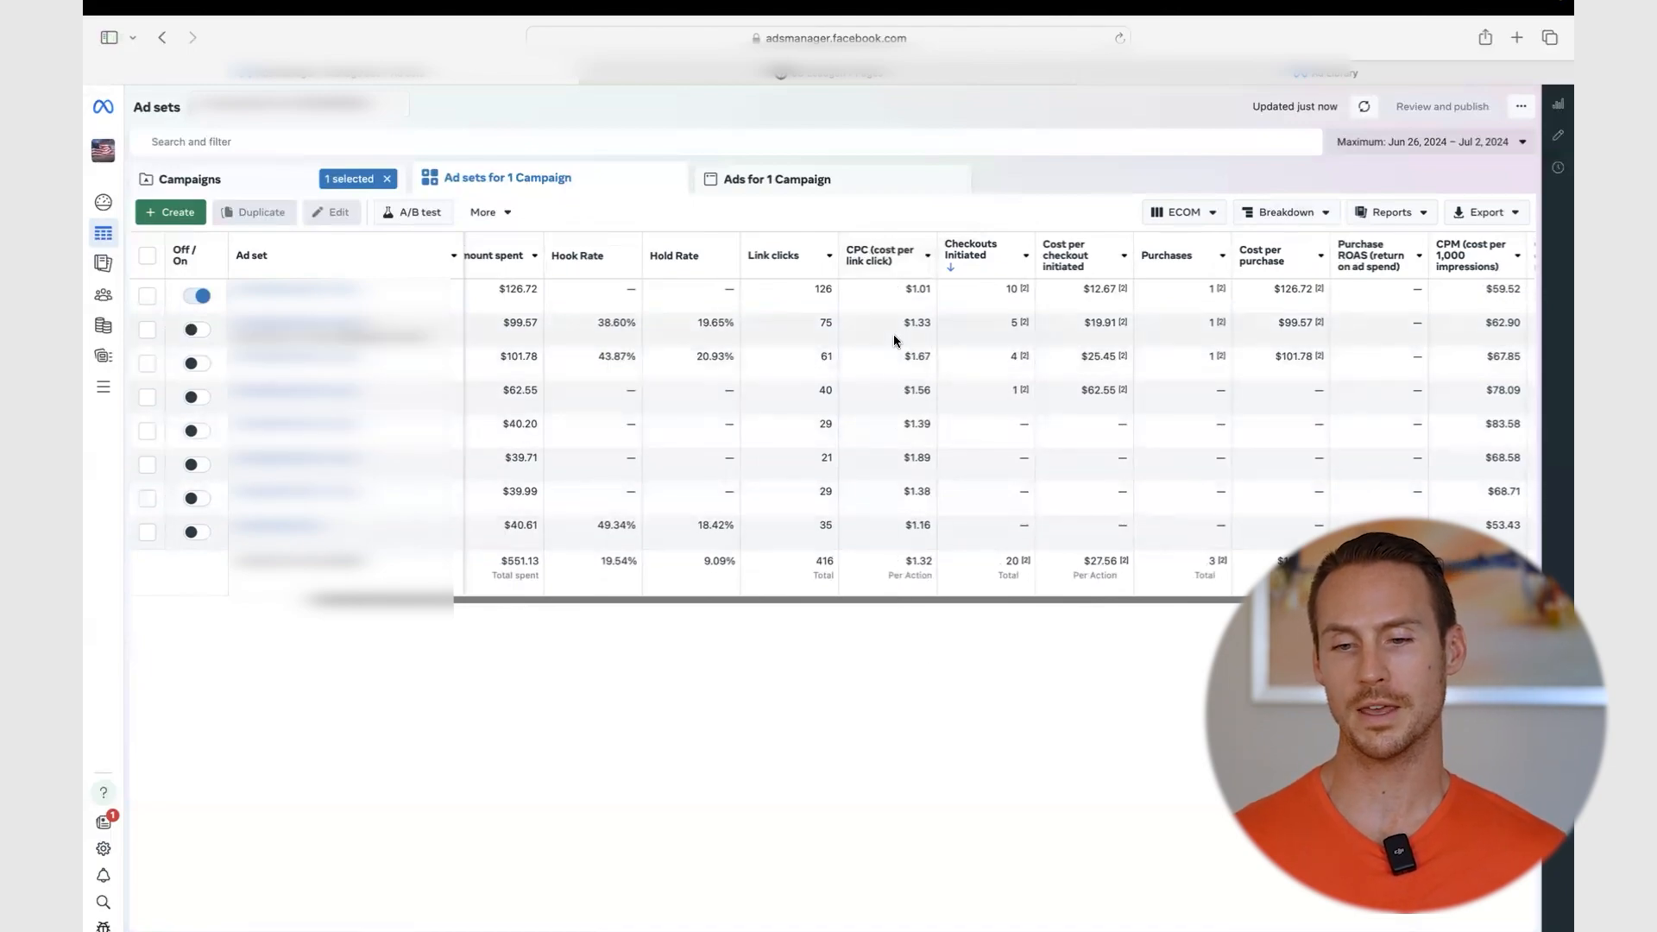
scroll(893, 334, "right", 5)
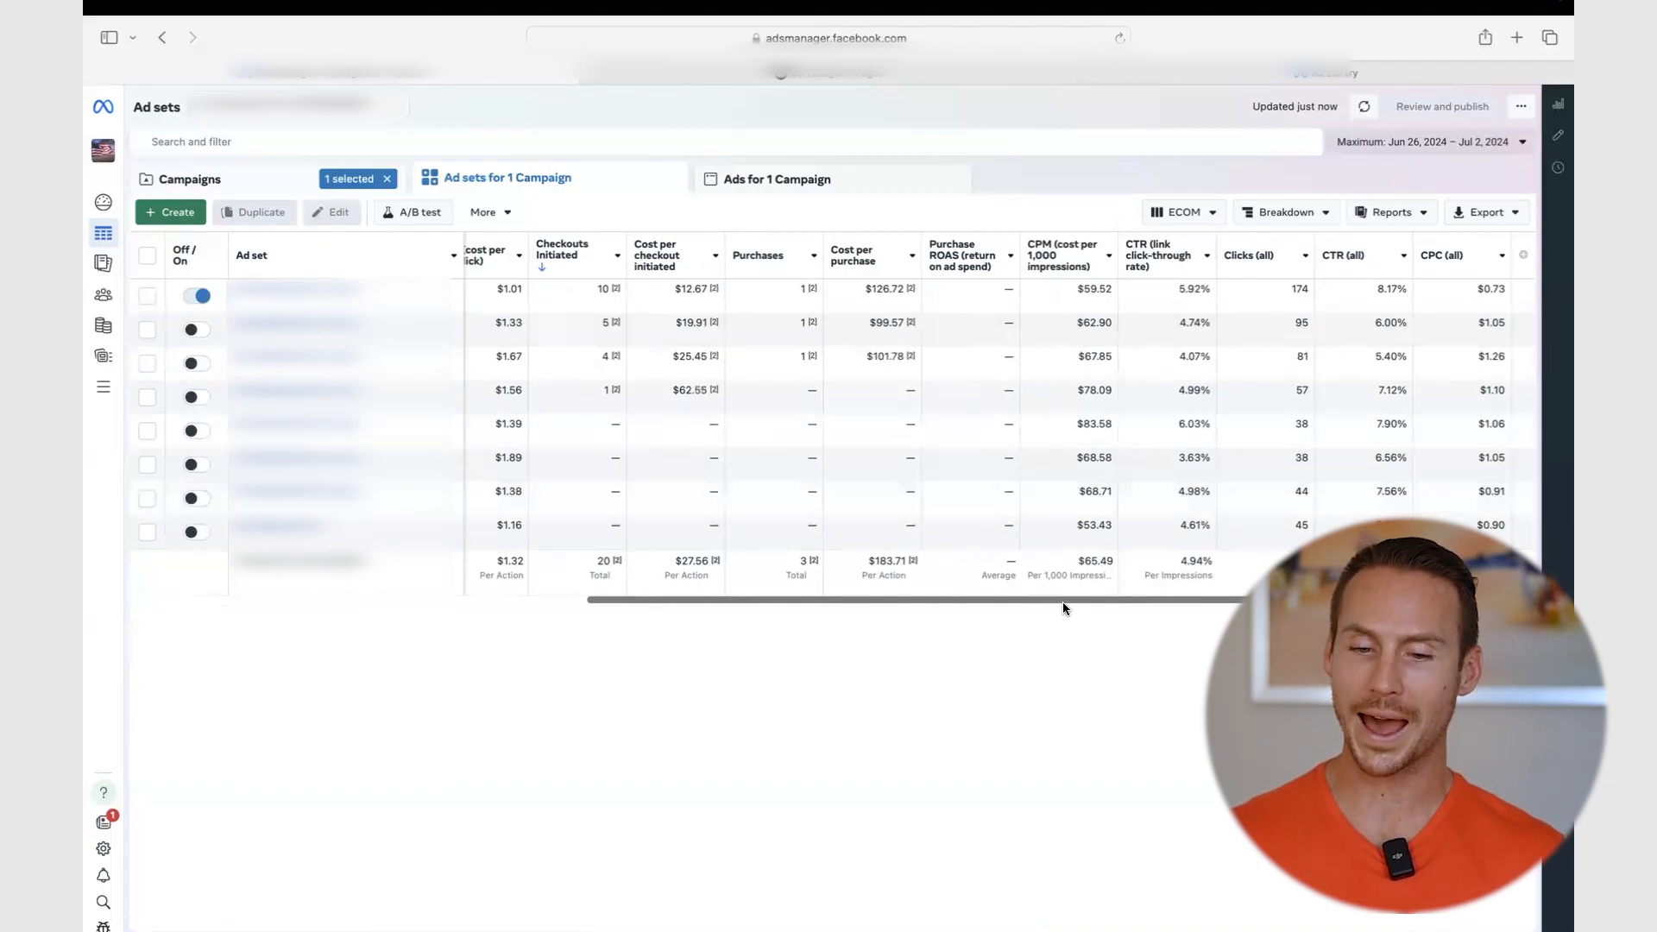
- Go back from the ad sets to the account's 340-campaign list for Jul 2, 2024
left_click_drag(1063, 601, 936, 594)
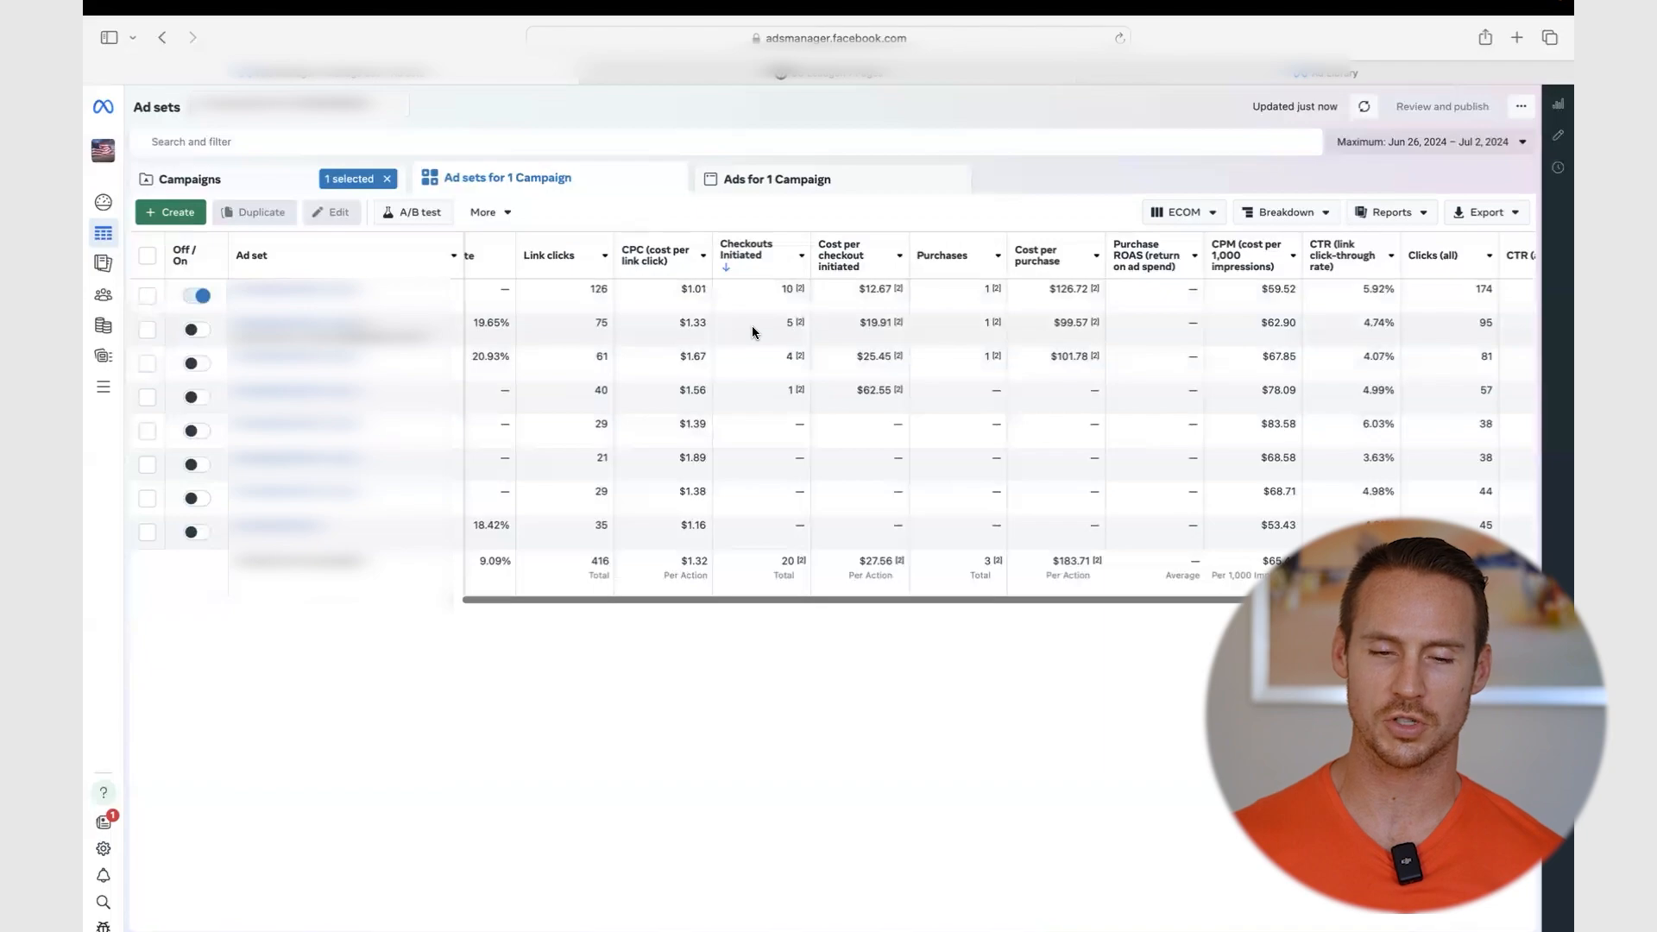
left_click(280, 174)
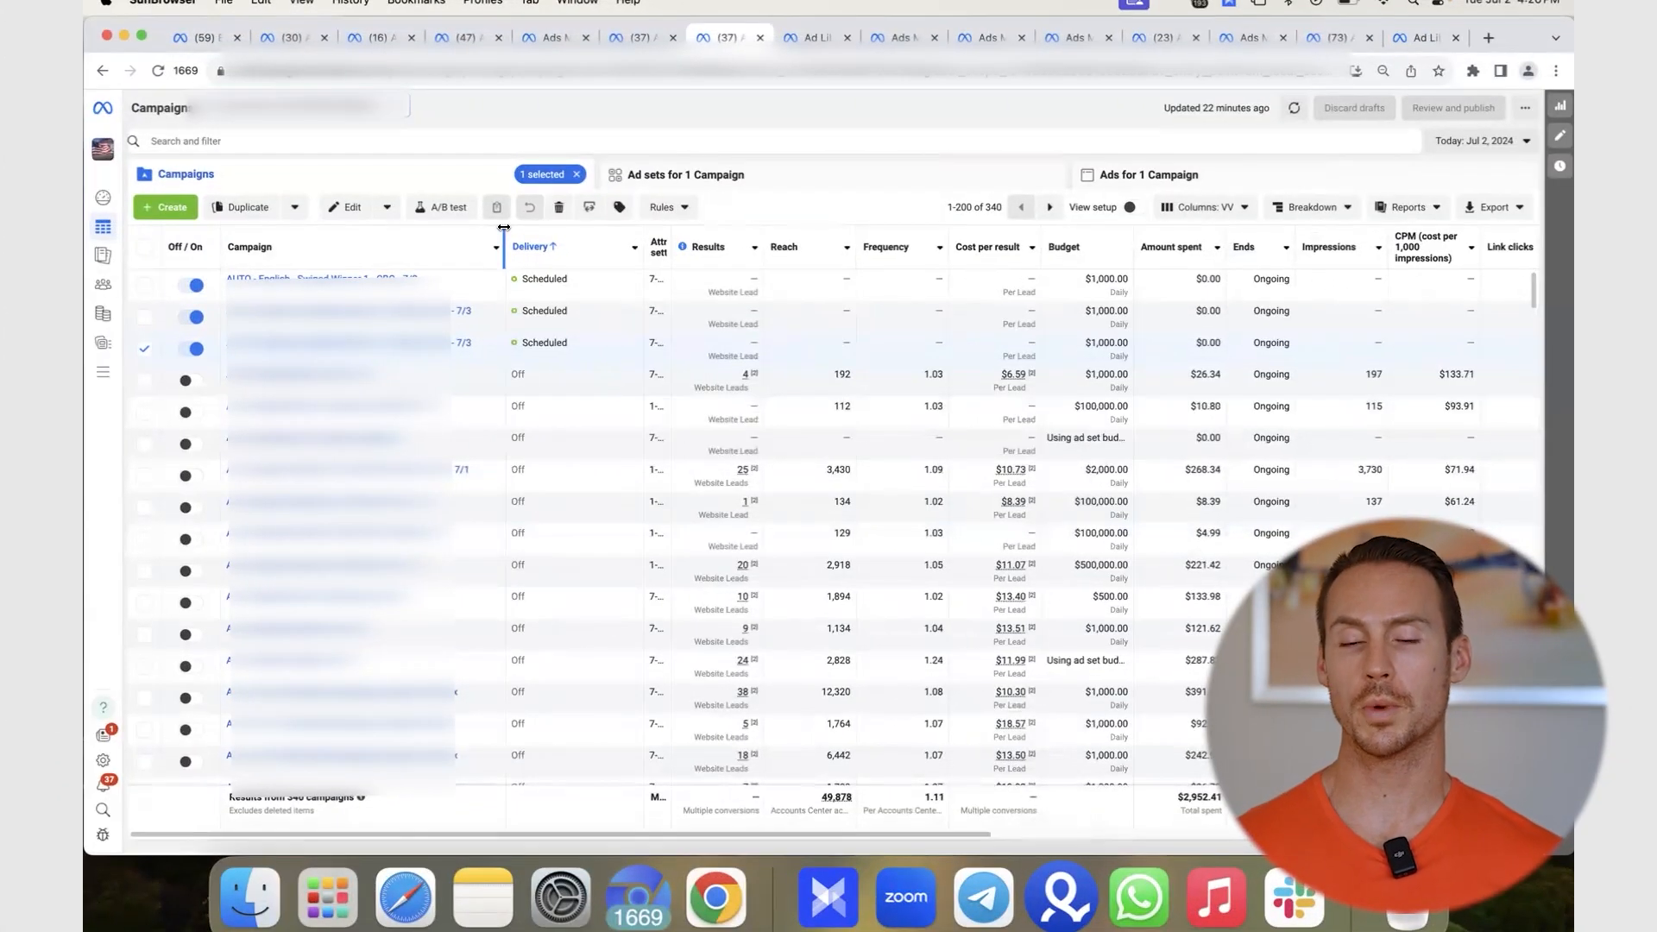
- Review last 30 days' spend ($21,125.73), then switch the report to the last 14 days
left_click(1476, 141)
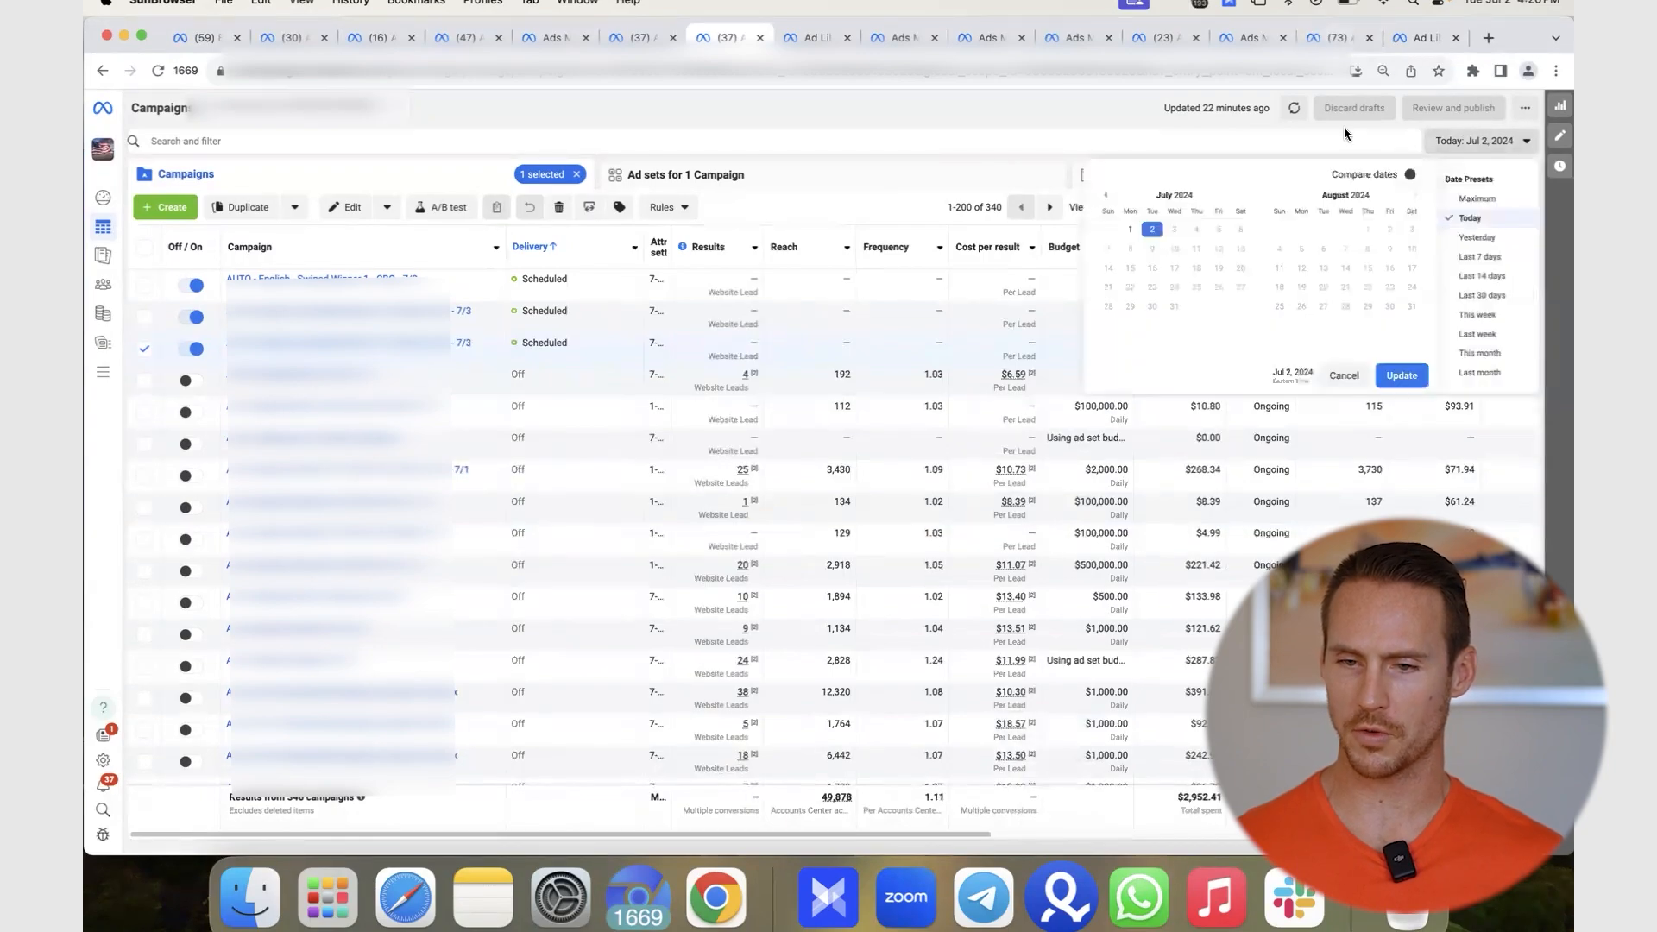
left_click(1499, 294)
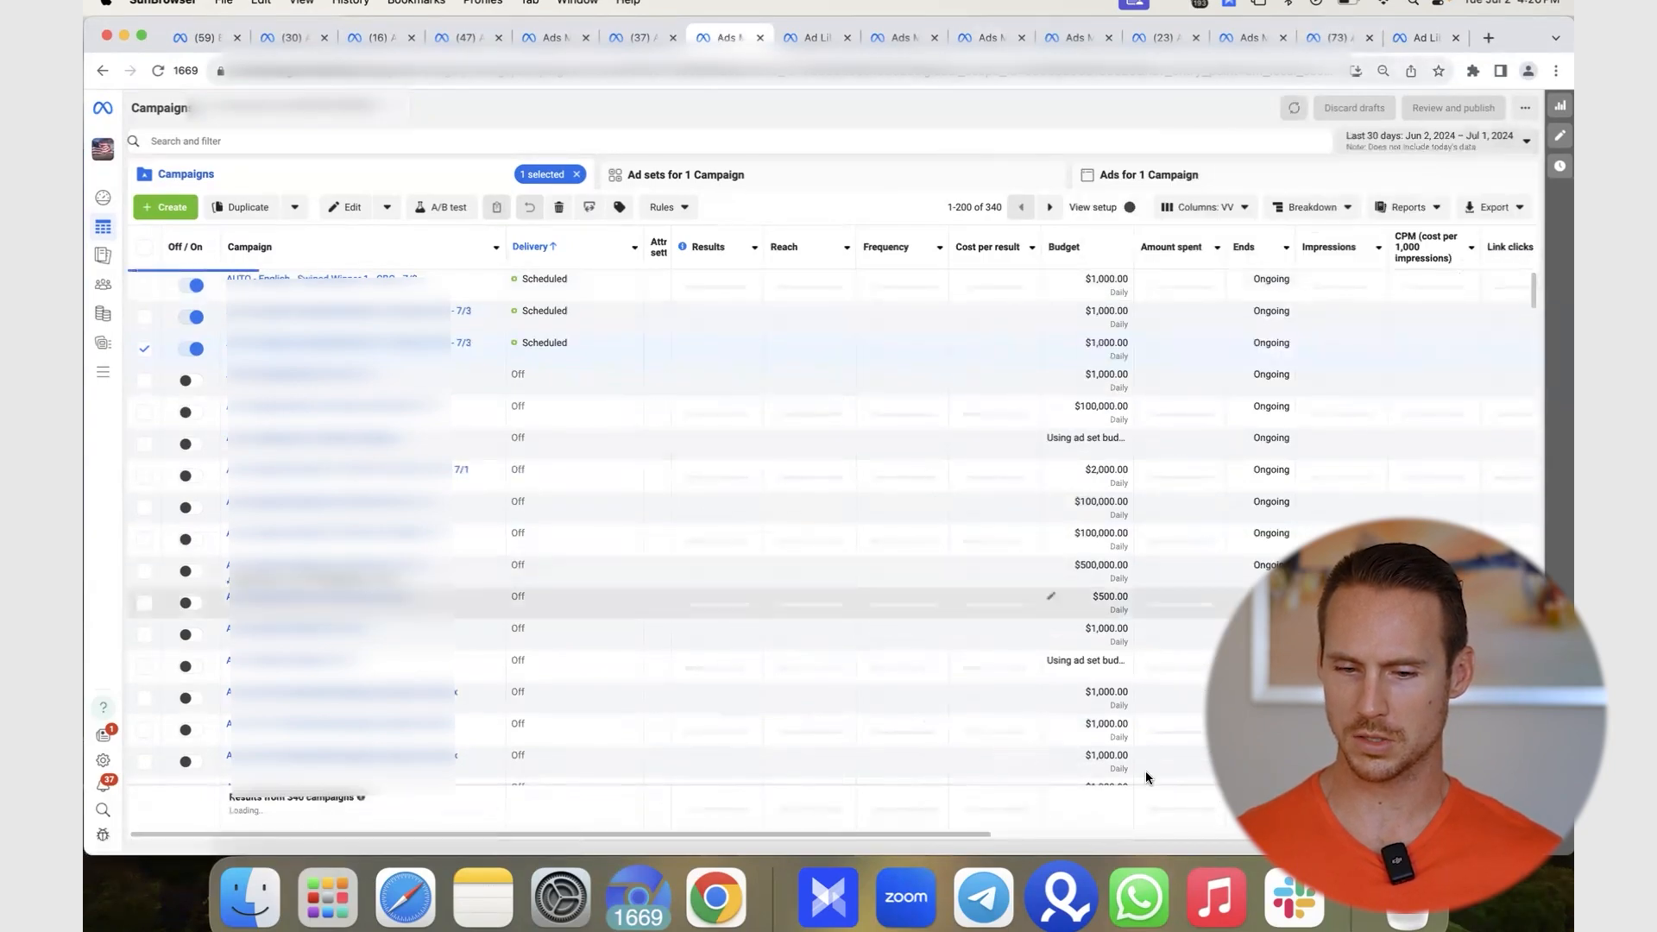
left_click_drag(1222, 809, 1158, 794)
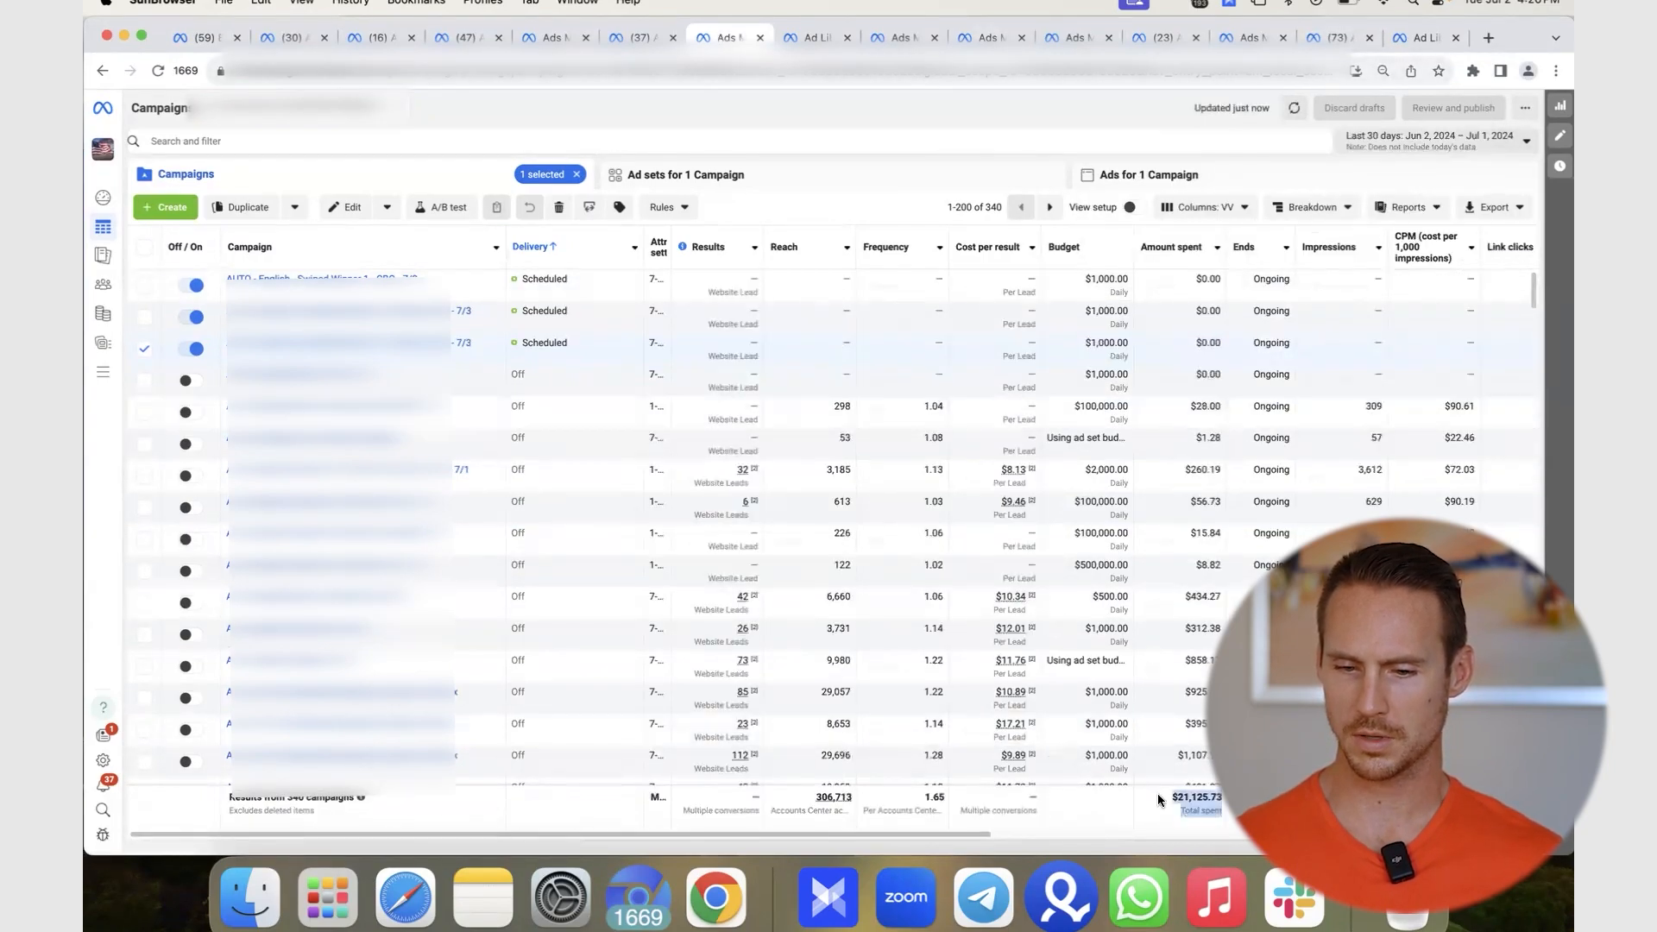
left_click(1419, 131)
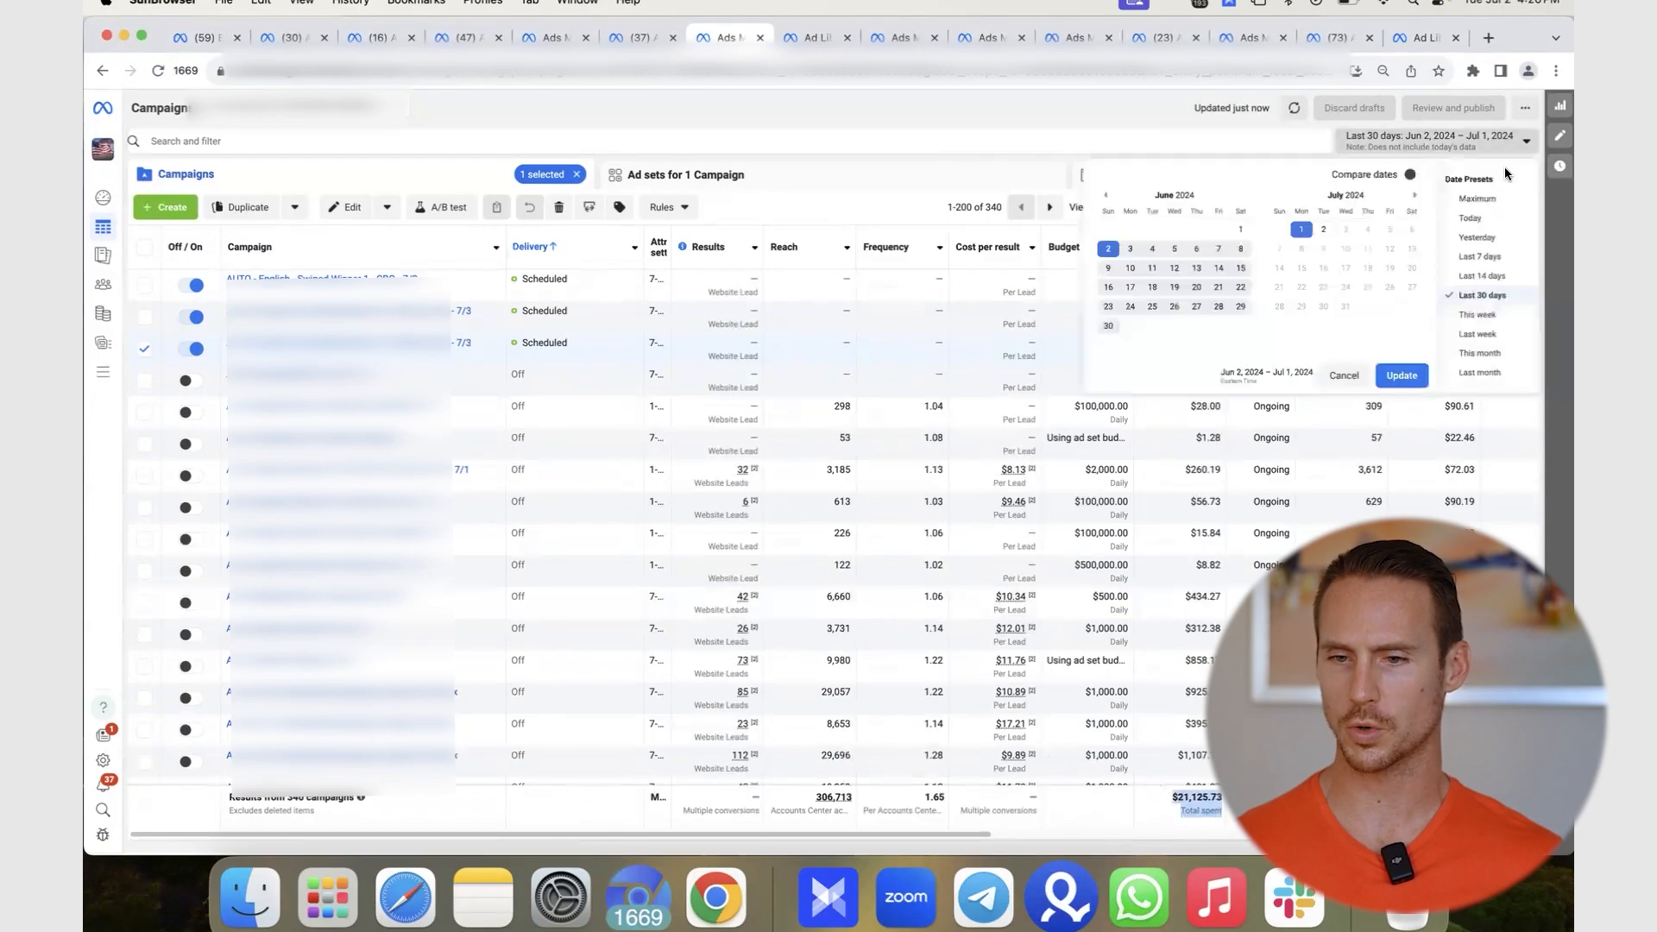
left_click(1499, 278)
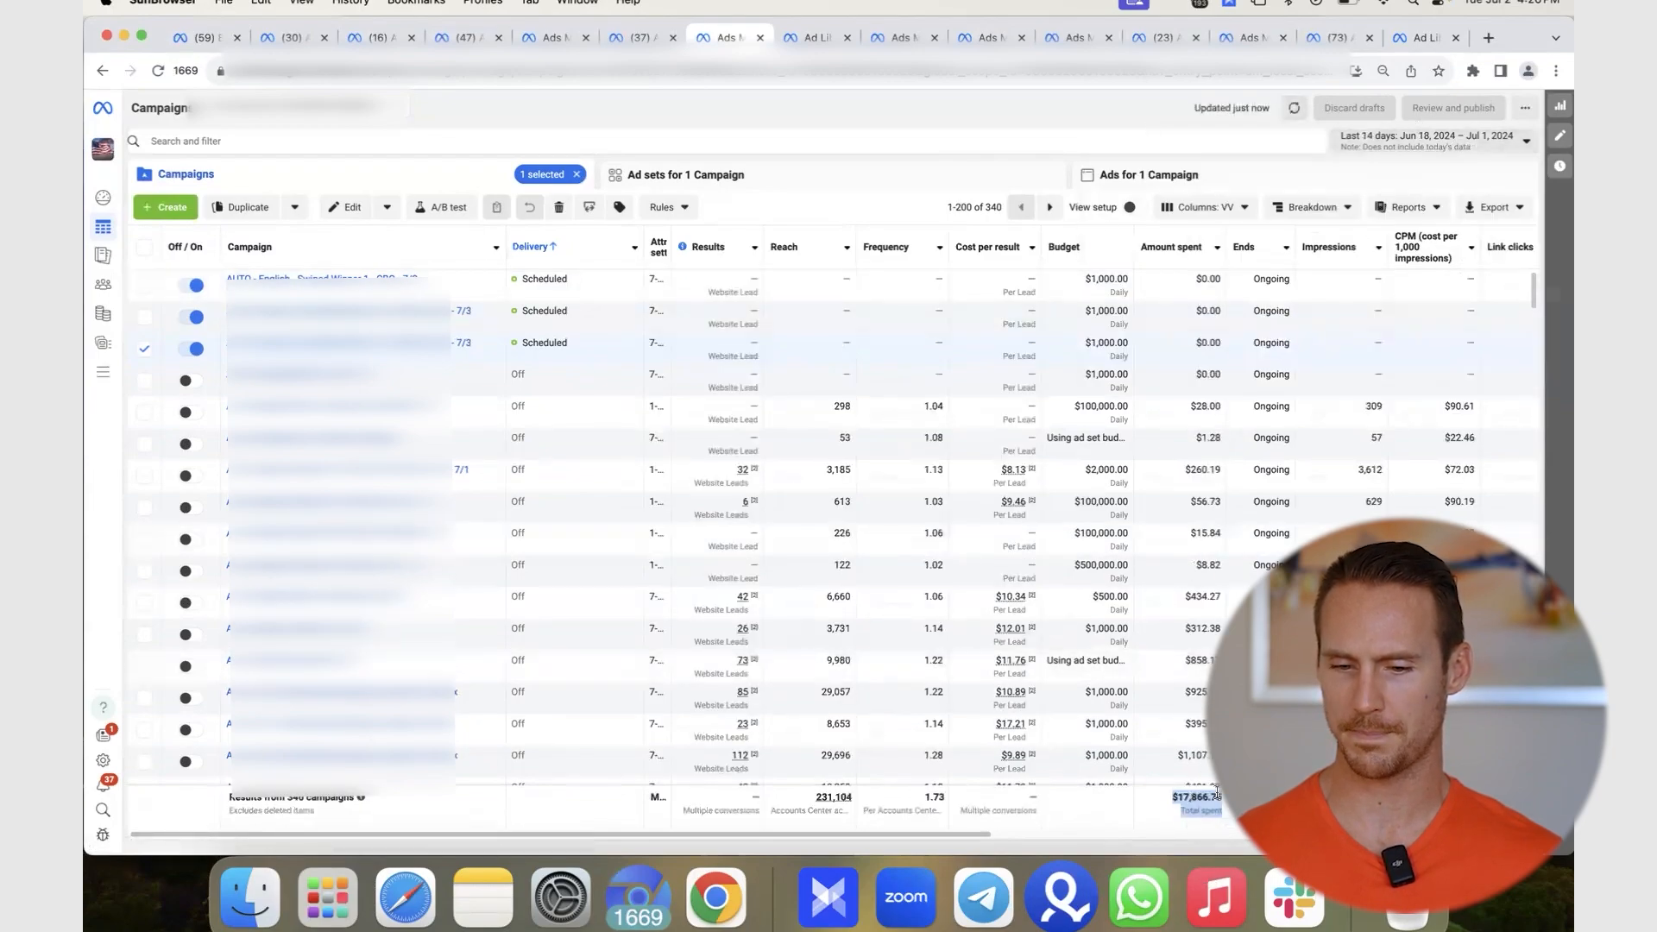
- Try Today and Yesterday, apply Today as the range, and uncheck the third campaign
left_click(1471, 144)
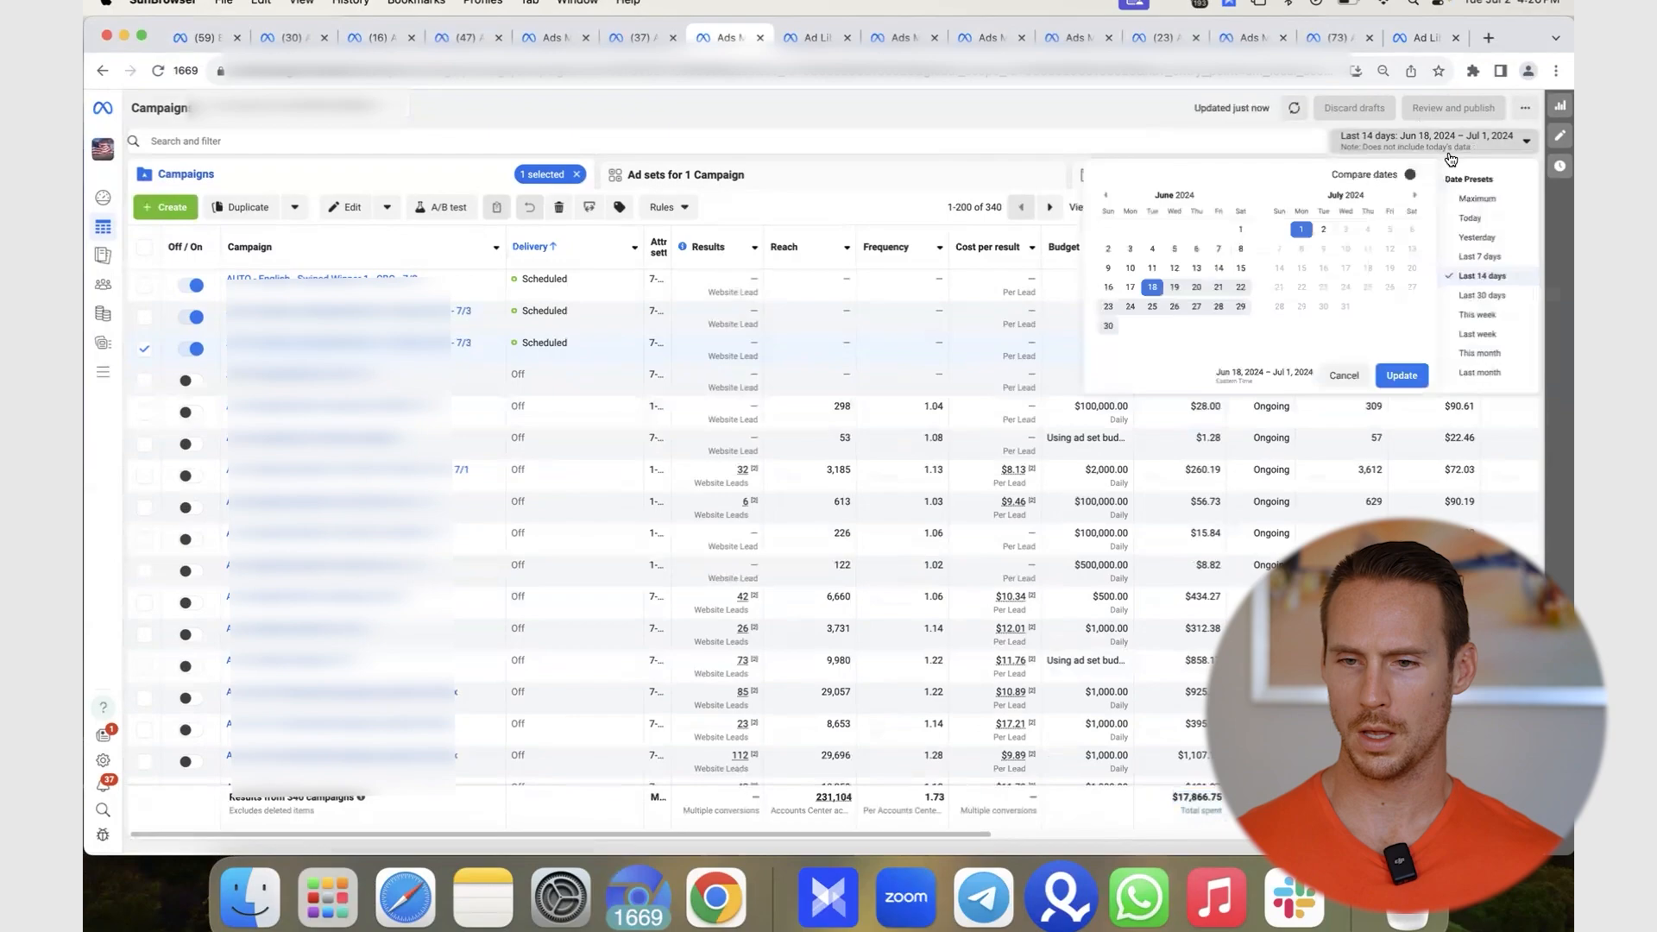
left_click(1489, 207)
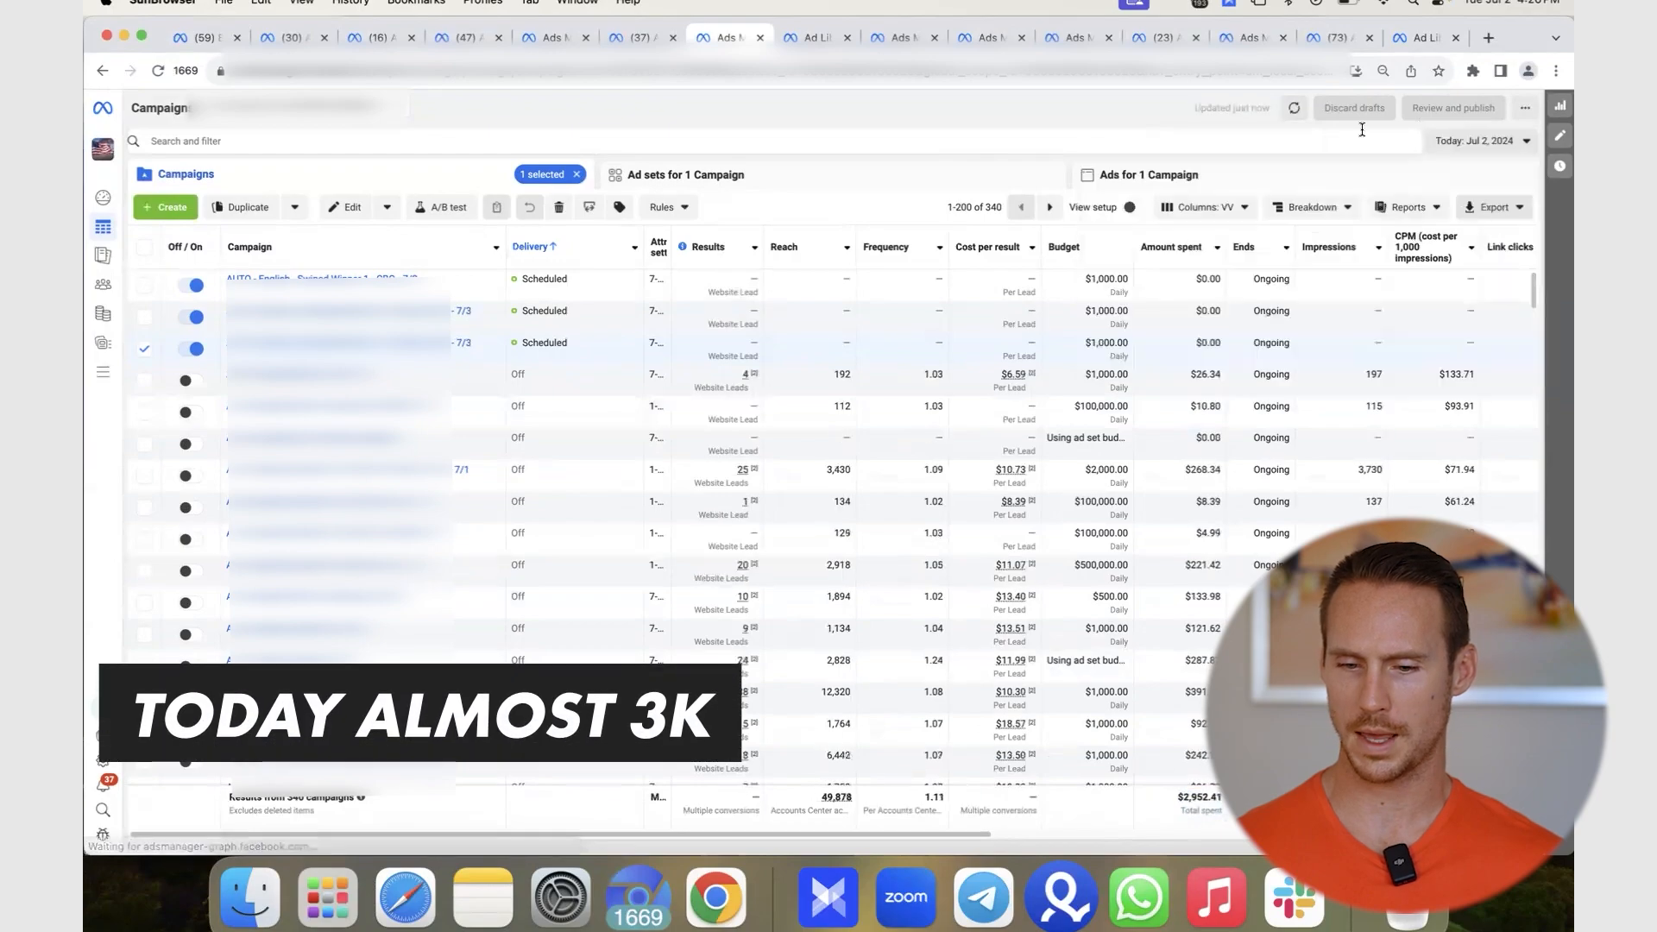
left_click(1478, 141)
left_click(1475, 237)
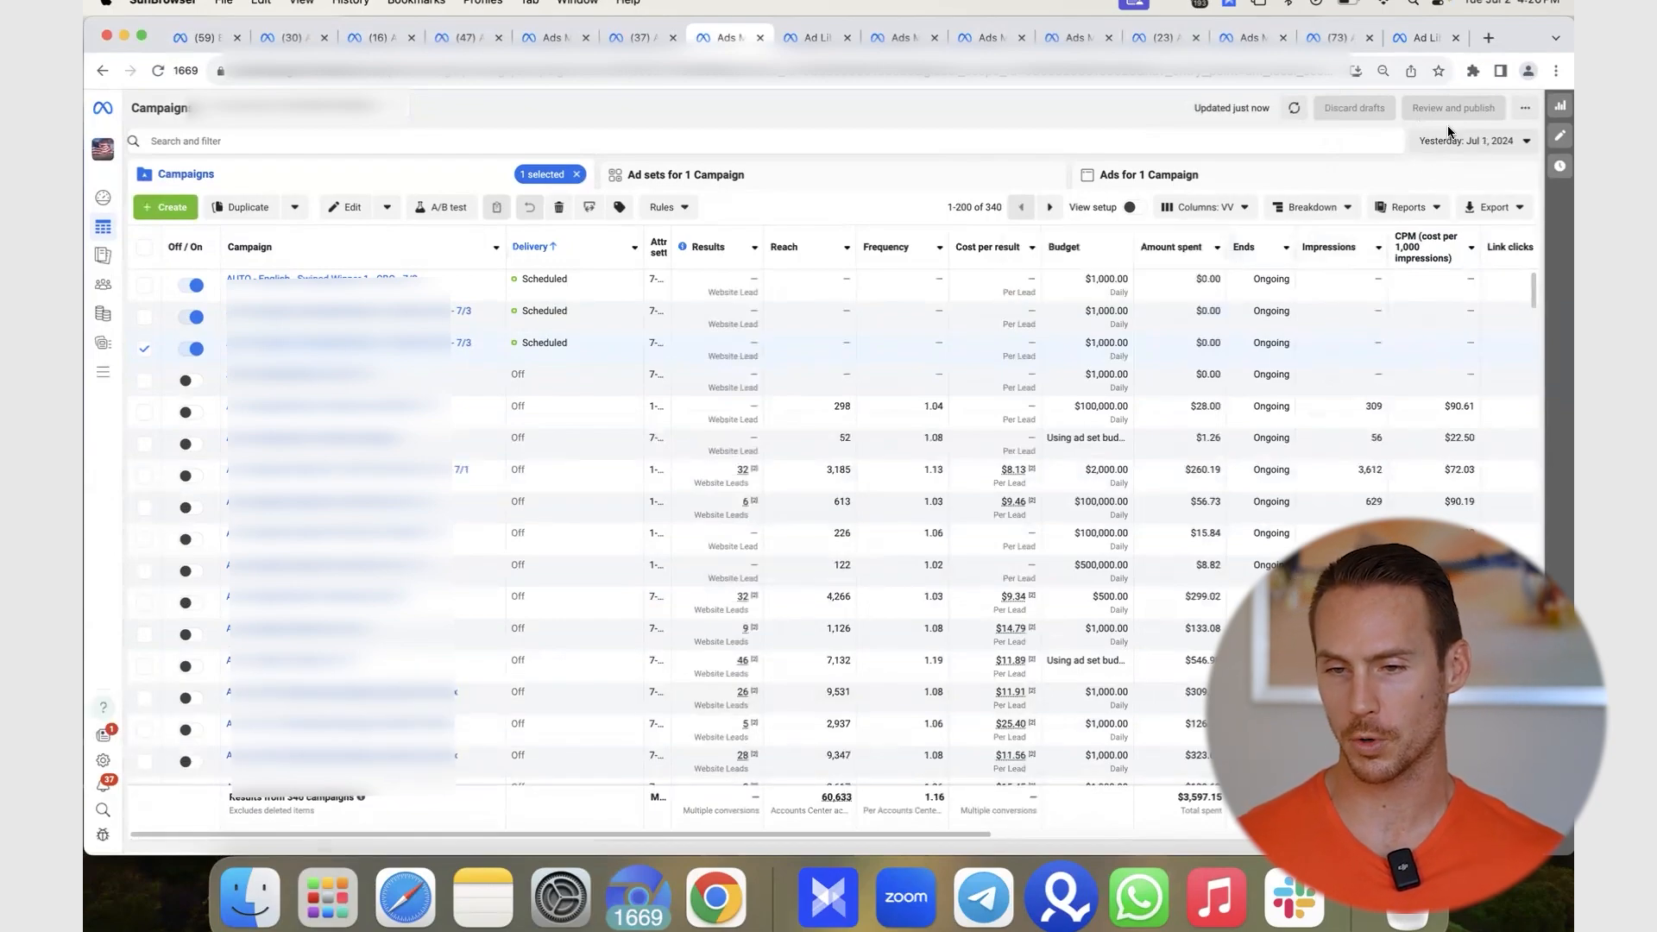
left_click(1469, 141)
left_click(1484, 220)
left_click(1402, 375)
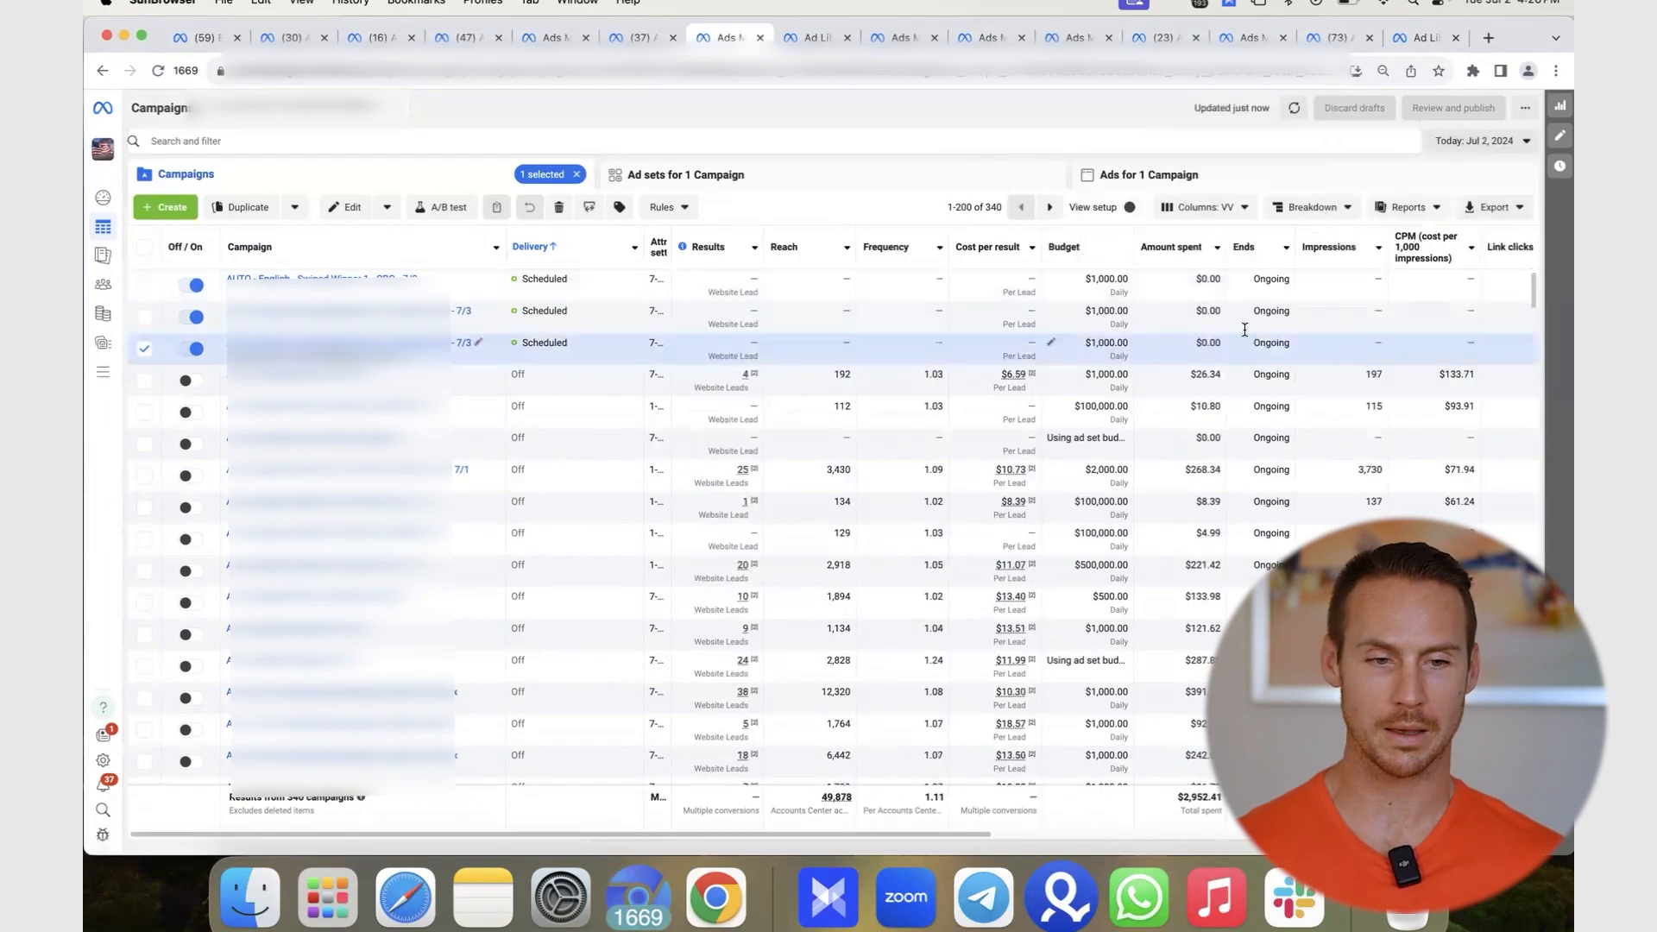
left_click(144, 349)
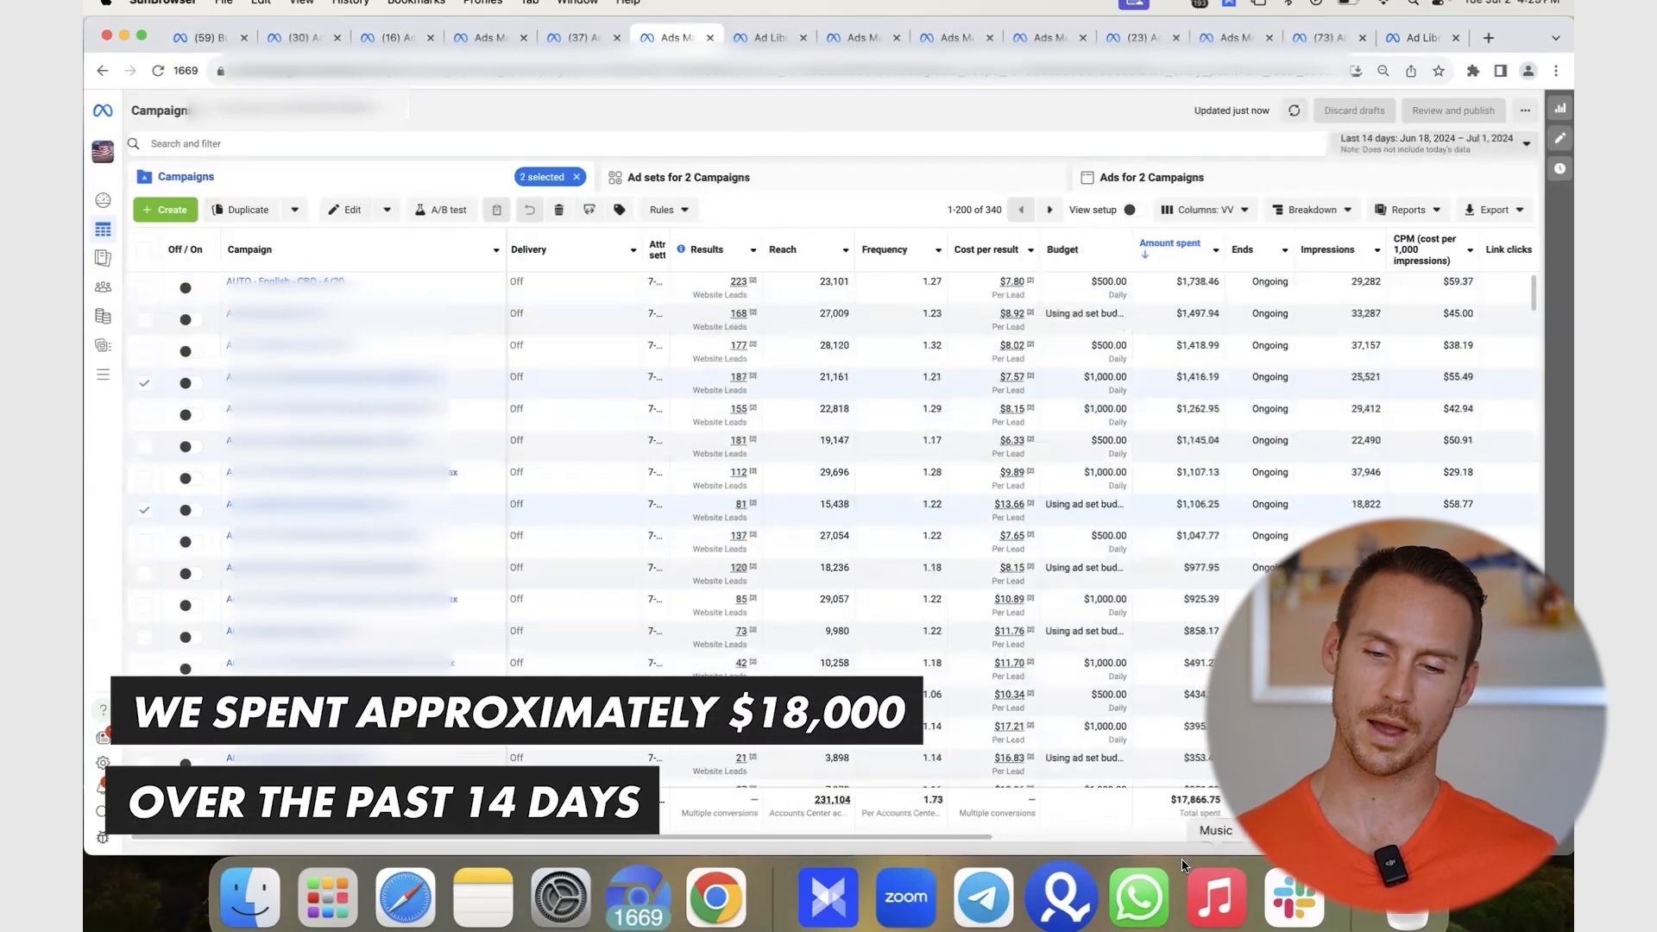
- Show yesterday's figures (Jul 1), then return to today's totalling $2,952.41 spent
left_click(1429, 145)
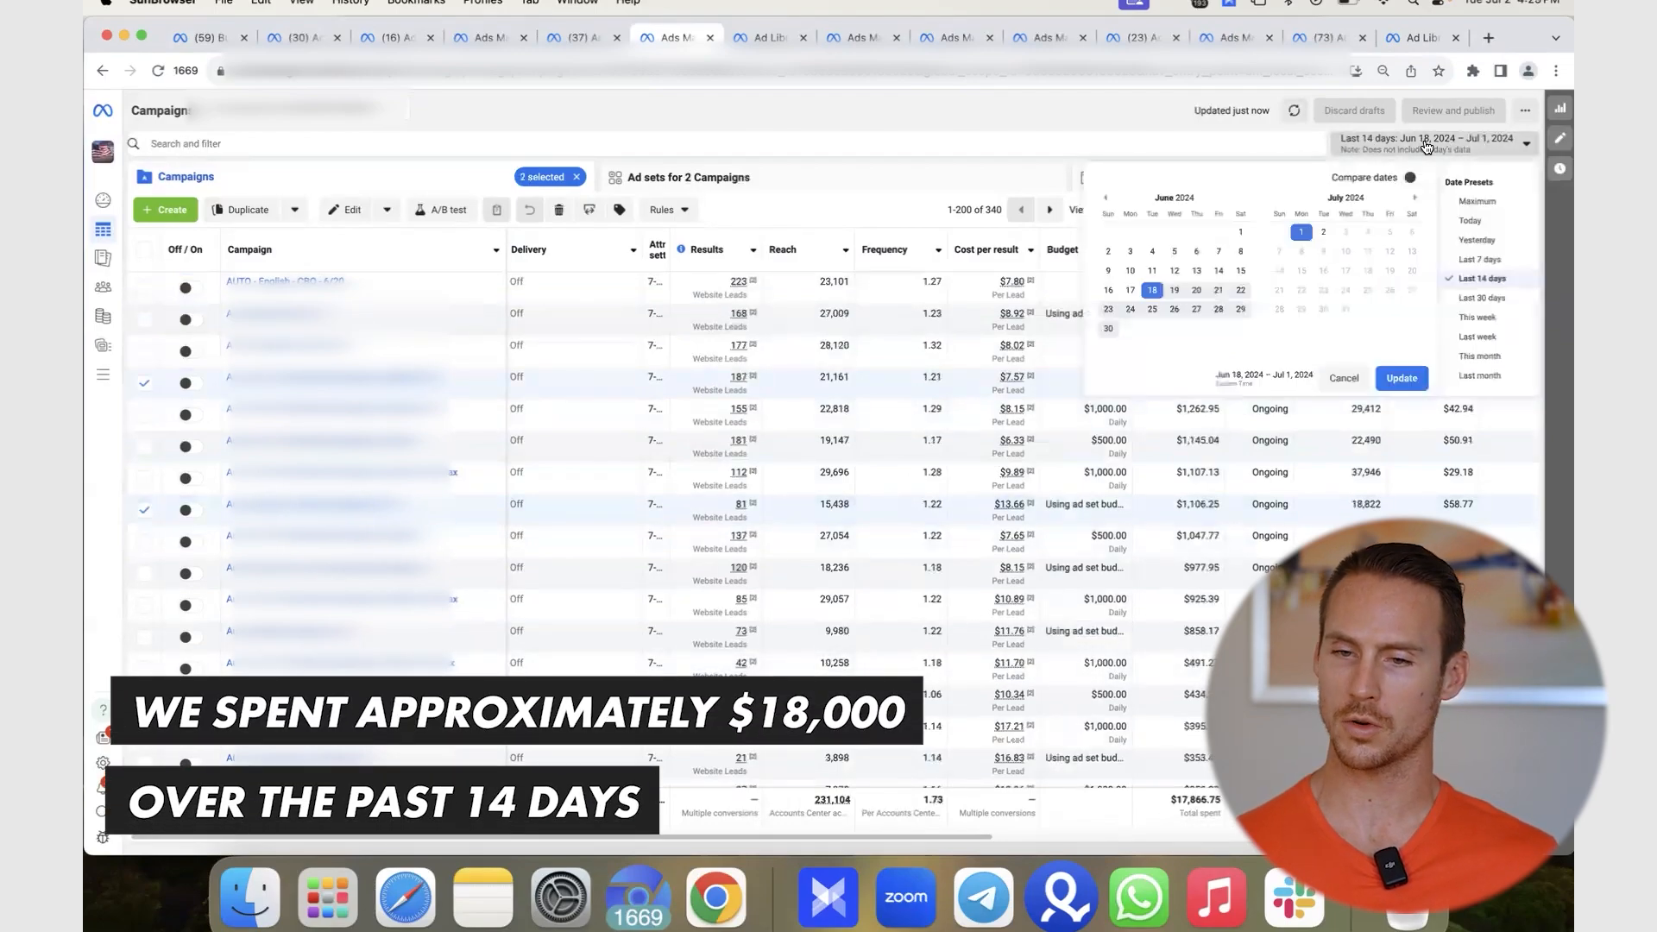
left_click(1484, 242)
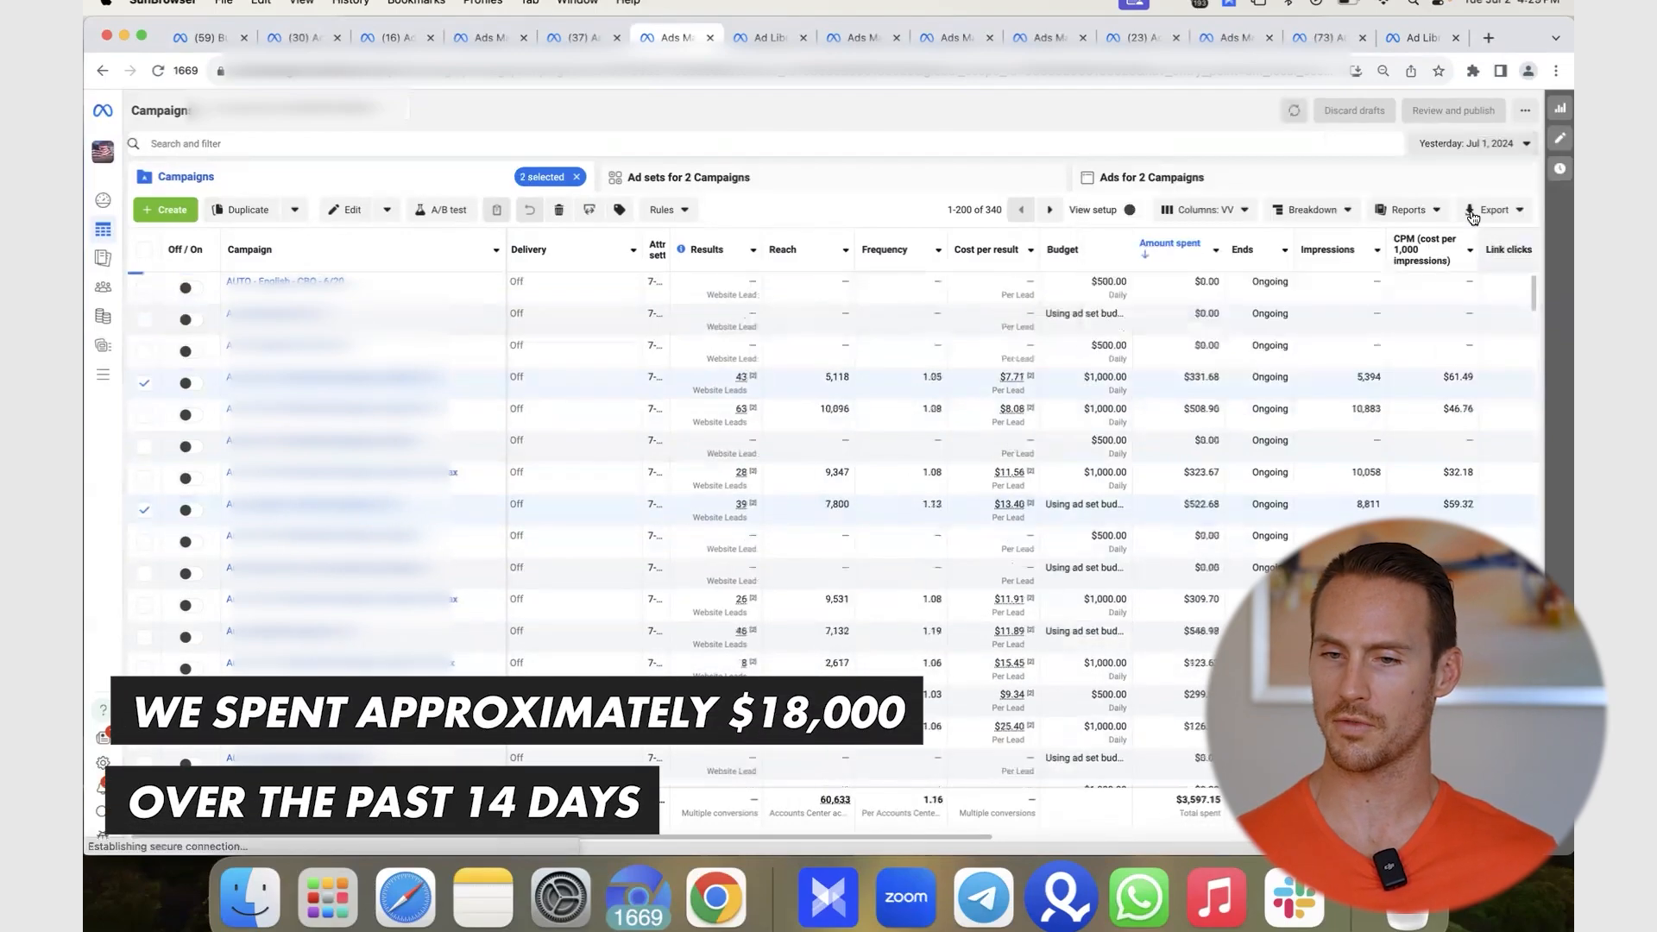
left_click(1464, 145)
left_click(1473, 230)
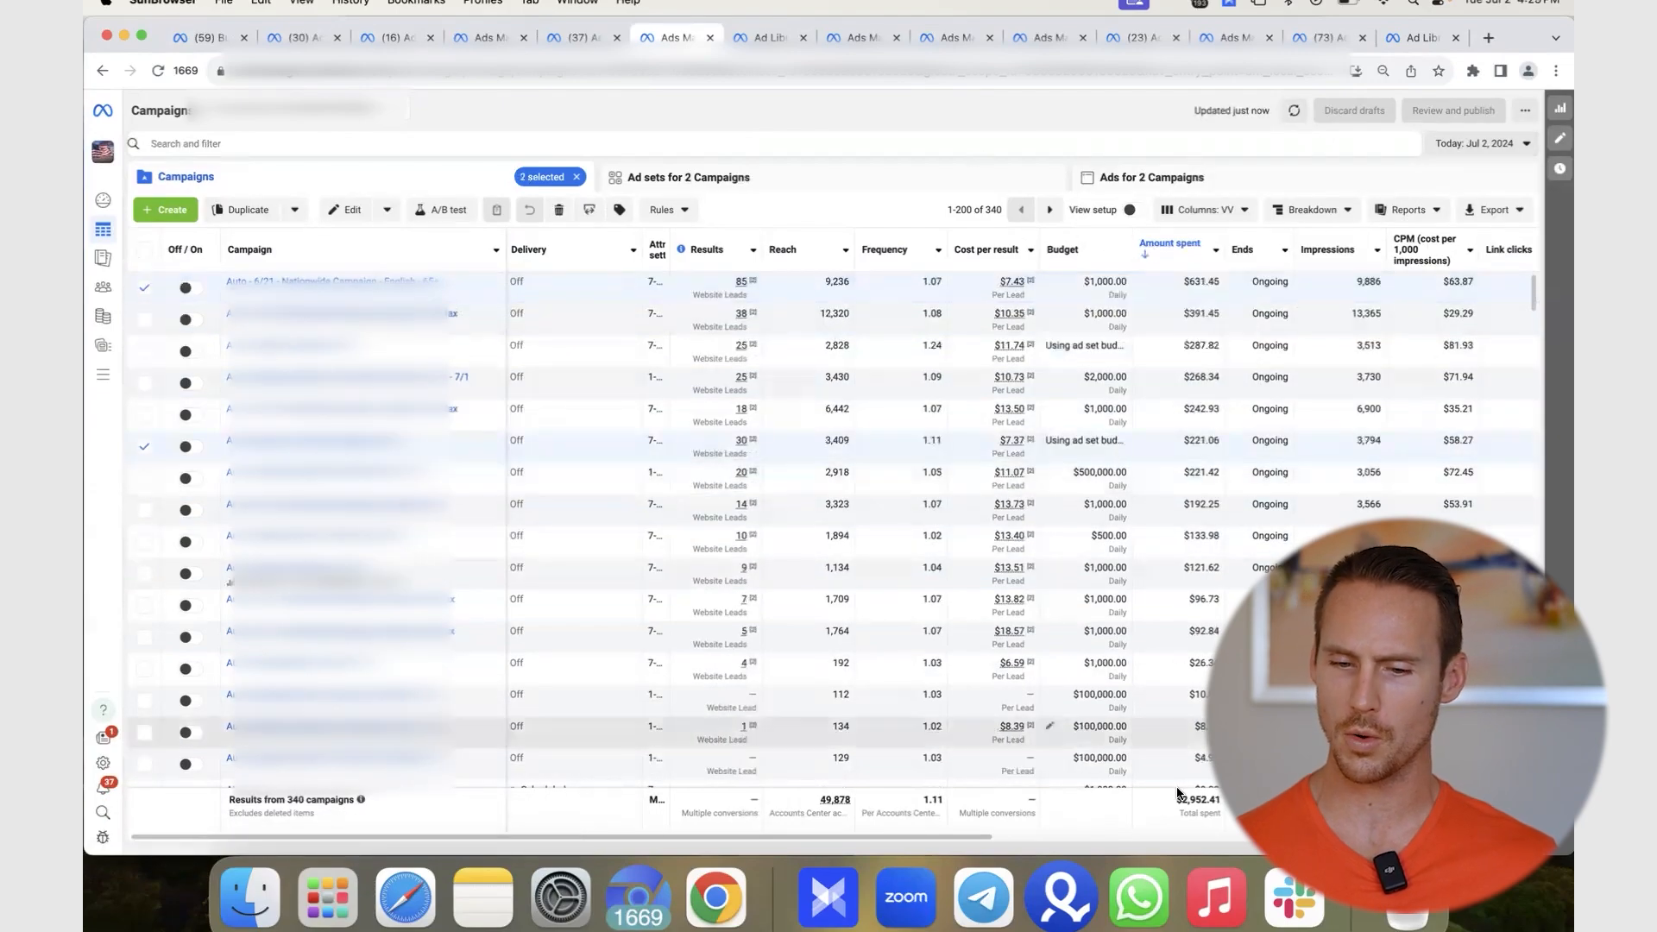
left_click_drag(1224, 813, 1123, 802)
left_click(1205, 803)
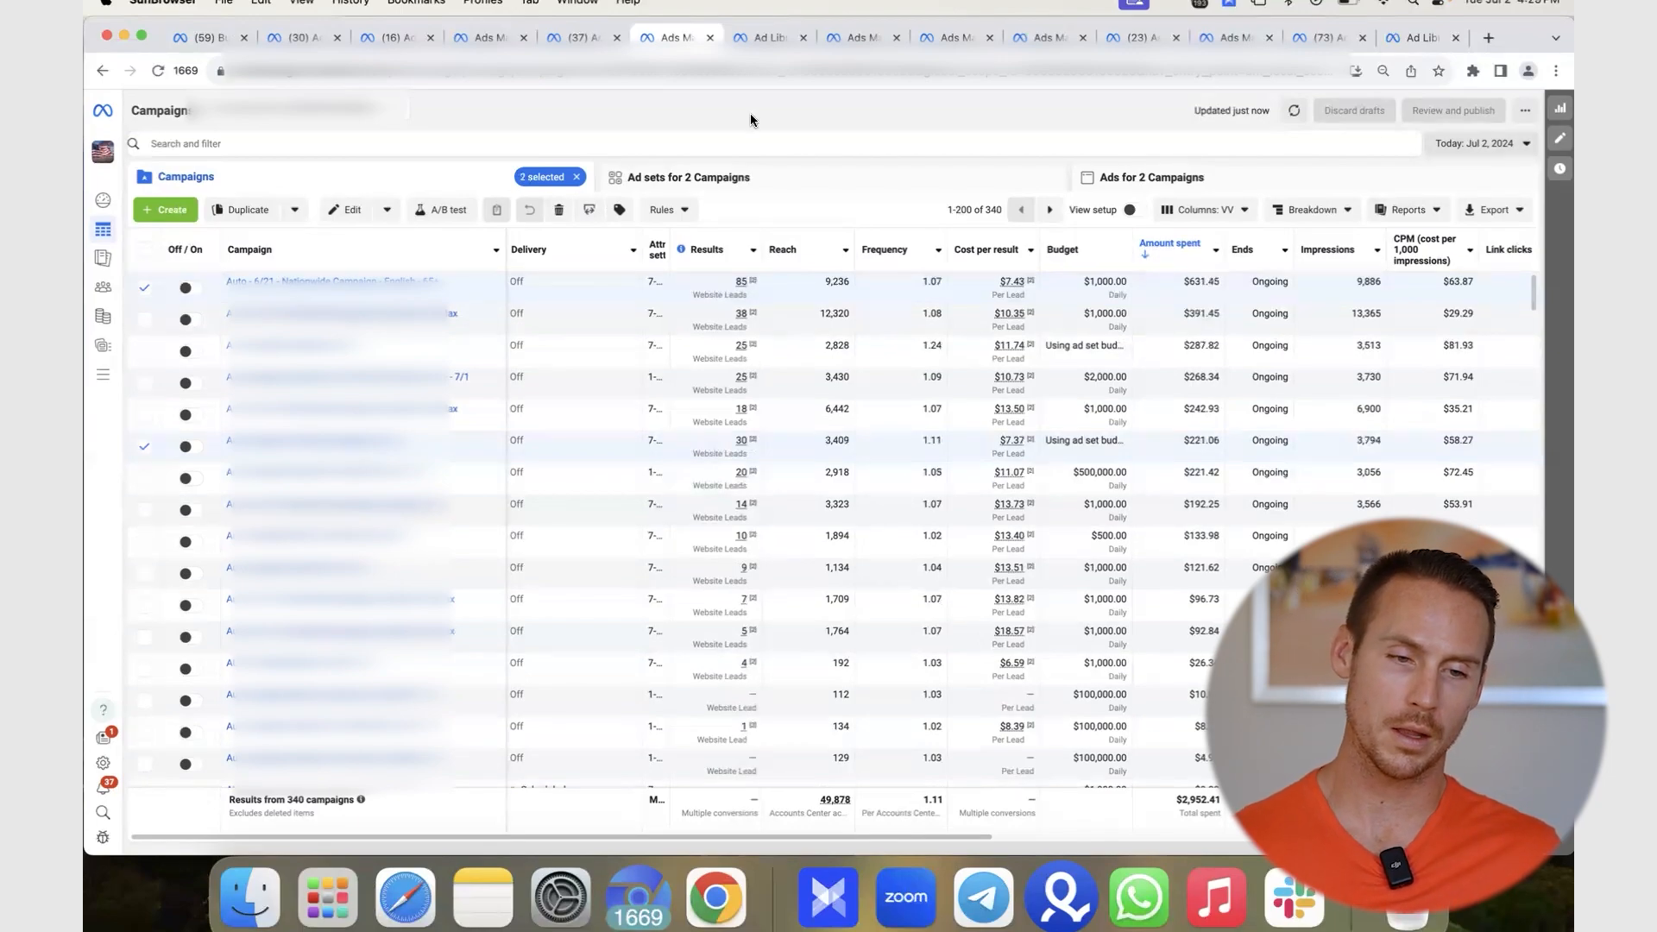
mouse_move(748, 399)
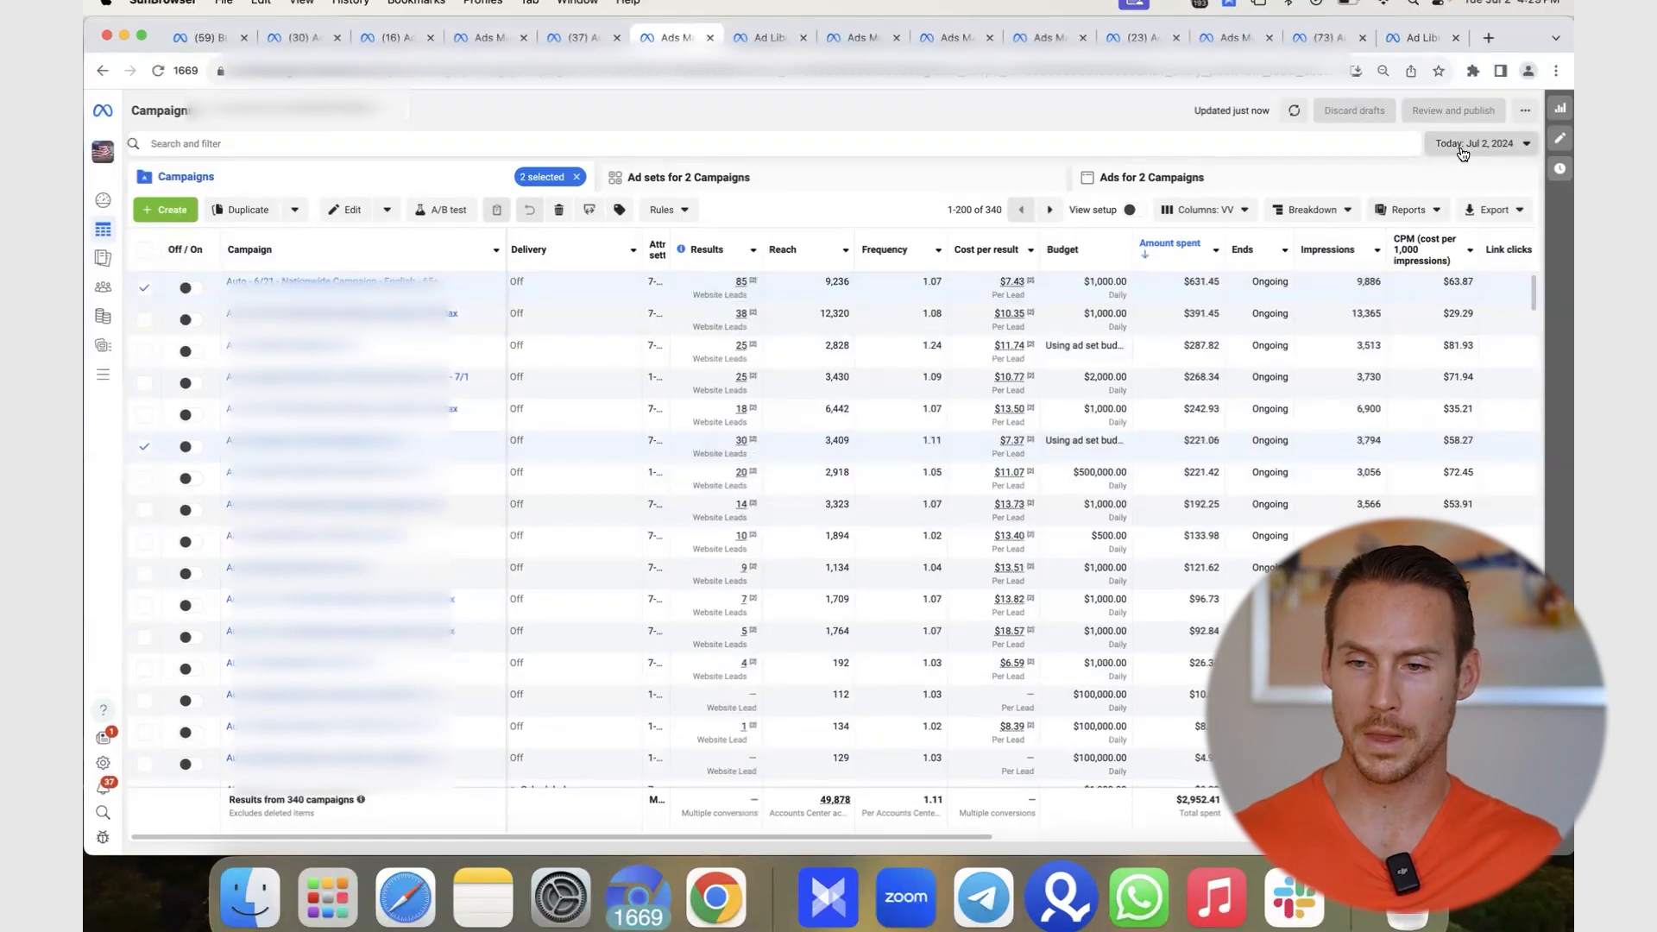
left_click(1463, 153)
left_click(1426, 144)
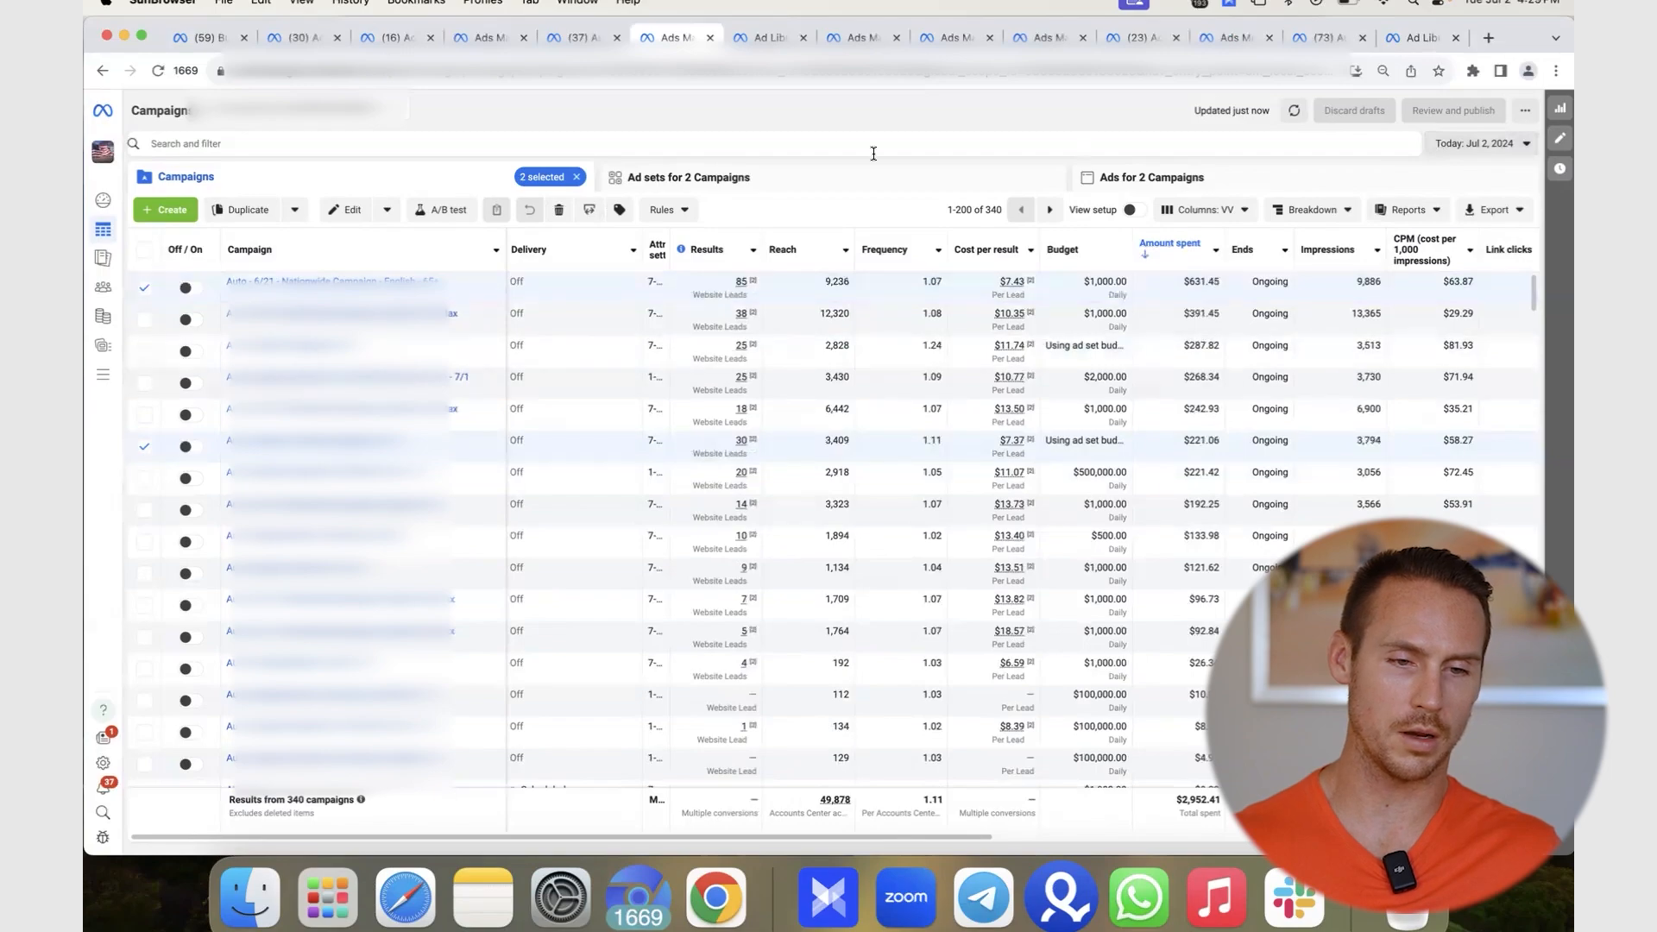
- Filter by selection to the two chosen campaigns, then check only the first one
left_click(430, 140)
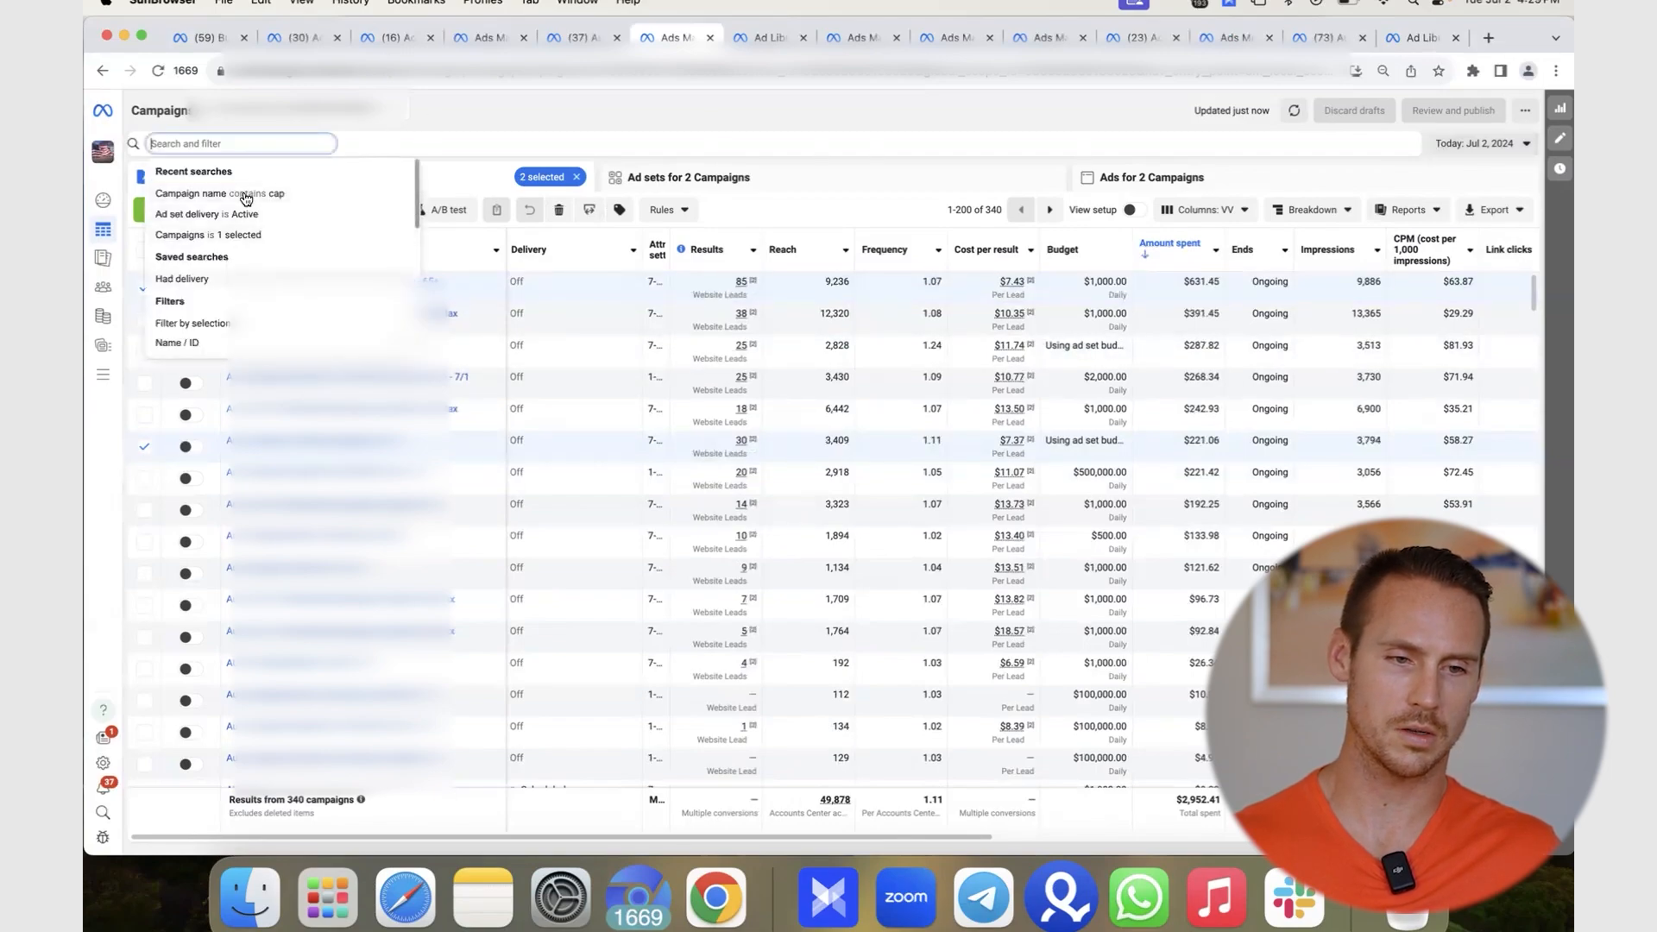
left_click(220, 322)
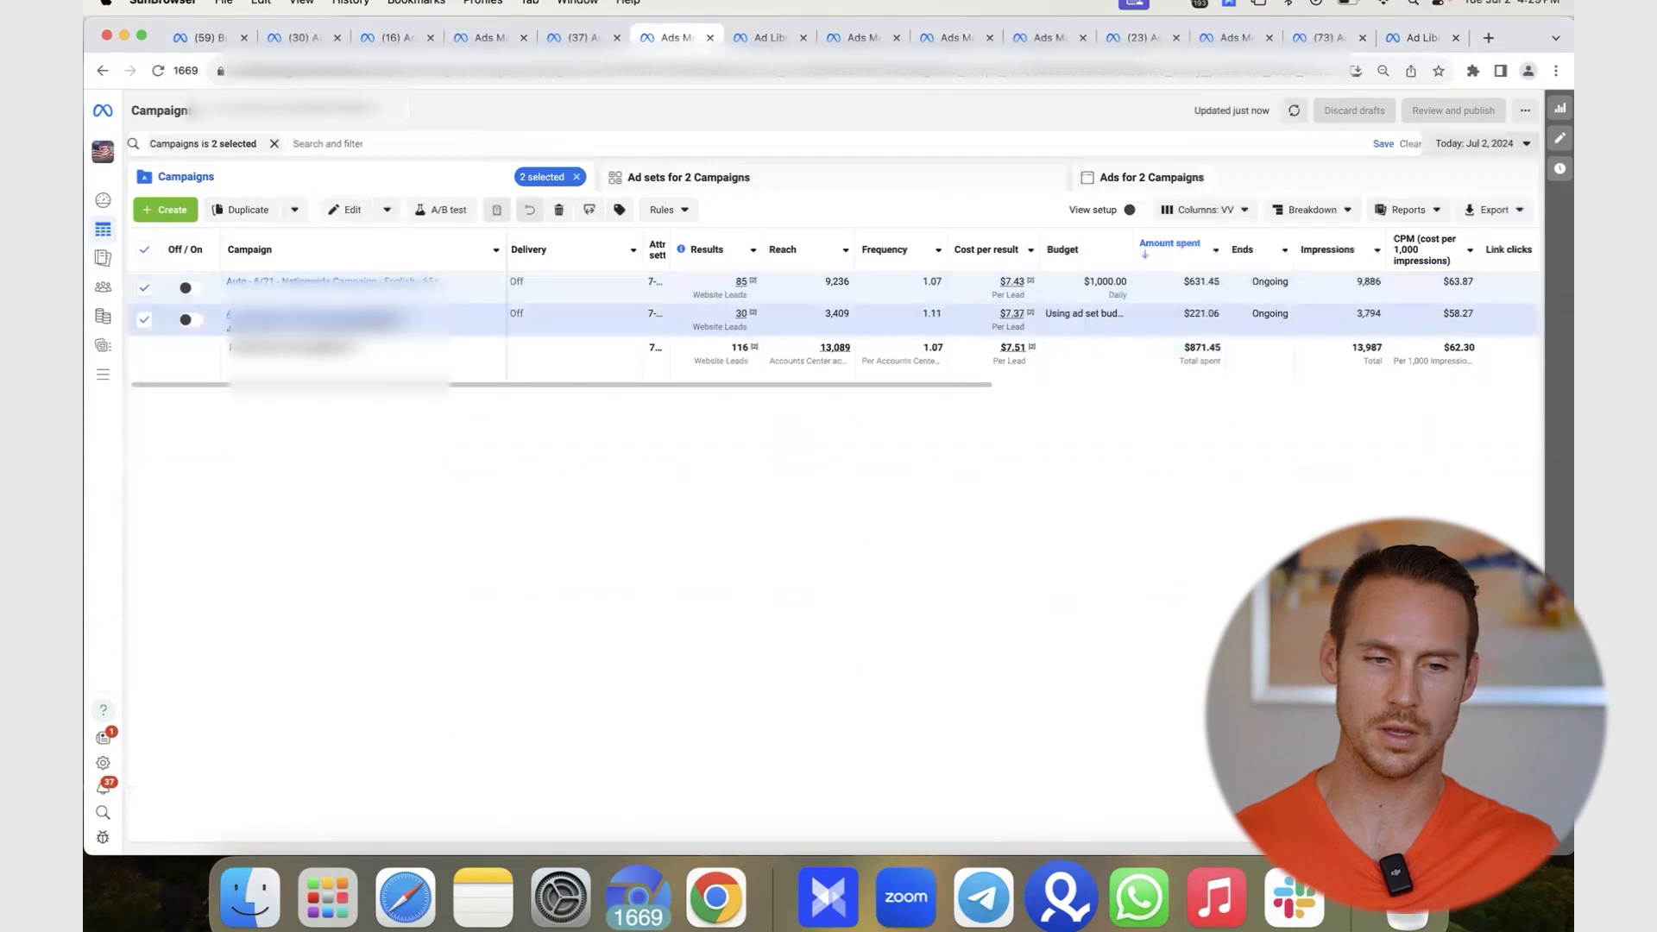
left_click(144, 249)
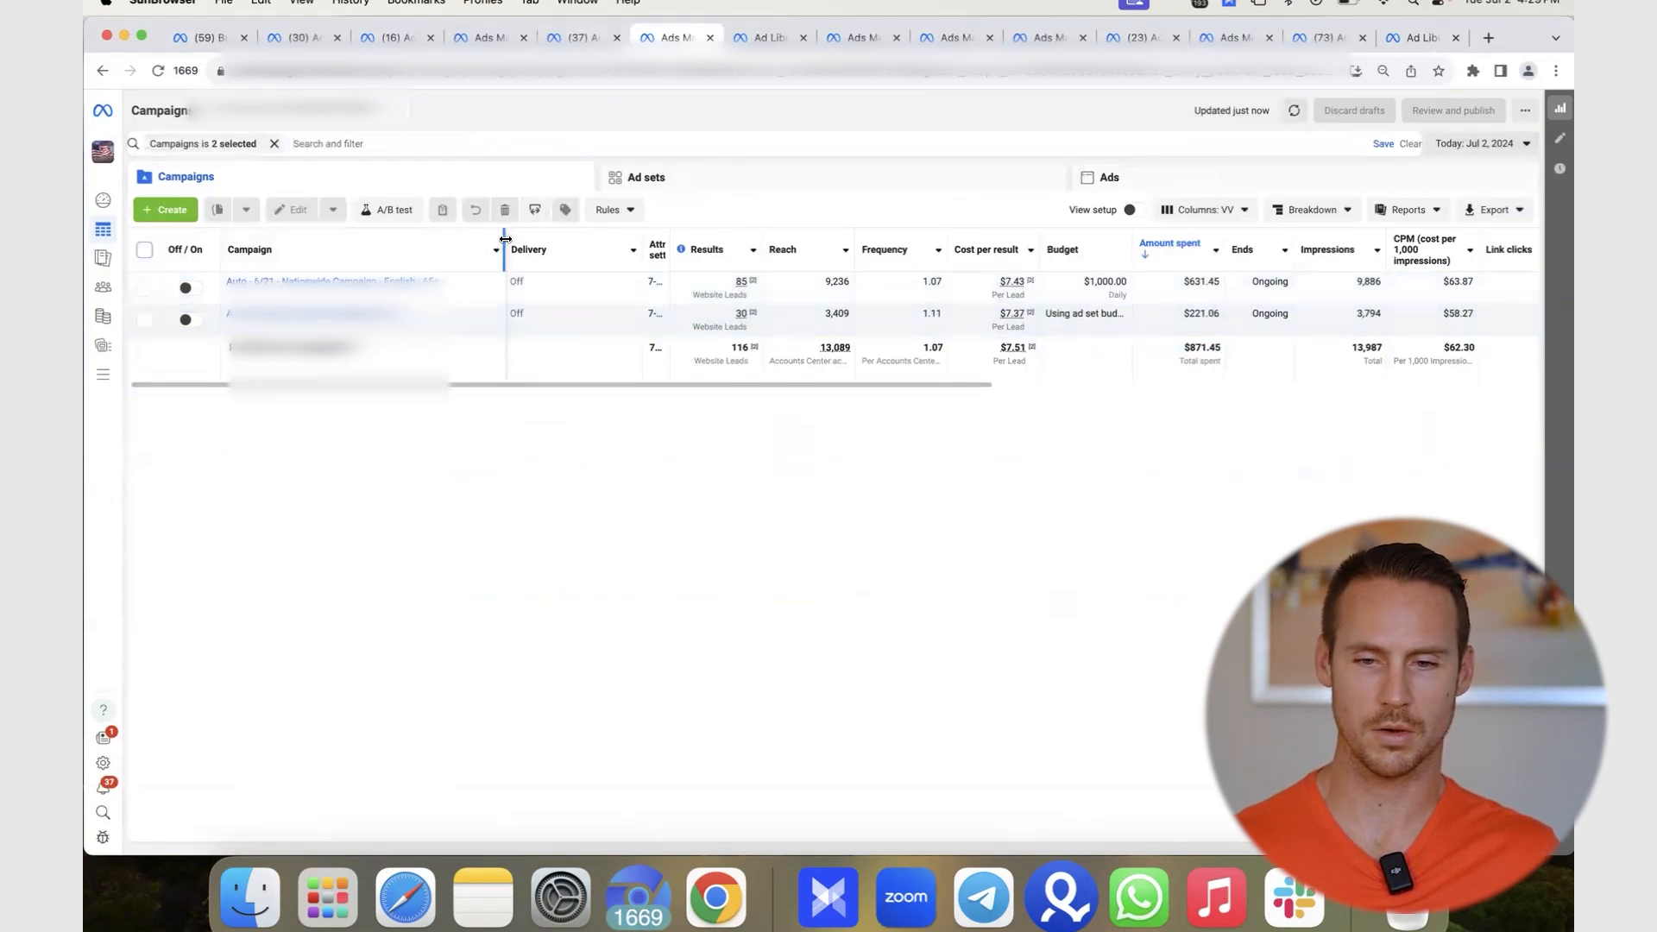
left_click(1011, 283)
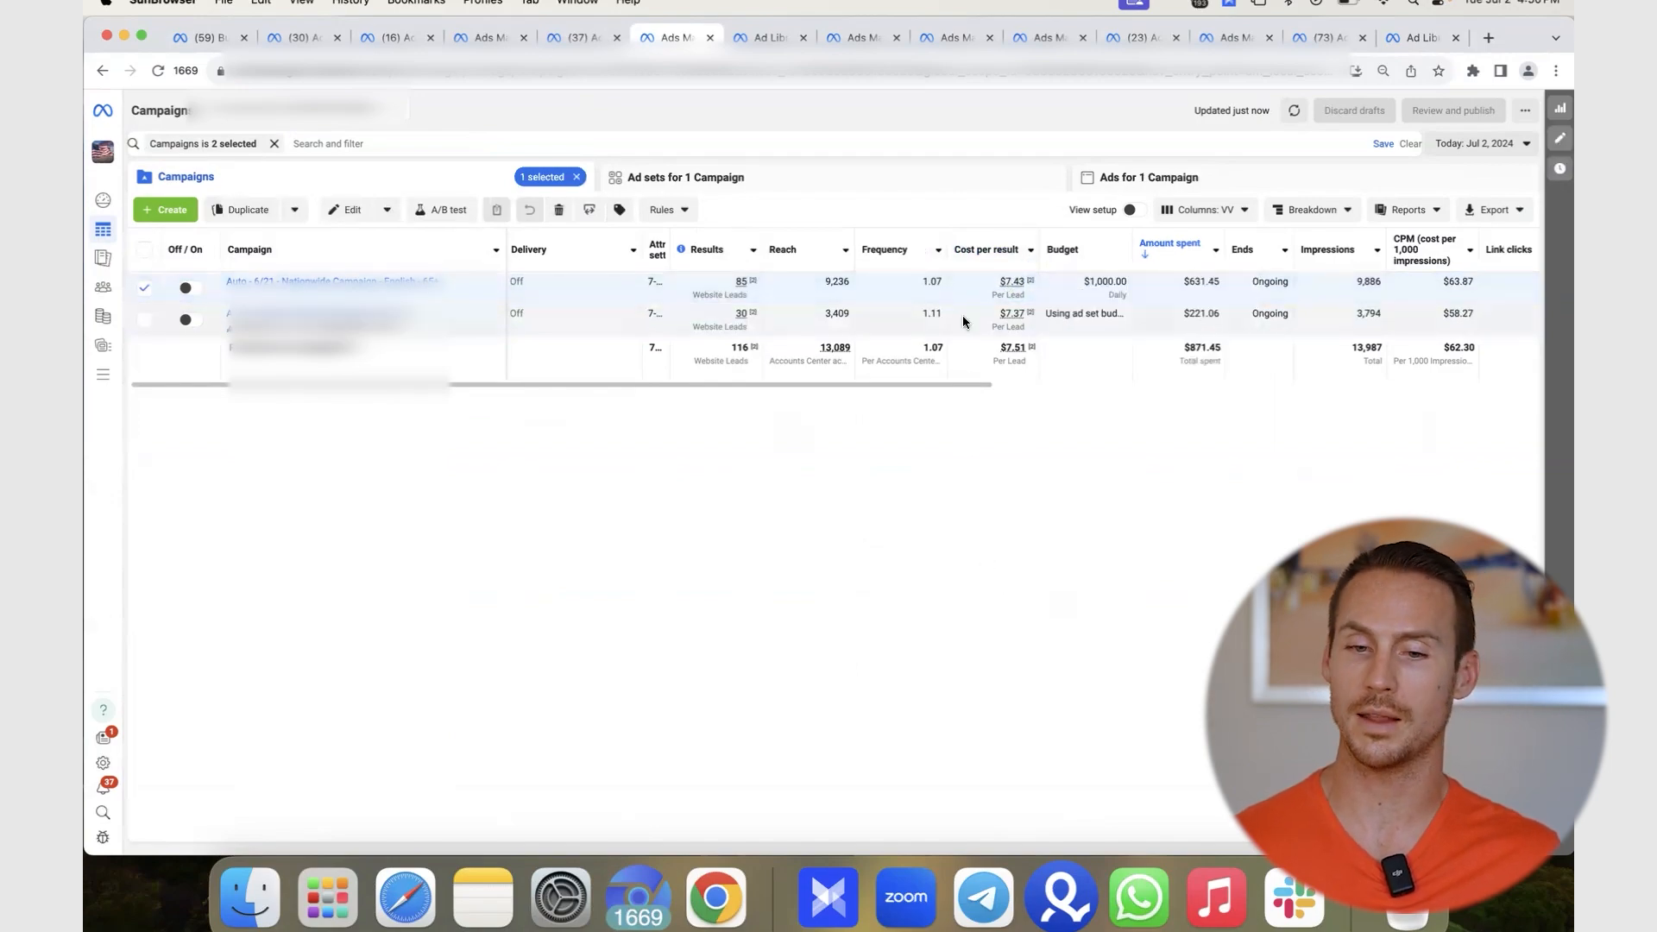
mouse_move(1014, 352)
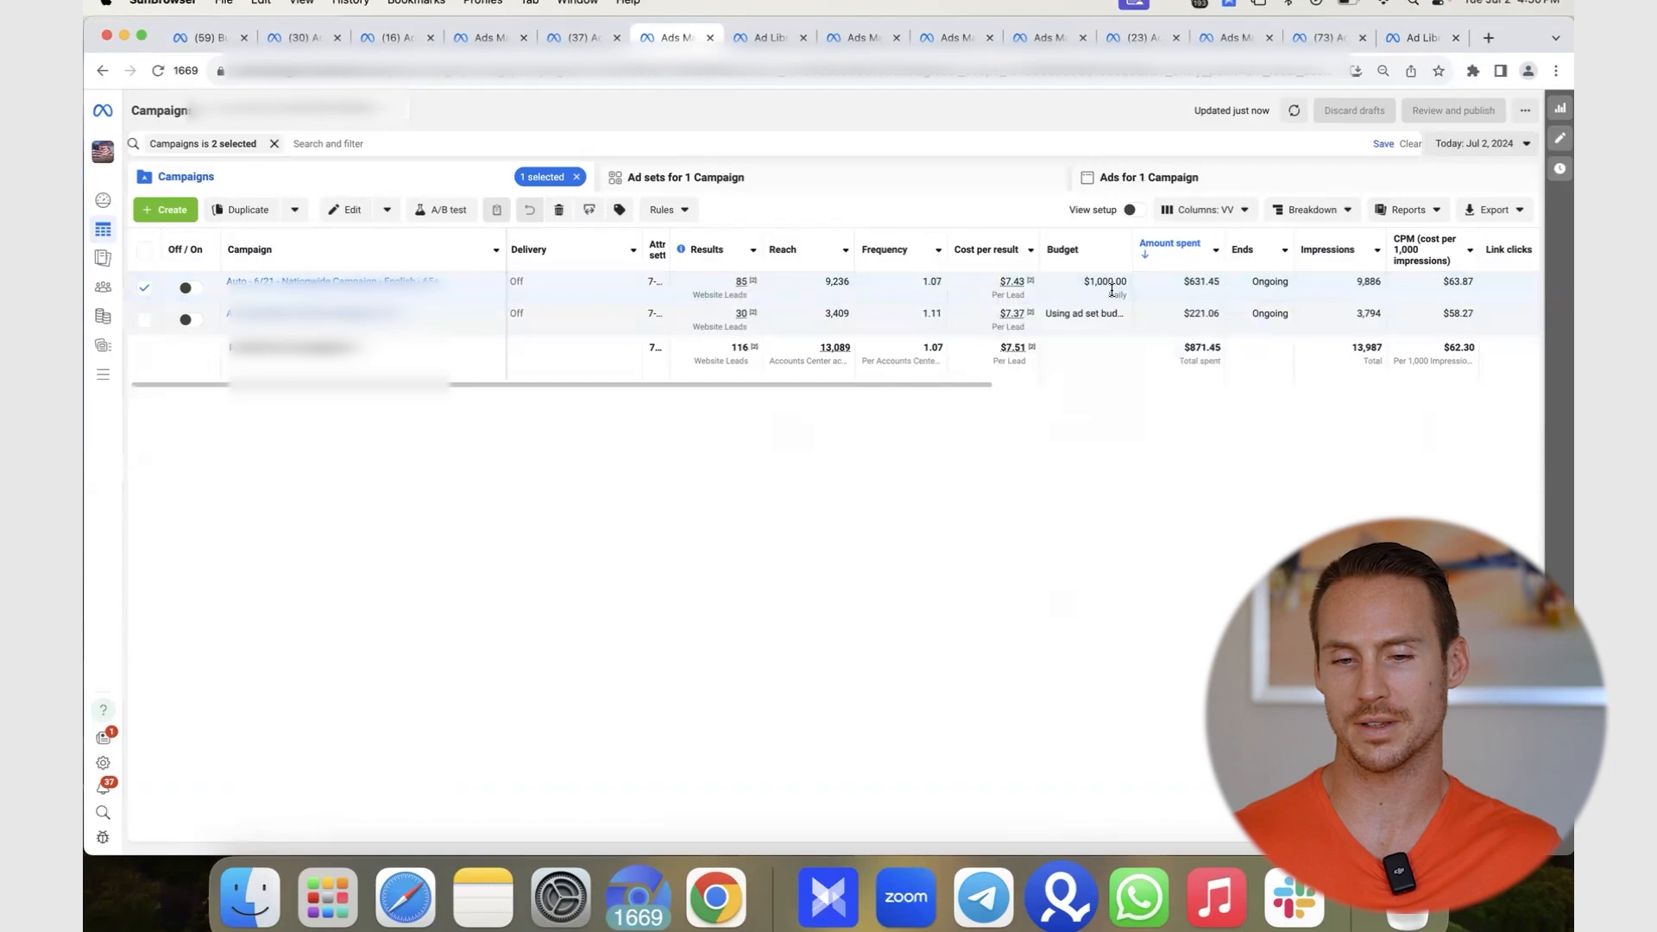
- Set the range to Maximum and open the second campaign's 27 ad sets (111 leads, $12.00 each)
left_click(1457, 152)
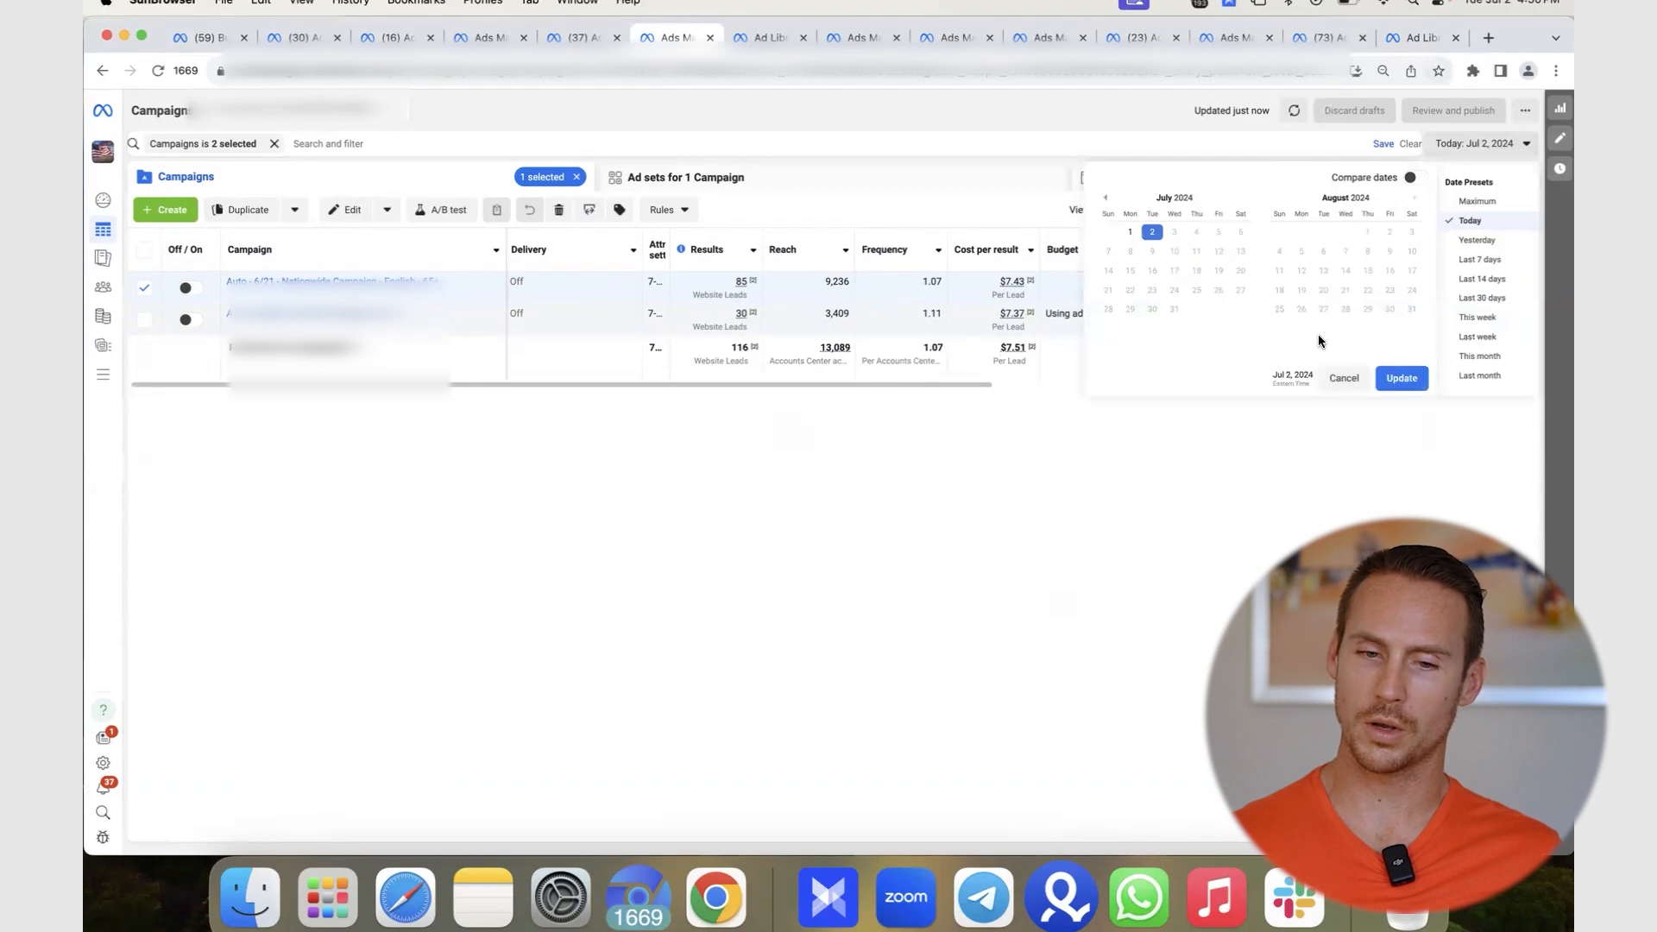
left_click(1495, 204)
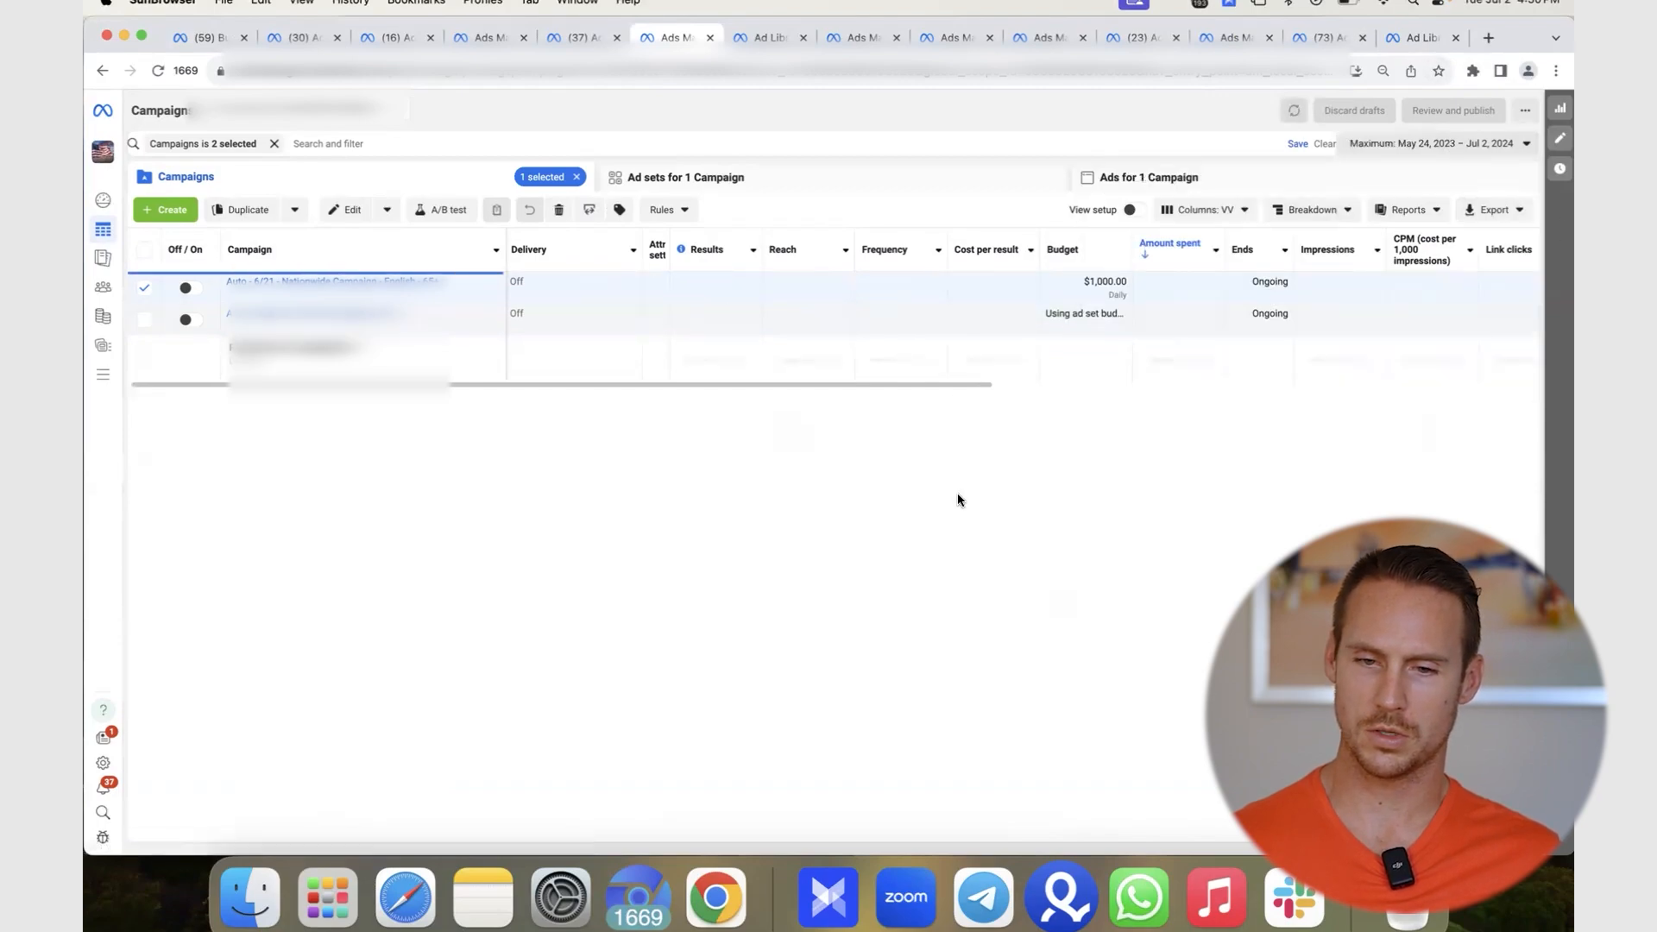
left_click(680, 312)
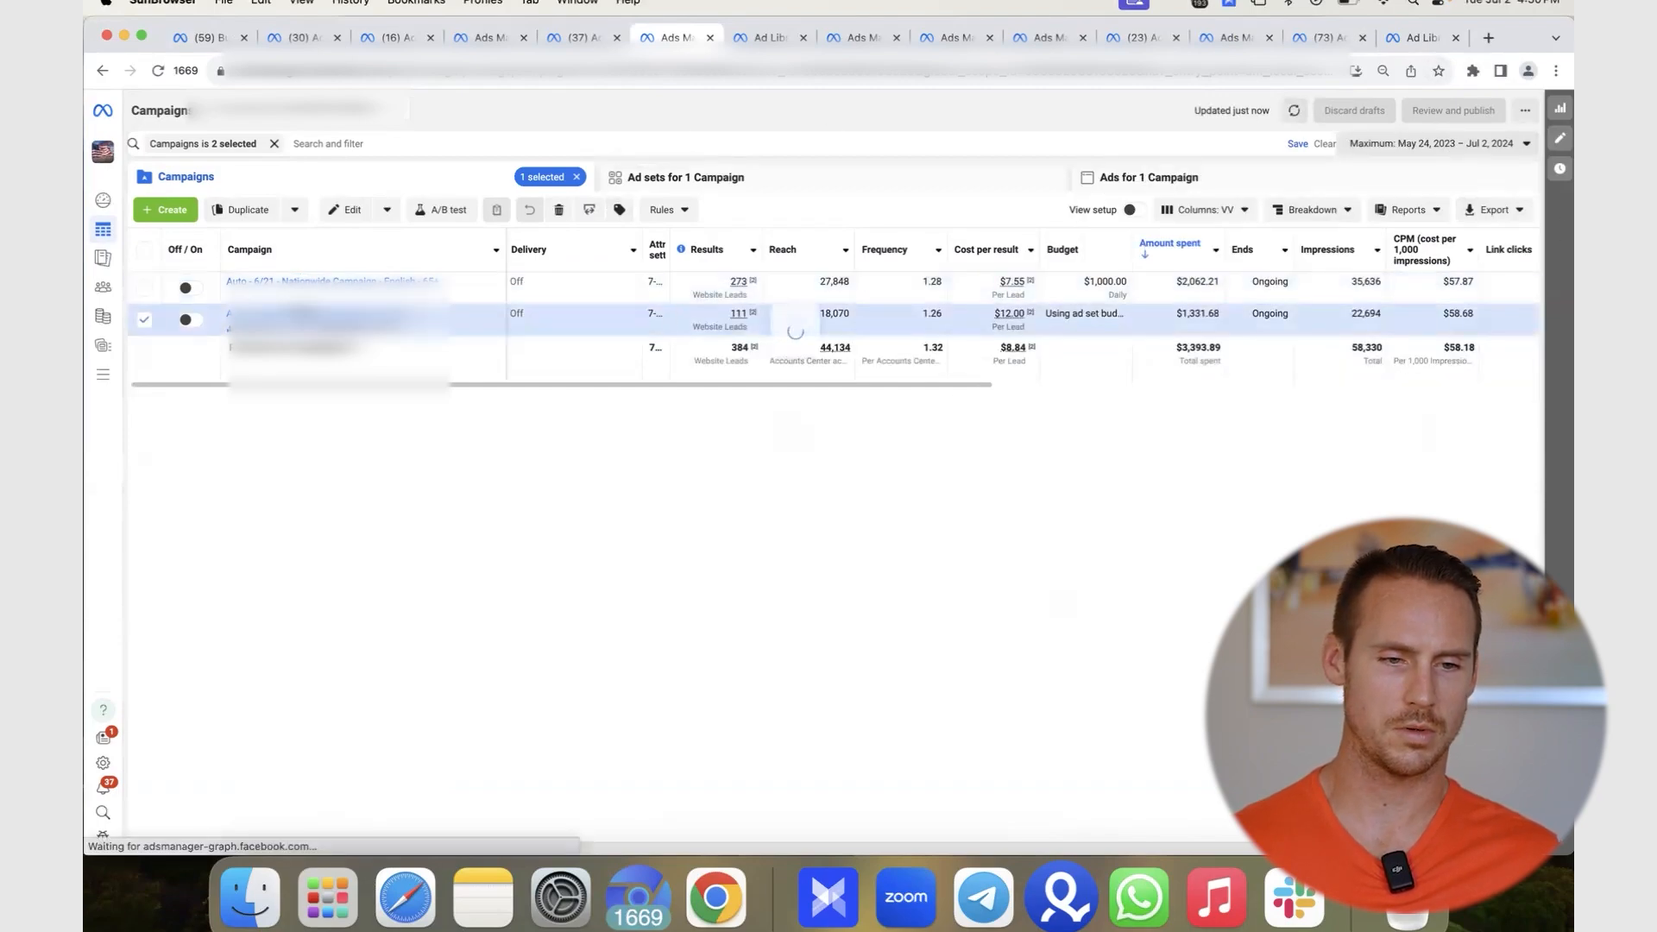
left_click(298, 317)
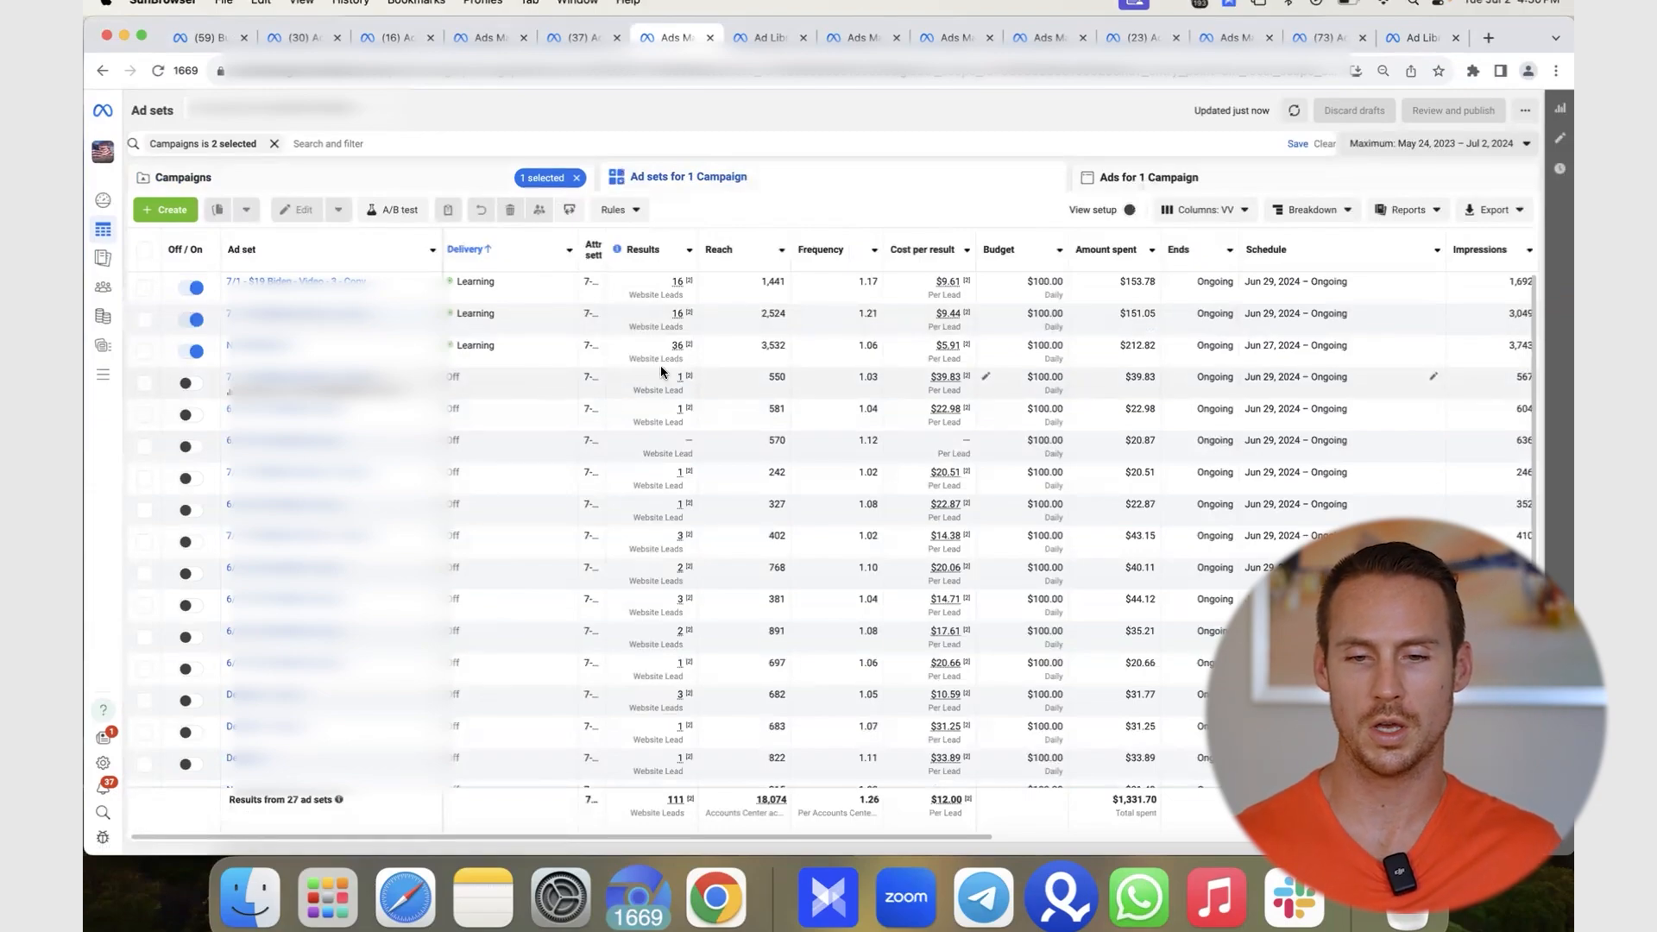
scroll(645, 489, "right", 3)
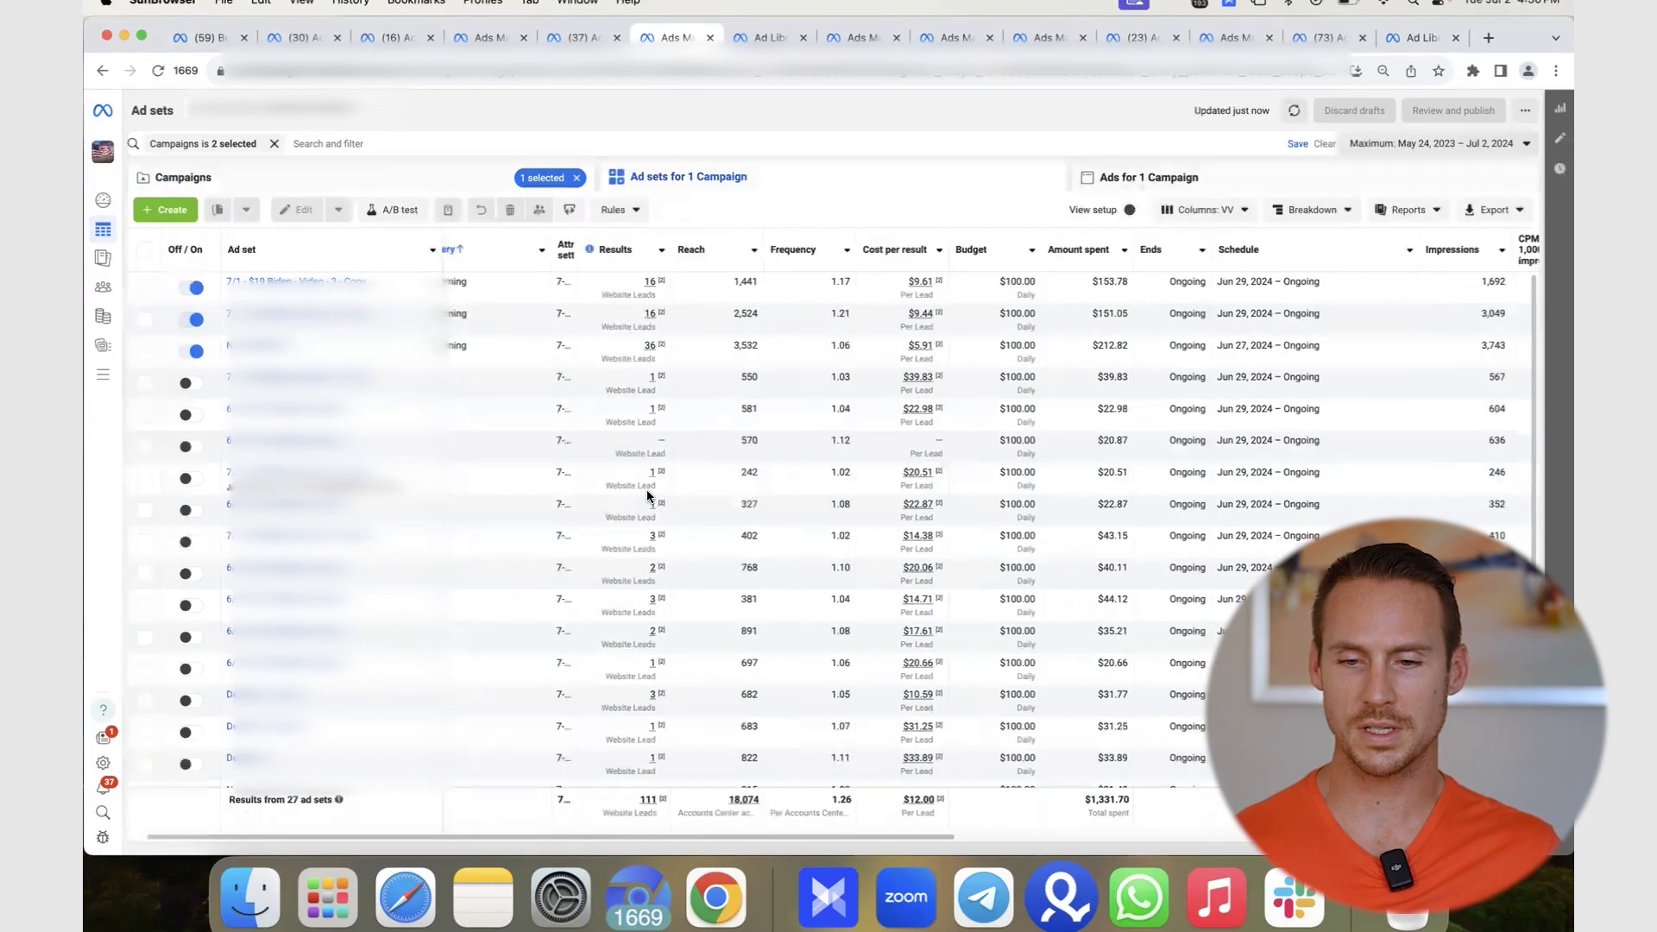
scroll(723, 399, "right", 2)
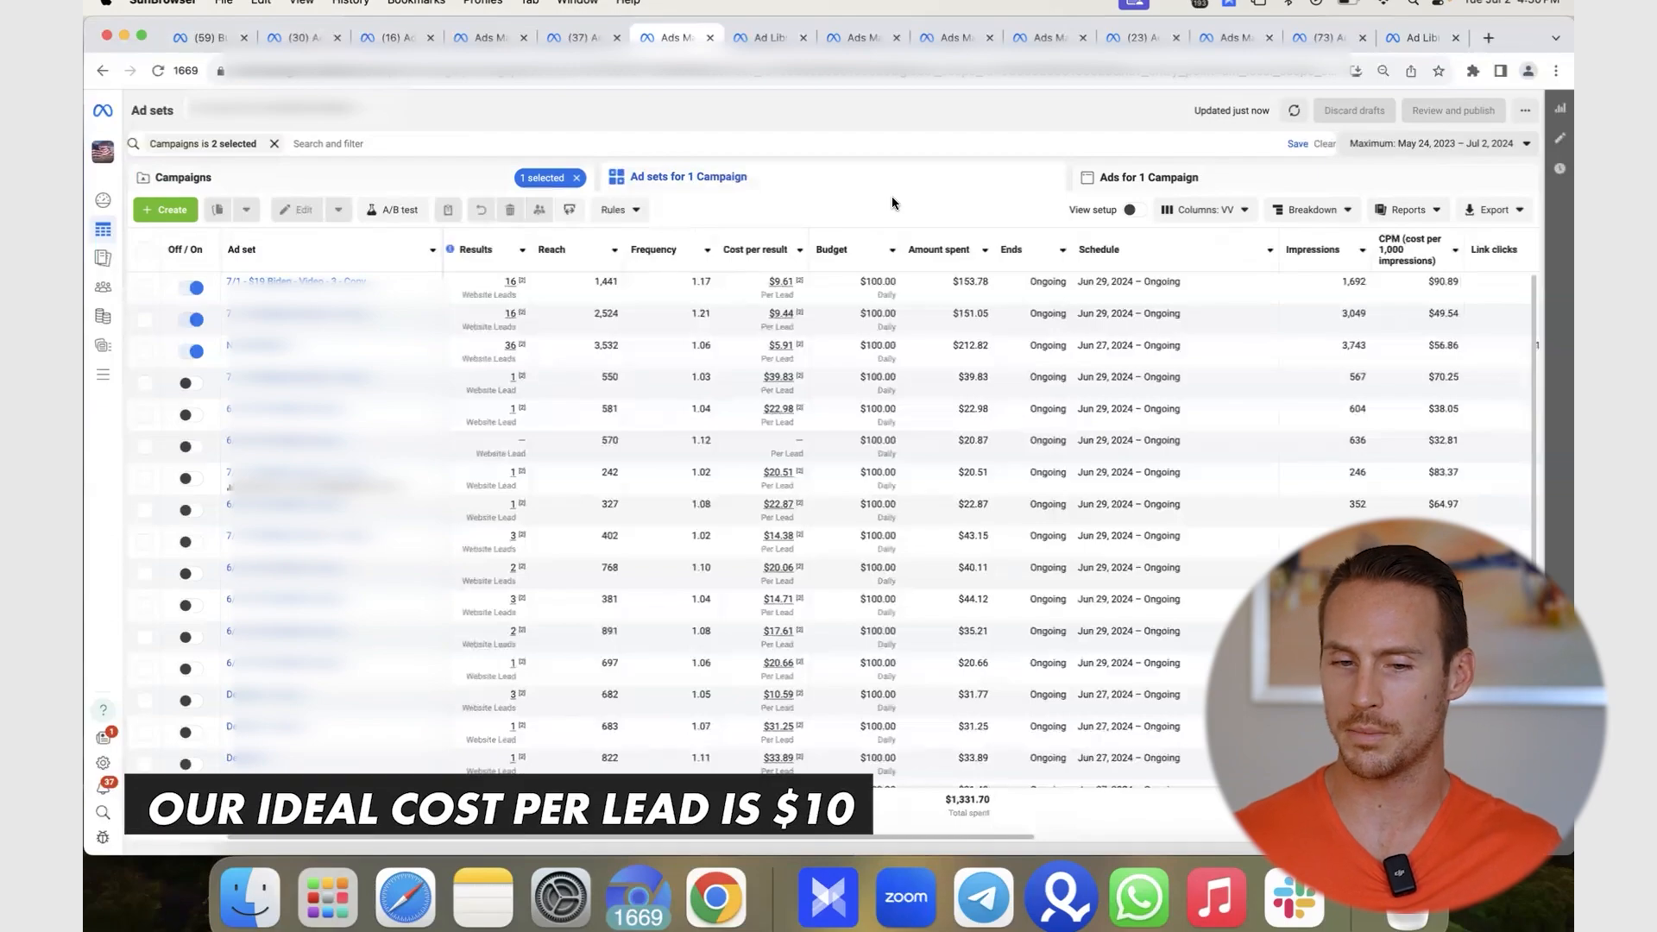
scroll(852, 541, "right", 3)
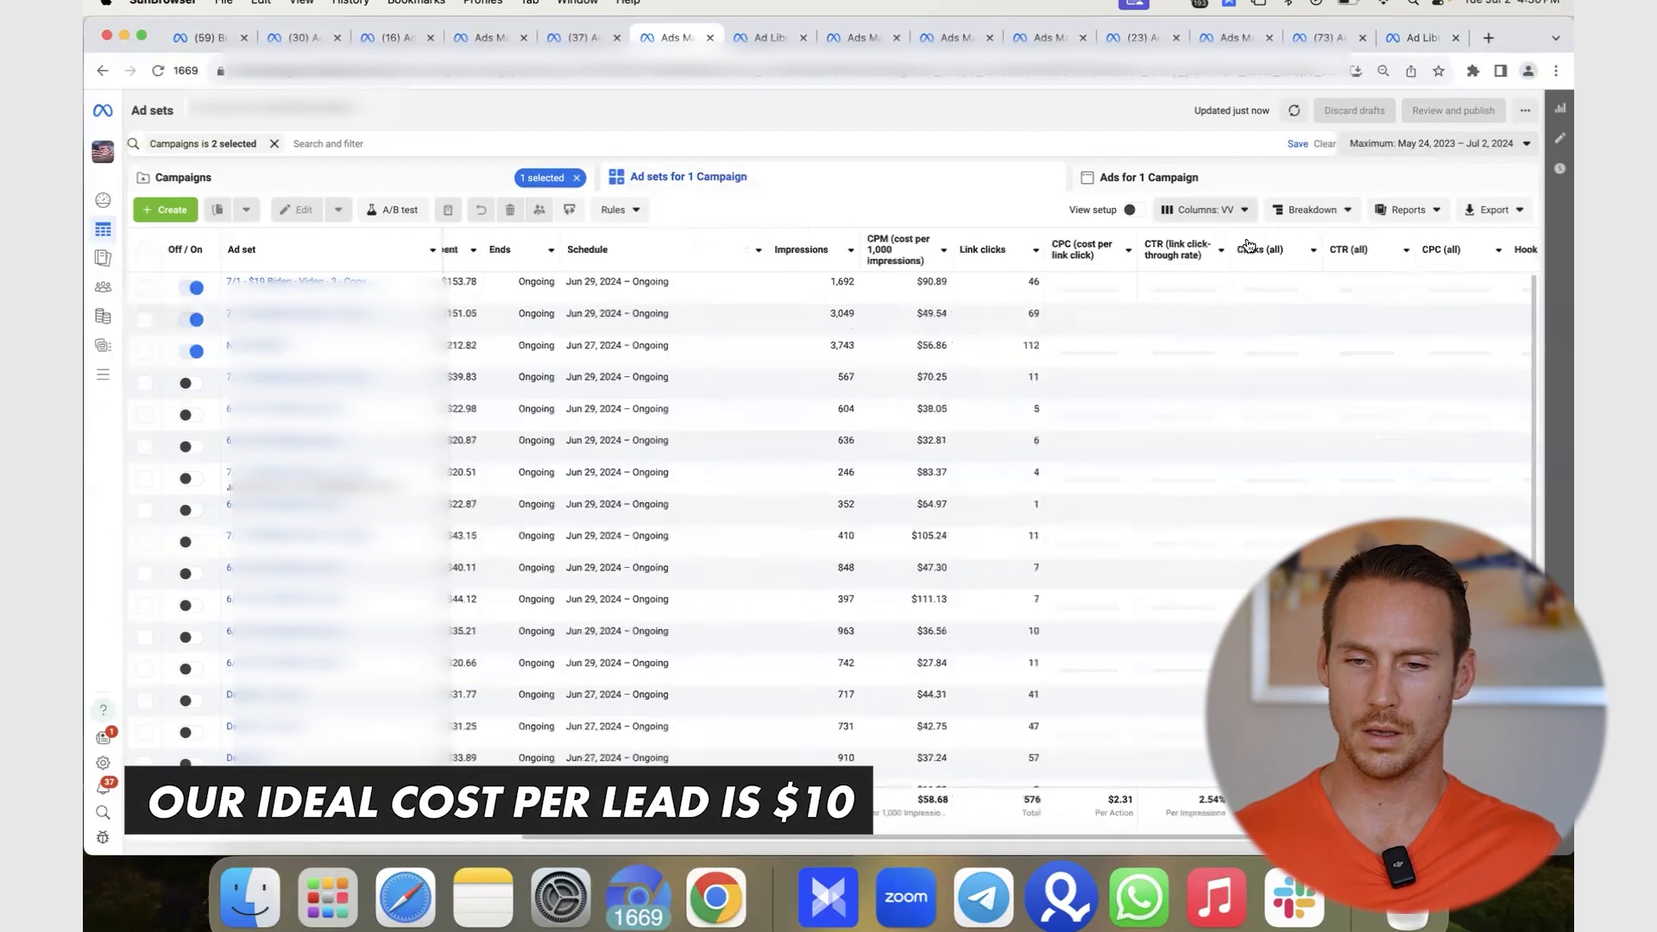
scroll(790, 558, "left", 5)
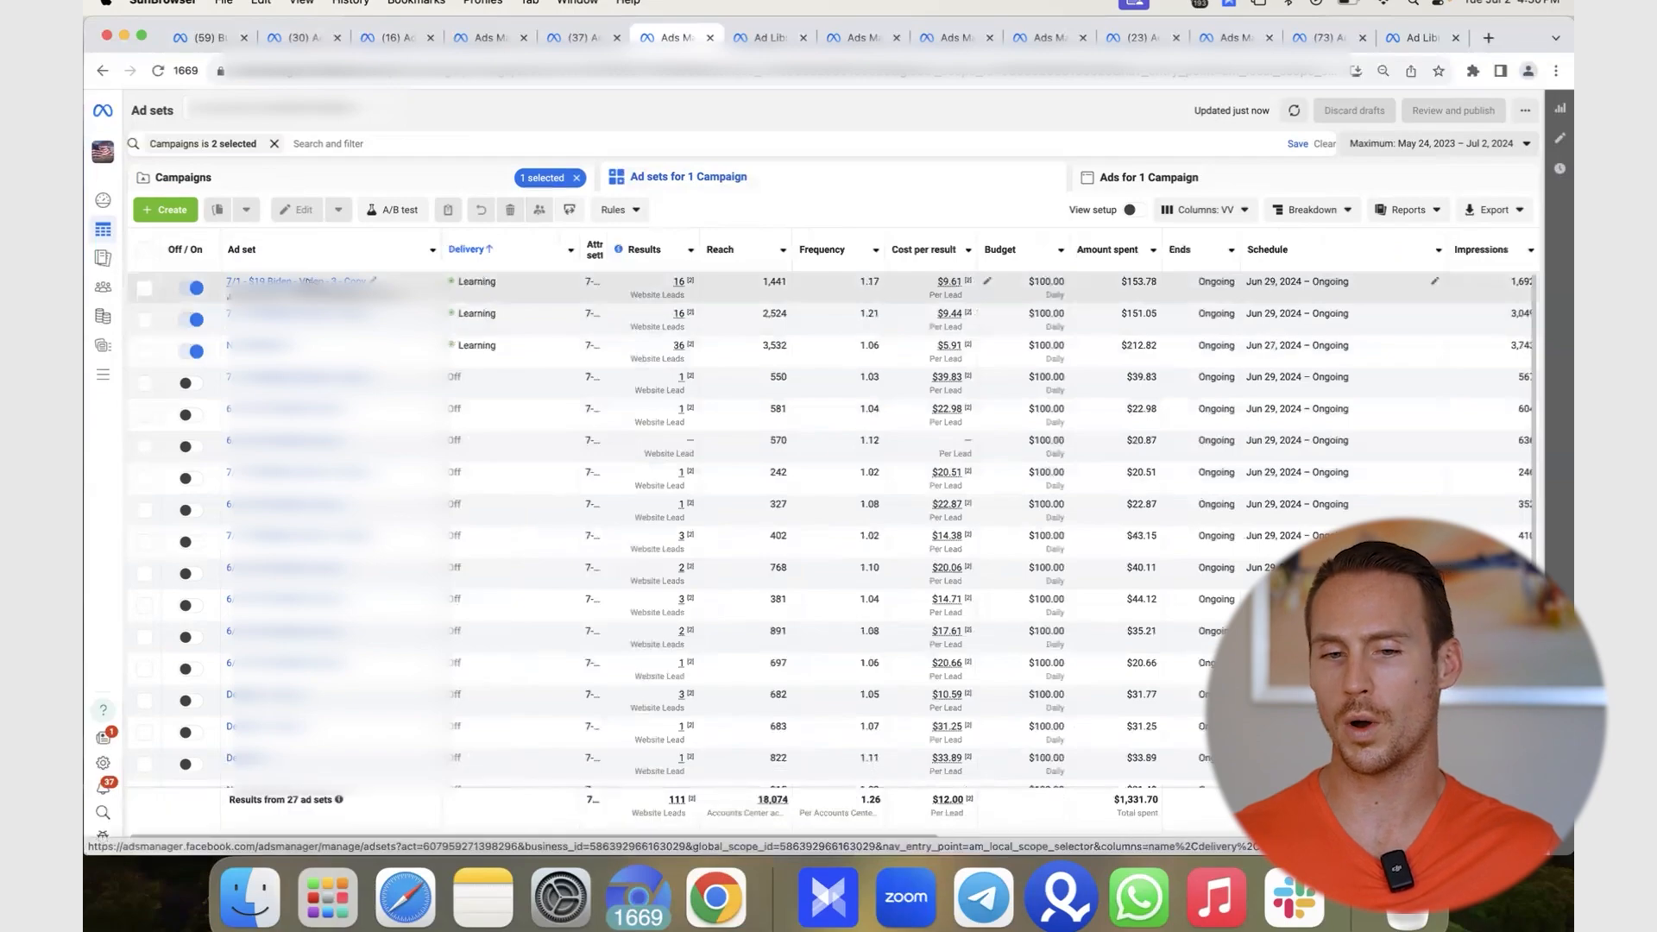
left_click(303, 282)
left_click(793, 181)
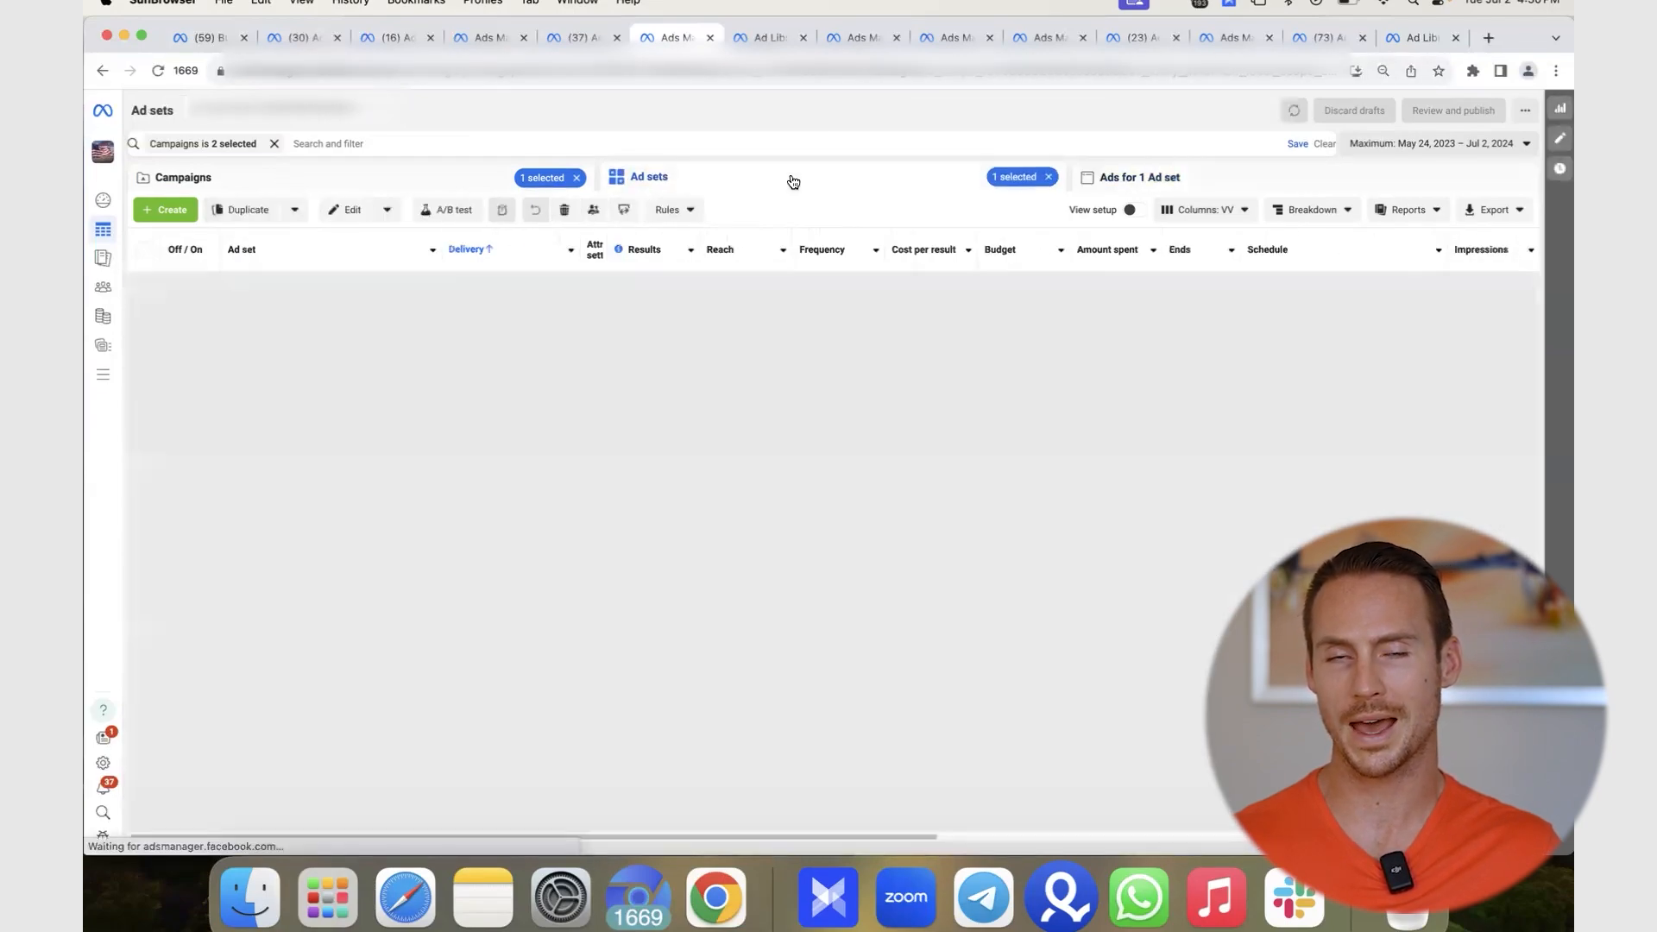
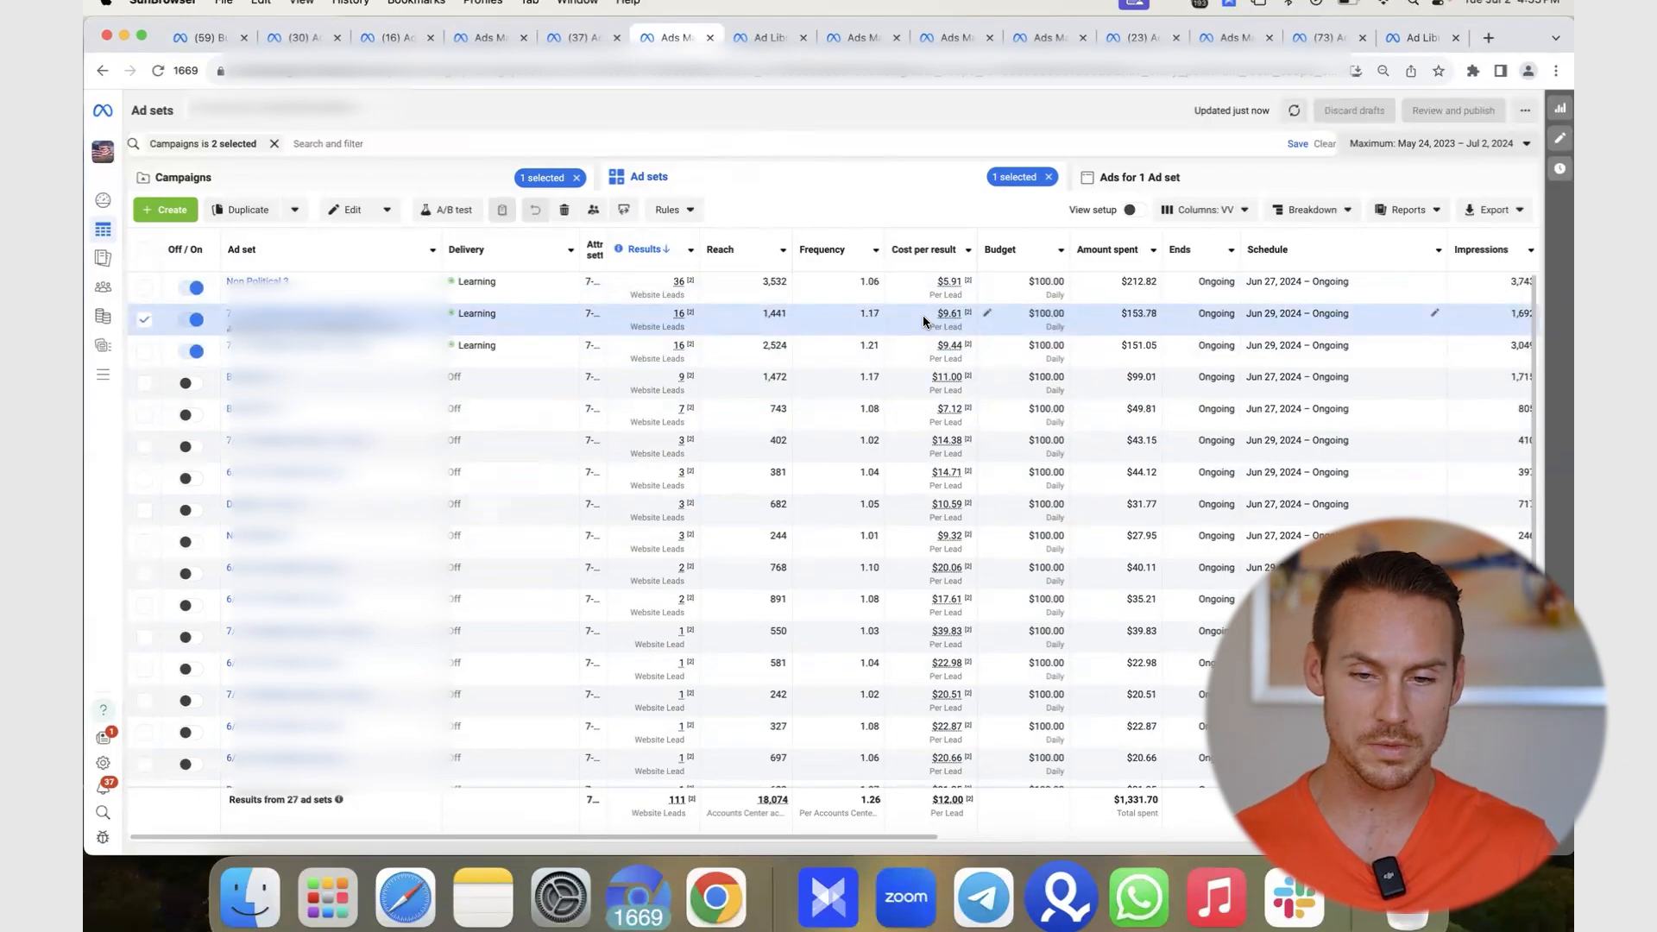
- Scroll the ad set table right to review CPM, clicks and CTR, then back left
mouse_move(946, 323)
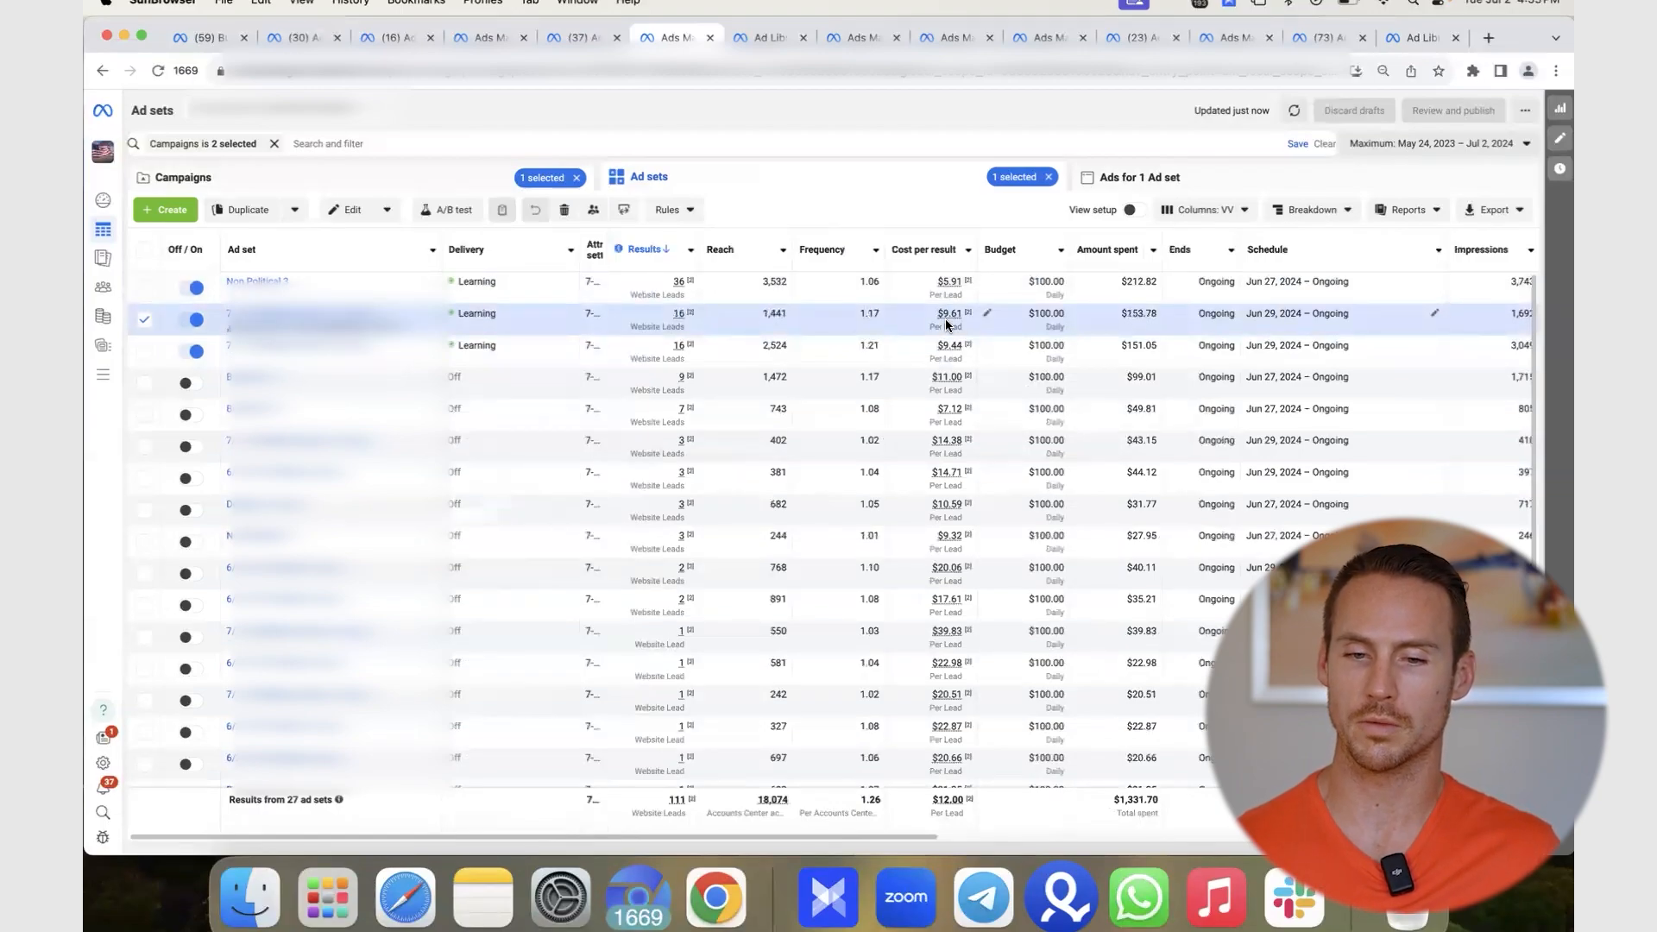
scroll(946, 323, "right", 5)
scroll(946, 324, "right", 8)
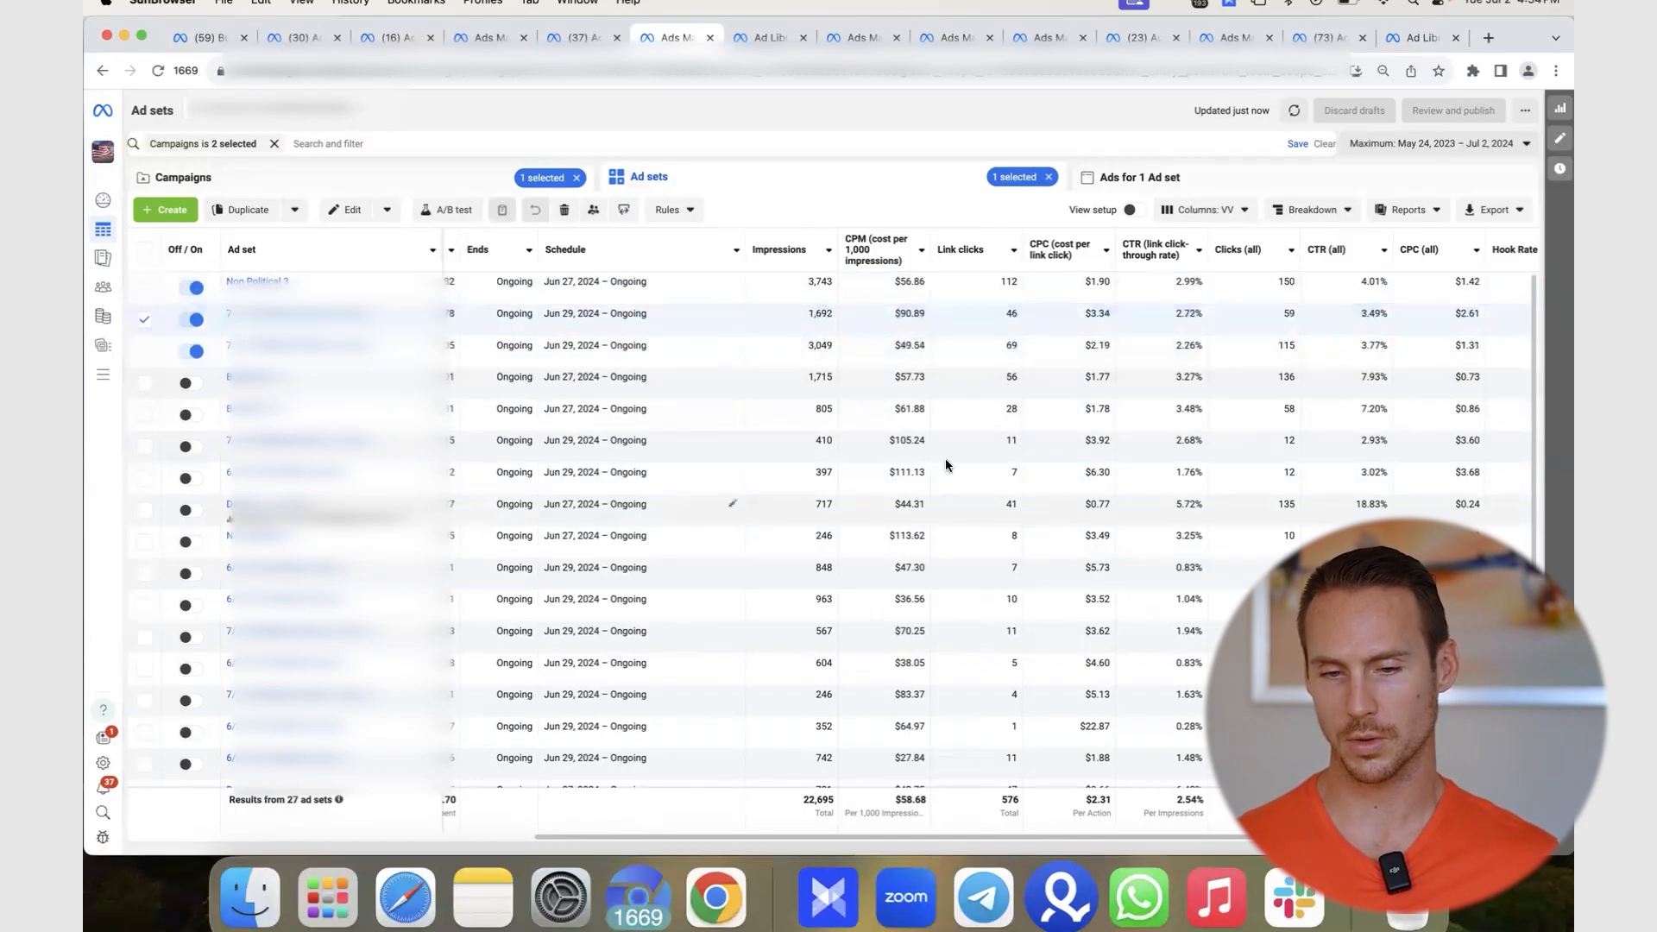
scroll(915, 448, "left", 10)
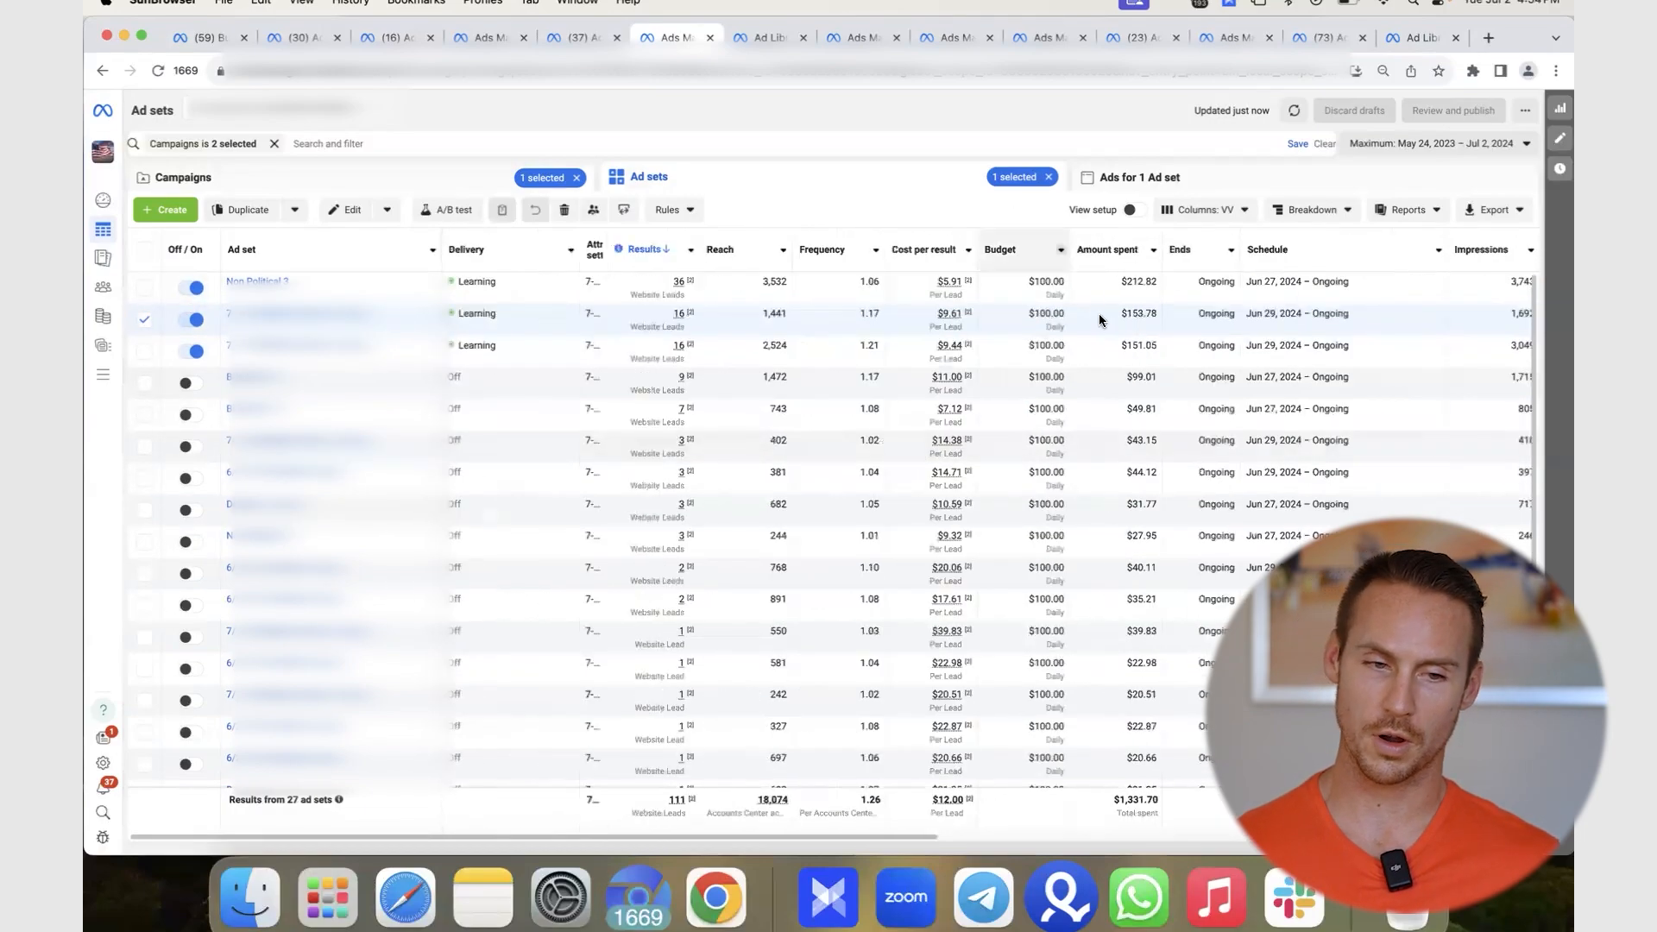
- Try single reporting dates, first July 1, 2023, then July 3, 2023
left_click(1449, 144)
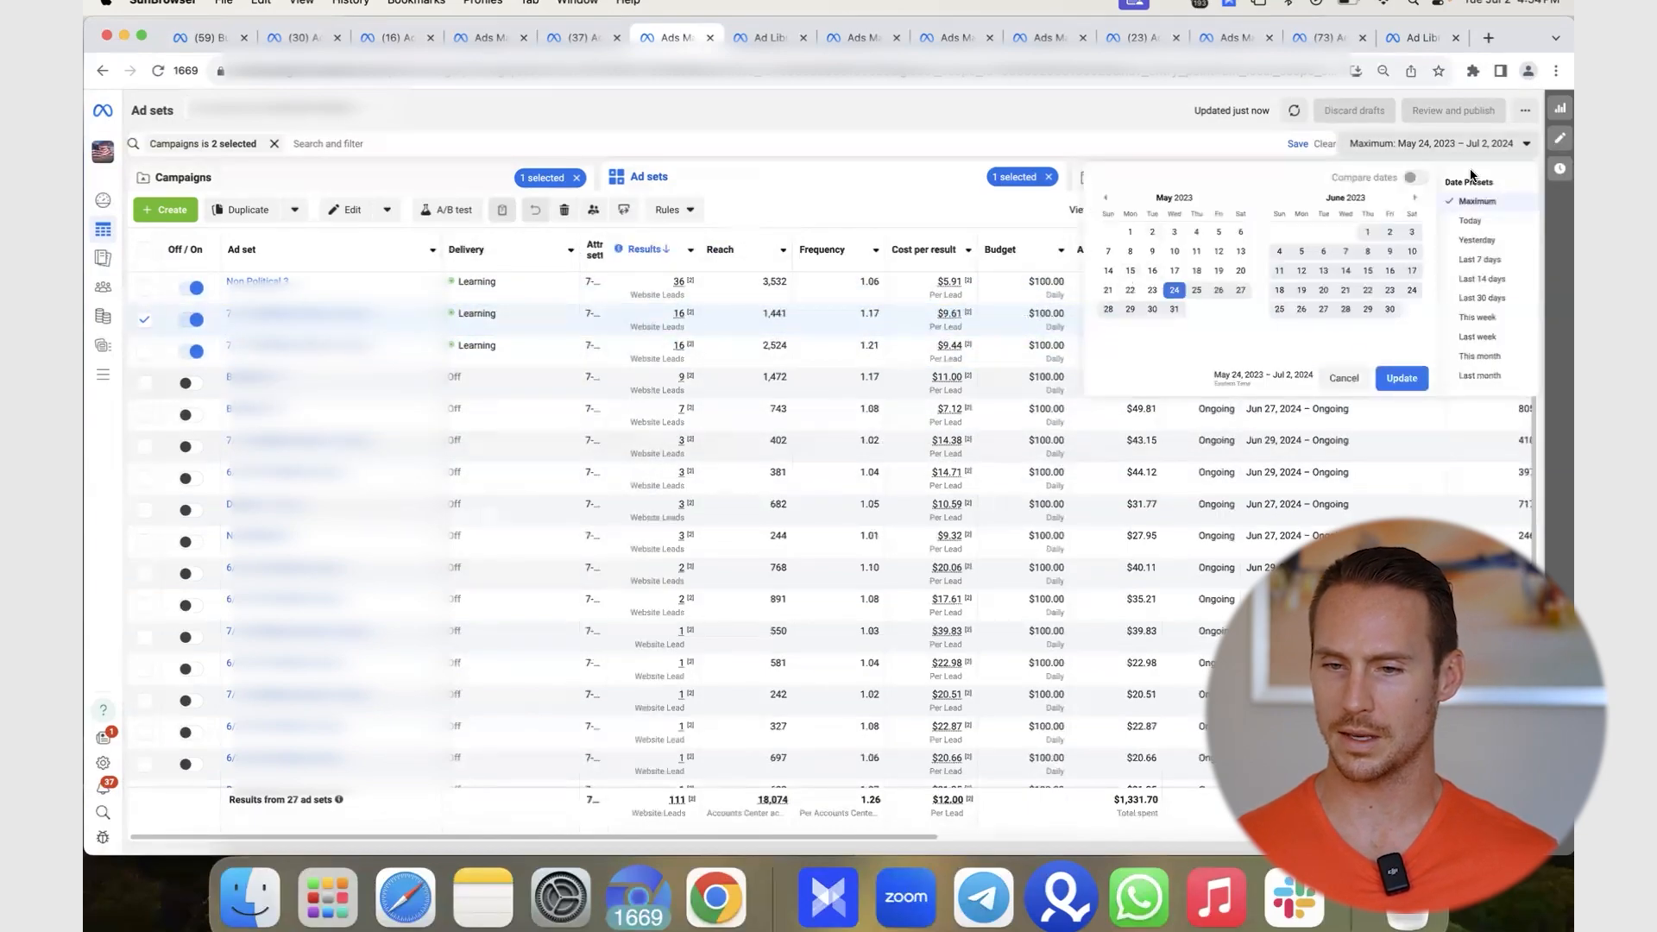
left_click(1414, 198)
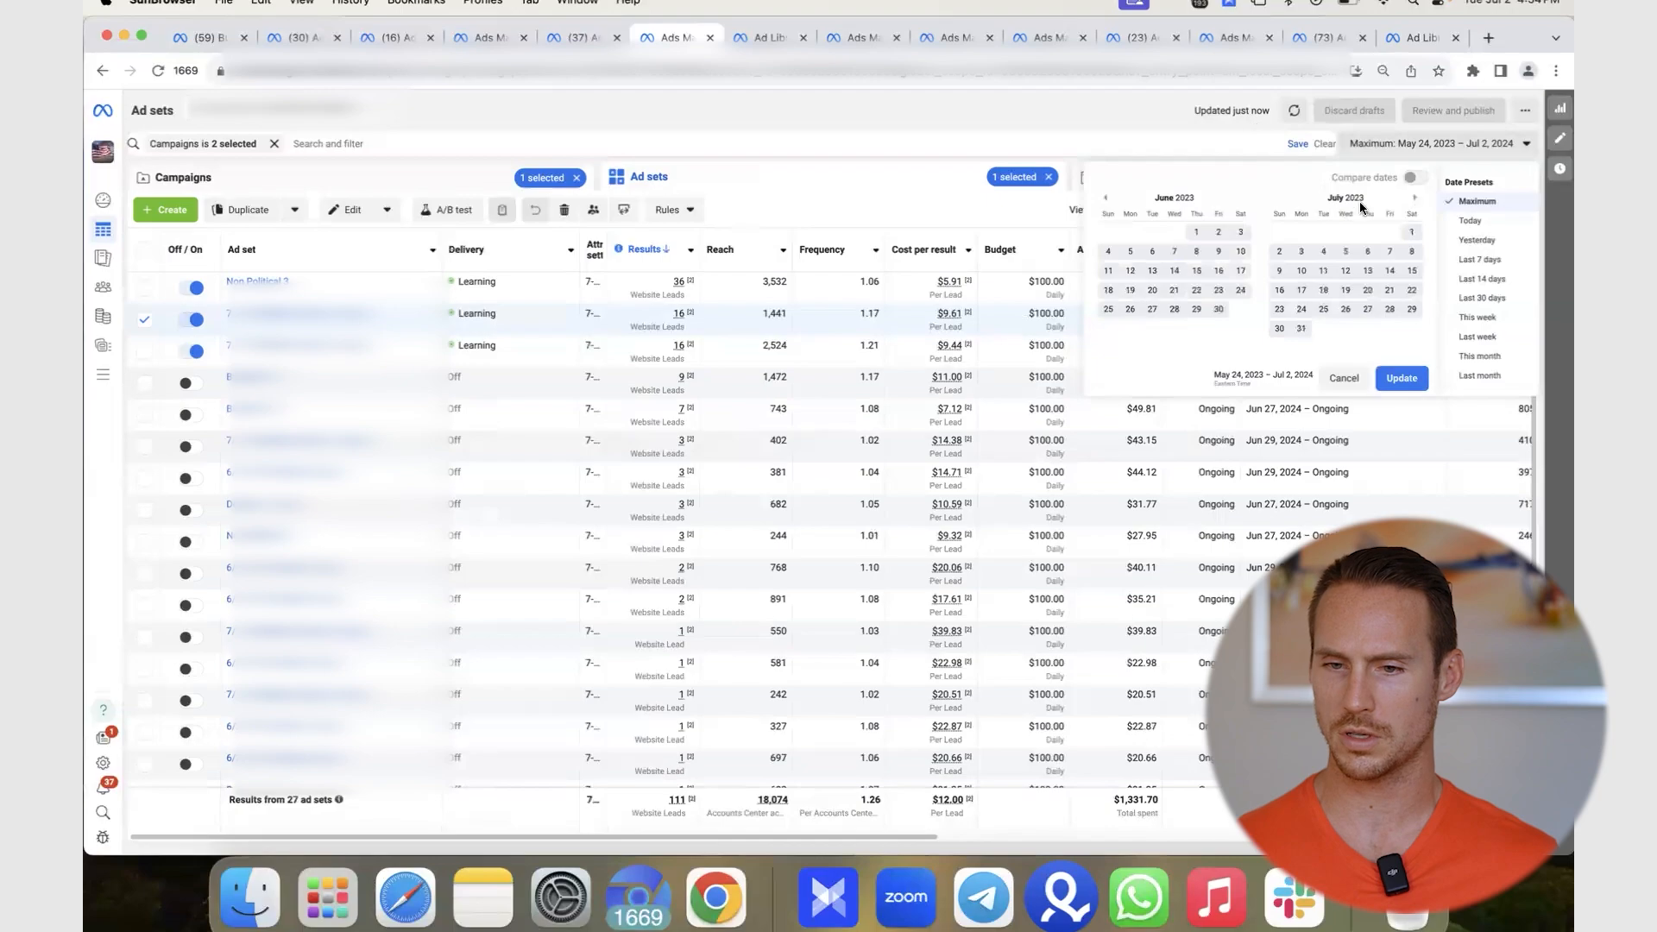
left_click(1411, 231)
left_click(1399, 377)
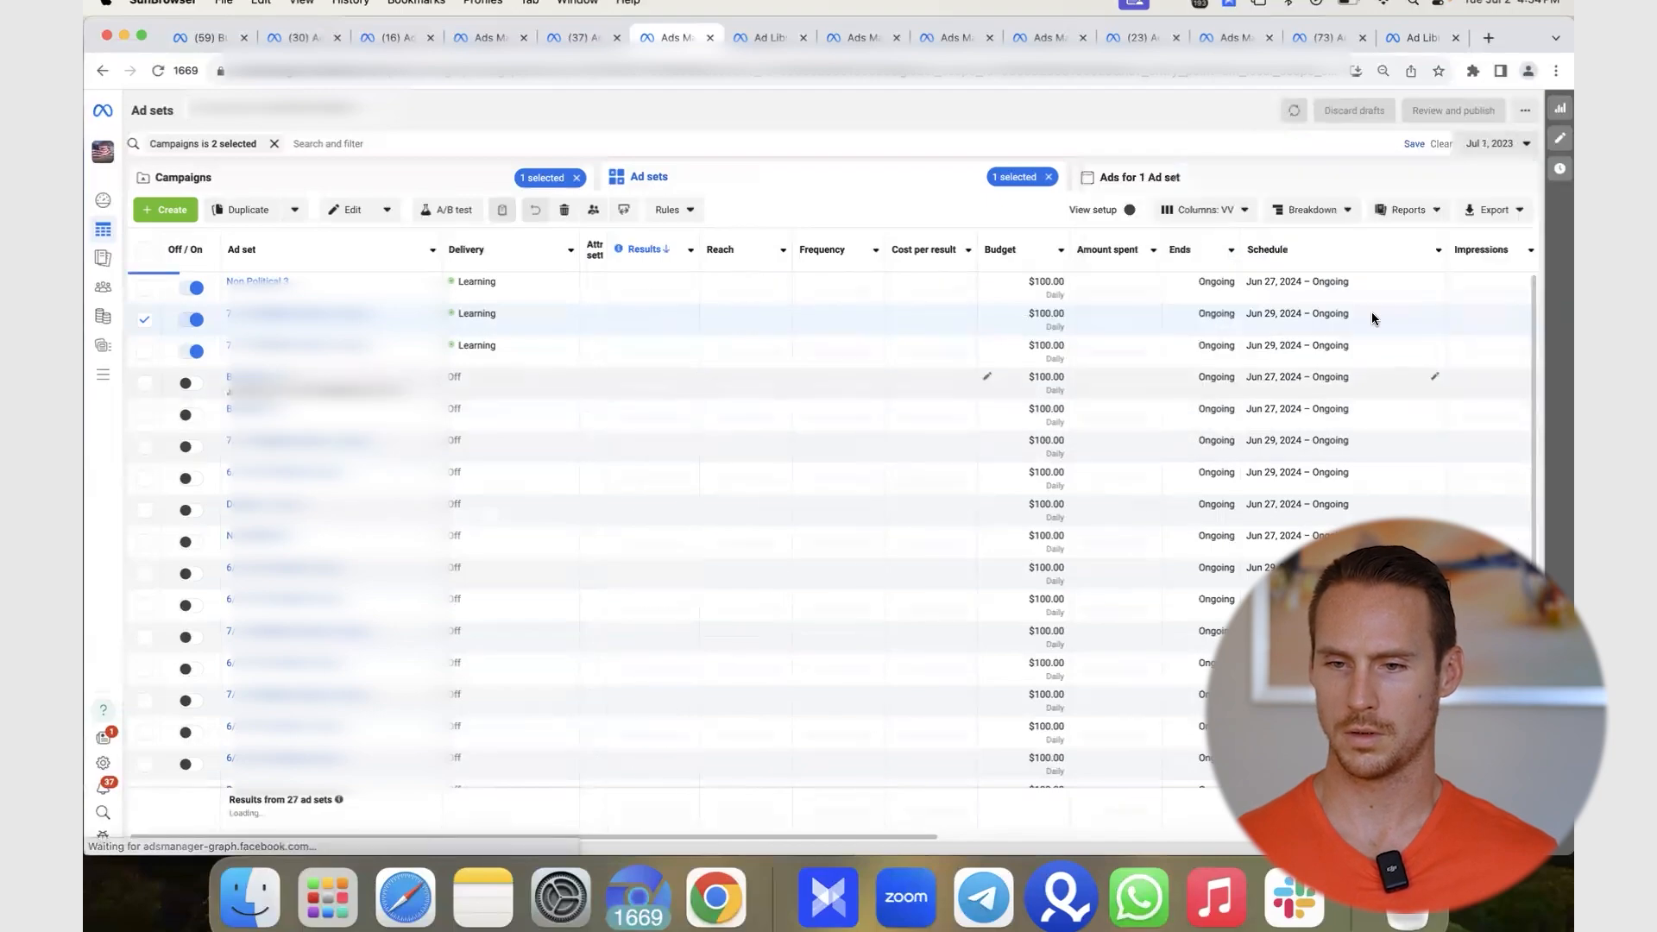
left_click(1493, 143)
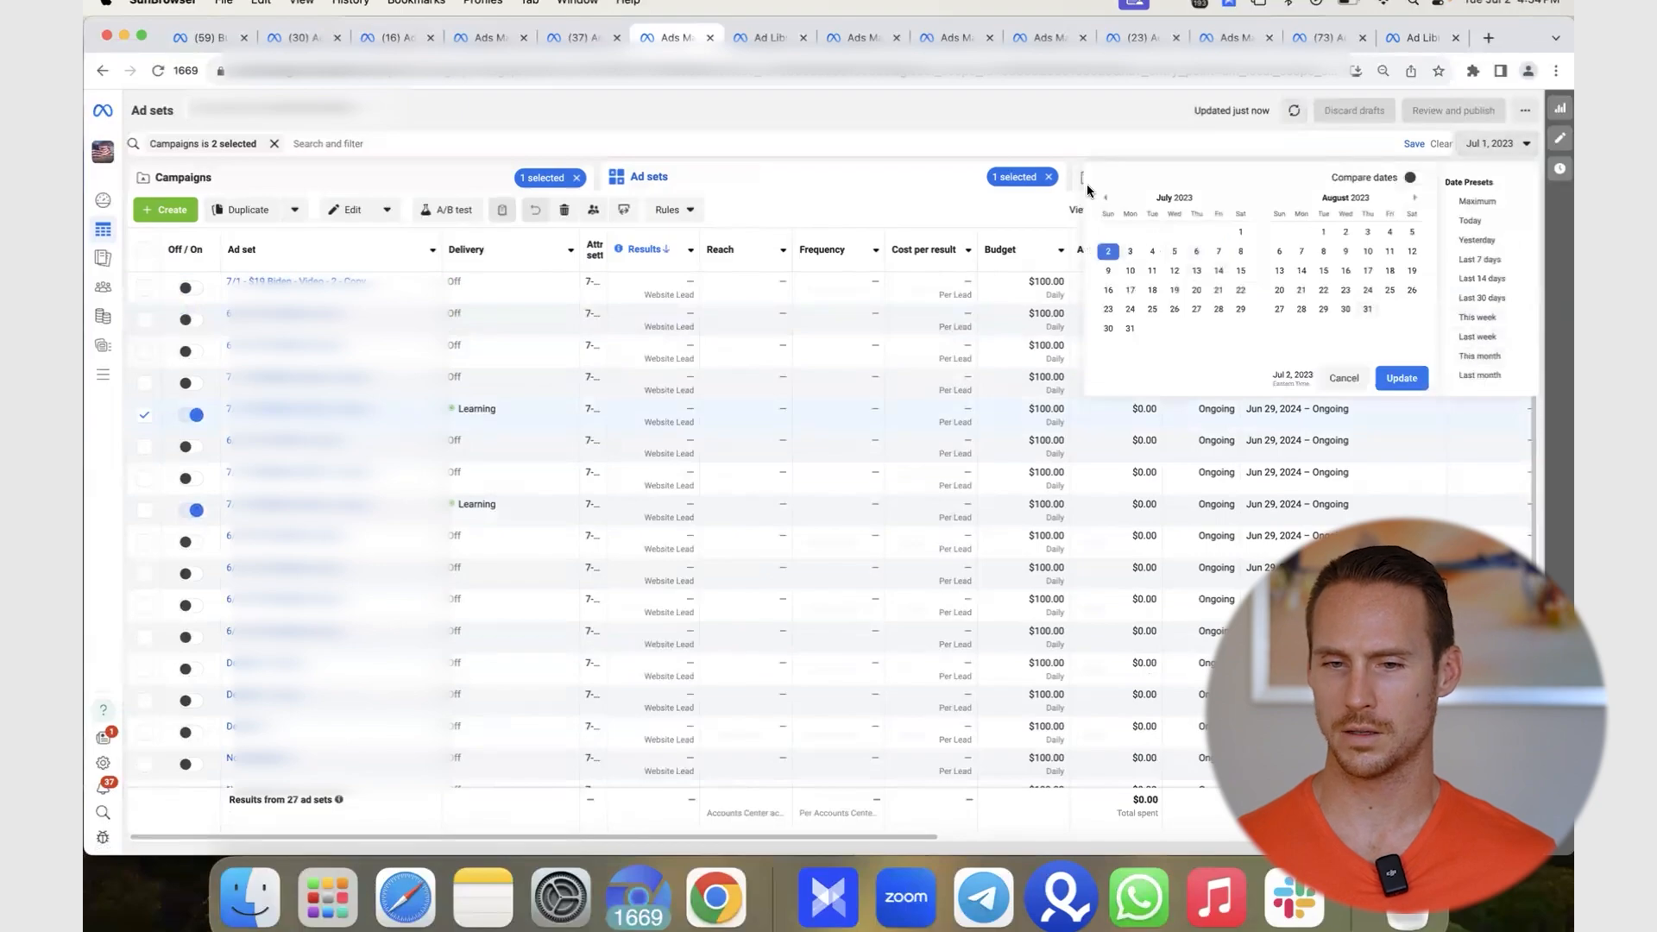
left_click(1130, 252)
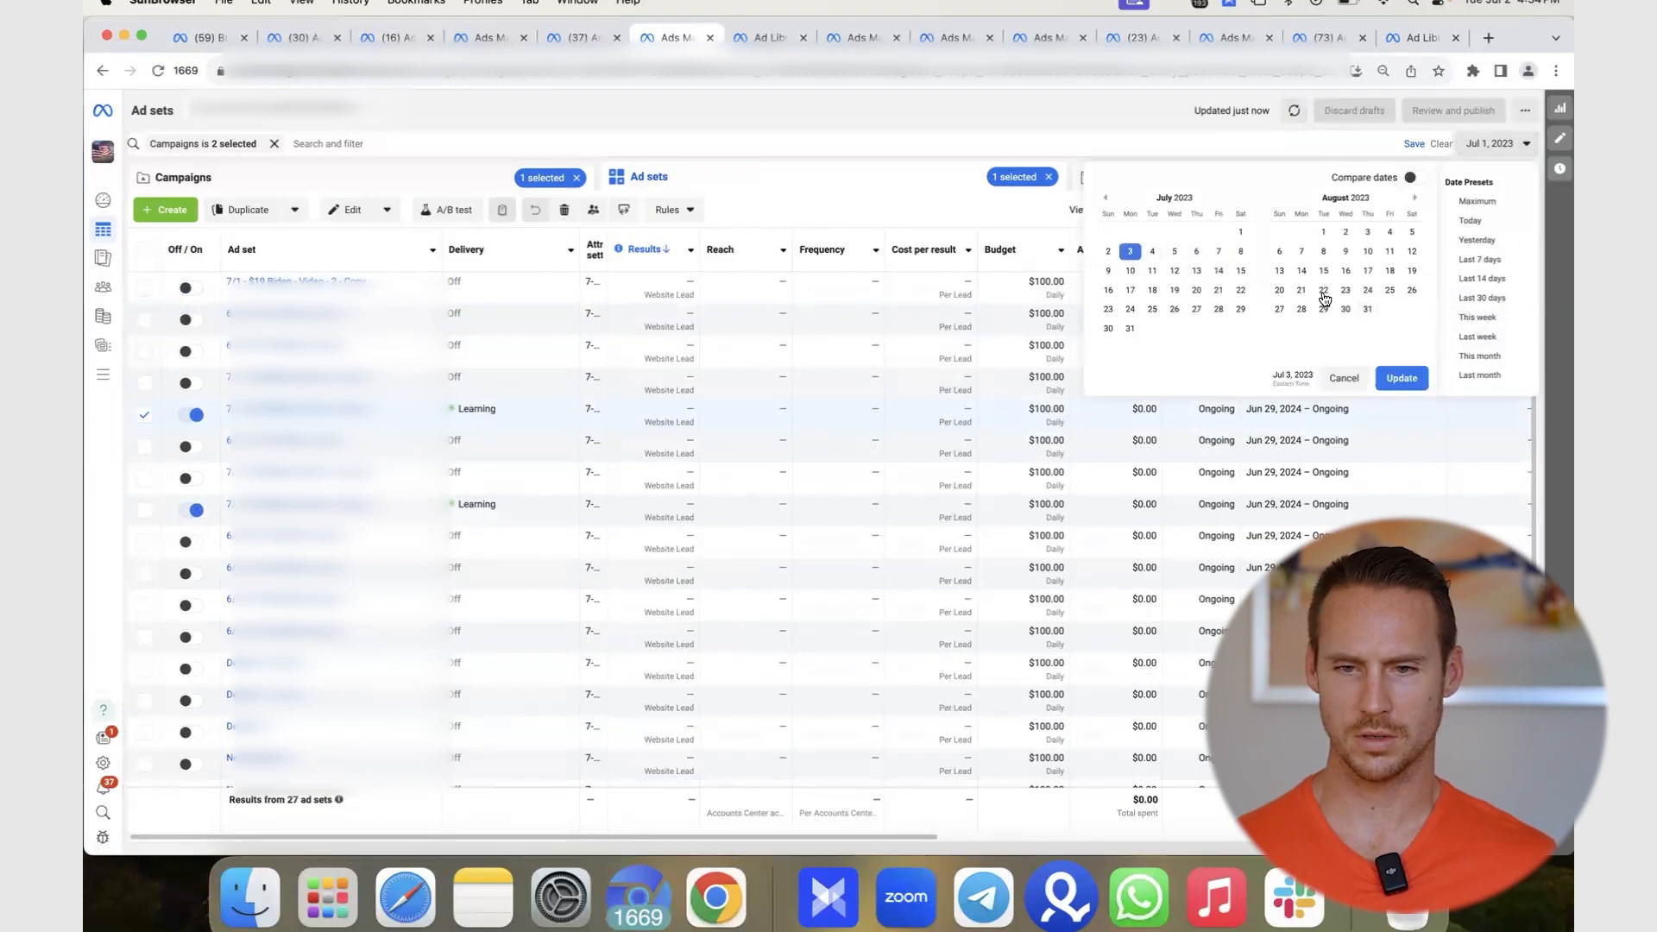
left_click(1402, 378)
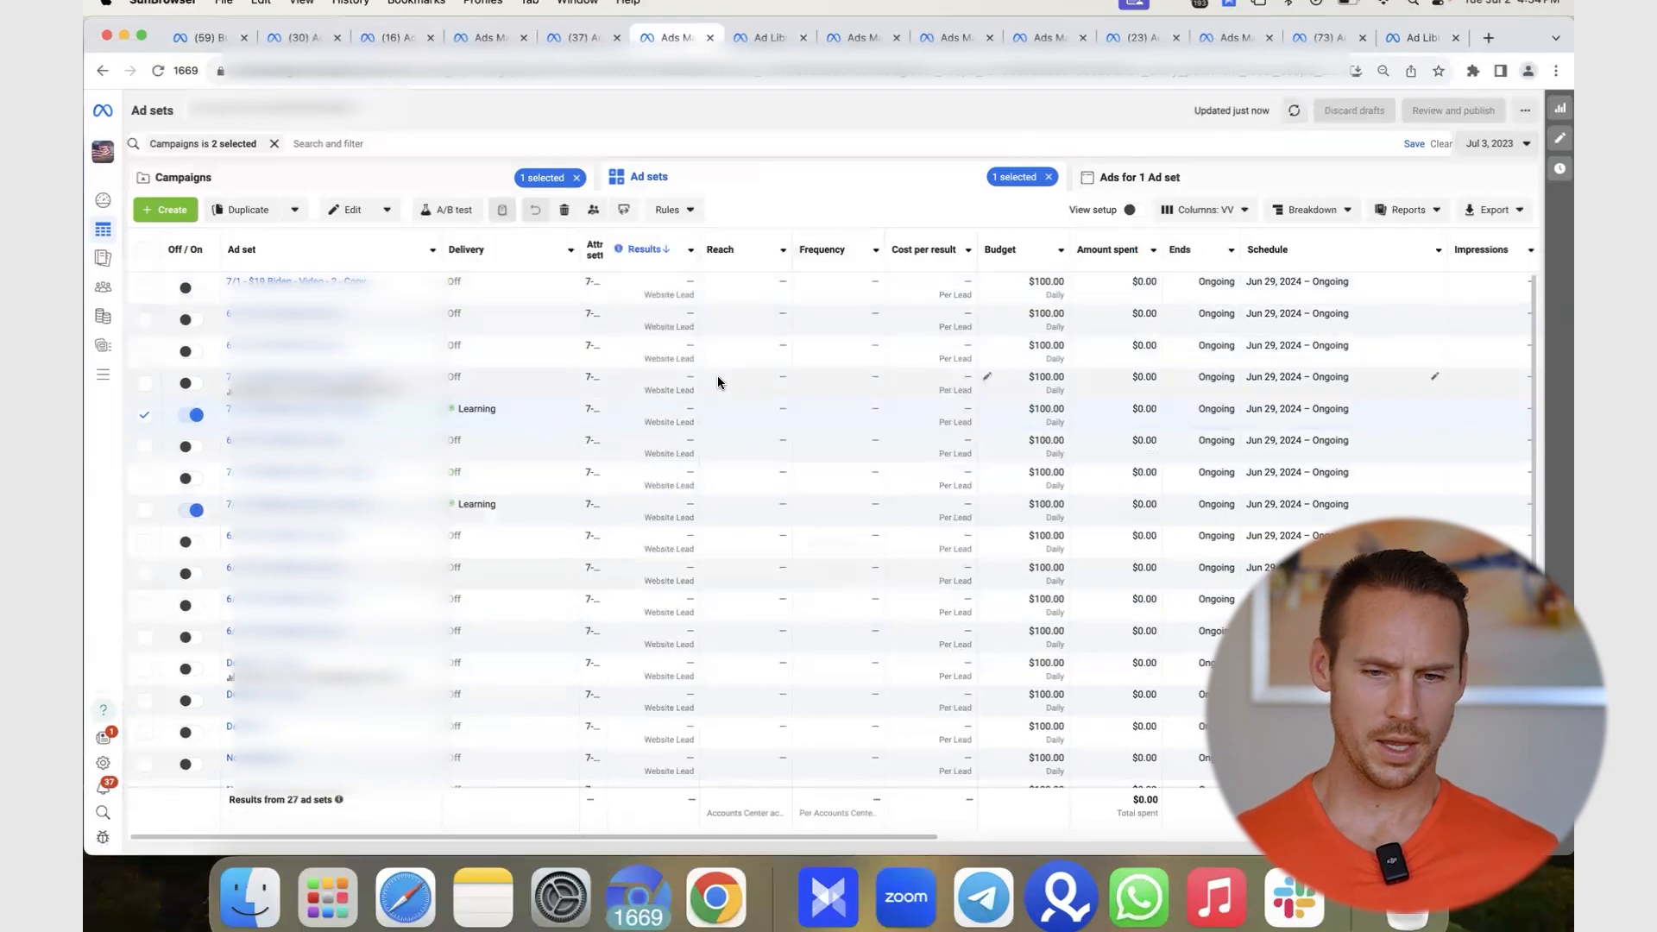
- Switch the range to Yesterday, Jul 1, 2024: 39 leads at $13.40, $522.68 spent
left_click(1484, 143)
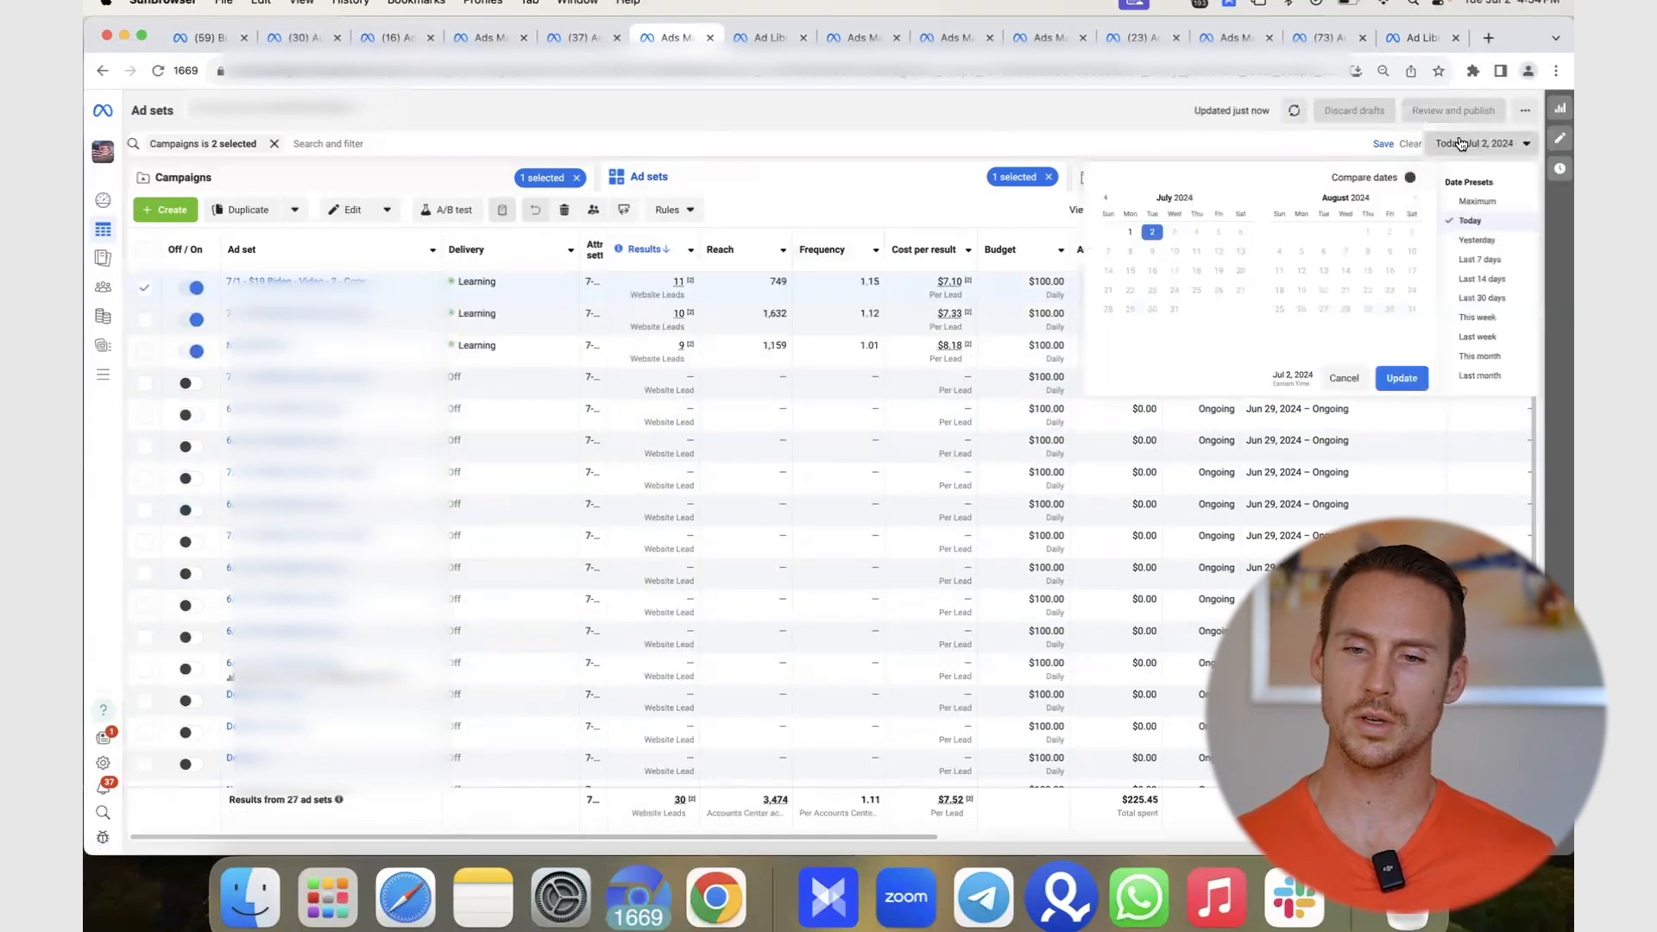
left_click(1128, 233)
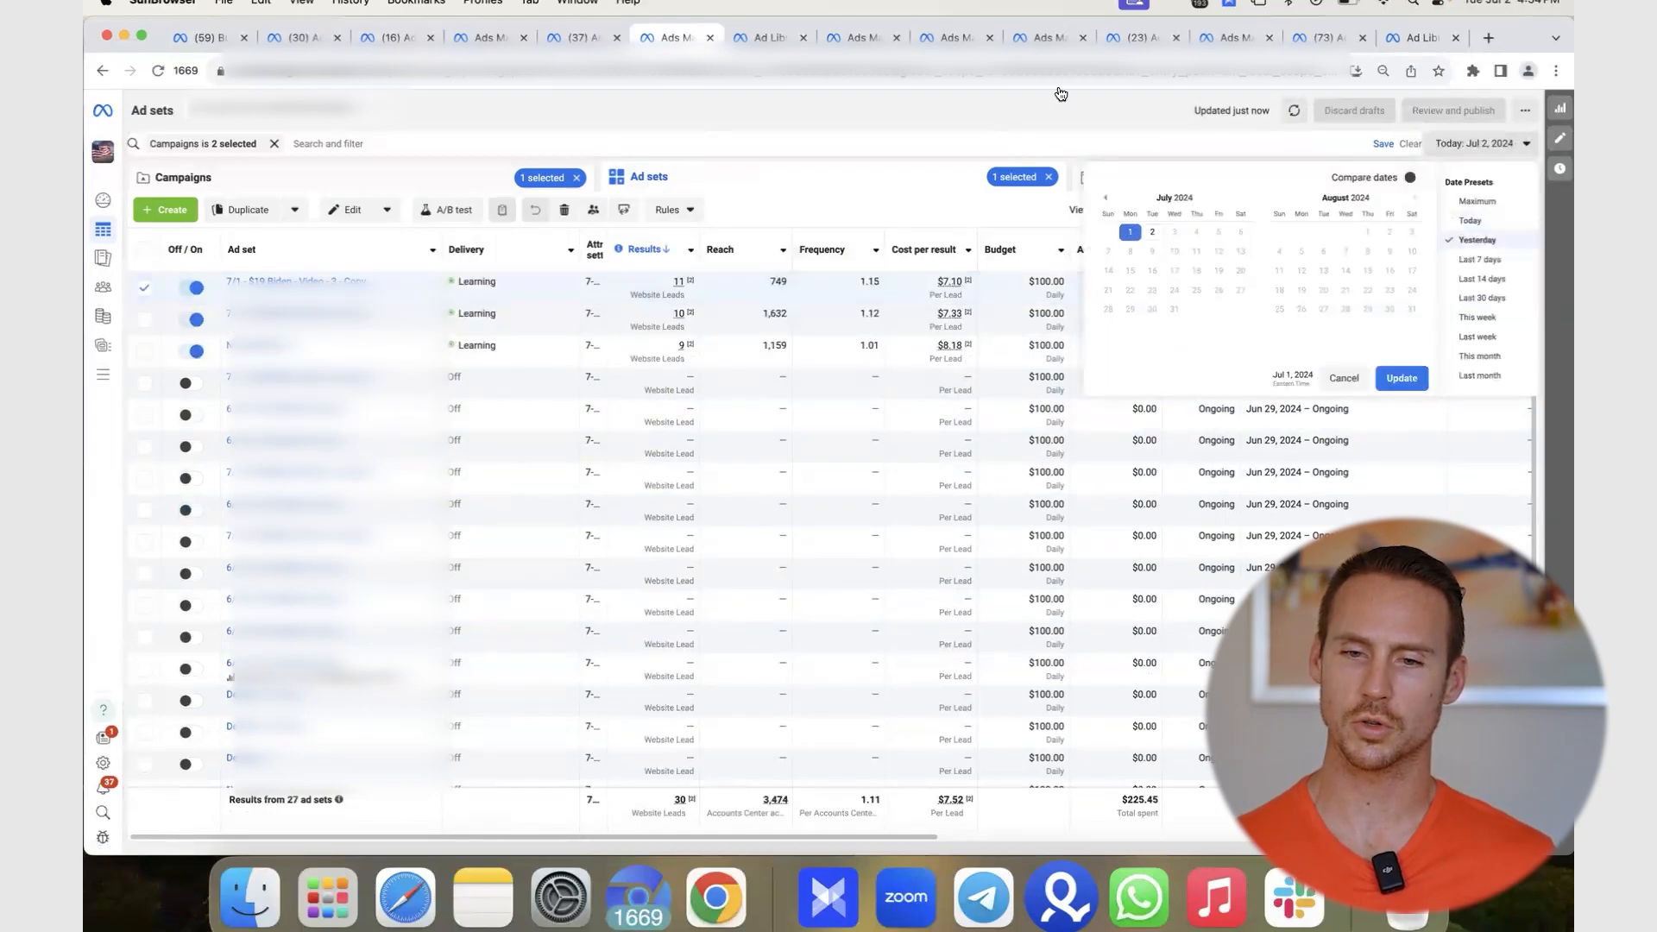
left_click(1401, 378)
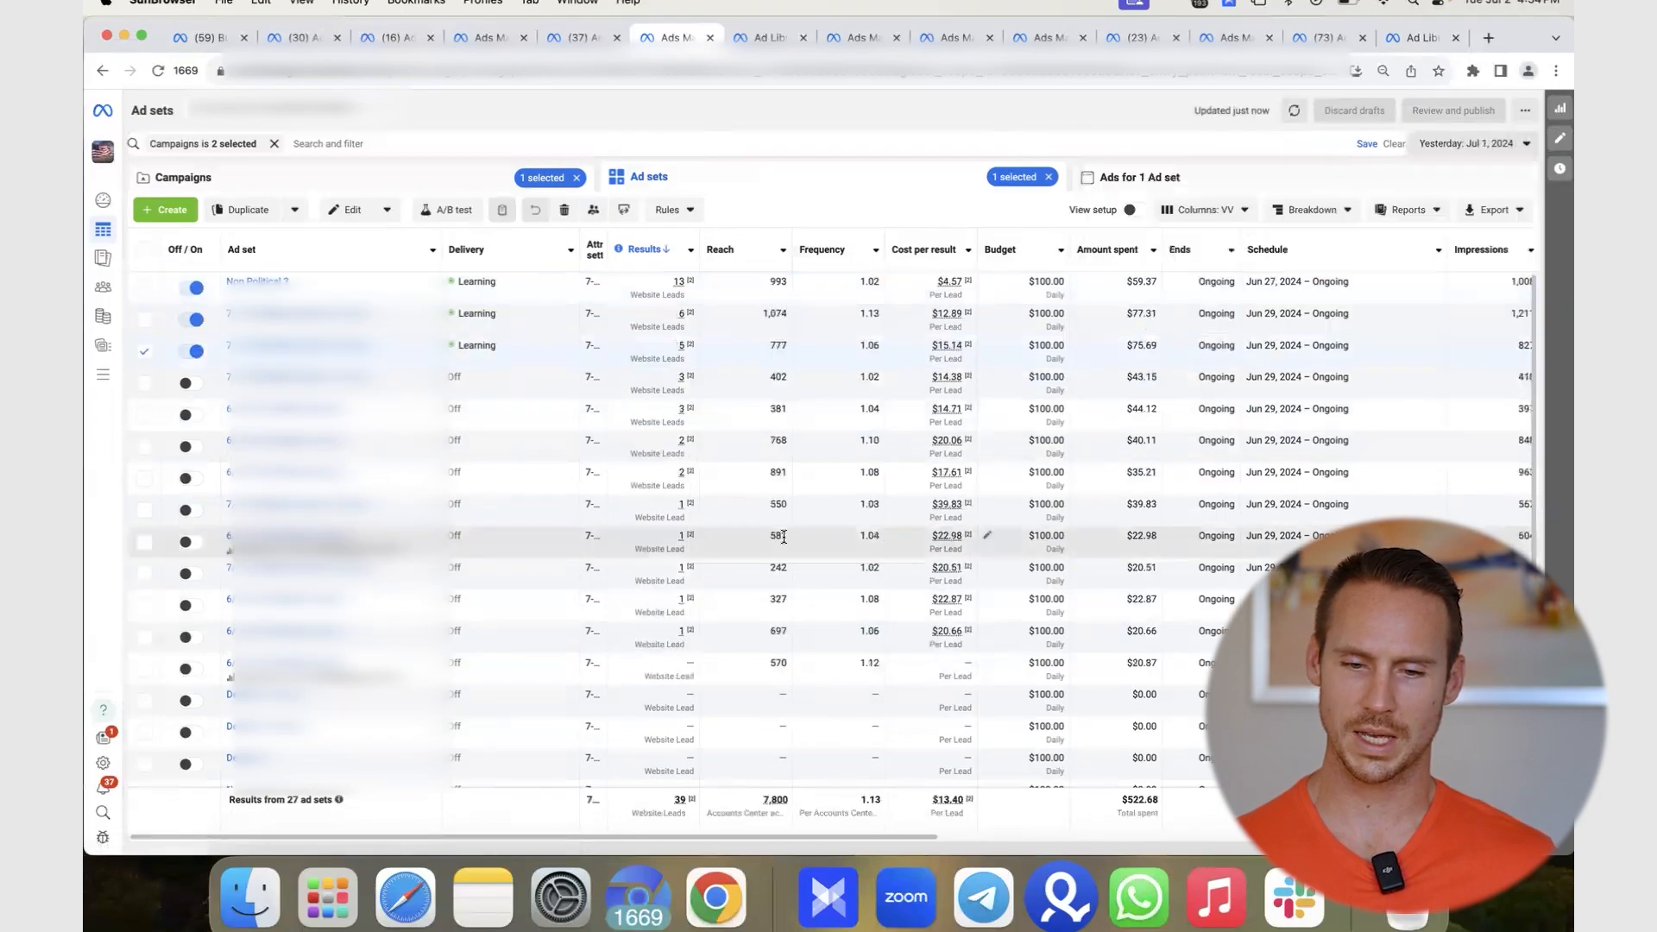
scroll(784, 541, "right", 1)
scroll(783, 535, "right", 5)
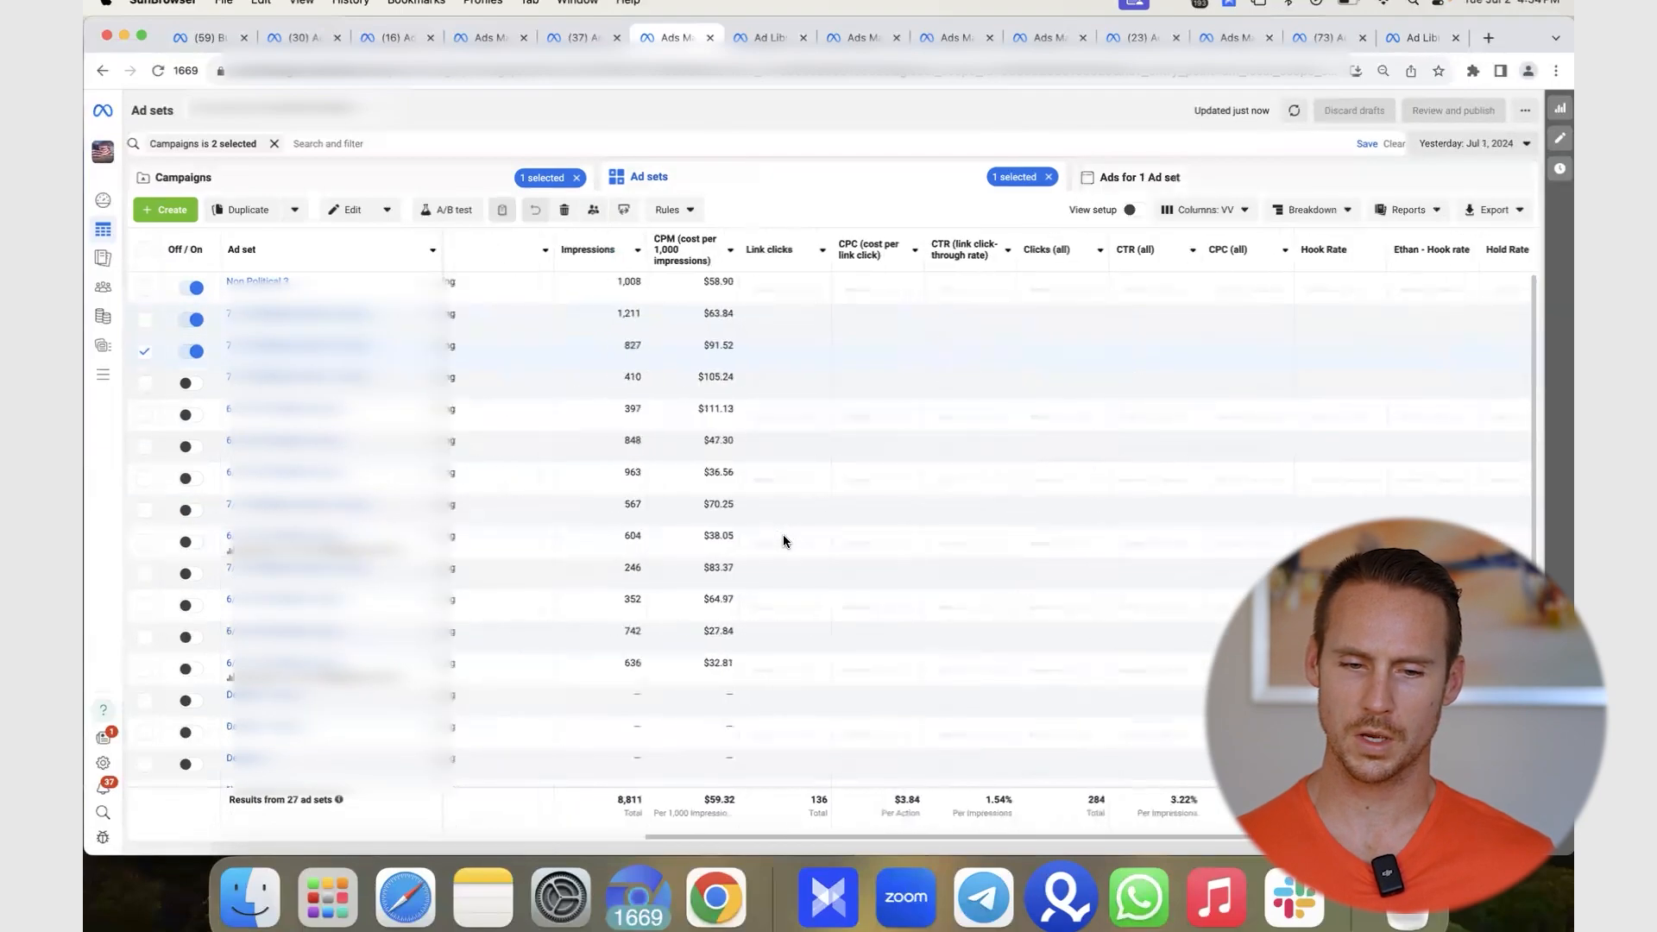
scroll(784, 535, "left", 8)
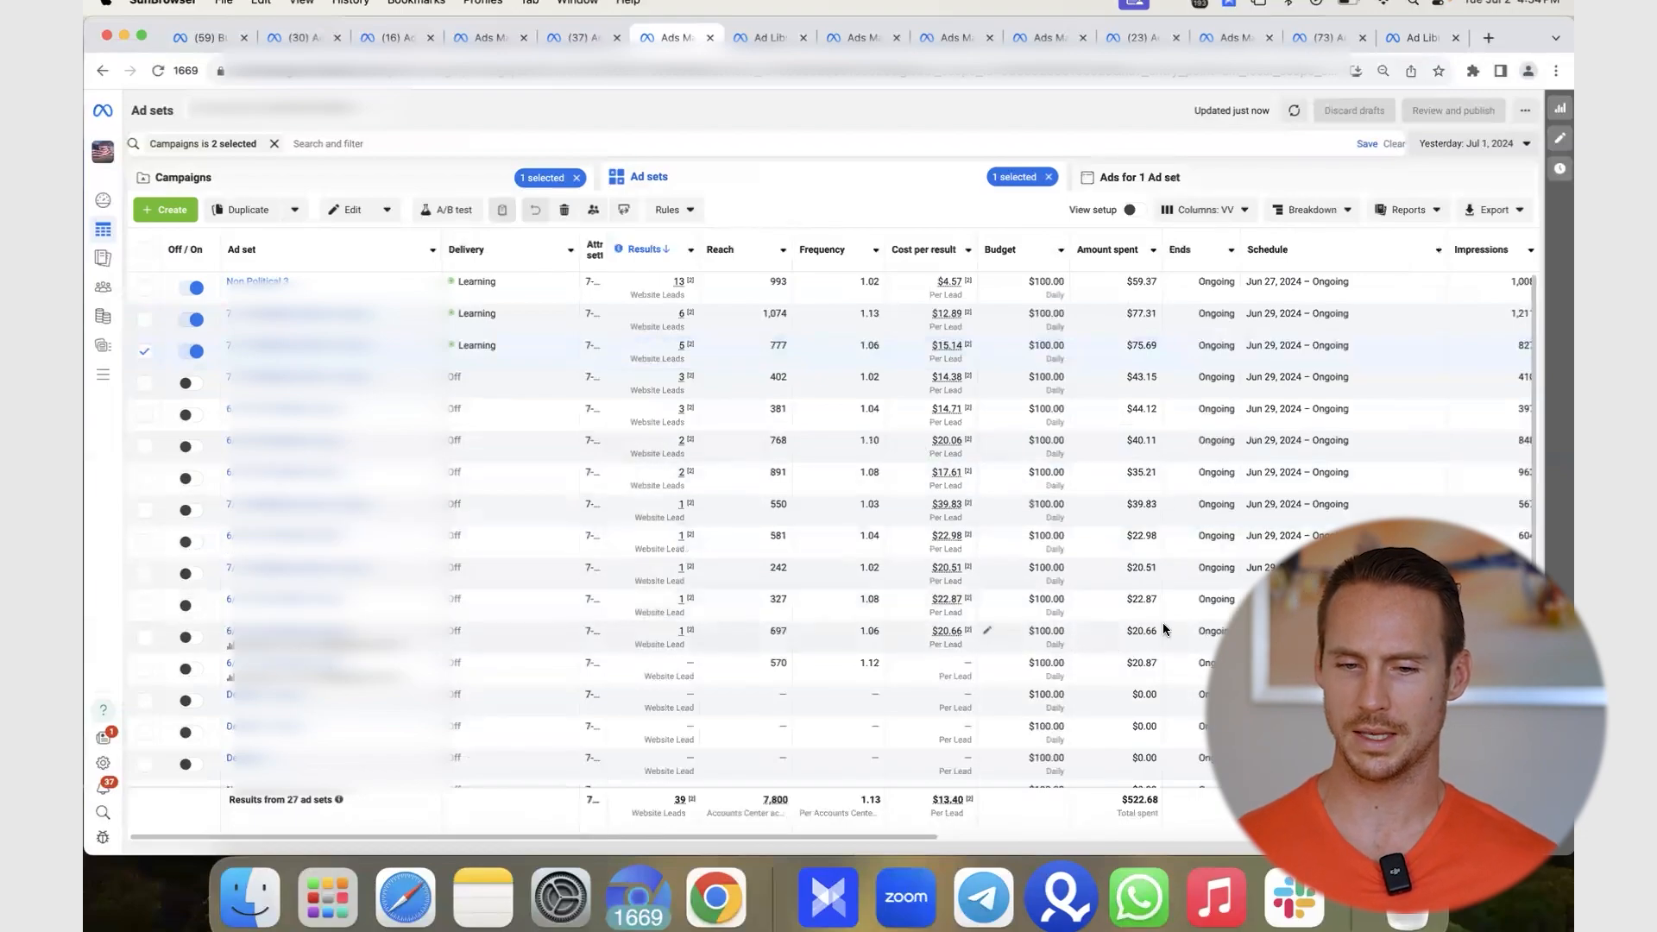
left_click(1142, 609)
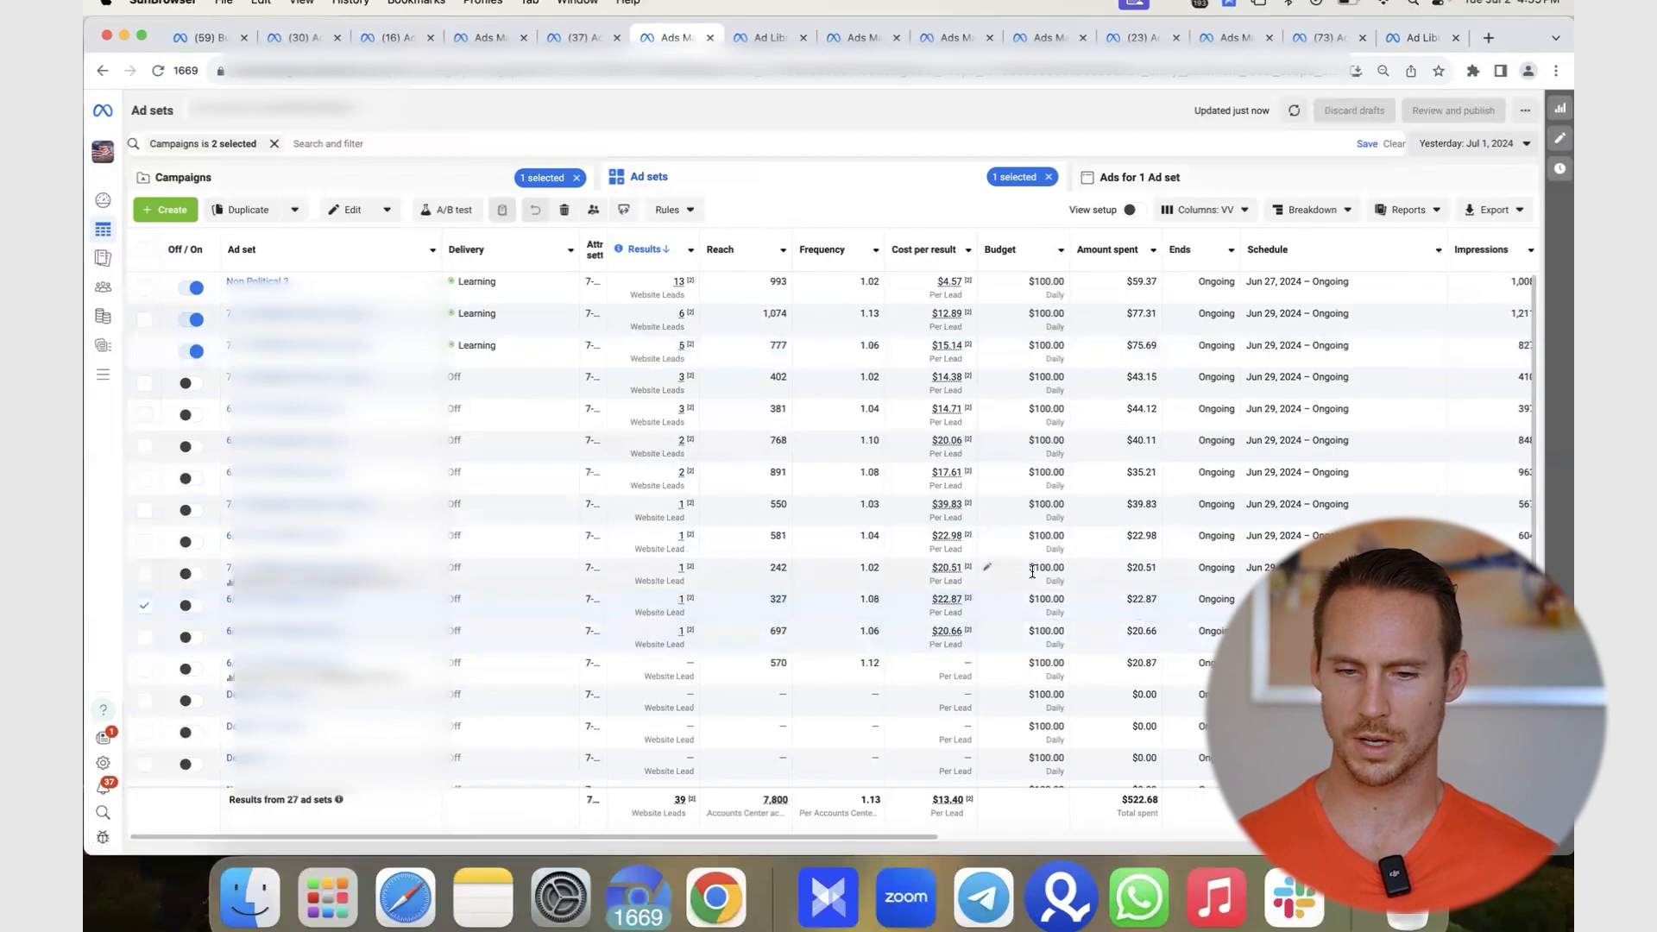
left_click(1064, 535)
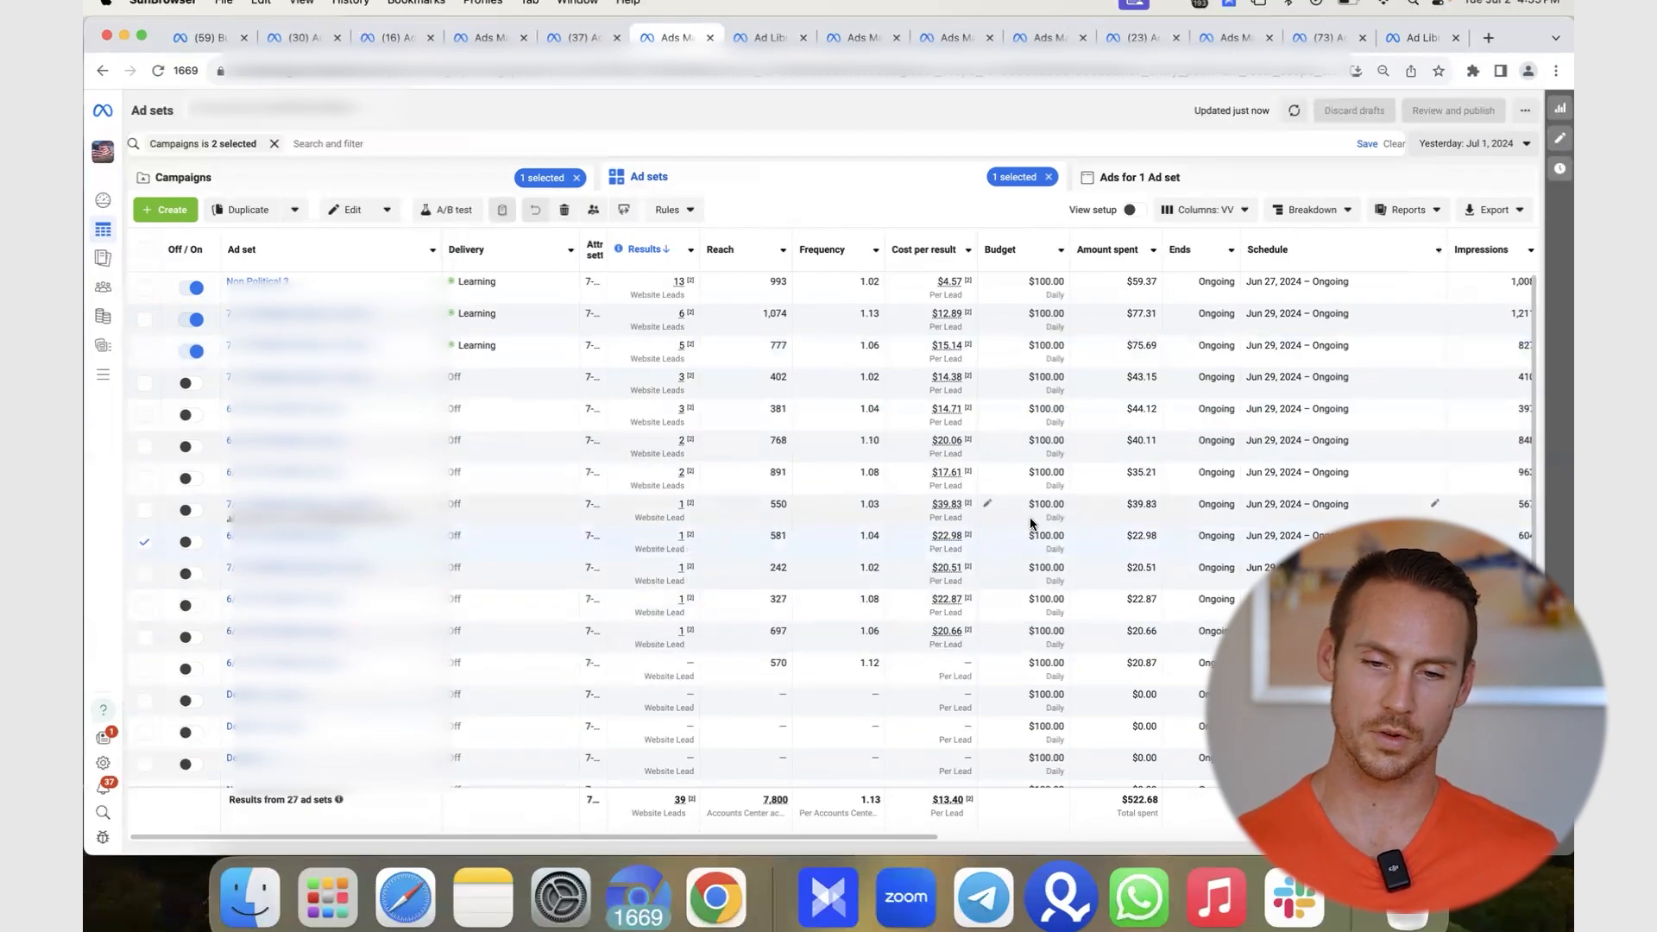
left_click(1030, 521)
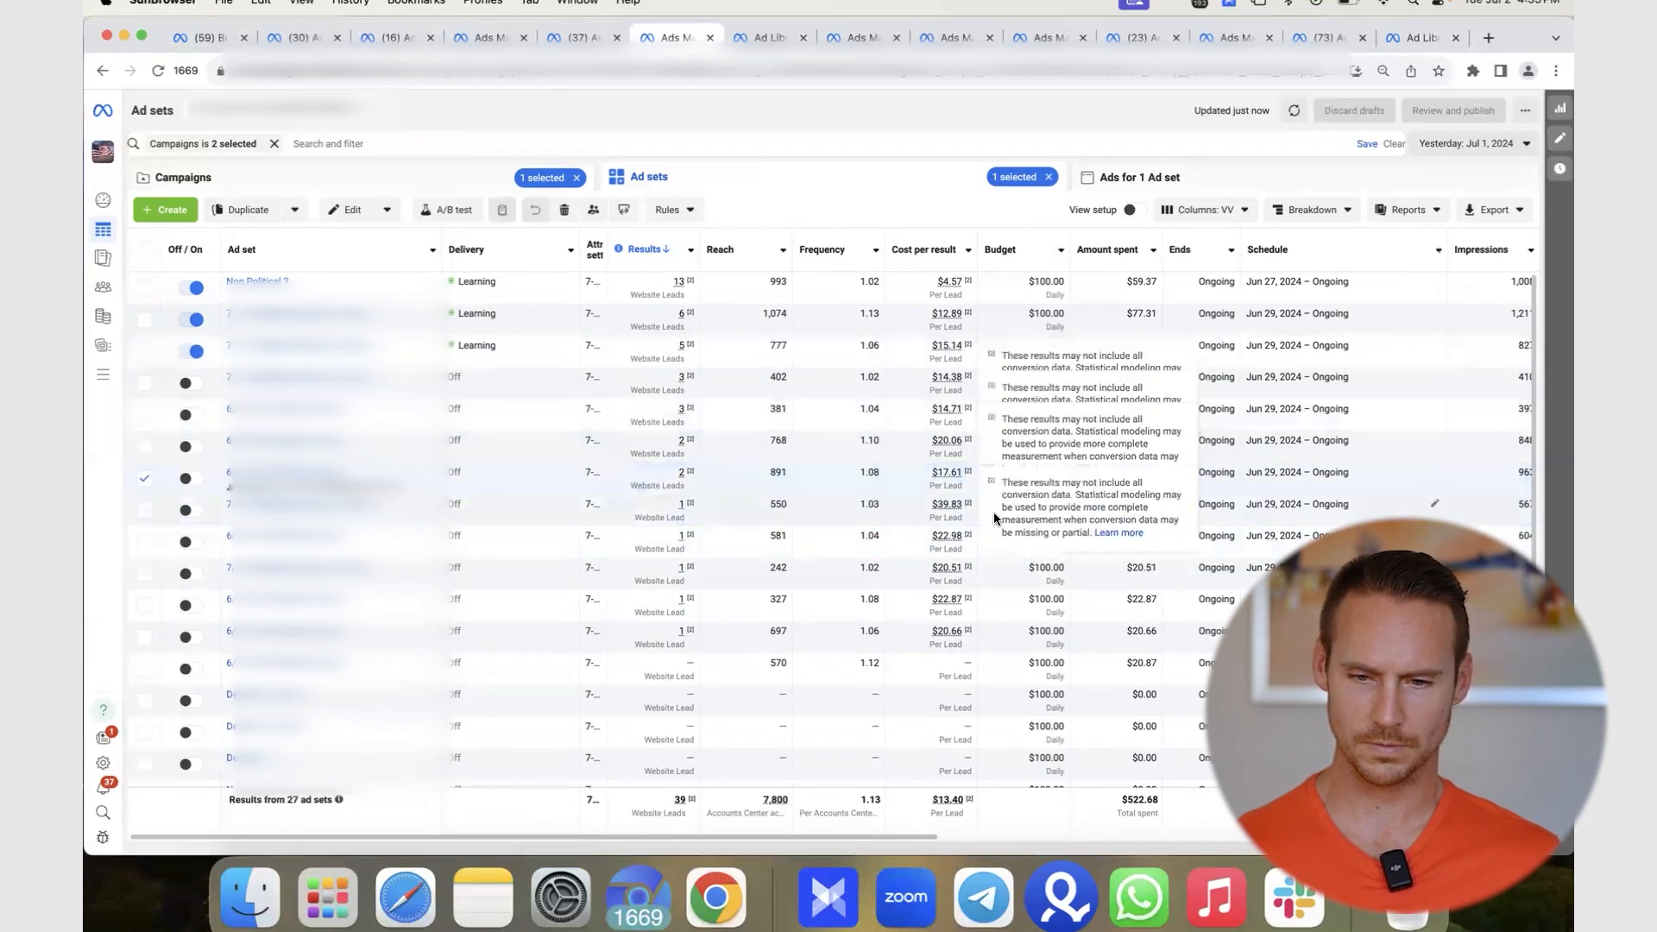
left_click(936, 475)
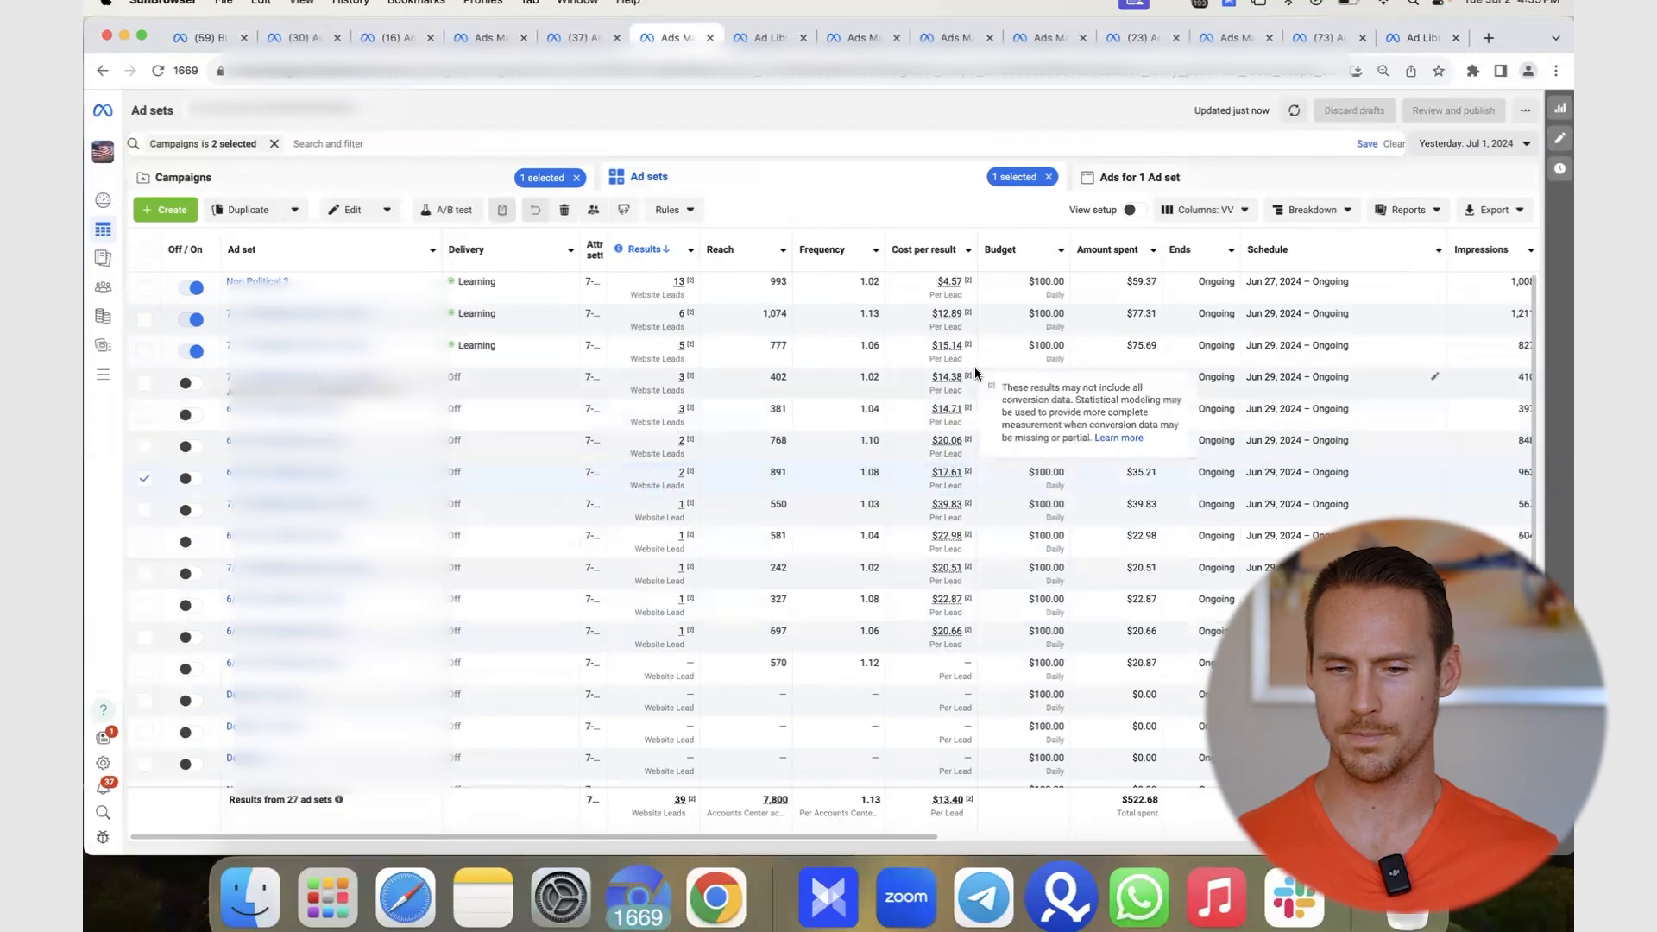
scroll(1165, 656, "right", 10)
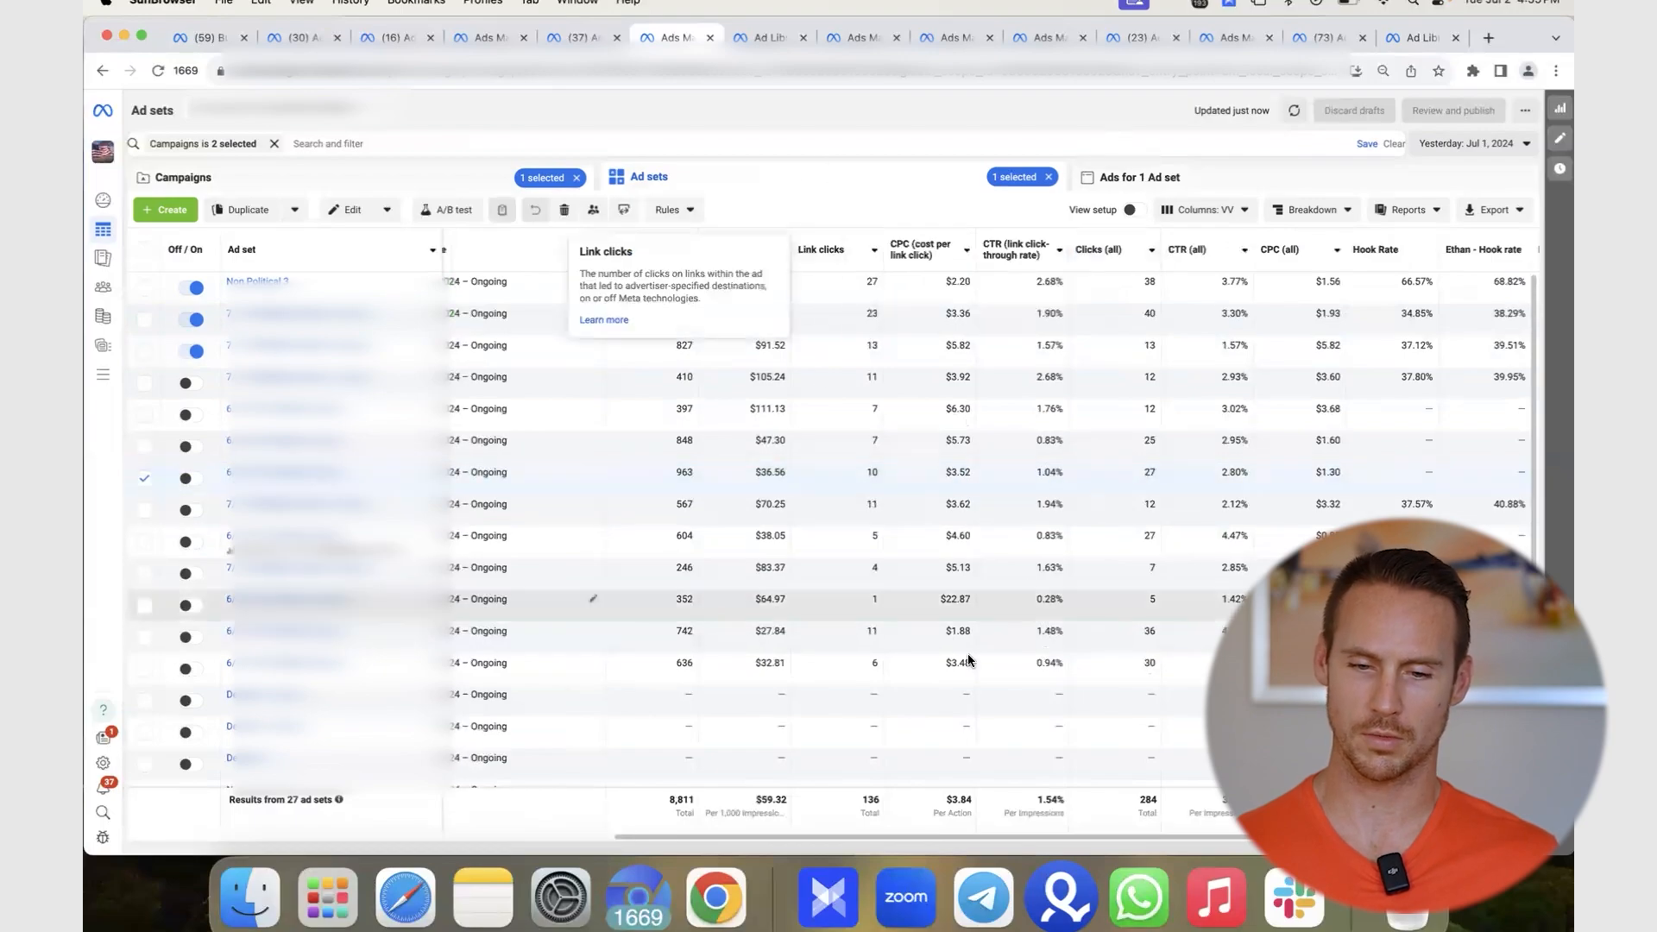
left_click(873, 594)
scroll(873, 593, "left", 10)
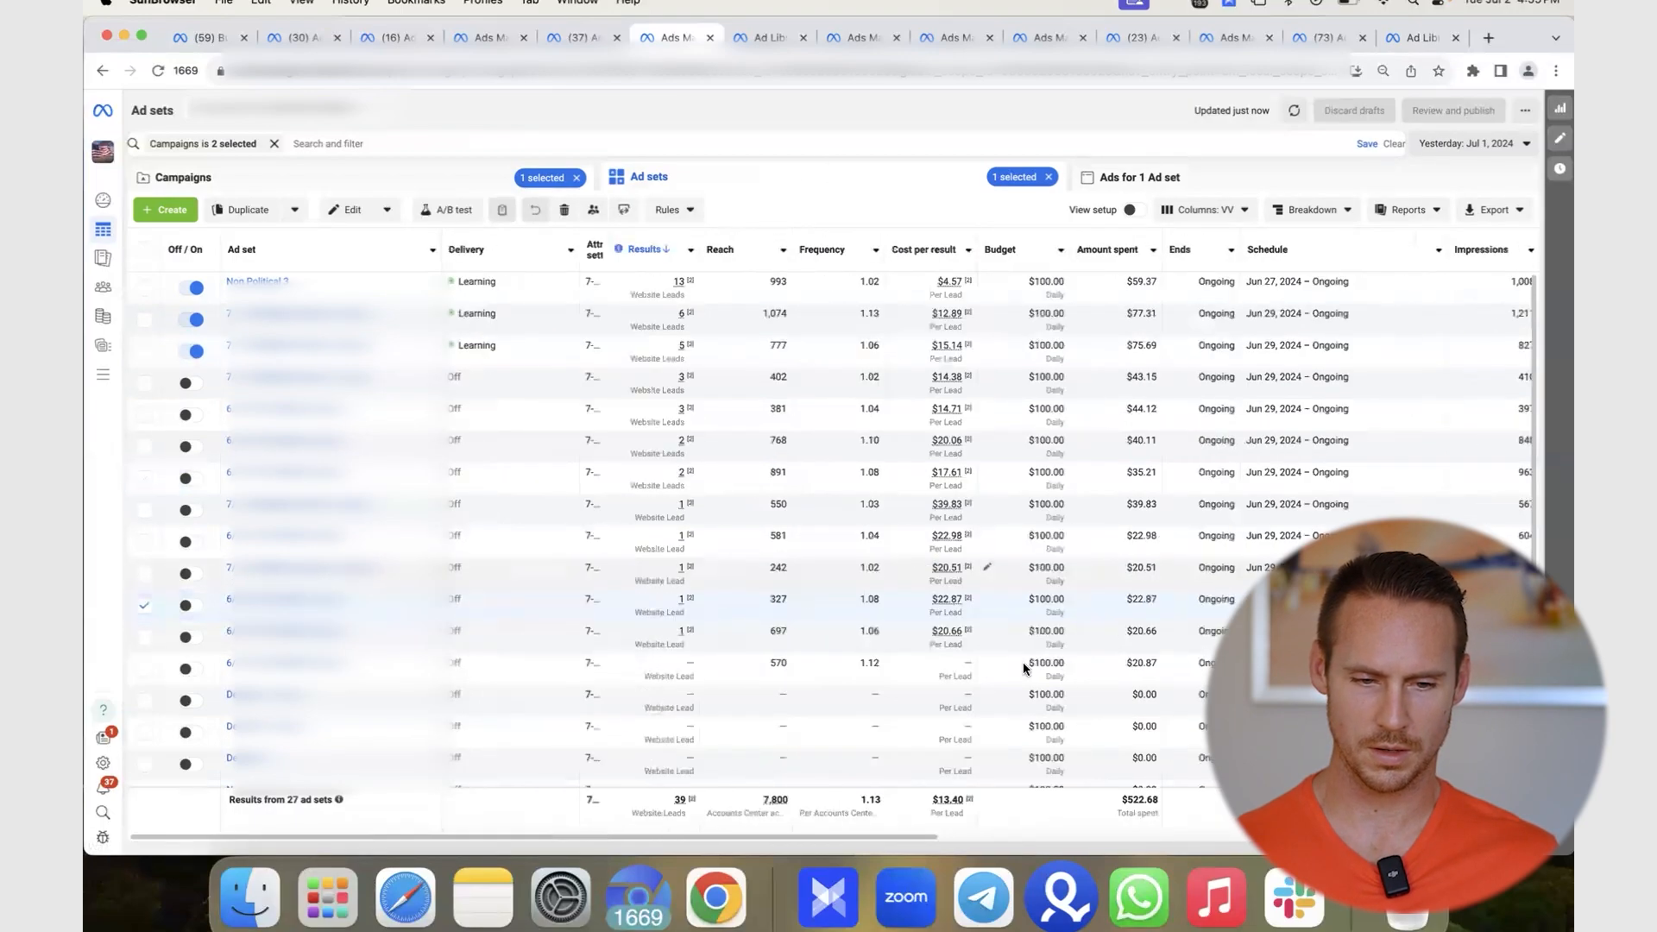
scroll(1167, 613, "right", 10)
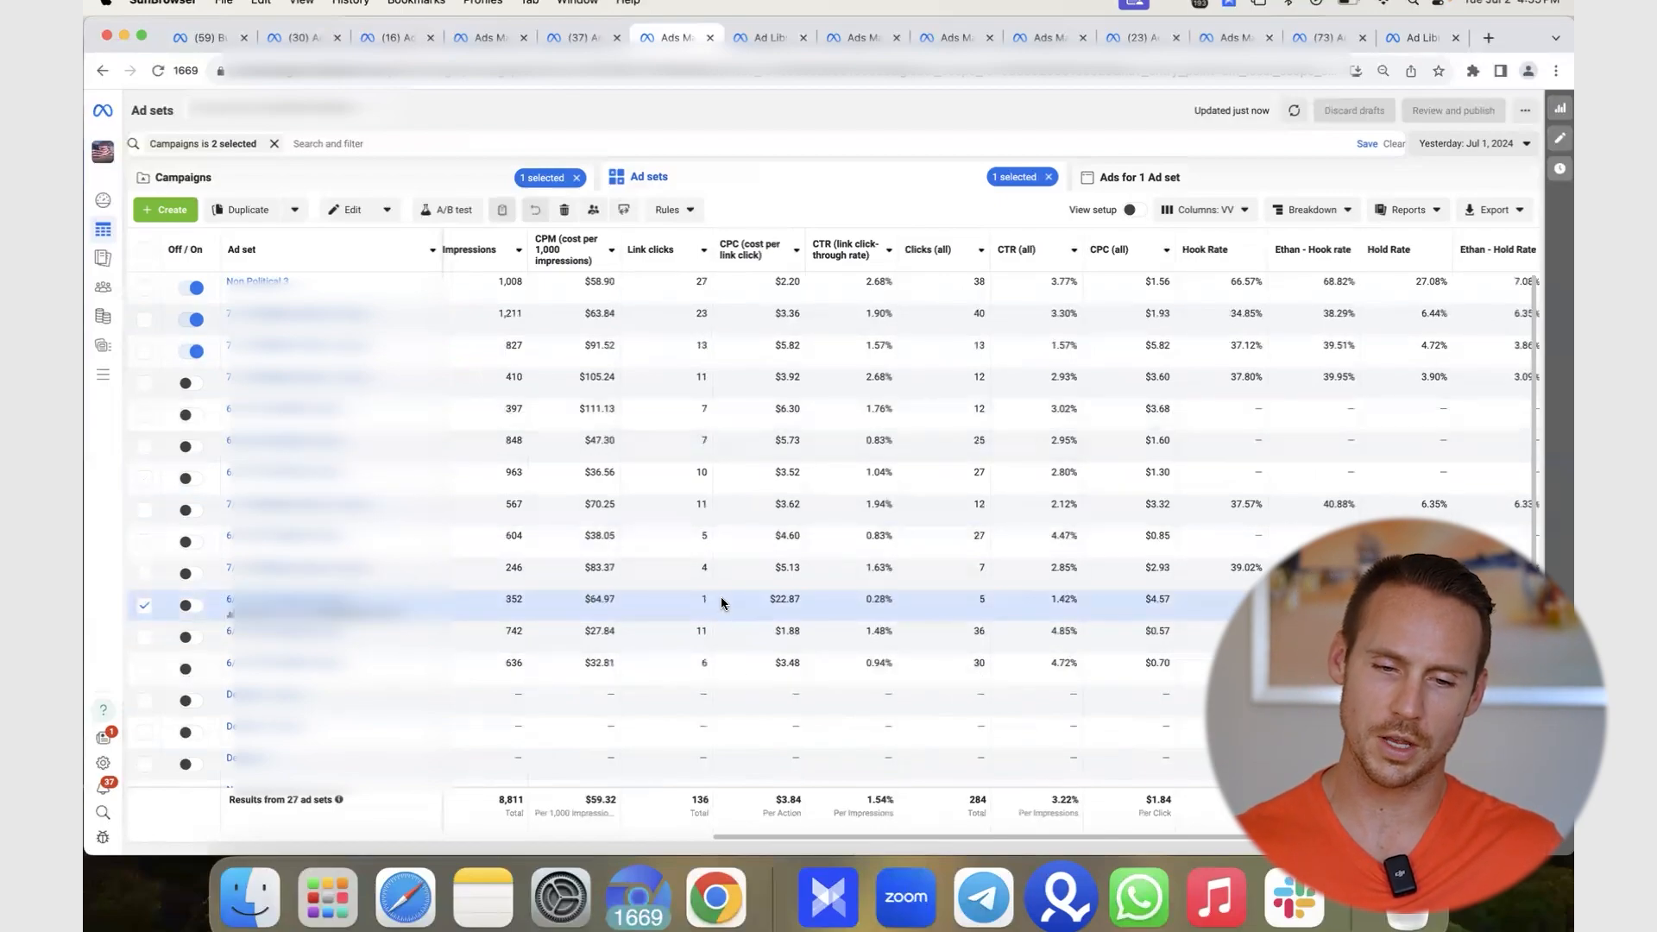
scroll(732, 582, "left", 10)
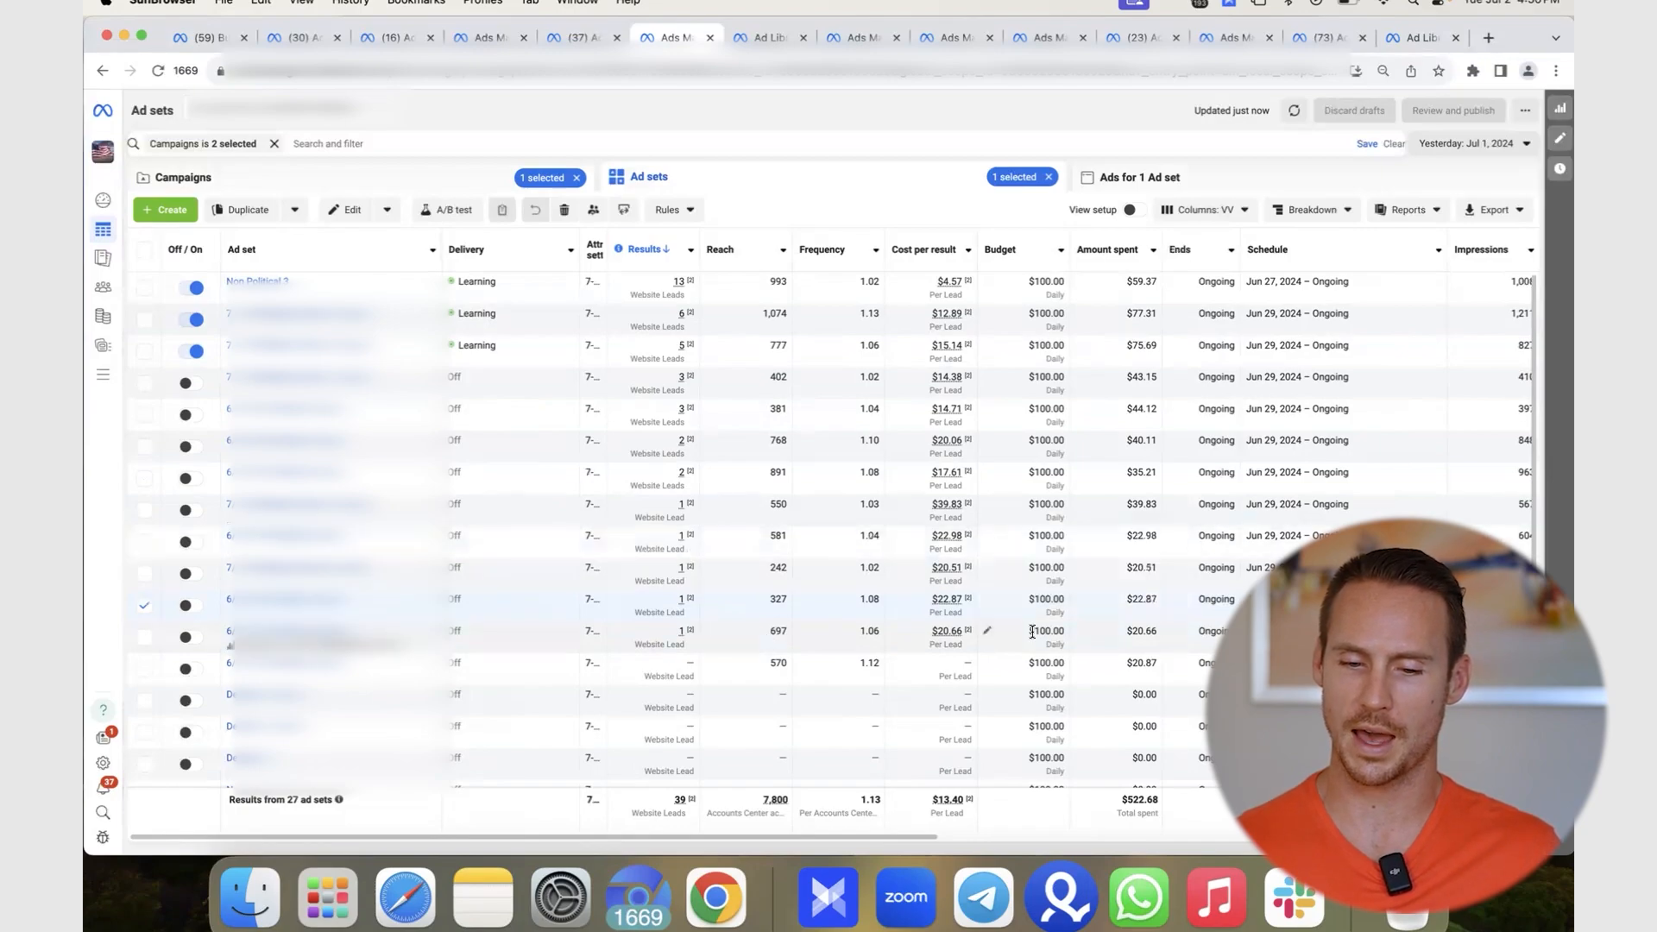
scroll(1032, 629, "right", 10)
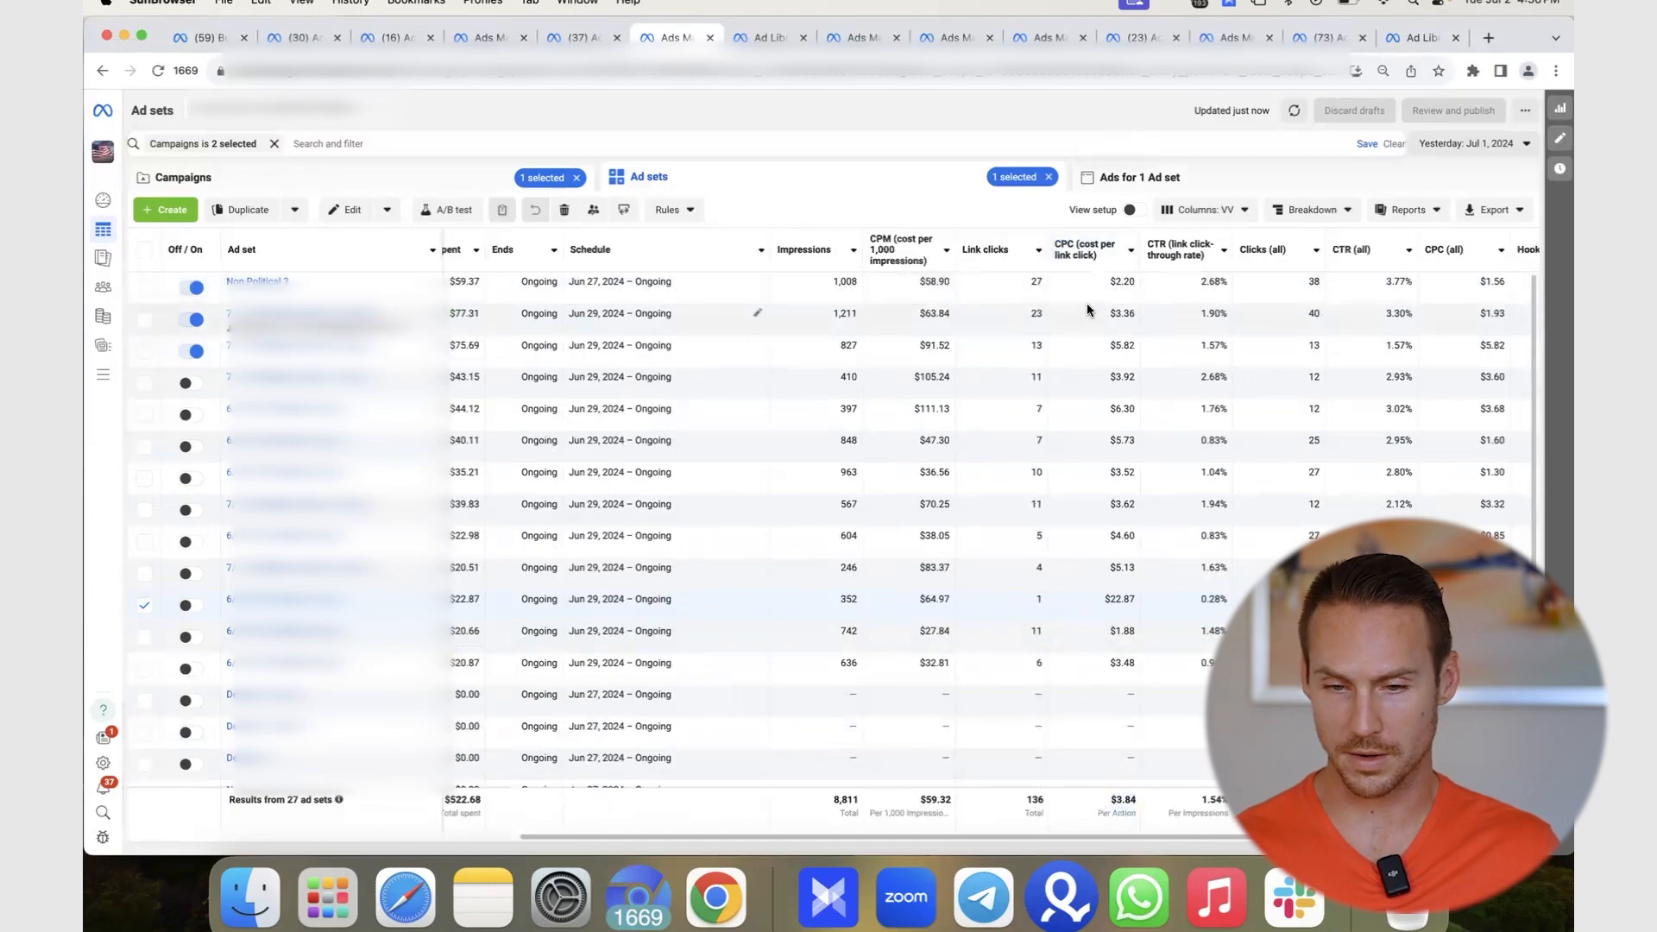
scroll(1054, 325, "left", 3)
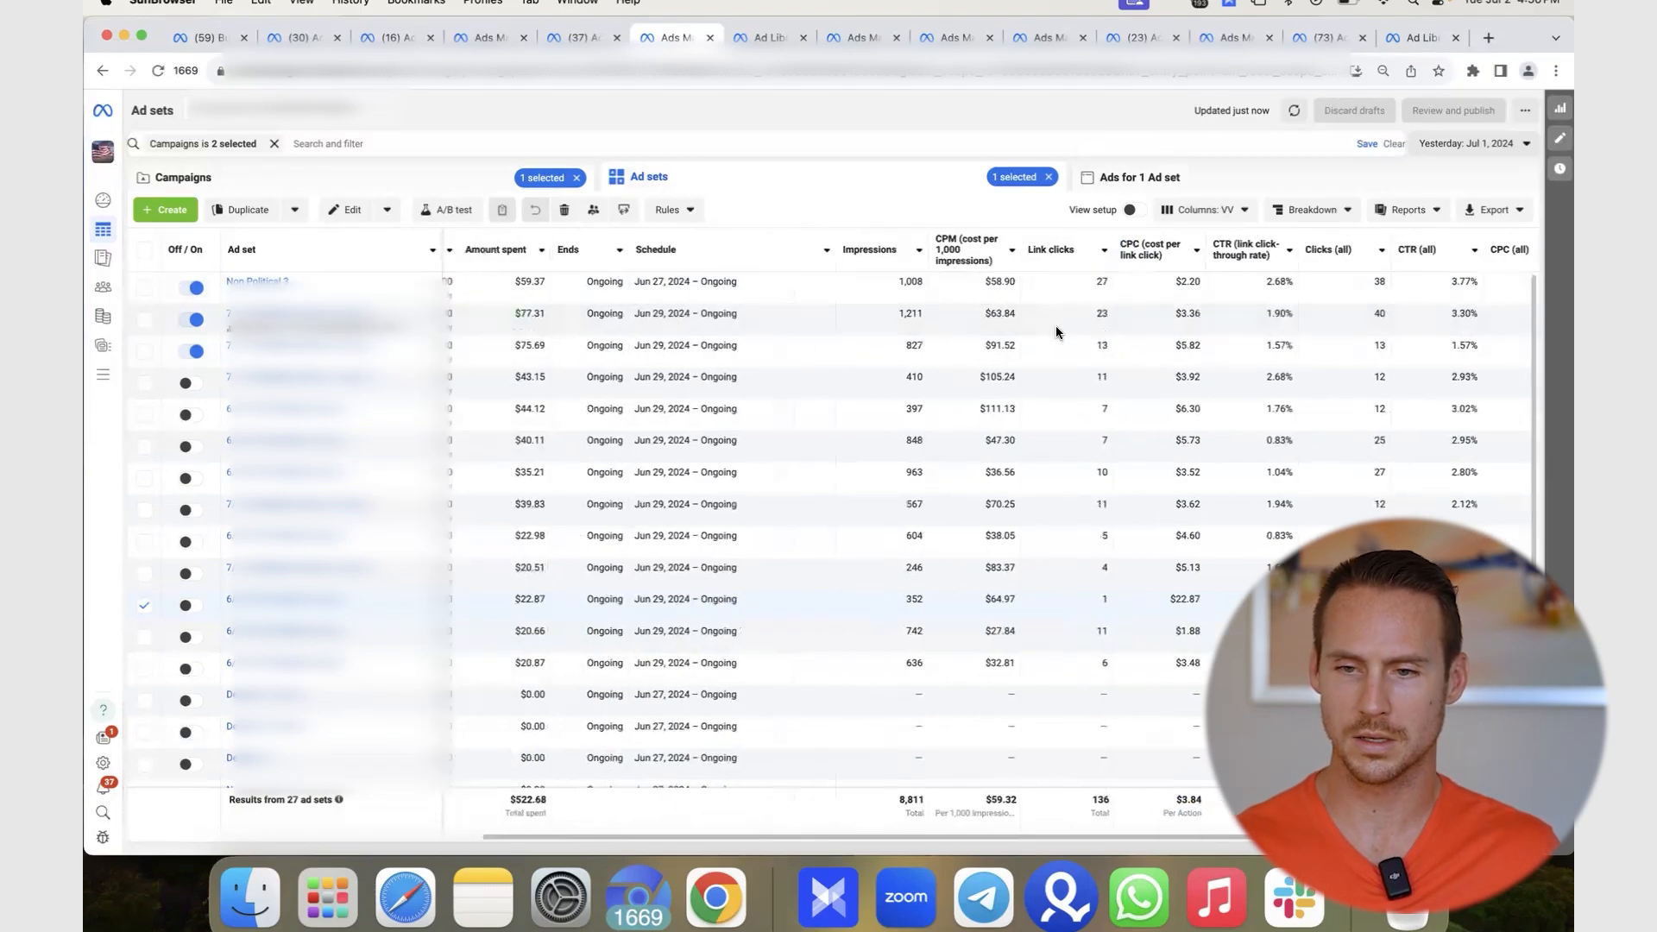
left_click(1261, 324)
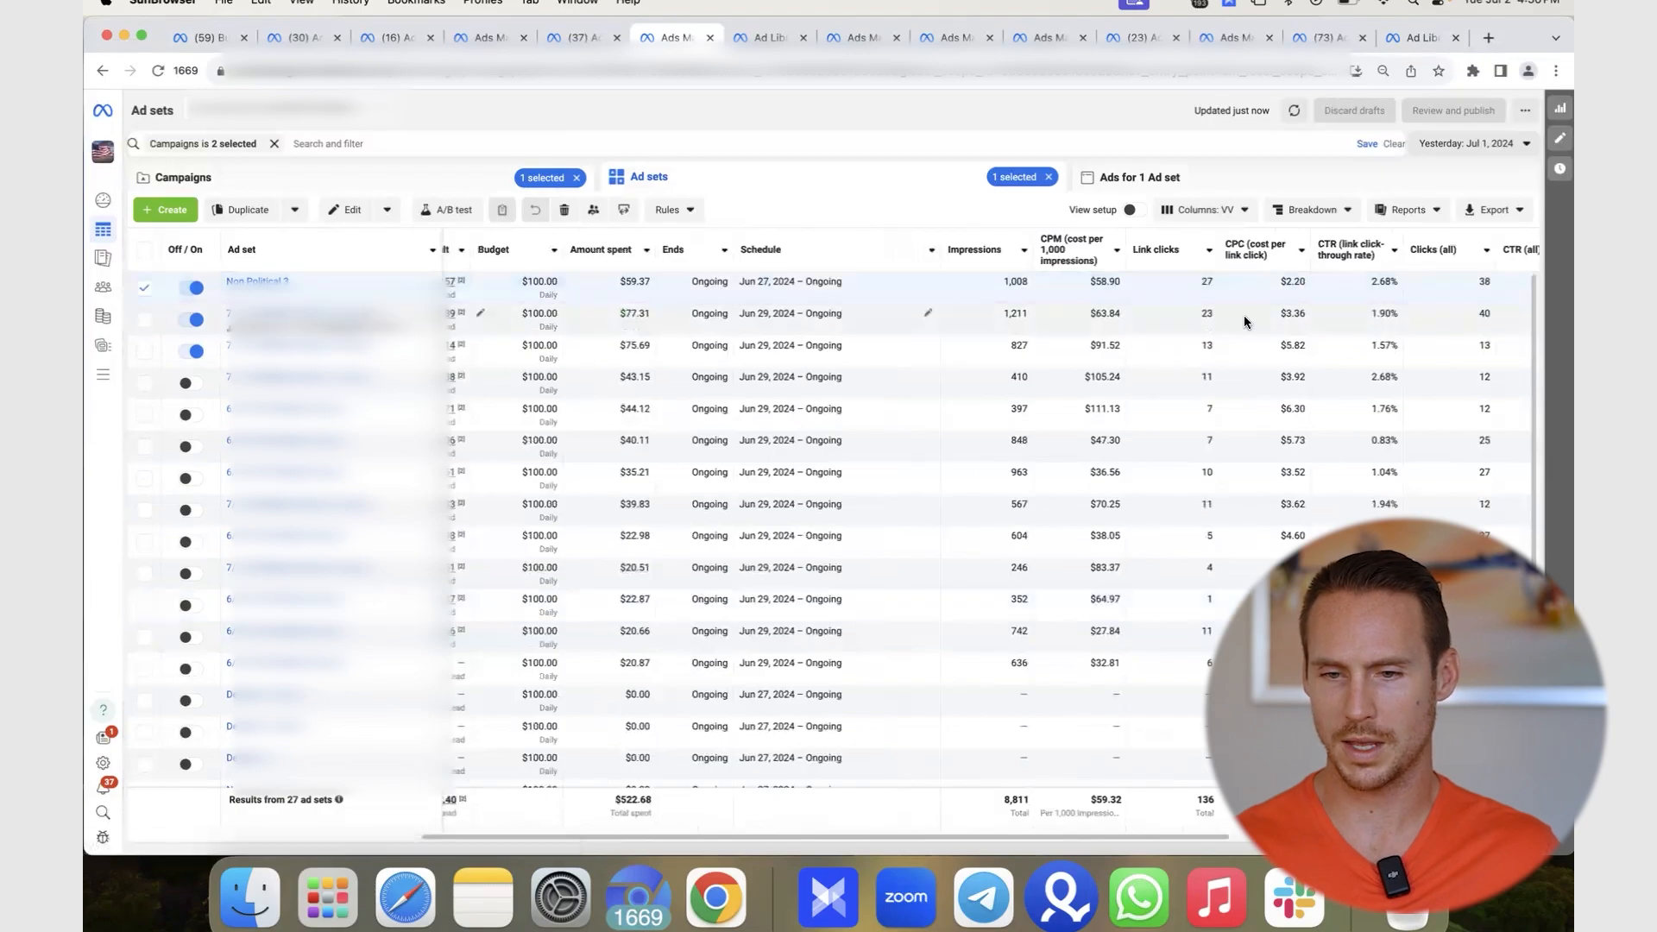
left_click(1268, 355)
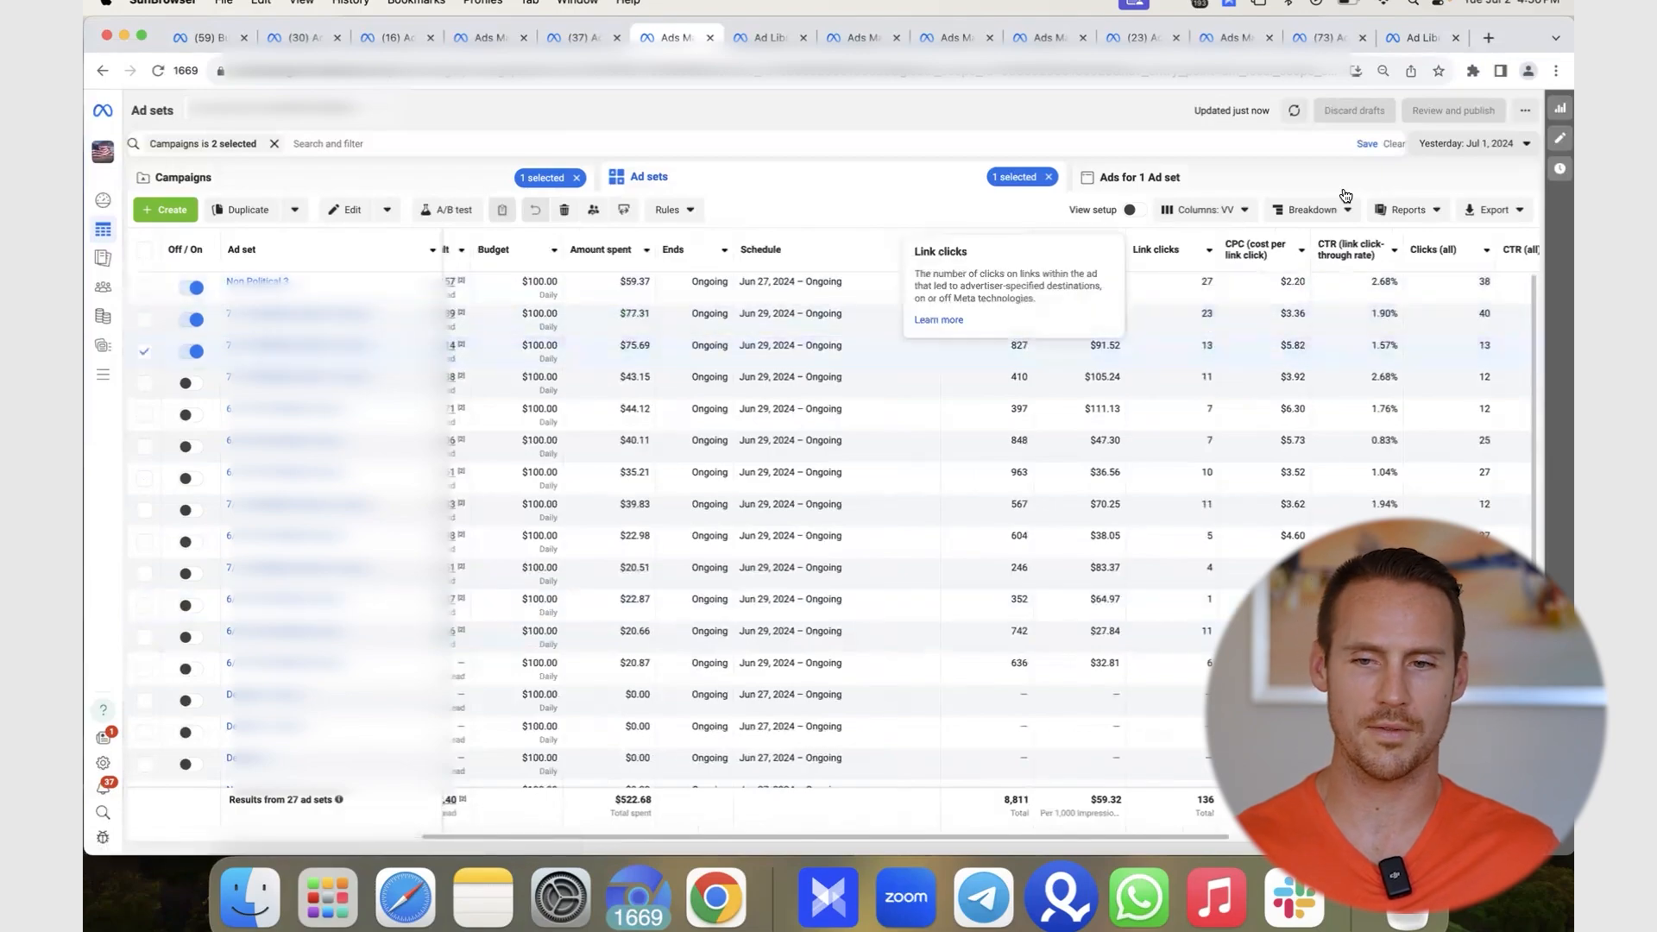
left_click(1486, 142)
left_click(1482, 214)
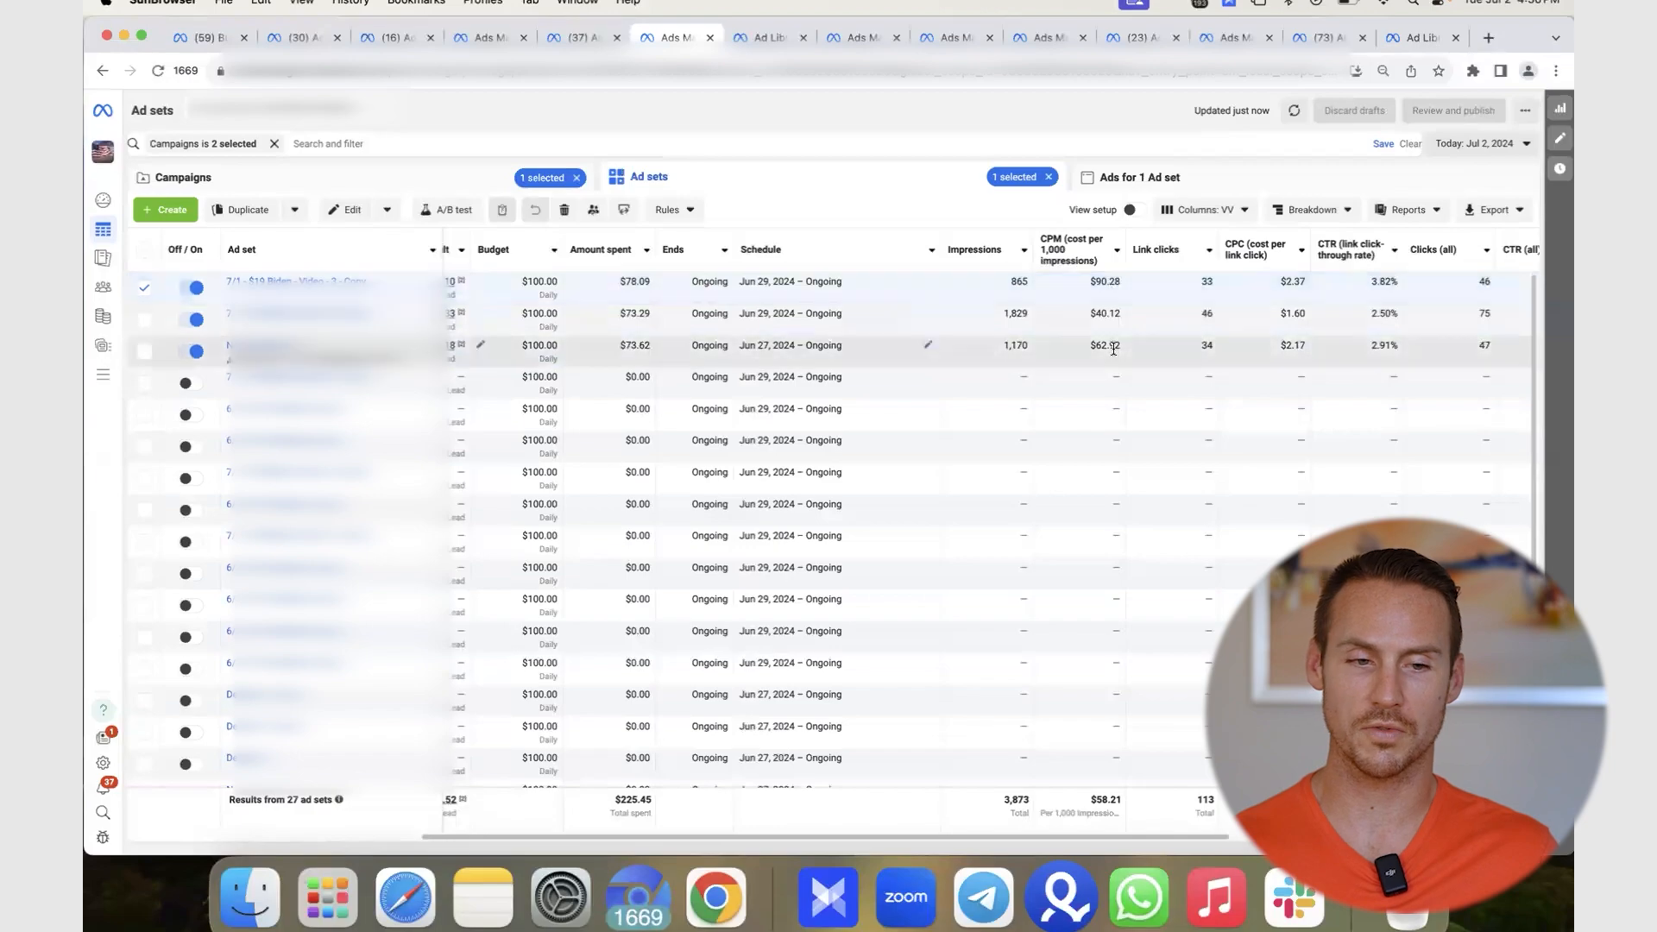
scroll(1113, 349, "left", 5)
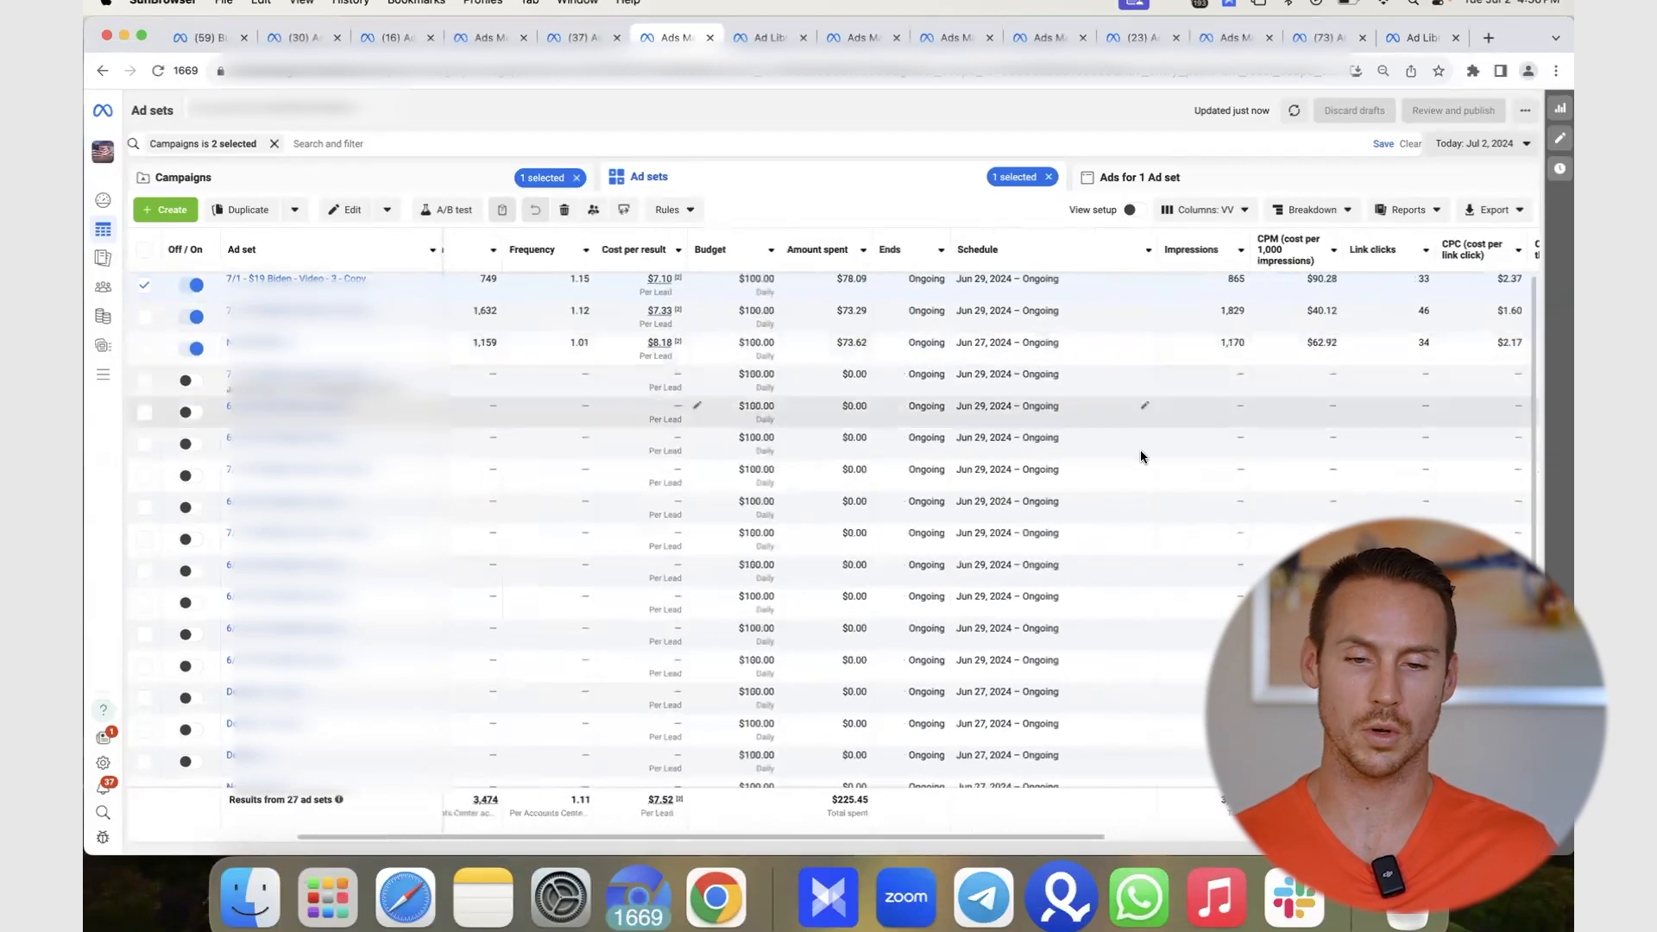
scroll(1102, 415, "left", 1)
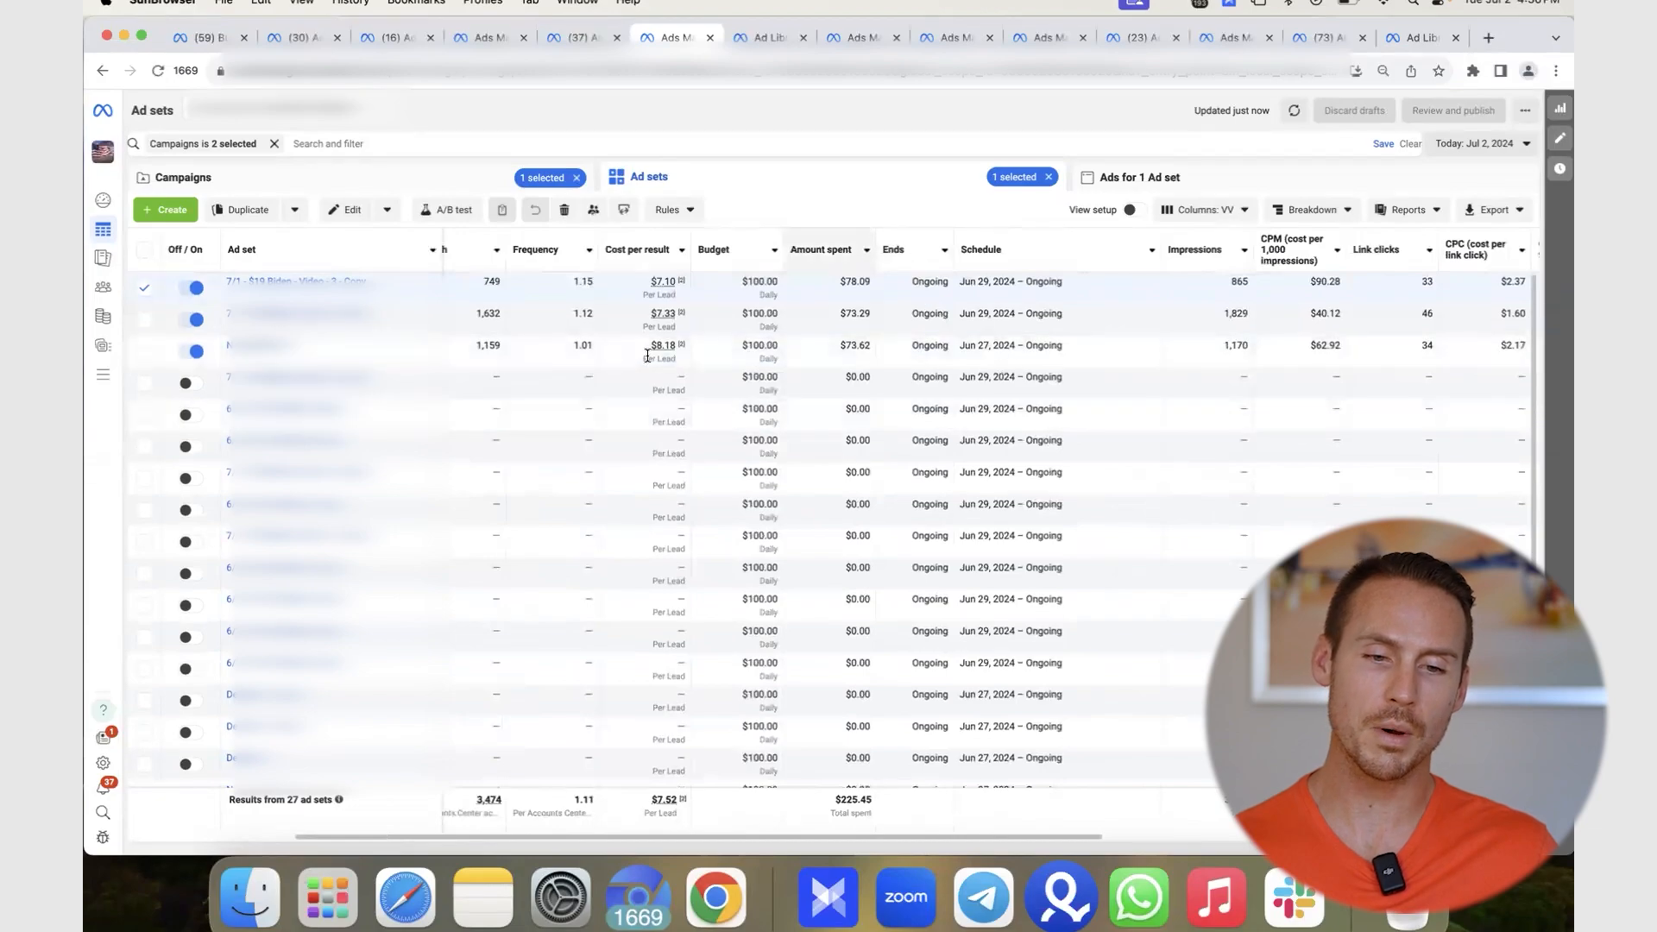
scroll(645, 344, "left", 3)
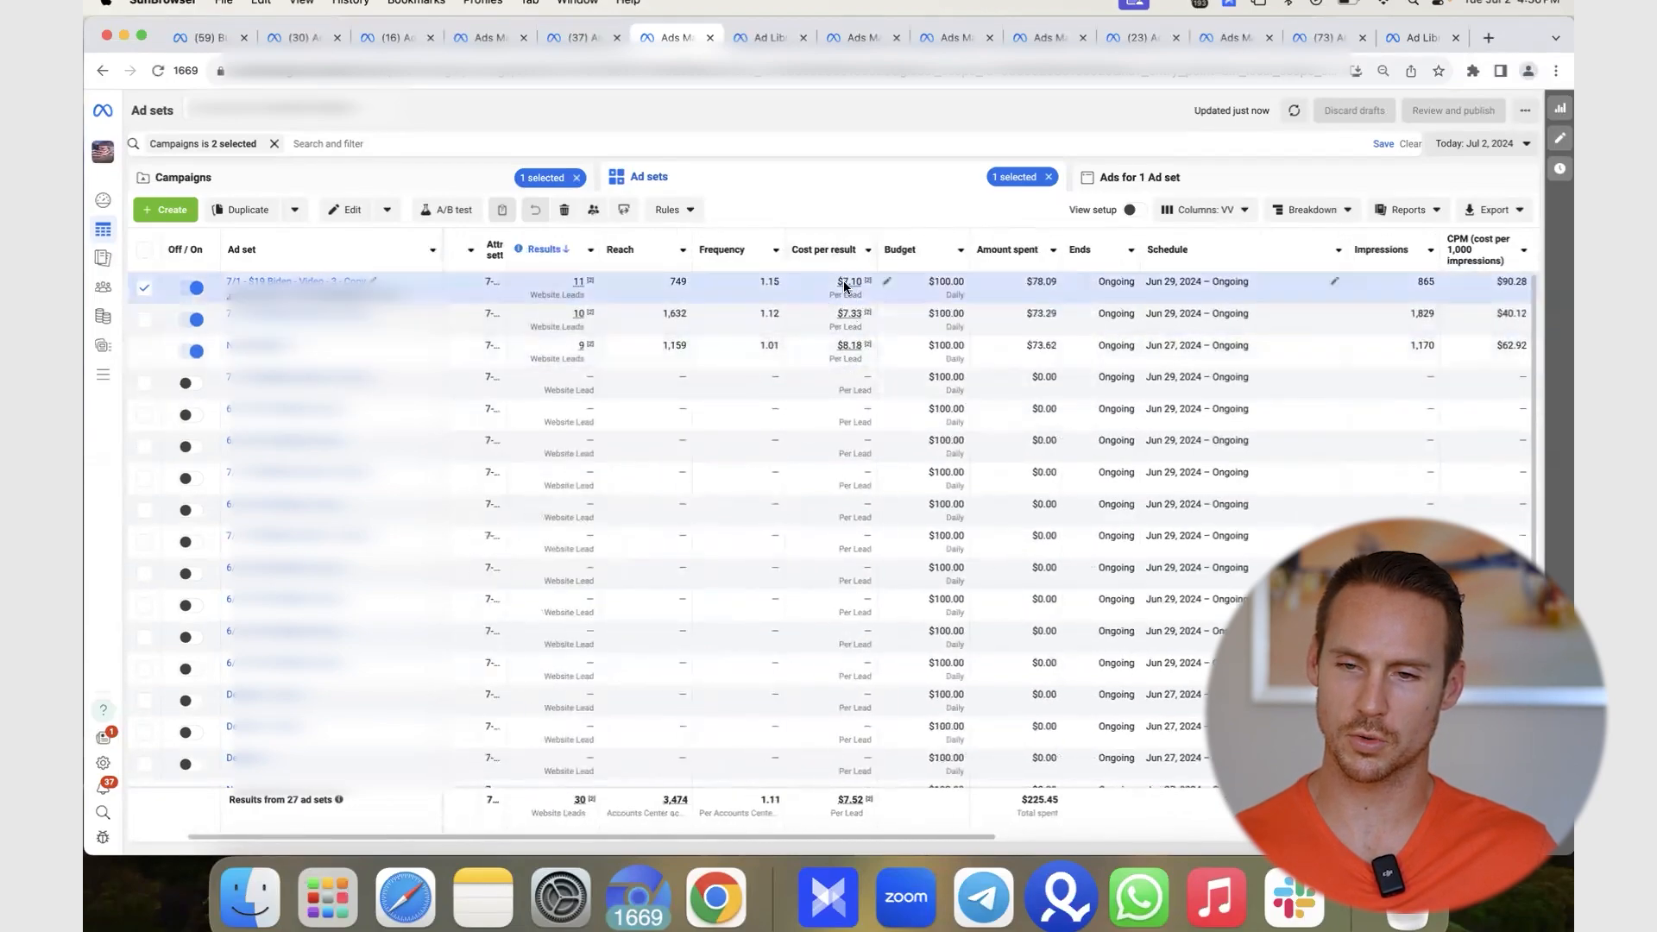
left_click(1477, 145)
left_click(1478, 240)
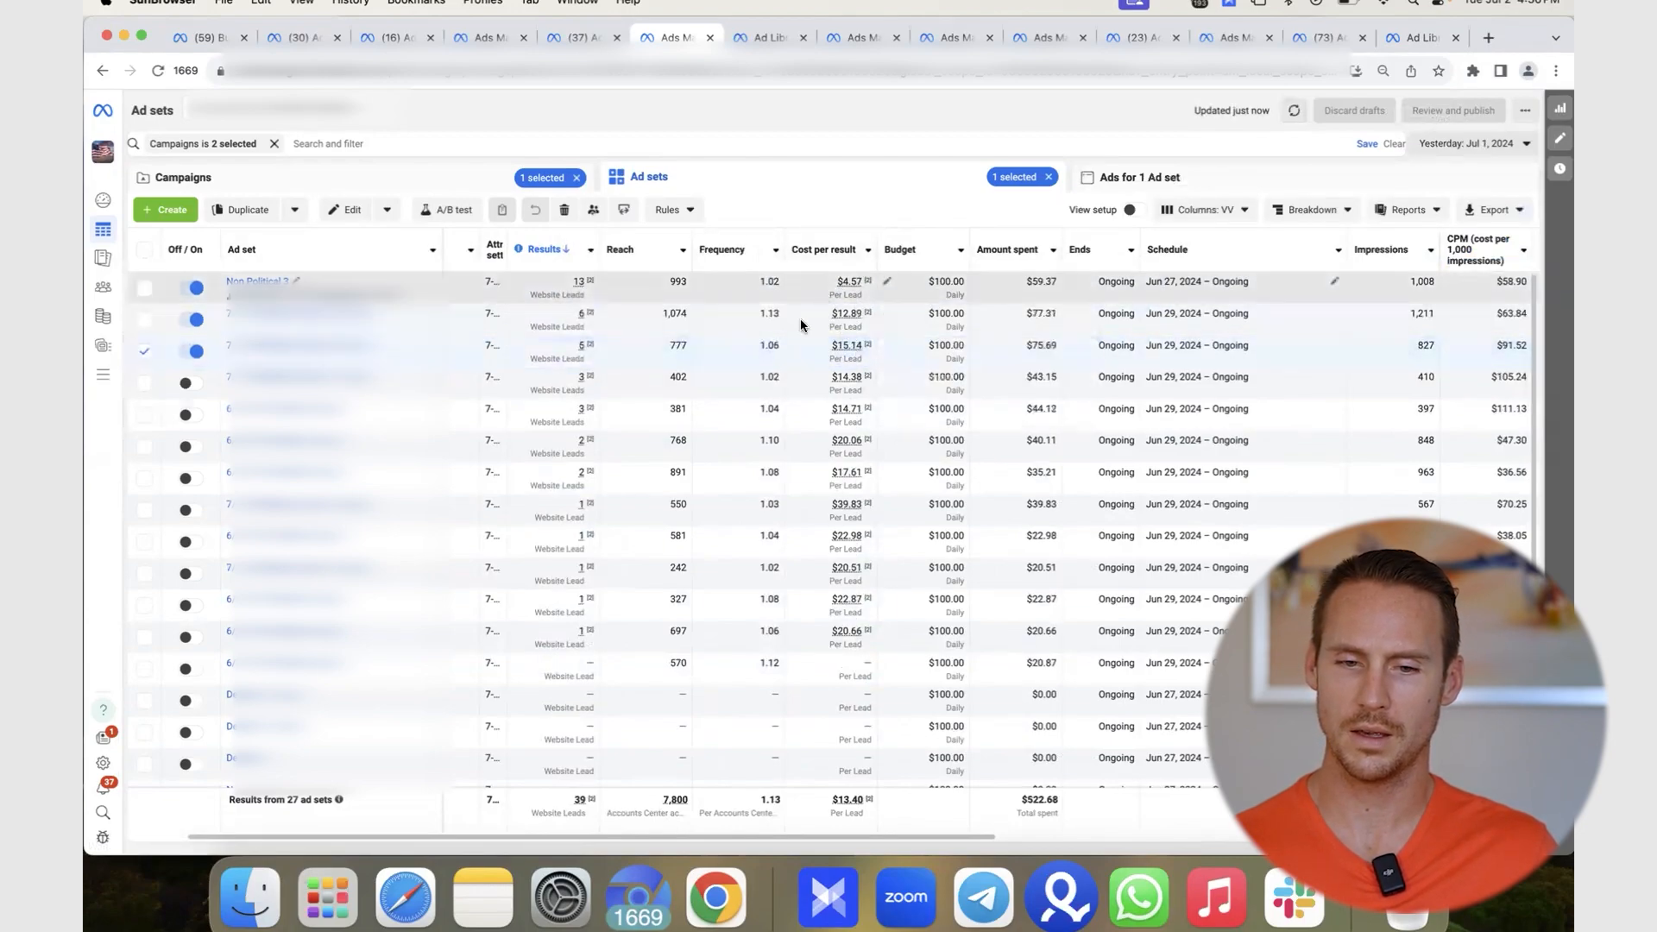
mouse_move(859, 339)
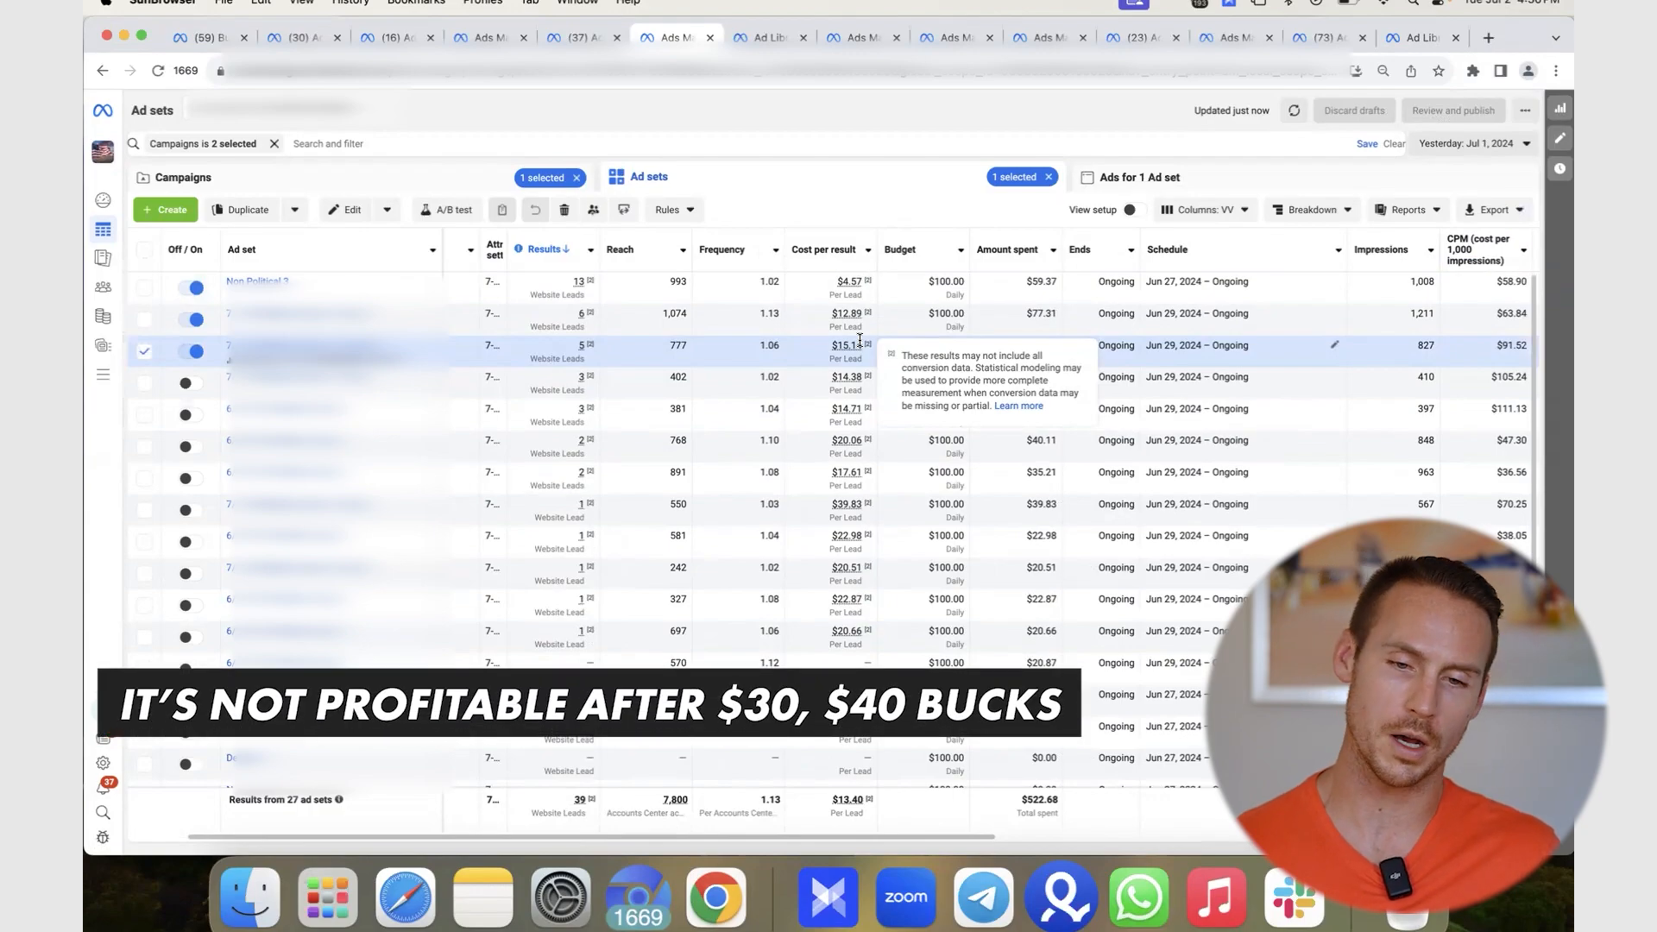
- Report Today, Jul 2, 2024 (30 leads, $7.52 each, $225.45) and clear the ad set selection
left_click(1456, 149)
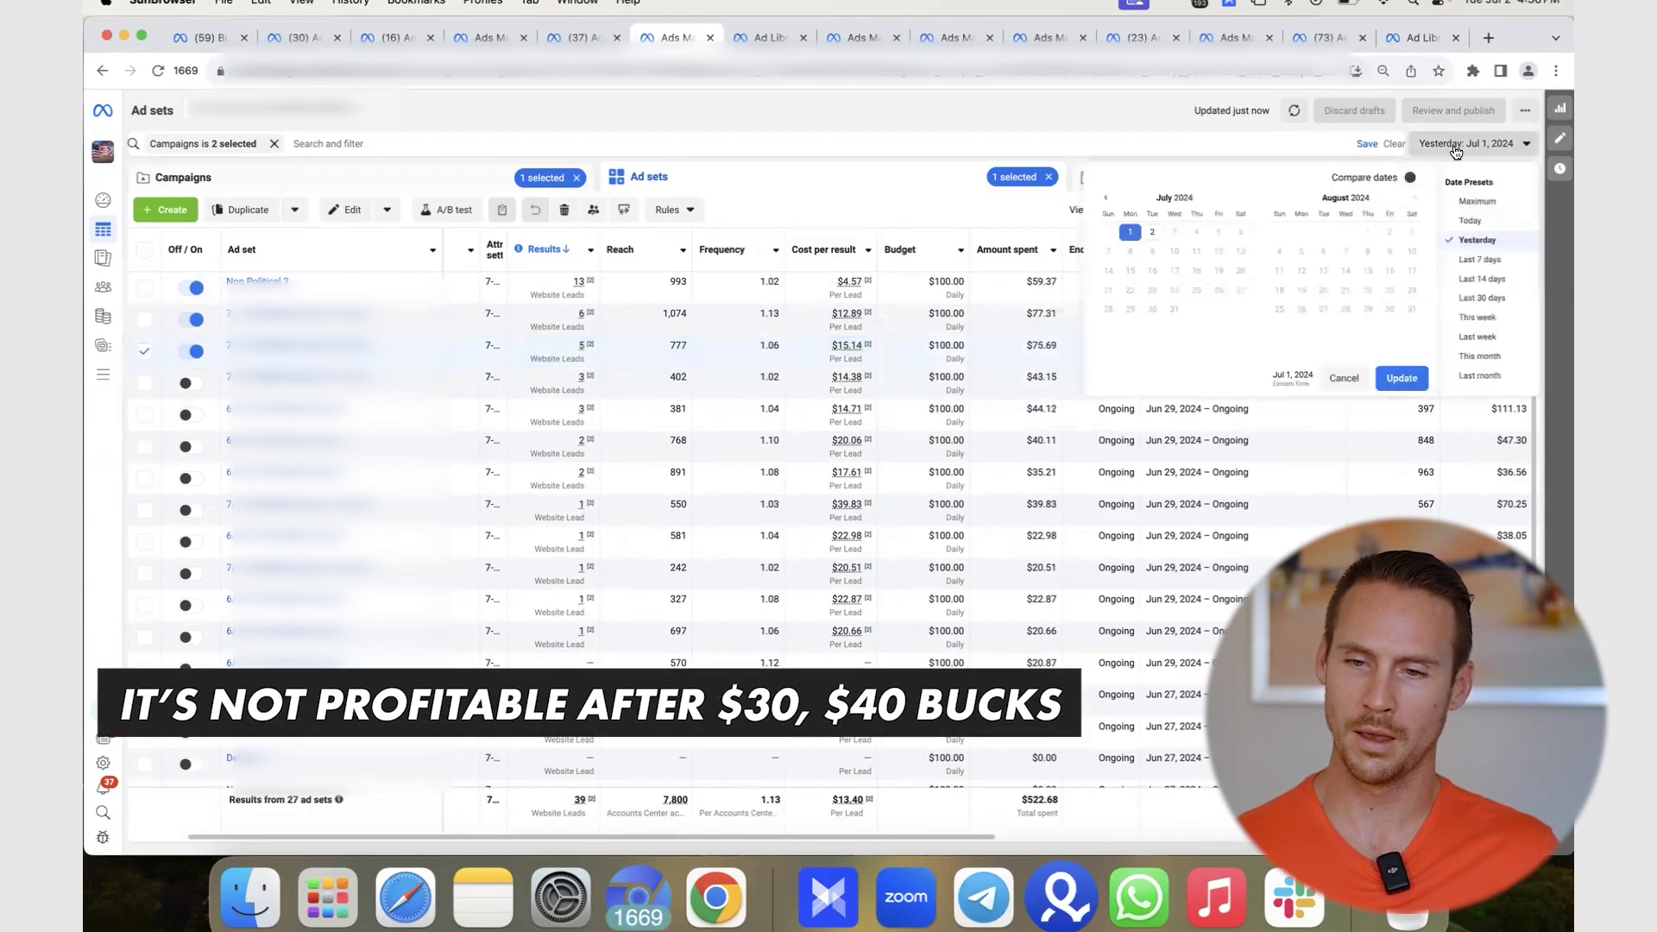
left_click(1481, 223)
left_click(1402, 378)
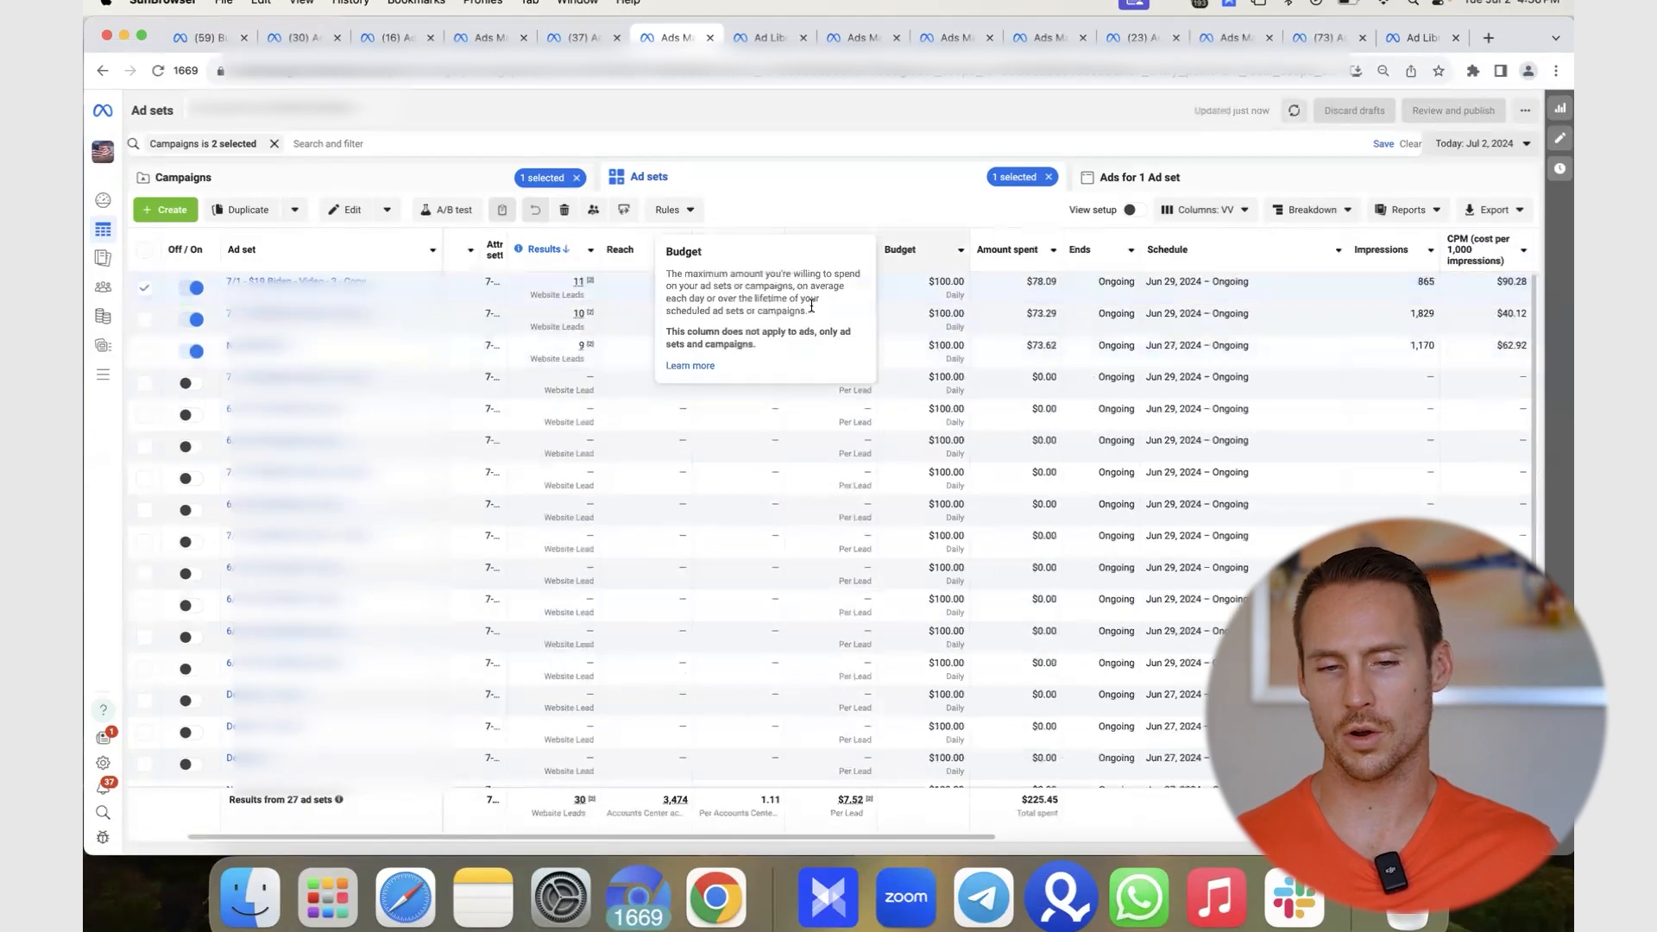
left_click(142, 289)
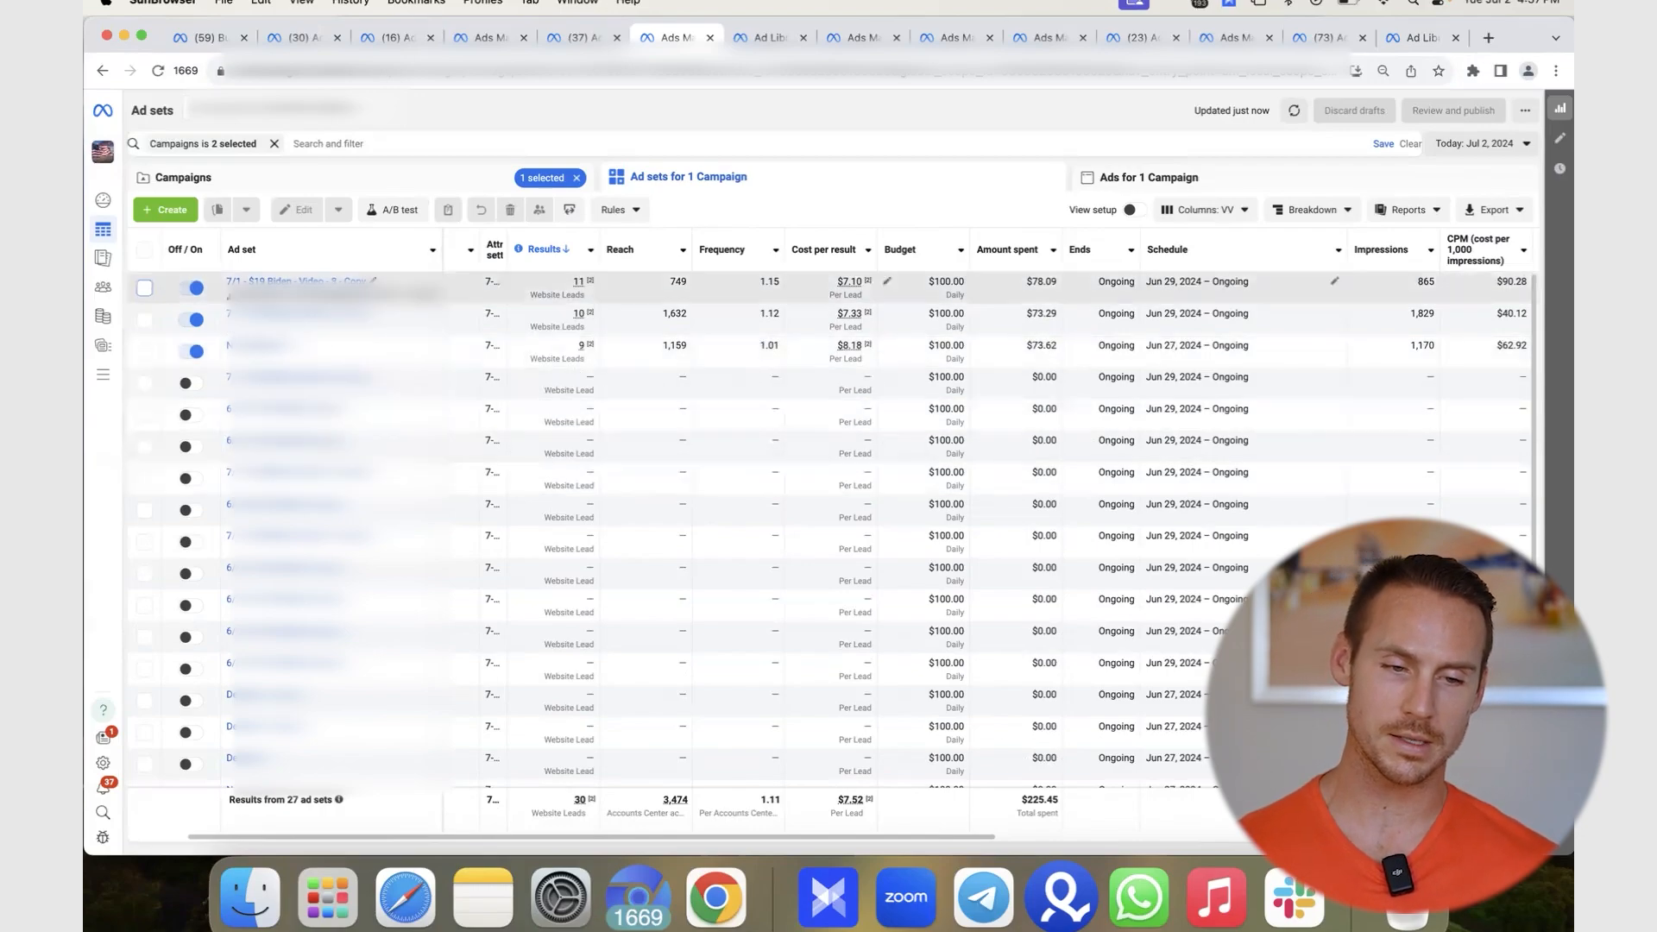
- Duplicate the top ad set into 10 copies in its original campaign, then discard the drafts
left_click(520, 293)
left_click(247, 210)
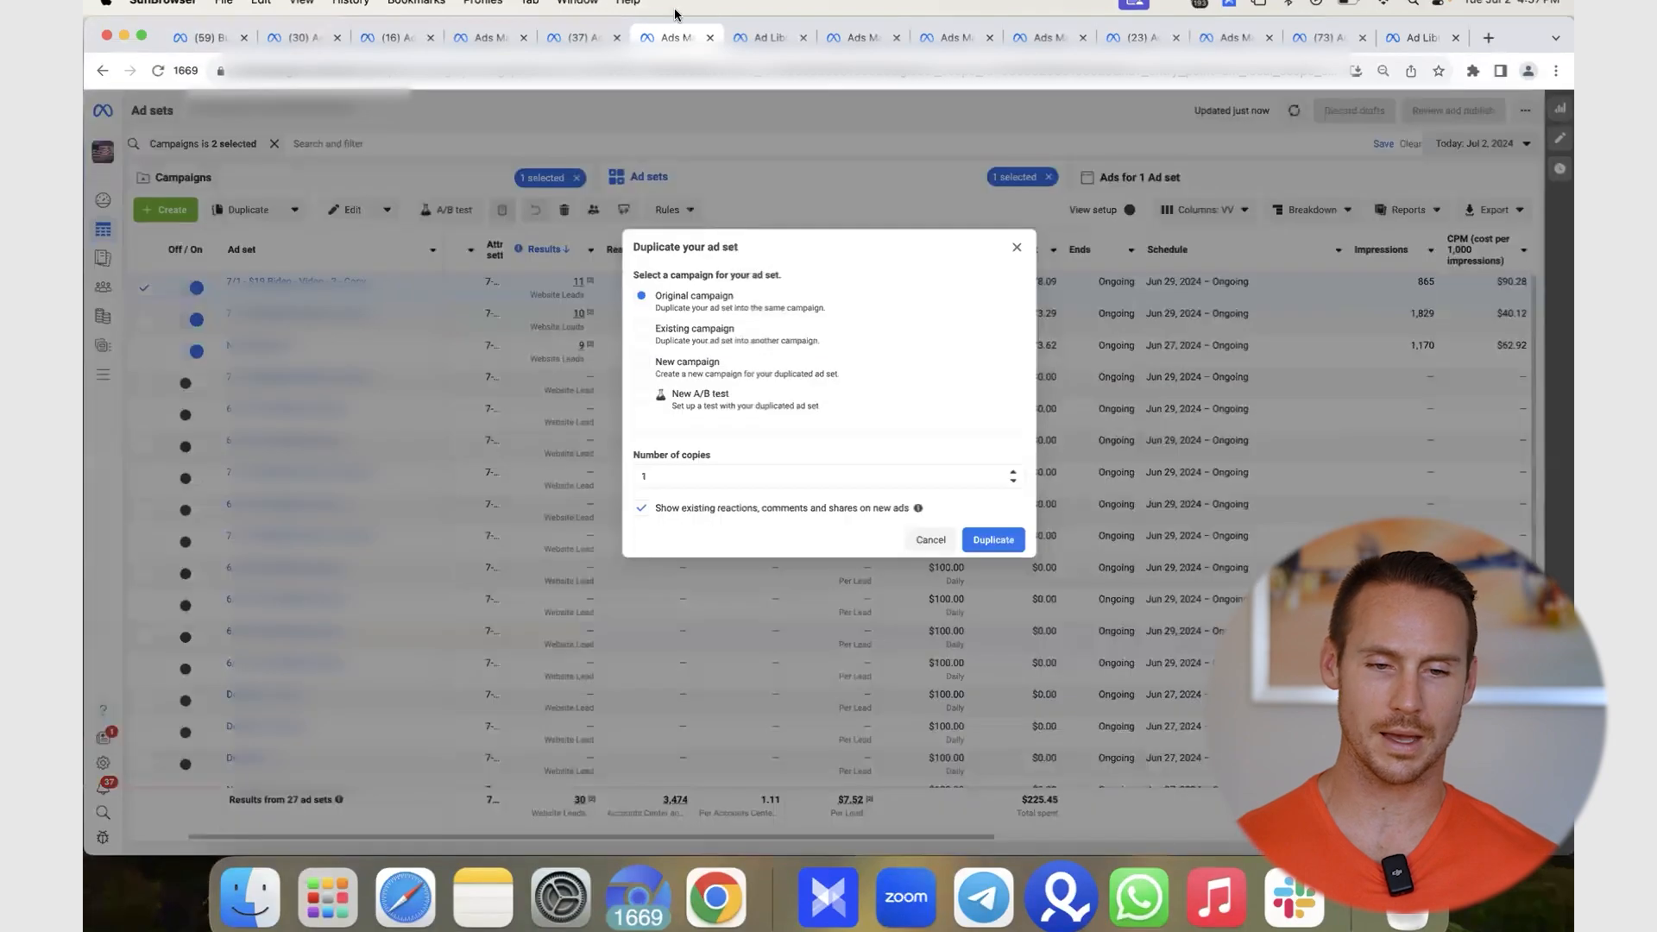
left_click(530, 476)
type("0")
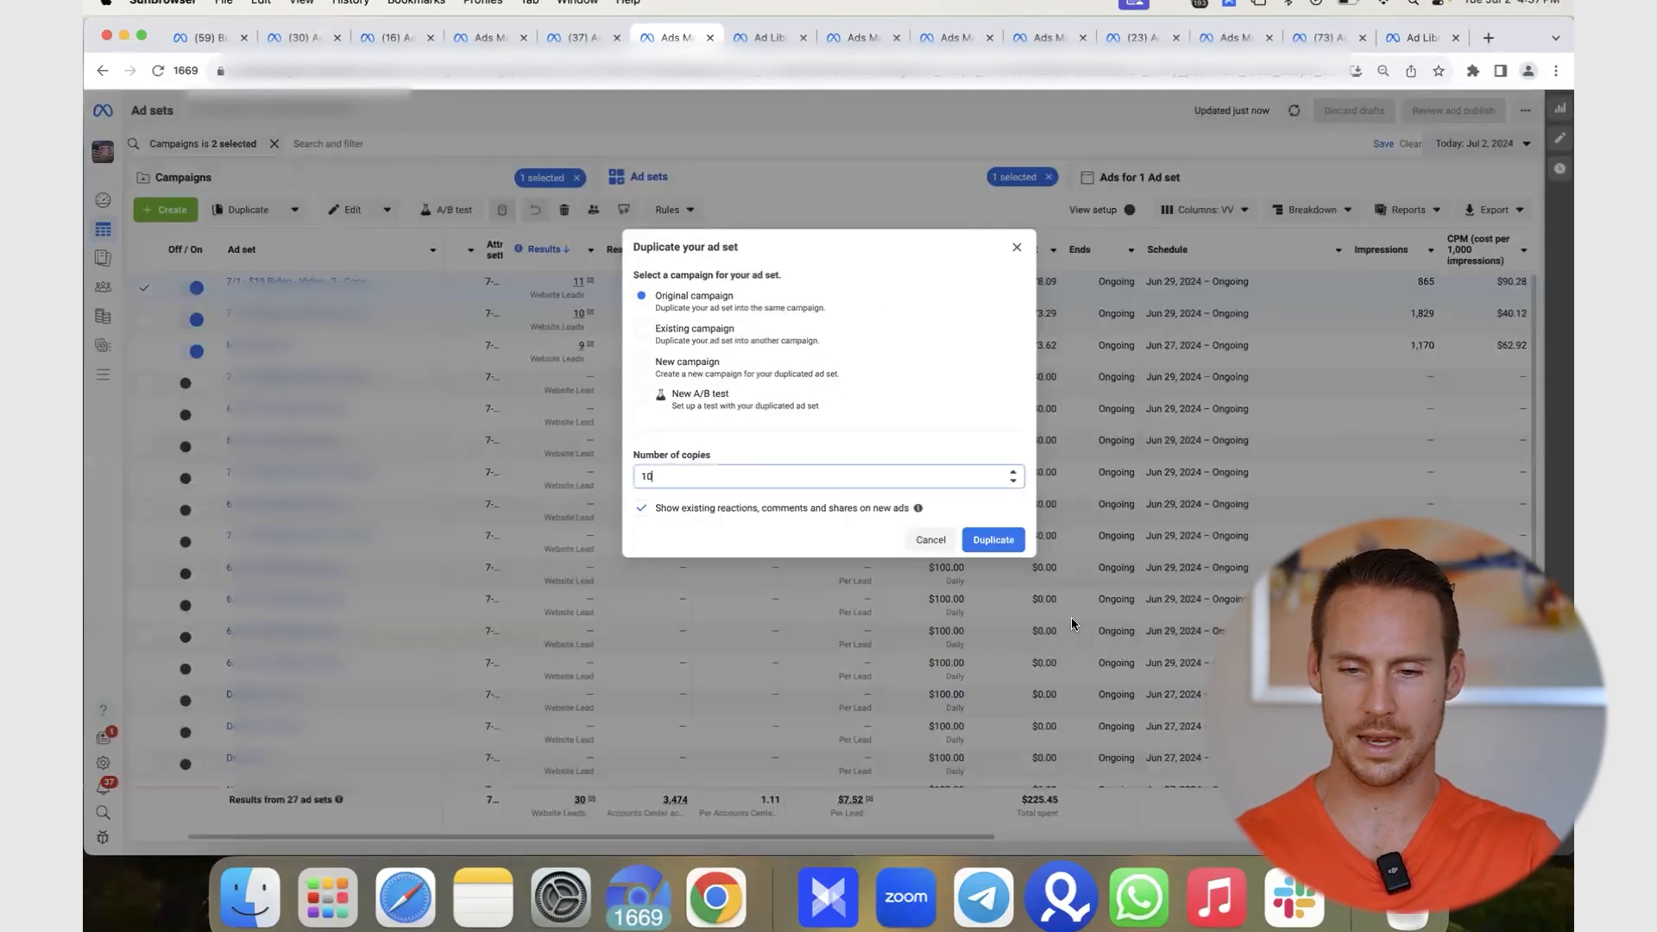
left_click(993, 539)
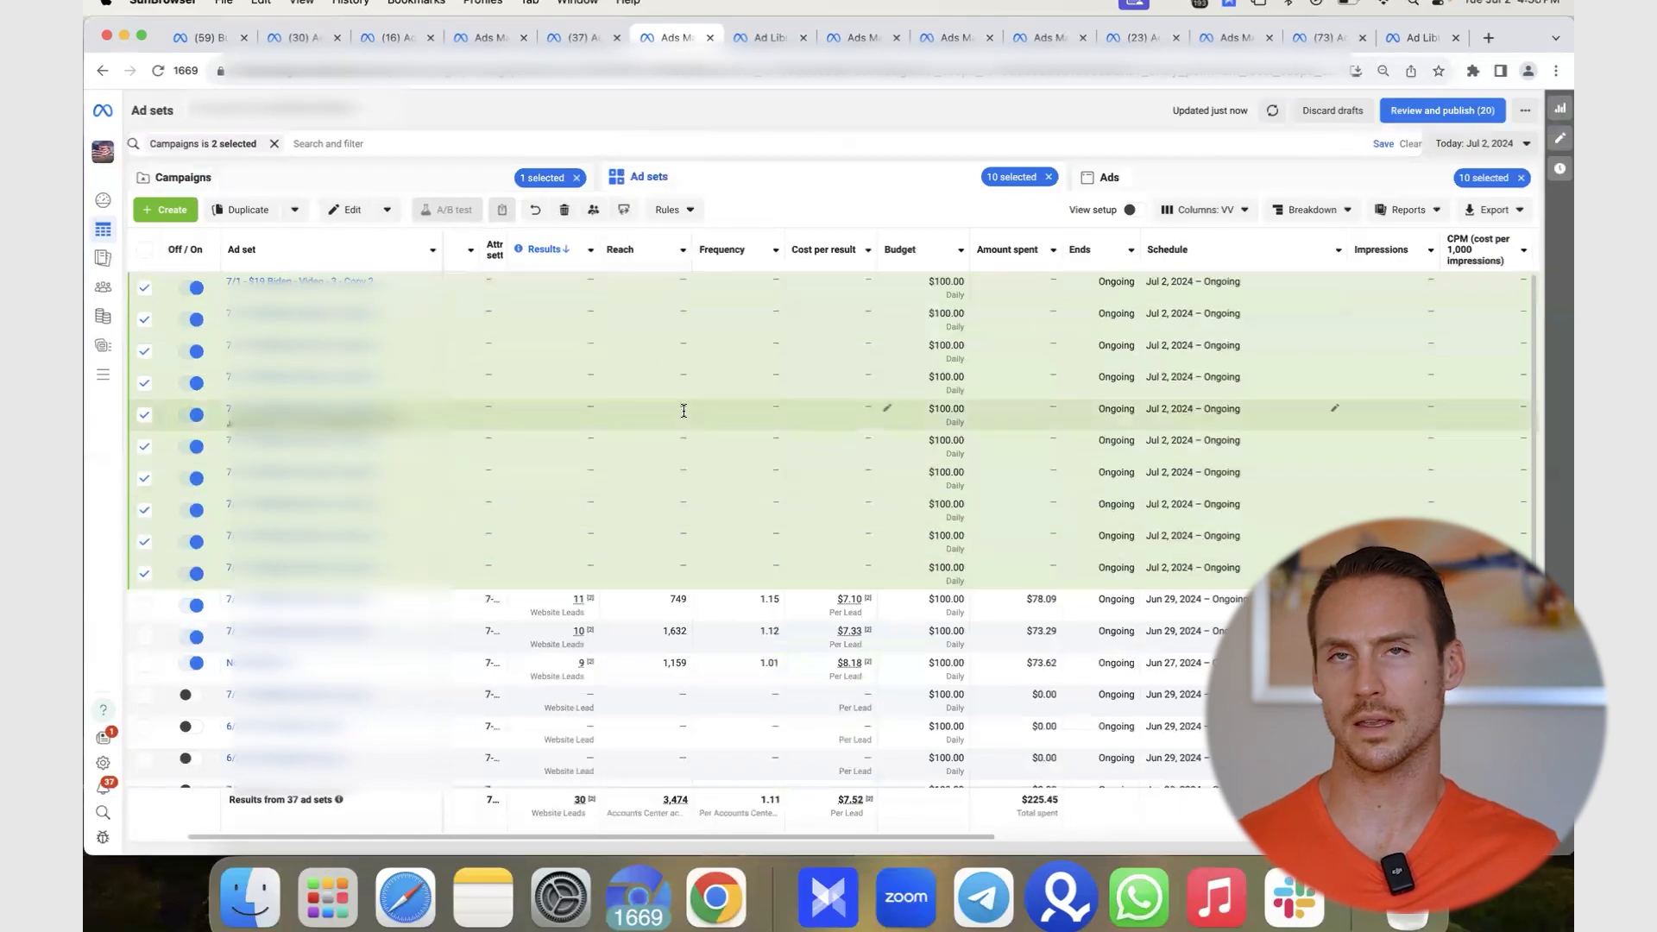
left_click(1332, 110)
left_click(944, 386)
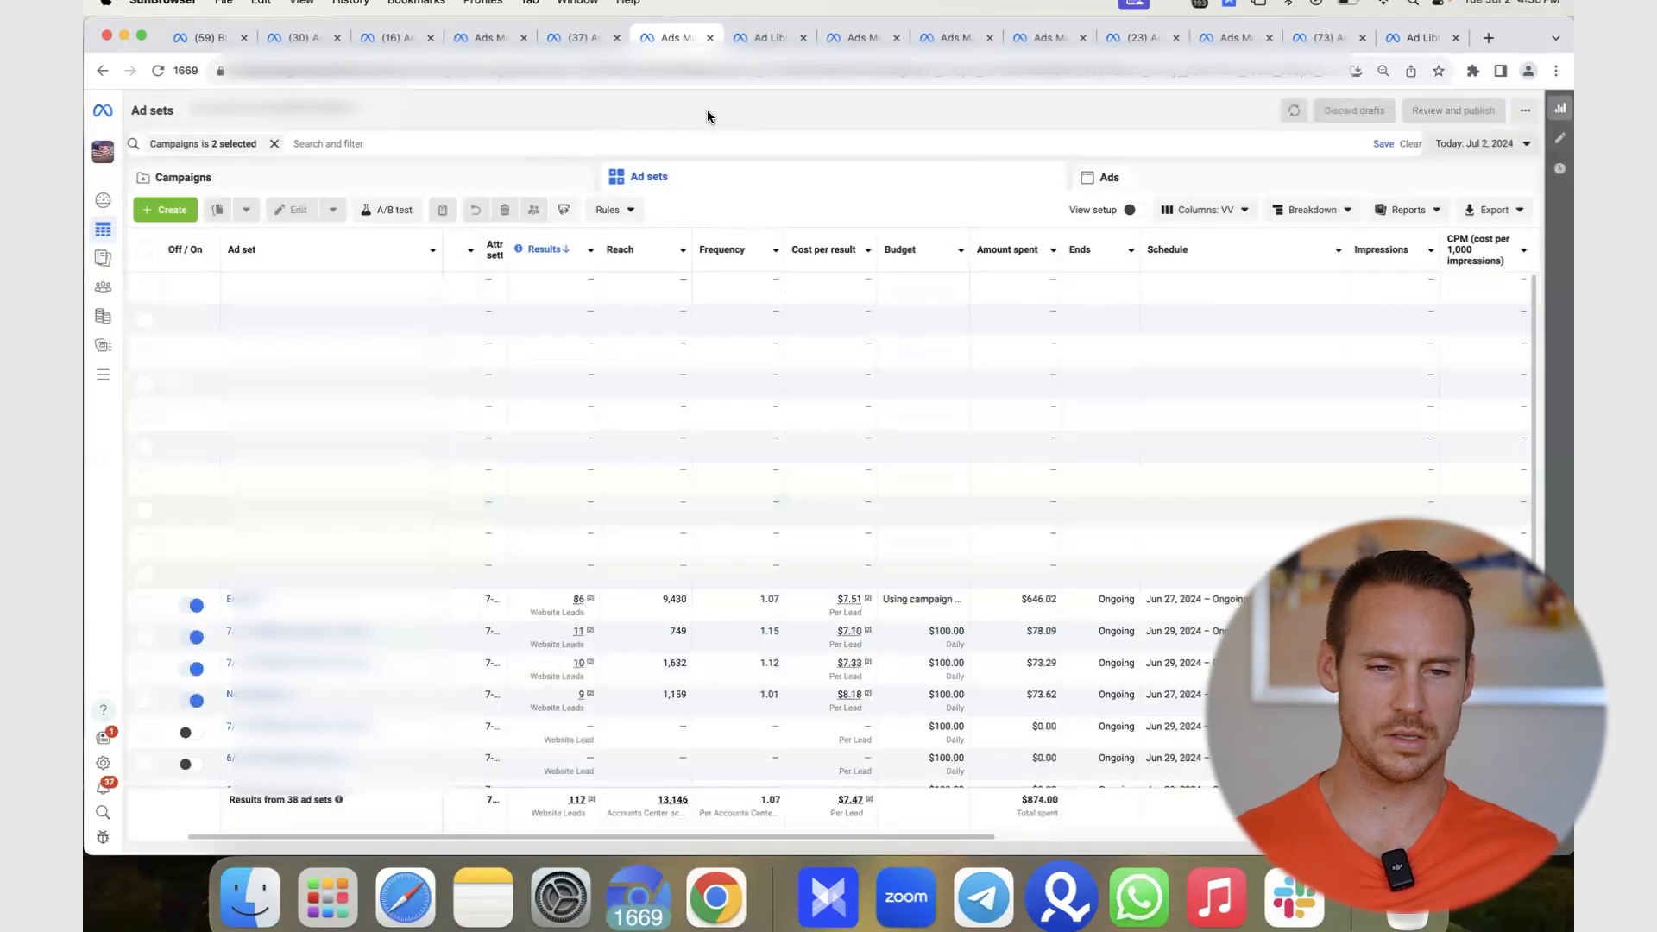
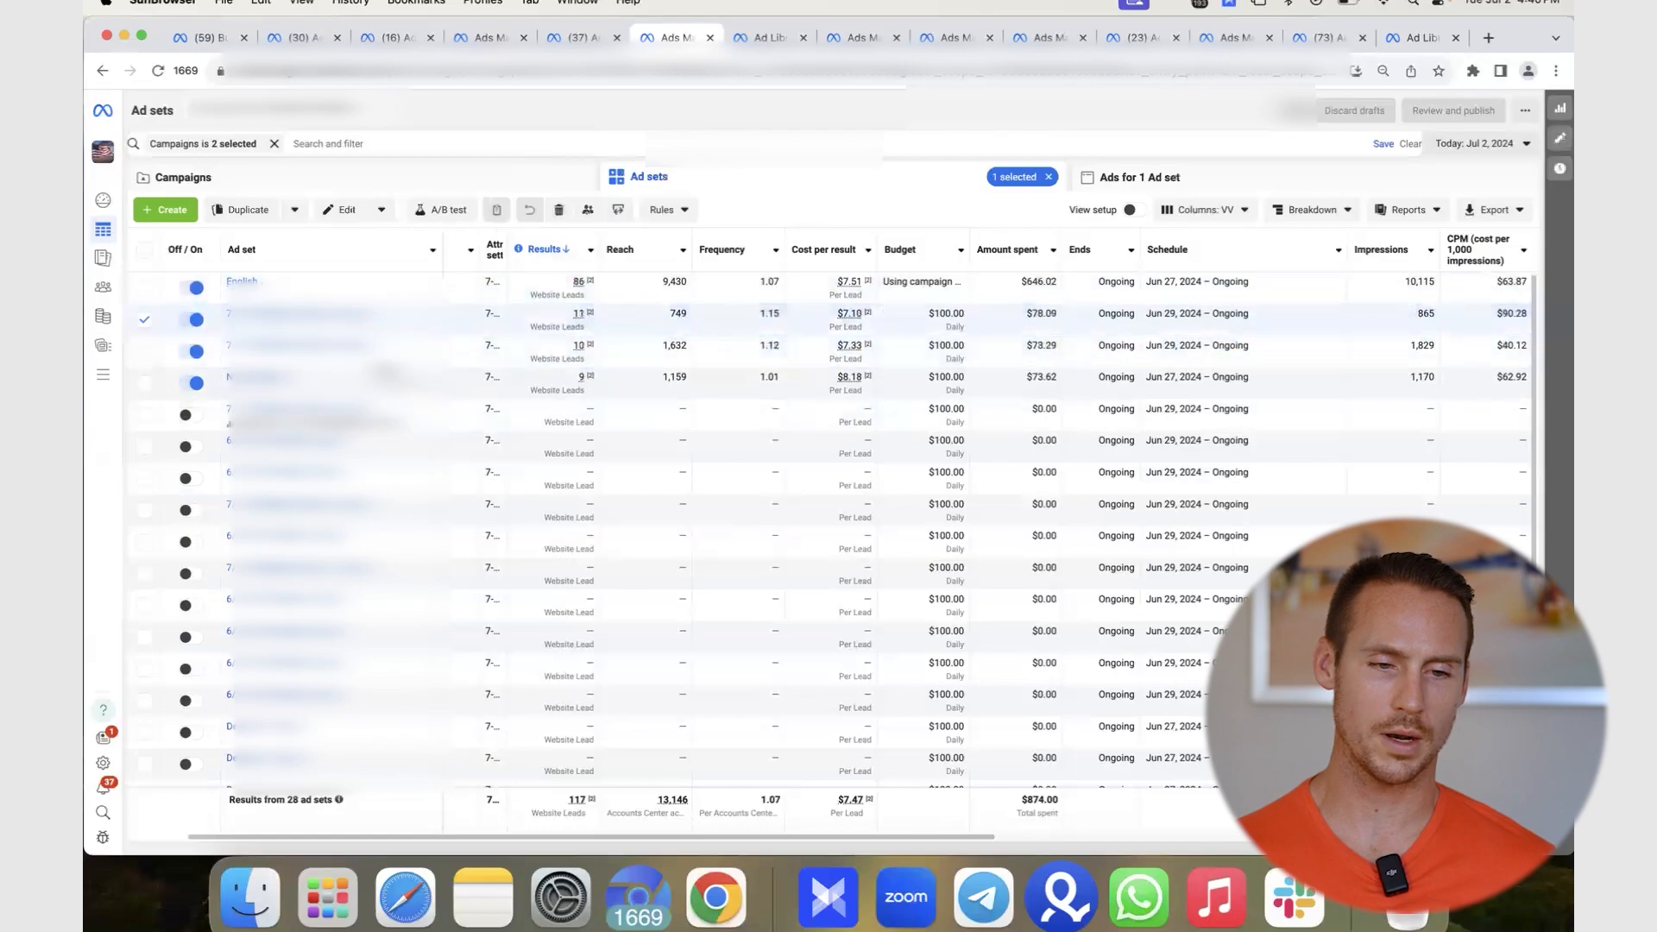
- Narrow the ad set selection down to just the second ad set
left_click(145, 351)
left_click(143, 383)
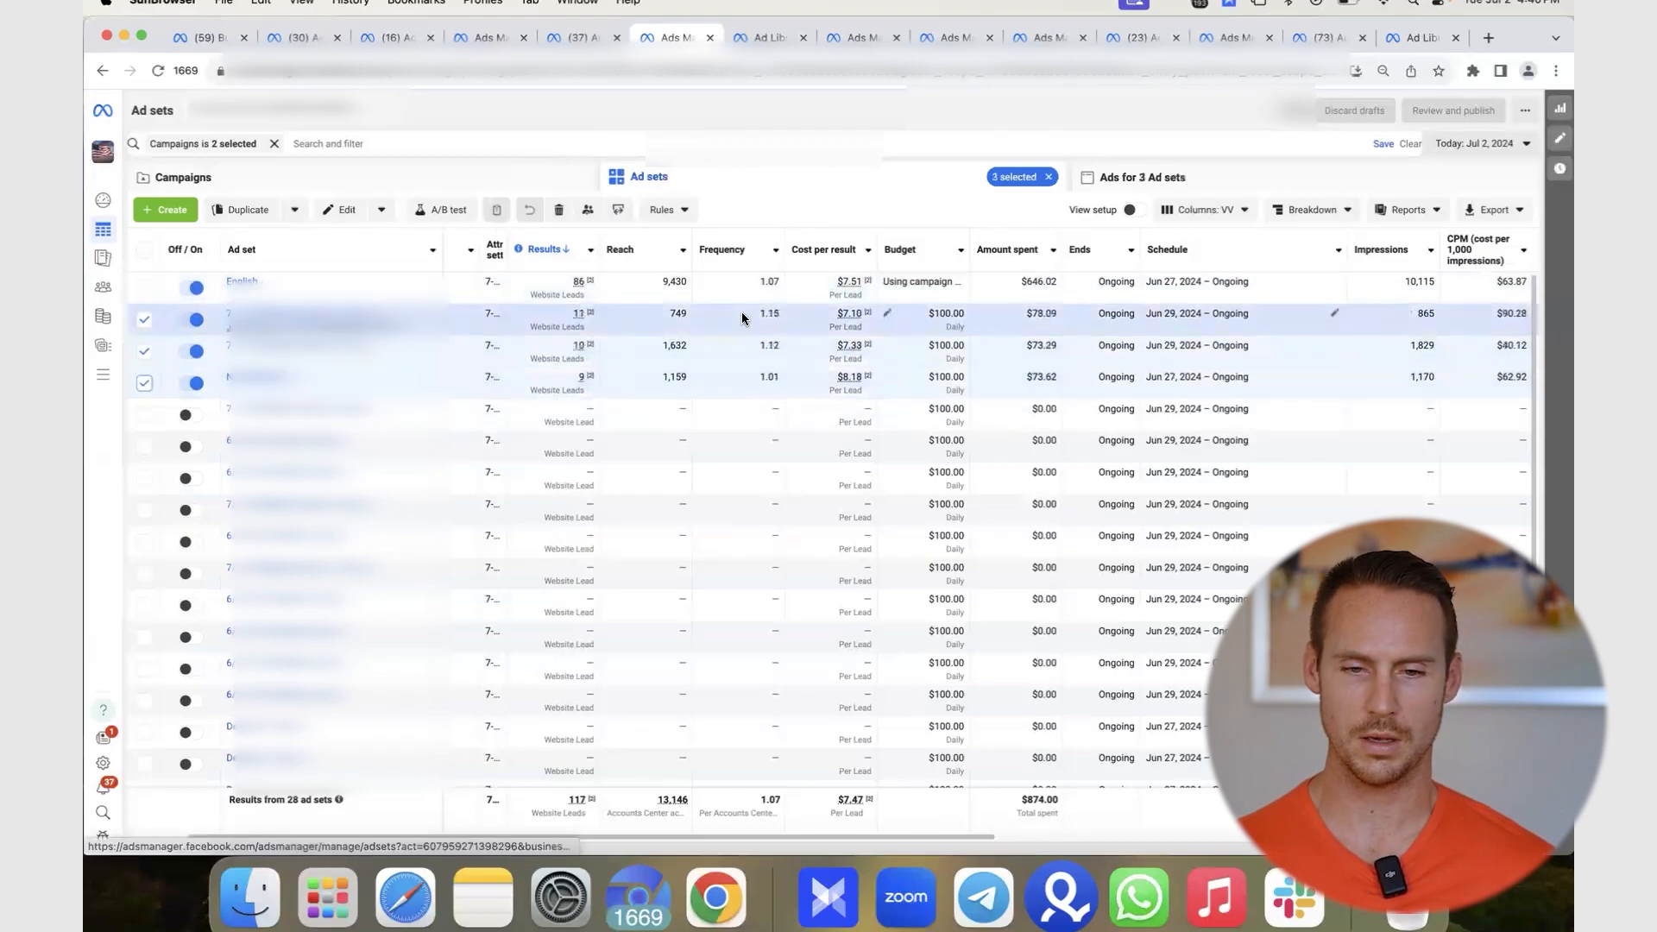
left_click(711, 324)
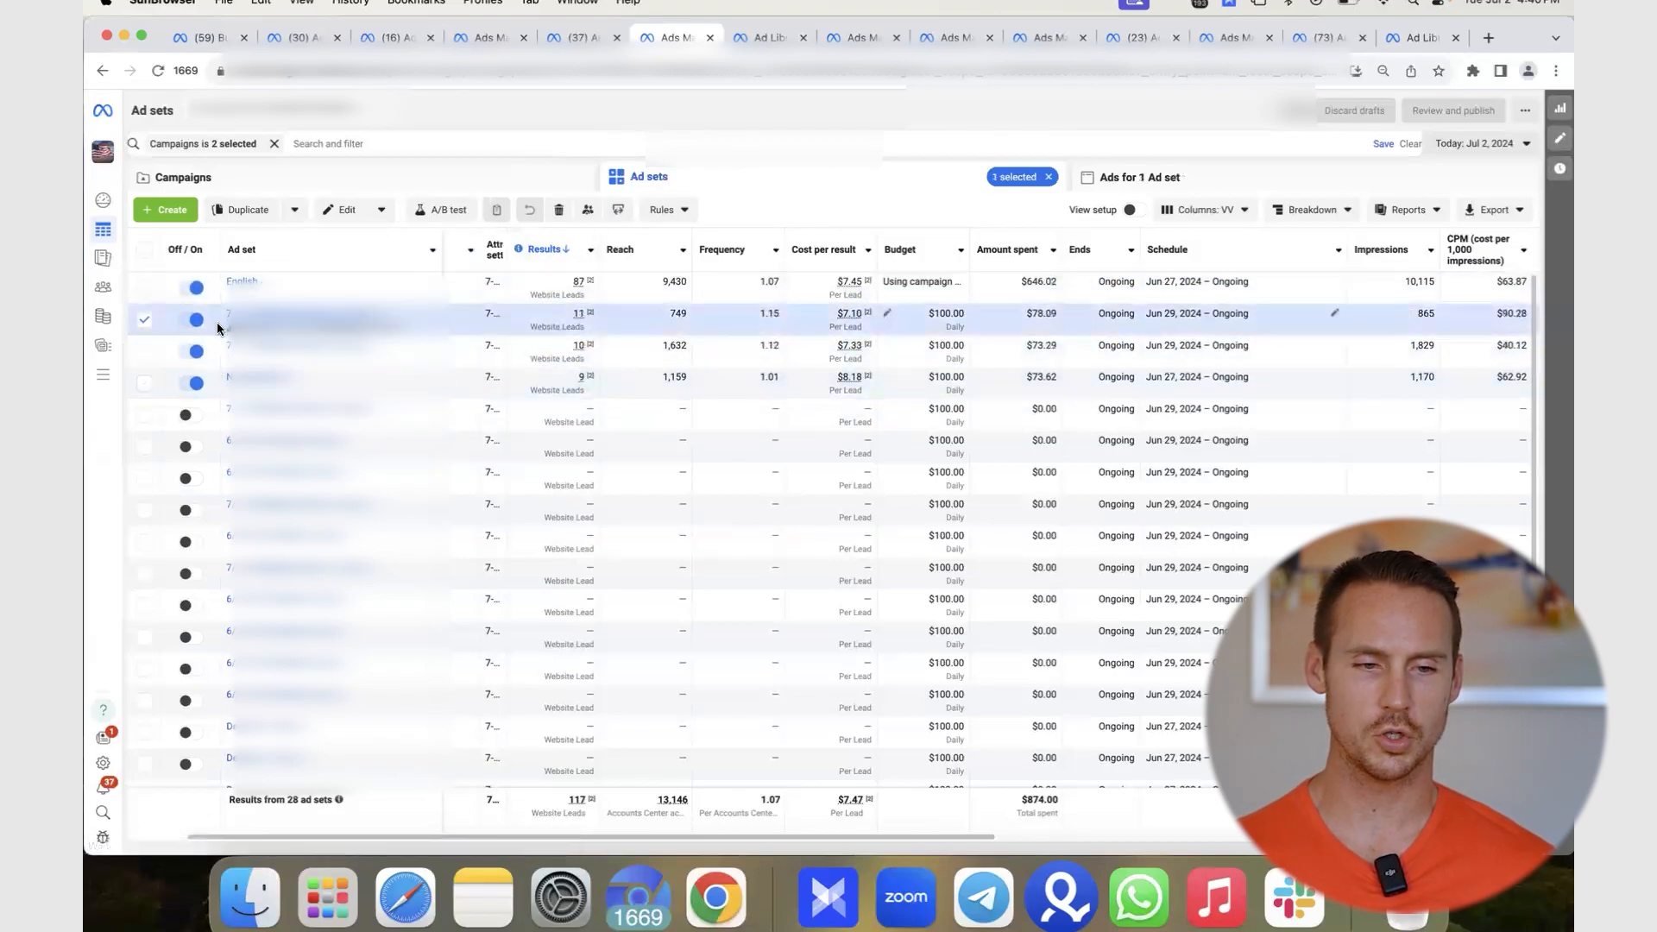
left_click(294, 211)
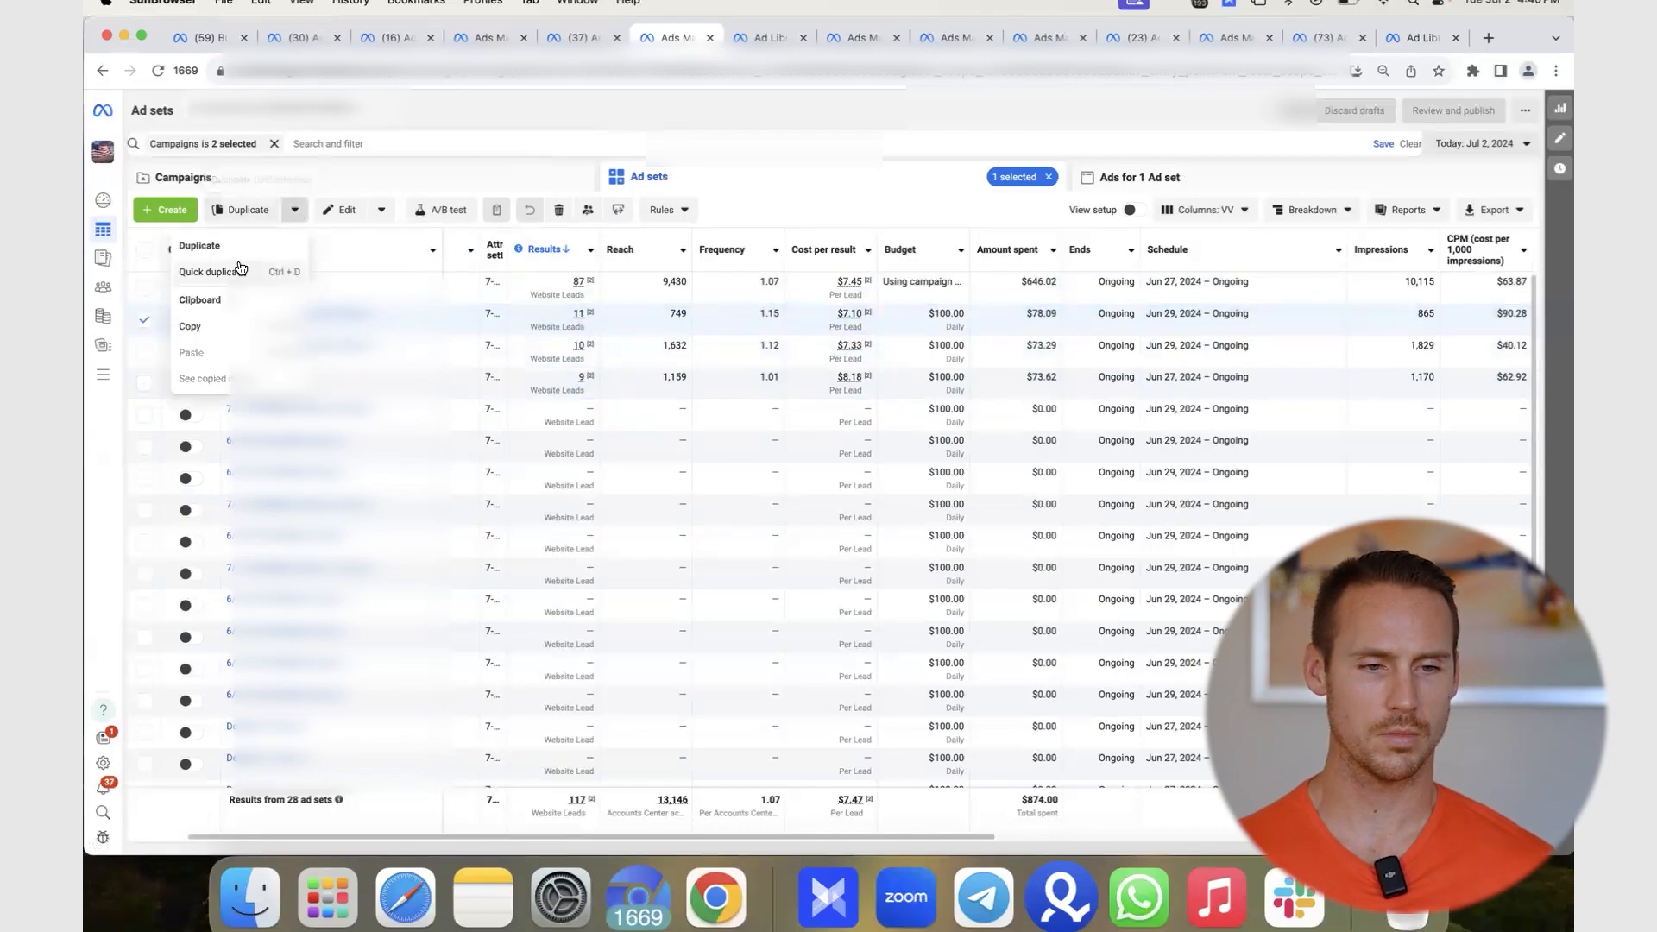
left_click_drag(241, 264, 453, 114)
left_click(452, 110)
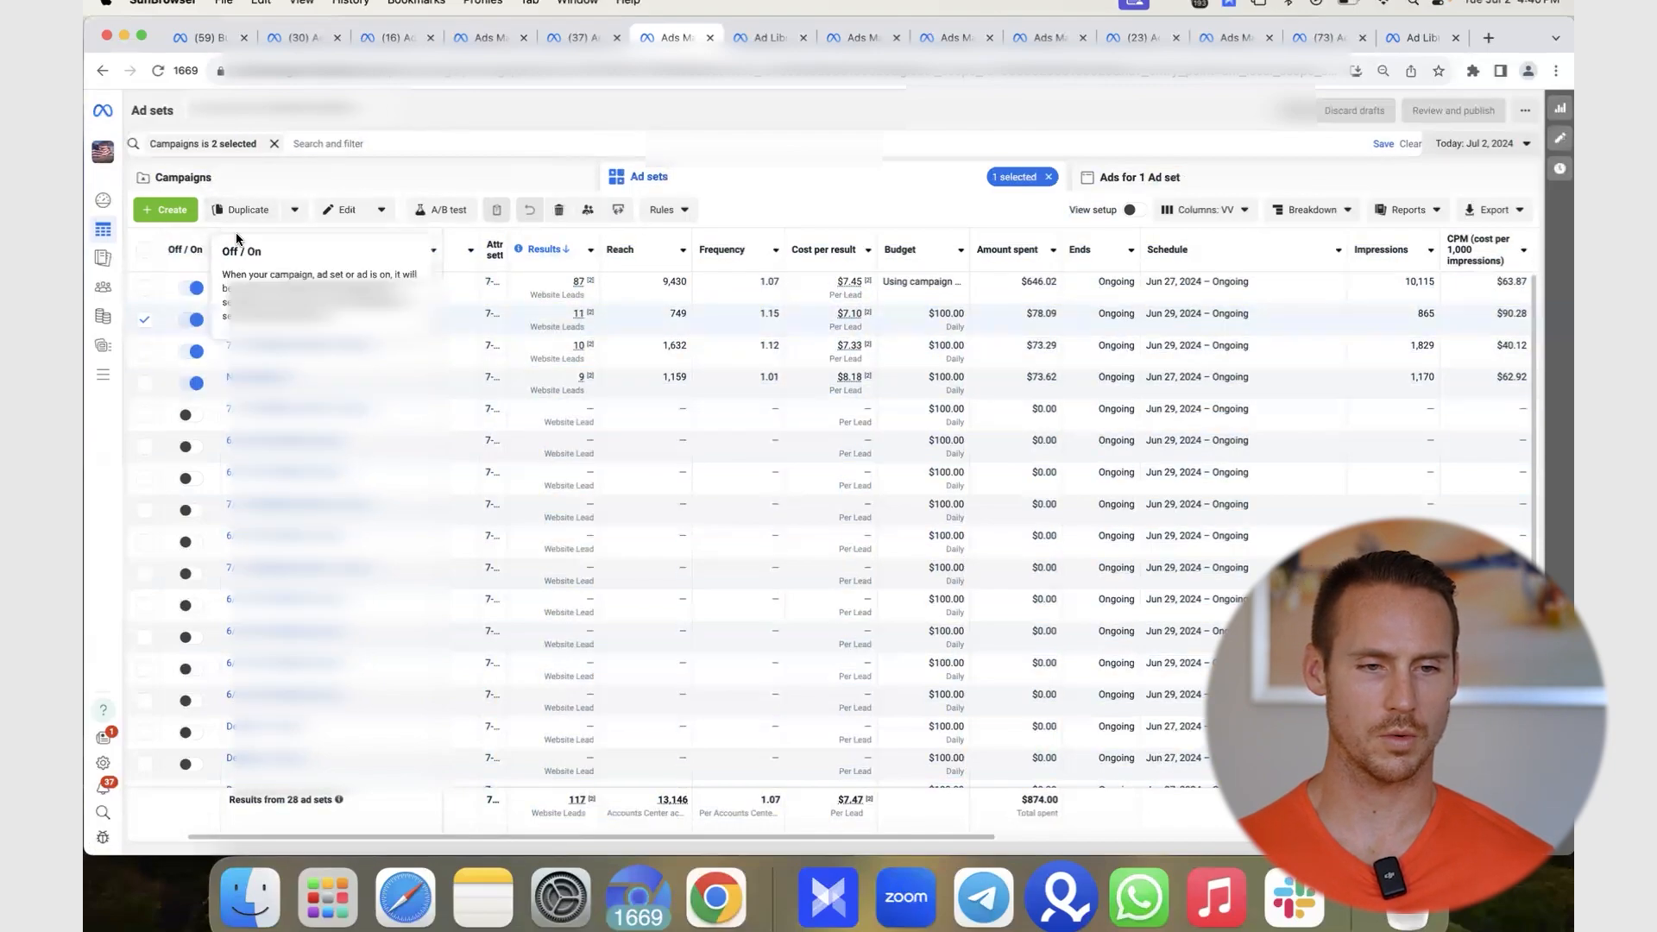
- Duplicate it into a new campaign named 'OFFER - Scaling - Winner - CBO - 7/3'
left_click(246, 210)
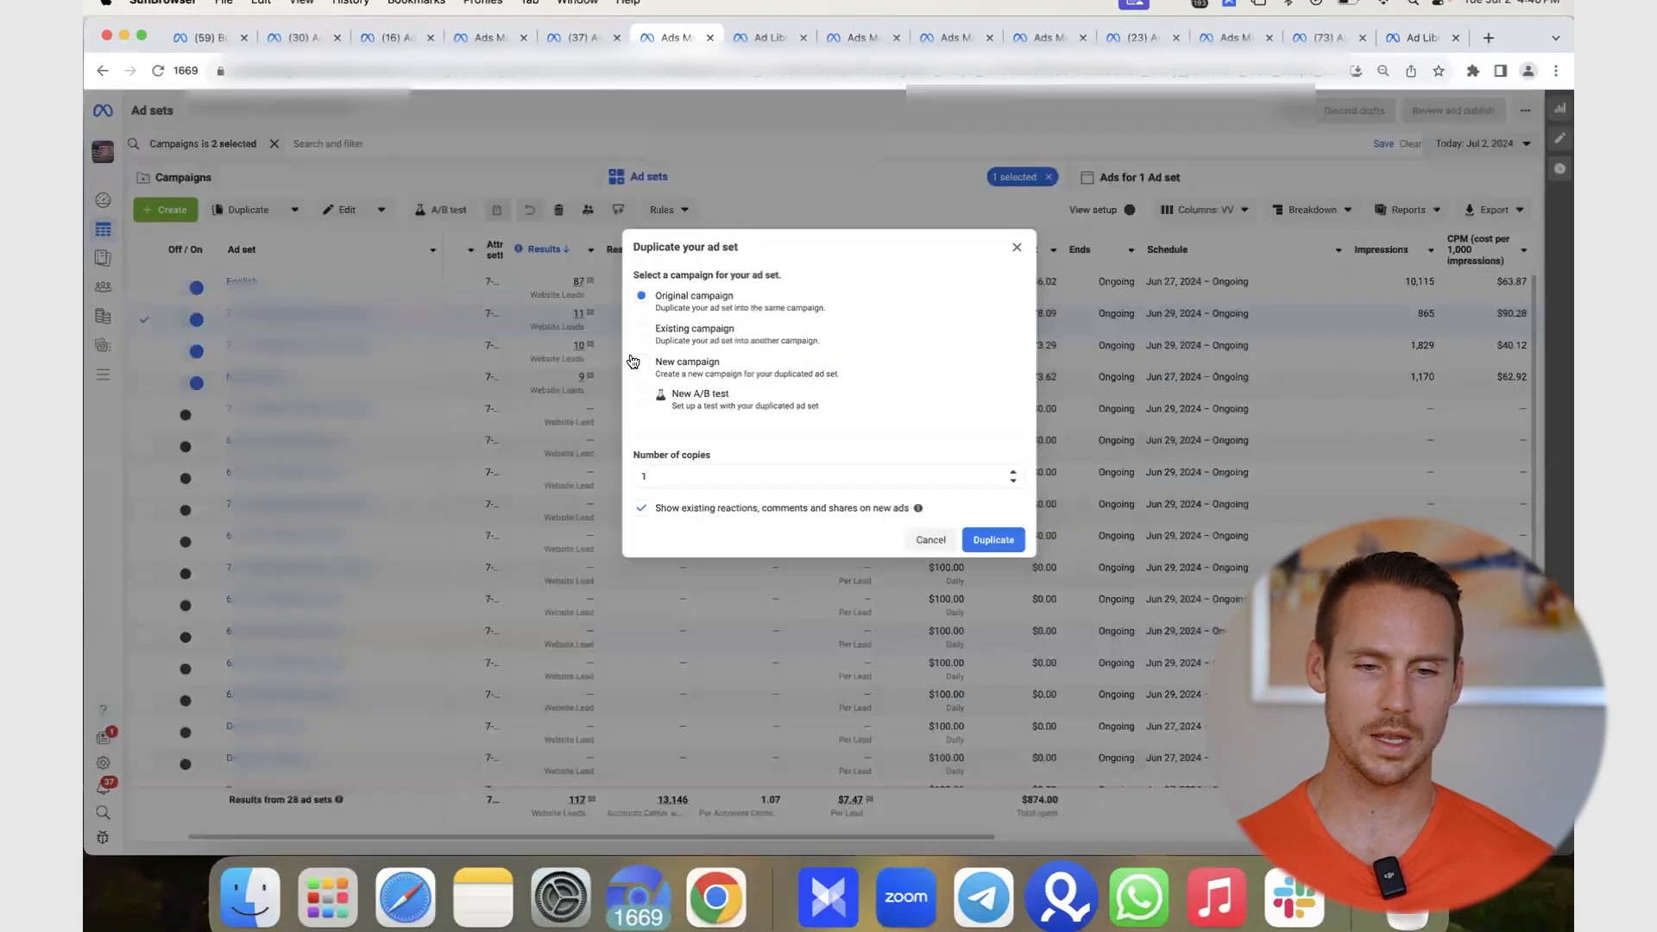
left_click(641, 361)
left_click(765, 367)
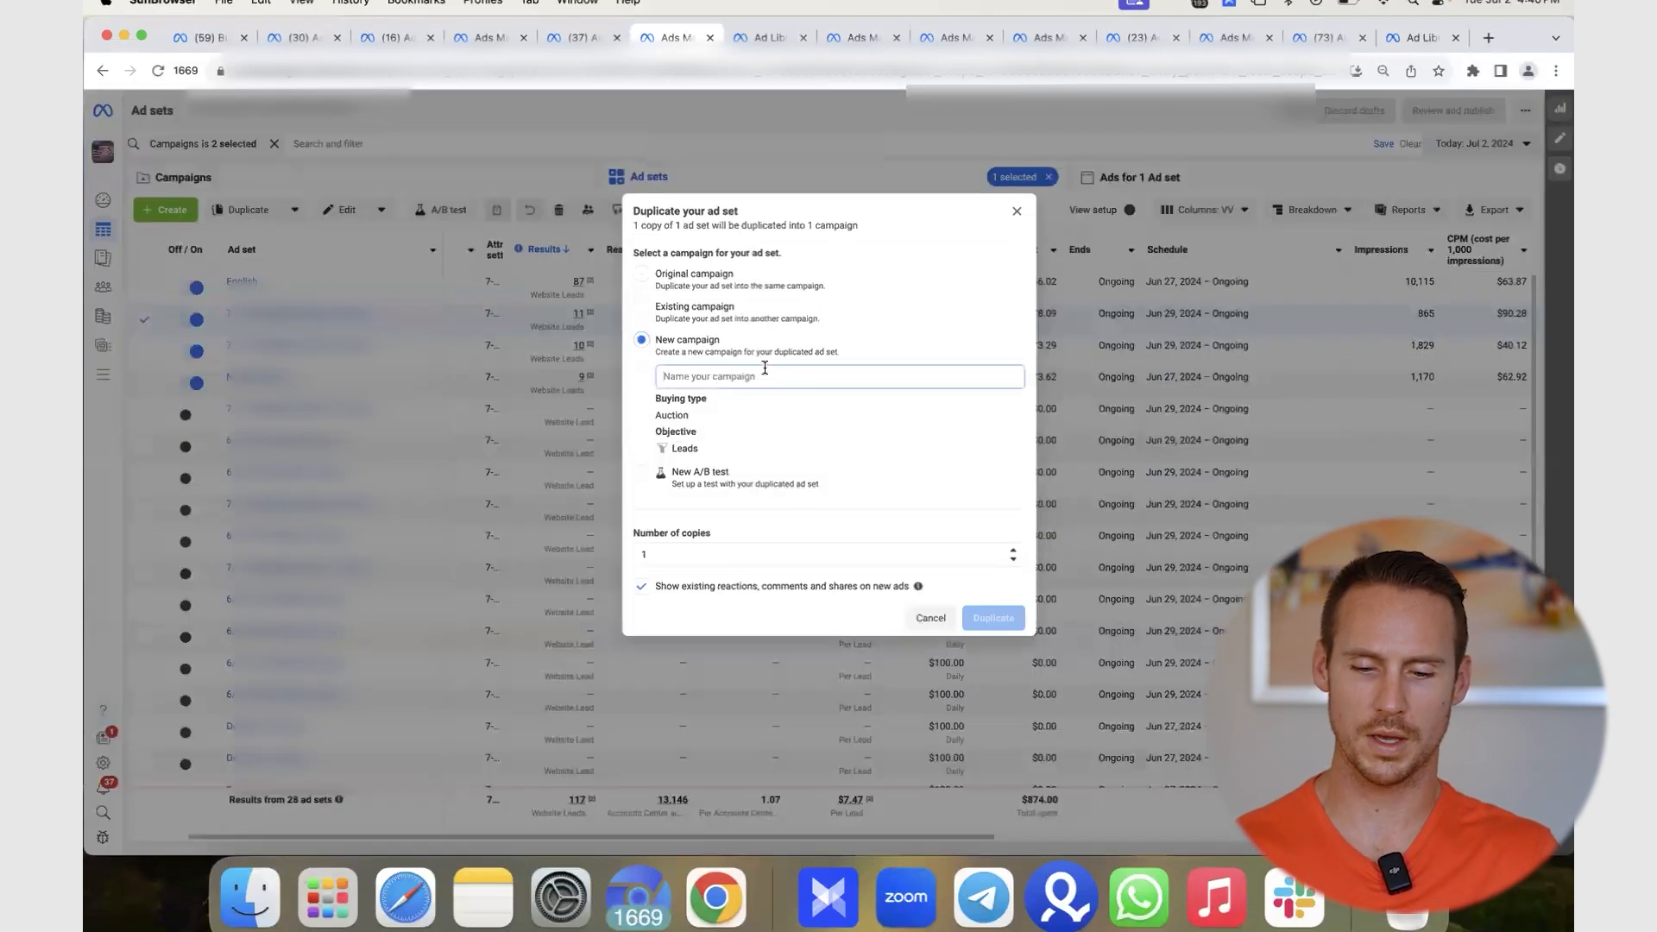
type("Of")
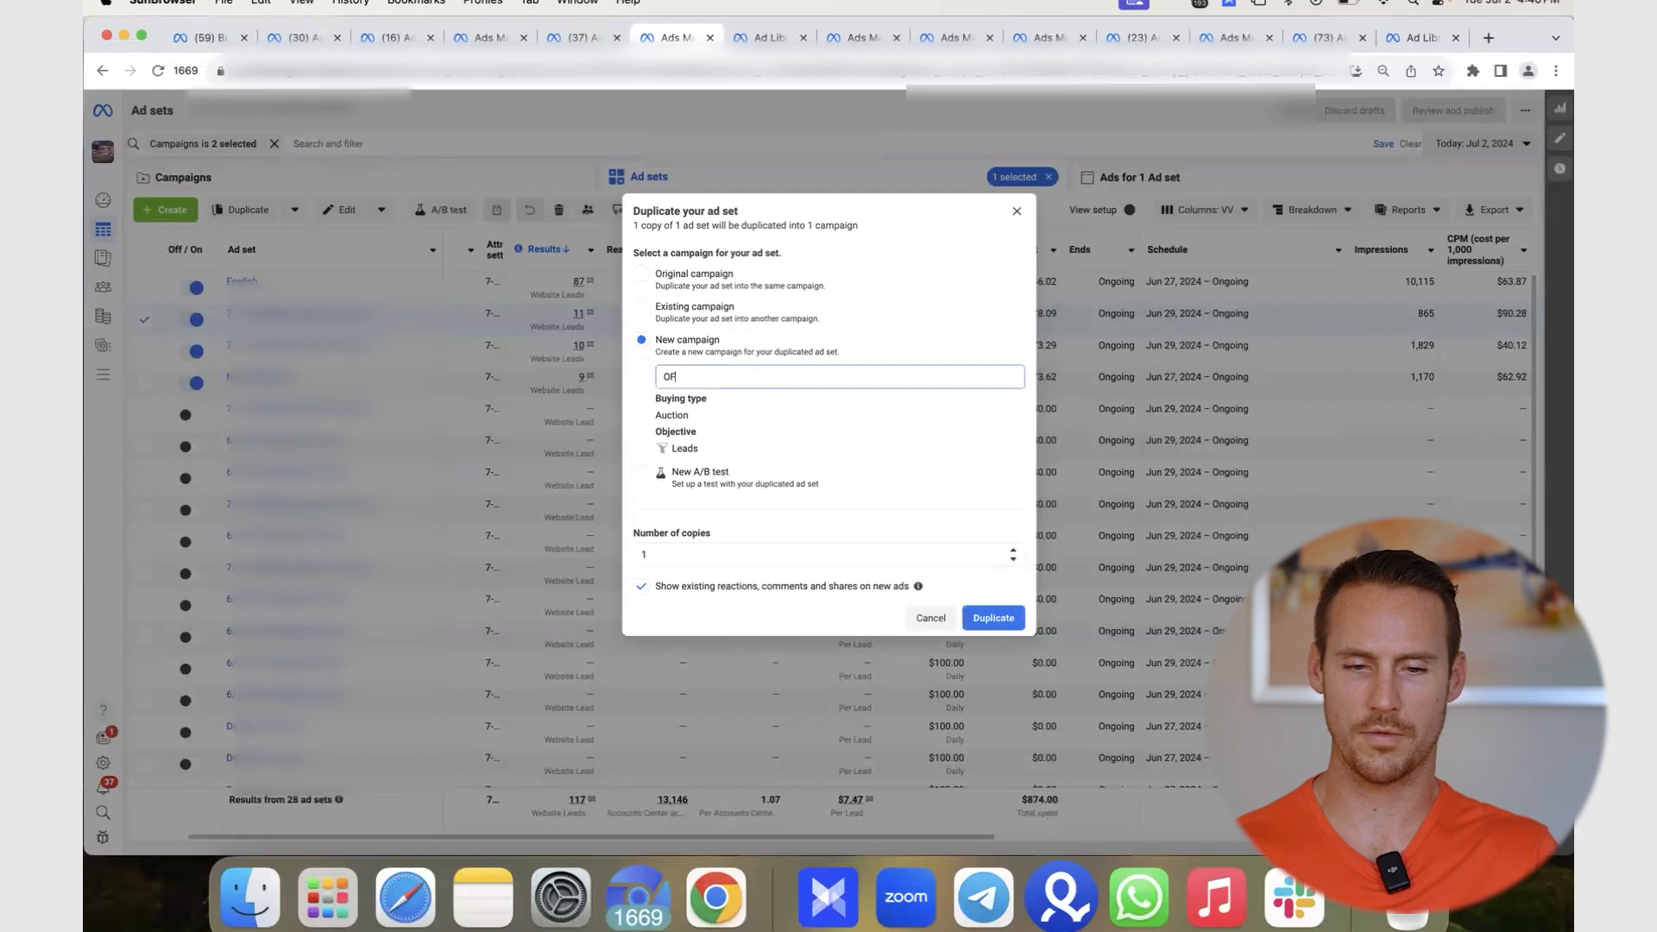
type("FER - Sc")
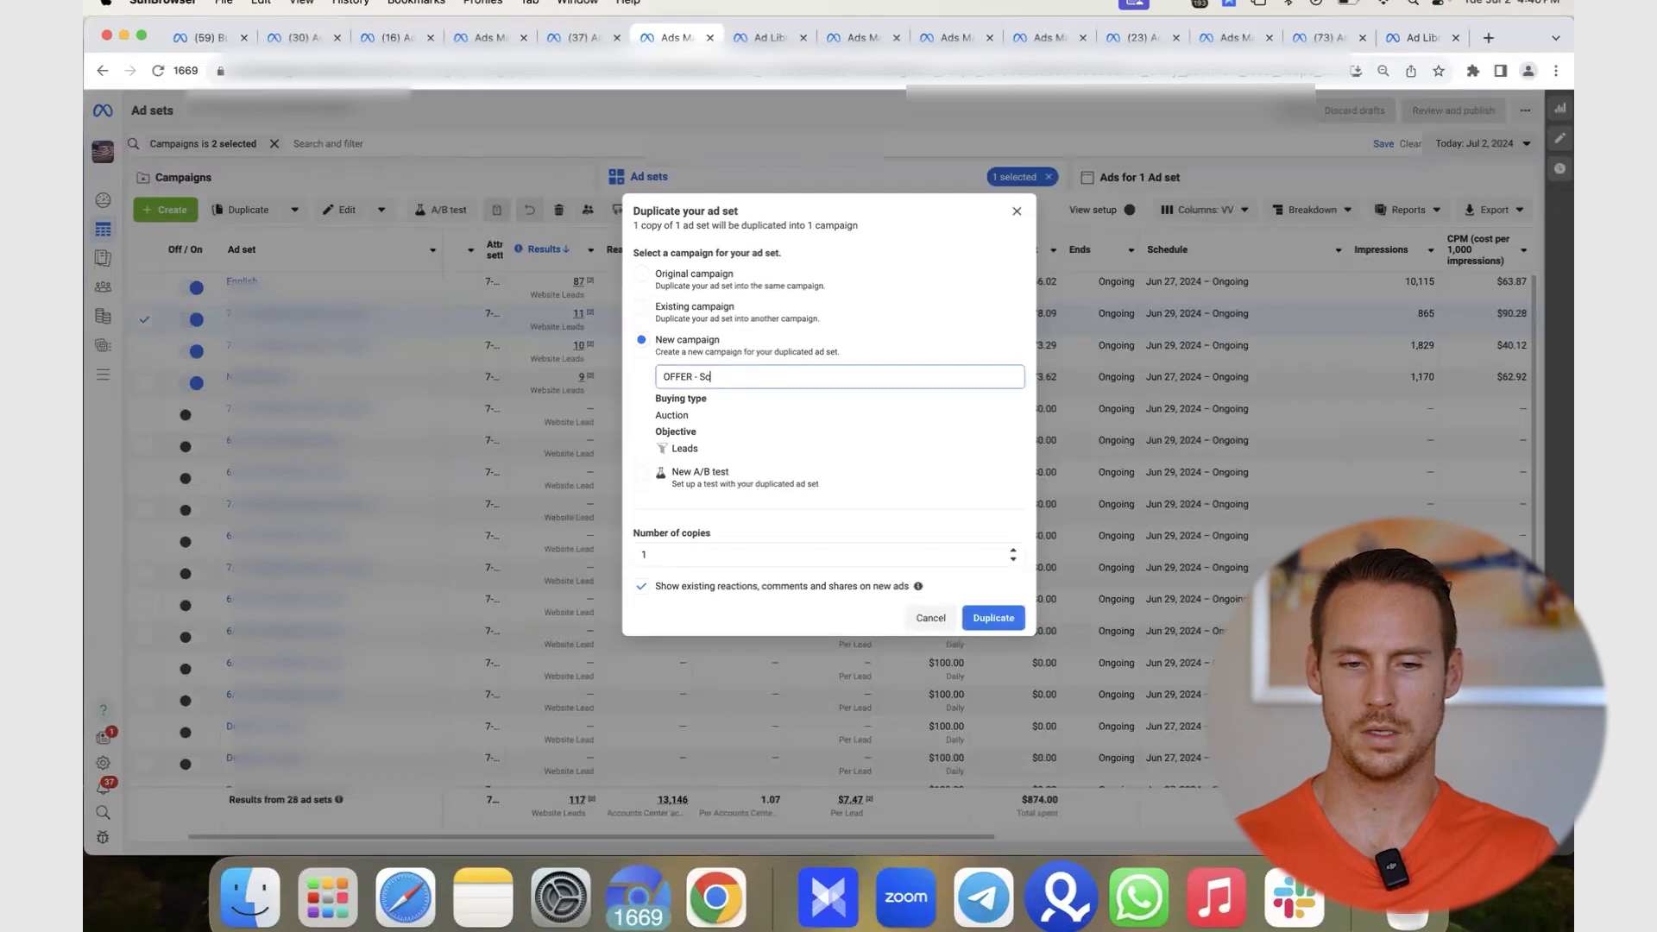
type("aling - Winner - C")
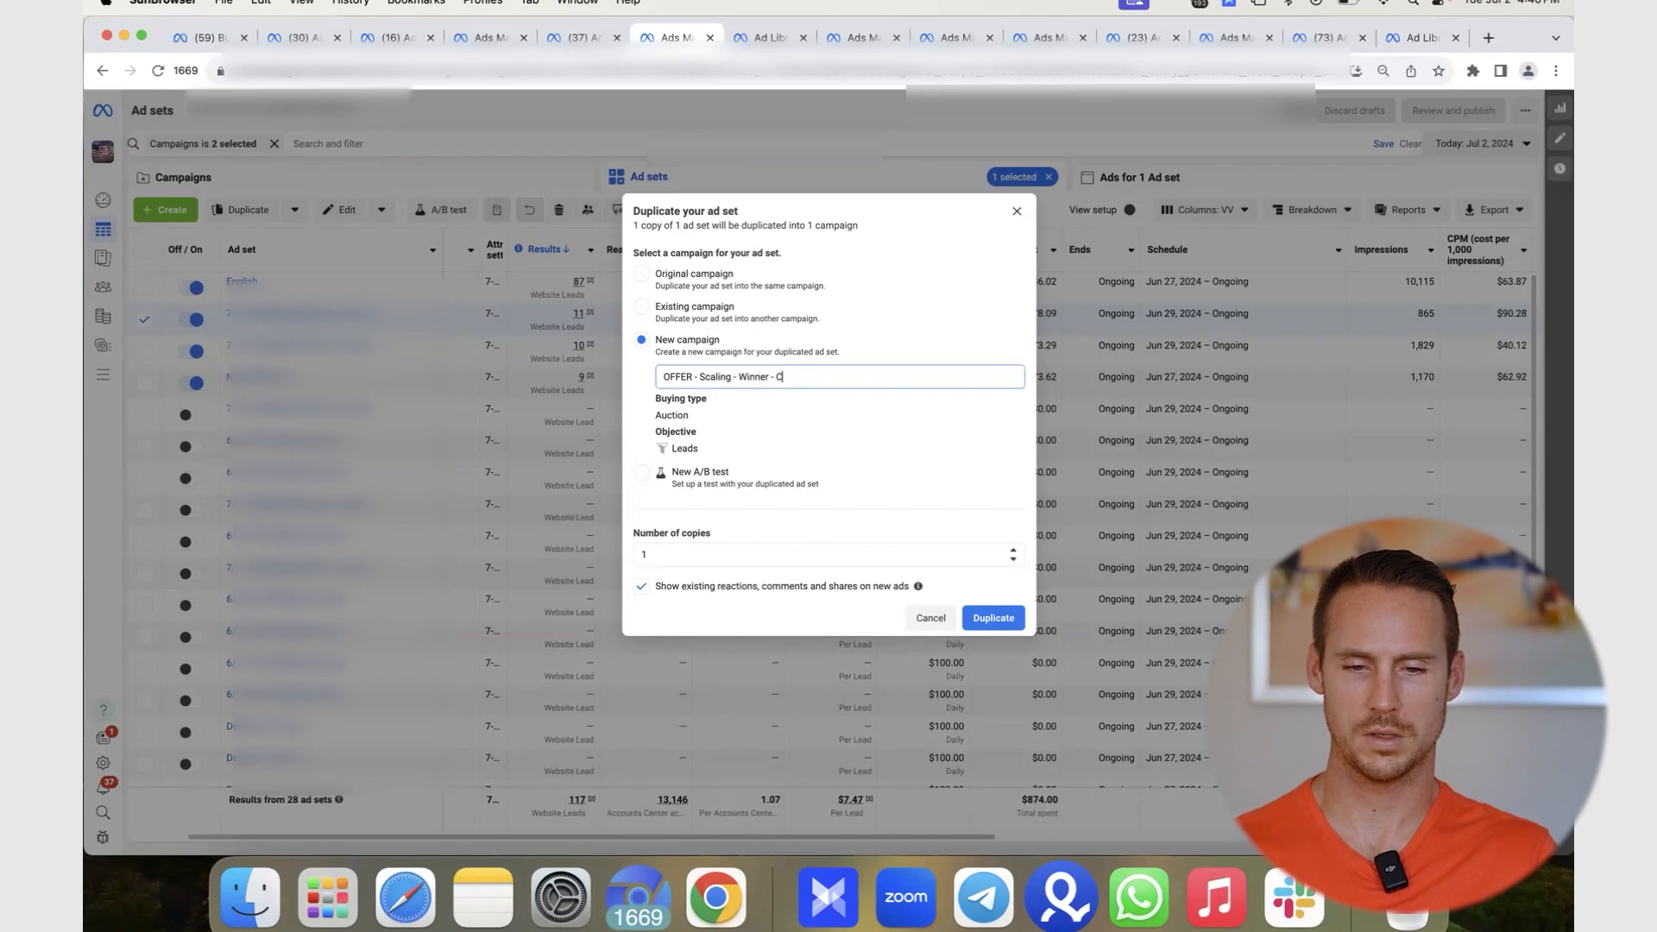
type("7/3")
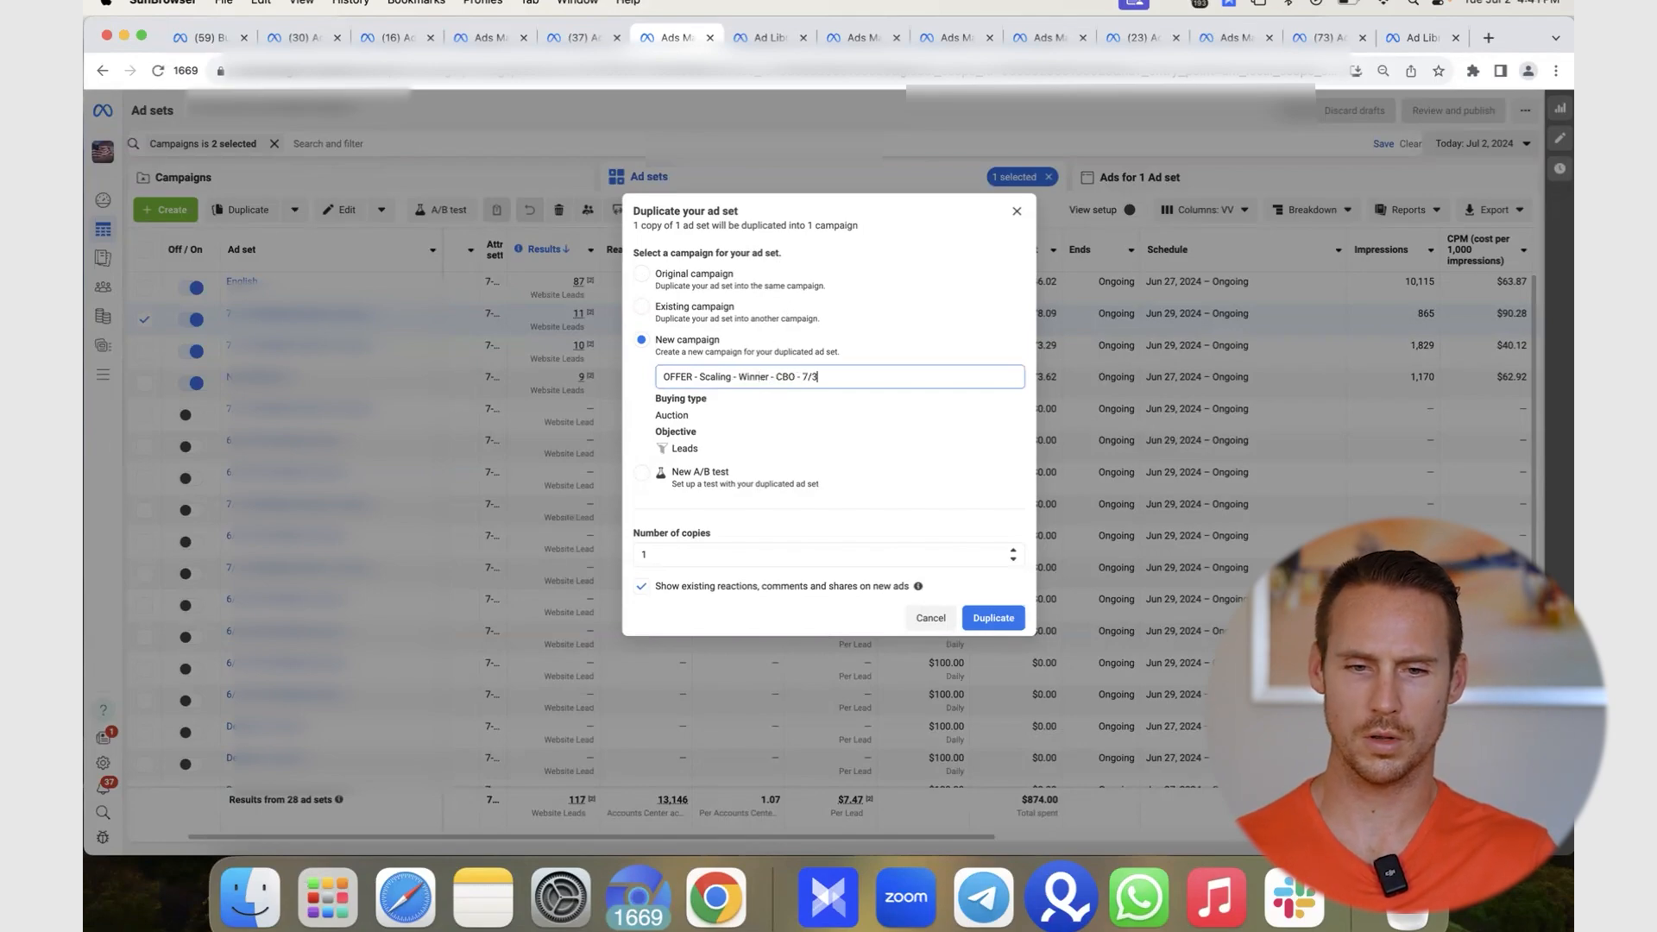
key("Return")
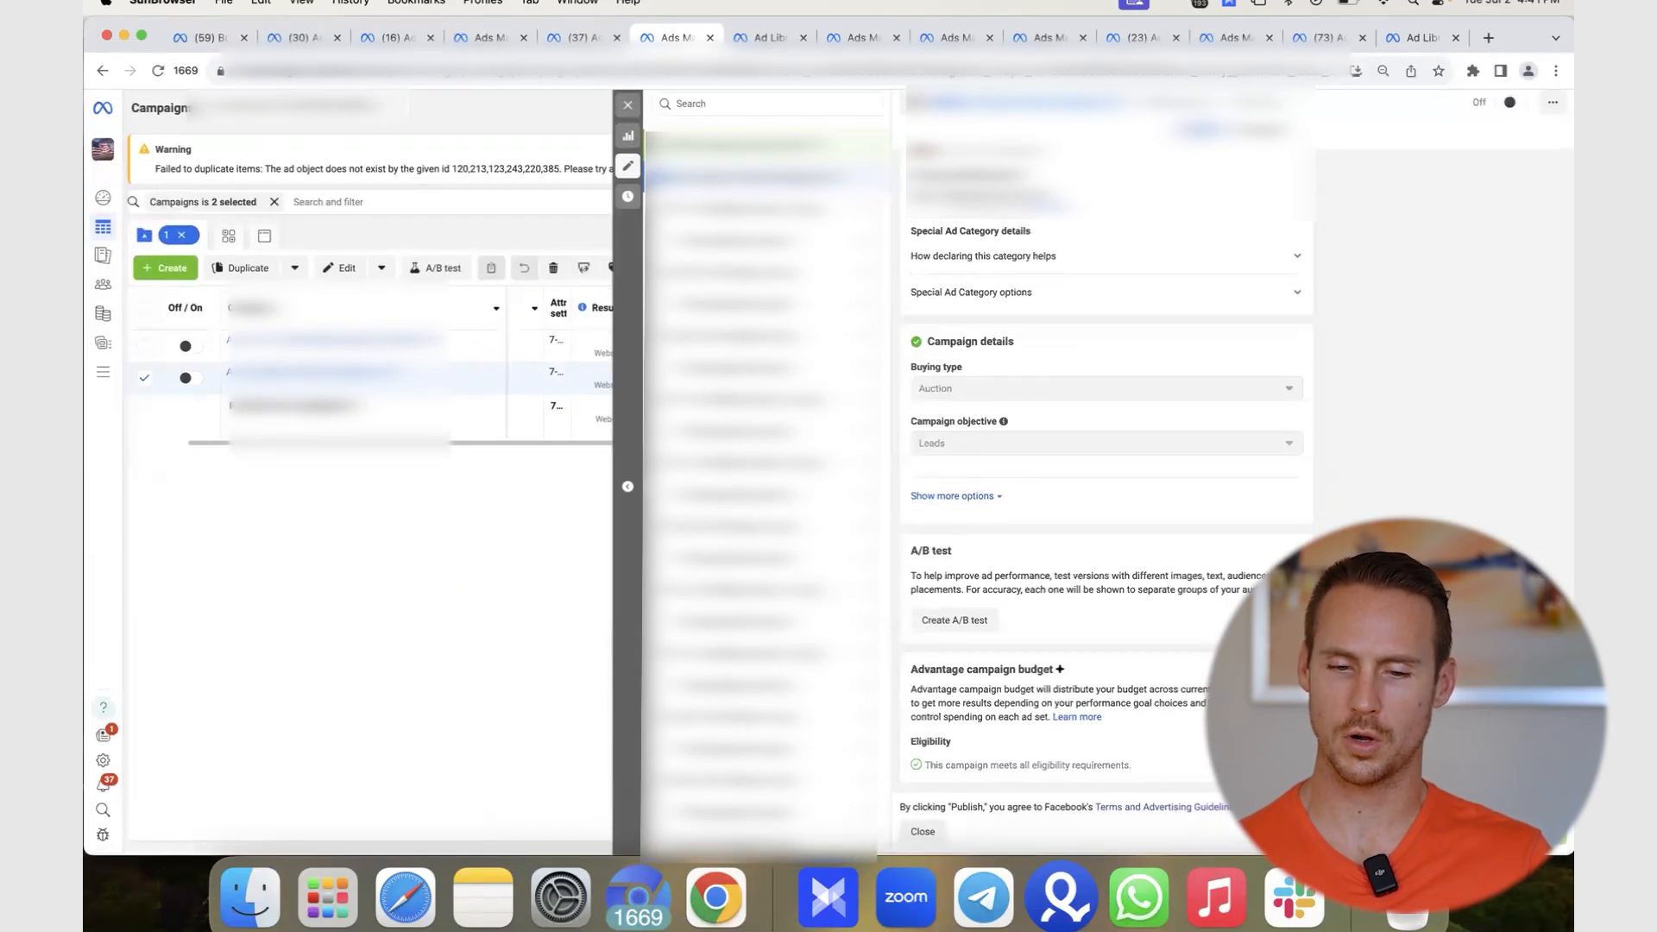
- Turn on Advantage campaign budget, change $300.00 to $500.00 daily, and publish
left_click(1289, 670)
left_click(715, 382)
triple_click(714, 382)
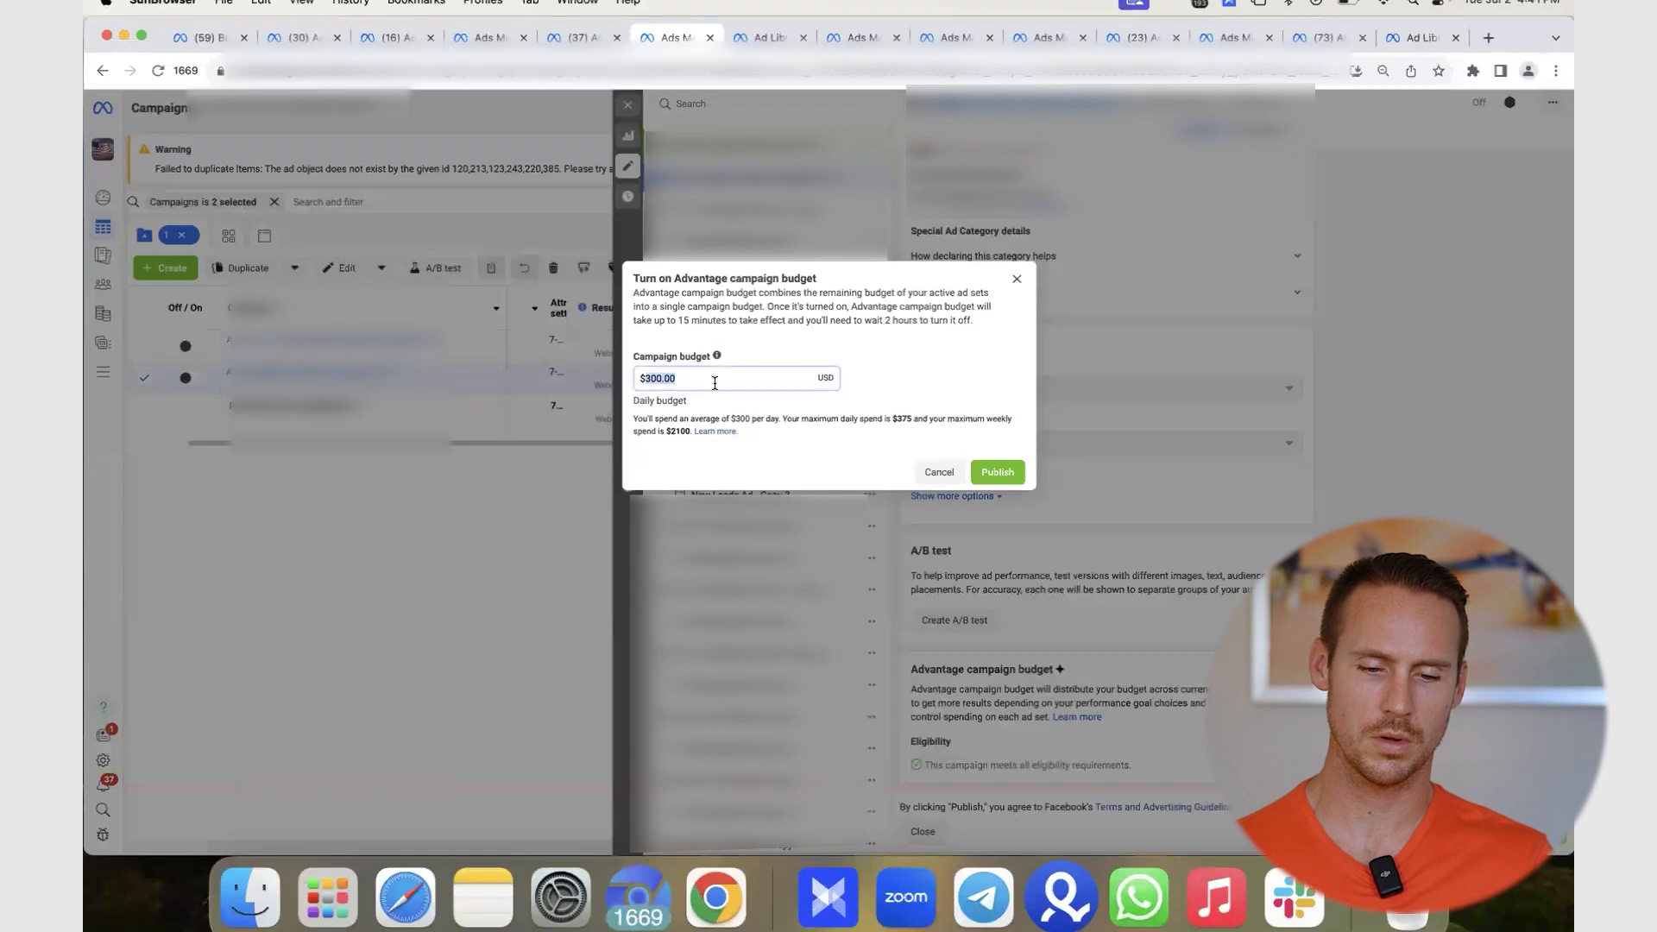
type("500")
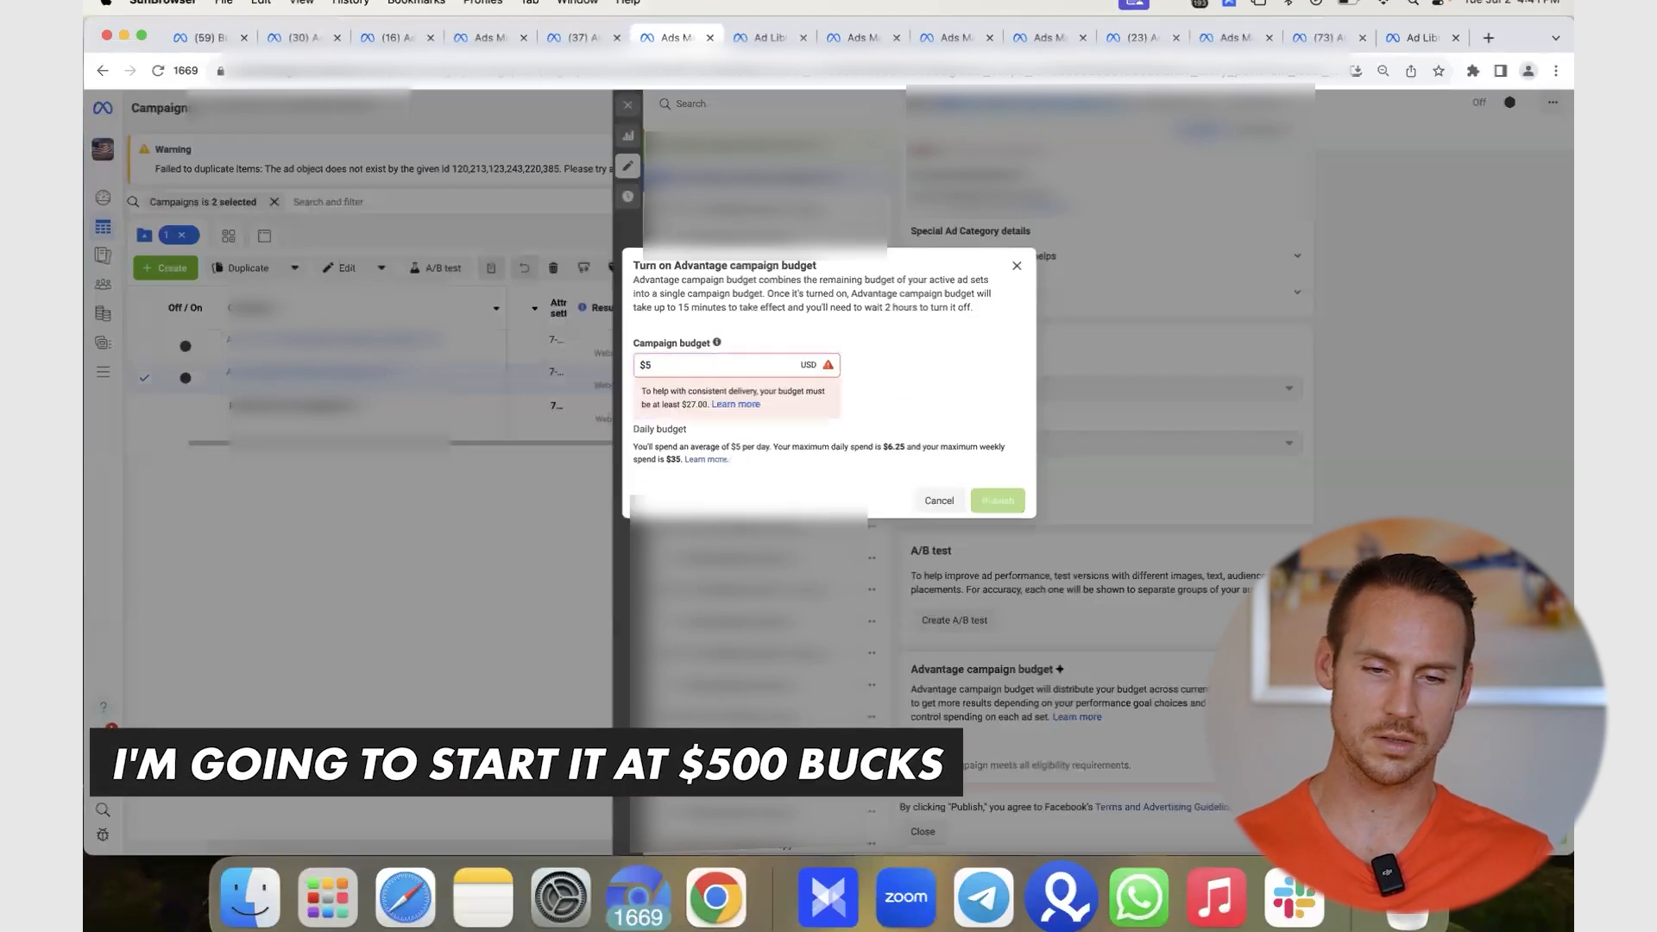
left_click(892, 380)
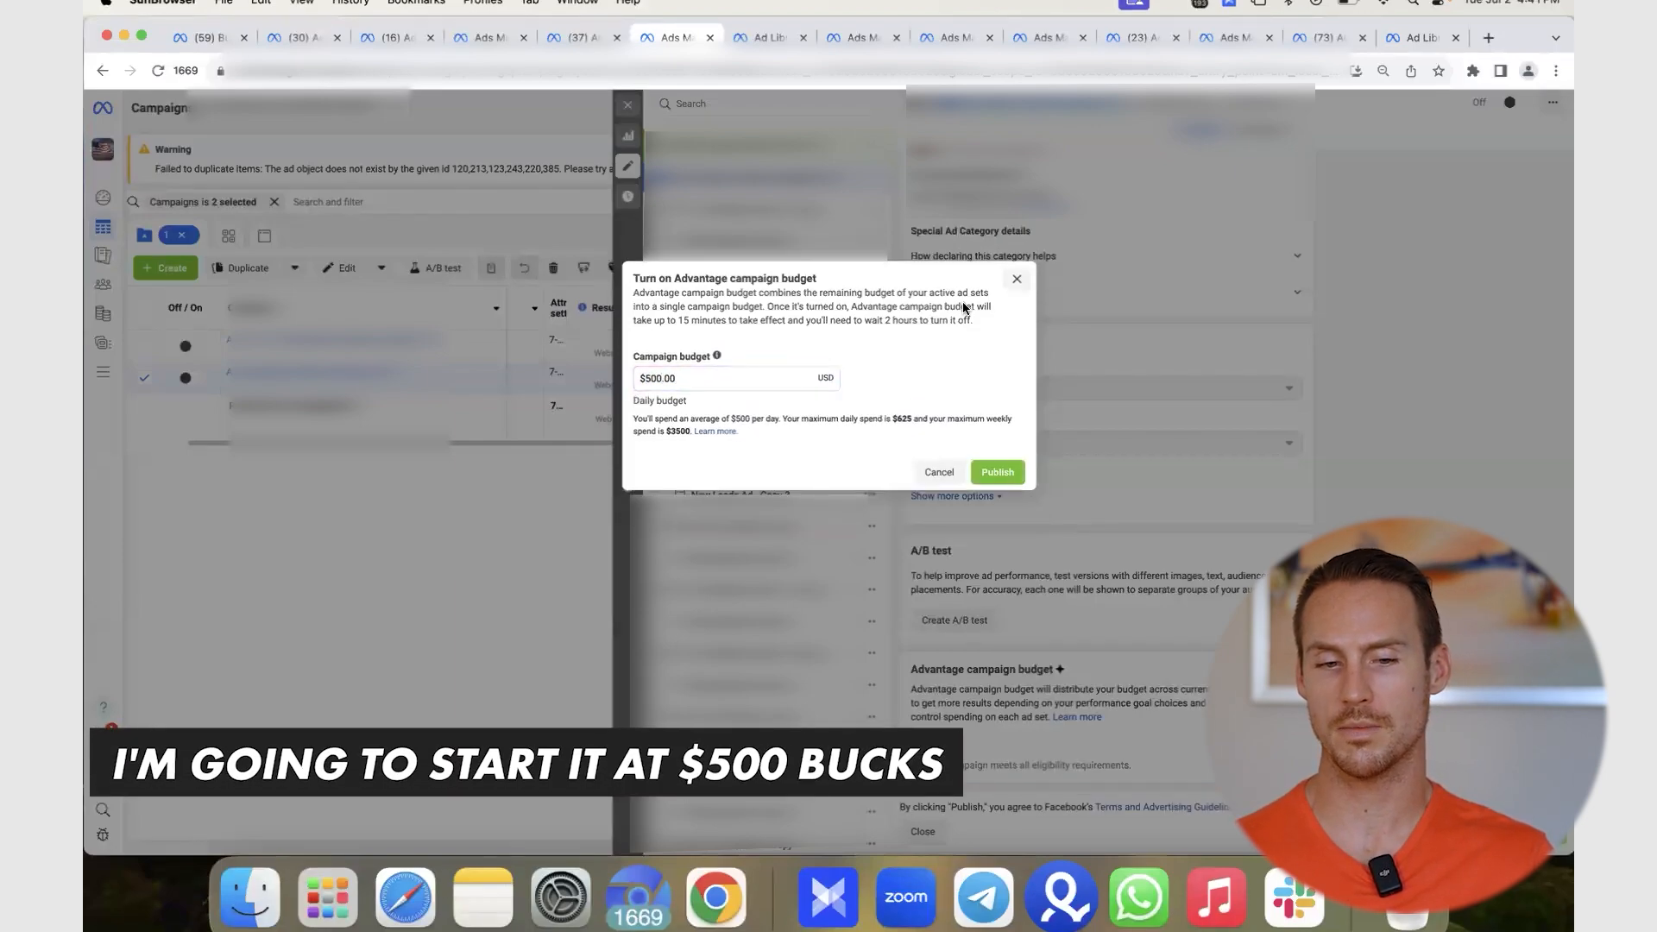
left_click(998, 475)
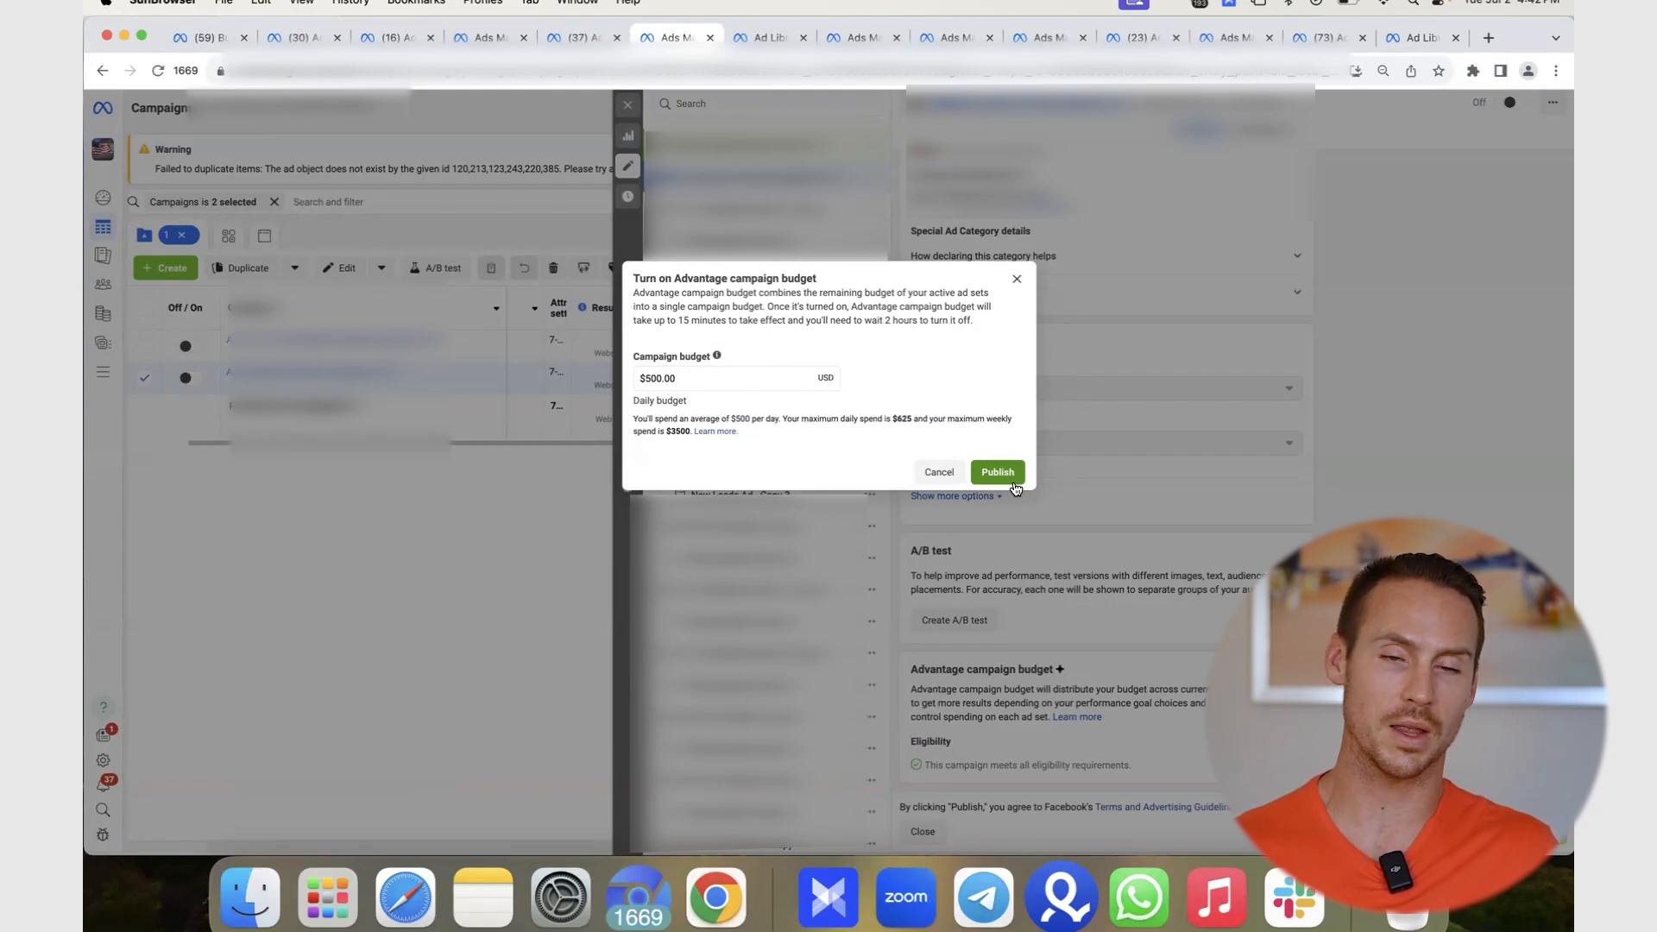
left_click(1013, 482)
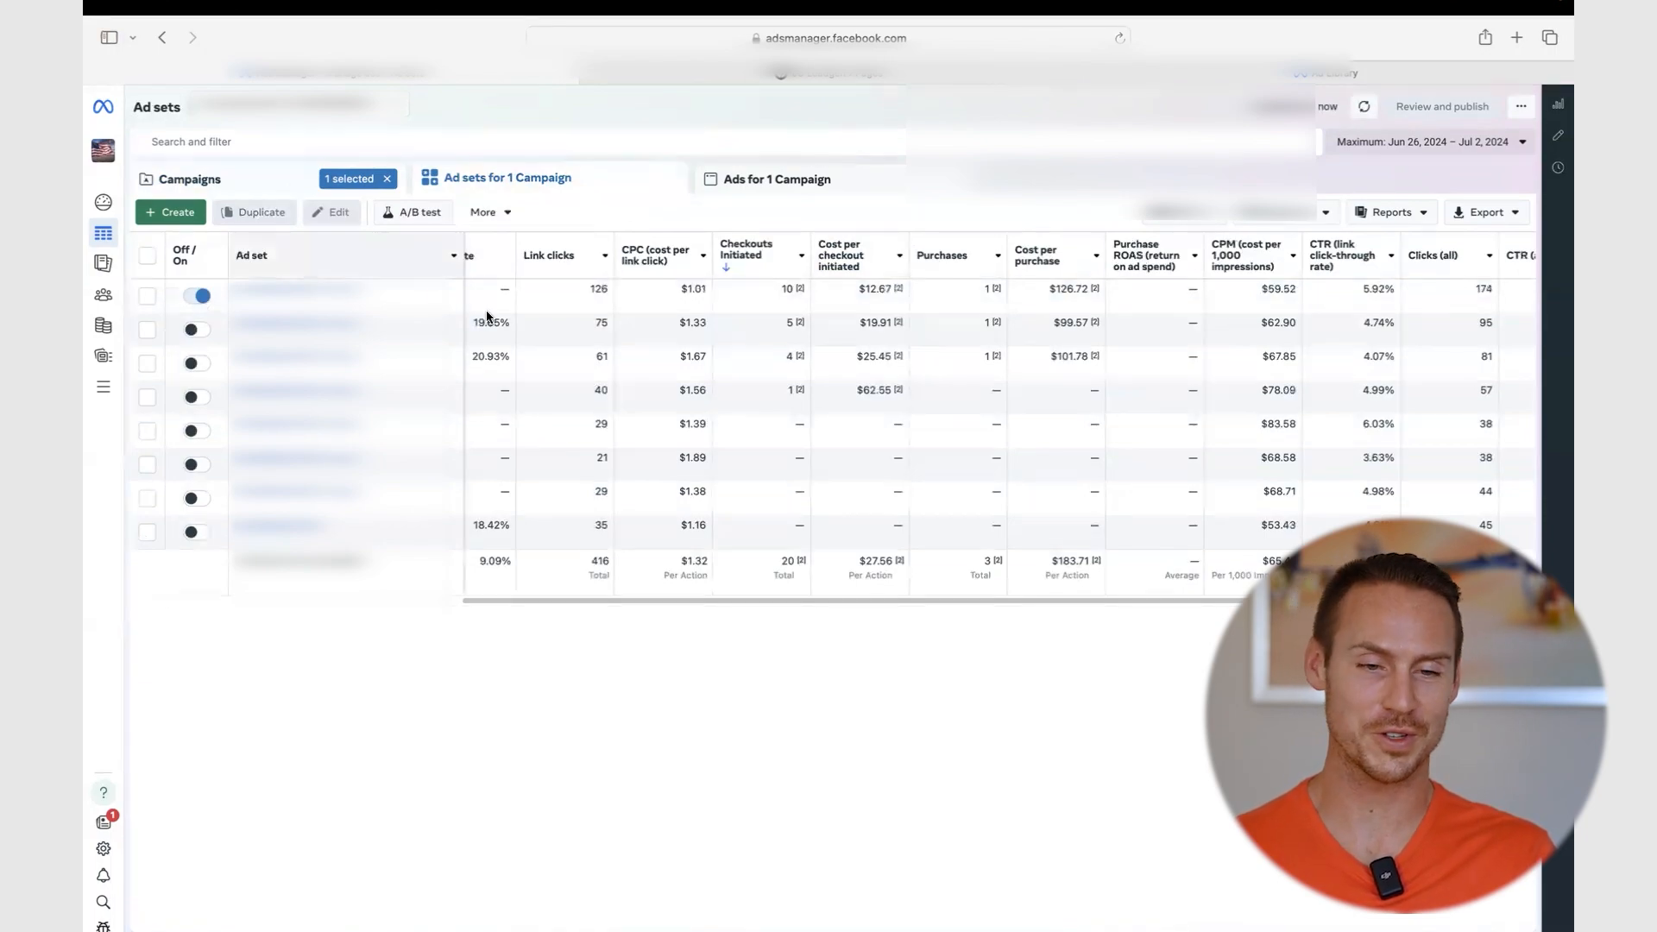
- Select only the top ad set (10 checkouts initiated) and bring up its Duplicate dialog
left_click(551, 297)
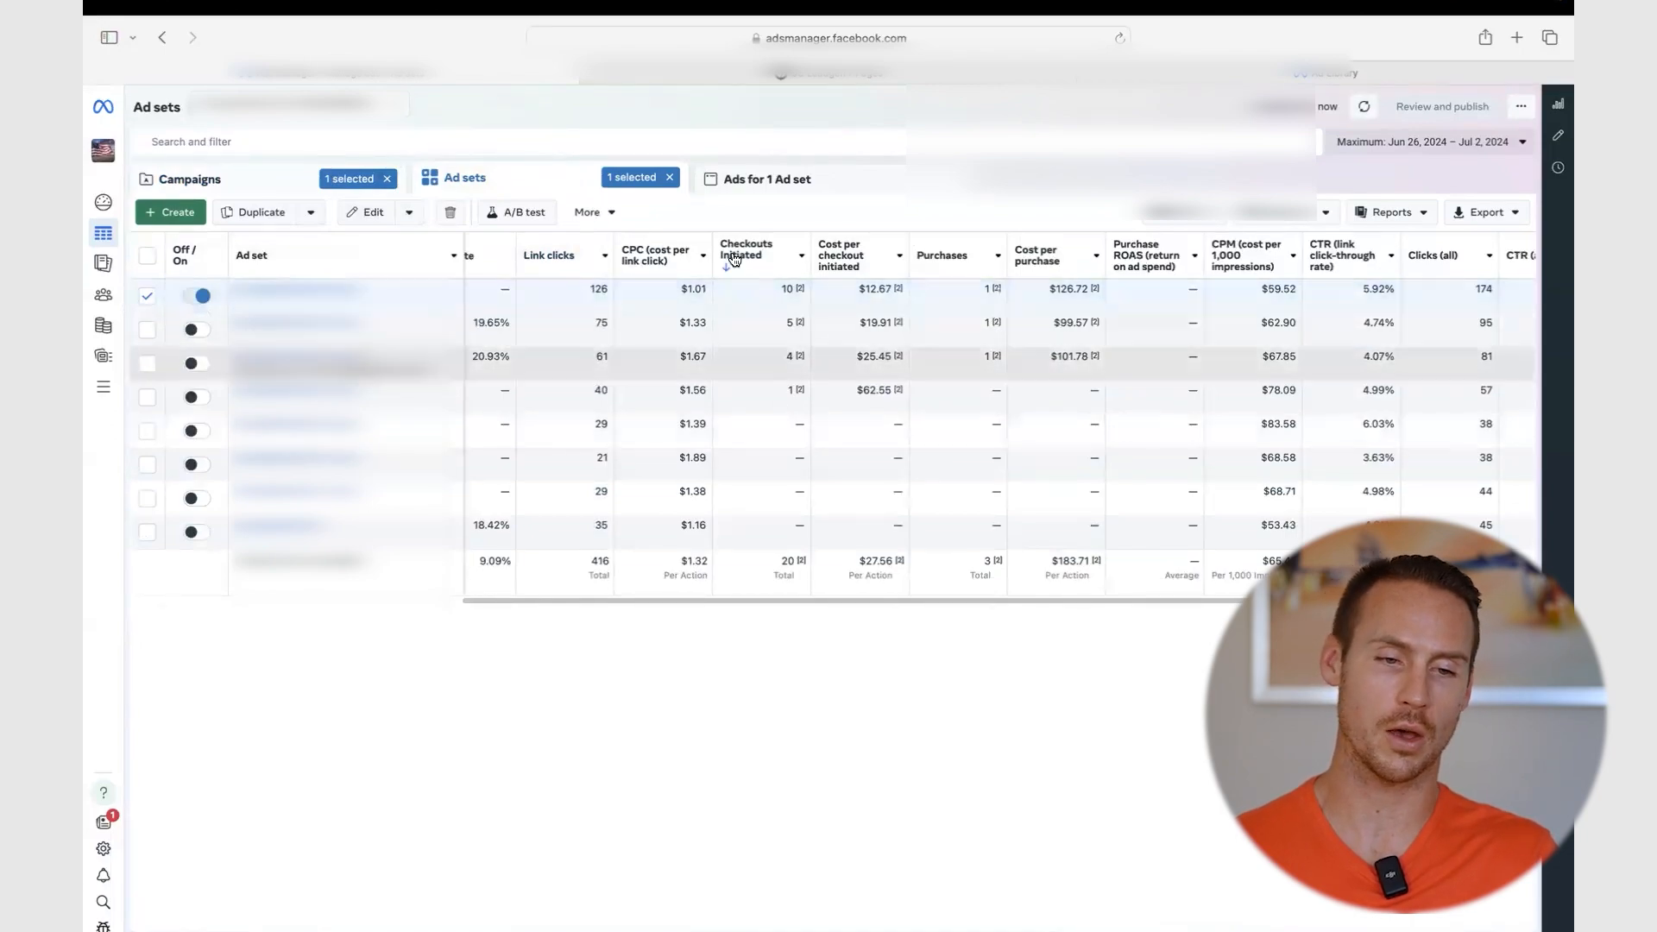
mouse_move(1052, 294)
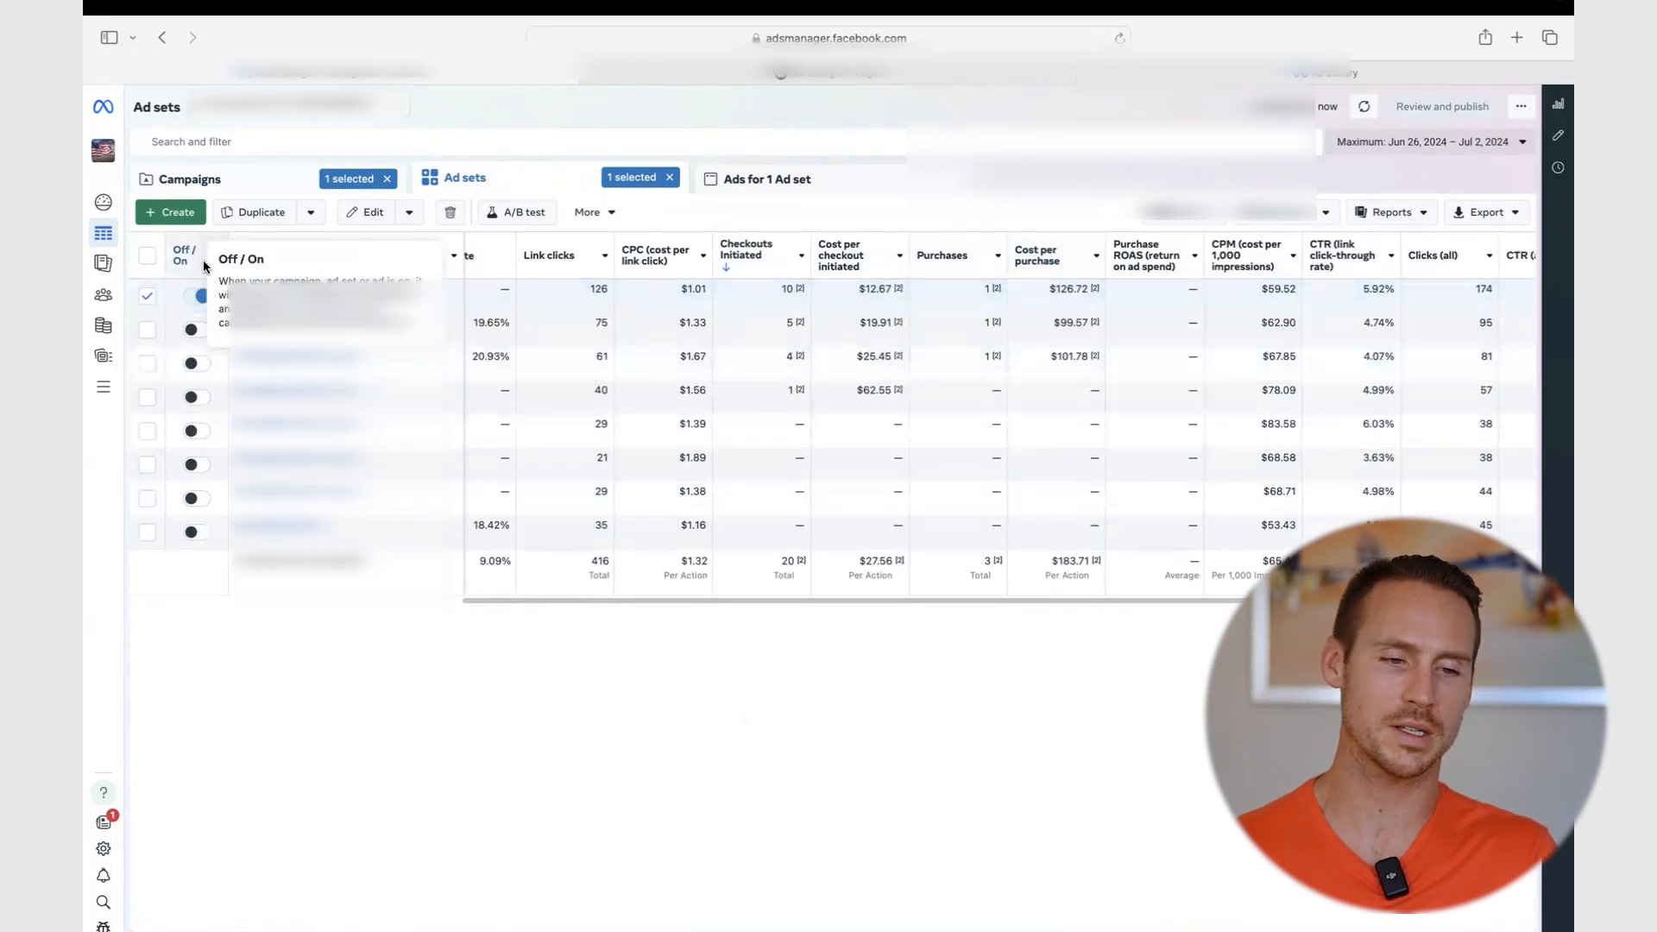
left_click(146, 329)
left_click(147, 329)
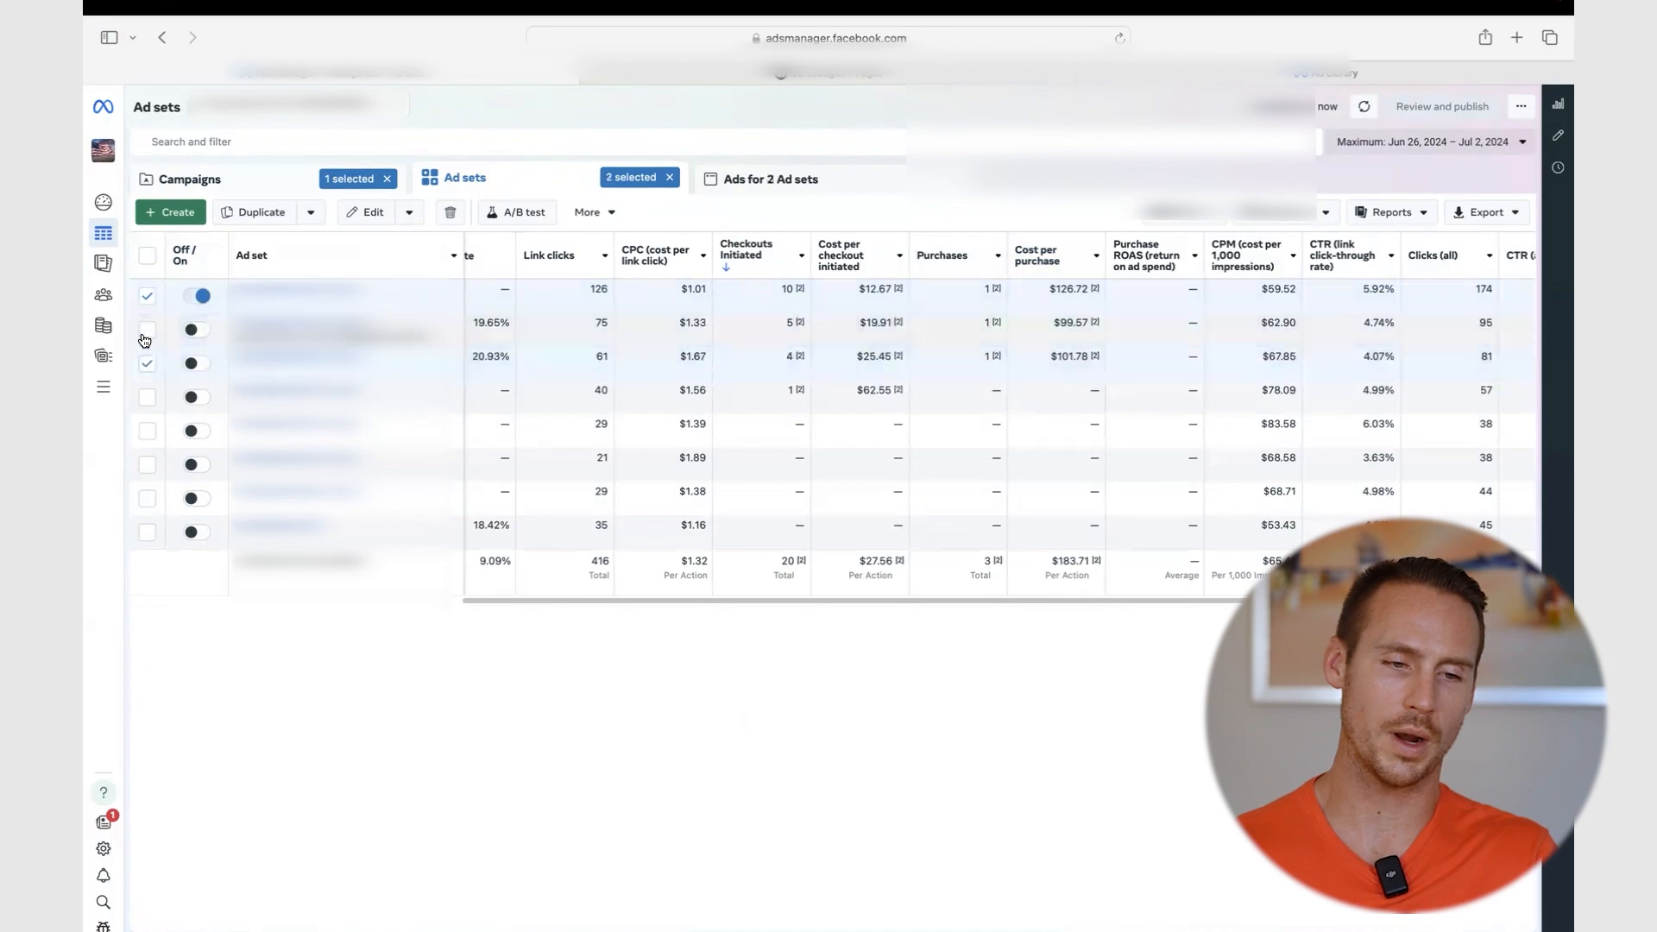
left_click(147, 299)
left_click(526, 286)
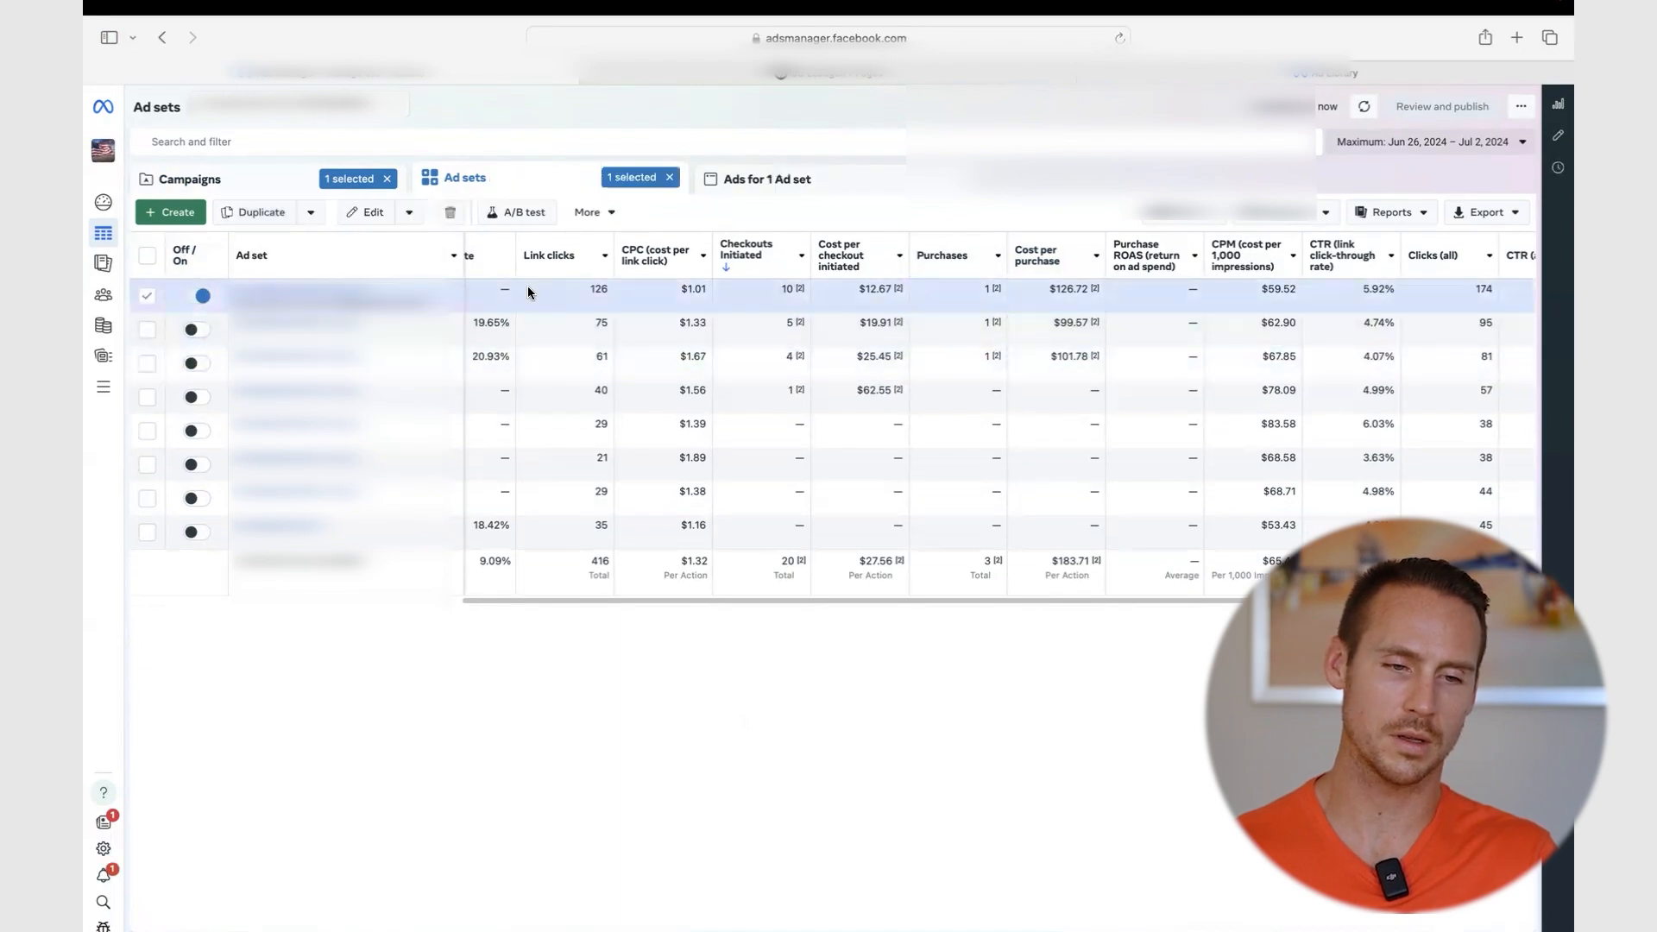
left_click(253, 217)
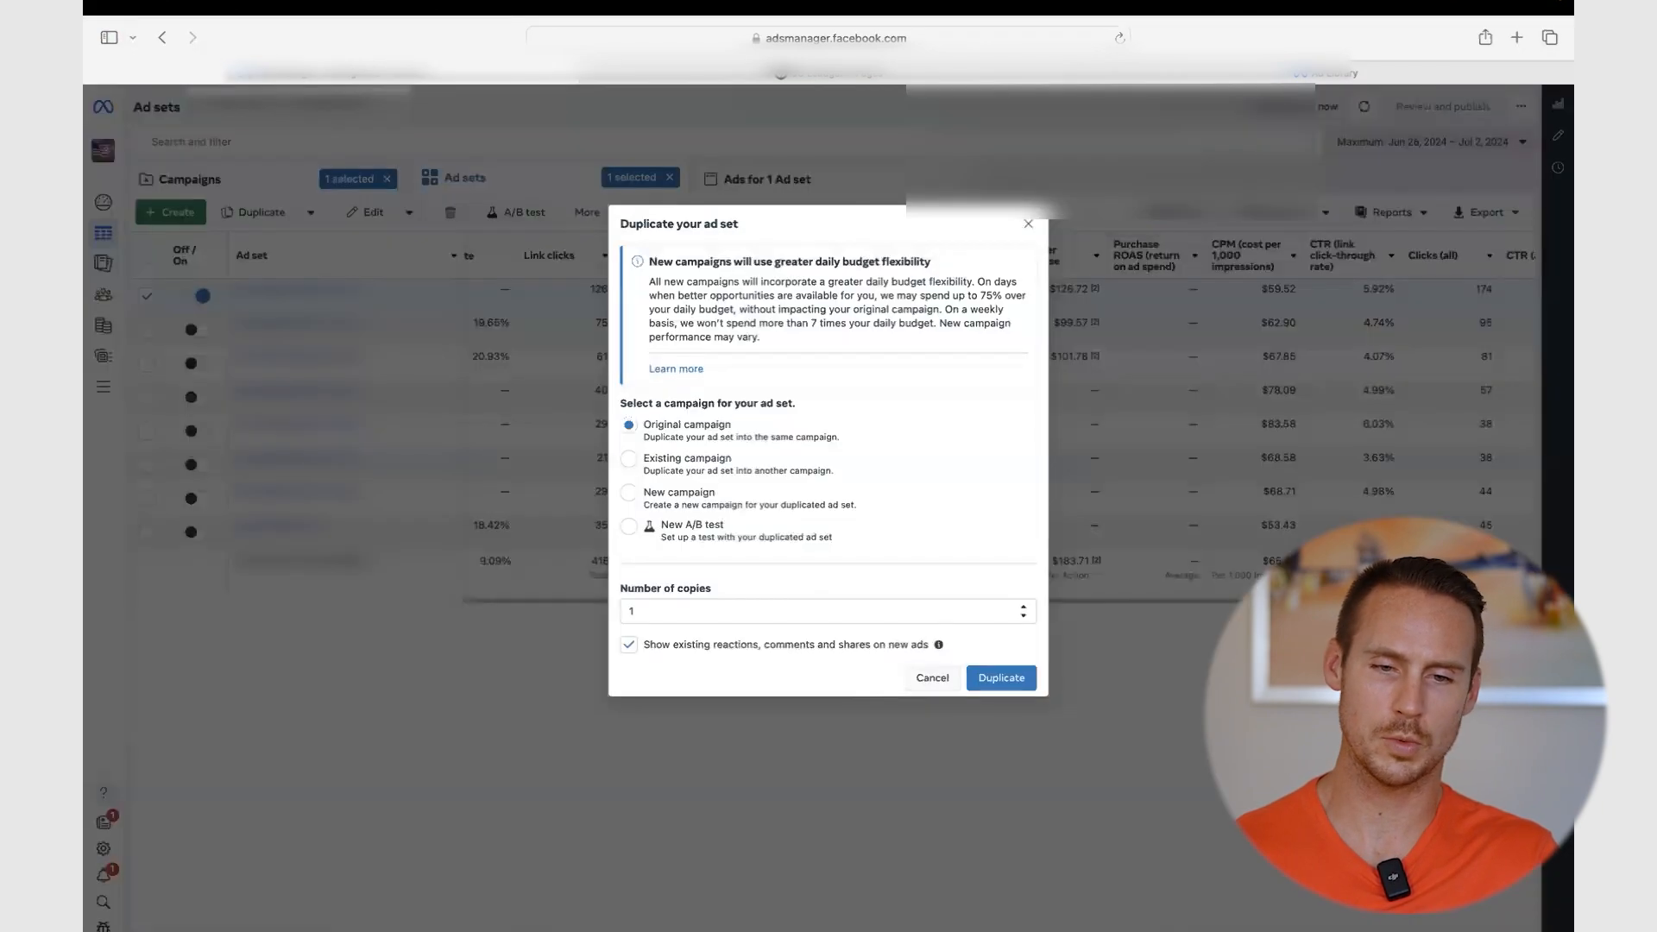
- Duplicate the ad set into a new campaign named 'CBO - Scaling - 7/3'
left_click(628, 492)
left_click(688, 506)
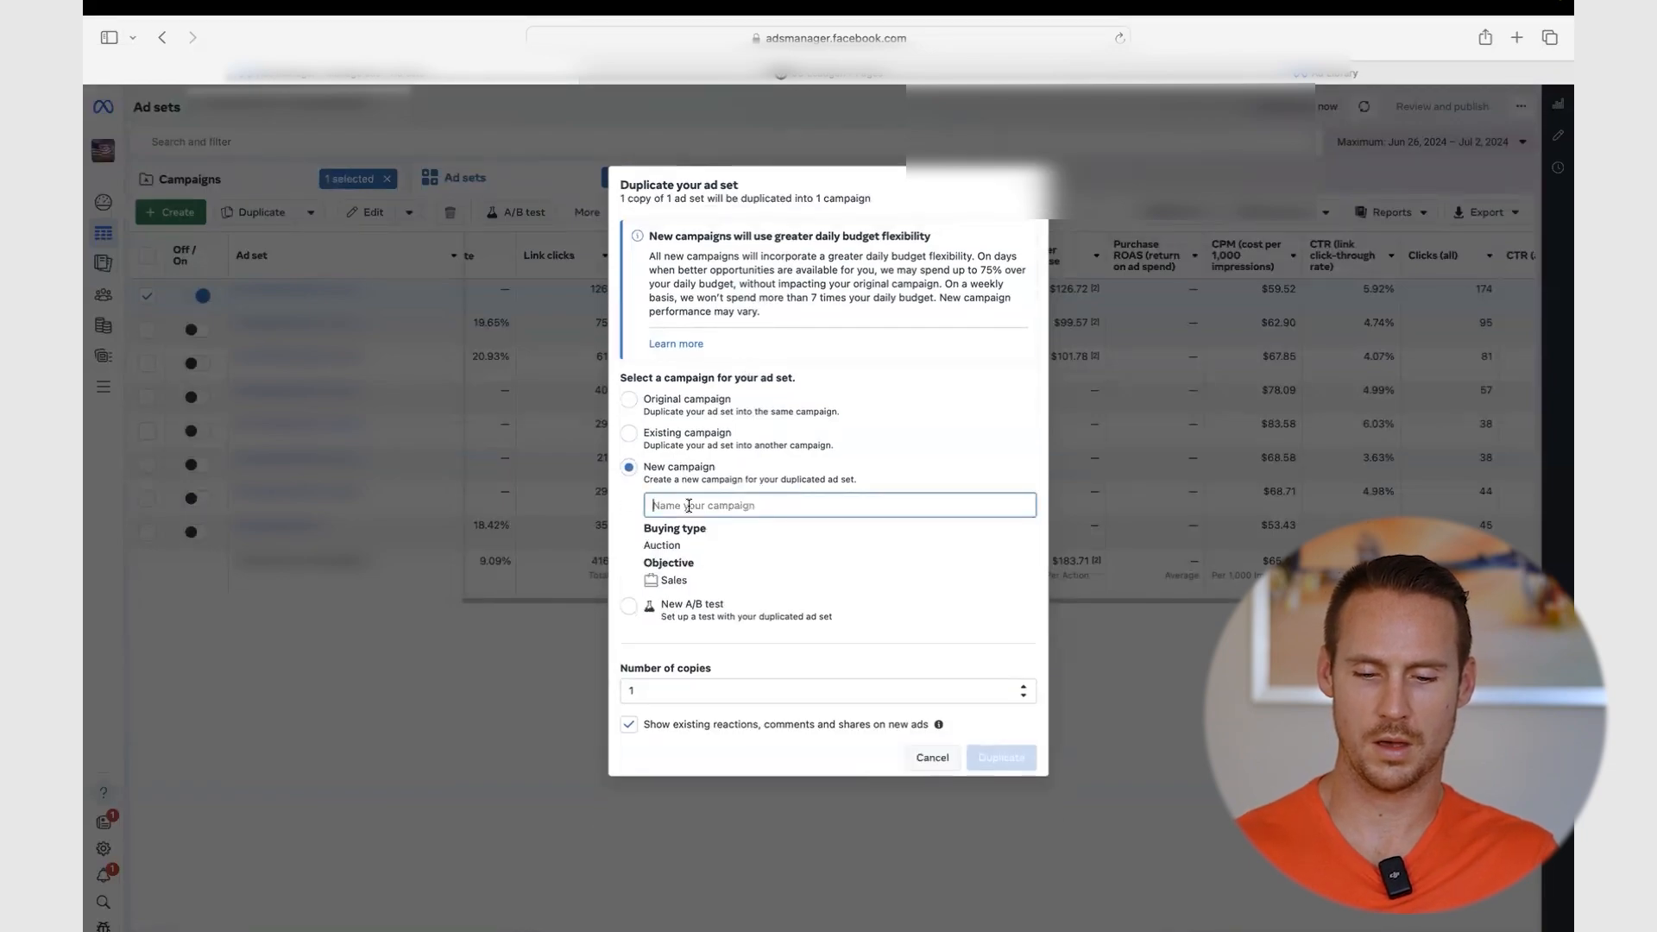
type("CBO")
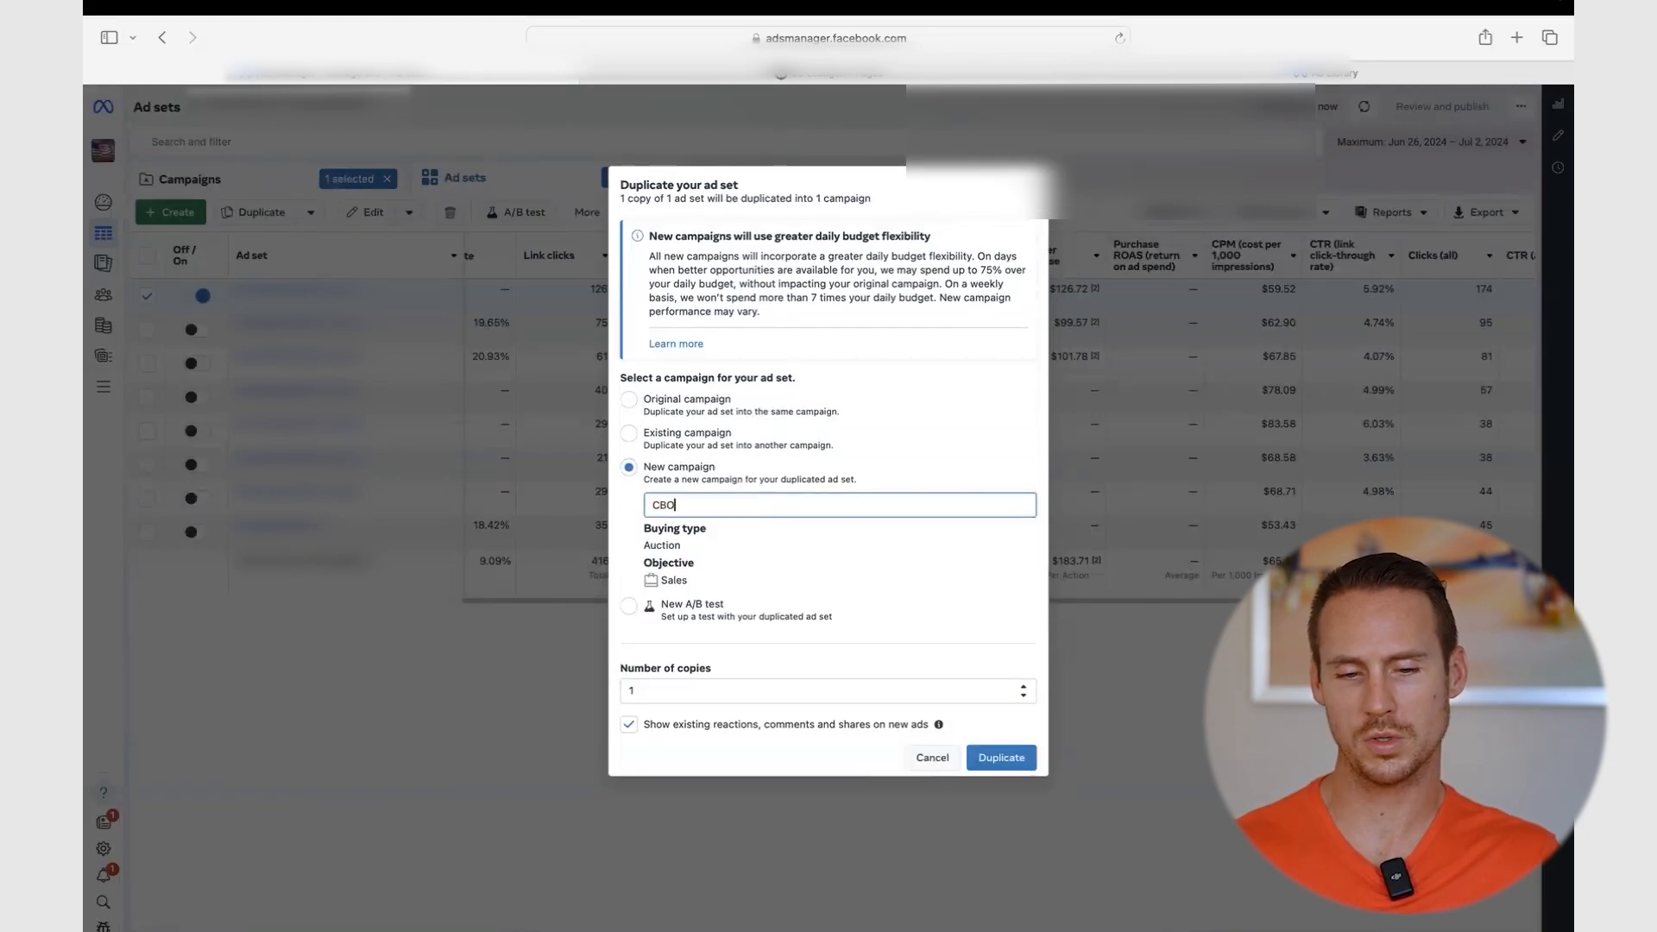
type(" - Scaling - 7/3")
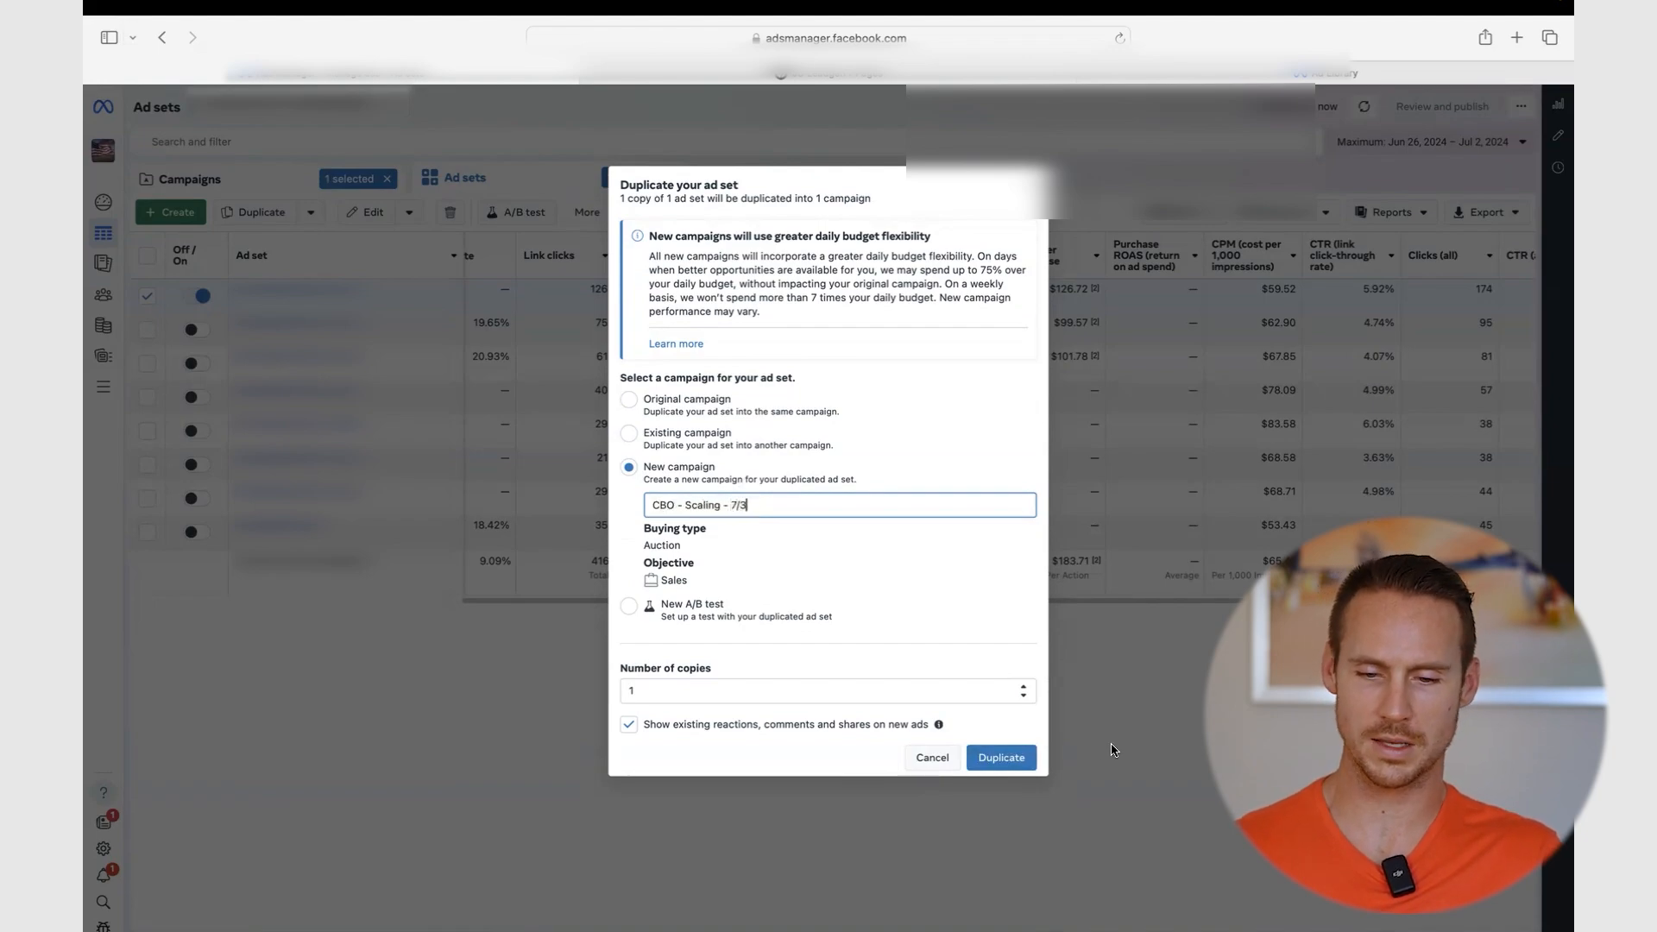
left_click(1027, 758)
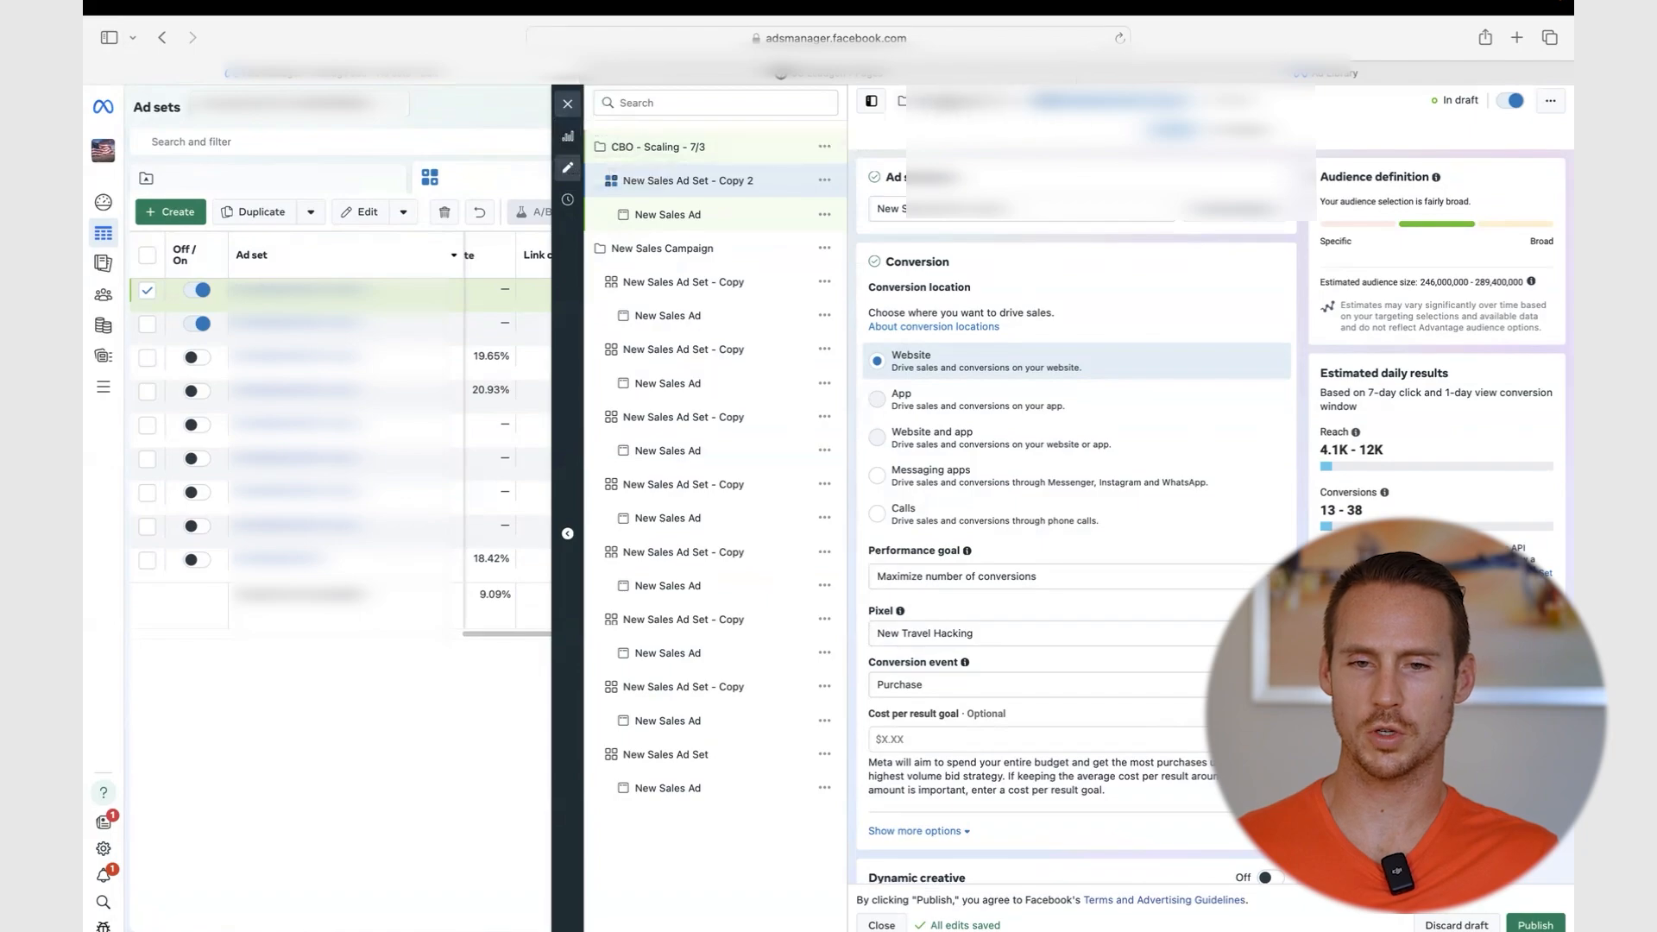
- Enable Advantage campaign budget on 'CBO - Scaling - 7/3' and replace $30.00 with a $500 daily budget
left_click(658, 149)
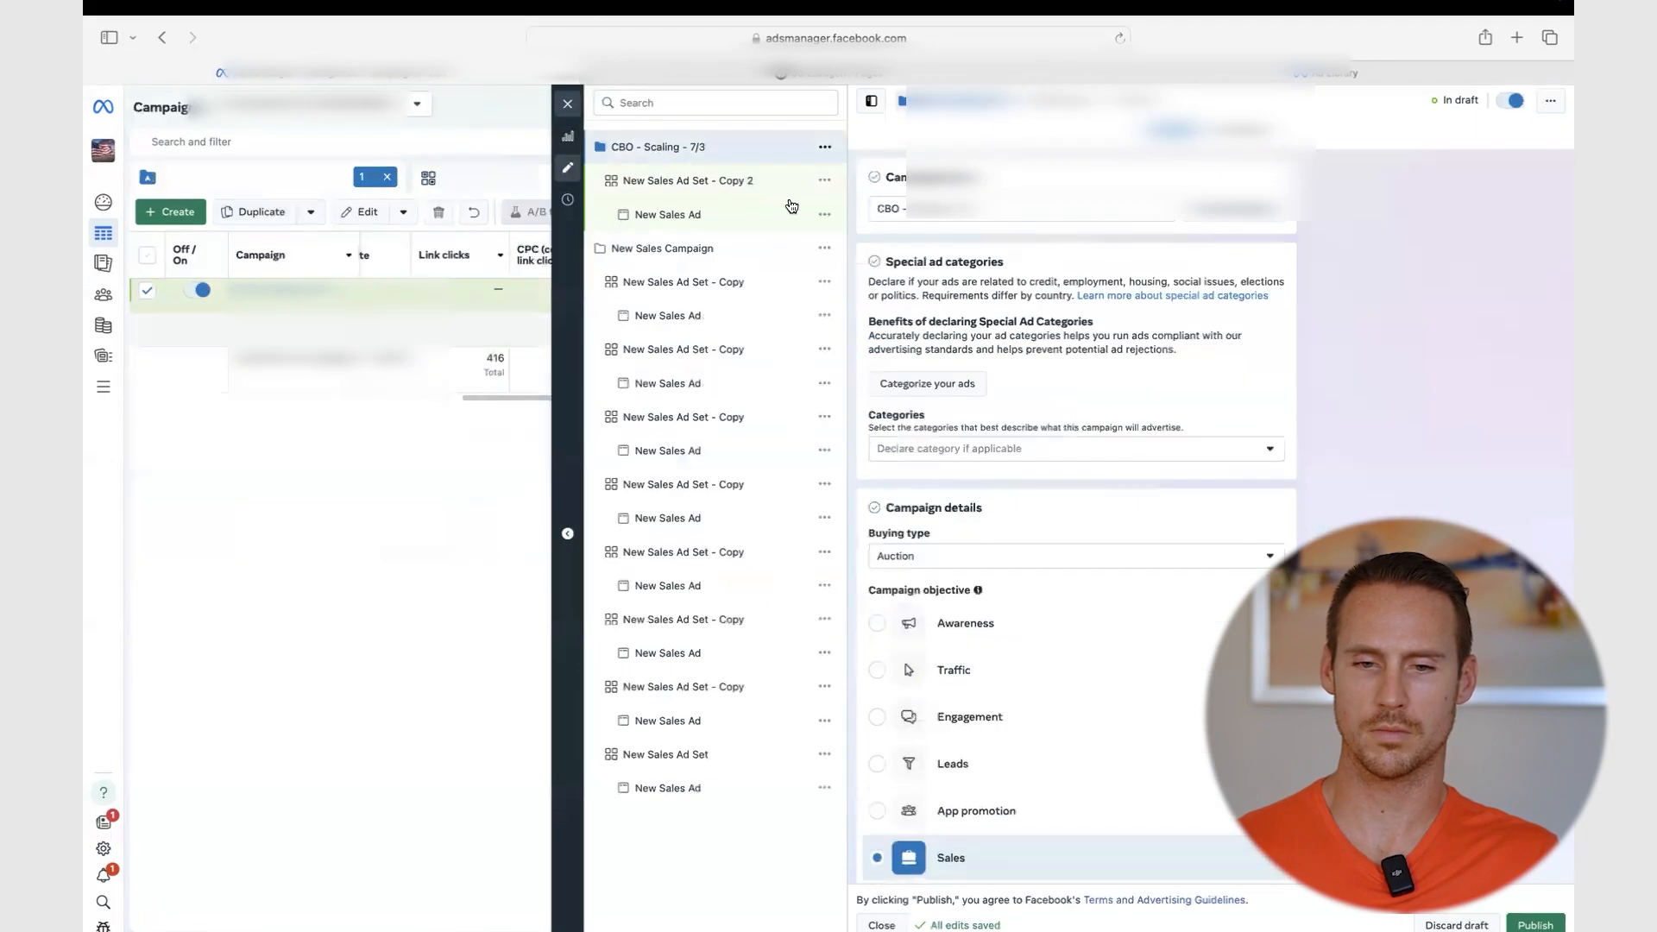
scroll(1134, 429, "down", 10)
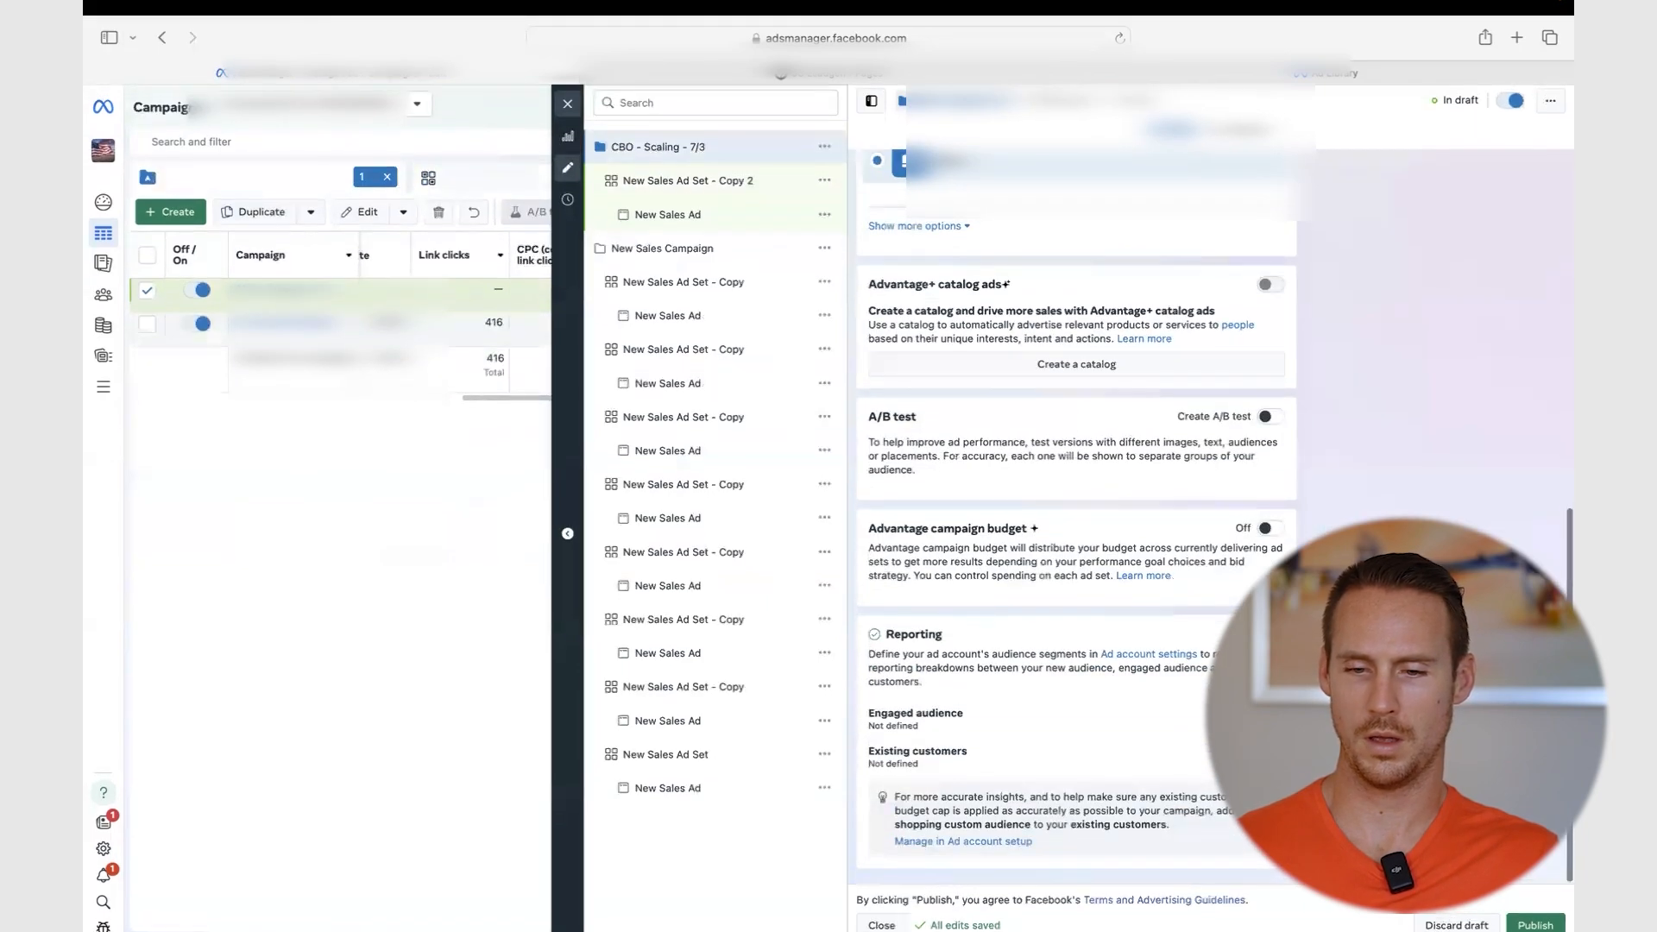
left_click(1267, 529)
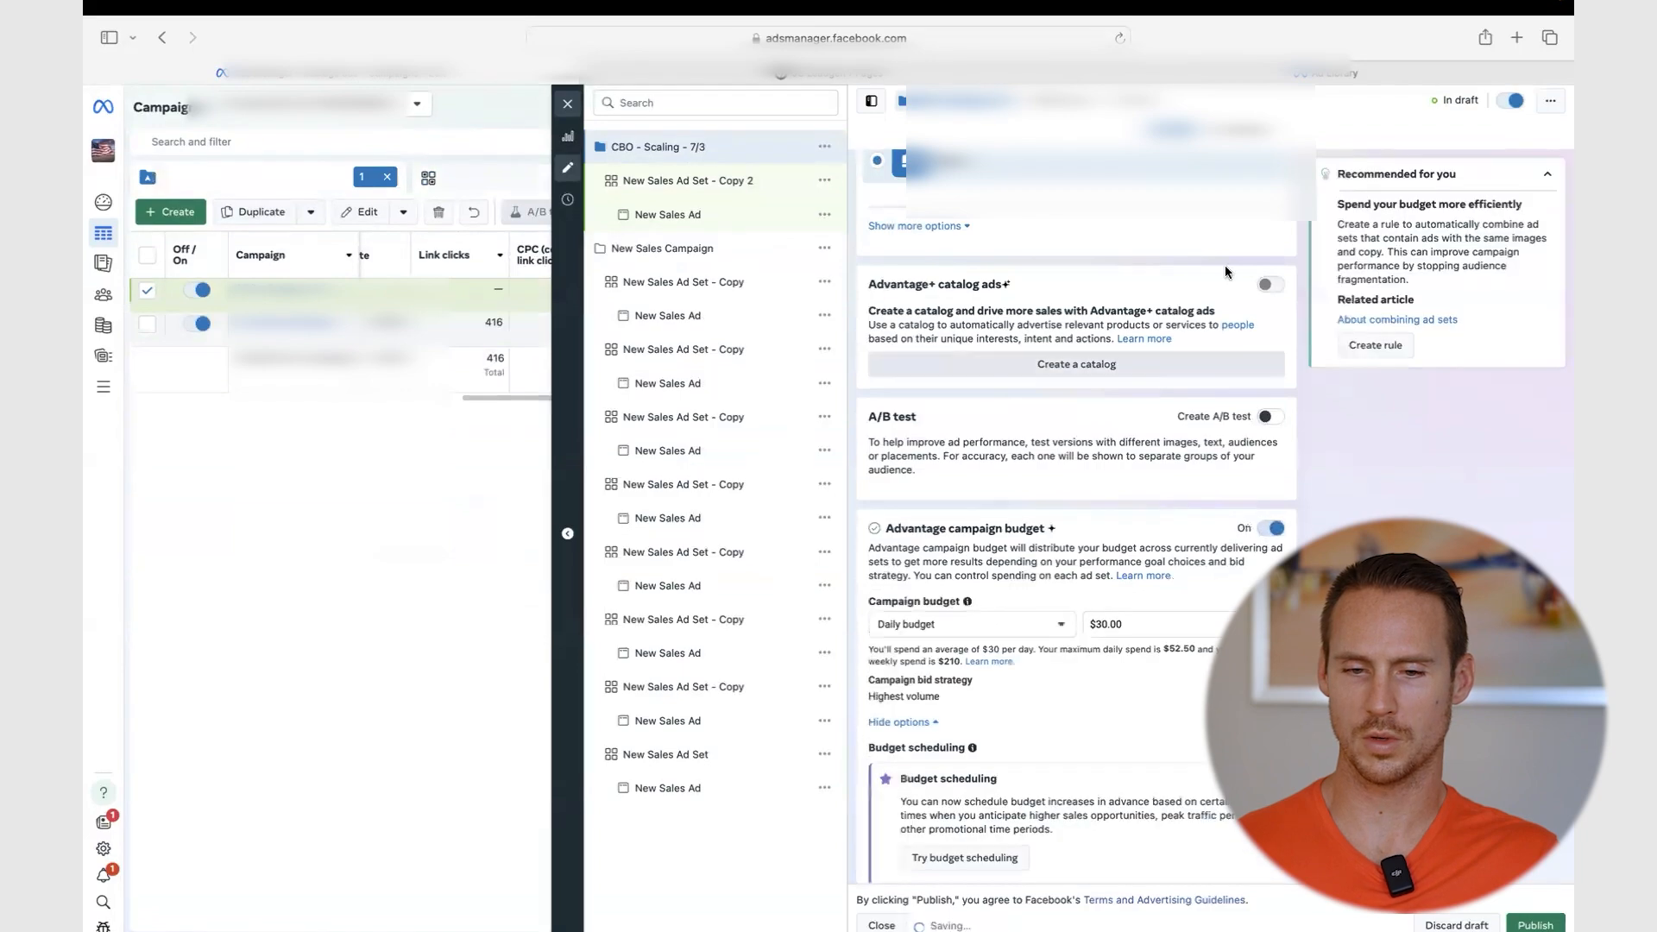
scroll(1063, 463, "down", 2)
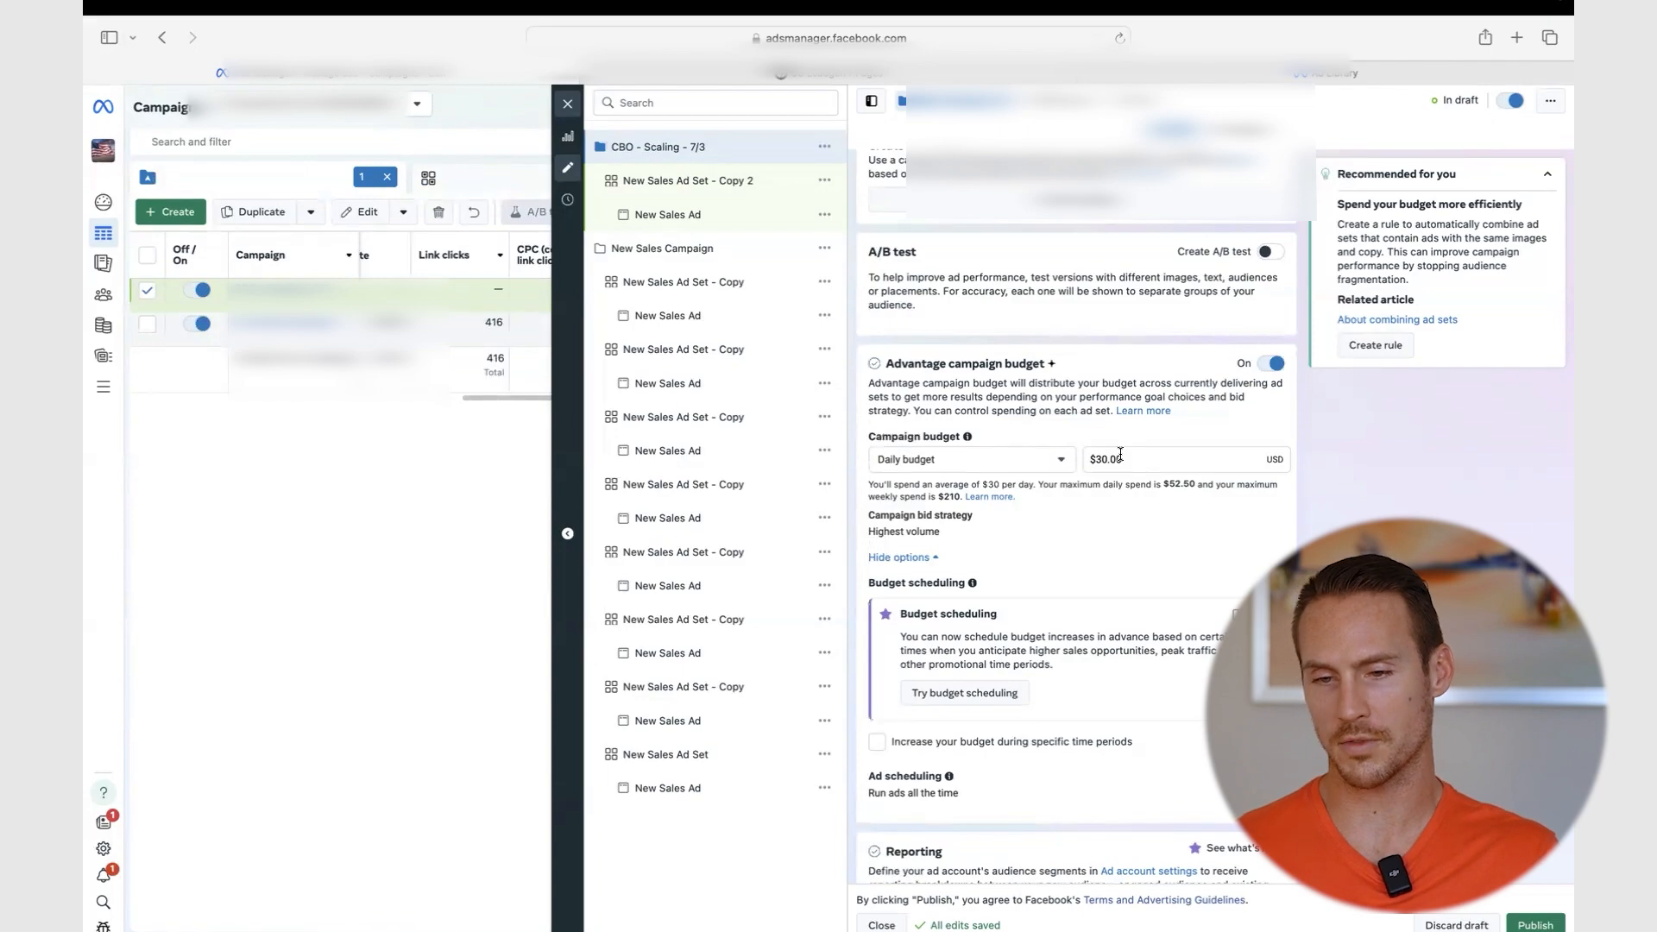
double_click(1120, 454)
key("BackSpace")
type("500")
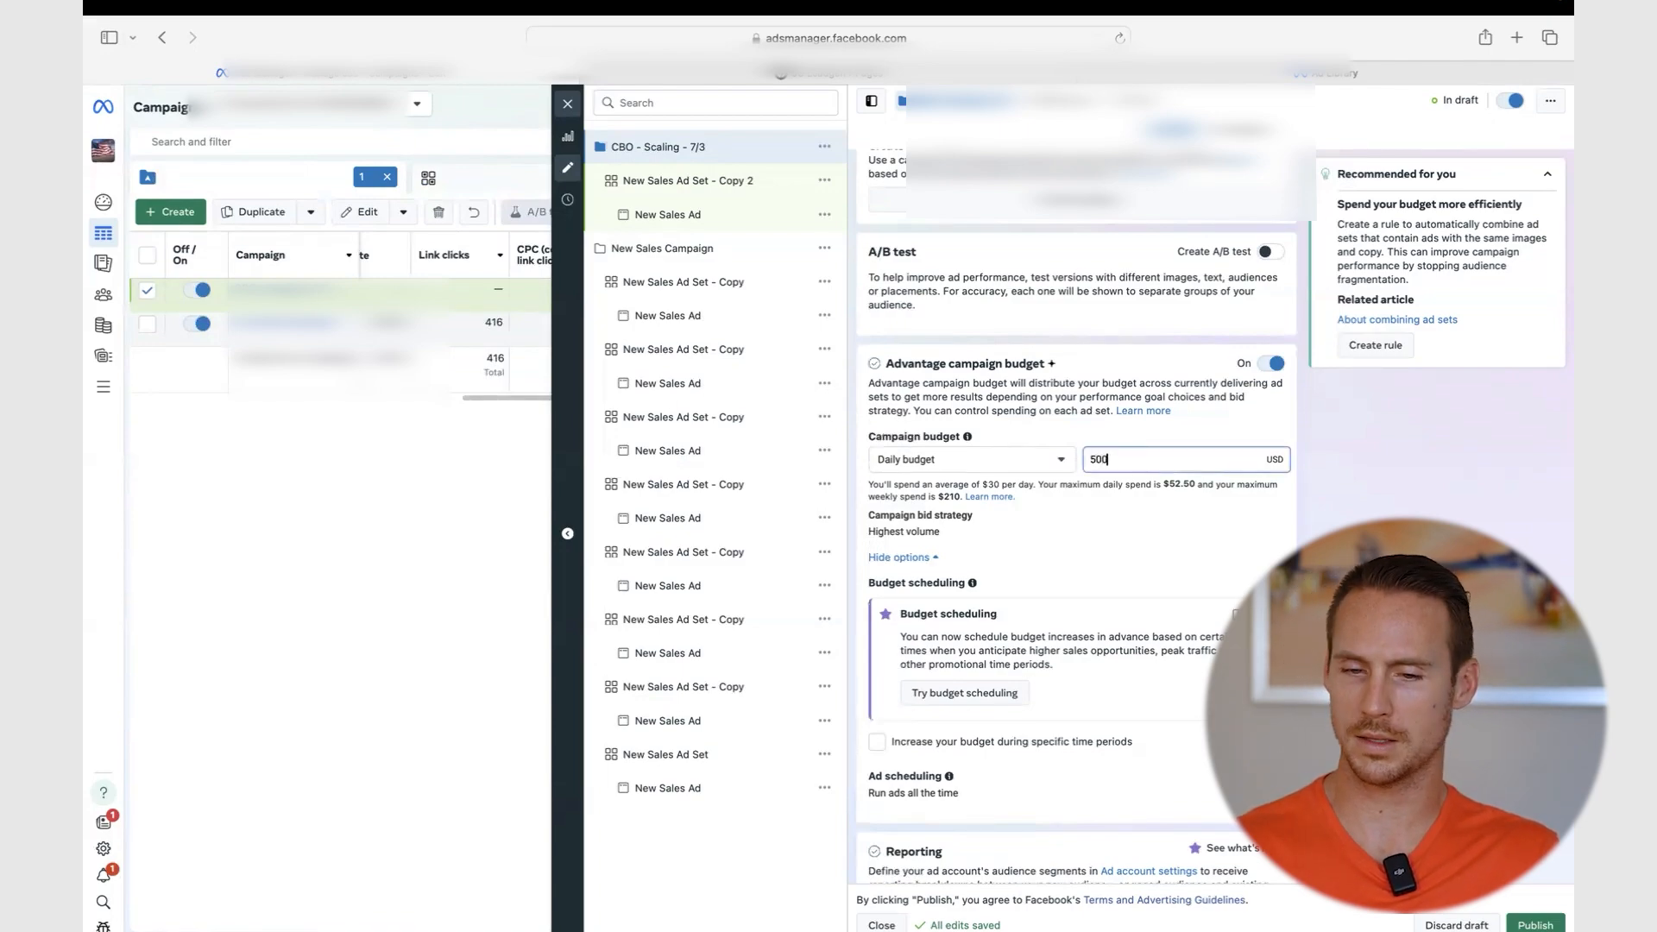
left_click(1147, 289)
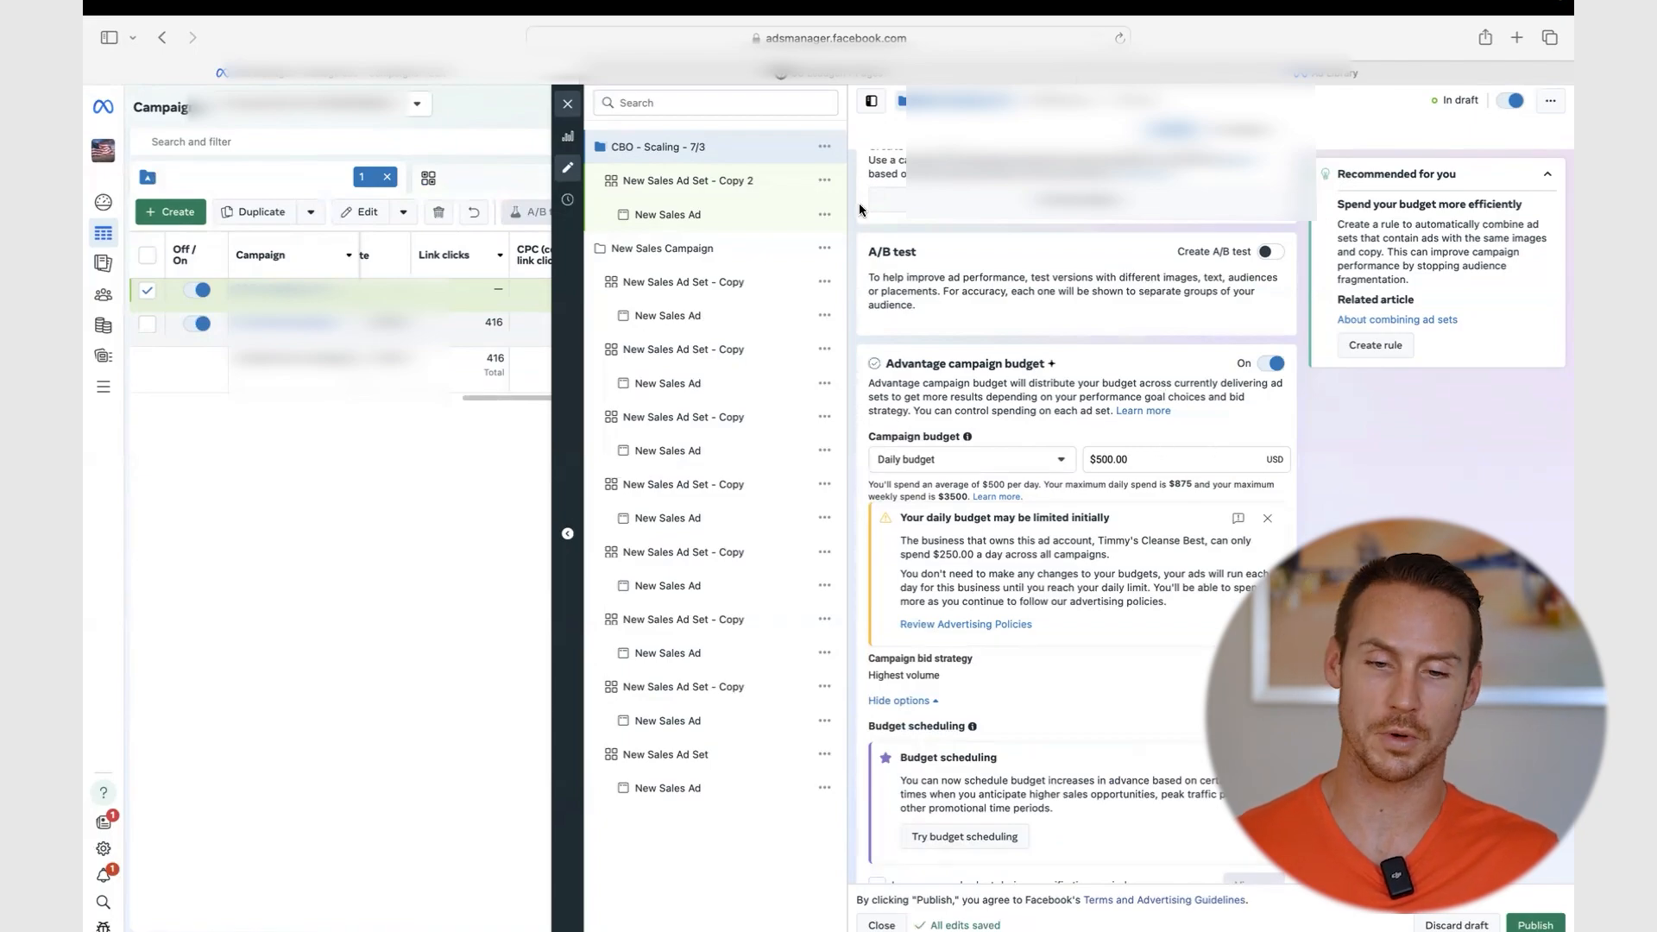
scroll(1084, 360, "up", 10)
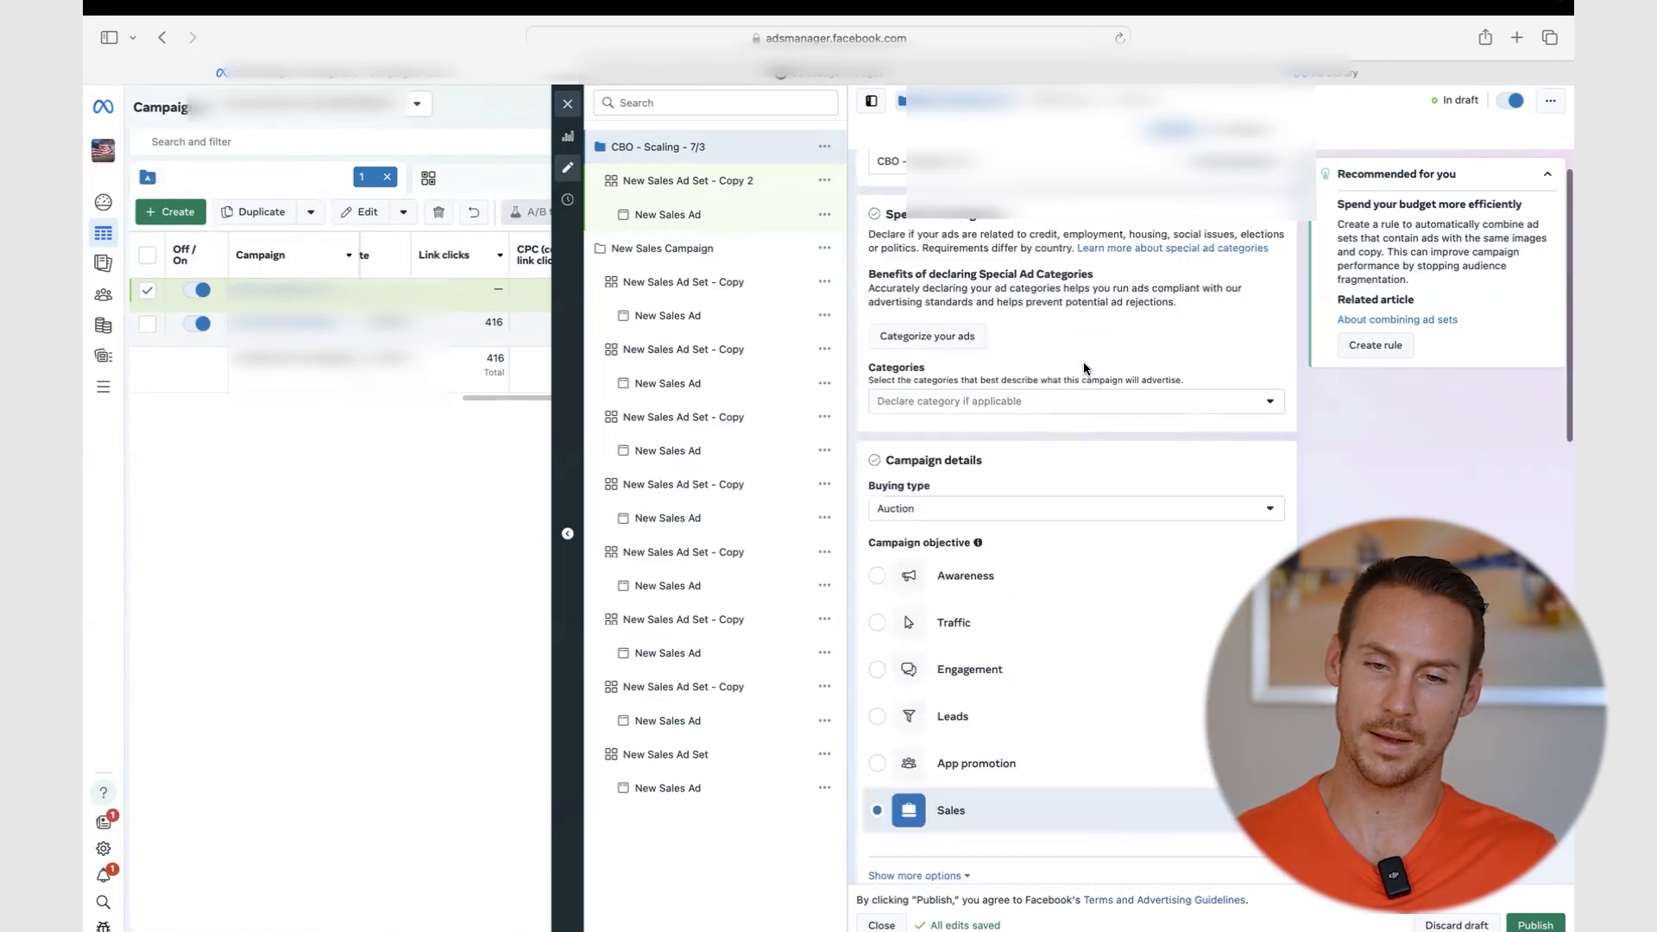
- Set the scaling ad set's start to Jul 3, 2024 at 12:00 AM
left_click(687, 180)
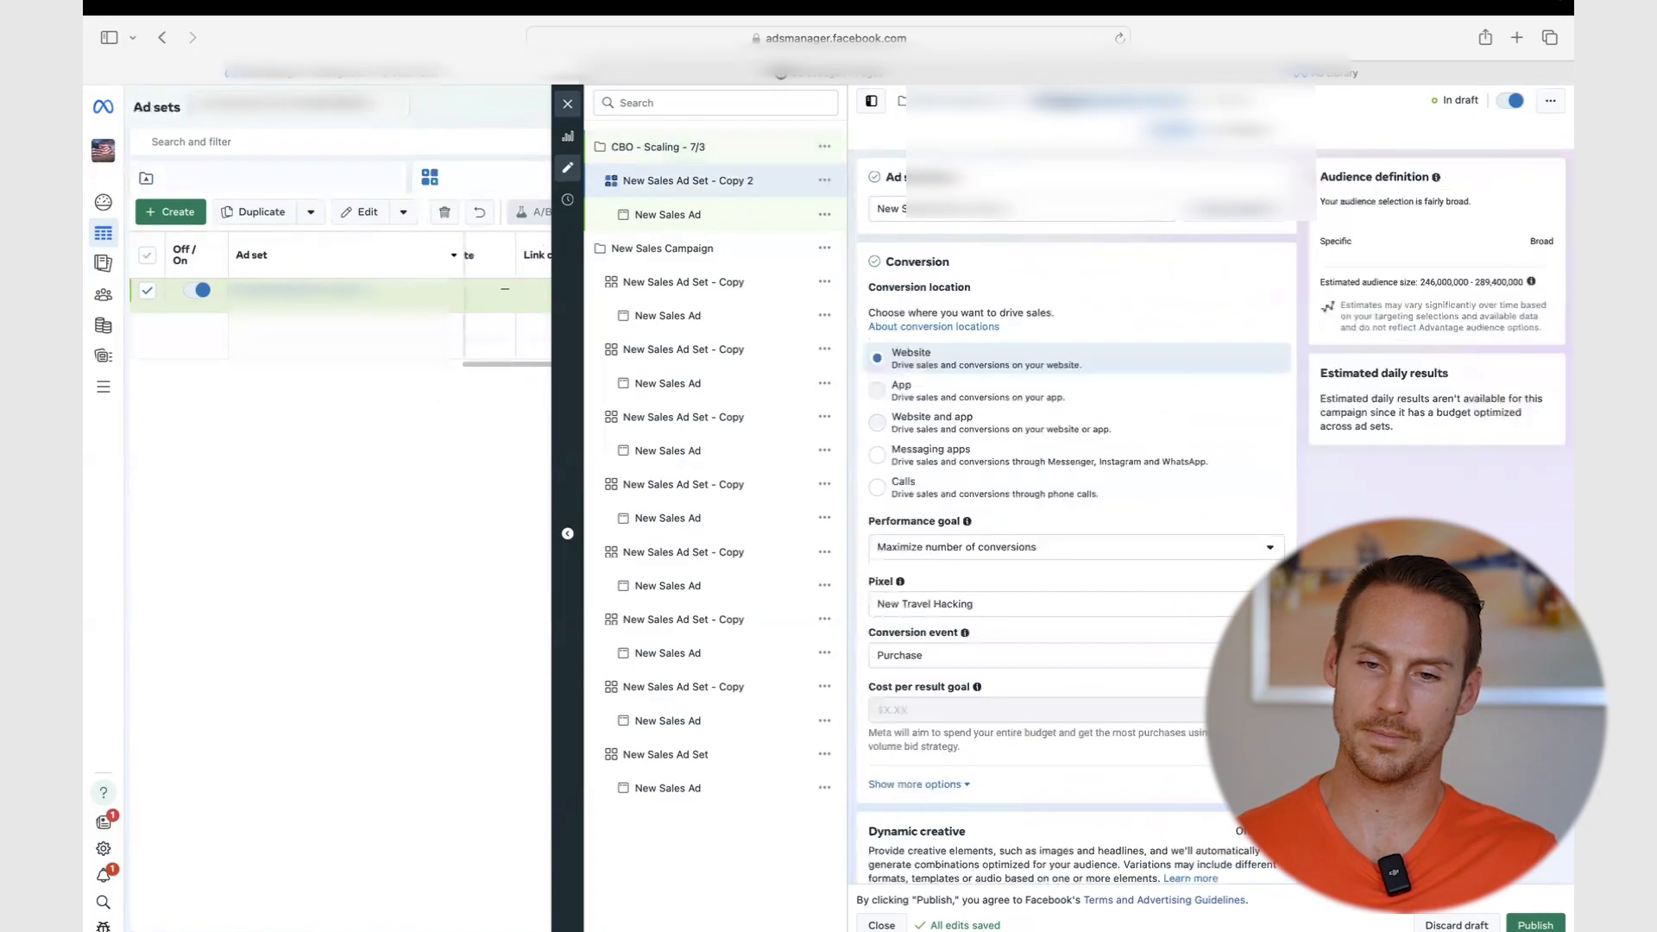
scroll(1074, 319, "down", 8)
scroll(1074, 326, "down", 3)
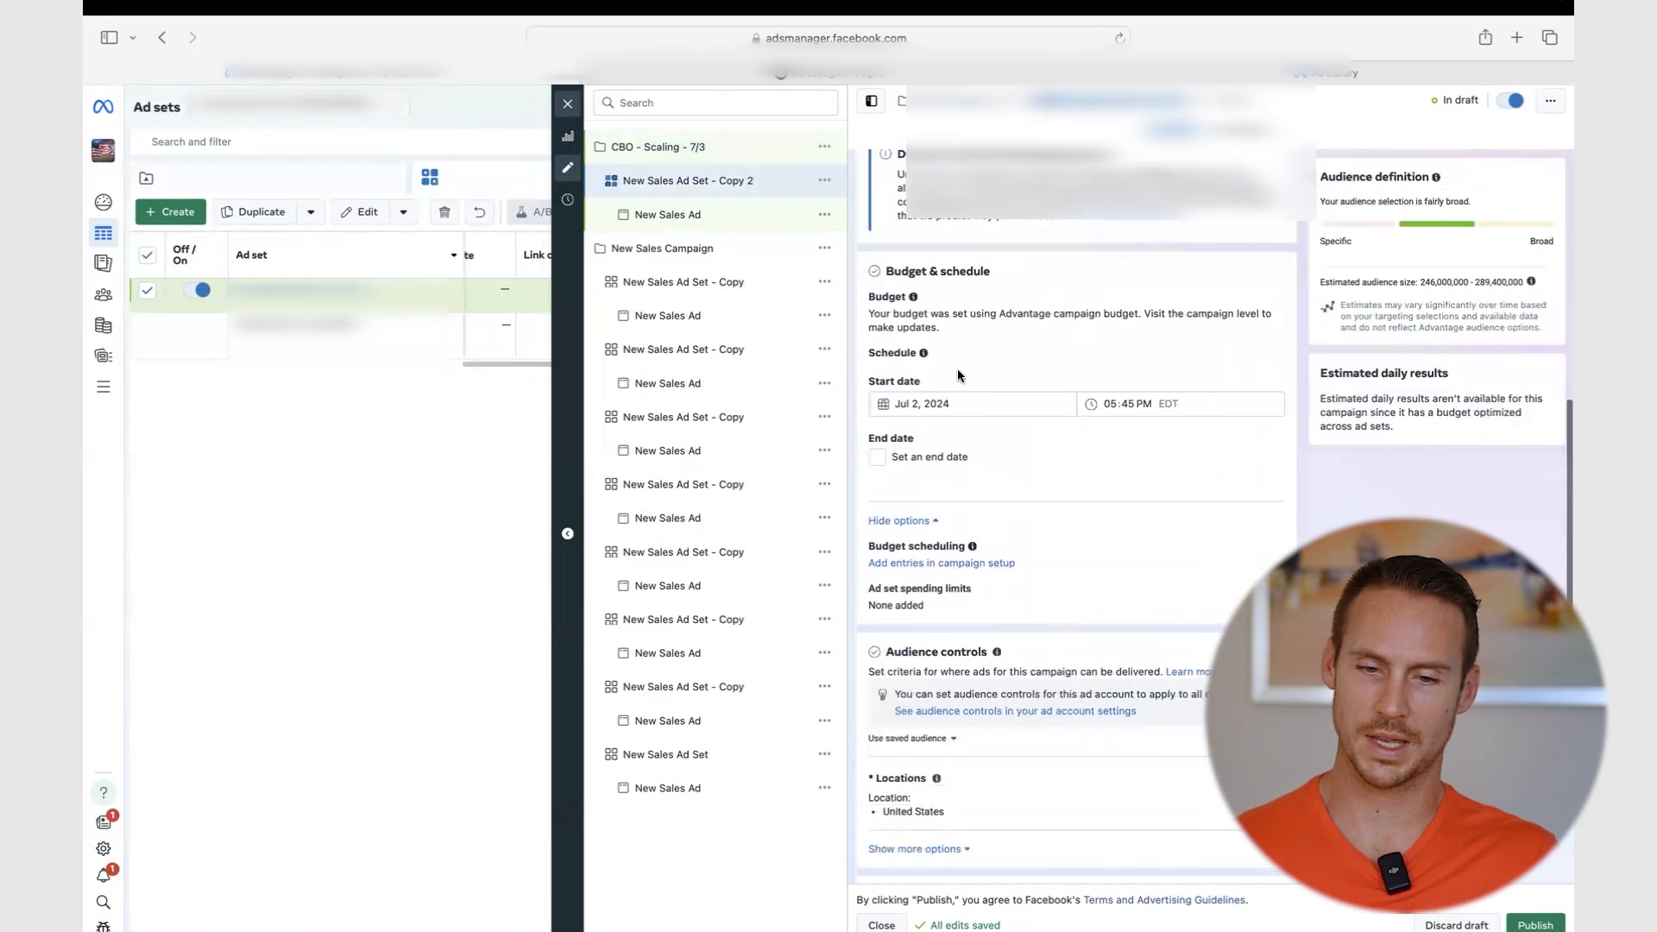
left_click(958, 403)
left_click(955, 483)
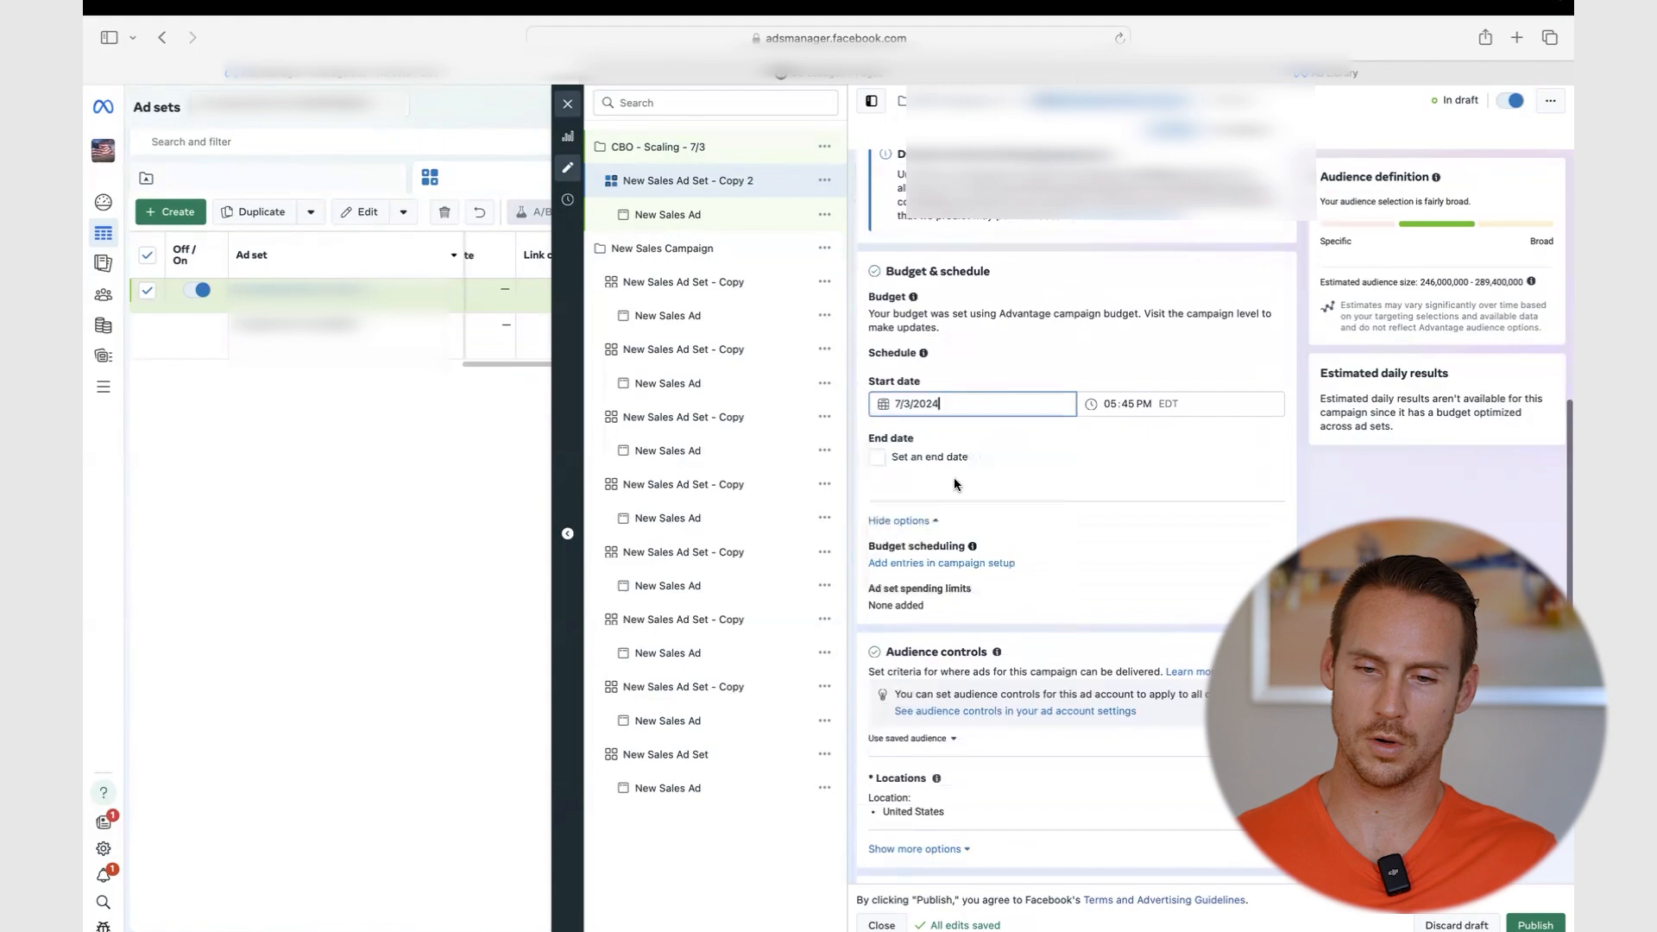
left_click(1112, 402)
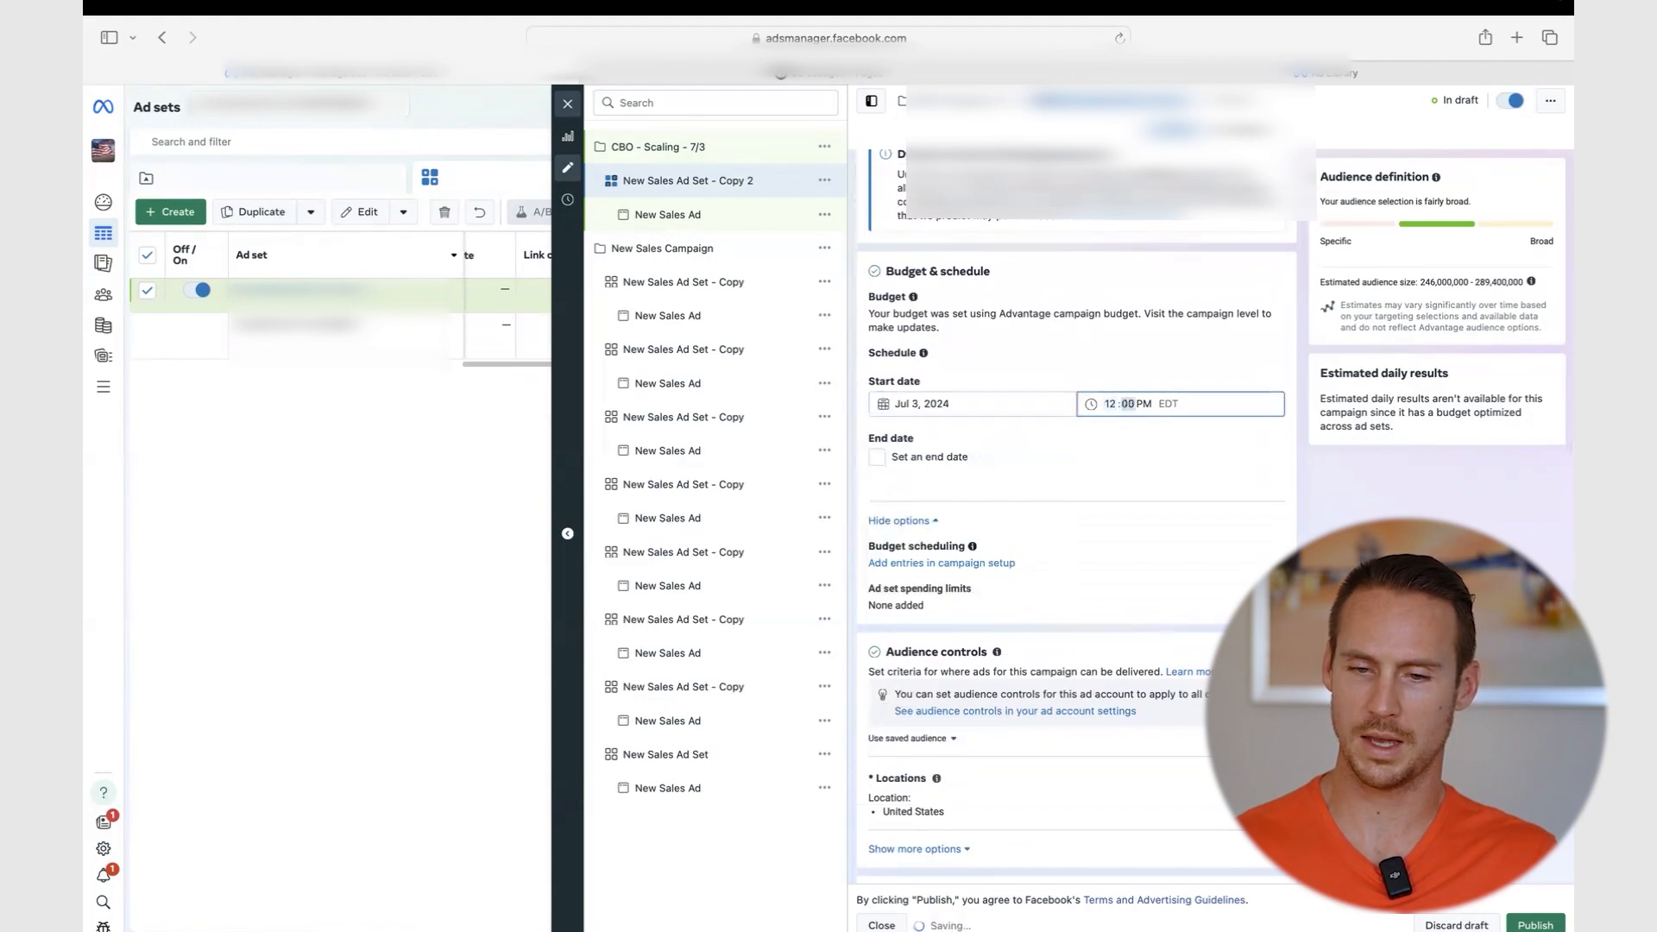
key("Tab")
type("a")
key("Tab")
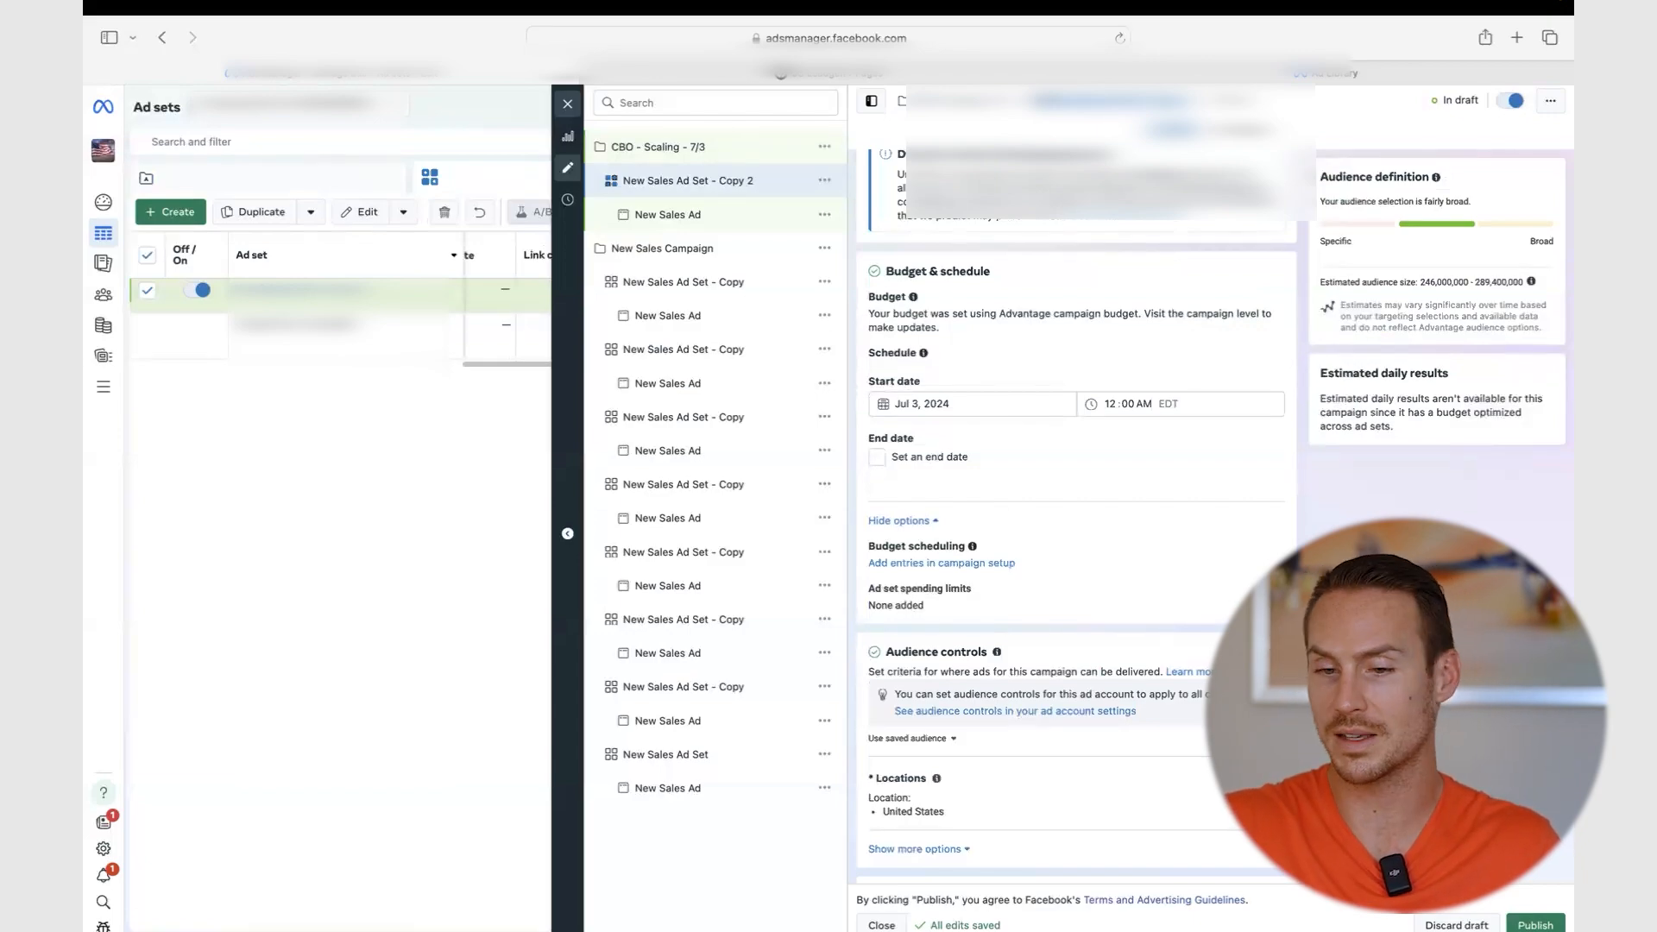
scroll(1177, 423, "down", 6)
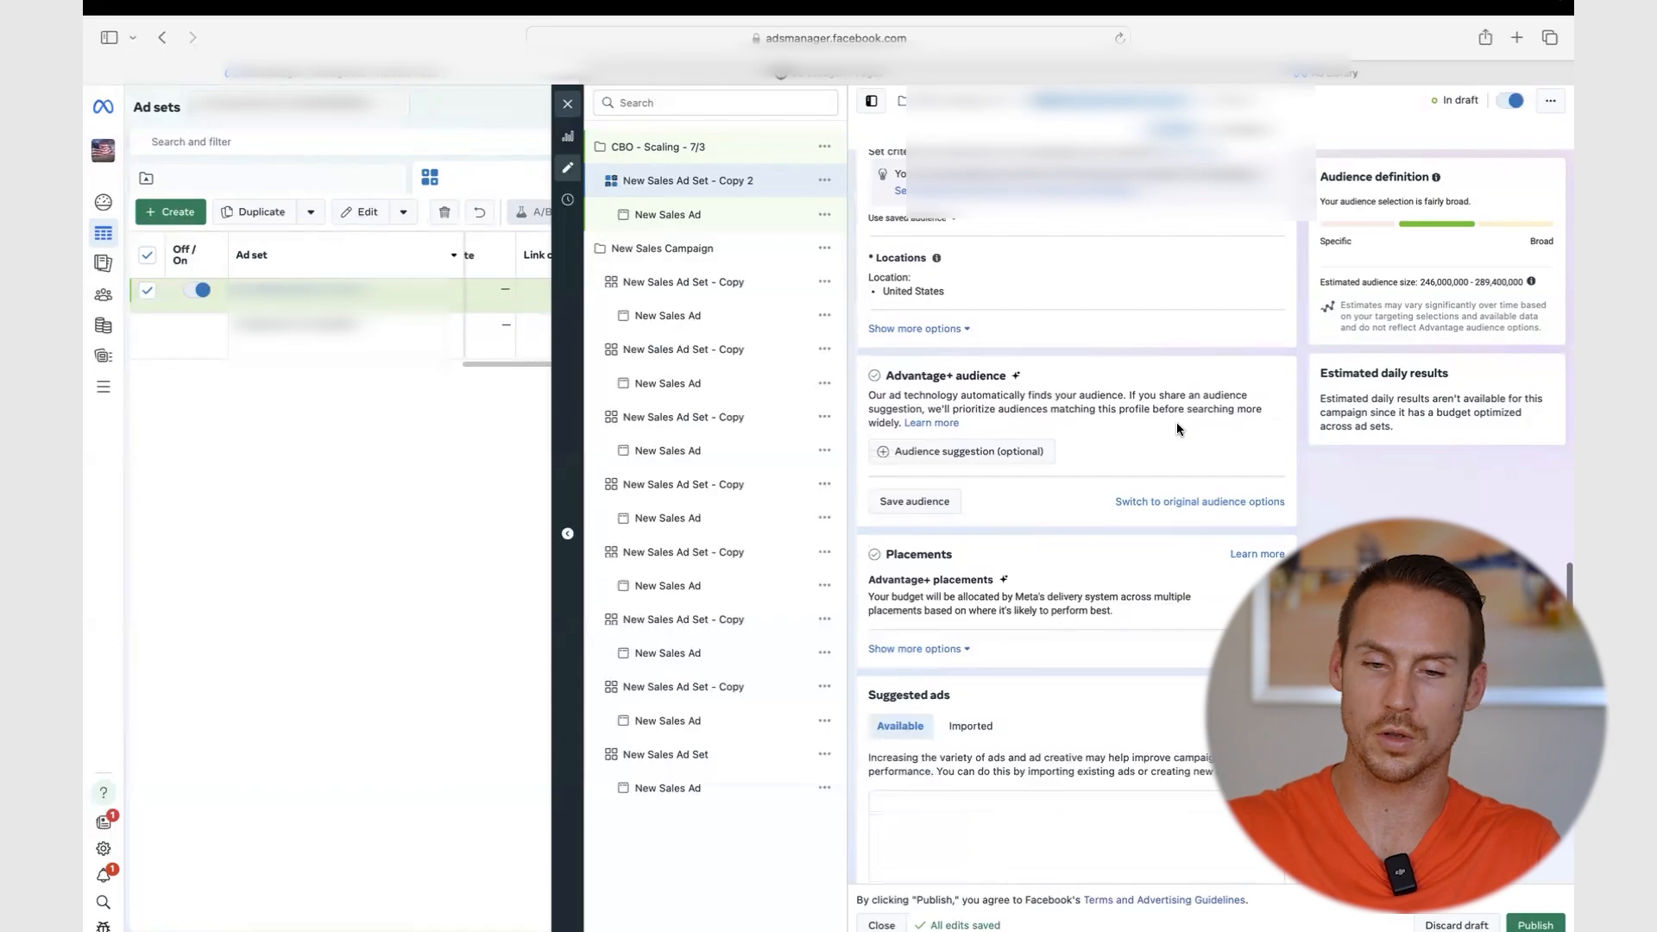
scroll(1177, 422, "up", 8)
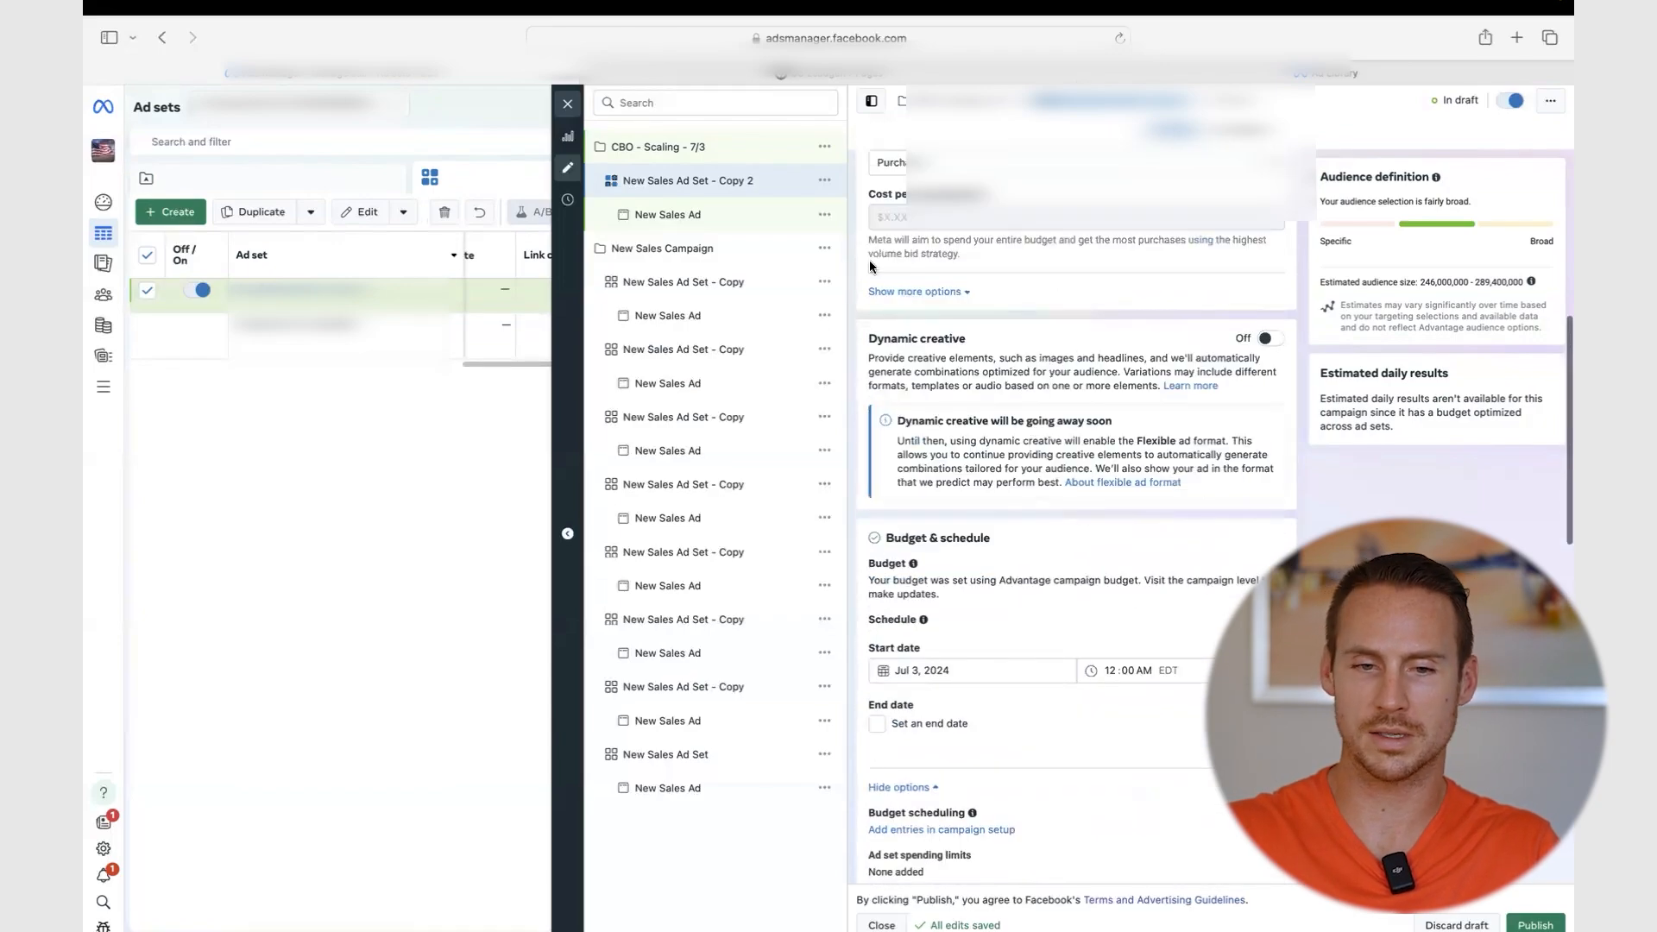
- Open the duplicated 'New Sales Ad' and review its settings
left_click(690, 216)
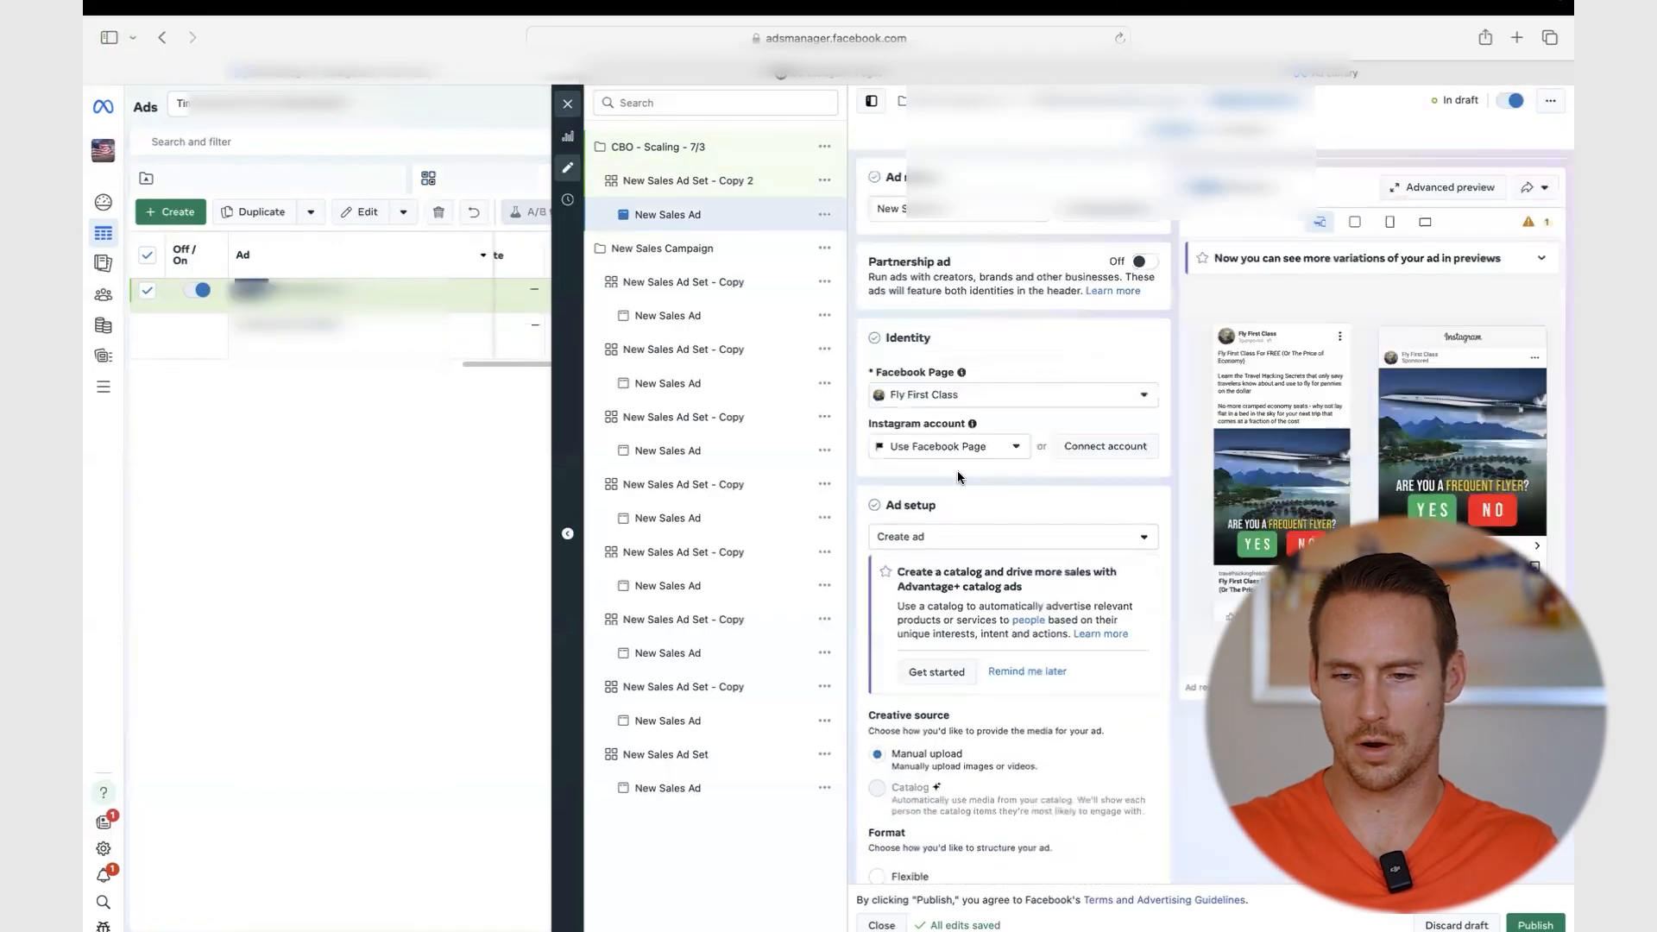
scroll(984, 471, "down", 10)
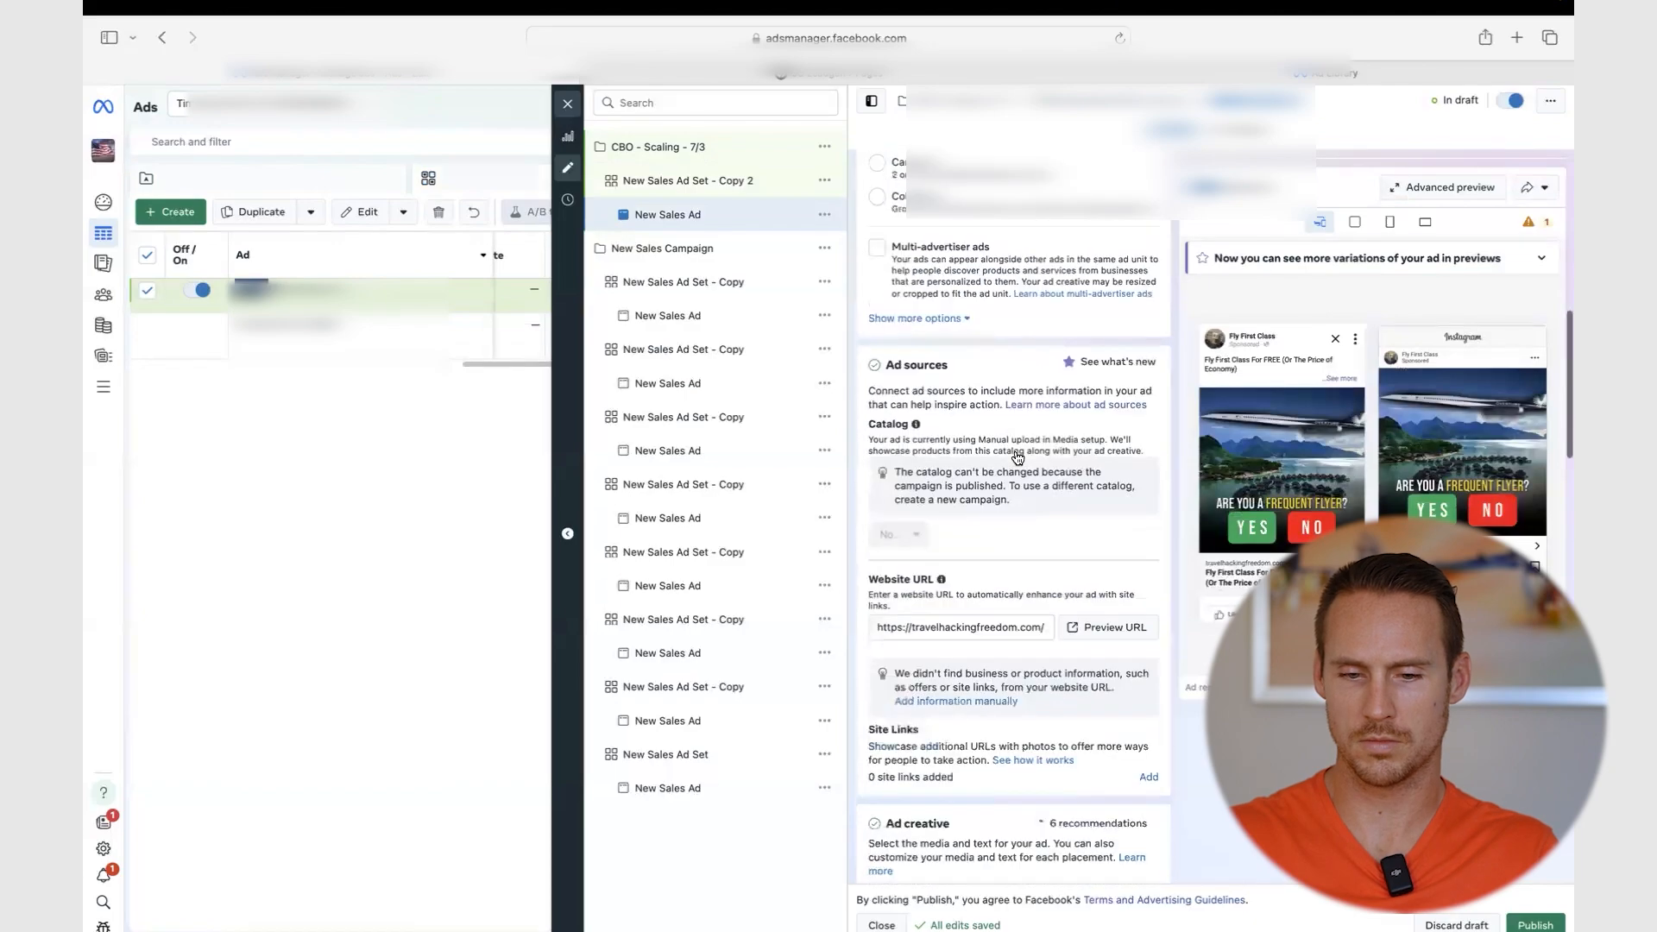
scroll(1018, 458, "down", 4)
scroll(1017, 458, "up", 10)
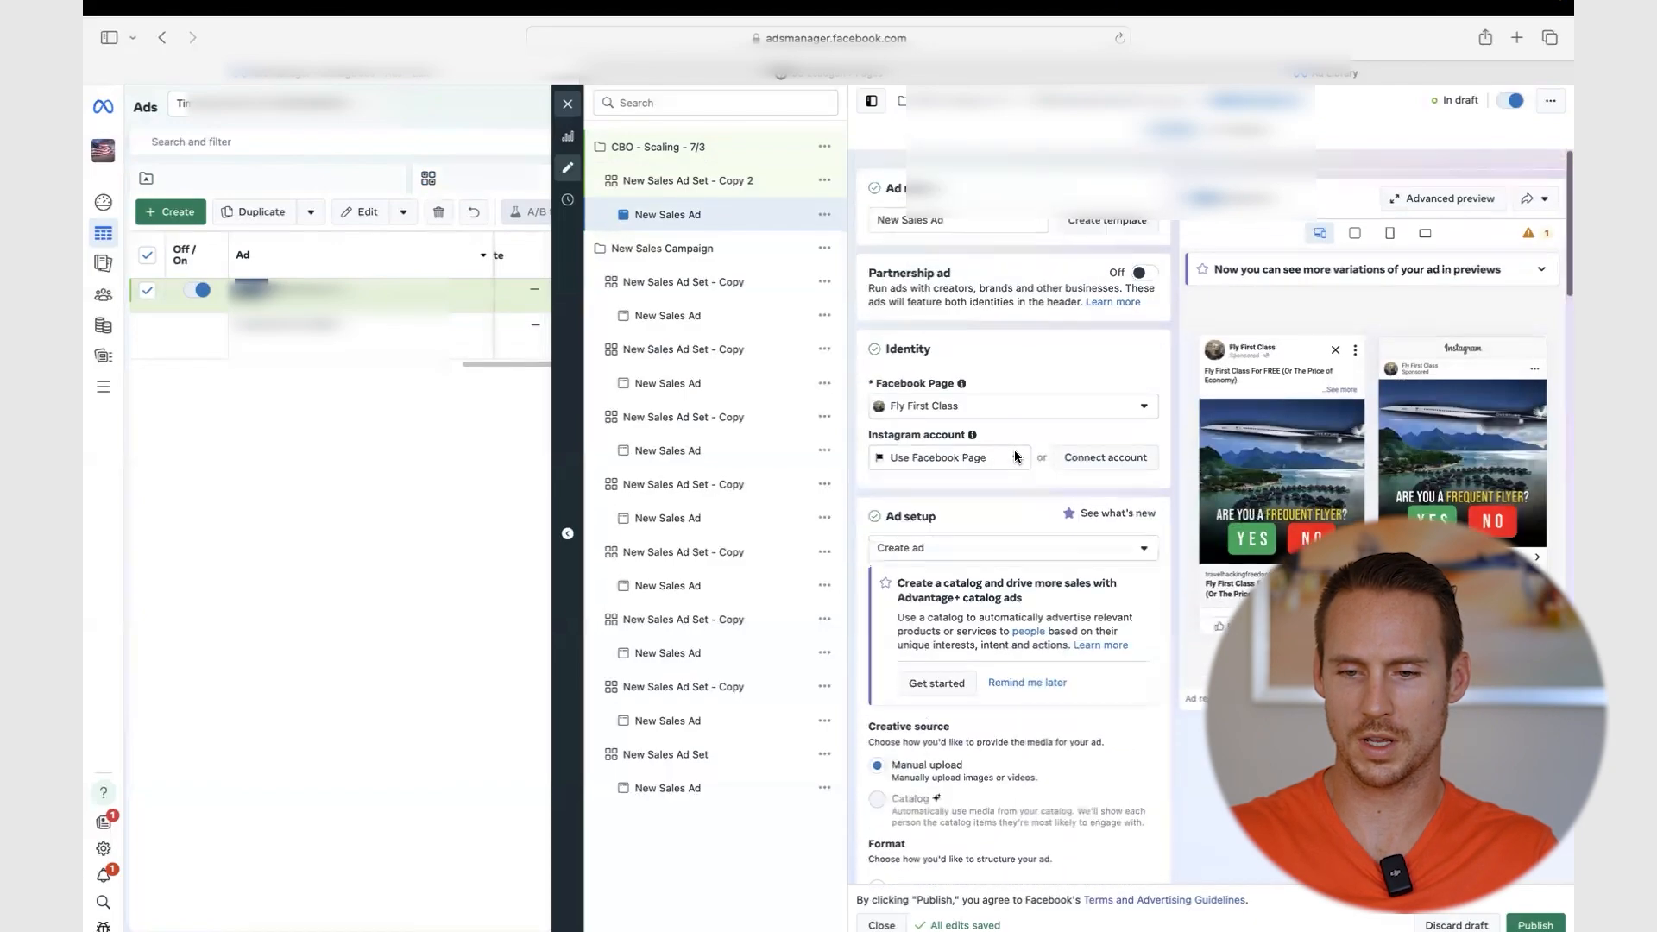
- Publish the new scaling campaign with its ad set and ad
left_click(567, 104)
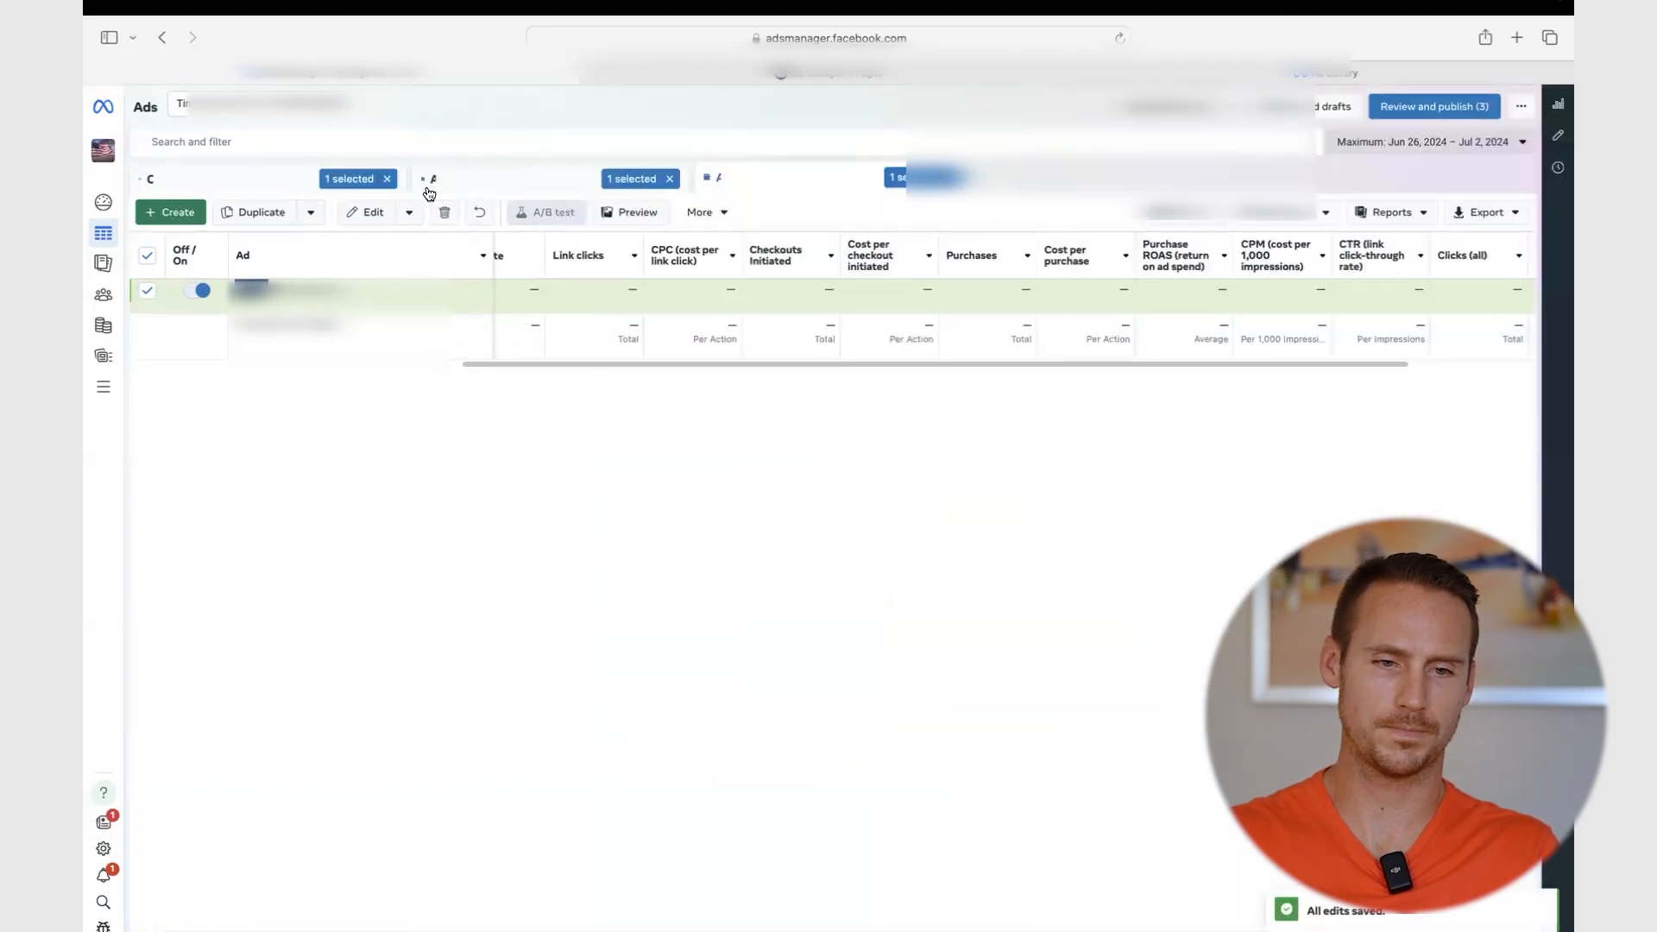
left_click(285, 179)
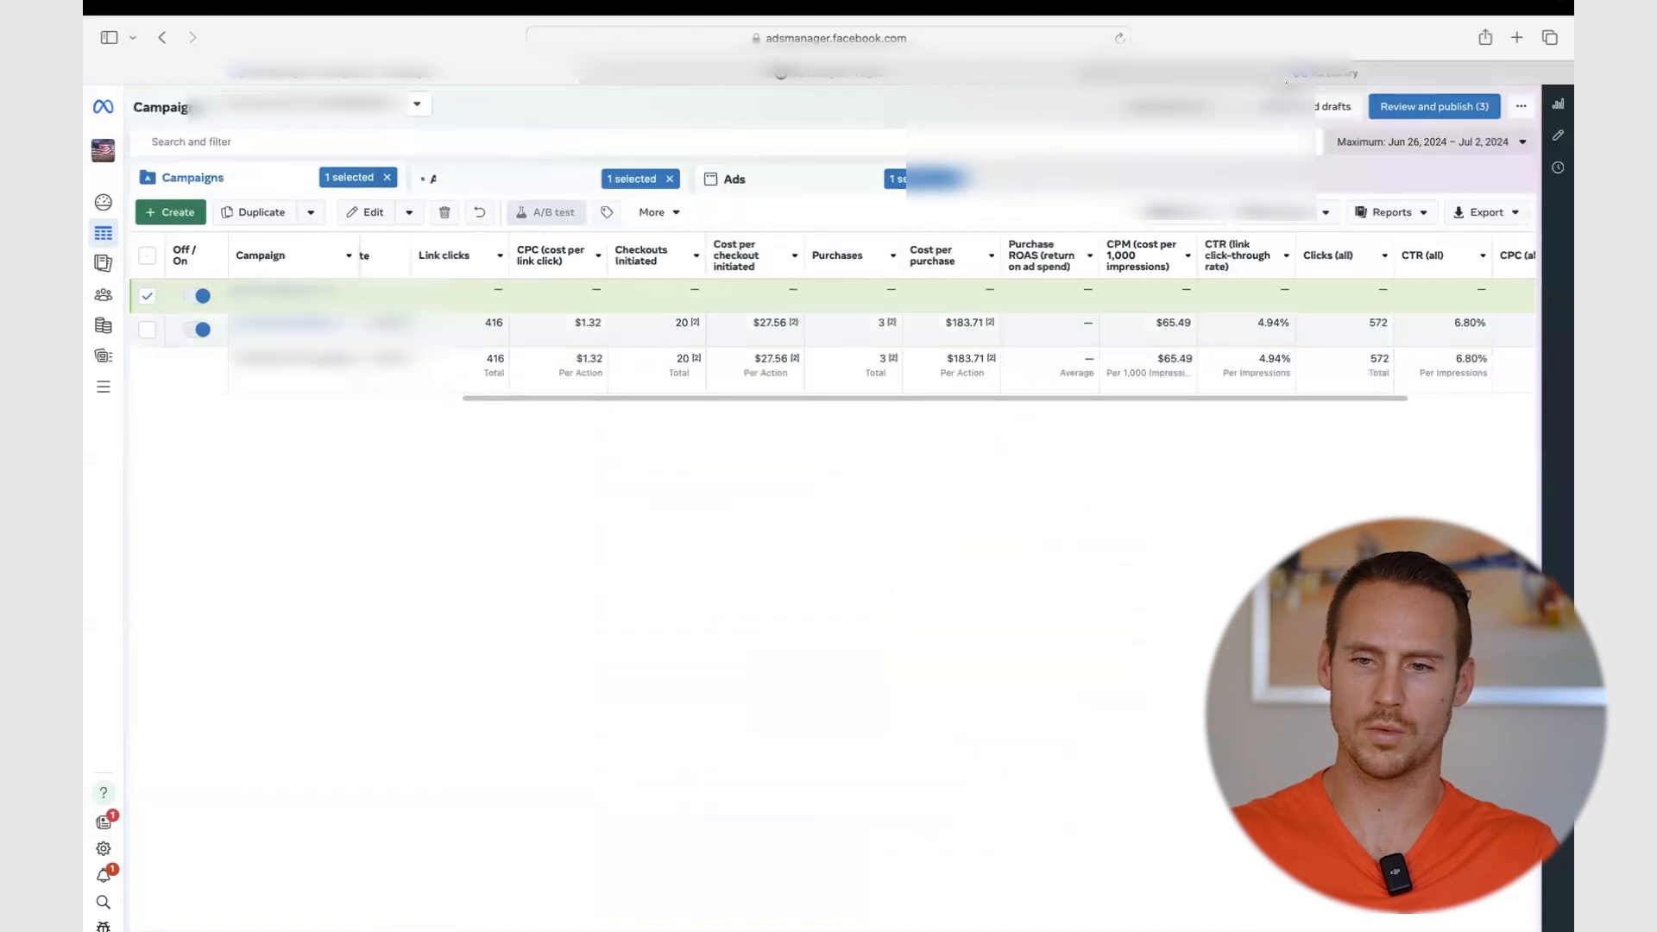
left_click(1424, 108)
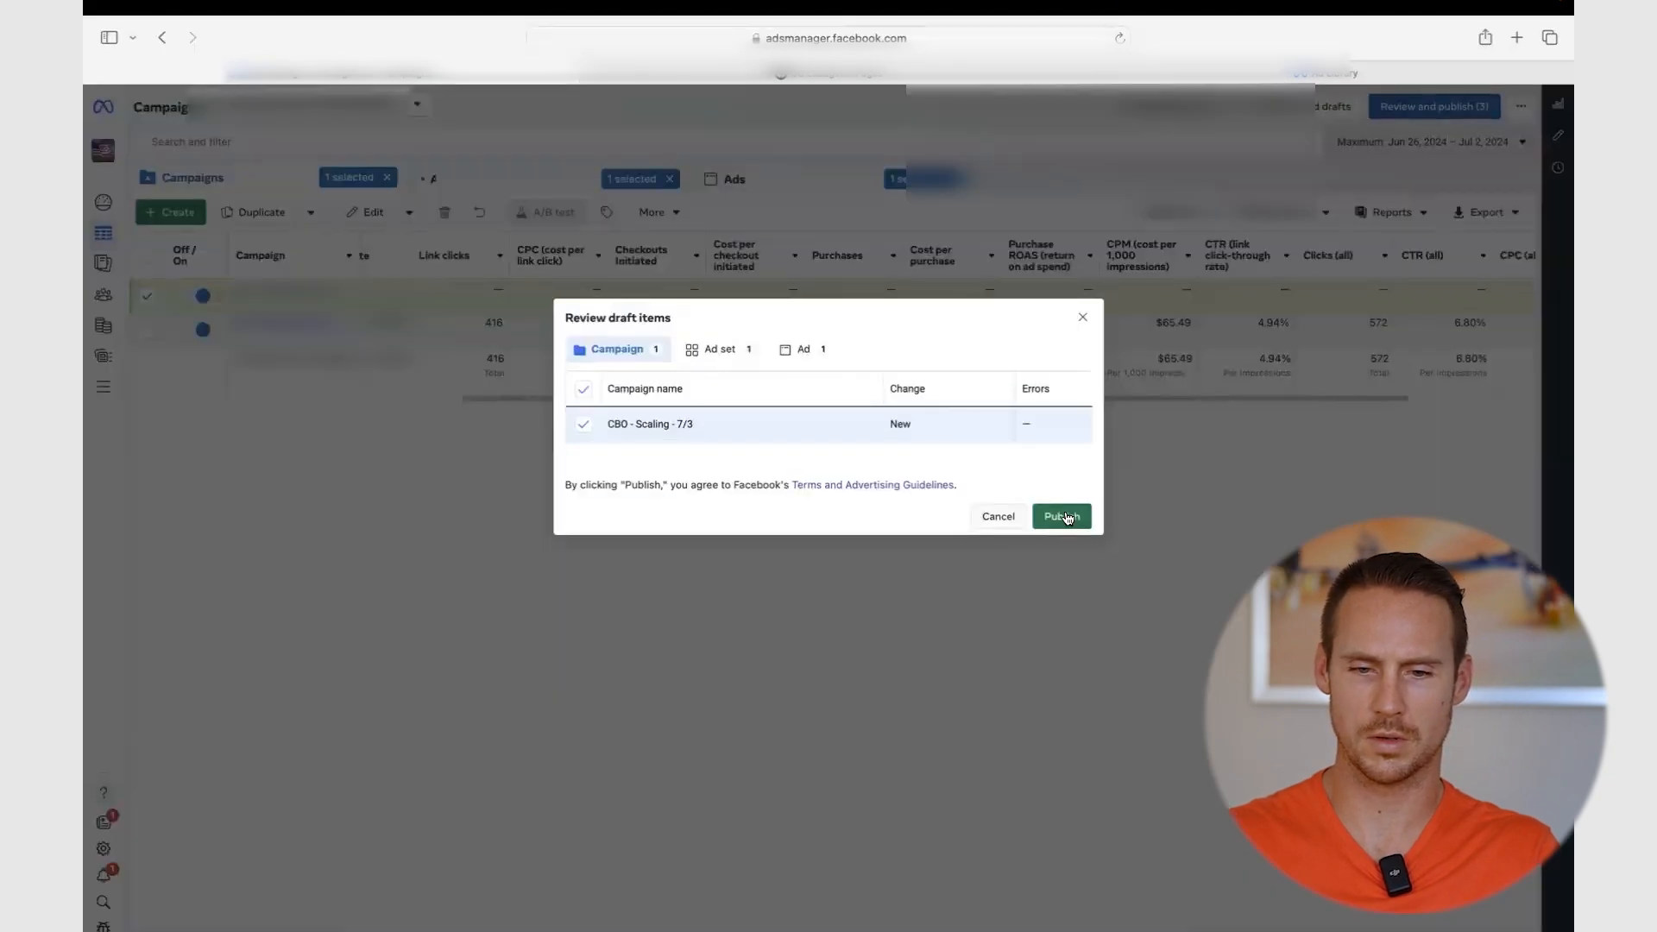
left_click(1063, 516)
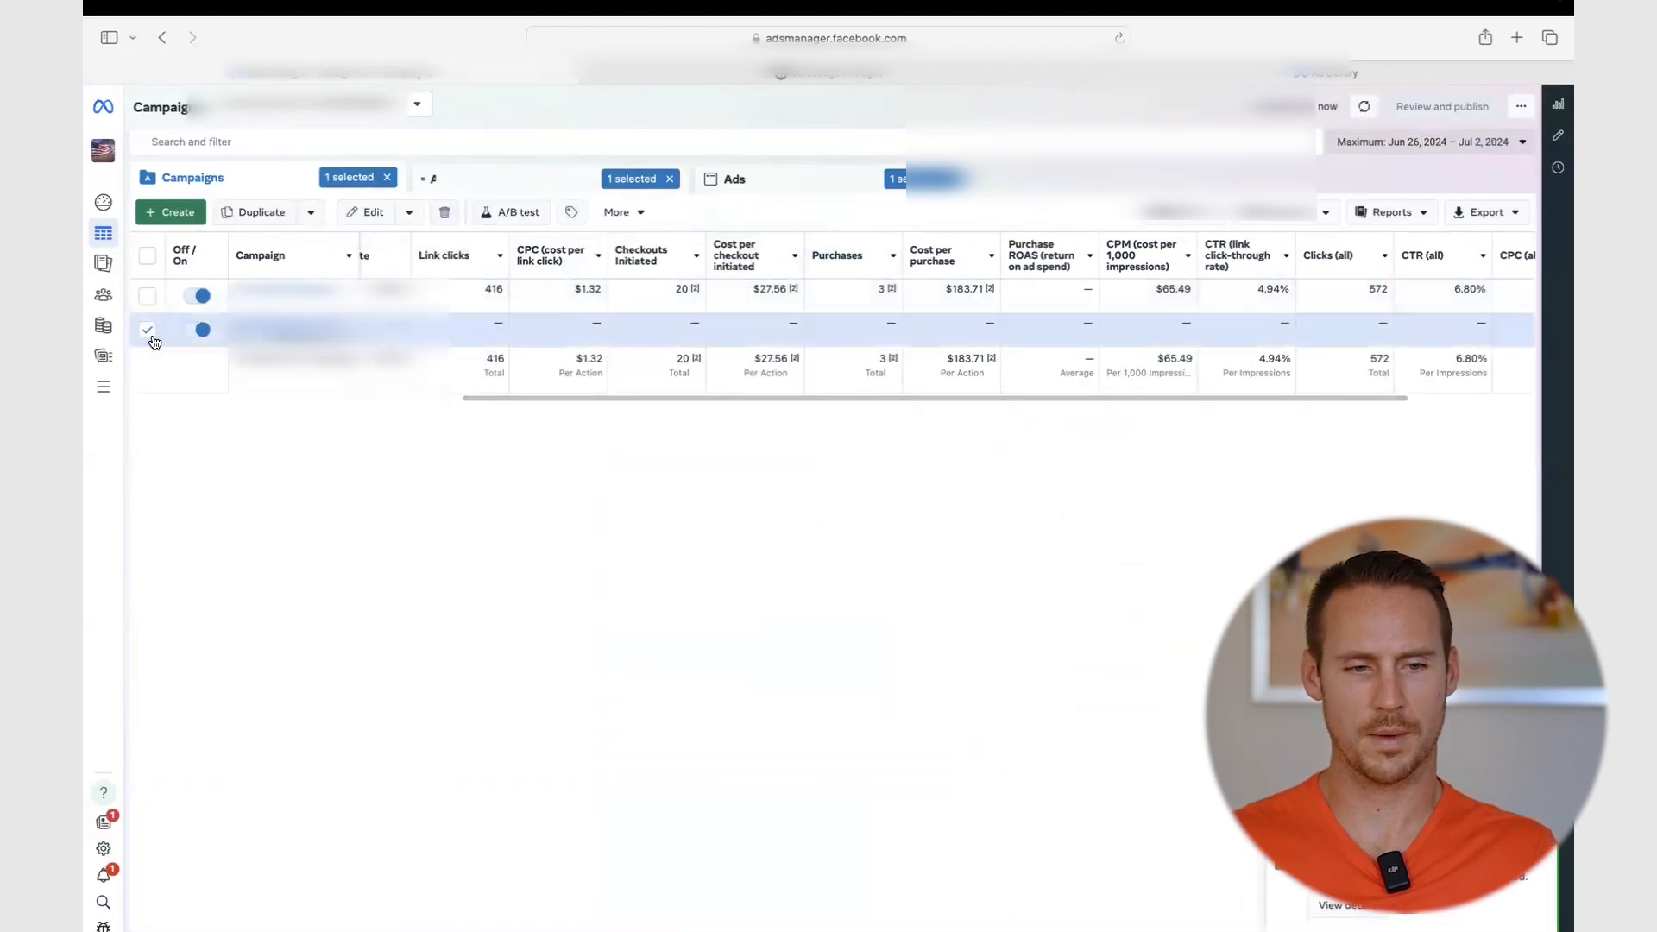
- Check the scaling campaign's scheduled ad set and its ad
left_click(152, 337)
scroll(572, 342, "left", 10)
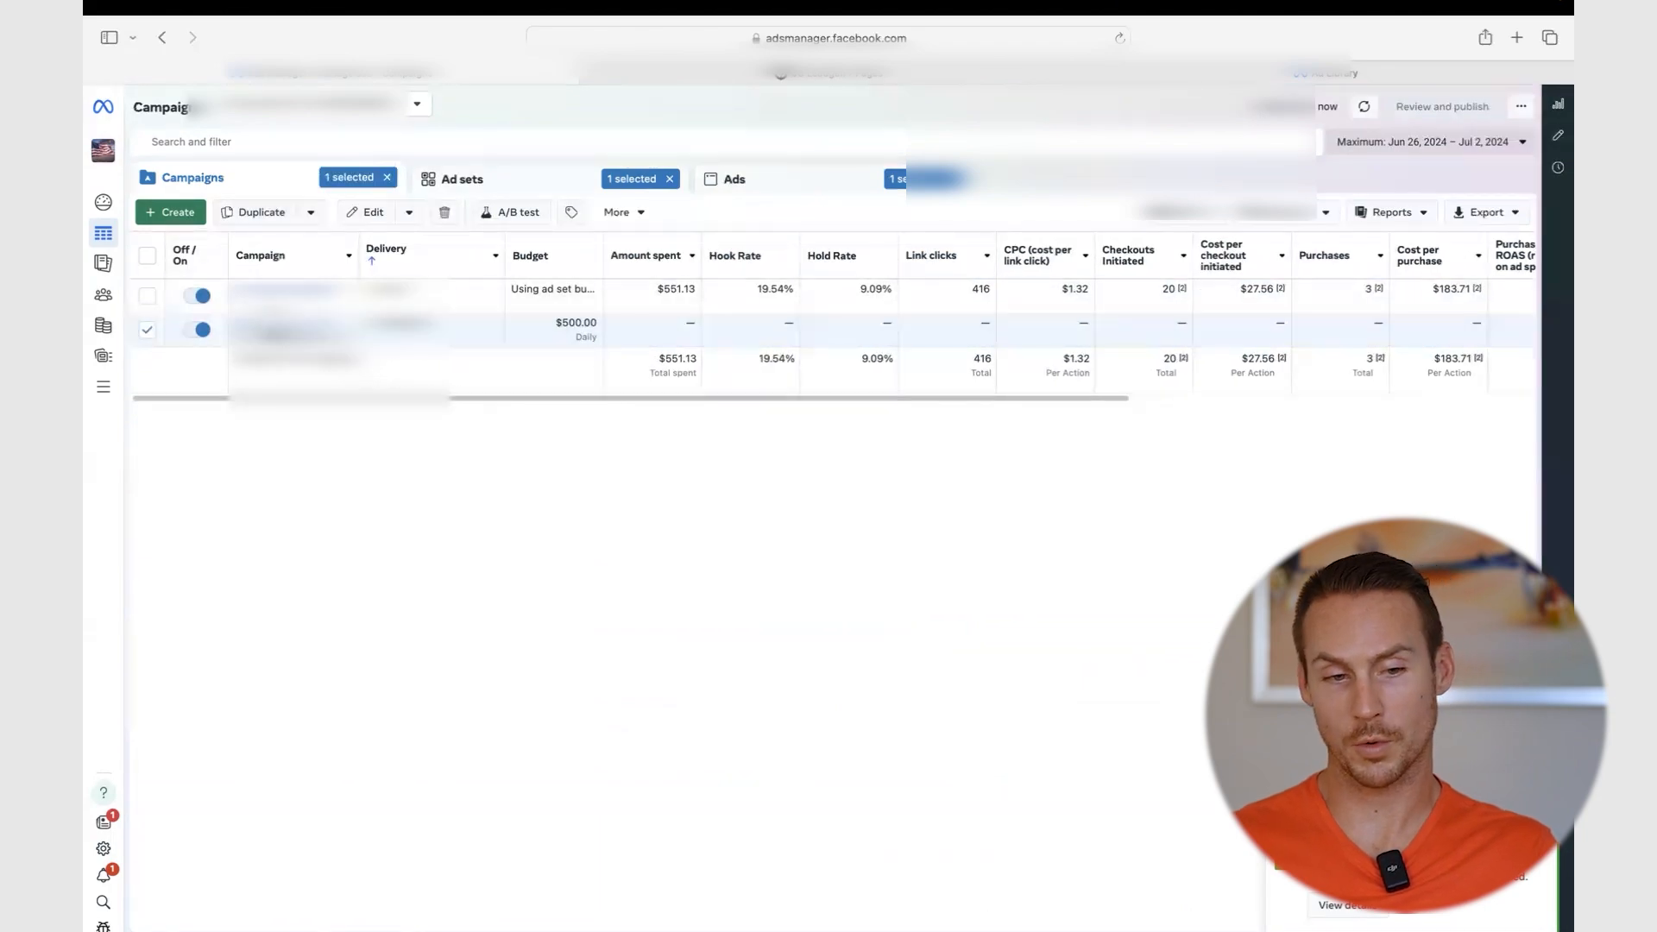
left_click(289, 323)
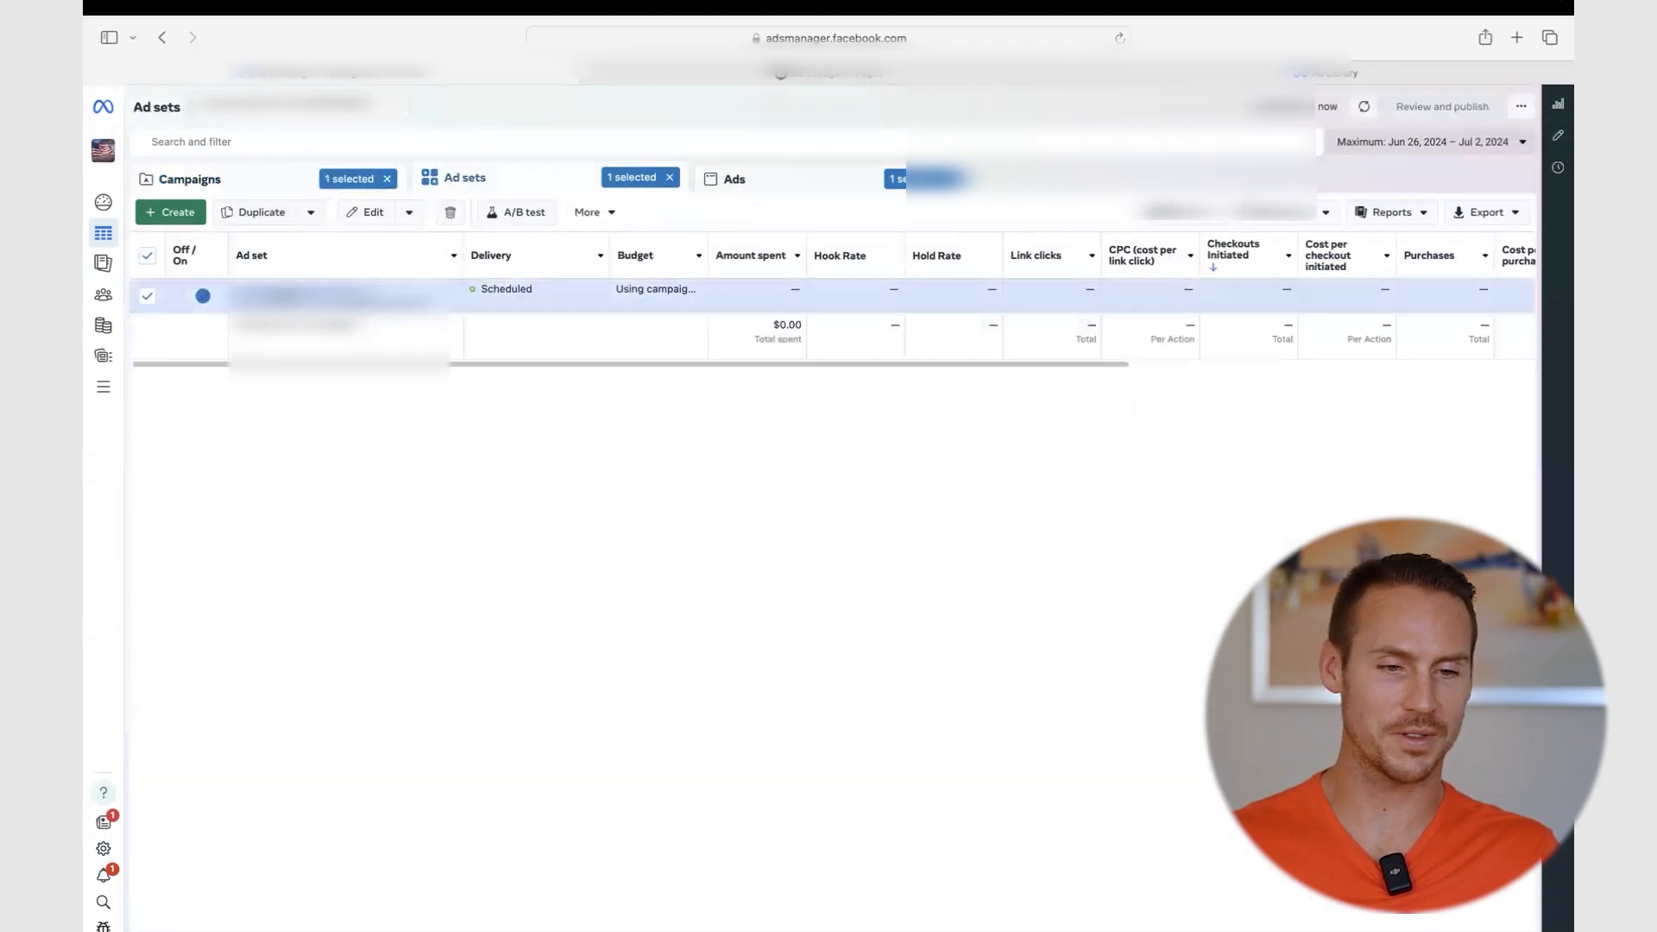
left_click(294, 289)
mouse_move(520, 294)
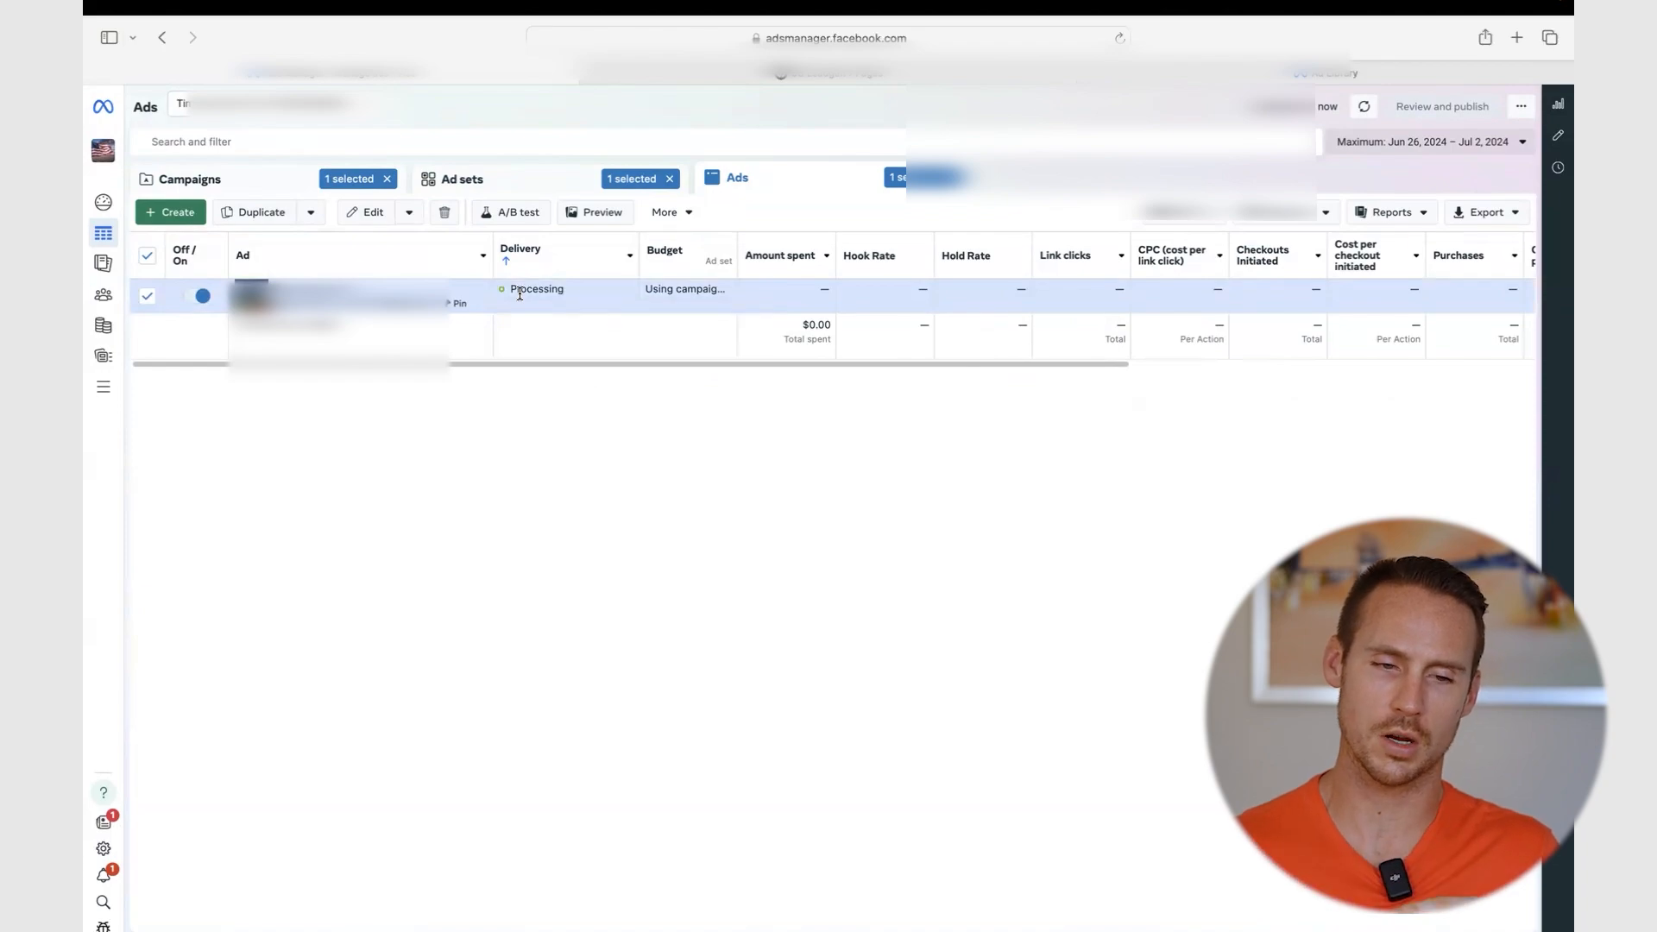
- Show the original purchase campaign's eight ad sets
left_click(300, 183)
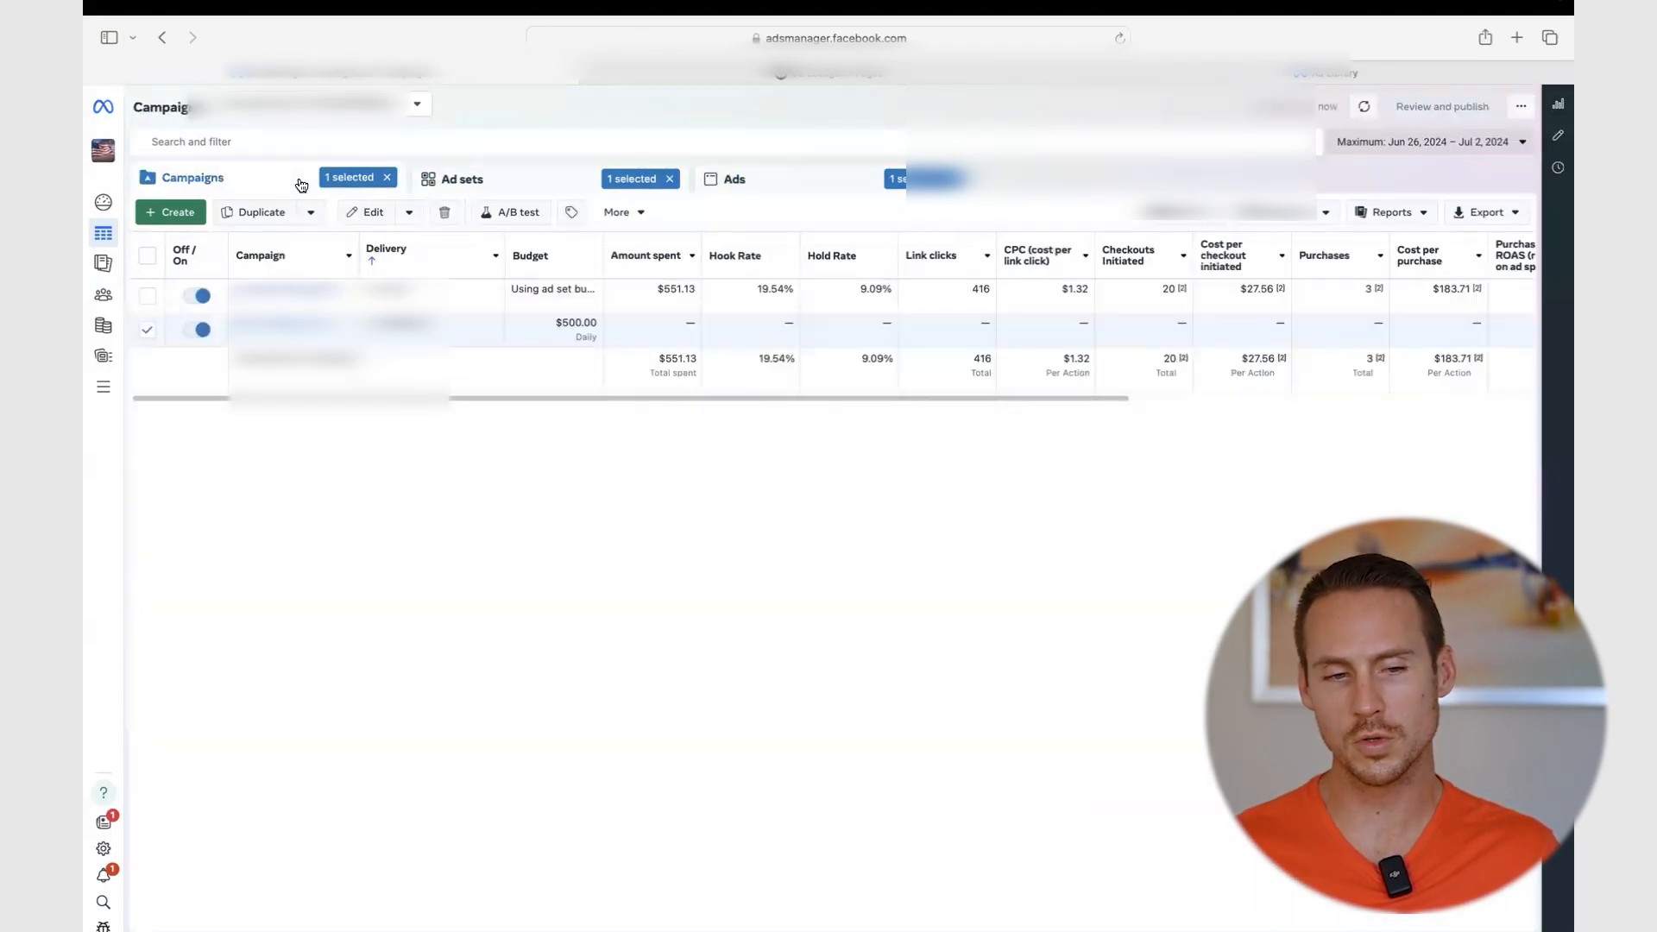
left_click(458, 293)
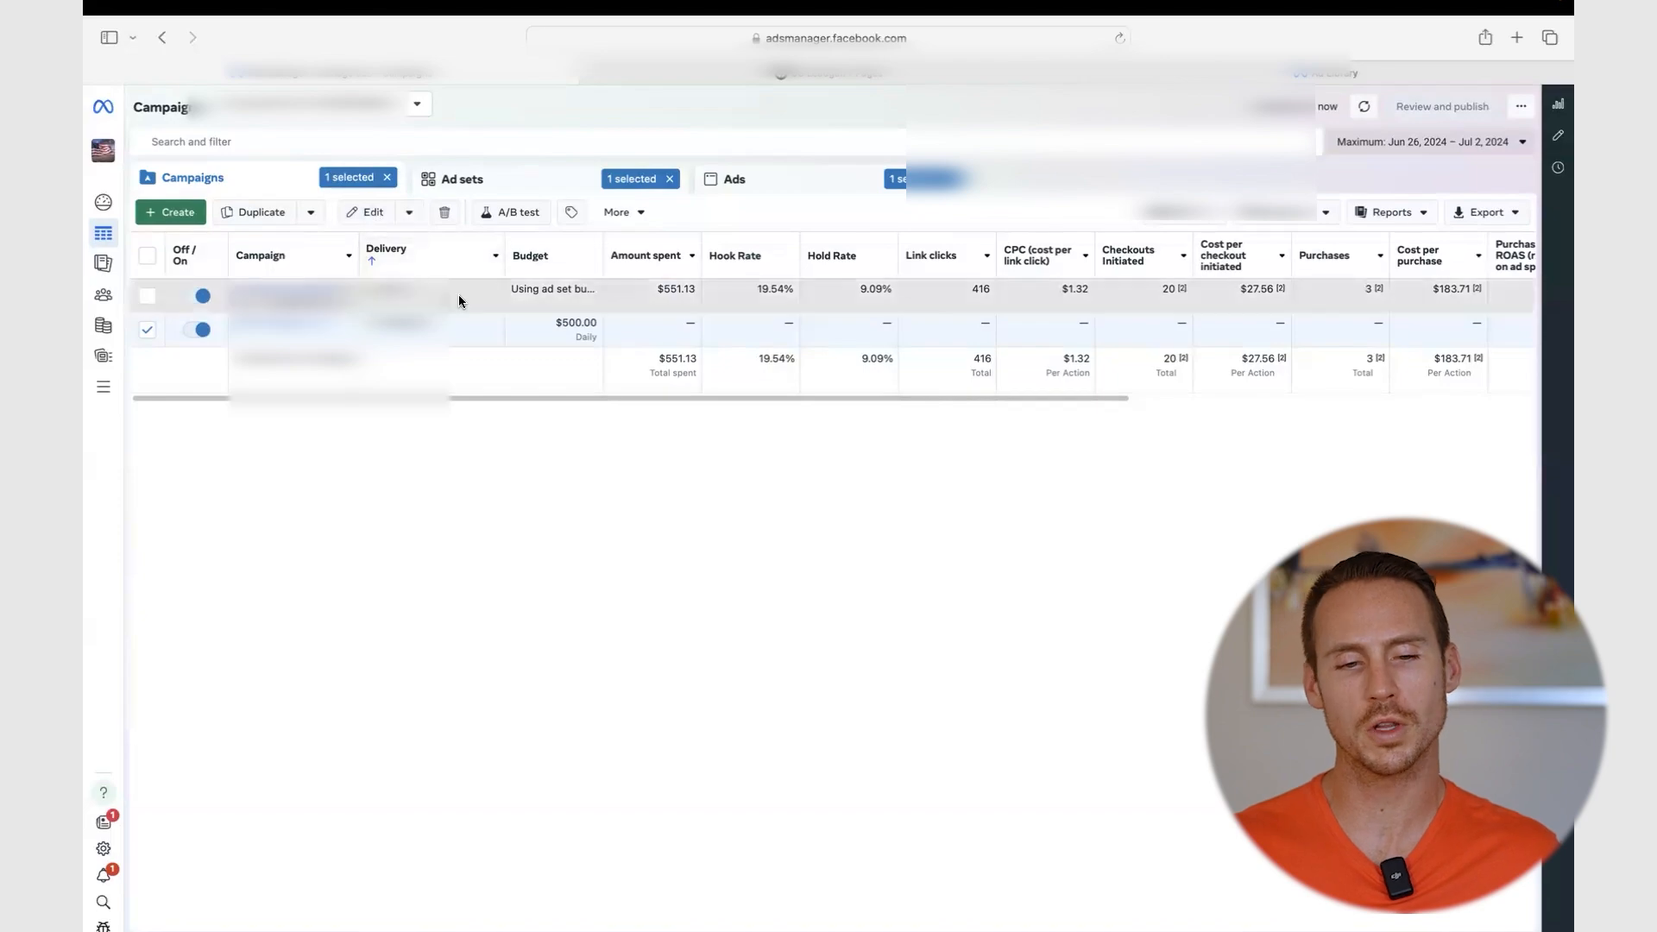
left_click(273, 285)
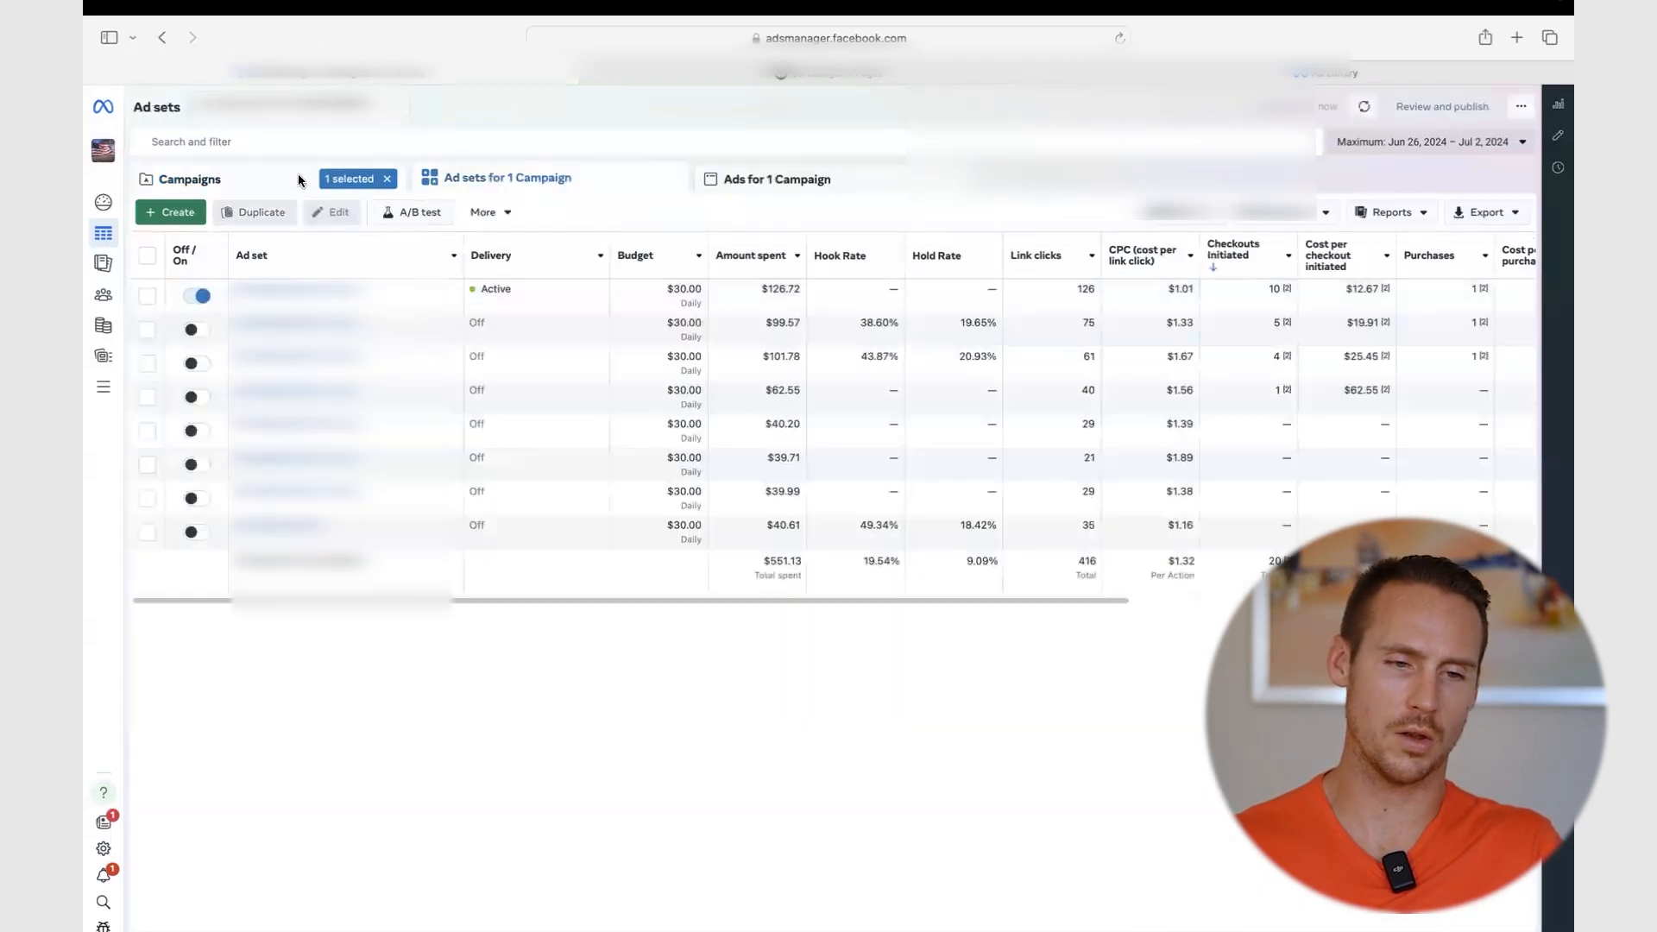
- Select the top three ad sets and list their ads
left_click(1122, 367)
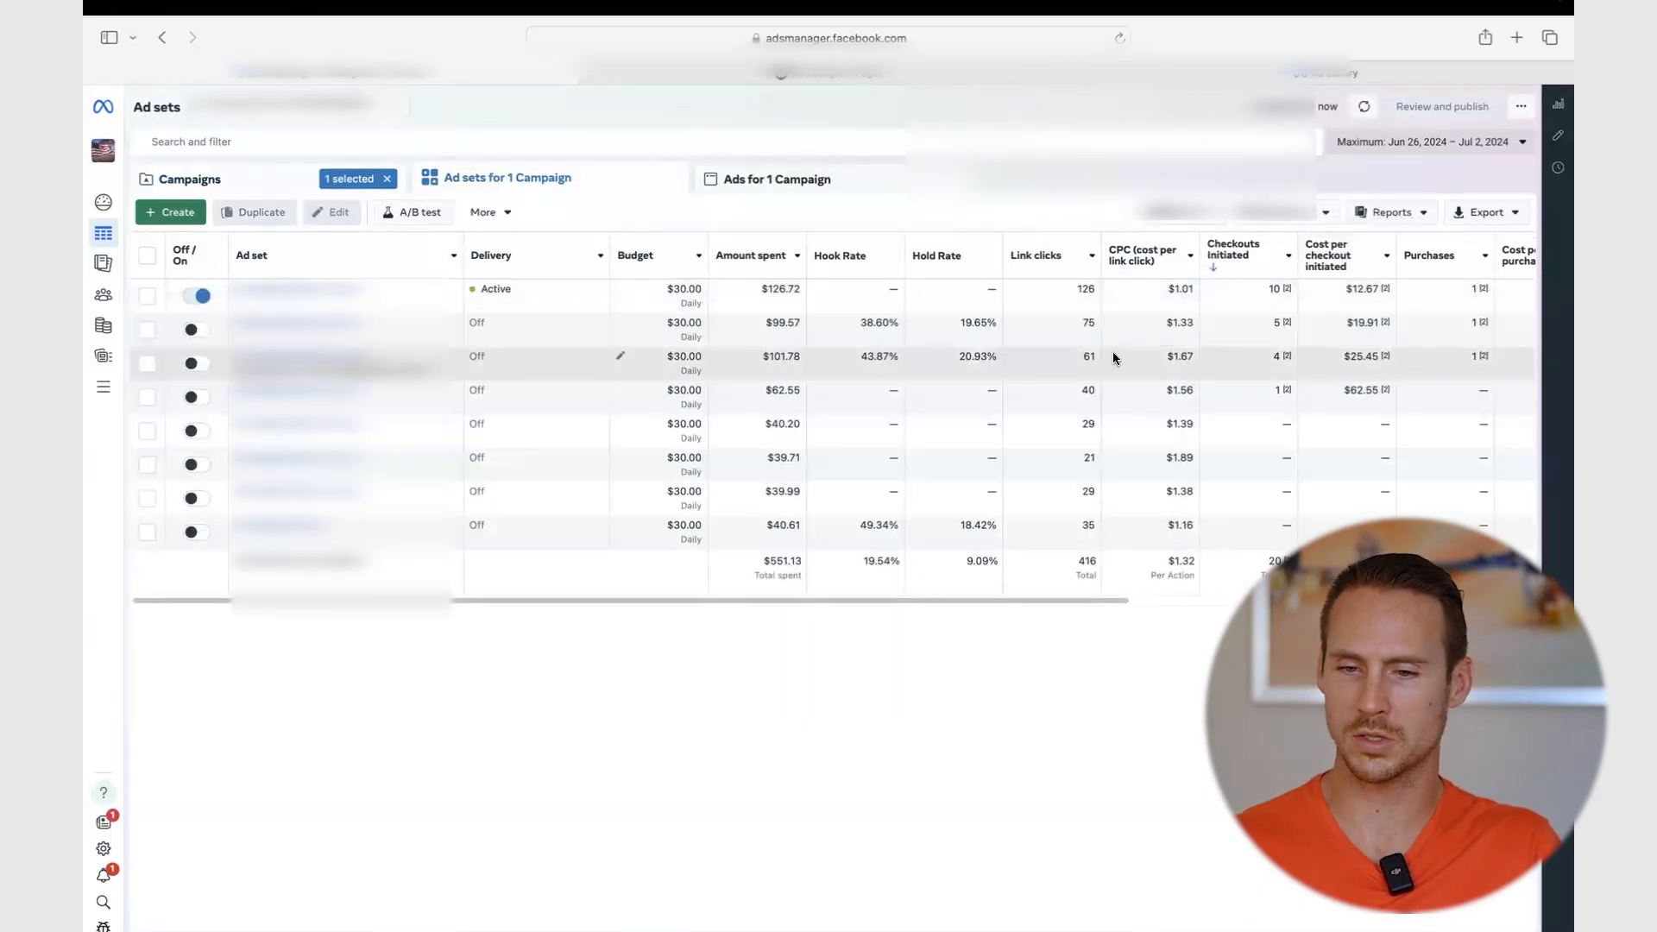
scroll(1113, 359, "right", 8)
left_click(736, 299, "shift")
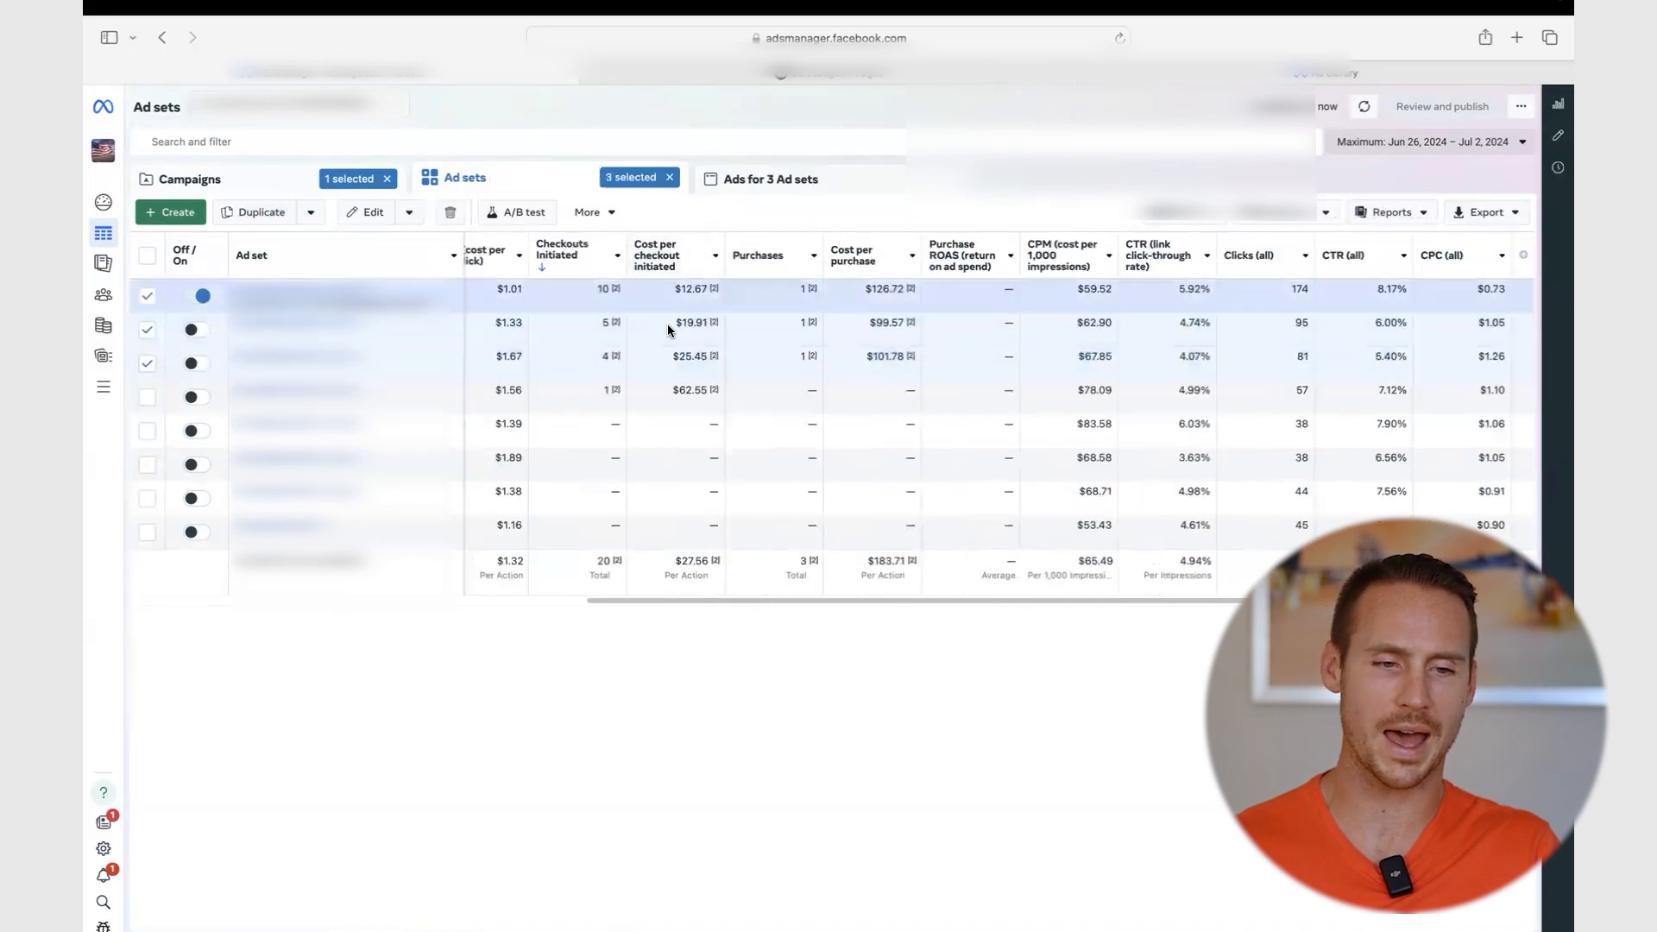
left_click(744, 181)
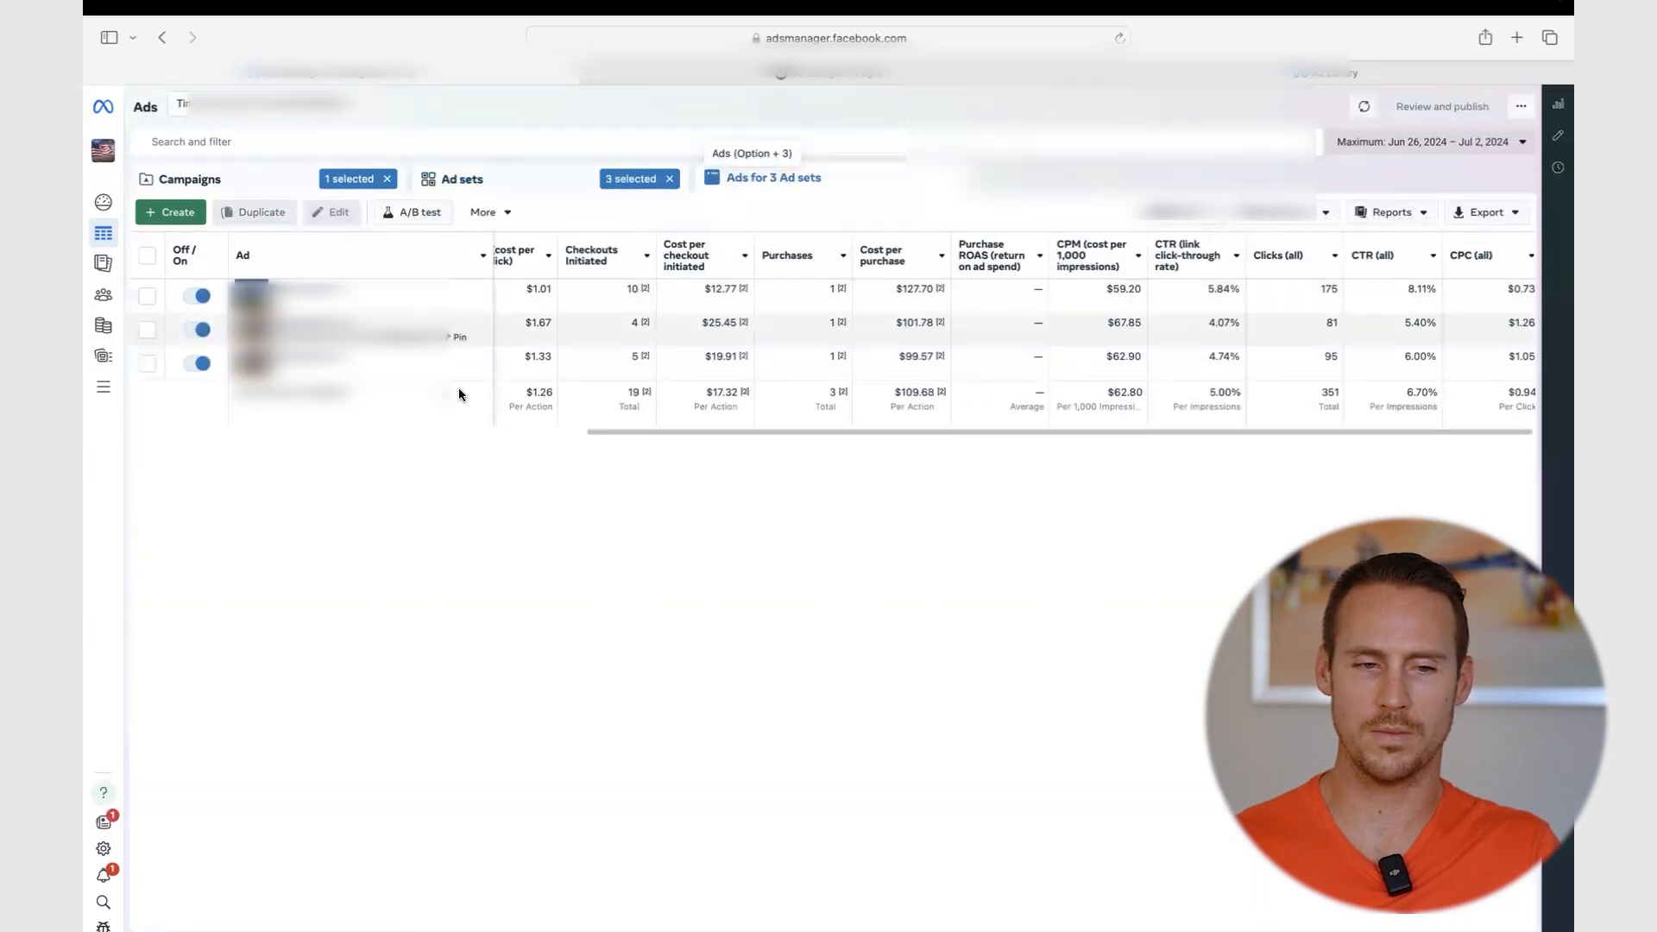
left_click(526, 298)
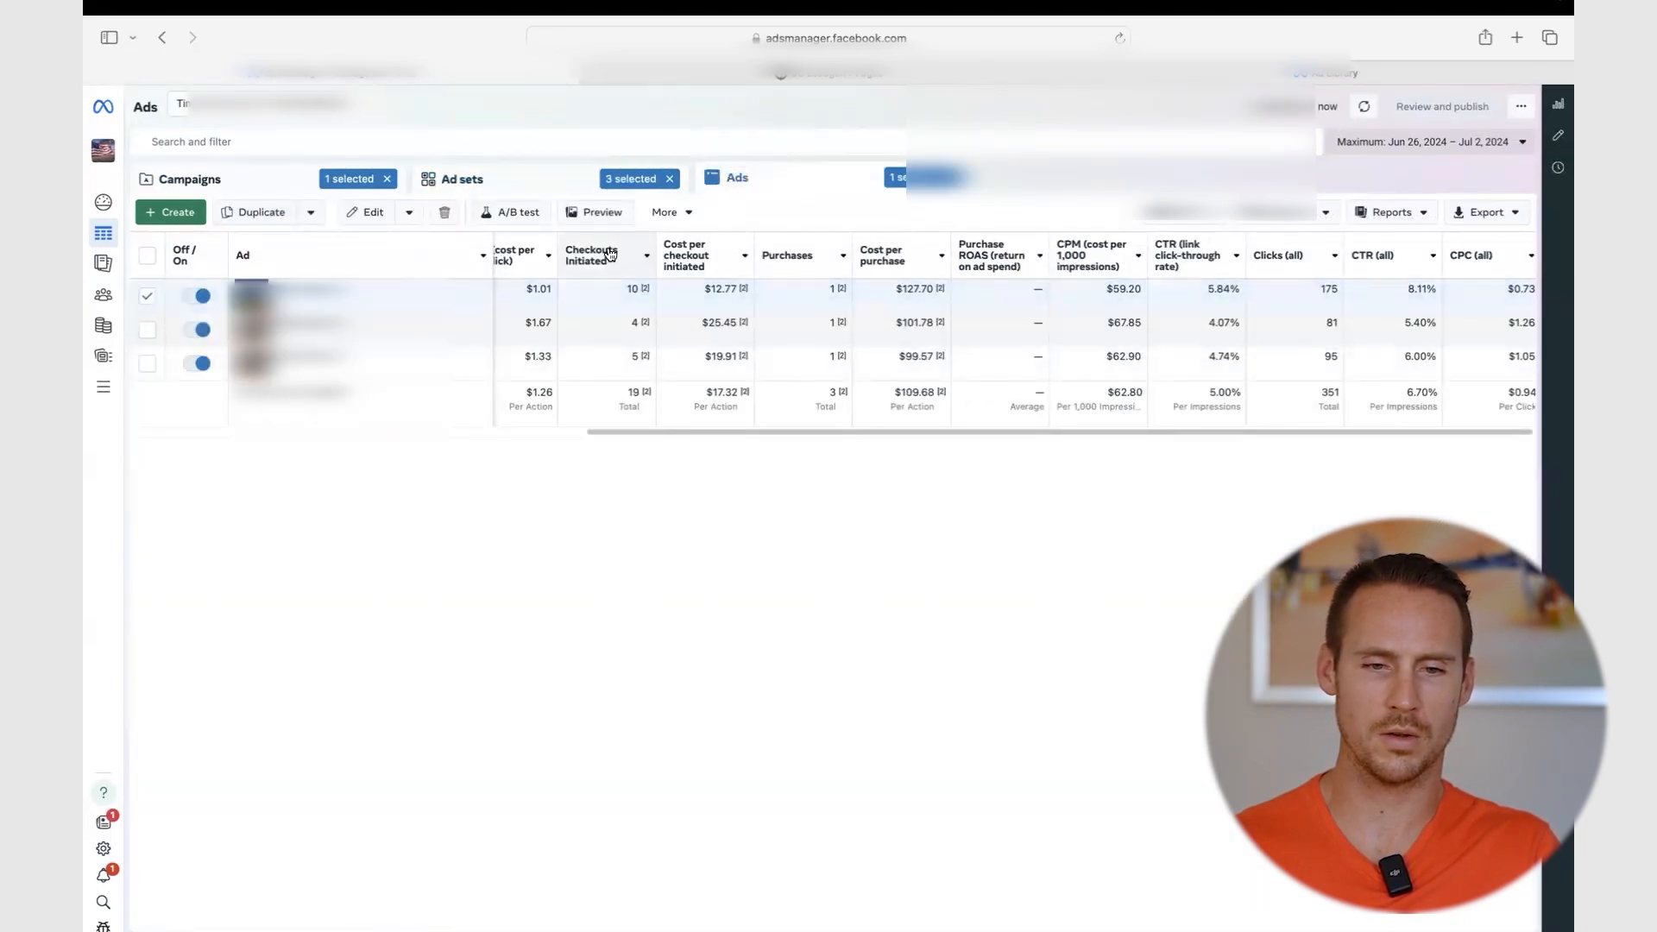
- Open the first two winning ads' Facebook posts with comments in new tabs
left_click(591, 216)
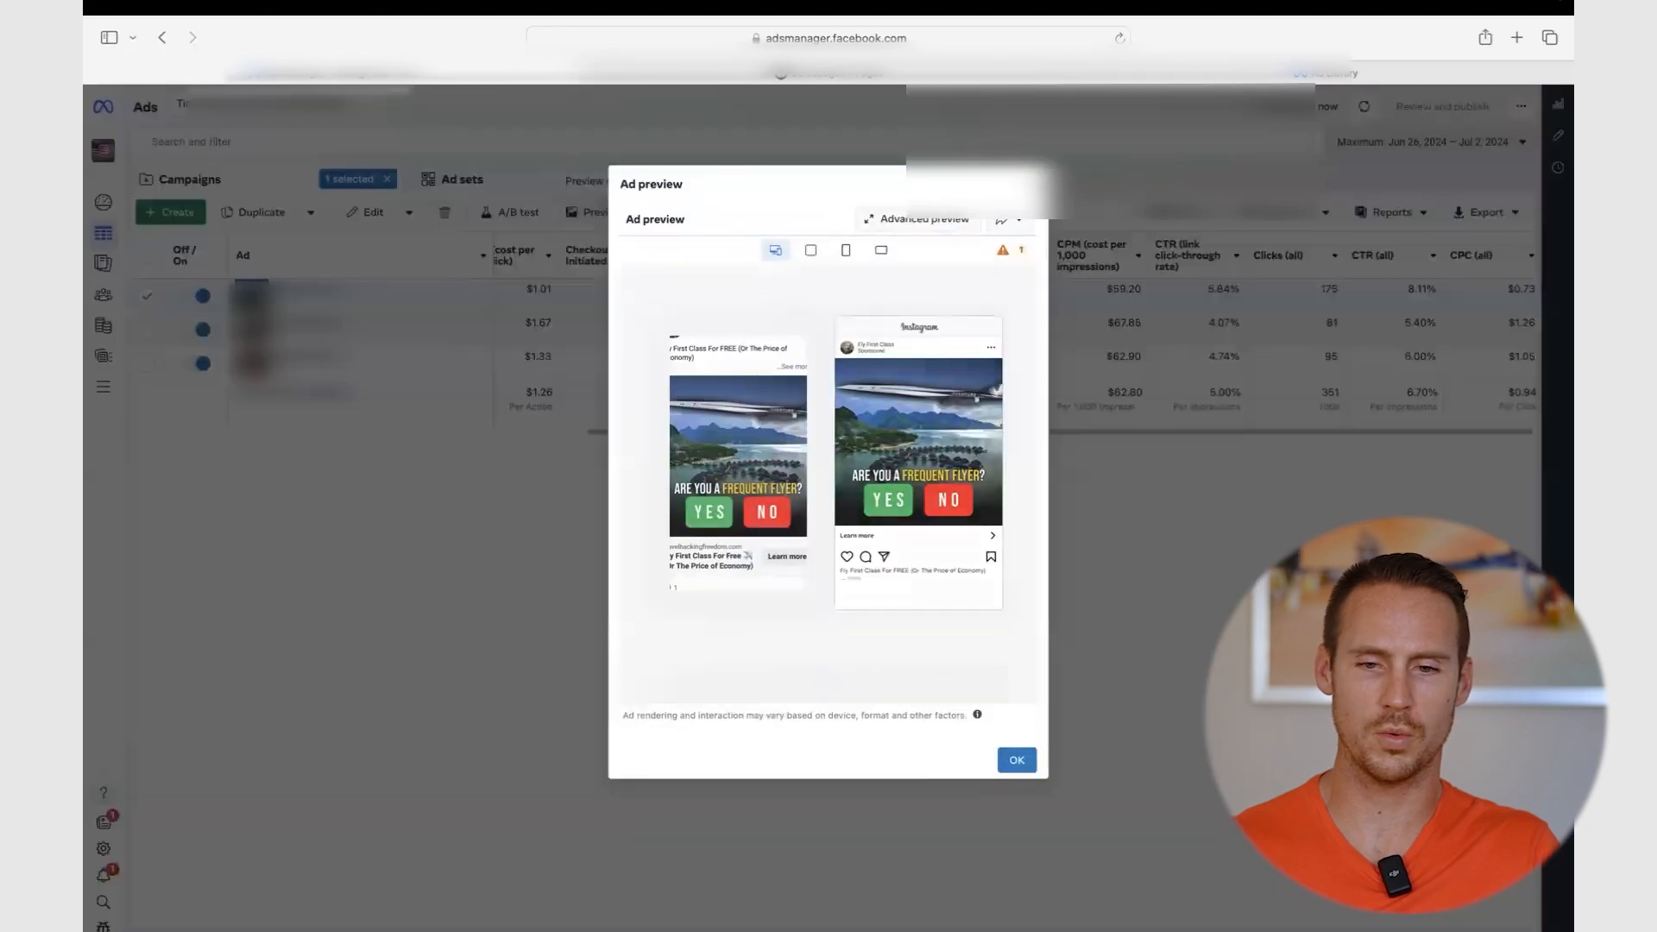
left_click(1010, 221)
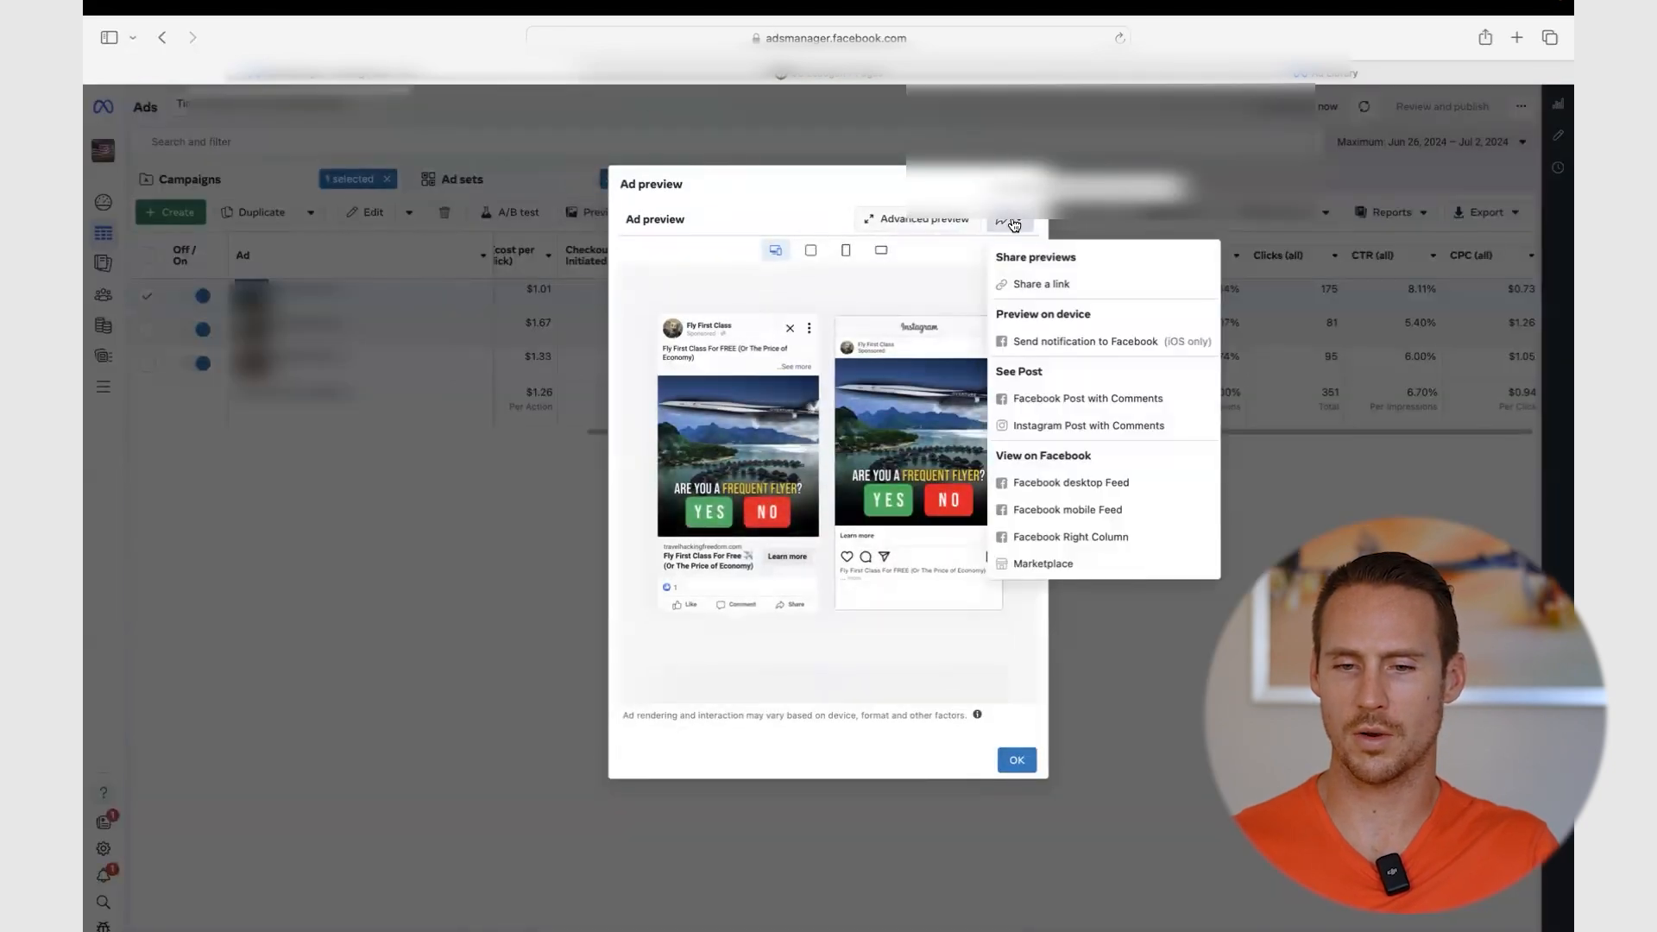
left_click(1076, 400)
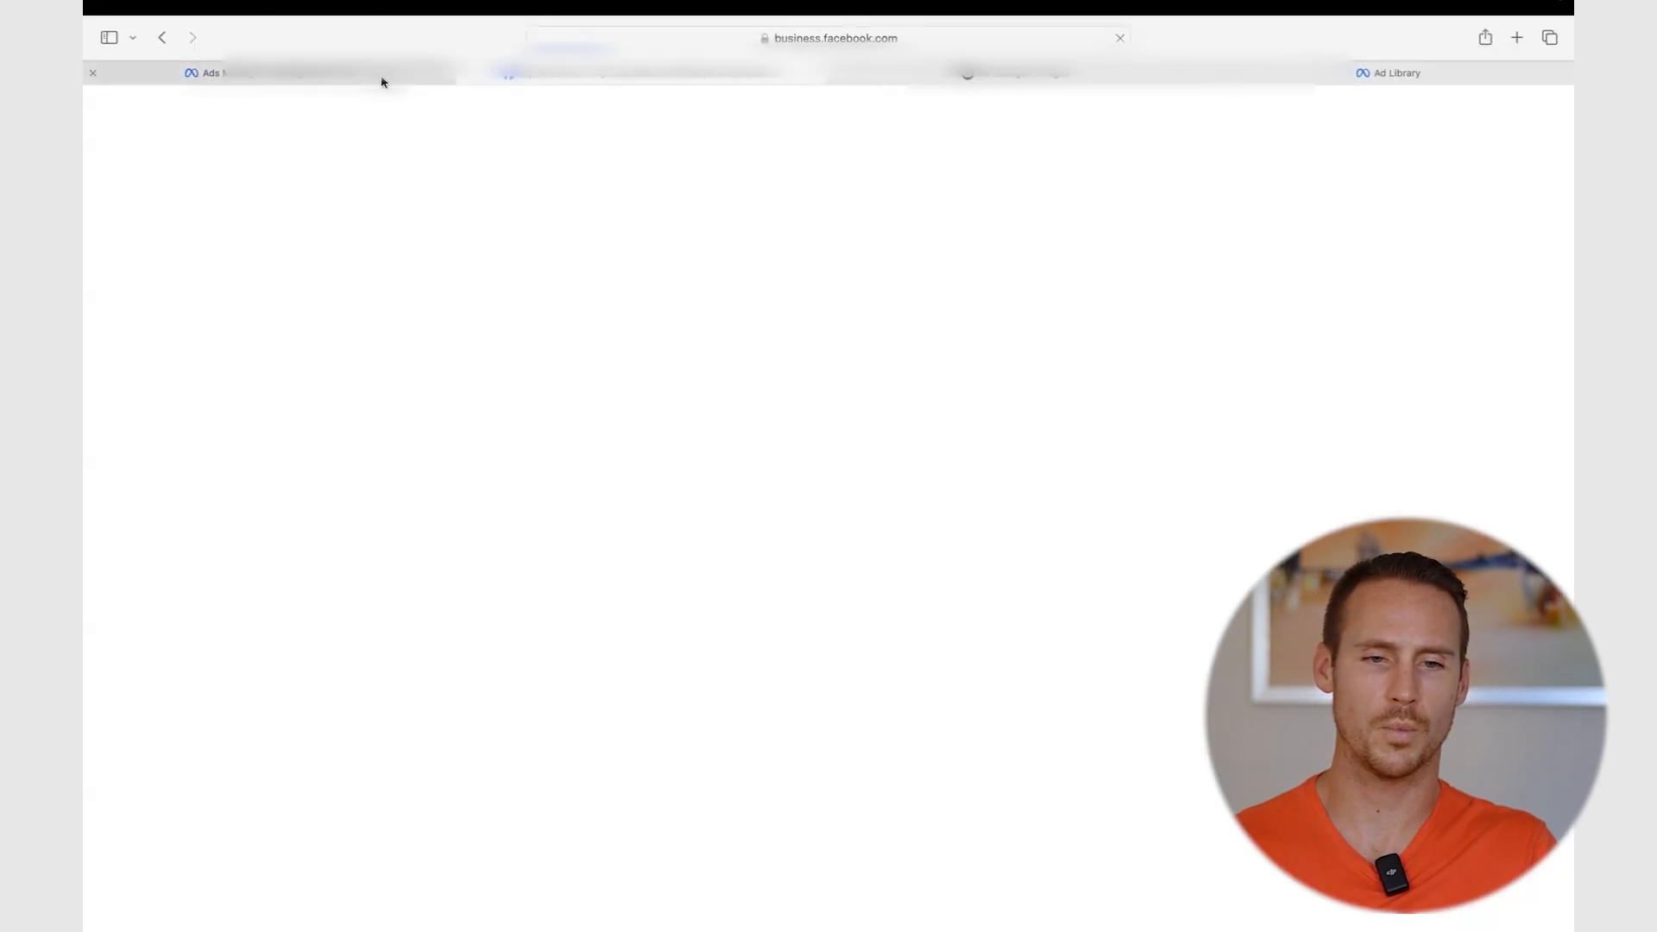
left_click(381, 82)
left_click(477, 535)
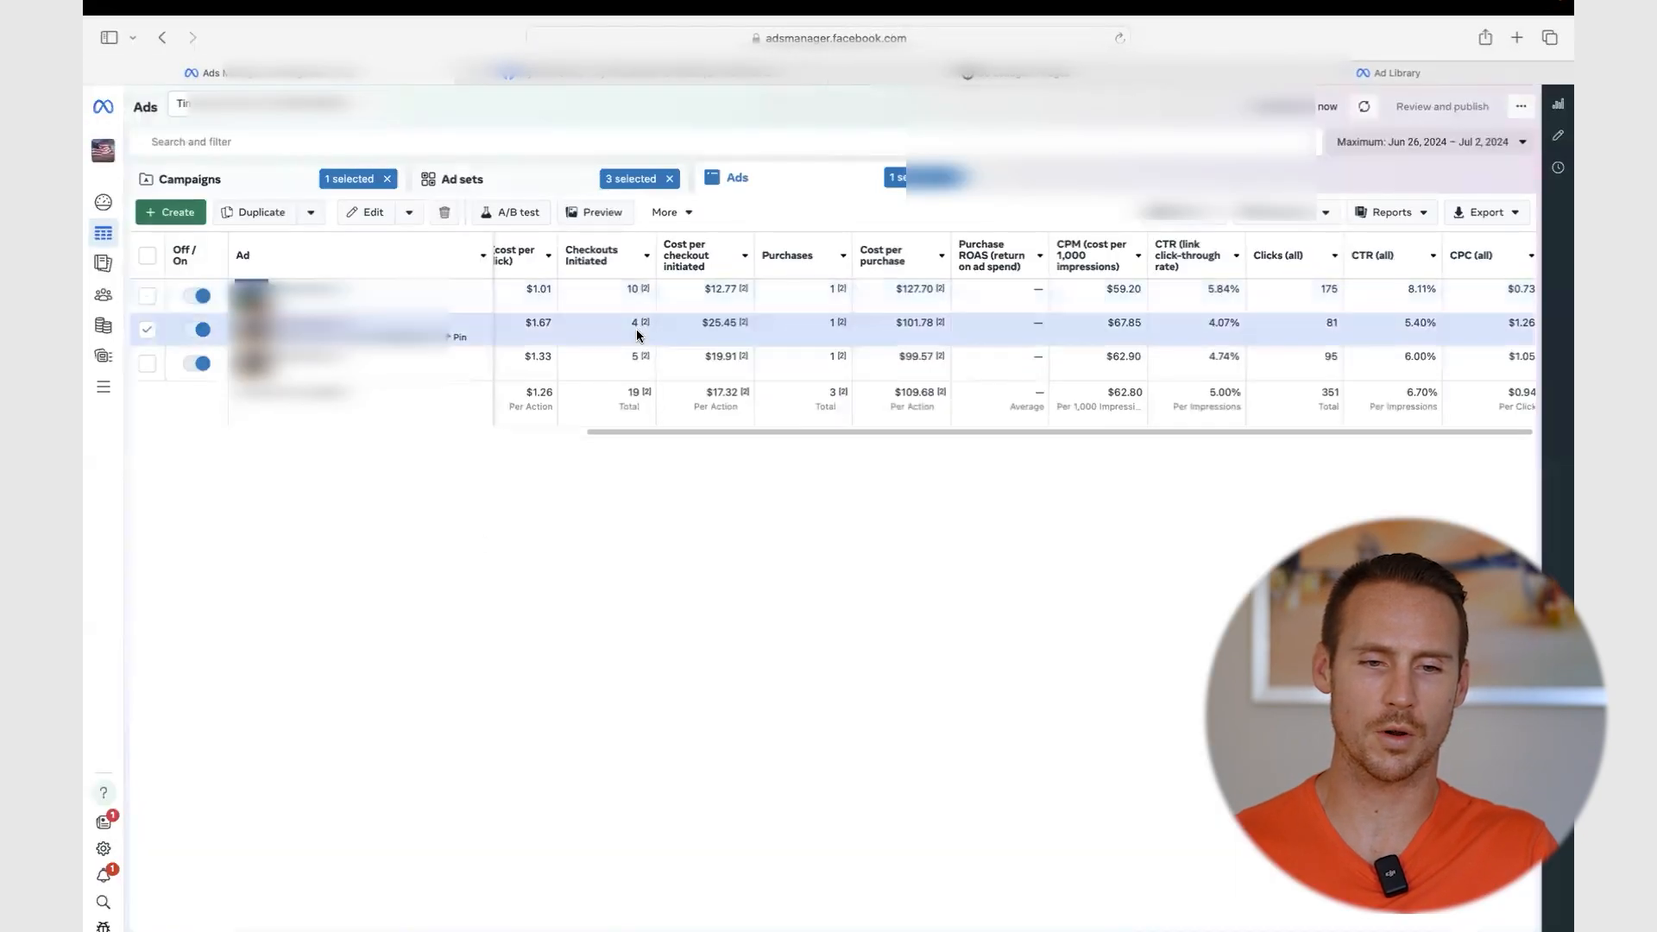
left_click(594, 216)
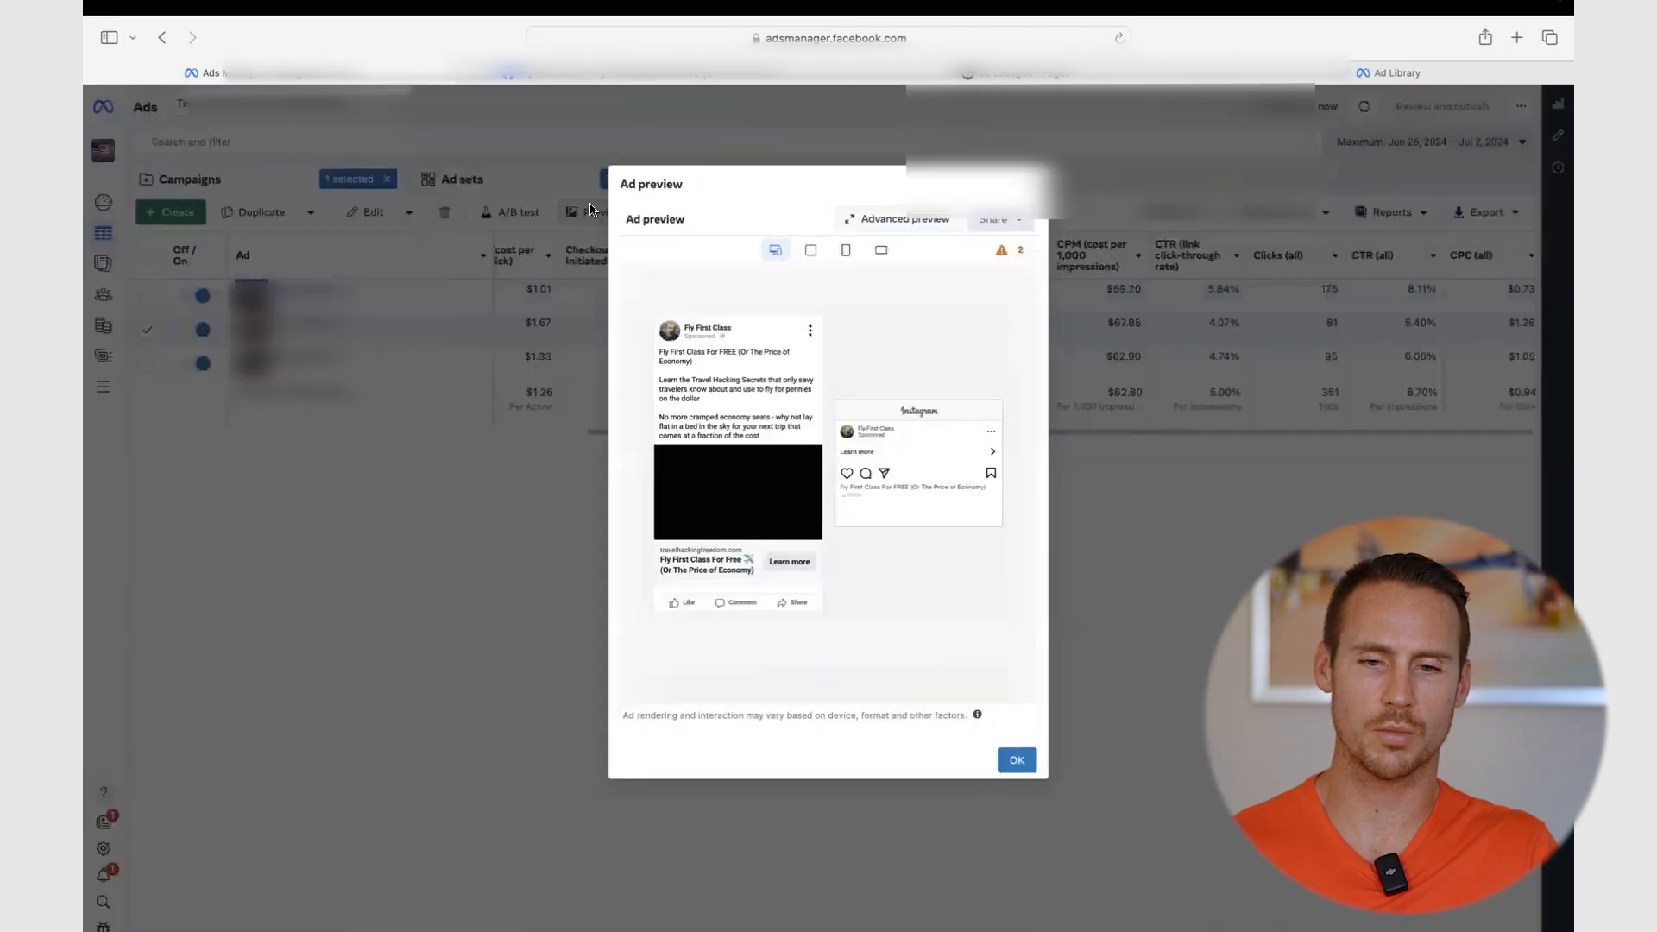
left_click(1008, 220)
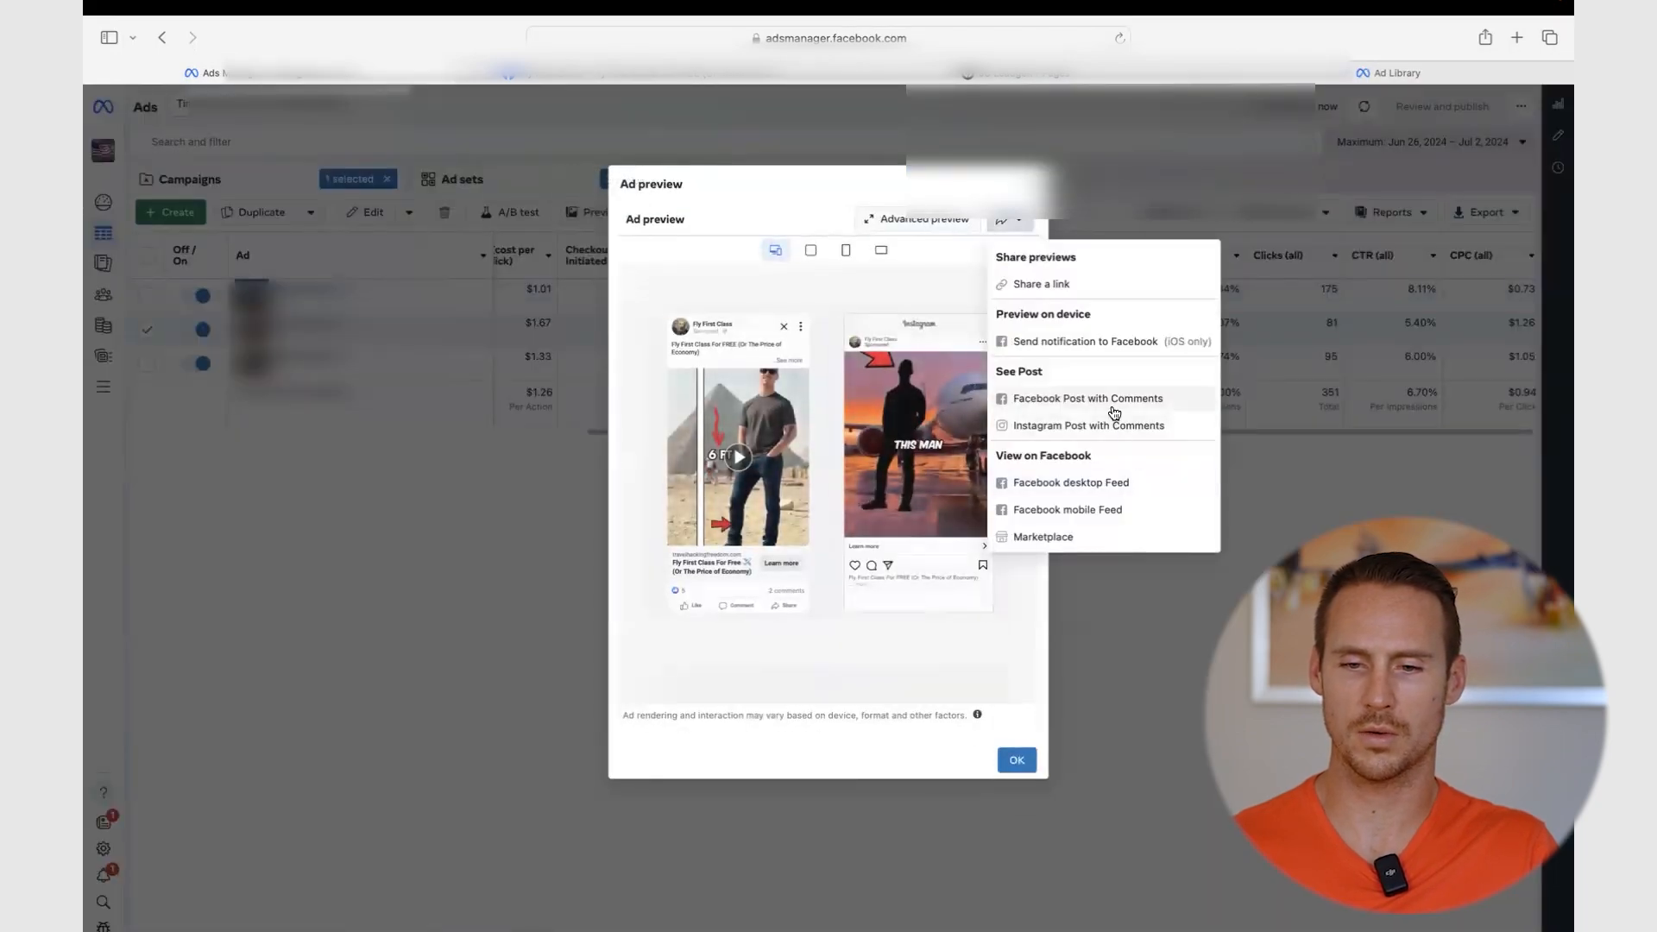
left_click(1105, 399)
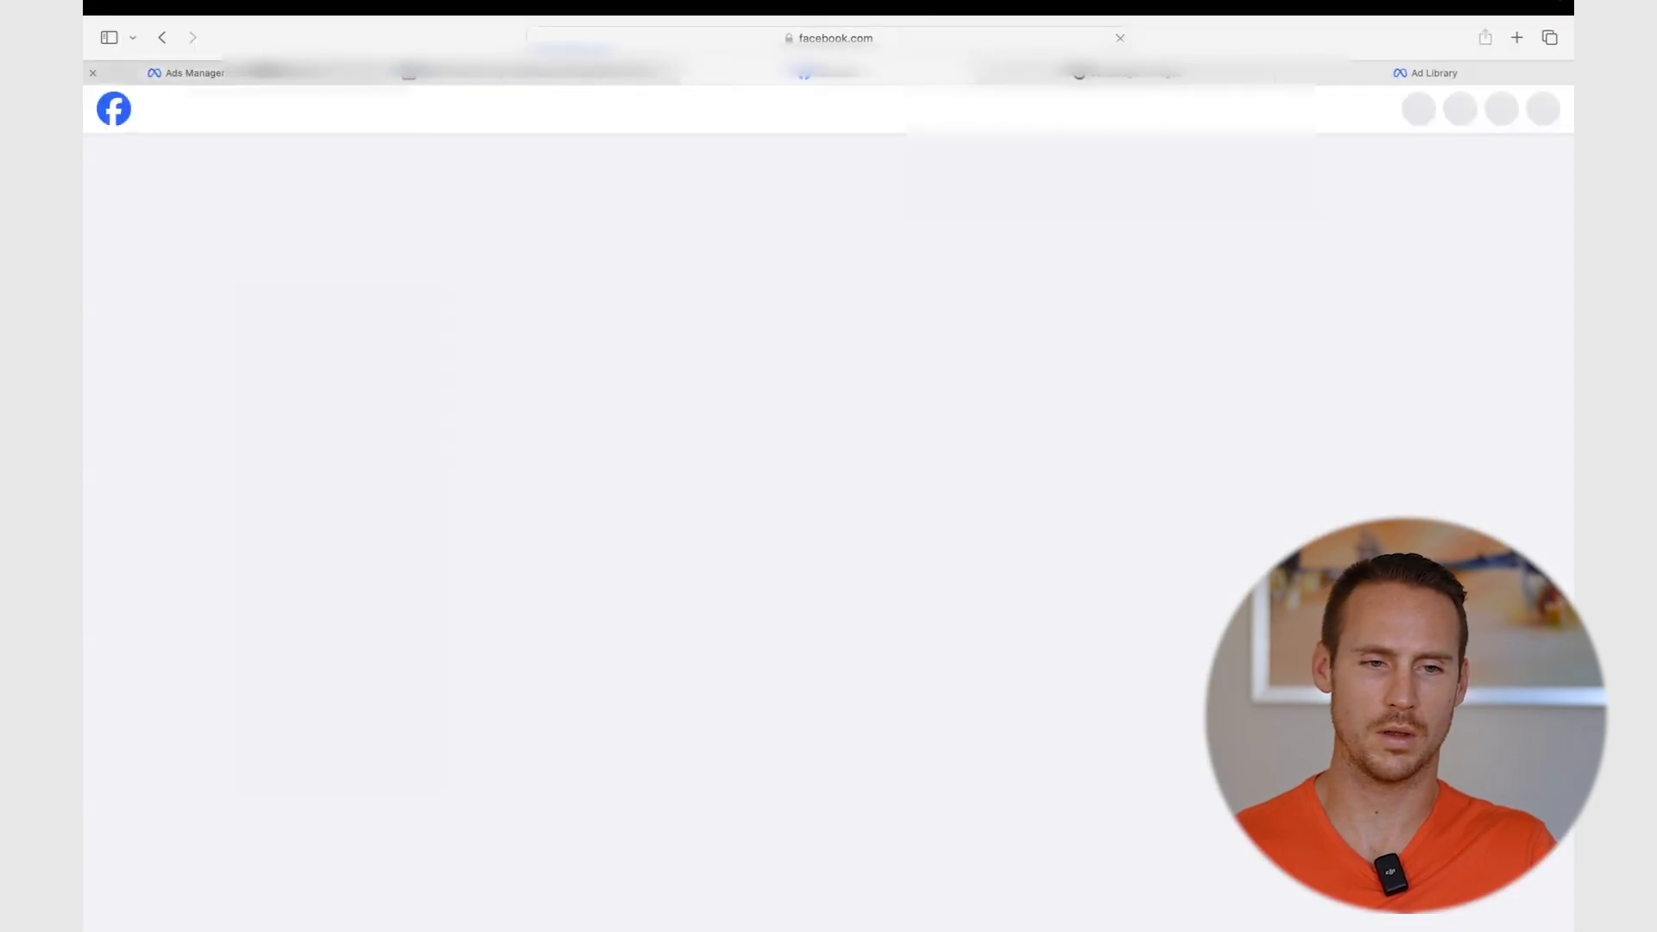
left_click(264, 74)
- Preview the third ad and bring up its post-viewing options
left_click(432, 285)
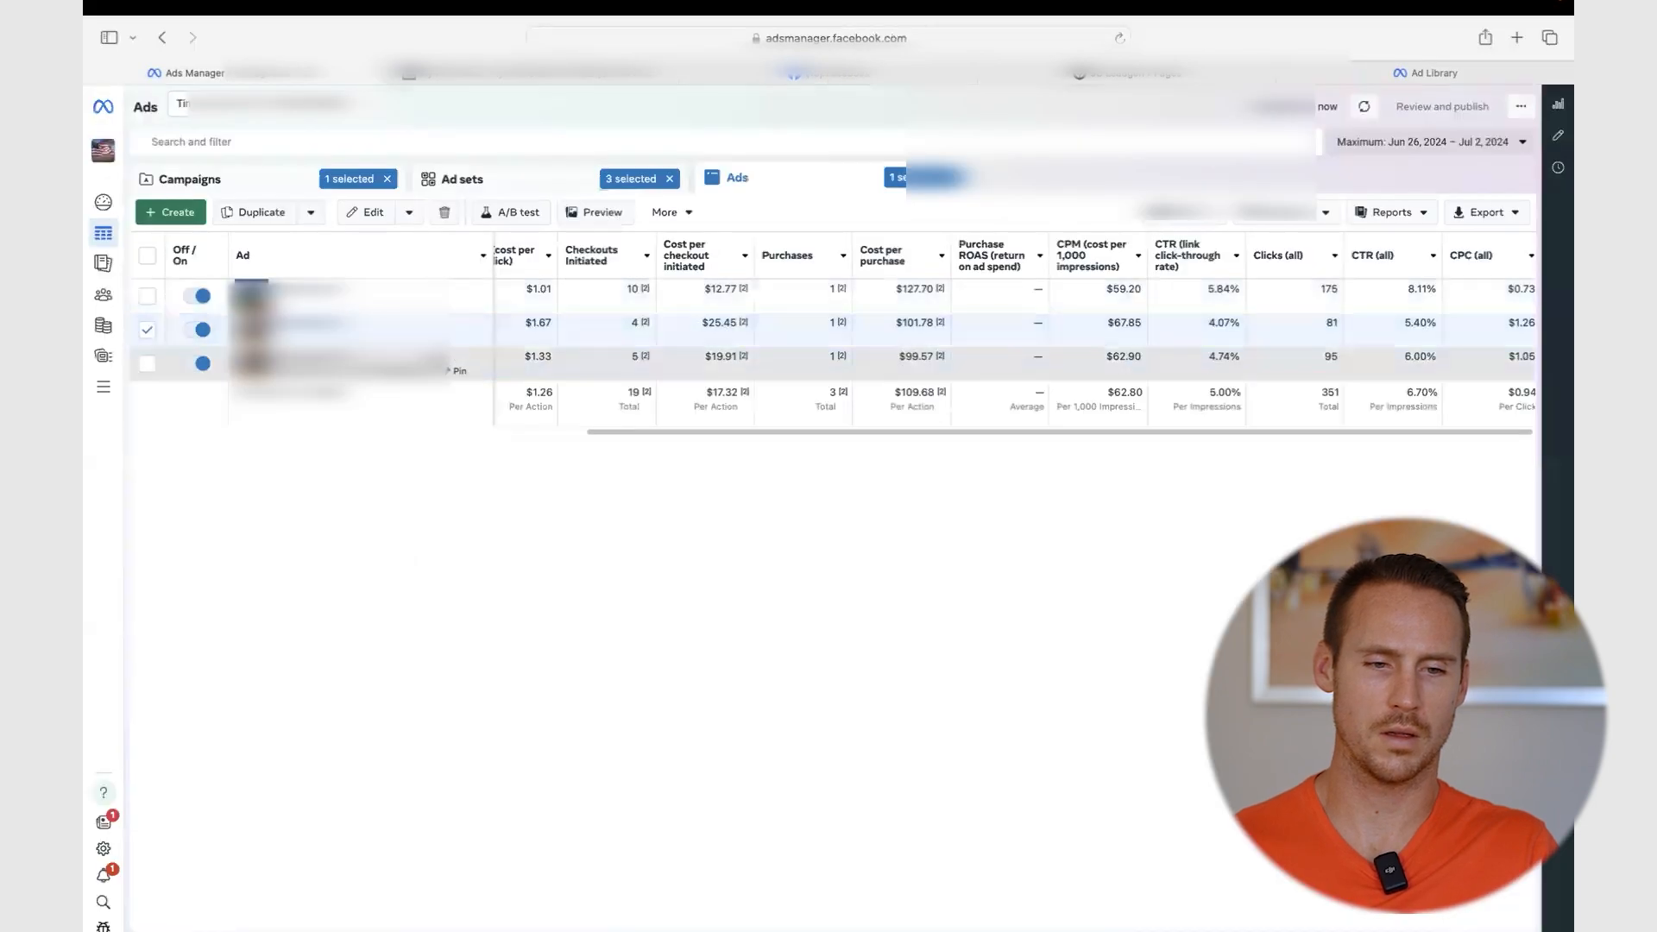
left_click(595, 212)
left_click(1010, 219)
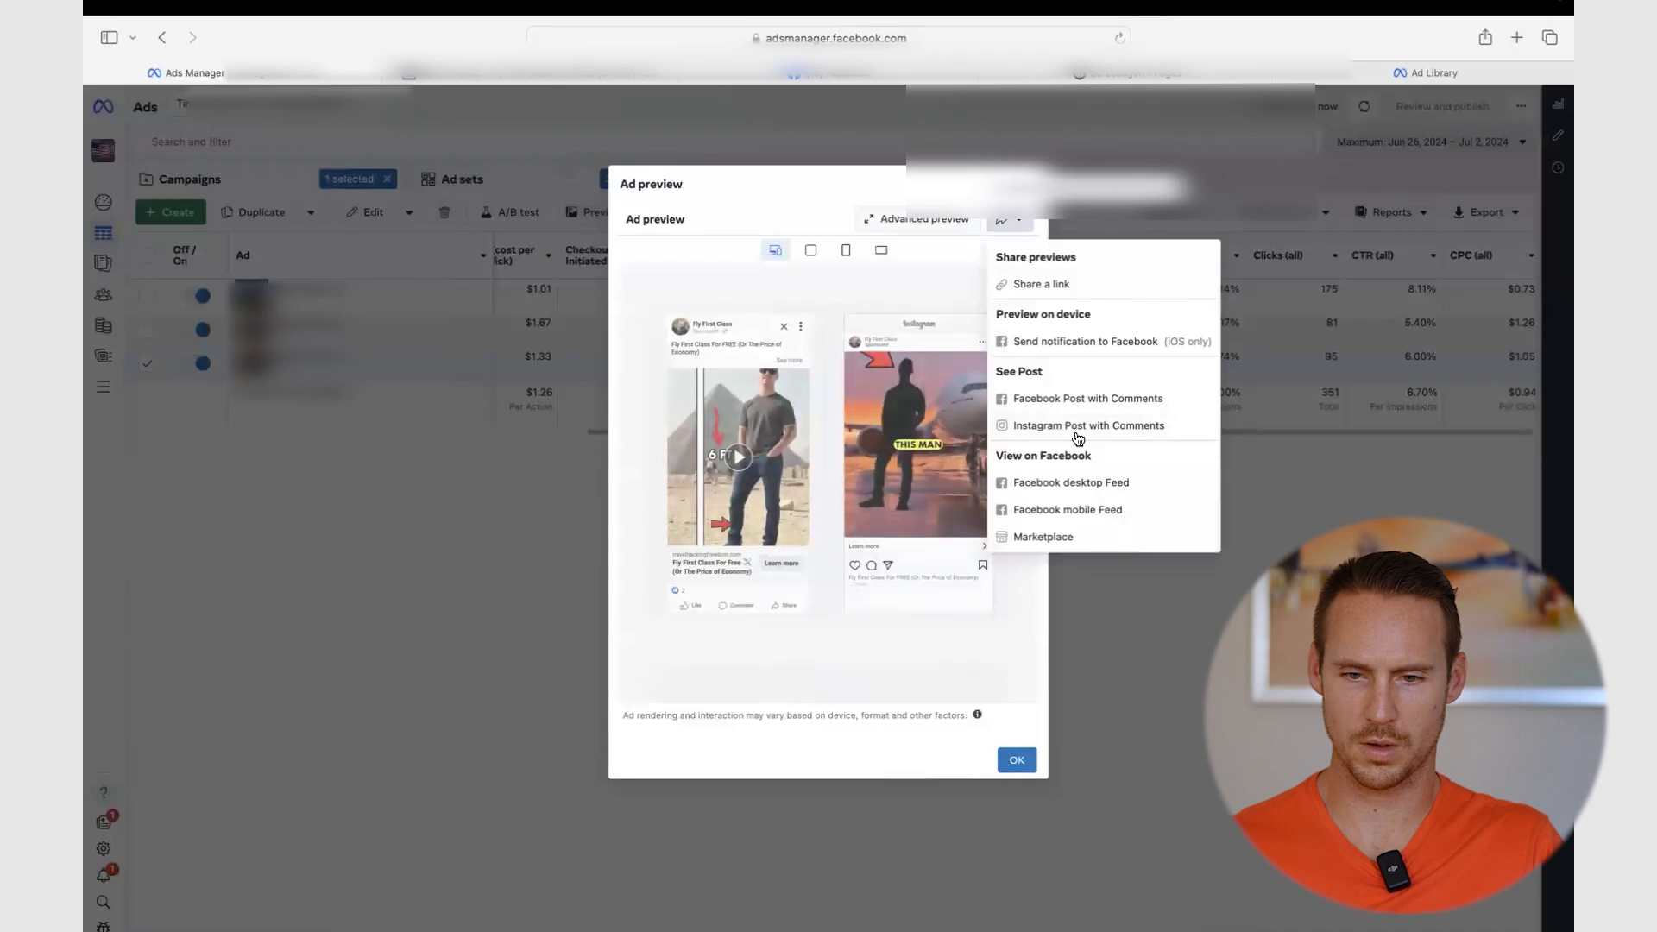
- Open the third ad's 'Fly First Class For FREE' post with comments and mute the sound
left_click(1071, 402)
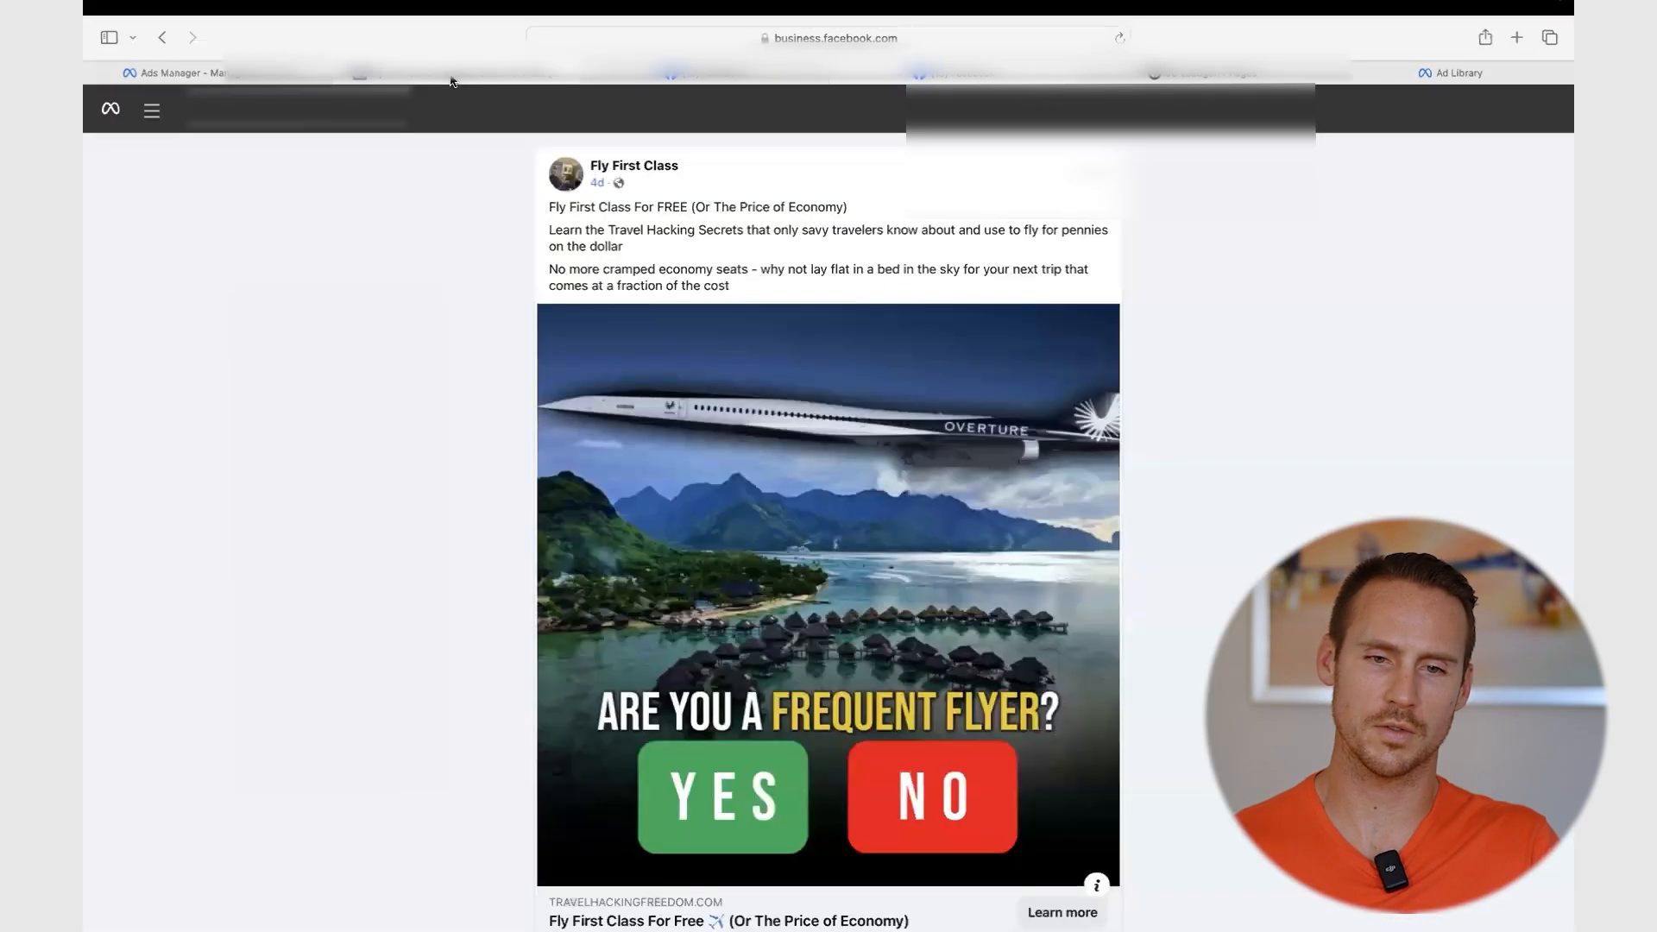
key("XF86AudioMute")
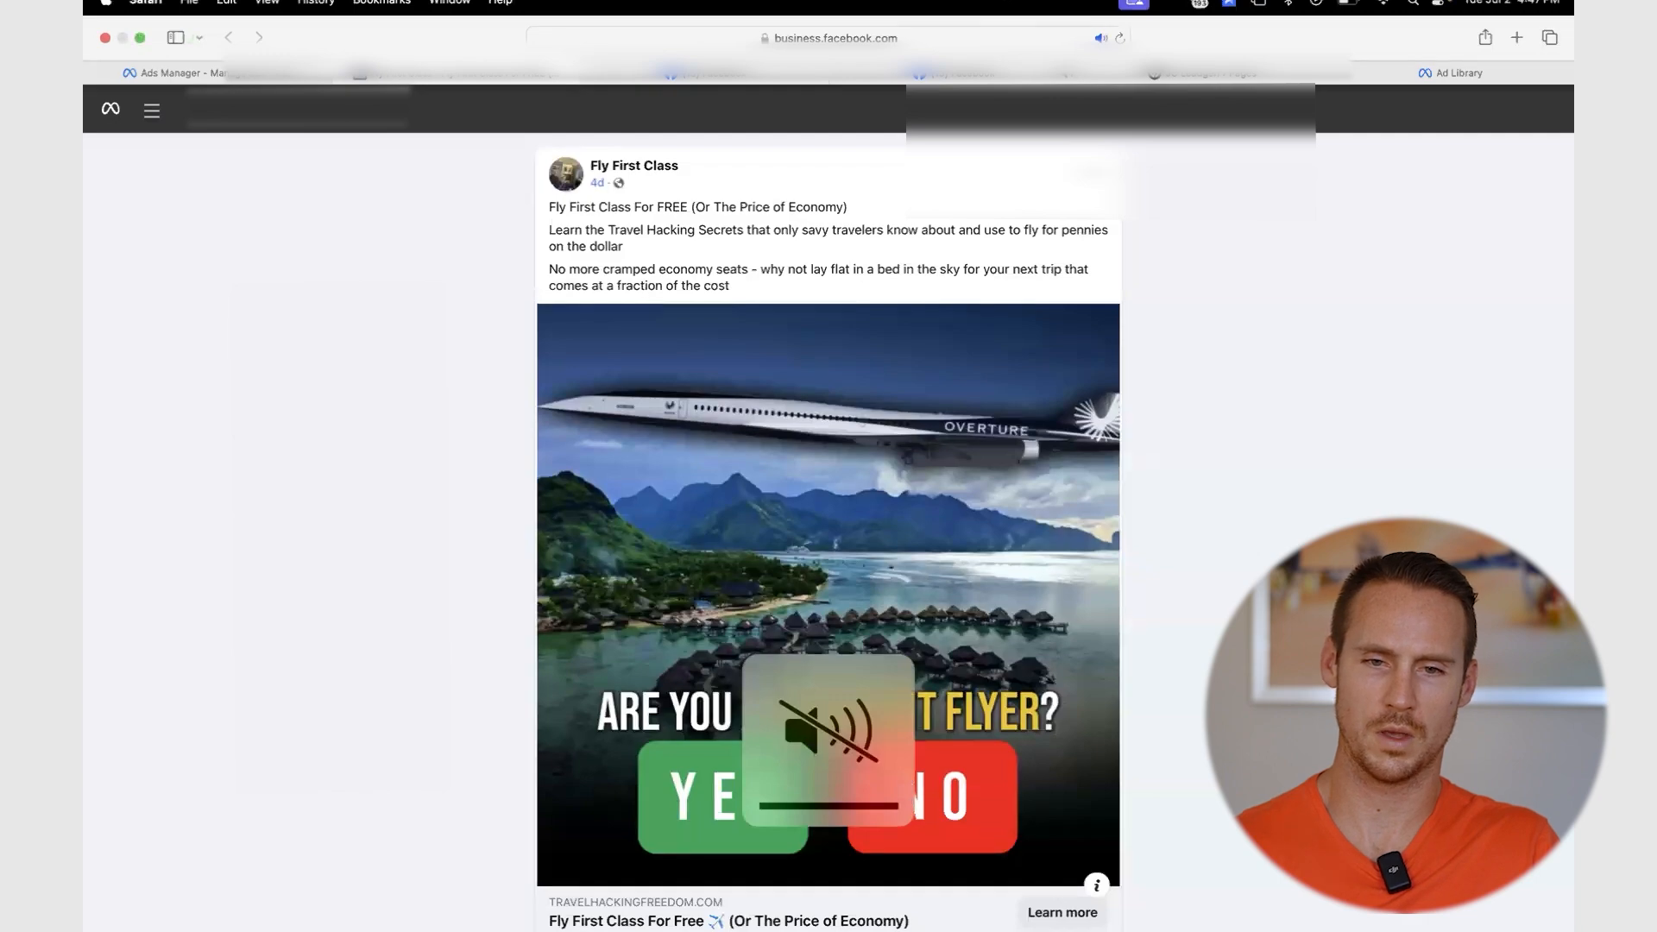
left_click(886, 39)
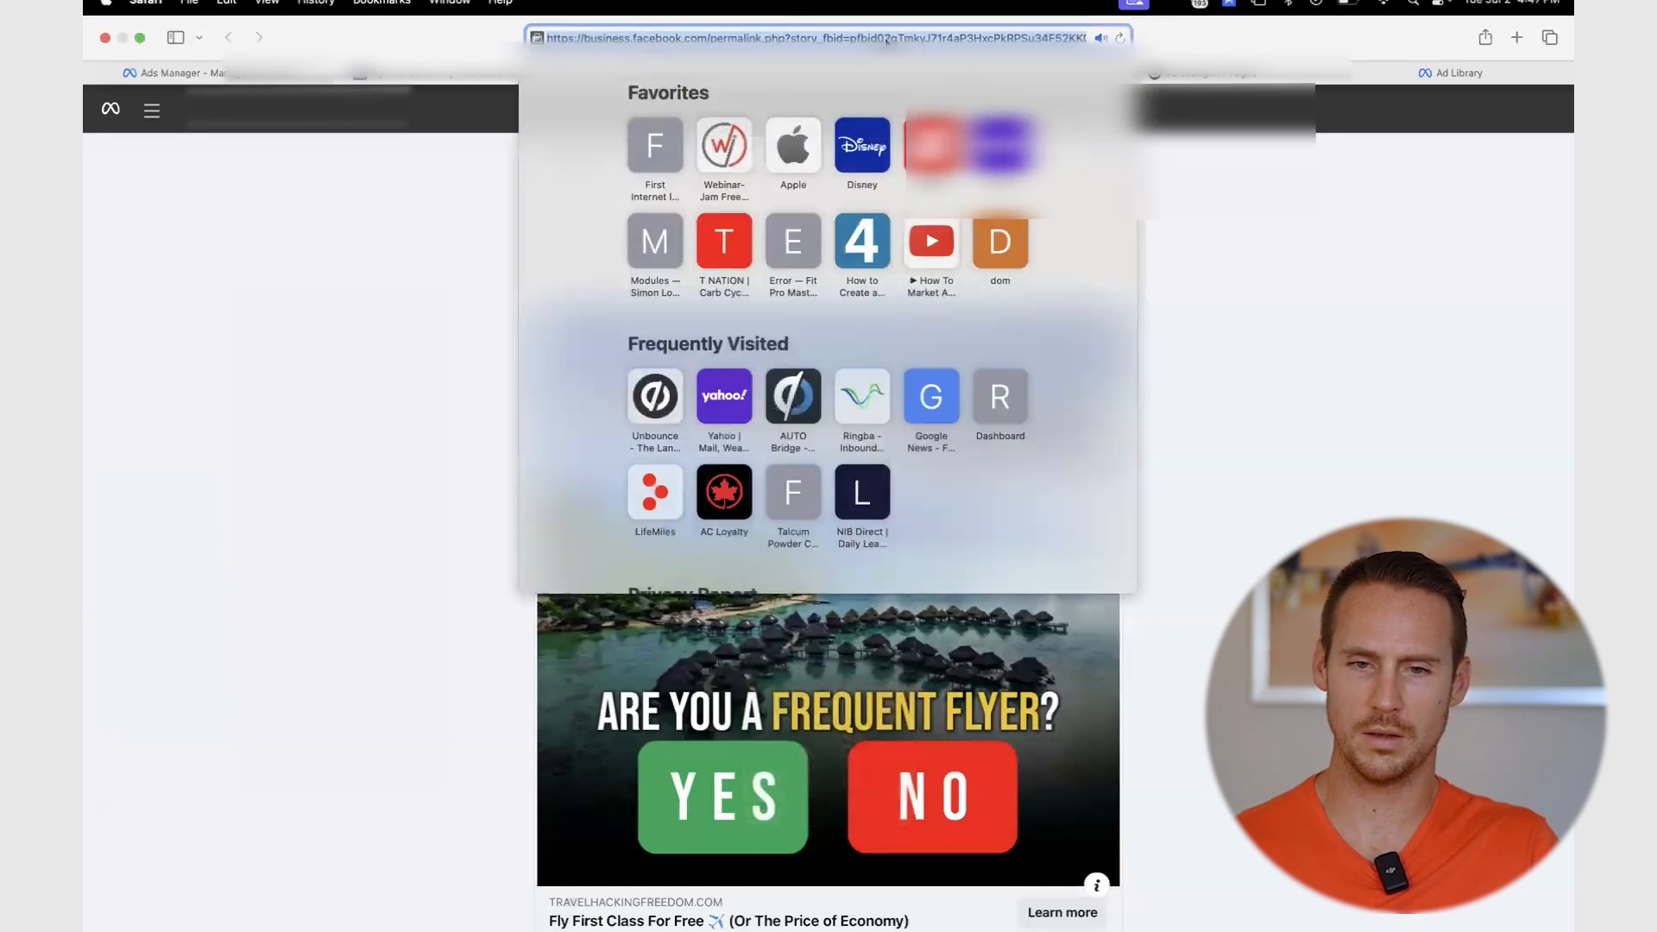
key("Escape")
key("XF86AudioMute")
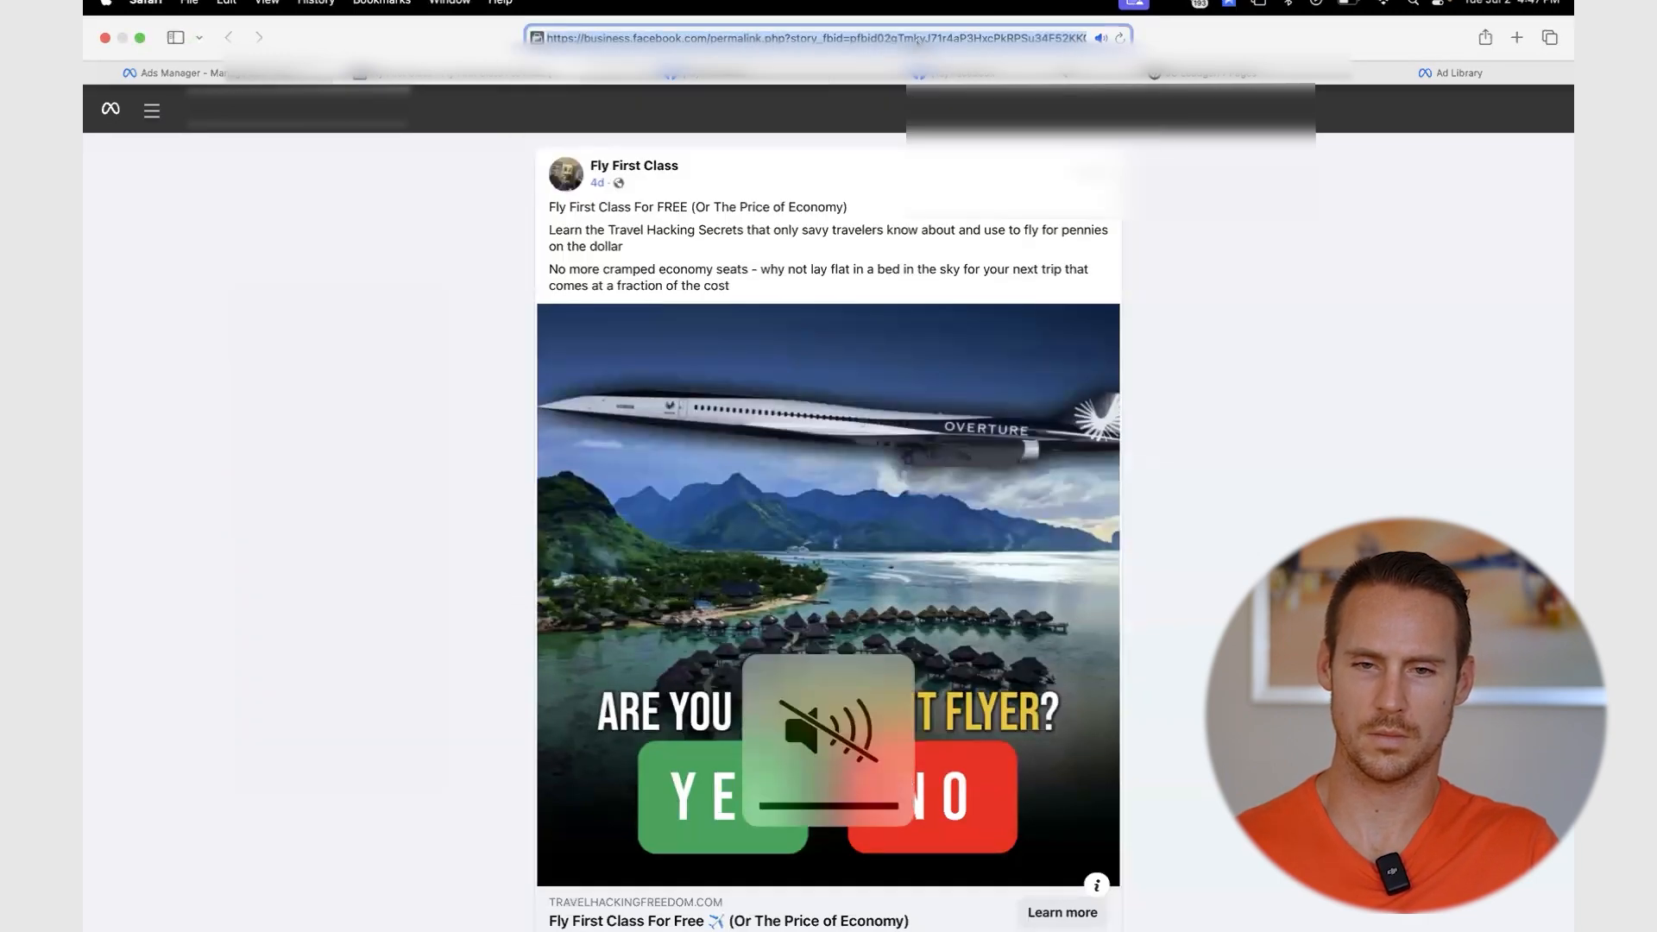
- Copy the pfbid post ID from the post's web address and close the Ads Manager preview
left_click(948, 40)
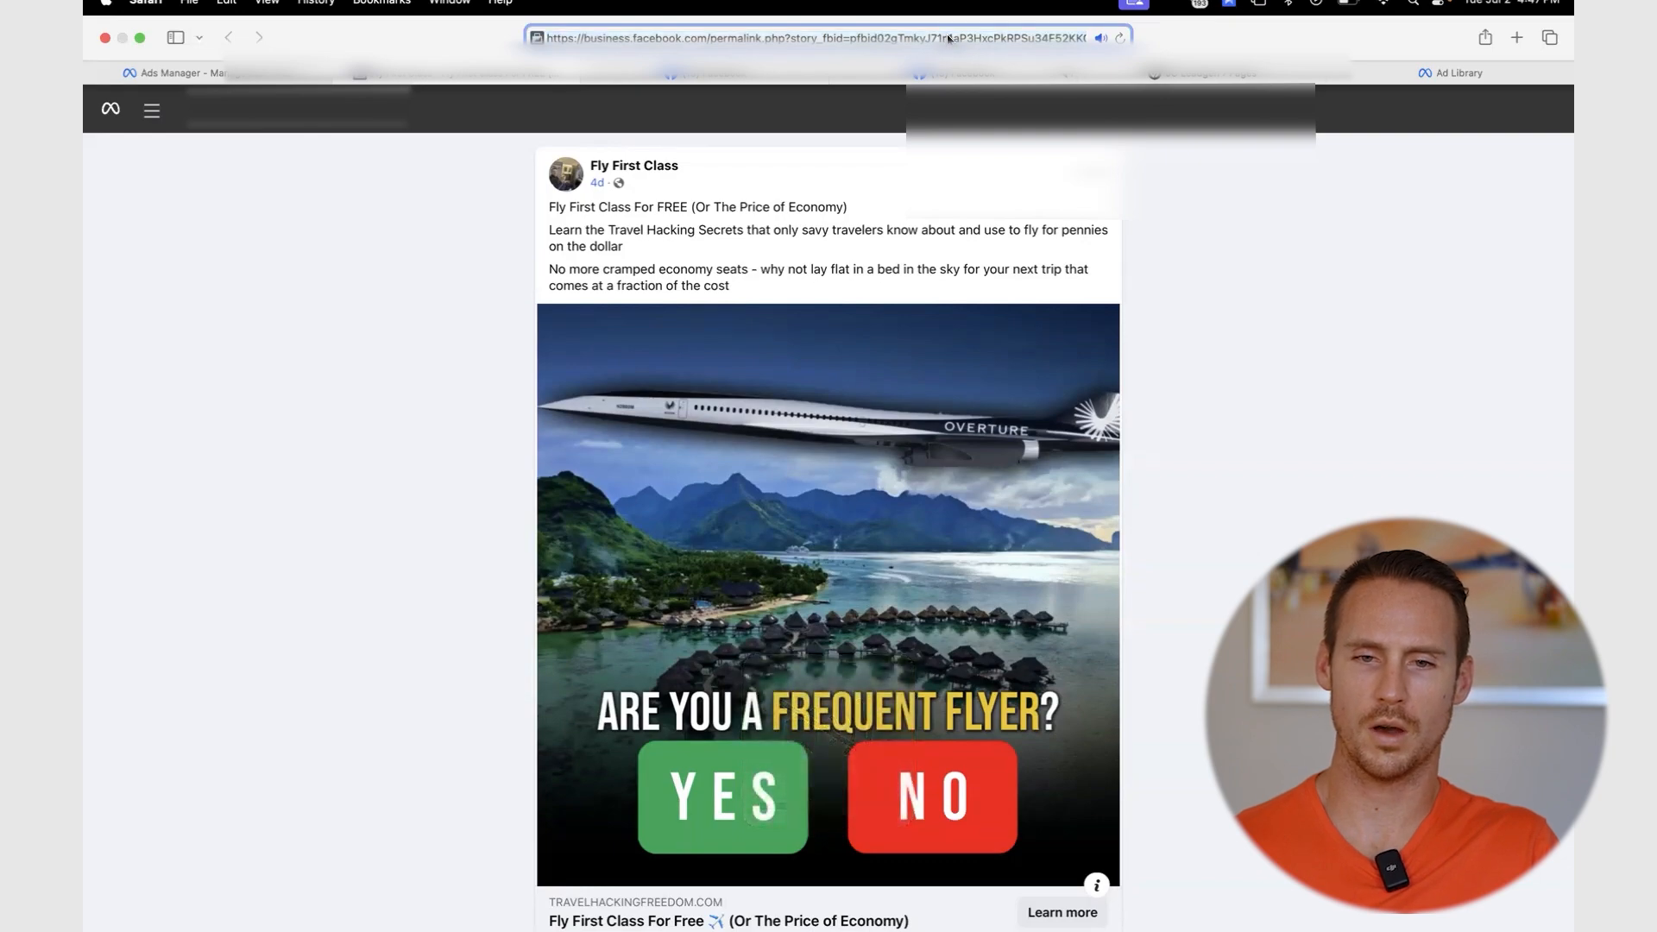
double_click(930, 35)
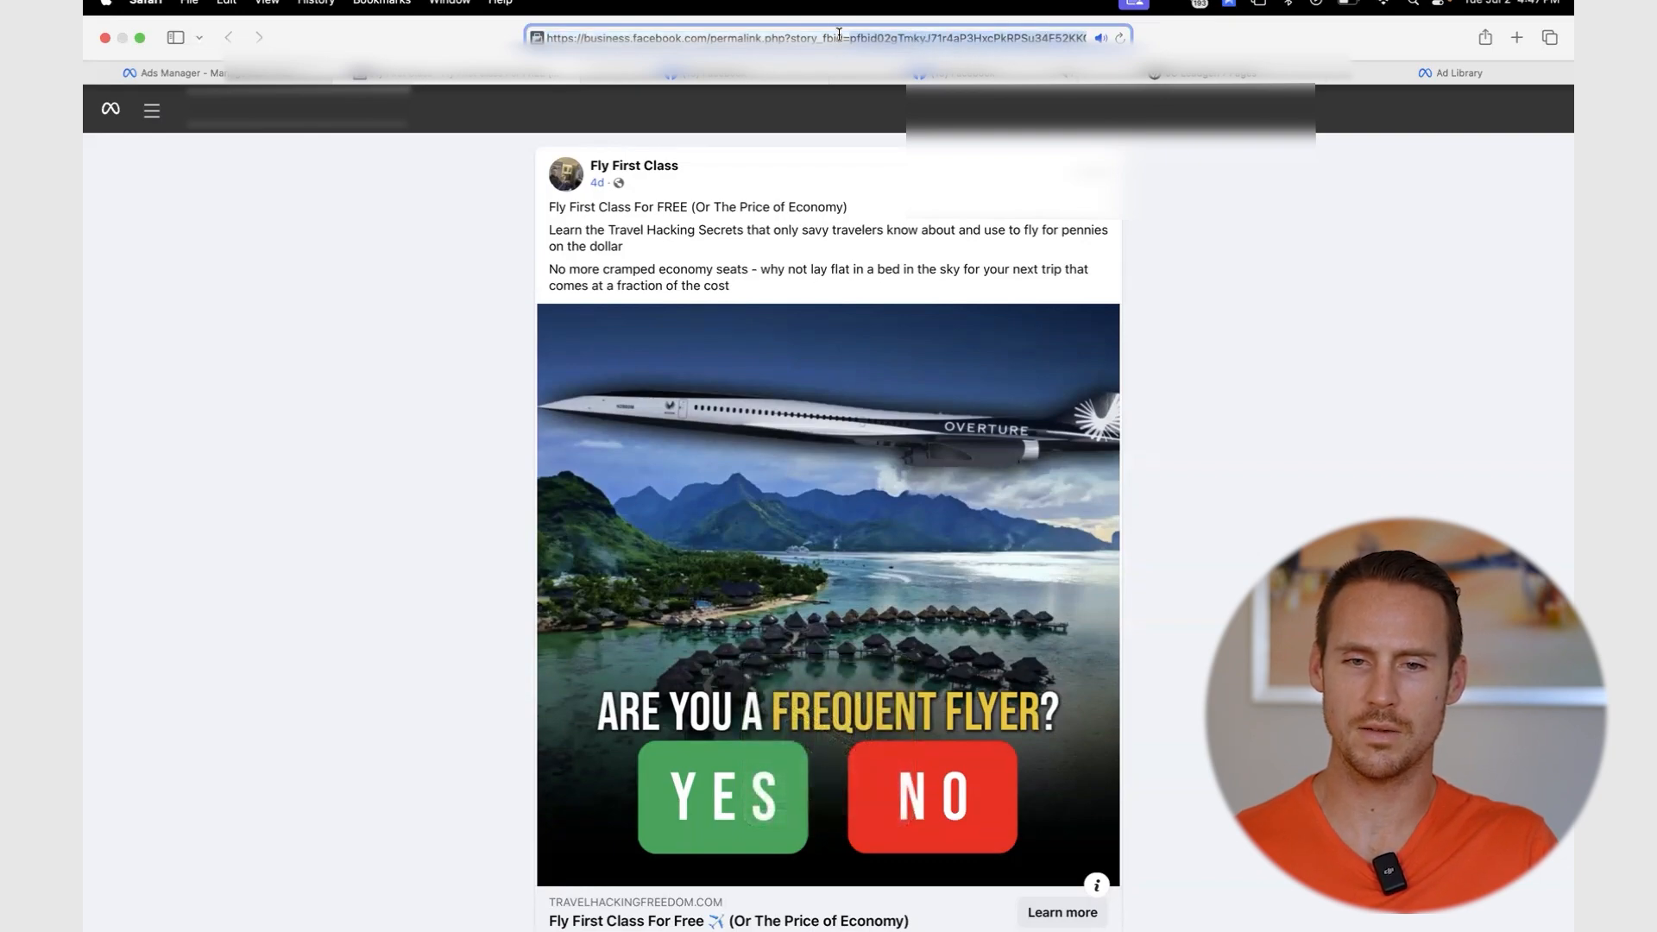
right_click(894, 36)
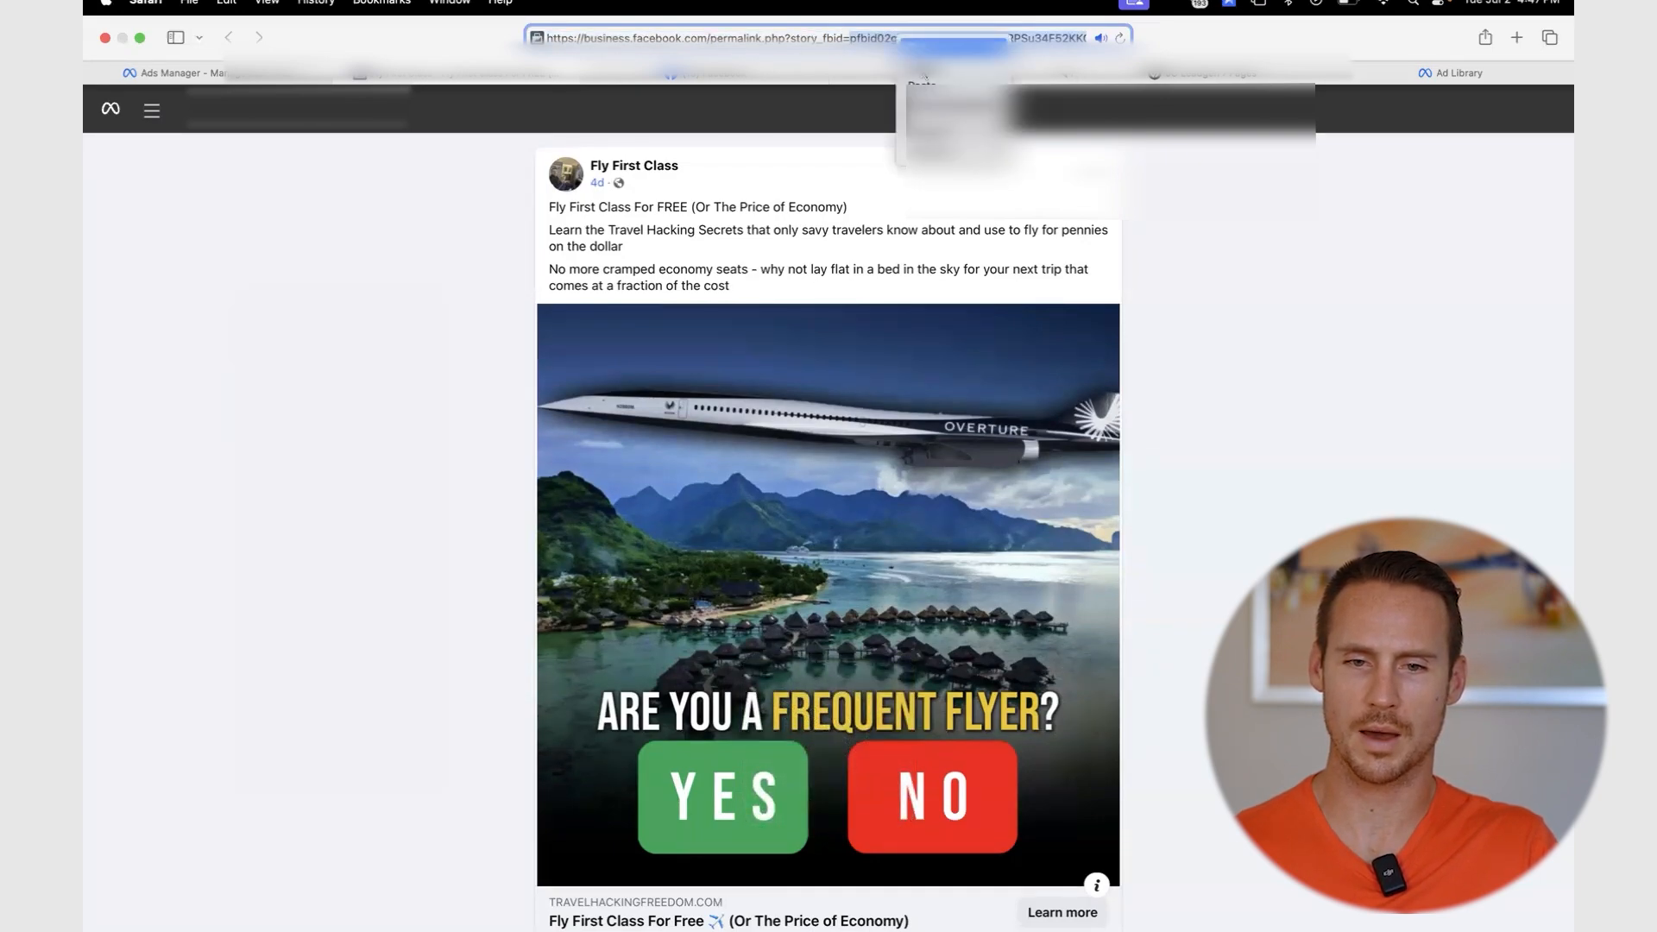
left_click(215, 73)
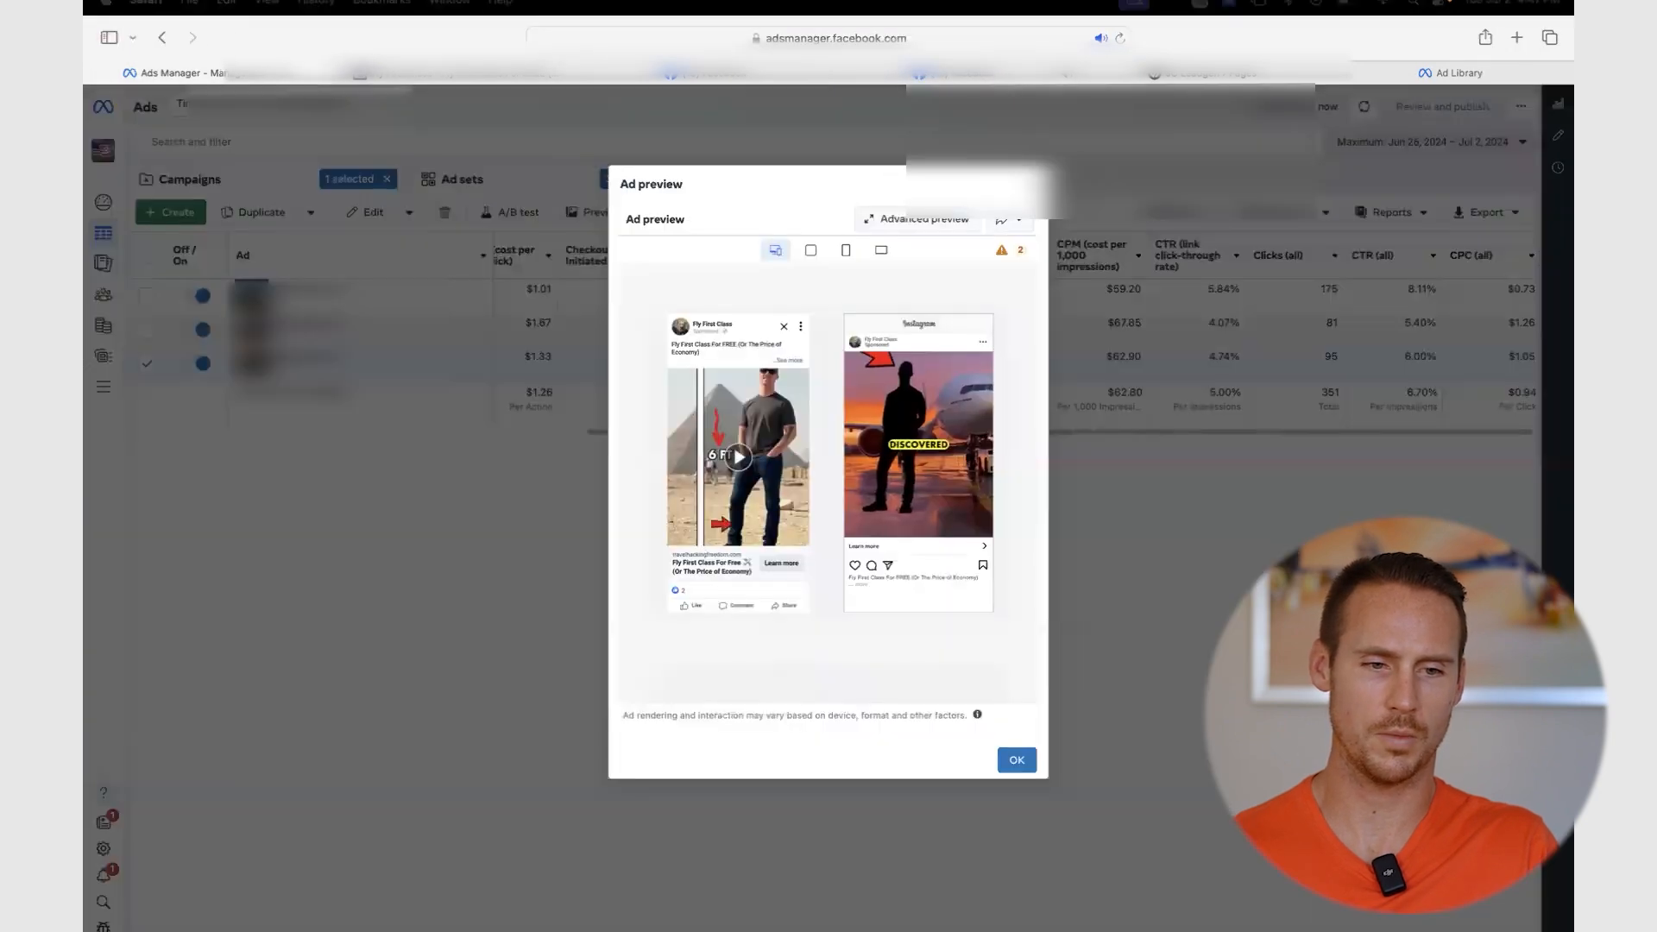
left_click(389, 493)
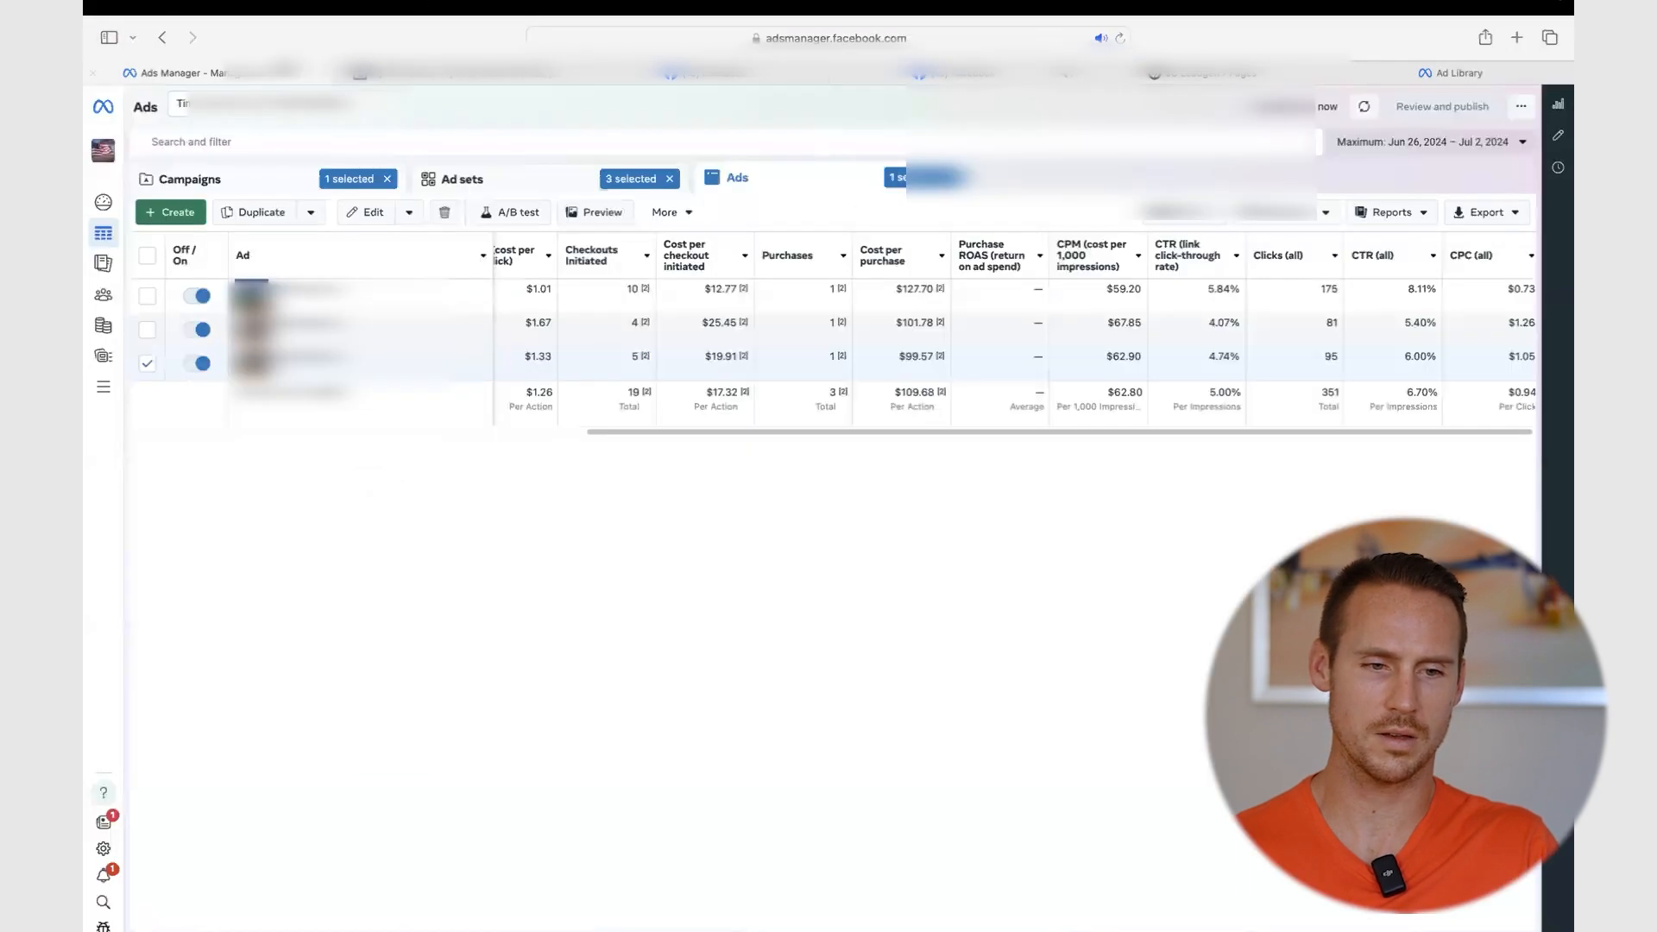
- Make 2 copies of the 'New Sales Ad' in the CBO - Scaling - 7/3 ad set
left_click(298, 188)
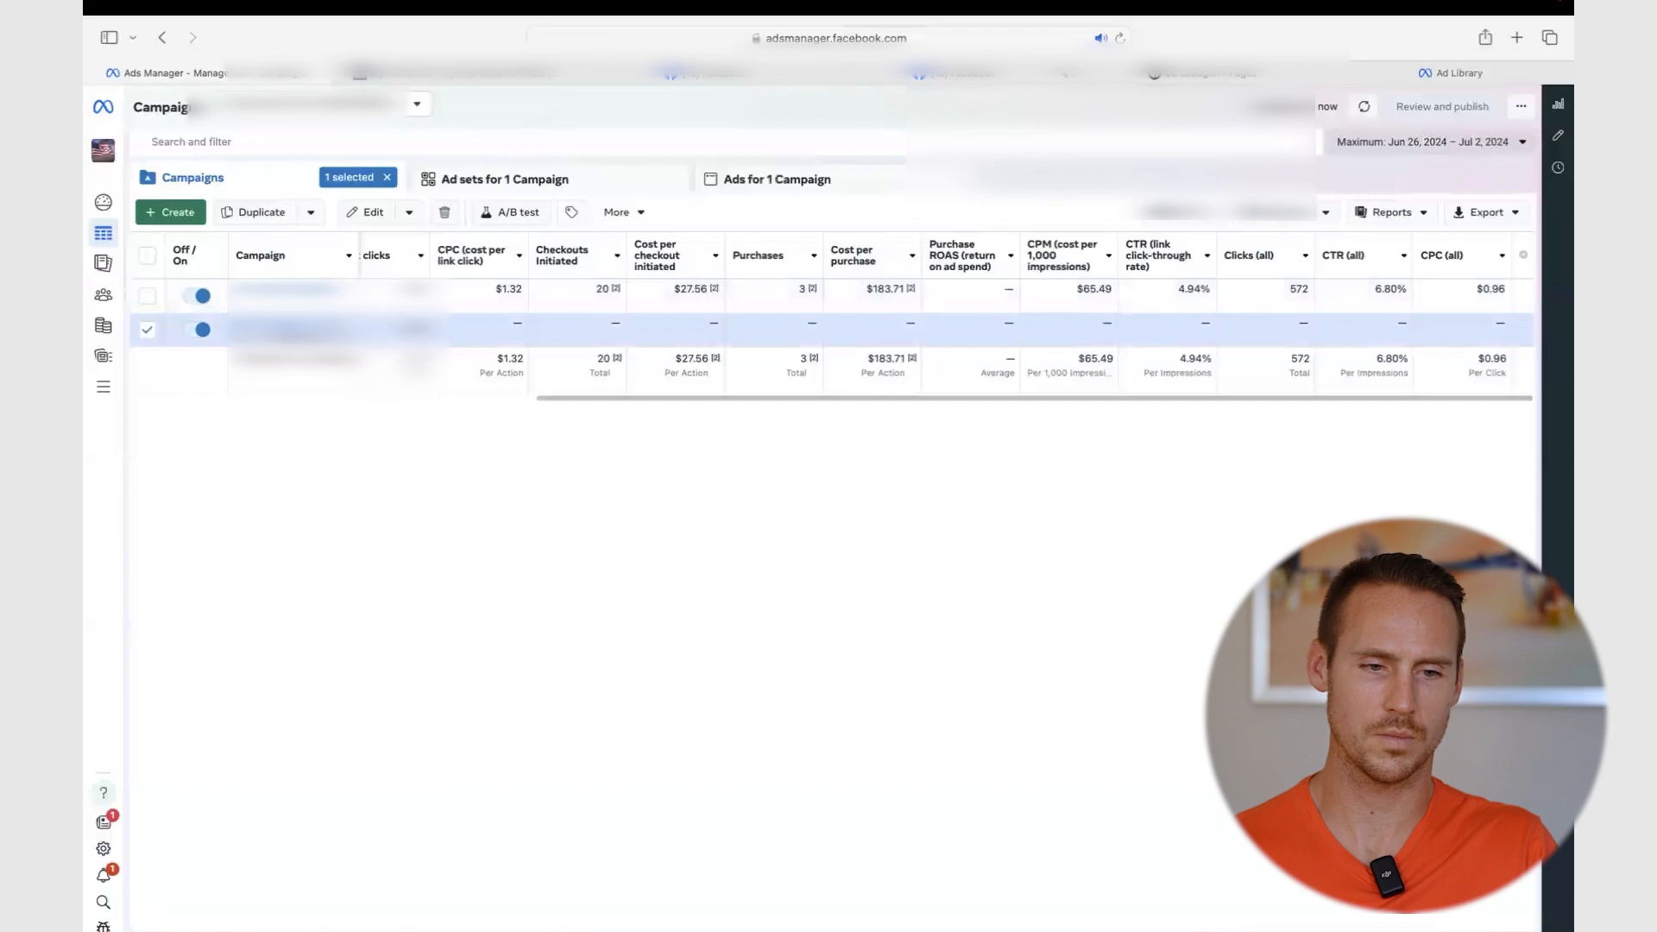
left_click(289, 325)
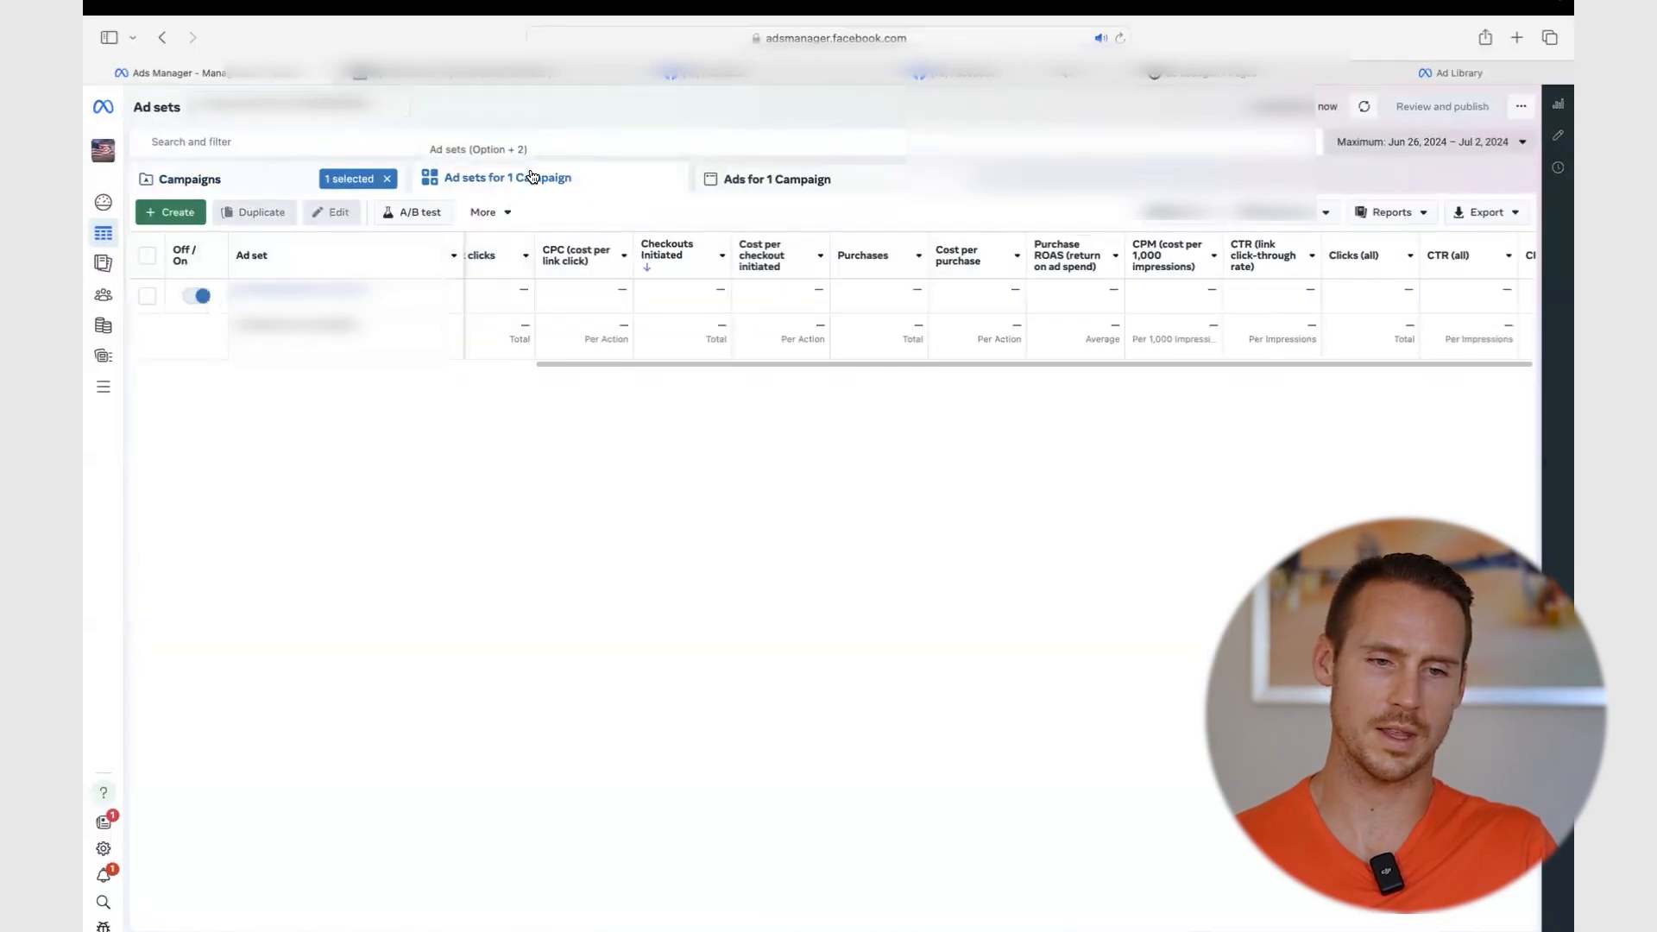
left_click(773, 177)
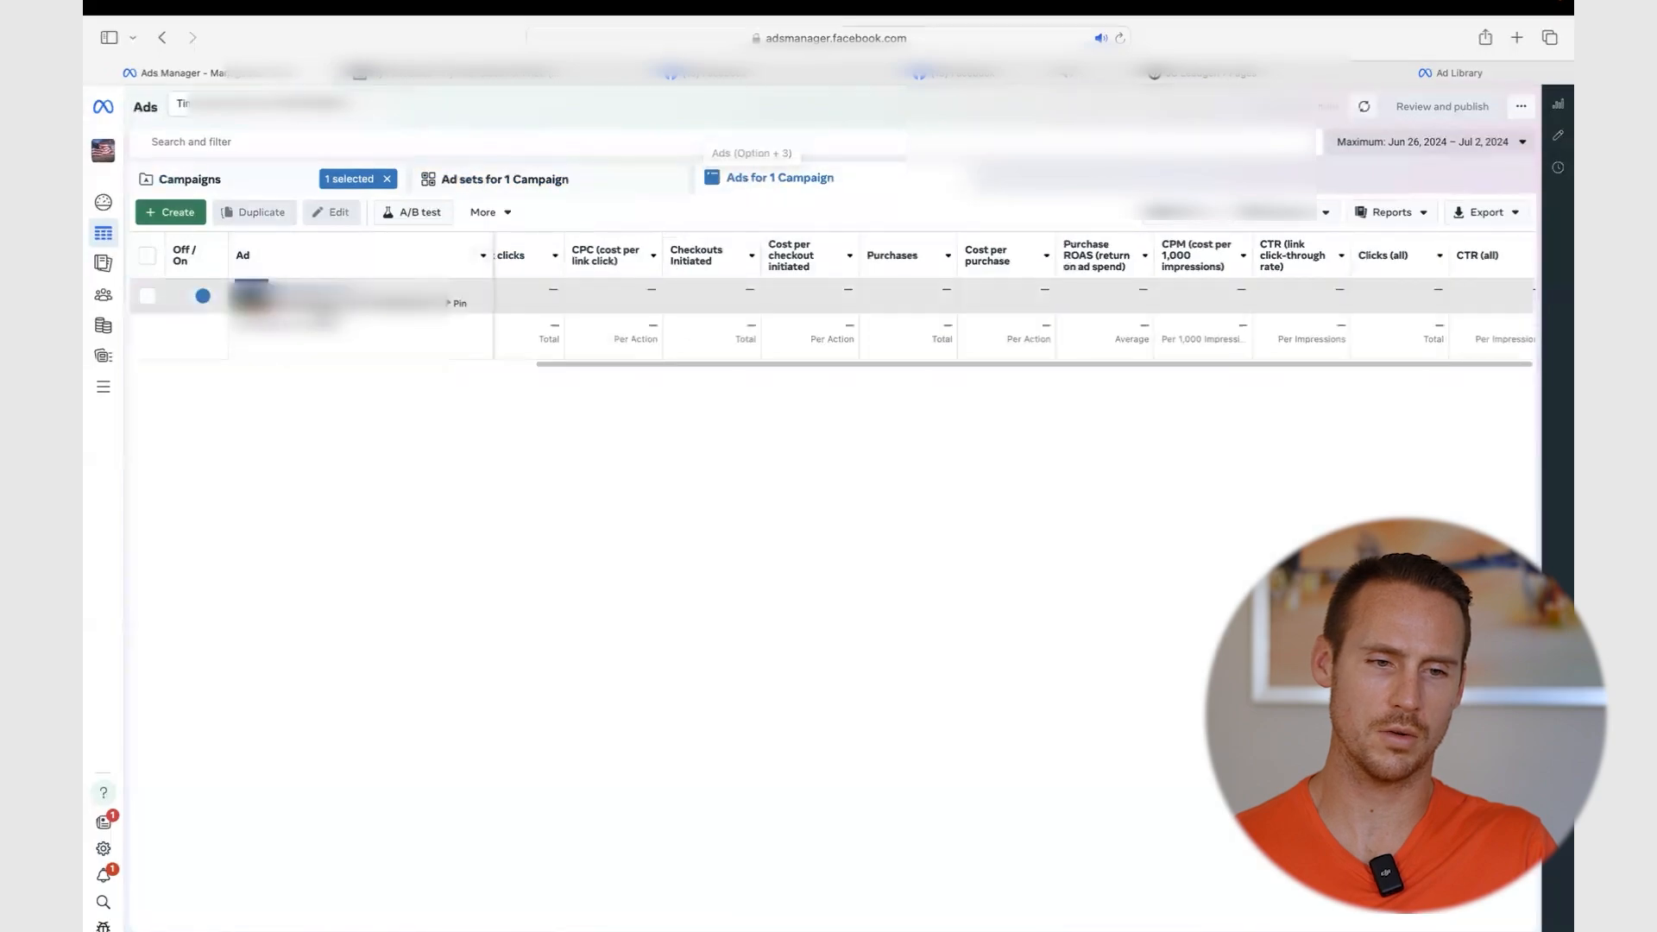
left_click(470, 177)
left_click(345, 294)
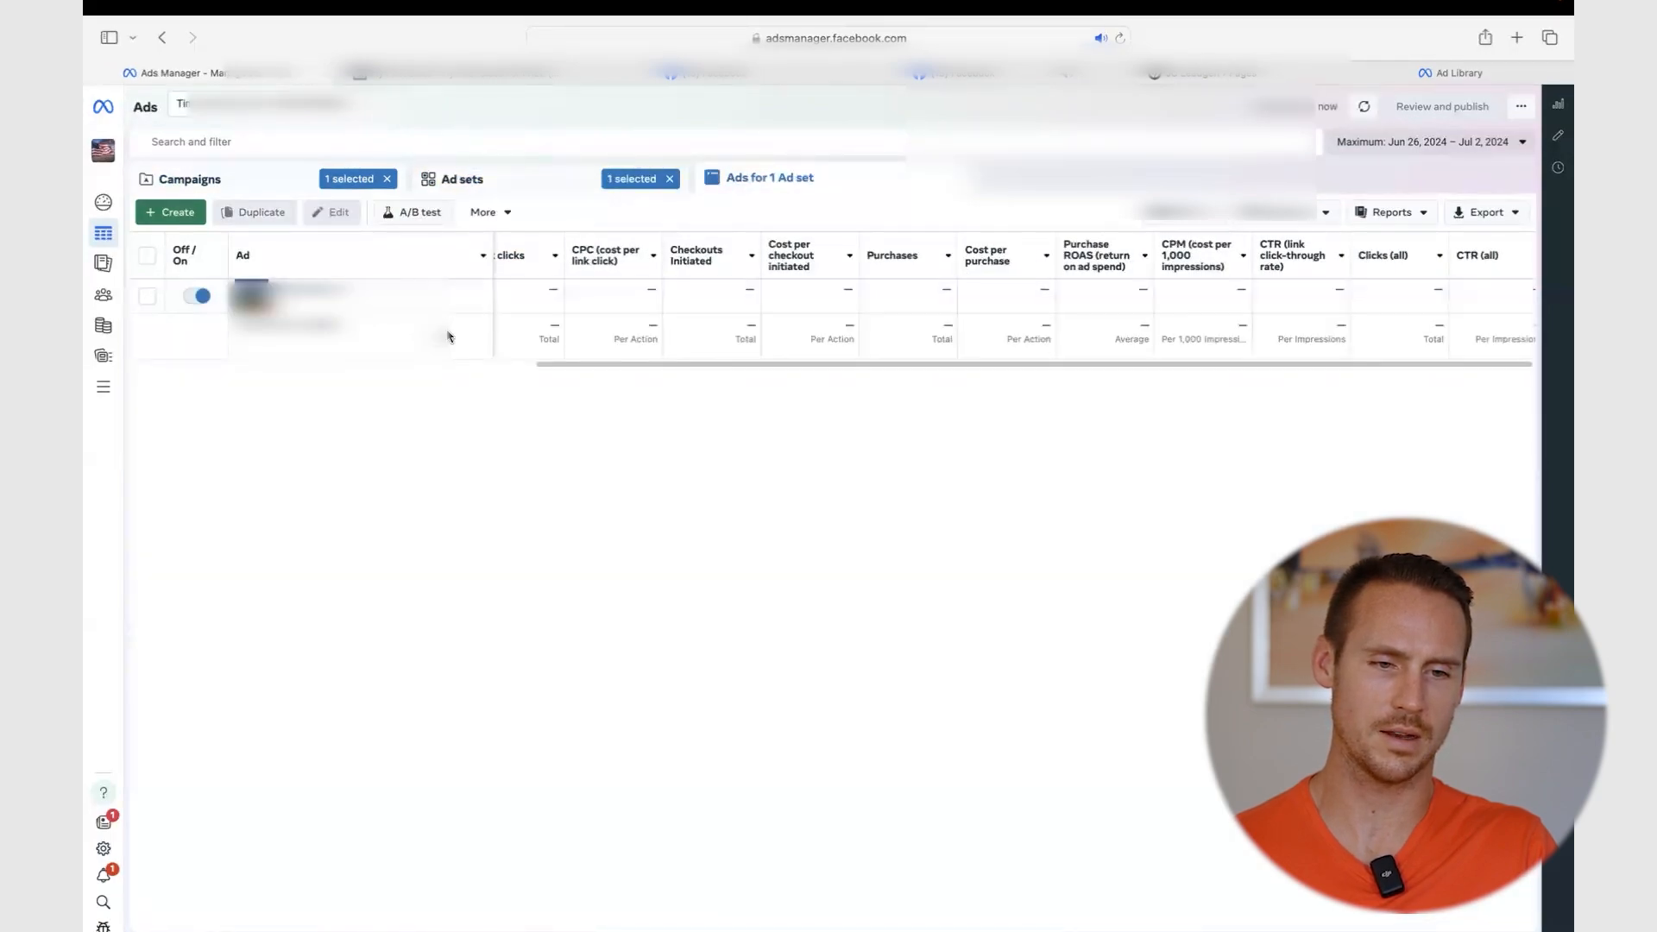
left_click(416, 292)
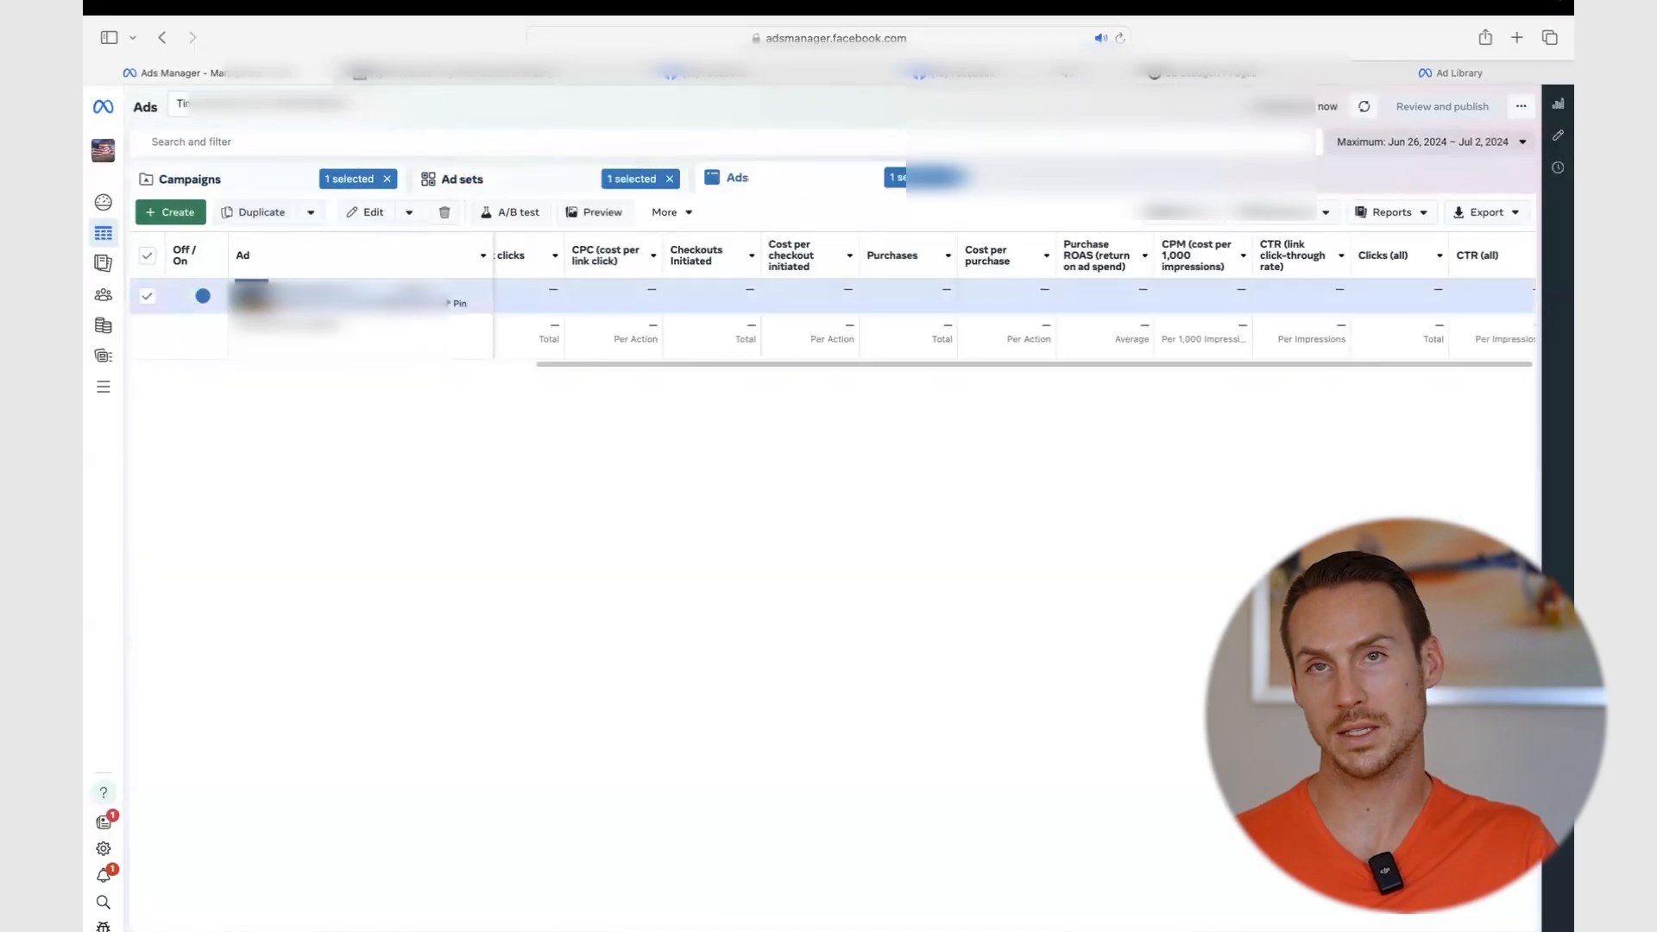
left_click(259, 212)
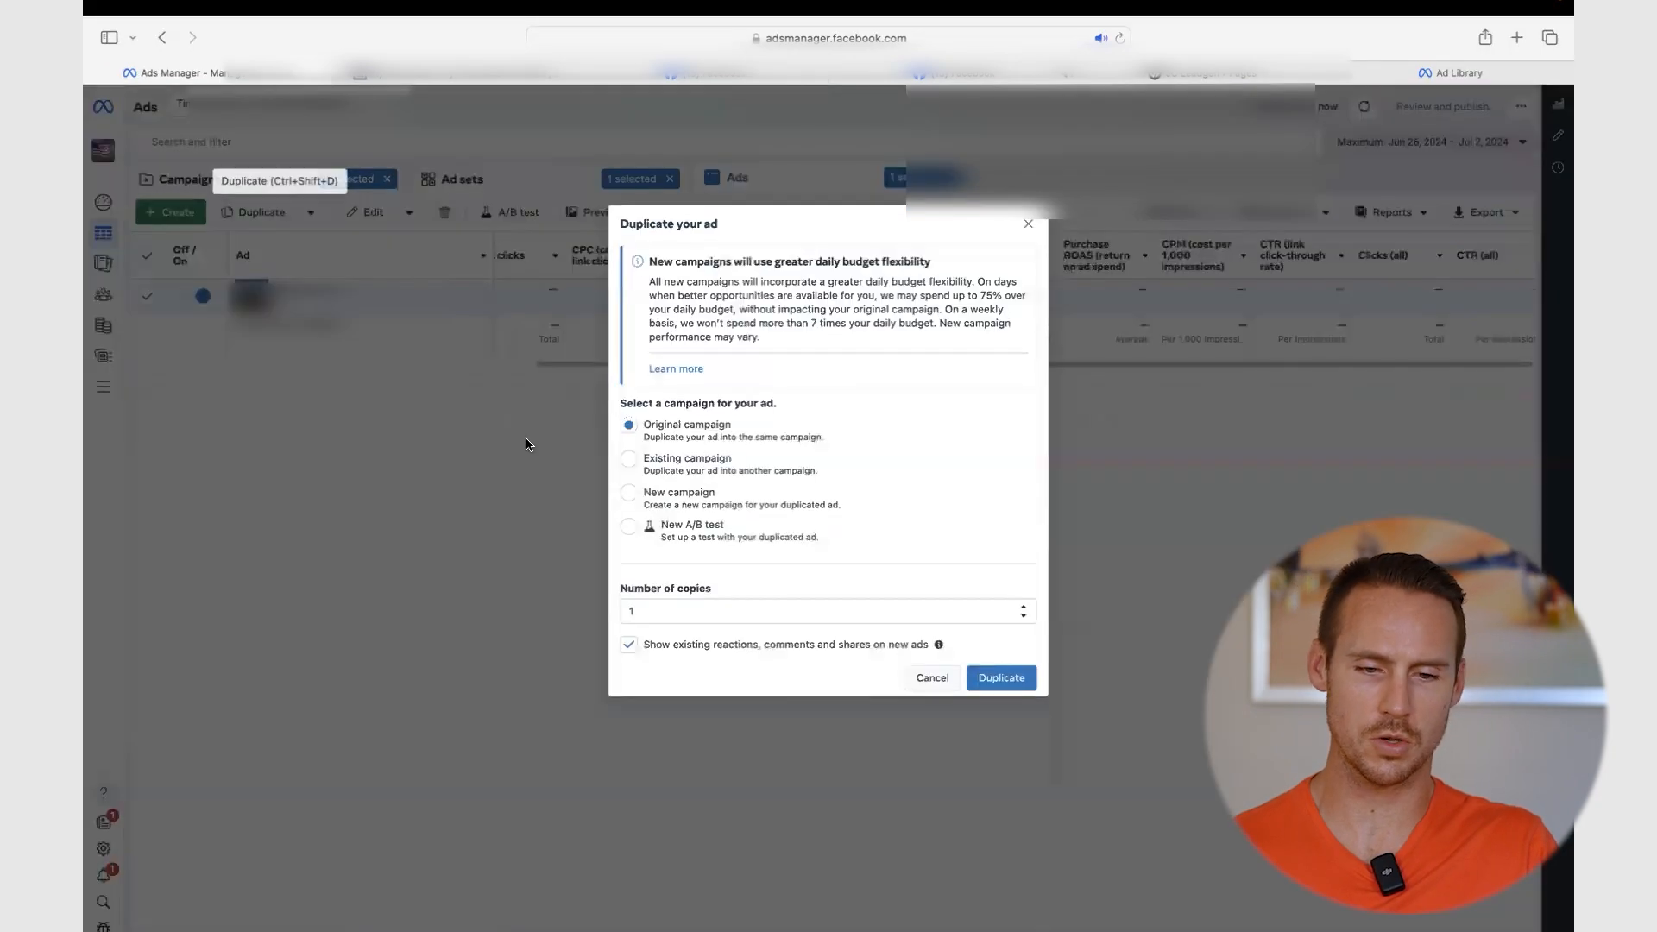
left_click_drag(660, 610, 530, 612)
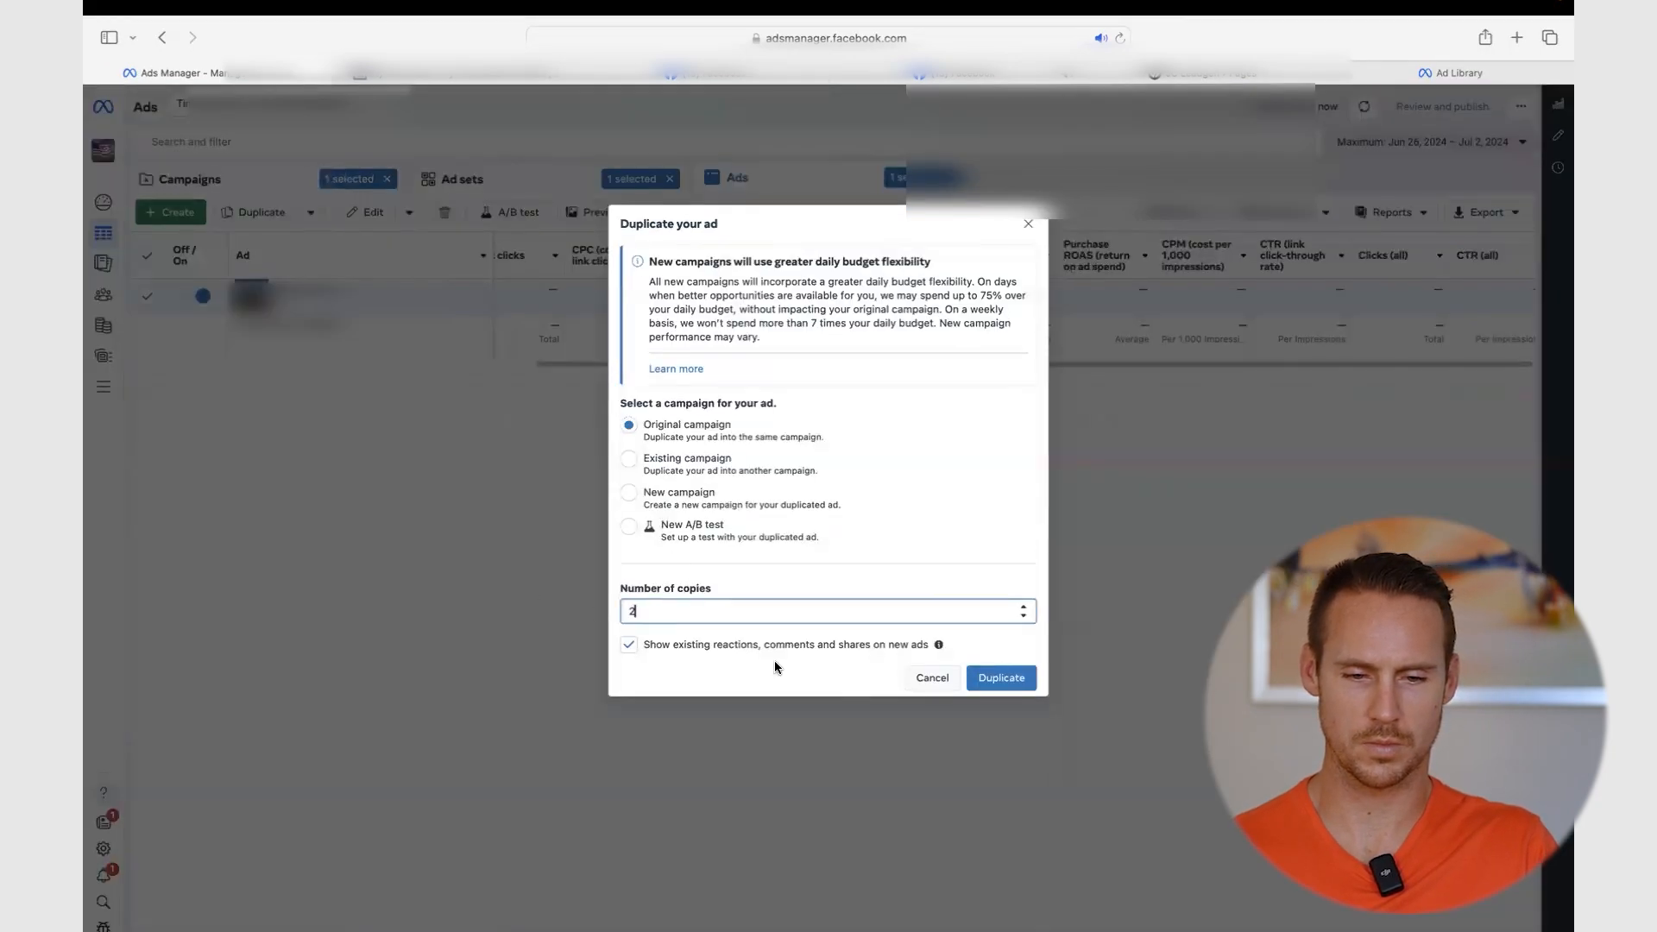
left_click(1009, 680)
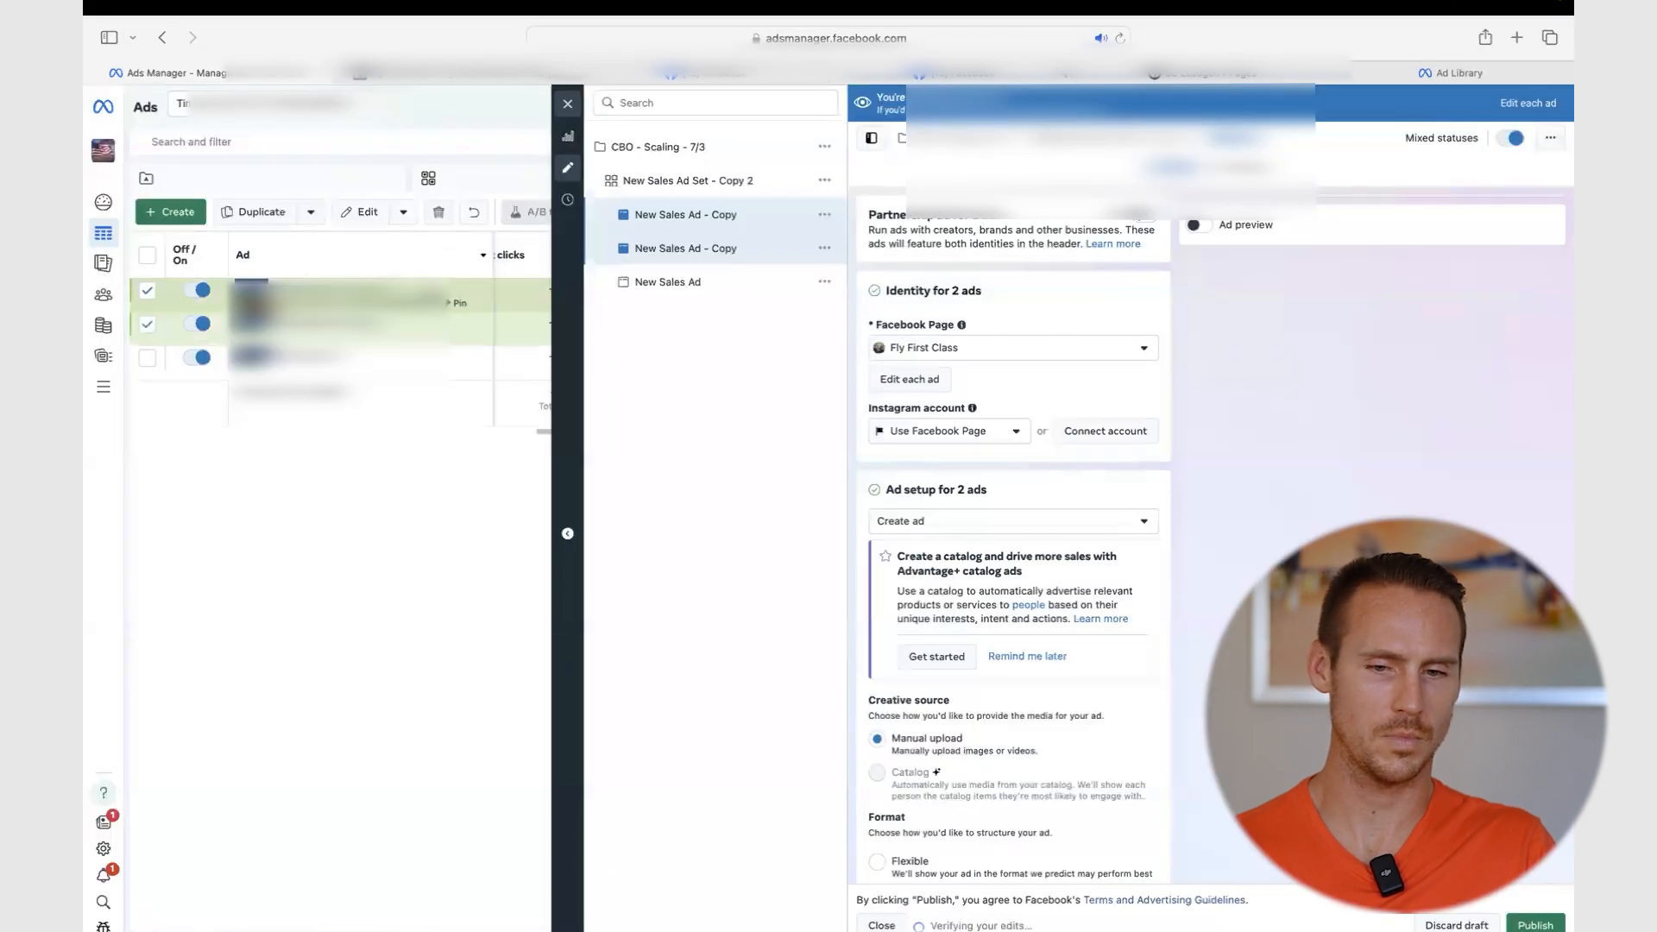
- Set the first 'New Sales Ad - Copy' to Use existing post in its Ad setup
left_click(398, 295)
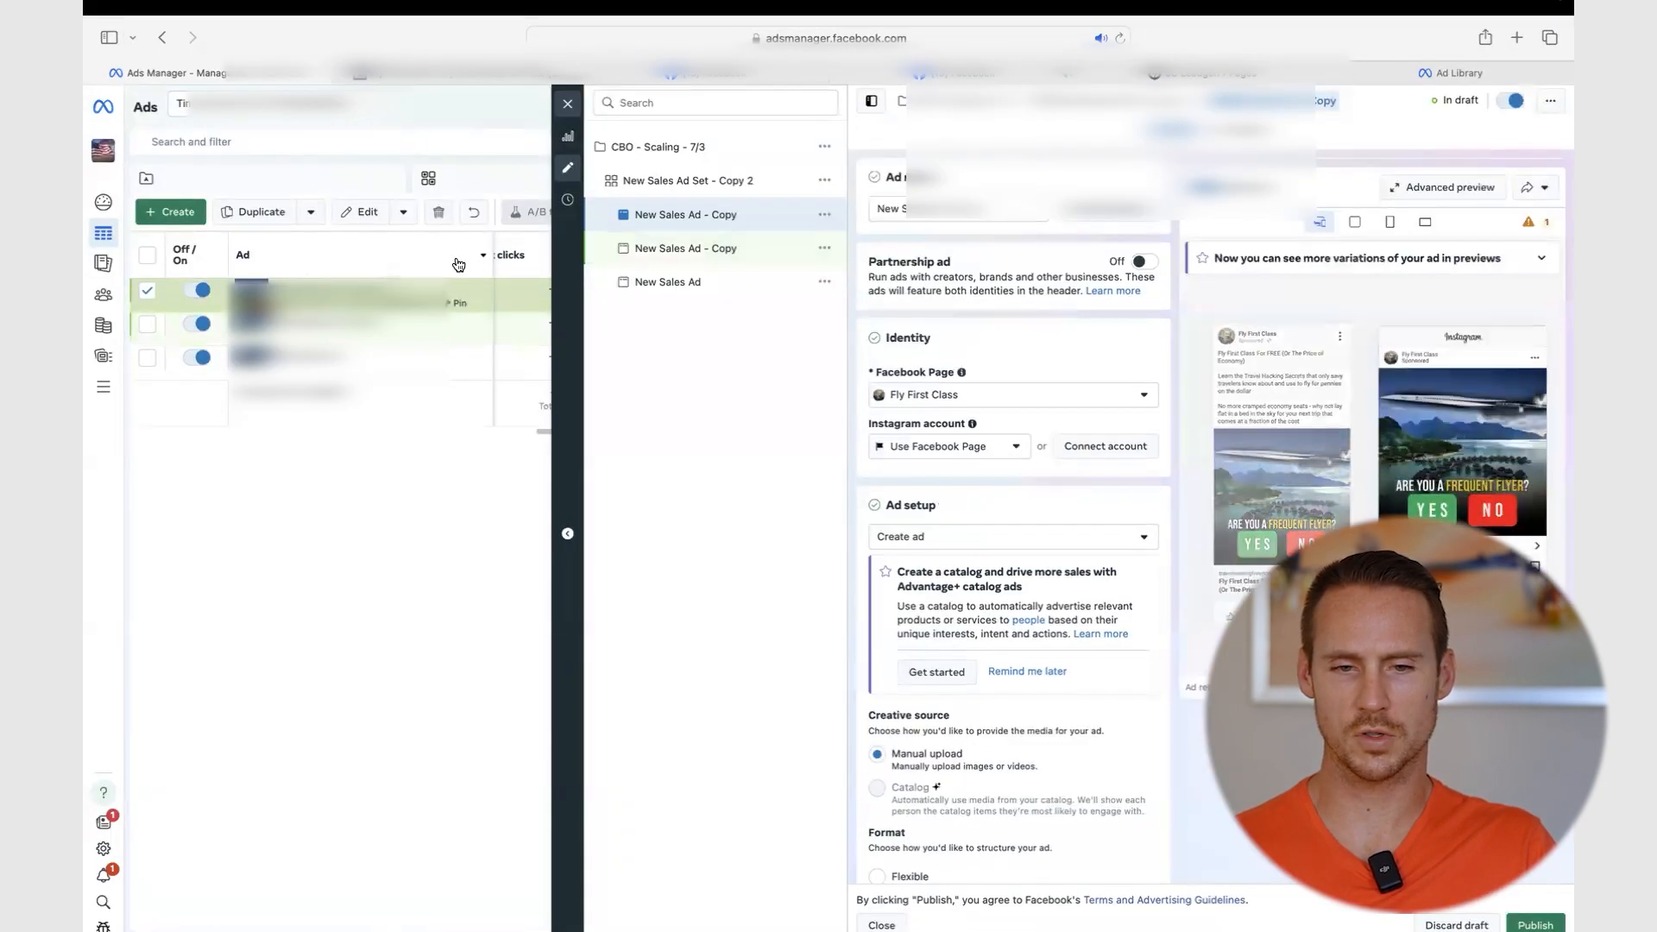
left_click(465, 326)
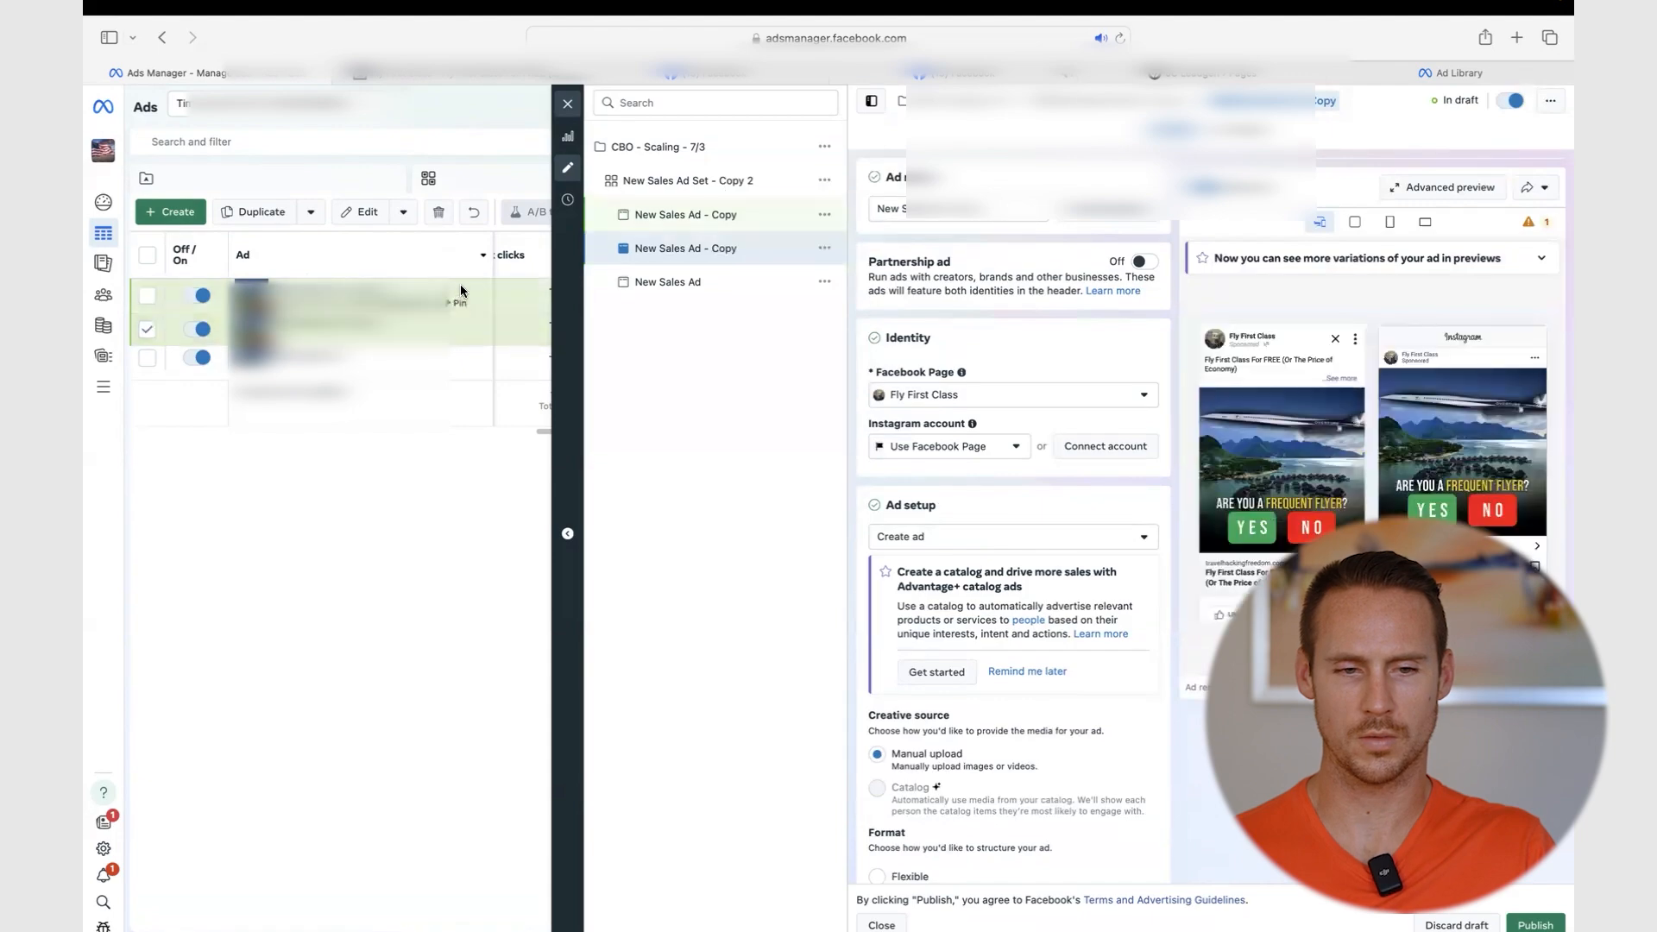
left_click(660, 215)
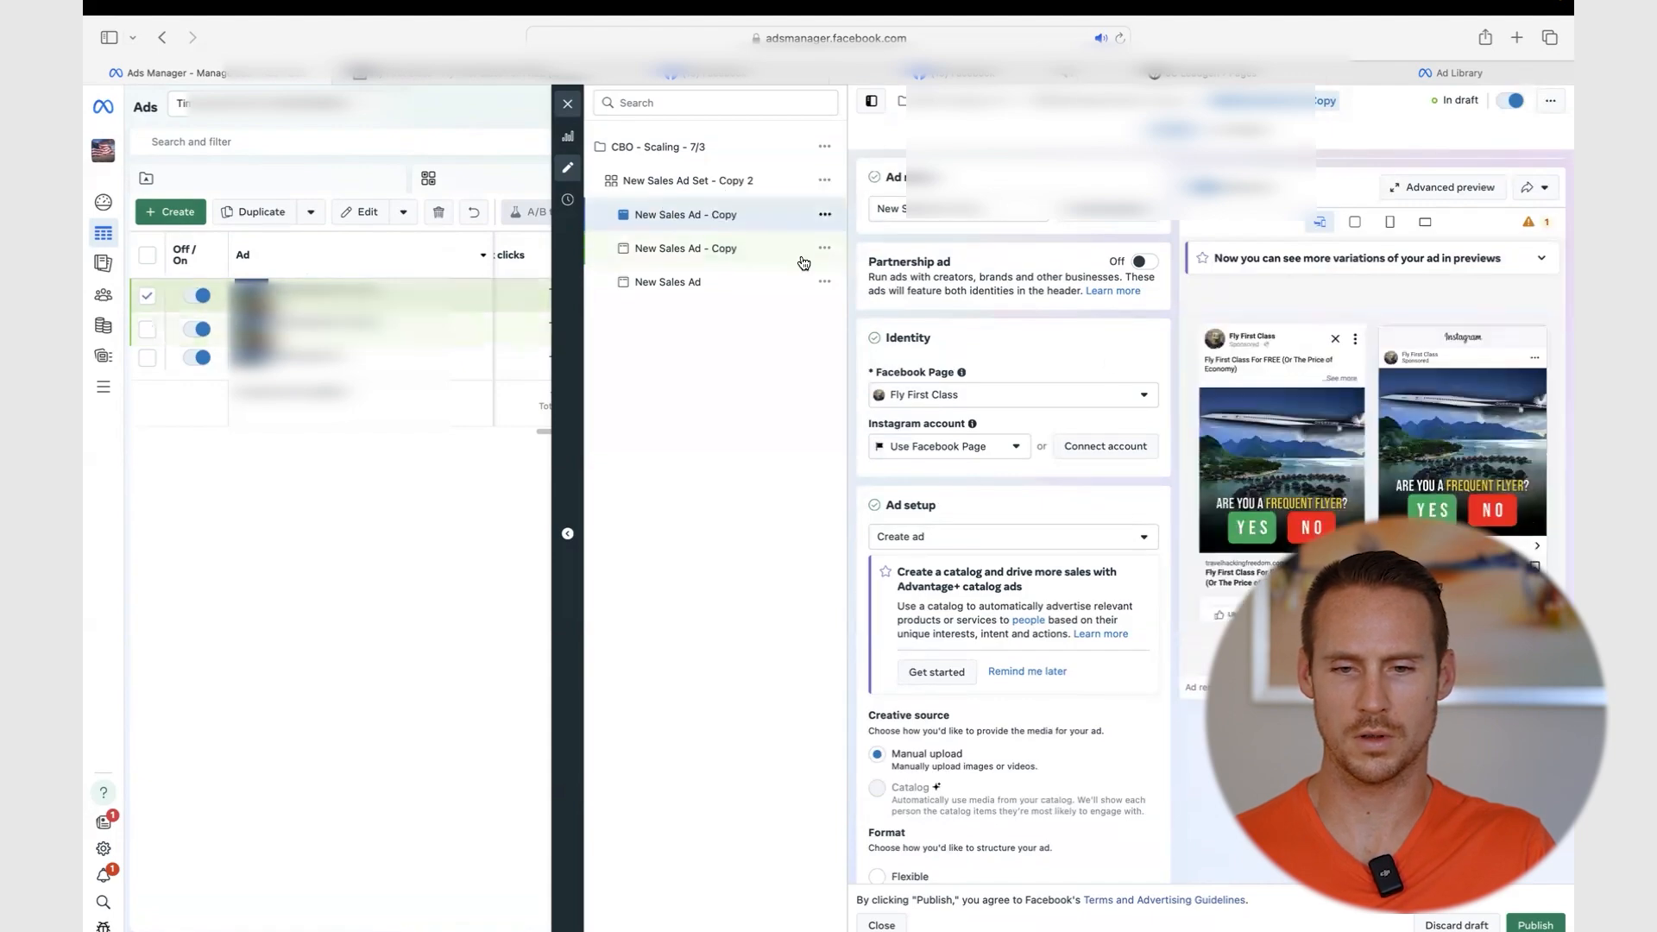
scroll(949, 378, "down", 3)
left_click(941, 284)
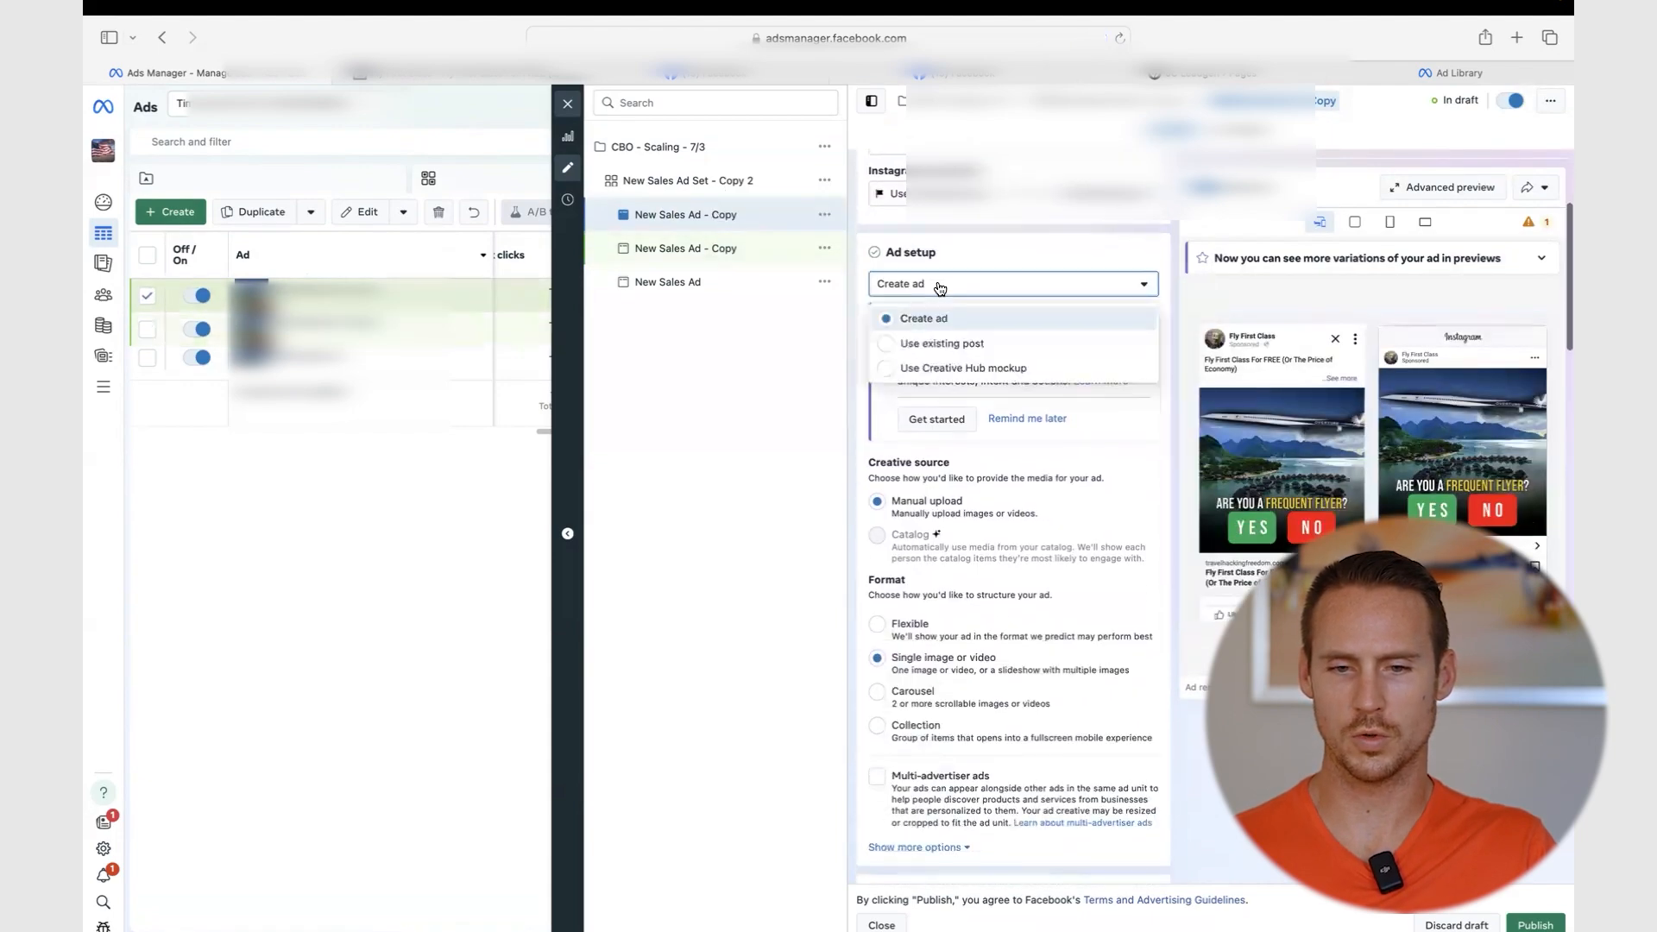
left_click(886, 343)
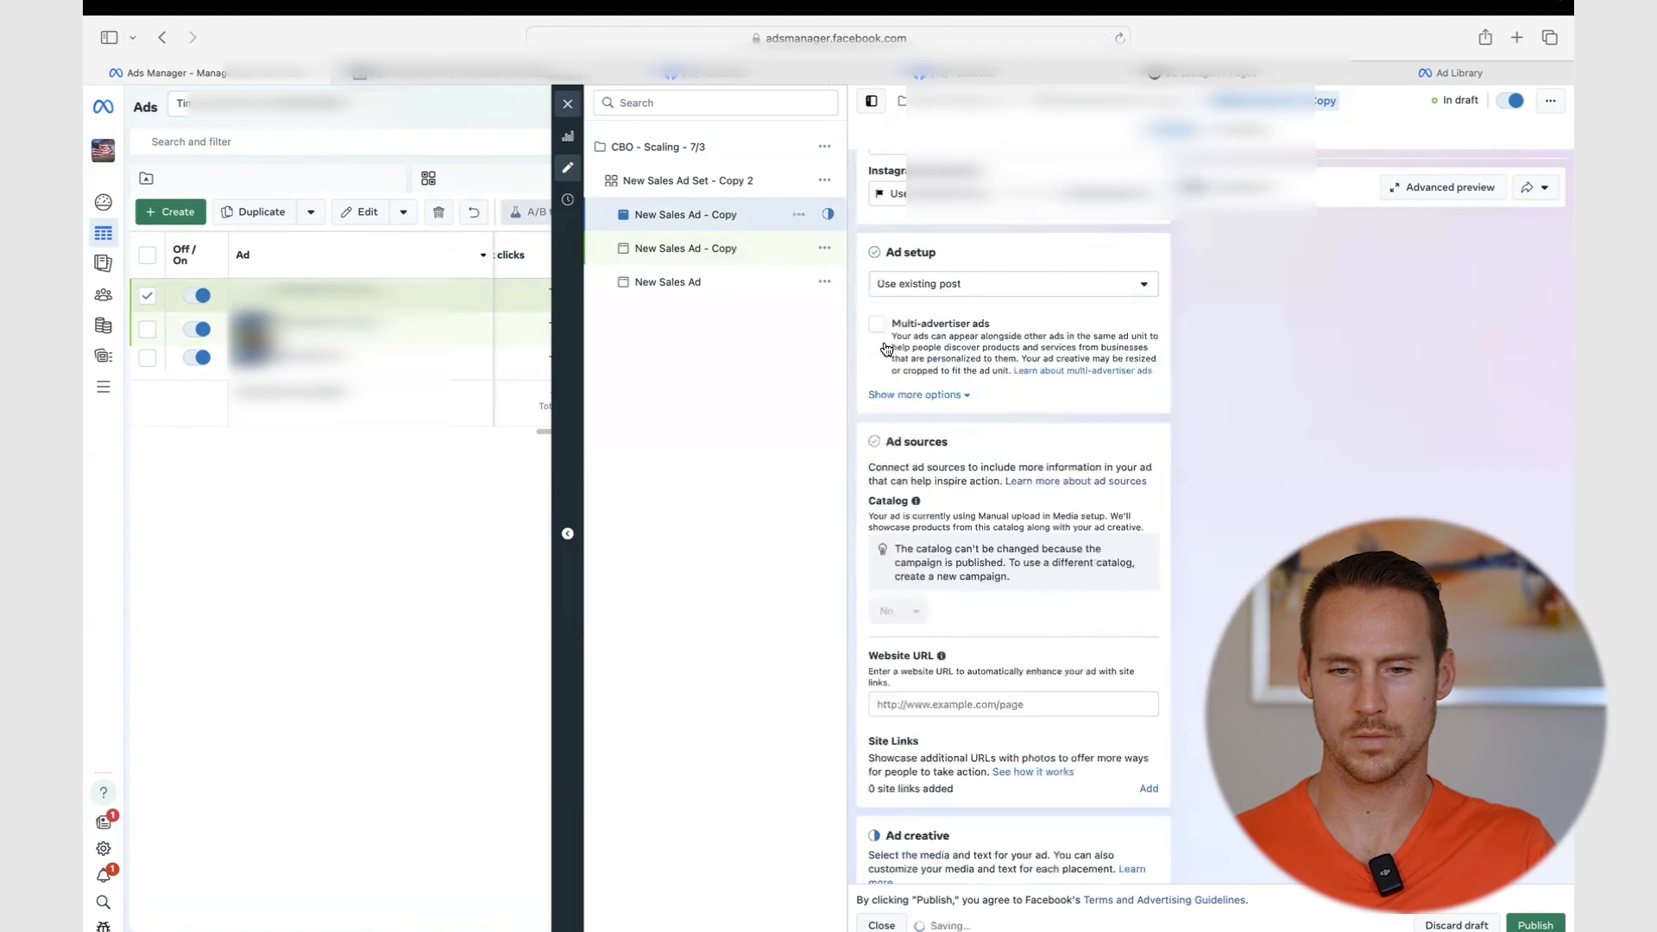
scroll(899, 504, "up", 2)
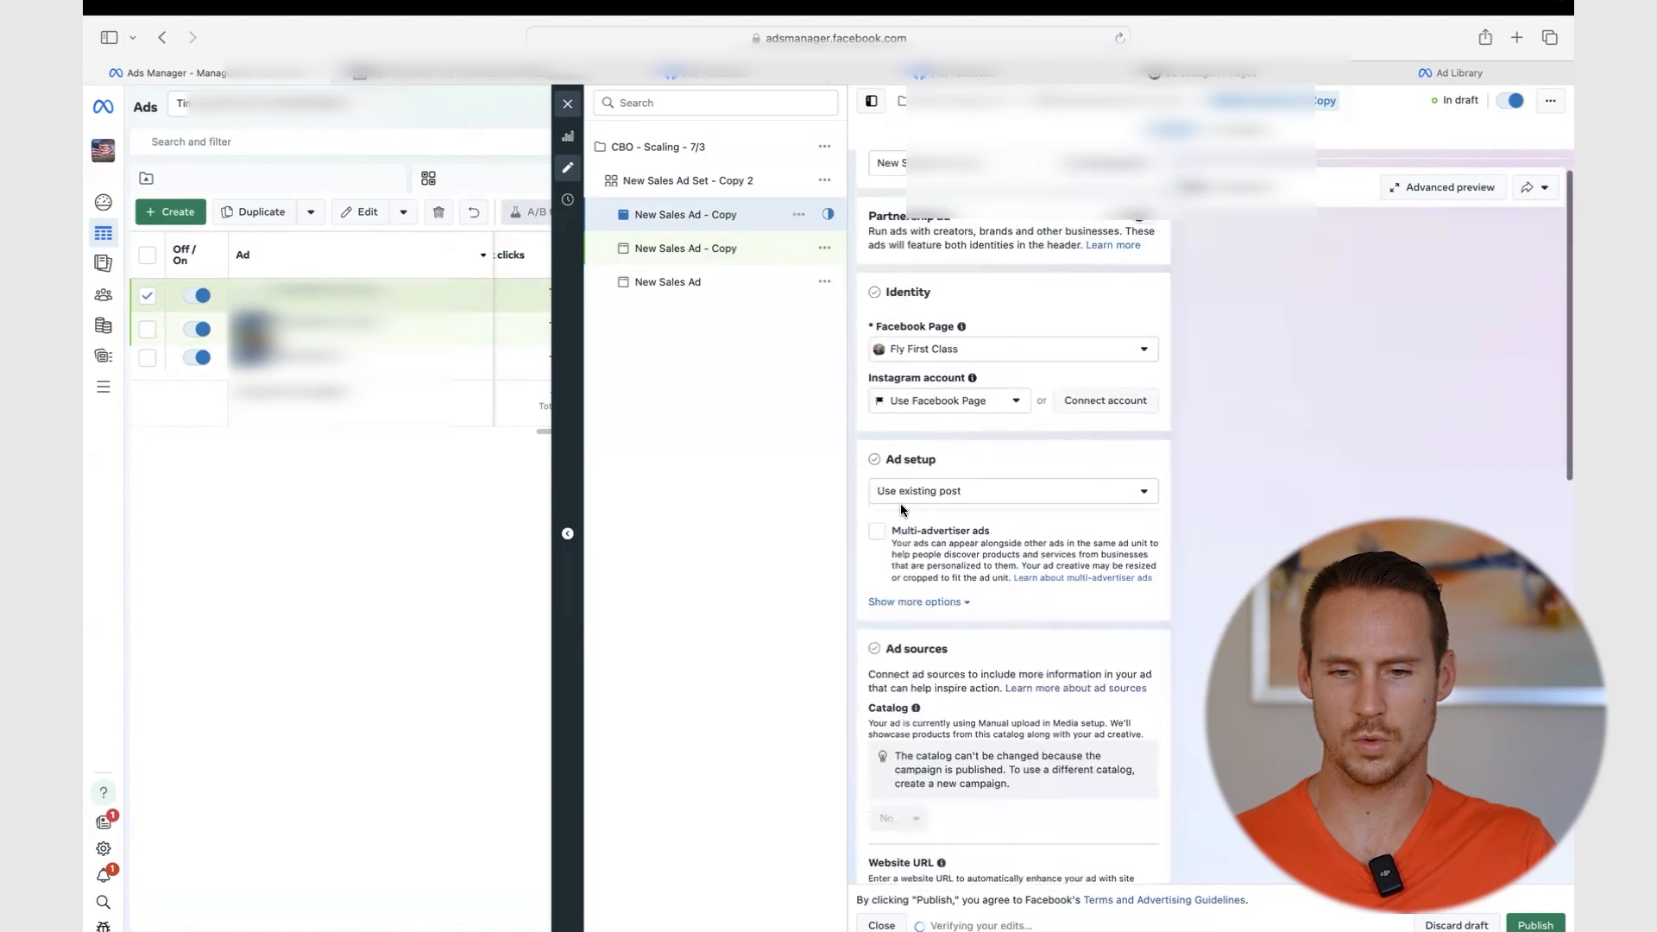
- Paste the 'Fly First Class For FREE' post ID into the ad's post ID field
left_click(921, 572)
scroll(922, 569, "down", 6)
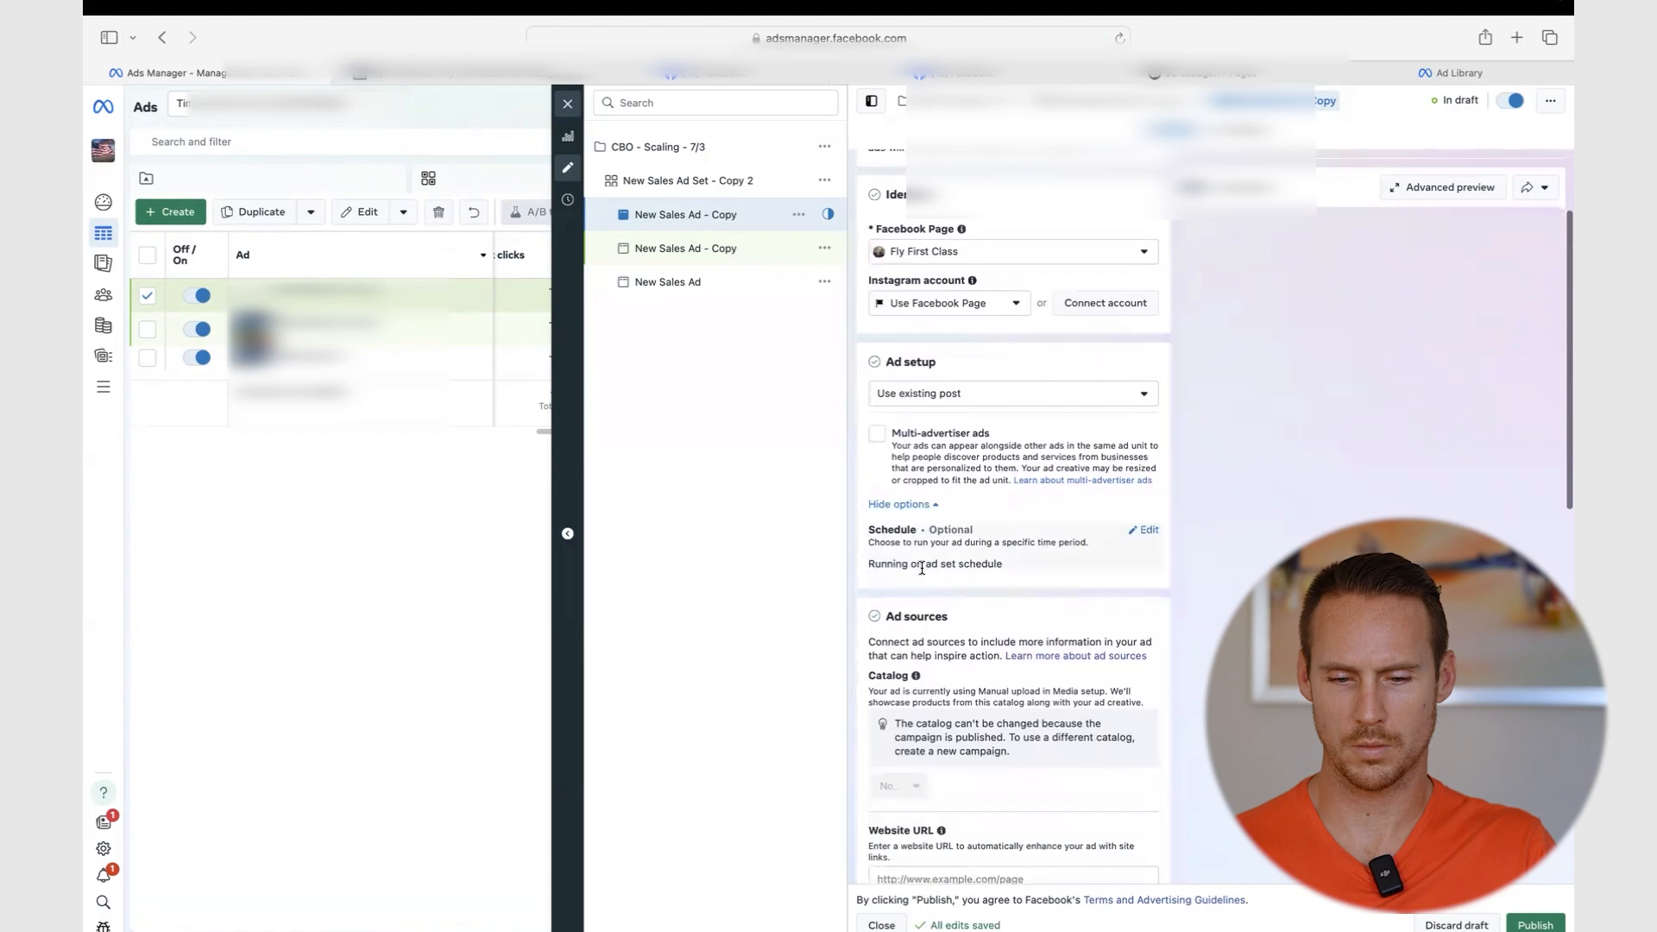
scroll(980, 524, "down", 1)
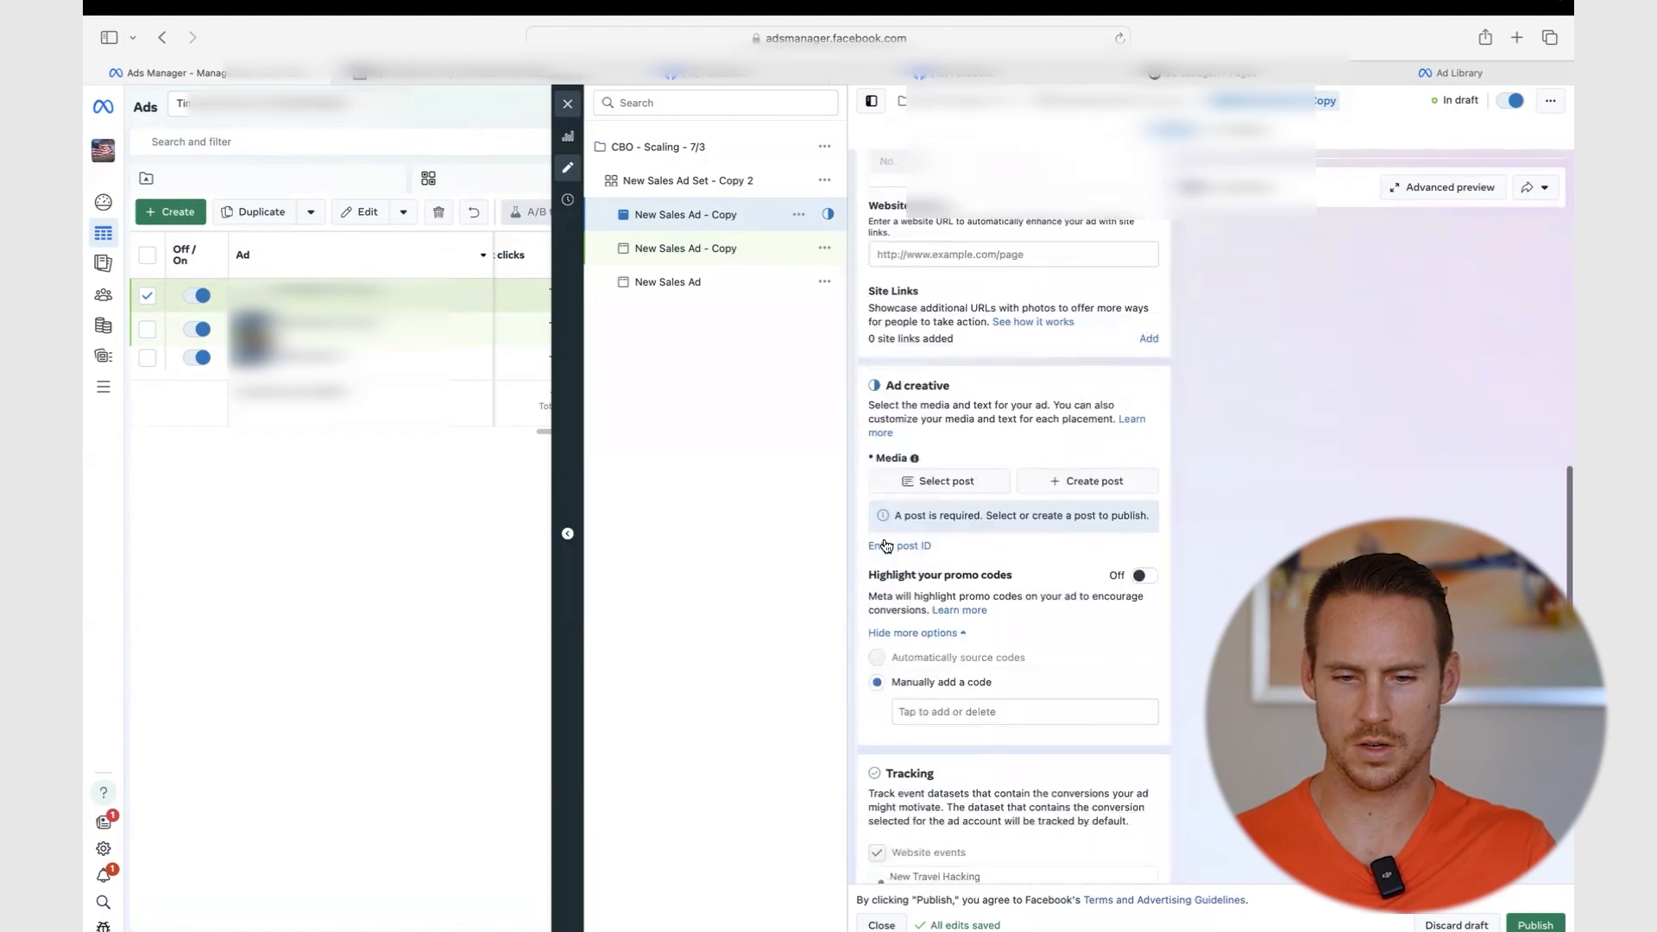
left_click(898, 547)
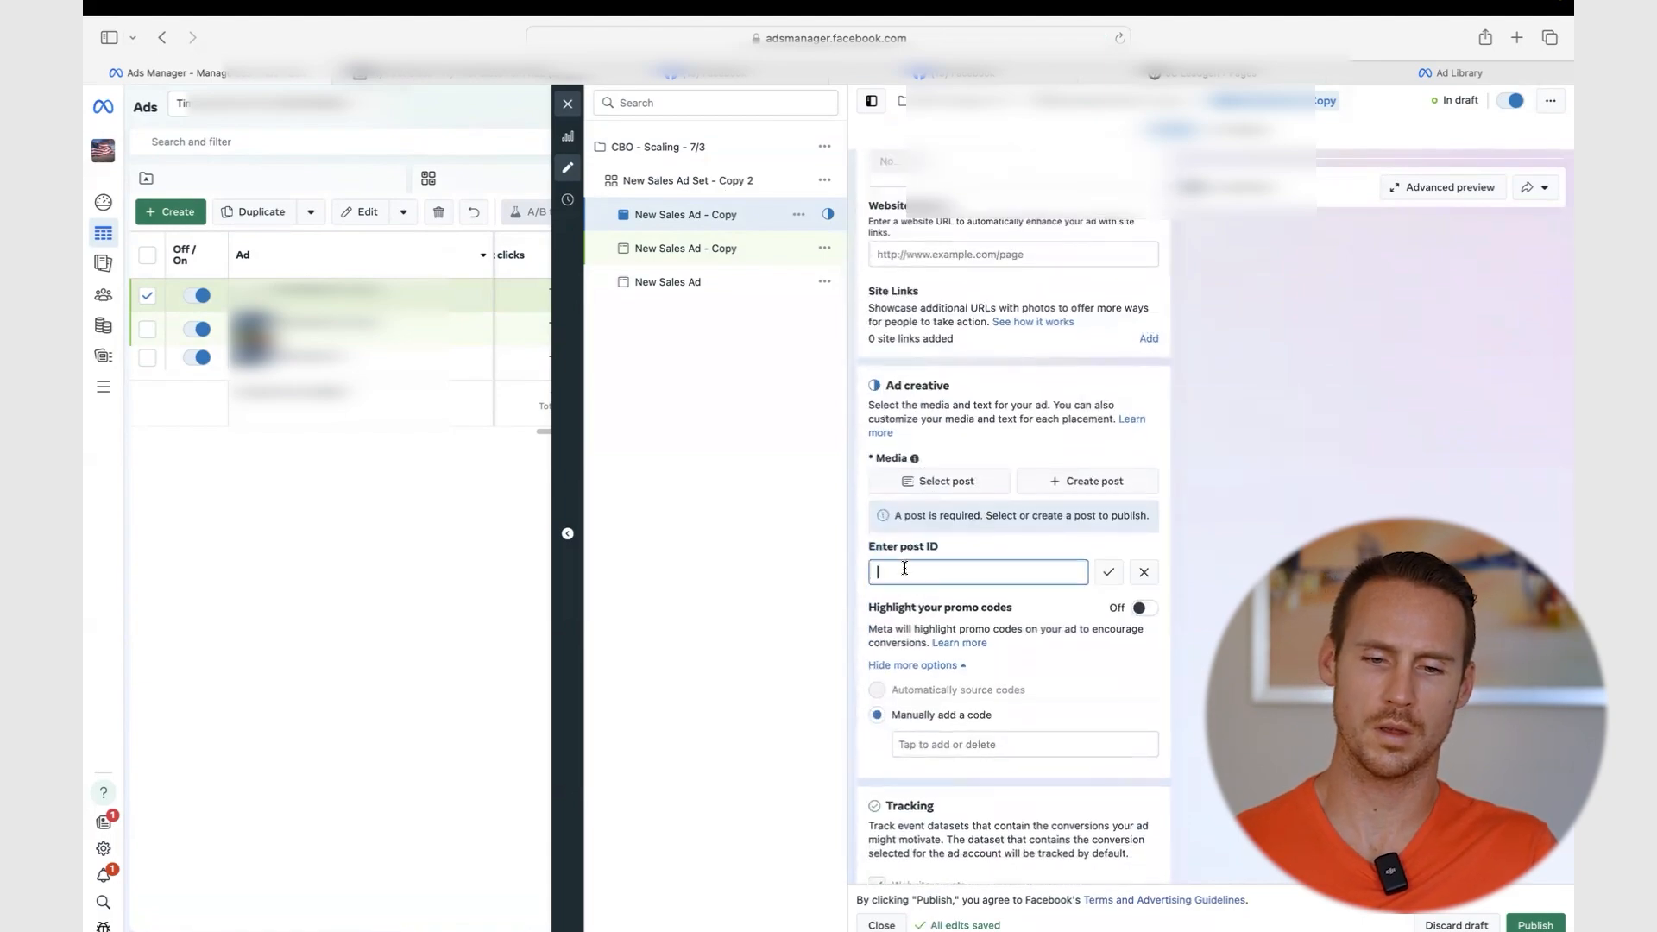
key("super+v")
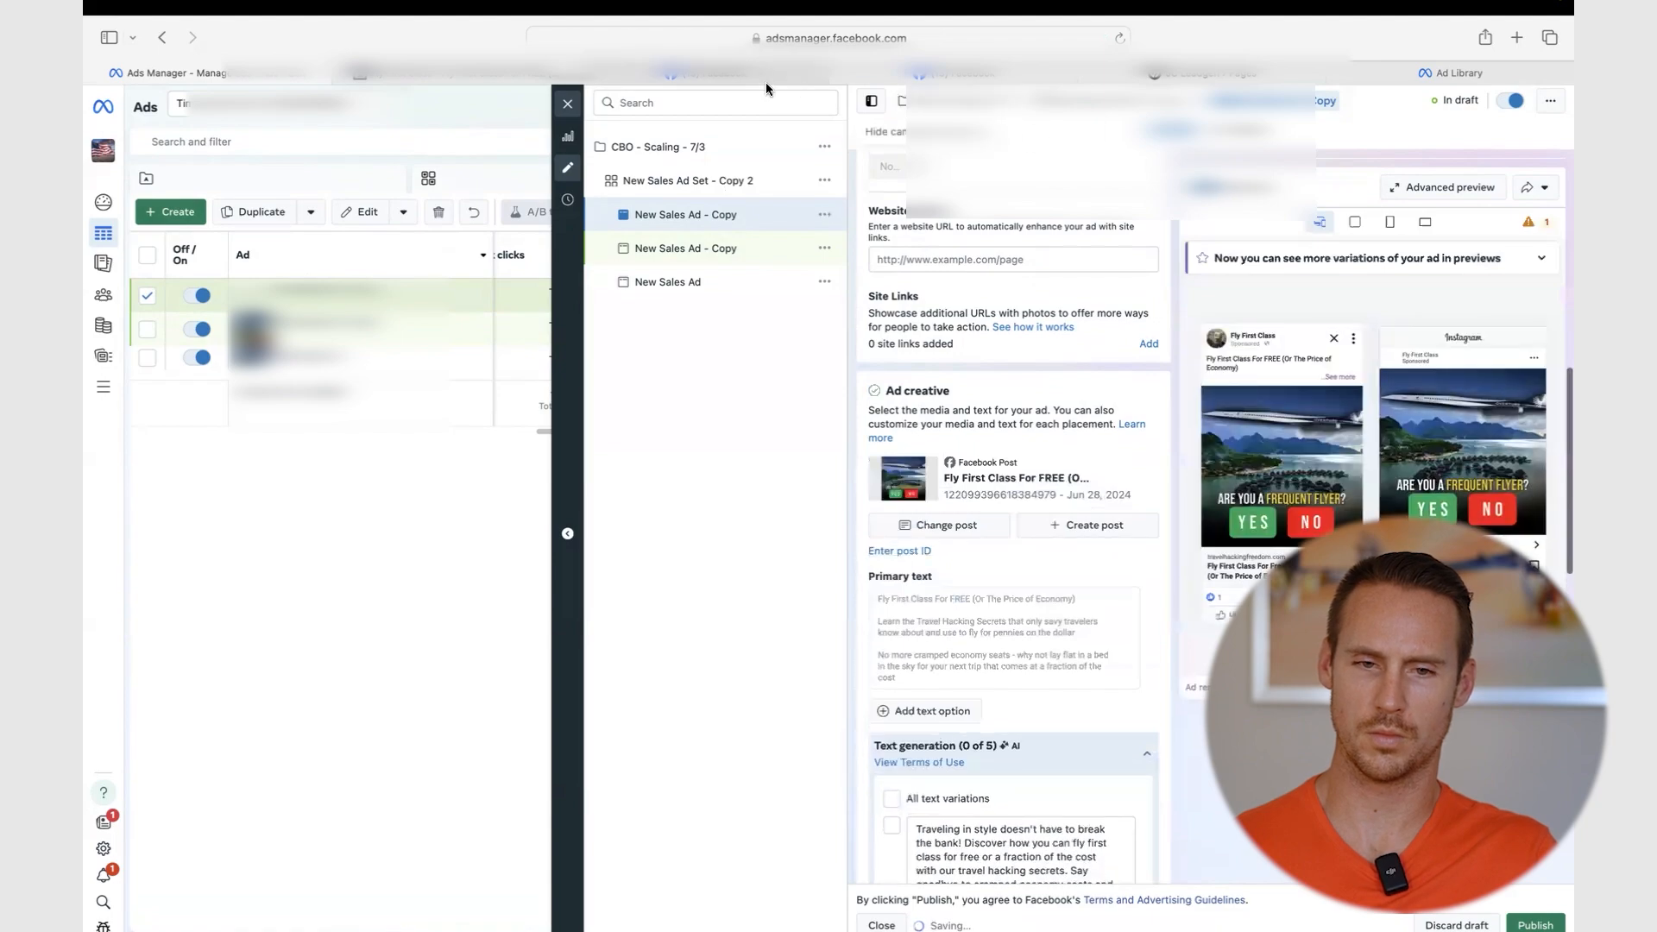
left_click(740, 76)
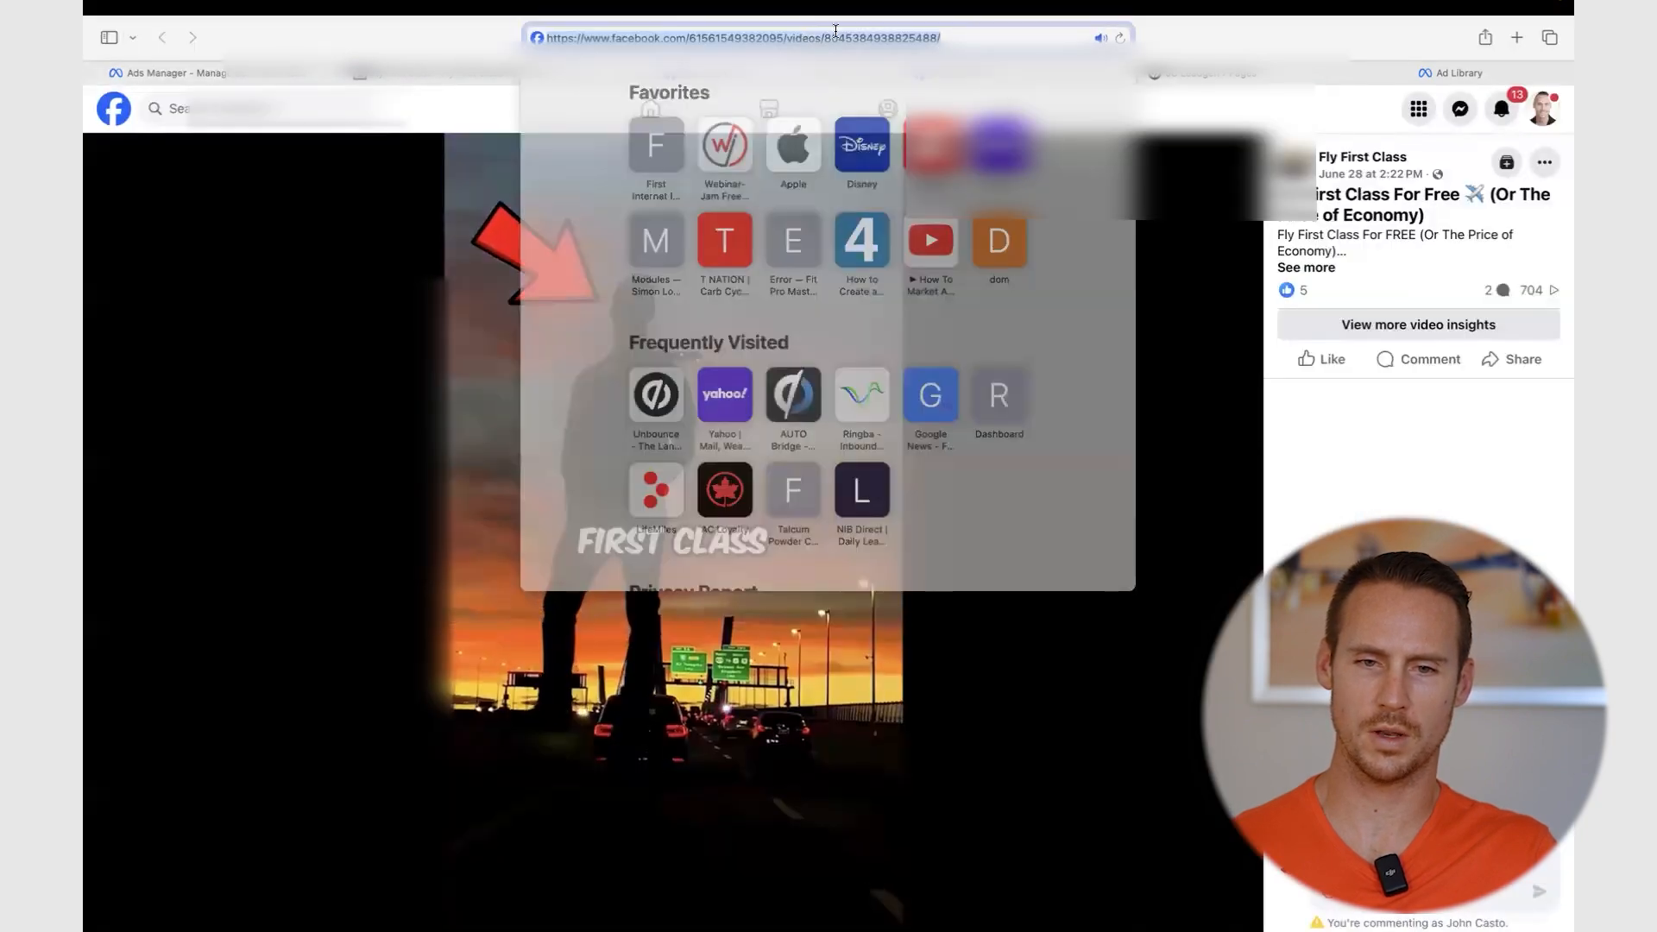
- Reveal the Fly First Class video post's full URL containing its post ID
left_click(851, 38)
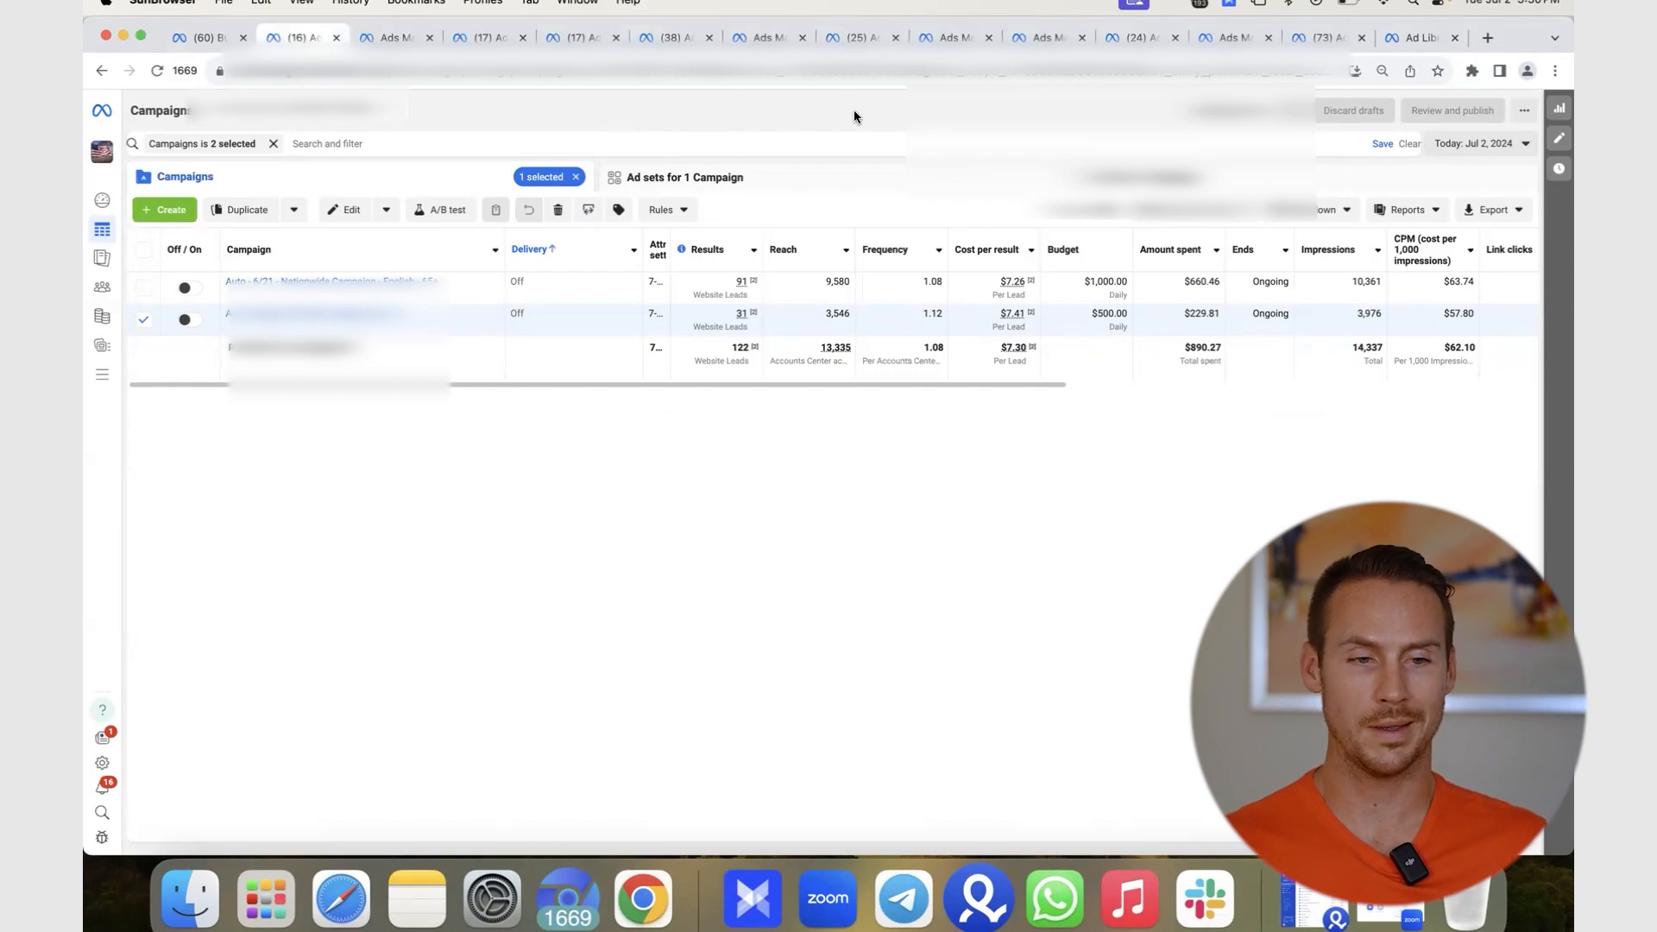
- Clear the two-campaign filter and sort all 340 campaigns by cost per result, highest first
left_click(273, 145)
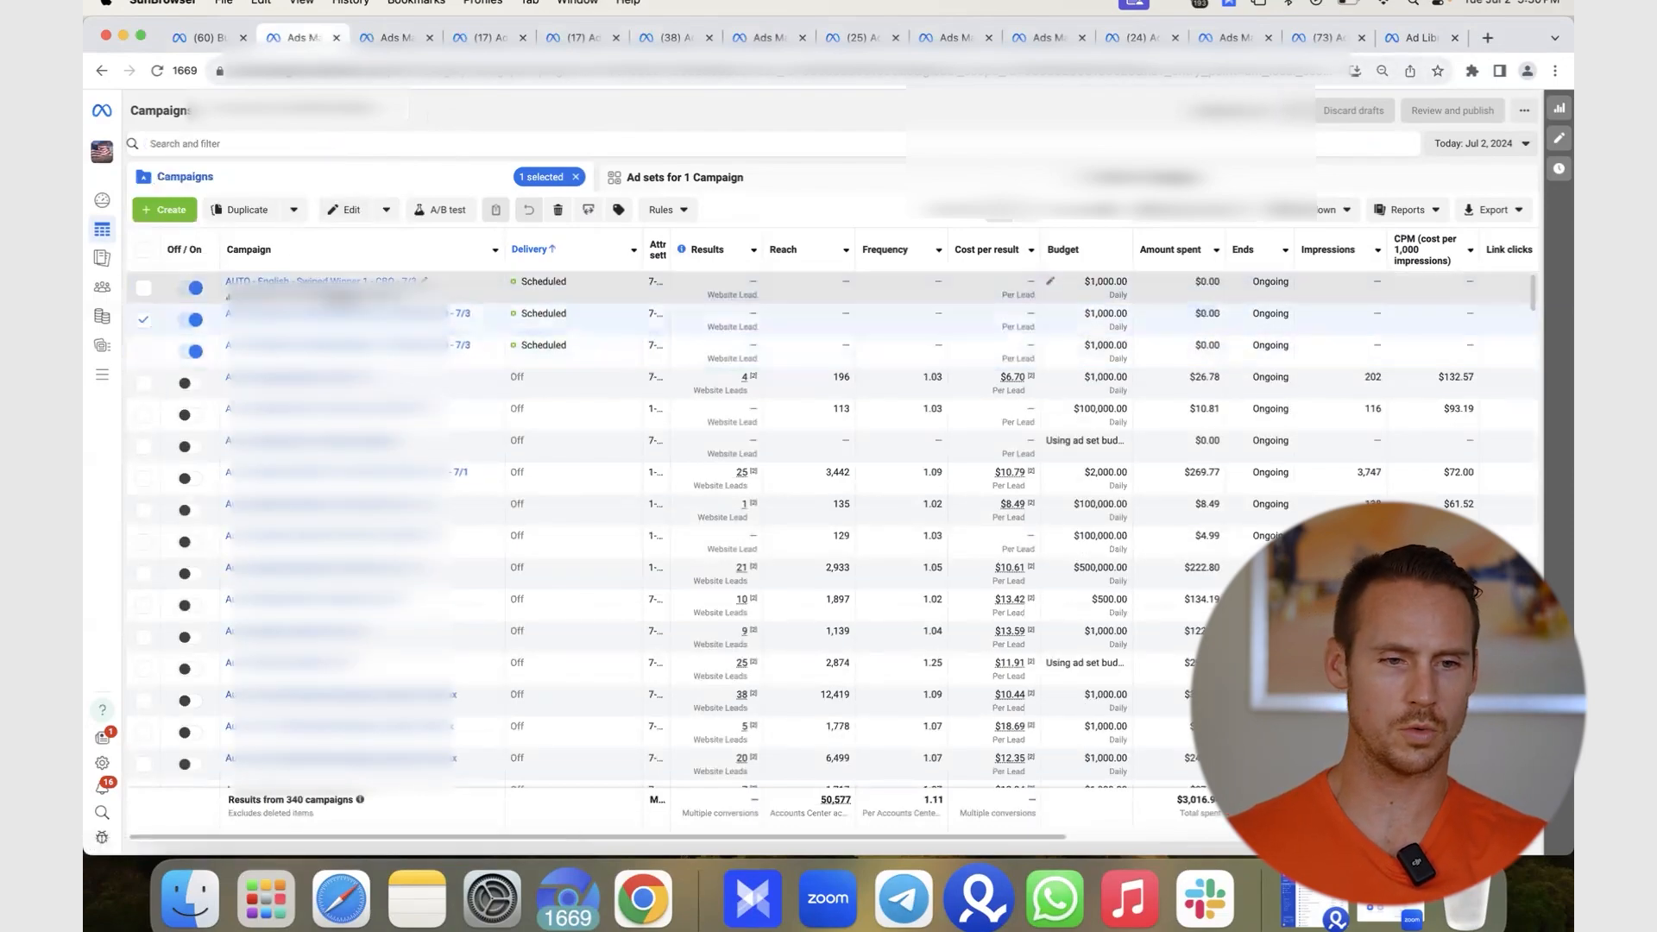
left_click(145, 288)
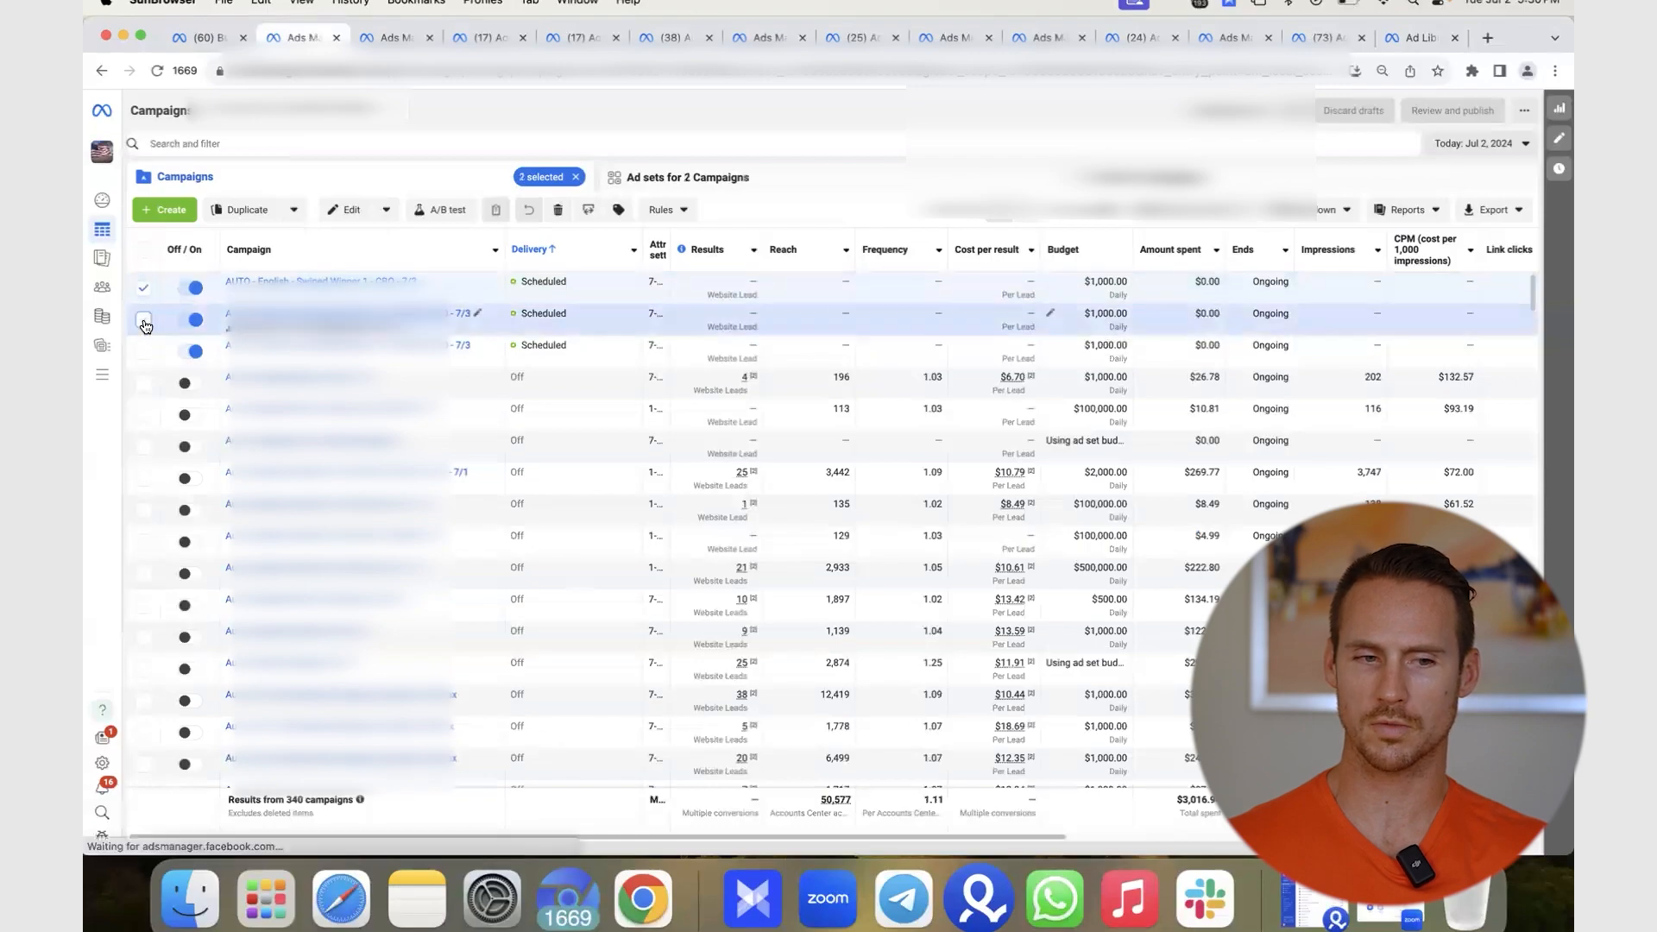
left_click(145, 350)
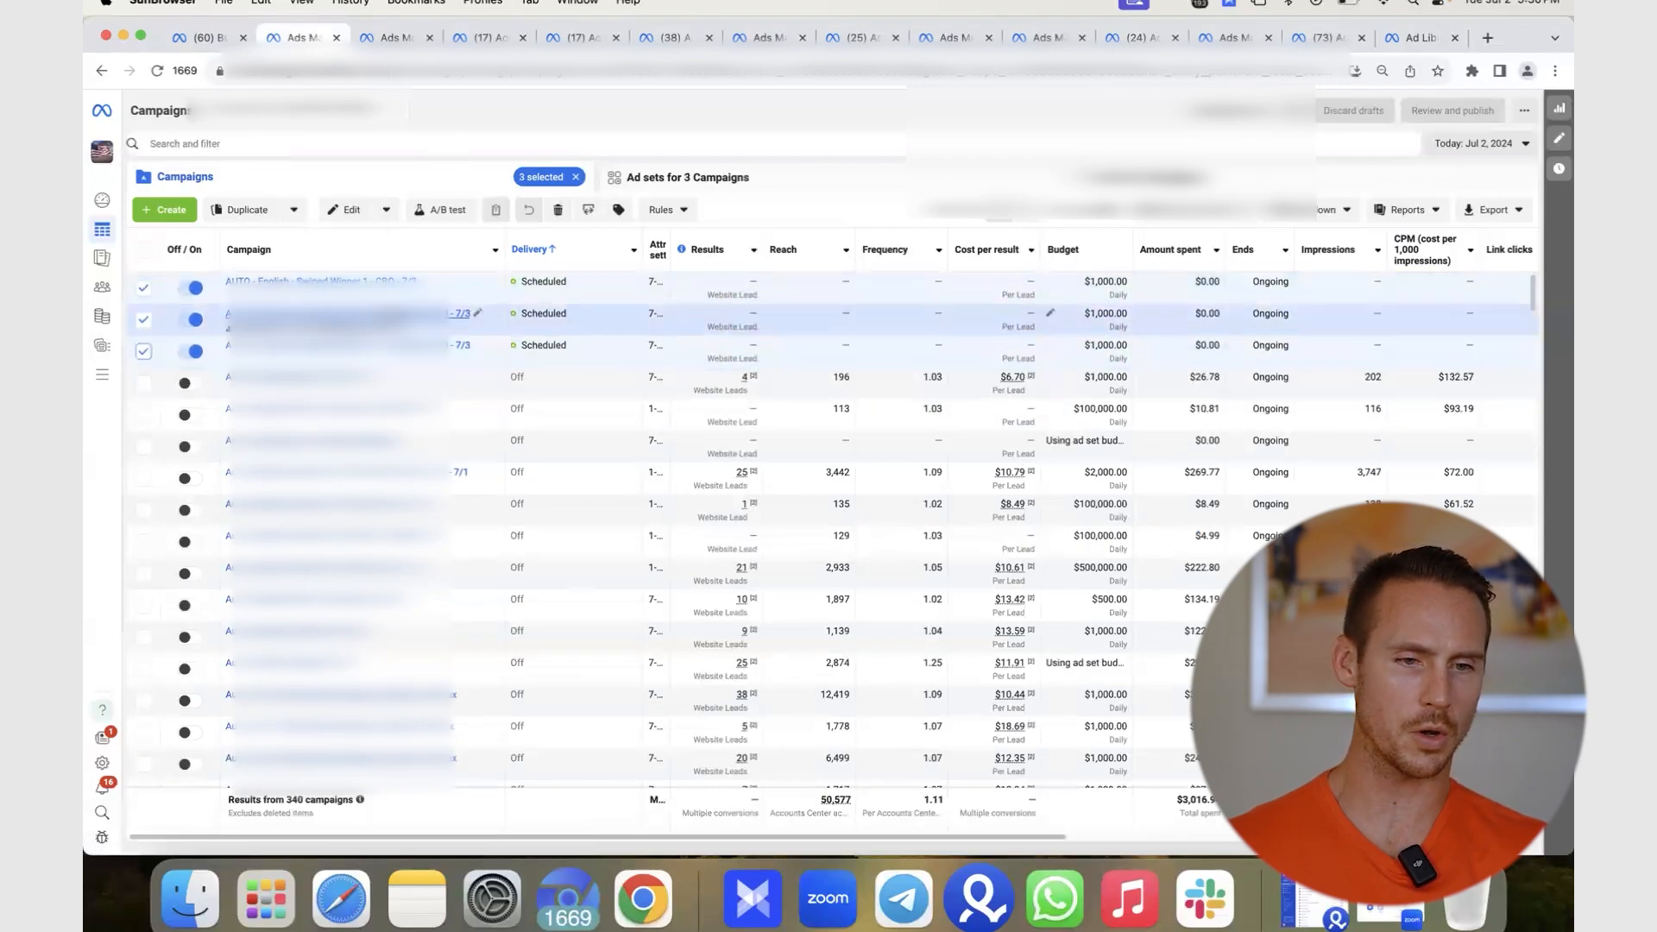
left_click(144, 289)
left_click(143, 320)
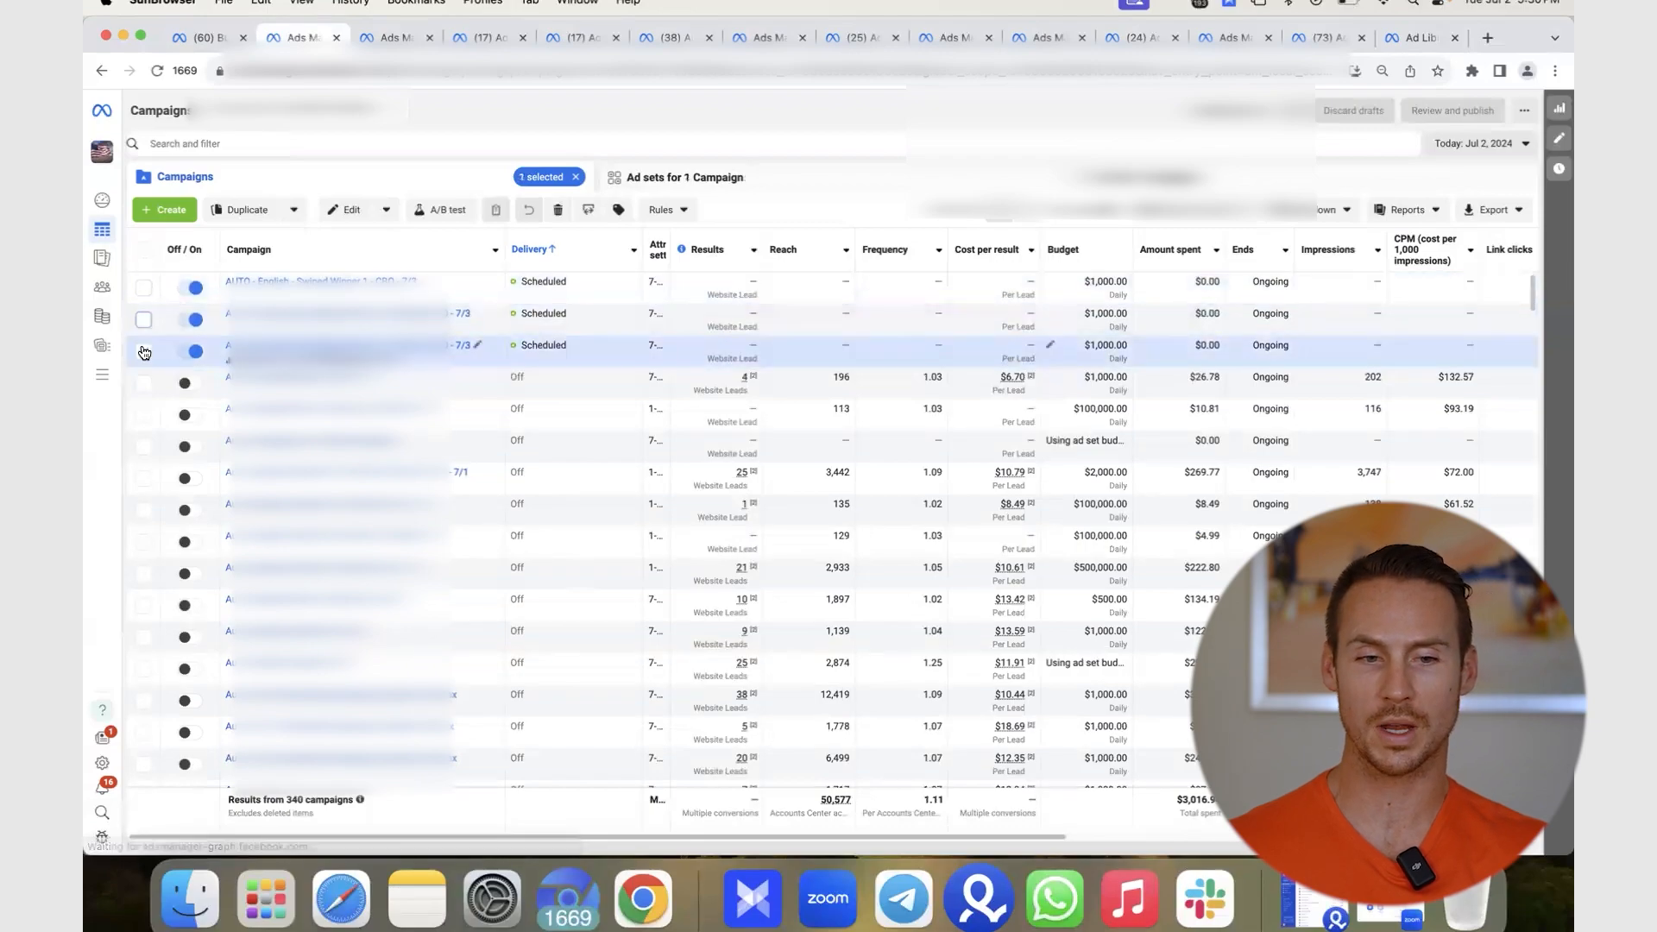
left_click(144, 351)
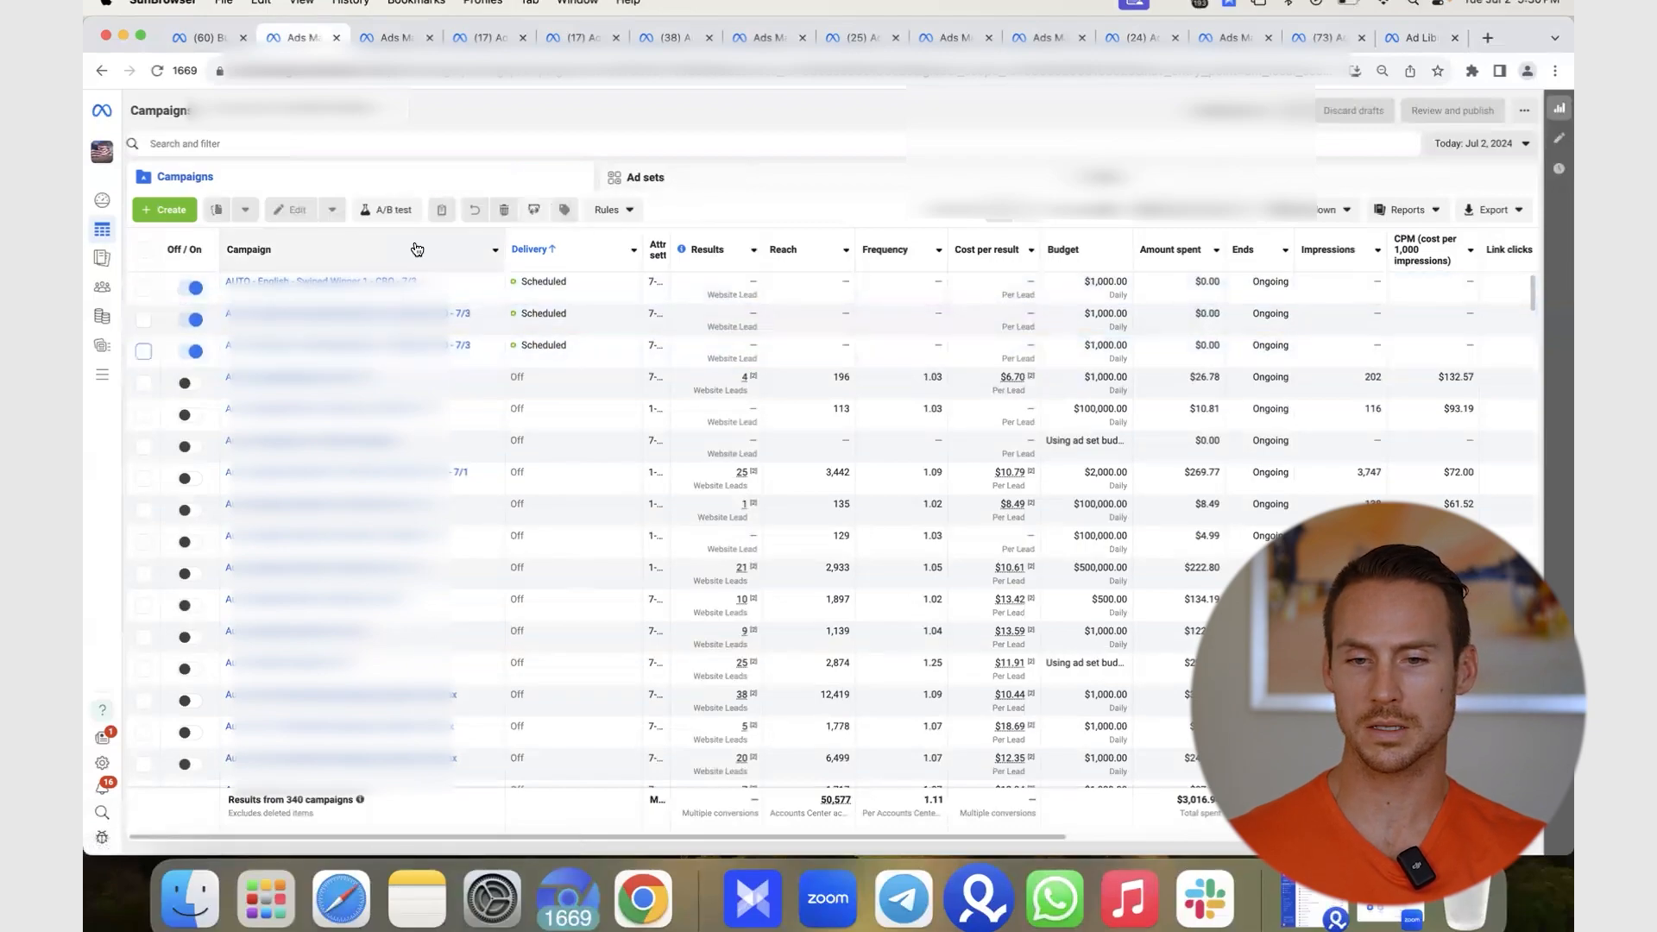
left_click(844, 349)
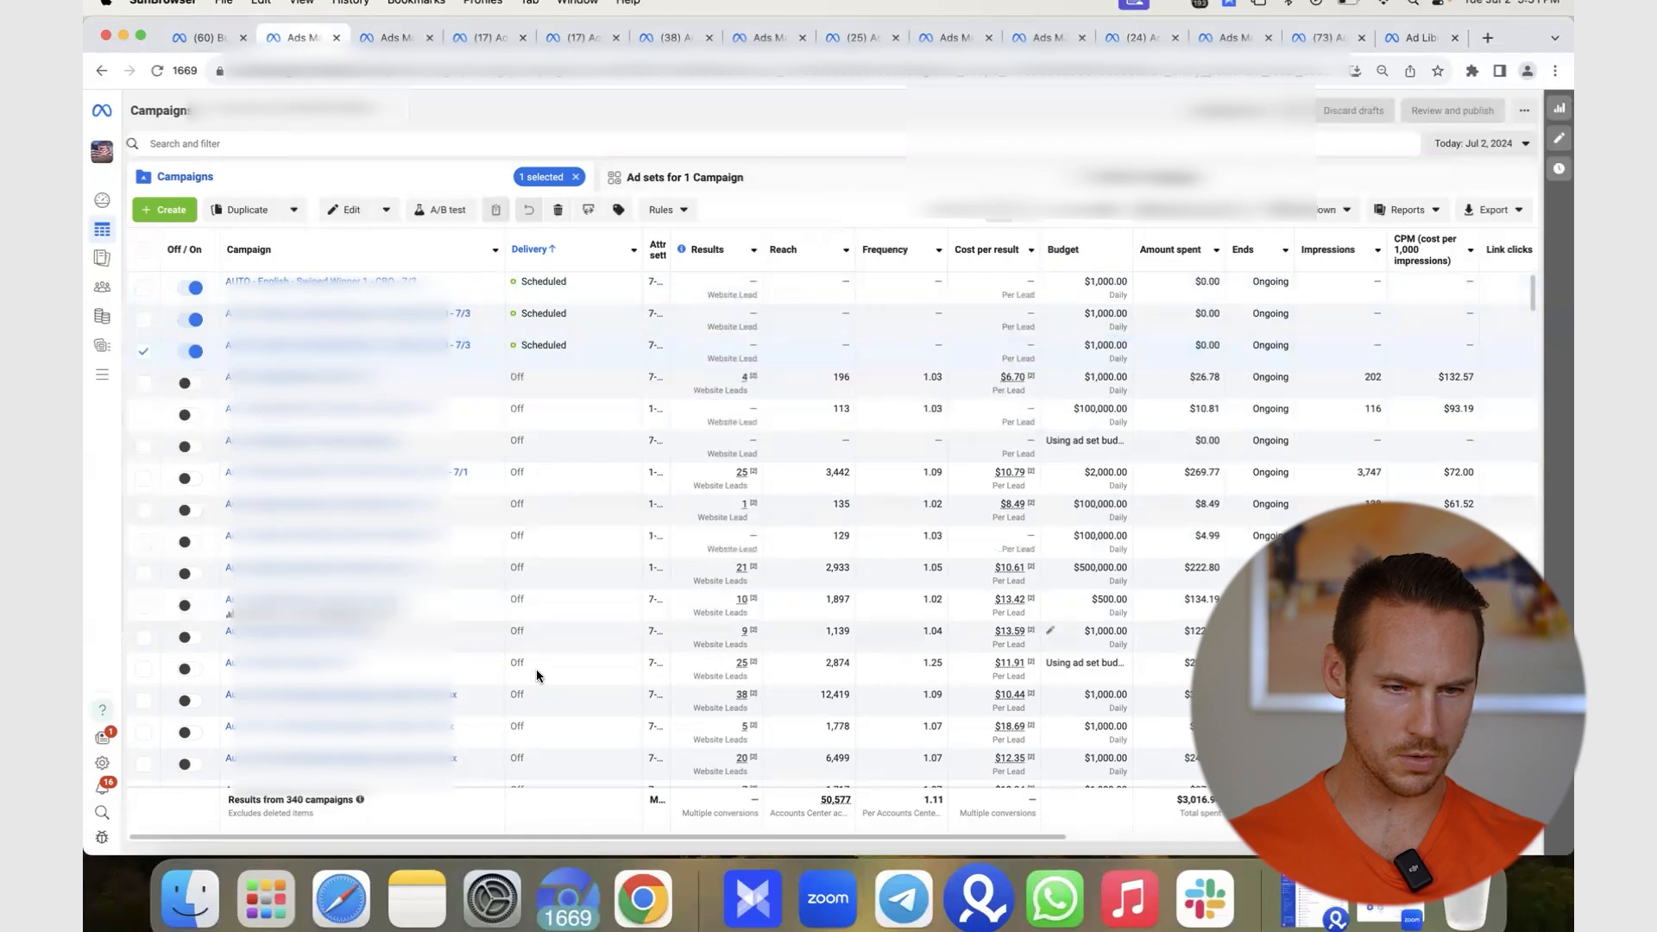
left_click(986, 246)
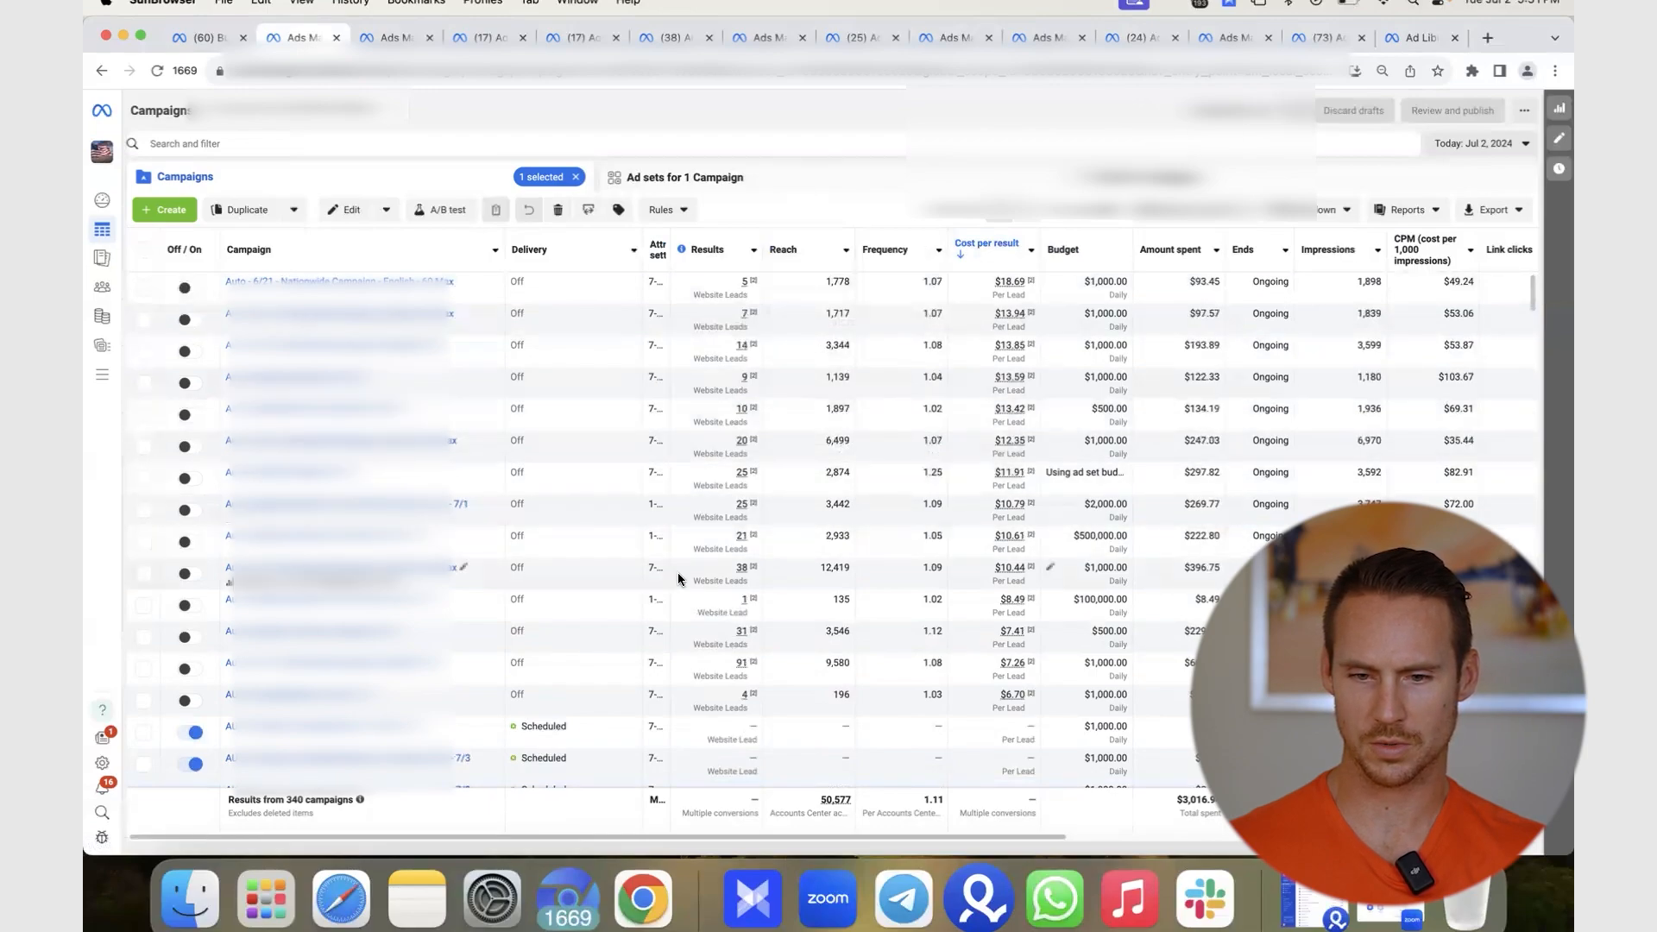
- Filter the campaigns table to just the two selected original lead campaigns
mouse_move(707, 354)
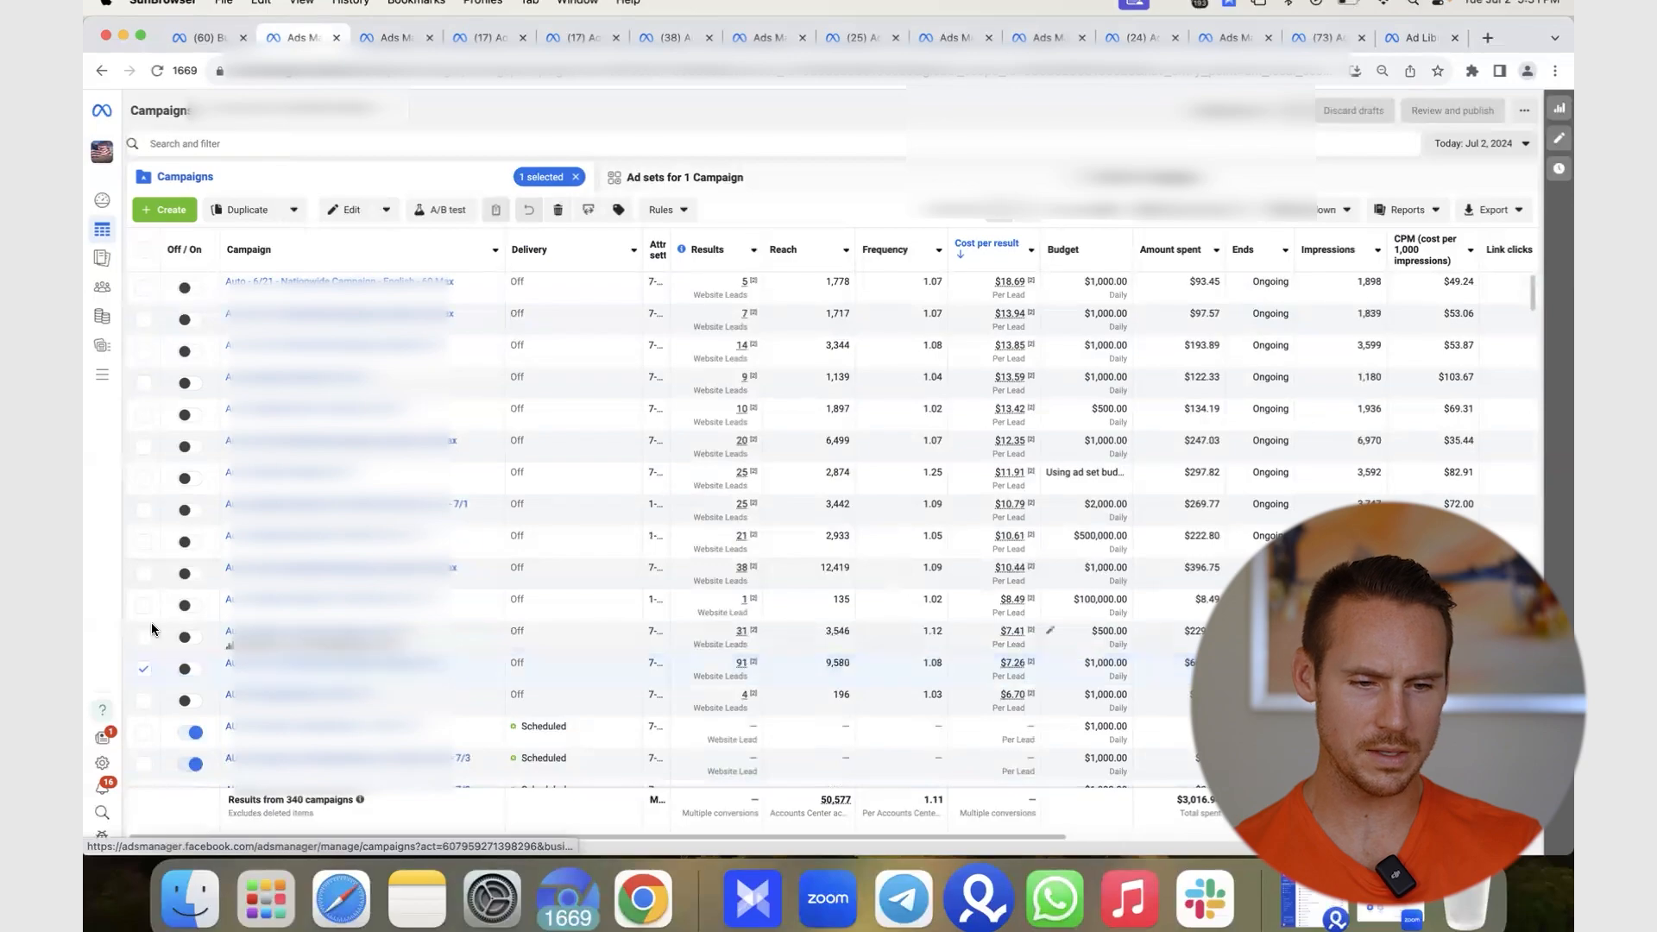
left_click(144, 700)
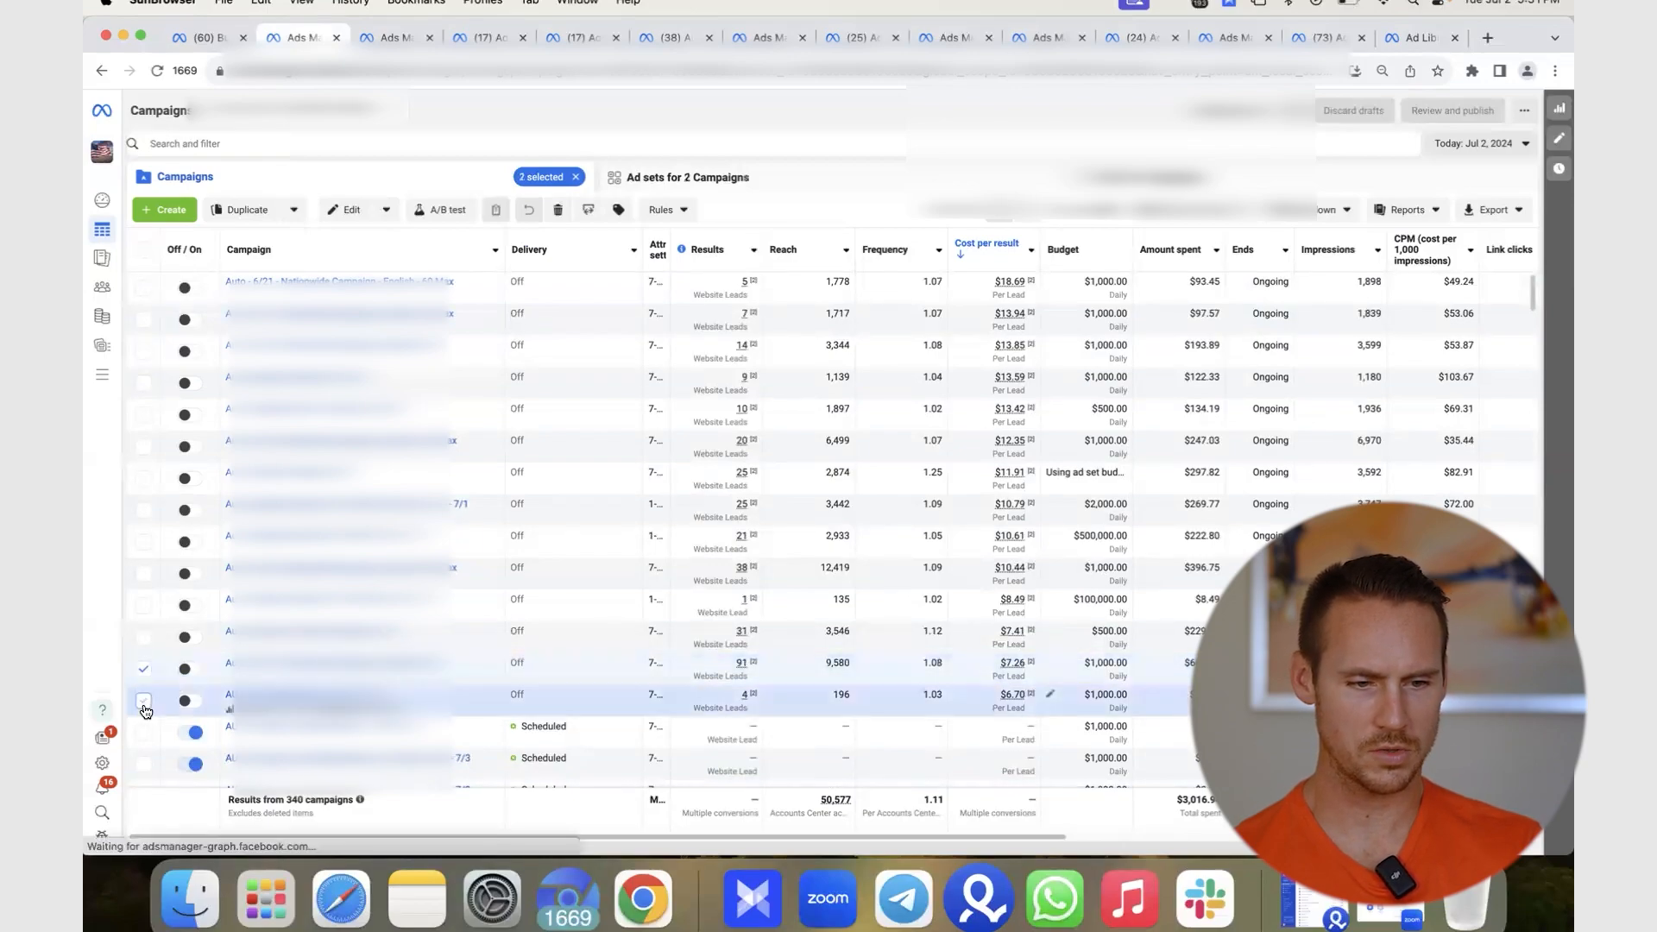
left_click(573, 148)
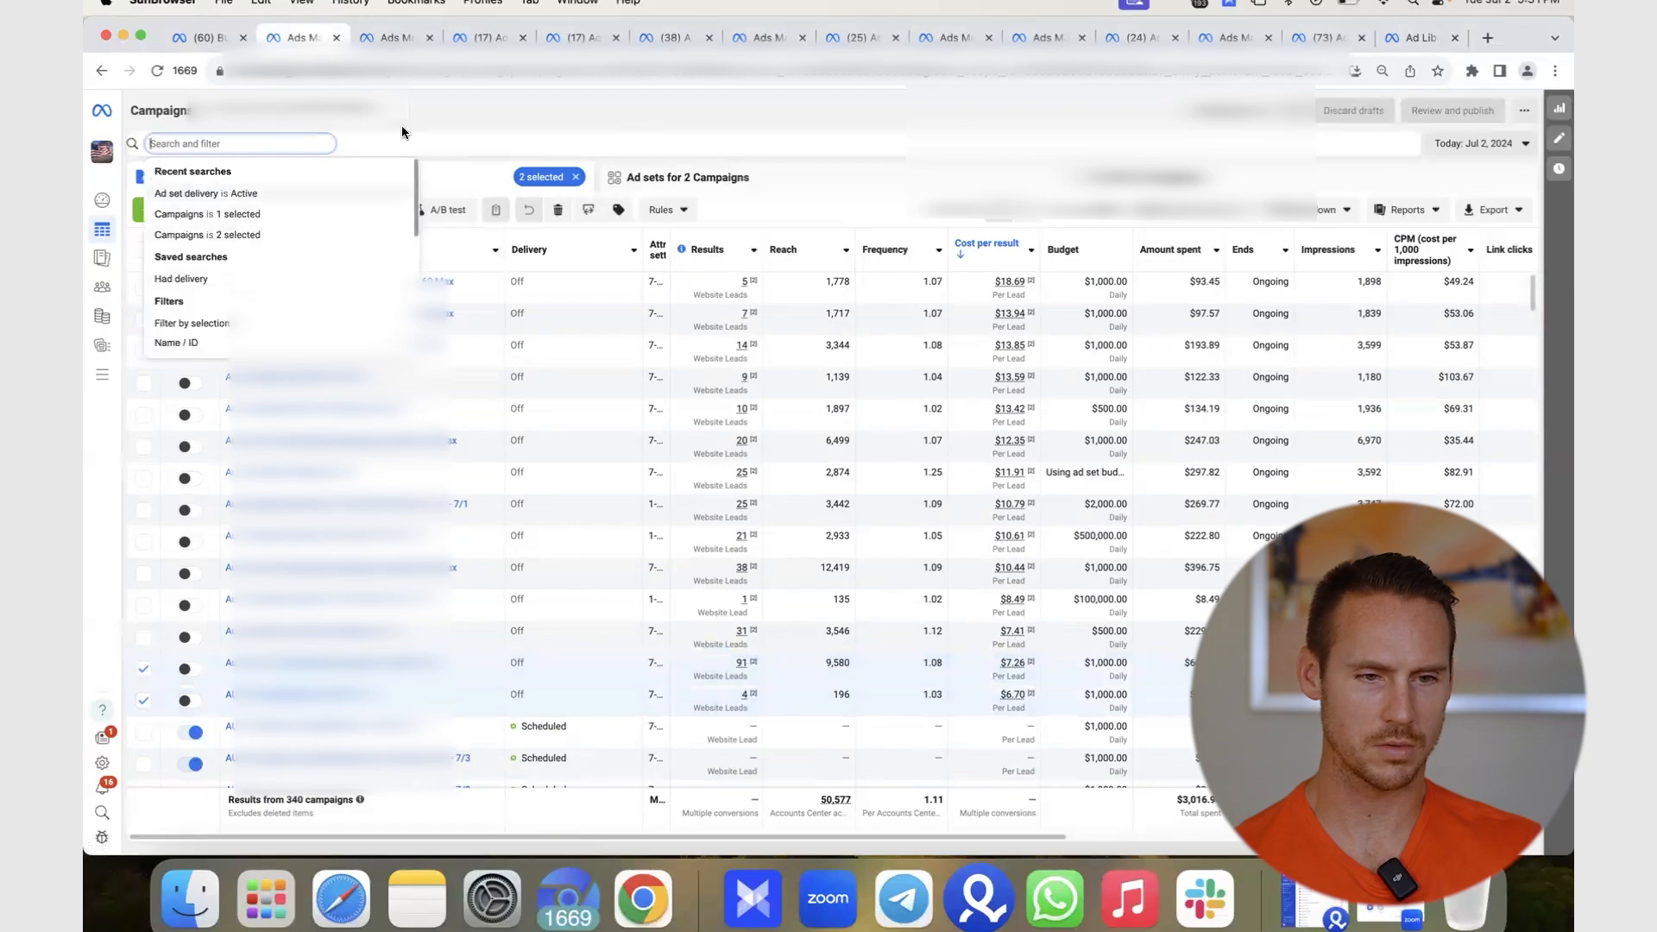
left_click(226, 321)
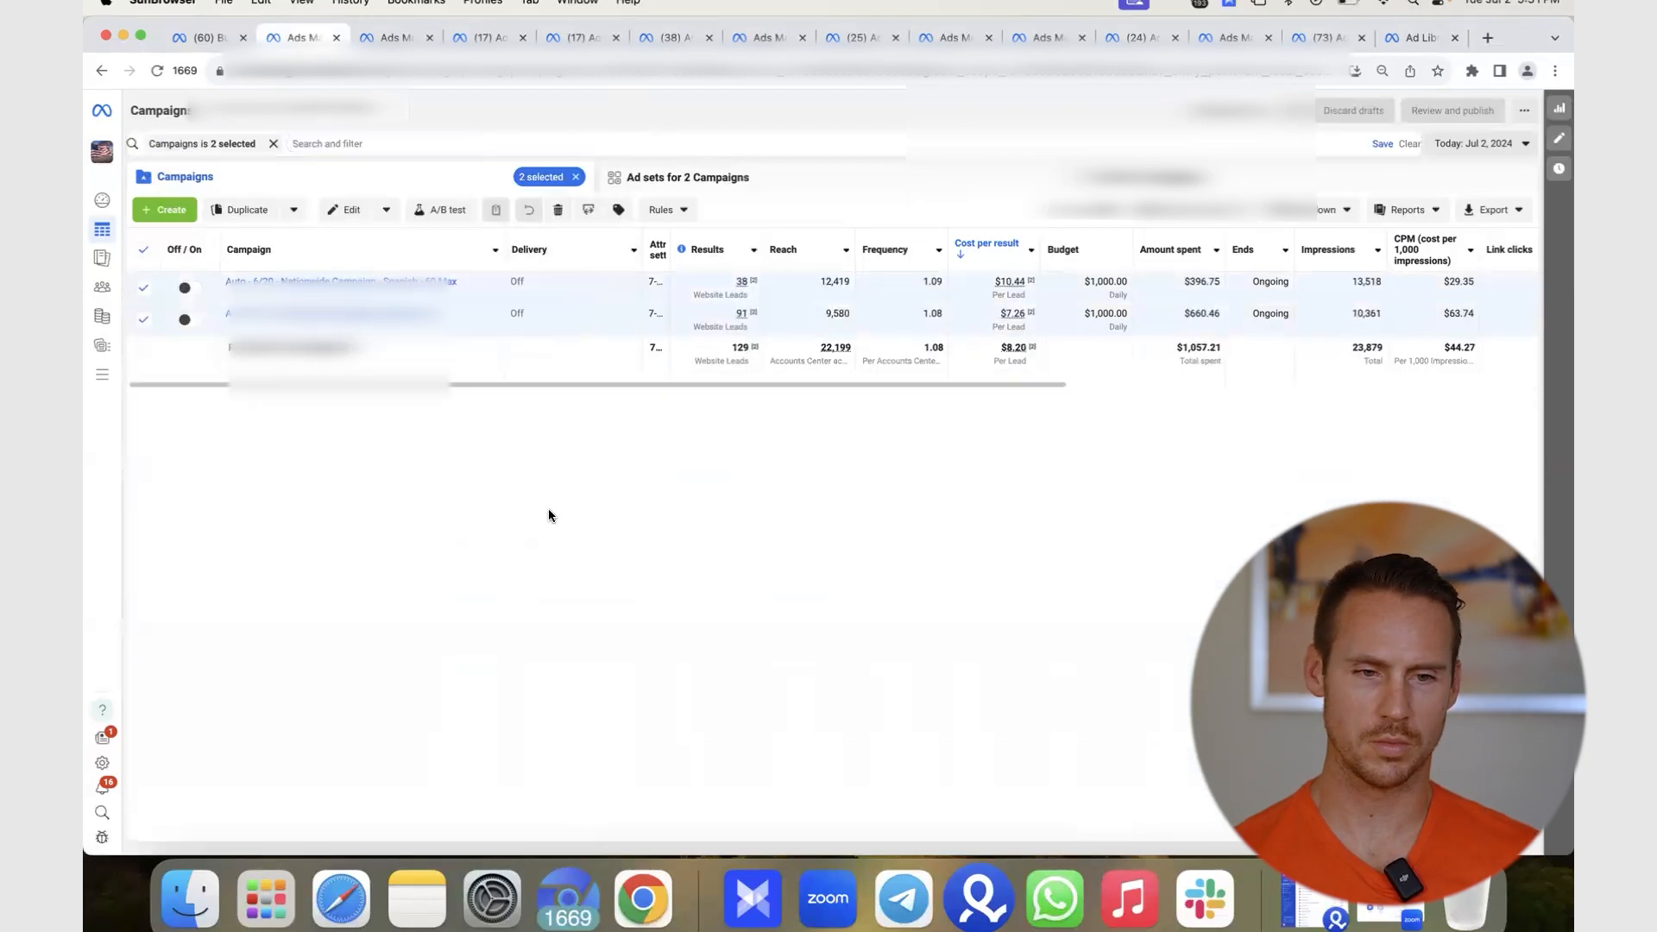
- Review their results for Yesterday and Last 7 days, then return to Today
left_click(1480, 144)
left_click(1476, 240)
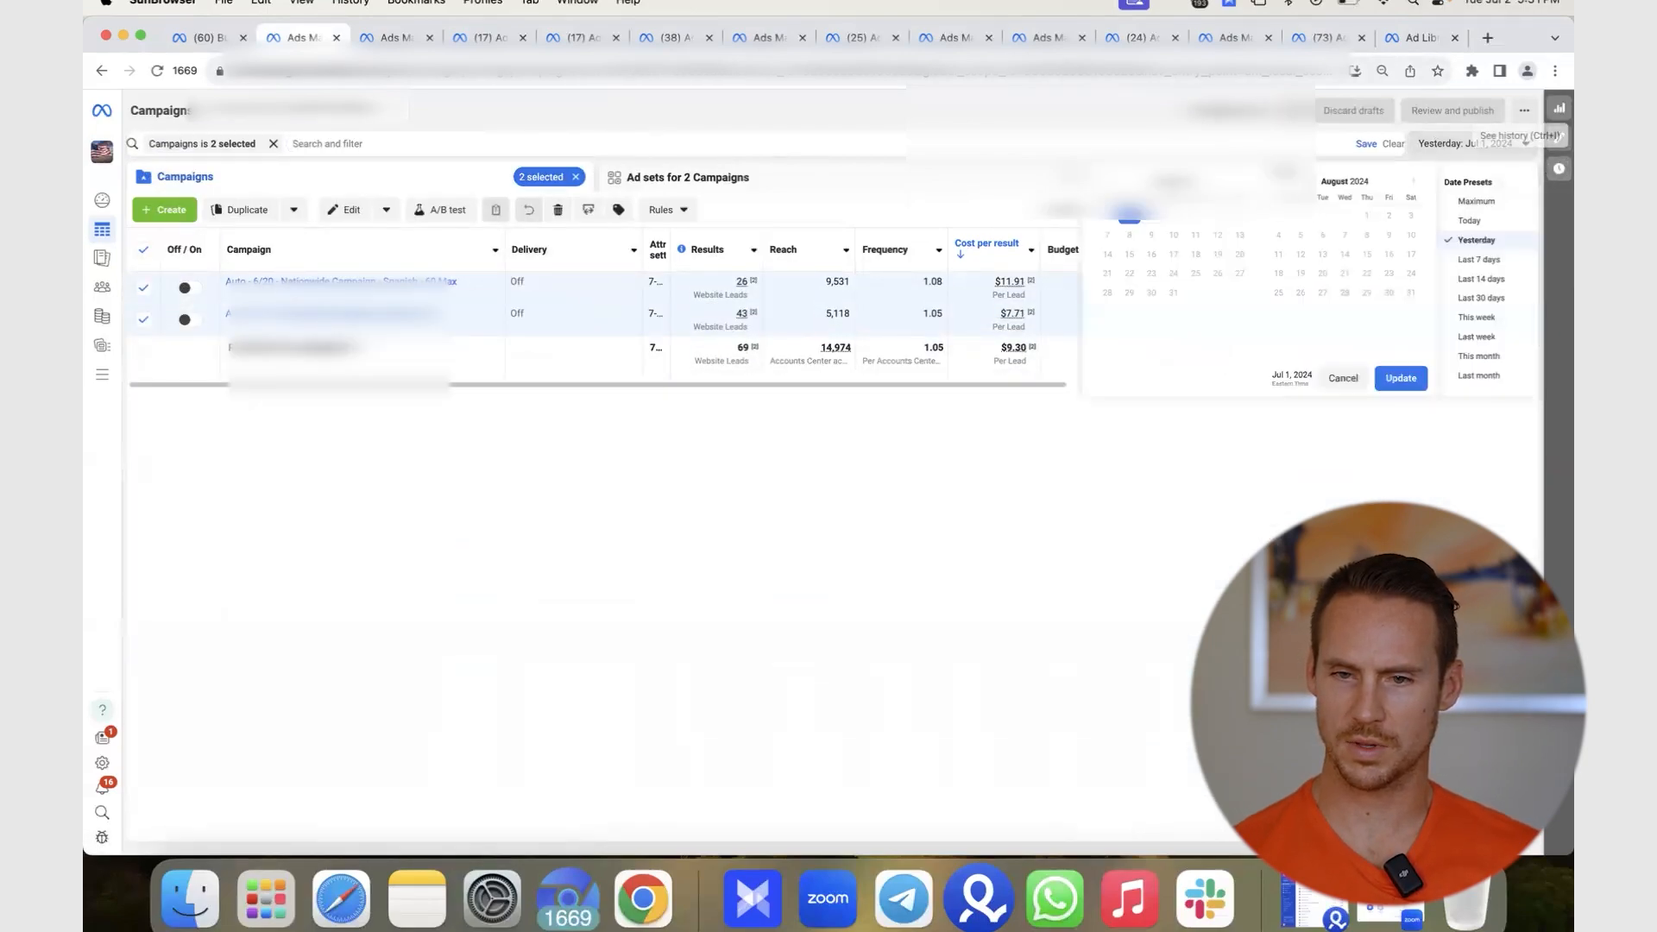
left_click(1499, 259)
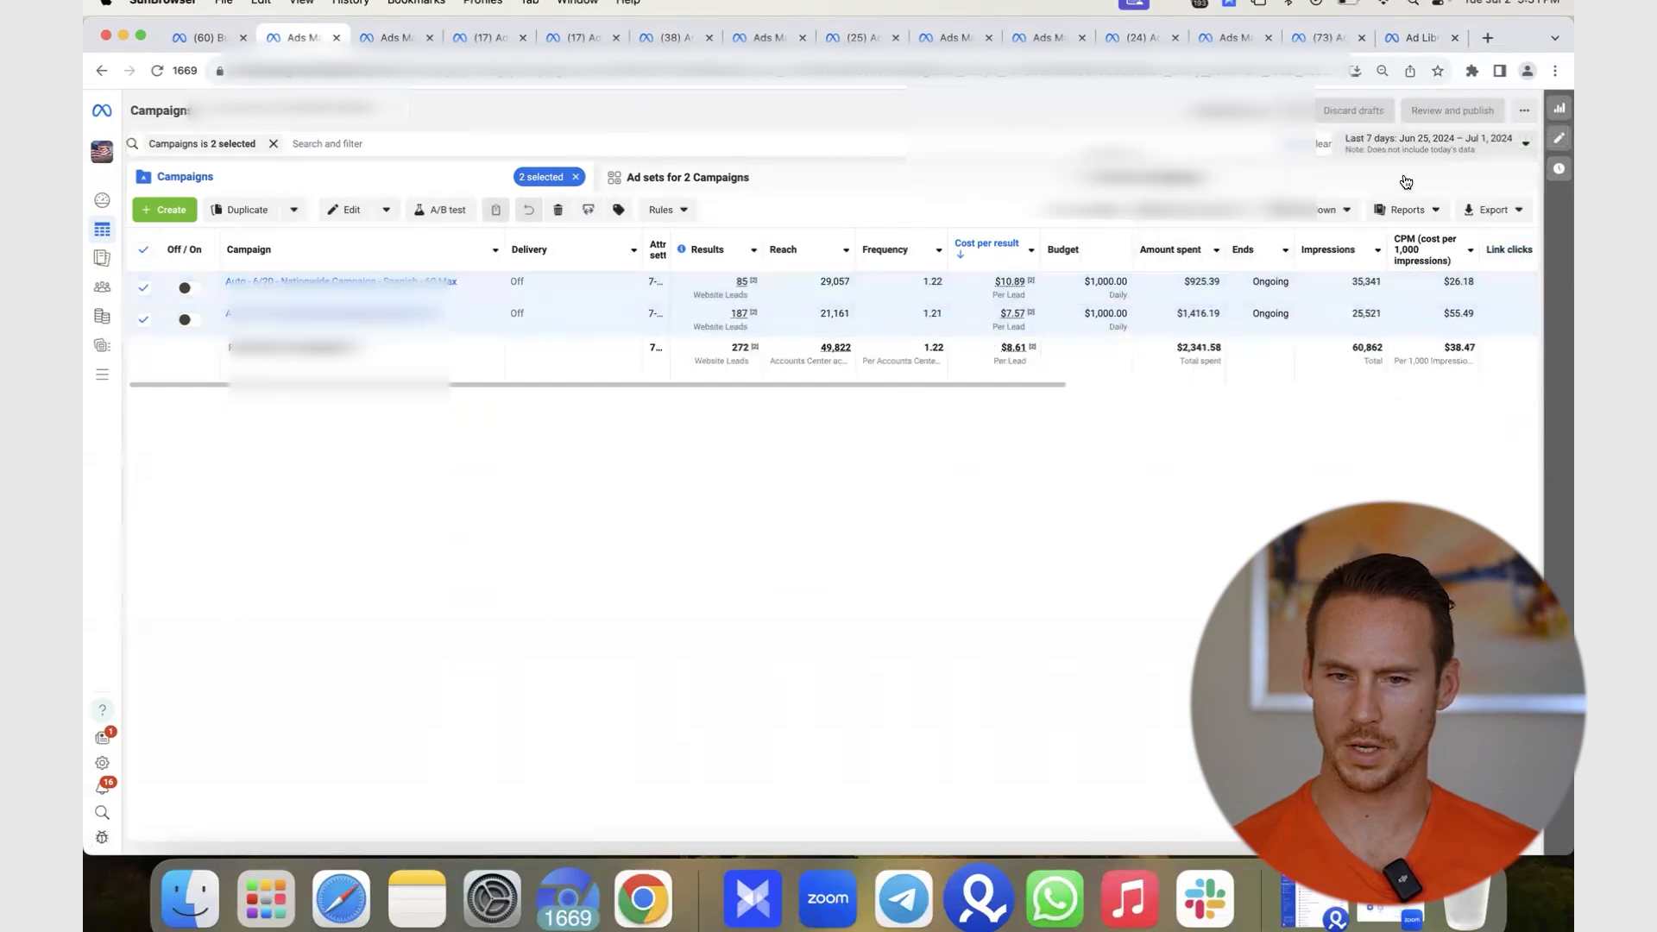
left_click(1481, 145)
left_click(1473, 221)
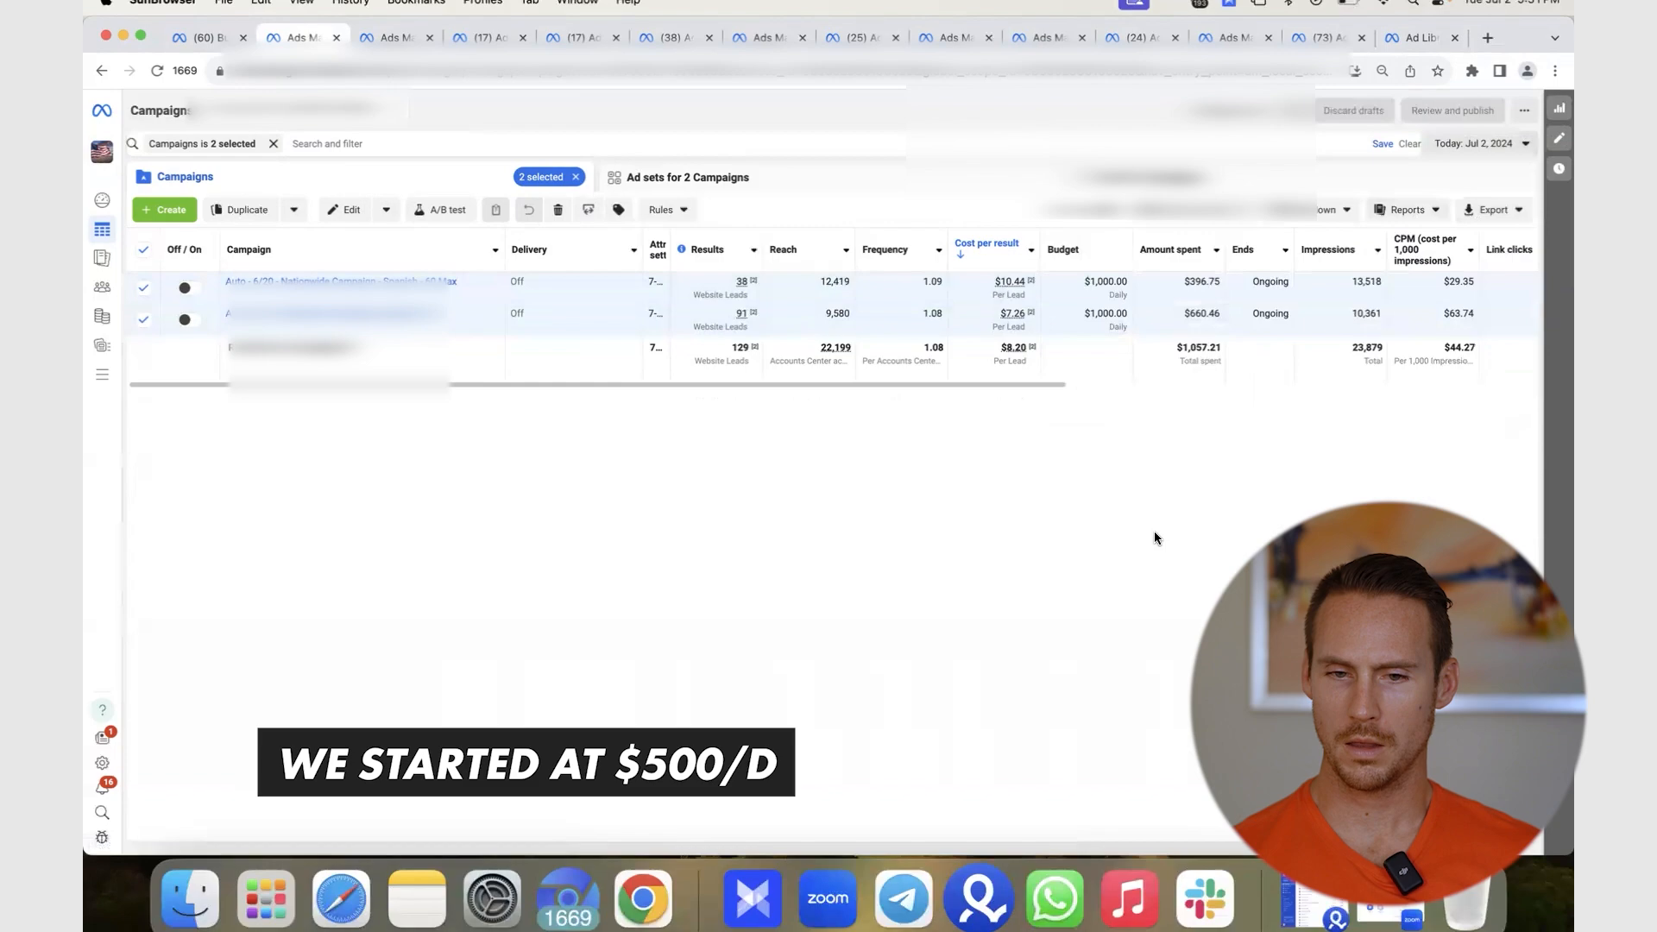
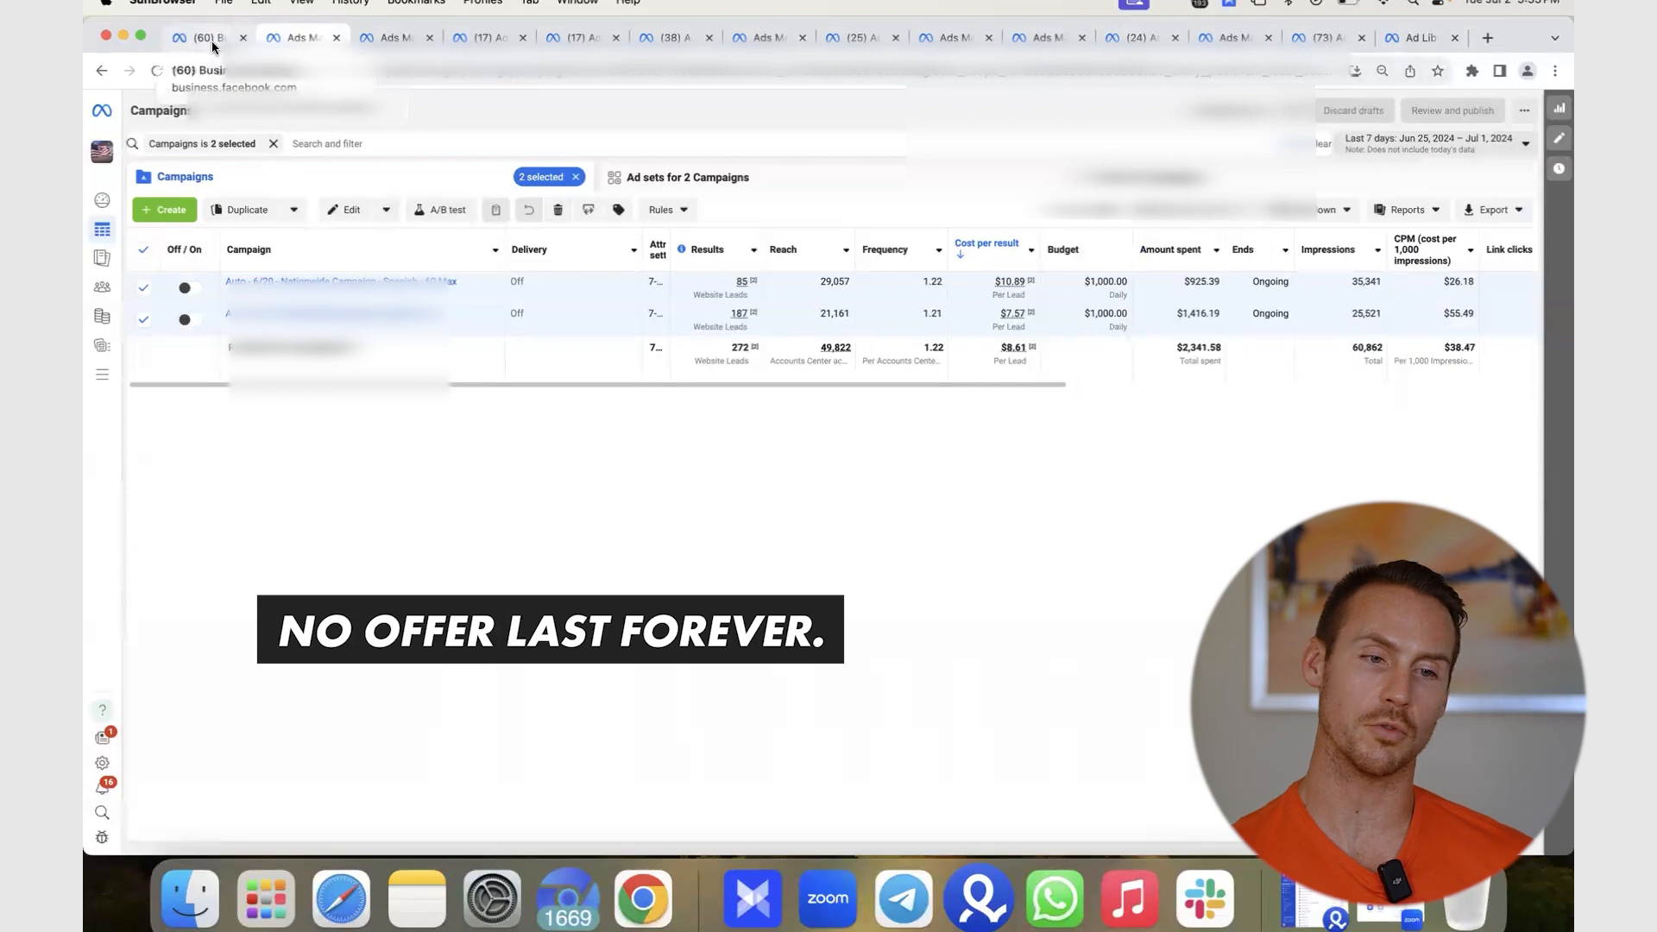
- Go to the Ads Manager tab showing the three selected scaling campaigns for the last 14 days
left_click(272, 34)
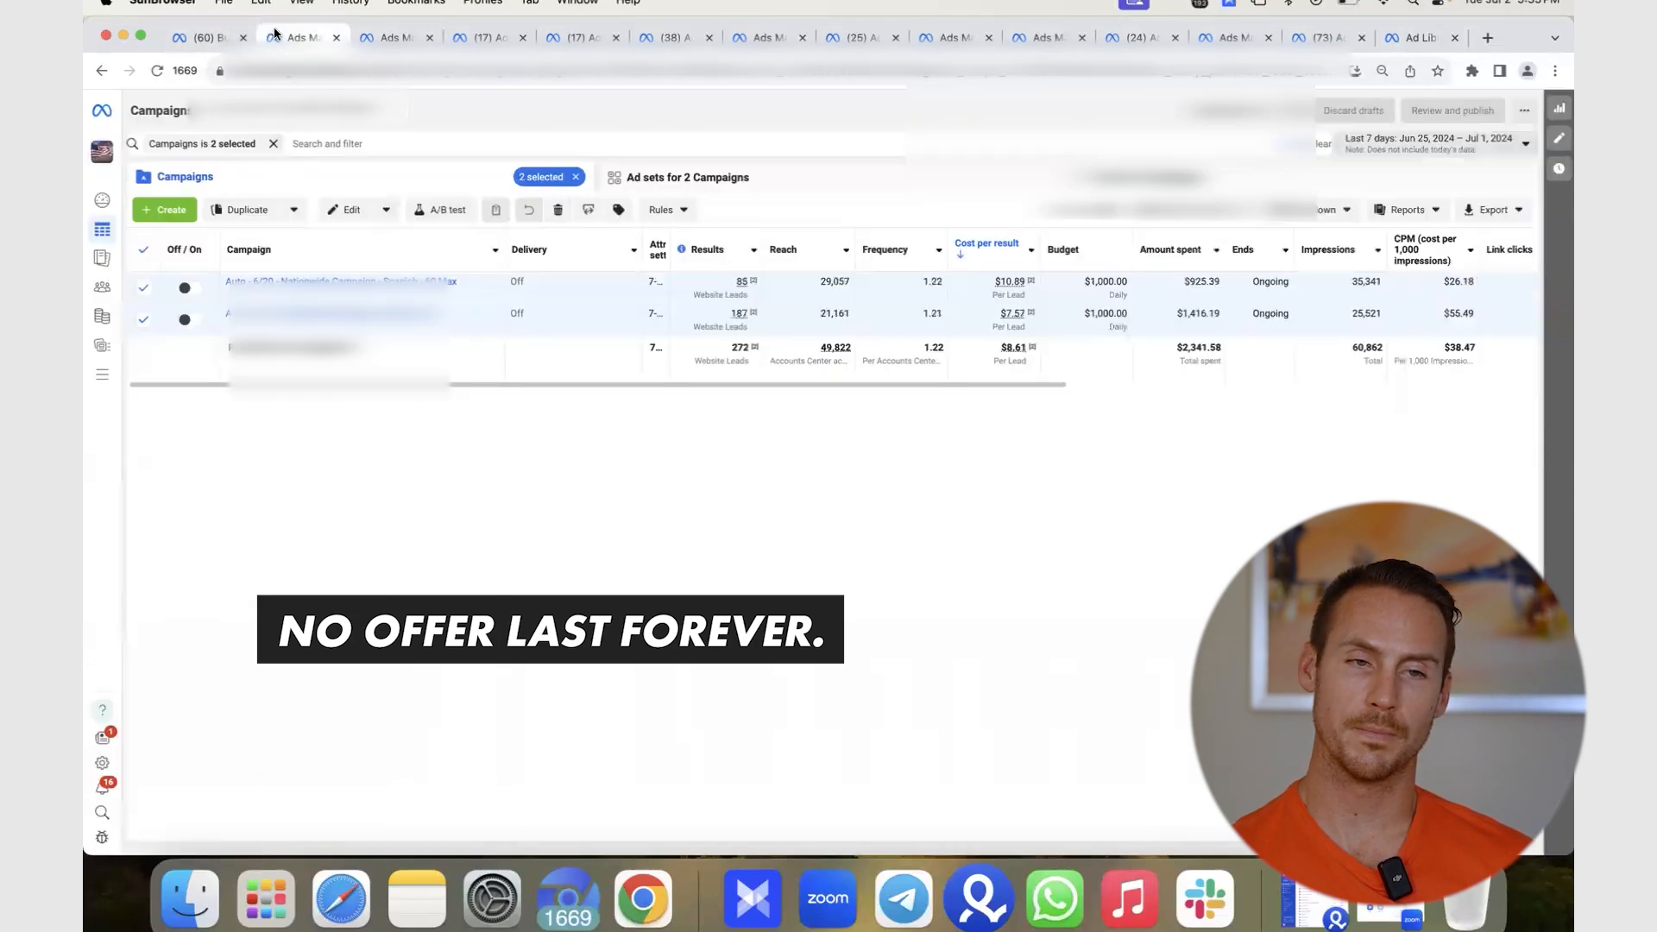
left_click(379, 37)
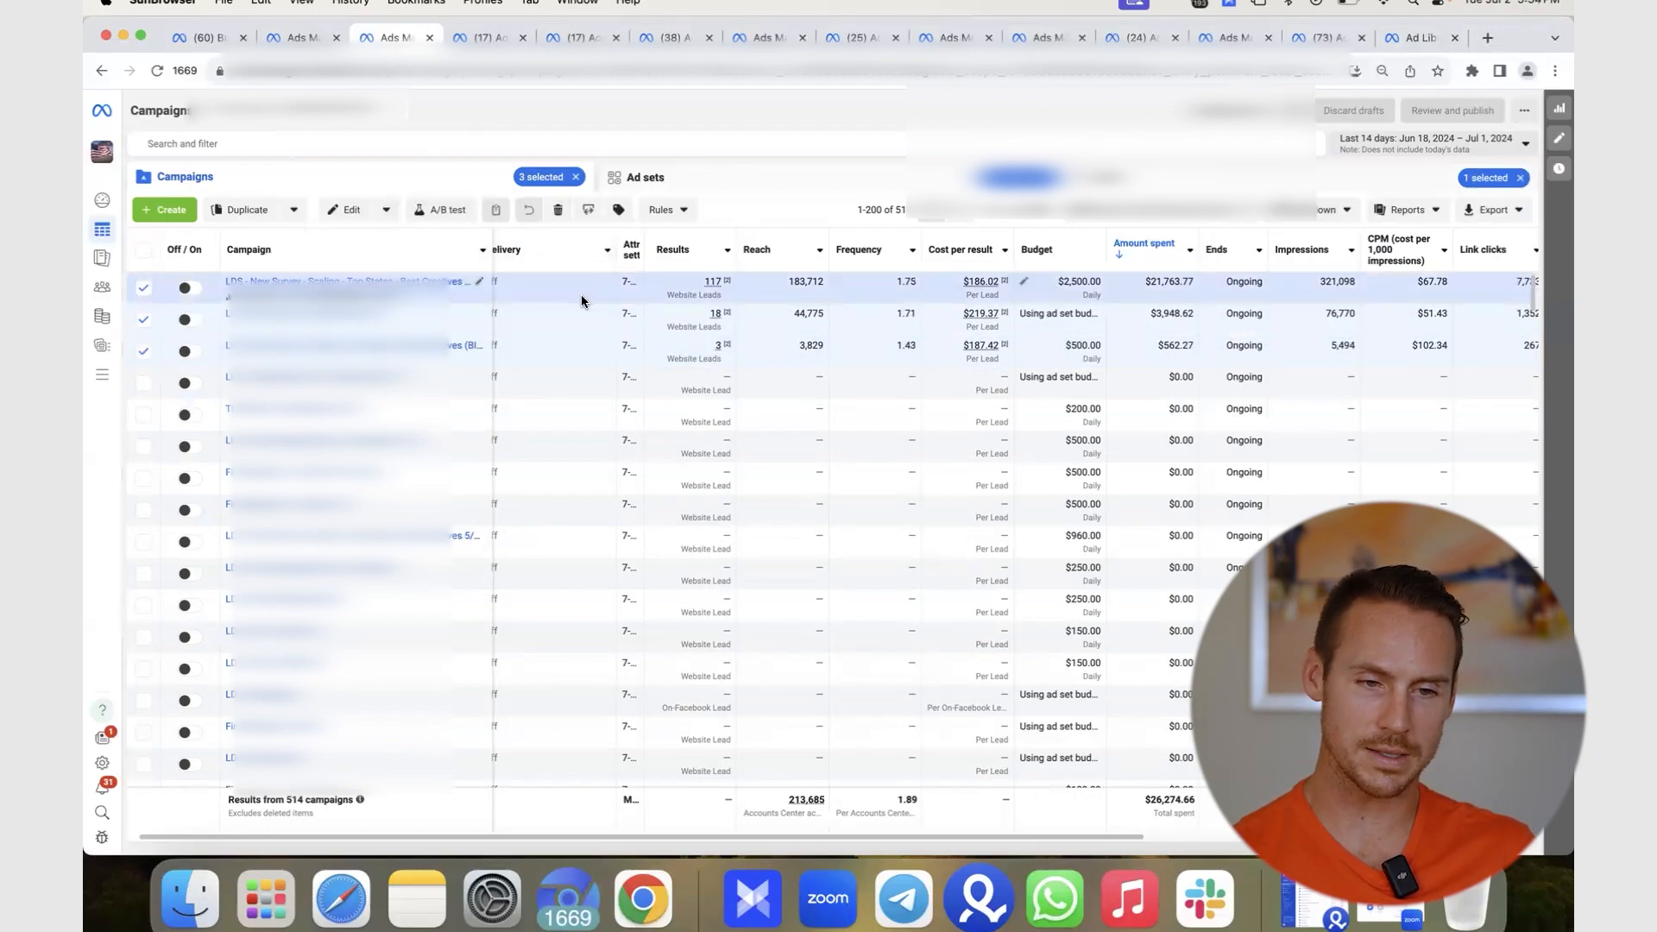
- Widen the Campaign column, view each scaling campaign (including BID CAP) alone, then reselect the top one
left_click(586, 317)
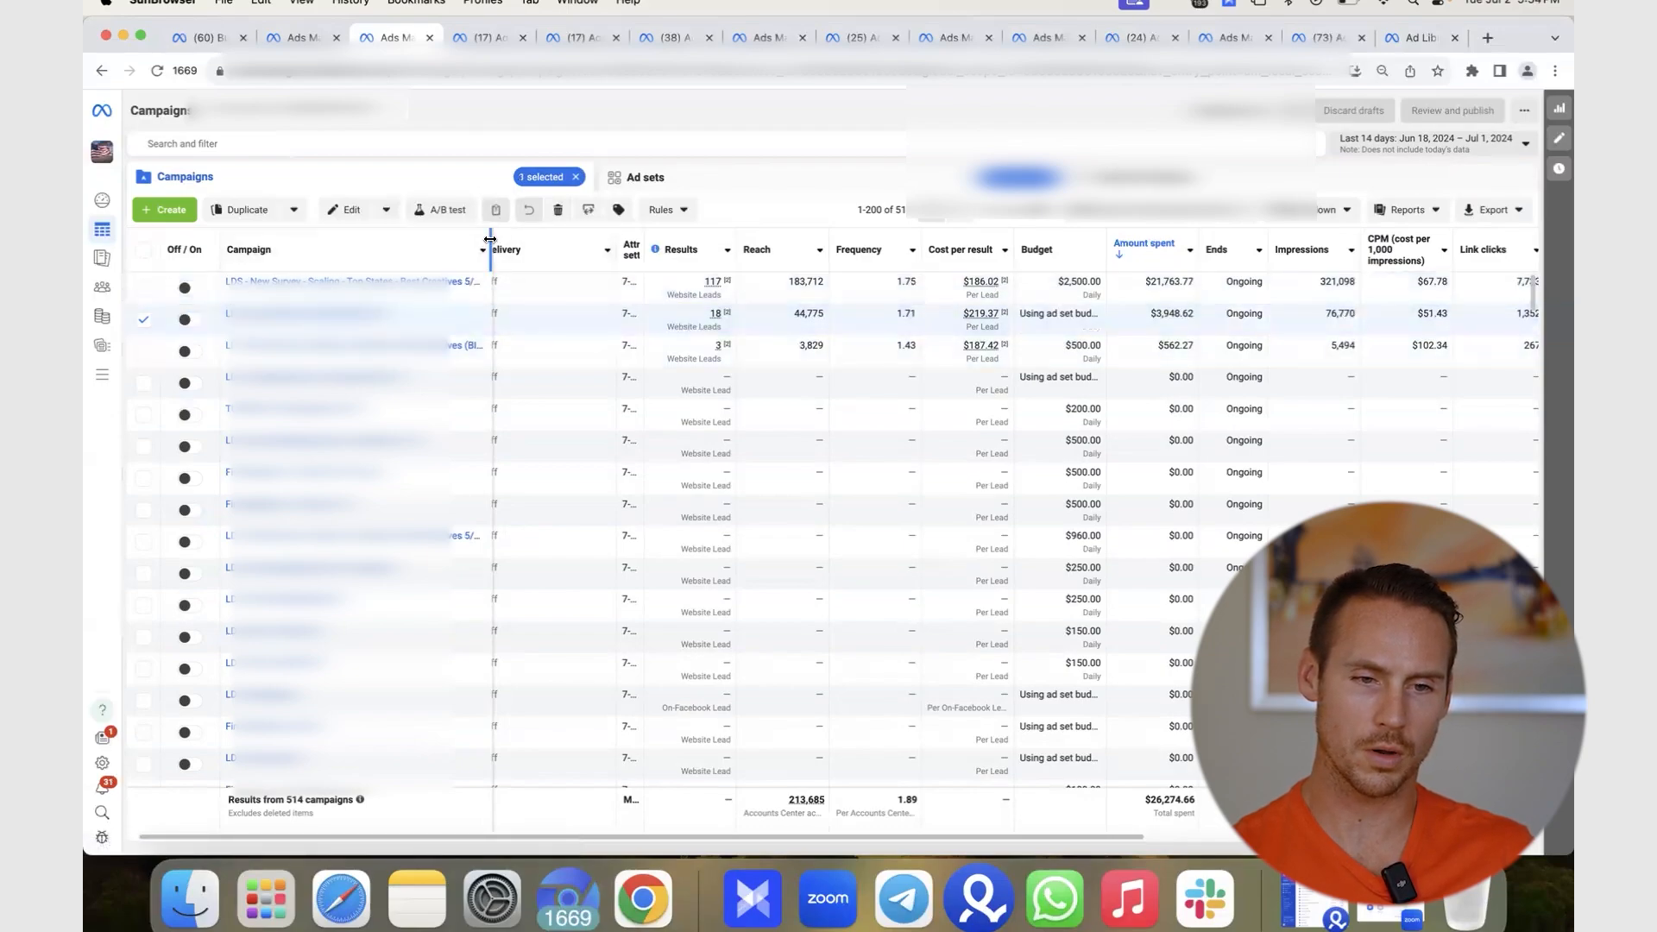
left_click_drag(489, 239, 528, 239)
left_click(563, 287)
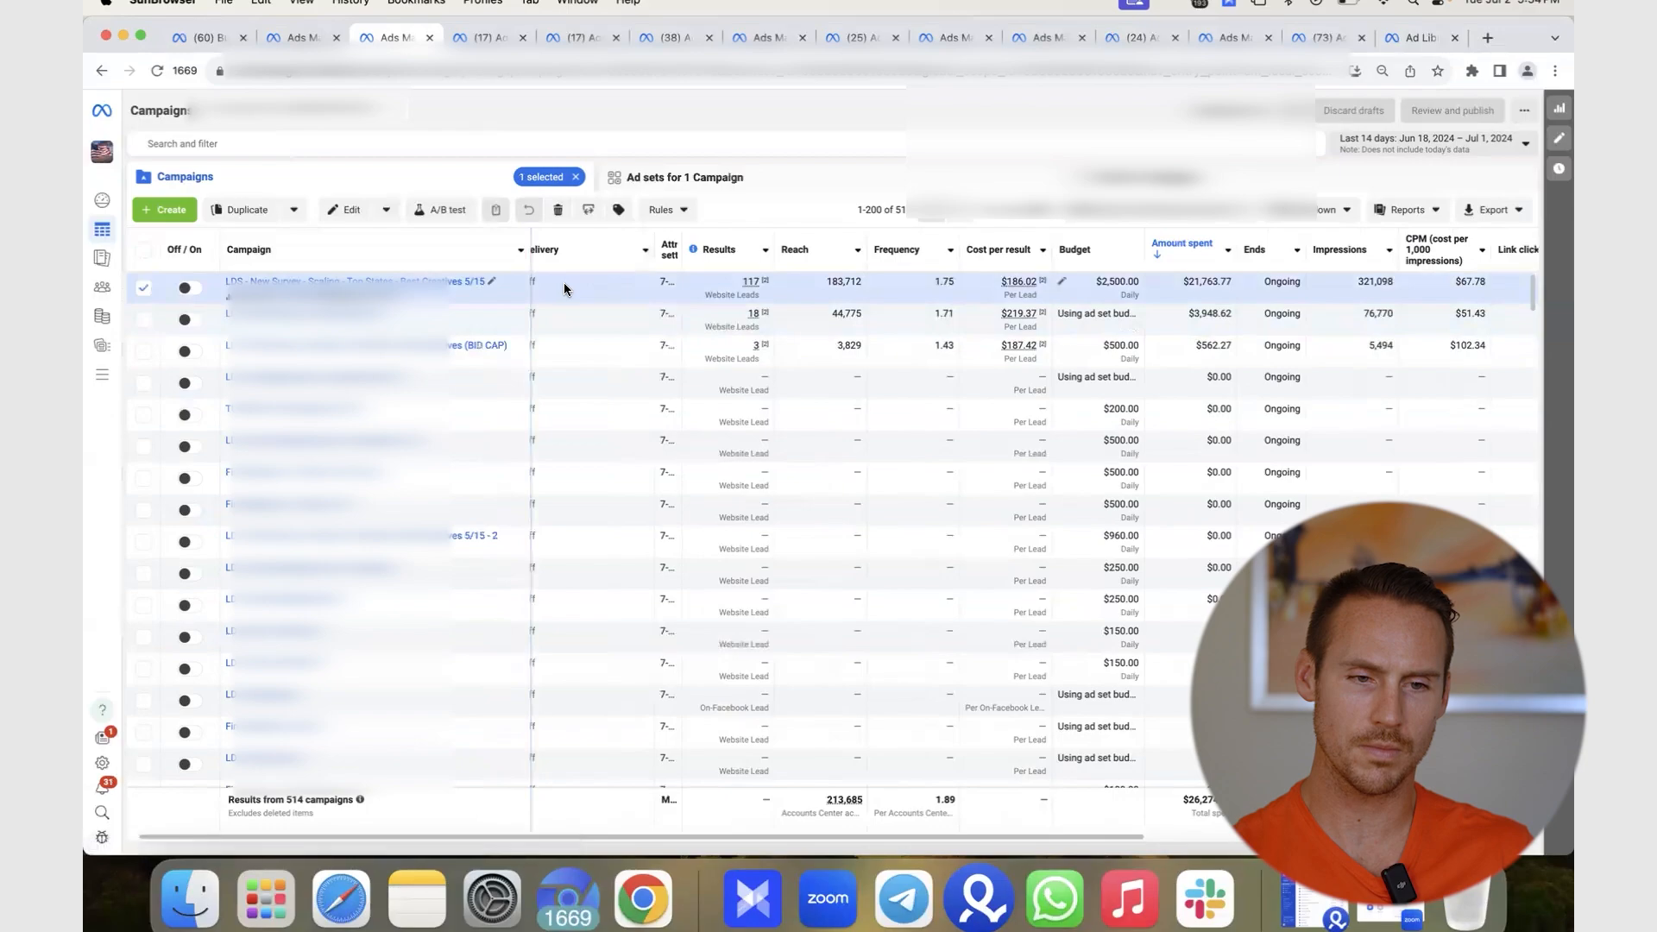
left_click(592, 324)
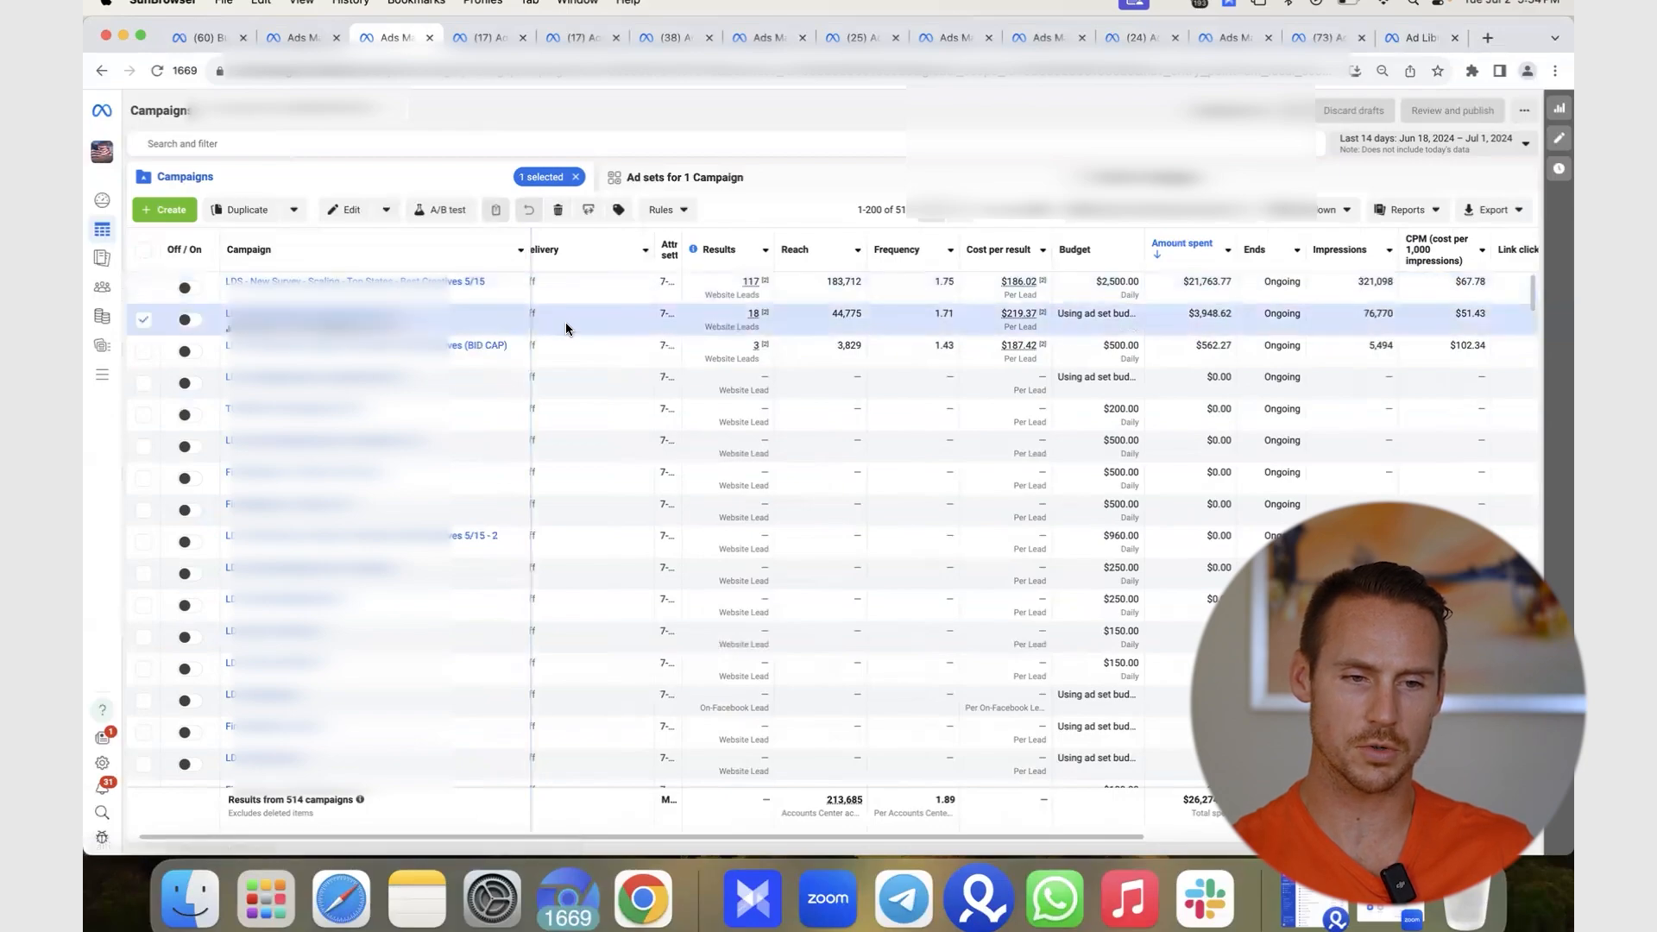
left_click(619, 354)
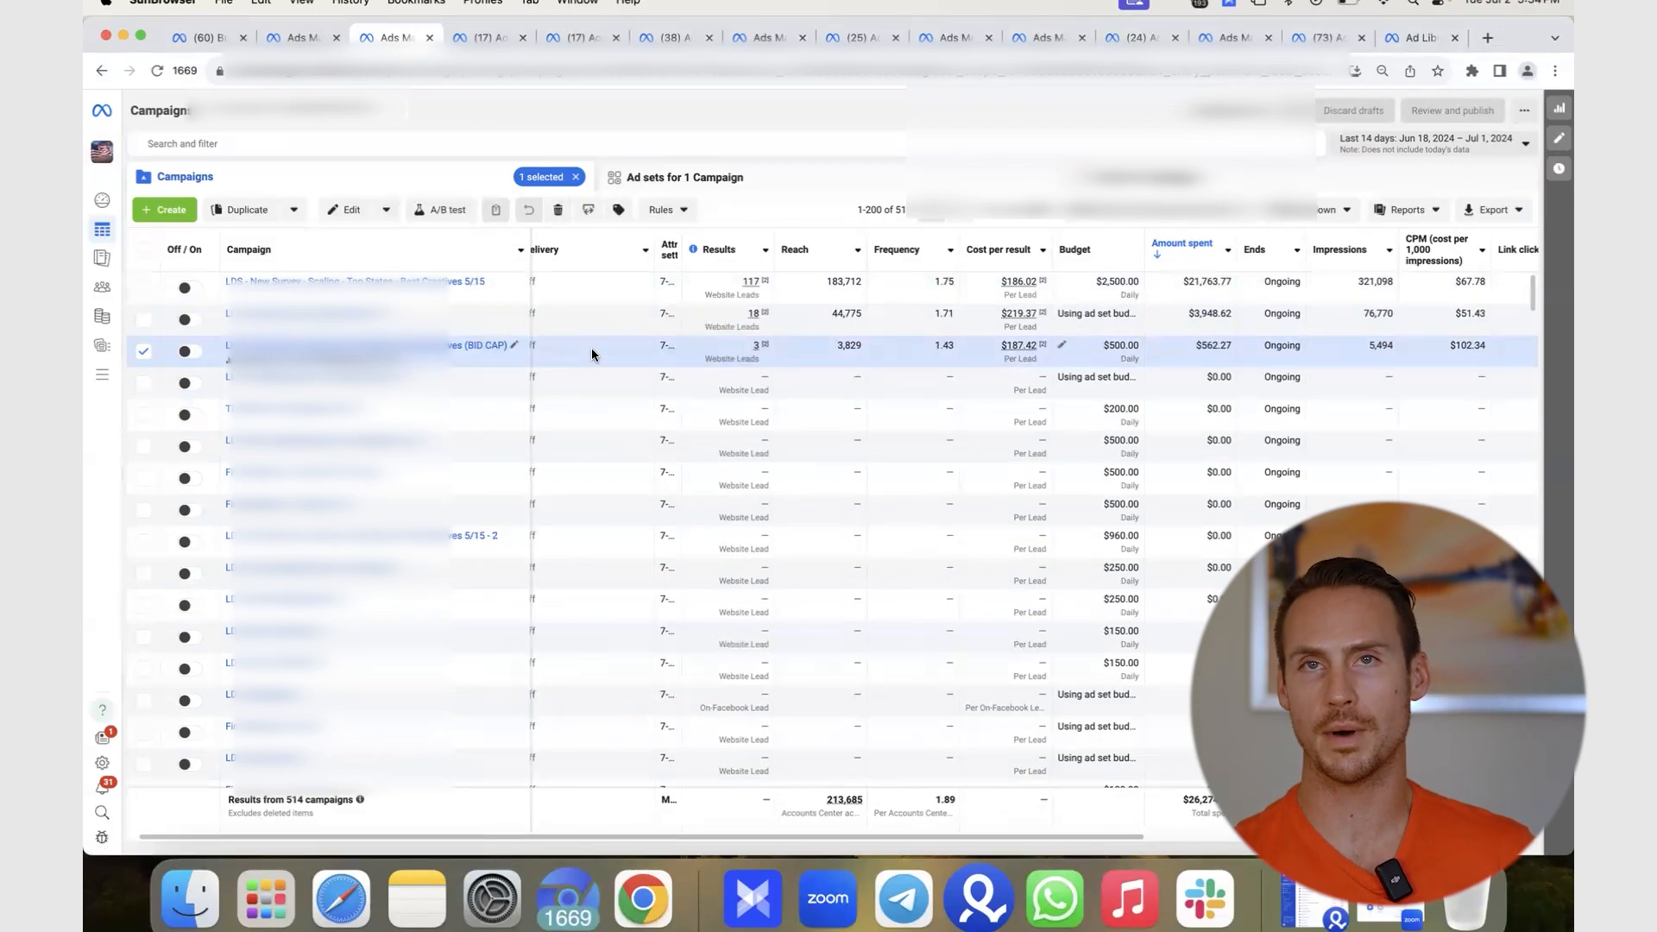
left_click(595, 291)
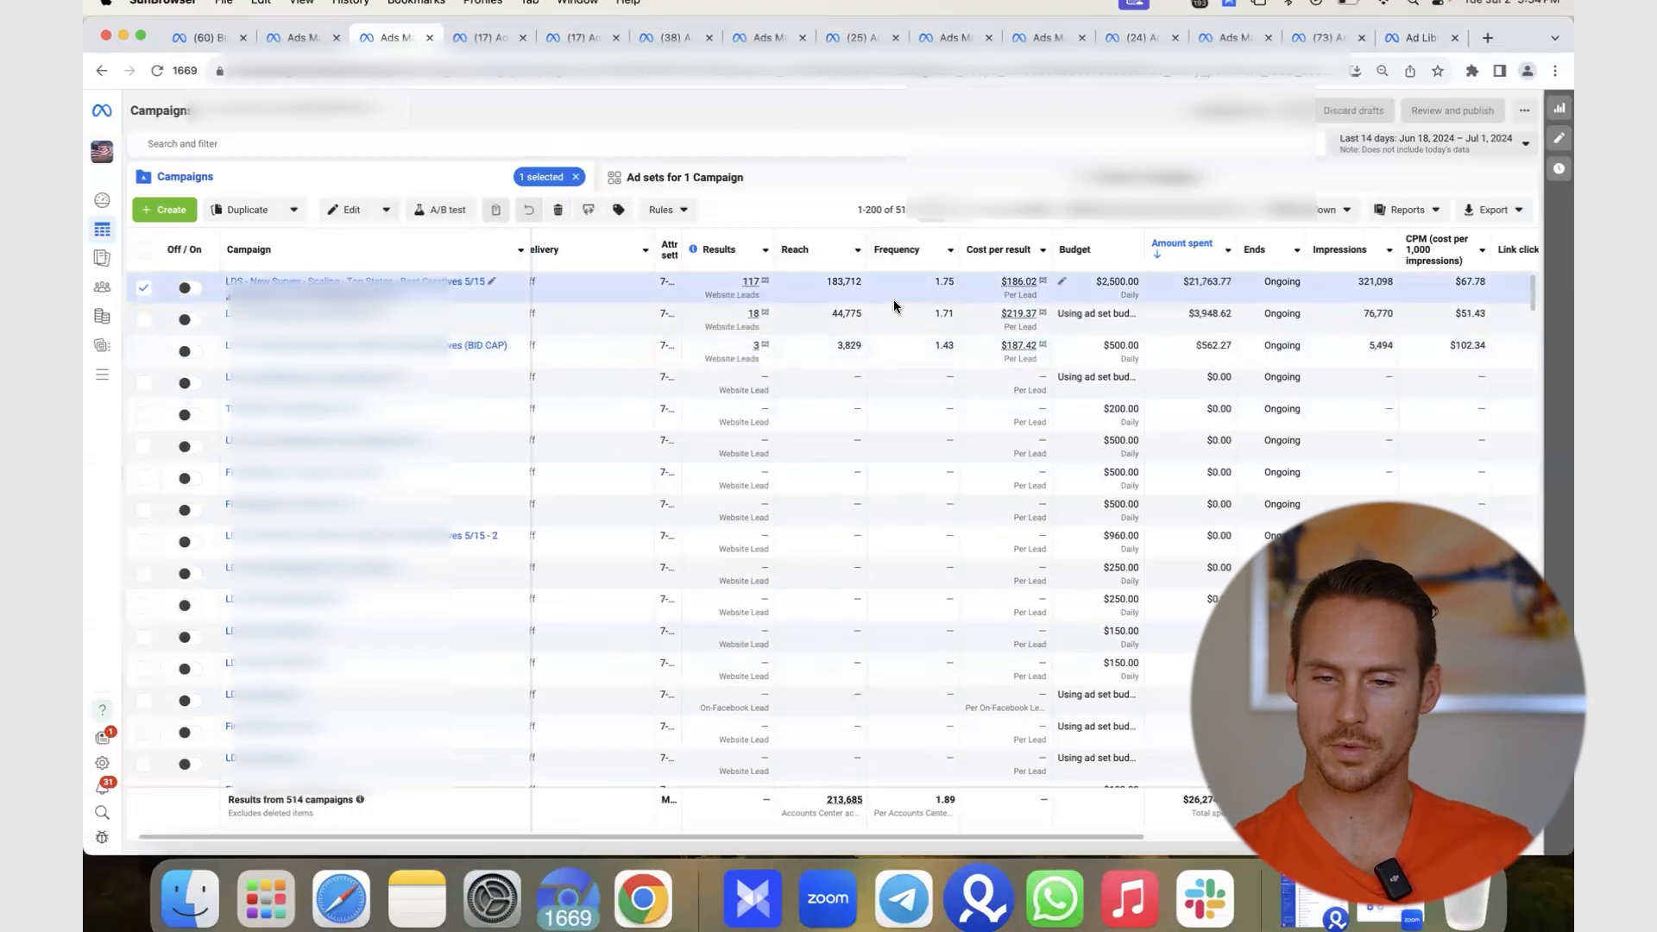
left_click(1452, 148)
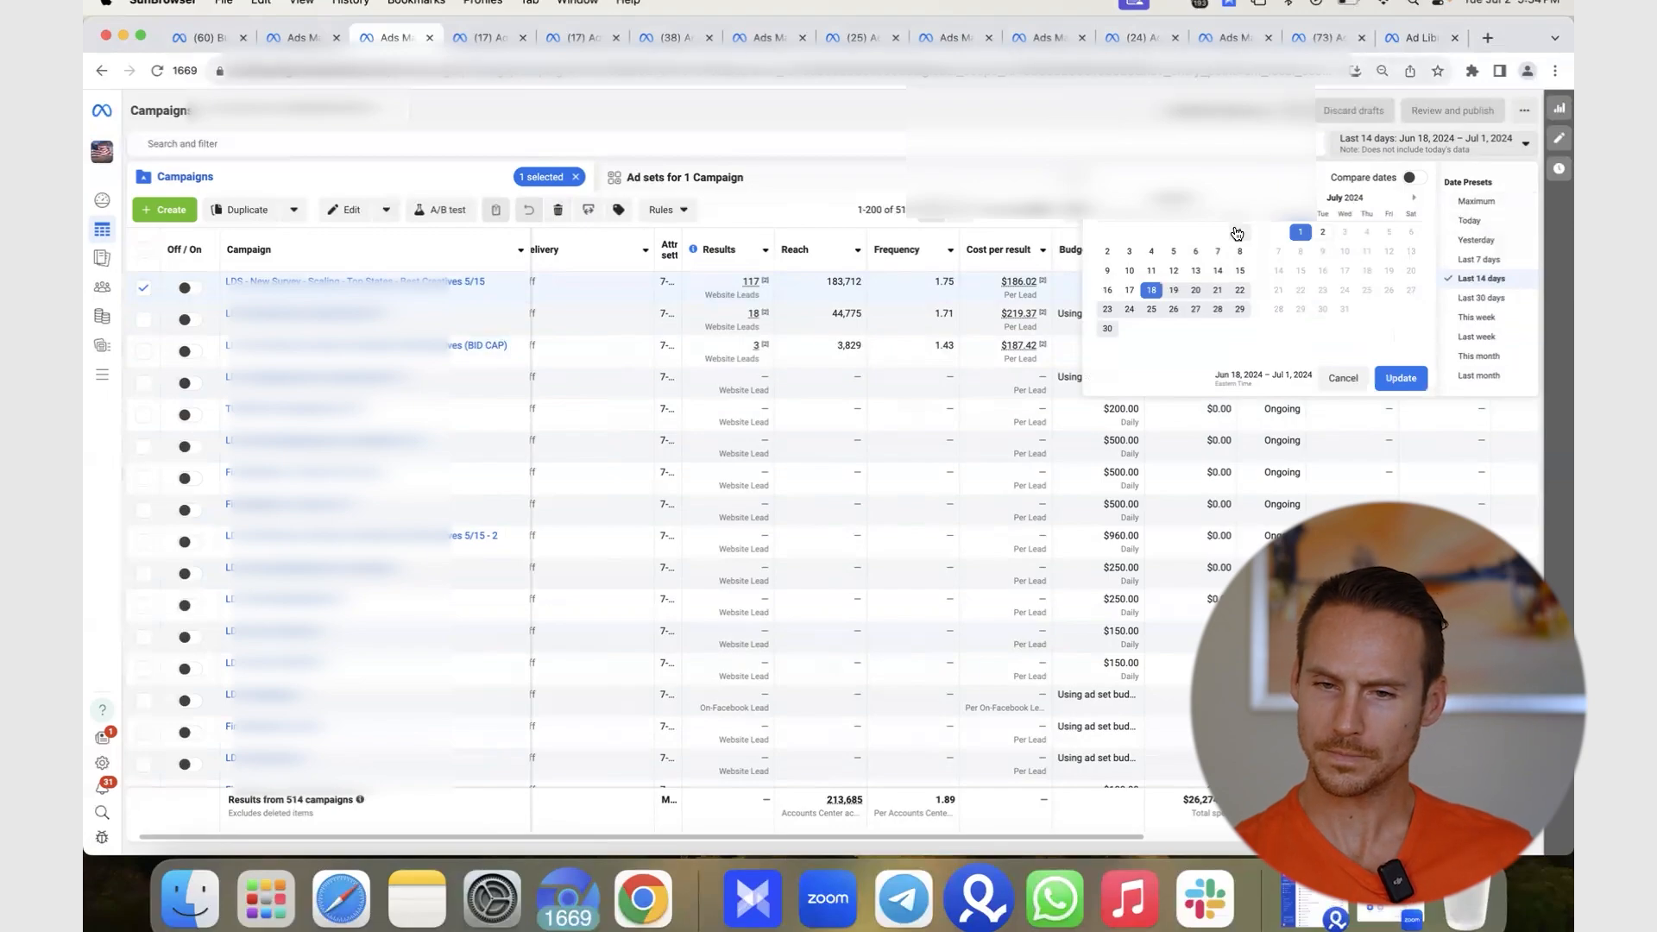
- View the top campaign's results for single days Jun 26, Jun 27 and Jun 25
left_click(1174, 309)
left_click(1386, 379)
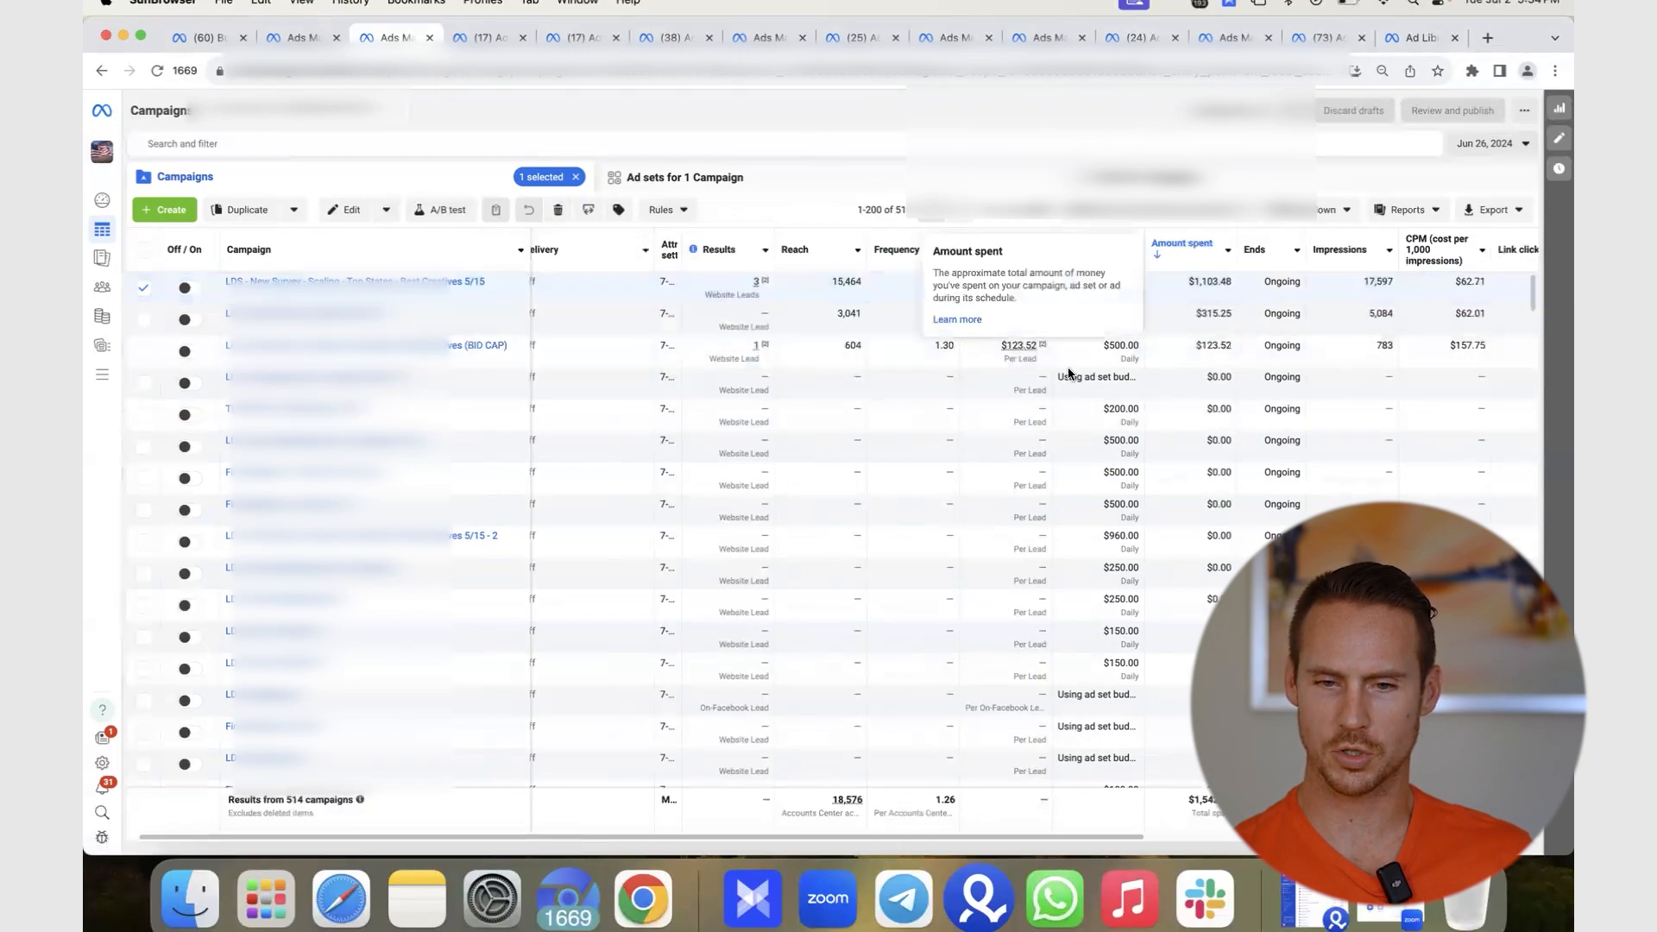
left_click(1482, 146)
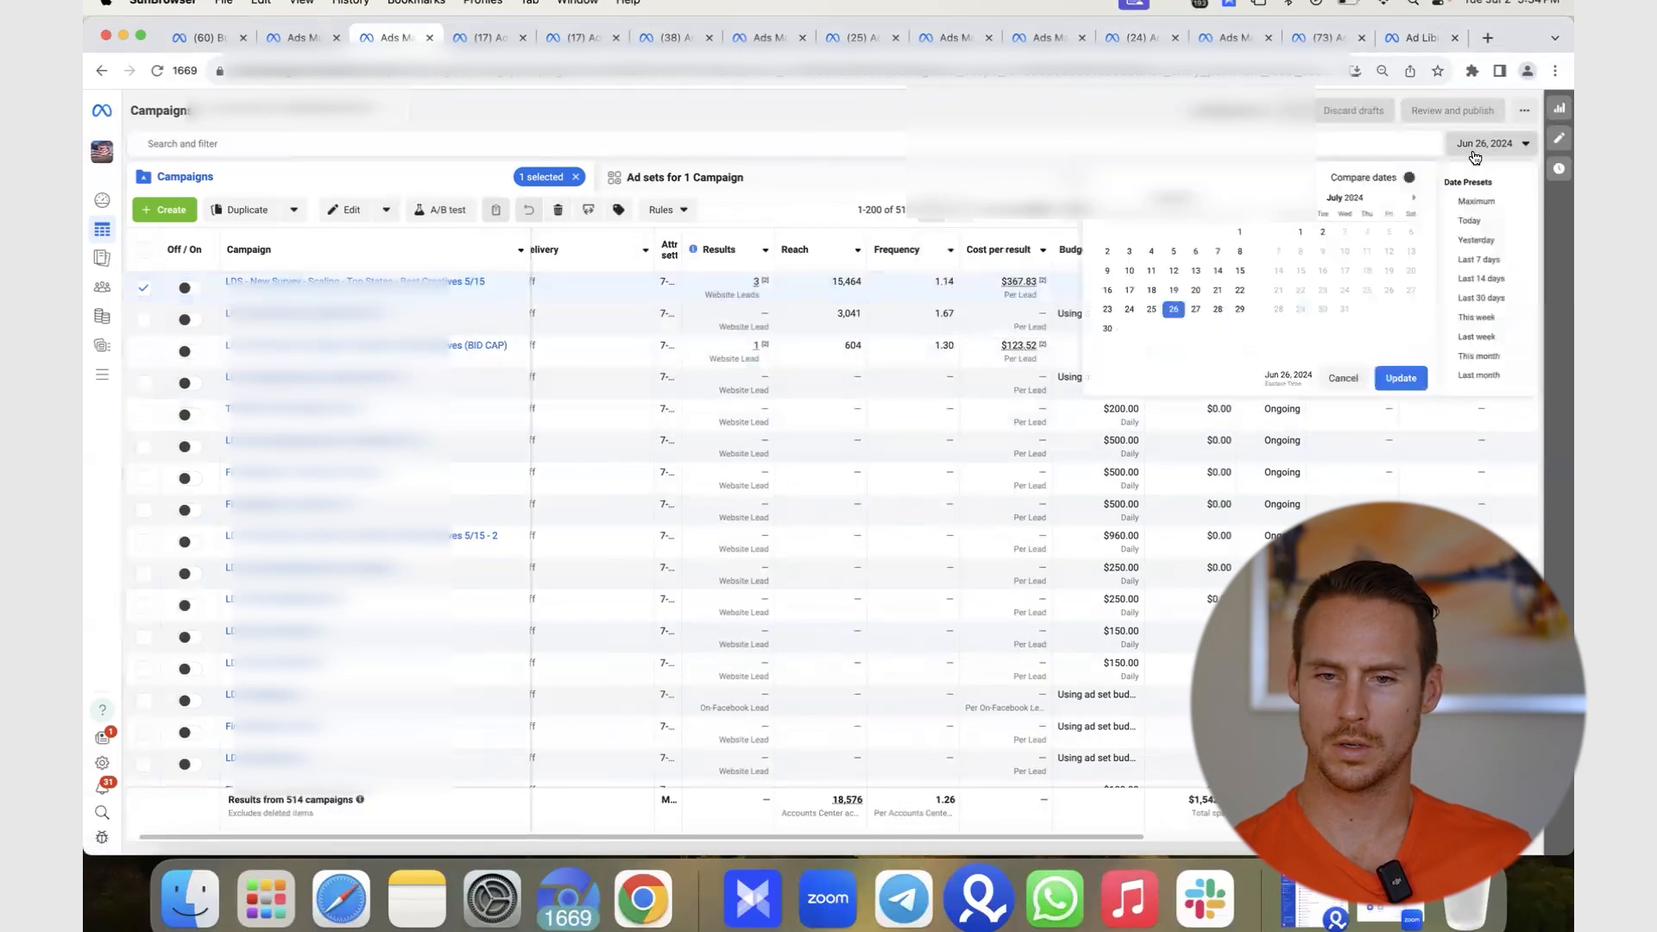
left_click(1195, 309)
left_click(1399, 378)
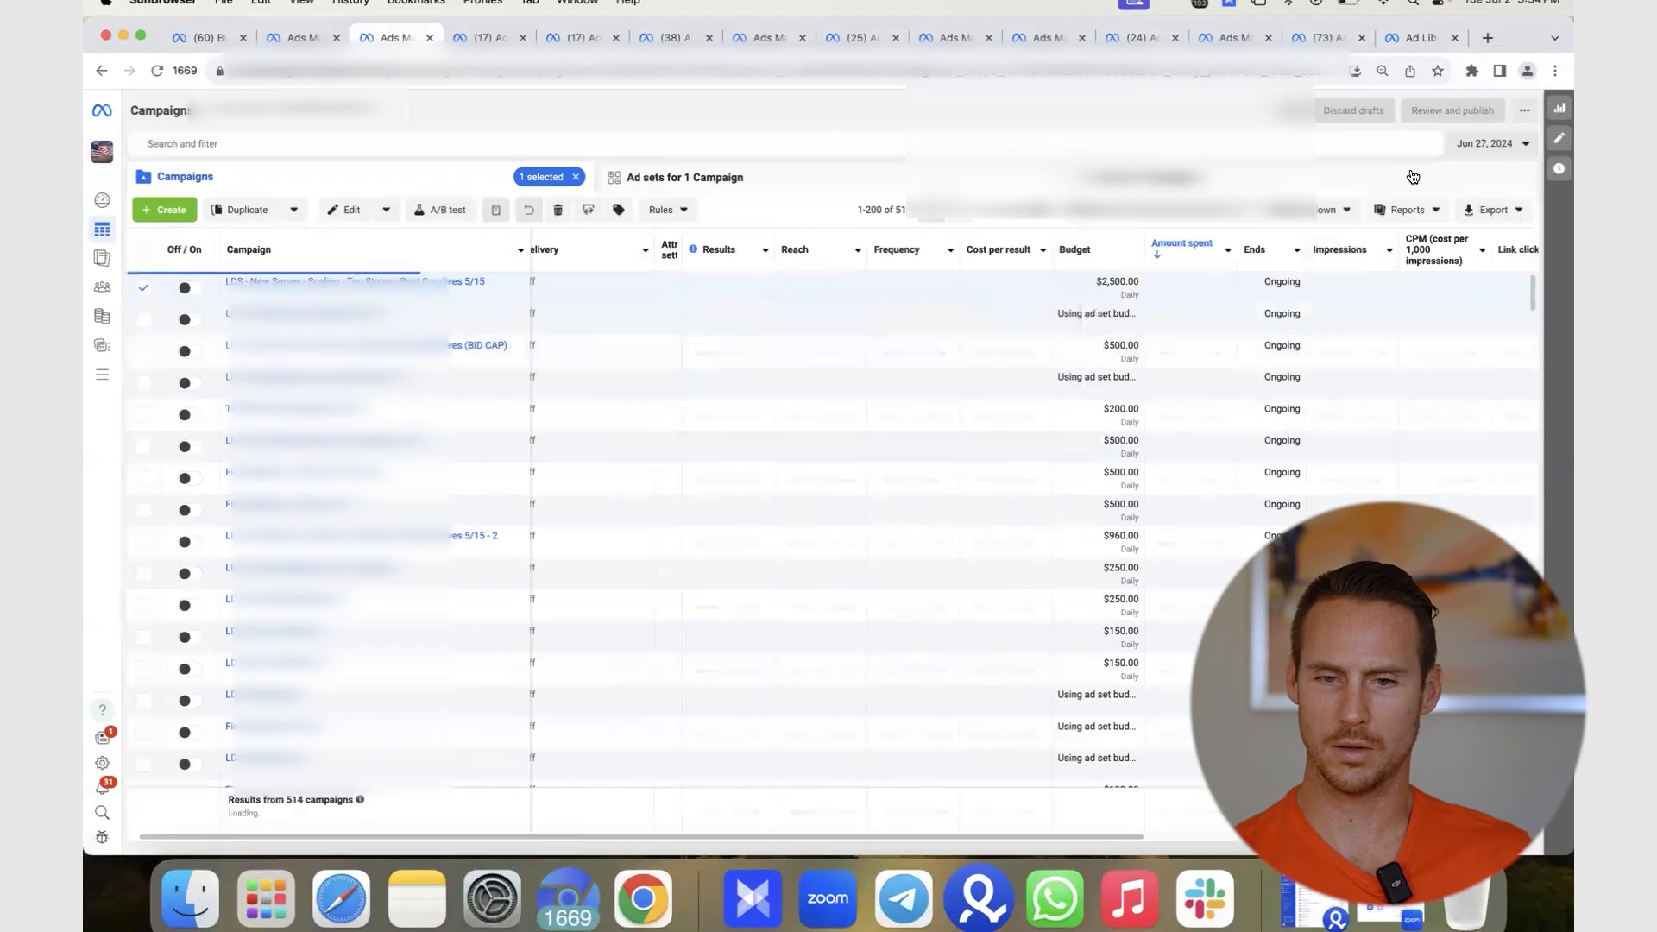
left_click(1484, 144)
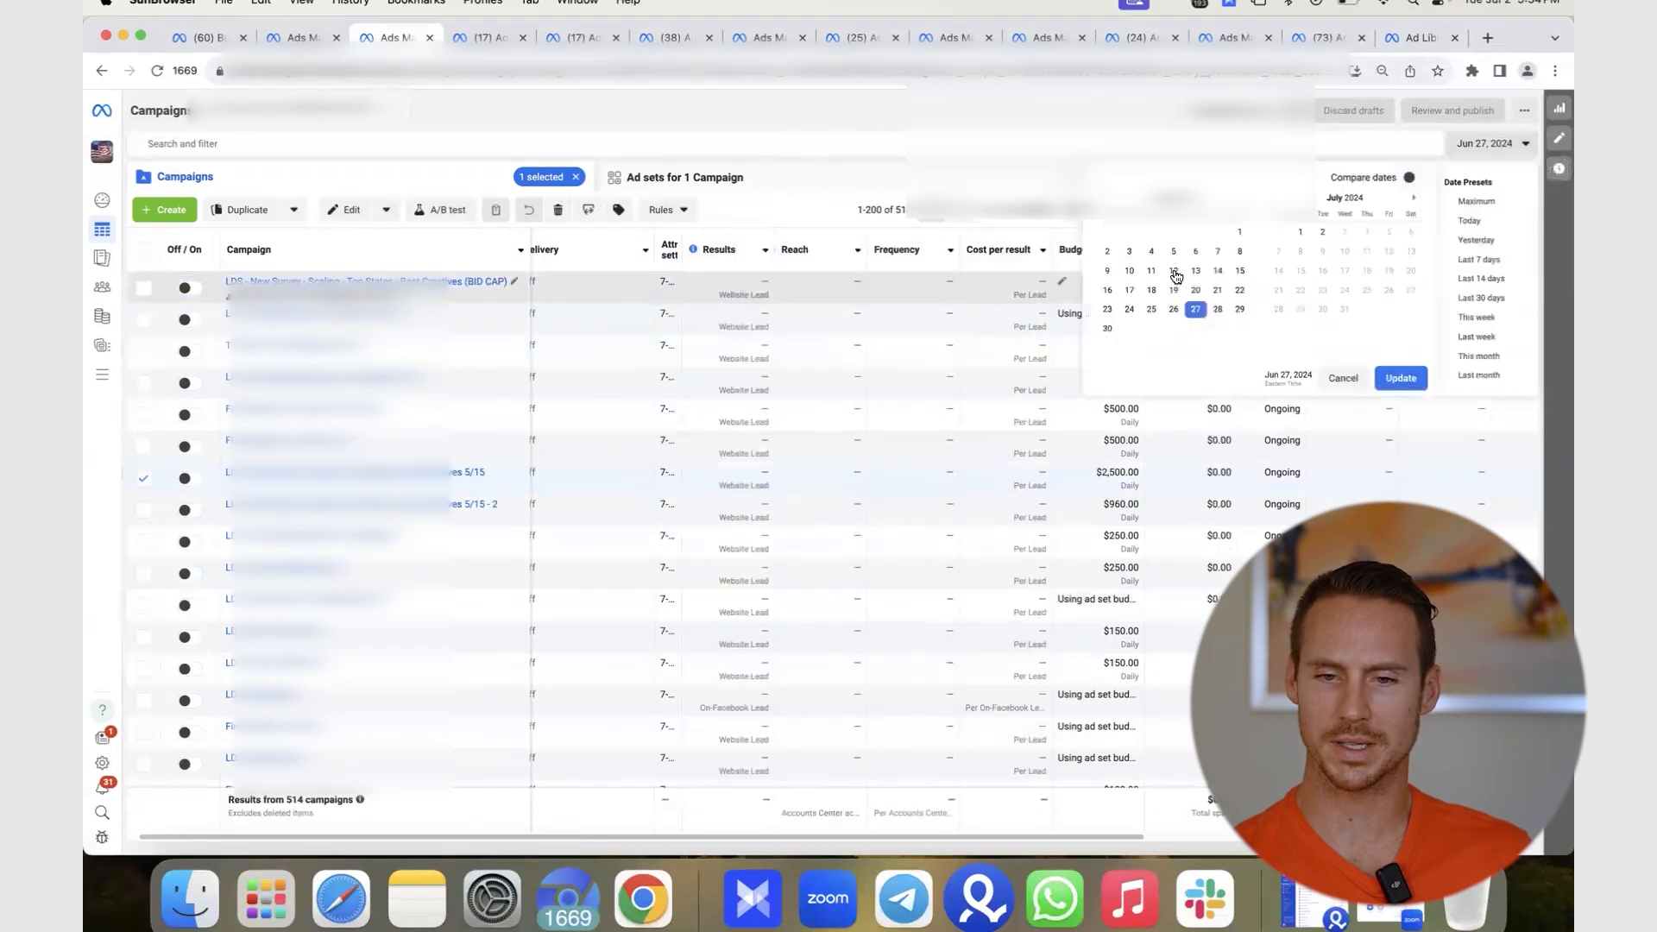
left_click(1151, 309)
left_click(1399, 378)
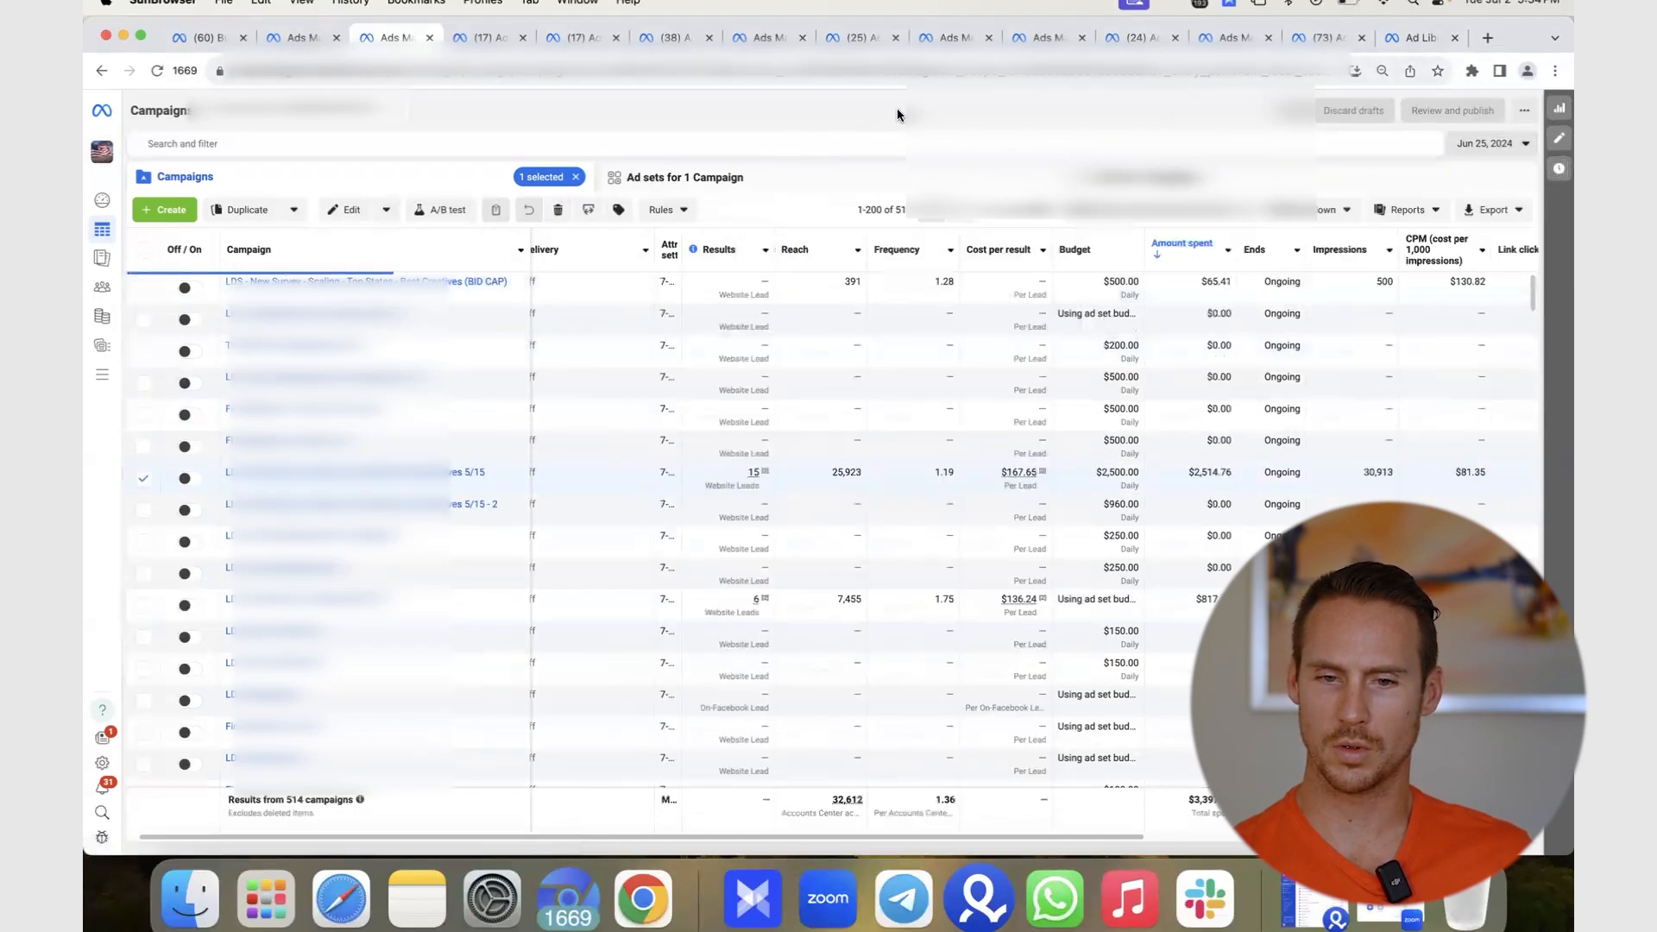
- View its results for single days Jun 24 and Jun 23
left_click(1482, 143)
left_click(1127, 309)
left_click(1400, 378)
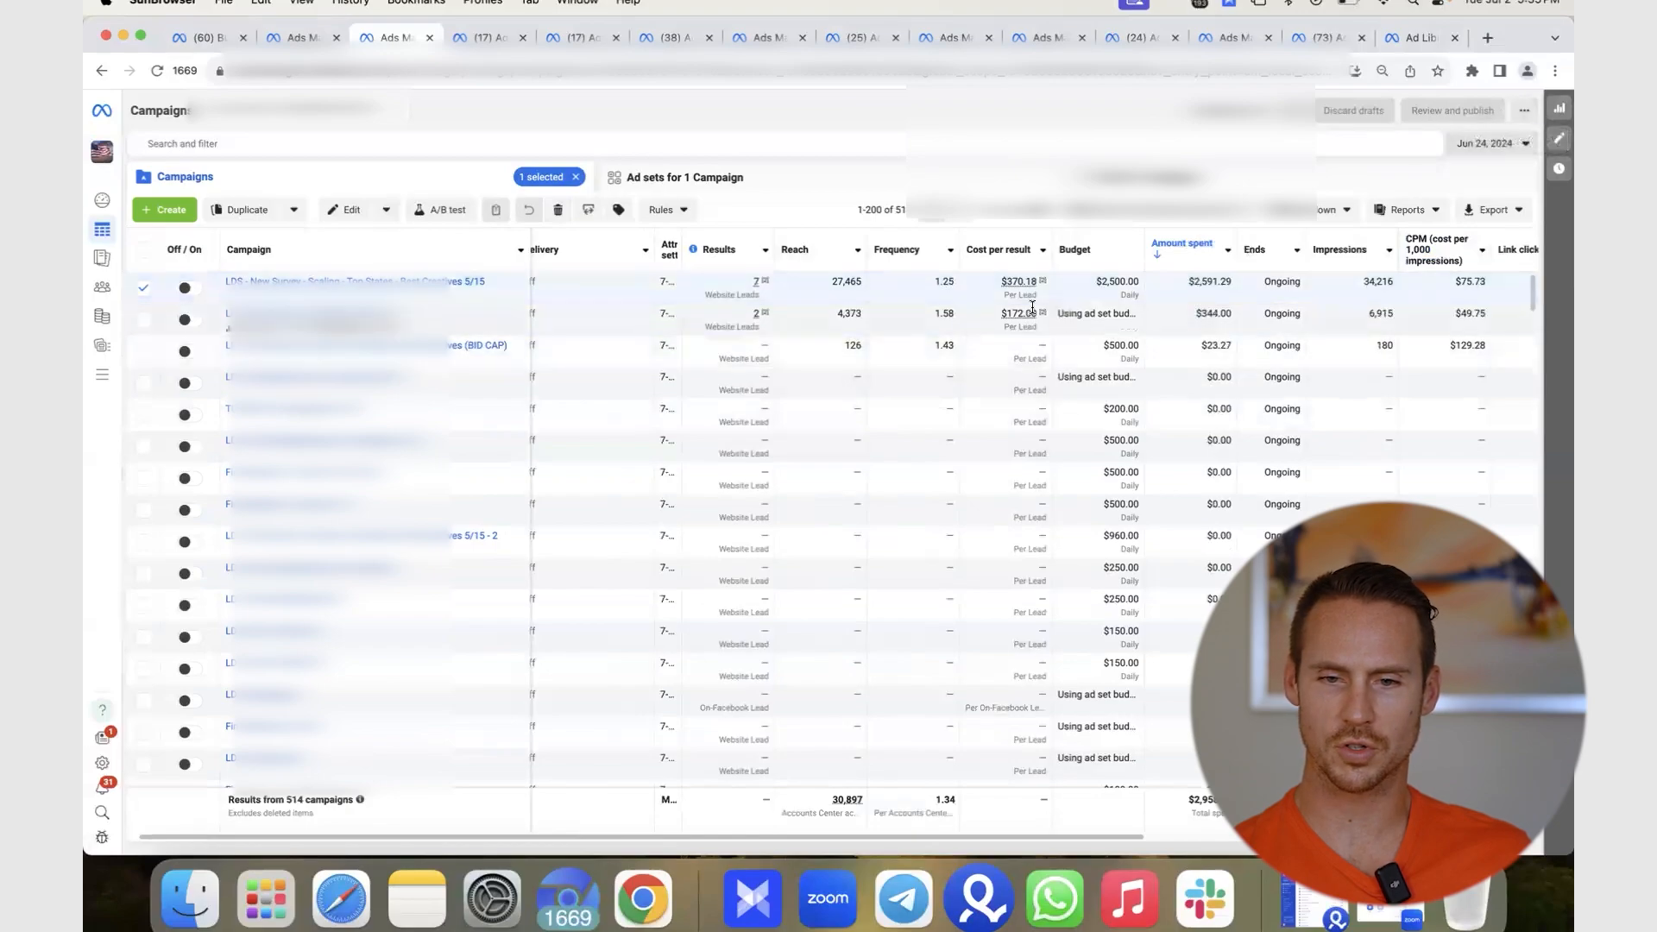
left_click(1479, 147)
left_click(1107, 309)
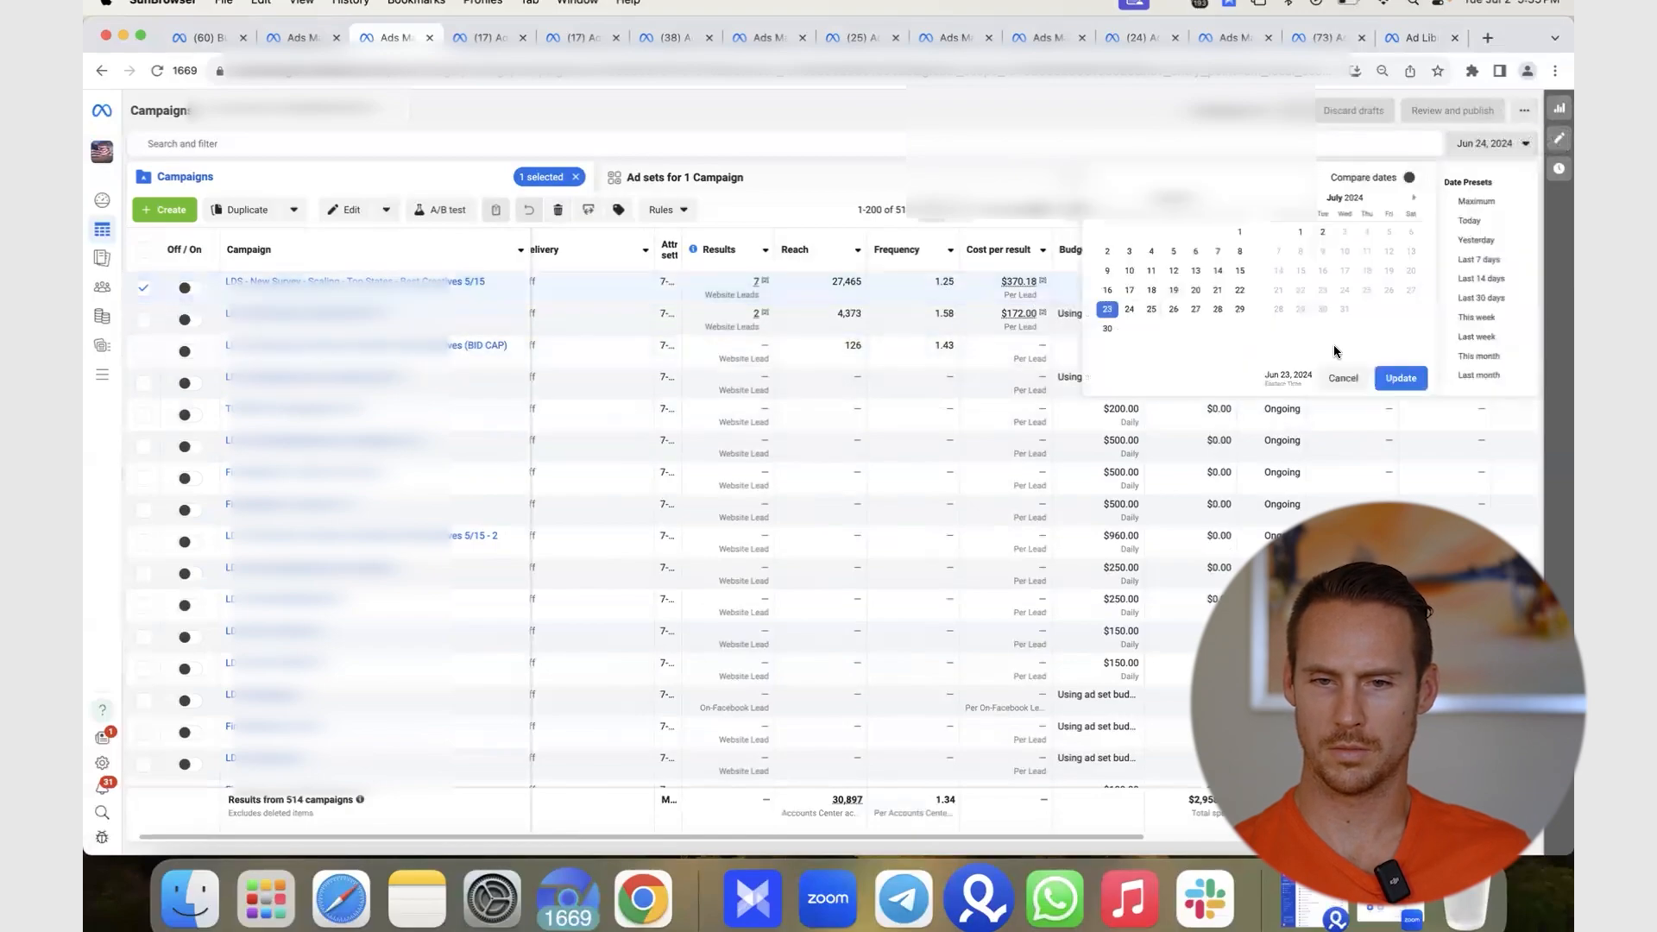
left_click(1400, 378)
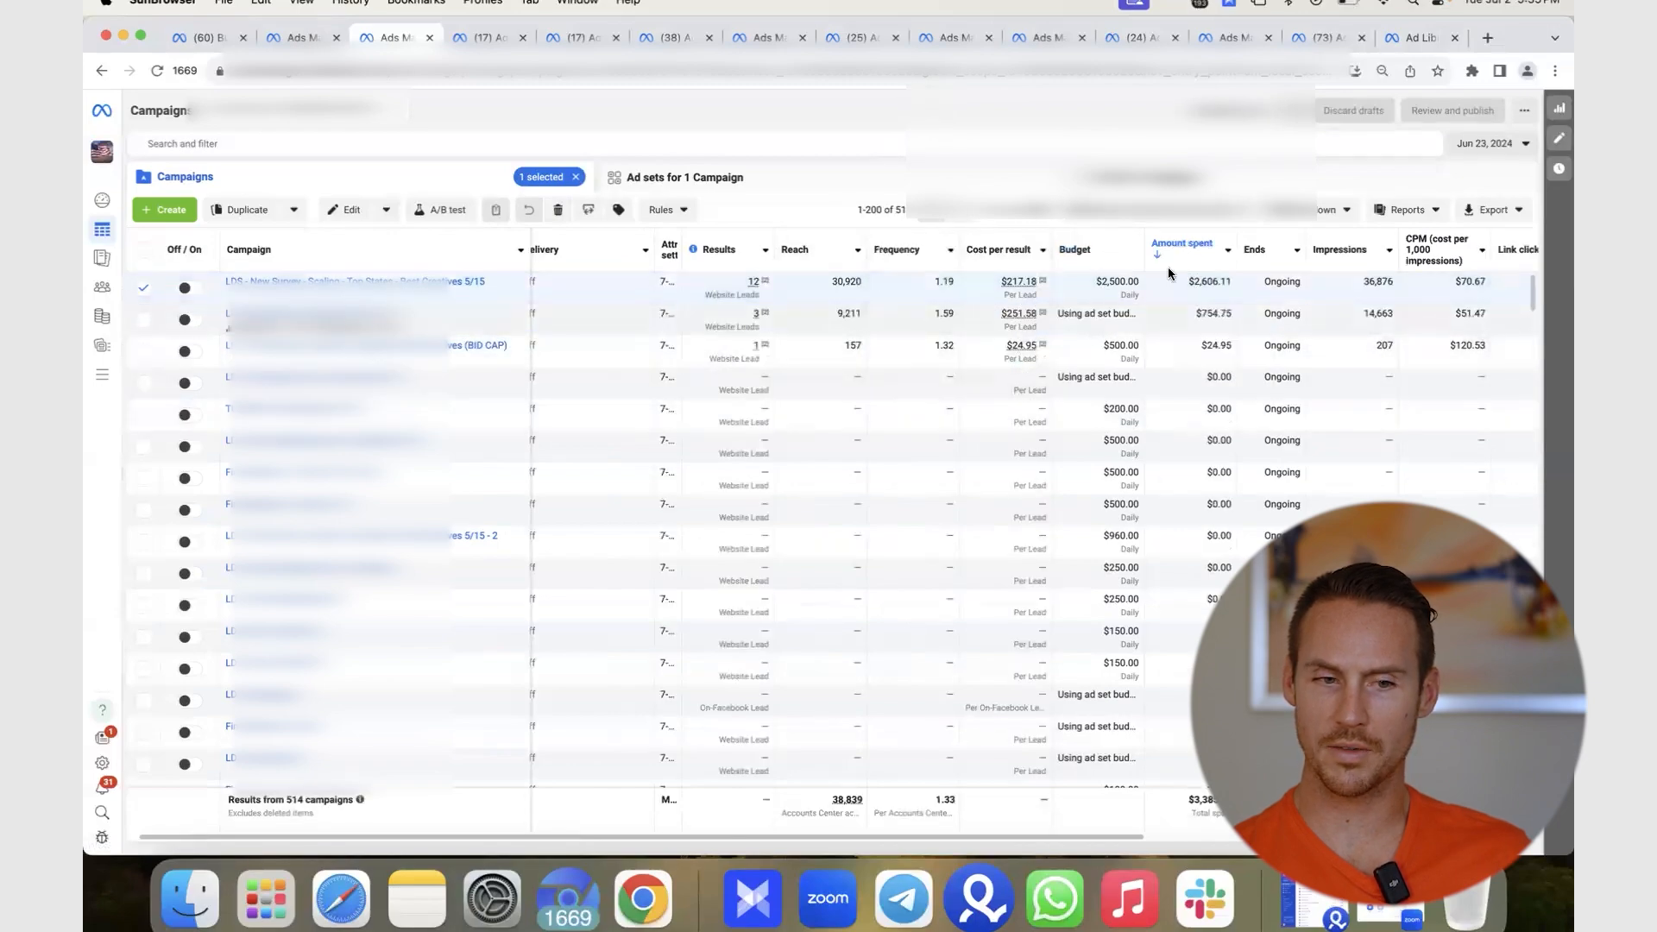
- Switch the date range to Last 7 days, then back to Last 14 days
left_click(1496, 144)
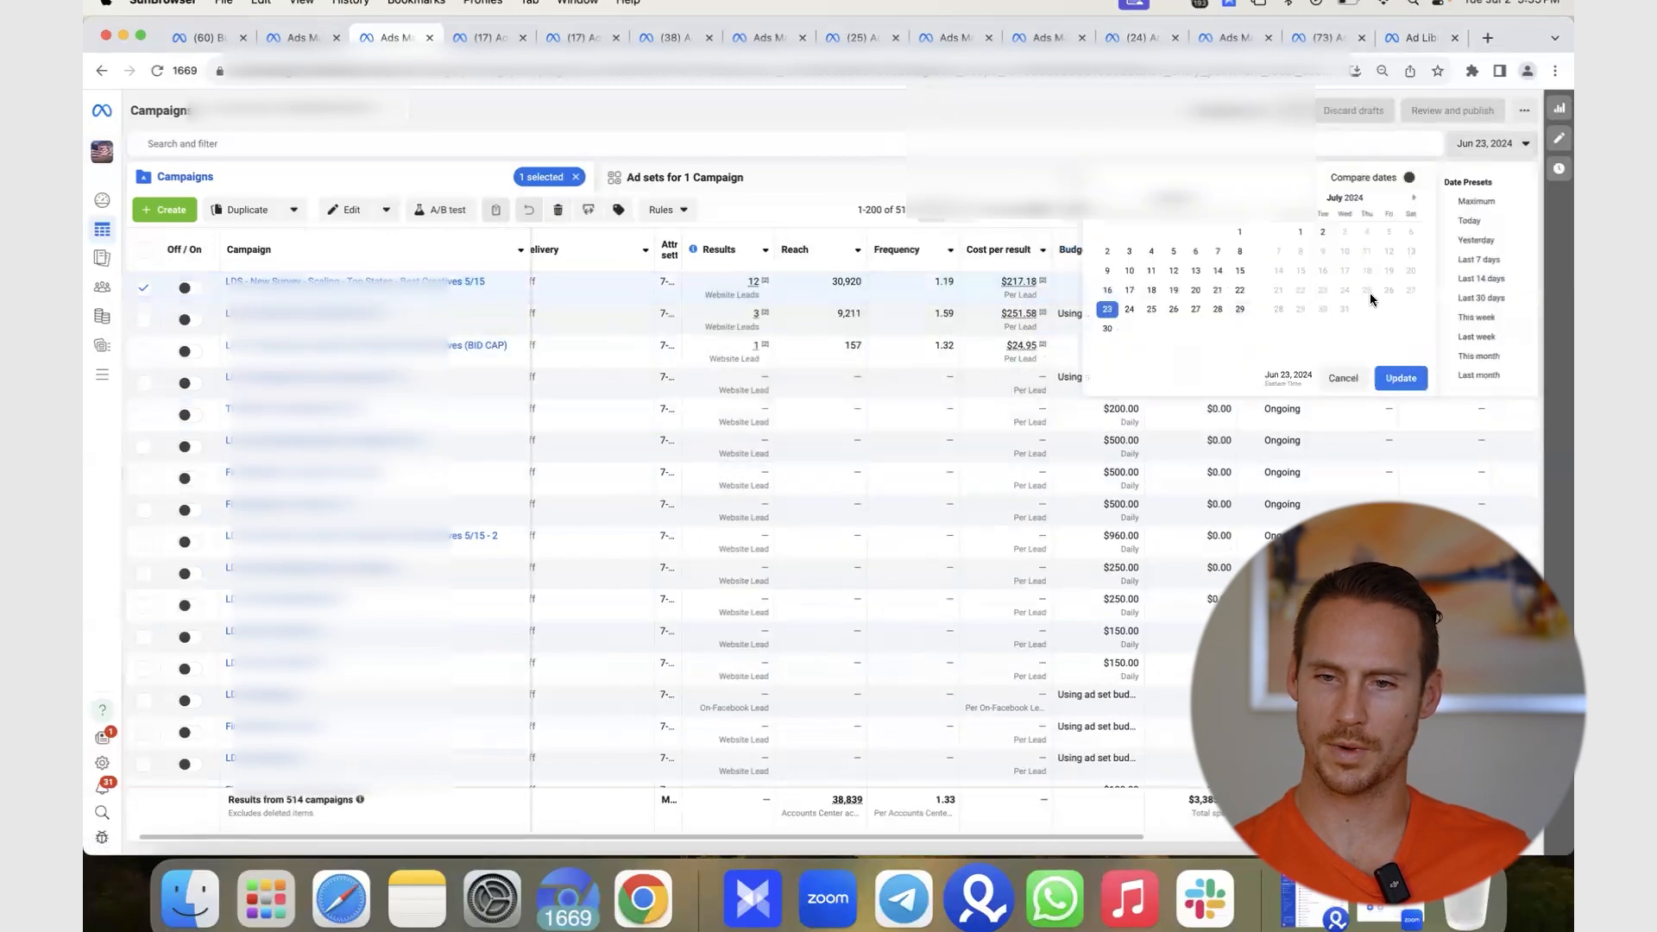
left_click(1482, 260)
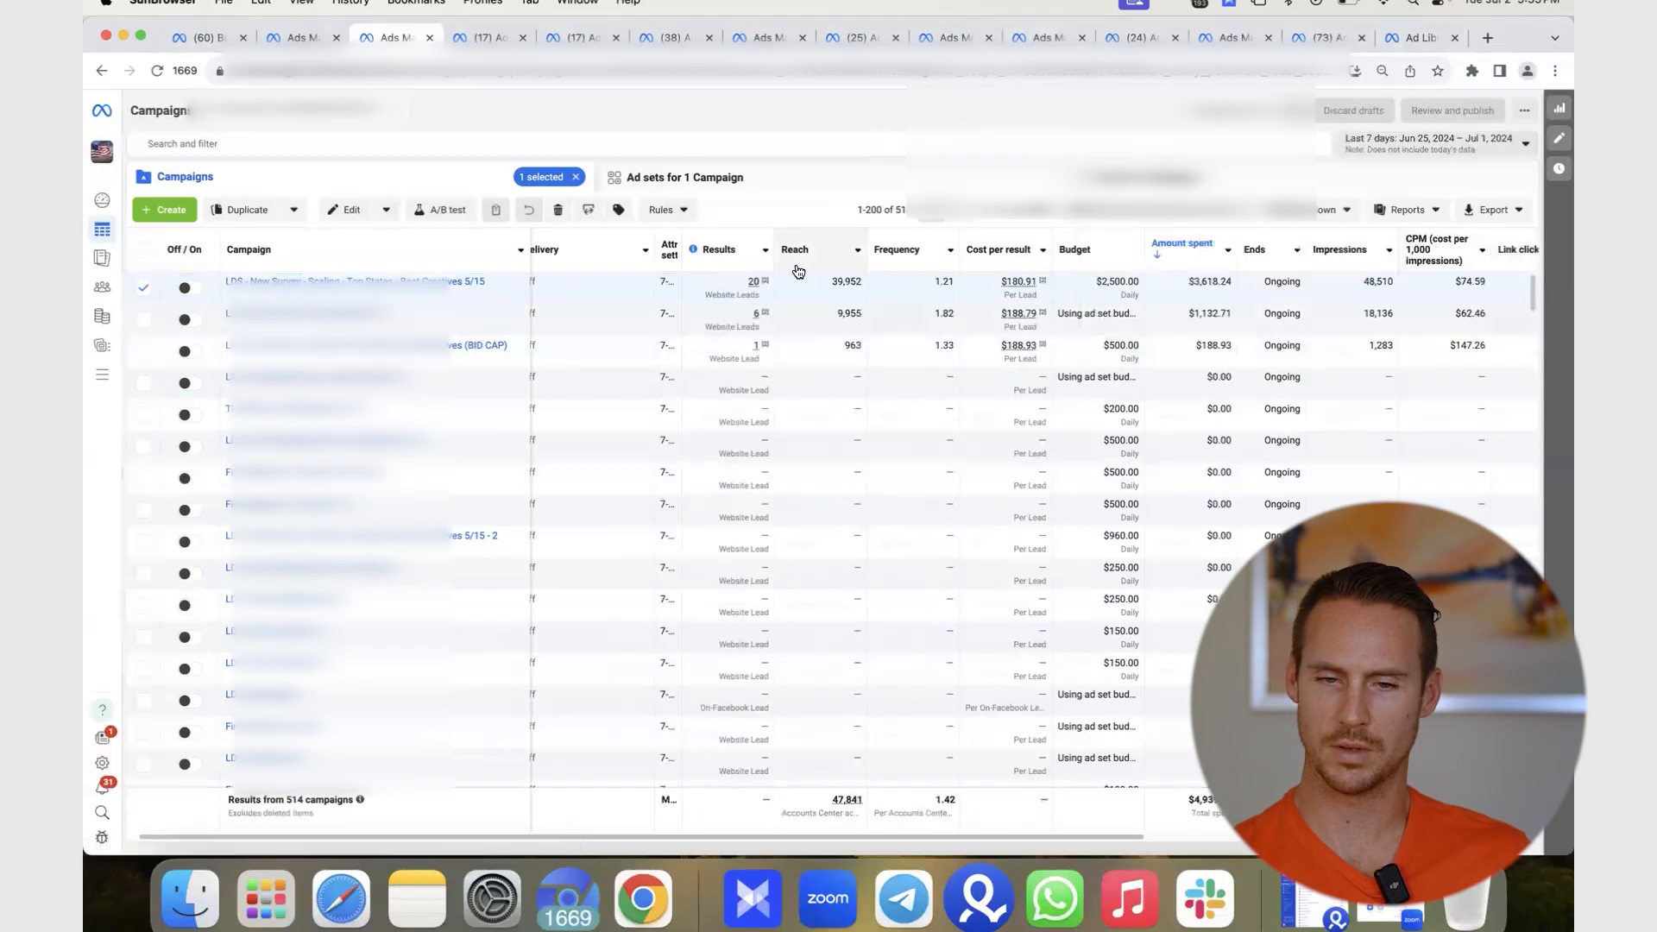
left_click(1467, 143)
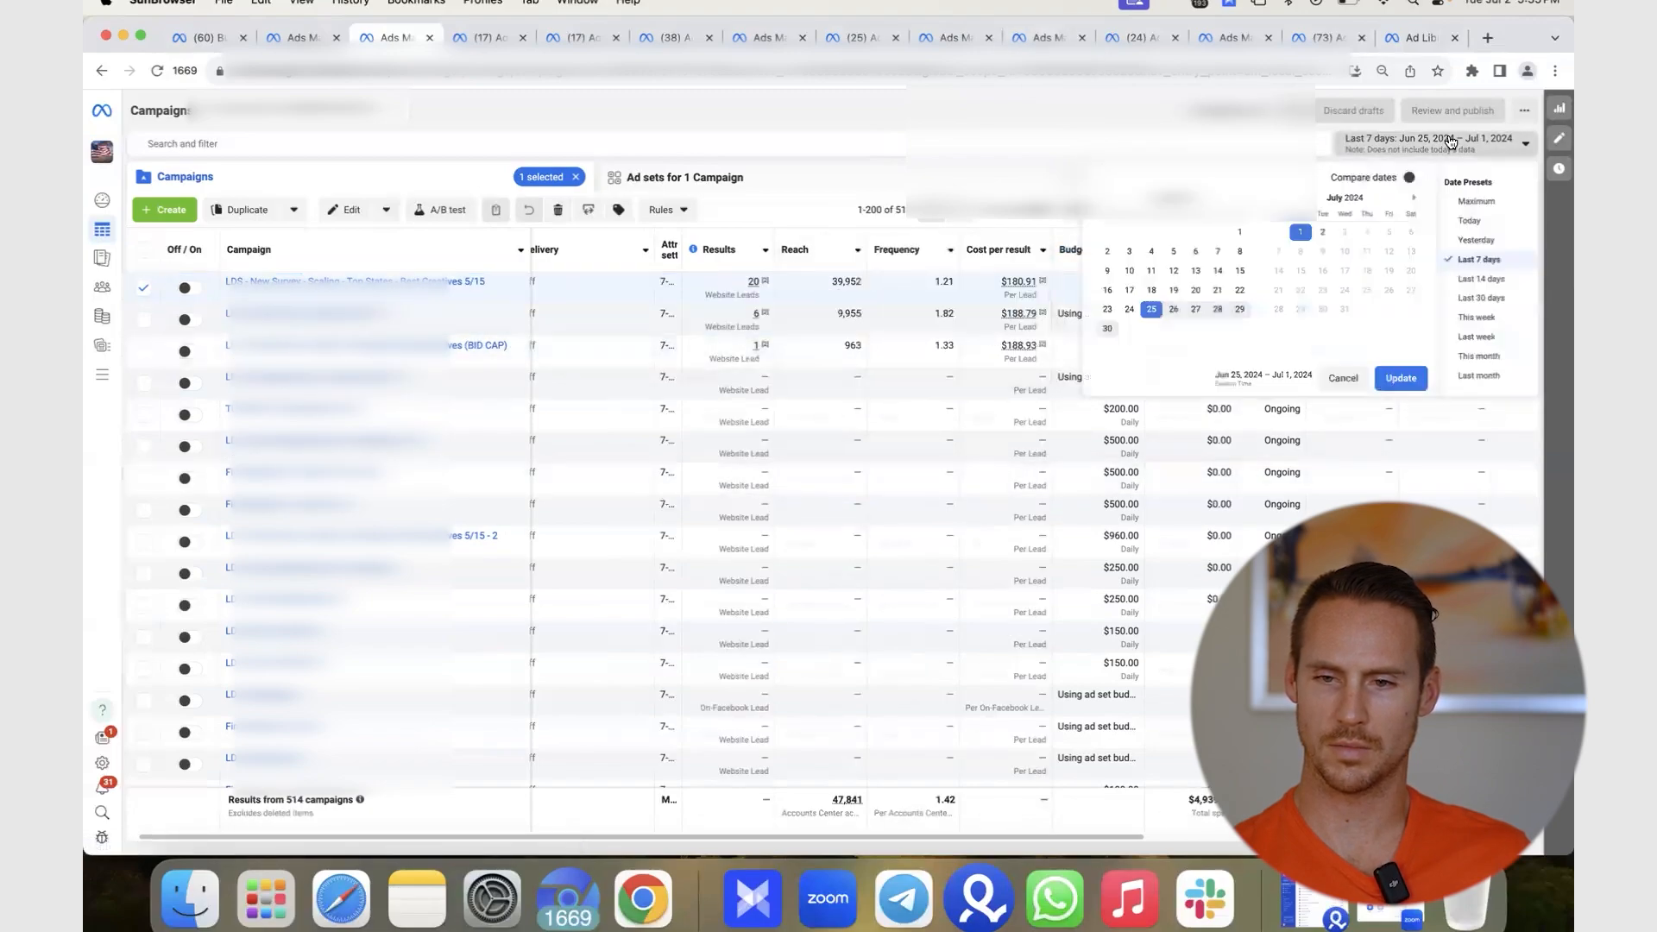
left_click(1510, 273)
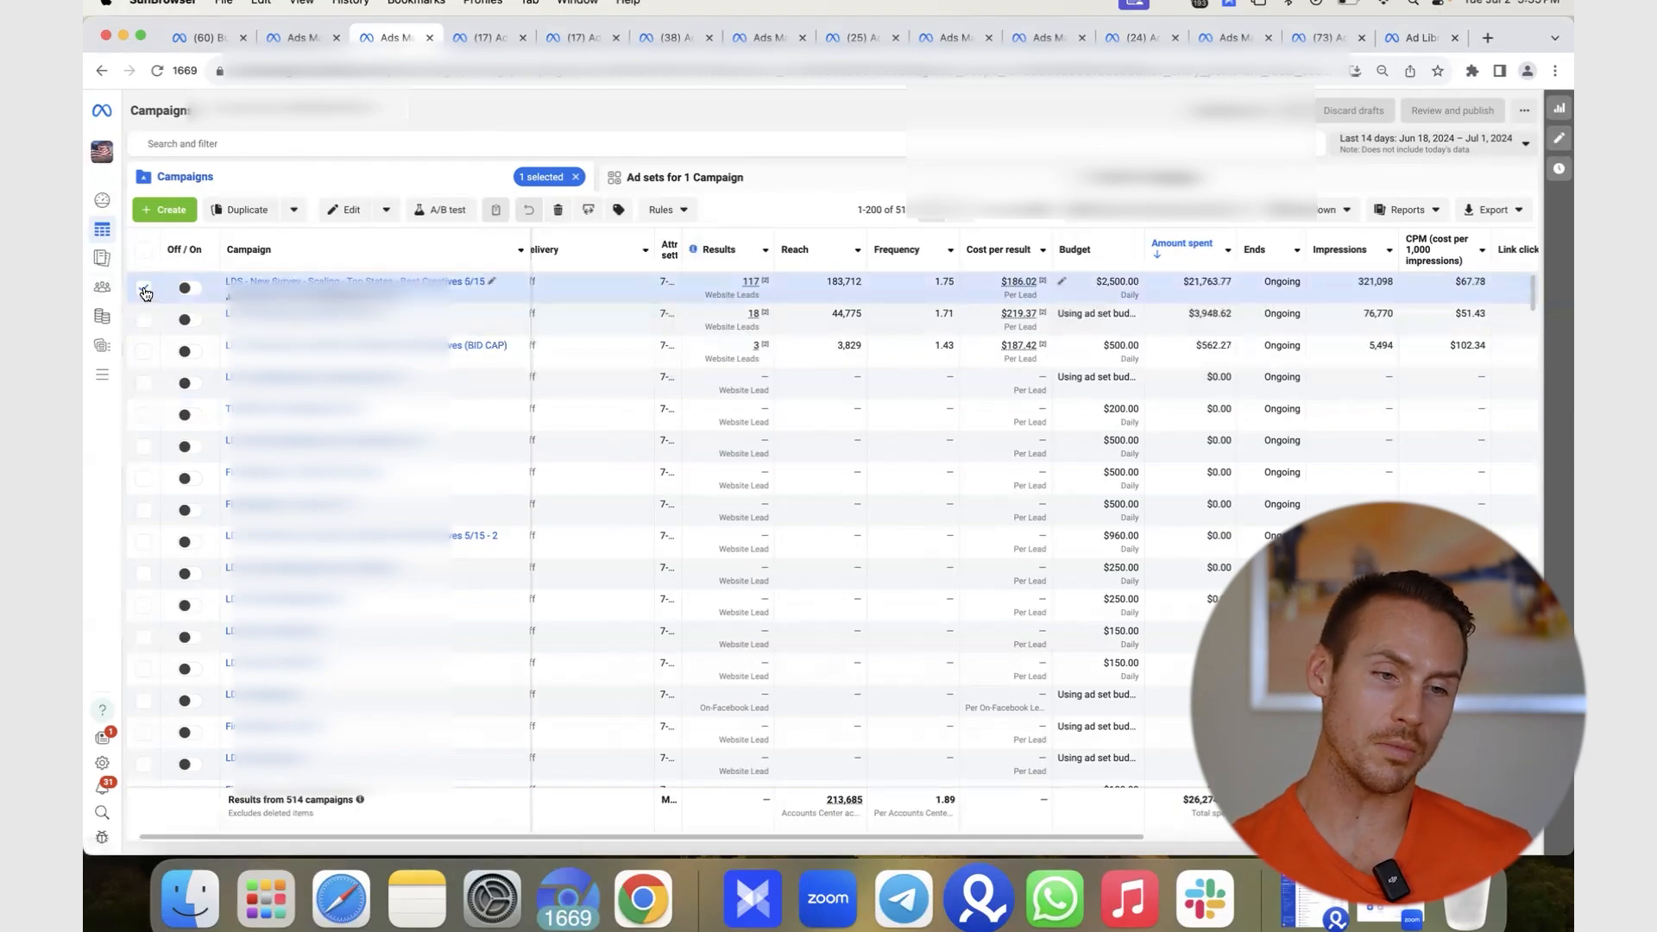
- Deselect the top campaign so the table lists all 514 campaigns
left_click(145, 293)
left_click(777, 138)
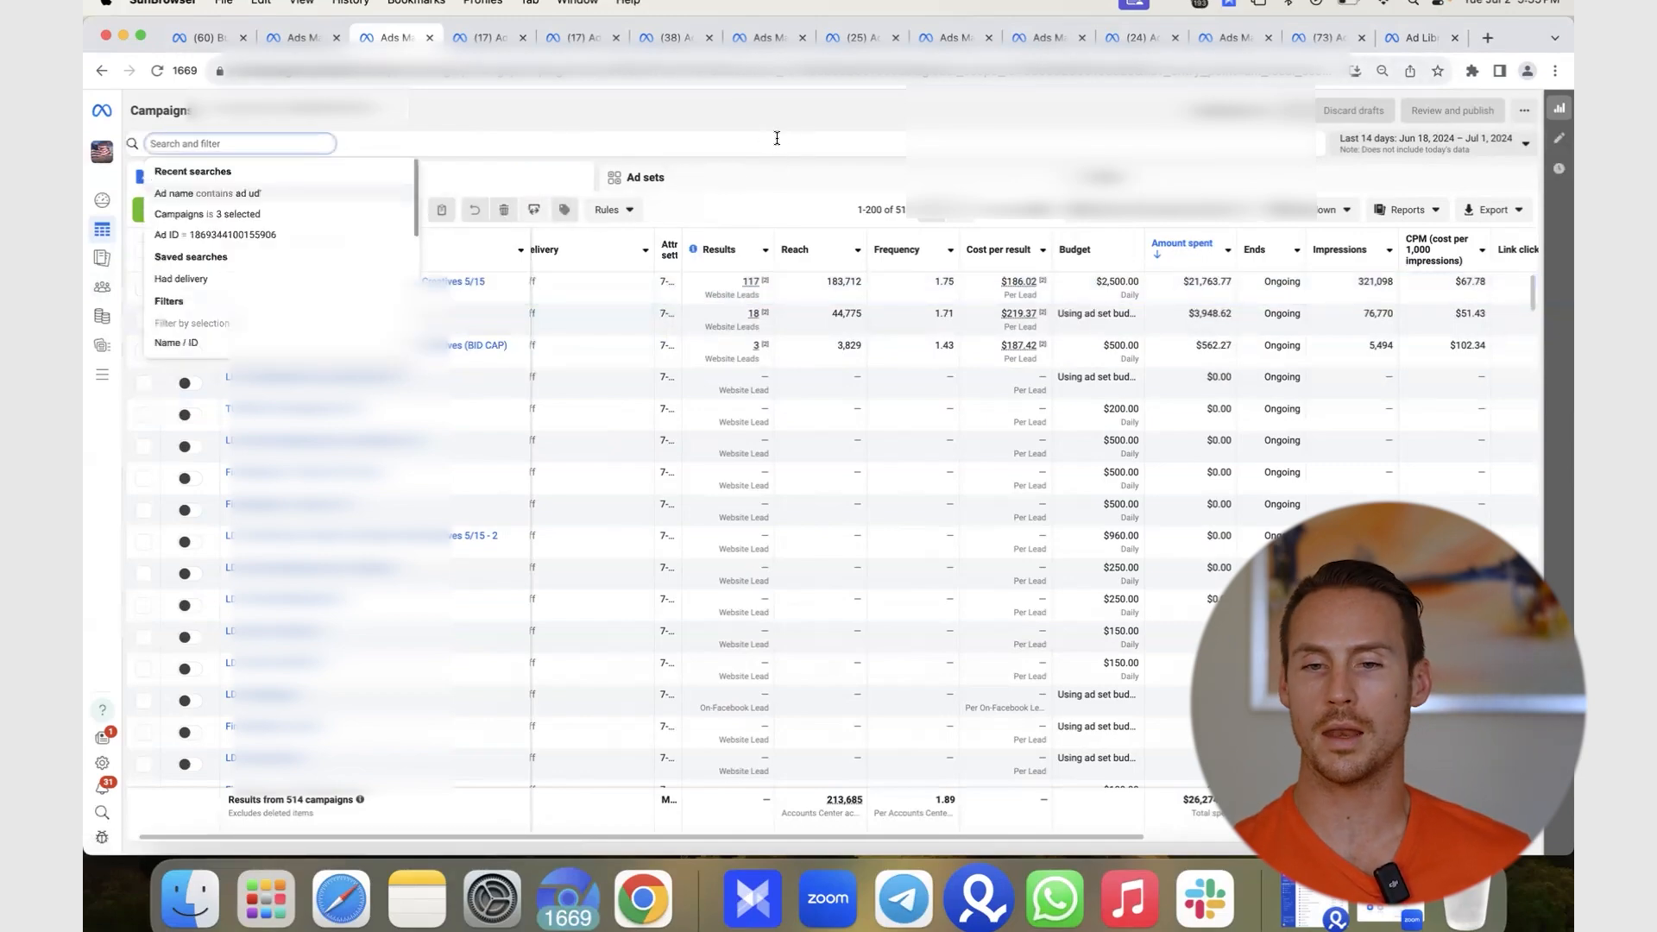
left_click(776, 120)
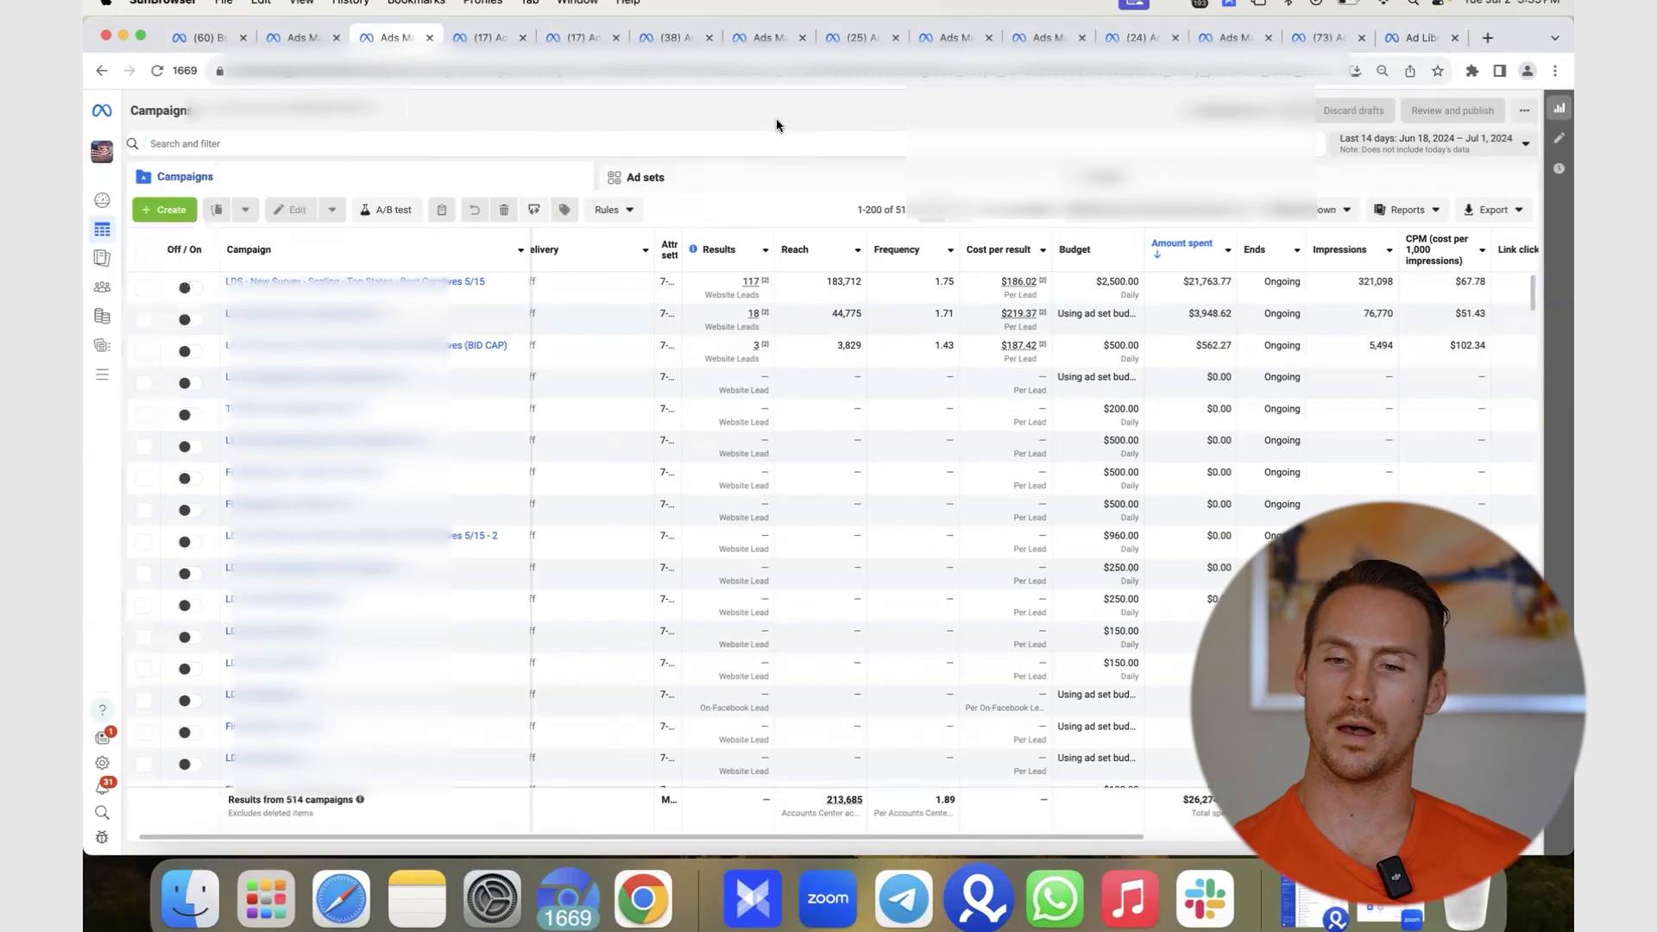